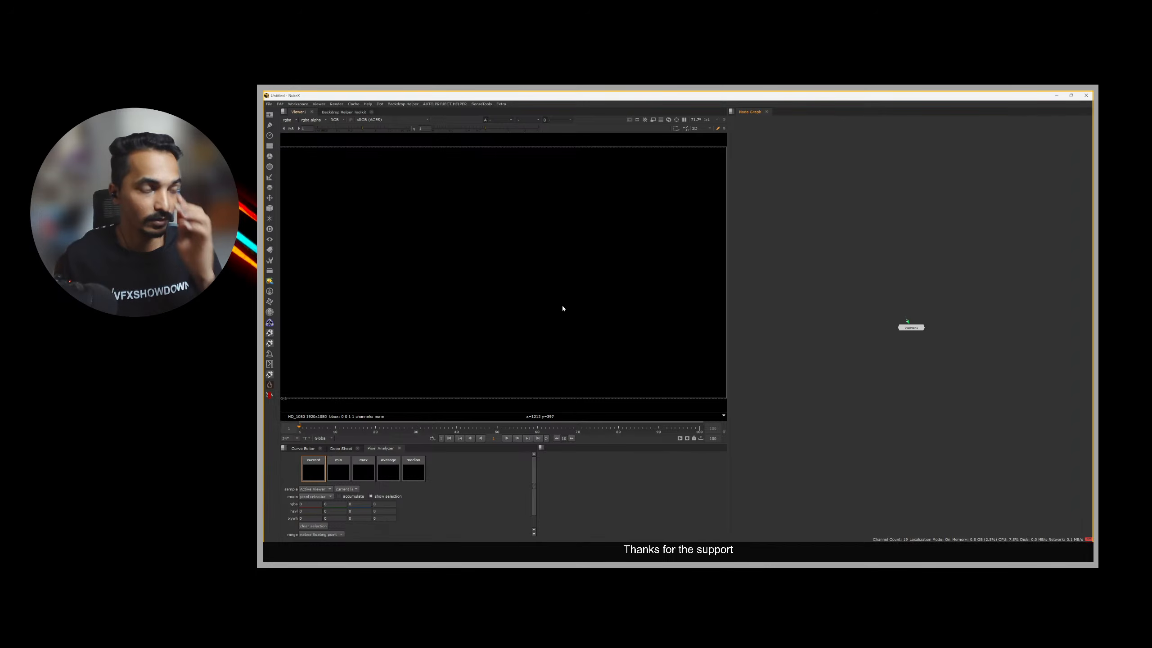
Import the green-screen clip PF0047-07_Clip-7_REC709_2K.mov, connect it to the viewer and place its Read node above Viewer1
key("ctrl+a")
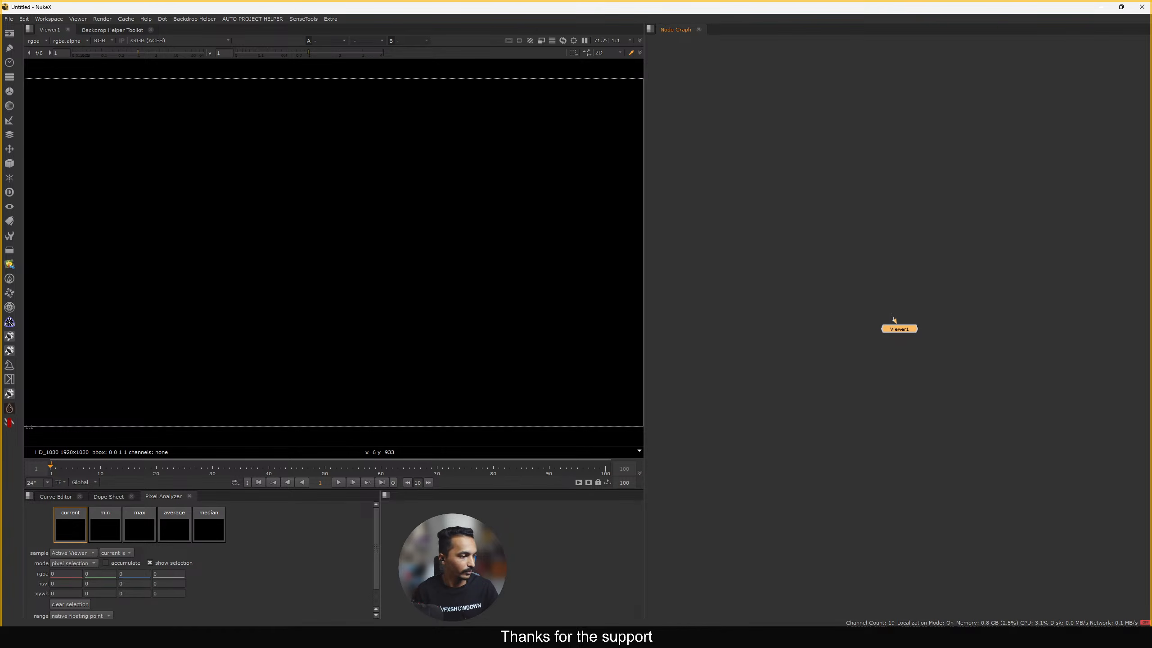
left_click_drag(220, 338, 878, 225)
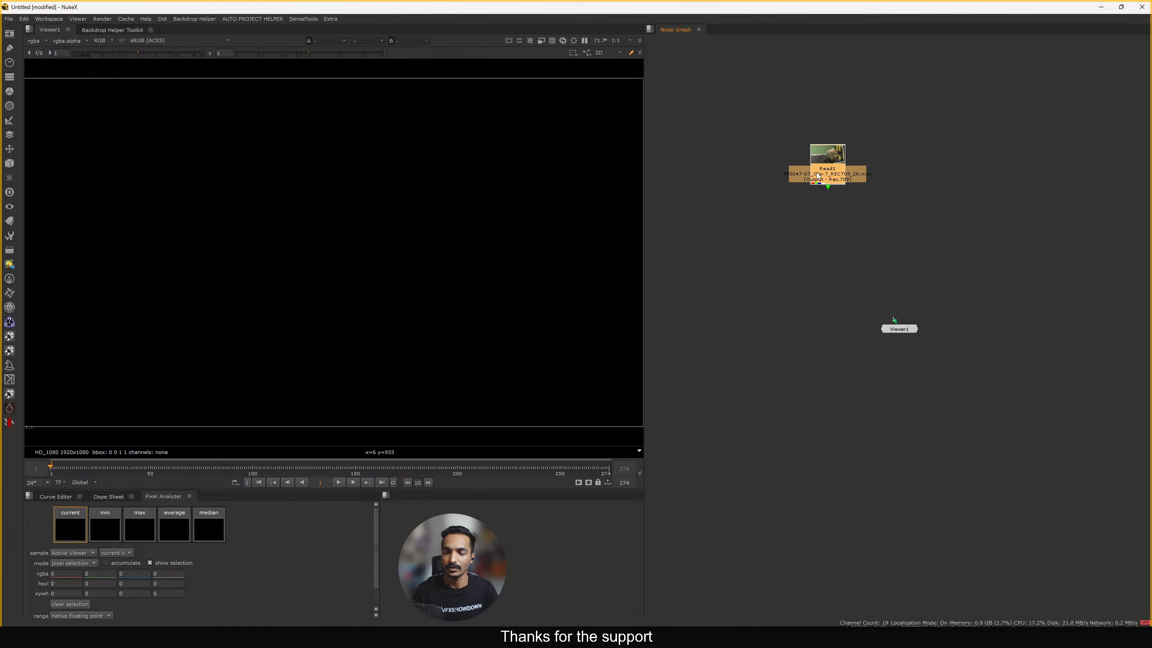
key("1")
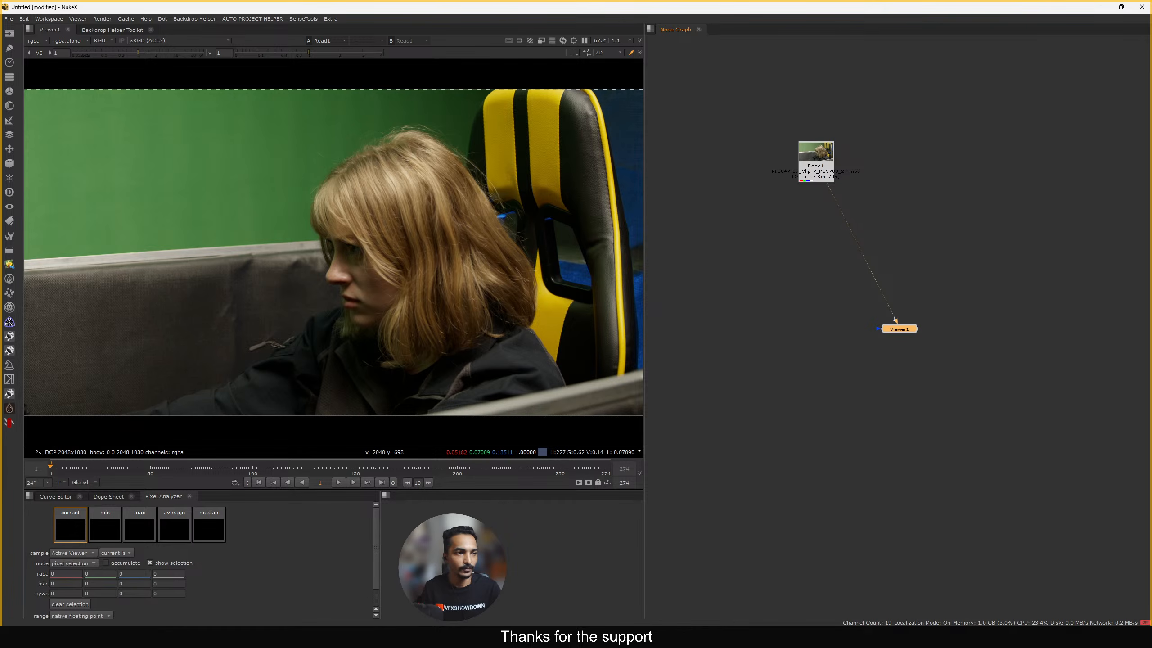
left_click_drag(797, 181, 851, 182)
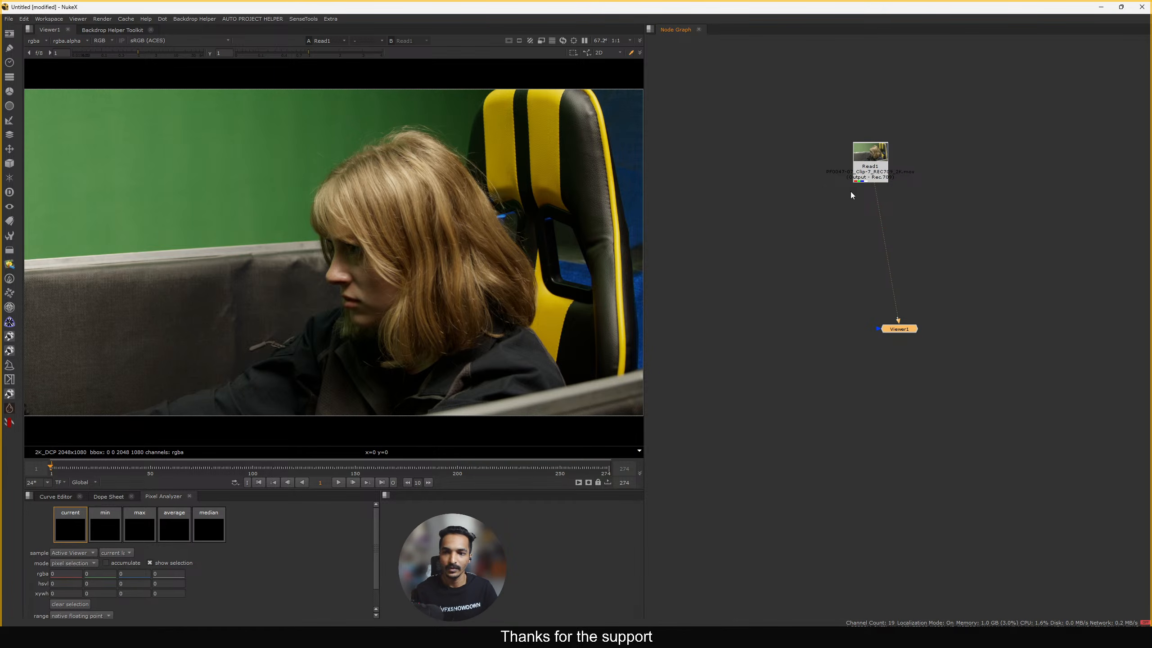
left_click_drag(860, 172, 872, 191)
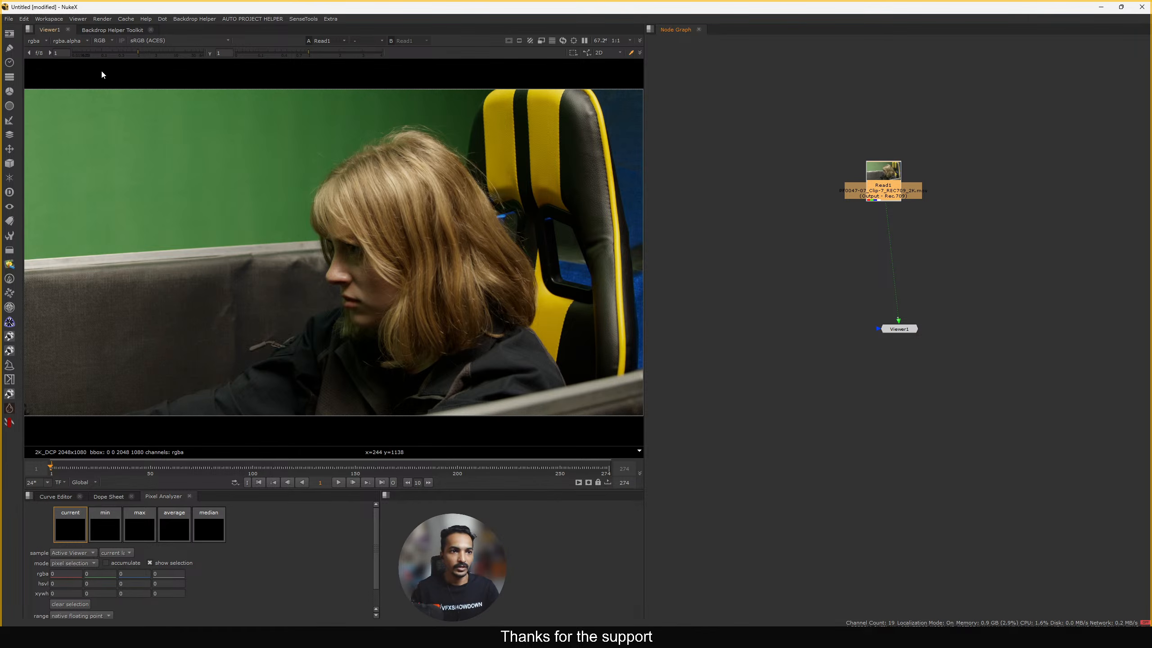
scroll(848, 209, "up", 6)
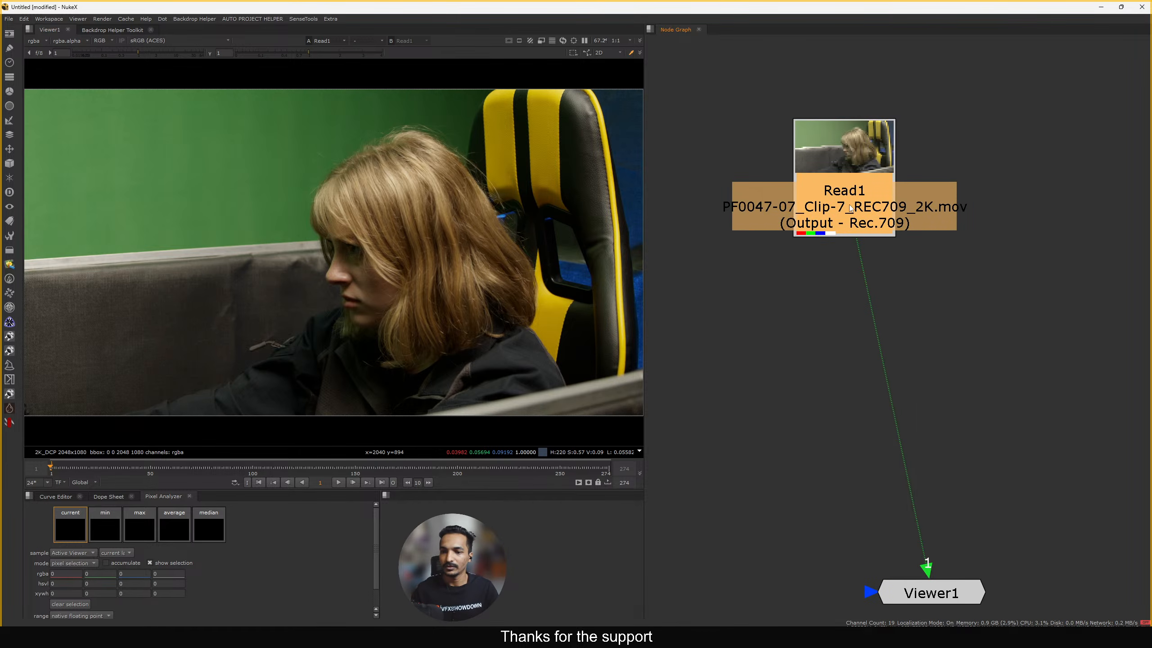
left_click_drag(849, 208, 859, 211)
left_click_drag(978, 191, 717, 280)
mouse_move(846, 217)
left_mouse_down()
mouse_move(865, 228)
mouse_move(846, 221)
left_mouse_up()
left_click(842, 286)
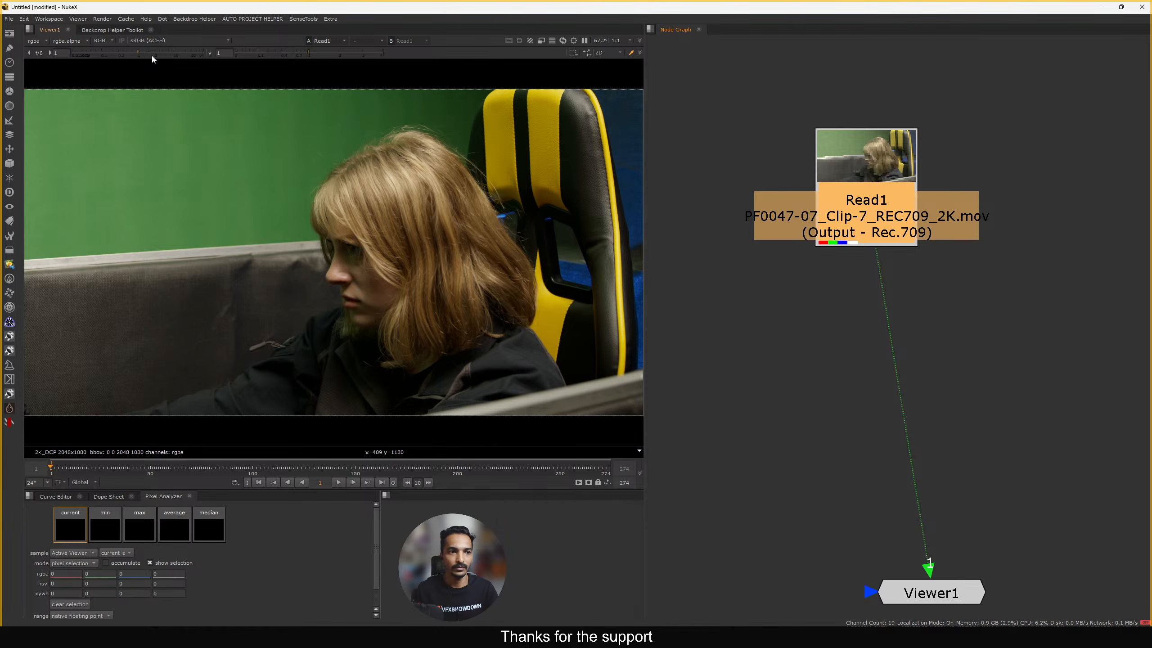
left_click(767, 336)
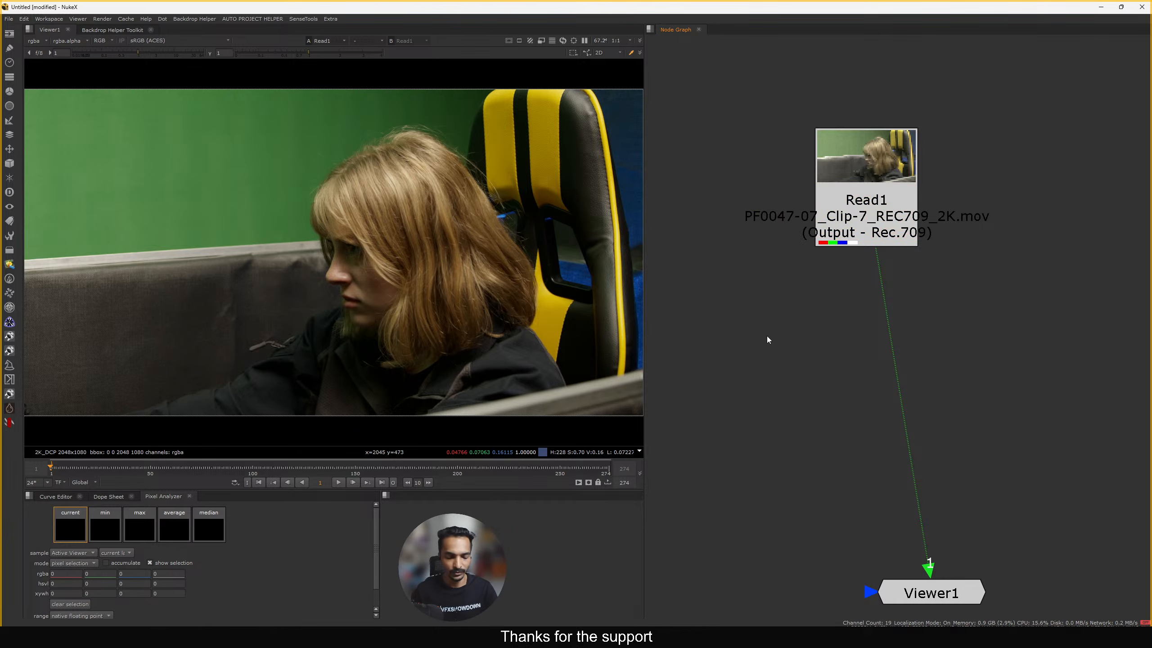
Check the color management and OCIO config in the project settings, and close them without changes
key("s")
left_click_drag(623, 123, 661, 96)
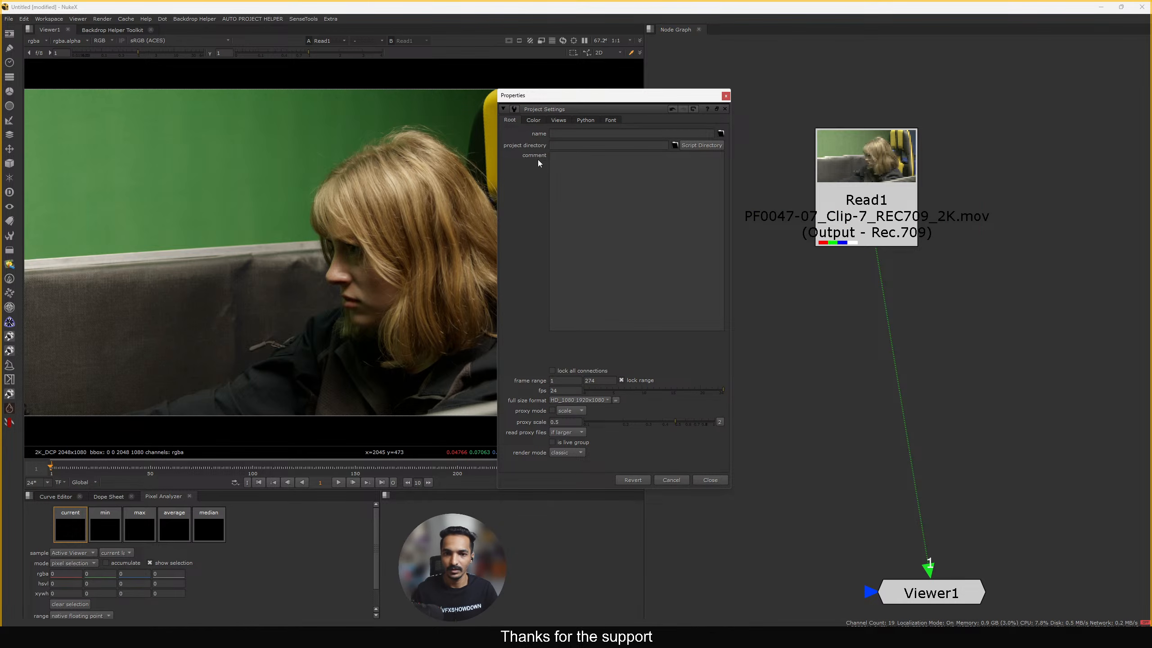
left_click(535, 120)
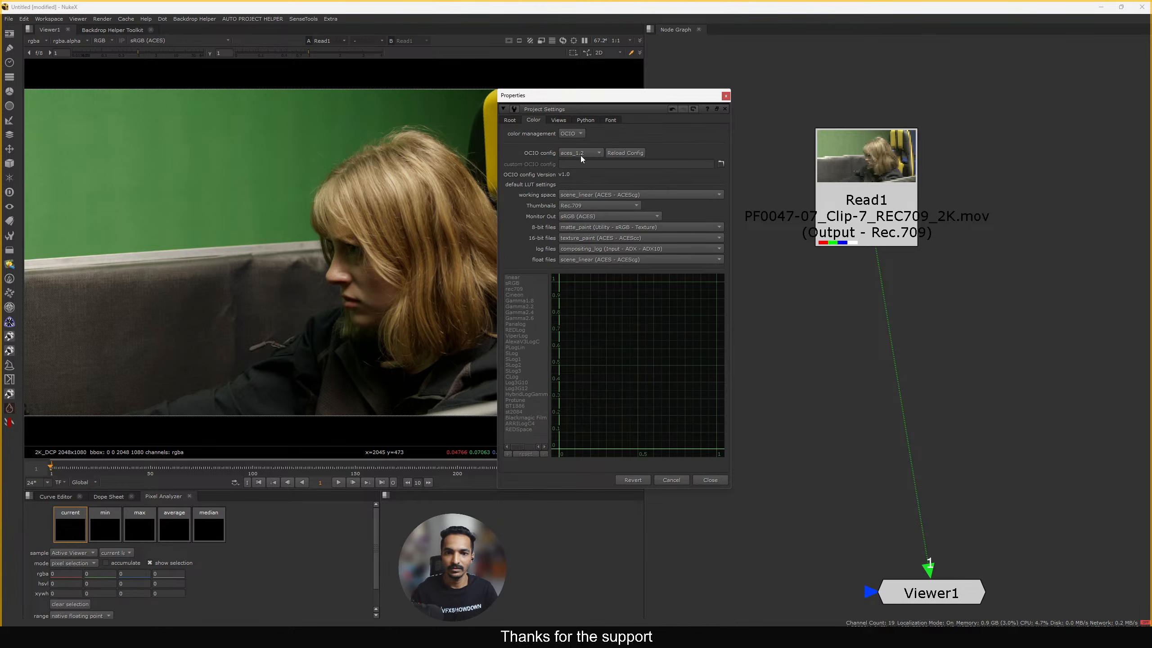
left_click(725, 96)
Check the file, format and input transform in the Read node's properties, and close them
left_click_drag(787, 237, 777, 235)
double_click(788, 217)
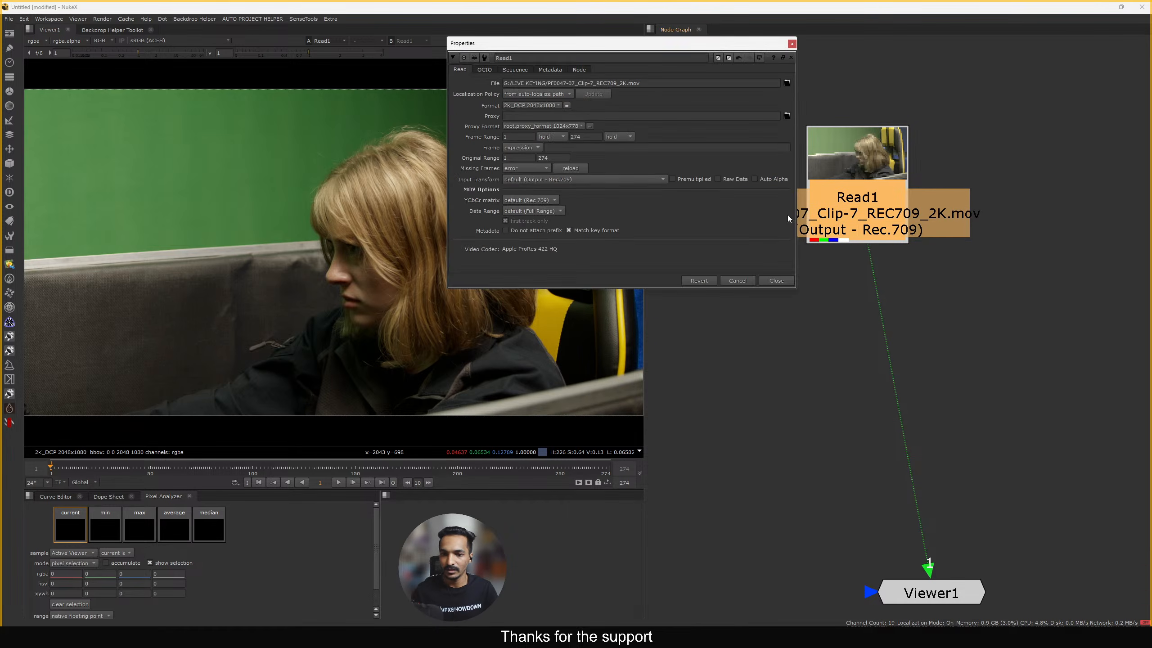
left_click(776, 281)
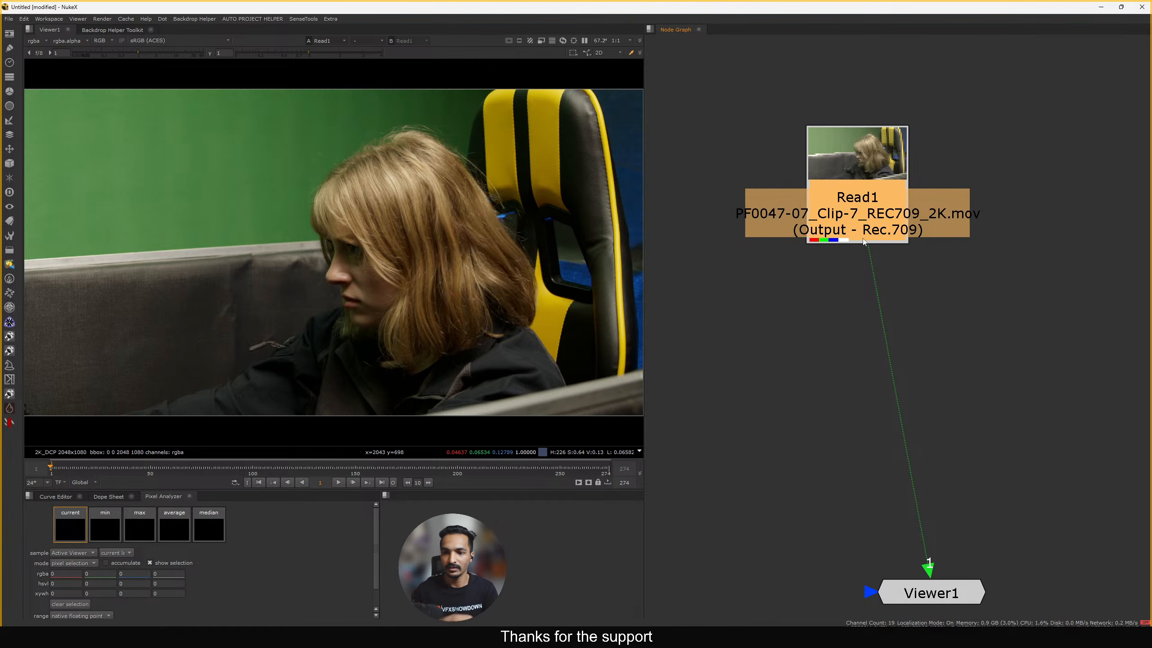
left_click_drag(870, 235, 878, 227)
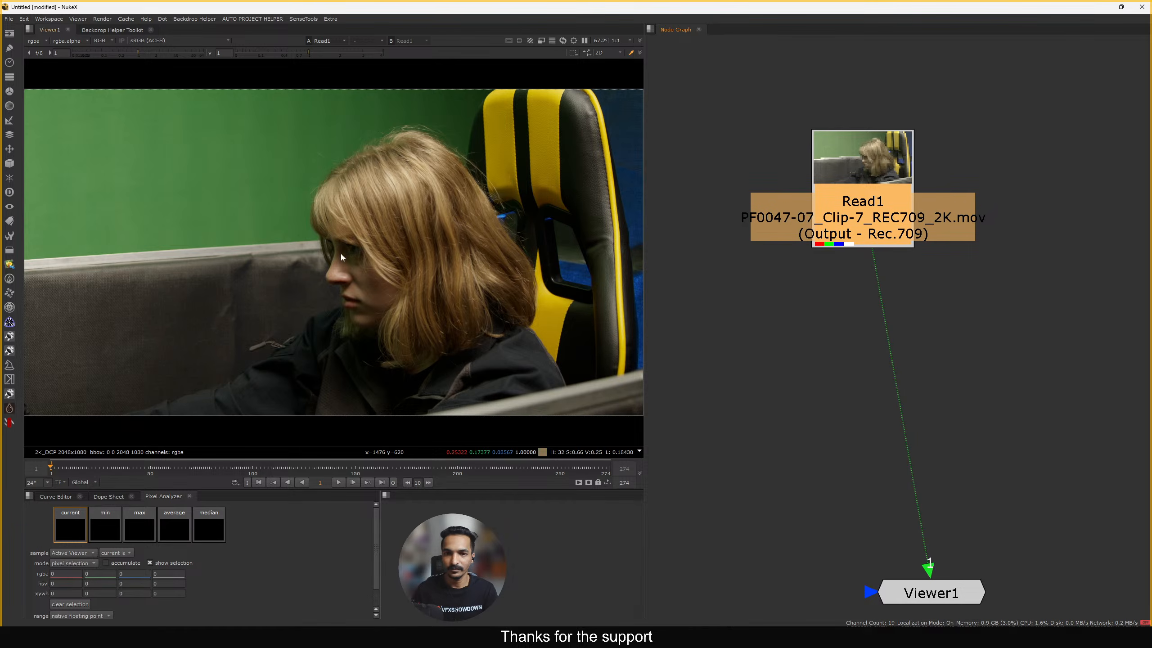
Set the viewer's display transform to Rec.709 (ACES)
left_click(160, 41)
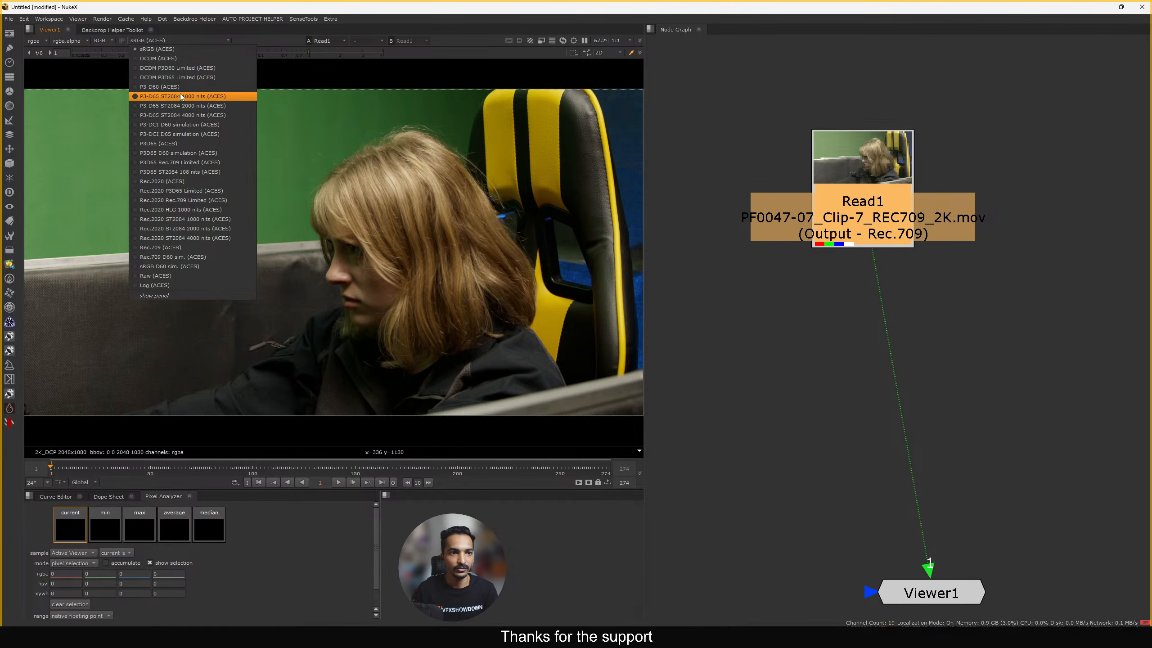
left_click(408, 139)
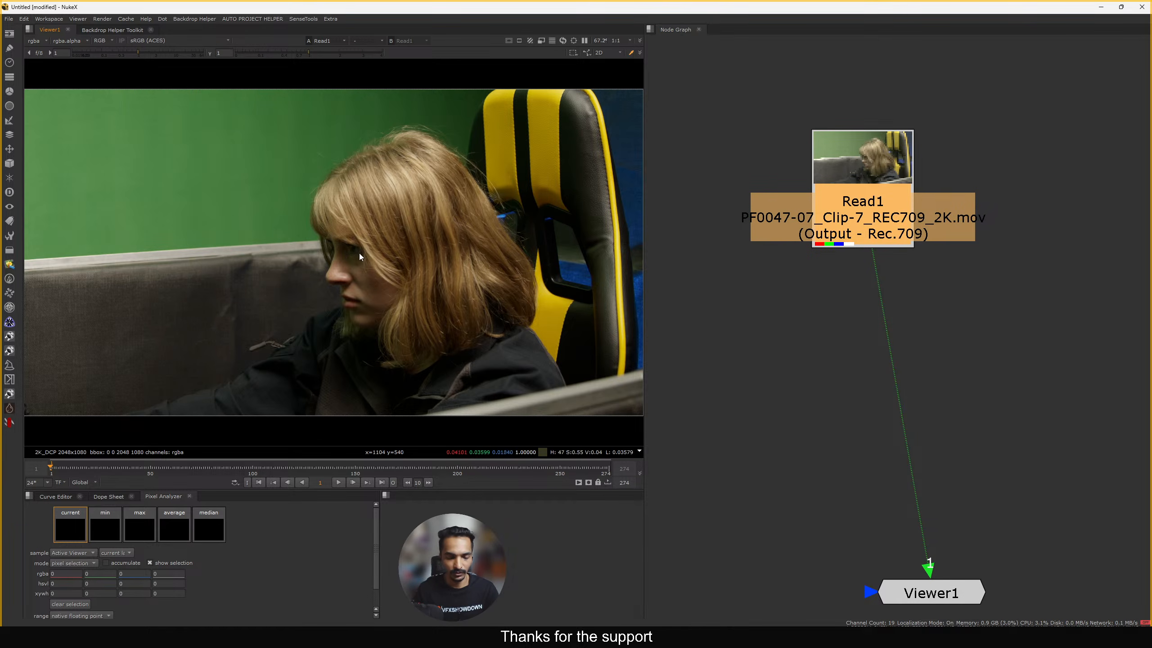
key("f")
key("f")
left_click(134, 41)
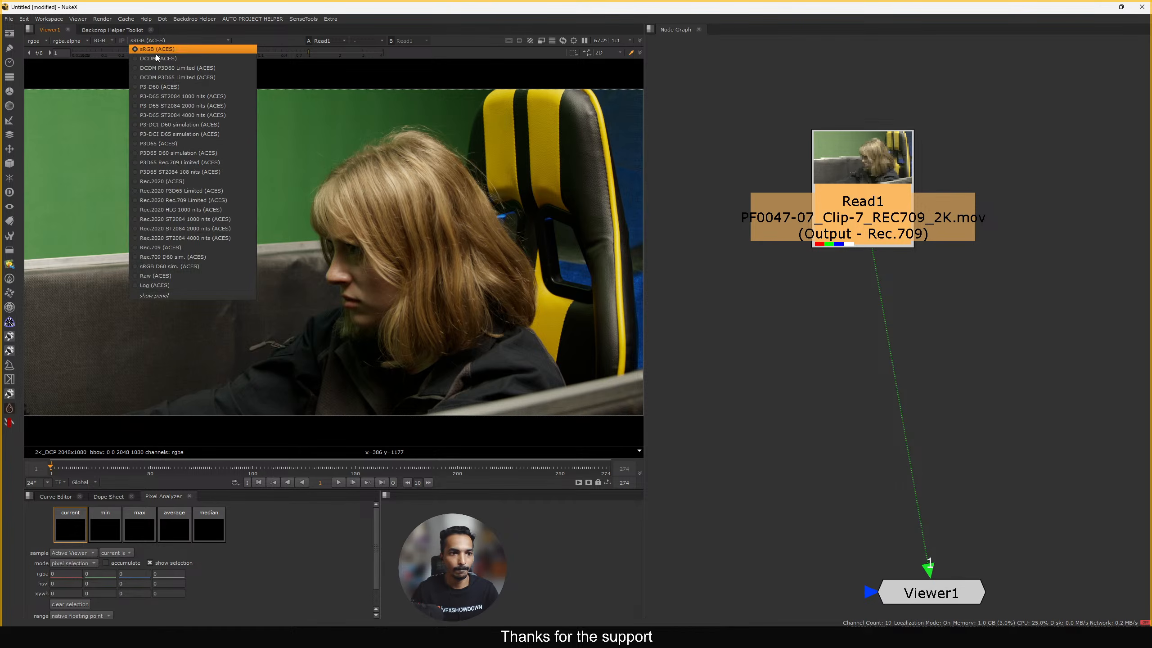
left_click(180, 248)
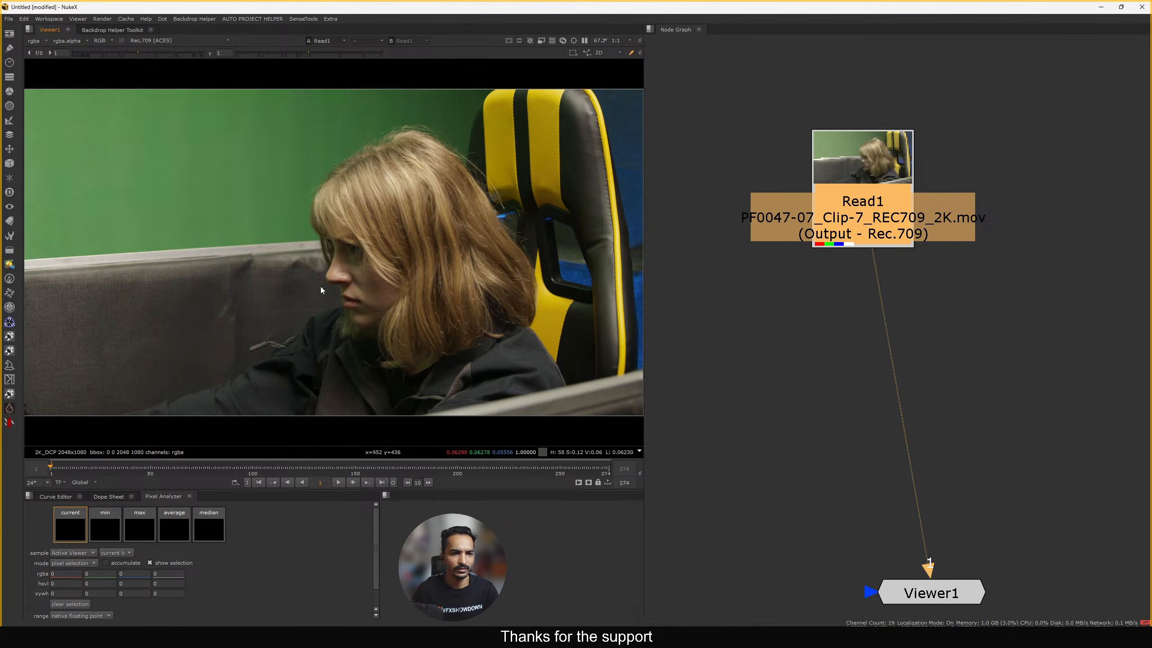
Play back the green-screen clip and scrub through its frames to review the woman's movement and the lighting changes
left_click_drag(874, 240, 891, 252)
left_click(871, 304)
scroll(871, 304, "down", 5)
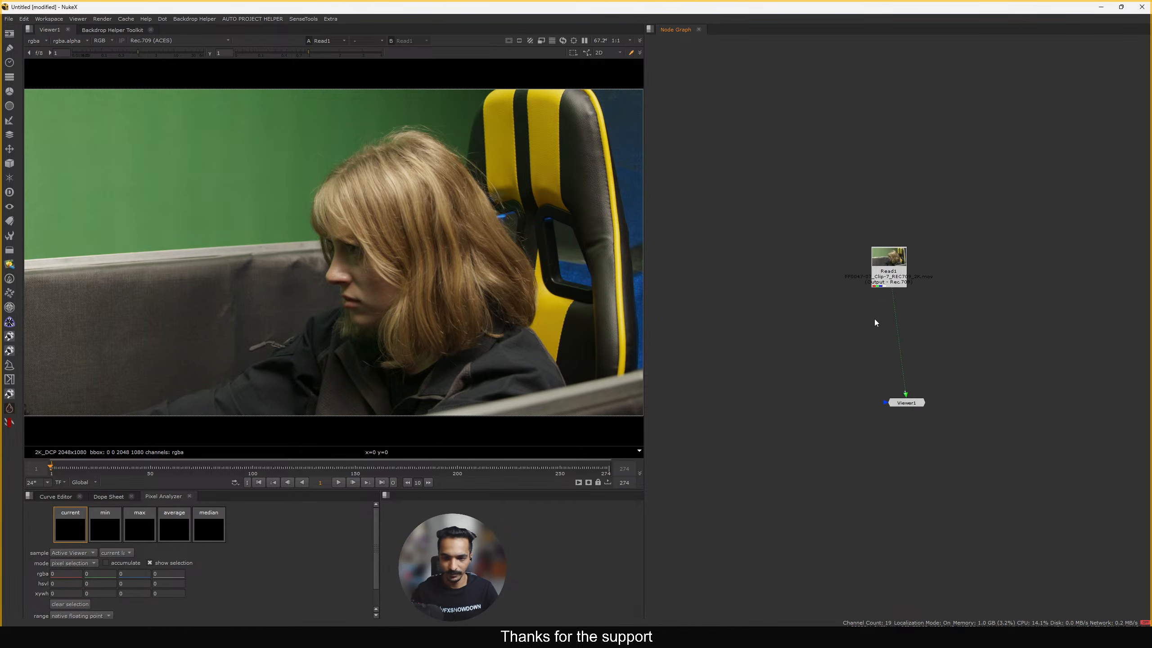
key("l")
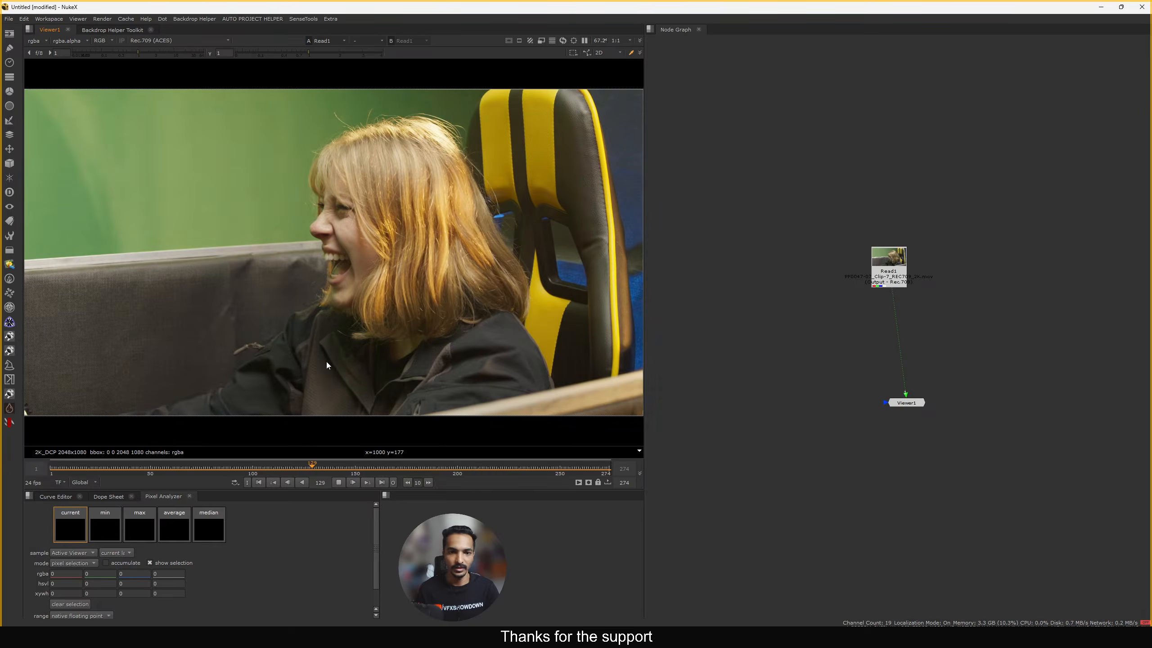
left_click(336, 484)
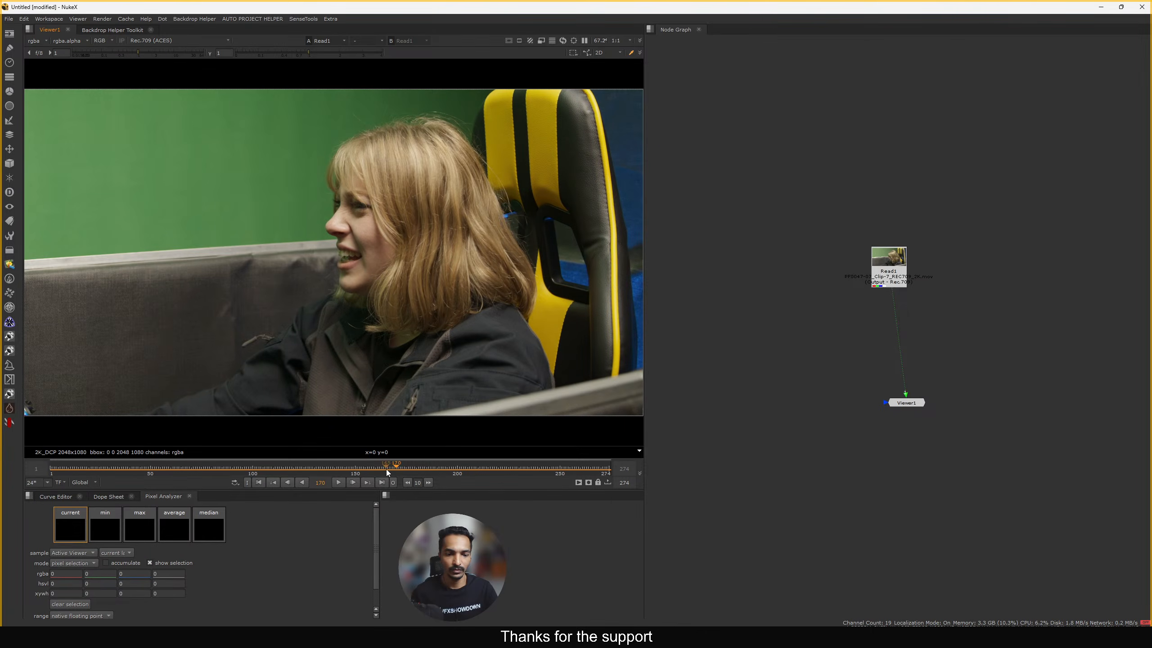
left_click_drag(386, 469, 291, 468)
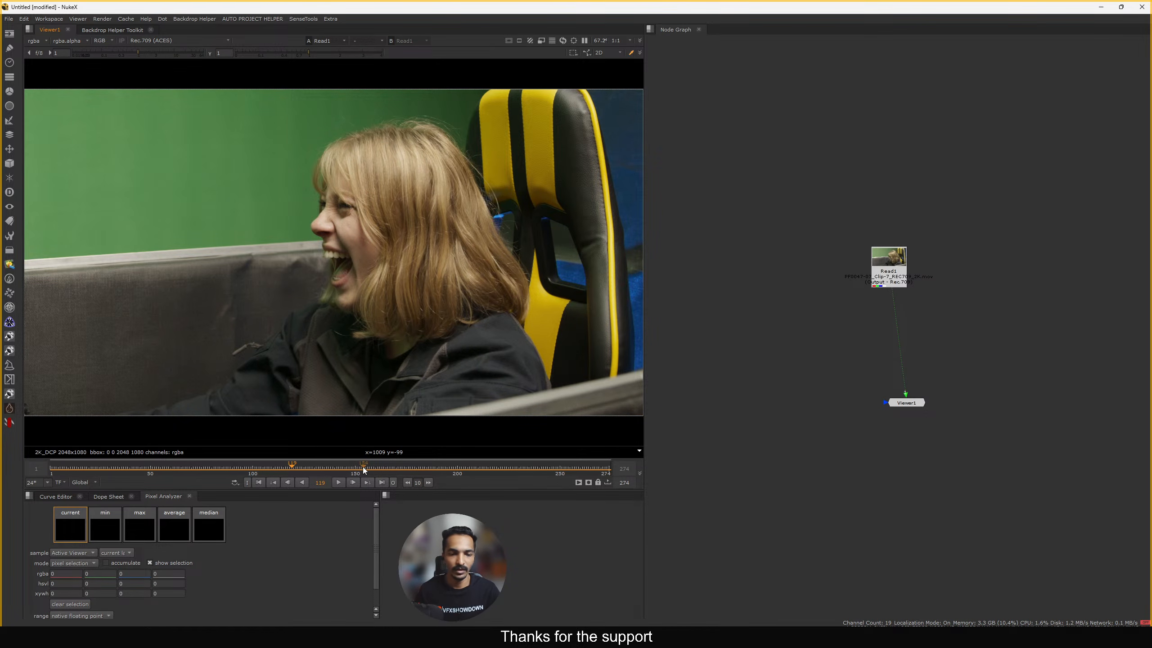
left_click(386, 467)
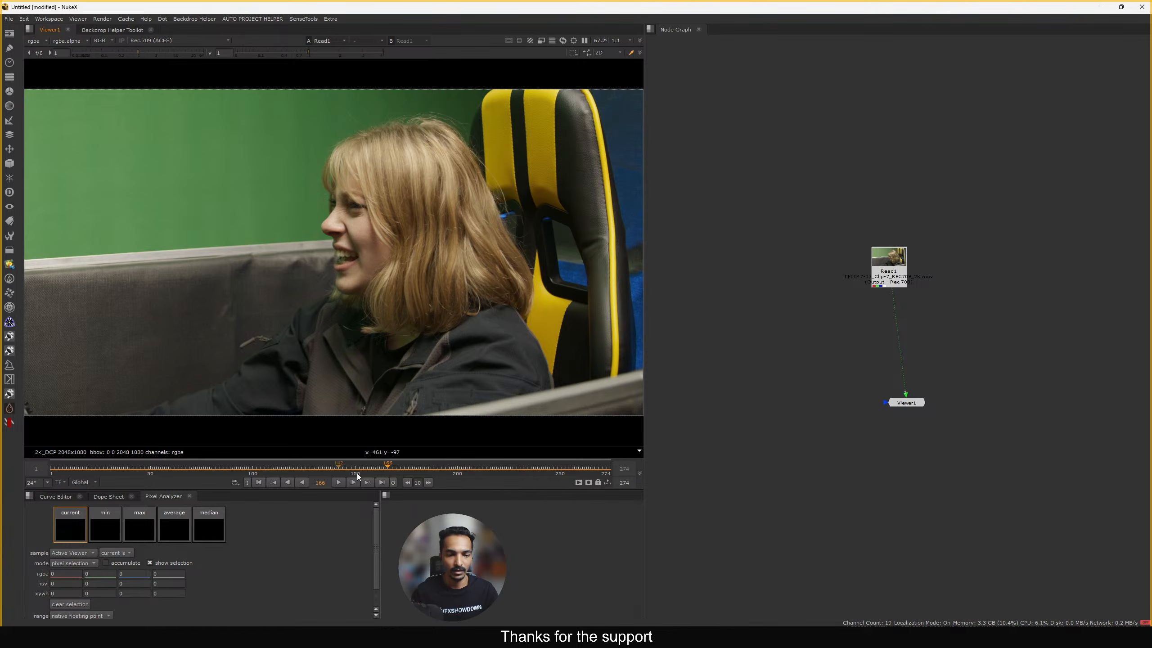
left_click_drag(393, 469, 476, 469)
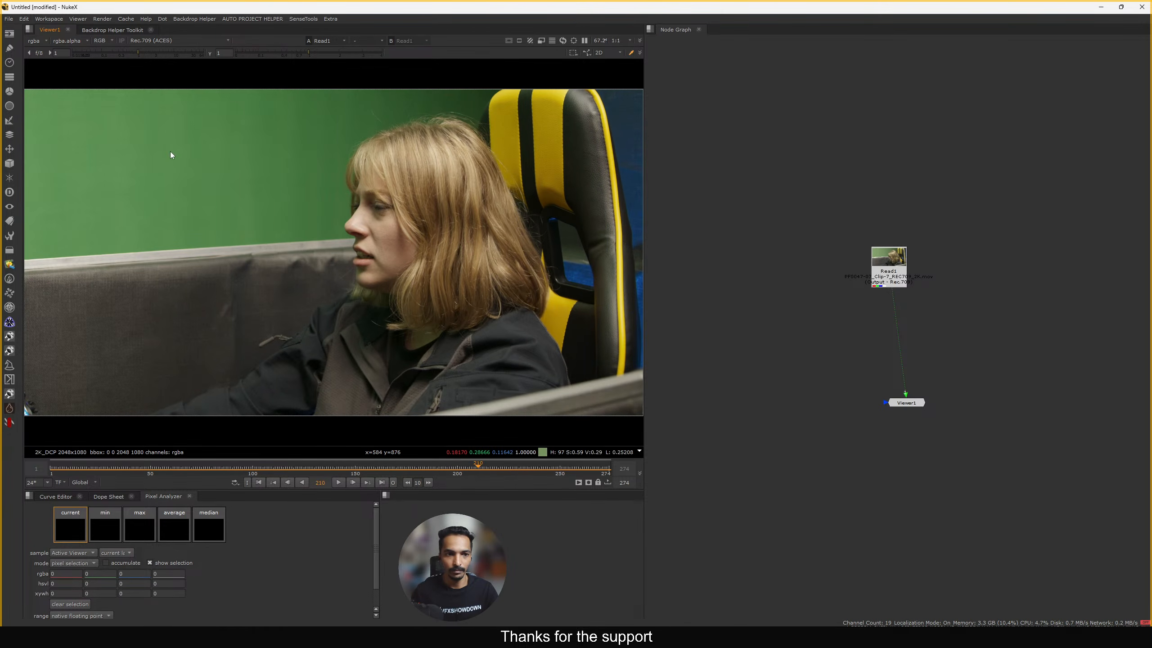
left_click(513, 467)
left_click(529, 467)
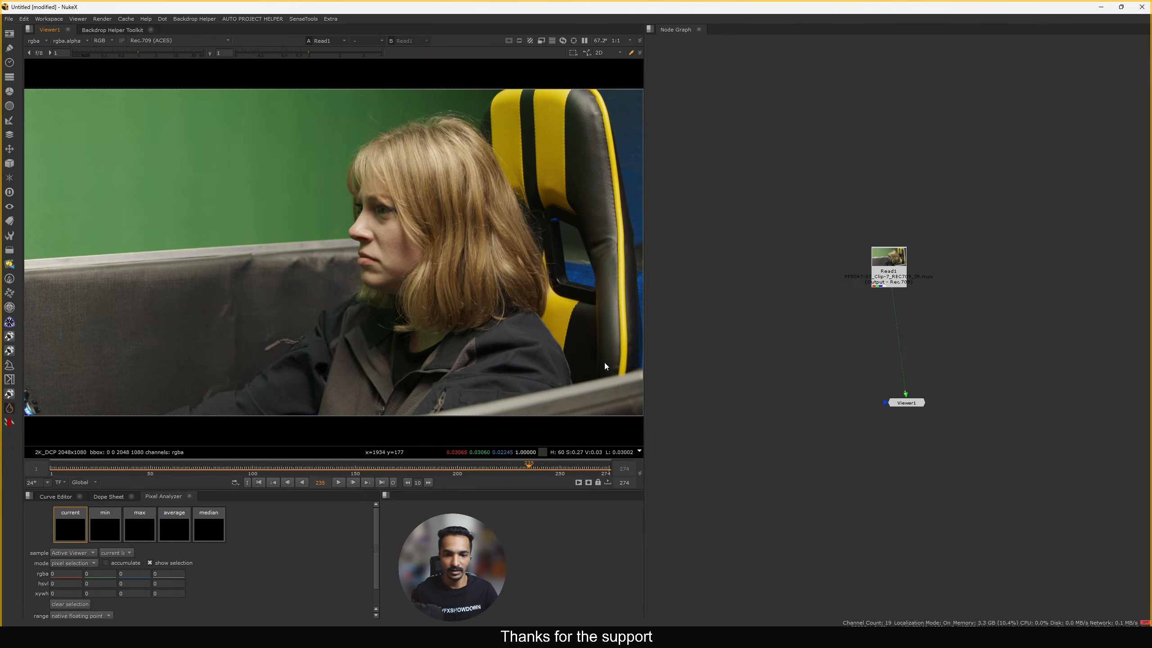
Sample pixel colors across the footage, including an arc across the green screen beside the woman's face
scroll(540, 250, "down", 2)
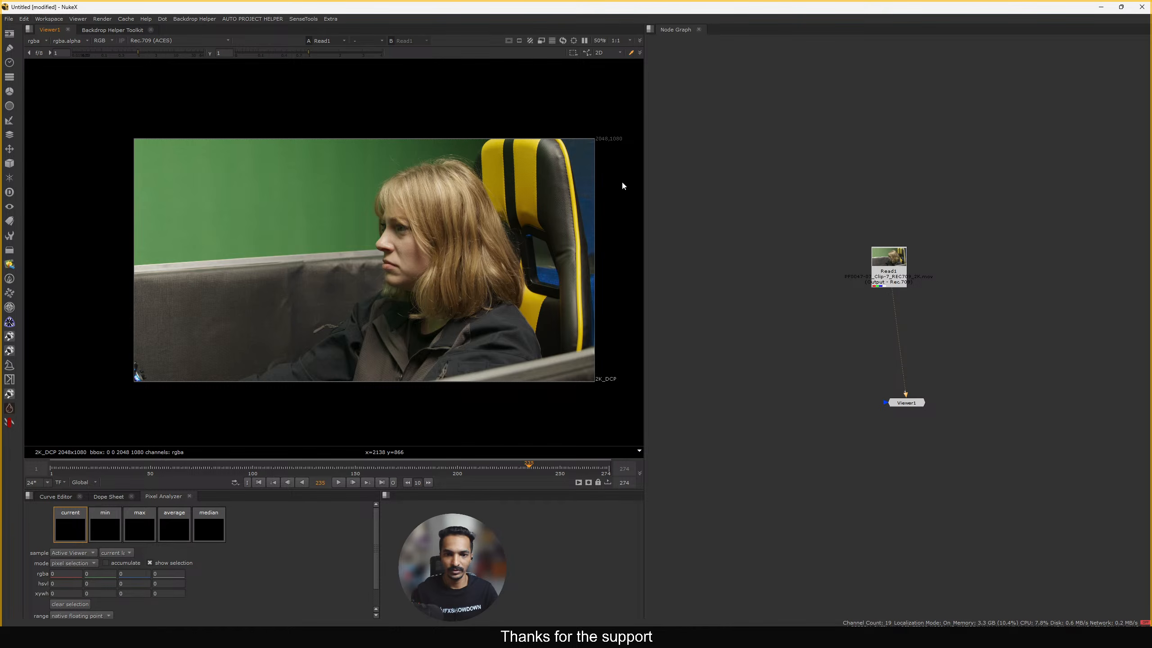
left_click_drag(617, 170, 362, 400)
left_click_drag(612, 152, 208, 434)
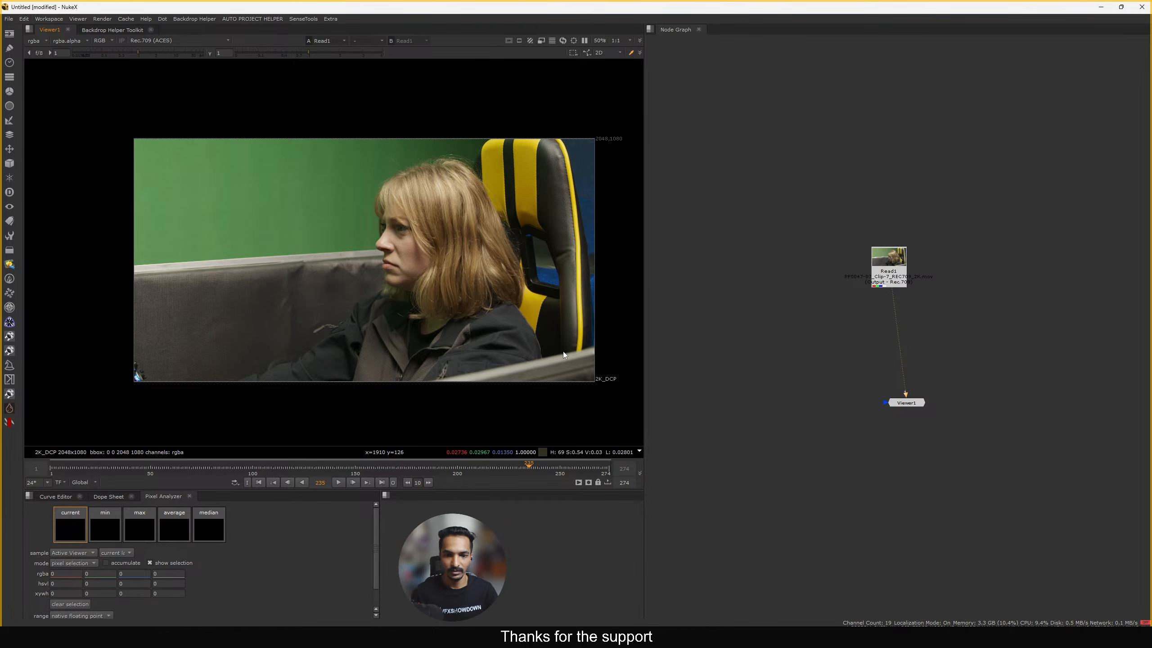
left_click_drag(318, 254, 425, 174, "ctrl")
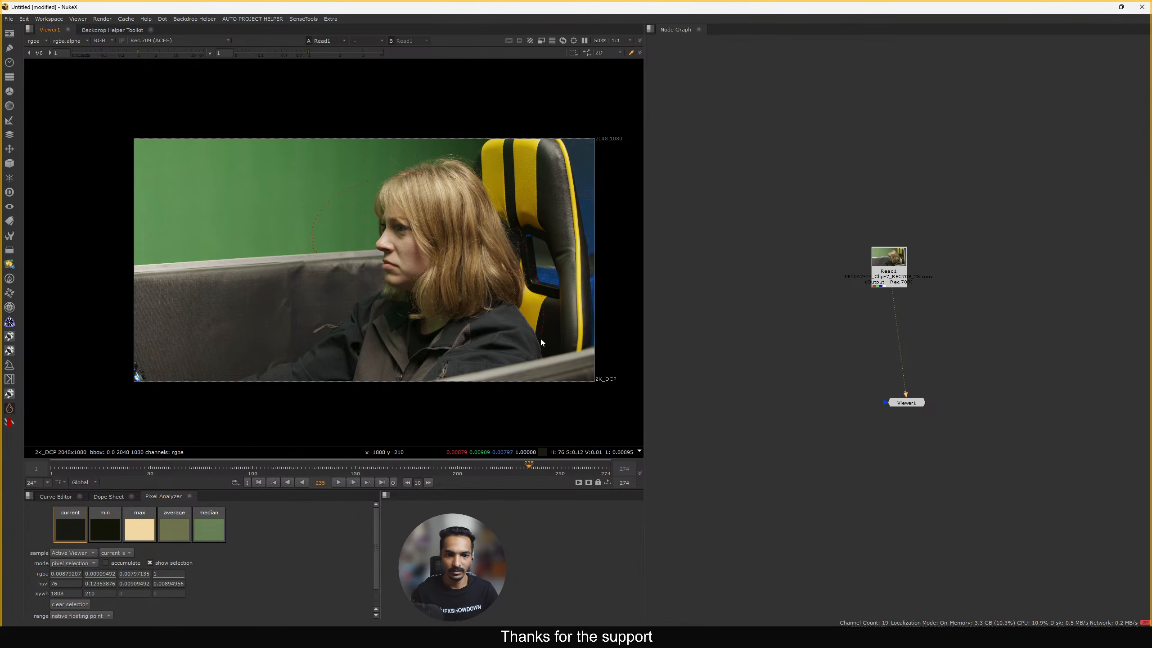
mouse_move(180, 258)
left_mouse_down("ctrl")
mouse_move(184, 229)
mouse_move(276, 186)
mouse_move(324, 225)
left_mouse_up("ctrl")
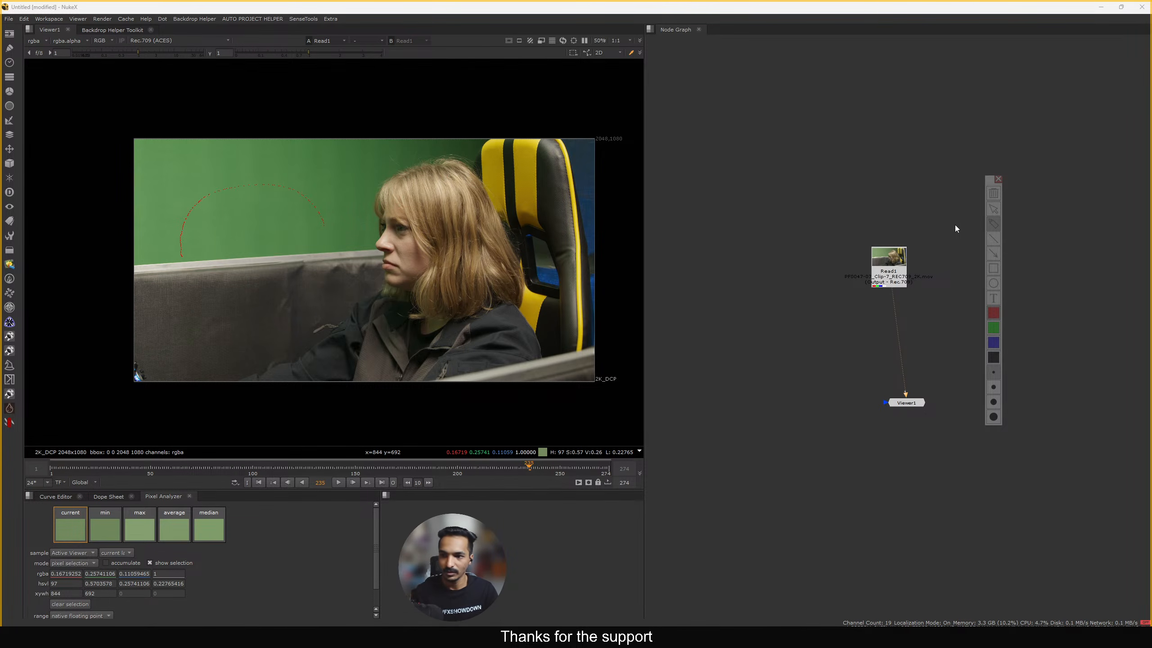
Draw three large red annotation arcs over the footage, running from the green-screen side down toward the woman and chair
left_click_drag(989, 179, 973, 143)
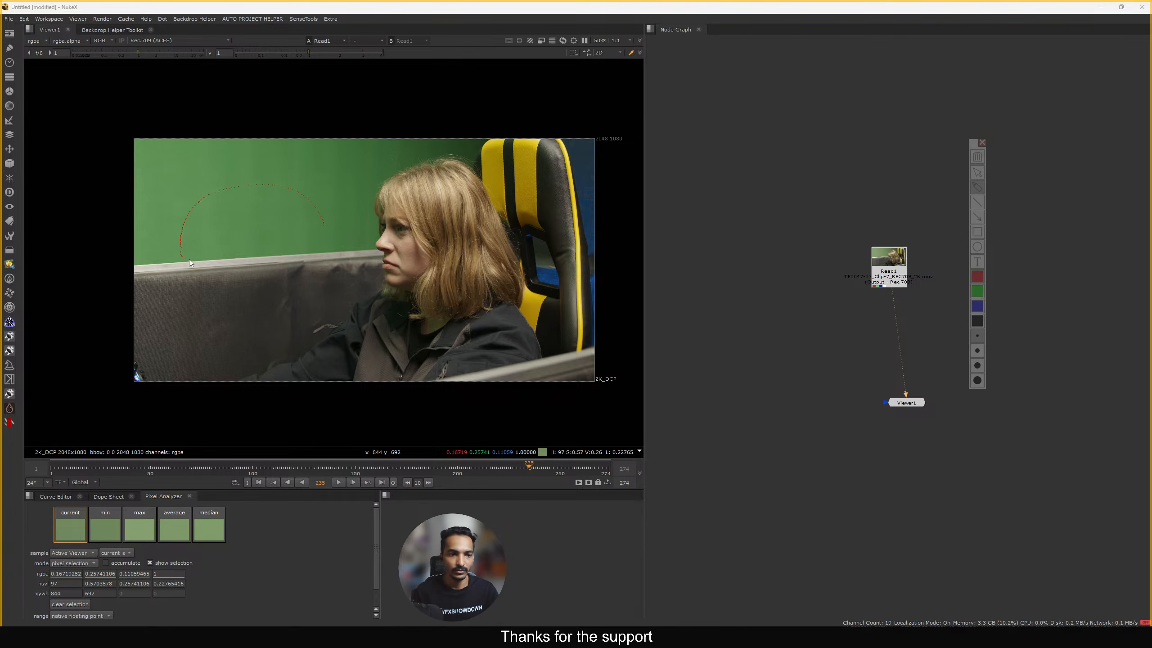
mouse_move(188, 258)
left_mouse_down()
mouse_move(257, 175)
mouse_move(474, 304)
mouse_move(485, 362)
left_mouse_up()
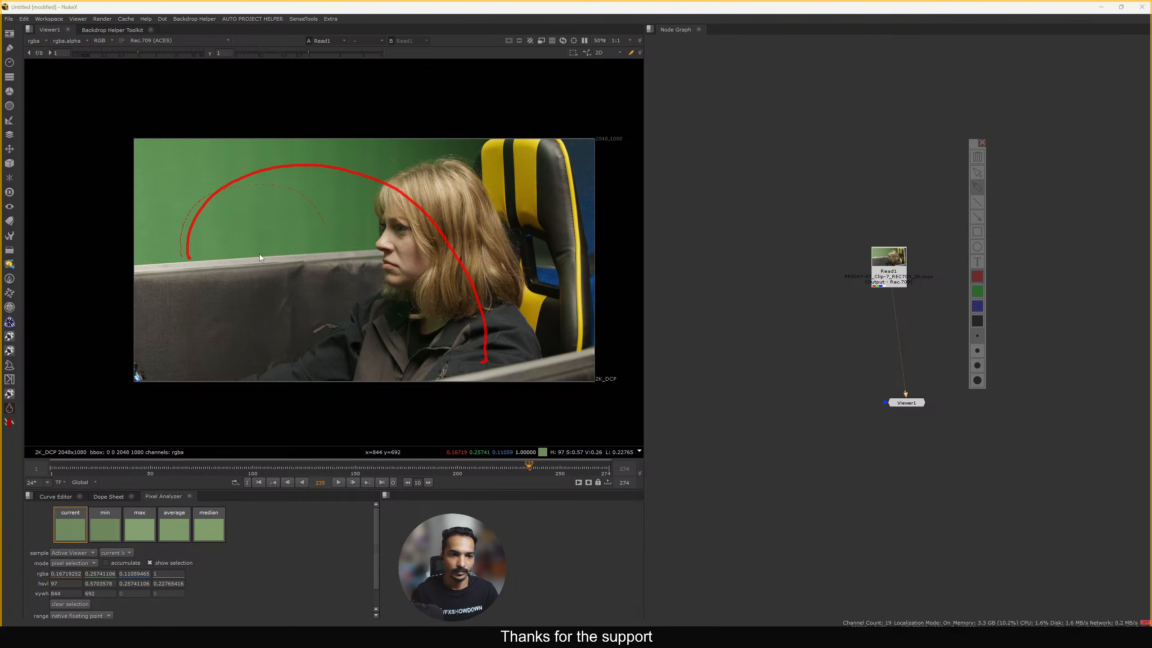
mouse_move(266, 257)
left_mouse_down()
mouse_move(370, 144)
mouse_move(557, 366)
left_mouse_up()
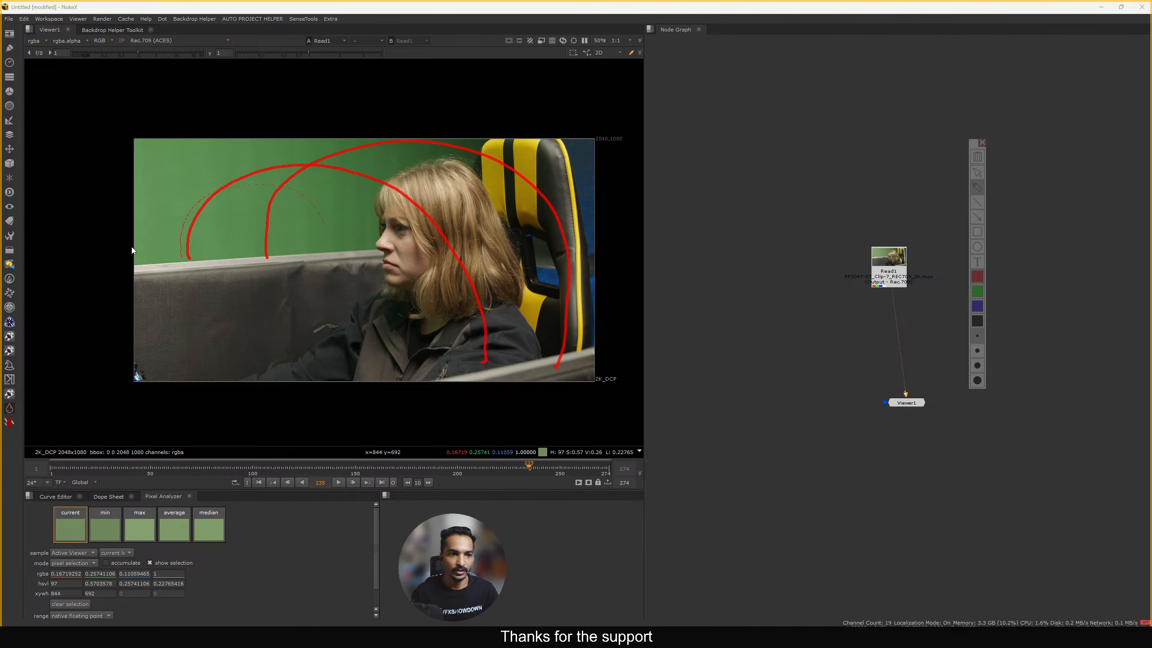
mouse_move(91, 282)
left_mouse_down()
mouse_move(156, 149)
mouse_move(420, 390)
left_mouse_up()
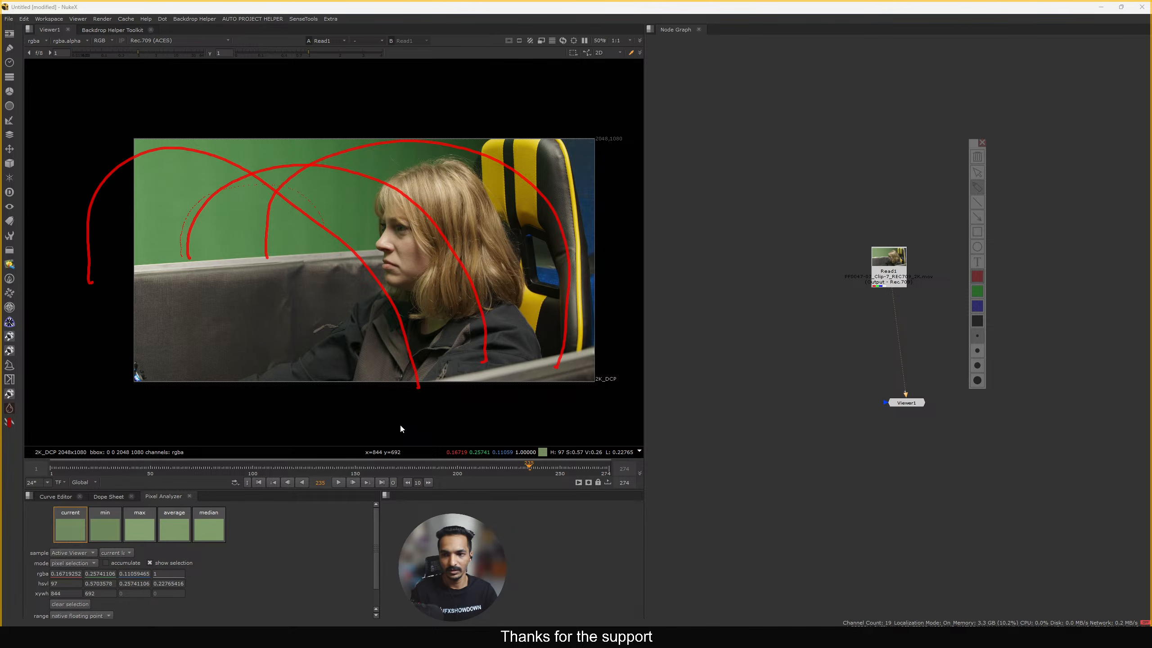
Clear all red annotations, close the annotation tools and fit the footage to the viewer
left_click(978, 173)
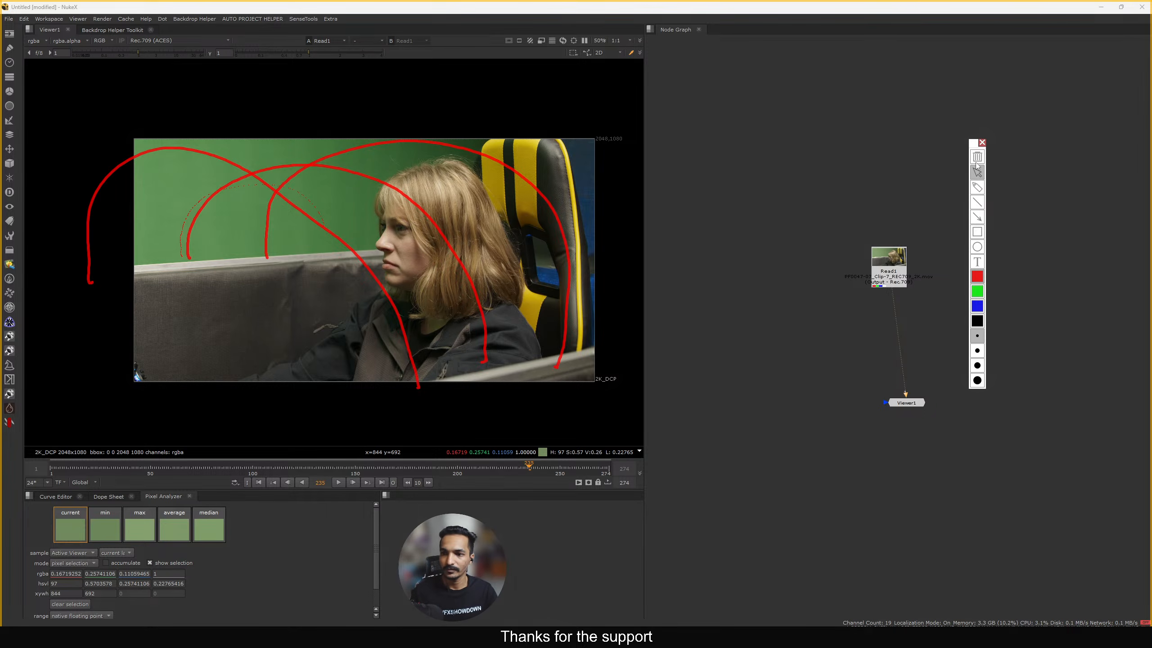
left_click(978, 158)
left_click(981, 143)
key("f")
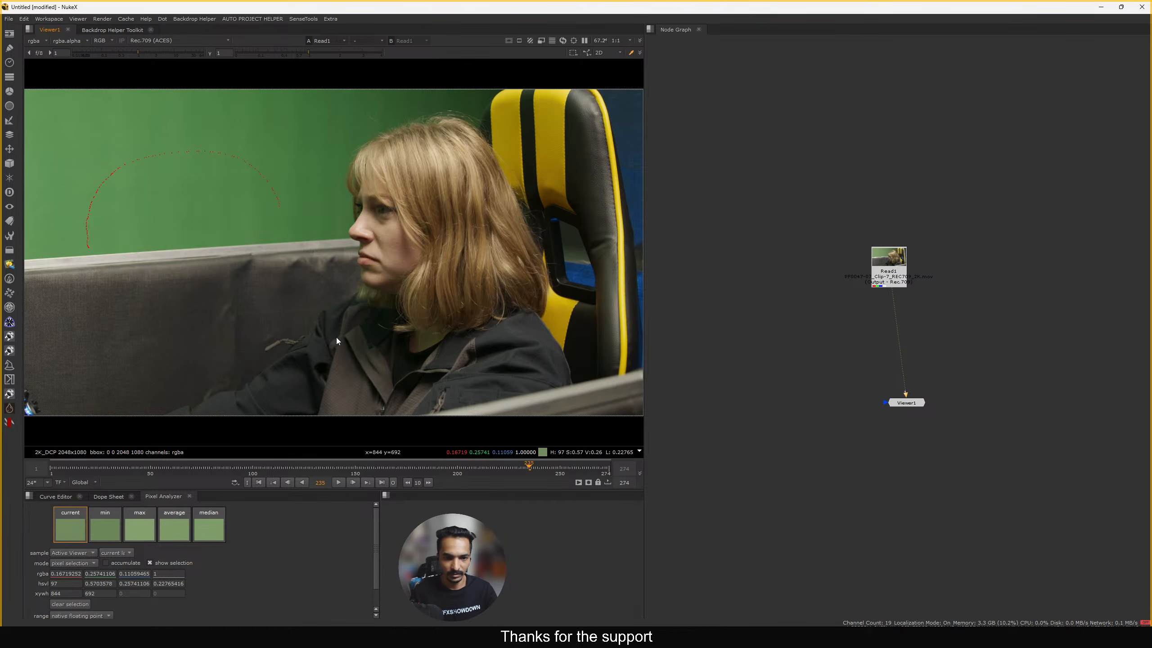
Sample the color of a small spot in the upper part of the green screen
left_click_drag(166, 145, 172, 146, "ctrl")
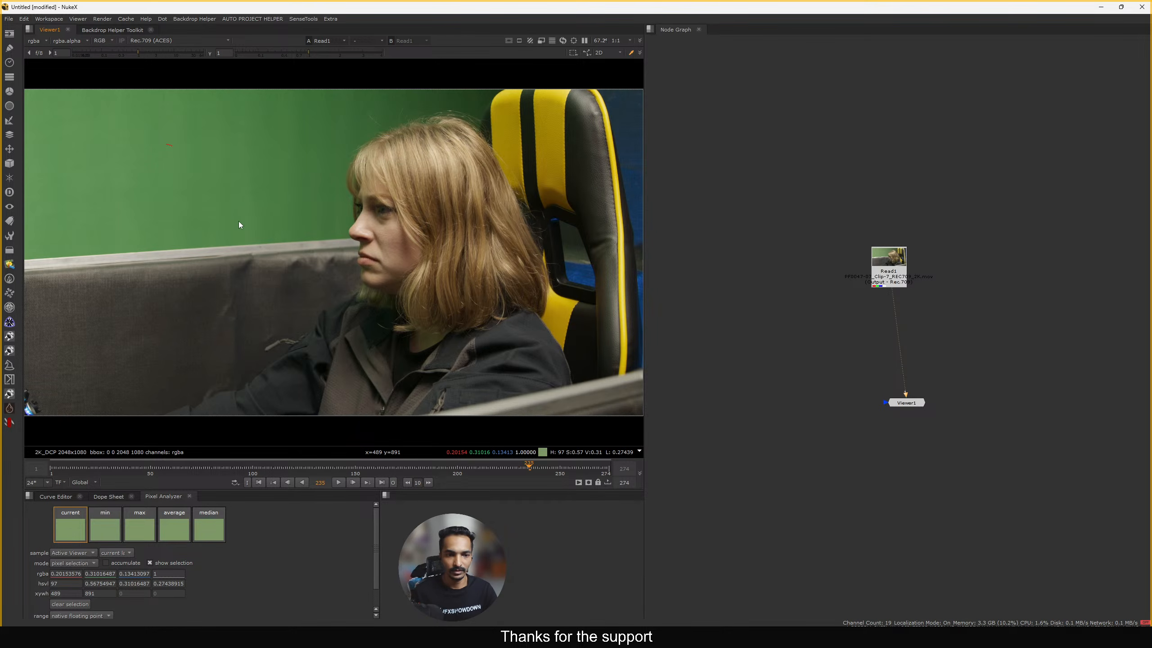
Move the Read node up so it sits straight above the Viewer node with a long gap between them
left_click_drag(889, 281, 899, 159)
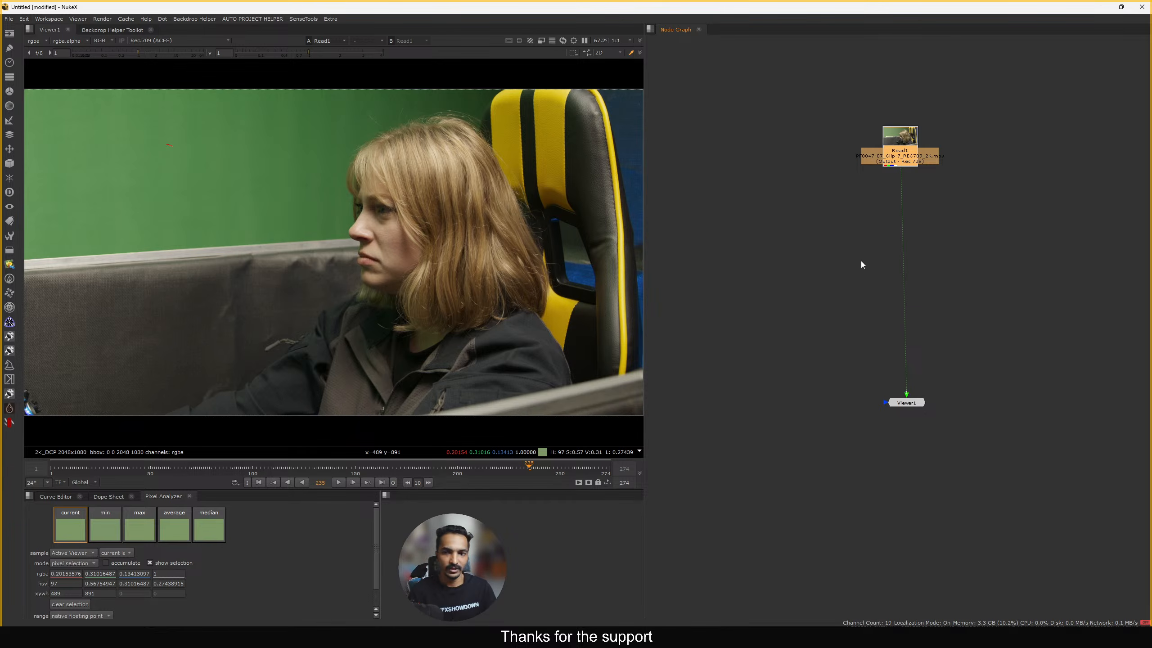
left_click_drag(896, 159, 898, 196)
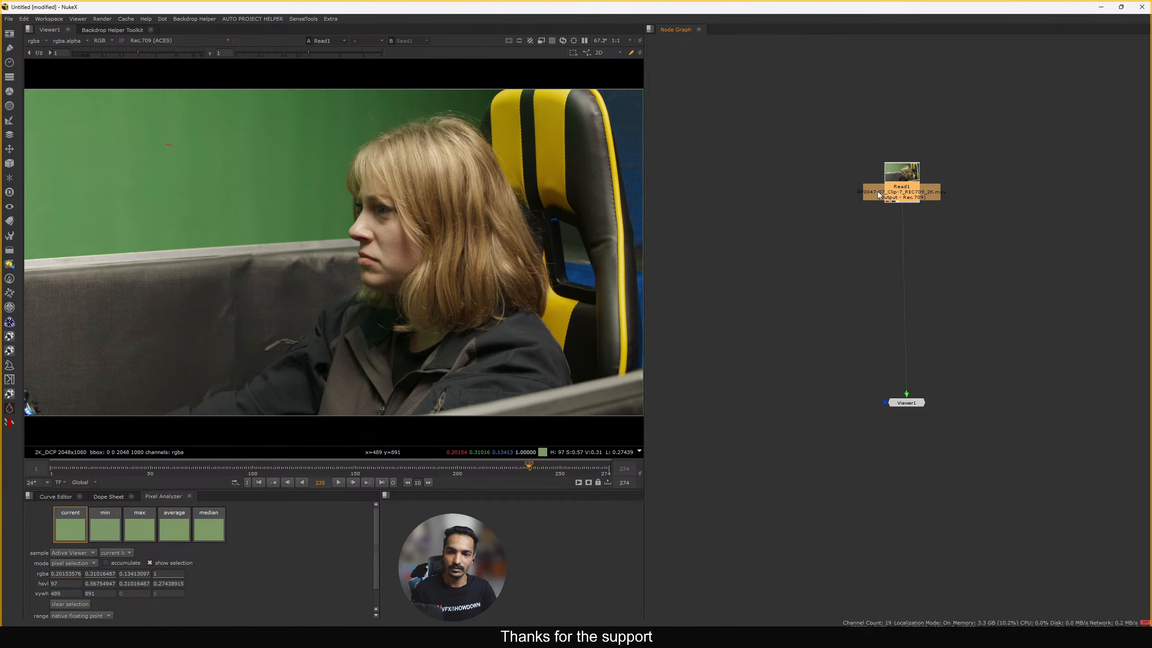
left_click_drag(878, 191, 874, 210)
left_click(904, 403)
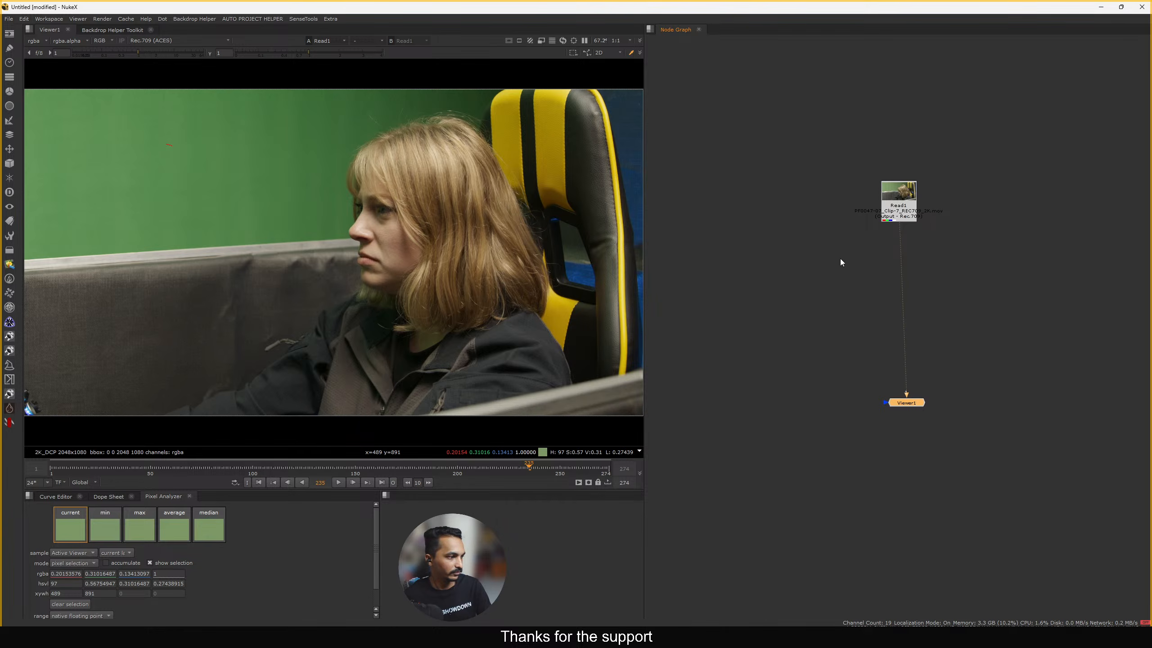
left_click_drag(901, 212, 885, 212)
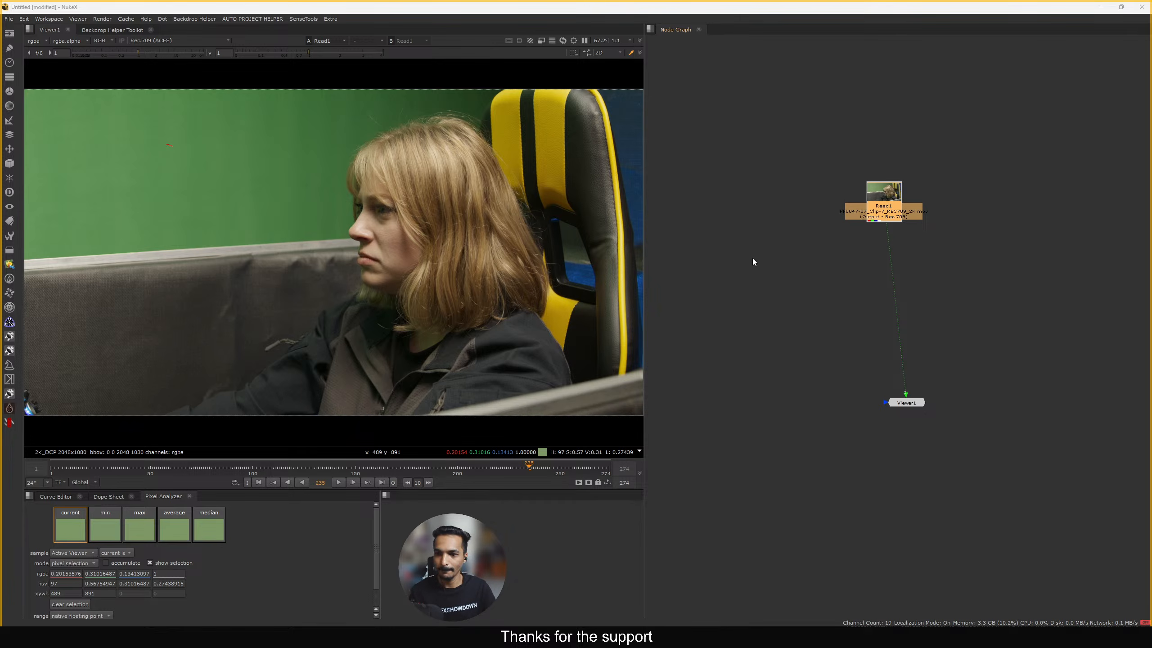
left_click_drag(883, 209, 895, 196)
left_click(906, 403)
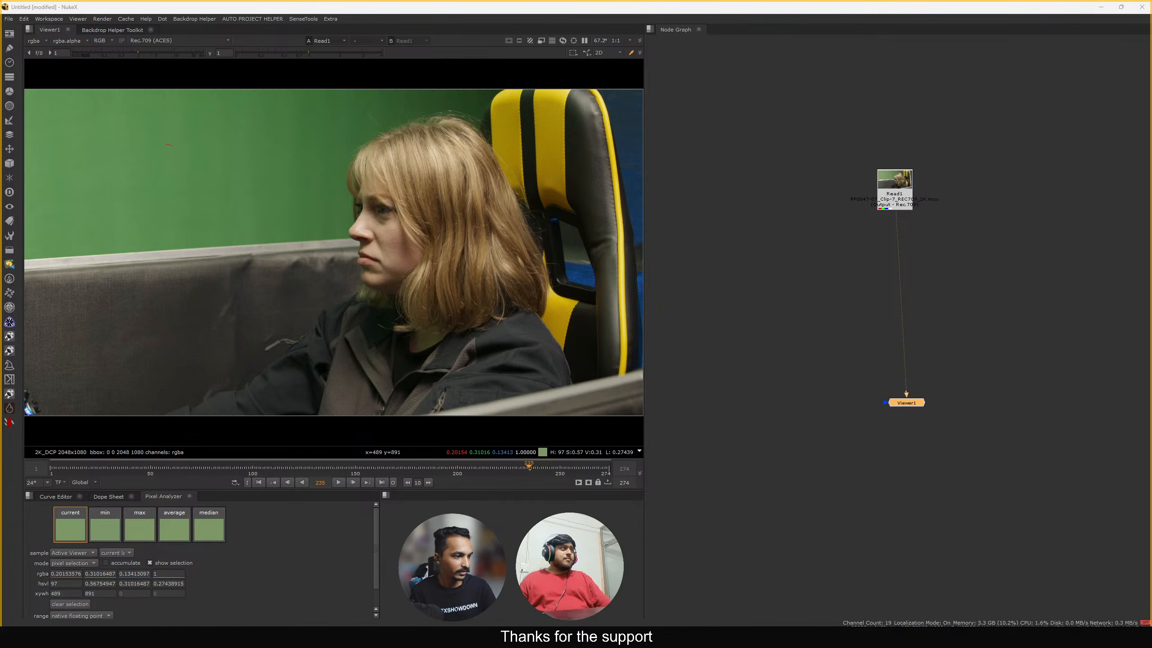
mouse_move(905, 184)
left_mouse_down()
mouse_move(911, 216)
mouse_move(916, 135)
mouse_move(899, 165)
left_mouse_up()
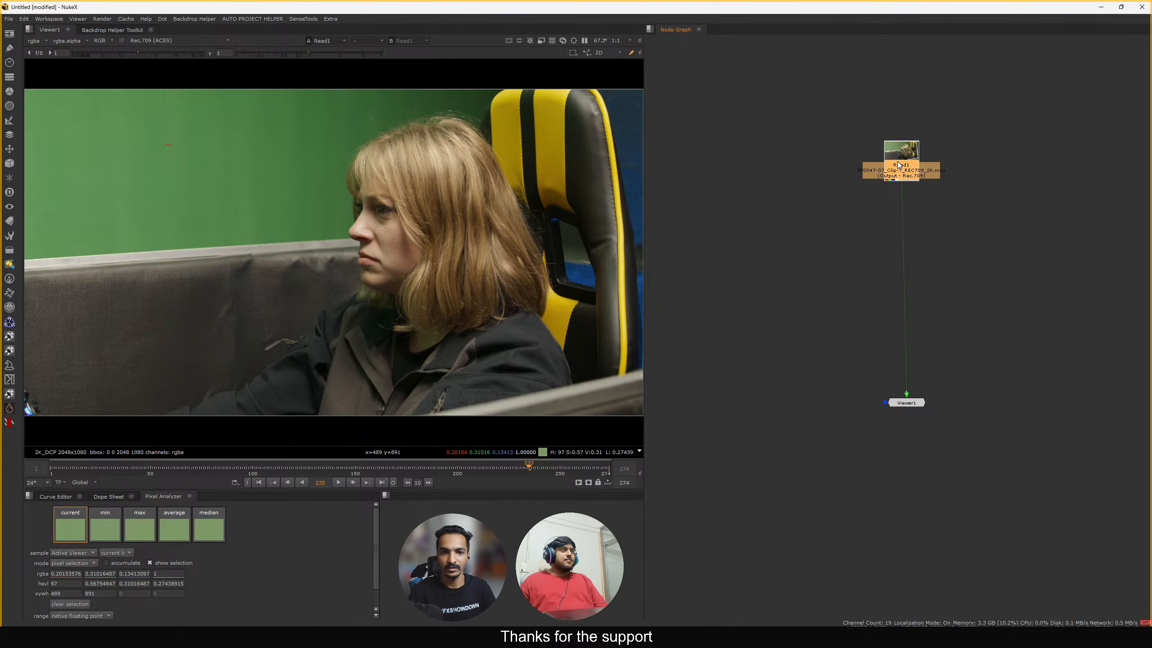
left_click(807, 215)
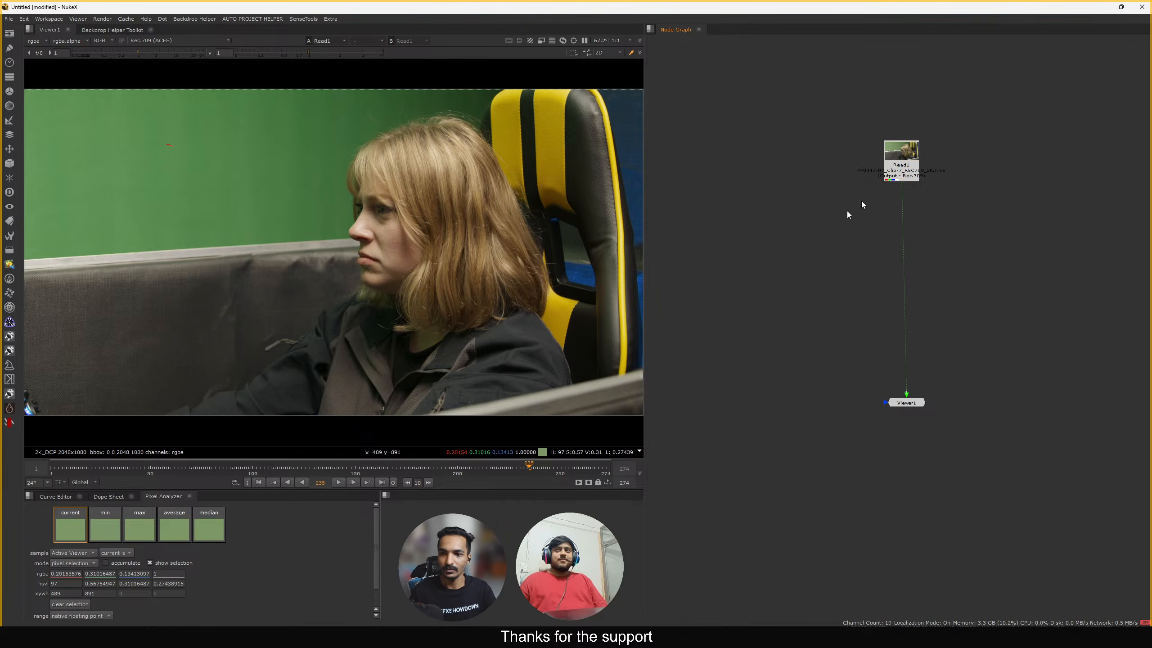
left_click_drag(901, 169, 901, 188)
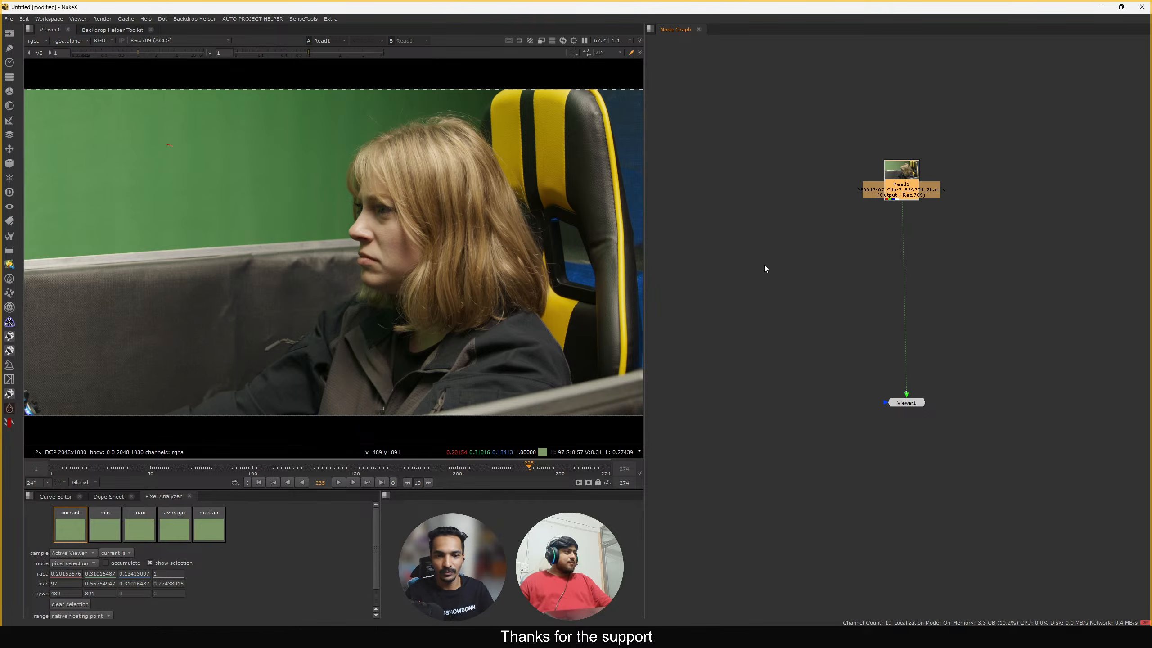
left_click(683, 210)
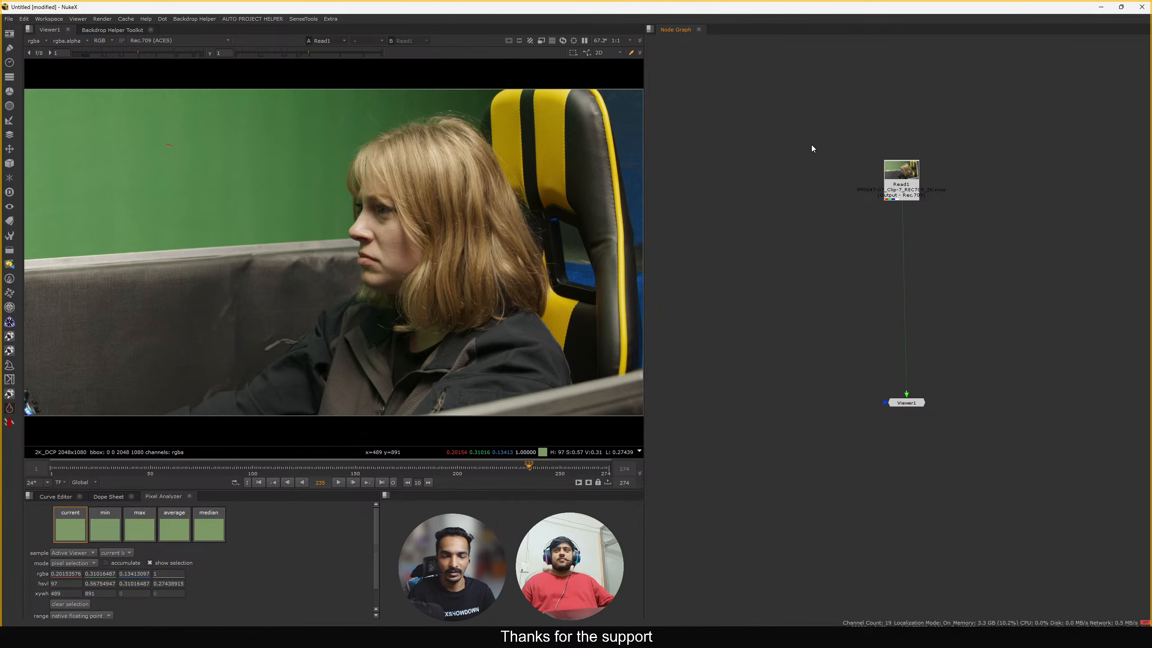
left_click_drag(805, 122, 686, 83)
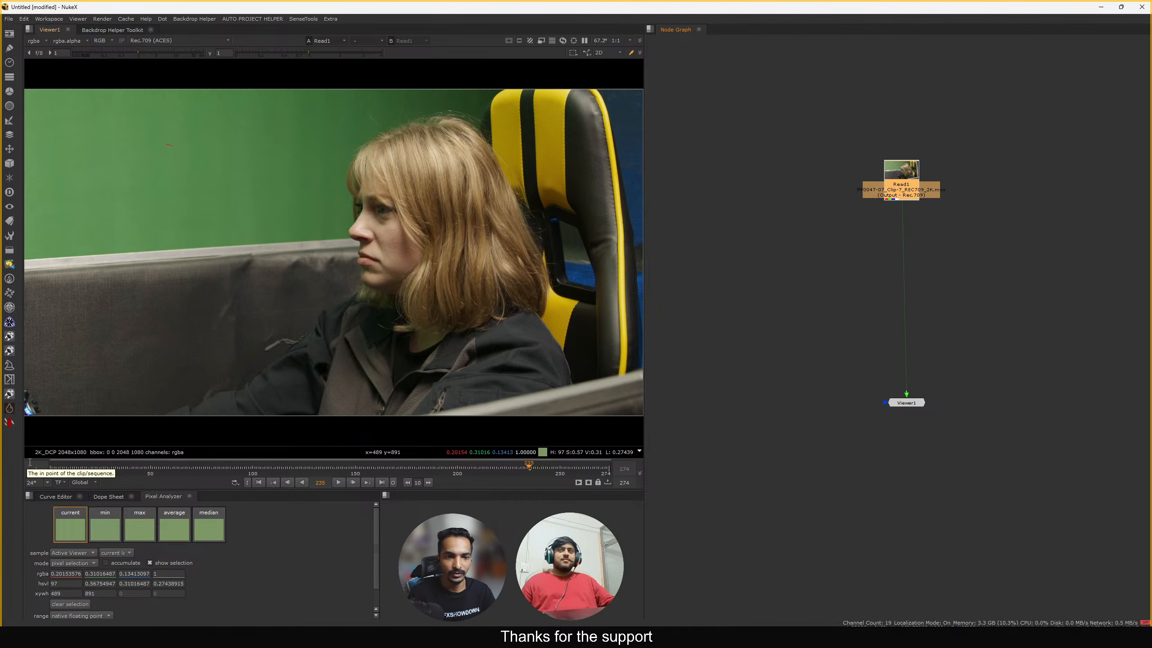
left_click_drag(905, 187, 910, 183)
mouse_move(961, 233)
left_mouse_down()
mouse_move(868, 145)
mouse_move(973, 223)
left_mouse_up()
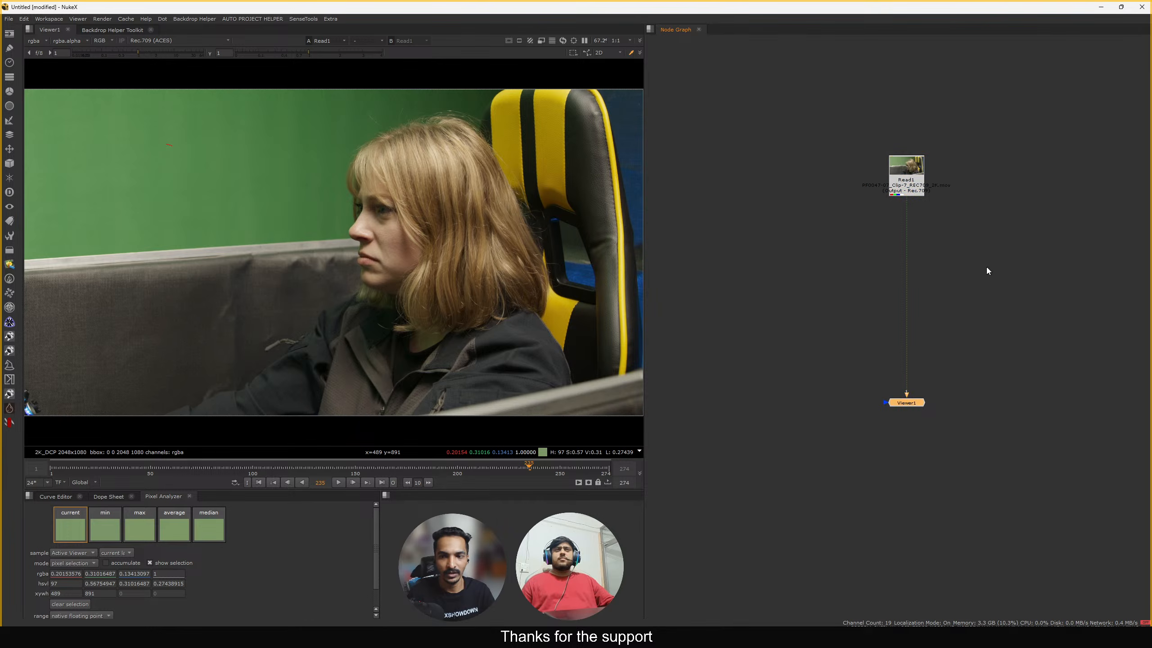
Clear the pixel color sample from the footage in the viewer
left_click_drag(986, 265, 862, 126)
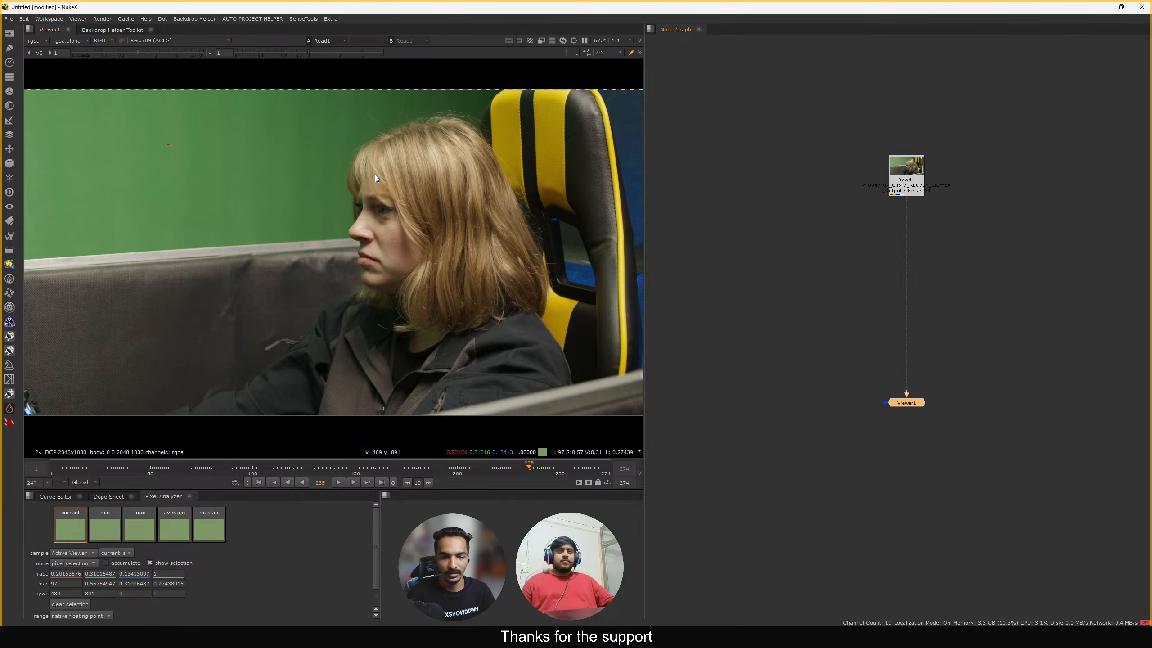
left_click_drag(320, 166, 598, 357)
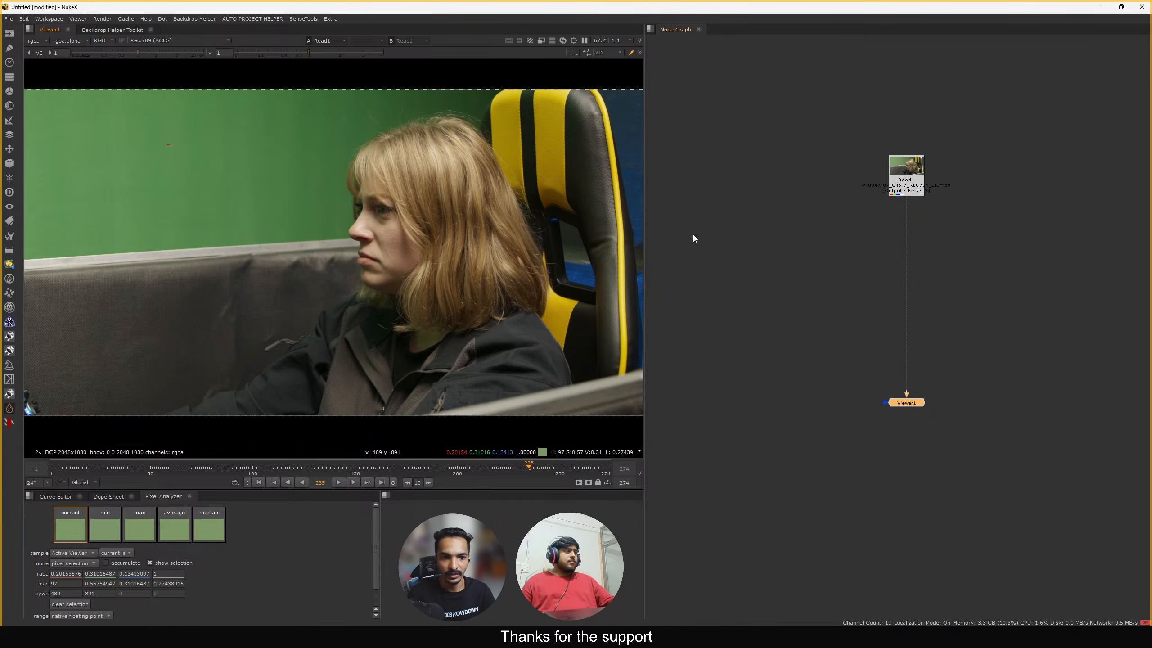
scroll(793, 152, "down", 2)
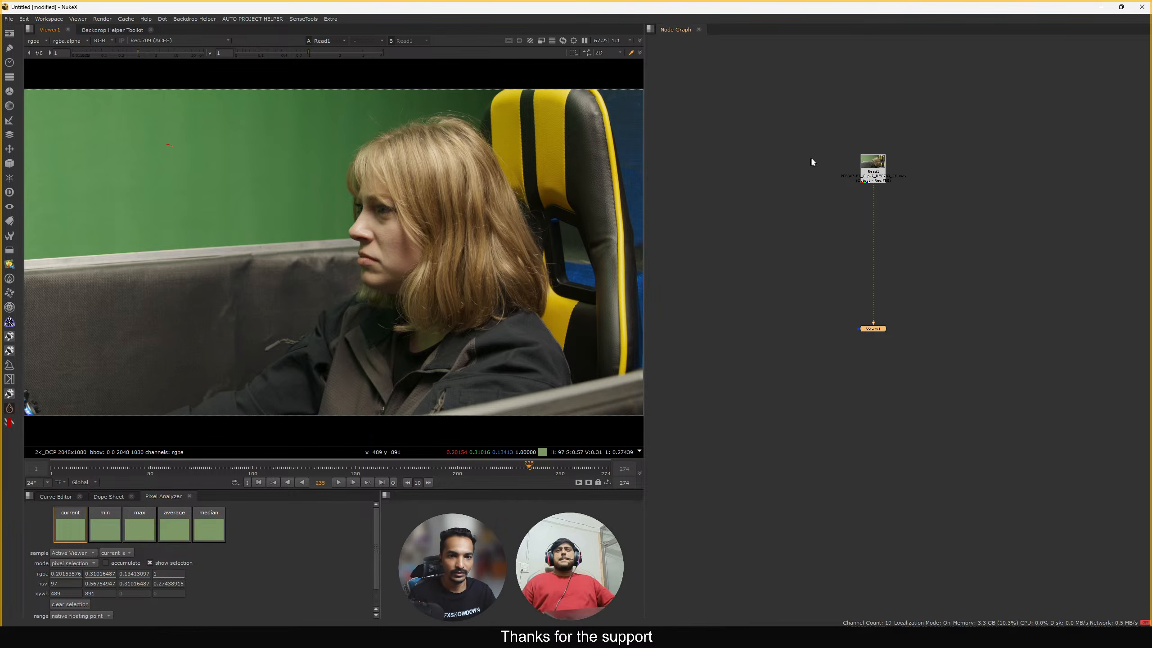
scroll(333, 154, "down", 2)
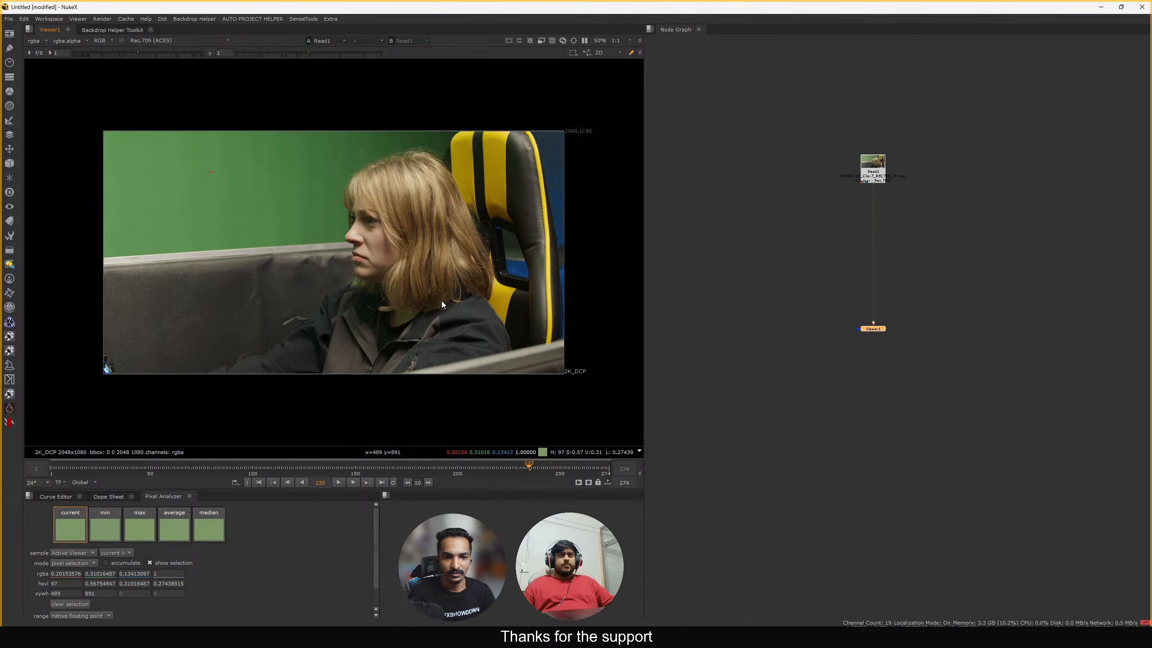
right_click(266, 220, "ctrl")
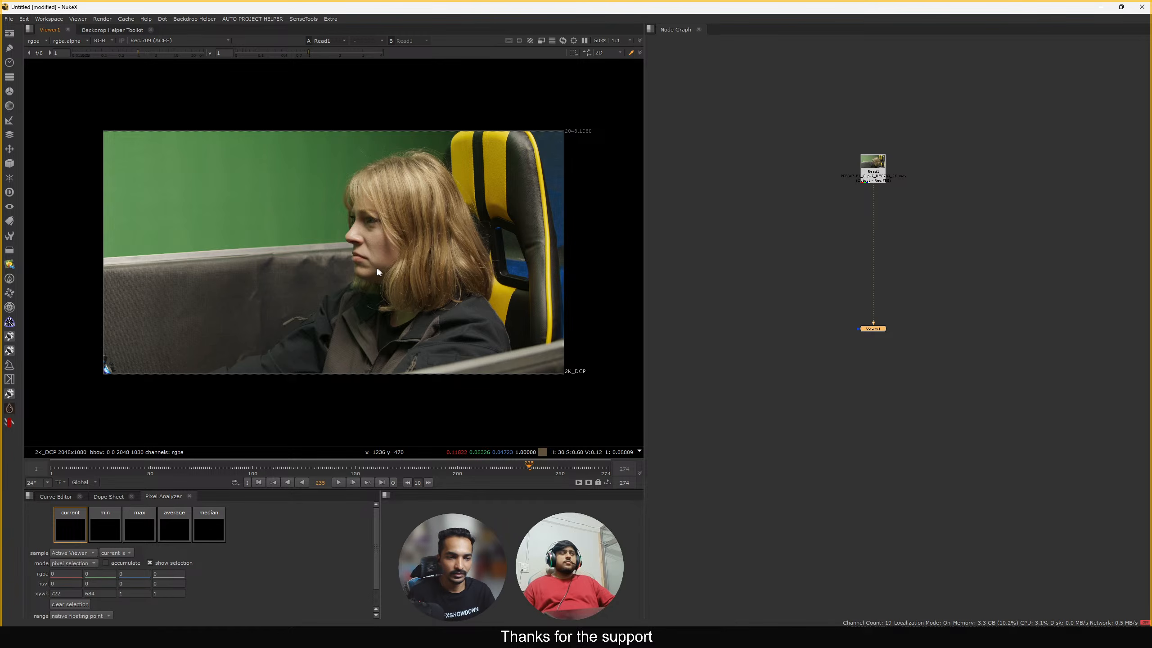
middle_click_drag(796, 186, 815, 309)
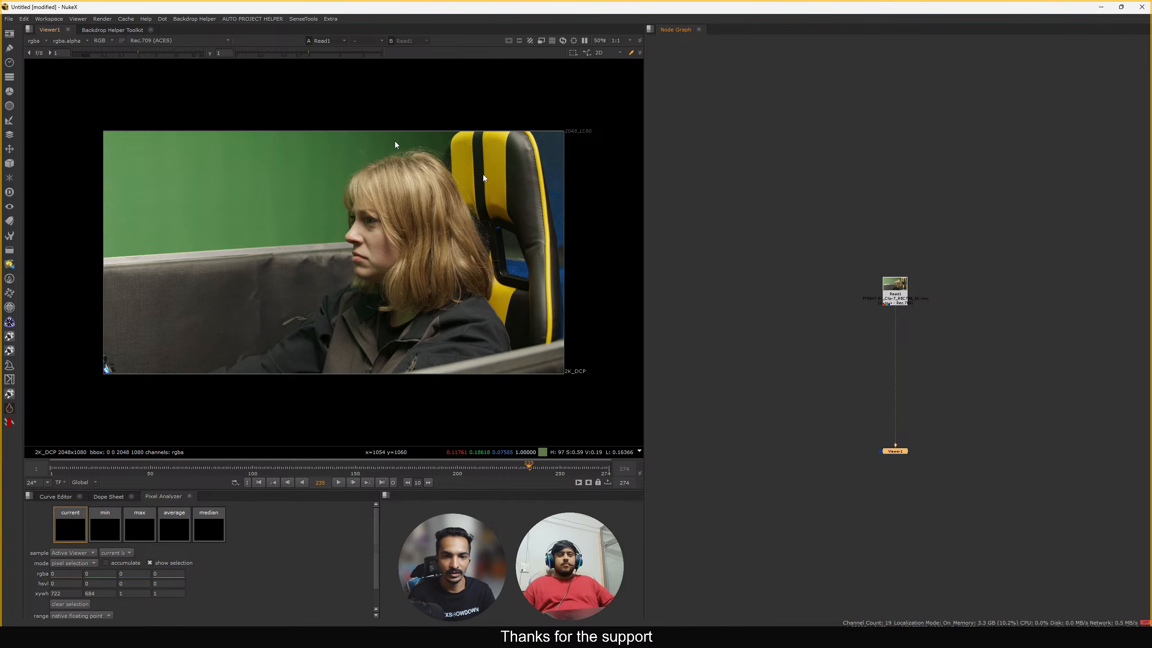
middle_click_drag(385, 222, 394, 217)
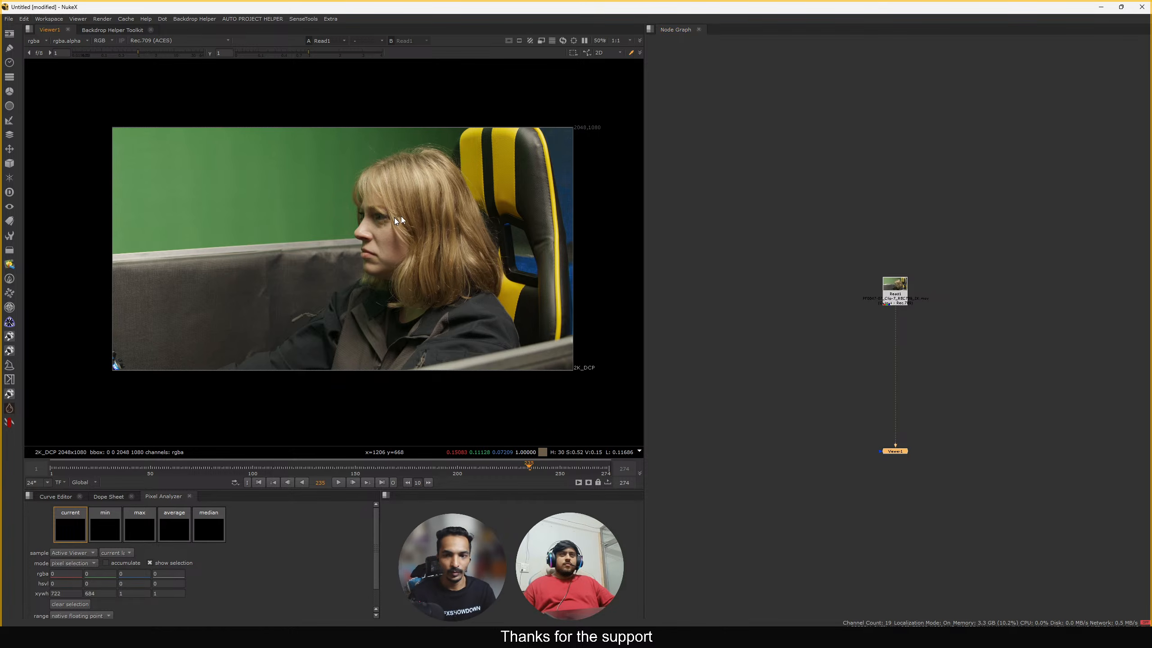
key("f")
Play part of the clip, set the playback out point at frame 50 and play the limited range
left_click(339, 482)
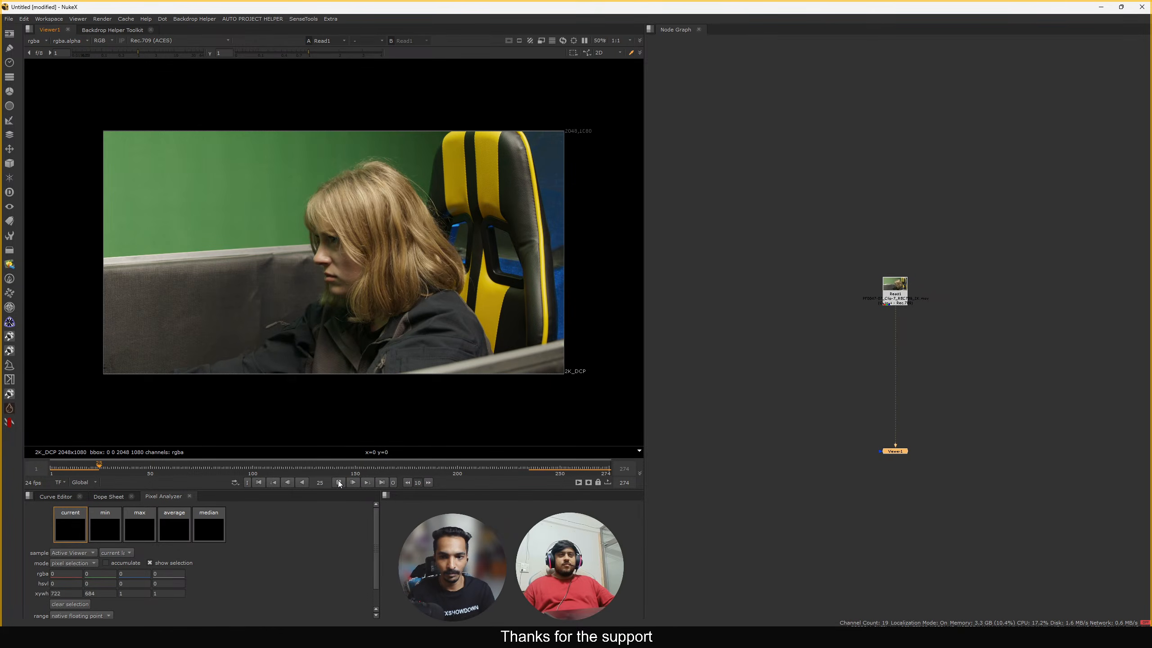
left_click(339, 482)
left_click_drag(114, 470, 151, 472)
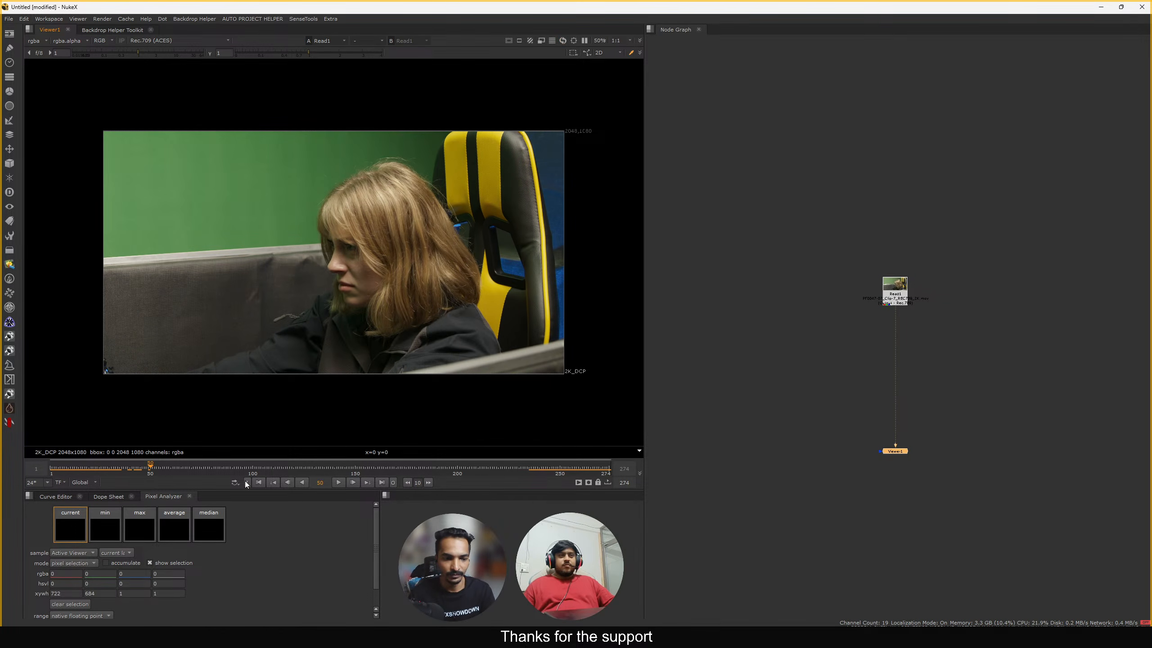
left_click(394, 482)
left_click(338, 483)
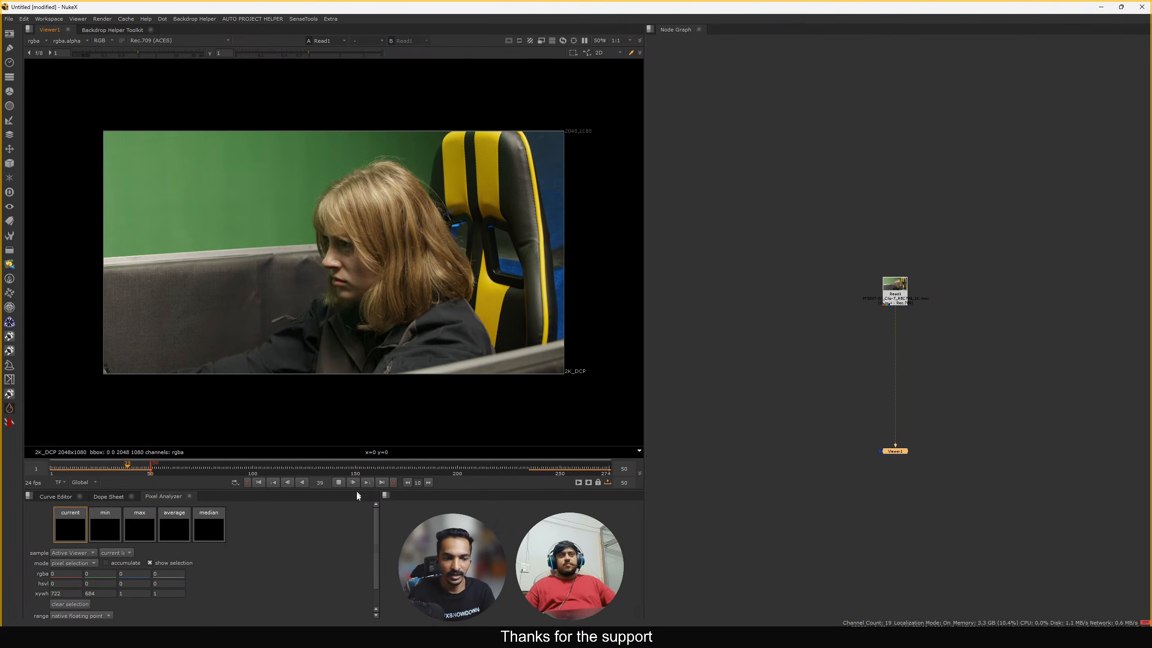
left_click(338, 483)
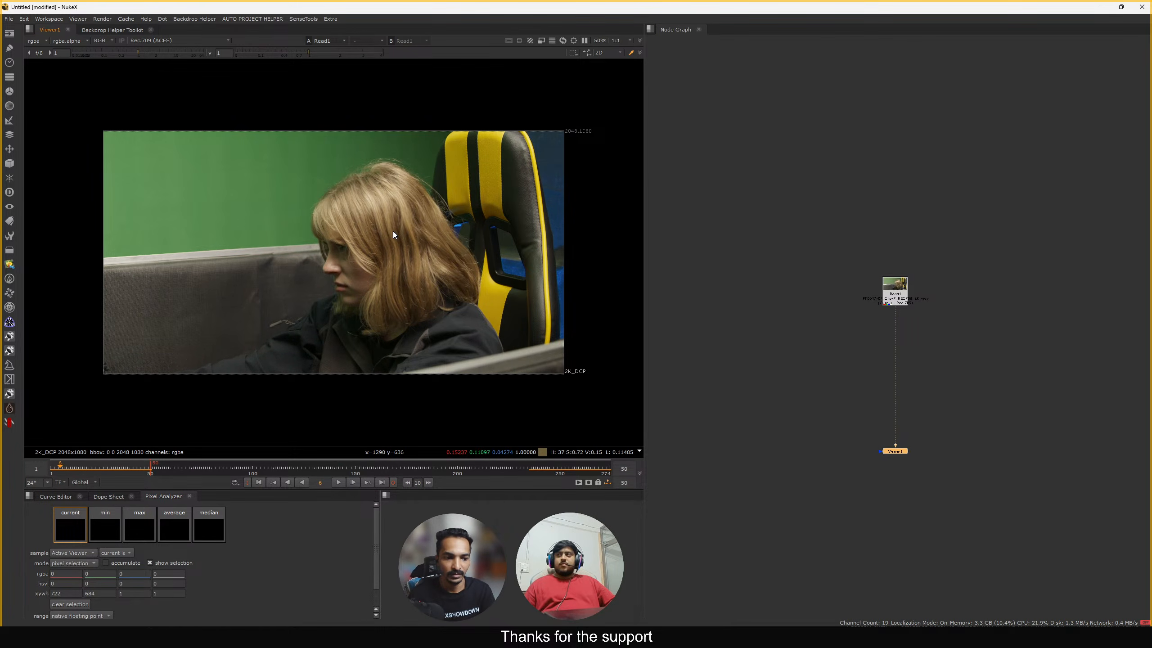
middle_click_drag(398, 228, 406, 224)
key("f")
left_click_drag(288, 157, 377, 242)
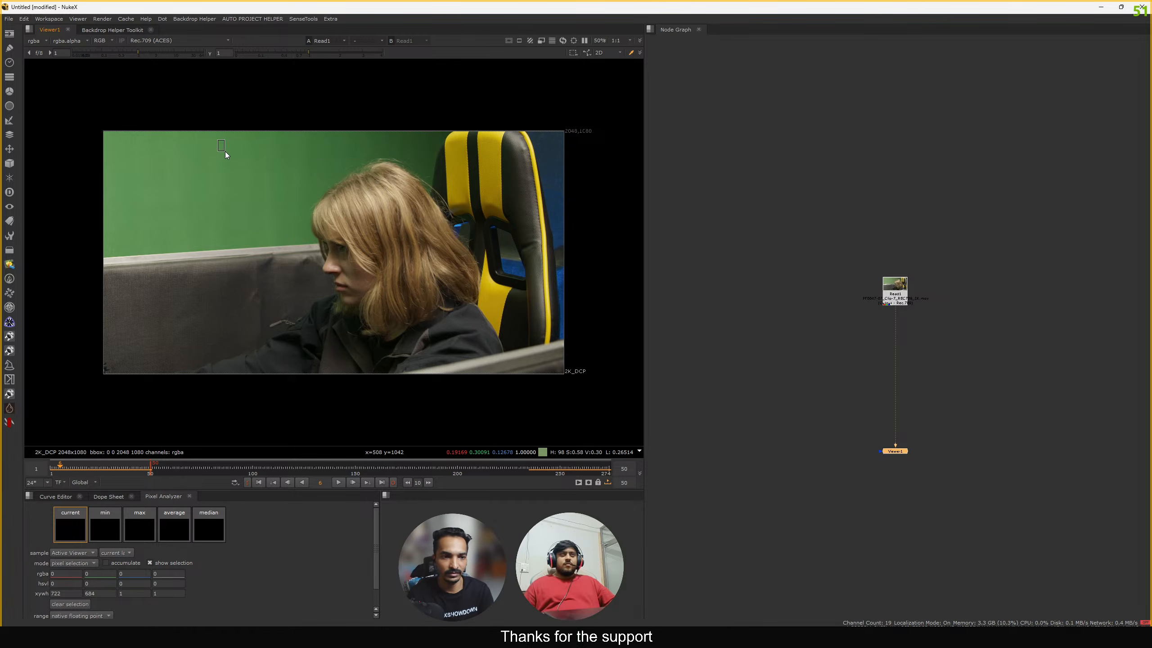
mouse_move(227, 151)
left_mouse_down()
mouse_move(355, 216)
mouse_move(417, 269)
left_mouse_up()
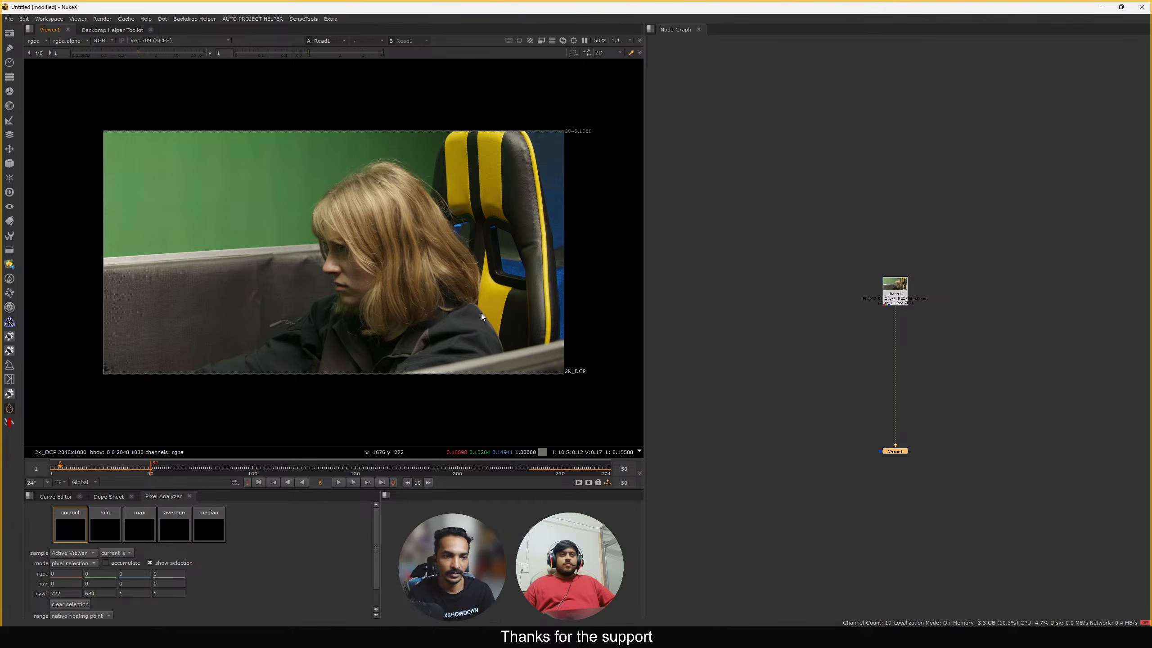
left_click_drag(480, 313, 313, 198)
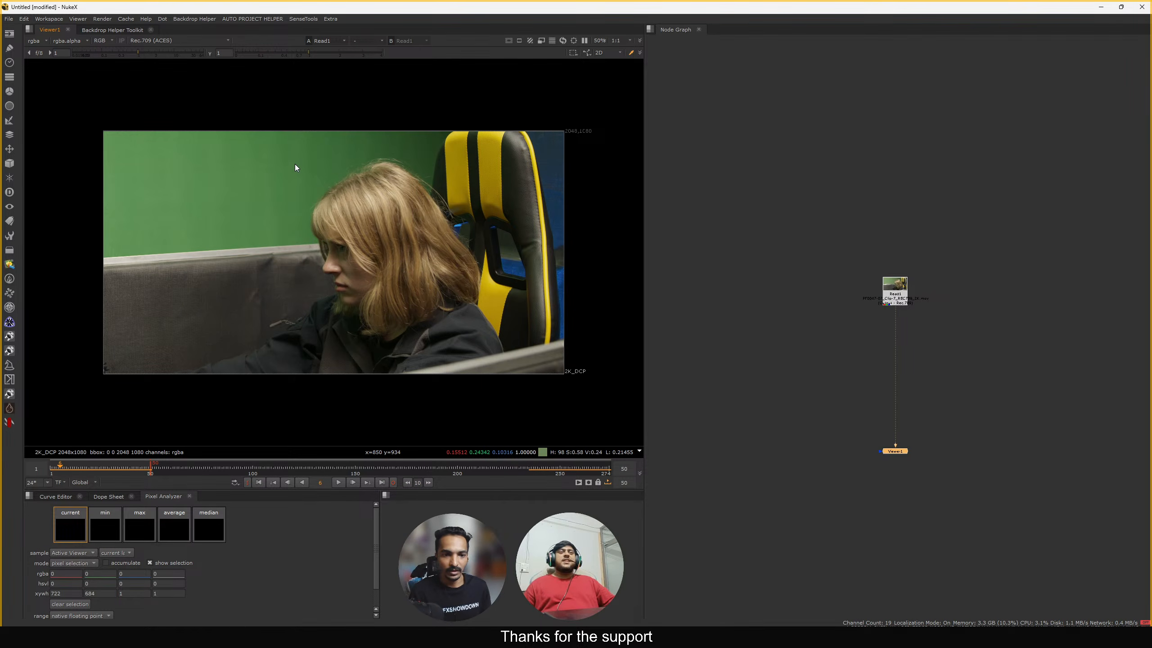
left_click_drag(262, 139, 433, 290)
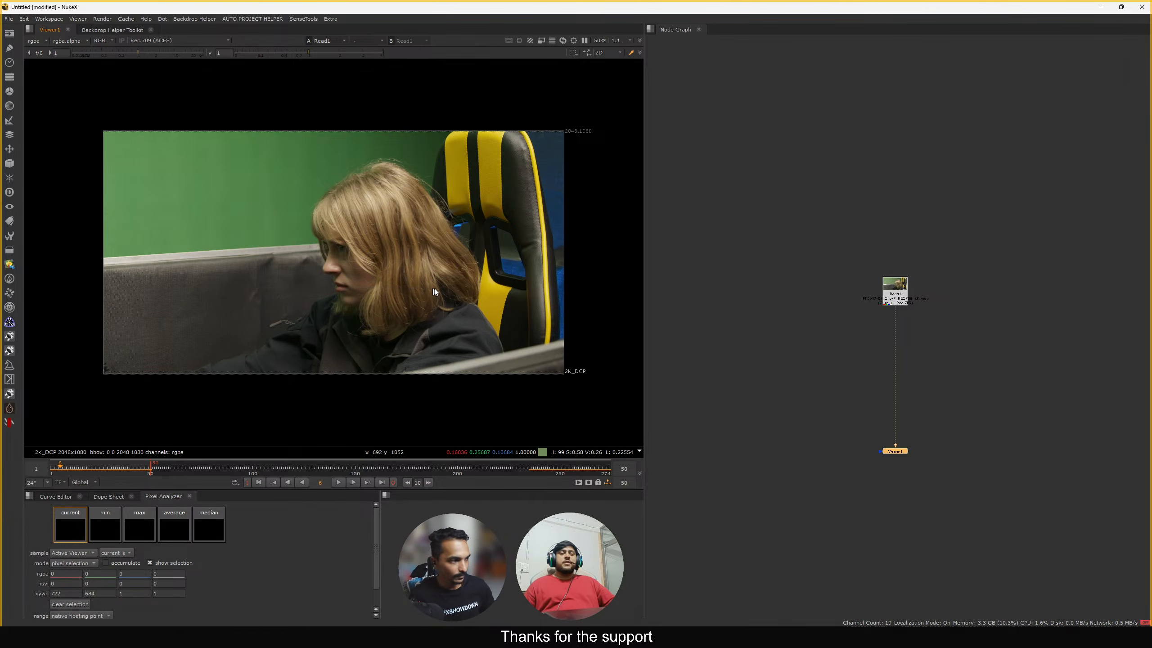
left_click_drag(560, 330, 140, 120)
left_click_drag(97, 119, 163, 168)
middle_click_drag(250, 211, 256, 209)
middle_click(255, 208)
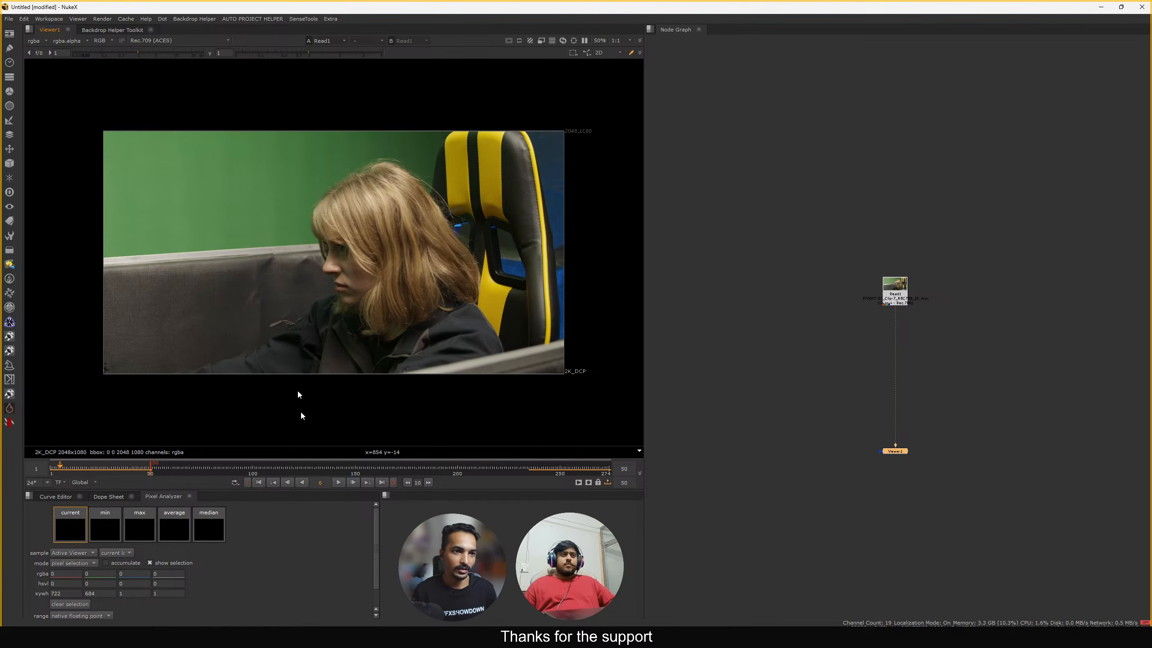
Play the shortened frame range in the viewer from its first frame
left_click(262, 482)
left_click(338, 483)
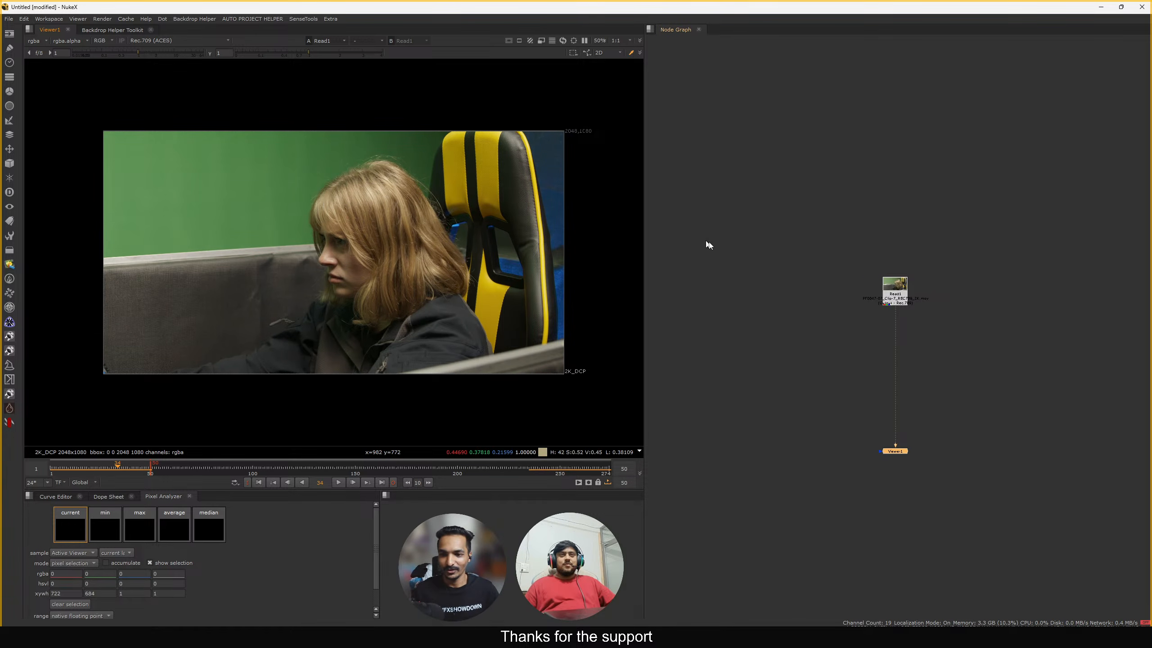
key("f")
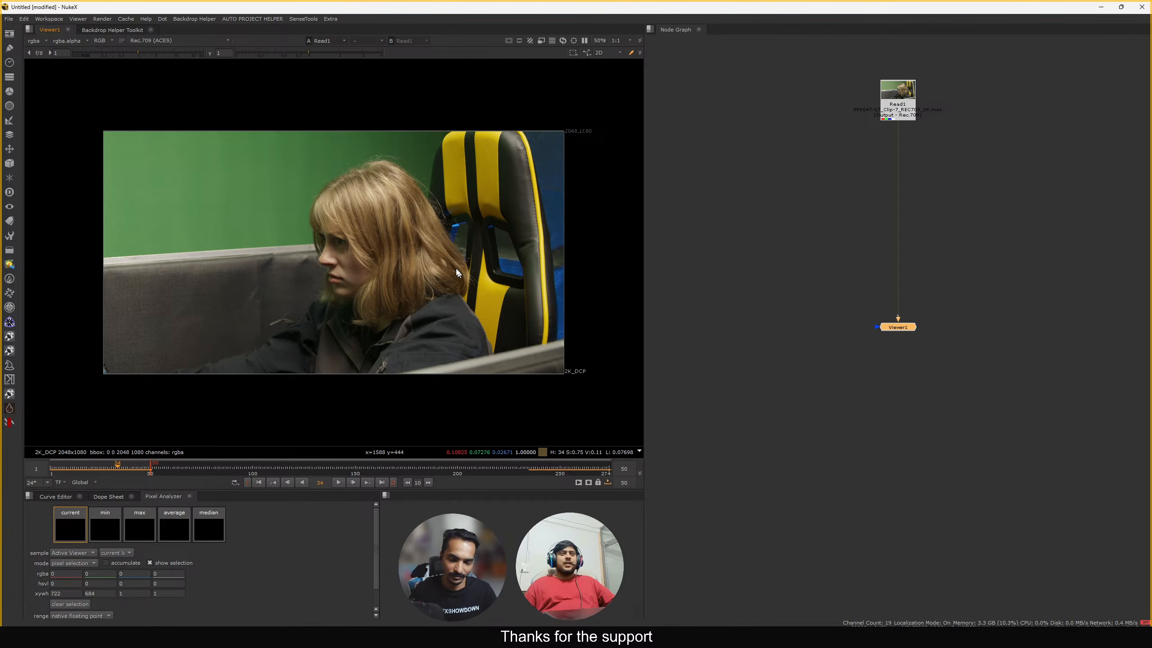
middle_click_drag(453, 249, 468, 240)
key("f")
middle_click_drag(770, 123, 716, 305)
scroll(813, 282, "up", 3)
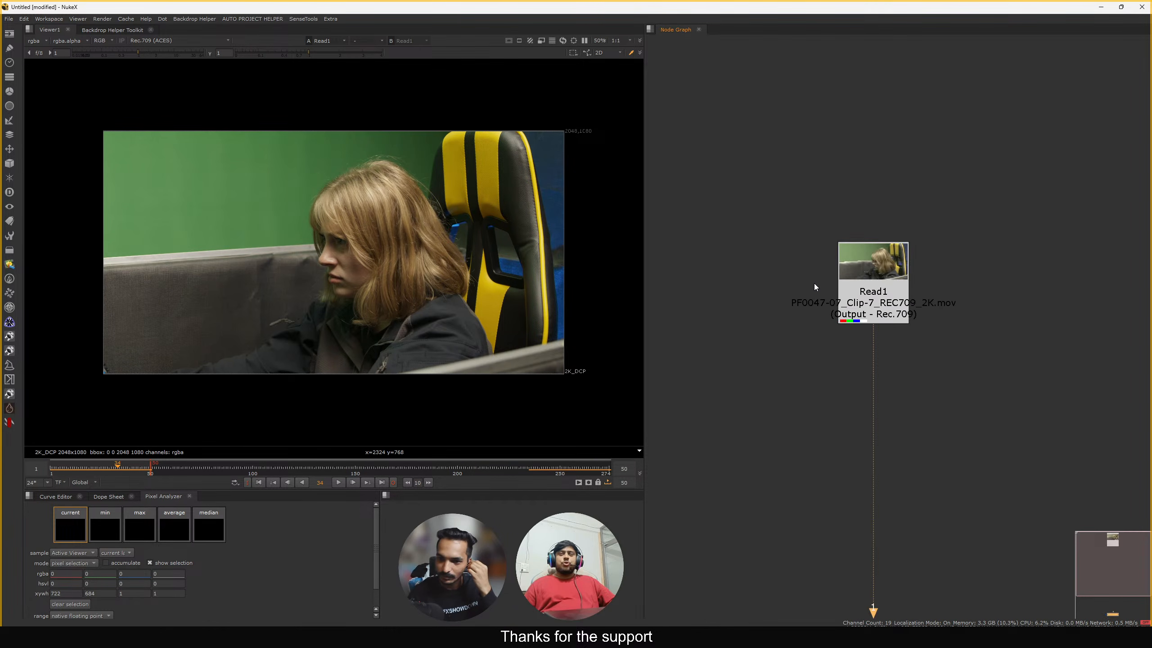
left_click_drag(772, 192, 927, 375)
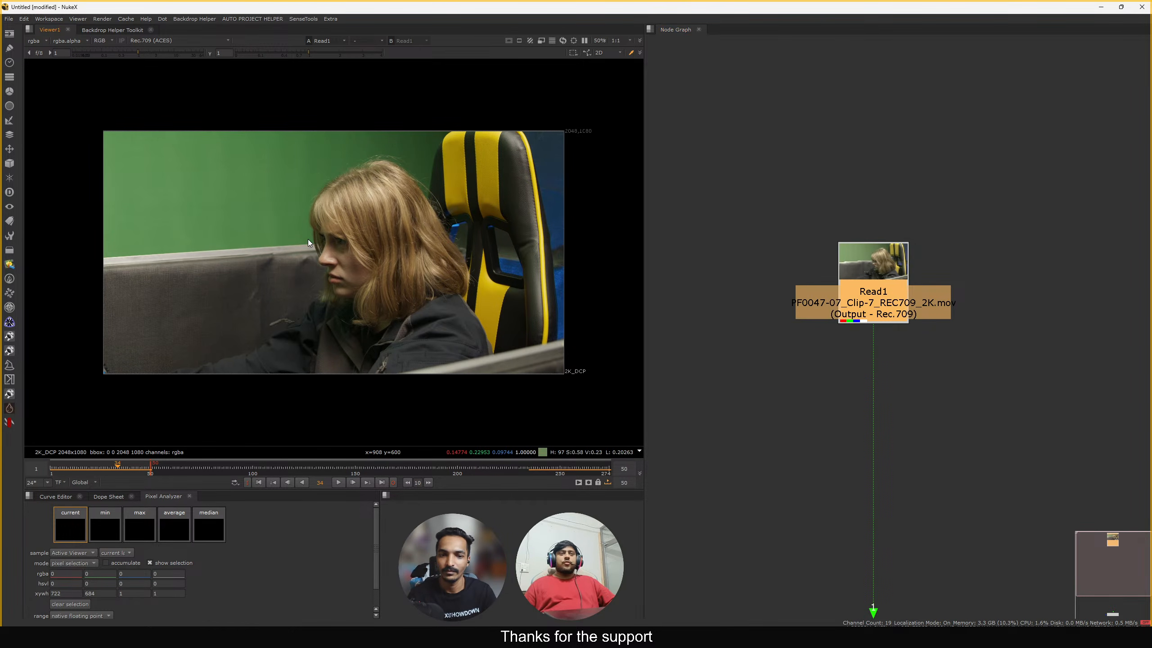
middle_click_drag(308, 237, 312, 207)
key("f")
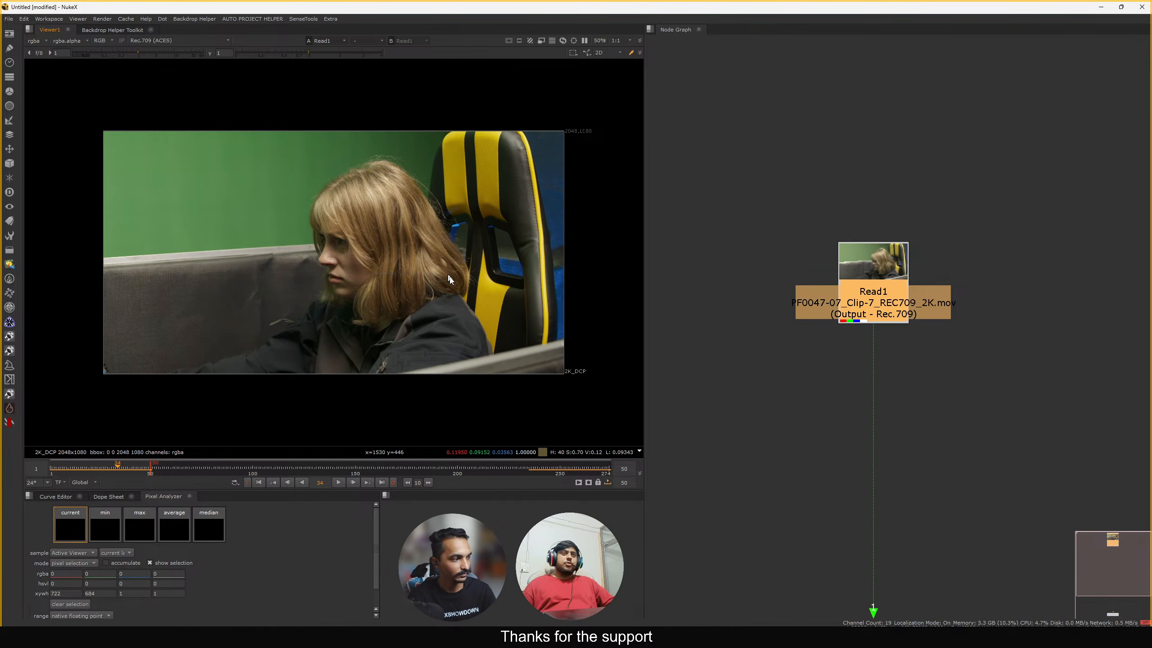
left_click_drag(495, 334, 472, 329, "ctrl+shift")
left_click_drag(495, 343, 273, 143, "ctrl+shift")
left_click_drag(259, 137, 475, 310, "ctrl+shift")
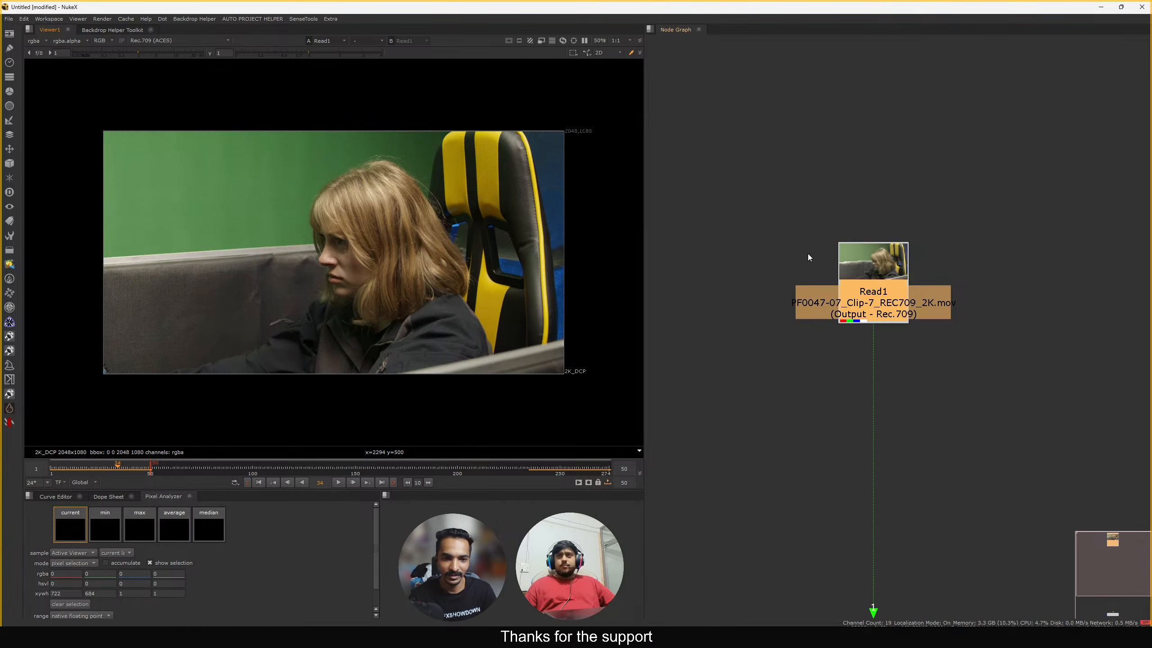
Move the Viewer node close beneath the Read node and start playback of the limited frame range
middle_click_drag(829, 271, 786, 204)
scroll(764, 247, "down", 4)
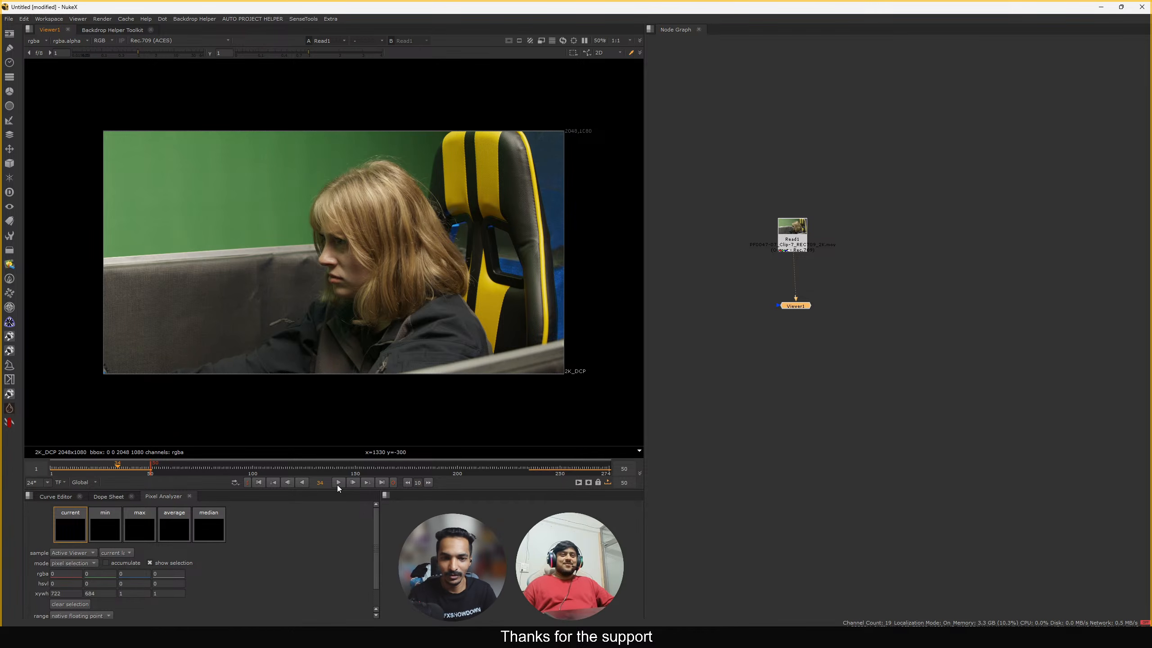
left_click(338, 483)
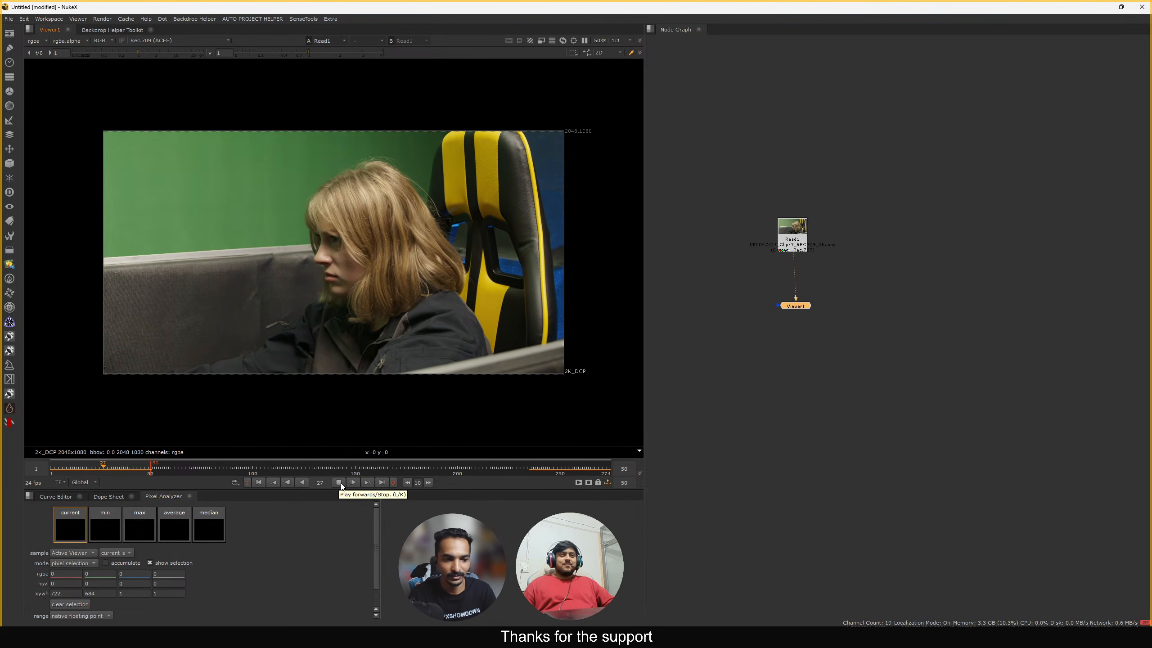
Stop the playback and jump to frame 50 at the end of the limited range
left_click(339, 483)
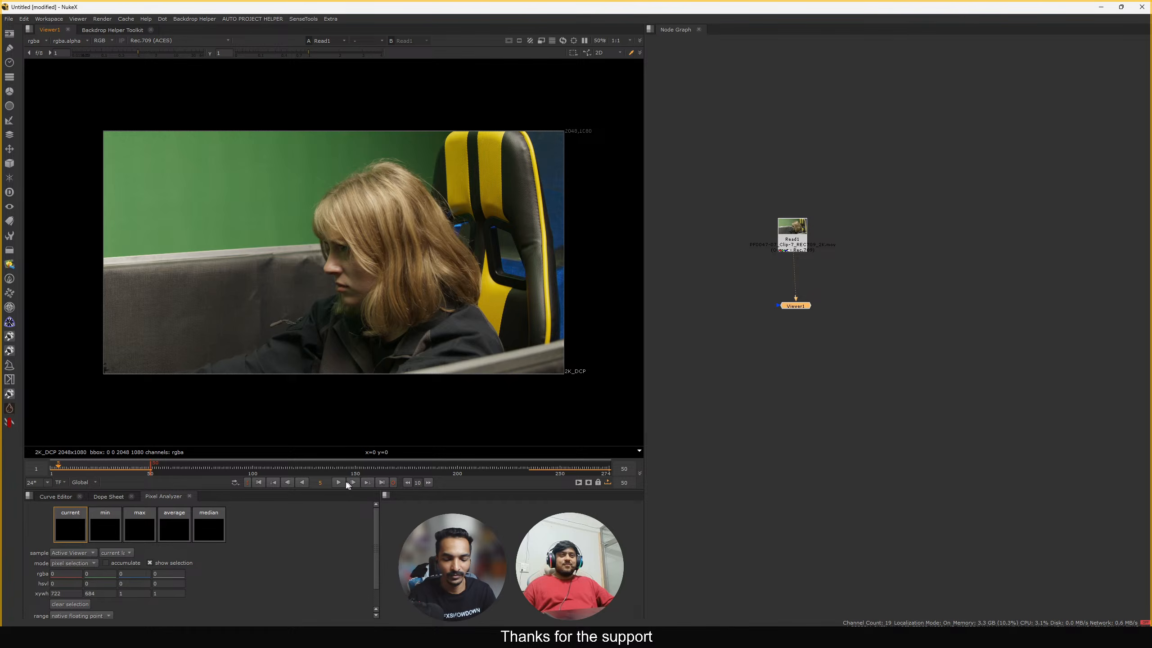
left_click(366, 482)
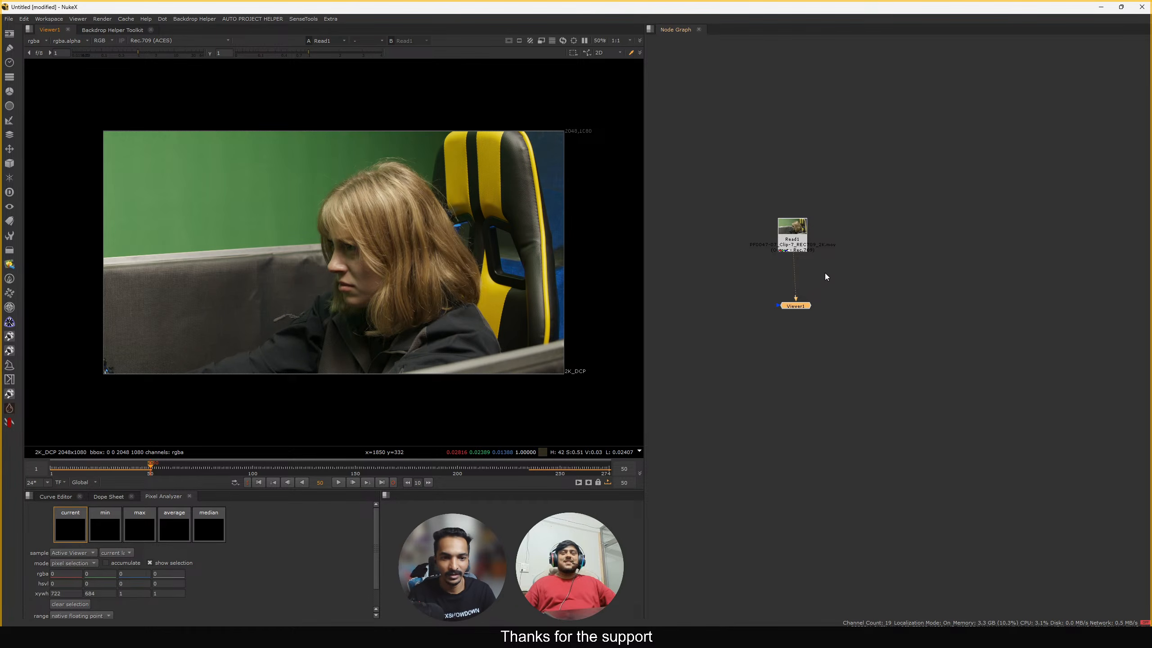
Move the Read node well above the Viewer node to leave working space between them in the node graph
scroll(784, 242, "up", 2)
left_click(806, 233)
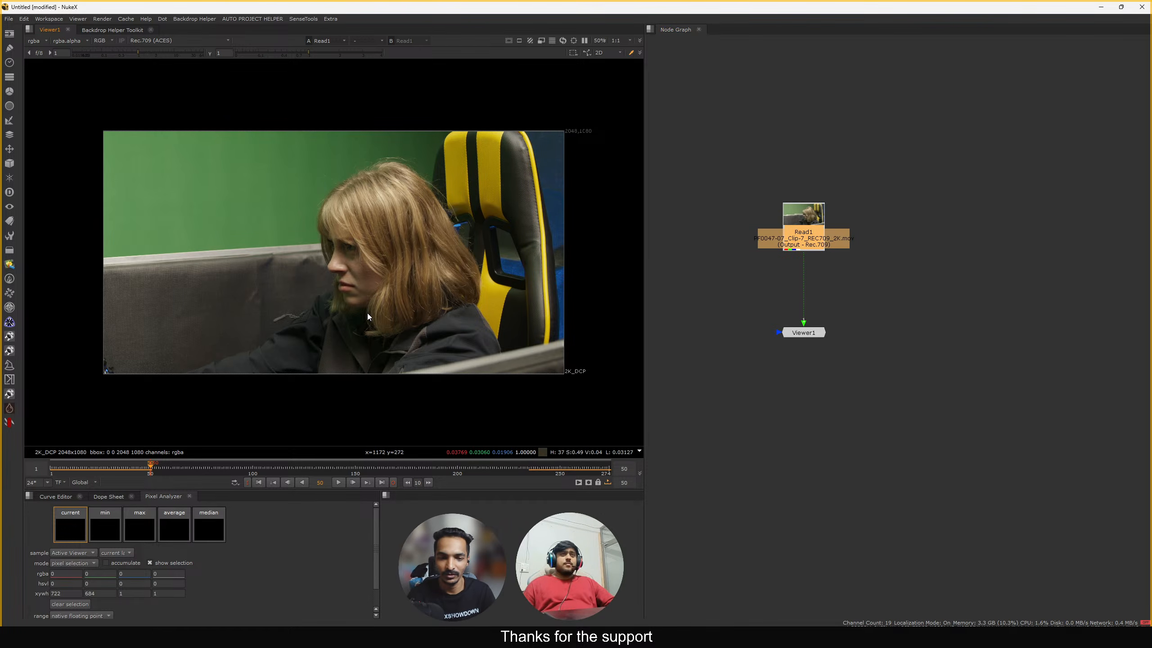
left_click_drag(798, 219, 801, 115)
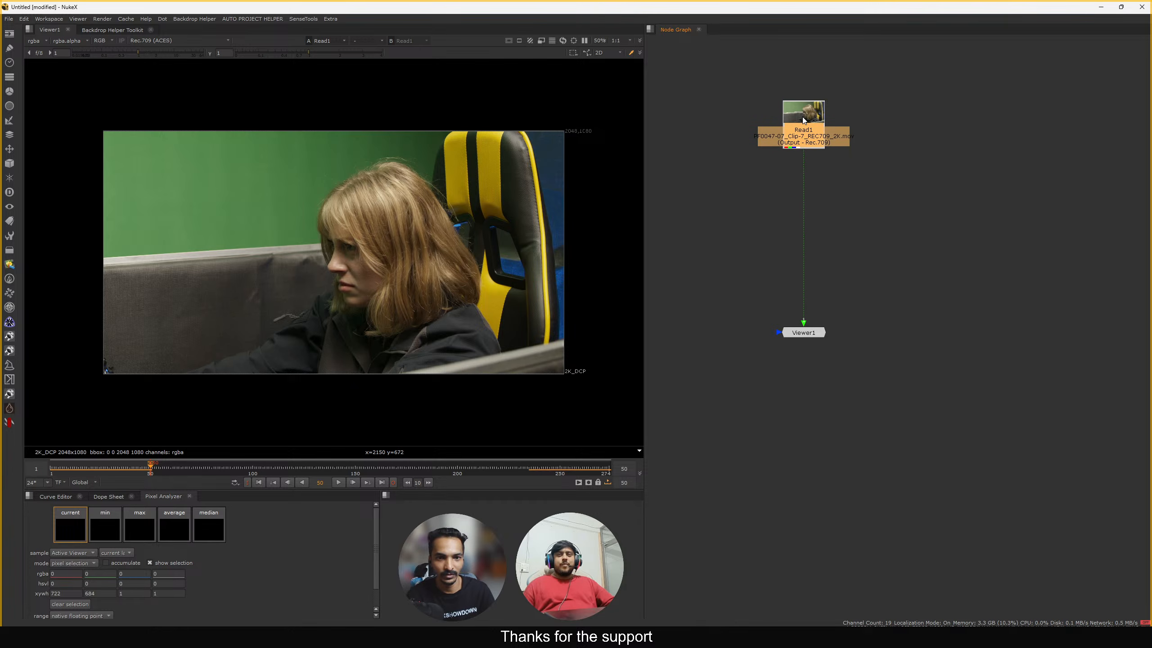
middle_click_drag(821, 180, 872, 321)
scroll(835, 268, "down", 3)
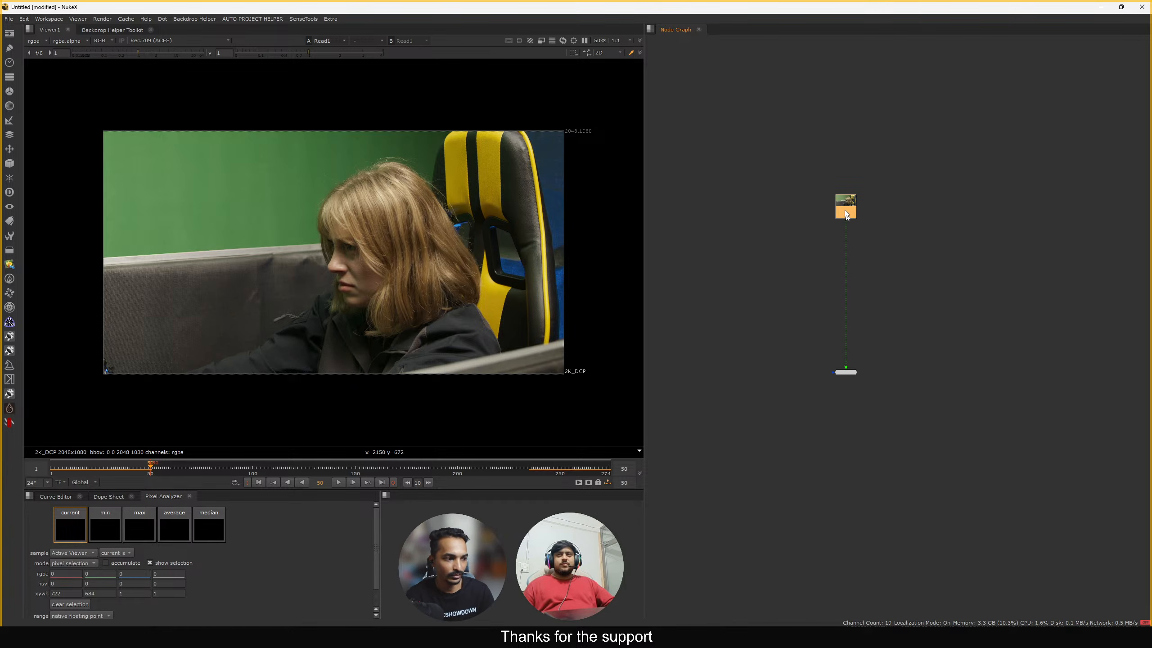
scroll(844, 185, "up", 5)
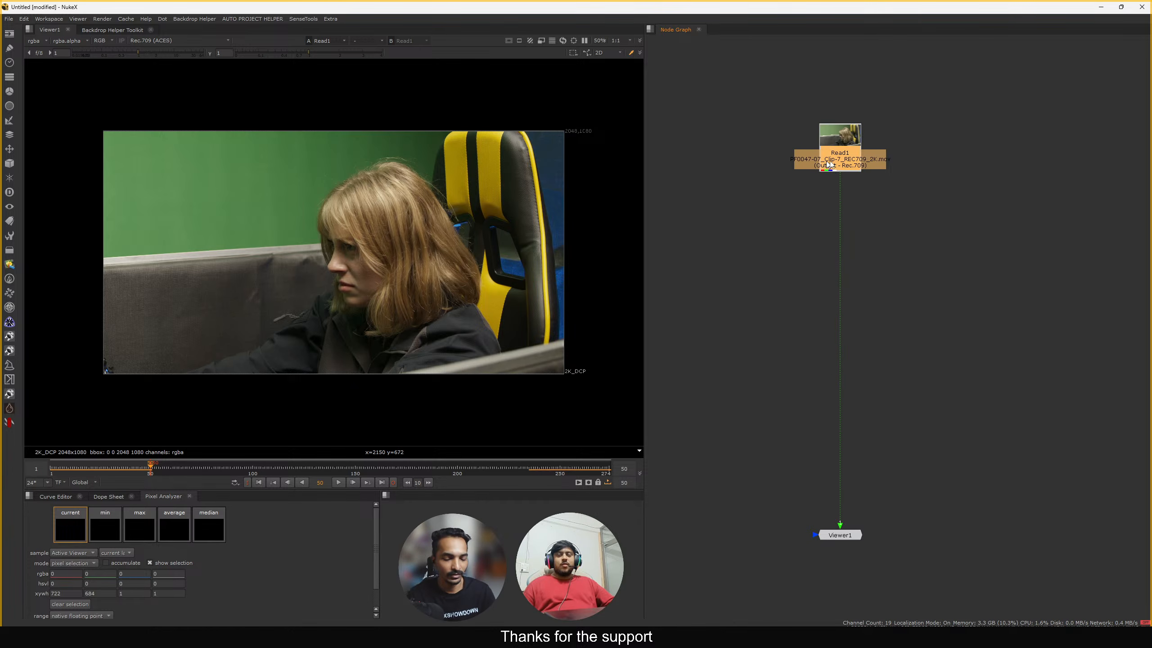
left_click_drag(828, 164, 844, 161)
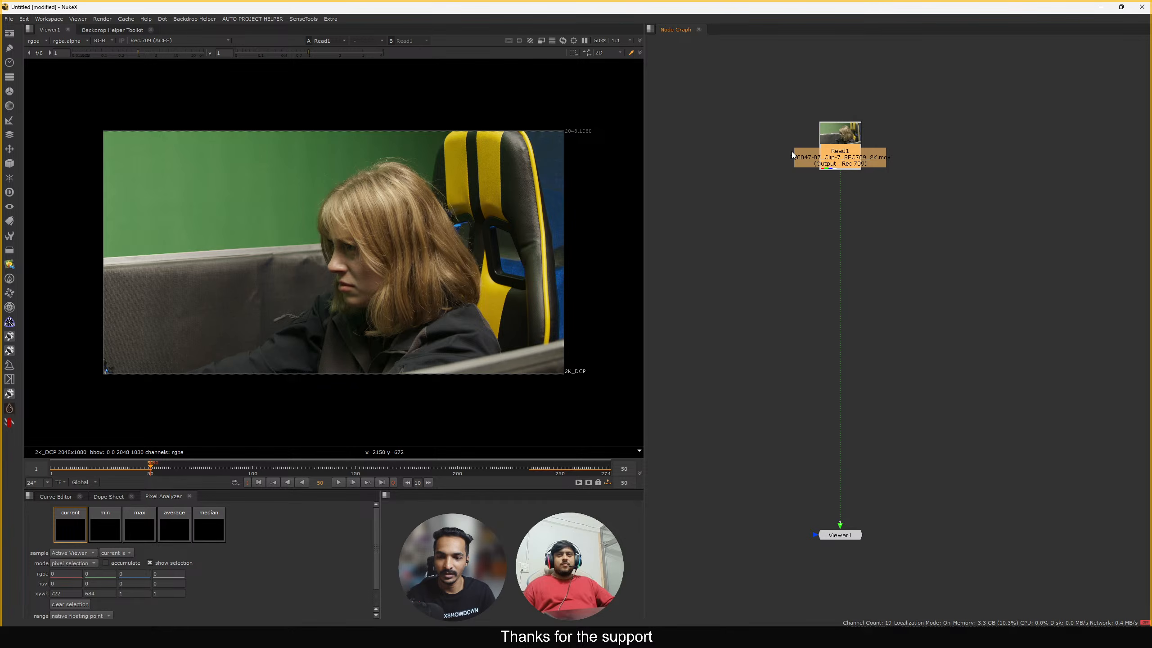
mouse_move(762, 96)
left_mouse_down()
mouse_move(922, 245)
mouse_move(752, 114)
left_mouse_up()
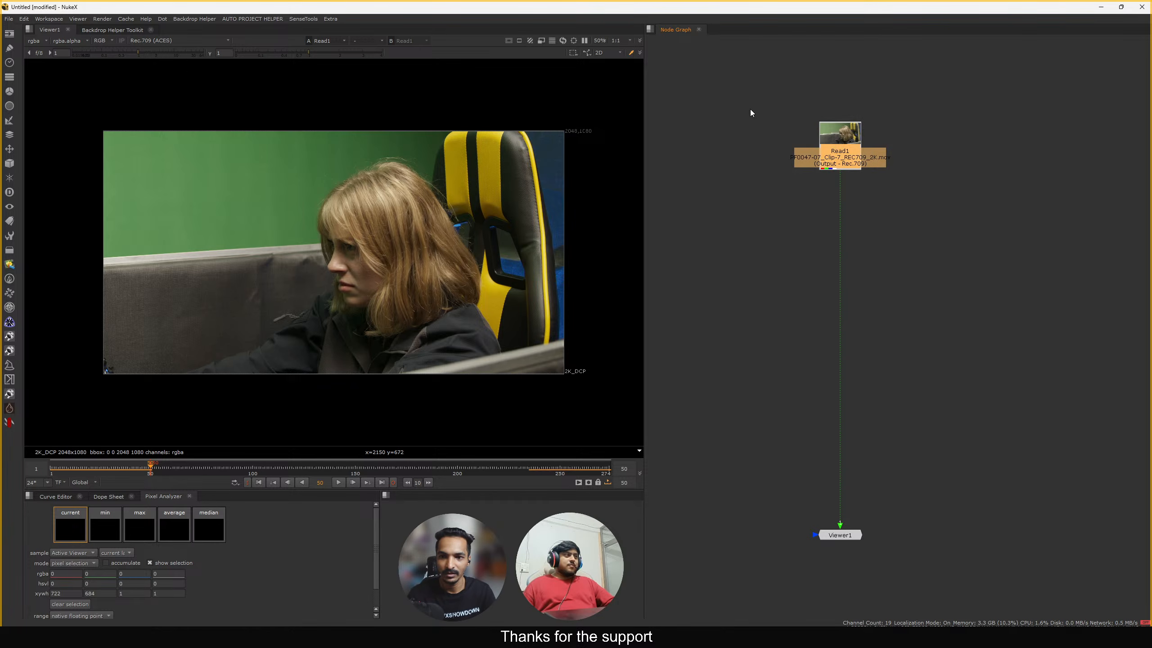
left_click_drag(730, 76, 766, 97)
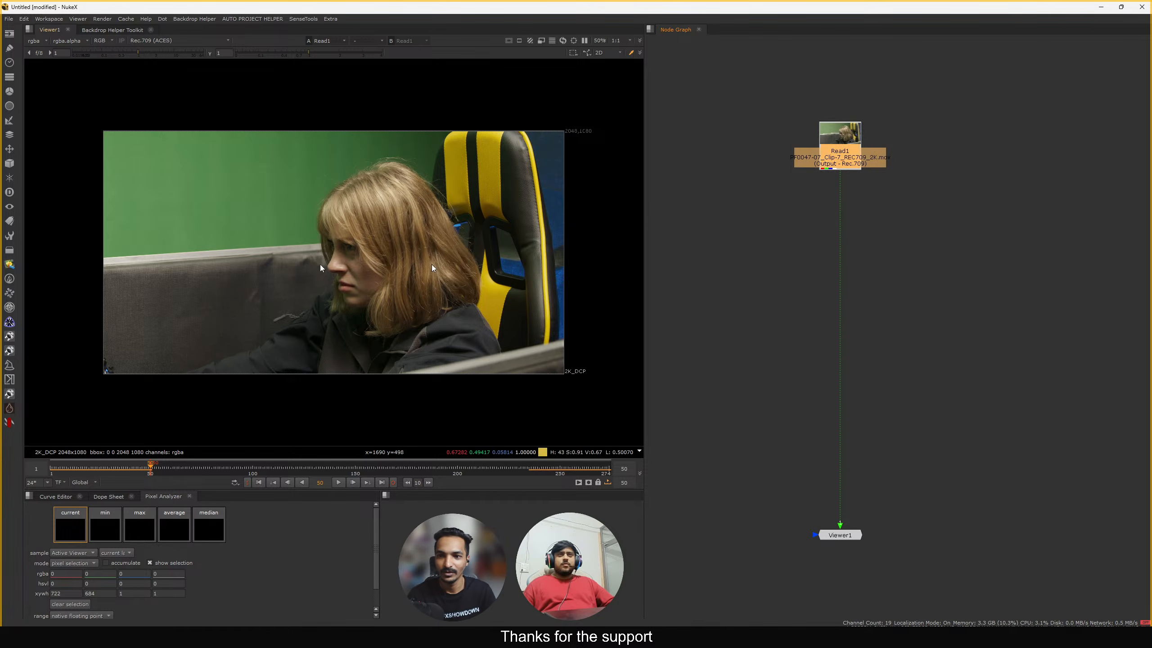
Remove the playback out point at frame 50 and return to the clip's first frame
left_click(393, 482)
left_click(258, 482)
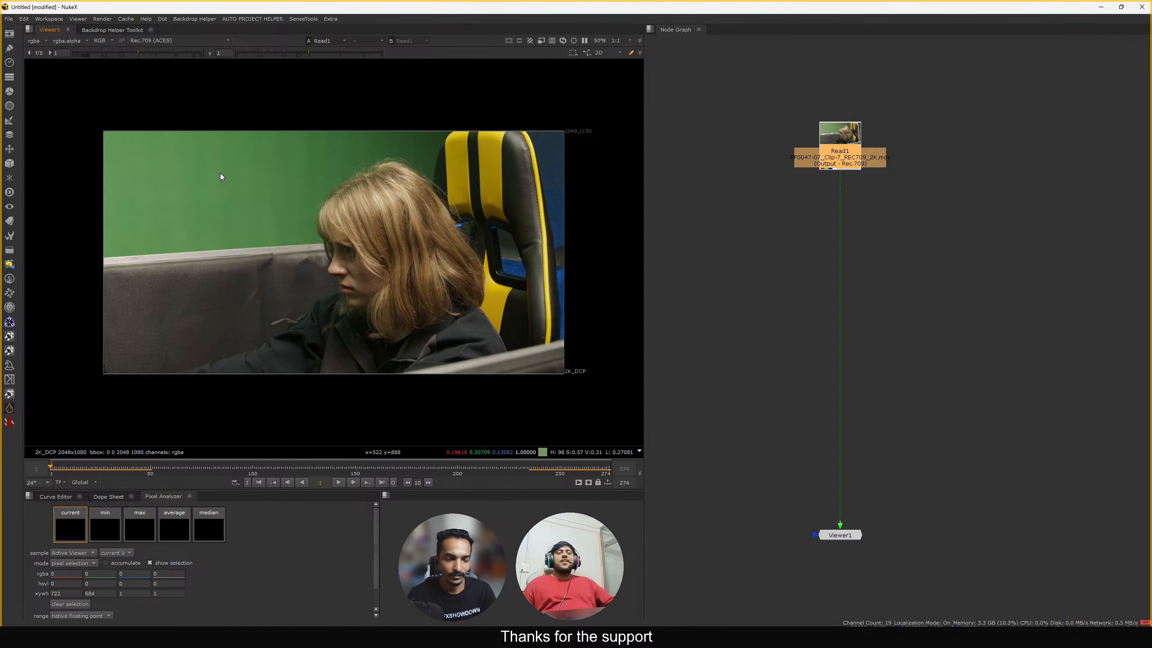
left_click_drag(206, 136, 494, 406)
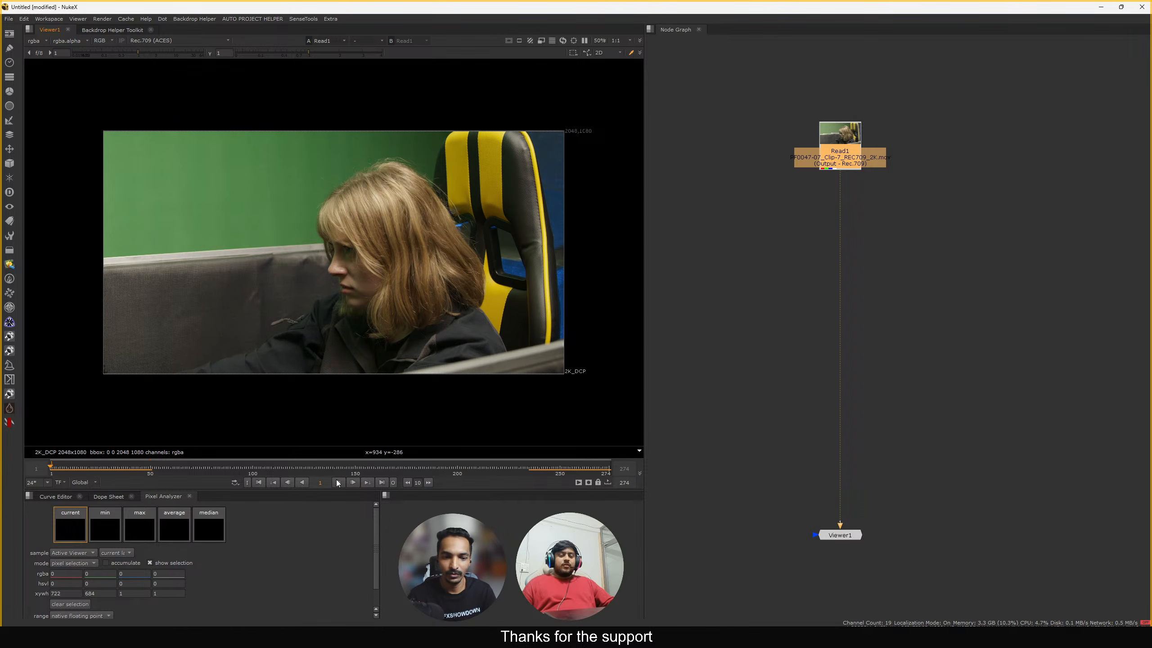
left_click(780, 195)
mouse_move(142, 636)
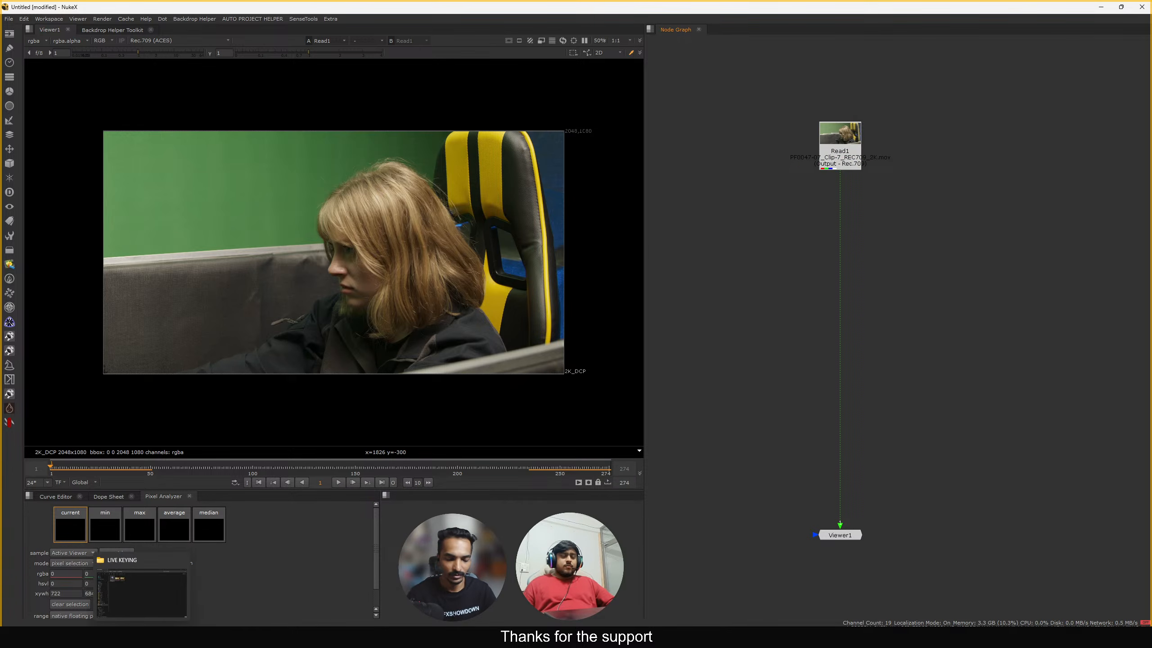
left_click_drag(823, 141, 850, 131)
left_click(784, 307)
key("s")
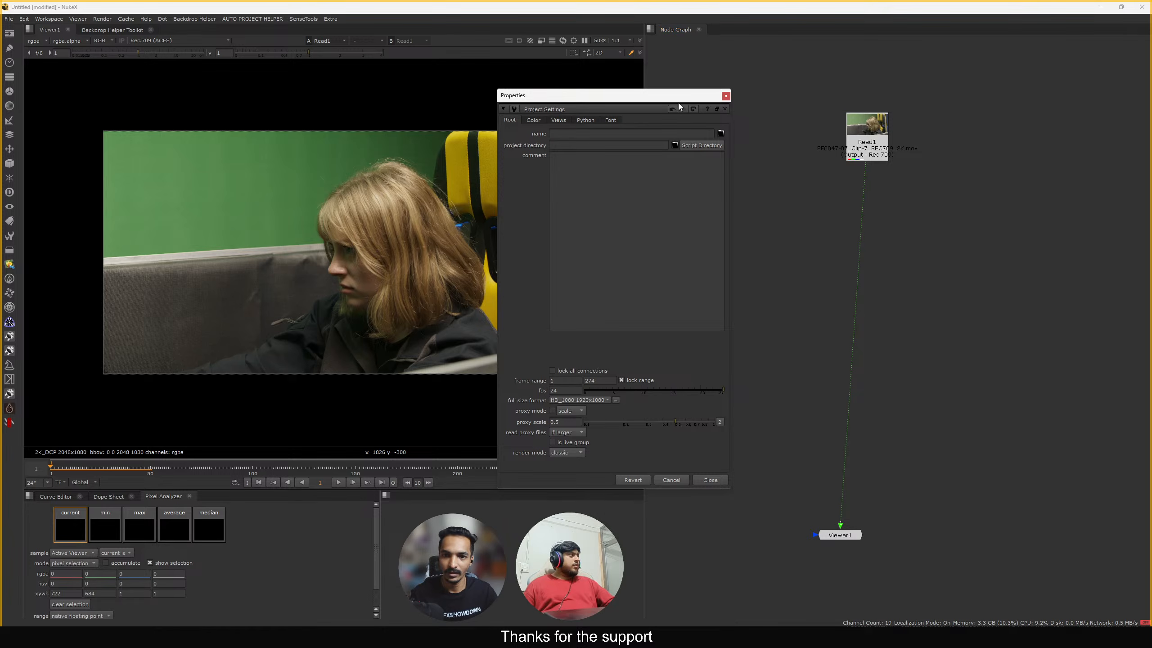
left_click_drag(679, 97, 675, 90)
left_click(722, 89)
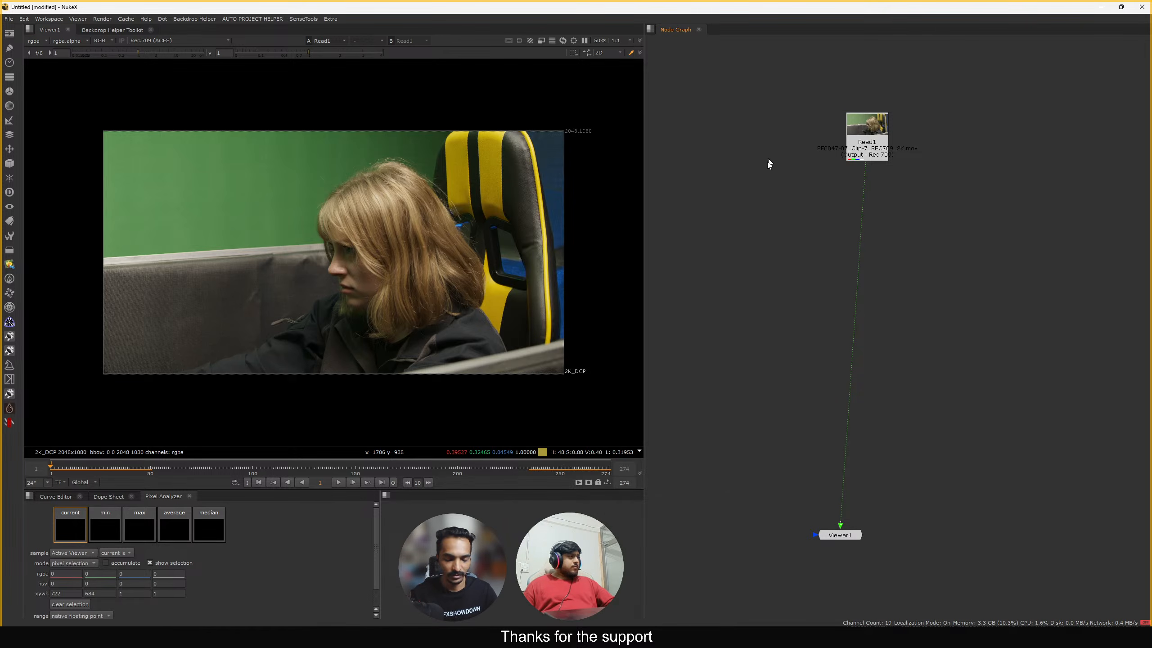
Check the Read node's format and set the project's full size format to 2K_DCP 2048x1080
key("s")
double_click(858, 145)
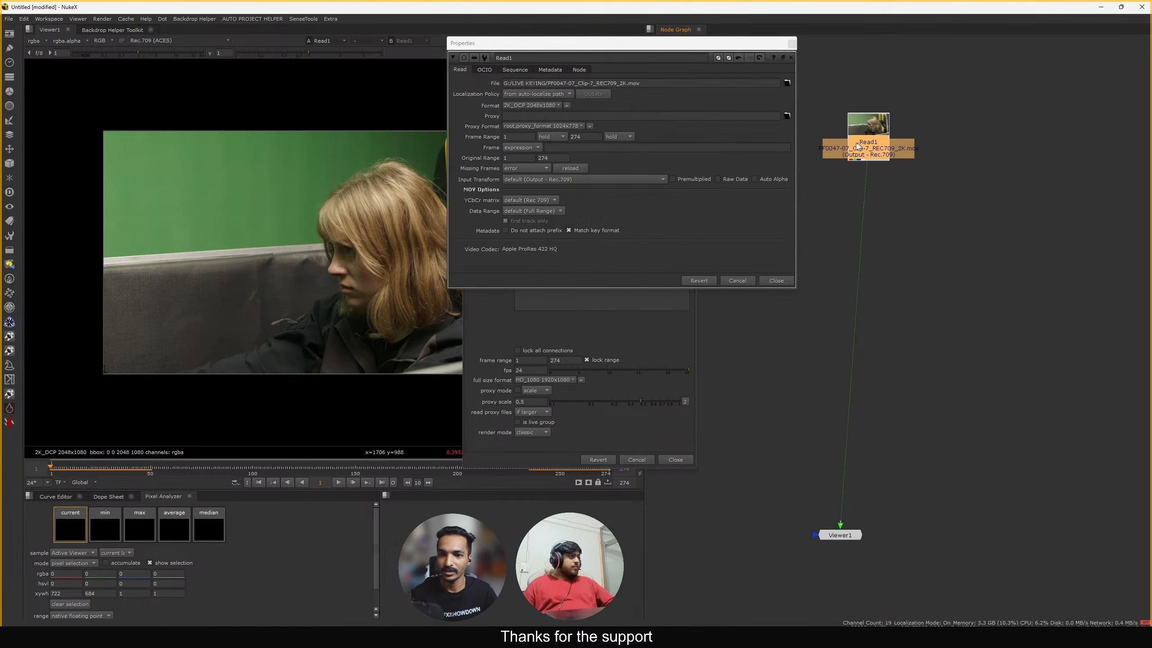
left_click_drag(672, 53, 814, 45)
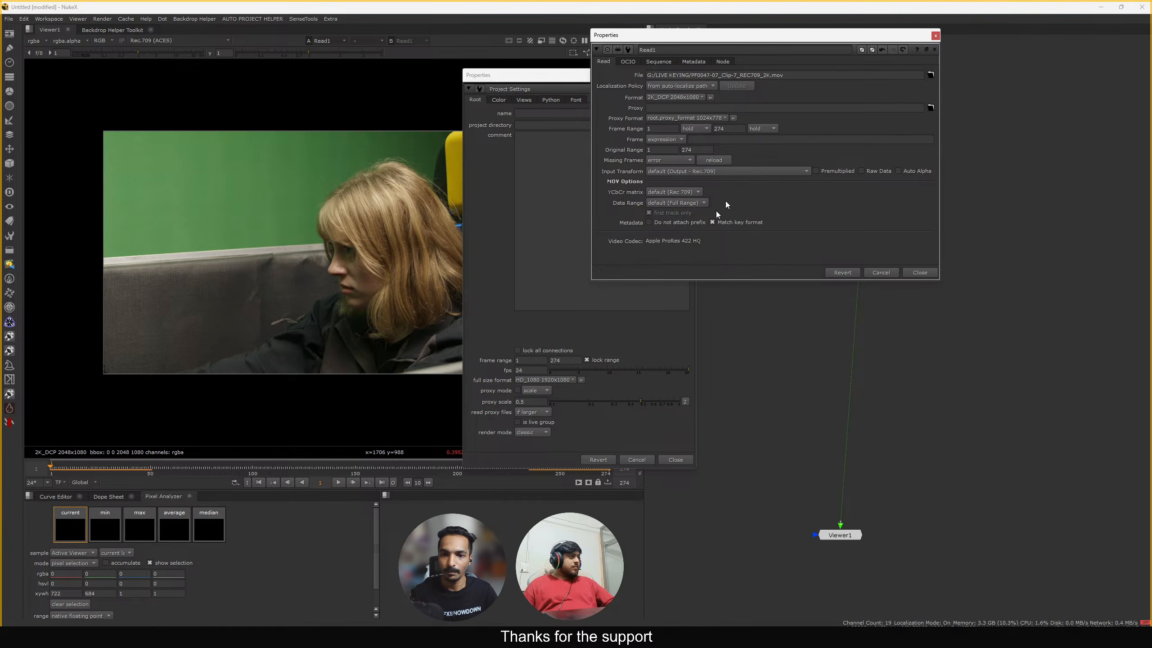
left_click(925, 271)
left_click(532, 383)
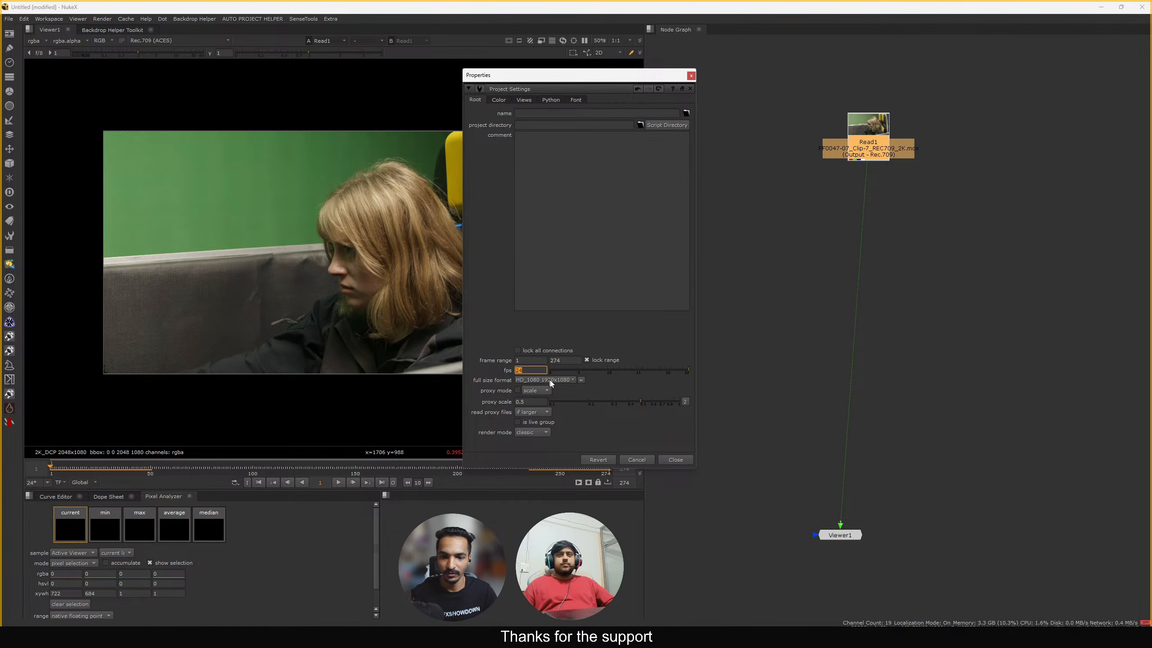
left_click(547, 381)
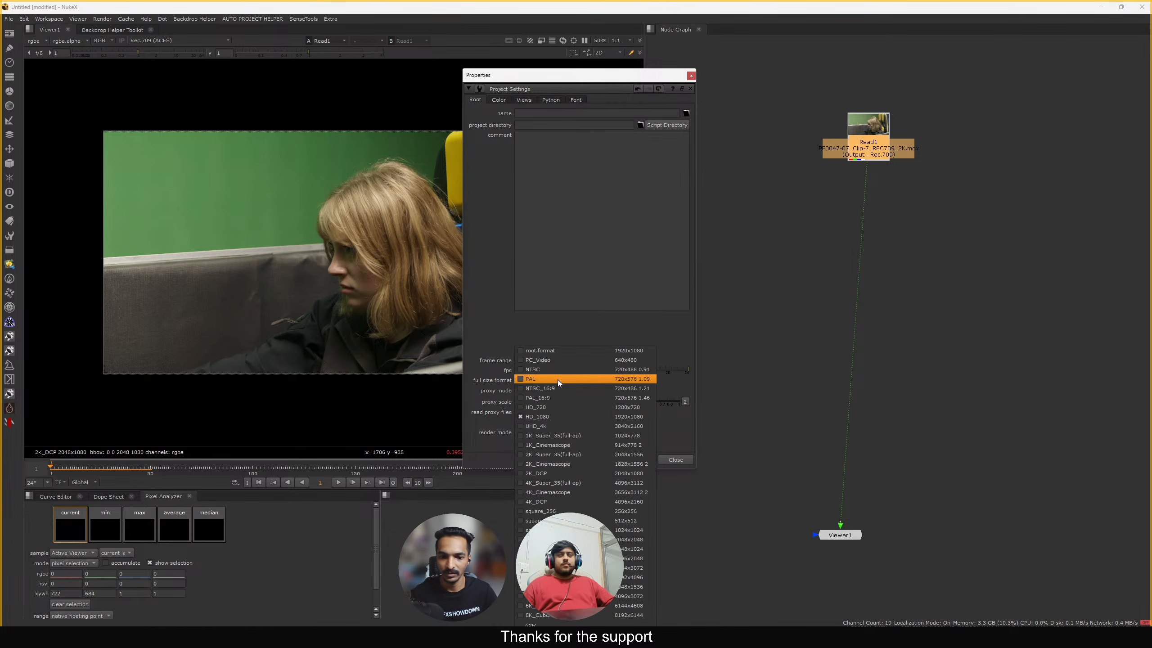
left_click(553, 474)
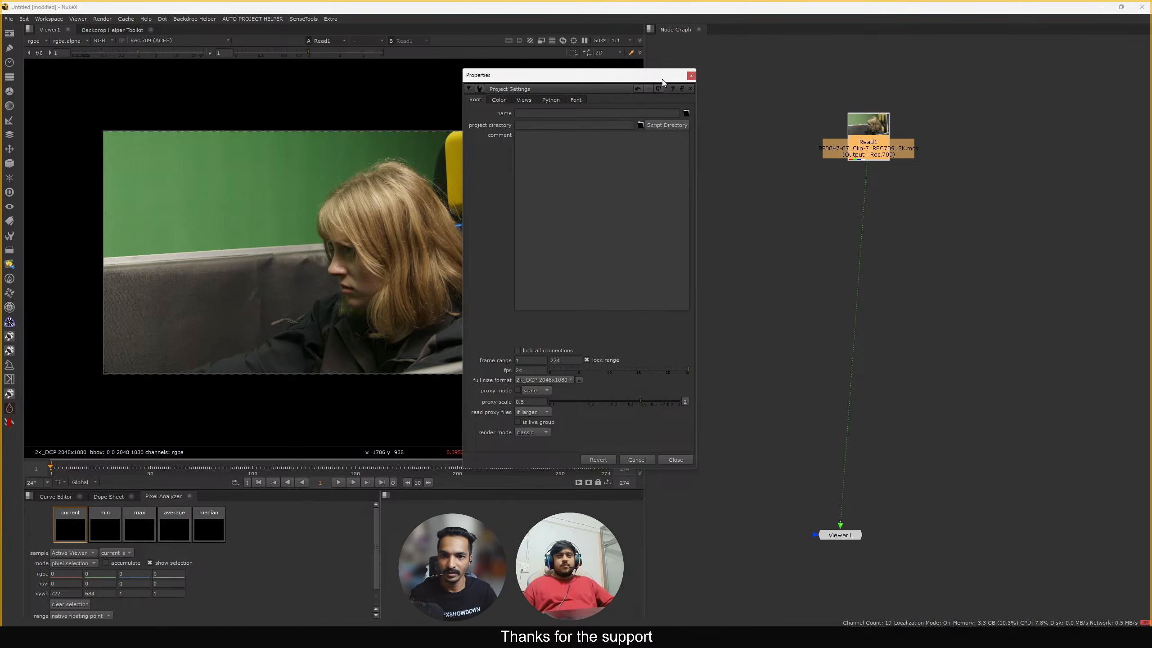
Review the views and color management settings of the project and close the project settings
left_click_drag(662, 81, 783, 83)
left_click(628, 103)
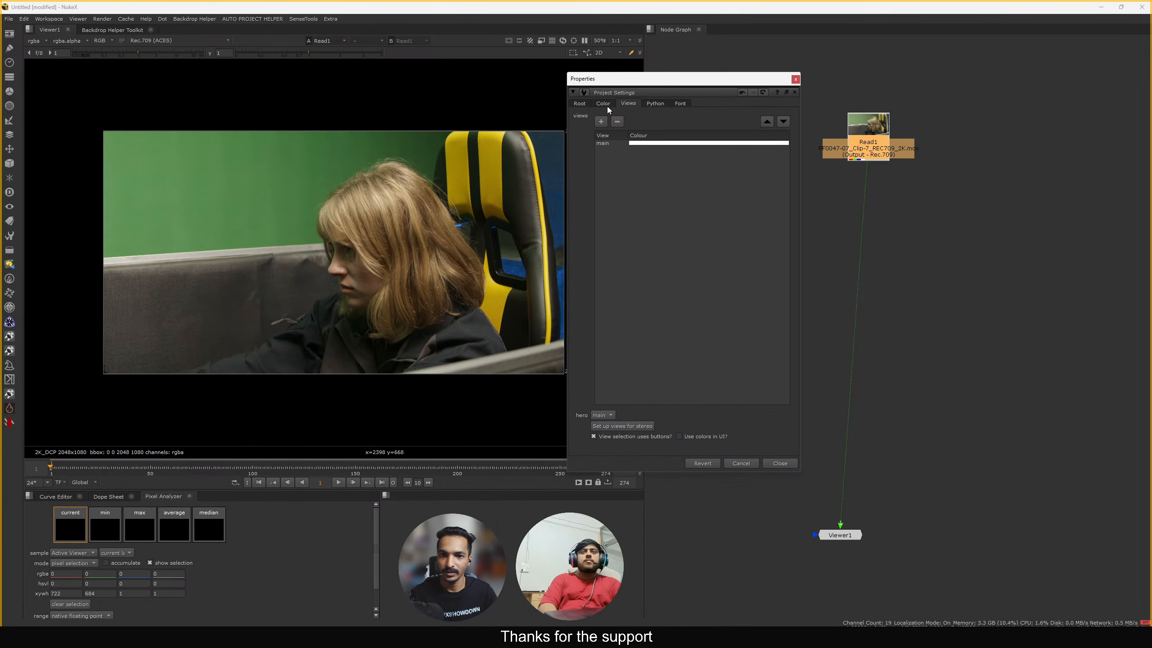
left_click(604, 104)
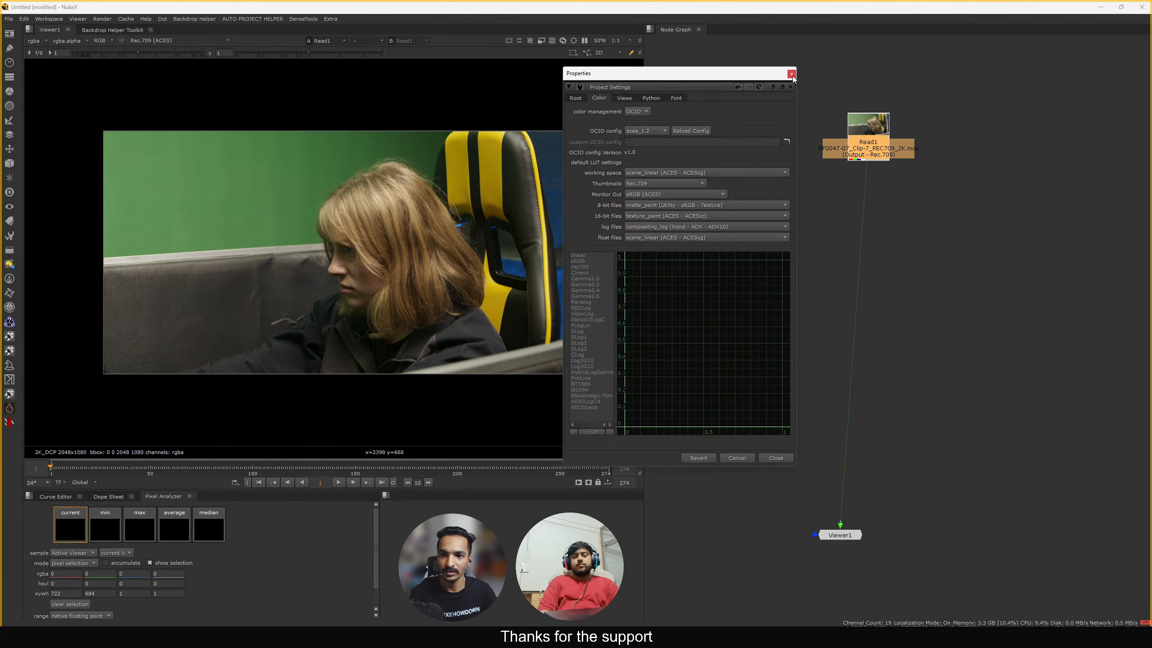
left_click(791, 74)
Try the DCDM P3D65 Limited (ACES) display transform on the footage in the viewer
left_click_drag(867, 131, 925, 174)
left_click(820, 134)
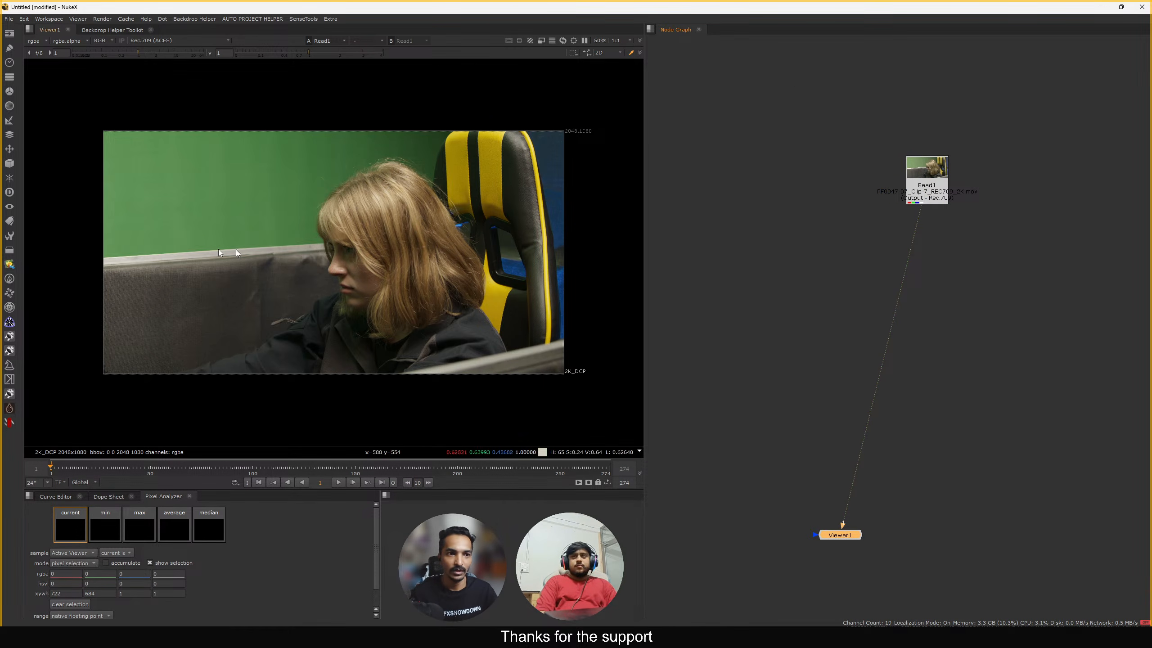
left_click(169, 40)
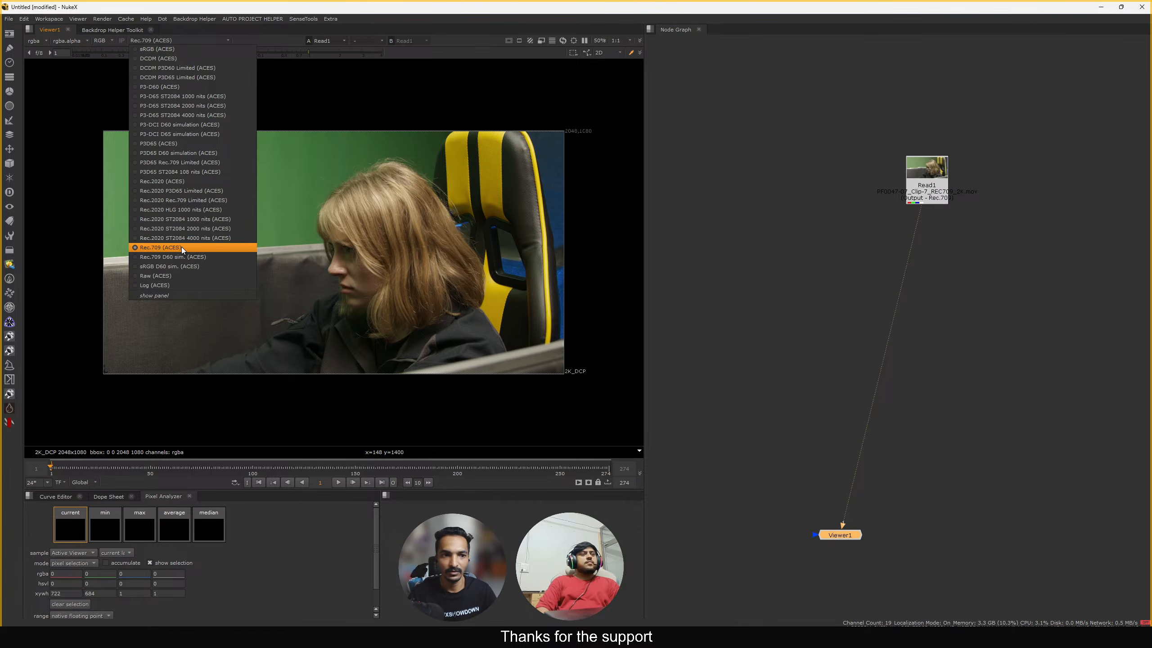
left_click(176, 77)
left_click_drag(268, 176, 480, 325)
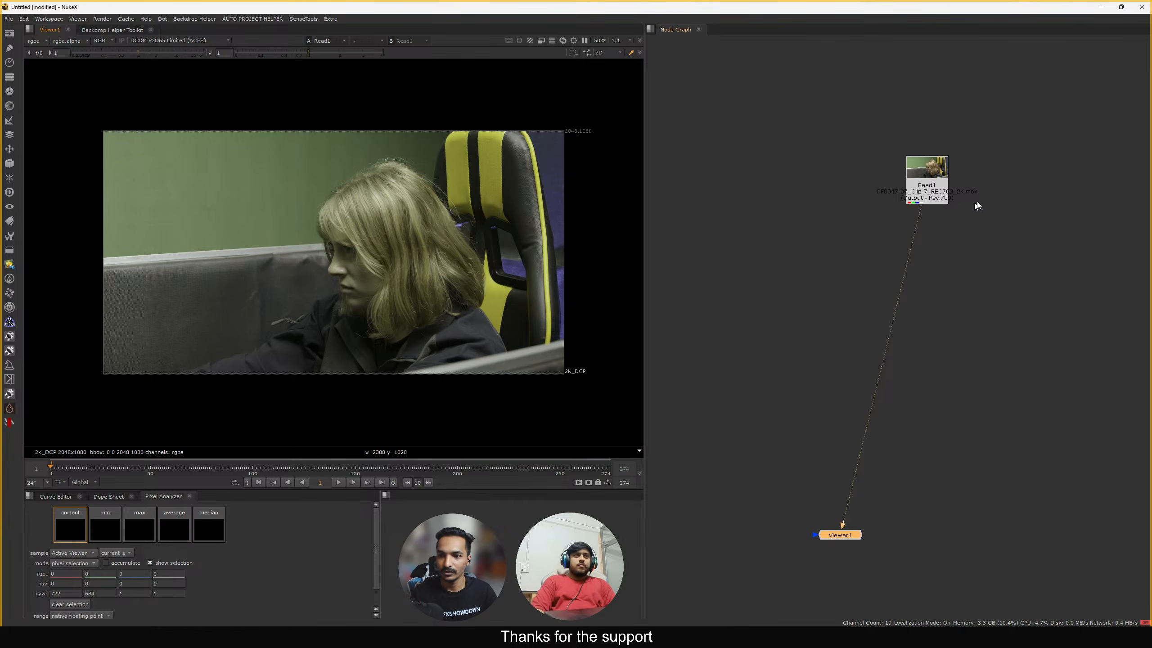
Review the Read node's input transform options, keep default (Output - Rec.709) and close its properties
scroll(977, 205, "up", 2)
double_click(921, 191)
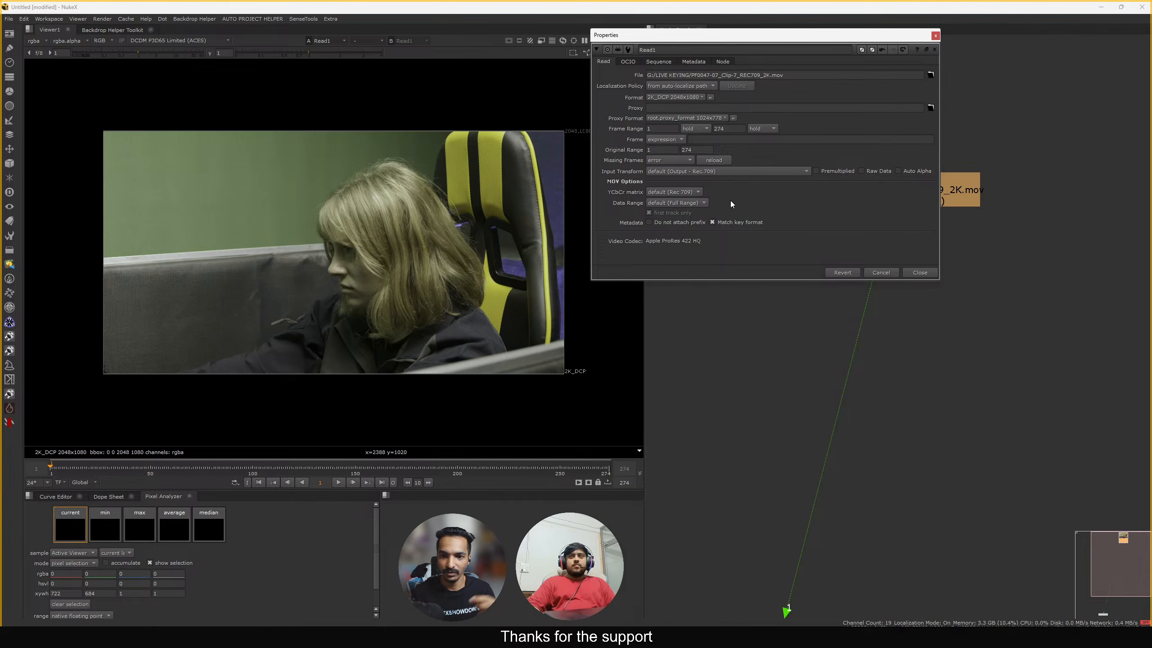
left_click(710, 171)
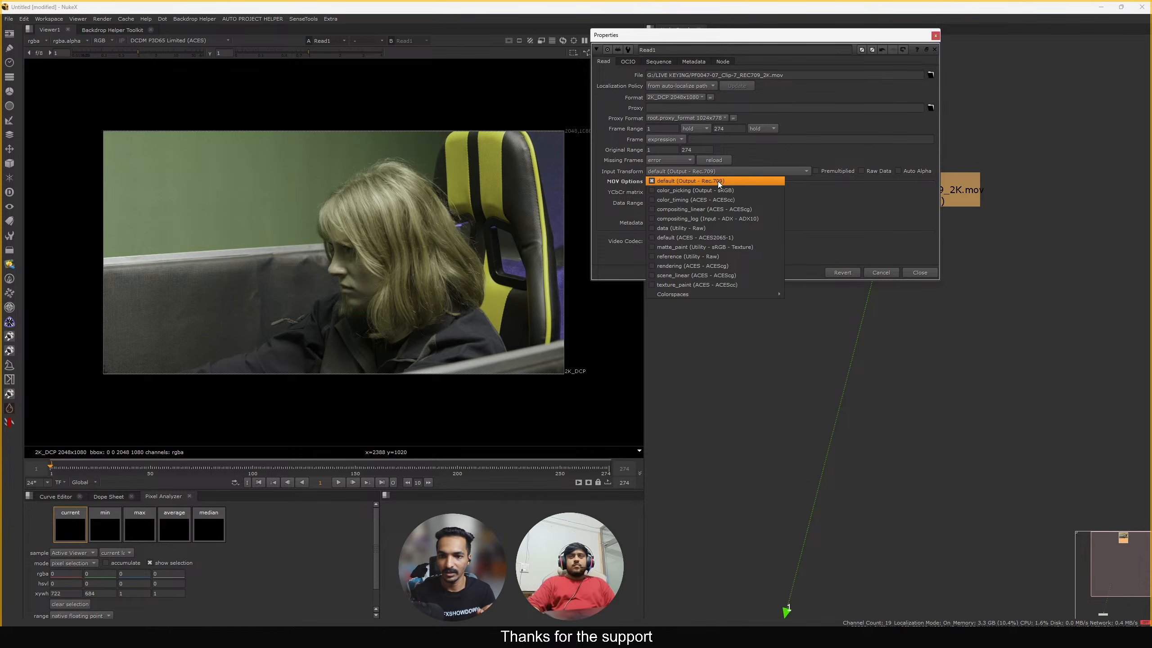
left_click(718, 181)
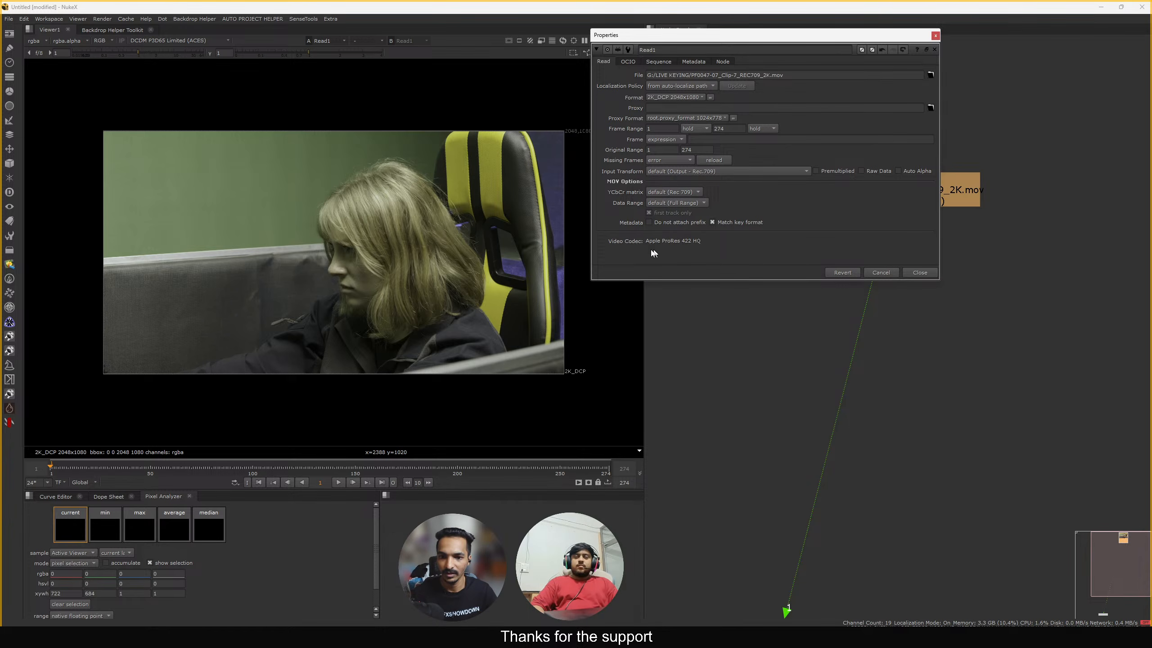
left_click(920, 272)
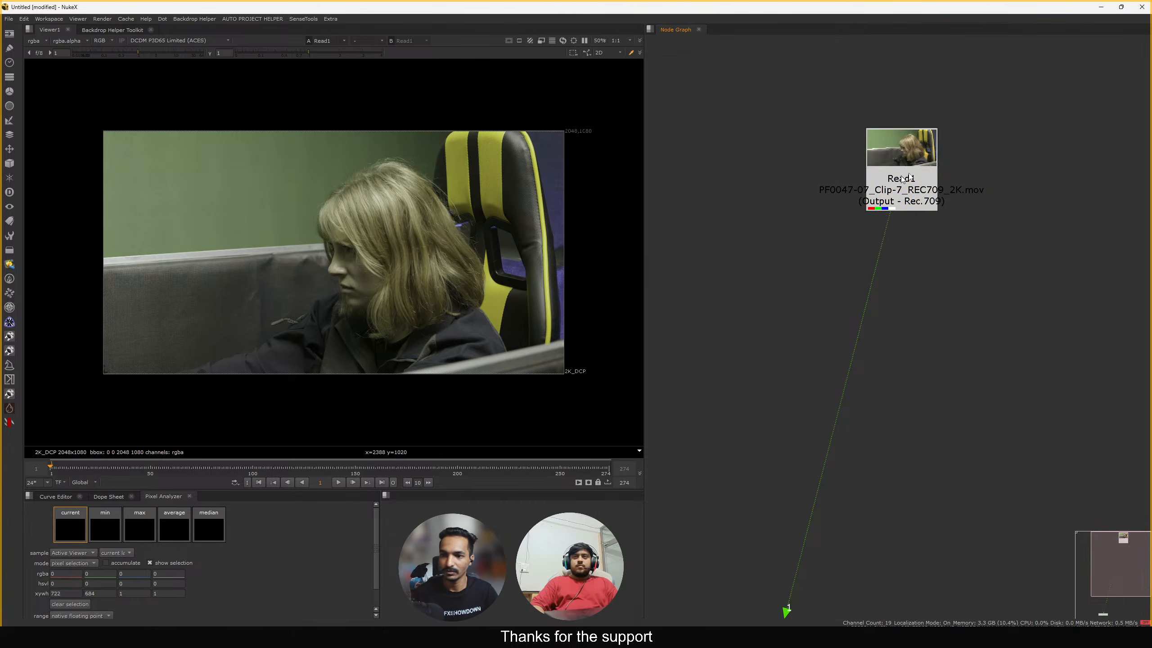
Set the viewer's display transform to Rec.709 (ACES) and look at the footage up close
left_click(179, 40)
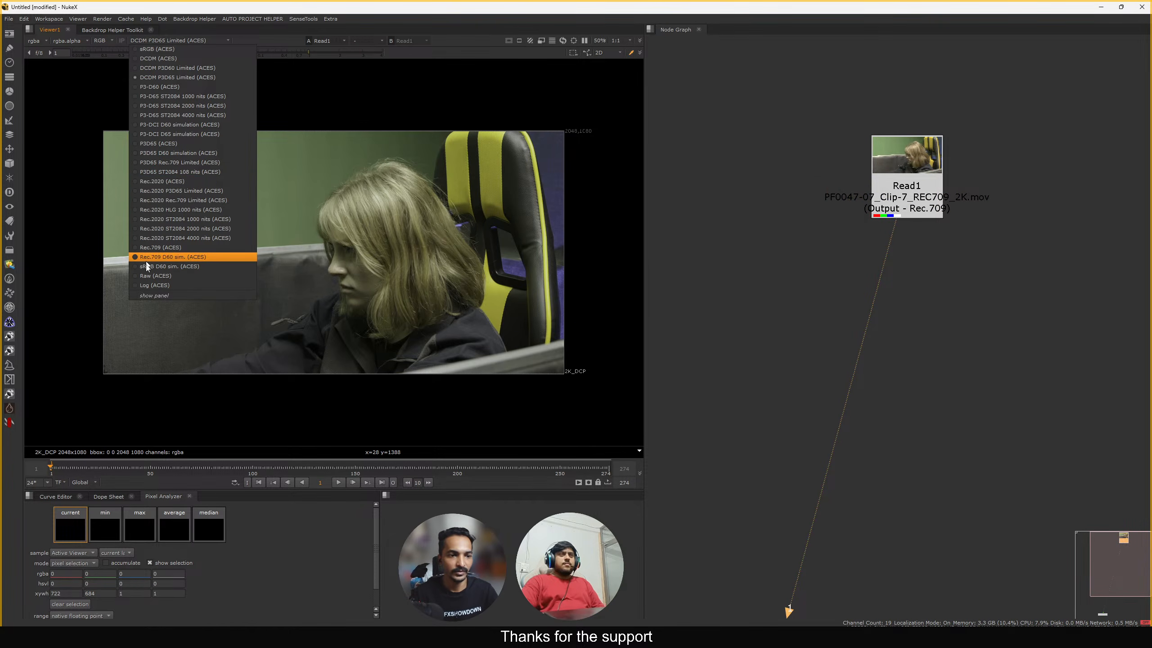
left_click(161, 248)
scroll(355, 326, "up", 2)
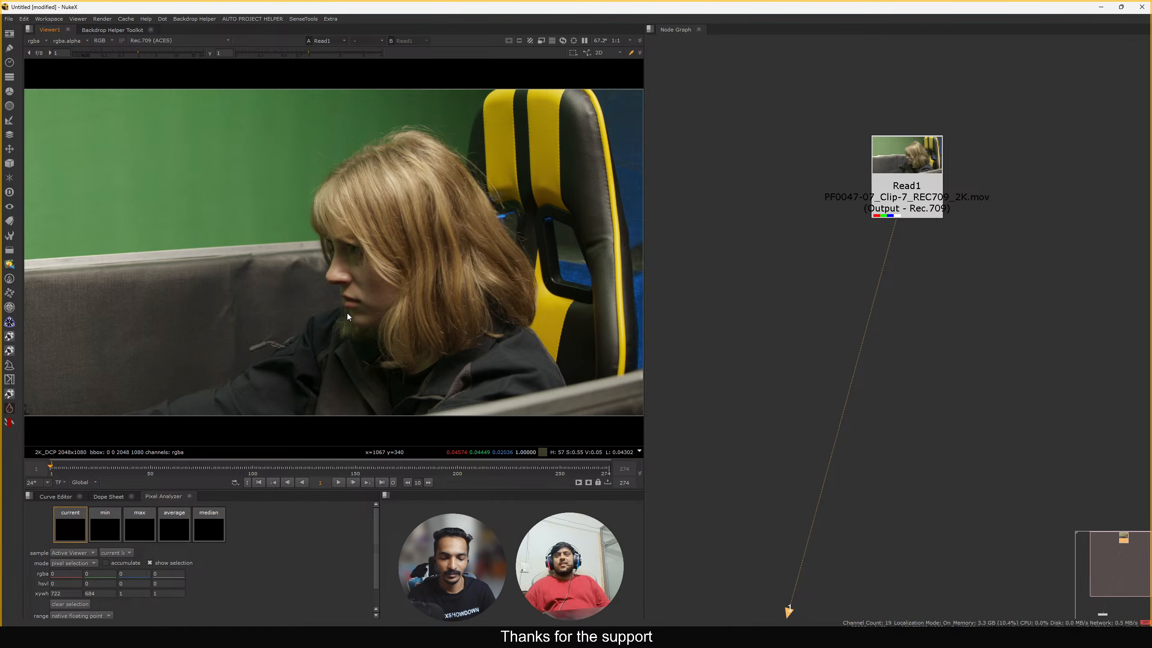
Align the Read node vertically above the Viewer node with a long gap between them
scroll(948, 241, "down", 3)
middle_click_drag(926, 265, 913, 266)
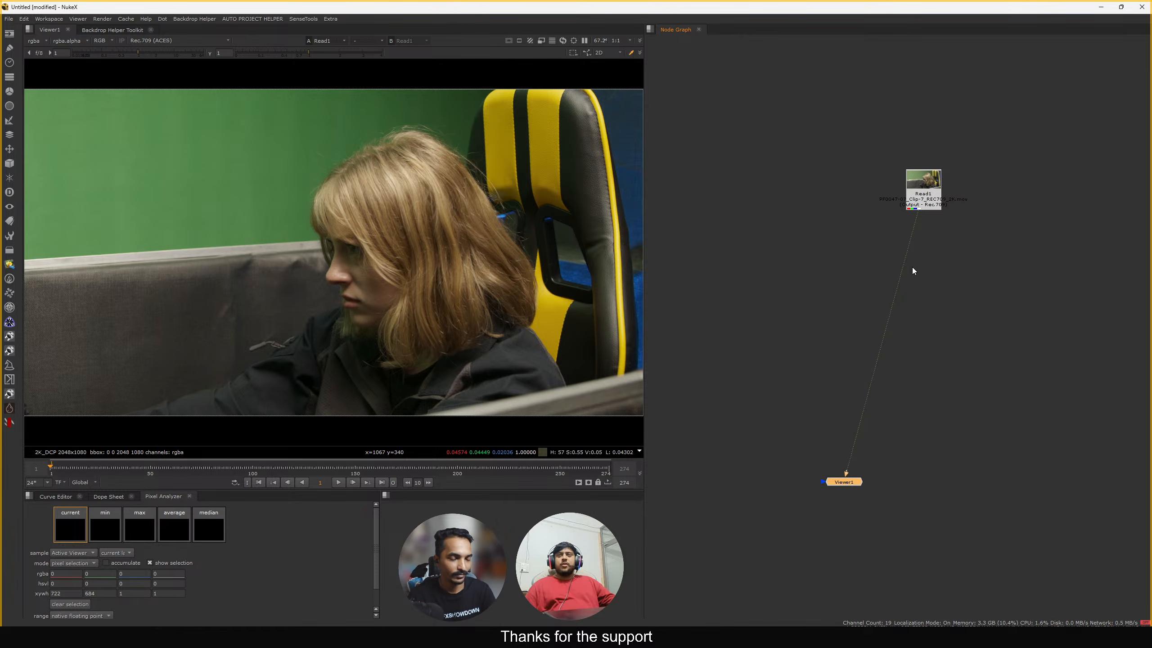
left_click_drag(921, 198, 845, 123)
scroll(866, 210, "down", 3)
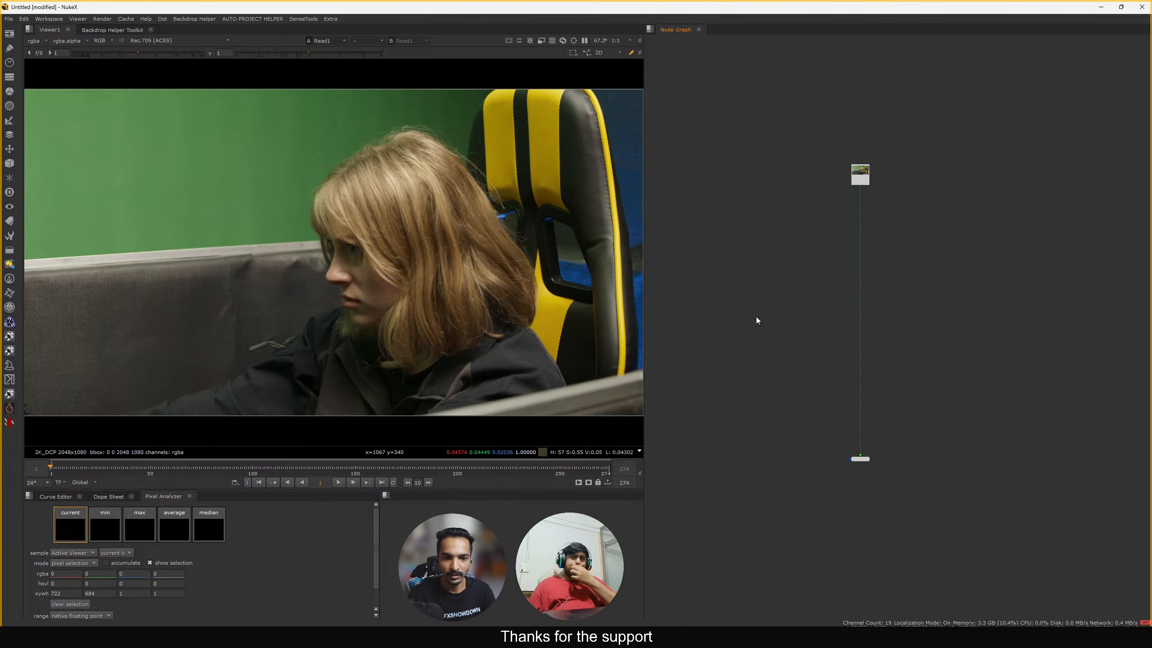
Scrub through the clip, return to the first frame and play the full frame range
left_click_drag(157, 467, 249, 483)
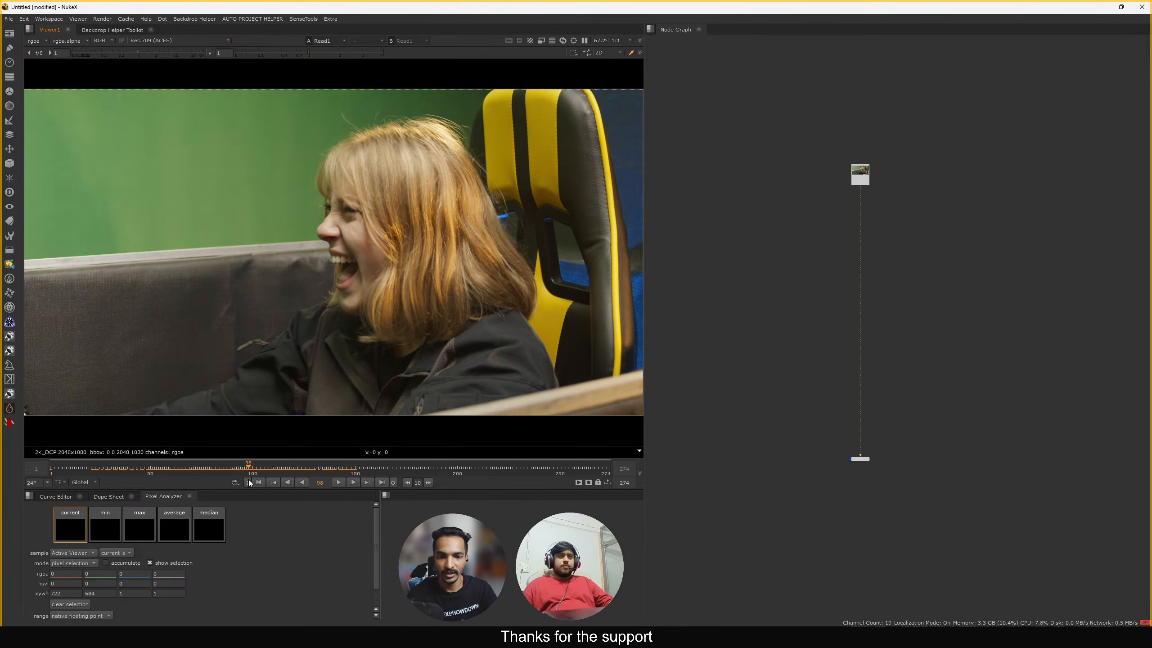
left_click(258, 482)
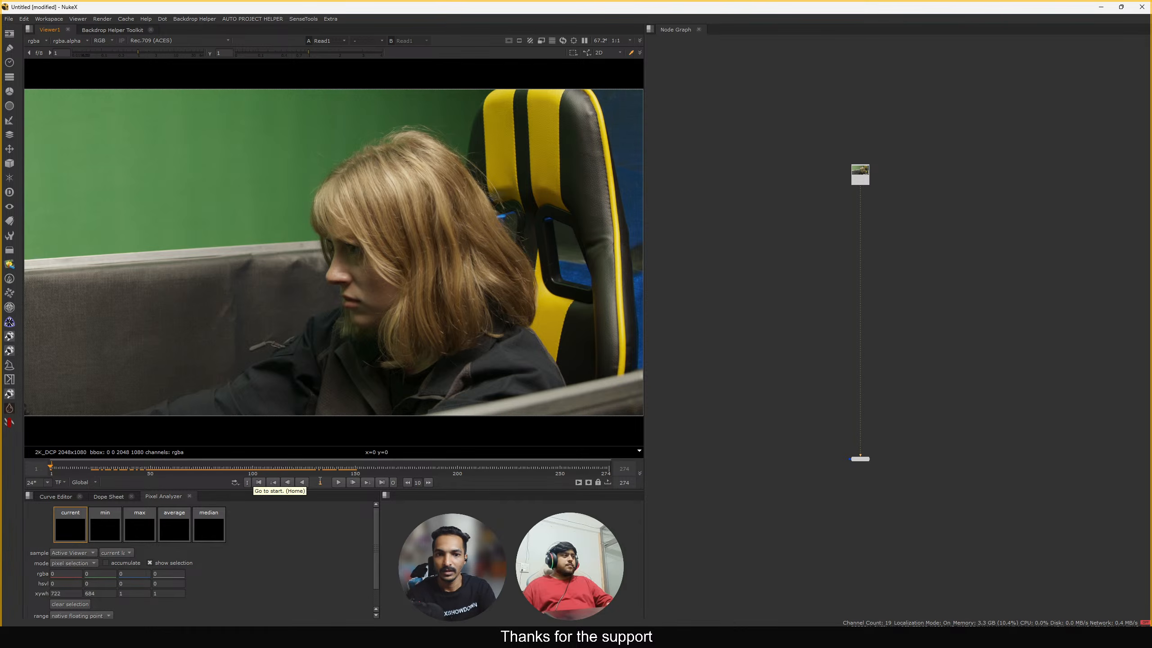
left_click(337, 482)
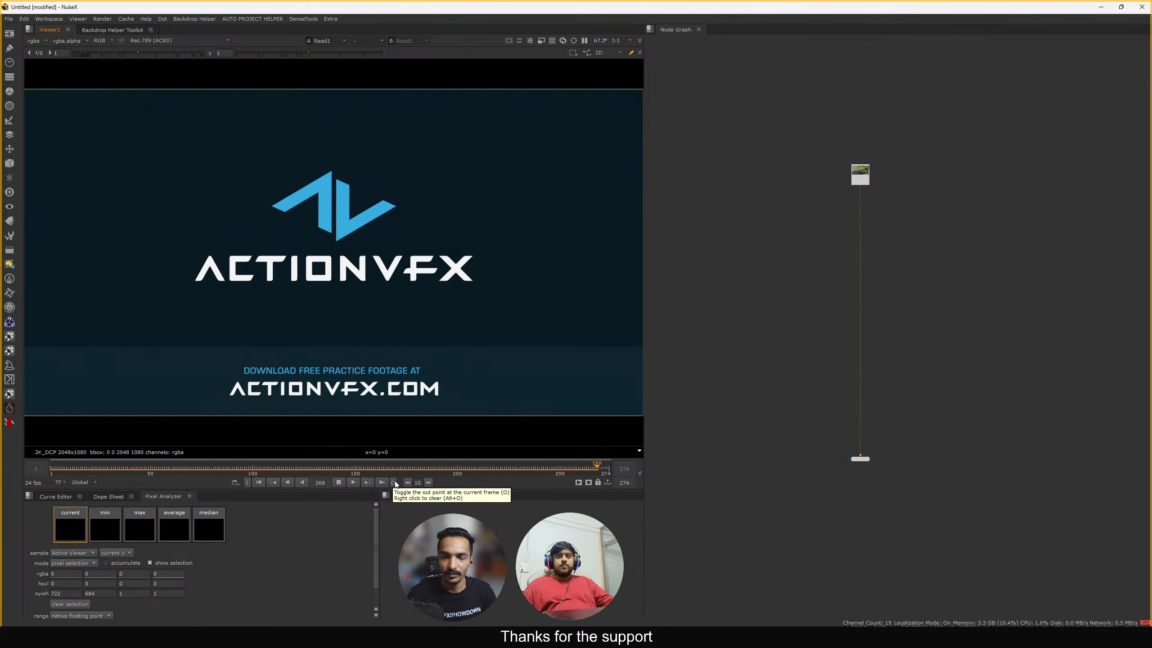
Stop the playback, scrub back through the middle of the clip and return to the first frame
left_click(338, 483)
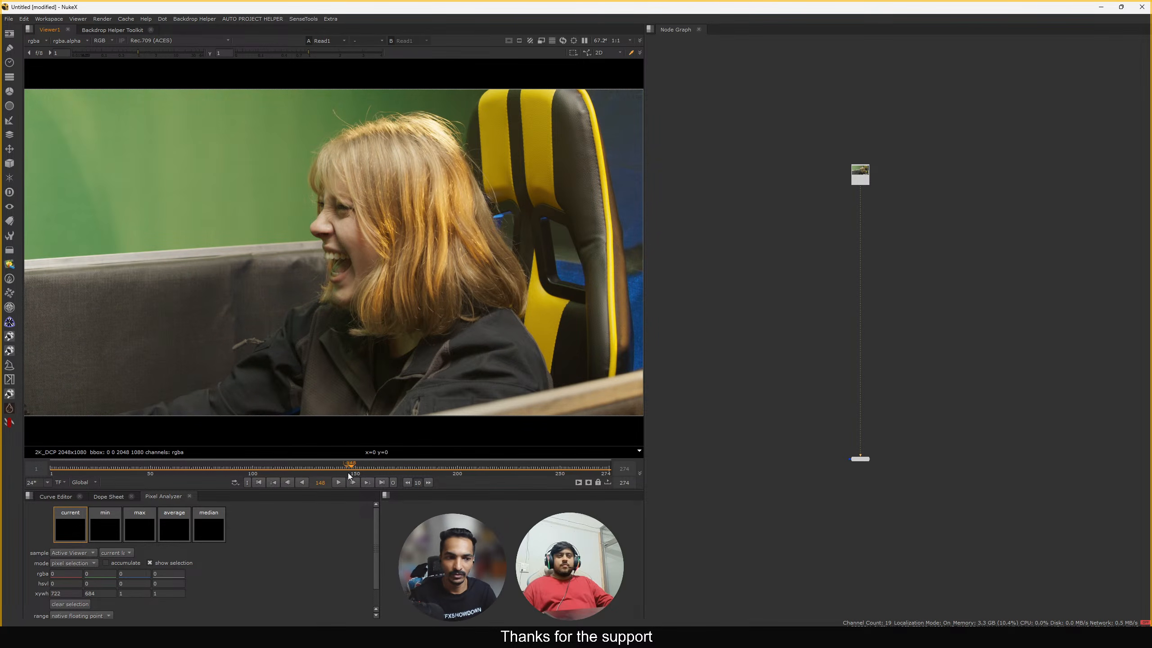
left_click_drag(349, 474, 301, 470)
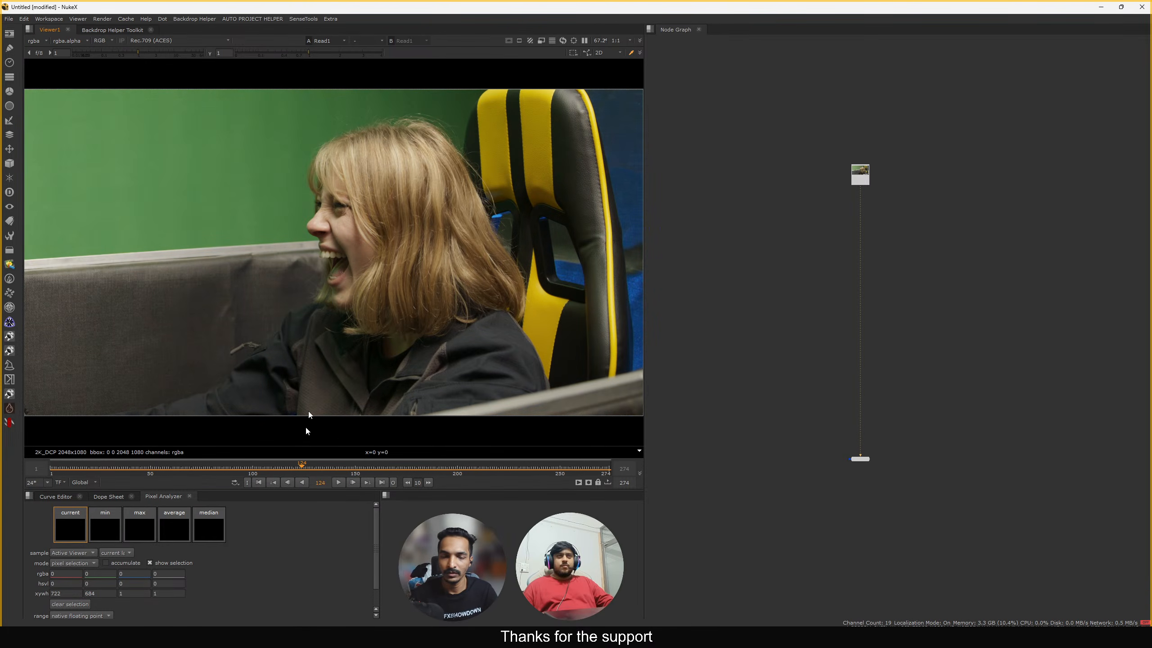
left_click(258, 483)
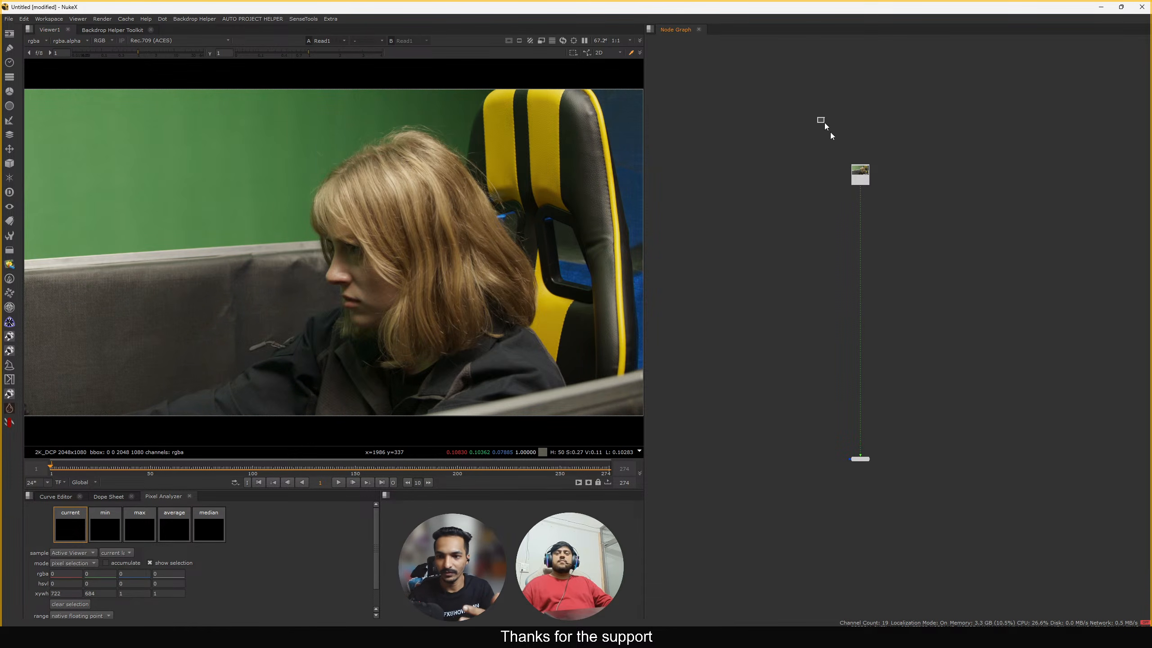
Move the Read node further up in the node graph to lengthen its gap to the Viewer node
left_click_drag(825, 123, 842, 149)
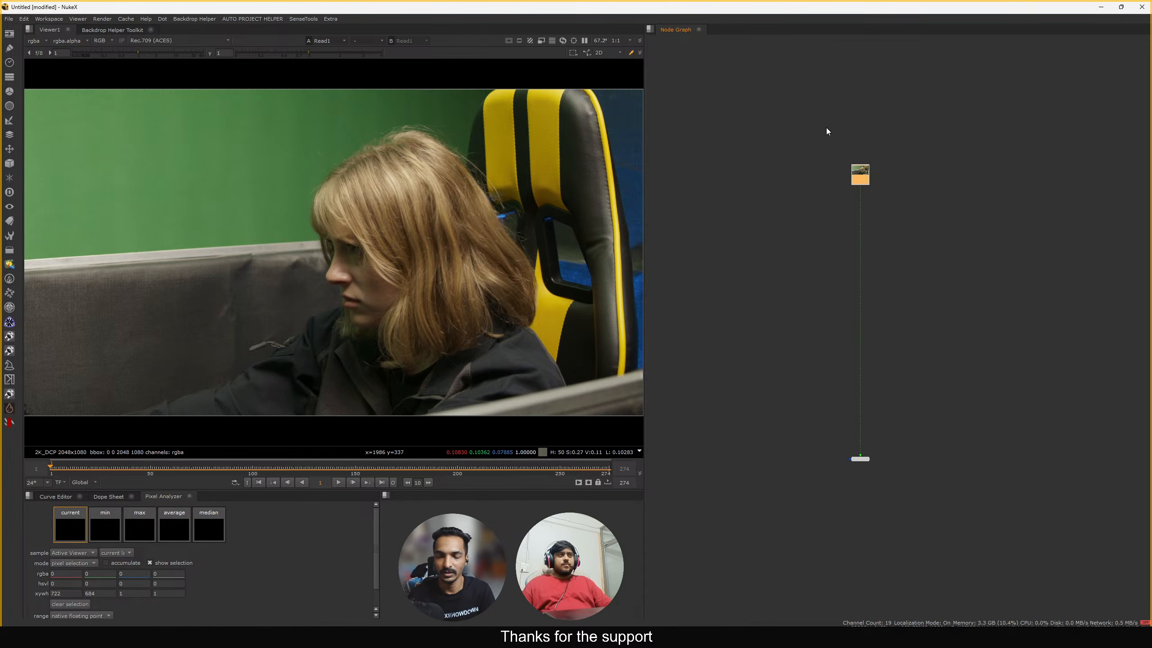
left_click_drag(826, 128, 902, 221)
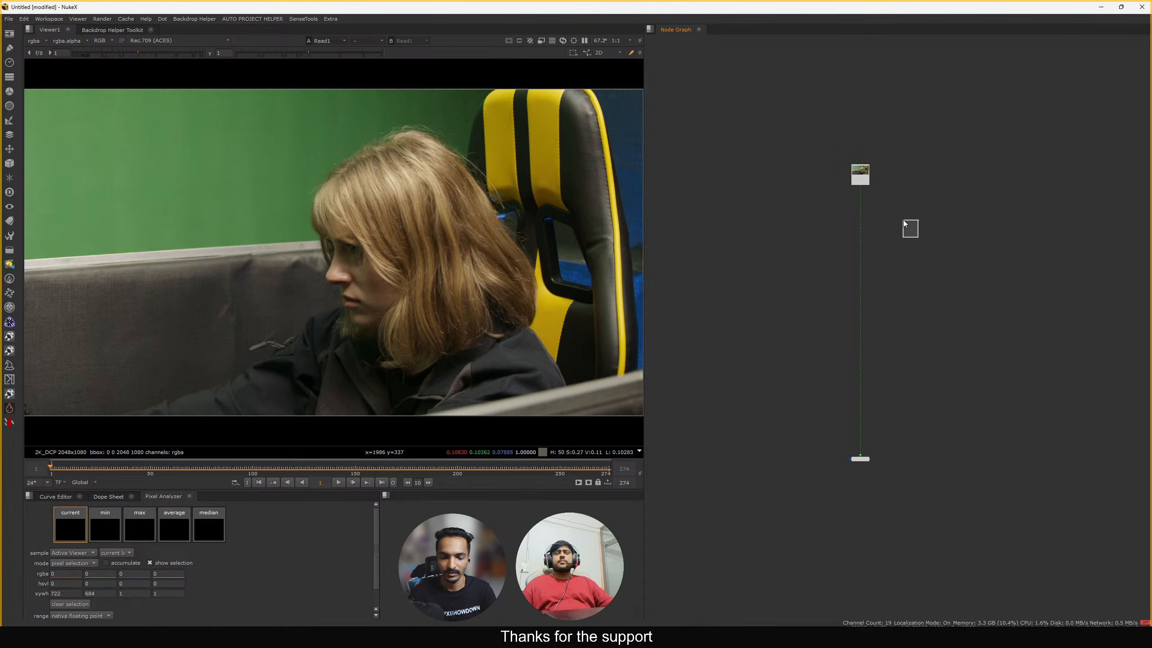
left_click_drag(861, 171, 858, 167)
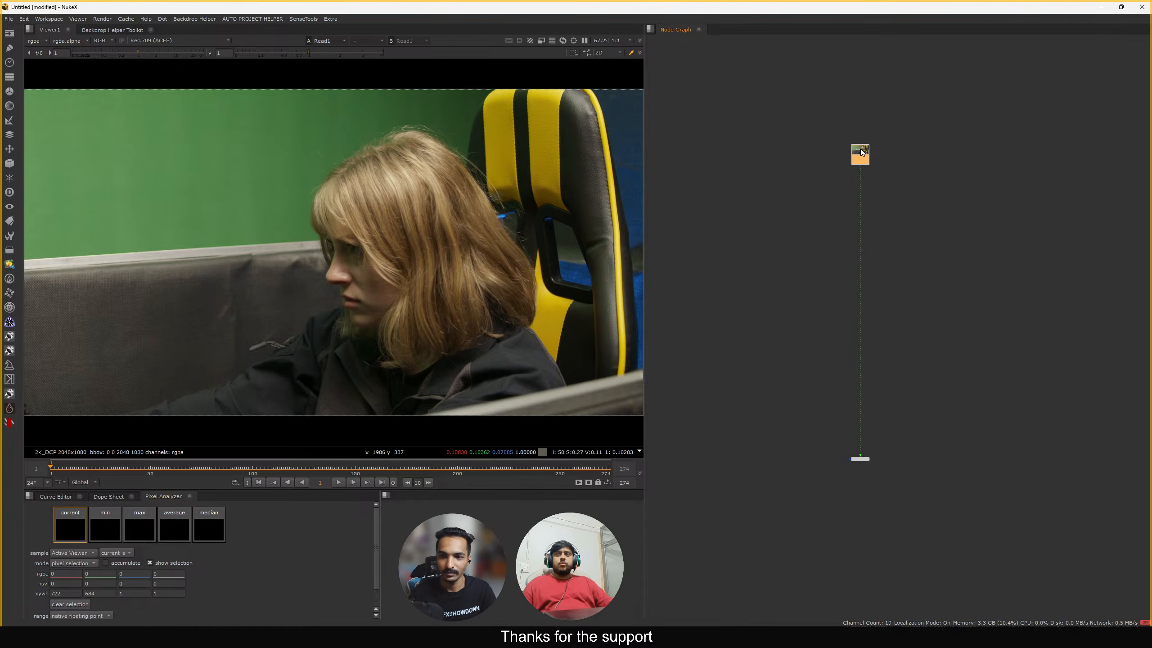
left_click_drag(909, 115, 860, 152)
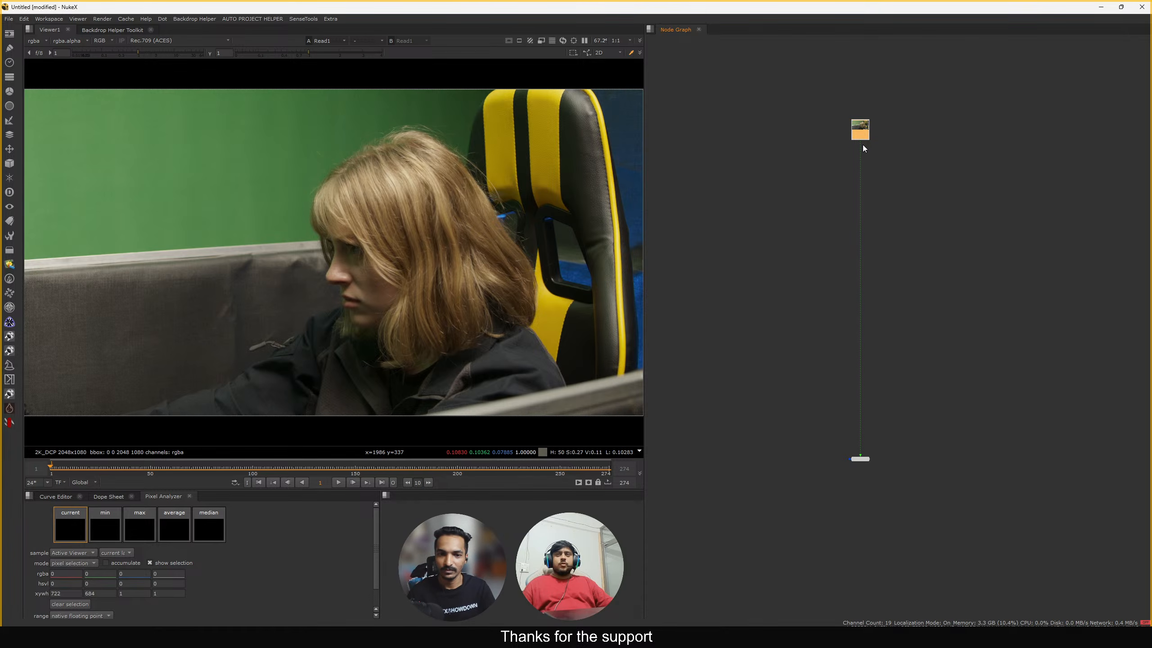
left_click_drag(925, 191, 830, 84)
left_click_drag(829, 84, 705, 263)
middle_click_drag(729, 324, 806, 199)
key("f")
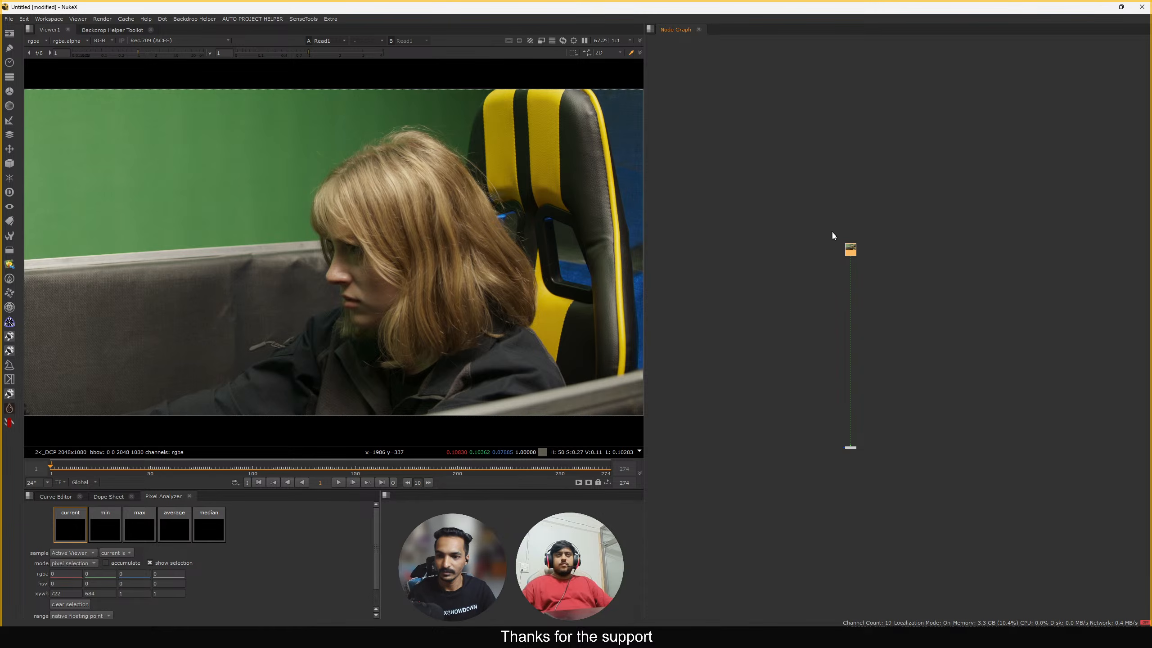
scroll(853, 236, "up", 4)
left_click_drag(857, 268, 895, 156)
left_click(807, 209)
middle_click_drag(807, 209, 766, 249)
scroll(356, 208, "down", 3)
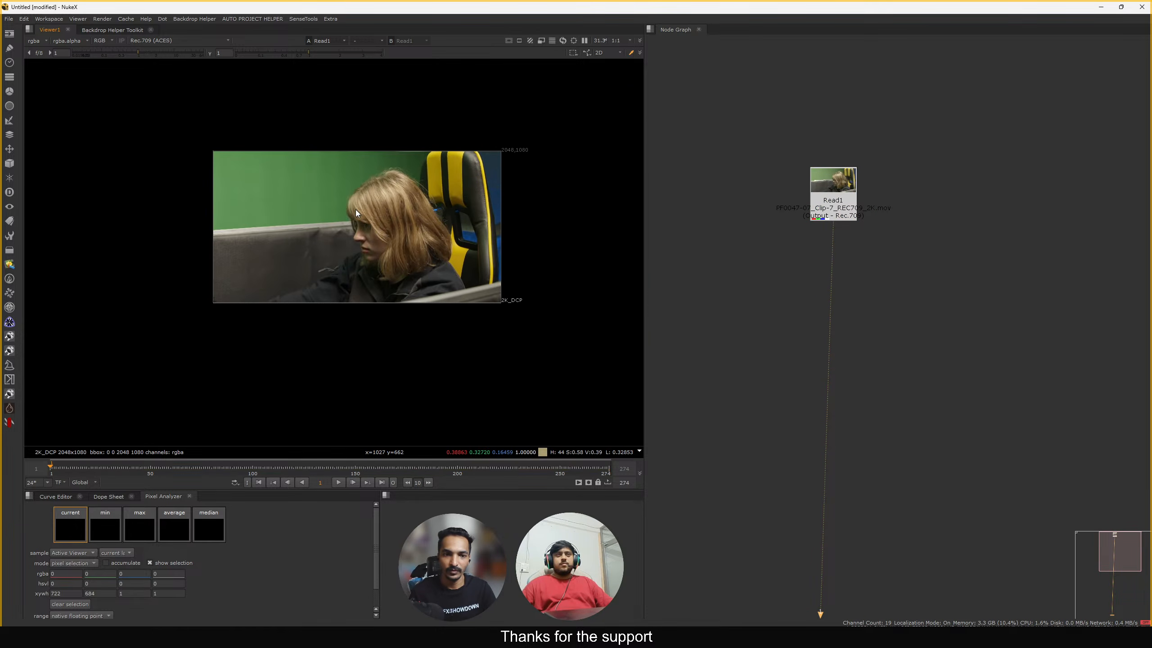
Add a CheckerBoard node beside the Read node, show it in the viewer and close its properties
scroll(386, 188, "up", 2)
key("Tab")
type("checker")
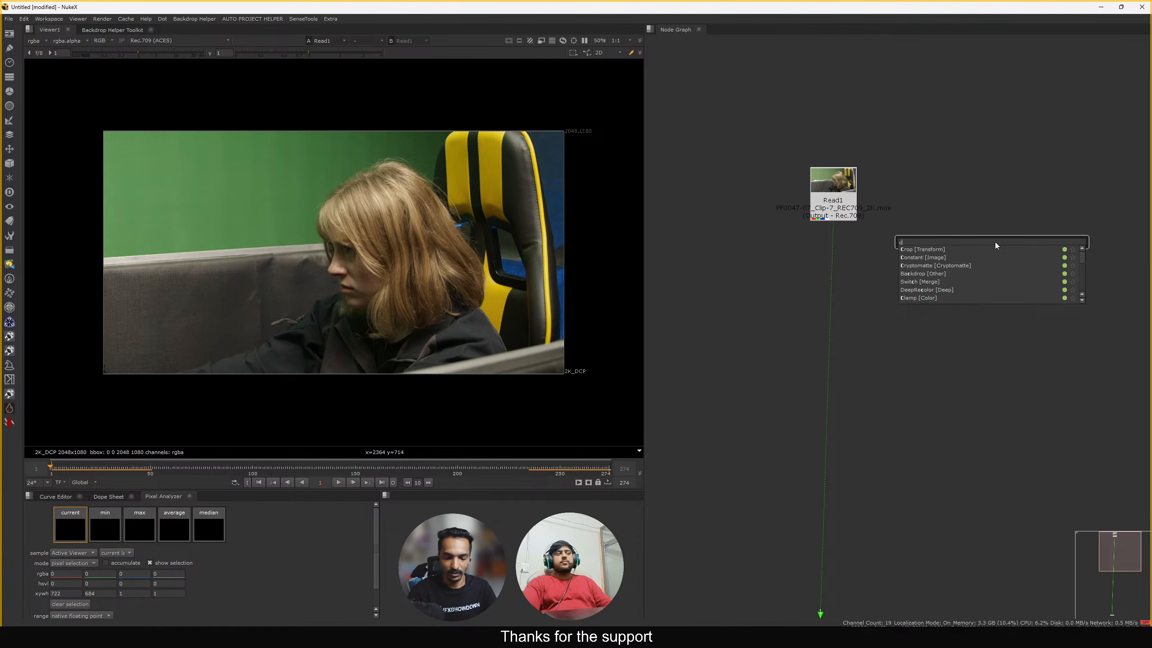
key("Return")
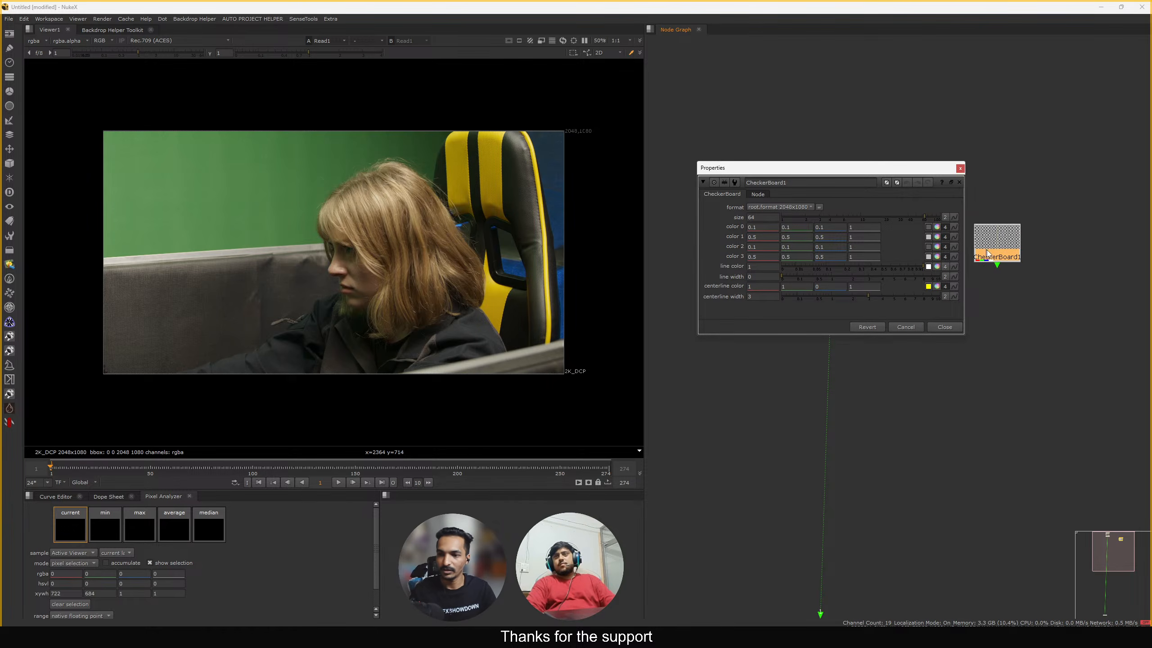
left_click_drag(996, 246, 1055, 162)
key("1")
left_click(960, 168)
scroll(920, 209, "down", 3)
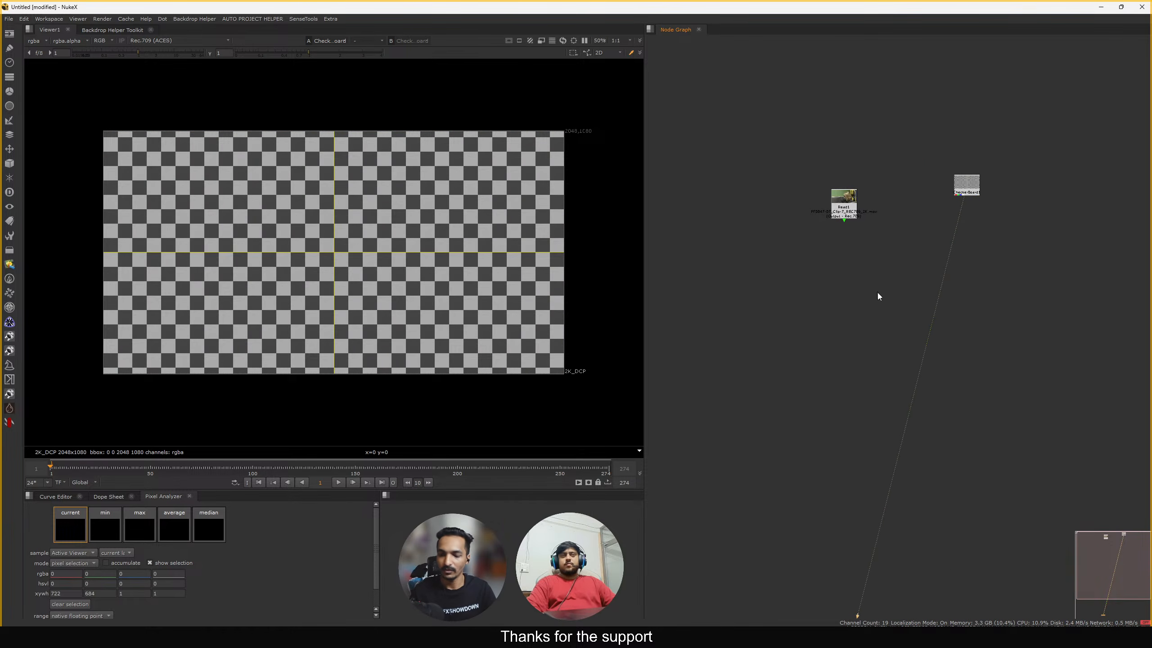
Add a Merge node set to over, with the CheckerBoard and the Read clip connected as its two inputs
key("m")
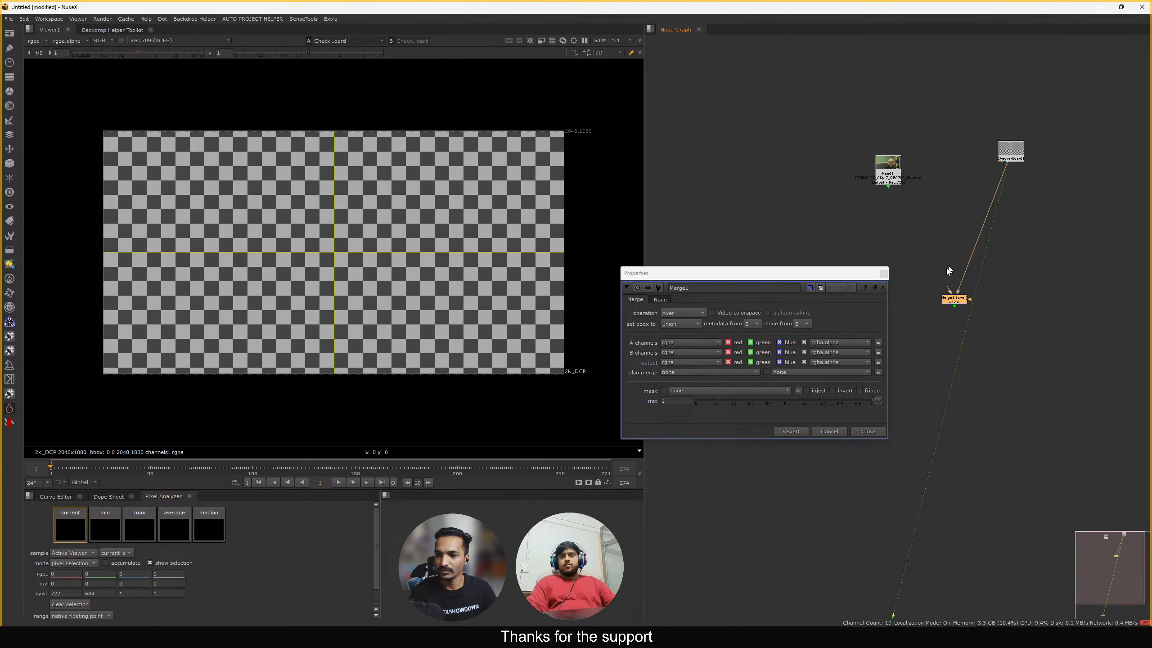
left_click(925, 258)
left_click_drag(934, 276, 891, 179)
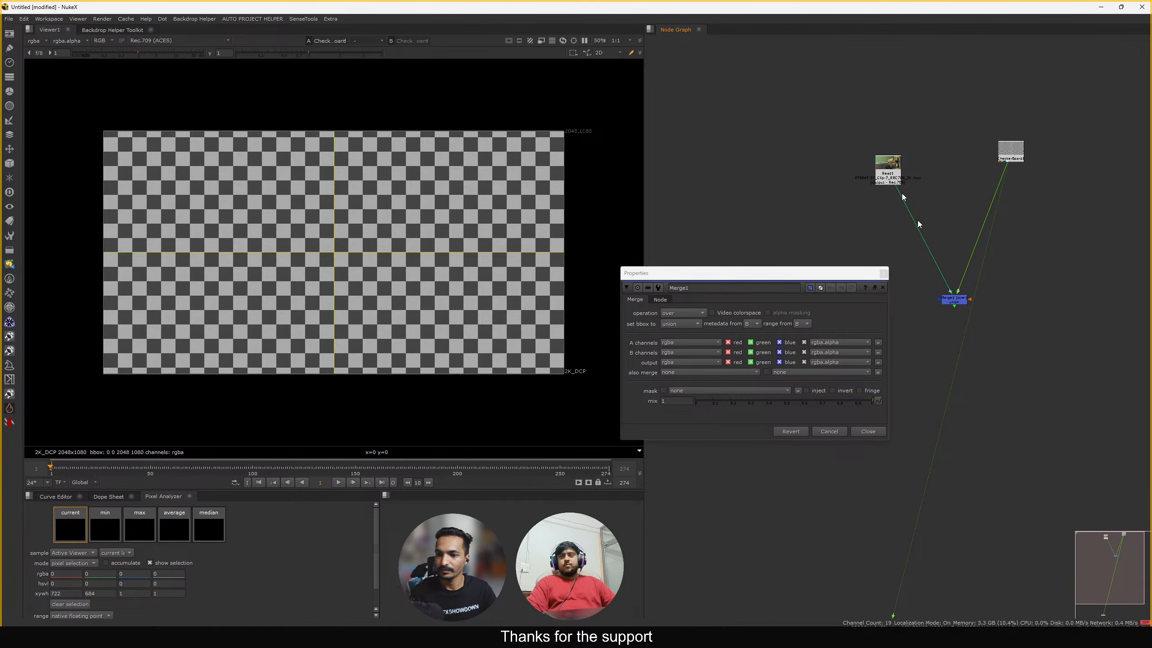
Place the Merge below the CheckerBoard, show it in the viewer and route the Read connection through a corner Dot
left_click_drag(953, 303, 1011, 326)
key("1")
key("alt+d")
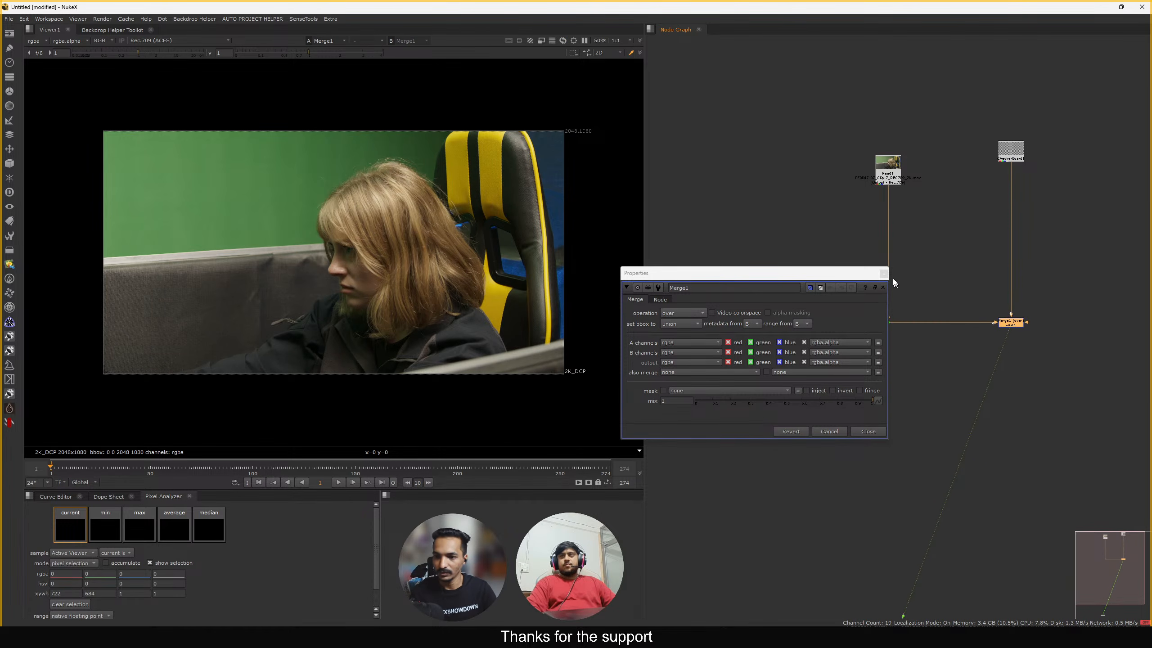
left_click(890, 278)
left_click(884, 273)
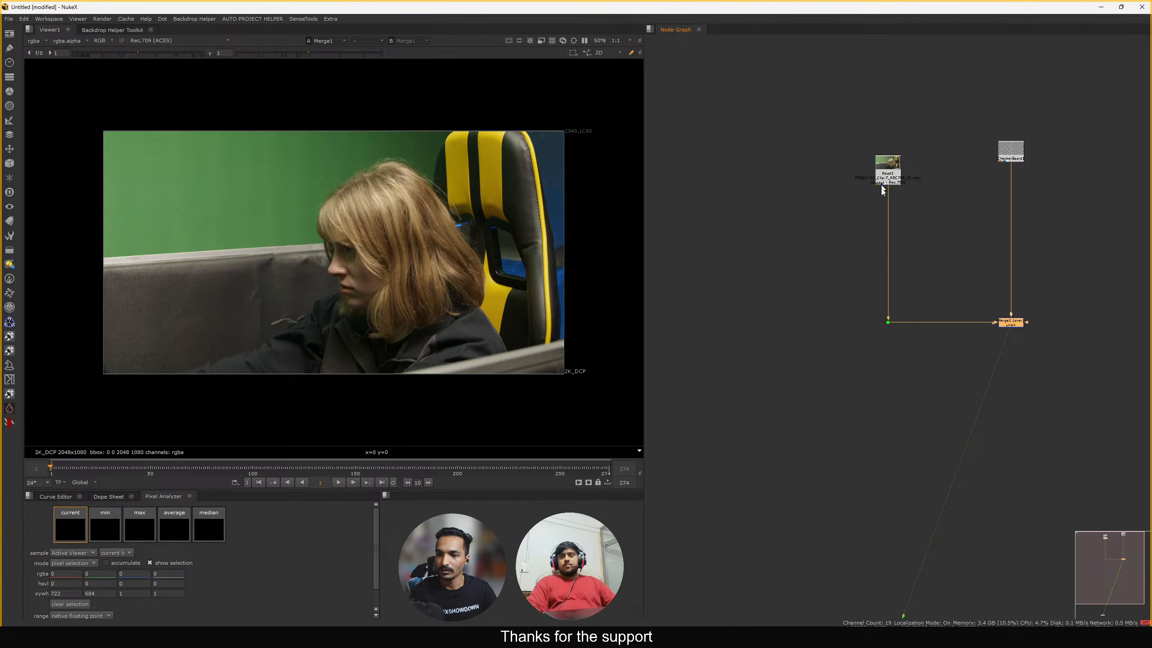
Spread the node tree out, moving the CheckerBoard branch away from the Read, the Merge far down and the Viewer below it
scroll(882, 191, "down", 8)
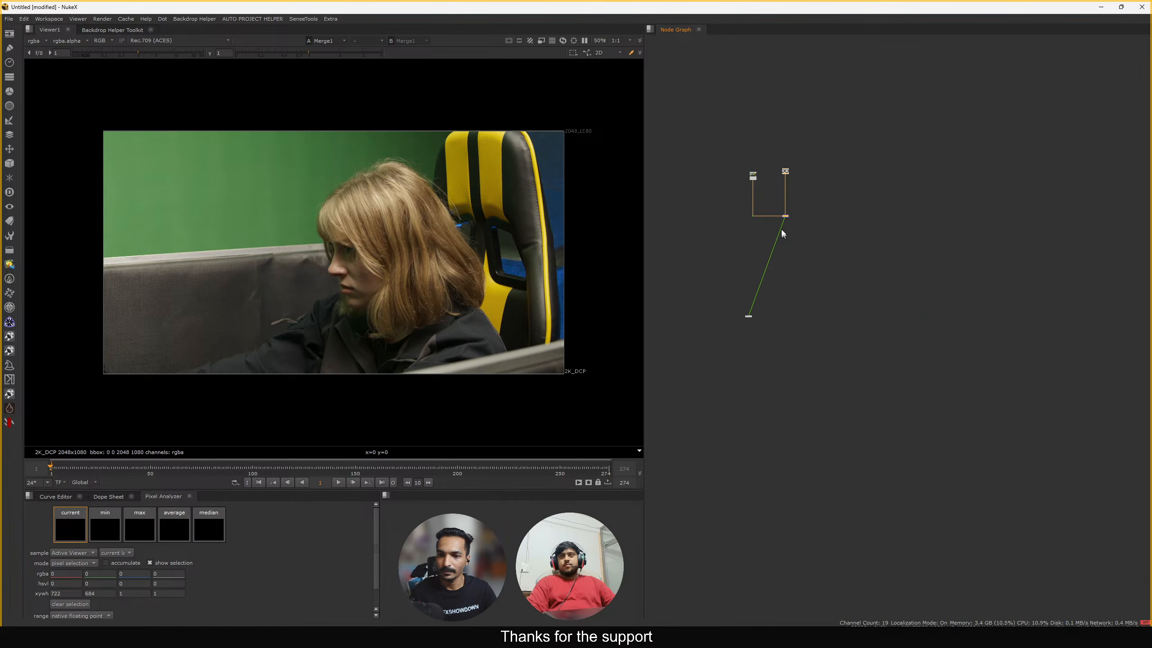
left_click_drag(785, 215, 661, 263)
left_click_drag(969, 217, 971, 489)
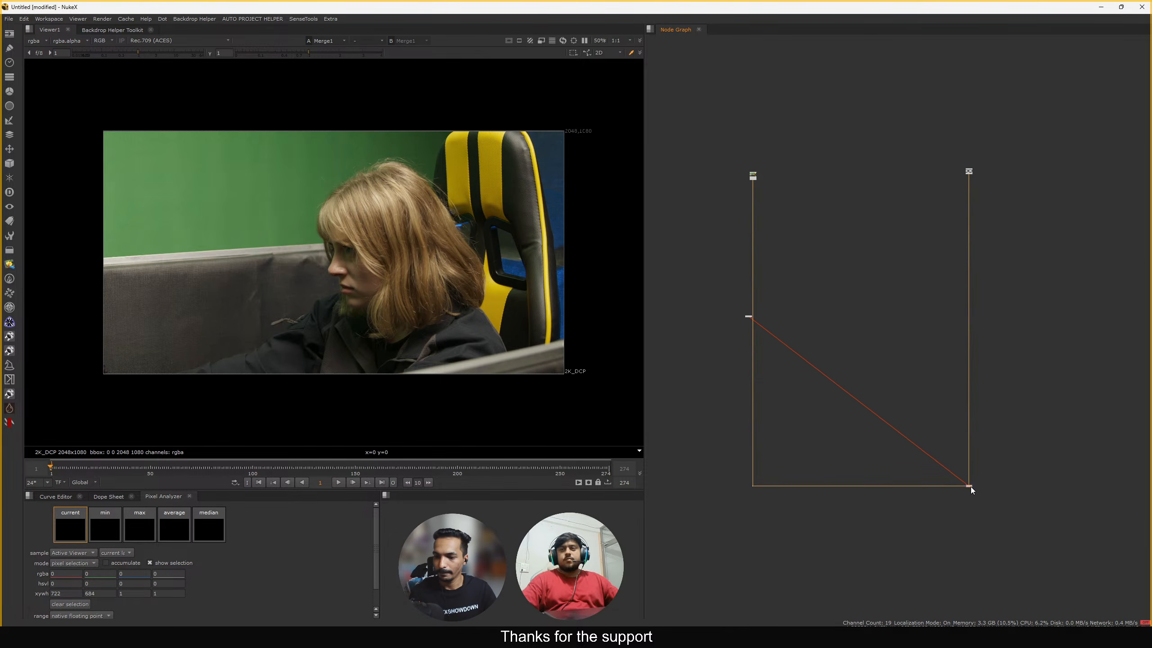
left_click(942, 393)
middle_click_drag(741, 303, 896, 218)
left_click_drag(903, 232, 886, 320)
middle_click_drag(855, 302, 673, 258)
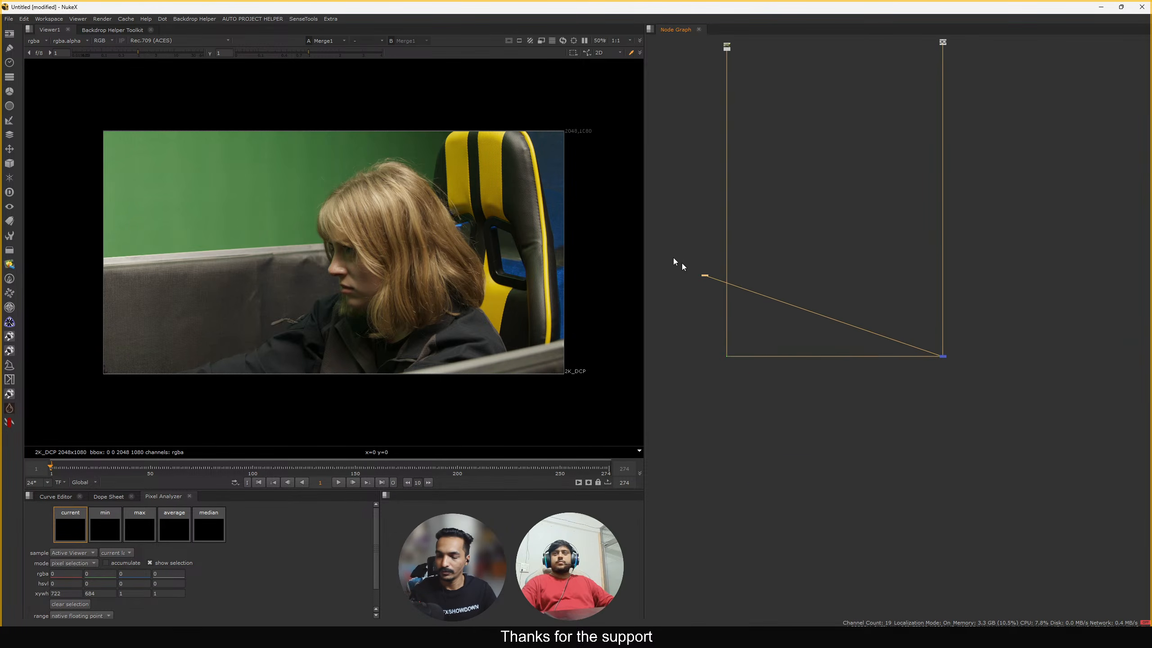
left_click_drag(673, 258, 1013, 473)
middle_click_drag(758, 118, 907, 287)
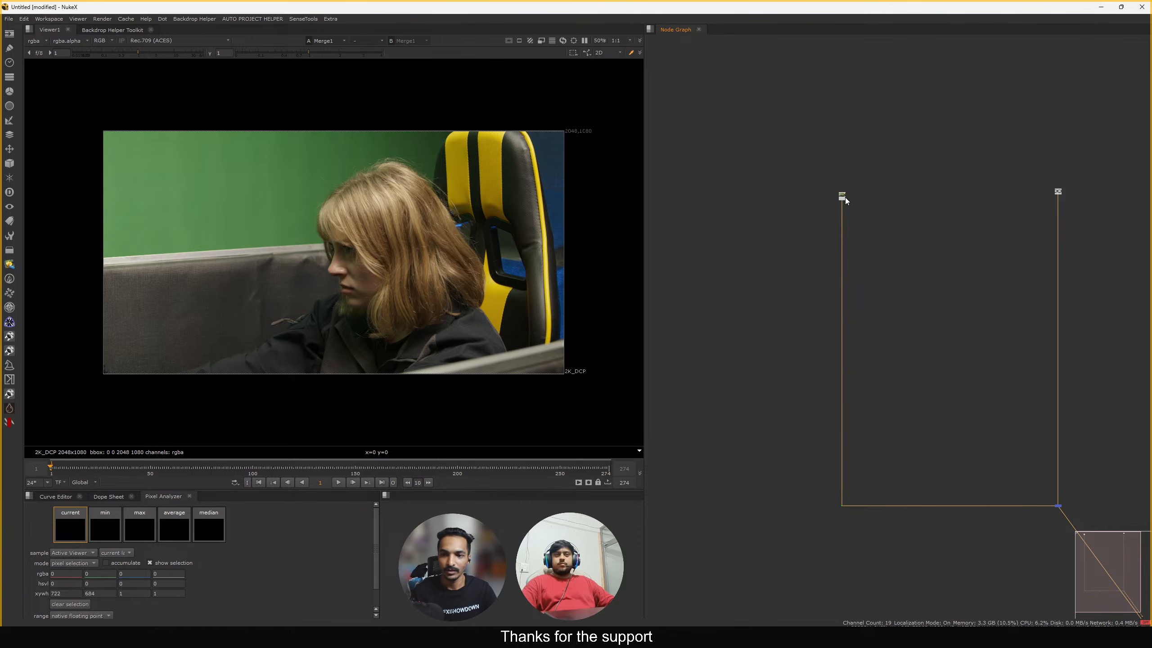
Reposition the two source nodes so the CheckerBoard sits higher than the Read node
left_click_drag(845, 198, 874, 231)
scroll(867, 217, "down", 1)
left_click(856, 241)
middle_click_drag(969, 204, 910, 274)
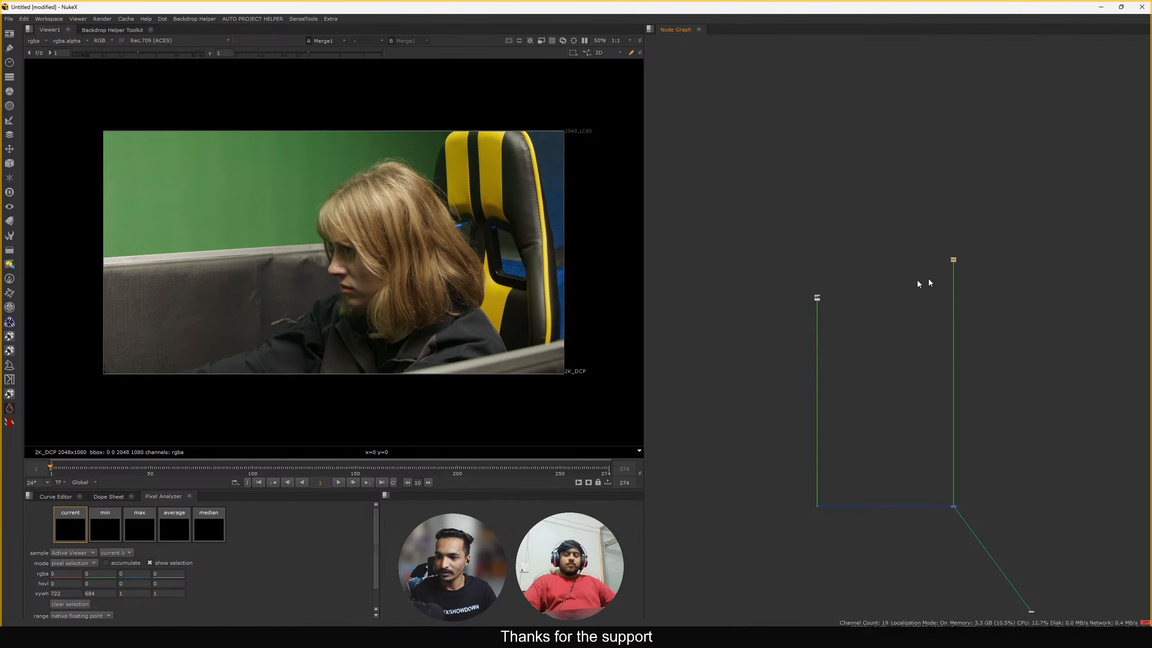
scroll(929, 279, "up", 1)
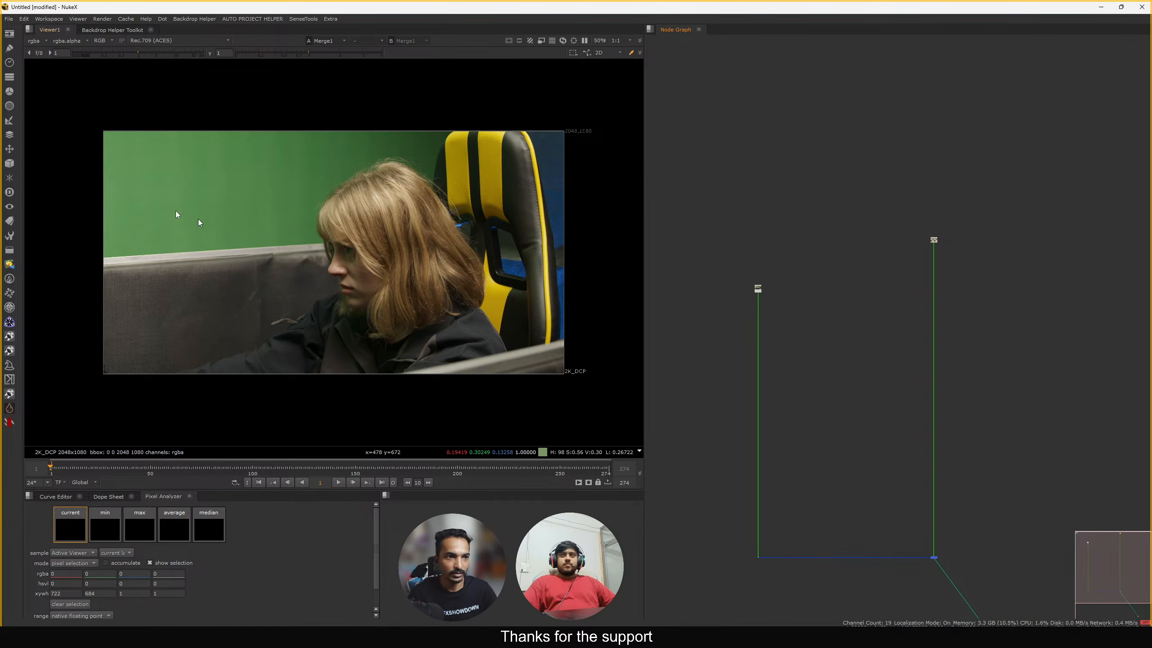
Create a backdrop labelled BG around the CheckerBoard node with the Backdrop Helper
left_click(120, 30)
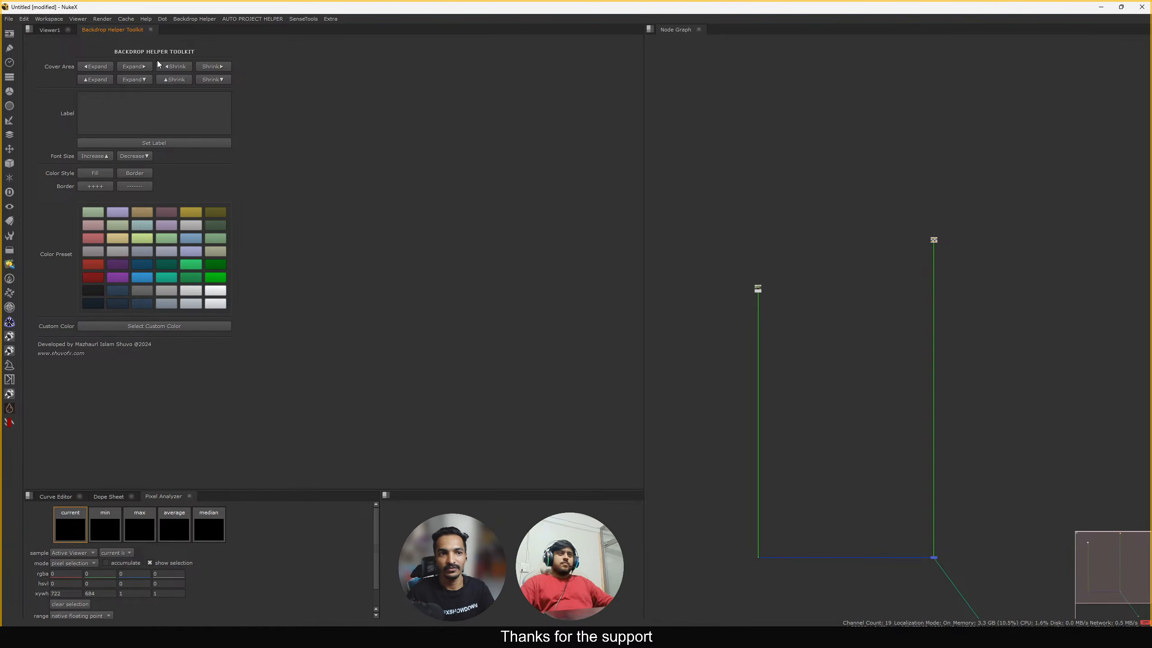
left_click(48, 31)
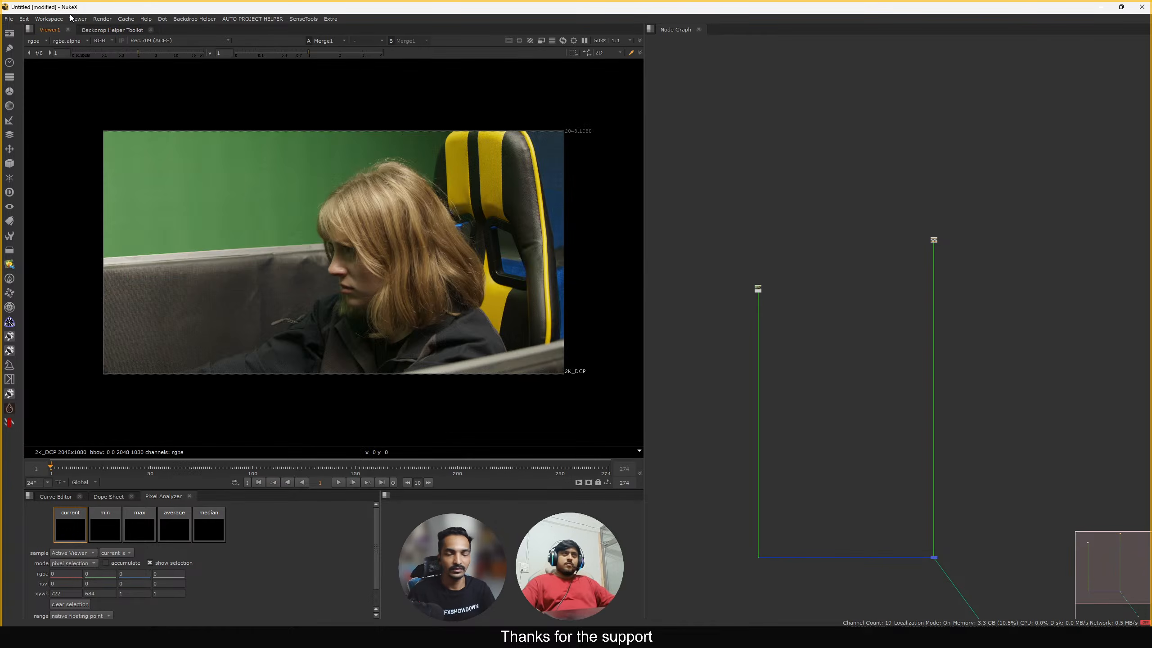
left_click_drag(1029, 217, 837, 298)
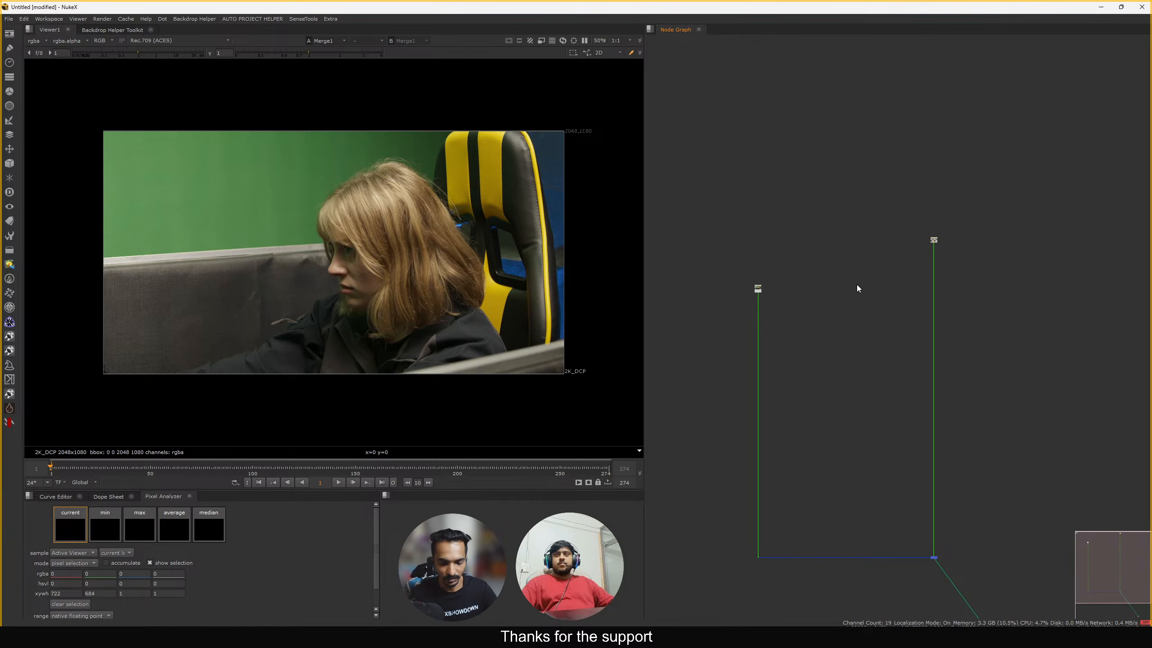
key("alt+b")
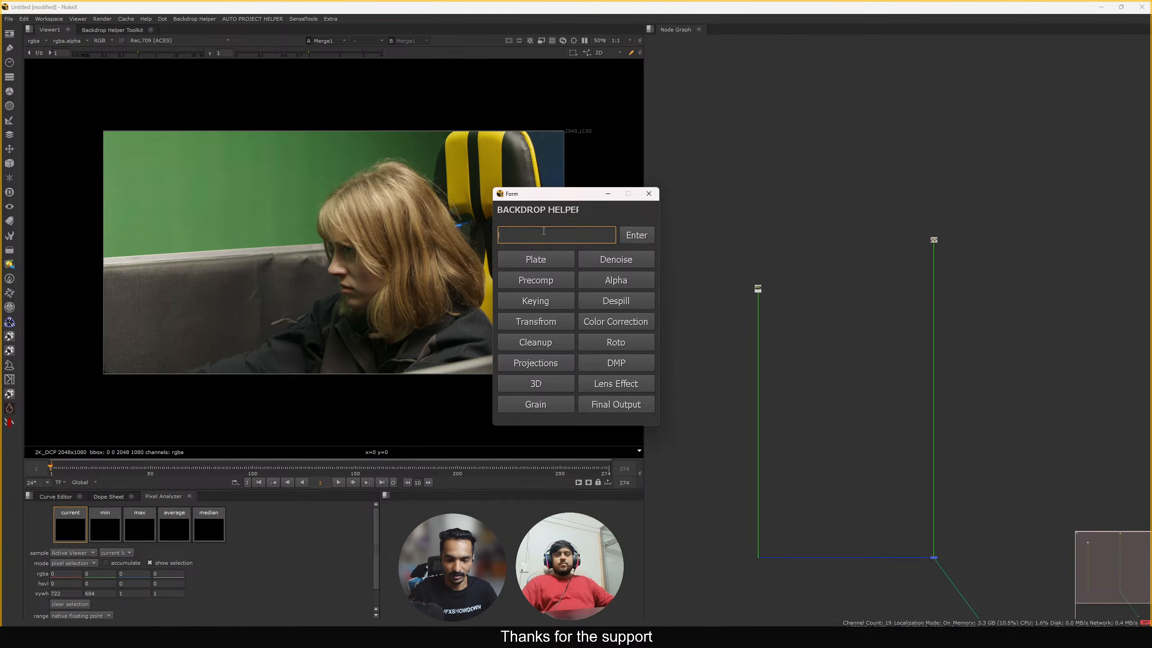
key("Return")
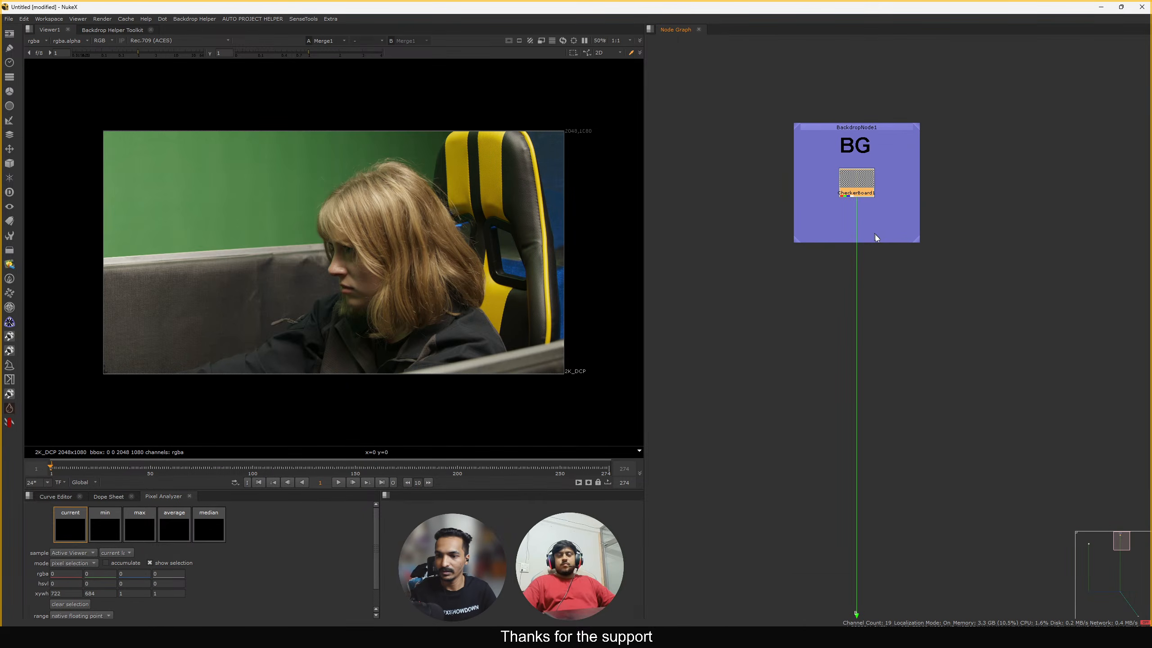
Change the BG backdrop from a filled style to a border-only style and thicken its border
left_click_drag(1026, 126, 775, 321)
left_click_drag(1068, 123, 779, 348)
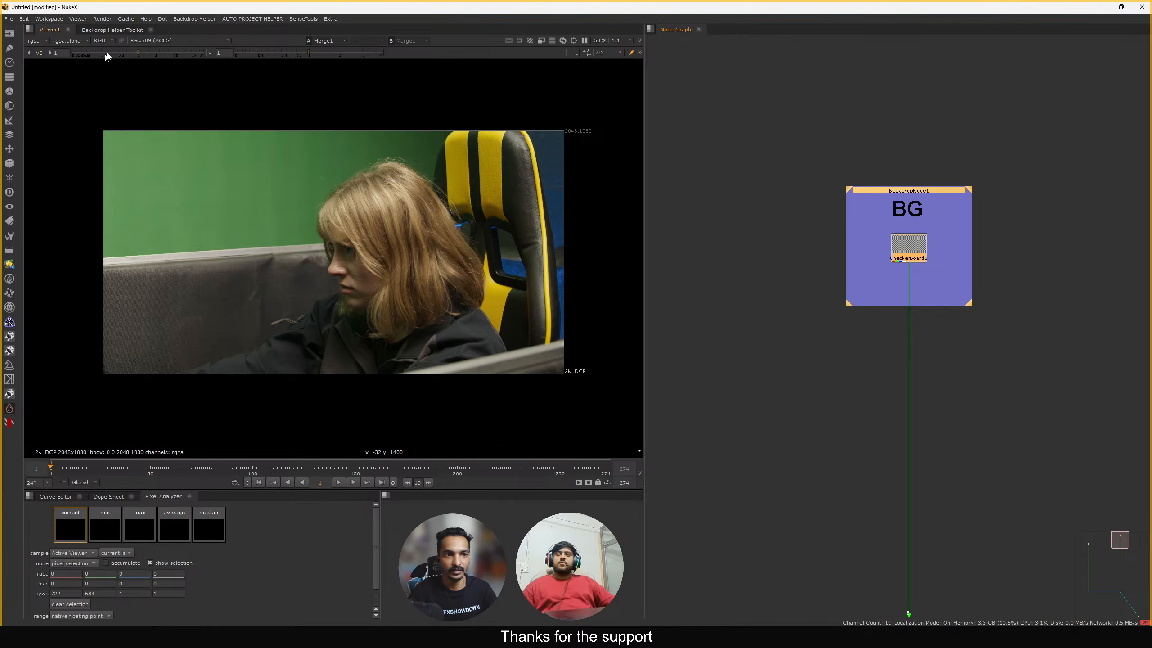
left_click(118, 30)
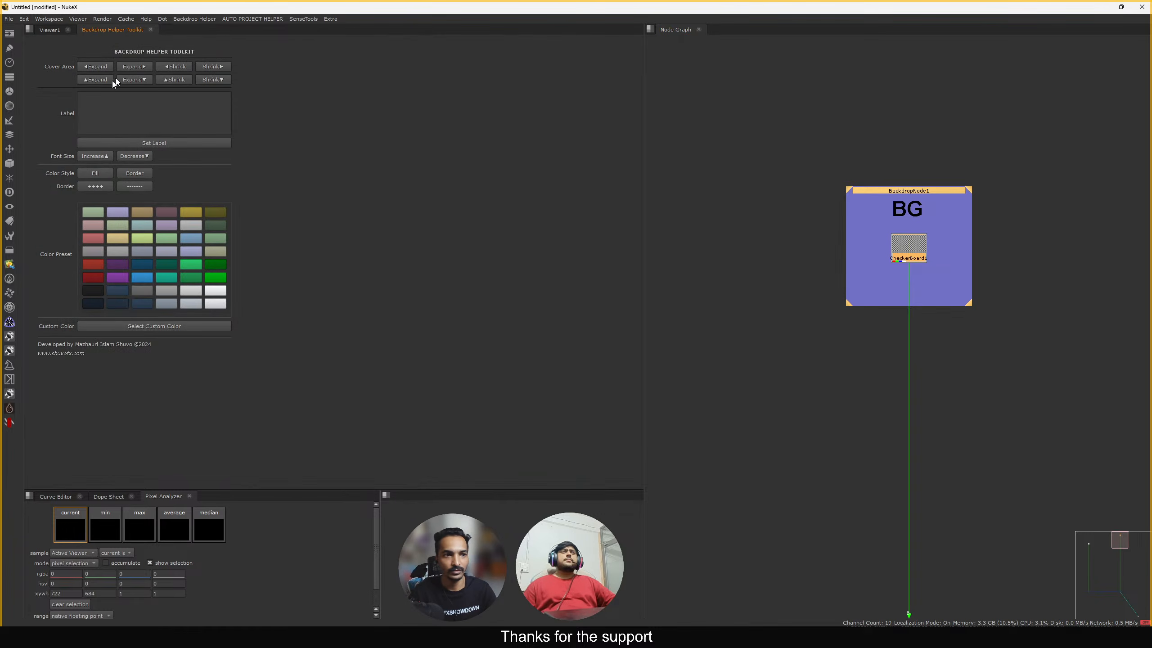
left_click(131, 173)
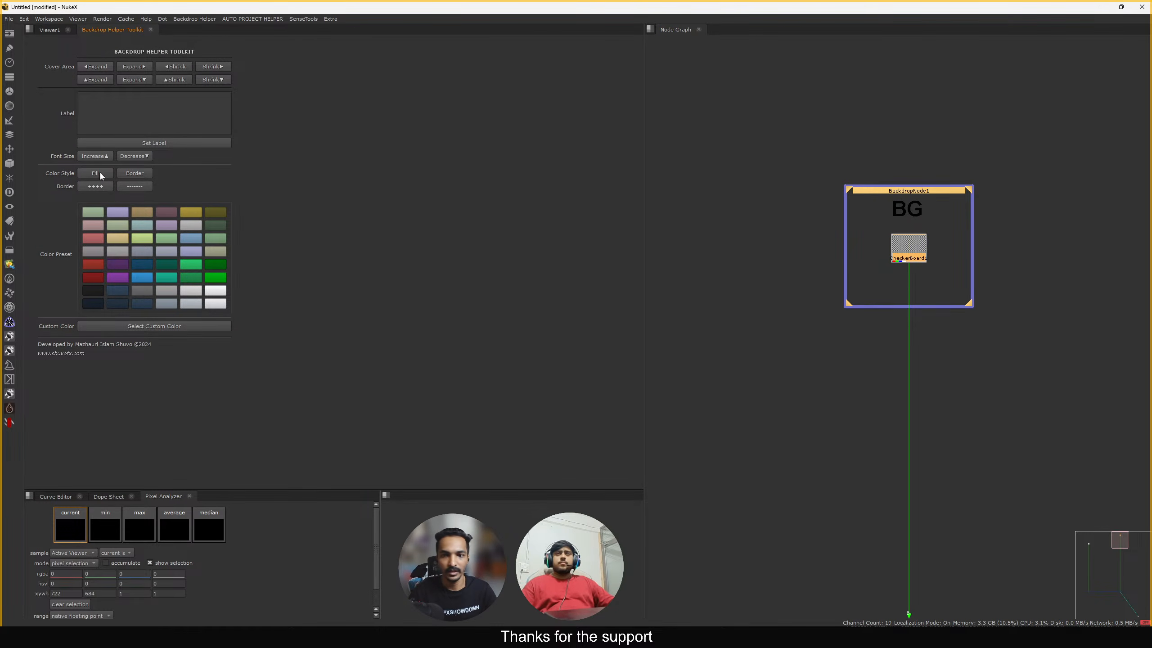
left_click(101, 176)
left_click(134, 173)
left_click(134, 186)
left_click(102, 187)
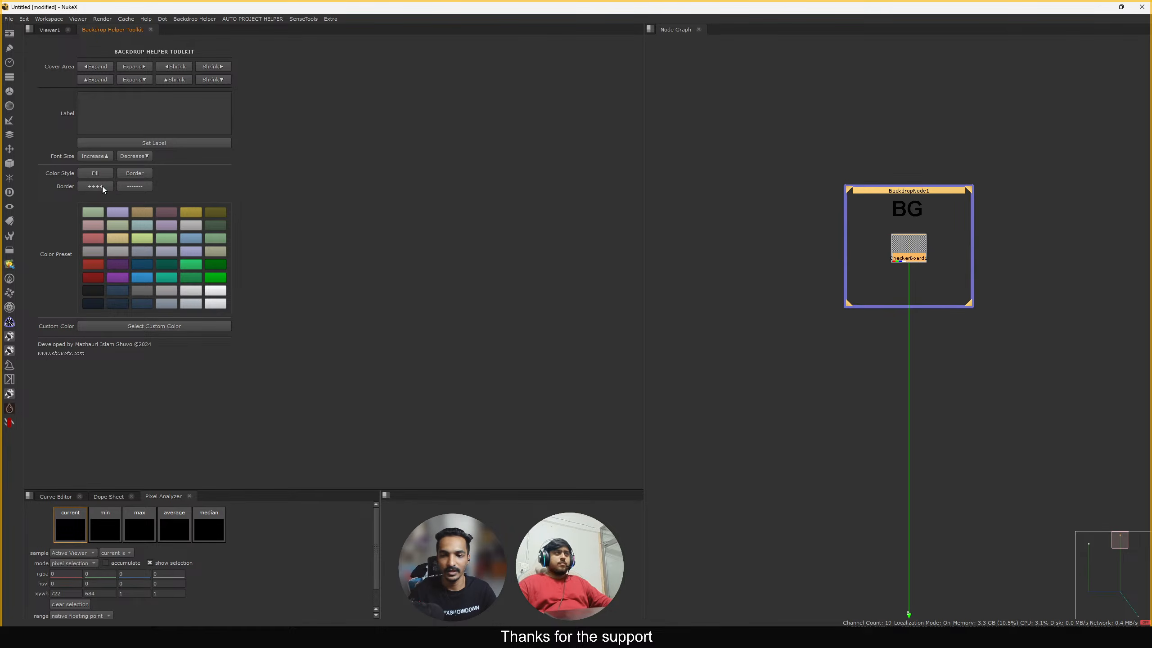
left_click(103, 186)
Try several color presets on the BG backdrop and settle on dark red
left_click(116, 274)
left_click(114, 266)
left_click(98, 265)
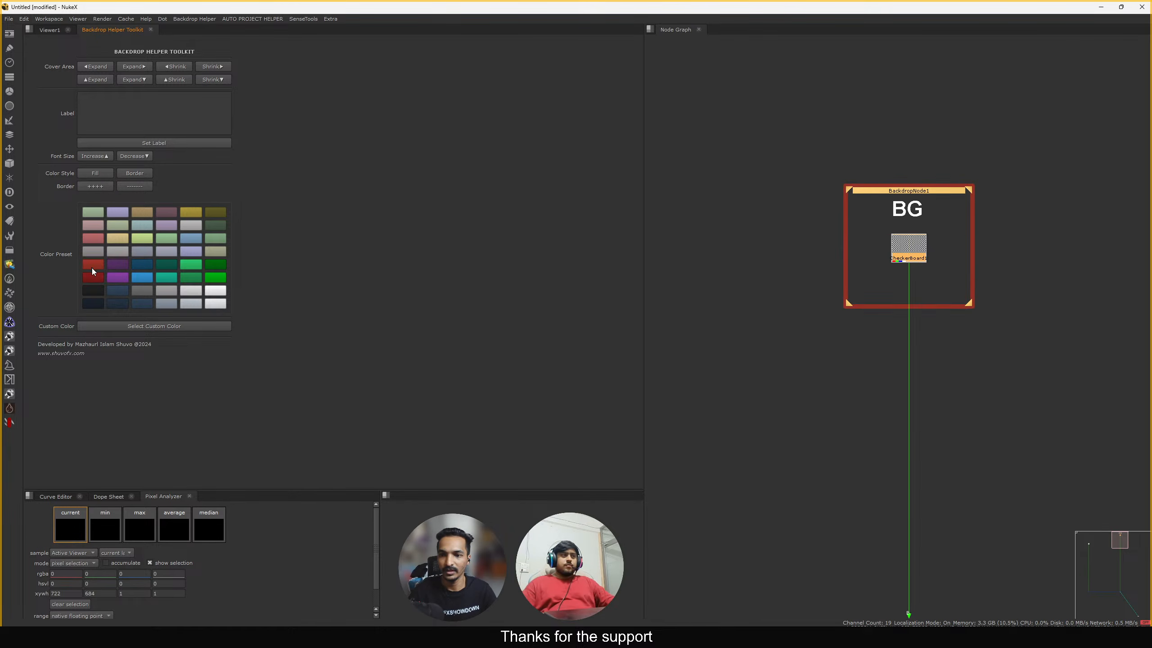
left_click(93, 275)
left_click(731, 256)
Raise the Read node closer to the level of the BG backdrop, select it and show it in the viewer
scroll(856, 266, "down", 5)
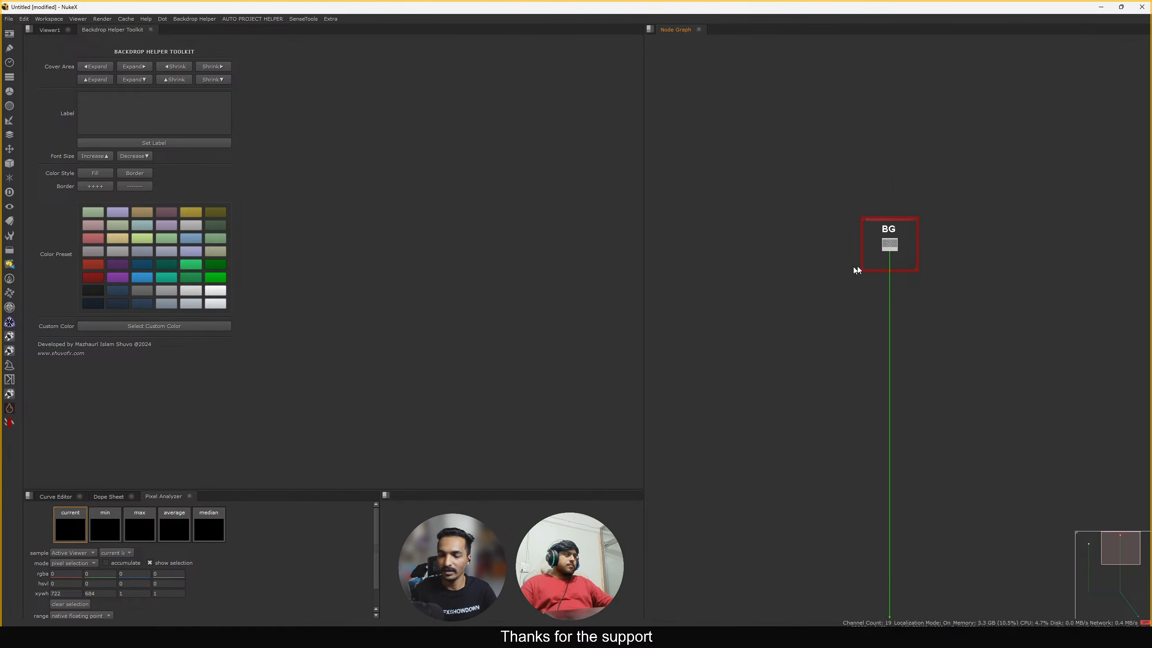
middle_click(901, 234)
middle_click_drag(900, 234, 849, 264)
middle_click_drag(767, 224, 828, 228)
scroll(823, 246, "up", 1)
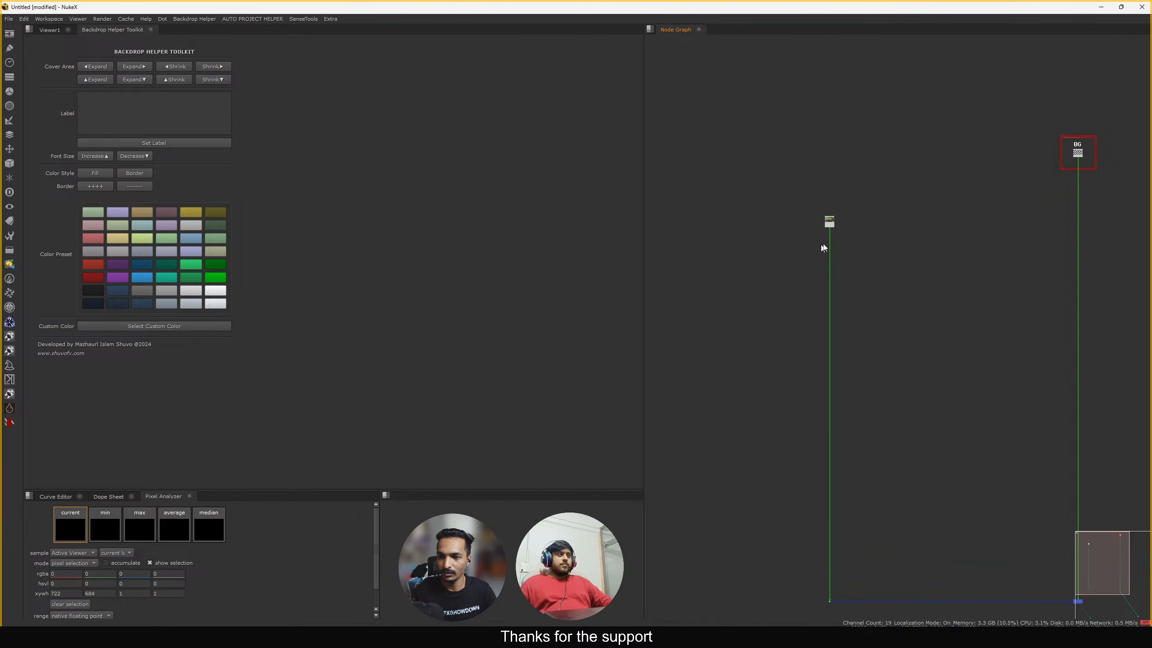
scroll(823, 248, "down", 2)
scroll(834, 246, "up", 4)
left_click_drag(821, 241, 817, 187)
left_click_drag(876, 159, 753, 226)
key("1")
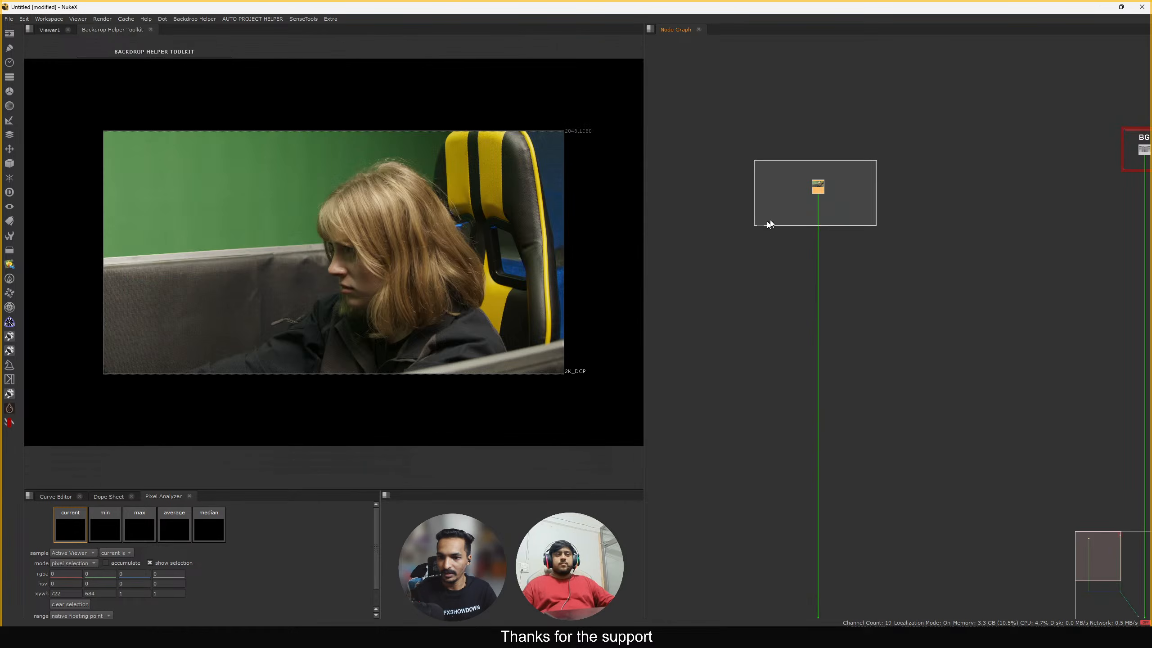
Insert a Dot under the Read1 node and lower it to leave a gap beneath the node
scroll(803, 205, "up", 7)
middle_click_drag(851, 175, 820, 278)
key("period")
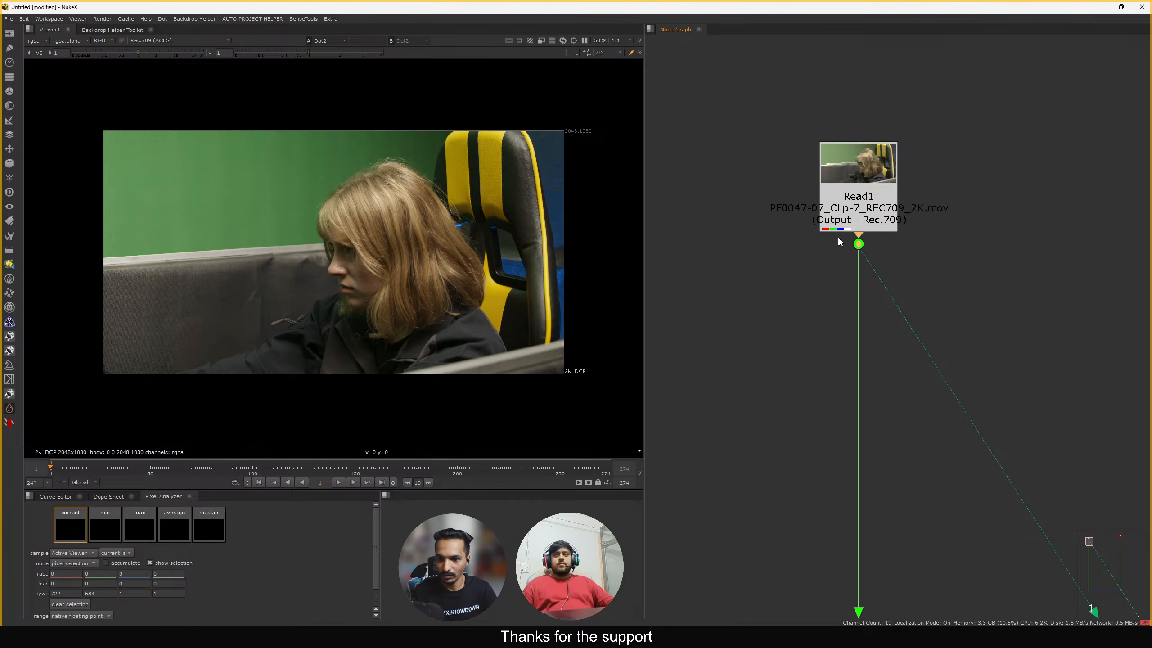
scroll(853, 244, "down", 4)
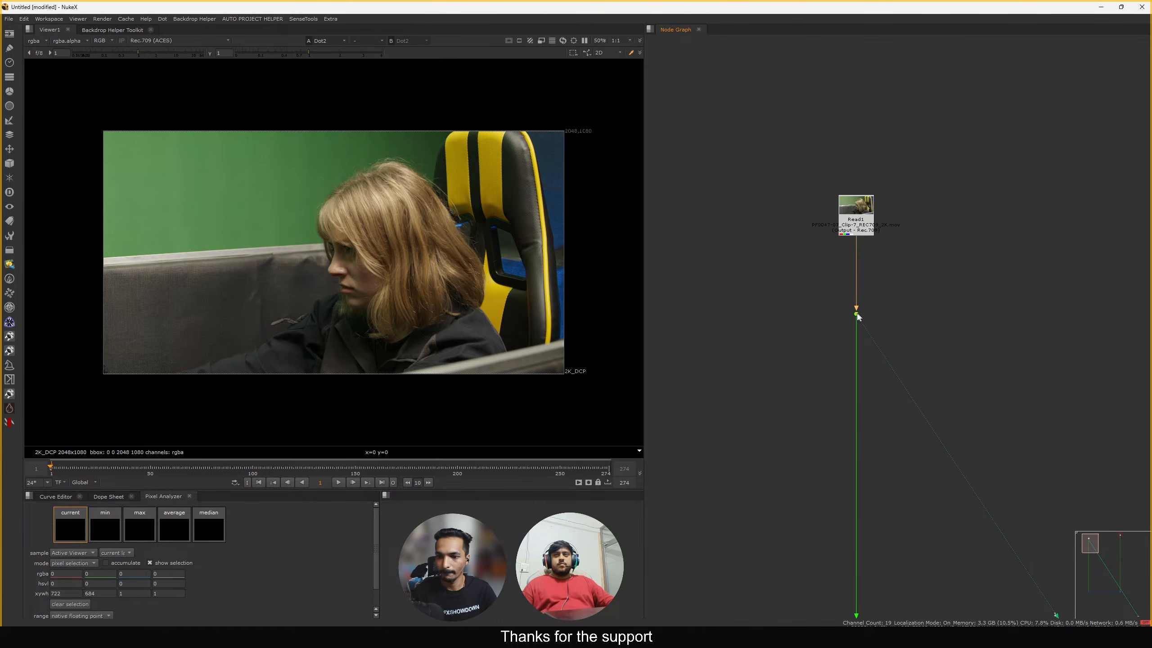
scroll(856, 306, "down", 4)
middle_click_drag(825, 279, 850, 280)
Annotate the node graph with a red sketch of branches from the Dot, labelling two of them hard and soft and joining them
key("ctrl+alt+g")
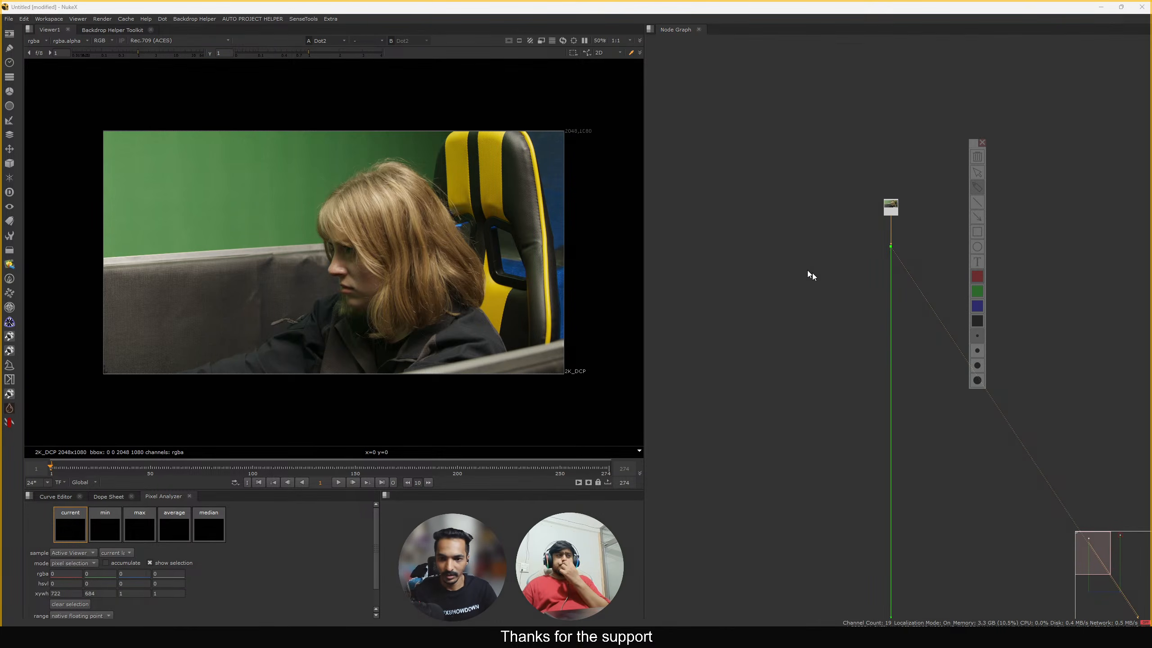
mouse_move(966, 151)
left_mouse_down()
mouse_move(889, 175)
mouse_move(176, 191)
mouse_move(0, 249)
left_mouse_up()
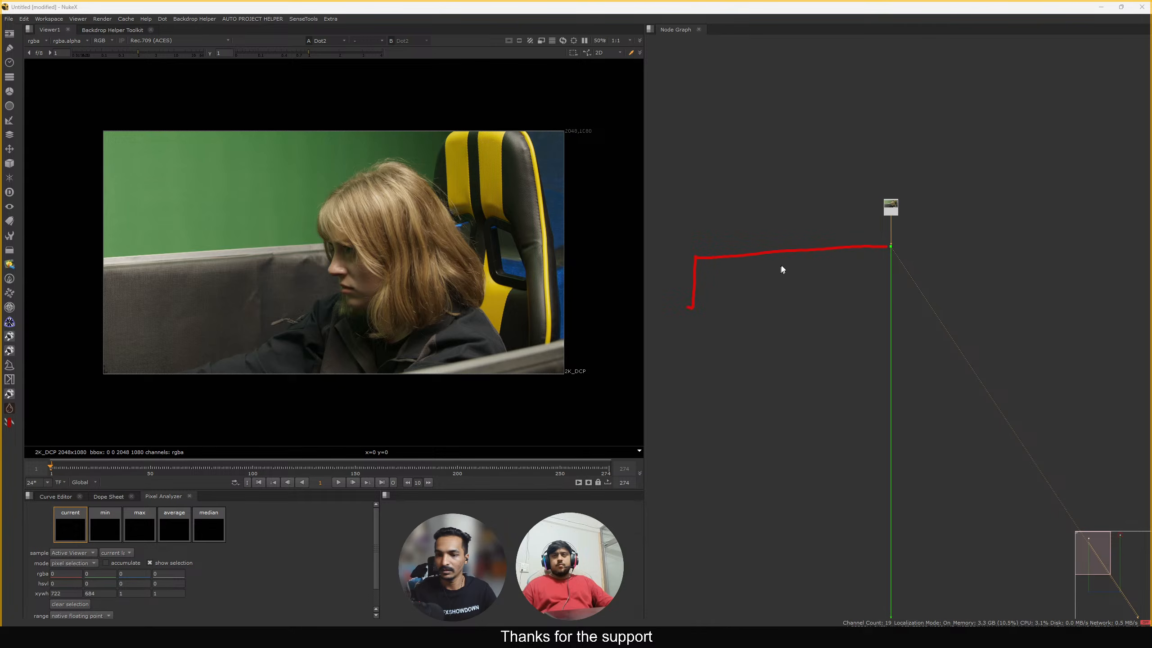
left_click_drag(804, 267, 801, 282)
mouse_move(900, 246)
left_mouse_down()
mouse_move(1008, 242)
mouse_move(1050, 288)
left_mouse_up()
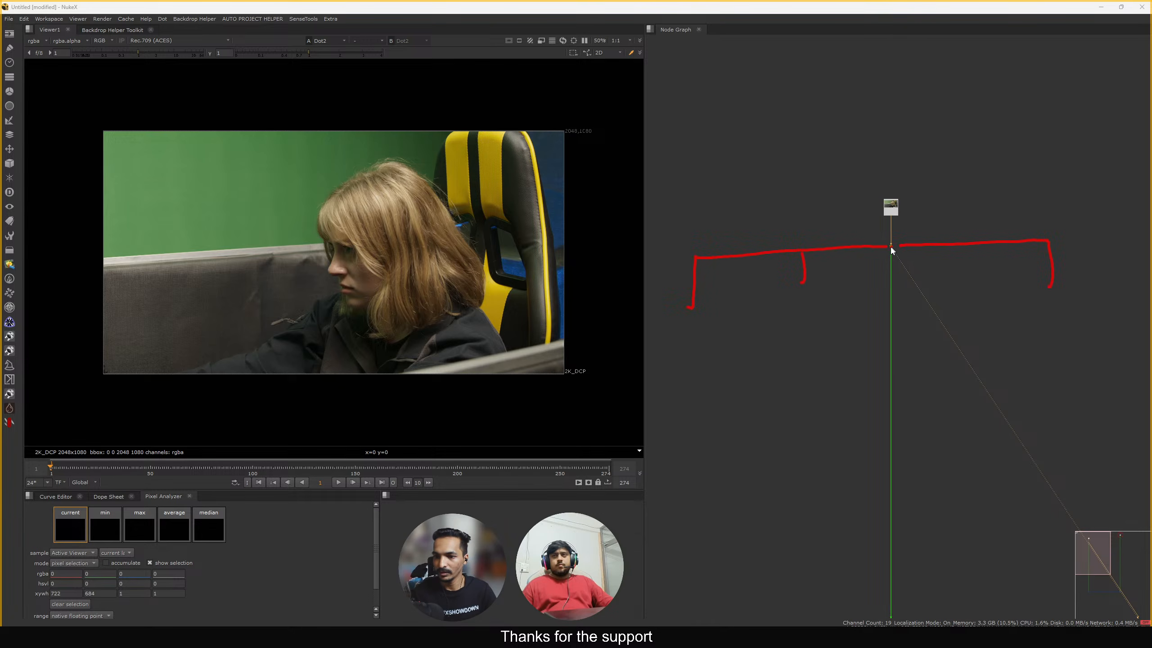
left_click_drag(890, 246, 890, 299)
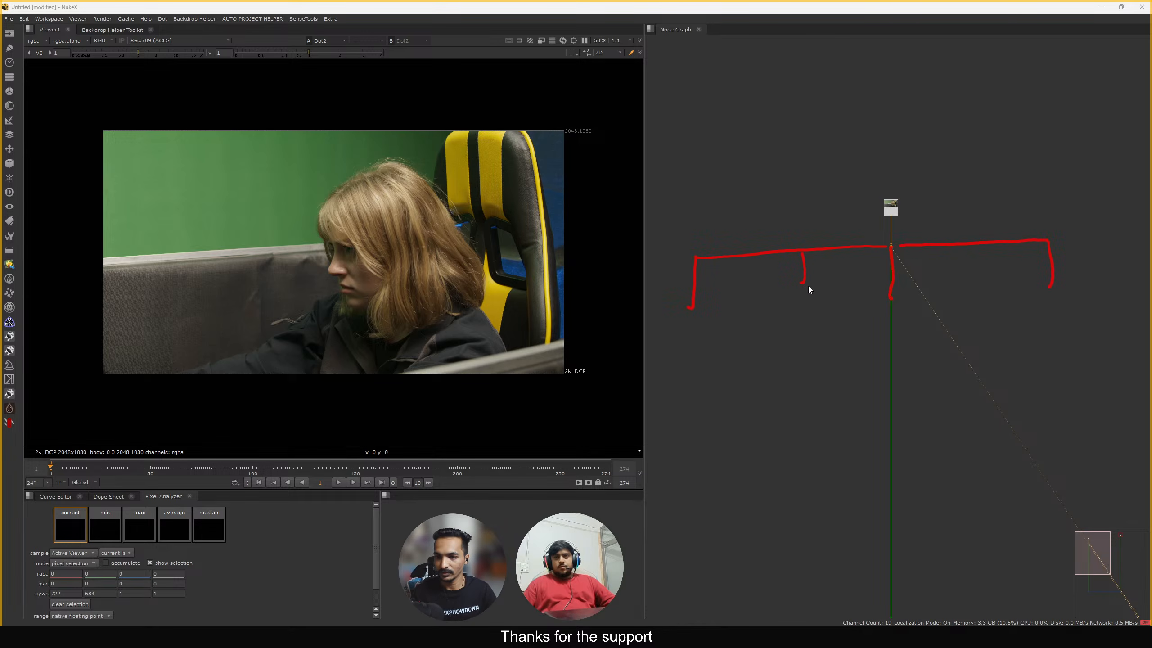
left_click_drag(808, 287, 827, 283)
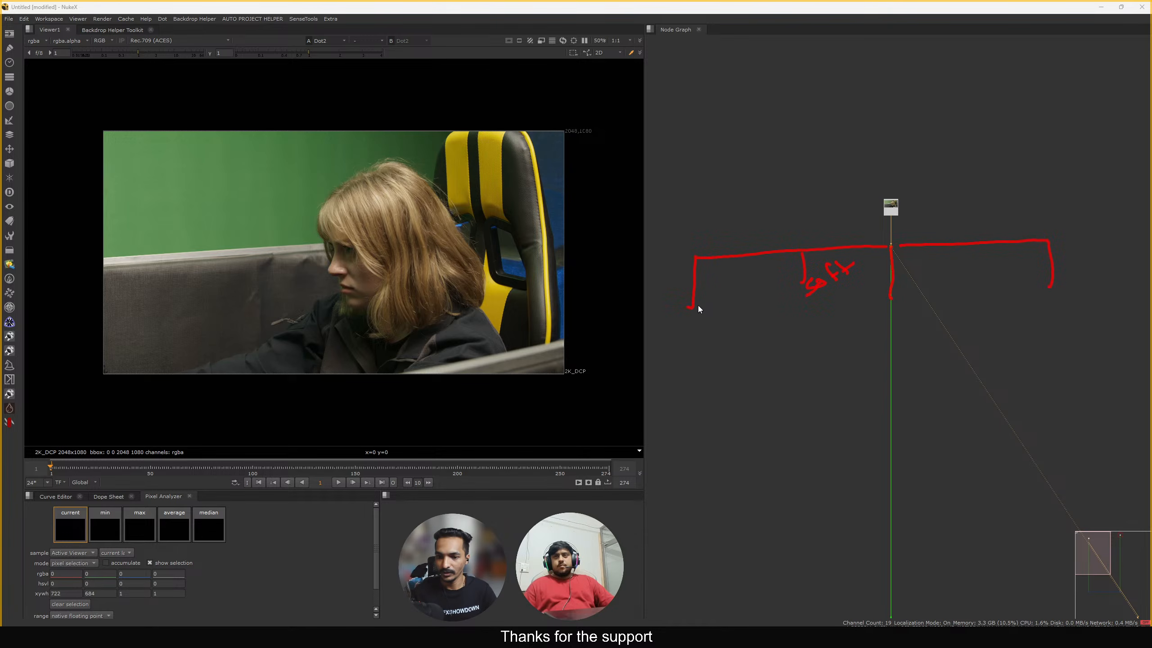
left_click_drag(698, 309, 724, 301)
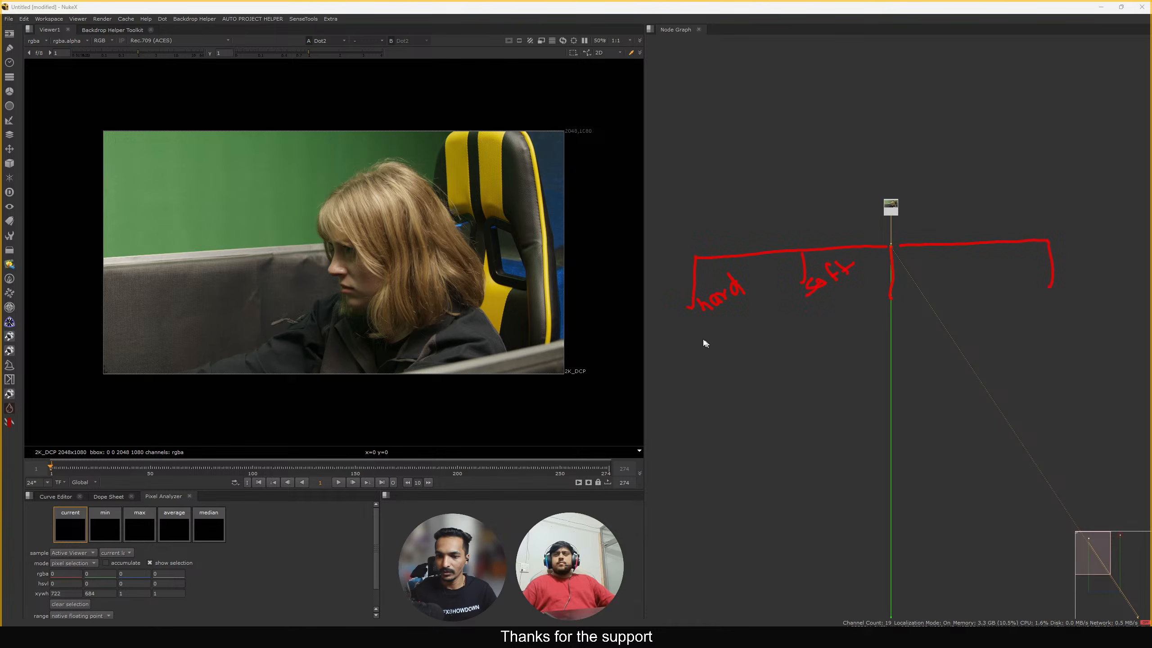
mouse_move(698, 319)
left_mouse_down()
mouse_move(700, 334)
mouse_move(807, 362)
left_mouse_up()
mouse_move(807, 311)
left_mouse_down()
mouse_move(807, 363)
mouse_move(810, 353)
mouse_move(824, 366)
left_mouse_up()
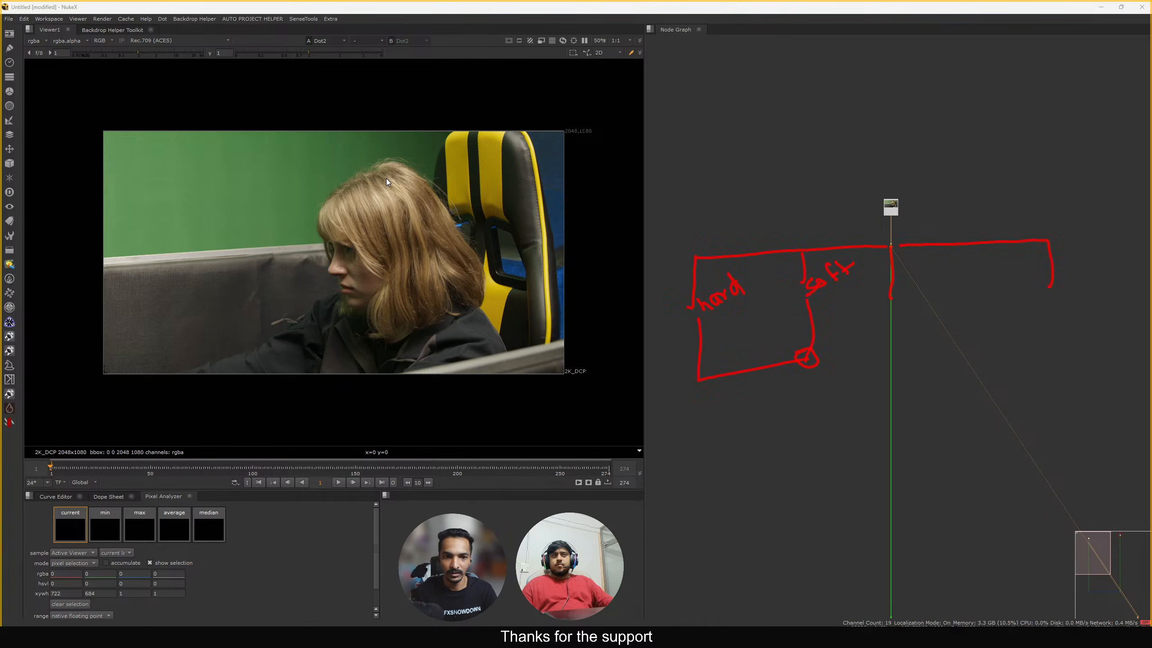
Outline the foreground in red and the green-screen area in green on the footage, and clear all annotations
mouse_move(393, 170)
left_mouse_down()
mouse_move(330, 200)
mouse_move(339, 255)
mouse_move(325, 272)
mouse_move(123, 277)
mouse_move(147, 391)
mouse_move(538, 410)
mouse_move(551, 330)
mouse_move(541, 224)
mouse_move(510, 143)
mouse_move(459, 208)
mouse_move(378, 171)
left_mouse_up()
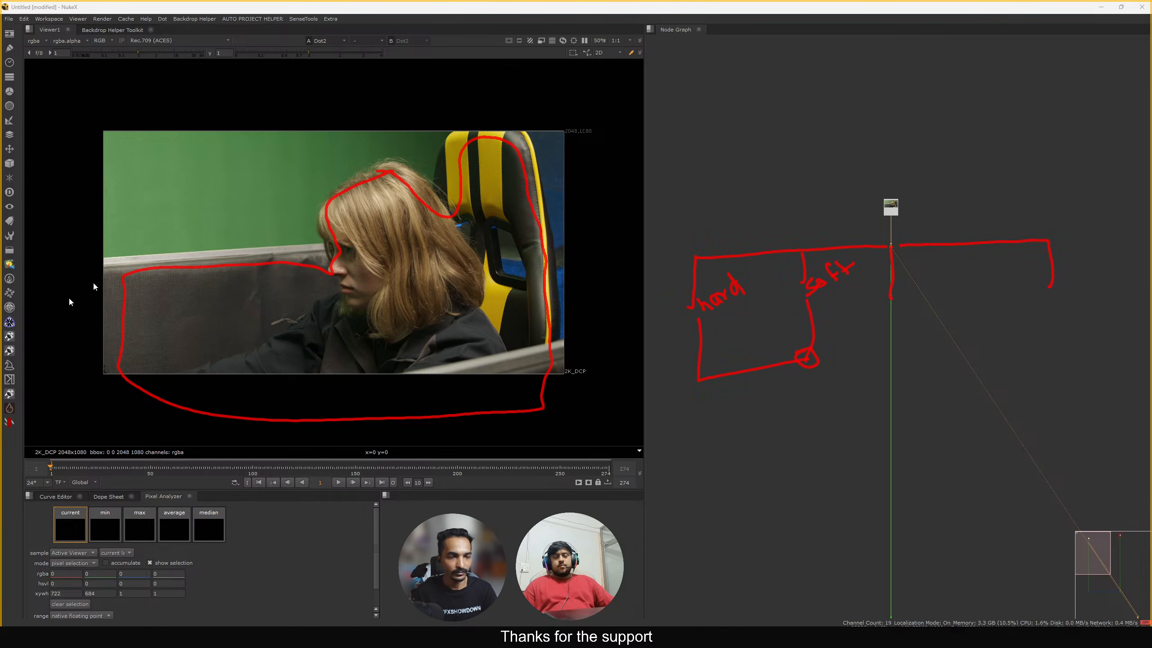
mouse_move(426, 154)
left_mouse_down()
mouse_move(296, 200)
mouse_move(268, 239)
mouse_move(116, 260)
mouse_move(105, 139)
mouse_move(456, 137)
left_mouse_up()
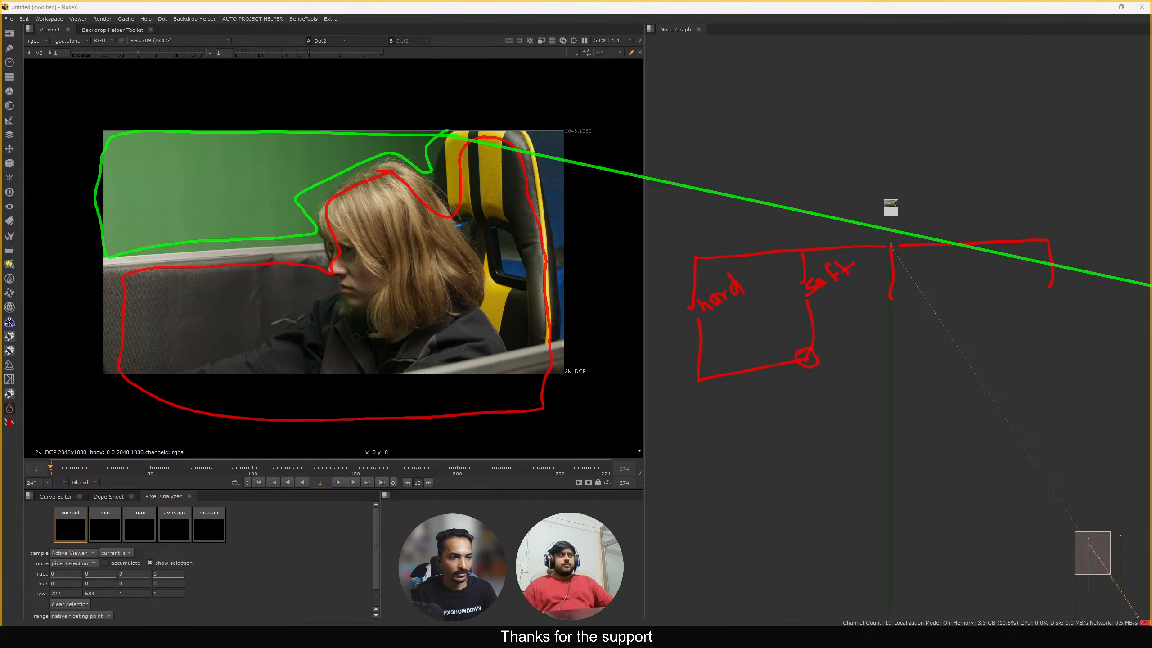
key("Escape")
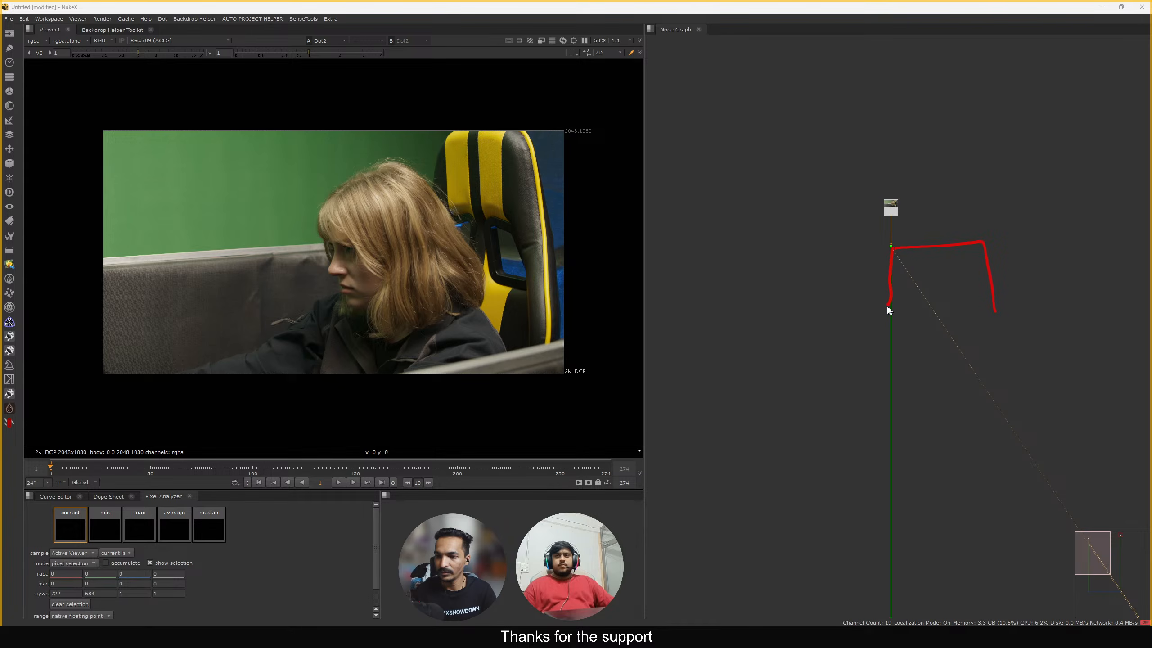
Sketch circled nodes and merging side branches around the main pipe in red, and clear the annotations
left_click_drag(991, 312, 979, 314)
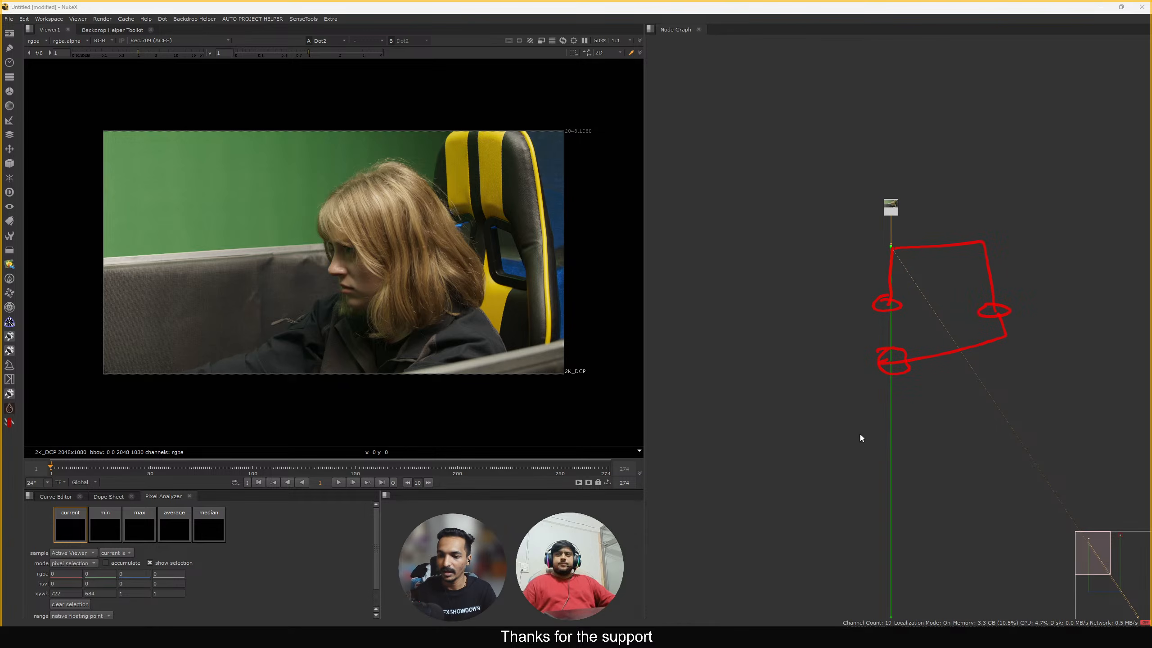
mouse_move(874, 432)
left_mouse_down()
mouse_move(901, 427)
mouse_move(867, 448)
mouse_move(898, 429)
left_mouse_up()
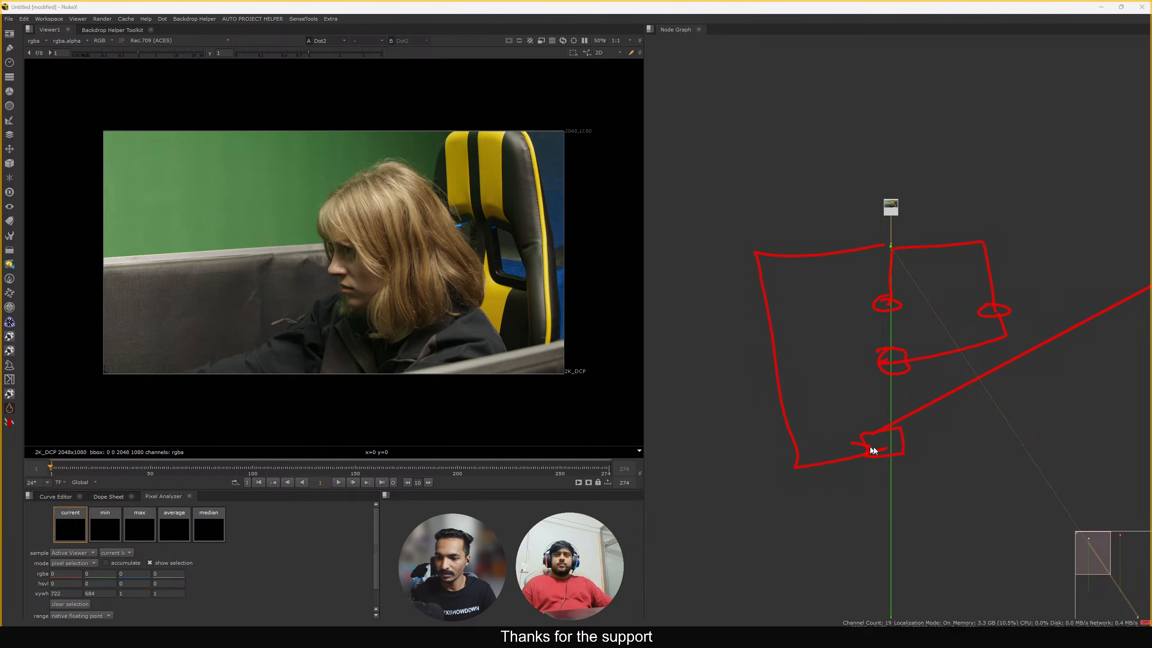
left_click_drag(873, 449, 841, 469)
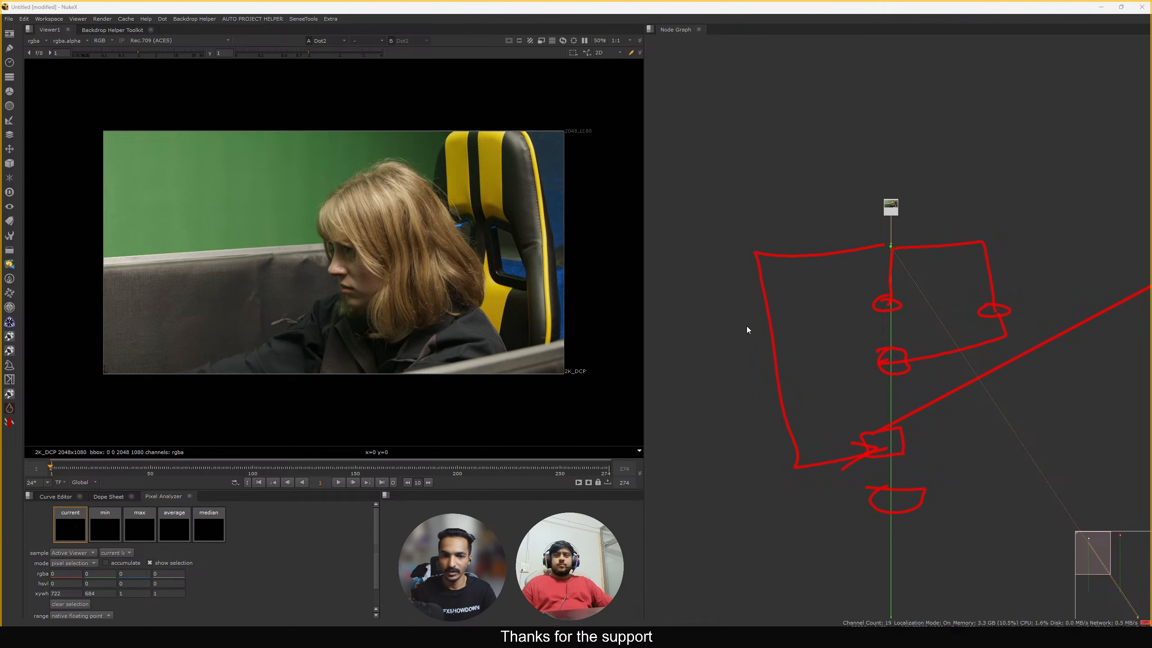
key("Escape")
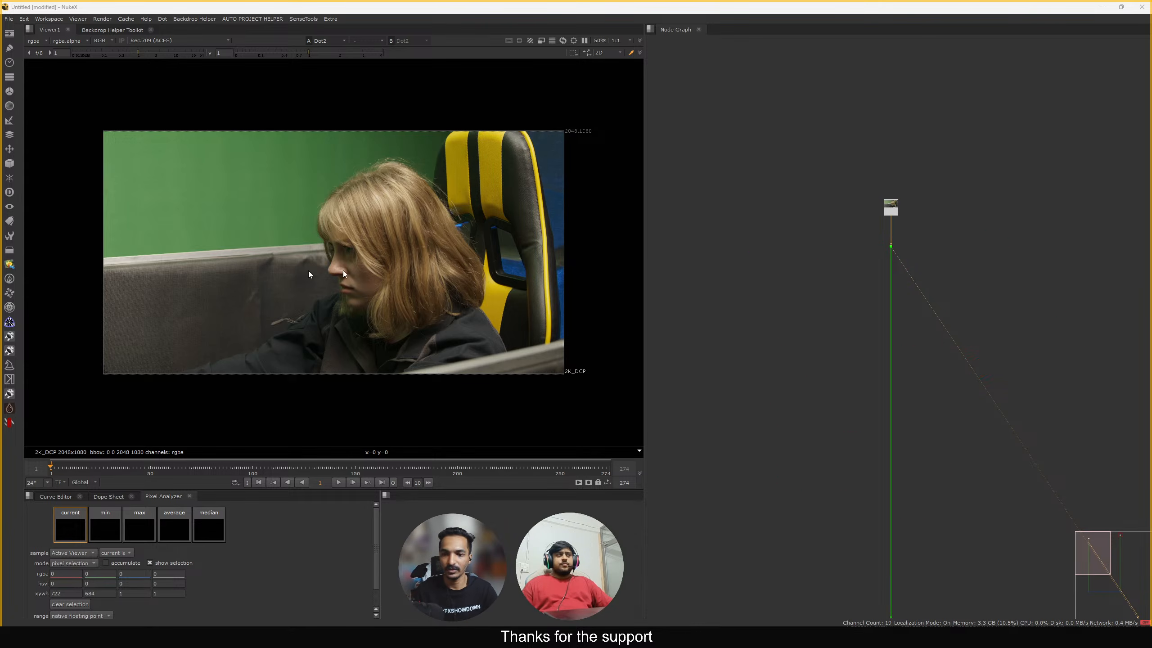
left_click(820, 294)
left_click_drag(830, 280, 888, 280)
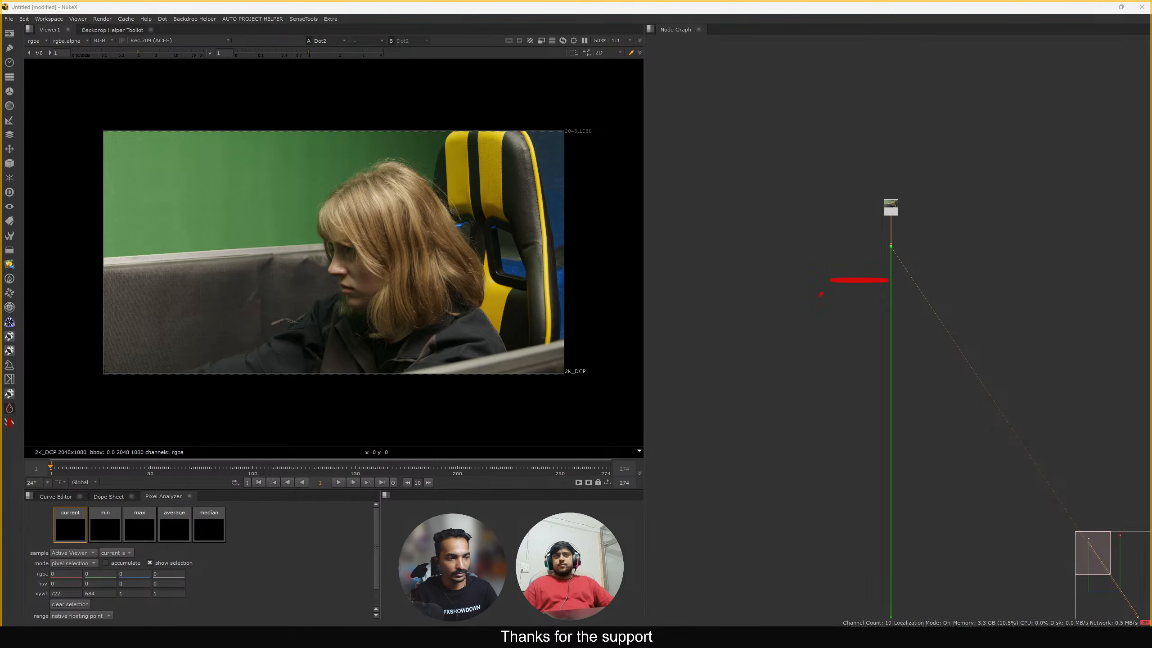
key("Escape")
Branch a new Dot off the Dot below Read1, place it to the left on the same level and show it in the viewer
scroll(892, 256, "up", 3)
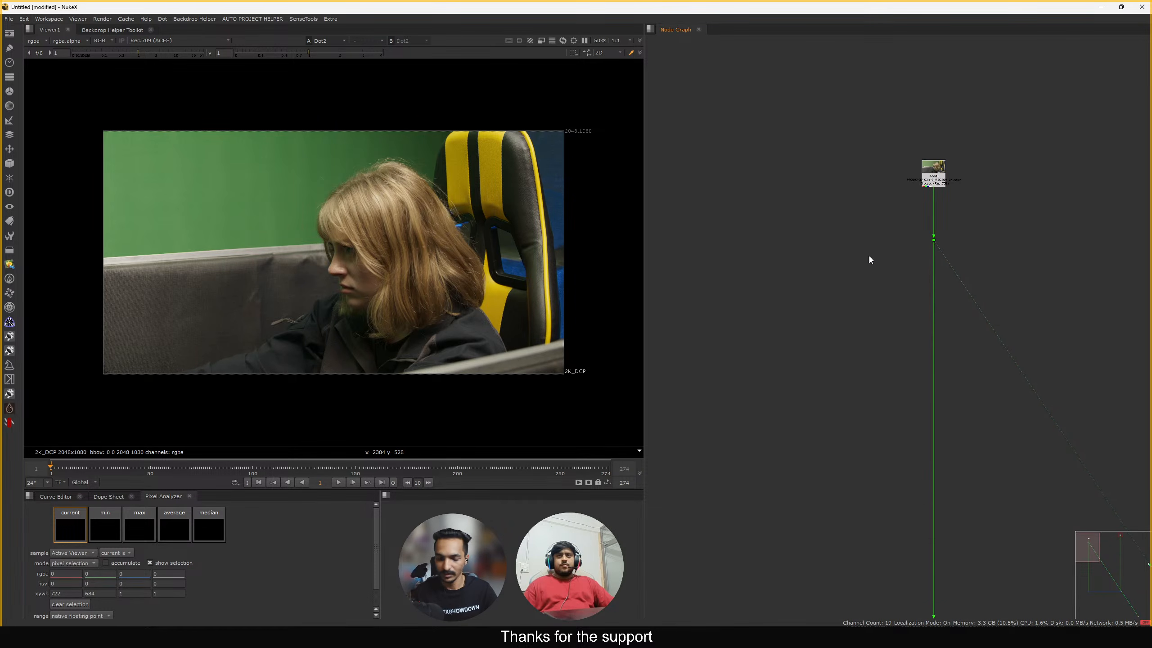
left_click_drag(872, 250, 706, 271)
key("1")
scroll(856, 235, "up", 2)
scroll(826, 284, "down", 2)
middle_click_drag(799, 303, 891, 311)
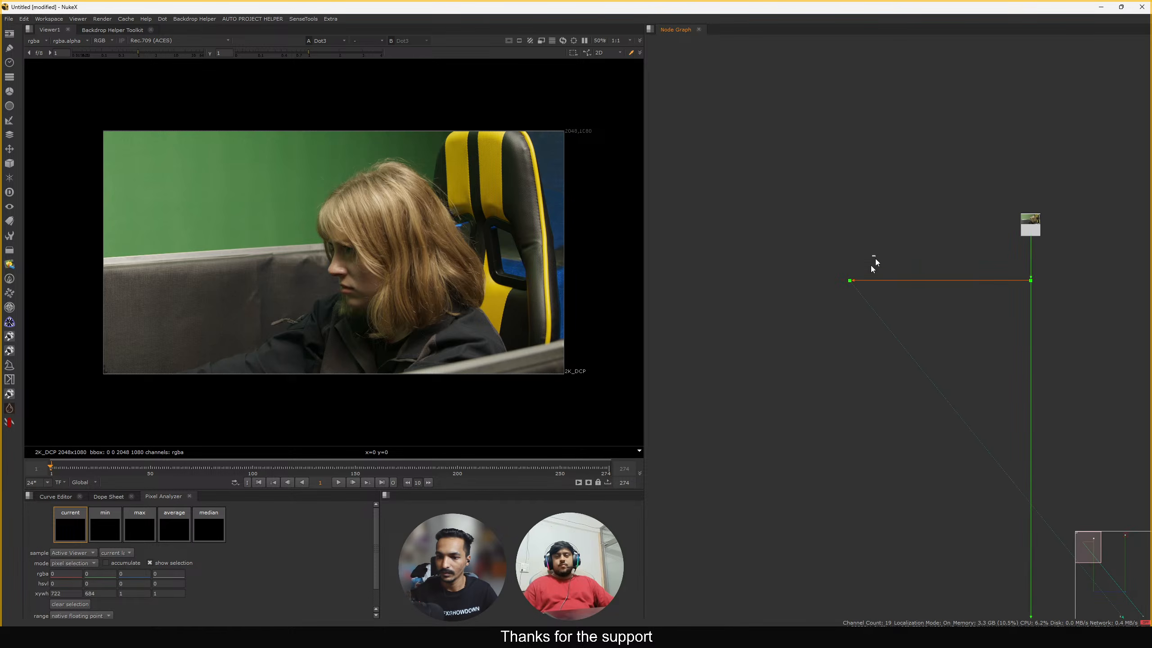
Extend the horizontal branch with another Dot placed farther left on the same level
left_click_drag(873, 255, 798, 313)
key("period")
left_click_drag(849, 285, 657, 282)
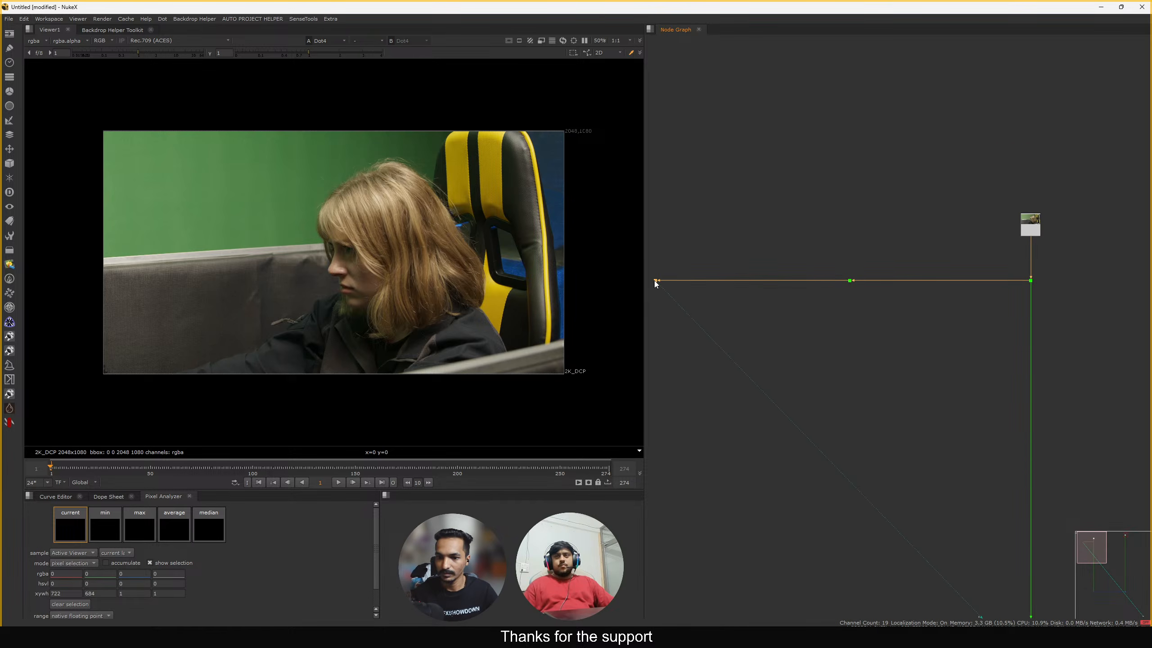
middle_click_drag(761, 305, 754, 329)
Add a Dot hanging from the branch's middle Dot, align it vertically beneath it and show it in the viewer
left_click_drag(898, 240, 853, 278)
left_click(858, 346)
key("period")
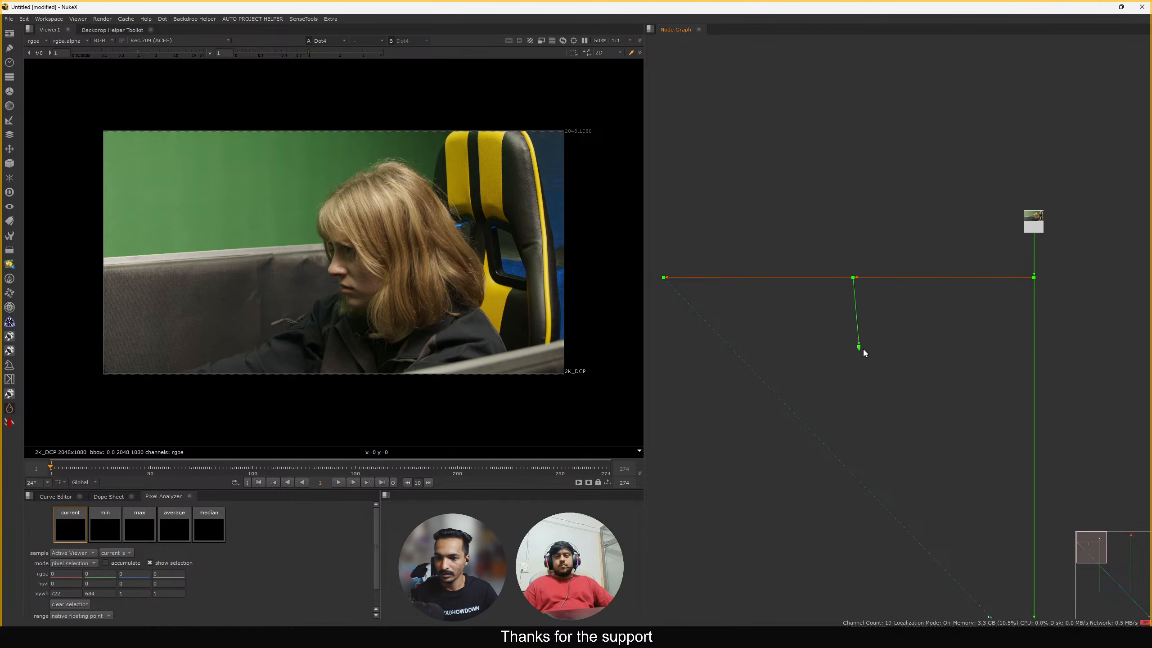
left_click_drag(861, 347, 854, 340)
key("1")
middle_click_drag(859, 331, 914, 287)
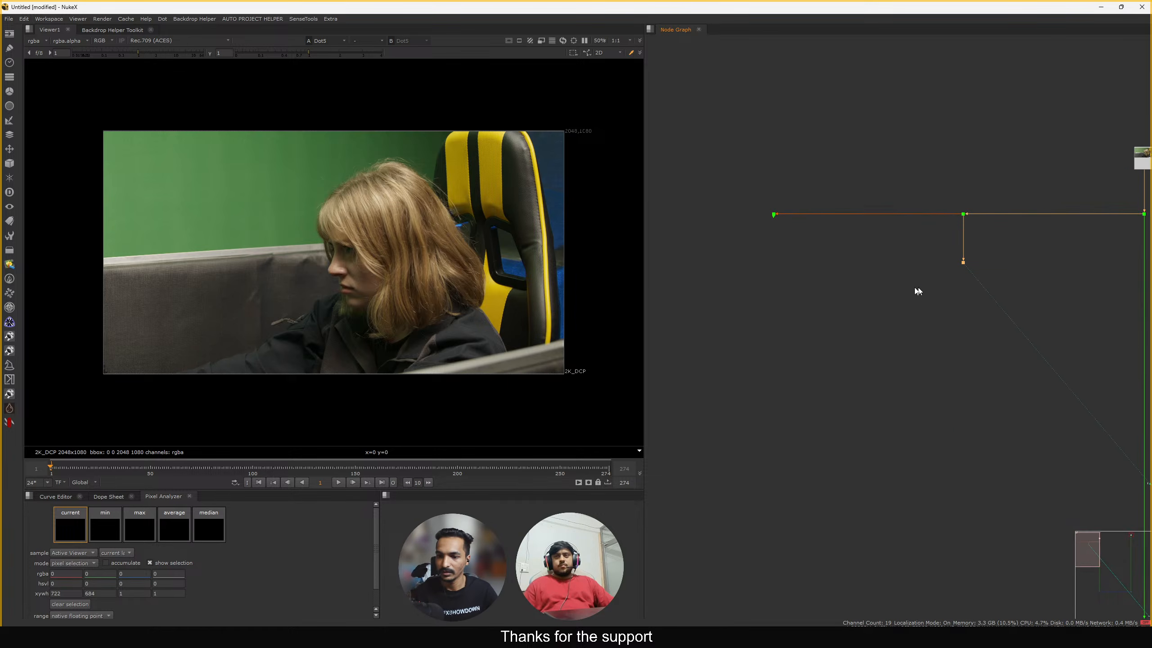
Widen the branch spacing by moving the outermost Dot farther left and shifting the middle pair of Dots left together
scroll(862, 291, "down", 4)
middle_click_drag(819, 289, 848, 298)
scroll(852, 262, "up", 3)
left_click_drag(843, 265, 720, 263)
middle_click_drag(941, 230, 838, 223)
left_click_drag(841, 226, 942, 354)
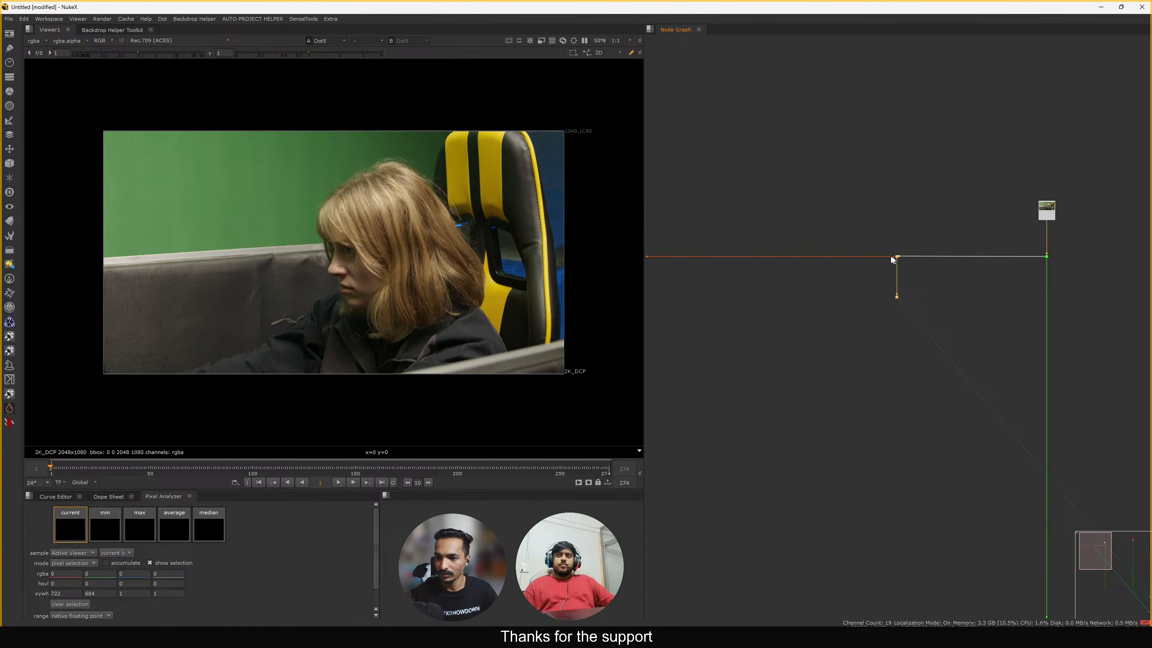
left_click_drag(895, 257, 842, 256)
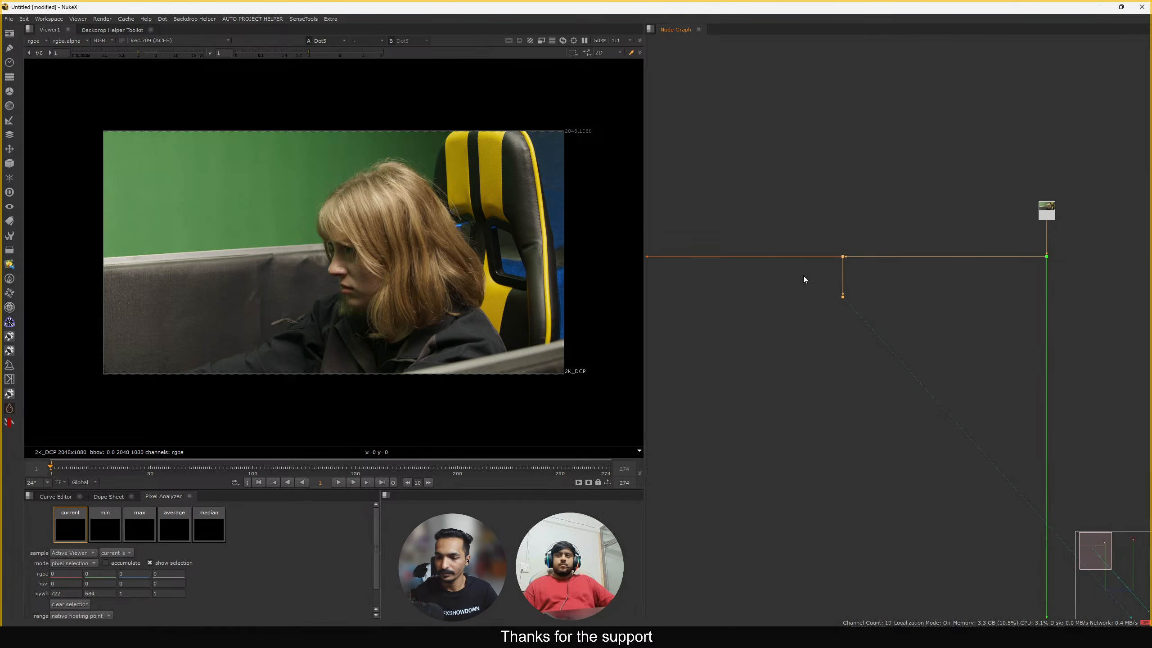
Add a Dot directly beneath the leftmost Dot of the branch and show it in the viewer
middle_click_drag(658, 302, 812, 279)
left_click(772, 278)
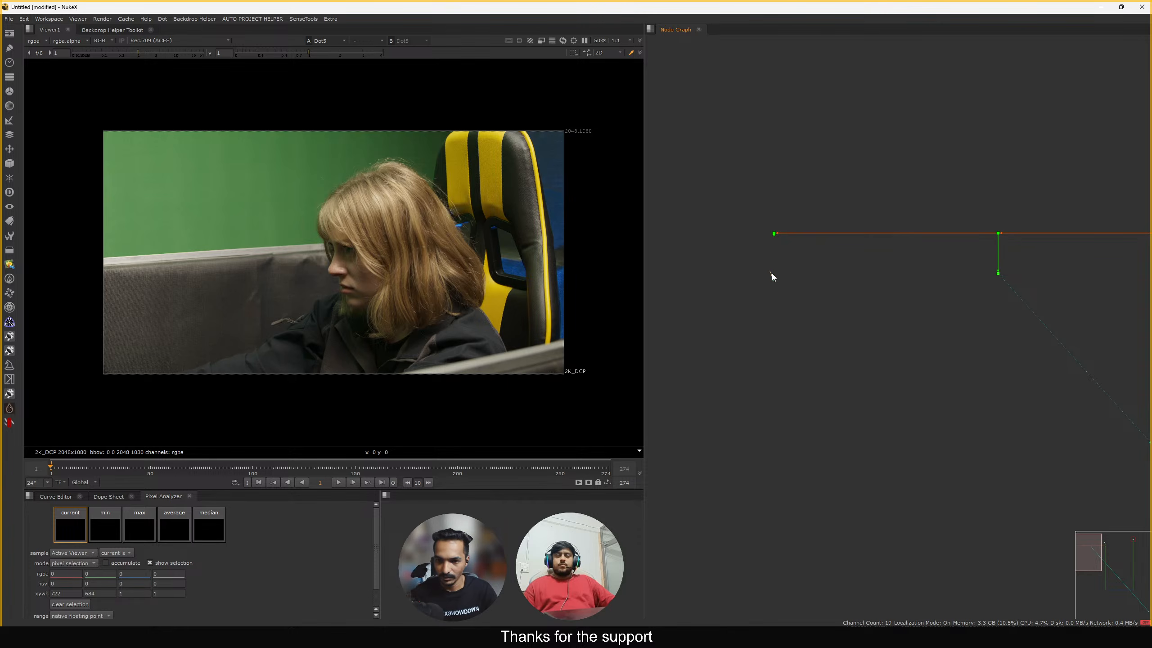
left_click_drag(774, 234, 774, 235)
key("1")
left_click_drag(774, 278, 775, 274)
Add a Primatte keyer after the lower Dot of the leftmost branch
key("Tab")
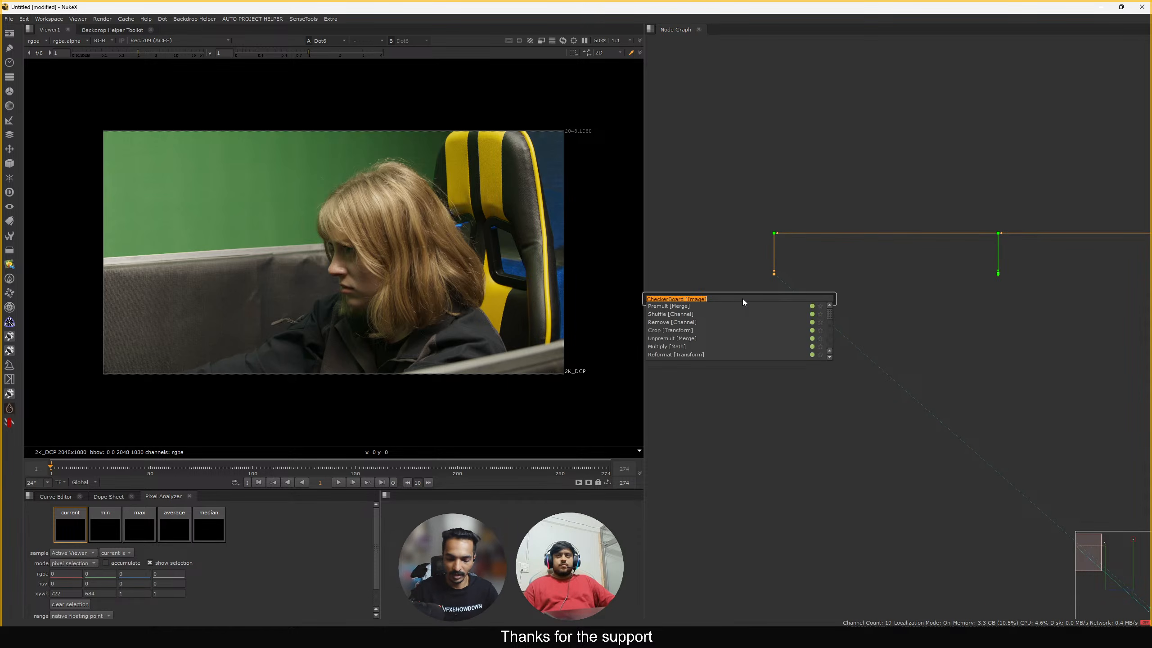
type("PRMI")
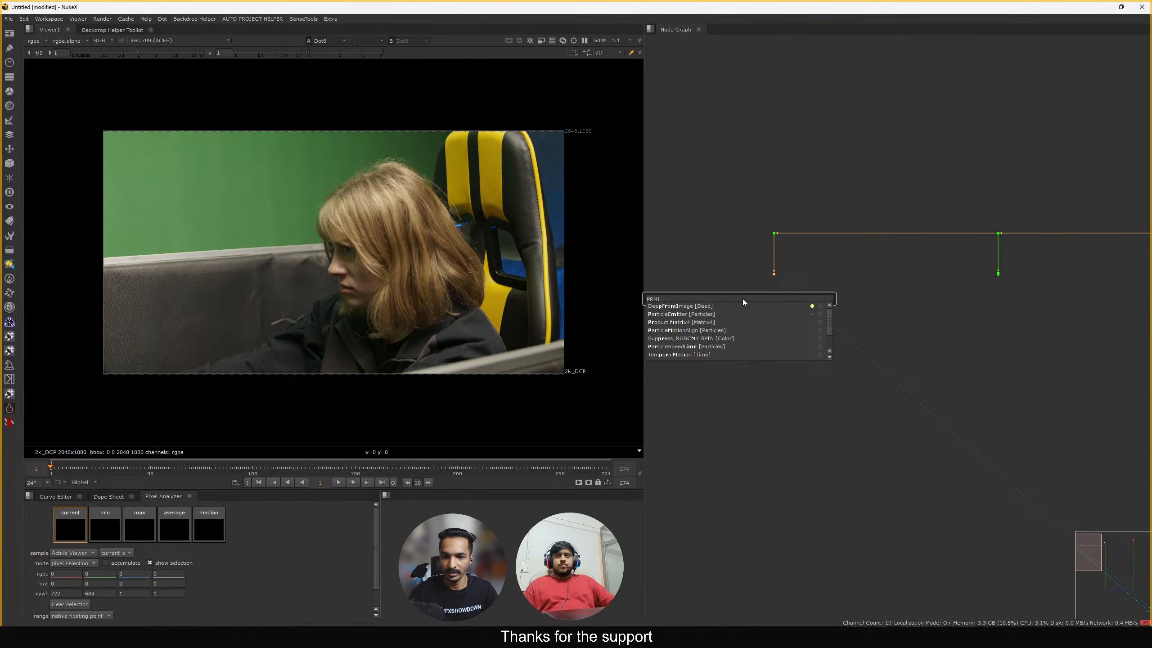
key("BackSpace")
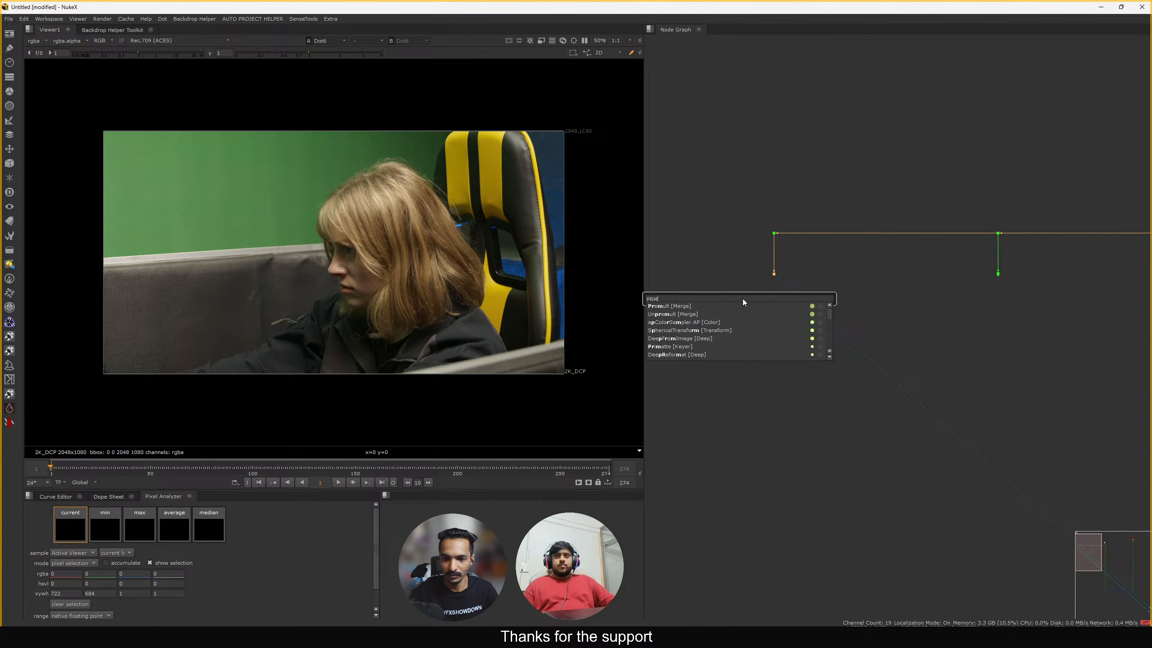
left_click(694, 346)
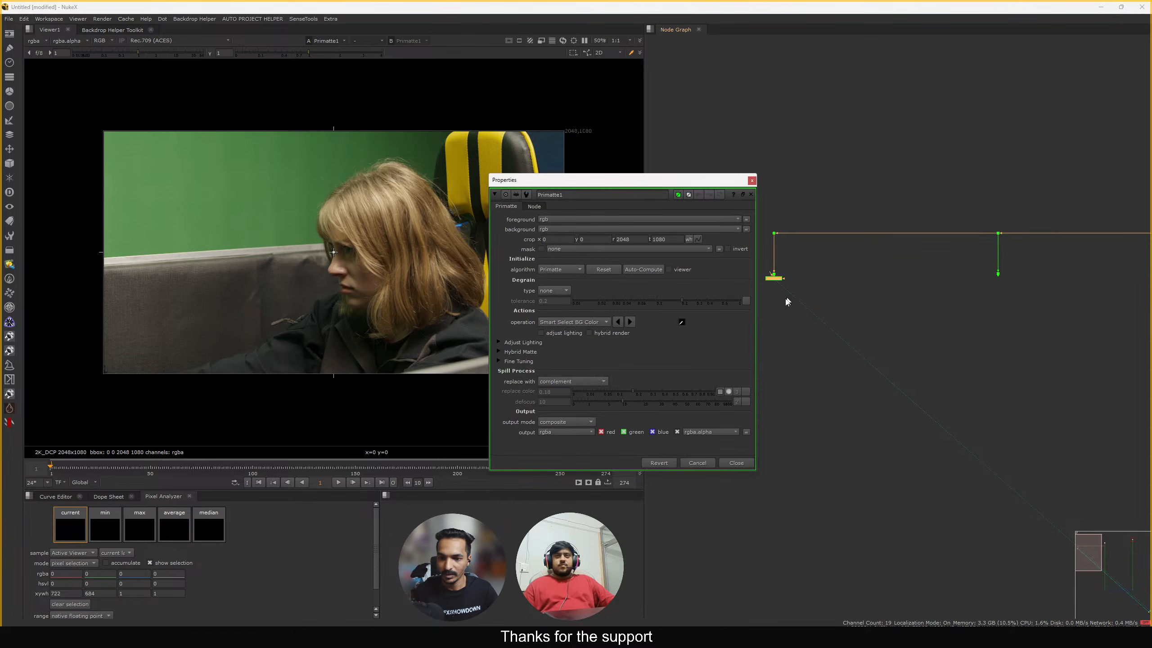
key("f")
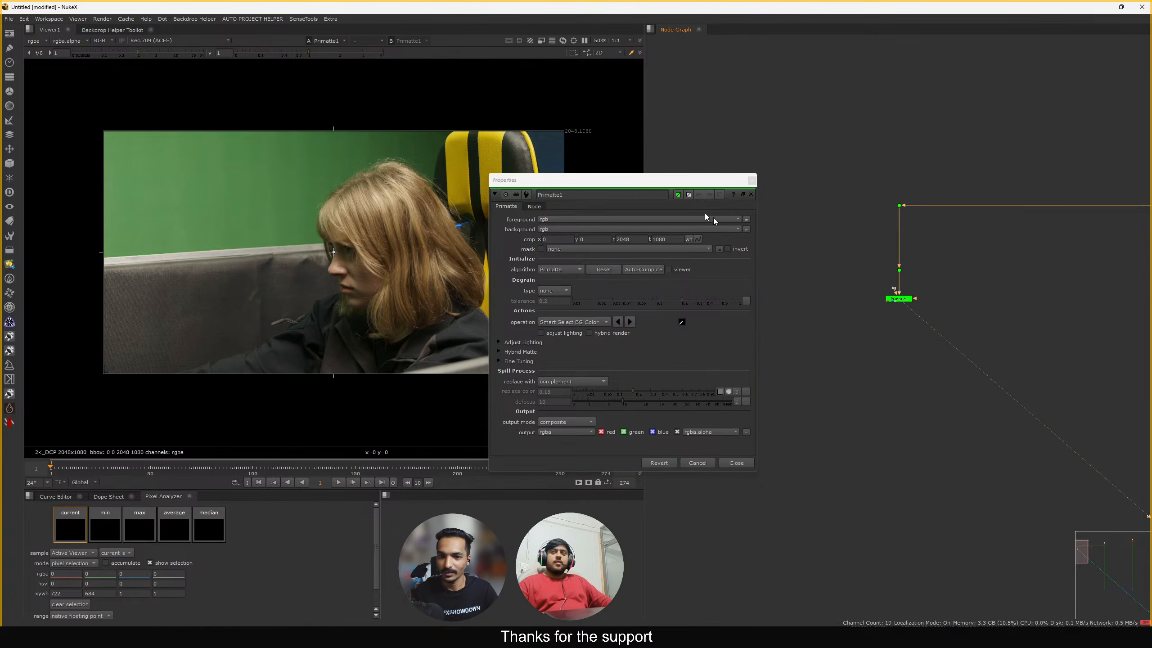
Set the Primatte operation to Clean FG Noise and display the alpha channel in the viewer
left_click_drag(590, 179, 764, 125)
left_click(751, 267)
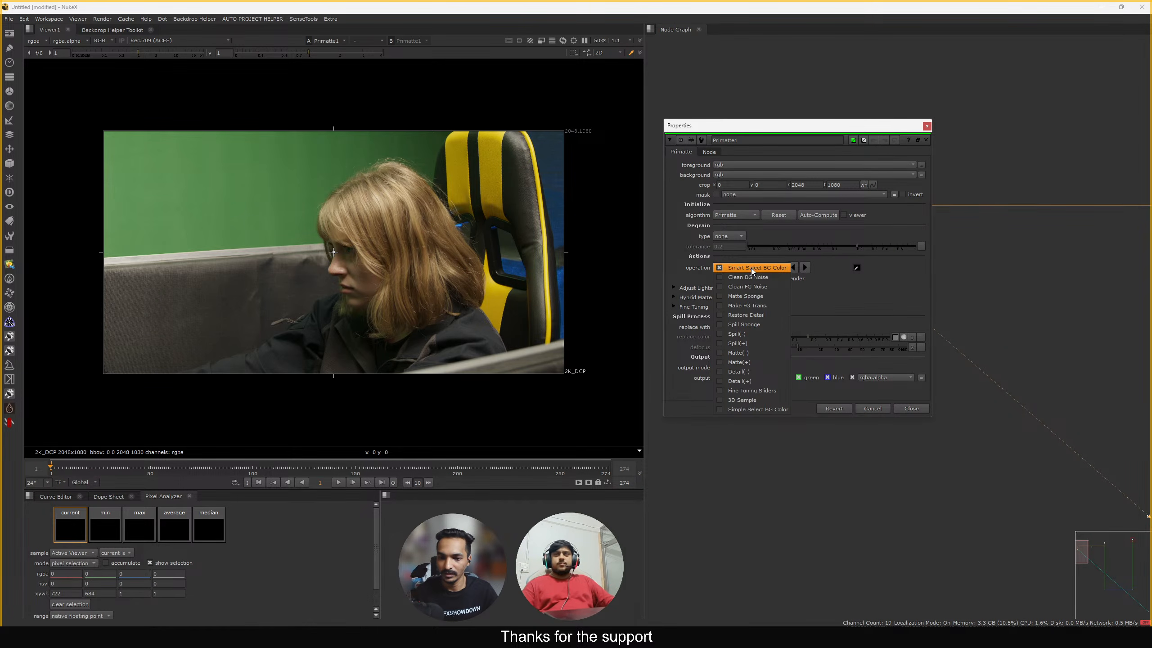
left_click(747, 286)
key("a")
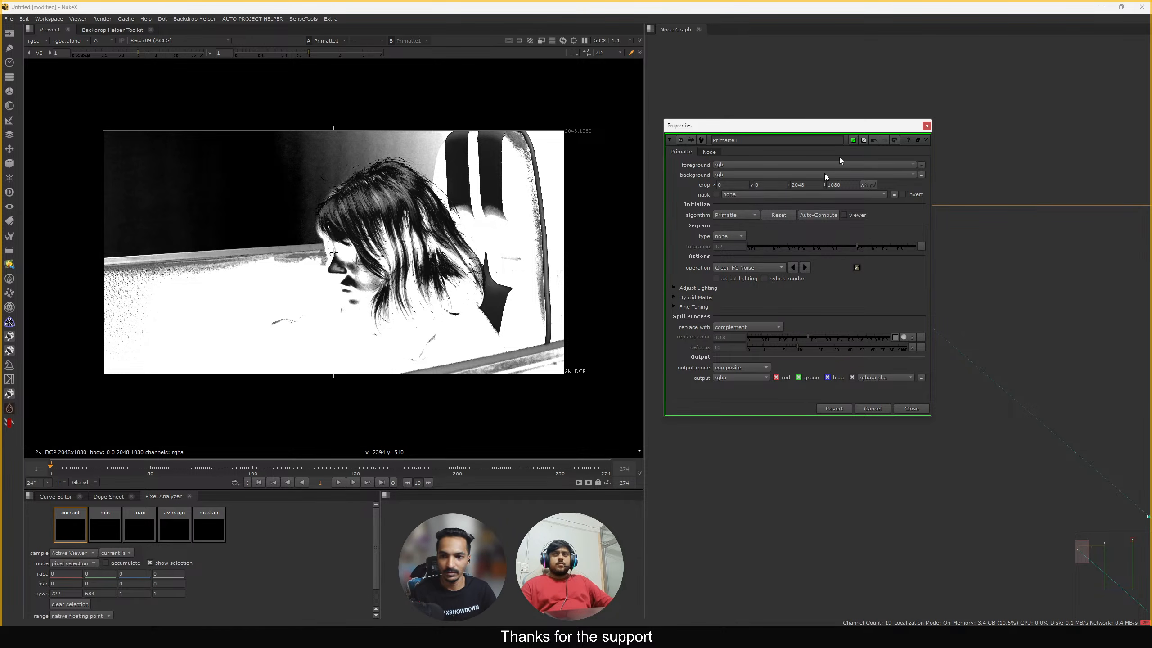
Check the Primatte operation setting, close the node's properties and bring the whole node tree into view
left_click_drag(880, 125, 827, 106)
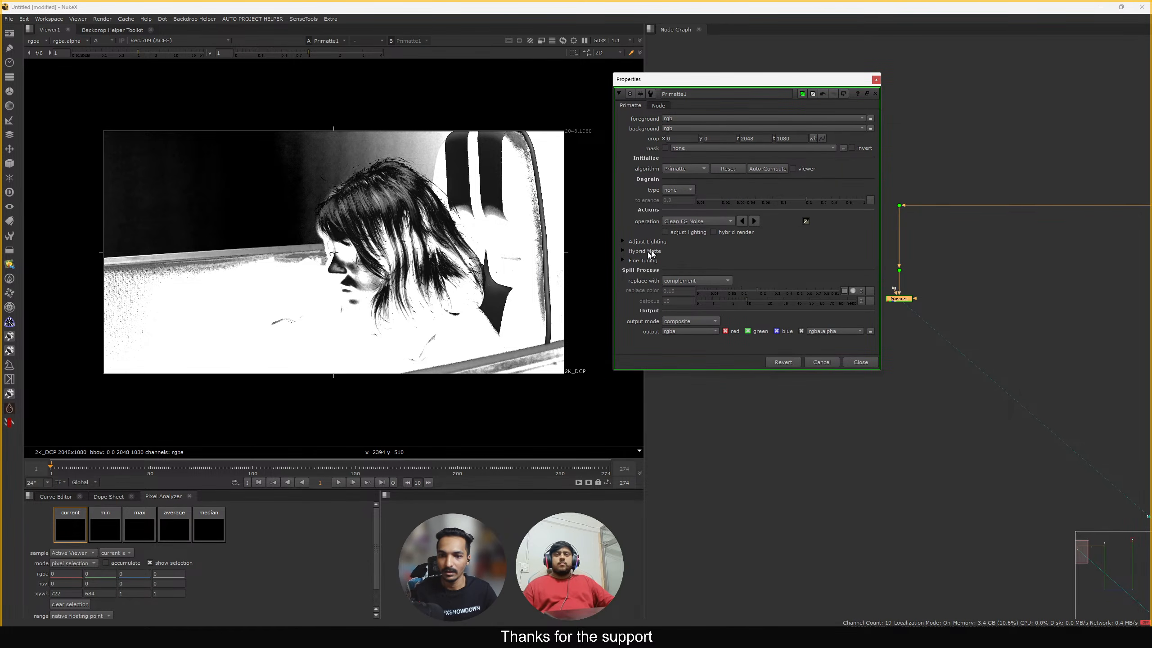
left_click(690, 222)
left_click(689, 222)
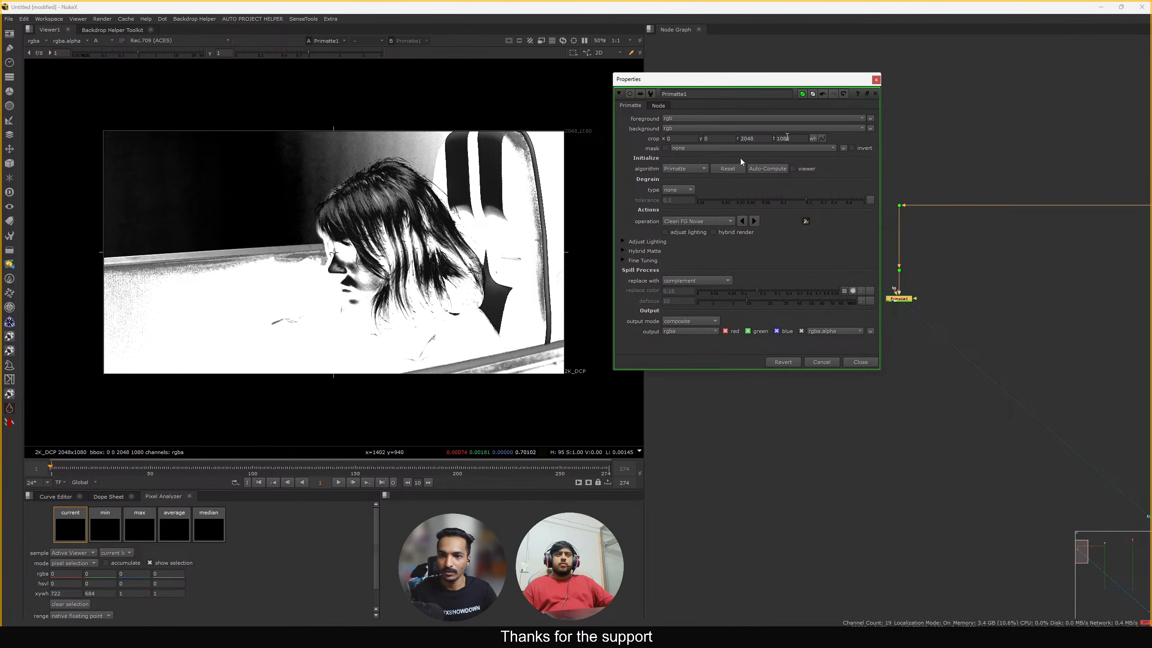
left_click(876, 80)
scroll(853, 181, "down", 8)
middle_click_drag(973, 196, 851, 267)
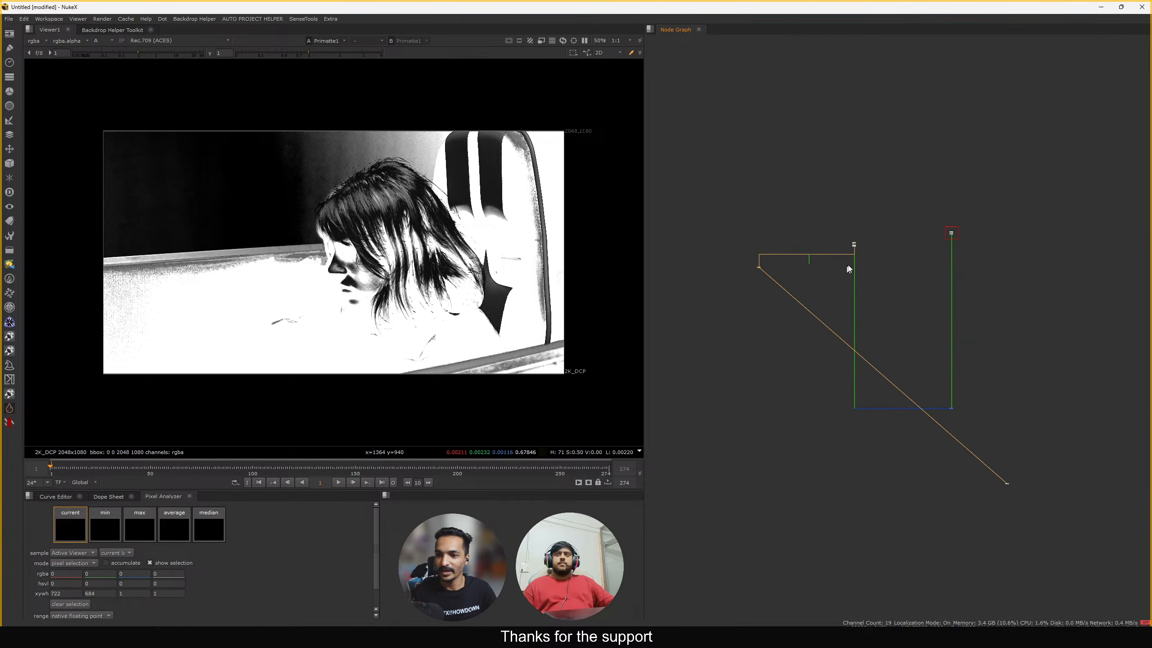
Show the Read1 source plate in the viewer
scroll(850, 265, "up", 9)
left_click_drag(978, 202, 805, 295)
key("1")
scroll(816, 290, "down", 6)
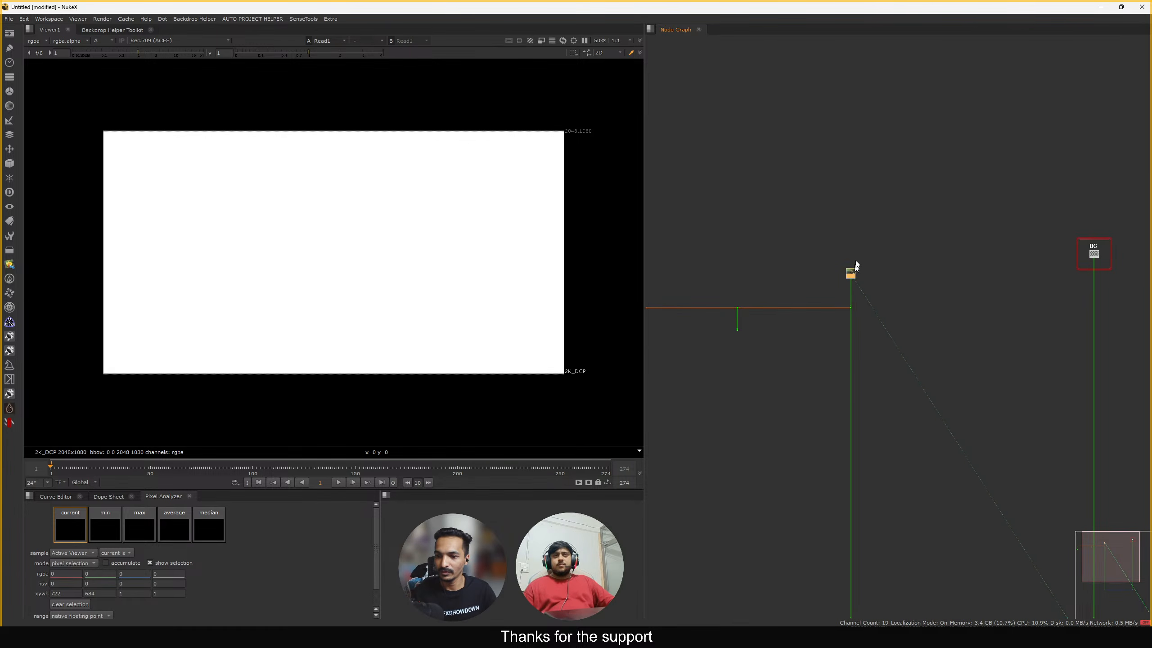
scroll(857, 265, "up", 6)
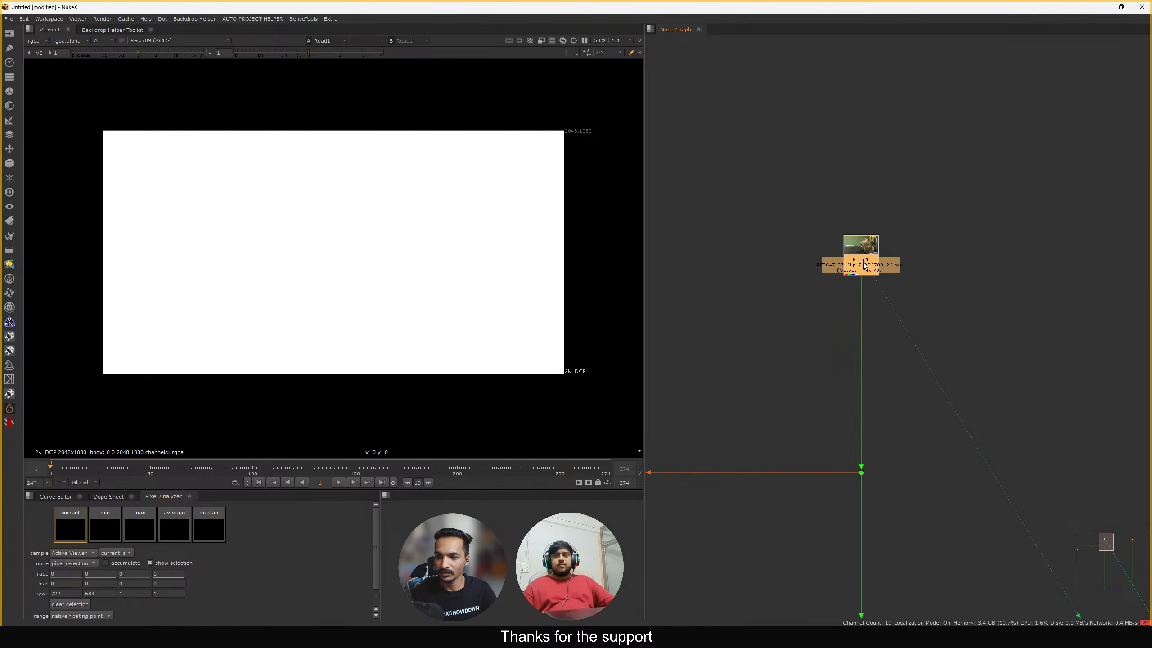
Insert a Denoise node directly after Read1 and move it lower to leave space between the two nodes
left_click_drag(961, 198, 780, 295)
key("Tab")
type("DEN")
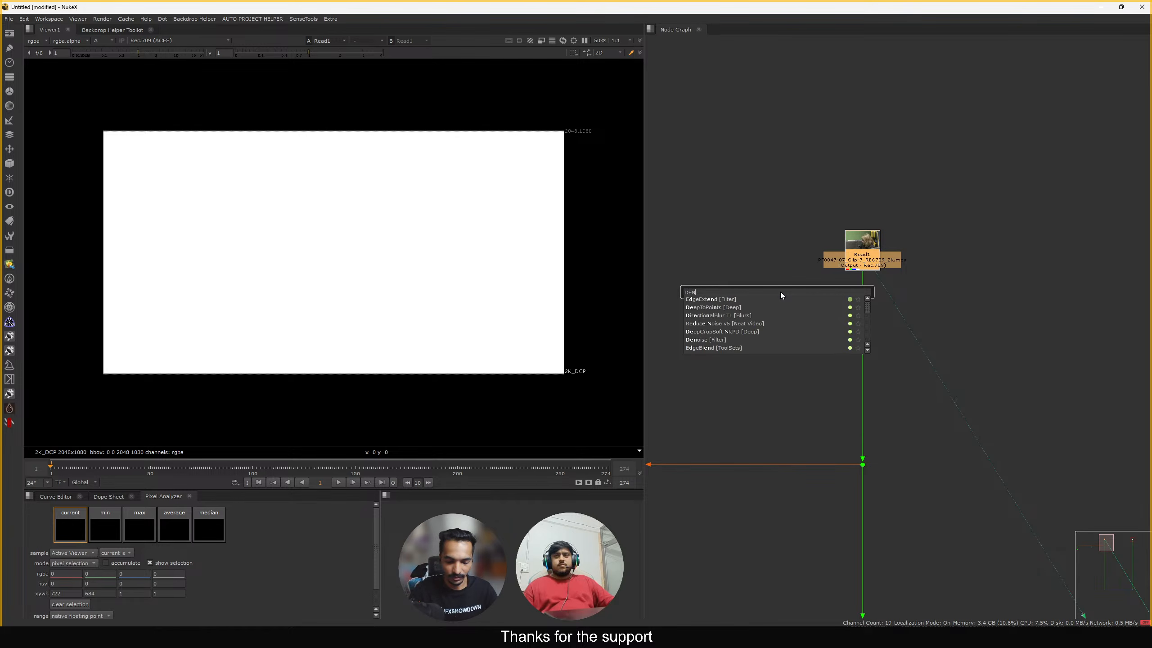
type("OISE")
key("Down")
key("Return")
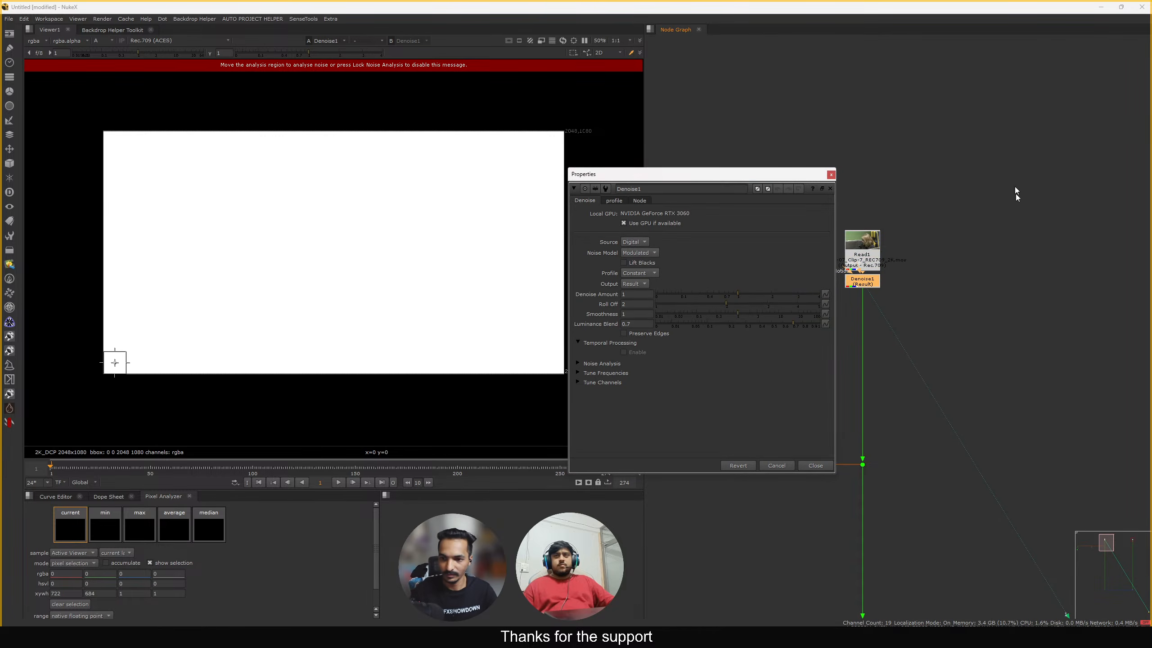
middle_click_drag(887, 311, 937, 256)
left_click_drag(906, 229, 906, 273)
left_click(892, 259)
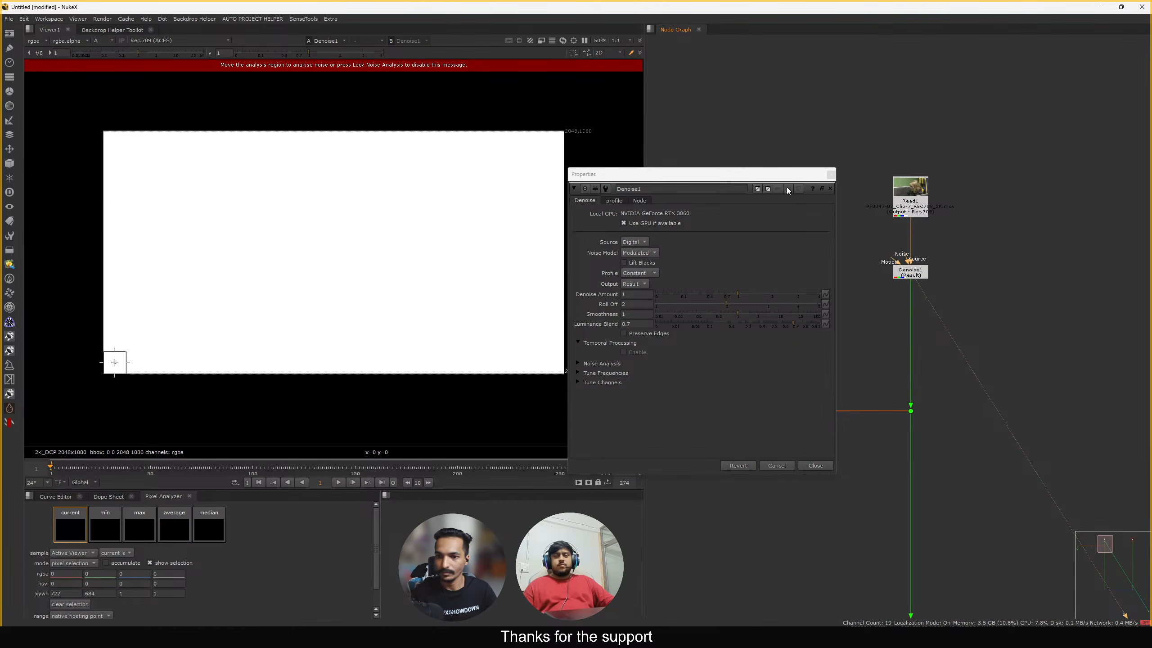
left_click_drag(786, 175, 810, 158)
left_click(912, 273)
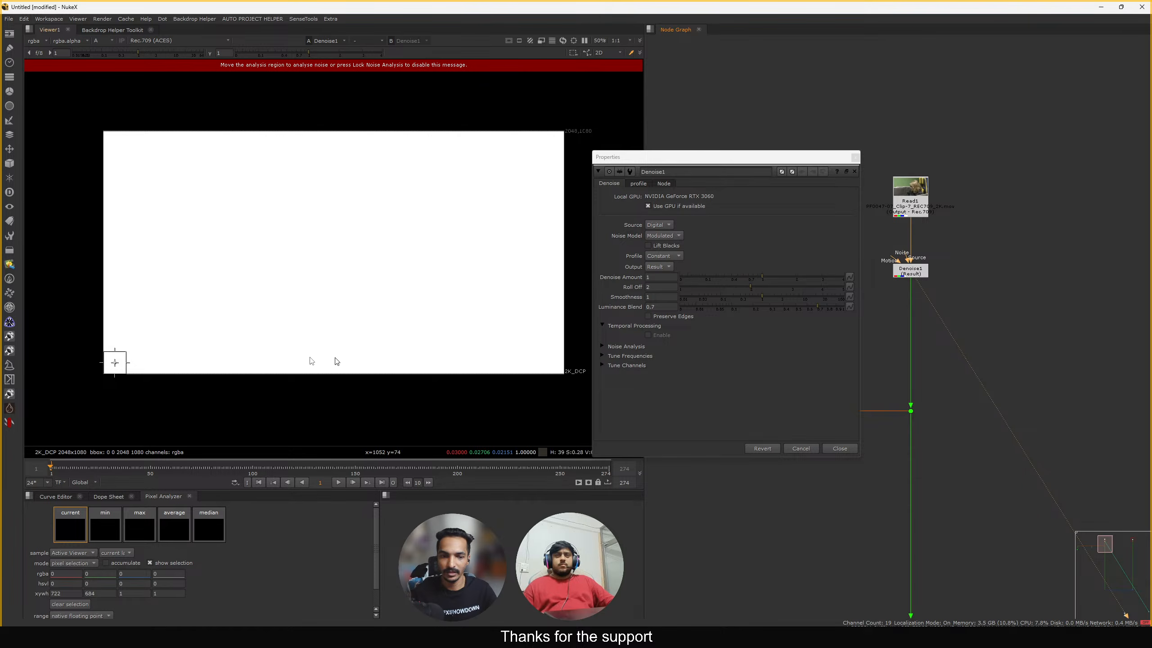
Display the colour image, place the Denoise analysis region over the green screen beside the hair, and close the node's properties
key("a")
left_click_drag(126, 351, 266, 201)
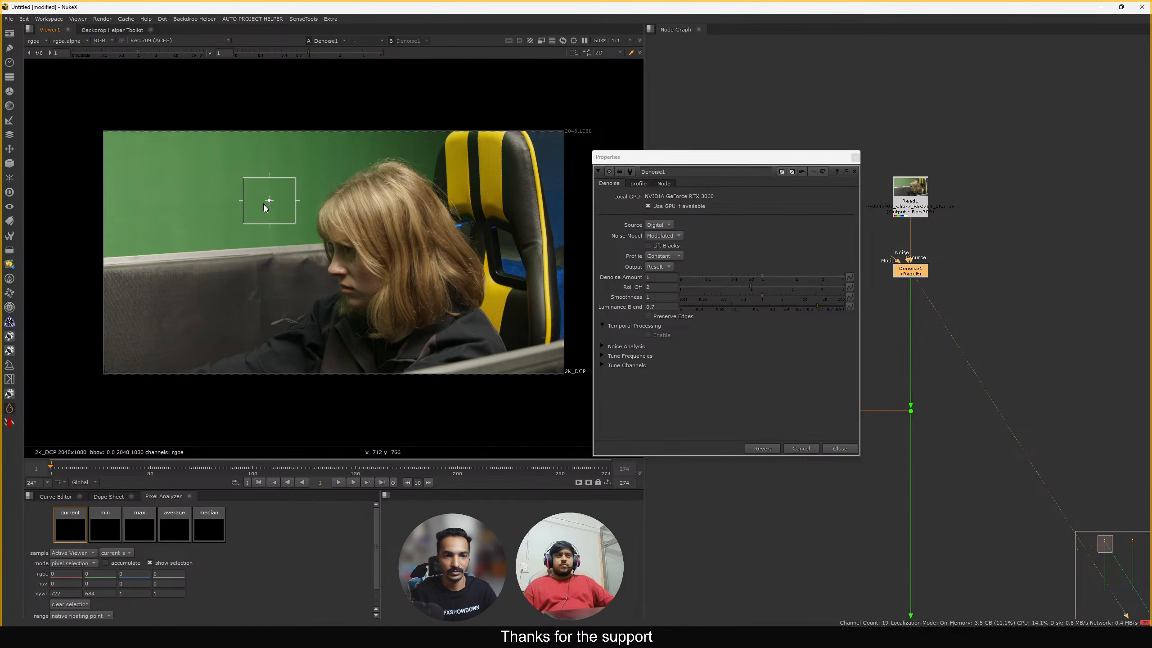
scroll(294, 199, "up", 4)
middle_click_drag(339, 194, 327, 198)
middle_click_drag(1007, 236, 1052, 243)
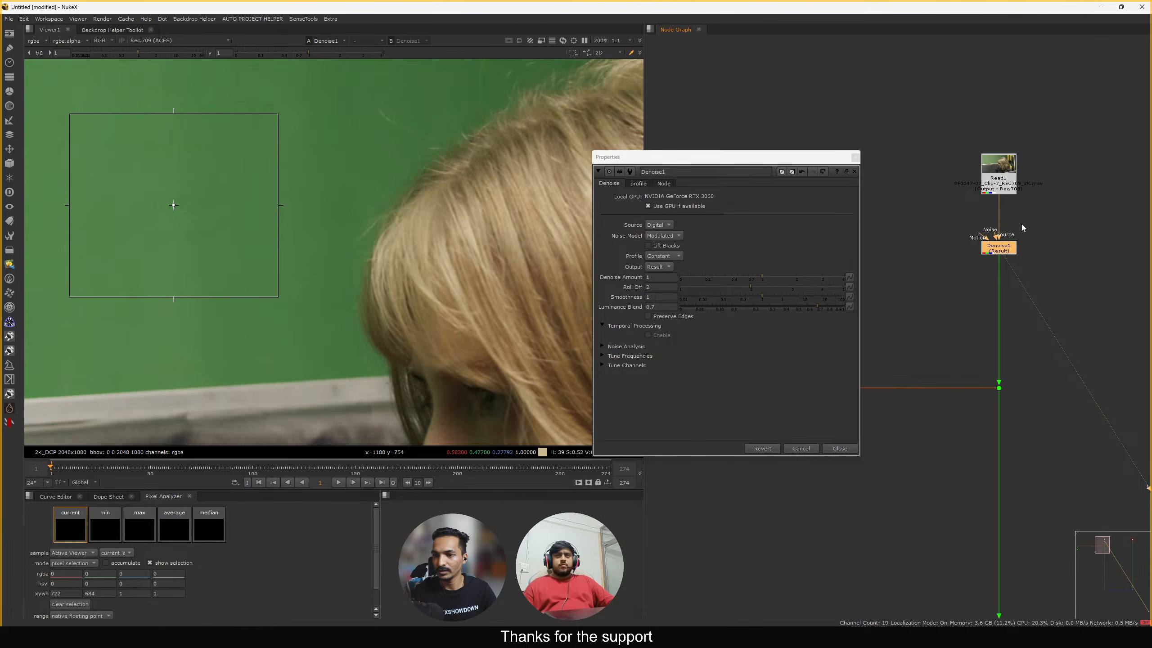
scroll(1007, 235, "down", 3)
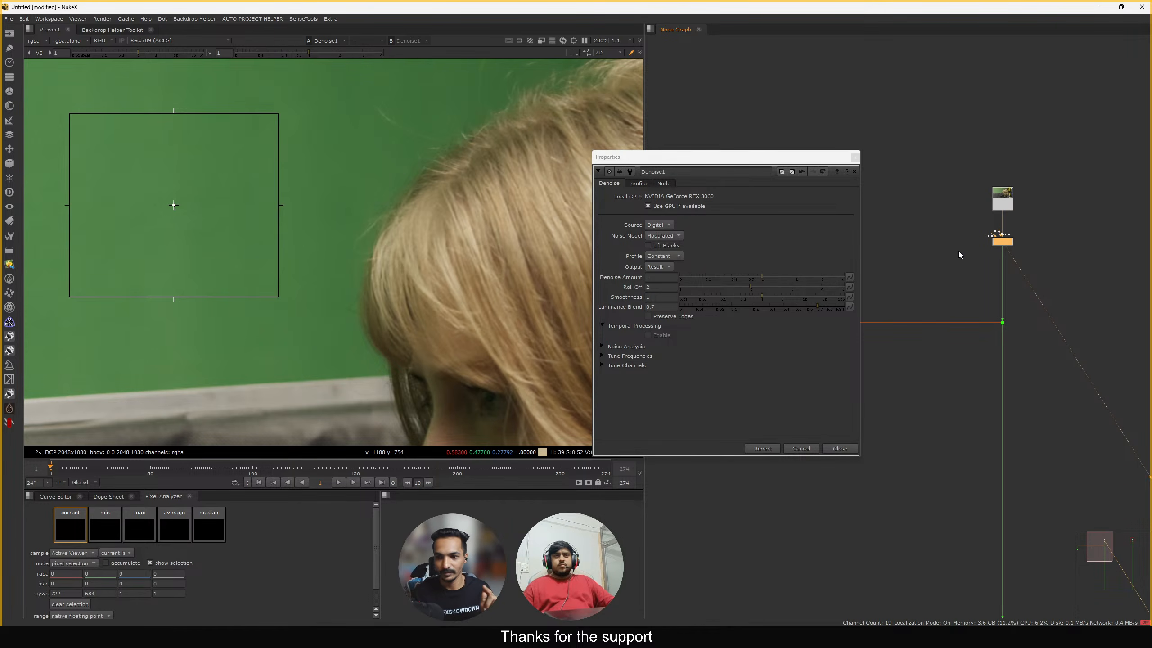
scroll(1004, 211, "up", 5)
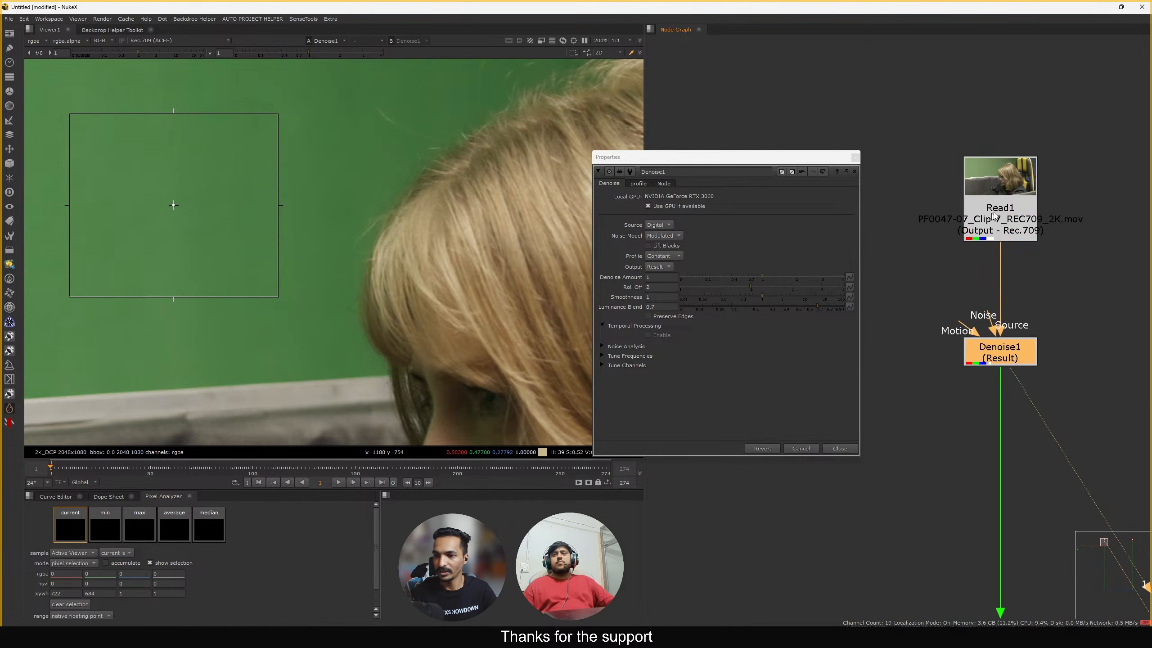
left_click(855, 156)
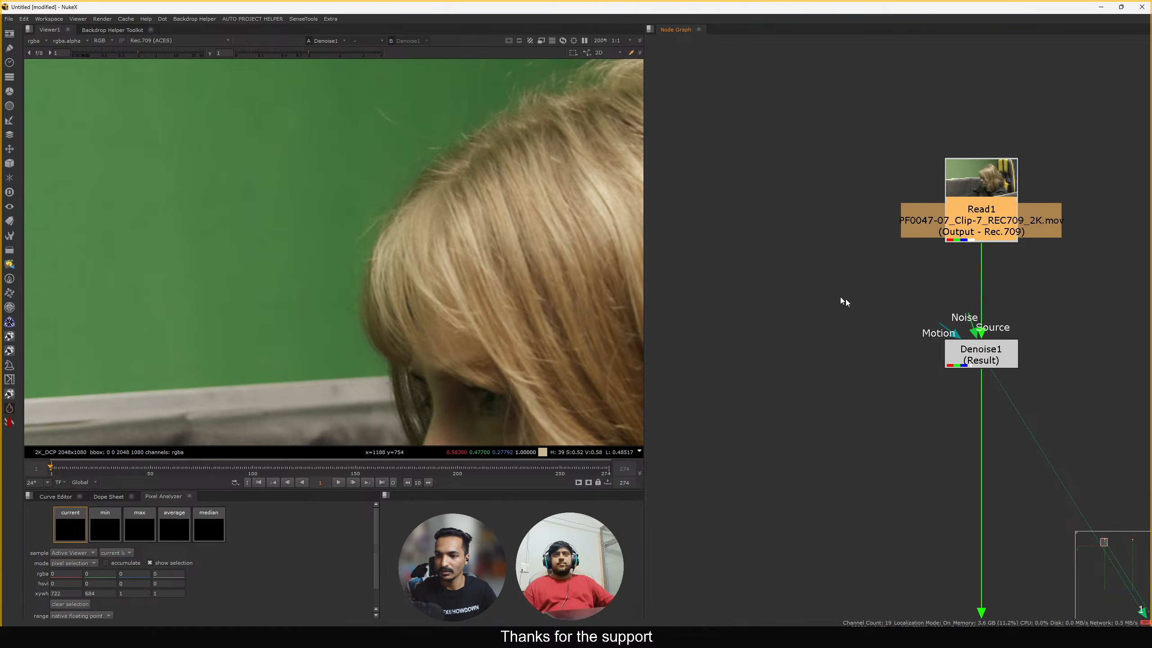
Compare the plate with the Denoise node disabled and enabled, examining the hair edge at a viewer gain of 0.85
left_click_drag(1120, 297, 878, 416)
key("d")
key("d")
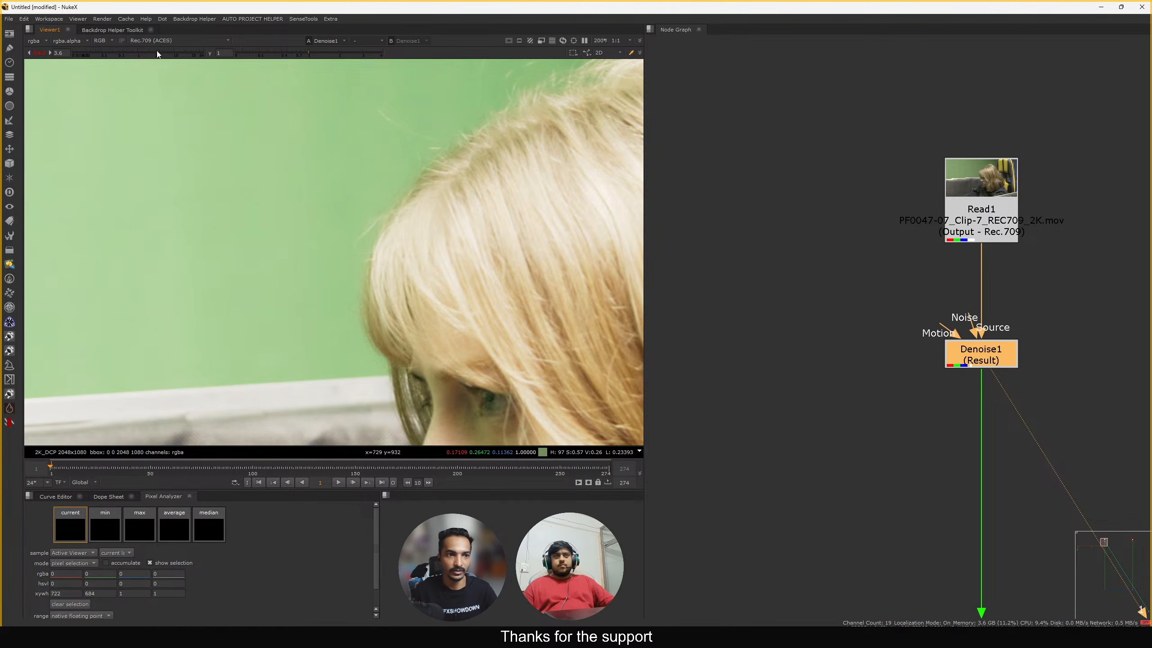
left_click_drag(138, 54, 135, 56)
scroll(327, 238, "up", 4)
key("d")
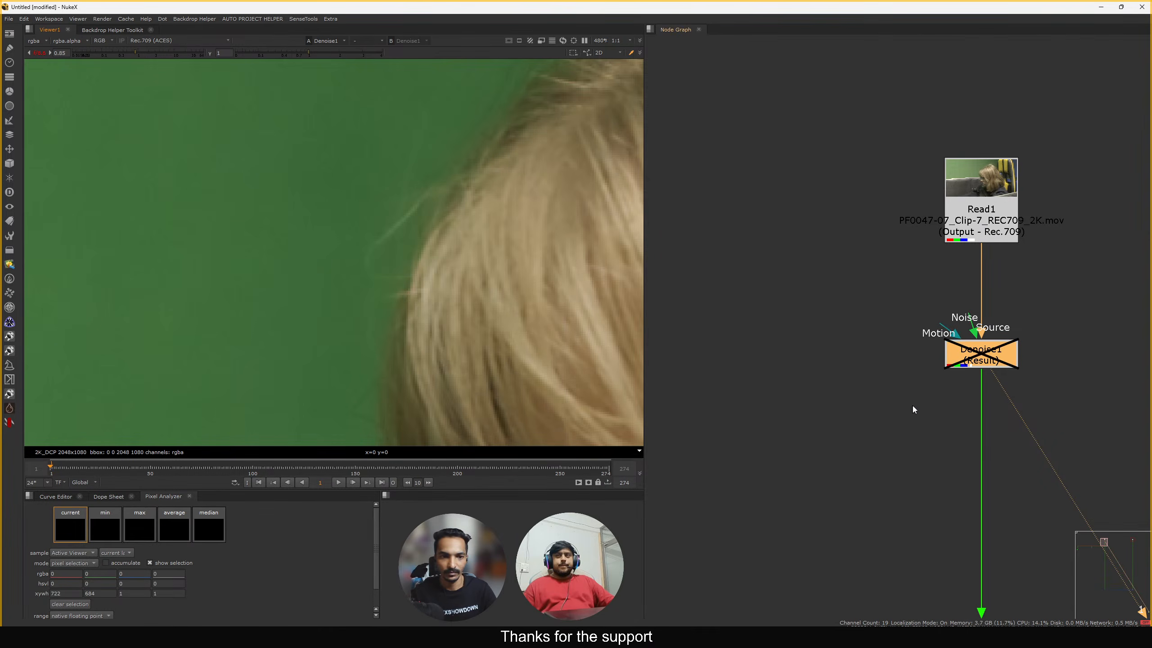
key("d")
key("d")
key("d")
key("d")
key("d")
key("d")
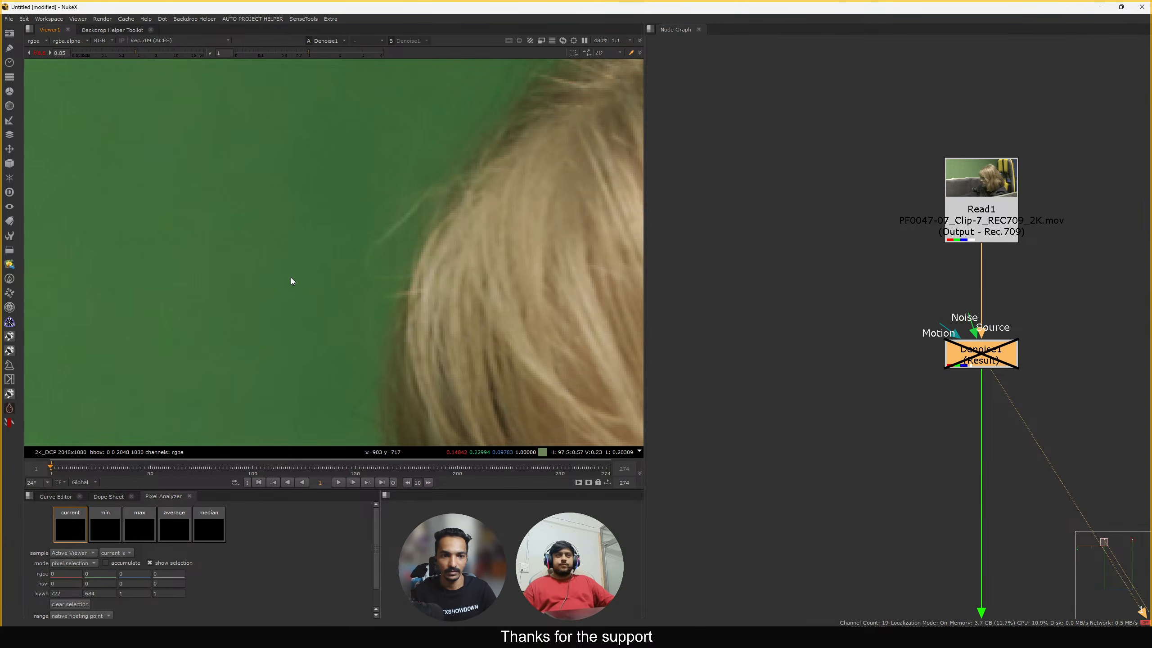
key("d")
key("d")
key("d")
key("f")
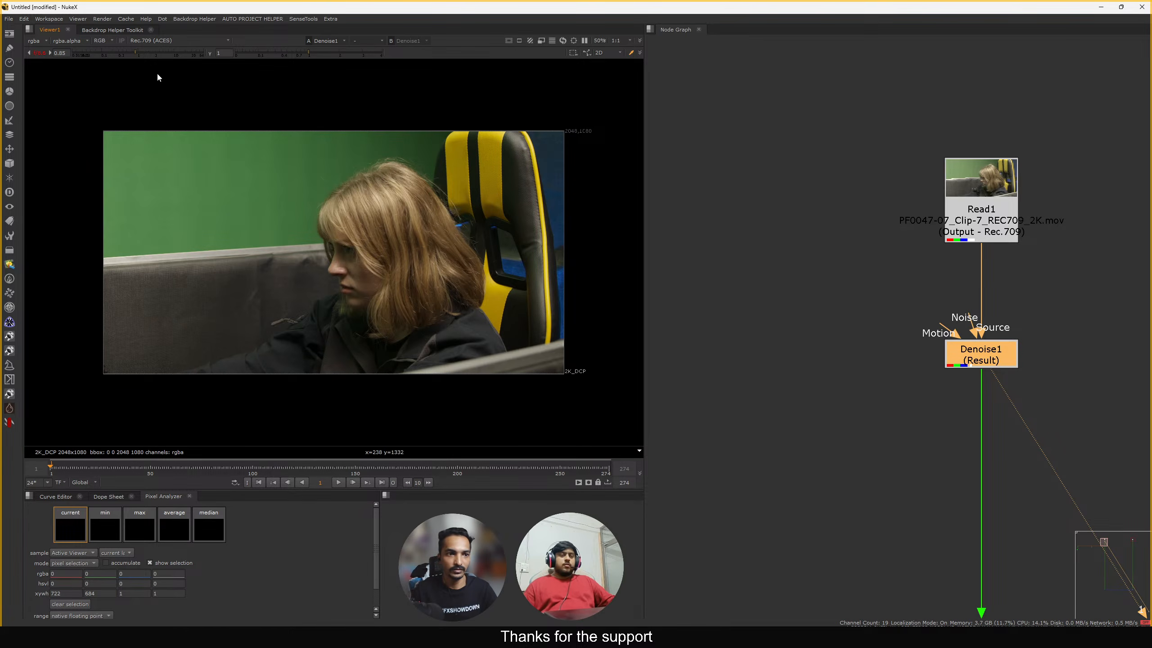
Reopen the Denoise properties and enlarge the analysis region slightly over the clean green screen area
scroll(829, 356, "down", 5)
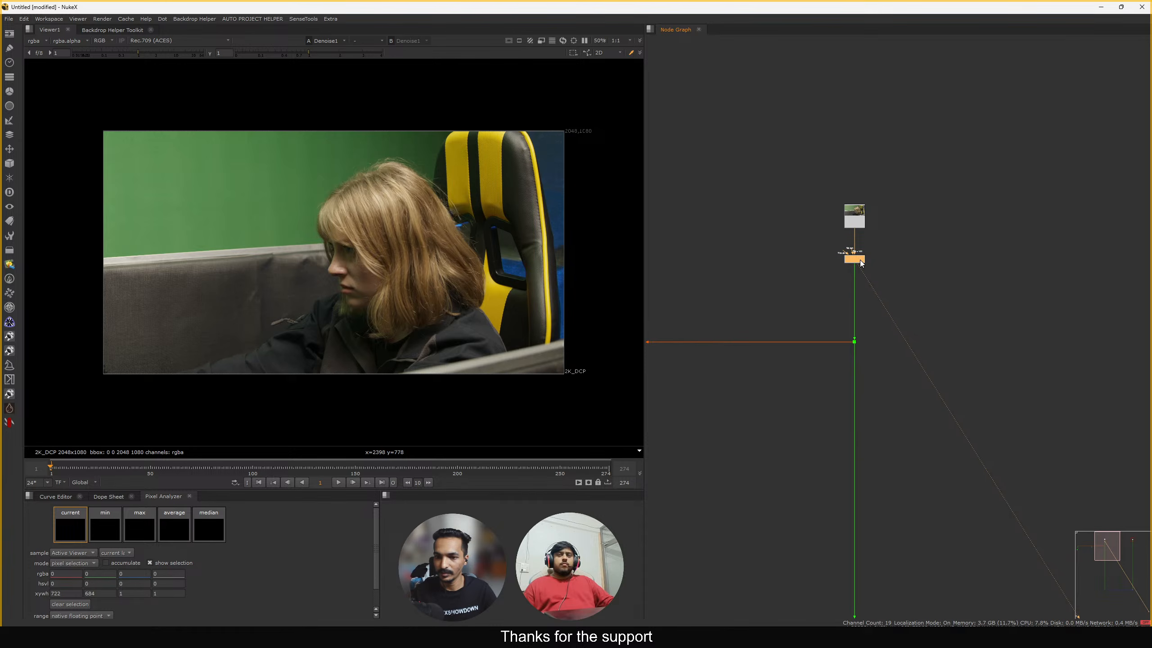
double_click(860, 260)
left_click(613, 348)
left_click(613, 347)
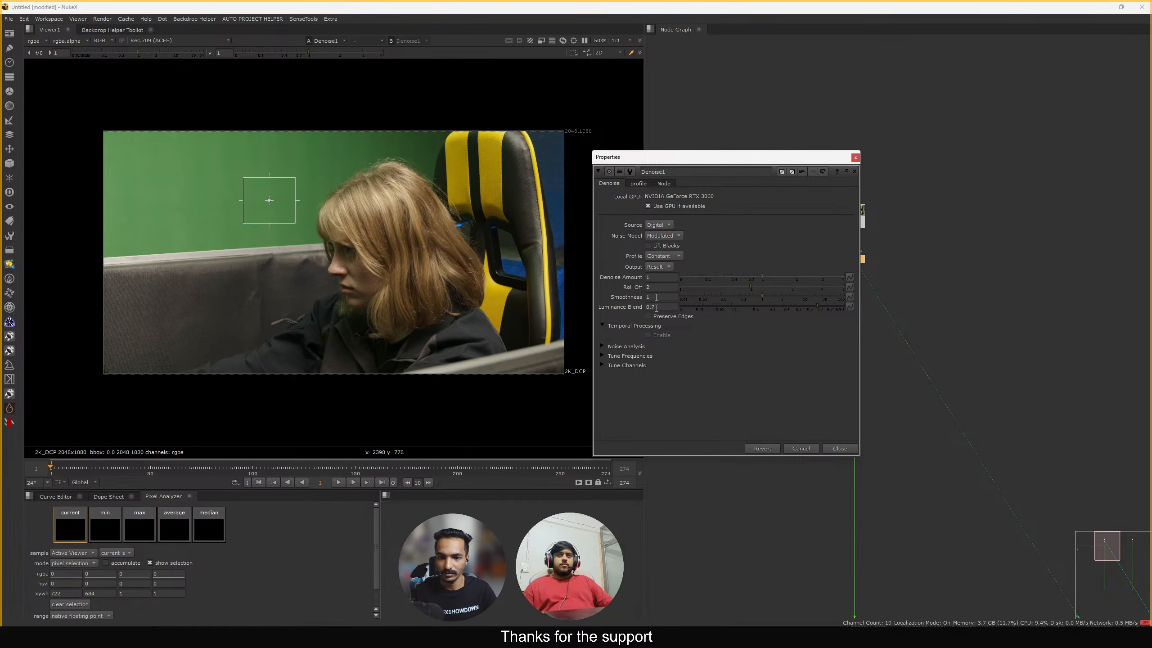
left_click_drag(296, 177, 331, 235)
scroll(203, 187, "up", 5)
left_click_drag(817, 157, 735, 130)
middle_click_drag(875, 282, 961, 239)
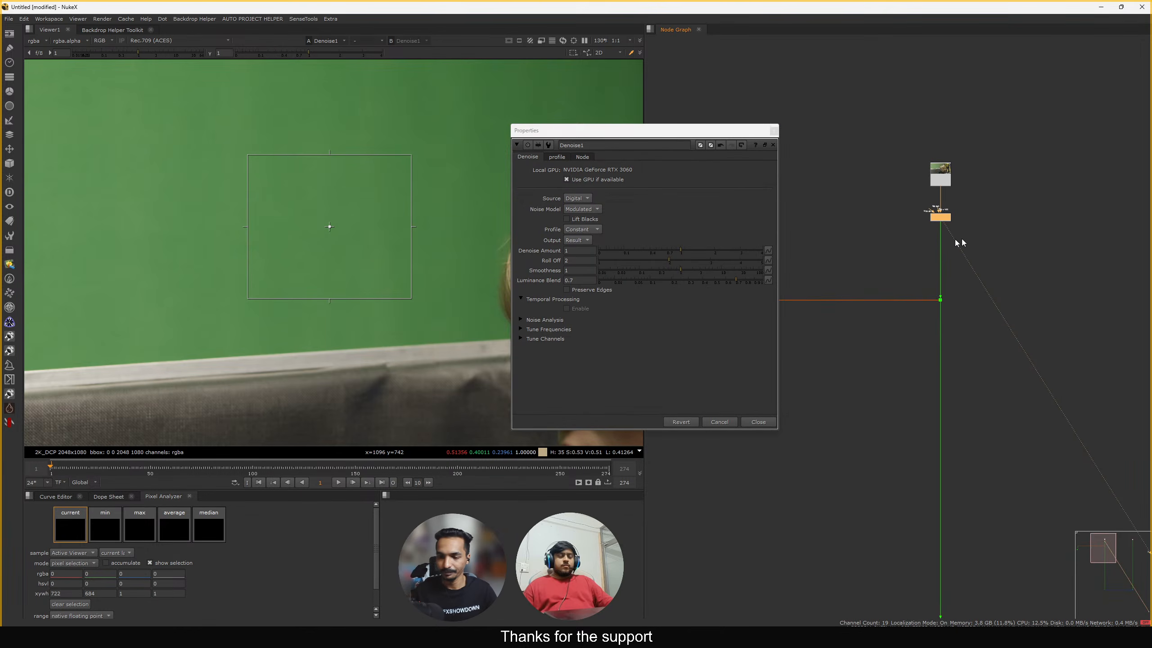
scroll(947, 234, "up", 3)
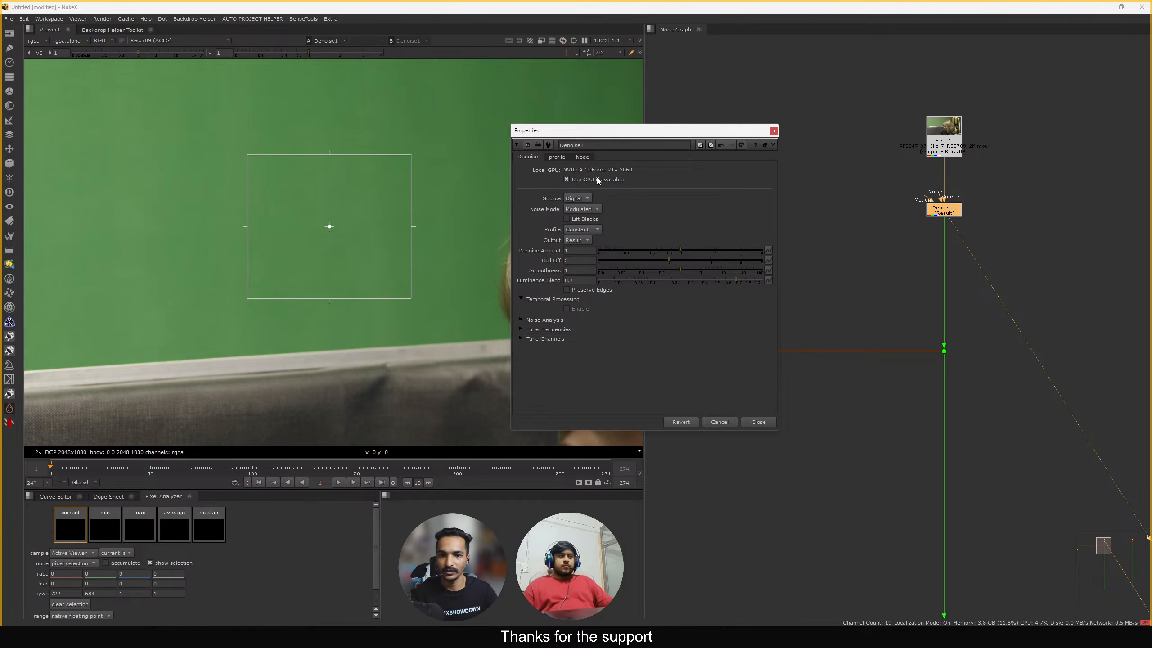
left_click_drag(650, 136, 711, 104)
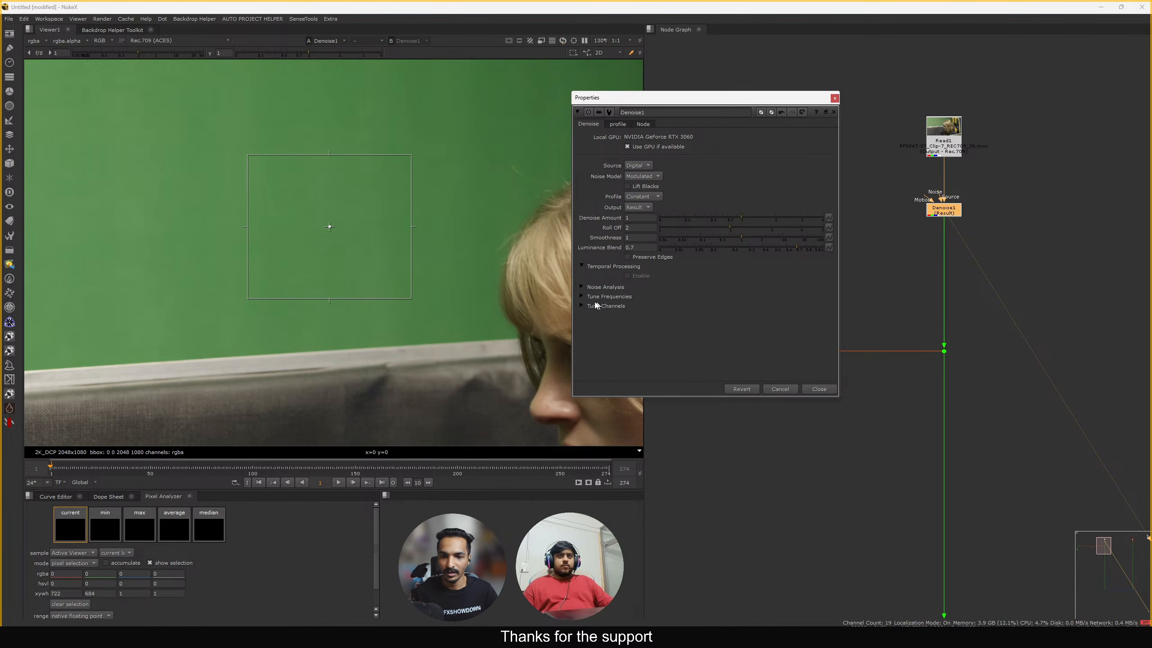
Set the Denoise Amount to 2, compare the hair edge with the node disabled and enabled, and close its properties
left_click_drag(636, 219, 578, 227)
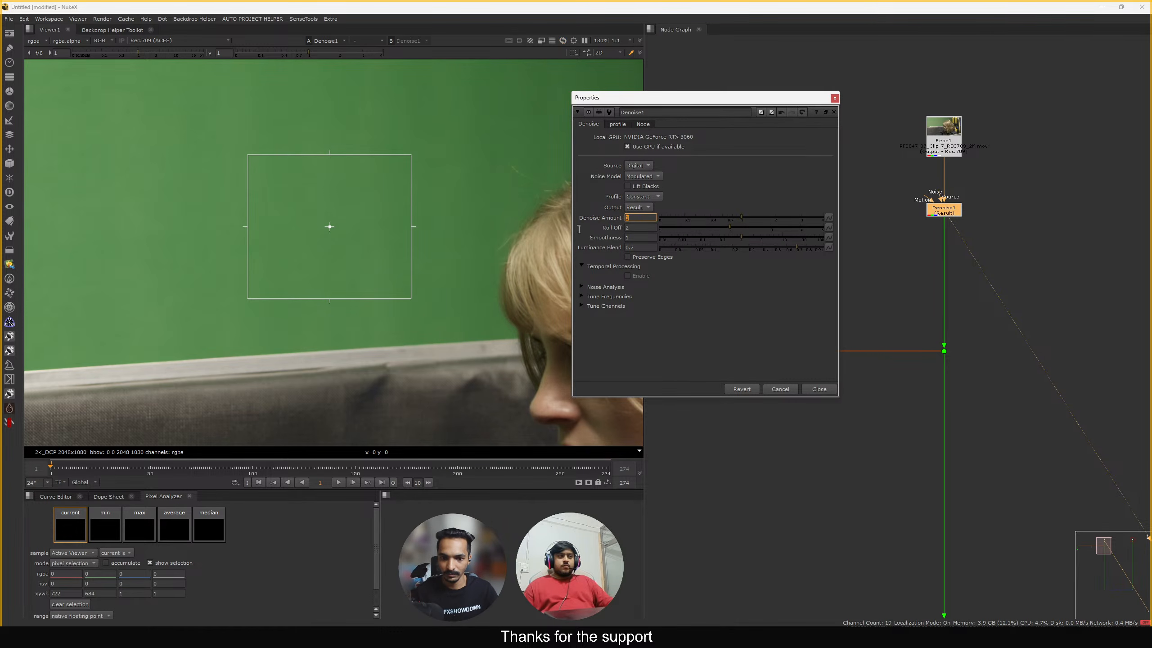
type("2")
scroll(600, 289, "up", 6)
middle_click_drag(600, 289, 499, 304)
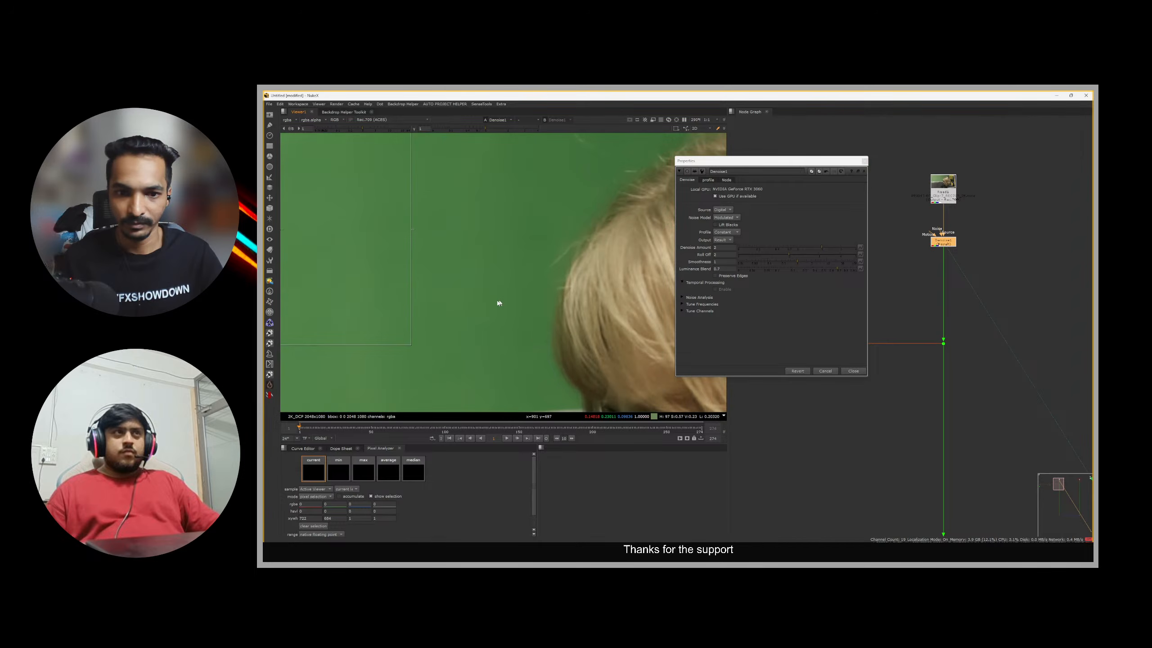
key("d")
scroll(517, 285, "down", 1)
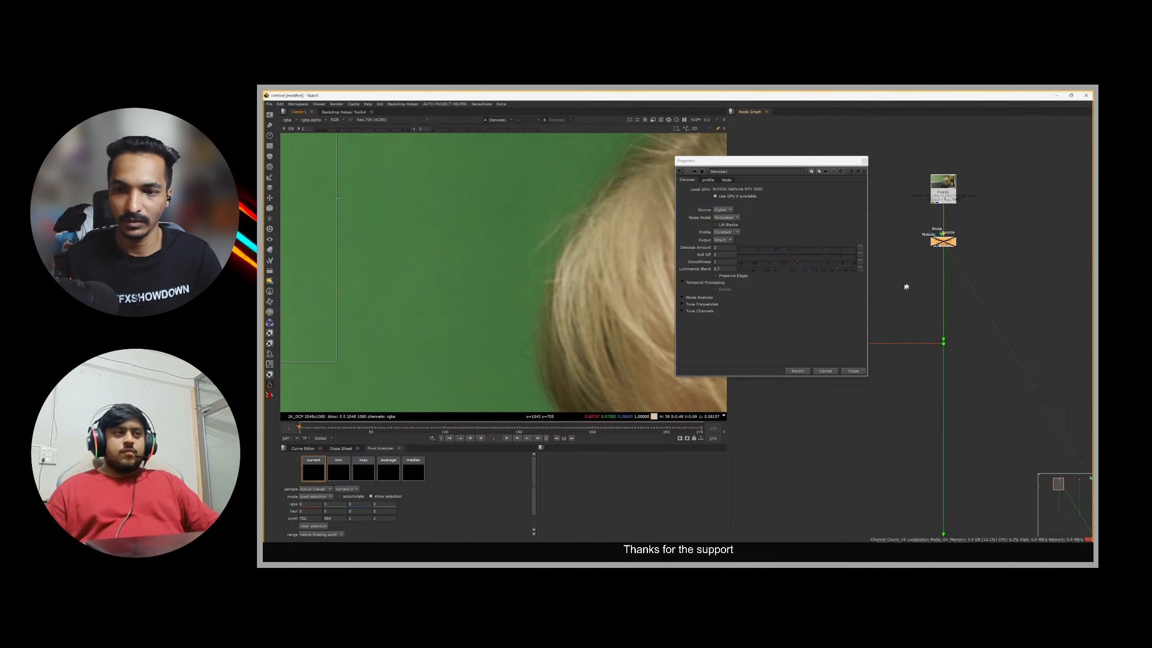
key("d")
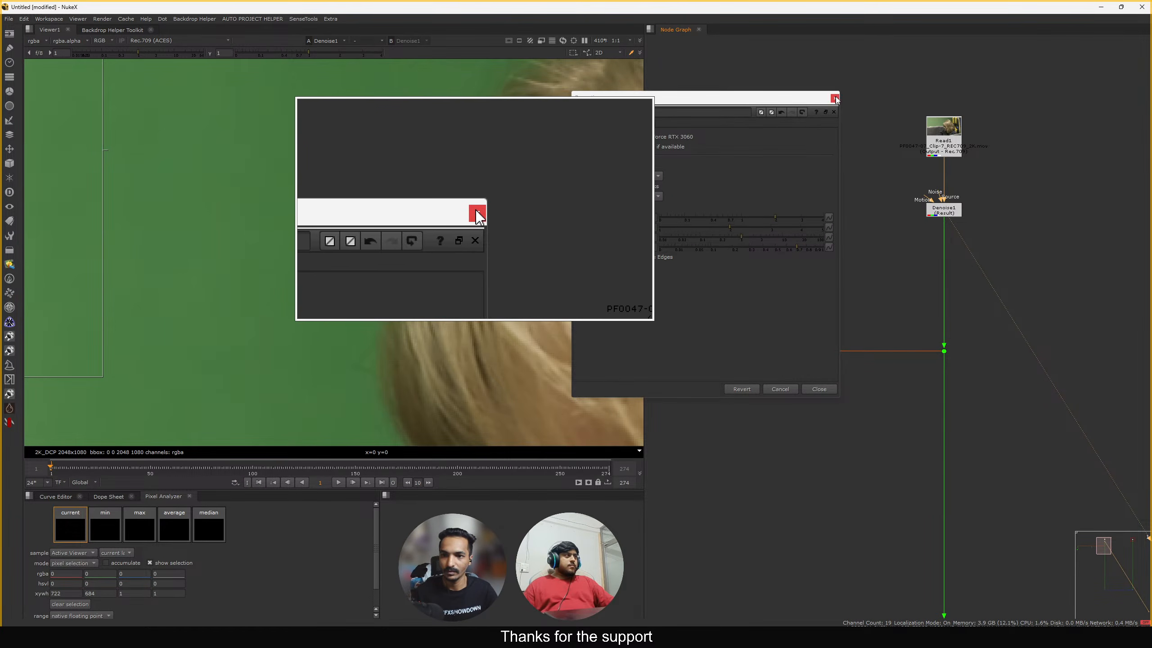
left_click(833, 98)
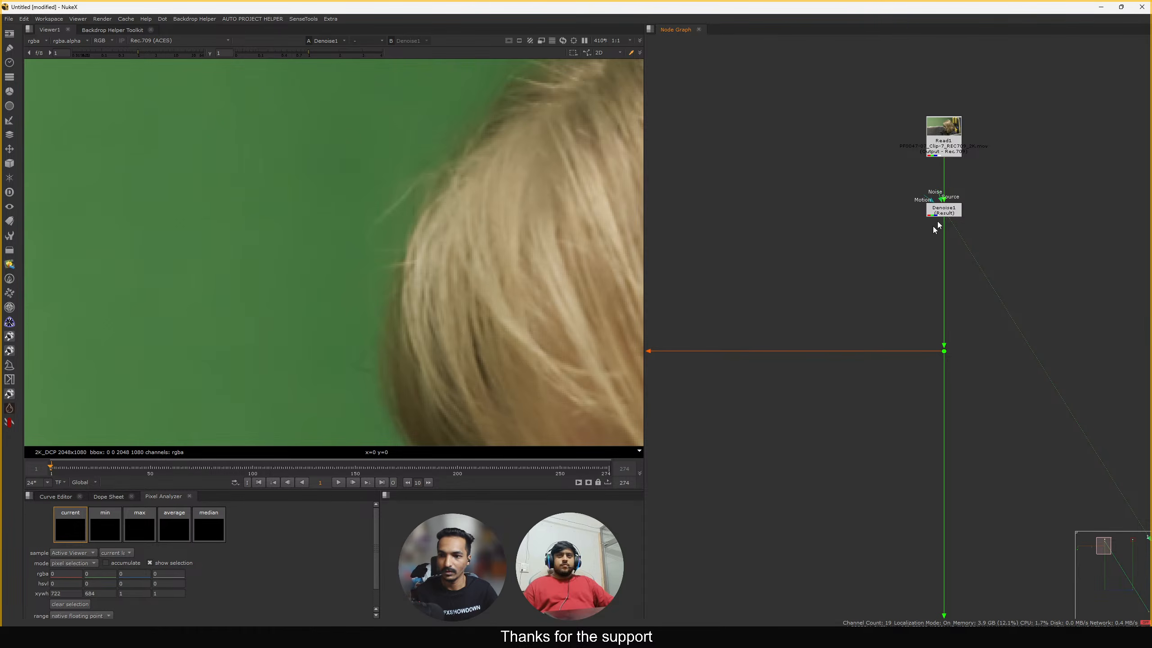
Compare the original and denoised hair edge close up and review the Denoise settings
scroll(360, 283, "up", 4)
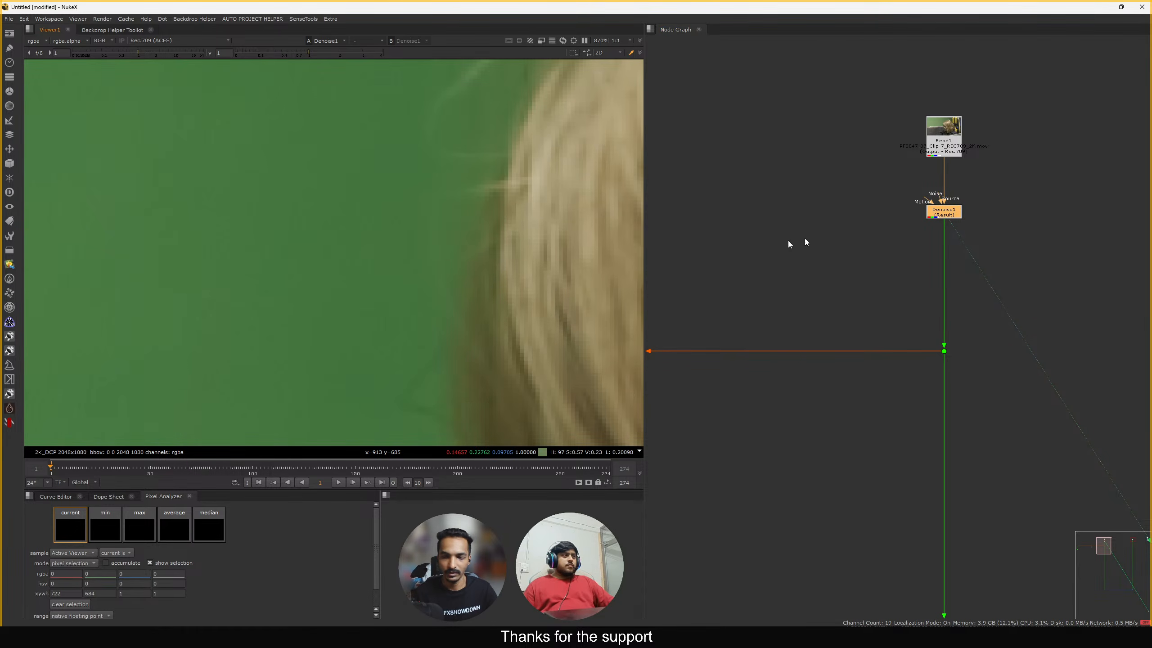
key("d")
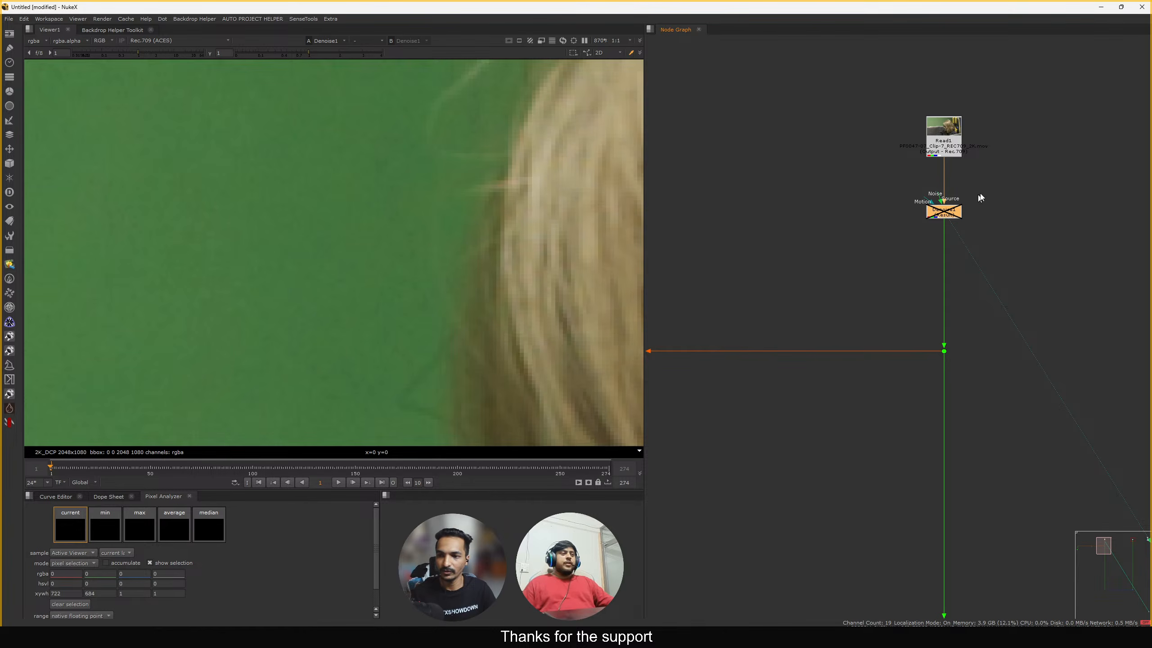
key("d")
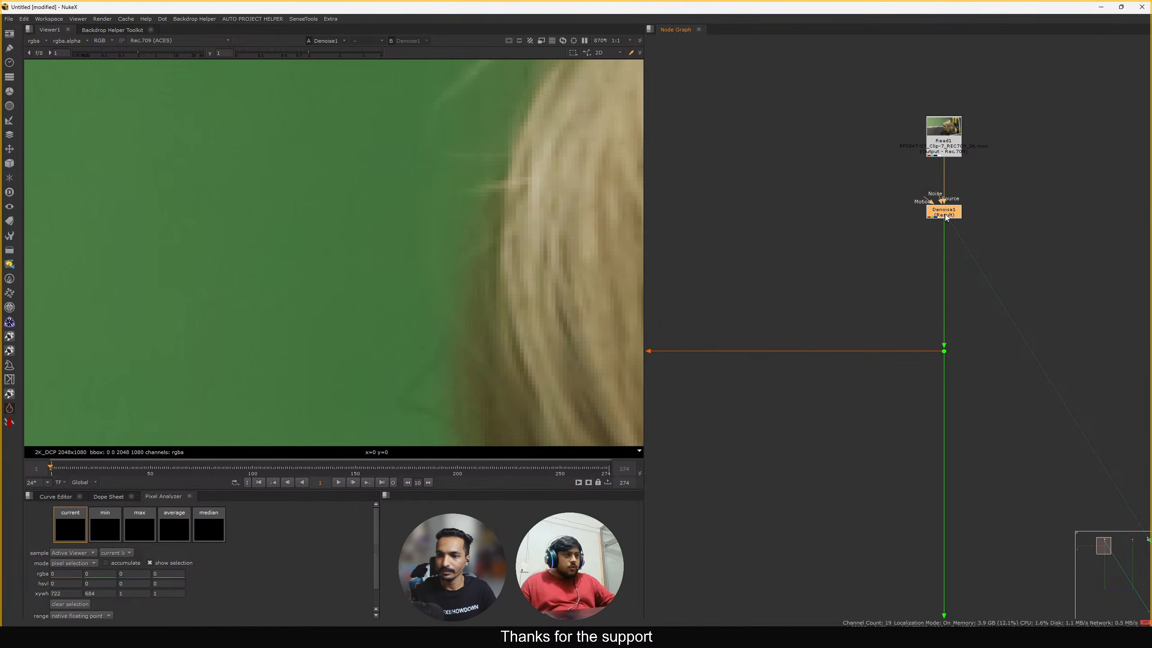
double_click(944, 213)
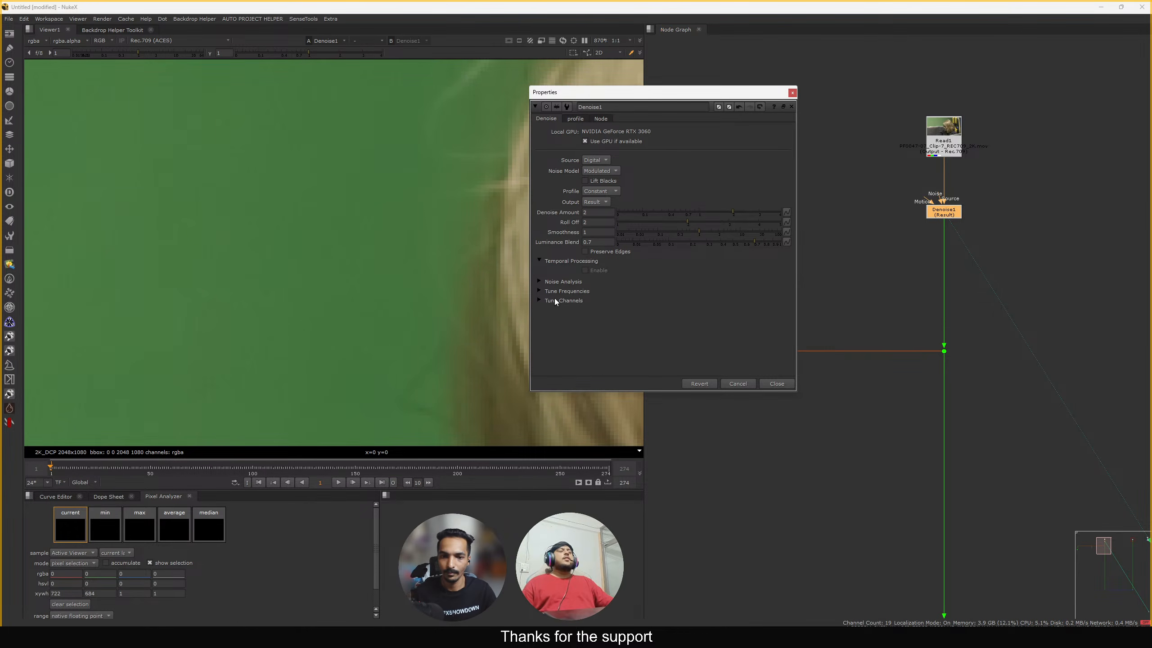
left_click(776, 383)
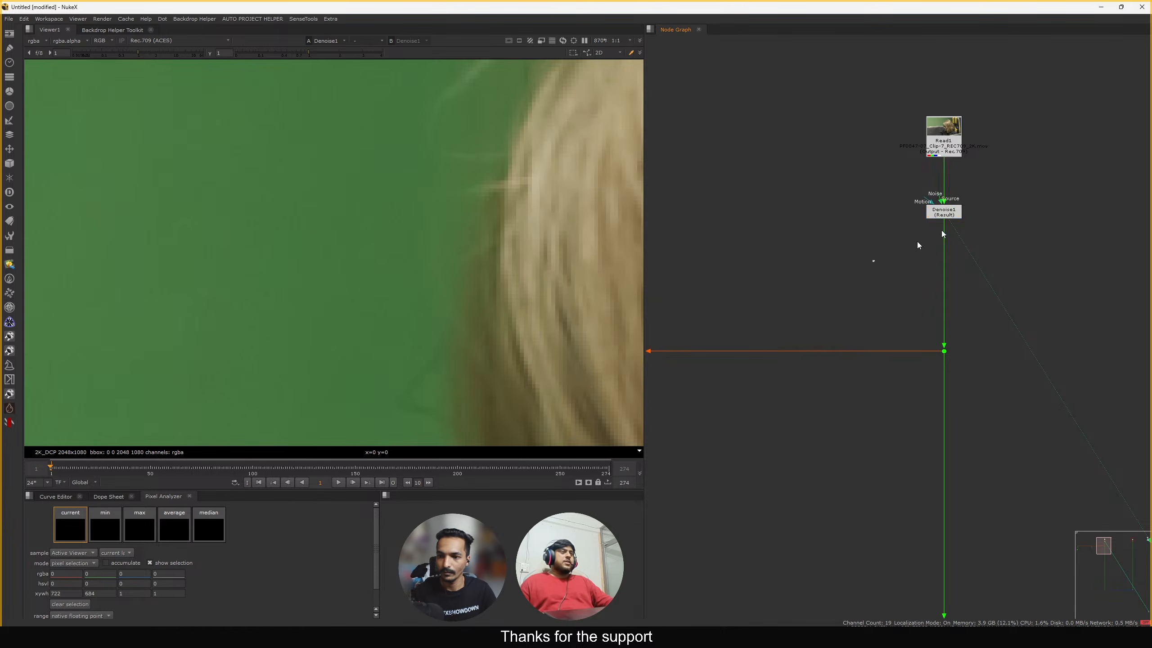
scroll(422, 268, "down", 3)
key("f")
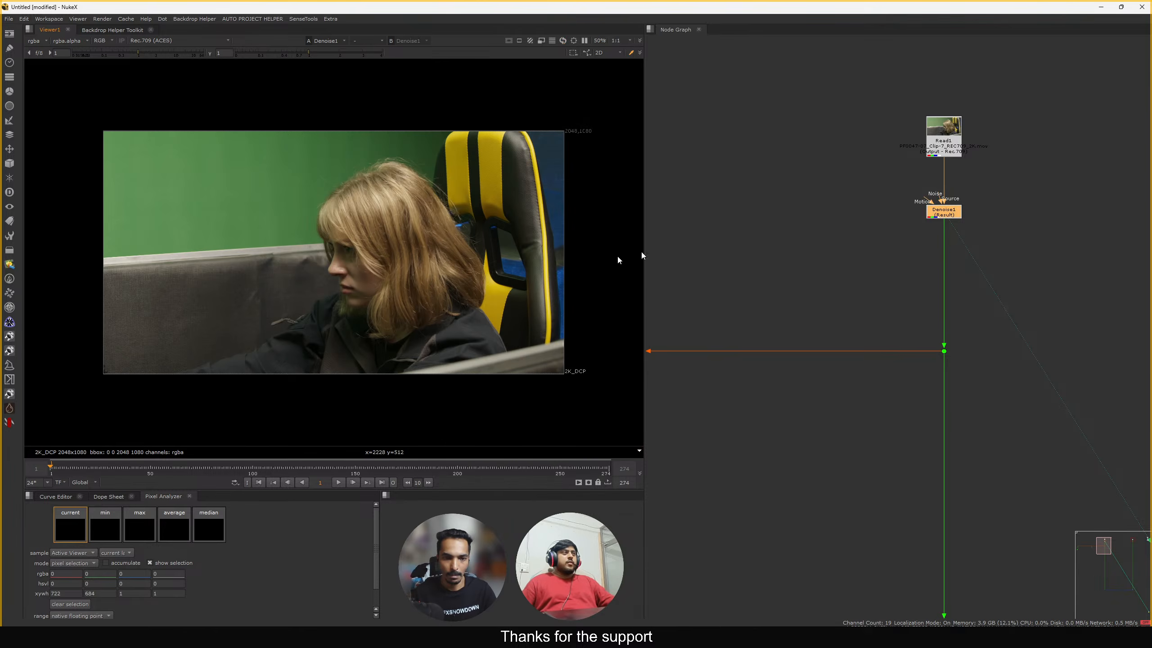
Move the Primatte node of the leftmost branch lower, leaving more space beneath its Dot
scroll(921, 199, "down", 4)
middle_click_drag(663, 321, 928, 266)
scroll(746, 275, "up", 4)
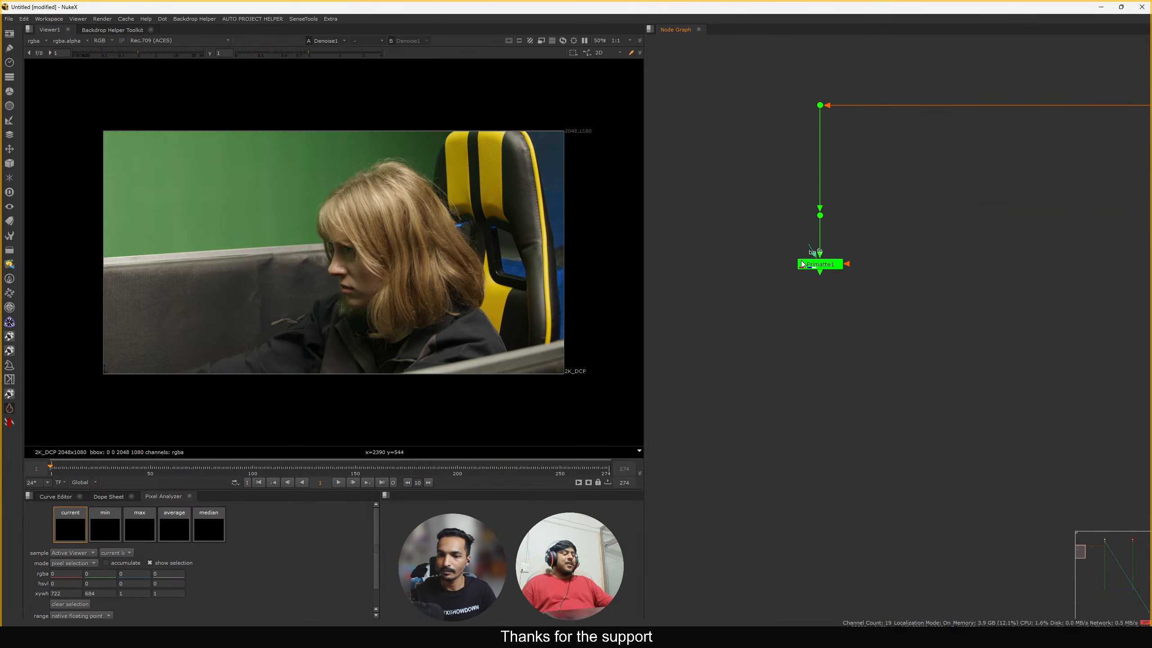
scroll(796, 270, "down", 4)
left_click_drag(805, 266, 808, 295)
middle_click_drag(869, 295, 780, 272)
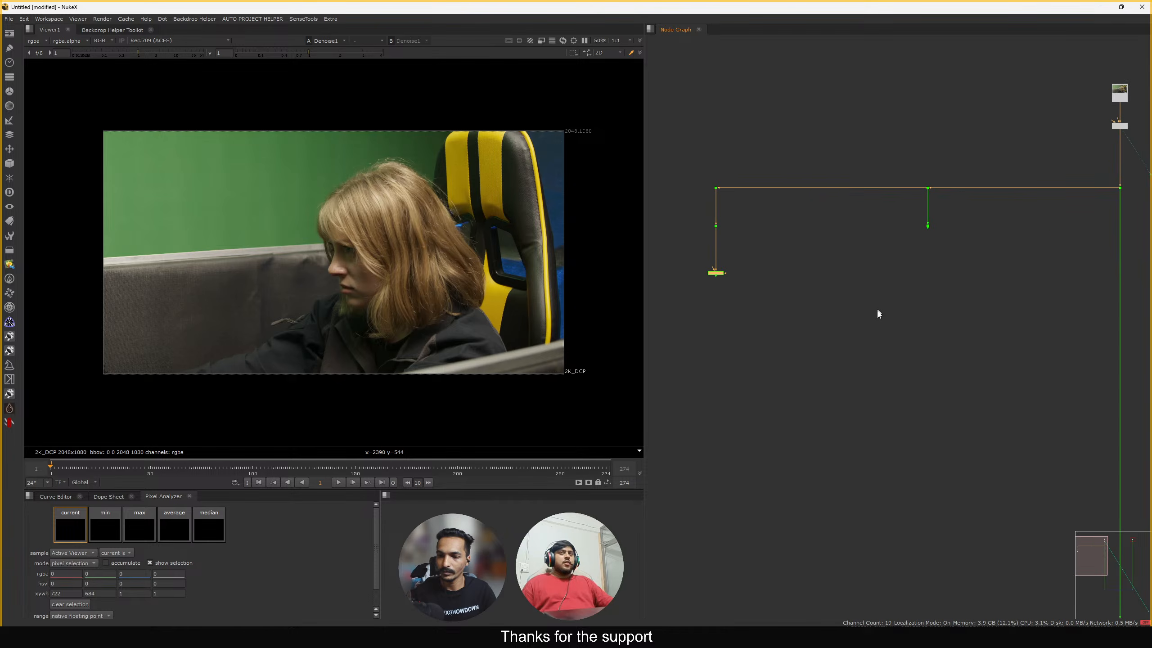
Add a ChannelMerge node below the middle branch and close its properties
left_click(925, 355)
key("Tab")
type("MERG")
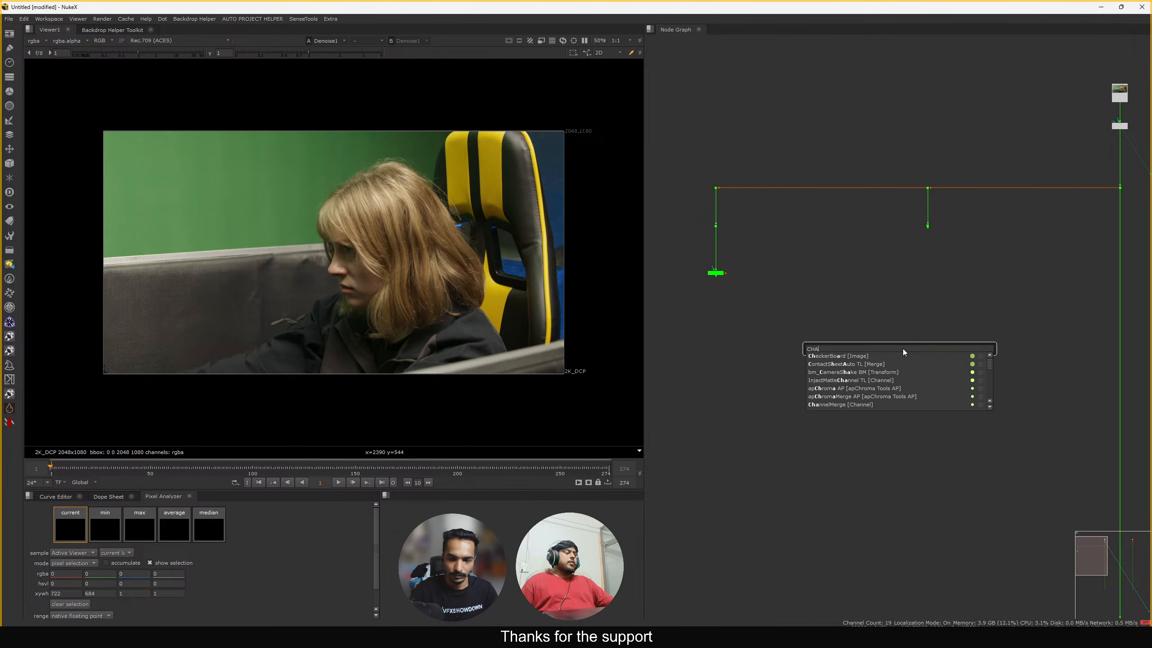
type("E")
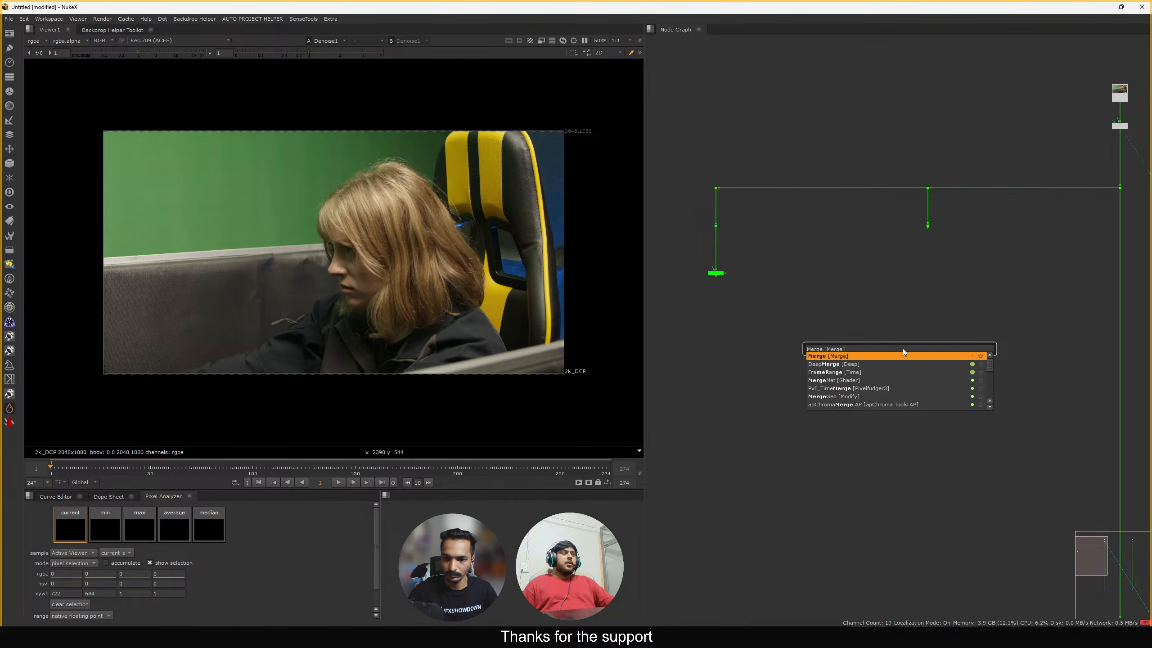
key("Down")
key("Down")
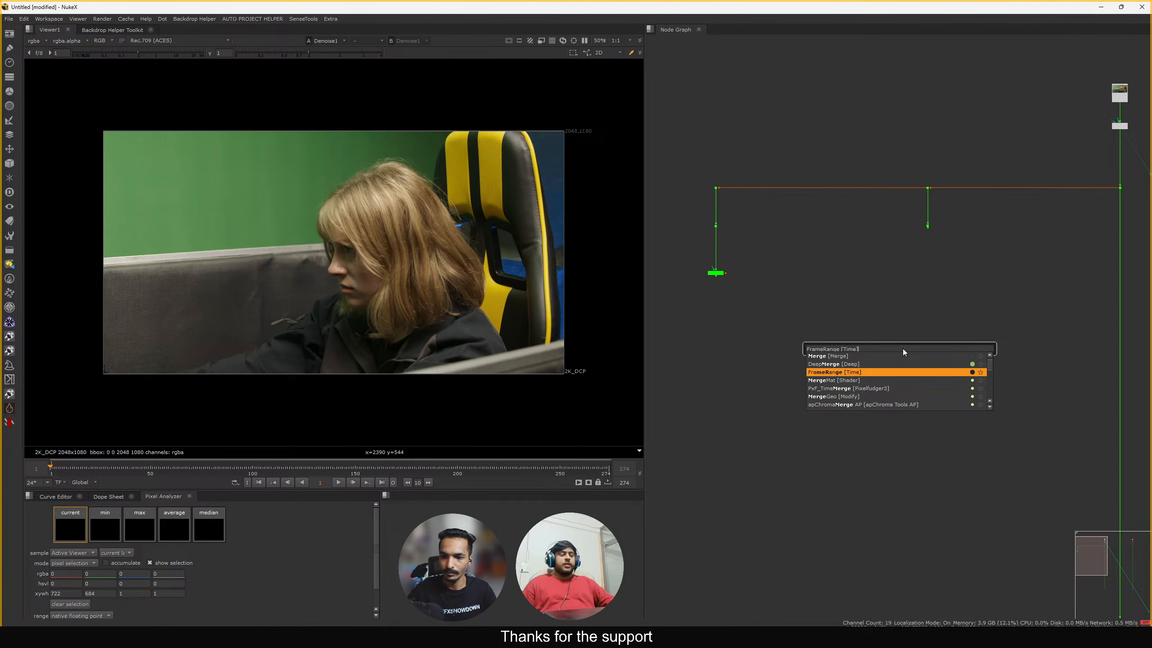
key("ctrl+a")
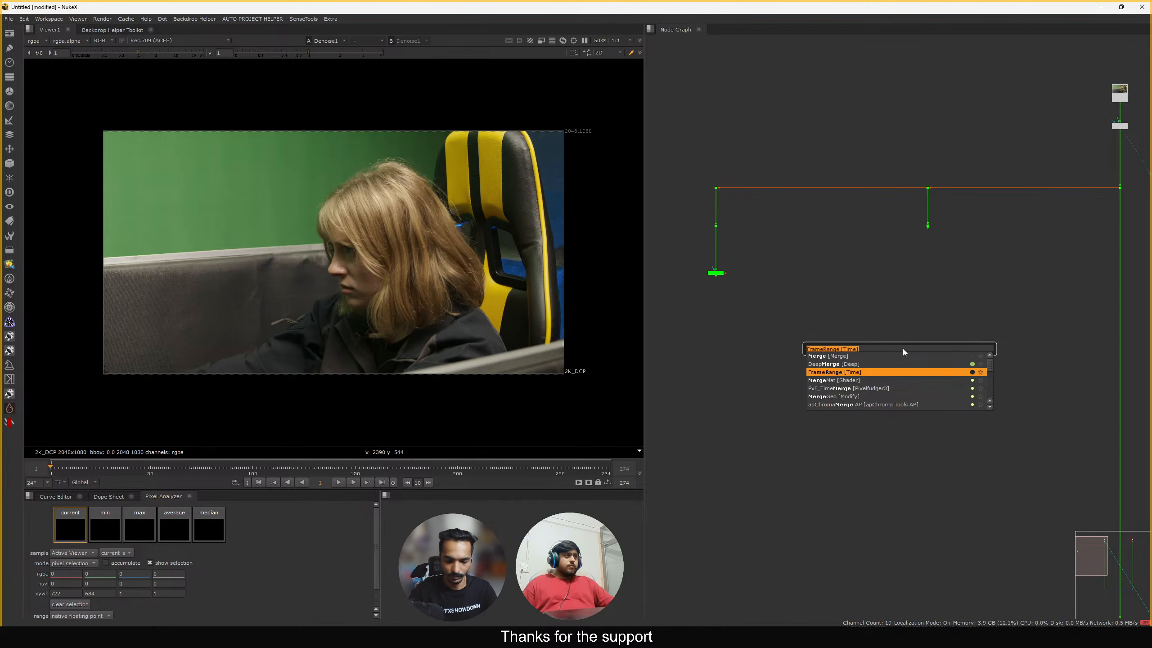
type("MERGEC")
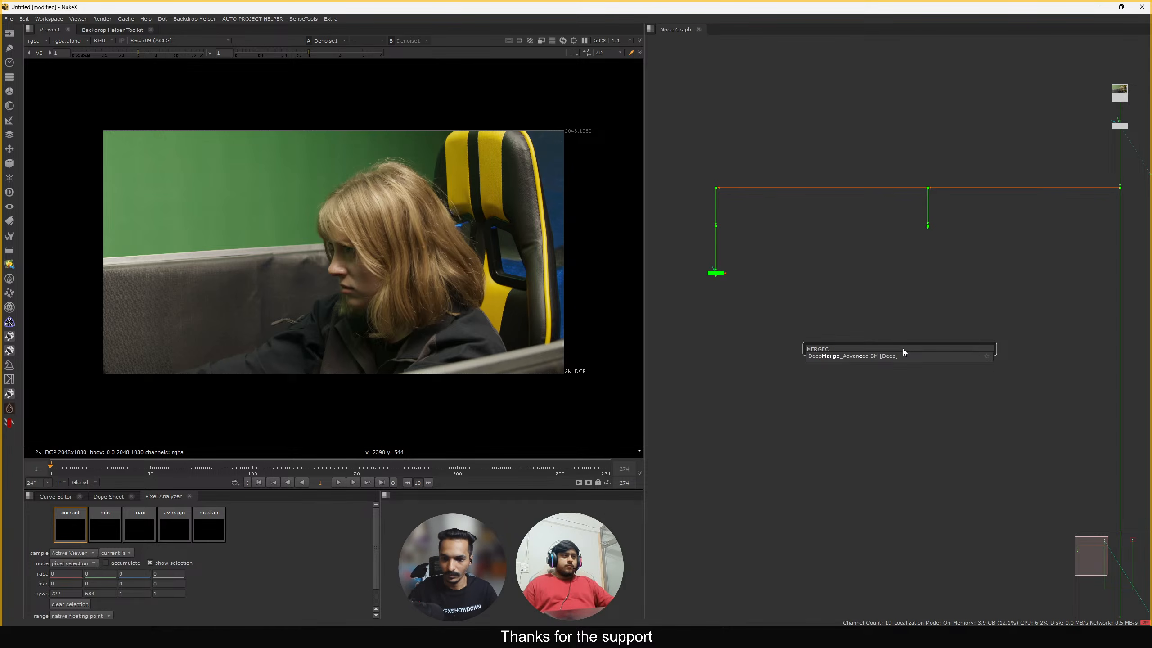
key("BackSpace")
key("BackSpace")
key("BackSpace")
key("BackSpace")
key("BackSpace")
type("CHANN")
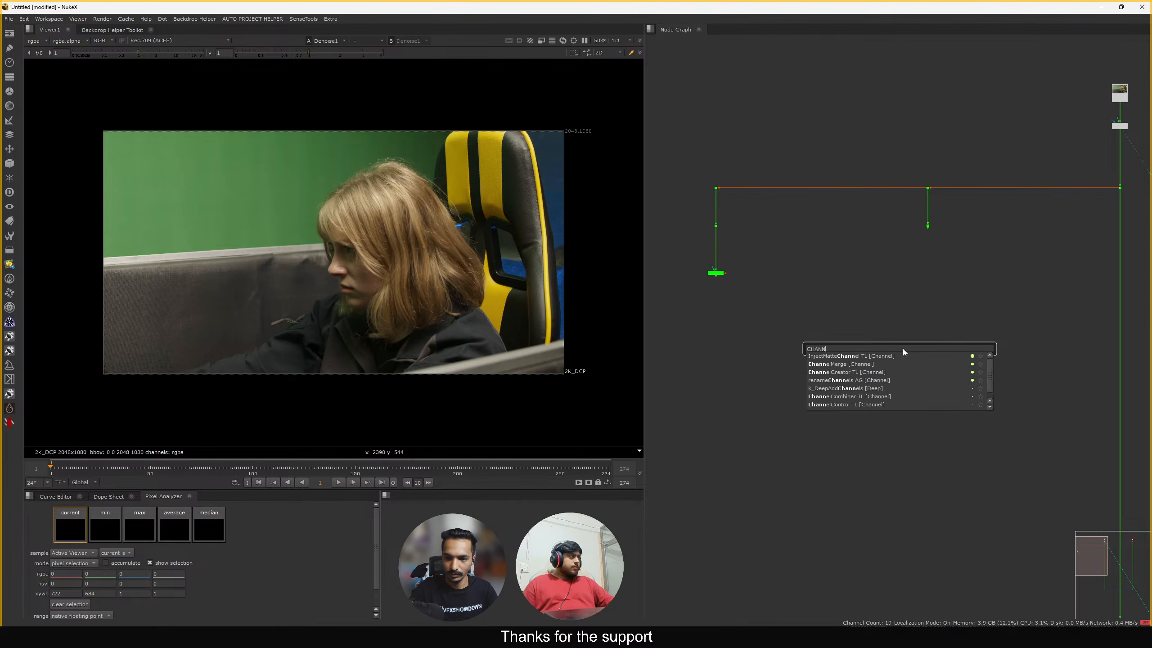
key("Down")
key("Return")
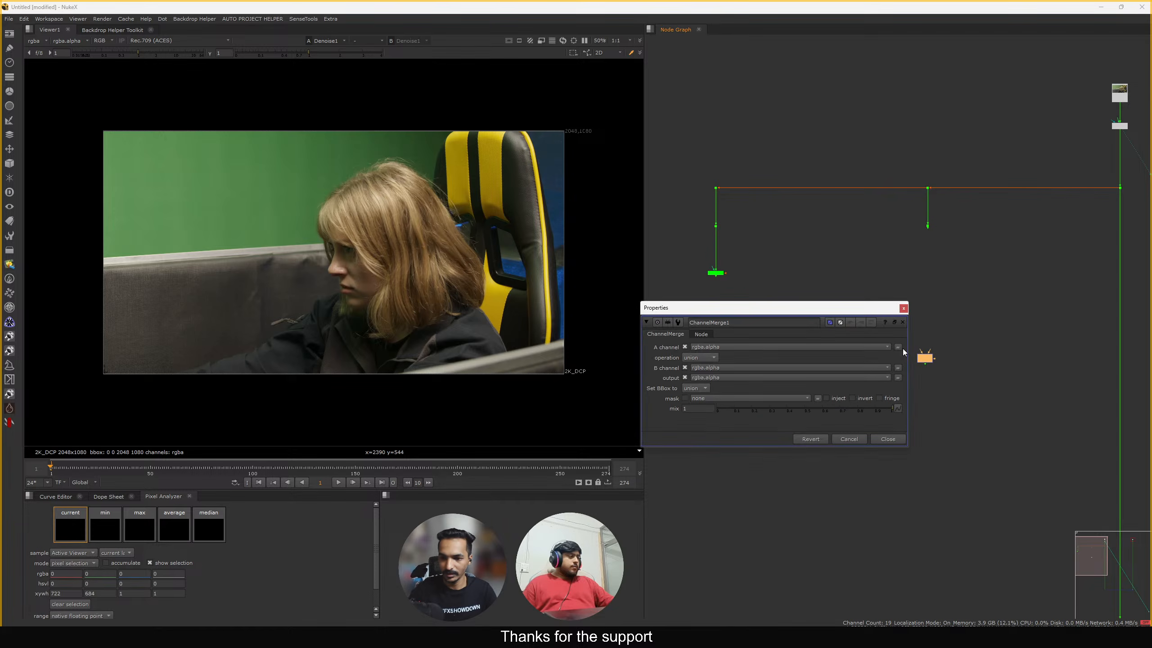
left_click(903, 310)
Connect one ChannelMerge input to the leftmost branch's Primatte and the other to the middle branch's lower Dot
scroll(898, 357, "up", 5)
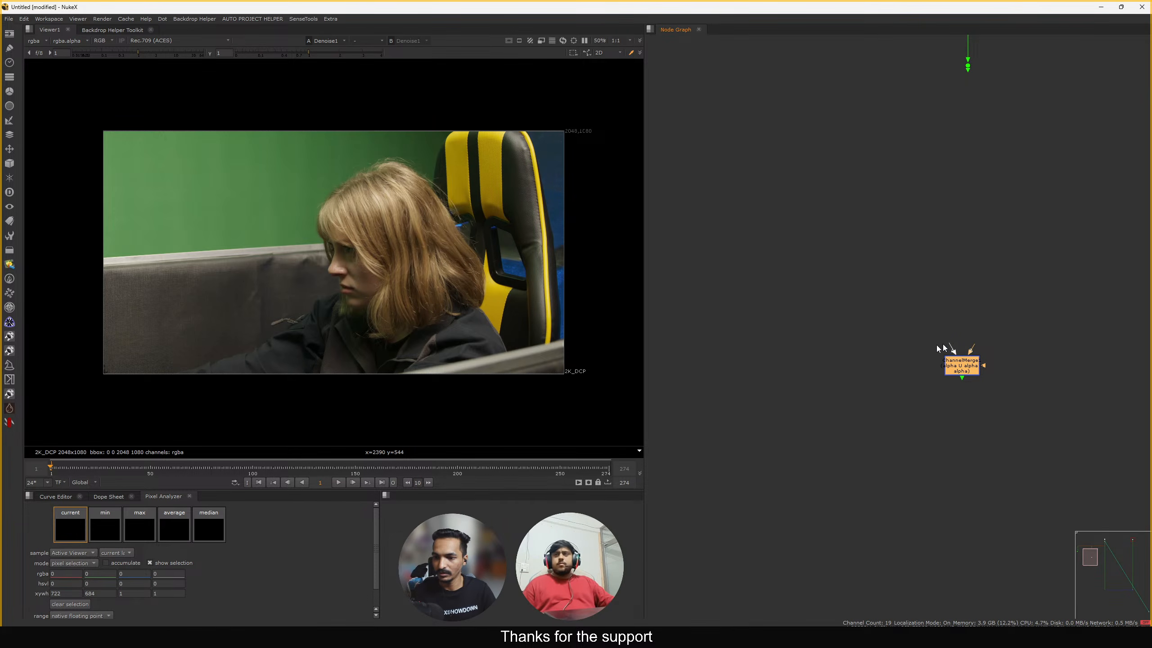
left_click_drag(951, 348, 666, 224)
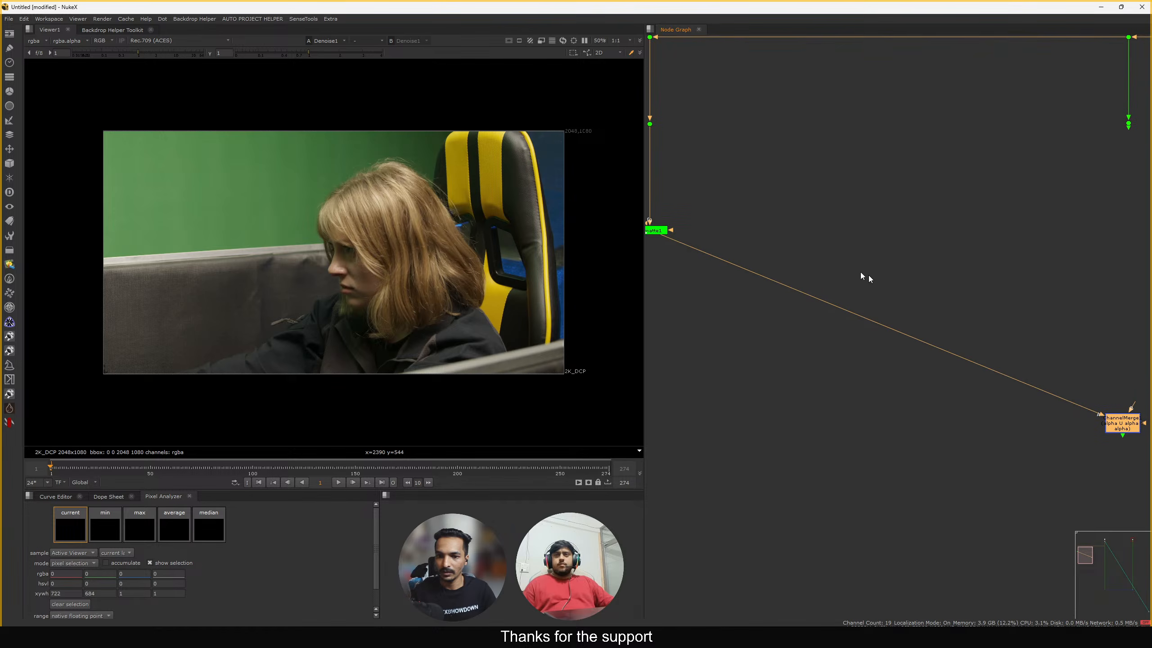
key("space")
middle_click_drag(832, 278, 697, 308)
left_click(513, 261)
middle_click_drag(983, 433, 885, 388)
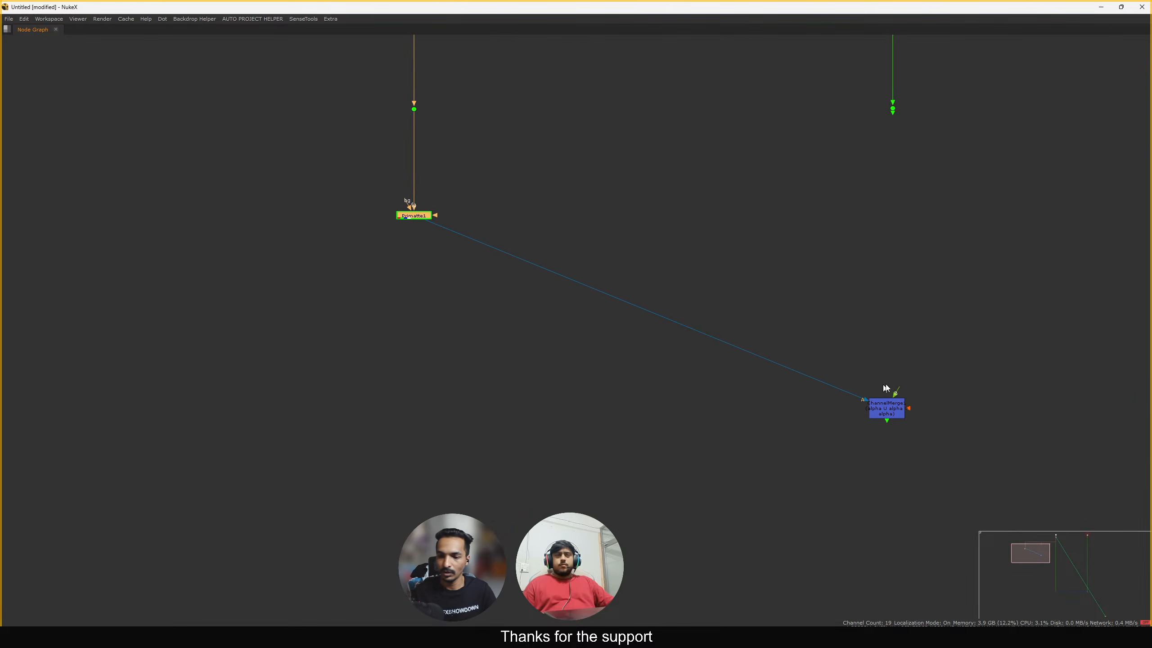
left_click_drag(886, 388, 892, 110)
key("space")
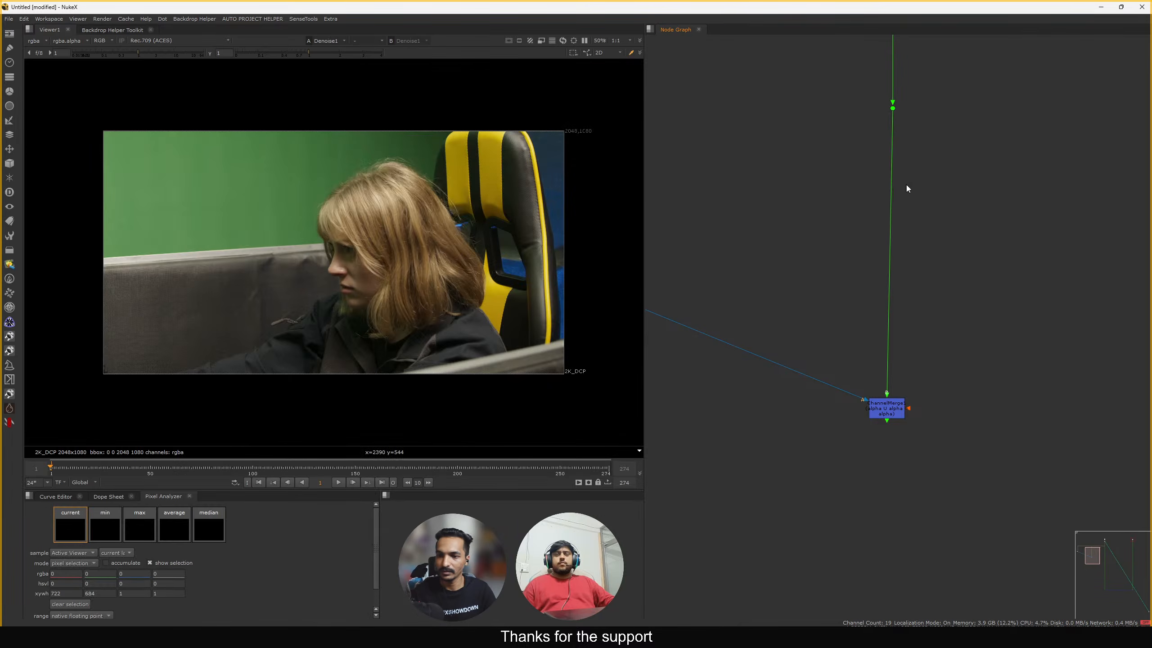
Align the ChannelMerge beneath the middle branch and square its connection from the Primatte with a corner Dot
scroll(889, 278, "down", 4)
left_click_drag(914, 334, 919, 381)
key("comma")
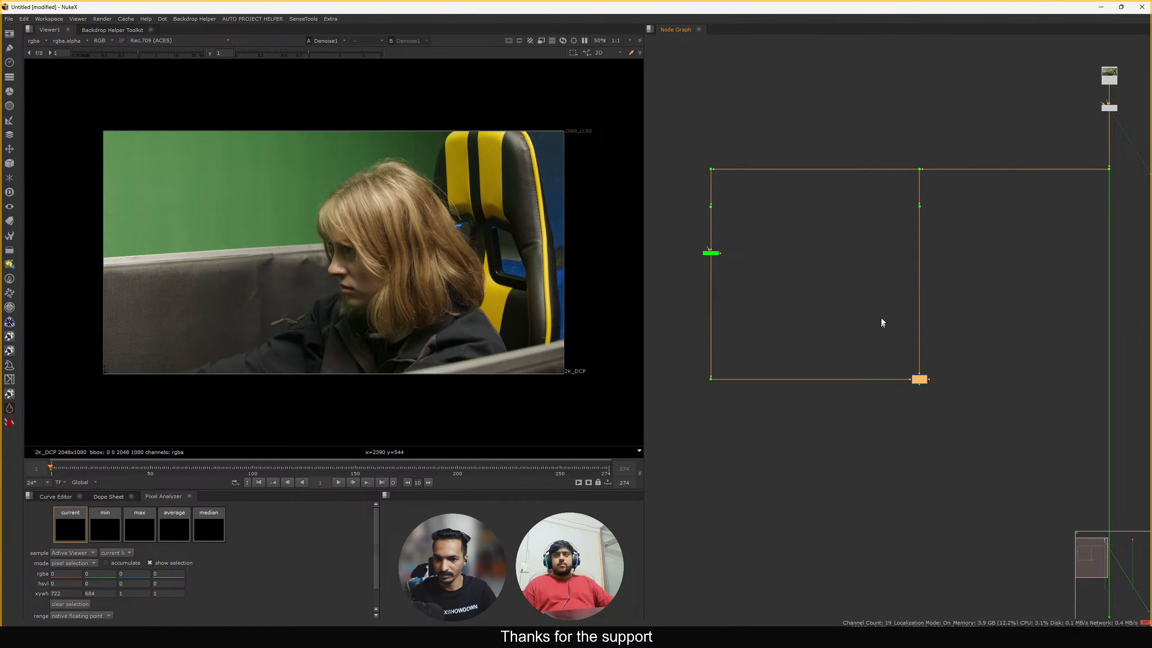
Move the Primatte node of the leftmost branch up, close beneath its Dot
scroll(853, 294, "down", 2)
scroll(748, 259, "up", 5)
middle_click_drag(751, 256, 783, 261)
left_click_drag(781, 273, 781, 224)
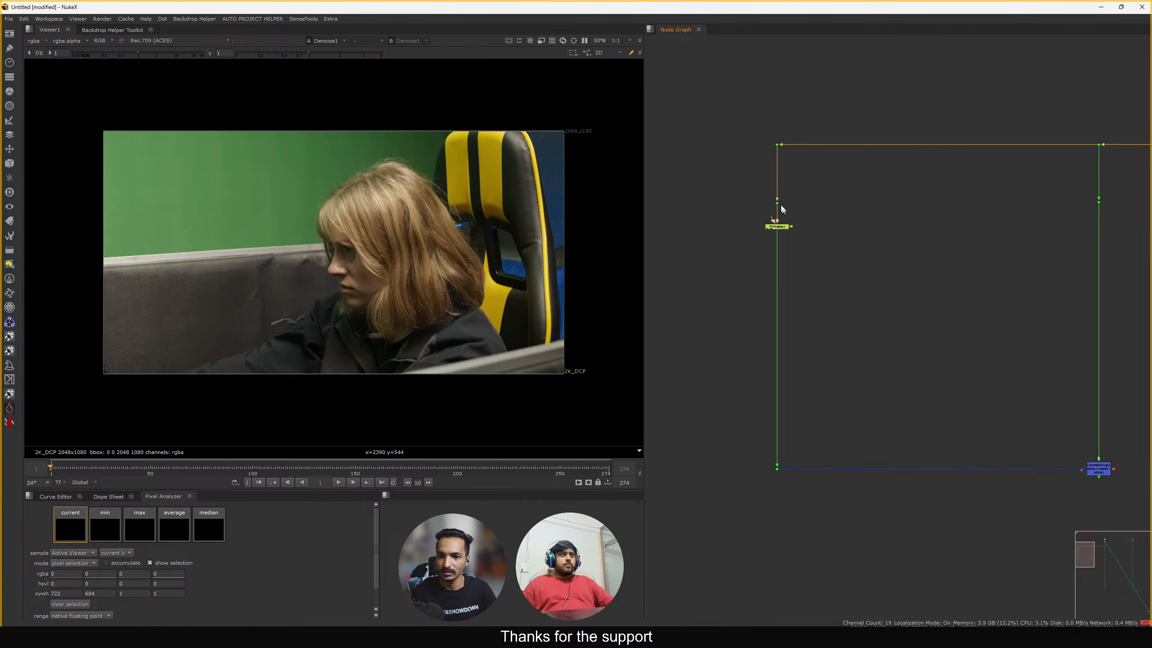
Label the Dot above the Primatte "core matte" in bold at font size 22
left_click(776, 206)
scroll(777, 207, "up", 4)
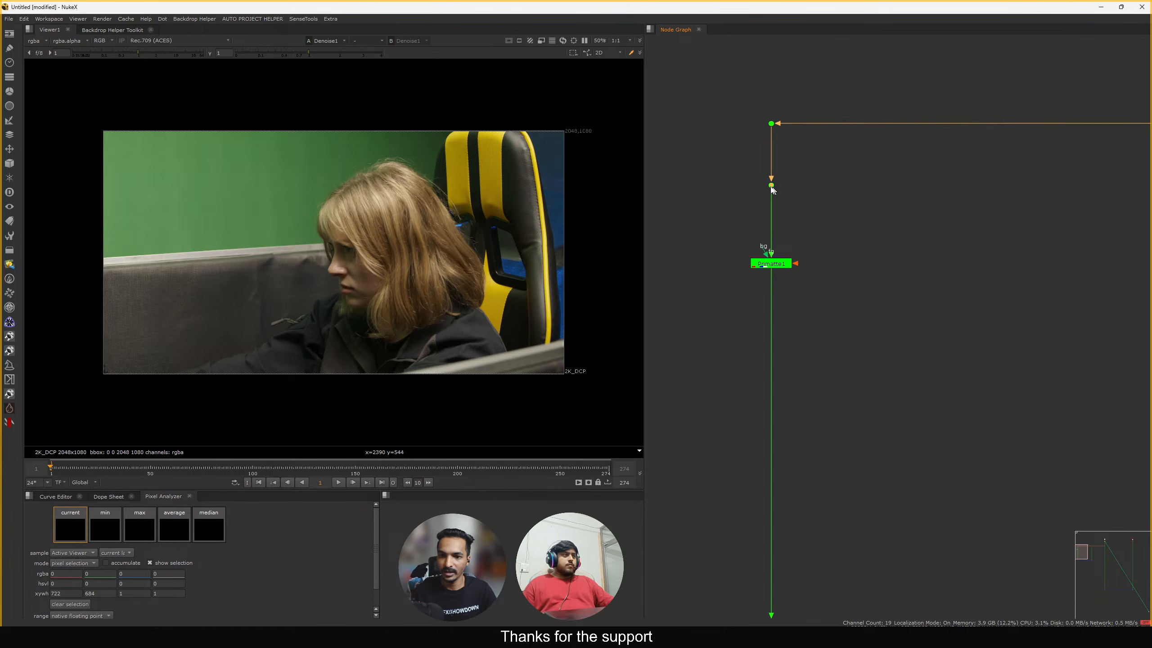
double_click(771, 186)
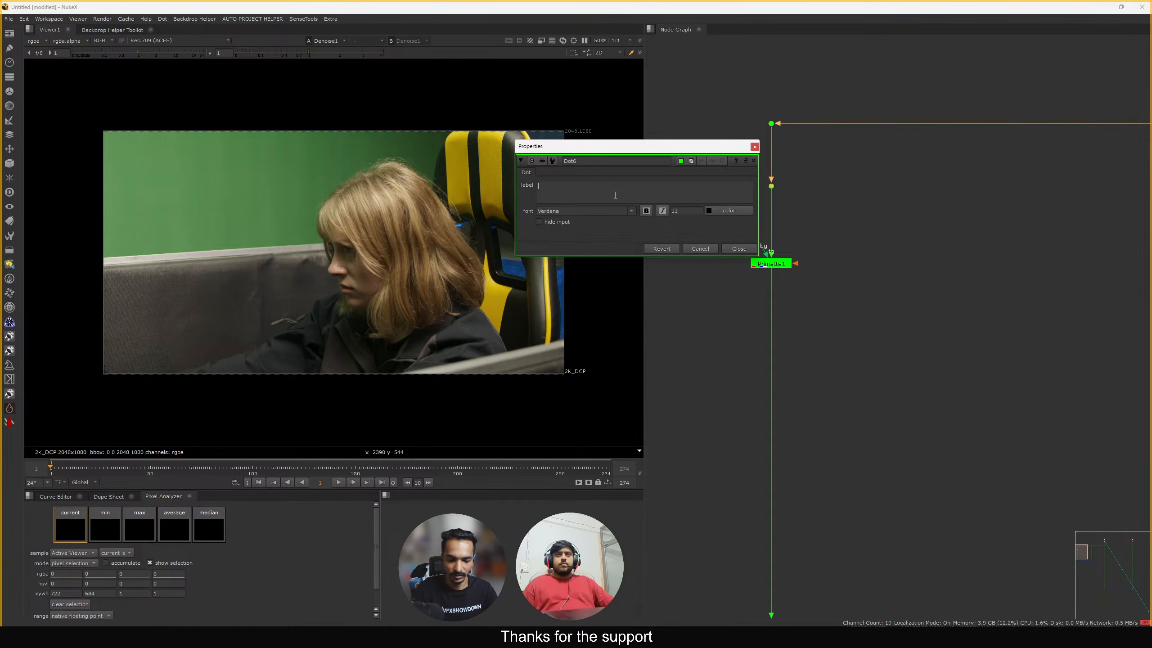
type("core matte")
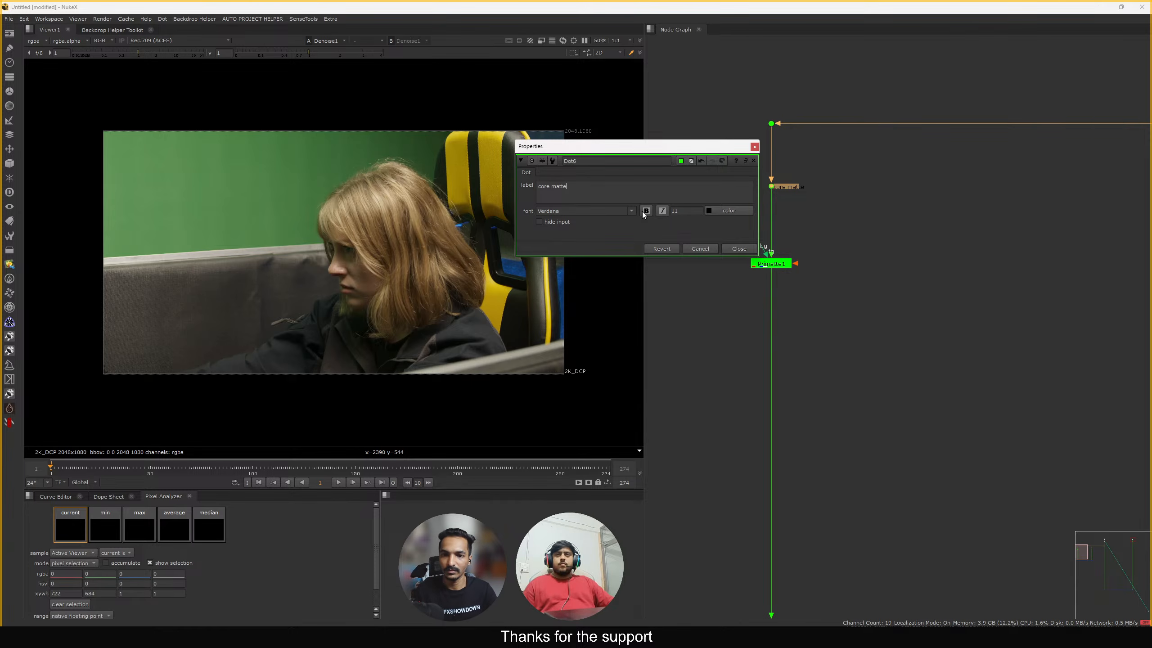
left_click(645, 212)
left_click_drag(682, 212, 667, 215)
type("22")
key("Return")
left_click(745, 246)
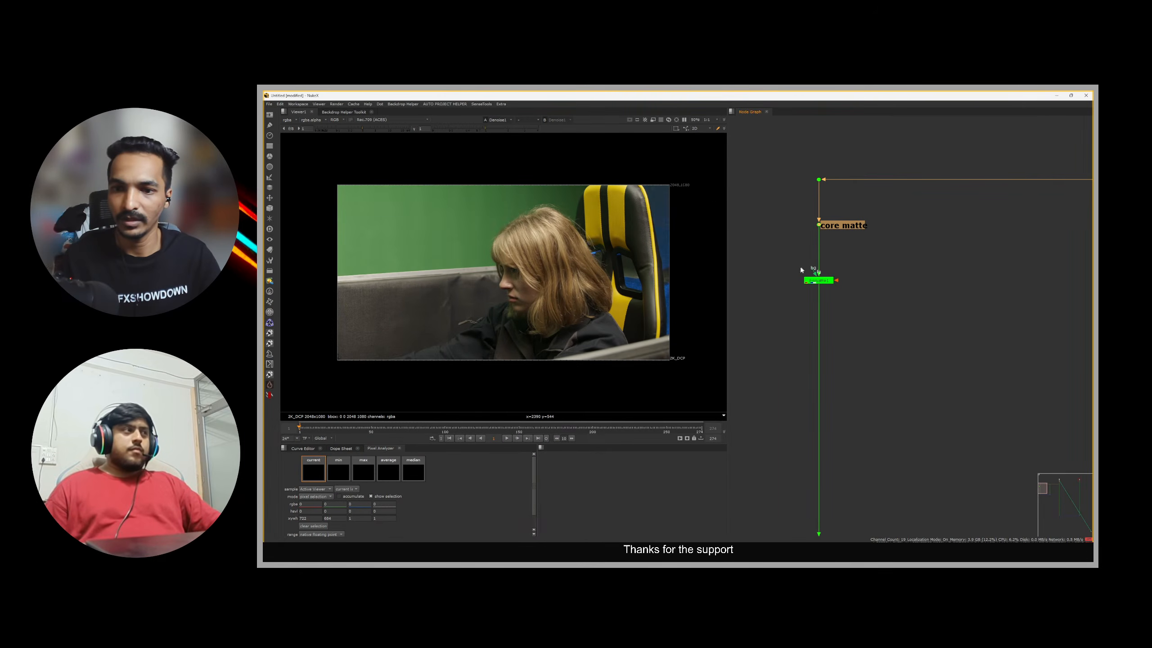
left_click(907, 281)
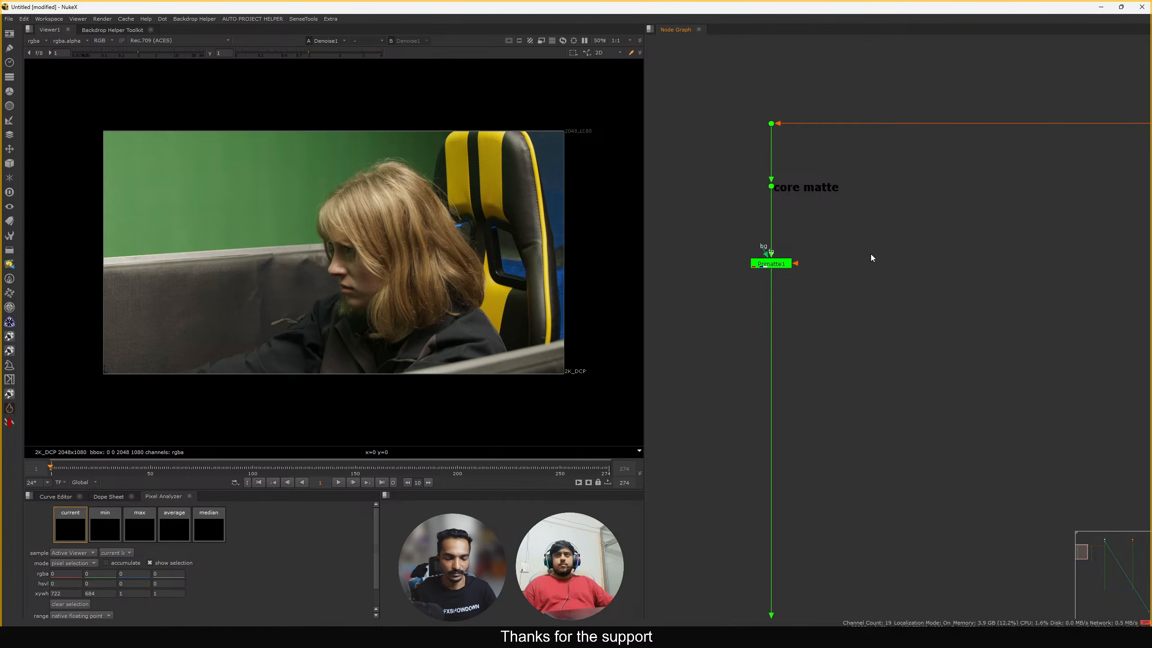
Label the lower Dot of the middle branch "soft key" in bold at font size 33
scroll(877, 289, "down", 5)
middle_click_drag(922, 291, 757, 266)
scroll(892, 244, "up", 4)
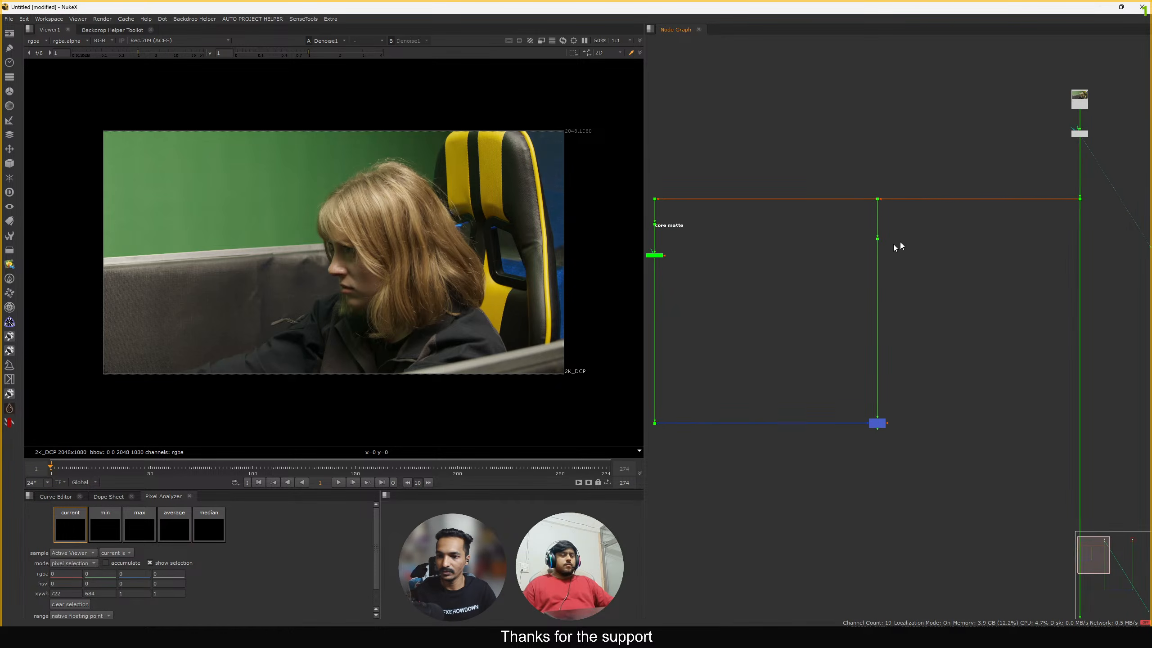
middle_click_drag(850, 258, 907, 267)
scroll(861, 297, "down", 4)
middle_click_drag(862, 297, 882, 265)
scroll(889, 263, "up", 3)
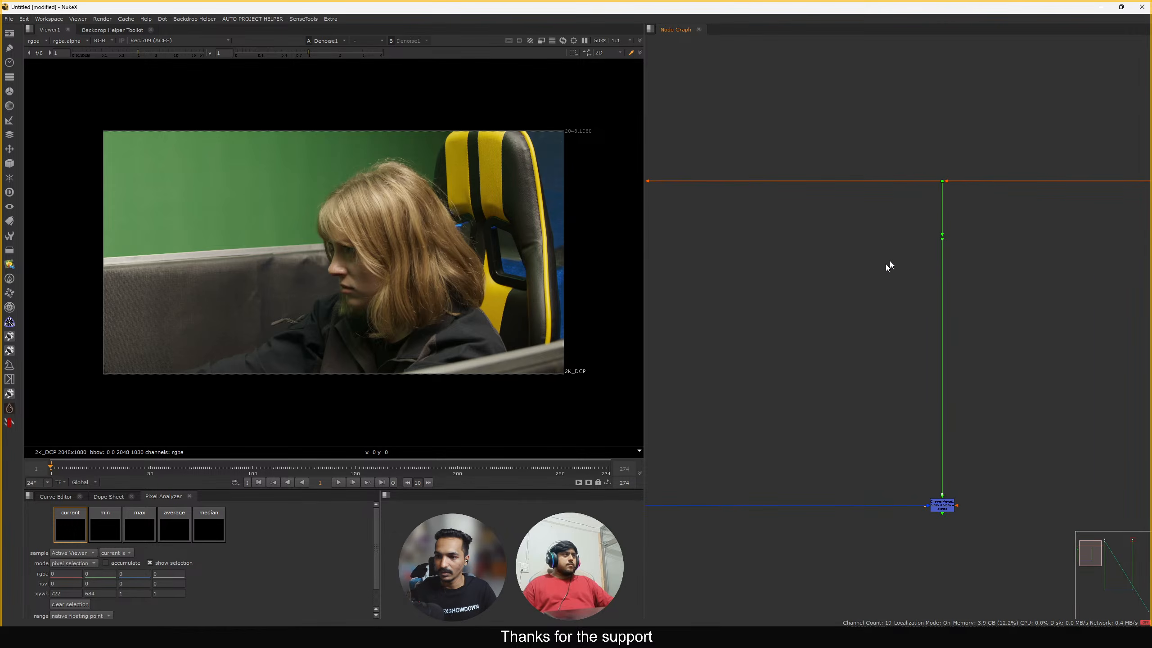
left_click_drag(993, 214, 898, 276)
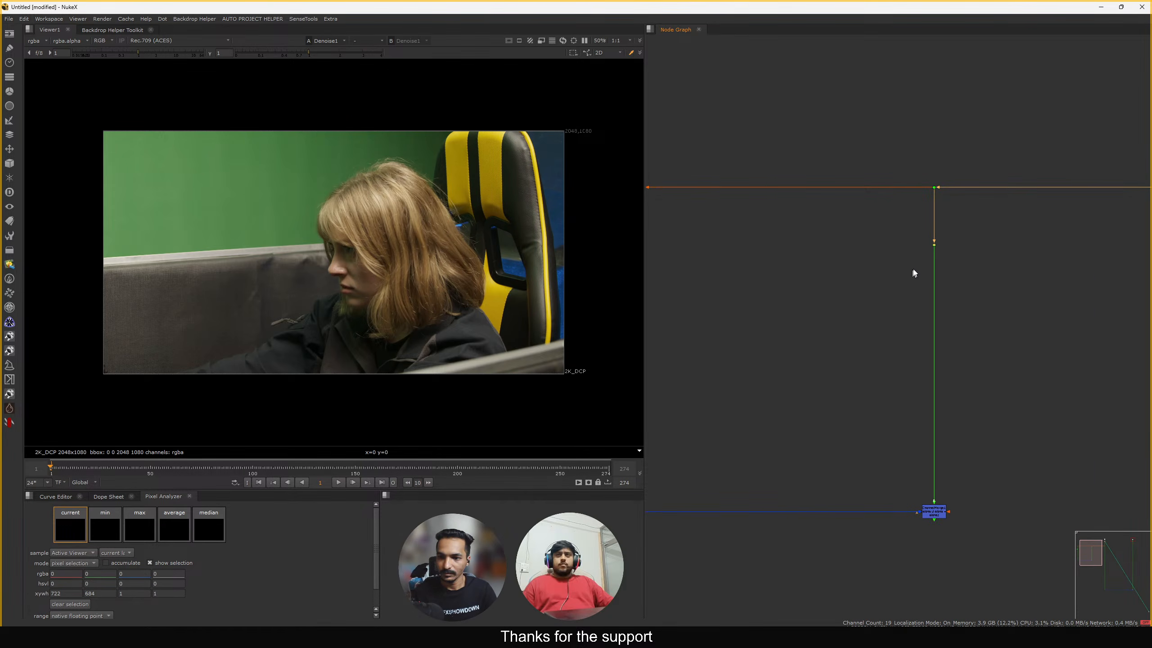
key("1")
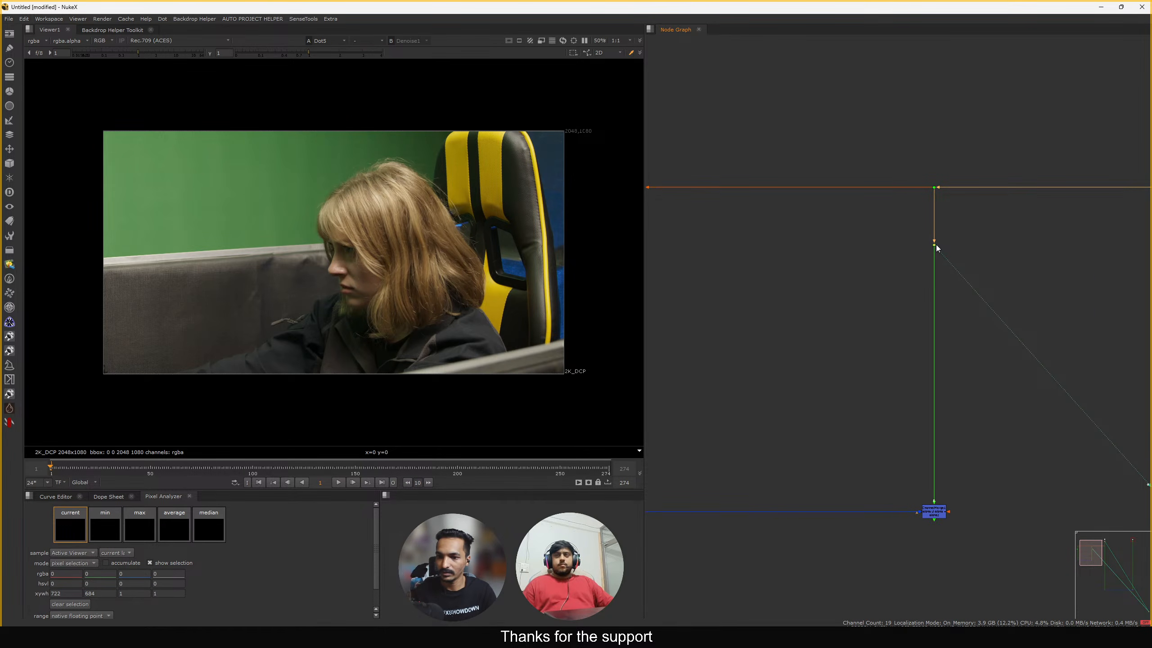
double_click(935, 246)
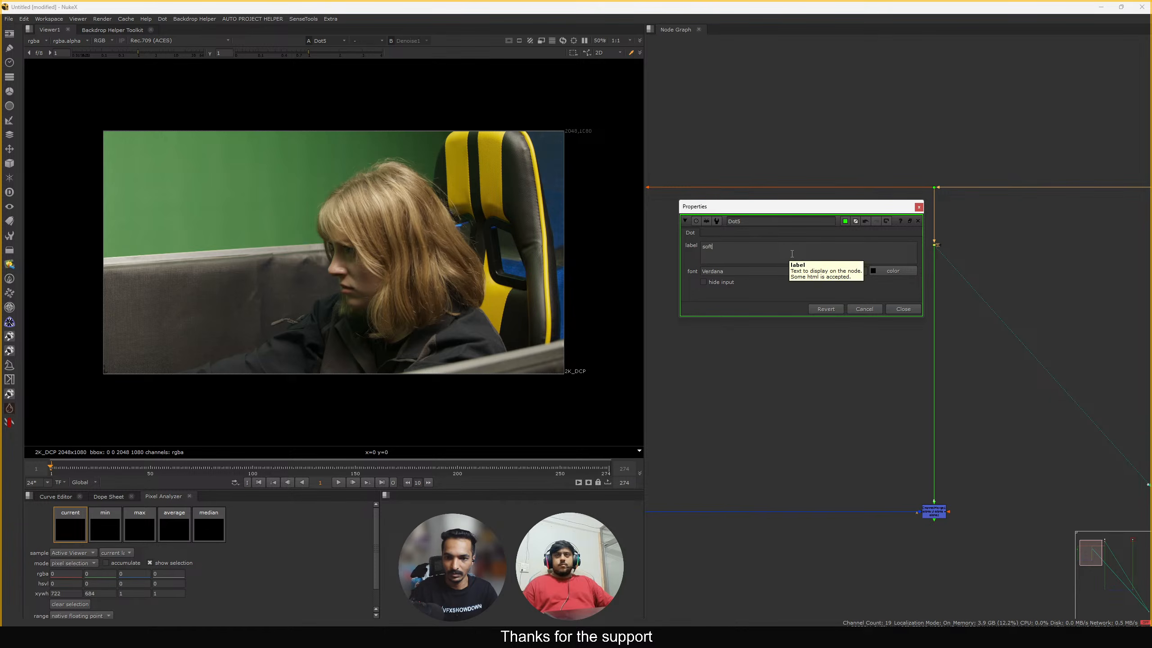
type("soft ke")
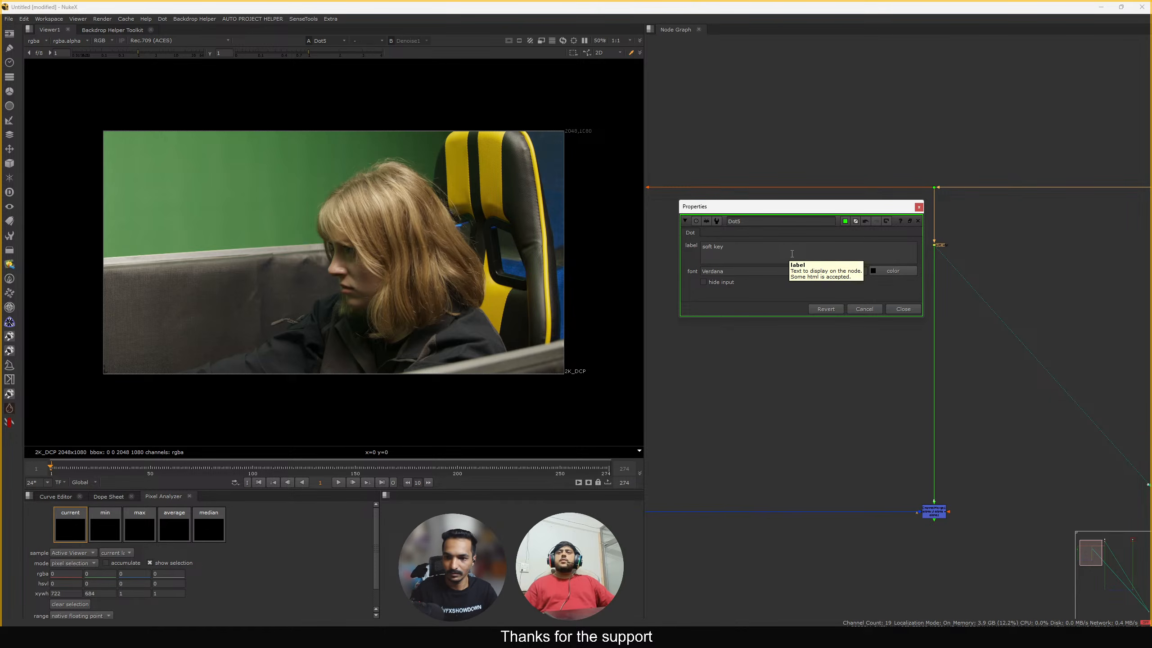
type("y")
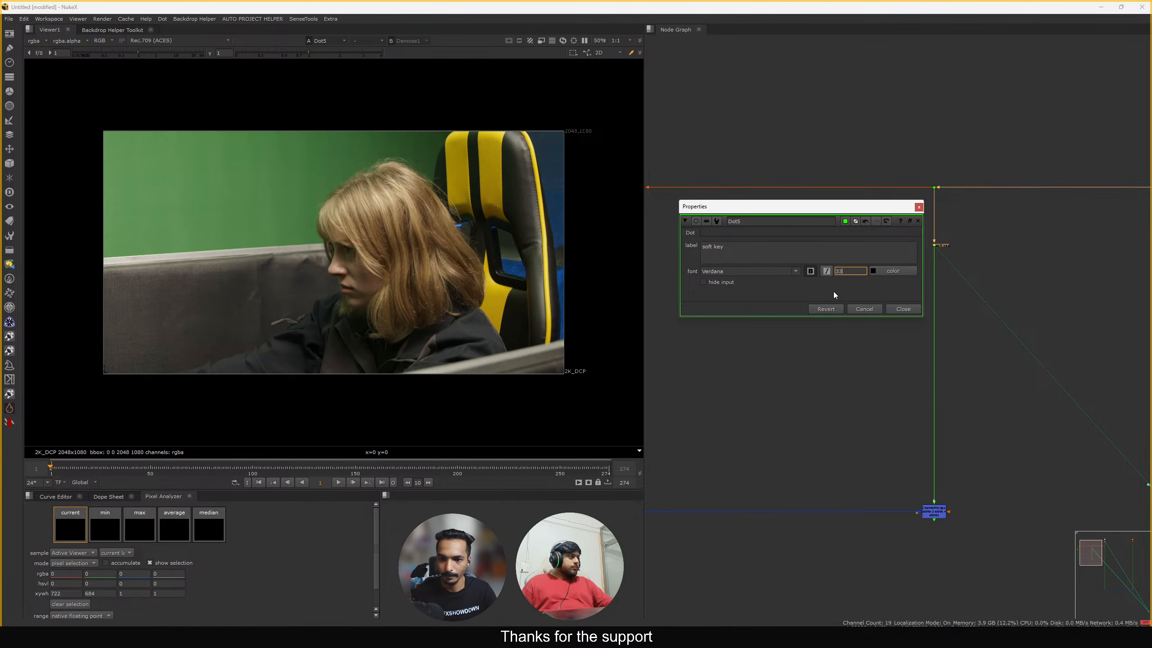
left_click(903, 309)
Display the output of the ChannelMerge node that joins the core matte and soft key branches
scroll(862, 290, "down", 3)
middle_click_drag(923, 364, 903, 287)
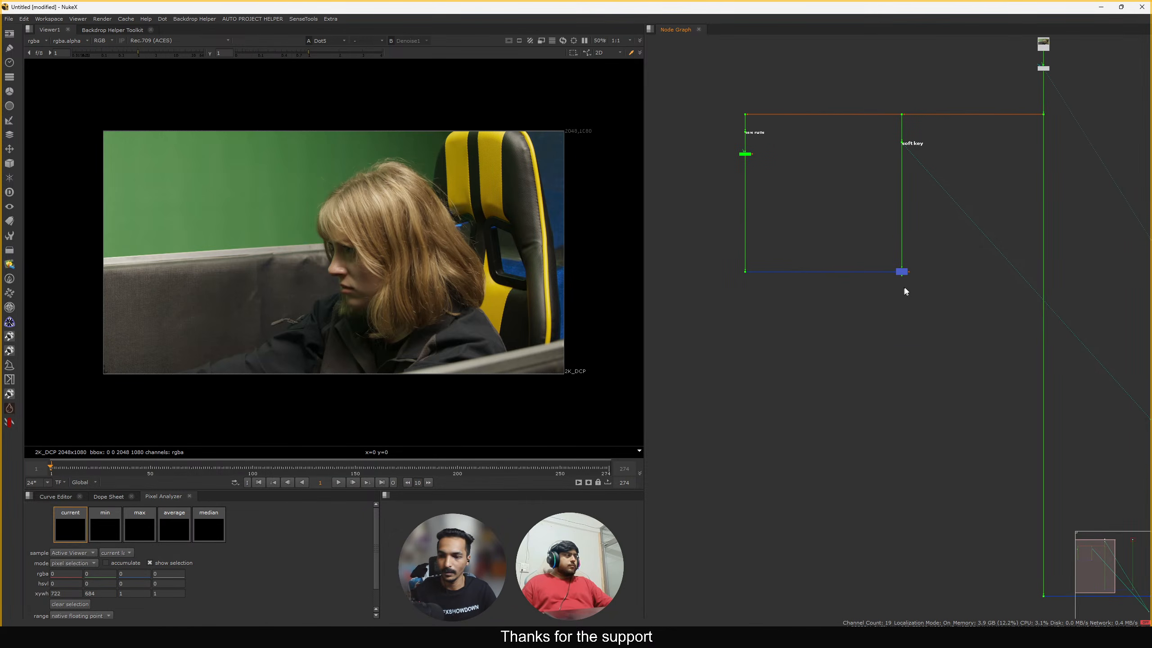
left_click_drag(940, 257, 862, 300)
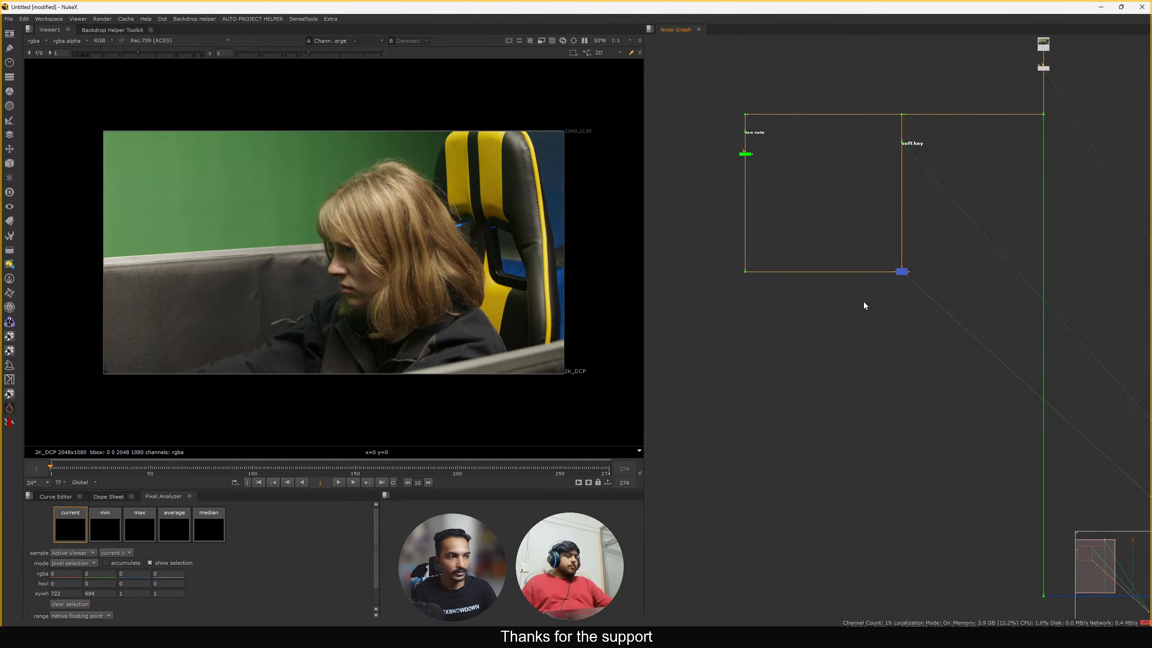
left_click_drag(948, 251, 873, 300)
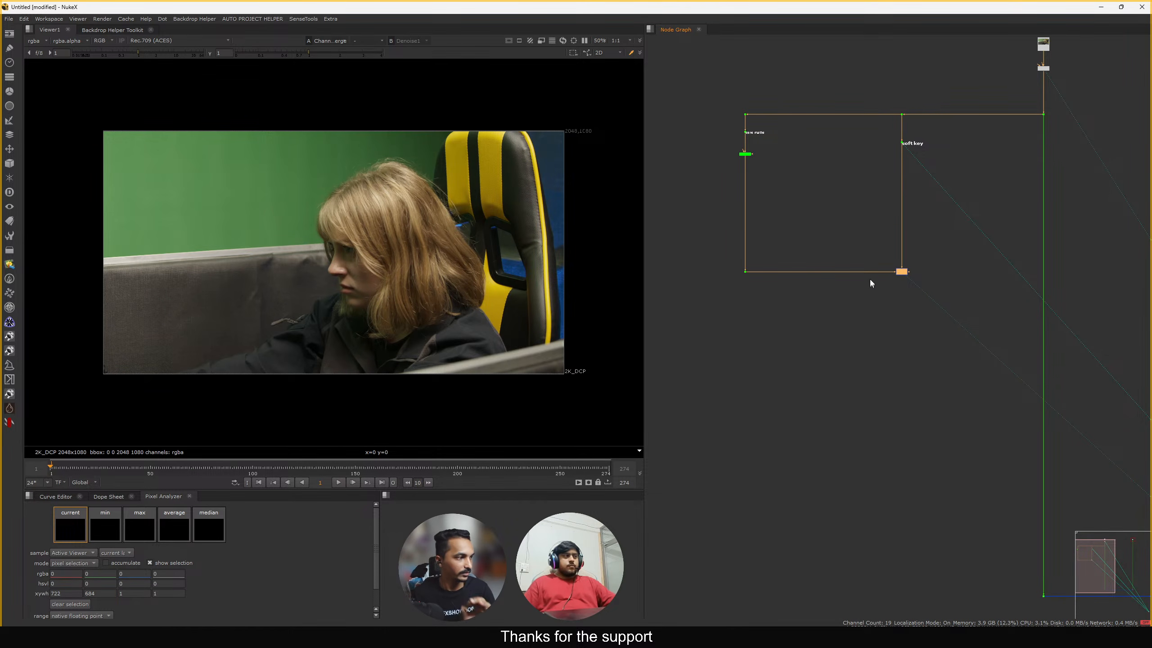
Branch the denoised plate toward the BG side with a horizontal Dot and a second Dot beneath it
middle_click_drag(1057, 175, 853, 239)
left_click(933, 237)
key("period")
left_click_drag(937, 234, 921, 257)
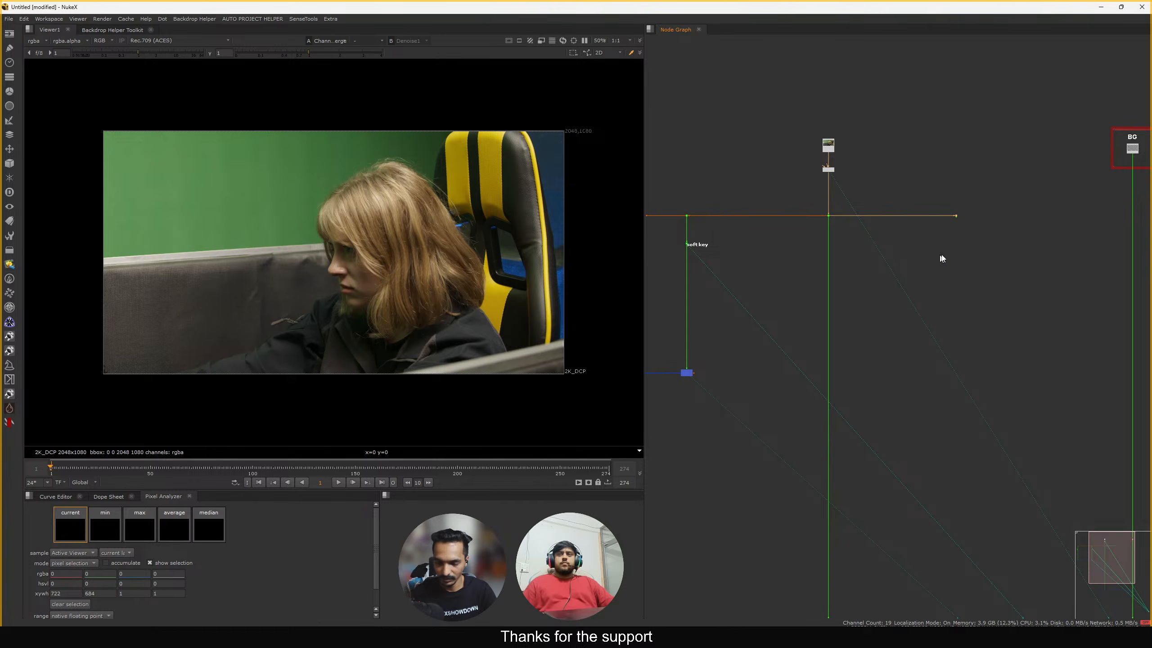
left_click(956, 218)
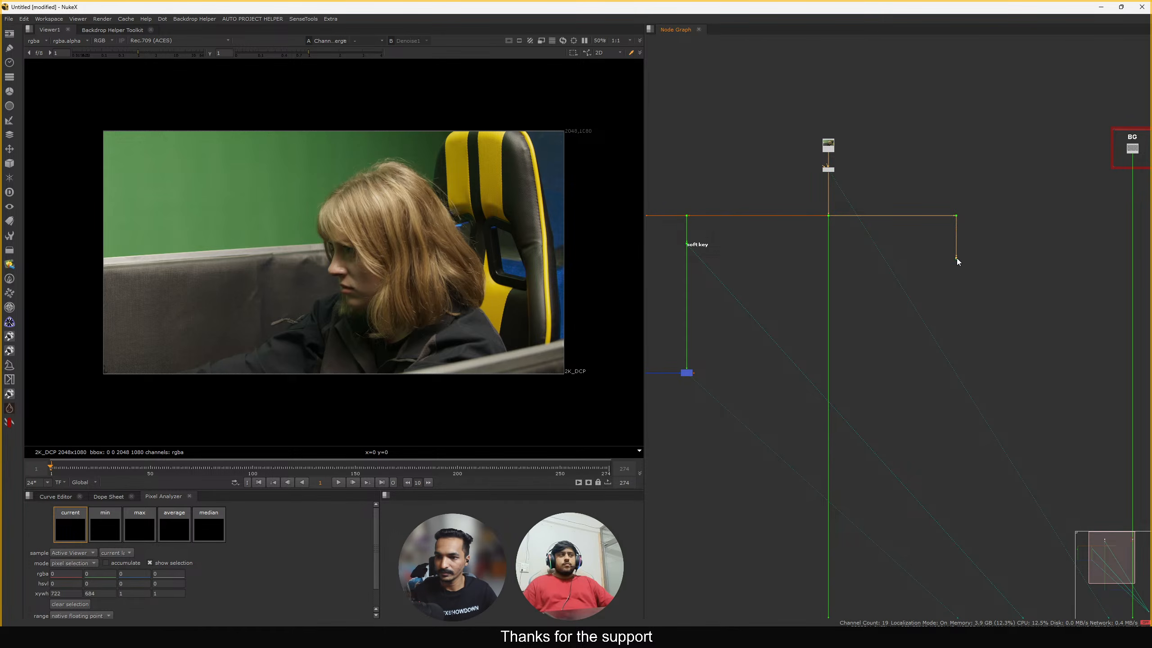
left_click_drag(974, 192, 909, 321)
Add a Dot on the main plate line below the branch junction and create a second ChannelMerge beside the line
scroll(918, 240, "up", 5)
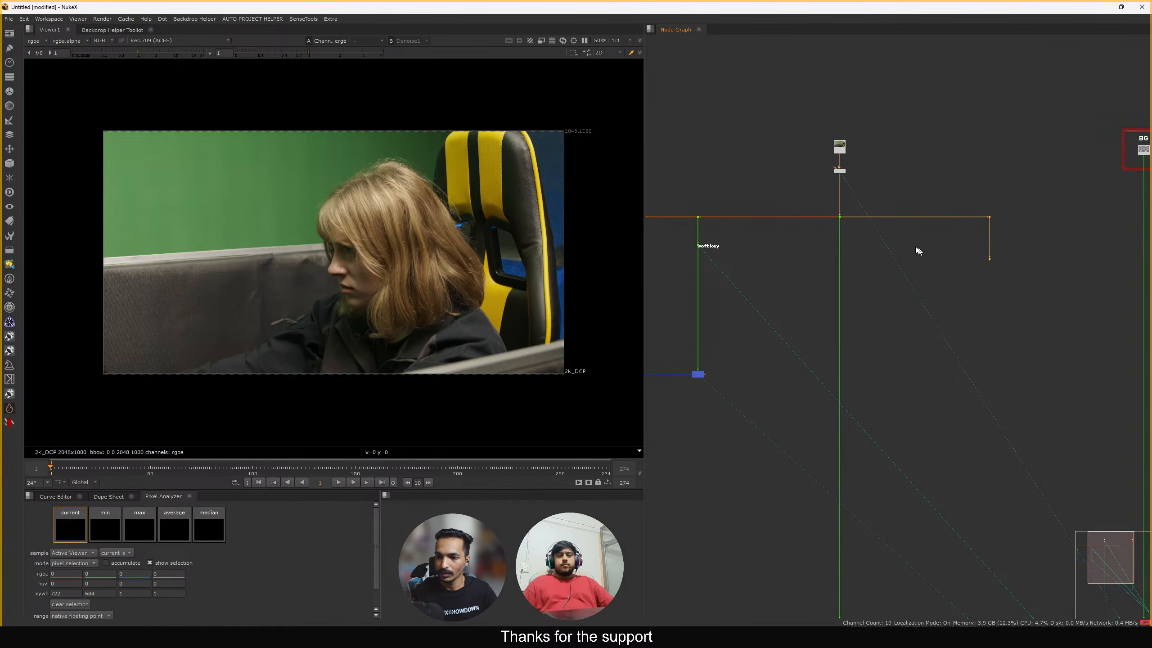
middle_click_drag(772, 285, 851, 260)
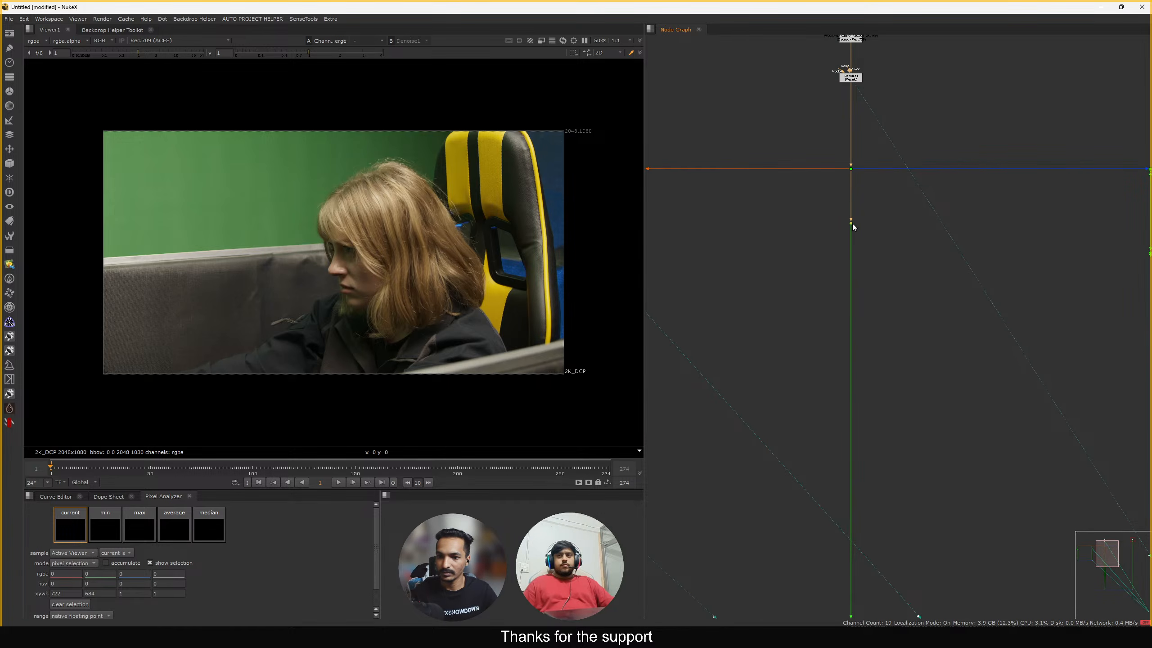
key("Tab")
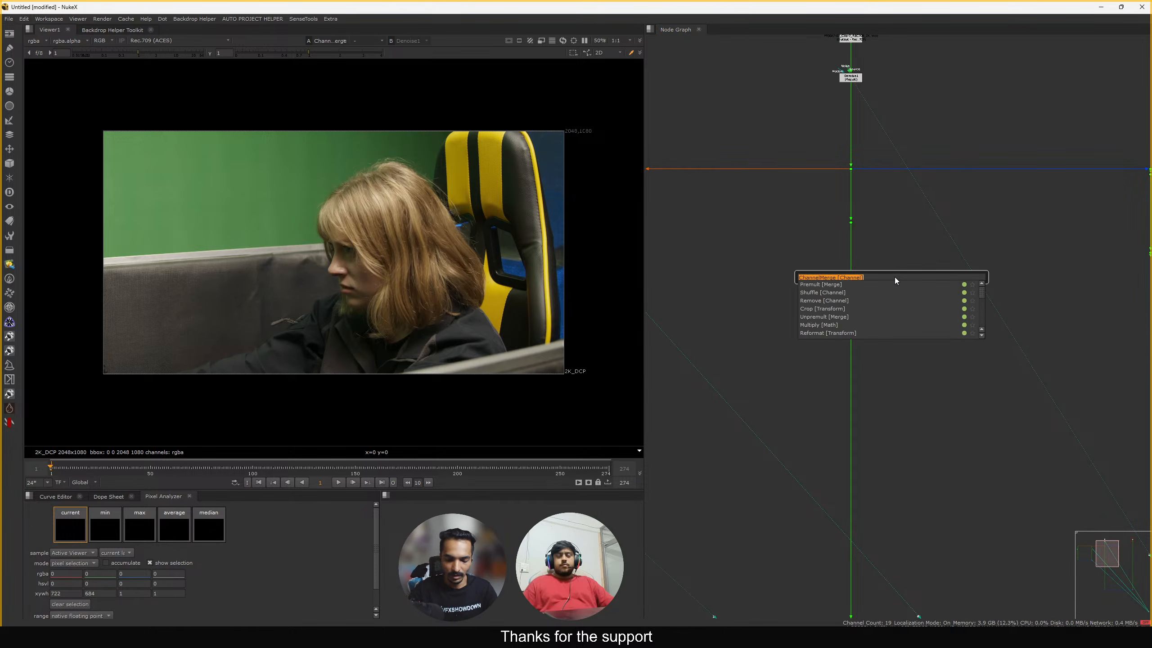
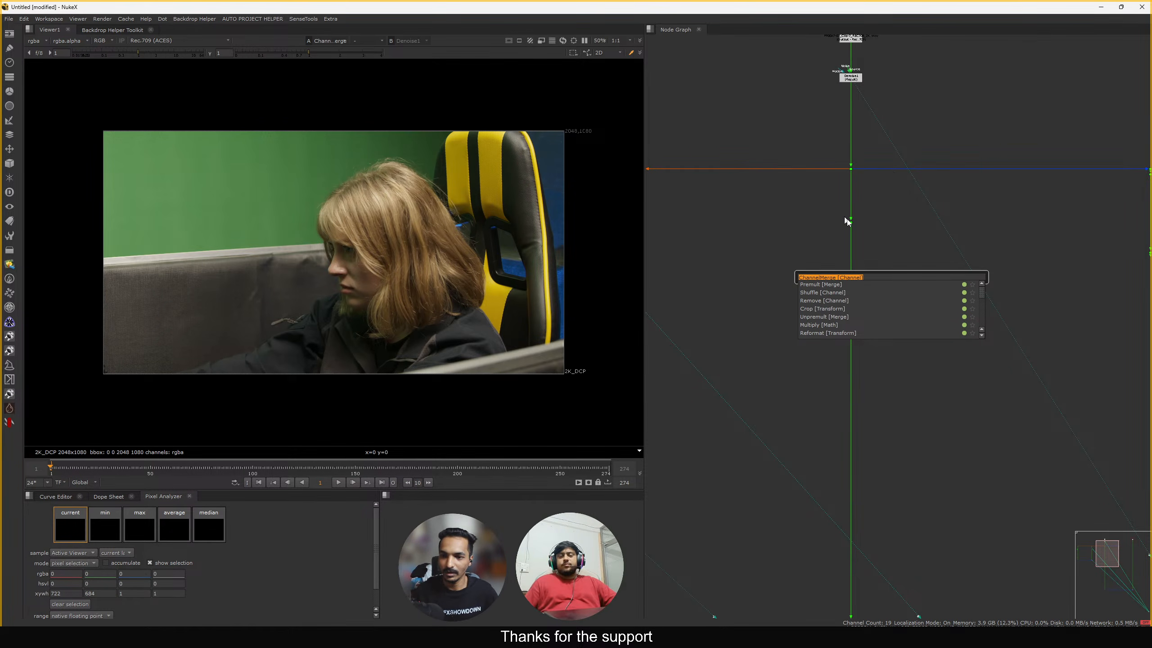
key("Return")
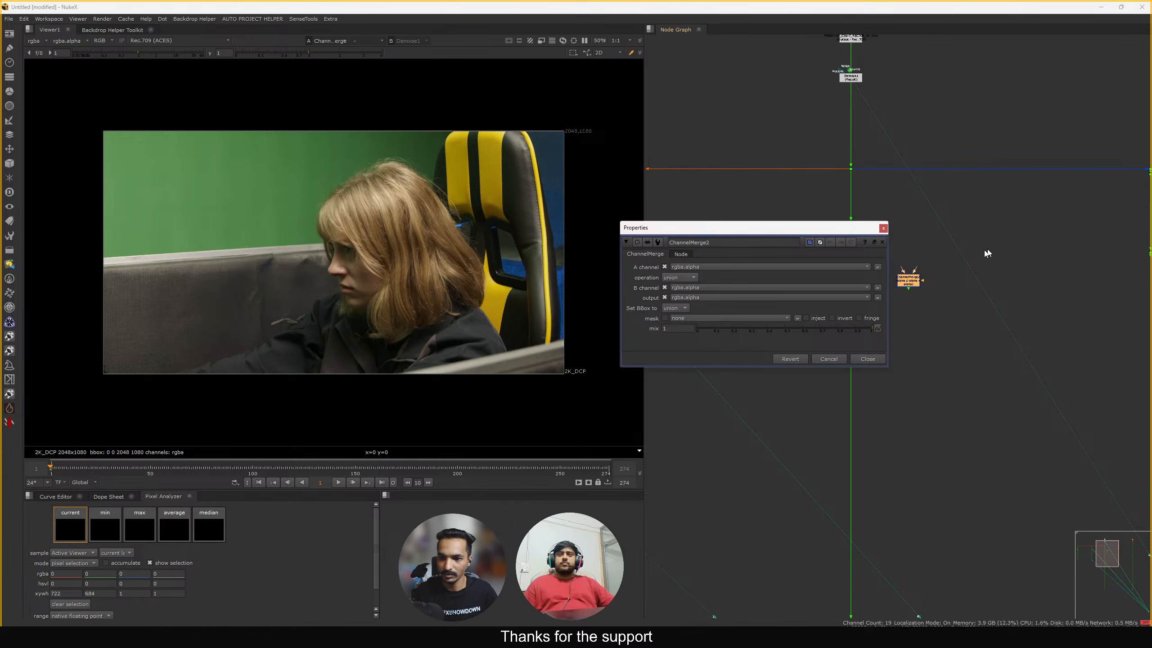
Delete the new ChannelMerge beside the main plate line and create an apDespill node in its place
left_click(921, 278)
key("Delete")
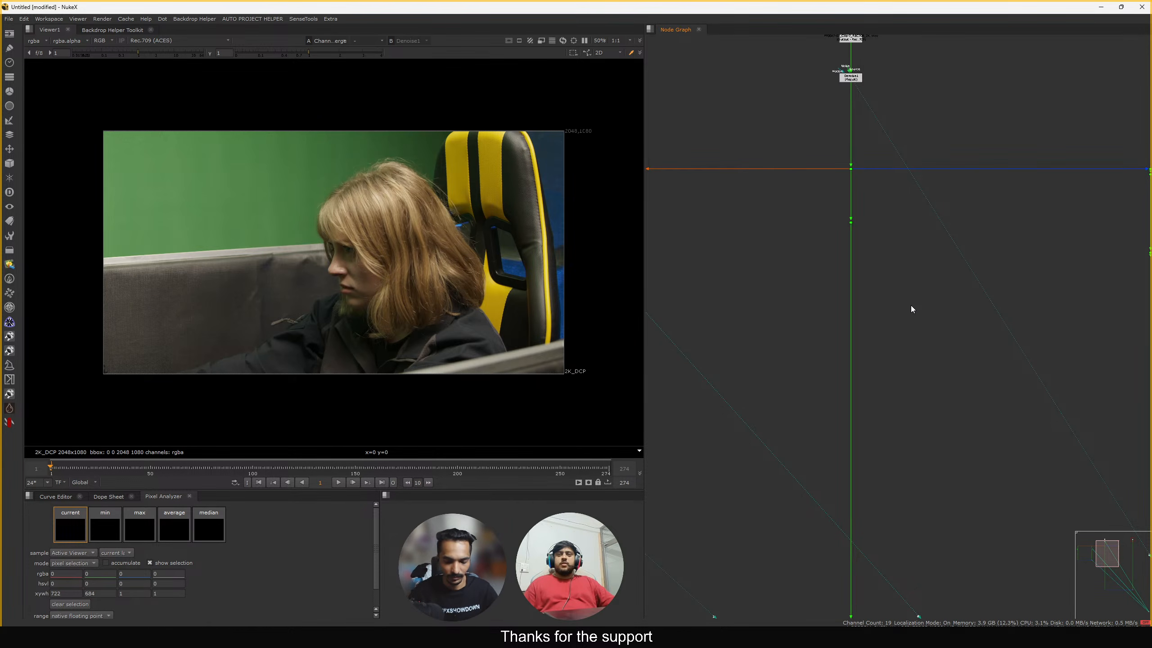
key("Tab")
type("ap")
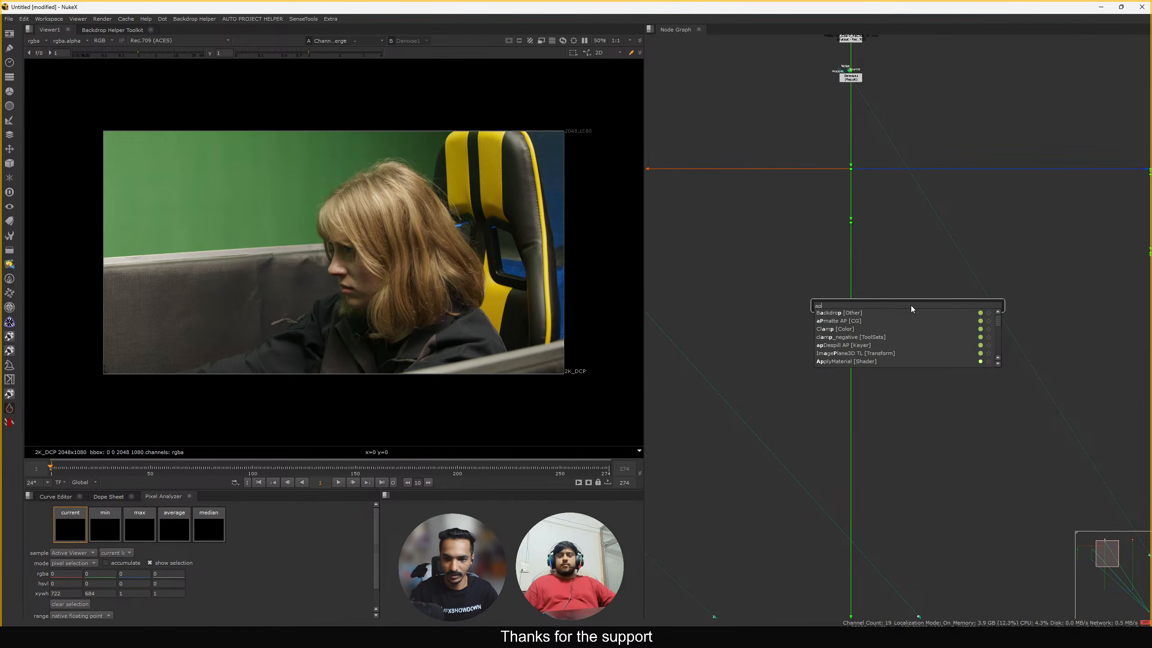
type("d")
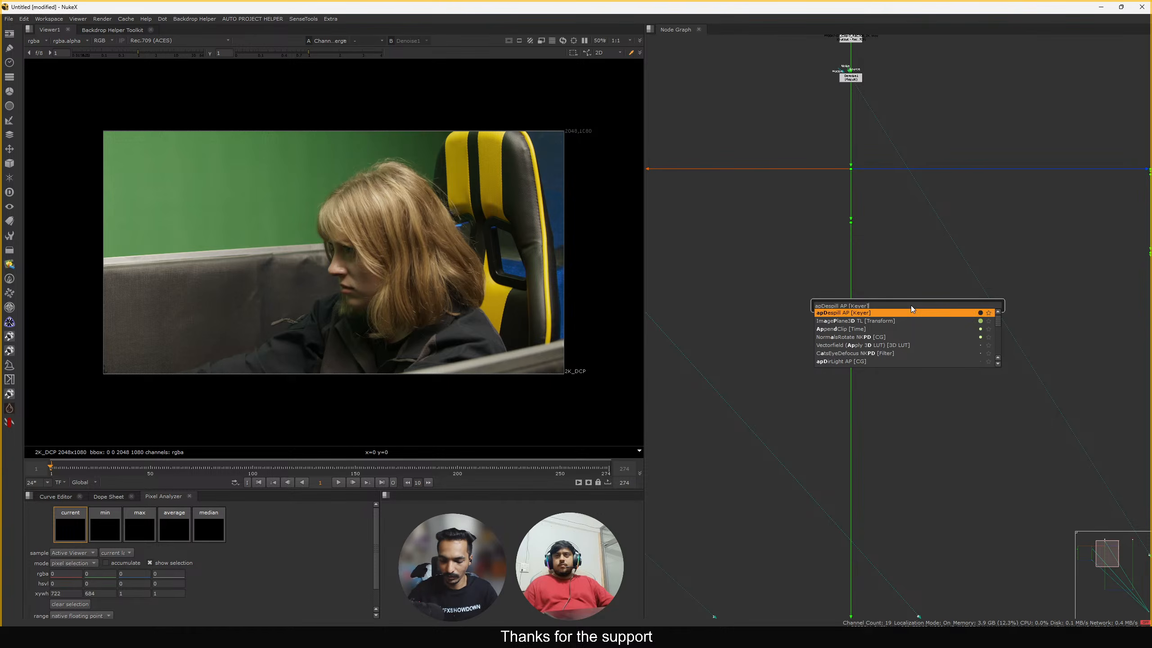
key("Return")
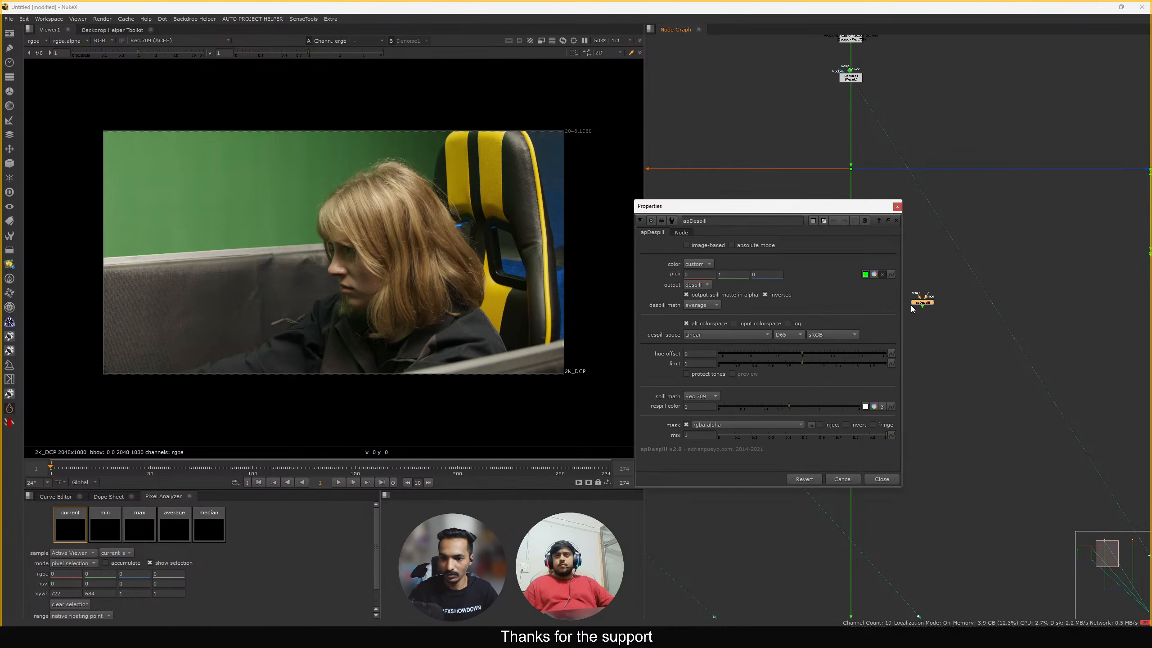
left_click(897, 206)
left_click(9, 422)
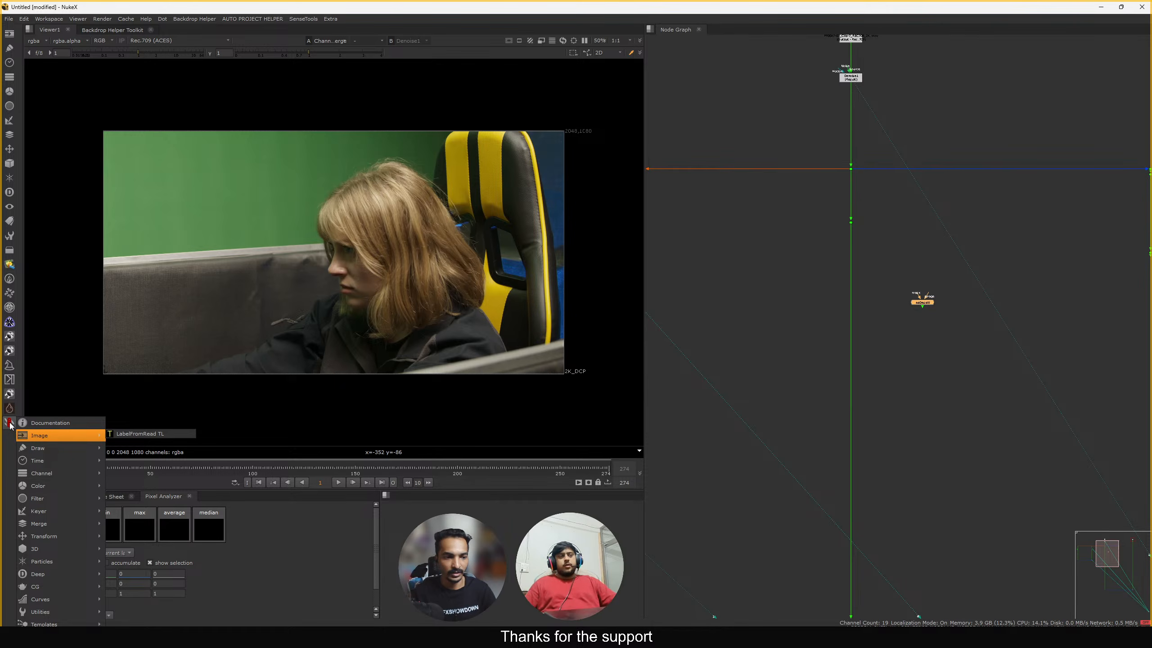
left_click(899, 334)
Insert the apDespill node into the main plate line below the Dot and display its despilled output
scroll(907, 324, "up", 3)
left_click_drag(931, 305, 830, 283)
double_click(828, 284)
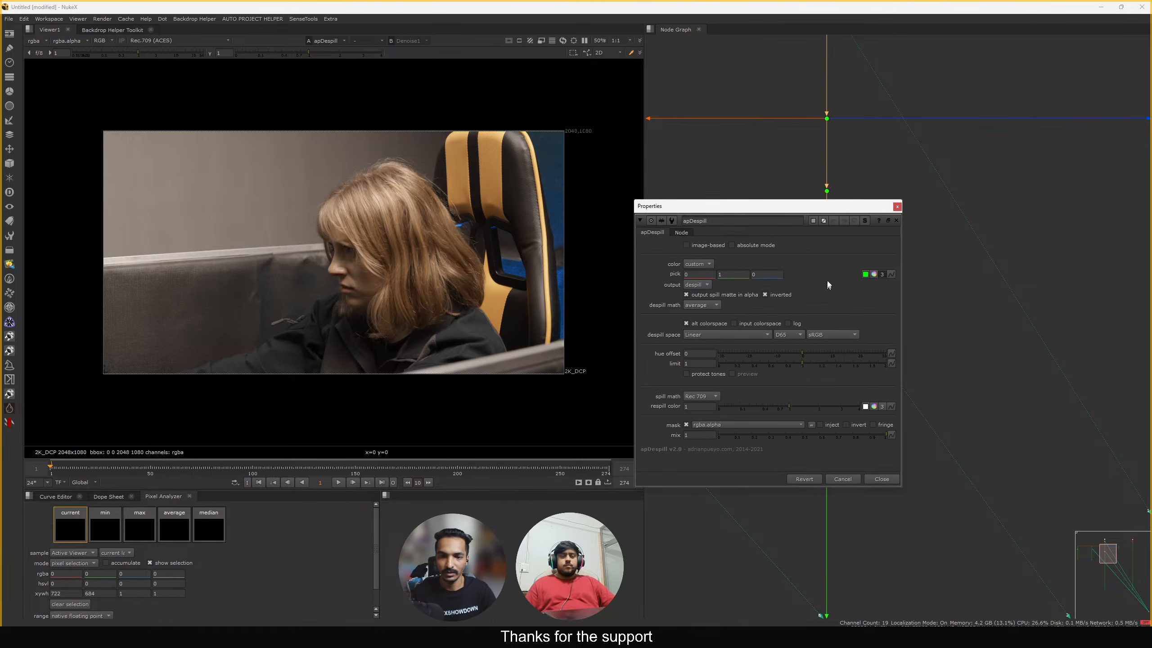
left_click_drag(796, 207, 756, 167)
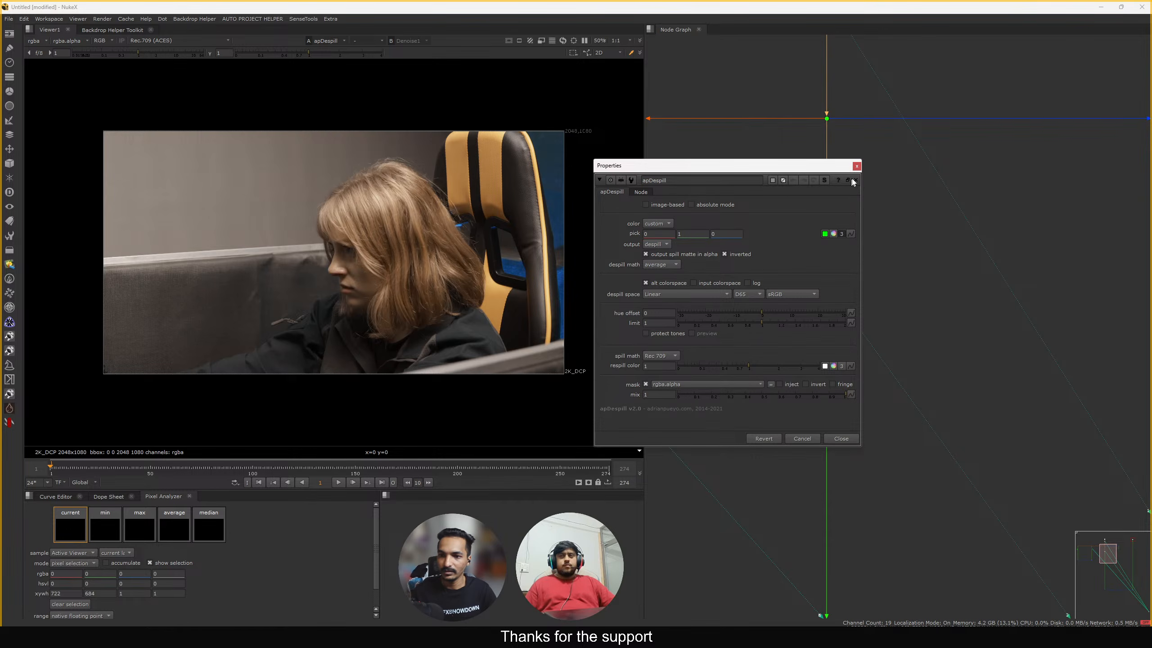
left_click(855, 168)
Duplicate the apDespill node and attach the copy beneath the lower Dot of the BG-side plate branch
scroll(819, 218, "down", 2)
left_click_drag(881, 234, 760, 291)
key("ctrl+c")
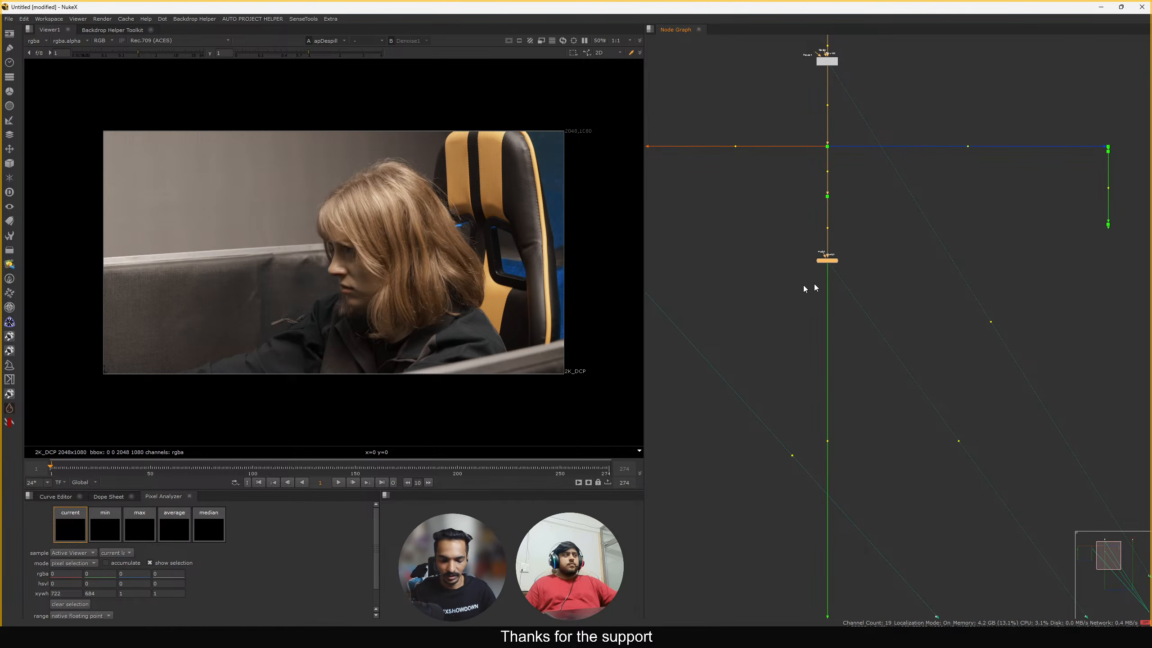
left_click(1038, 262)
key("ctrl+v")
middle_click_drag(995, 277, 803, 297)
scroll(803, 297, "up", 3)
left_click_drag(888, 258, 975, 275)
scroll(934, 279, "down", 5)
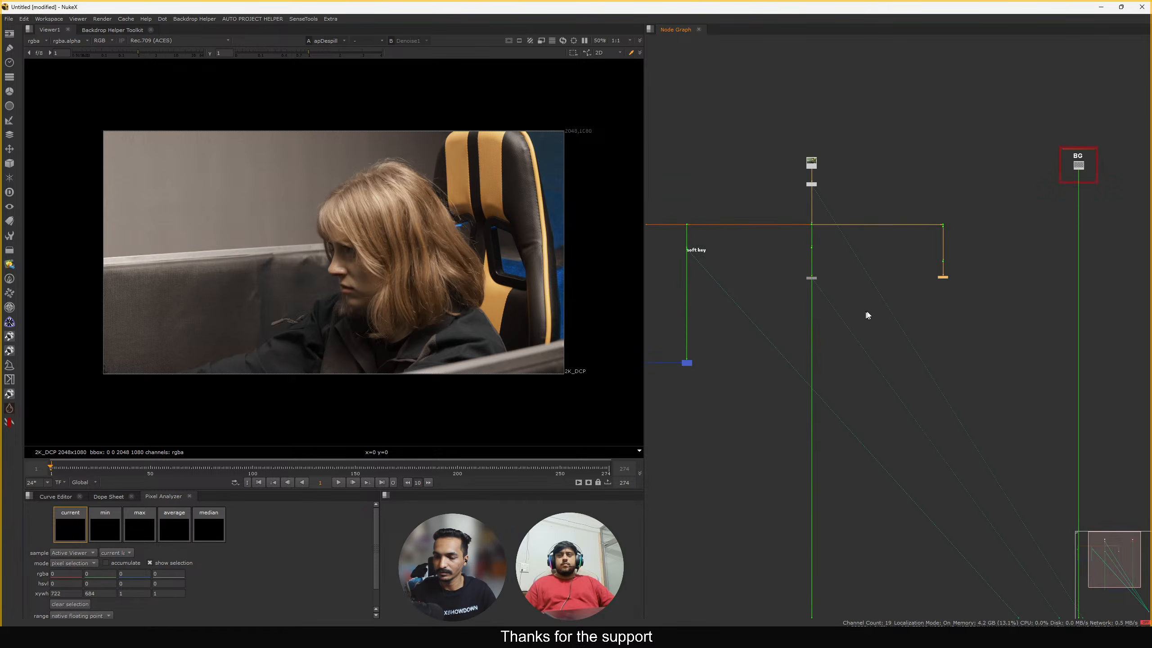
Create a KeyMix node on the main line below the first apDespill and connect its A input to the second apDespill
middle_click_drag(844, 301, 888, 280)
scroll(887, 280, "up", 1)
left_click(899, 327)
key("Tab")
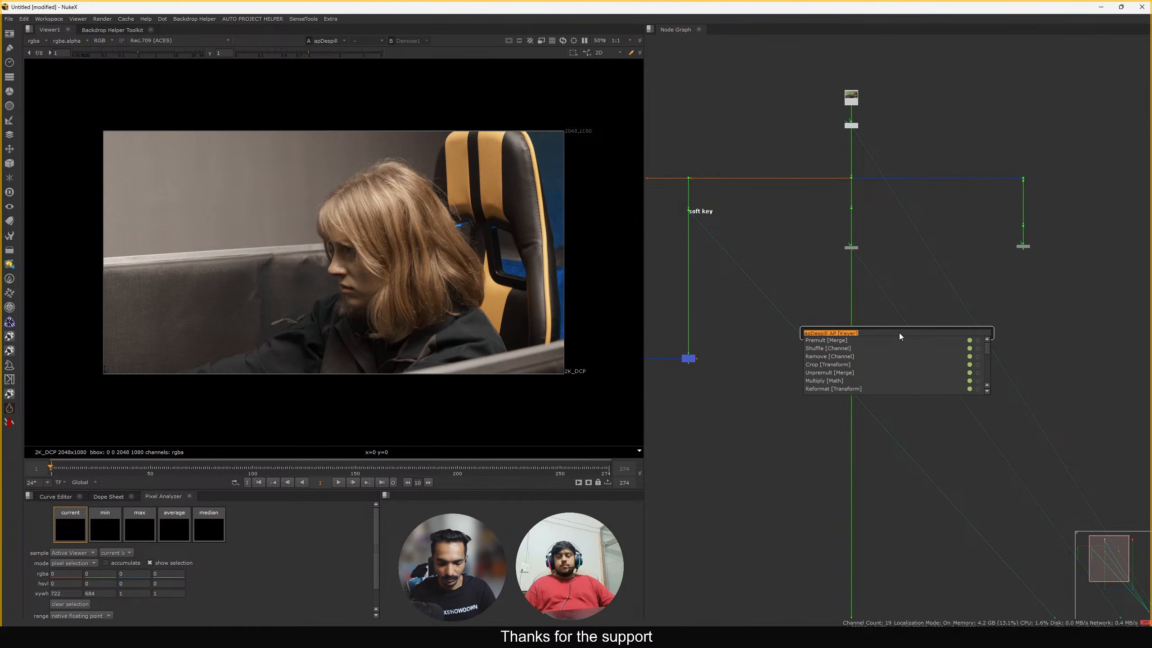
type("key")
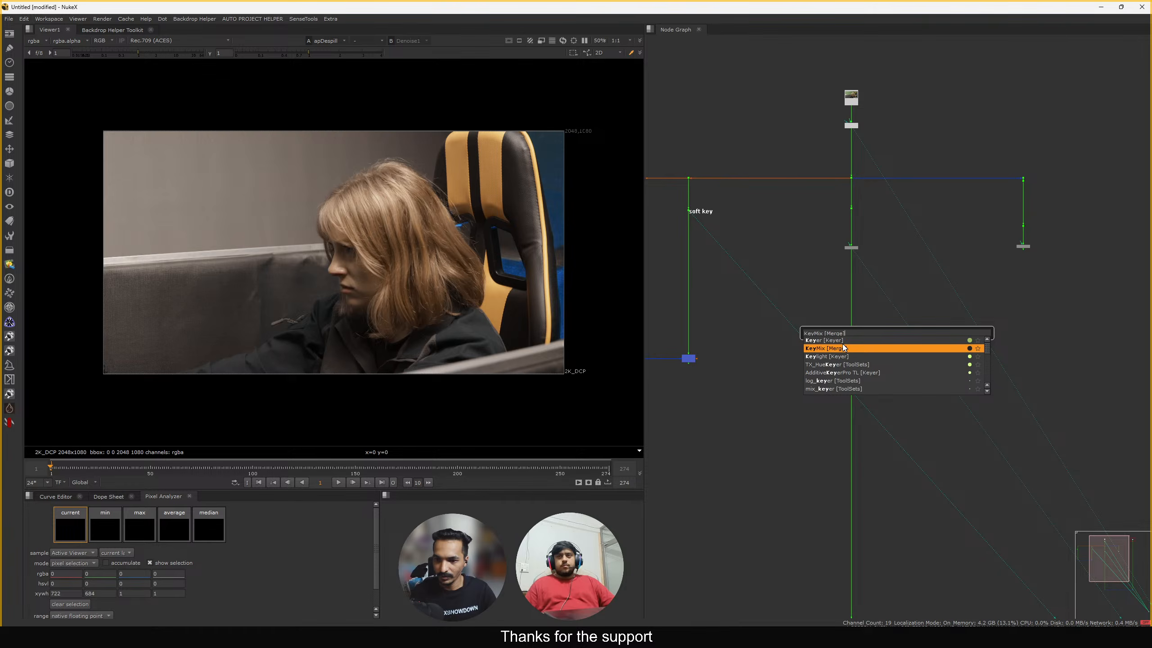
key("Return")
left_click(881, 287)
left_click_drag(902, 330, 953, 296)
scroll(850, 323, "up", 3)
middle_click_drag(953, 296, 639, 375)
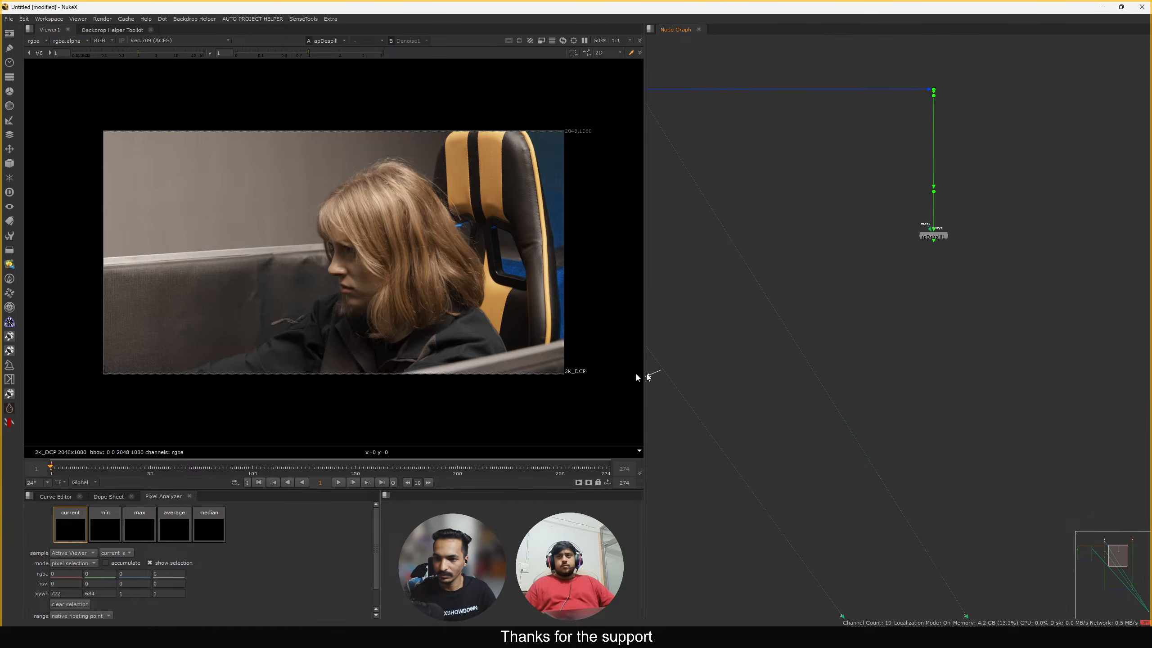
left_click_drag(640, 376, 925, 235)
middle_click_drag(846, 303, 887, 291)
Route the connection from the second apDespill to the KeyMix through a right-angle Dot
key("space")
middle_click_drag(672, 373, 818, 297)
scroll(789, 348, "down", 2)
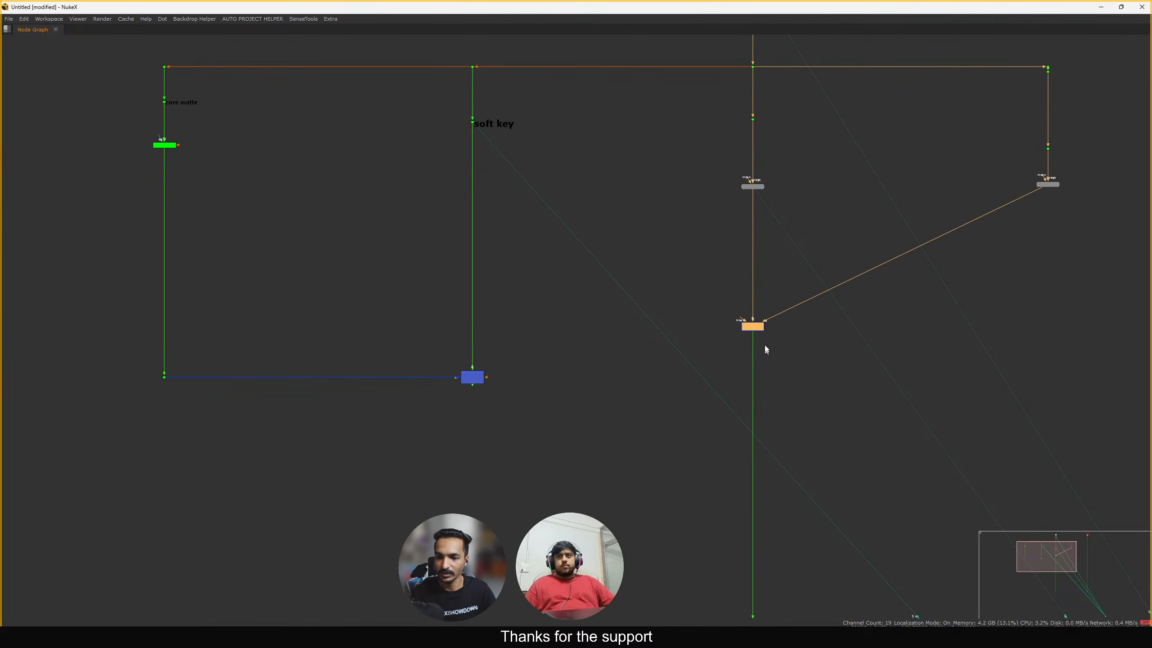
left_click_drag(753, 326, 753, 330)
key("alt+d")
left_click(810, 353)
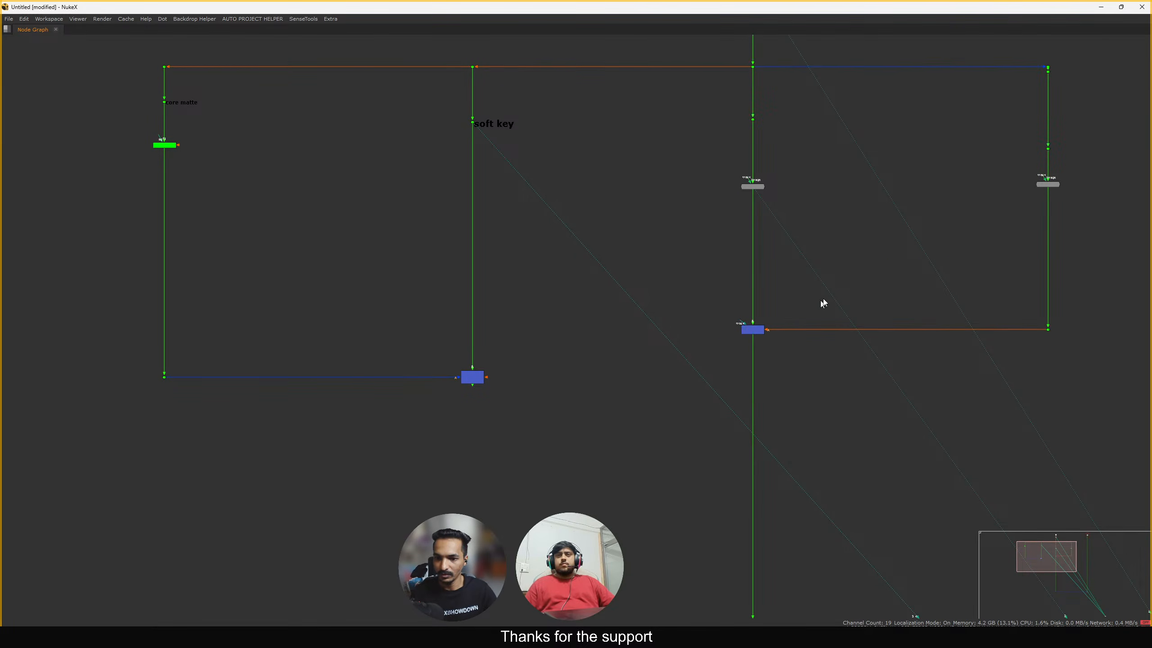
Display the output of the KeyMix node that joins the two despill branches
left_click_drag(823, 299, 679, 374)
key("2")
left_click(774, 337)
middle_click_drag(776, 337, 816, 327)
scroll(831, 317, "down", 4)
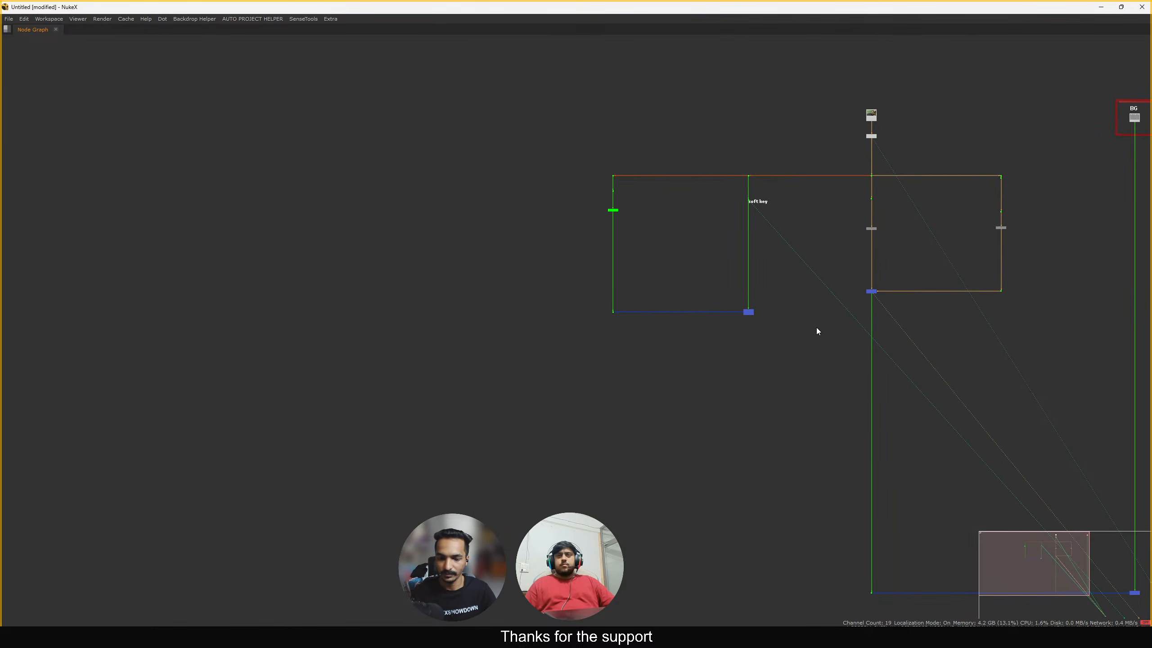
Create a Copy node from the ChannelMerge output and insert it into the main line below the KeyMix
key("space")
scroll(861, 278, "up", 5)
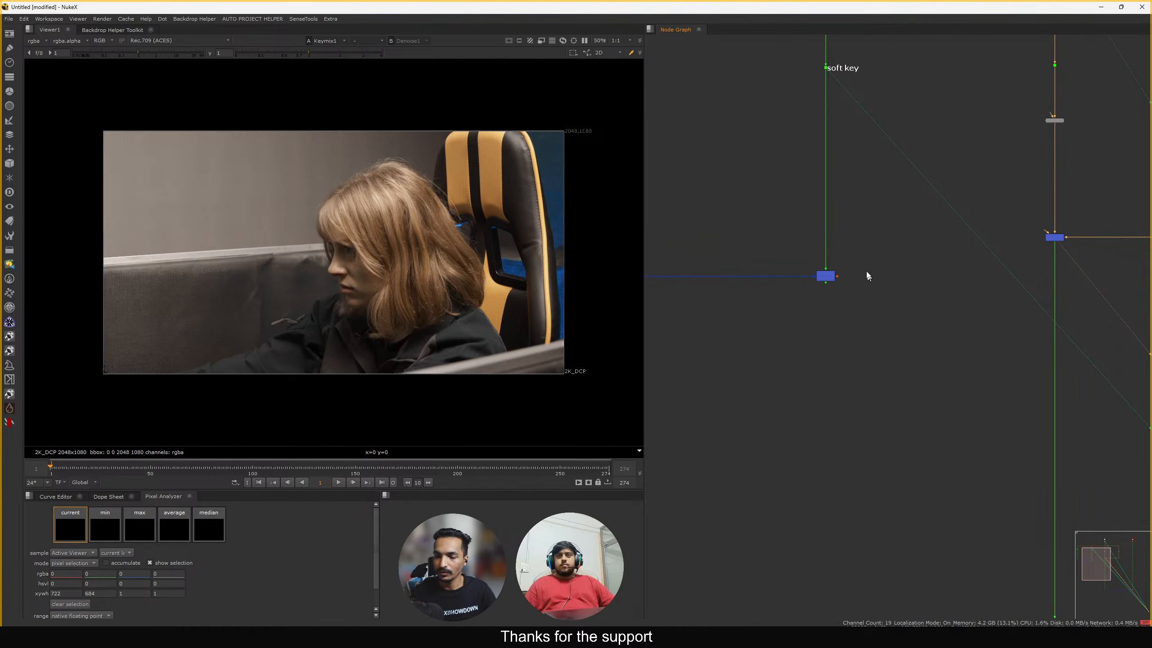
left_click_drag(893, 239, 807, 347)
key("k")
left_click(831, 222)
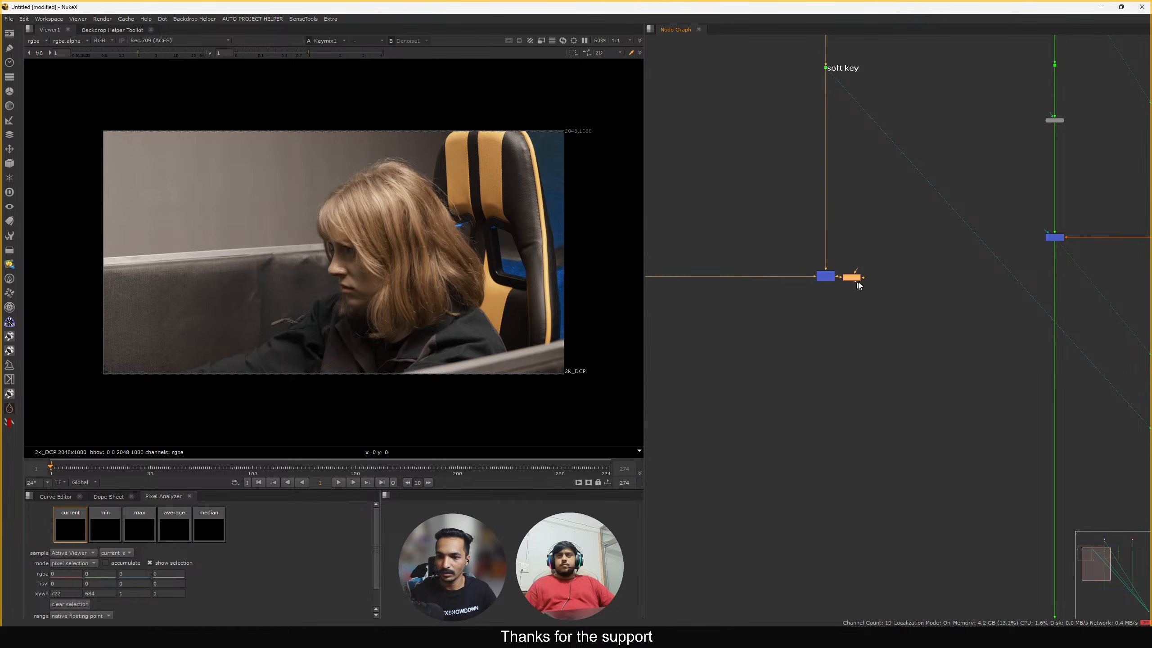
middle_click_drag(873, 286, 751, 270)
left_click_drag(737, 265, 939, 356)
key("space")
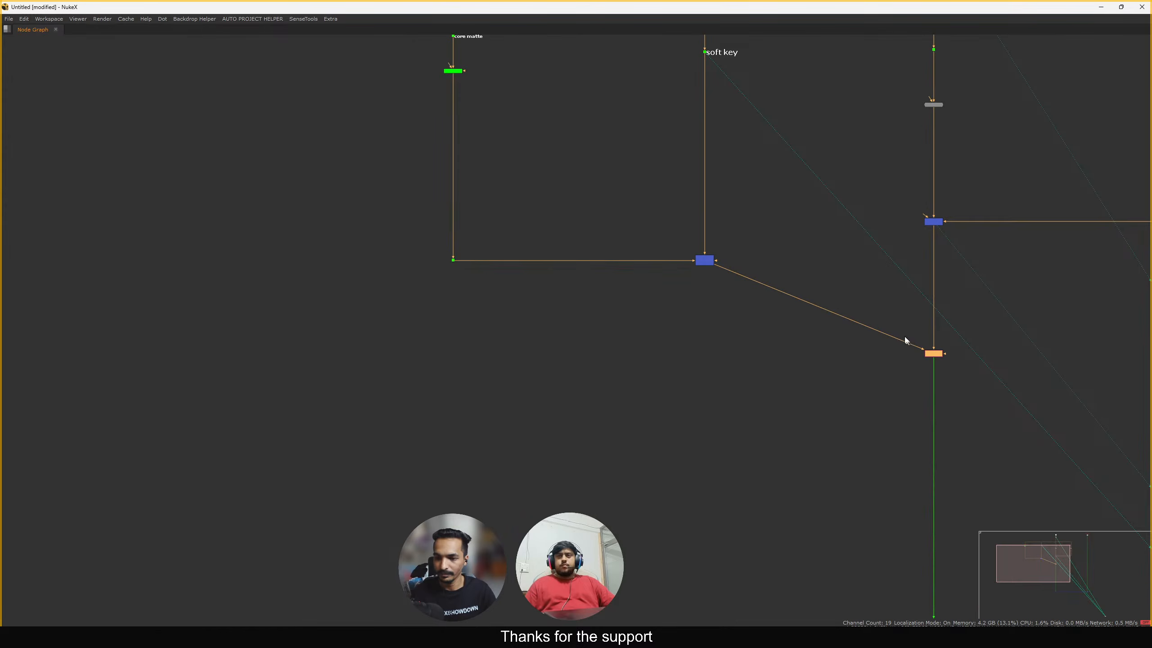
Route the ChannelMerge's matte connection into the Copy node through a right-angle Dot
scroll(778, 349, "down", 5)
scroll(835, 252, "up", 5)
left_click_drag(799, 180, 858, 319)
middle_click_drag(856, 386, 809, 305)
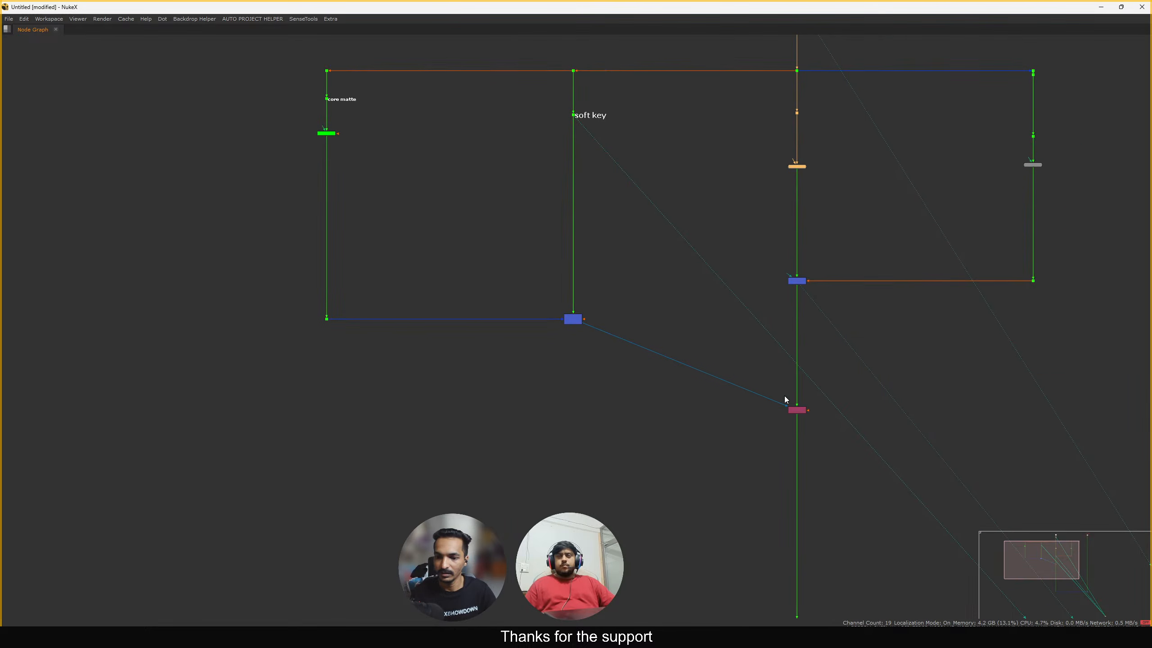
scroll(784, 399, "up", 2)
middle_click_drag(784, 458, 771, 406)
left_click_drag(780, 365, 780, 392)
key("alt+d")
left_click_drag(851, 354, 795, 392)
Add a Premult node after the Copy and space it slightly below on the main line
key("Tab")
type("prem")
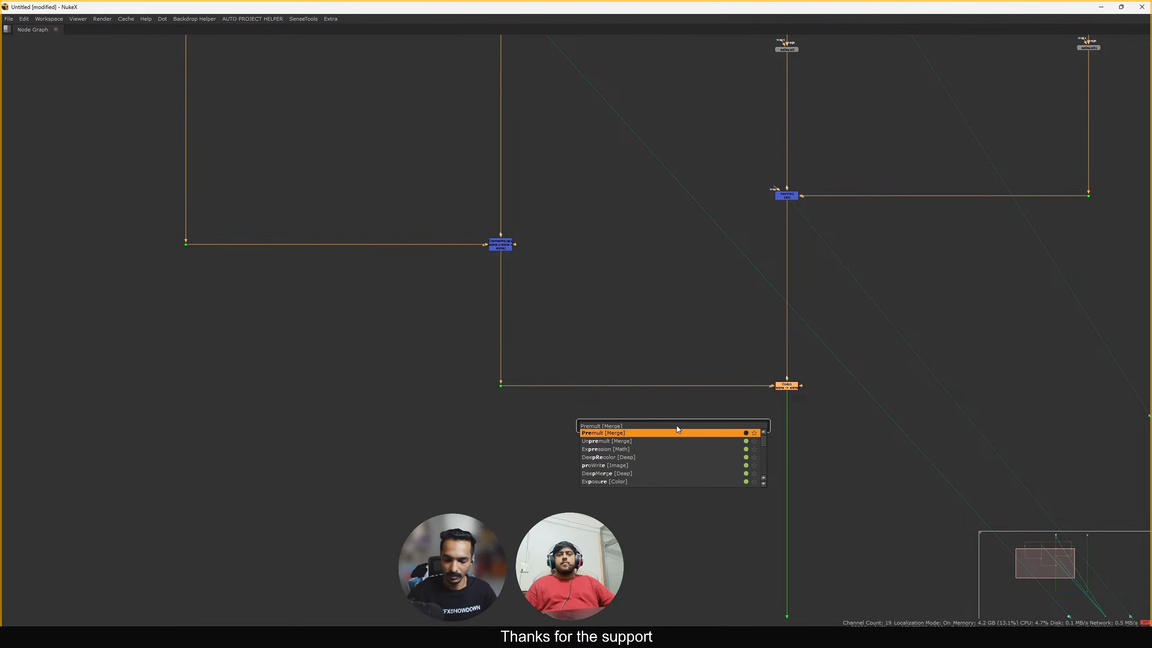
key("Return")
left_click(761, 350)
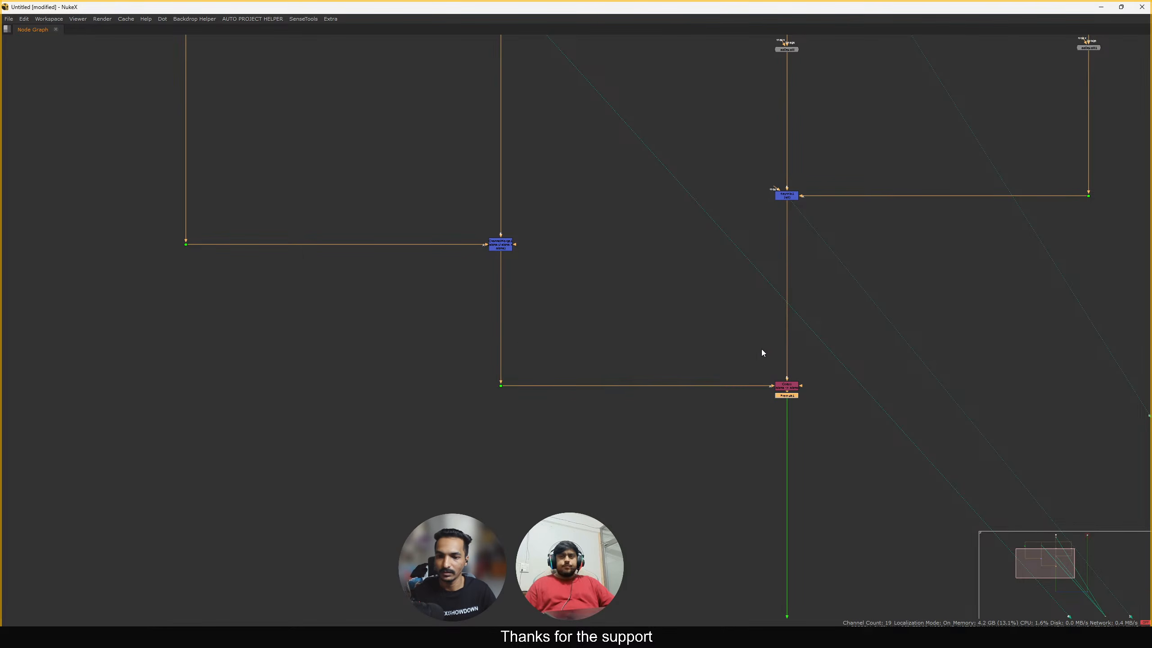
scroll(761, 363, "down", 4)
left_click_drag(764, 378, 764, 410)
Examine the lower part of the tree from the Premult to the background Merge
scroll(763, 412, "down", 3)
middle_click_drag(774, 475, 751, 414)
scroll(819, 296, "down", 4)
left_click_drag(864, 180, 629, 337)
left_click(782, 382)
scroll(884, 399, "up", 3)
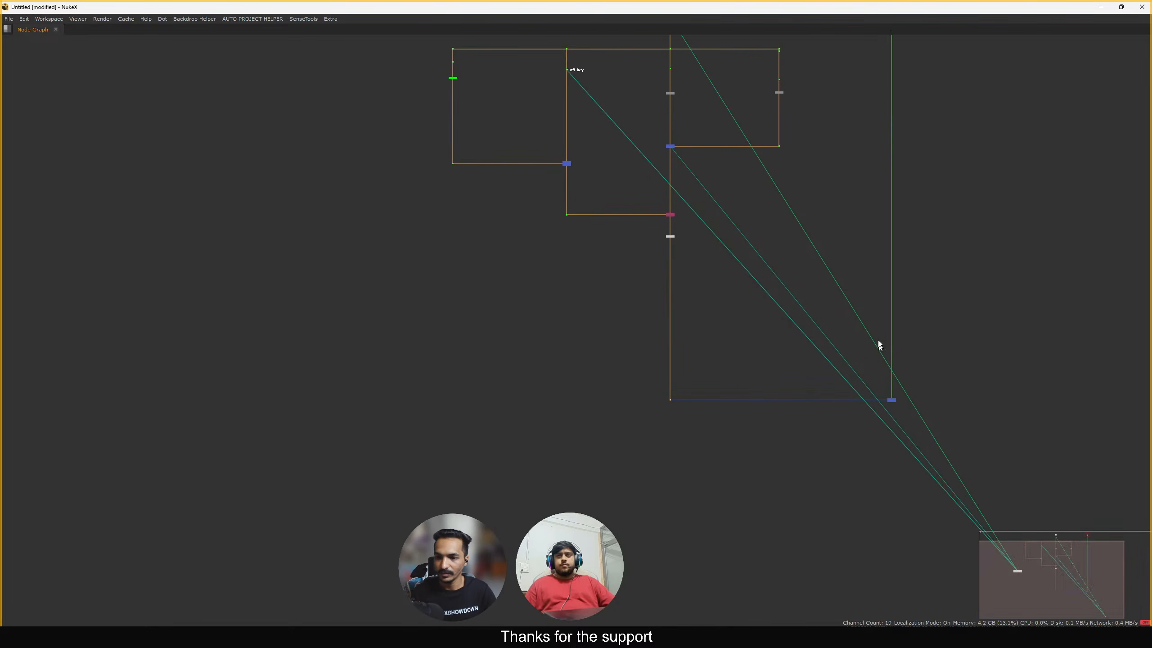
scroll(682, 271, "up", 2)
left_click_drag(708, 246, 617, 355)
left_click_drag(626, 259, 709, 313)
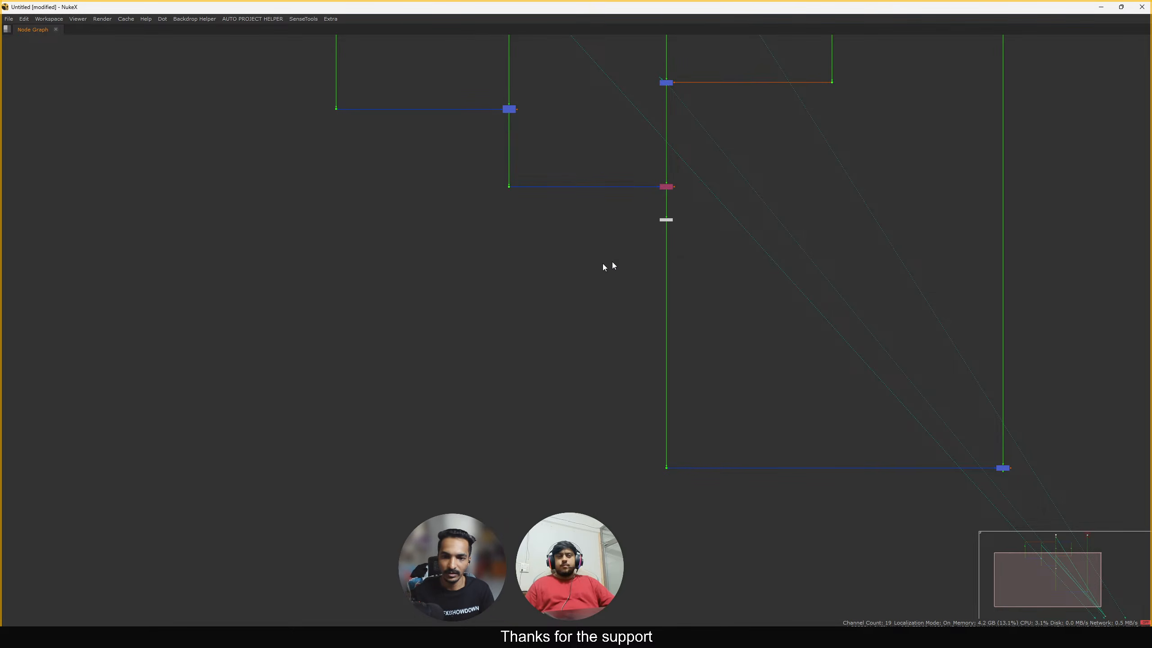
left_click_drag(466, 294, 673, 394)
left_click_drag(720, 429, 654, 503)
middle_click_drag(918, 421, 749, 419)
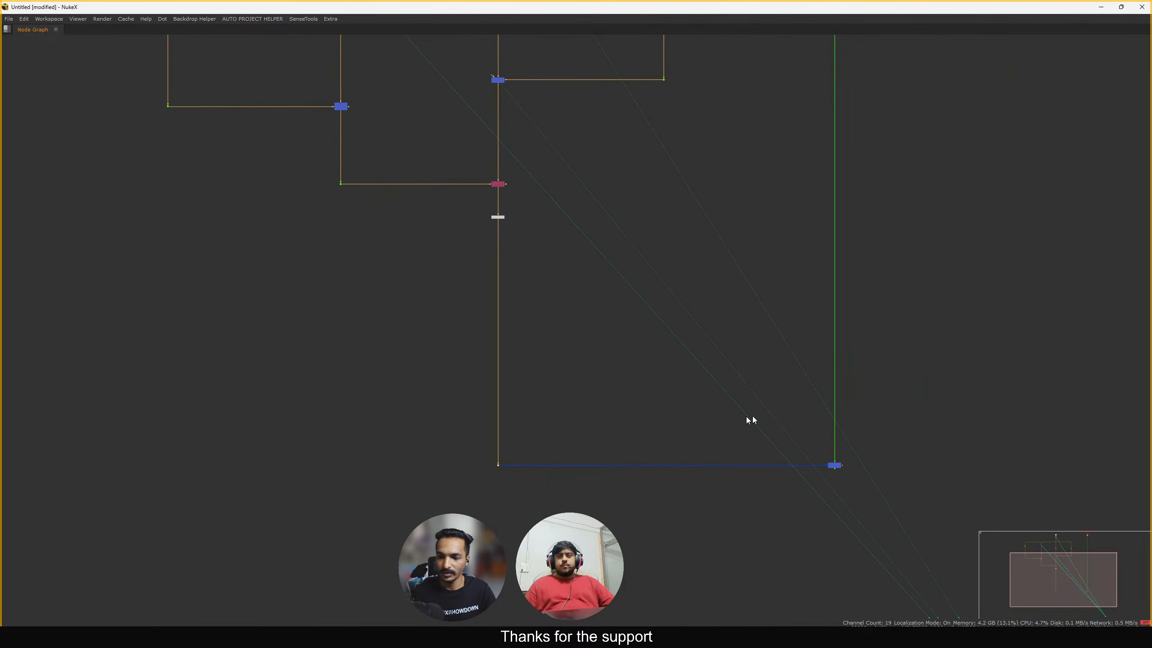
Display the background Merge's output, followed by the BG CheckerBoard
key("space")
middle_click_drag(922, 382, 1046, 275)
left_click_drag(1036, 333, 936, 396)
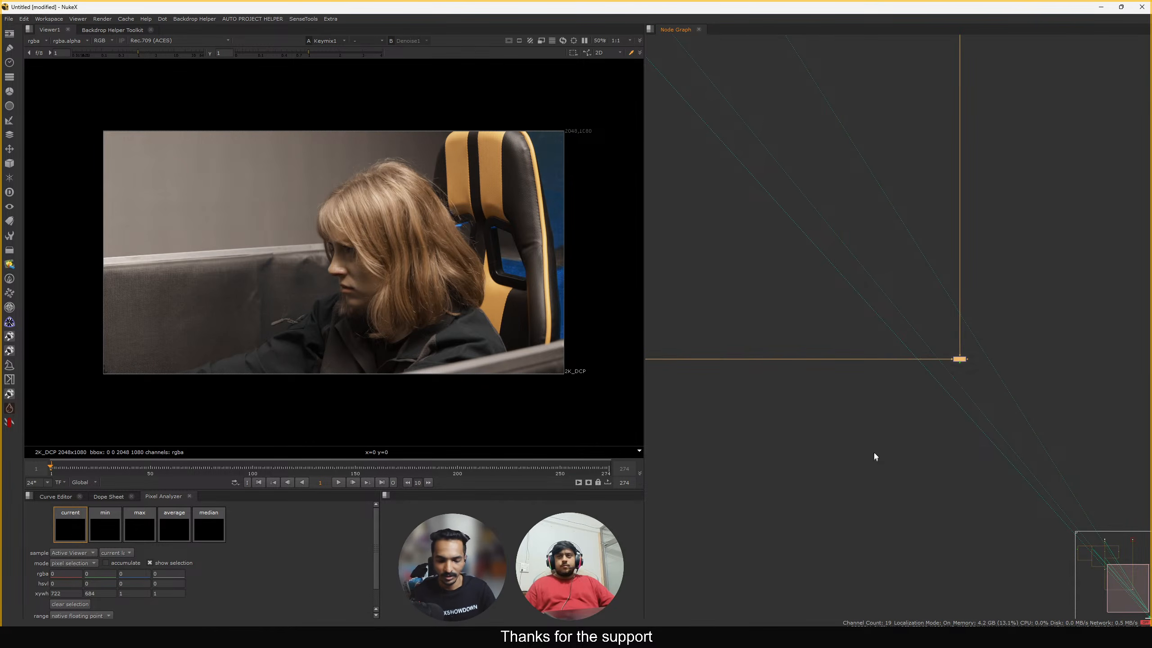
scroll(896, 296, "down", 5)
scroll(912, 163, "up", 10)
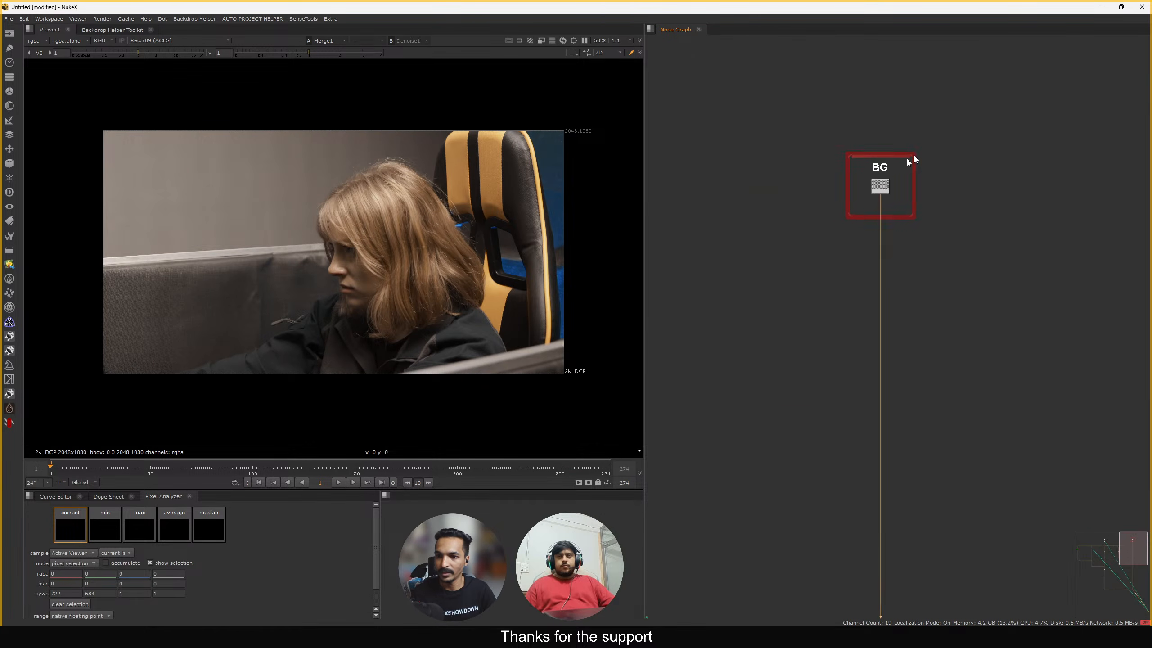
left_click_drag(848, 246, 849, 248)
key("1")
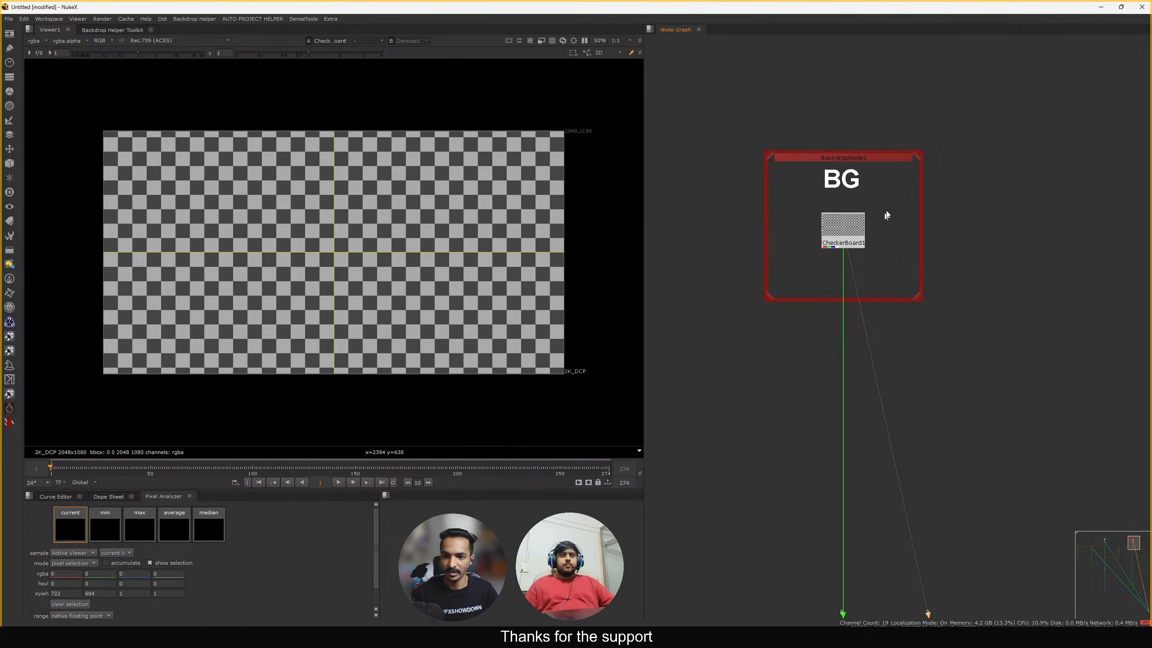
Return the viewer to the output of the Merge over the BG
scroll(886, 225, "down", 3)
scroll(873, 255, "up", 10)
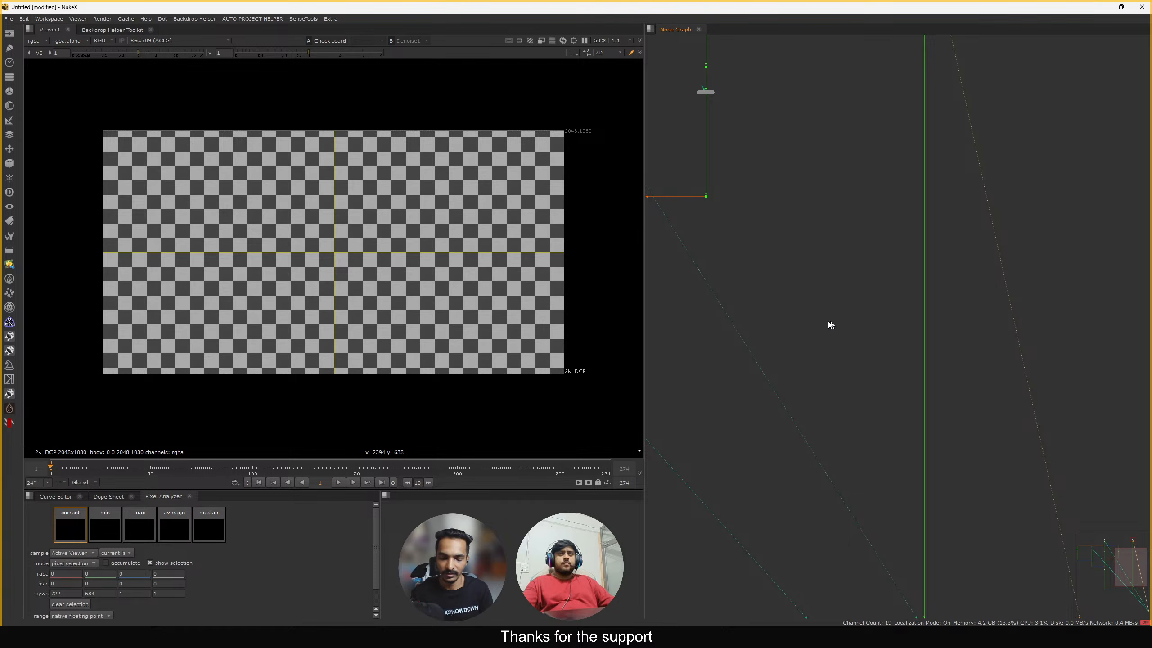
scroll(867, 282, "down", 5)
left_click_drag(970, 301, 857, 400)
key("1")
left_click(867, 381)
middle_click_drag(790, 347, 958, 350)
middle_click_drag(905, 376, 928, 558)
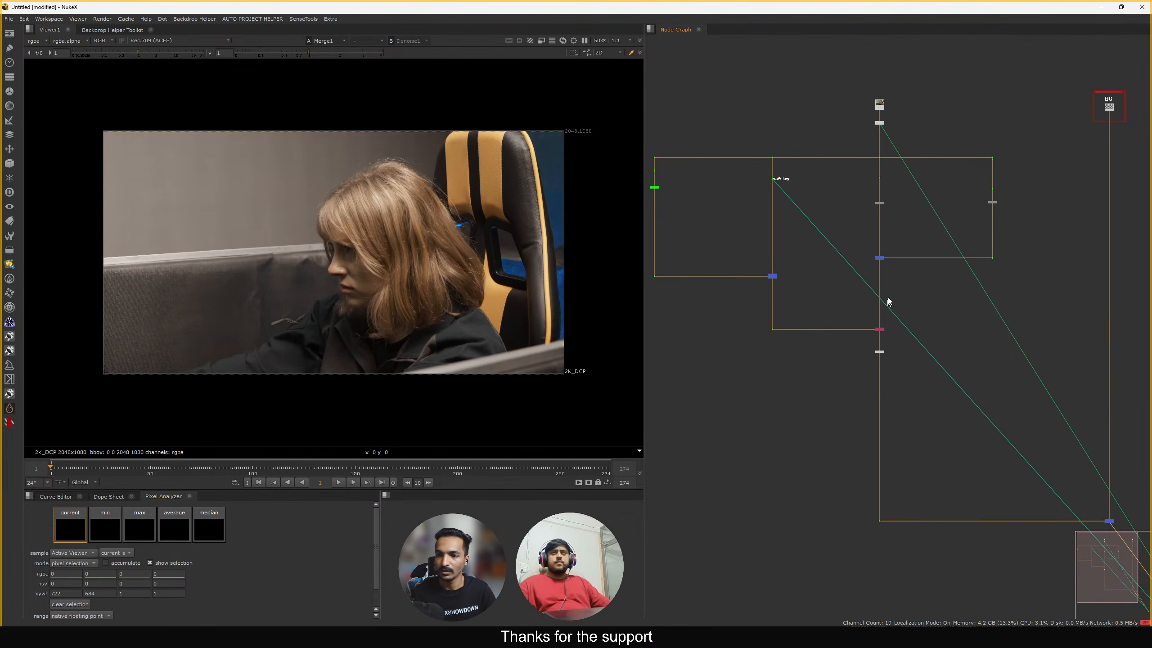
Disconnect the denoise node from the viewer's B input
key("space")
scroll(844, 157, "up", 3)
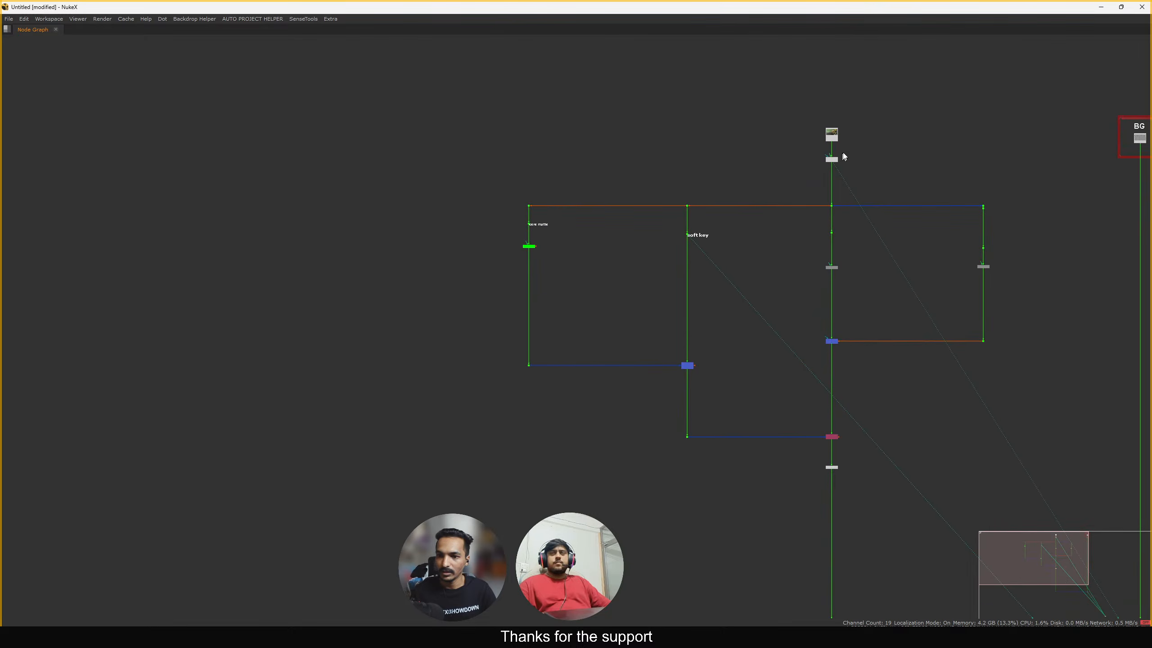
left_click(832, 161)
scroll(830, 208, "down", 3)
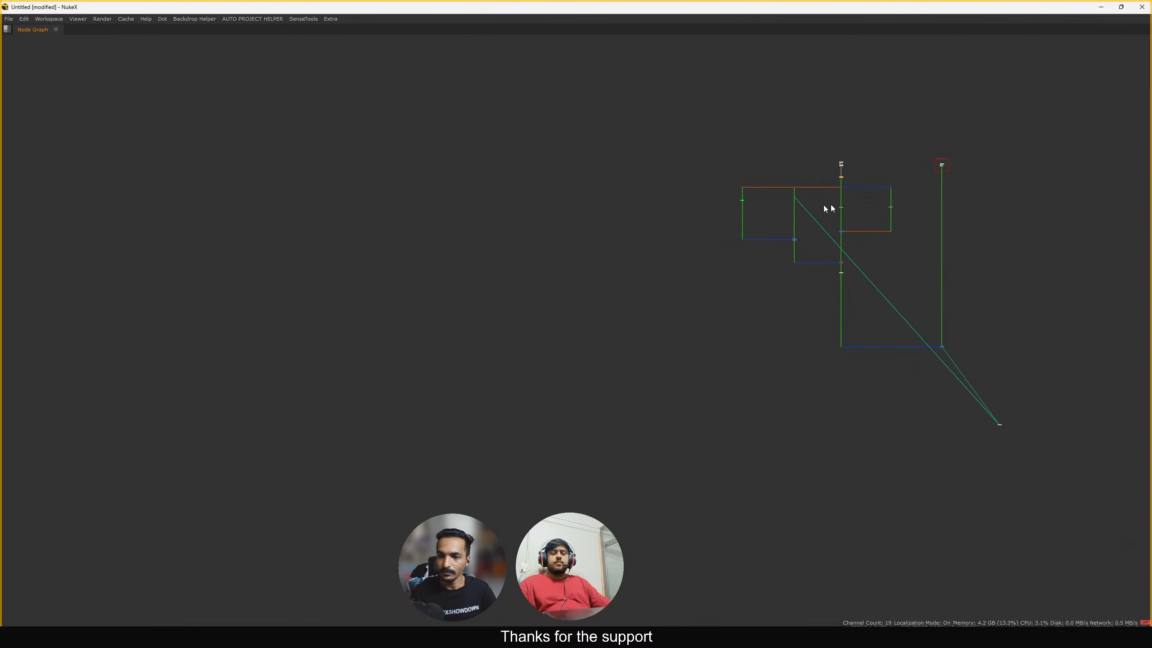
scroll(857, 196, "up", 3)
key("space")
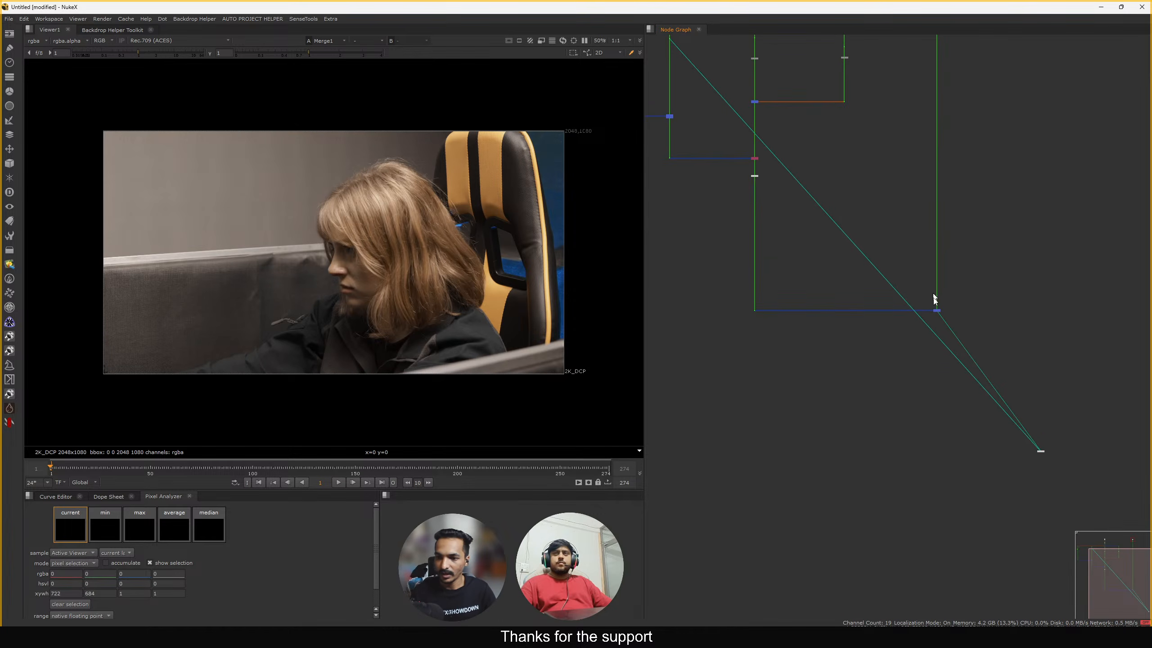
Add a DasGrain node after the background Merge for the final regrain
scroll(970, 296, "up", 2)
left_click_drag(1002, 263, 799, 396)
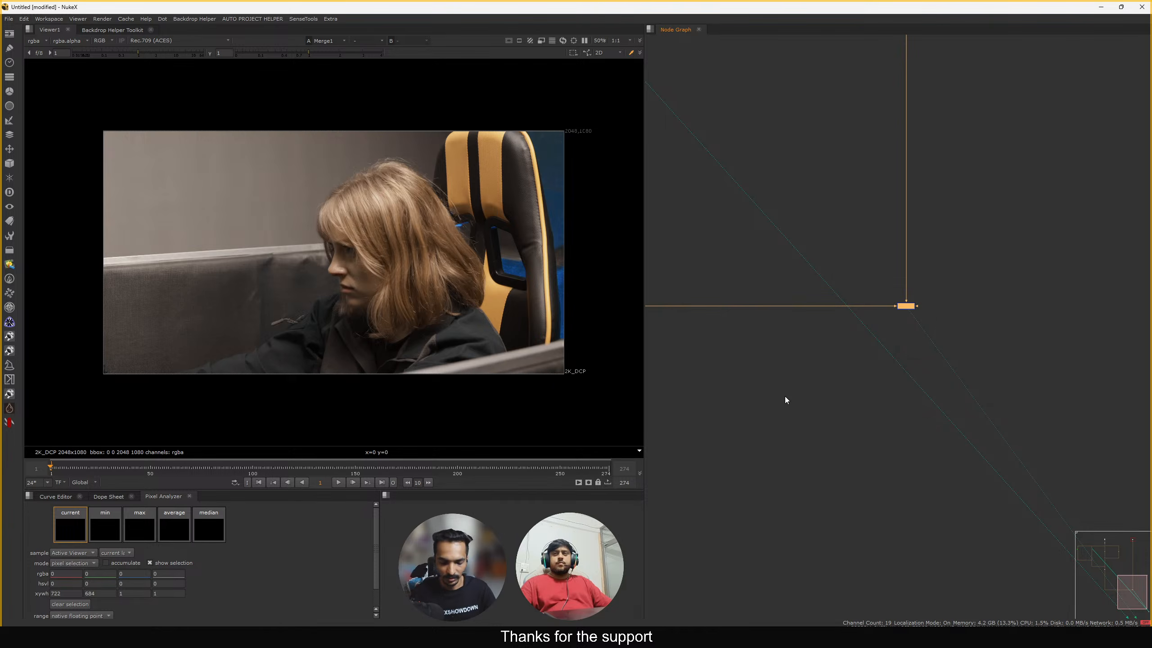
key("Tab")
type("d")
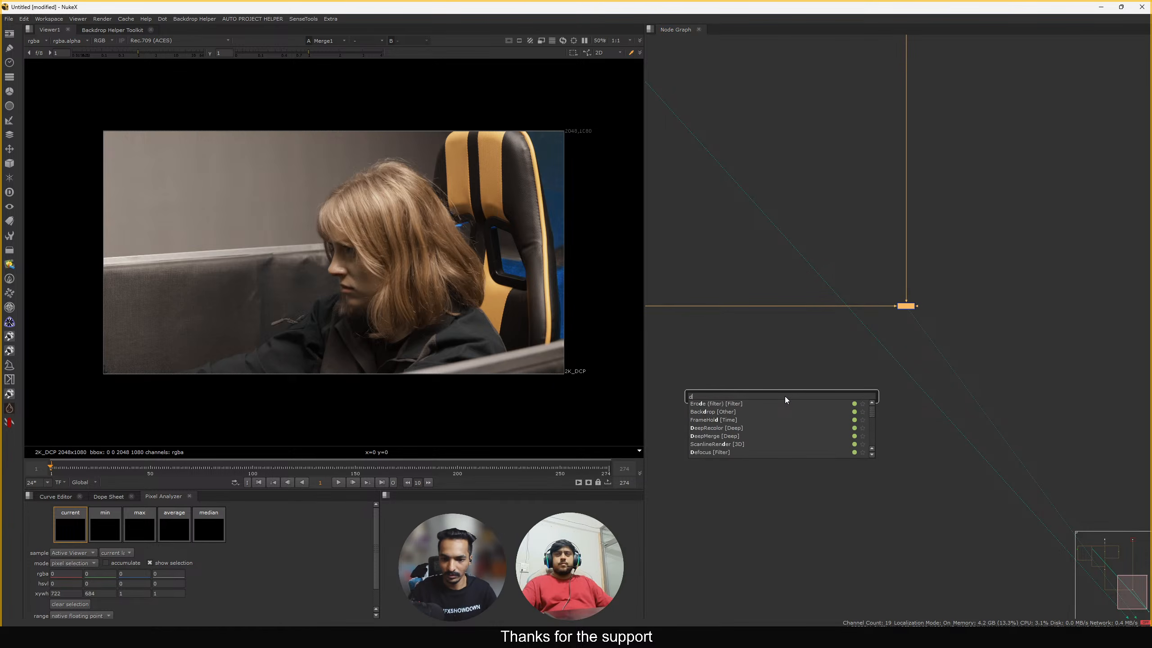
type("asg")
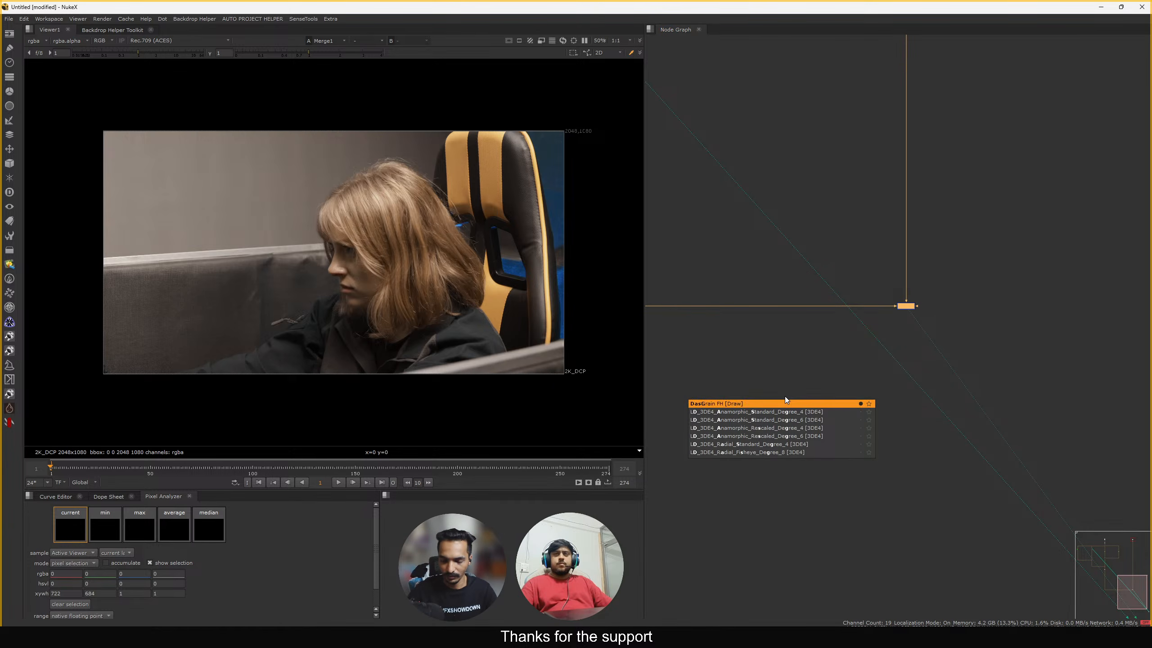
key("Return")
Position the DasGrain node directly below the background Merge and dismiss its properties
middle_click_drag(892, 327, 958, 251)
left_click(966, 255)
scroll(961, 253, "up", 2)
left_click_drag(959, 223, 960, 284)
left_click(907, 212)
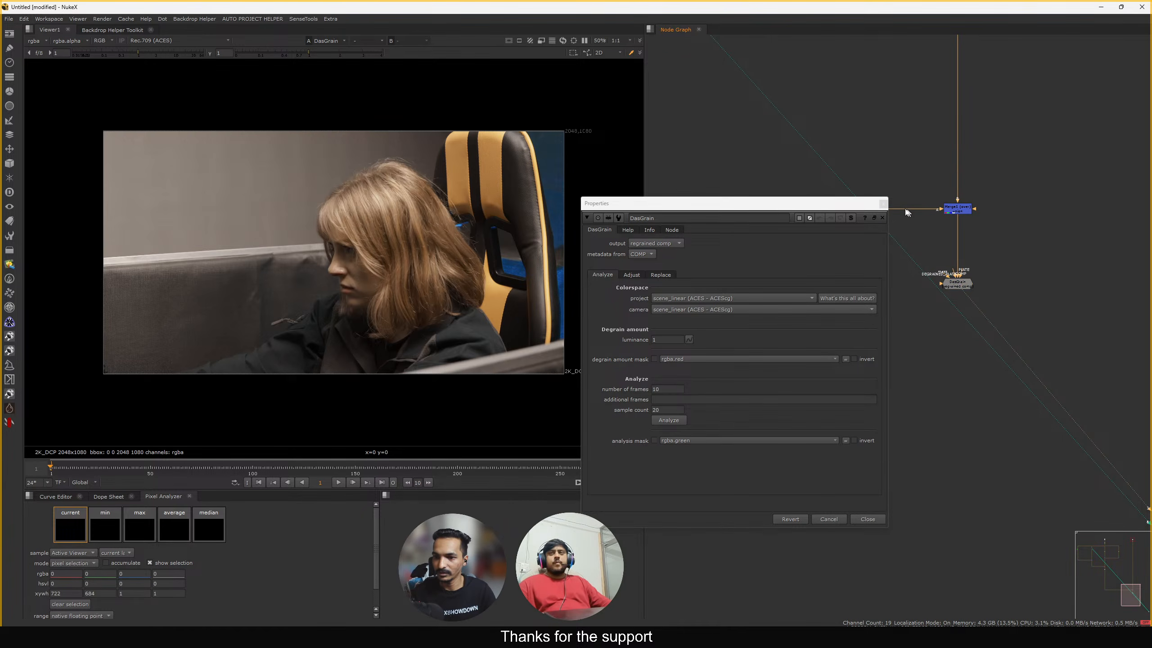
left_click_drag(857, 203, 782, 201)
left_click(808, 201)
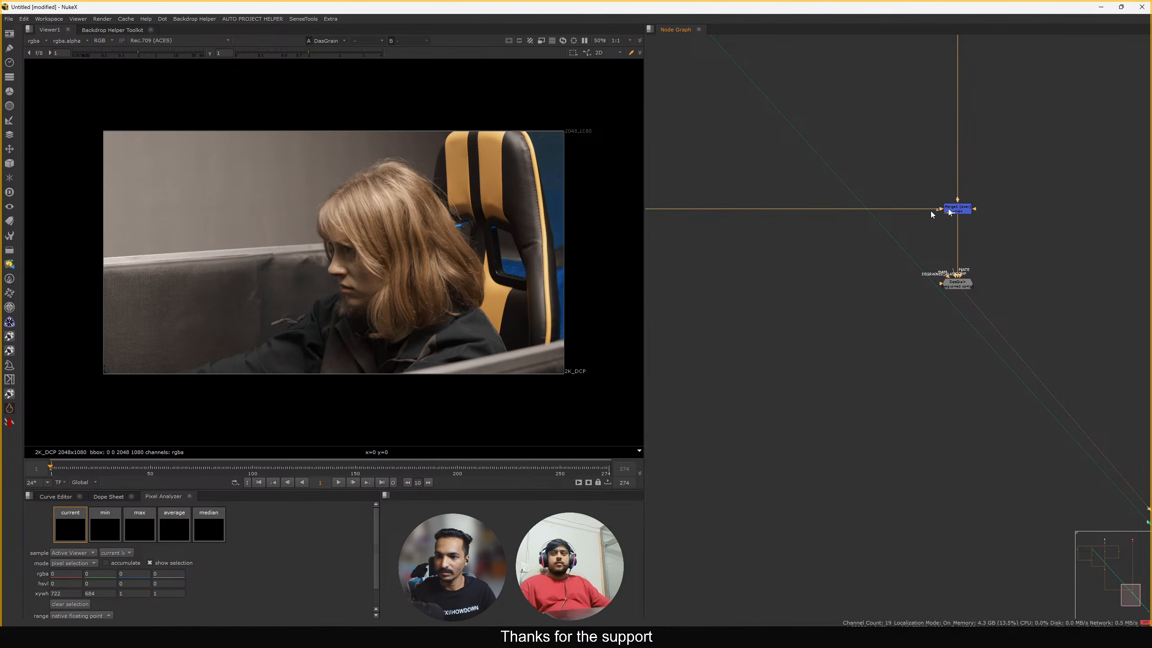
left_click_drag(1029, 172, 882, 234)
left_click_drag(1033, 173, 873, 233)
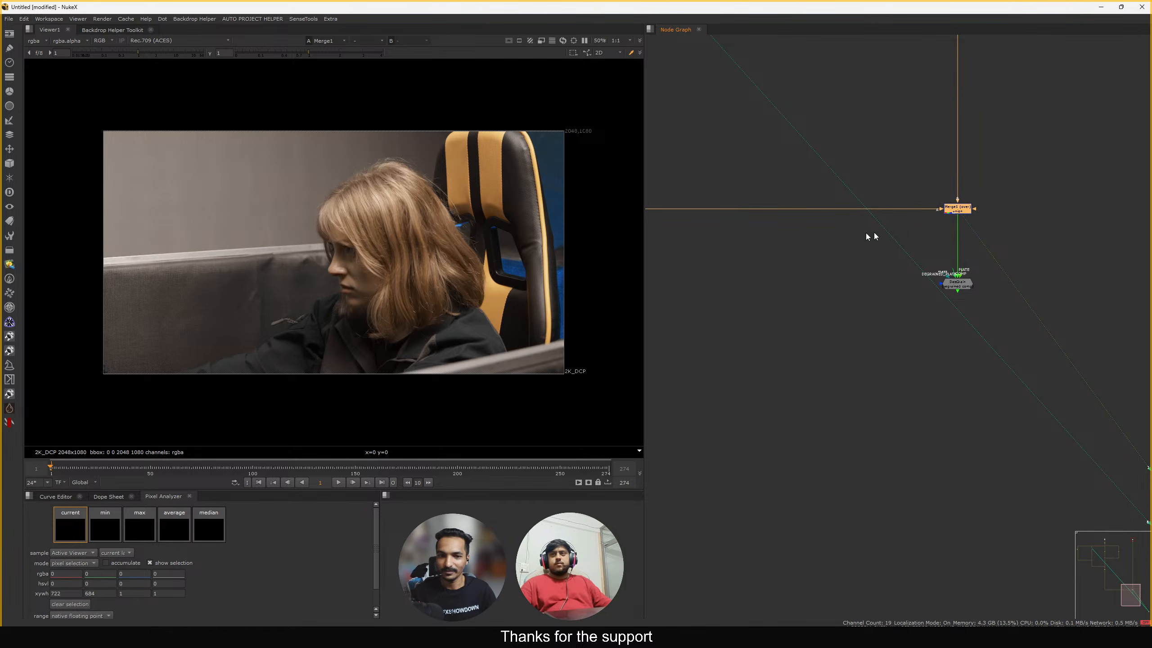
Trace the tree from the background Merge back up to the Read and Denoise nodes
scroll(880, 213, "down", 7)
middle_click_drag(886, 251, 913, 336)
left_click_drag(847, 280, 764, 336)
middle_click_drag(888, 122, 874, 210)
scroll(833, 184, "up", 3)
scroll(798, 238, "down", 2)
middle_click_drag(770, 242, 809, 217)
scroll(815, 197, "up", 8)
left_click(867, 213)
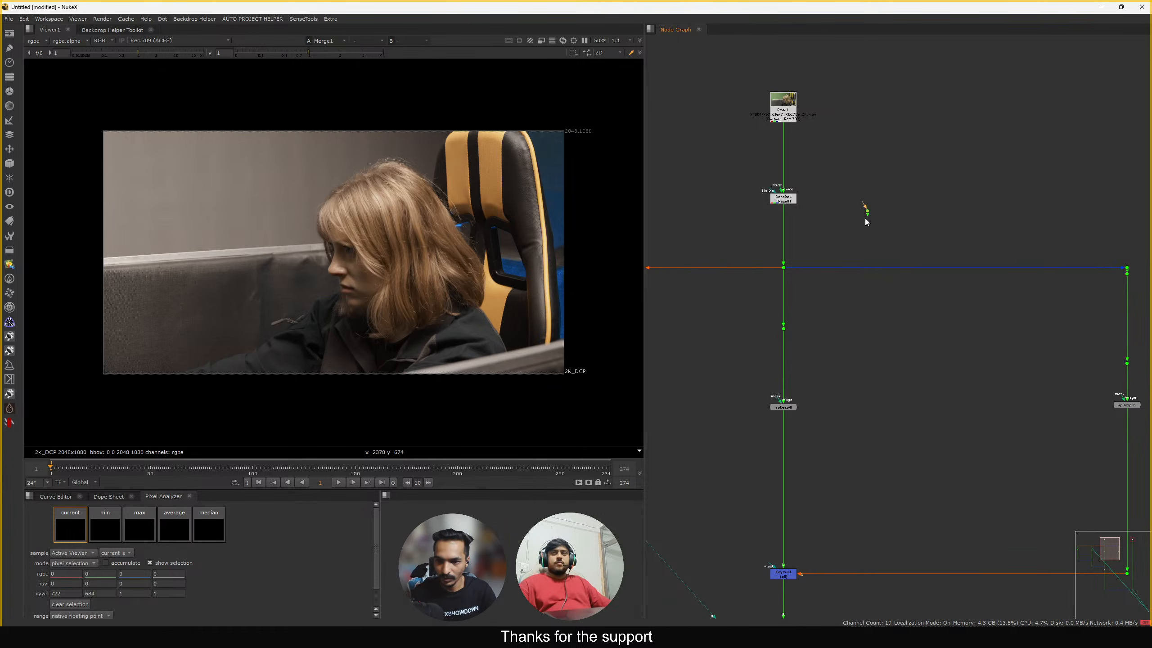
left_click_drag(786, 203, 872, 212)
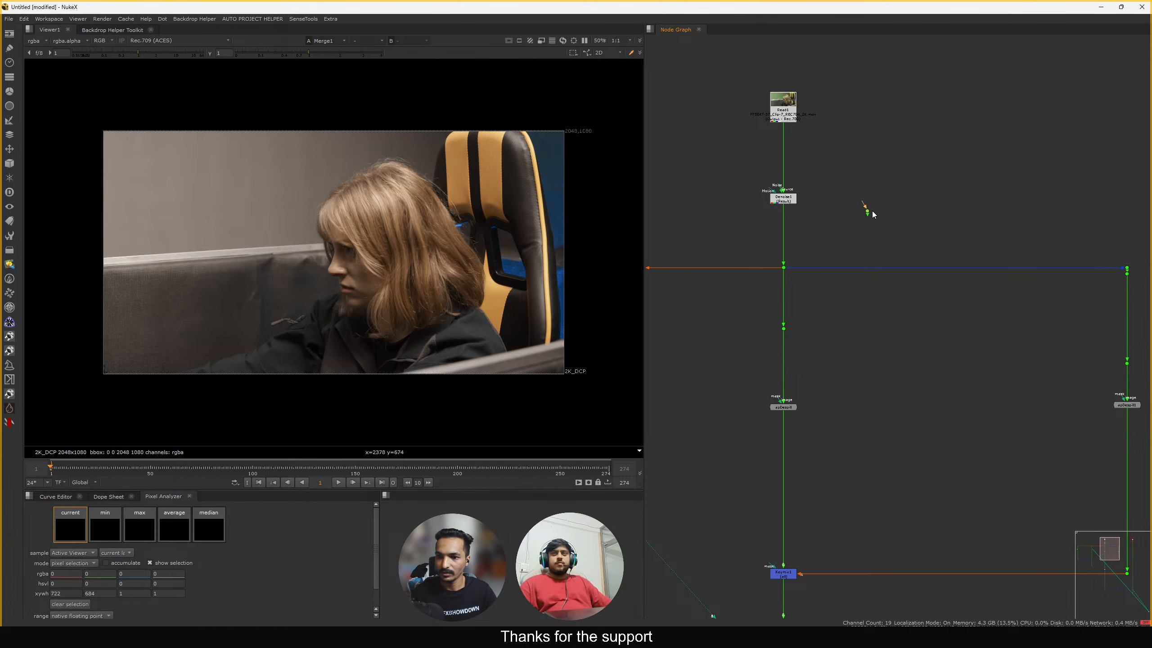
left_click_drag(983, 227, 1142, 262)
middle_click_drag(1141, 262, 994, 230)
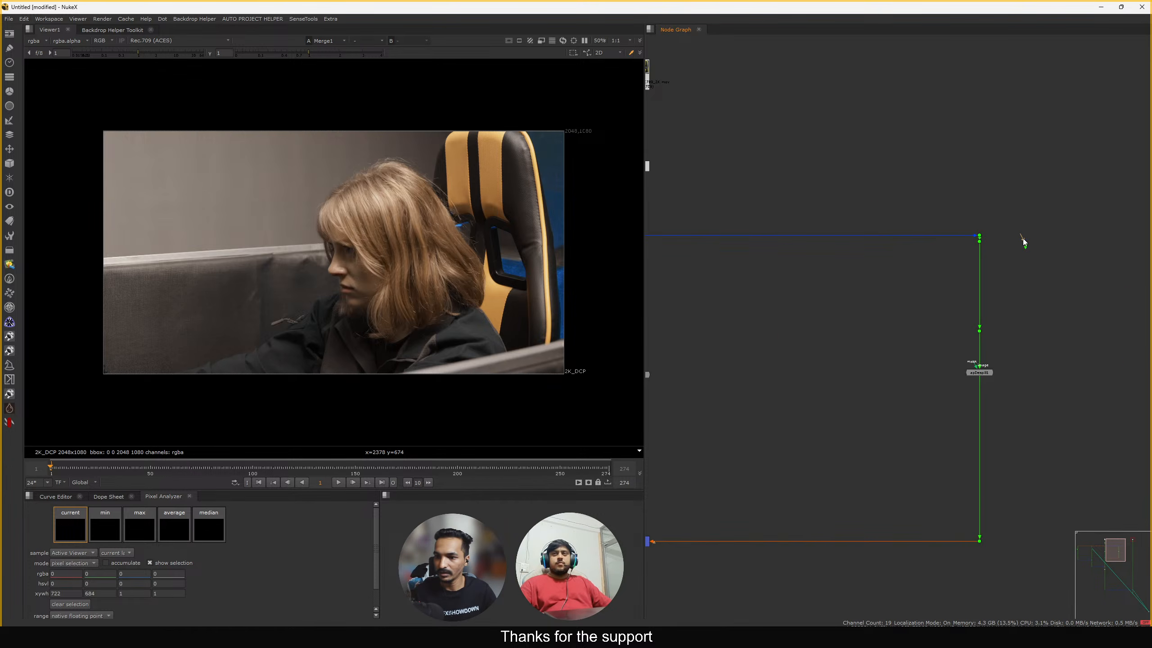
left_click_drag(980, 236, 979, 235)
scroll(884, 254, "down", 4)
middle_click_drag(863, 273, 808, 253)
scroll(912, 226, "up", 2)
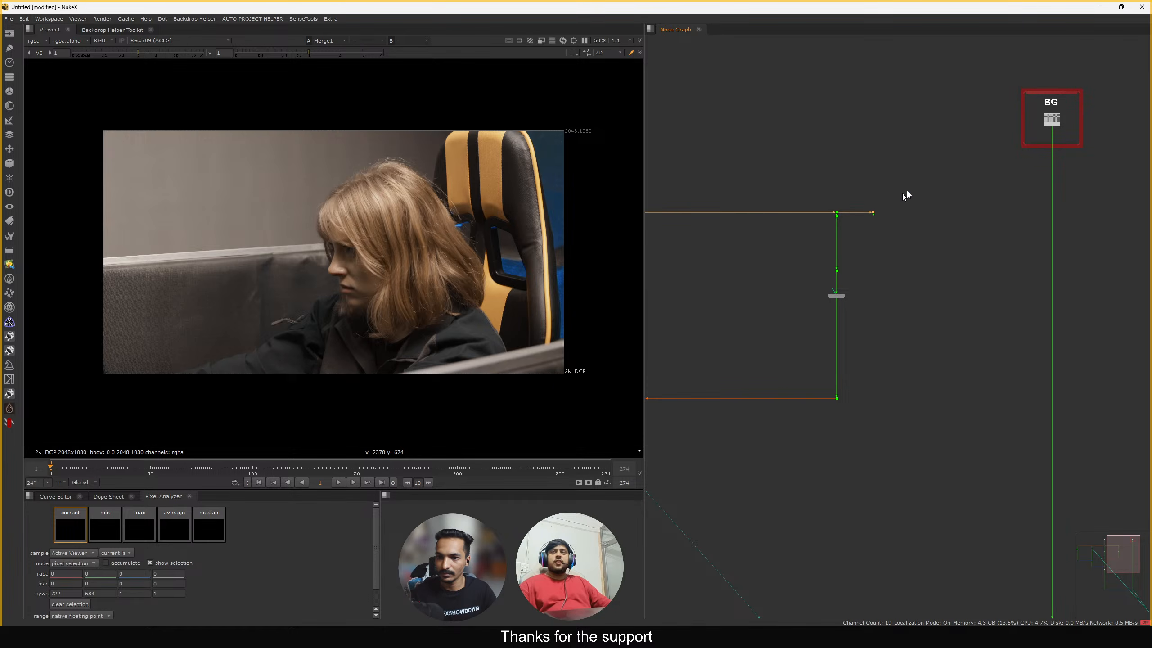
left_click_drag(910, 189, 838, 274)
key("Delete")
Rearrange the Read and Denoise nodes in line above the branching Dot, with a shorter gap between them
middle_click_drag(668, 247, 900, 256)
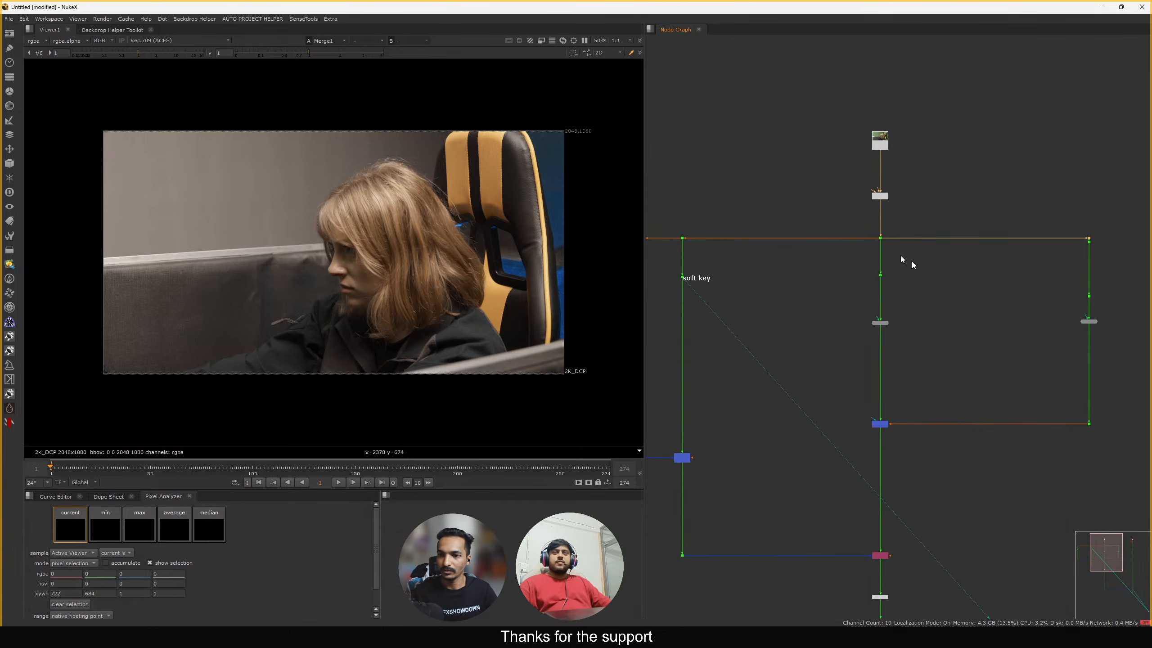
scroll(884, 195, "up", 3)
middle_click_drag(843, 188, 845, 255)
left_click(890, 164)
left_click_drag(889, 164, 890, 160)
middle_click_drag(847, 242, 831, 278)
left_click_drag(875, 209, 871, 184)
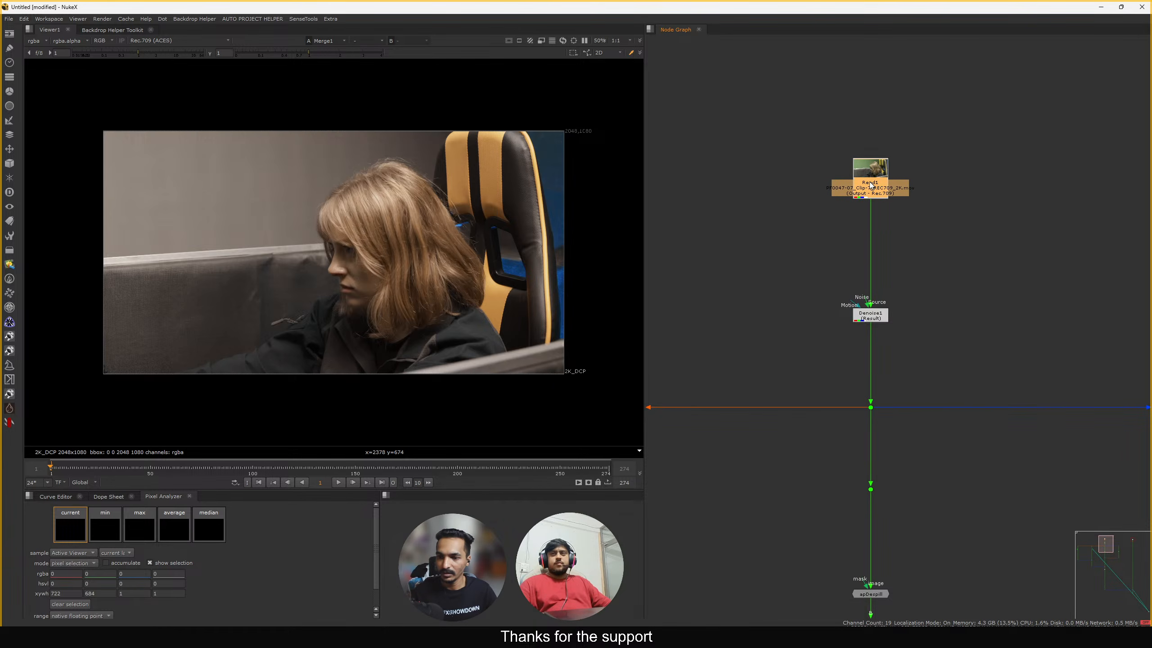
left_click_drag(876, 316, 974, 221)
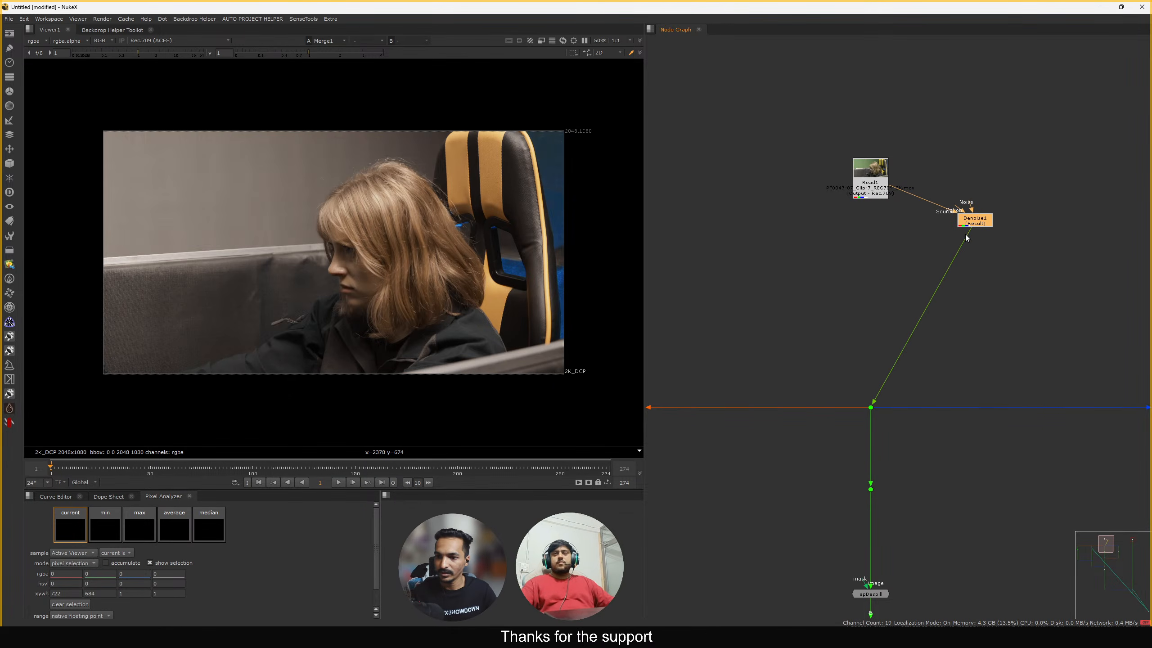
left_click_drag(871, 190, 877, 268)
middle_click_drag(934, 264, 913, 231)
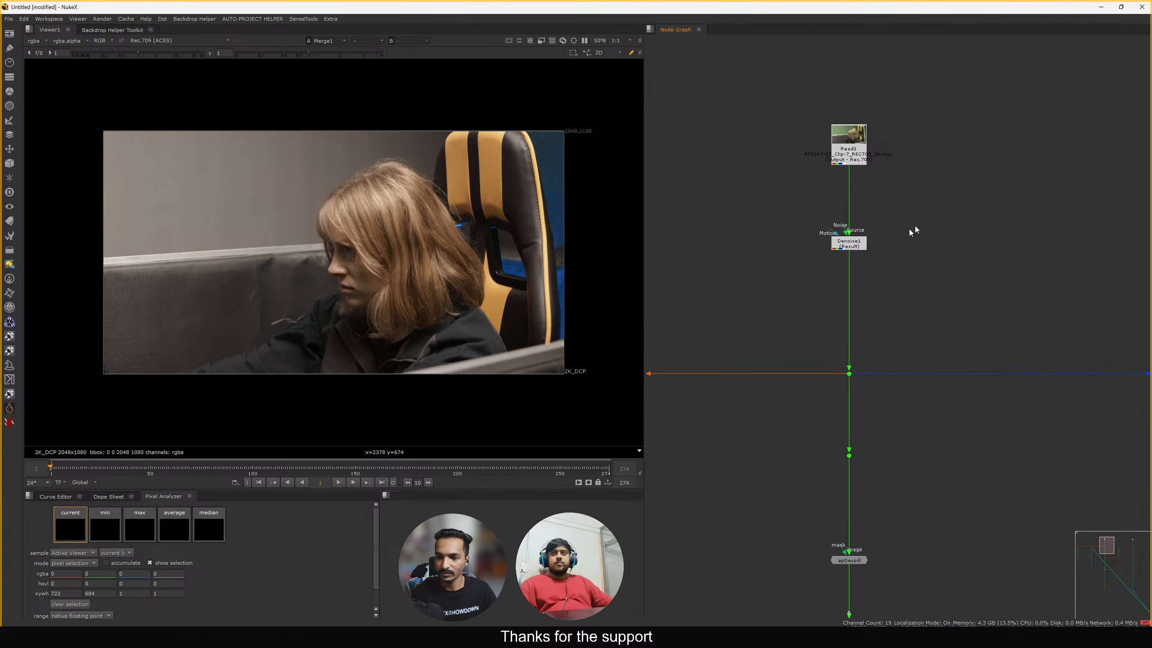
Insert a Shuffle node below Denoise1, leave a gap between them, and view the Shuffle's output
key("Tab")
type("shuffle")
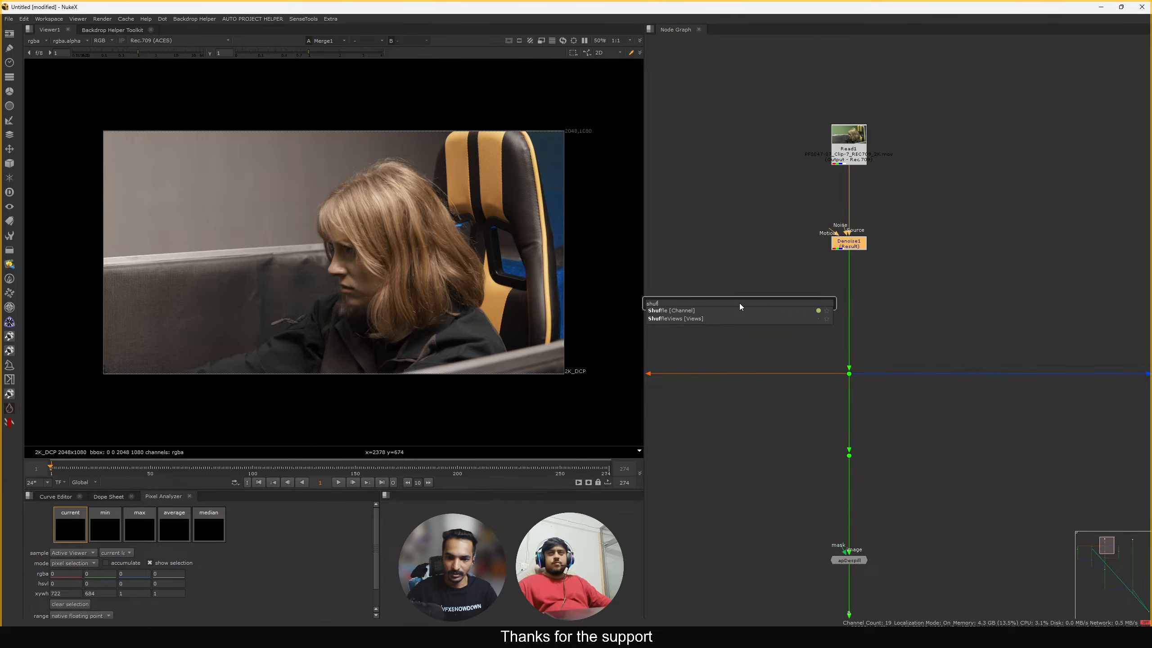
key("Return")
middle_click_drag(827, 286, 891, 255)
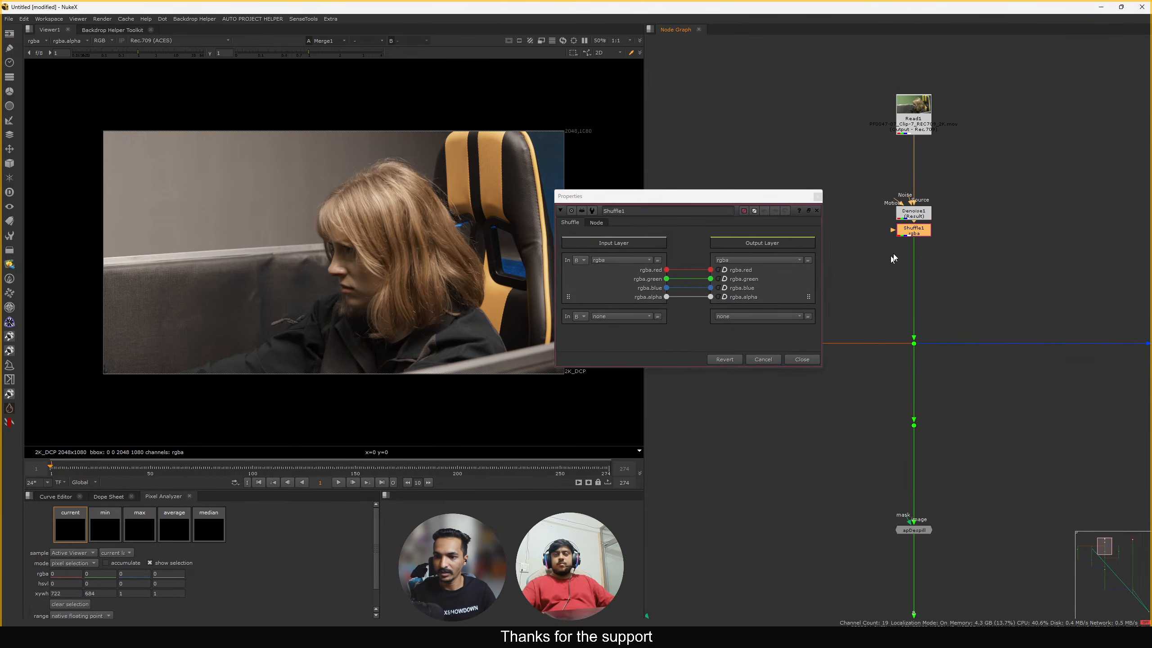
left_click_drag(912, 230, 913, 202)
left_click_drag(917, 258, 917, 255)
key("1")
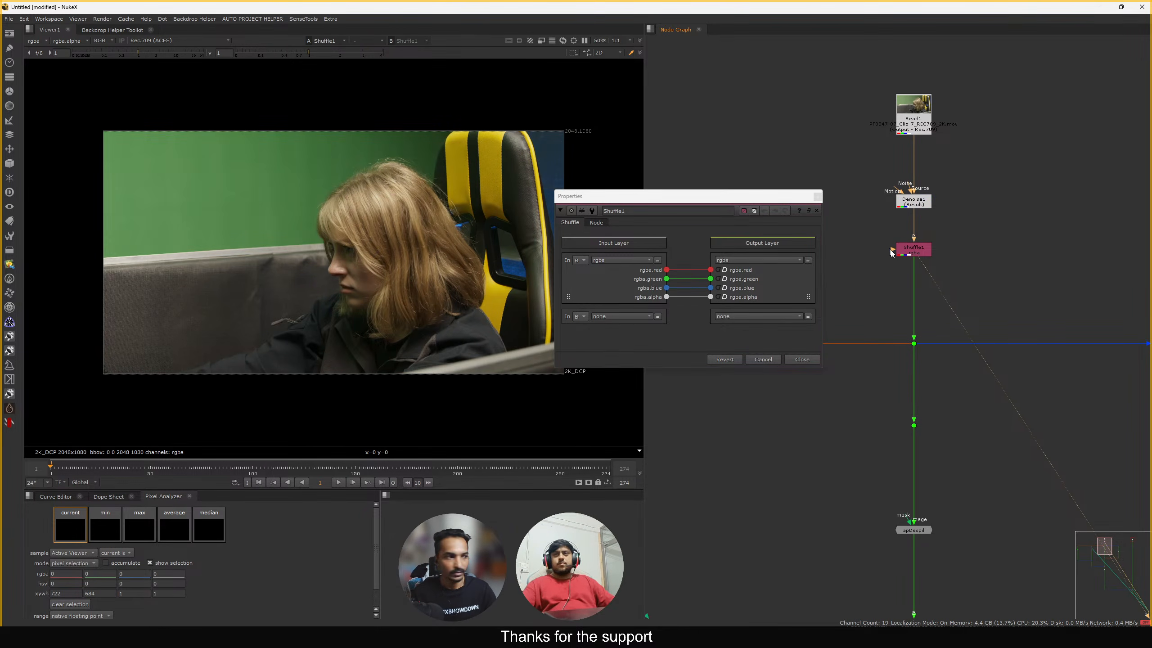
left_click(924, 252)
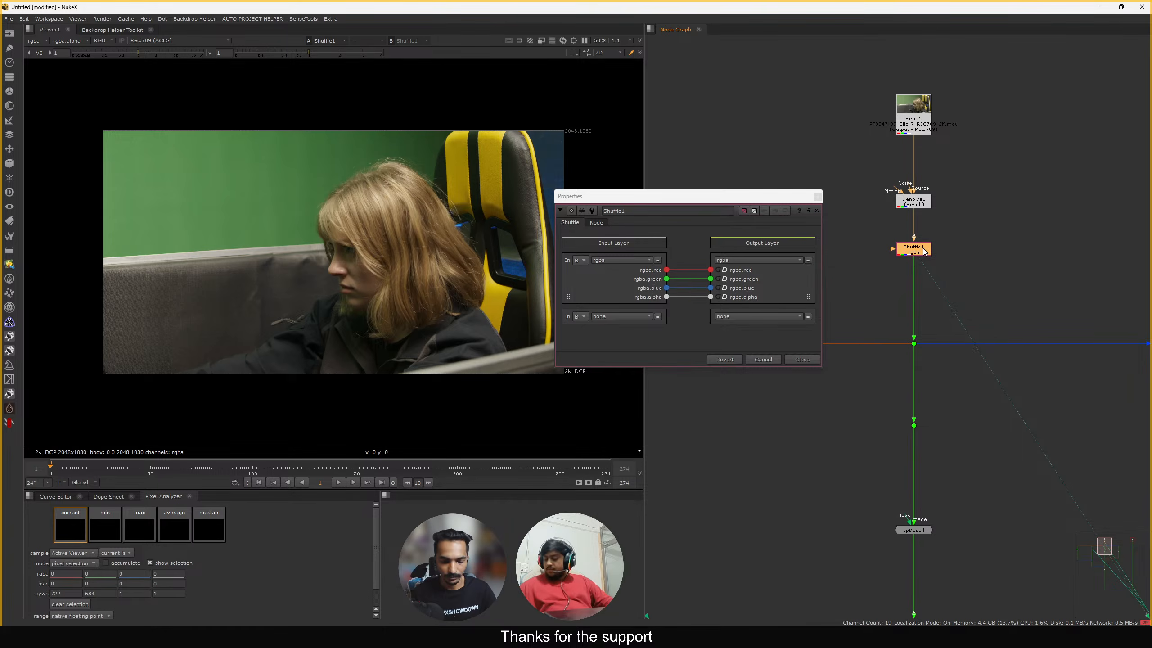
key("ctrl+z")
key("ctrl+z")
key("ctrl+z")
Create a new output layer named denoise_plate with rgba channels in the Shuffle and close its properties
left_click_drag(735, 198, 748, 162)
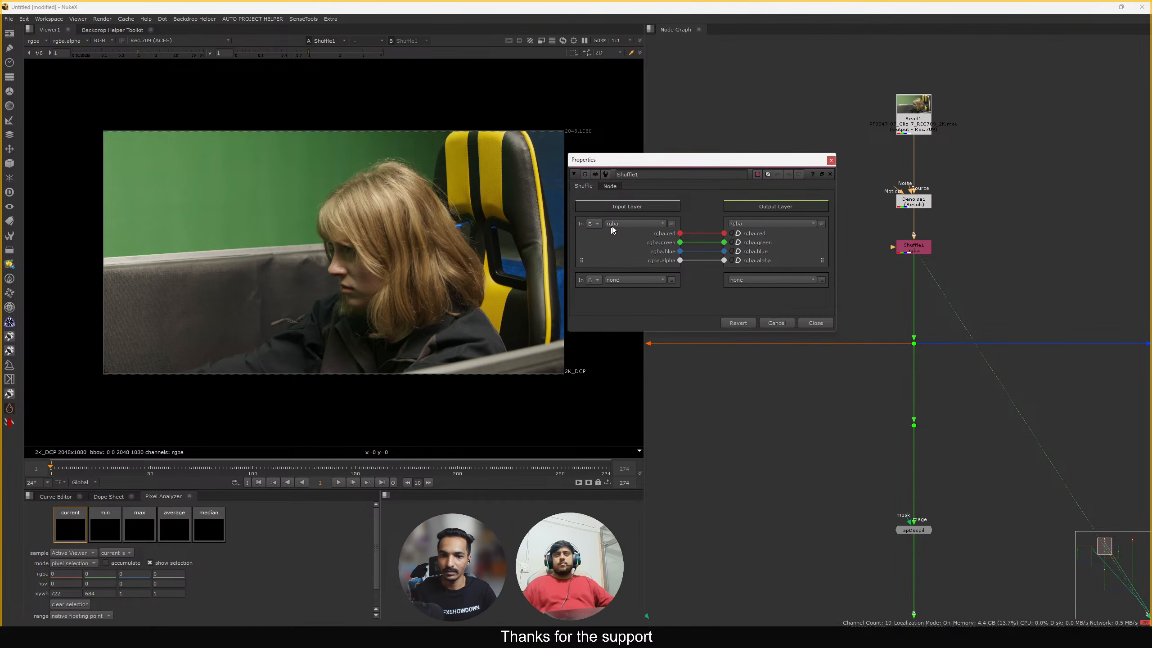
left_click_drag(672, 160, 621, 152)
scroll(914, 250, "up", 5)
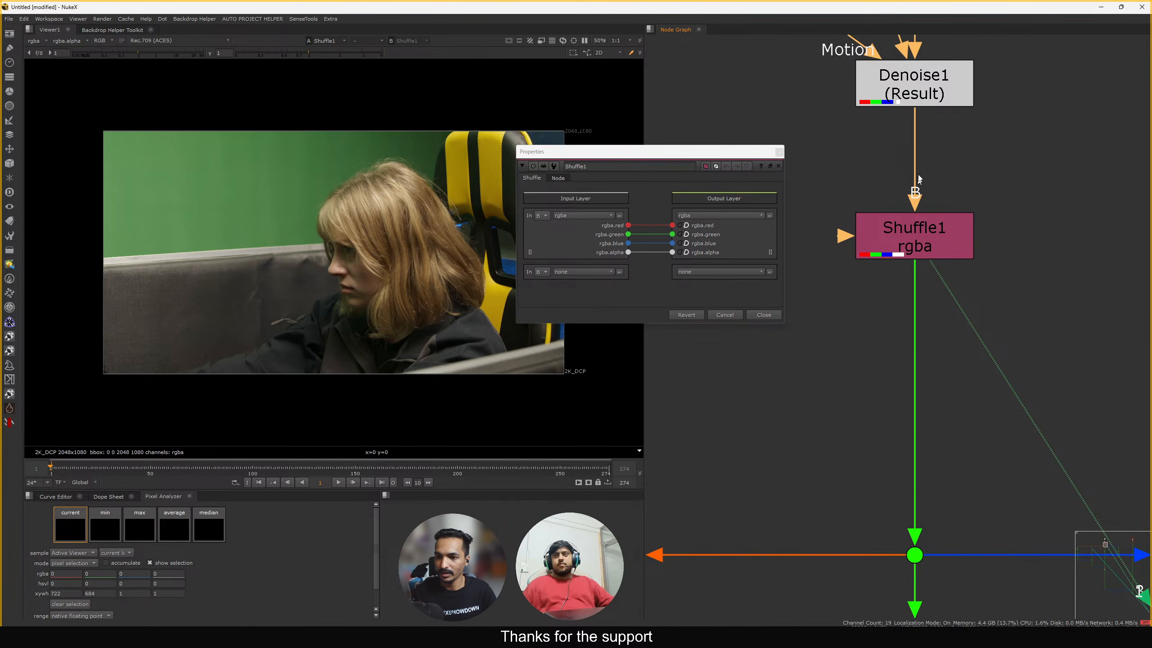
middle_click_drag(888, 173, 891, 229)
mouse_move(934, 288)
left_mouse_down()
mouse_move(921, 286)
mouse_move(930, 277)
left_mouse_up()
scroll(933, 287, "down", 3)
left_click_drag(651, 156, 652, 150)
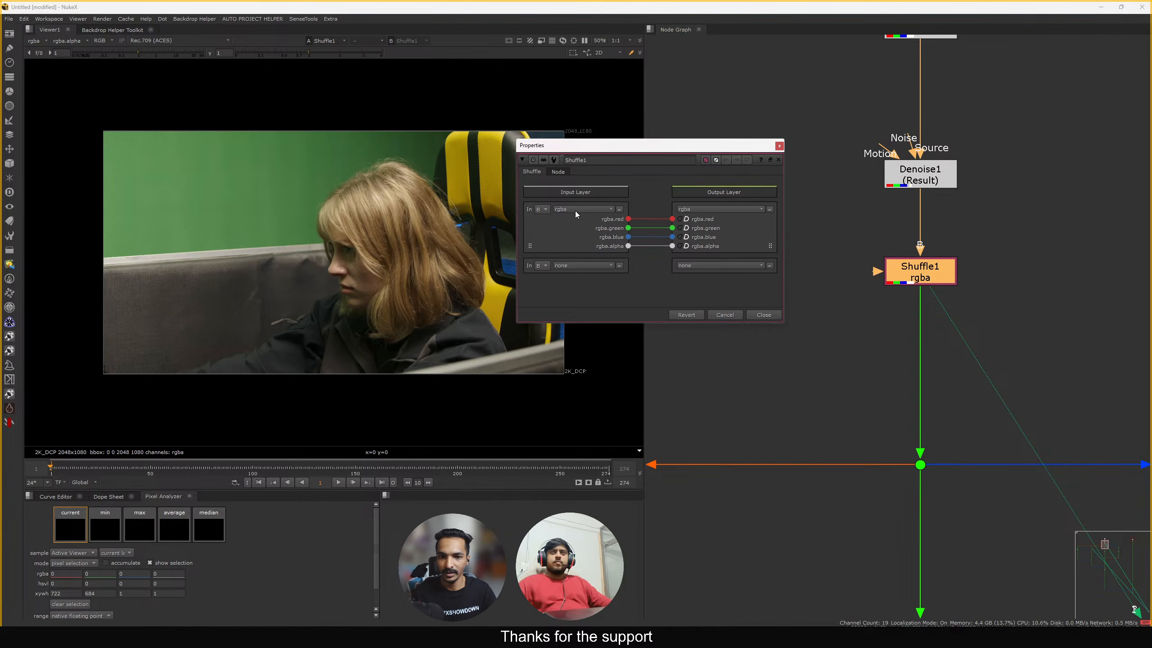
left_click_drag(724, 144, 704, 141)
left_click(704, 205)
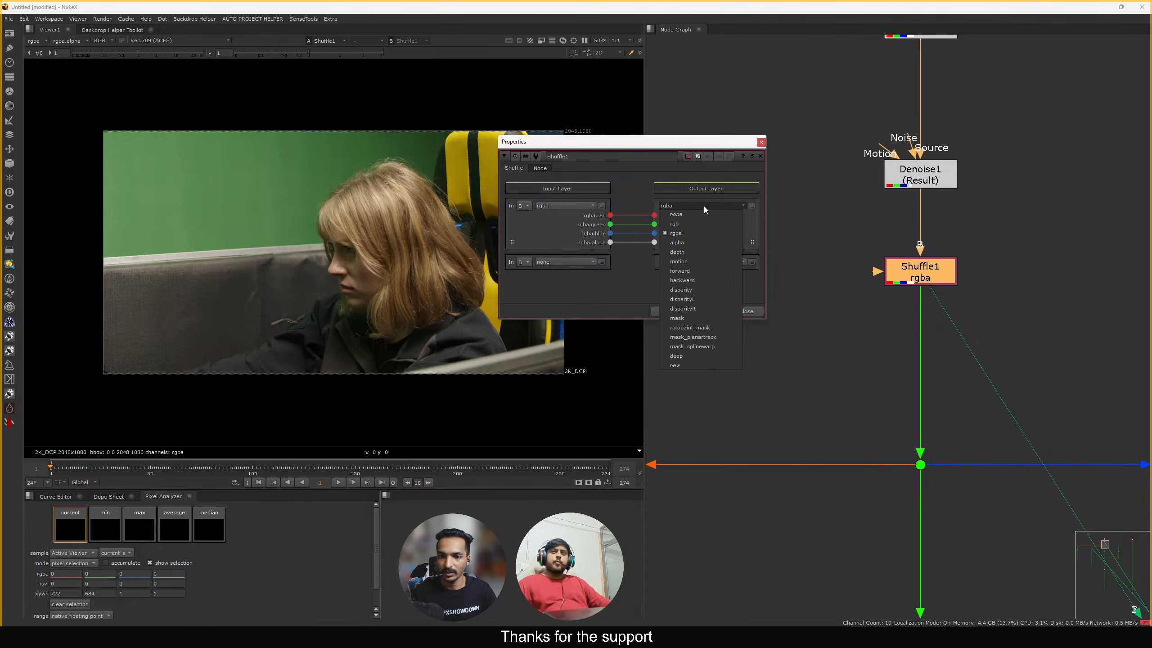
left_click(689, 365)
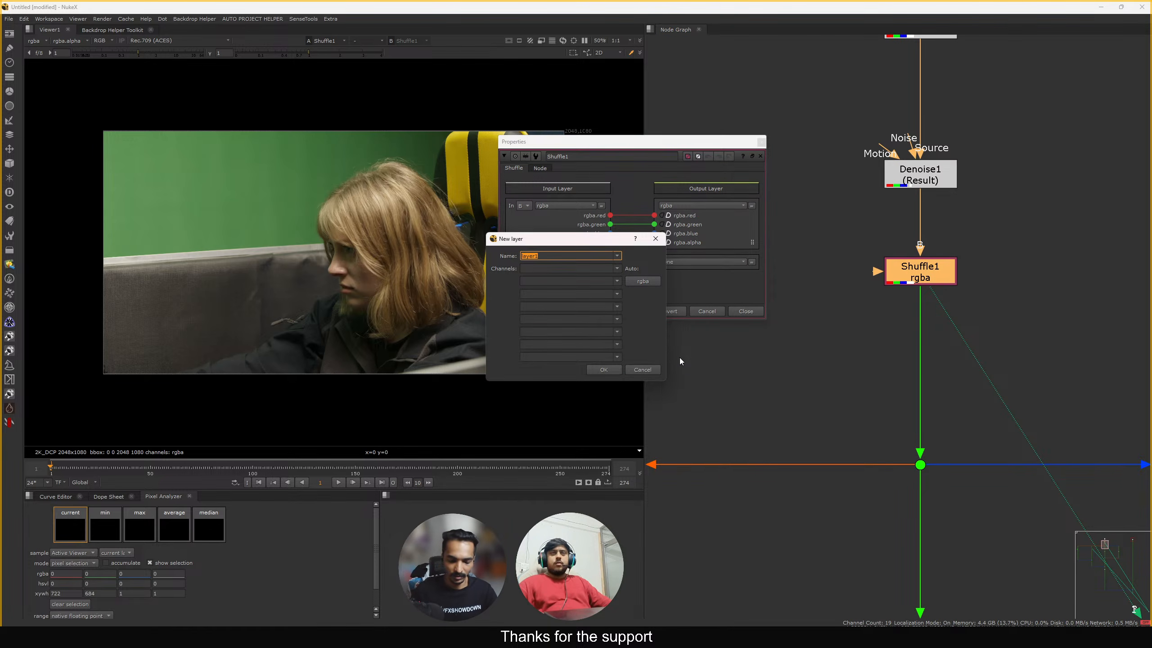
type("denoise_plat")
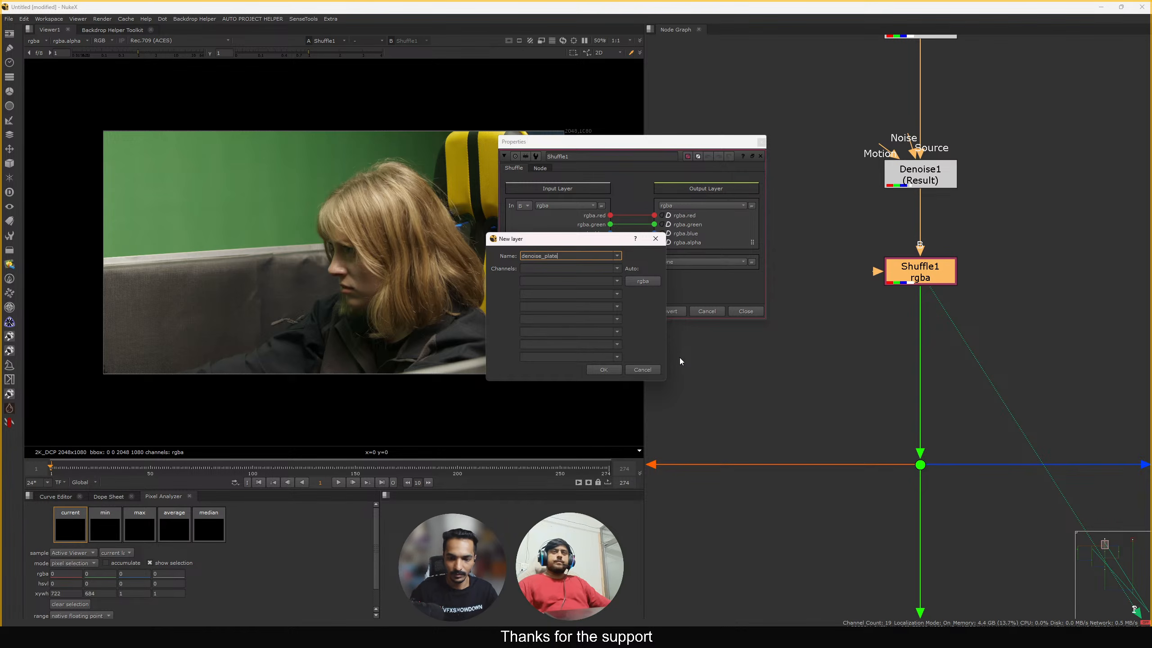
left_click(640, 282)
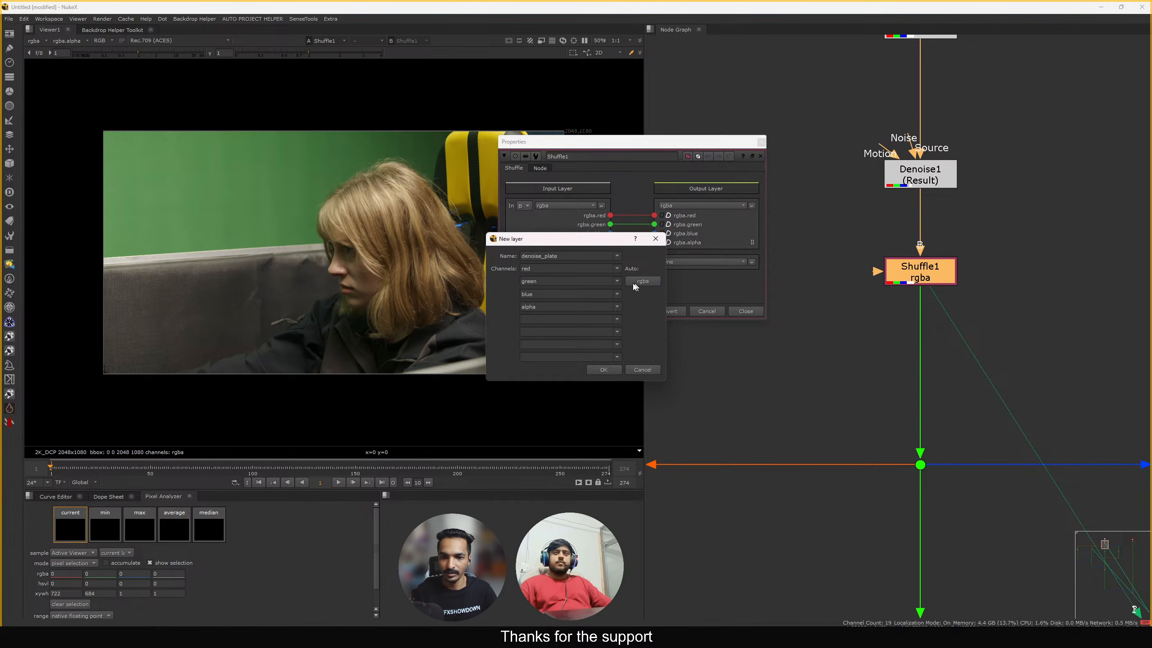
left_click(607, 369)
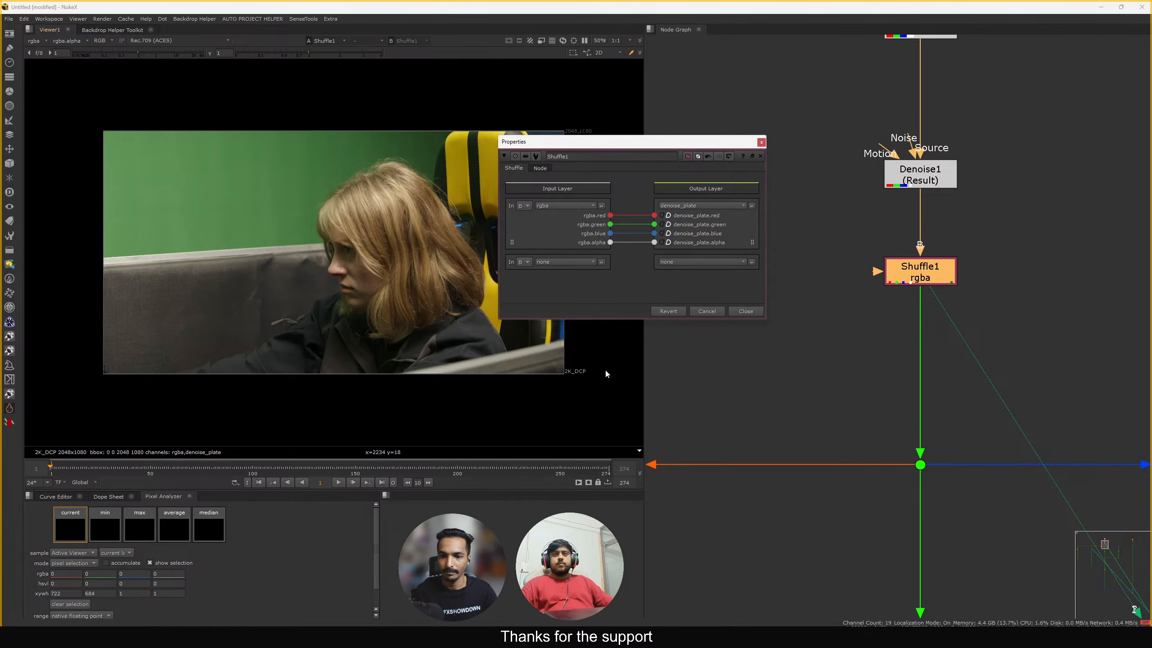
left_click(744, 311)
Compare the denoise_plate and rgba layers of the Shuffle's output in the viewer, ending on rgba
left_click_drag(1005, 231, 824, 318)
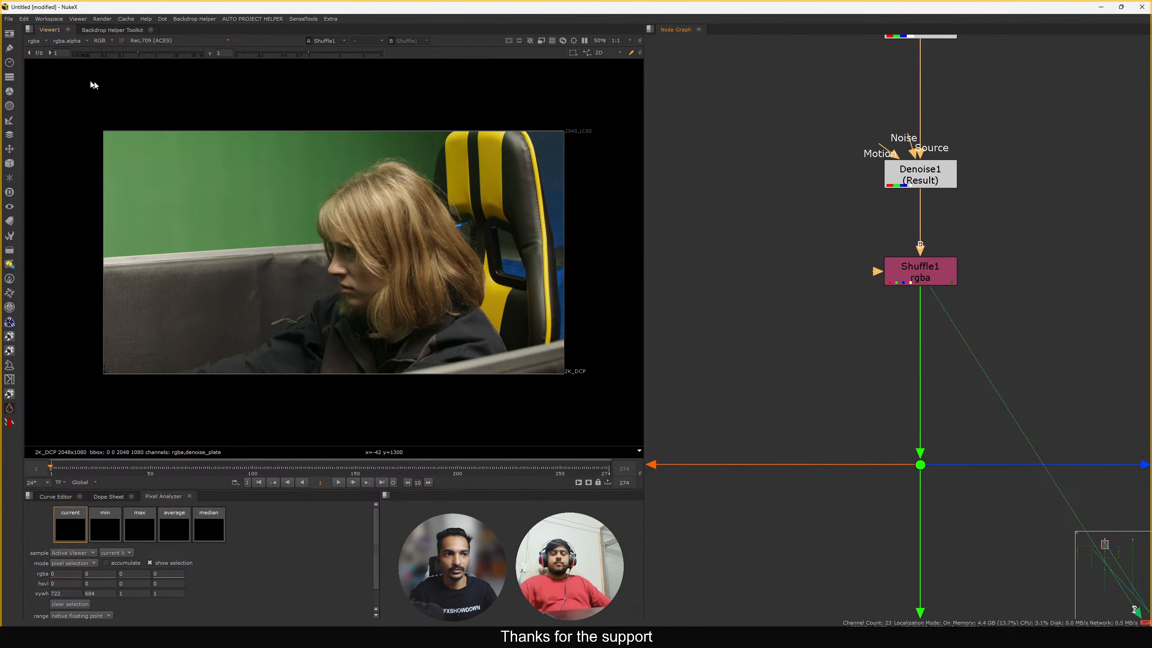
left_click(36, 42)
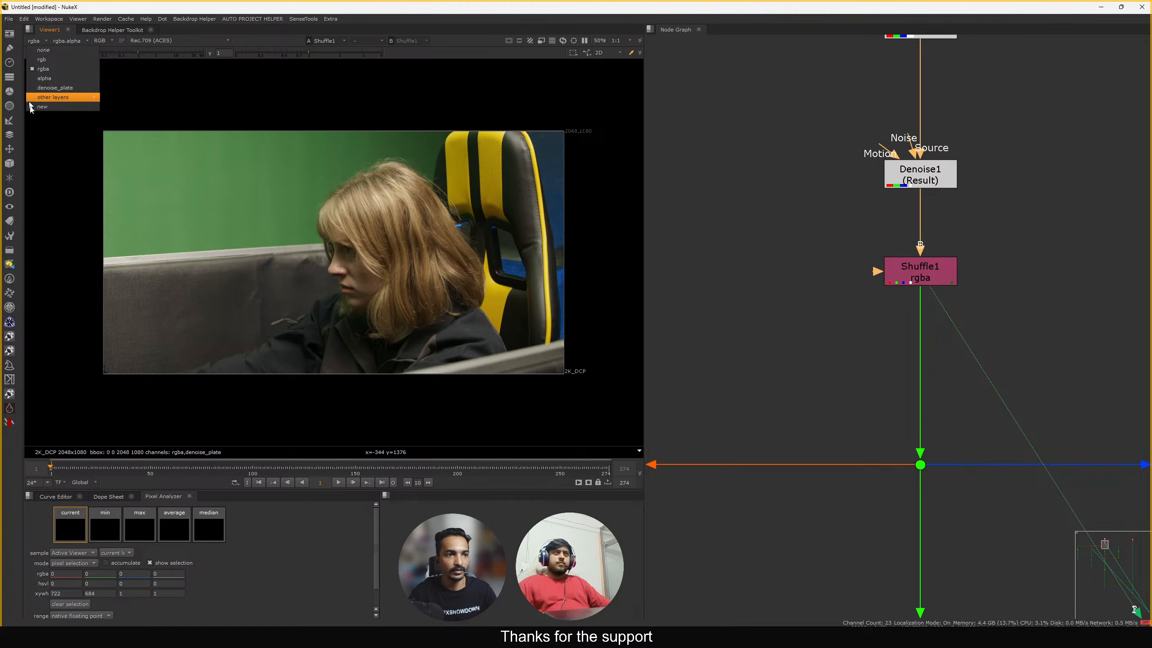
left_click(58, 88)
left_click(36, 42)
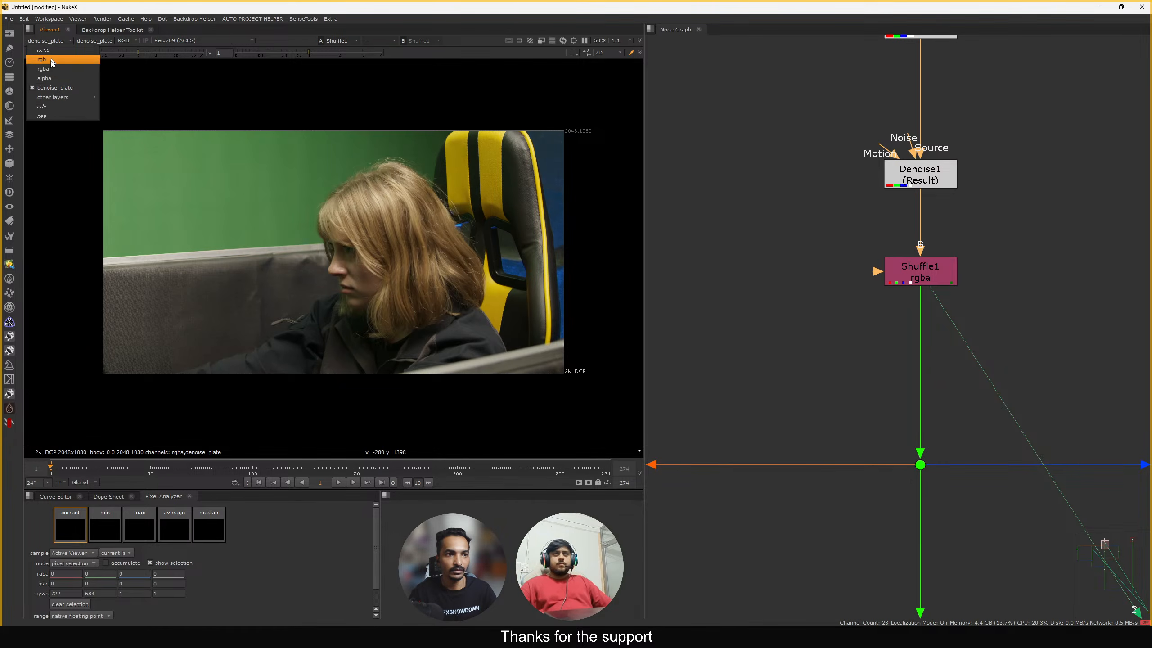
left_click(55, 72)
left_click(37, 41)
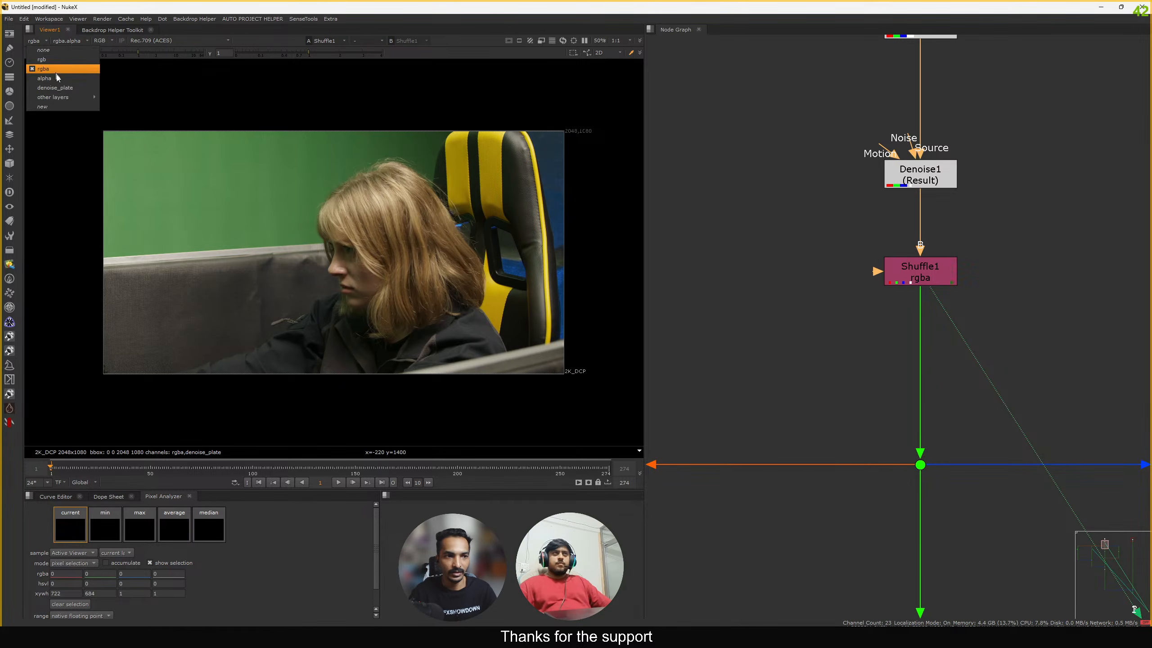
left_click(75, 96)
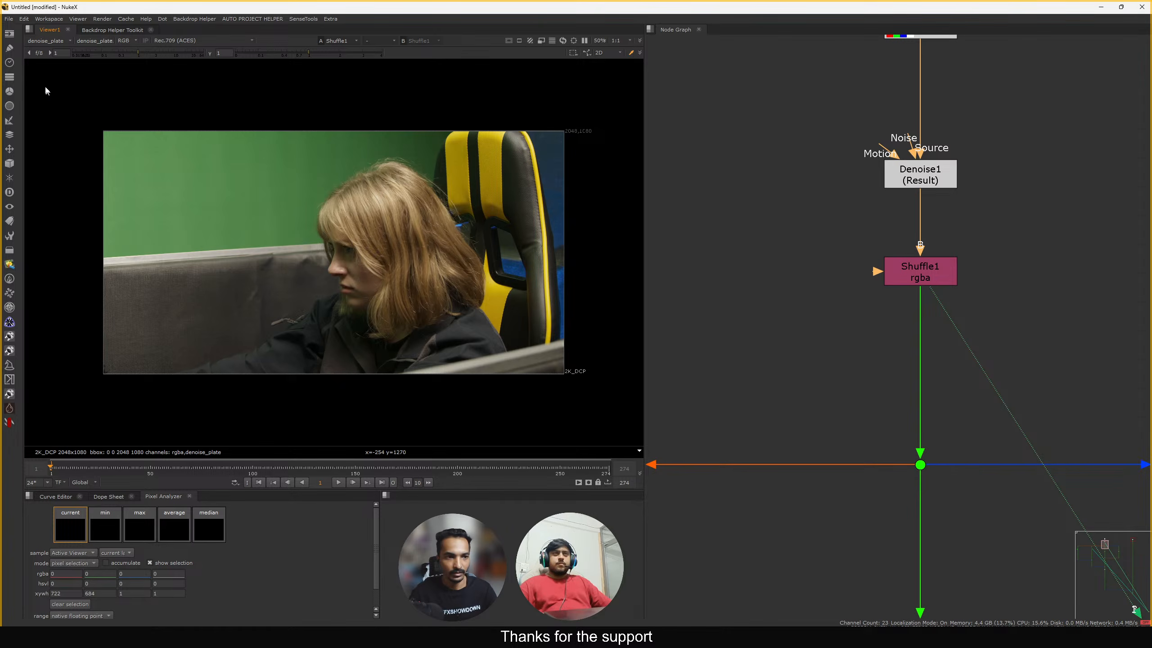
left_click(45, 41)
left_click(51, 70)
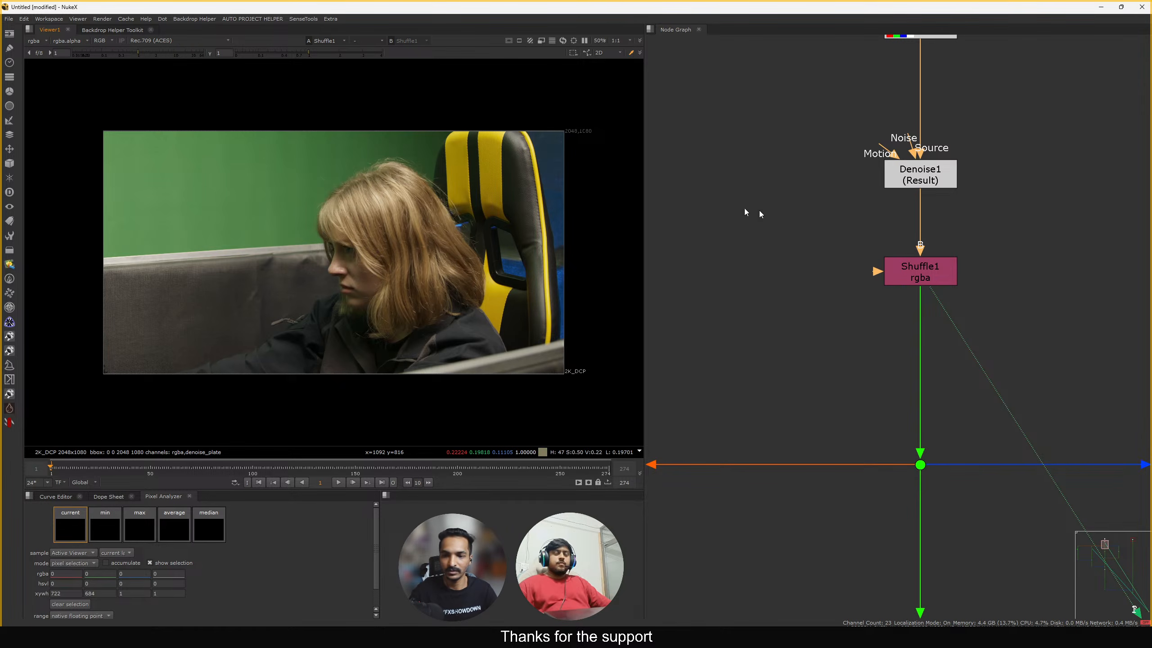
Follow the main pipe from the Shuffle down to Keymix1 and examine that node up close
left_click_drag(931, 282, 930, 290)
scroll(890, 340, "down", 6)
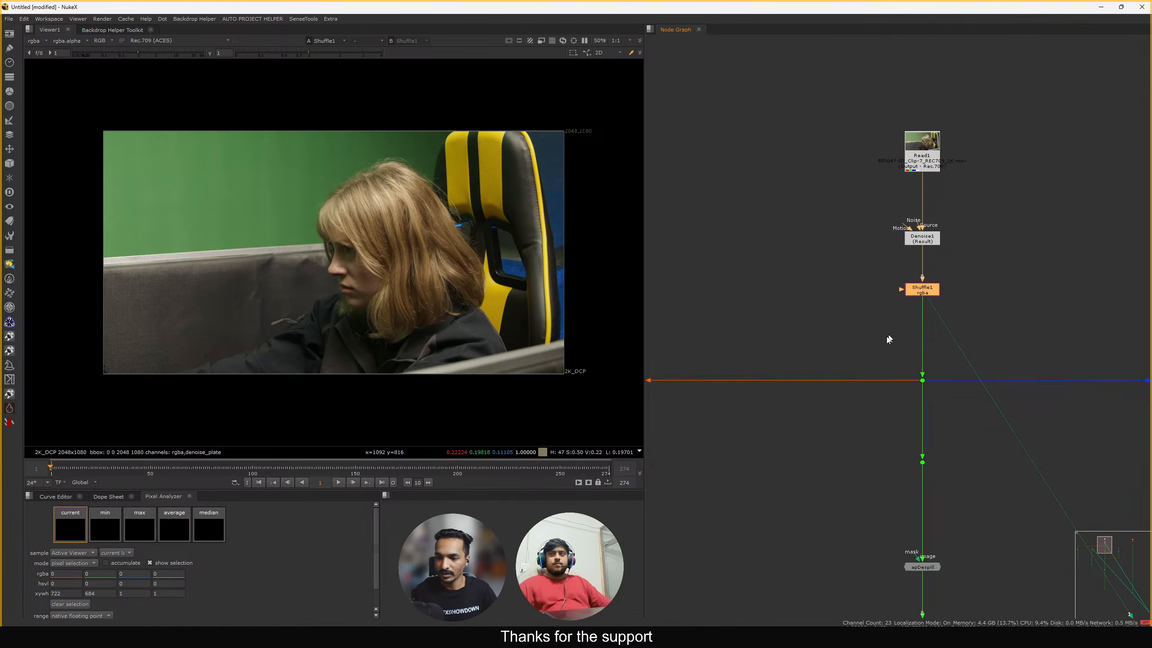
middle_click_drag(912, 401, 889, 236)
middle_click_drag(877, 444, 877, 330)
scroll(876, 332, "up", 3)
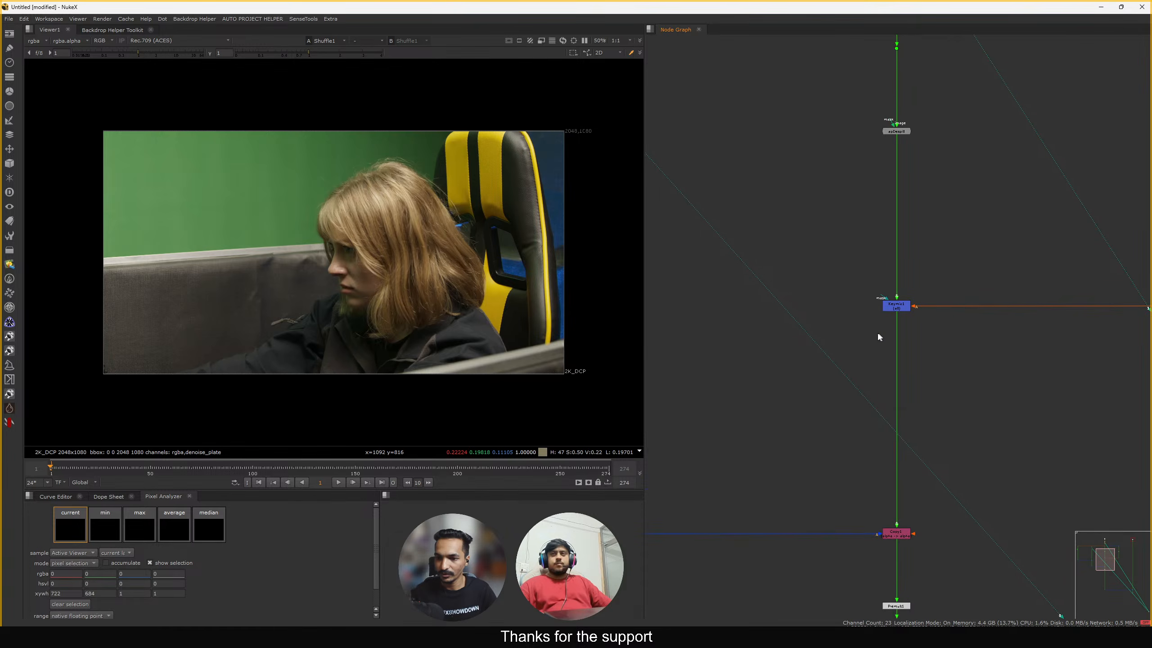
left_click(899, 310)
scroll(901, 307, "up", 5)
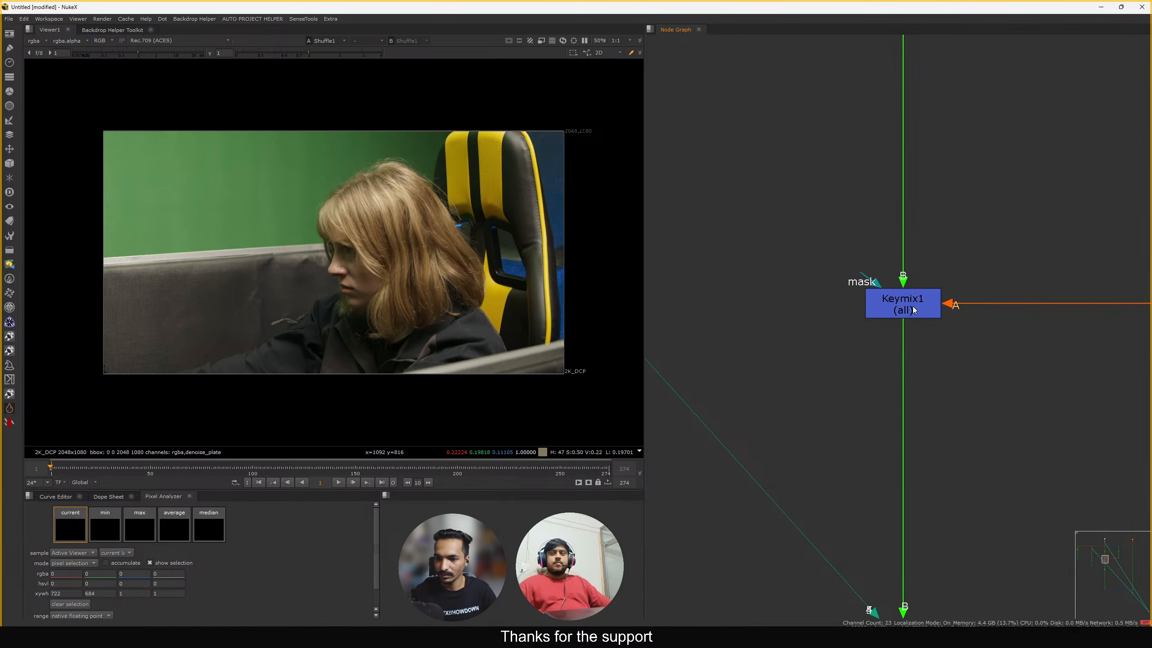
Set the channels of Keymix1 to rgba and close its properties
double_click(920, 294)
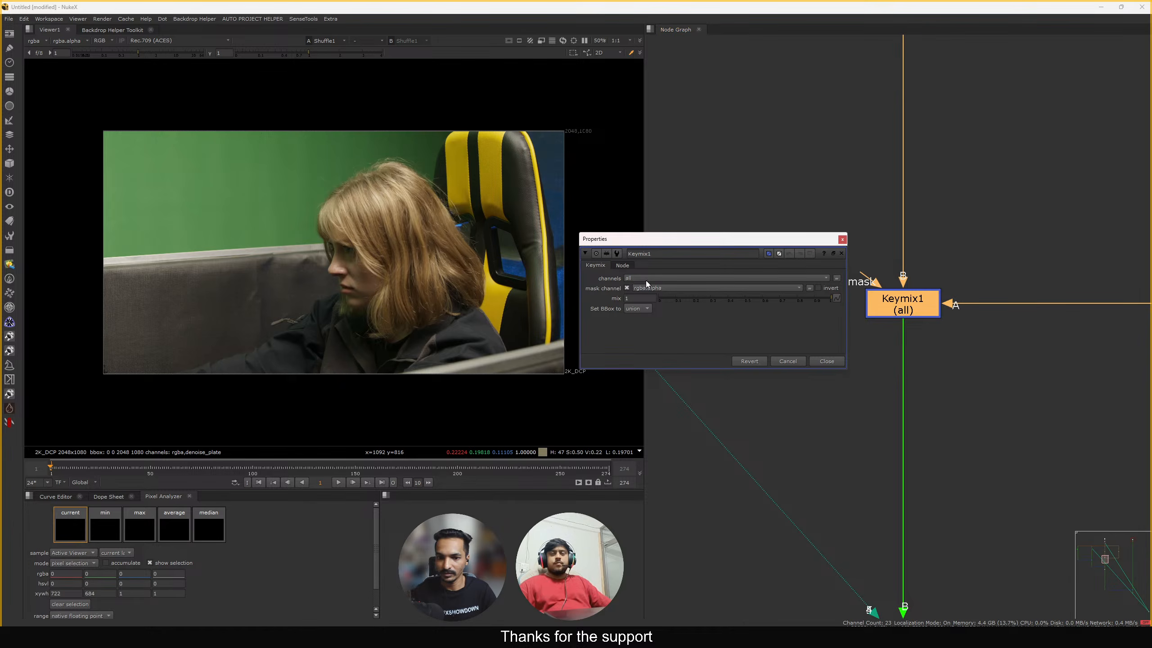
left_click(646, 282)
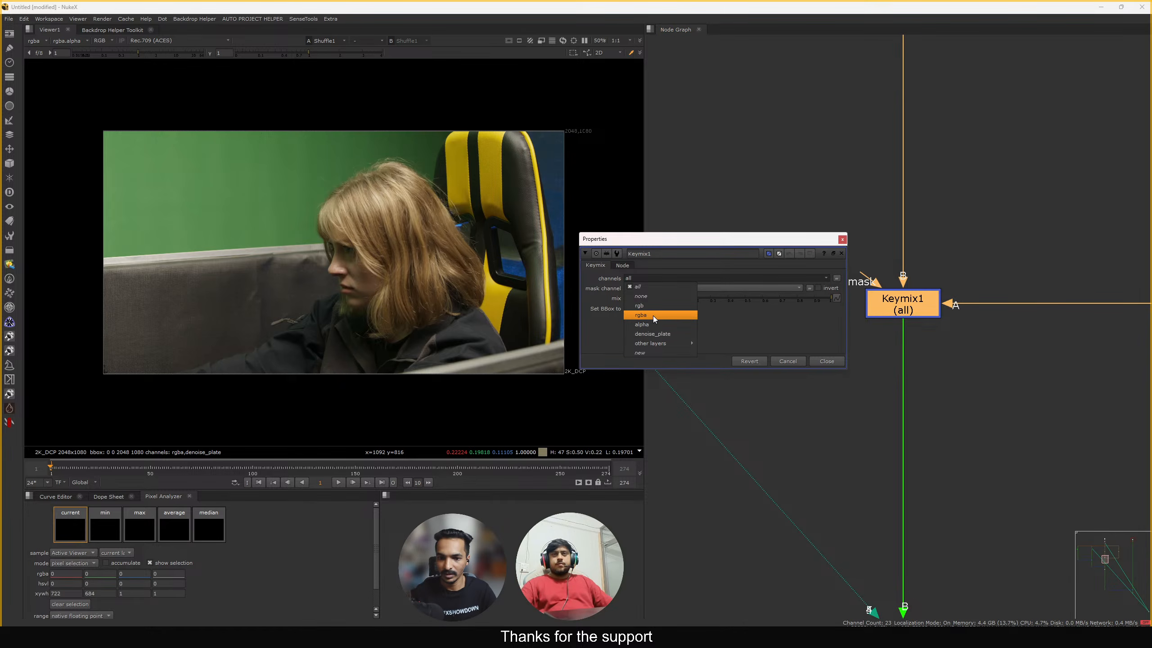
left_click(653, 315)
left_click(839, 359)
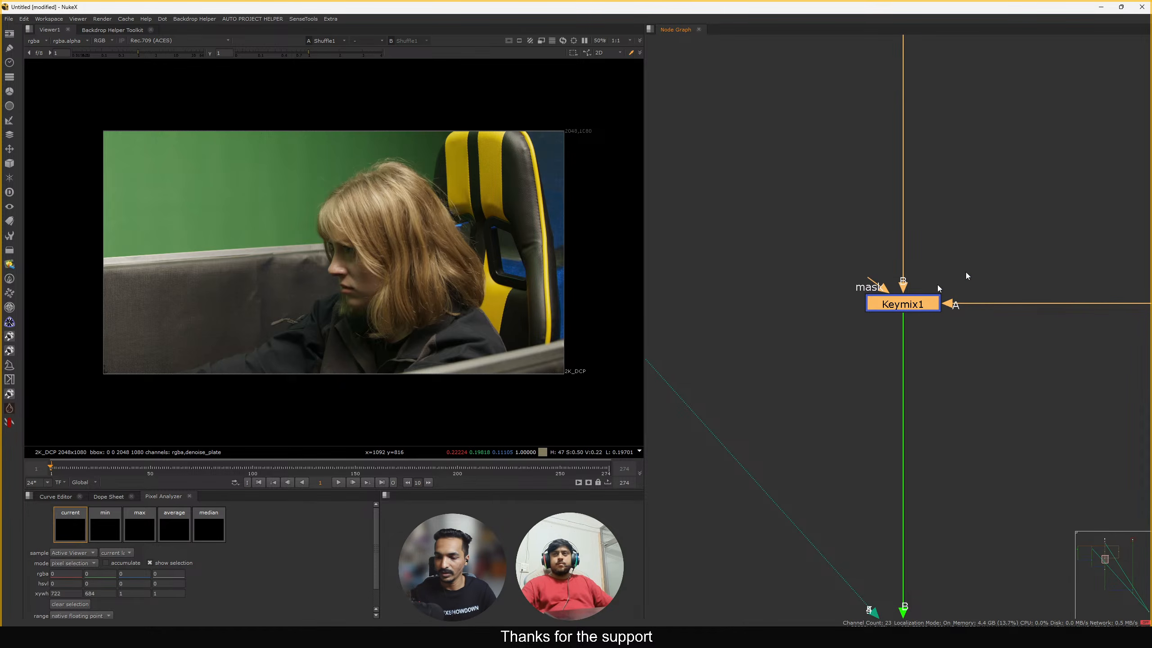
Delete the redundant Dot just below the corner Dot above apDespill1 and move the remaining Dot up closer to the corner
scroll(903, 281, "down", 7)
middle_click_drag(853, 283, 760, 363)
scroll(836, 184, "up", 3)
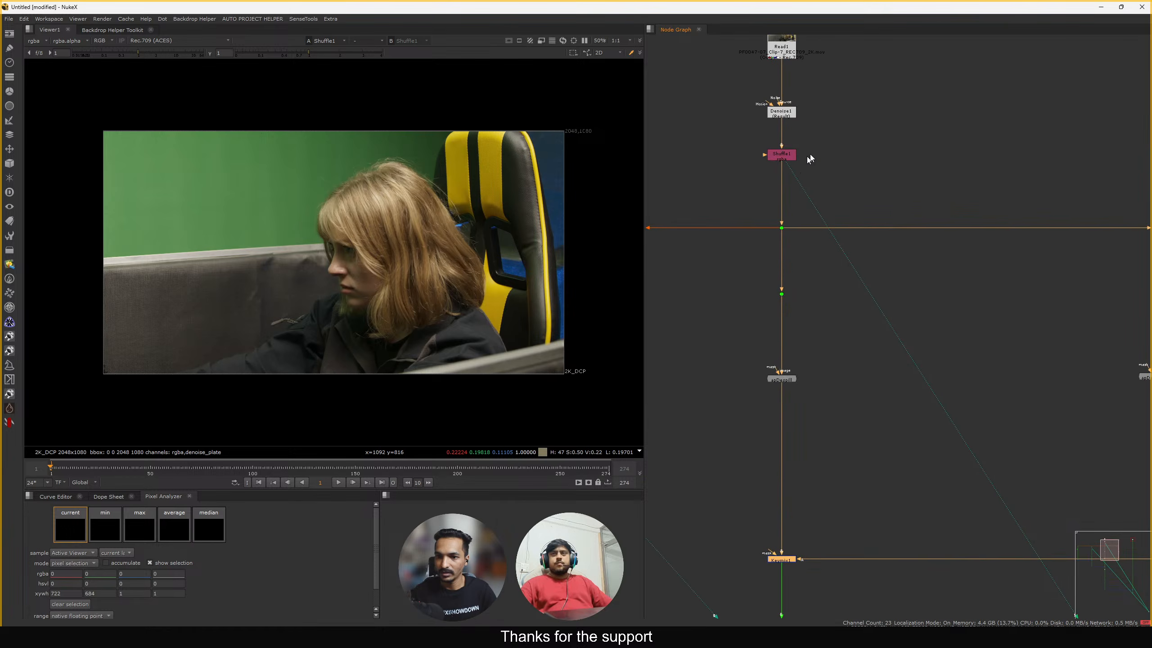
left_click(789, 155)
scroll(752, 181, "down", 3)
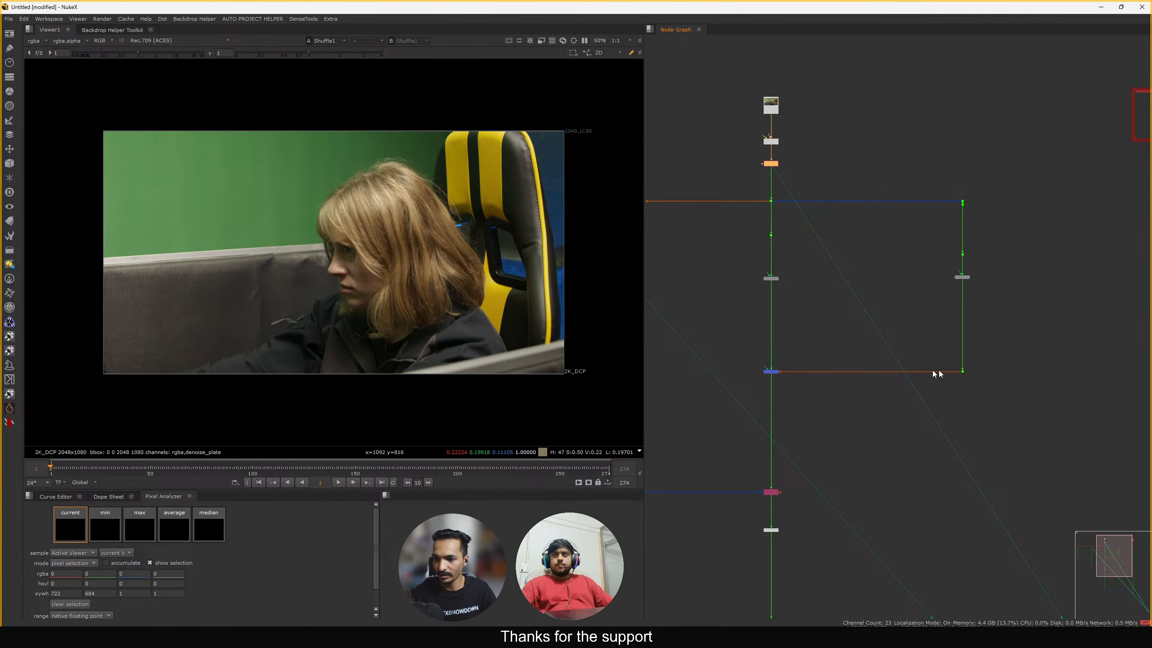
scroll(964, 202, "up", 5)
left_click(1030, 192)
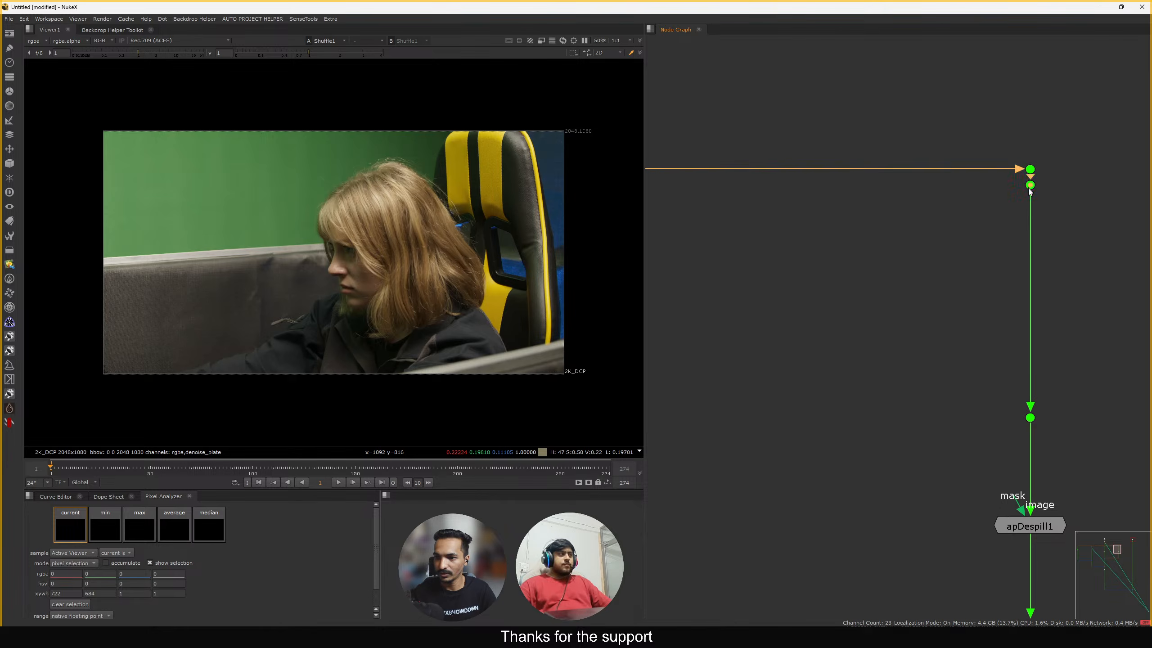
key("Delete")
scroll(922, 290, "down", 3)
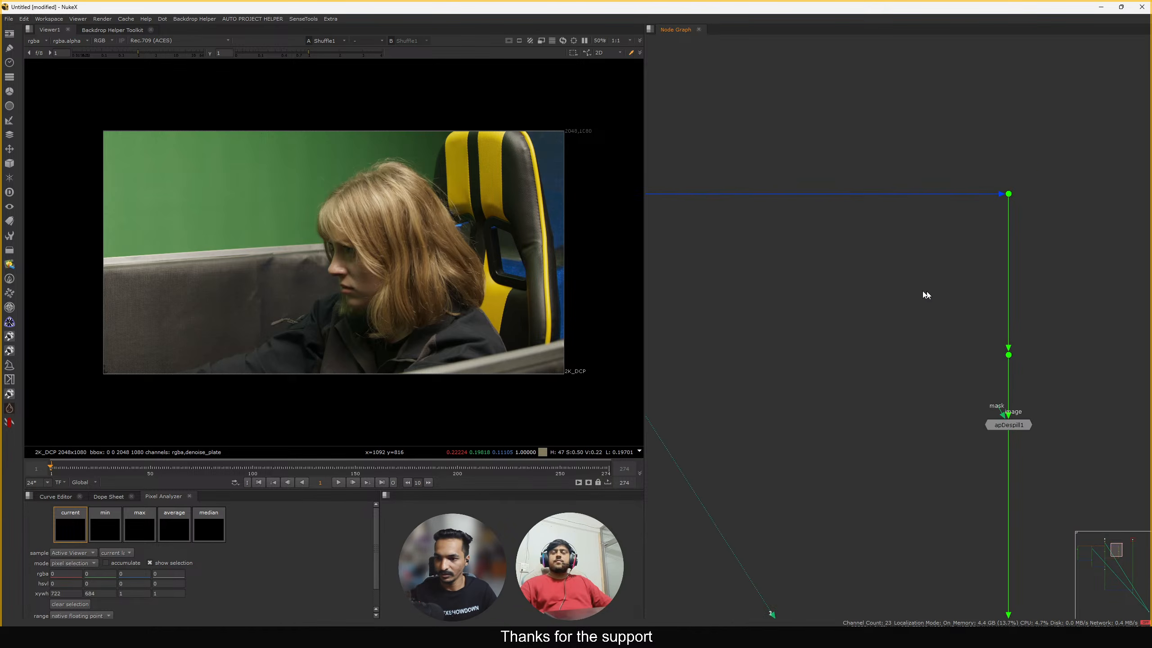
left_click_drag(1002, 353, 1003, 268)
scroll(966, 226, "down", 8)
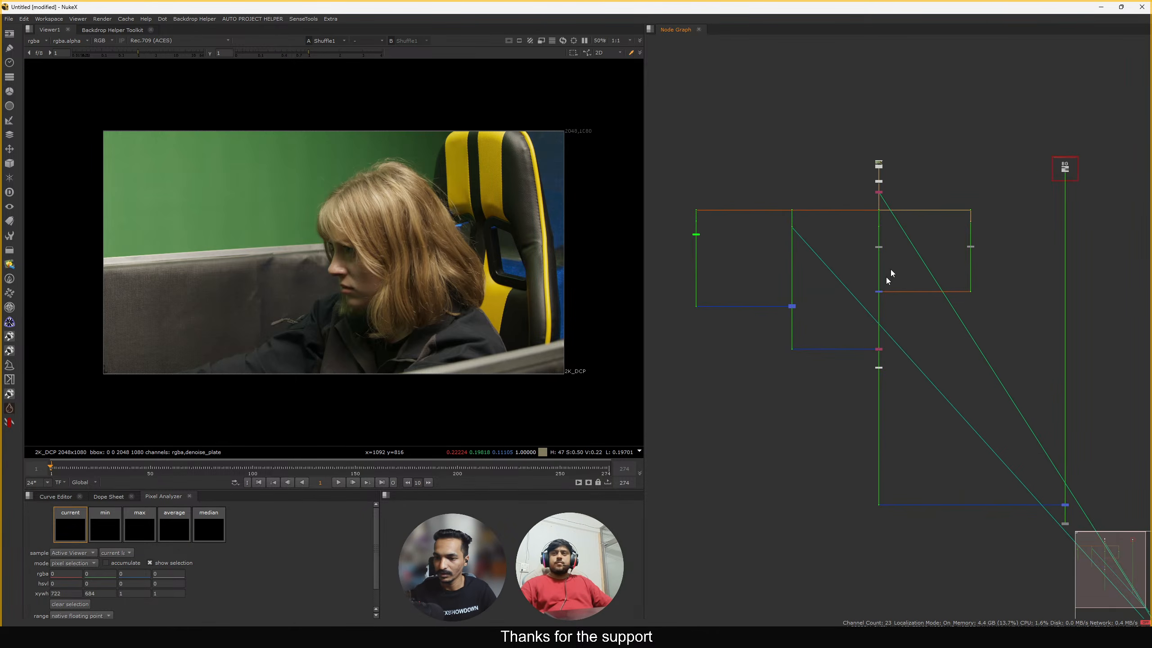
Select the Premult1 node below the despill branches and view its output
scroll(895, 290, "up", 2)
middle_click_drag(895, 293, 932, 241)
middle_click_drag(900, 347, 901, 317)
scroll(902, 317, "up", 6)
left_click_drag(992, 331, 848, 418)
key("1")
Follow the pipe down to Merge1 above the DasGrain node and view its output
scroll(898, 395, "down", 8)
middle_click_drag(899, 398, 724, 245)
scroll(965, 304, "up", 6)
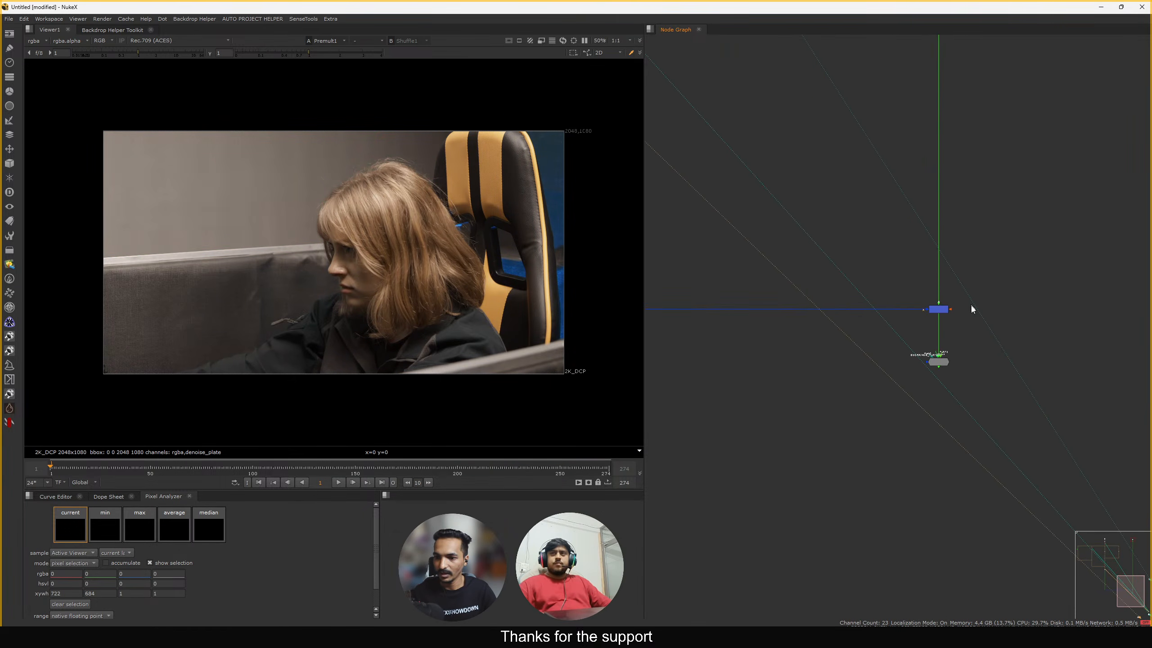
left_click_drag(1026, 243, 846, 343)
key("1")
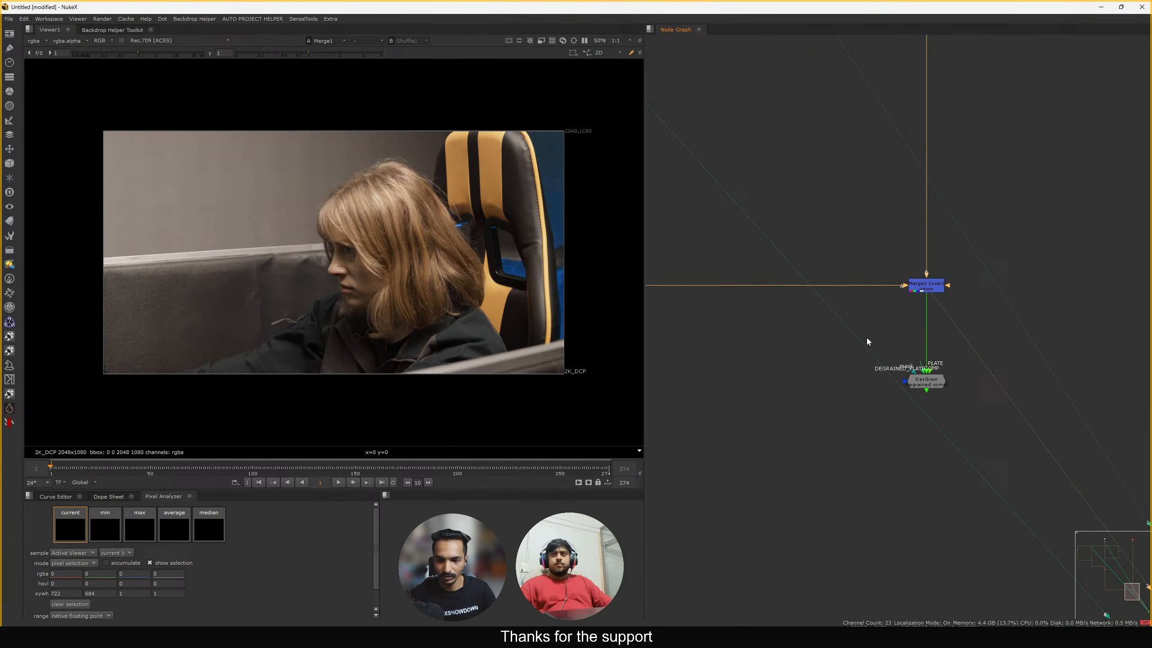
Set Merge1 to also merge the denoise_plate layer, close its properties and deselect the node
double_click(929, 286)
left_click_drag(732, 276, 649, 122)
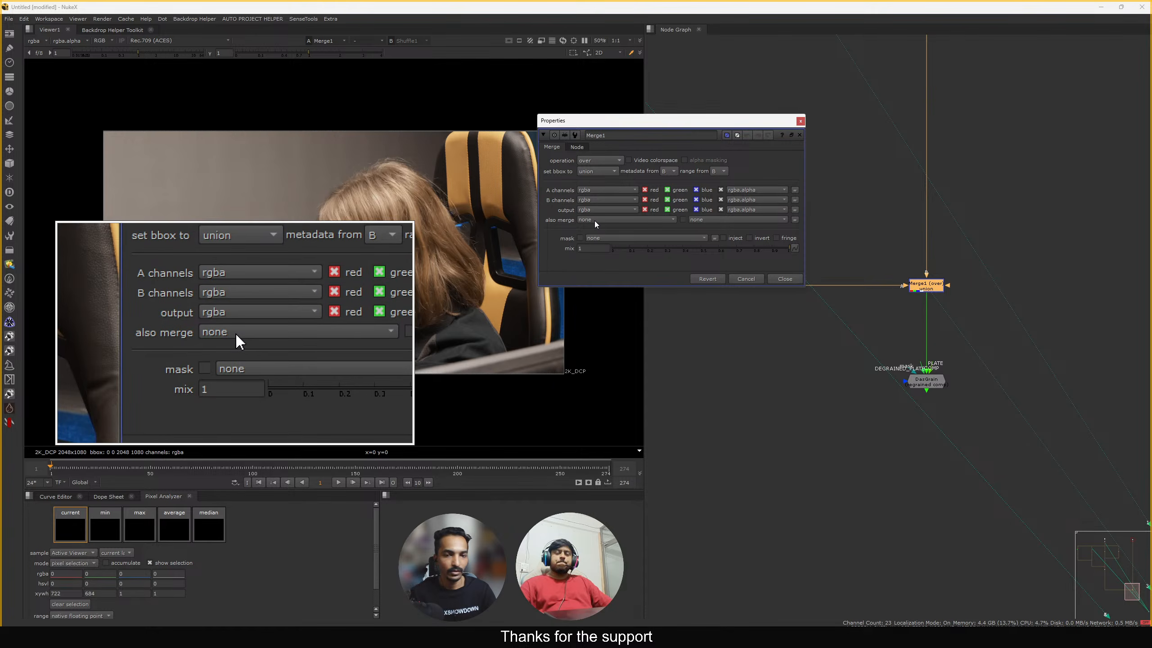
left_click(594, 219)
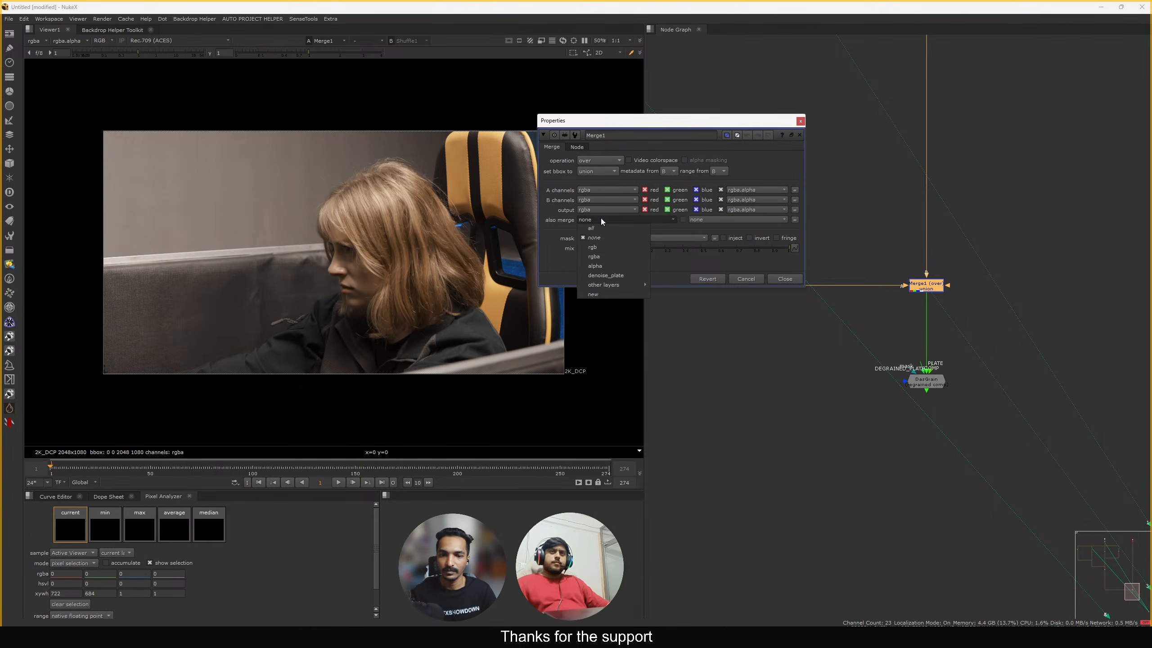
left_click(612, 276)
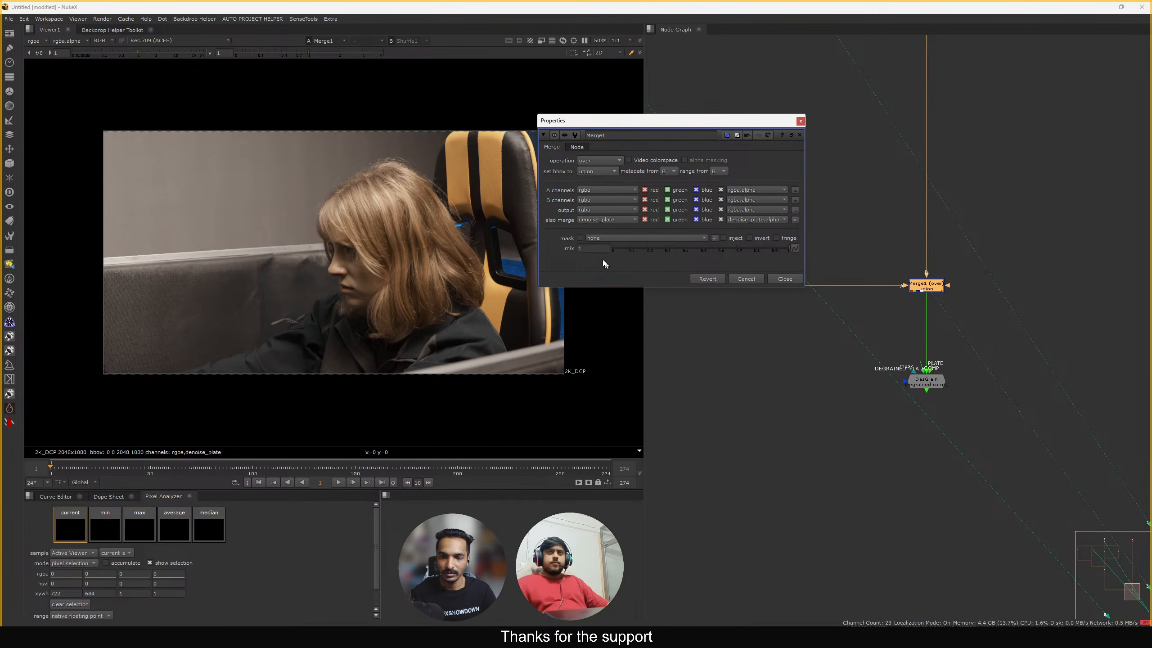
left_click(789, 283)
left_click(766, 291)
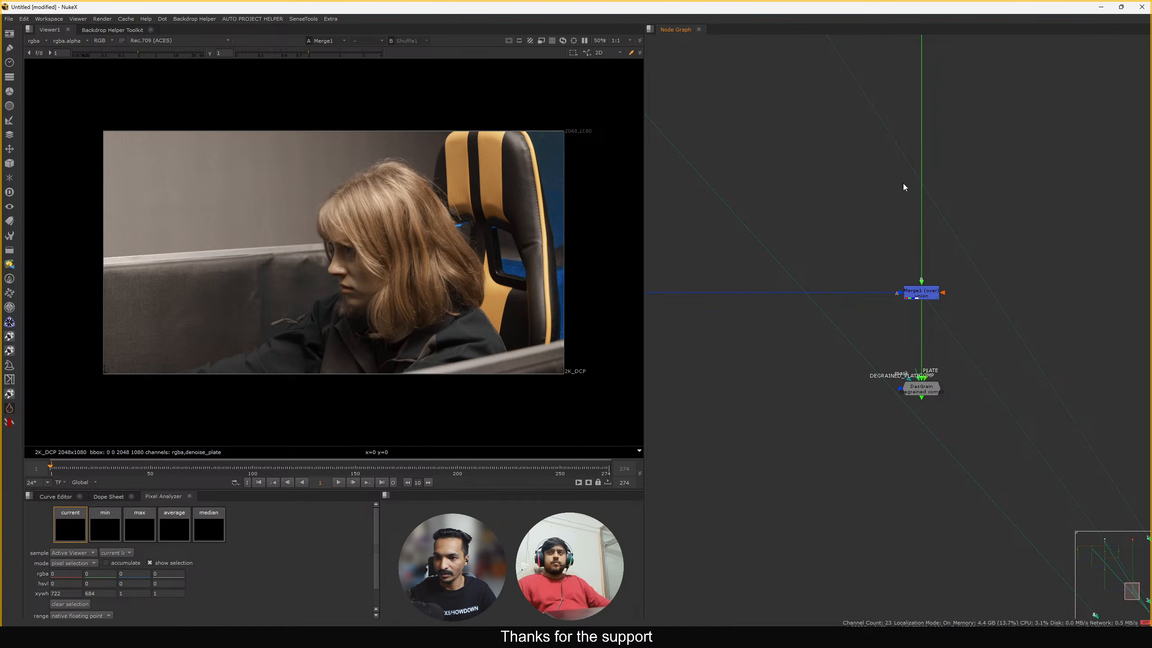
Add a Shuffle node beside DasGrain and feed it from a new dot on the pipe between Merge1 and DasGrain
left_click_drag(916, 392, 917, 408)
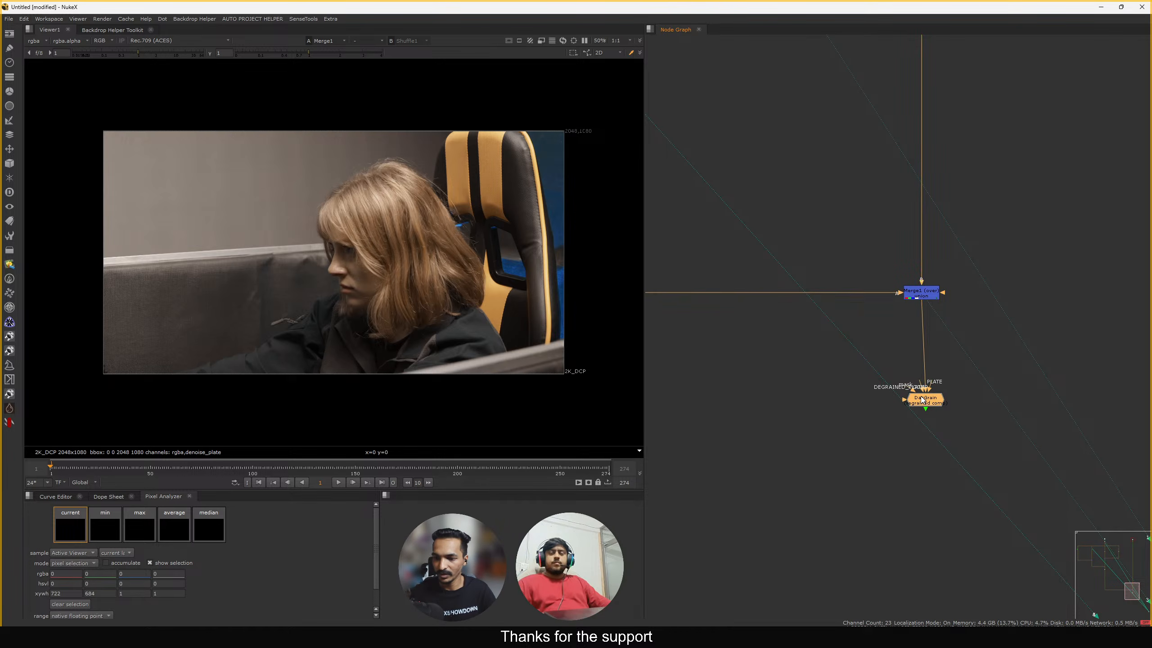
key("Tab")
type("shu")
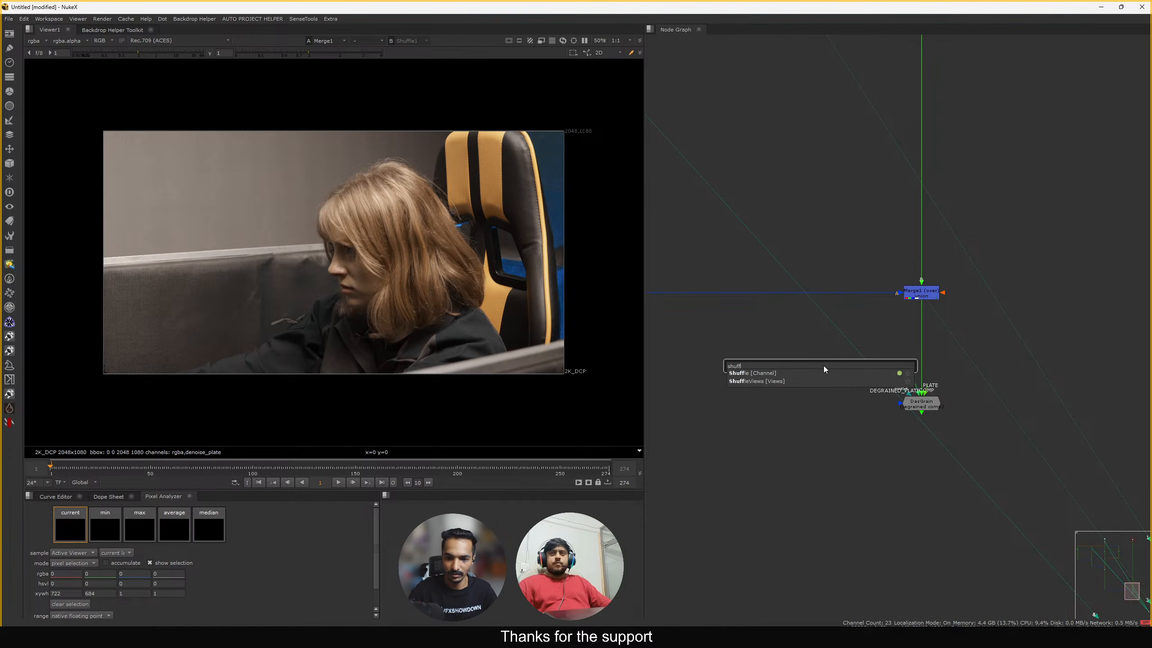
key("Return")
middle_click_drag(867, 310, 875, 247)
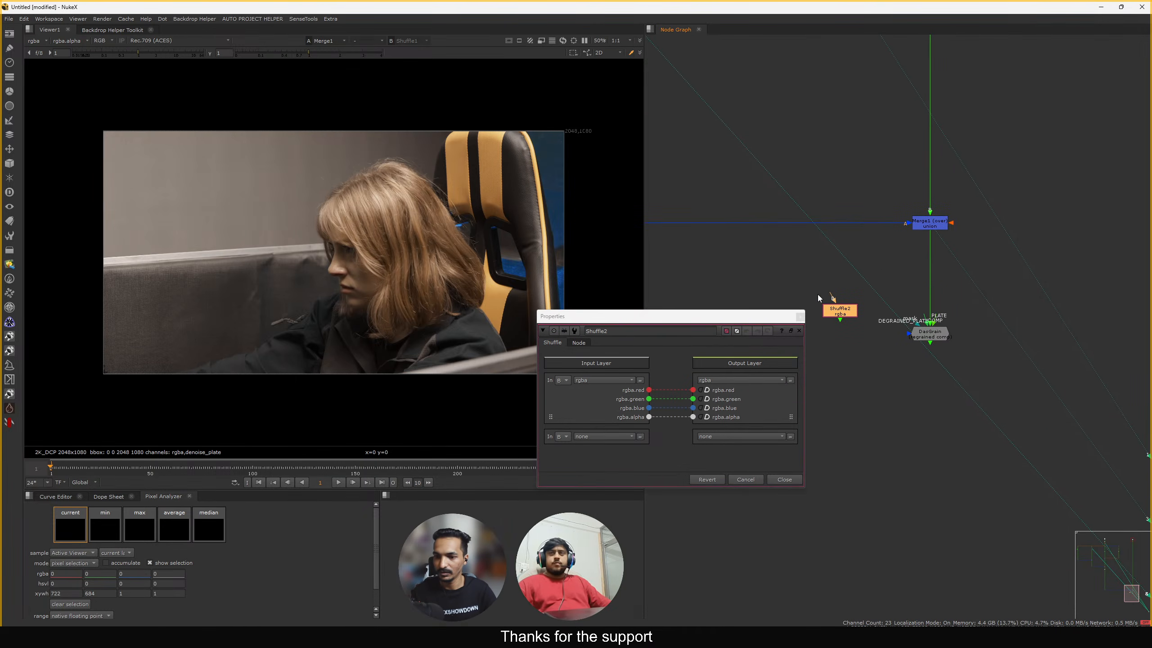
left_click(929, 278, "ctrl")
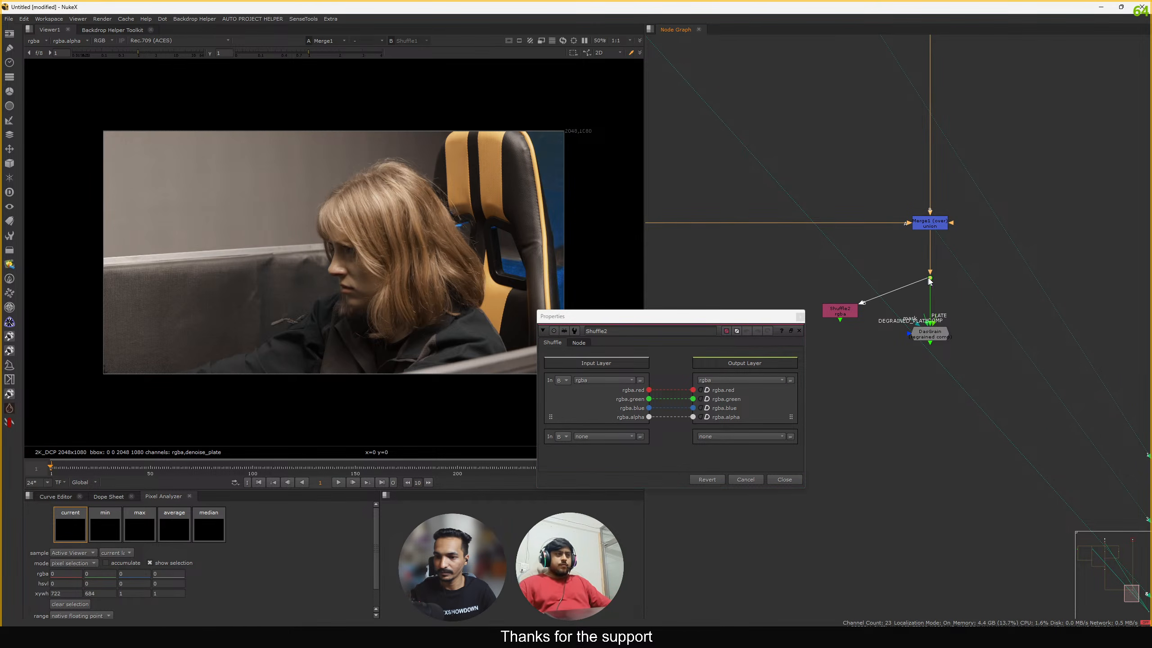
left_click(843, 316)
left_click_drag(833, 297, 854, 315)
View the new Shuffle2 node and set its input layer to denoise_plate
key("1")
left_click_drag(681, 320, 675, 294)
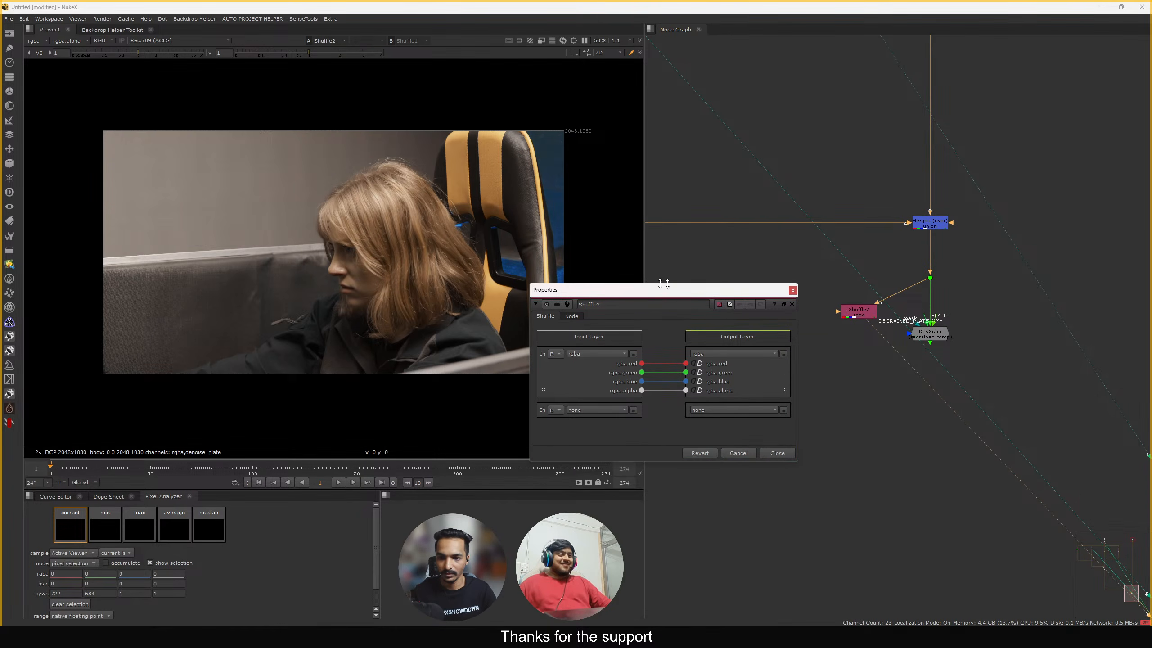
left_click(862, 314)
left_click(861, 314)
left_click_drag(857, 317, 859, 316)
left_click(818, 294)
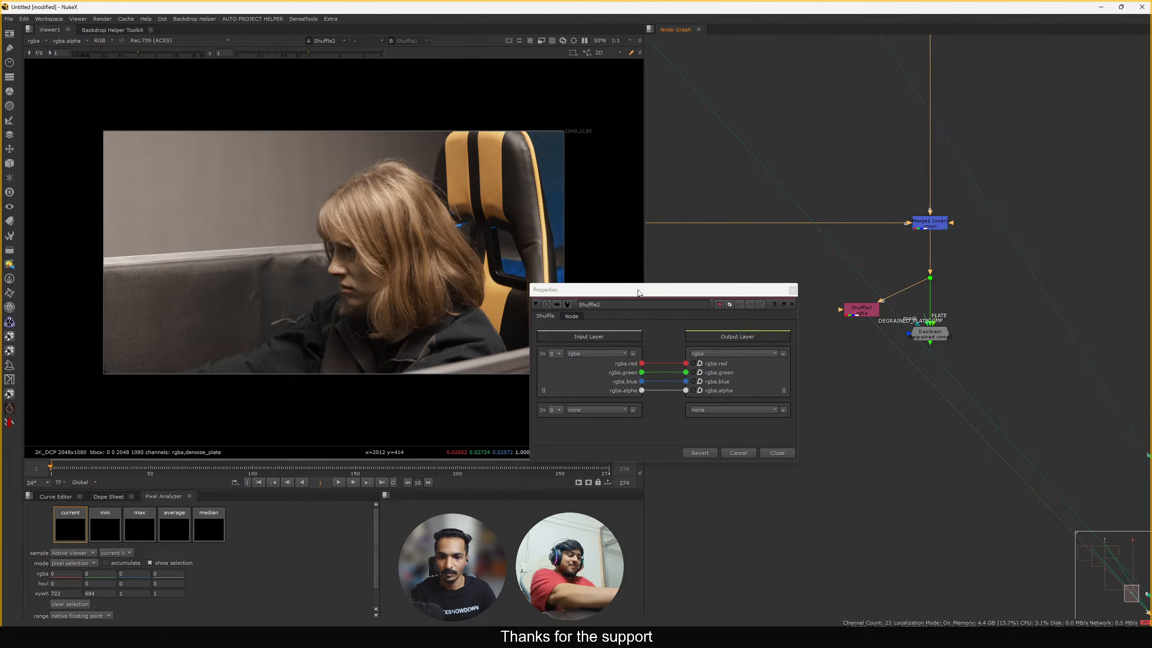
left_click_drag(637, 292, 644, 238)
left_click(607, 299)
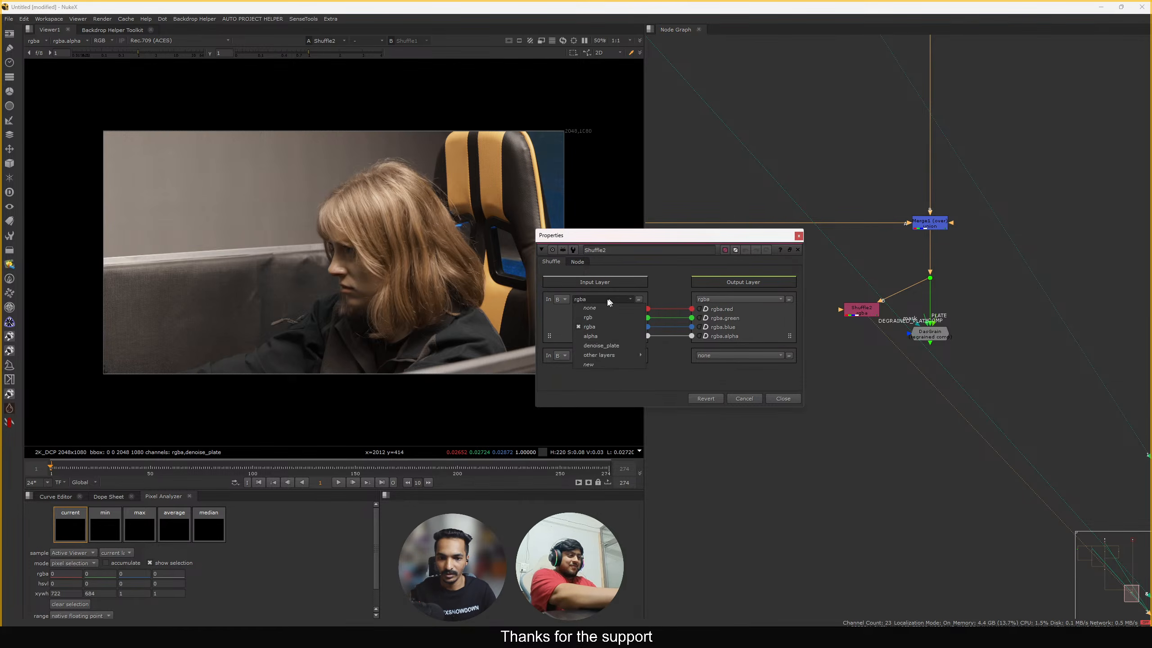
left_click(600, 345)
left_click(779, 397)
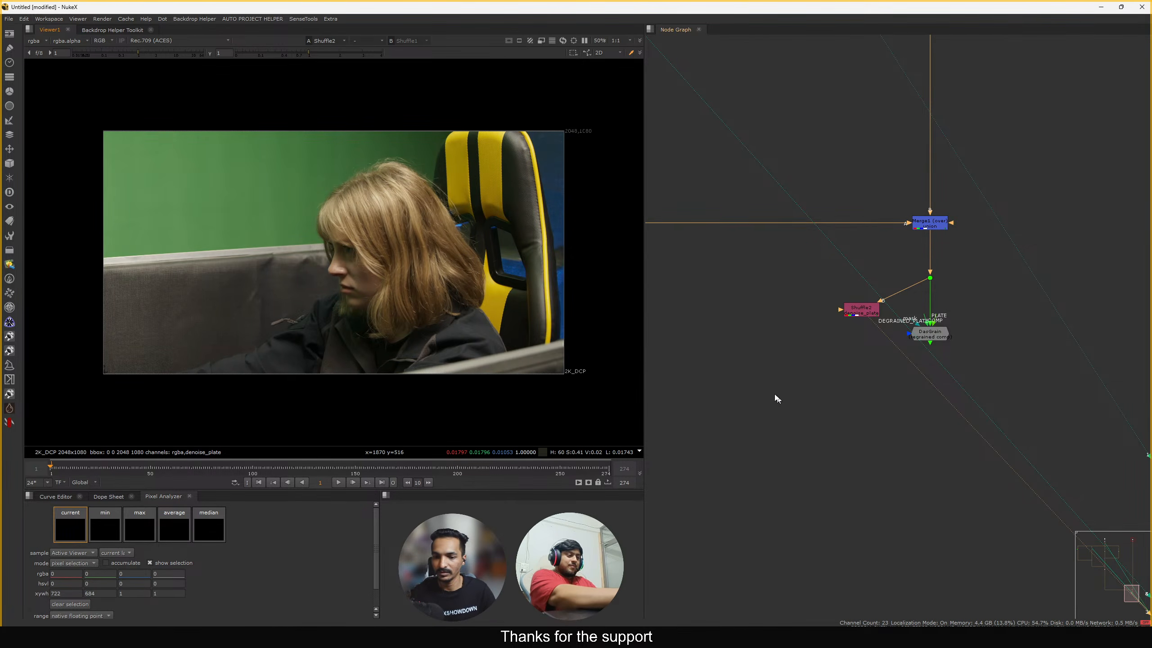
Line up Shuffle2 beside DasGrain, route its input through an elbow dot, and connect it to DasGrain's DEGRAINED_PLATE input
scroll(357, 219, "up", 5)
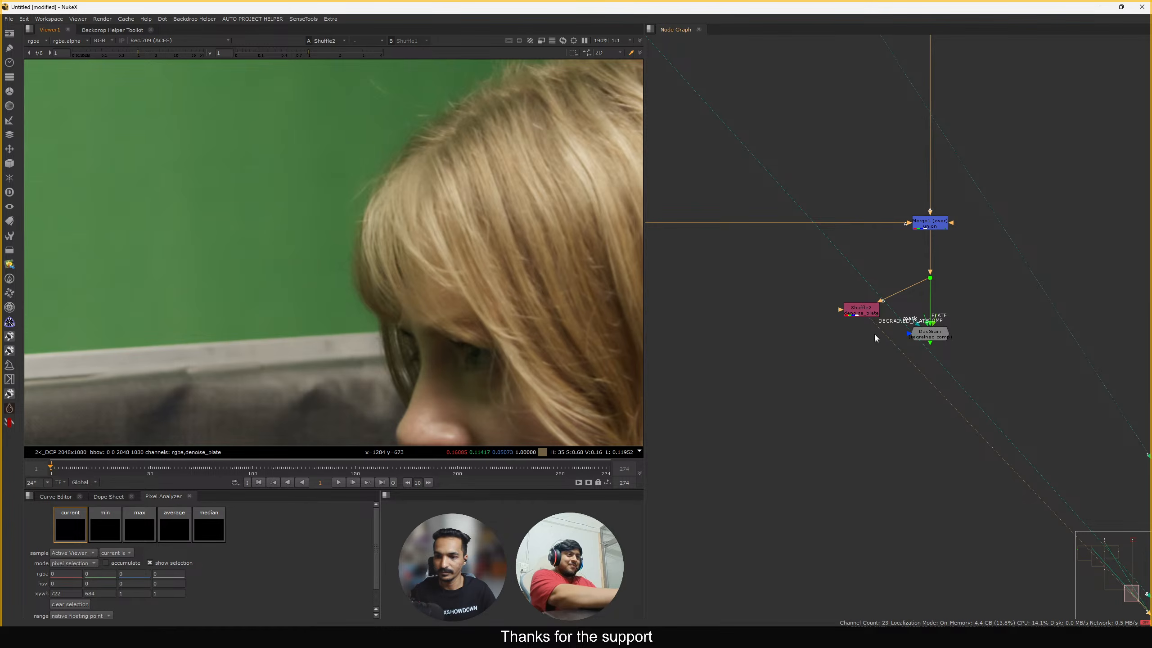
left_click_drag(863, 312, 821, 322)
scroll(897, 323, "up", 2)
left_click(938, 297)
left_click_drag(937, 314, 781, 321)
left_click_drag(786, 318, 817, 346)
key("alt+period")
left_click(802, 341)
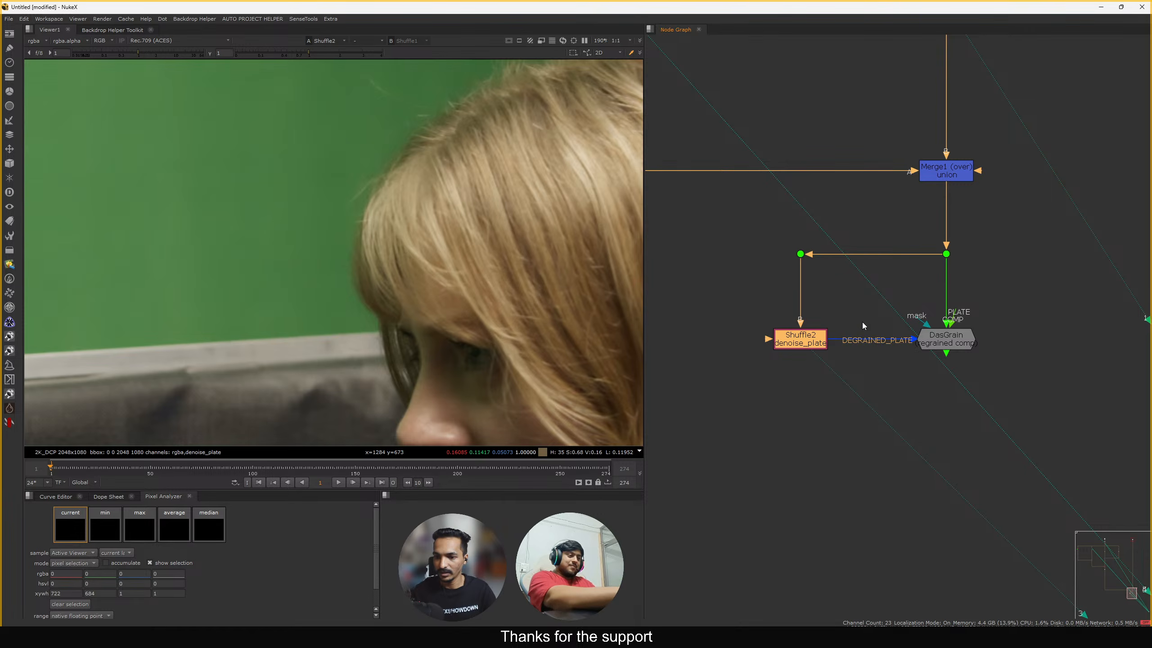
Examine the Read1, Denoise1 and Shuffle1 chain at the start of the node tree
scroll(852, 324, "down", 10)
middle_click_drag(843, 303, 872, 399)
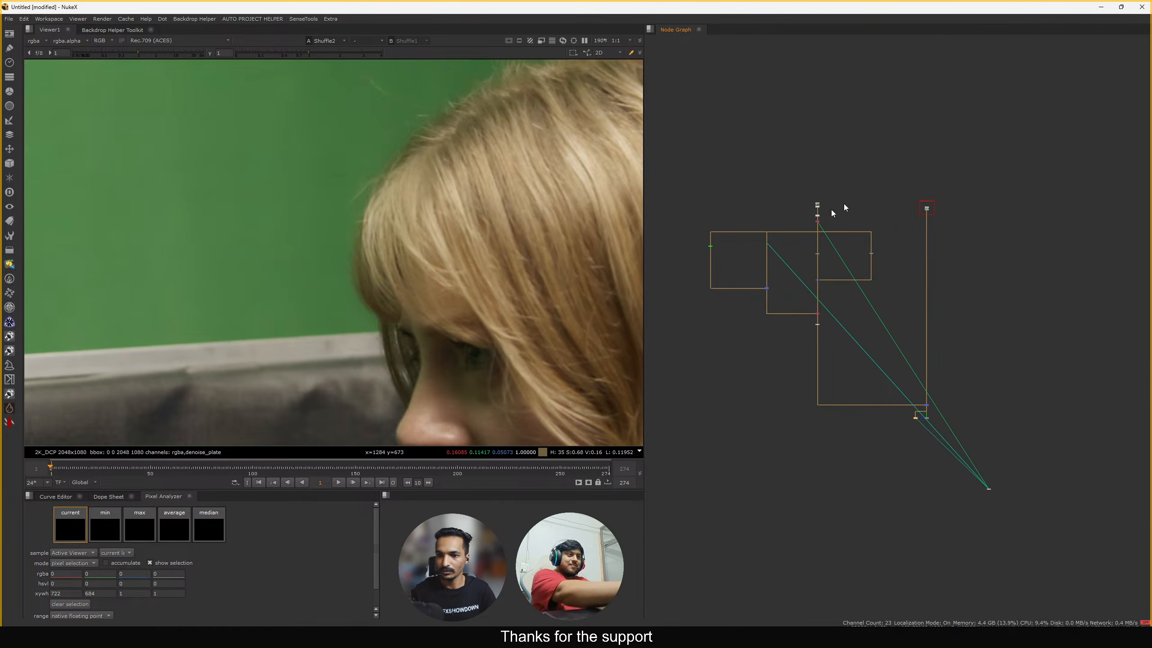
scroll(832, 209, "up", 6)
scroll(825, 210, "up", 4)
scroll(882, 248, "up", 3)
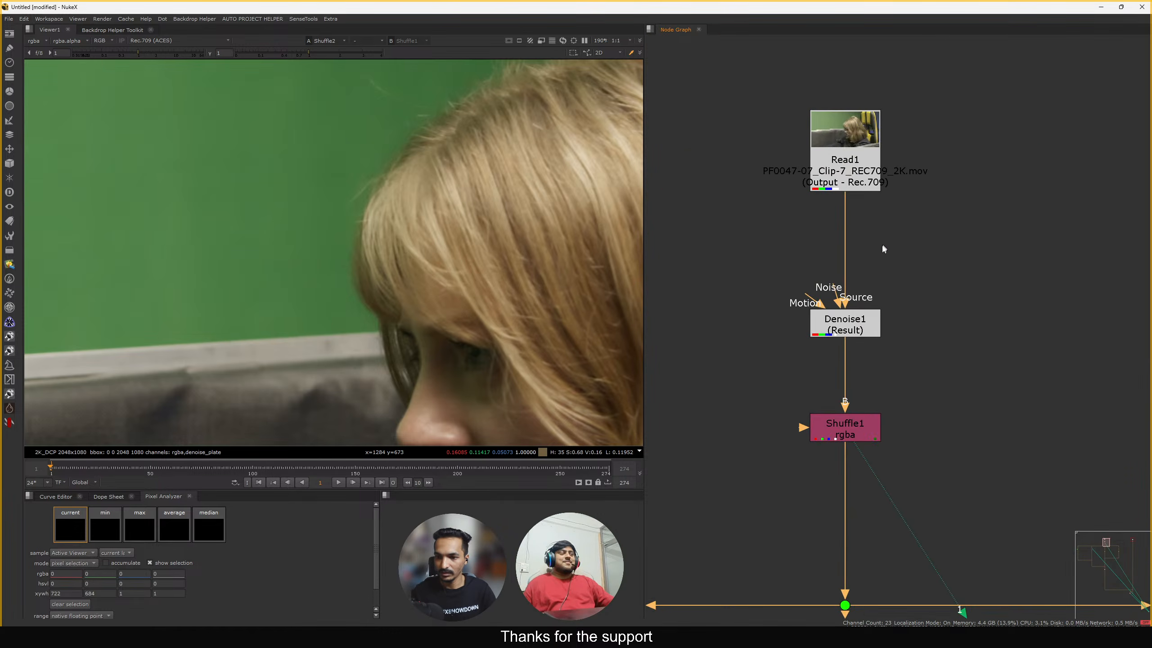
left_click(853, 170)
scroll(857, 172, "down", 2)
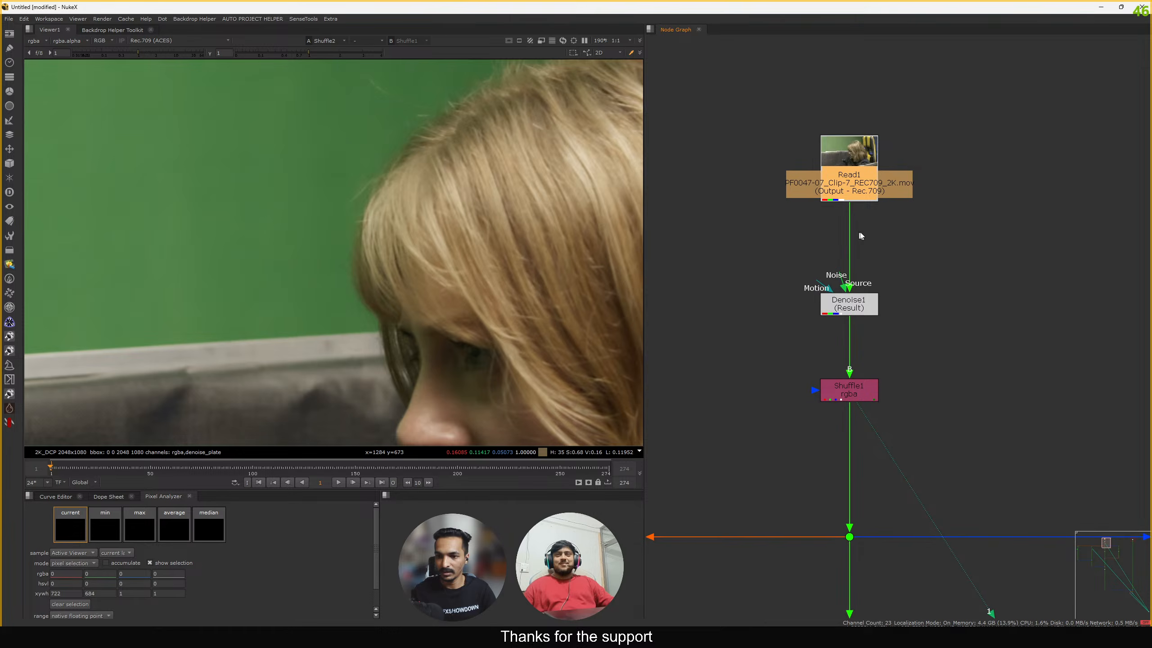
left_click(853, 303)
left_click(857, 190)
left_click(900, 231)
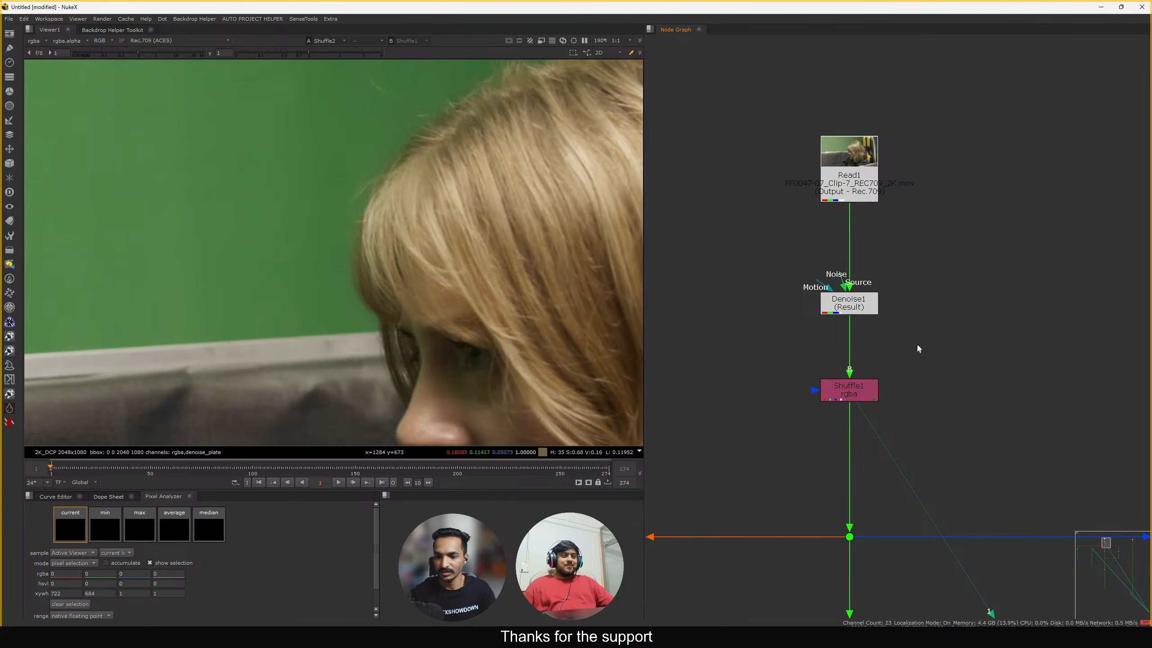
left_click(849, 390)
left_click_drag(907, 267, 781, 334)
left_click(855, 390)
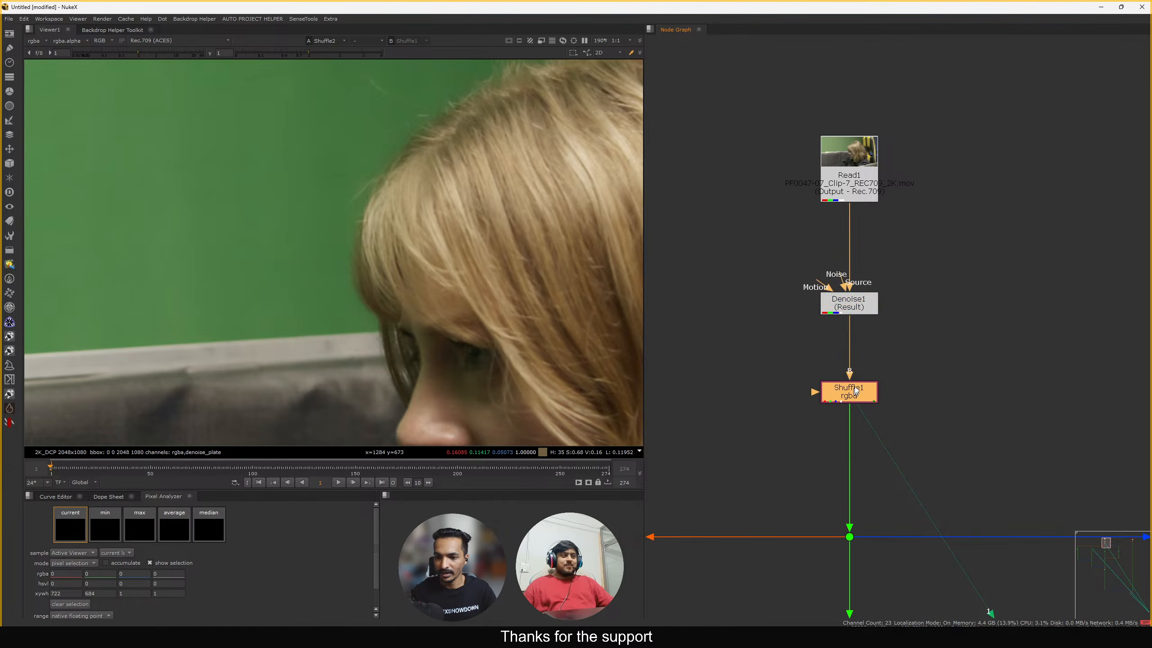
left_click_drag(855, 390, 857, 383)
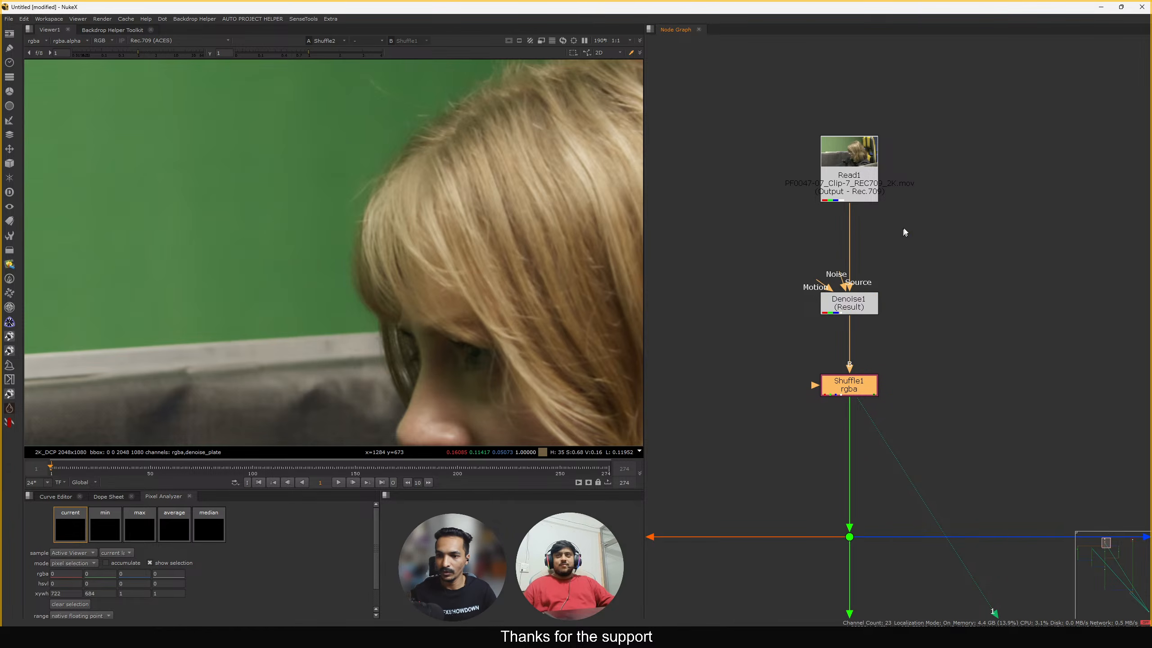
left_click_drag(906, 228, 780, 259)
Compare the grain of the Read1 plate with the Shuffle1 output on a close-up of the hair edge
left_click_drag(850, 172, 851, 167)
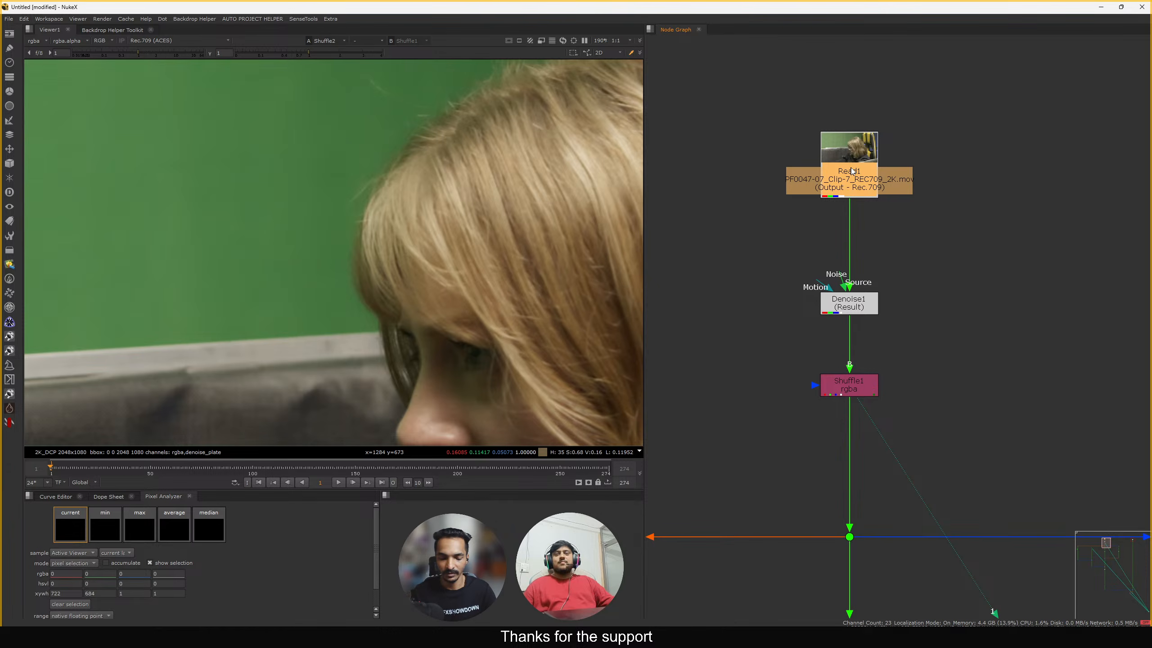
key("2")
scroll(360, 216, "up", 7)
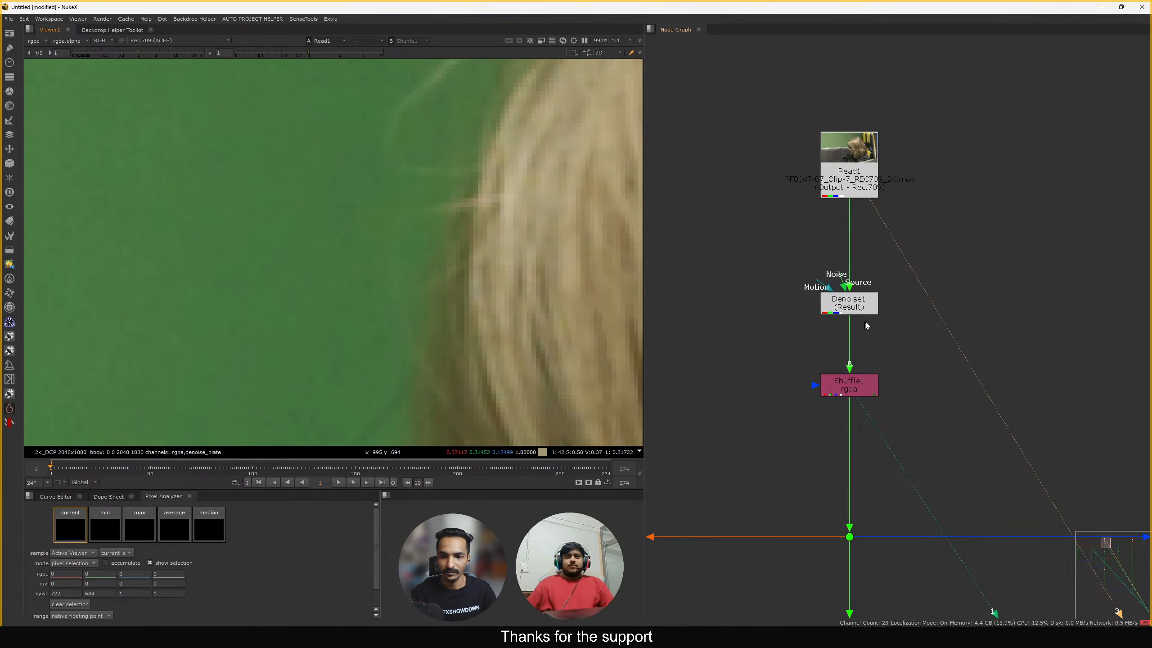
left_click(851, 385)
key("3")
left_click_drag(439, 225, 302, 310)
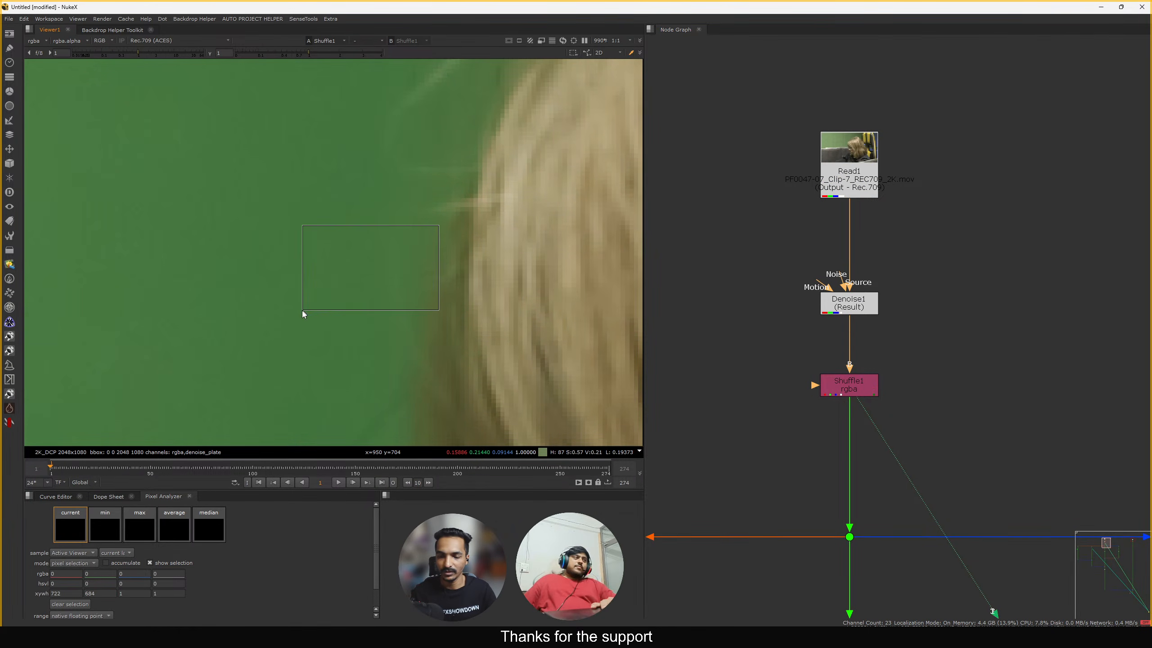
Insert a Shuffle node between Read1 and Denoise1, align Read1 above it, and view the new node
left_click_drag(883, 173, 879, 176)
key("Tab")
type("shuffl")
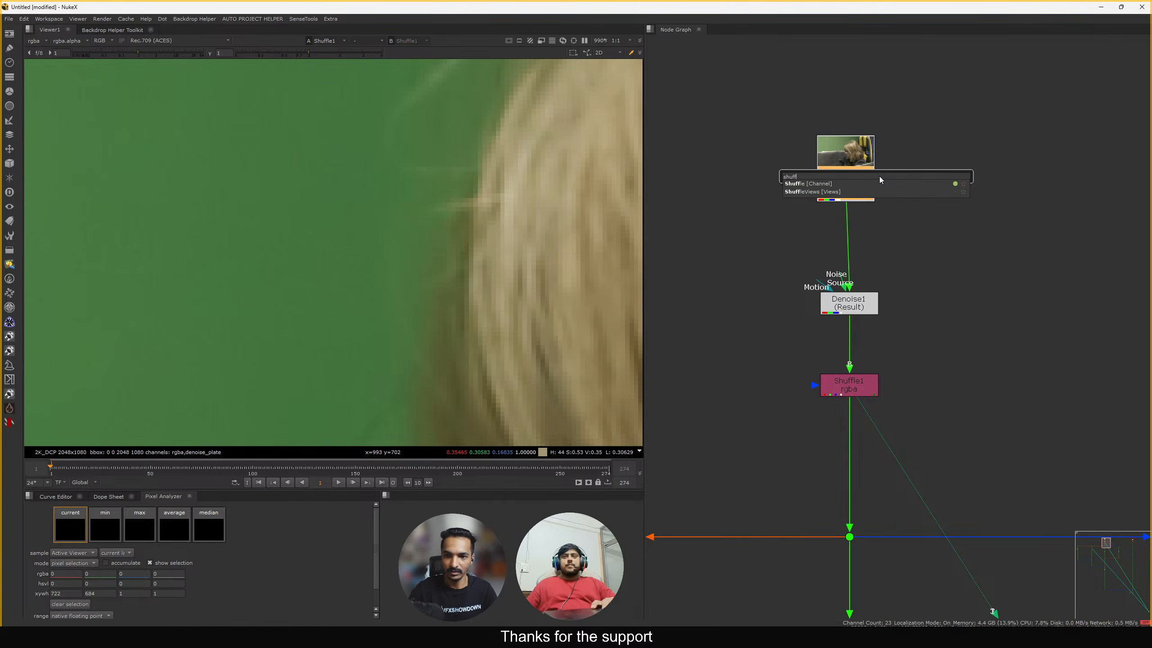
key("Return")
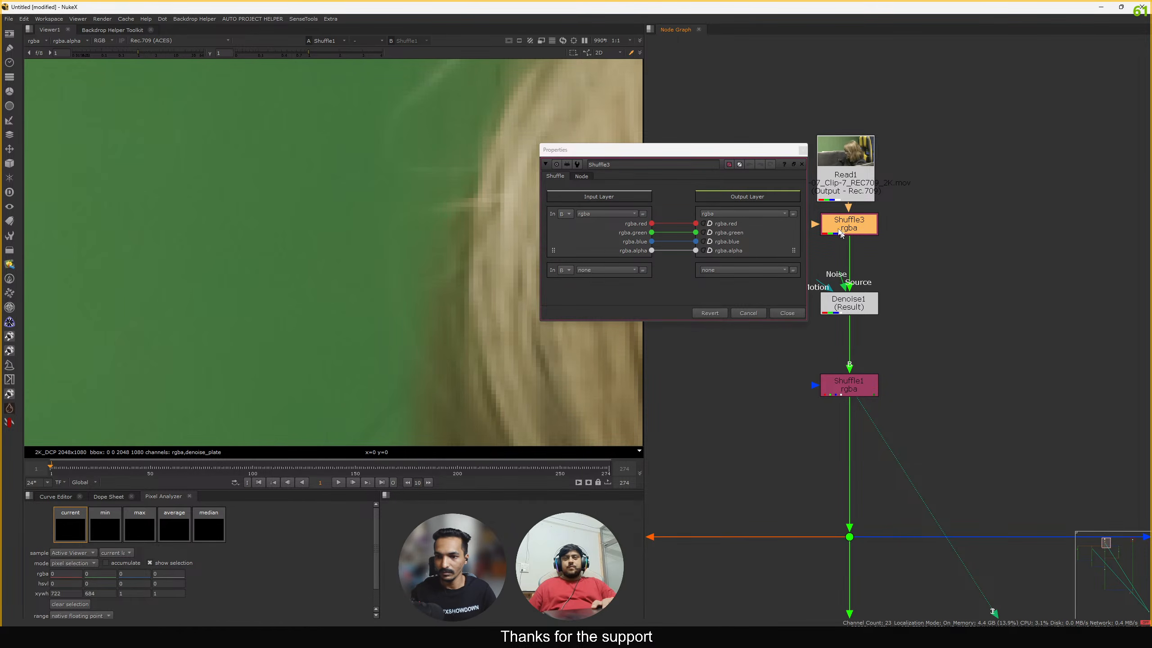
left_click_drag(846, 185, 849, 180)
left_click(849, 229)
key("3")
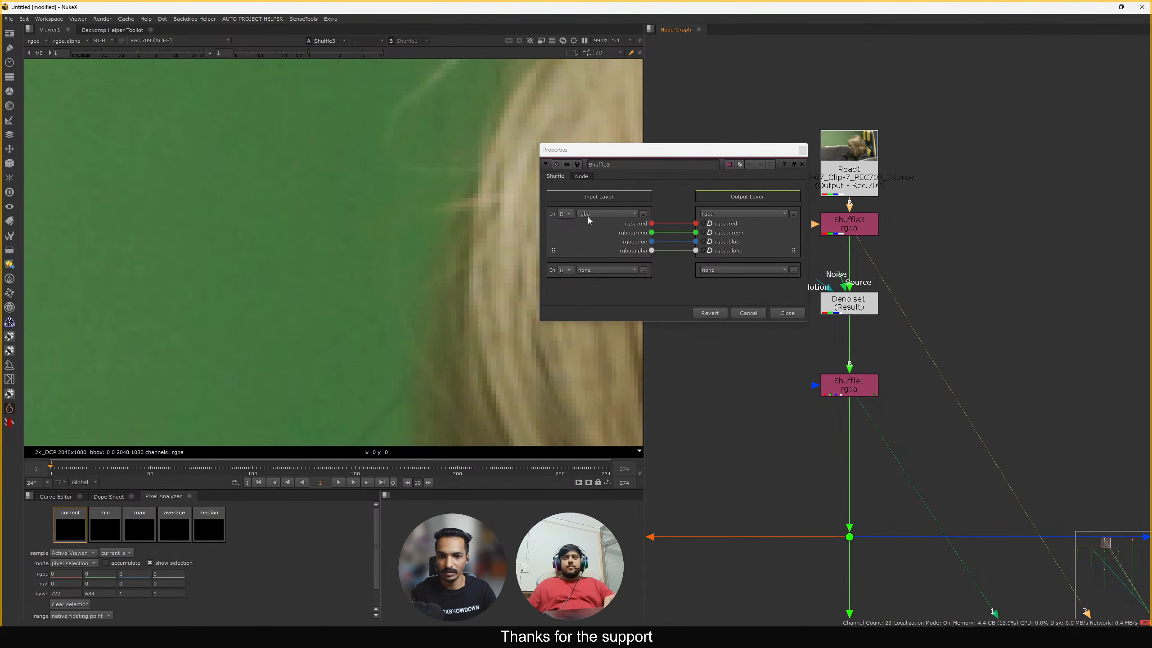
Create a new output layer named plate with red, green, blue and alpha channels in the Shuffle3 node
left_click(727, 214)
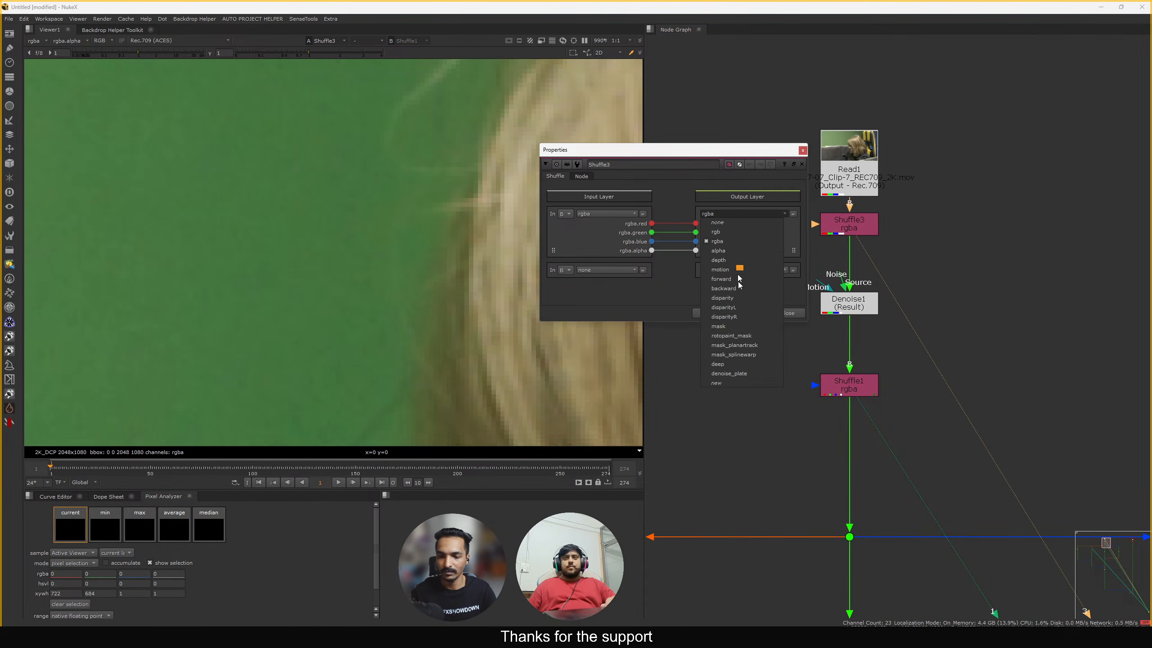
left_click(727, 382)
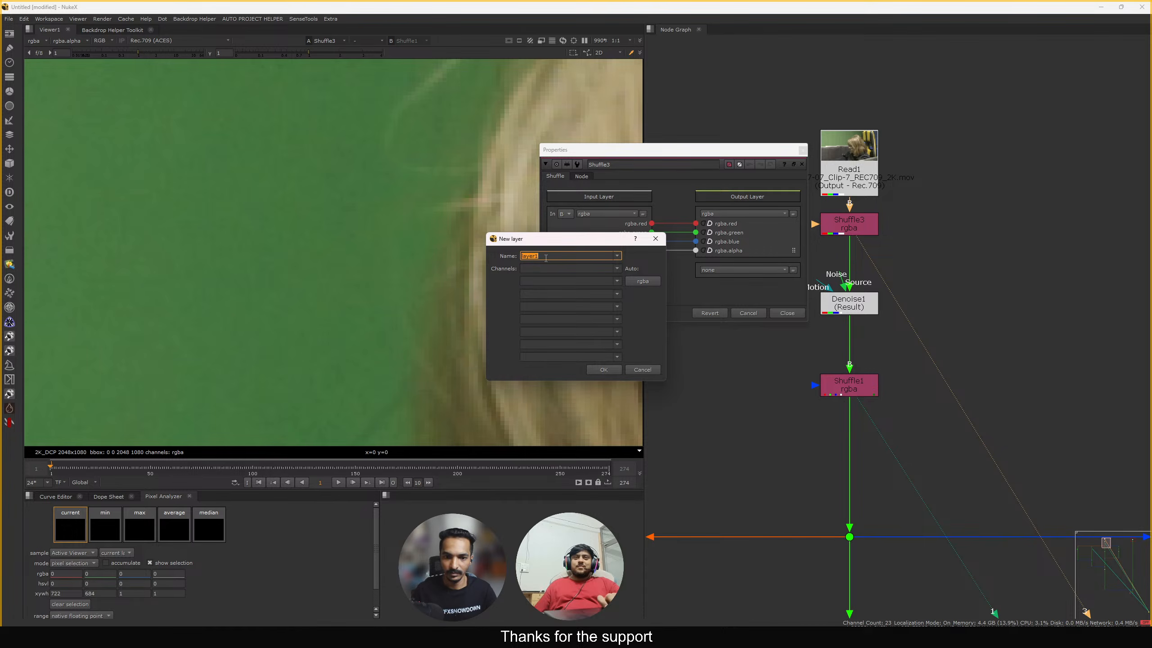
type("lat")
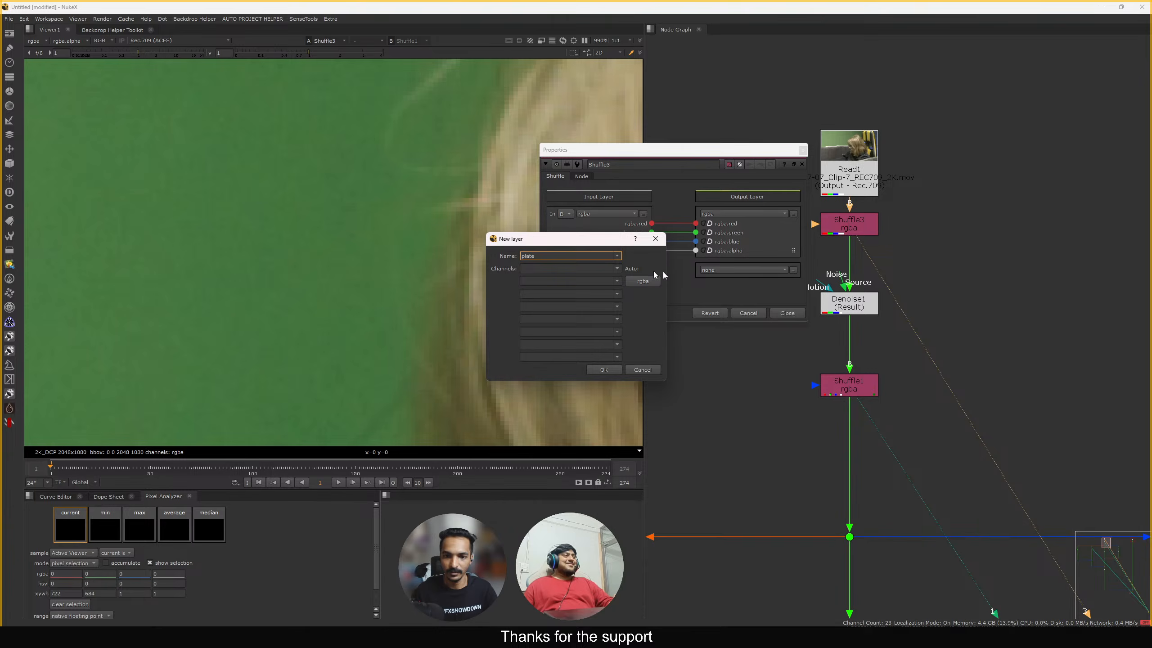
left_click(642, 281)
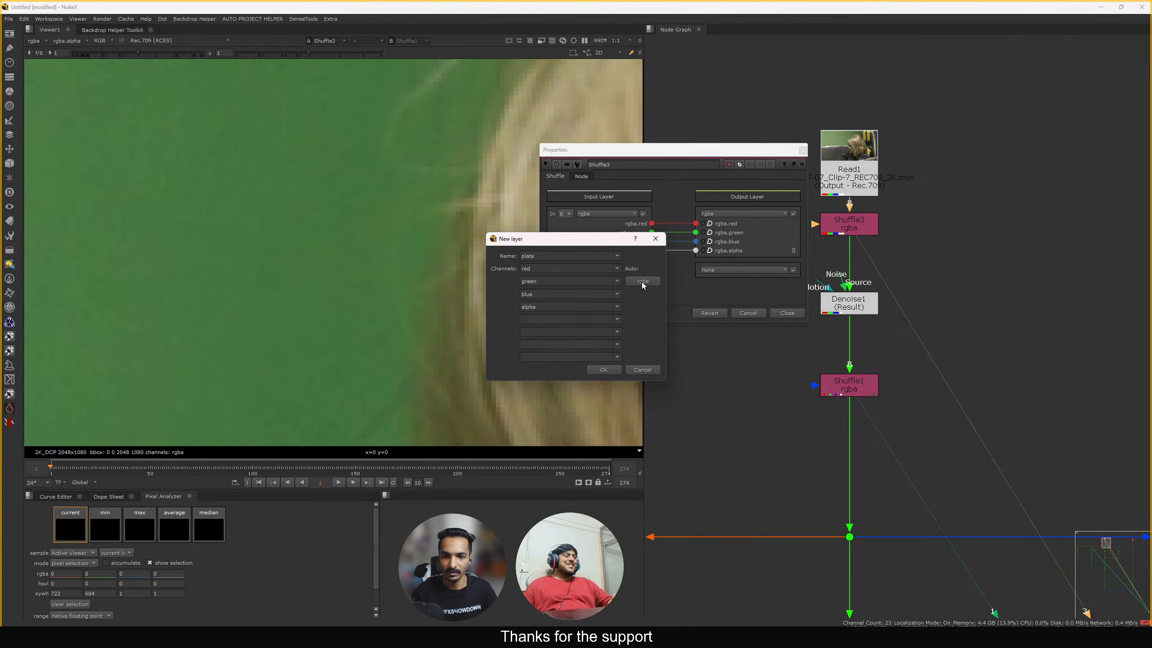
left_click(605, 367)
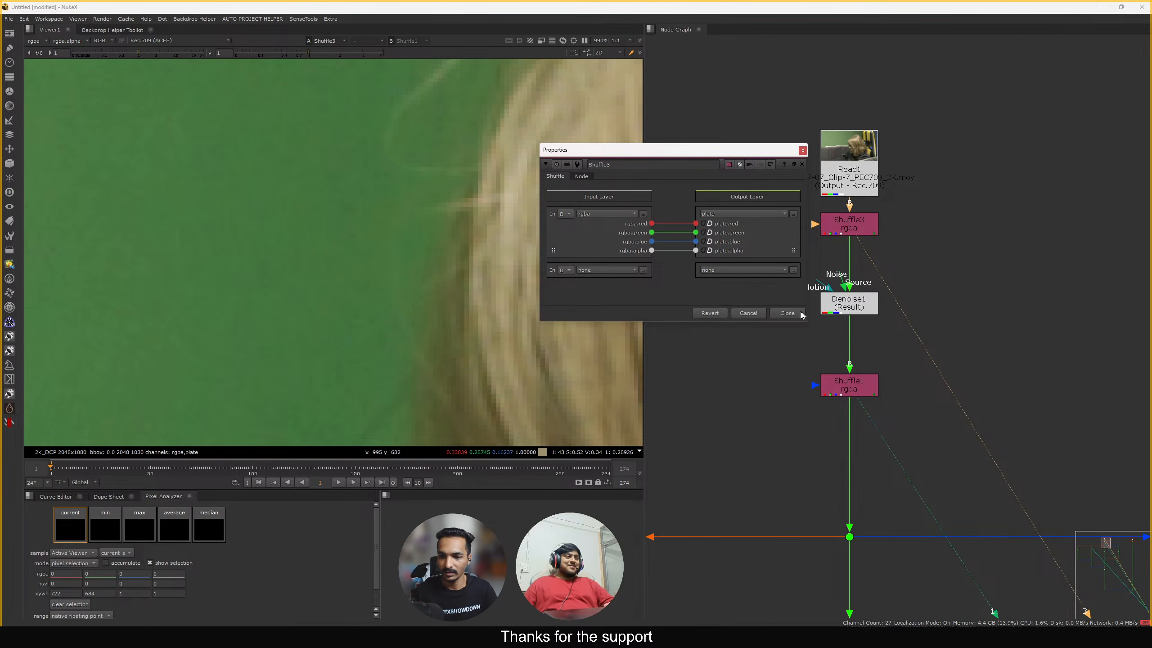
left_click(782, 313)
Space out Read1 and Shuffle3 vertically above Denoise1
scroll(811, 396, "down", 1)
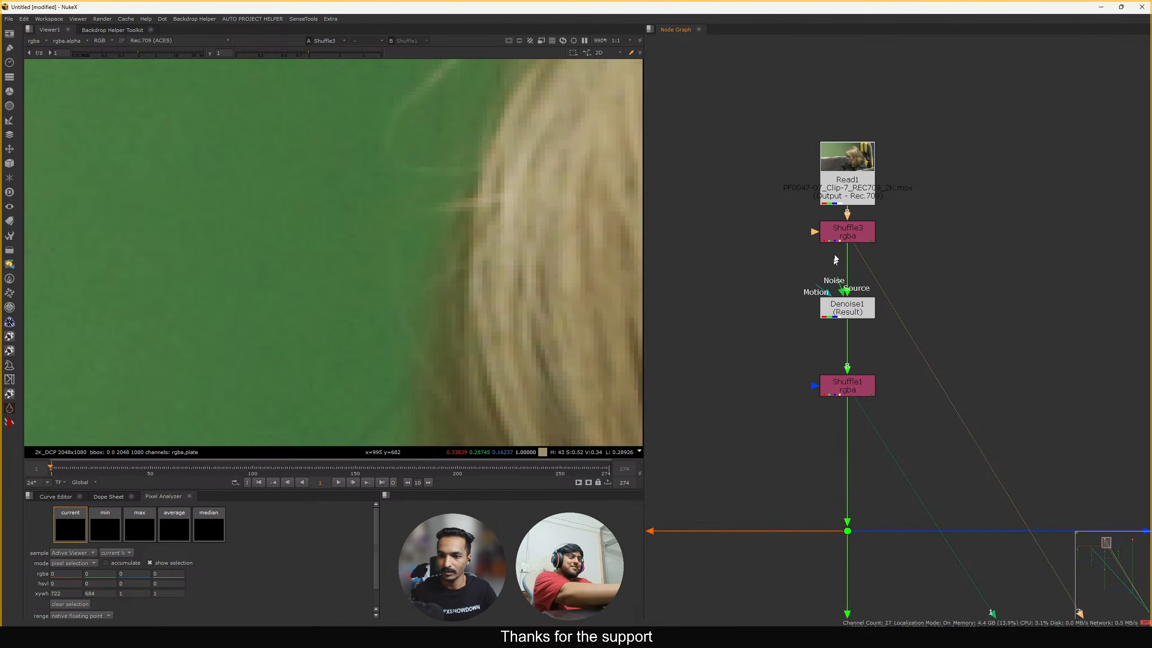
left_click(825, 178)
left_click_drag(825, 178, 825, 167)
left_click(855, 231)
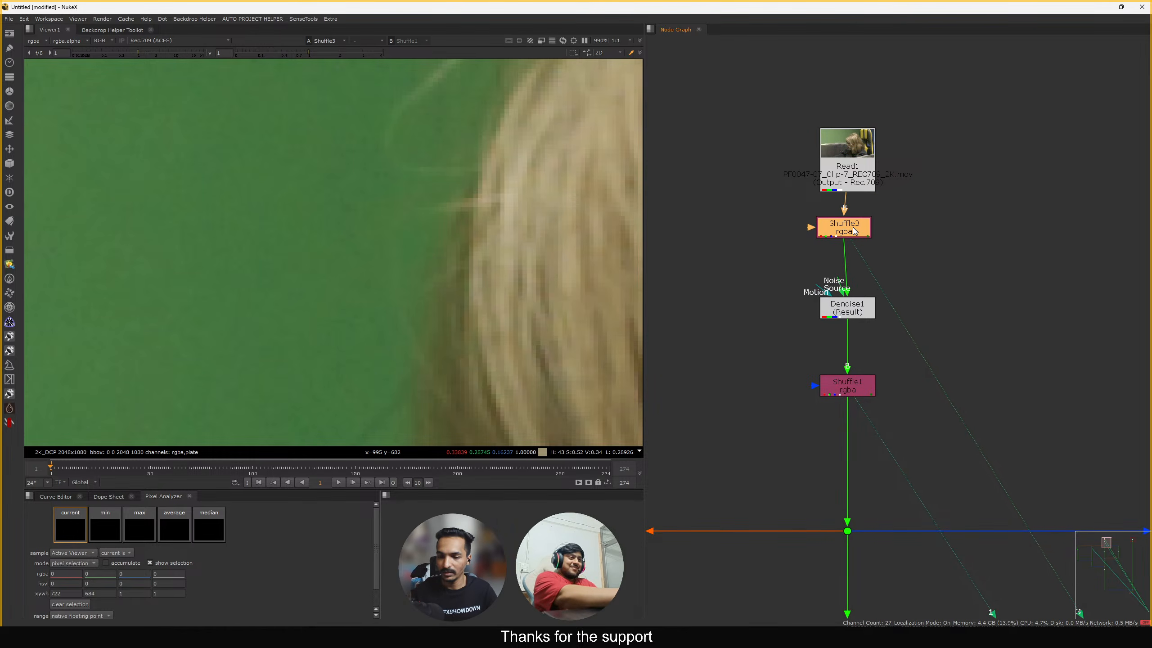
scroll(855, 231, "down", 5)
scroll(825, 221, "up", 4)
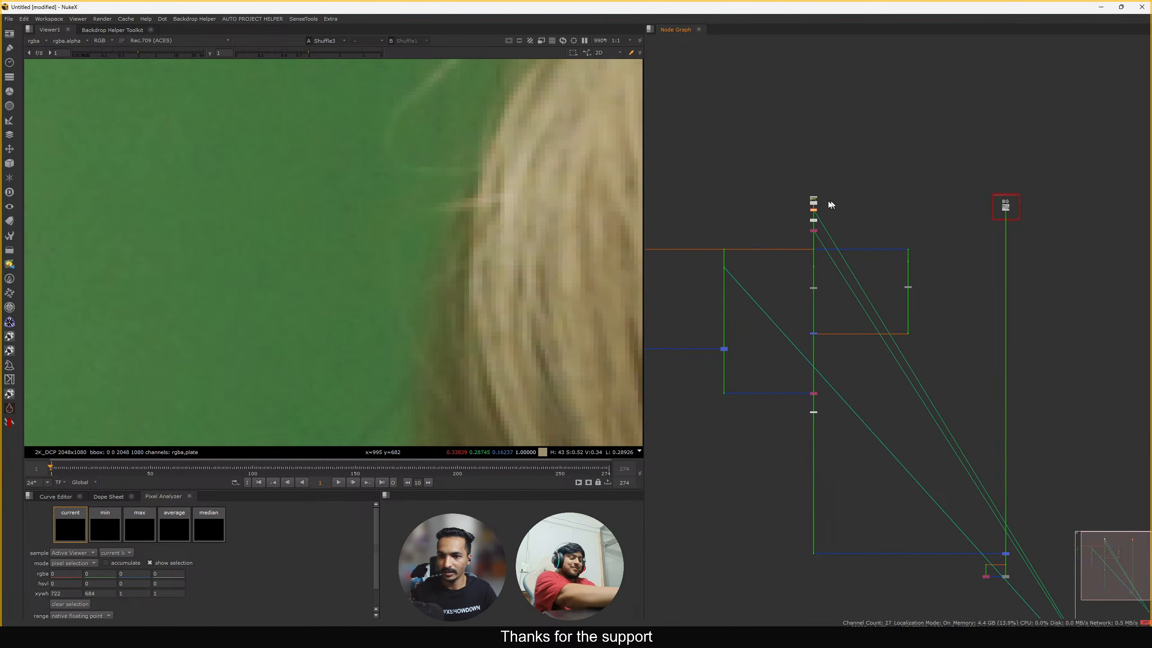
scroll(900, 229, "up", 5)
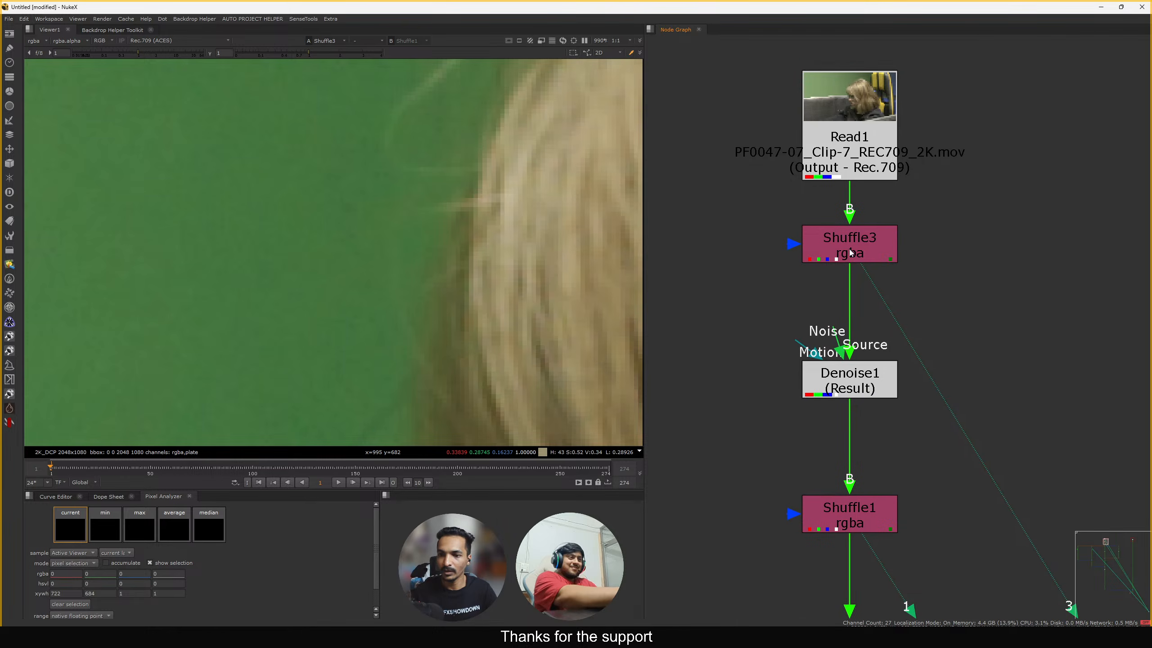
left_click_drag(853, 251, 829, 252)
Change the Shuffle3 node label to [value out1] so the node displays its output layer
double_click(844, 262)
left_click_drag(599, 138, 617, 133)
left_click(485, 158)
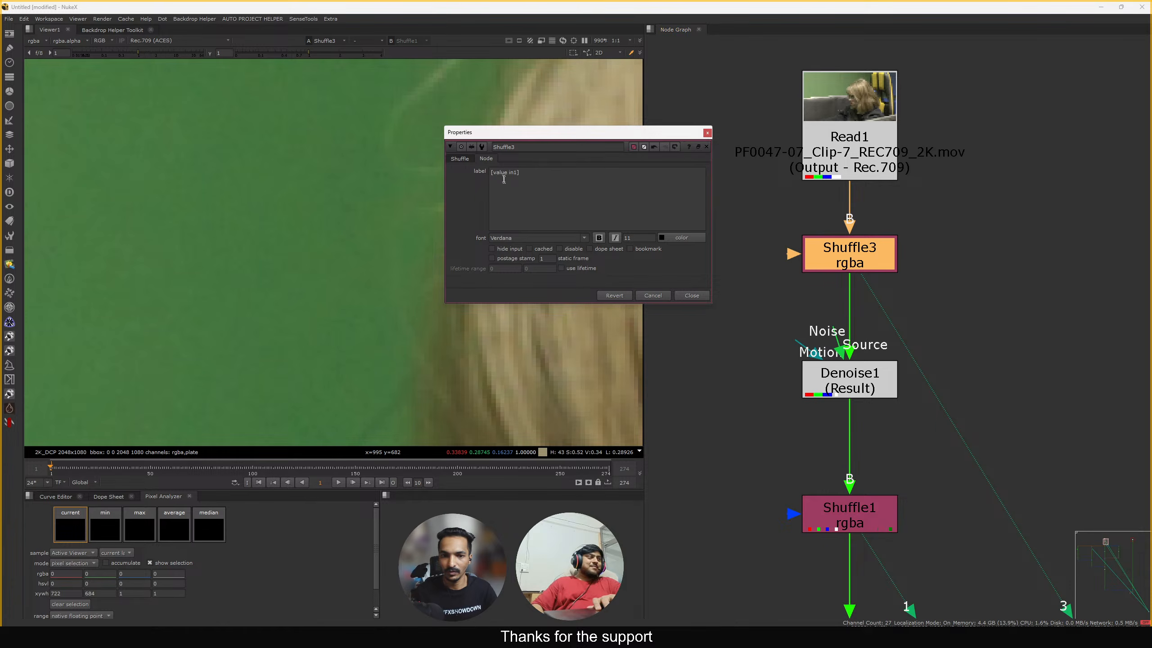
left_click(461, 160)
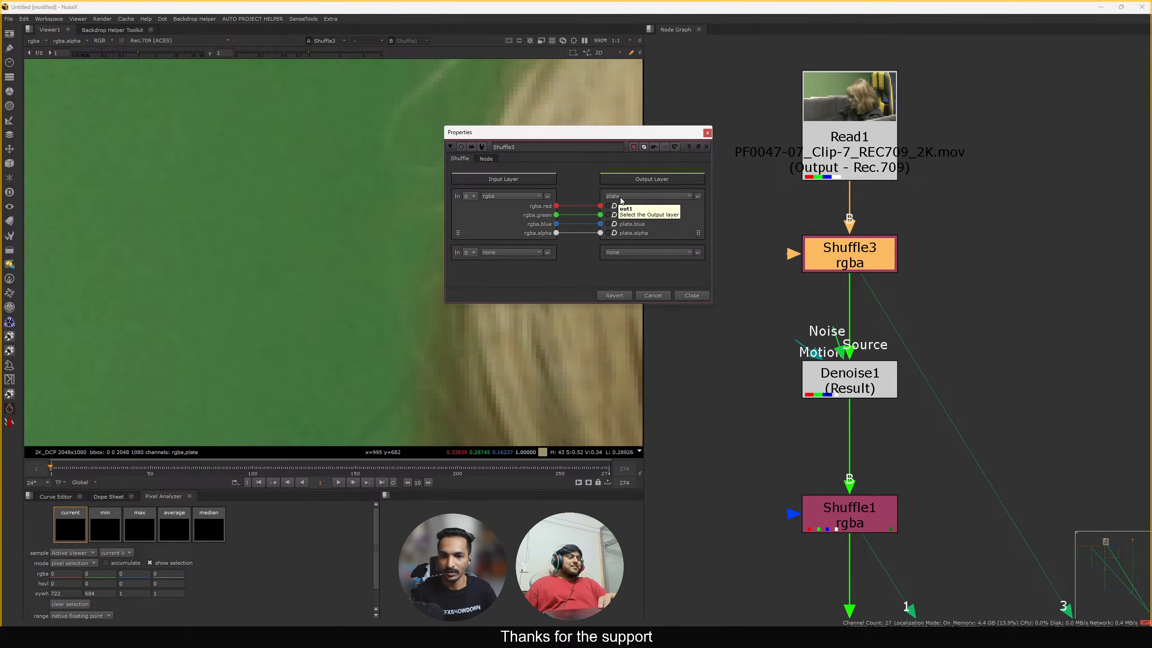
left_click(485, 159)
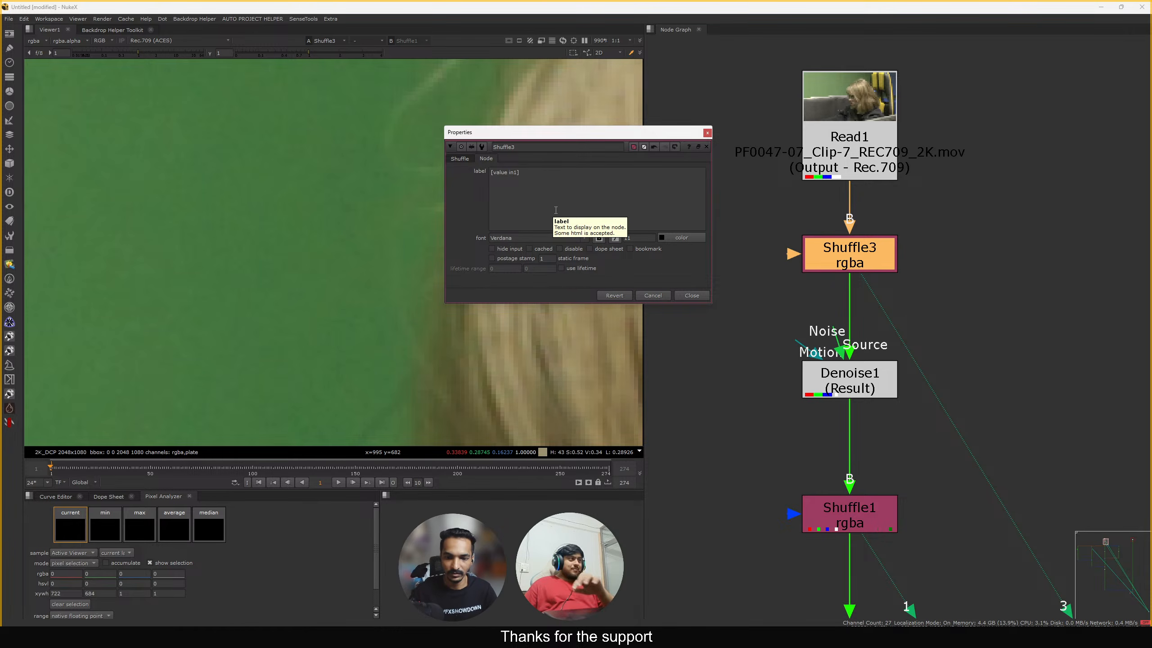
key("BackSpace")
key("BackSpace")
type("ou")
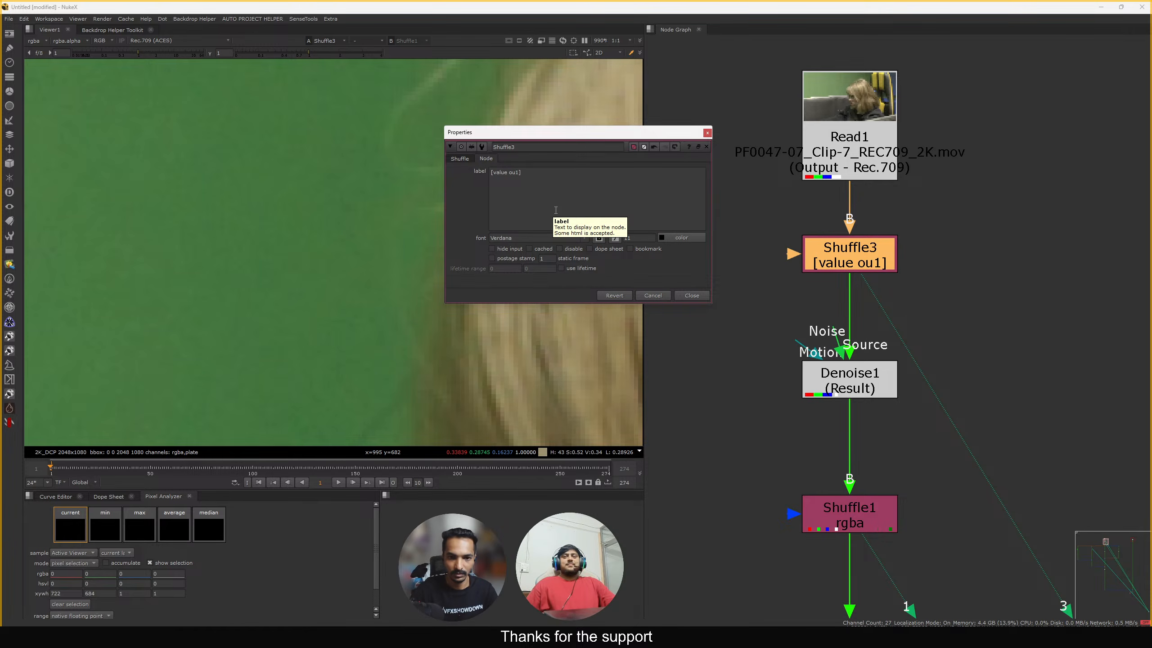
type("t")
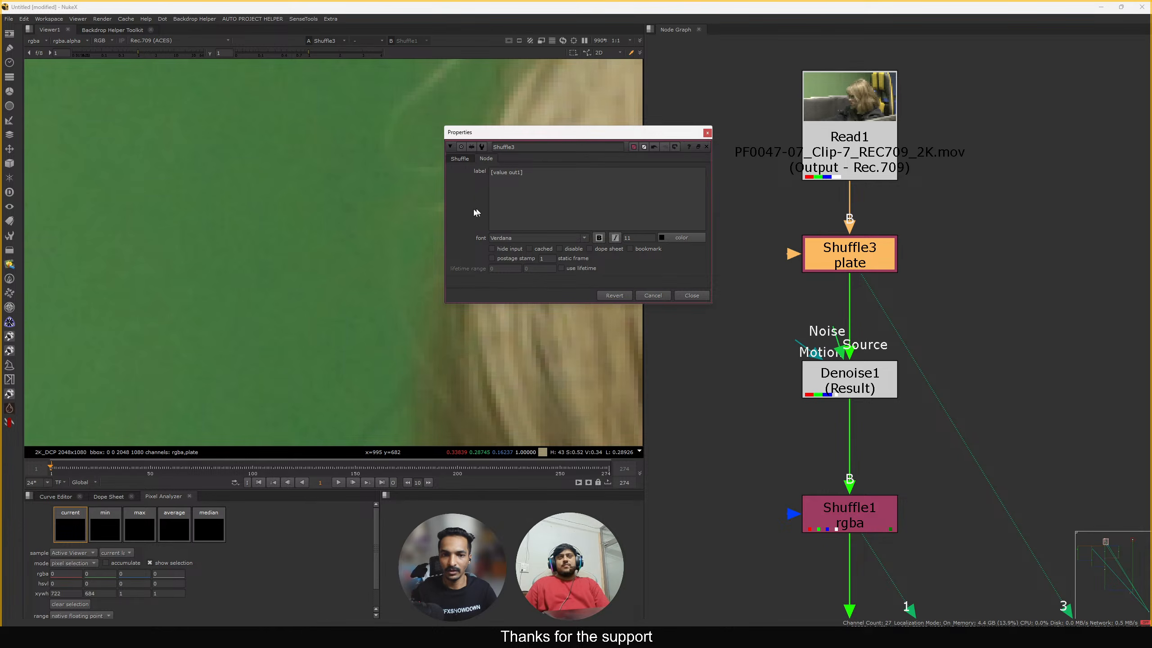
Test the Shuffle3 label by switching the output layer to rgba and back to plate, then close its properties
left_click(461, 158)
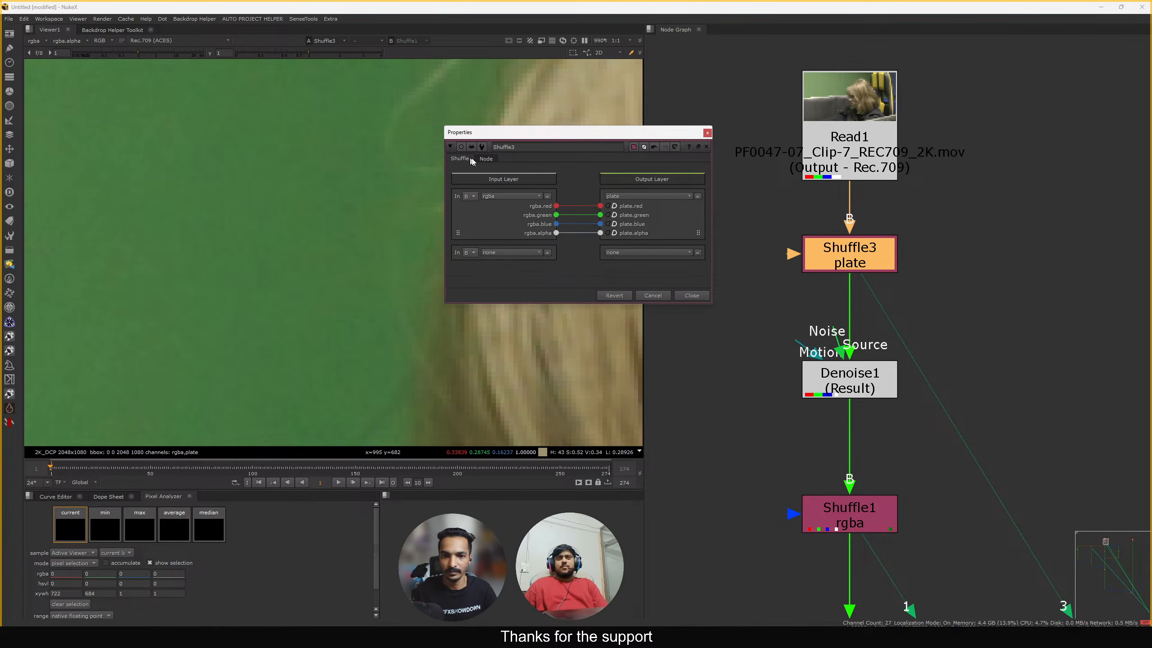
left_click(638, 196)
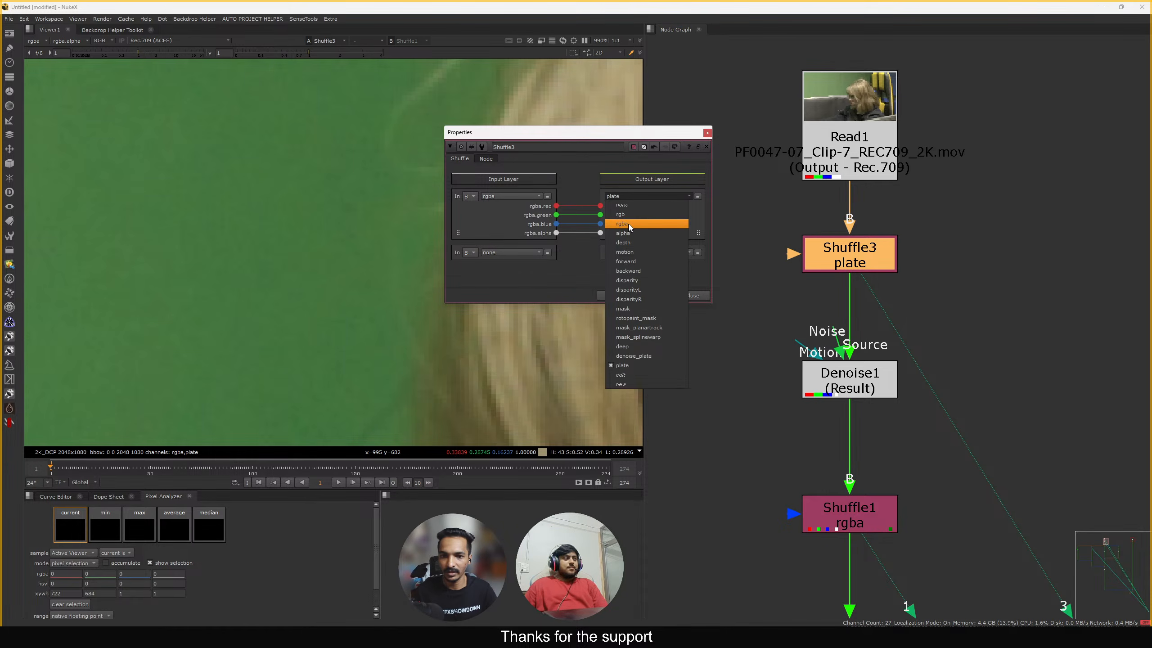
left_click(635, 227)
left_click(637, 197)
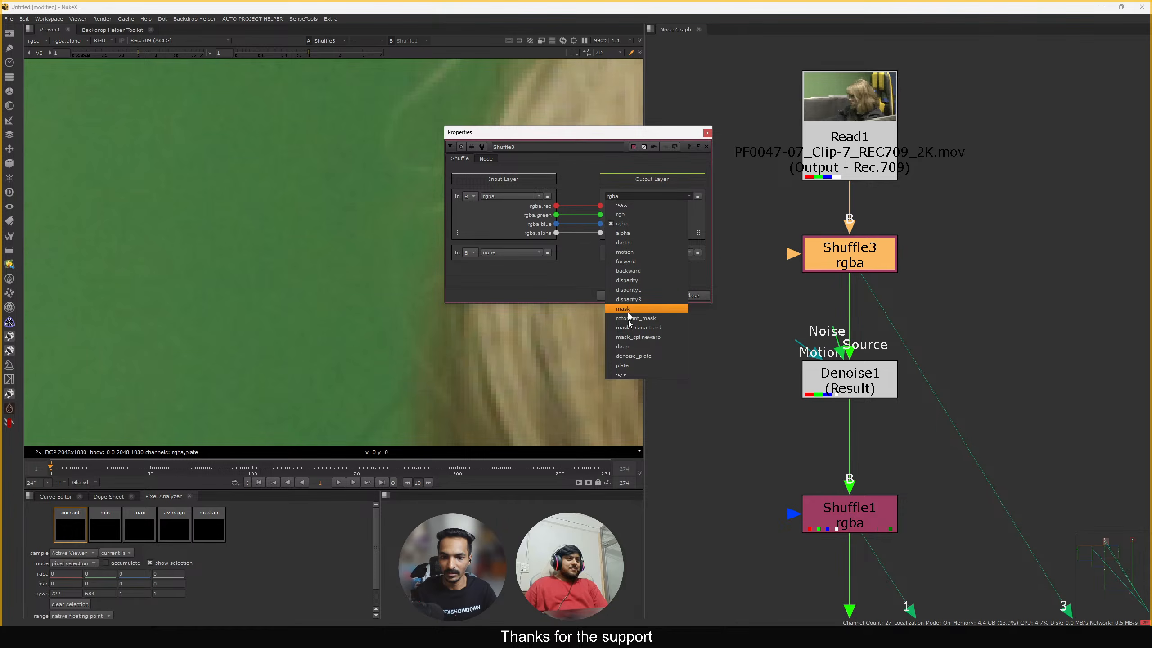
left_click(627, 366)
left_click(690, 295)
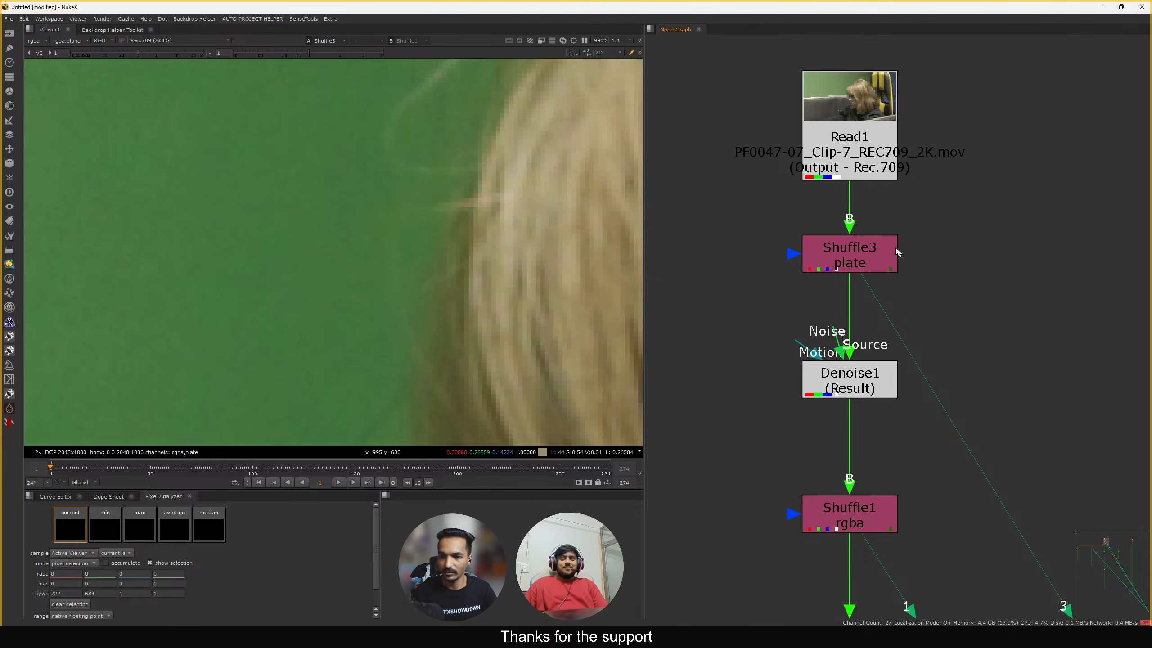
Change the Shuffle1 node label below Denoise1 to [value out1] and close its properties
left_click(836, 262)
middle_click_drag(818, 385, 799, 206)
double_click(823, 338)
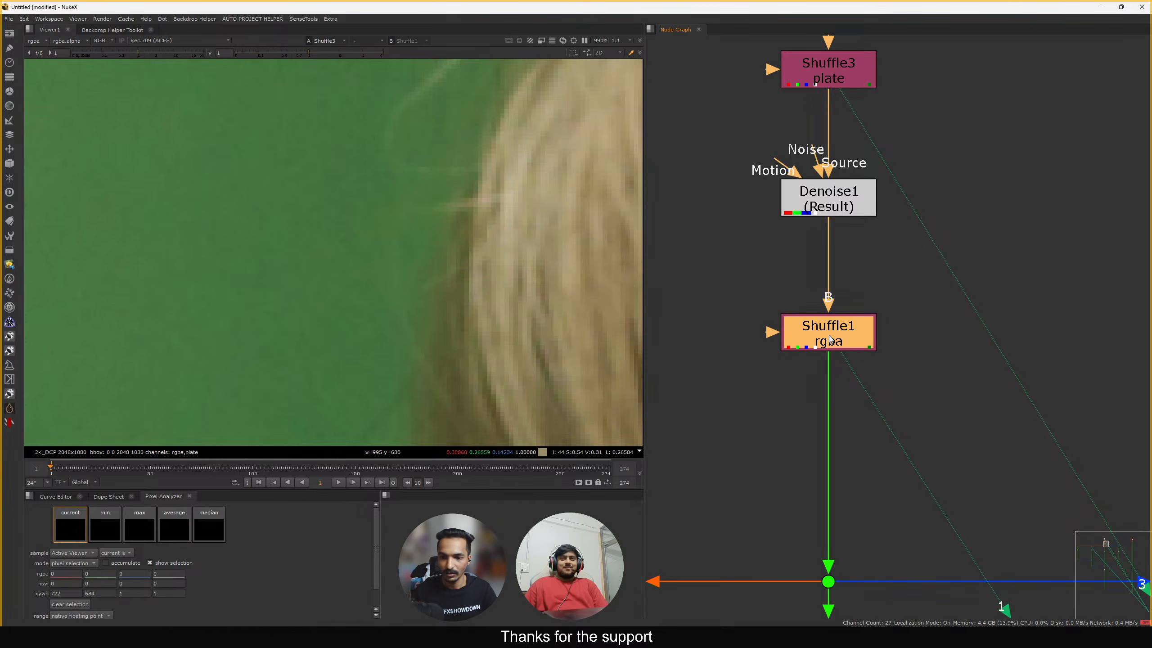
left_click(539, 168)
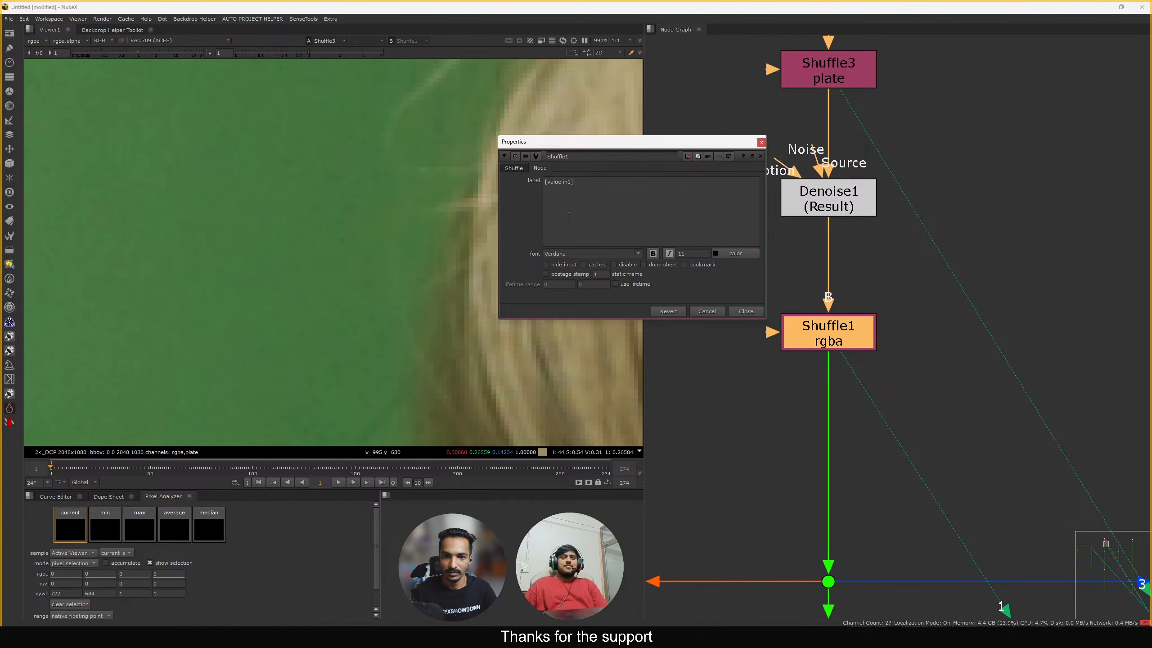
key("BackSpace")
key("BackSpace")
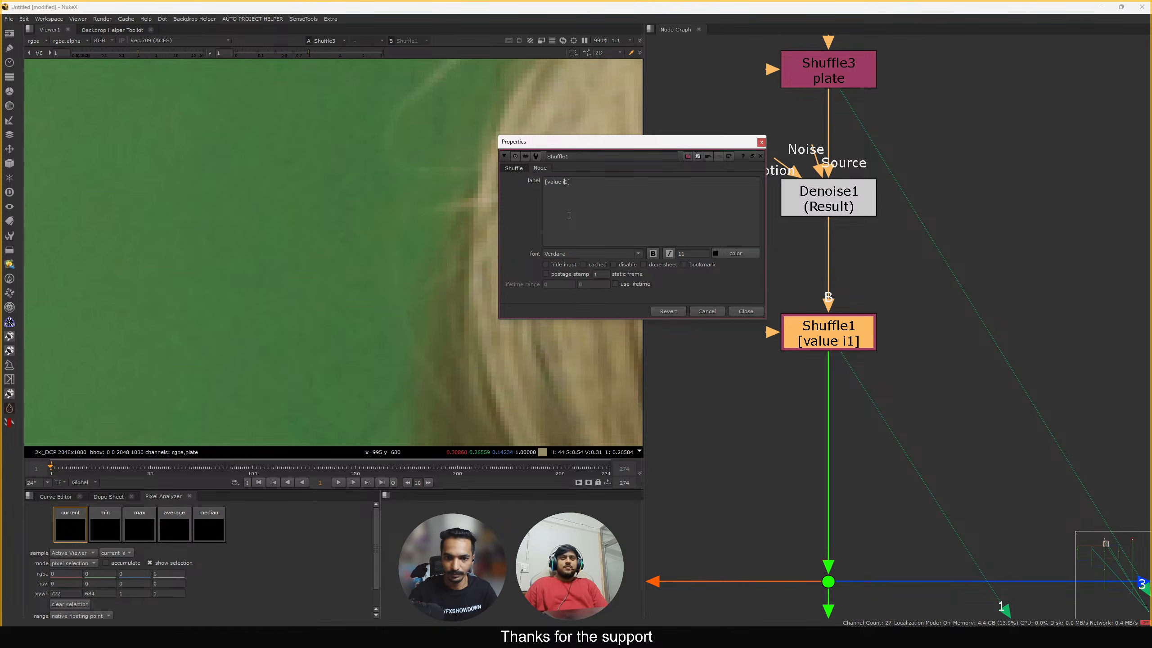
type("out")
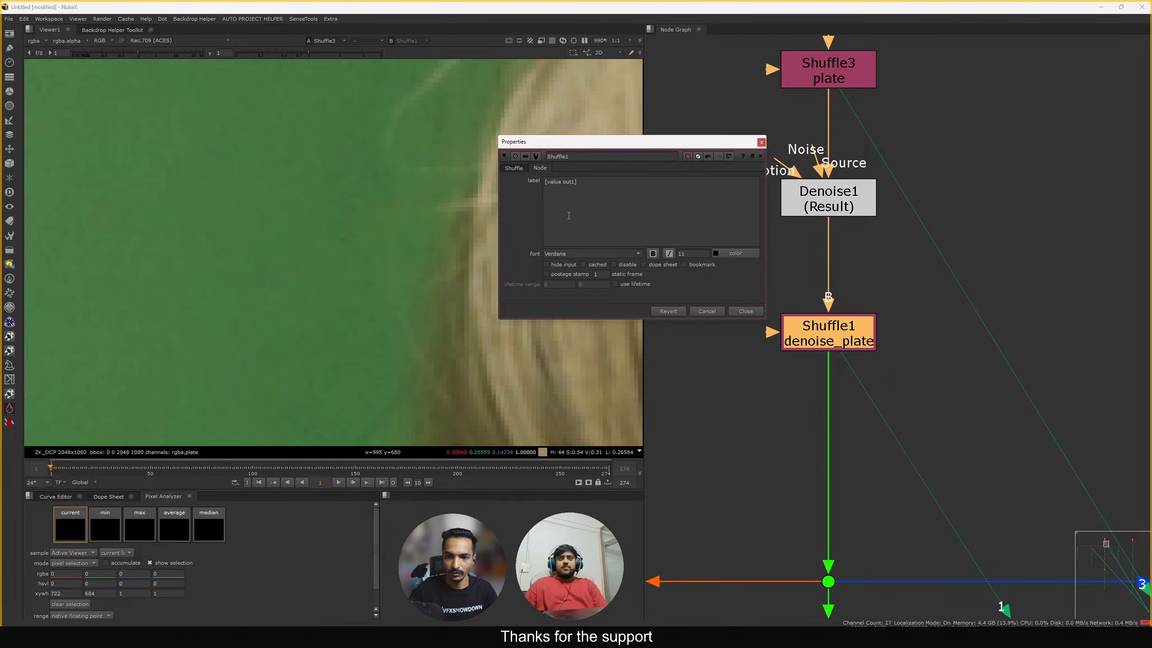
left_click(511, 170)
left_click(745, 311)
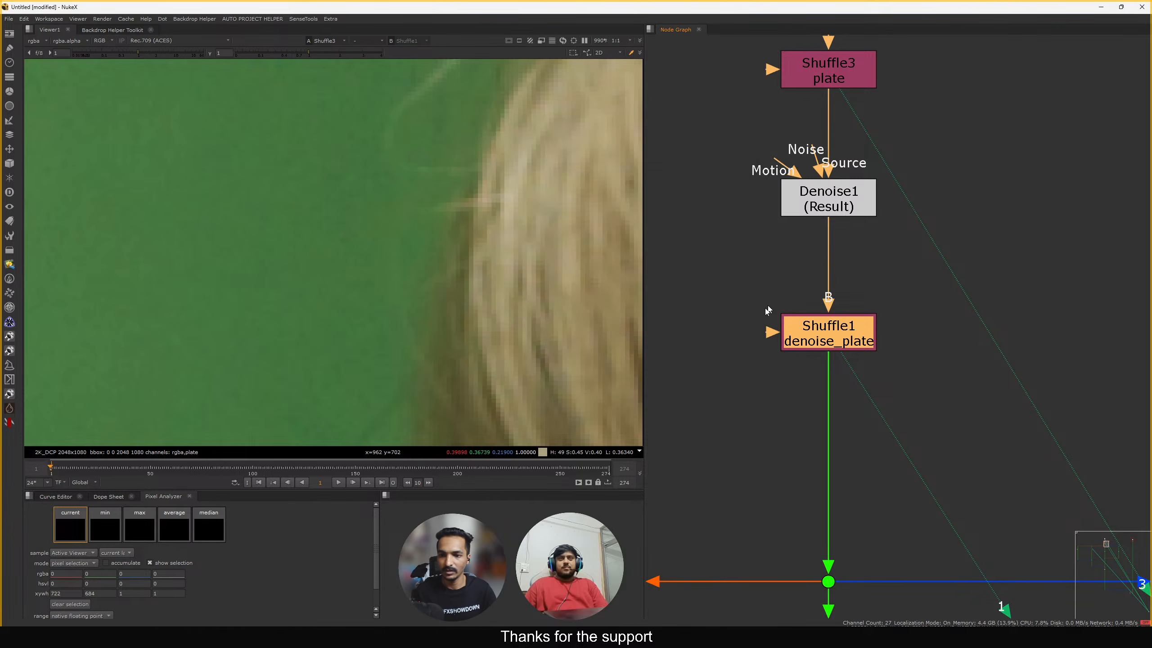
Review the chain of relabelled Shuffle3, Denoise1 and Shuffle1 nodes under Read1
middle_click_drag(766, 313, 783, 318)
scroll(782, 368, "down", 1)
left_click_drag(843, 336, 843, 342)
middle_click_drag(816, 200, 833, 298)
left_click(850, 188)
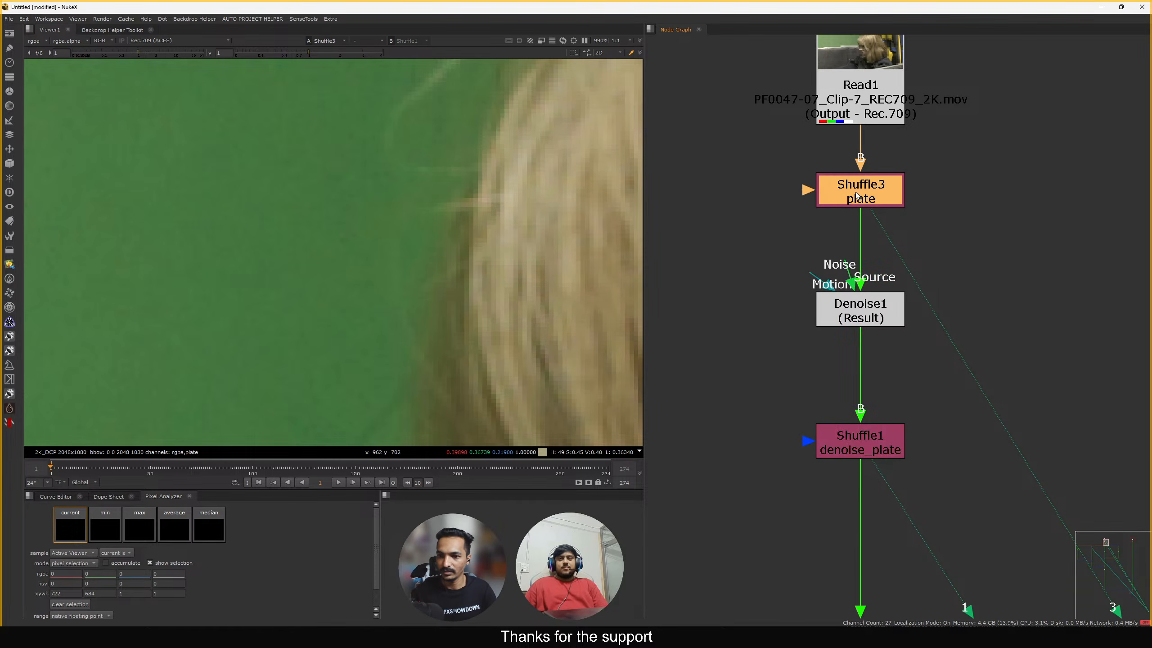
scroll(798, 226, "down", 3)
middle_click_drag(813, 230, 821, 239)
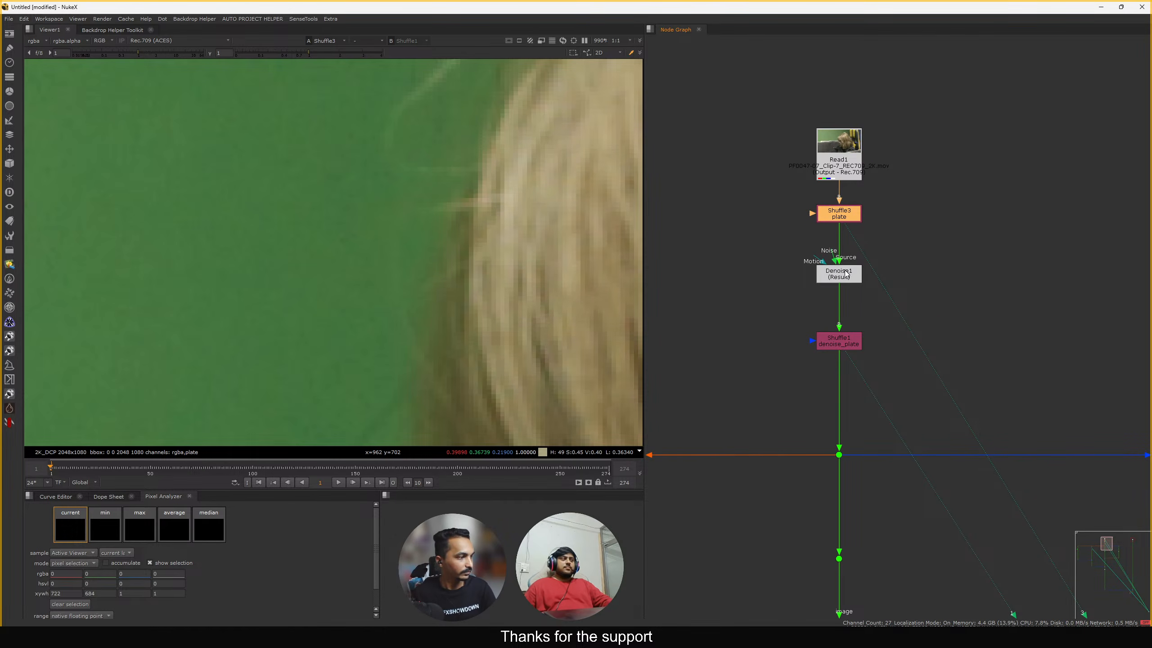
left_click(796, 291)
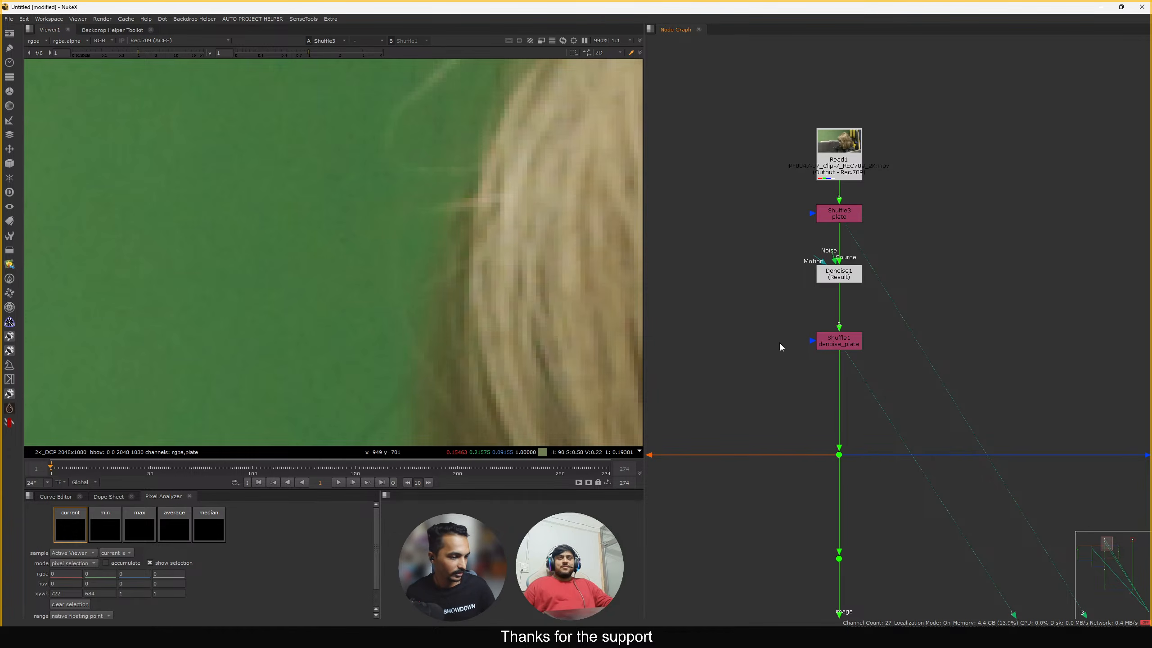
Survey the whole comp downstream of the Shuffle nodes and view the Premult1 output
scroll(776, 341, "down", 5)
left_click_drag(693, 276, 870, 319)
scroll(870, 319, "down", 3)
middle_click_drag(869, 319, 918, 222)
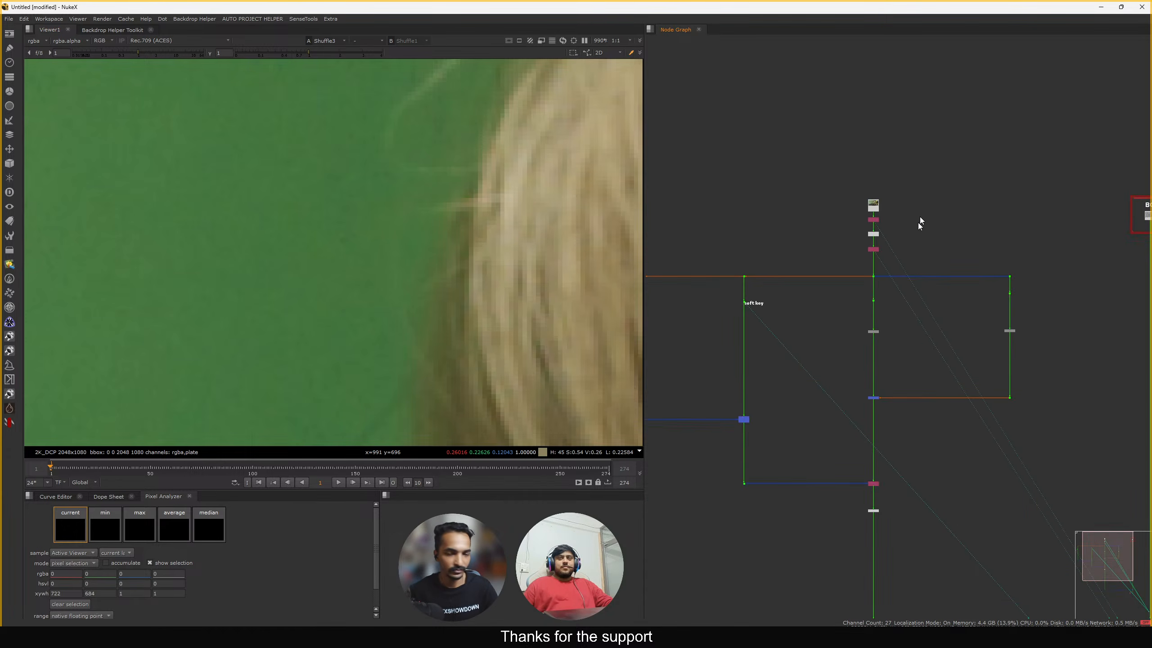
scroll(918, 222, "down", 4)
middle_click_drag(867, 314, 837, 292)
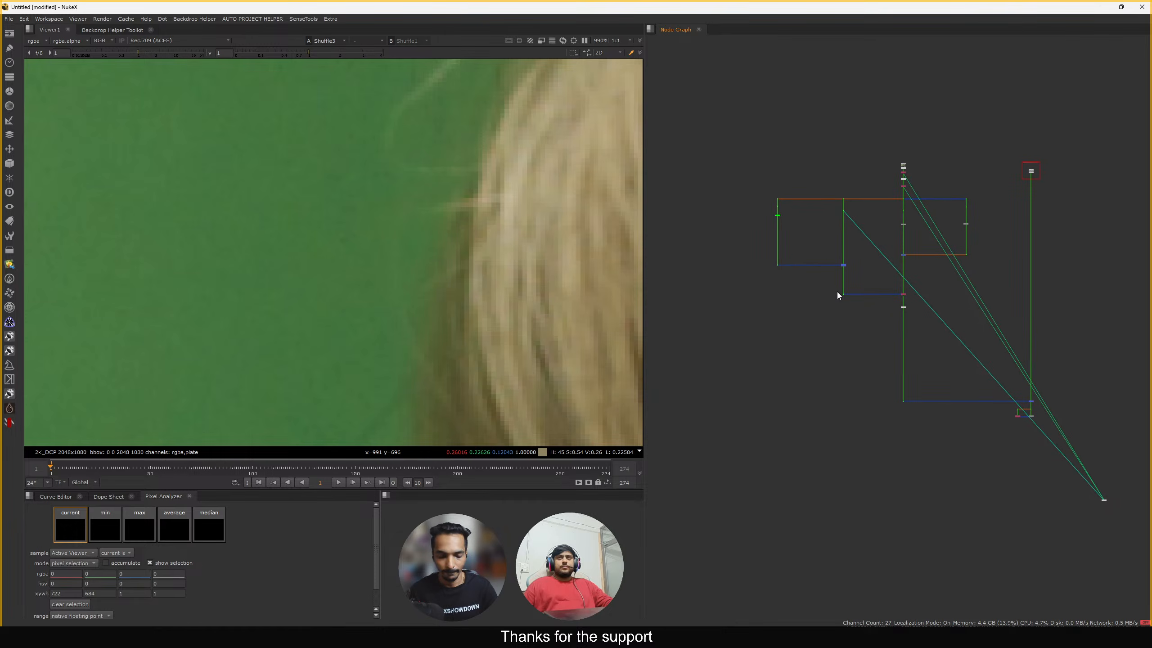
left_click_drag(910, 312, 922, 303)
key("1")
Duplicate Shuffle2 and place the copy on the other side of DasGrain, branching through a dot from the pipe below Merge1
middle_click_drag(972, 348, 818, 226)
scroll(866, 293, "up", 10)
left_click_drag(888, 282, 771, 350)
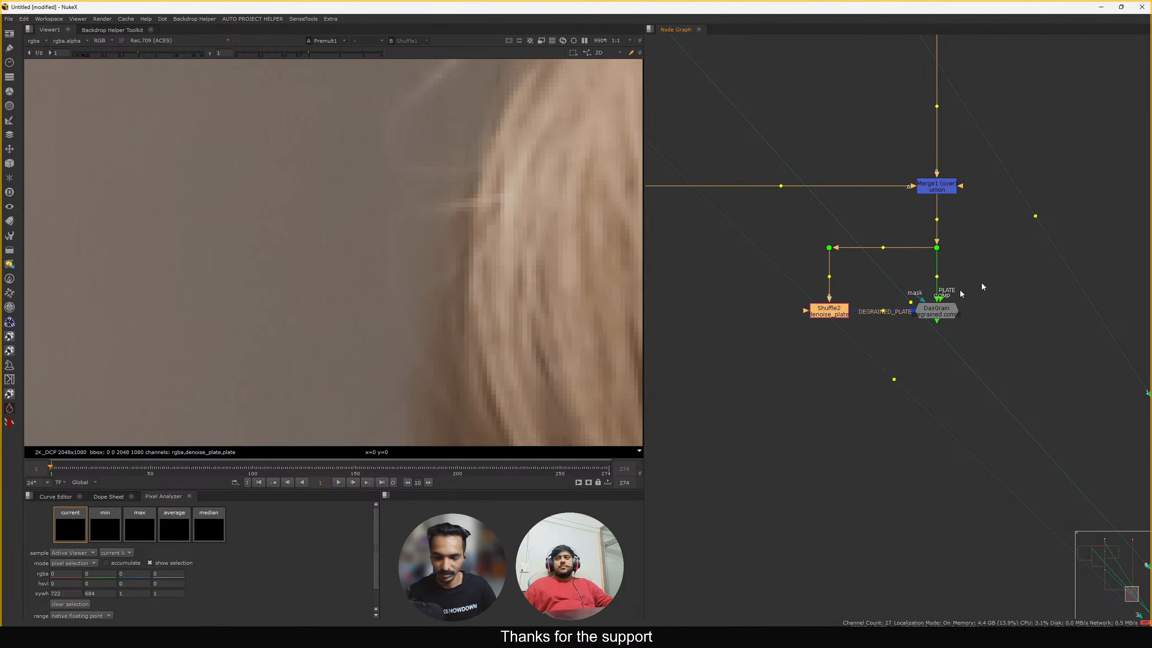
key("ctrl+c")
key("ctrl+v")
left_click_drag(944, 262, 972, 268)
middle_click_drag(972, 268, 934, 272)
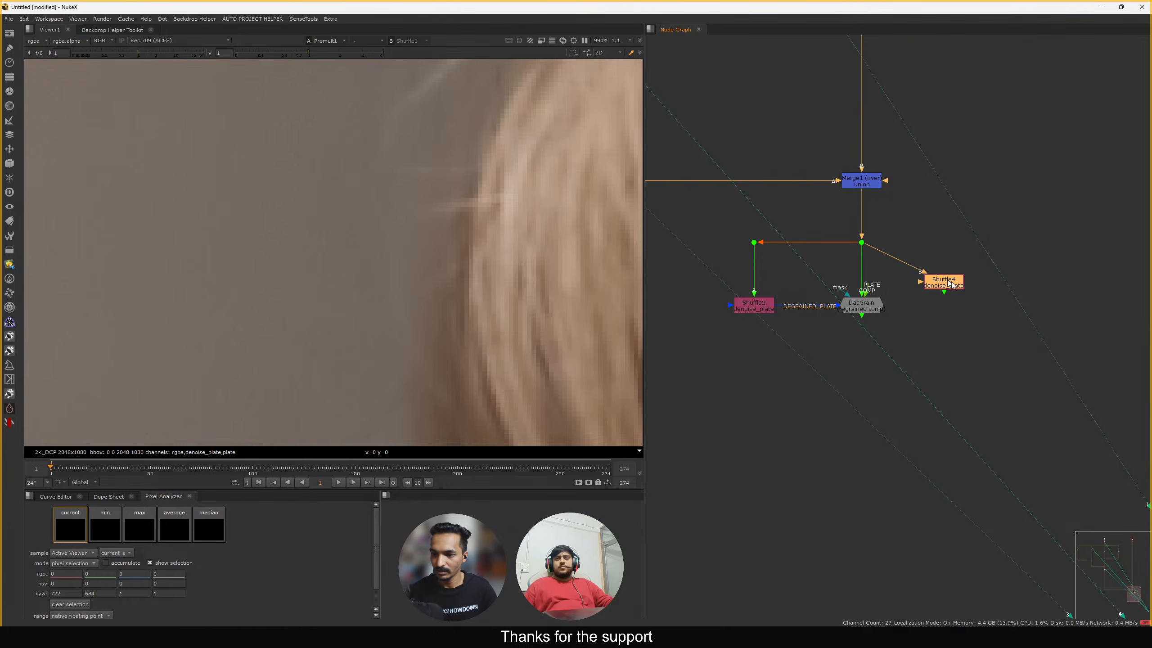
left_click_drag(943, 277, 966, 295)
Check the input layers offered by Shuffle4, keep denoise_plate selected and close its properties
double_click(966, 296)
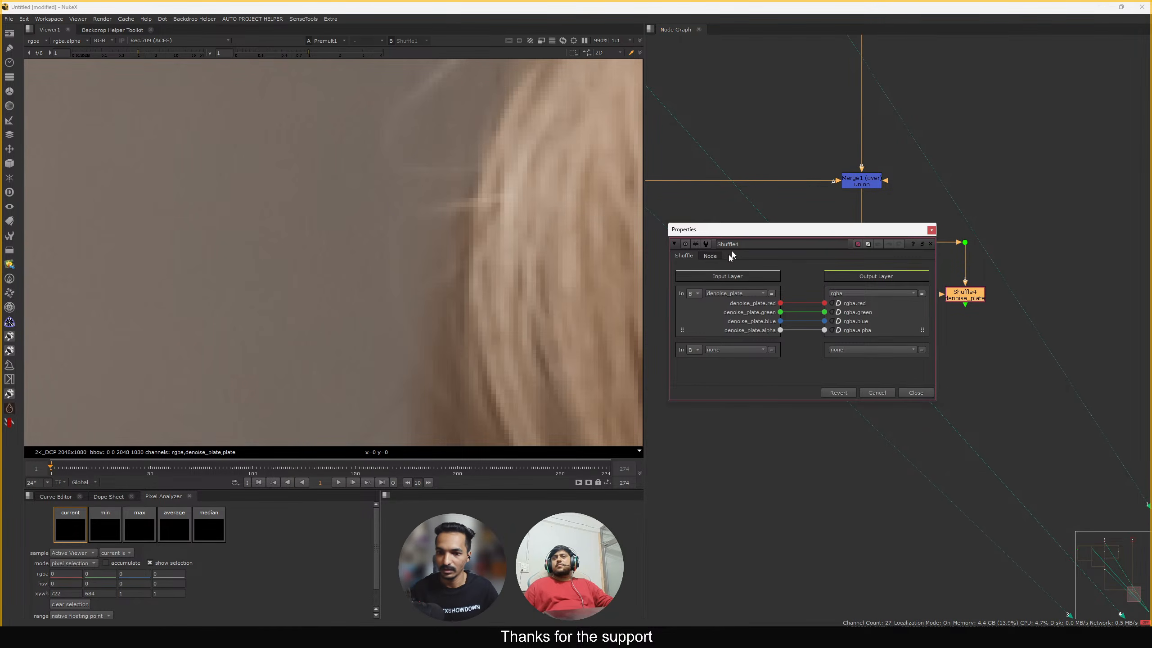
left_click_drag(748, 233, 730, 183)
left_click(719, 243)
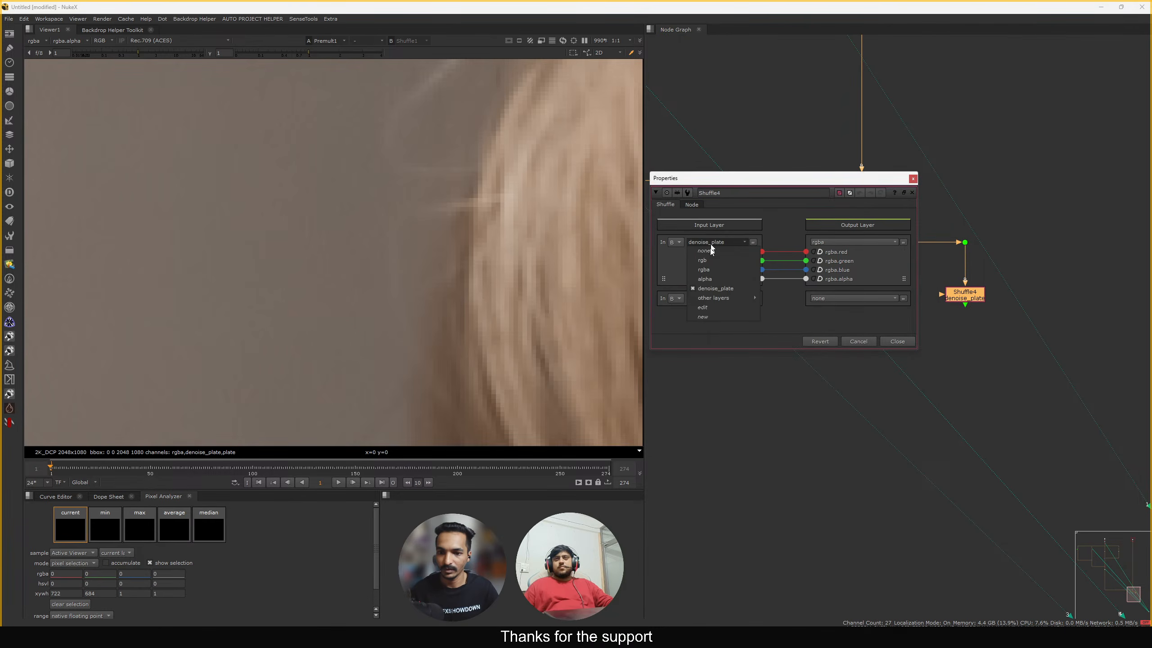
left_click(713, 290)
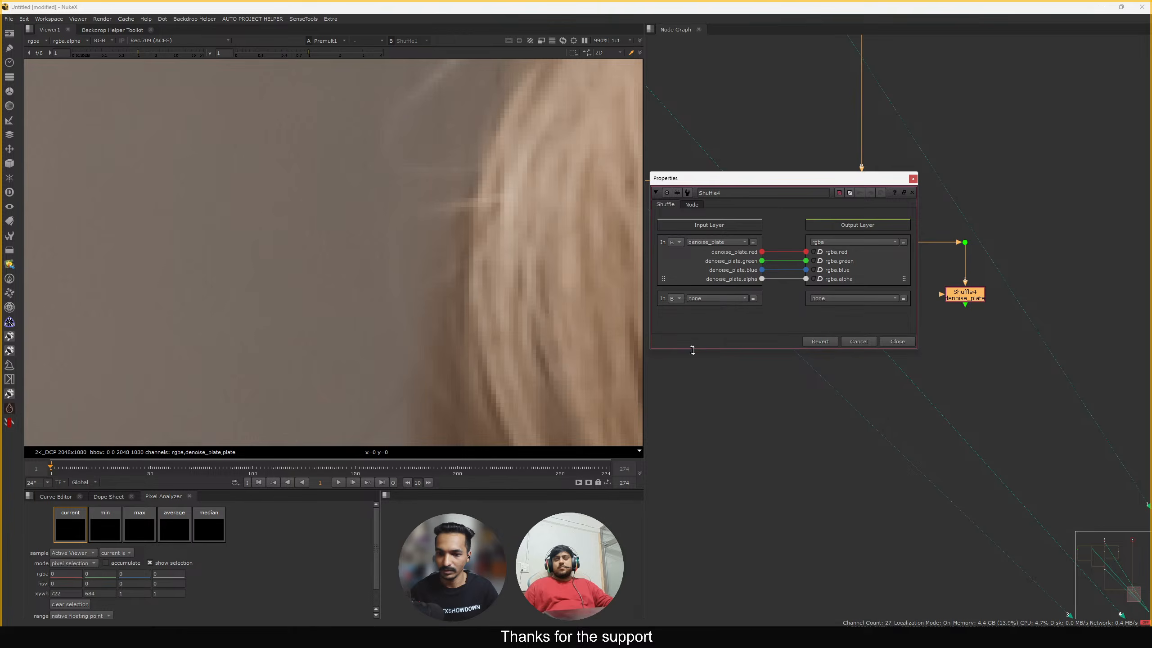
left_click(894, 342)
Set the also merge option of Merge1 to all and close its properties
scroll(862, 360, "down", 3)
scroll(848, 282, "up", 4)
left_click(902, 303)
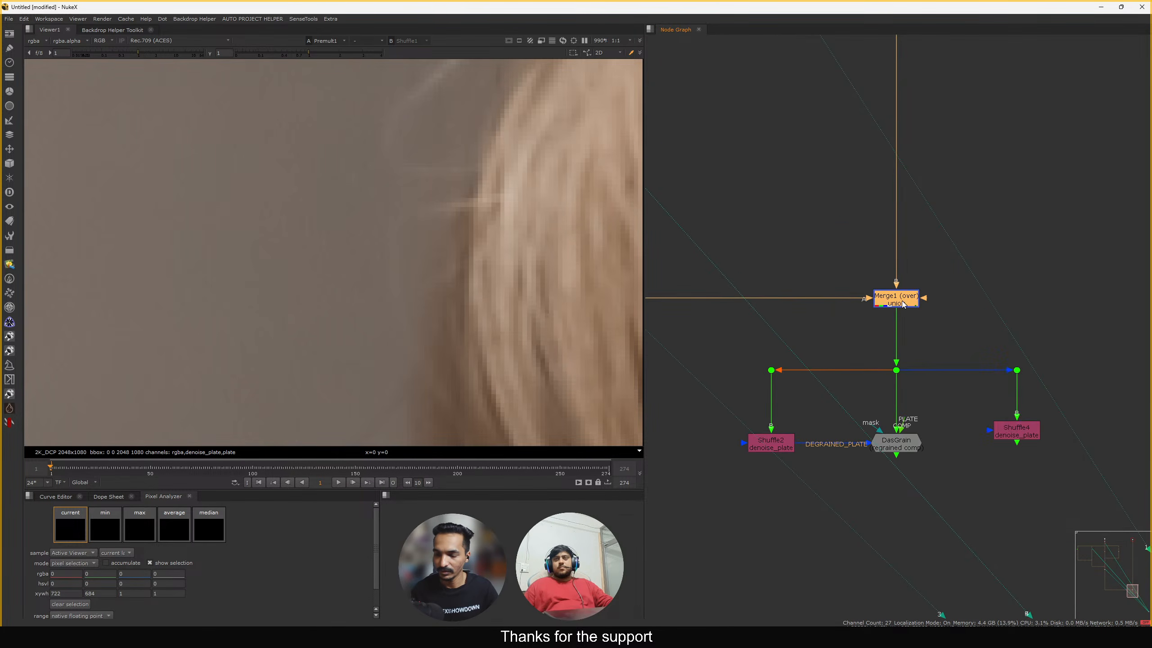
double_click(902, 303)
left_click_drag(628, 126, 618, 87)
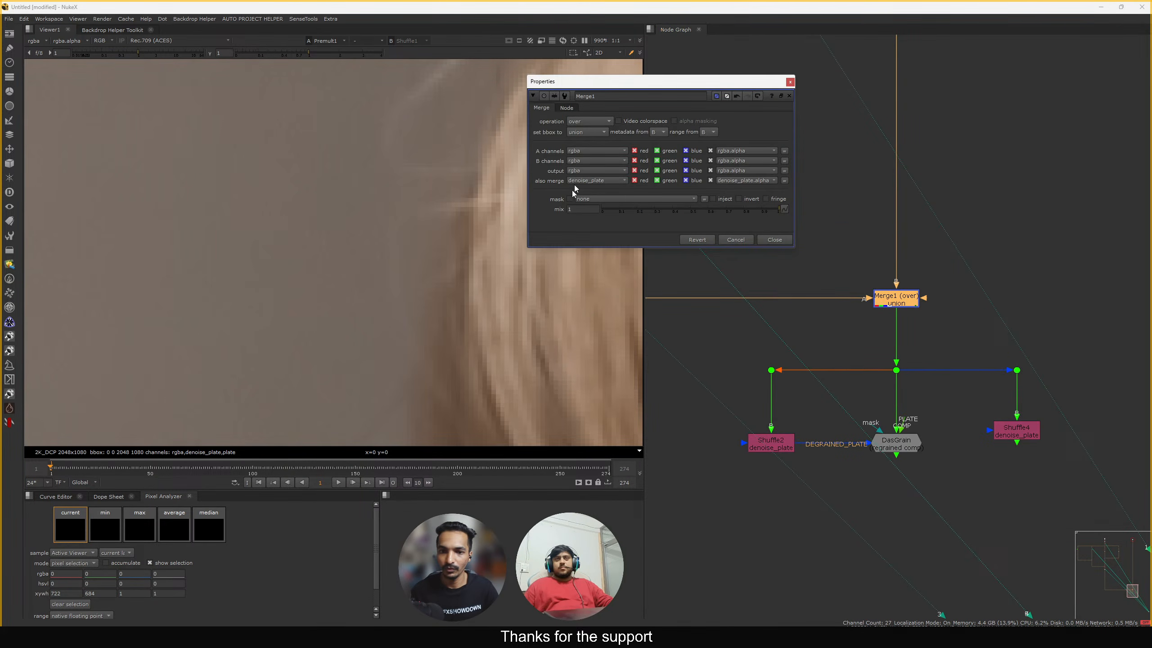
left_click(600, 182)
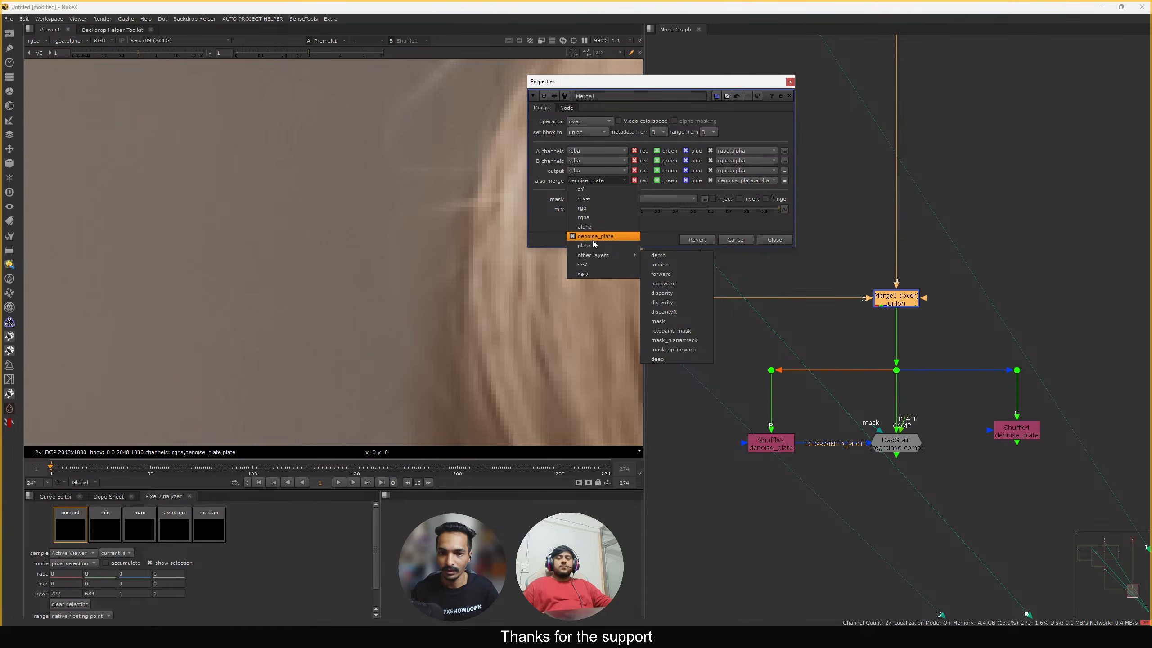
left_click(594, 190)
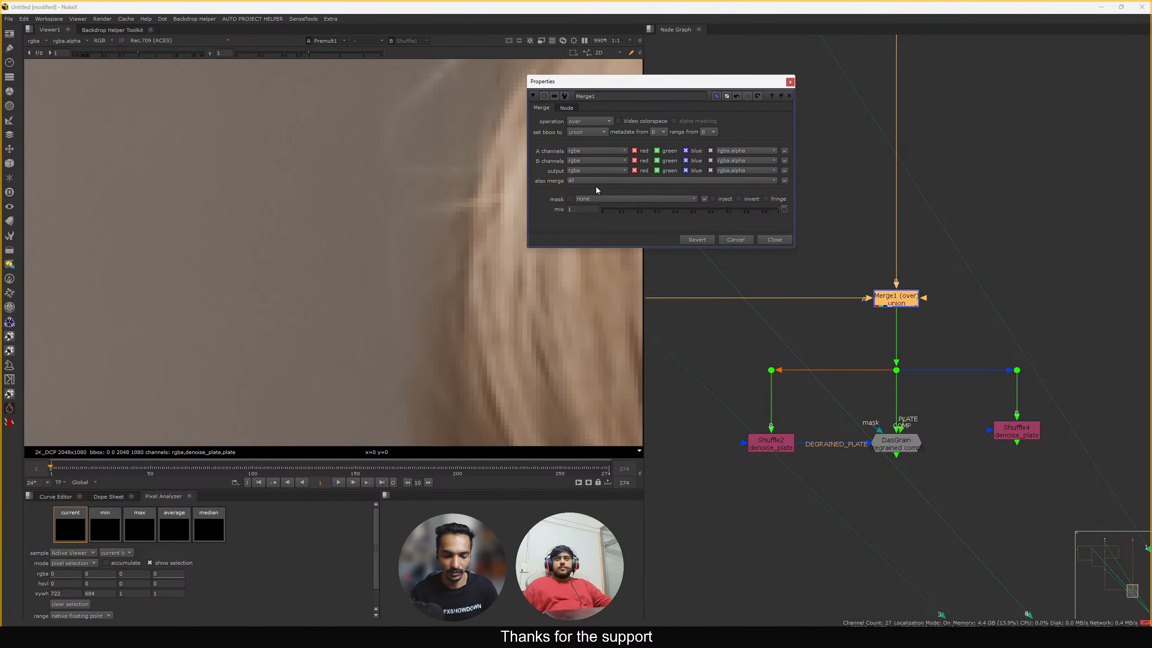
left_click(591, 181)
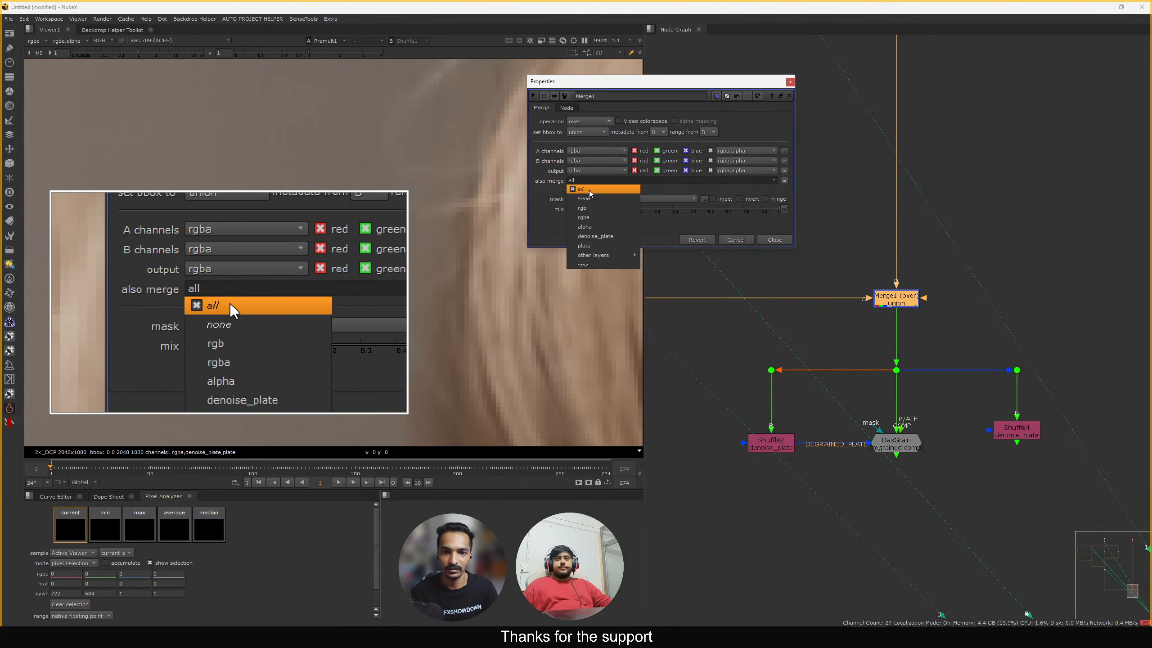
left_click(590, 190)
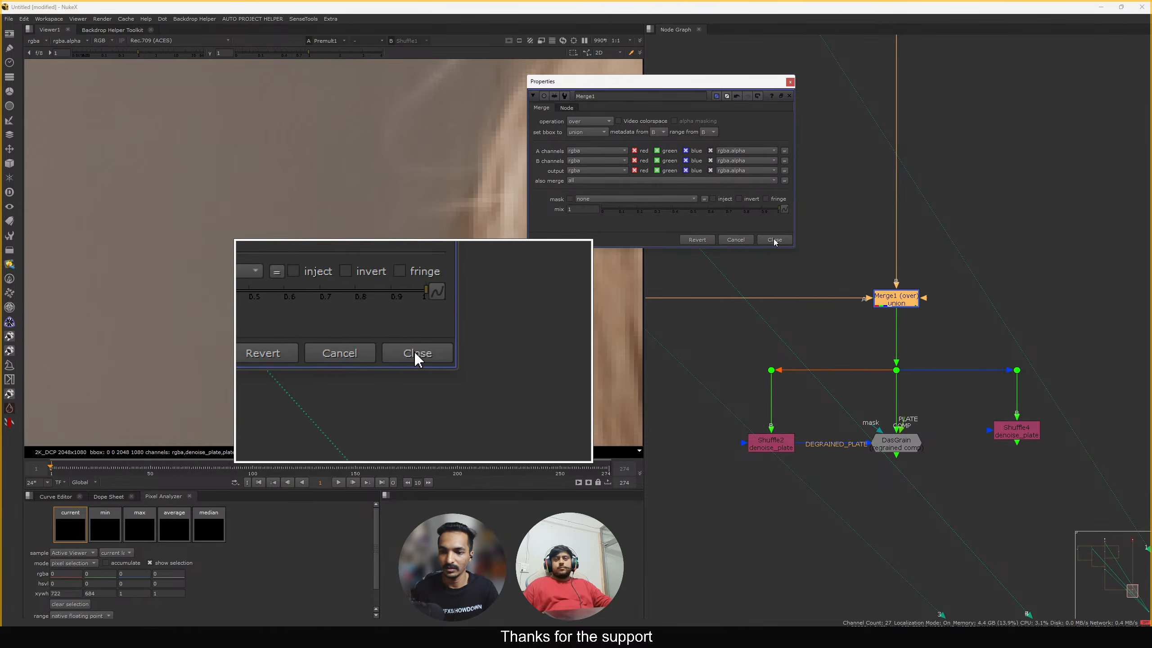
left_click(774, 240)
Set the Shuffle4 input layer to plate and close its properties
middle_click_drag(868, 381, 824, 278)
double_click(970, 299)
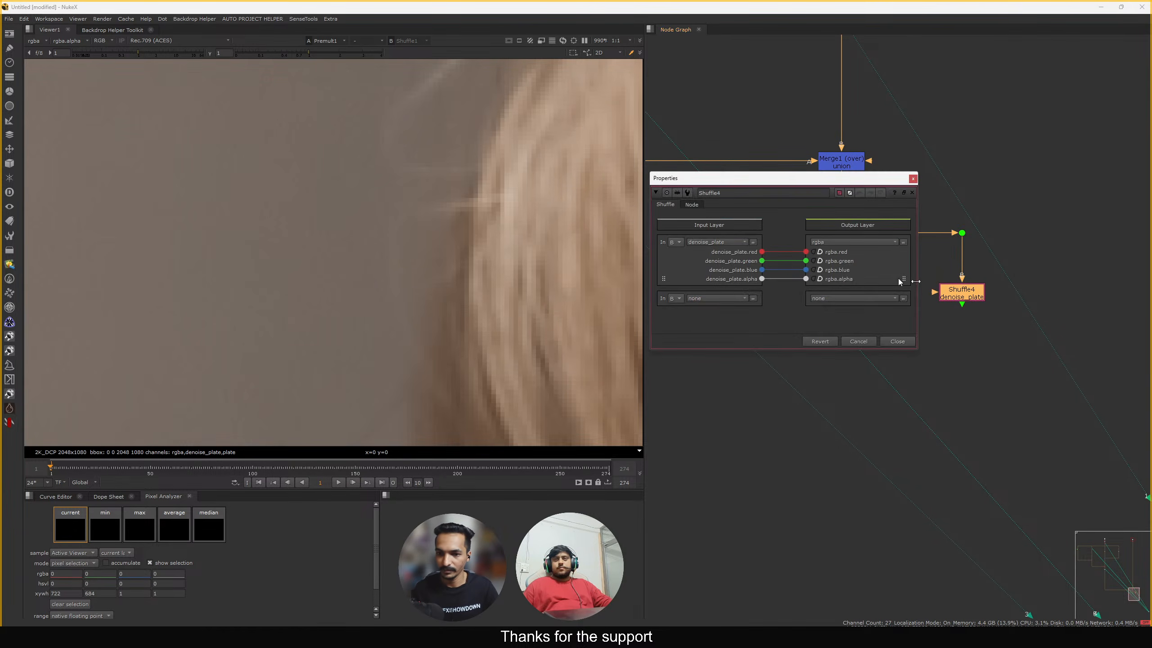
left_click(731, 244)
left_click(717, 300)
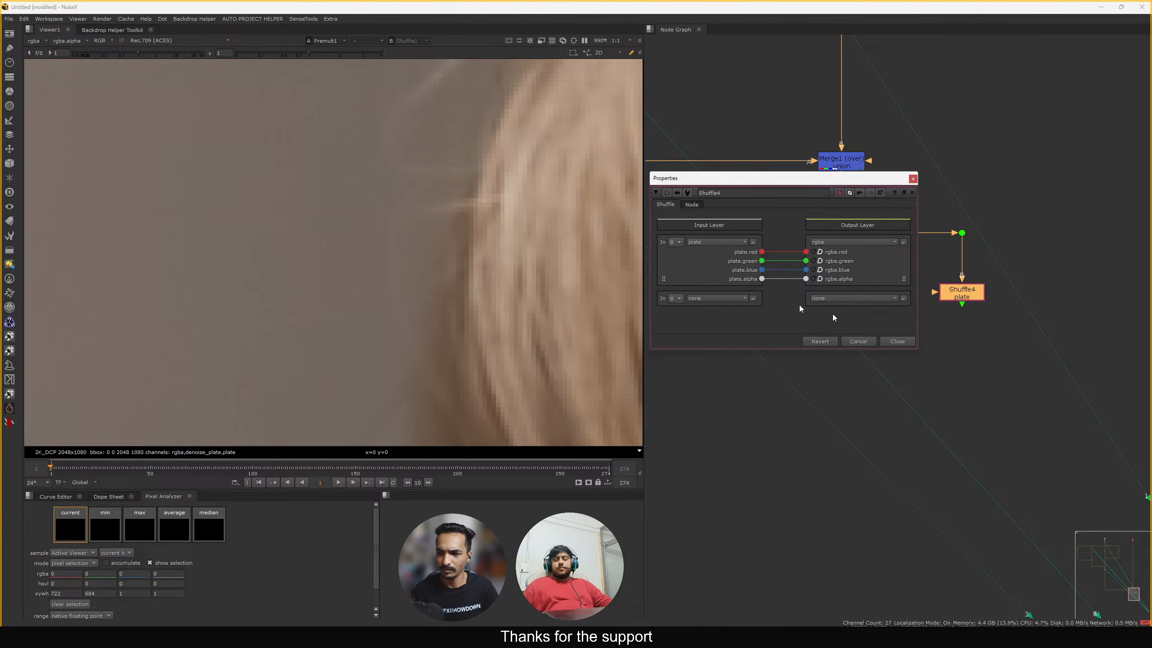
left_click(897, 341)
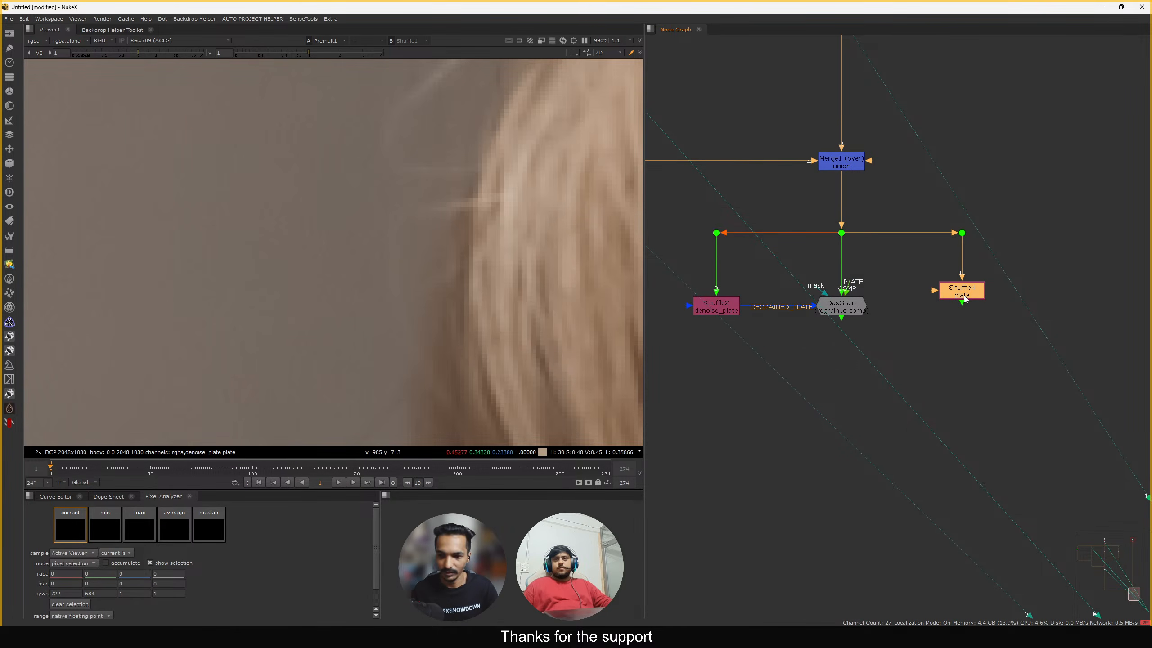
View the Shuffle4 plate output at the hair edge and compare it with the Shuffle2 denoised plate
key("1")
left_click(920, 298)
middle_click_drag(327, 260, 357, 247)
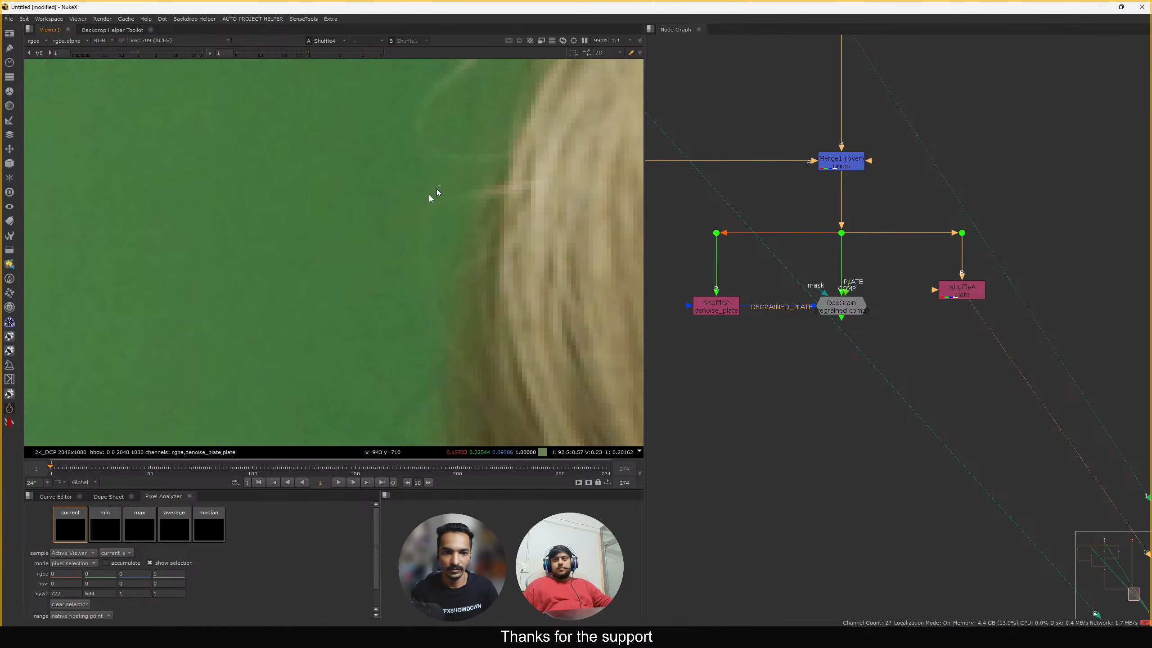
left_click(723, 312)
left_click(741, 339)
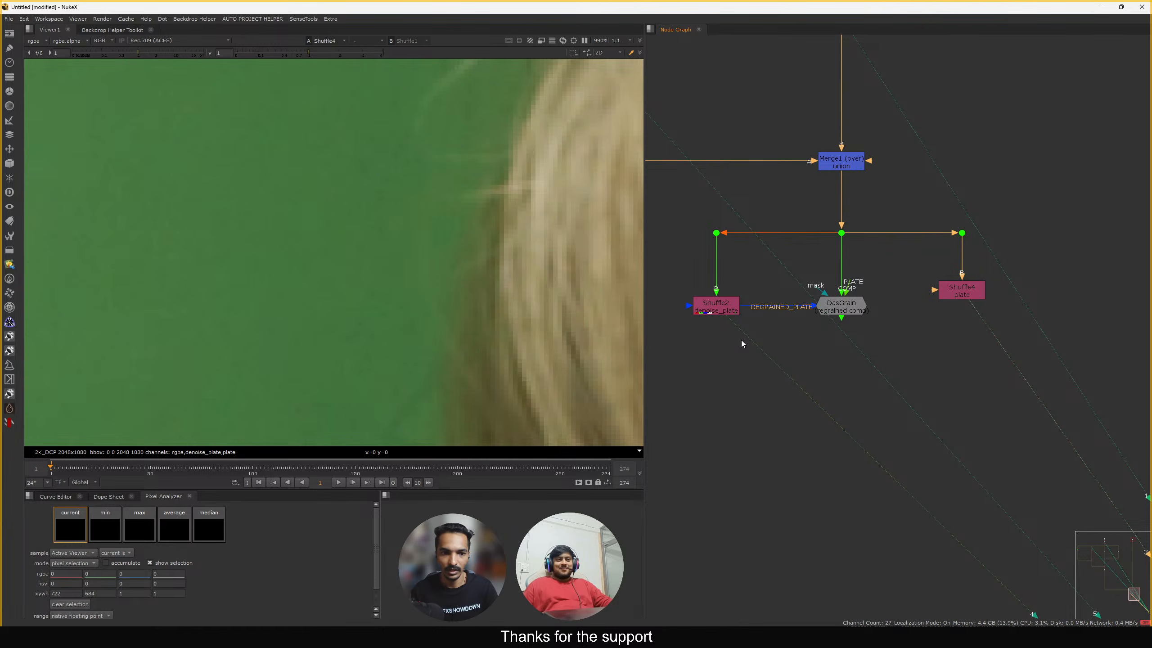
Connect DasGrain's plate input to Shuffle4 and align Shuffle4 level with DasGrain
key("4")
left_click_drag(914, 298, 959, 309)
left_click(835, 310)
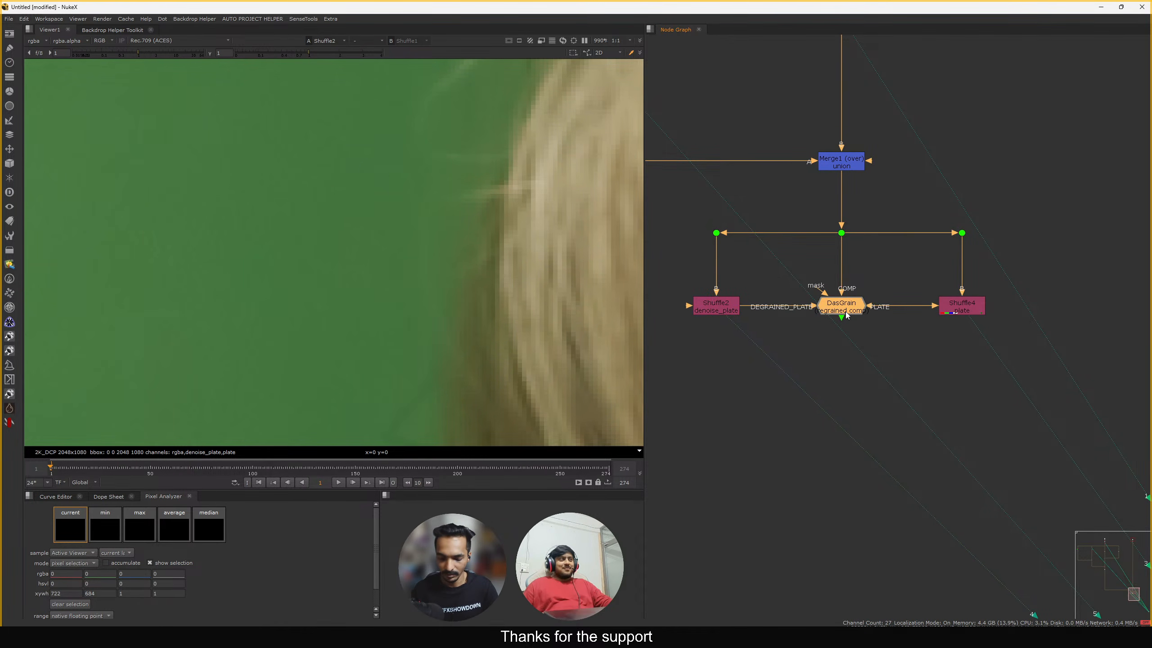
Add a dot below DasGrain and view the DasGrain output fitted to the full frame
left_click(850, 342)
left_click(849, 308)
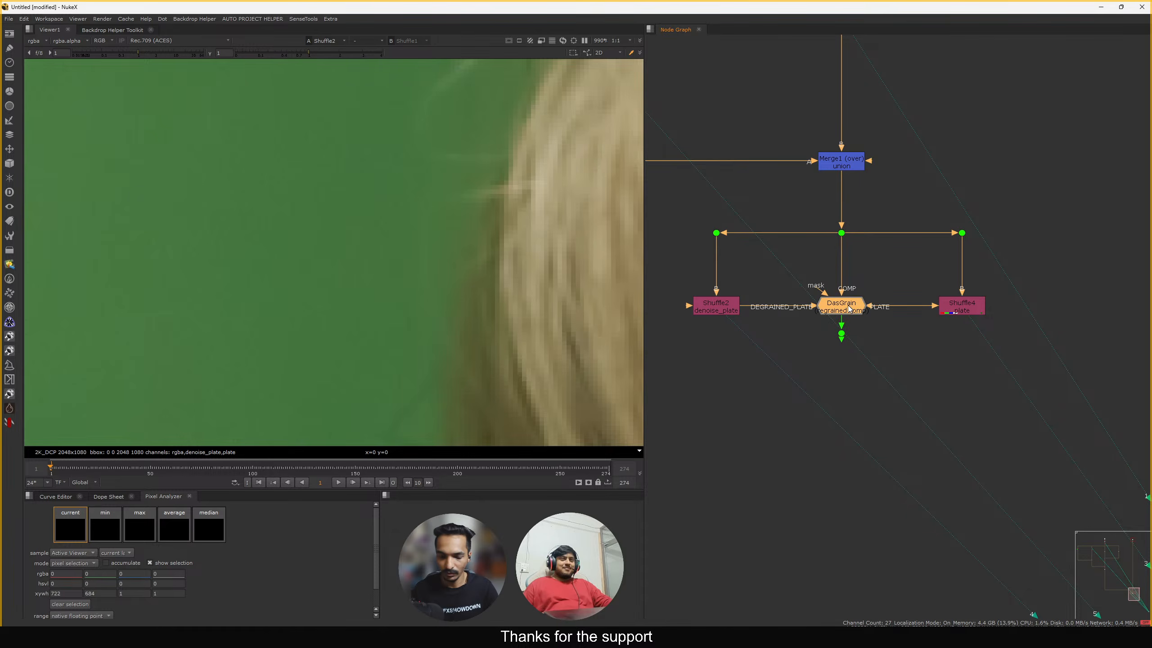
key("3")
left_click(812, 333)
key("f")
Move the output dot lower and shift the shuffle, DasGrain and dot group further below Merge1
middle_click_drag(851, 350, 861, 302)
left_click_drag(856, 293, 861, 390)
scroll(844, 399, "down", 4)
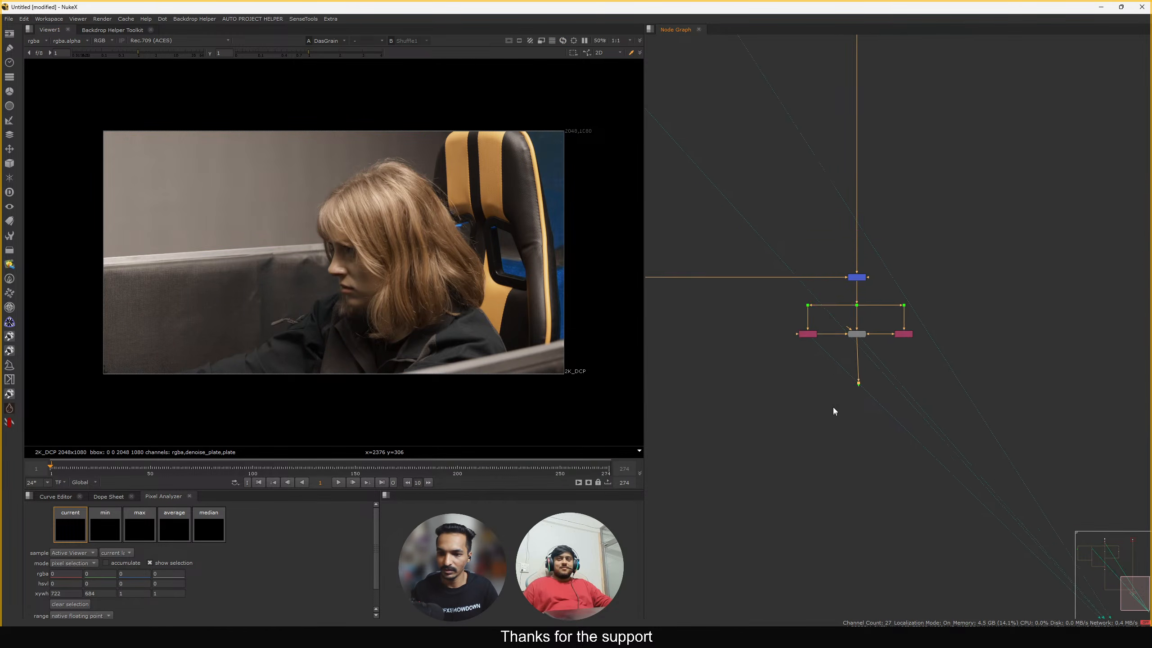
left_click_drag(783, 353, 982, 215)
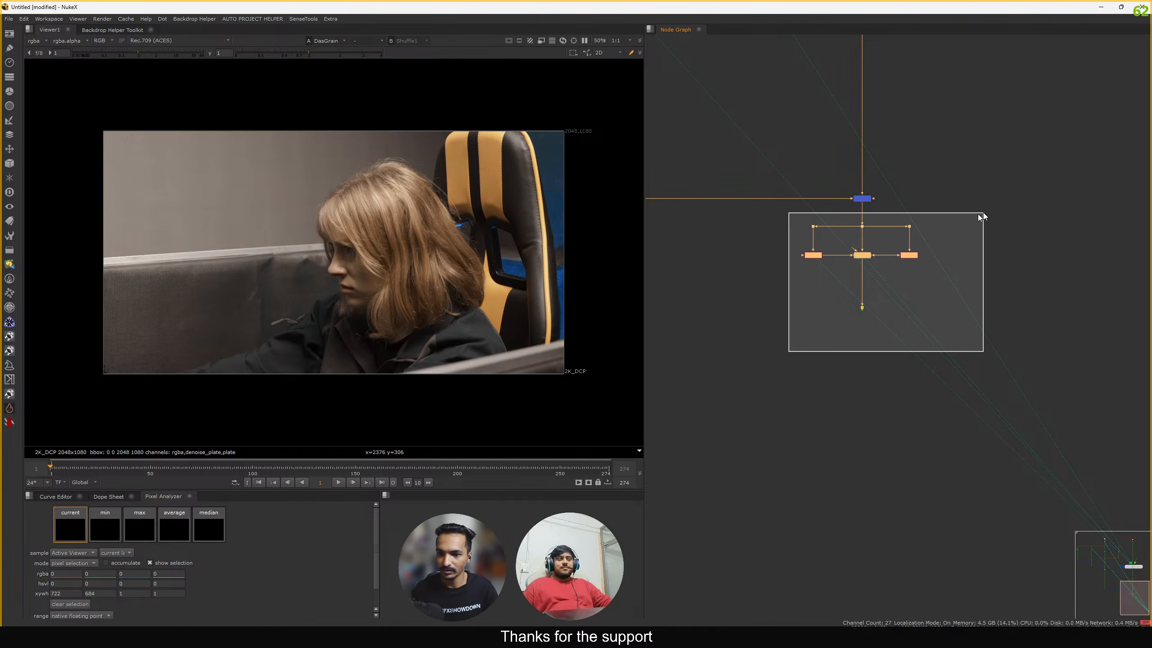
left_click_drag(862, 255, 863, 304)
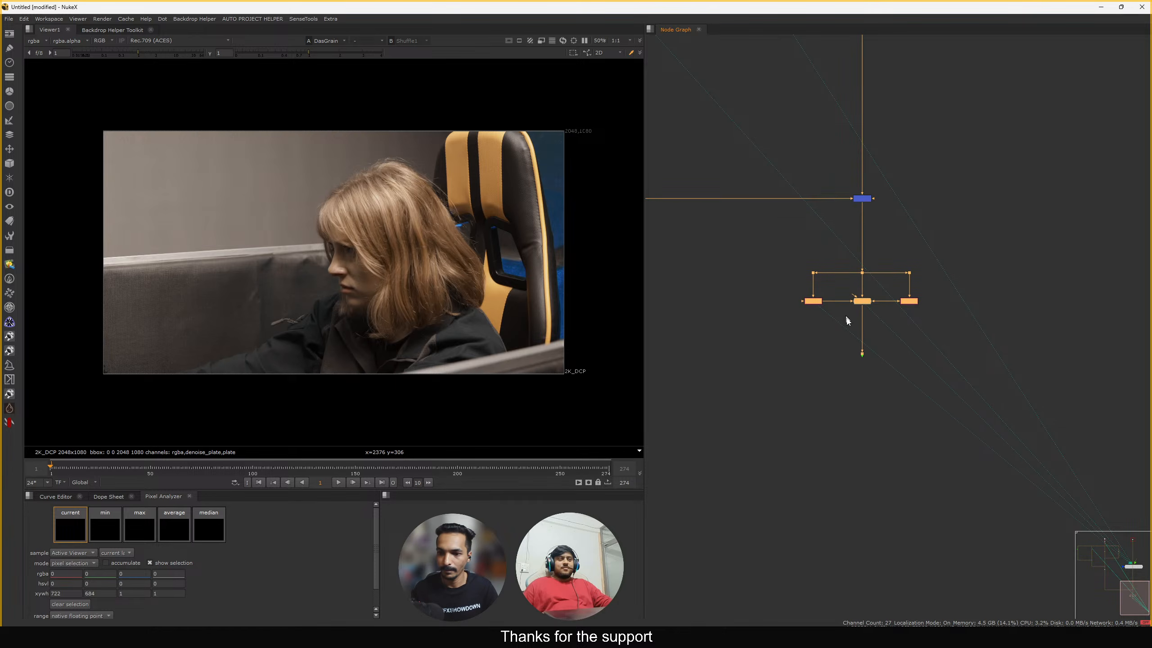
left_click(849, 352)
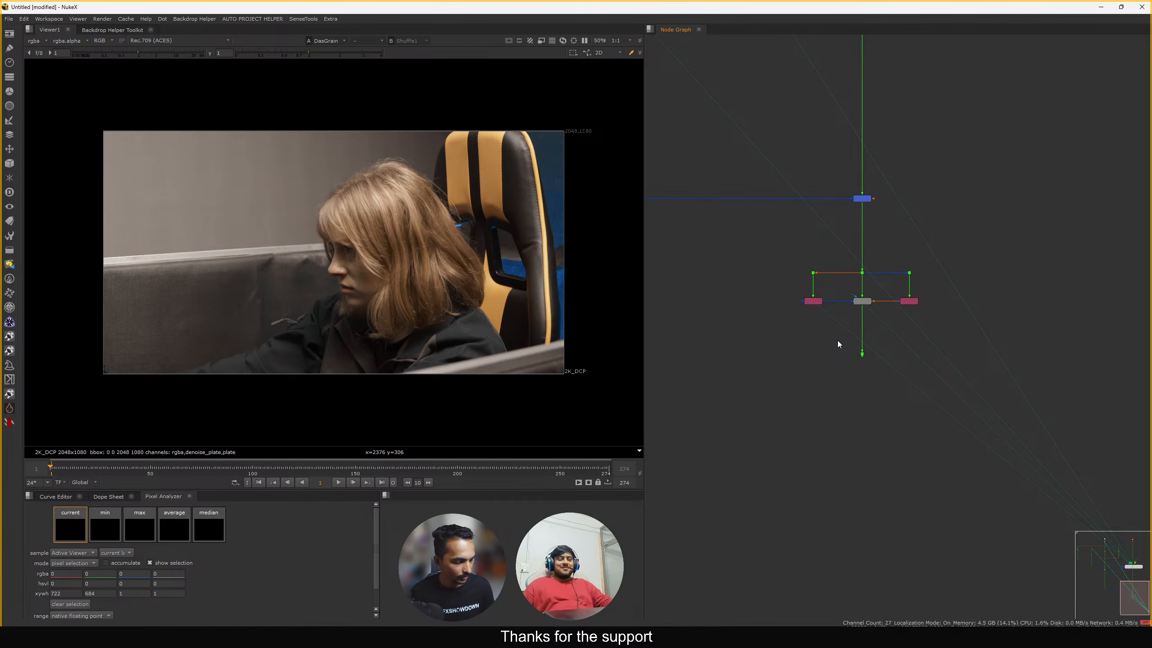
Add a Write node after the output dot, move both lower in the tree and close the Write properties
middle_click_drag(851, 359, 860, 259)
left_click_drag(927, 239, 849, 280)
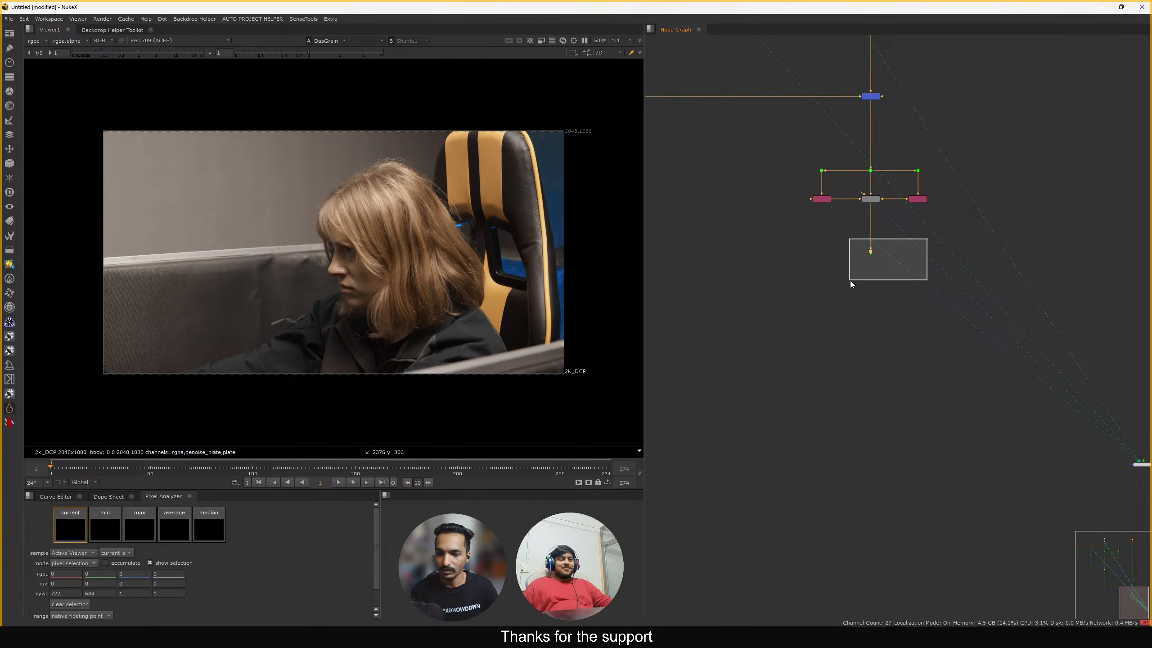
key("w")
scroll(889, 250, "up", 2)
middle_click_drag(859, 292, 935, 253)
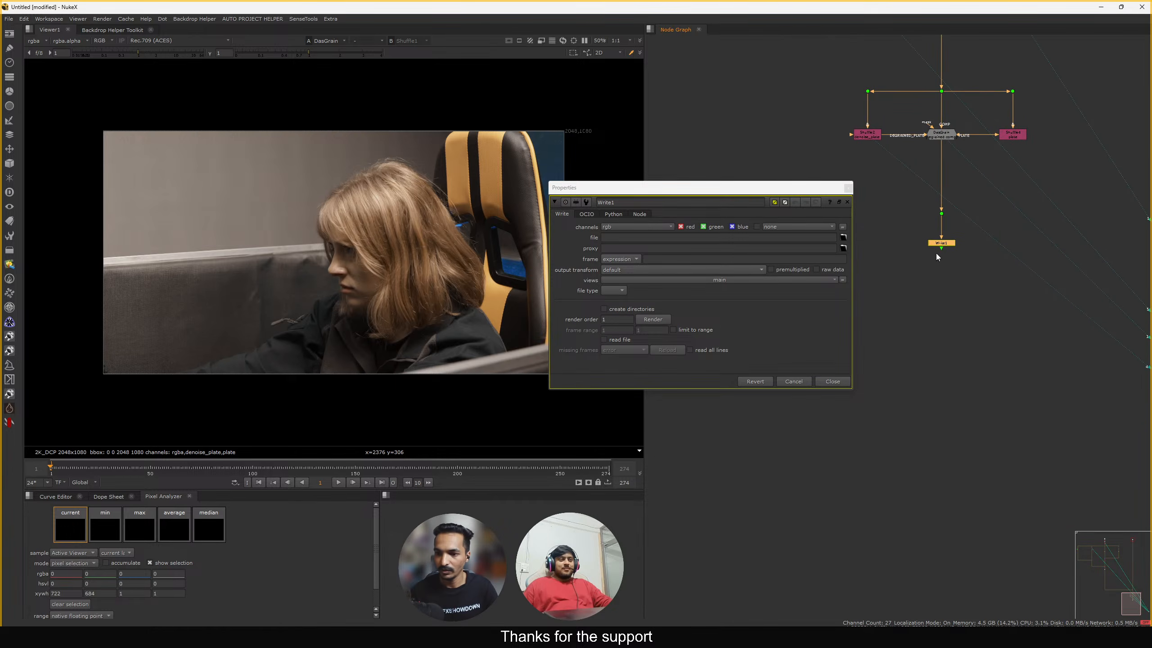
left_click_drag(1006, 187, 942, 292)
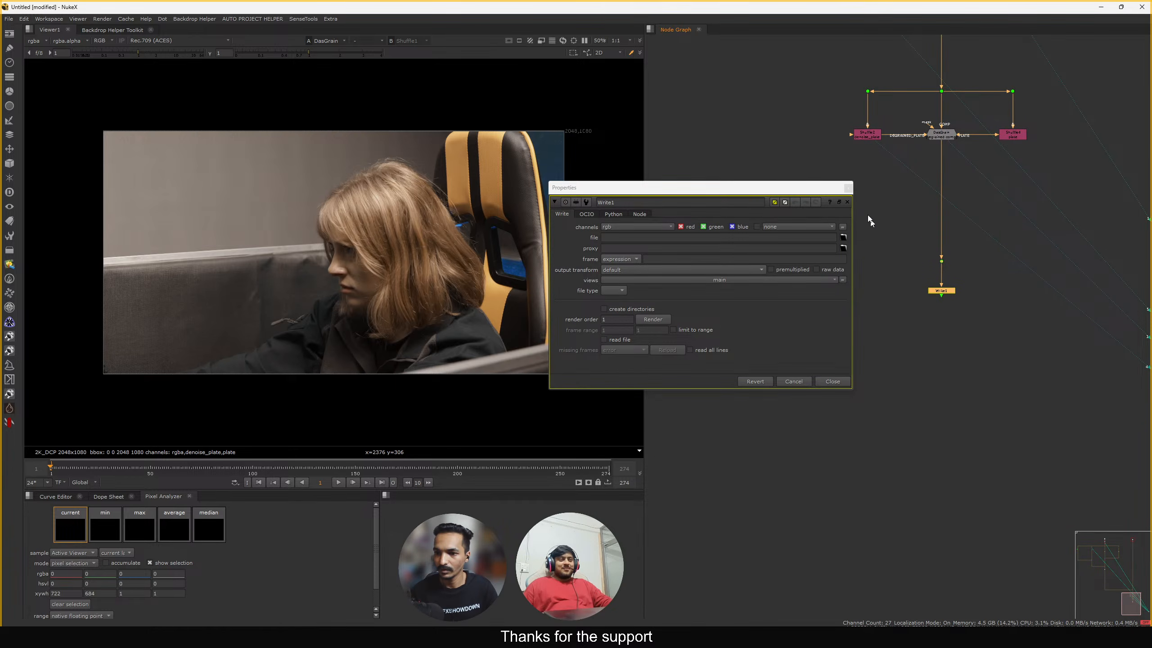
left_click(847, 188)
Insert a Reformat node between DasGrain and the output dot
middle_click_drag(885, 167, 869, 247)
left_click_drag(957, 196, 866, 251)
key("Tab")
type("ref")
left_click(805, 255)
Insert a Crop node directly below Reformat1 and close the open properties
left_click_drag(923, 229, 924, 287)
key("Tab")
type("cro")
left_click(851, 250)
left_click(898, 202)
left_click(898, 174)
middle_click_drag(928, 380, 921, 315)
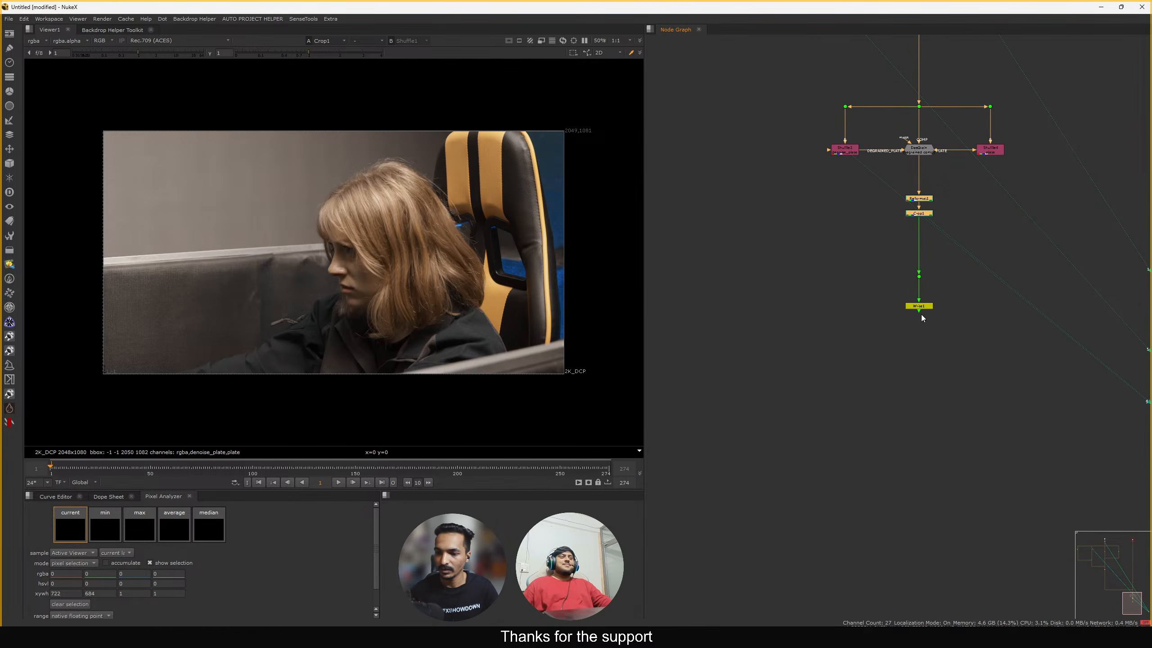
Place a Final Output backdrop around the output dot and Write1 and move it lower below the Crop node
left_click_drag(966, 256, 836, 357)
left_click_drag(901, 334, 916, 320)
left_click_drag(963, 263, 840, 340)
key("alt+b")
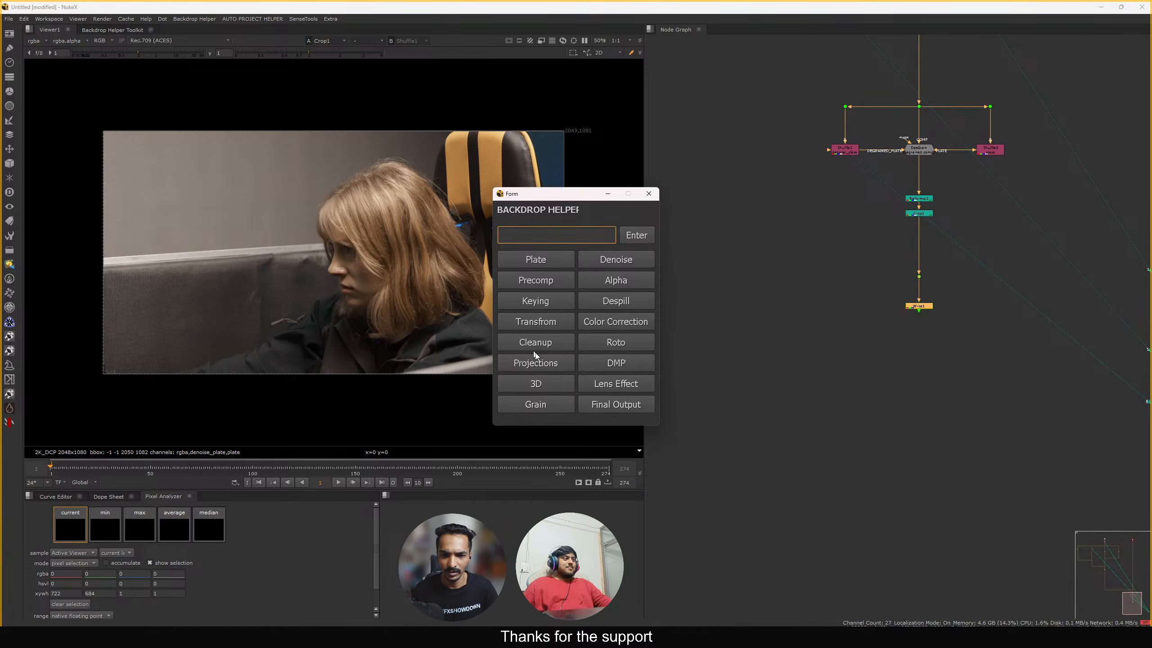
left_click(610, 404)
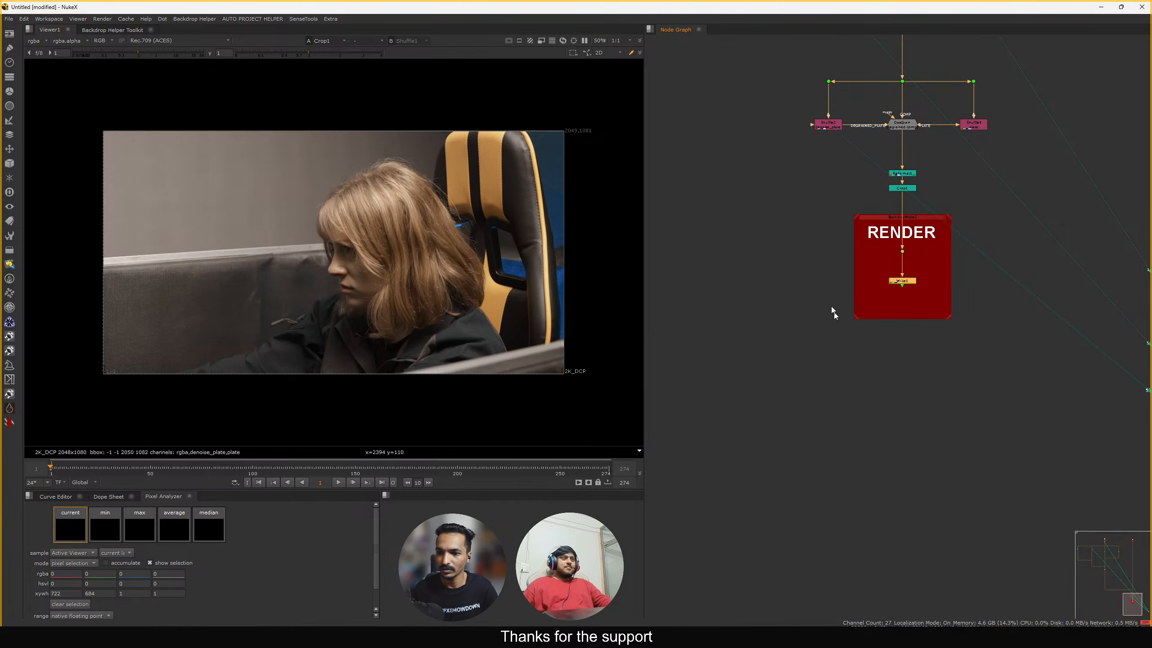
left_click_drag(916, 219, 913, 260)
key("f")
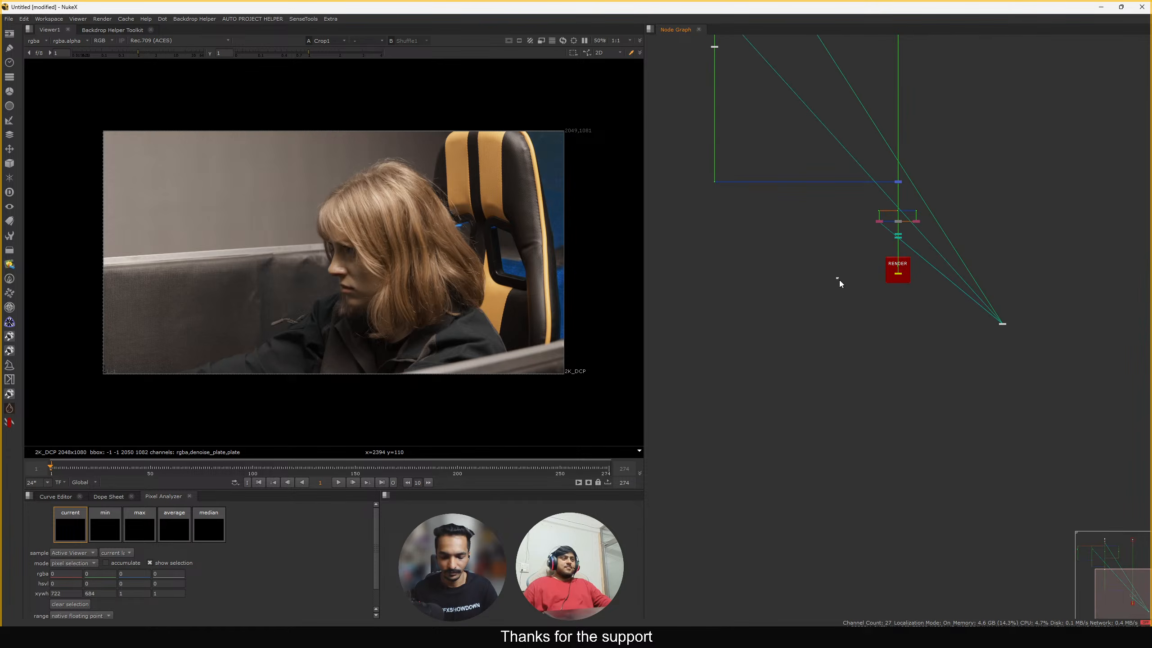
Trace the comp tree from the plate and layer shuffles through the side branches and merges down to Merge1
left_click_drag(845, 110, 781, 162)
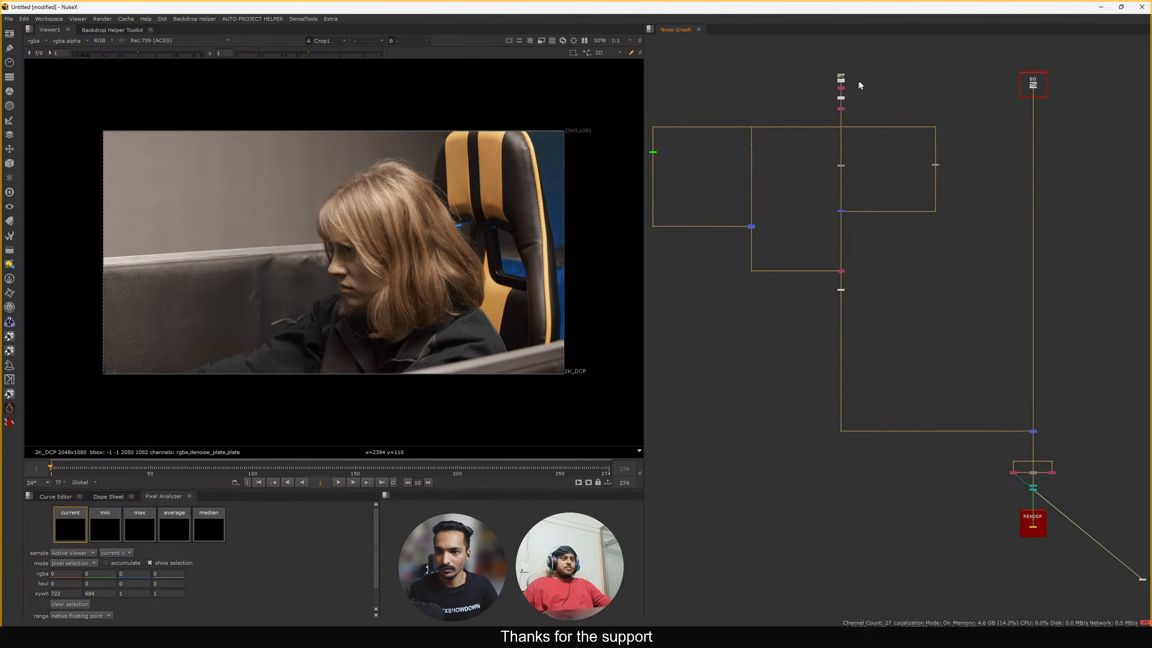
left_click_drag(889, 53, 825, 115)
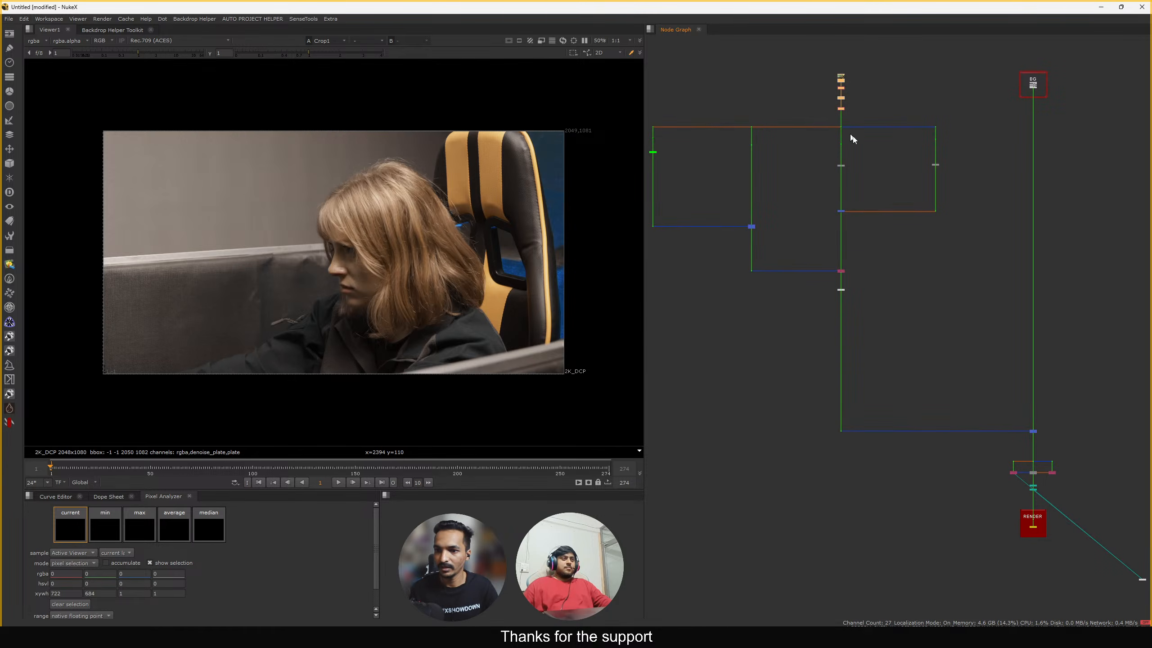
left_click(842, 166)
left_click_drag(952, 169, 948, 167)
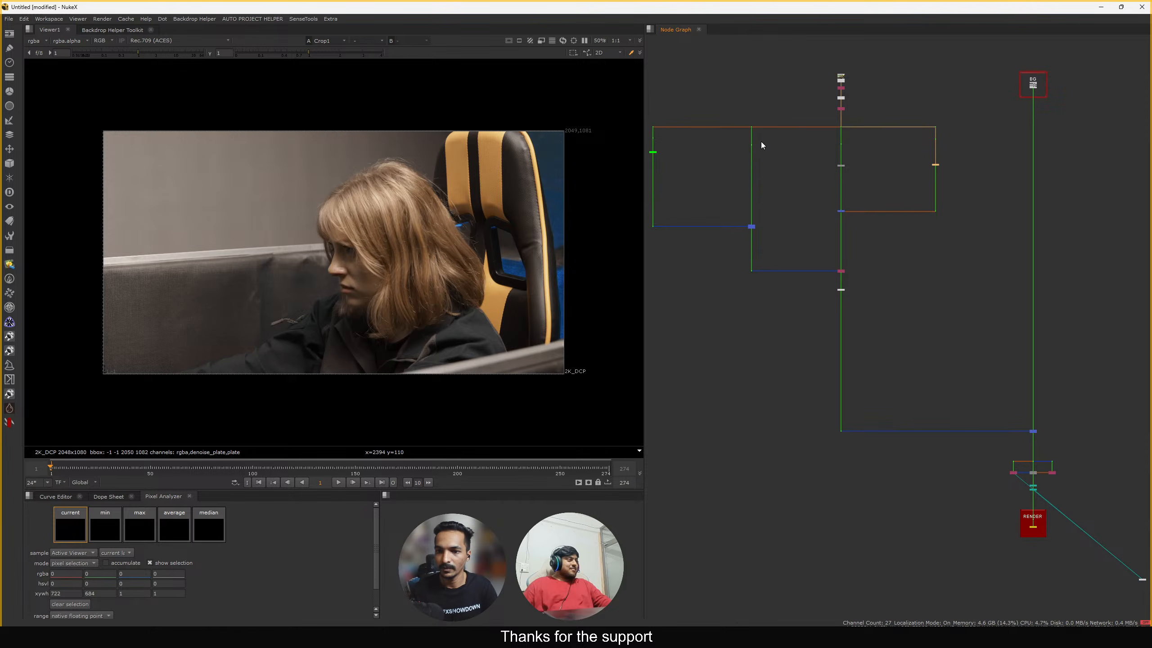
mouse_move(765, 139)
left_mouse_down()
mouse_move(741, 150)
mouse_move(754, 151)
left_mouse_up()
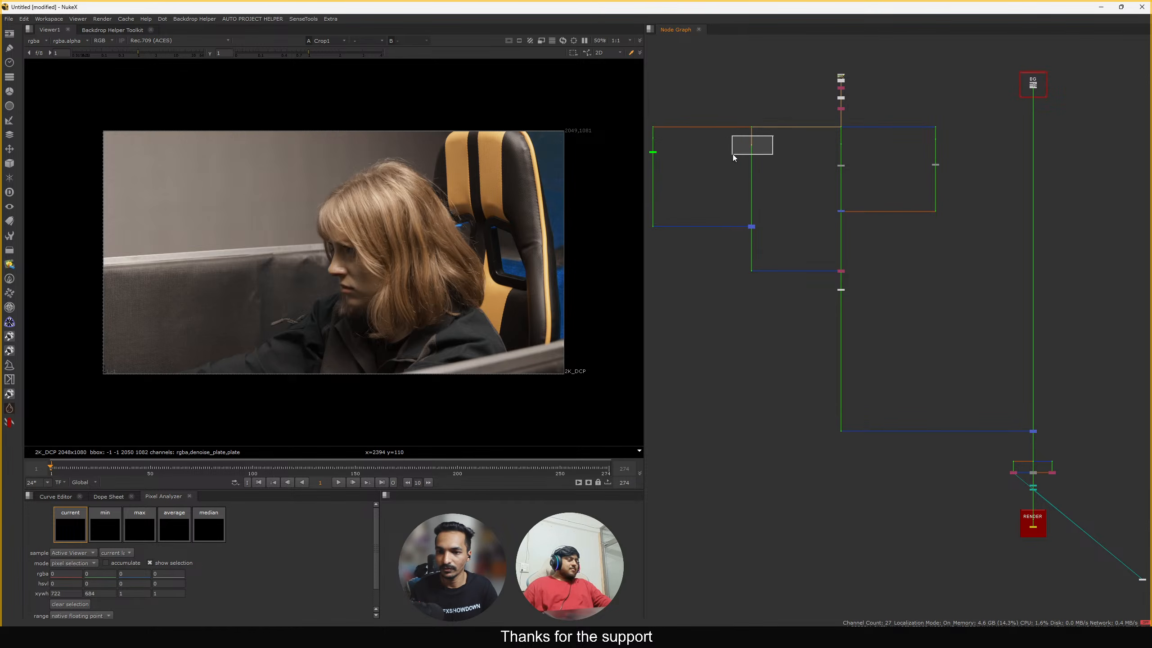
left_click_drag(670, 147, 637, 155)
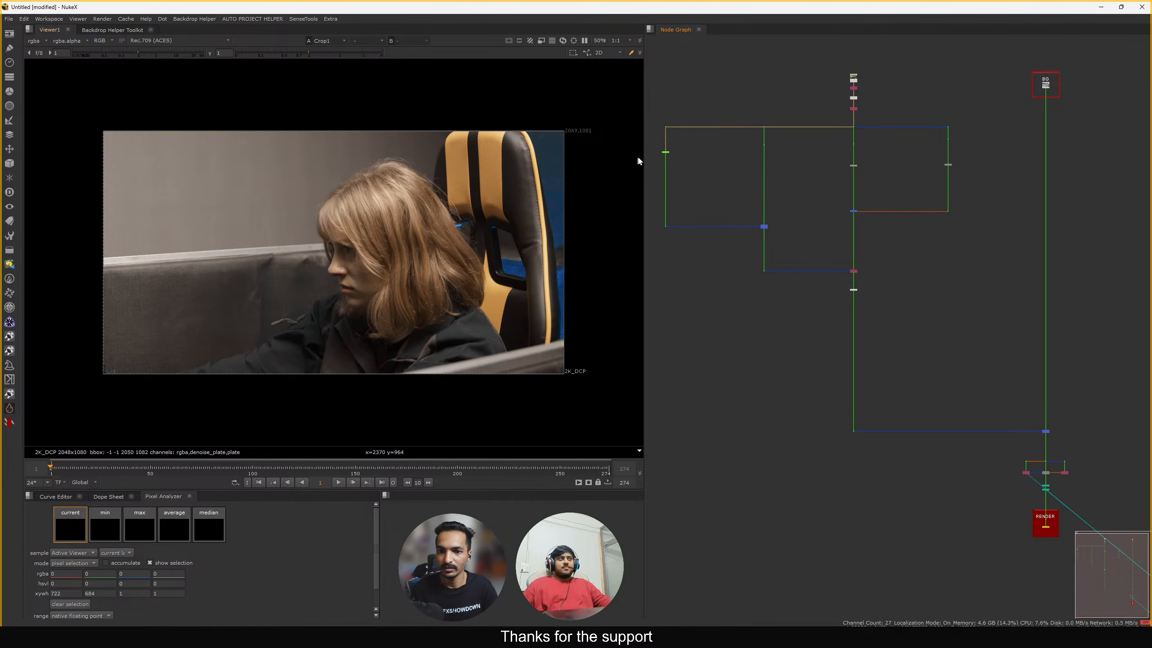
left_click(798, 207)
left_click_drag(818, 202, 743, 239)
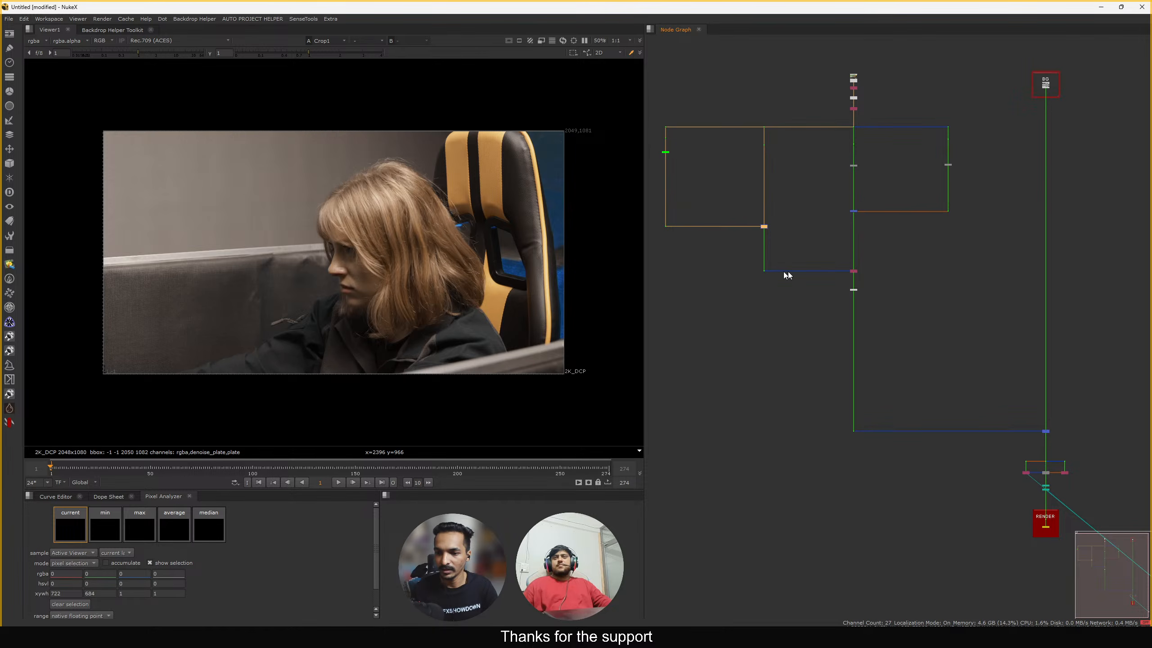
left_click_drag(829, 250, 868, 277)
left_click_drag(829, 304, 873, 418)
middle_click_drag(979, 391, 903, 321)
left_click_drag(945, 343, 999, 372)
left_click(1050, 339)
key("f")
middle_click_drag(979, 411, 934, 336)
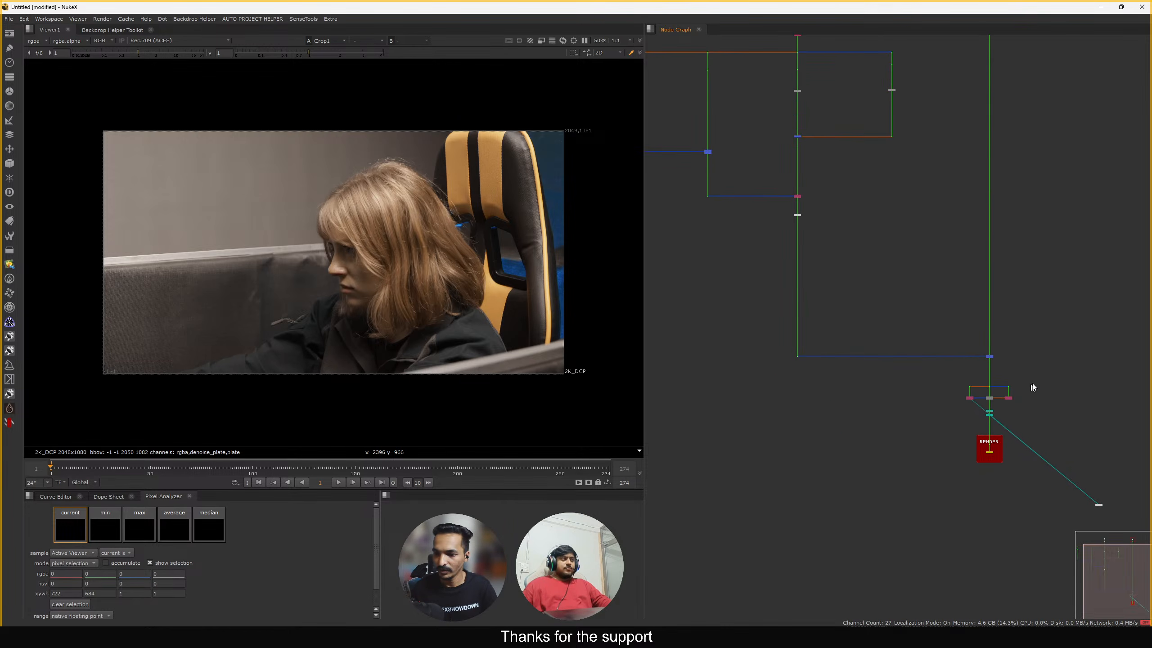
Move the DasGrain group, Reformat1, Crop1 and the RENDER backdrop further down below Merge1
left_click_drag(1058, 373, 961, 403)
middle_click_drag(961, 479, 940, 436)
left_click_drag(926, 447, 967, 420)
left_click_drag(898, 464, 1034, 331)
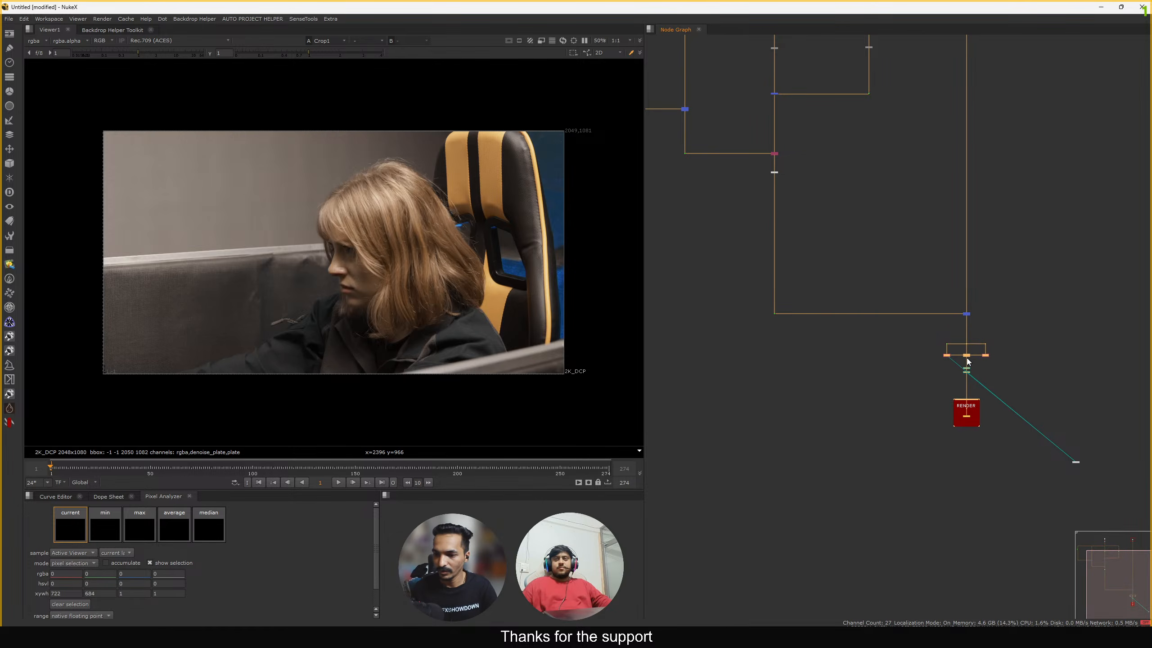
left_click_drag(968, 360, 965, 401)
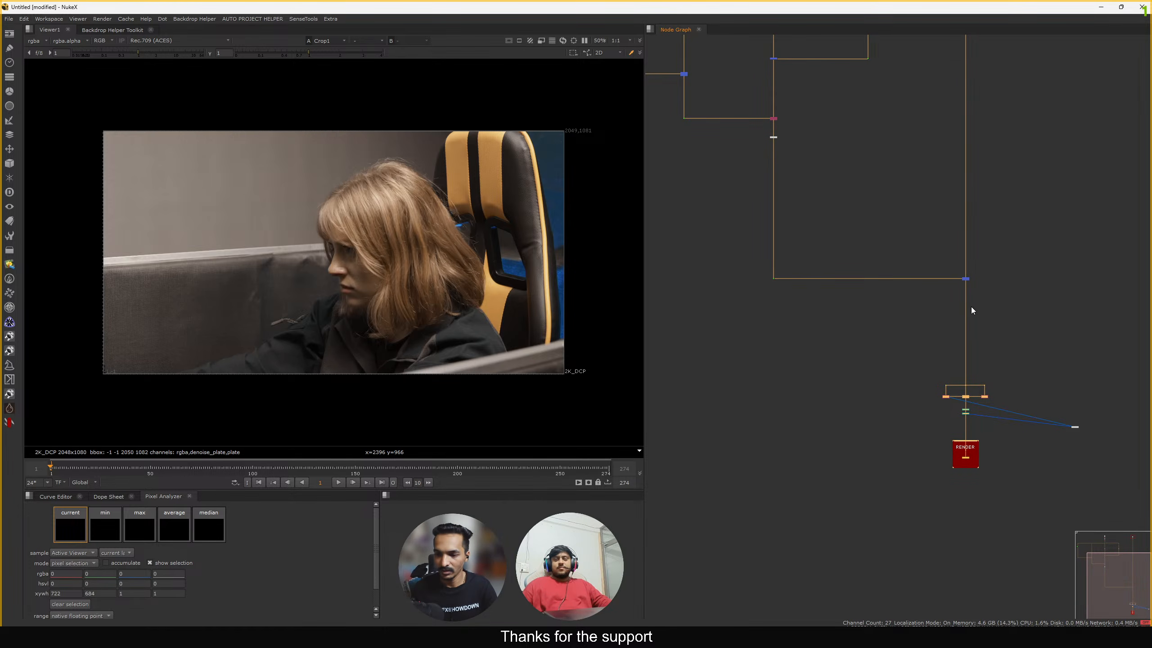
Examine the section below Merge1 and how Shuffle2 and Shuffle4 feed the DasGrain inputs
scroll(977, 290, "up", 2)
left_click_drag(990, 284, 933, 396)
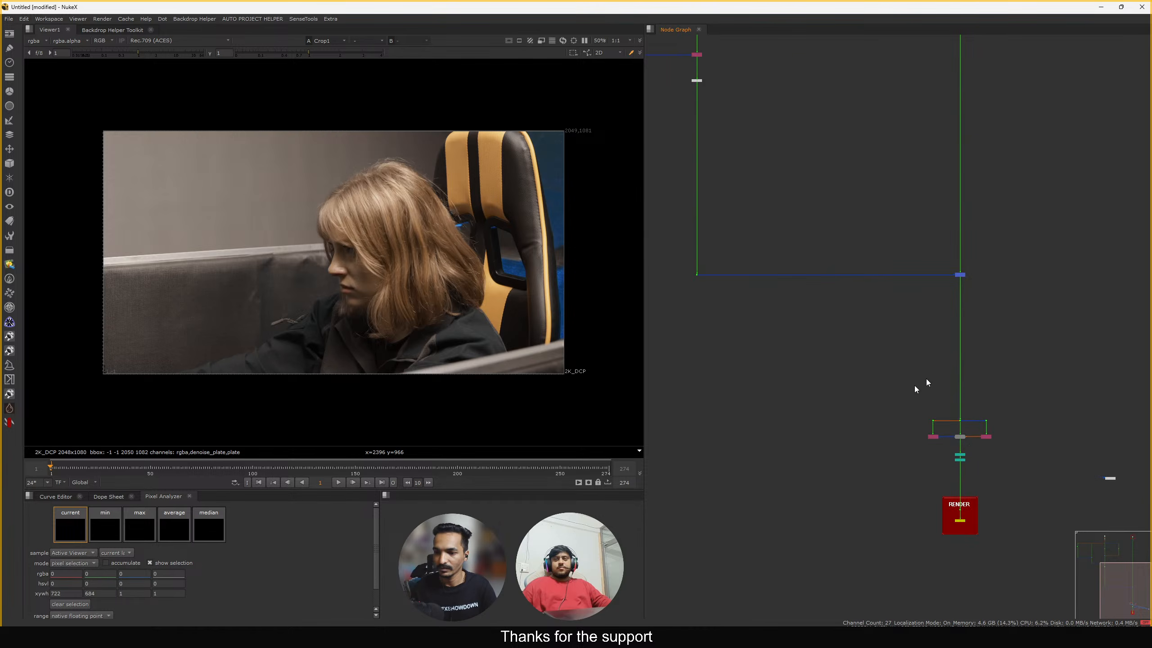
scroll(926, 383, "down", 2)
left_click_drag(1029, 356, 917, 410)
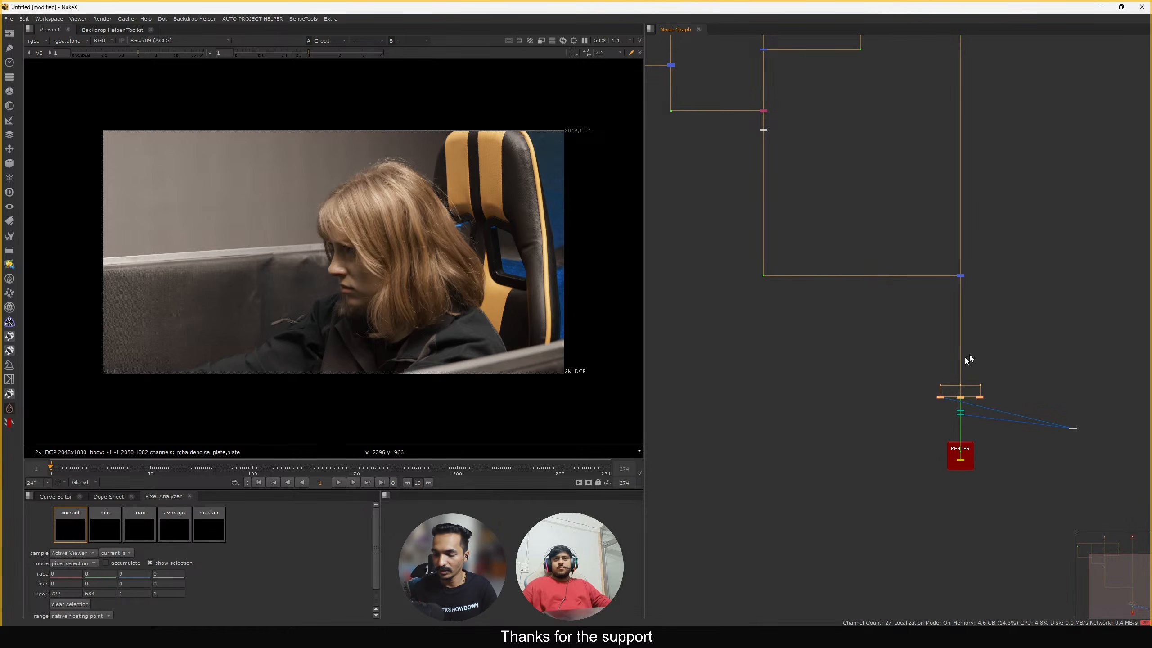
scroll(969, 368, "up", 2)
left_click_drag(1012, 341, 925, 347)
scroll(923, 348, "down", 3)
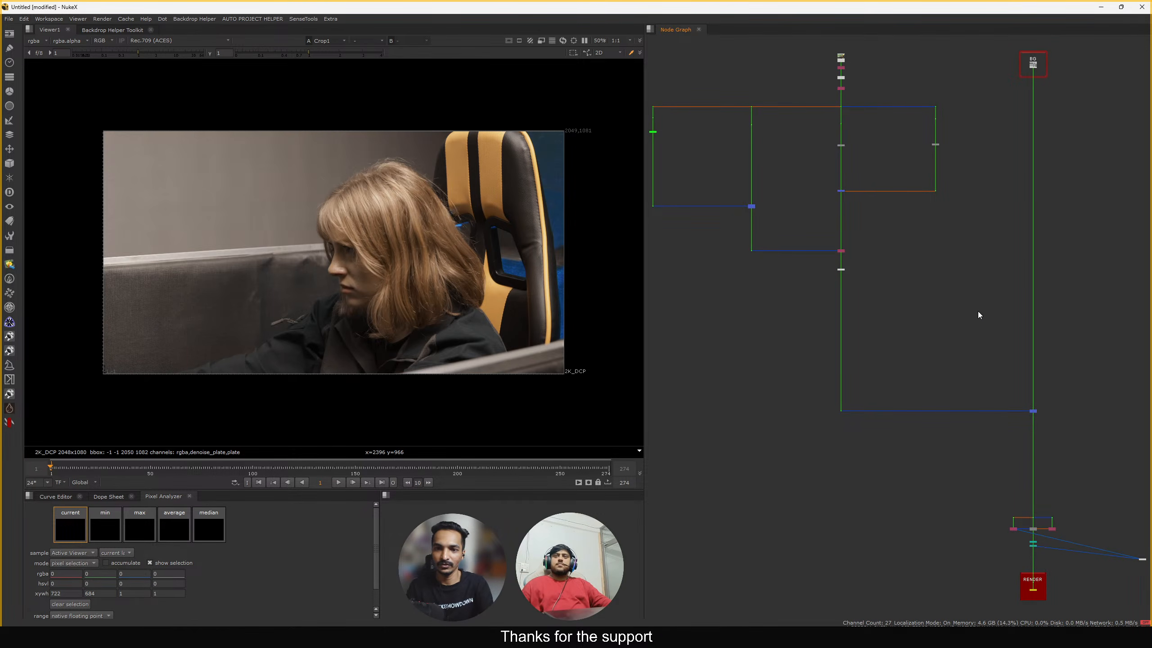
scroll(971, 406, "up", 5)
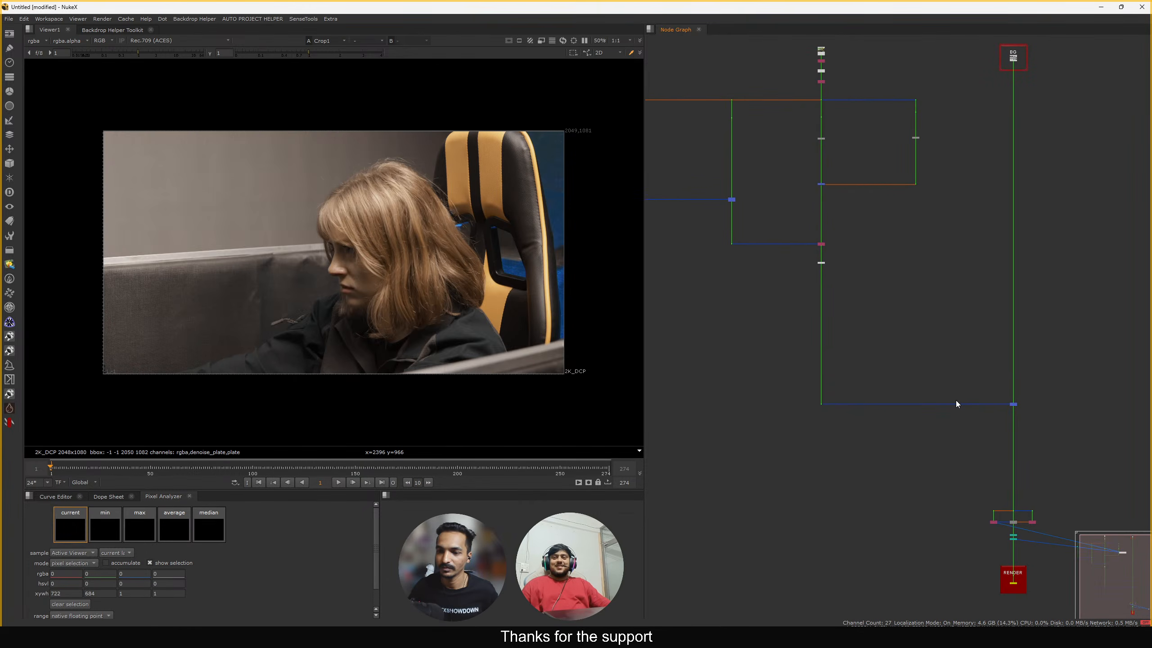
scroll(837, 394, "up", 3)
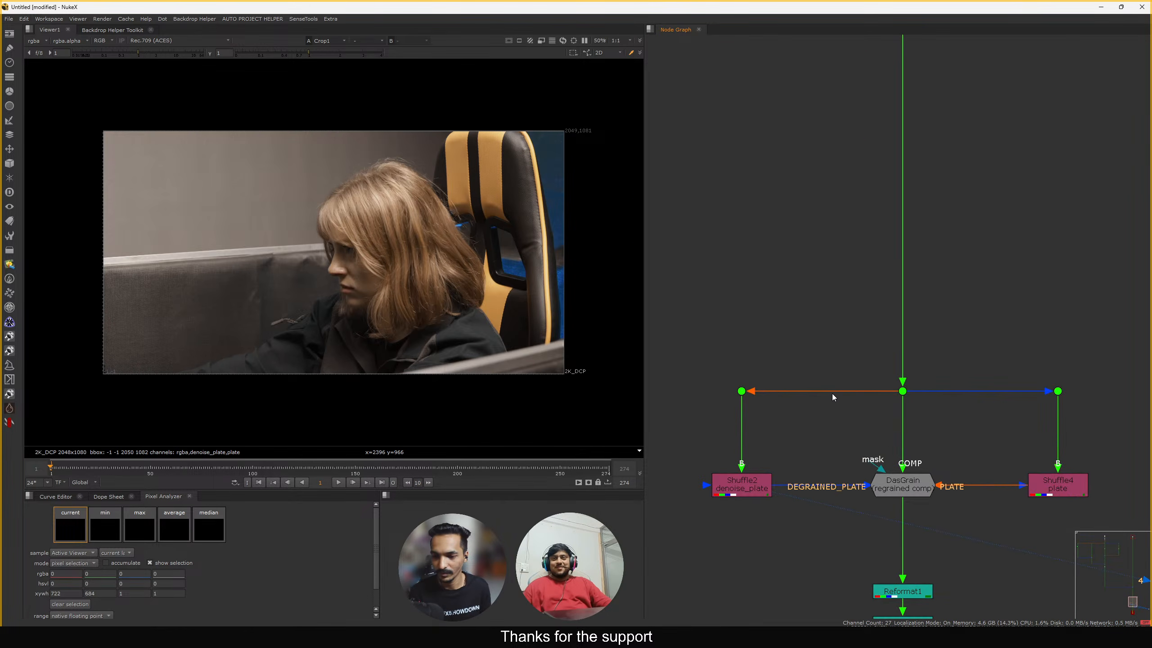
scroll(859, 318, "up", 3)
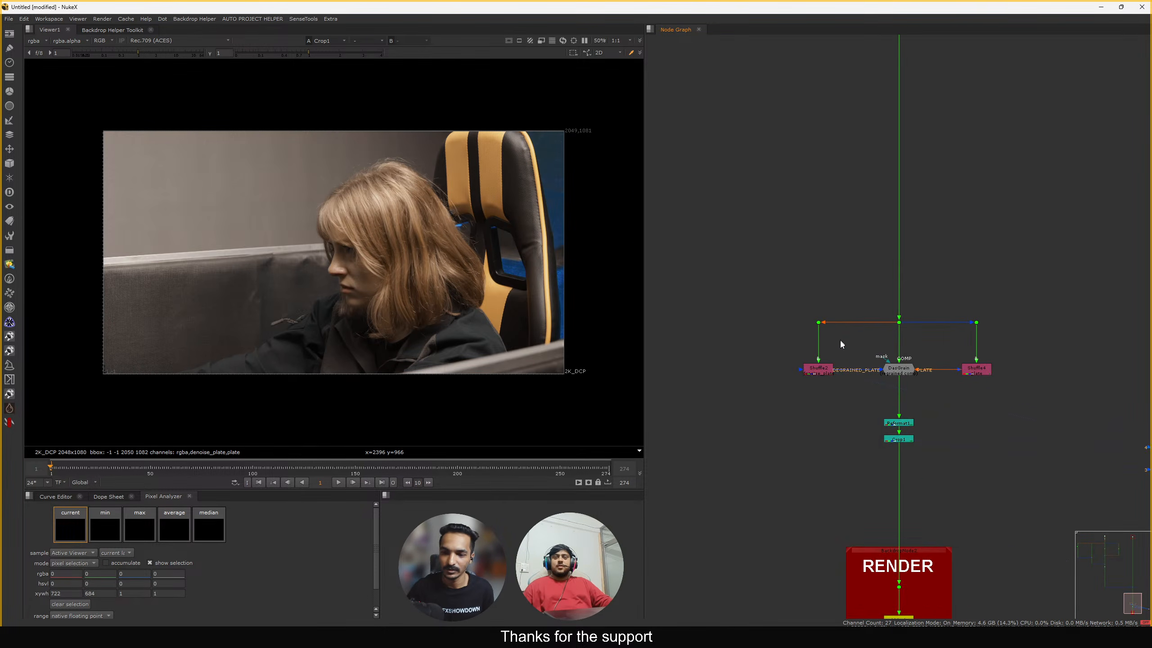
left_click_drag(807, 236, 903, 347)
scroll(848, 227, "up", 2)
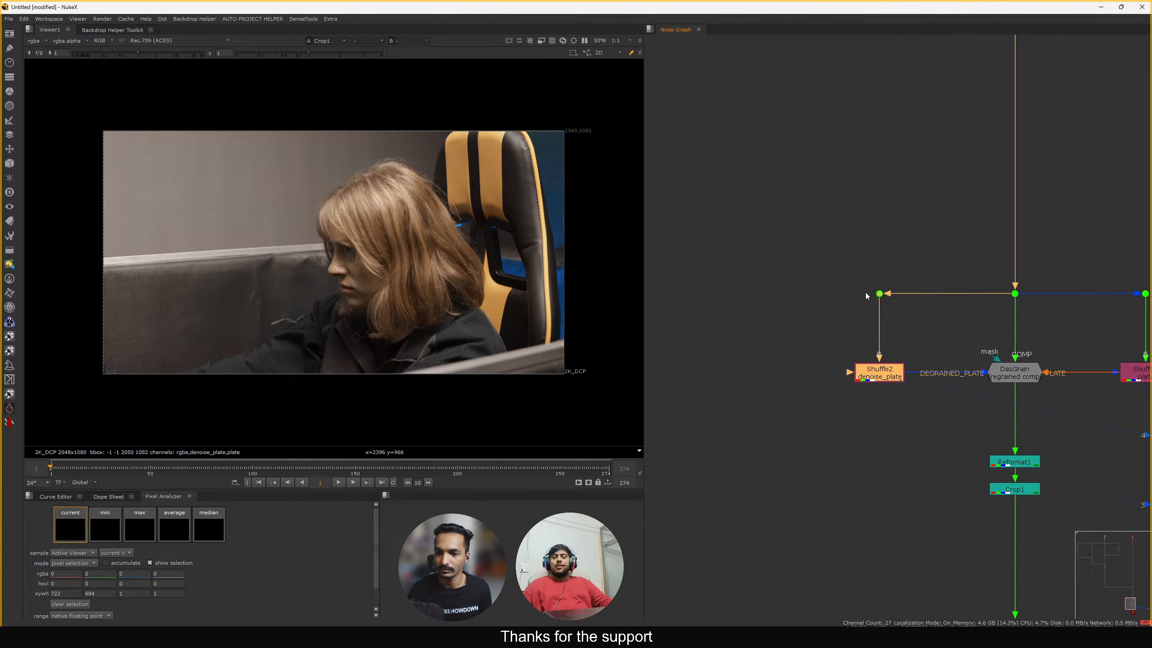
middle_click_drag(865, 292, 833, 276)
left_click_drag(776, 225, 1103, 400)
scroll(1085, 397, "down", 6)
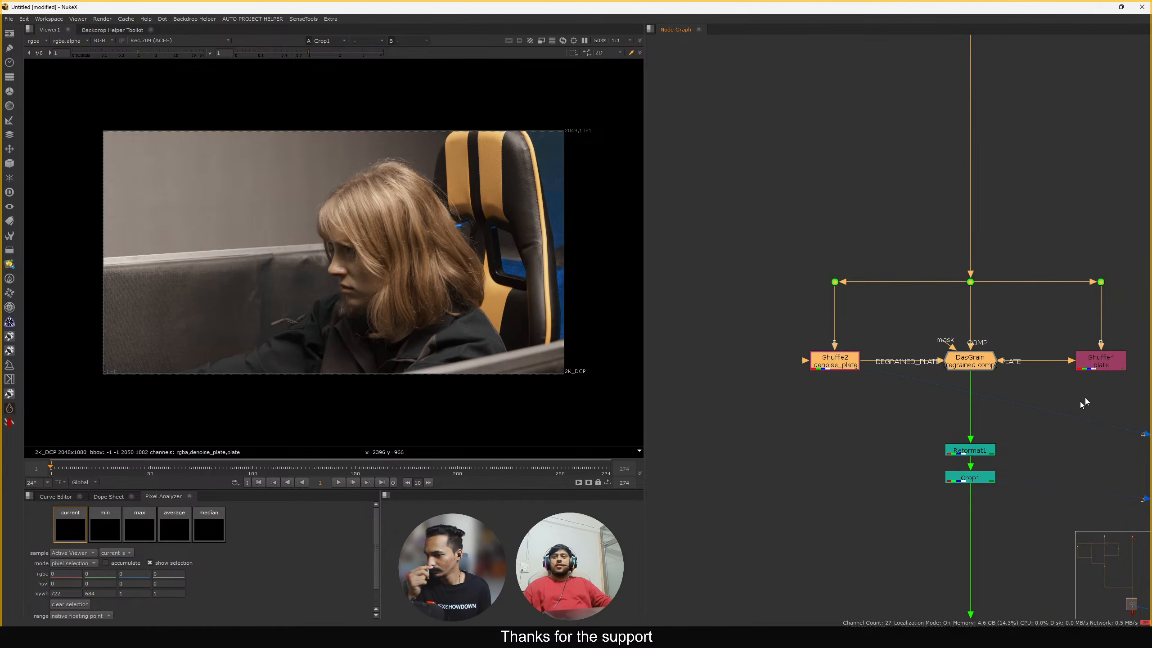
Review the whole tree from the plate and background reads through the DasGrain group to the RENDER backdrop
scroll(921, 251, "down", 2)
middle_click_drag(861, 72, 910, 276)
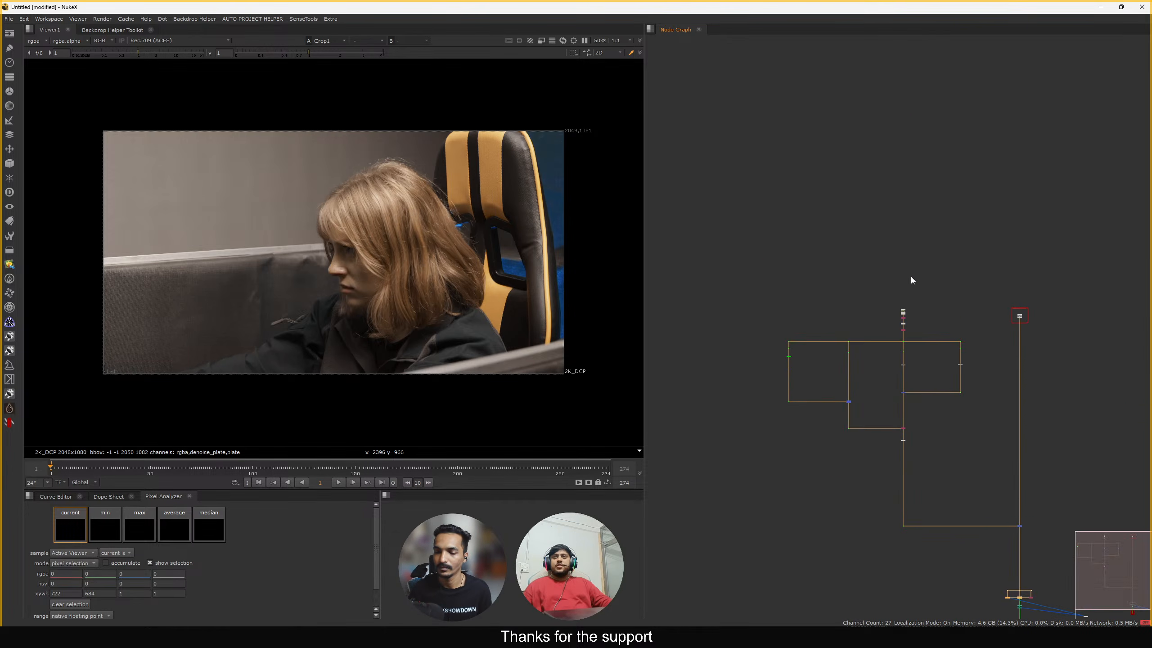
scroll(906, 298, "up", 9)
middle_click_drag(898, 345, 886, 168)
scroll(886, 170, "down", 9)
scroll(933, 297, "up", 9)
middle_click_drag(1009, 454, 932, 327)
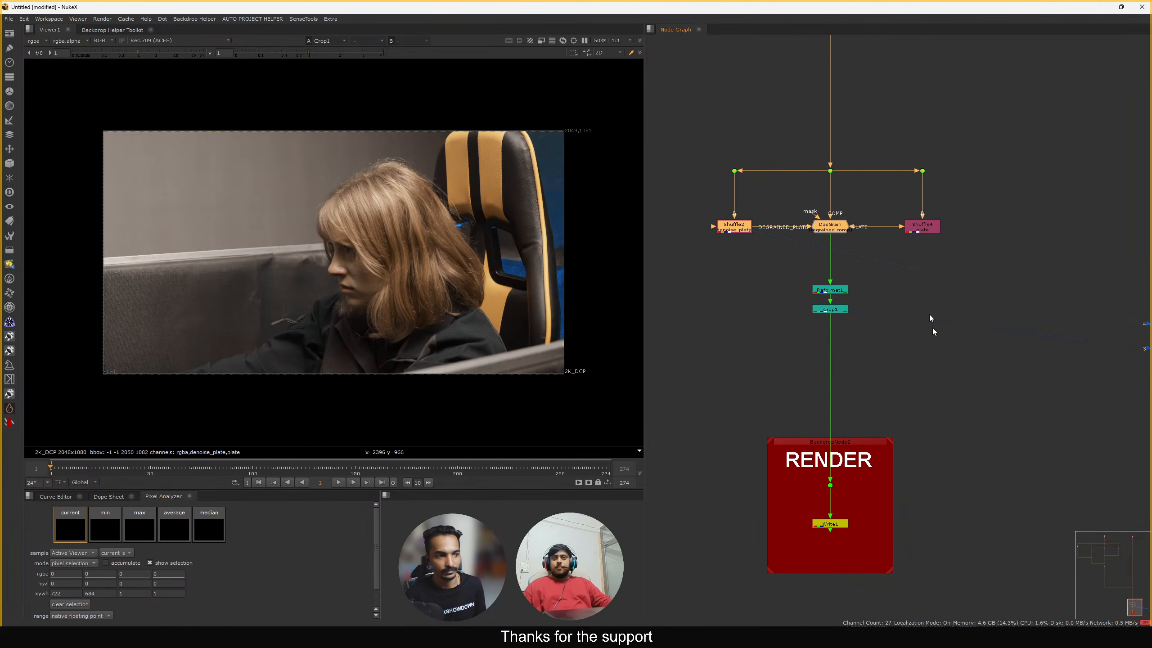
scroll(926, 288, "down", 4)
middle_click_drag(889, 225, 893, 398)
scroll(884, 418, "up", 5)
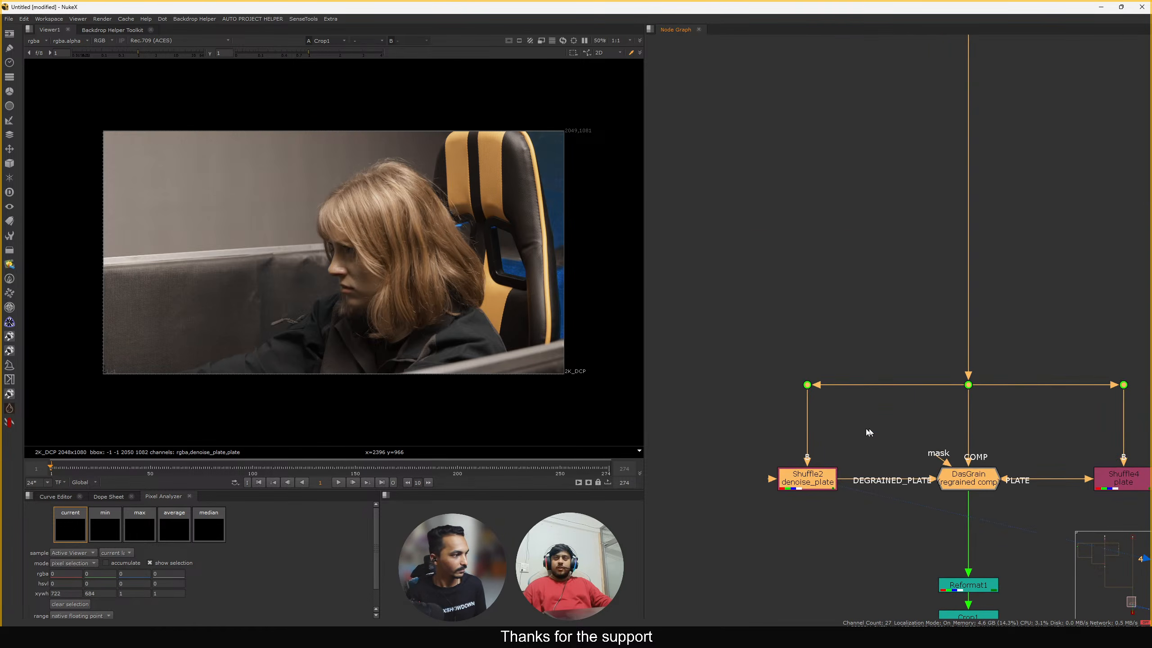
left_click_drag(772, 319, 1011, 613)
scroll(910, 360, "down", 8)
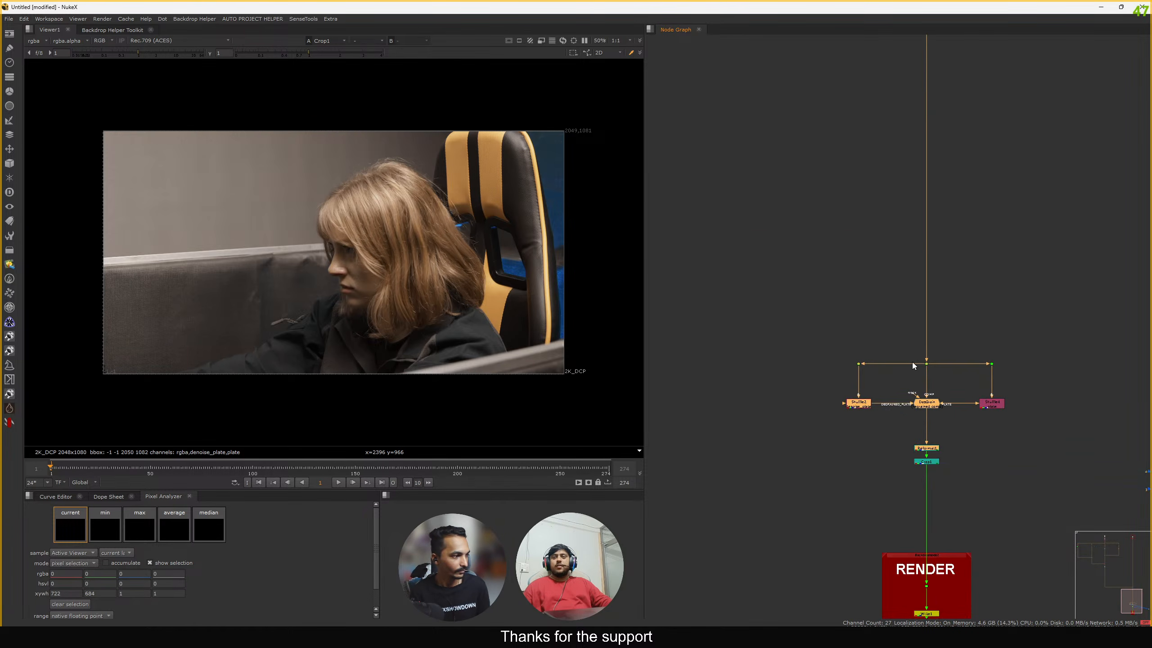
left_click(936, 332)
scroll(877, 382, "up", 5)
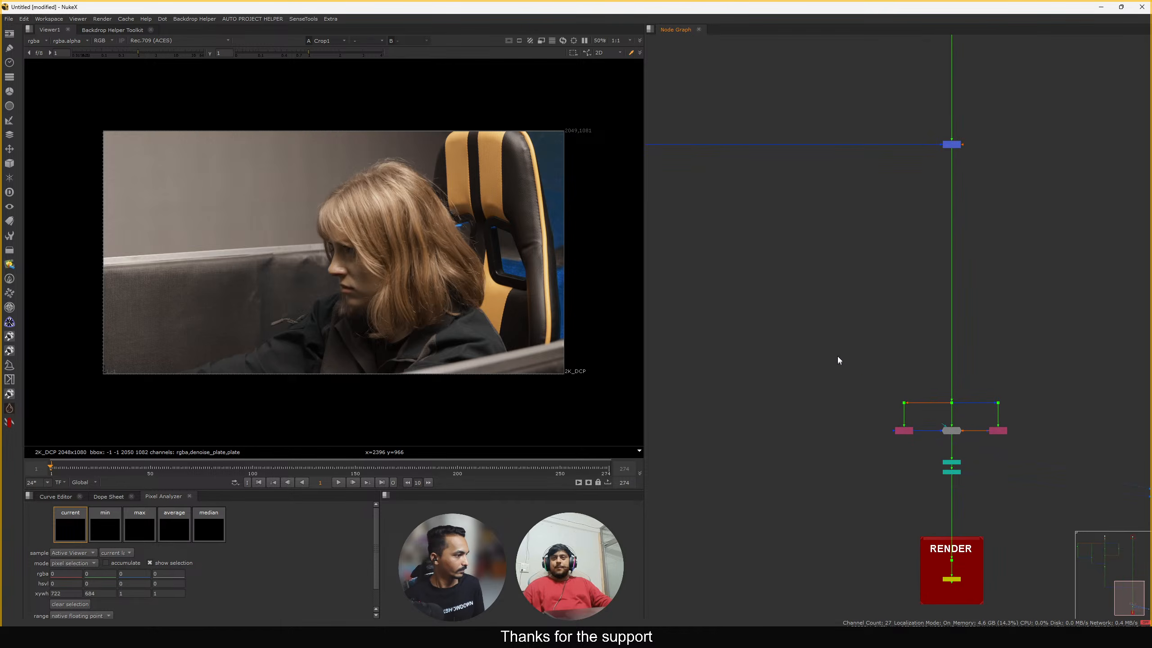
Review the tree from the plate and background reads down to the DasGrain group, Reformat1, Crop1 and the RENDER backdrop
left_click_drag(846, 363, 1020, 448)
scroll(1005, 396, "down", 5)
left_click(883, 375)
middle_click_drag(957, 399, 990, 598)
middle_click_drag(1002, 454, 900, 229)
middle_click_drag(873, 330, 1000, 491)
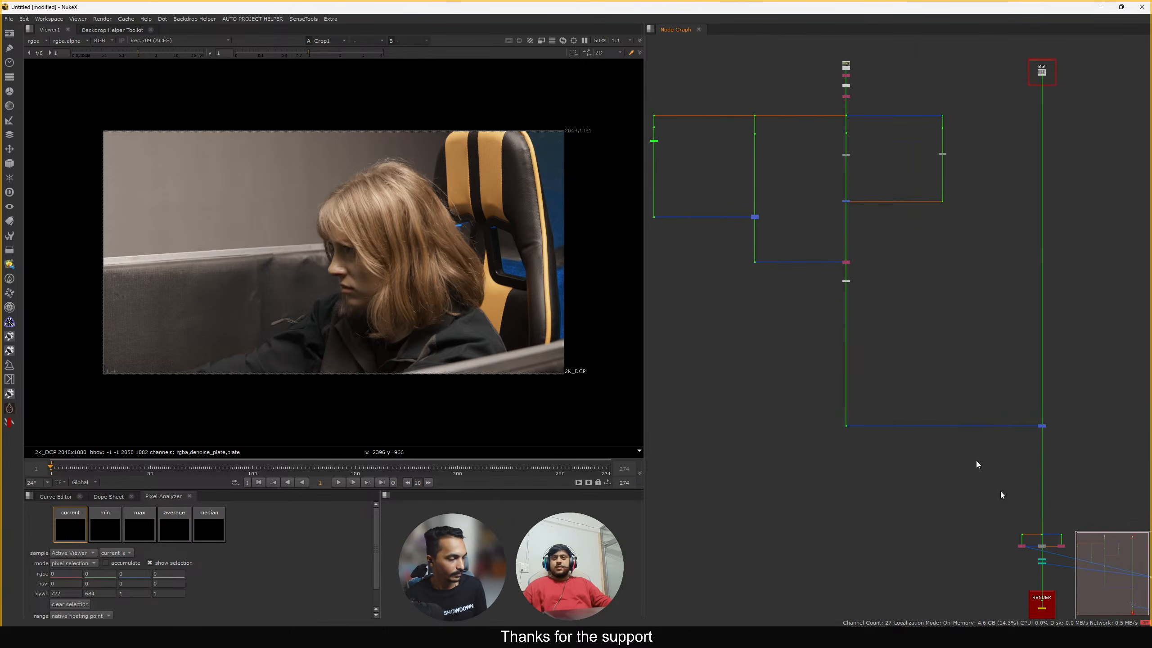
middle_click_drag(840, 332, 728, 145)
middle_click_drag(914, 357, 921, 391)
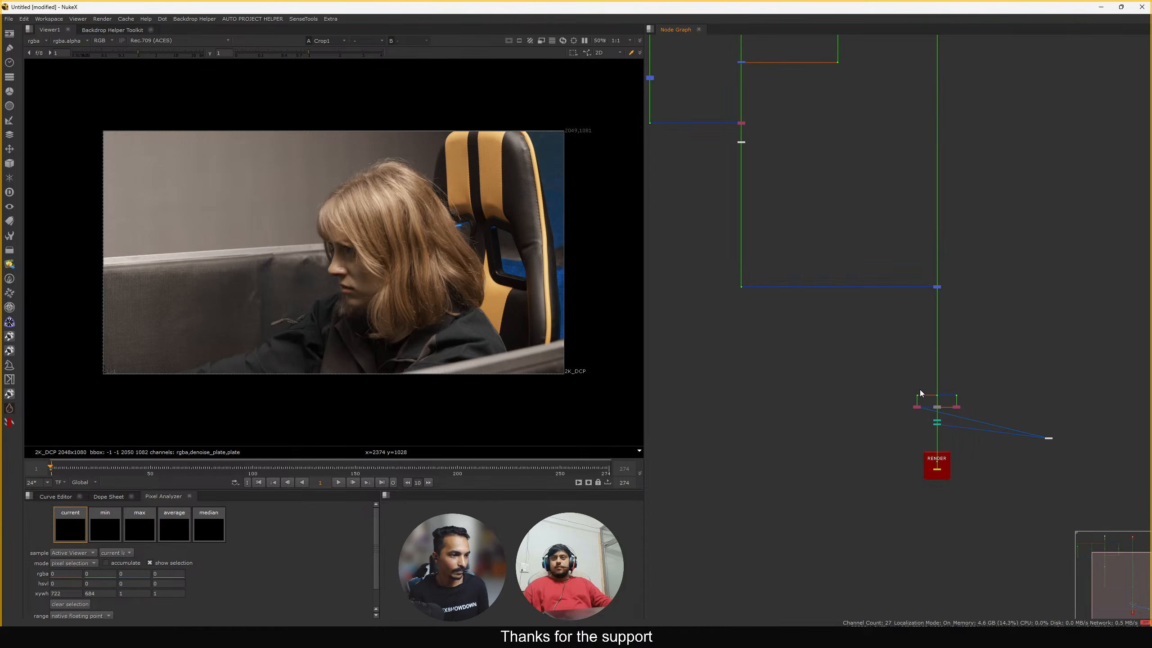
scroll(929, 400, "up", 8)
left_click_drag(1041, 468, 1105, 463)
left_click(1112, 385)
mouse_move(1116, 365)
left_mouse_down()
mouse_move(910, 494)
mouse_move(837, 466)
left_mouse_up()
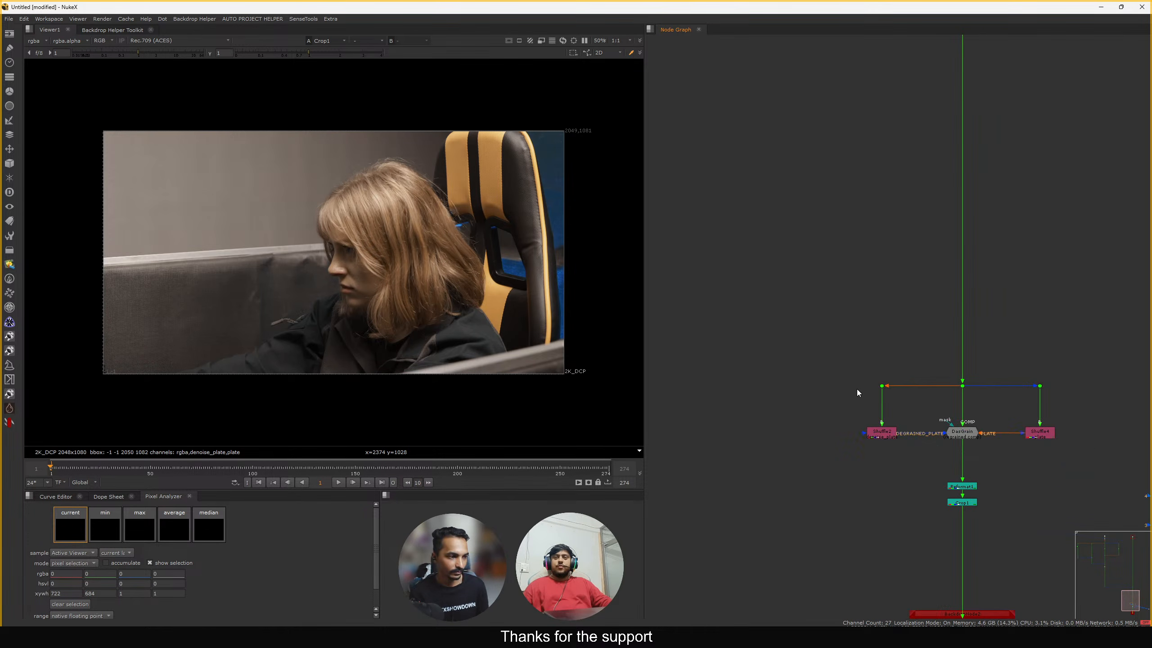
Examine the plate's side branches and soft key branch, and compare the final comp image with the DasGrain section
scroll(857, 388, "down", 10)
scroll(839, 330, "up", 6)
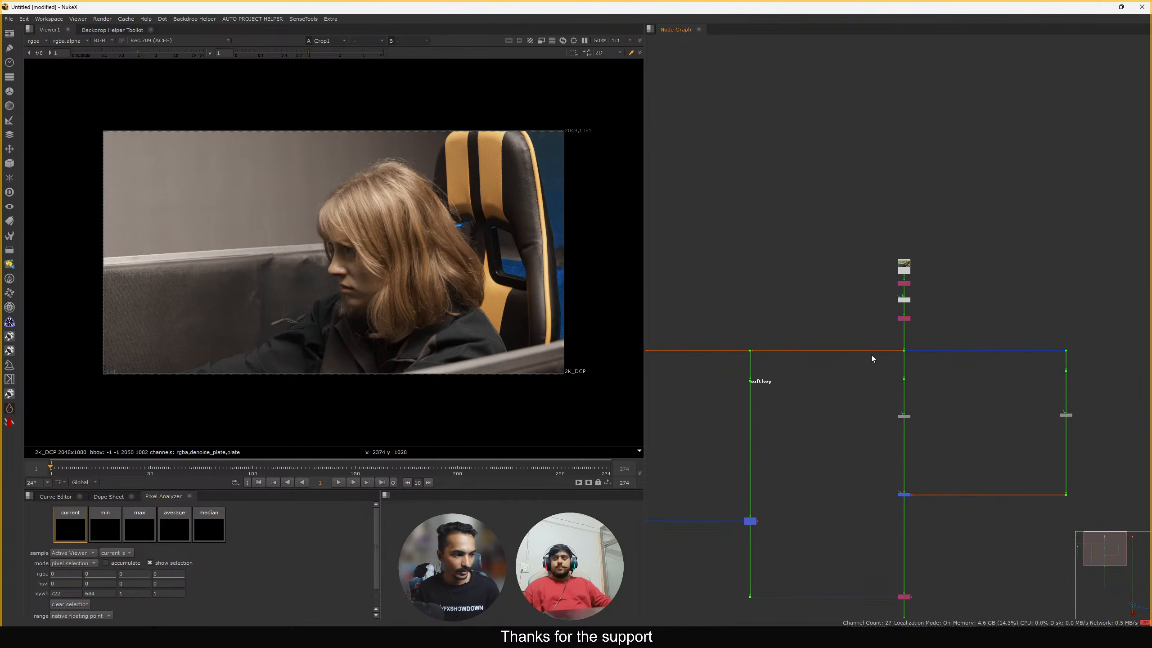
scroll(871, 356, "down", 5)
scroll(926, 417, "up", 5)
scroll(931, 420, "down", 5)
scroll(955, 468, "up", 6)
scroll(943, 458, "down", 3)
scroll(943, 453, "down", 2)
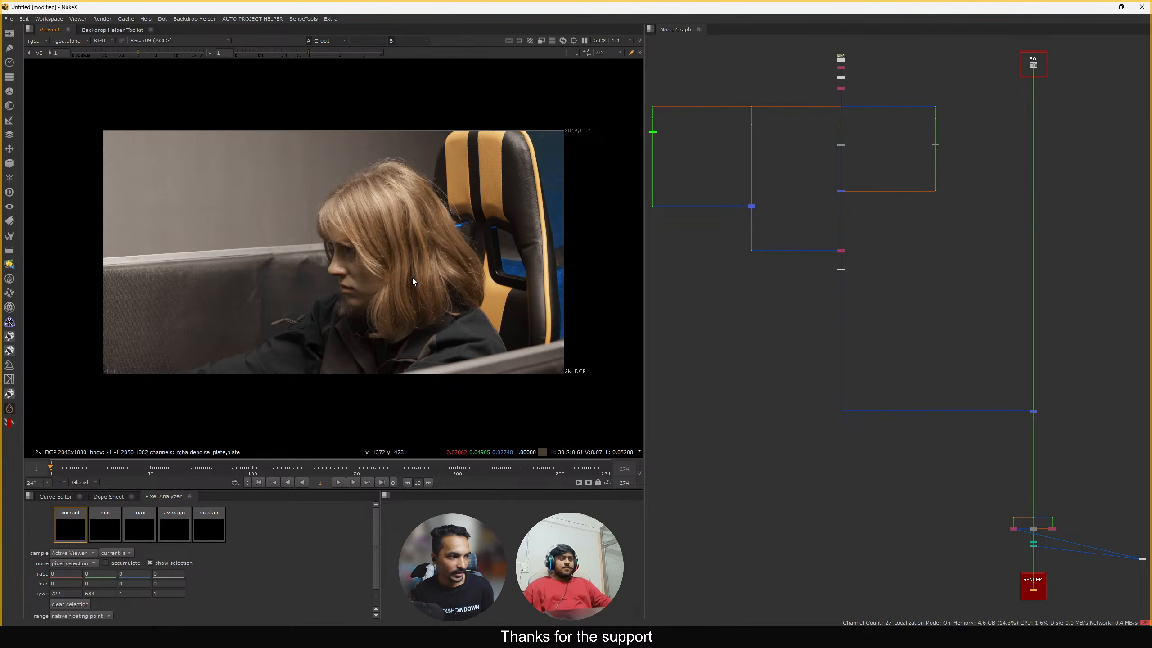
middle_click_drag(937, 316, 865, 252)
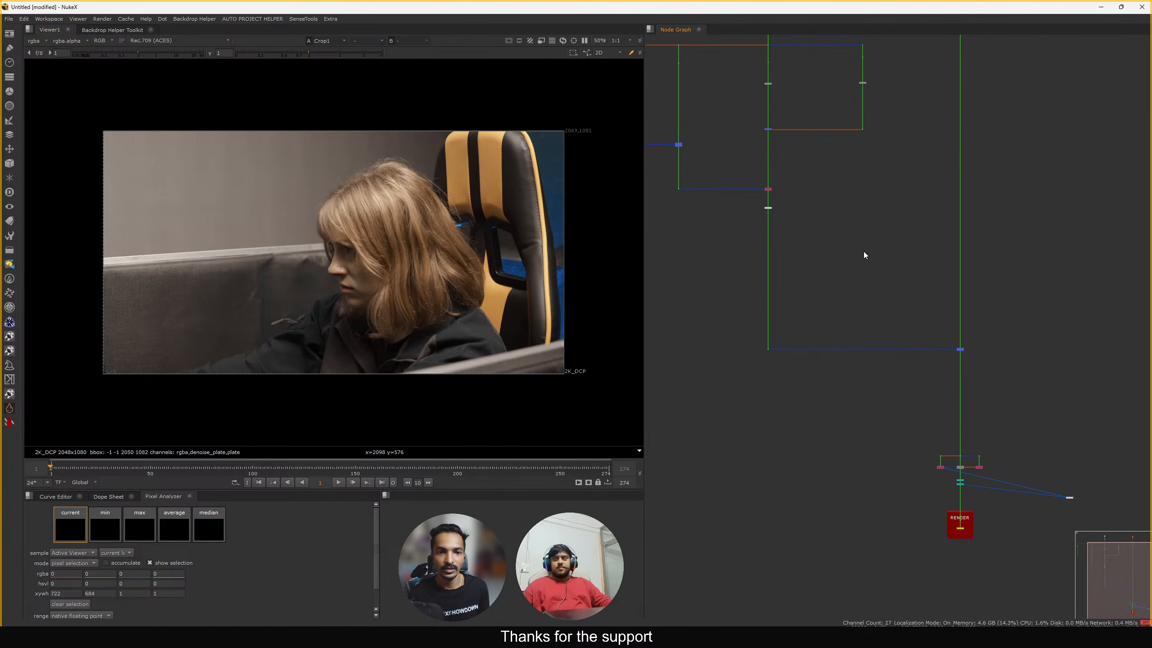
scroll(908, 450, "up", 4)
scroll(967, 451, "up", 4)
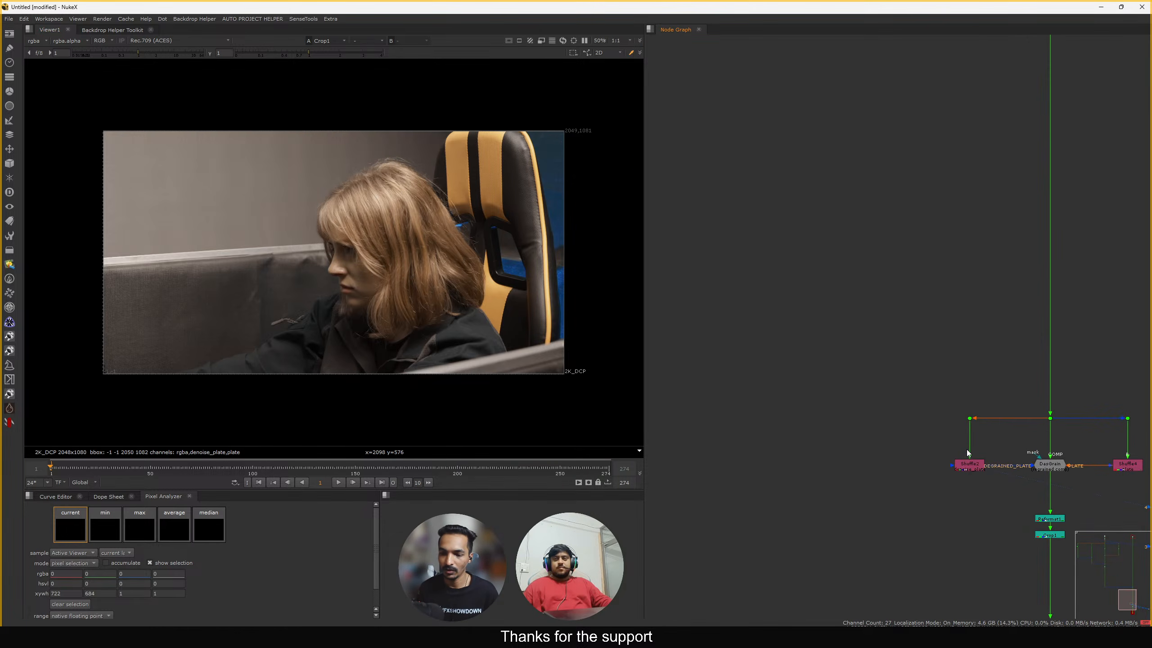
left_click_drag(173, 216, 423, 343)
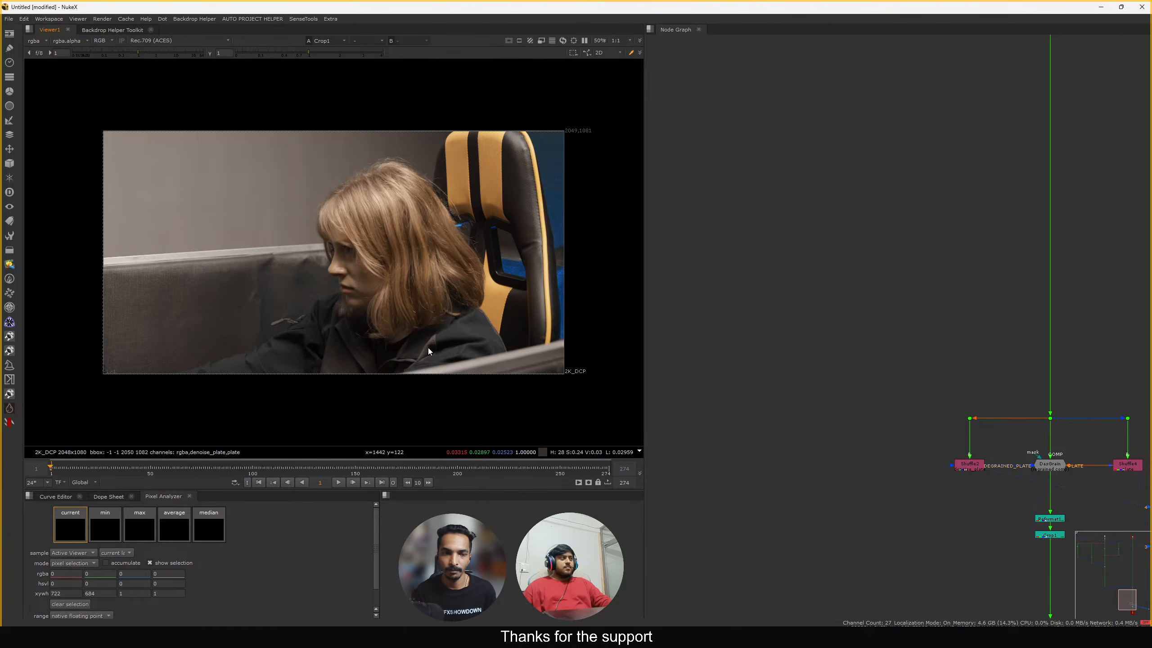
left_click_drag(247, 112, 414, 288)
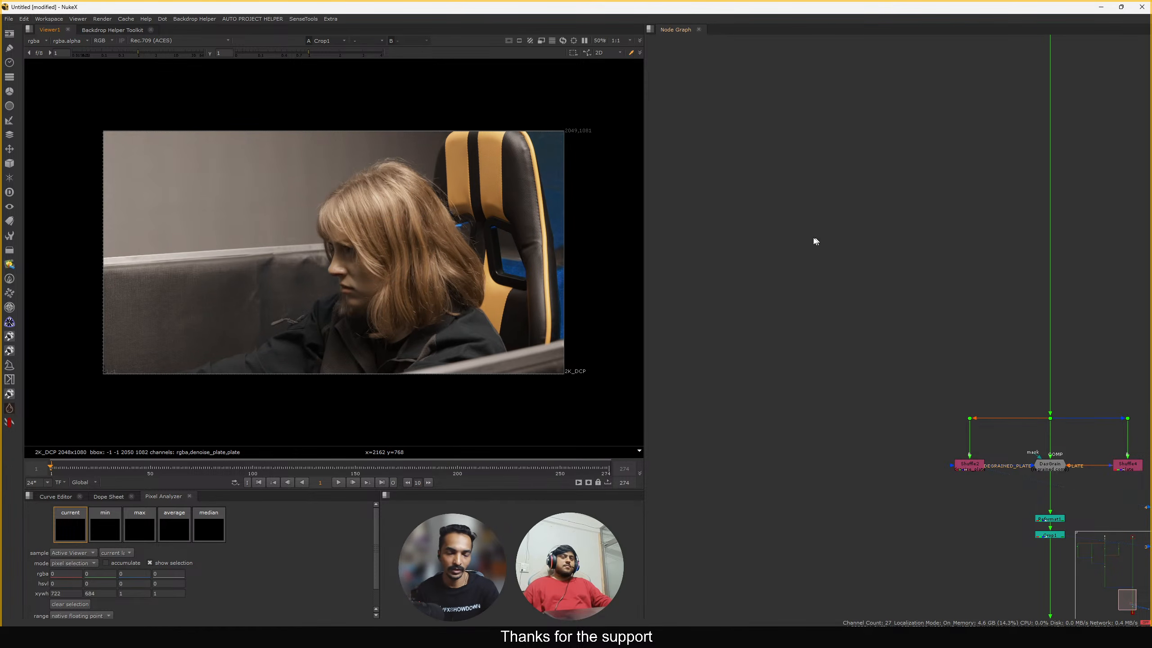
Move the row of three dots above Shuffle2, DasGrain and Shuffle4 further up to lengthen the branches
scroll(753, 342, "down", 2)
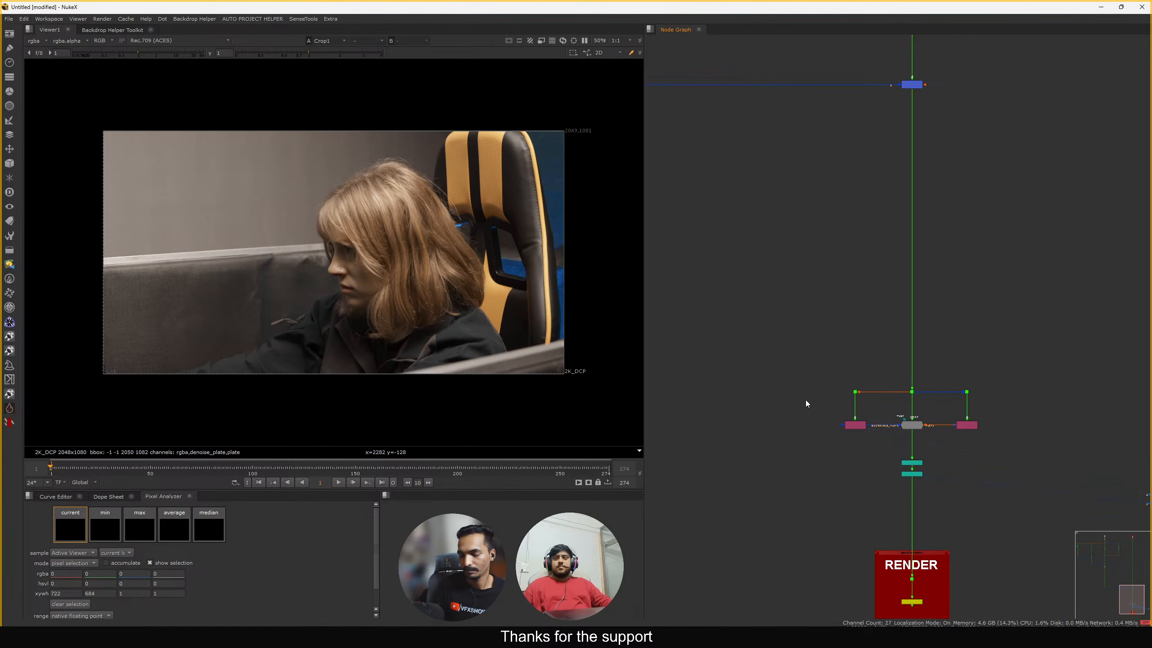
scroll(806, 403, "up", 3)
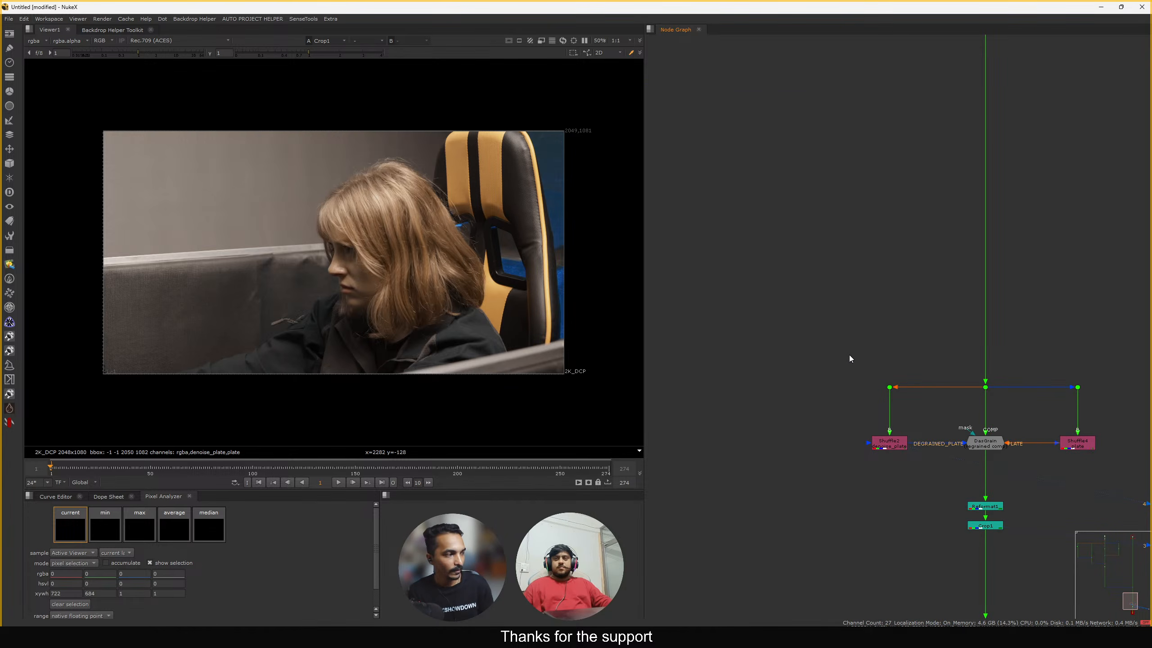
left_click_drag(849, 355, 1075, 415)
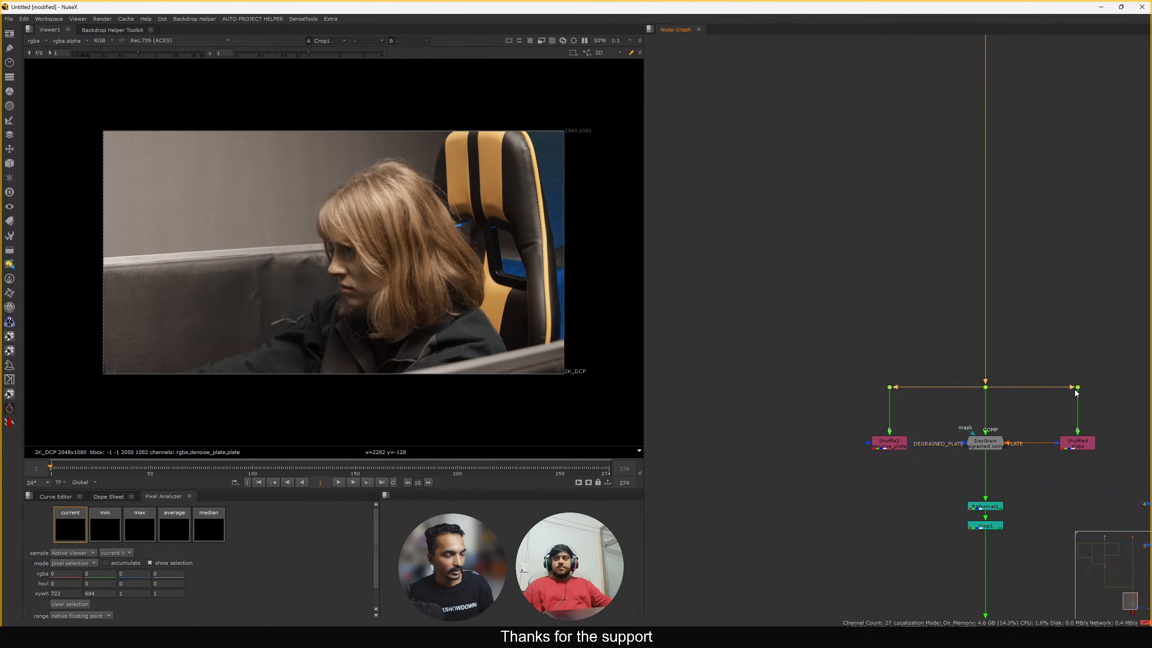
left_click_drag(1078, 391, 1078, 340)
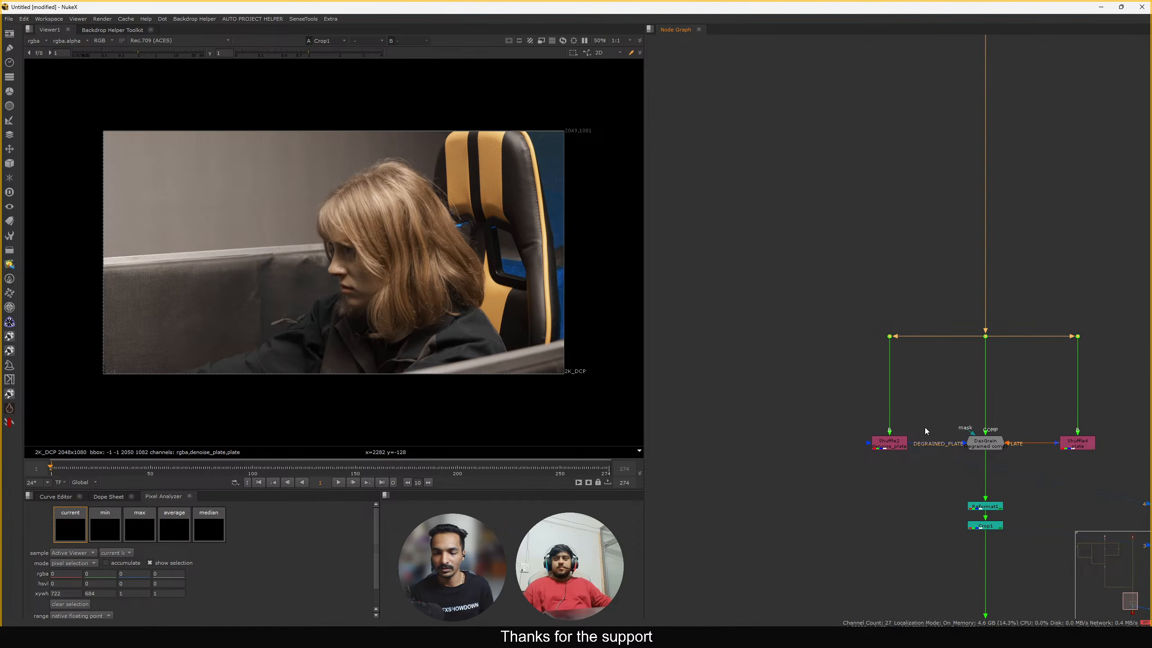
Raise Shuffle2 and Shuffle4 along their side branches and place corner dots level with DasGrain's DEGRAINED_PLATE and PLATE inputs
left_click(901, 445)
mouse_move(902, 446)
left_mouse_down()
mouse_move(902, 392)
mouse_move(907, 437)
mouse_move(889, 443)
left_mouse_up()
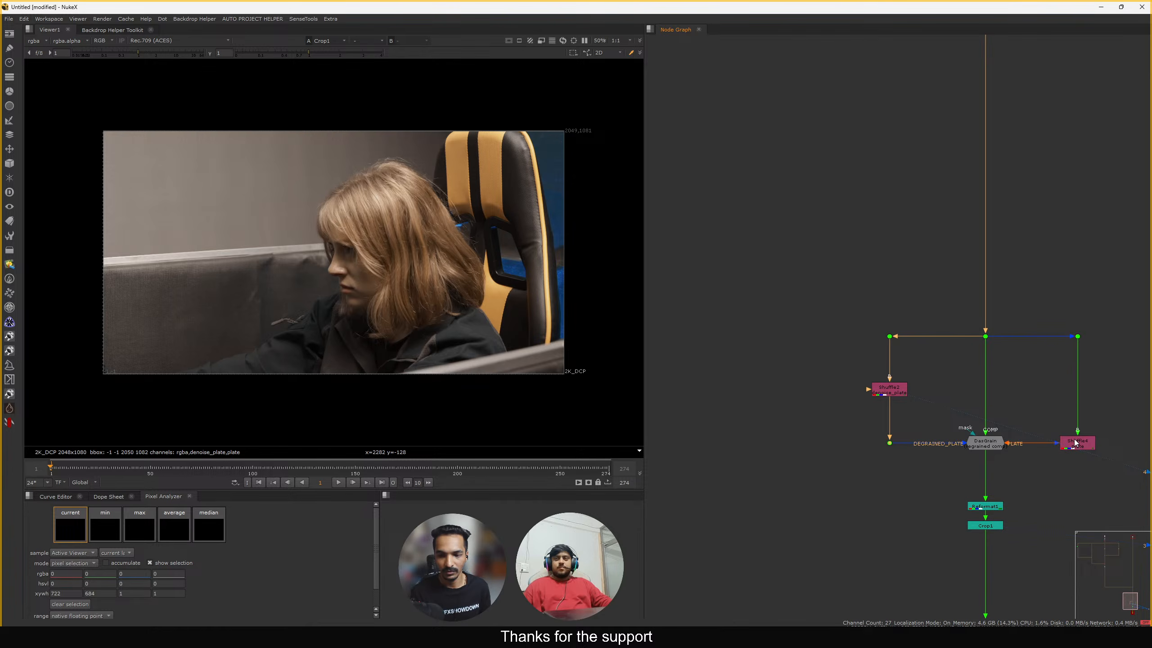
mouse_move(1075, 442)
left_mouse_down()
mouse_move(1075, 388)
mouse_move(1052, 426)
mouse_move(1078, 443)
left_mouse_up()
Move Crop1 further down below Reformat1, just above the RENDER backdrop
scroll(1040, 416, "down", 6)
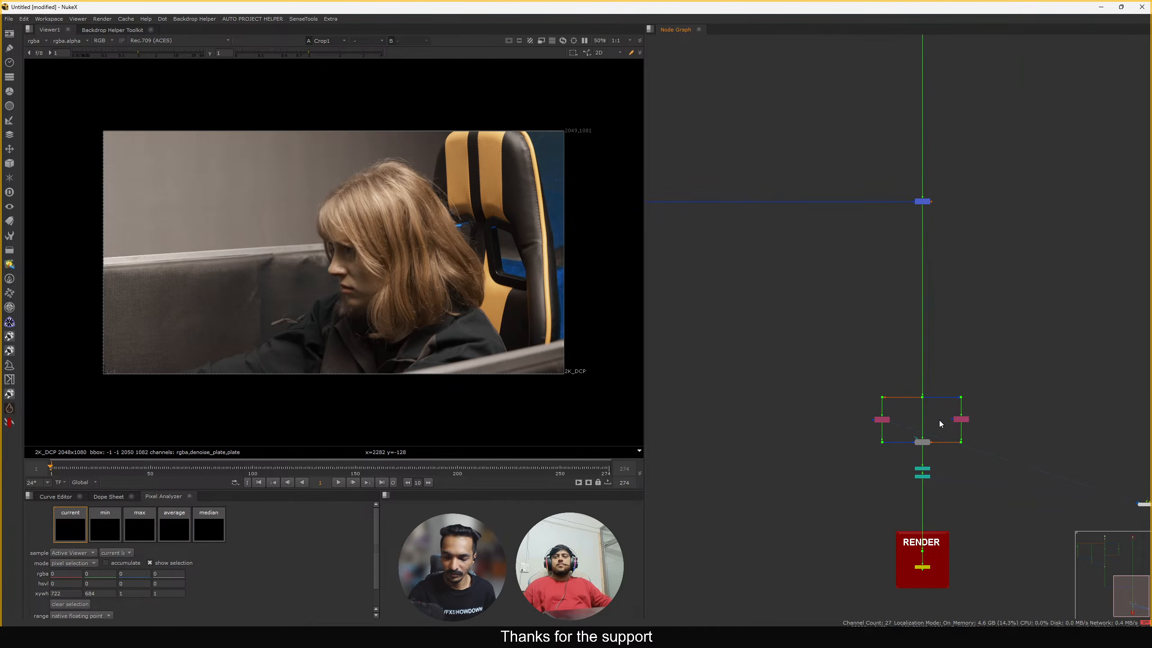
scroll(930, 427, "up", 2)
scroll(929, 431, "up", 2)
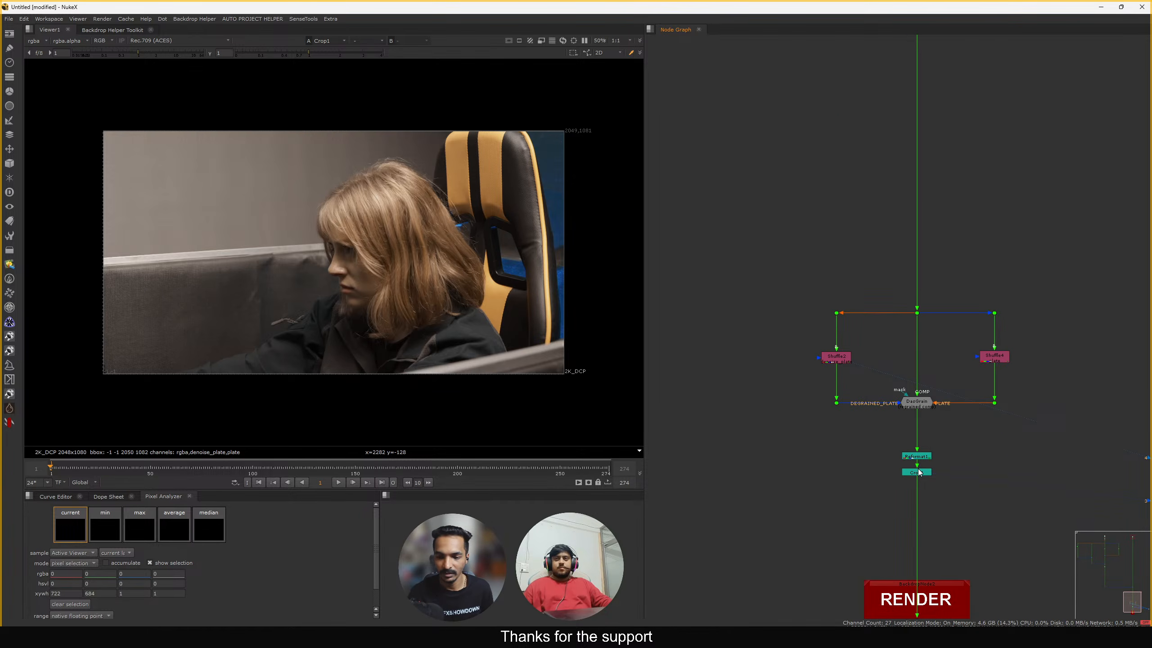
left_click_drag(918, 473, 919, 511)
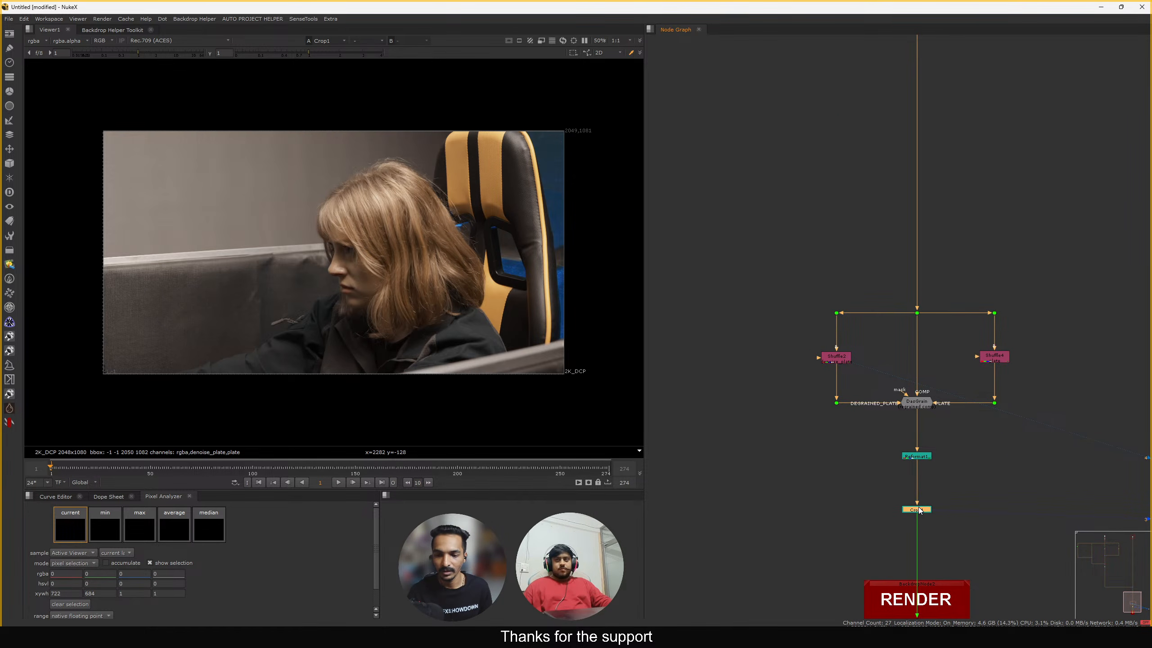
left_click(884, 477)
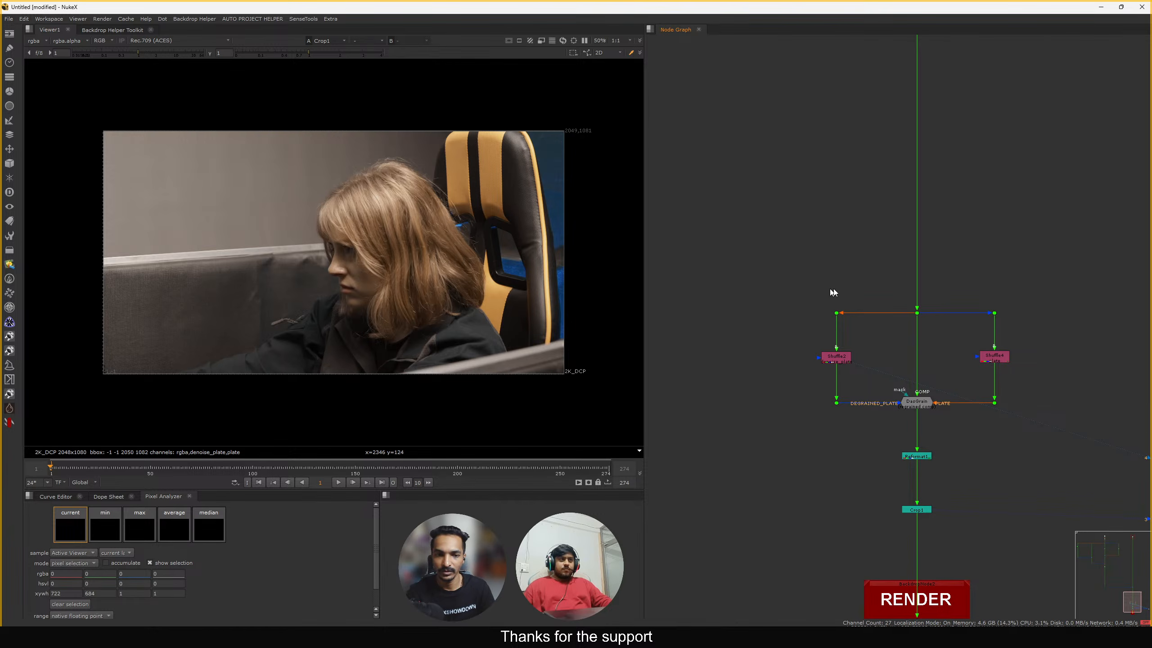
Find the soft key branch below the plate and show its dot in the viewer
scroll(831, 288, "down", 7)
middle_click_drag(832, 268, 874, 413)
middle_click_drag(786, 250, 836, 383)
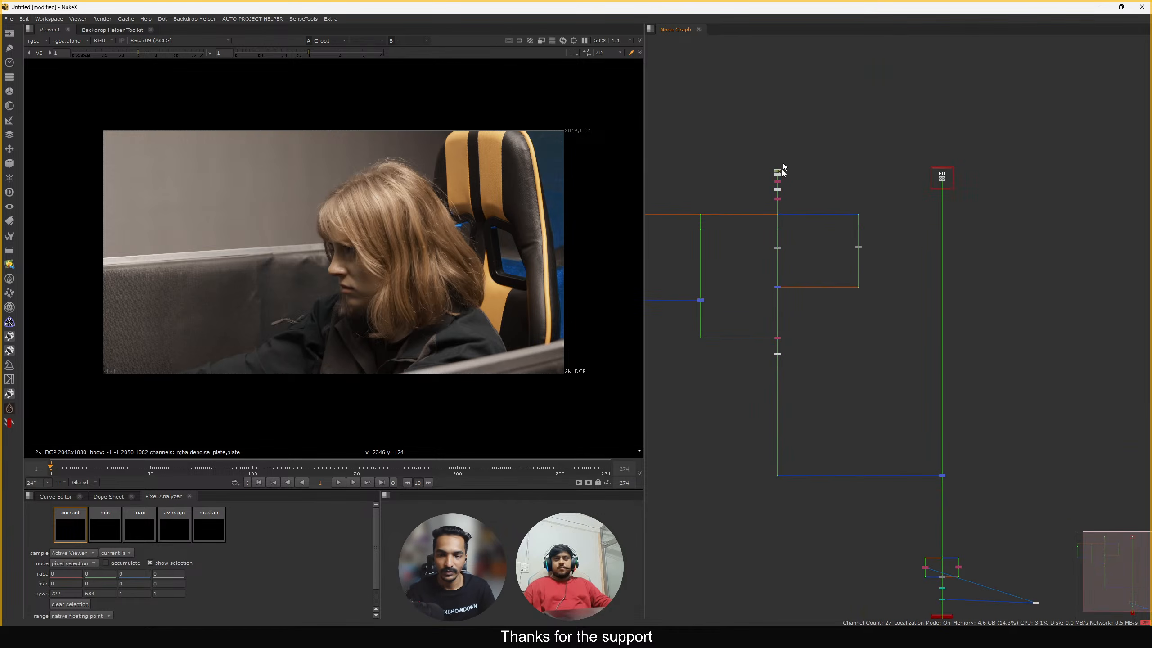
scroll(788, 195, "up", 5)
middle_click_drag(788, 195, 950, 168)
scroll(770, 236, "up", 3)
middle_click_drag(769, 237, 883, 216)
left_click_drag(905, 203, 756, 277)
key("1")
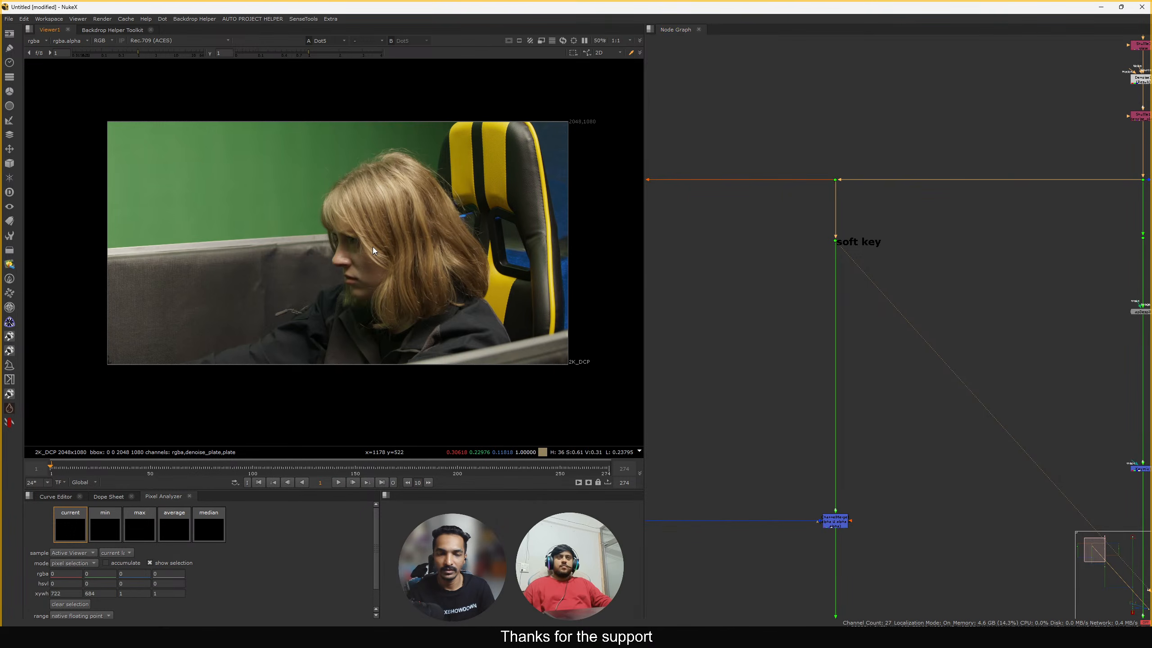
Move the soft key dot up its branch, closer to the corner dot above it
scroll(919, 259, "down", 3)
middle_click_drag(920, 260, 785, 282)
scroll(878, 273, "down", 2)
middle_click_drag(879, 274, 894, 252)
scroll(795, 202, "up", 6)
left_click_drag(751, 155, 830, 221)
scroll(830, 221, "up", 4)
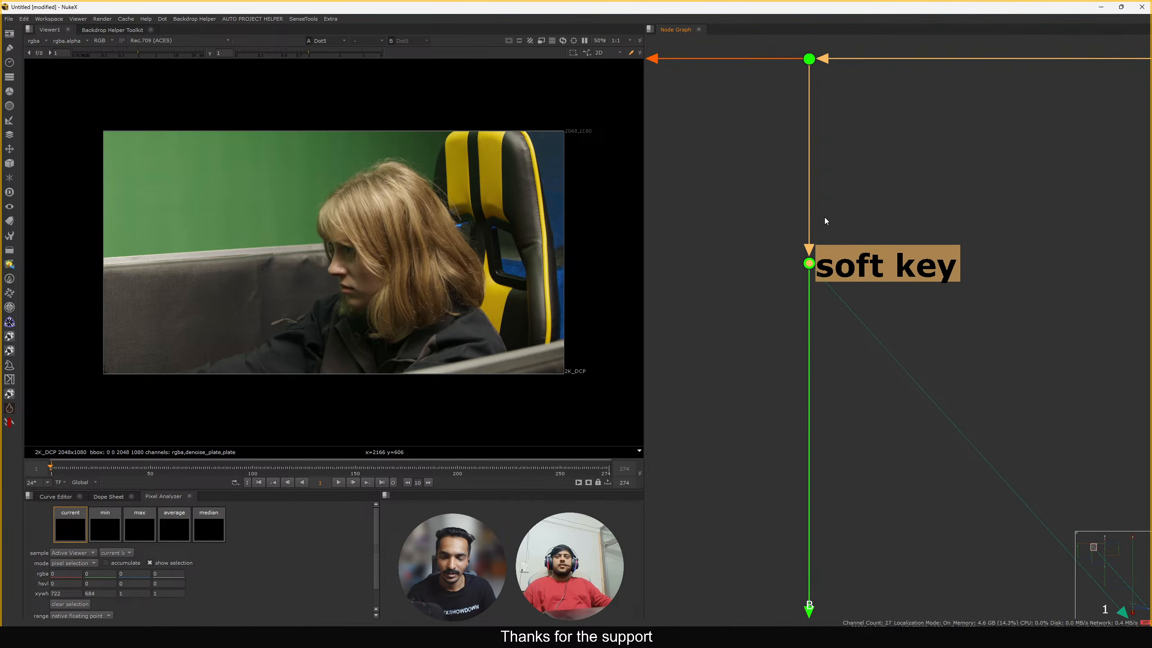
left_click_drag(809, 262, 810, 193)
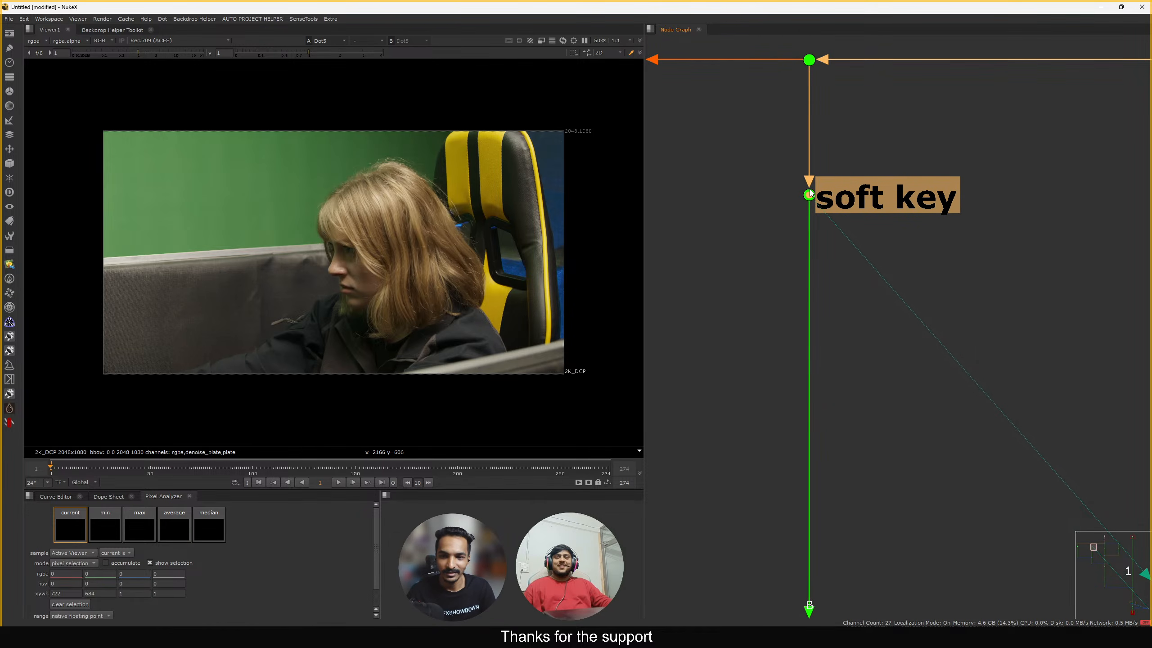
left_click(787, 204)
Examine how the soft key branch splits off from the plate line
left_click_drag(768, 154, 856, 238)
scroll(854, 240, "down", 8)
middle_click_drag(849, 252, 843, 223)
left_click(819, 260)
middle_click_drag(793, 257, 832, 249)
scroll(831, 248, "up", 5)
left_click_drag(826, 147, 985, 296)
middle_click_drag(863, 216, 880, 242)
scroll(826, 243, "up", 2)
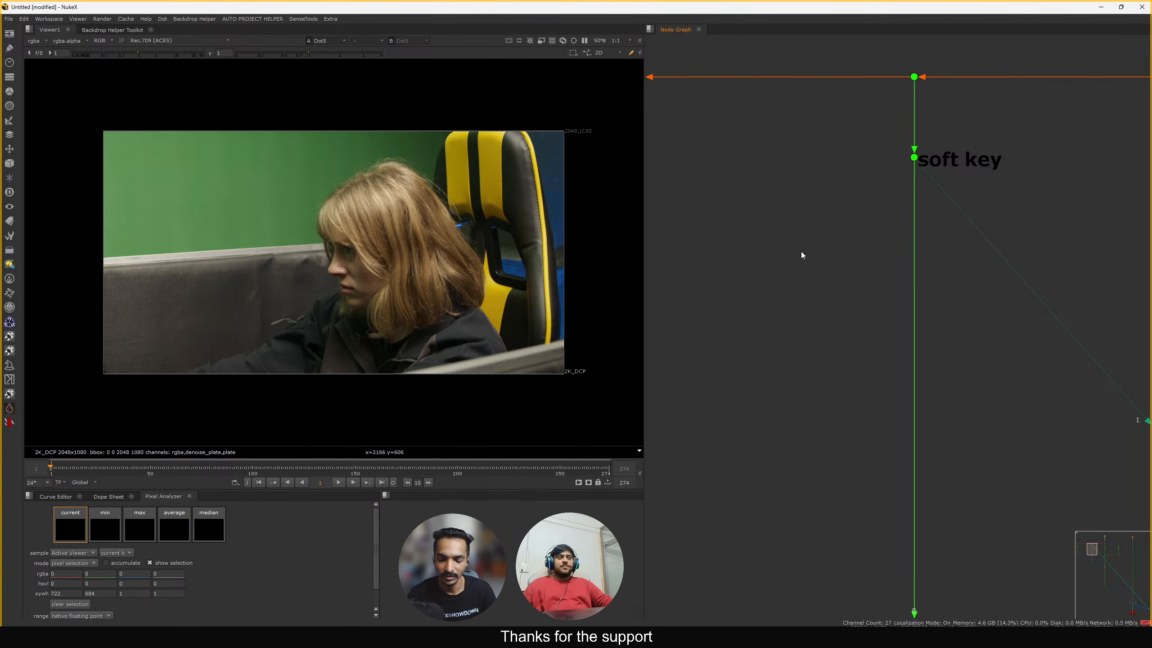
Add an IBK Color Master node in the empty space beside the soft key branch
middle_click_drag(801, 253, 812, 245)
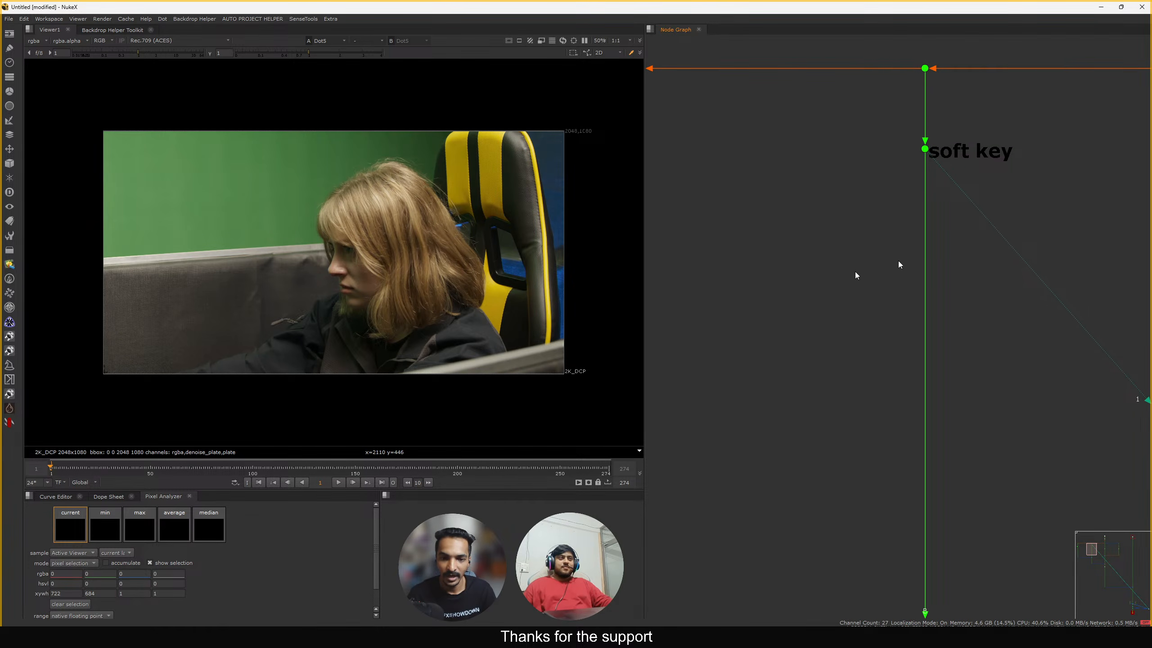
scroll(886, 249, "down", 1)
middle_click_drag(884, 247, 845, 331)
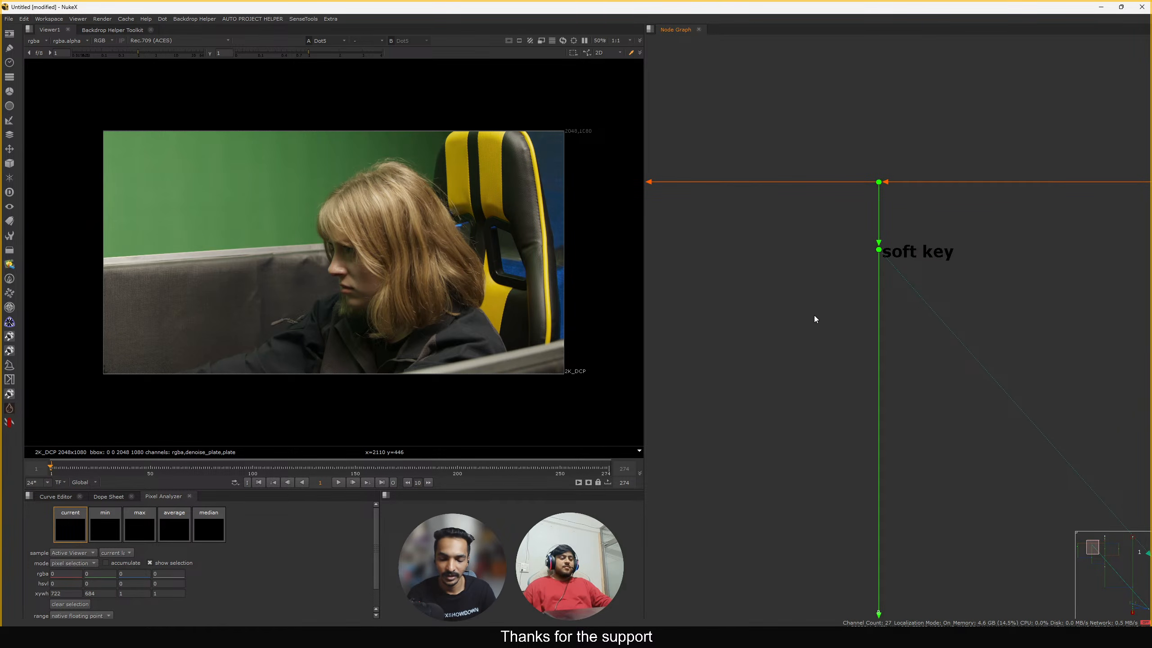
key("Tab")
type("ibkcolor")
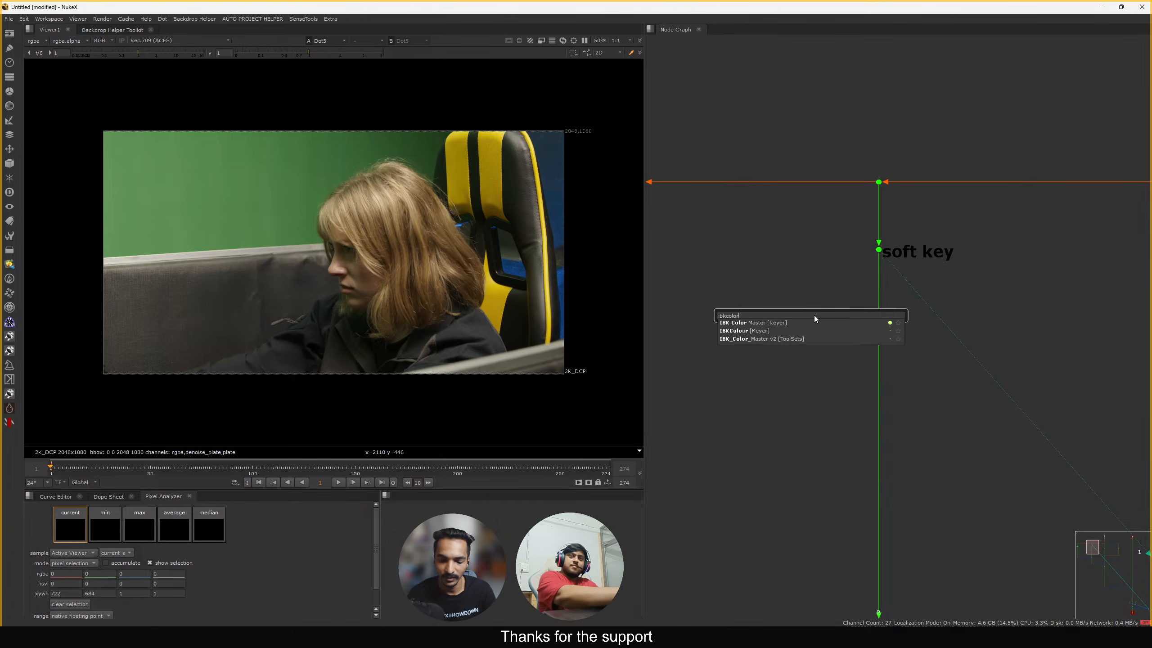
key("Return")
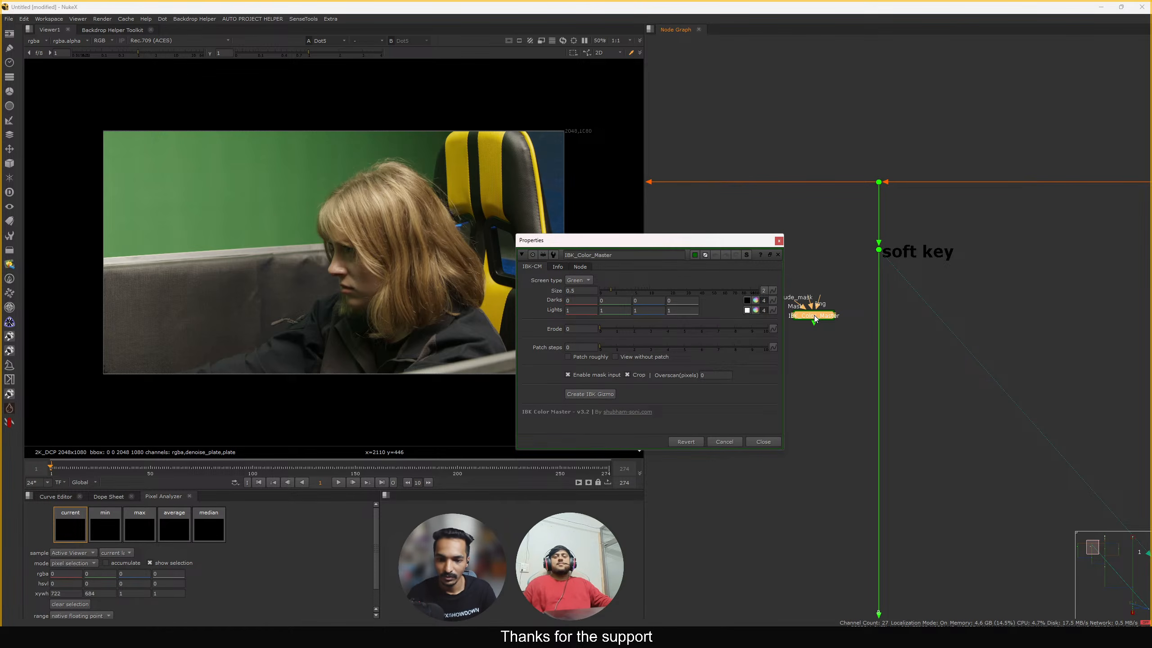
key("f")
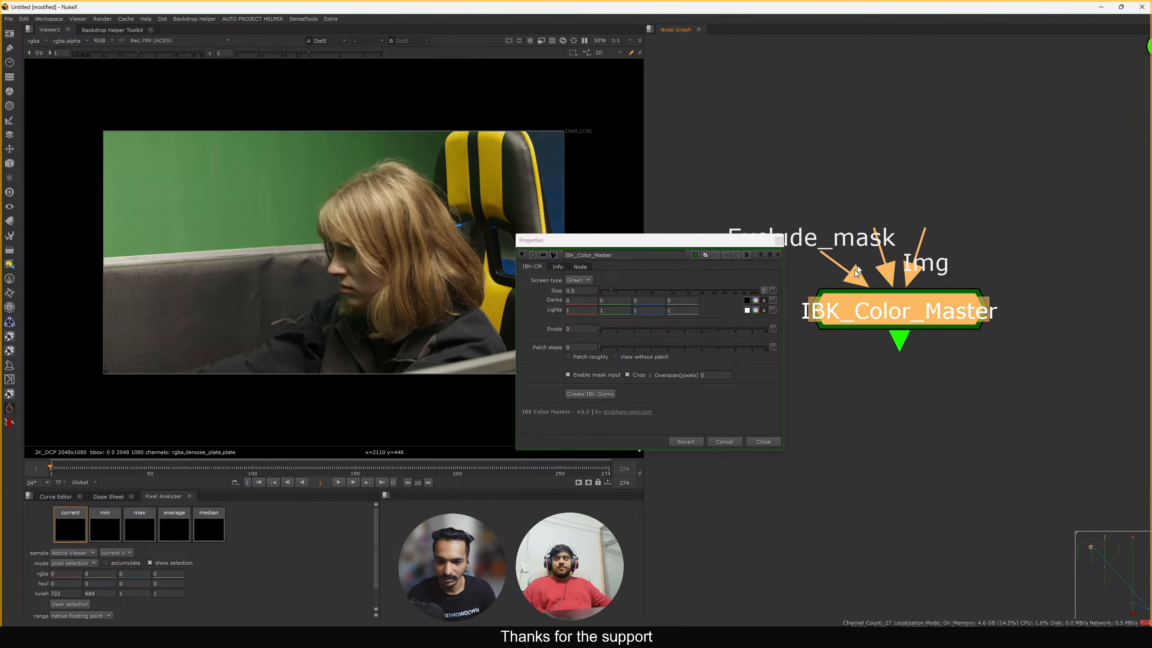
Read the usage steps in the IBK_Color_Master node's info and return to its IBK-CM settings
scroll(853, 267, "down", 1)
left_click(579, 267)
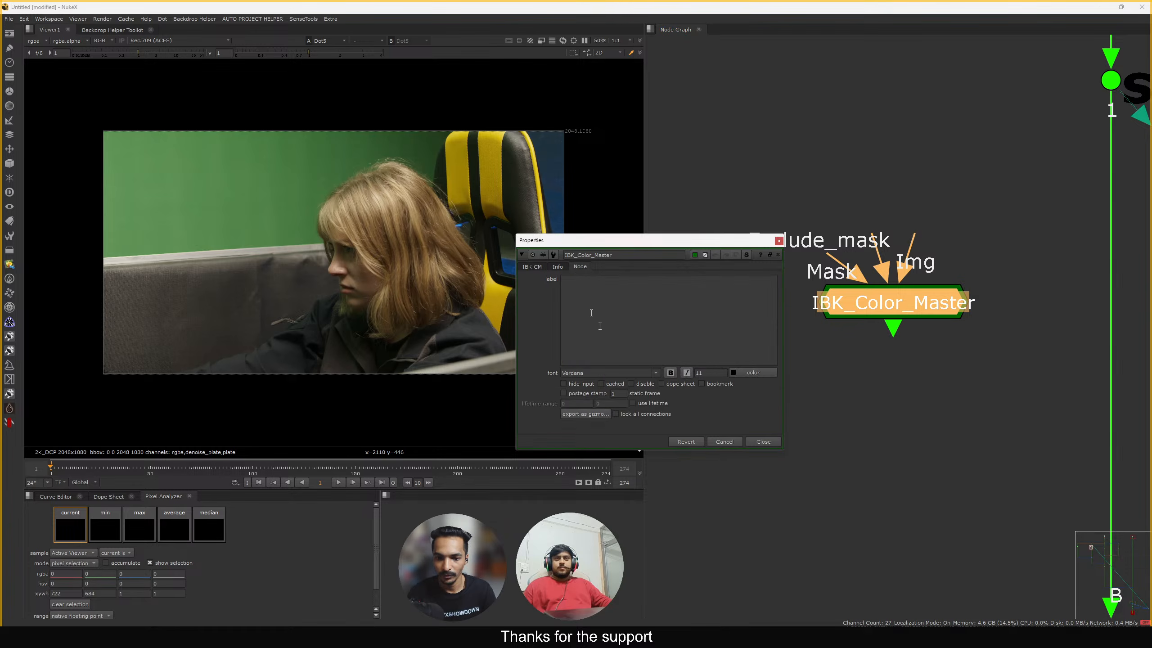
left_click(558, 266)
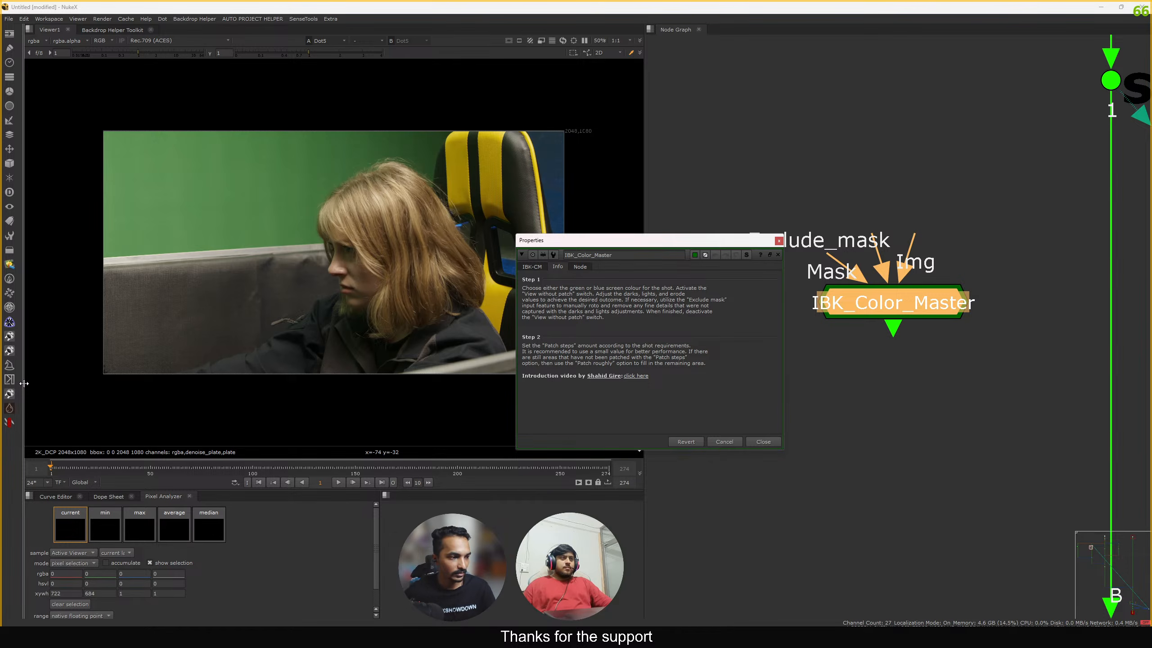
left_click(533, 267)
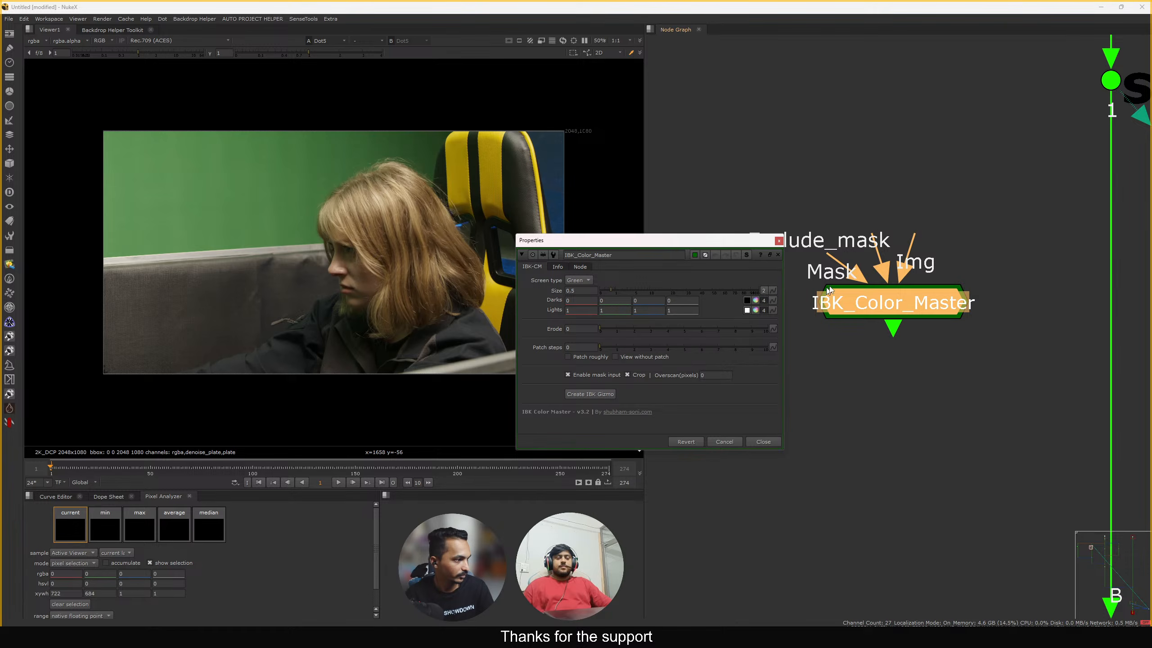
Close the IBK_Color_Master properties and delete the node
scroll(829, 290, "down", 2)
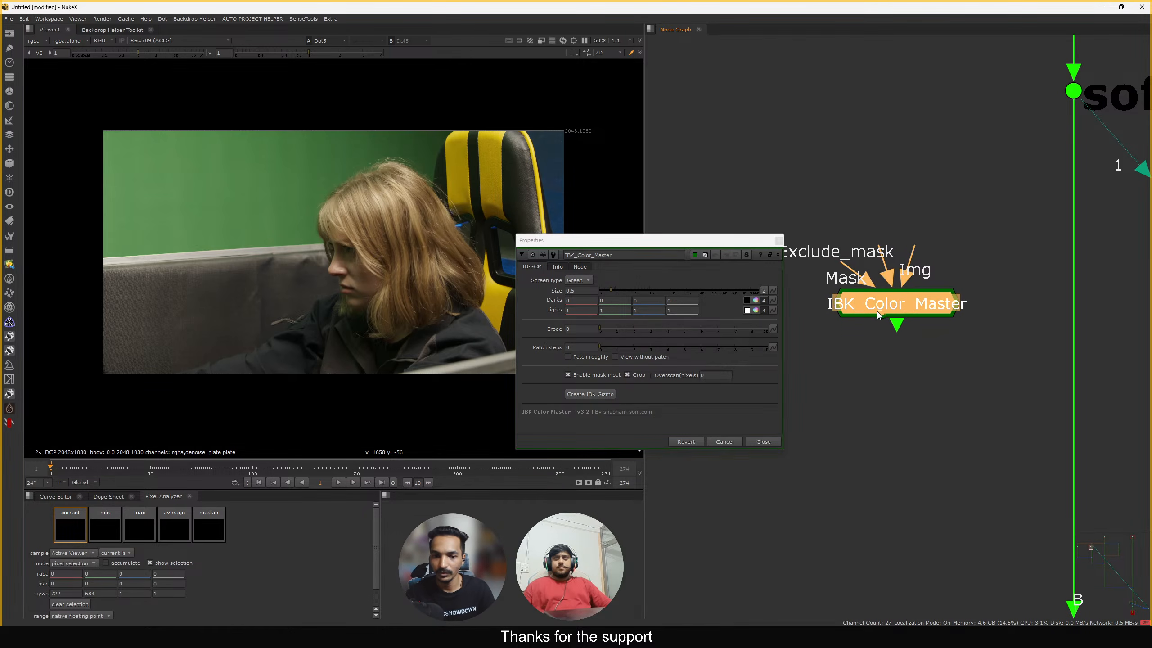
left_click_drag(878, 315, 879, 322)
left_click(778, 240)
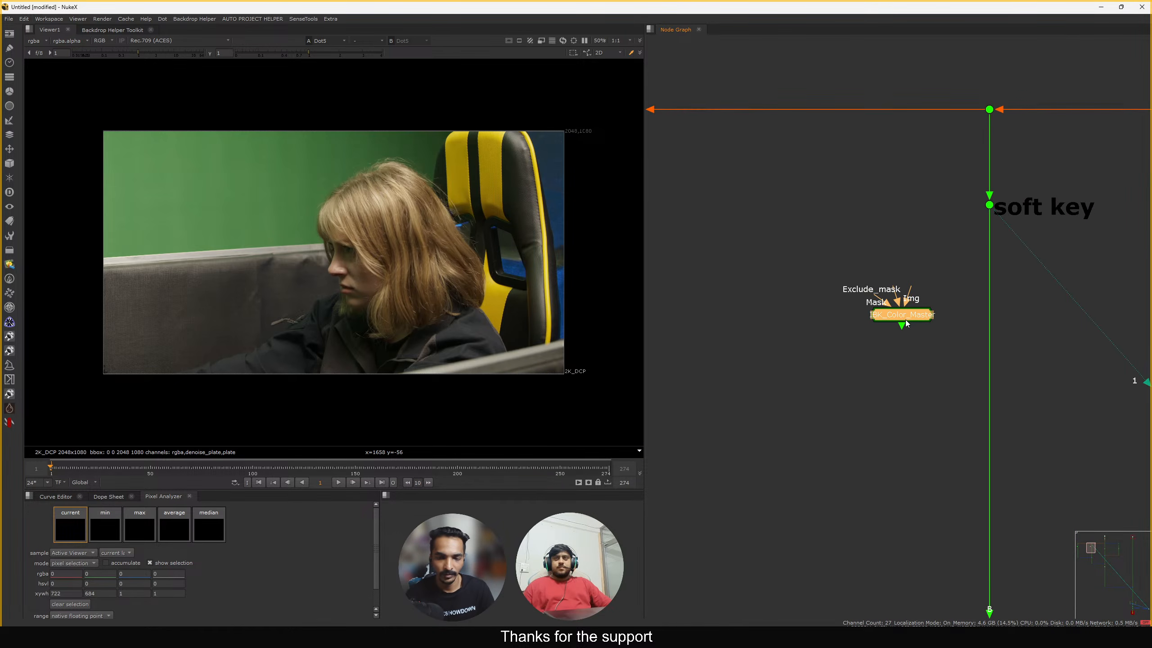
scroll(905, 320, "down", 2)
left_click(855, 352)
left_click(857, 301)
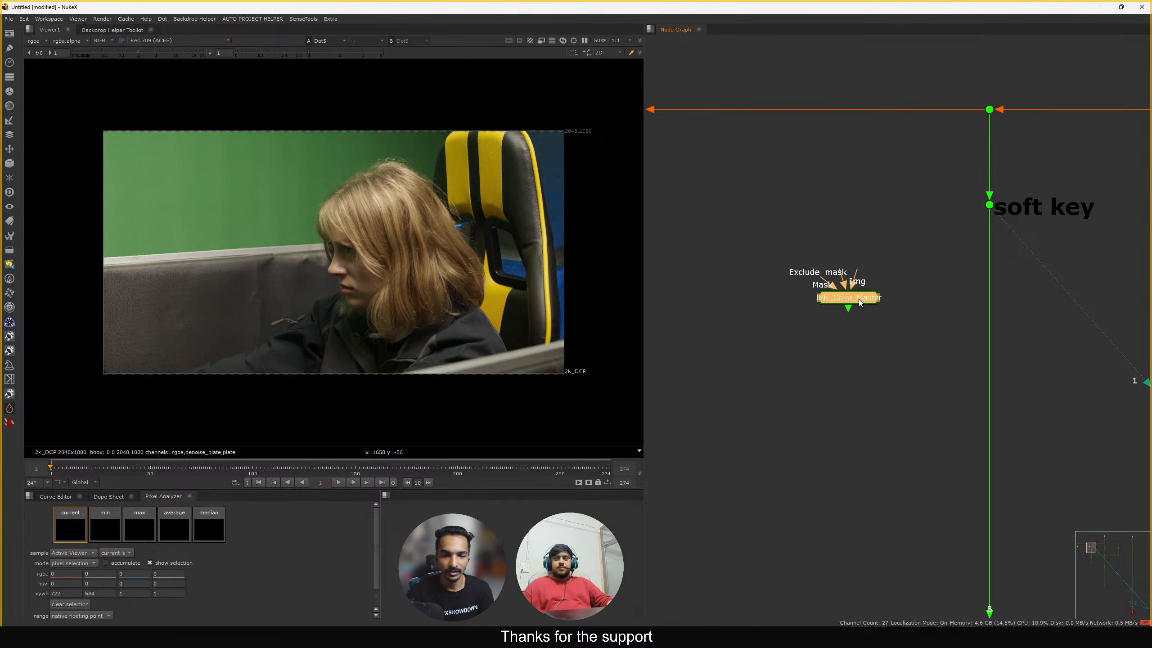
key("Delete")
Add an IBKColour node in the empty space beside the soft key branch and close its properties
key("Tab")
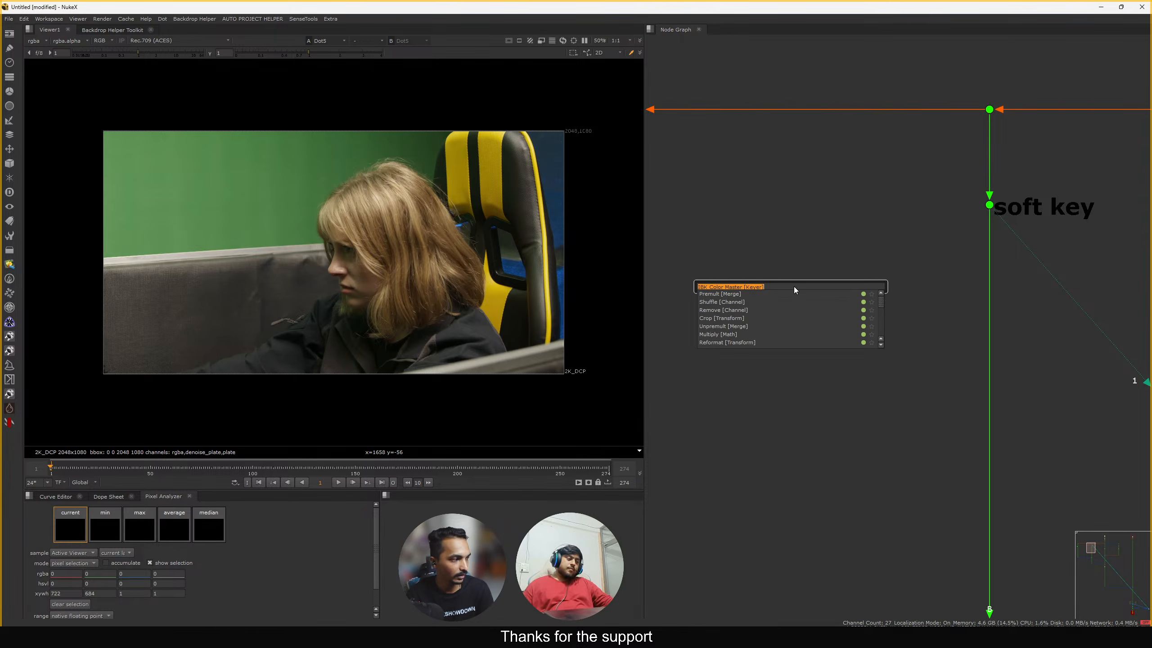
type("ibk color")
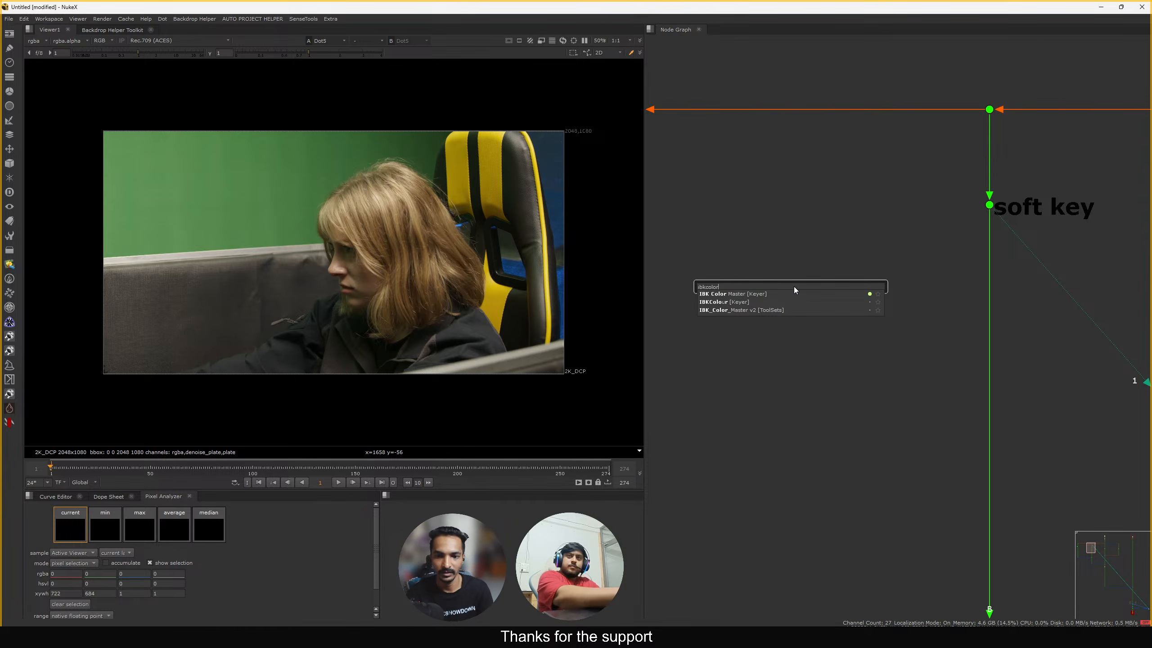
key("Down")
key("Down")
key("Return")
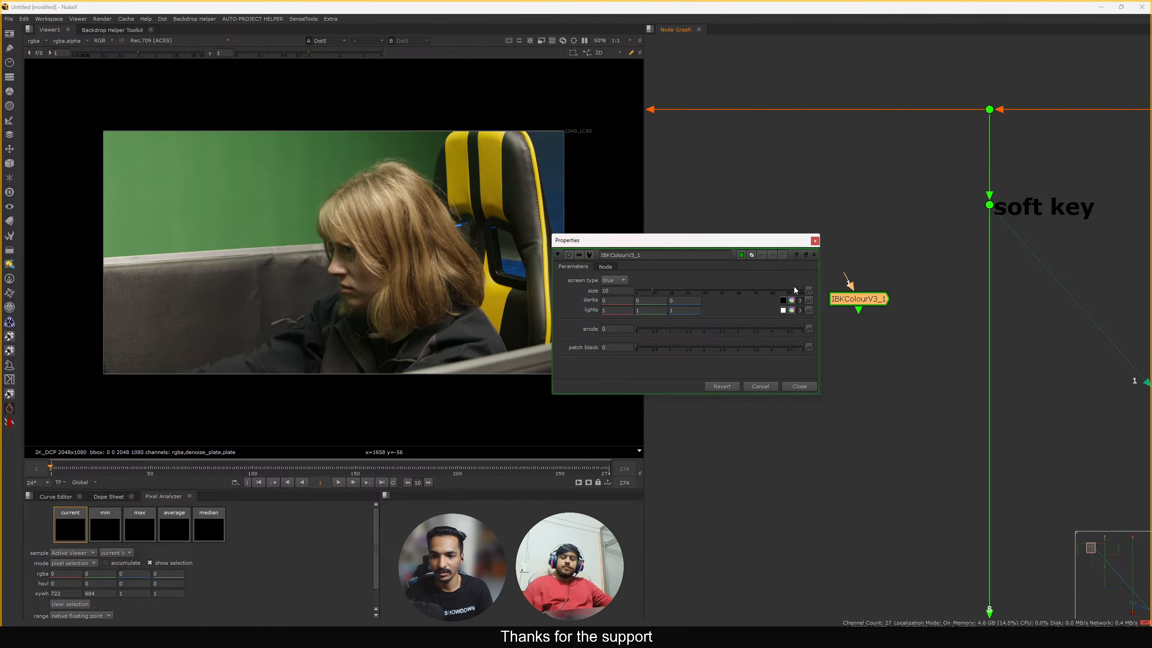
left_click(815, 241)
left_click_drag(868, 303, 775, 245)
left_click_drag(836, 209, 773, 252)
scroll(738, 251, "up", 3)
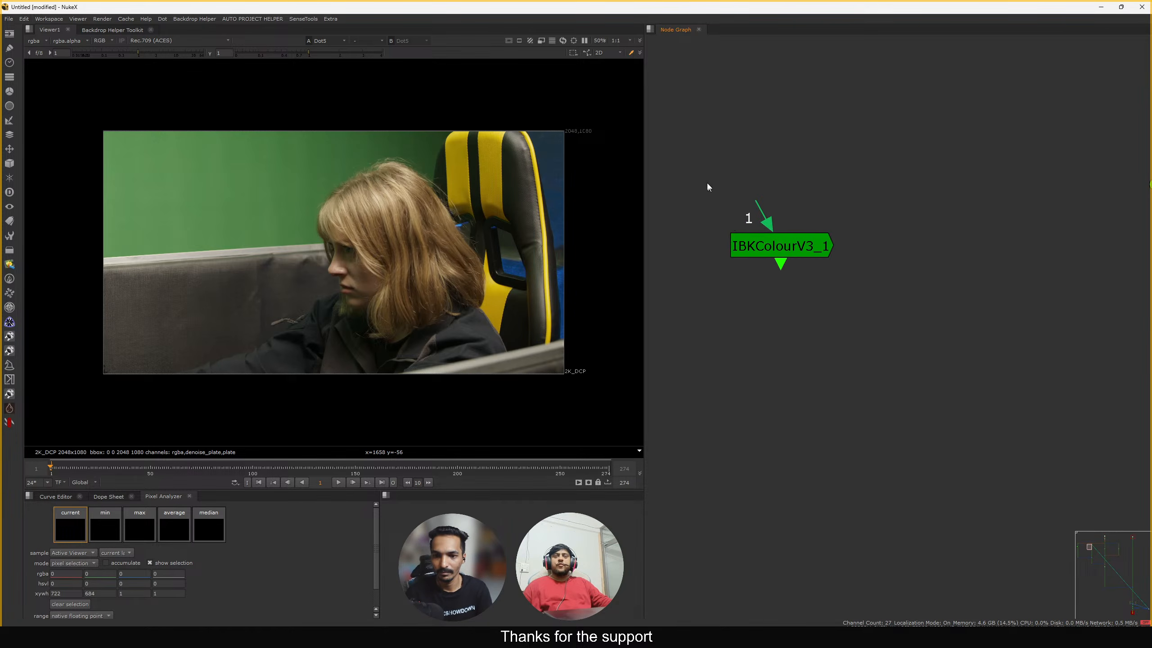
left_click_drag(706, 182, 846, 298)
left_click_drag(870, 183, 707, 296)
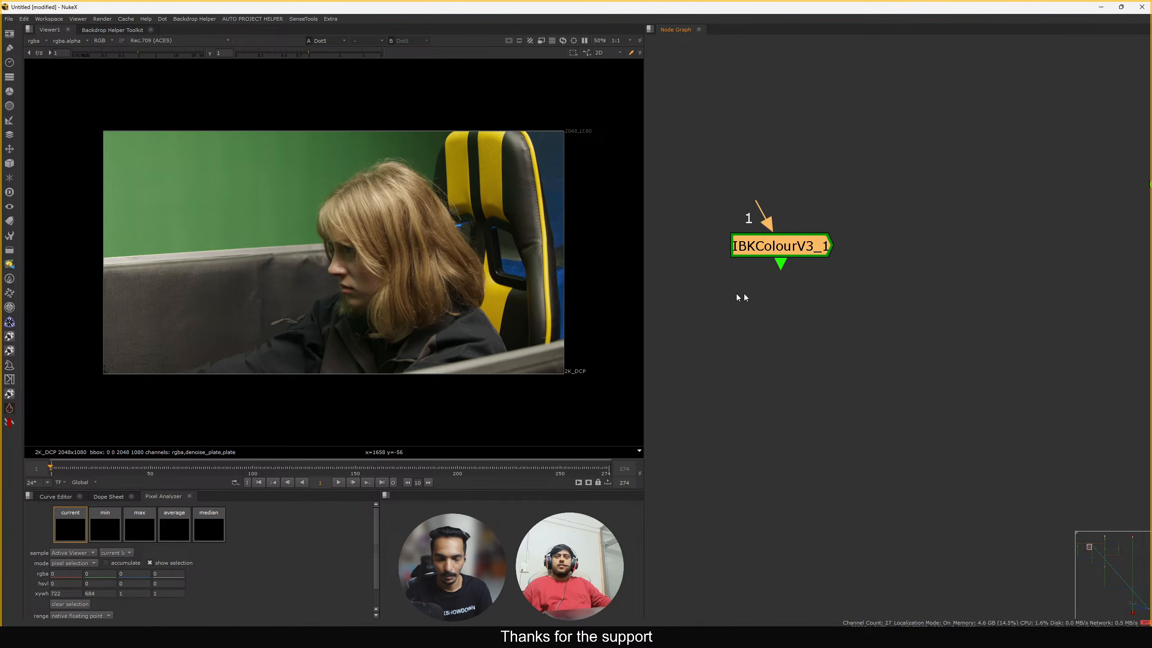
Add an IBK Color Master node near the IBKColour node and place the two side by side for comparison
scroll(889, 329, "down", 1)
middle_click_drag(909, 338, 859, 314)
left_click(859, 314)
key("Tab")
type("i")
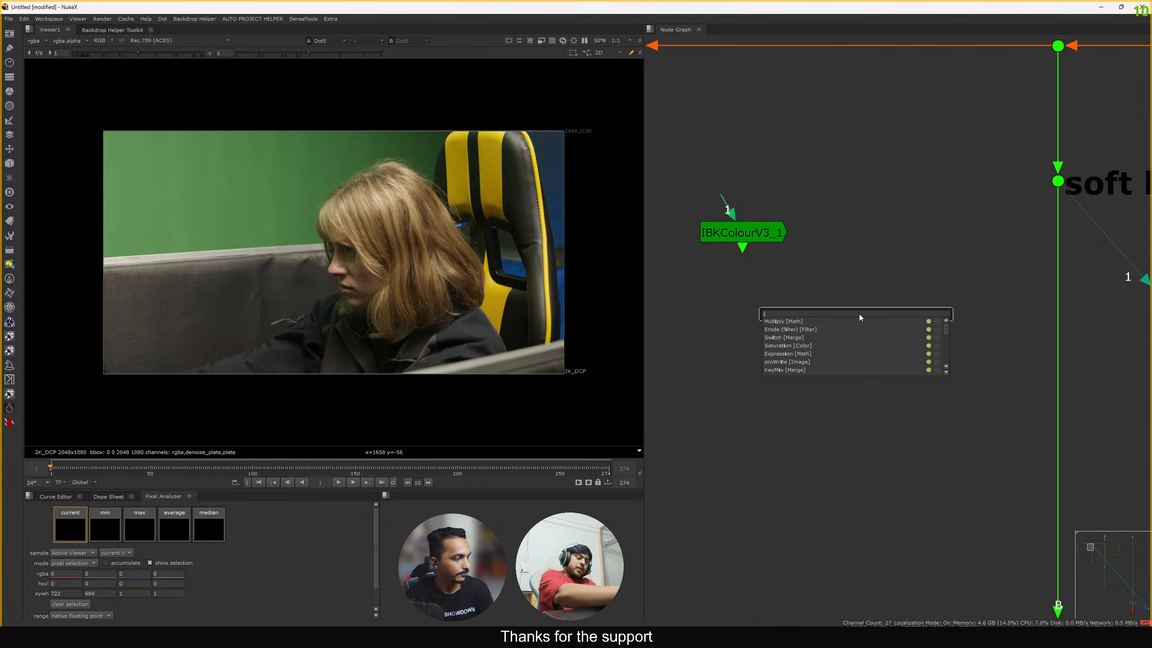
type("bkcolo")
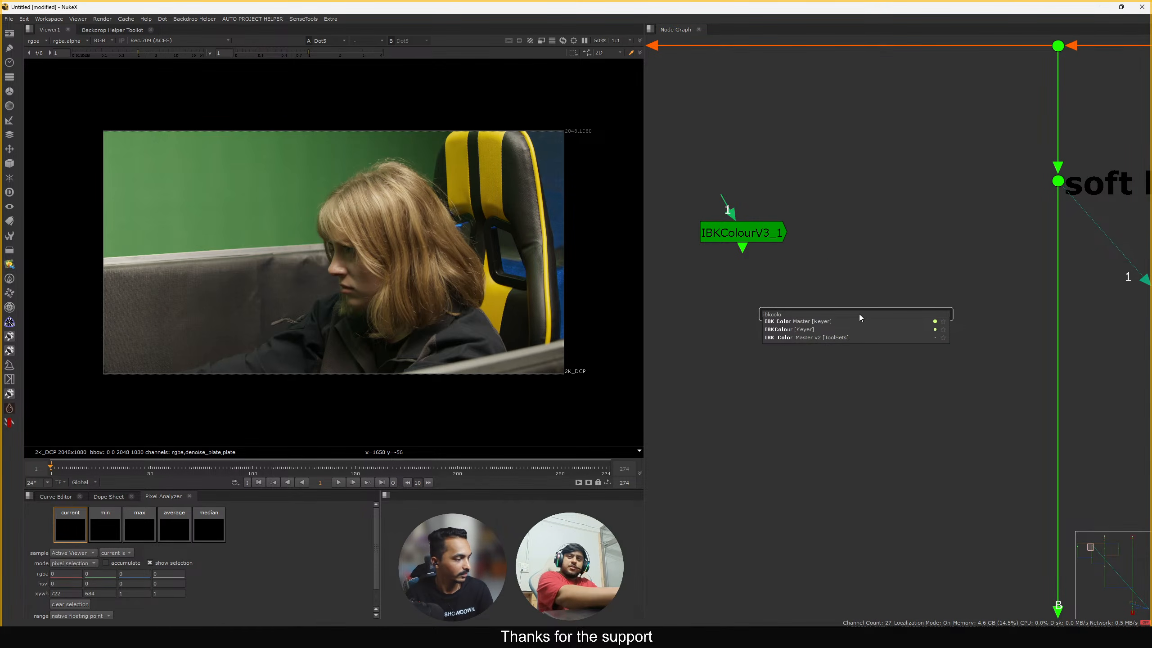
key("Down")
key("Return")
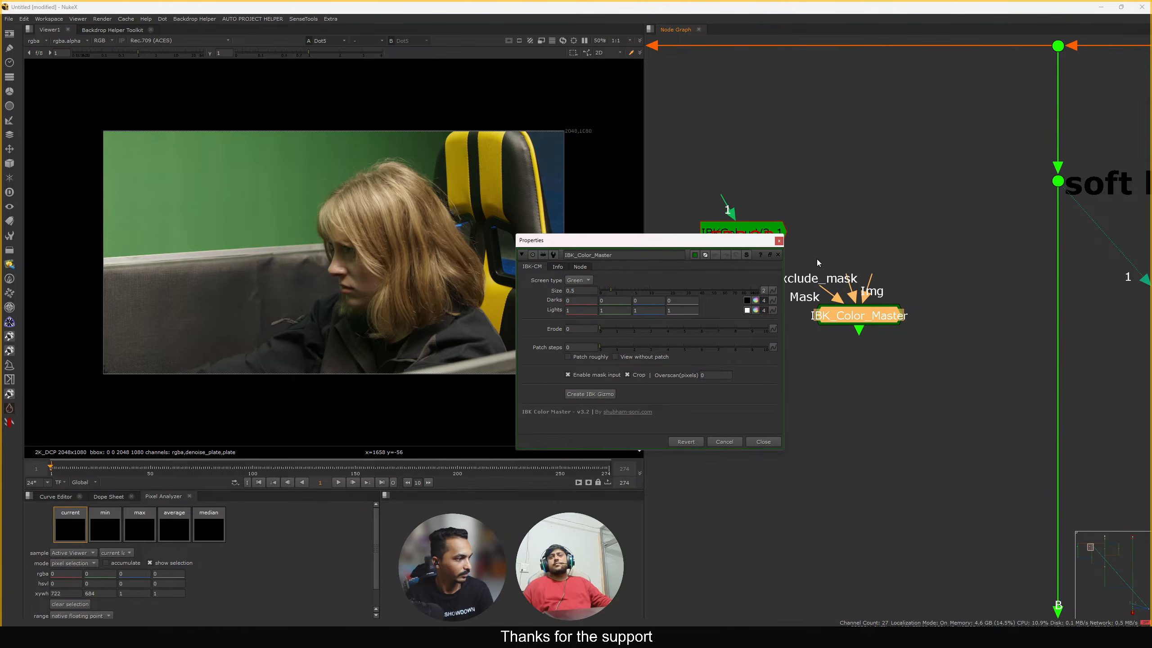
left_click(778, 240)
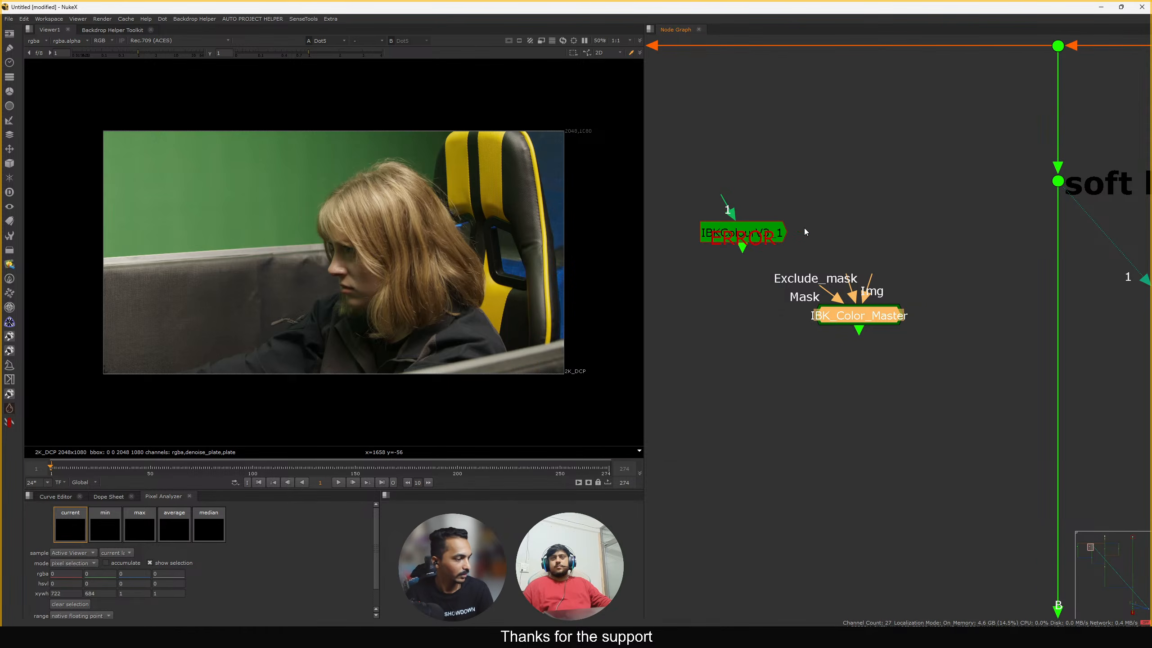
left_click_drag(756, 232, 709, 314)
middle_click_drag(714, 304, 760, 289)
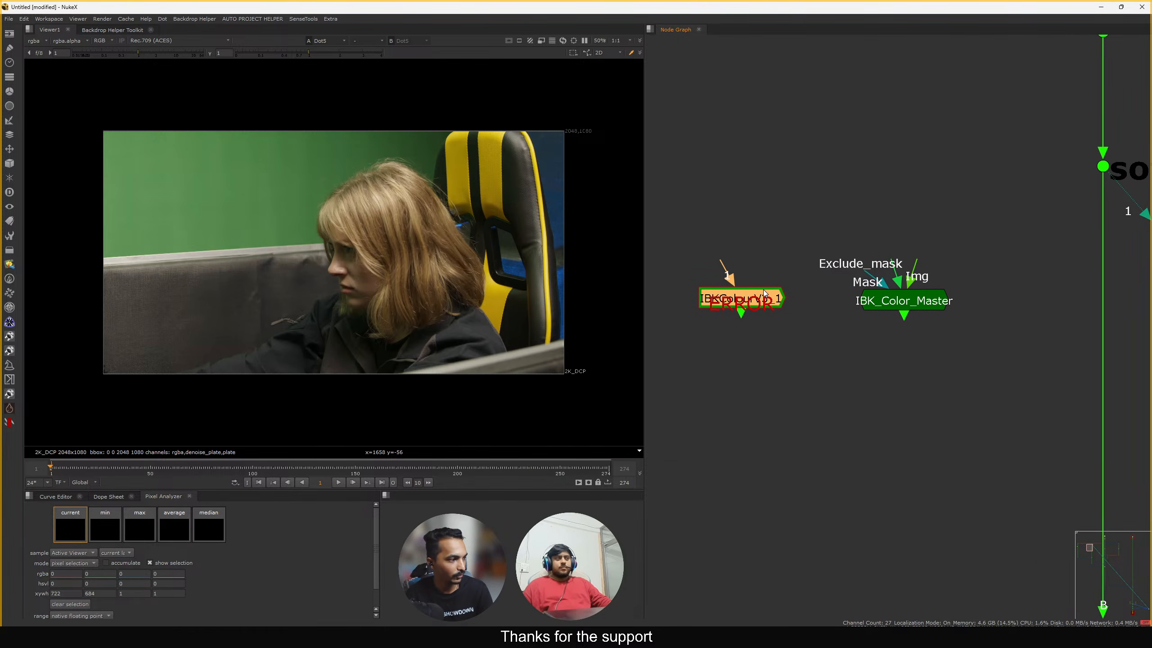
left_click(759, 255)
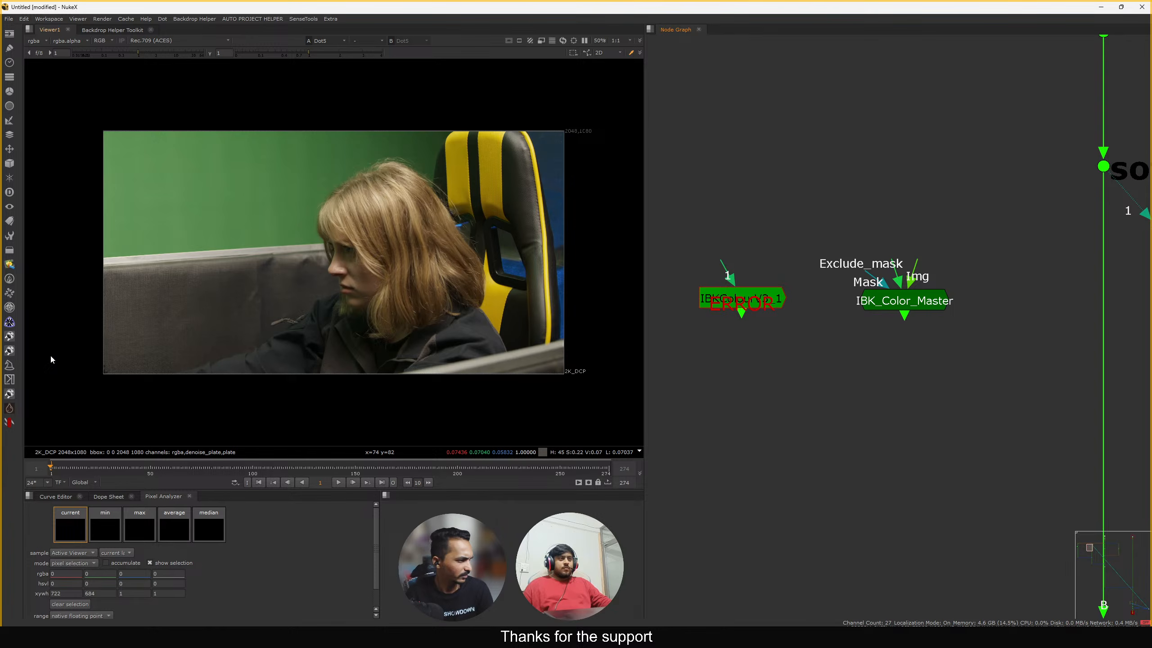
Delete the IBKColour node beside the IBK_Color_Master node
scroll(785, 252, "down", 1)
left_click_drag(796, 249, 709, 305)
key("Delete")
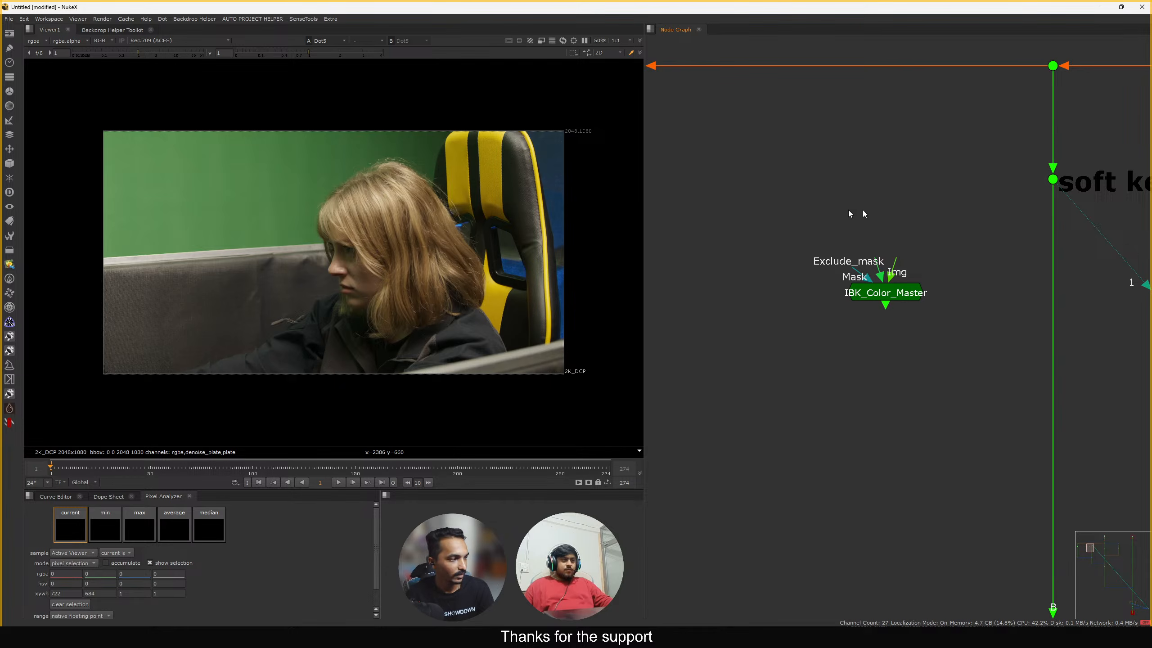
scroll(916, 220, "down", 5)
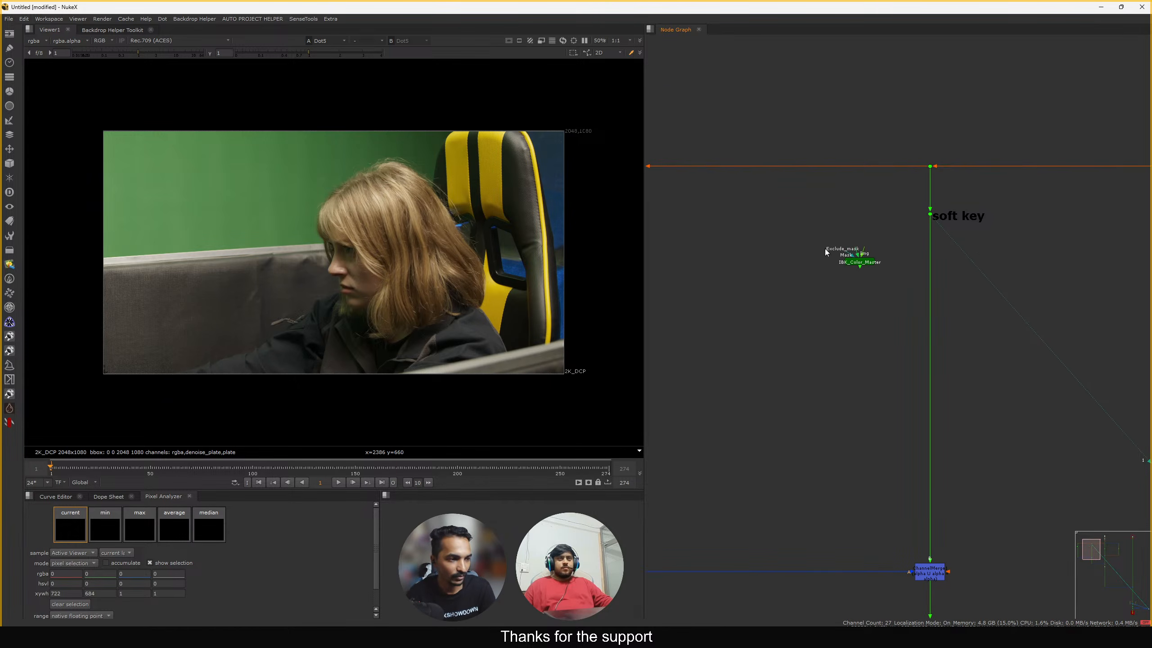
scroll(824, 249, "up", 4)
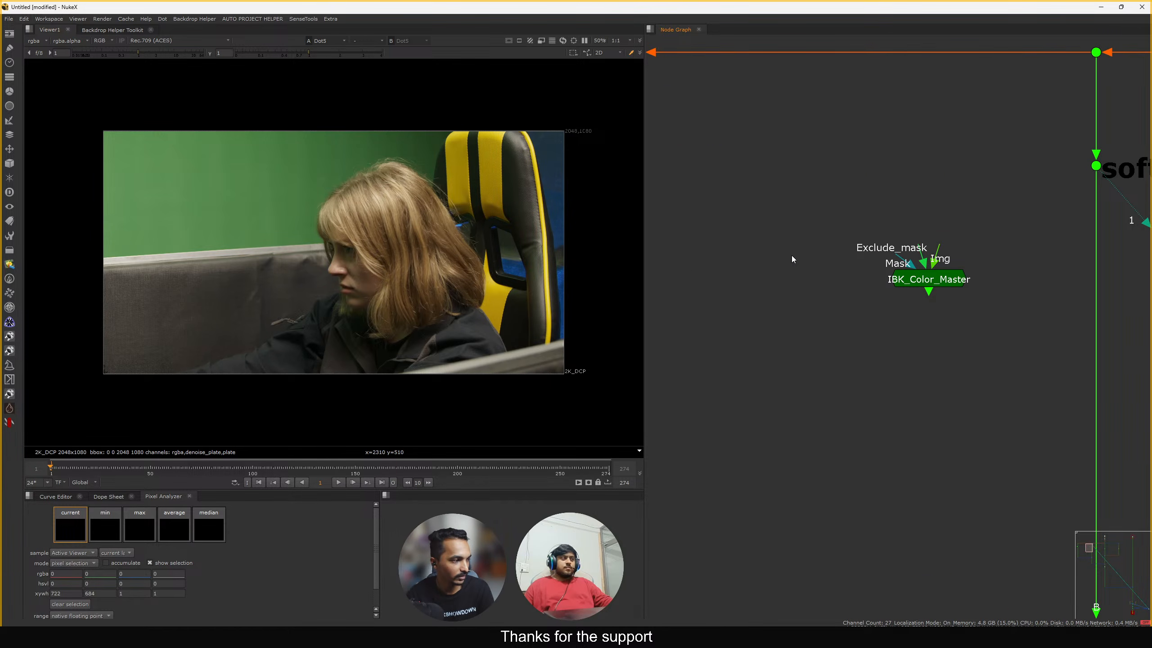
key("Tab")
left_click(785, 186)
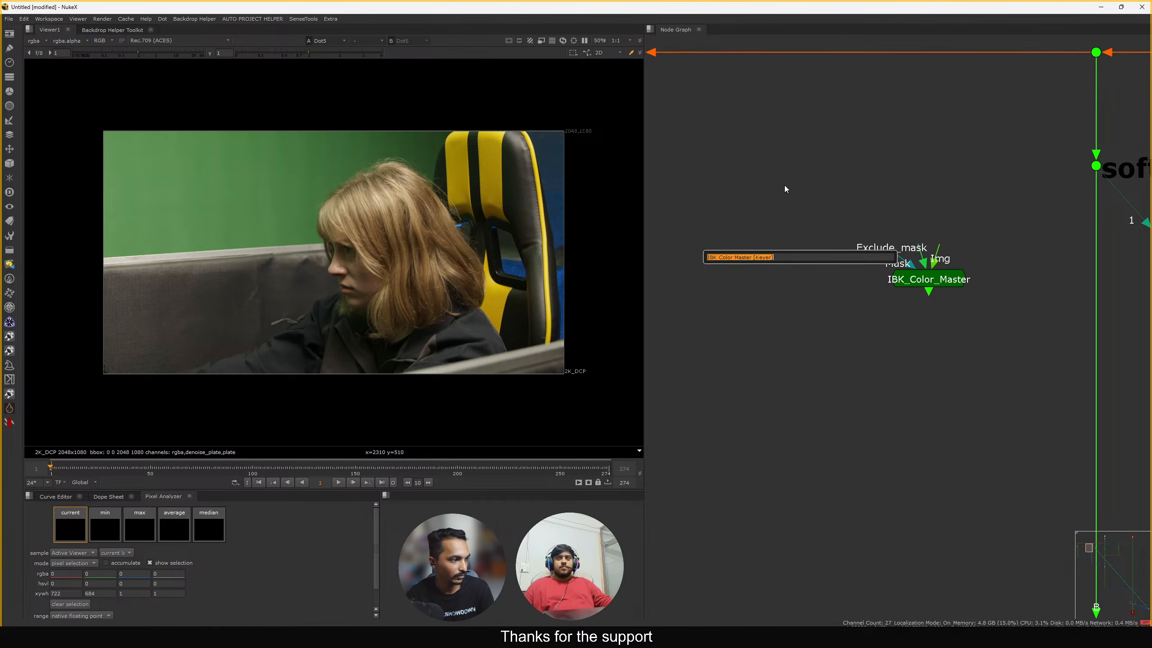
left_click_drag(730, 135, 1000, 349)
middle_click_drag(969, 327, 845, 316)
left_click(845, 316)
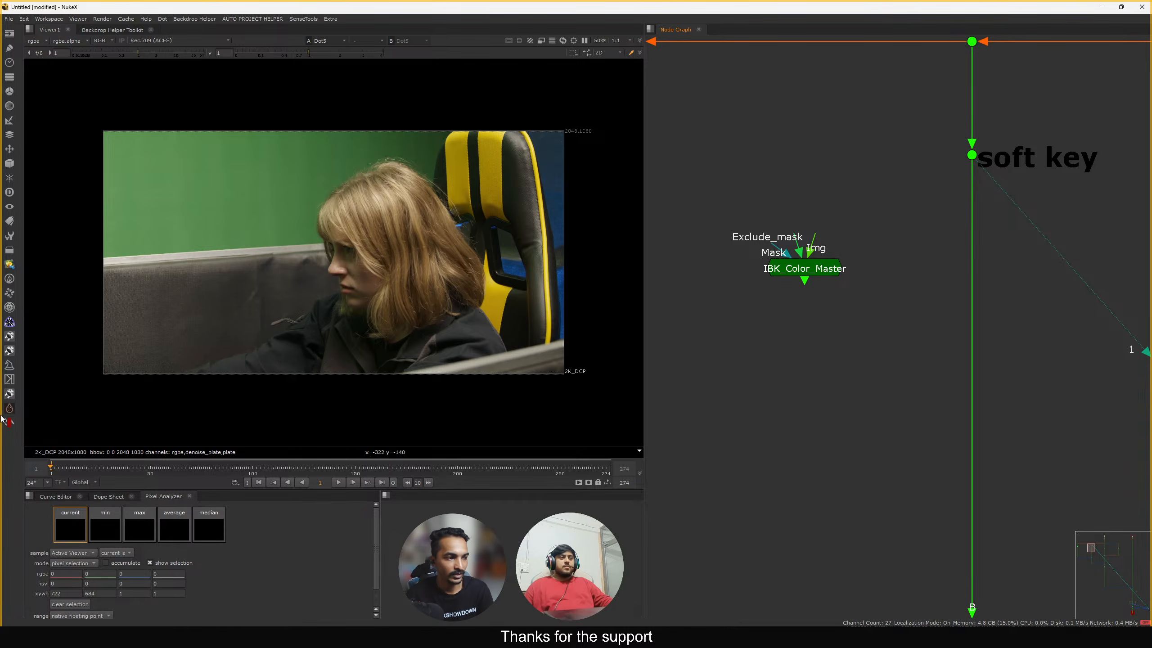
Examine the overall comp tree from the soft key branch across the plate line to the BG and render branch
scroll(923, 244, "down", 8)
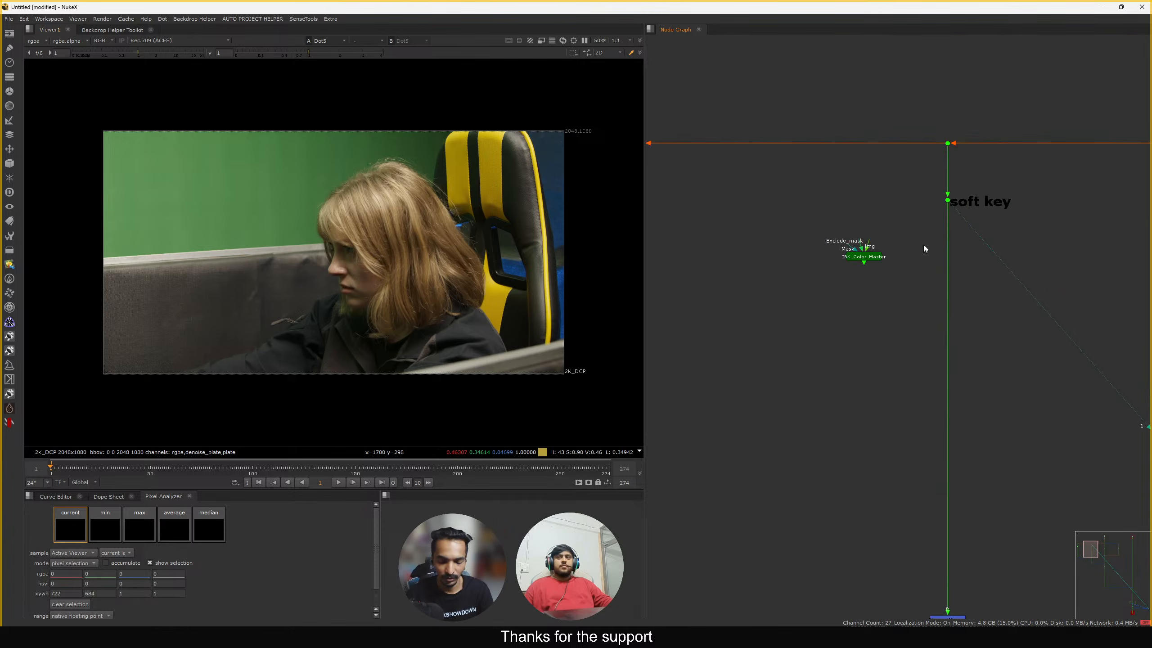
middle_click_drag(950, 233, 851, 202)
scroll(864, 209, "down", 2)
middle_click_drag(927, 211, 834, 200)
scroll(889, 268, "down", 2)
middle_click_drag(900, 284, 819, 201)
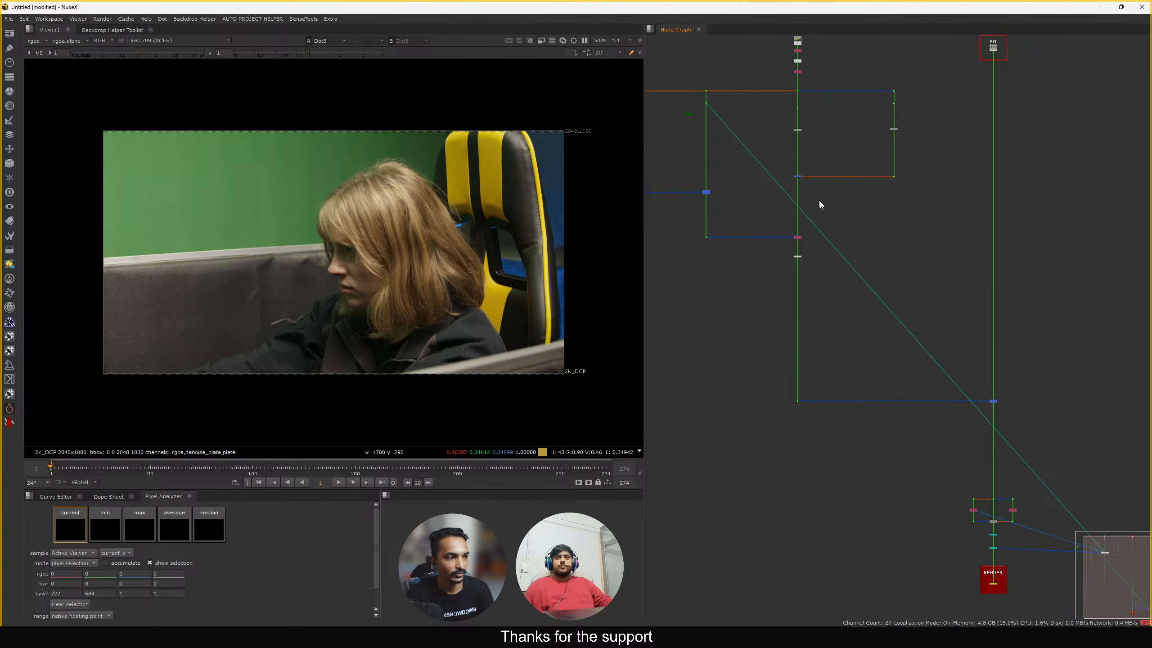
middle_click_drag(763, 150, 765, 193)
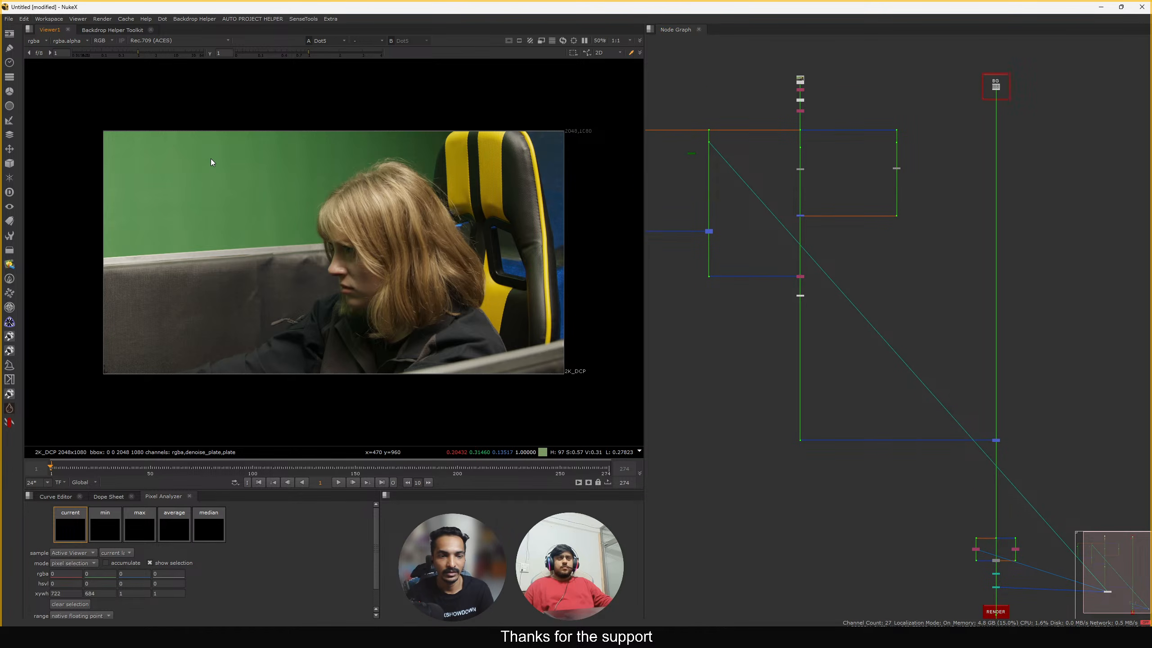
scroll(830, 134, "up", 4)
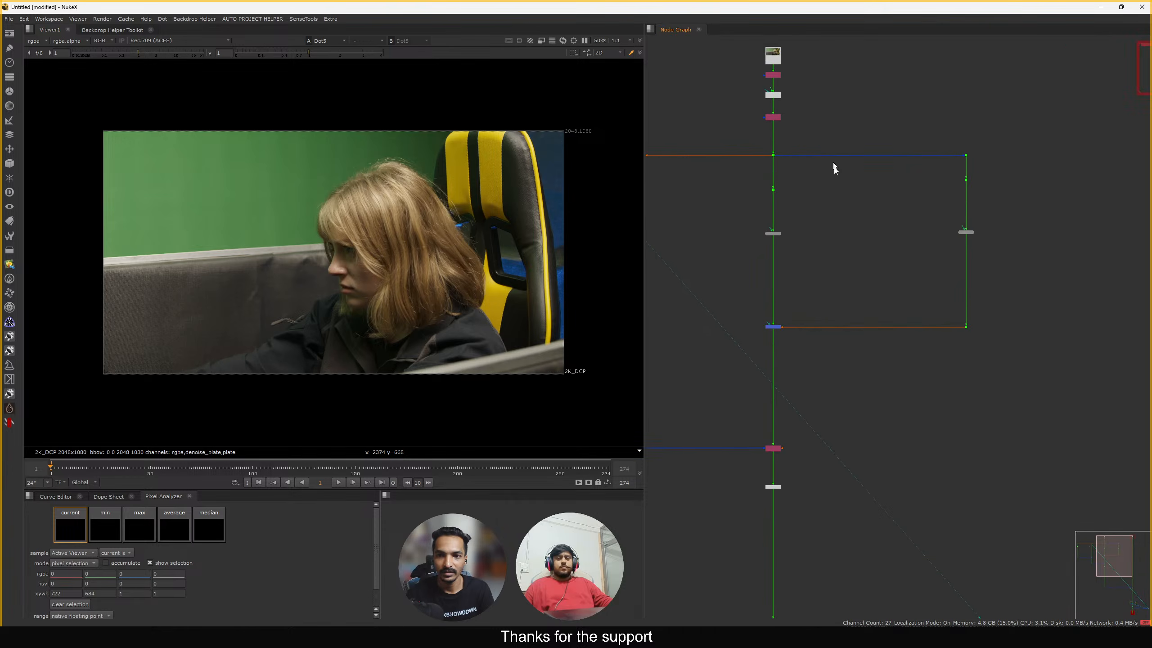
middle_click_drag(829, 167, 793, 148)
scroll(820, 177, "down", 4)
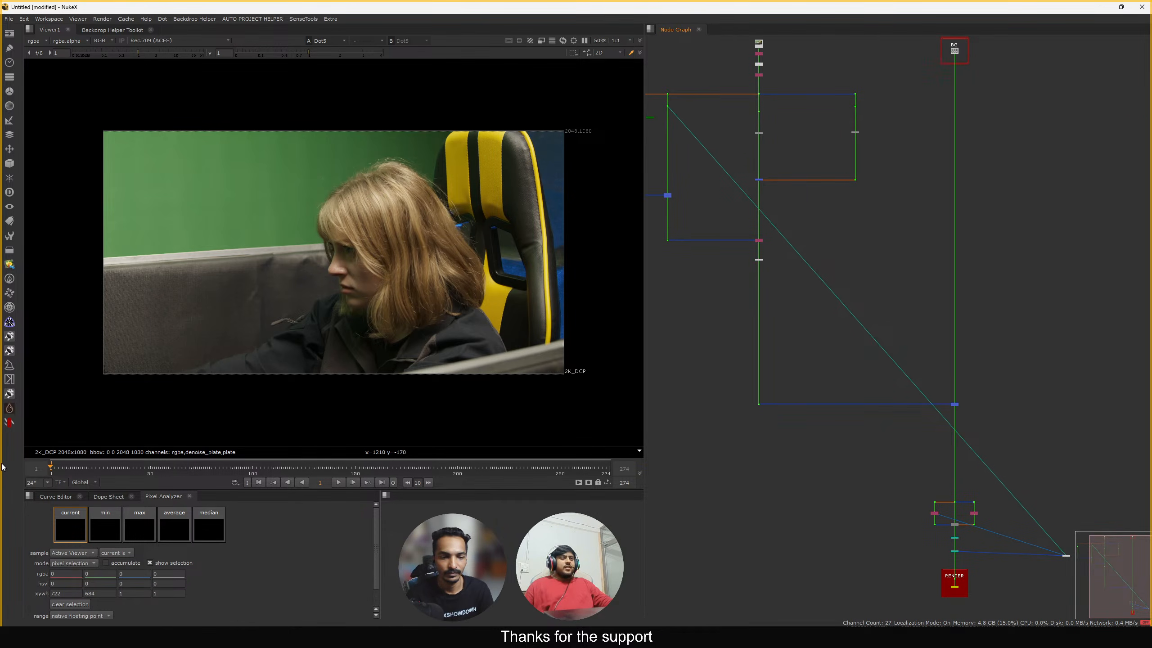
Inspect the green screen around the woman's hair up close in the plate
scroll(240, 205, "up", 2)
left_click_drag(298, 116, 395, 227)
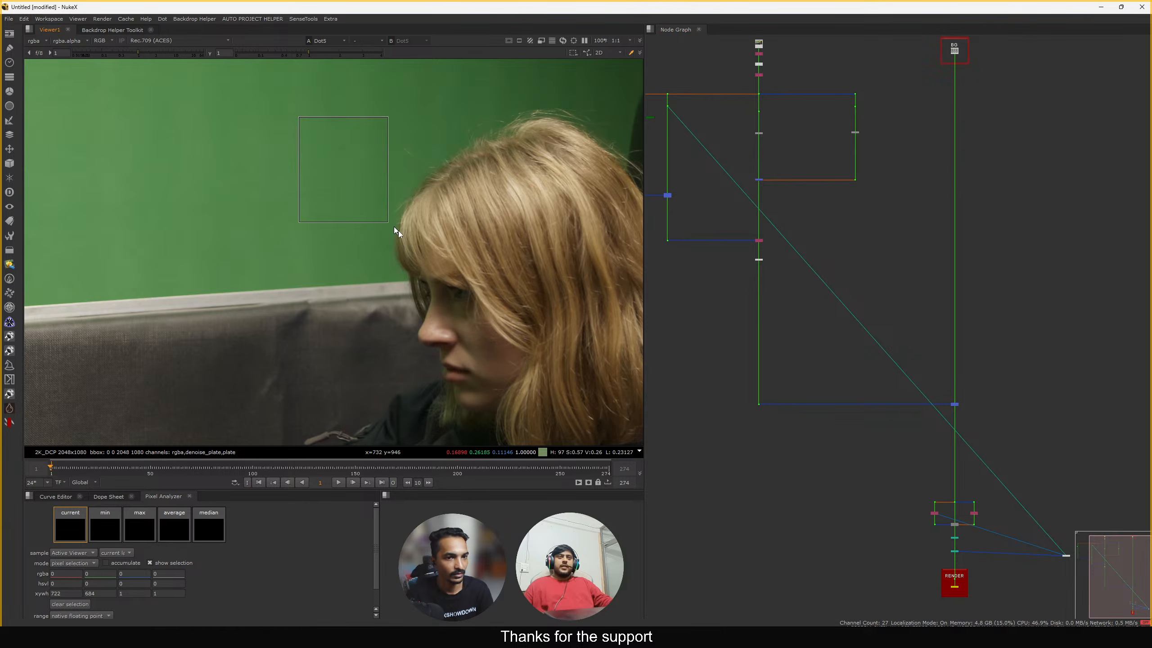
scroll(371, 174, "up", 1)
middle_click_drag(343, 152, 383, 161)
left_click_drag(311, 122, 417, 228)
scroll(401, 287, "down", 4)
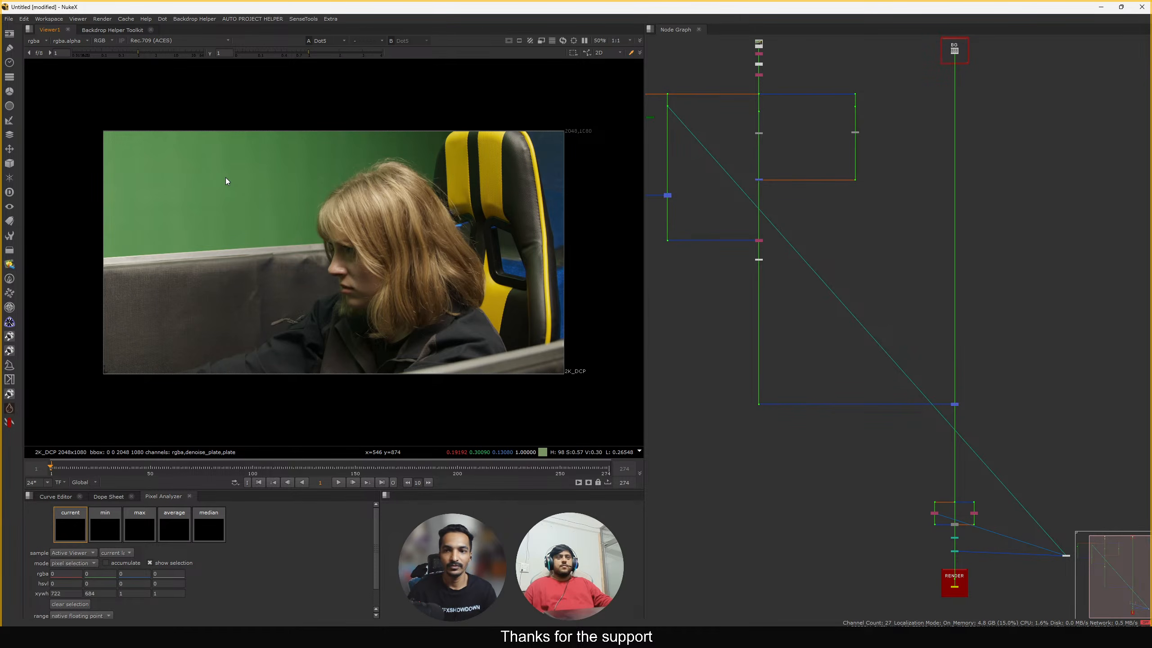
View the corner dot of the side branch opposite the soft key and inspect its green screen at frame 109
left_click_drag(874, 75, 844, 98)
key("1")
left_click(213, 475)
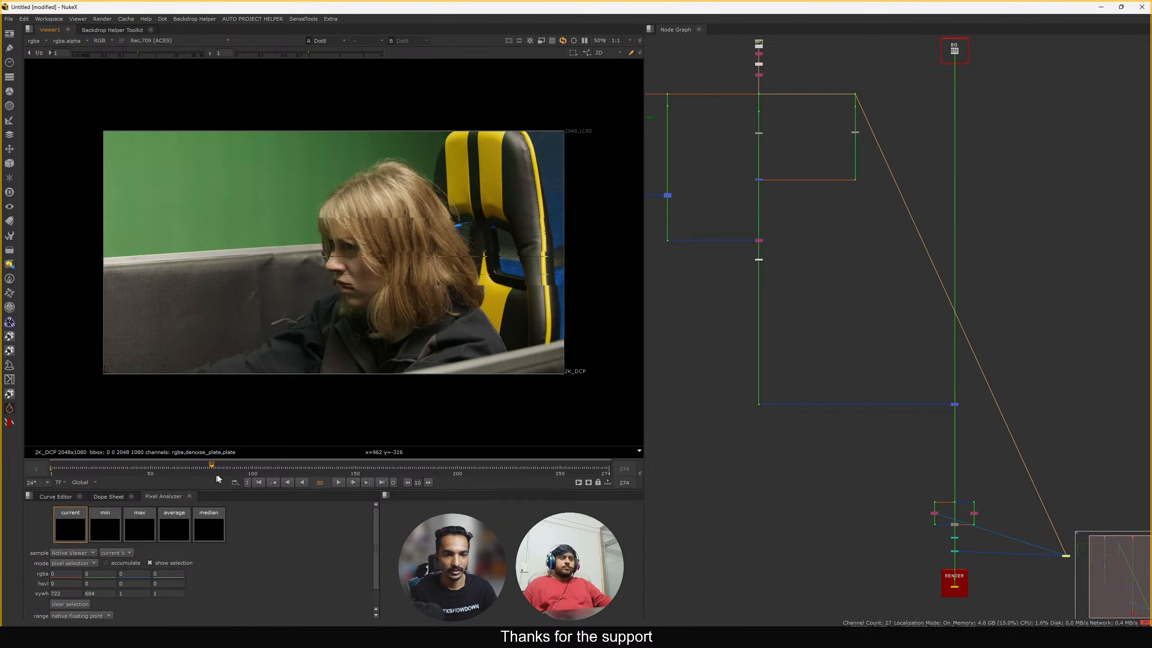
left_click(272, 475)
left_click_drag(270, 150, 224, 203)
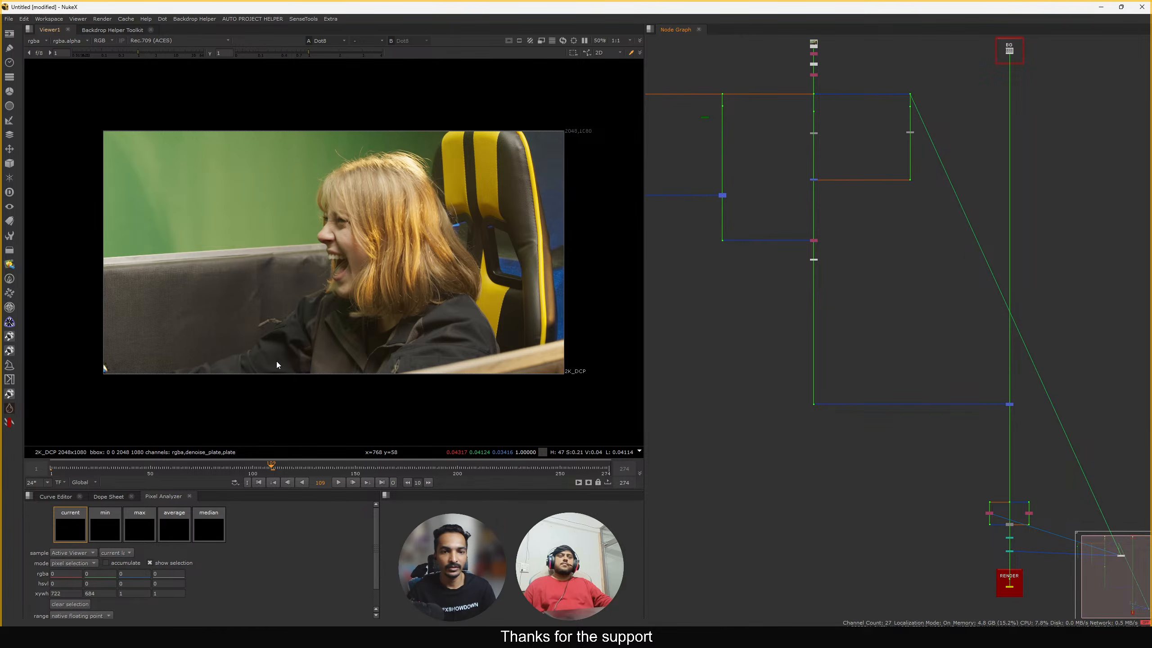
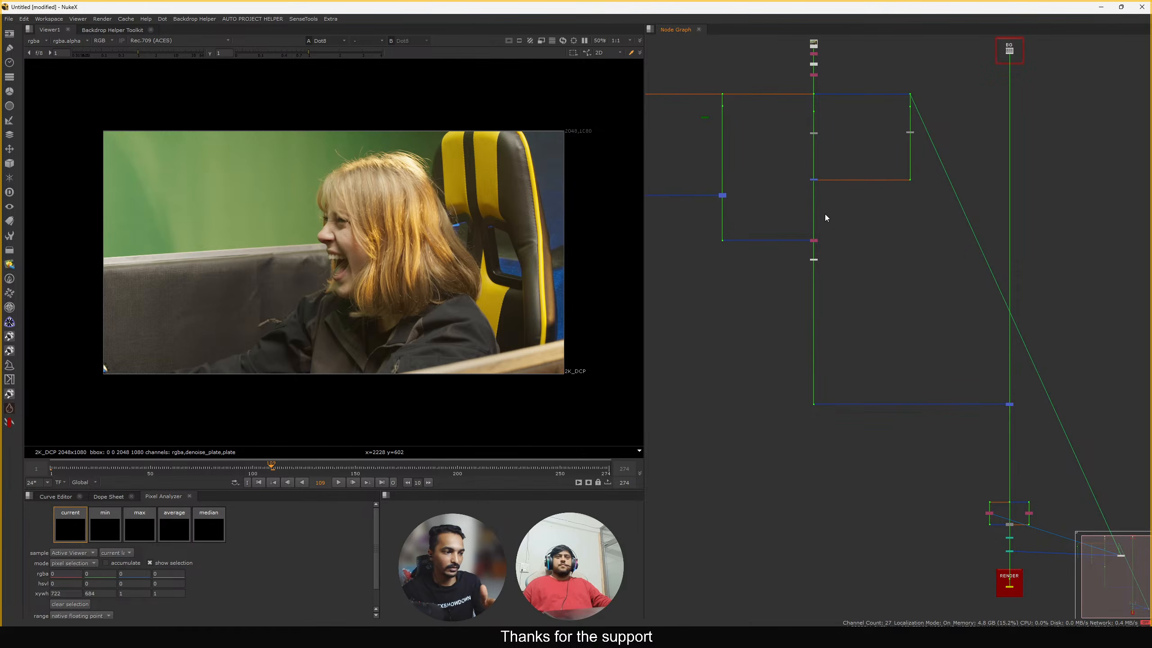
Delete the IBK_Color_Master node beside the soft key branch
middle_click_drag(823, 215, 825, 237)
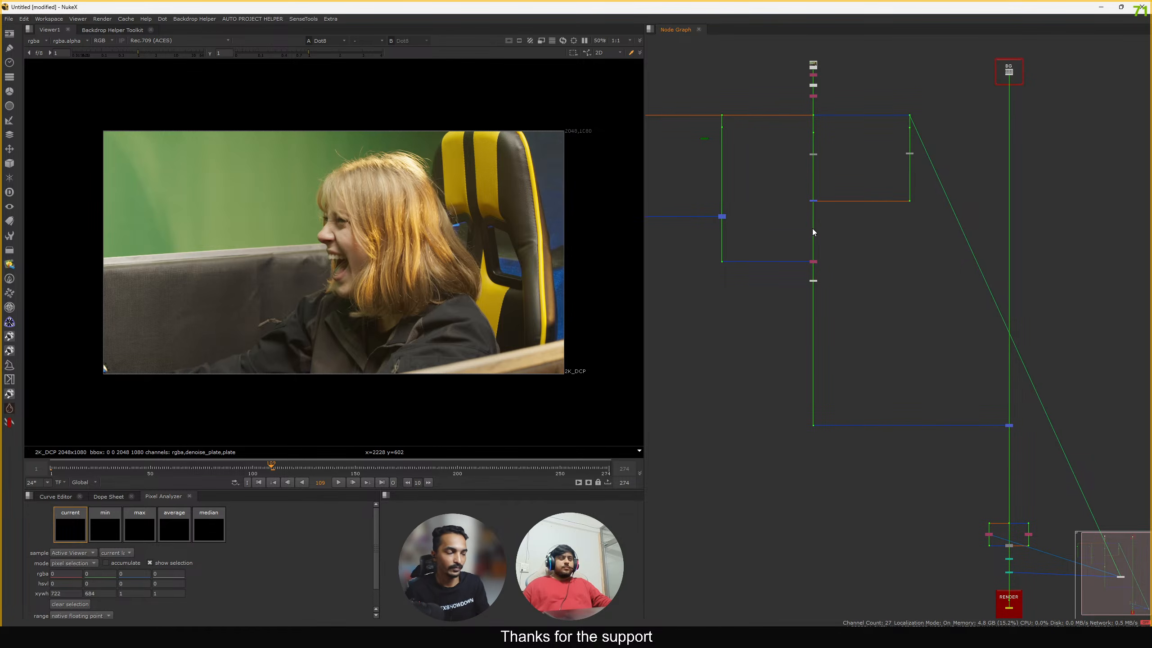
middle_click_drag(807, 228, 897, 300)
scroll(840, 267, "up", 3)
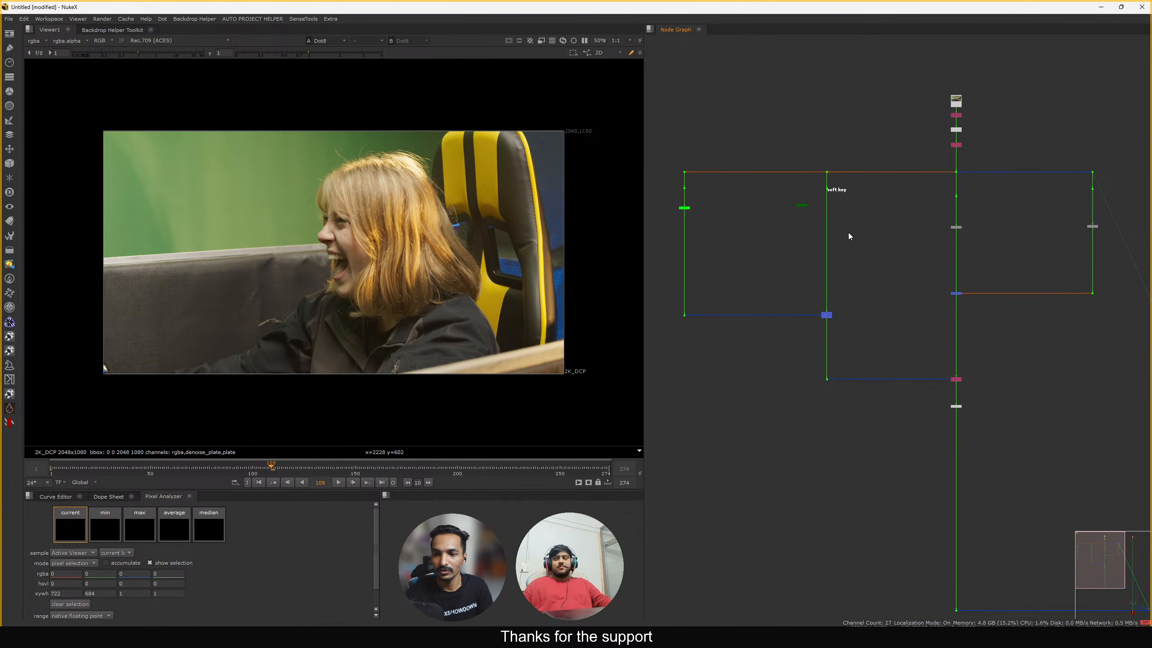
scroll(796, 210, "up", 10)
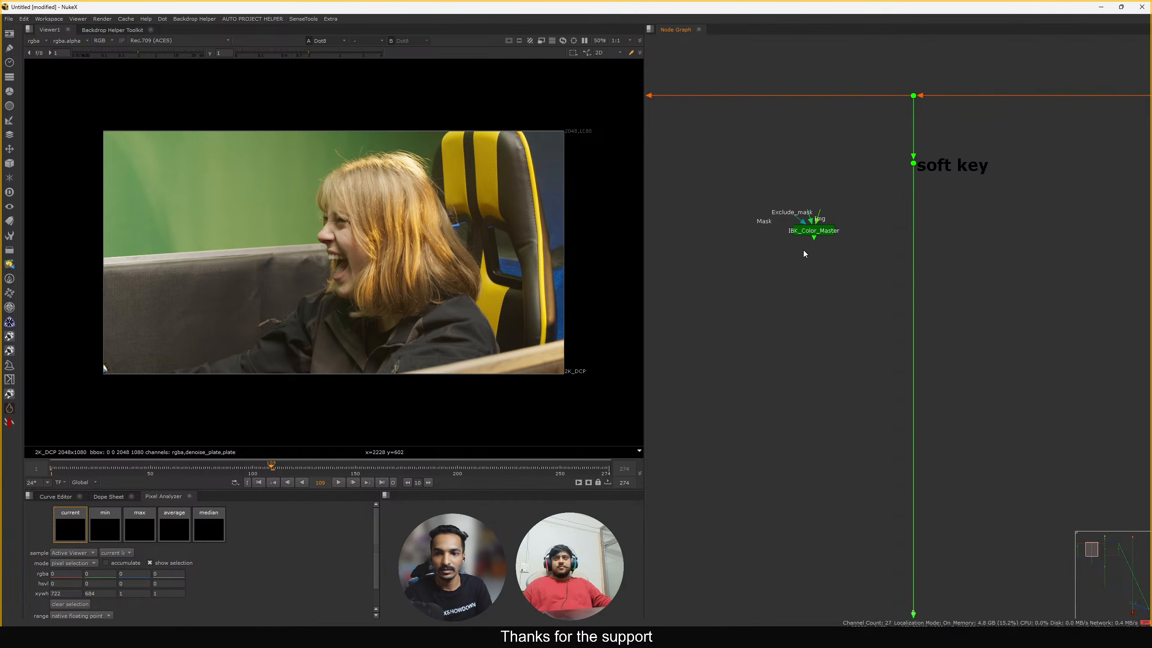
mouse_move(779, 230)
left_mouse_down()
mouse_move(846, 275)
mouse_move(784, 217)
left_mouse_up()
left_click(784, 253)
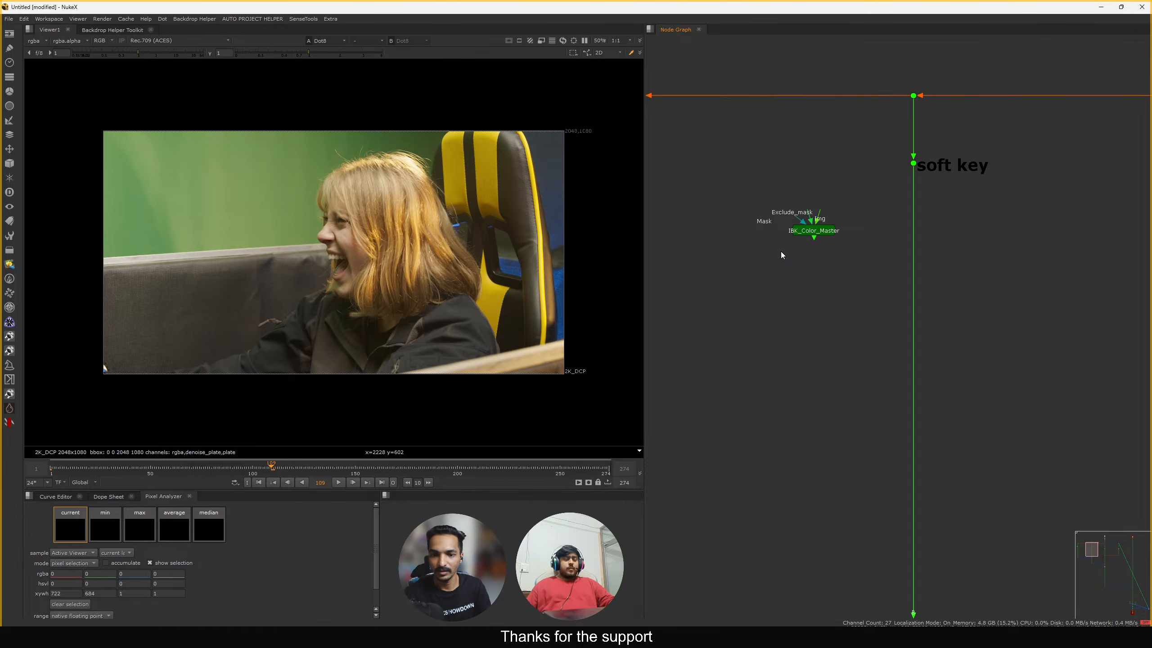
left_click_drag(759, 198, 831, 265)
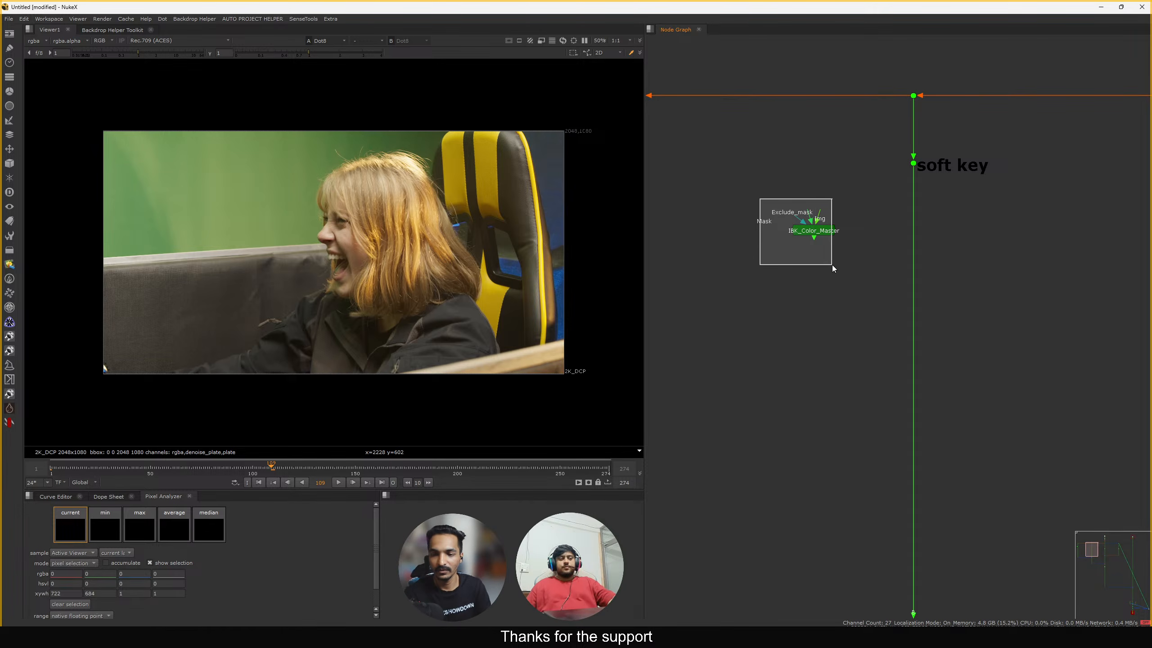
left_click(832, 234)
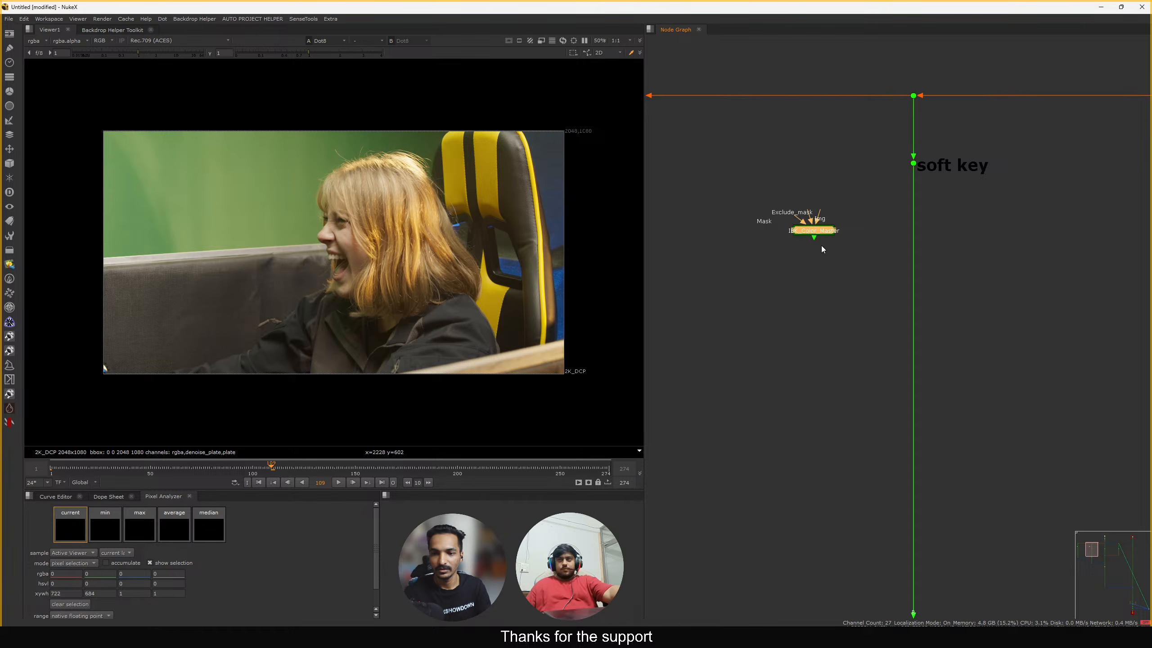
scroll(835, 245, "down", 4)
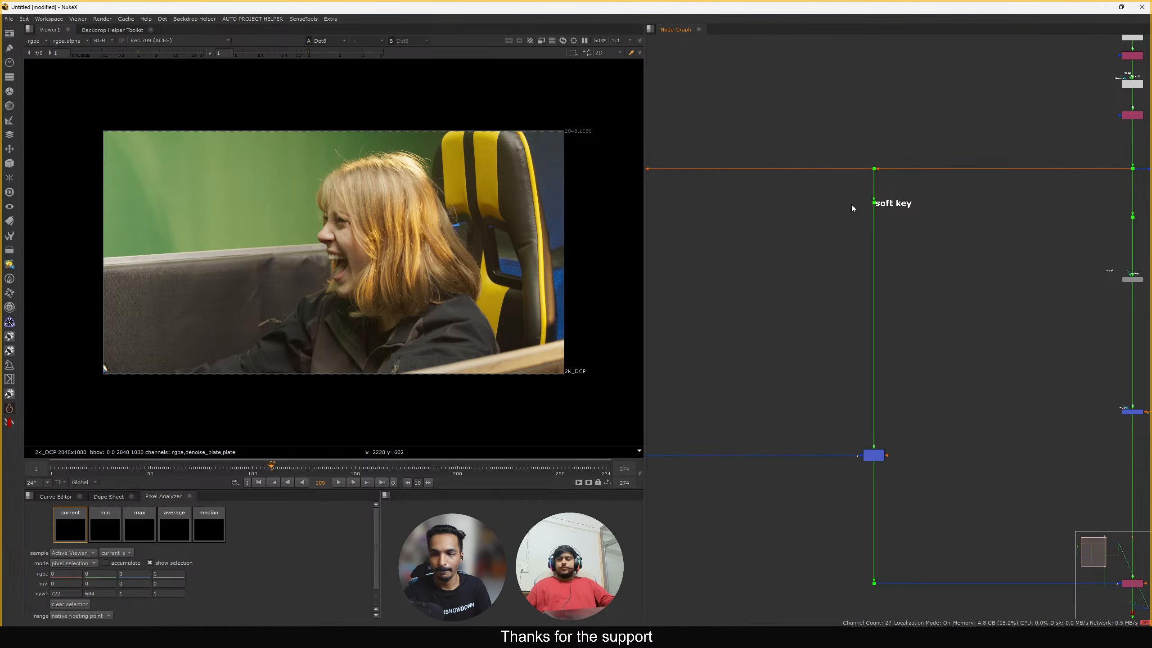
scroll(834, 211, "up", 4)
left_click_drag(871, 244, 876, 252)
left_click_drag(760, 190, 836, 247)
scroll(847, 251, "down", 2)
middle_click_drag(848, 252, 839, 193)
scroll(831, 169, "down", 1)
left_click_drag(804, 162, 895, 254)
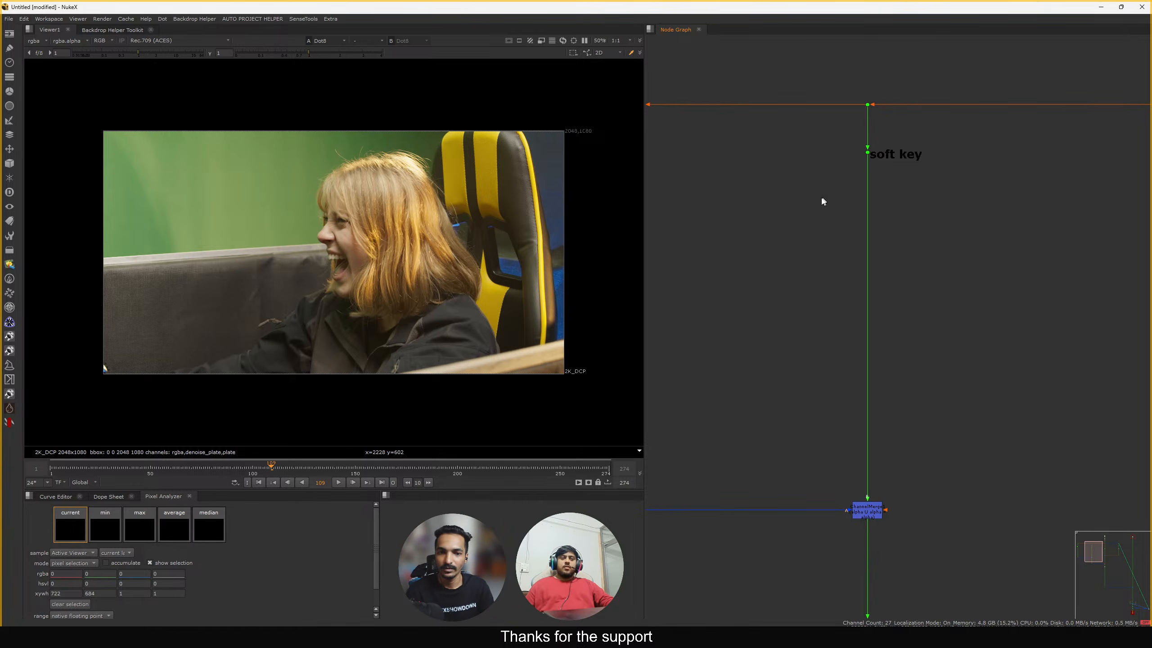
Add an IBK Color Master node beside the soft key branch
scroll(818, 197, "up", 3)
middle_click_drag(818, 198, 771, 218)
key("Tab")
type("ibkcolo")
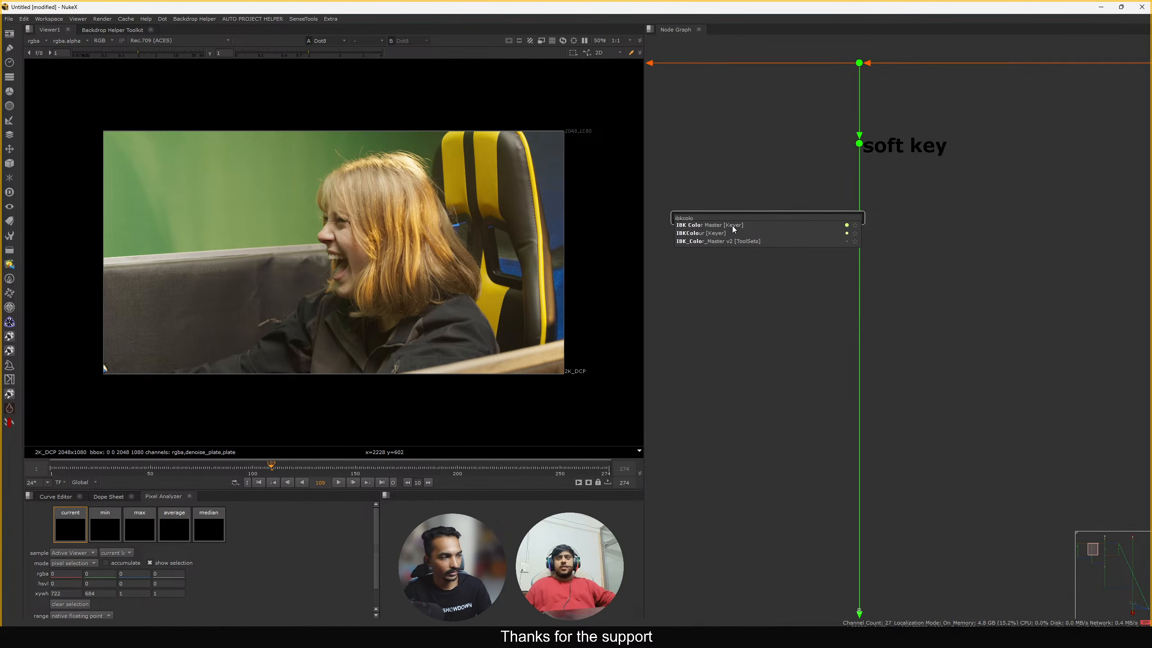
left_click(732, 225)
scroll(822, 231, "up", 2)
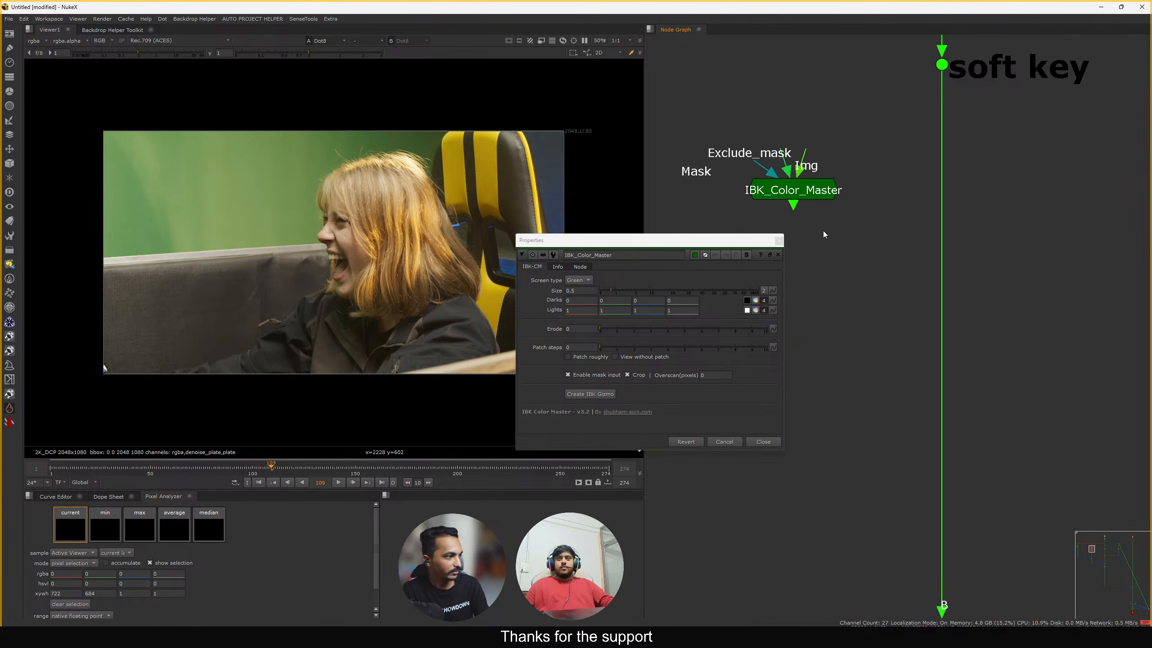
scroll(824, 235, "down", 2)
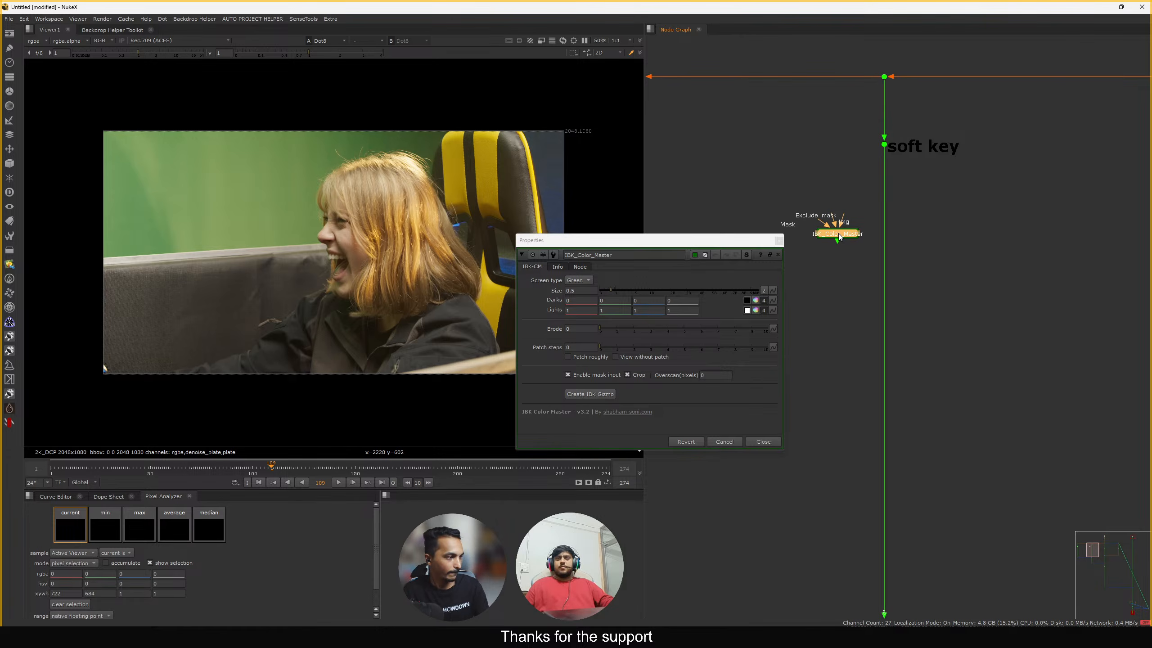
scroll(838, 233, "up", 3)
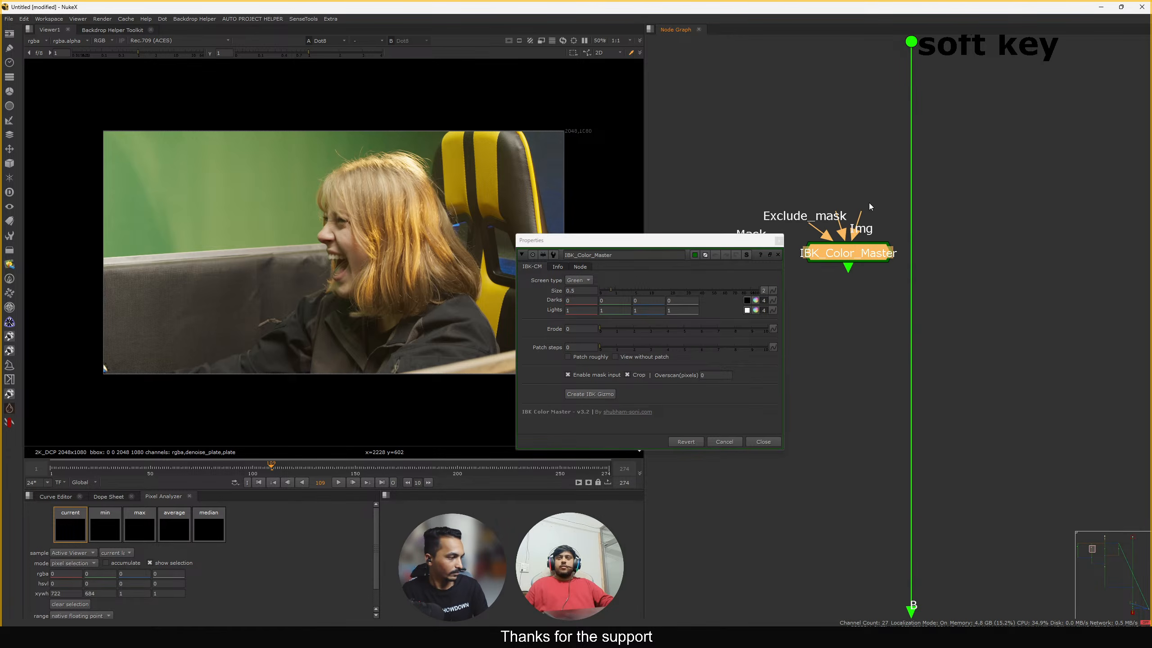
scroll(869, 203, "down", 3)
scroll(229, 176, "down", 2)
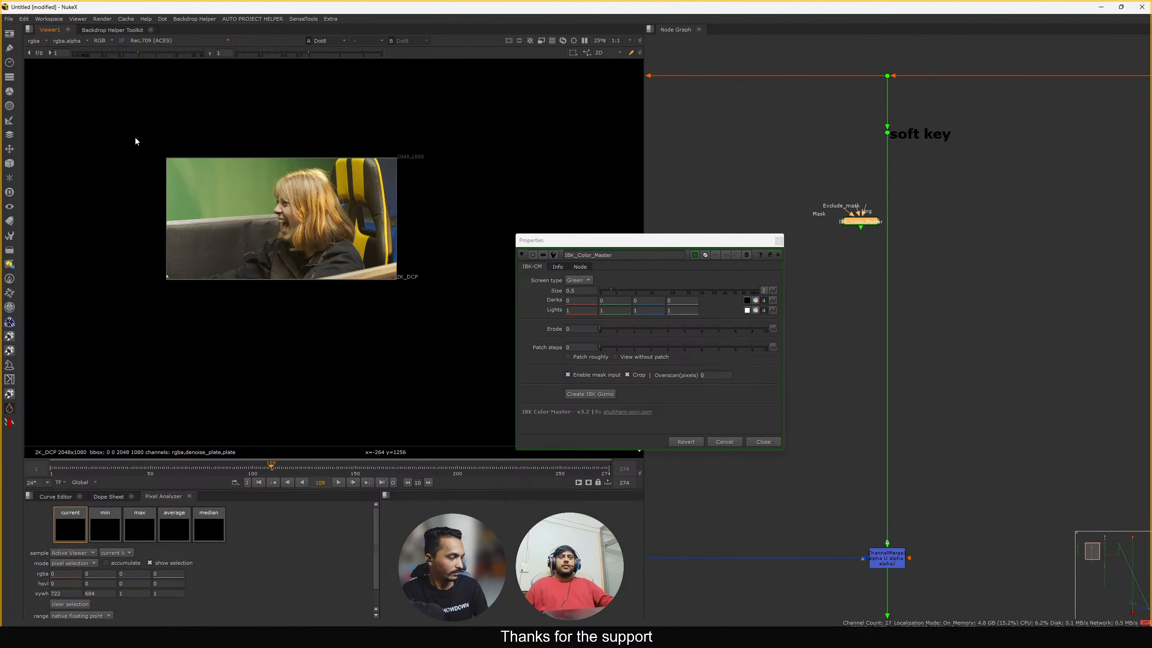
Inspect the green screen and hair detail around the woman's head in the plate
left_click_drag(135, 141, 450, 327)
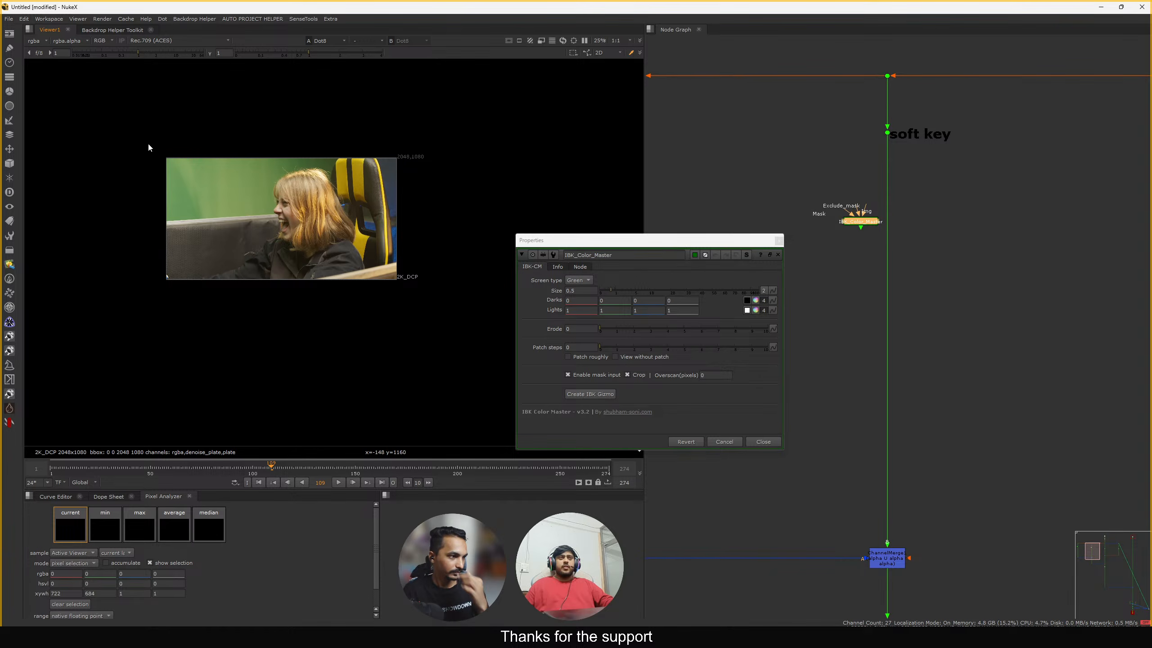
left_click_drag(147, 142, 398, 311)
scroll(295, 153, "up", 5)
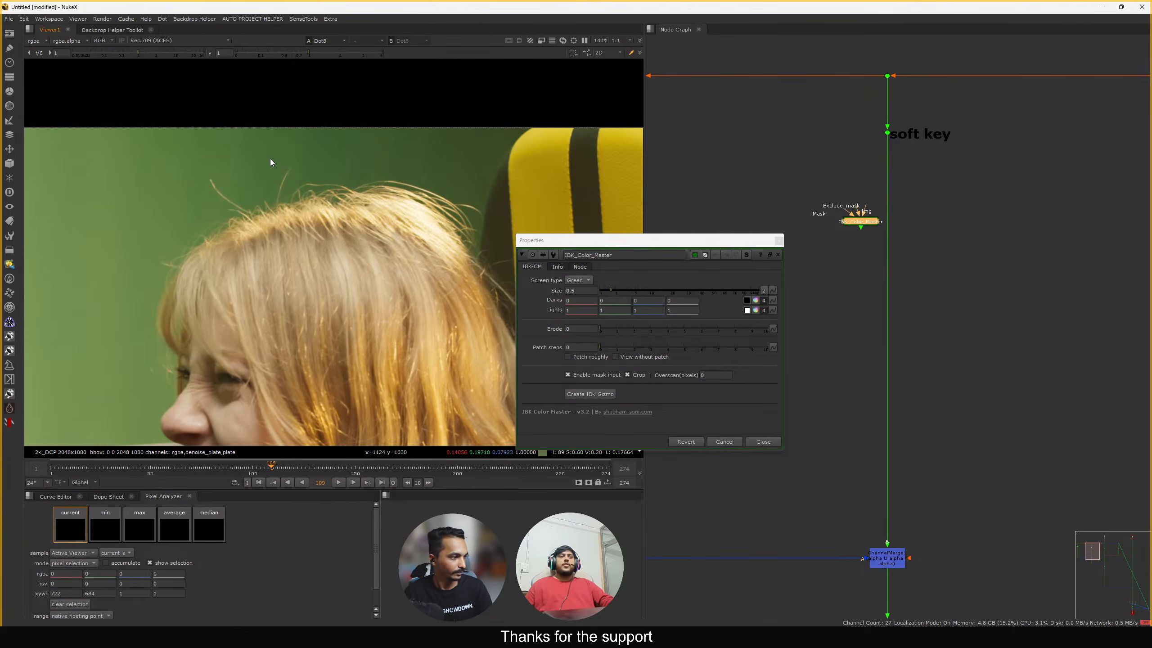
middle_click_drag(270, 158, 449, 120)
middle_click_drag(318, 156, 354, 131)
scroll(181, 212, "down", 3)
middle_click_drag(172, 210, 259, 186)
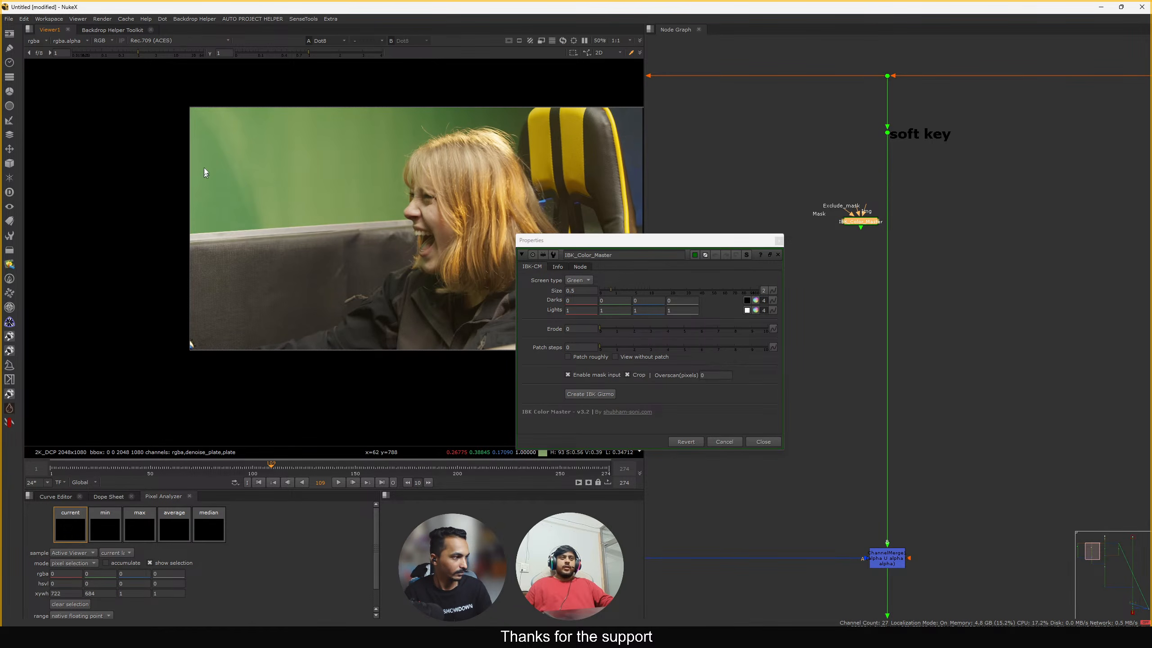
middle_click_drag(364, 254, 278, 278)
Connect the IBK_Color_Master inputs to the soft key dot and view the node's output at frame 1
left_click(878, 240)
scroll(878, 240, "up", 3)
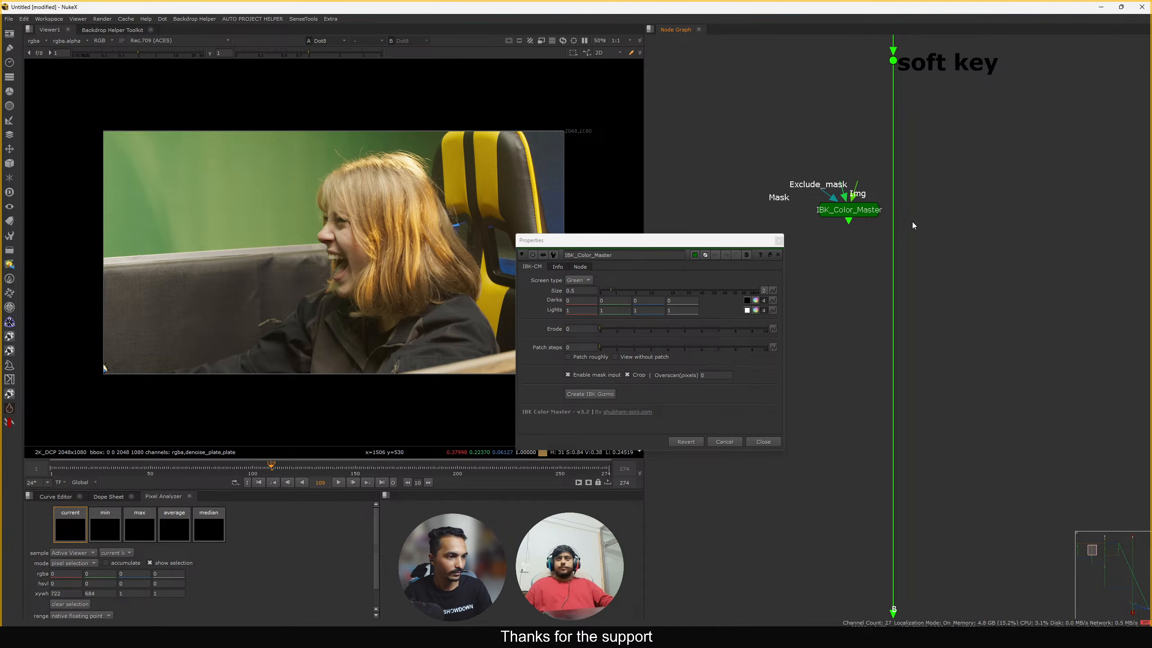
left_click_drag(860, 212, 903, 201)
key("1")
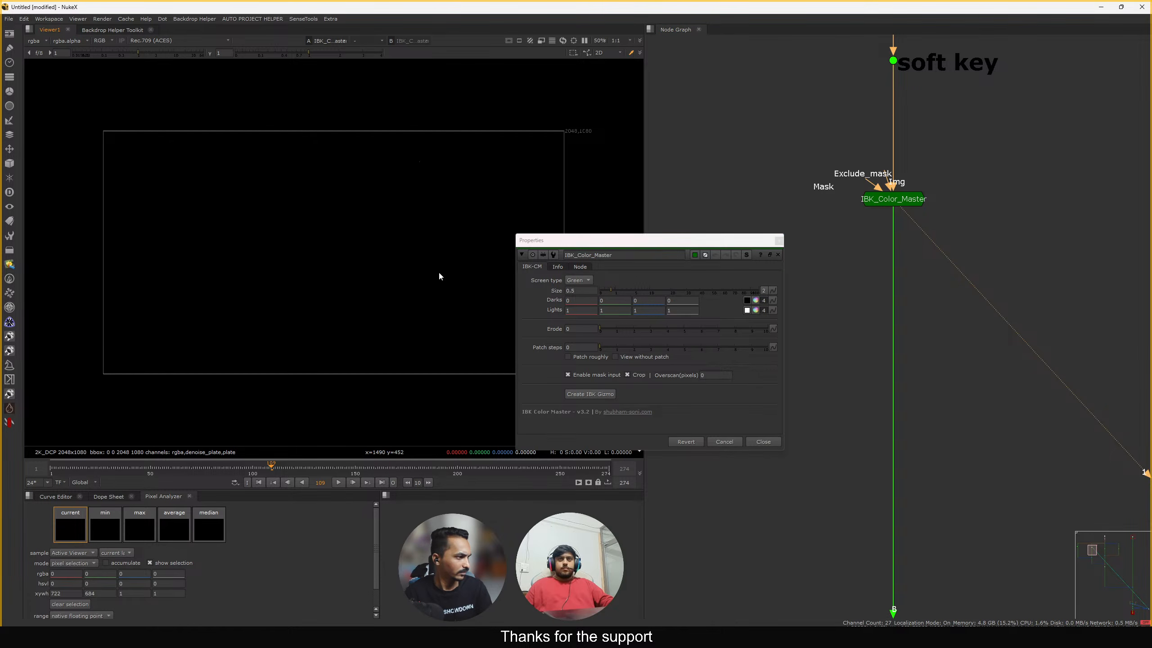
left_click(259, 482)
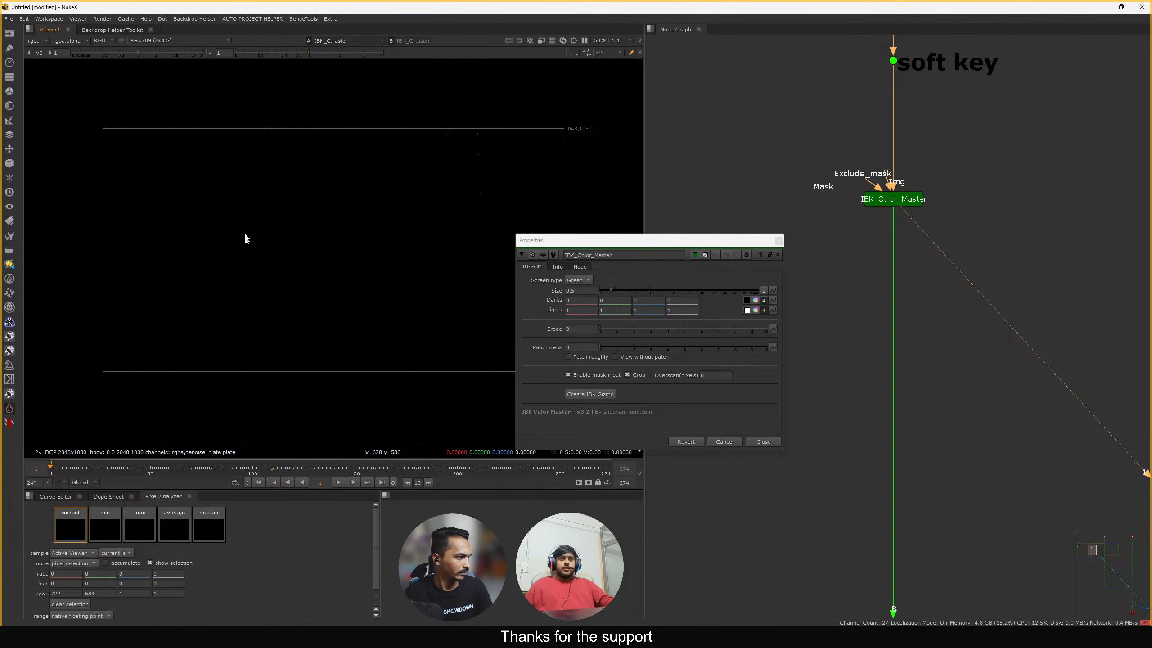
left_click_drag(146, 142, 390, 291)
middle_click_drag(207, 209, 207, 212)
Open the colour picker for Darks, enlarge it with only the sliders shown, and place it clear of the viewer
left_click(755, 301)
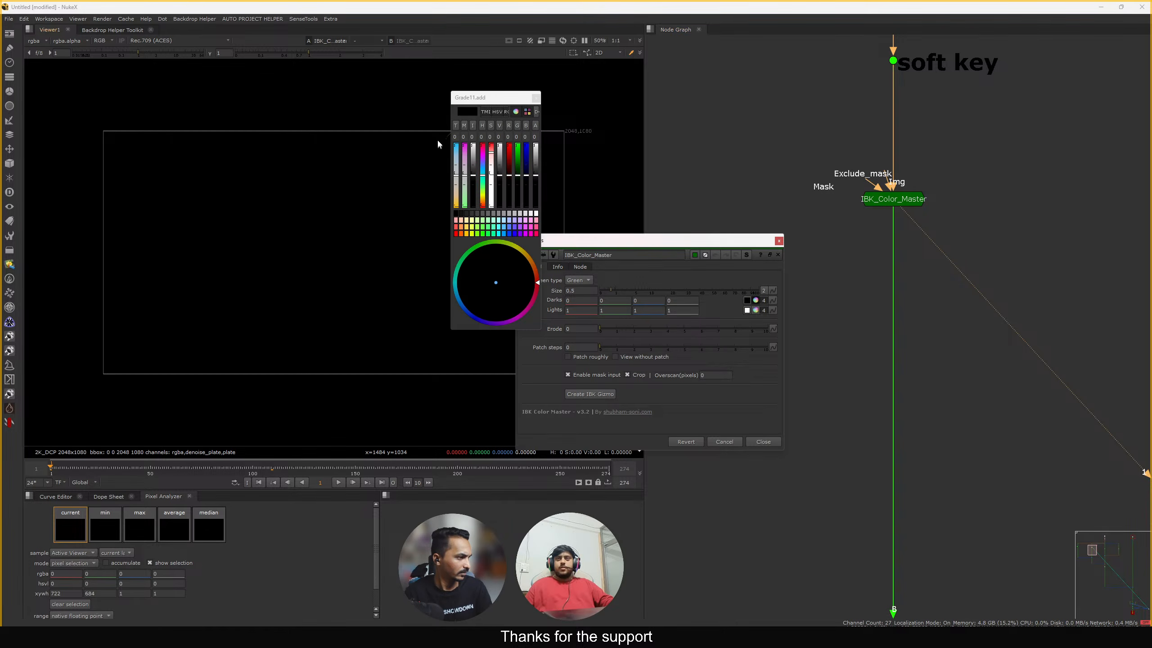
left_click_drag(532, 330, 532, 540)
left_click_drag(543, 236, 693, 231)
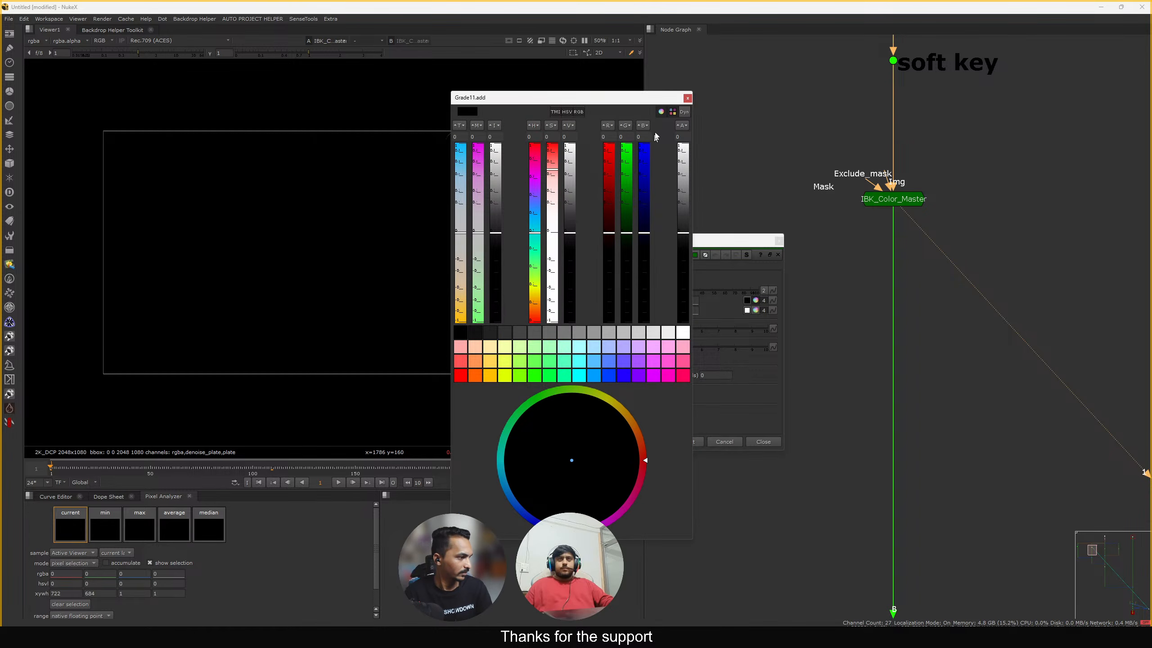
left_click(671, 112)
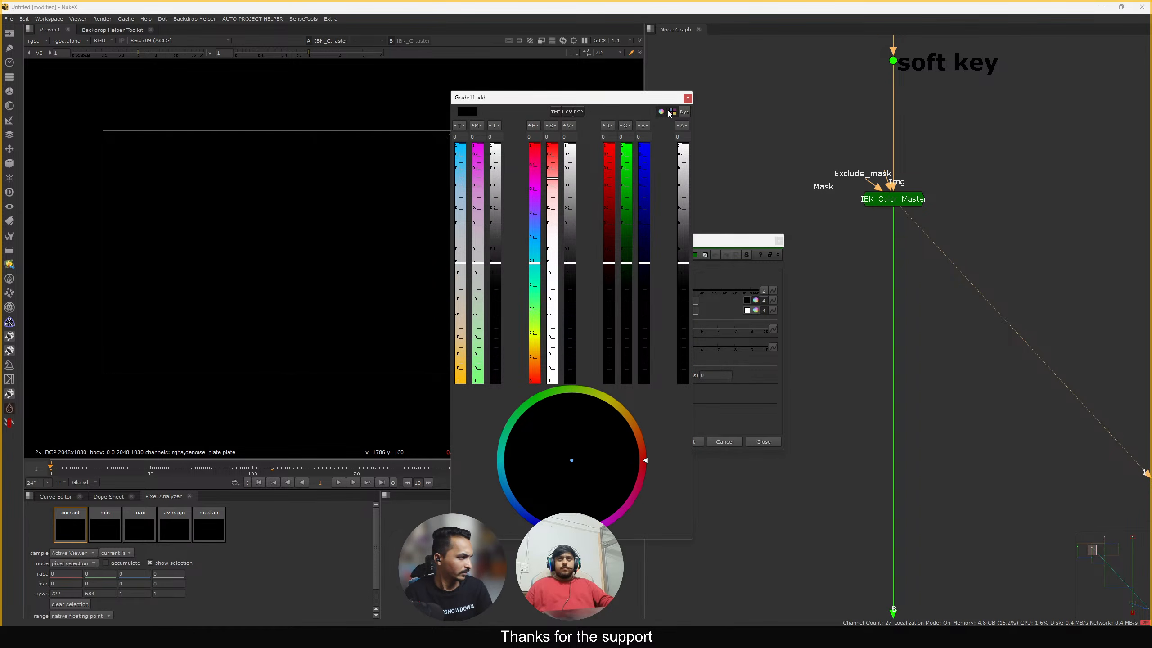
left_click(669, 112)
left_click(672, 114)
left_click(661, 112)
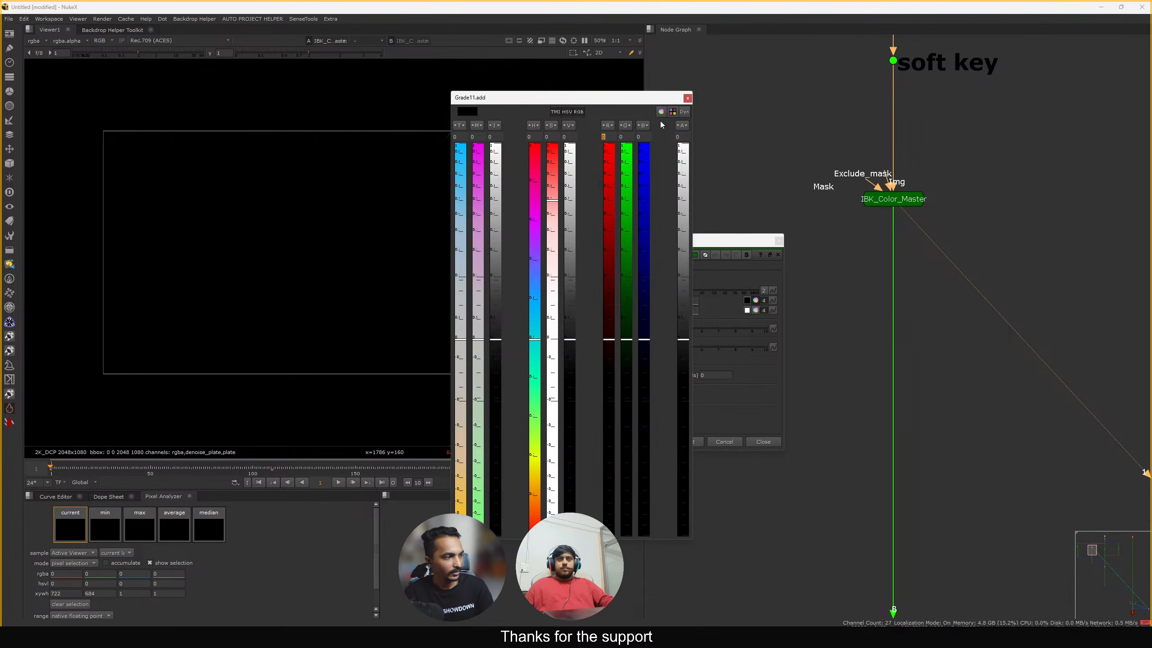
left_click_drag(560, 539, 560, 625)
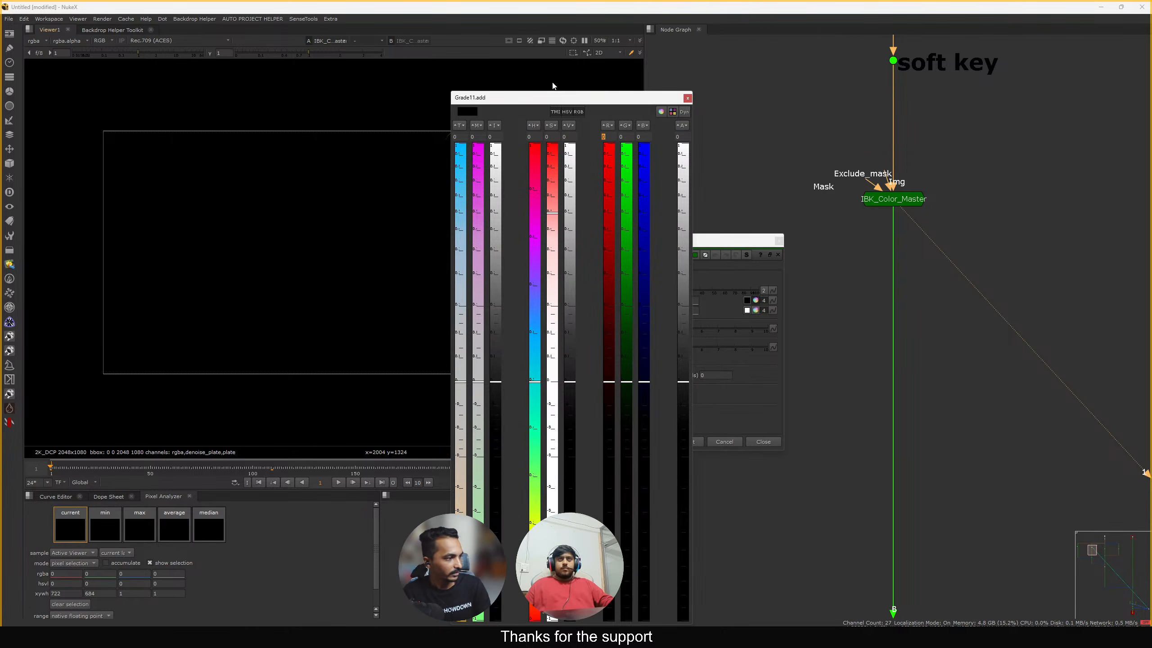
left_click_drag(544, 101, 863, 66)
Lower the red, green and blue Darks to -0.052 and inspect the green screen and hair edges
left_click_drag(818, 346, 803, 406)
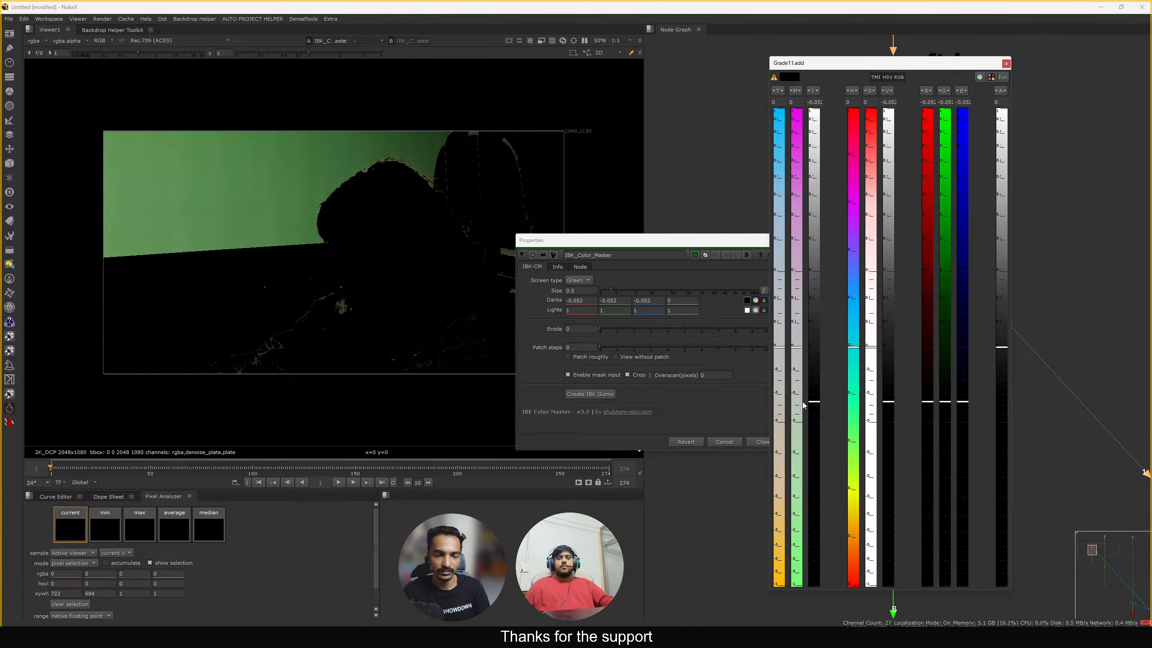
scroll(298, 202, "up", 3)
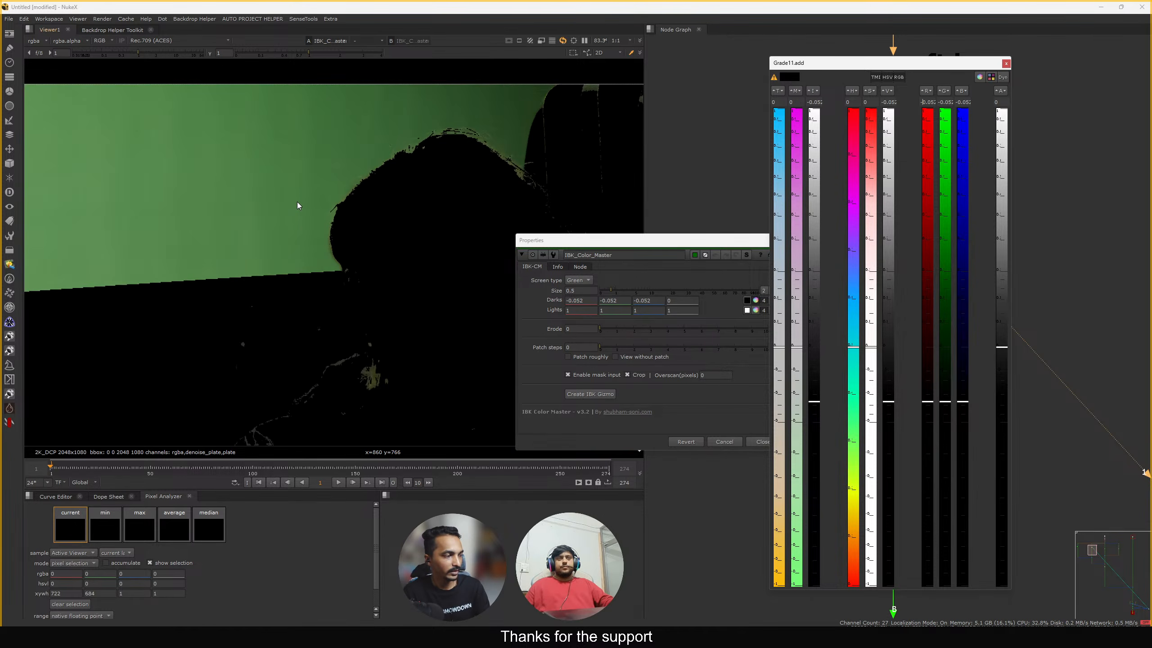
middle_click_drag(298, 202, 323, 192)
key("f")
middle_click_drag(260, 246, 265, 238)
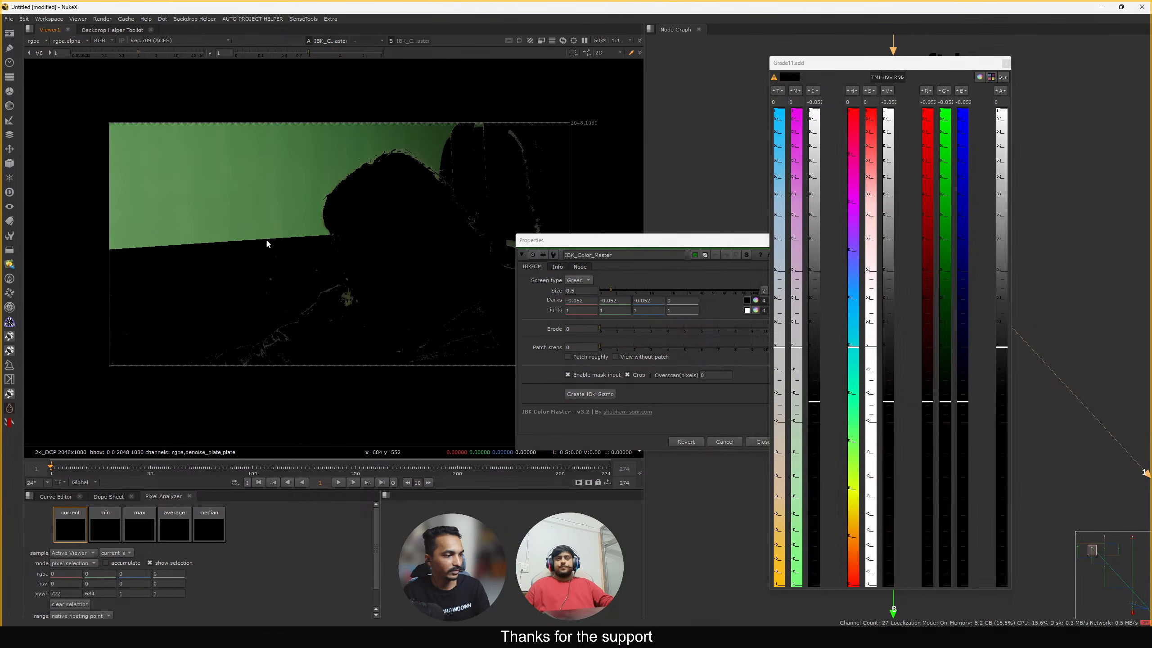
key("f")
scroll(227, 180, "up", 3)
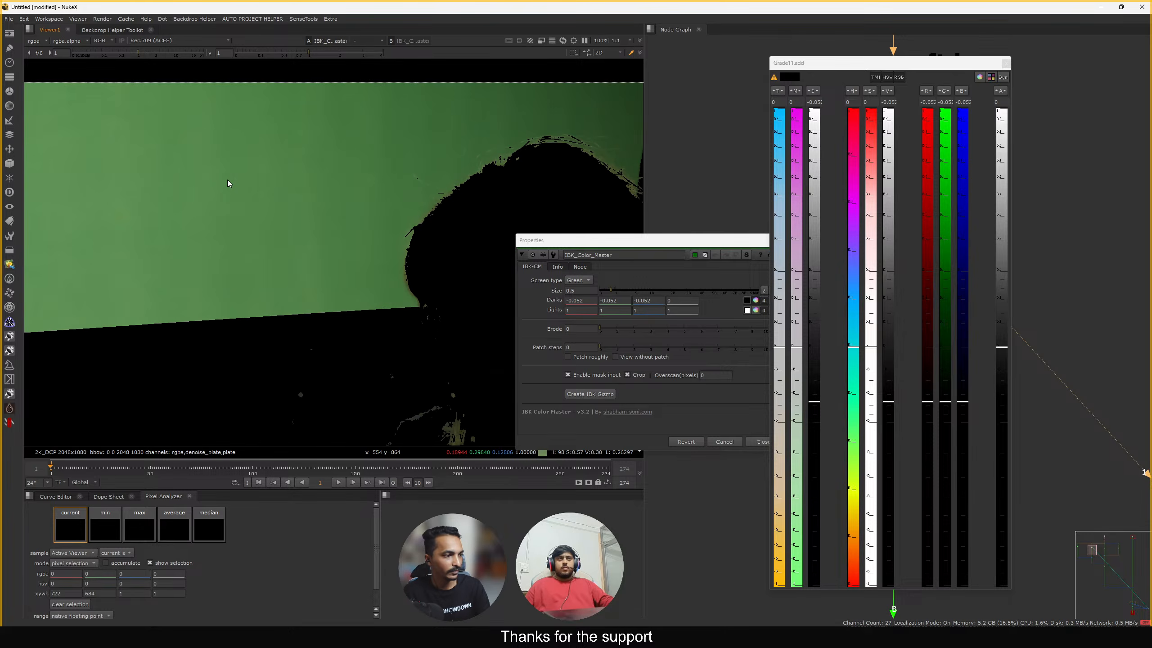
scroll(297, 151, "up", 2)
key("f")
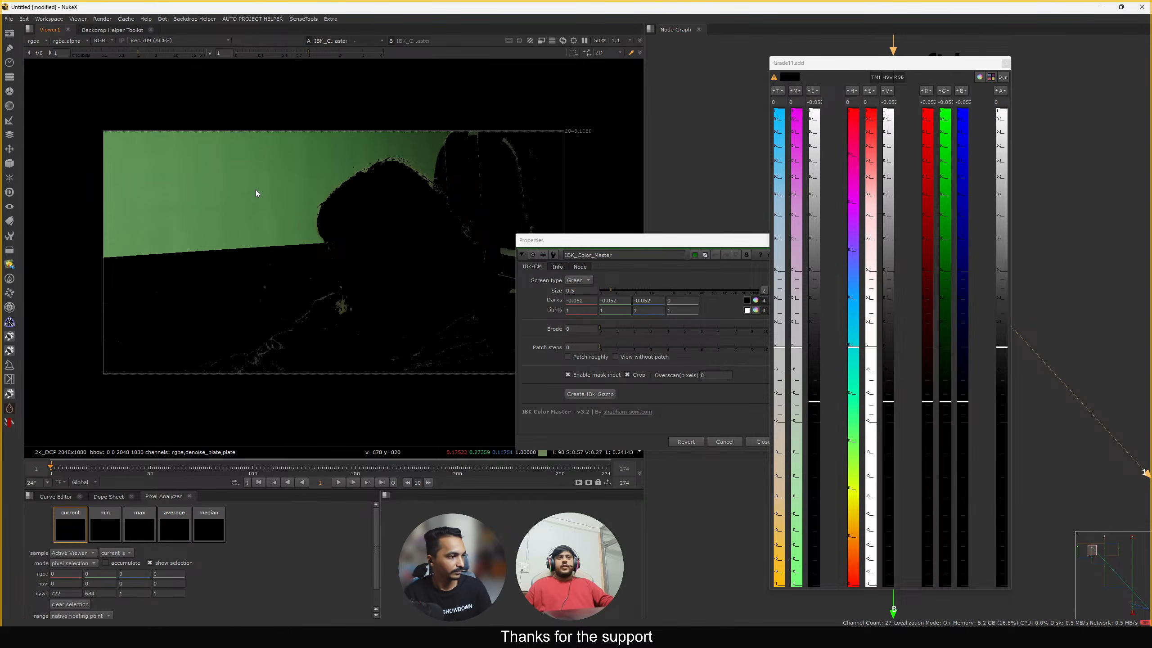
scroll(308, 186, "up", 3)
key("f")
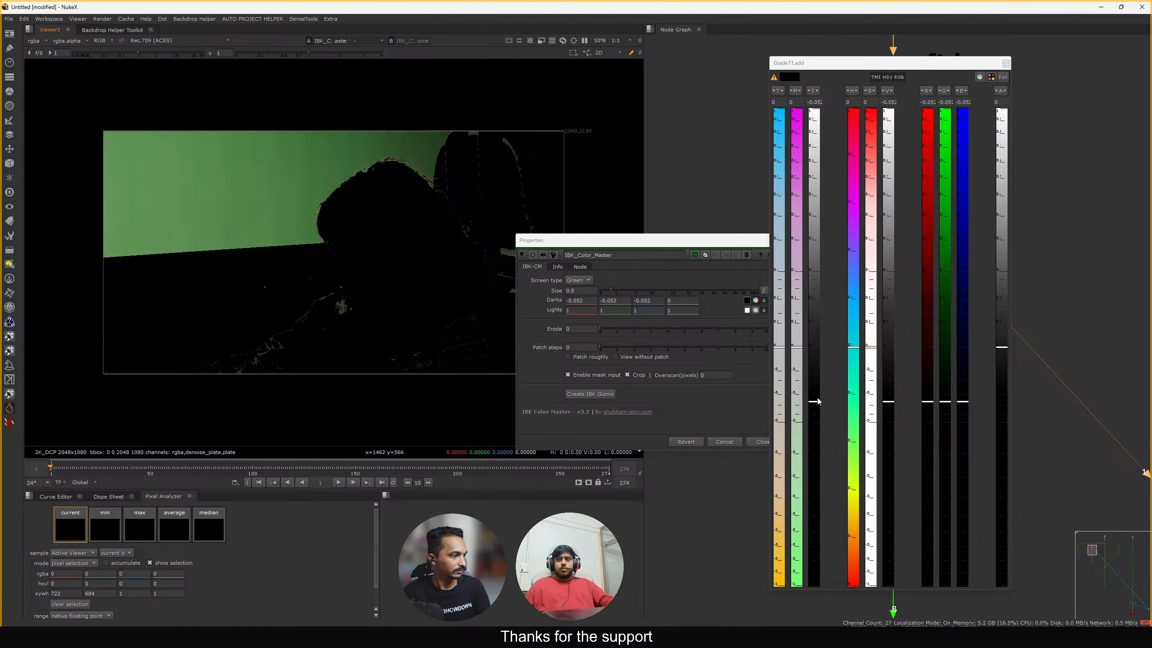
Try Darks at -0.136 and examine the hair edge and the dark corner of the green screen up close
left_click_drag(817, 401, 814, 435)
scroll(253, 183, "up", 2)
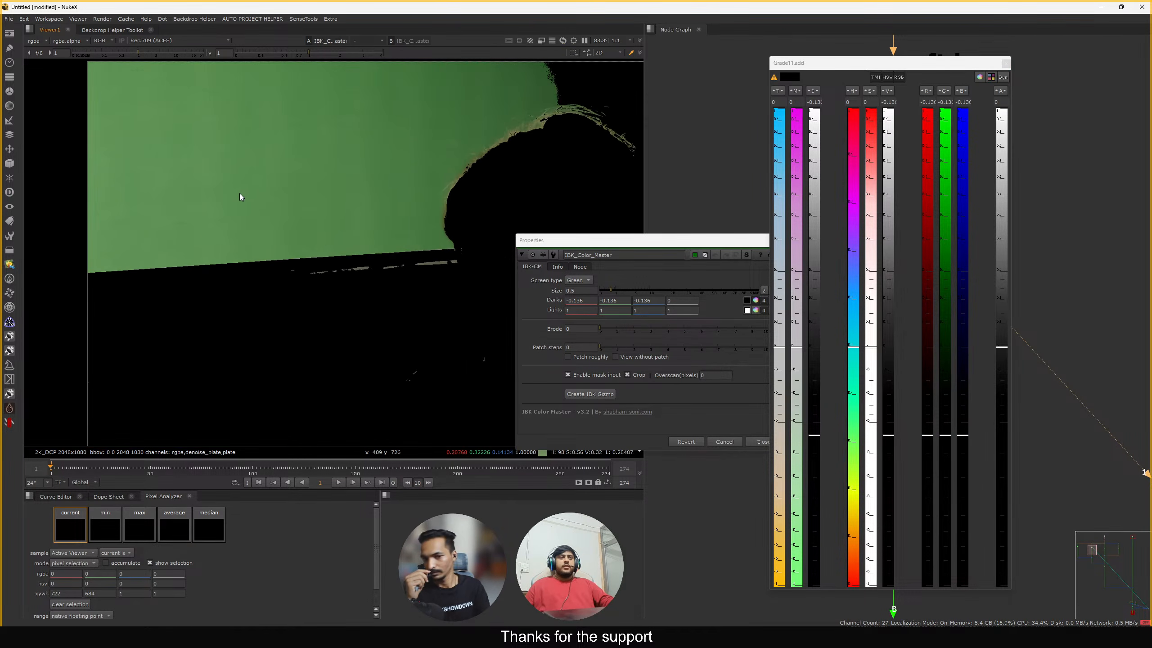
middle_click_drag(239, 194, 51, 329)
scroll(399, 186, "up", 3)
mouse_move(297, 204)
left_mouse_down("ctrl")
mouse_move(286, 308)
mouse_move(305, 204)
mouse_move(310, 243)
left_mouse_up("ctrl")
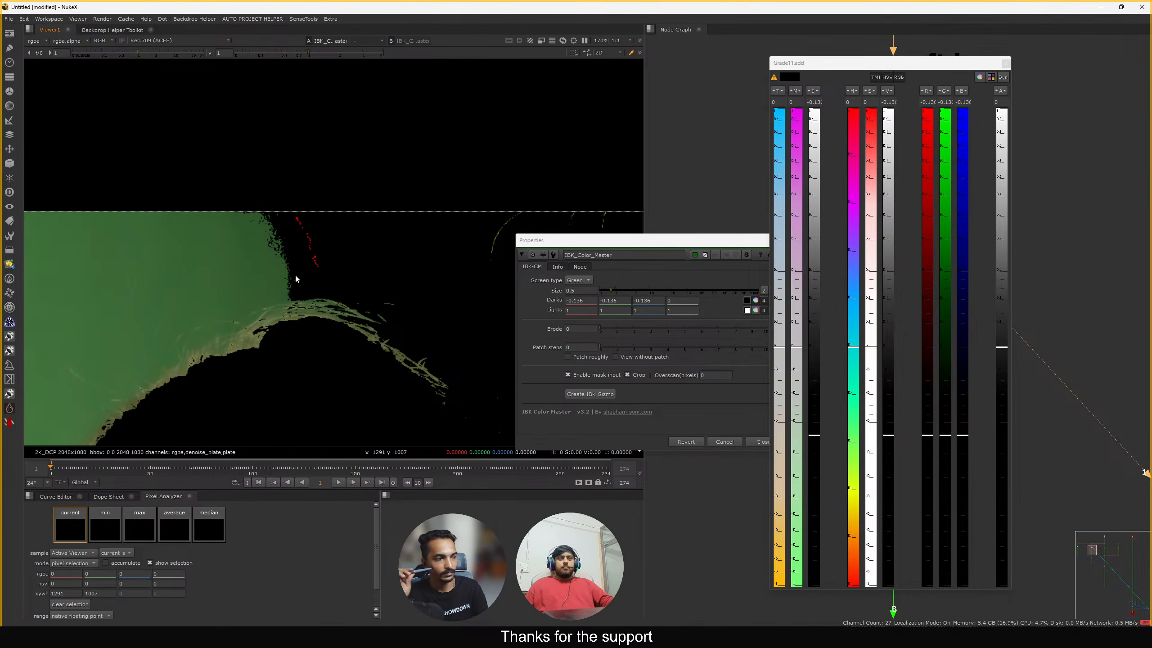
key("f")
middle_click_drag(216, 290, 295, 241)
scroll(224, 232, "up", 3)
scroll(221, 199, "up", 2)
key("f")
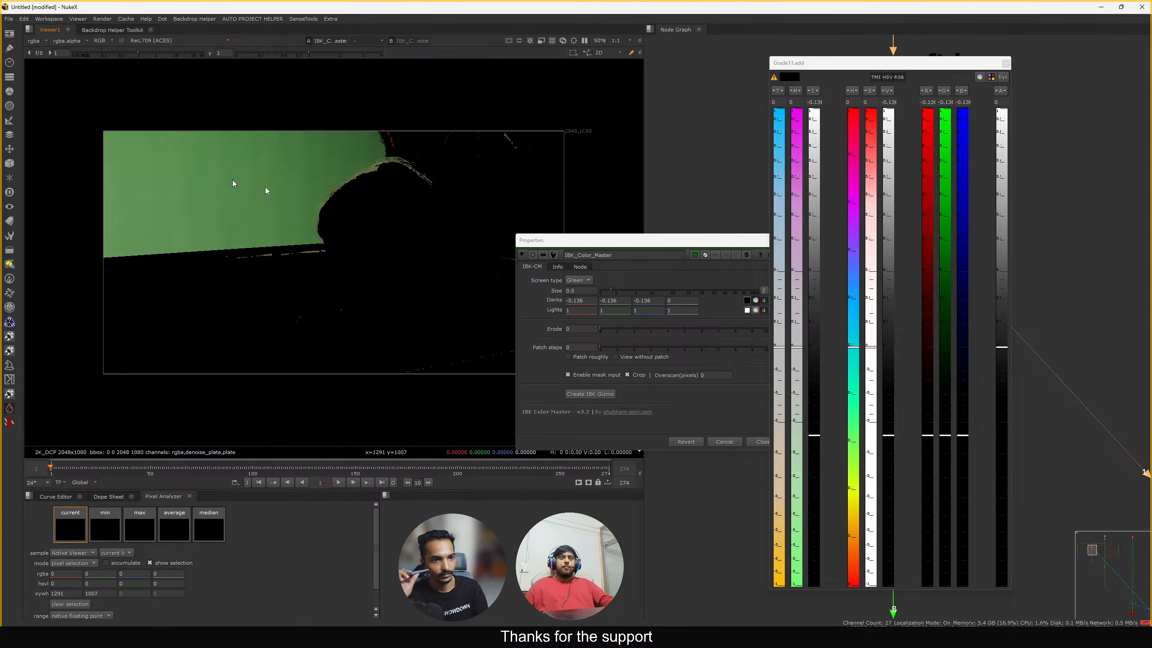
Set the red, green and blue Darks to -0.049 and close the colour picker
left_click_drag(811, 442, 813, 403)
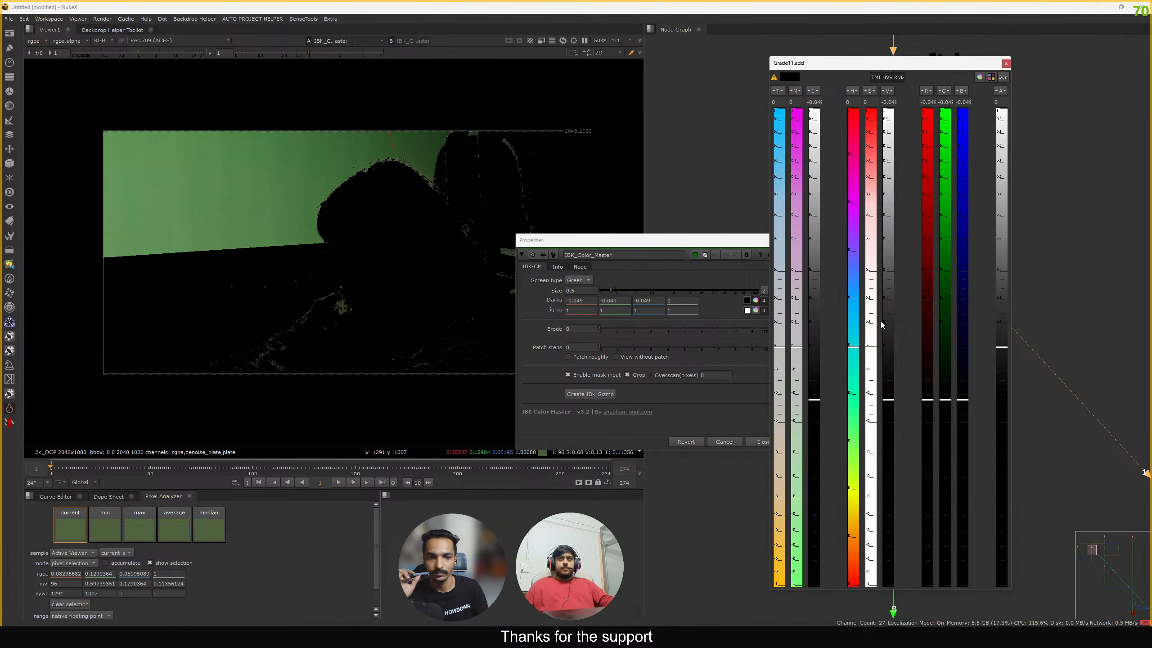
left_click(1005, 64)
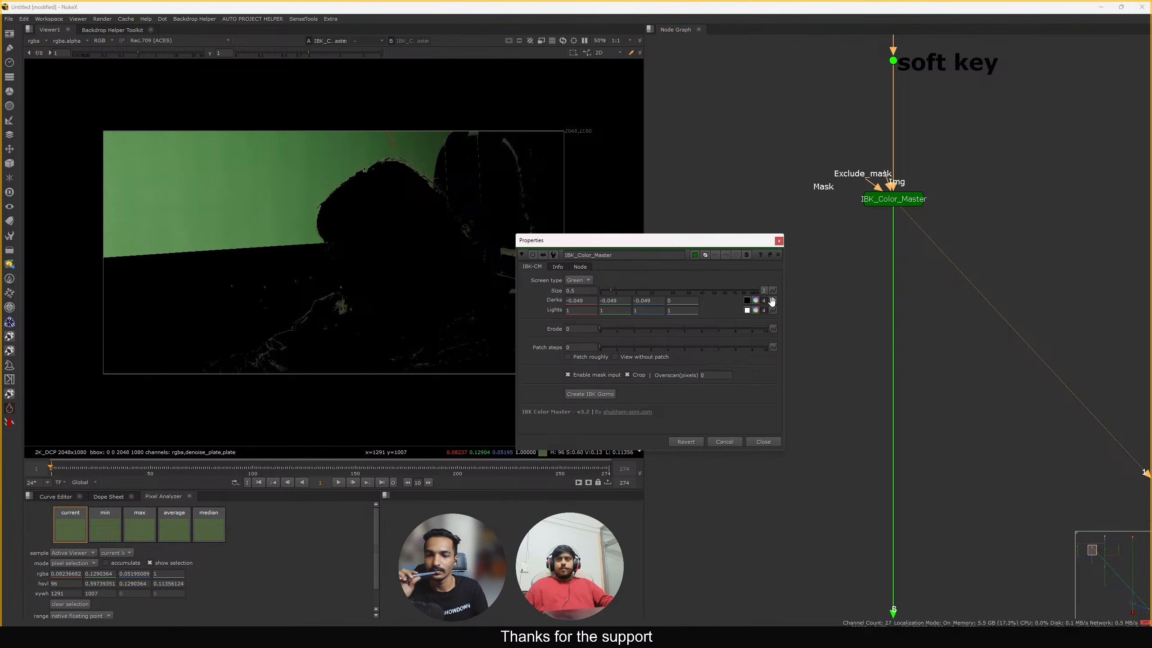
Set the IBK_Color_Master Lights to 0.878667 red, 0.822667 green and 0.818667 blue, then close the node's properties
left_click(756, 310)
middle_click_drag(334, 252, 372, 238)
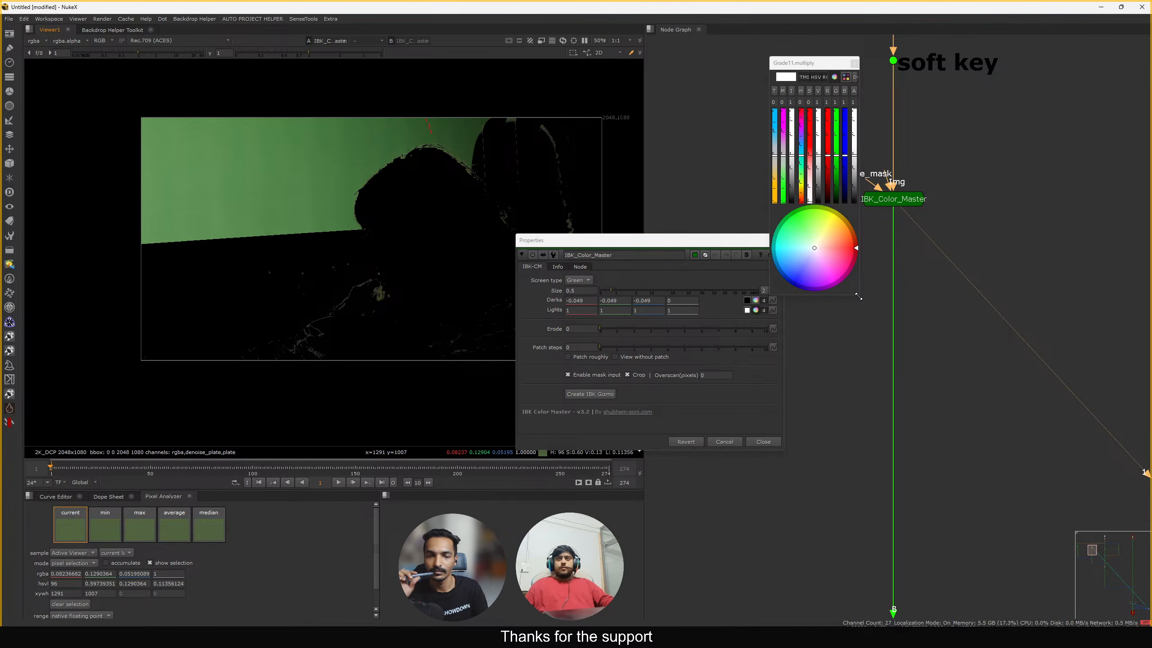
left_click_drag(858, 296, 920, 617)
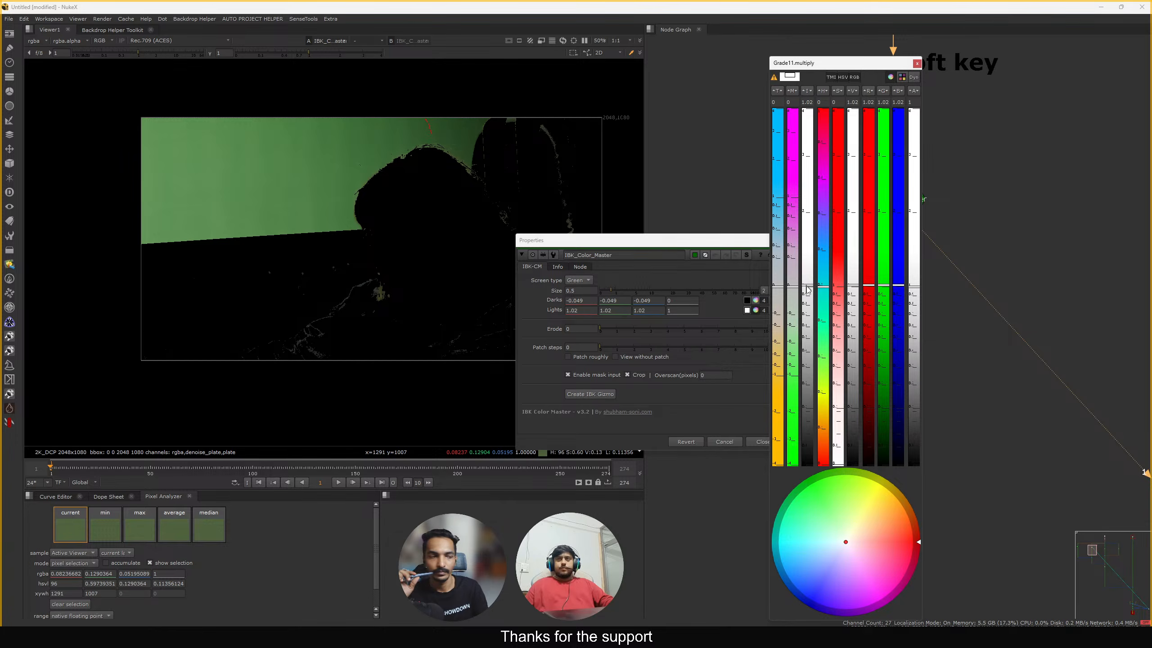
mouse_move(807, 286)
left_mouse_down()
mouse_move(813, 323)
mouse_move(795, 258)
mouse_move(786, 331)
mouse_move(787, 311)
left_mouse_up()
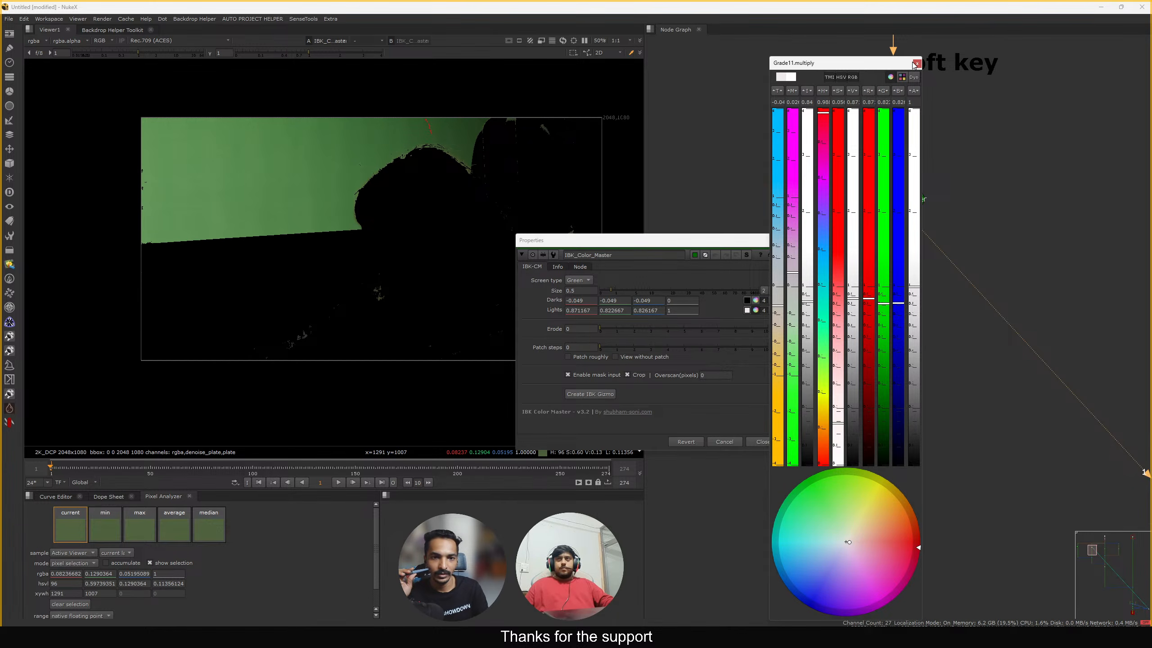
left_click_drag(779, 307, 780, 312)
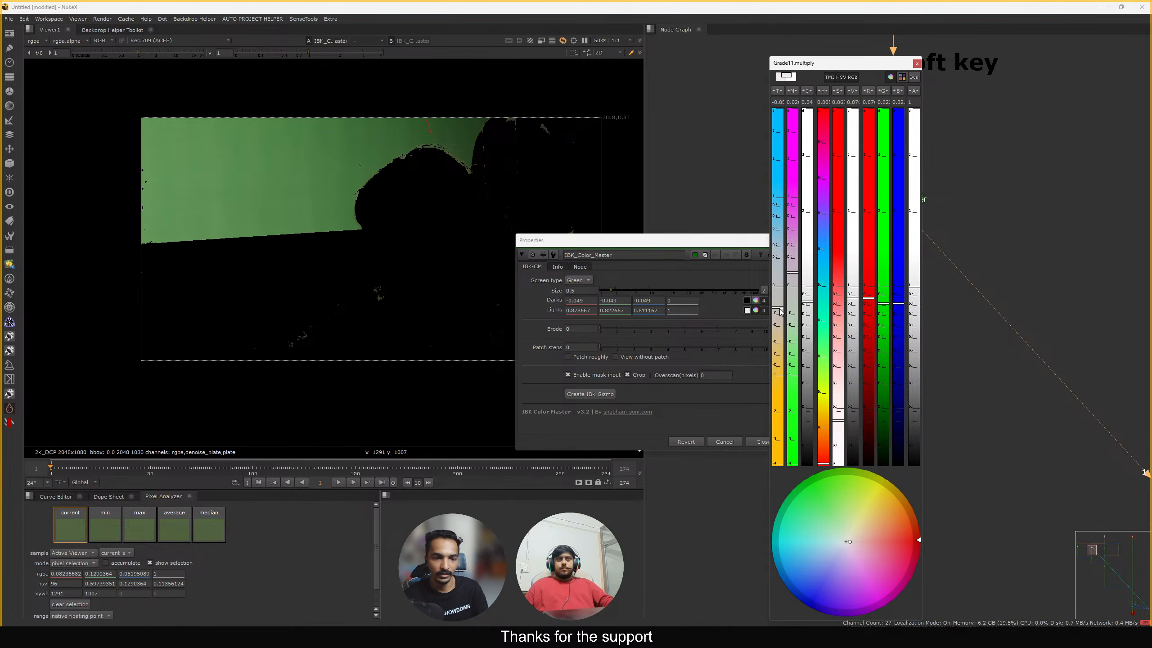
left_click(917, 63)
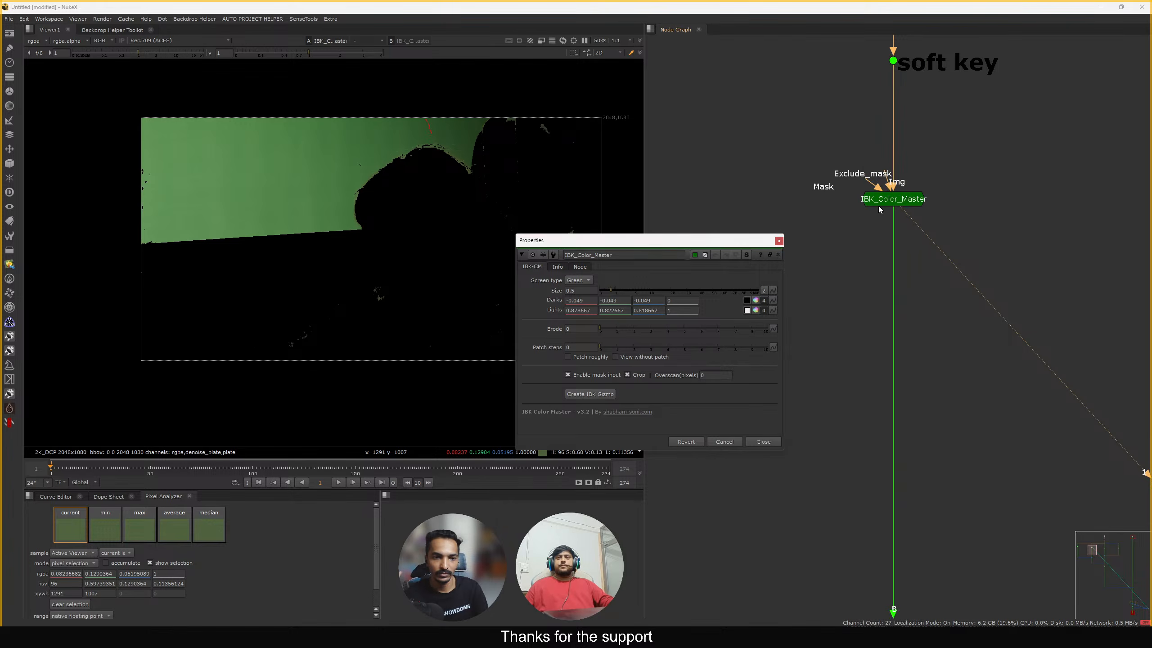
left_click(779, 237)
scroll(808, 182, "down", 2)
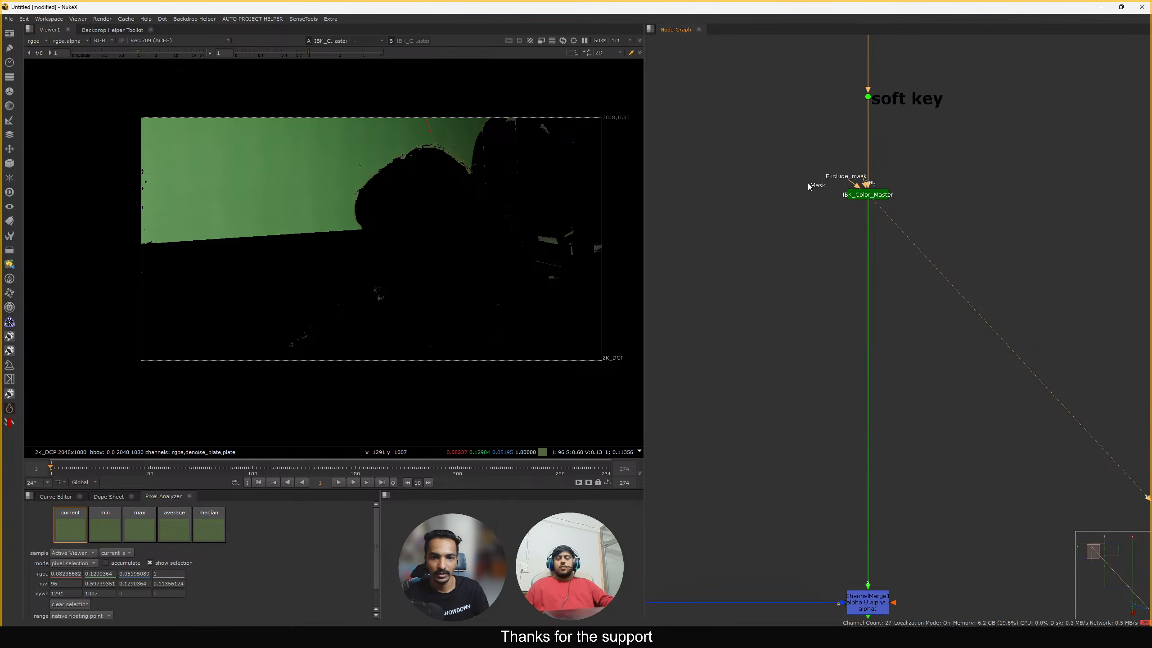
scroll(744, 216, "up", 2)
left_click_drag(331, 161, 528, 357)
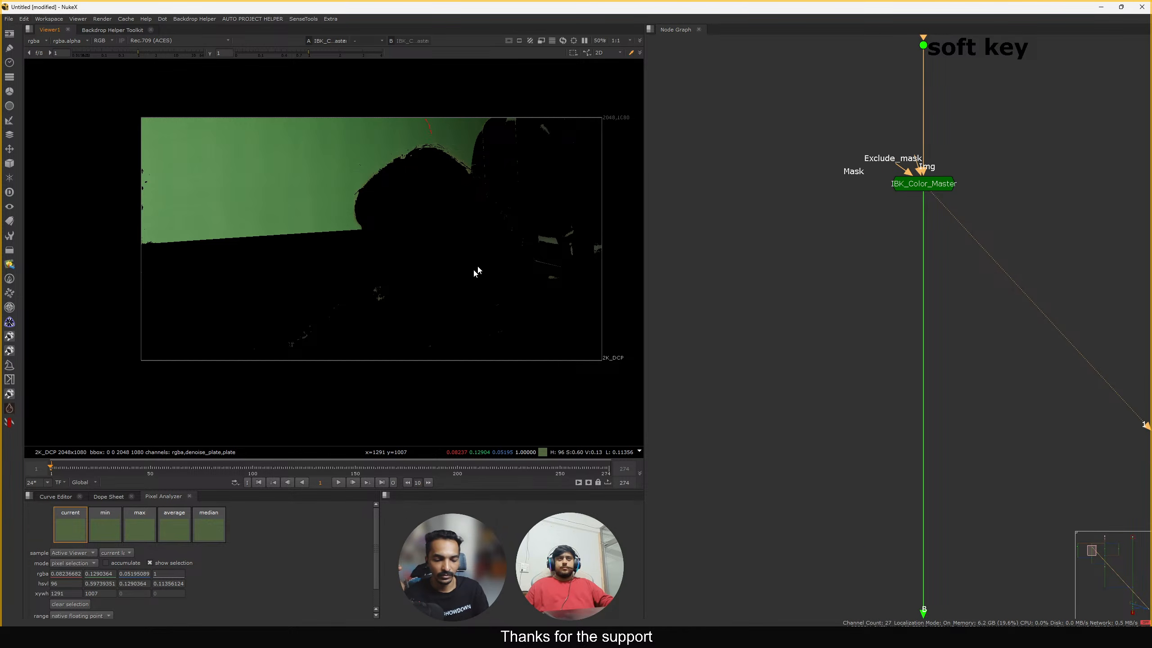
middle_click_drag(440, 223, 402, 236)
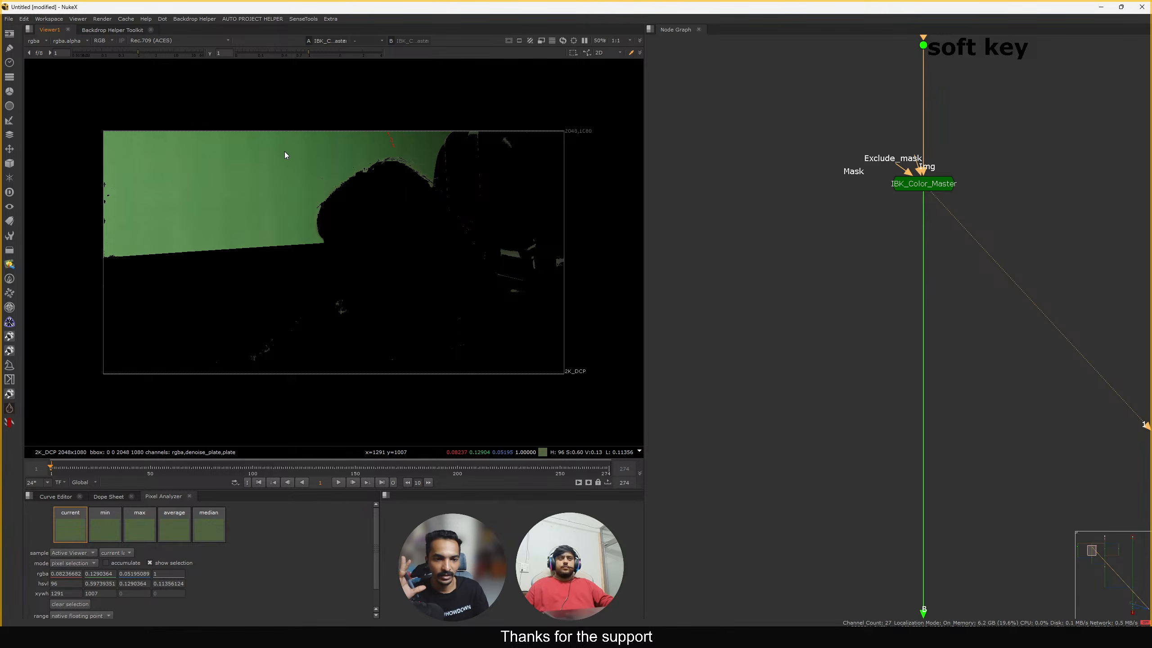
Lower the IBK_Color_Master Lights to 0.798667 red, 0.742667 green and 0.738667 blue, then close the node's properties
double_click(930, 189)
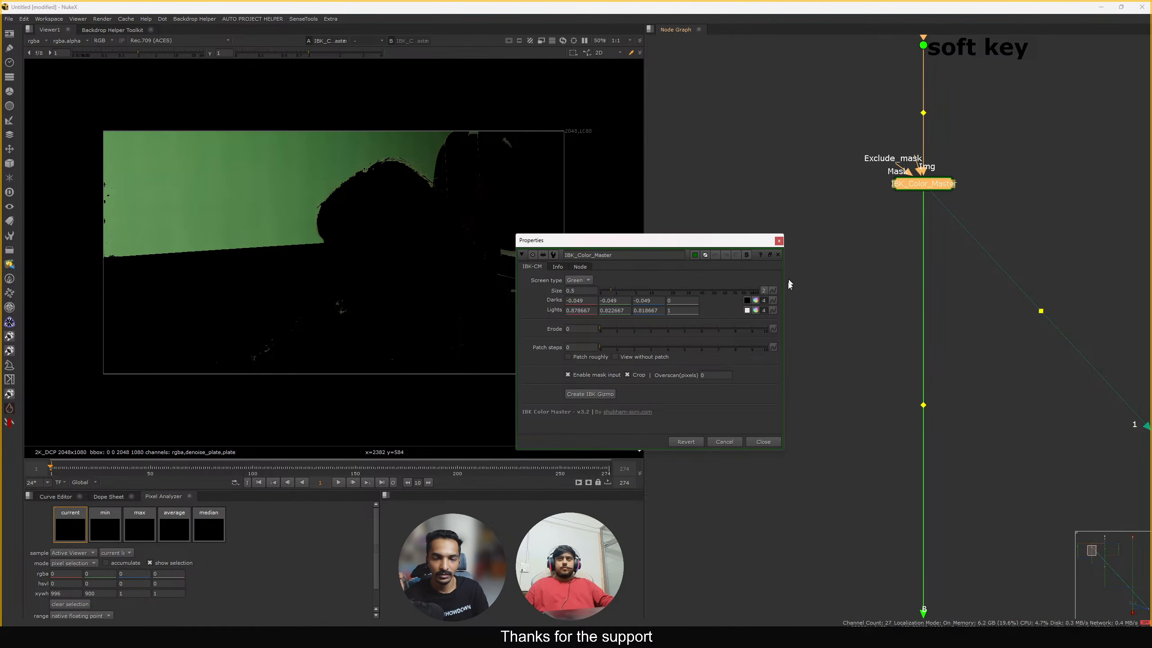
left_click(756, 310)
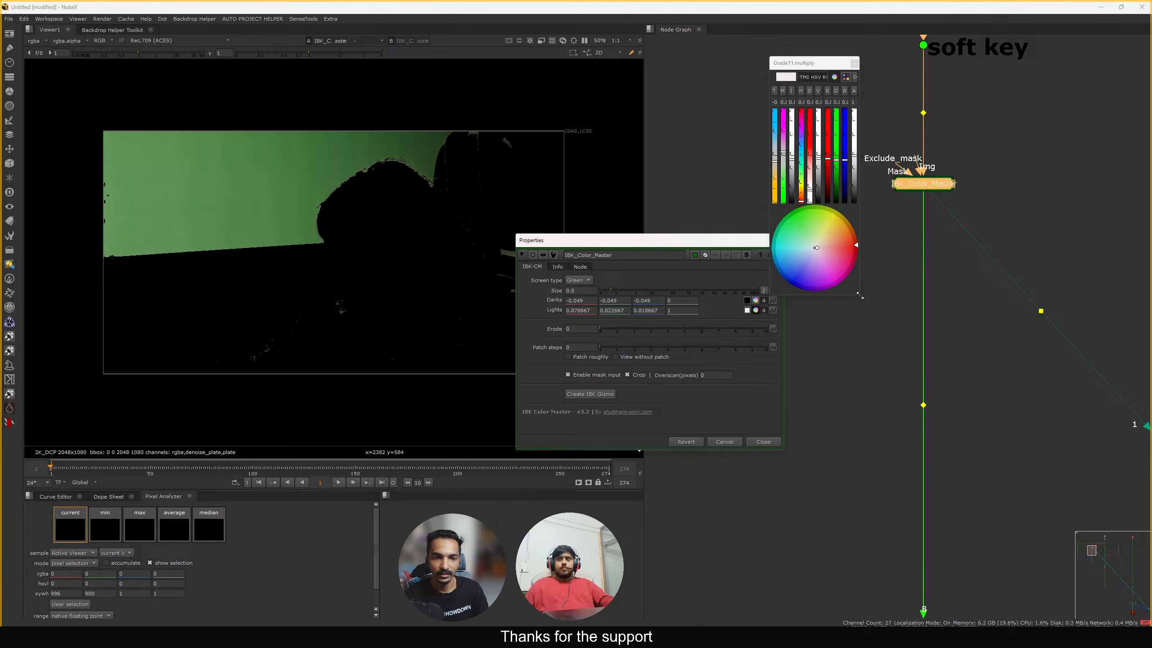
left_click_drag(859, 295, 1037, 295)
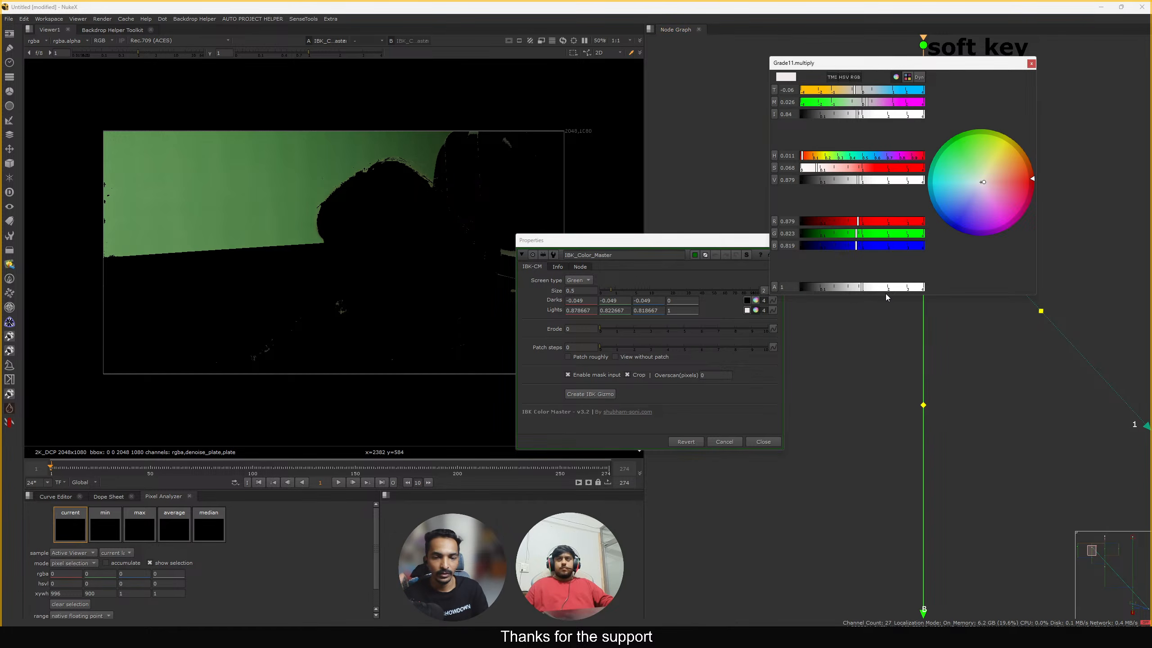
left_click_drag(888, 297, 888, 608)
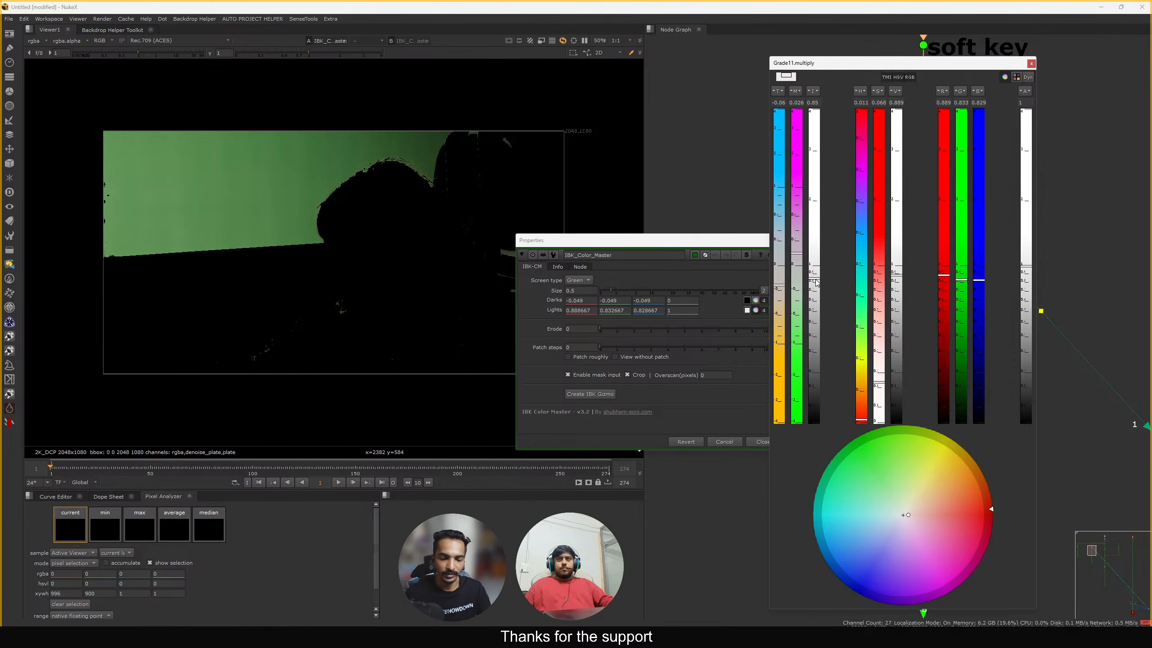
left_click_drag(816, 282, 818, 289)
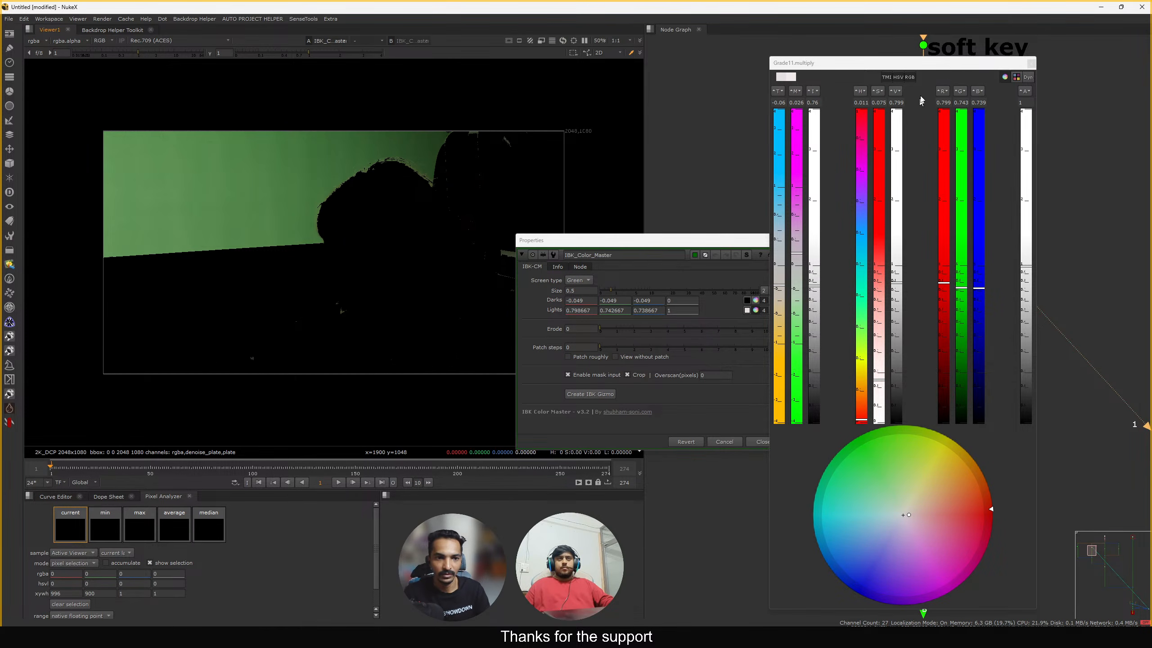
left_click(1030, 63)
left_click(779, 240)
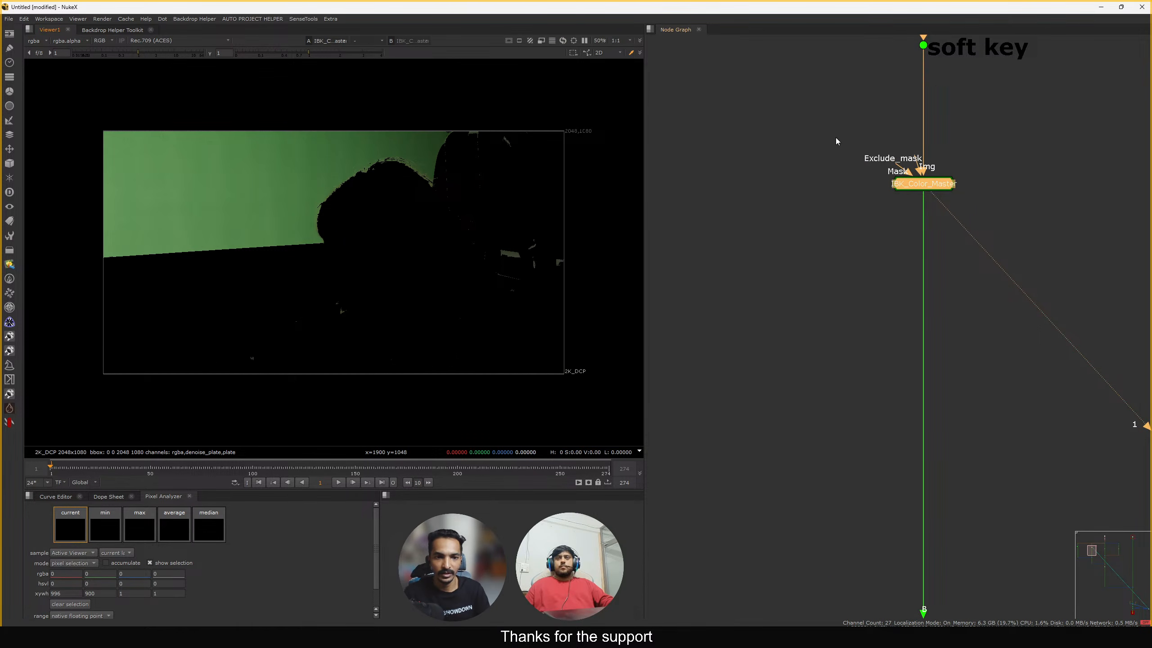
Create a Roto node feeding the Exclude_mask input of IBK_Color_Master
scroll(861, 159, "up", 2)
scroll(838, 159, "down", 3)
left_click_drag(841, 153, 783, 194)
key("o")
left_click_drag(666, 36, 878, 67)
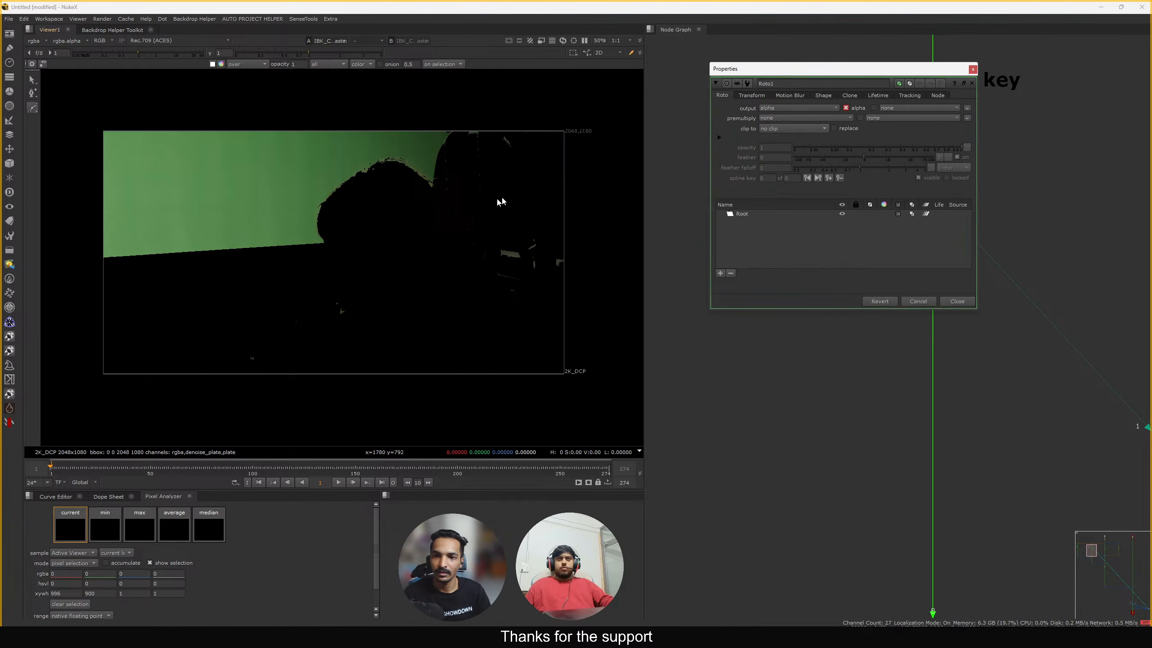
Draw a closed Bezier around the foreground below the green screen and adjust its lower-left corner at frame 171
middle_click_drag(510, 254, 518, 231)
left_click(583, 187)
left_click(481, 198)
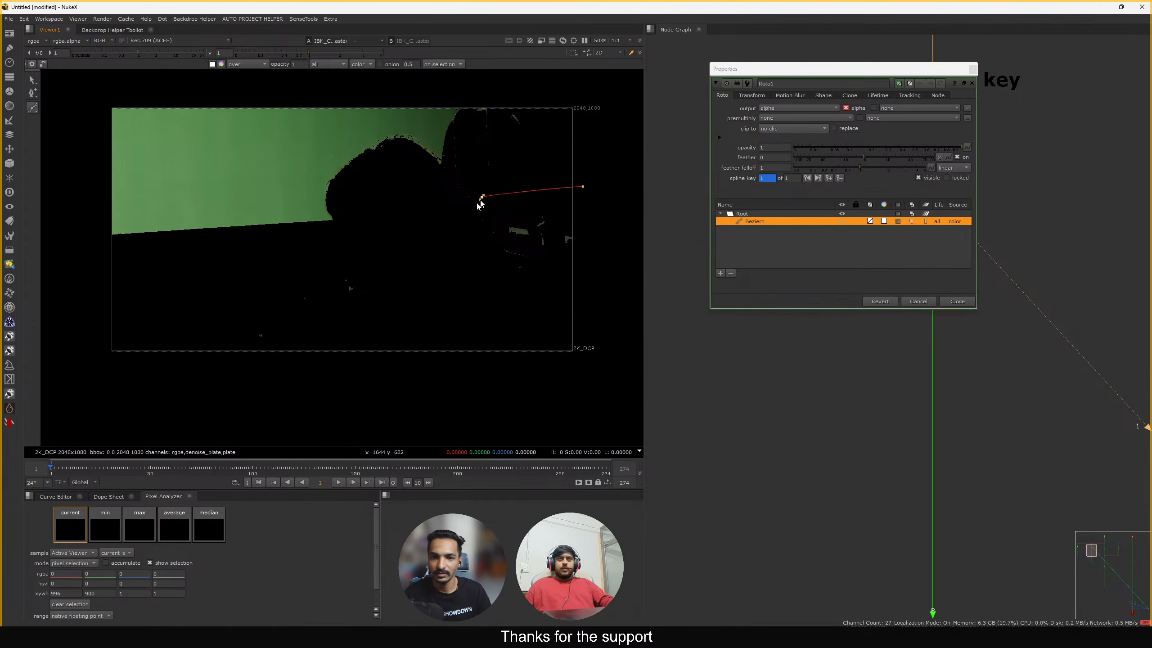
left_click(352, 250)
left_click(221, 268)
left_click(73, 271)
left_click_drag(76, 277, 74, 307)
left_click_drag(90, 369, 113, 396)
left_click(398, 466)
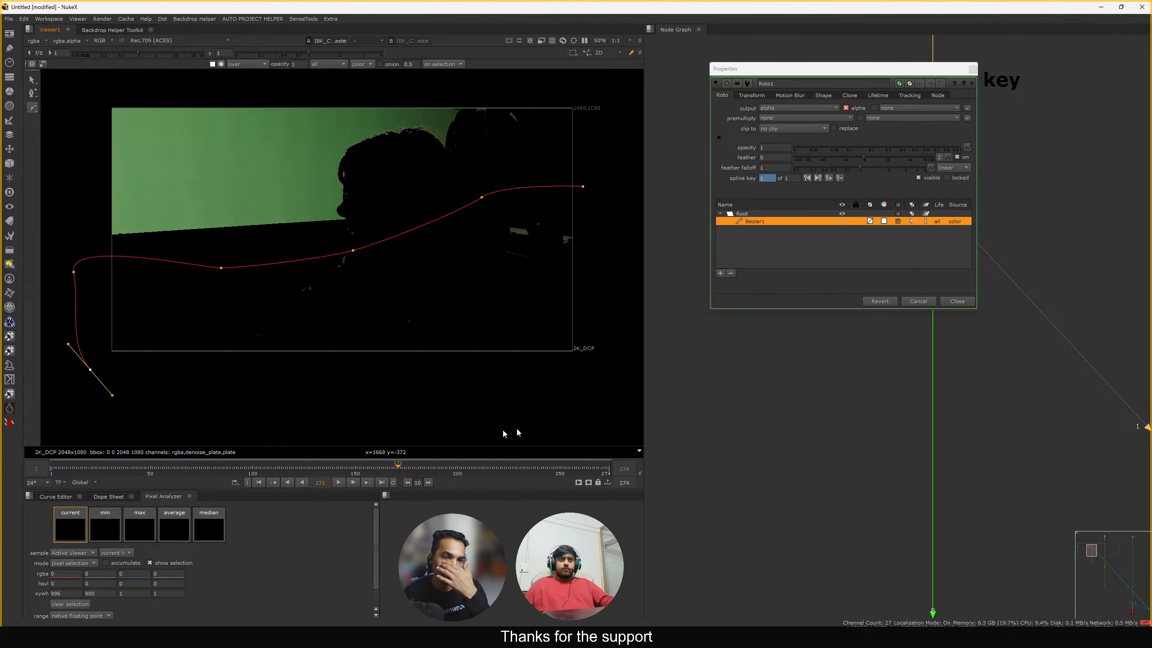
left_click_drag(554, 419, 588, 378)
left_click(583, 186)
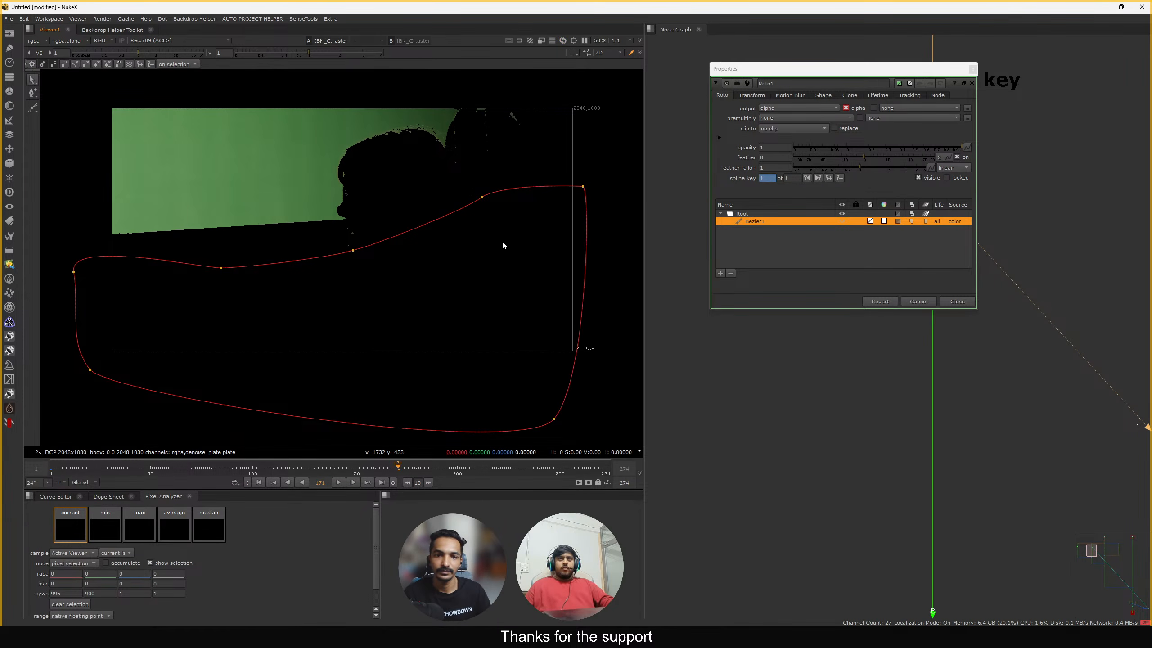
scroll(493, 226, "down", 1)
left_click_drag(167, 329, 160, 364)
scroll(501, 146, "up", 5)
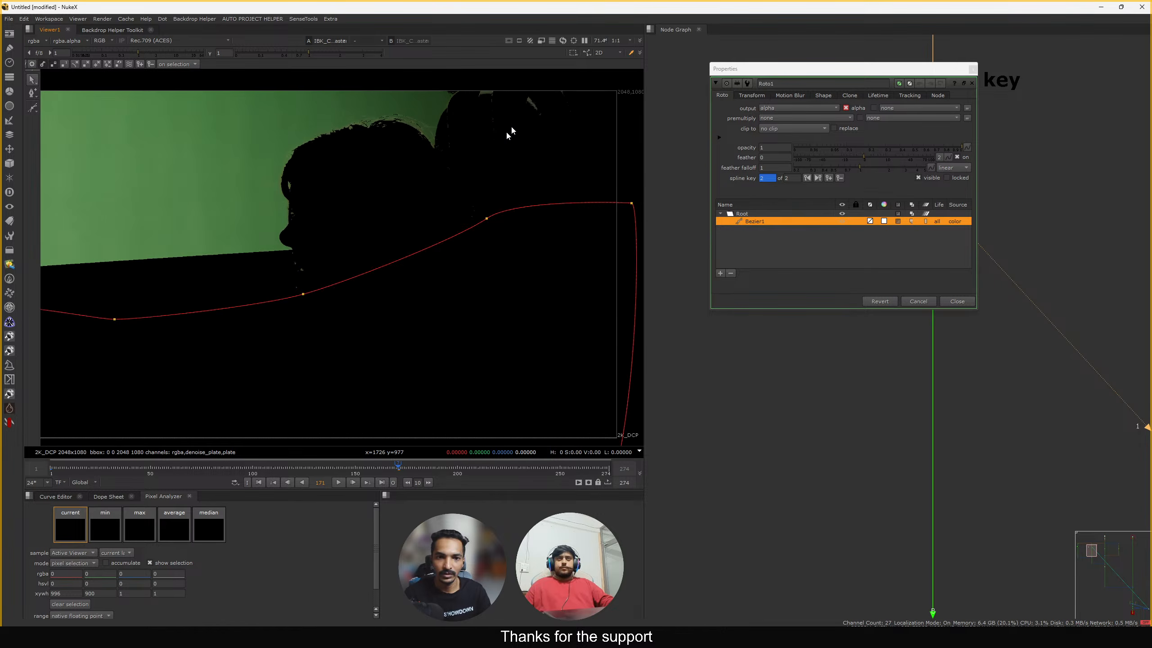
Examine the leftover pixels on the chair's headrest up close, comparing the source plate with the IBK_Color_Master output
scroll(388, 188, "up", 5)
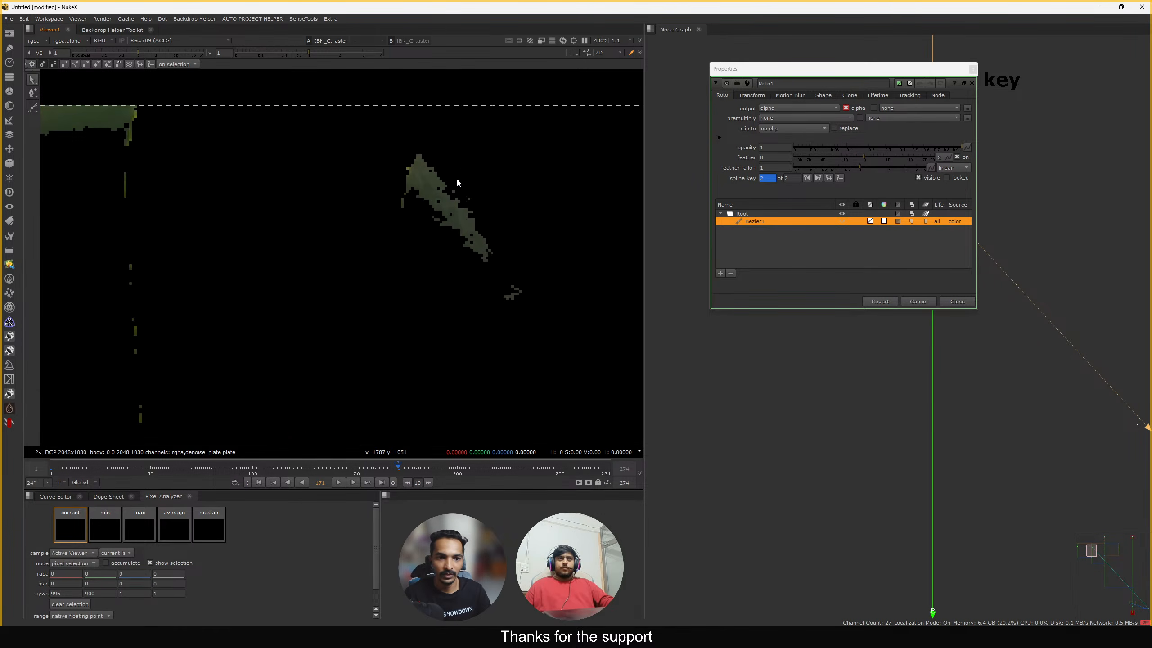
middle_click_drag(1069, 95, 1063, 251)
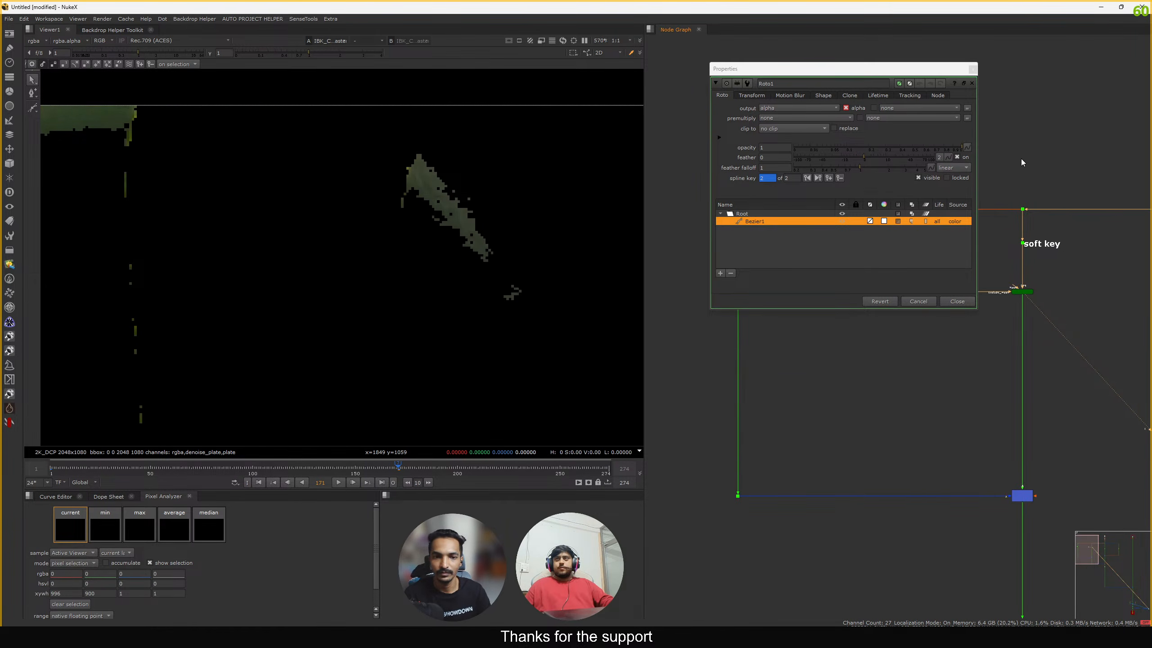
left_click(1022, 209)
key("1")
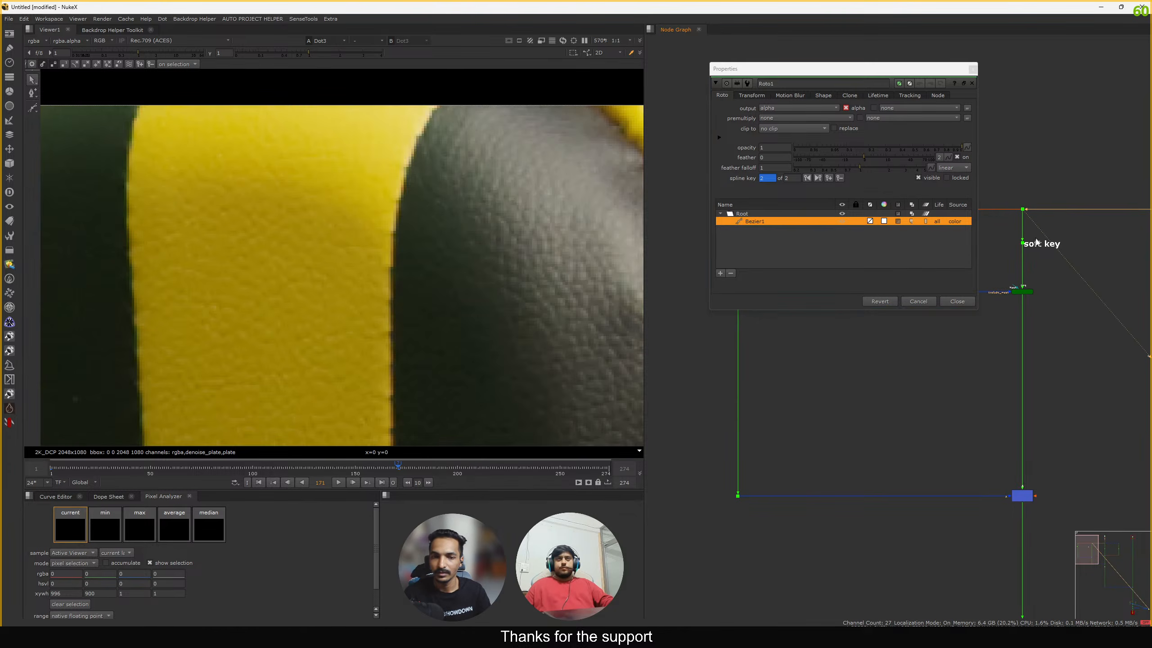
left_click(1020, 292)
key("1")
left_click(435, 202)
key("f")
middle_click_drag(433, 175, 397, 153)
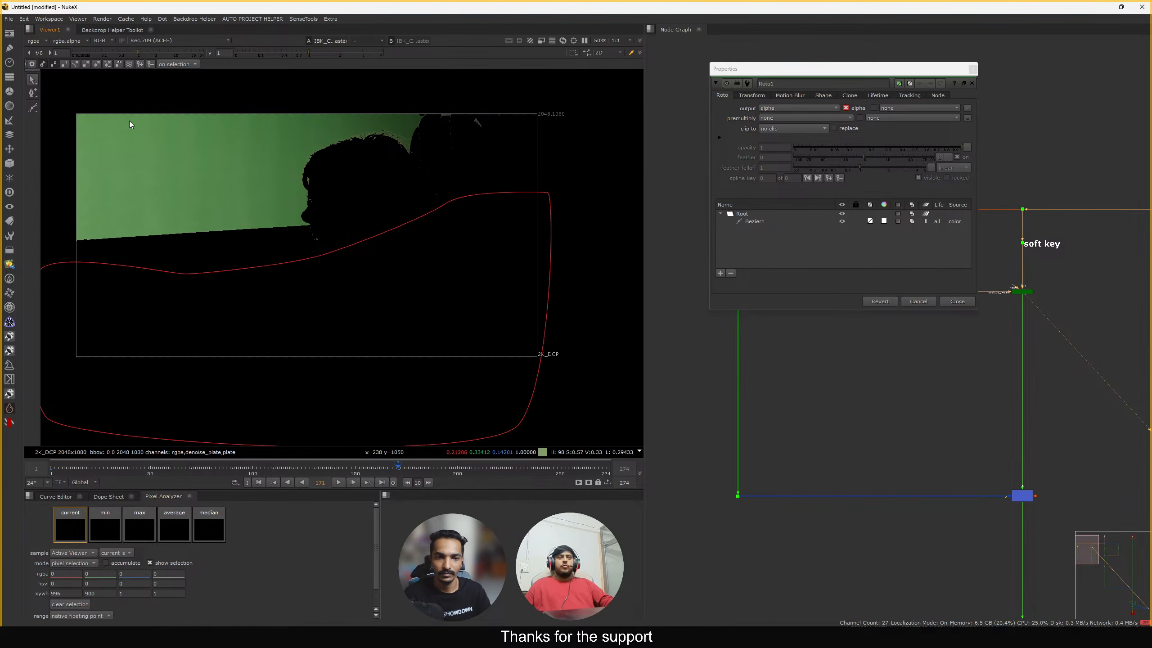
Draw a second closed Bezier around the chair behind the woman's head at frame 171, then close the Roto properties
left_click(33, 107)
left_click(470, 93)
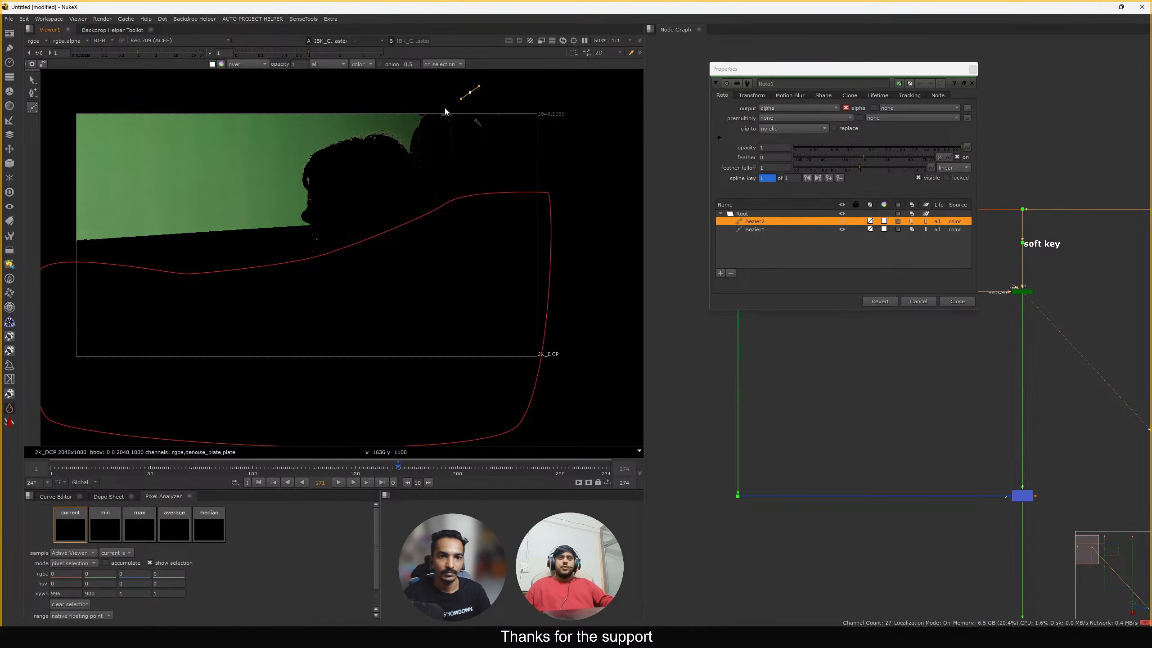
left_click_drag(440, 116, 435, 127)
left_click(402, 184)
left_click(408, 286)
left_click(551, 321)
left_click(602, 207)
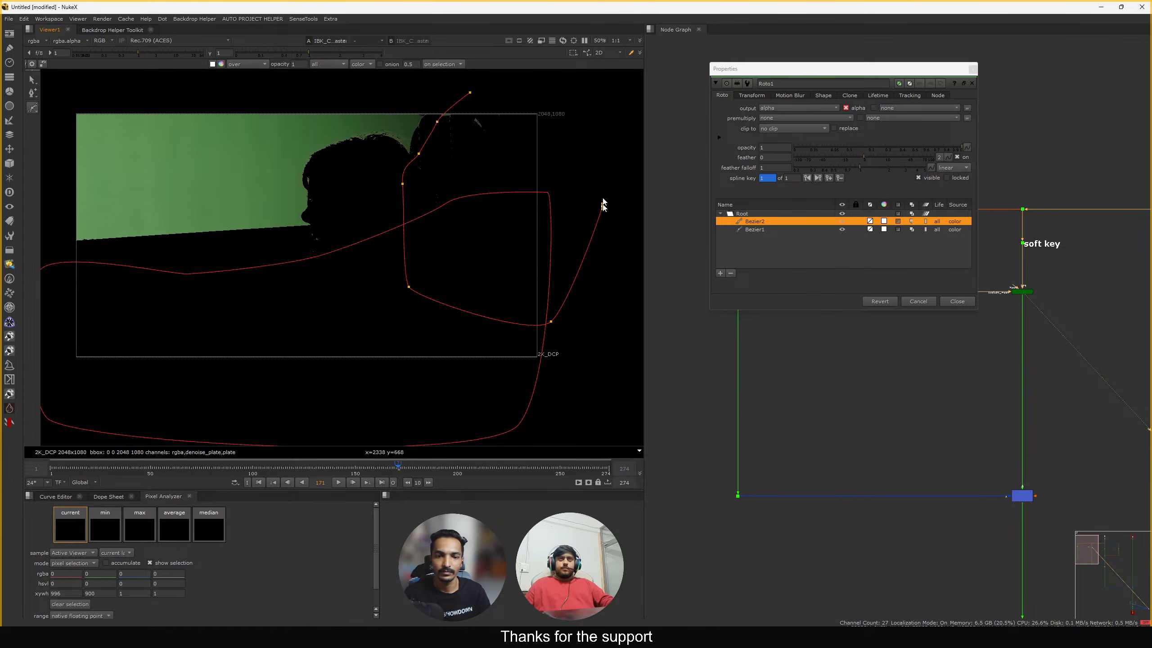
left_click(584, 113)
left_click(471, 94)
middle_click_drag(479, 112, 480, 133)
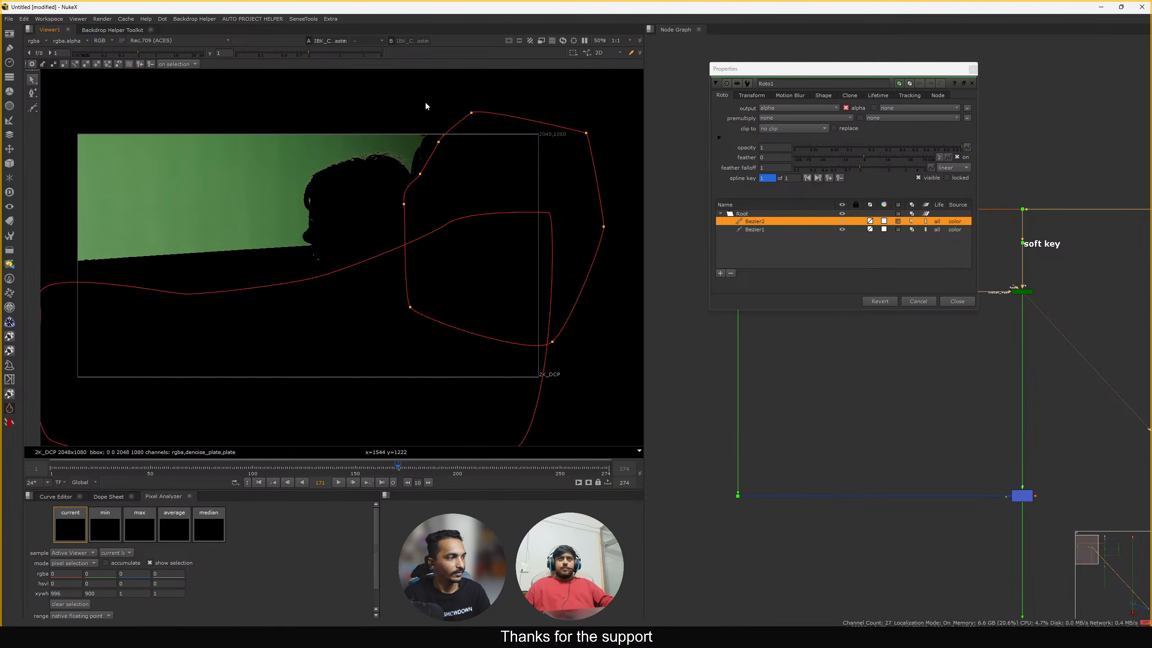
left_click_drag(376, 83, 655, 442)
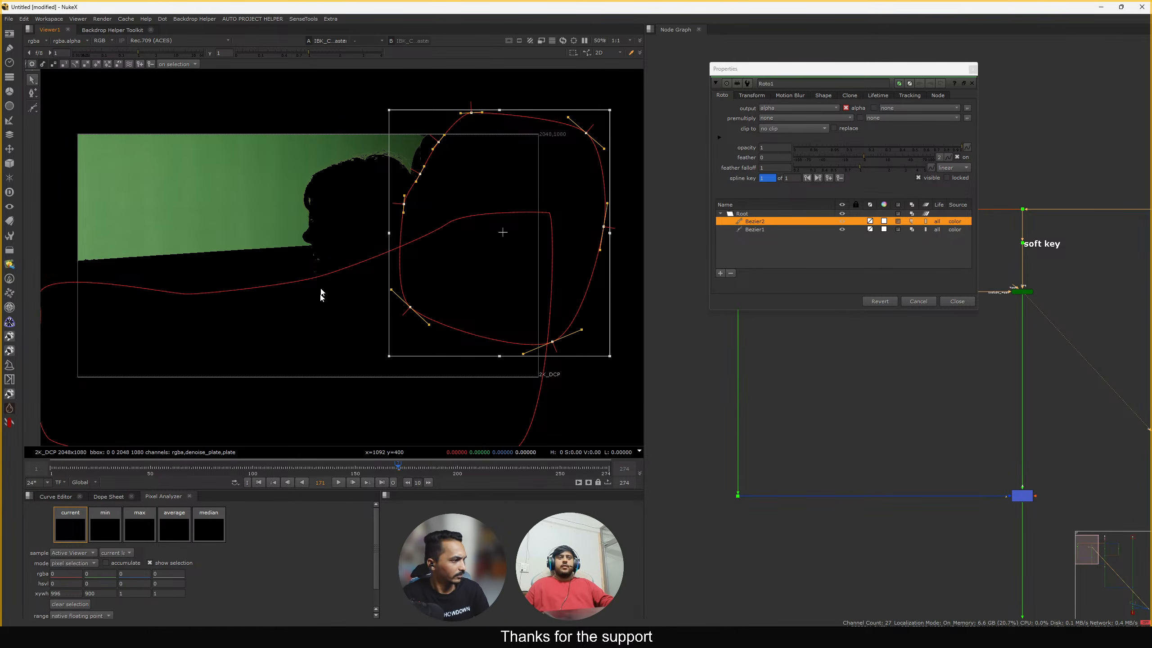
middle_click_drag(365, 233, 403, 232)
left_click(404, 230)
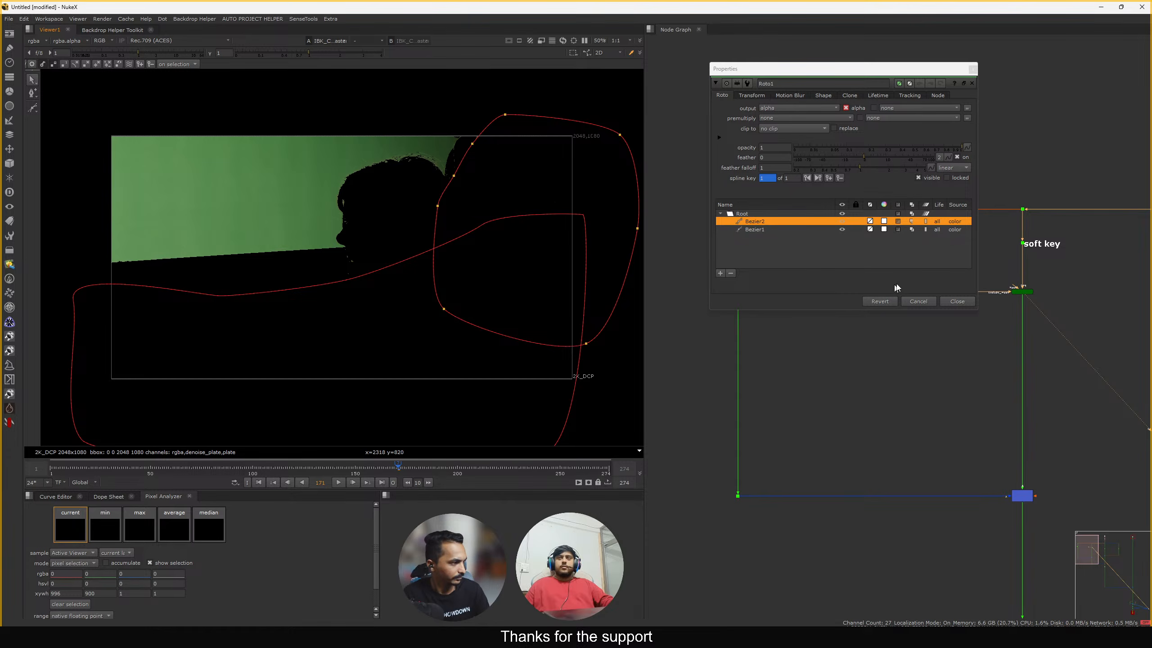
left_click(957, 301)
Add a TX_HueKeyer node above the Roto node and connect its input to the soft key dot
scroll(968, 270, "up", 3)
middle_click_drag(968, 270, 877, 229)
scroll(911, 278, "up", 2)
scroll(867, 234, "up", 1)
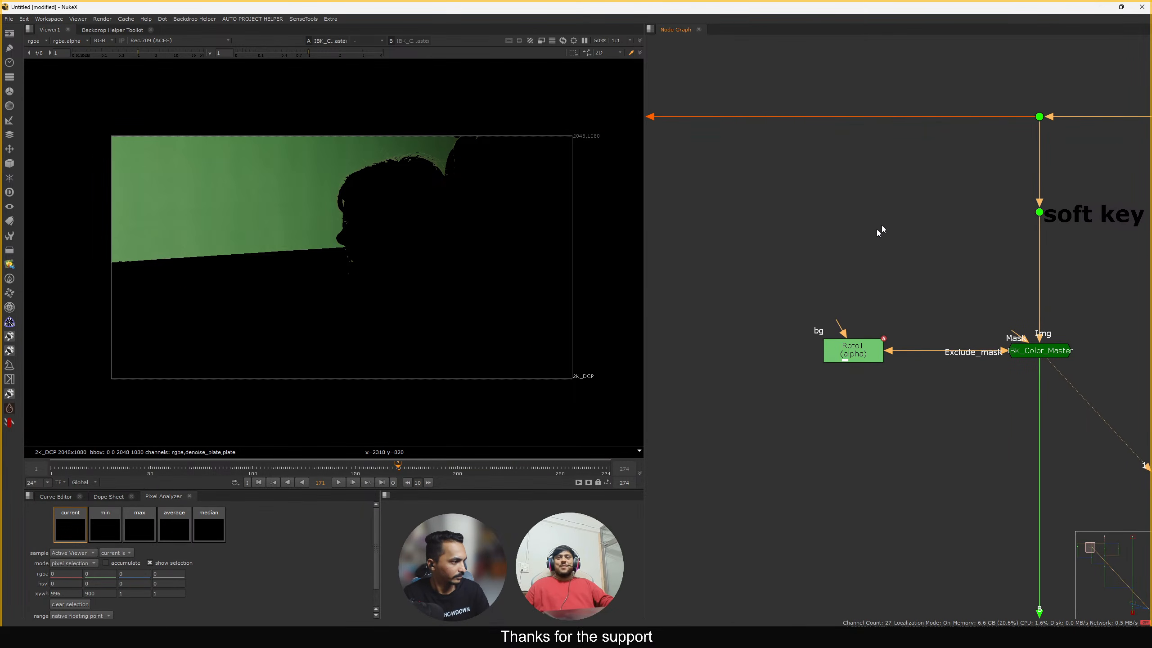
left_click(815, 199)
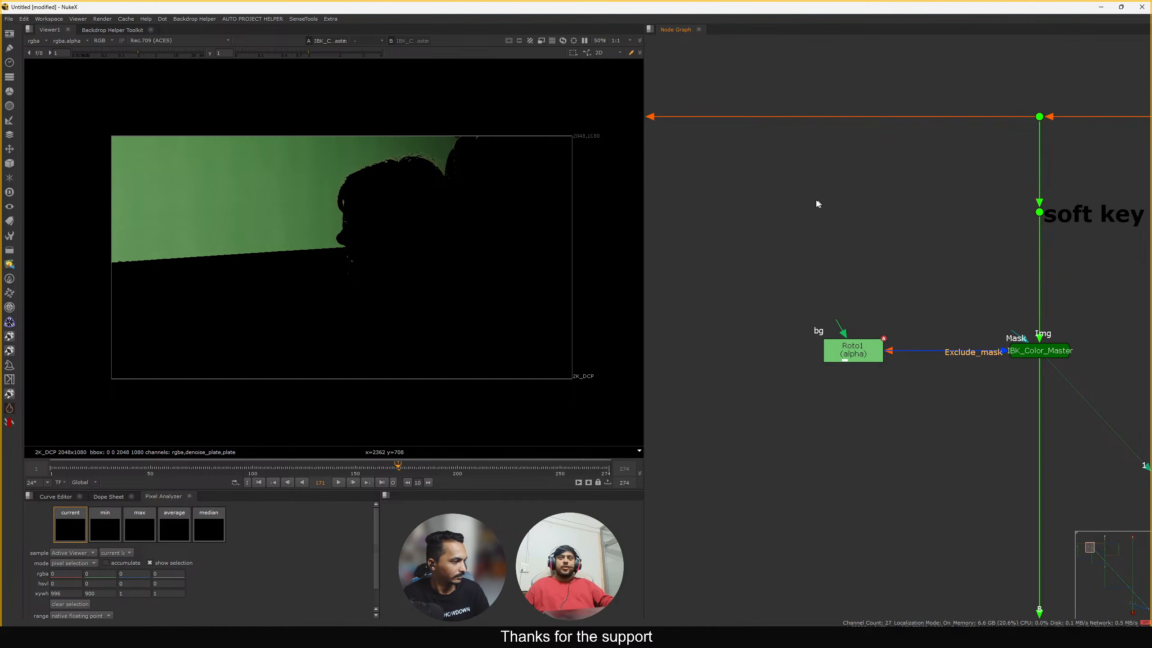
key("Tab")
type("t")
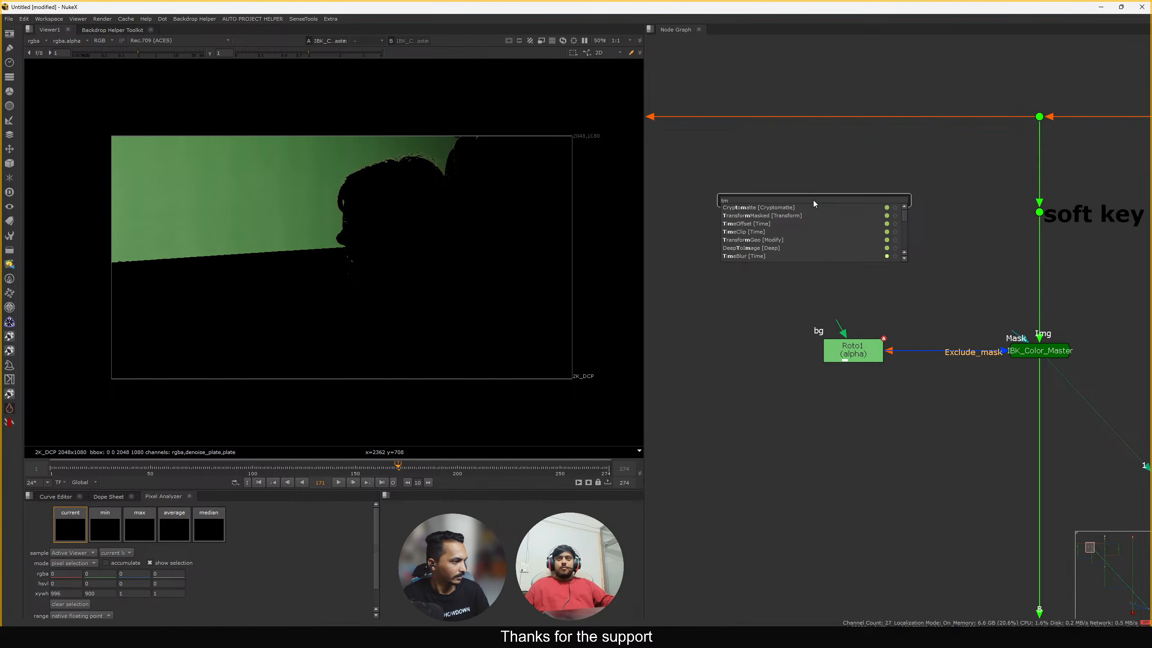
type("x")
key("ctrl+a")
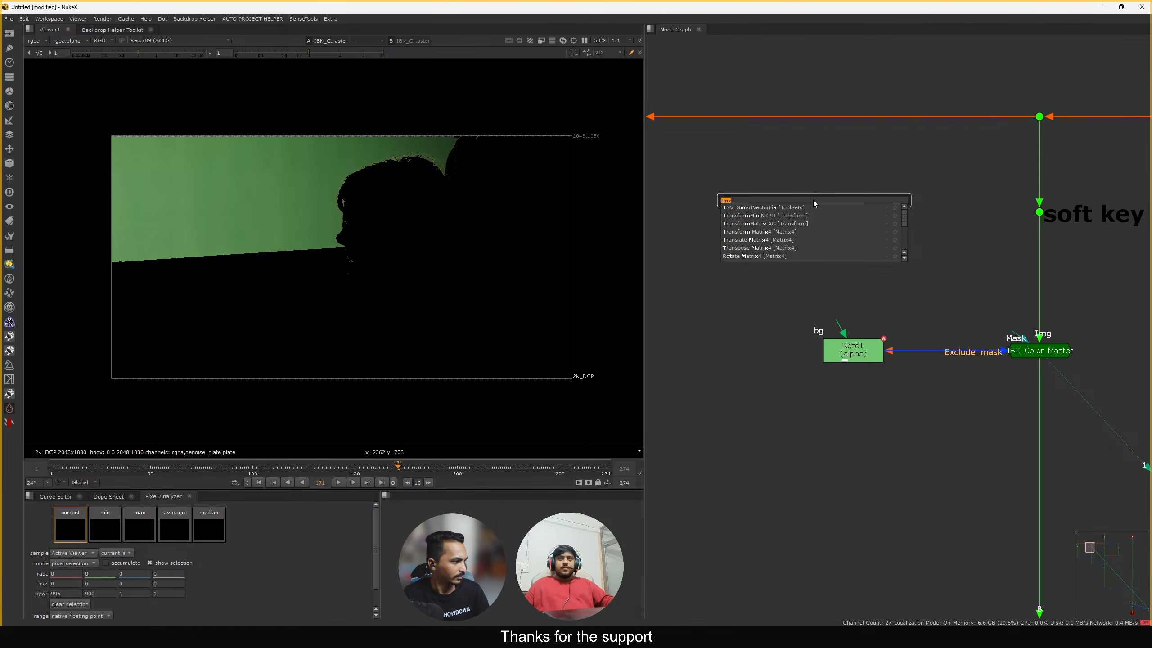
type("tx")
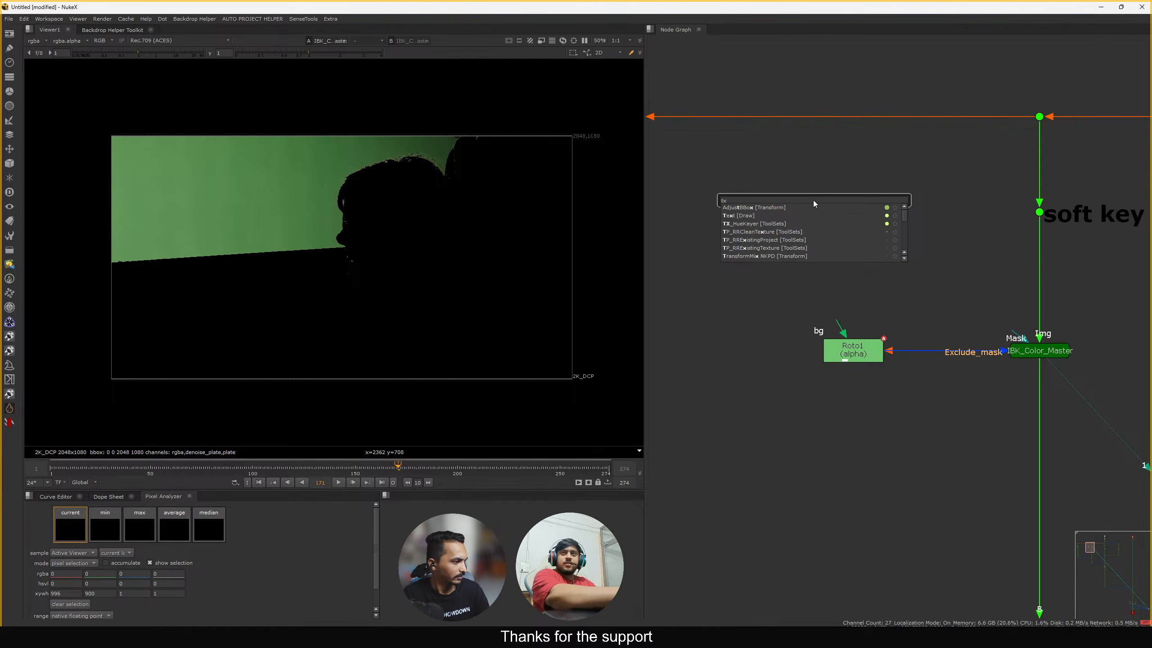
key("Down")
key("Down")
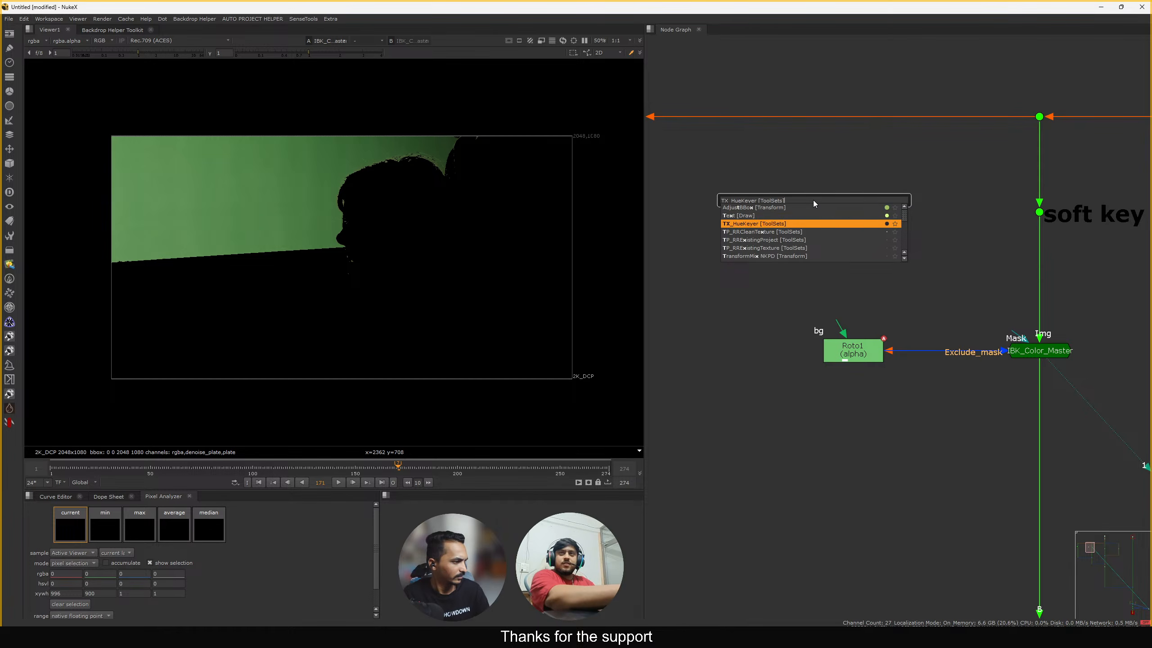
key("Return")
left_click_drag(825, 201, 1039, 211)
left_click(892, 260)
Sample an area of the green screen as the TX_HueKeyer's hue and view the resulting alpha
double_click(878, 251)
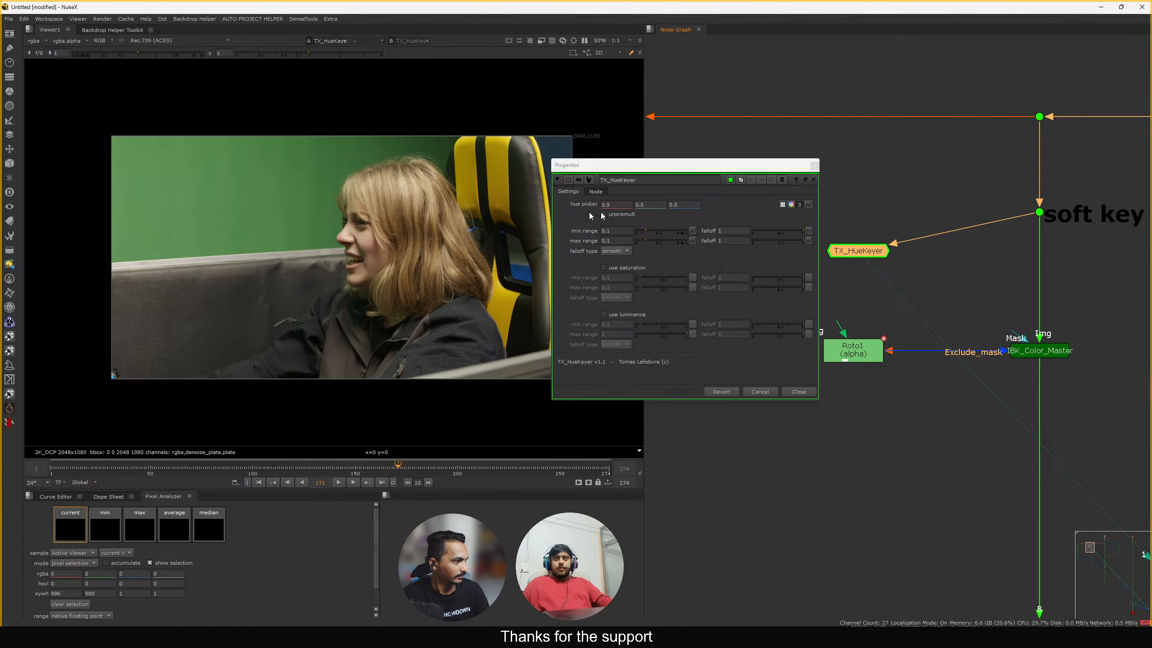
left_click(785, 205)
mouse_move(229, 171)
left_mouse_down("ctrl+shift")
mouse_move(289, 205)
mouse_move(248, 192)
left_mouse_up("ctrl+shift")
key("a")
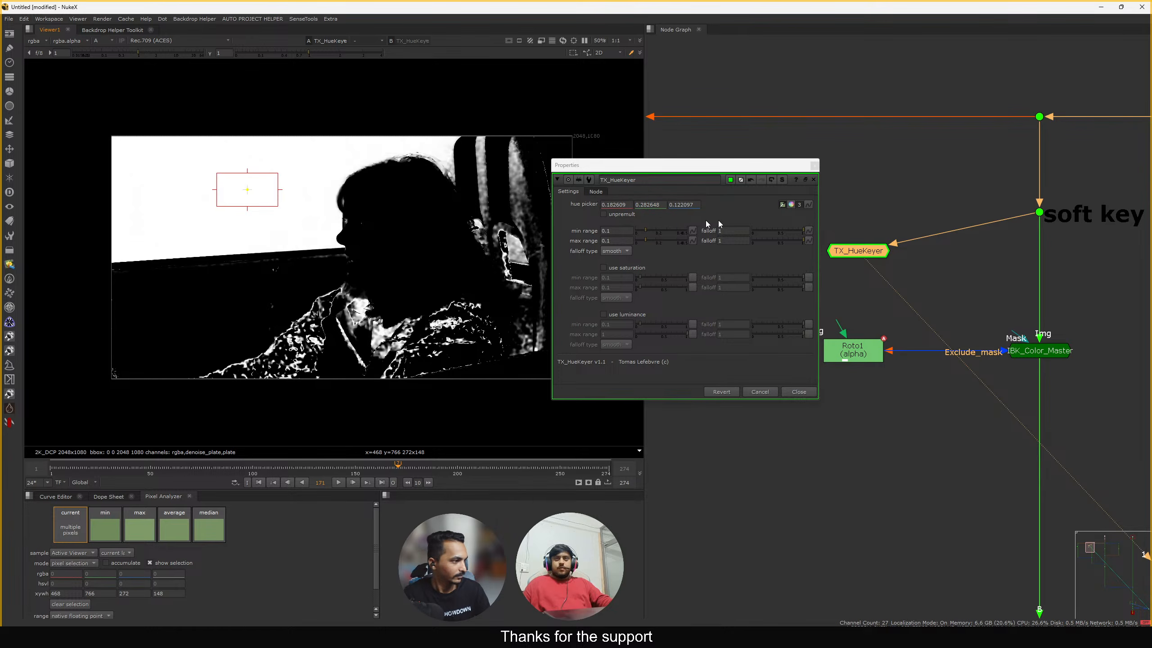
left_click(782, 204)
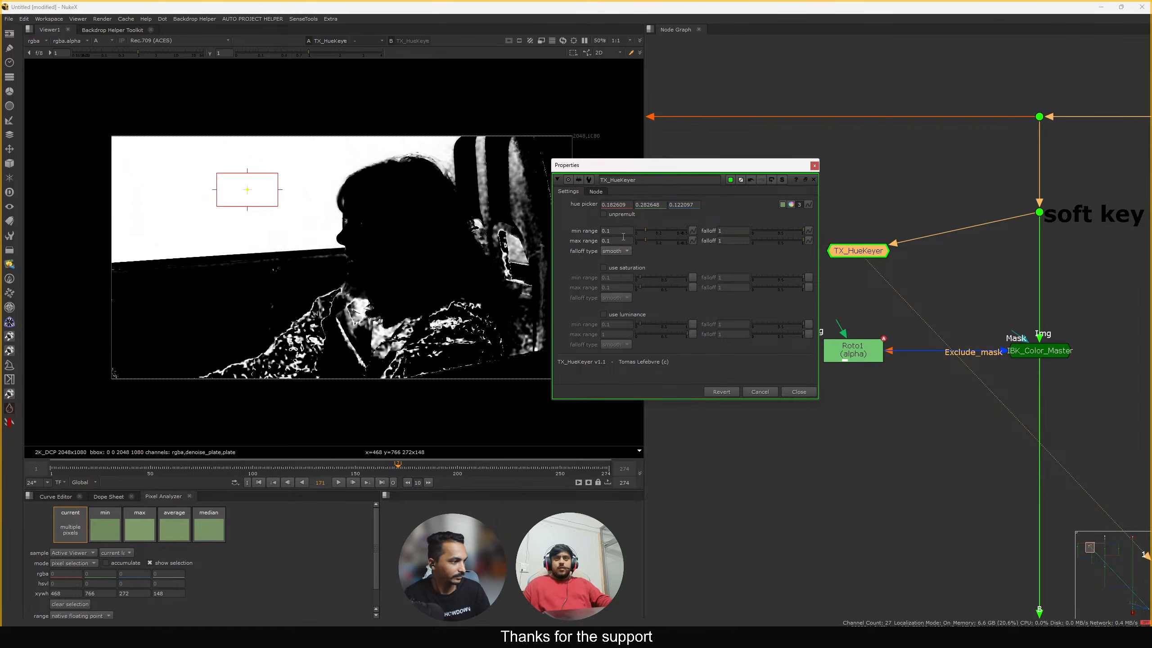
Enable saturation and luminance in TX_HueKeyer, setting the hue range to 0.11 and 0.195, saturation to 0.14 and 0.22, and luminance minimum to 0.5
mouse_move(646, 239)
left_mouse_down()
mouse_move(664, 239)
mouse_move(631, 240)
mouse_move(662, 231)
mouse_move(644, 231)
left_mouse_up()
left_click(629, 267)
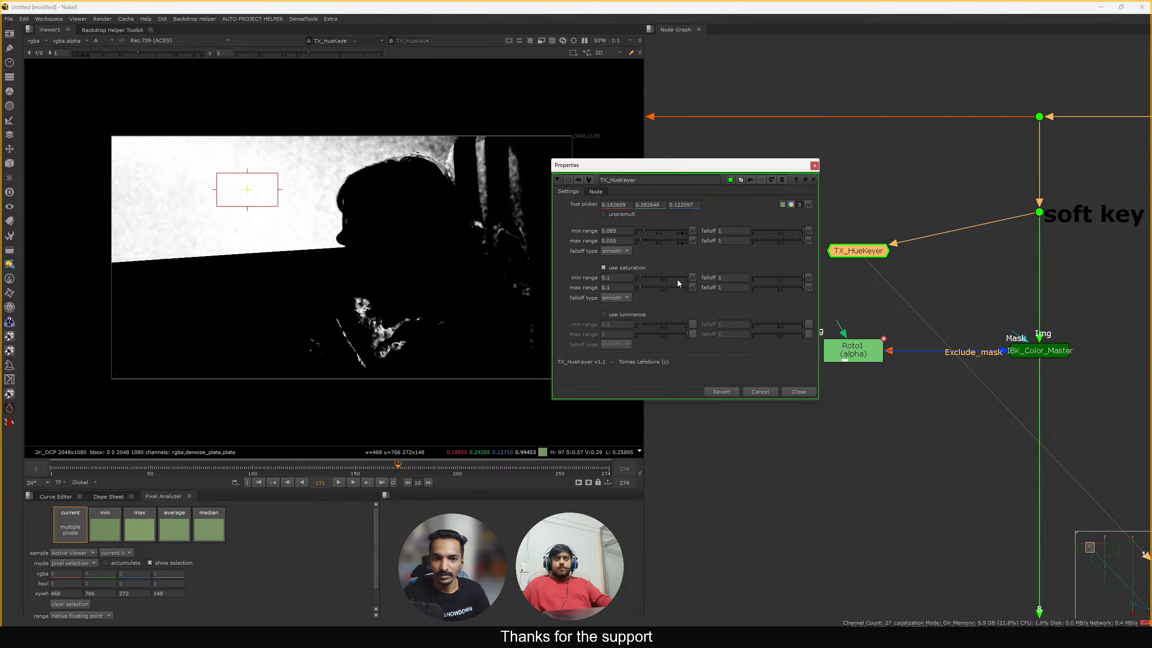
left_click_drag(652, 275, 672, 335)
left_click(631, 314)
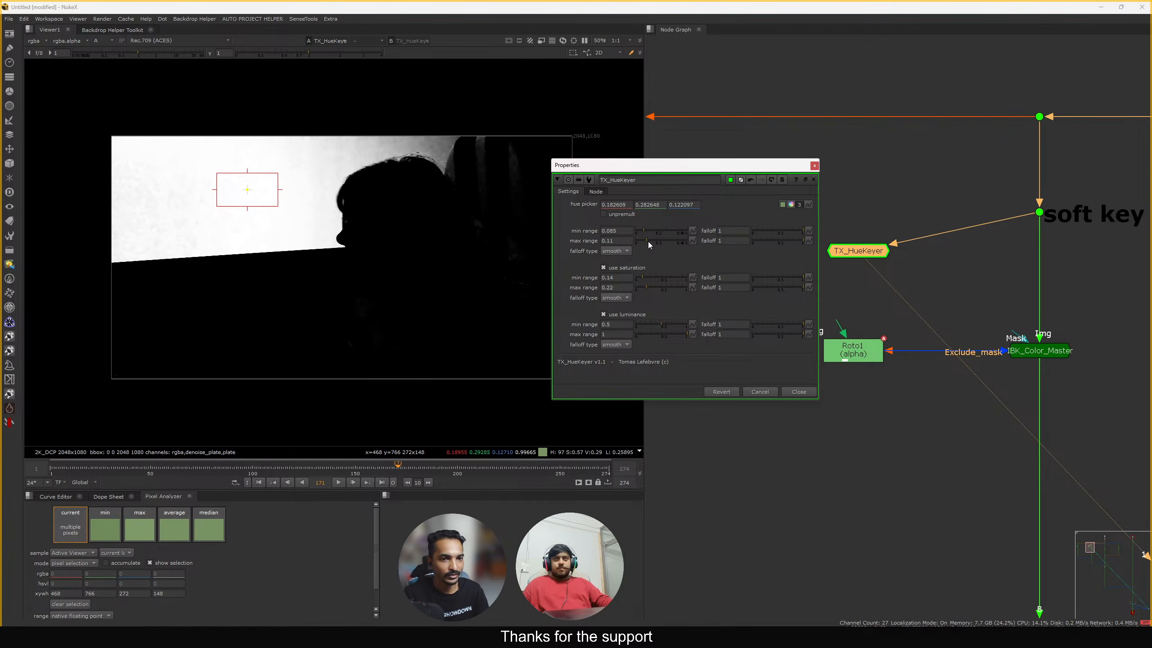
left_click_drag(661, 244, 647, 233)
Move the TX_HueKeyer node slightly closer to the Roto node in the node graph
middle_click_drag(911, 283, 931, 257)
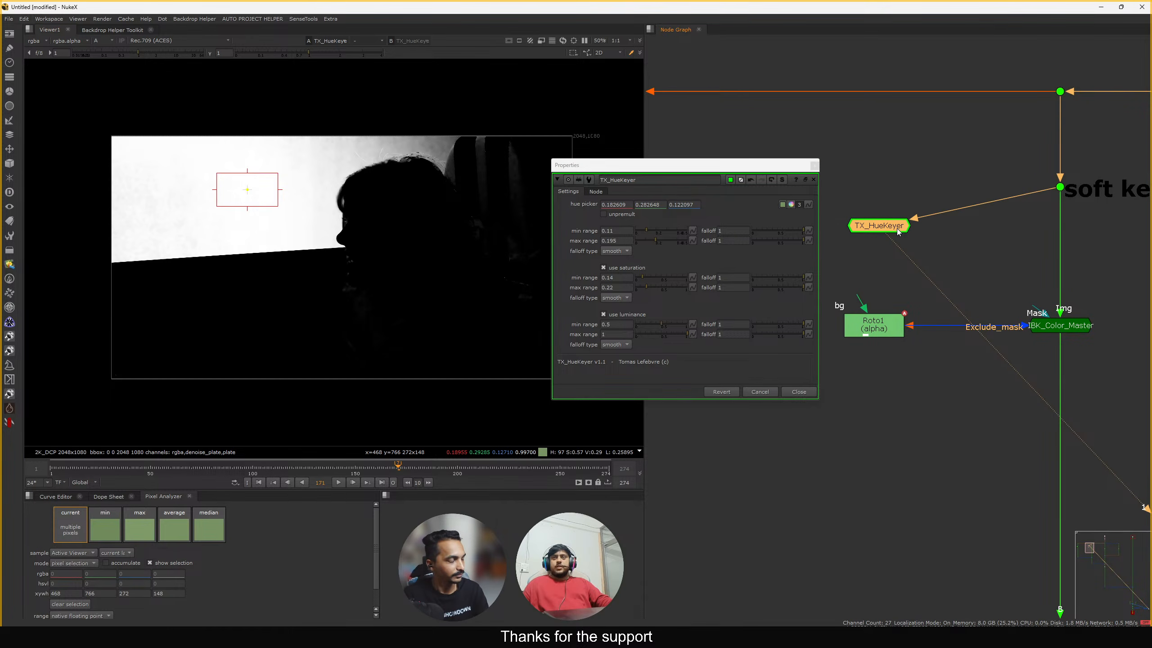
left_click_drag(898, 232, 892, 249)
scroll(928, 286, "up", 1)
middle_click_drag(928, 286, 921, 251)
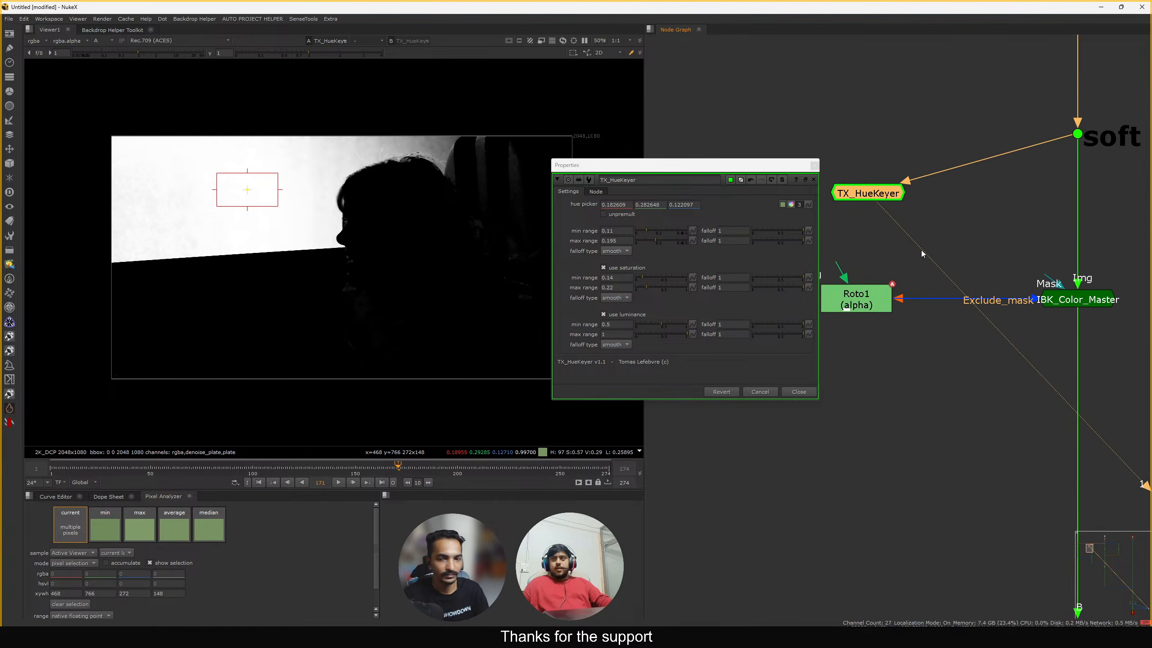
left_click_drag(911, 300, 871, 306)
Set the TX_HueKeyer's saturation min range to 0 while checking the chair stripes in the alpha
middle_click_drag(486, 133, 413, 181)
scroll(457, 175, "up", 5)
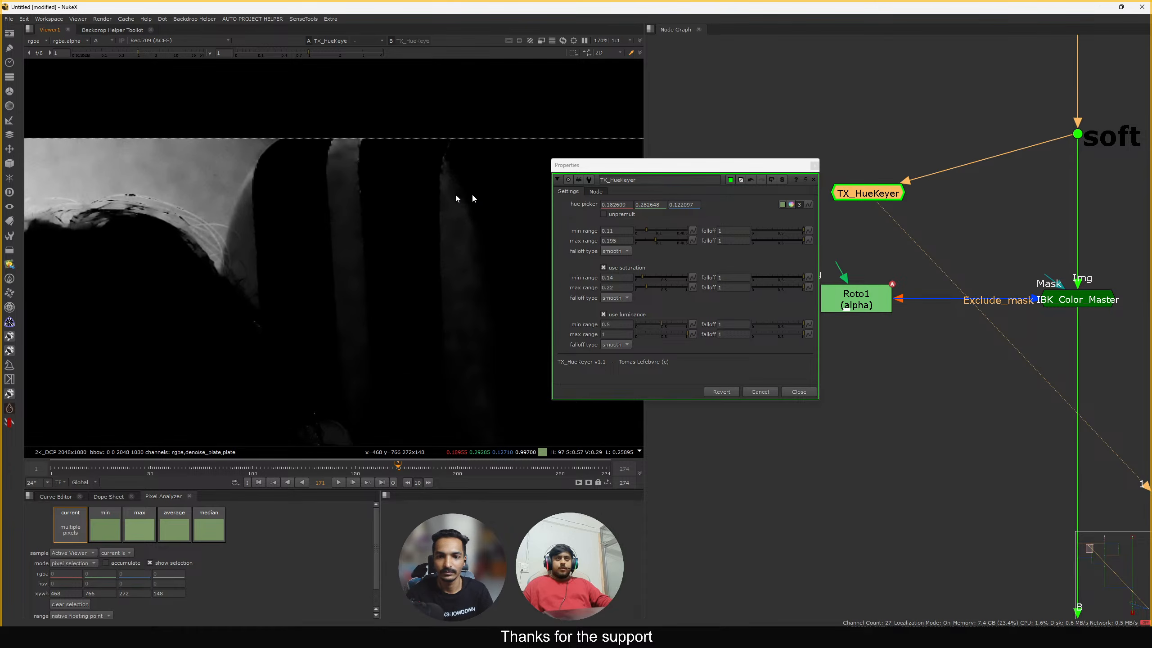
left_click(643, 278)
left_click_drag(642, 276, 633, 275)
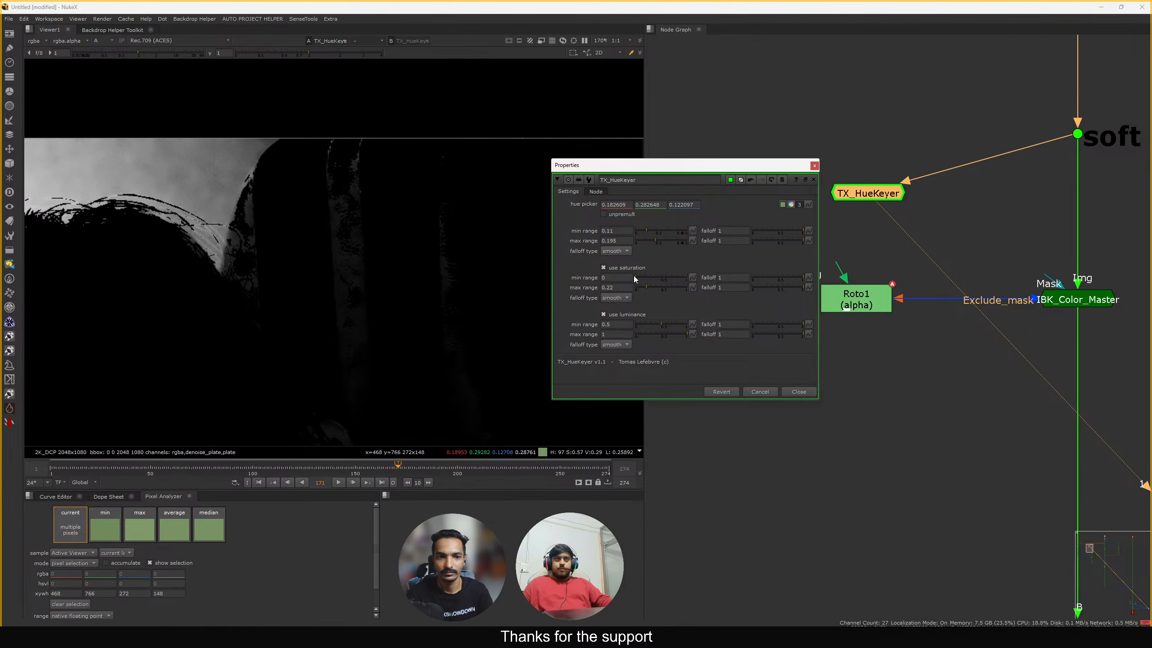
Fine-tune the TX_HueKeyer's saturation min range until the green screen fills solidly in the alpha, and close its properties
key("f")
middle_click_drag(409, 239, 410, 231)
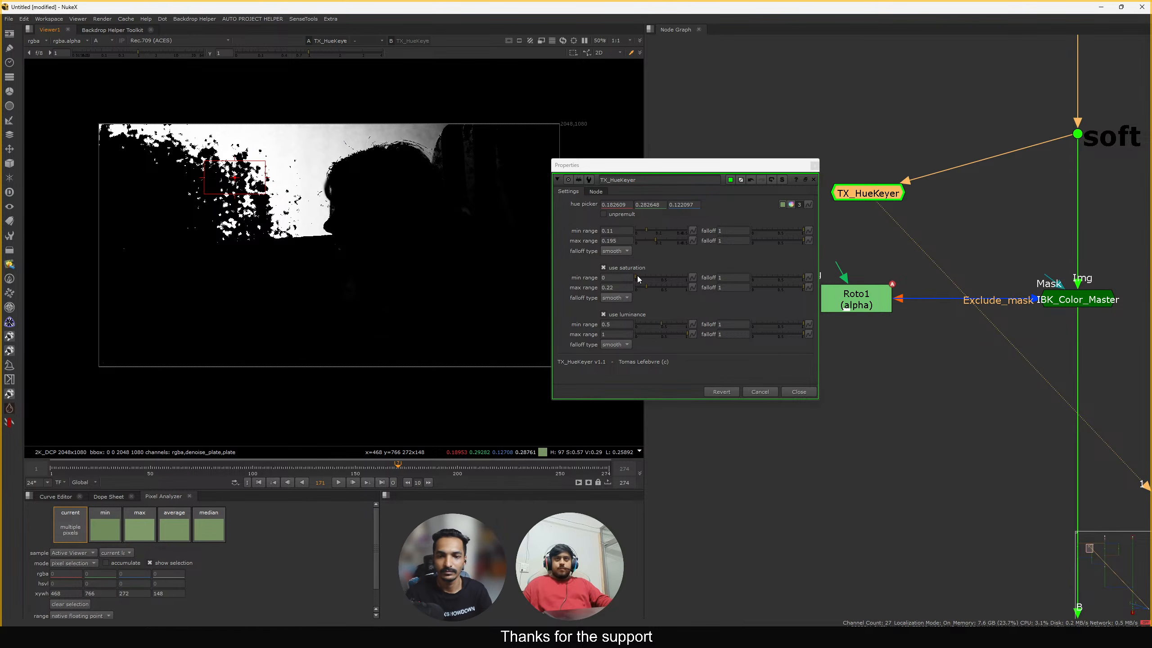
left_click_drag(637, 275, 642, 276)
left_click(804, 389)
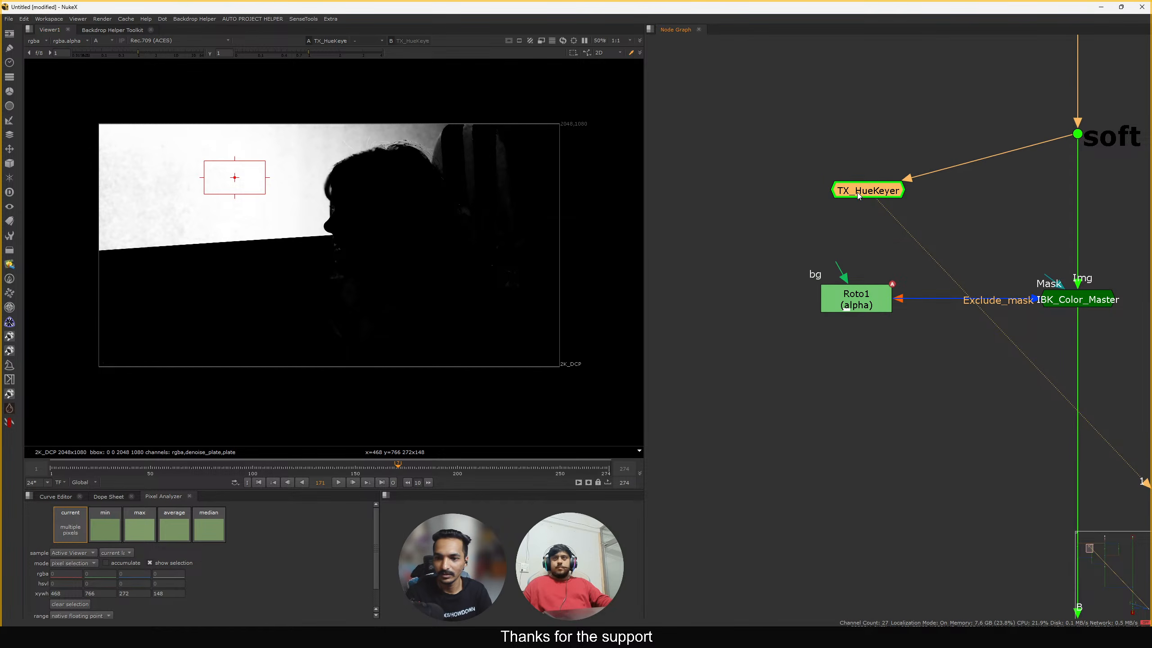
Move the TX_HueKeyer node farther above Roto1 and add a Grade node beneath it
left_click_drag(857, 199, 827, 164)
key("g")
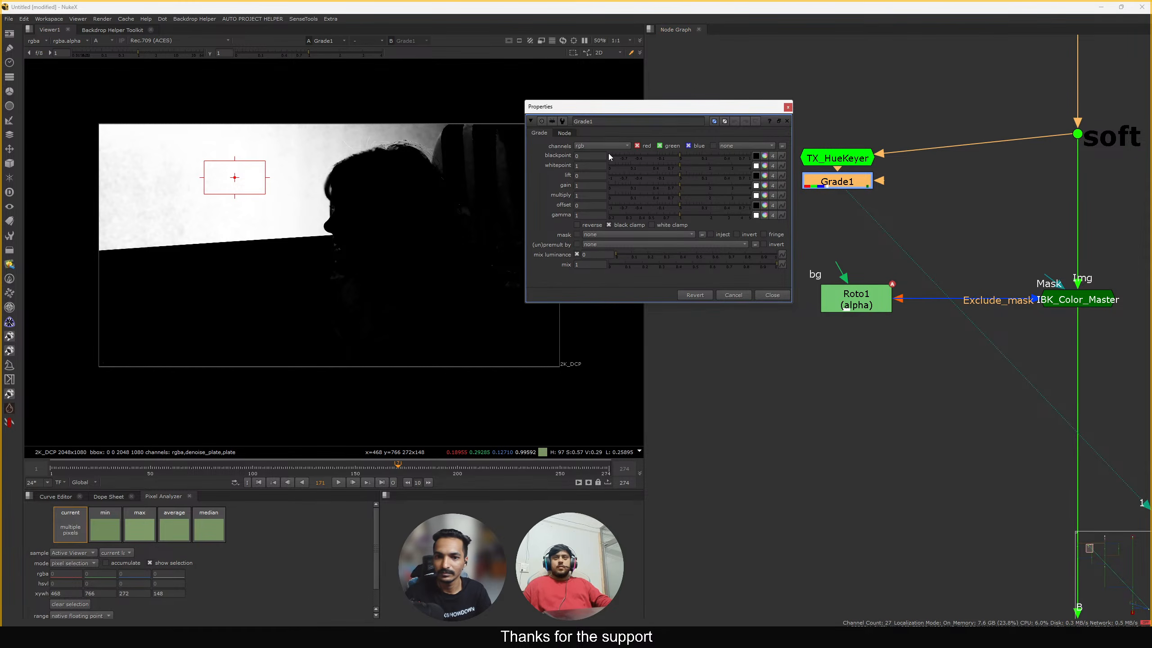
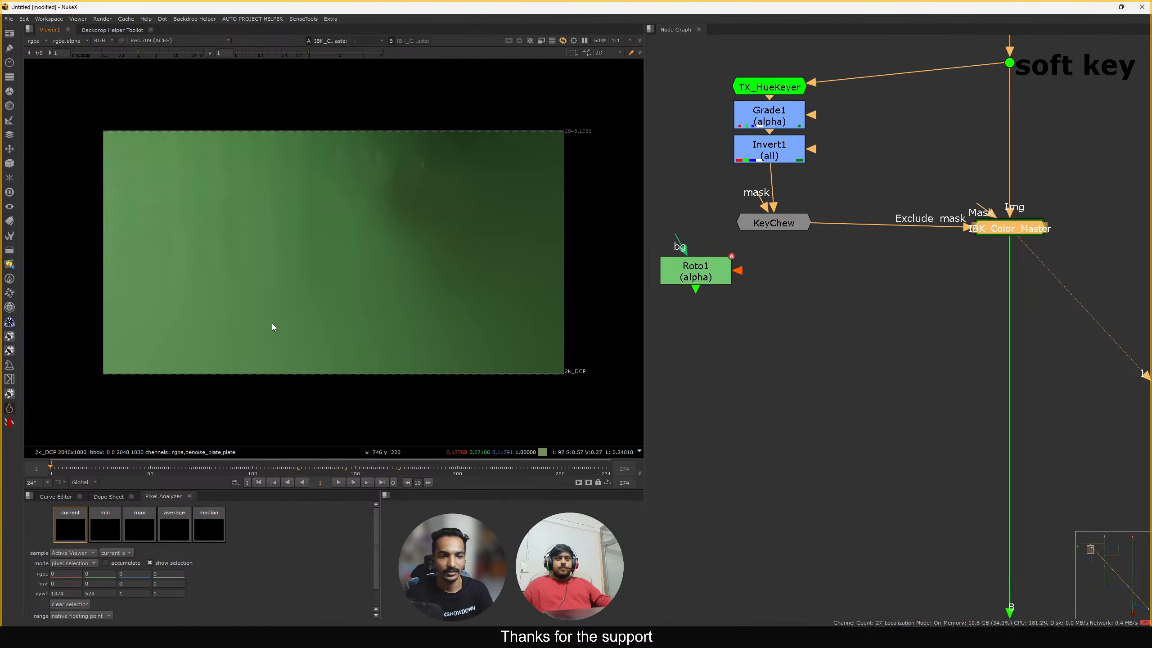
Nudge the TX_HueKeyer node slightly upward and move the Roto1 node away from the KeyChew chain
scroll(862, 253, "down", 3)
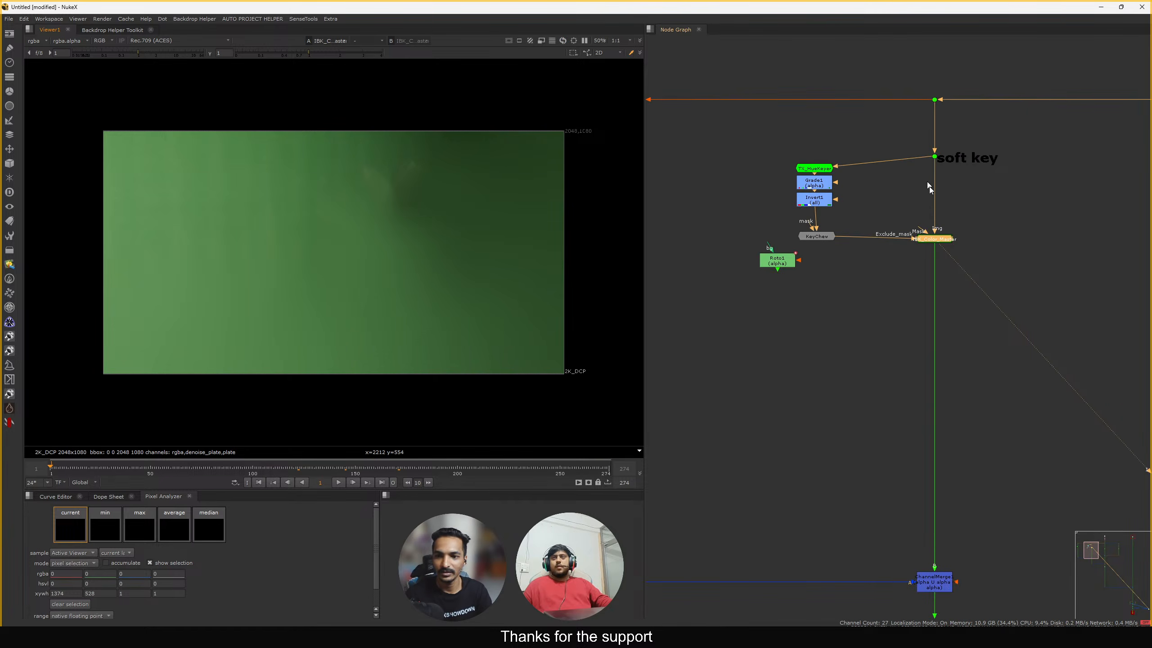
left_click_drag(822, 169, 822, 165)
scroll(910, 225, "down", 5)
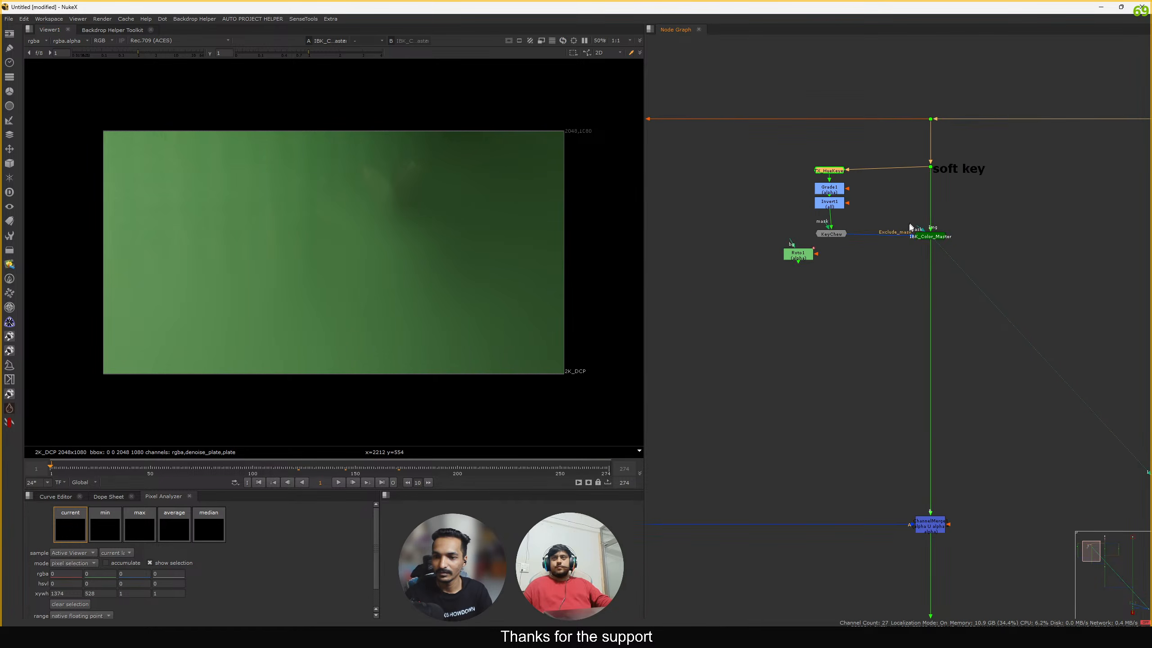
middle_click_drag(913, 354, 868, 237)
scroll(871, 241, "up", 2)
middle_click_drag(863, 186, 861, 225)
middle_click_drag(842, 126, 860, 234)
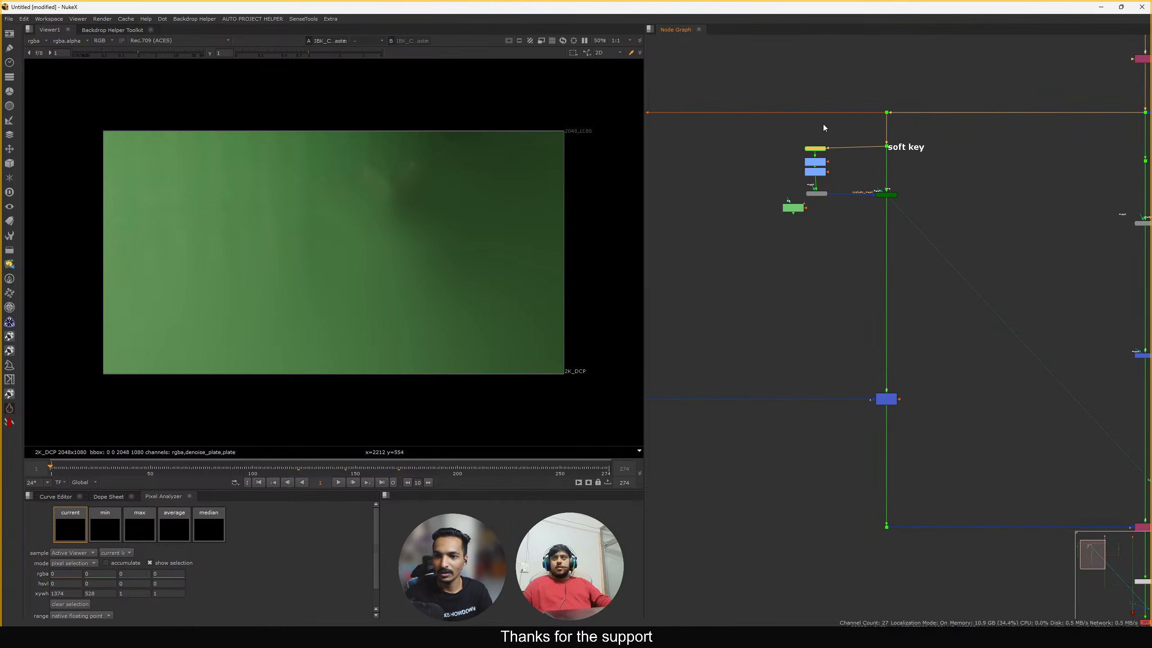
left_click_drag(775, 124, 773, 148)
left_click(913, 269)
left_click(777, 154)
scroll(804, 193, "up", 2)
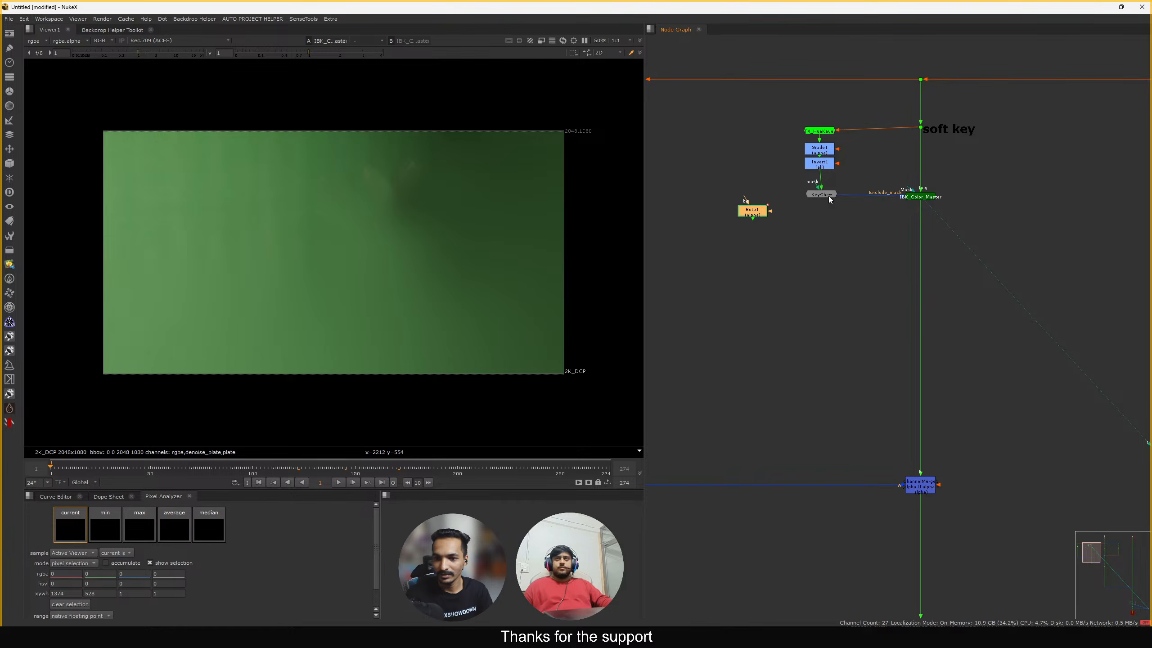
Align TX_HueKeyer with the soft key dot and KeyChew with IBK_Color_Master for straight pipes, and move Roto1 lower
left_click_drag(923, 200, 923, 203)
left_click_drag(832, 132, 832, 128)
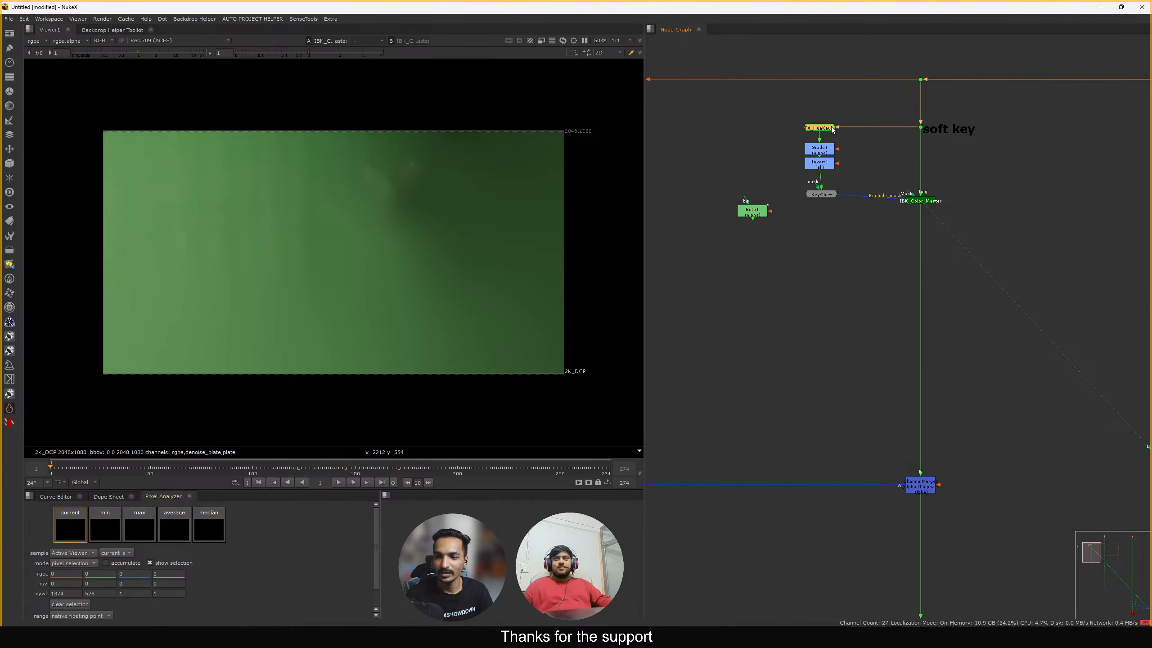
left_click_drag(919, 203, 919, 197)
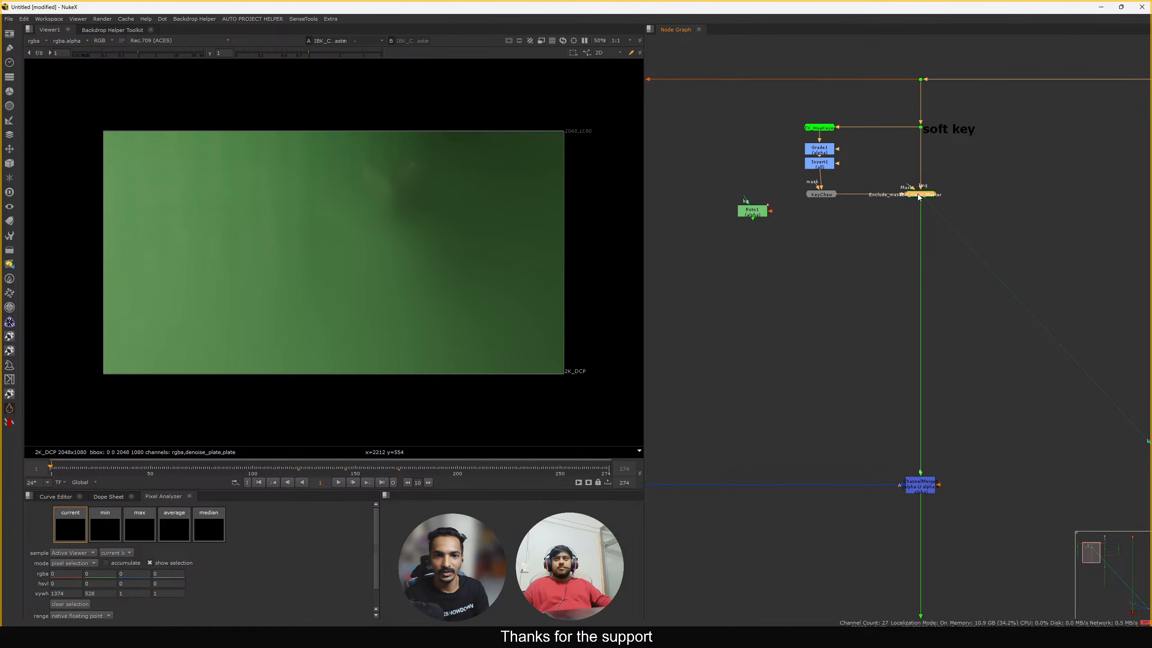
left_click_drag(822, 197, 820, 197)
left_click(857, 207)
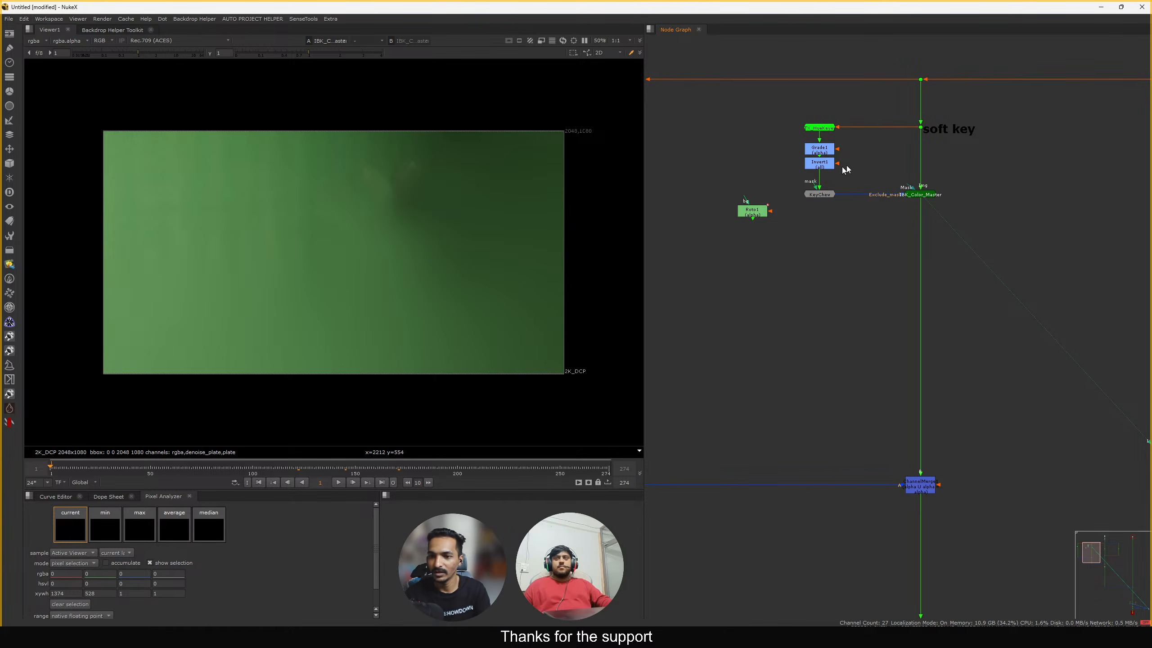
left_click_drag(752, 215, 765, 240)
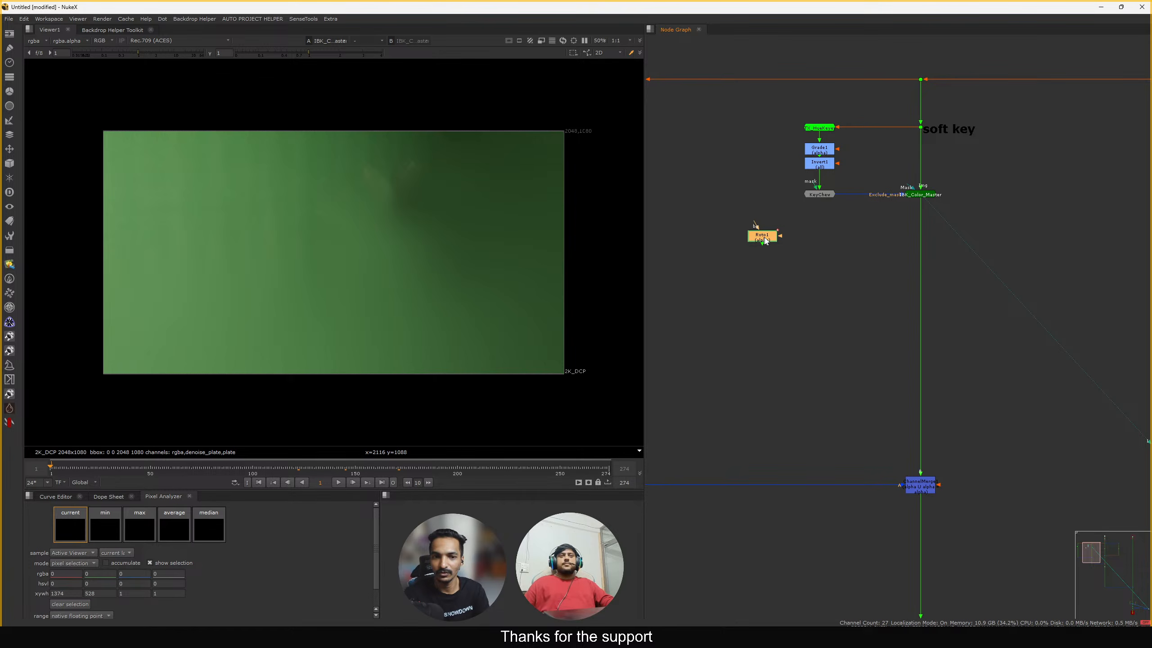
left_click_drag(293, 144, 382, 208, "ctrl+shift")
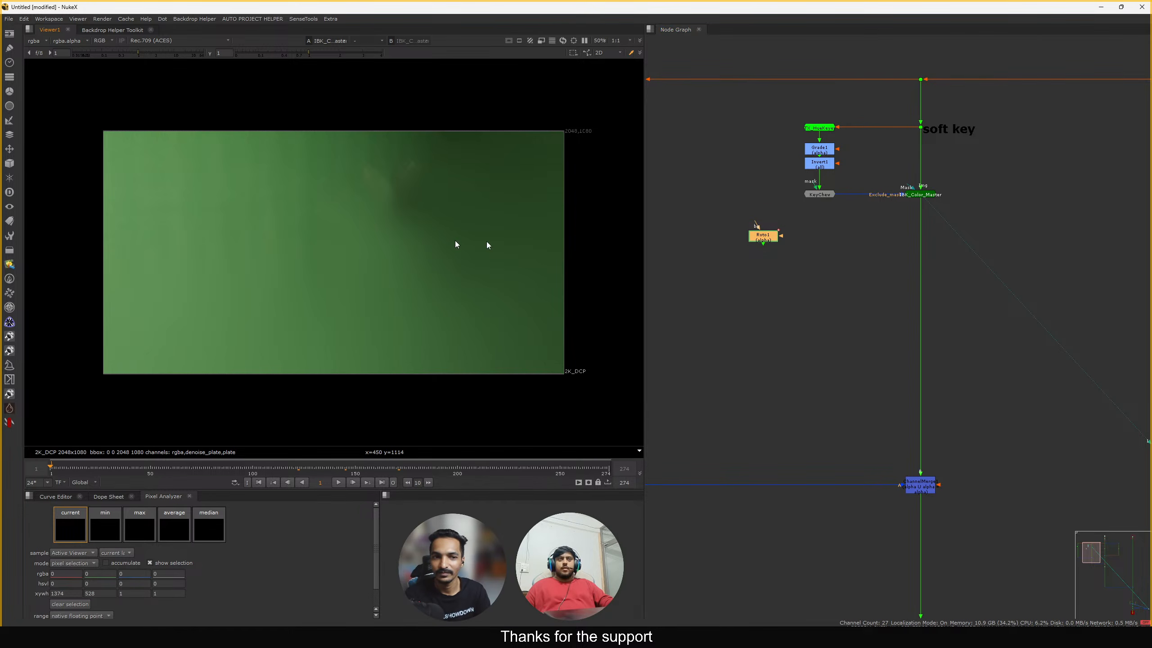
scroll(837, 309, "down", 3)
middle_click_drag(839, 308, 829, 251)
left_click_drag(929, 254, 781, 153)
scroll(844, 272, "up", 2)
scroll(846, 260, "up", 1)
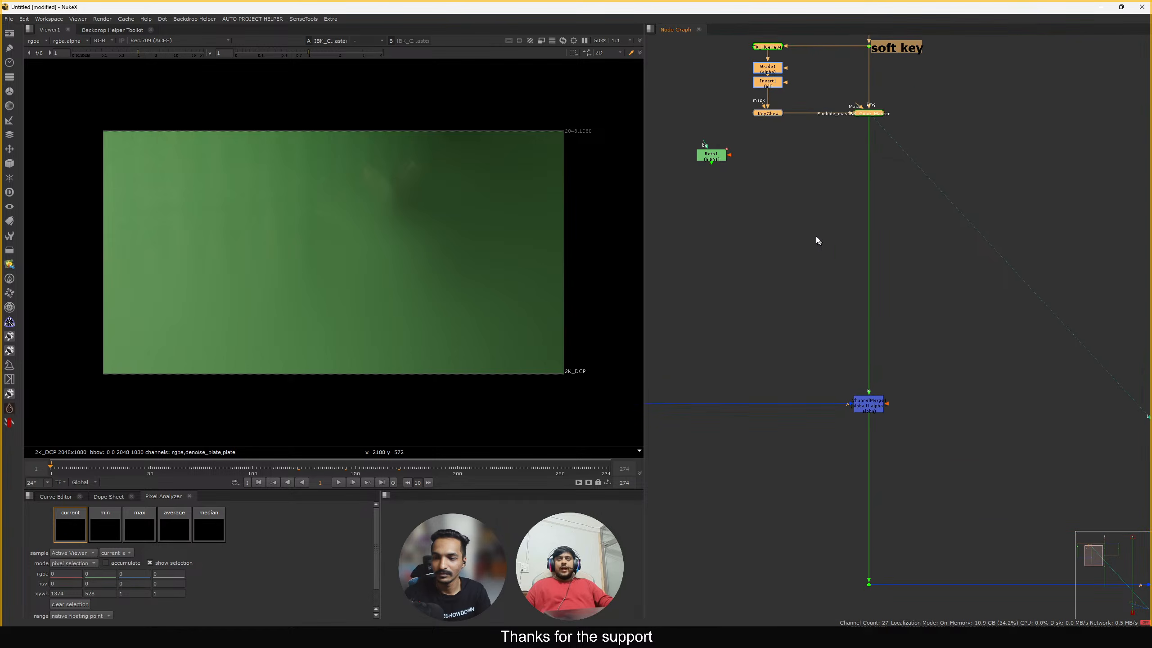
left_click_drag(815, 234, 896, 281)
scroll(853, 182, "up", 2)
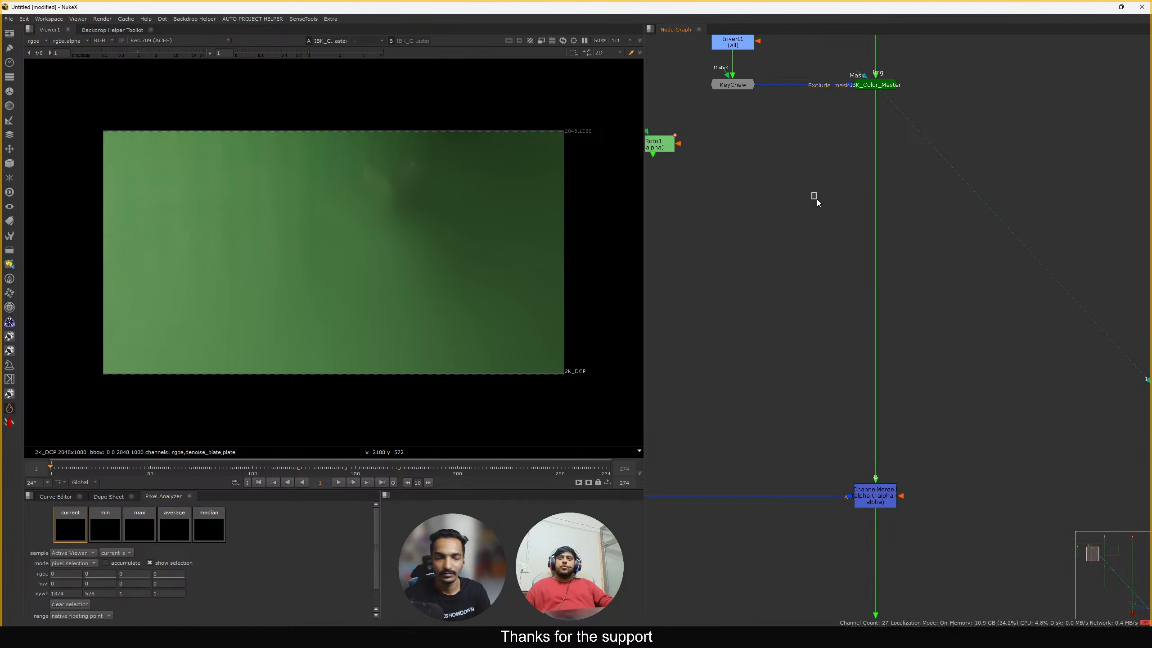
left_click_drag(817, 200, 901, 310)
middle_click_drag(847, 195, 868, 376)
left_click_drag(976, 346, 724, 148)
left_click_drag(838, 383, 910, 442)
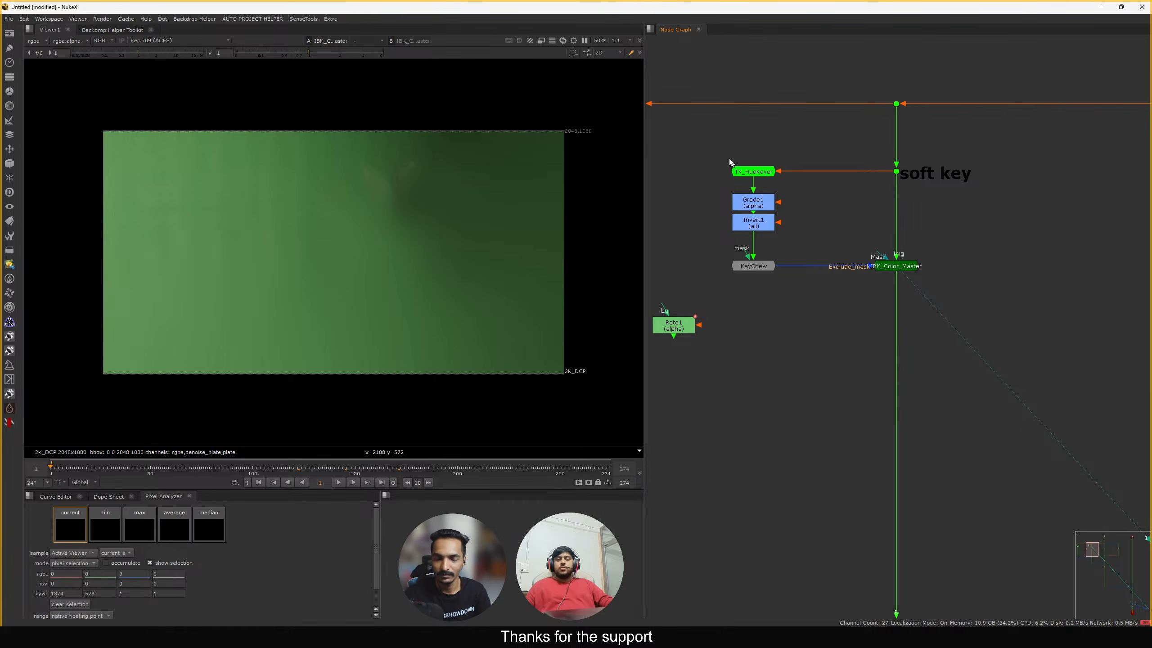
left_click_drag(707, 135, 947, 286)
left_click(726, 144)
left_click_drag(1056, 321, 899, 290)
scroll(862, 358, "down", 3)
middle_click_drag(862, 358, 853, 280)
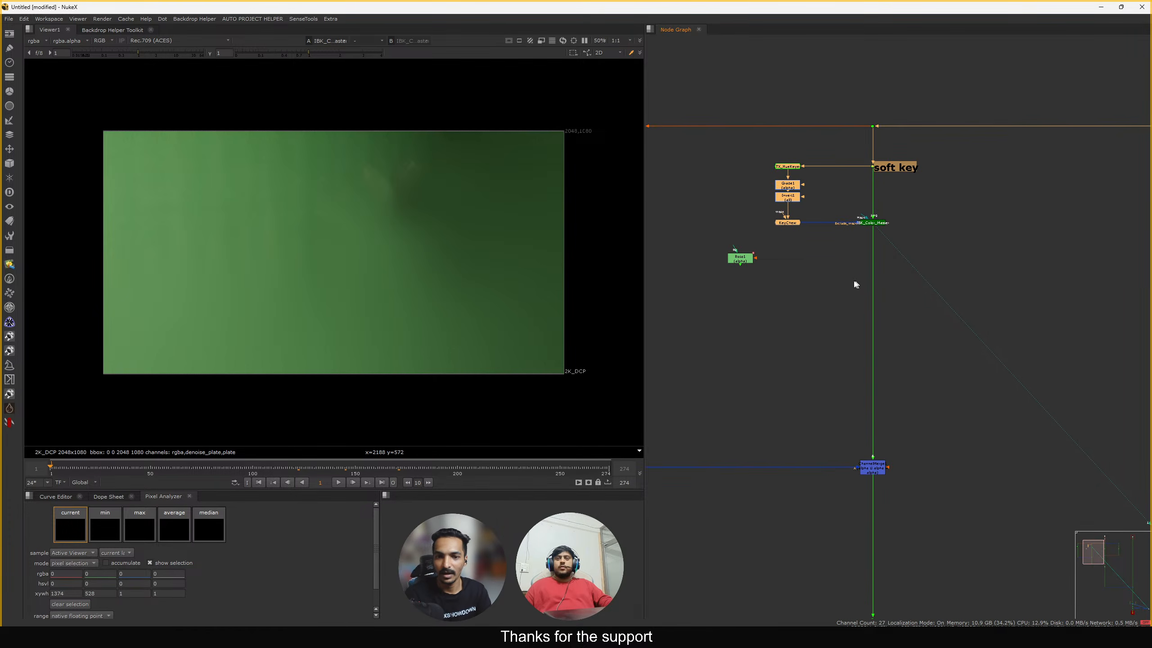
left_click_drag(854, 283, 878, 312)
scroll(878, 311, "up", 2)
middle_click_drag(878, 312, 865, 249)
left_click_drag(822, 275, 894, 324)
left_click_drag(763, 243, 786, 255)
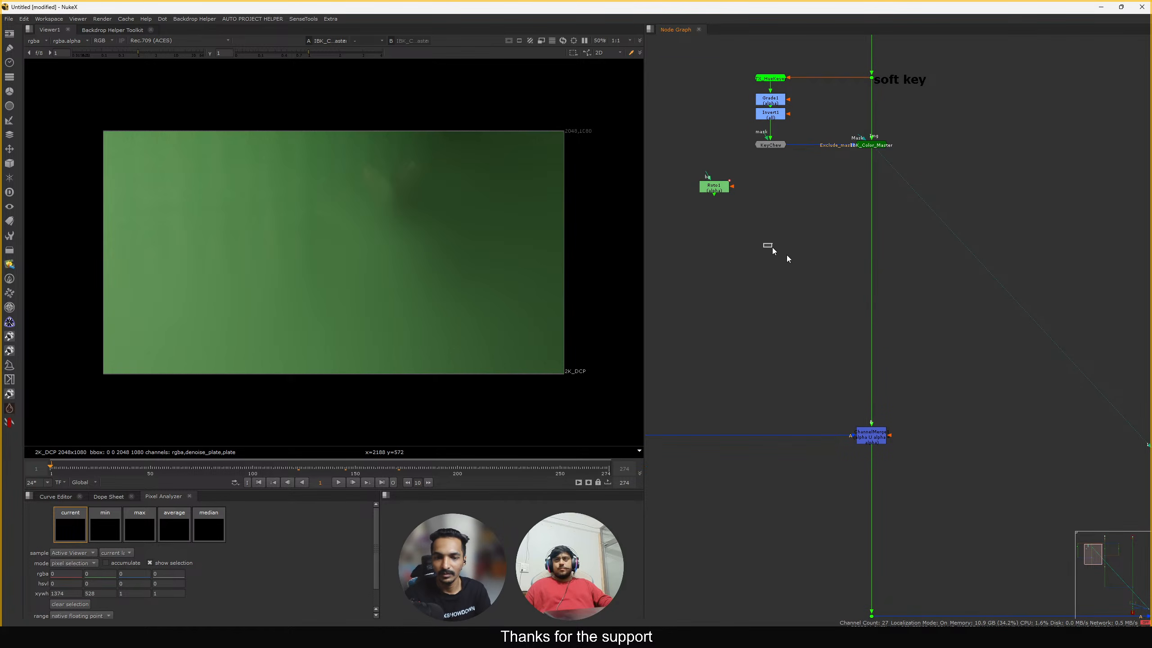
middle_click_drag(848, 270, 846, 277)
left_click_drag(895, 320, 896, 321)
left_click_drag(809, 277, 925, 318)
left_click_drag(799, 276, 826, 311)
middle_click_drag(767, 277, 812, 183)
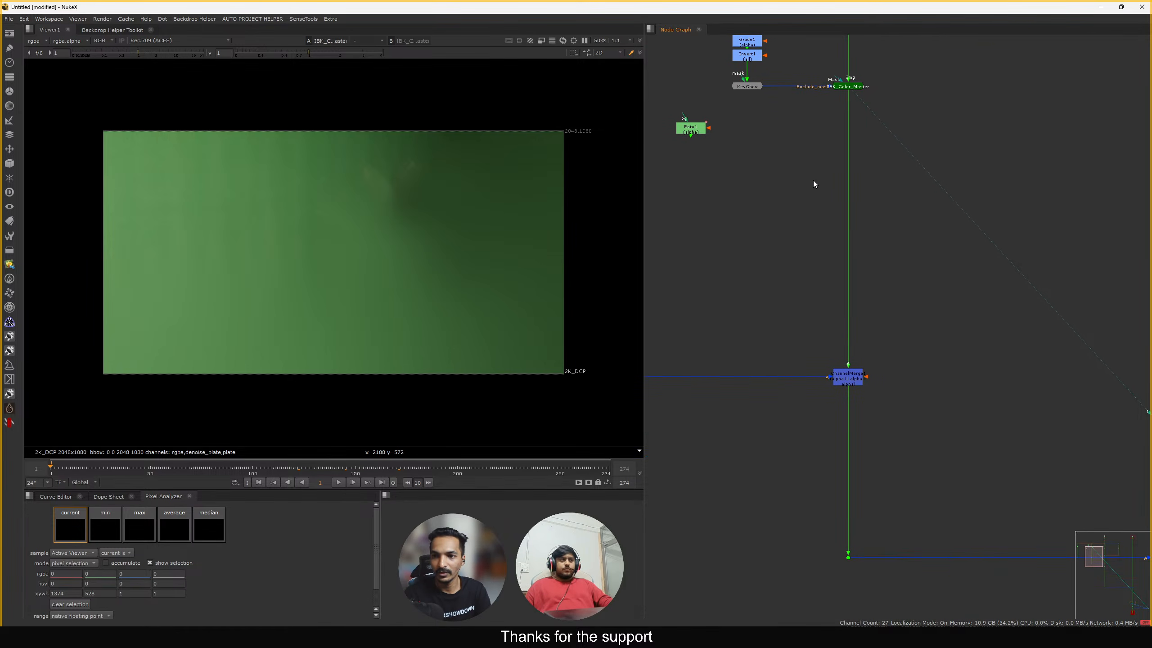
left_click_drag(805, 249, 887, 415)
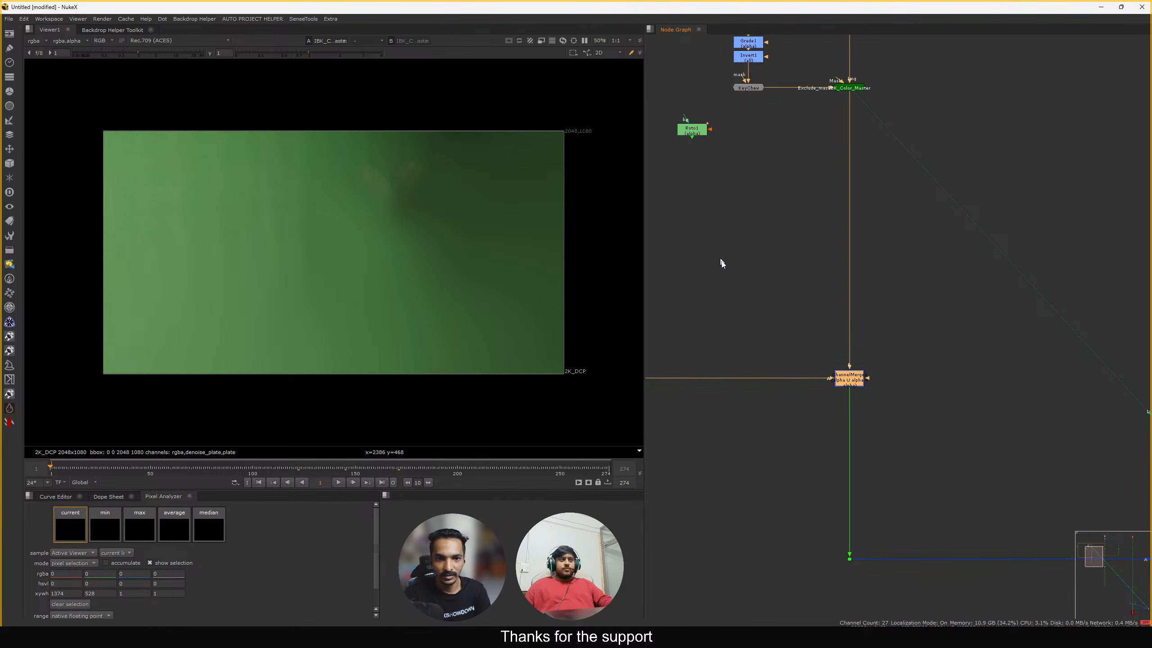
mouse_move(720, 259)
middle_mouse_down()
mouse_move(723, 283)
mouse_move(728, 264)
middle_mouse_up()
left_click(788, 262)
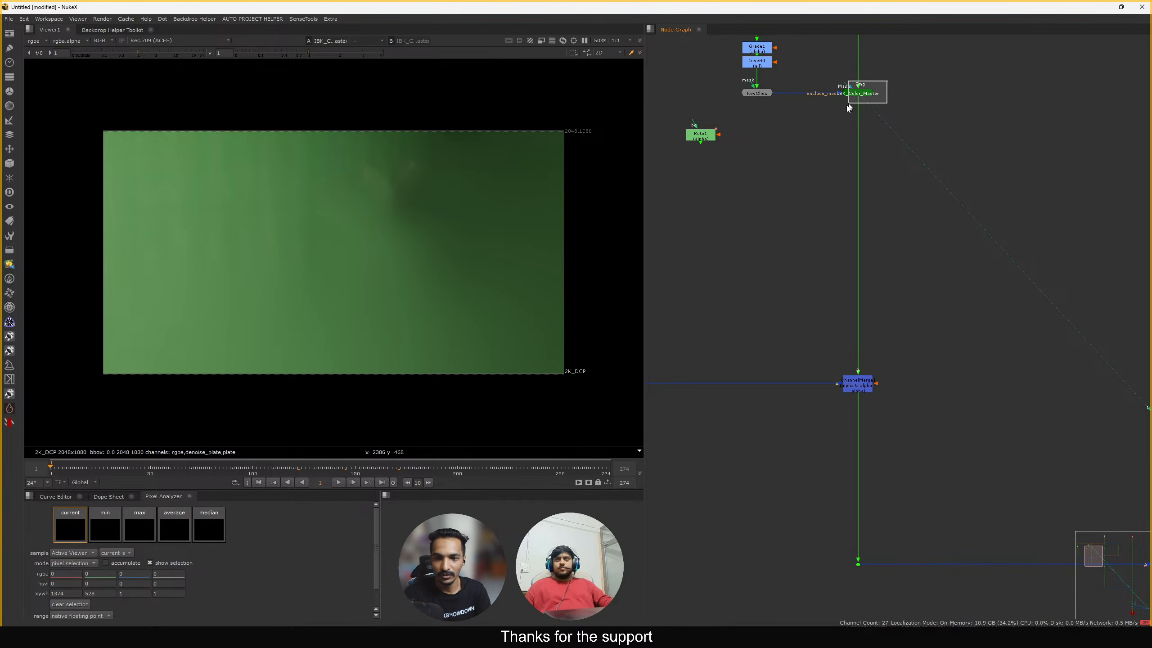
left_click_drag(847, 105, 824, 118)
middle_click_drag(835, 149, 822, 234)
scroll(822, 234, "up", 2)
middle_click_drag(820, 378, 805, 304)
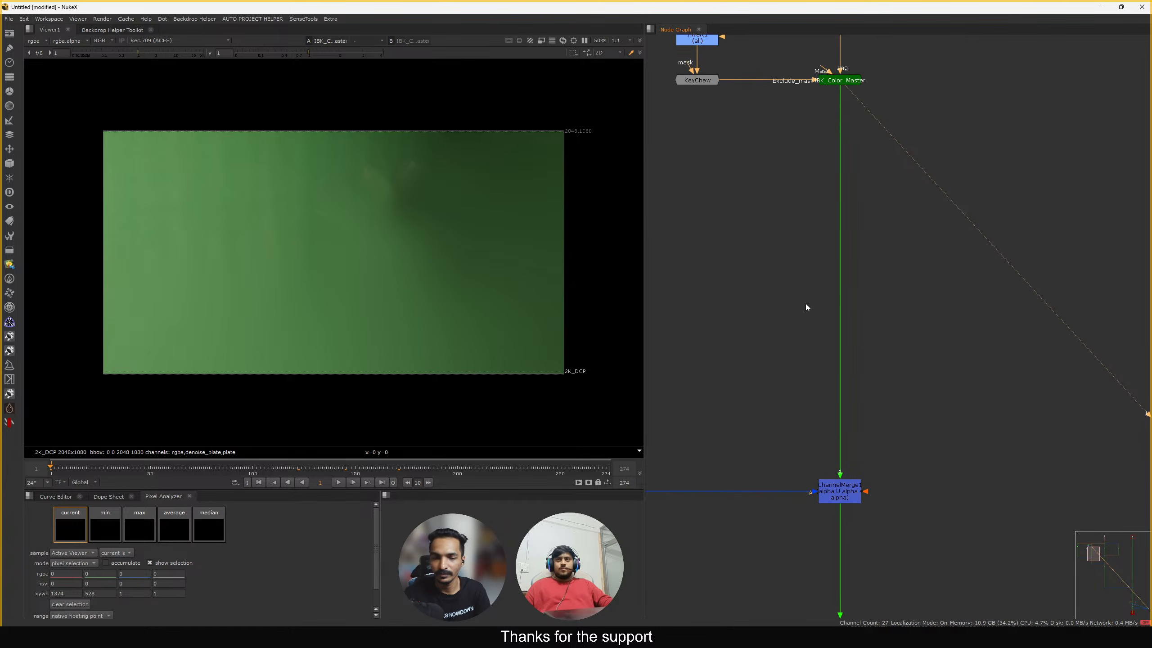
left_click(805, 302)
key("Tab")
type("ib")
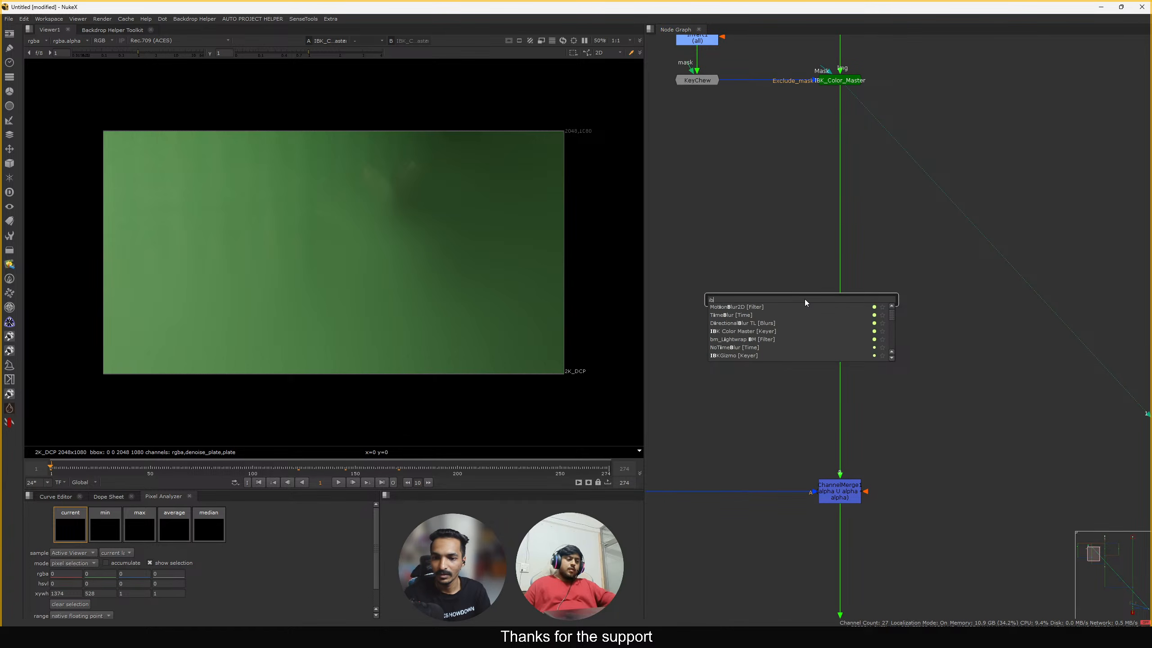
type("kg")
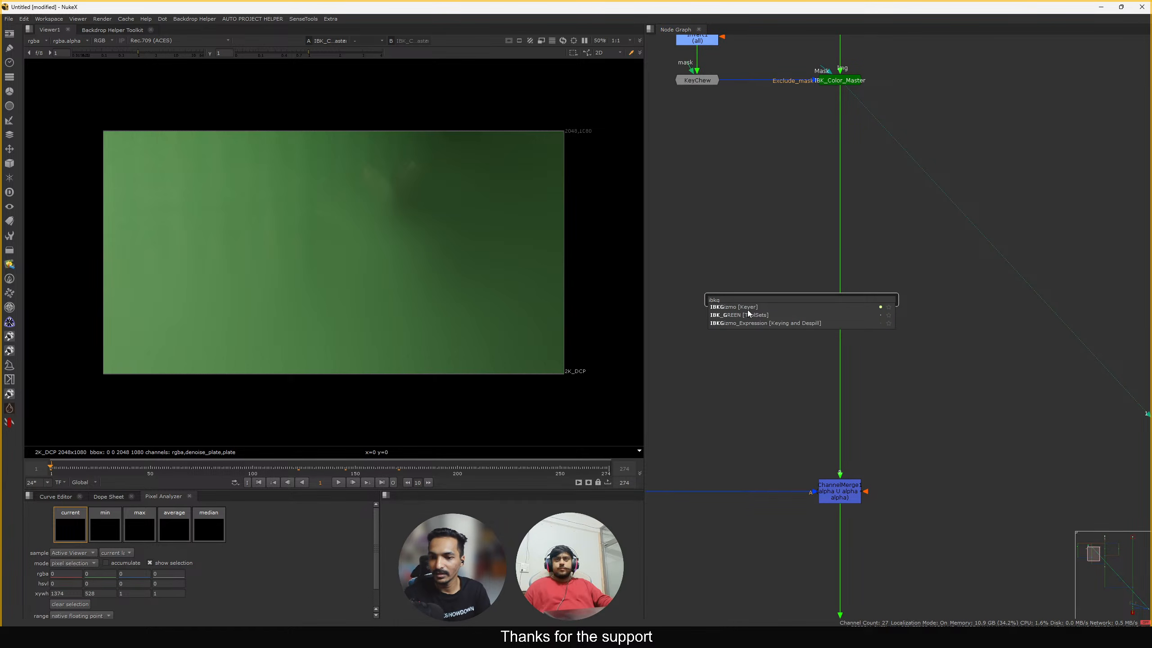
key("Escape")
Create an IBKGizmo with its connecting dots from the IBK_Color_Master's properties, and close the properties
double_click(839, 80)
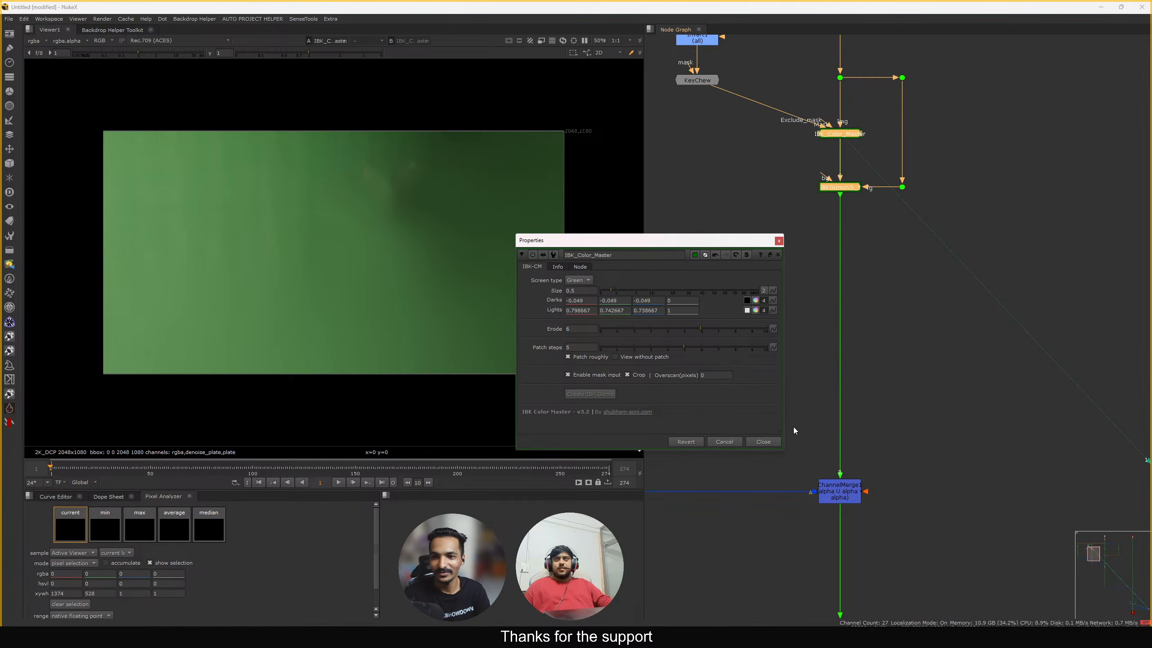
left_click(760, 441)
middle_click_drag(857, 170, 859, 278)
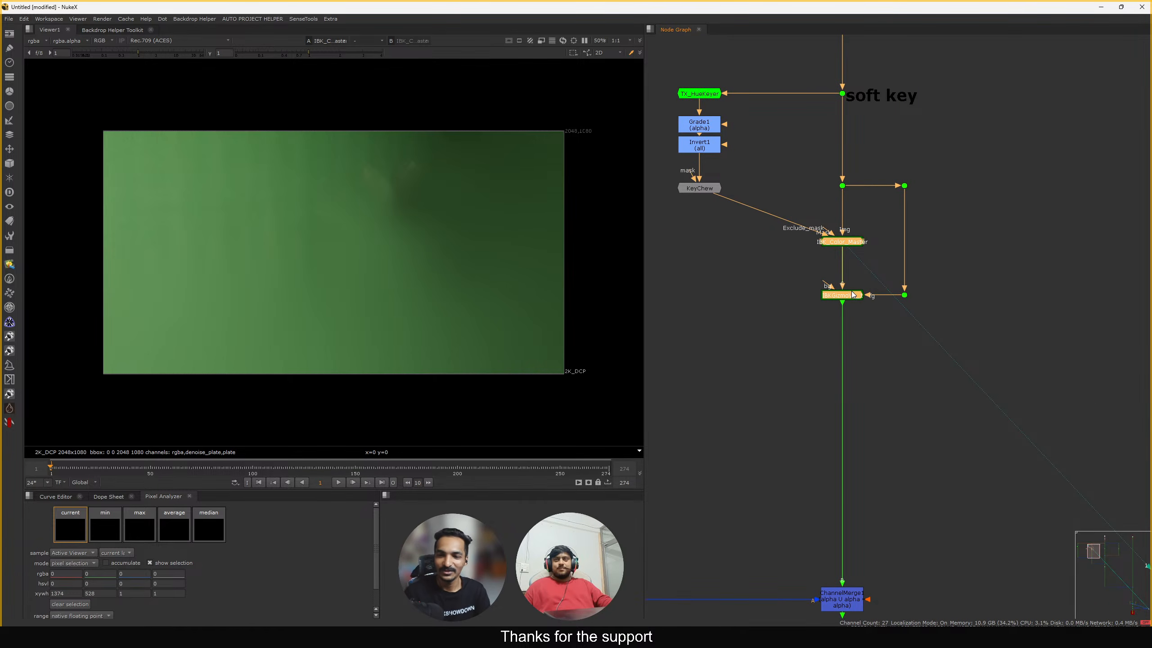
Move the IBK_Color_Master and IBKGizmo nodes slightly lower and view the plate from the side branch dot
left_click_drag(852, 297, 869, 329)
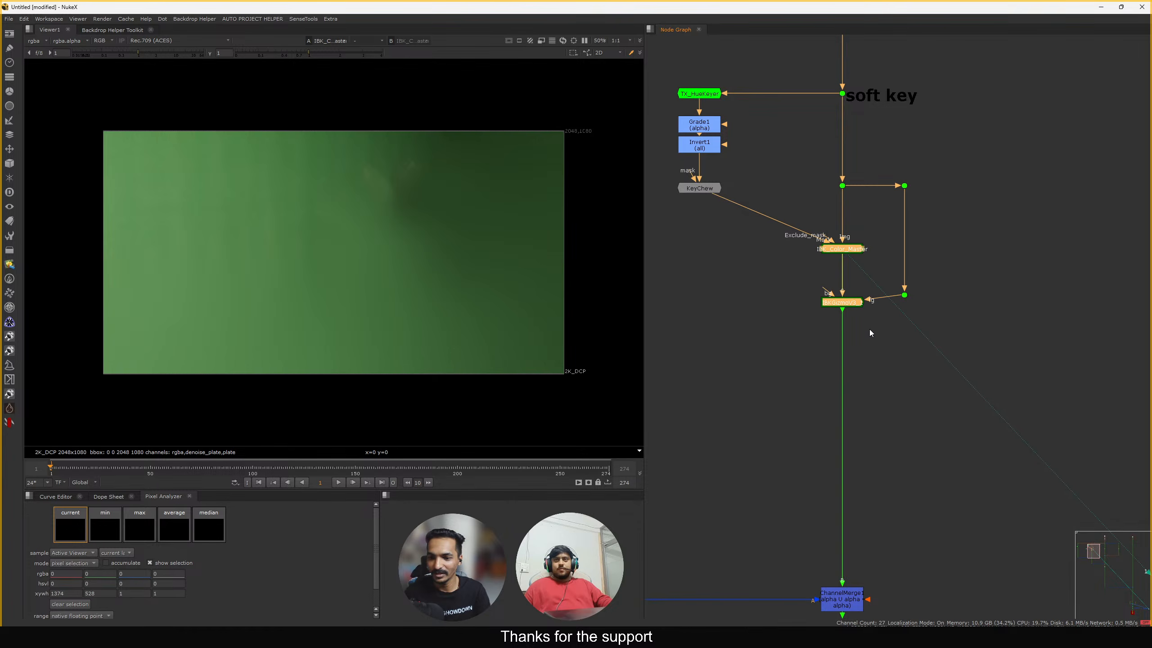
left_click(902, 323)
left_click_drag(918, 219, 919, 219)
key("1")
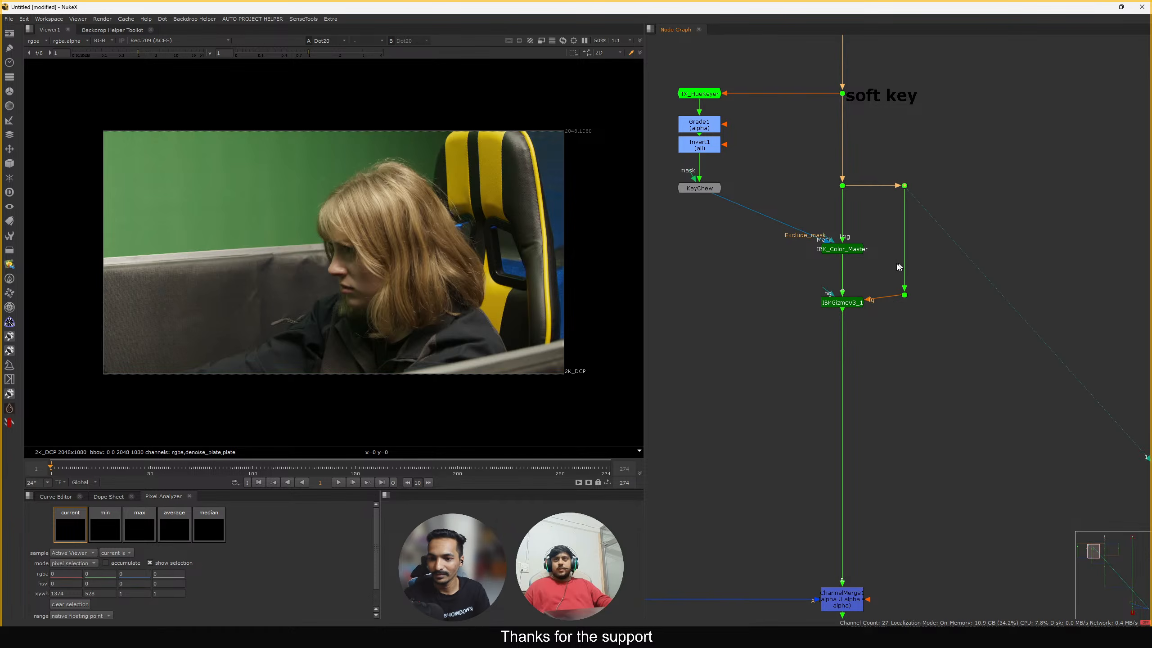
left_click(862, 302)
mouse_move(866, 304)
left_mouse_down()
mouse_move(824, 303)
mouse_move(854, 304)
left_mouse_up()
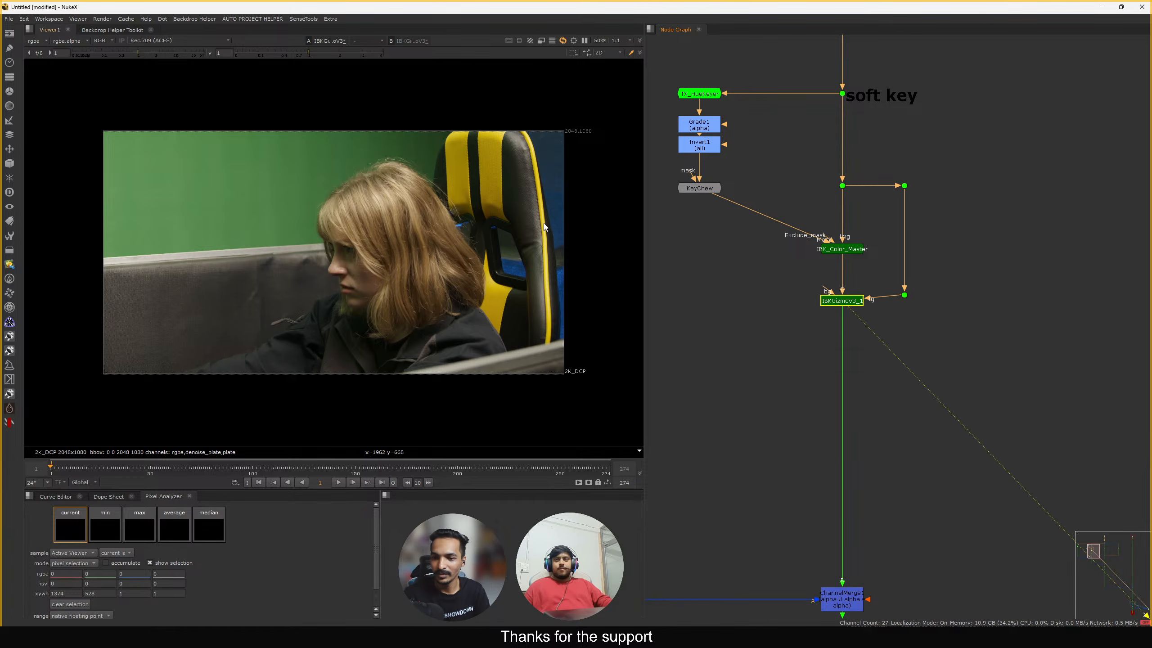
View the IBKGizmo's alpha and examine the hair edges and the top of the chair up close
key("1")
key("a")
scroll(408, 159, "up", 4)
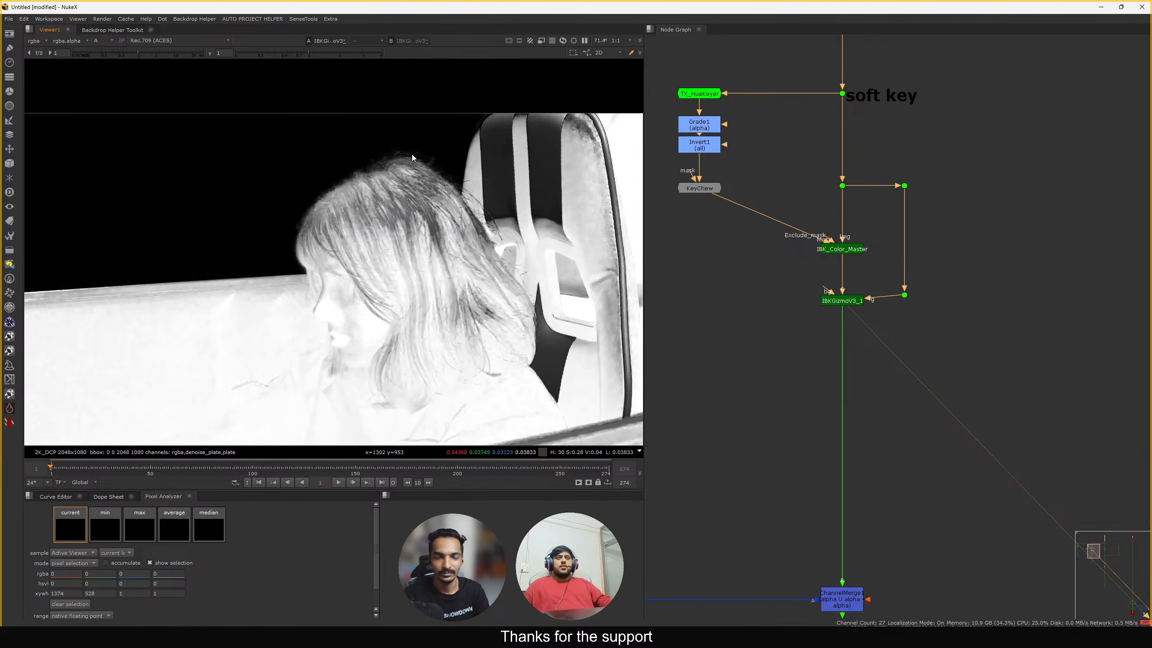
left_click_drag(523, 136, 232, 298)
key("f")
scroll(426, 191, "up", 8)
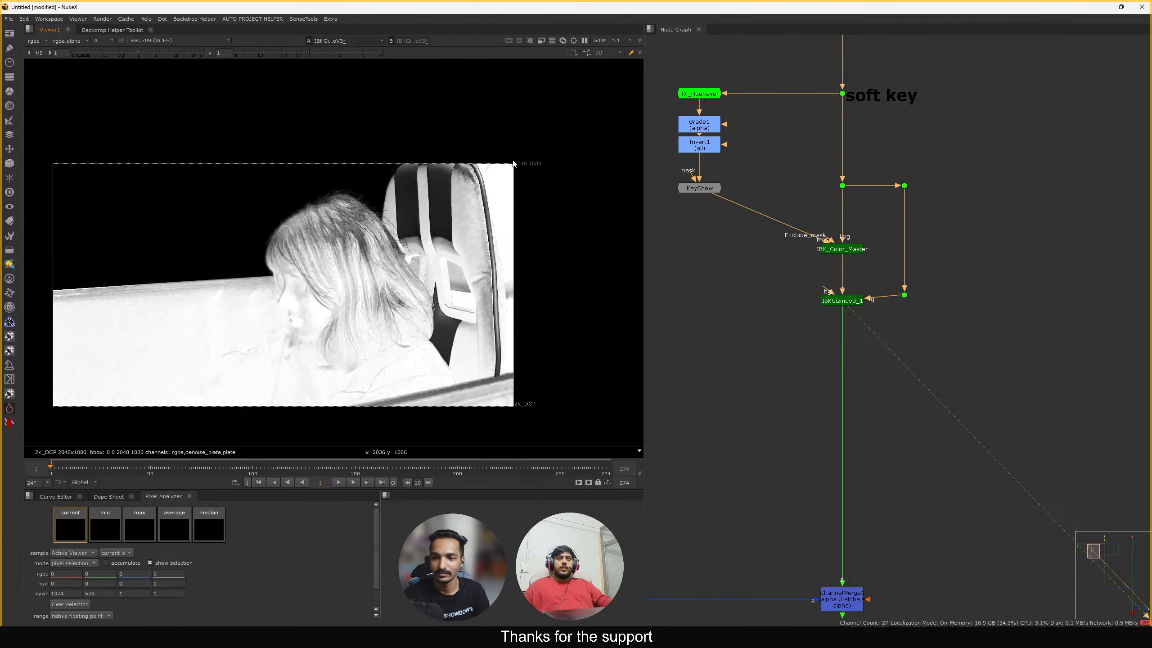
scroll(312, 200, "down", 2)
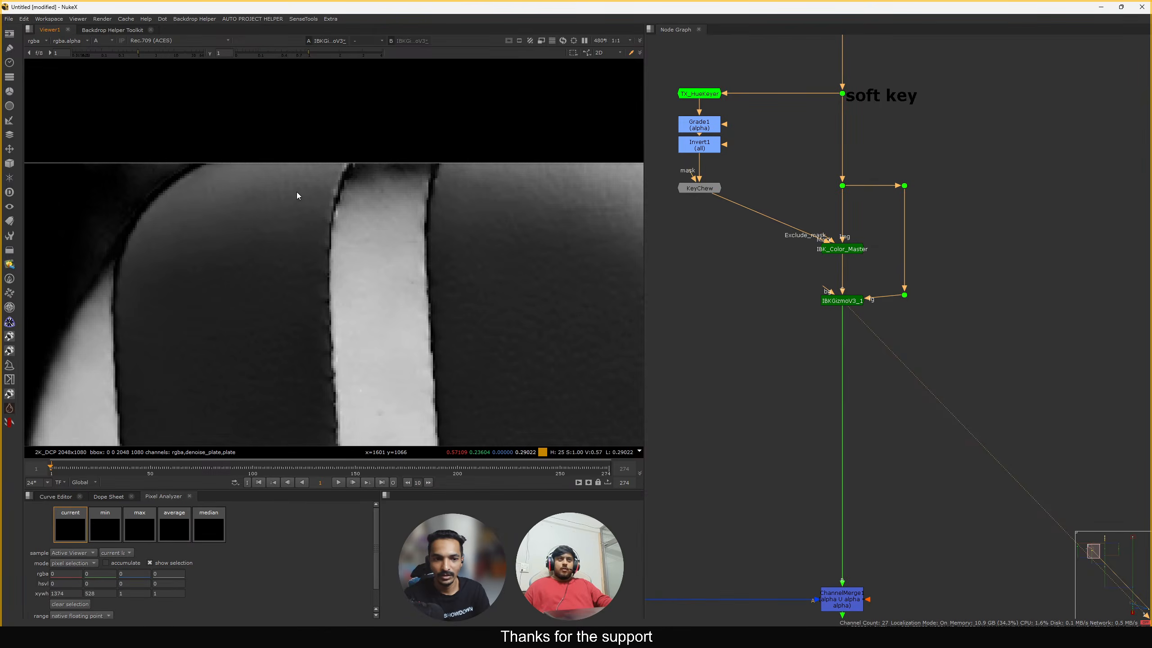
key("f")
Open the IBKGizmo's properties and enable luminance match
double_click(828, 246)
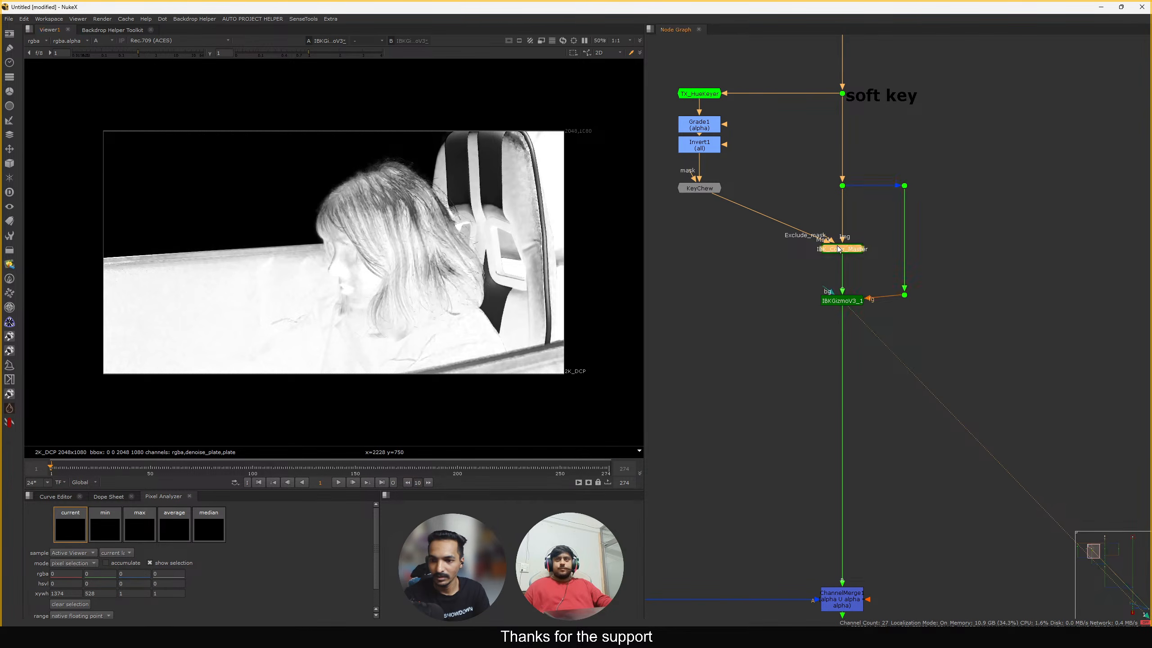
left_click(779, 241)
double_click(842, 301)
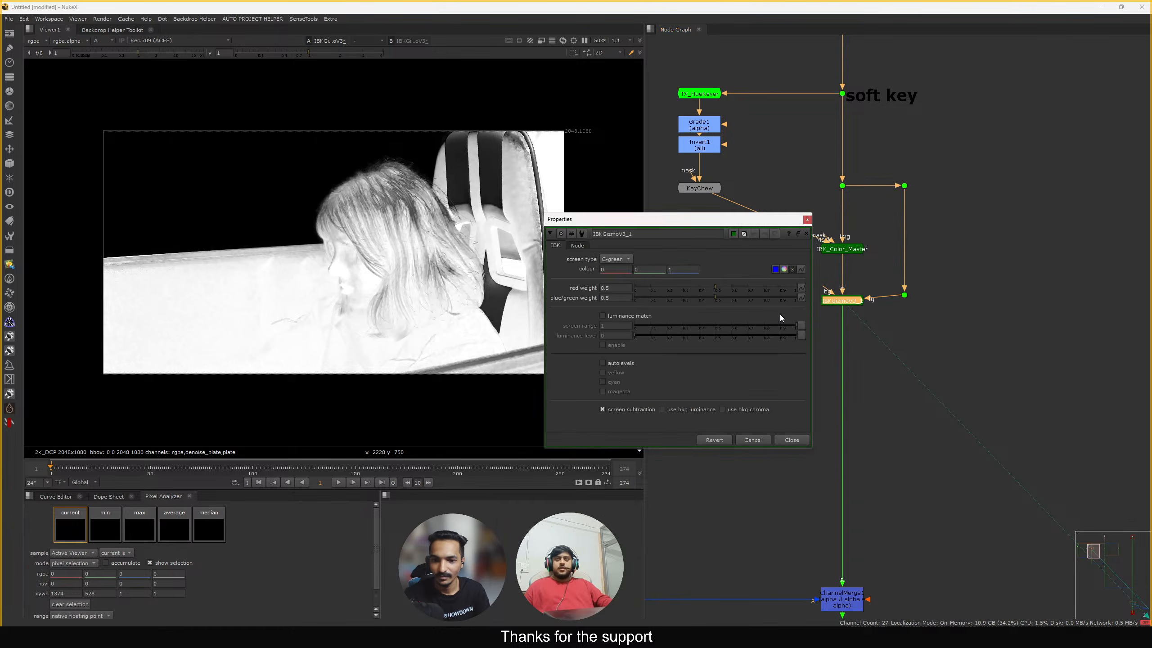
left_click(640, 314)
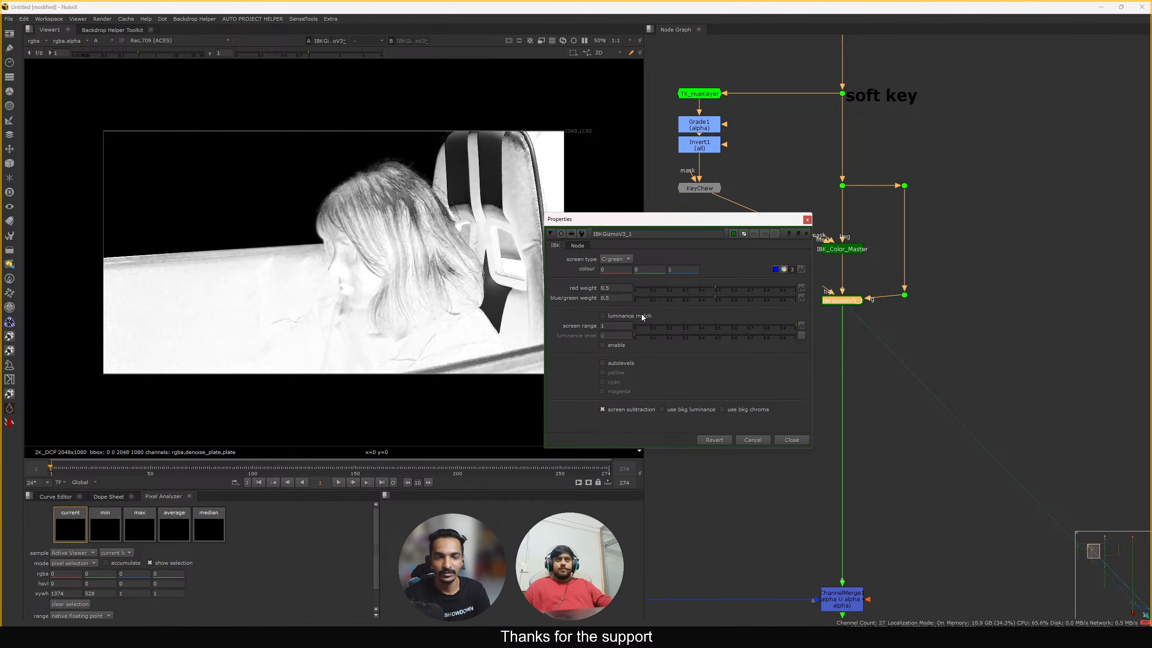
Examine the hair edges in the IBKGizmo's alpha and in the plate from the soft key dot, sampling pixels along the strands
scroll(478, 120, "up", 8)
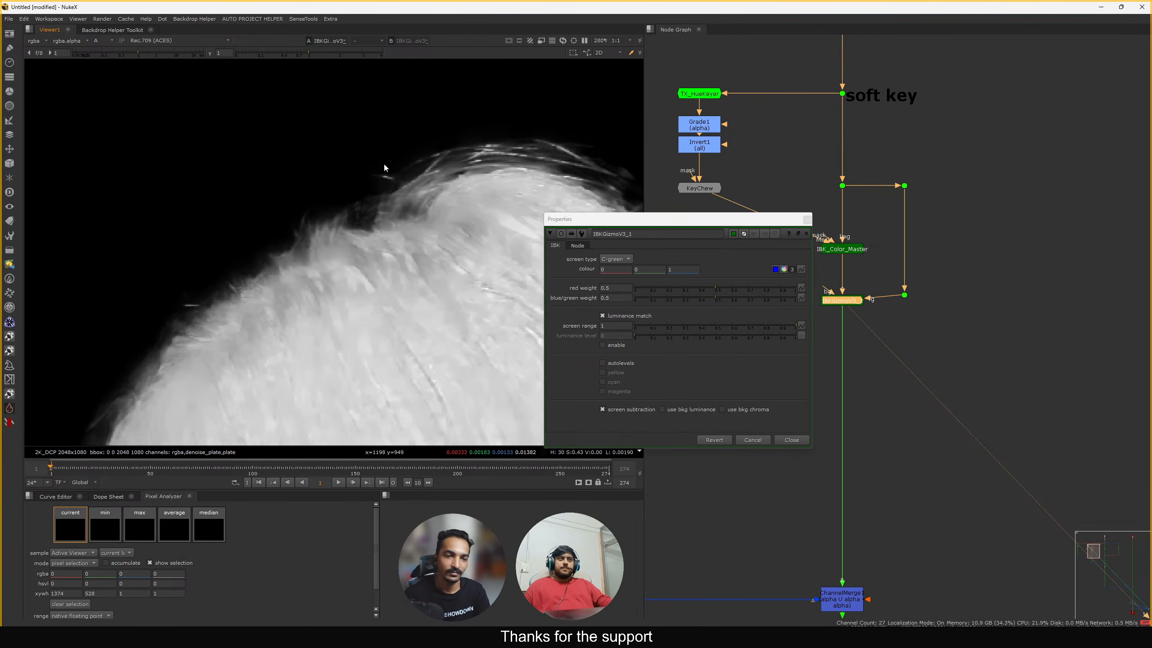
left_click_drag(155, 171, 383, 340, "ctrl+shift")
key("f")
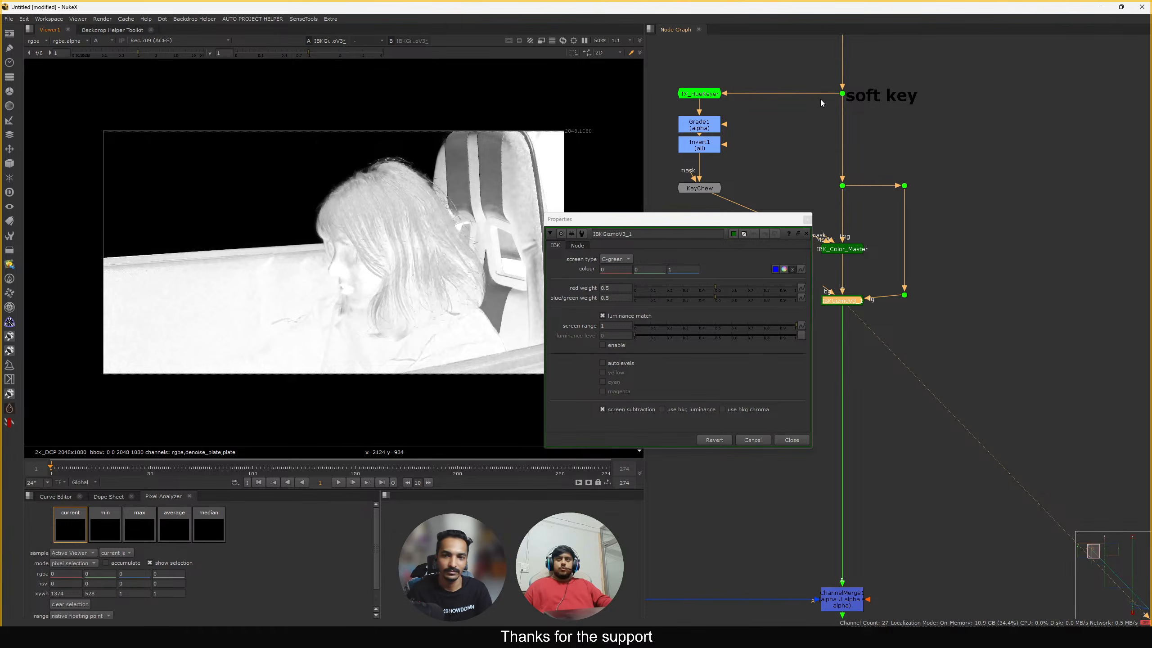
left_click(842, 94)
key("1")
scroll(344, 181, "up", 7)
key("a")
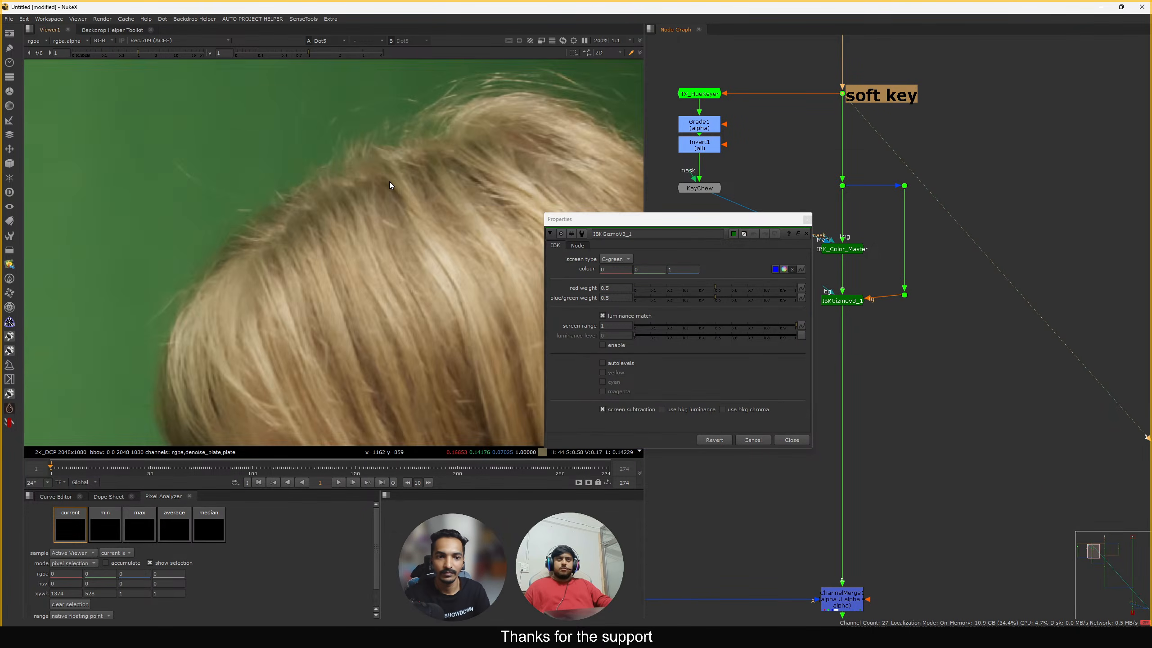
scroll(390, 185, "up", 3)
mouse_move(475, 130)
left_mouse_down("ctrl")
mouse_move(406, 133)
mouse_move(354, 221)
left_mouse_up("ctrl")
scroll(442, 82, "down", 3)
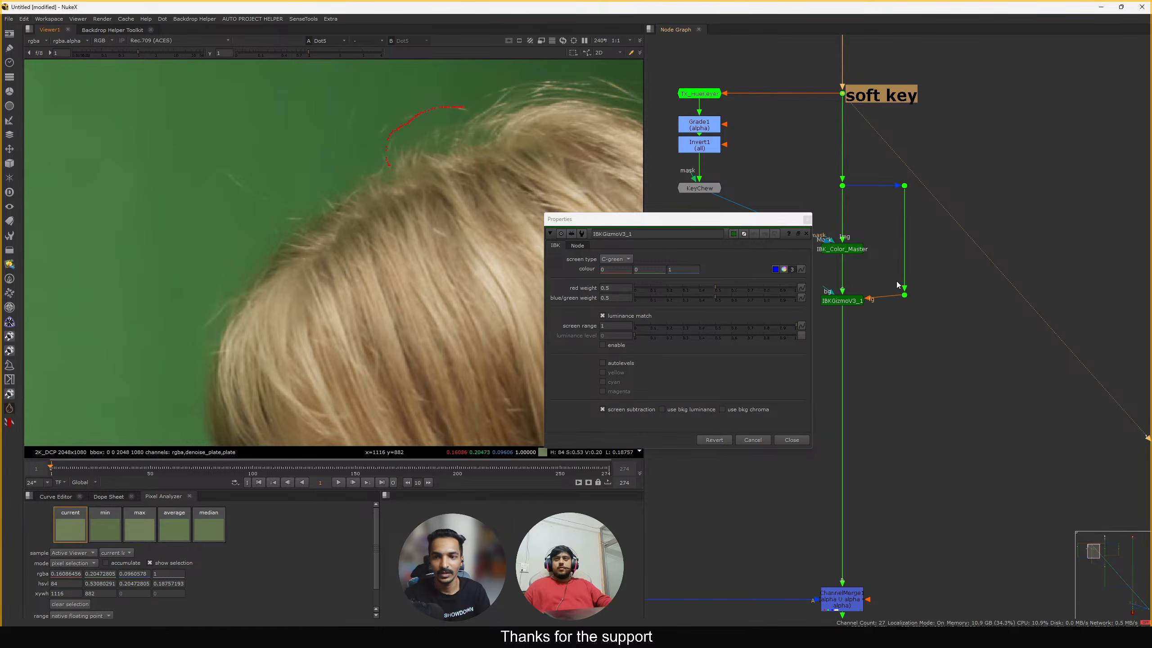
Level the side branch's lower dot with the IBKGizmo and close the properties
left_click_drag(904, 296, 908, 302)
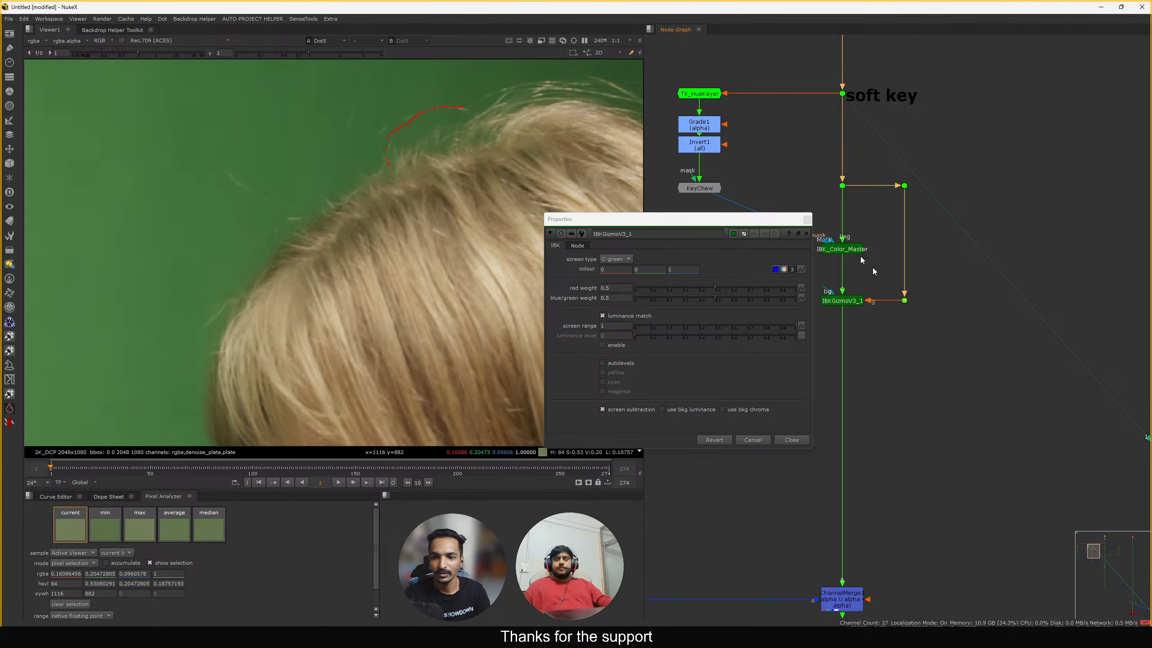
left_click(807, 219)
View the IBKGizmo's colour result and alpha, and inspect the fine hair strands against the whole frame
left_click(842, 300)
key("1")
scroll(397, 118, "up", 3)
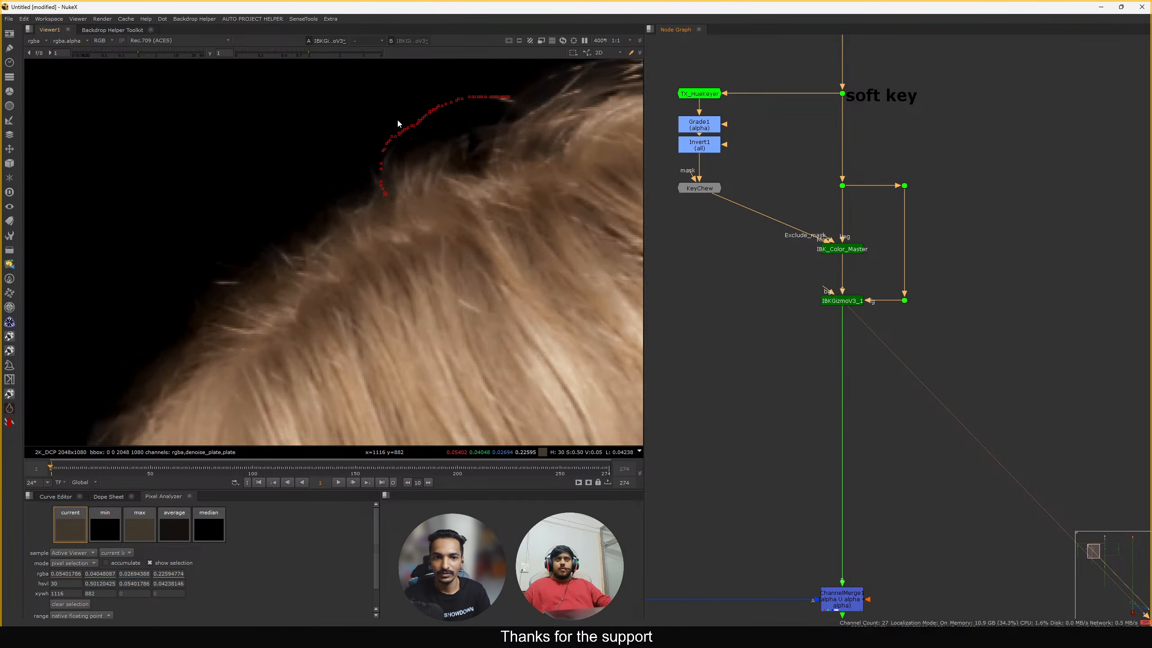
key("a")
scroll(433, 191, "up", 1)
left_click(448, 193, "ctrl")
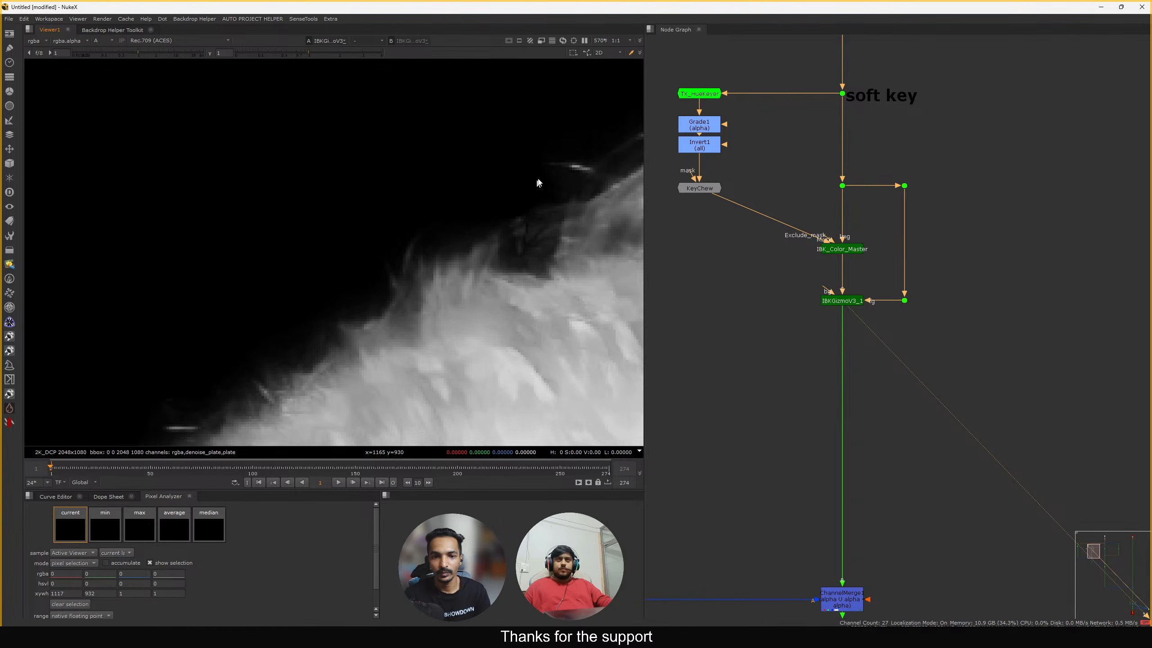
scroll(811, 224, "down", 1)
middle_click_drag(811, 224, 852, 206)
scroll(816, 209, "down", 1)
key("f")
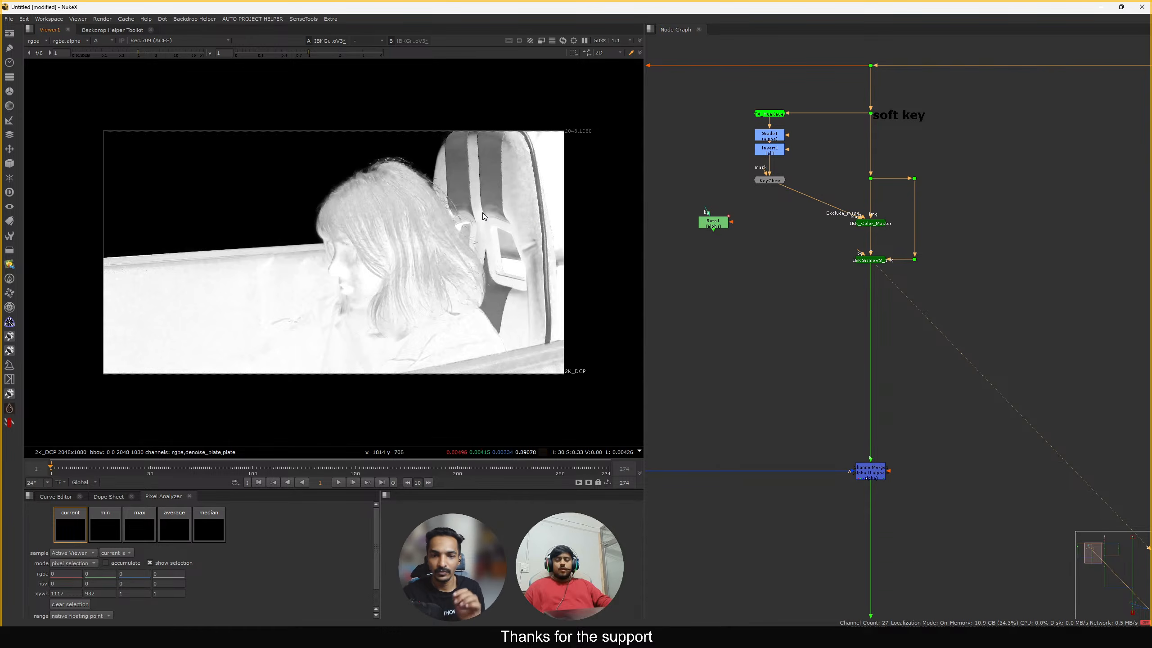
scroll(383, 193, "up", 4)
scroll(802, 195, "up", 2)
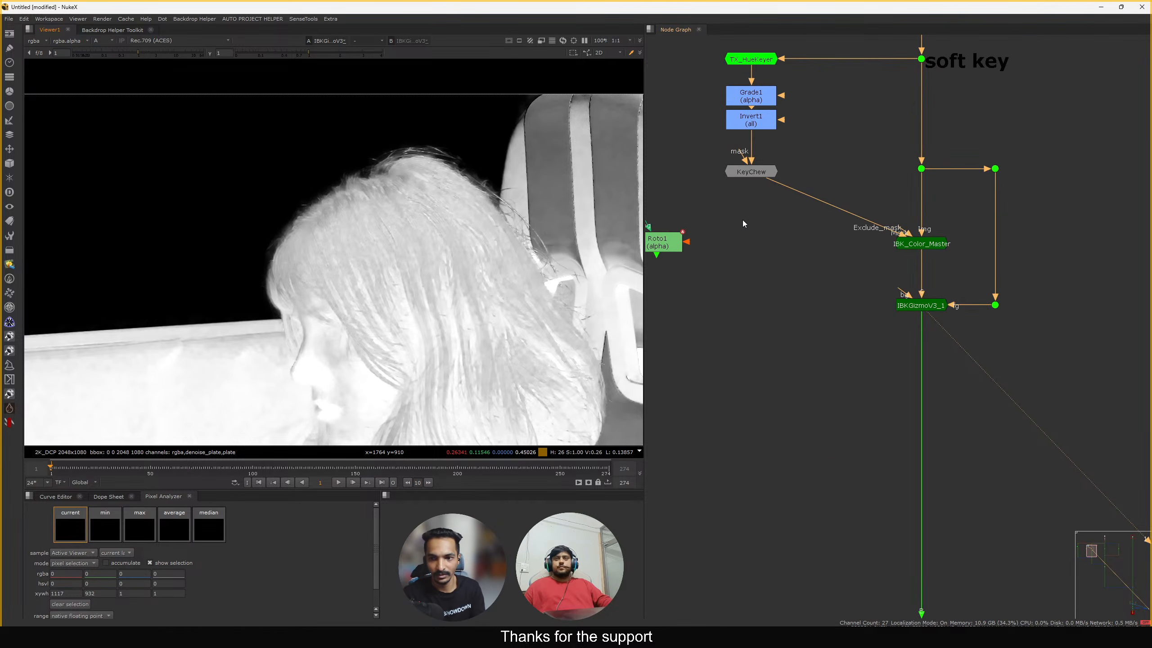
Delete the unconnected Roto1 node beside the soft key branch
middle_click_drag(782, 222, 823, 220)
left_click(708, 236)
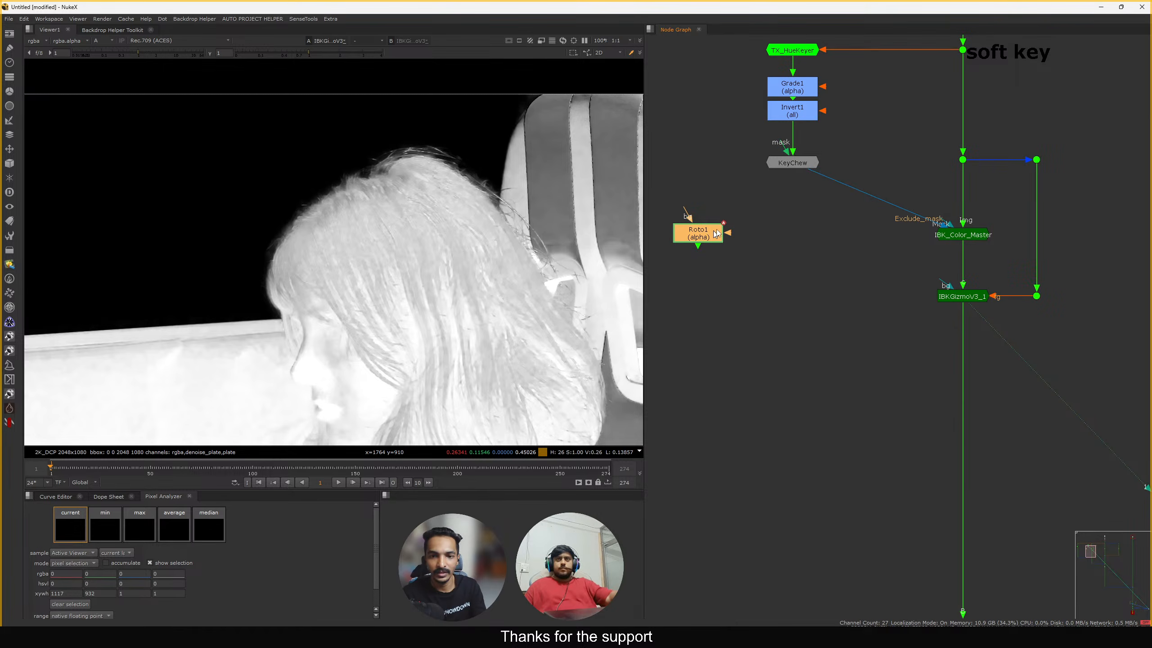
key("Delete")
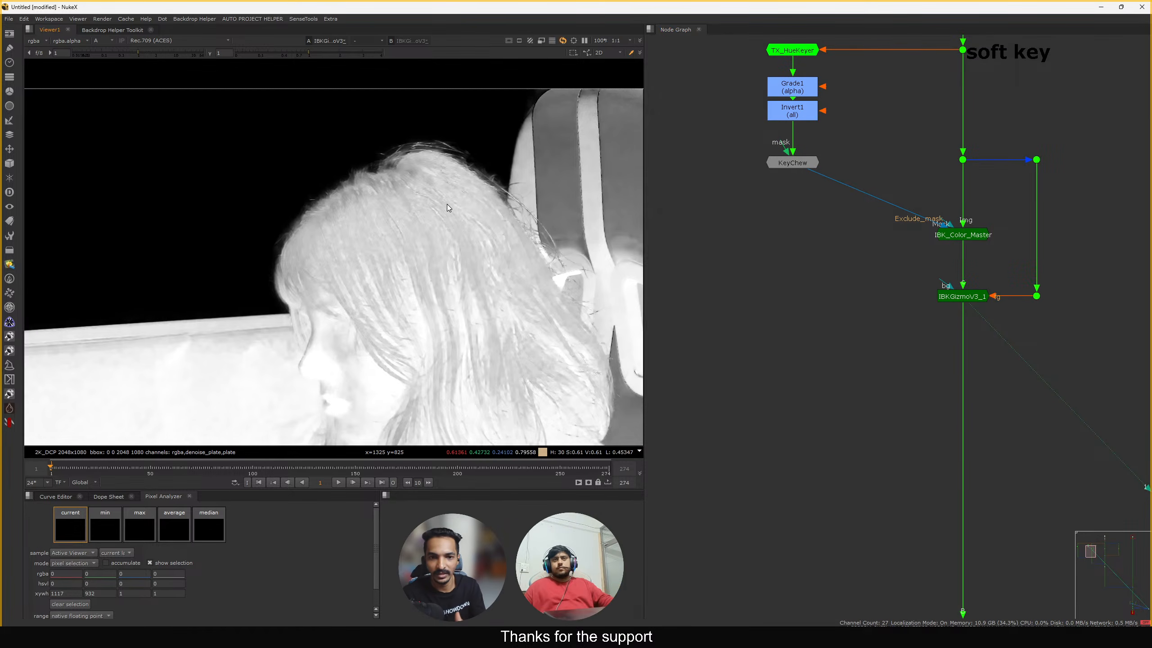
scroll(488, 175, "down", 4)
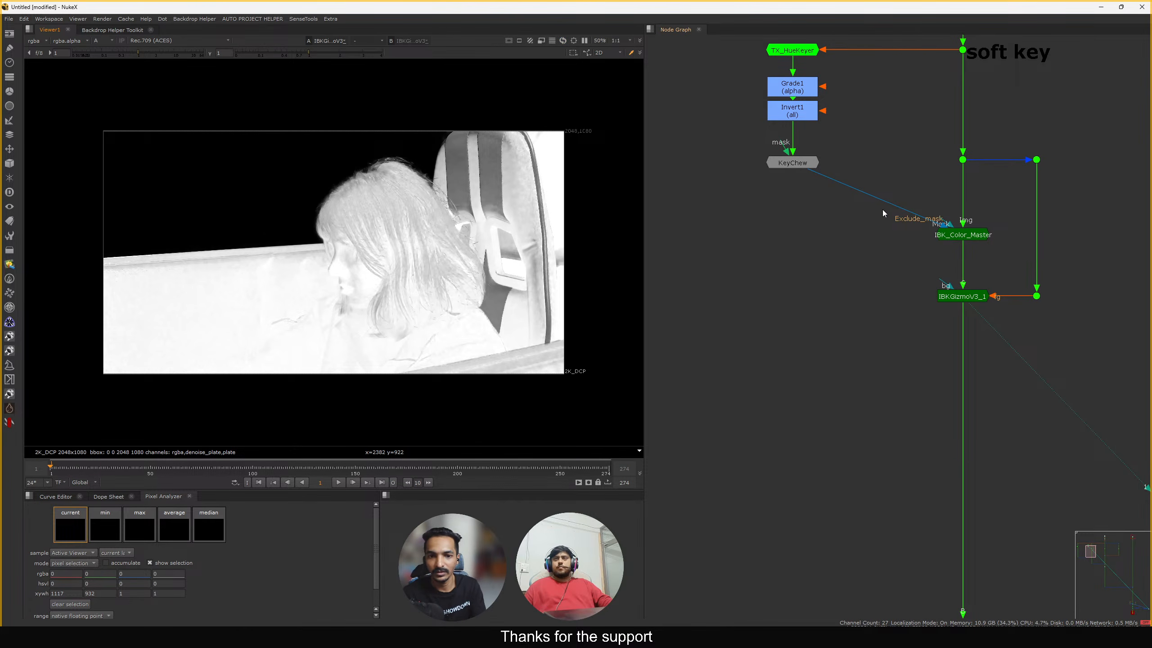
Insert a dot in the exclude mask connection, align it directly below KeyChew, and move KeyChew slightly lower
left_click_drag(877, 199, 797, 230, "ctrl")
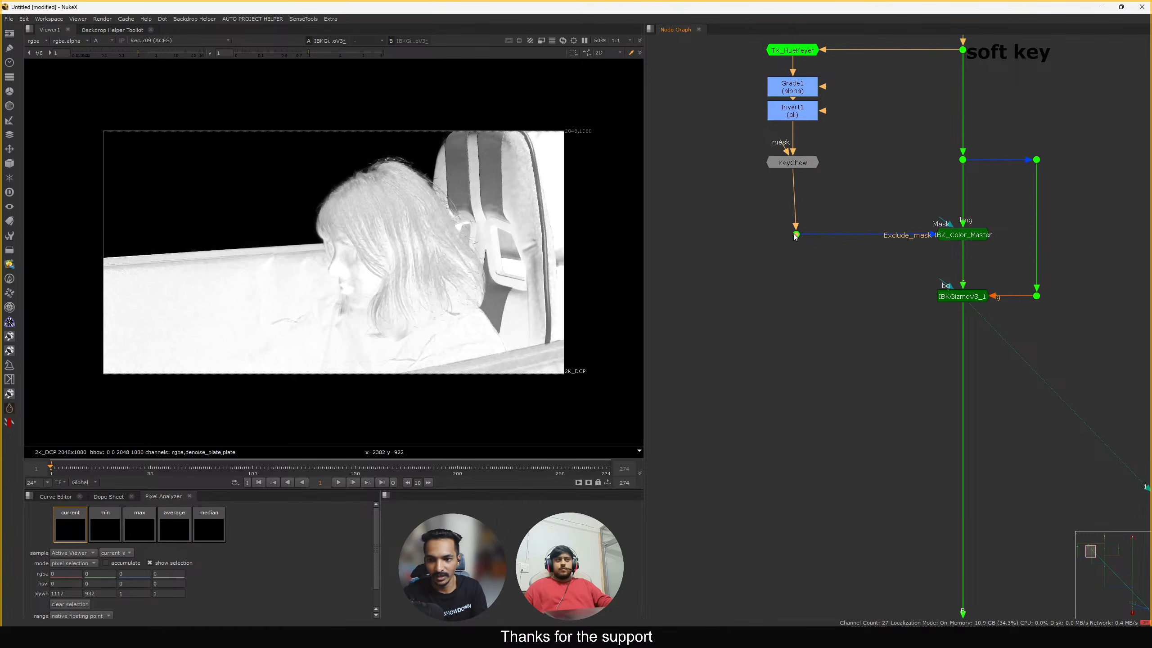
left_click(799, 245)
left_click(796, 235)
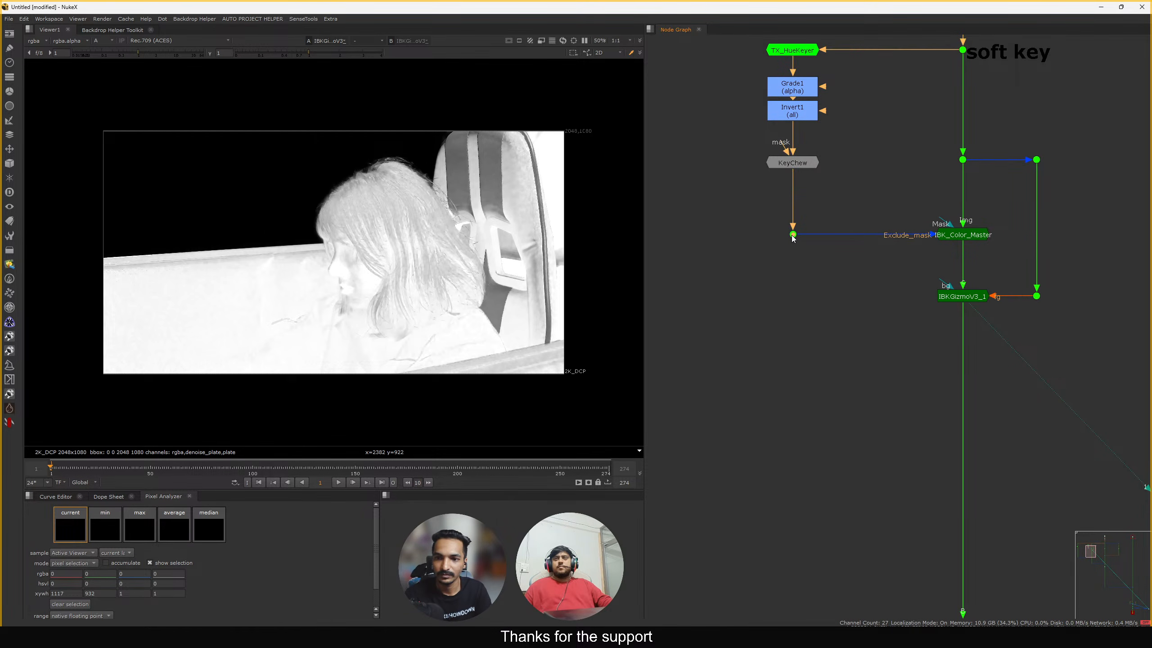
scroll(812, 250, "down", 3)
middle_click_drag(824, 258, 835, 288)
left_click_drag(781, 154, 752, 156)
left_click(846, 268)
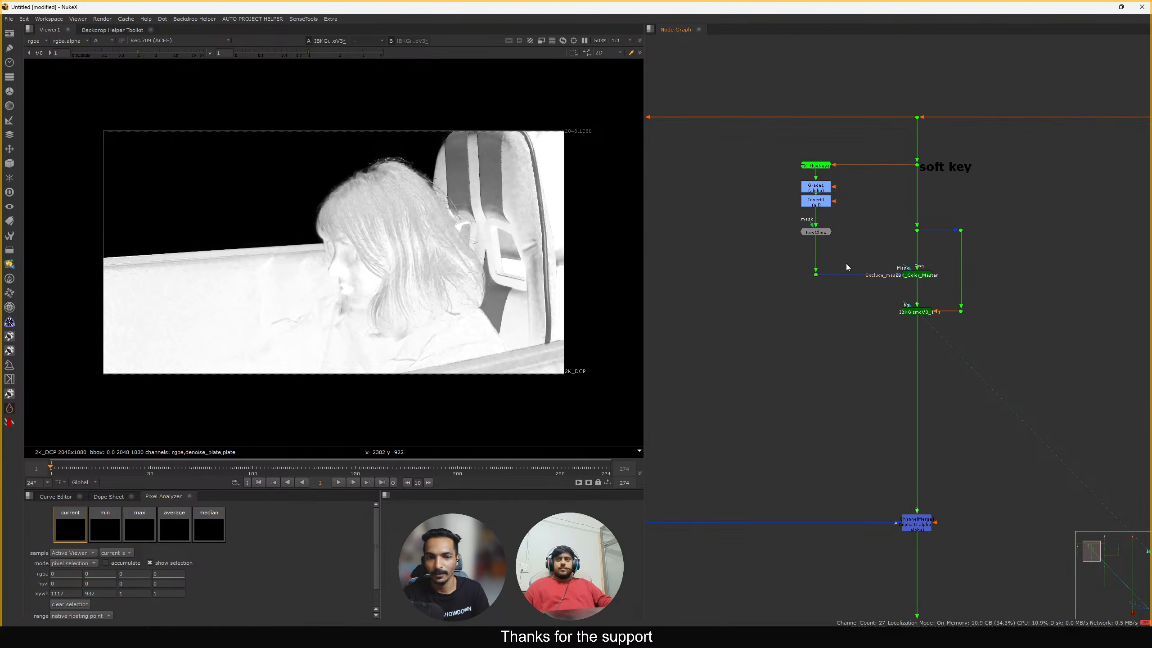
left_click_drag(822, 233, 823, 246)
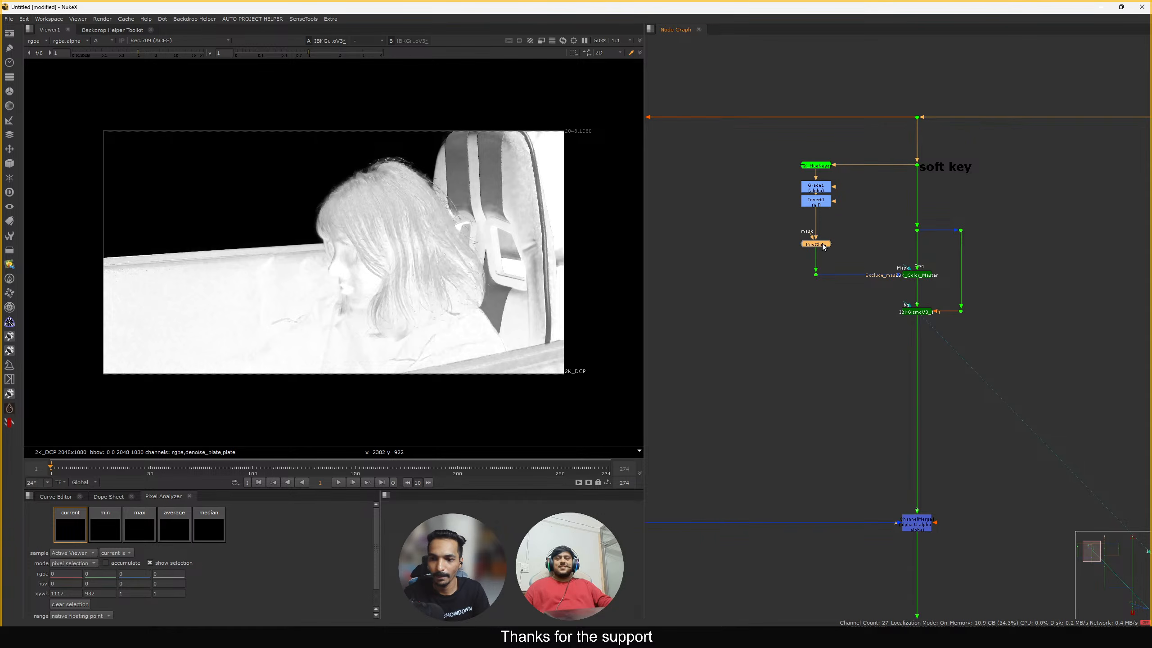
left_click_drag(764, 150, 934, 288)
scroll(826, 229, "up", 3)
scroll(929, 284, "down", 2)
scroll(812, 166, "up", 2)
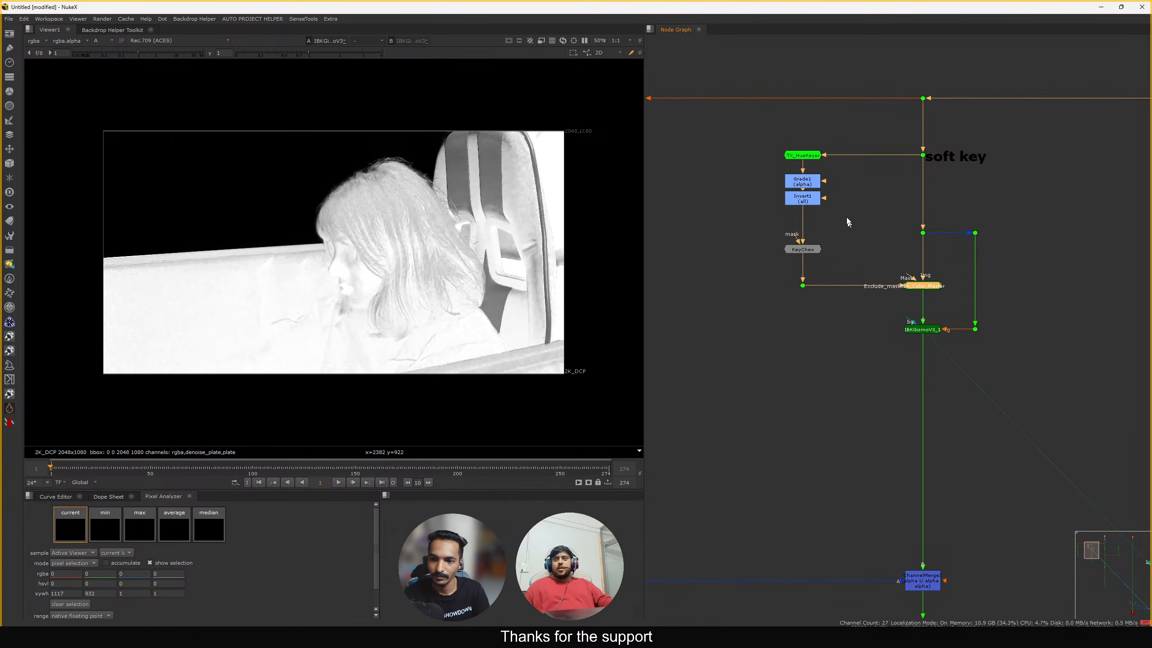
left_click_drag(741, 101, 848, 290)
mouse_move(724, 93)
left_mouse_down()
mouse_move(911, 305)
mouse_move(1007, 347)
mouse_move(797, 201)
mouse_move(735, 103)
left_mouse_up()
left_click_drag(733, 101, 932, 280)
mouse_move(864, 257)
middle_mouse_down()
mouse_move(927, 236)
mouse_move(865, 266)
middle_mouse_up()
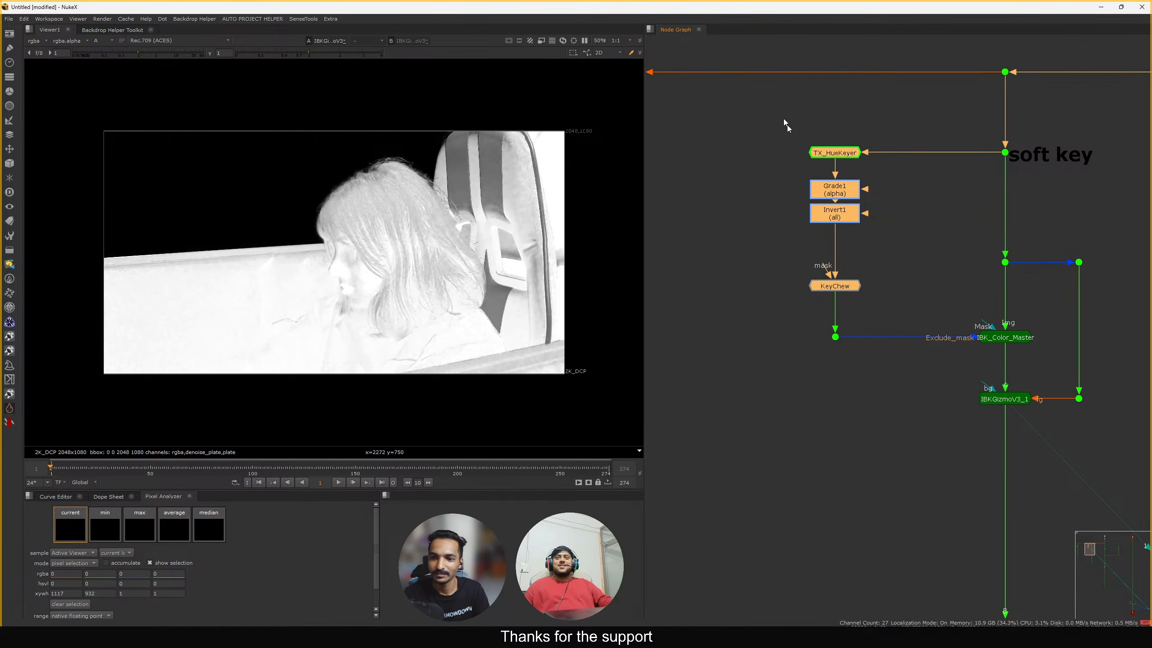
left_click_drag(767, 114, 1065, 370)
scroll(1084, 342, "down", 2)
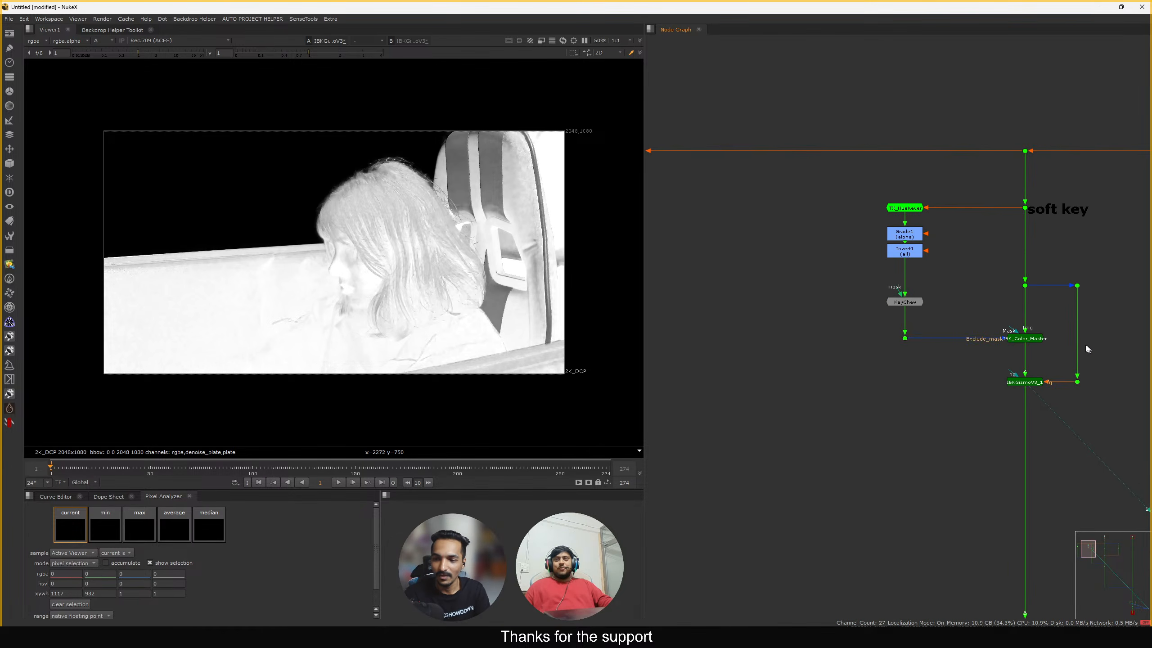
middle_click_drag(1086, 346, 1030, 316)
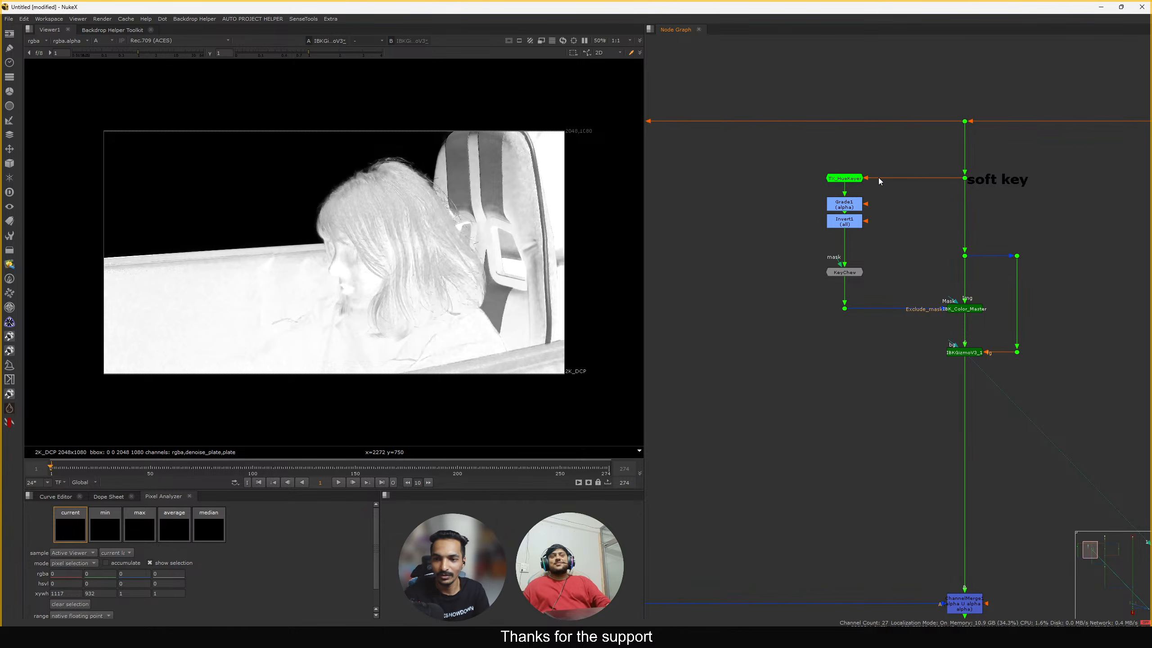
middle_click_drag(879, 232, 937, 195)
scroll(863, 191, "down", 2)
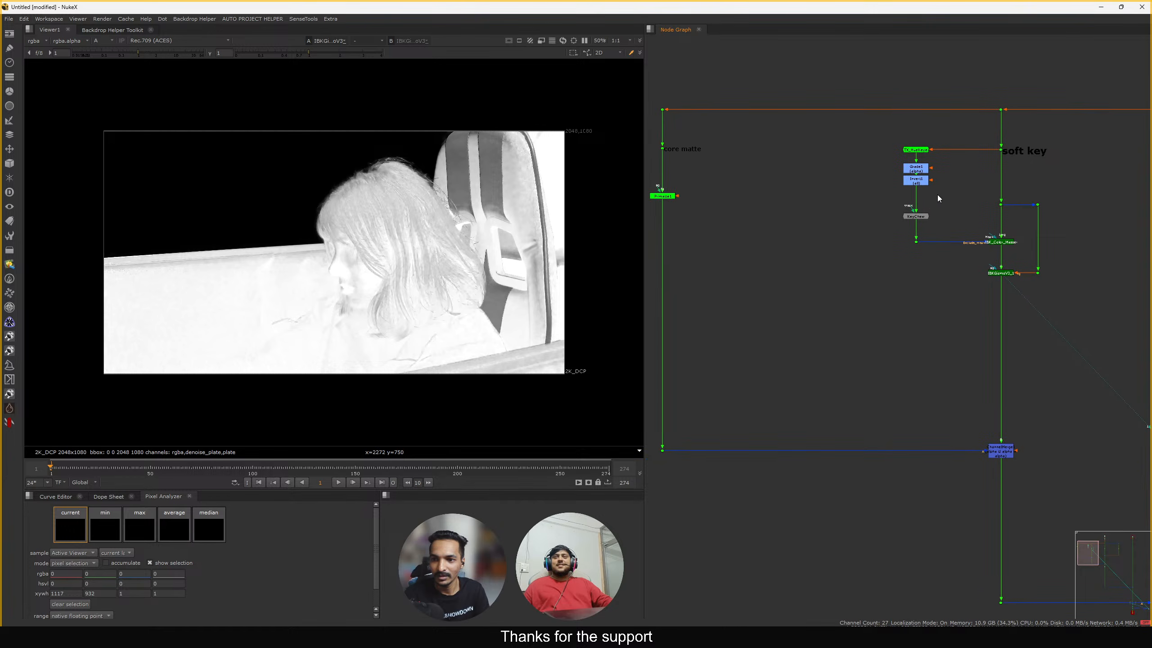
View the Primatte node's colour output and alpha in the core matte branch
middle_click_drag(780, 202, 830, 153)
scroll(771, 169, "up", 3)
scroll(828, 152, "up", 2)
left_click_drag(843, 151, 662, 223)
key("1")
key("a")
left_click_drag(361, 164, 488, 219)
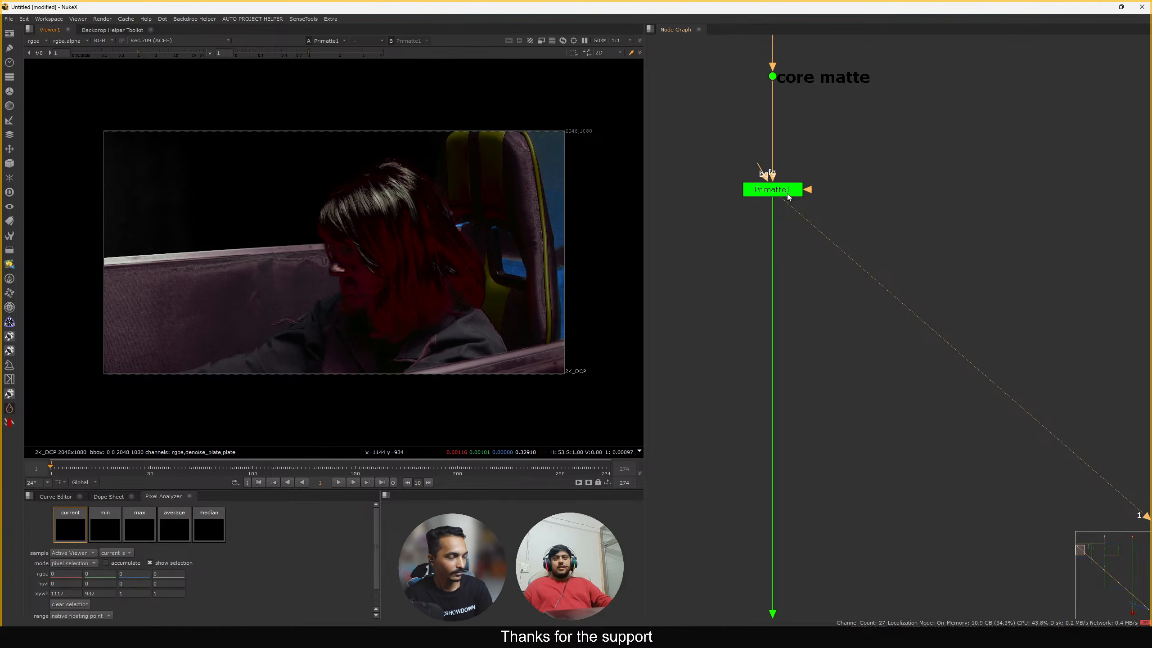
key("a")
scroll(1057, 238, "down", 3)
Compare the alpha of the soft key's IBKGizmo with the mask at the dot below KeyChew
middle_click_drag(1057, 239, 766, 254)
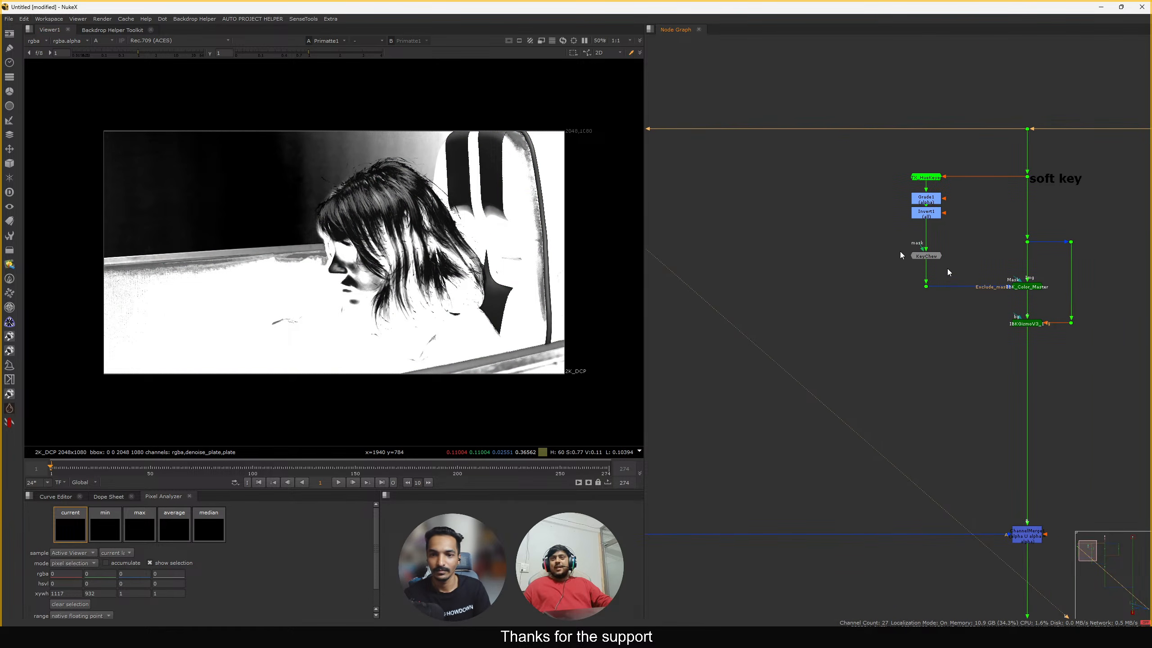
scroll(929, 259, "up", 3)
left_click_drag(887, 282, 990, 358)
key("1")
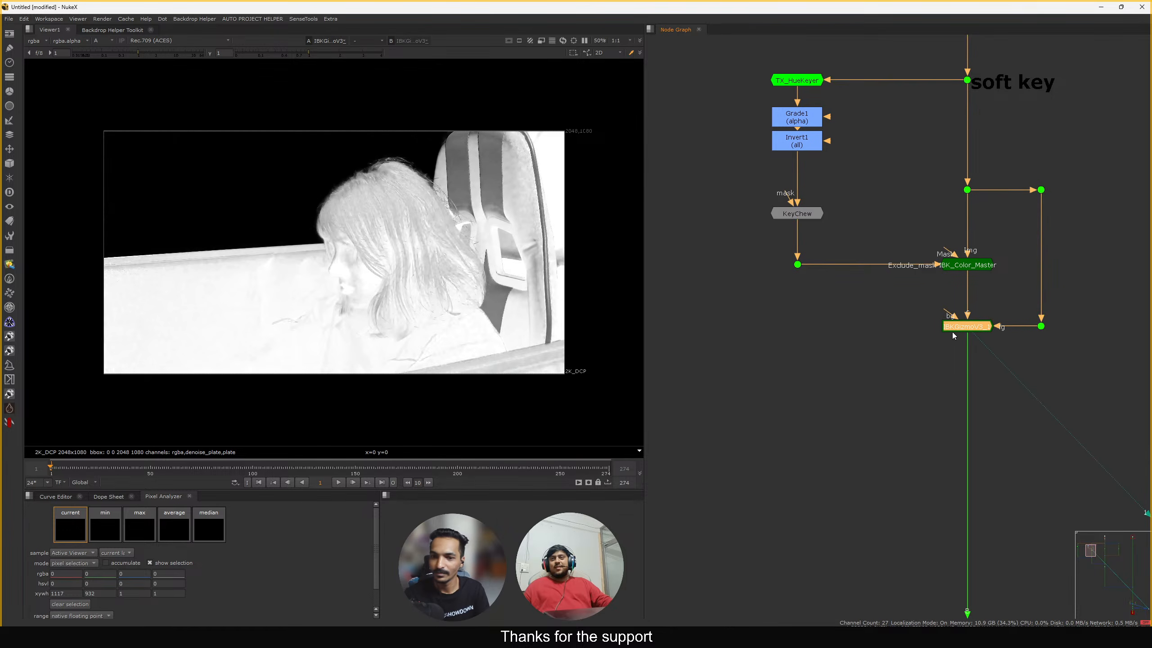
middle_click_drag(952, 332, 938, 275)
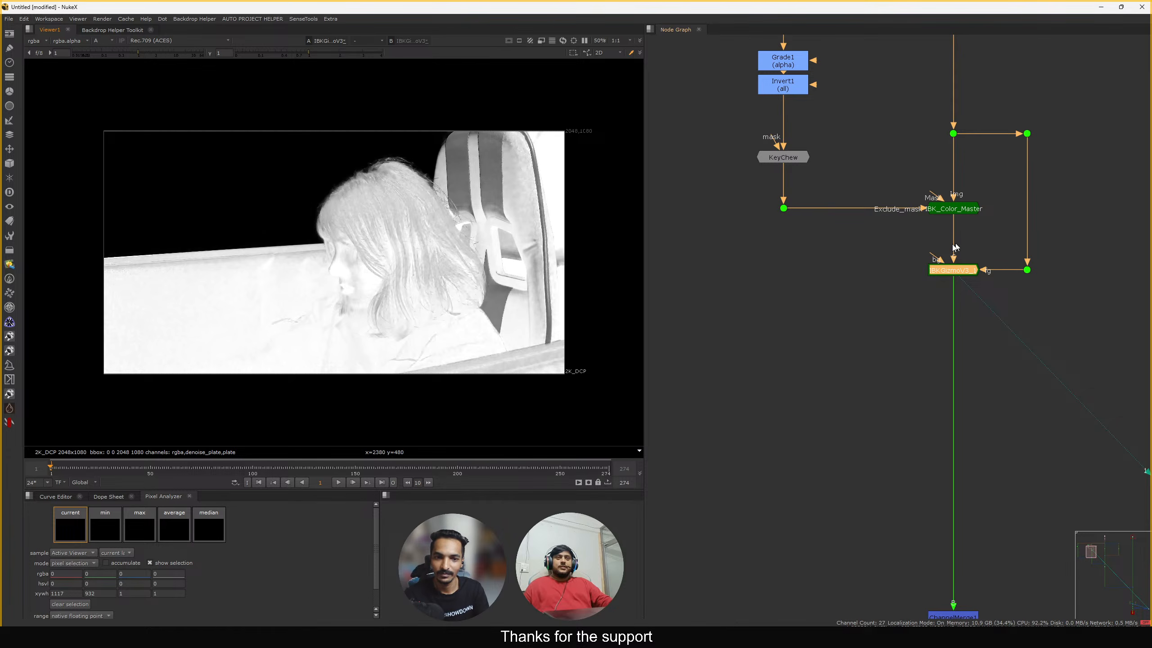
scroll(925, 217, "down", 2)
left_click_drag(909, 164, 792, 204)
key("1")
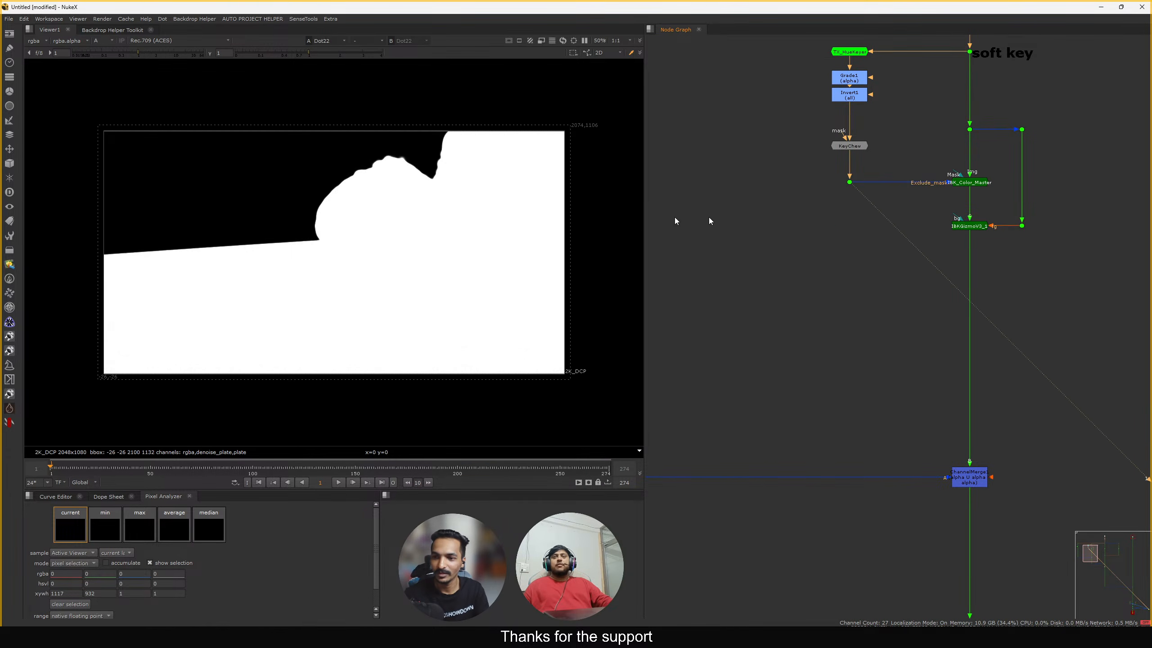
View the IBK_Color_Master's clean screen in colour and inspect the area around the head
left_click(975, 182)
key("1")
key("a")
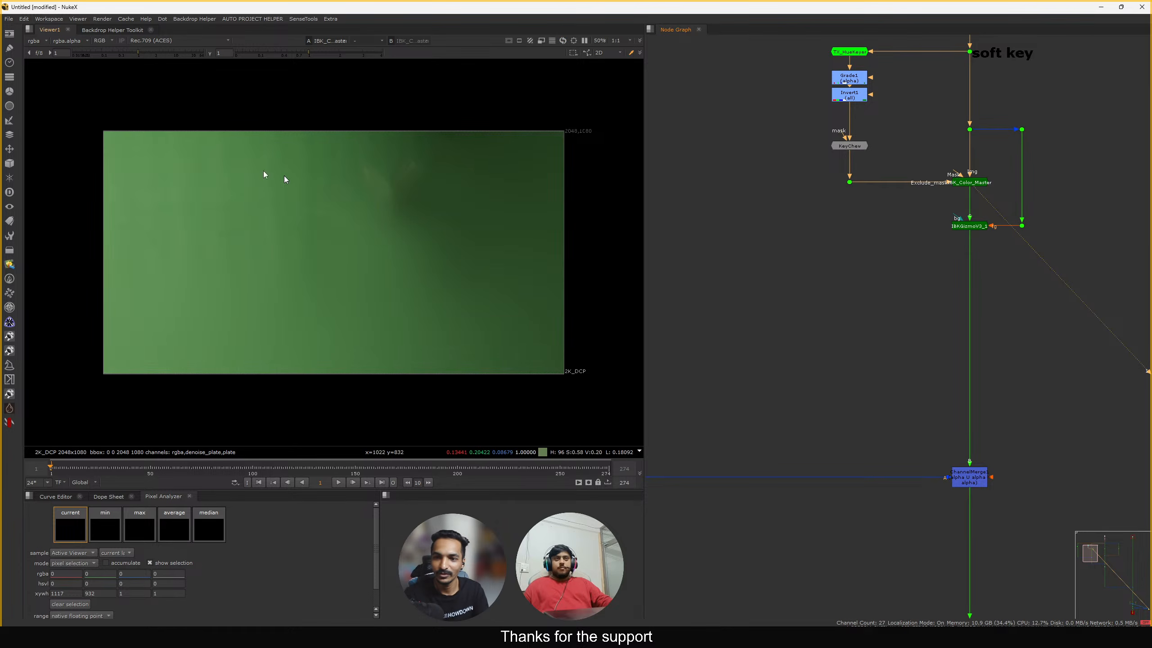
left_click_drag(484, 164, 302, 255)
scroll(367, 211, "up", 2)
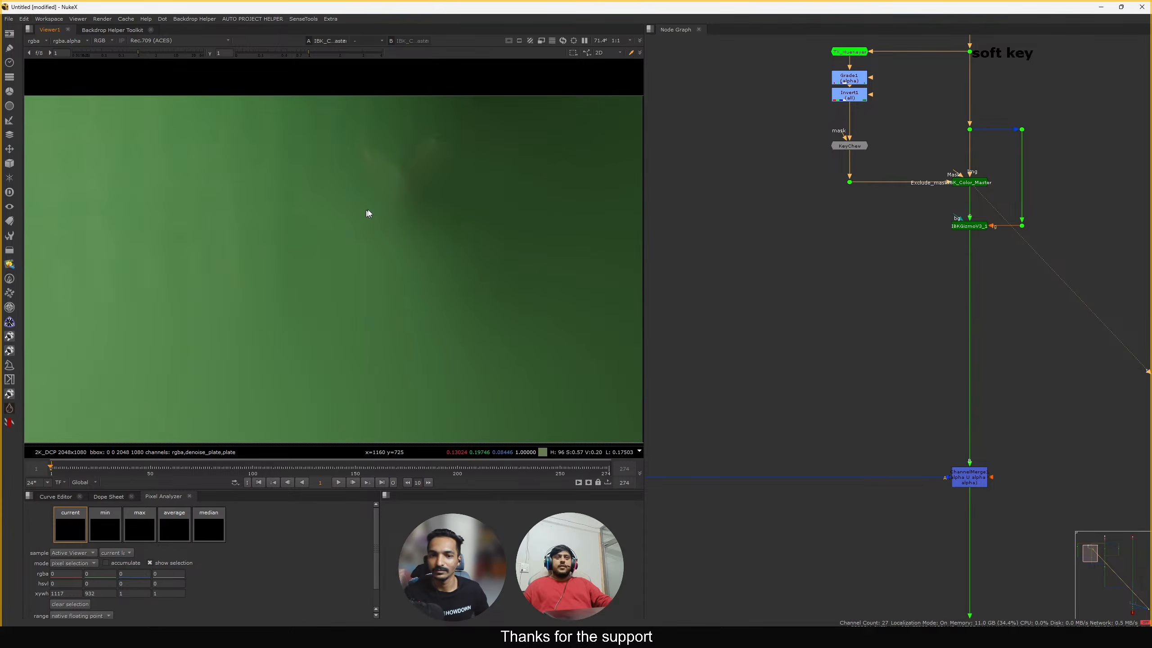
scroll(367, 211, "down", 2)
scroll(765, 235, "up", 1)
Move the IBKGizmo and its side branch dot lower, leaving more room below IBK_Color_Master
middle_click_drag(931, 210, 855, 198)
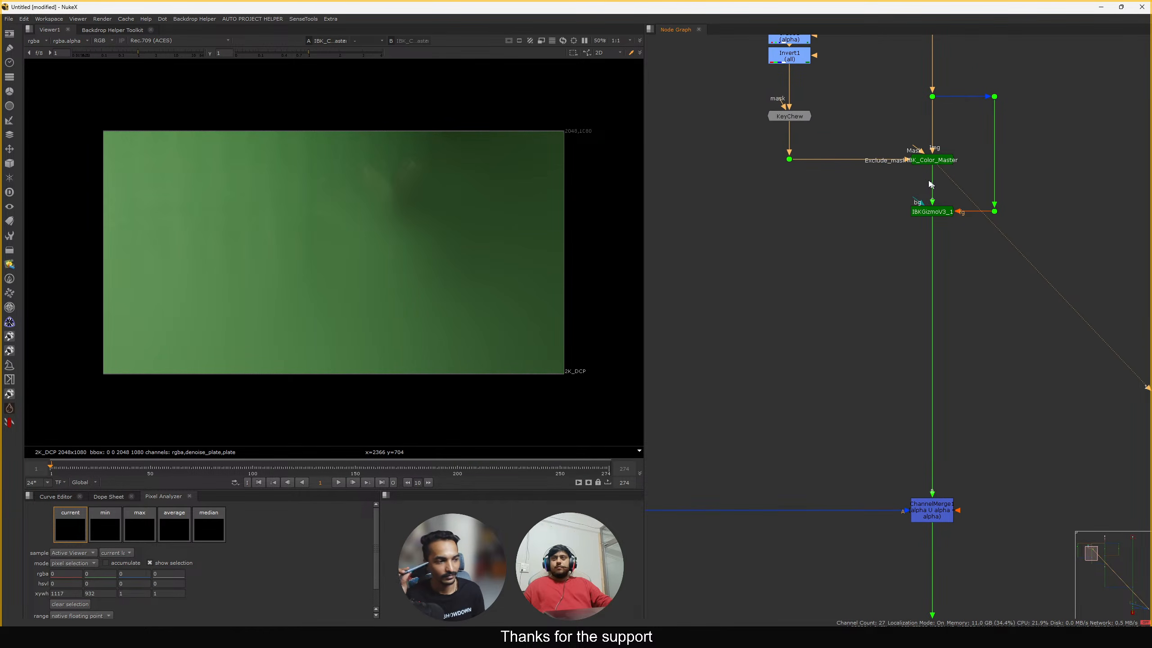
left_click_drag(873, 182, 1007, 233)
left_click_drag(944, 212, 943, 256)
Duplicate the IBKGizmo with its dot beside the branch, connecting it to IBK_Color_Master and the dot to the side branch's upper dot
middle_click_drag(854, 251, 868, 238)
left_click(851, 237)
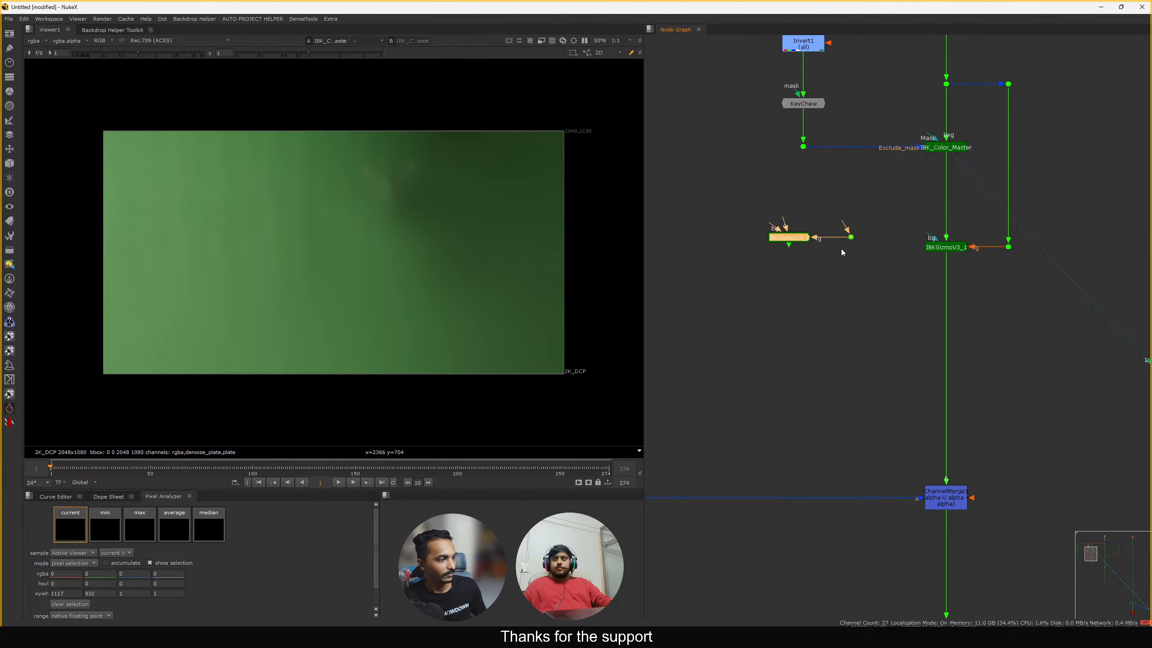
left_click_drag(795, 246, 805, 272)
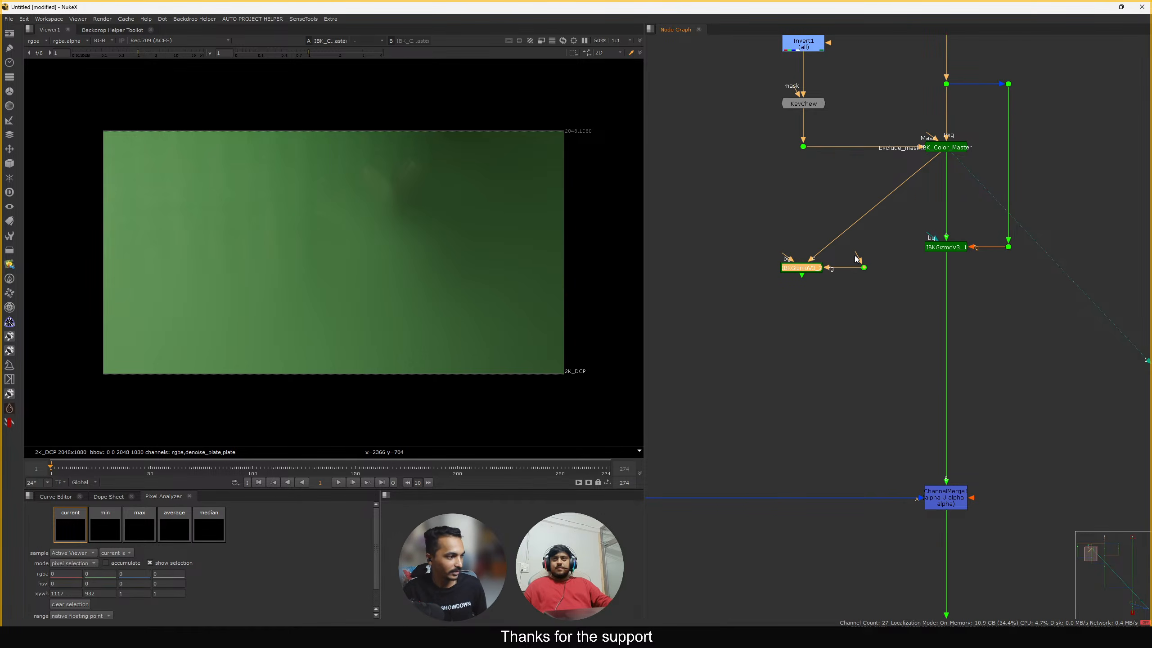
left_click_drag(978, 147, 1008, 85)
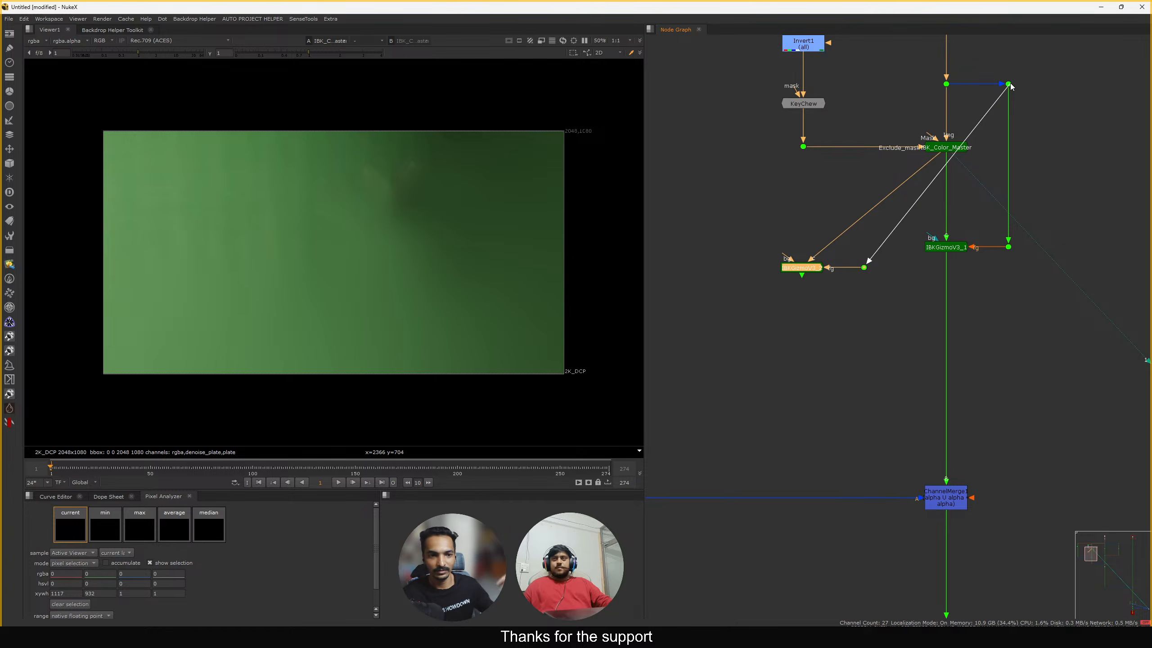
View the duplicated IBKGizmo's colour result and its alpha
middle_click_drag(891, 172, 891, 153)
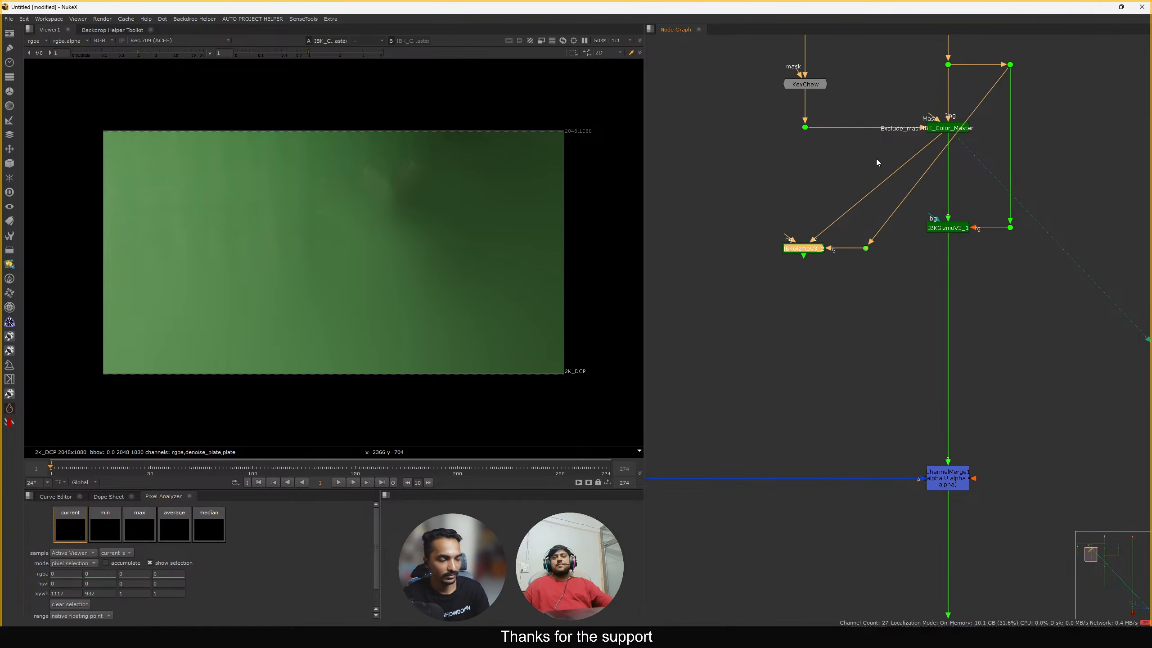
middle_click_drag(852, 225, 865, 183)
scroll(858, 197, "up", 2)
key("1")
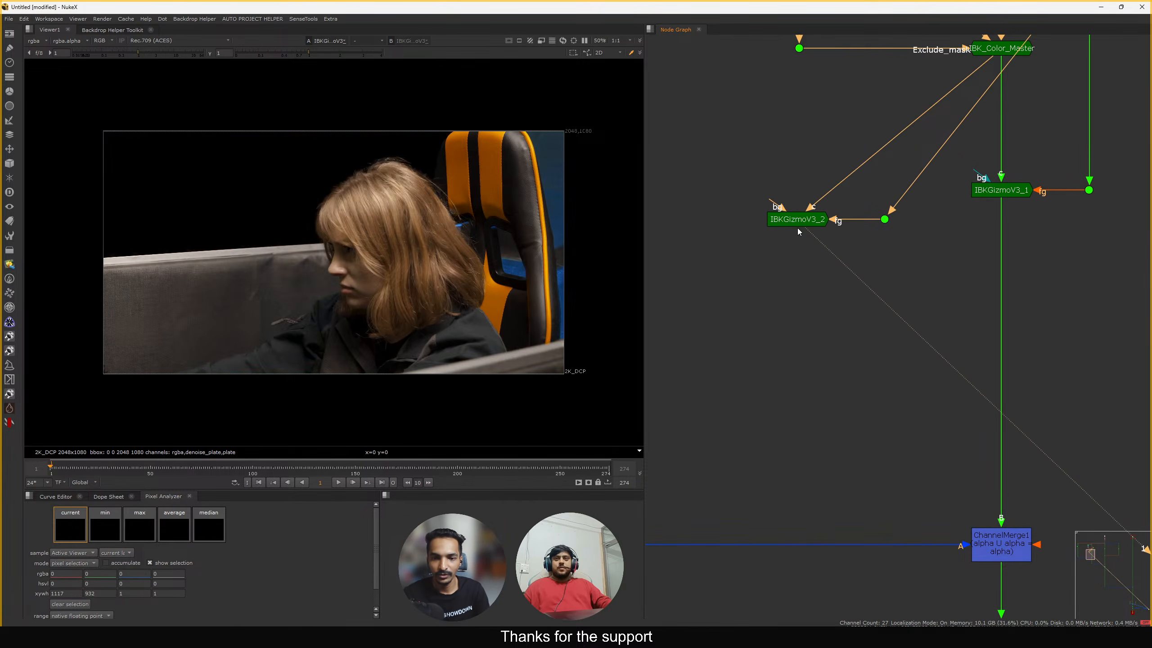
key("a")
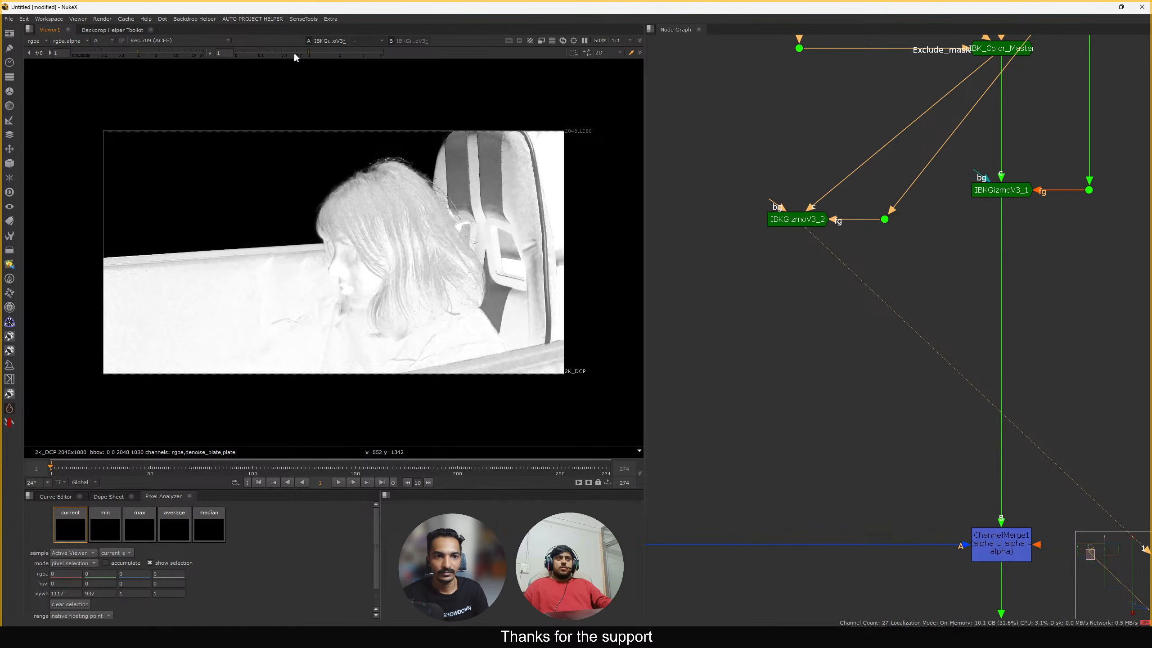
Check the duplicated IBKGizmo's alpha for noise with the viewer gamma lowered to 0.035, and reset the gamma
left_click_drag(296, 52, 249, 53)
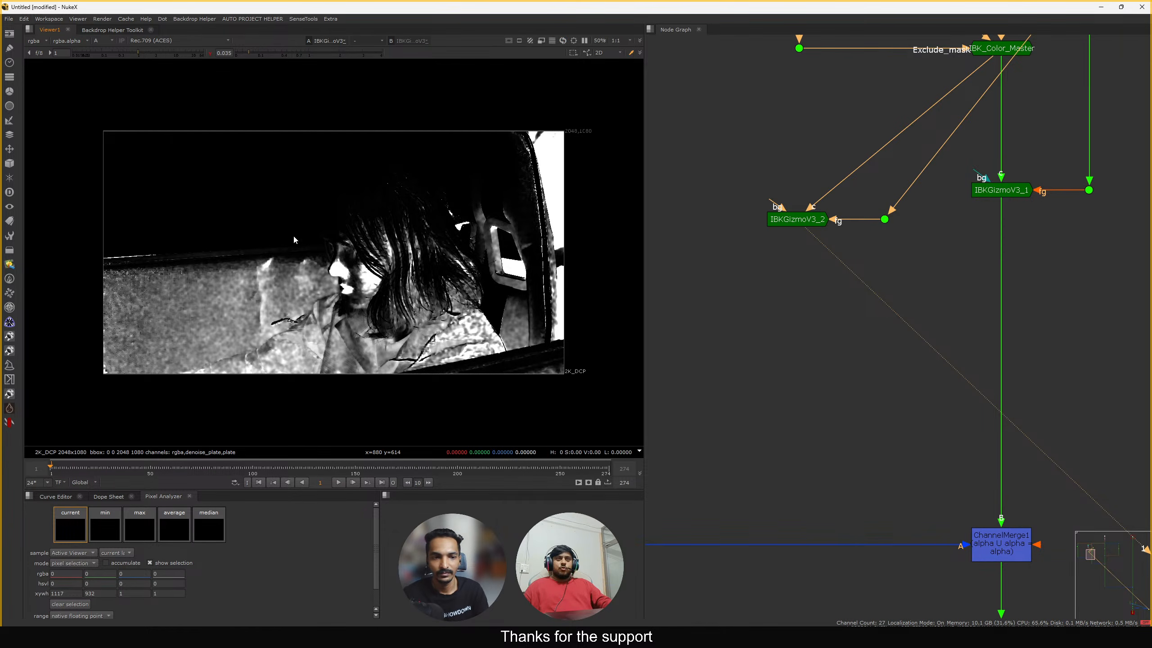
left_click_drag(386, 325, 385, 325)
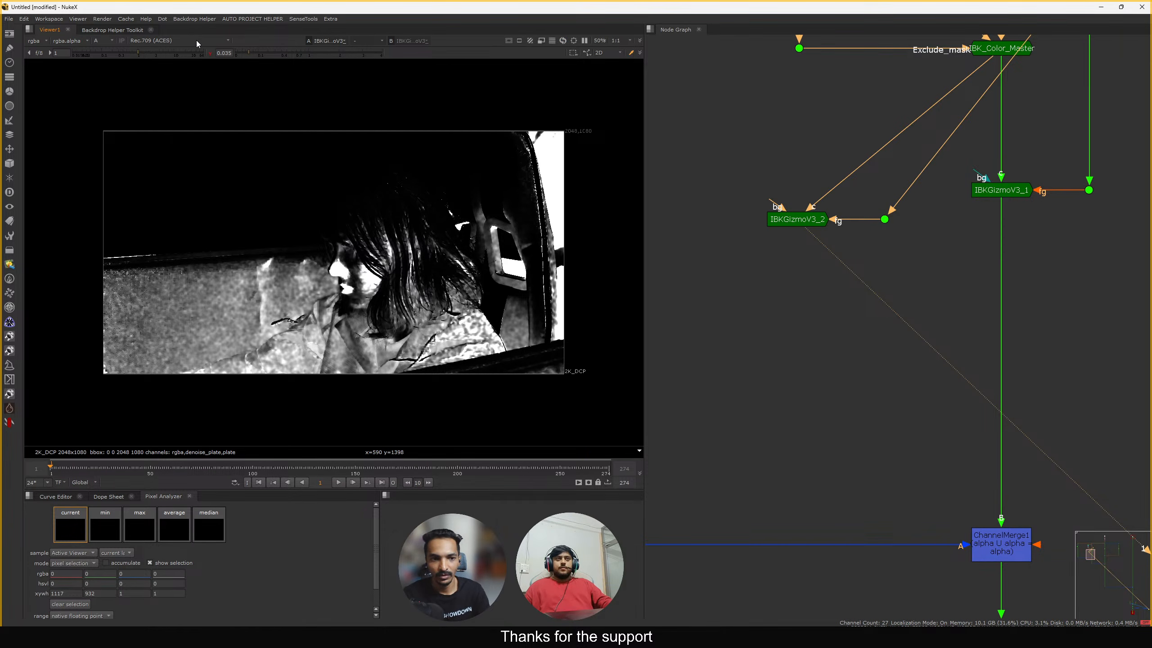
left_click(207, 53)
View the alpha of Primatte1 in the core matte branch and open the node's properties
scroll(671, 211, "down", 5)
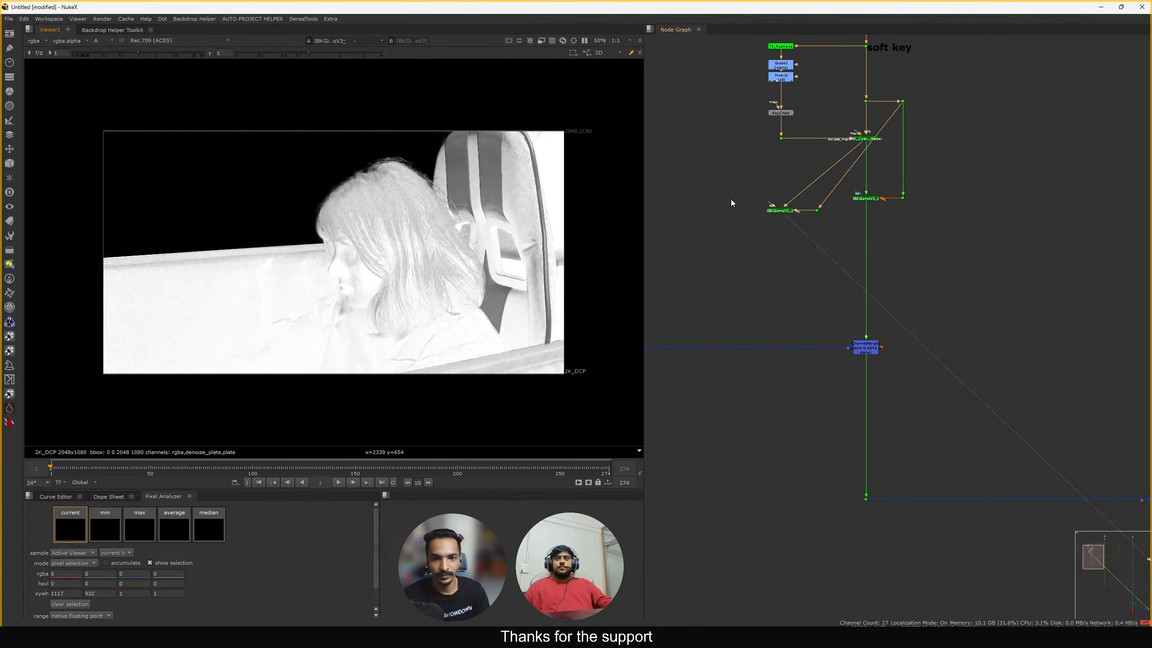
scroll(807, 199, "up", 8)
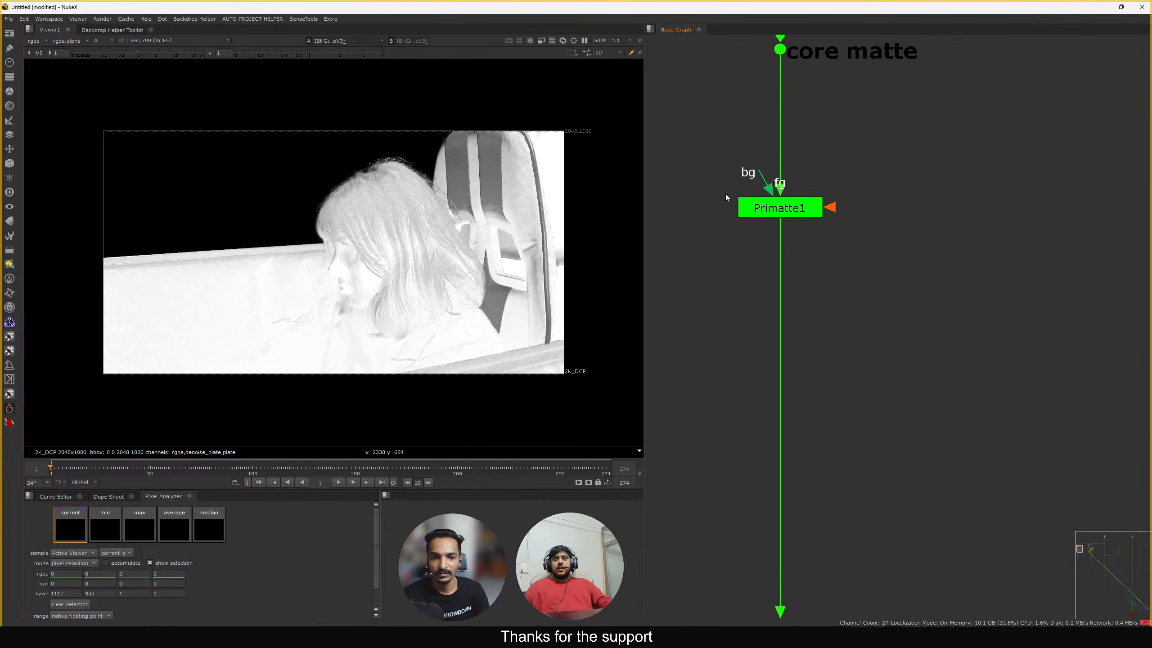
left_click(778, 211)
key("1")
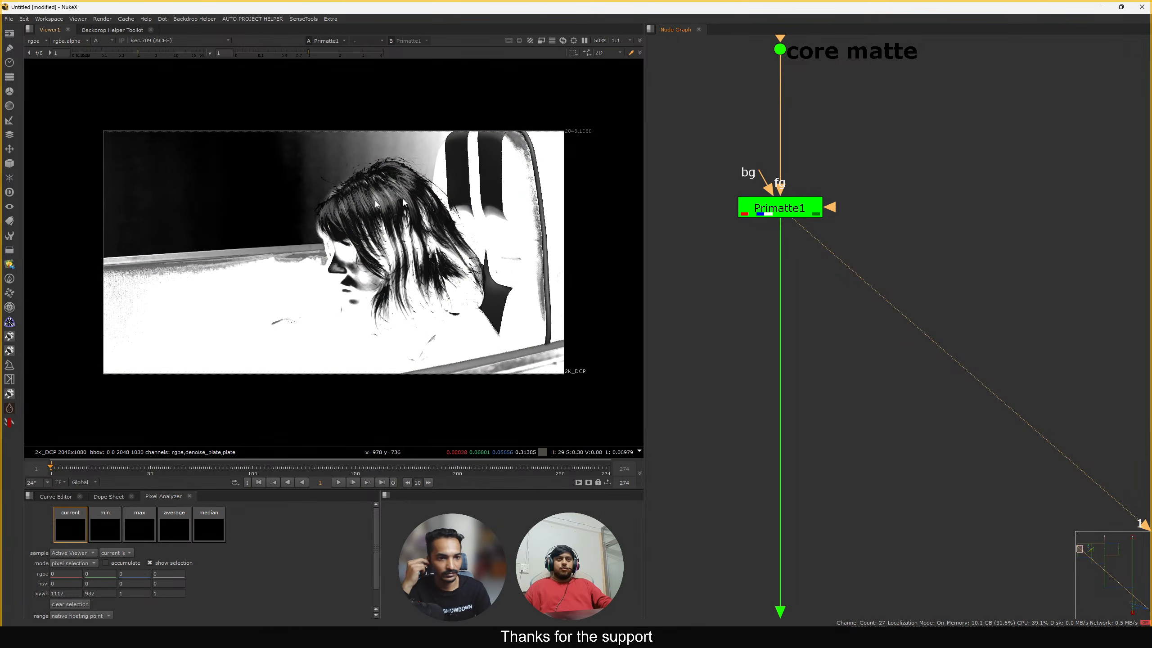
double_click(799, 213)
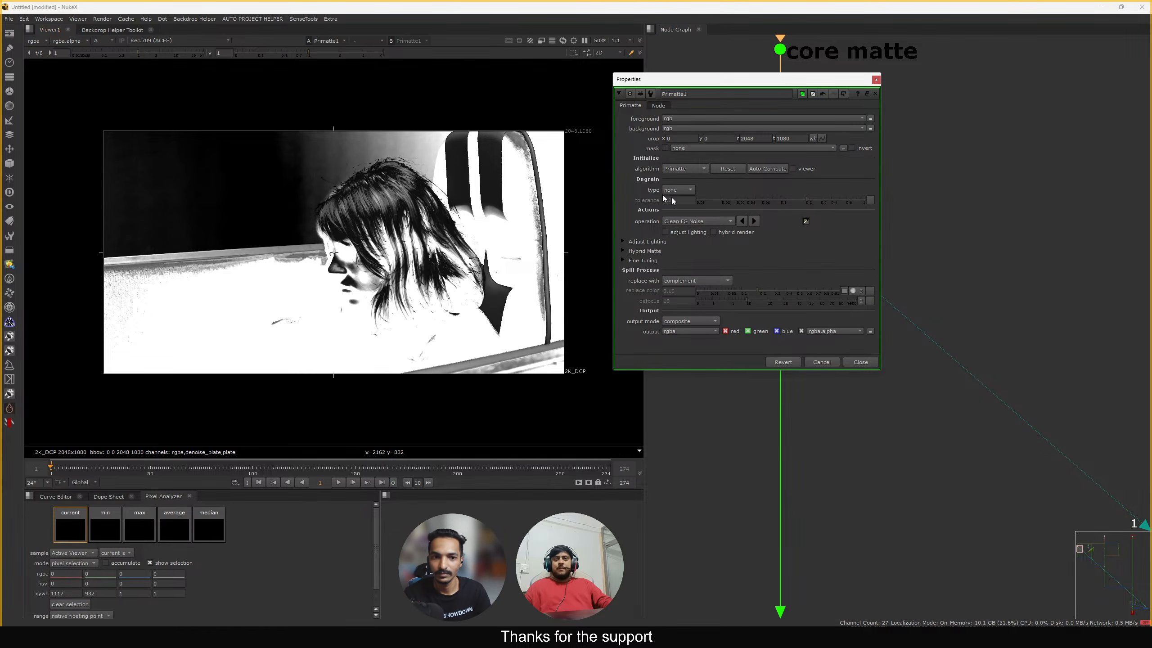
Clean the foreground noise in Primatte1's matte by sampling across the hair and the dark areas of the seat
scroll(379, 205, "up", 3)
left_click_drag(381, 209, 566, 191, "ctrl+shift")
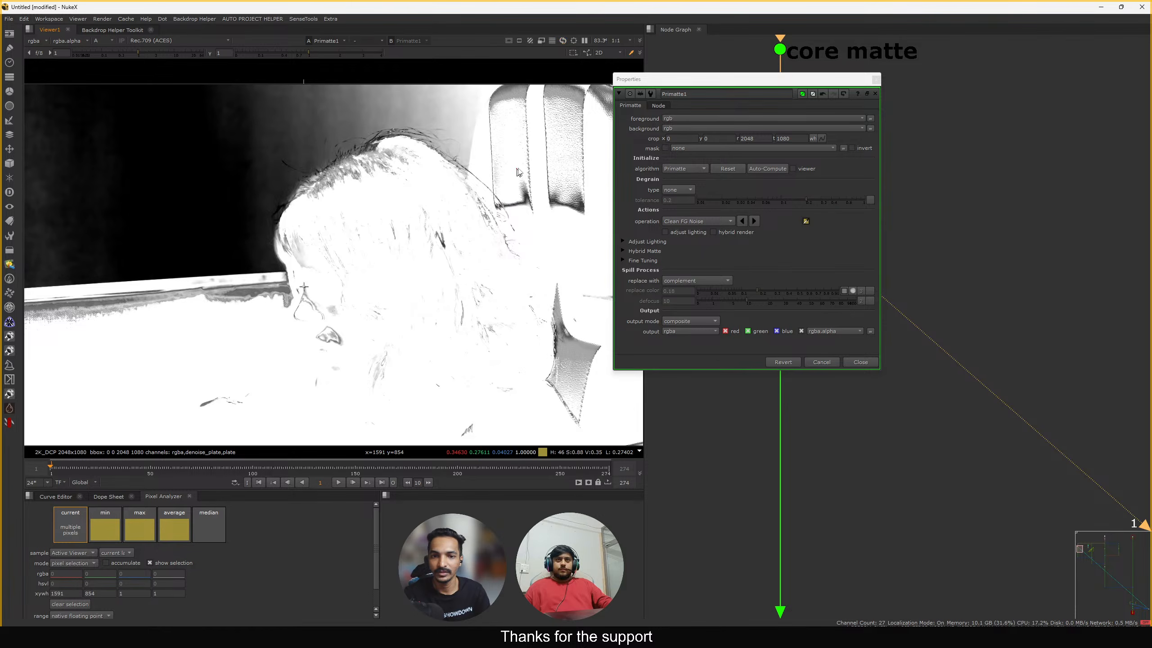
left_click_drag(519, 131, 558, 350, "ctrl+shift")
left_click(551, 382, "ctrl")
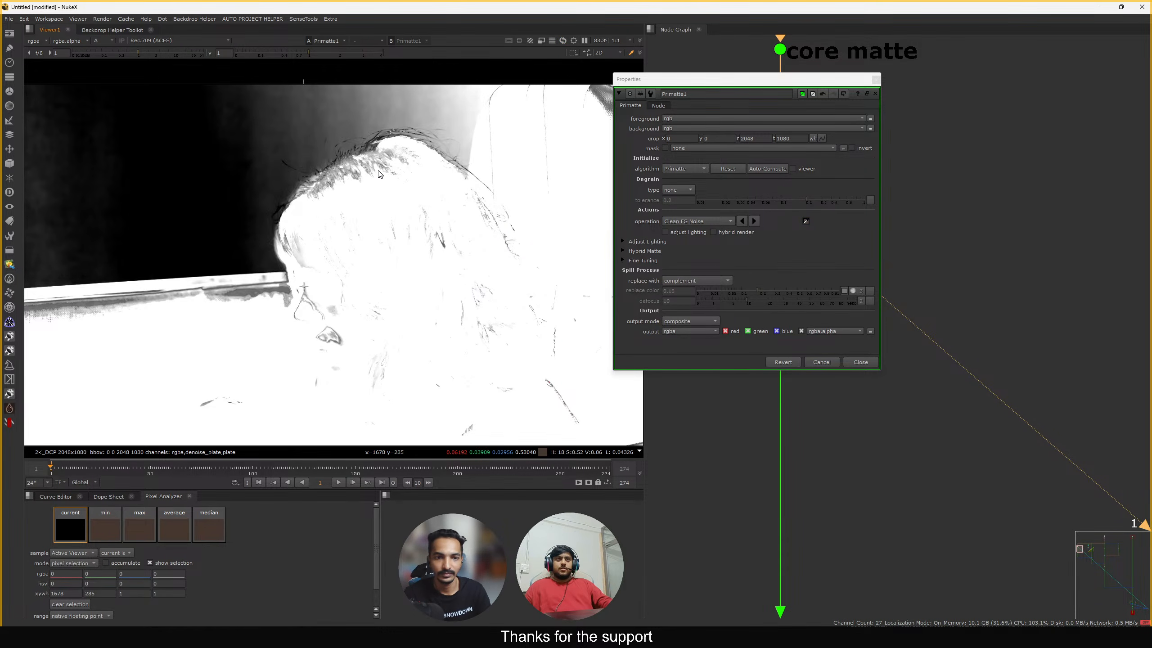
Sample the remaining foreground noise at the crown of the hair, face, window ledge, seat edge and hairline with Clean FG Noise
left_click_drag(381, 174, 349, 181, "ctrl+shift")
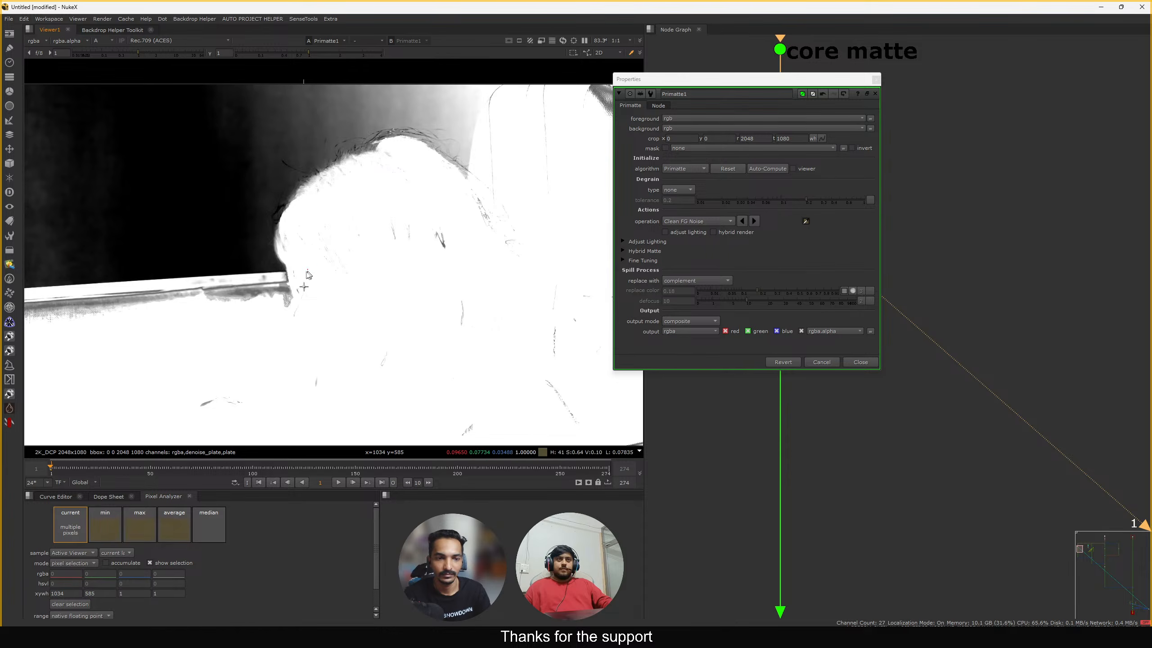
left_click_drag(307, 274, 238, 297, "ctrl+shift")
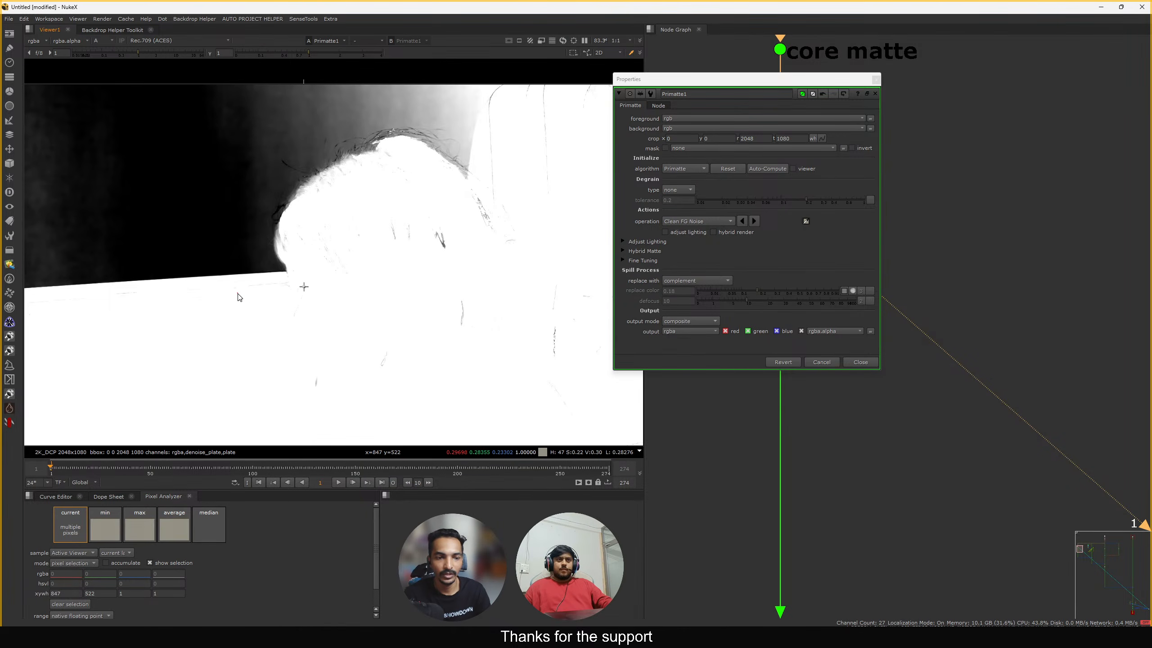
scroll(379, 201, "down", 2)
left_click_drag(494, 145, 470, 313, "ctrl+shift")
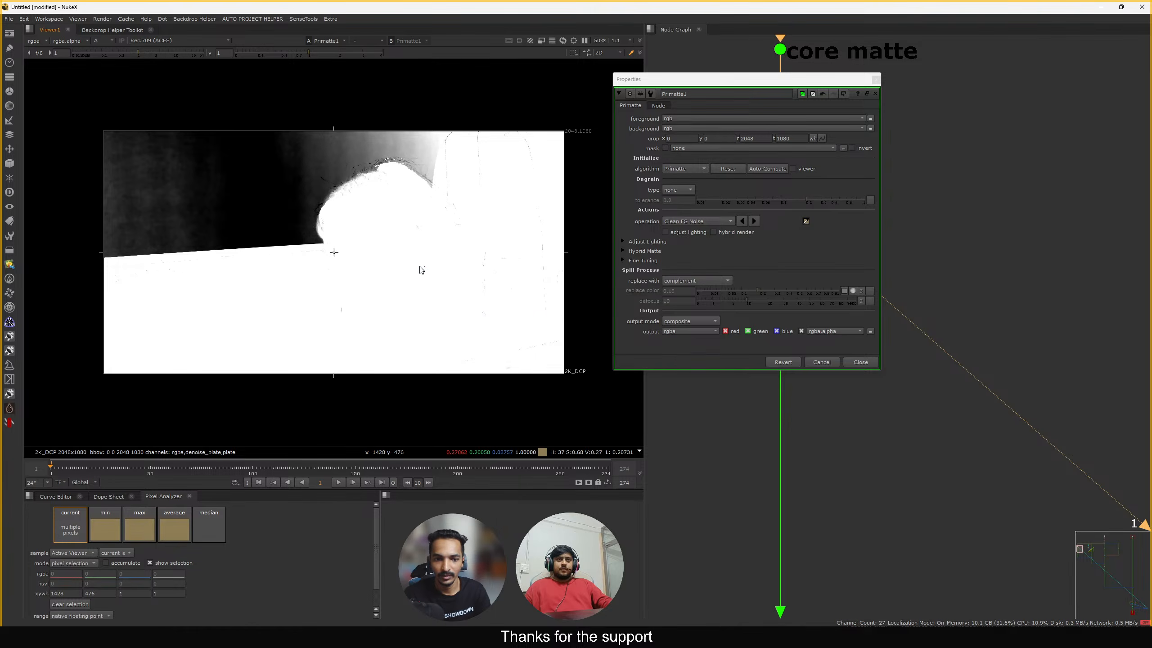
scroll(383, 188, "up", 6)
mouse_move(322, 183)
left_mouse_down("ctrl")
mouse_move(275, 195)
mouse_move(249, 224)
mouse_move(257, 209)
left_mouse_up("ctrl")
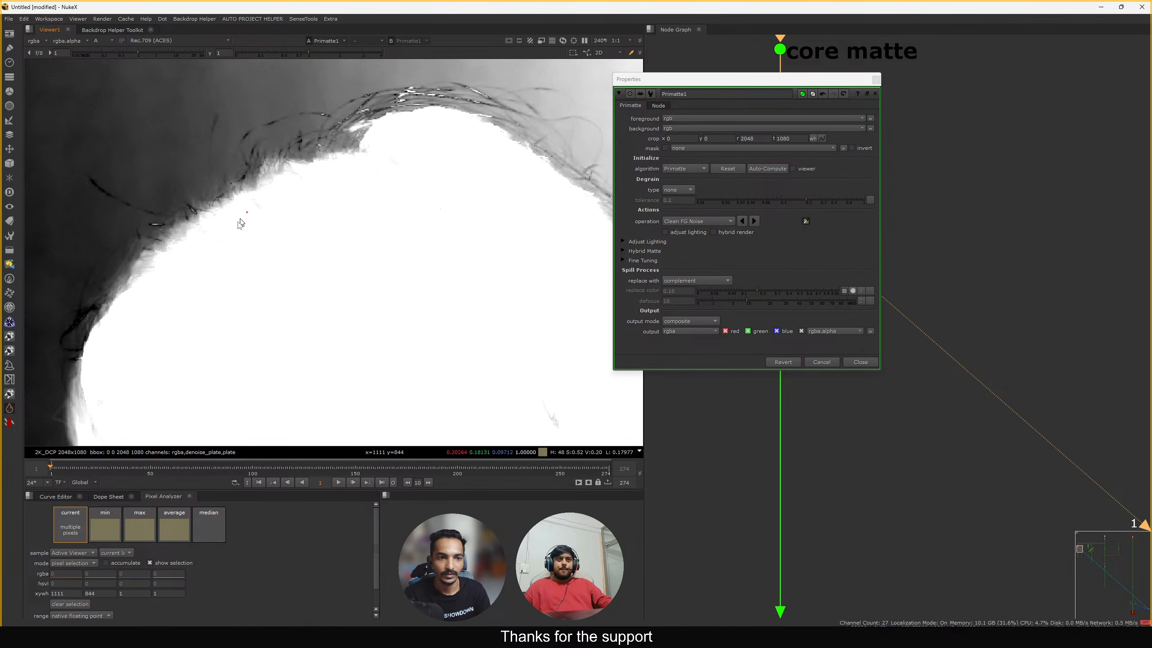
Switch Primatte1's operation to Clean BG Noise and sample the grey background just above the head
key("f")
left_click(692, 222)
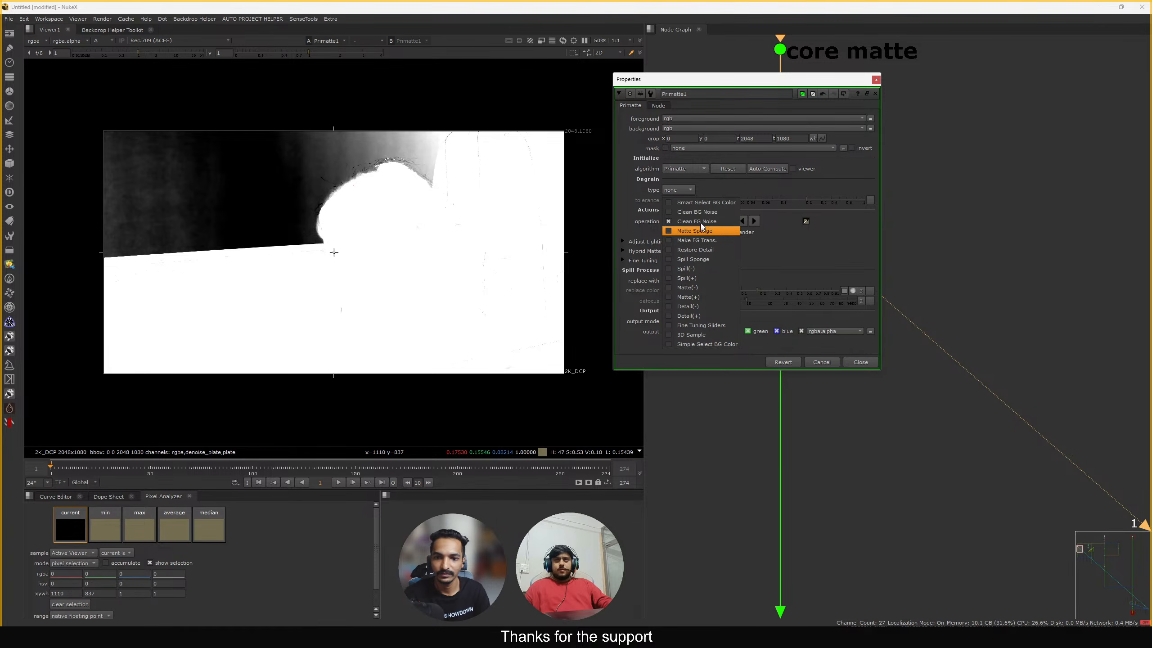
left_click(707, 212)
left_click(403, 146, "ctrl")
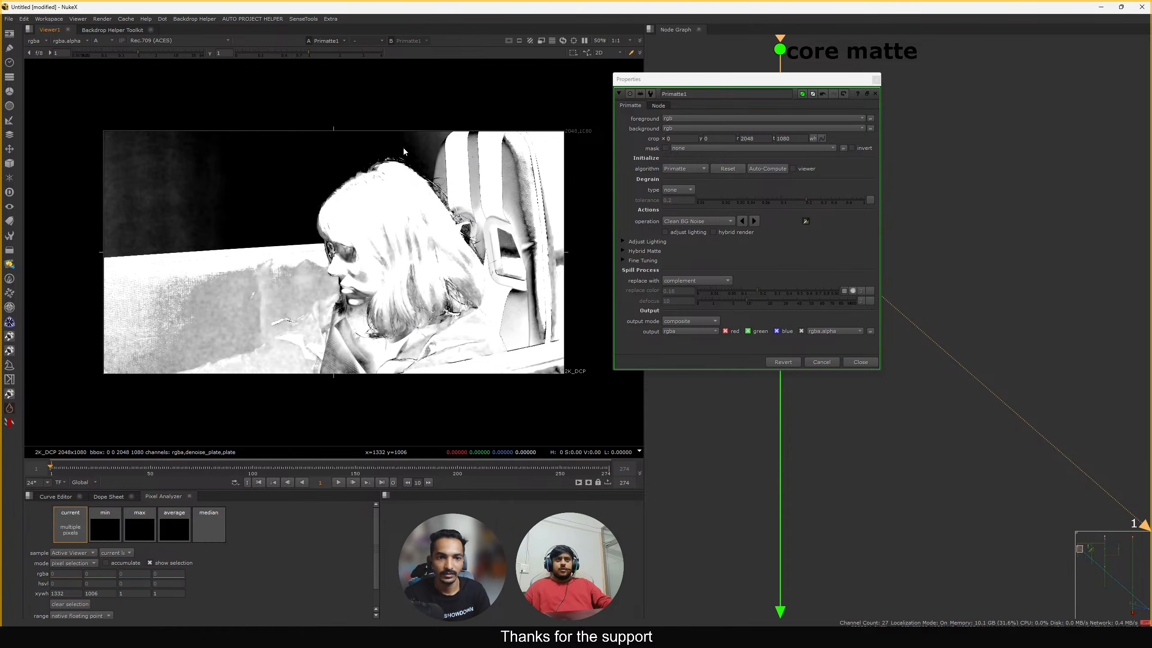
middle_click_drag(490, 194, 465, 180)
key("f")
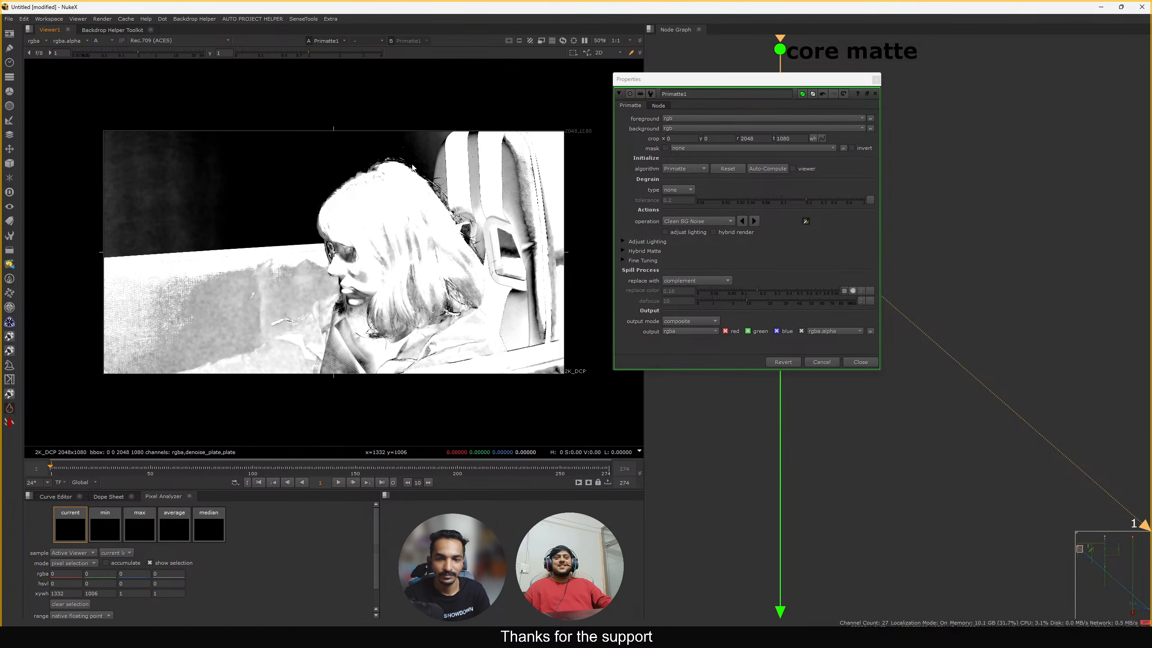
Clean the remaining noise from Primatte1's matte by sampling the gray patches of the dark background, and close its settings
scroll(401, 157, "up", 2)
left_click(420, 129, "ctrl")
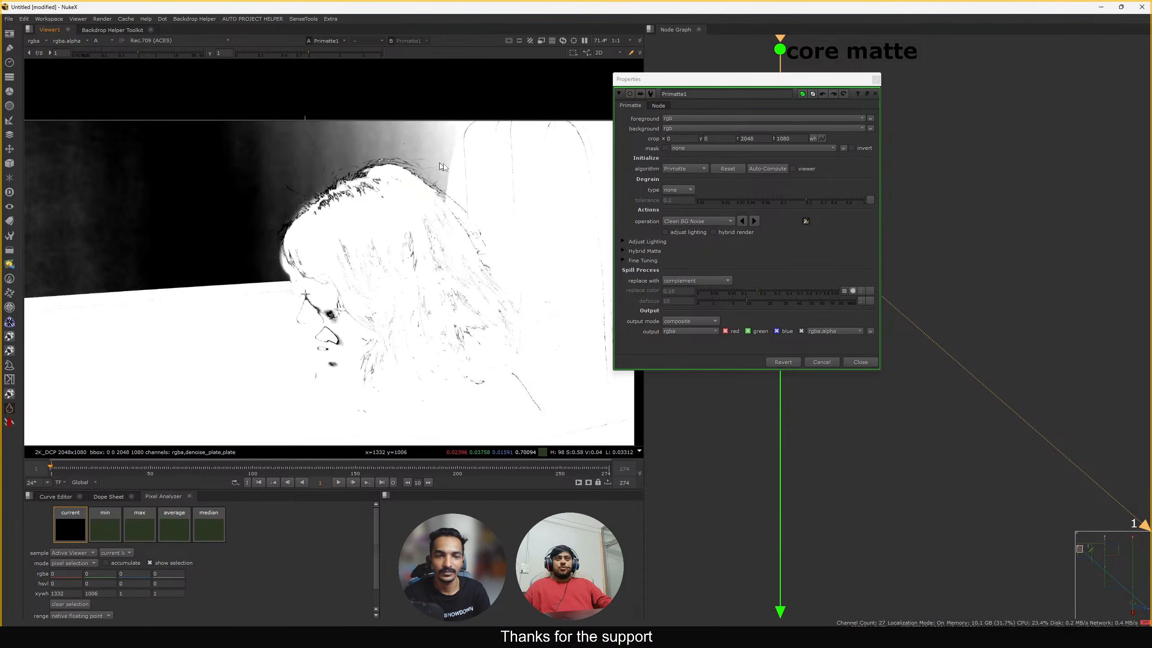
key("f")
left_click(167, 174, "ctrl")
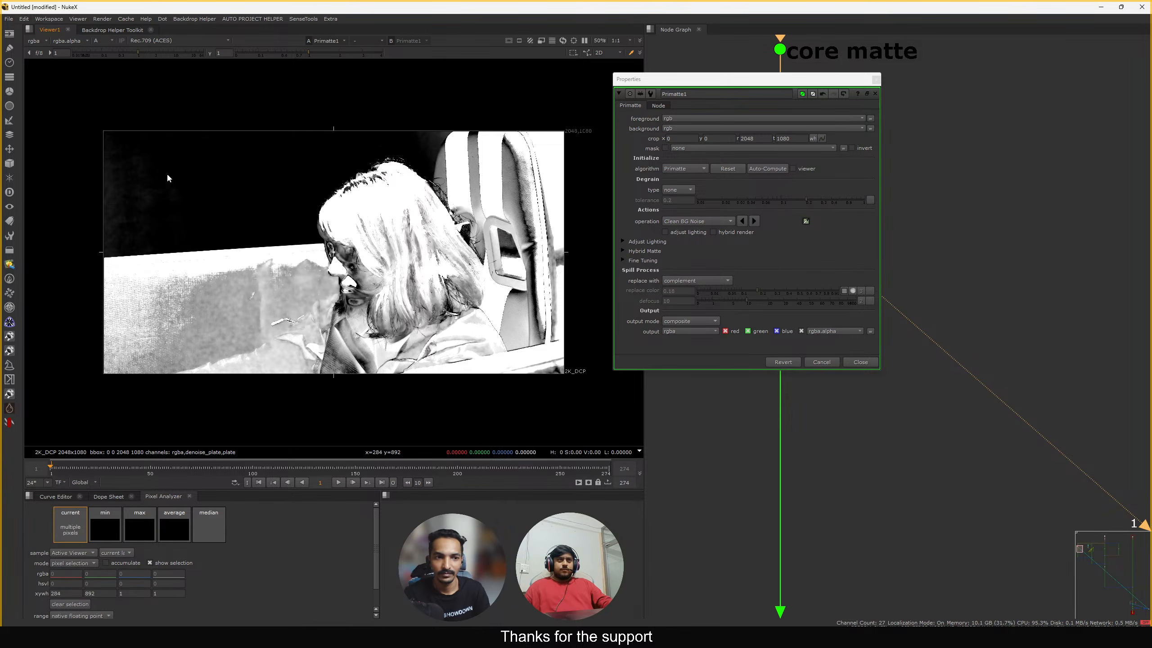
left_click(169, 189, "ctrl")
left_click(859, 361)
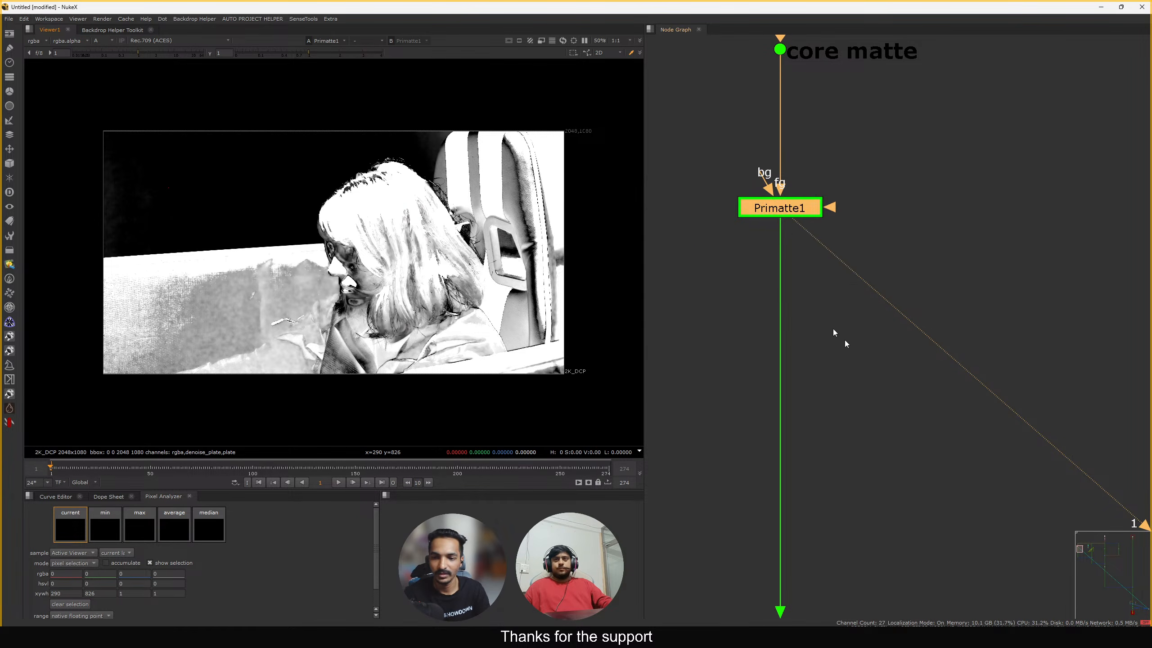
Sample the alpha values of the Primatte matte across the seat and the lower foreground
middle_click_drag(794, 218, 811, 143)
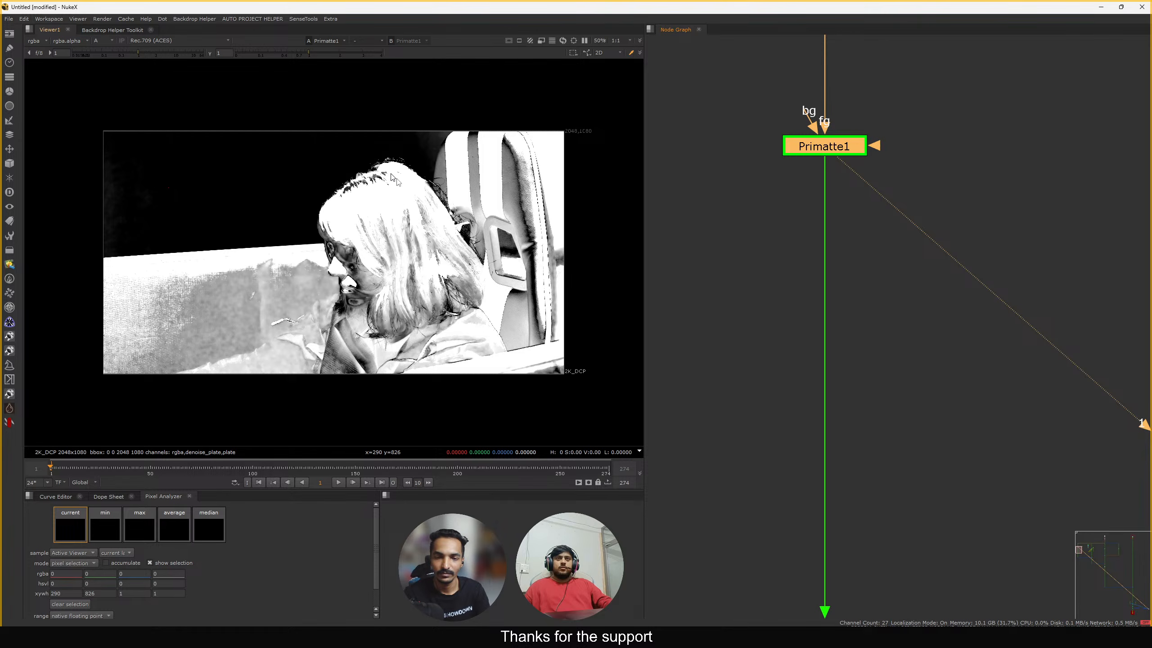
left_click_drag(465, 166, 465, 193, "ctrl")
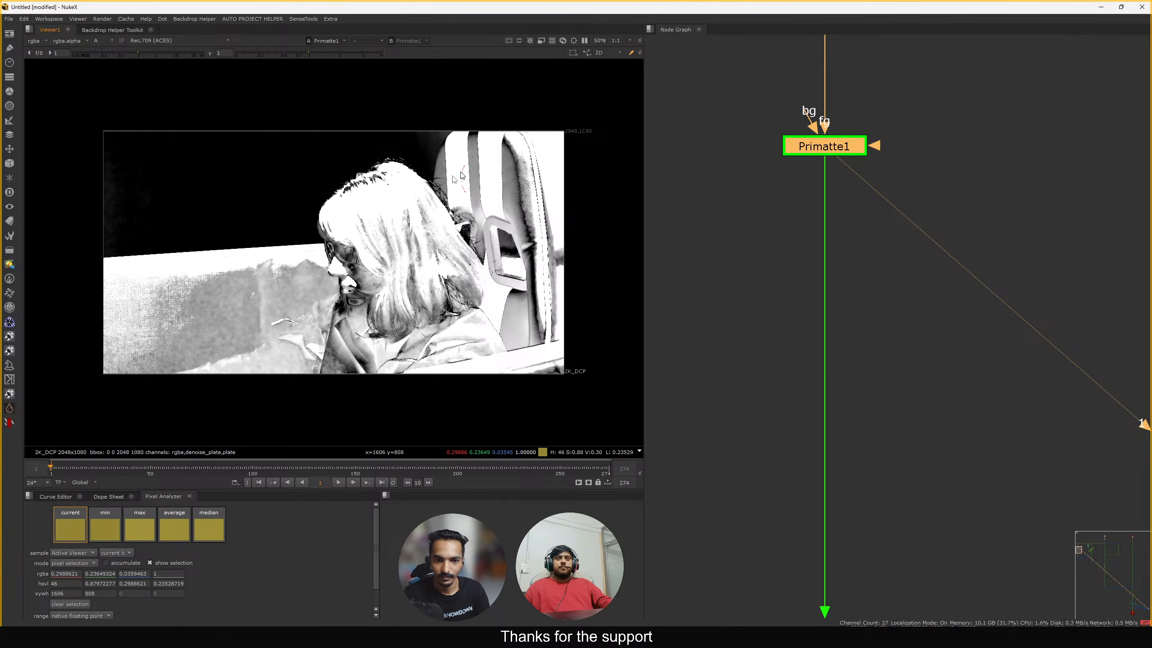
mouse_move(255, 276)
left_mouse_down("ctrl")
mouse_move(311, 312)
mouse_move(364, 302)
left_mouse_up("ctrl")
Insert a Grade node directly below Primatte1 and restrict it to the alpha channel
left_click(749, 275)
key("g")
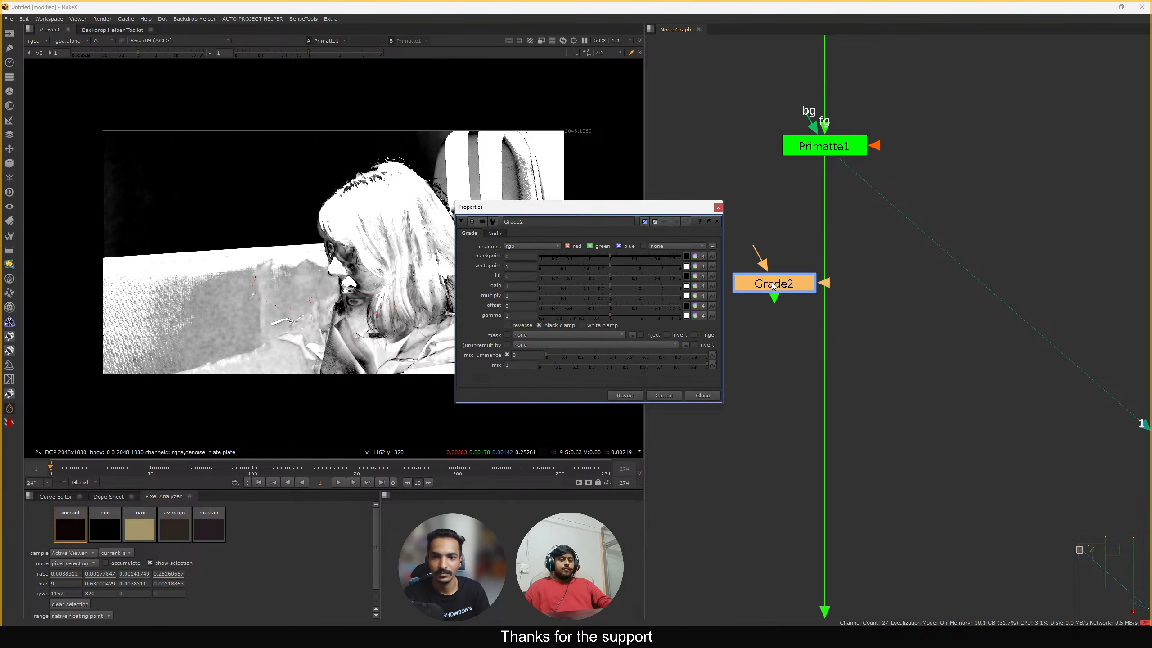
left_click_drag(788, 284, 830, 271)
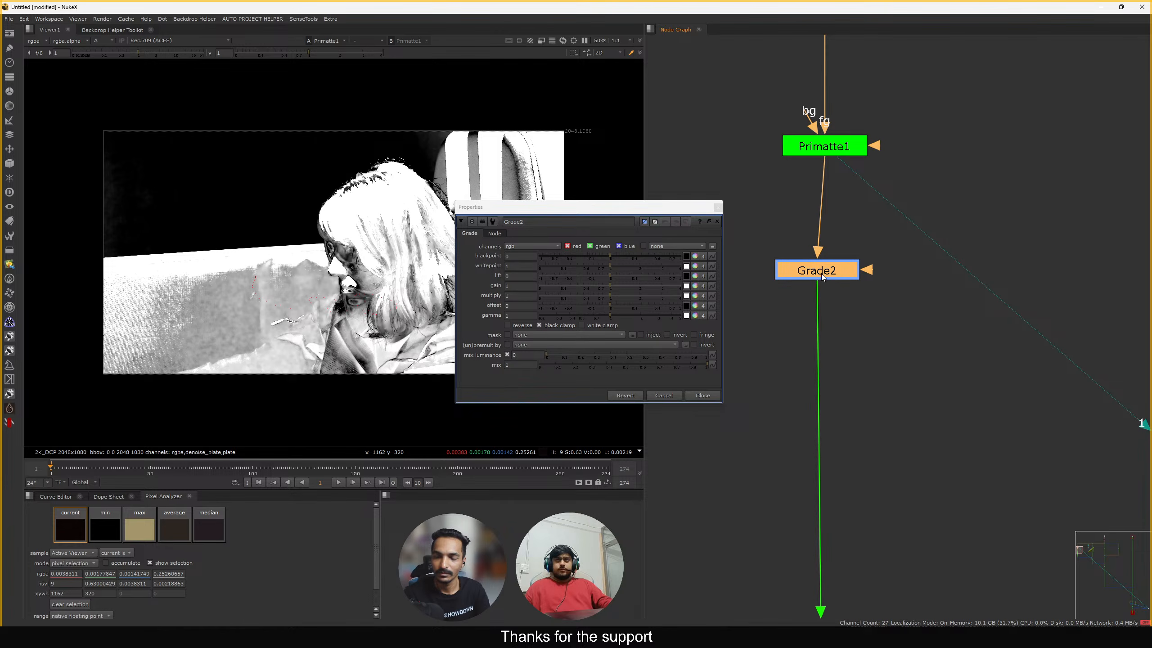
left_click(544, 245)
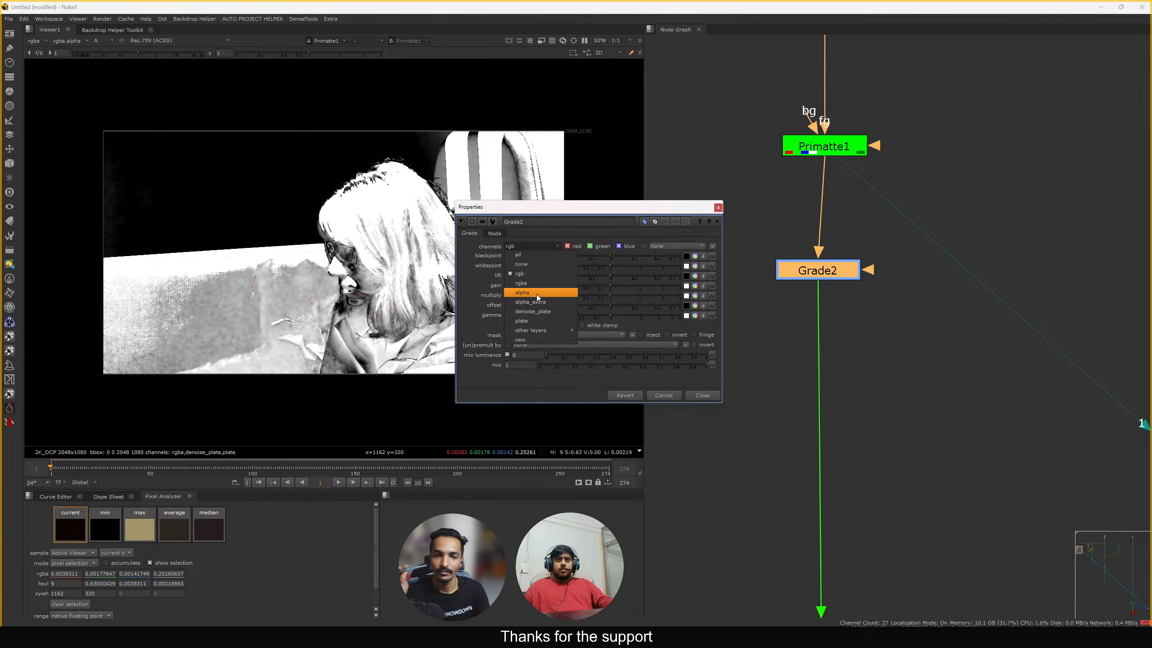
left_click(536, 294)
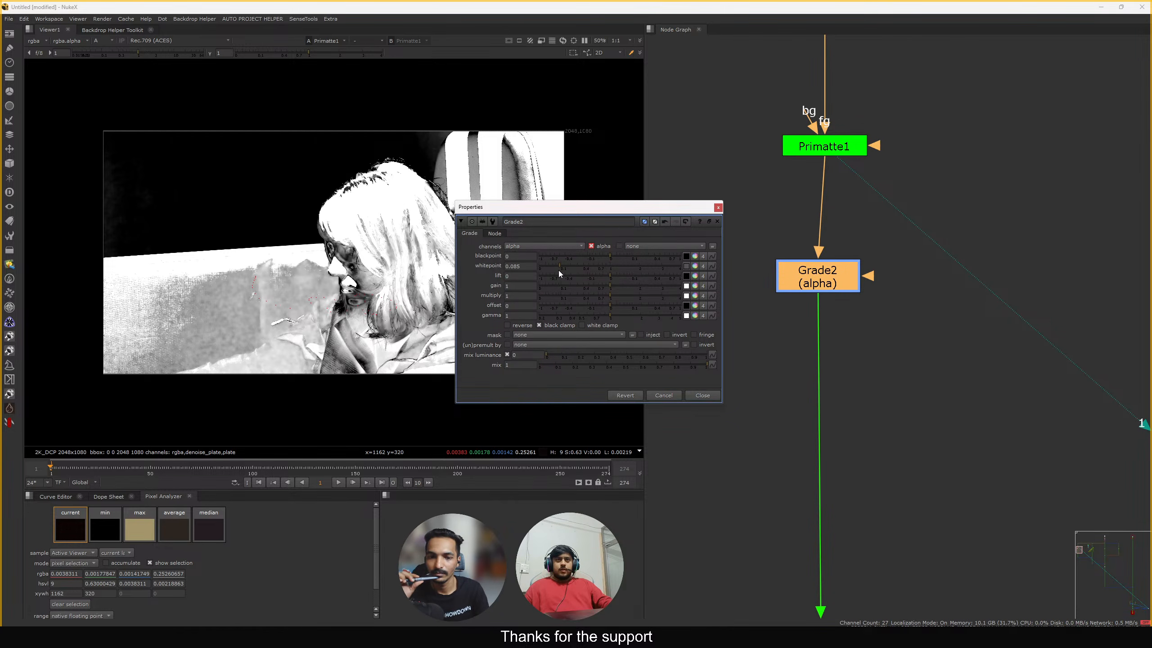
View the new Grade's output, align it under Primatte1, and set its whitepoint to 0.08 and gamma to about 0.2
key("1")
left_click_drag(838, 280, 841, 282)
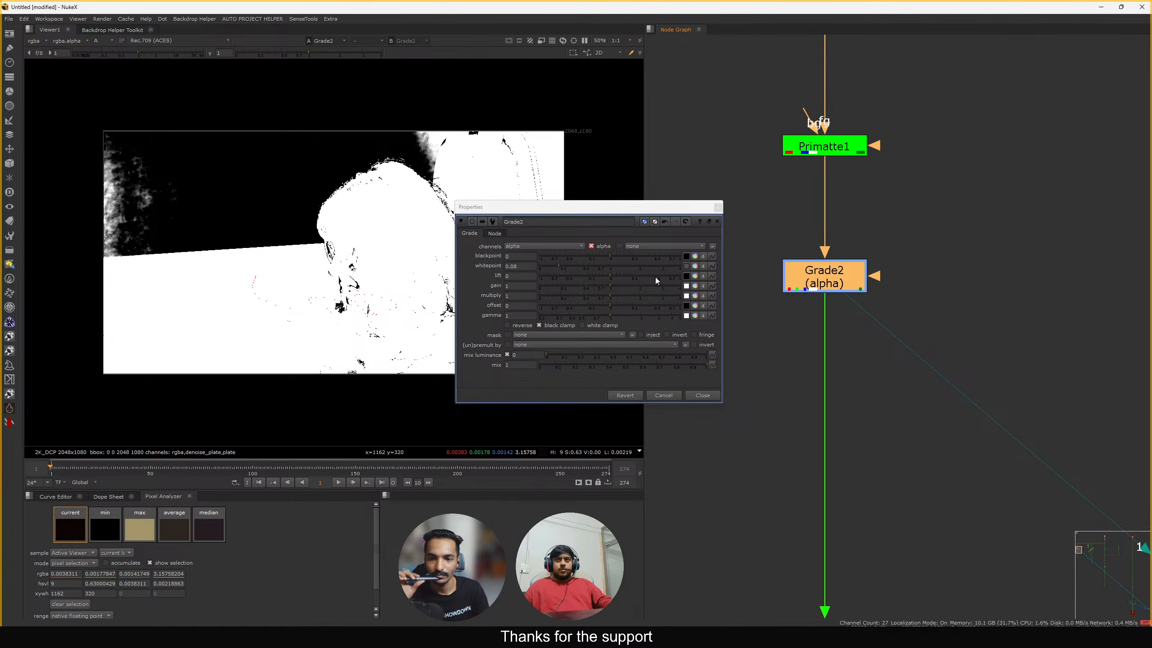
left_click_drag(610, 317, 531, 316)
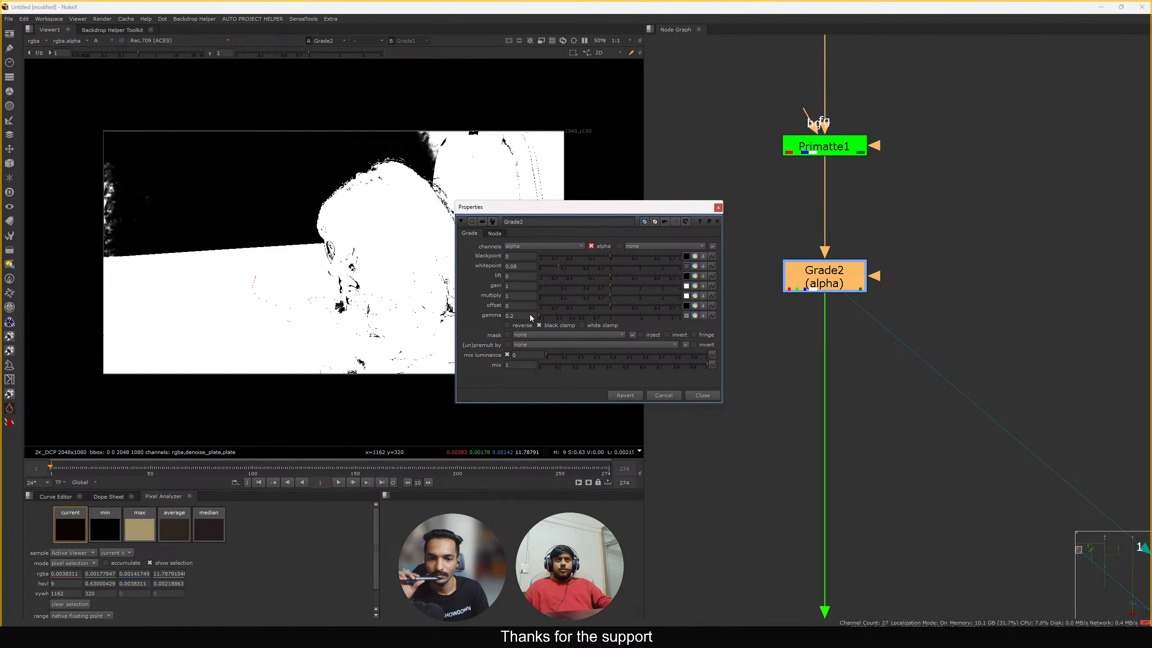
left_click(705, 395)
left_click_drag(407, 192, 497, 245)
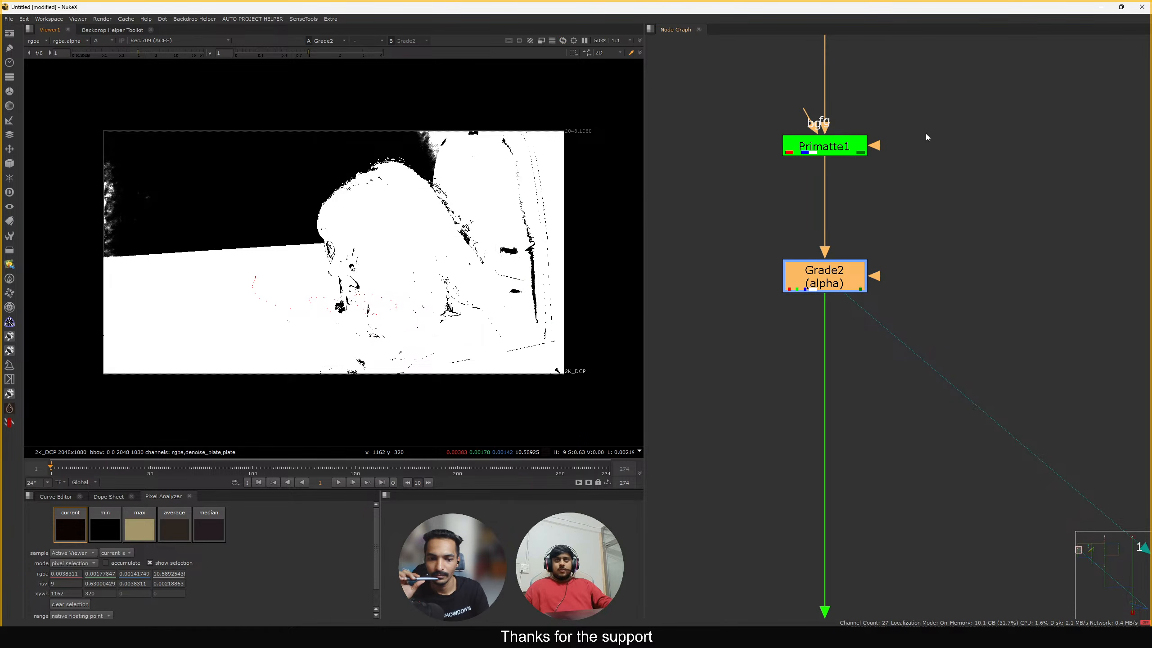
Display the alpha of IBKGizmoV3_2 and examine the fine hair edges on top of the head
scroll(845, 122, "down", 1)
middle_click_drag(846, 123, 819, 183)
left_click_drag(705, 147, 946, 352)
scroll(1015, 287, "down", 6)
middle_click_drag(1141, 304, 913, 254)
scroll(918, 275, "up", 4)
scroll(871, 273, "up", 2)
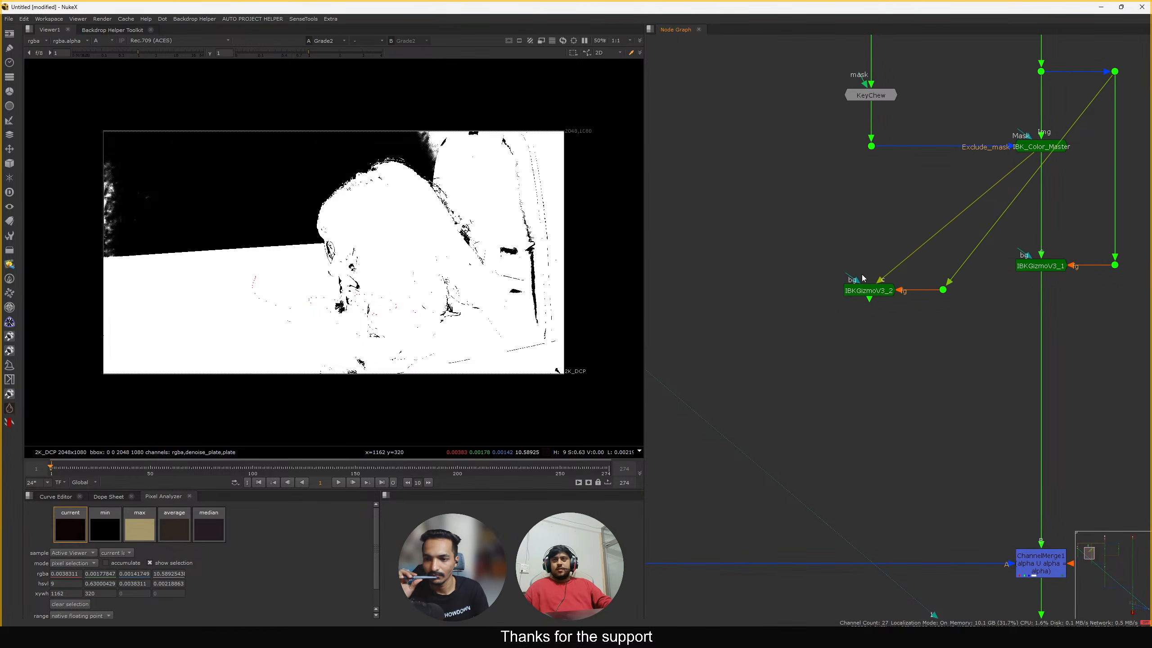
left_click(862, 287)
key("1")
key("a")
key("a")
left_click_drag(313, 149, 485, 324)
scroll(415, 164, "up", 4)
scroll(416, 163, "up", 3)
middle_click_drag(426, 143, 390, 238)
scroll(254, 198, "up", 2)
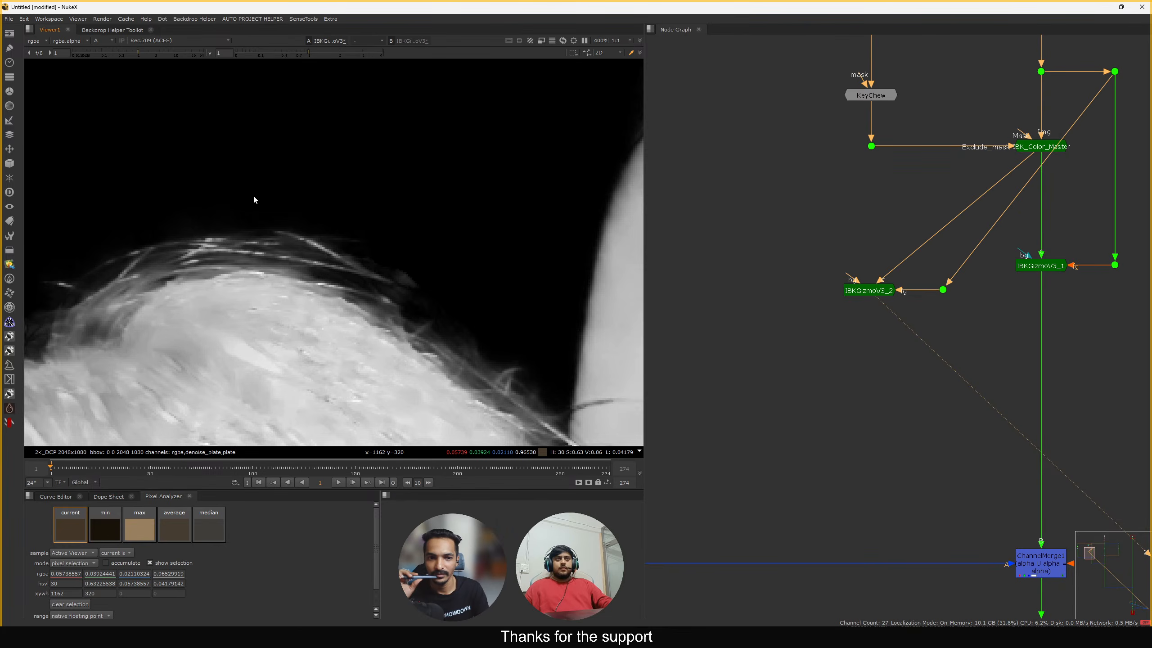
key("f")
Add a Grade node after IBKGizmoV3_2 on the alpha channel, with gamma 0.85 and whitepoint 0.27
middle_click_drag(861, 296, 856, 280)
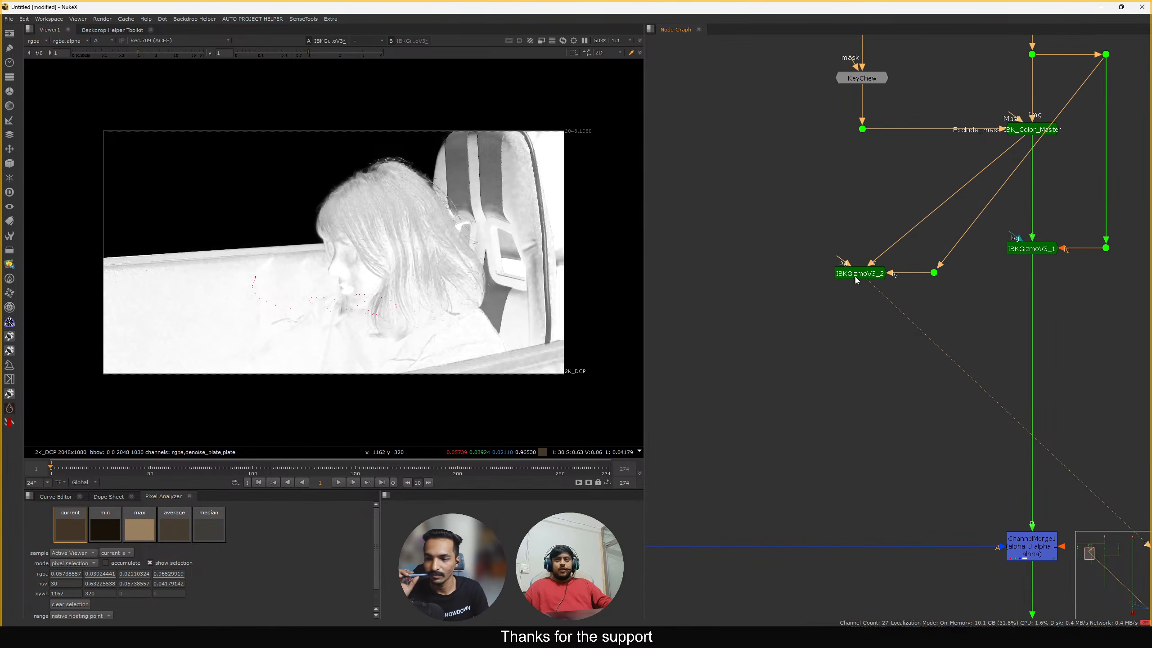
key("g")
left_click(635, 256)
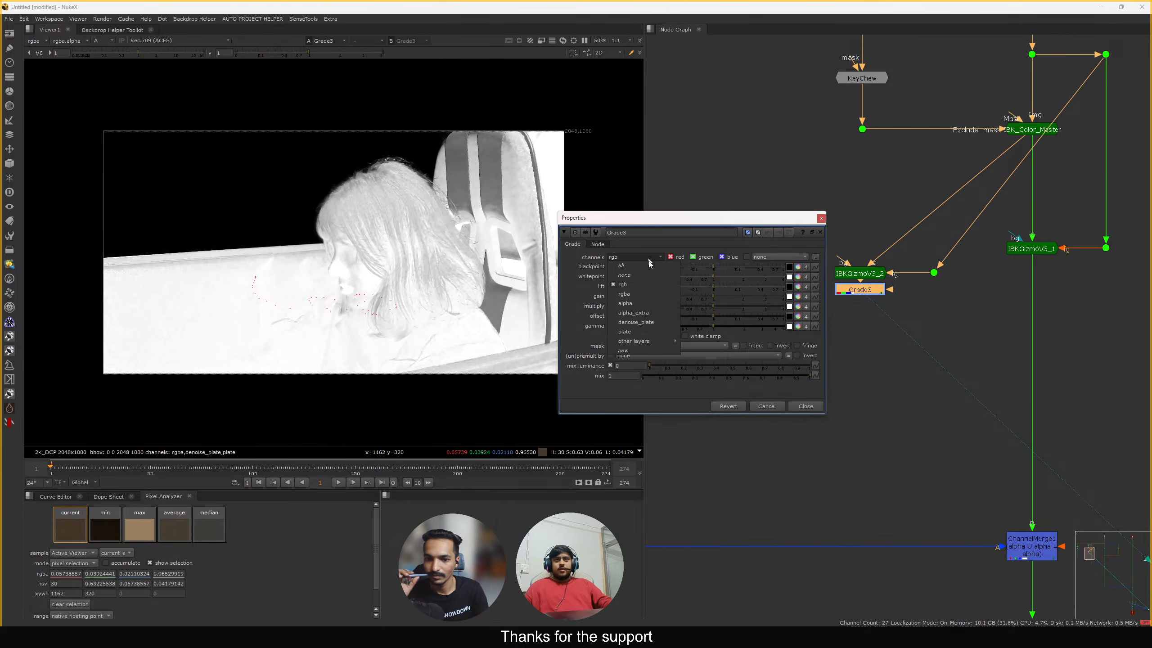
left_click(637, 307)
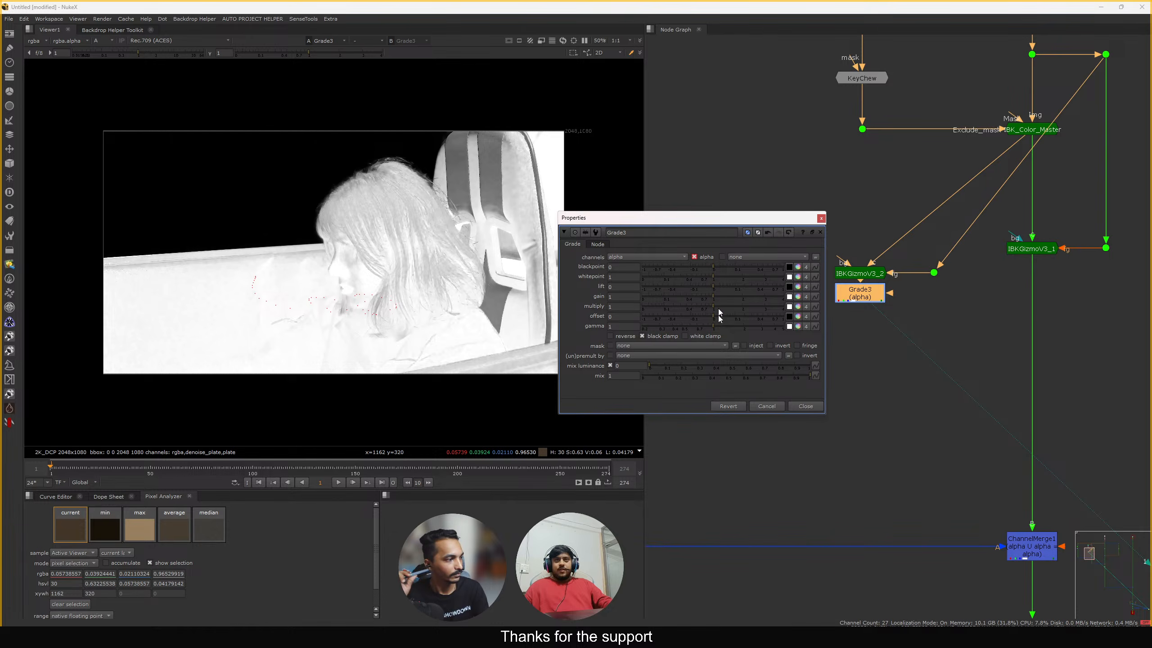
left_click_drag(700, 327, 709, 327)
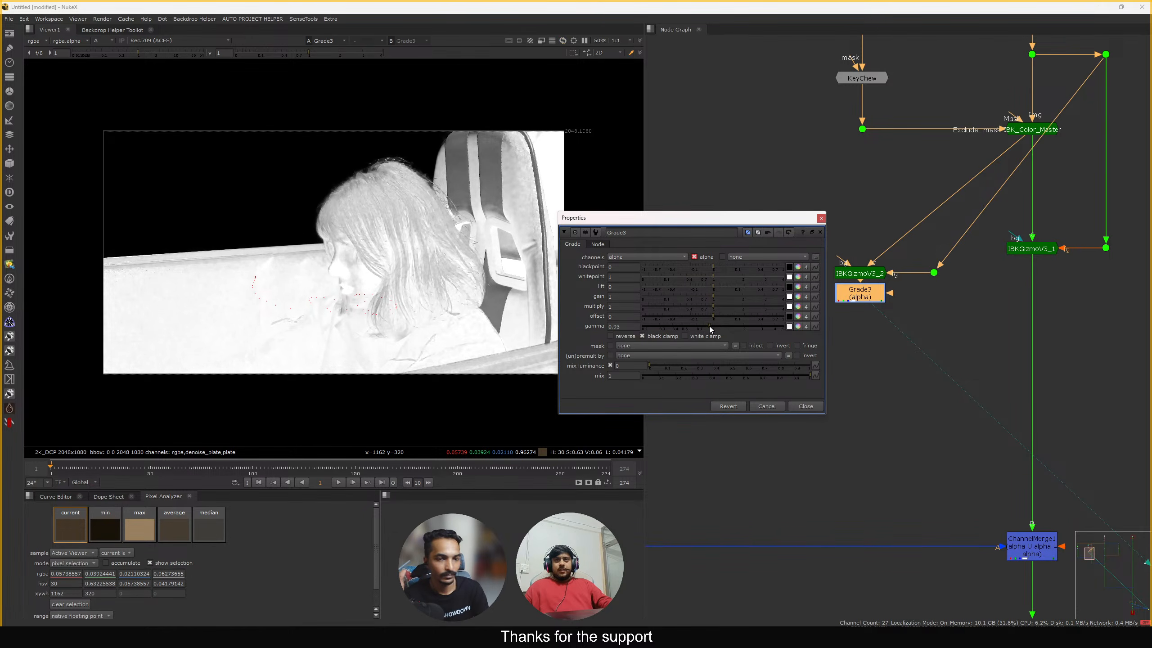
left_click_drag(702, 277, 679, 278)
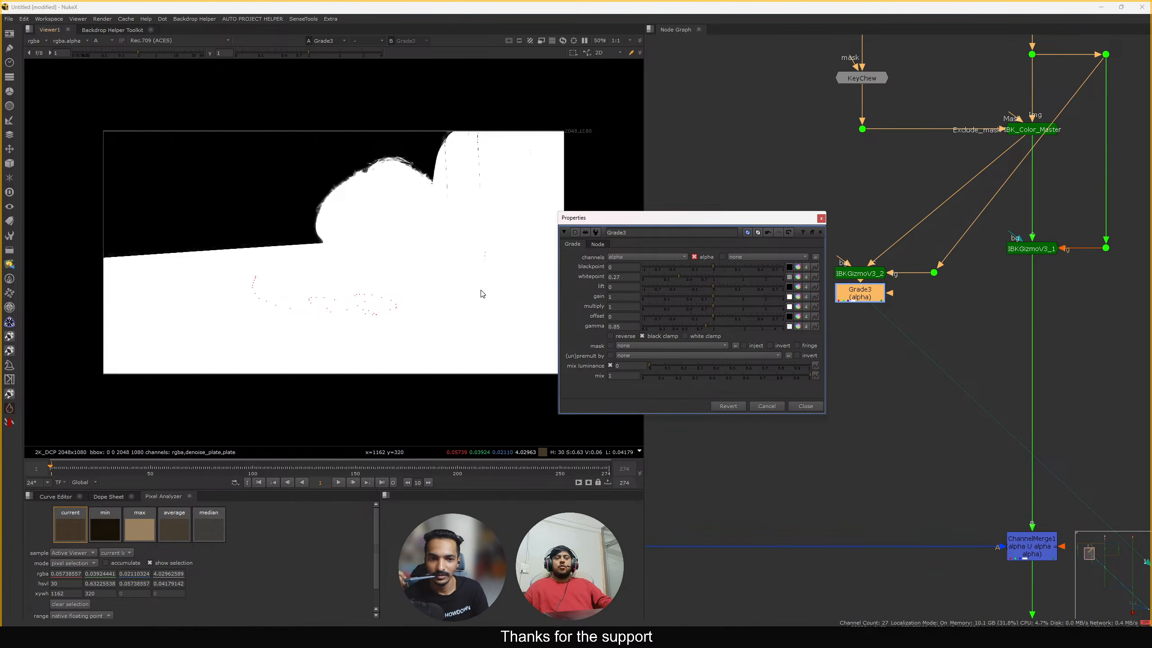
Sample the graded alpha inside the subject and enable white clamp on the Grade to limit its values
scroll(439, 288, "up", 2)
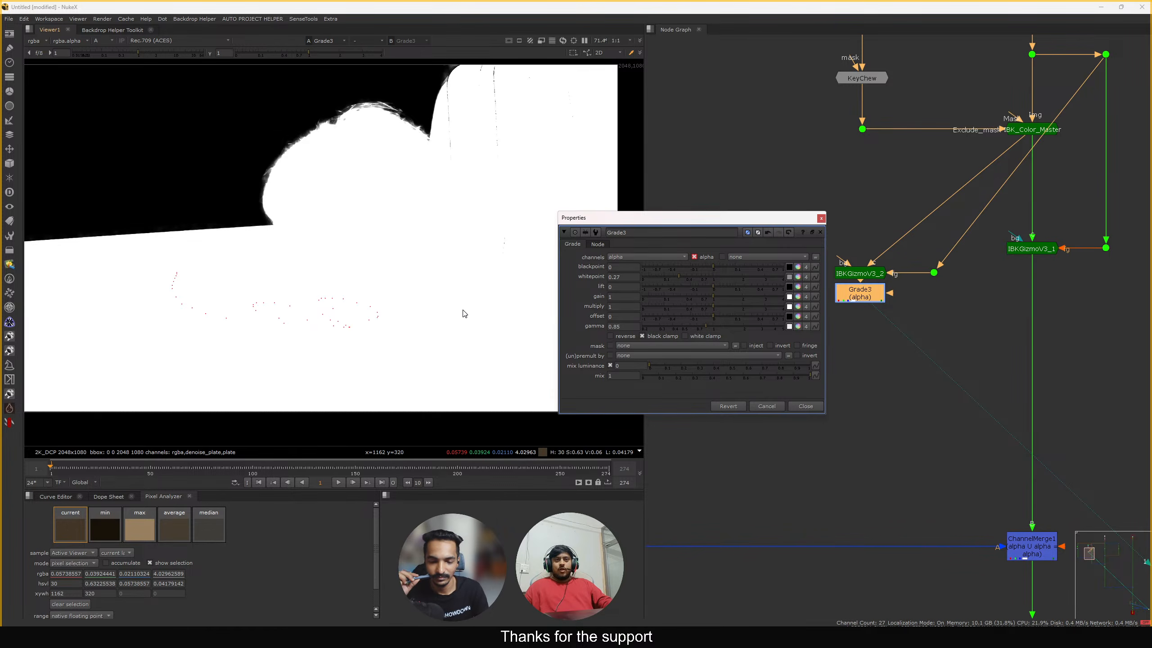
mouse_move(464, 314)
left_mouse_down("ctrl")
mouse_move(486, 282)
mouse_move(498, 320)
left_mouse_up("ctrl")
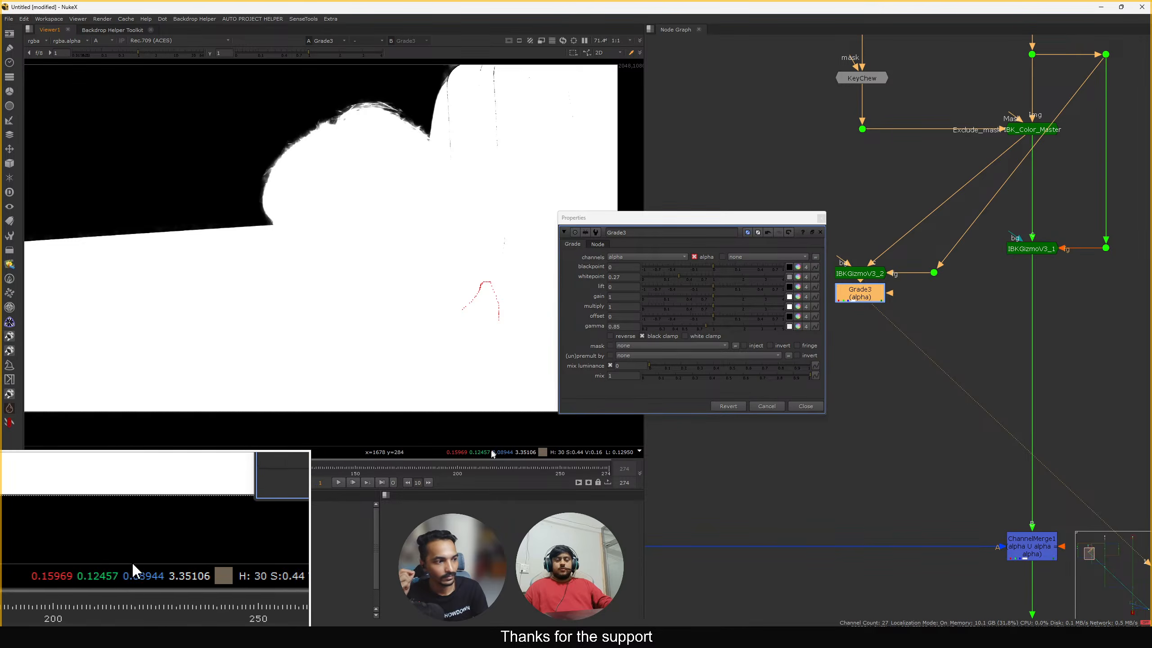
left_click(705, 336)
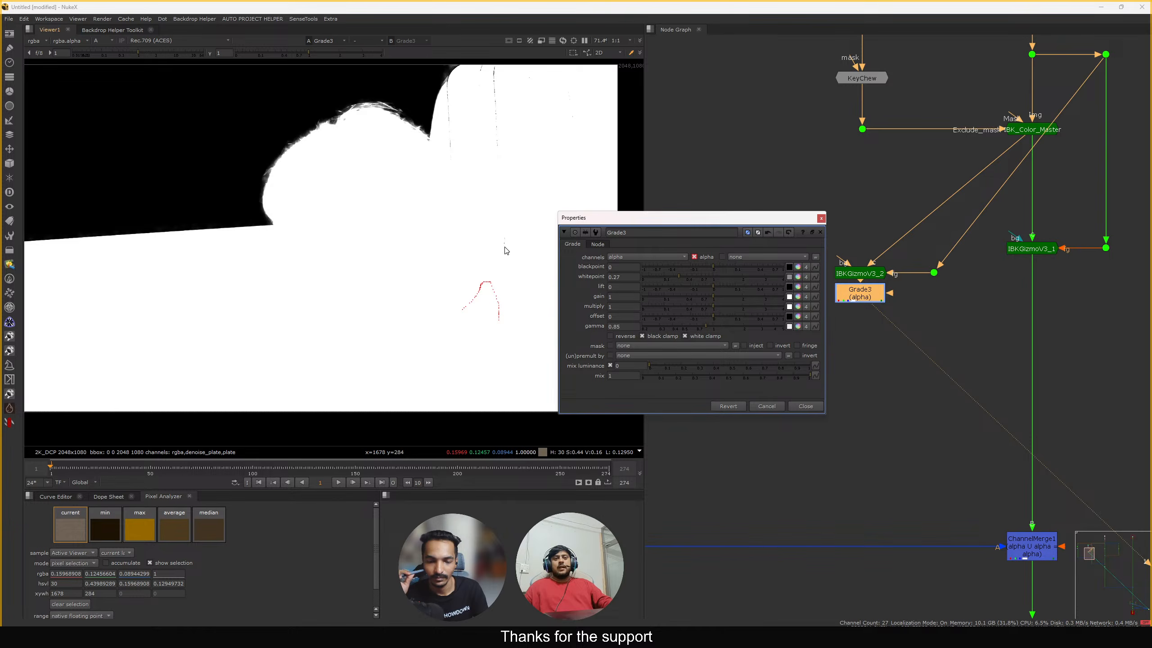
mouse_move(506, 251)
left_mouse_down("ctrl")
mouse_move(437, 260)
mouse_move(411, 347)
mouse_move(396, 331)
mouse_move(432, 348)
left_mouse_up("ctrl")
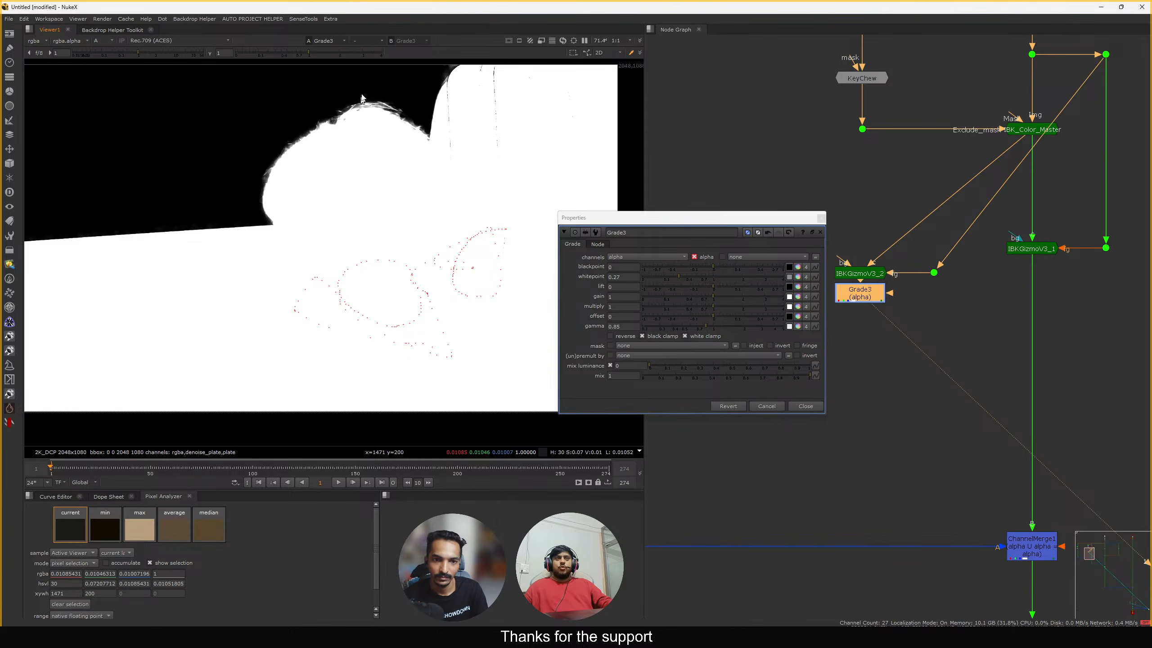
Examine the hair edge and the dark vertical gaps in the seat's matte, sampling a rectangular area around them
middle_click_drag(361, 95, 374, 95)
middle_click(380, 128)
left_click_drag(348, 97, 476, 220)
scroll(480, 131, "up", 5)
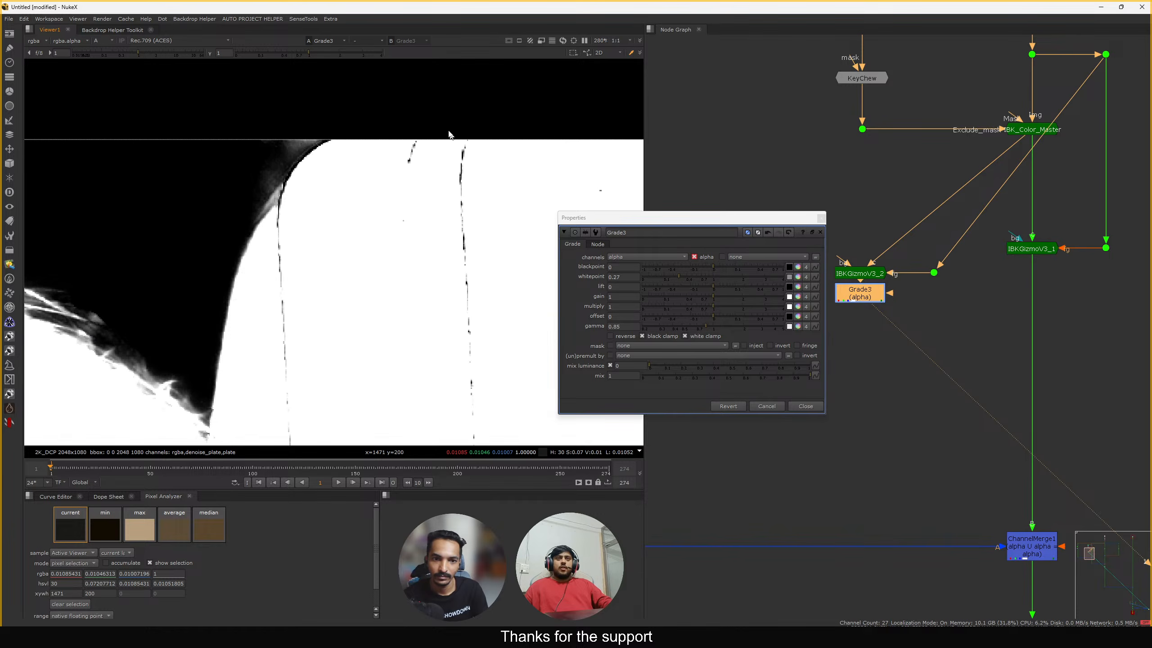
left_click_drag(428, 113, 486, 319, "ctrl")
scroll(400, 122, "down", 4)
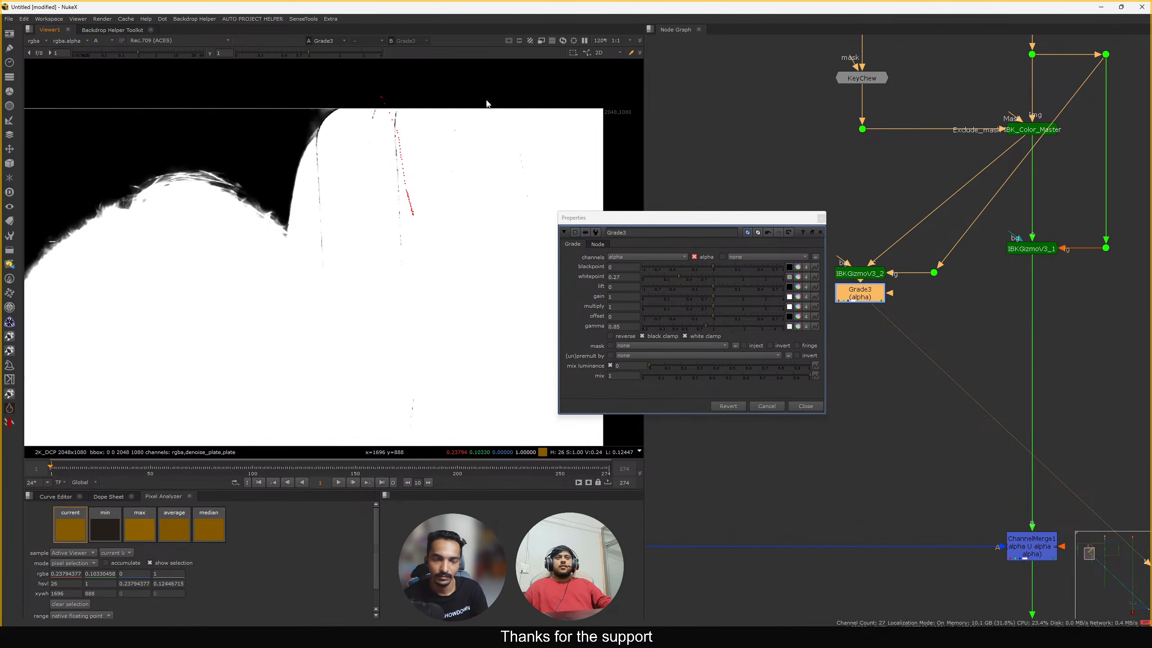
left_click_drag(485, 88, 377, 290, "ctrl+shift")
scroll(535, 148, "down", 4)
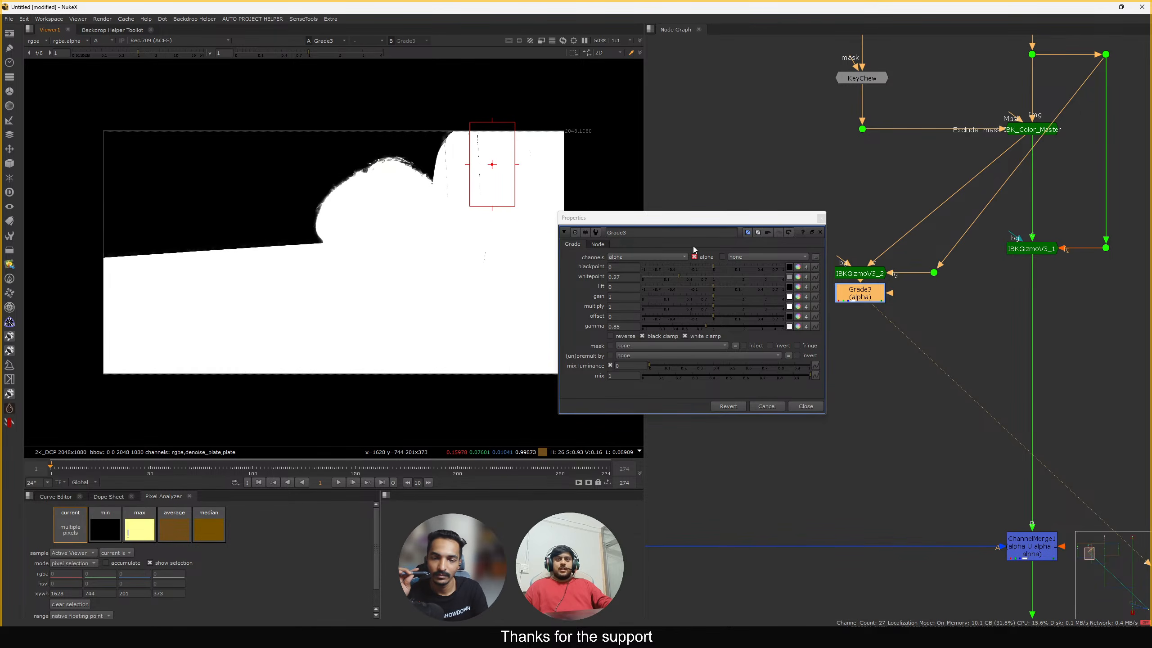
Lower the IBK Grade's whitepoint to 0.17 to fill the seat gaps, and clear the sampled area
left_click_drag(681, 276, 671, 278)
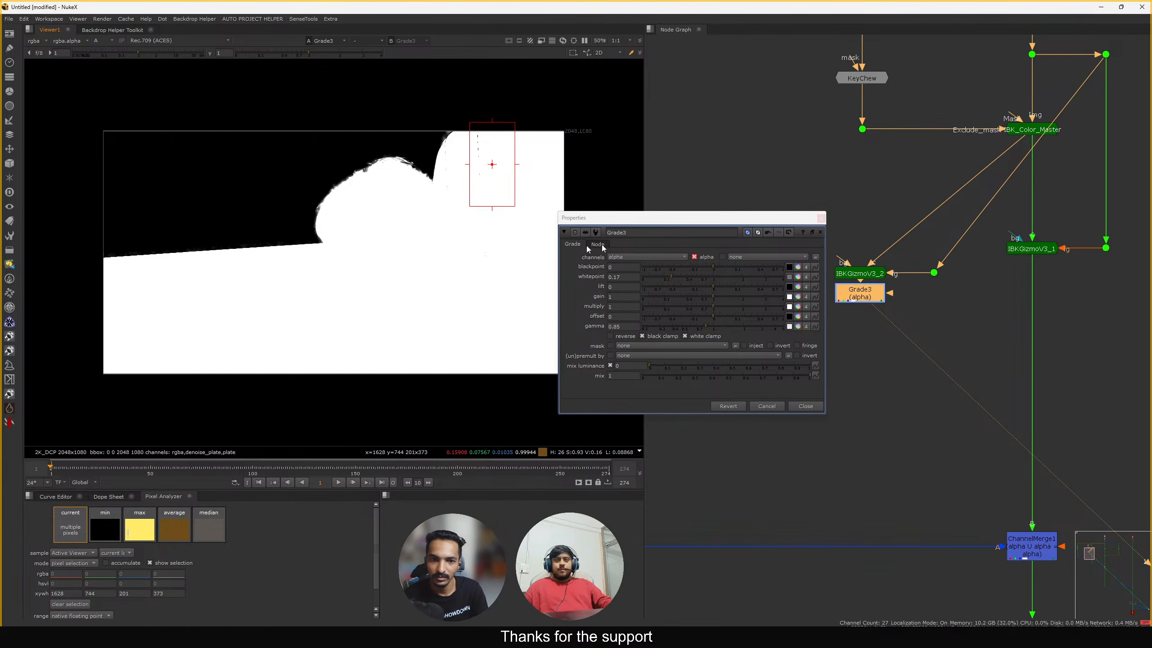
scroll(446, 117, "up", 6)
right_click(439, 215, "ctrl")
key("f")
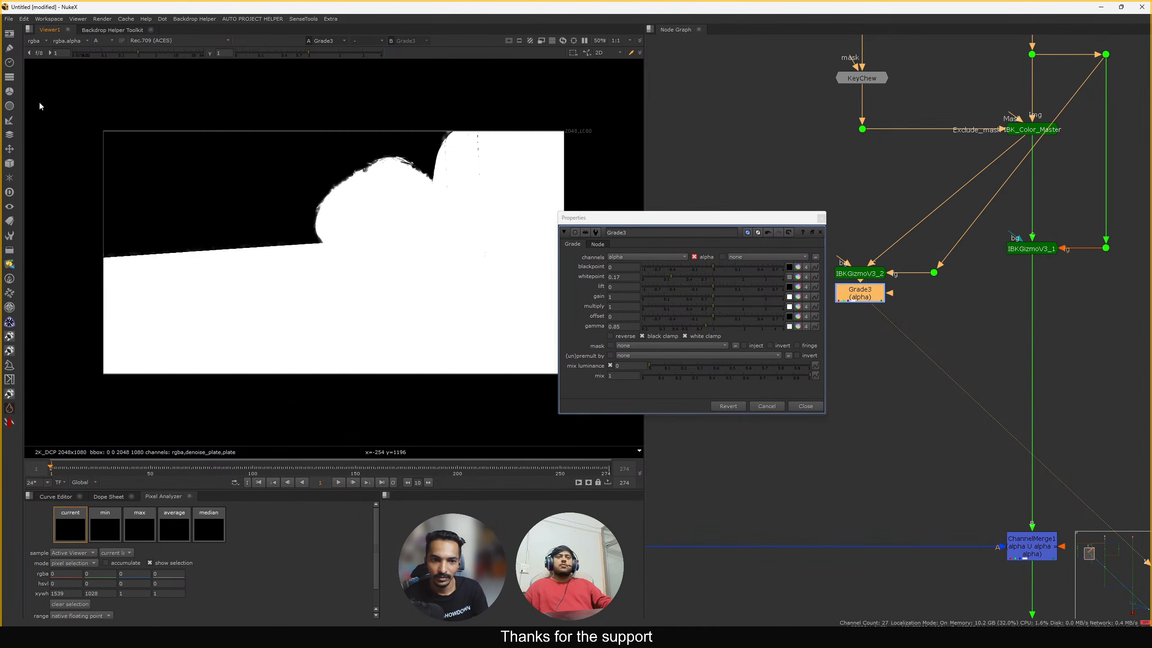
Set the viewer gamma to 0 and compare the matte with the IBK Grade disabled and enabled
left_click_drag(301, 48, 216, 56)
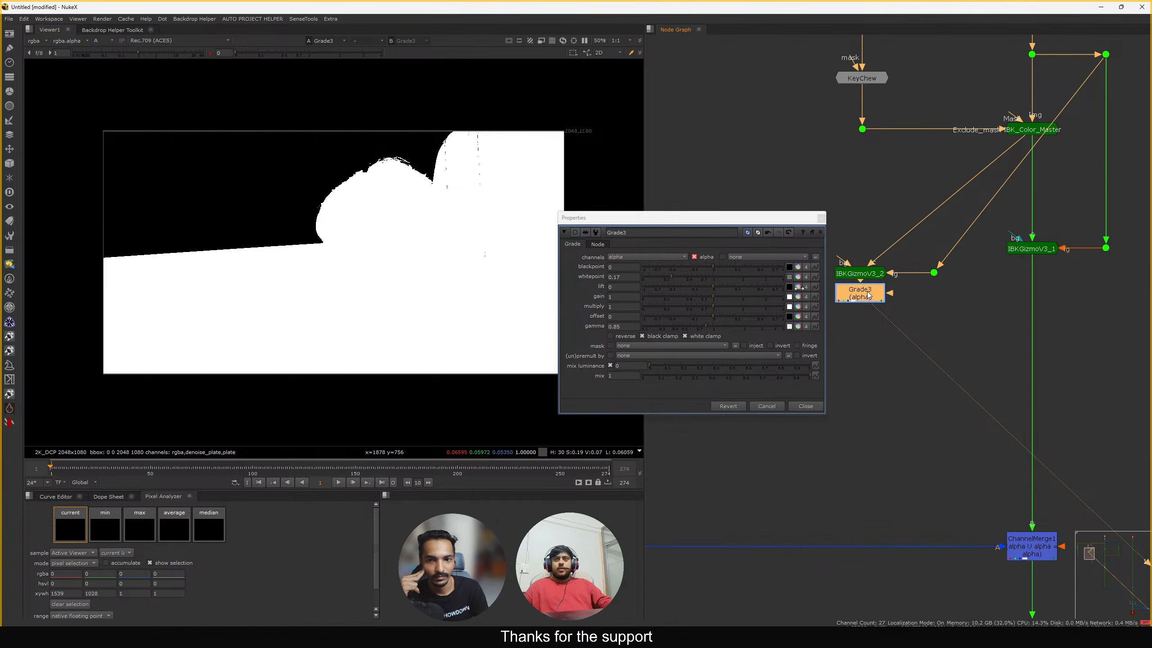
scroll(425, 144, "up", 3)
key("d")
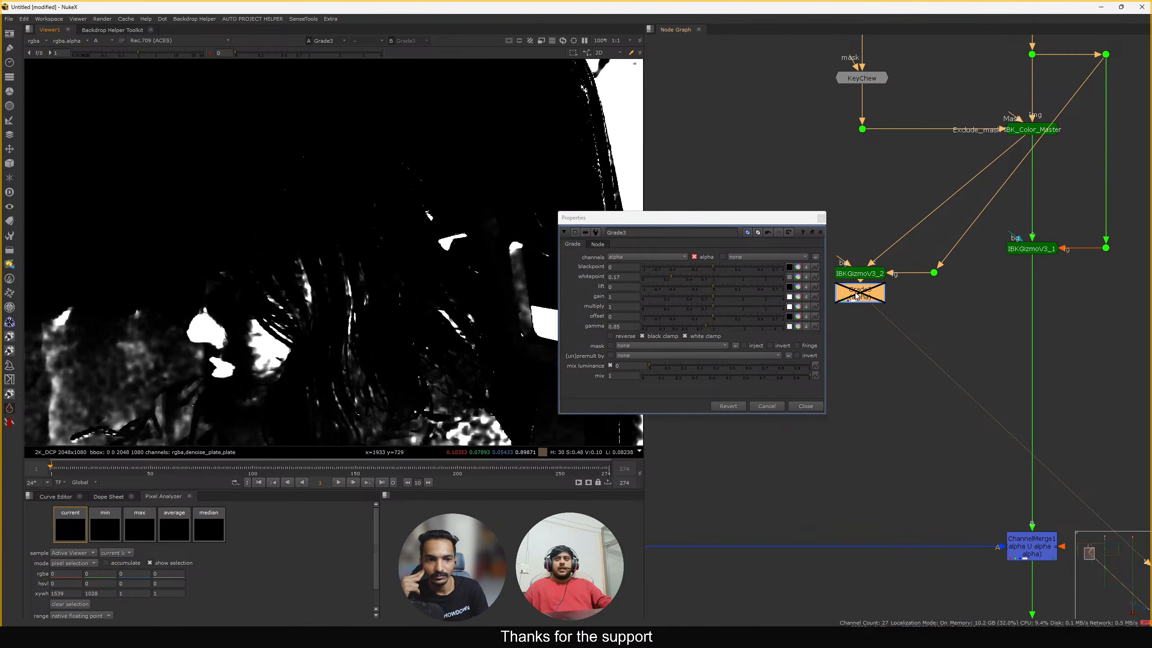
key("d")
key("d")
scroll(383, 226, "down", 2)
key("d")
key("d")
key("d")
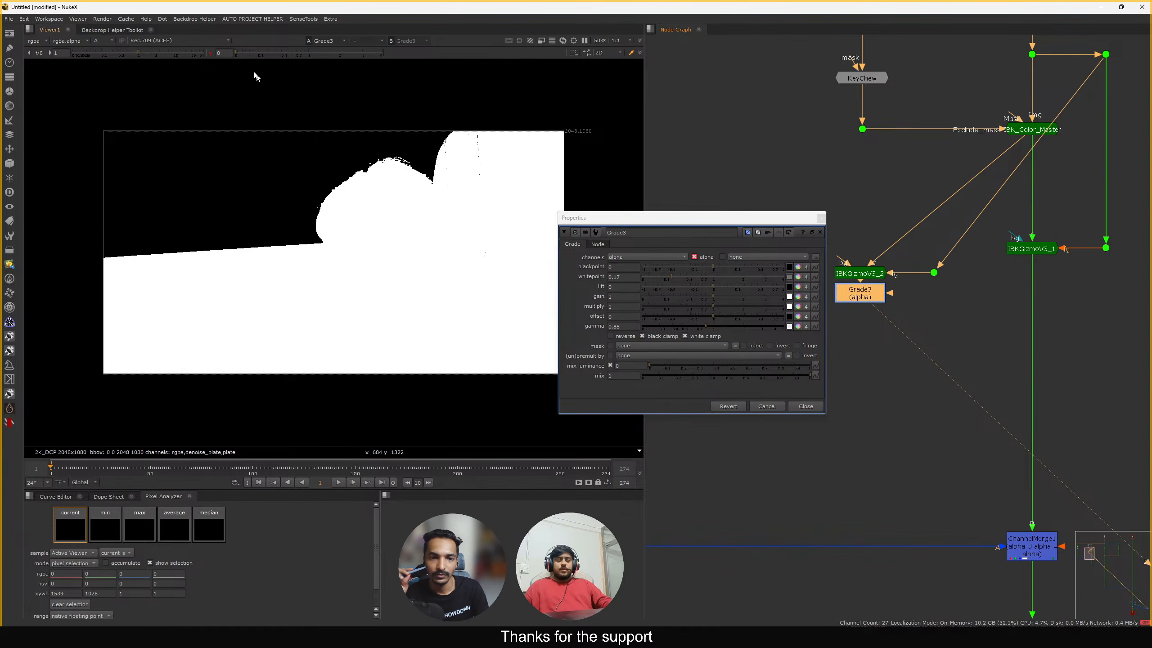
Set the viewer gamma to 0.115 and examine the leftover black specks in the seat's matte up close
left_click(212, 53)
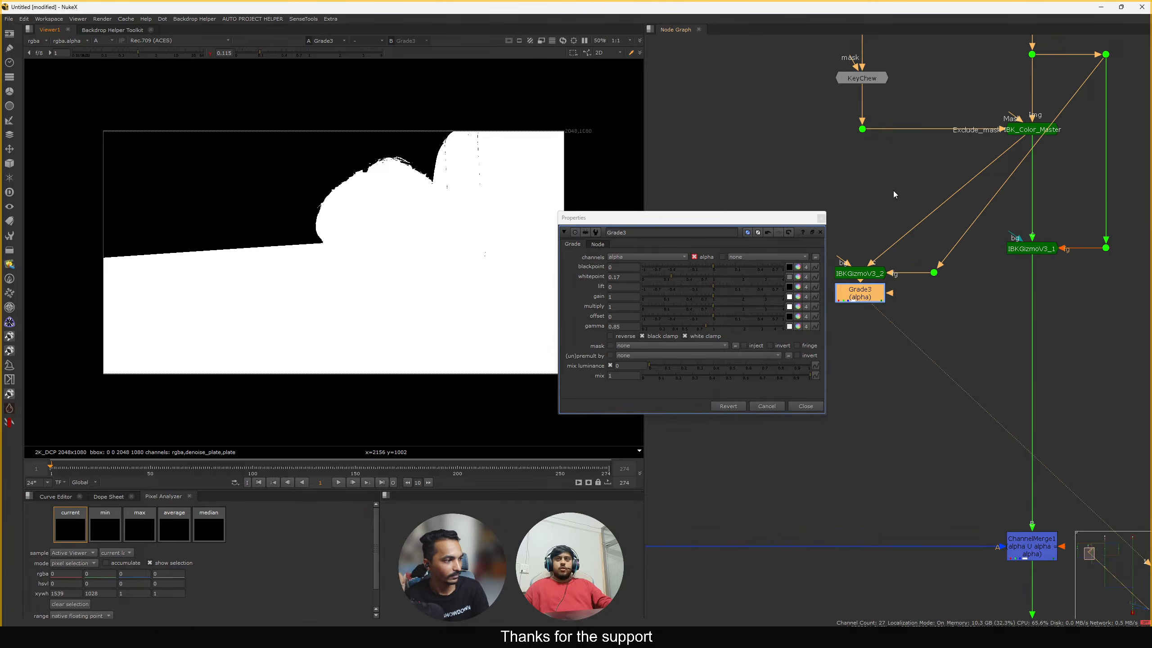
middle_click_drag(894, 195, 884, 245)
scroll(399, 204, "up", 5)
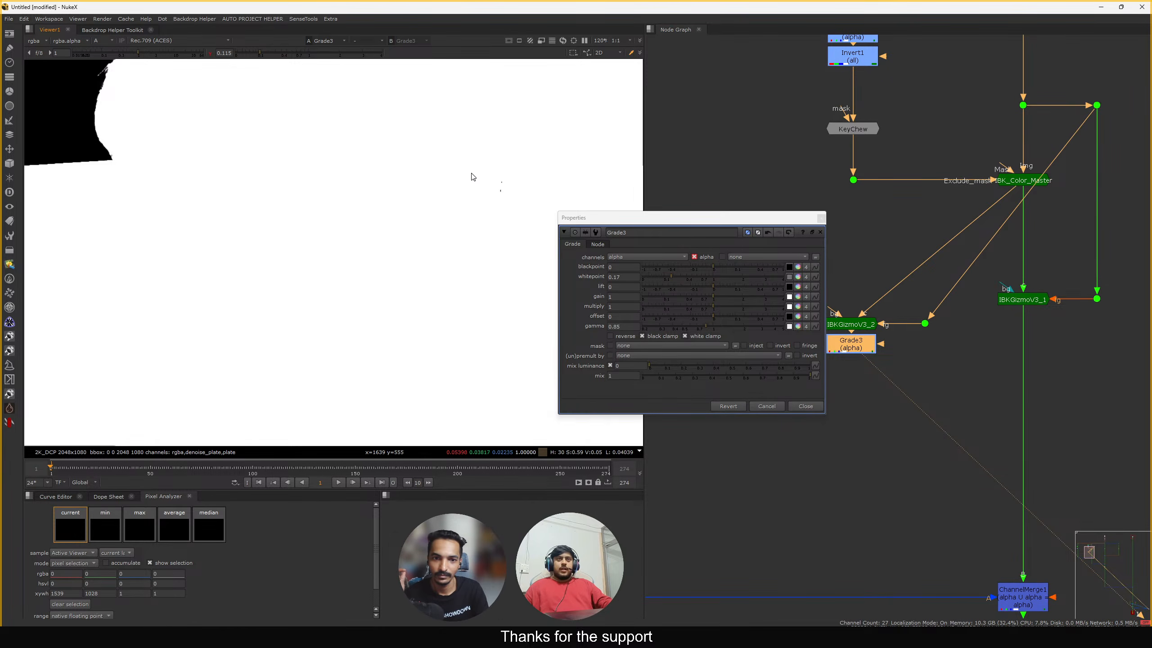
scroll(472, 176, "up", 8)
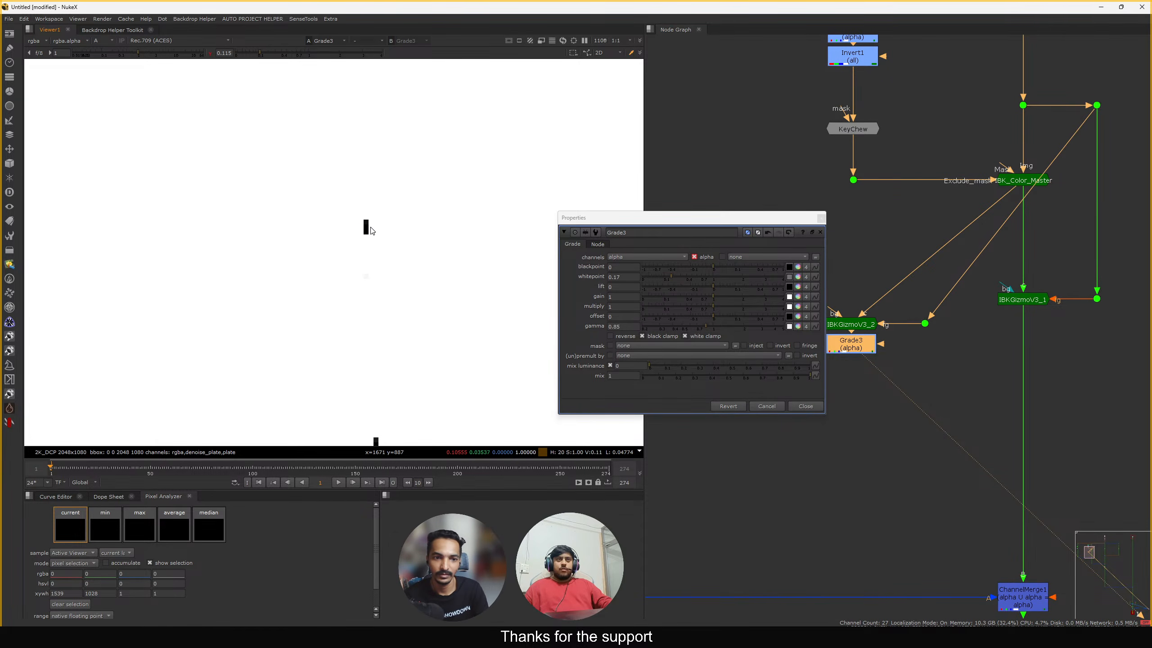
scroll(376, 233, "down", 10)
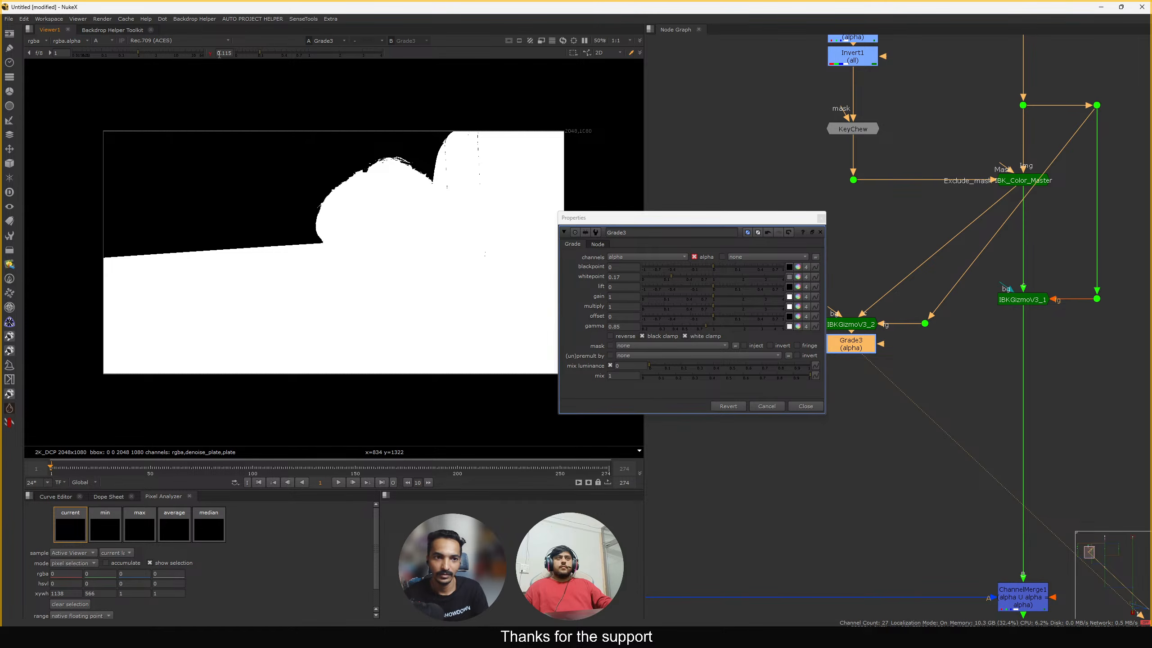
Close the Grade3 properties and move Grade3 farther below IBKGizmoV3_2 in the node graph
middle_click_drag(862, 218, 801, 167)
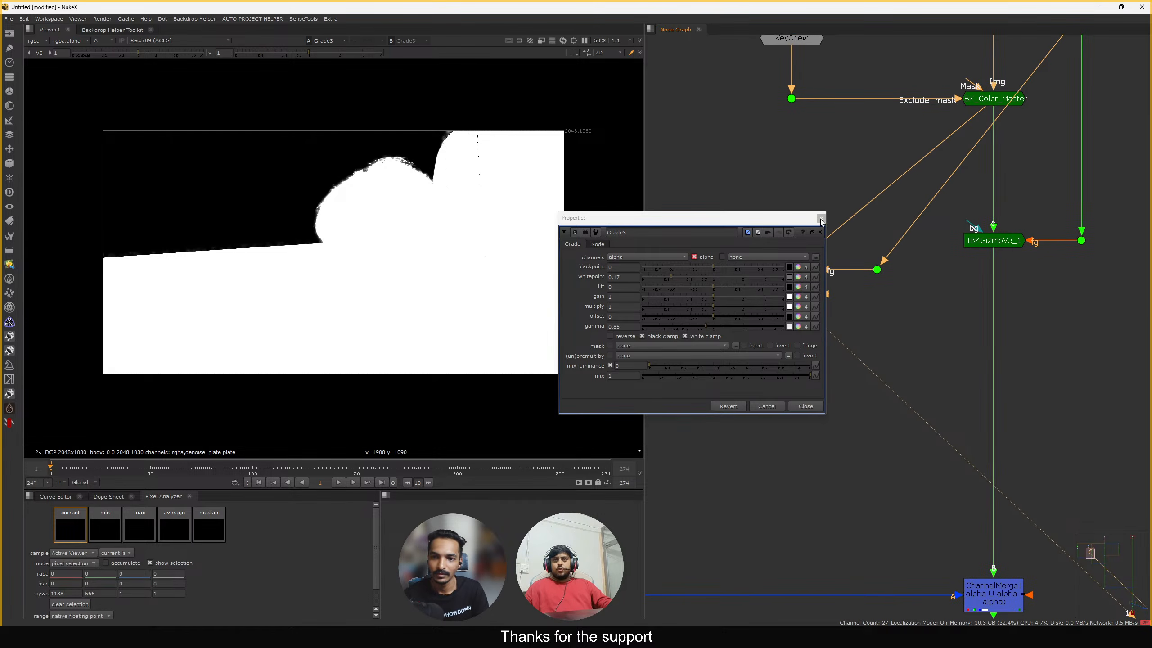
left_click(820, 218)
scroll(874, 203, "down", 1)
middle_click_drag(855, 245, 862, 184)
left_click_drag(830, 223, 831, 270)
scroll(831, 270, "up", 4)
left_click(687, 143)
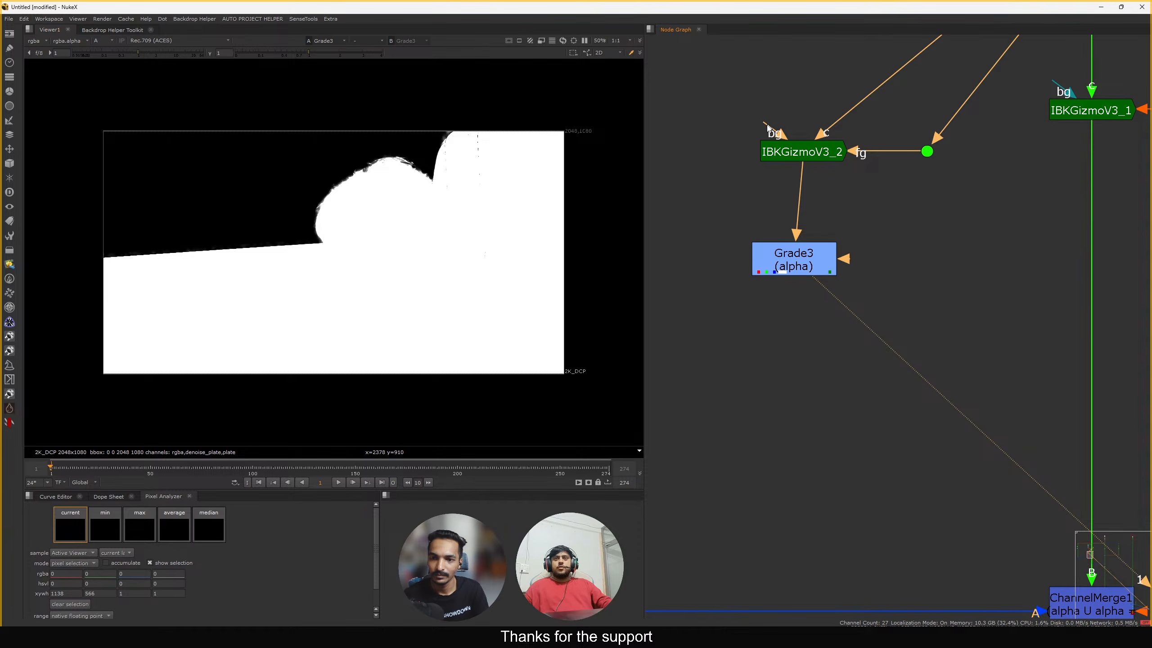
Compare the graded IBK matte with the colour image by switching the viewer between alpha and RGB
key("a")
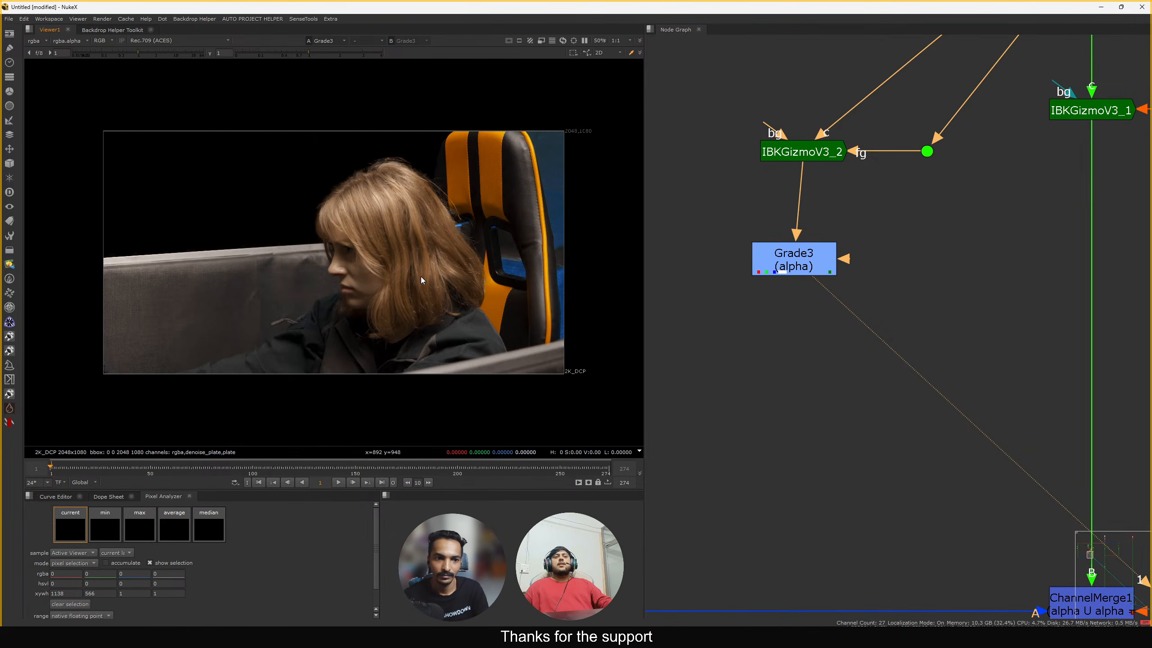
key("a")
key("a")
key("a")
key("a")
key("a")
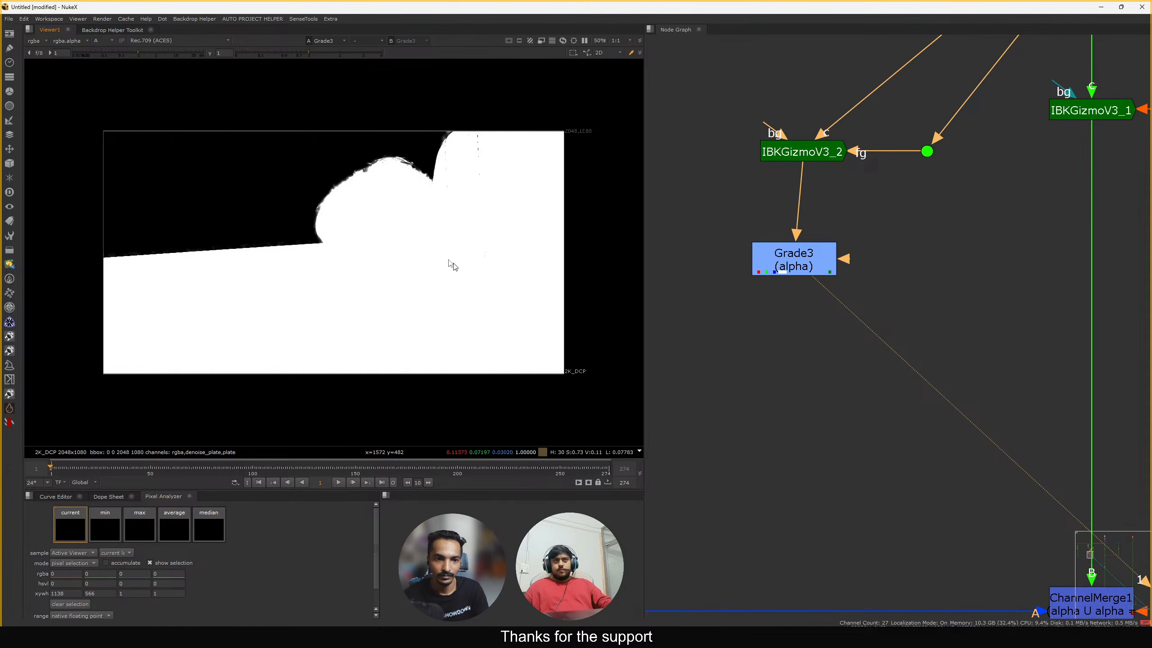
Select IBKGizmoV3_2 with its dot, and sample a wide rectangular area of the matte just above the hair
middle_click_drag(837, 195, 843, 314)
left_click_drag(744, 203, 947, 313)
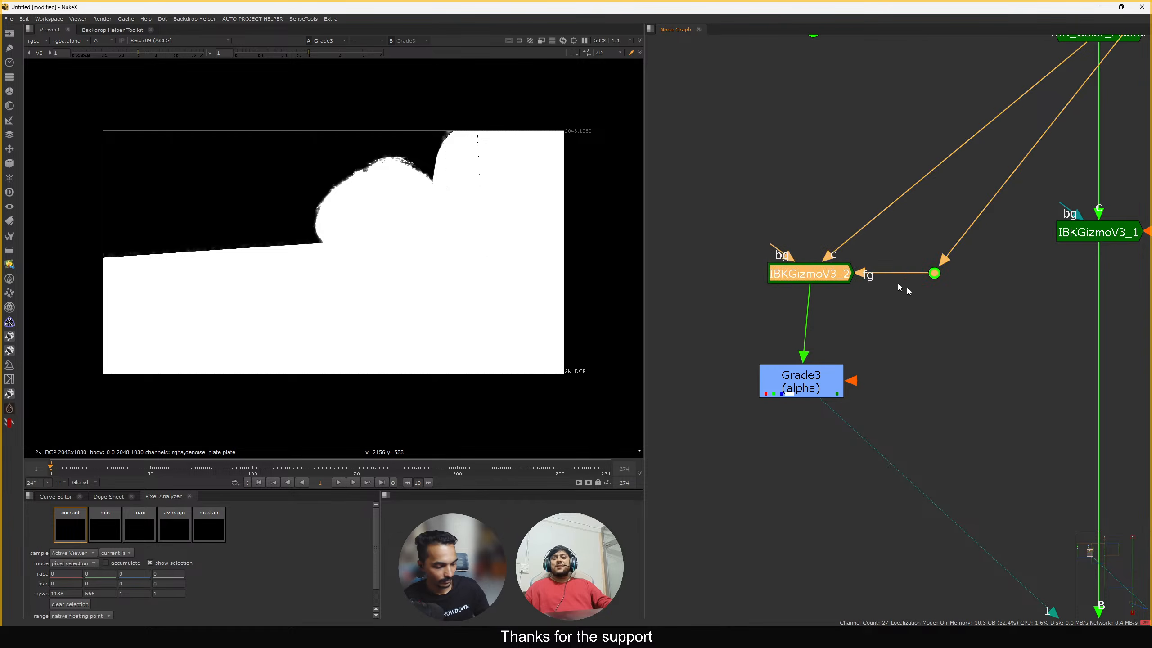
scroll(826, 240, "down", 3)
middle_click_drag(826, 240, 831, 356)
mouse_move(421, 149)
left_mouse_down("ctrl")
mouse_move(338, 154)
mouse_move(420, 146)
left_mouse_up("ctrl")
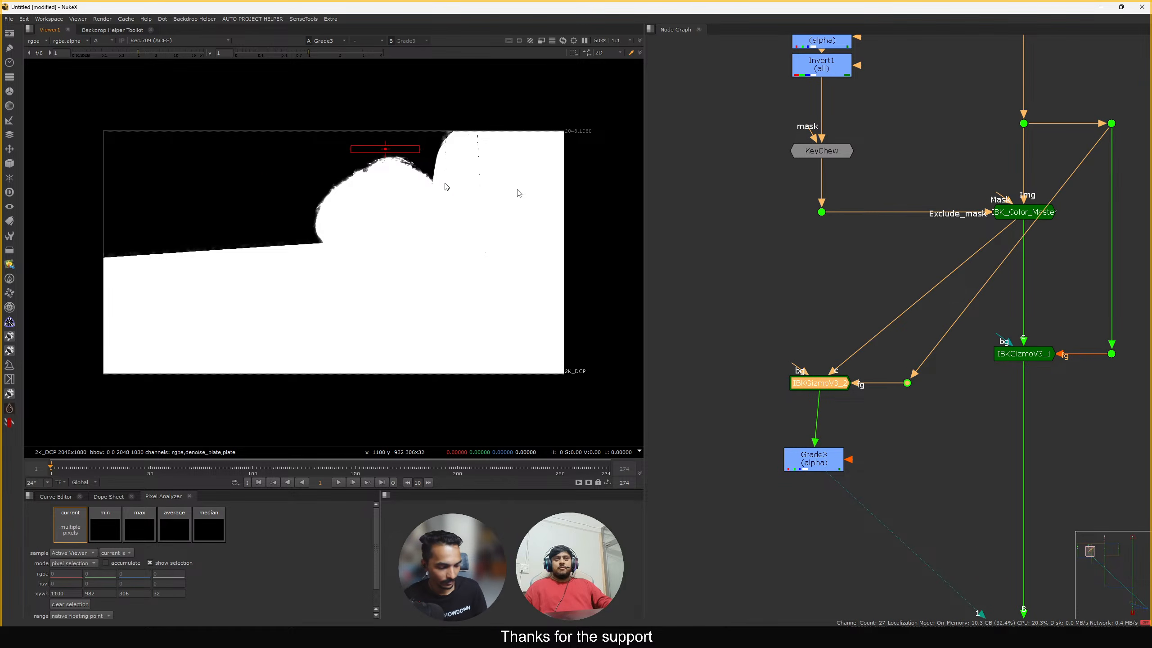
View the core matte branch's Primatte output and its Grade2 alpha
scroll(971, 234, "down", 6)
middle_click_drag(751, 228, 987, 223)
scroll(1006, 211, "up", 5)
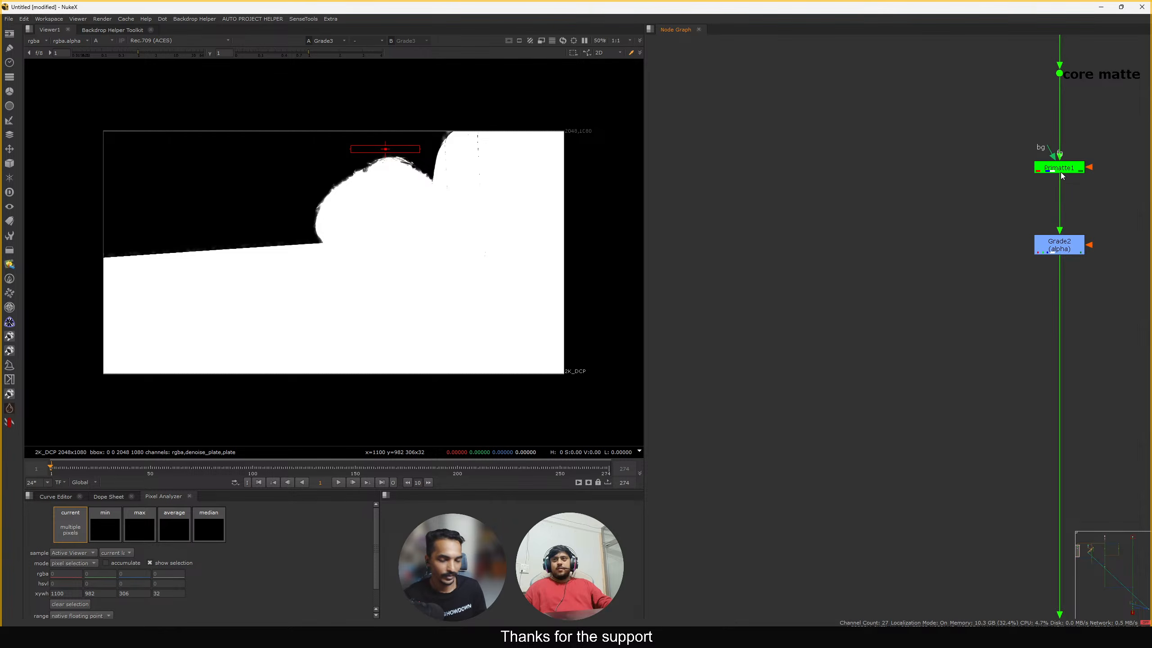
left_click(1061, 175)
key("1")
left_click(1076, 244)
key("1")
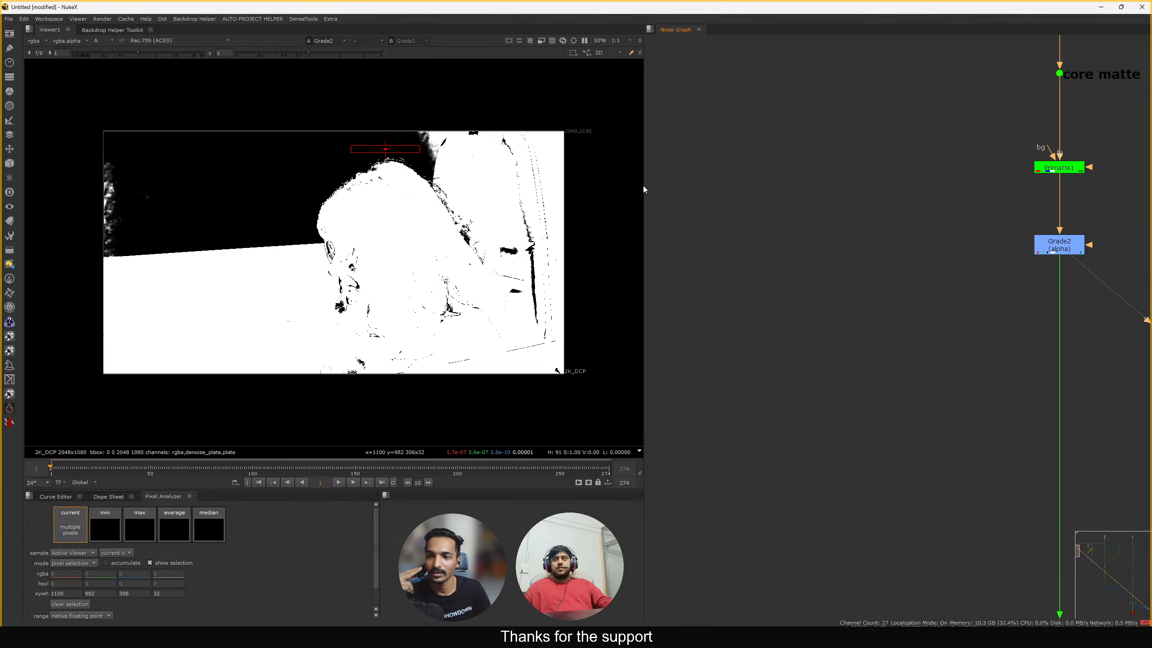
Connect the soft key ChannelMerge1's A input to Grade3, and place Grade3 beside the merge
scroll(883, 228, "down", 5)
middle_click_drag(1133, 259, 997, 198)
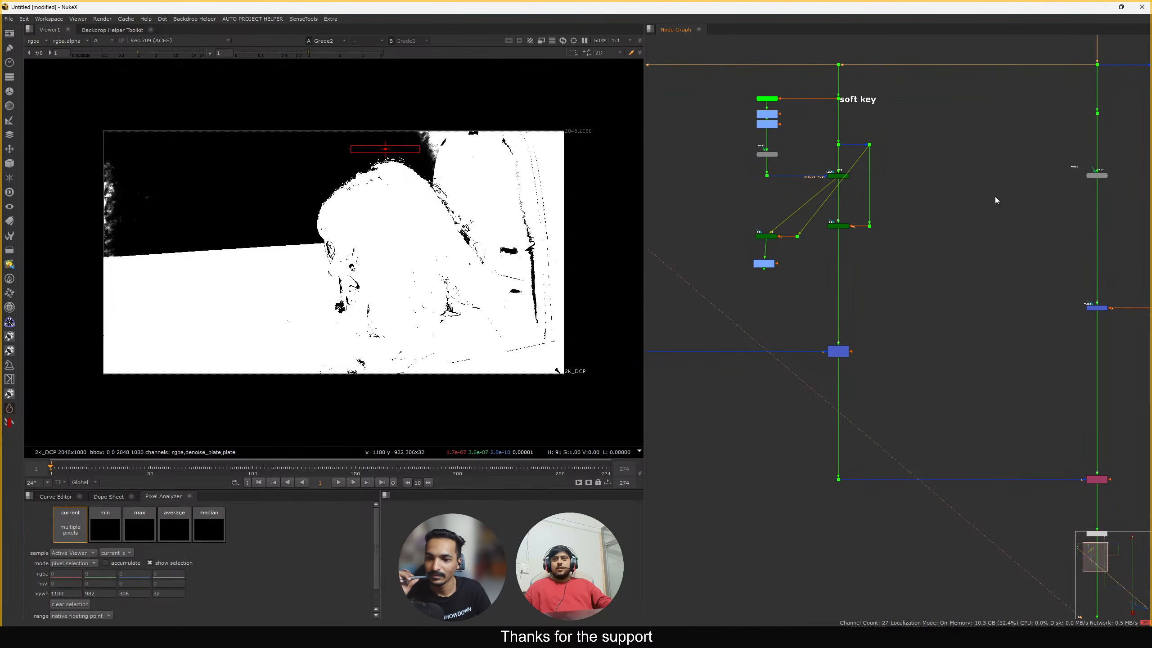
middle_click_drag(905, 240, 1016, 236)
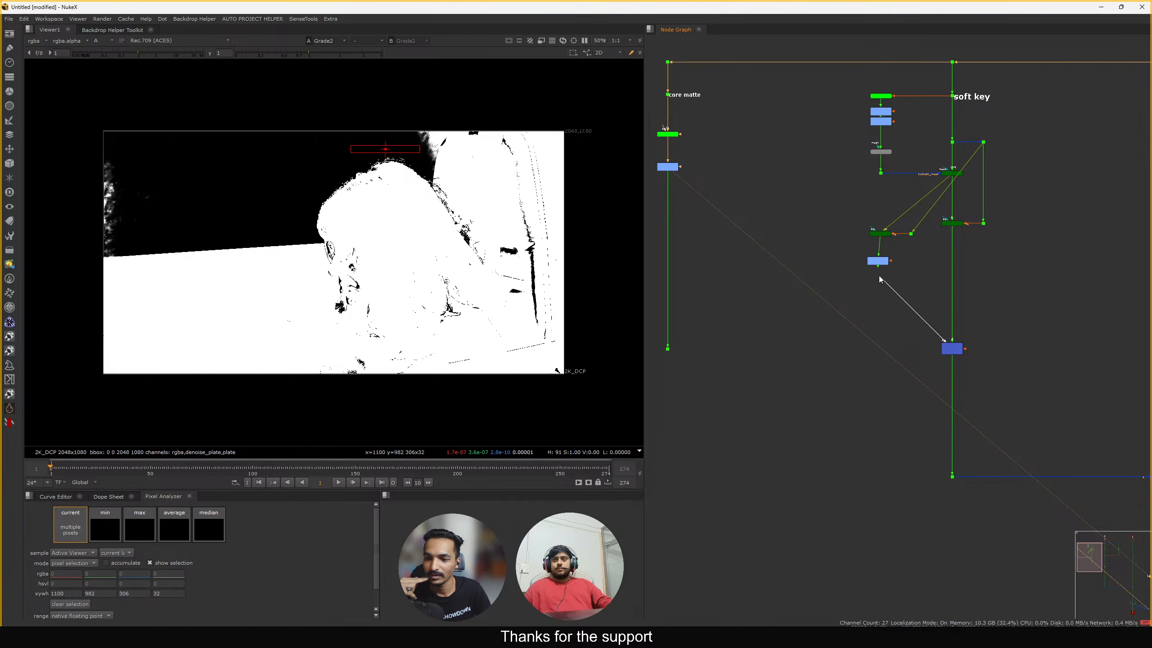
left_click_drag(878, 266, 878, 288)
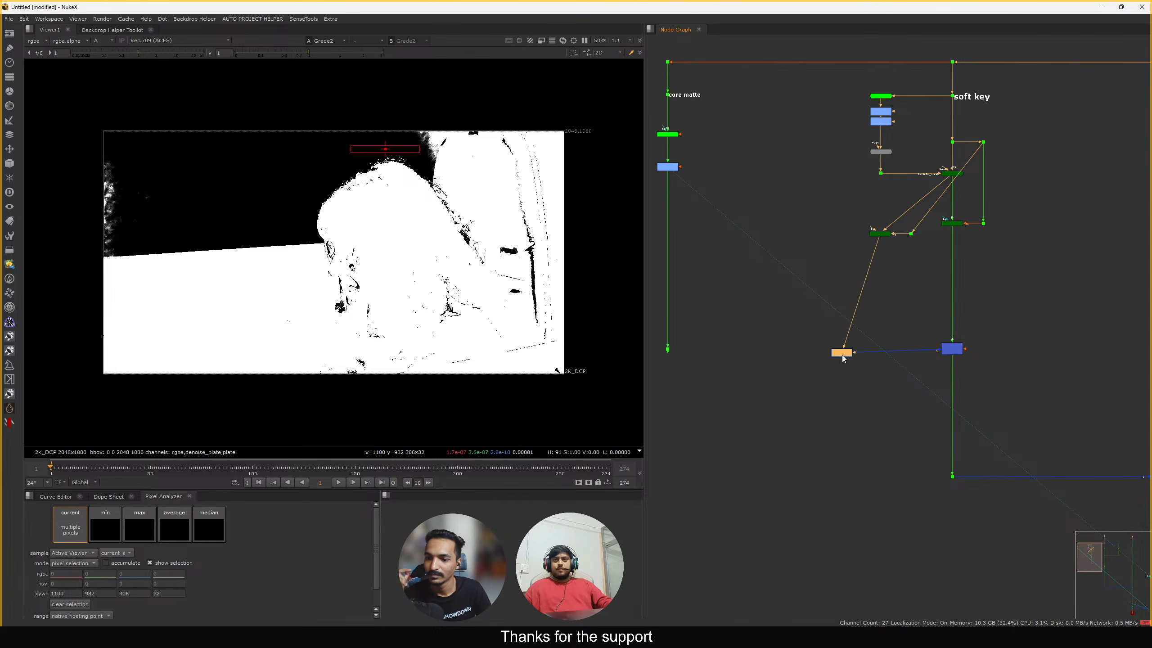
Align IBKGizmoV3_2 and its dot above Grade3, and level Grade3 with ChannelMerge1
left_click_drag(839, 220, 872, 236)
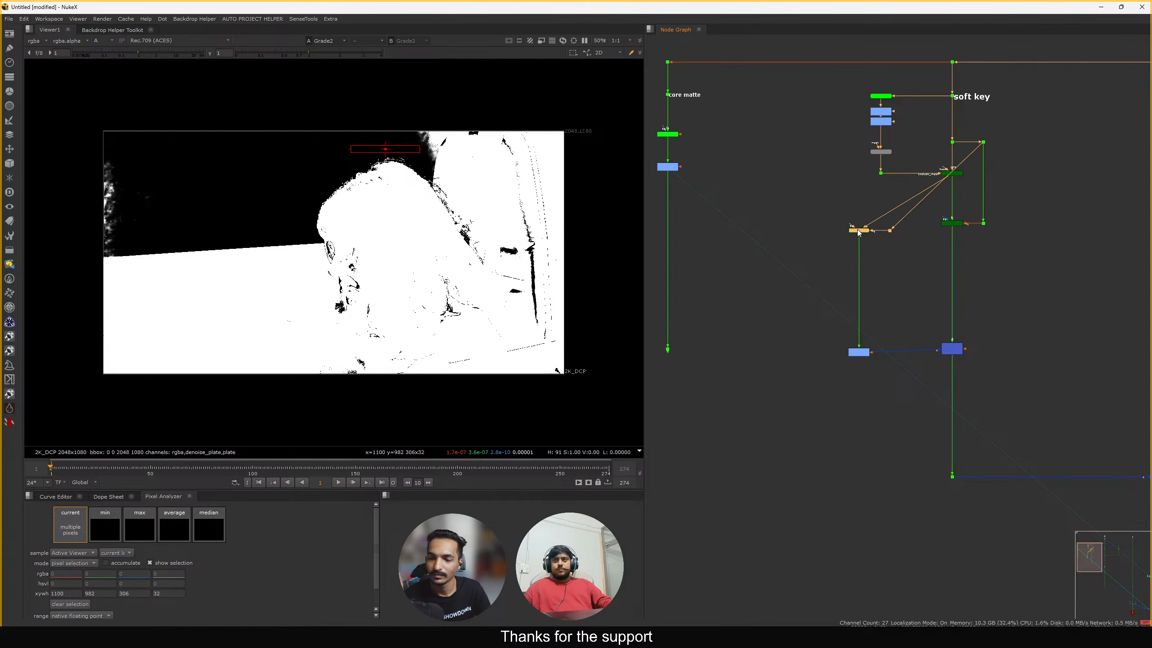
left_click(890, 263)
left_click(860, 353)
View the ChannelMerge1 result and examine the matte along the hair, the seat and the foreground panel's upper edge
left_click_drag(911, 321, 978, 389)
key("1")
scroll(447, 171, "up", 3)
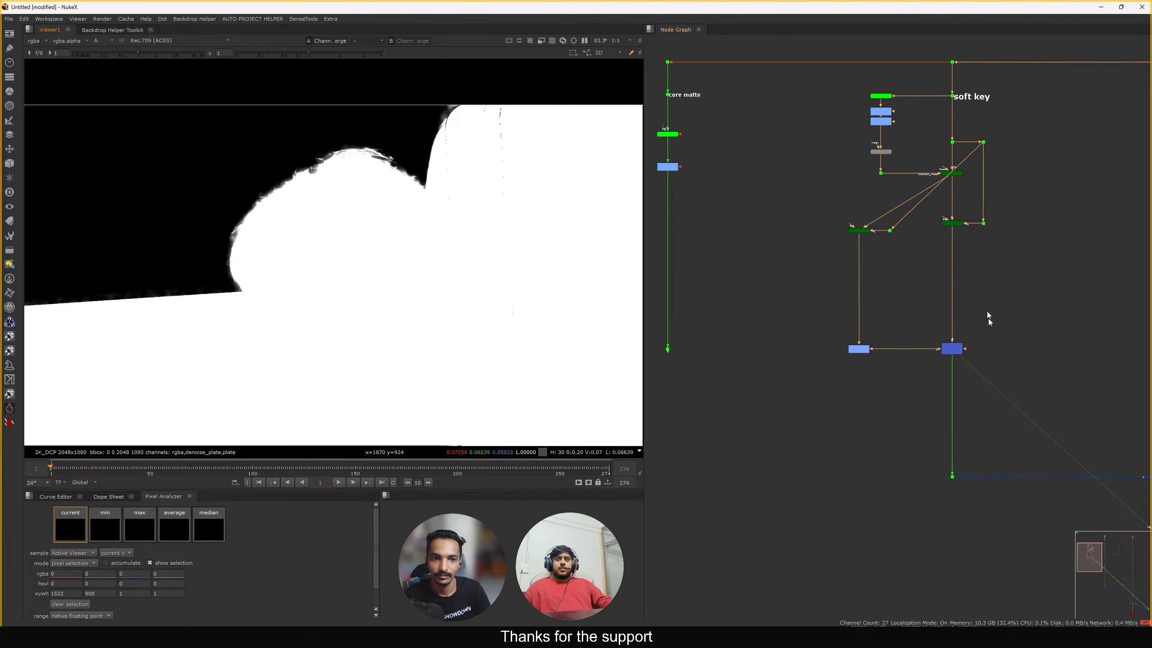
left_click_drag(916, 307, 1009, 410)
left_click(449, 166, "ctrl")
scroll(226, 212, "up", 6)
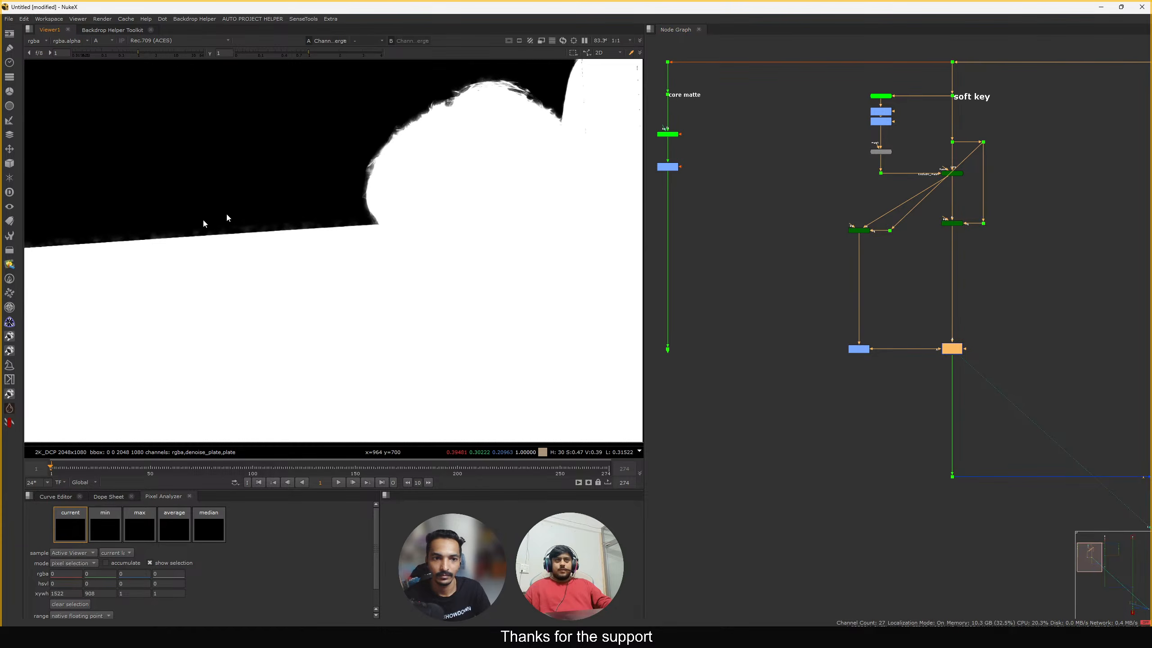
scroll(238, 207, "up", 4)
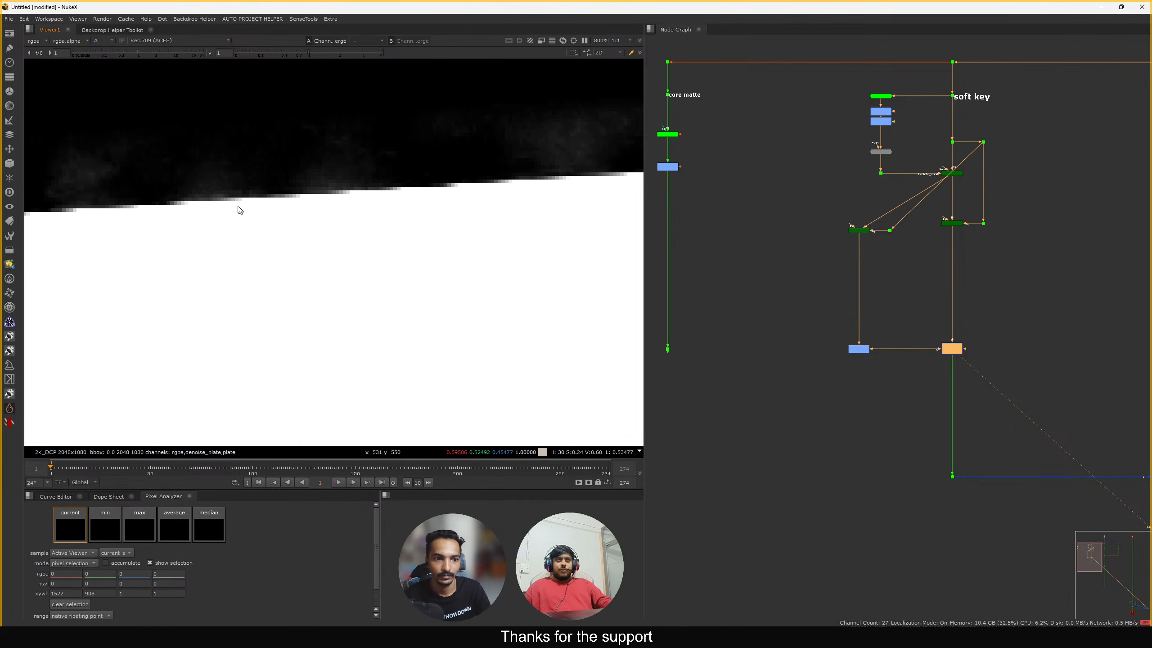
Compare the matte edges of the seat and foreground panel with ChannelMerge1 disabled and enabled
key("d")
key("f")
scroll(333, 203, "up", 10)
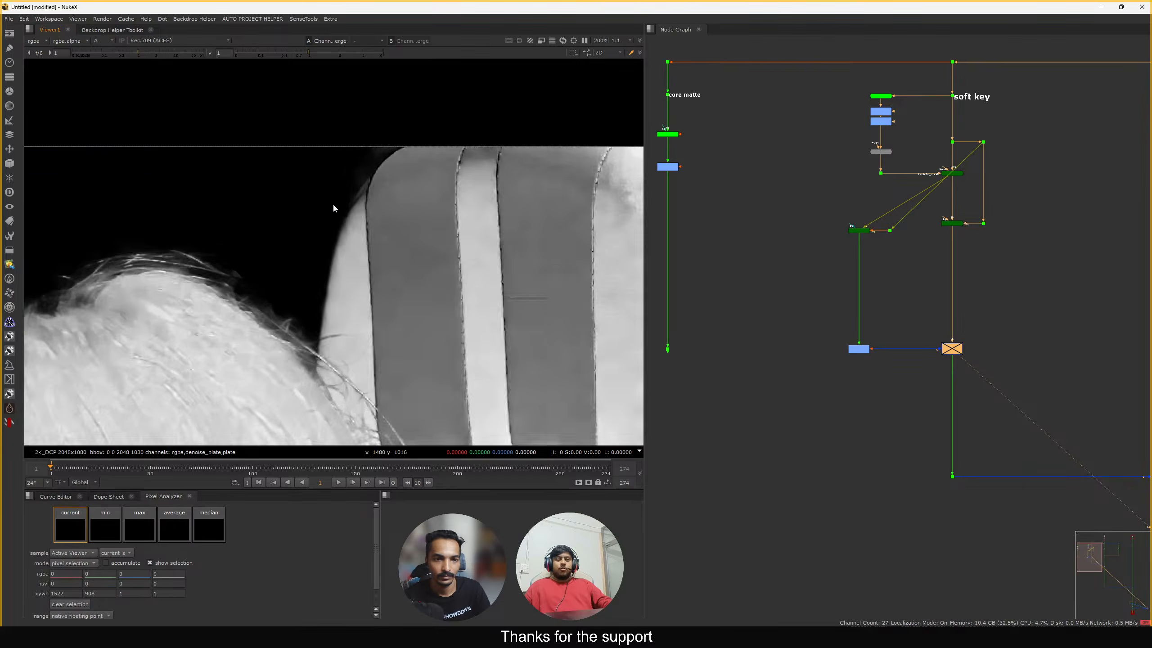
key("f")
middle_click_drag(277, 299, 456, 244)
scroll(308, 193, "up", 12)
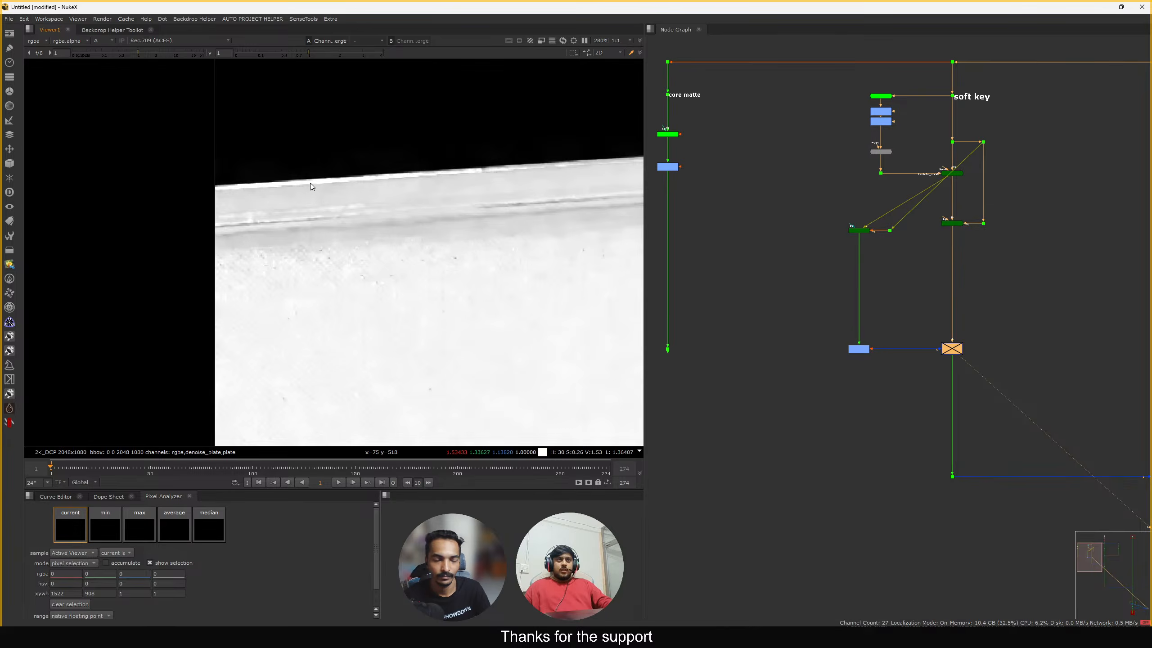
key("d")
key("f")
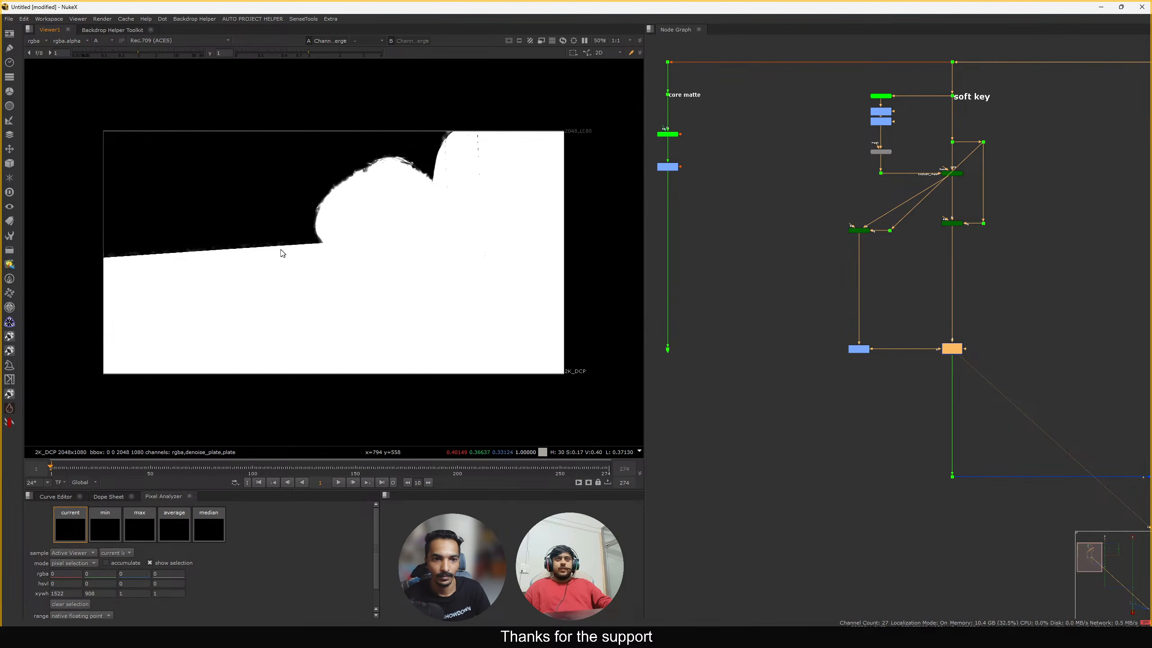
scroll(282, 253, "up", 10)
key("d")
key("f")
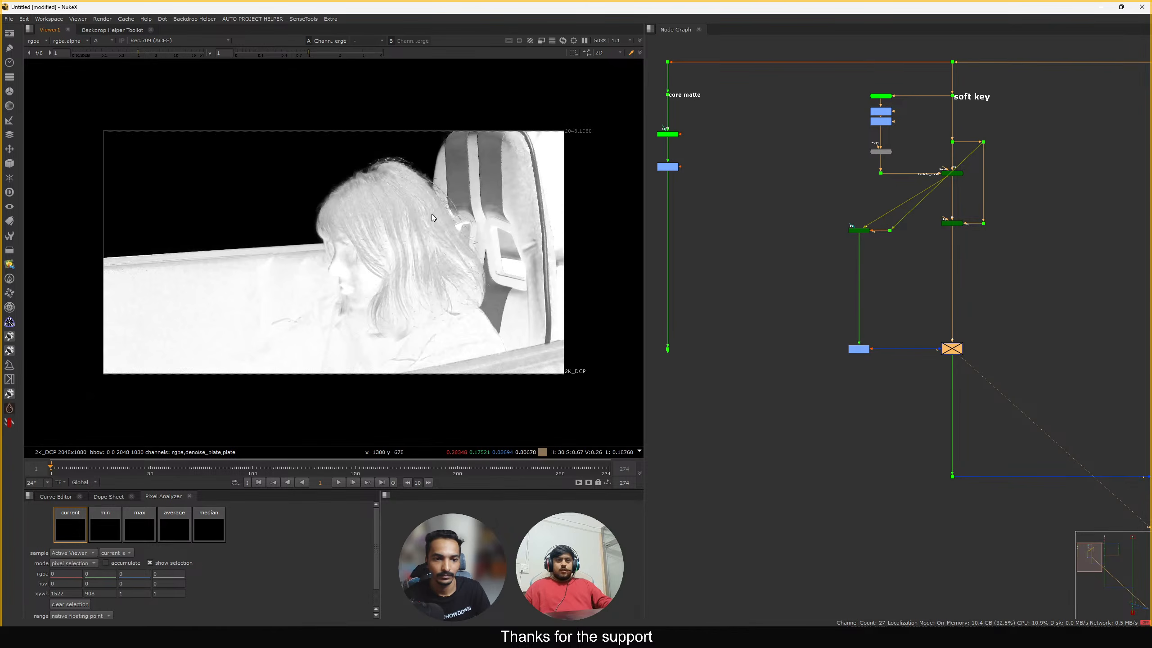
scroll(286, 237, "up", 15)
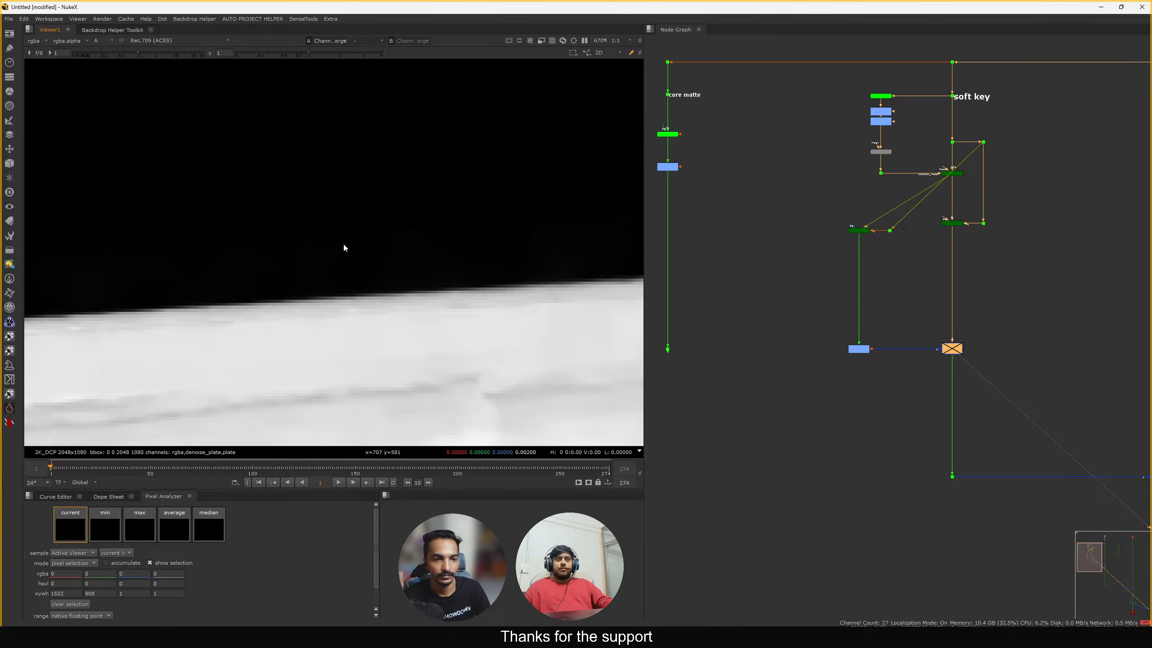
Sample a 6 by 16 pixel area across the foreground panel's upper edge, and view the matte with ChannelMerge1 enabled
left_click_drag(325, 290, 359, 385, "ctrl+shift")
key("f")
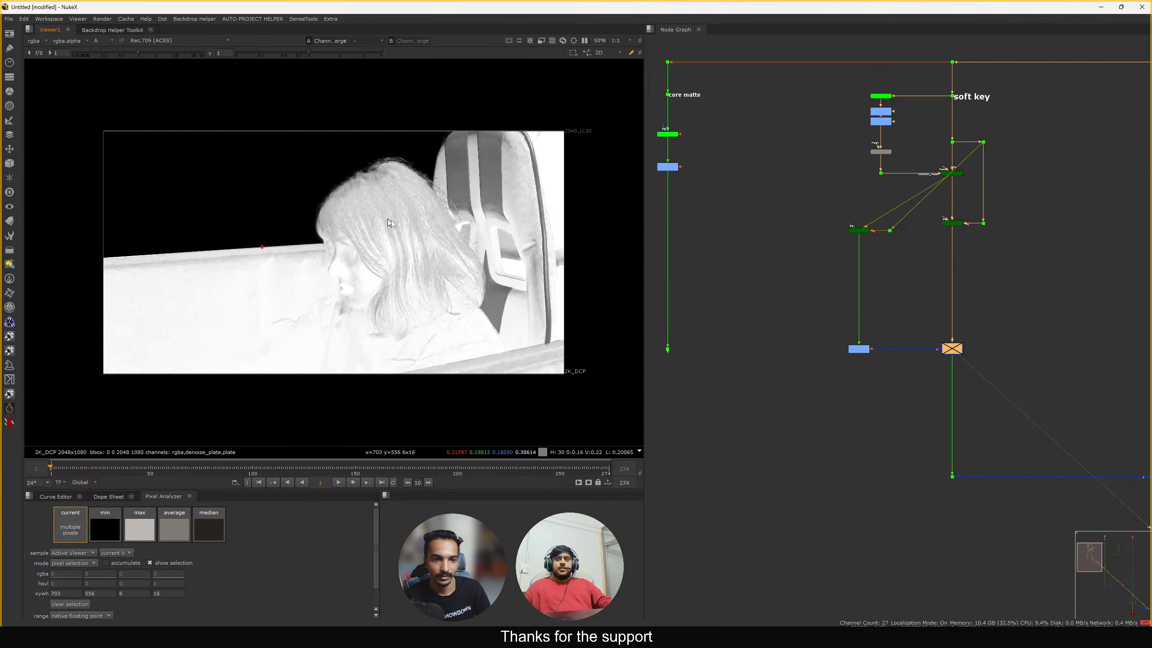
key("1")
scroll(887, 327, "up", 3)
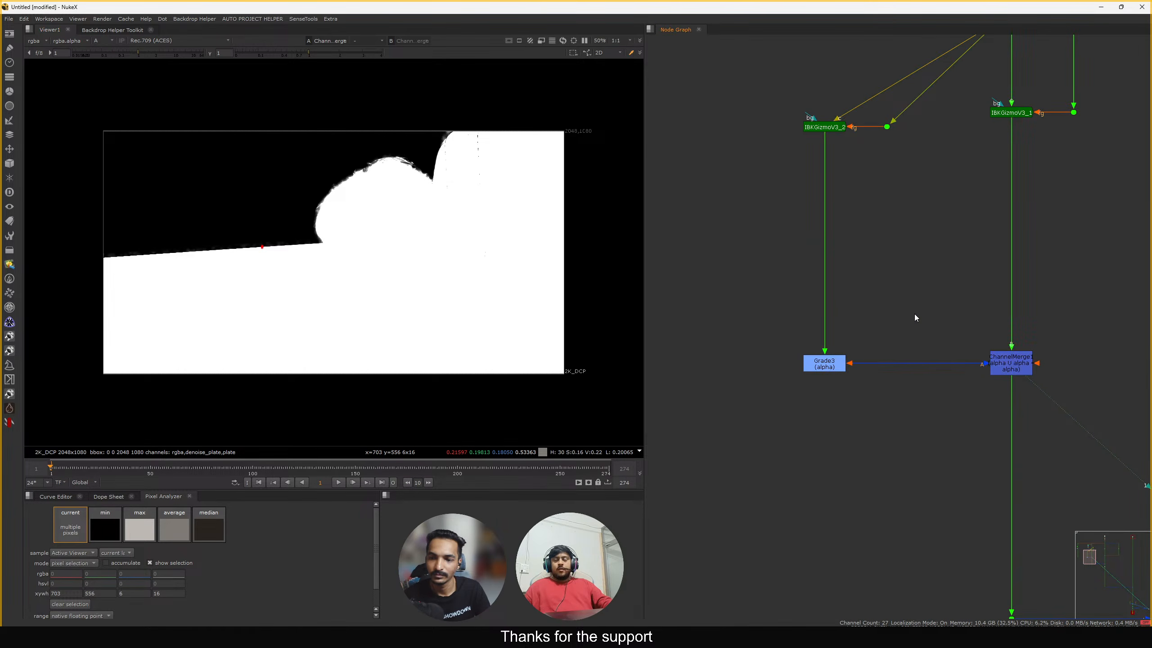
key("f")
key("Tab")
type("erod")
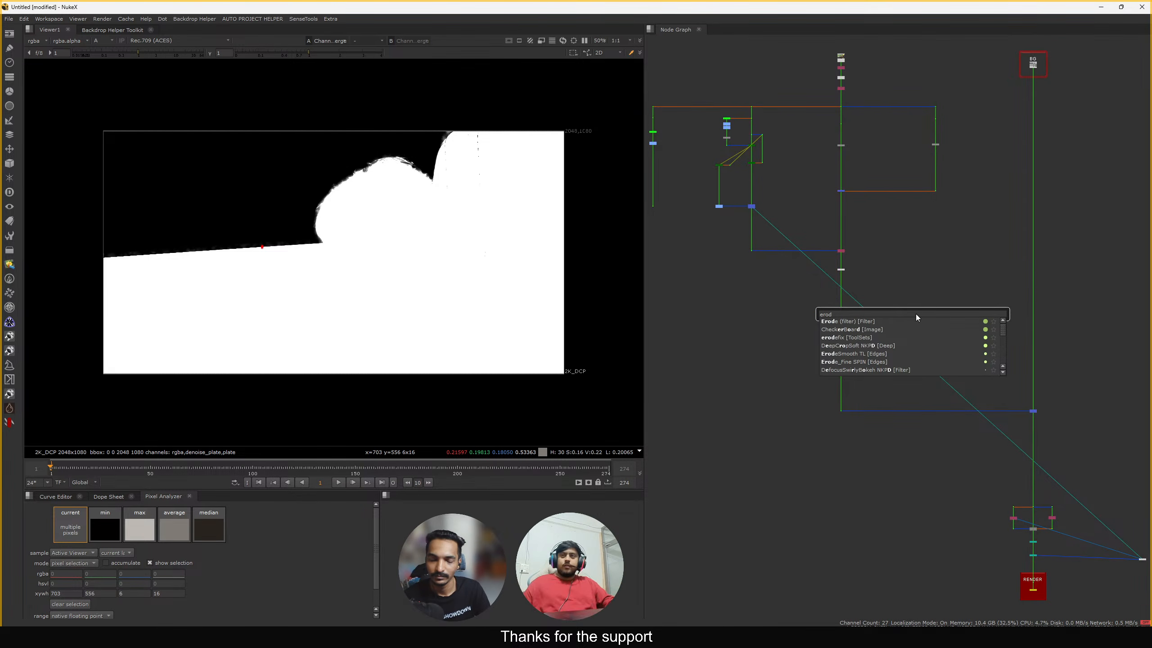
left_click(801, 244)
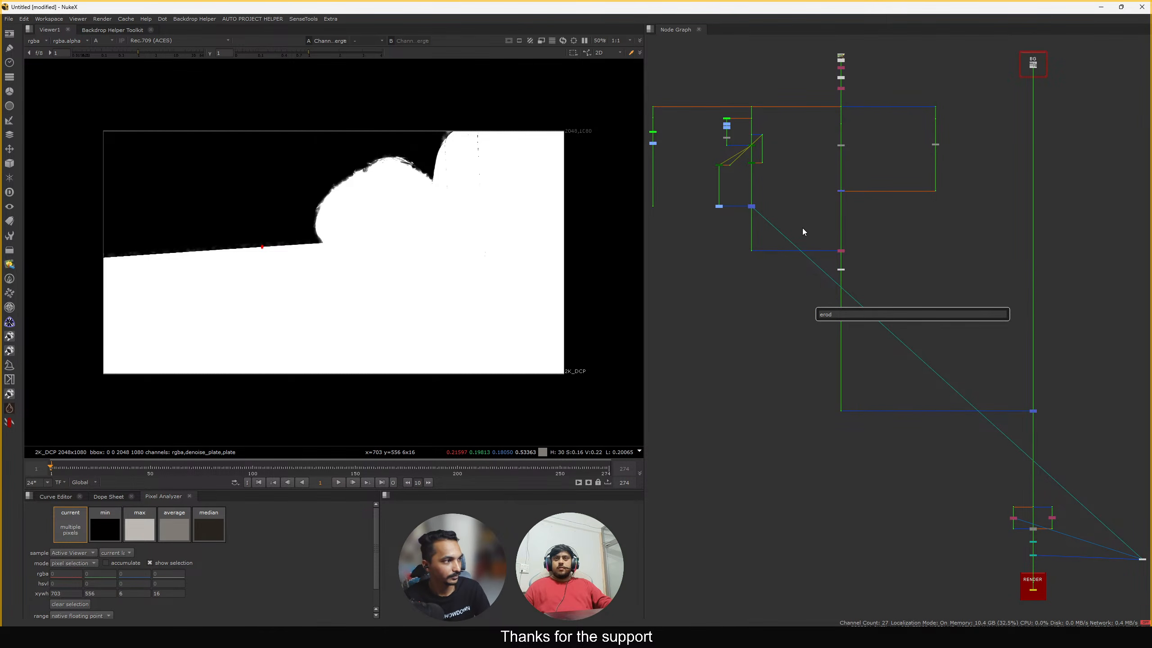
Add a KeyChew node below the link between Grade3 and ChannelMerge1
scroll(802, 231, "up", 10)
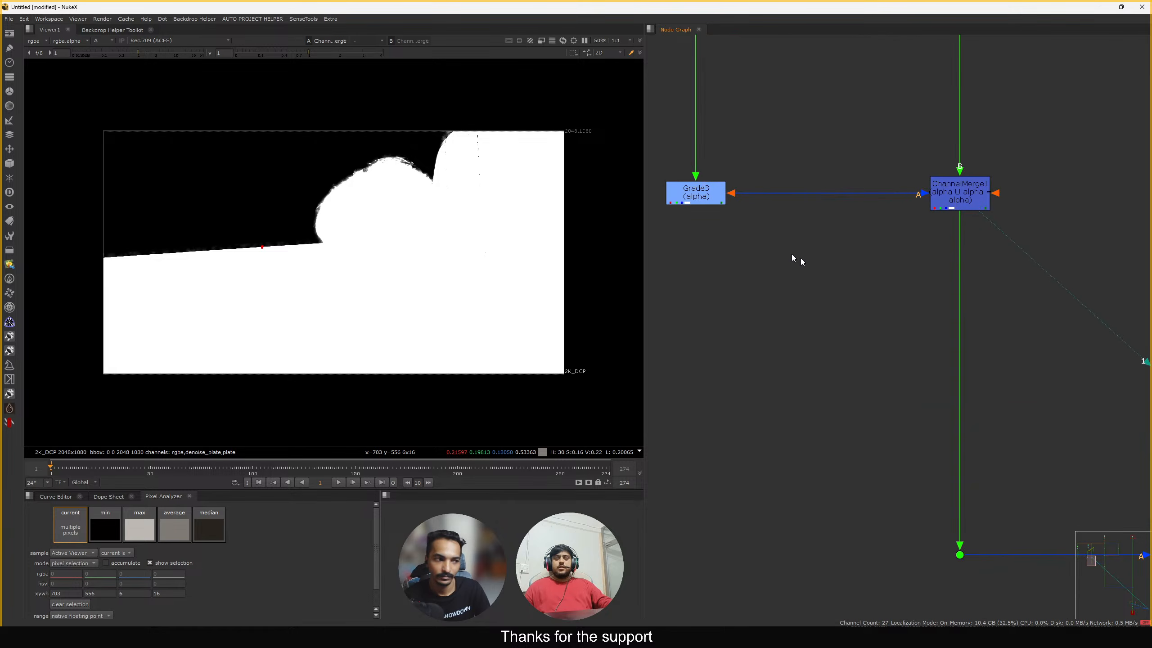
key("Tab")
type("keychew")
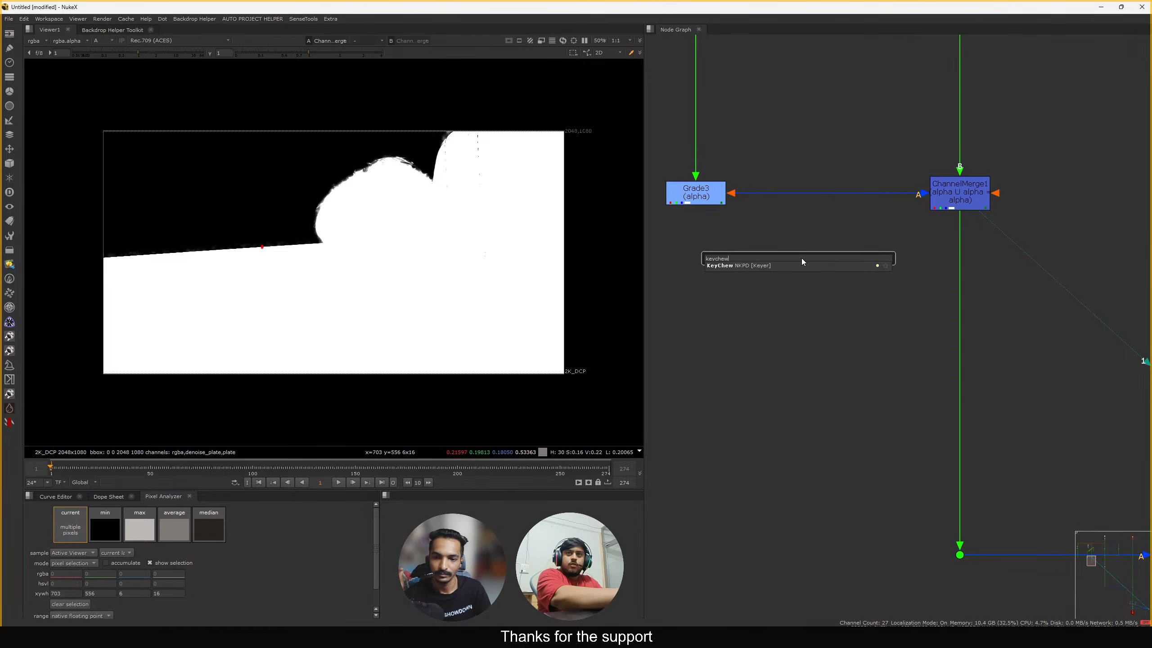
key("Return")
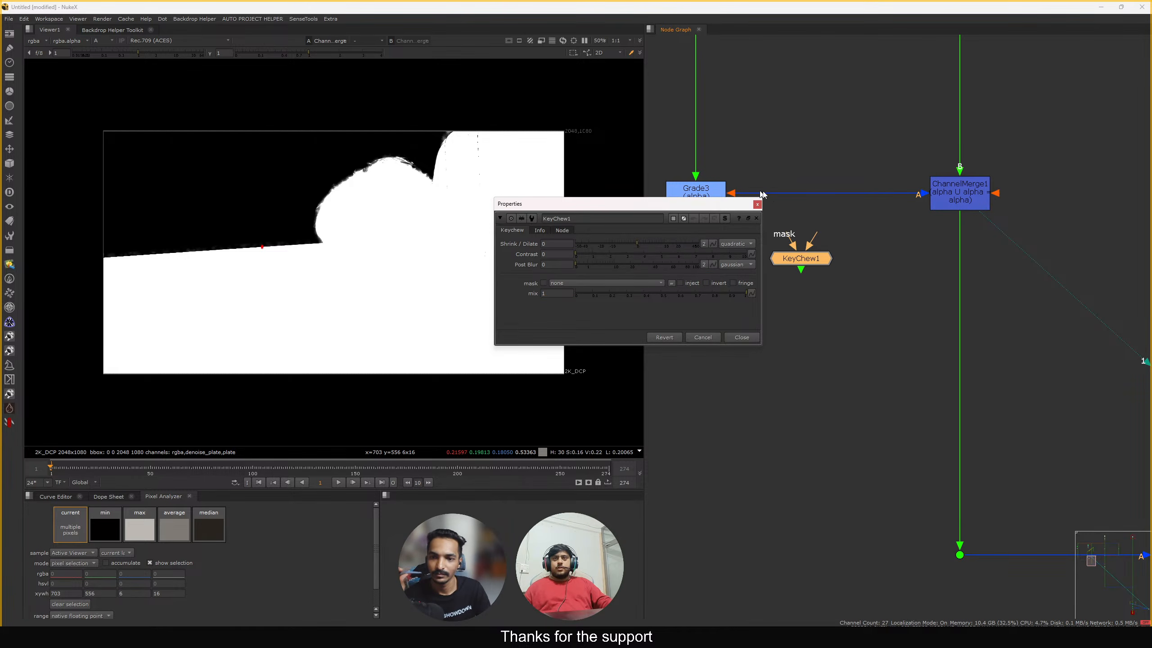
Insert KeyChew1 into the connection between Grade3 and ChannelMerge1's A input
middle_click_drag(799, 223, 856, 268)
scroll(857, 268, "up", 3)
left_click_drag(864, 320, 861, 306)
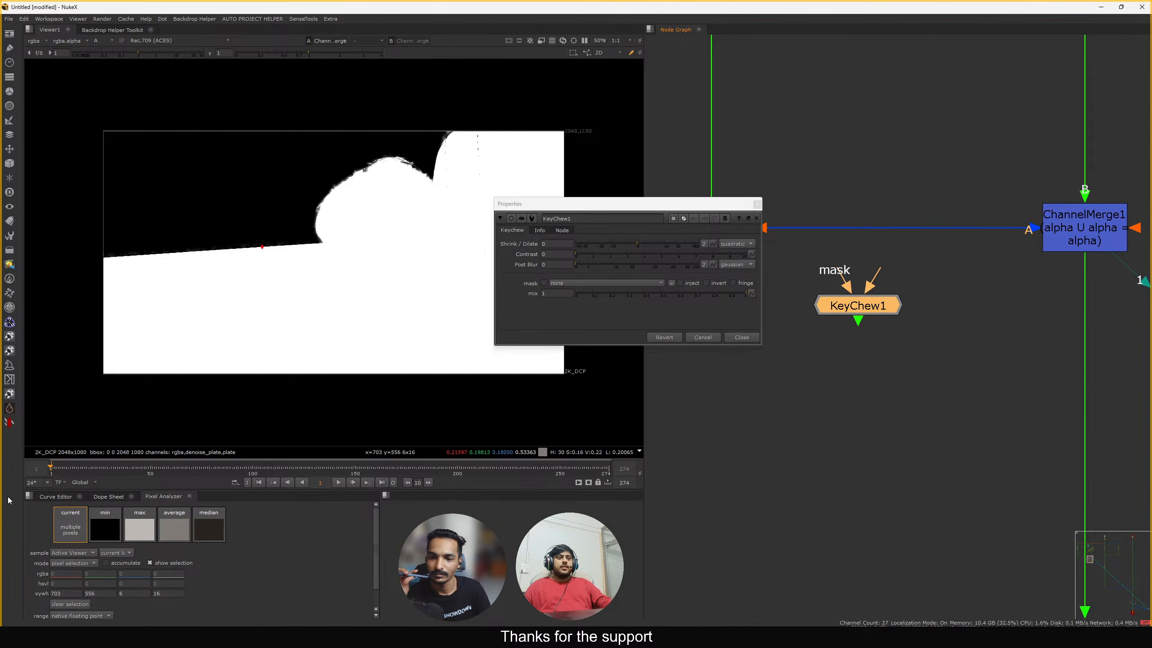
middle_click_drag(859, 329, 909, 361)
left_click_drag(913, 359, 926, 282)
Set KeyChew1's Shrink / Dilate to -2.6 to pull the matte in from the hair edge
scroll(397, 180, "up", 5)
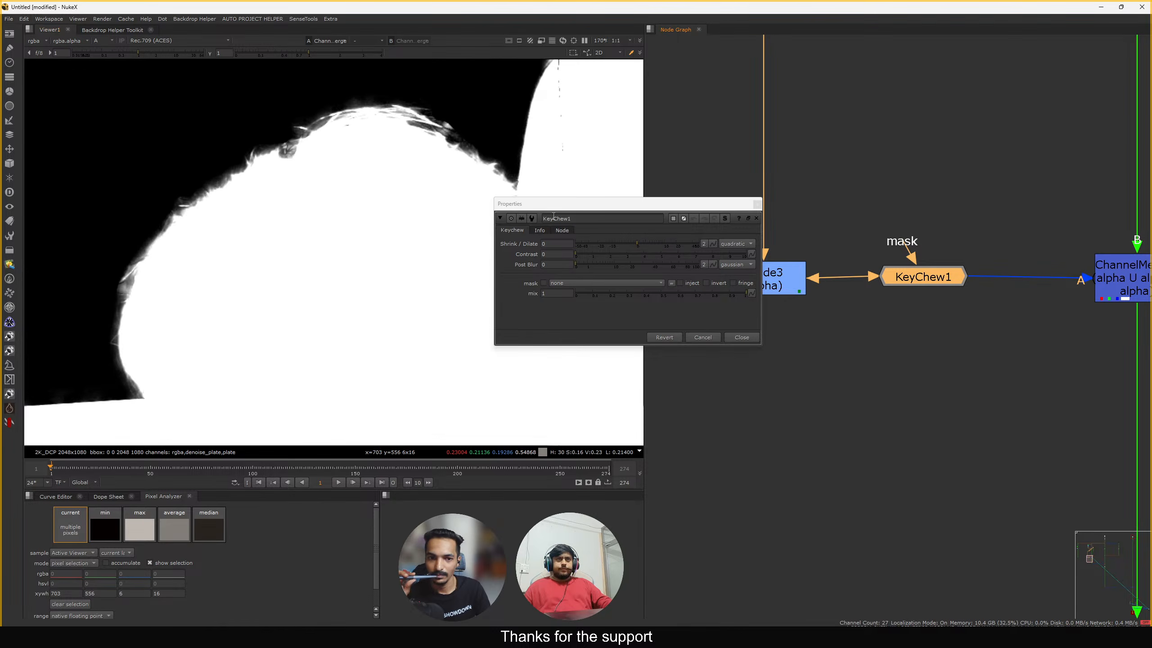
left_click_drag(635, 243, 623, 241)
left_click(1119, 266)
left_click(438, 239)
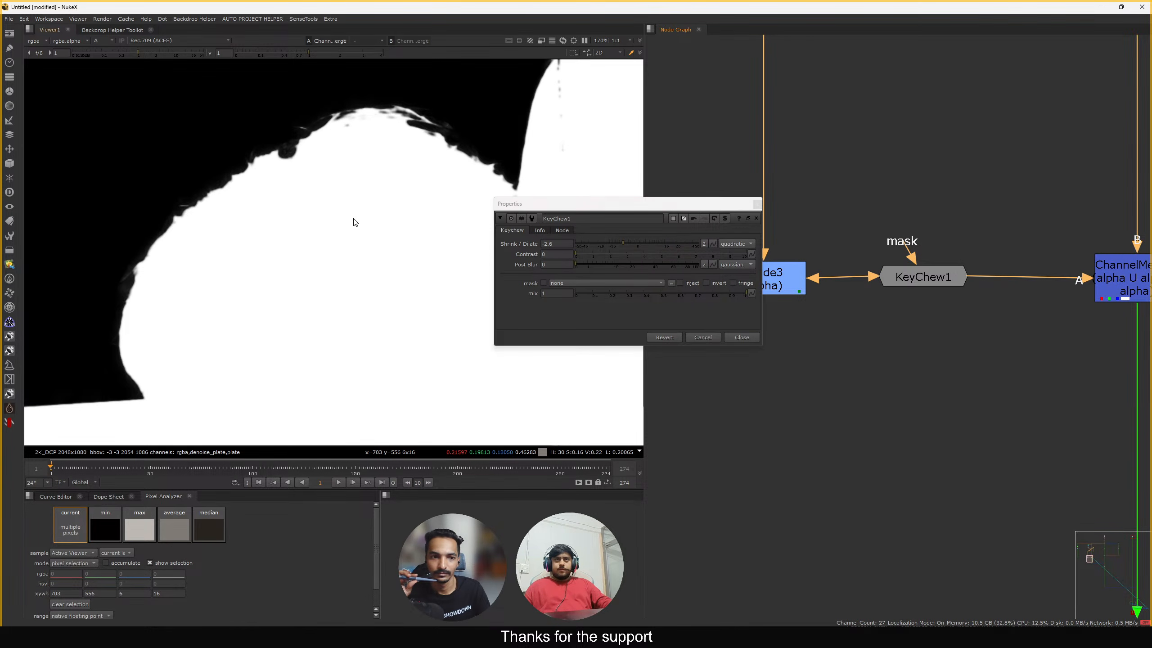
Compare the hair and foreground panel edges with ChannelMerge1 disabled and enabled to judge the eroded matte
middle_click_drag(354, 221, 401, 221)
left_click(1113, 275)
key("d")
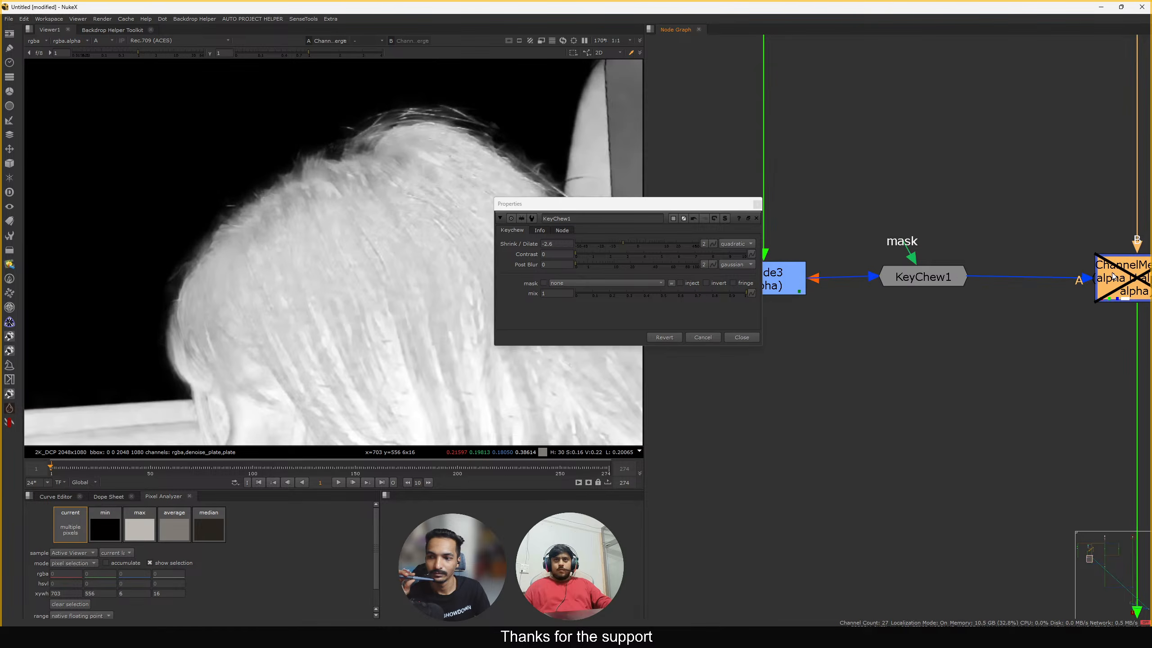
key("d")
key("d")
key("d")
middle_click_drag(246, 194, 365, 171)
key("d")
scroll(295, 270, "up", 8)
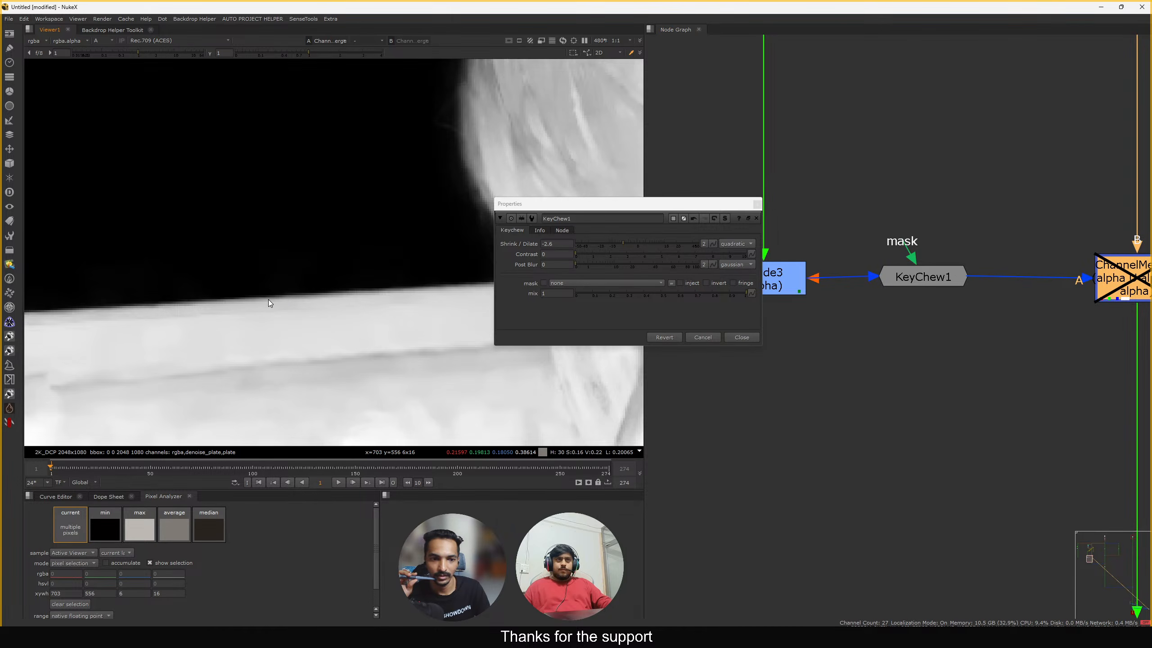
middle_click_drag(125, 235, 200, 232)
key("d")
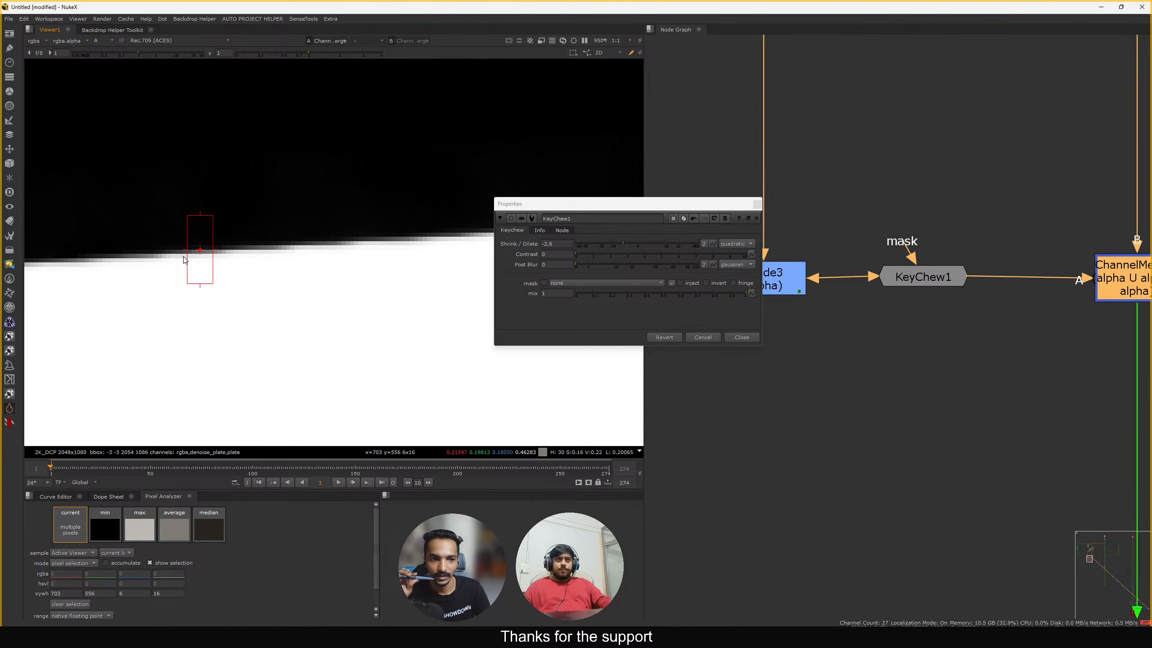
key("d")
Set KeyChew1's Shrink / Dilate to -10.5, and compare the panel edge with ChannelMerge1 enabled and disabled
left_click(614, 244)
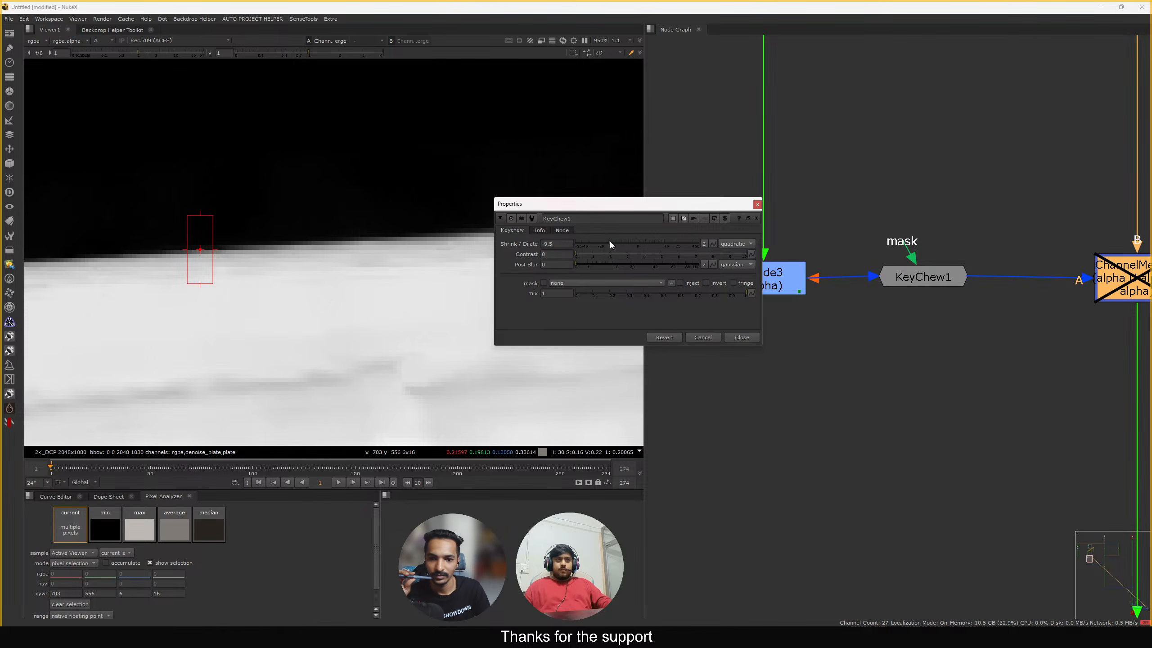
key("d")
left_click(1101, 275)
key("d")
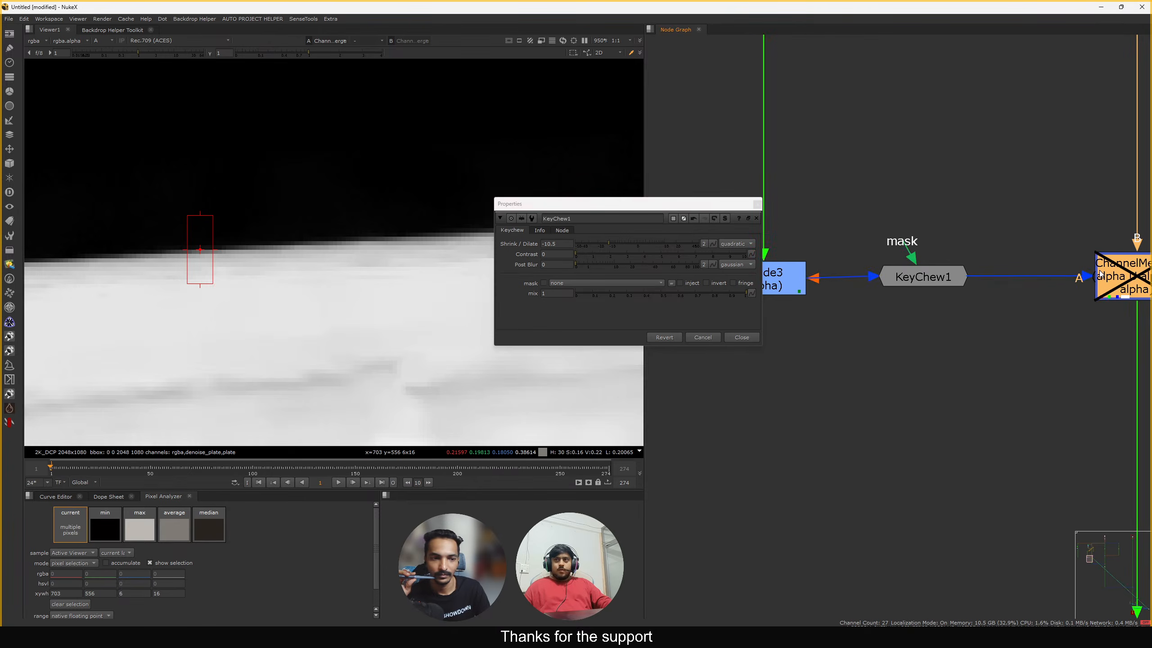
Compare the hair and foreground panel edges of the alpha with ChannelMerge1 disabled and enabled
key("d")
key("f")
scroll(382, 194, "up", 3)
scroll(383, 195, "up", 5)
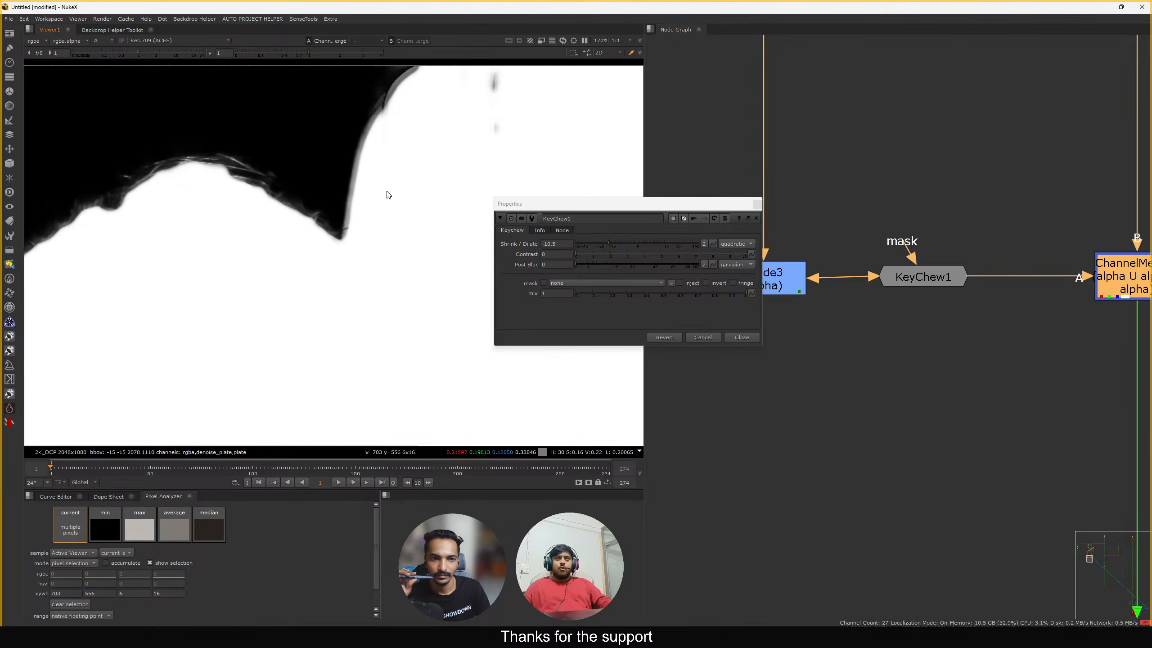
key("d")
key("d")
key("f")
middle_click_drag(136, 305, 285, 240)
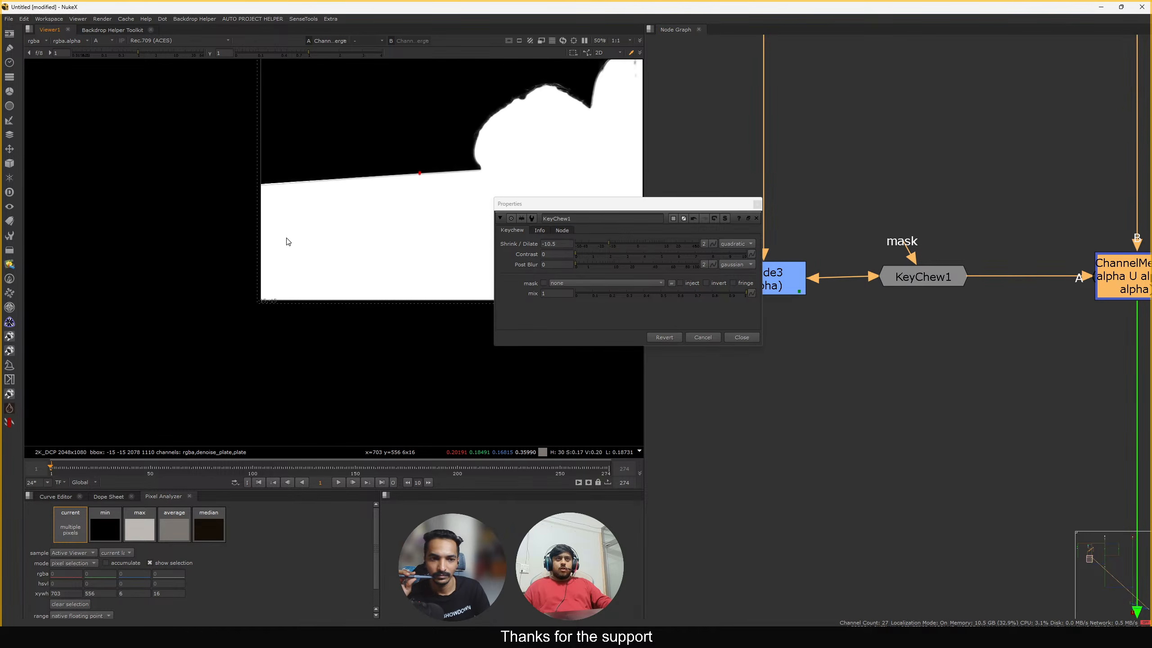
Examine the merged alpha's edge softness along the subject's outline and the foreground panel's upper edge
scroll(293, 233, "up", 6)
middle_click_drag(373, 144, 295, 231)
key("f")
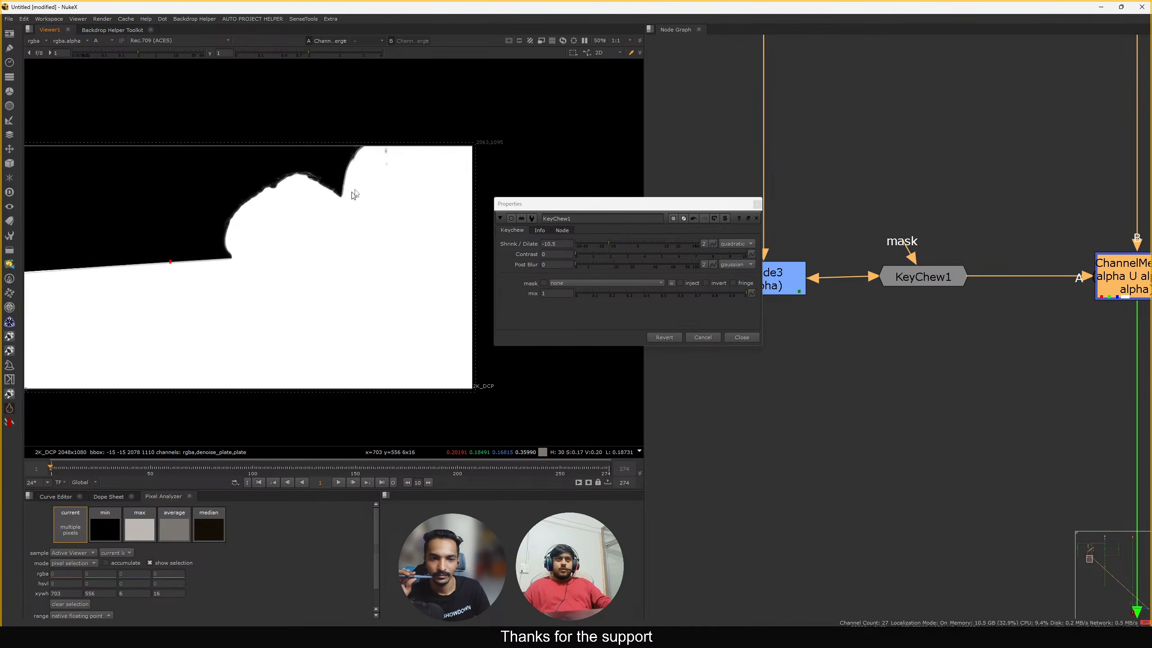
scroll(352, 188, "up", 10)
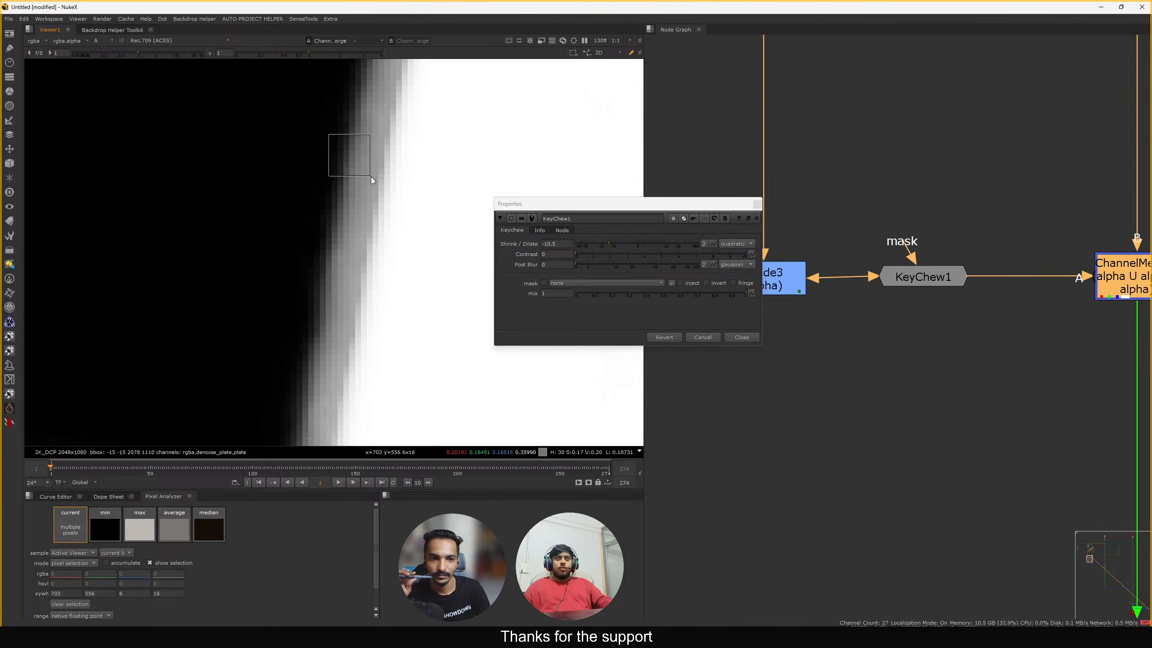
key("f")
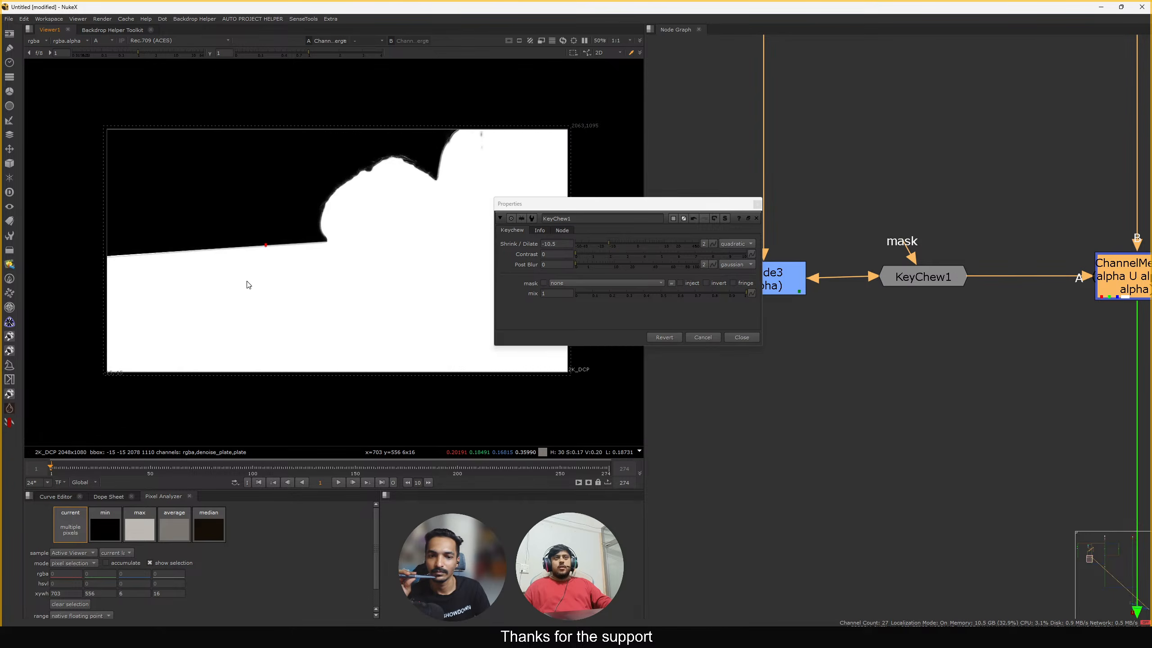
scroll(314, 223, "up", 9)
scroll(323, 269, "up", 3)
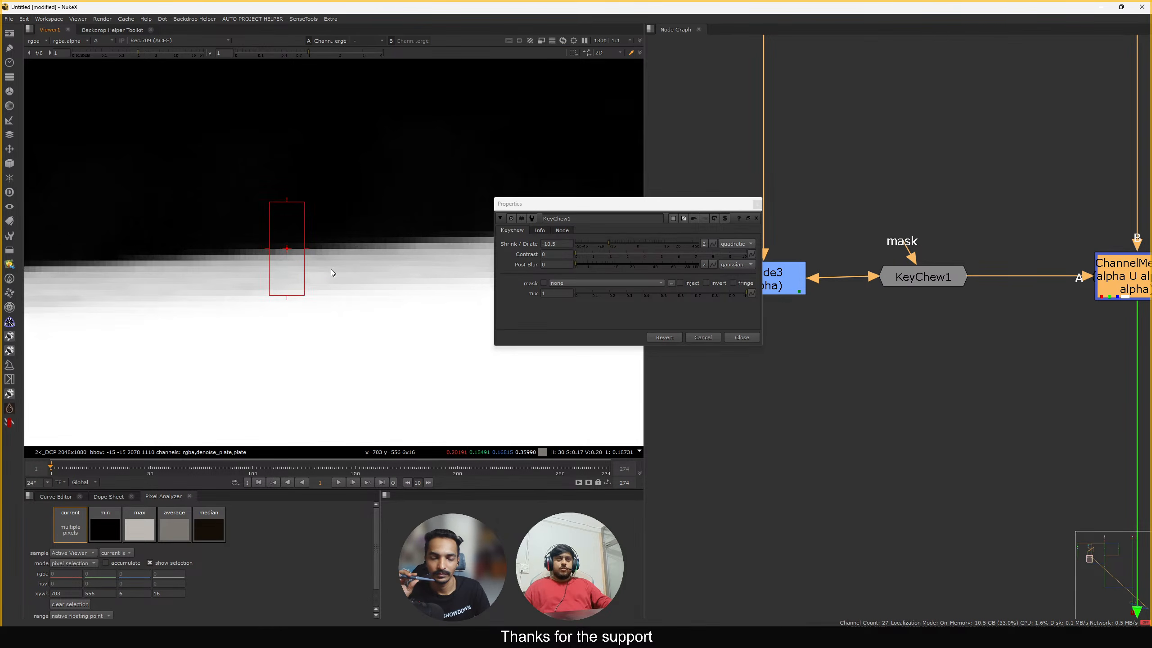
key("f")
middle_click_drag(396, 182, 400, 185)
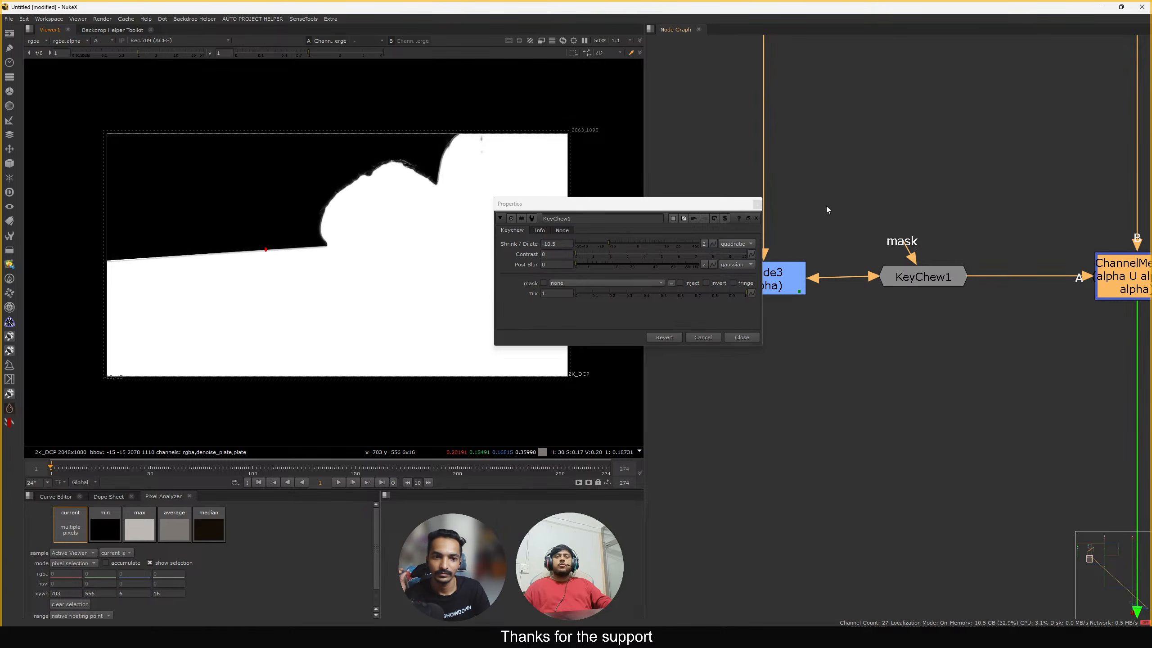
scroll(283, 250, "up", 4)
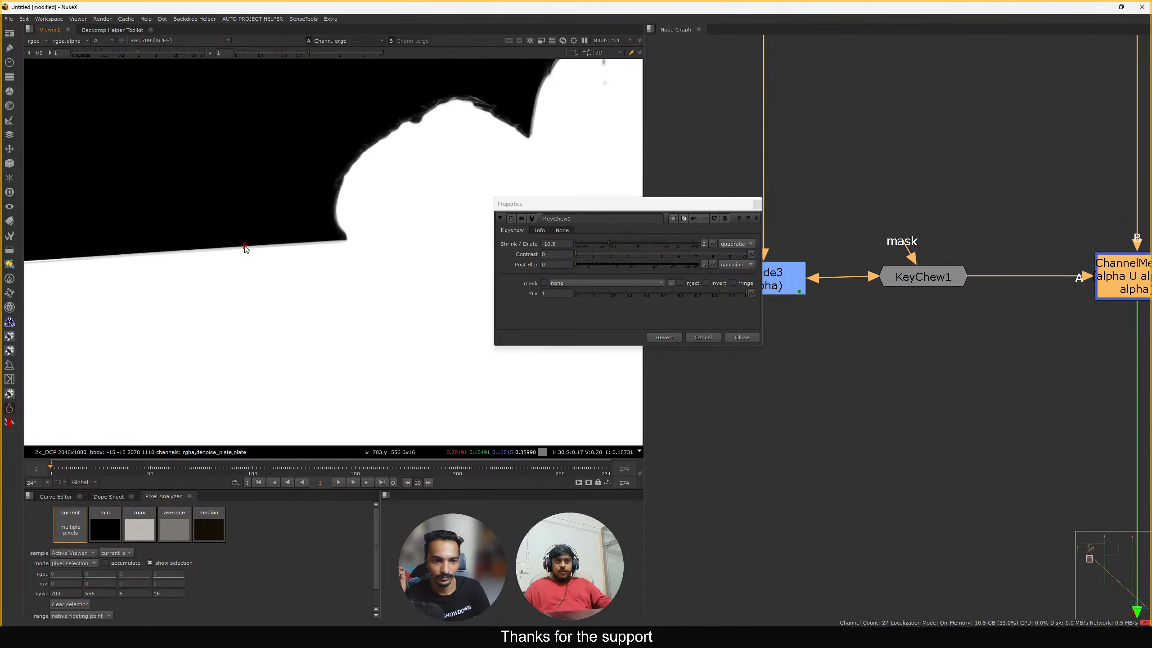
key("f")
mouse_move(71, 223)
left_mouse_down()
mouse_move(224, 341)
mouse_move(318, 376)
left_mouse_up()
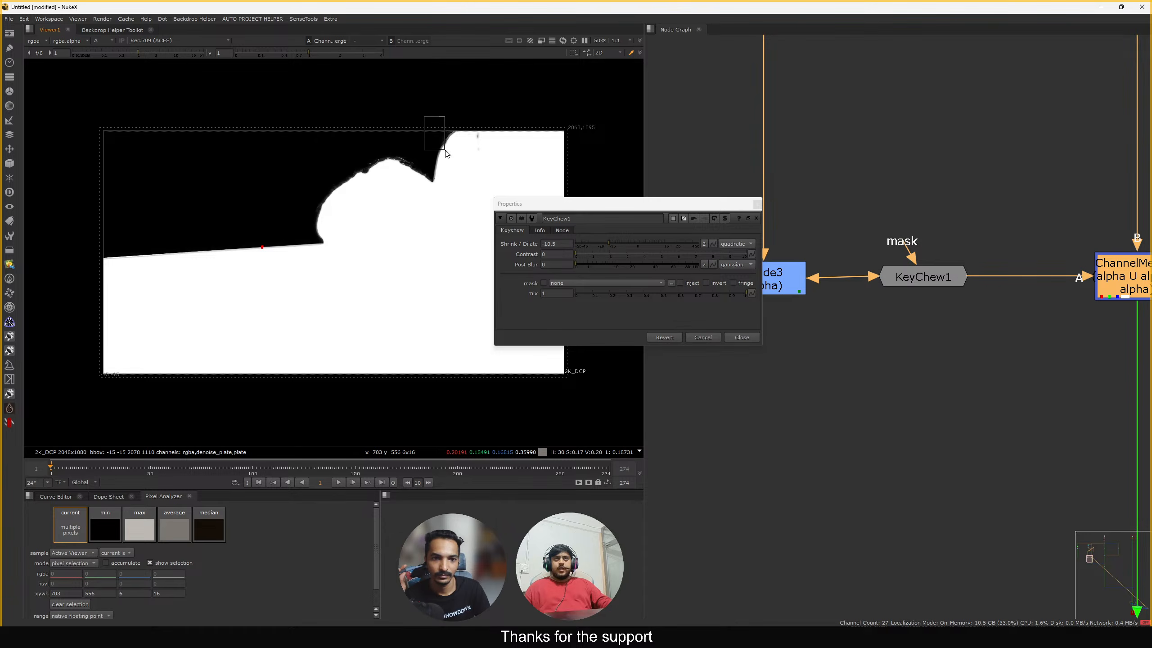
Sample pixel values in the gray band along the subject's soft alpha edge
scroll(442, 141, "up", 10)
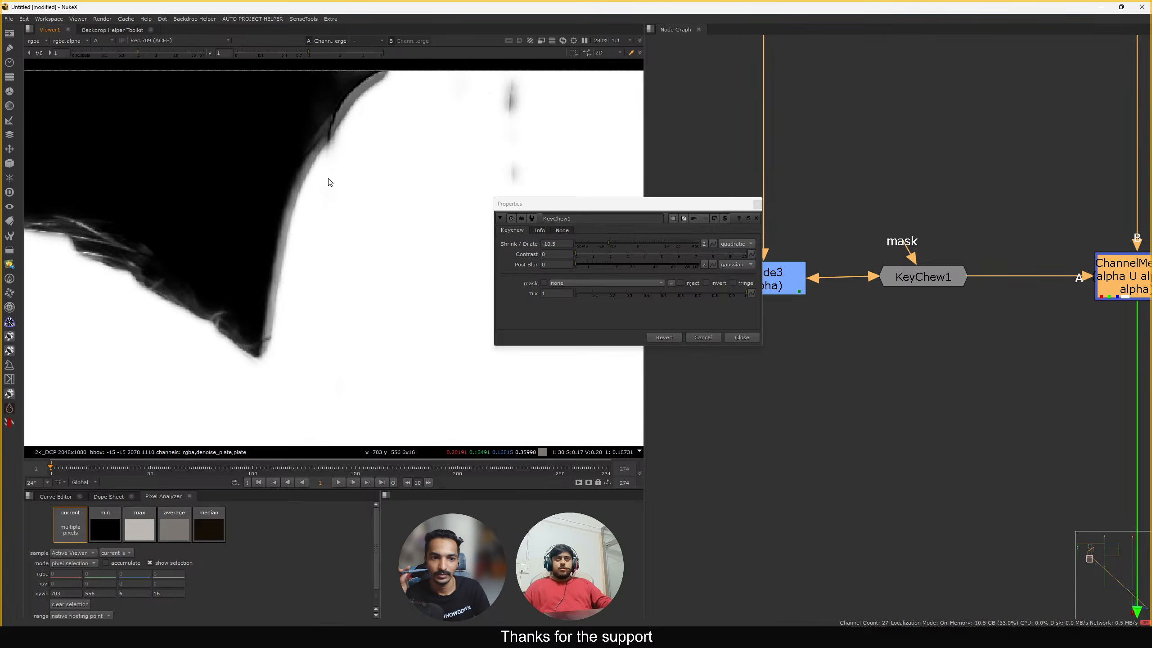
left_click_drag(309, 154, 306, 167, "ctrl")
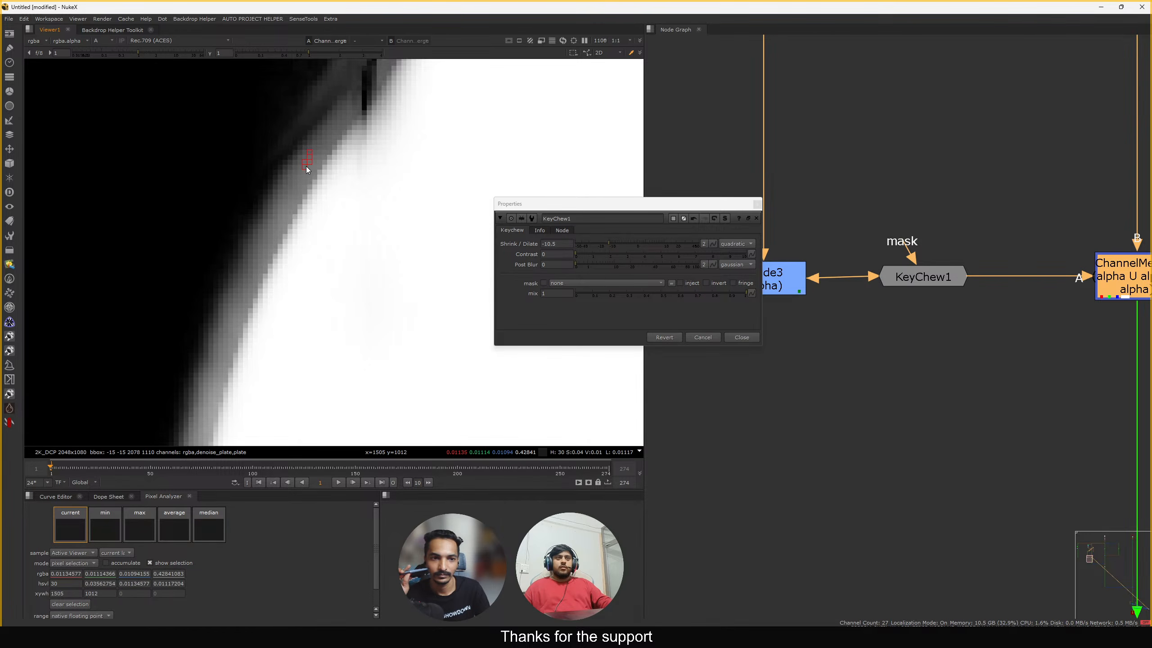
scroll(290, 203, "up", 3)
left_click(295, 184, "ctrl")
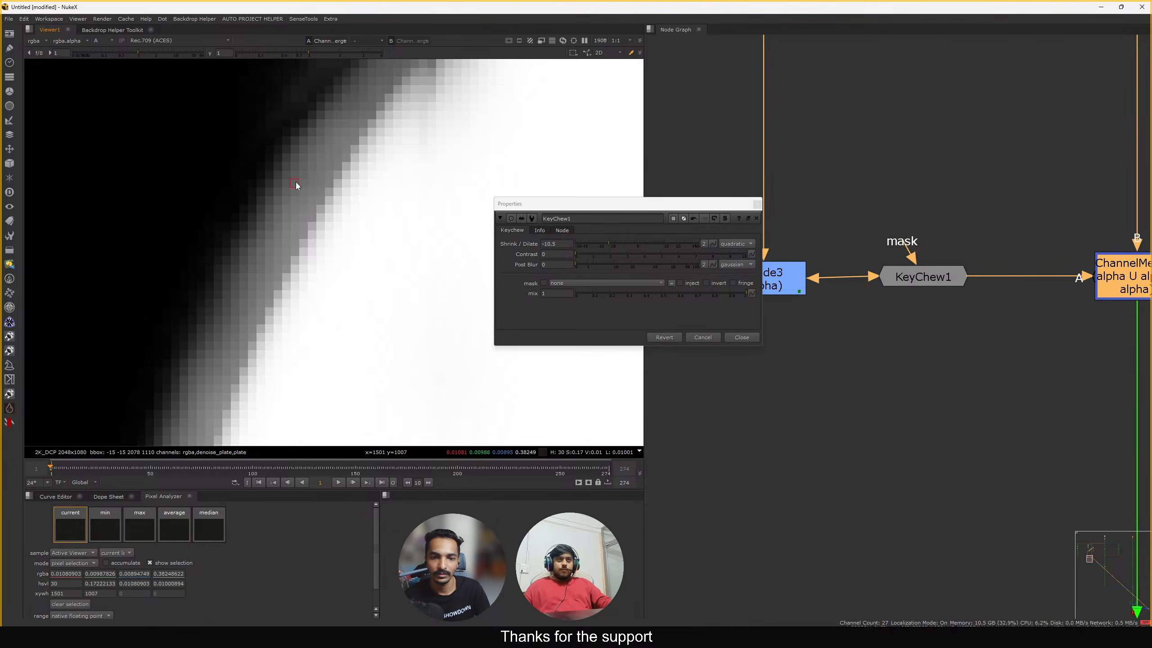
left_click(274, 250, "ctrl")
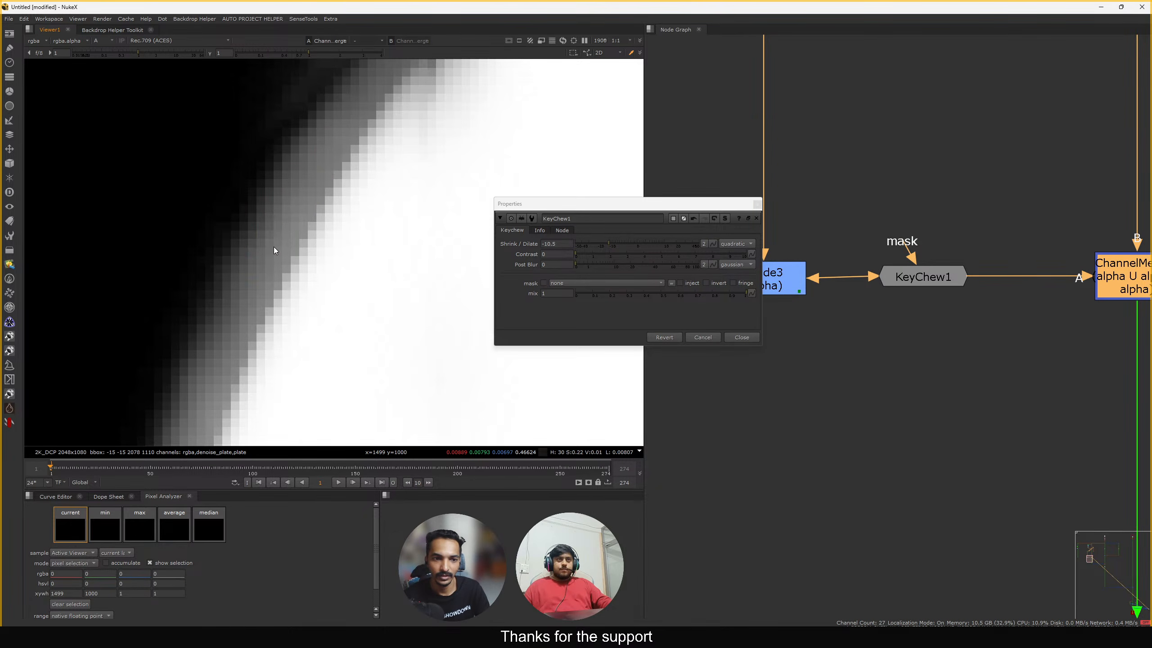
Set KeyChew1's Post Blur to 5, and check the blended matte along the hair and foreground panel edges
left_click_drag(579, 264, 600, 266)
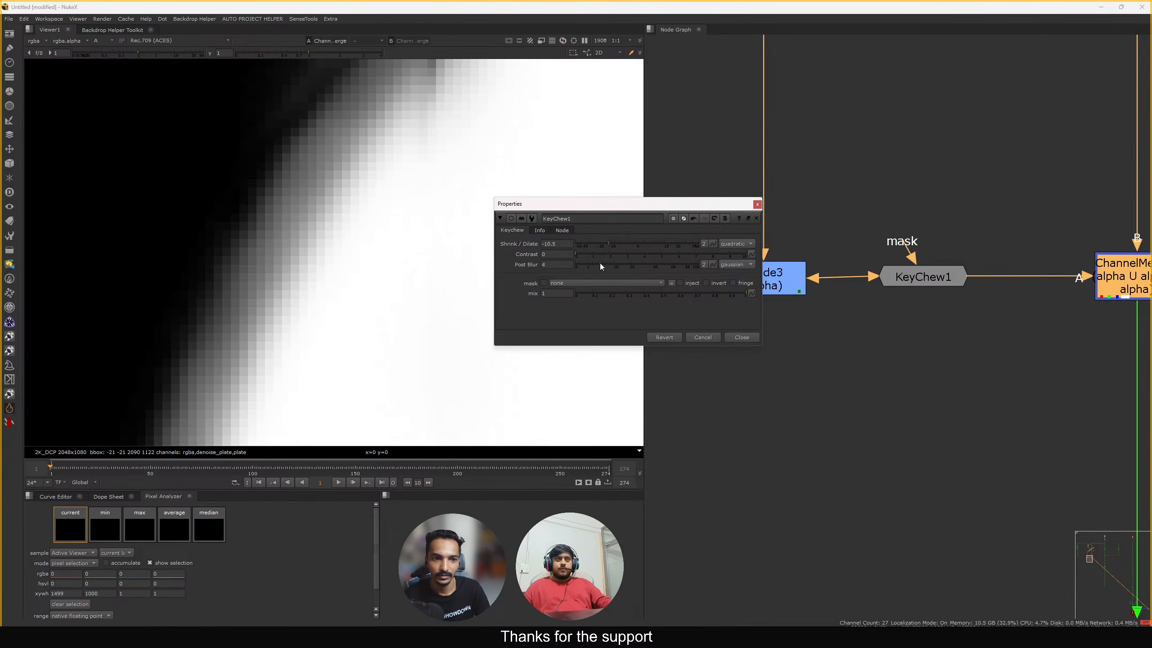
middle_click(339, 238)
scroll(351, 203, "up", 8)
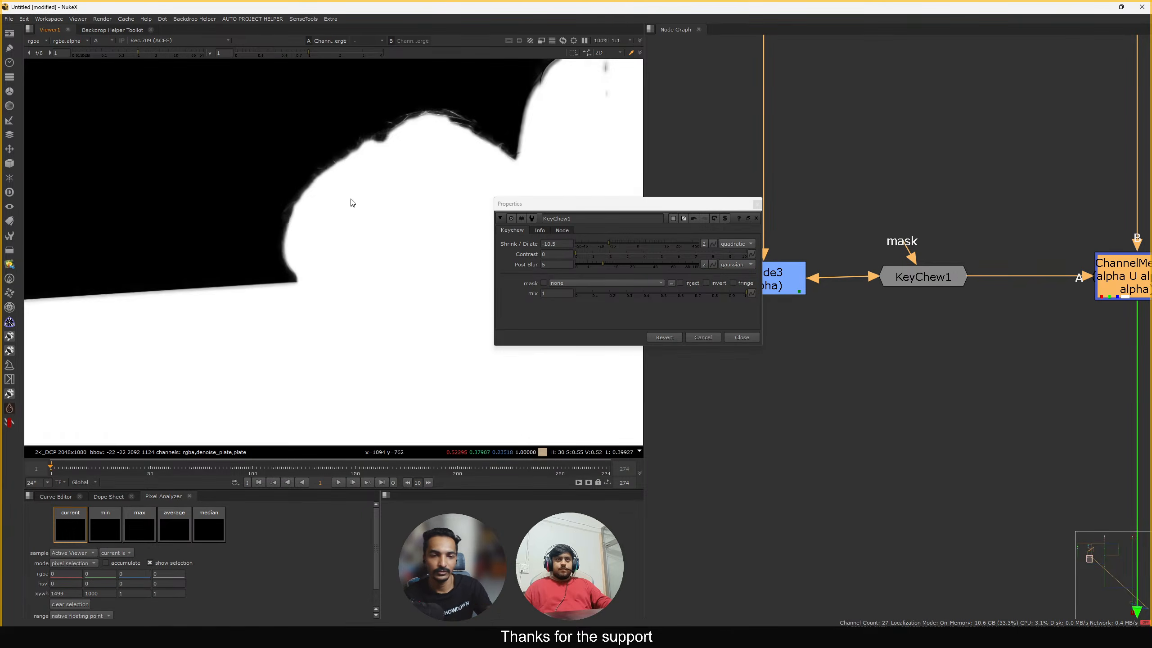
scroll(343, 158, "up", 8)
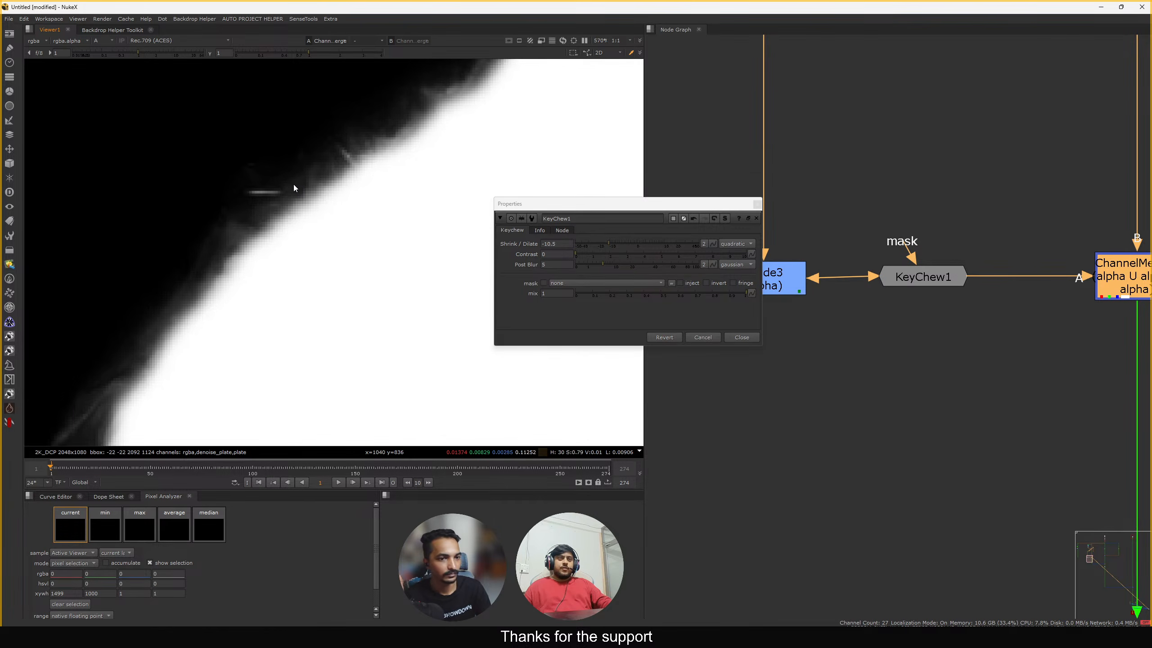
left_click_drag(319, 208, 311, 214, "ctrl")
middle_click(291, 243)
scroll(280, 256, "up", 8)
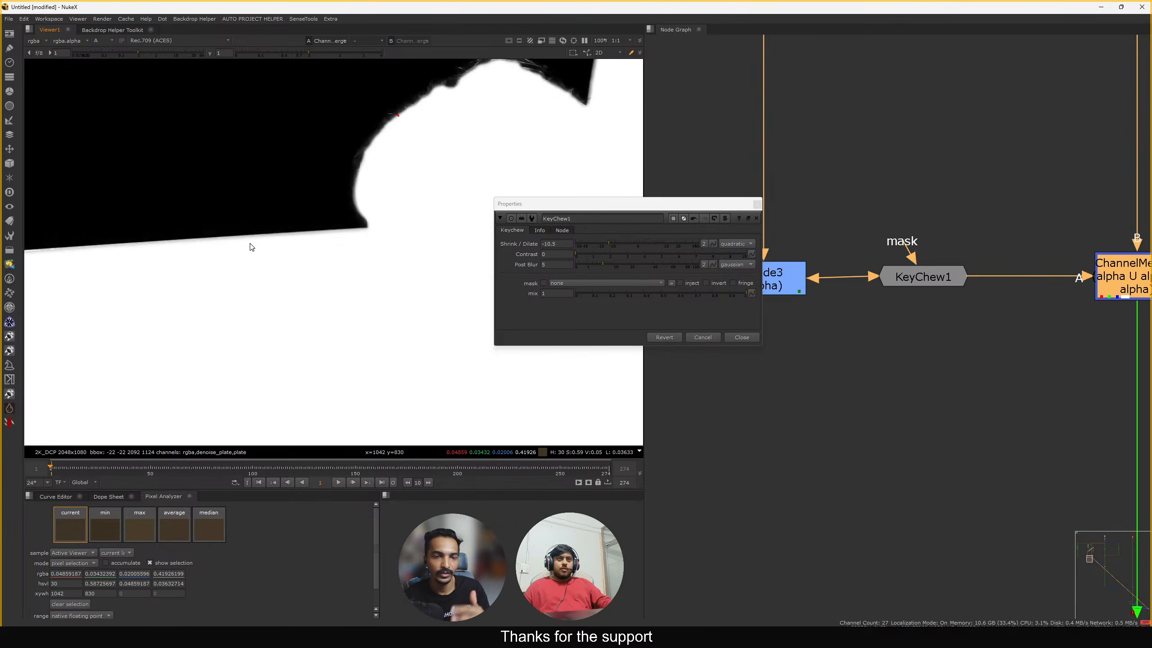
middle_click_drag(213, 254, 301, 248)
scroll(257, 230, "up", 8)
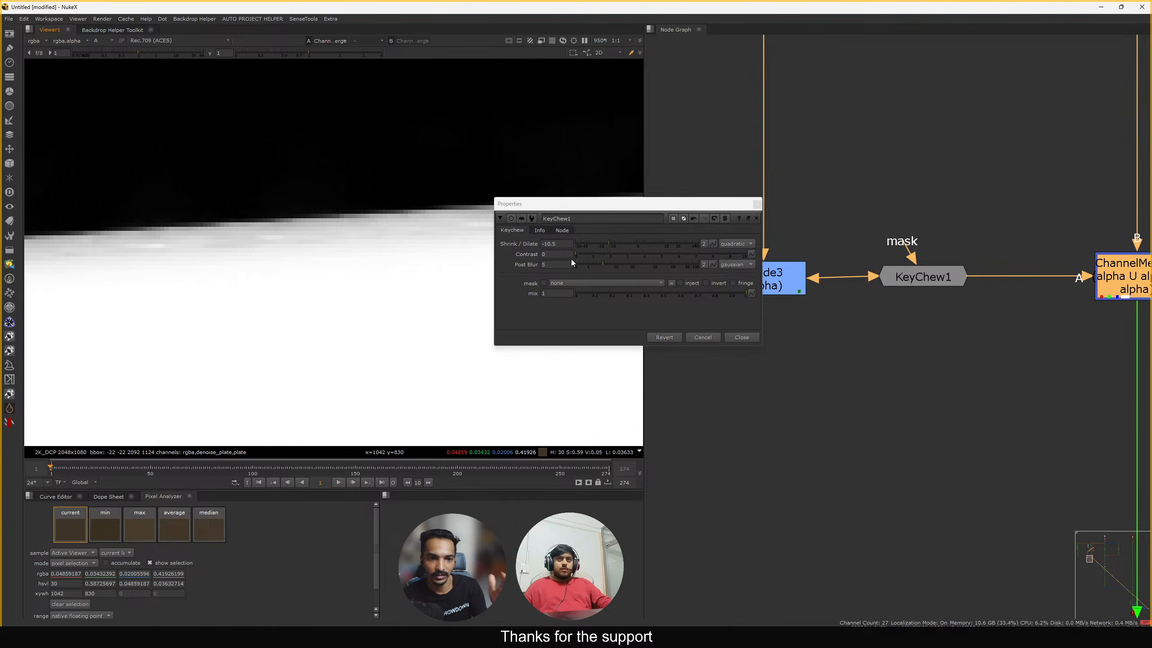
Set KeyChew1's Shrink / Dilate to -9, check the full matte, and close the node's properties
left_click_drag(608, 243, 611, 243)
middle_click(398, 239)
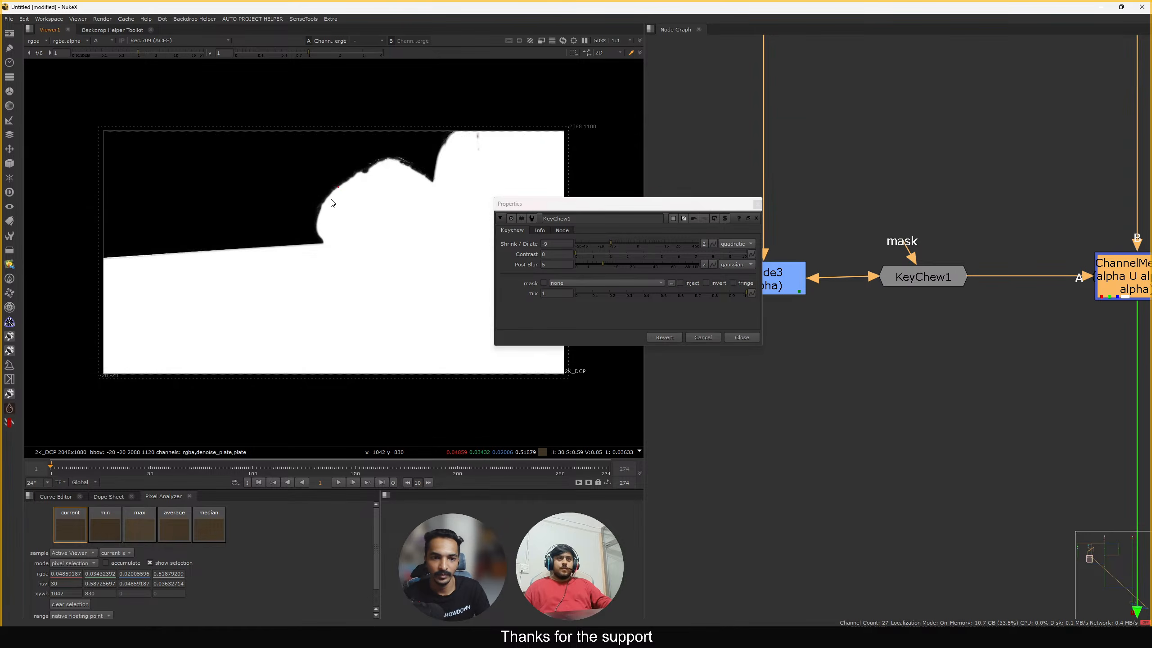
scroll(337, 194, "up", 12)
middle_click(358, 184)
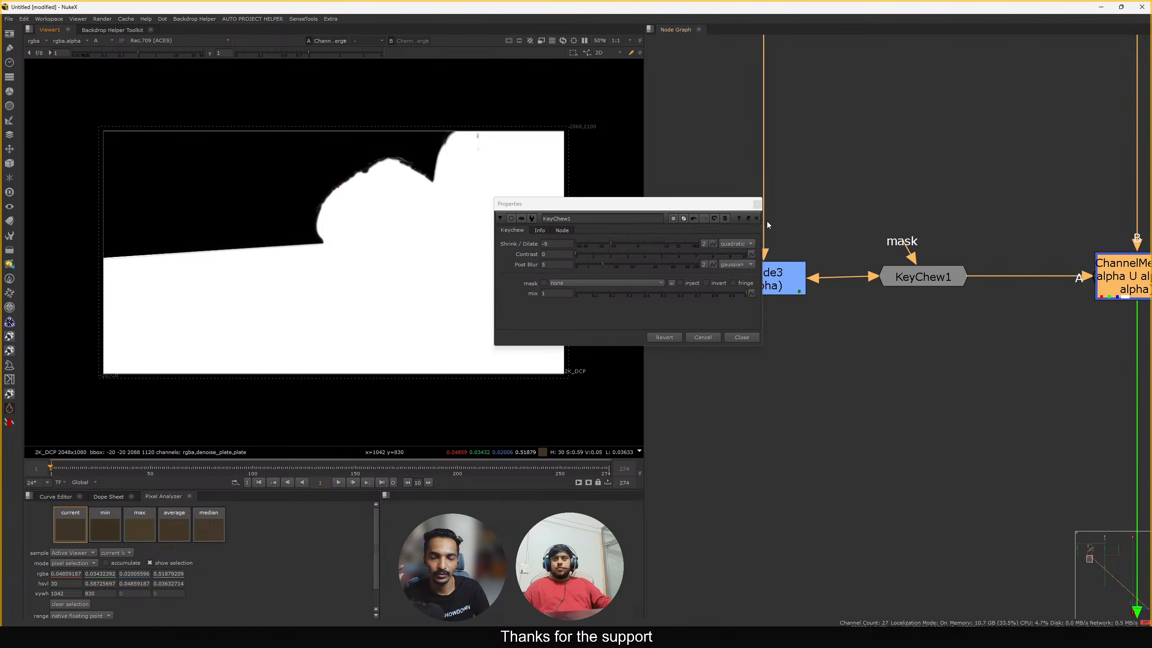
left_click(758, 204)
Stack Grade3 and KeyChew1 beneath IBKGizmoV3_2 and route KeyChew1's output through a dot into ChannelMerge1's A input
scroll(817, 314, "down", 3)
left_click_drag(801, 389, 802, 180)
left_click_drag(904, 383, 790, 284)
left_click(915, 333, "ctrl")
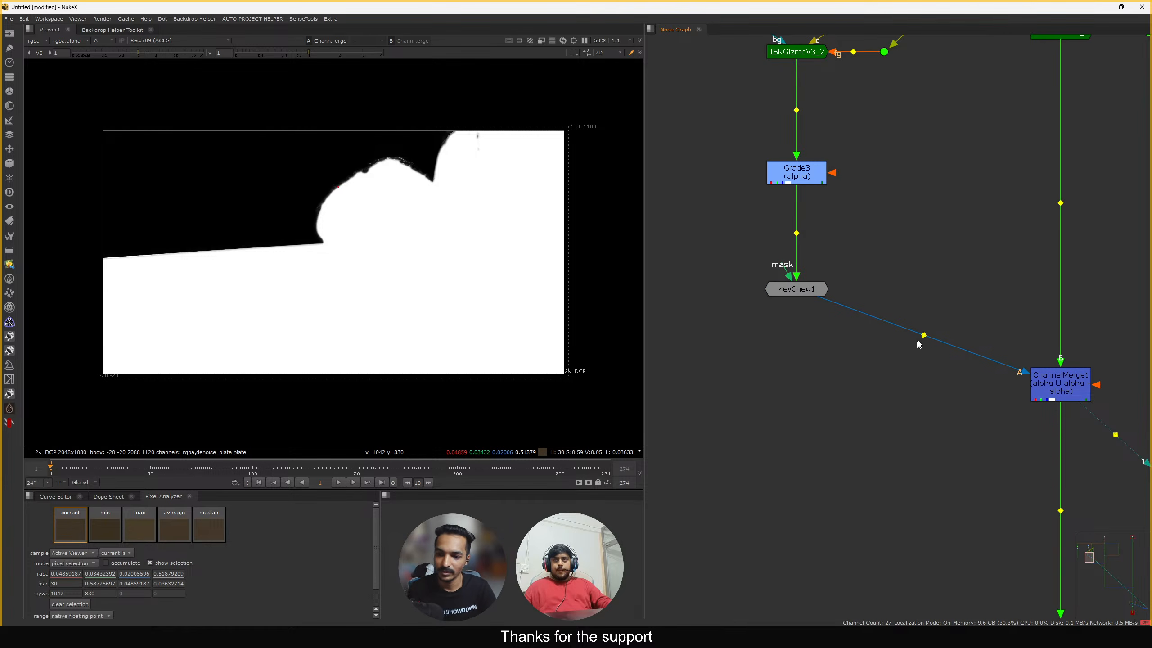
left_click_drag(917, 341, 901, 349, "ctrl")
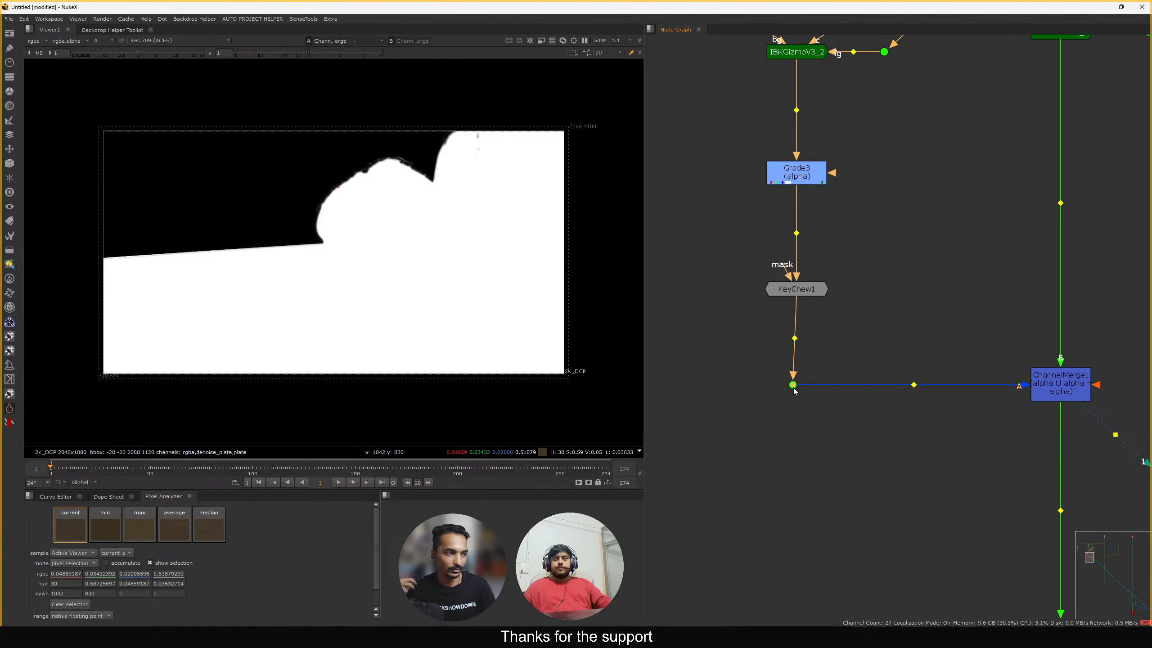
scroll(848, 342, "down", 2)
middle_click_drag(848, 342, 772, 248)
left_click_drag(881, 254, 936, 319)
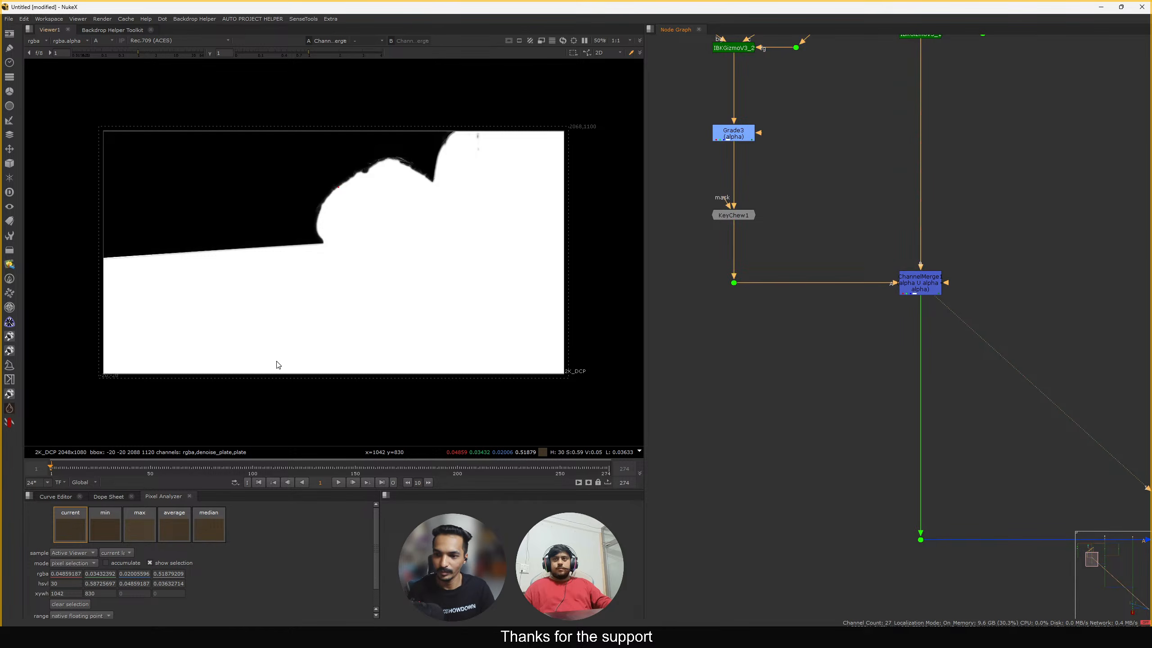
Review how the soft key branch connects to the rest of the node graph
scroll(929, 318, "down", 4)
middle_click_drag(929, 318, 855, 324)
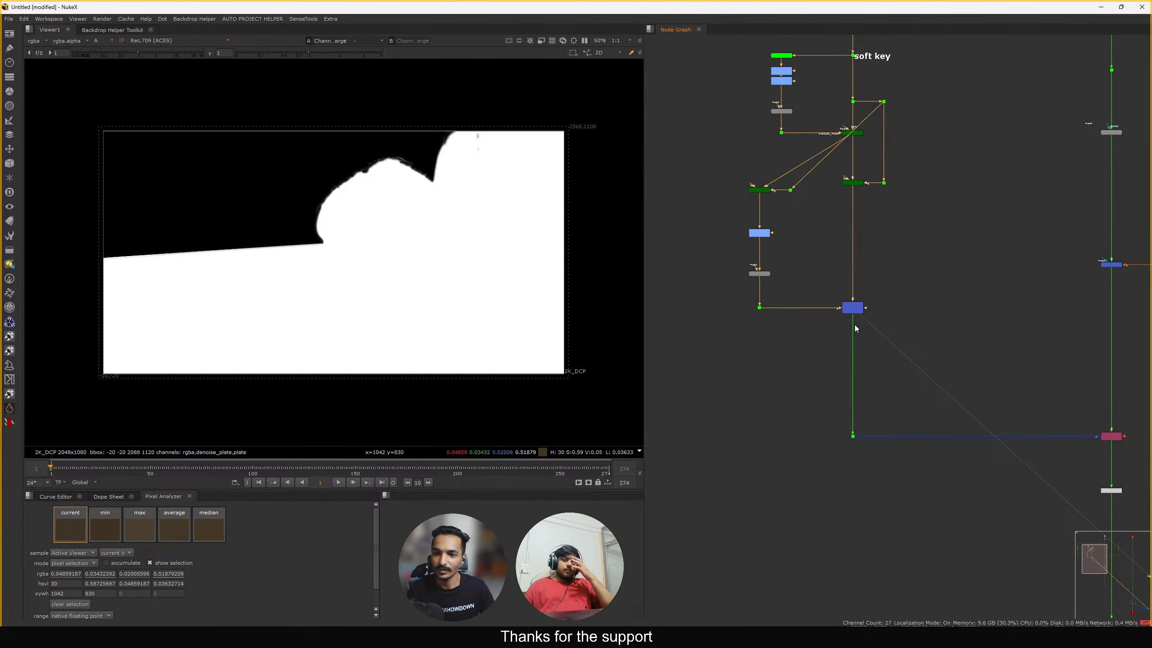
middle_click_drag(793, 224, 915, 276)
middle_click_drag(869, 243, 846, 256)
middle_click_drag(972, 179, 915, 191)
scroll(894, 208, "up", 2)
scroll(890, 225, "down", 7)
middle_click_drag(1015, 337, 879, 257)
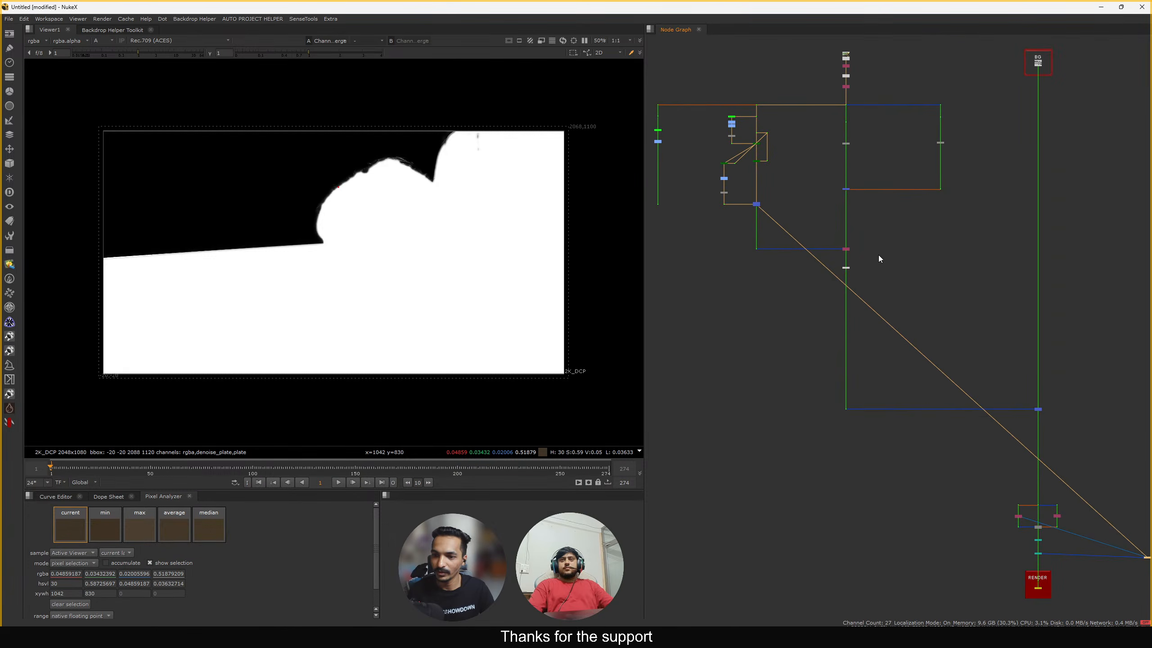
middle_click_drag(738, 170, 844, 217)
scroll(845, 217, "up", 8)
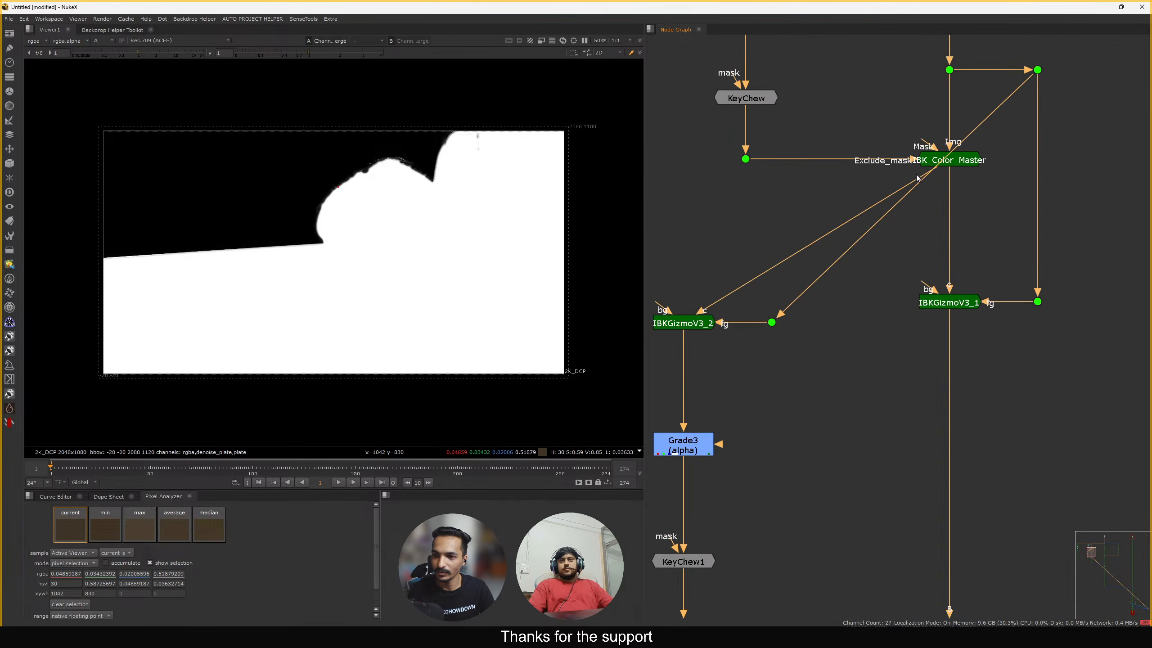
Reconnect Grade3's input from IBKGizmoV3_2 to IBKGizmoV3_1
left_click_drag(889, 192, 951, 159)
middle_click_drag(707, 345, 756, 323)
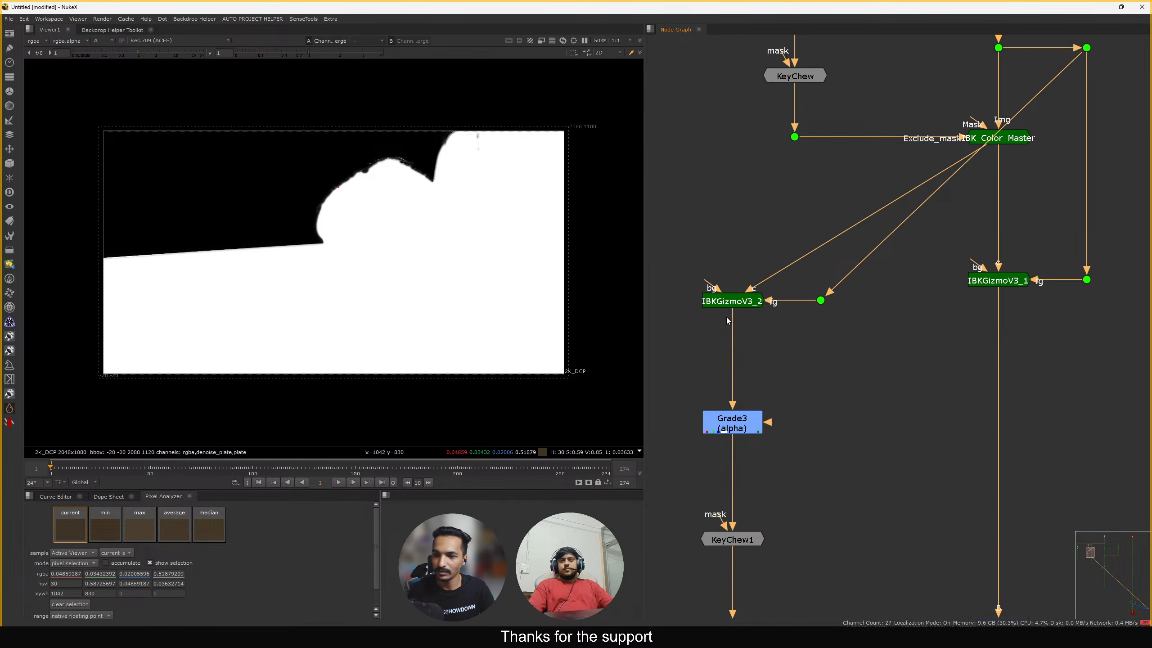
left_click_drag(733, 346, 999, 281)
middle_click_drag(1000, 281, 1023, 205)
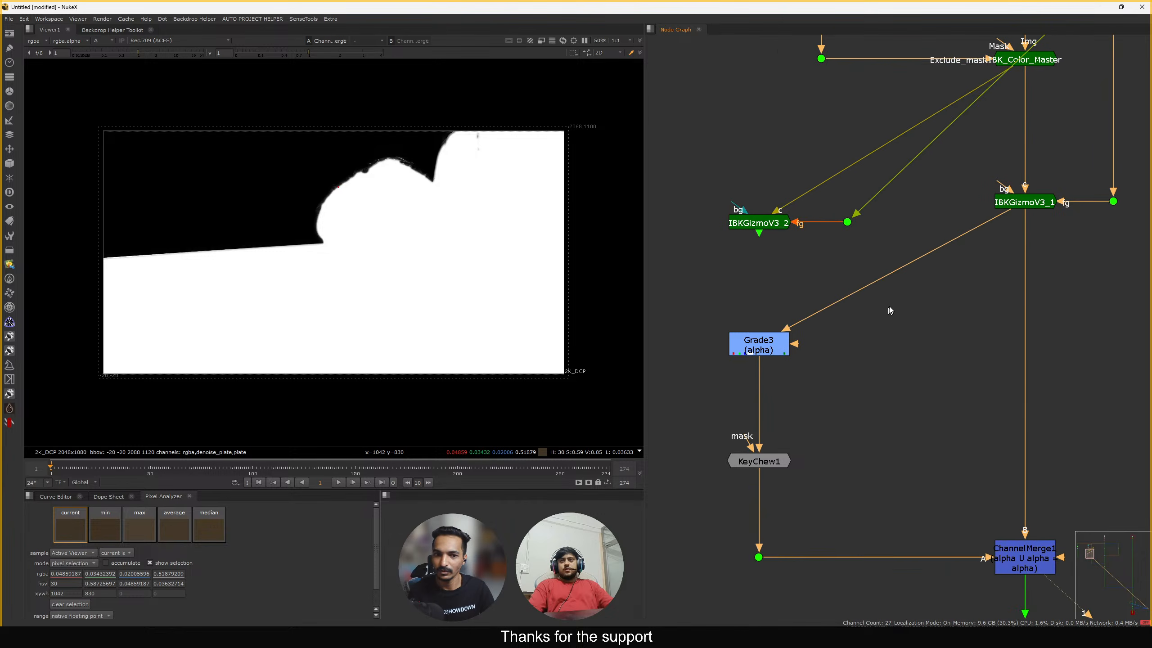
Delete the unused IBKGizmoV3_2 node together with its foreground input dot
scroll(841, 324, "down", 5)
middle_click_drag(840, 324, 844, 321)
left_click_drag(810, 252, 771, 269)
scroll(856, 277, "up", 3)
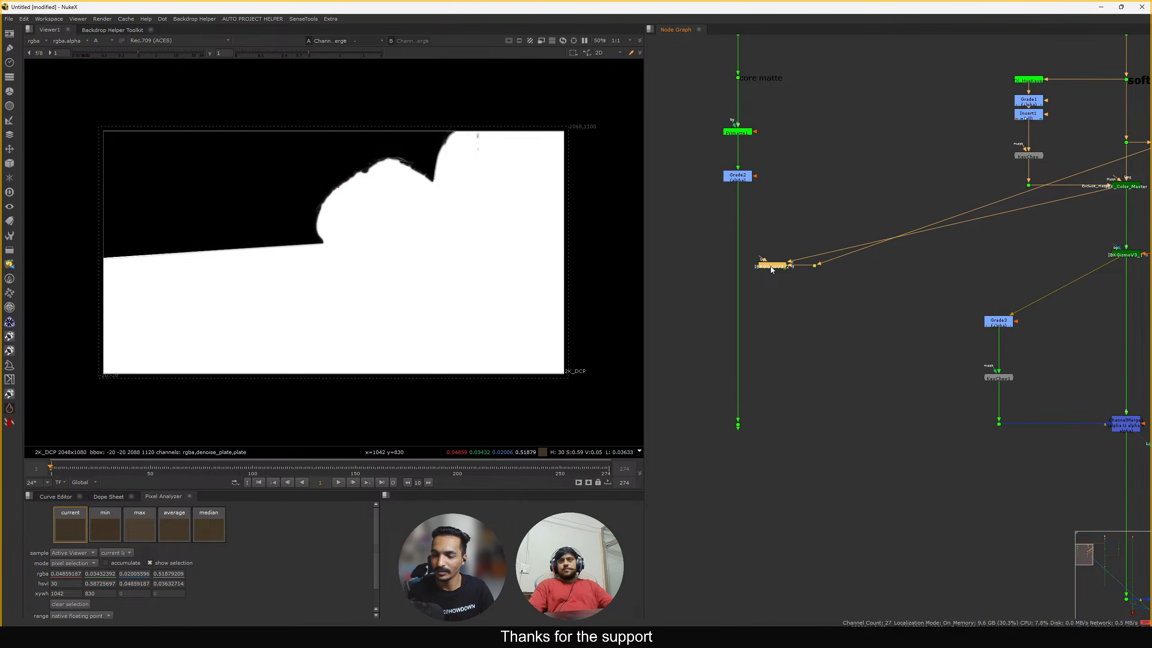
middle_click_drag(770, 266, 792, 276)
left_click_drag(879, 242, 747, 309)
key("Delete")
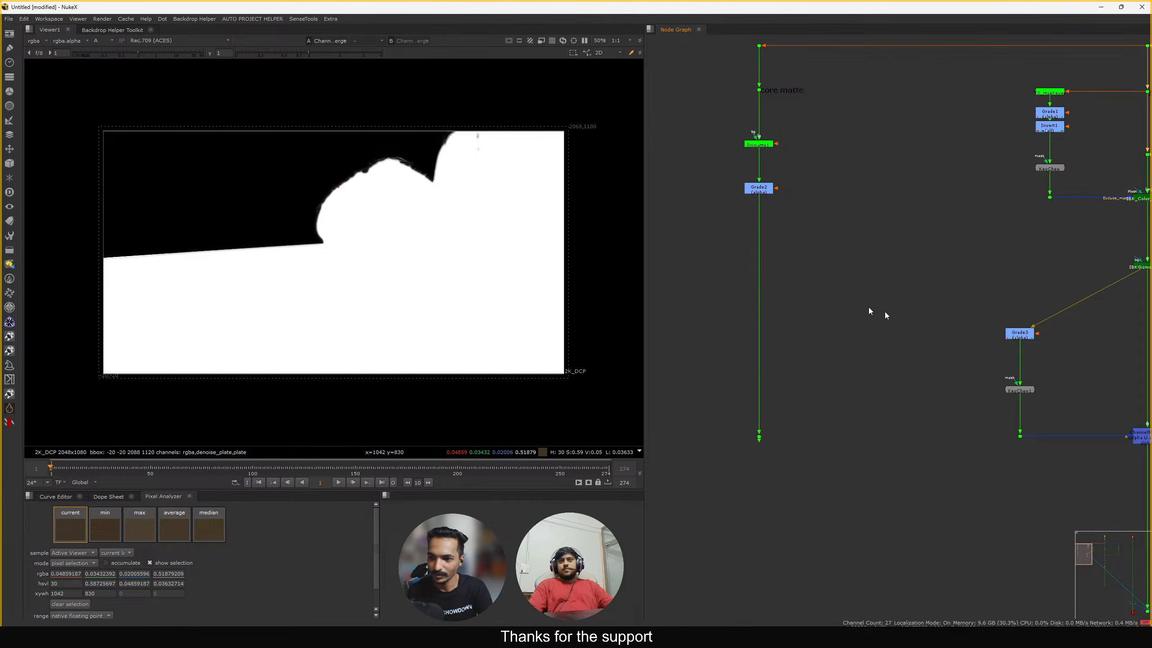
Move Grade3, KeyChew1 and their output dot across beside the core matte branch
middle_click_drag(922, 333, 811, 309)
left_click_drag(807, 265, 1004, 441)
middle_click_drag(895, 305, 949, 312)
left_click_drag(951, 316, 744, 314)
left_click(797, 330)
Add a dot above Grade3 so its connection from IBKGizmoV3_1 runs at a right angle
left_click(740, 319)
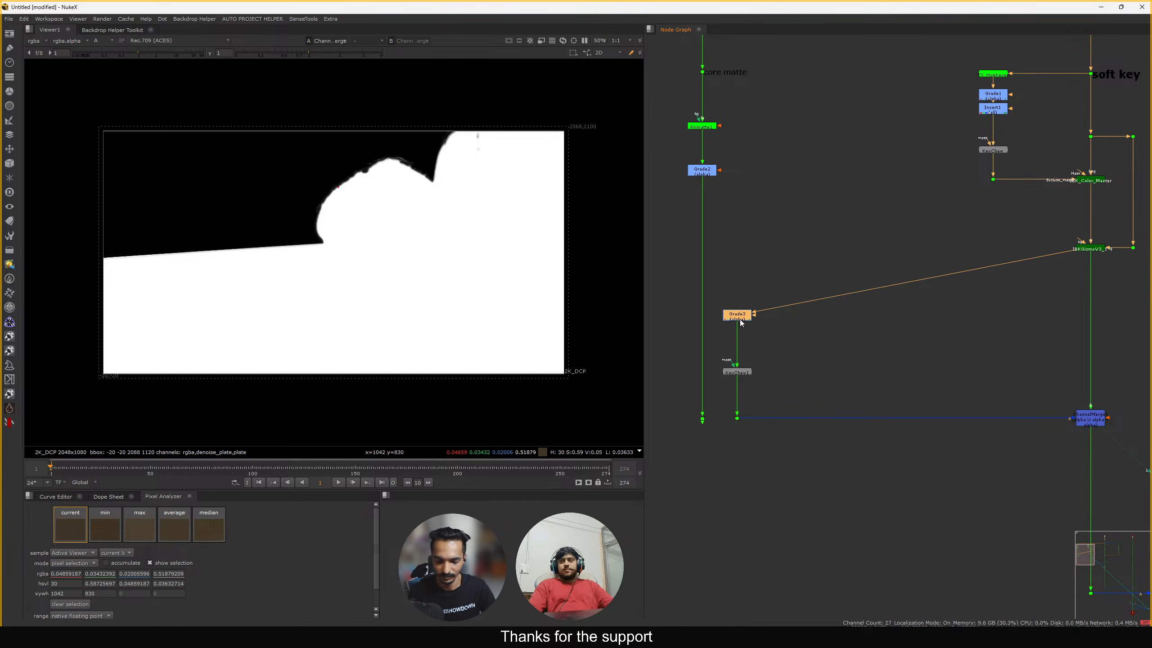
key("alt+period")
left_click(789, 337)
middle_click_drag(831, 316, 820, 289)
View the matte at the dot below KeyChew1, and switch the viewer back to ChannelMerge1
left_click(726, 344)
left_click(725, 390)
key("1")
left_click(839, 409)
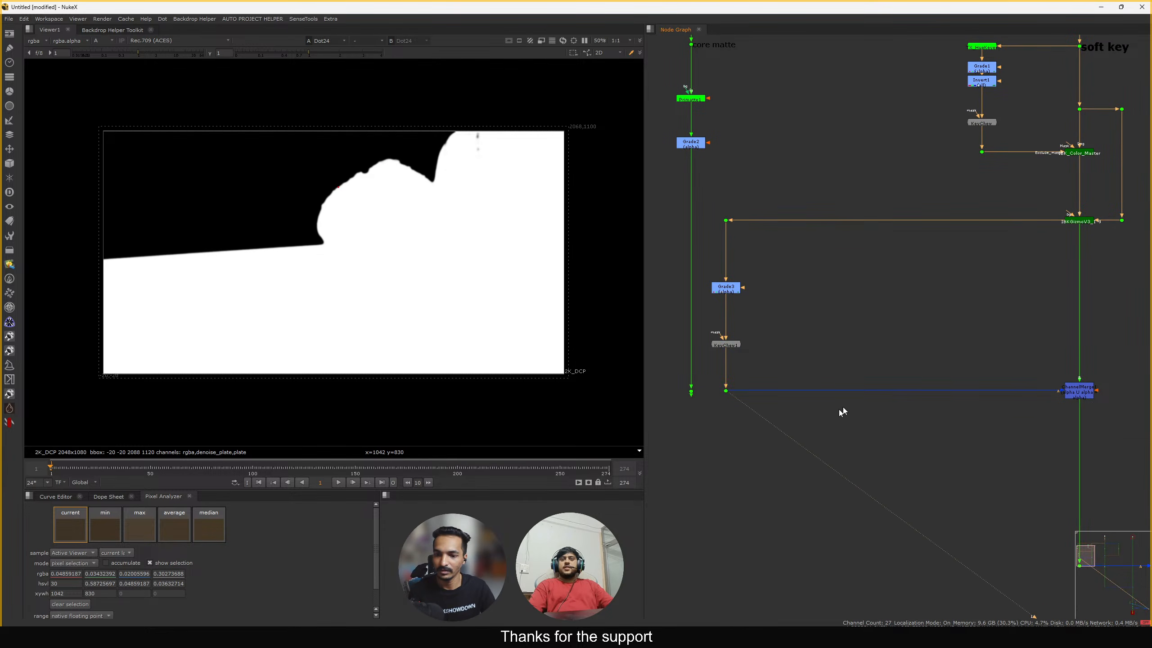
middle_click_drag(1003, 358, 940, 307)
left_click_drag(941, 305, 1057, 362)
key("1")
Delete the loose dots at the lower end of the core matte branch below Grade2
scroll(989, 327, "down", 7)
middle_click_drag(883, 274, 914, 293)
scroll(914, 292, "up", 5)
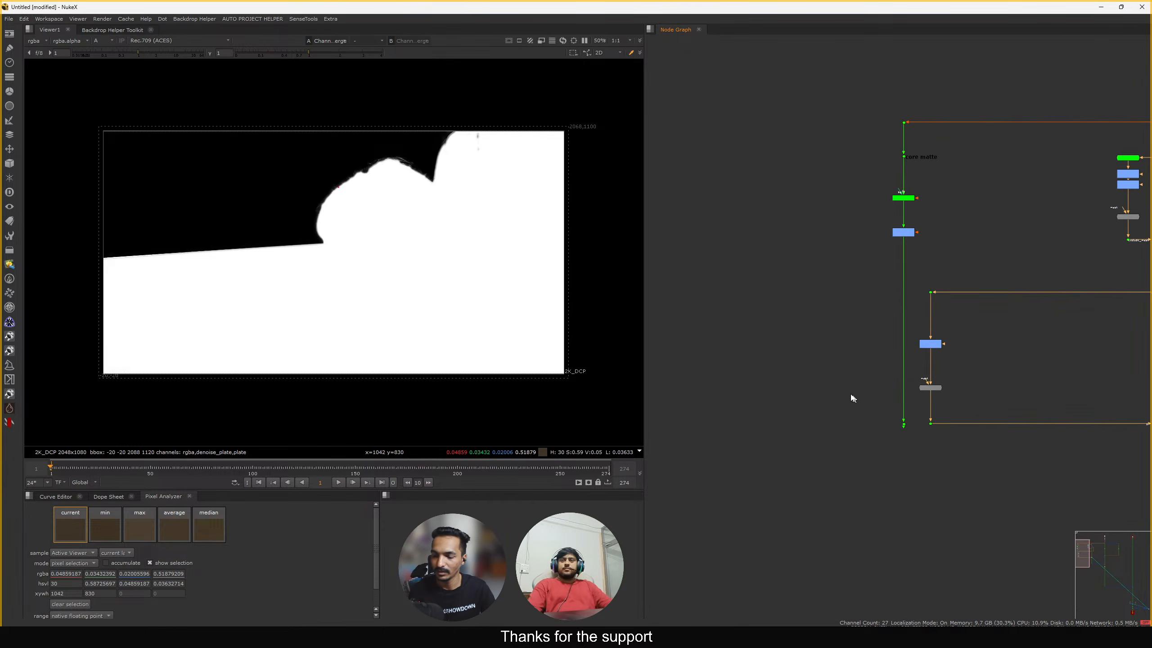
left_click_drag(851, 394, 919, 453)
key("Delete")
Align the core matte branch and the Grade3 and KeyChew1 branch in one vertical column
middle_click_drag(1017, 71, 954, 111)
left_click(954, 111)
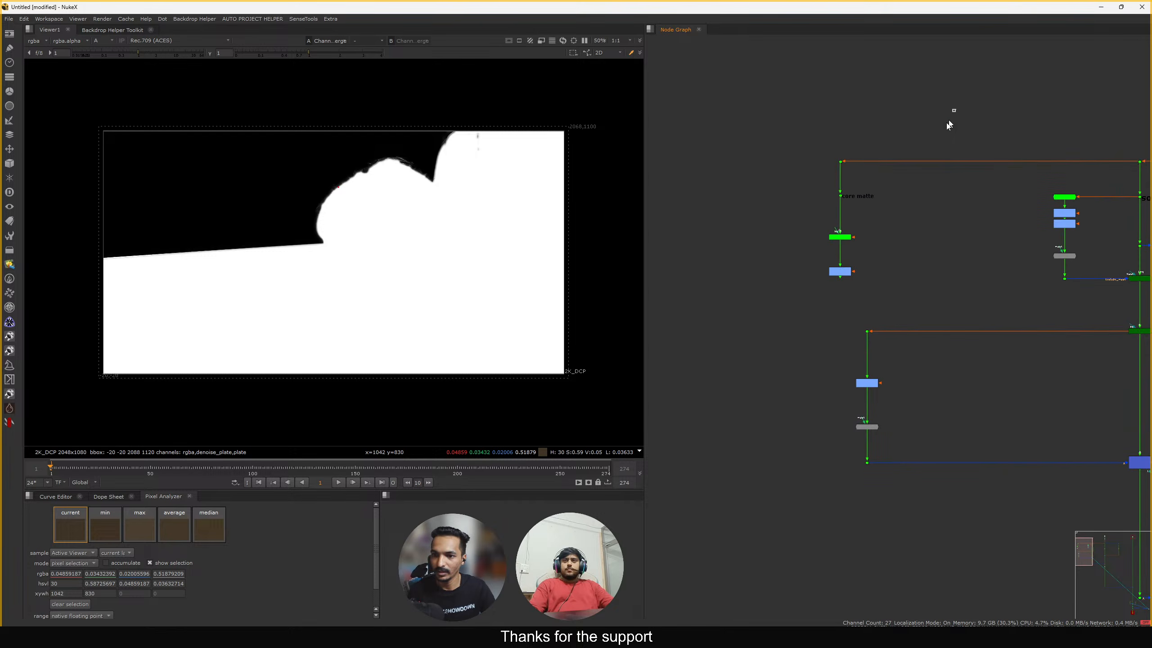
left_click_drag(946, 122, 785, 329)
mouse_move(842, 272)
left_mouse_down()
mouse_move(861, 272)
mouse_move(846, 272)
left_mouse_up()
middle_click_drag(941, 301, 892, 264)
left_click_drag(892, 264, 784, 486)
left_click_drag(817, 351, 796, 350)
left_click(839, 339)
scroll(839, 339, "down", 5)
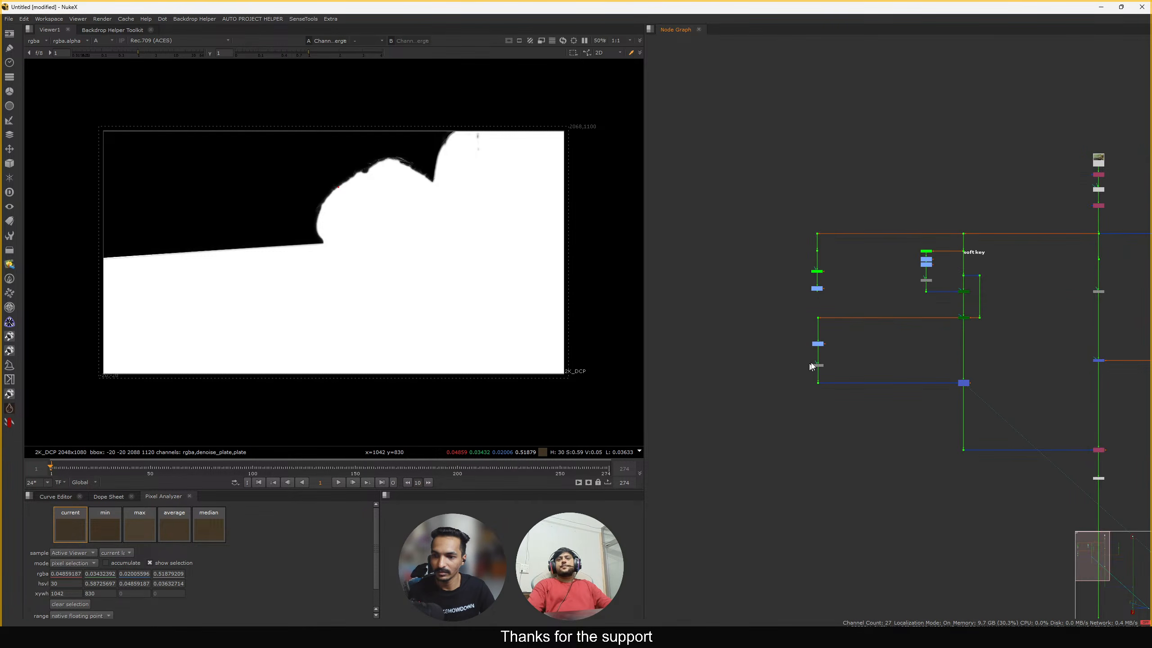
Try to move IBKGizmoV3_1 up closer to IBK_Color_Master, and undo the resulting node misplacement
scroll(913, 283, "up", 4)
left_click(912, 287)
scroll(950, 293, "up", 4)
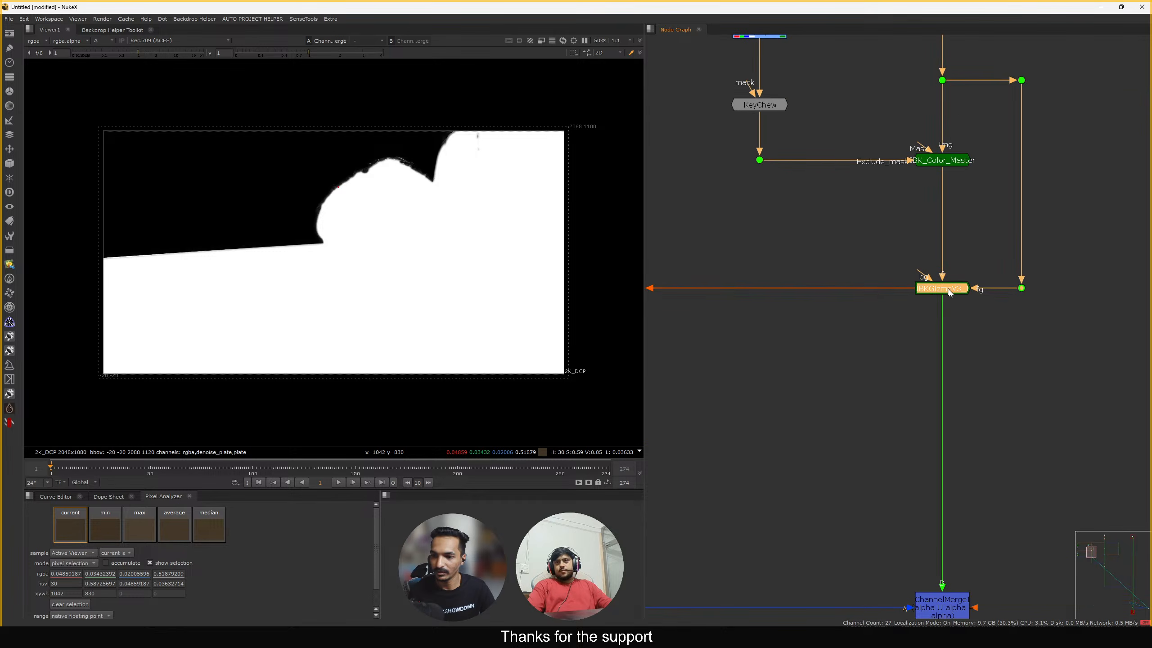
left_click_drag(950, 293, 947, 241)
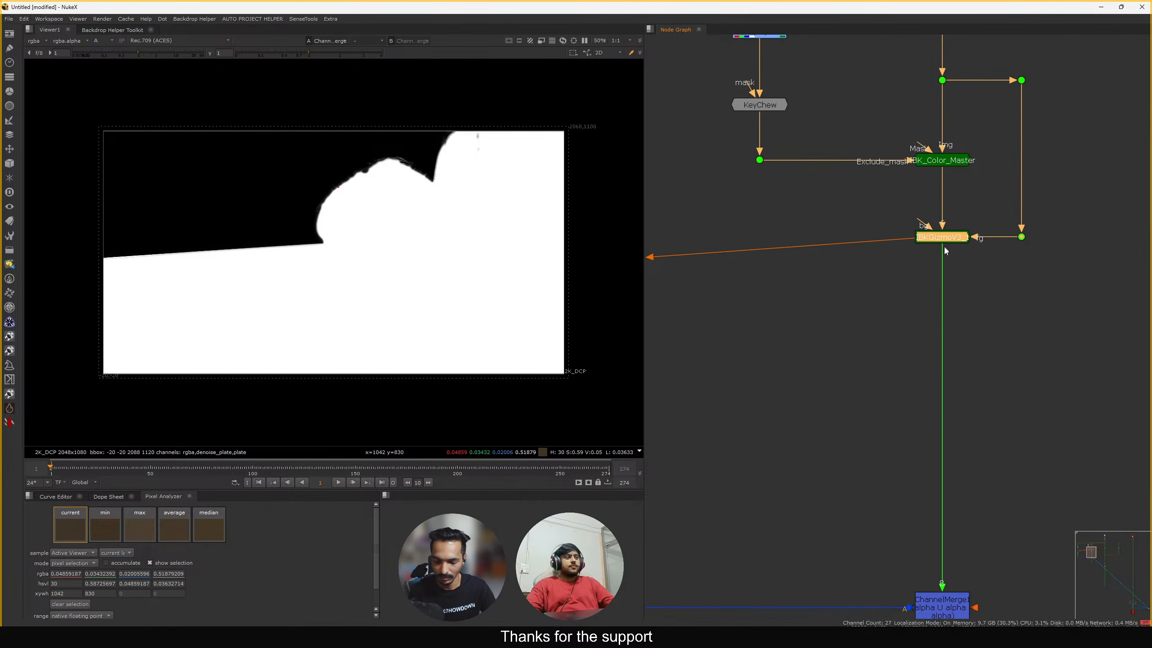
left_click(939, 271)
left_click(939, 243)
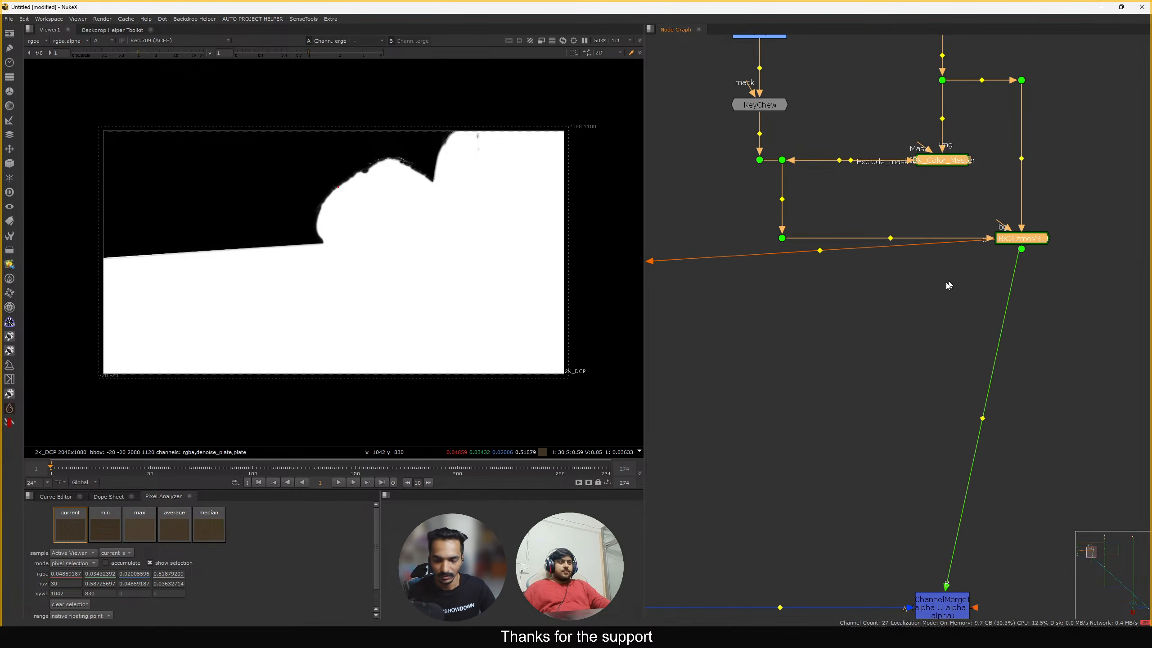
key("ctrl+z")
key("ctrl+z")
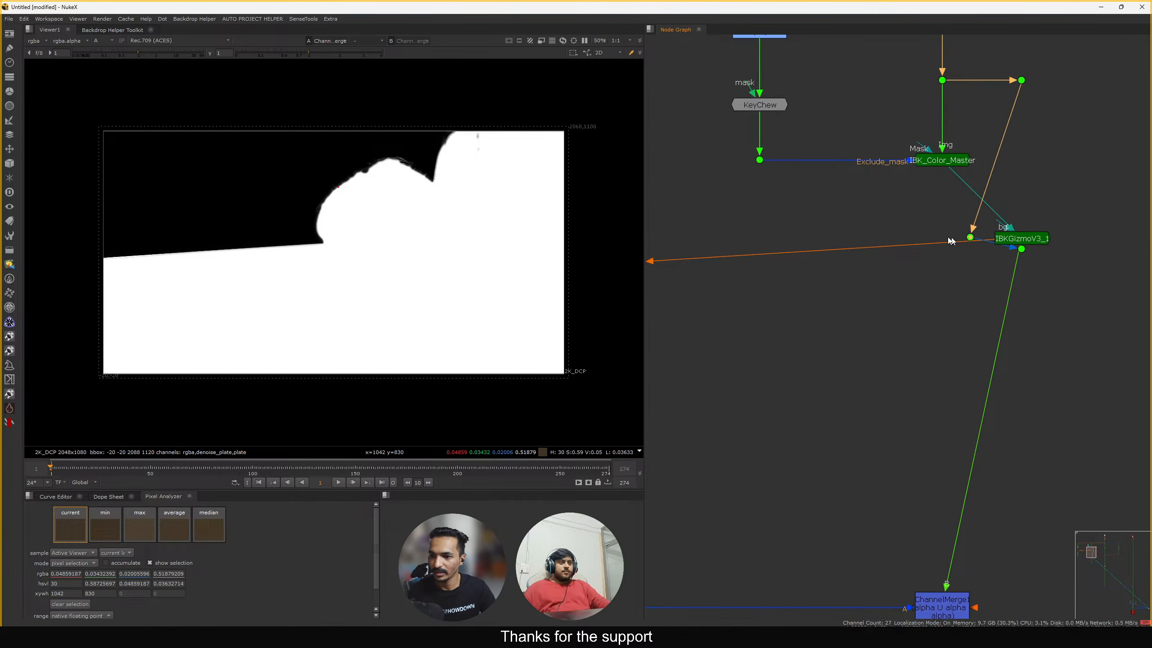
Place IBKGizmoV3_1 directly below IBK_Color_Master, with the dot feeding its fg input vertically below the dot above
mouse_move(949, 237)
left_mouse_down()
mouse_move(1050, 225)
mouse_move(904, 237)
left_mouse_up()
mouse_move(999, 238)
left_mouse_down()
mouse_move(1027, 262)
mouse_move(1022, 227)
left_mouse_up()
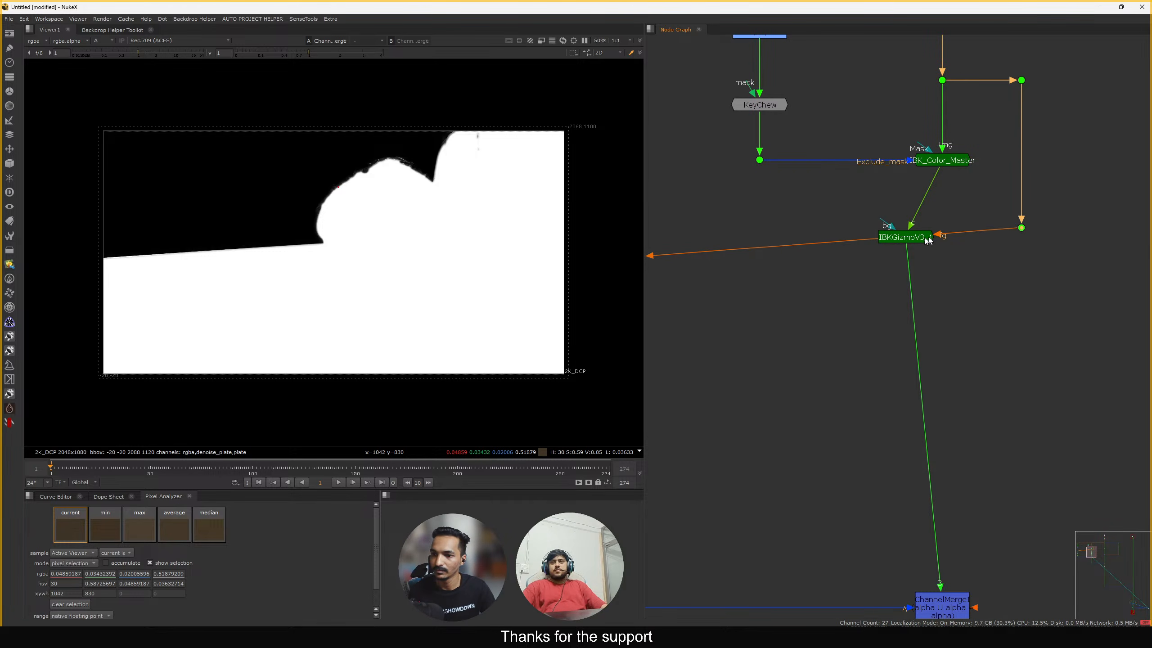
left_click_drag(905, 238, 937, 288)
left_click(1028, 246)
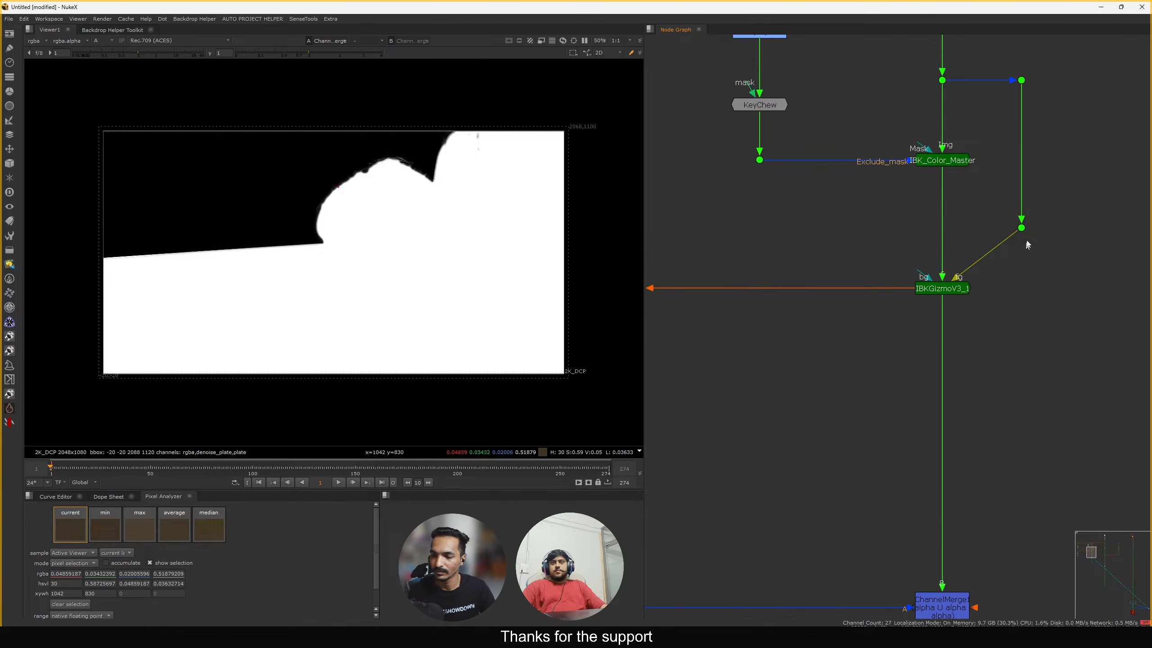
View the matte at the dot above Grade3
scroll(1022, 290, "down", 5)
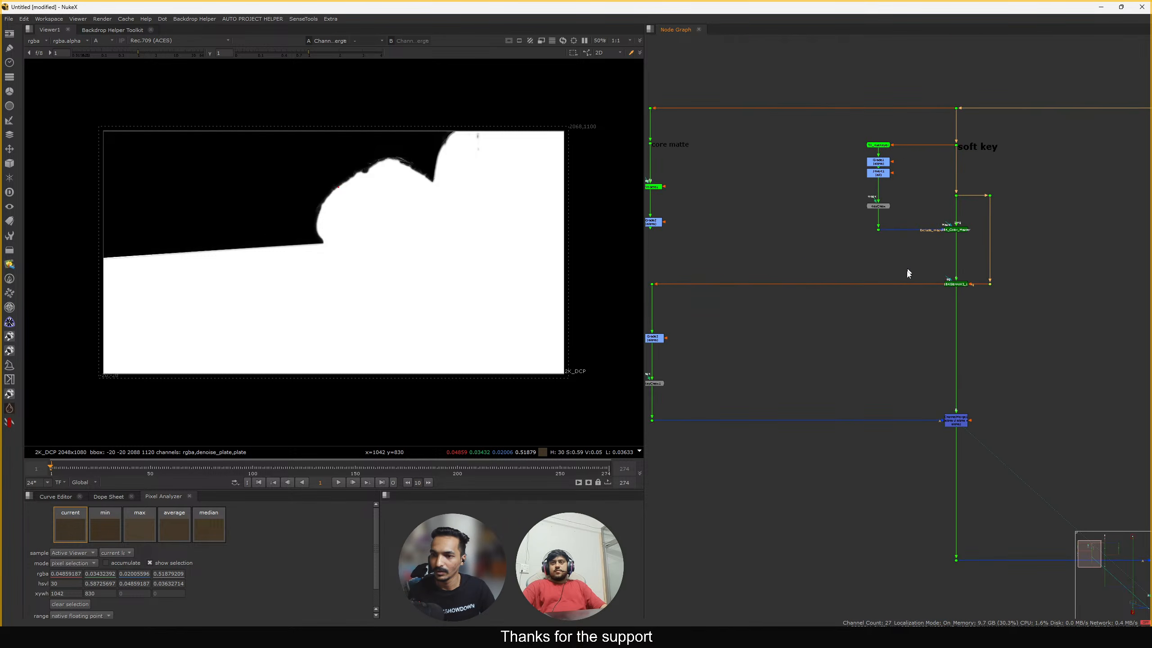
middle_click_drag(865, 348, 850, 338)
left_click(840, 311)
key("1")
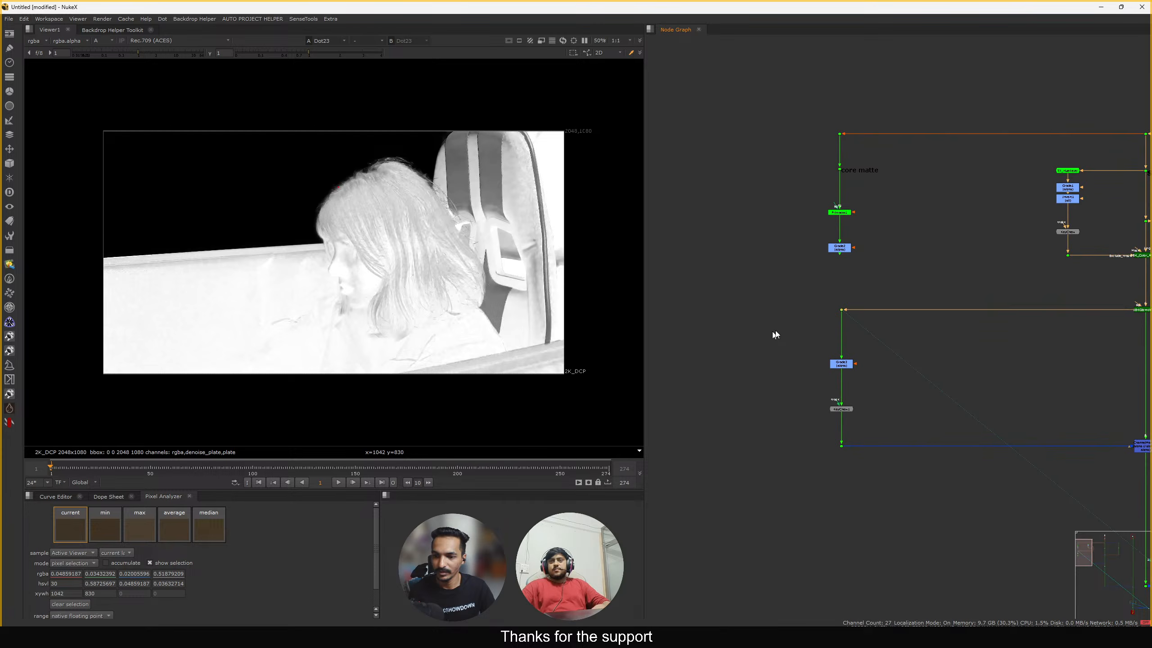
Move Grade3 up closer to the dot above it and view its graded matte
middle_click_drag(773, 334, 782, 290)
scroll(857, 322, "up", 3)
left_click_drag(844, 321, 844, 272)
key("1")
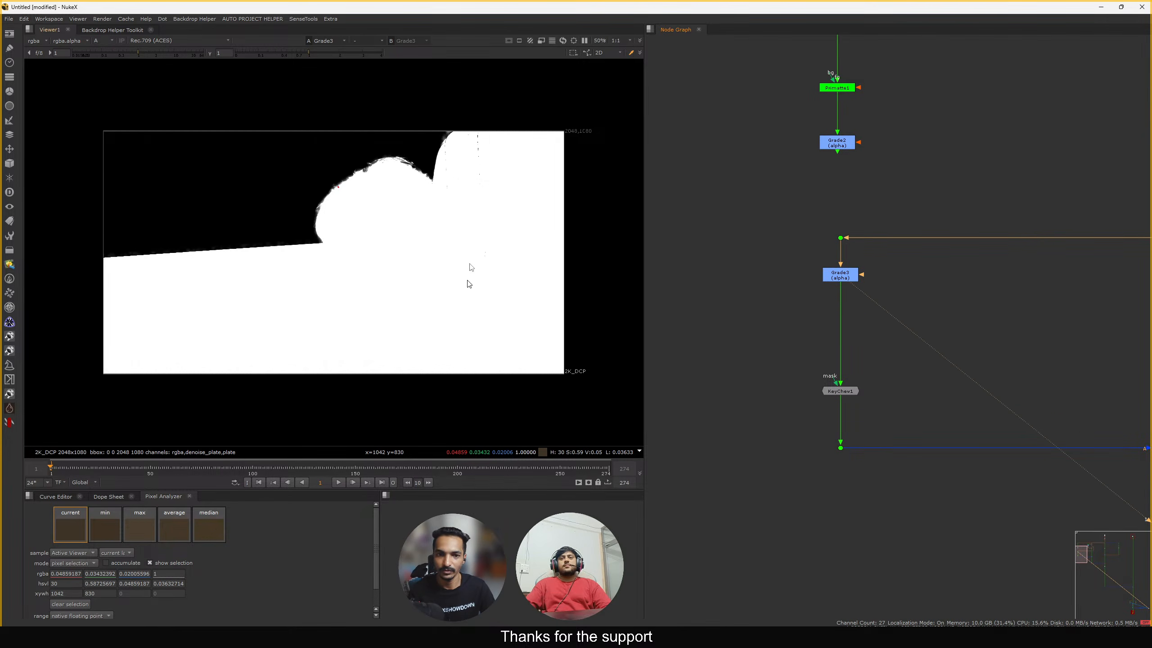
Examine the Grade3 matte up close for small holes in the area right of the head
scroll(495, 204, "up", 10)
middle_click_drag(497, 221, 440, 292)
scroll(428, 263, "down", 5)
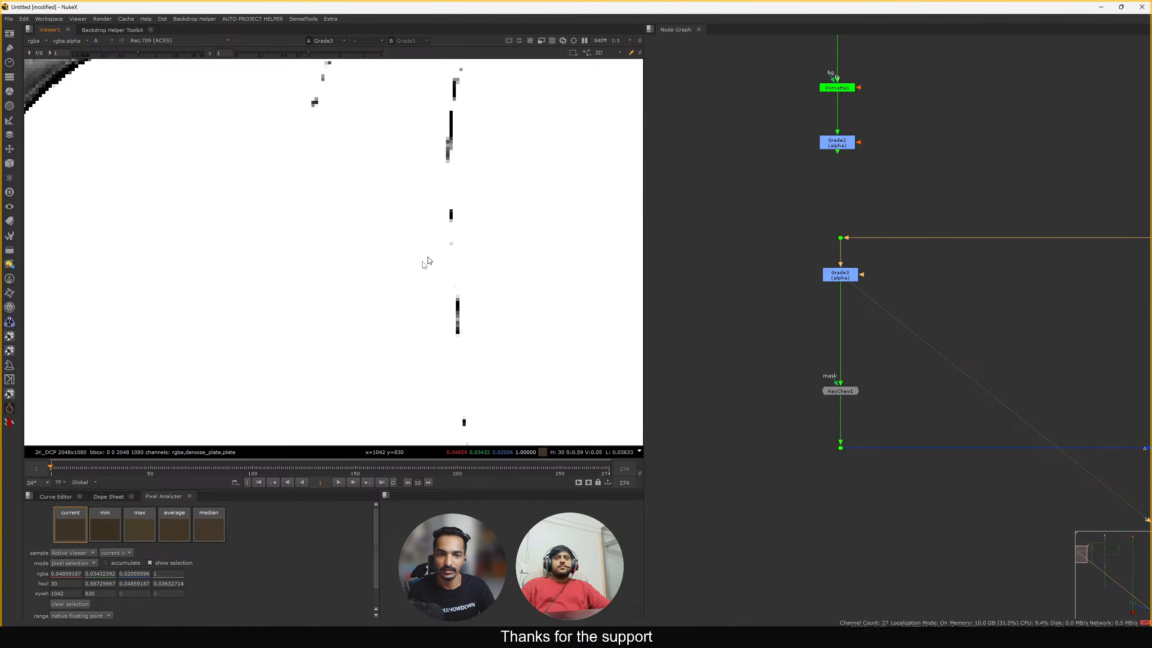
scroll(425, 215, "up", 4)
scroll(481, 176, "up", 2)
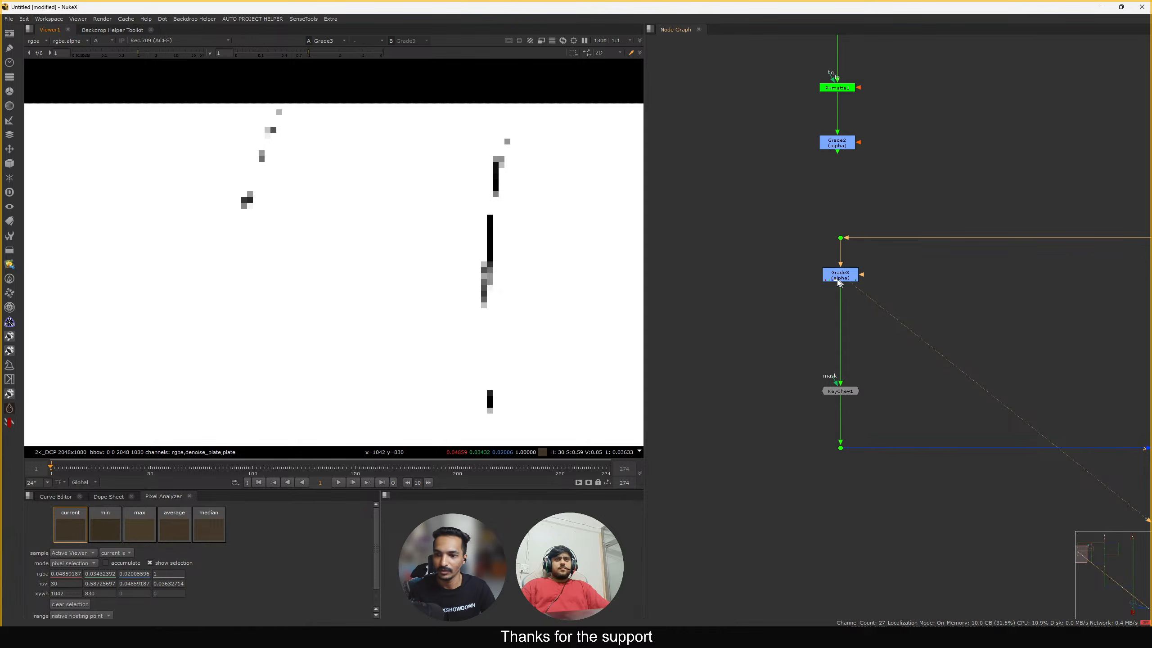
scroll(408, 330, "down", 11)
scroll(504, 293, "up", 5)
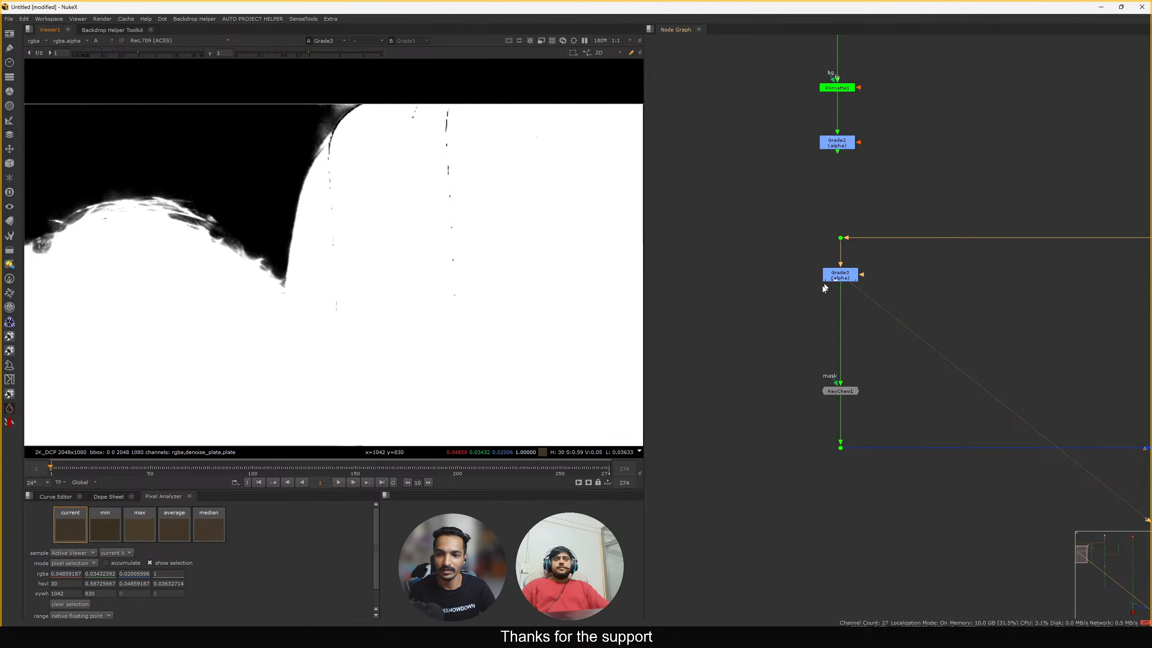
Add an Erode (filter) node directly after Grade3
left_click_drag(921, 249, 795, 290)
scroll(794, 286, "up", 4)
left_click_drag(962, 237, 731, 327)
key("Tab")
type("erdoe")
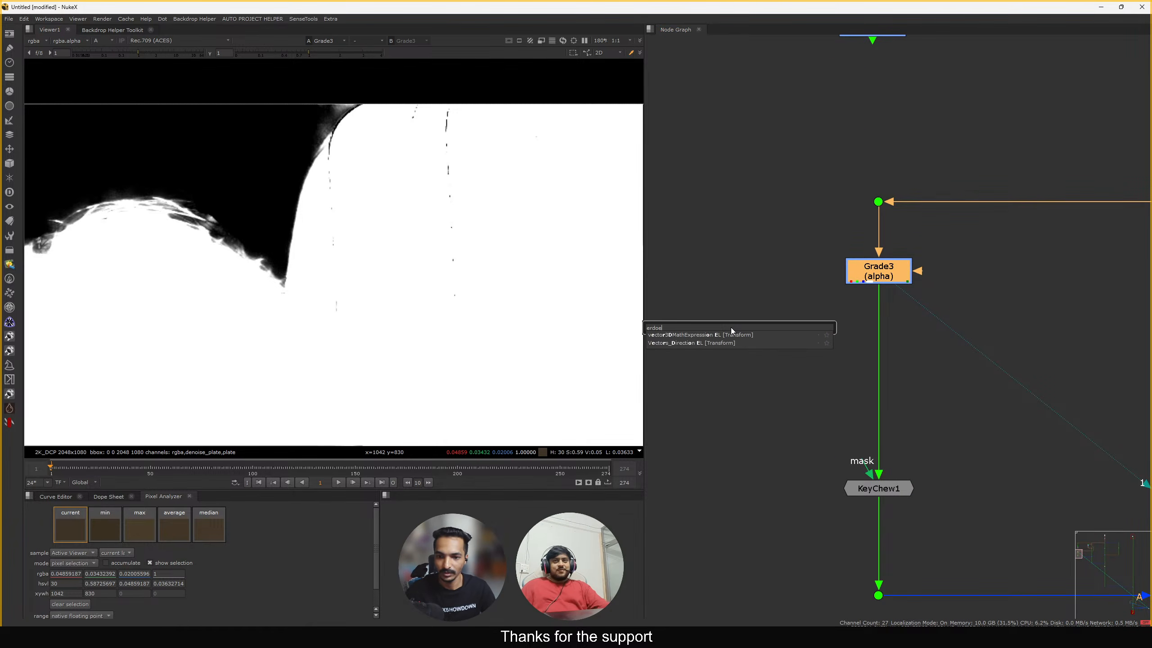
key("BackSpace")
key("BackSpace")
key("BackSpace")
key("BackSpace")
key("BackSpace")
type("filt")
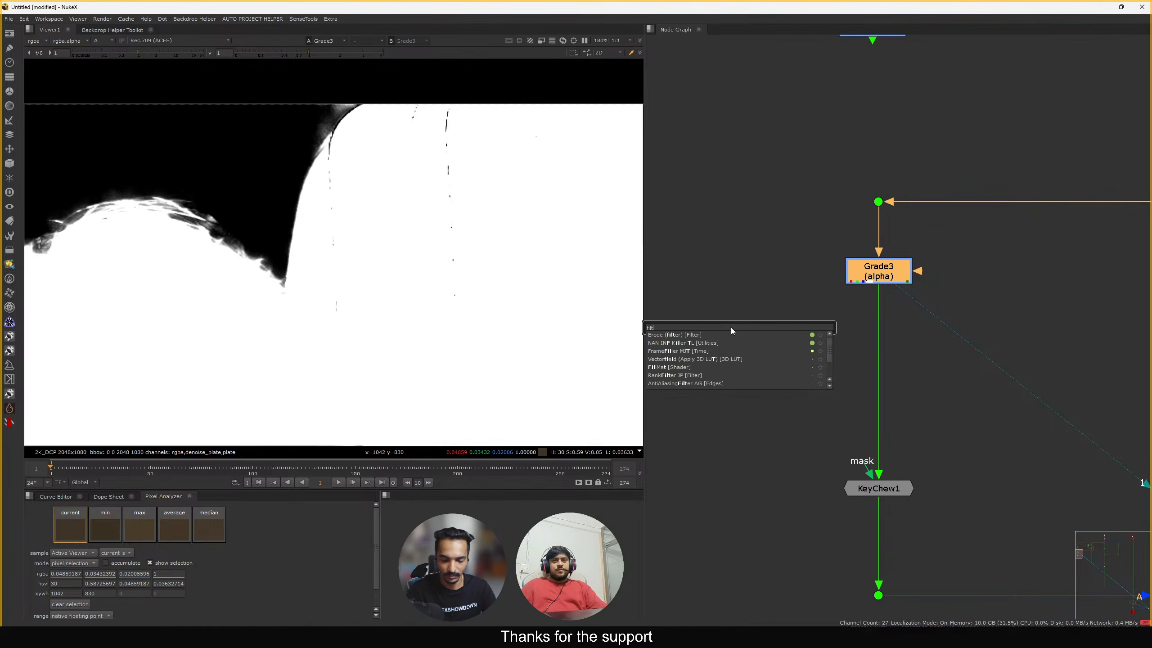
type("er")
key("Down")
key("Return")
Set FilterErode1's size to -1 and check the area of the matte holes
middle_click_drag(918, 273, 956, 235)
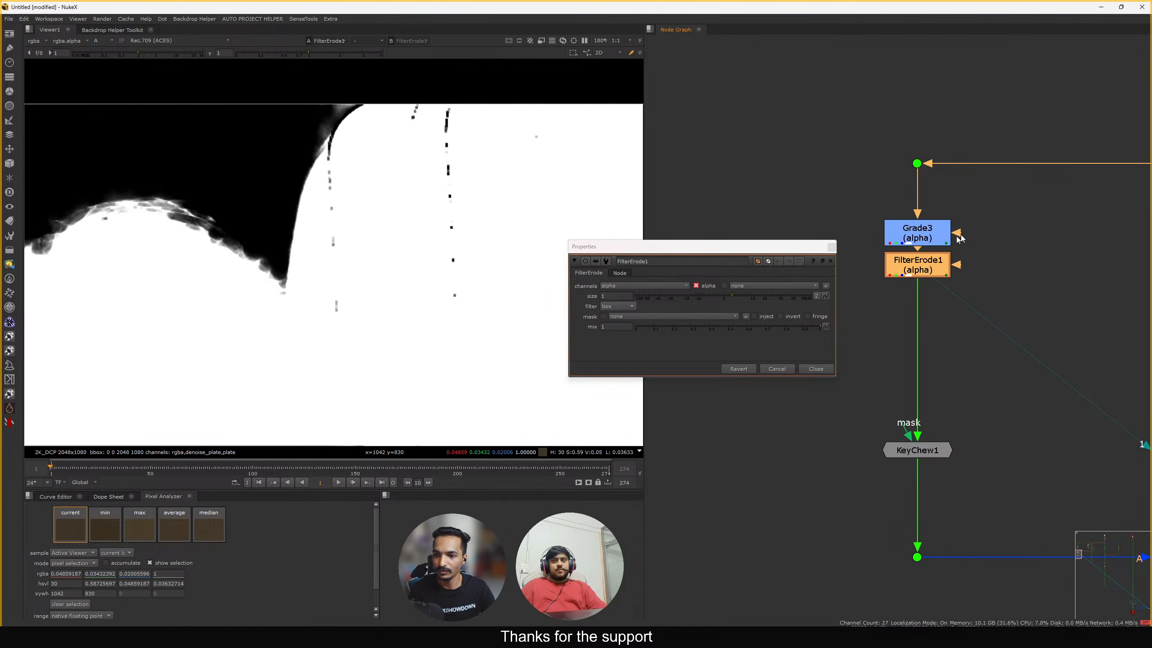
scroll(900, 283, "up", 2)
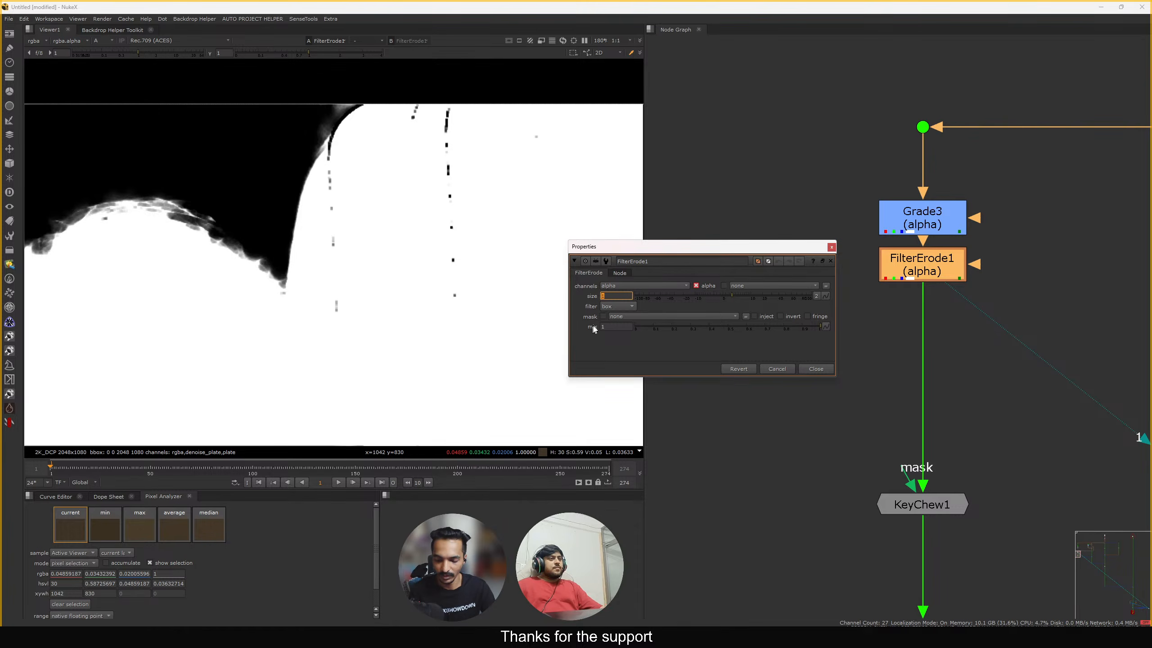
key("Down")
key("Down")
left_click_drag(464, 153, 316, 242)
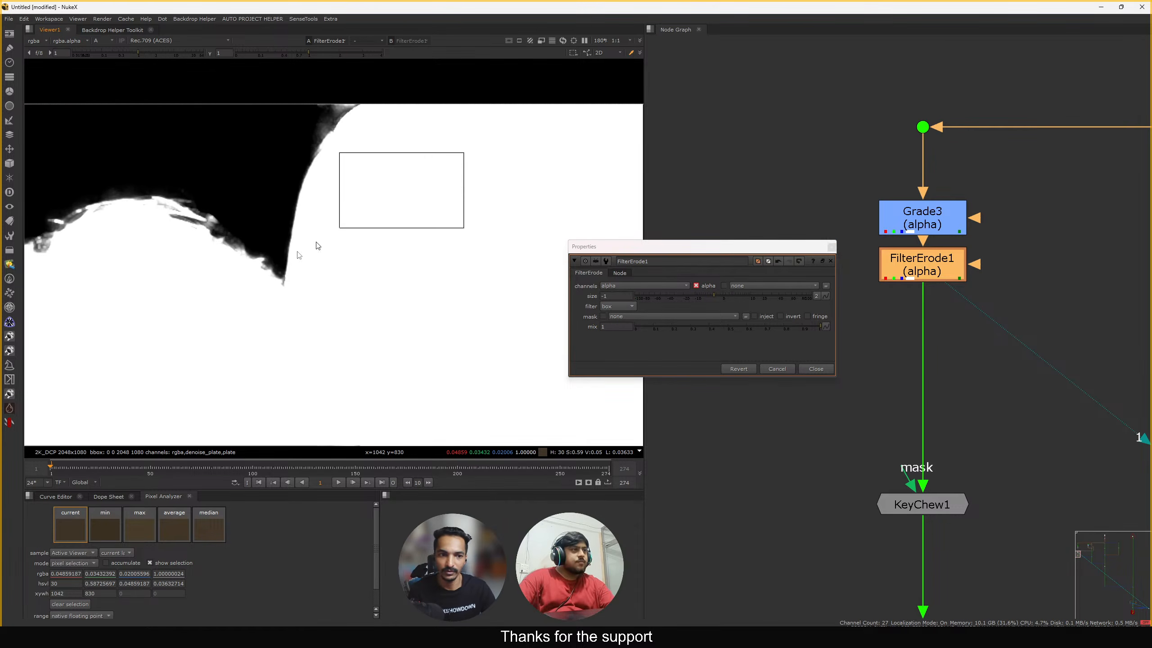
Compare the matte's edges and holes with FilterErode1 disabled and enabled, leaving it enabled with its properties closed
left_click_drag(885, 270, 878, 272)
key("d")
scroll(137, 262, "up", 4)
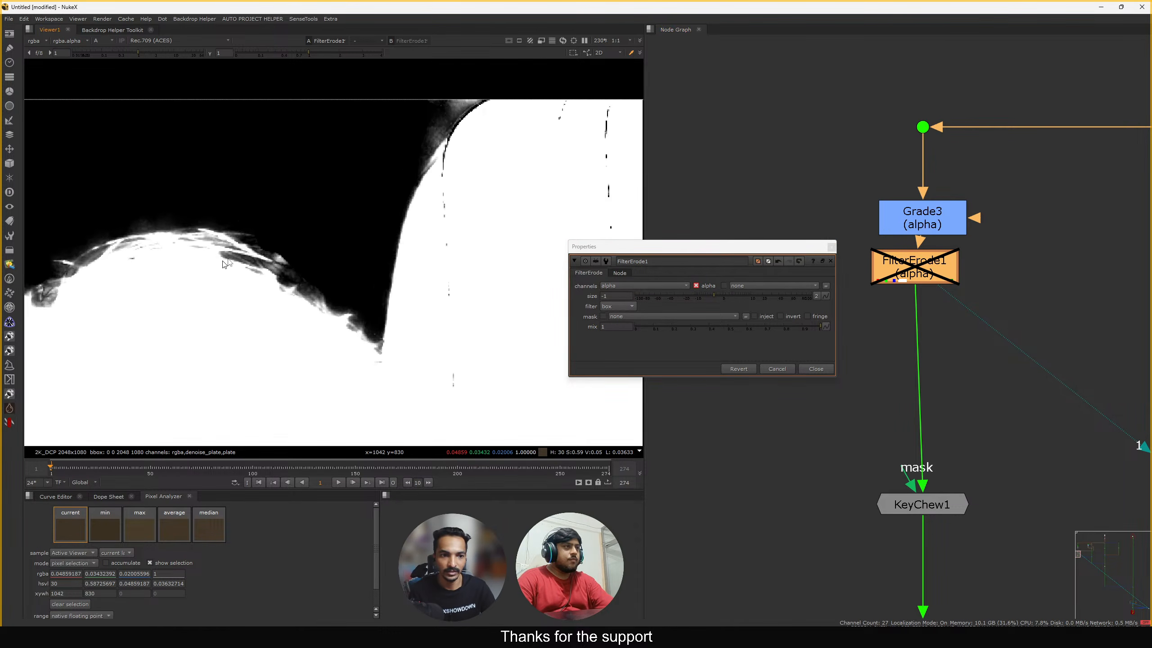
key("d")
key("d")
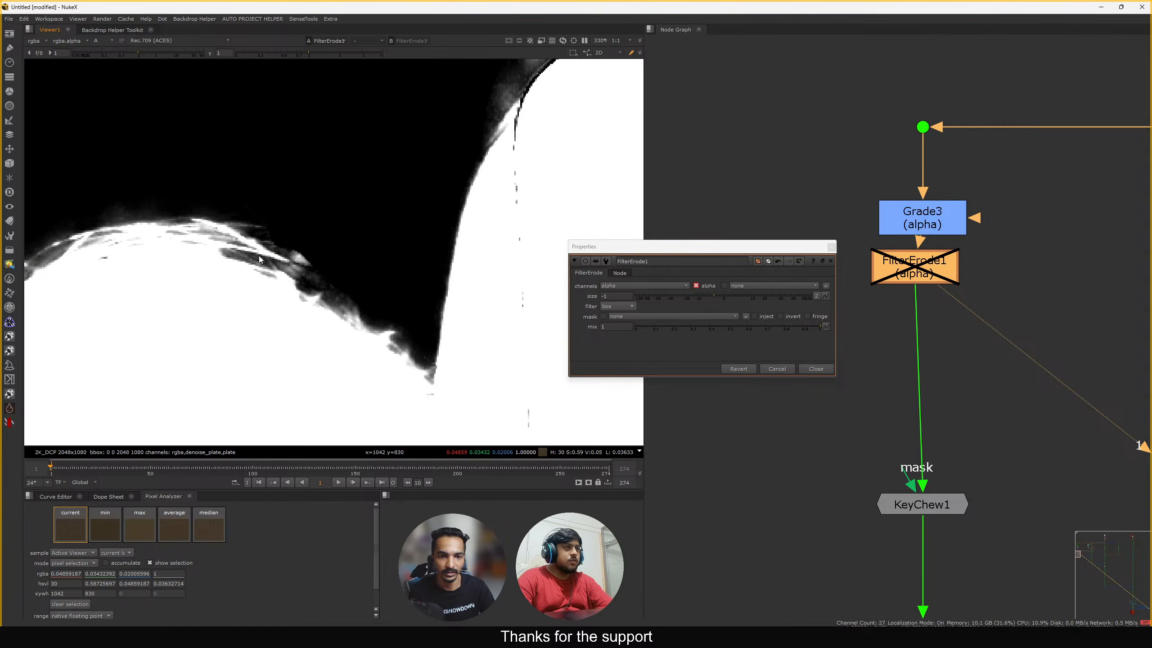
key("d")
key("d")
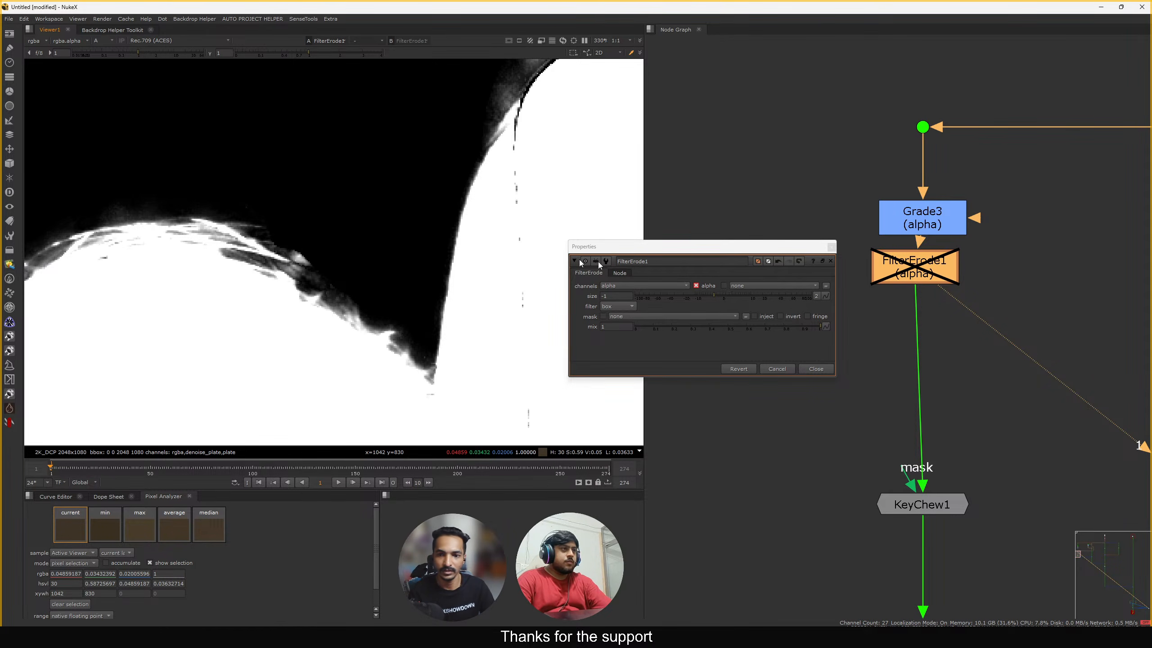
key("d")
left_click(813, 369)
Add a second FilterErode below FilterErode1 with its size set to 1
left_click_drag(917, 275, 921, 338)
key("ctrl+v")
double_click(921, 338)
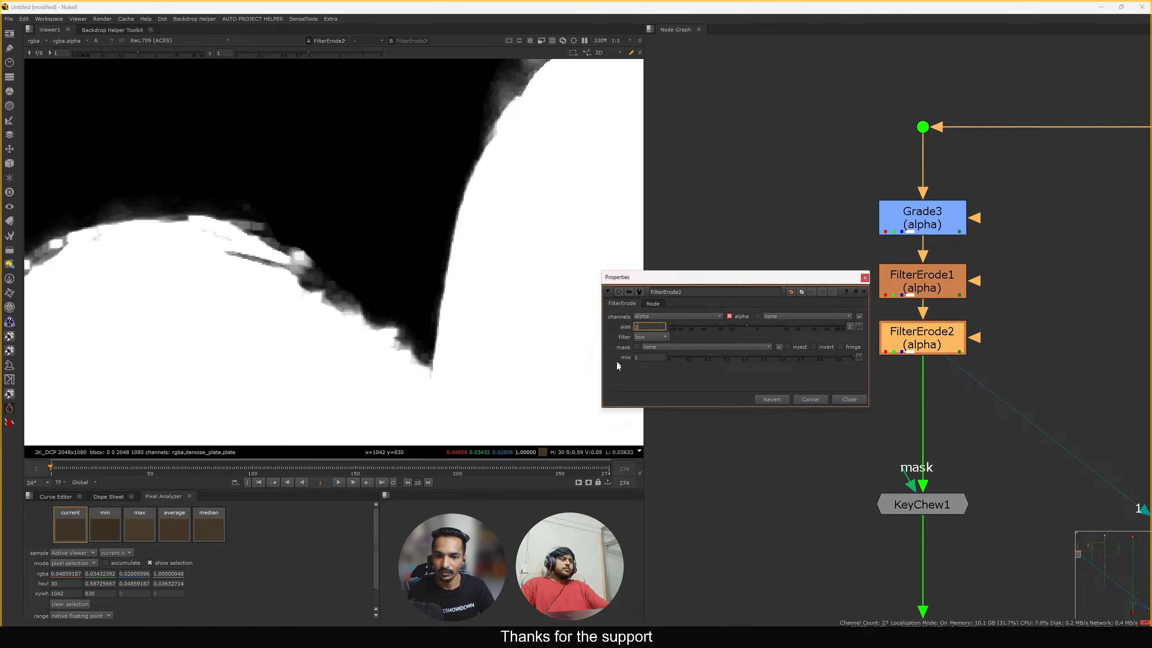
type("1")
key("Return")
left_click(850, 399)
Compare the matte with FilterErode1 and FilterErode2 disabled and enabled together, leaving both disabled
middle_click_drag(421, 298, 296, 307)
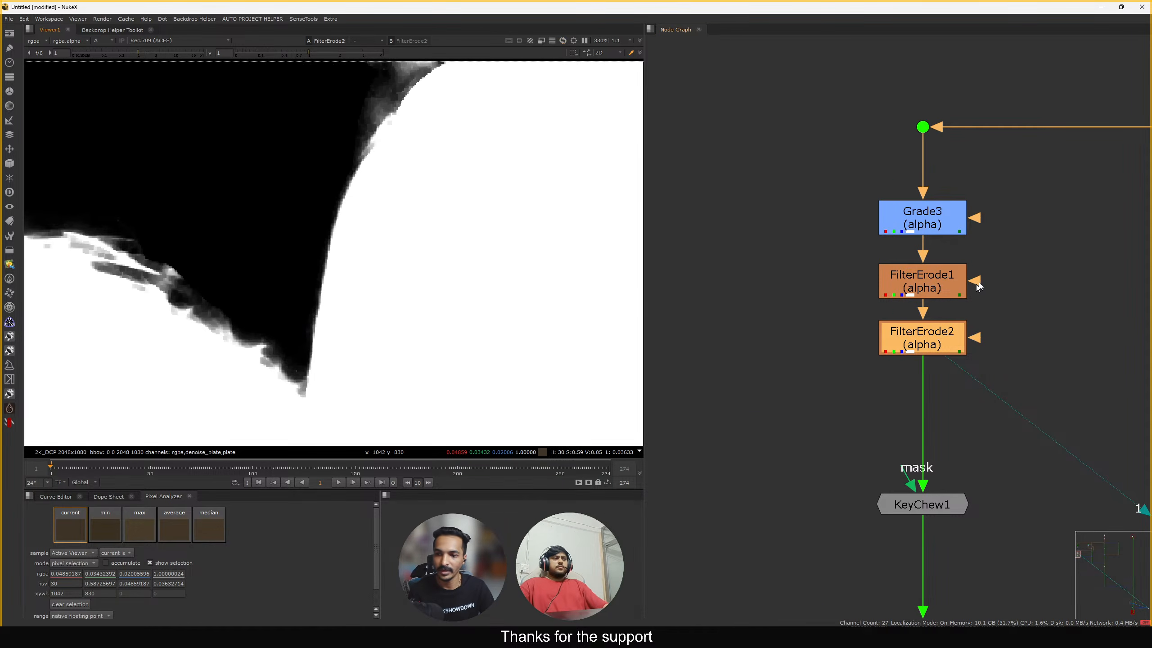
left_click_drag(1011, 248, 769, 404)
key("d")
scroll(441, 295, "down", 3)
key("d")
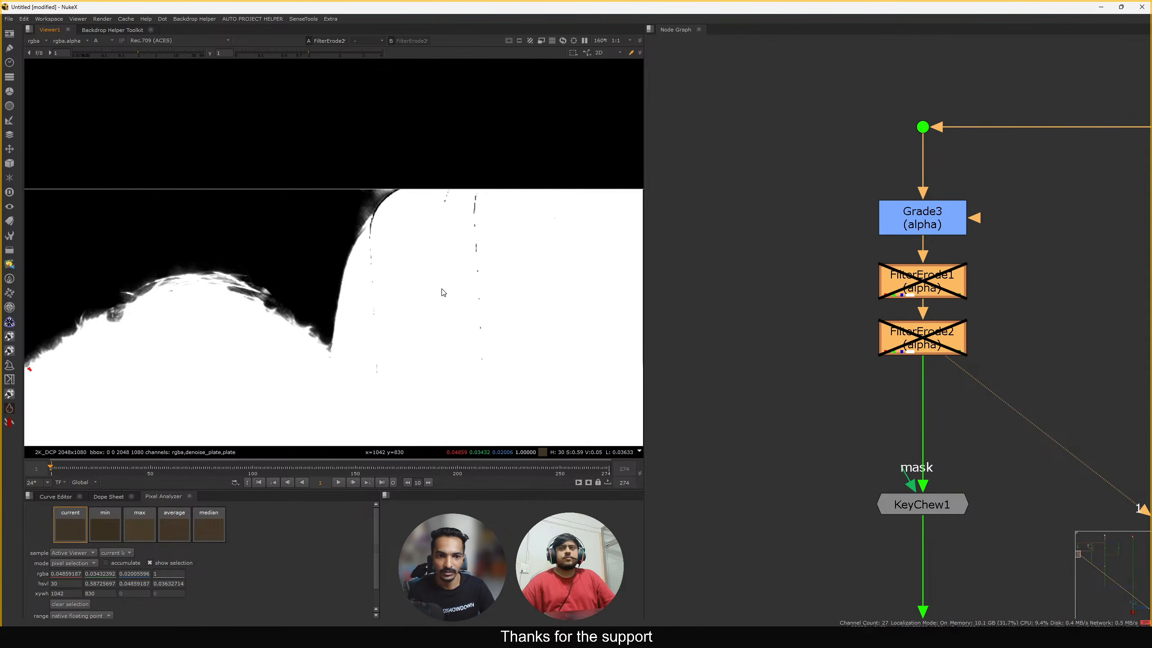
key("d")
scroll(486, 259, "up", 2)
key("d")
key("d")
key("d")
key("d")
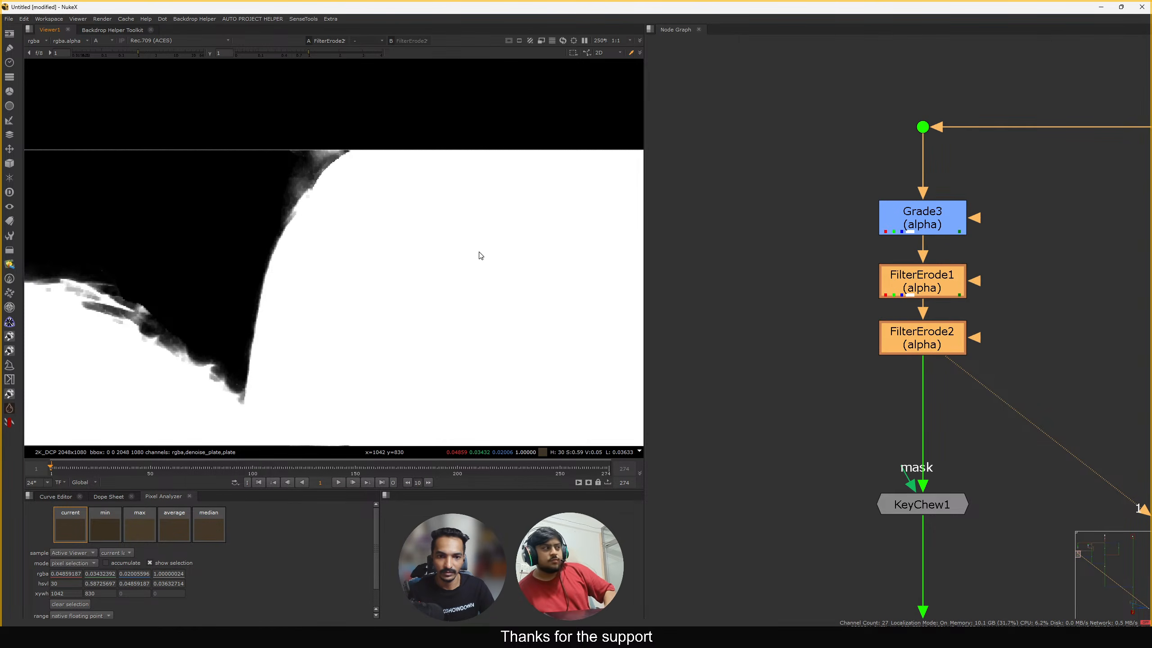
key("d")
scroll(507, 234, "down", 2)
View KeyChew1's matte with both FilterErode nodes disabled and examine the hole area up close
middle_click_drag(810, 447, 782, 355)
left_click(884, 413)
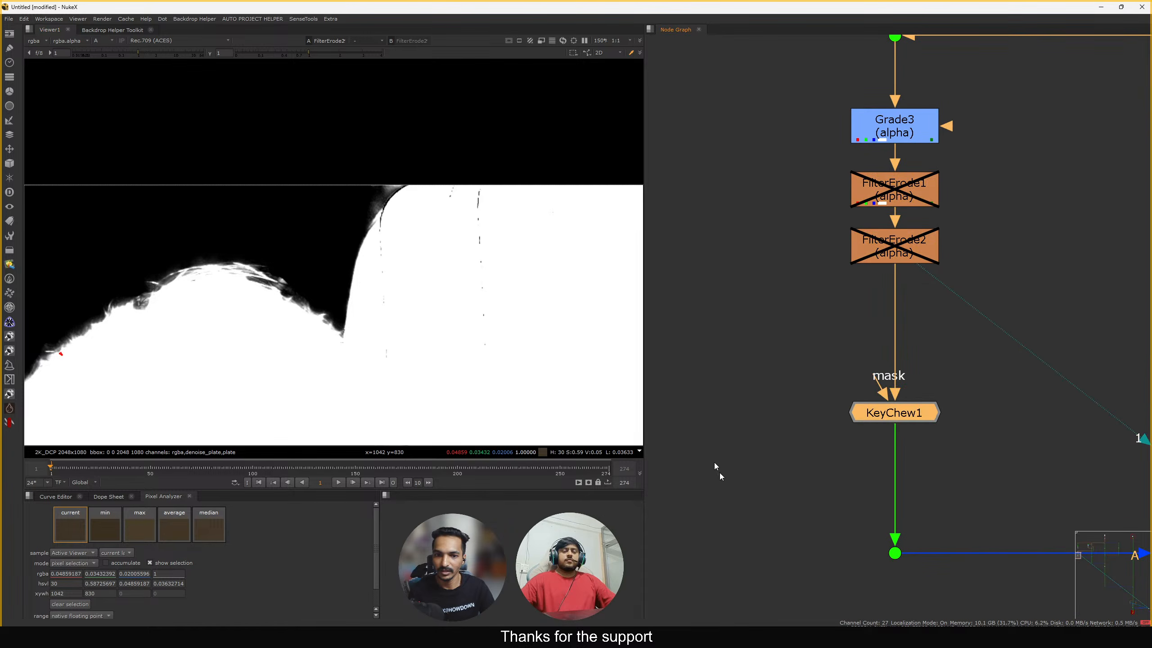
key("1")
left_click(841, 370)
left_click_drag(788, 295, 993, 165)
scroll(481, 195, "up", 4)
left_click_drag(502, 177, 455, 237, "ctrl+shift")
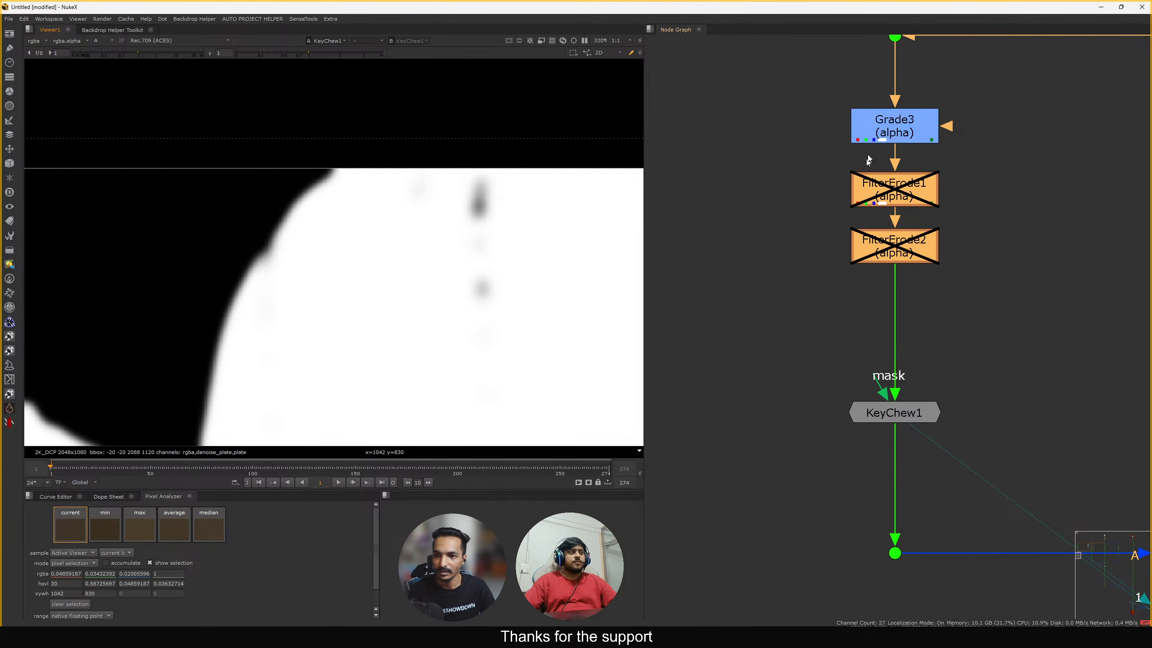
Switch the viewer to Grade3 and examine the same hole area in its matte
left_click(868, 134)
key("1")
left_click(794, 159)
scroll(497, 202, "up", 6)
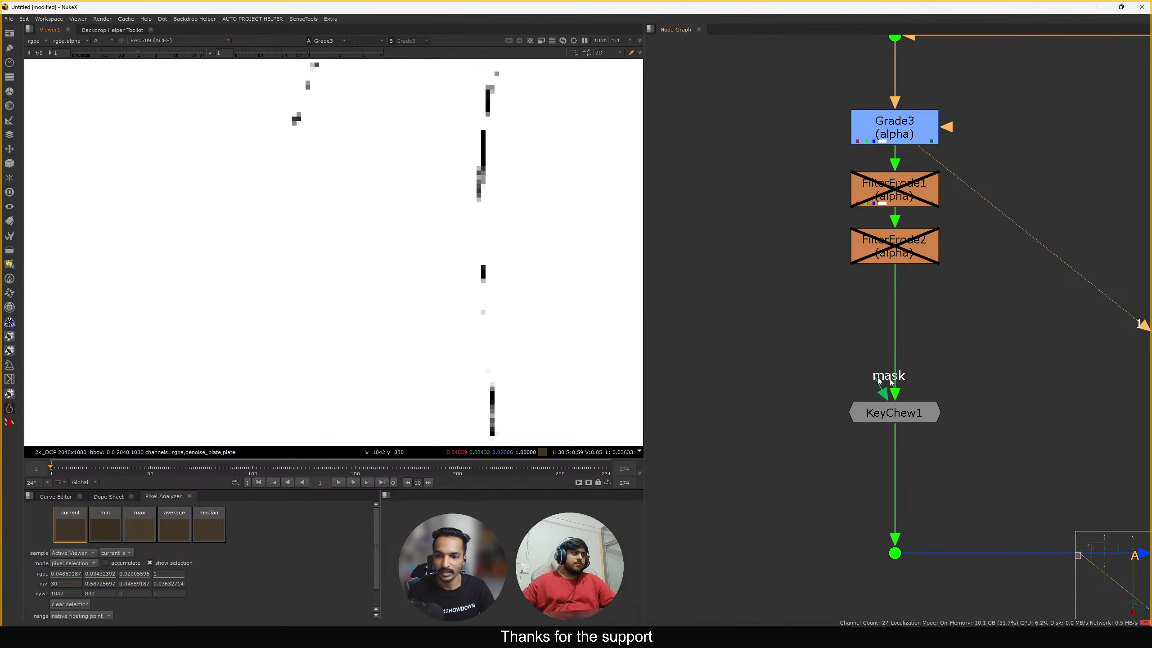
View KeyChew1 again and lower the viewer gamma to 0 to check its matte for holes
left_click(893, 412)
key("1")
scroll(481, 305, "down", 4)
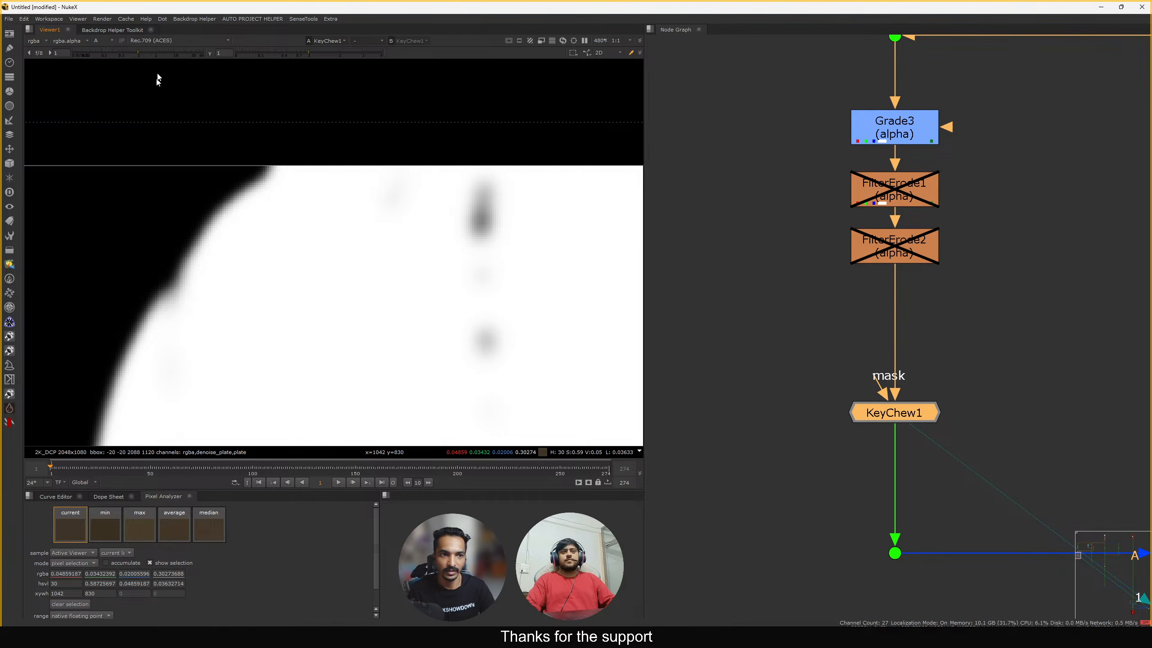
left_click_drag(304, 54, 235, 54)
left_click_drag(575, 167, 371, 341, "ctrl+shift")
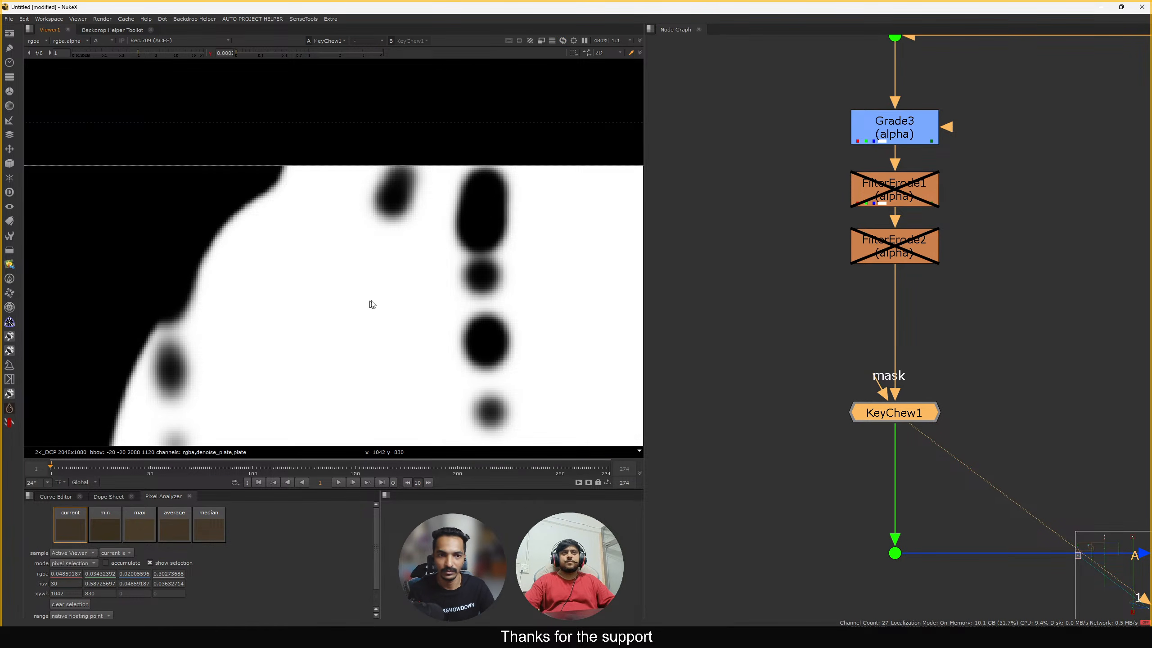
Enable FilterErode1 and FilterErode2 again and check the whole KeyChew1 matte in the viewer
left_click_drag(983, 166, 810, 290)
key("d")
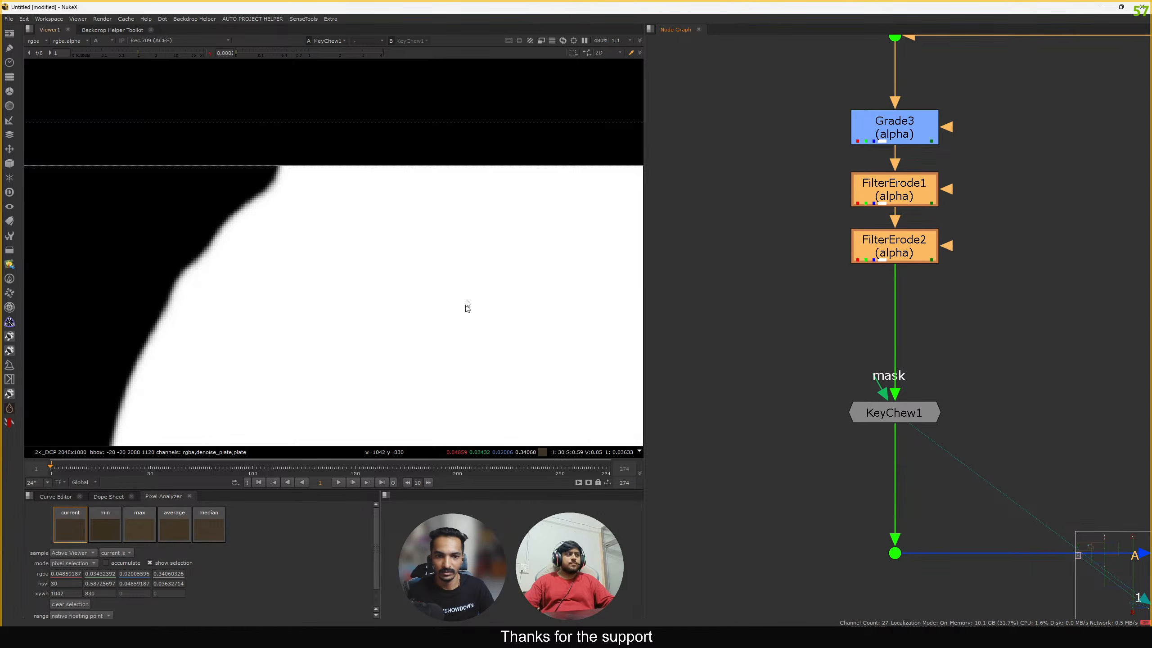
left_click_drag(562, 194, 408, 331, "ctrl+shift")
key("f")
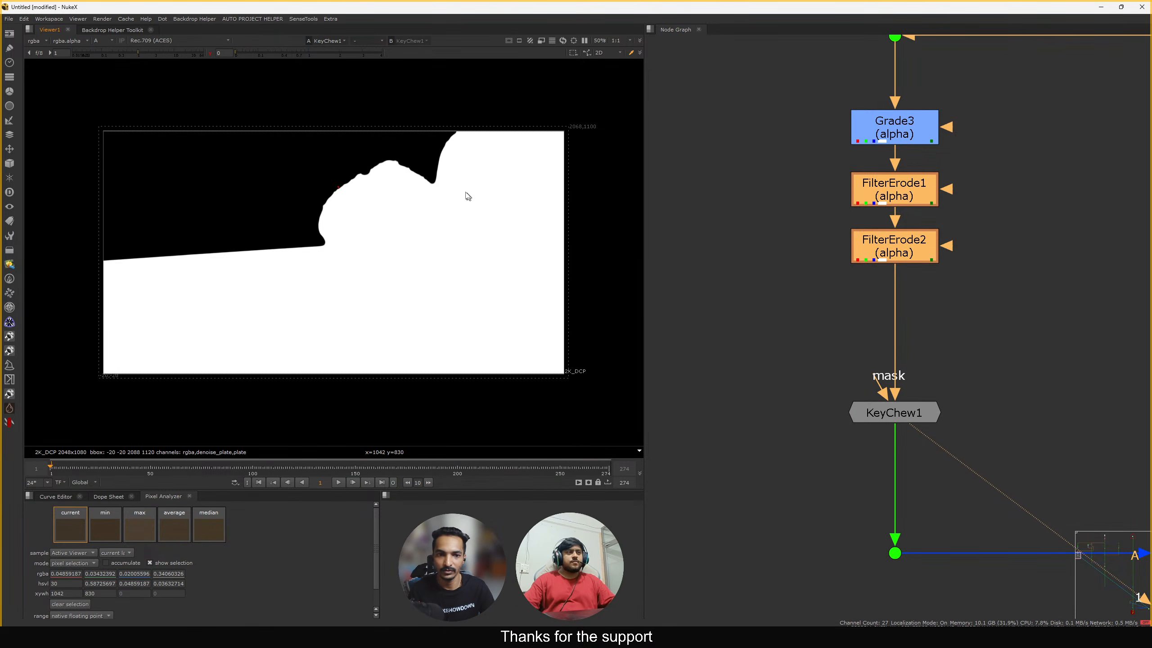
left_click(974, 183)
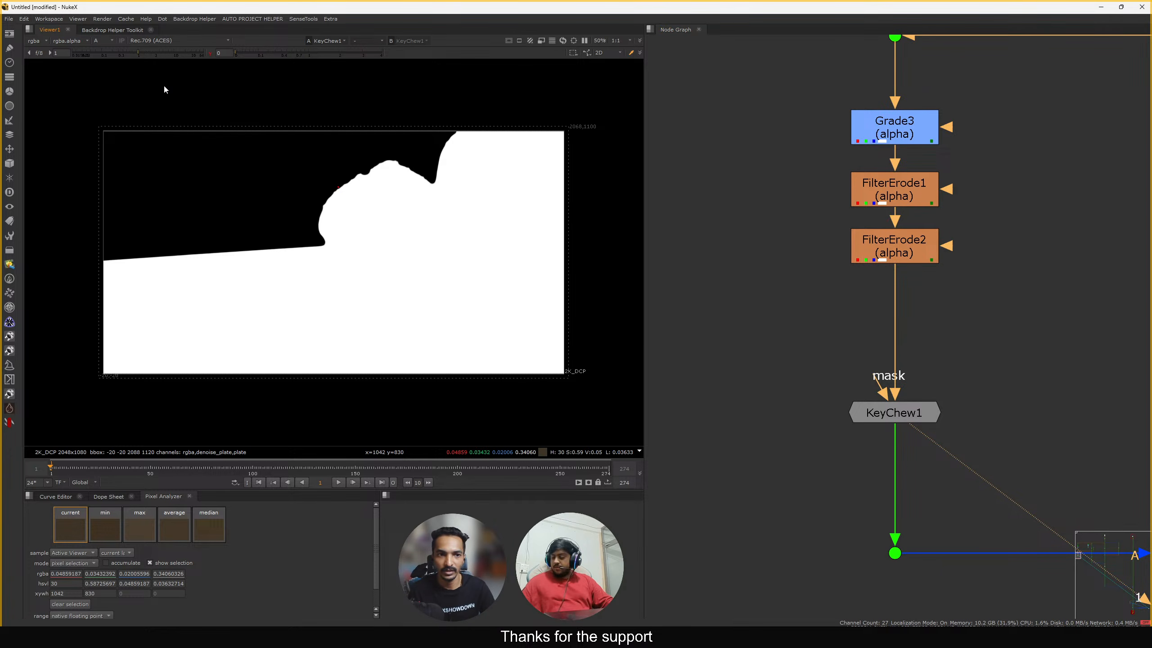
Compare the full KeyChew1 matte with both FilterErode nodes disabled and enabled, leaving both enabled
left_click_drag(988, 153, 789, 322)
key("d")
key("d")
key("d")
key("d")
key("d")
key("d")
key("d")
key("d")
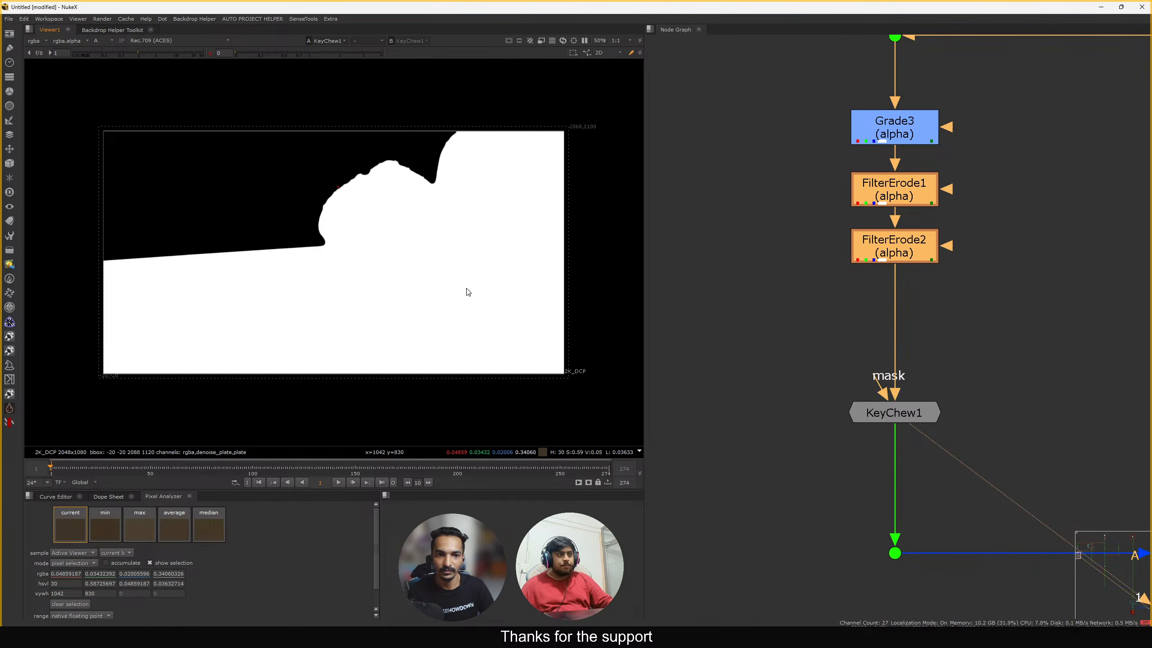
left_click(773, 312)
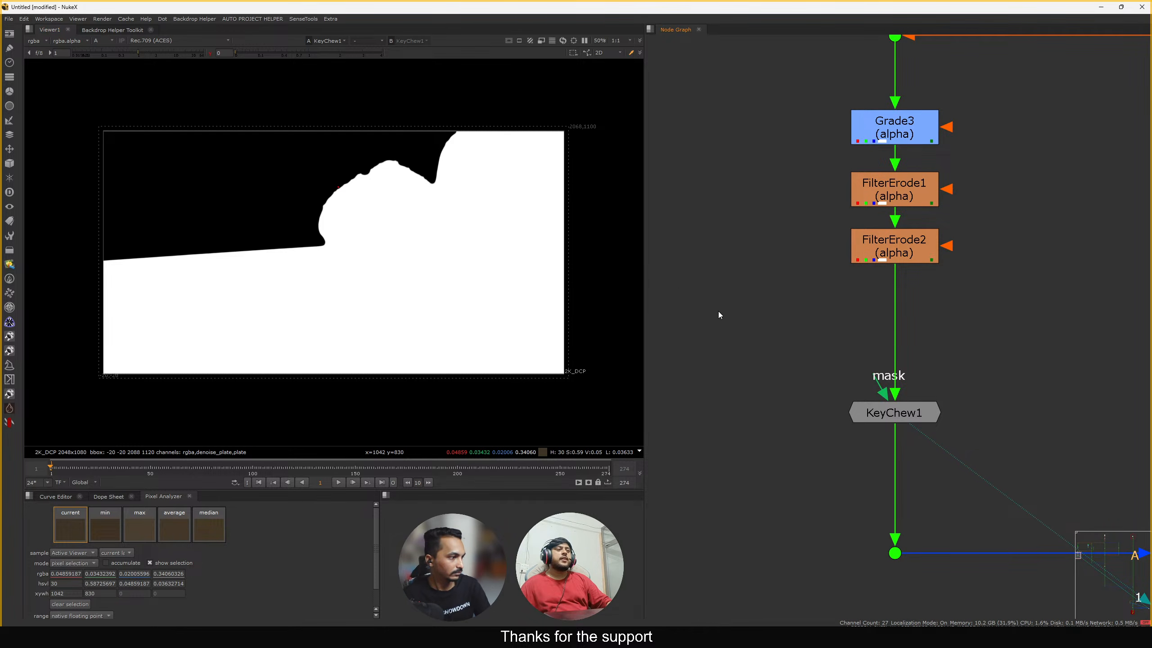
middle_click_drag(800, 241, 785, 335)
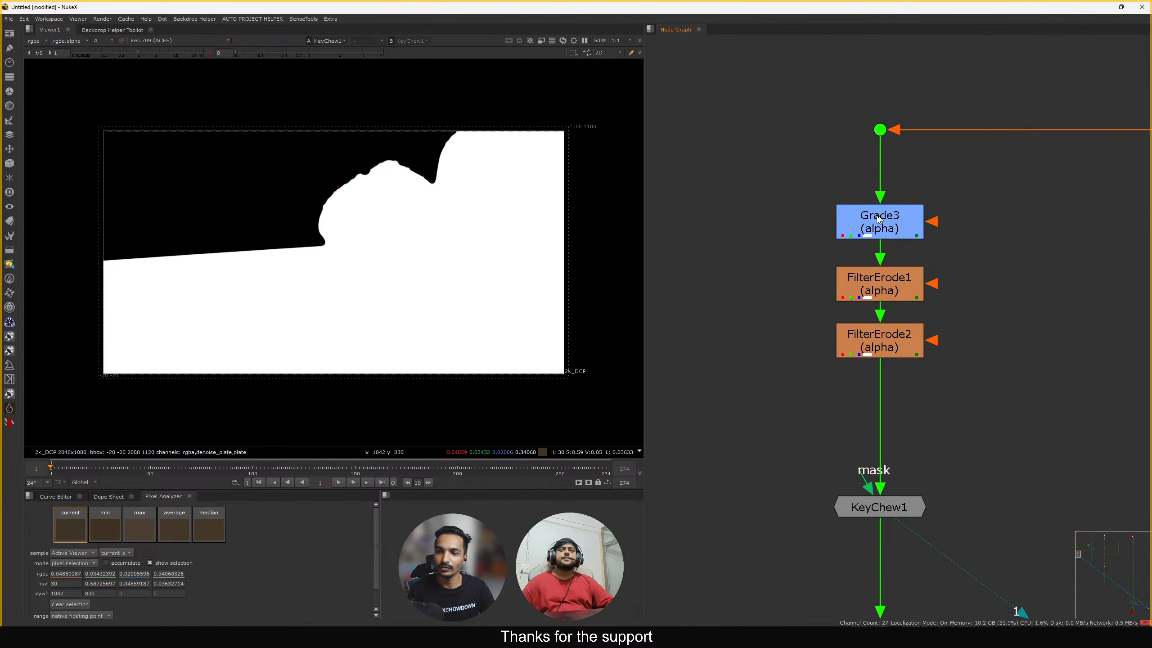
Move Grade3 slightly upward to leave more room above FilterErode1
left_click_drag(878, 219, 878, 215)
mouse_move(980, 263)
left_mouse_down("shift")
mouse_move(935, 278)
mouse_move(871, 338)
left_mouse_up("shift")
left_click(979, 257)
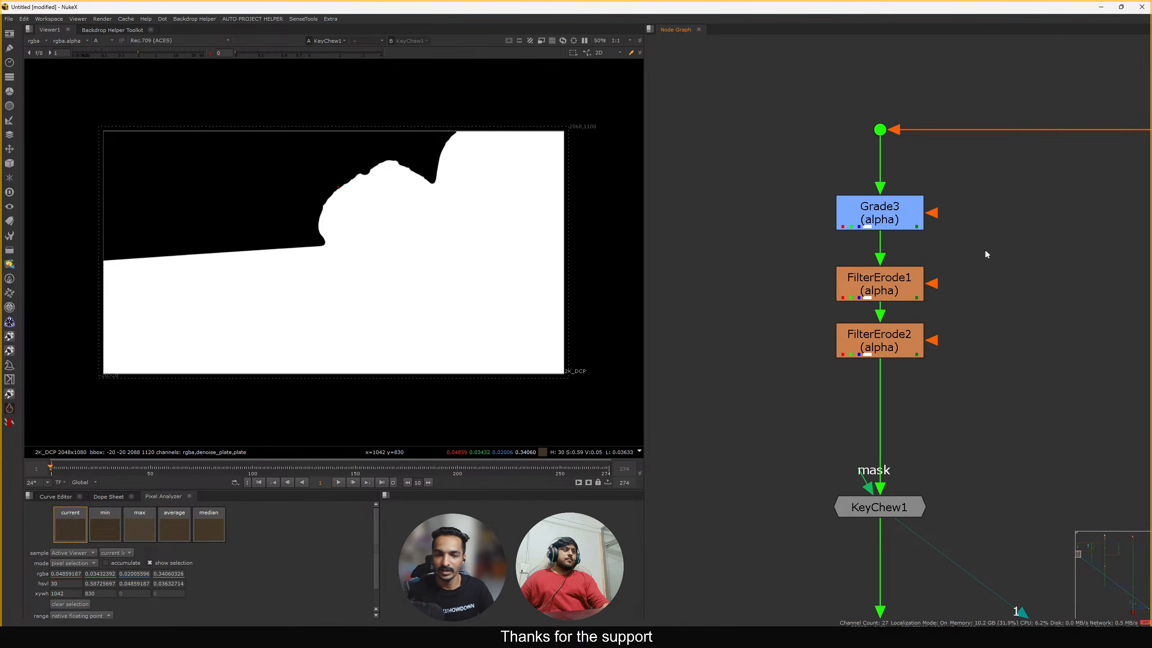
Compare the KeyChew1 matte with both FilterErode nodes disabled and enabled, leaving them enabled
left_click_drag(1002, 245, 781, 392)
left_click(774, 392)
left_click_drag(978, 247, 761, 400)
middle_click_drag(794, 397, 788, 382)
left_click_drag(970, 230, 759, 360)
key("d")
key("d")
key("d")
key("d")
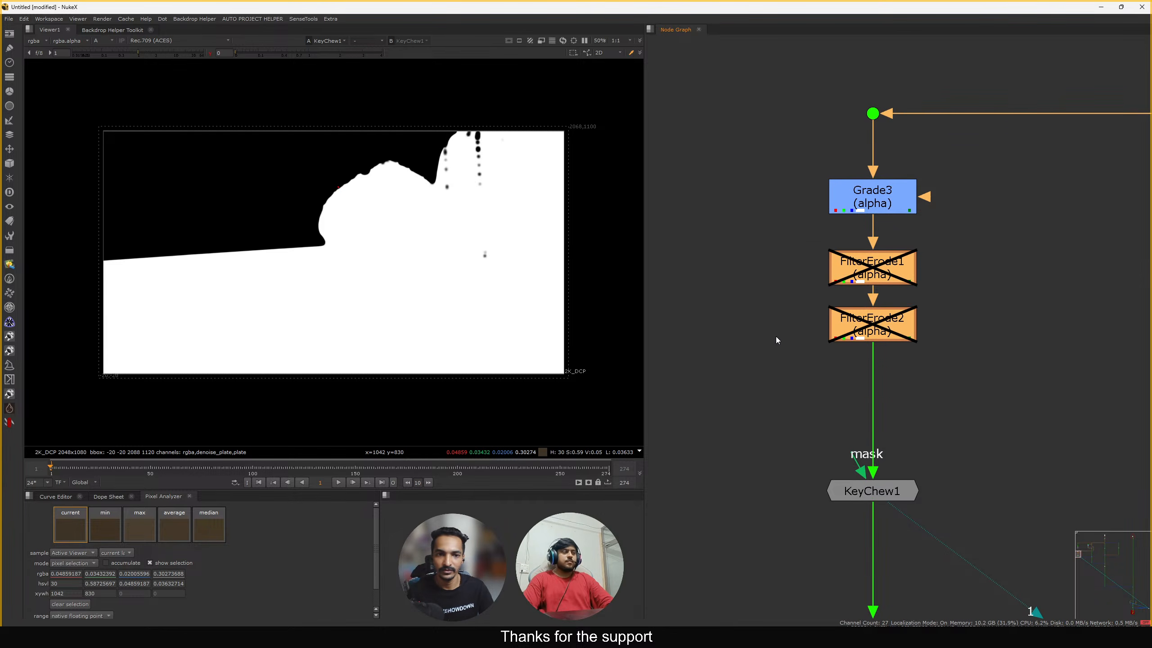
Add an unconnected Median node beside the FilterErode nodes and close its properties
left_click(1007, 254)
key("Tab")
type("meda")
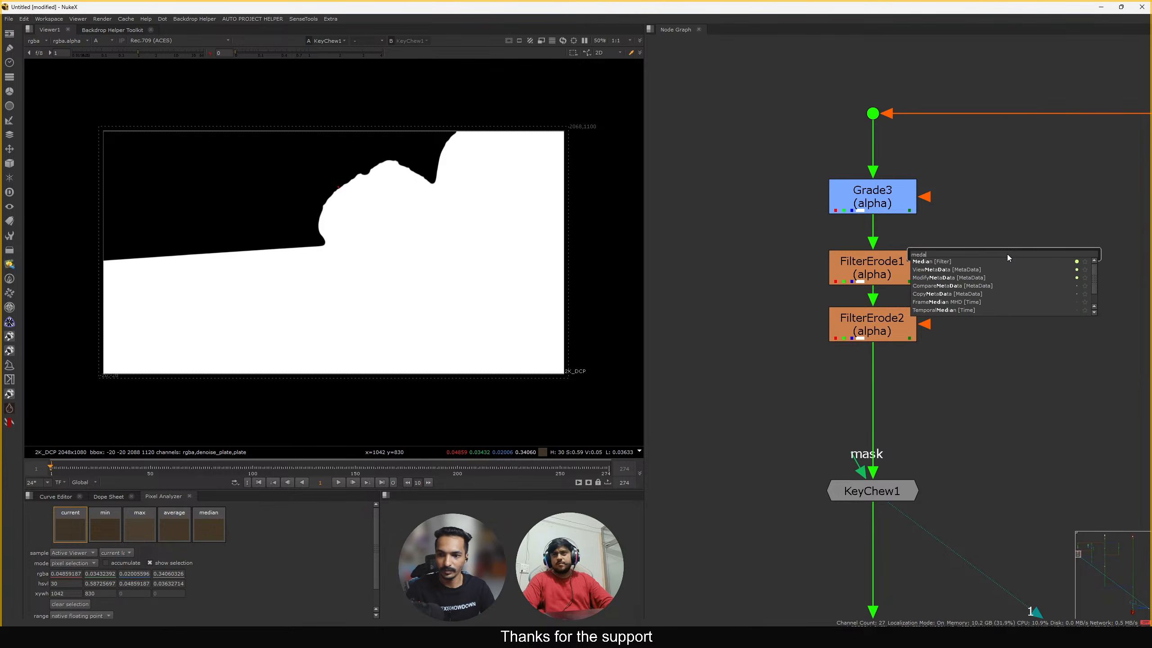
left_click(9, 107)
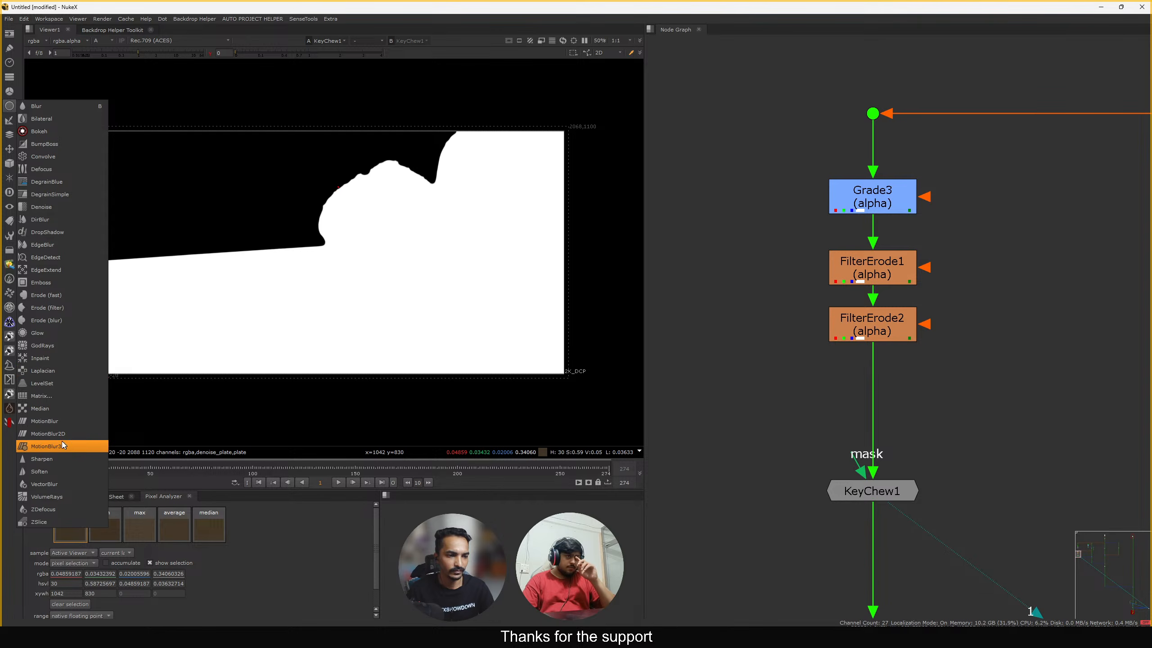
left_click(9, 122)
left_click(10, 107)
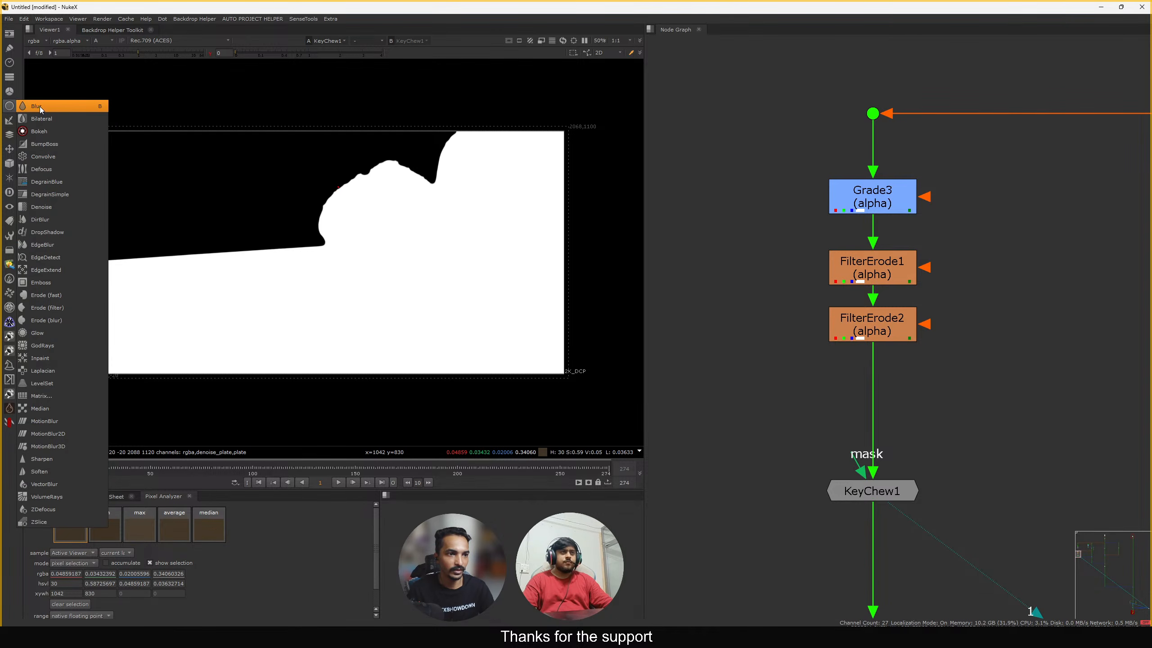
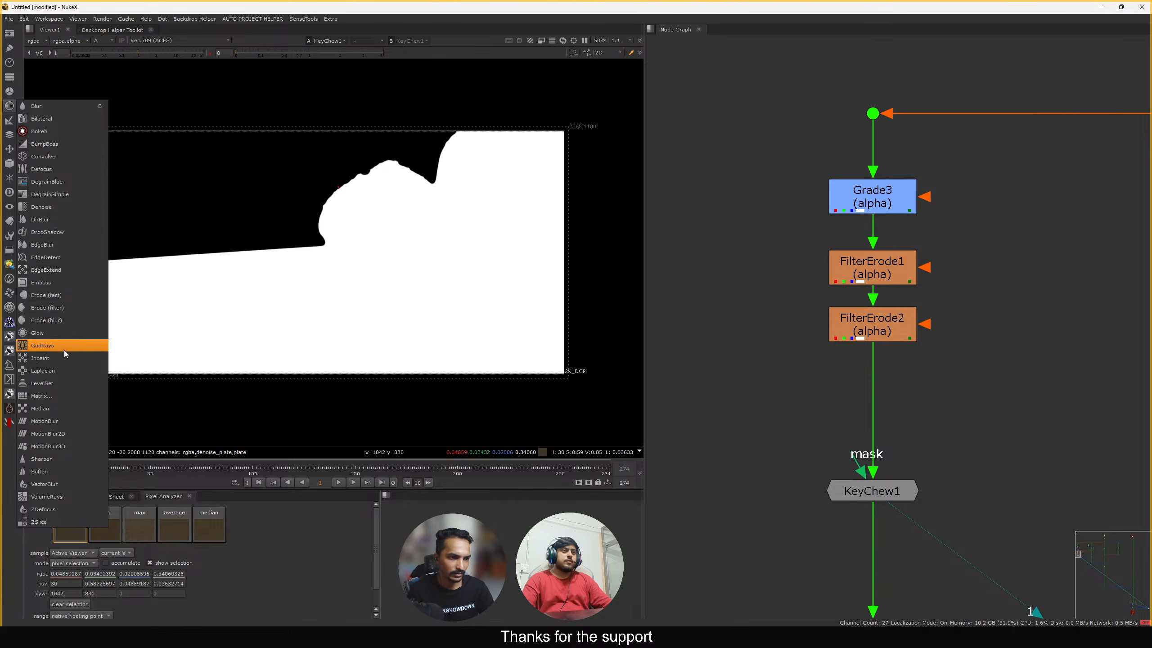
left_click(57, 409)
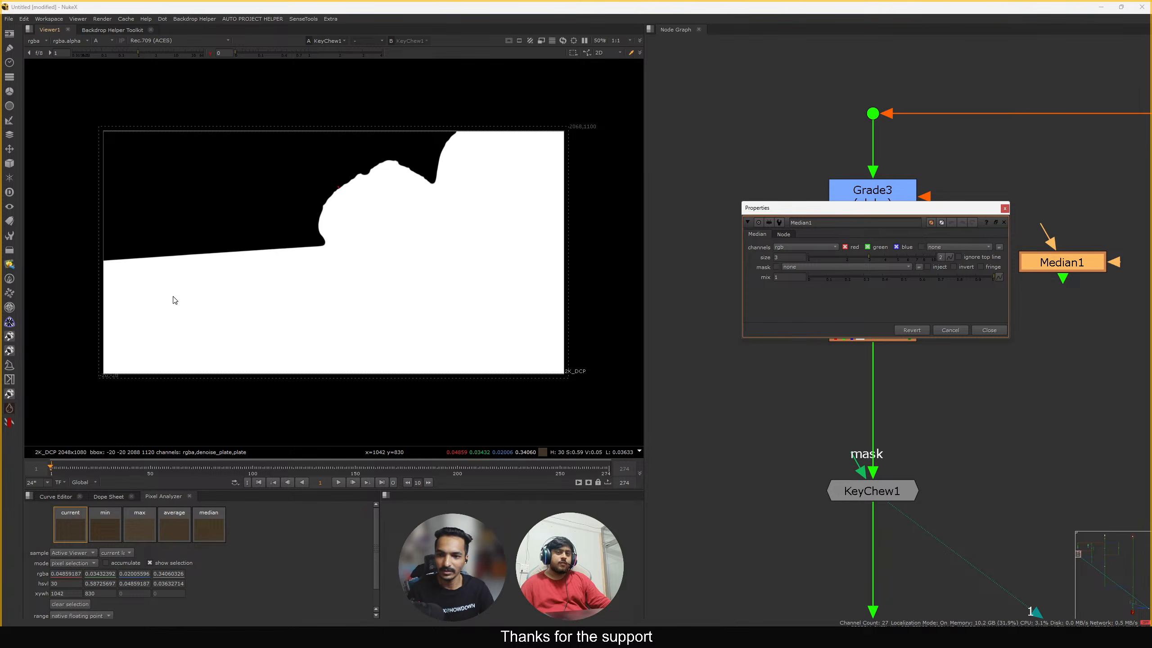
left_click(991, 330)
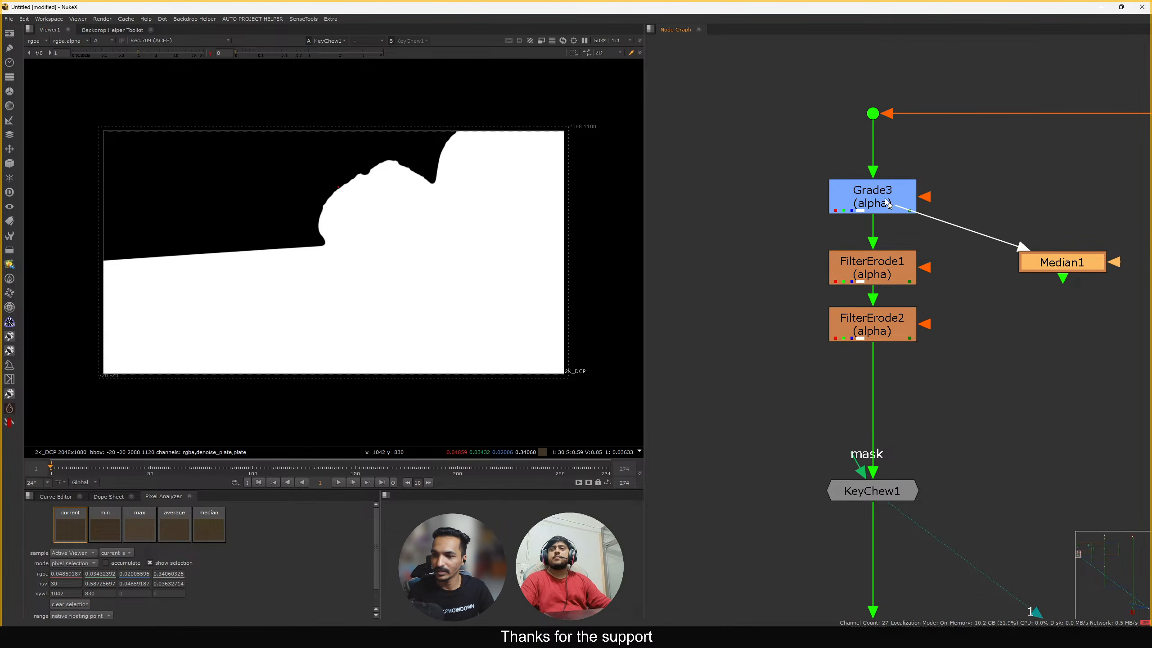
Connect Median1 to Grade3, view its output, and set its channels to alpha
left_click_drag(885, 200, 884, 199)
left_click_drag(1044, 256, 993, 244)
key("1")
double_click(993, 244)
left_click(778, 248)
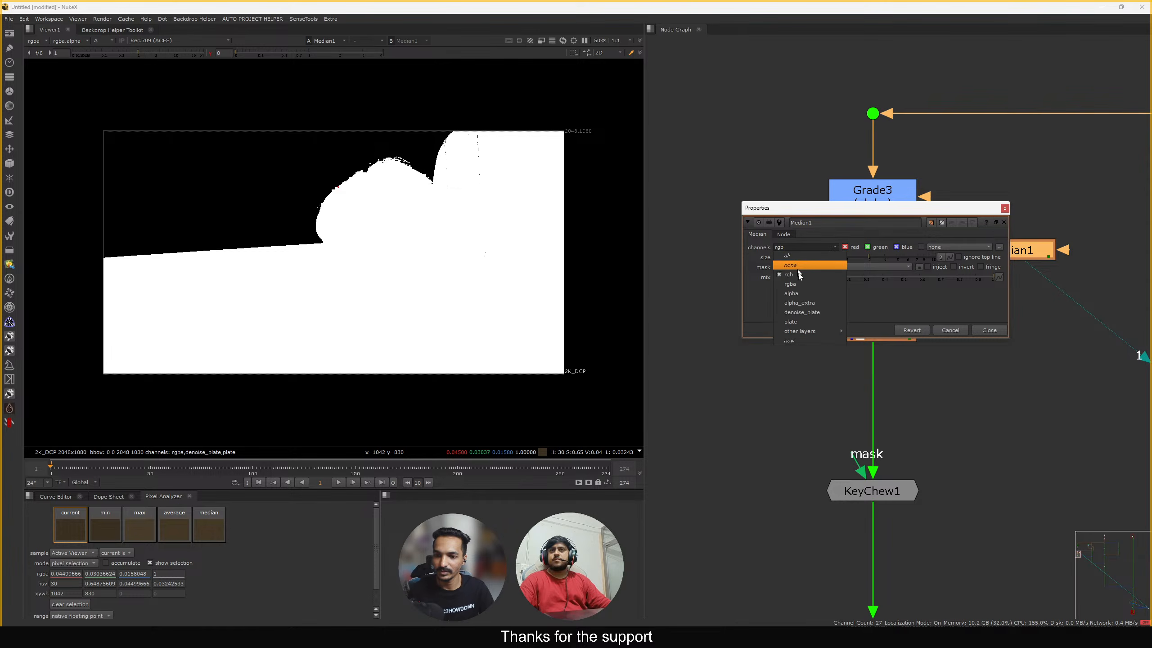
left_click(801, 293)
Compare the hair edge of the matte with Median1 disabled and enabled, and delete the Median node
scroll(442, 180, "up", 5)
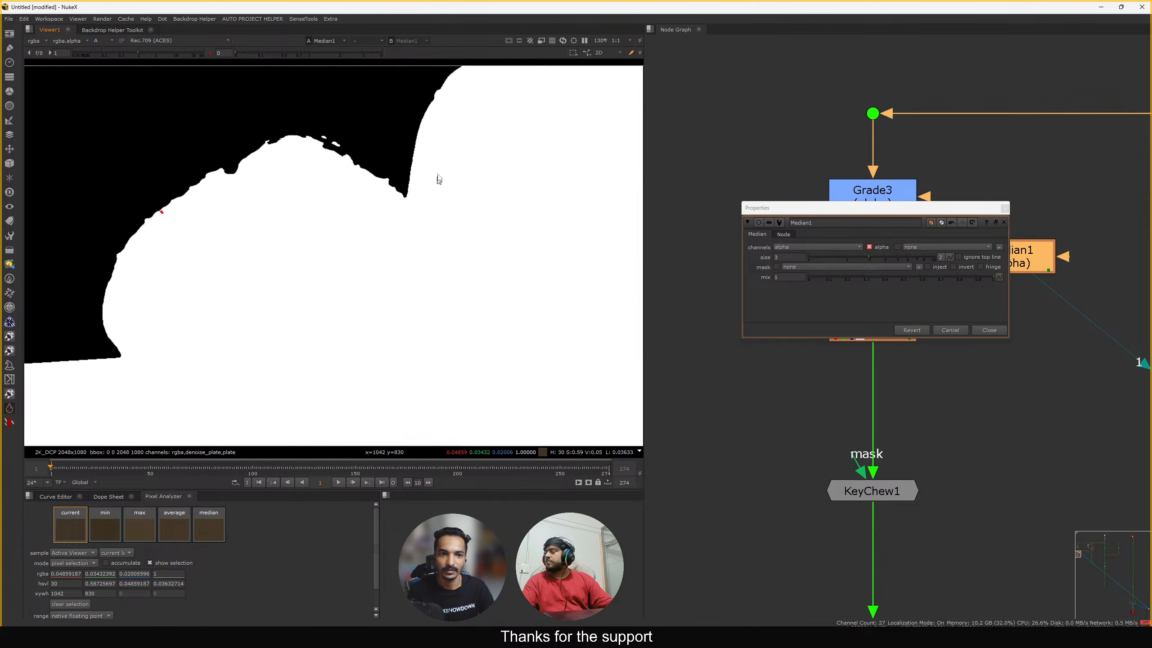
scroll(453, 195, "up", 4)
key("d")
key("d")
key("d")
key("d")
key("d")
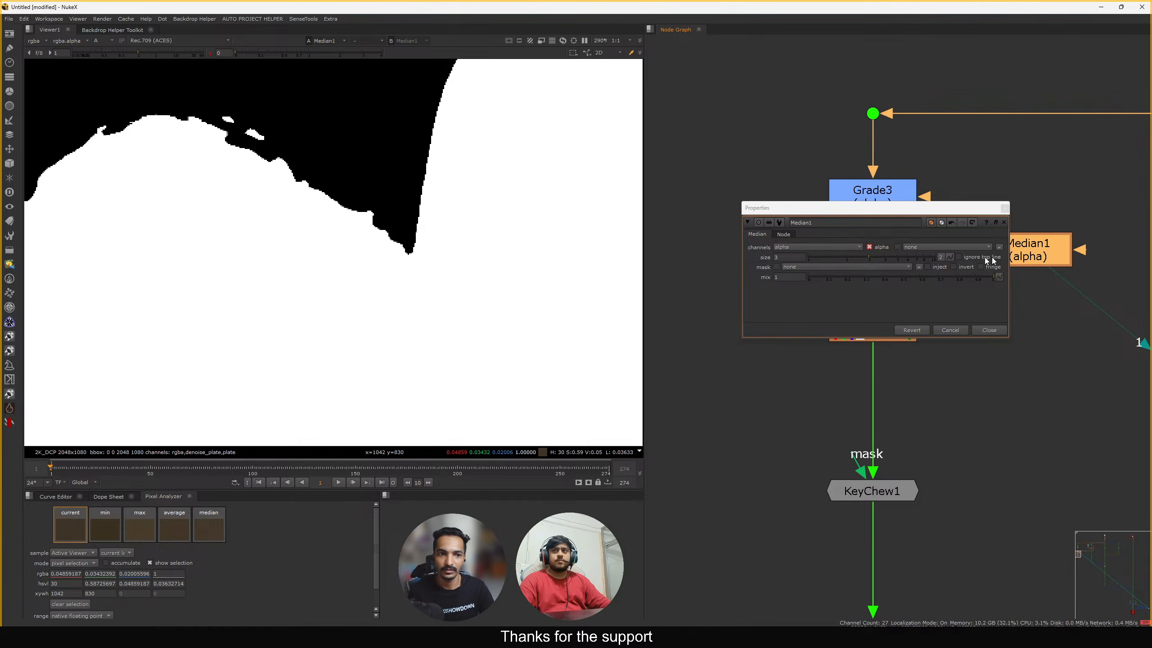
left_click(973, 331)
key("Delete")
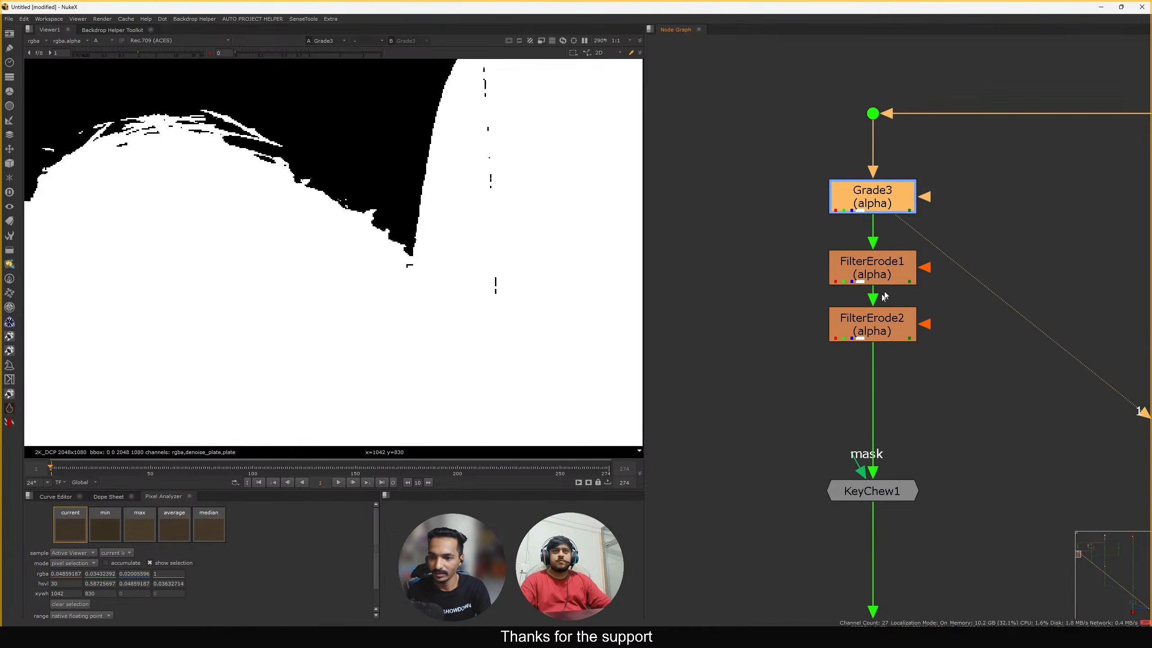
View FilterErode2 and compare the matte's hair edge with both FilterErode nodes disabled and enabled
left_click_drag(961, 235, 779, 373)
key("d")
key("d")
scroll(856, 322, "down", 4)
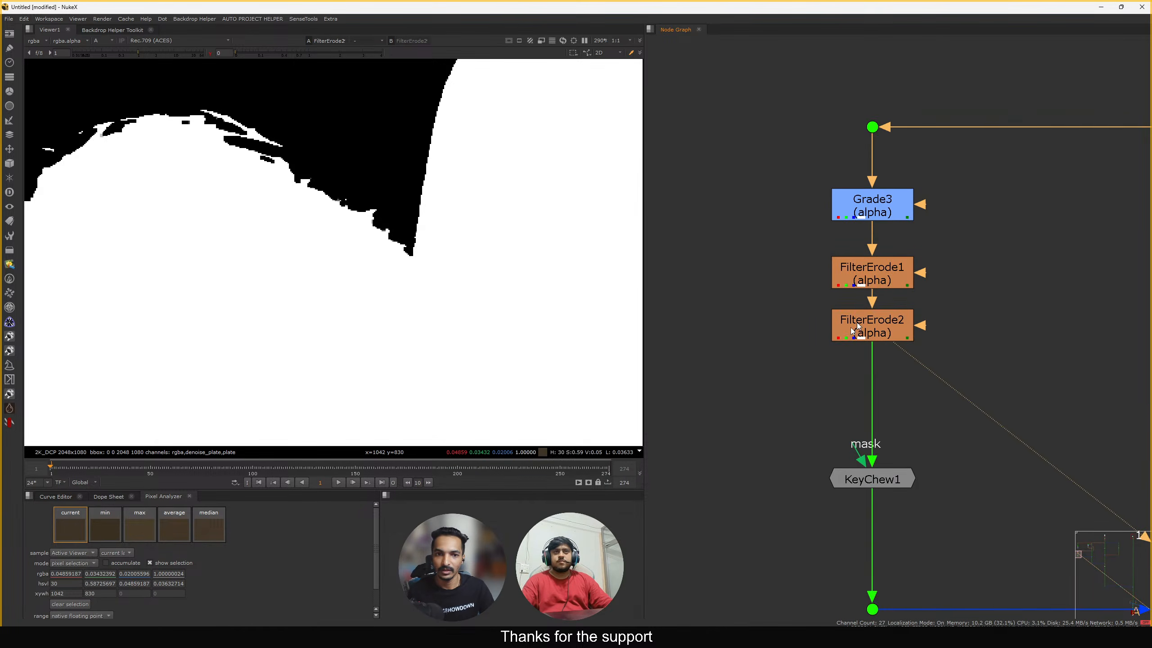
left_click_drag(928, 276, 821, 347)
key("d")
key("d")
key("d")
key("d")
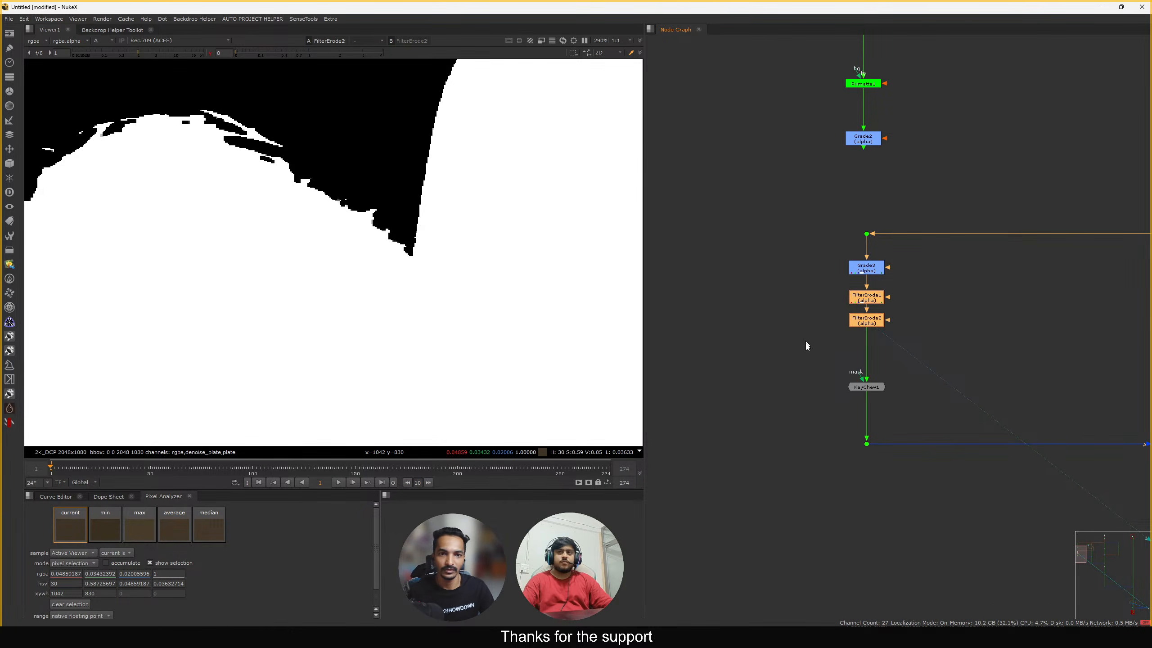
Open FilterErode1's properties to check its size setting, and close them
left_click_drag(923, 373, 809, 421)
scroll(872, 304, "up", 3)
left_click(866, 290)
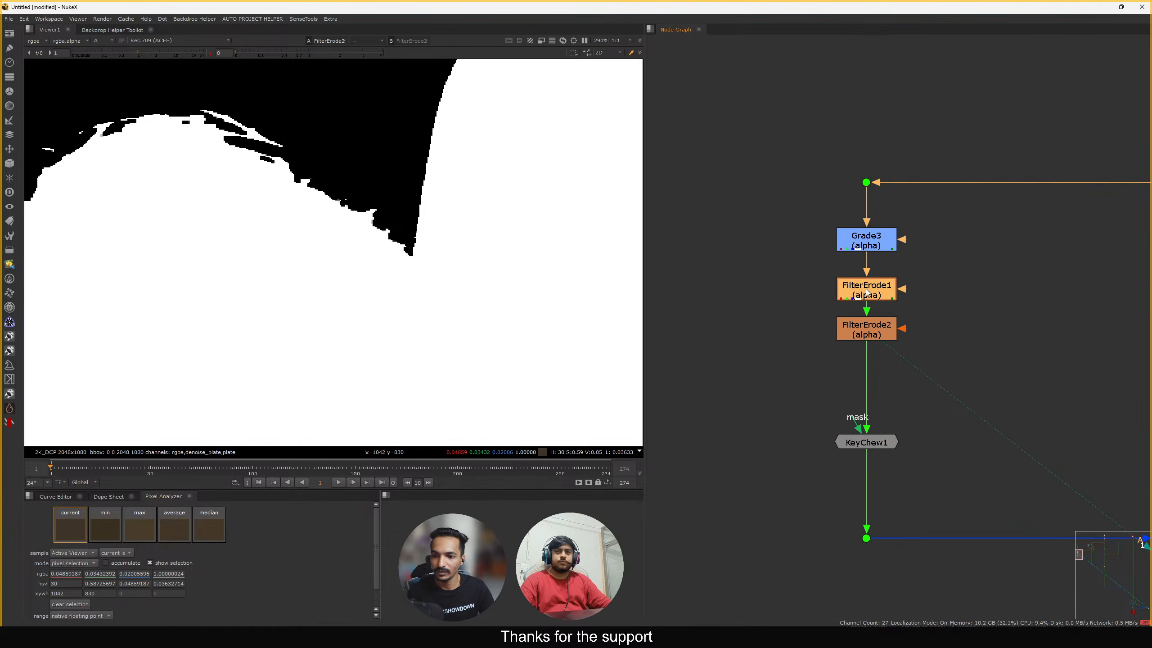
double_click(871, 293)
left_click_drag(745, 247, 721, 223)
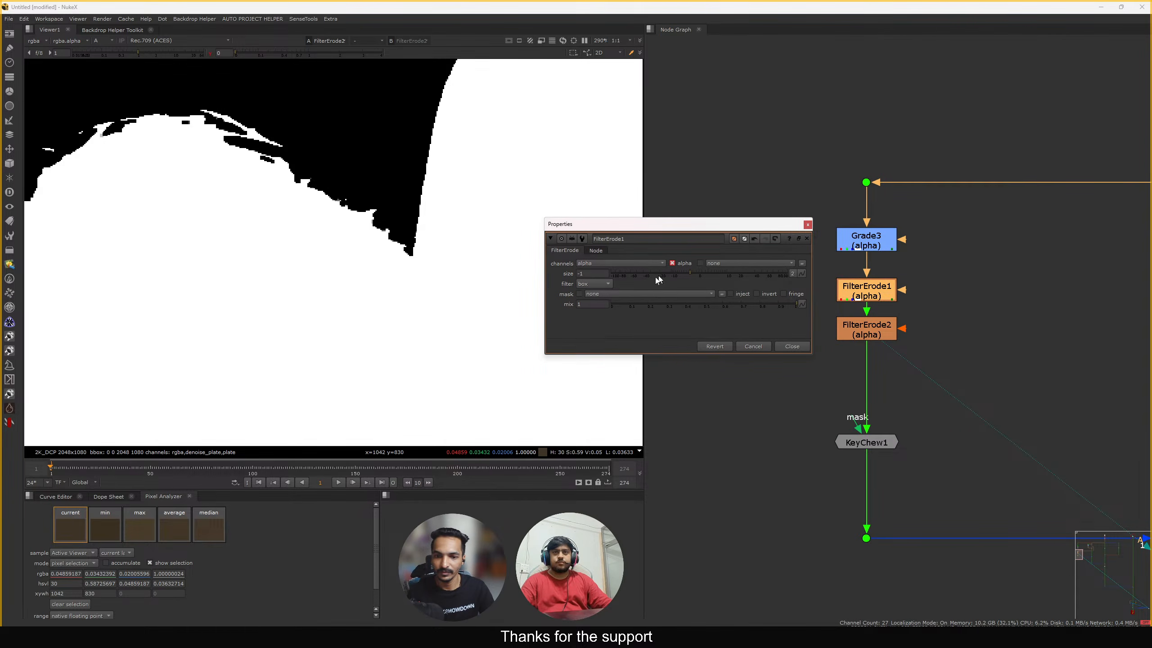
left_click(792, 346)
View the whole KeyChew1 matte and reset the viewer gamma to 1
left_click_drag(969, 401, 754, 491)
key("1")
scroll(426, 291, "down", 10)
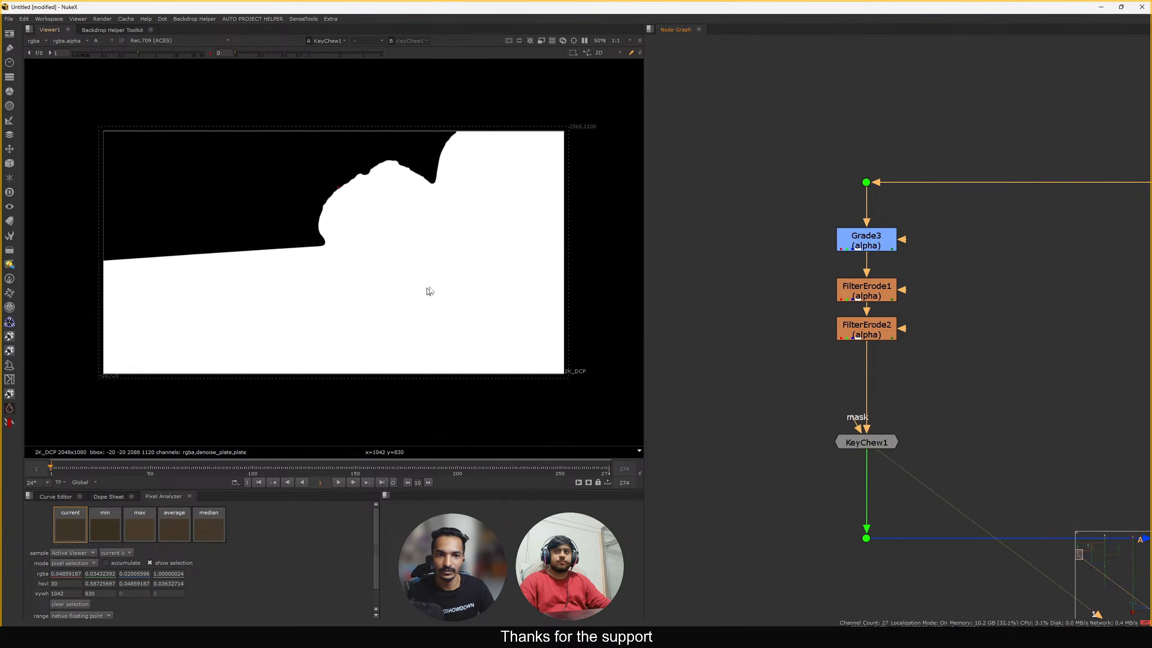
left_click(279, 54, "ctrl")
key("f")
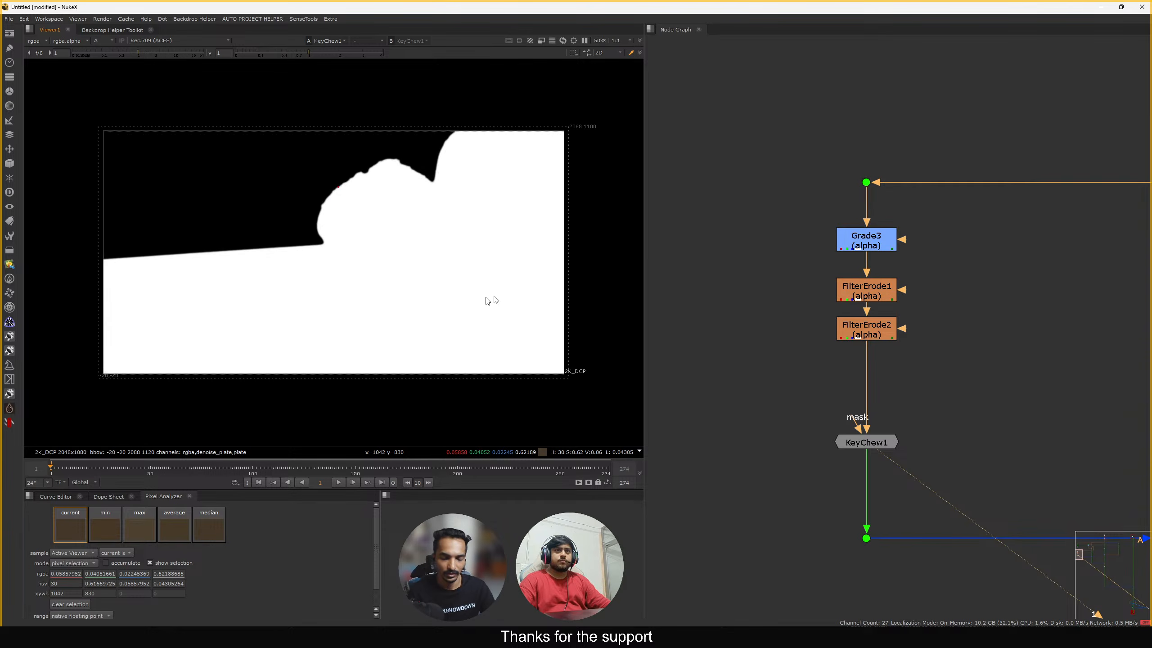
View the ChannelMerge that combines the core matte and soft key, and examine its alpha along the hair edge
scroll(887, 272, "down", 6)
middle_click_drag(891, 334, 781, 272)
left_click_drag(901, 230, 1032, 283)
left_click_drag(1020, 236, 927, 292)
key("1")
middle_click_drag(844, 248, 755, 323)
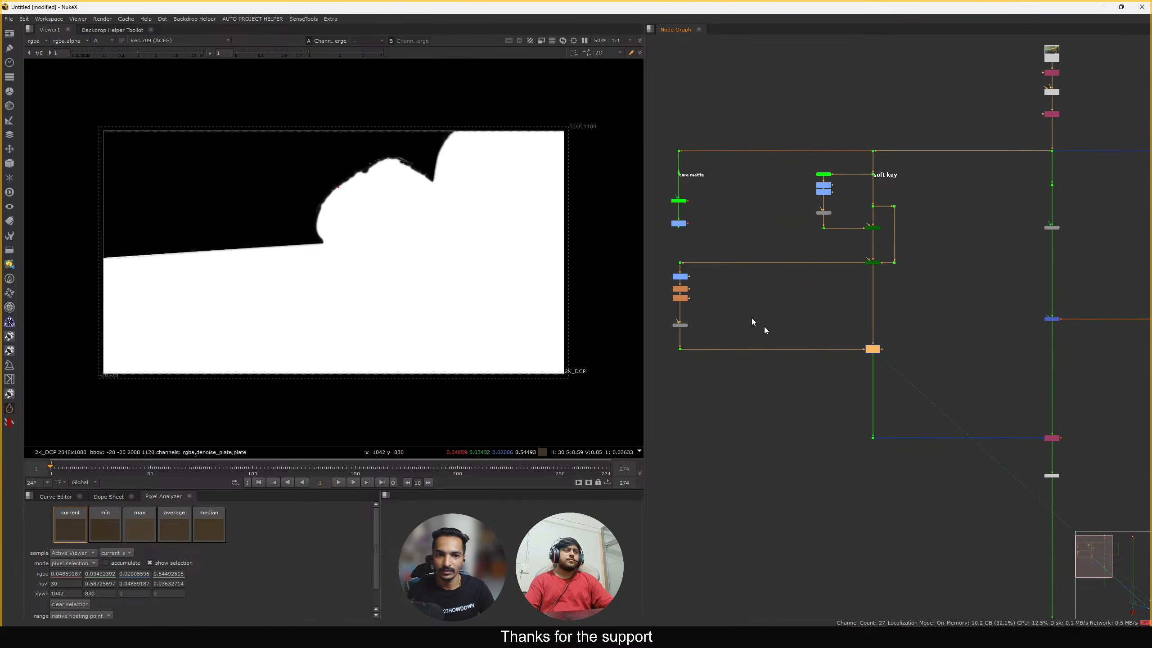
scroll(415, 177, "up", 9)
middle_click_drag(411, 171, 517, 293)
scroll(450, 238, "down", 3)
left_click_drag(499, 137, 367, 214)
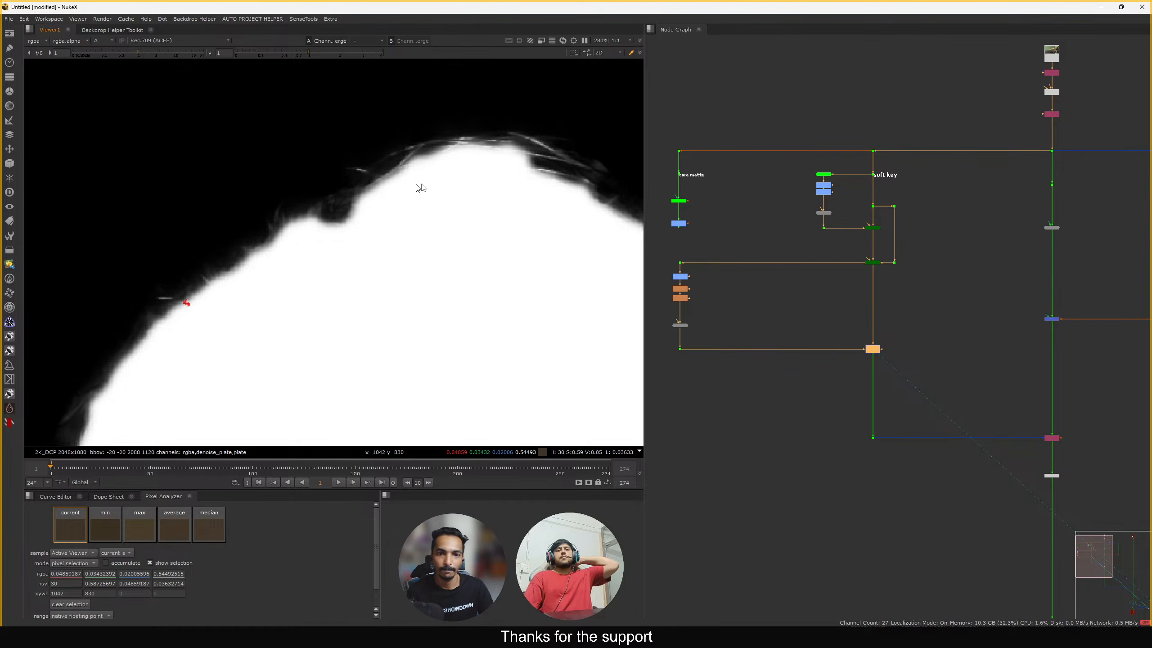
Toggle the ChannelMerge between disabled and enabled to compare the soft hair edge
key("d")
key("d")
key("d")
key("d")
key("d")
key("d")
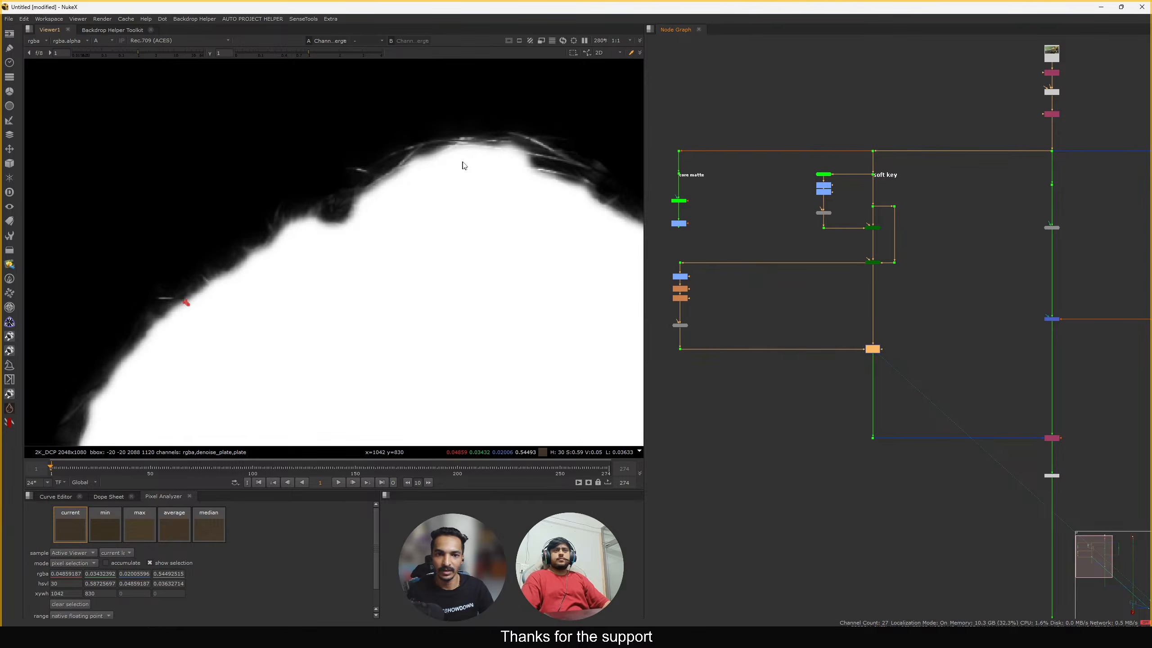
key("d")
Sample alpha pixels just inside the hair edge and in the solid interior of the combined matte
left_click_drag(486, 165, 574, 196, "ctrl")
middle_click_drag(612, 234, 408, 228)
mouse_move(389, 213)
left_mouse_down("ctrl")
mouse_move(428, 238)
mouse_move(418, 198)
mouse_move(381, 195)
mouse_move(439, 242)
left_mouse_up("ctrl")
scroll(426, 237, "up", 5)
key("d")
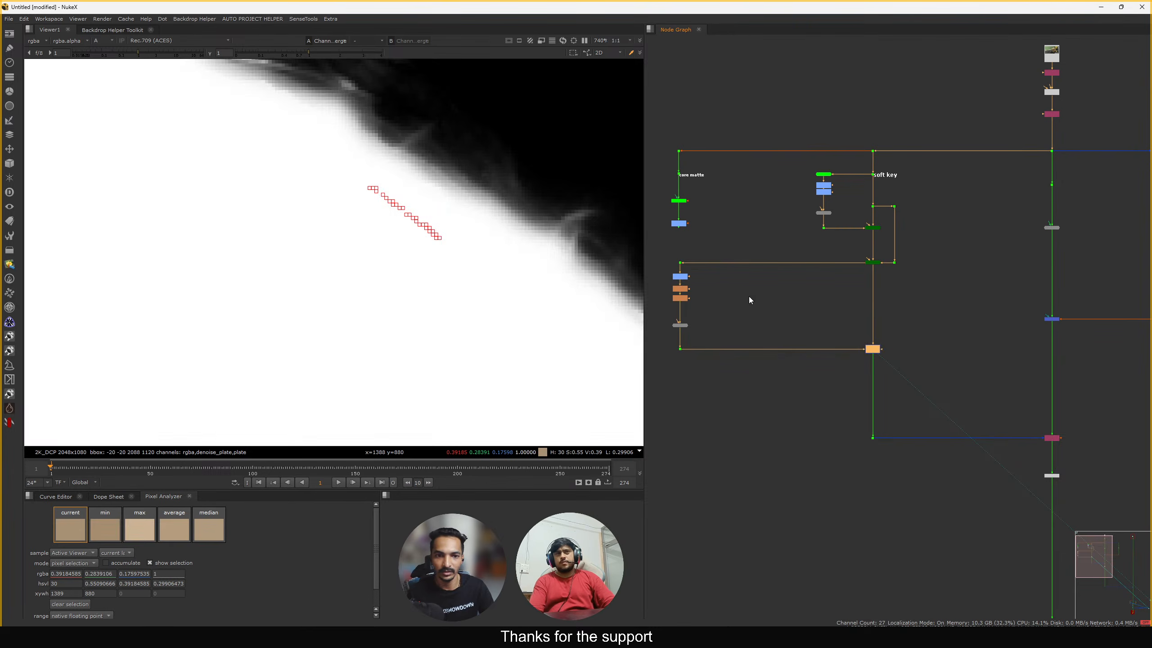
left_click_drag(427, 176, 437, 186, "ctrl")
middle_click_drag(801, 294, 825, 307)
key("f")
left_click_drag(379, 235, 379, 231, "ctrl")
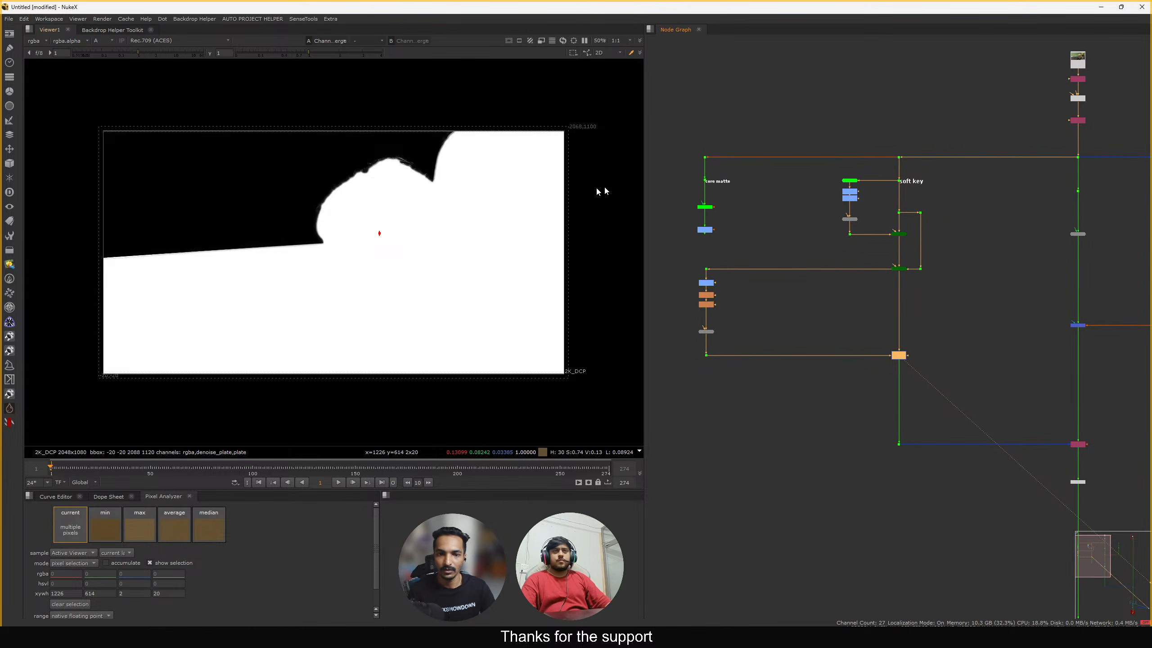
View IBK_Color_Master in RGB and examine its green clean plate around the hair area
scroll(874, 212, "up", 4)
scroll(898, 192, "down", 5)
scroll(853, 200, "up", 2)
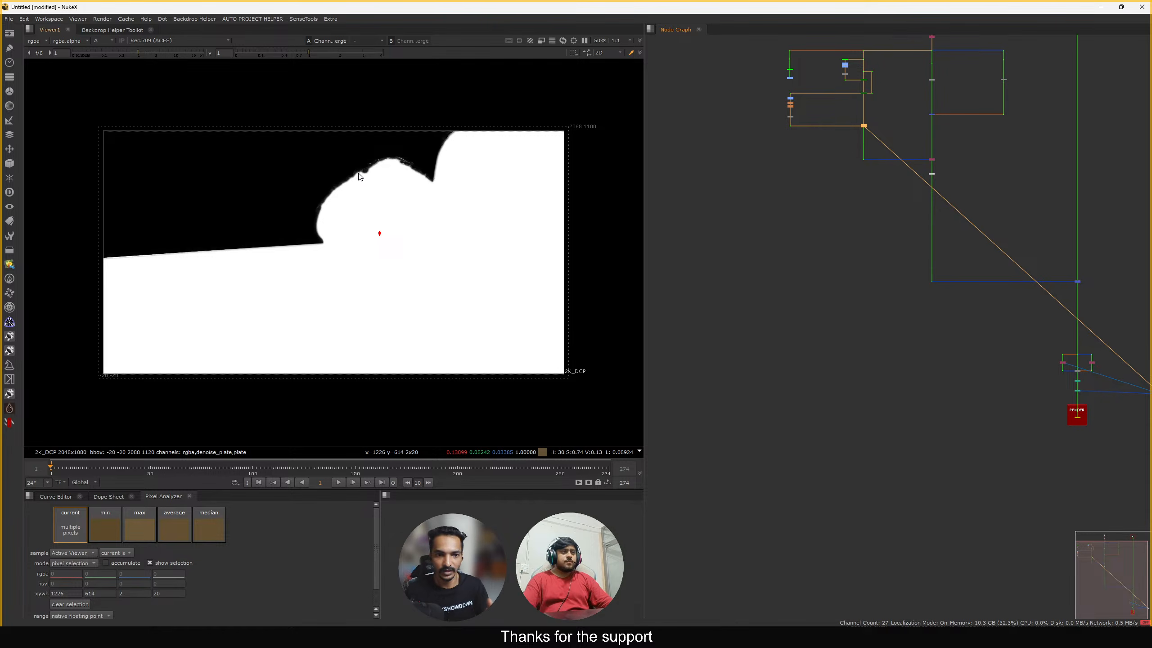
scroll(842, 162, "up", 6)
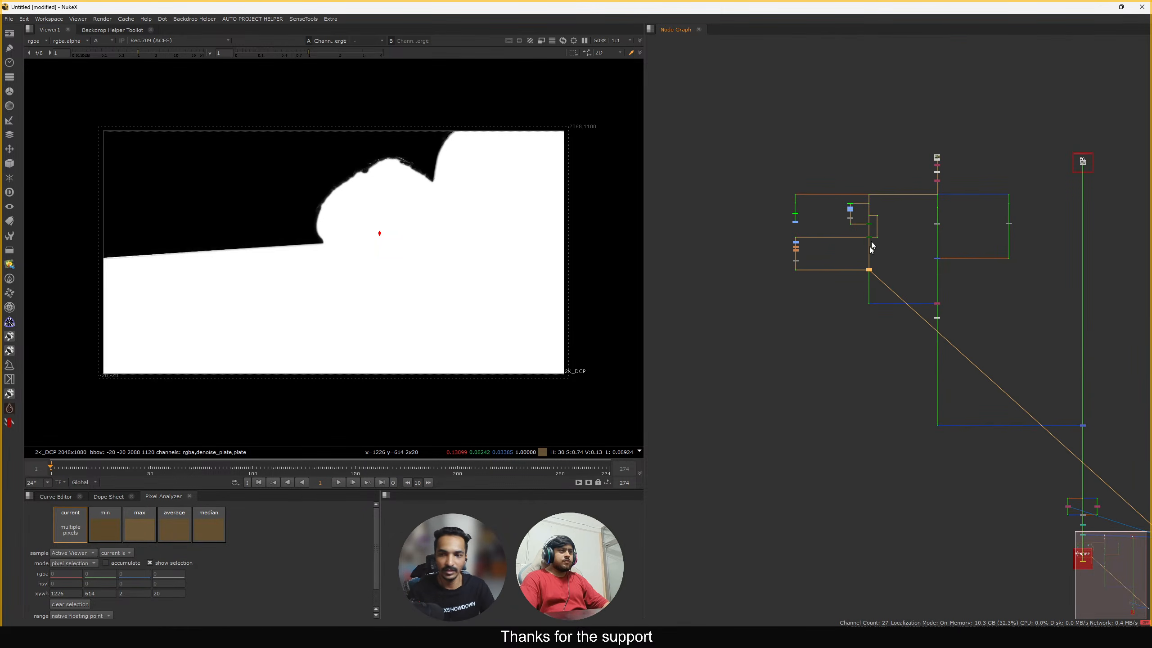
middle_click_drag(867, 209, 918, 226)
scroll(917, 226, "up", 5)
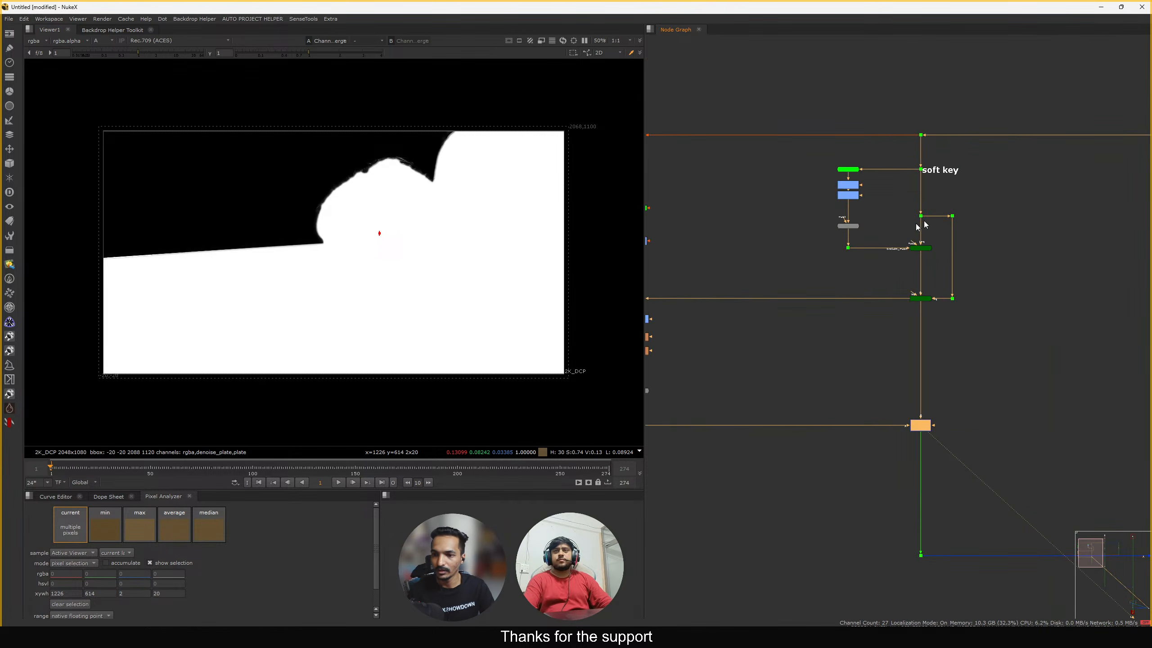
left_click(962, 274)
key("1")
middle_click_drag(1017, 287, 951, 299)
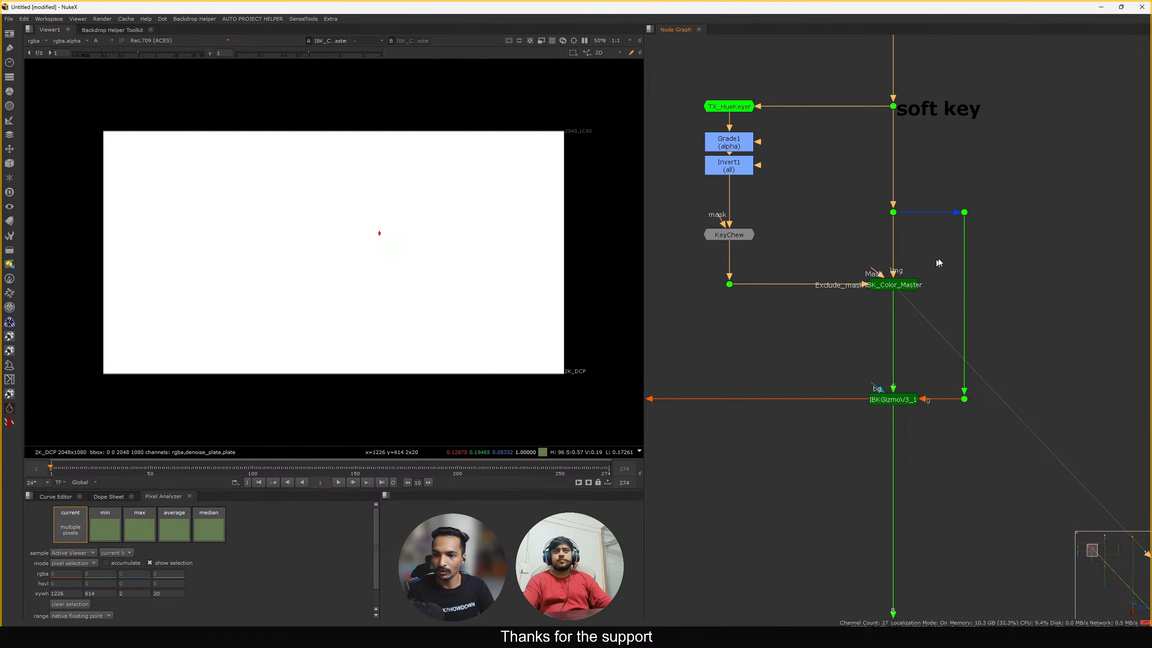
key("a")
scroll(412, 208, "up", 4)
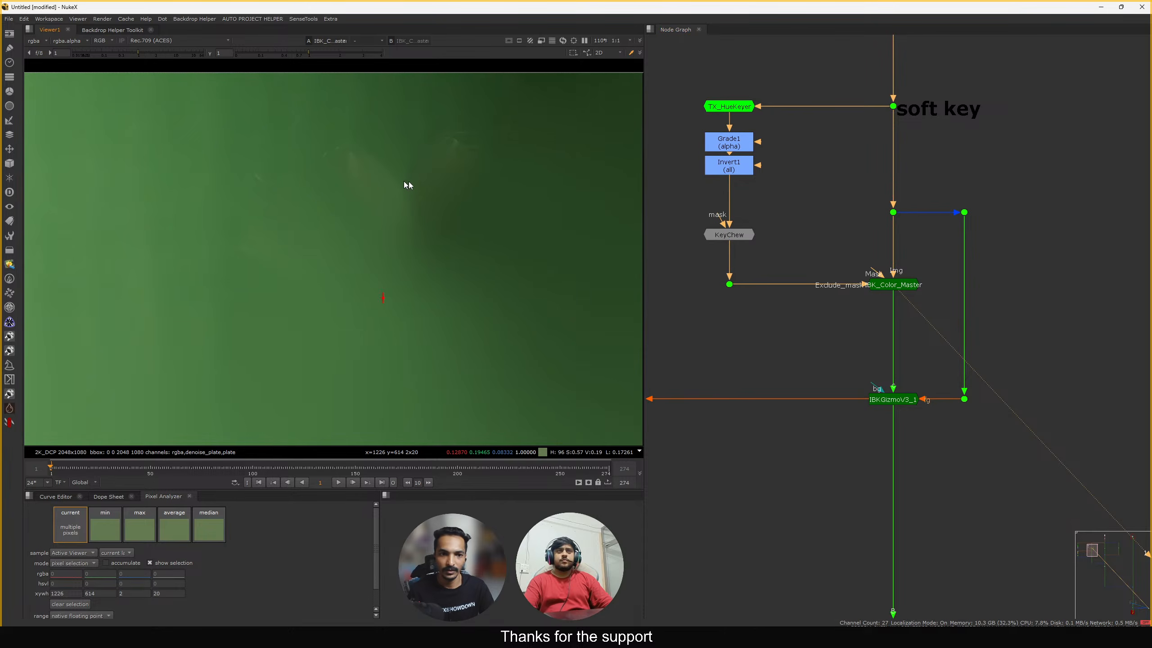
left_click_drag(472, 200, 466, 203)
middle_click_drag(163, 257, 294, 212)
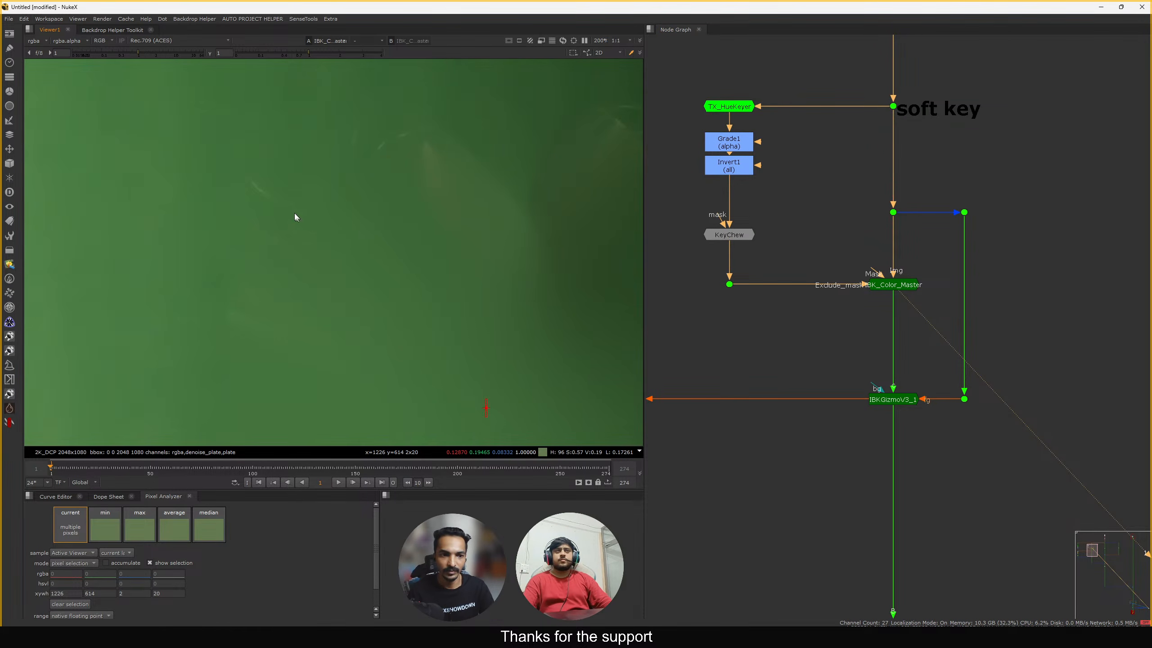
scroll(883, 263, "up", 1)
Move the exclude-mask branch's KeyChew up and add a Roto node beside the branch
left_click_drag(878, 267, 829, 238)
middle_click_drag(719, 289, 758, 295)
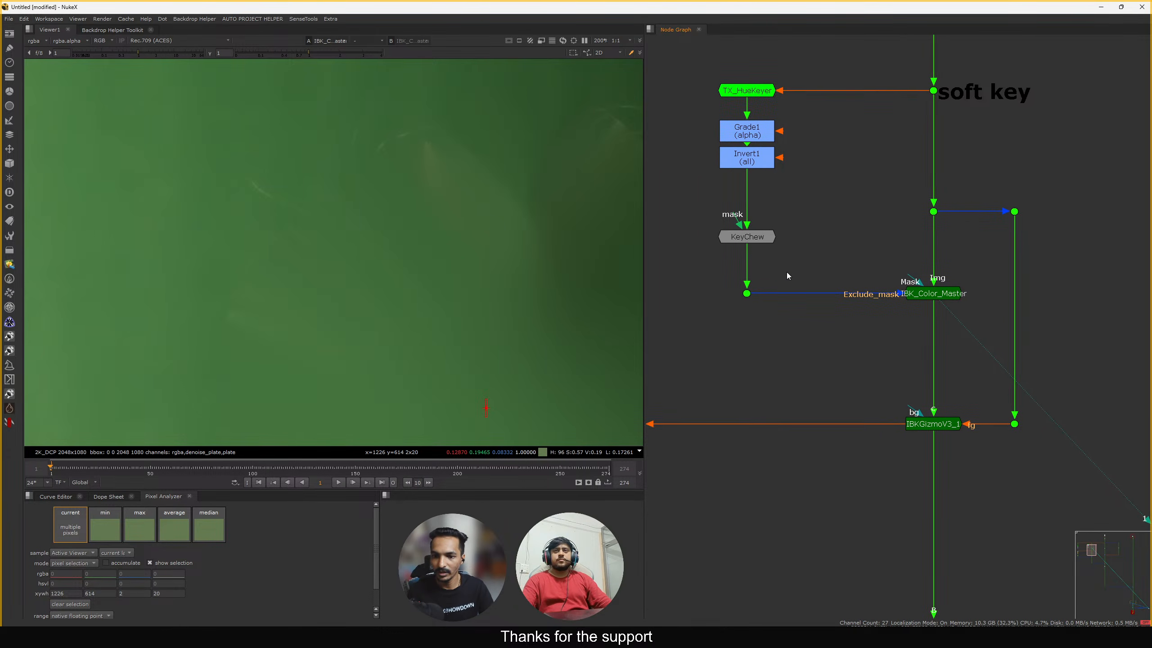
left_click_drag(786, 272, 726, 310)
key("1")
left_click_drag(1056, 274, 863, 325)
key("1")
middle_click_drag(704, 287, 853, 307)
left_click(811, 290)
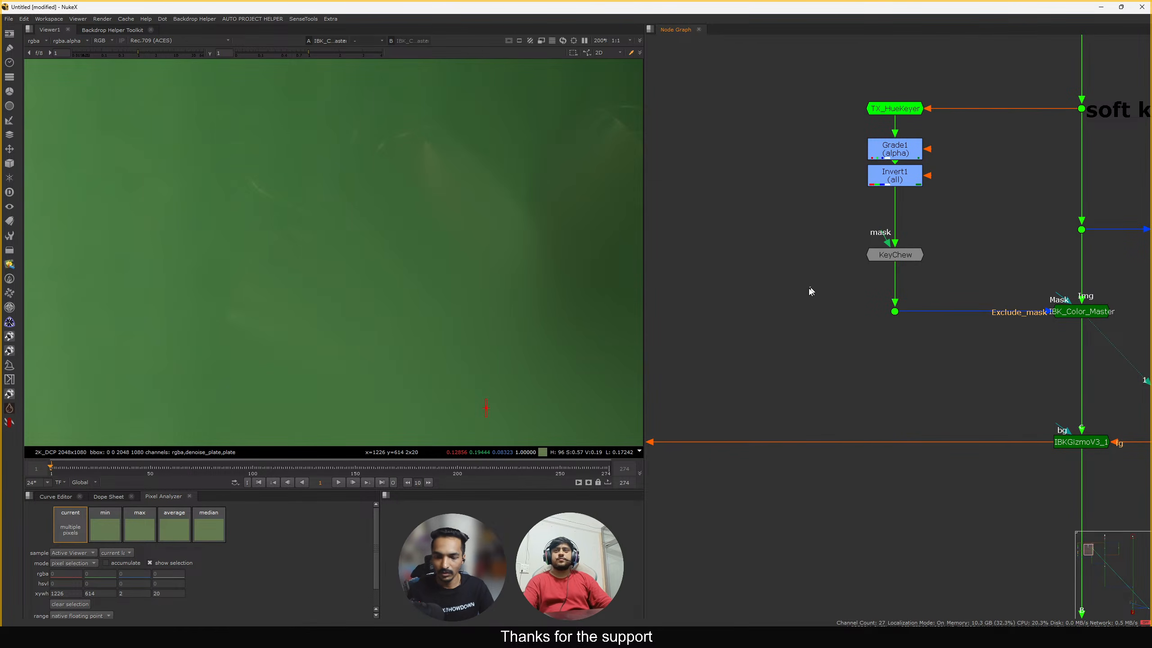
left_click_drag(887, 260, 904, 227)
key("o")
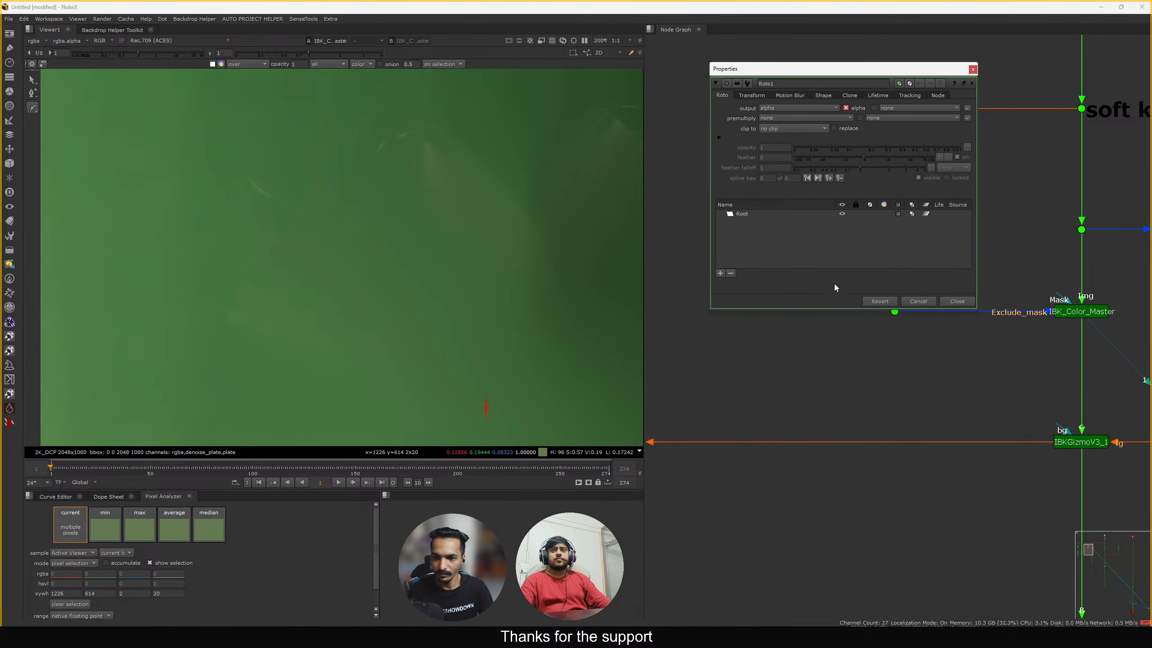
left_click(952, 300)
Add a Merge (over) for the Roto, insert it below KeyChew in the exclude-mask branch, and view it
left_click_drag(815, 289, 767, 268)
key("shift+m")
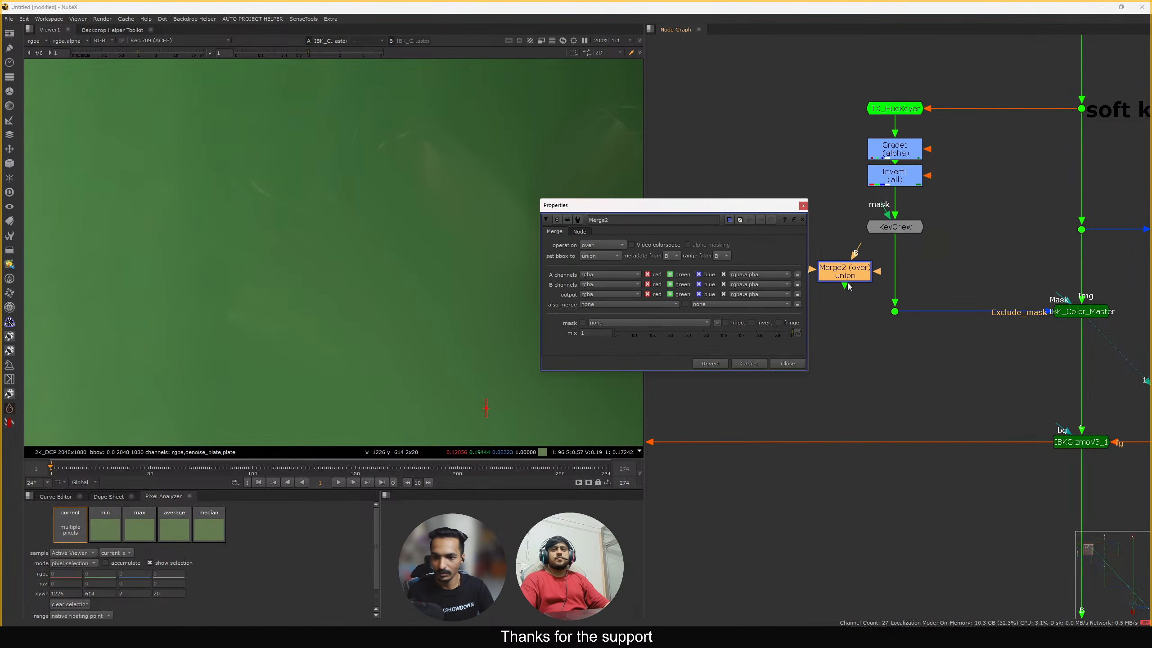
left_click_drag(840, 271, 894, 266)
key("1")
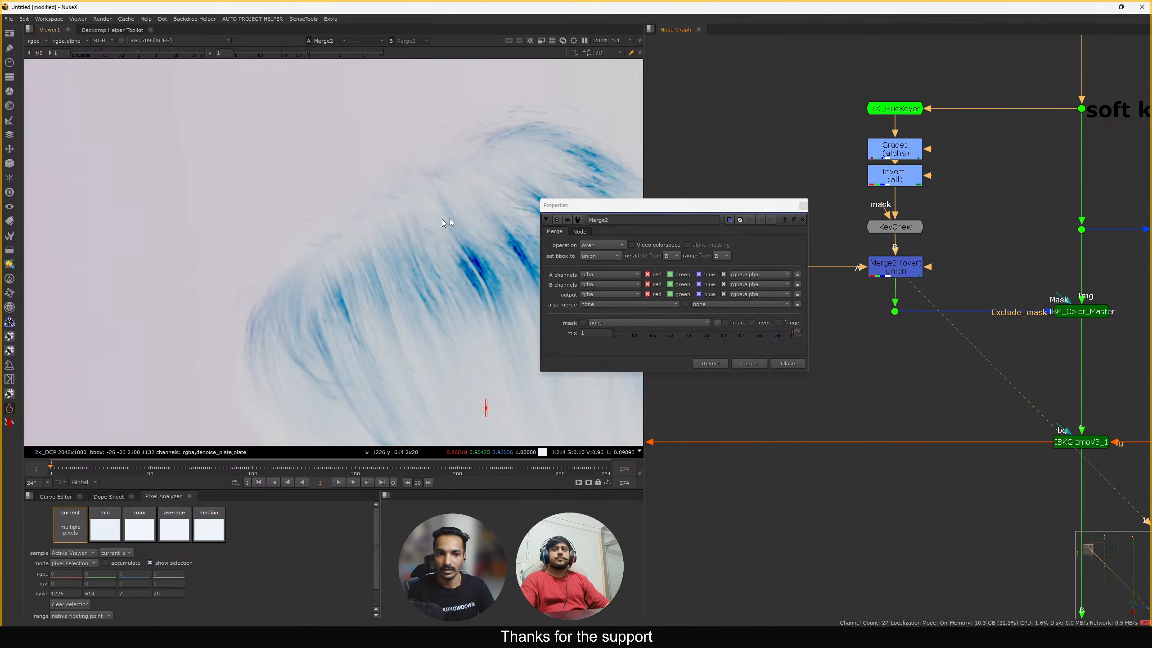
View the plate at the dot feeding IBK_Color_Master's image input
middle_click_drag(993, 205, 901, 256)
left_click(991, 278)
key("1")
middle_click_drag(1010, 317, 1046, 291)
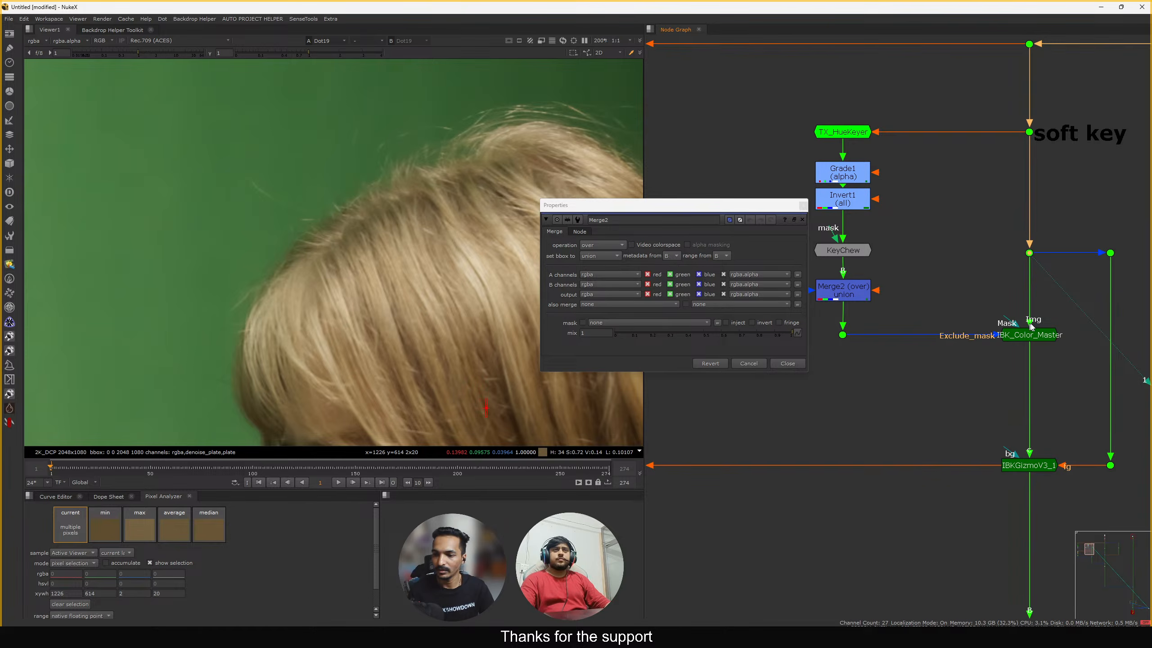
View IBK_Color_Master and draw a closed Bezier in Roto1 around the stray-hair streaks right of the head's crown
left_click(1039, 338)
key("1")
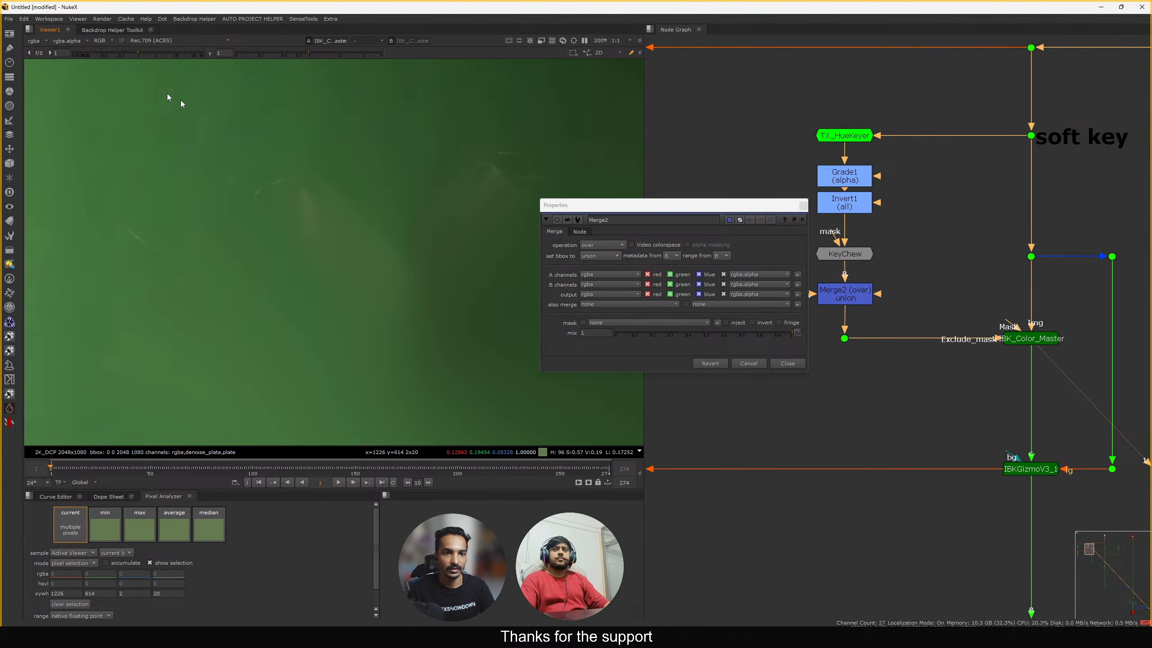
left_click(803, 206)
double_click(723, 301)
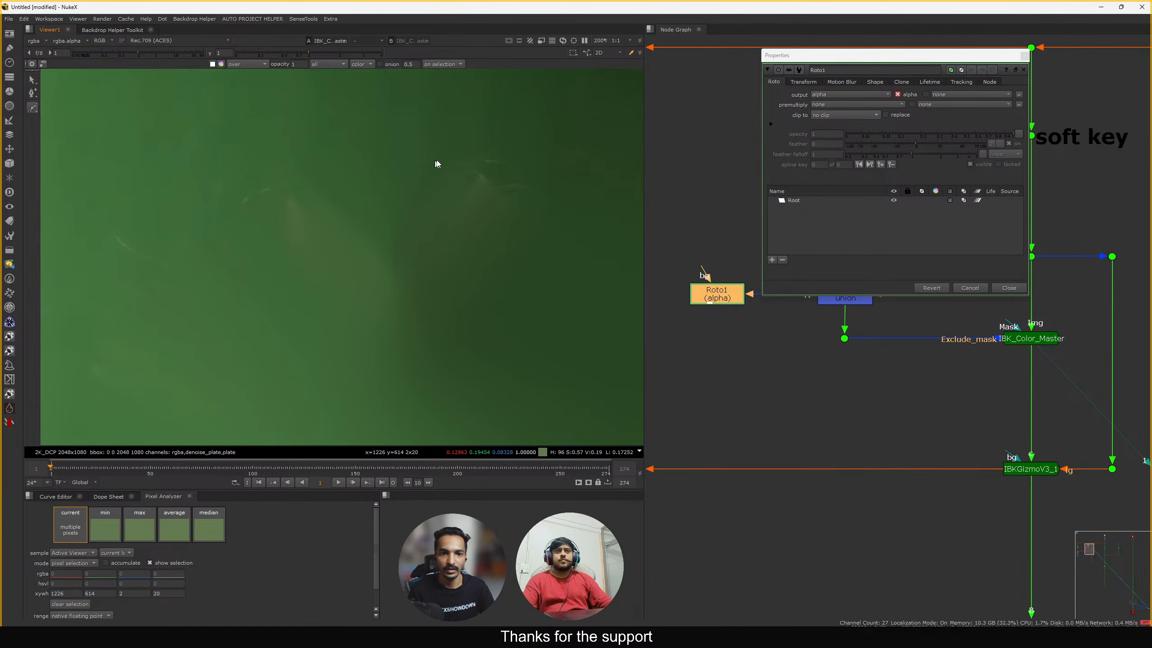
left_click(457, 148)
left_click(557, 202)
left_click(555, 225)
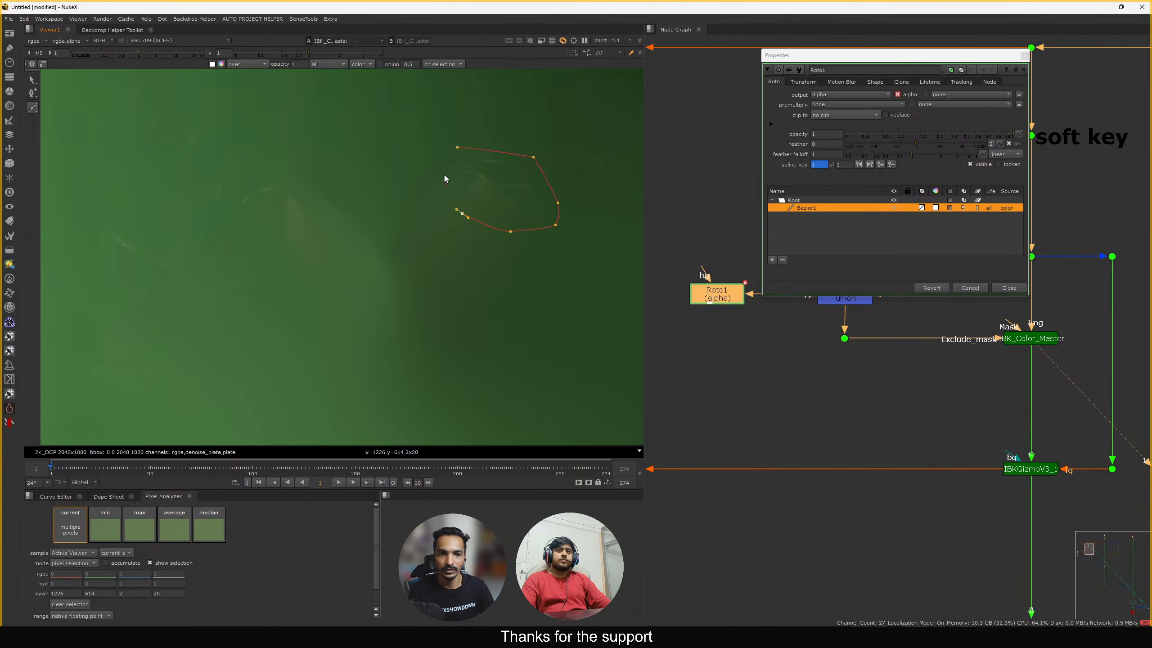
left_click(457, 149)
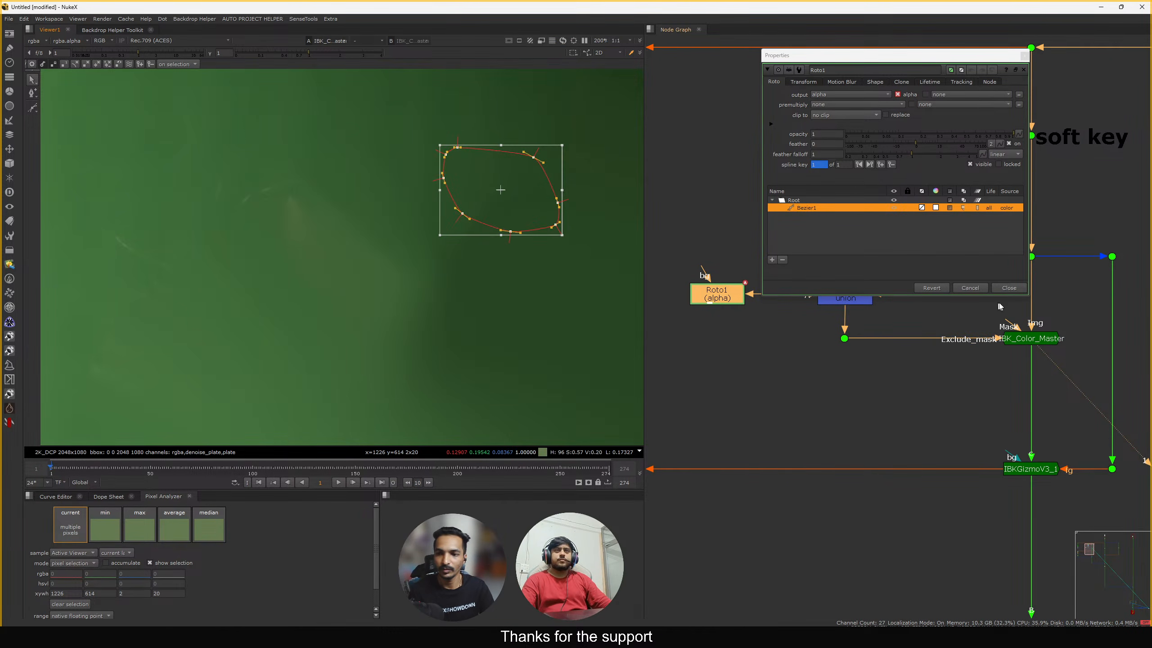
left_click(1010, 288)
View the plate at the dot above IBK_Color_Master with brighter viewer gain and reopen Roto1 to compare its shape with the hair
left_click_drag(1067, 241, 1030, 262)
key("1")
double_click(741, 291)
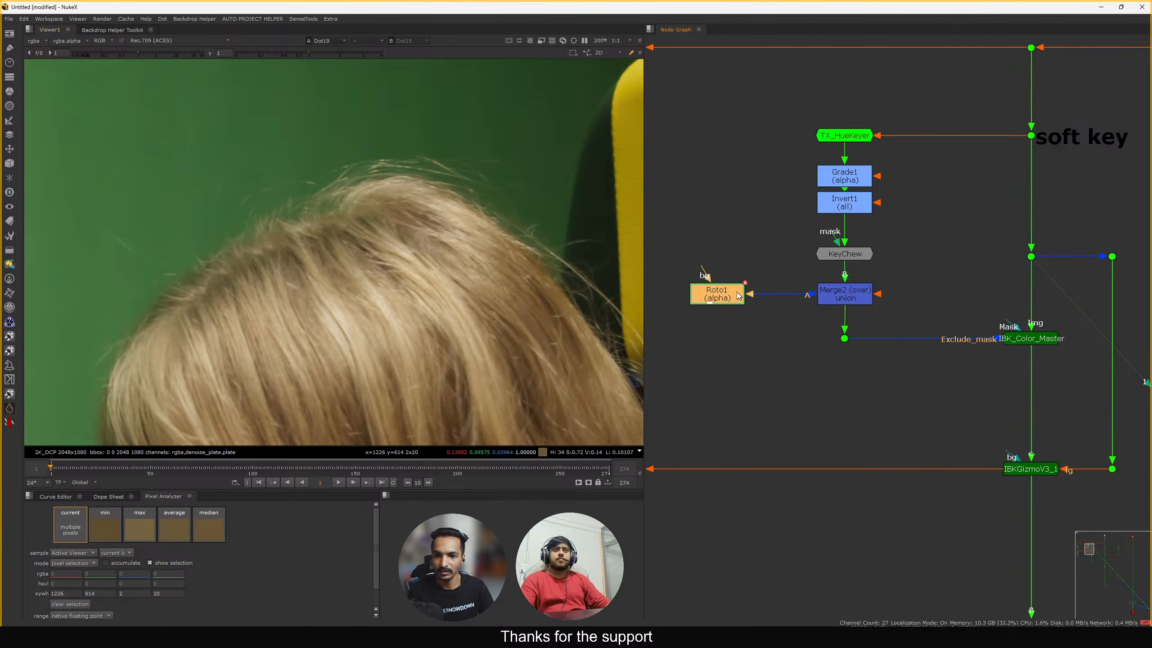
middle_click_drag(480, 272, 401, 300)
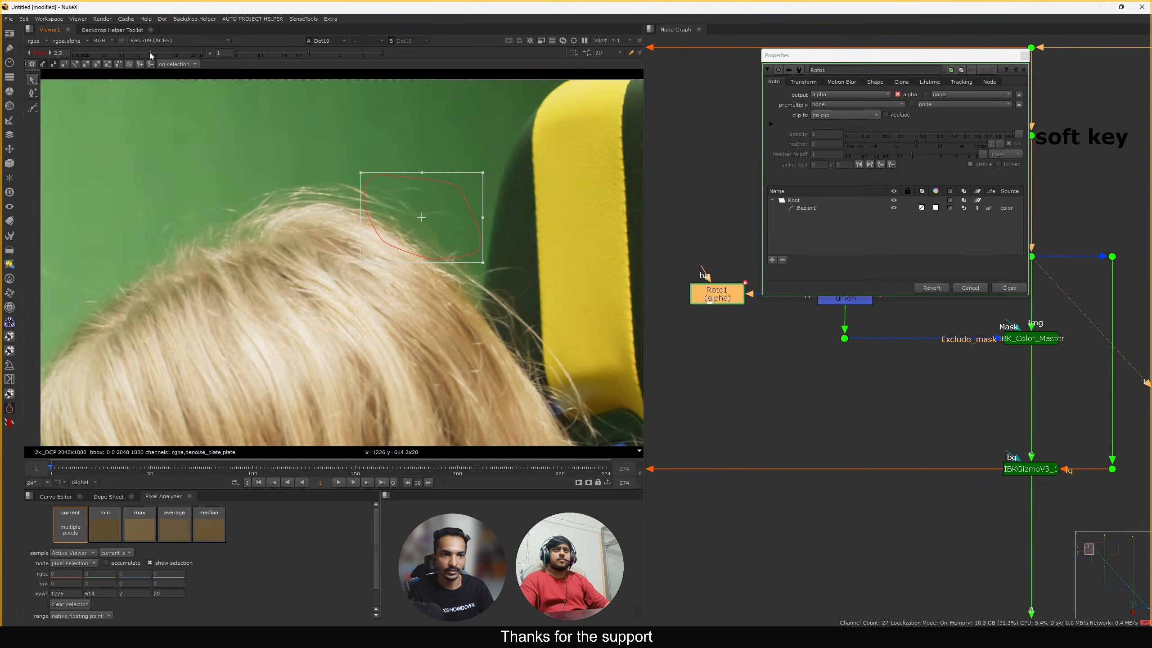
scroll(453, 202, "up", 4)
Try to move the Bezier's upper-right point outward over the green area
left_click_drag(457, 201, 463, 252)
left_click(503, 125)
left_click(484, 168)
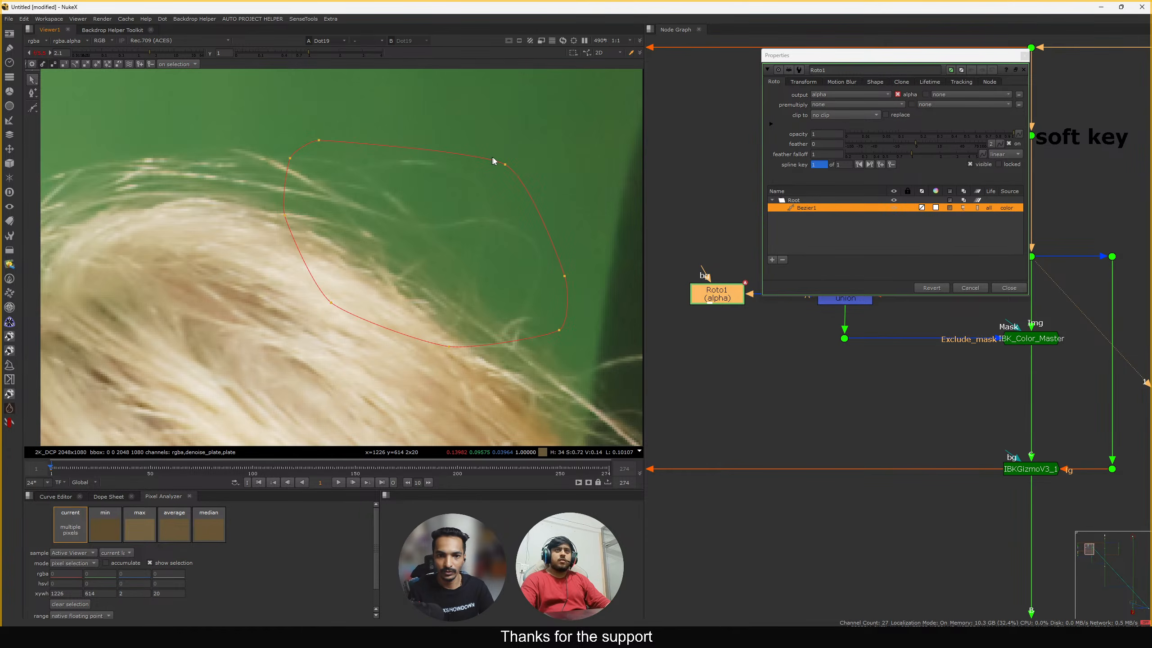
left_click(497, 156)
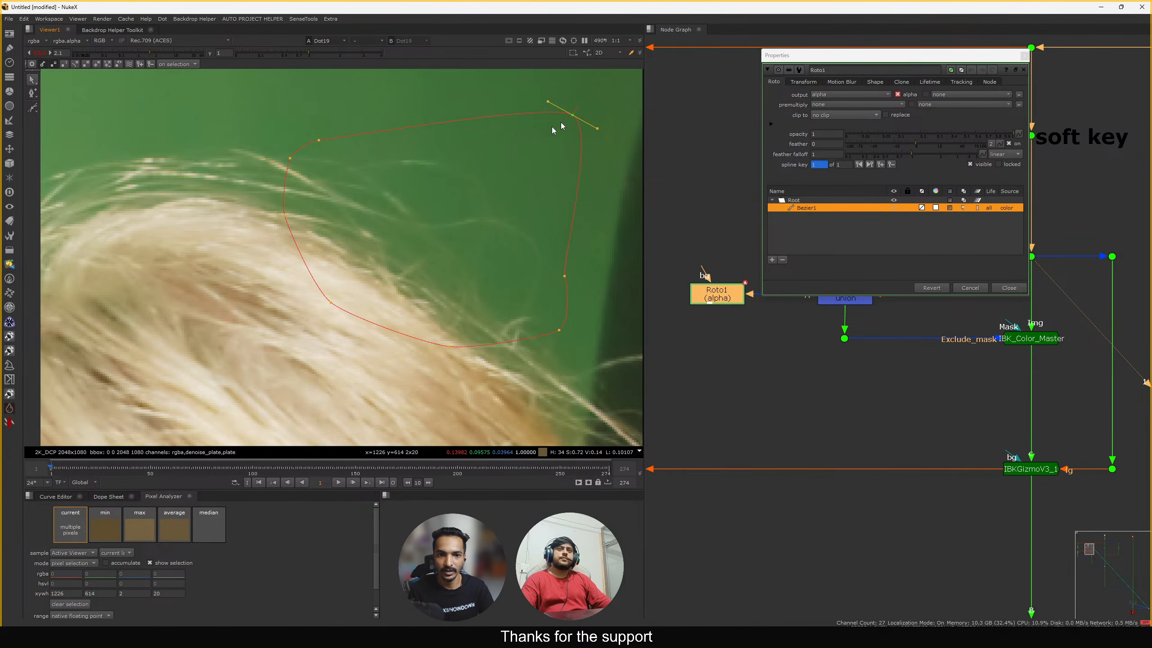
scroll(512, 154, "down", 3)
key("ctrl+a")
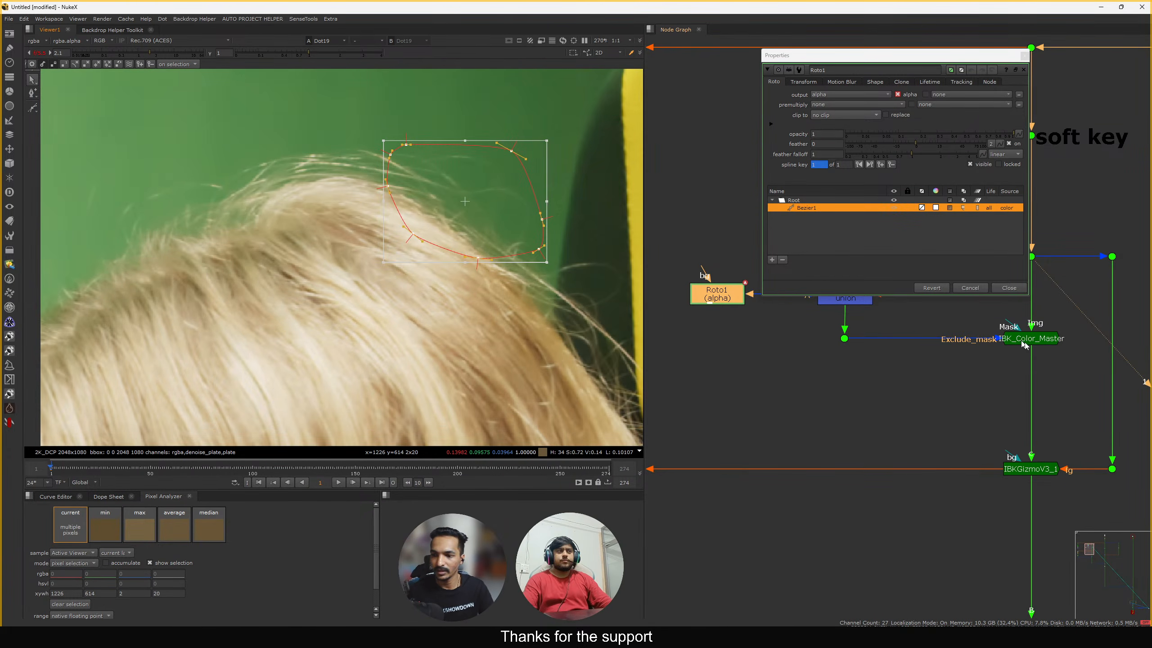
View the clean plate from IBK_Color_Master and close the Roto1 properties
left_click(1054, 338)
key("1")
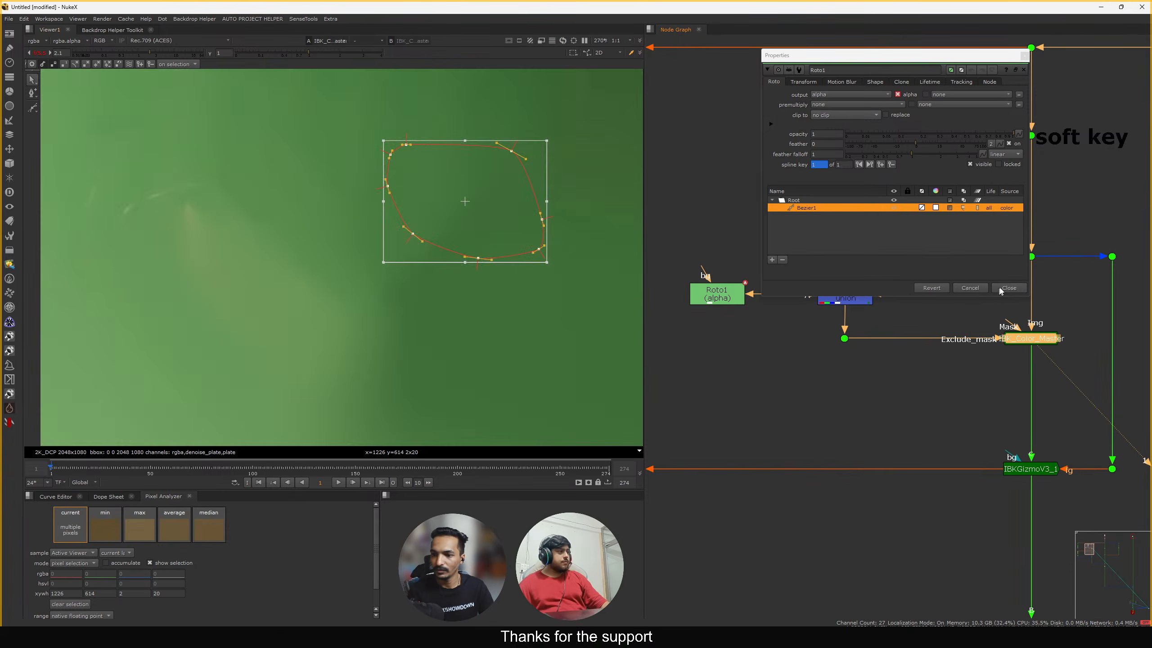
left_click(1003, 289)
View IBKGizmoV3_1 in alpha and toggle Merge2 off and on to compare the hair detail
middle_click_drag(939, 431, 830, 288)
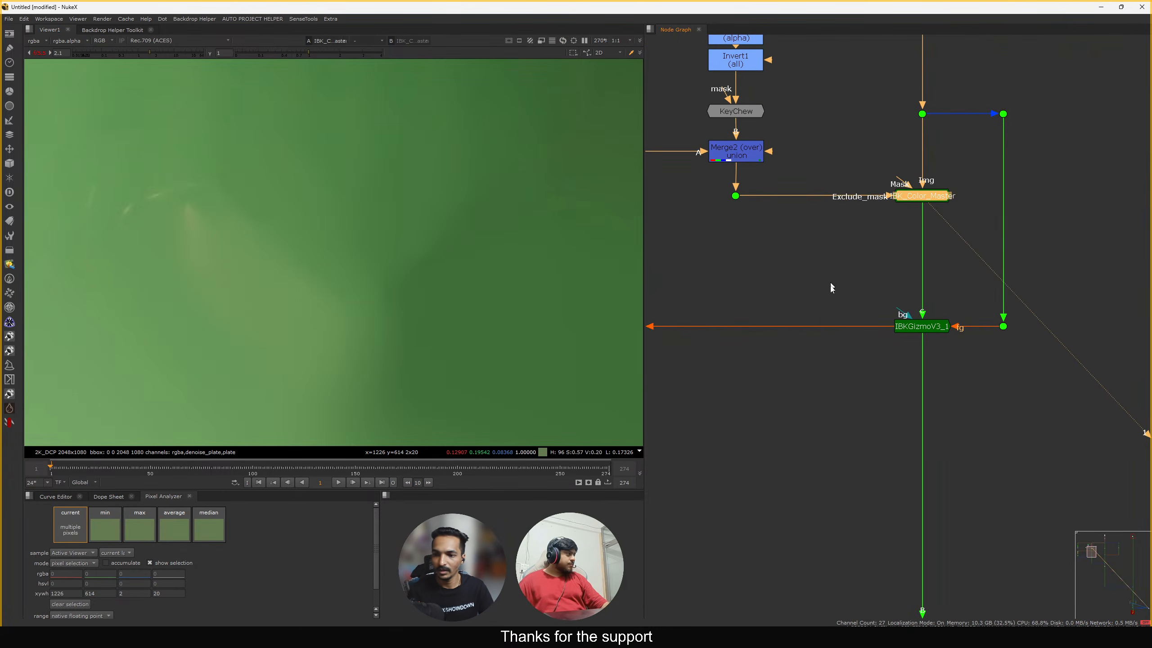
left_click_drag(777, 271, 980, 398)
key("1")
key("a")
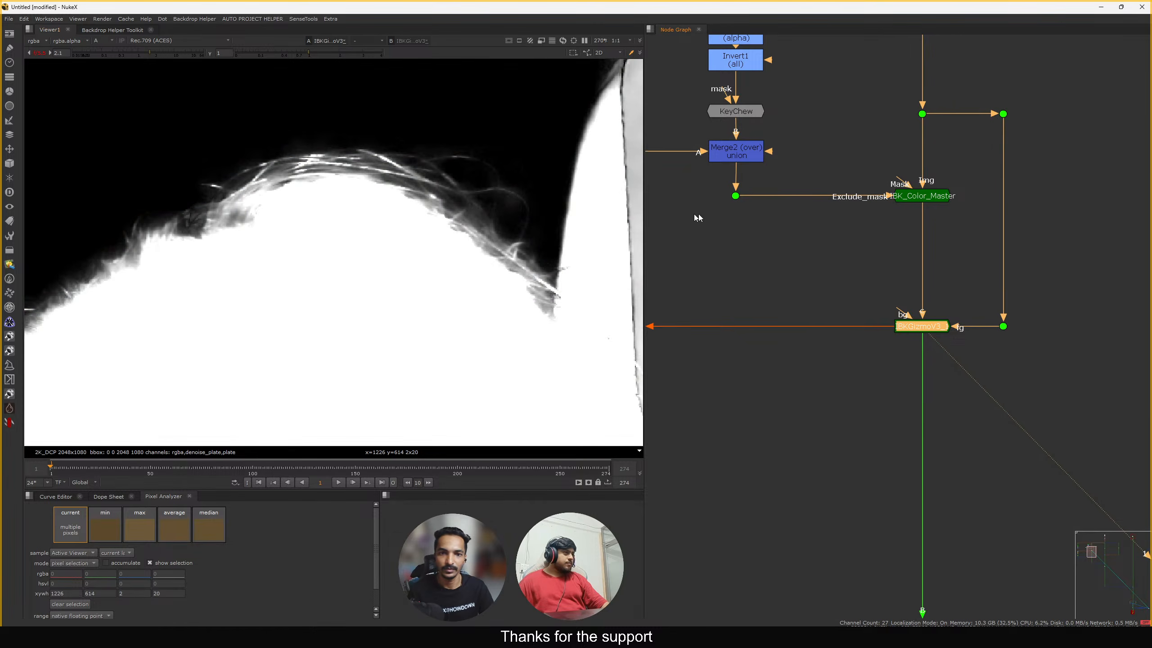
middle_click_drag(698, 214, 924, 284)
left_click(938, 267)
key("d")
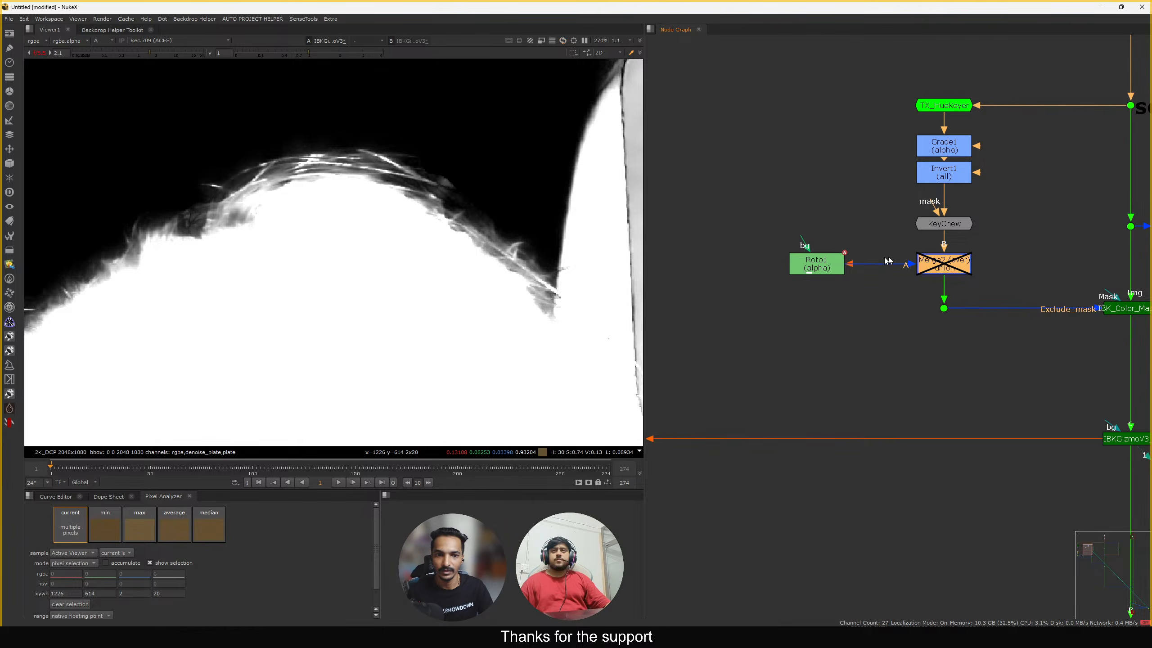
key("d")
scroll(472, 186, "up", 1)
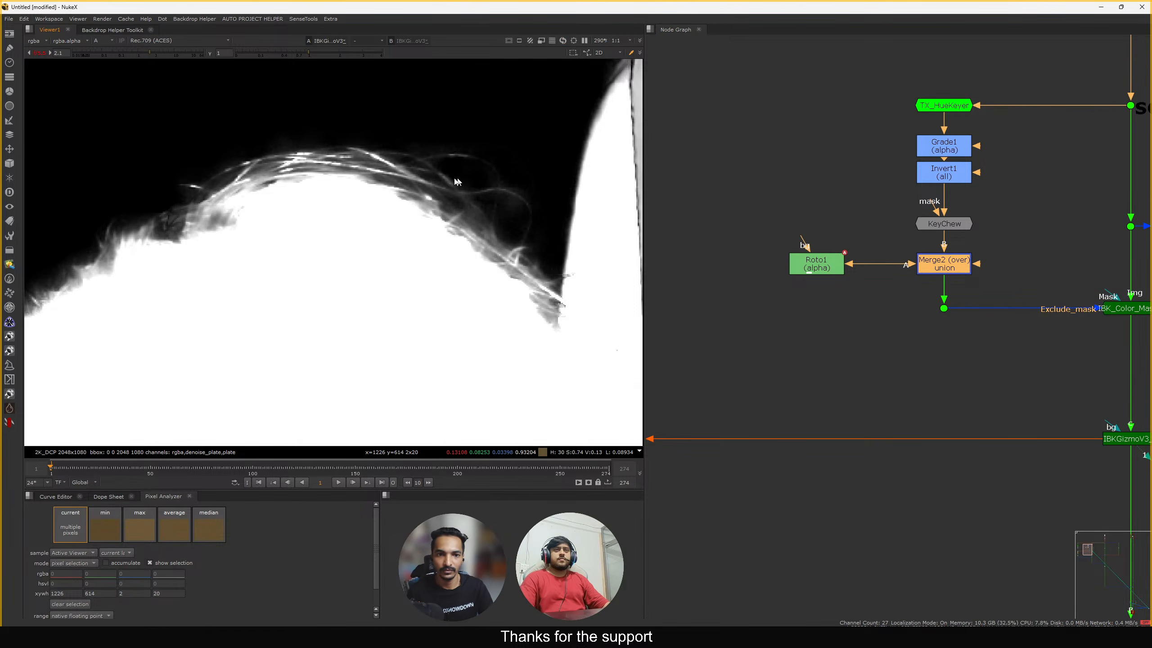
Reset the viewer gain and toggle Merge2 off and on again to compare the fine strands up close
left_click(142, 53, "ctrl")
scroll(539, 242, "up", 2)
left_click(873, 324)
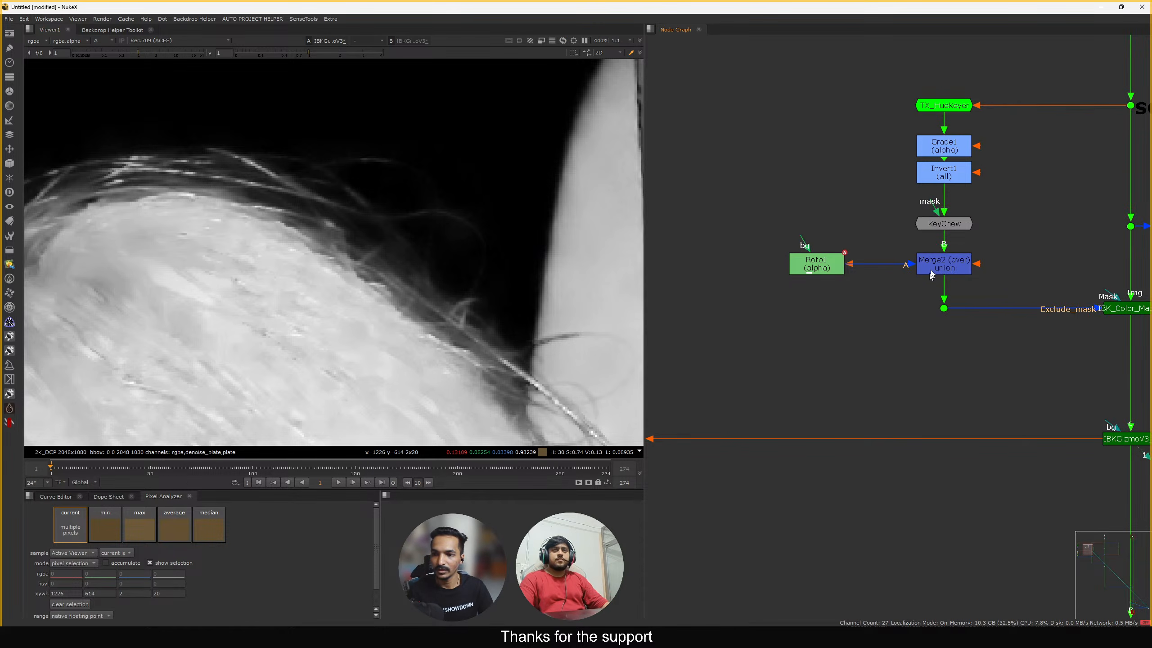
left_click(936, 269)
key("d")
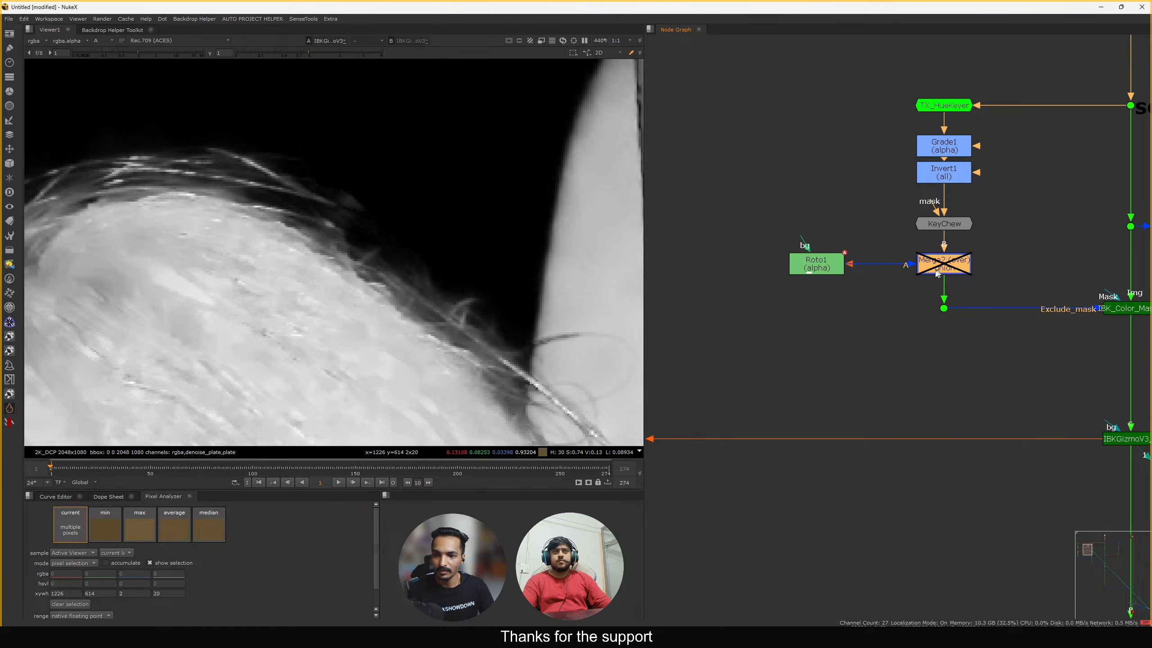
left_click_drag(935, 270, 932, 270)
key("d")
View the plate at the soft key dot in RGB and sample the green around the stray hairs
middle_click_drag(850, 302, 669, 437)
left_click(948, 240)
key("1")
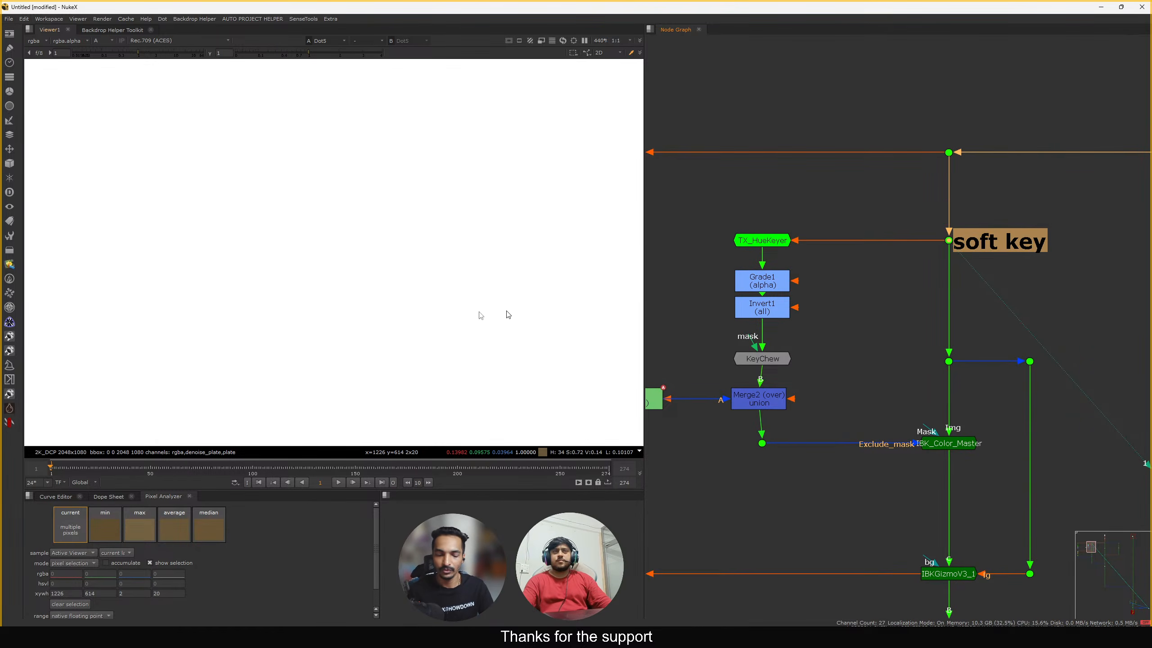
key("a")
scroll(879, 272, "down", 5)
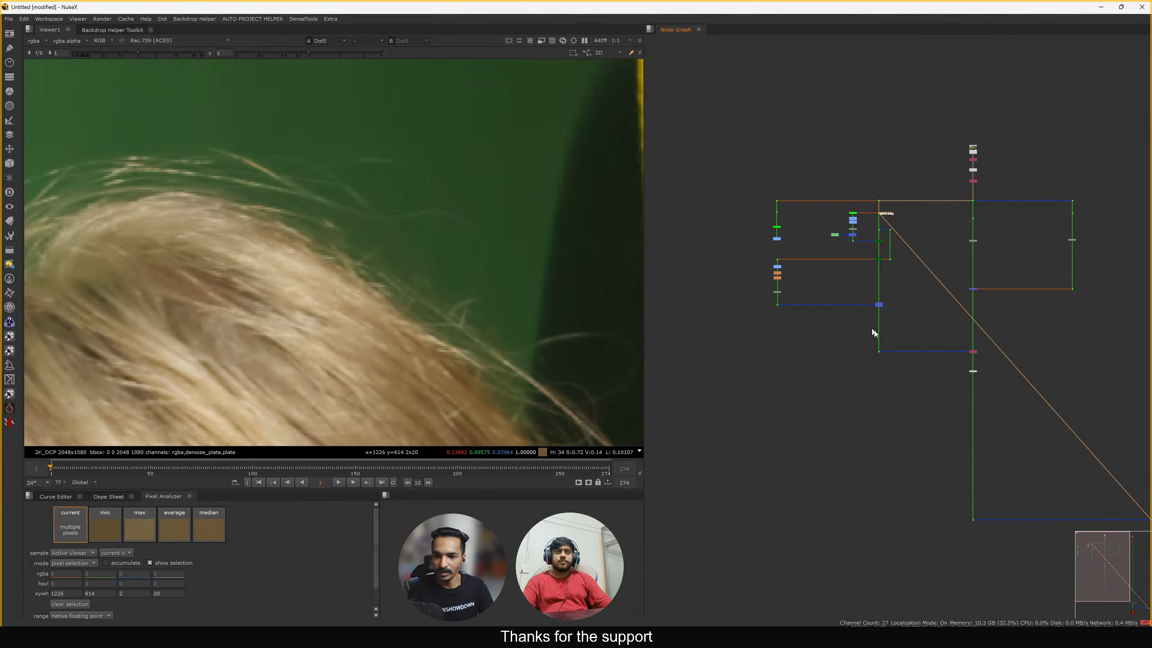
middle_click_drag(993, 374, 801, 263)
left_click_drag(901, 235, 1028, 323)
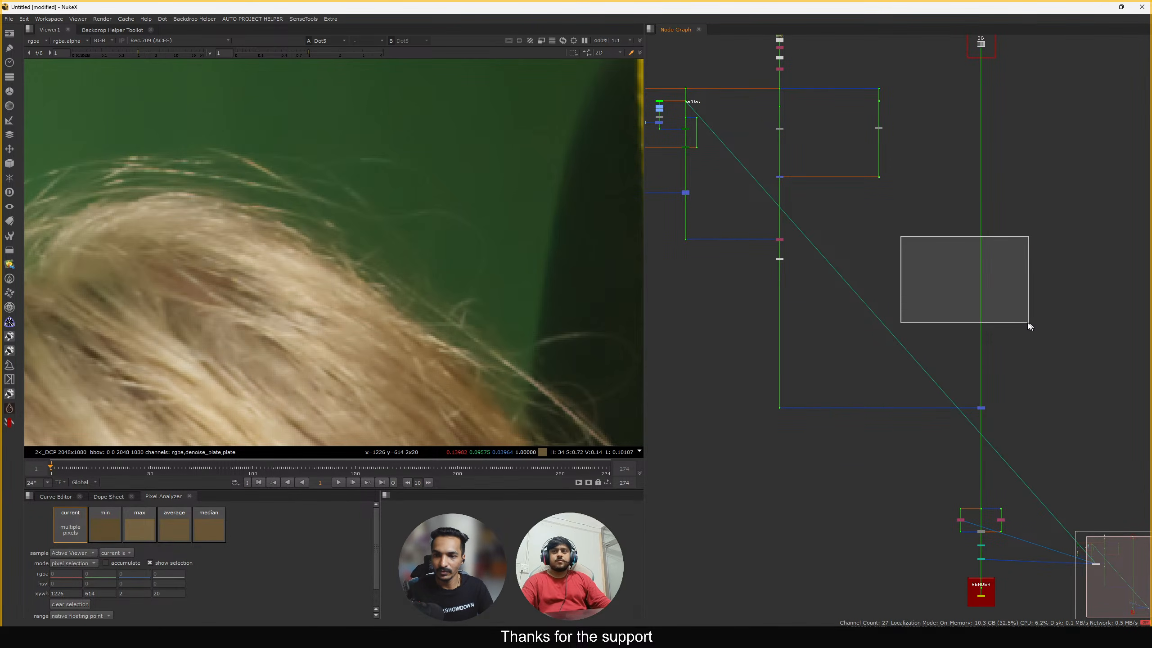
middle_click_drag(714, 254, 830, 310)
mouse_move(300, 172)
left_mouse_down("ctrl")
mouse_move(330, 162)
mouse_move(401, 219)
left_mouse_up("ctrl")
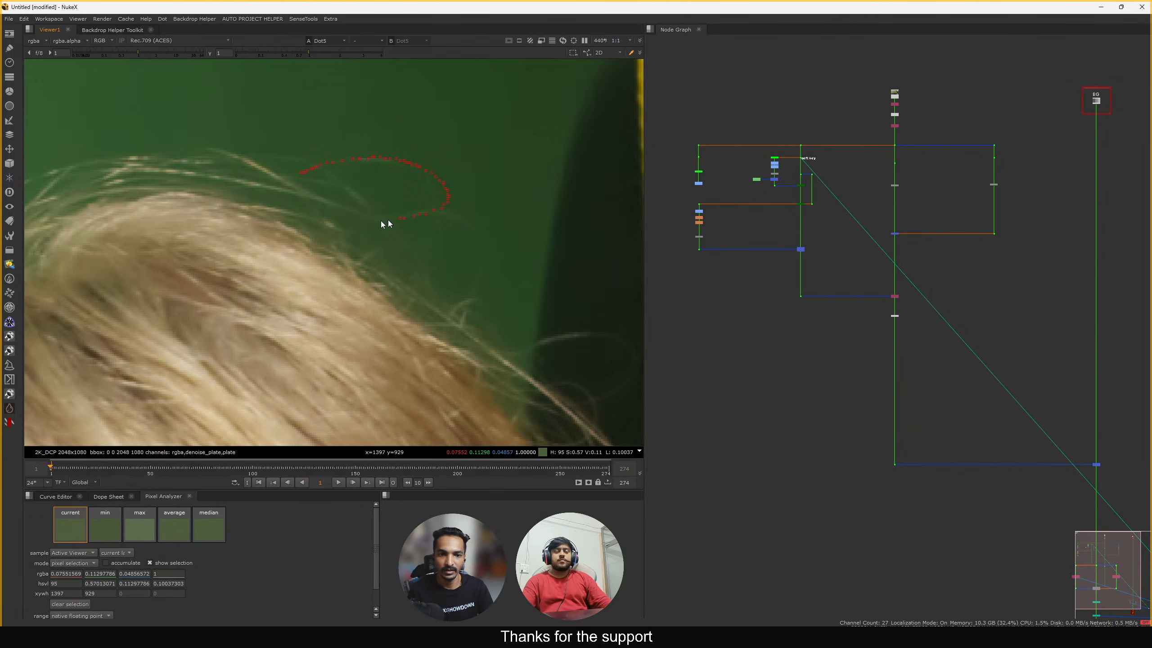
left_click(553, 329, "ctrl")
View the Premult1 output below the keying branches to inspect the extracted hair edge
scroll(843, 210, "up", 3)
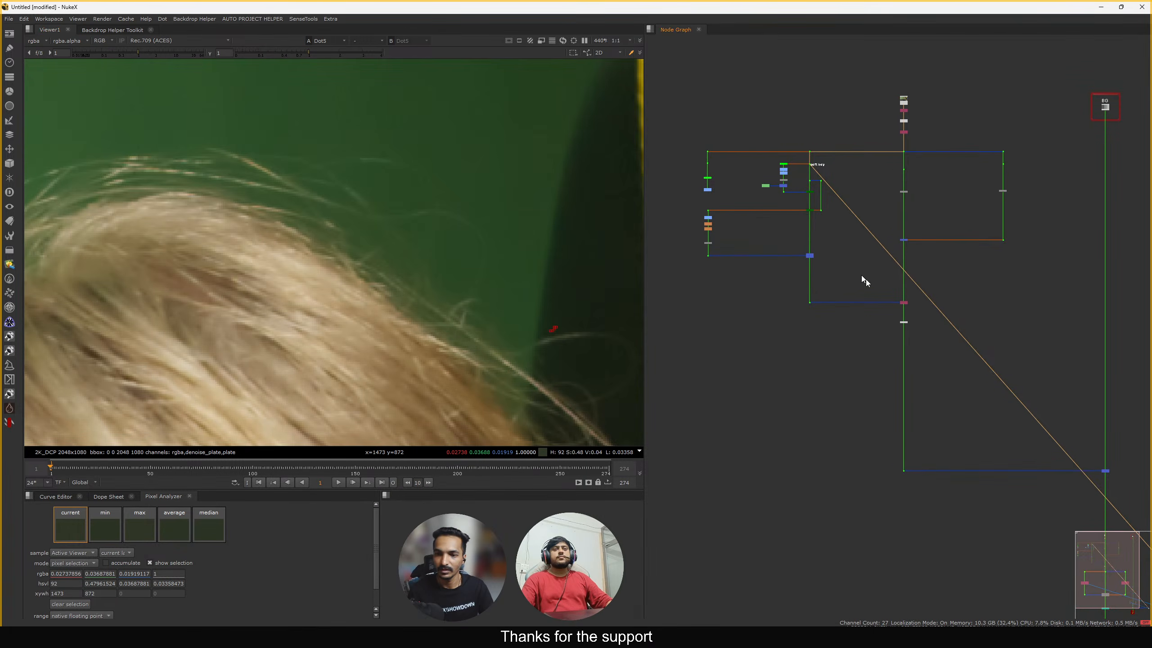
scroll(843, 210, "up", 3)
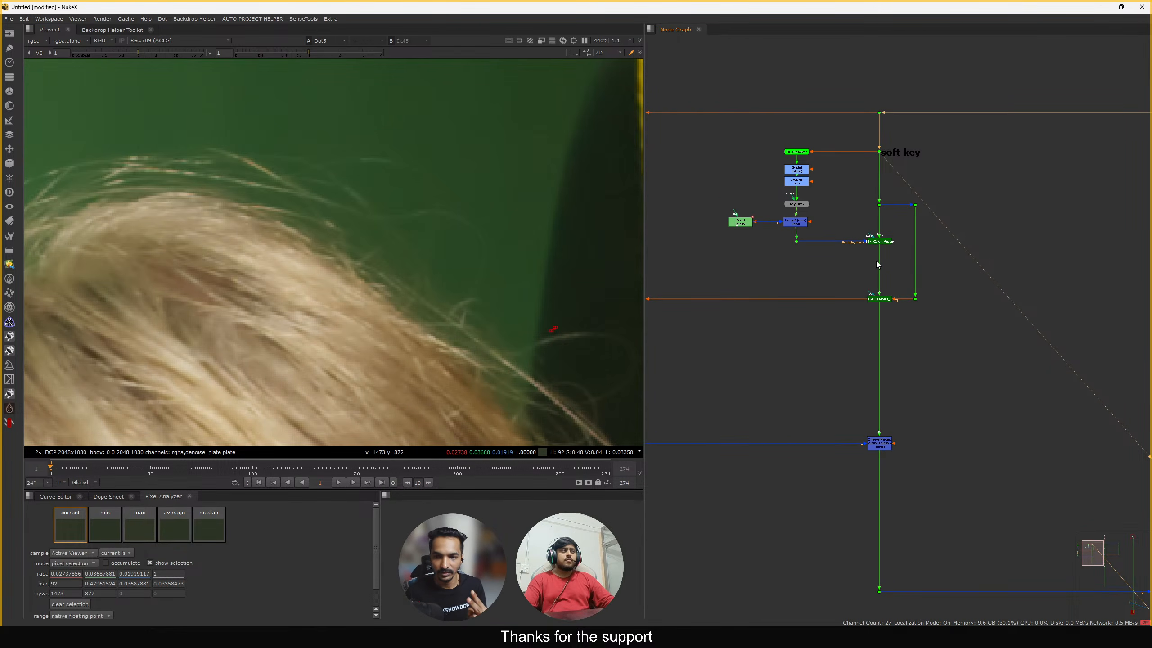
scroll(896, 264, "down", 3)
middle_click_drag(975, 472, 871, 329)
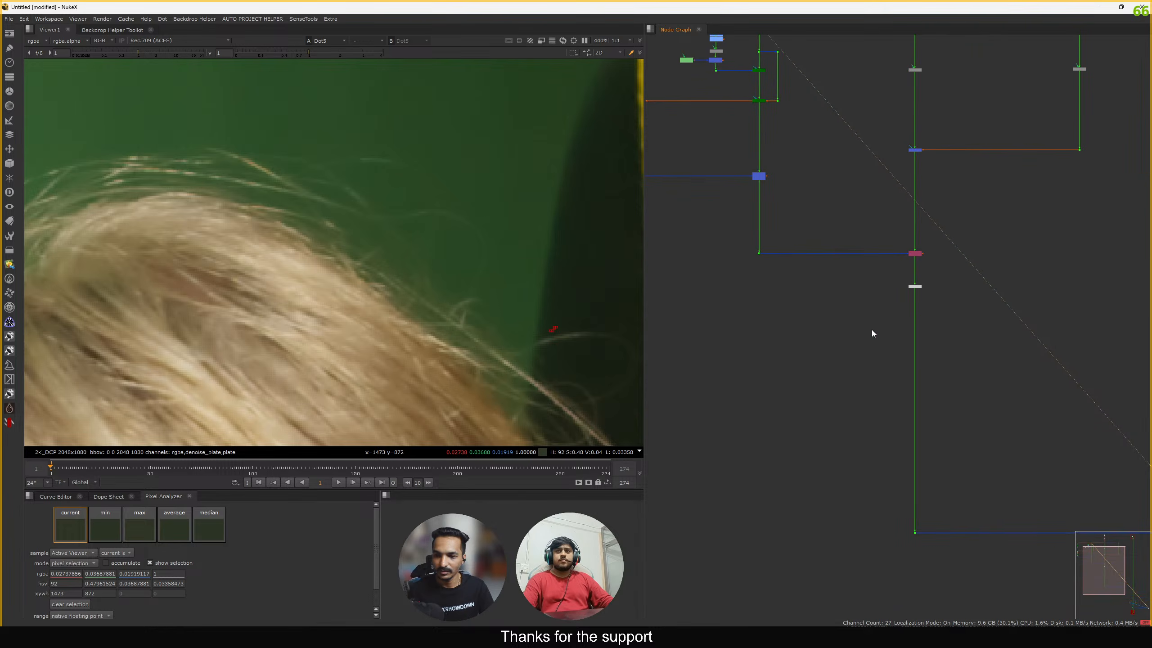
left_click_drag(870, 330, 963, 274)
key("1")
middle_click_drag(1097, 355, 965, 321)
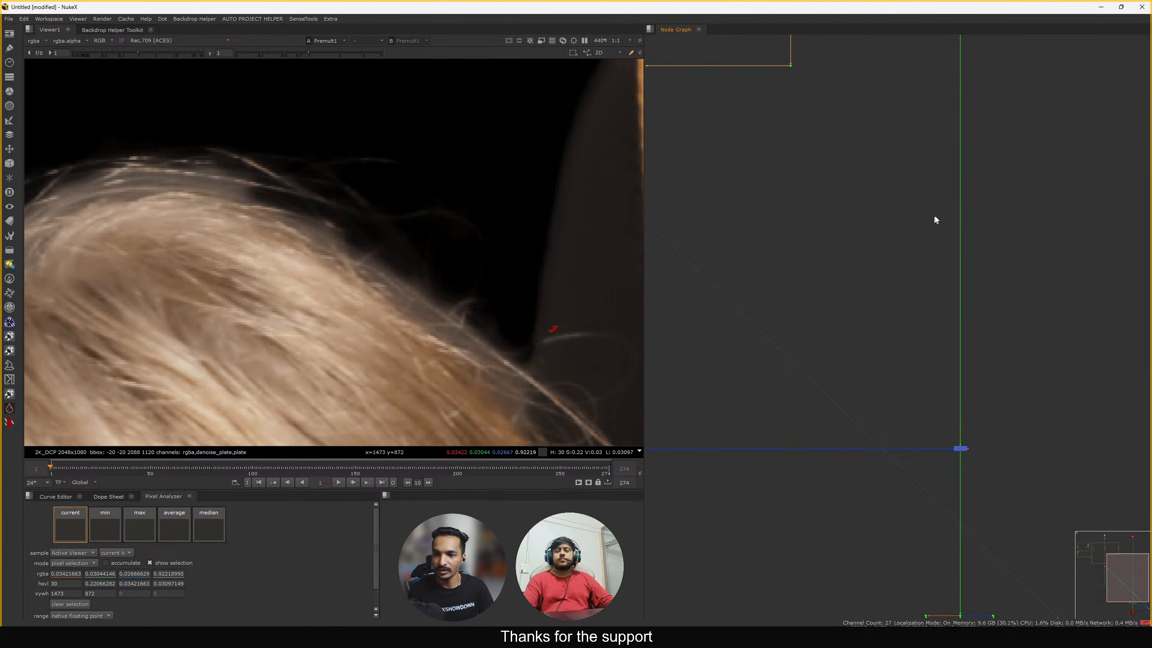
Disable Merge2 in the exclude-mask branch
scroll(941, 267, "down", 6)
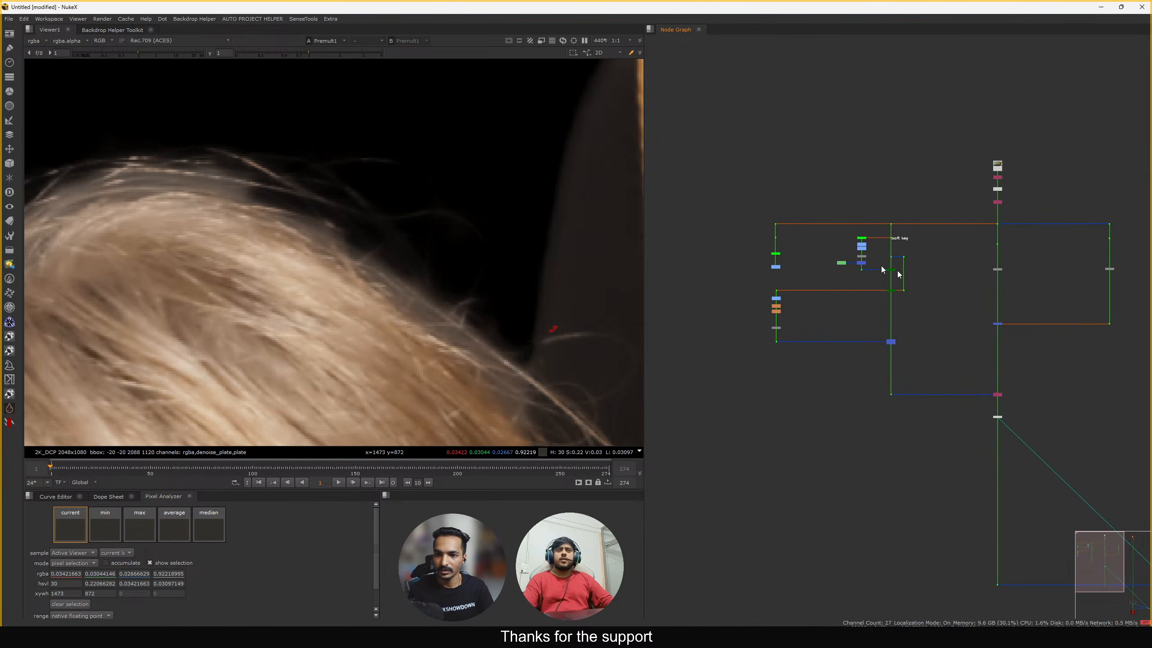
scroll(899, 274, "up", 6)
middle_click_drag(734, 298, 788, 321)
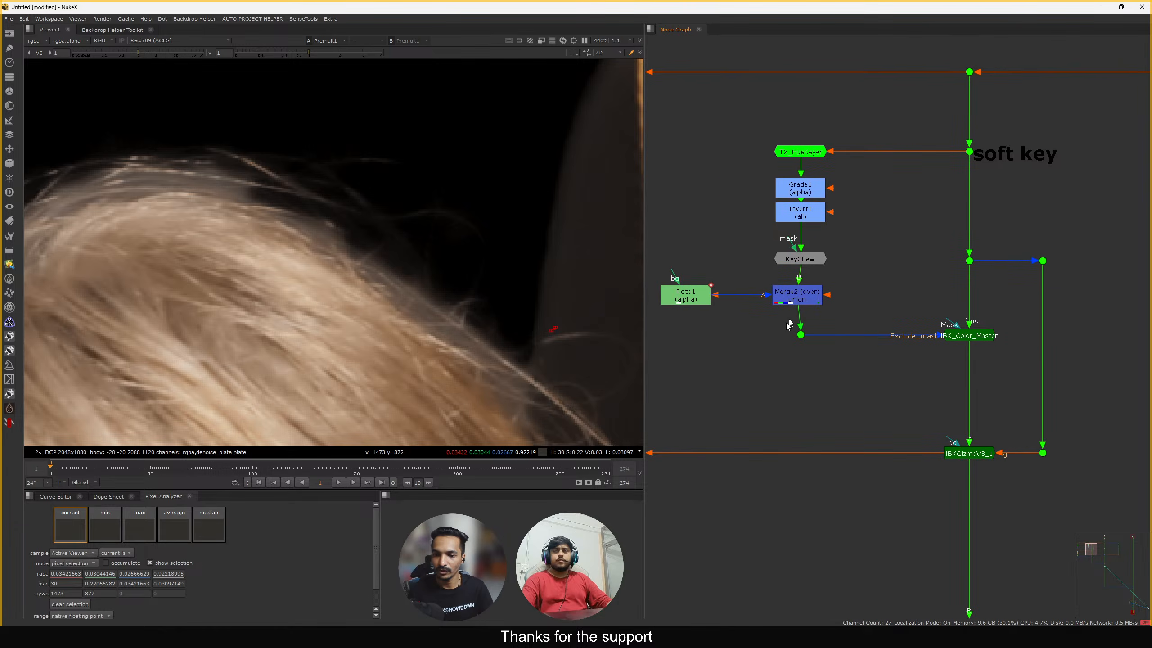
left_click(803, 302)
scroll(776, 331, "down", 4)
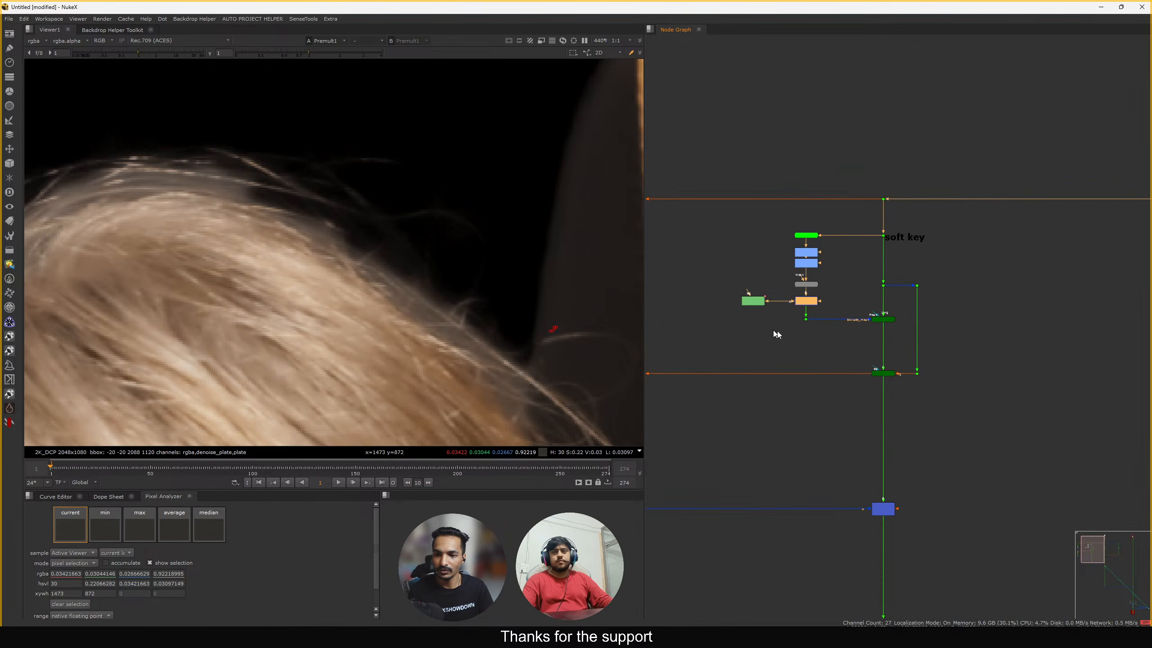
middle_click_drag(797, 276, 802, 275)
key("d")
View the ChannelMerge joining the core and soft keys in alpha, then in RGB, to examine the hair edge
middle_click_drag(818, 384, 858, 308)
left_click(883, 359)
key("1")
key("a")
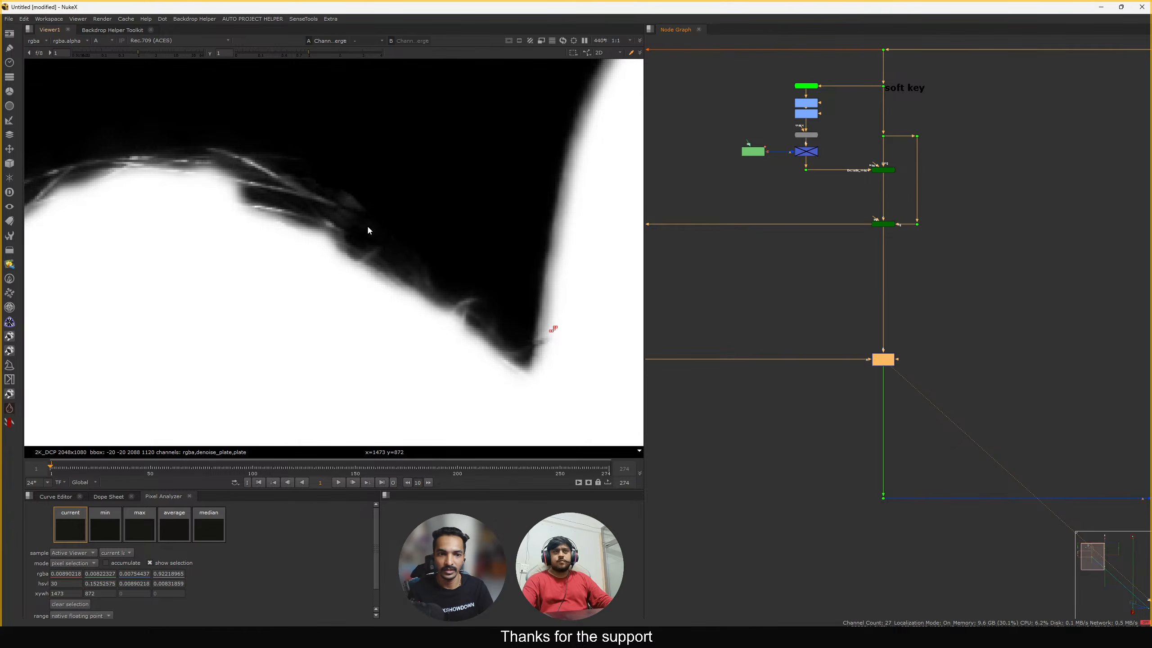
key("a")
scroll(872, 256, "down", 3)
middle_click_drag(918, 326, 817, 280)
middle_click_drag(997, 434, 898, 326)
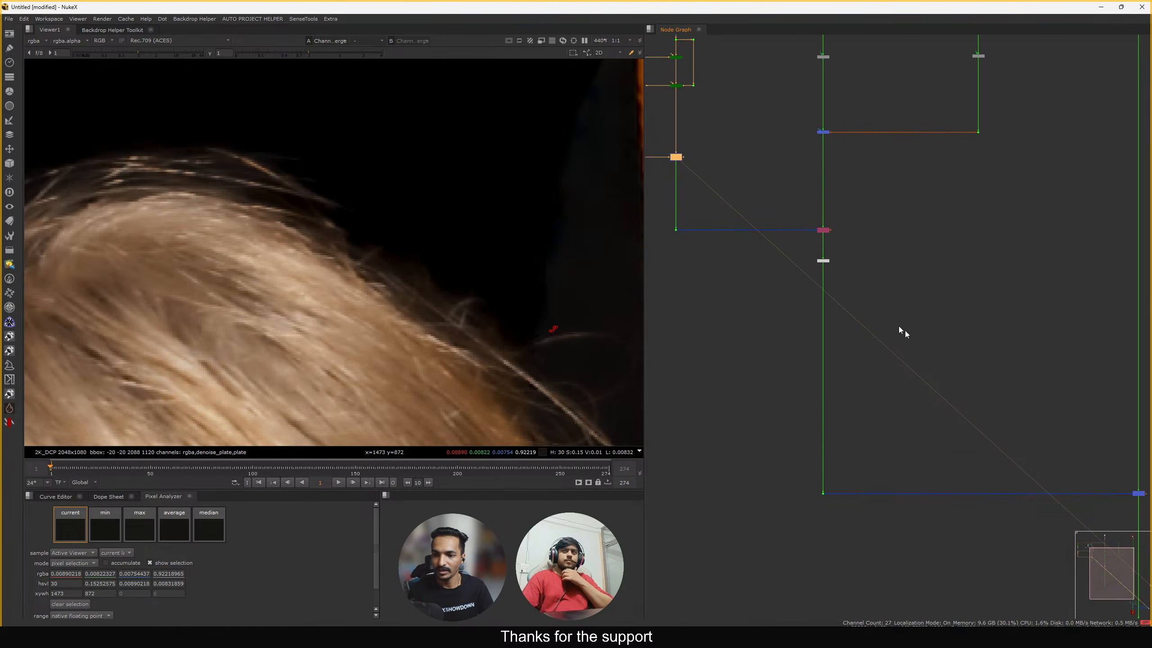
scroll(898, 326, "down", 2)
middle_click_drag(972, 308, 882, 285)
left_click_drag(899, 232, 1010, 319)
middle_click_drag(776, 236, 904, 301)
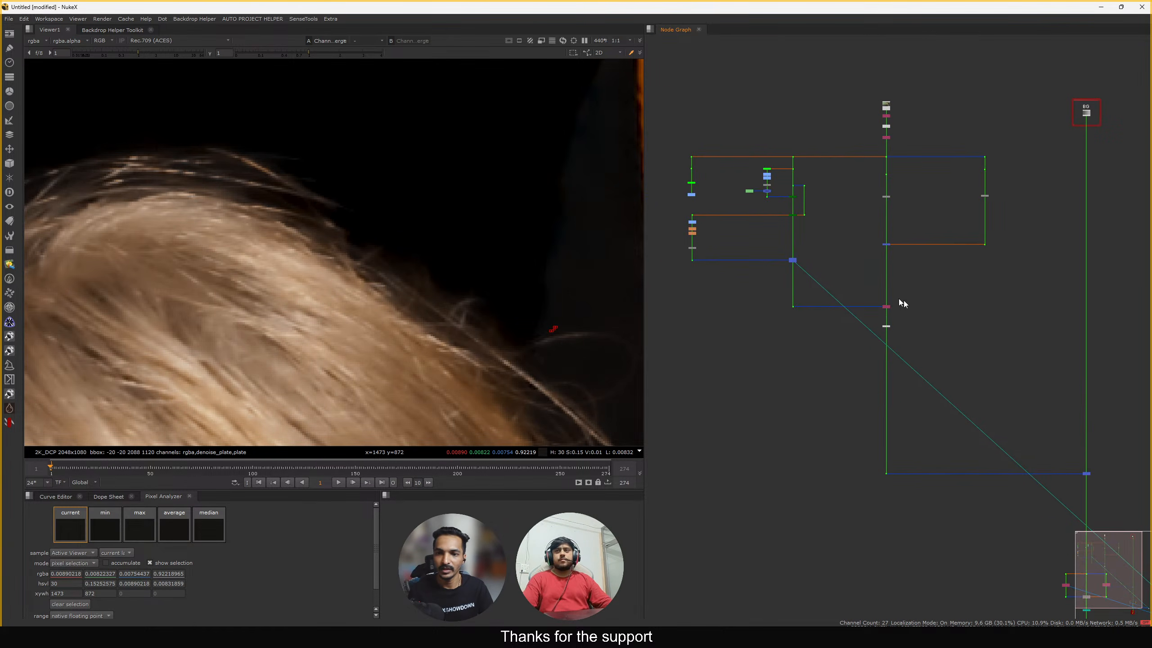
View the source plate at the dot above the soft key branch and sample along the loose strands
scroll(781, 158, "up", 3)
left_click_drag(849, 130, 781, 159)
key("1")
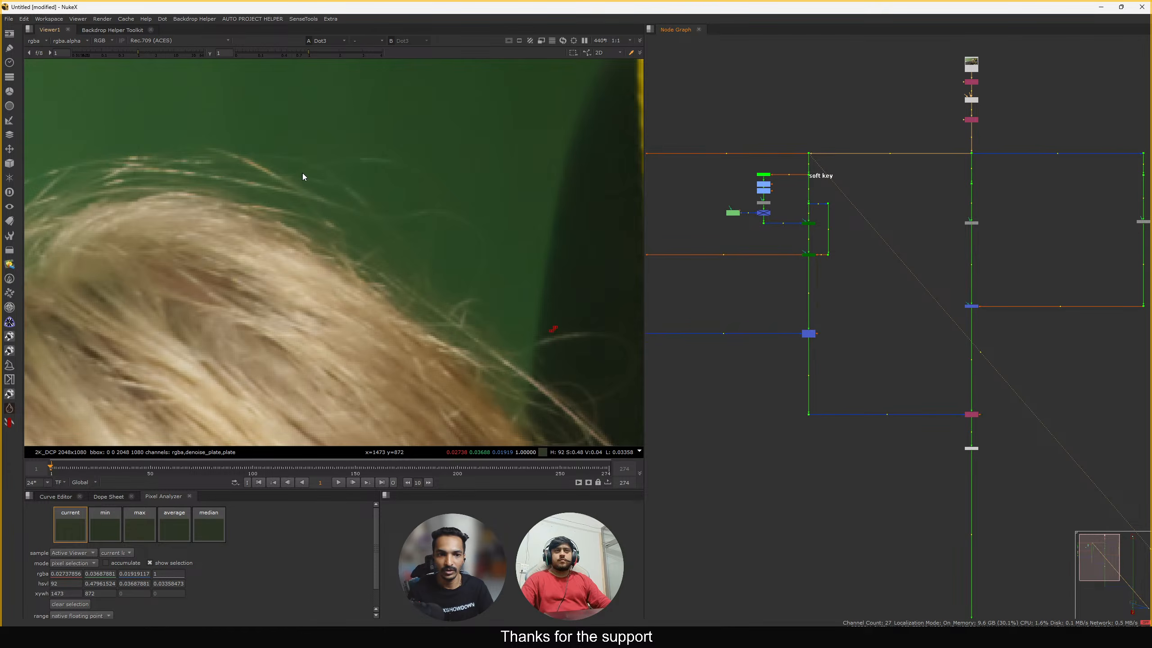
mouse_move(303, 175)
left_mouse_down("ctrl")
mouse_move(440, 226)
mouse_move(456, 321)
left_mouse_up("ctrl")
scroll(815, 299, "down", 3)
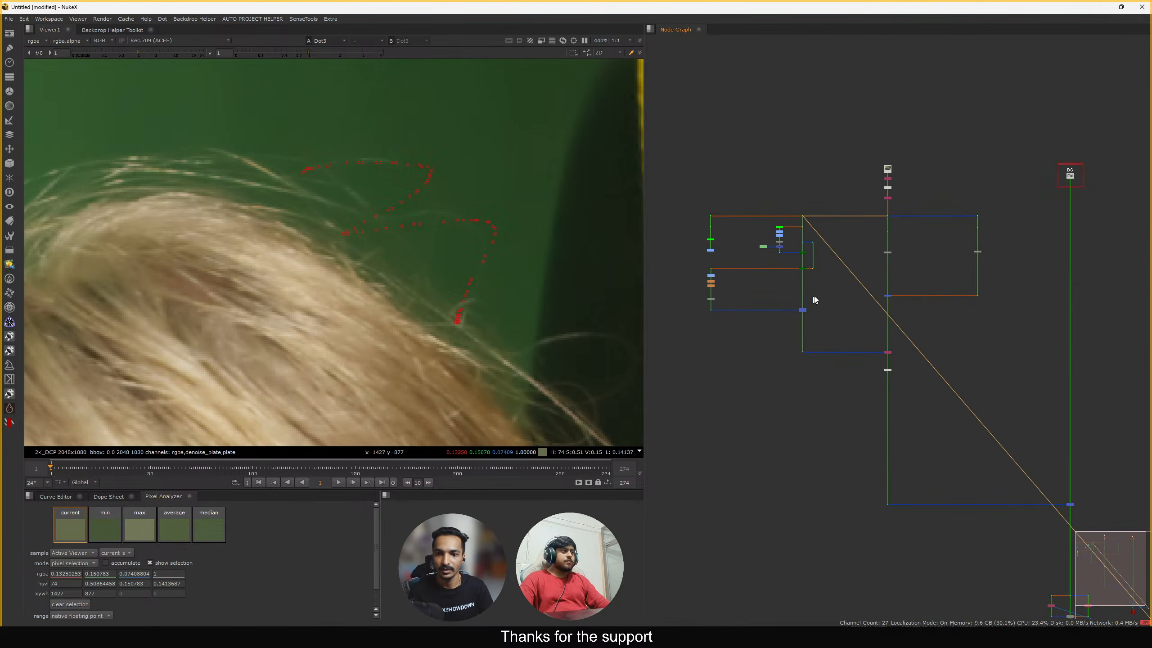
View the exclude mask in alpha at the dot below Merge2
scroll(828, 248, "up", 5)
scroll(833, 231, "up", 3)
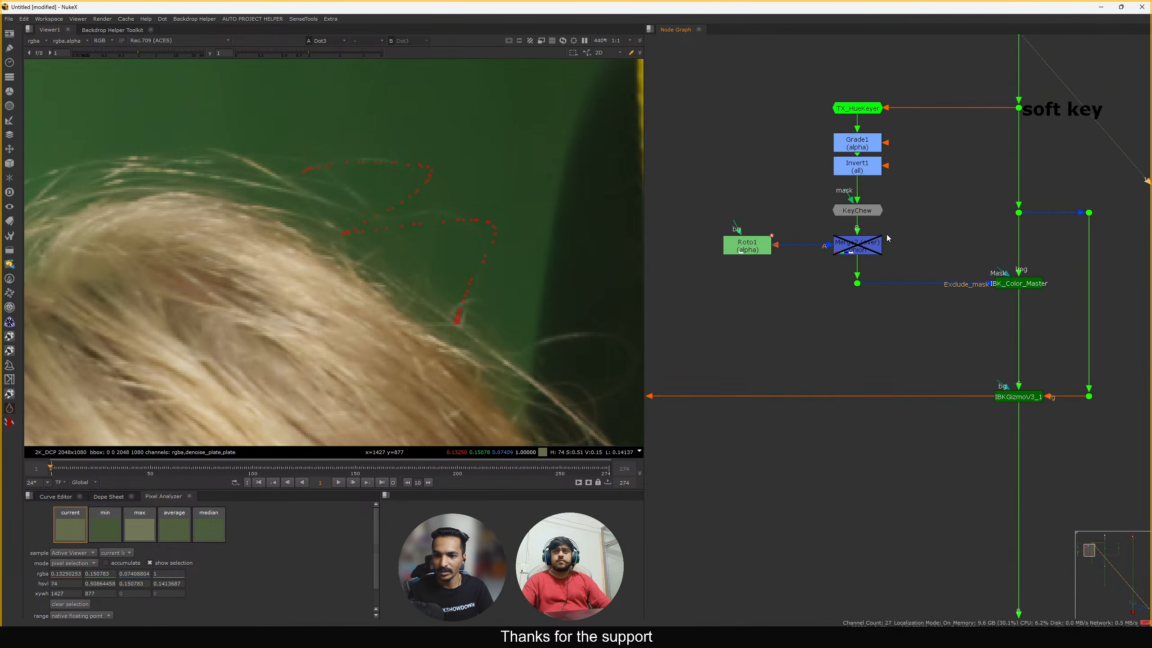
left_click_drag(821, 317, 861, 281)
key("1")
key("a")
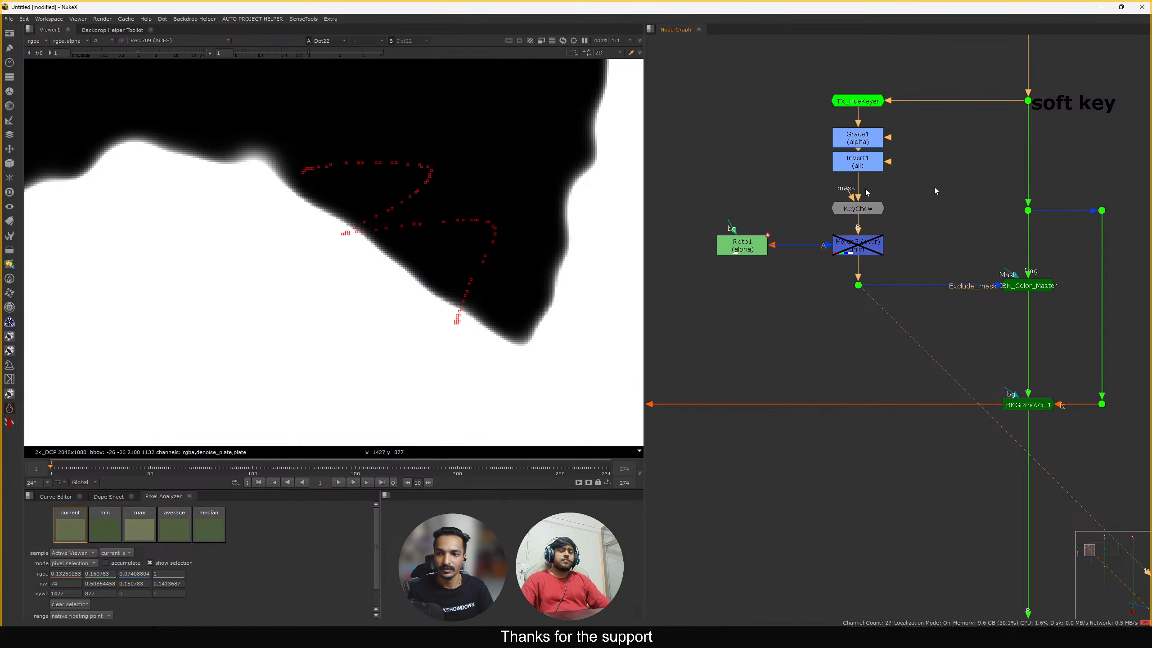
View IBK_Color_Master in RGB and re-enable Merge2 to compare the clean plate
left_click(1028, 285)
key("1")
key("a")
left_click(839, 247)
key("d")
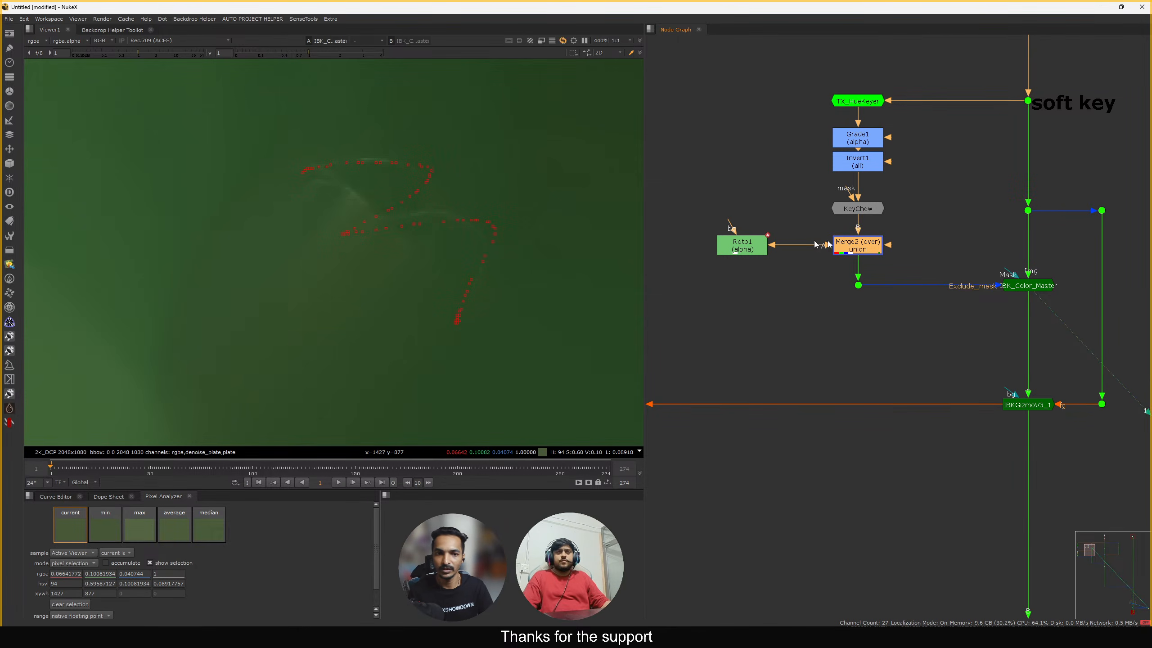
In Roto1, draw a closed Bezier around the faint curved hair strand on the face side of the existing shape
middle_click_drag(823, 295, 918, 318)
left_click(839, 269)
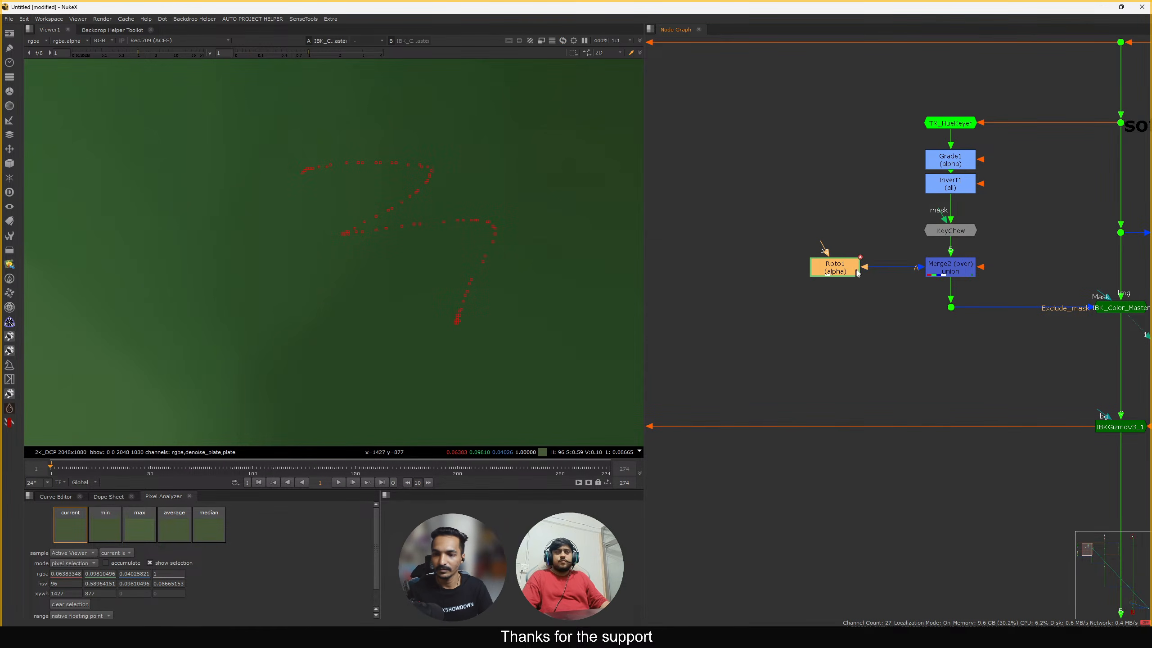
double_click(833, 271)
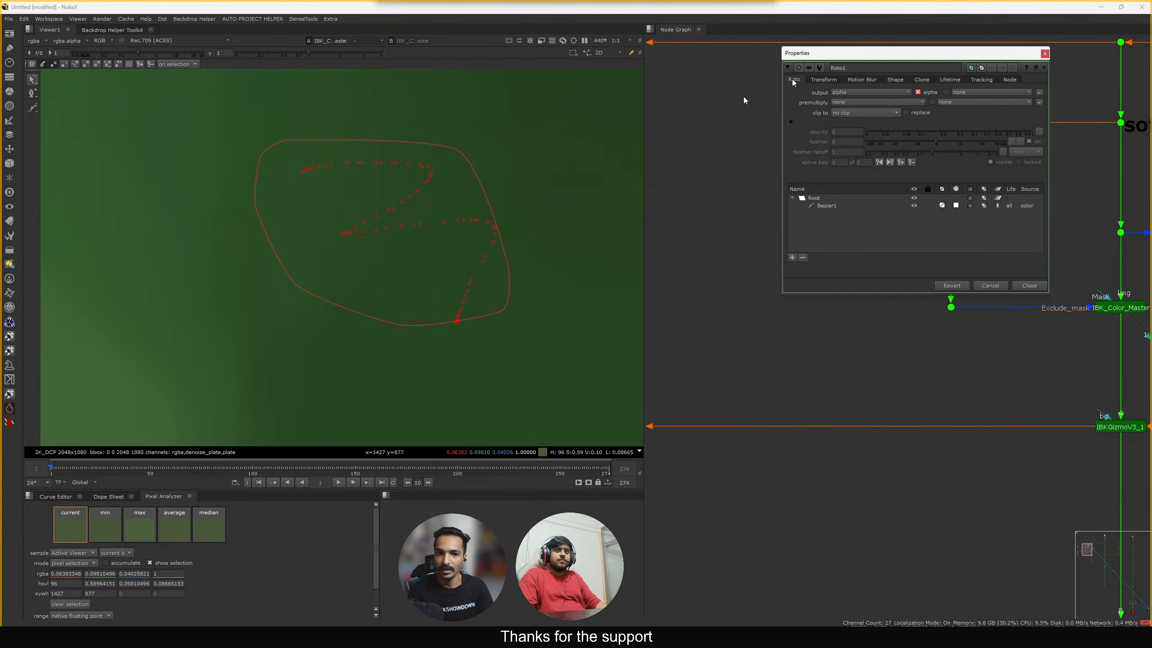
scroll(462, 236, "down", 2)
middle_click_drag(391, 226, 537, 247)
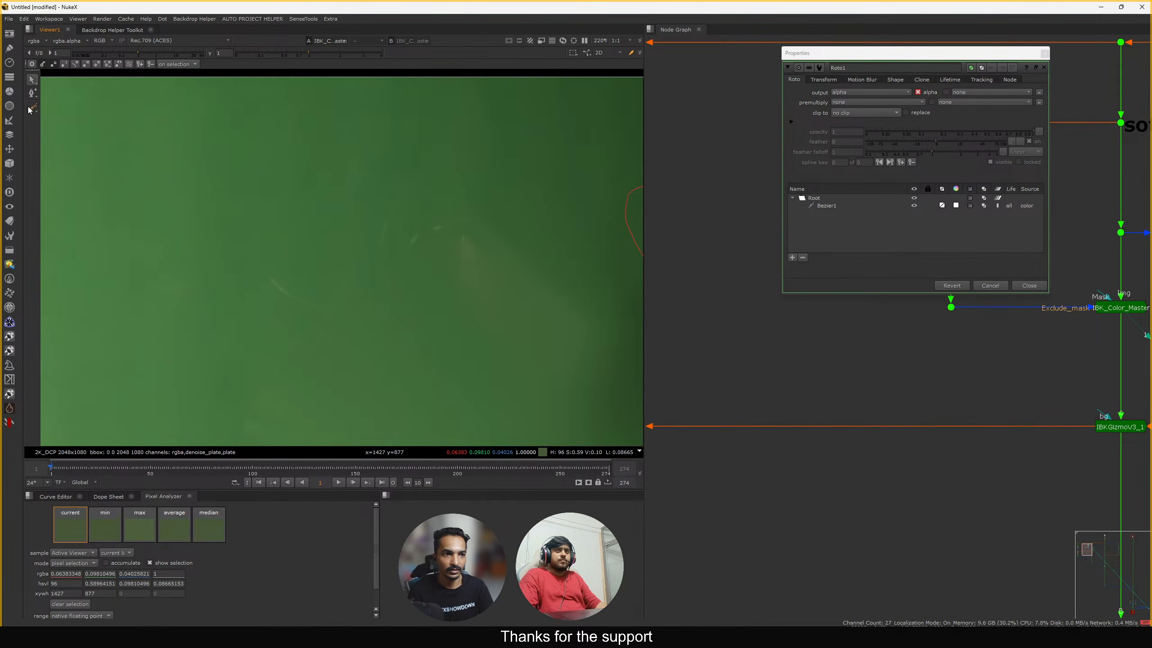
scroll(286, 296, "up", 2)
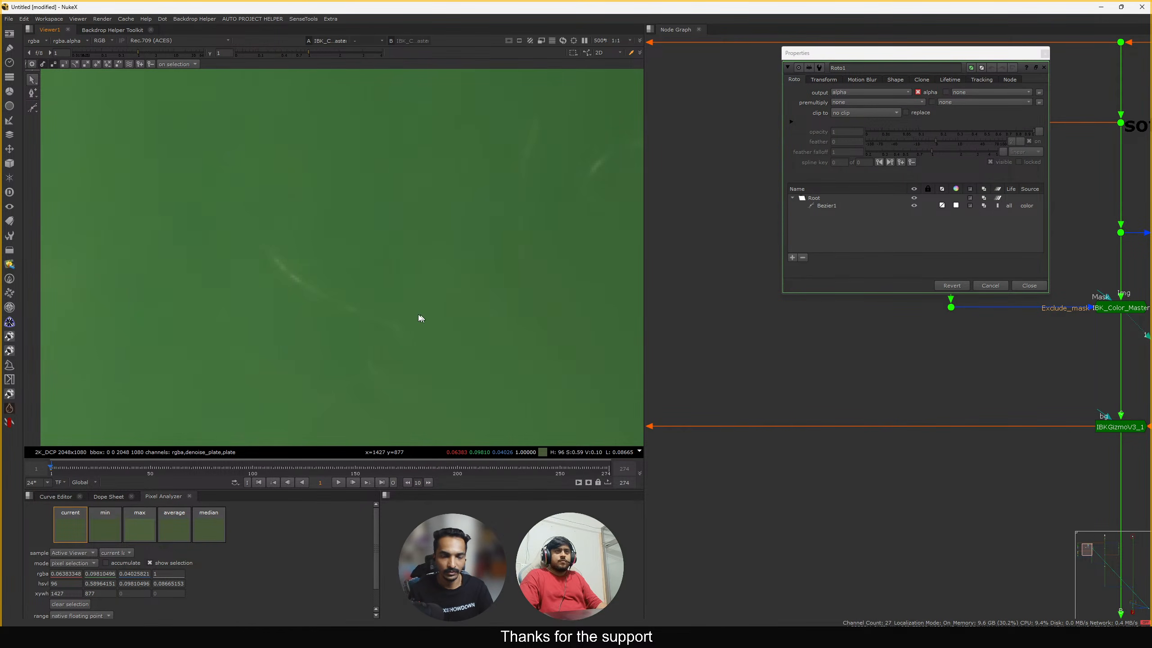
left_click(32, 107)
left_click(285, 238)
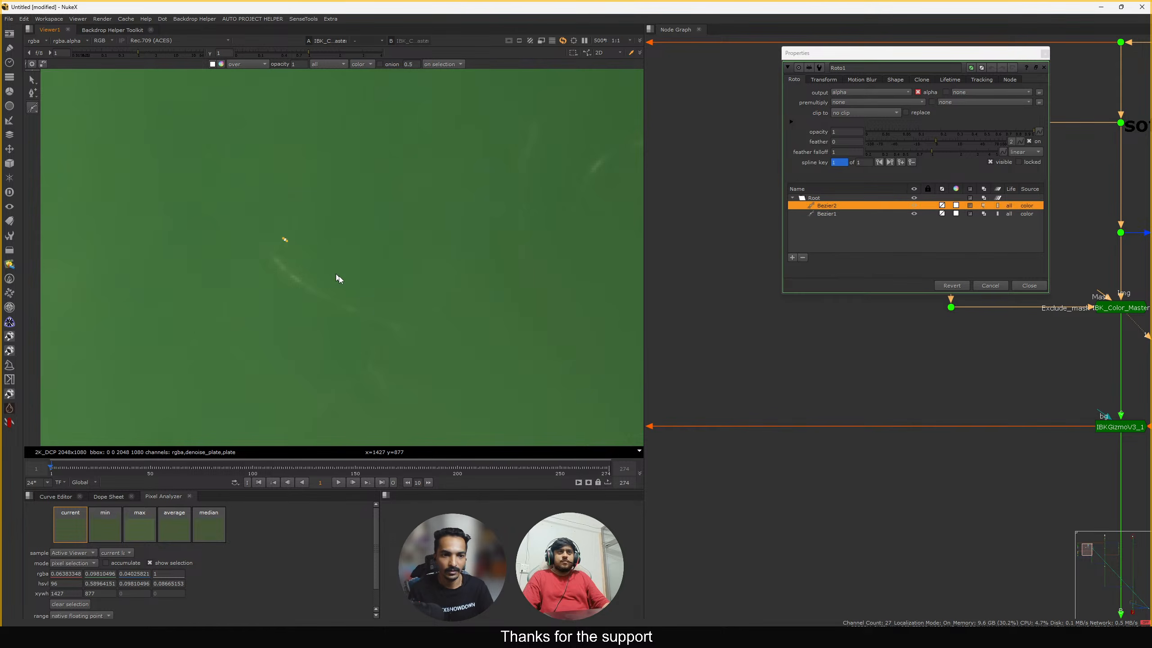
left_click(379, 295)
left_click(431, 316)
left_click(410, 344)
left_click(272, 308)
left_click(240, 266)
left_click(241, 232)
left_click(269, 228)
left_click(285, 238)
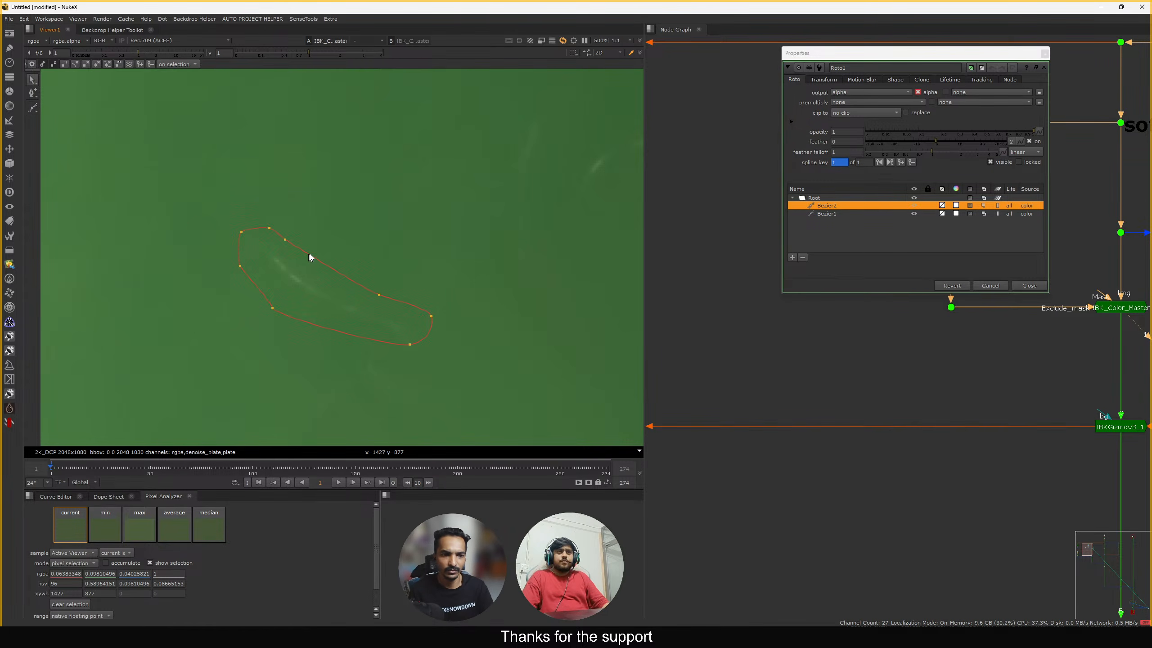
Draw another closed Bezier in Roto1 around the wispy strands between the two shapes, notched between the strands, and close the properties
middle_click_drag(456, 196, 338, 256)
left_click(32, 107)
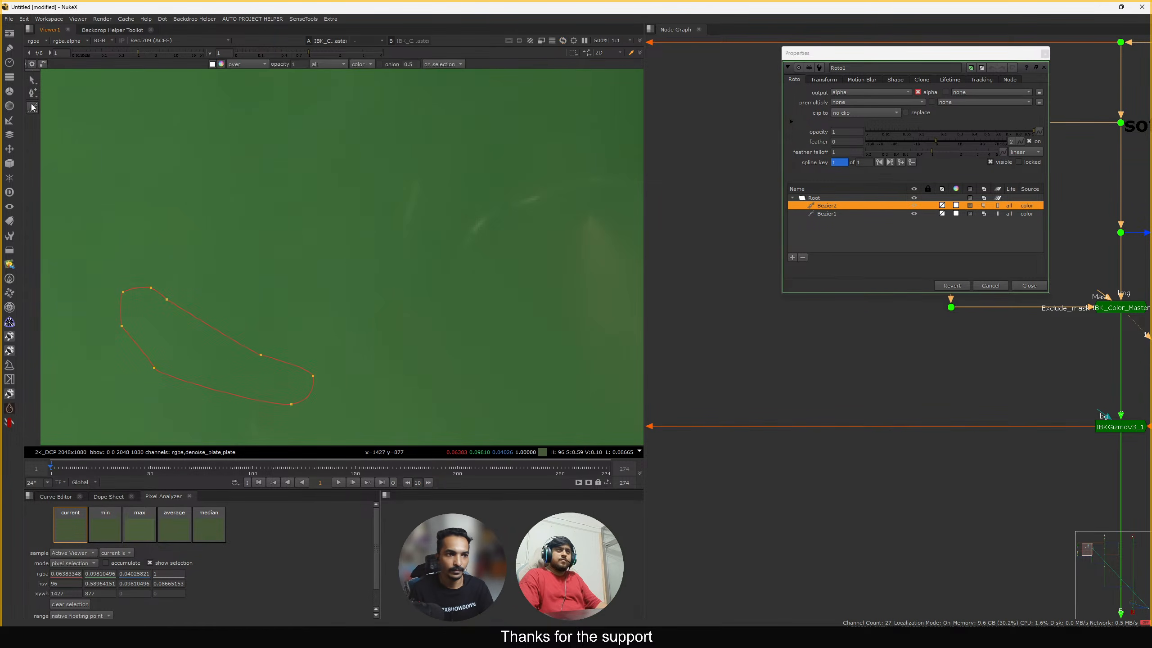
middle_click_drag(384, 225, 310, 254)
left_click(304, 309)
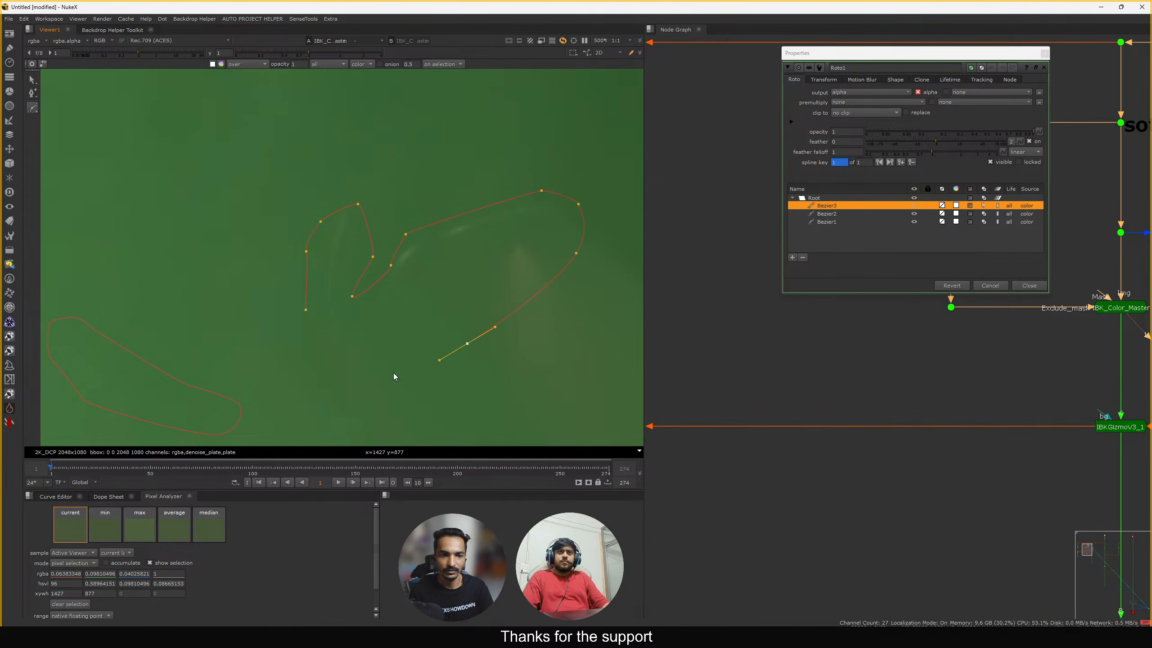
left_click(305, 309)
left_click_drag(372, 257, 367, 257)
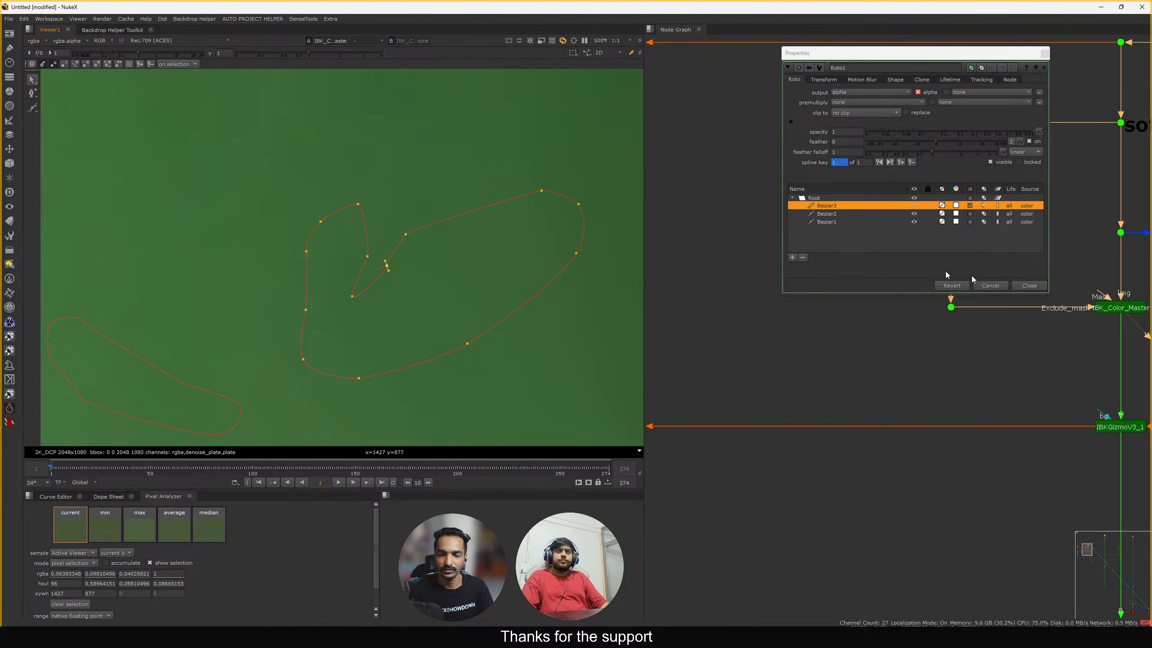
left_click(1029, 285)
View the IBKGizmoV3_1 output in alpha to examine the soft key's hair edge
key("f")
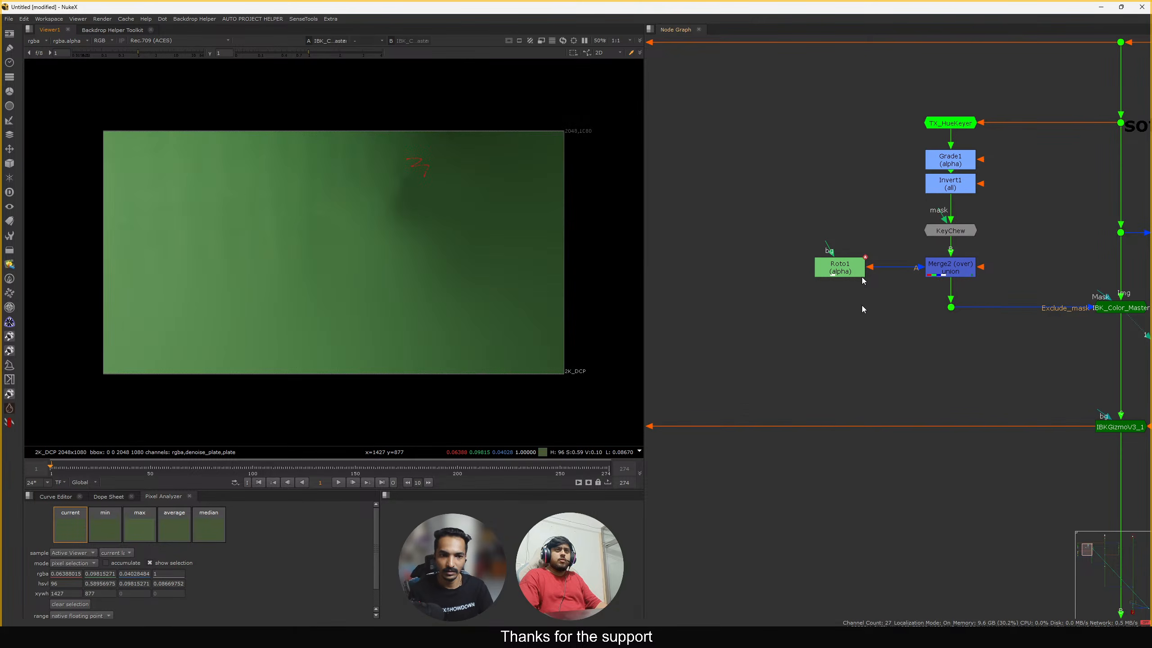
middle_click_drag(1011, 343, 817, 245)
left_click_drag(813, 285, 986, 363)
key("1")
scroll(745, 485, "down", 5)
middle_click_drag(746, 485, 773, 322)
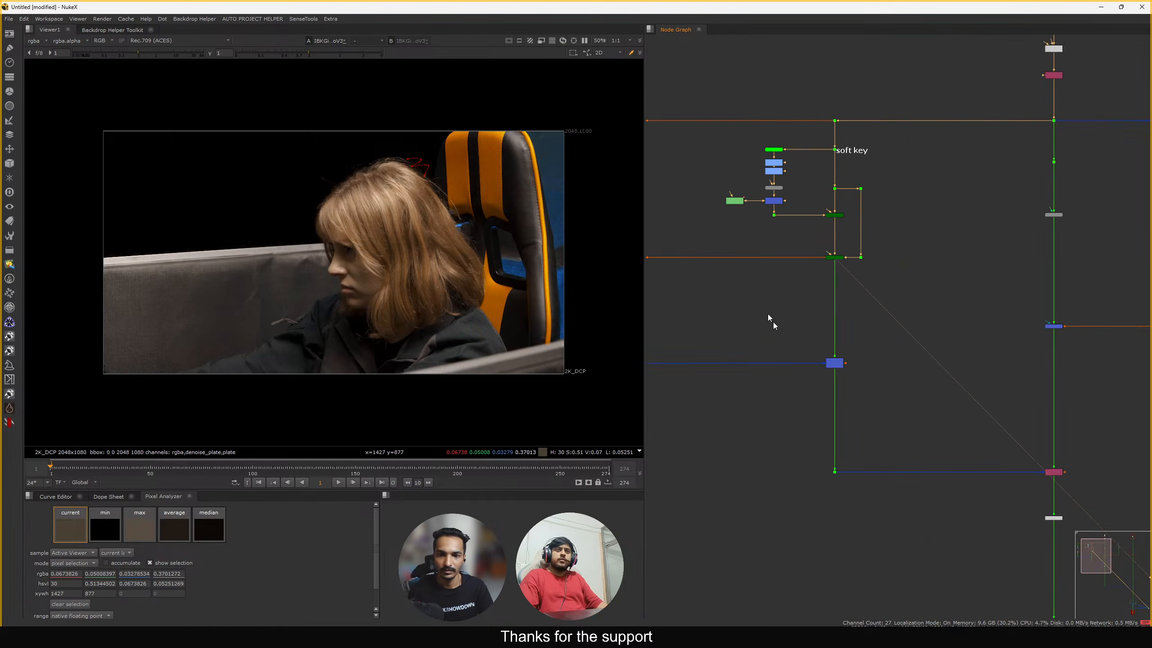
scroll(773, 322, "down", 4)
middle_click_drag(834, 407, 905, 348)
scroll(823, 319, "up", 2)
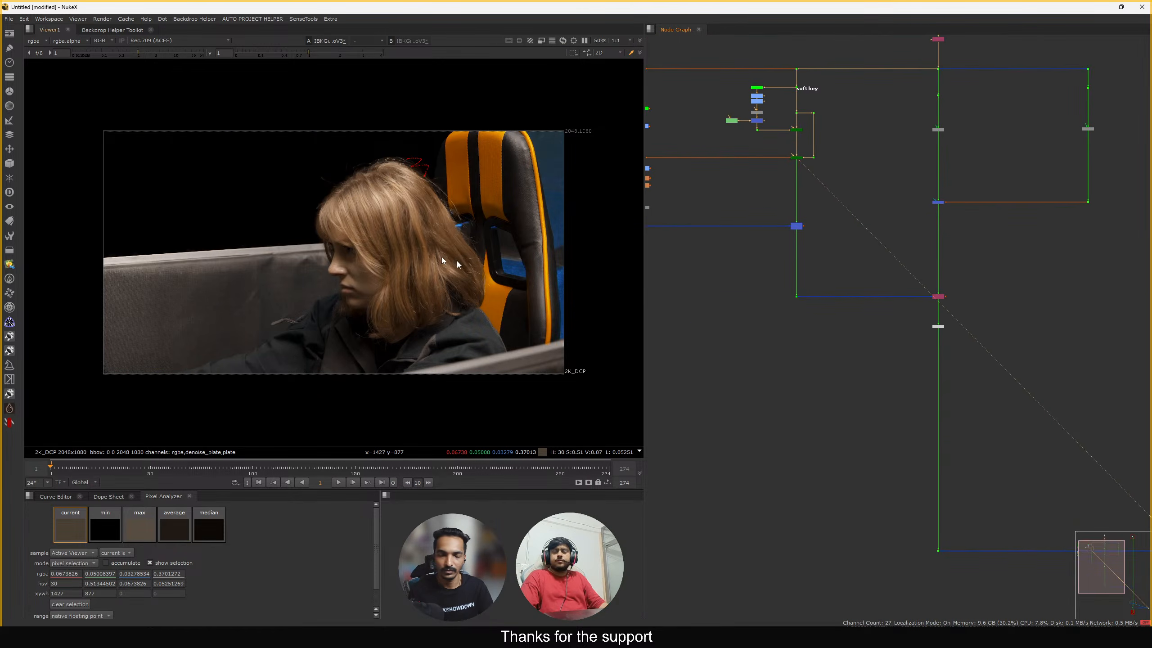
key("a")
scroll(384, 163, "up", 4)
scroll(880, 193, "up", 6)
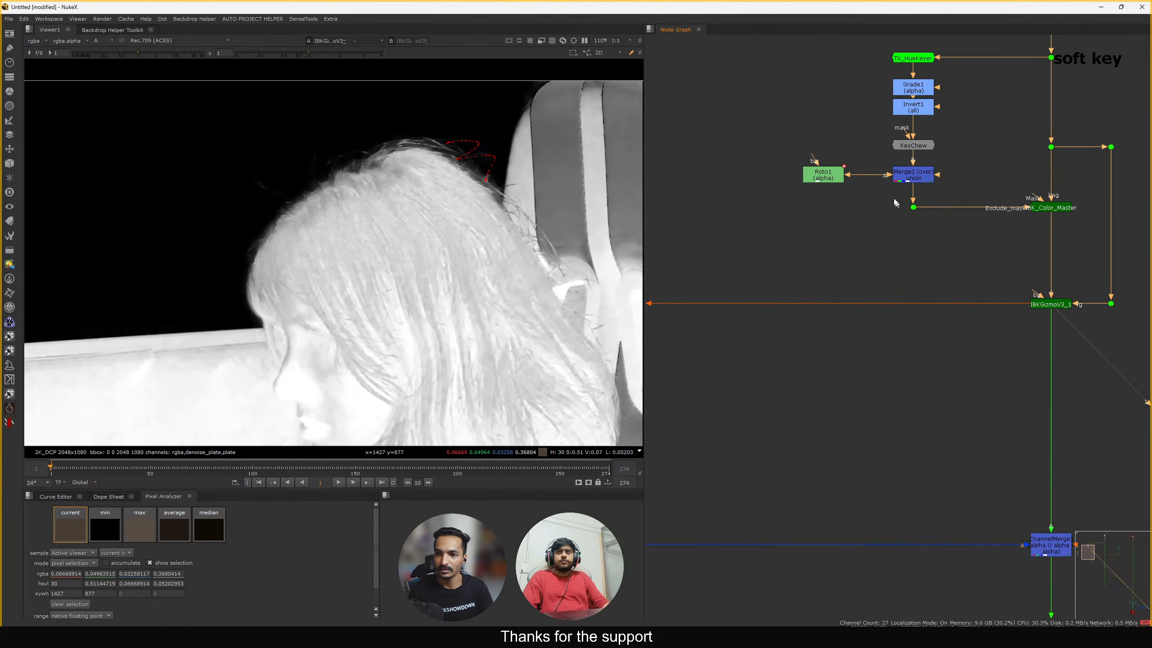
Disable and re-enable Merge2 to compare the hair alpha with and without the roto
scroll(894, 203, "up", 2)
left_click(907, 174)
key("d")
scroll(414, 274, "up", 5)
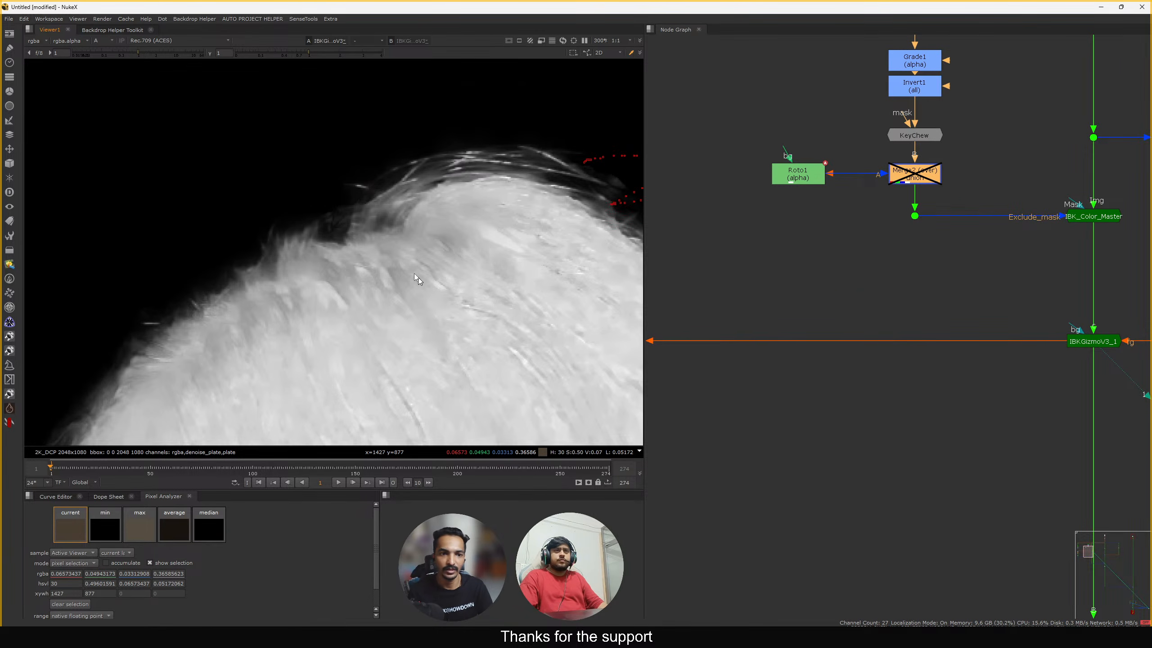
key("d")
middle_click_drag(259, 275, 481, 238)
scroll(315, 261, "up", 3)
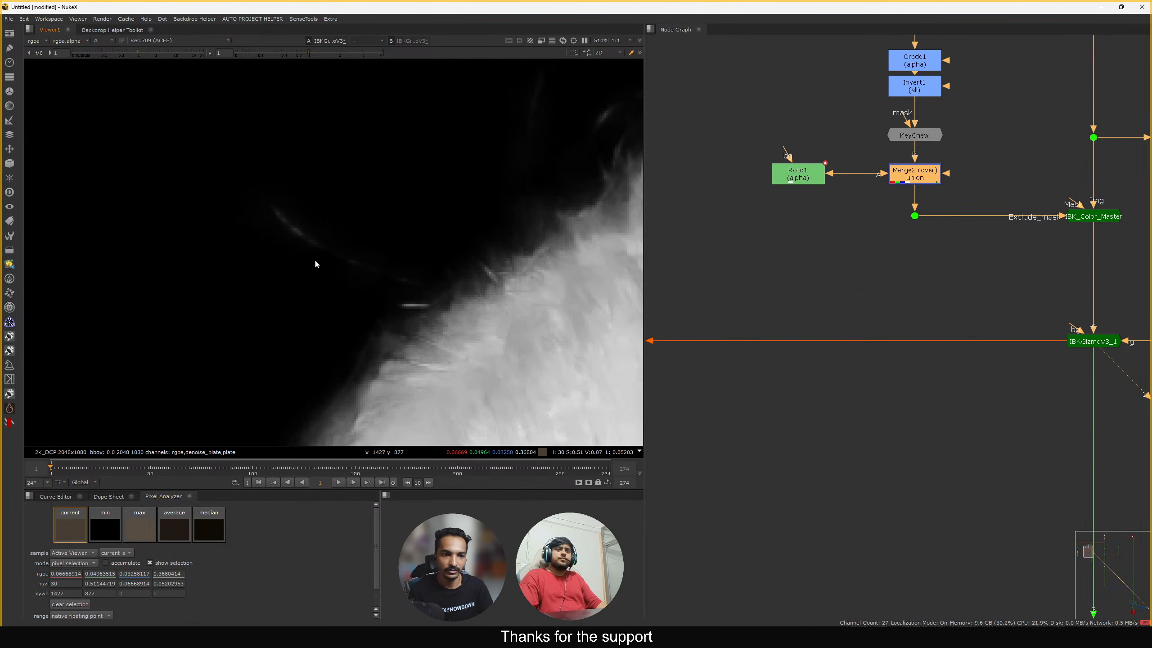
Toggle Merge2 repeatedly on the close-up of the loose curved strand, leaving the merge enabled
key("d")
key("d")
key("d")
key("d")
key("d")
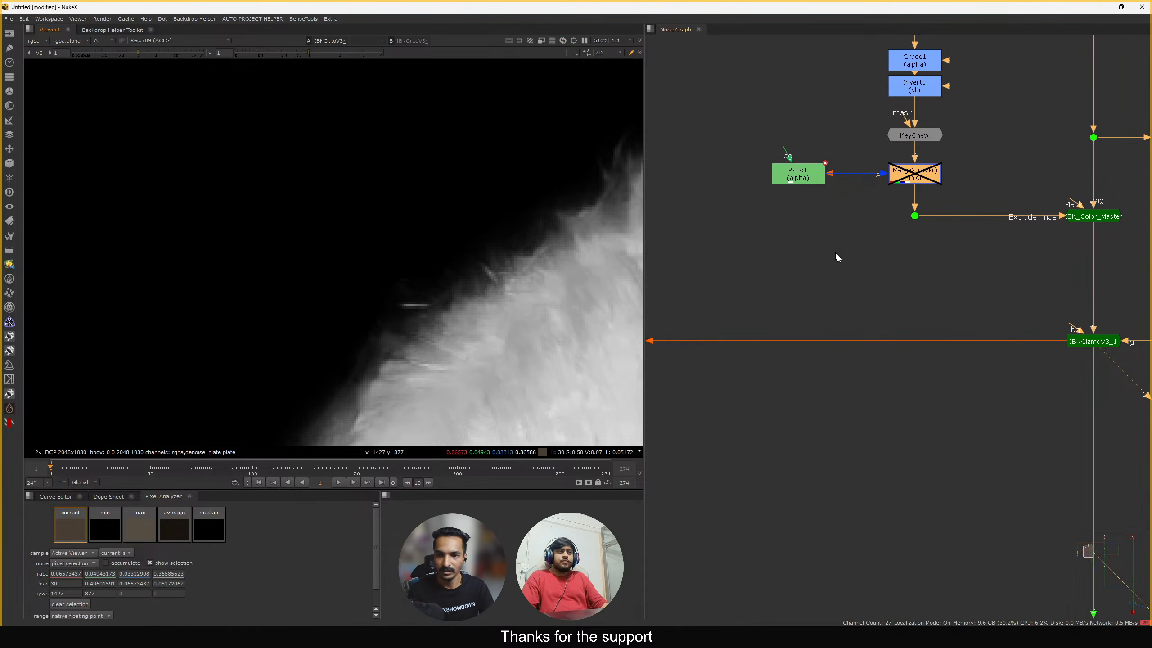
left_click(902, 179)
key("d")
key("d")
key("d")
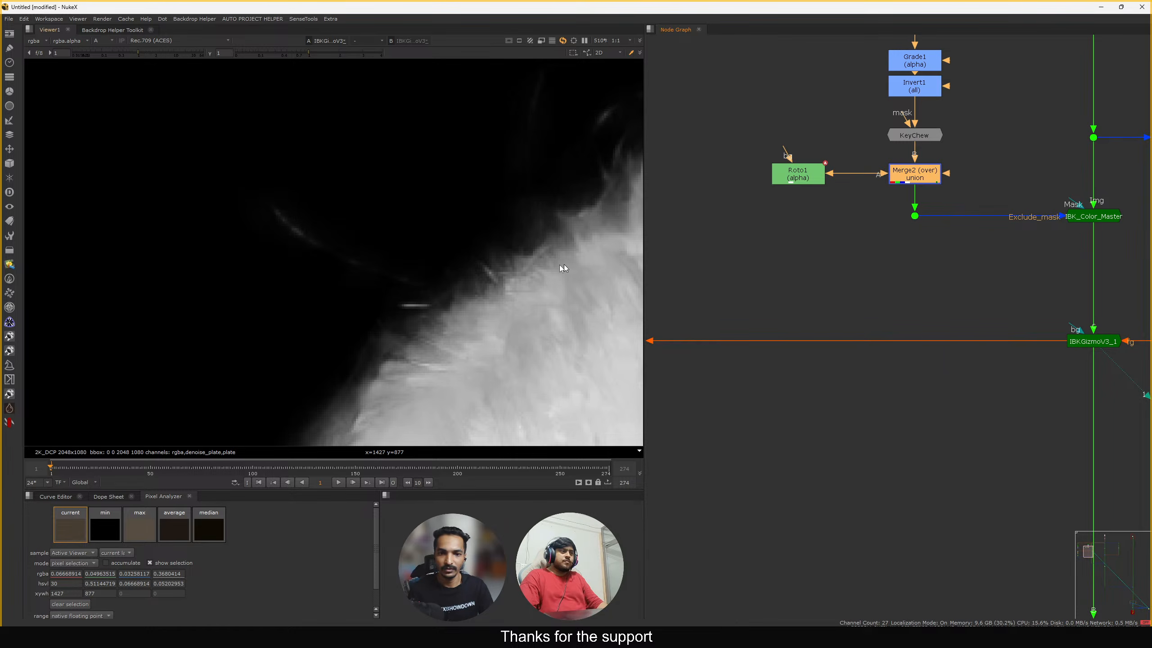
Raise the viewer gain and toggle Merge2 to check the strand detail in the boosted alpha
middle_click_drag(351, 279, 324, 292)
left_click(168, 54)
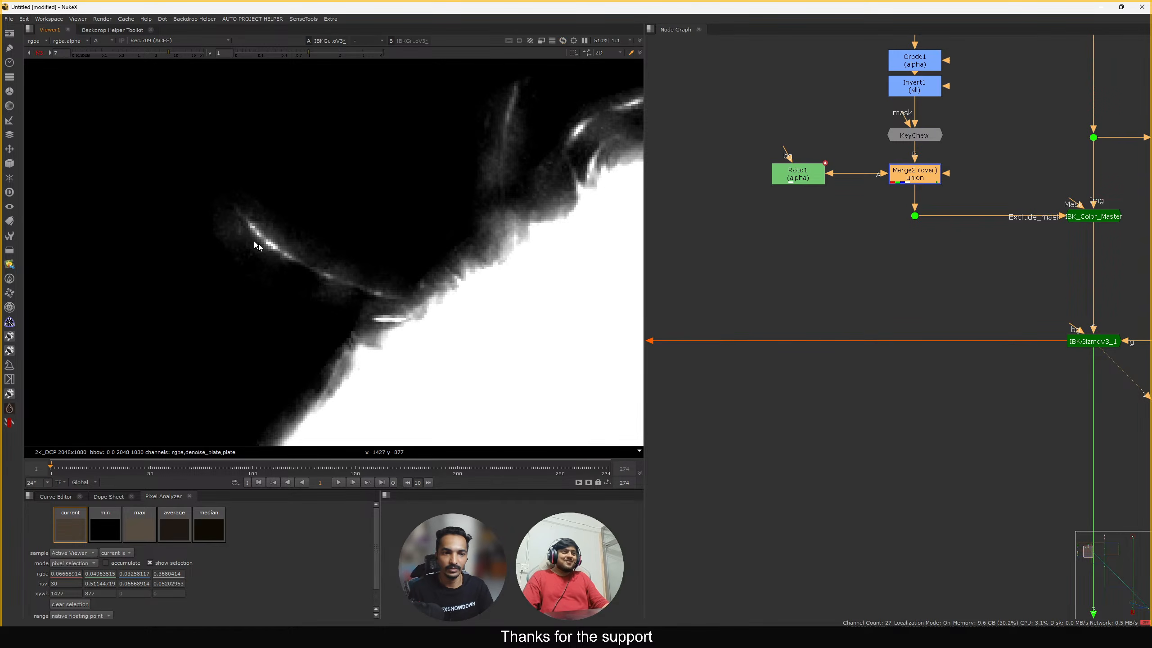
left_click_drag(908, 179, 905, 180)
key("d")
key("d")
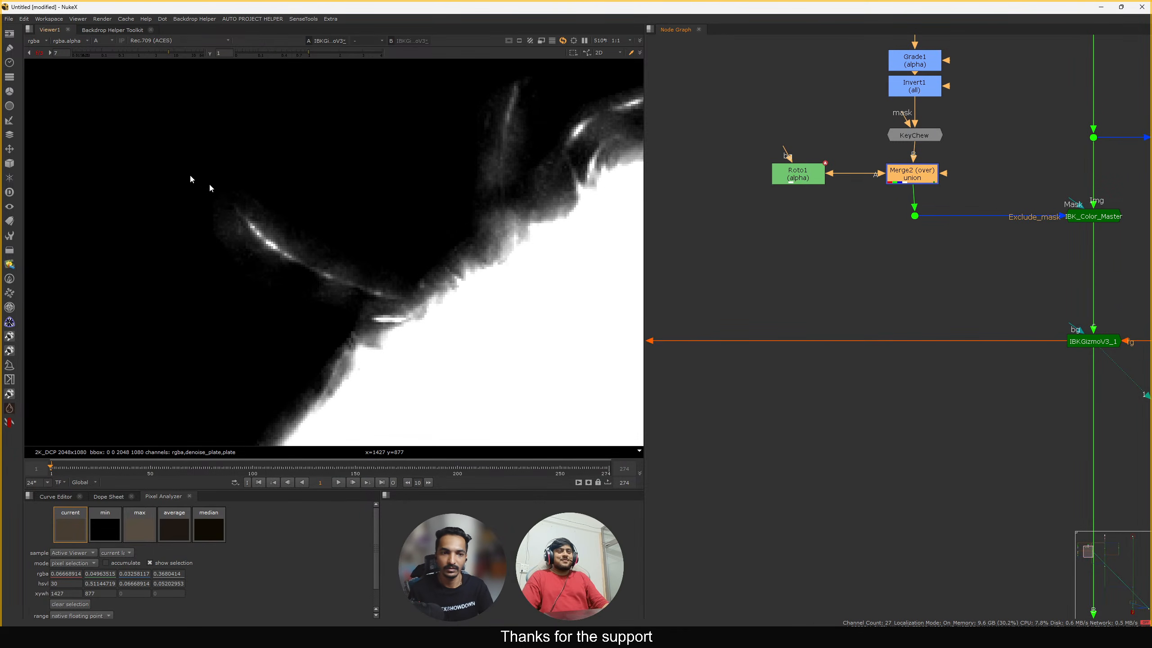
Reset the viewer gain, frame the full alpha, and sample along the recovered strand above the forehead
left_click(121, 54, "ctrl")
left_click_drag(782, 251, 792, 258)
left_click_drag(911, 180, 913, 177)
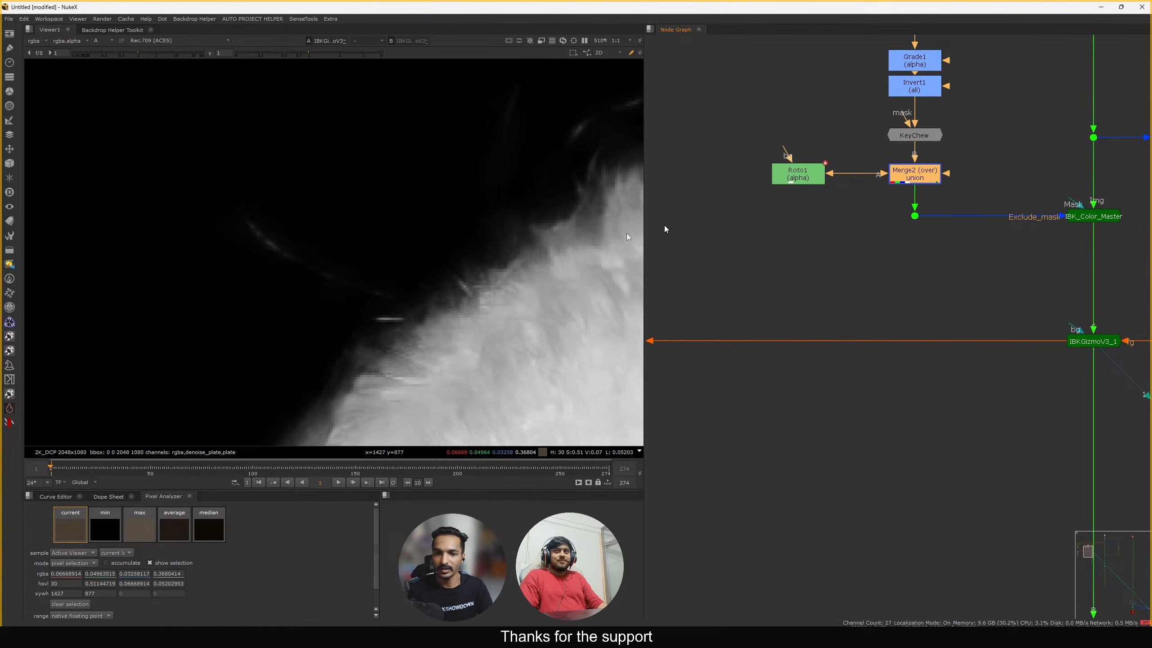
key("f")
scroll(747, 251, "down", 3)
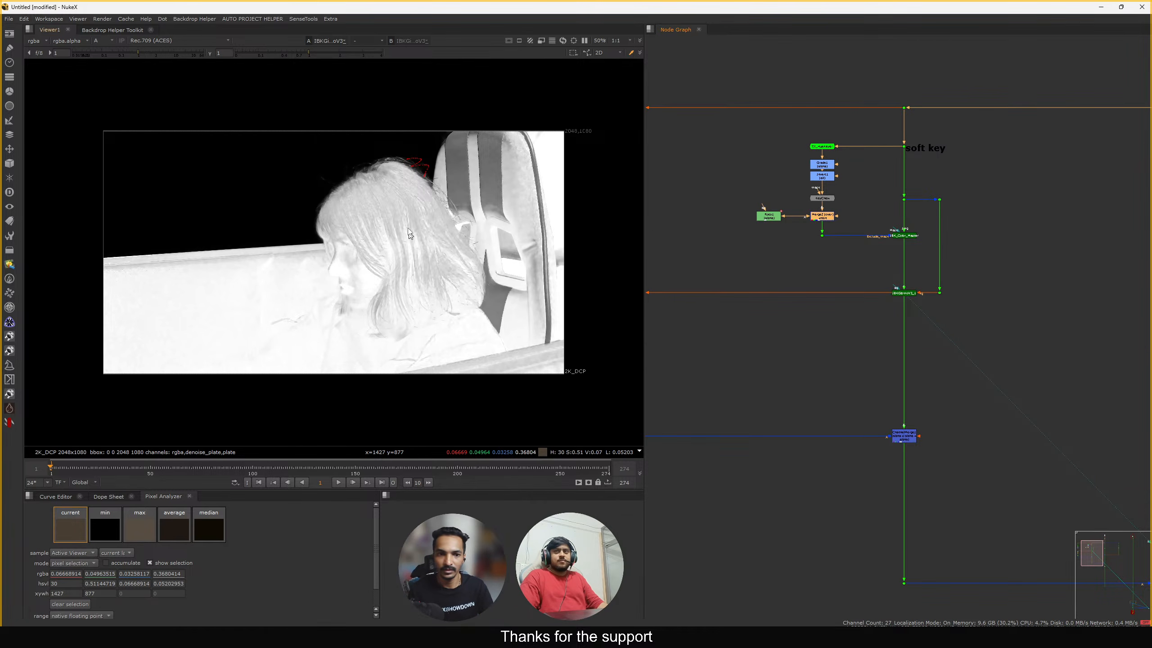
scroll(410, 233, "up", 2)
scroll(267, 193, "up", 2)
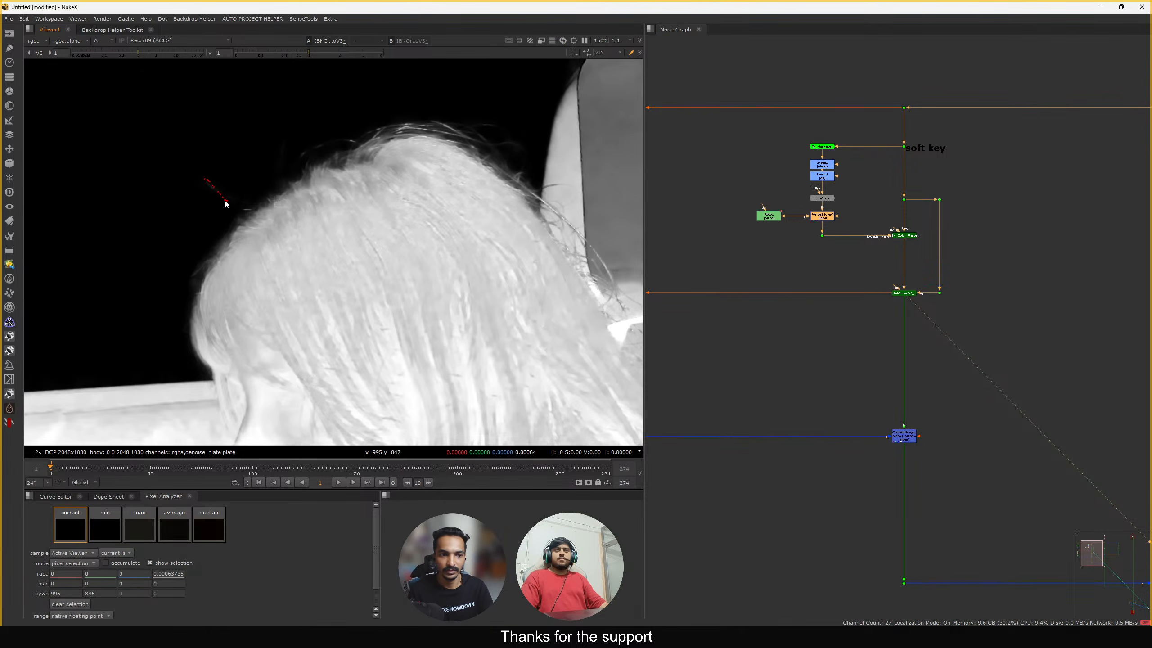
left_click_drag(861, 226, 909, 252)
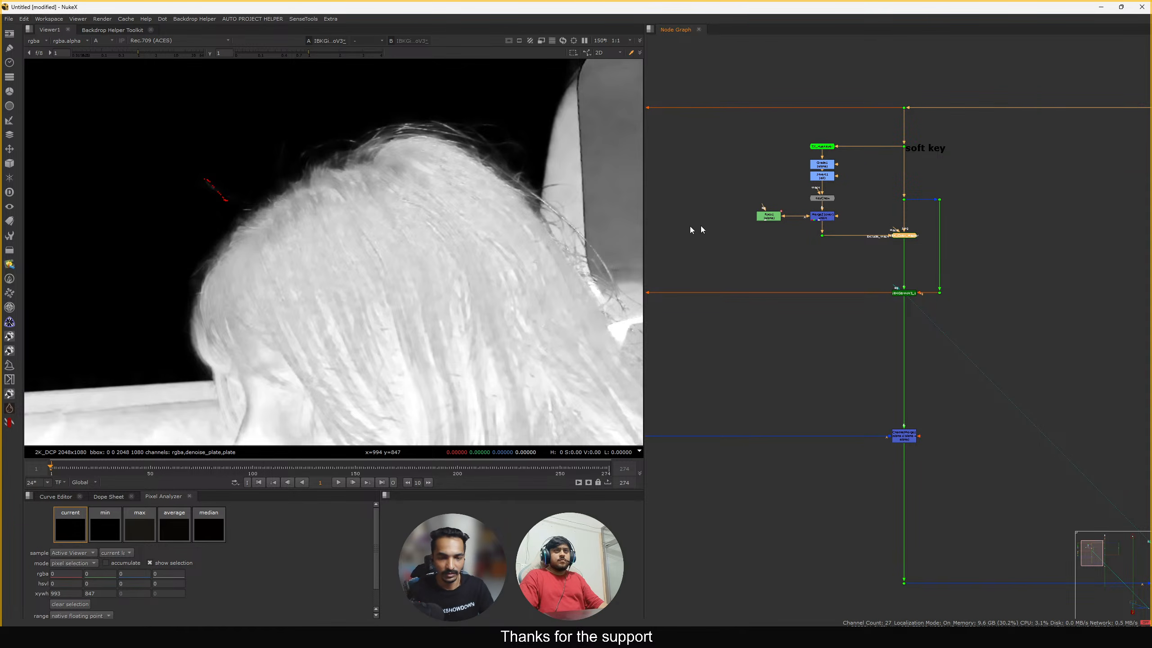
key("a")
key("a")
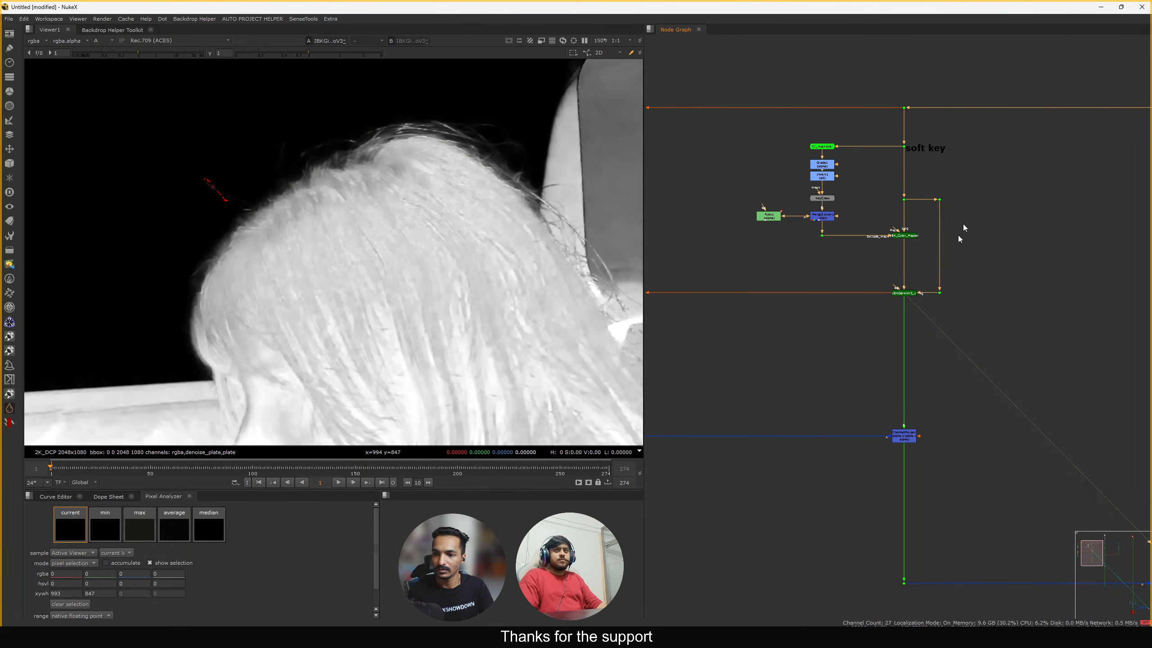
left_click_drag(993, 166, 950, 294)
middle_click_drag(949, 291, 931, 337)
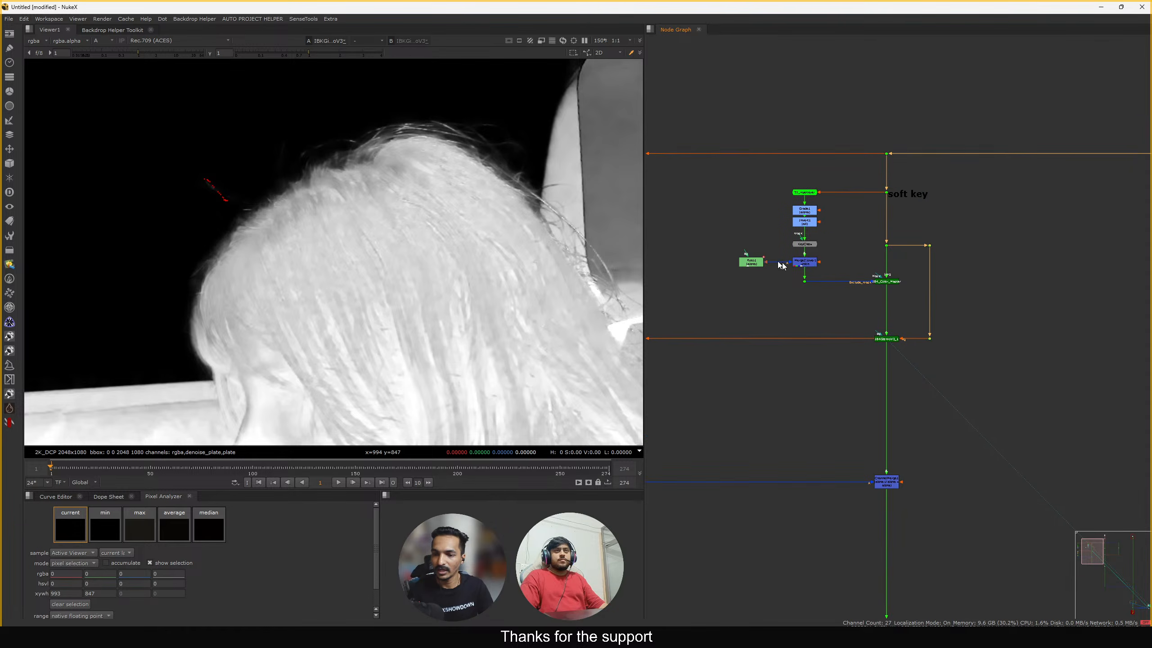
left_click(750, 263)
Search the node list for "ibk" in the empty graph area beside the soft key branch
scroll(804, 328, "up", 1)
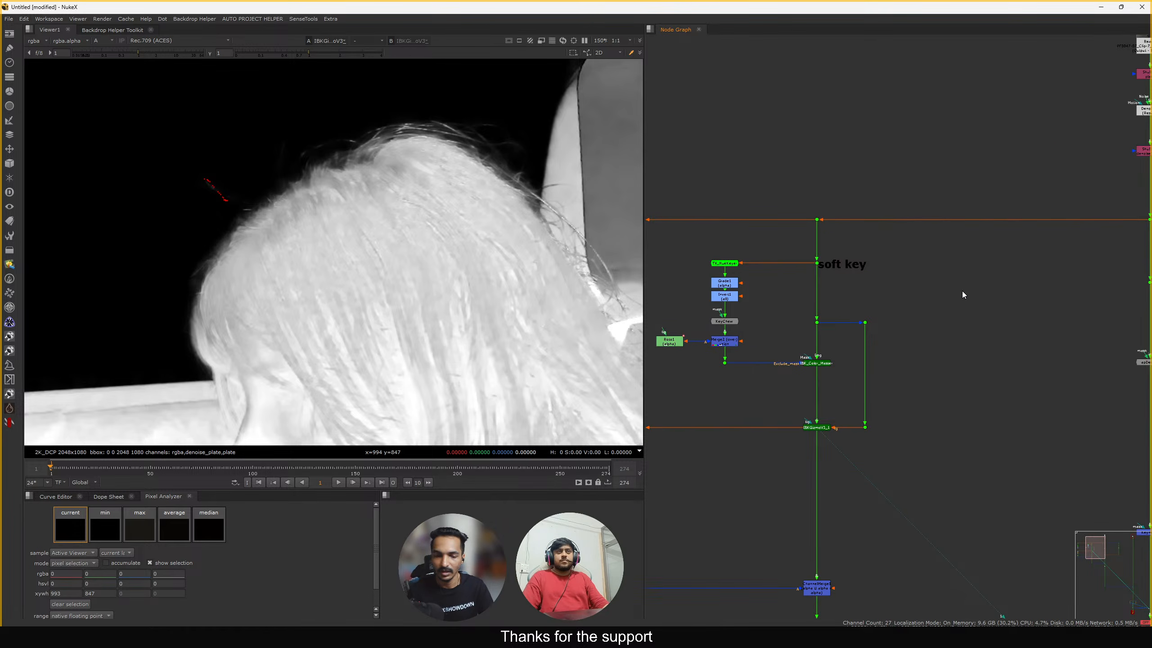
key("Tab")
type("ibk")
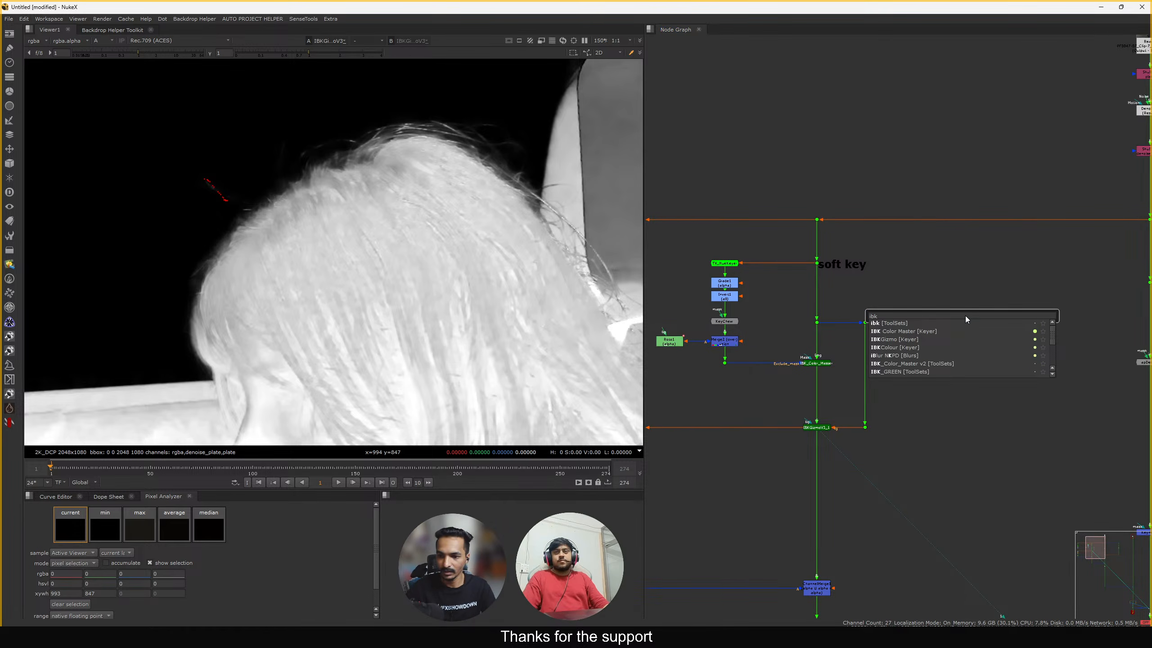
type("st")
key("Down")
key("Down")
key("Down")
key("Up")
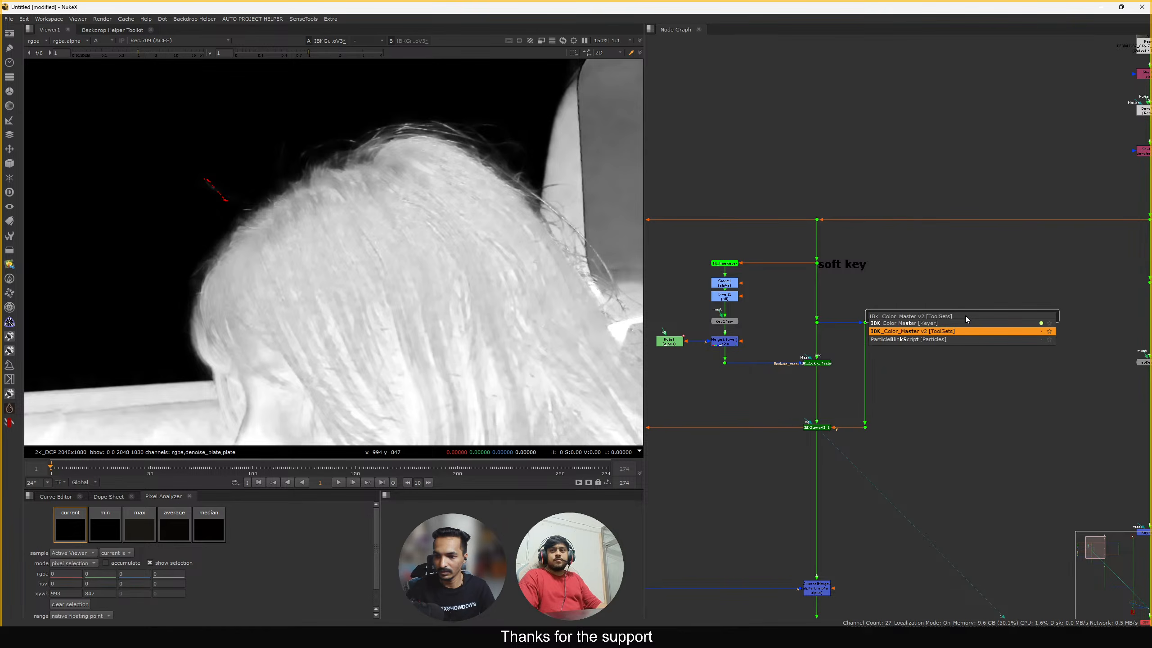
key("Up")
key("BackSpace")
key("BackSpace")
key("BackSpace")
key("BackSpace")
key("BackSpace")
key("BackSpace")
key("BackSpace")
key("BackSpace")
key("BackSpace")
key("BackSpace")
key("BackSpace")
key("BackSpace")
key("BackSpace")
key("BackSpace")
key("BackSpace")
key("BackSpace")
key("BackSpace")
key("BackSpace")
key("BackSpace")
key("BackSpace")
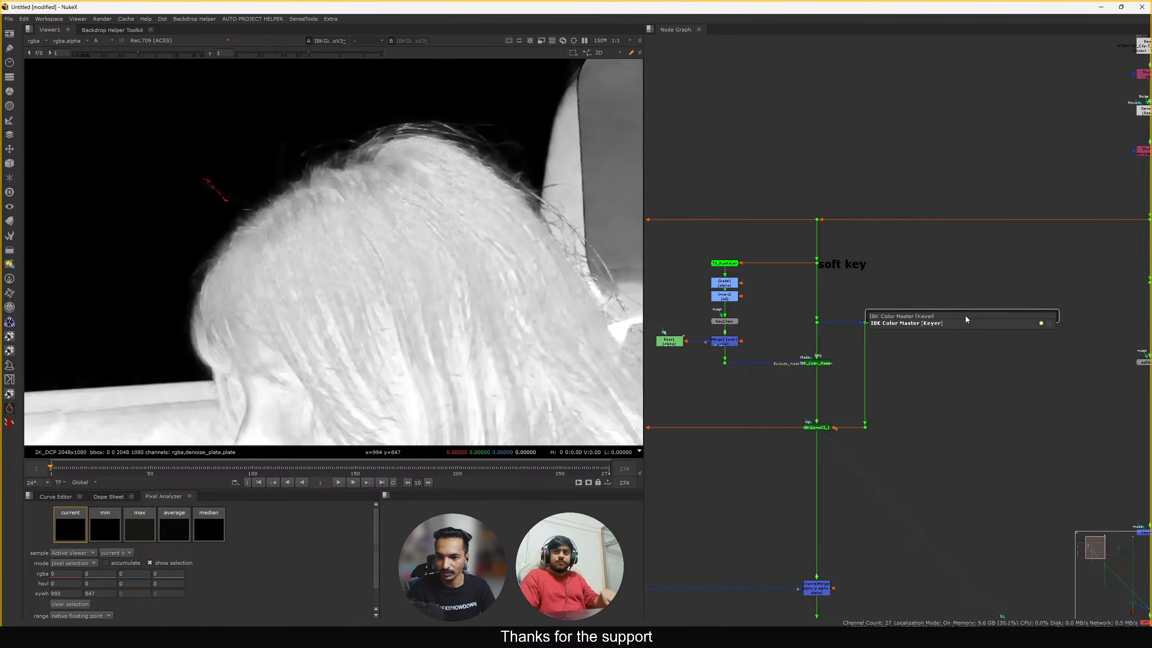
type("ibk")
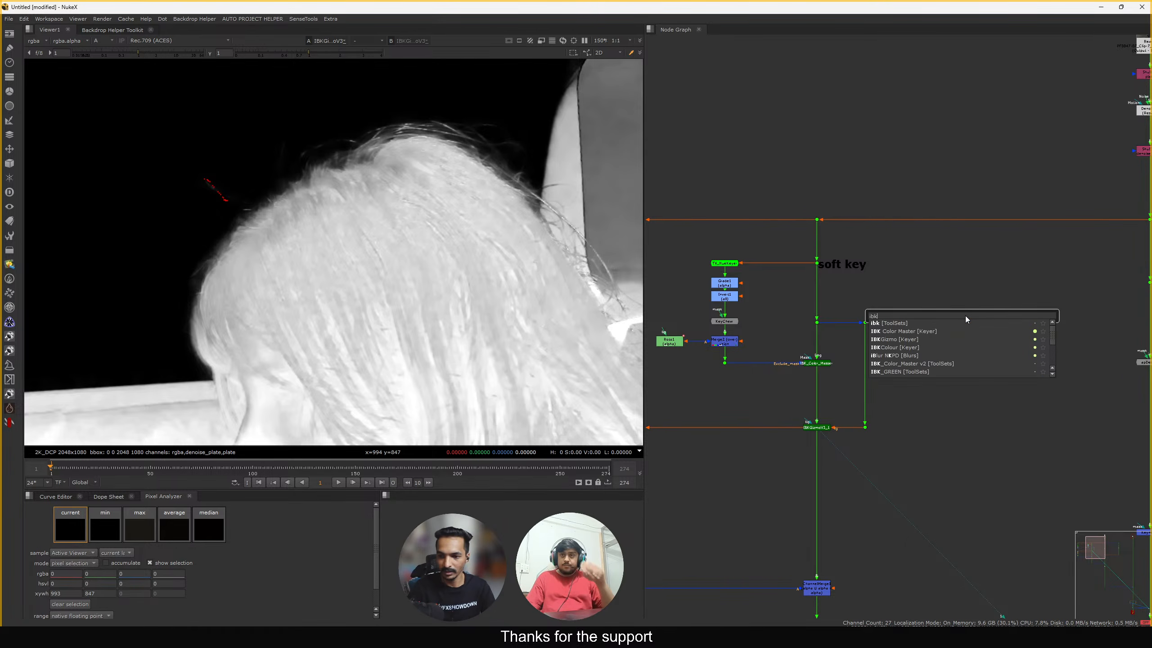
Choose the IBK_GREEN toolset from the ibk results to add its IBKColourV3 stack to the graph
key("Down")
key("Down")
key("Down")
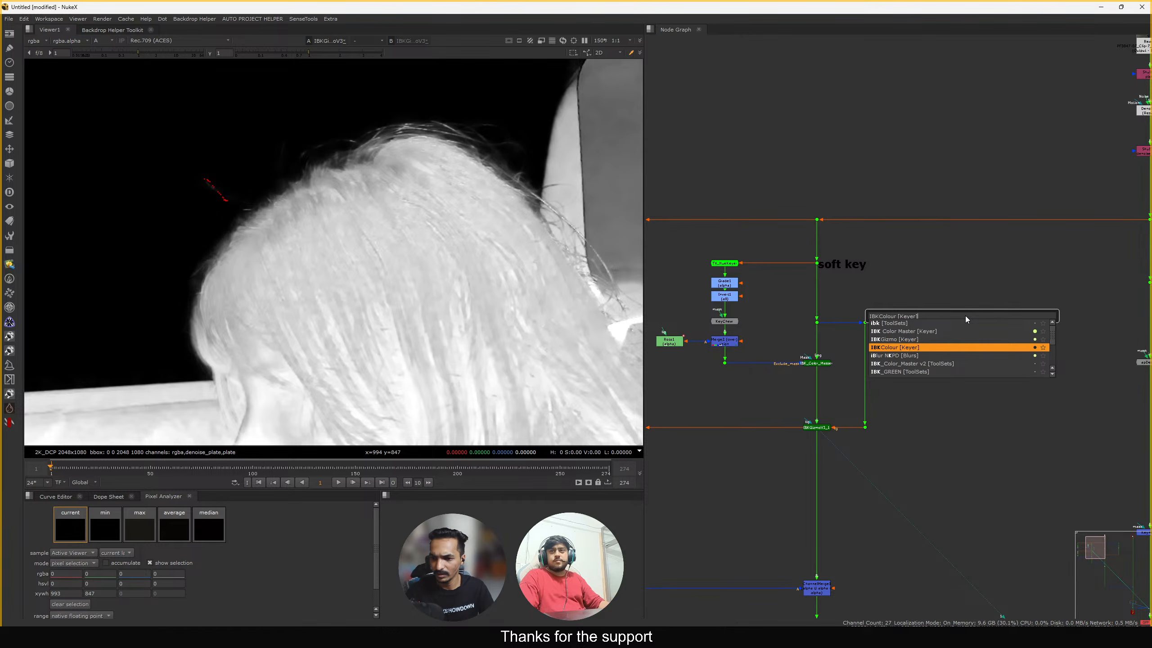
key("Up")
key("Up")
key("Down")
key("Down")
key("Down")
key("Down")
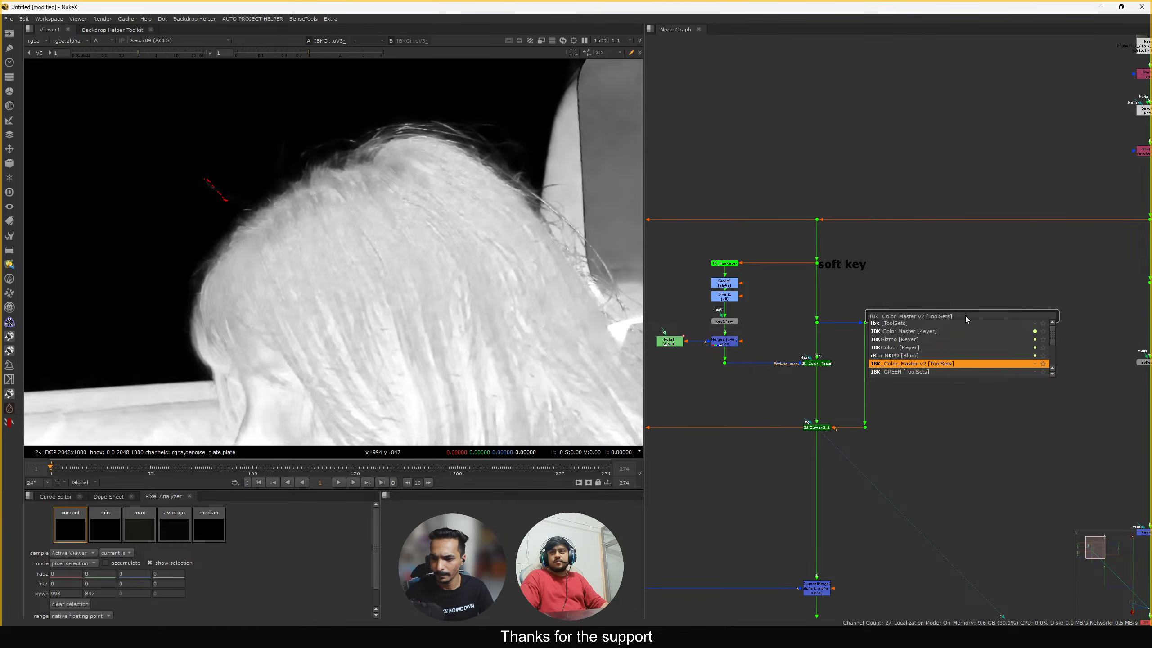
key("Down")
key("Return")
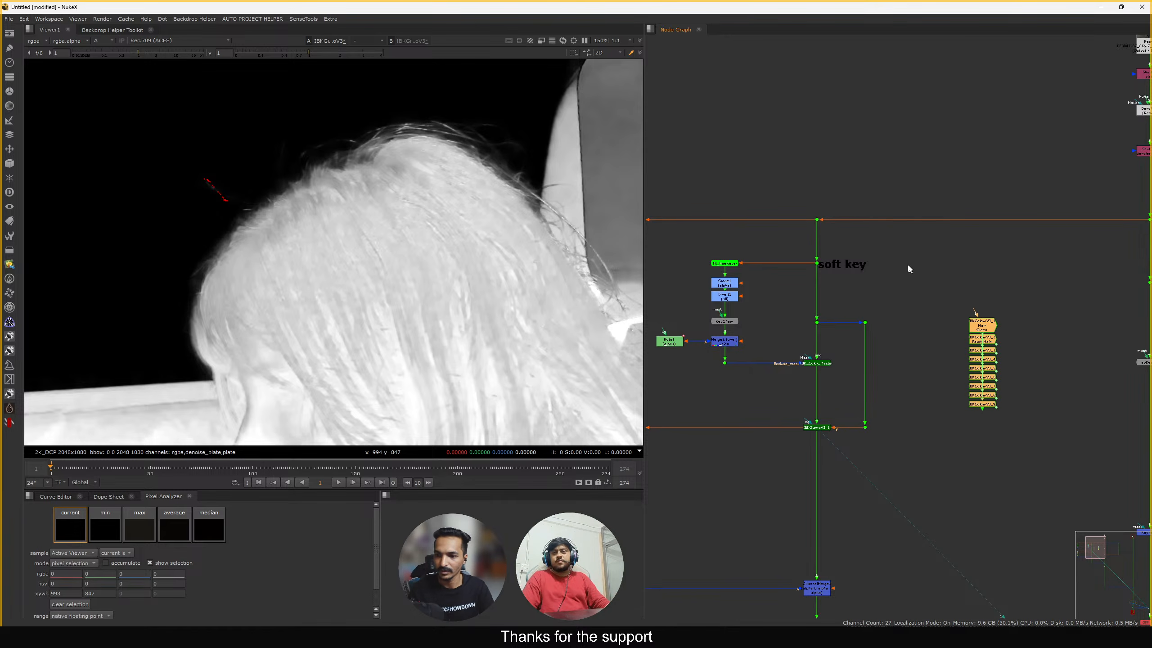
Position the IBKColourV3 stack beside the soft key branch and select all of its nodes
middle_click_drag(908, 266, 886, 227)
left_click_drag(963, 283, 931, 246)
scroll(912, 227, "up", 4)
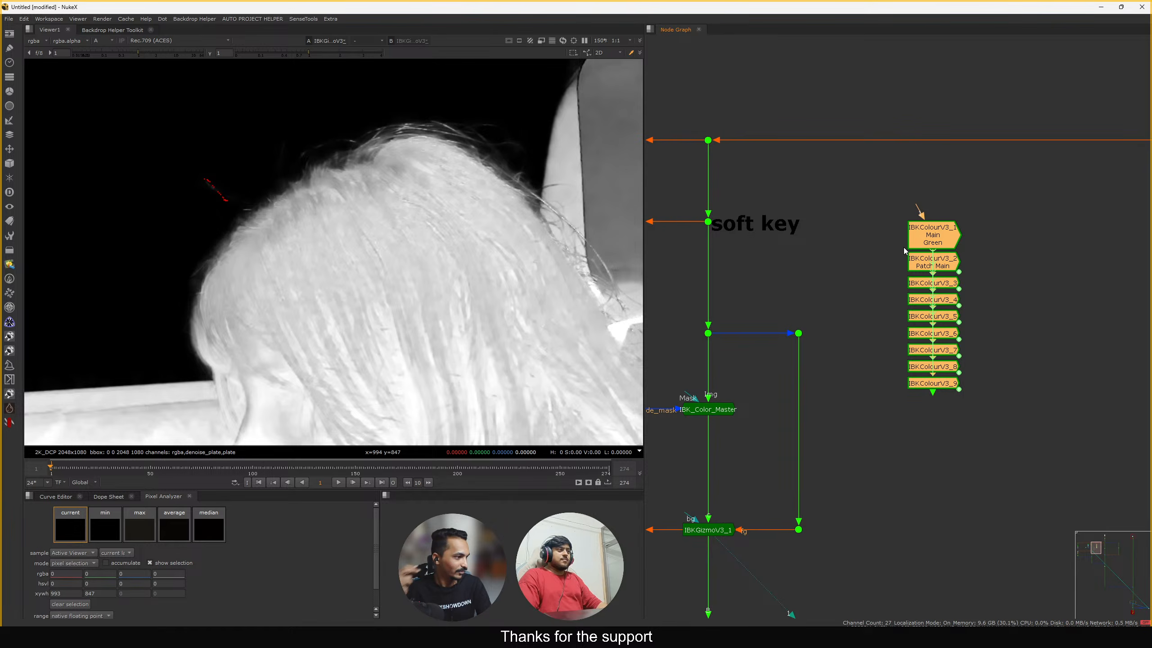
left_click_drag(1016, 187, 853, 490)
left_click_drag(934, 241, 939, 242)
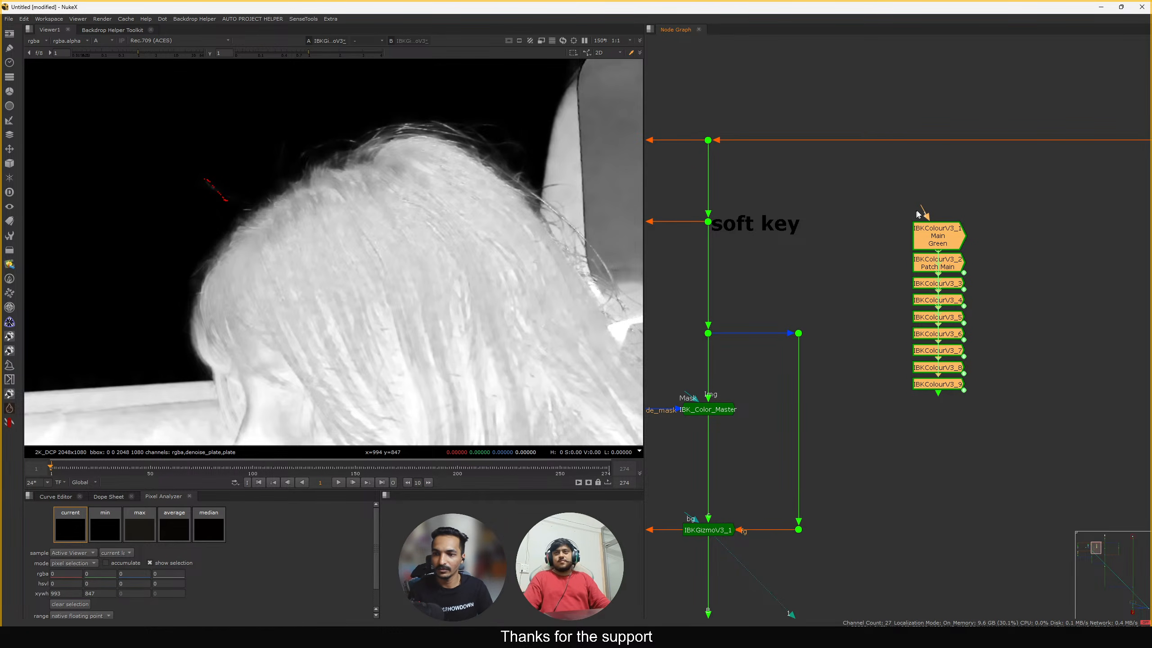
Connect IBKColourV3_1 to the upper soft key dot, route the link through a corner dot, and separate the node from Patch Main
left_click_drag(874, 216, 707, 222)
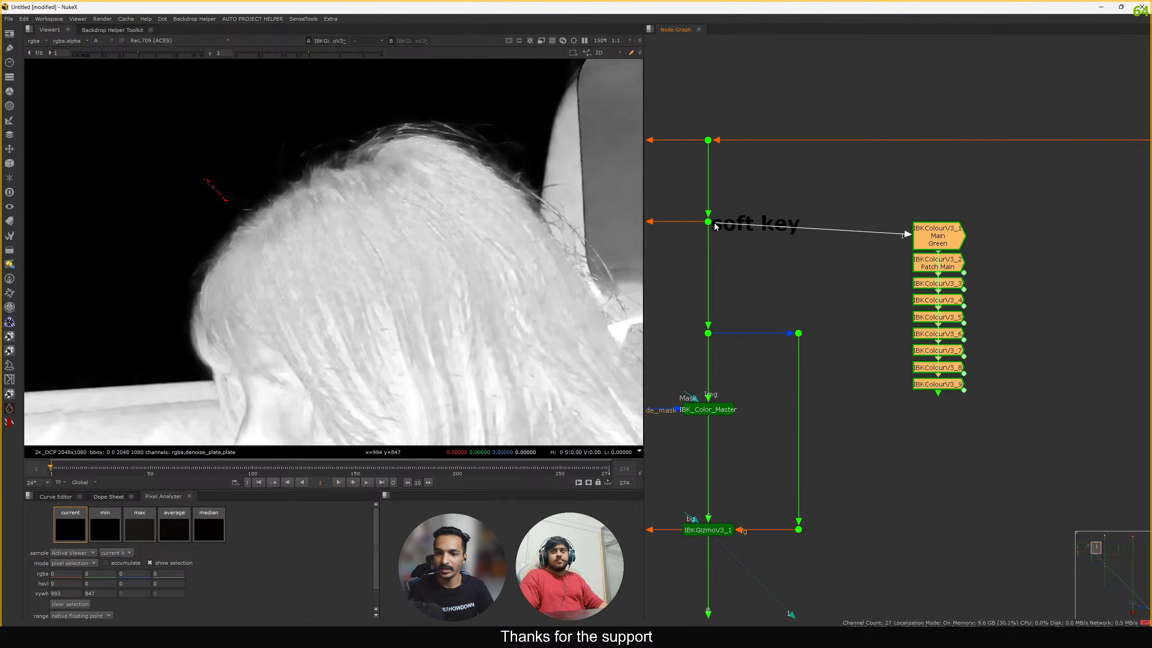
left_click_drag(932, 247, 925, 300)
left_click(882, 313)
left_click(930, 287)
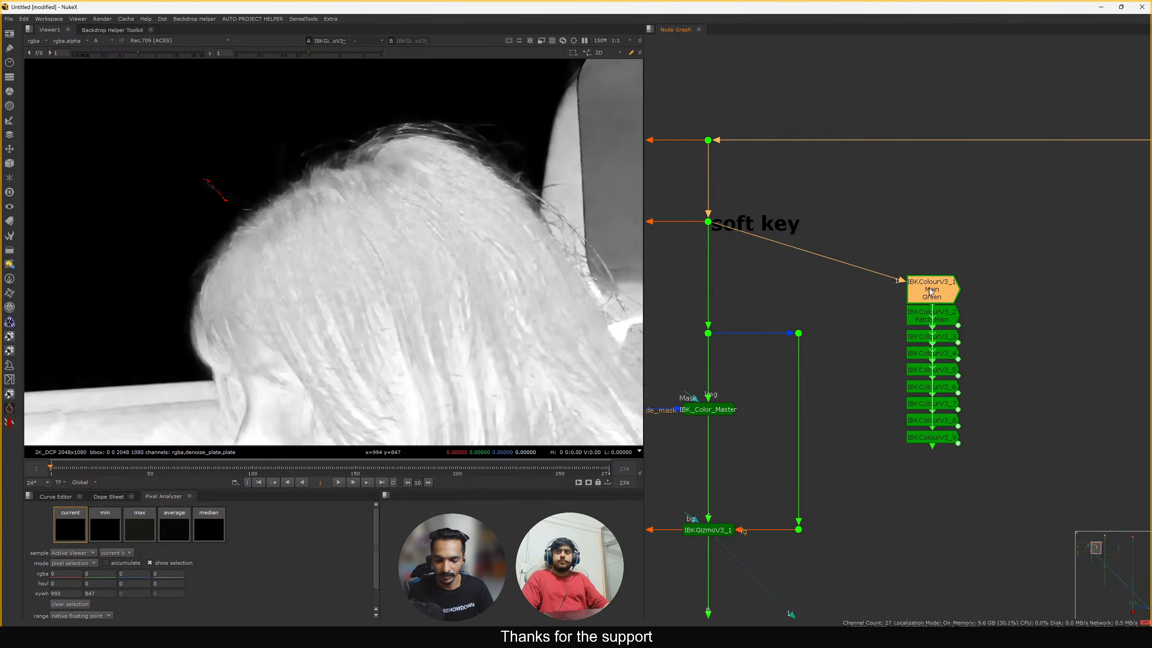
key("comma")
left_click_drag(934, 284, 935, 266)
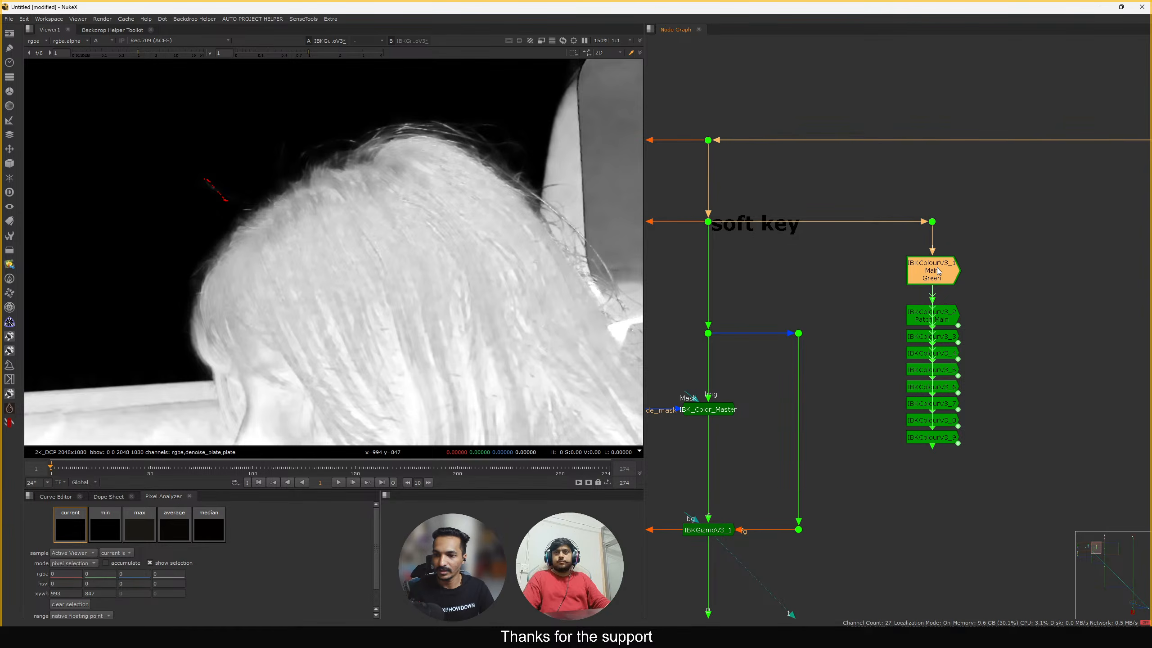
Show the IBKColourV3_1 output in the viewer as RGB and frame the whole image
key("1")
left_click(891, 272)
middle_click_drag(895, 278, 891, 273)
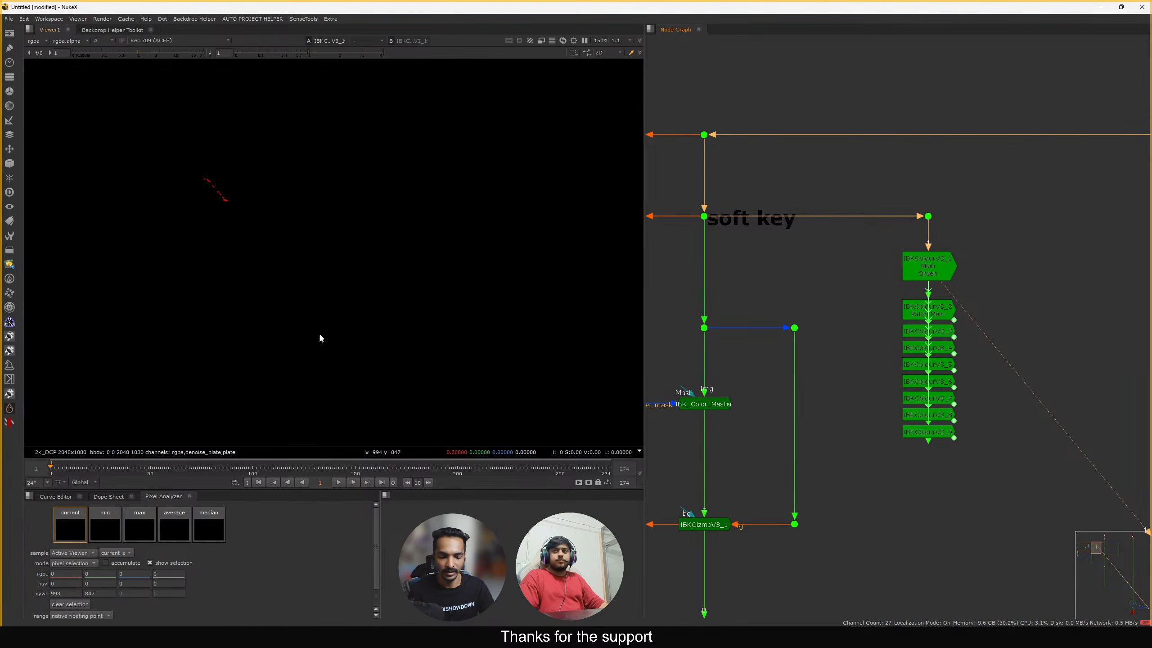
key("f")
key("a")
Open the IBKColourV3_1 properties and set its size to 0
double_click(938, 271)
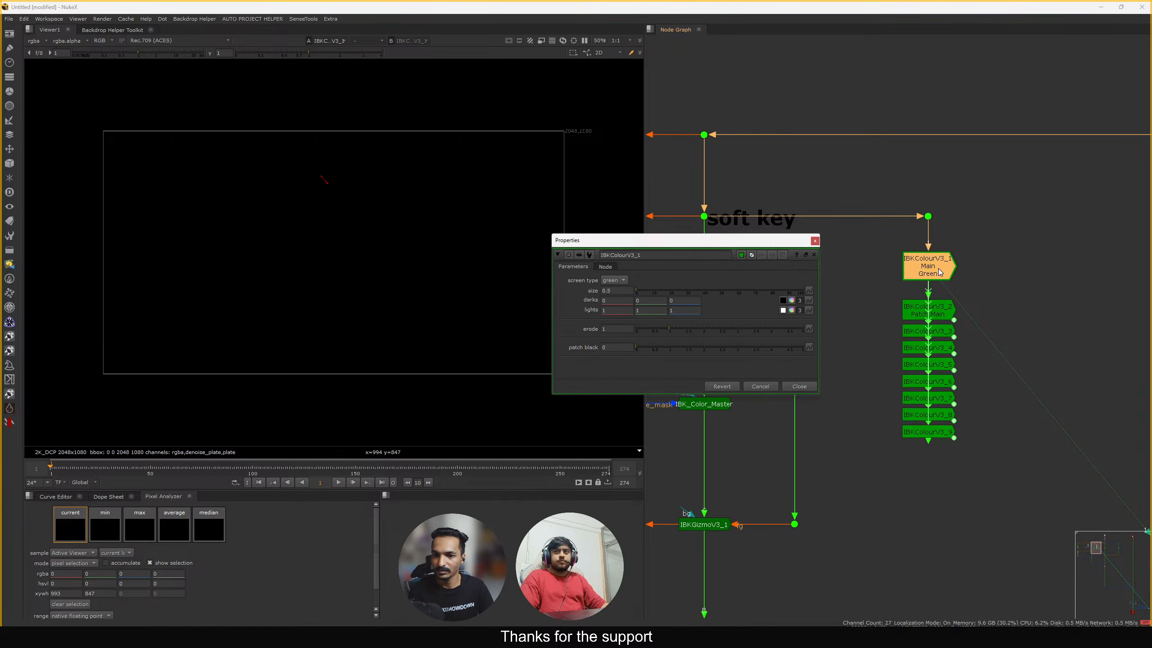
left_click_drag(722, 242, 785, 196)
left_click(928, 216, "ctrl+shift")
left_click(921, 266, "ctrl+shift")
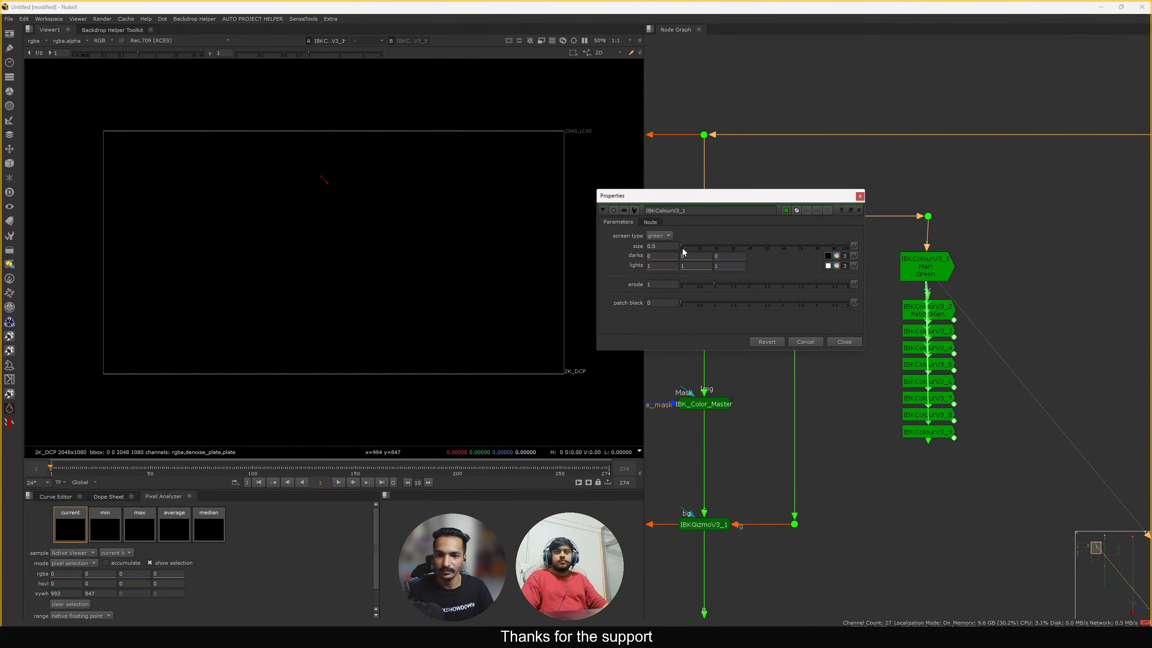
left_click(837, 266)
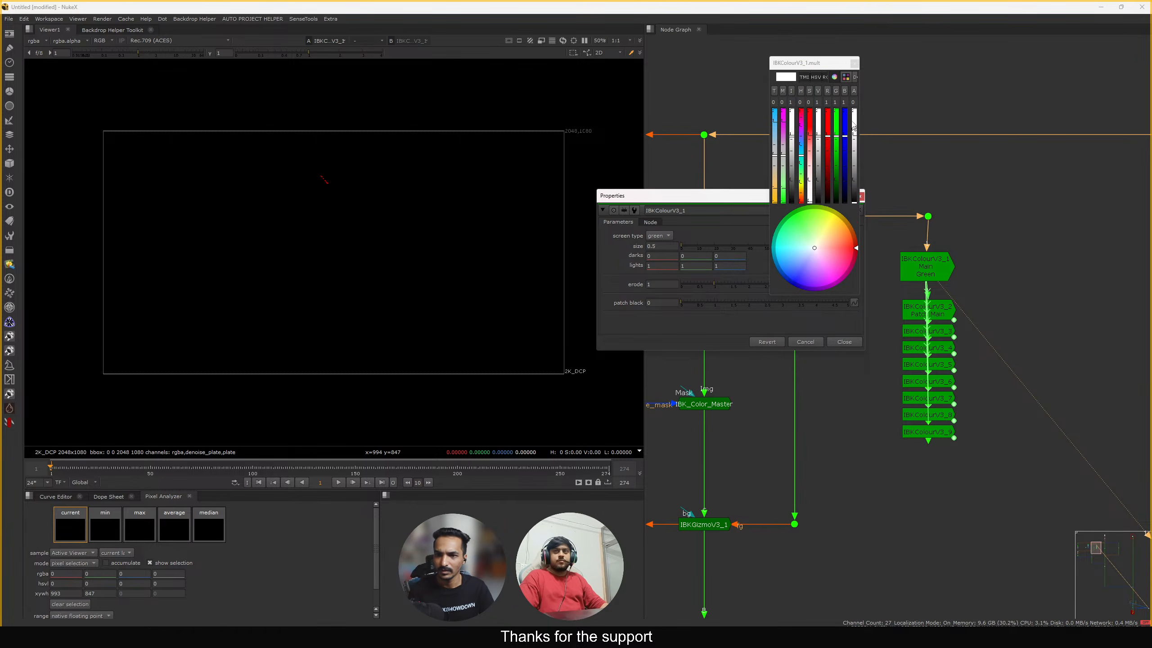
left_click(855, 64)
left_click_drag(711, 248, 680, 259)
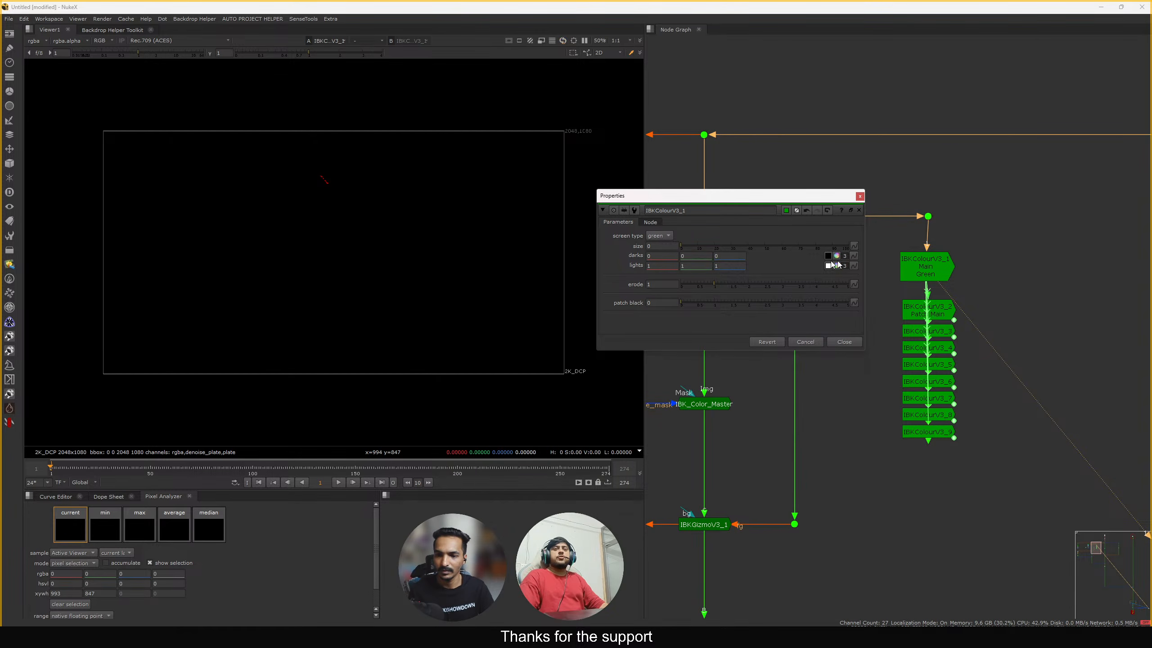
Adjust the IBKColourV3_1 darks to 0.043, 0.024 and -0.067 so only clean green screen remains around the subject
left_click(836, 256)
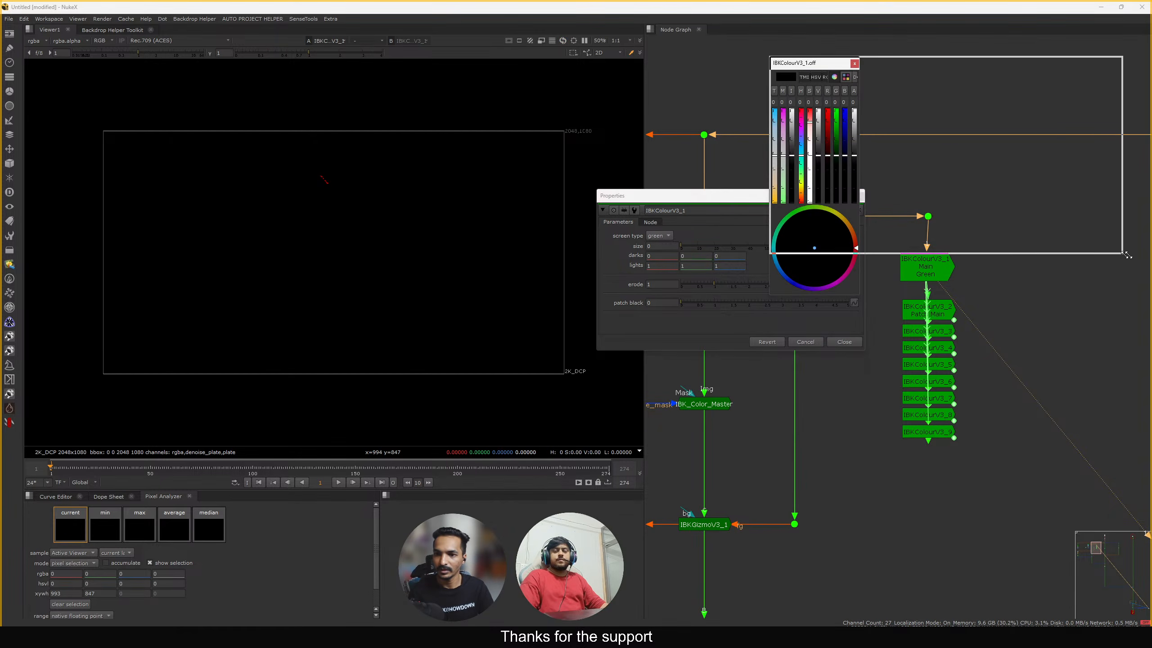
left_click_drag(965, 68, 771, 105)
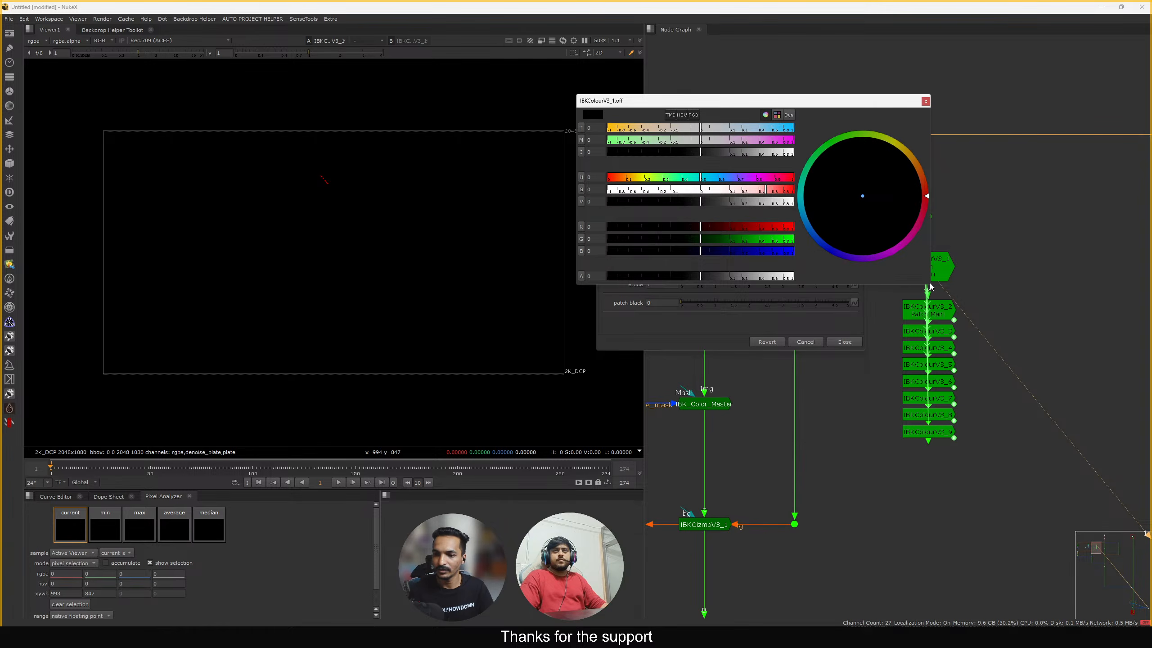
left_click_drag(928, 285, 1061, 279)
left_click_drag(785, 101, 742, 138)
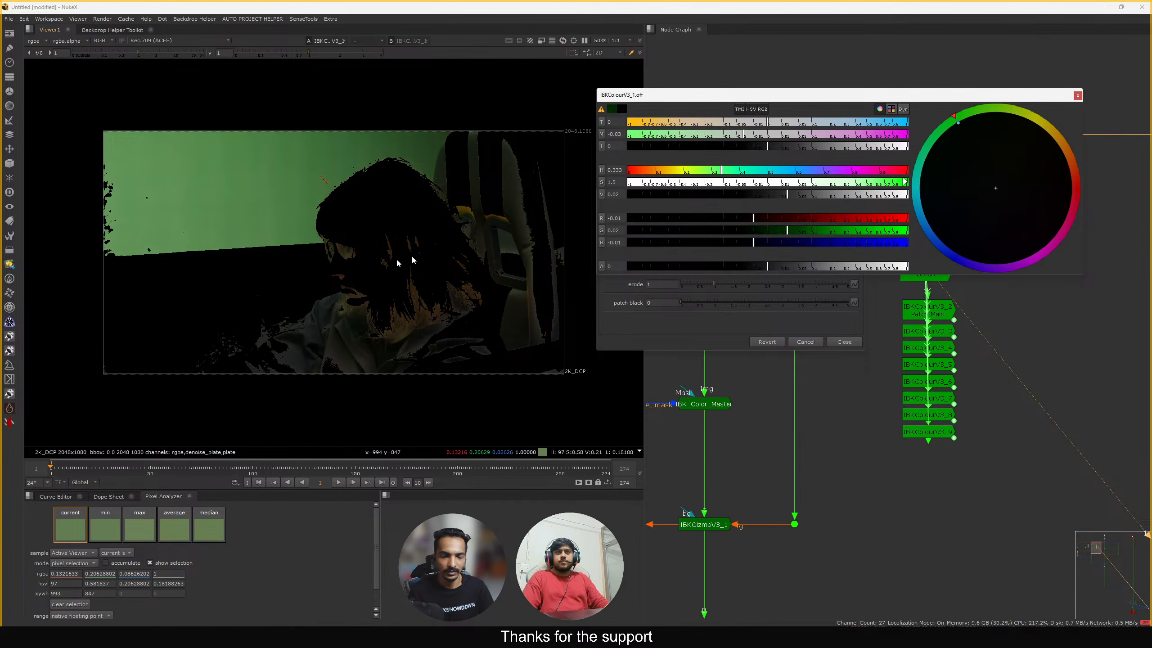
scroll(336, 268, "up", 1)
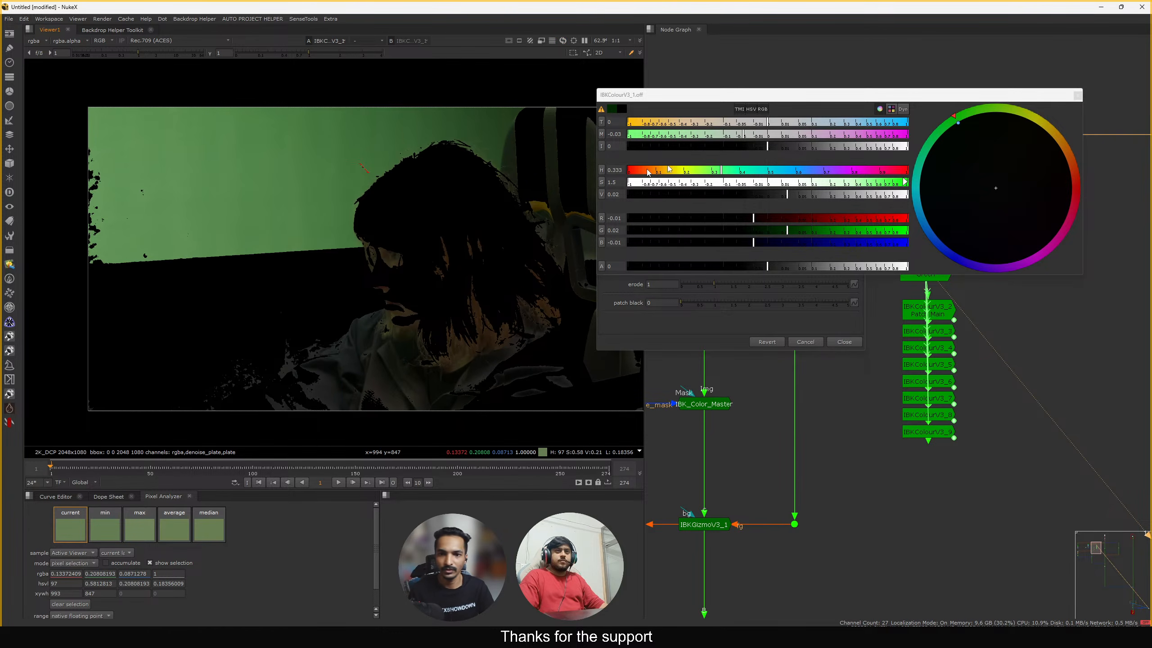
mouse_move(746, 139)
left_mouse_down()
mouse_move(722, 136)
mouse_move(832, 95)
mouse_move(812, 119)
left_mouse_up()
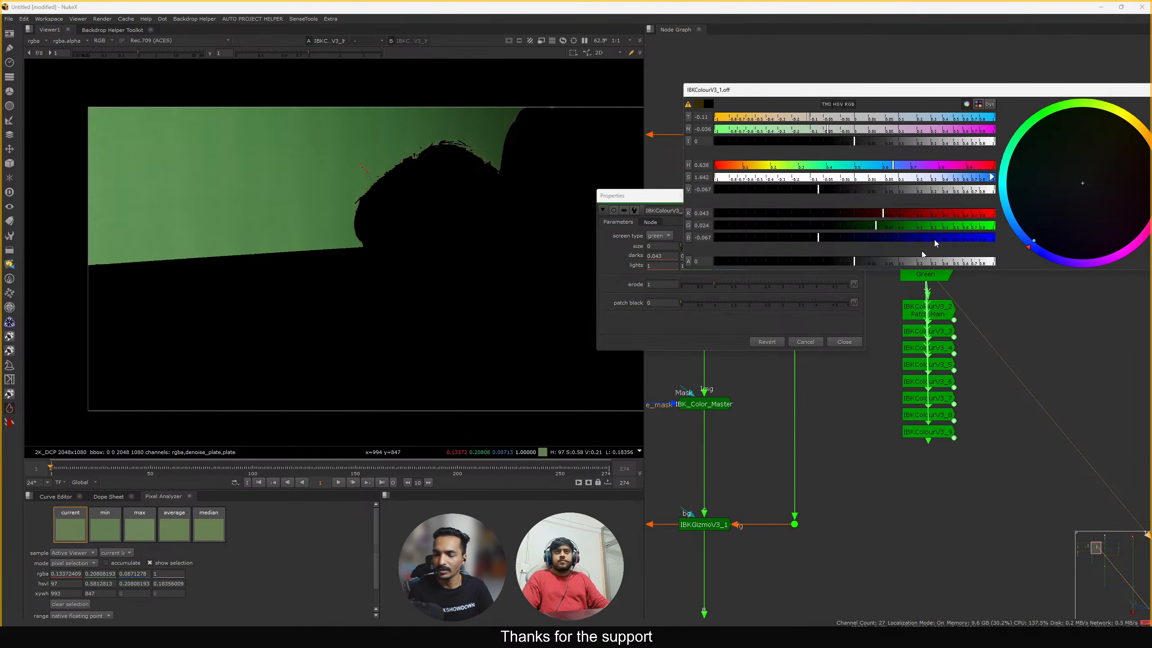
left_click_drag(1071, 90, 966, 106)
left_click(1057, 106)
Adjust the IBKColourV3_1 lights to 1.019, 1.004 and 0.977 while checking the green screen for holes
left_click_drag(805, 193, 851, 158)
left_click(882, 231)
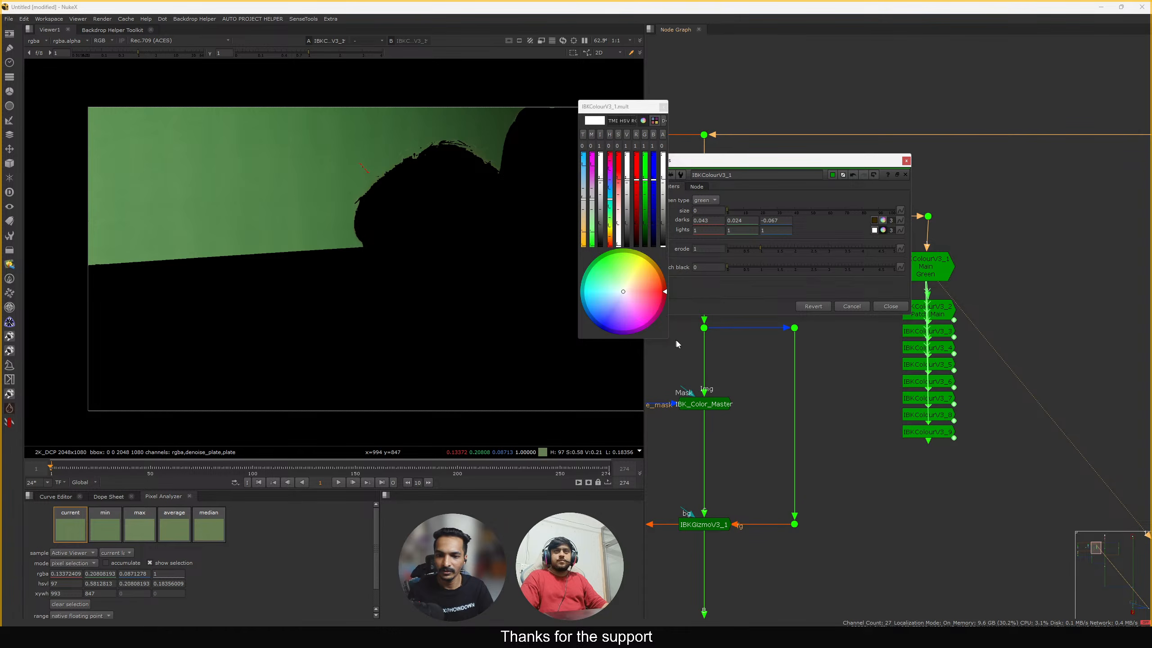
left_click_drag(671, 340, 1066, 200)
left_click_drag(792, 107, 736, 152)
left_click_drag(211, 148, 68, 278)
left_click(152, 207, "ctrl")
key("f")
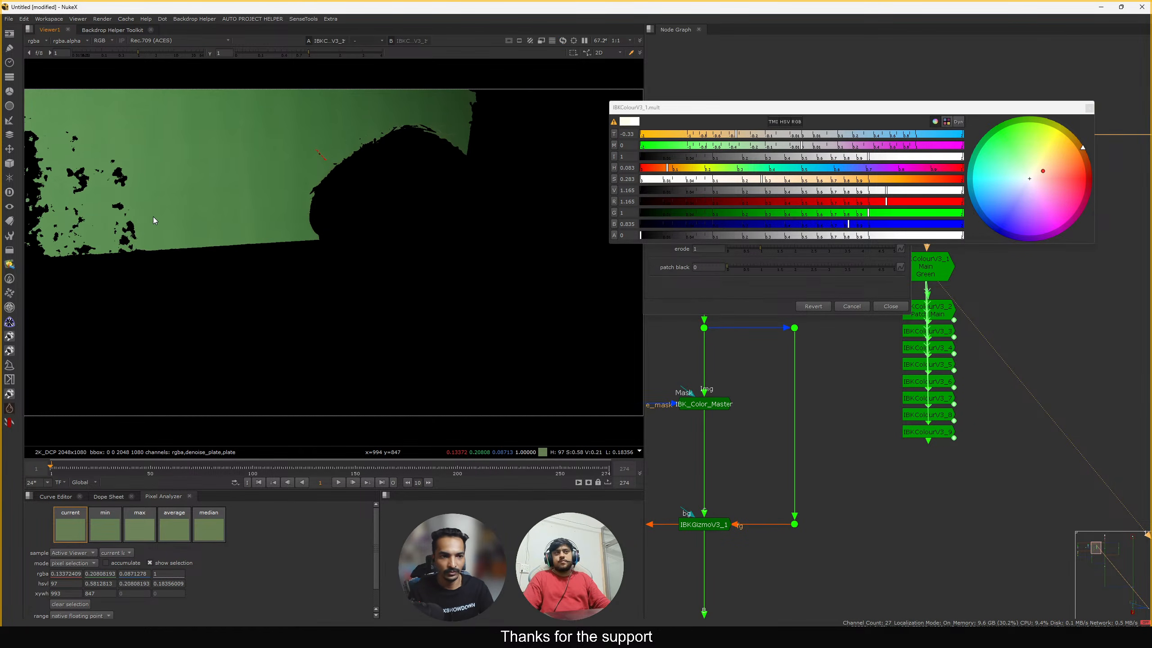
left_click_drag(753, 138, 794, 153)
left_click(1089, 108)
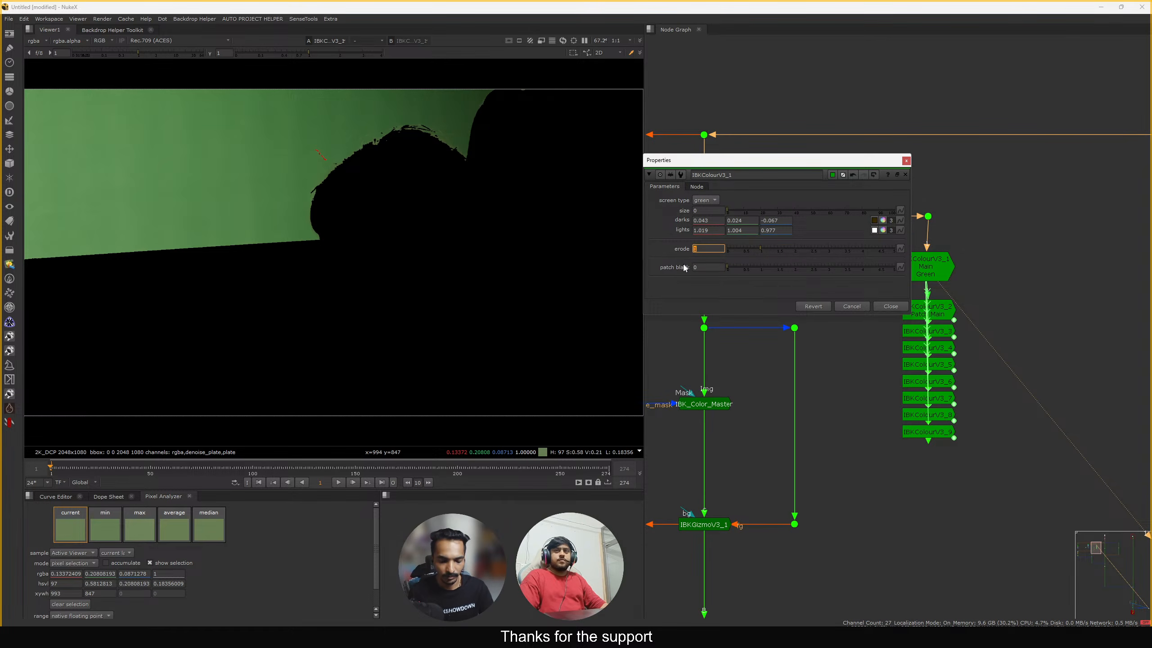
Set the IBKColourV3_1 erode to 5 and close its properties
type("5")
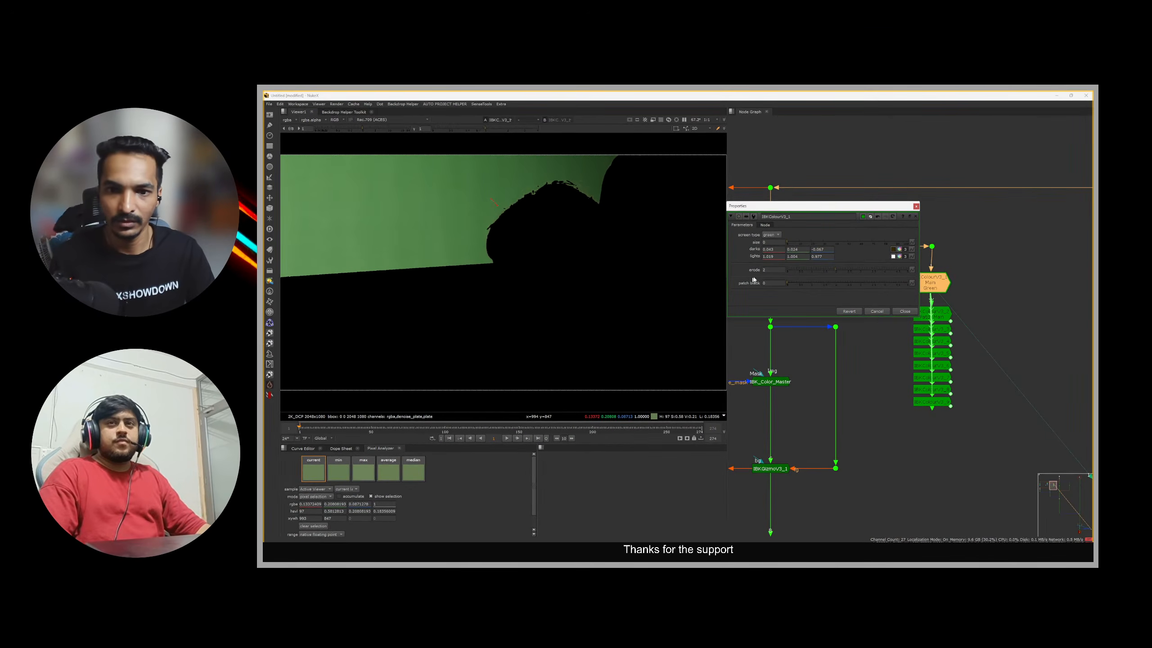
key("Return")
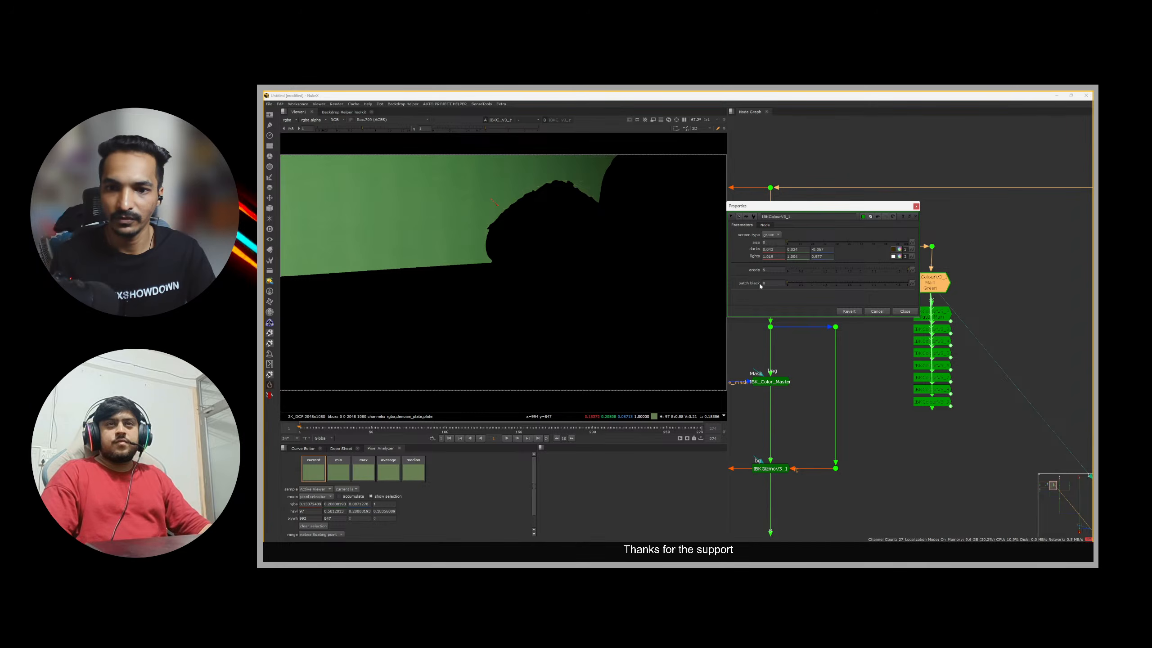
left_click(892, 312)
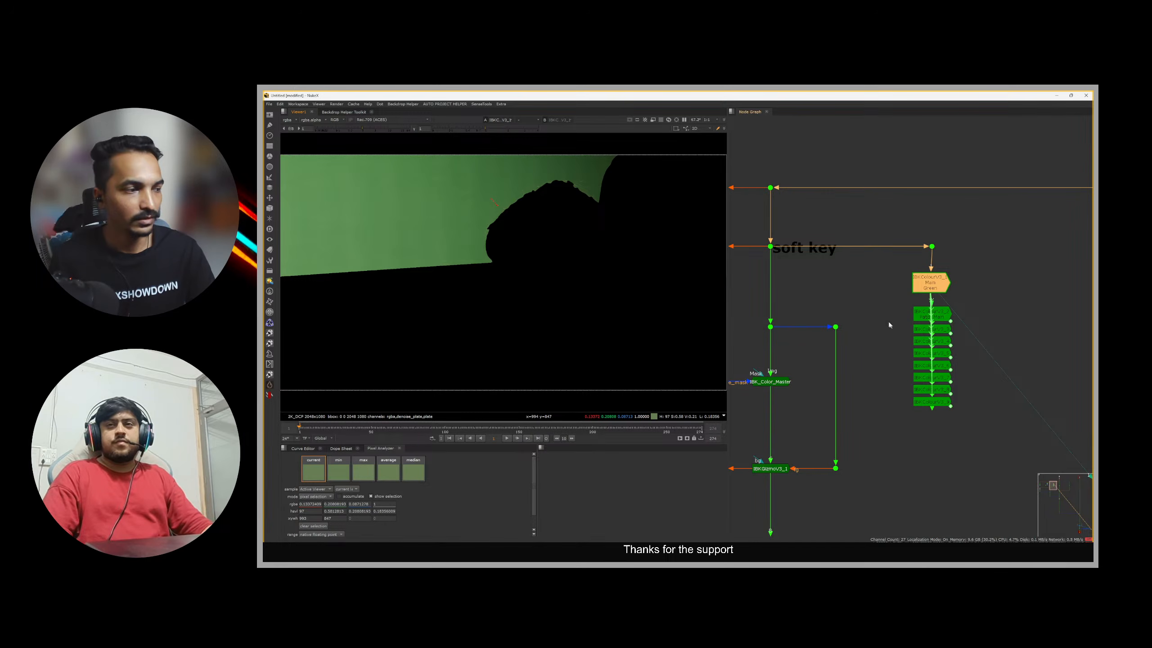
left_click(883, 312)
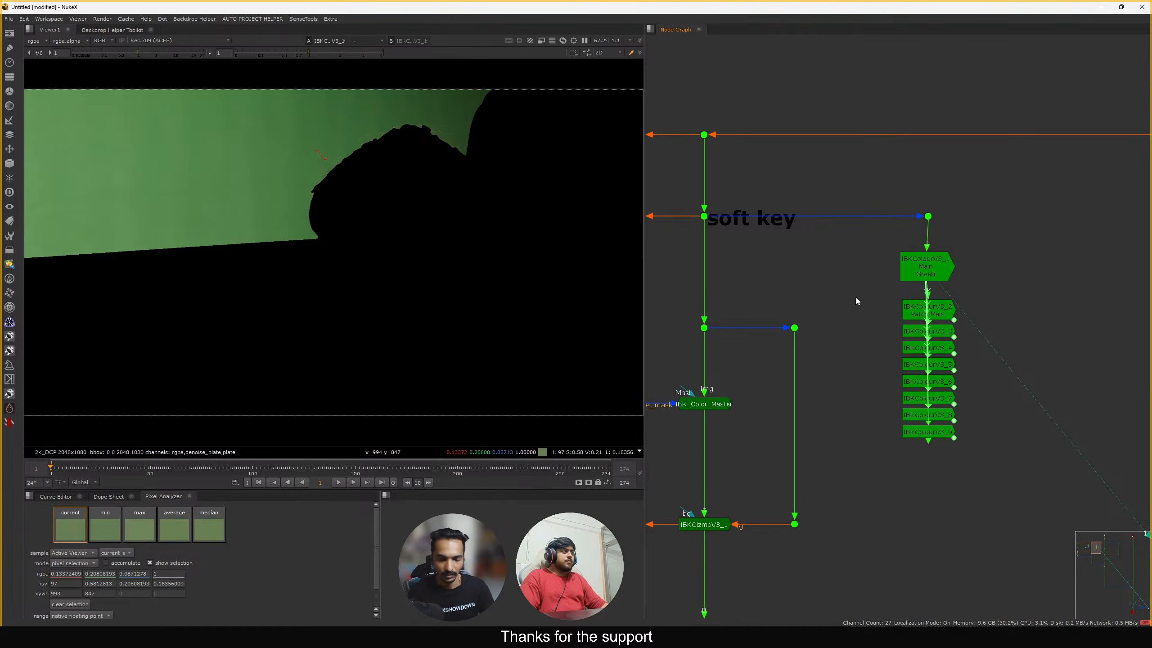
Realign IBKColourV3_1 directly beneath its corner dot
left_click(922, 273)
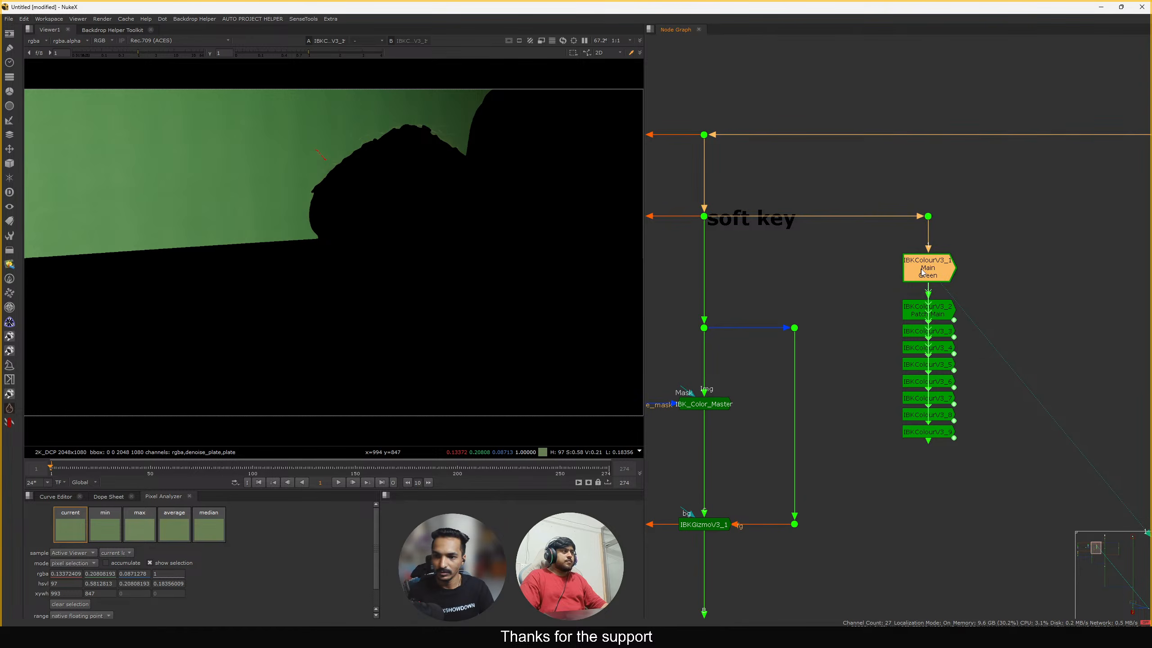
left_click_drag(912, 276, 913, 280)
left_click(867, 293)
left_click(922, 275)
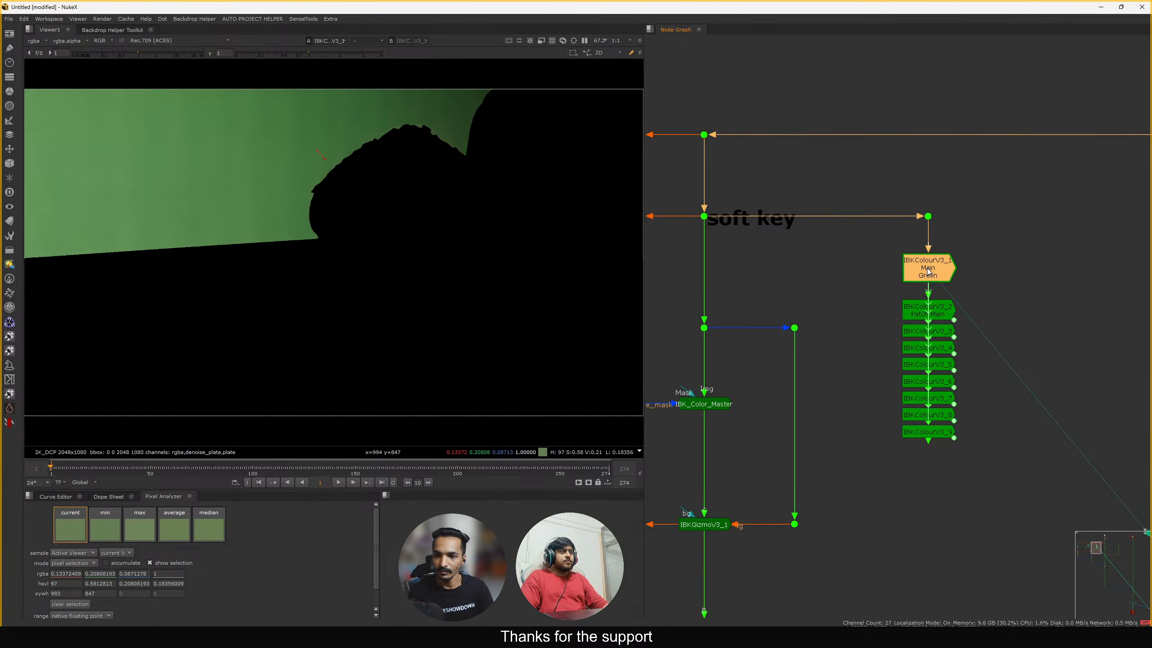
left_click(918, 292)
Review the linked parameters of IBKColourV3_2 Patch Main, keeping the session active when asked, and close its properties
double_click(922, 311)
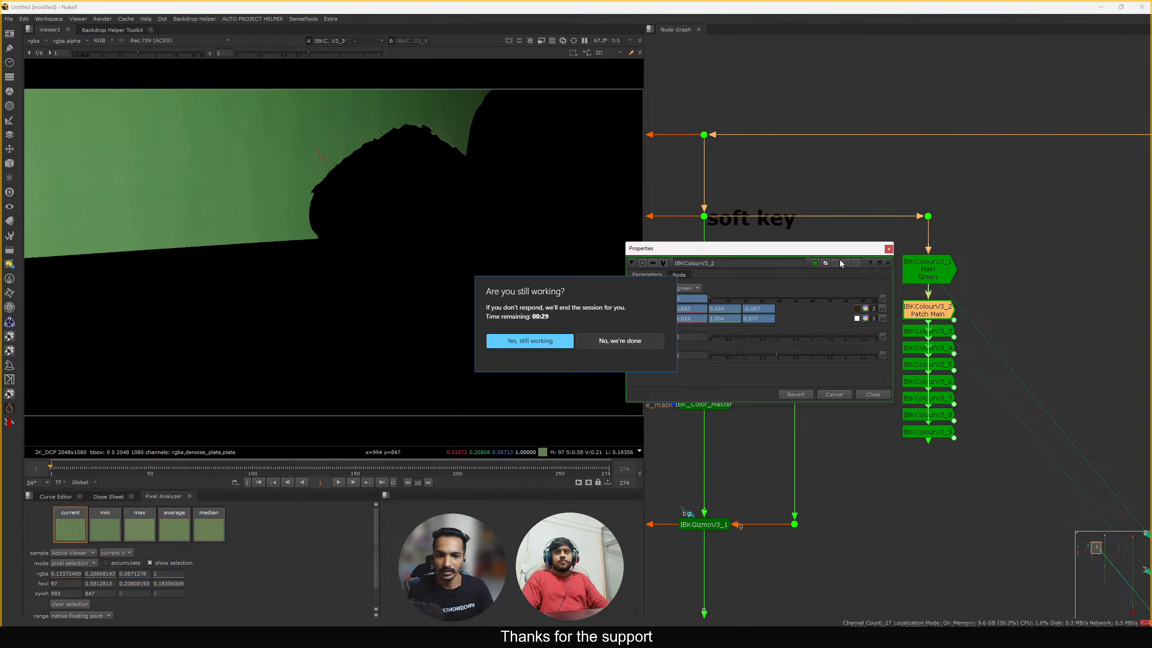
left_click(529, 345)
left_click_drag(856, 249, 835, 252)
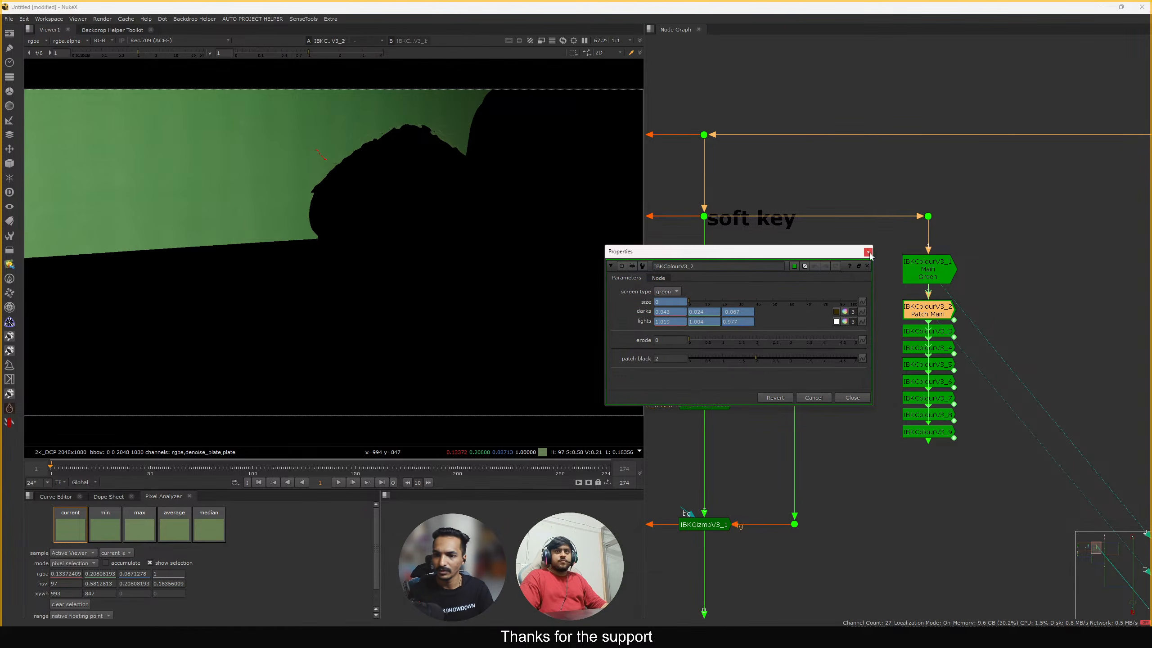
left_click(909, 276)
left_click(866, 252)
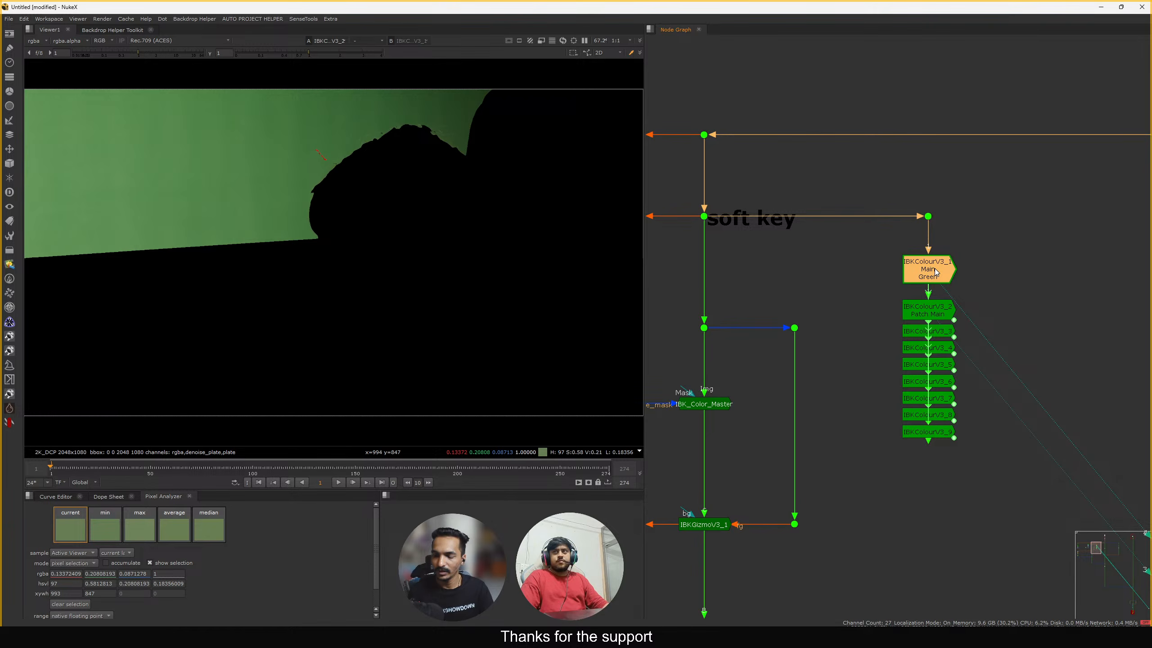
Reopen the IBKColourV3_1 properties and set its size to 0.5
scroll(936, 272, "up", 5)
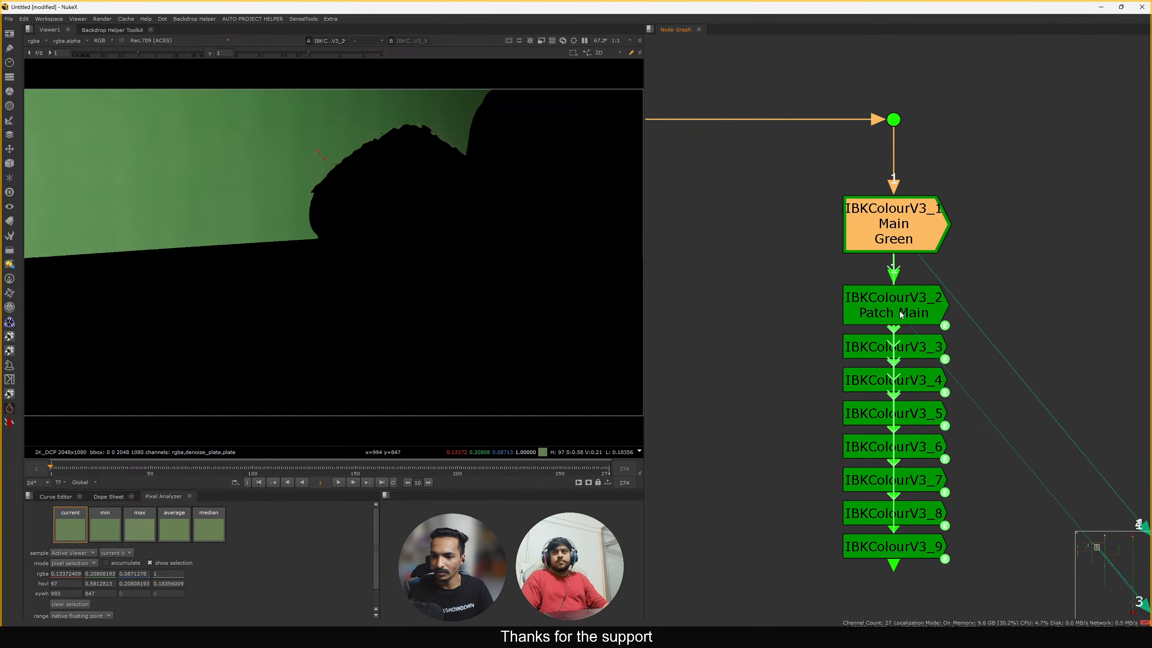
left_click(901, 314)
left_click(893, 241)
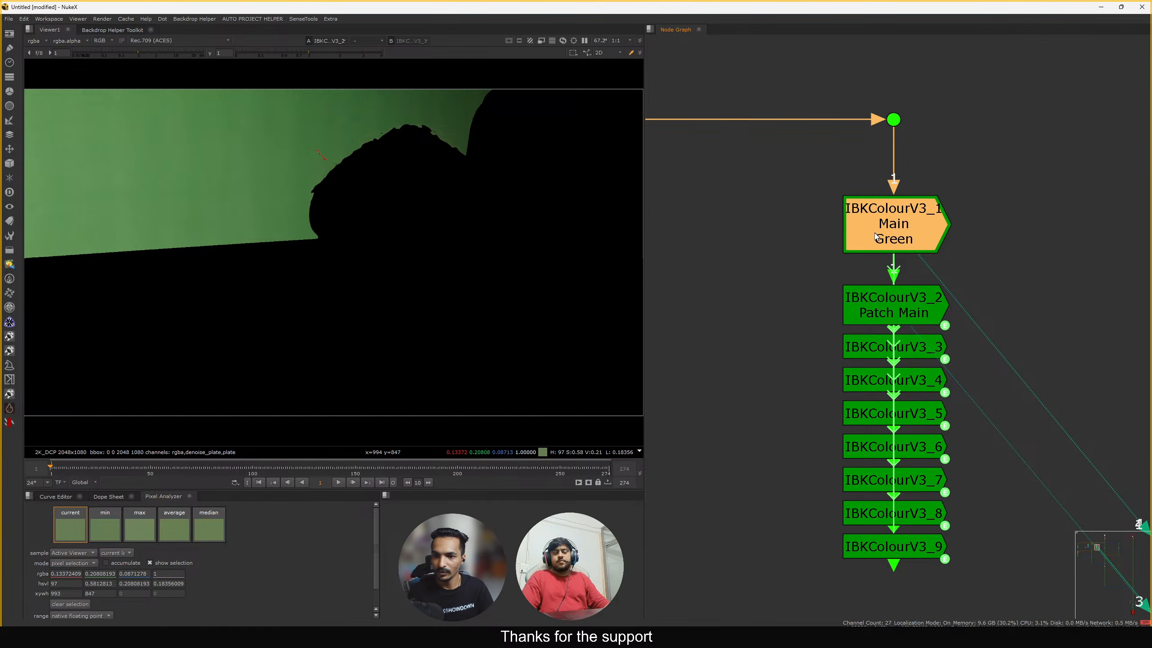
double_click(872, 218)
left_click_drag(839, 162, 689, 128)
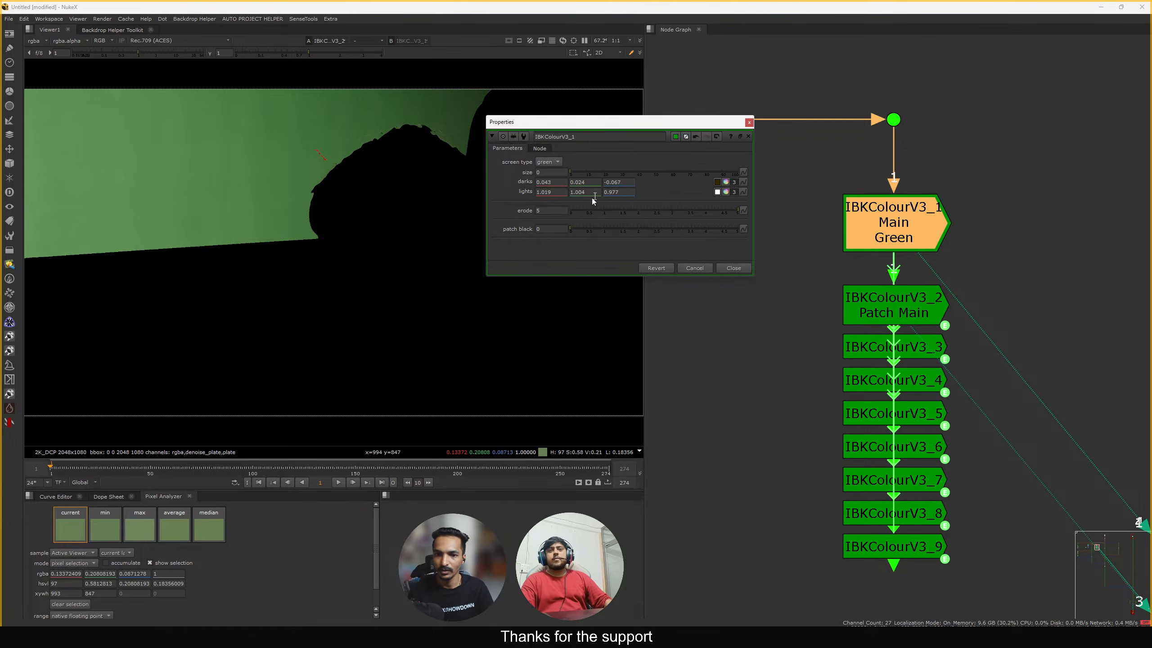
left_click(550, 171)
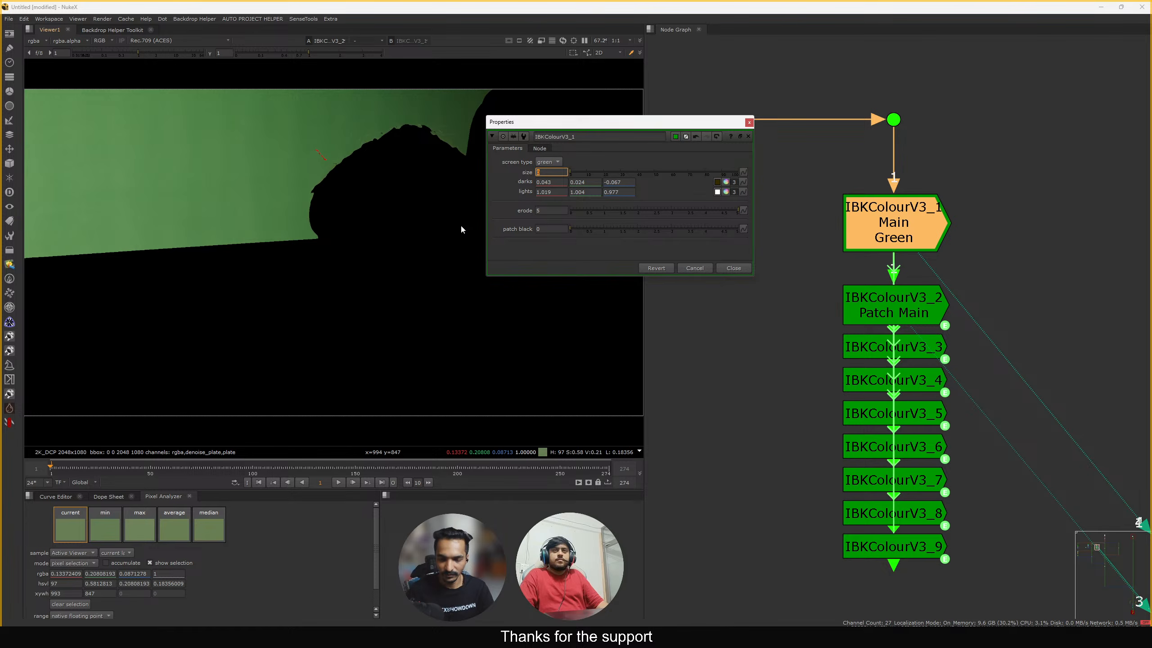
type(".5")
key("Return")
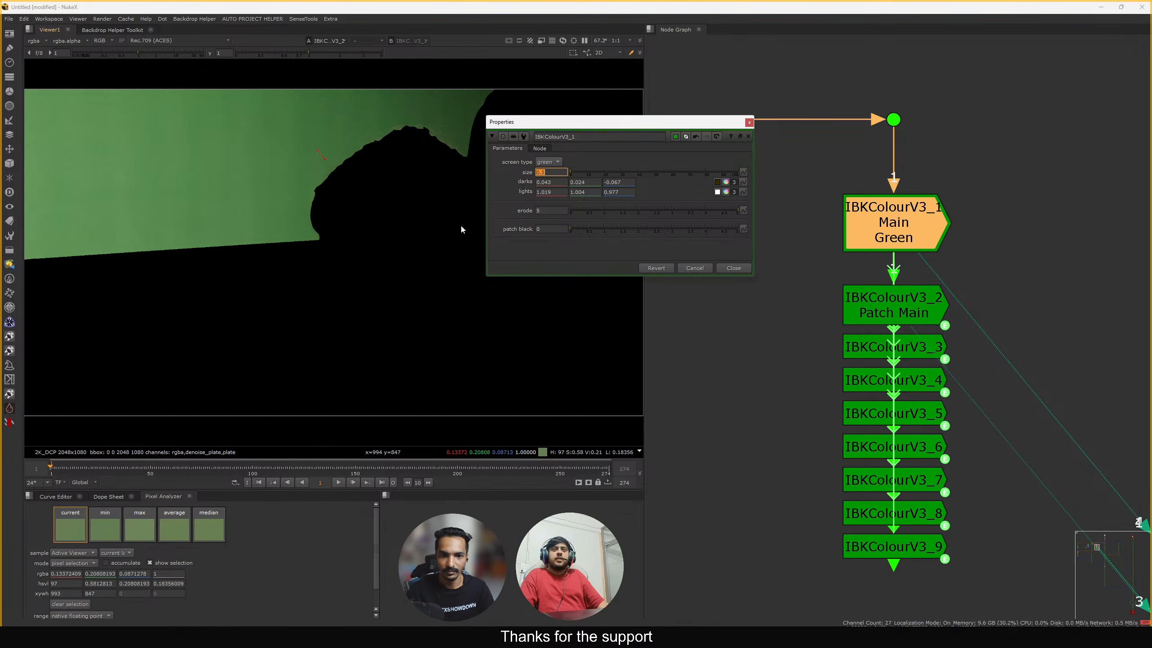
left_click_drag(671, 123, 693, 115)
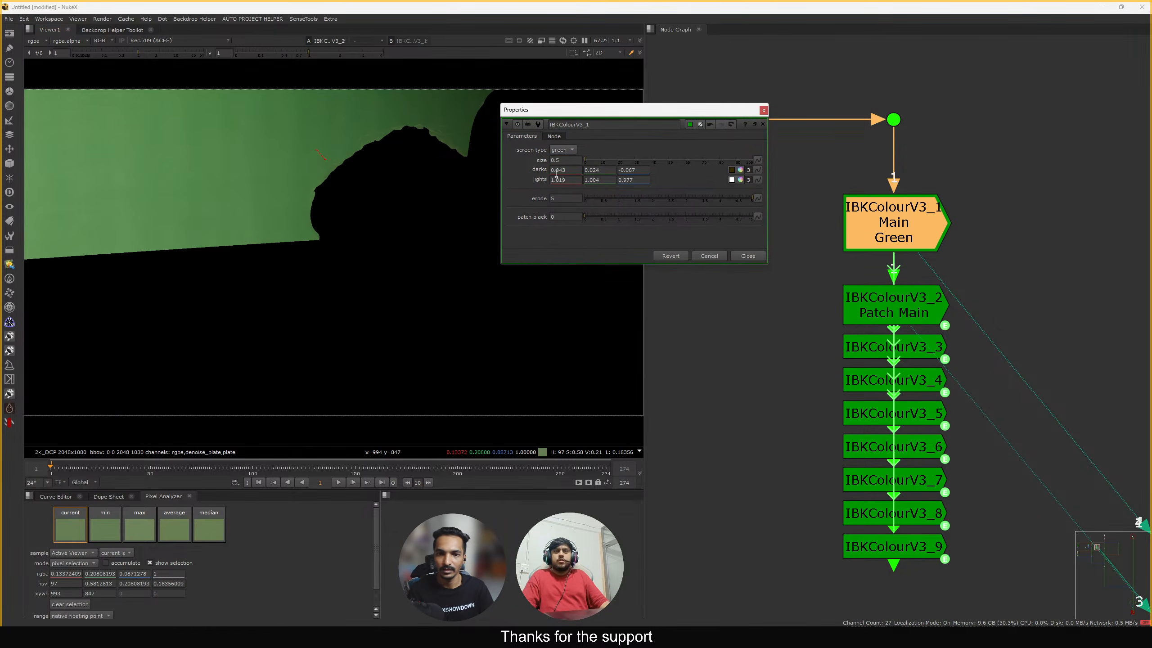
Compare the erode setting of IBKColourV3_1 with the erode and patch black settings of IBKColourV3_2 Patch Main
double_click(561, 199)
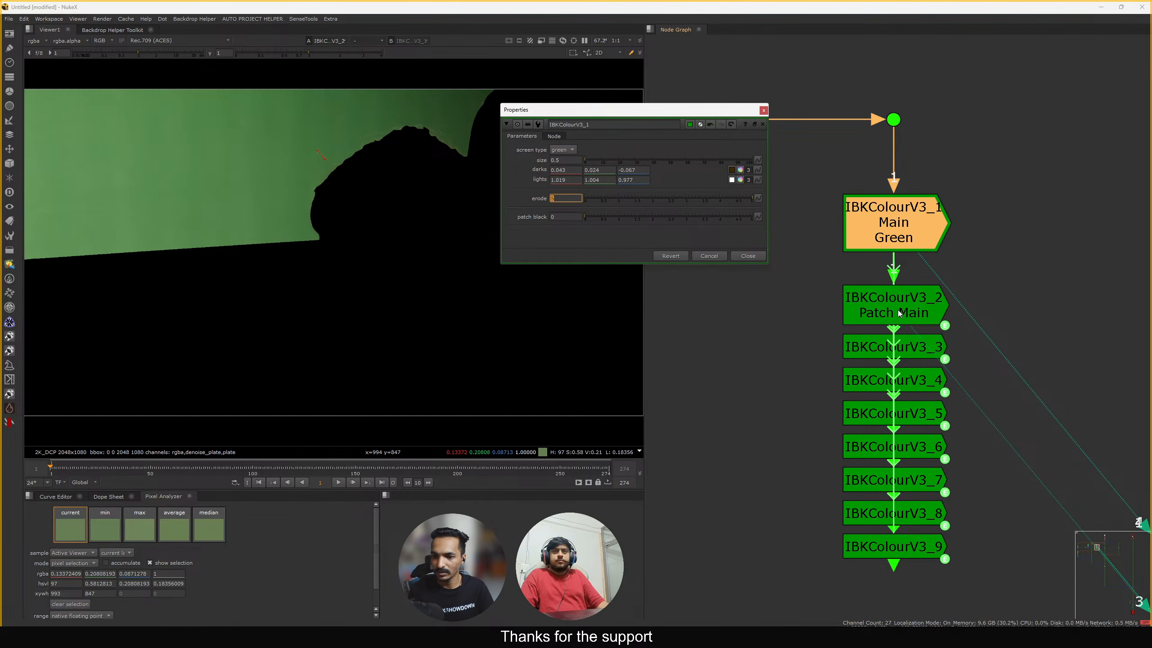
left_click_drag(899, 313, 899, 306)
left_click(747, 255)
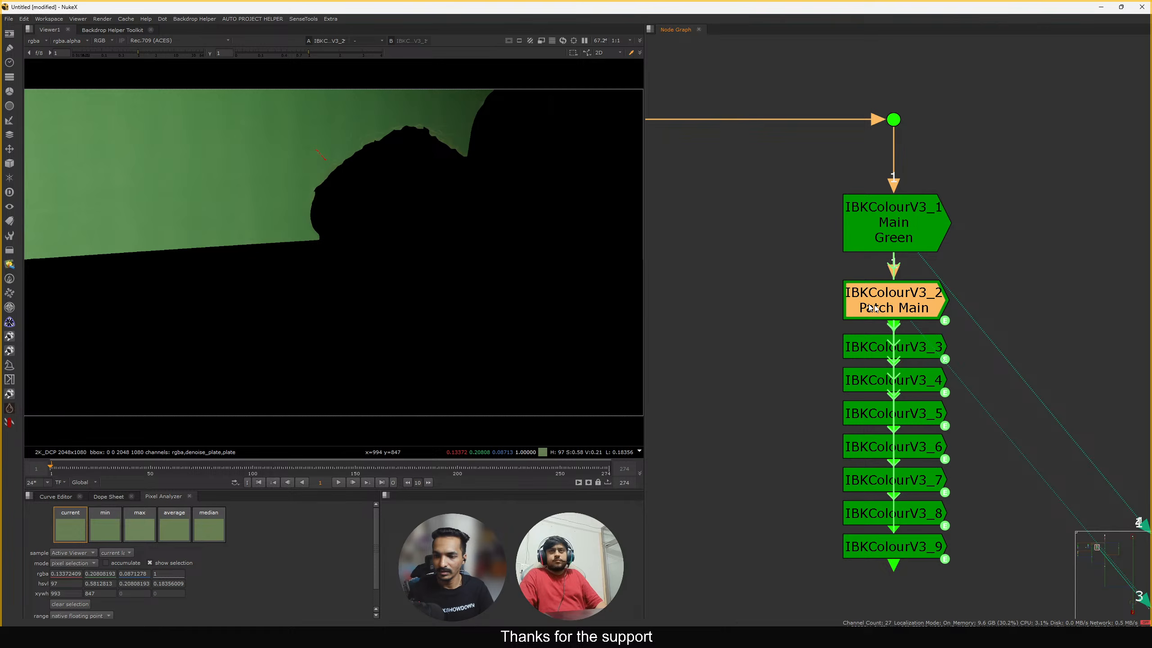
double_click(897, 299)
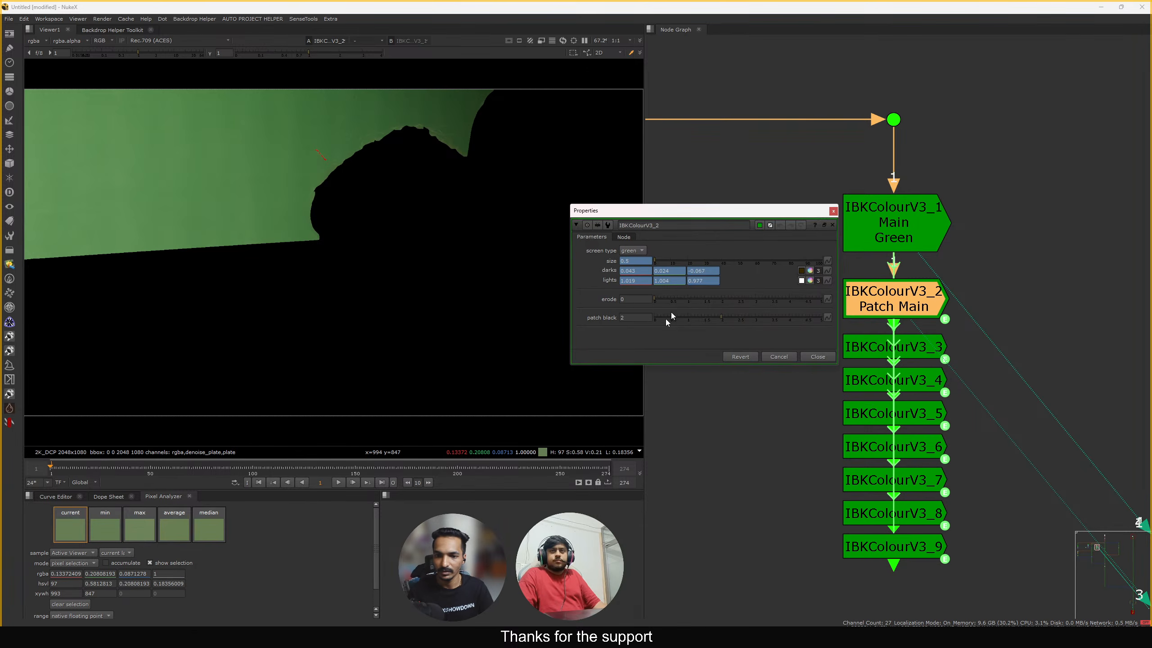
left_click(806, 357)
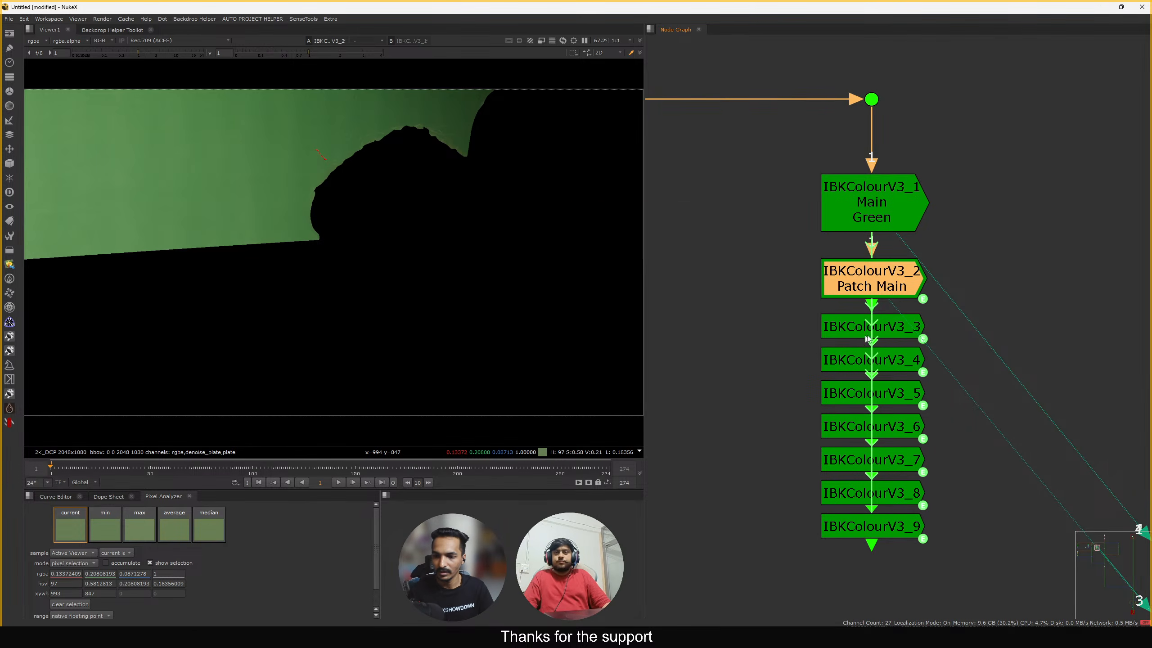
Inspect the linked parameters of IBKColourV3_3, IBKColourV3_4 and IBKColourV3_5 one after another, closing each node's properties
left_click(903, 328)
double_click(886, 304)
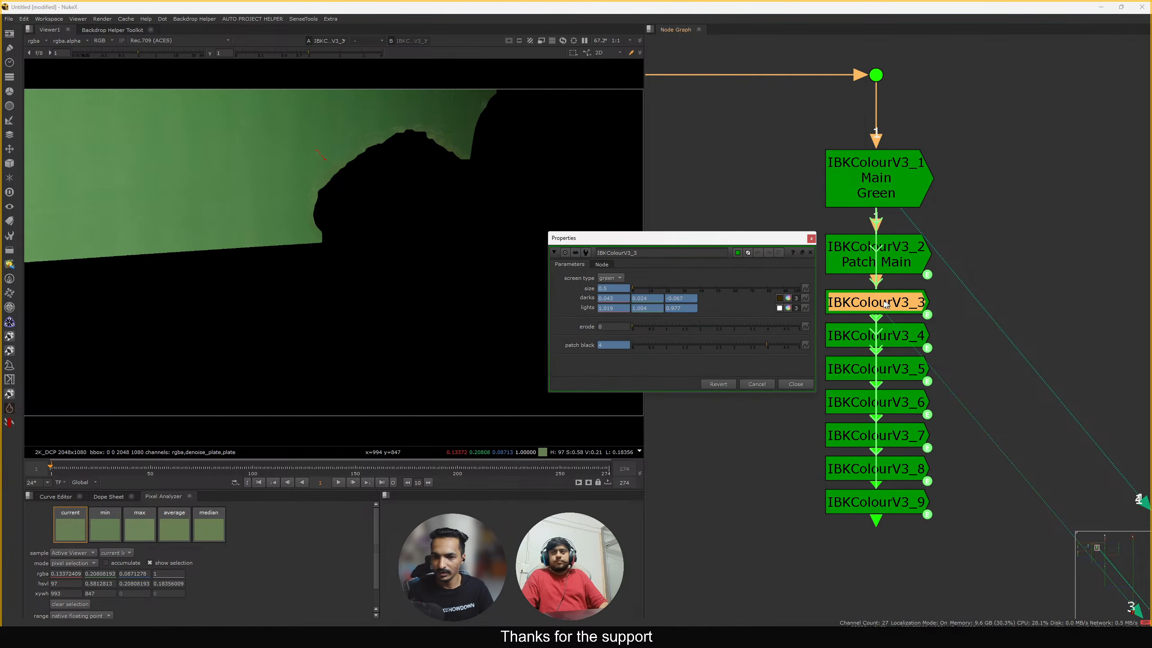
left_click_drag(728, 240, 699, 220)
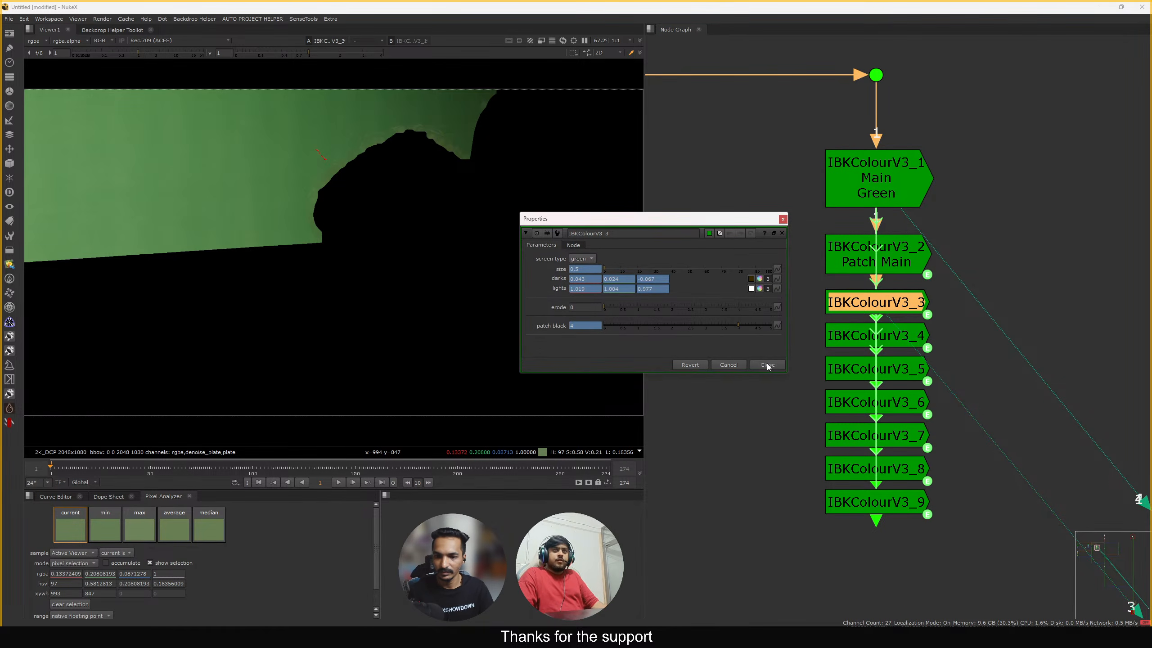
left_click(766, 364)
left_click(858, 335)
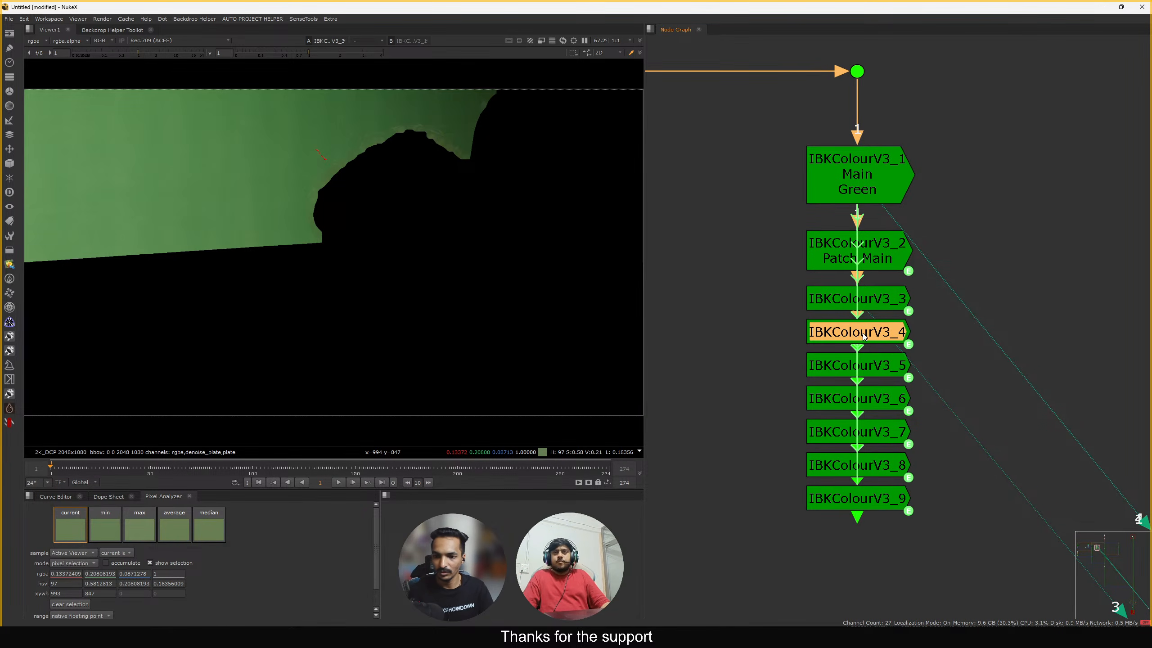
double_click(862, 334)
left_click(757, 414)
double_click(853, 360)
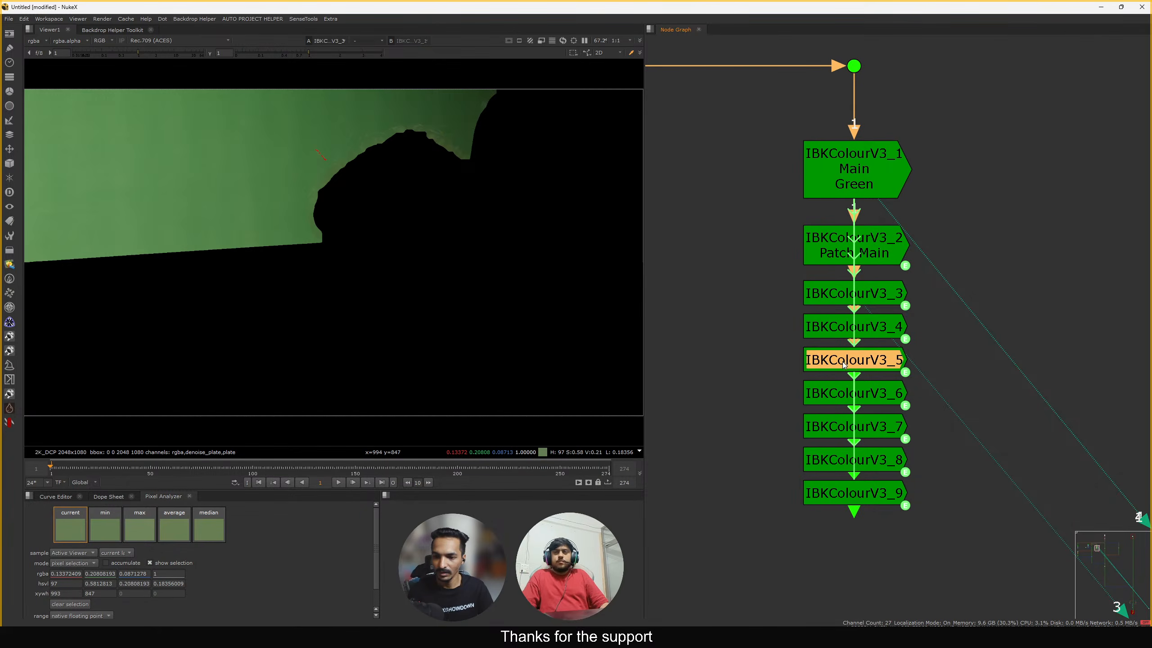
left_click(789, 296)
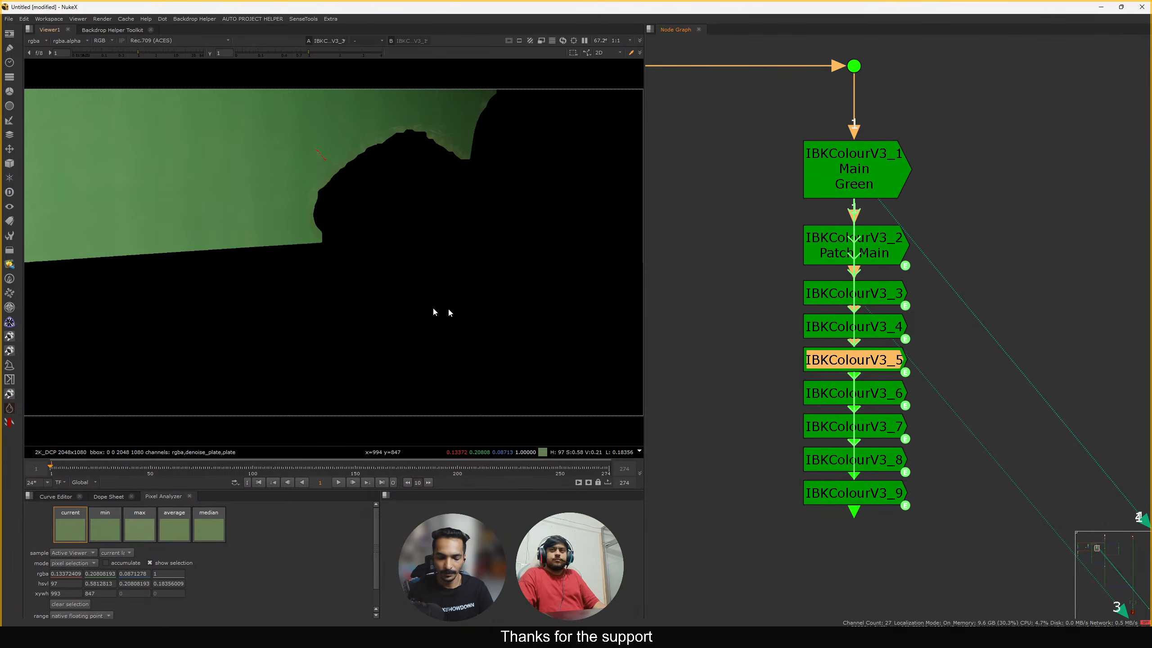
Recheck the size, darks, lights, erode and patch black settings of IBKColourV3_2 Patch Main, closing its properties and keeping the node beneath IBKColourV3_1
mouse_move(857, 261)
left_mouse_down()
mouse_move(760, 261)
mouse_move(856, 258)
mouse_move(842, 256)
left_mouse_up()
double_click(838, 254)
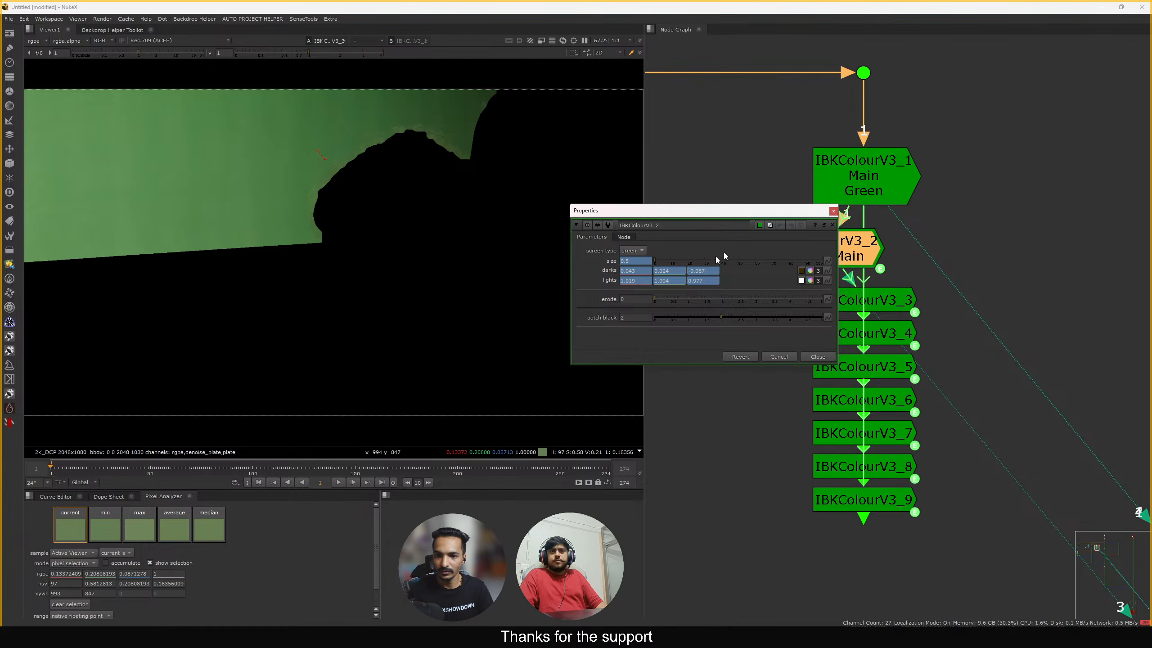
left_click(833, 211)
left_click_drag(839, 254, 872, 253)
mouse_move(869, 177)
left_mouse_down()
mouse_move(850, 168)
mouse_move(863, 174)
mouse_move(823, 181)
mouse_move(852, 191)
left_mouse_up()
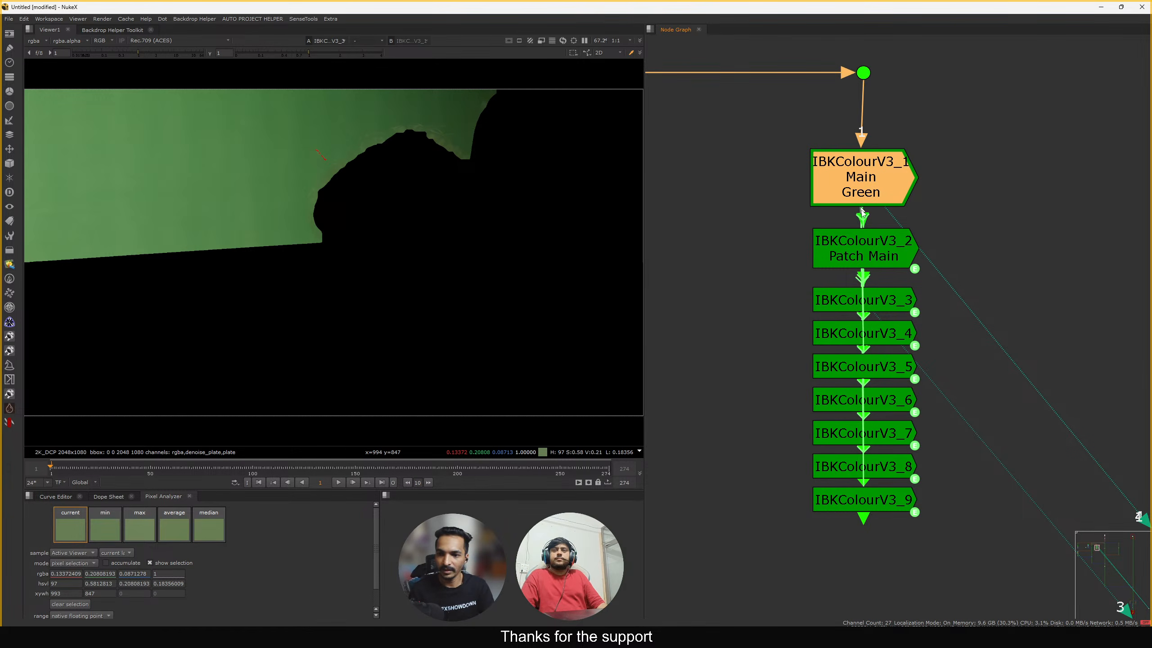
mouse_move(867, 254)
left_mouse_down()
mouse_move(773, 238)
mouse_move(757, 248)
mouse_move(873, 256)
left_mouse_up()
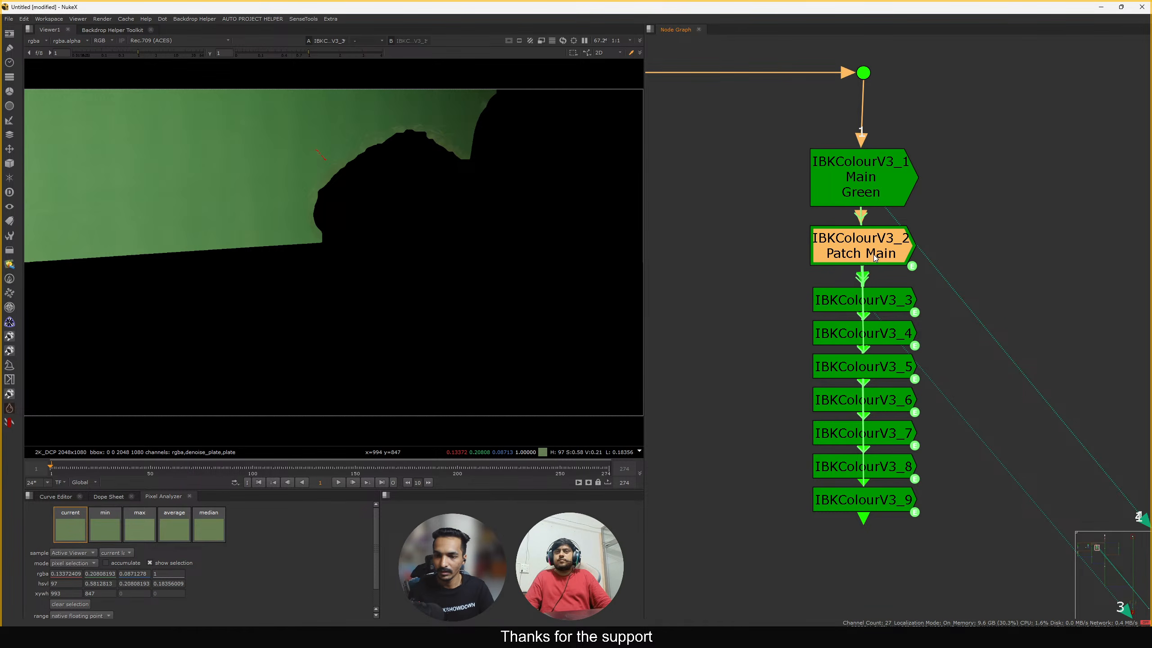
double_click(866, 248)
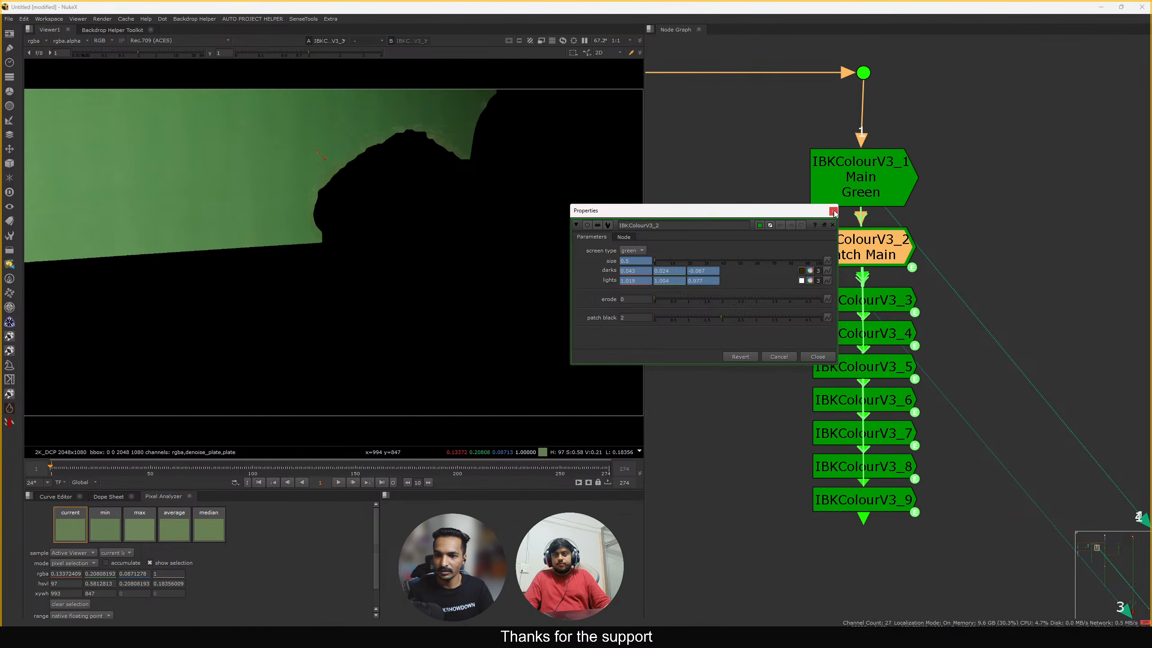
left_click(833, 211)
View the outputs of IBKColourV3_3 through IBKColourV3_9 in sequence to examine how the stack fills the clean plate
scroll(830, 213, "down", 4)
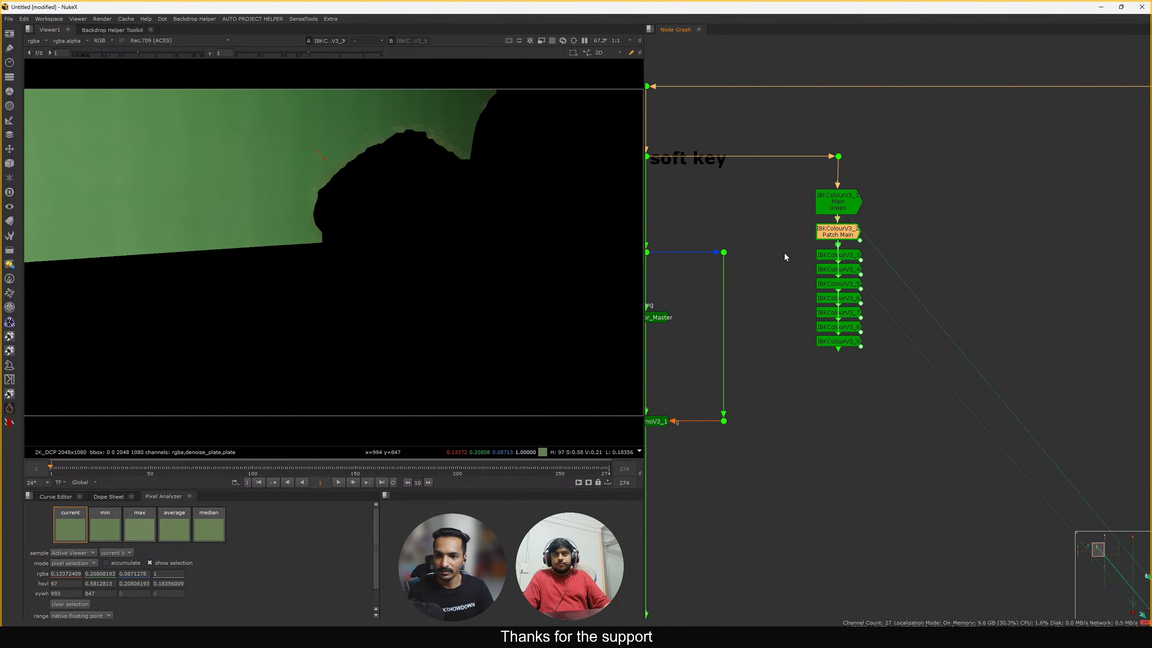
left_click(851, 253)
key("1")
left_click(845, 268)
key("1")
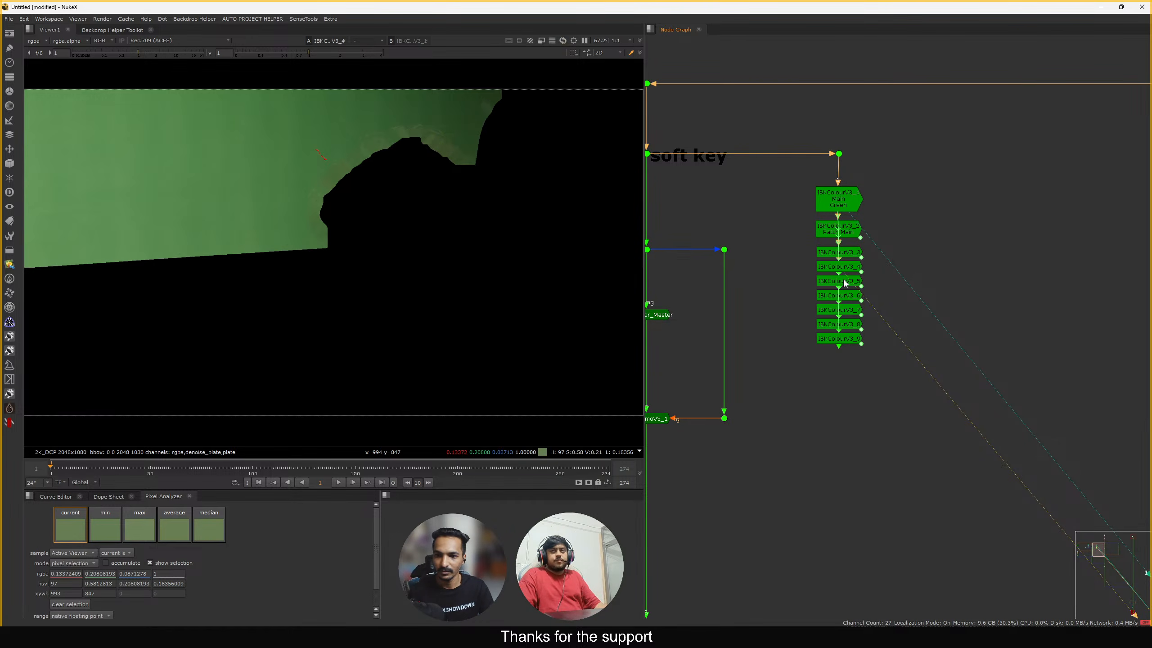
left_click(843, 282)
key("1")
left_click(844, 296)
key("1")
left_click(845, 311)
key("1")
left_click(844, 324)
key("1")
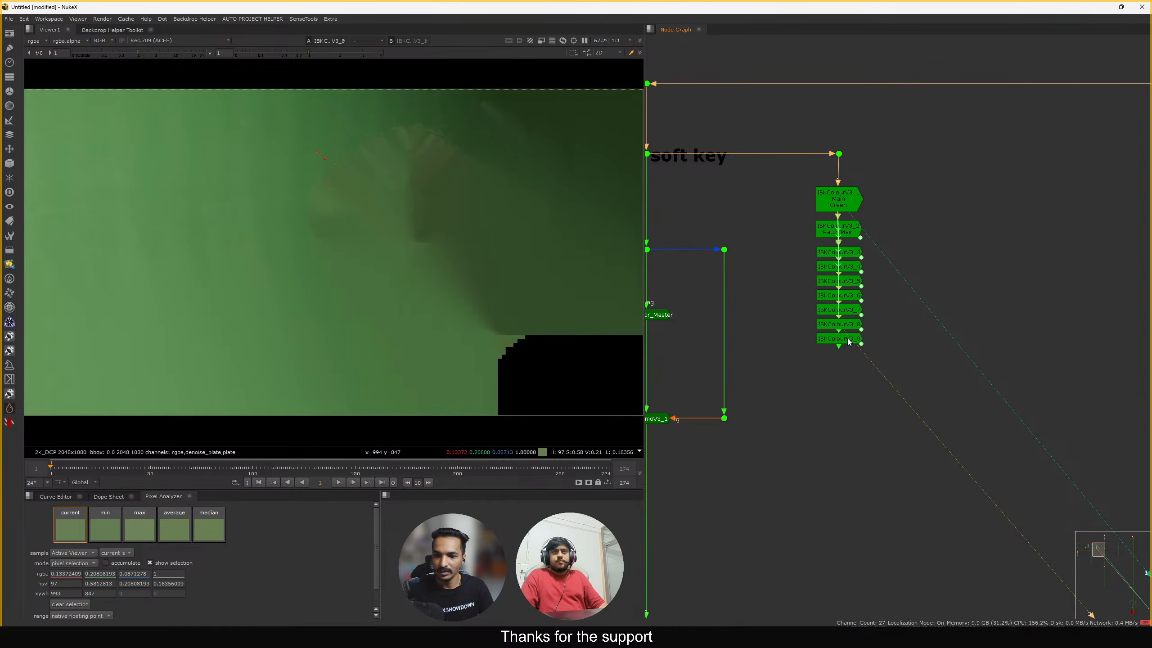
left_click(845, 338)
key("1")
Examine the hair area of the IBKColourV3_9 clean plate up close and compare it with the IBK_Color_Master output
scroll(365, 325, "down", 2)
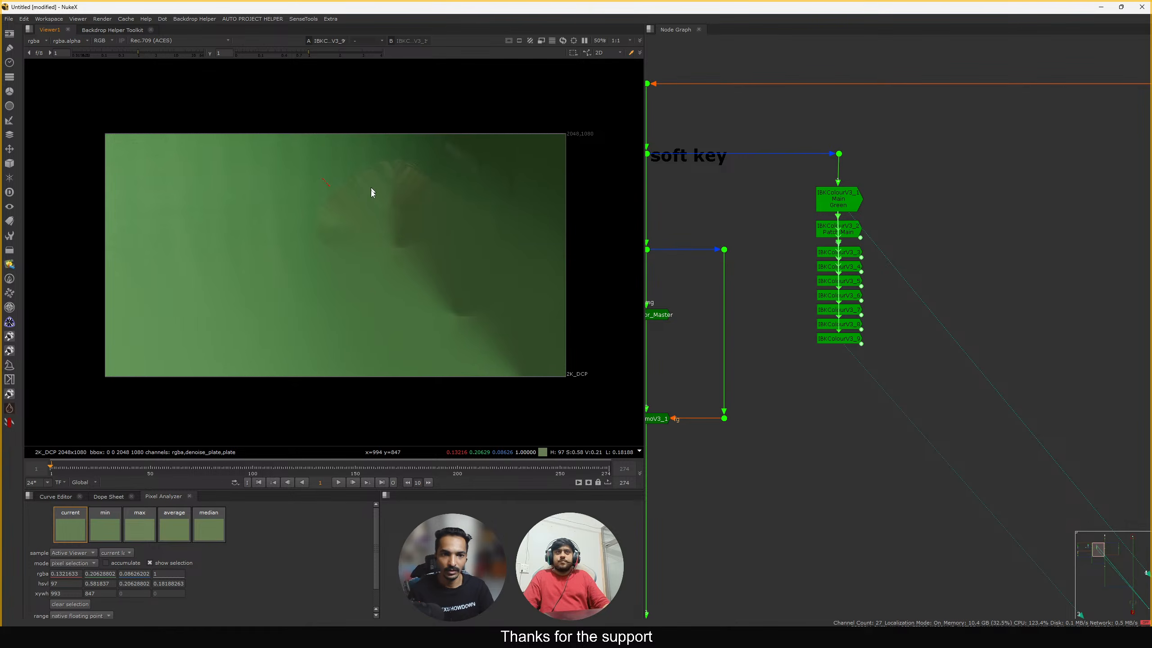
scroll(385, 181, "up", 5)
left_click_drag(445, 152, 289, 231, "ctrl+shift")
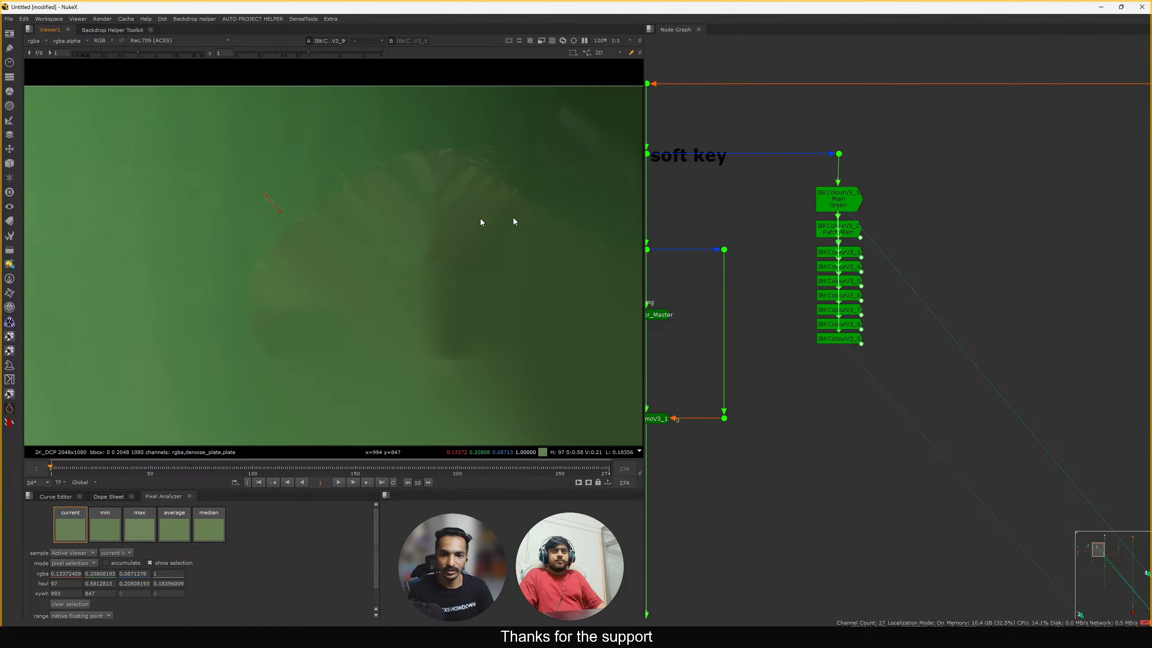
middle_click_drag(736, 261, 961, 257)
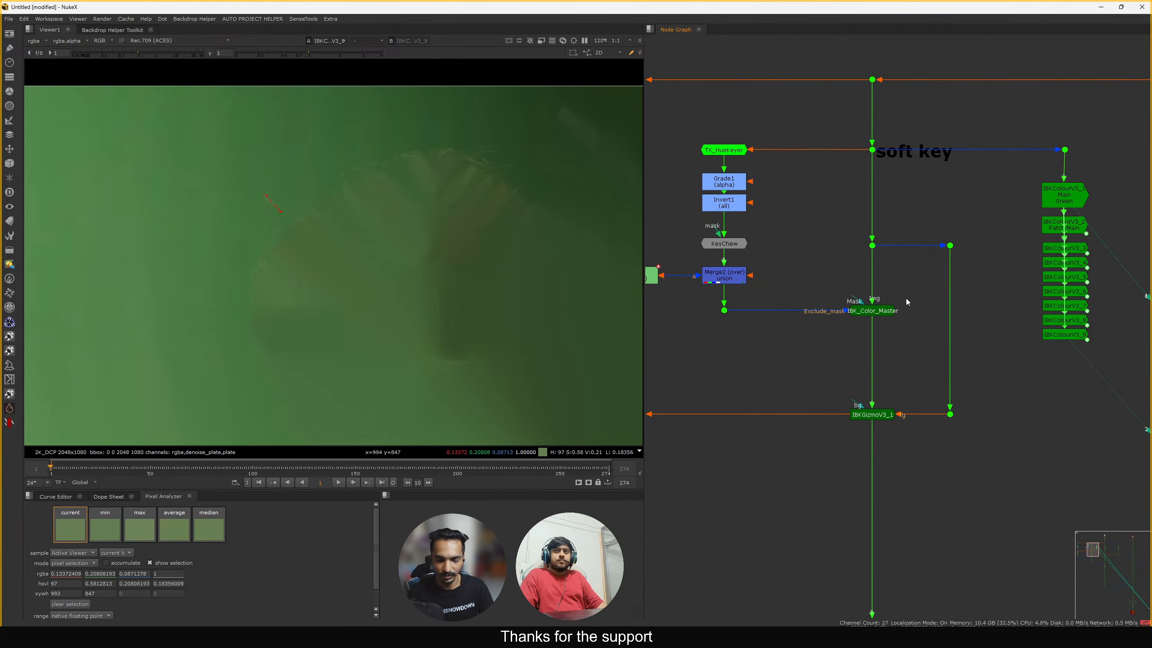
left_click(815, 344)
left_click(872, 314)
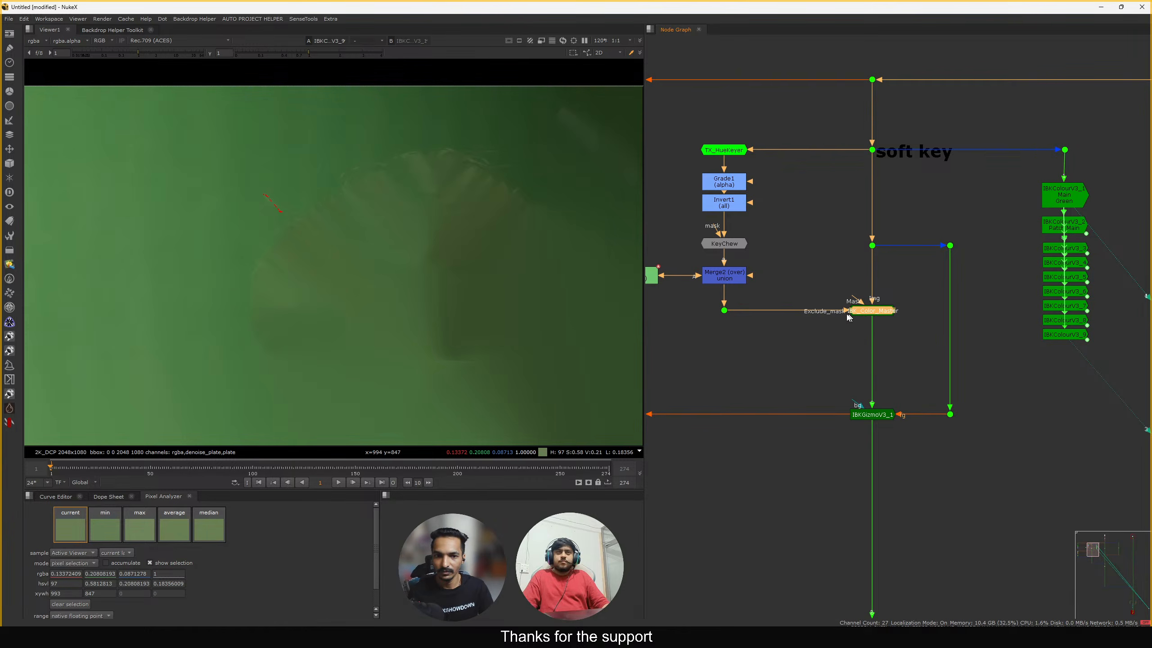
key("1")
left_click_drag(505, 151, 303, 258)
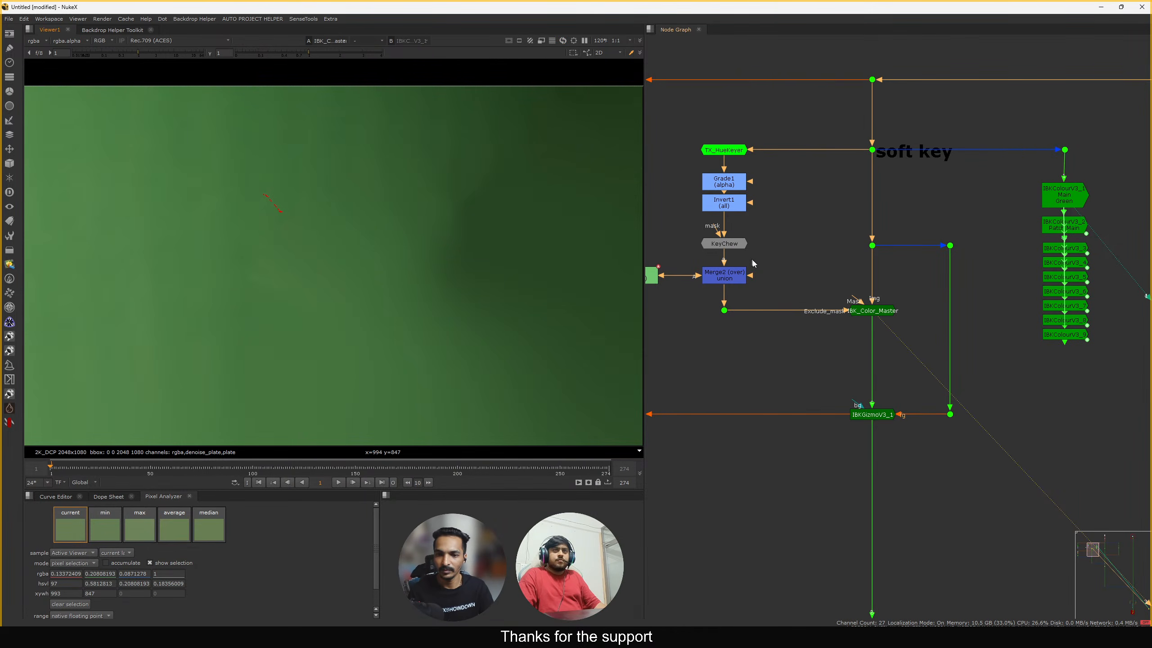
Disable Merge2 to examine its effect on the IBK_Color_Master clean plate around the hair, and enable it again
middle_click_drag(752, 260, 781, 260)
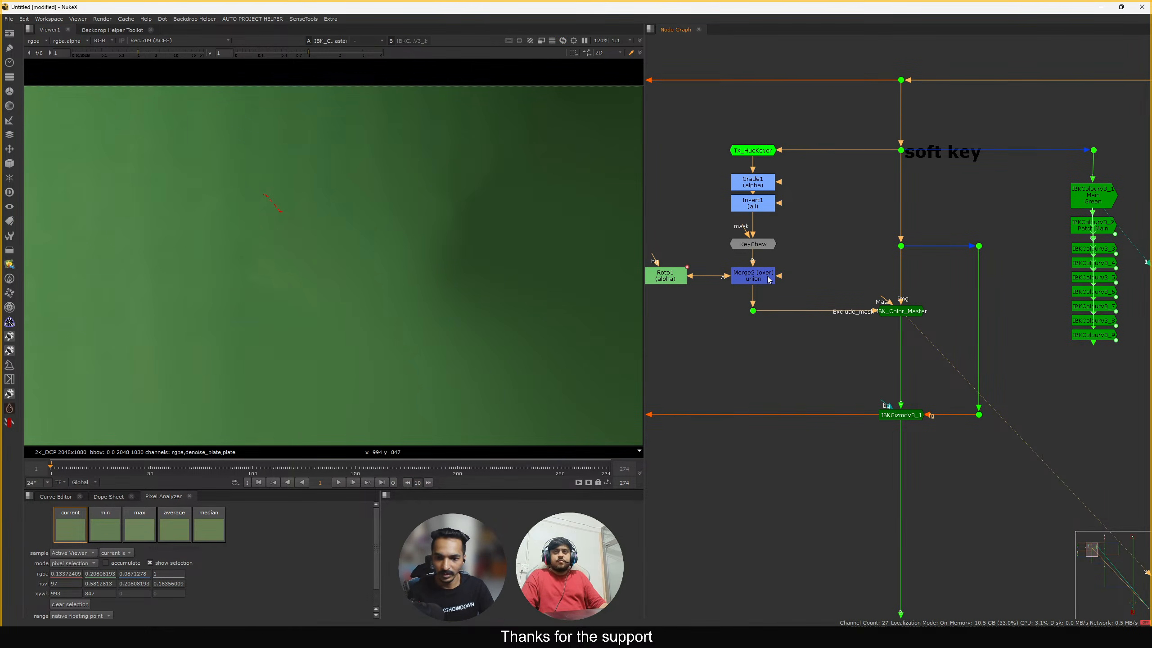
left_click(766, 280)
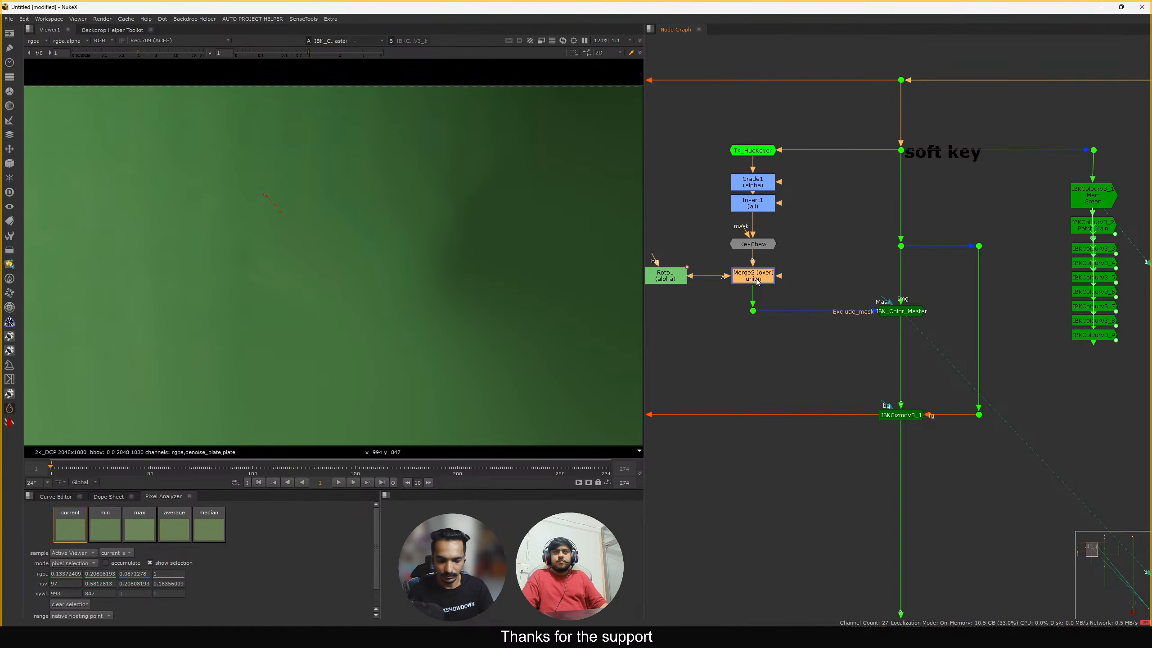
key("d")
left_click_drag(522, 123, 354, 188)
key("d")
Display the IBKColourV3_9 output again to inspect the stacked clean plate around the hair
middle_click_drag(1043, 219, 900, 251)
left_click(960, 367)
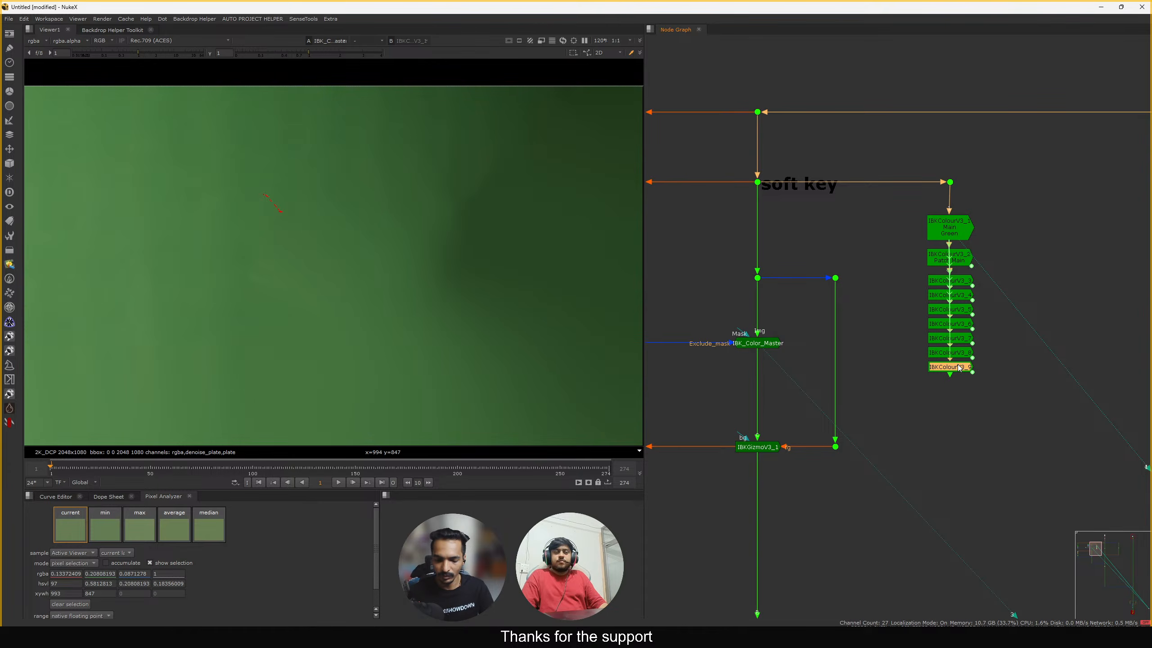
key("1")
left_click(947, 373)
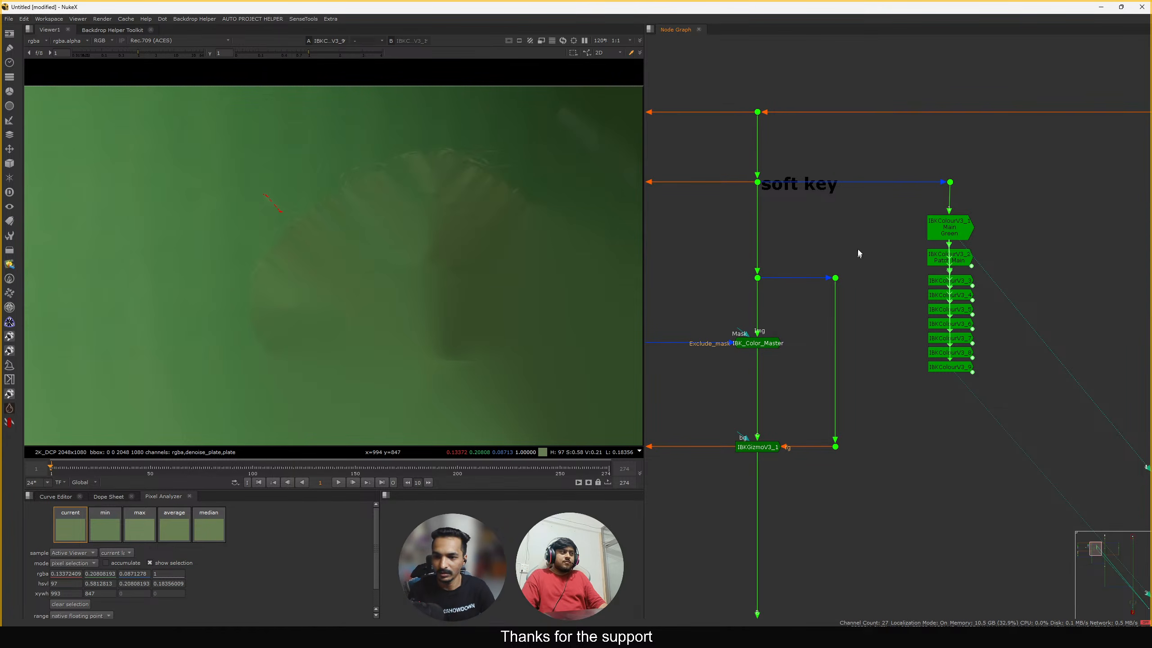
View IBKColourV3_1 and compare its size, darks, lights and erode settings with those of IBK_Color_Master
left_click(948, 232, "ctrl+shift")
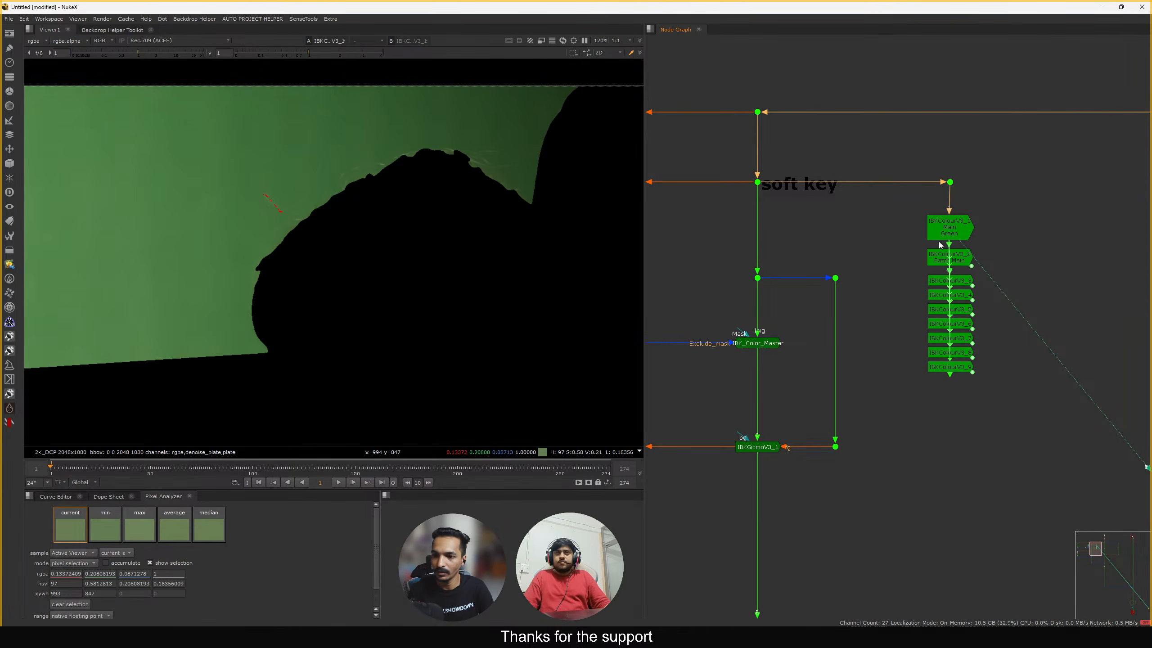
double_click(955, 230)
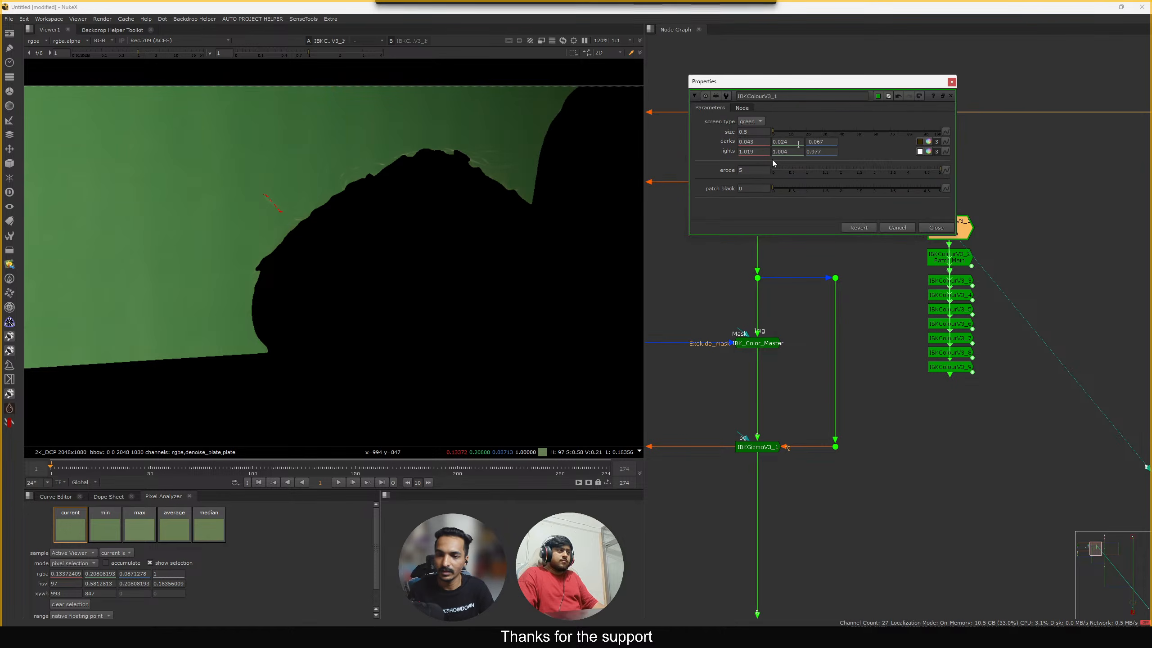
middle_click_drag(752, 345, 788, 346)
double_click(789, 347)
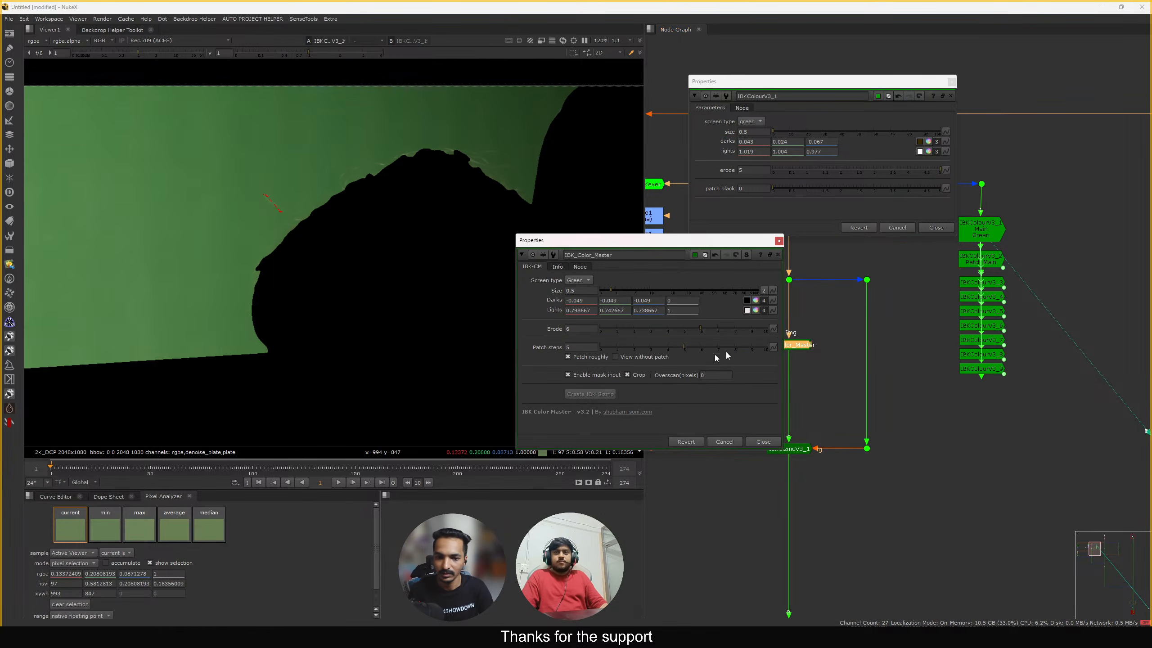
left_click(779, 241)
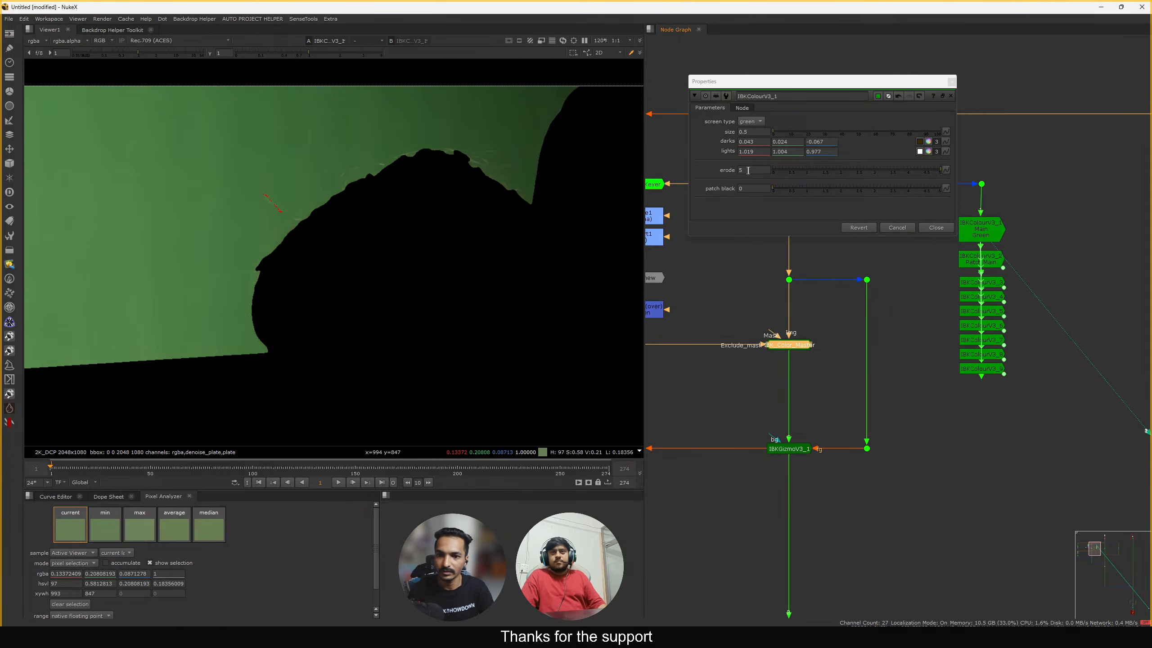
left_click(753, 170)
left_click(704, 178)
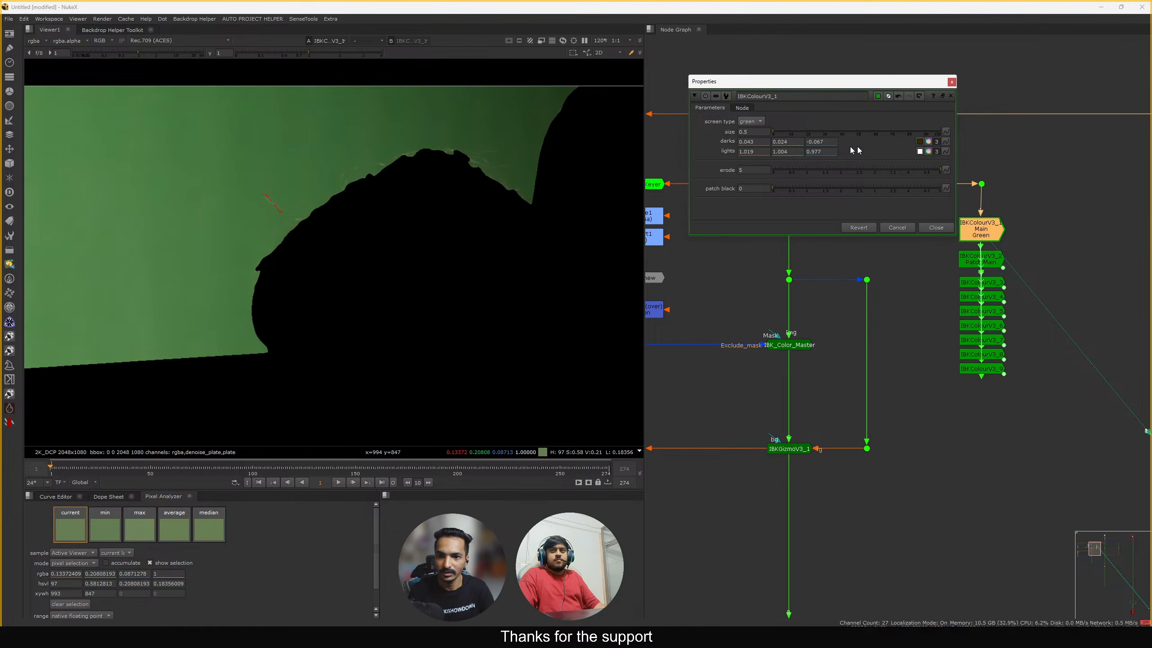
Fine-tune the darks of IBKColourV3_1 by temperature to 0.039833, 0.025333 and -0.065167 using the enlarged colour picker
left_click(928, 141)
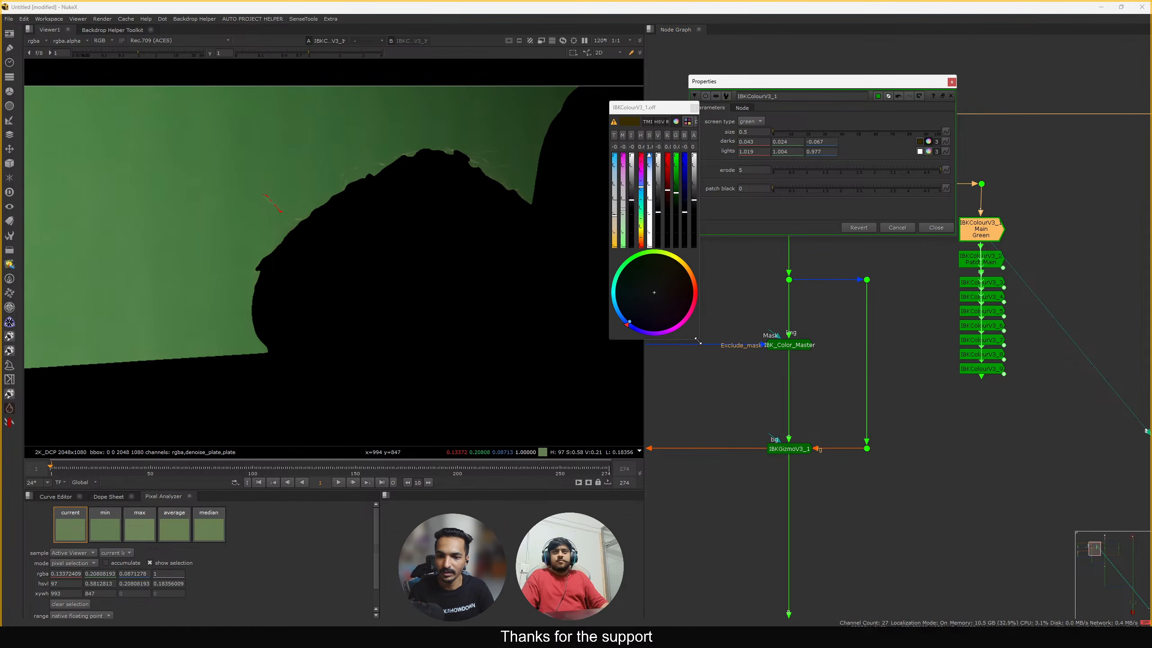
left_click_drag(697, 341, 991, 271)
scroll(372, 308, "down", 2)
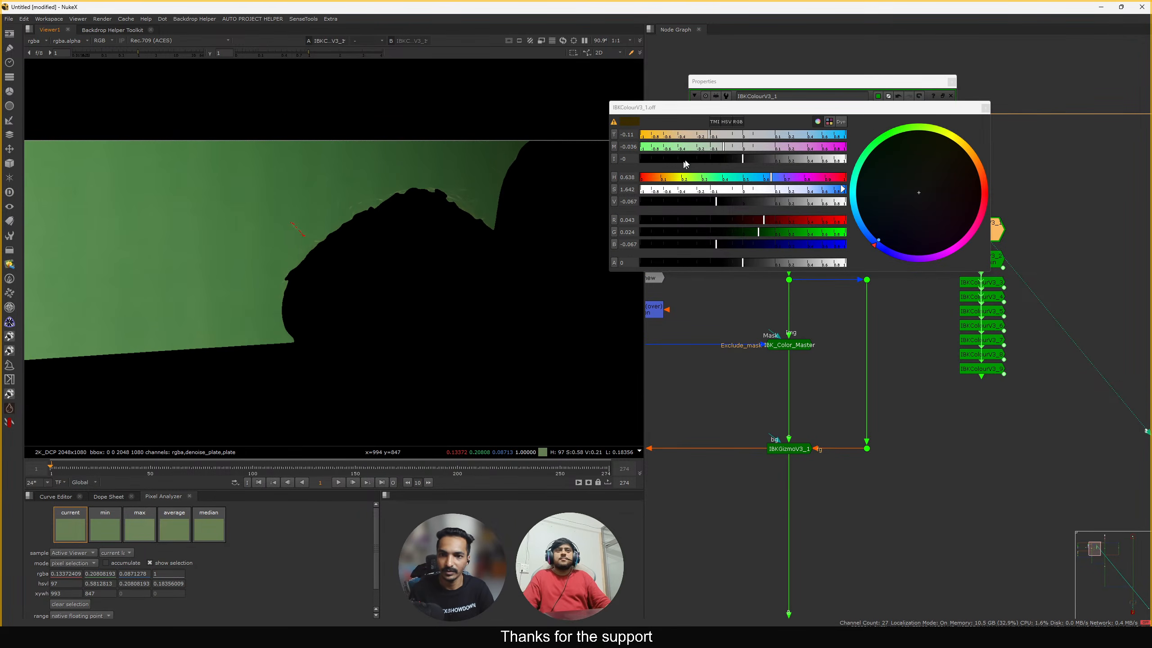
left_click_drag(712, 138, 723, 148)
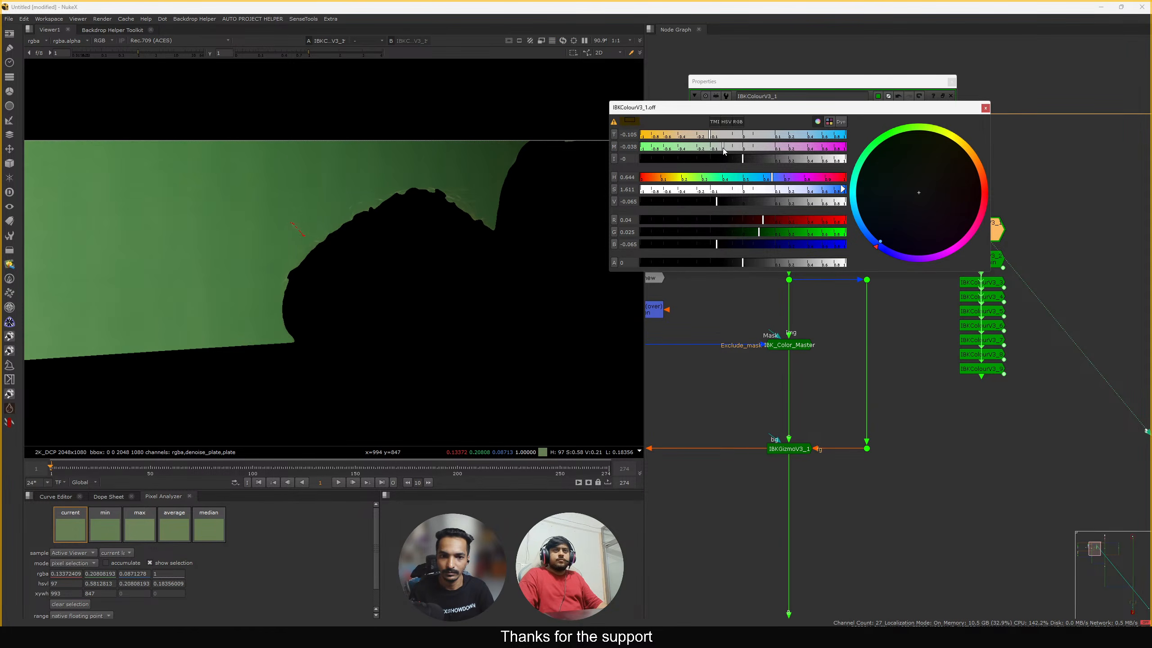
left_click(985, 109)
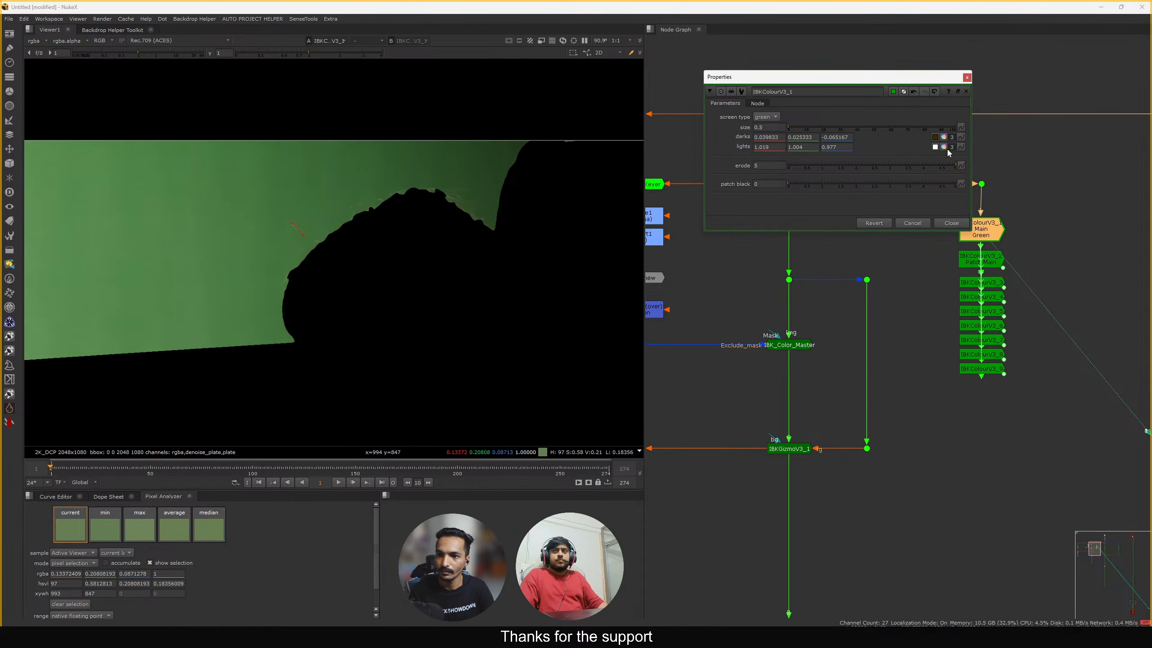
Fine-tune the temperature and magenta of the IBKColourV3_1 lights in the enlarged colour picker, and close the node's properties
left_click(943, 147)
left_click_drag(699, 340, 1059, 255)
left_click_drag(824, 110, 845, 108)
scroll(450, 266, "down", 3)
middle_click_drag(436, 269, 473, 268)
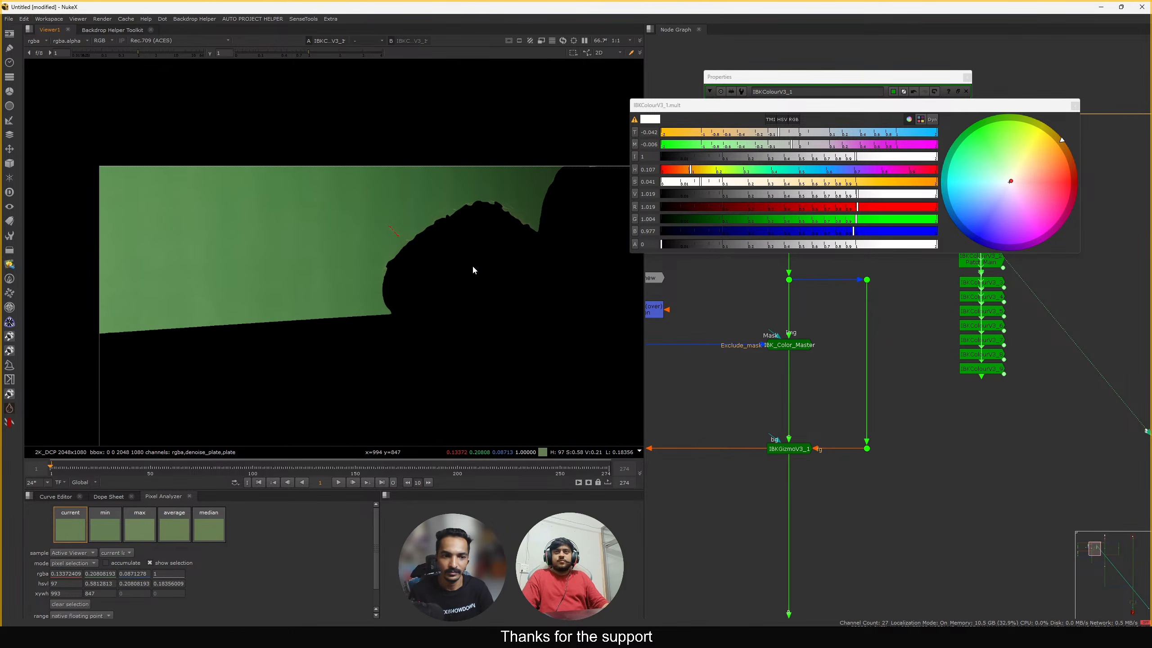
mouse_move(781, 135)
left_mouse_down()
mouse_move(745, 136)
mouse_move(790, 153)
left_mouse_up()
left_click(966, 77)
scroll(896, 243, "up", 4)
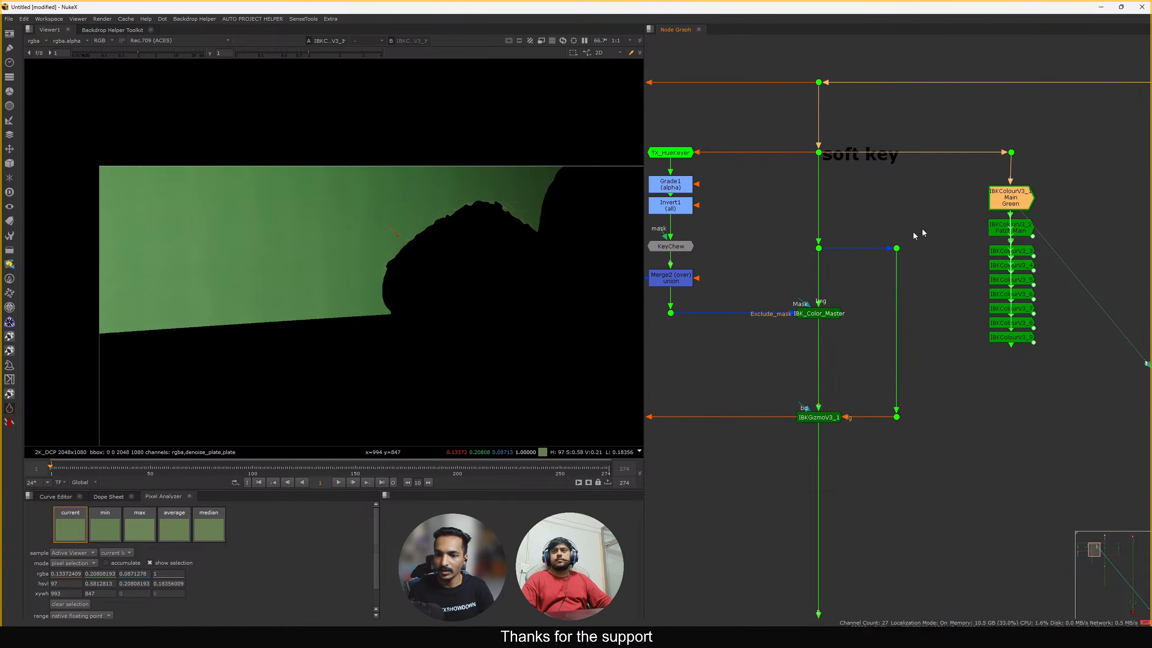
scroll(877, 286, "up", 1)
left_click(883, 295)
left_click_drag(886, 297, 890, 291)
left_click(925, 269)
scroll(927, 267, "down", 6)
middle_click_drag(1004, 253, 868, 266)
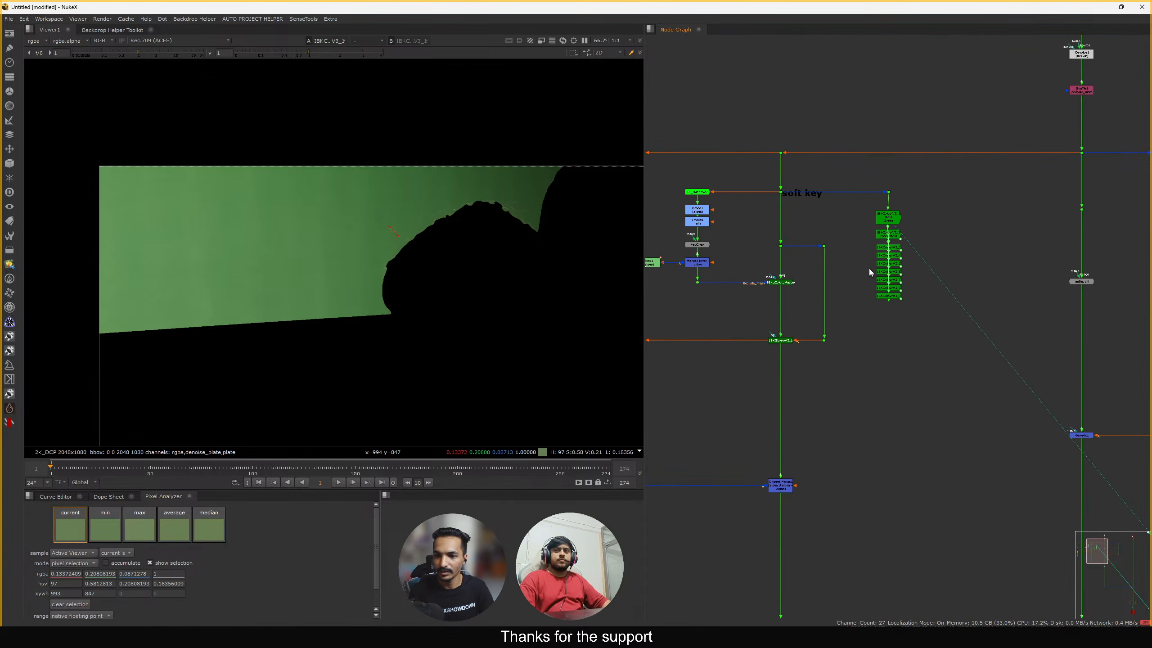
scroll(878, 220, "up", 3)
left_click_drag(892, 220, 903, 212)
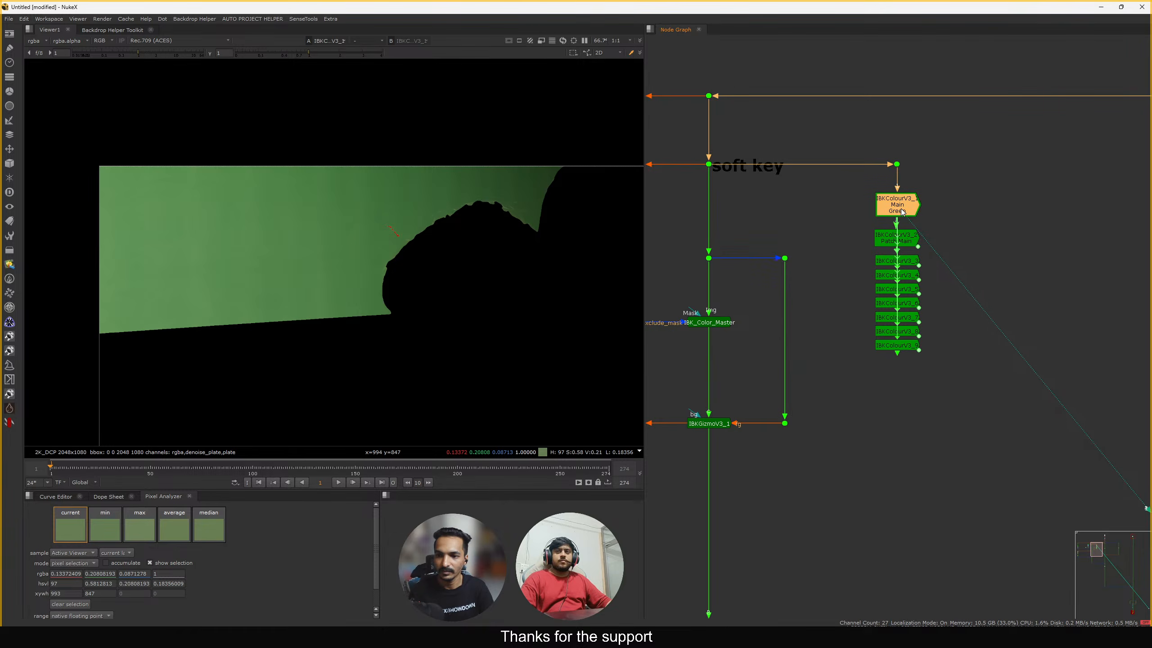
left_click(929, 236)
left_click(890, 212)
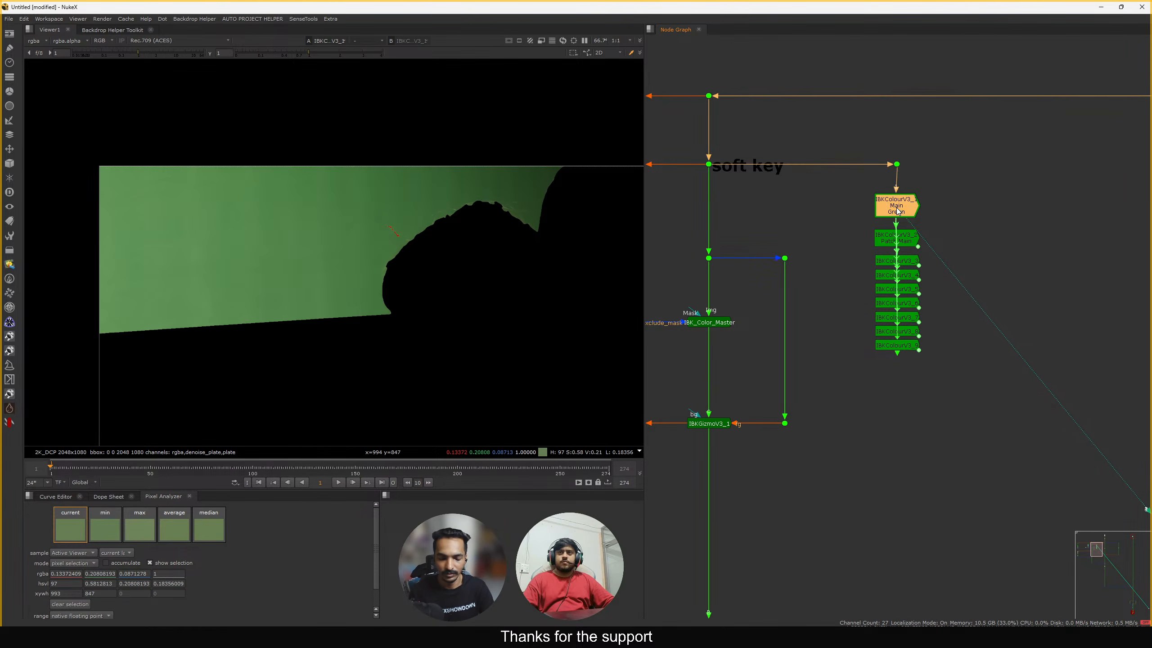
Move the Patch Main IBKColourV3 node and the IBKColourV3 nodes below it down to open a gap under the Main Green node
left_click(864, 251)
left_click_drag(897, 207, 877, 359)
left_click(922, 227)
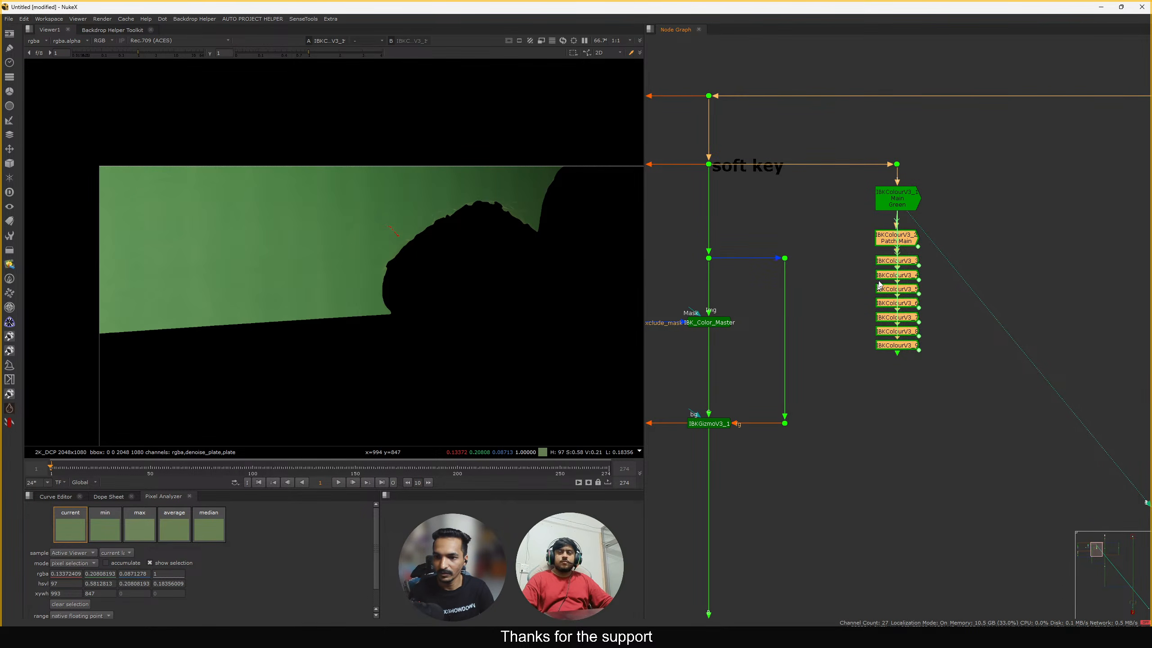
left_click_drag(897, 234, 898, 280)
left_click(867, 269)
Insert a Merge (over) node between the Main Green and Patch Main nodes, with its A and B inputs swapped, and view its output
left_click(890, 205)
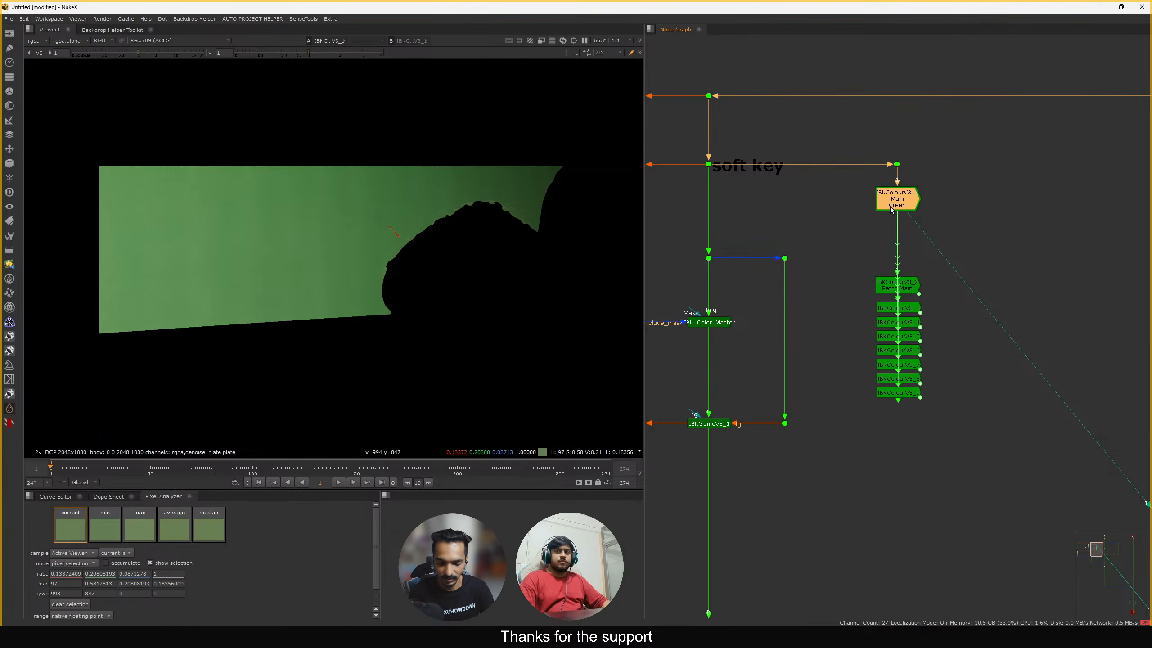
key("m")
left_click(921, 153)
left_click_drag(948, 207, 888, 248)
middle_click_drag(888, 248, 920, 248)
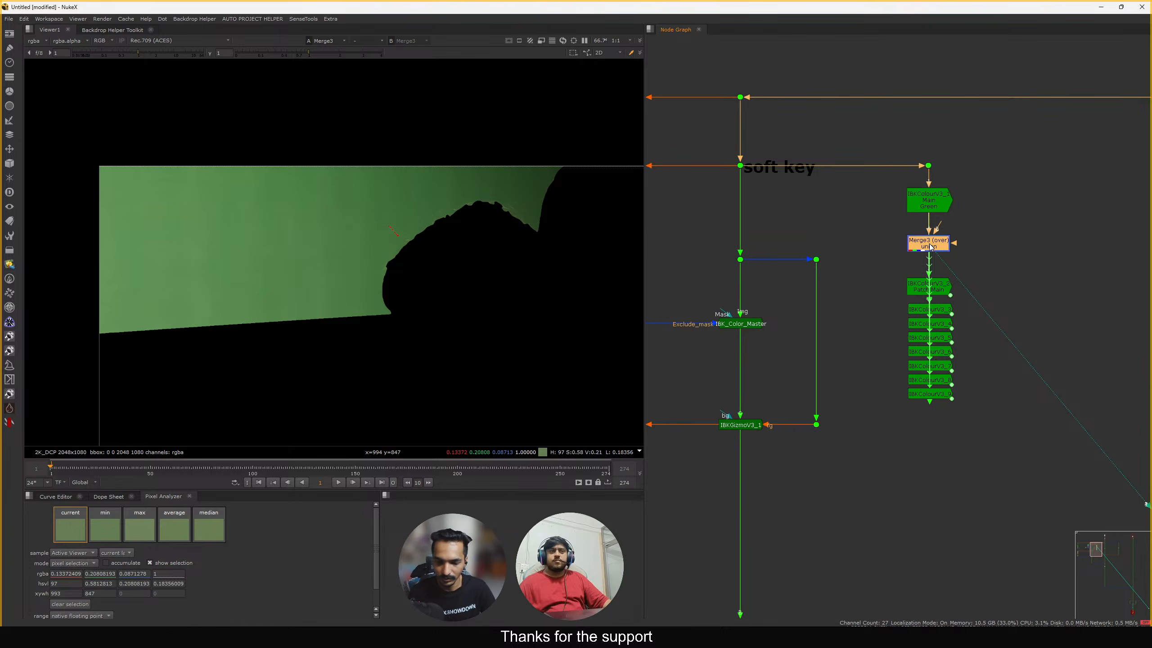
left_click(932, 248, "shift")
key("1")
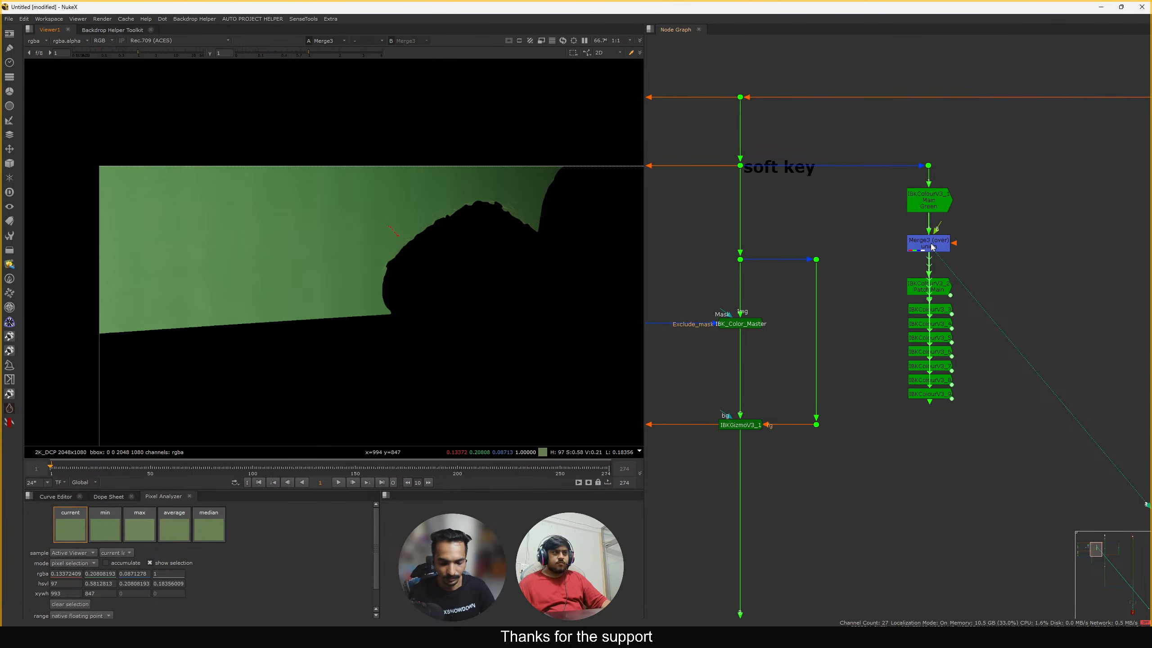
left_click(592, 330)
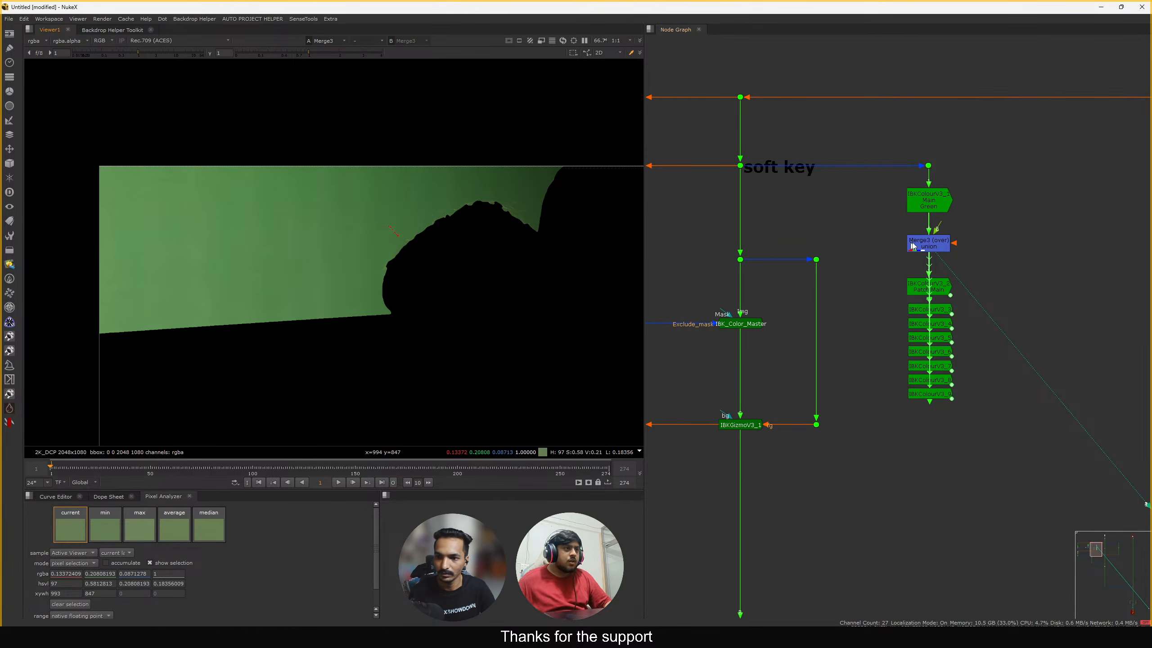
left_click(912, 243)
key("shift+x")
Select the whole stacked IBKColourV3 branch, including the new Merge, and shift it further from the soft key pipe
left_click(884, 248)
middle_click_drag(884, 247, 924, 231)
scroll(935, 230, "down", 3)
left_click_drag(1024, 173, 948, 323)
left_click_drag(959, 213, 987, 214)
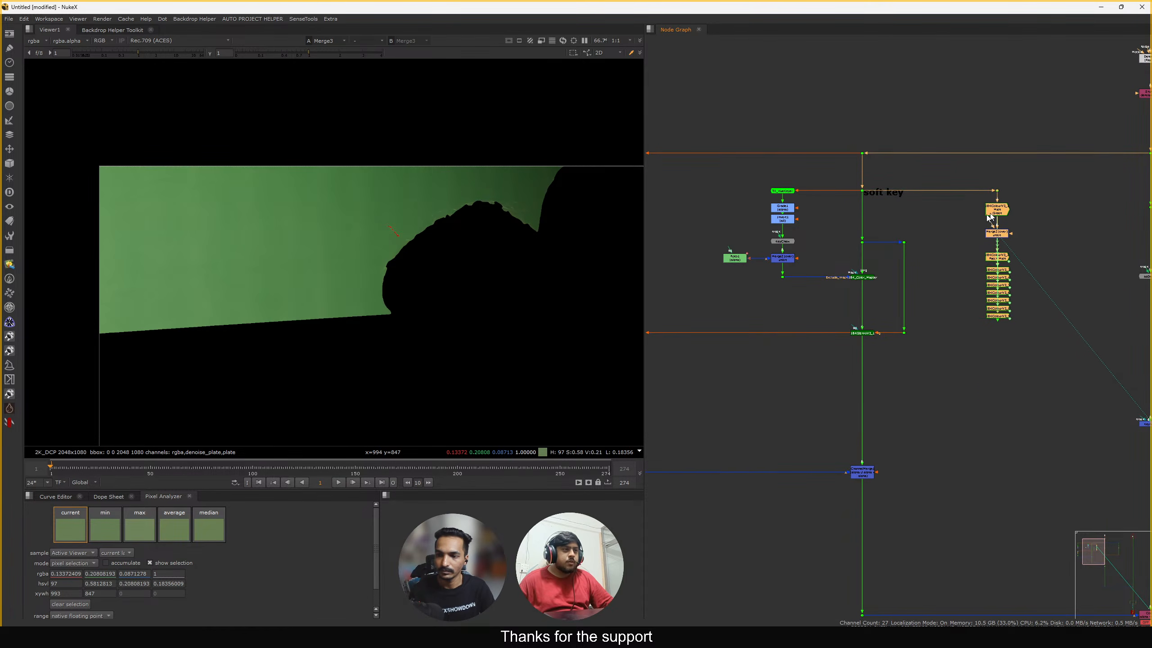
Connect the free input of Merge3 to the dot below Merge2 that feeds the Exclude_mask of IBK_Color_Master
scroll(919, 238, "up", 3)
middle_click_drag(860, 294, 847, 278)
mouse_move(780, 267)
middle_mouse_down()
mouse_move(896, 244)
mouse_move(785, 247)
middle_mouse_up()
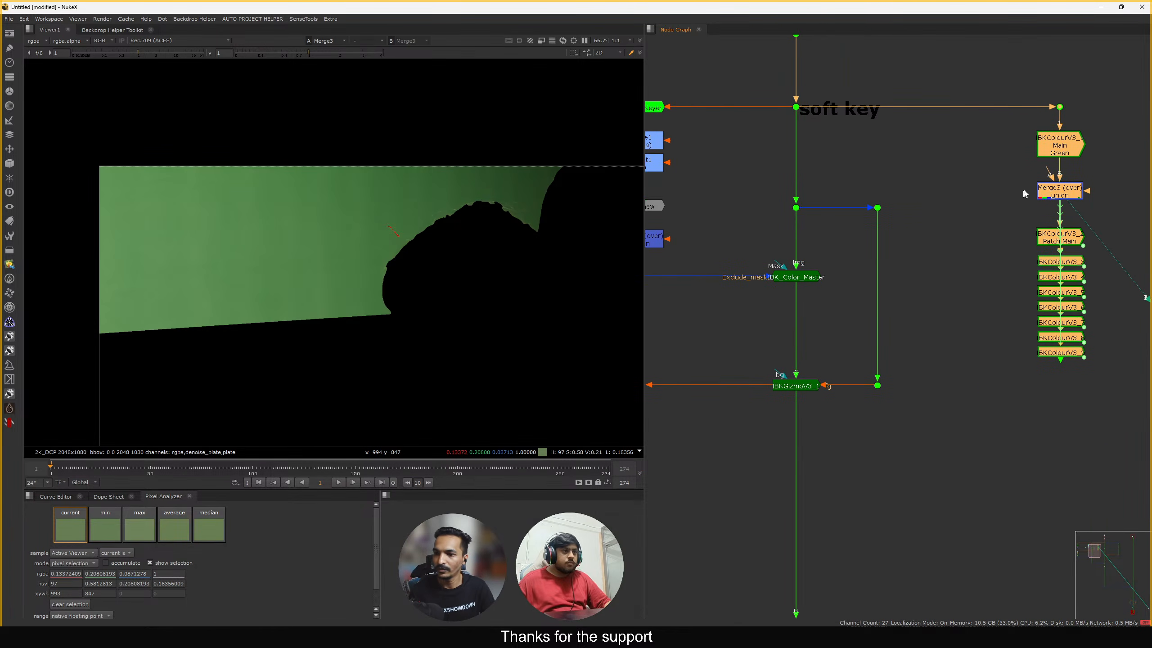
left_click_drag(1025, 176, 866, 268)
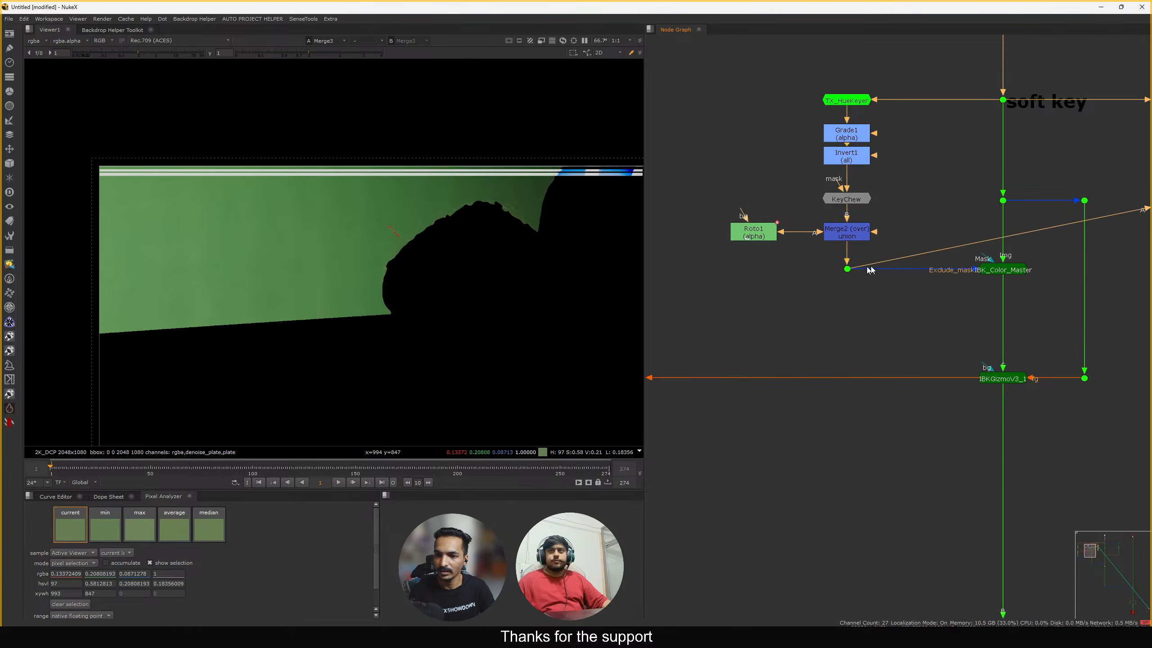
Display the alpha of the Merge3 node and set its operation to stencil
middle_click_drag(1119, 226, 788, 270)
left_click(935, 236)
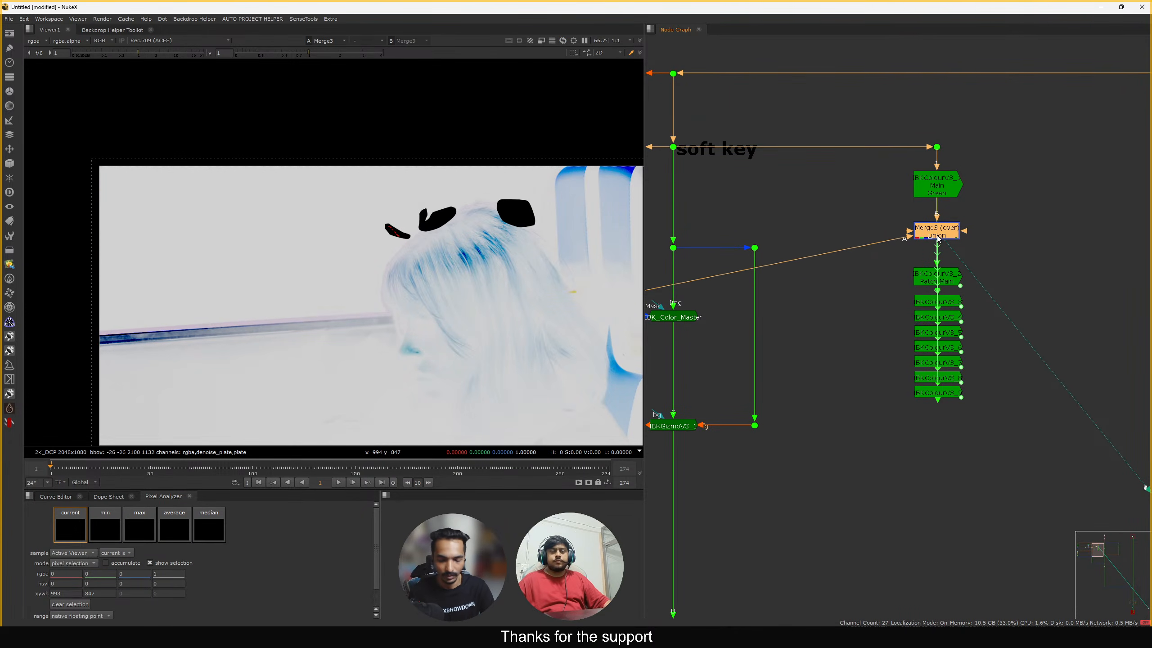
left_click(937, 237)
left_click(856, 278)
left_click(932, 237)
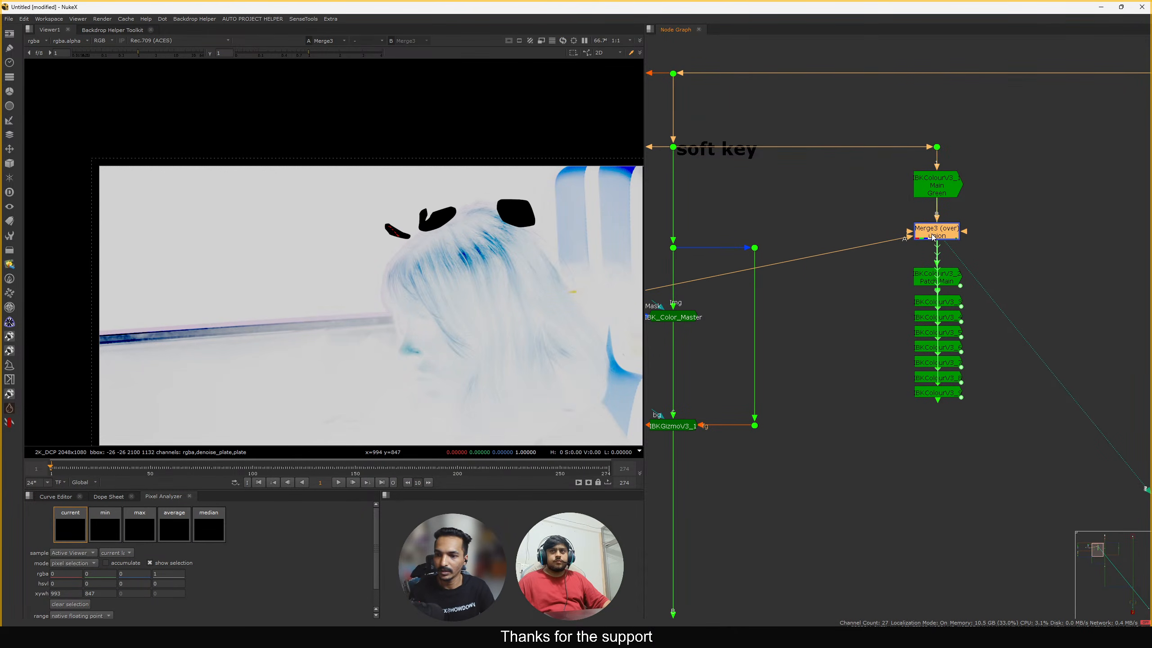
double_click(933, 237)
key("a")
left_click(720, 178)
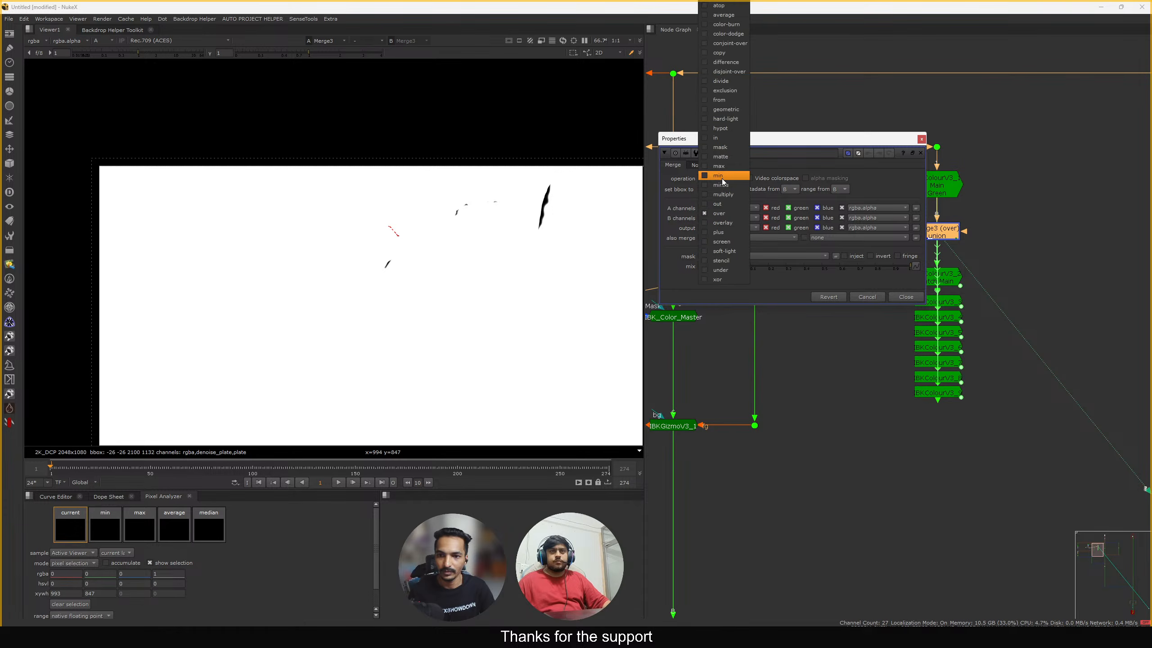
left_click(726, 260)
left_click(903, 297)
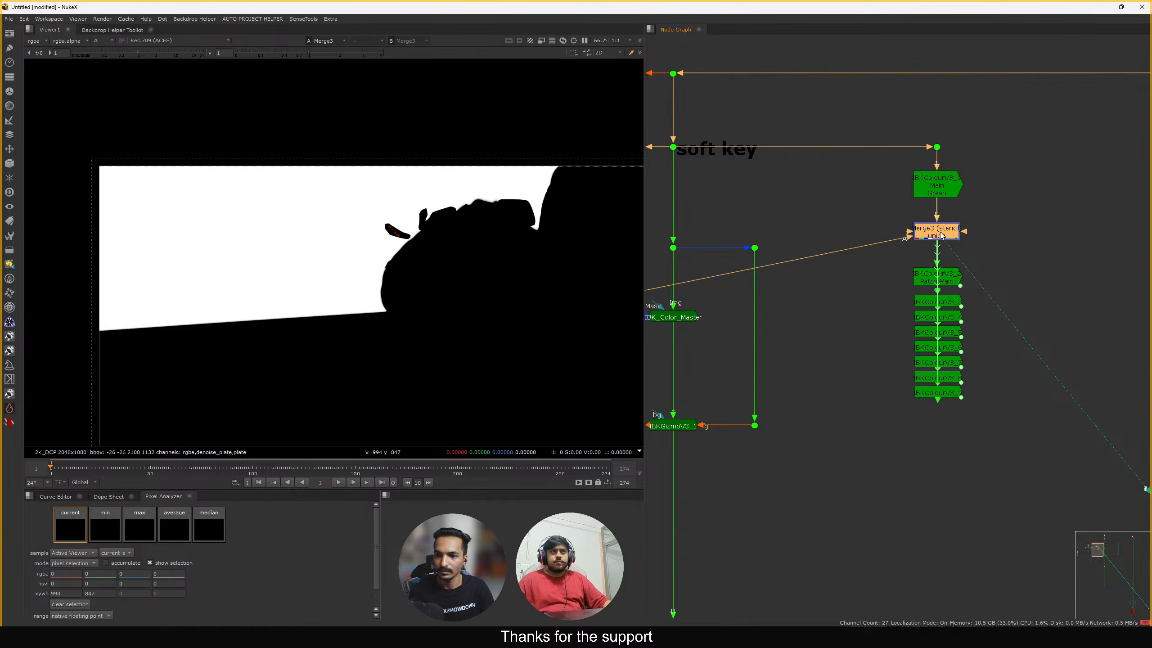
View the stencilled plate in colour, followed by the output of the last IBKColour node in the patch stack
key("a")
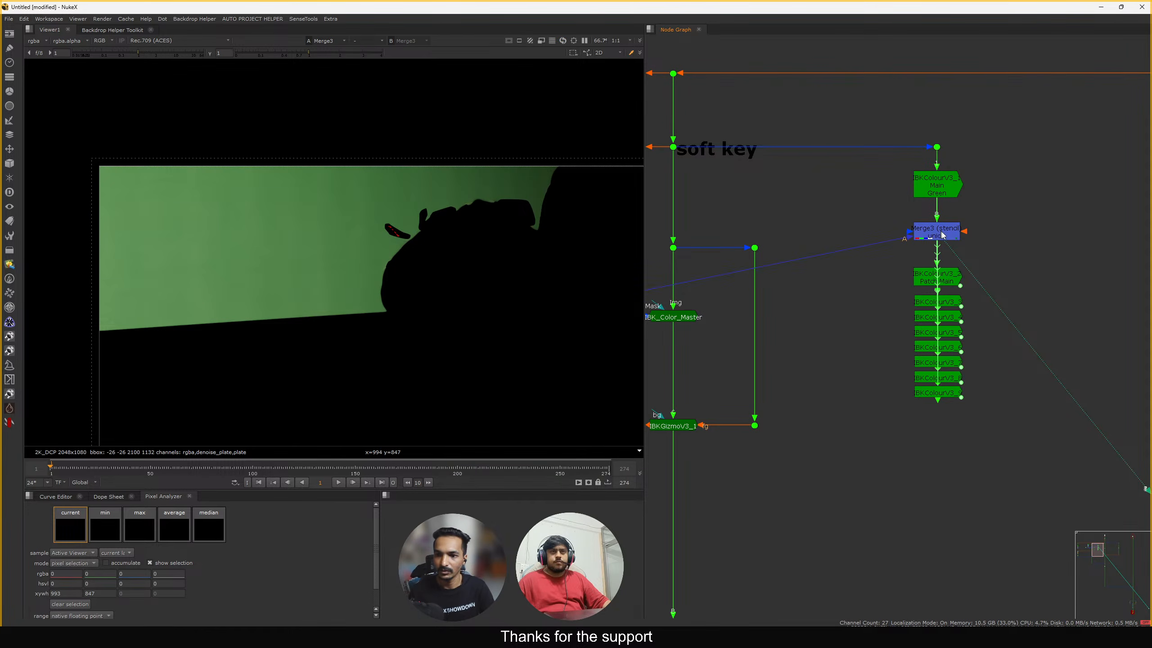
middle_click_drag(944, 278, 941, 272)
left_click(942, 271)
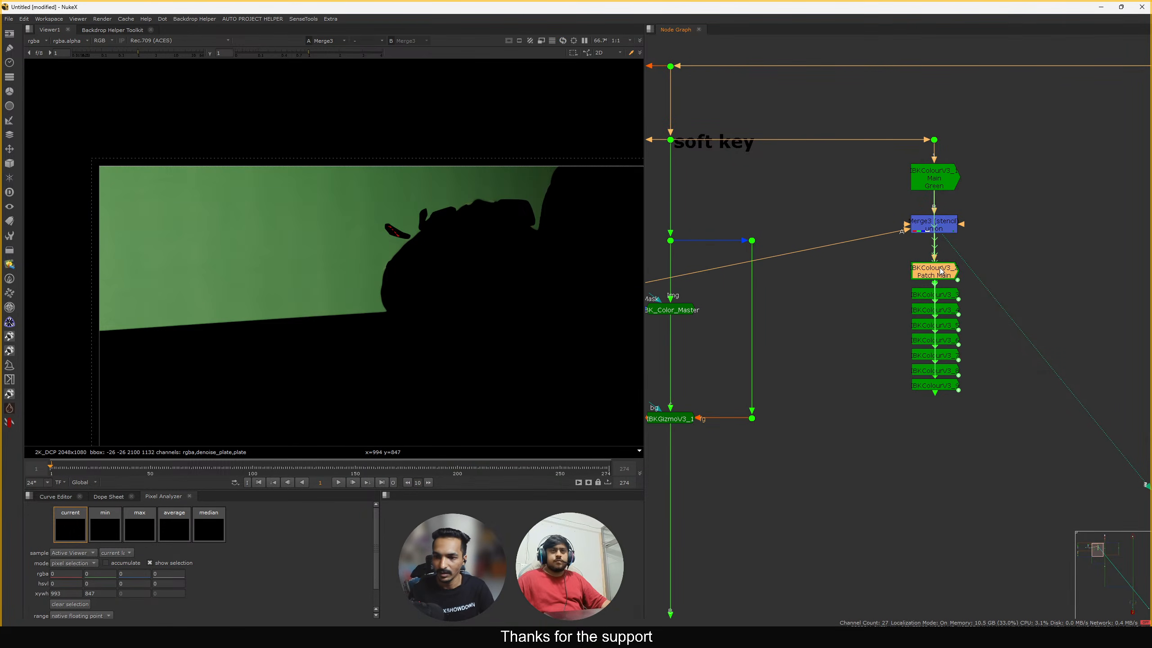
left_click(951, 389)
key("1")
left_click(879, 431)
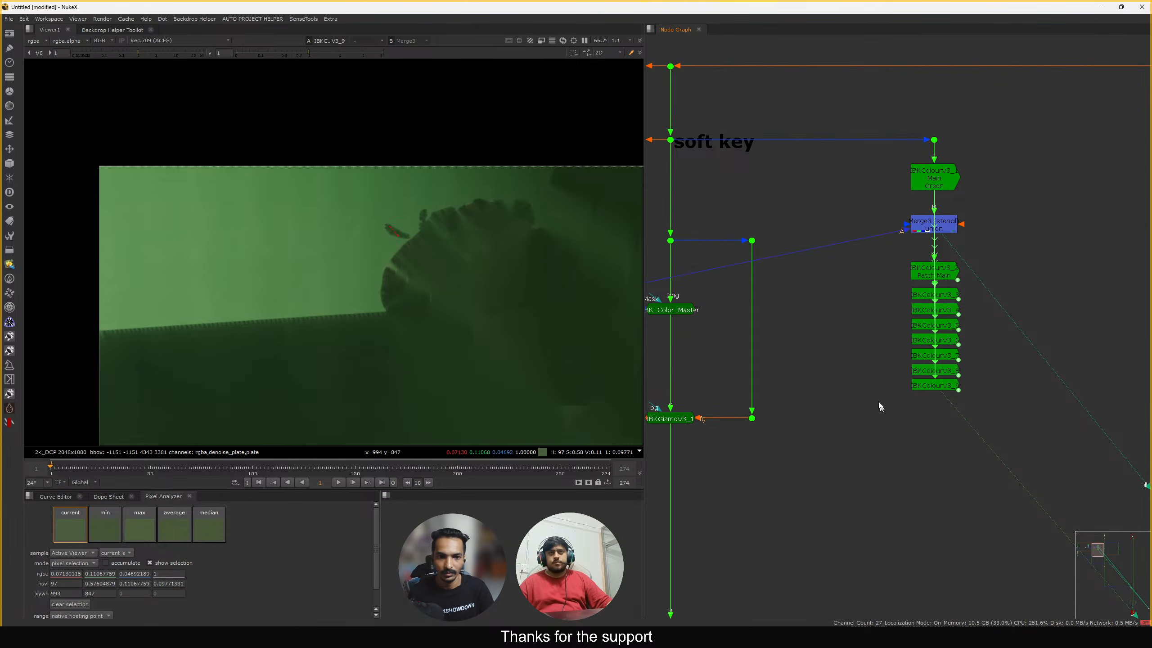
View the alpha of the mask at the dot below the Merge2 node
middle_click_drag(900, 233, 909, 250)
middle_click_drag(731, 242, 798, 244)
middle_click_drag(721, 294, 798, 284)
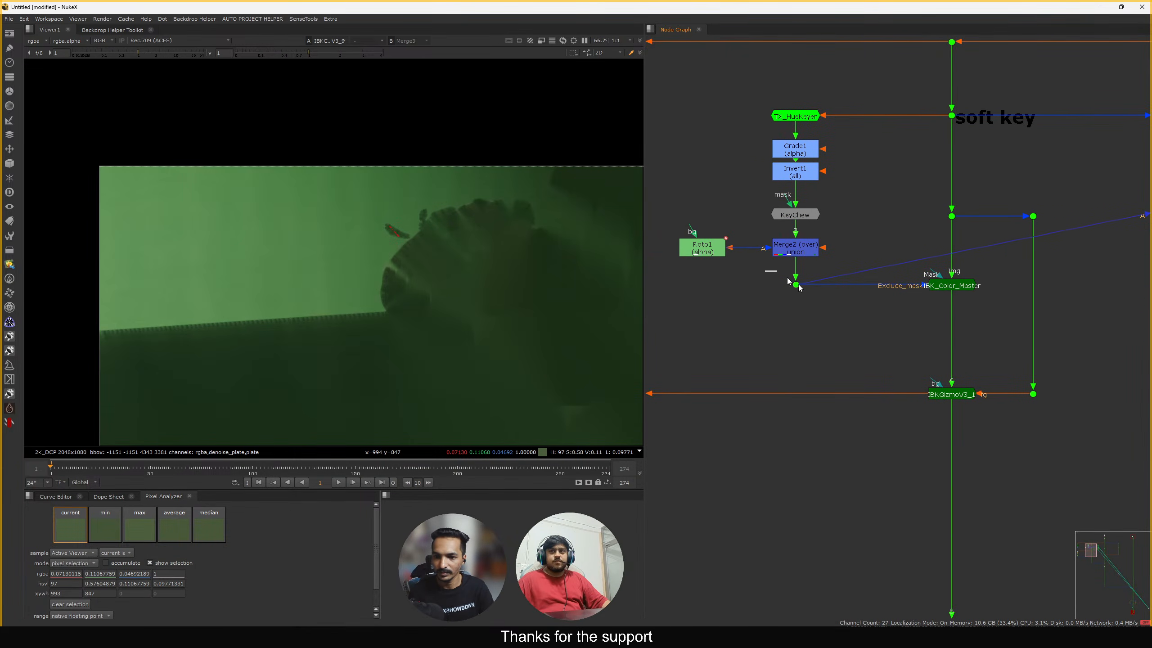
left_click_drag(764, 270, 806, 313)
key("1")
key("a")
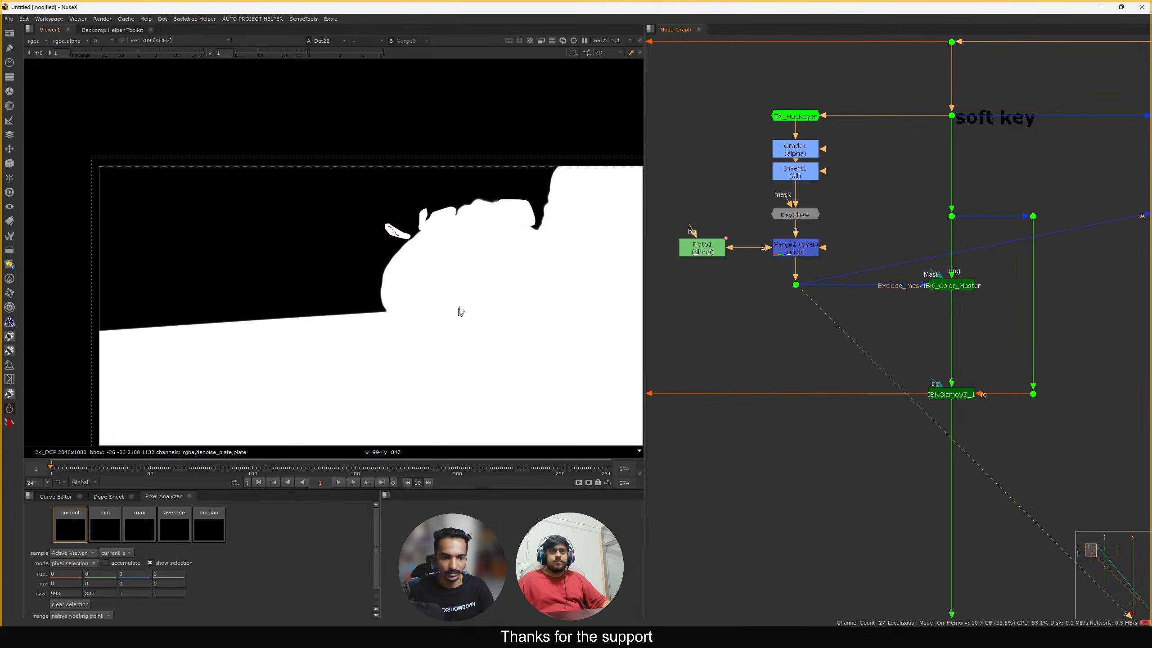
Examine the mask's soft edge up close by sampling individual pixels across the black-to-white transition
scroll(461, 311, "up", 15)
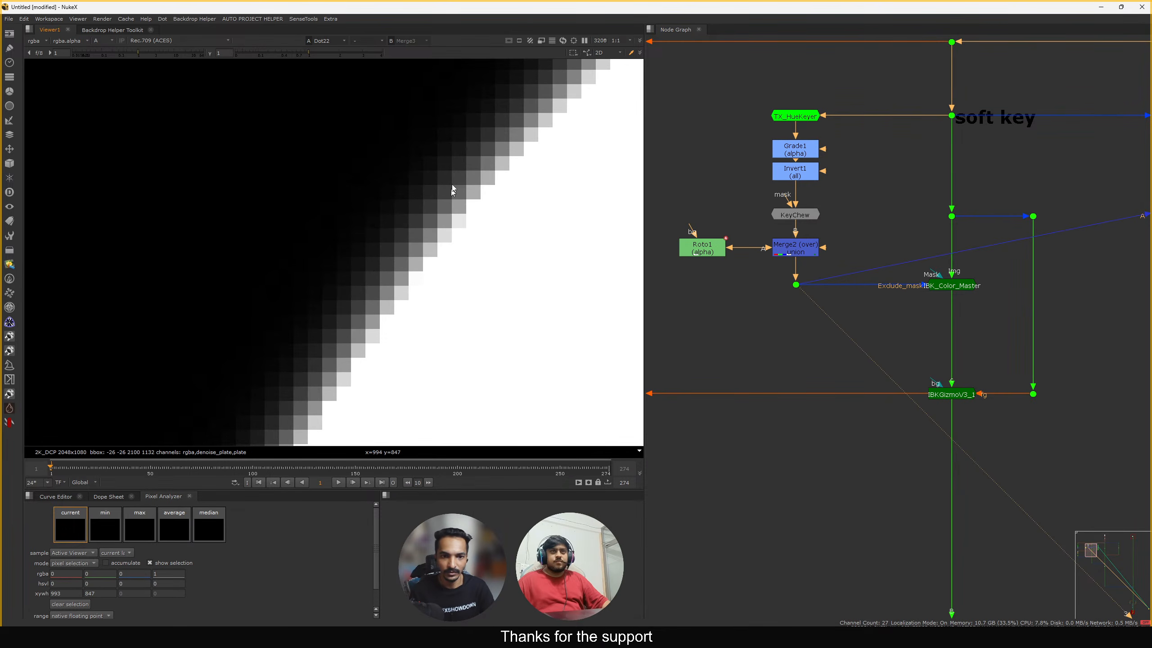
left_click_drag(458, 134, 456, 232, "ctrl")
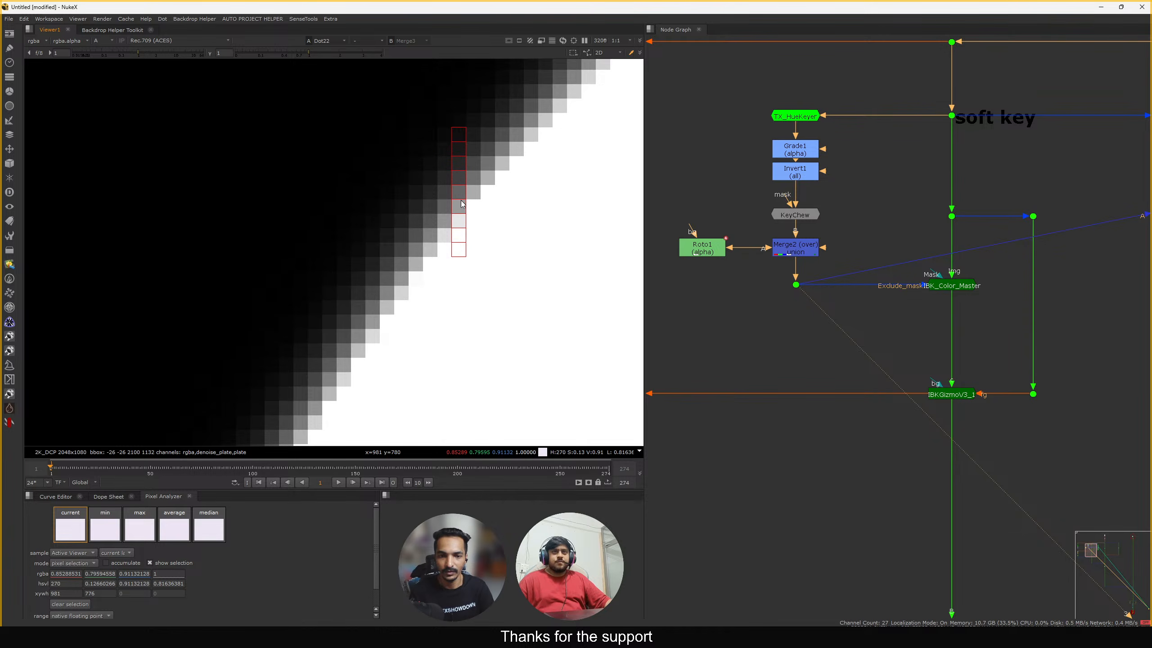
left_click(470, 208, "ctrl")
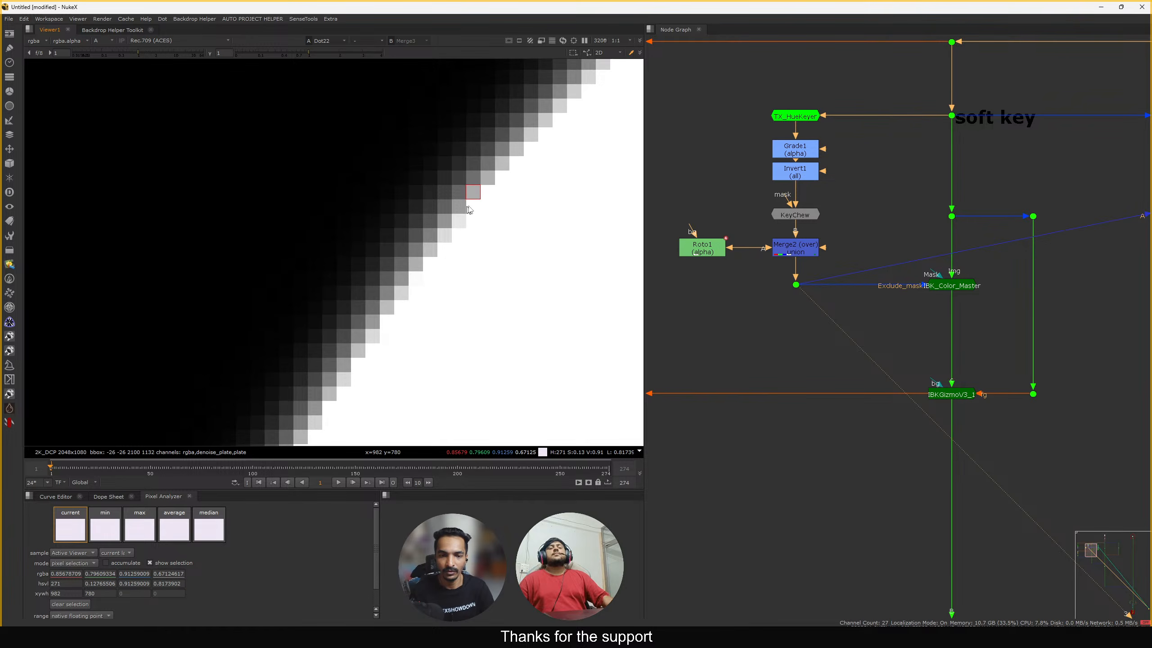
scroll(470, 207, "up", 3)
left_click(459, 211, "ctrl")
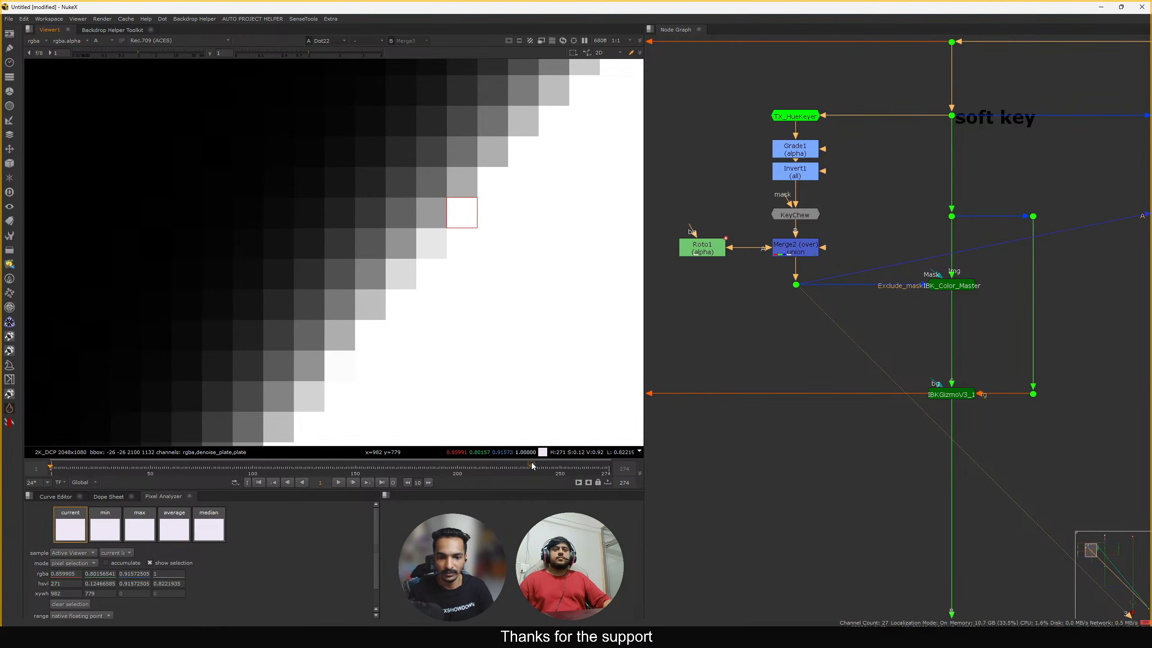
left_click(462, 186, "ctrl")
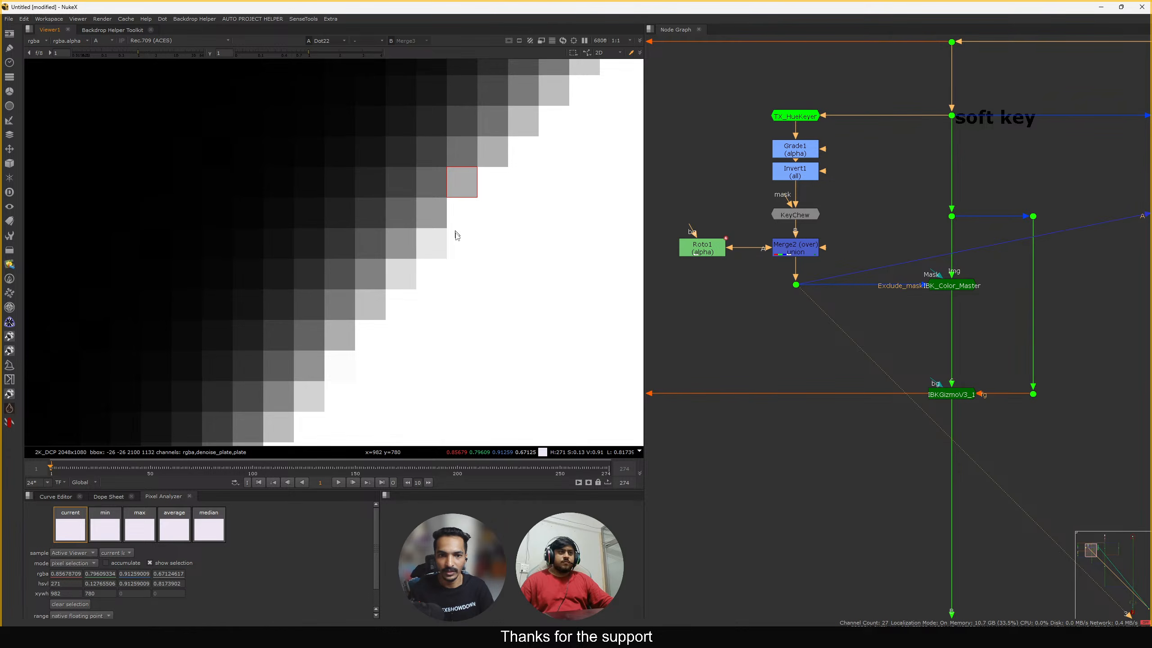
left_click_drag(457, 236, 462, 118, "ctrl")
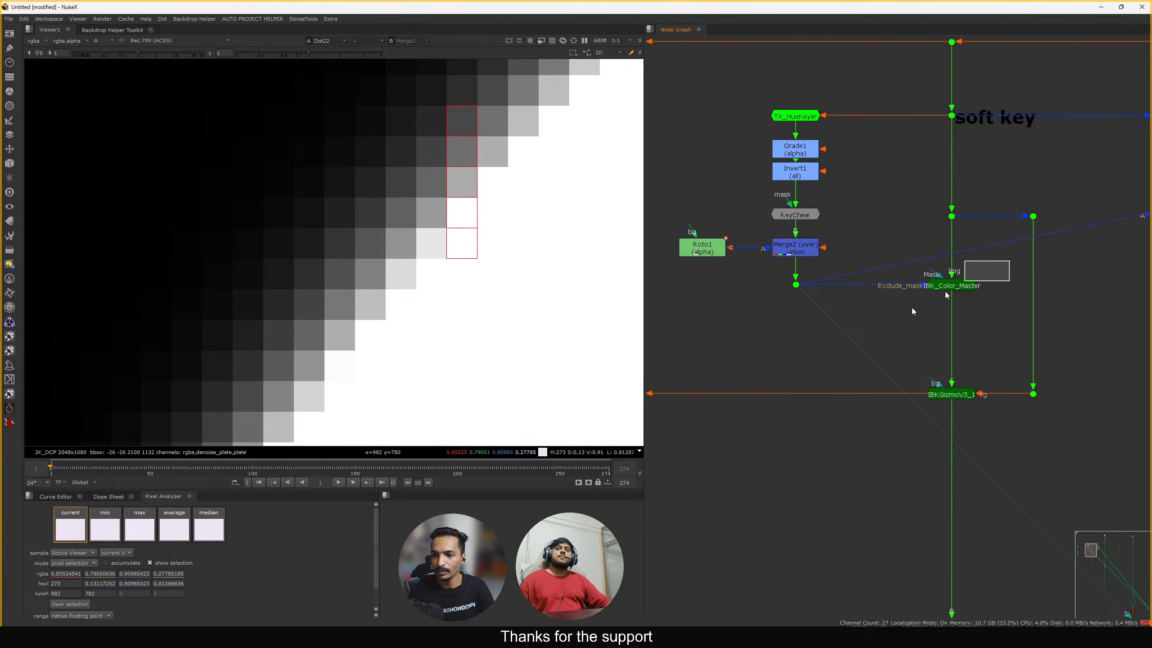
left_click_drag(1010, 259, 842, 344)
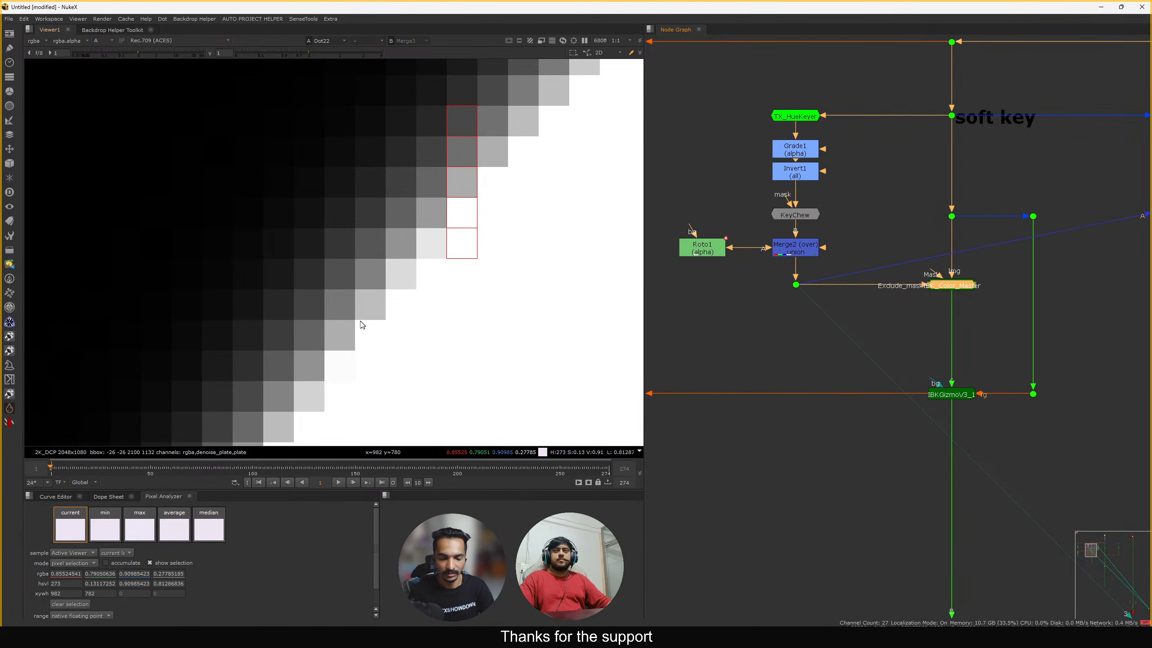
key("f")
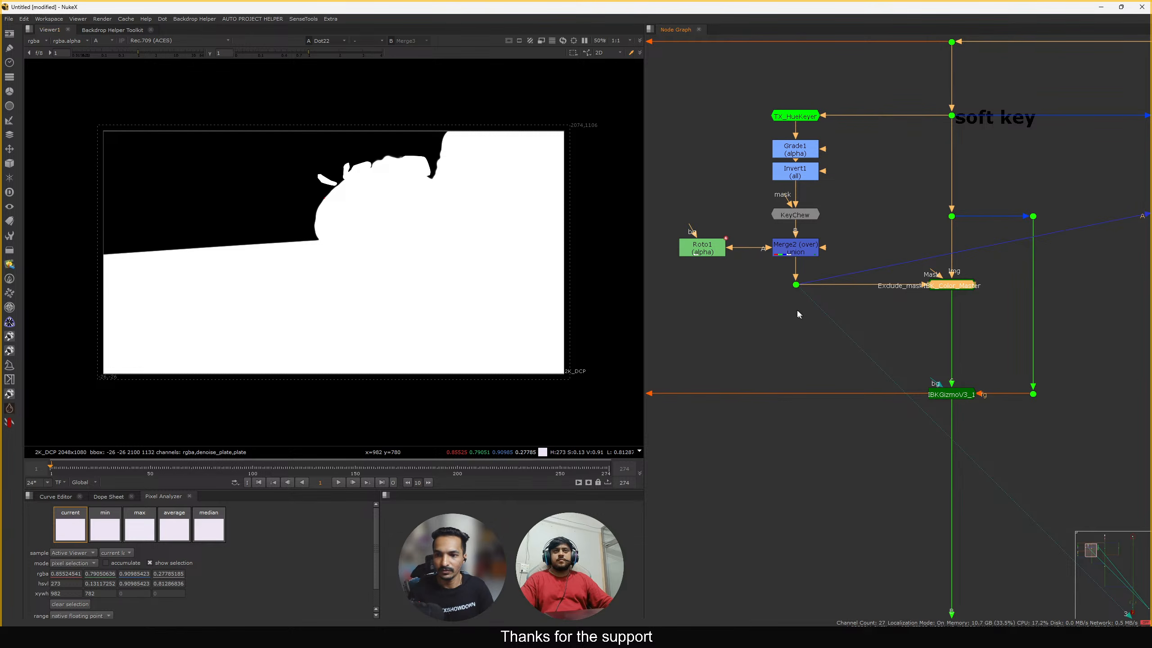
View the last IBKColour node's output in colour and examine the streaks along the edges of the filled area
left_click_drag(765, 323, 812, 281)
left_click(654, 245)
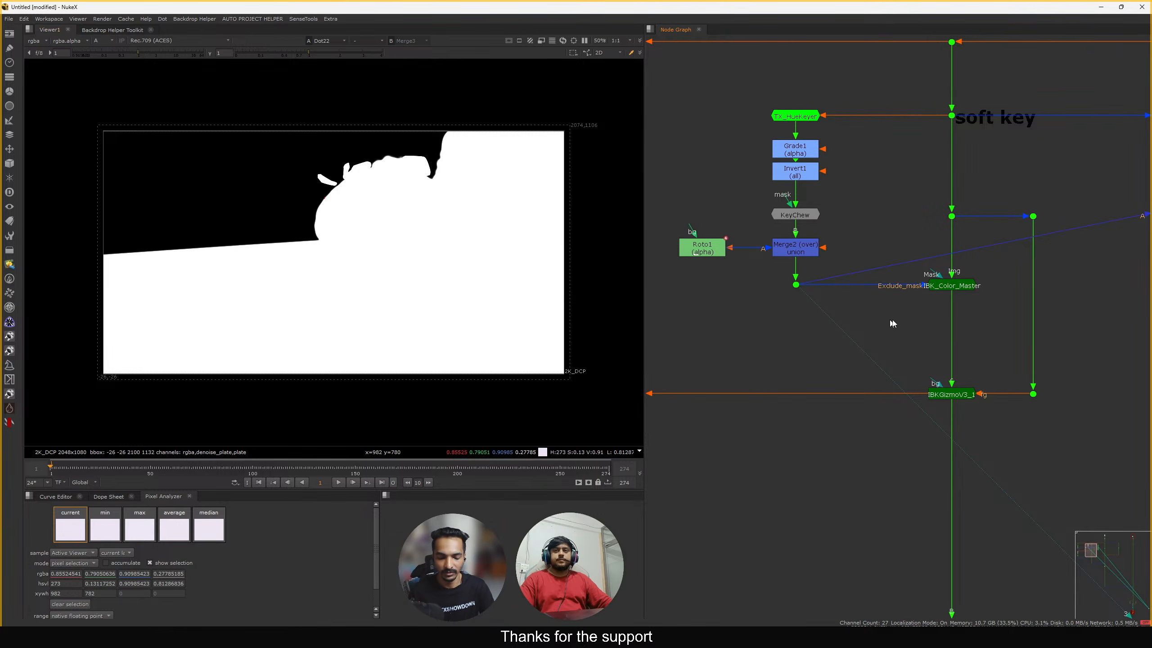
scroll(892, 323, "right", 10)
left_click(928, 412)
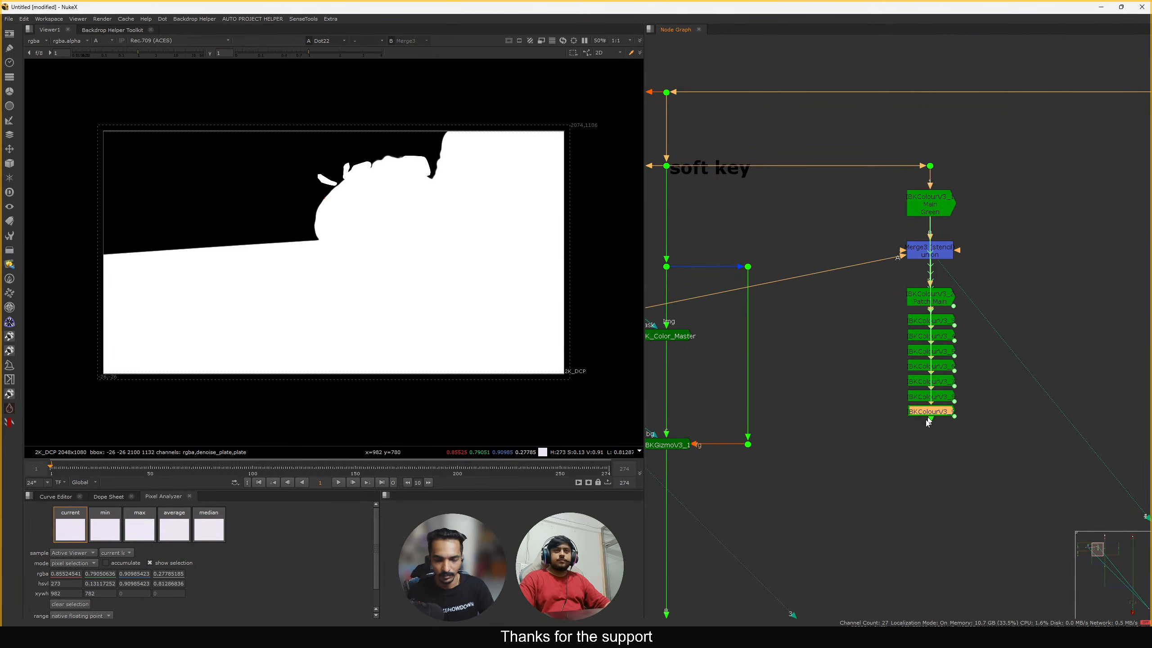
key("1")
key("a")
scroll(349, 197, "up", 9)
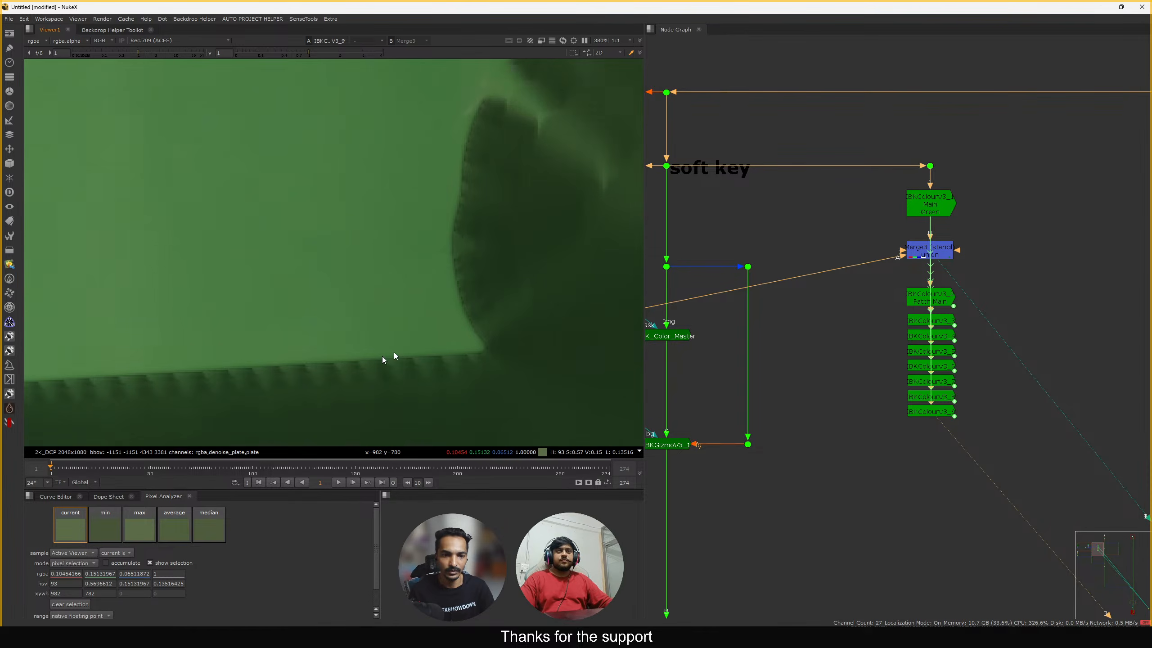
scroll(382, 357, "up", 3)
Insert a Clamp node on the mask connection into Merge3's A input and view its alpha
middle_click_drag(866, 266, 839, 292)
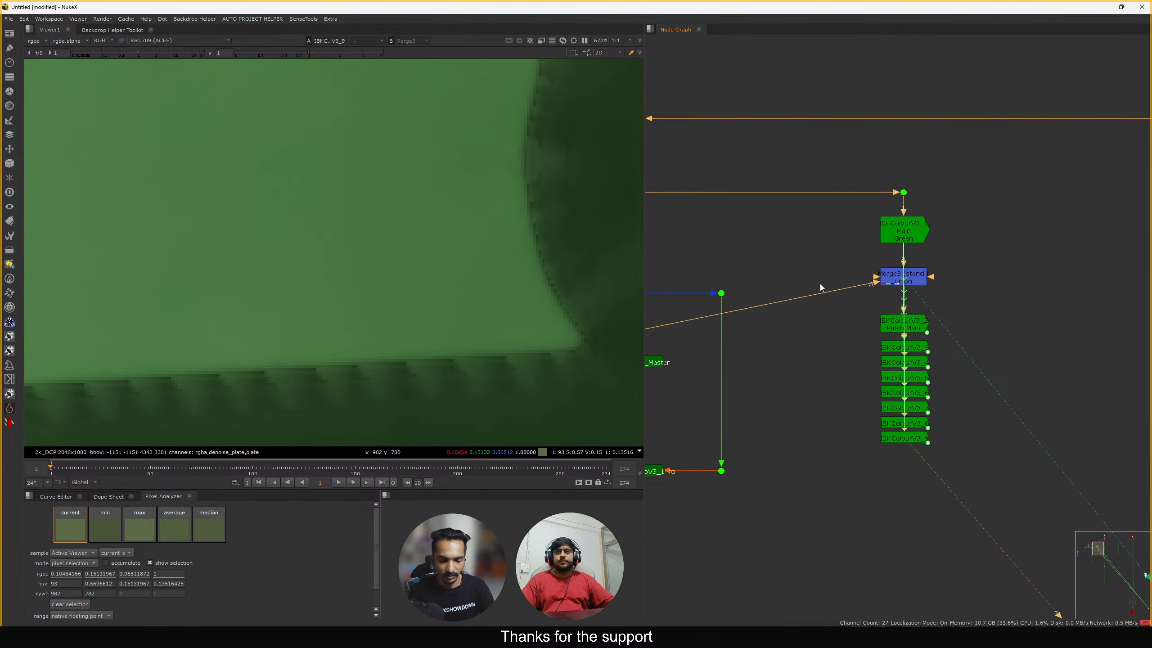
key("Tab")
type("cl")
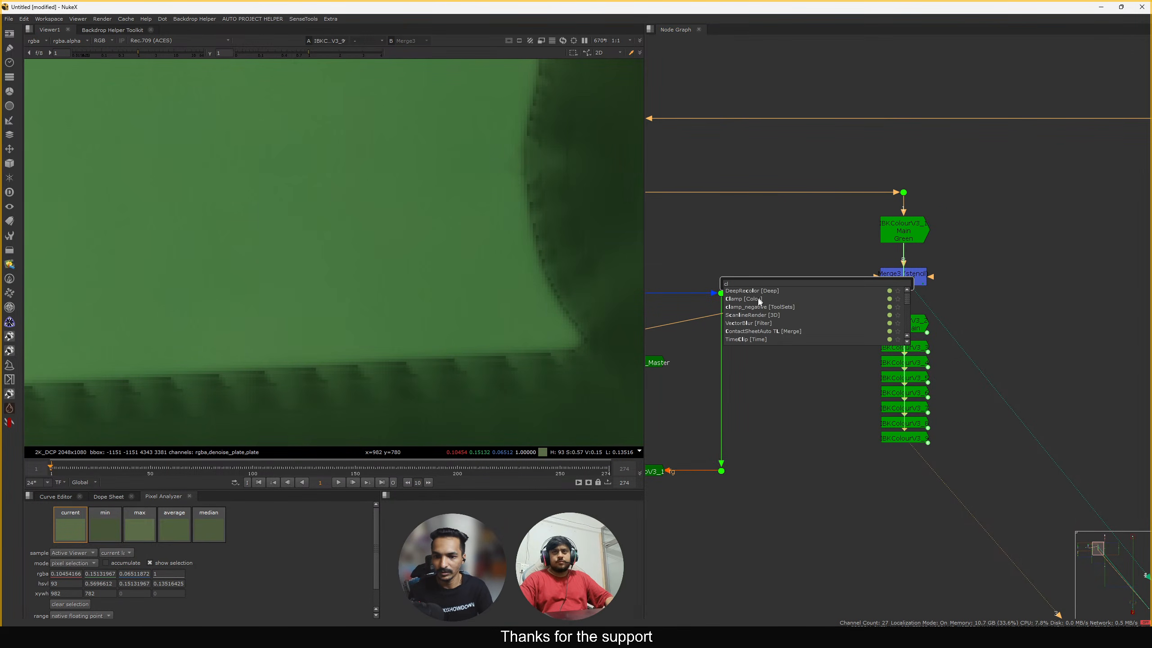
left_click(759, 299)
middle_click_drag(811, 277, 874, 266)
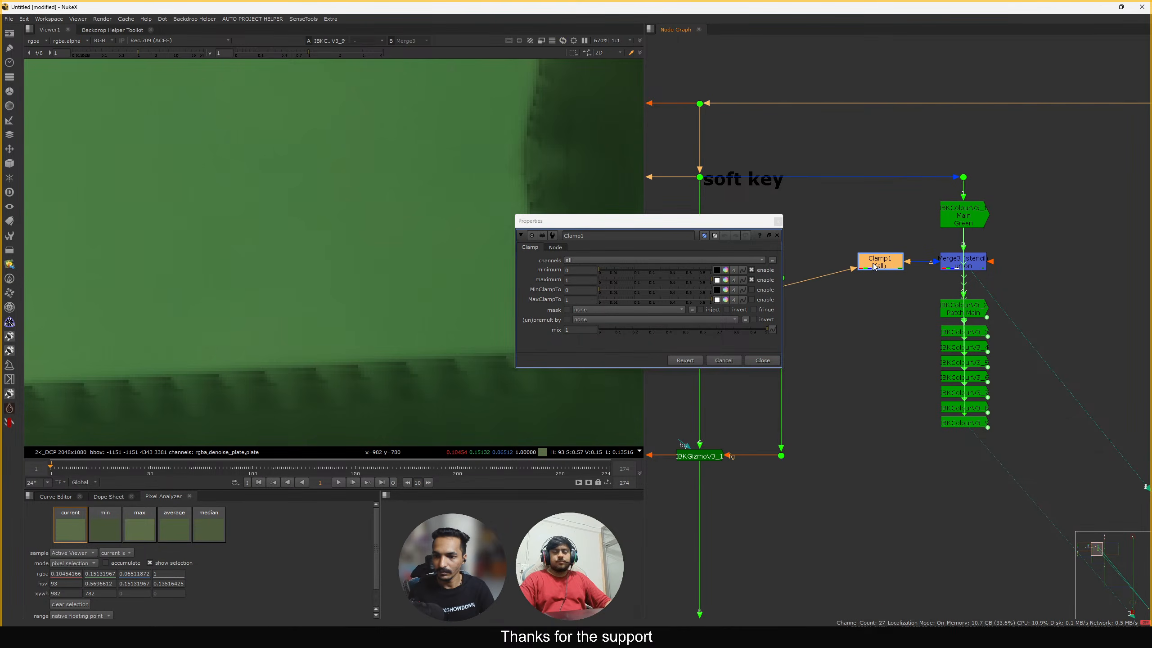
key("1")
key("a")
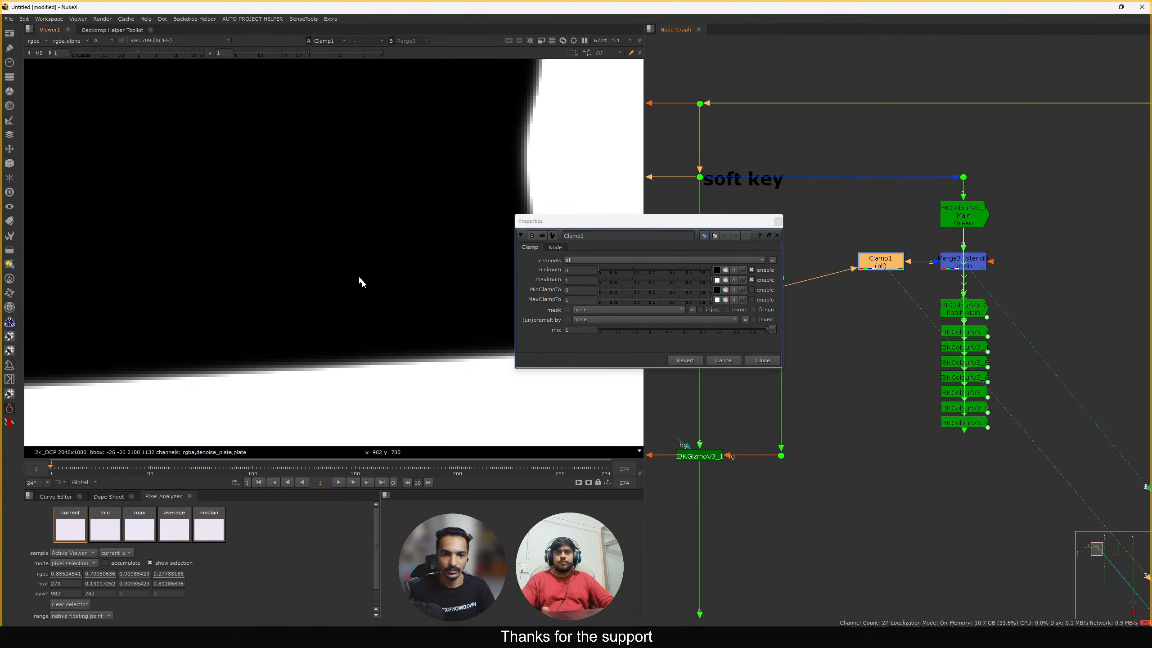
Try different MinClampTo and MaxClampTo values on the Clamp node to harden the mask edge
left_click_drag(745, 225, 840, 139)
left_click(702, 205)
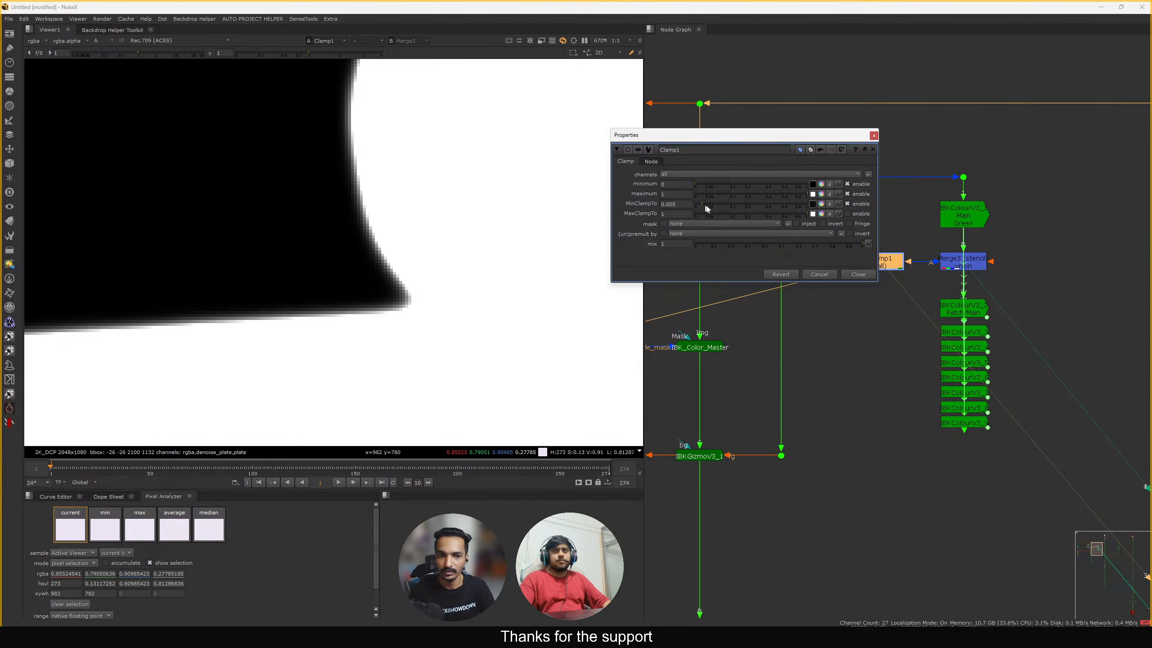
left_click_drag(734, 215, 722, 215)
middle_click_drag(895, 288, 966, 284)
left_click_drag(955, 263, 954, 263)
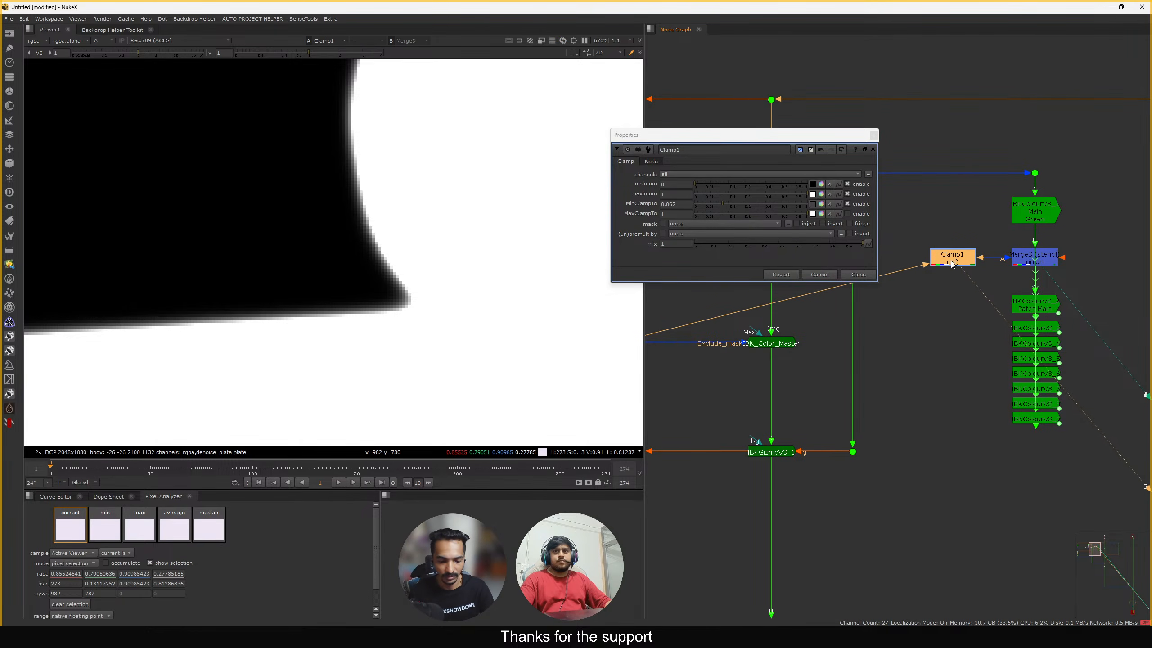
left_click(920, 266)
left_click(764, 208, "ctrl")
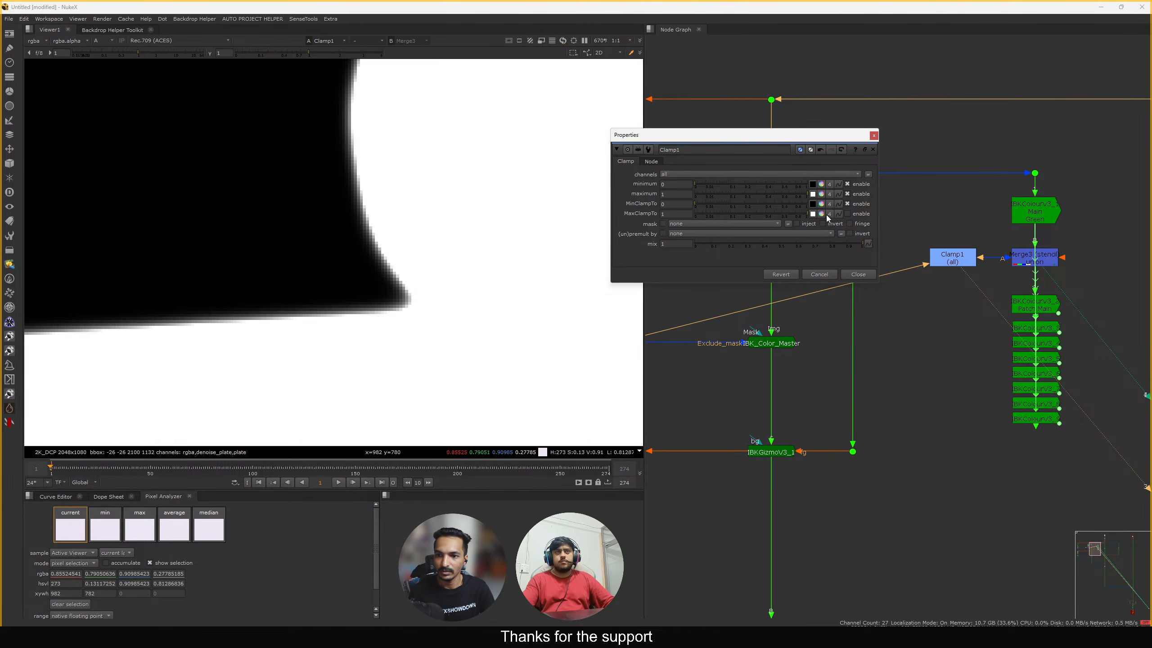
left_click(848, 204)
left_click_drag(797, 196, 851, 202)
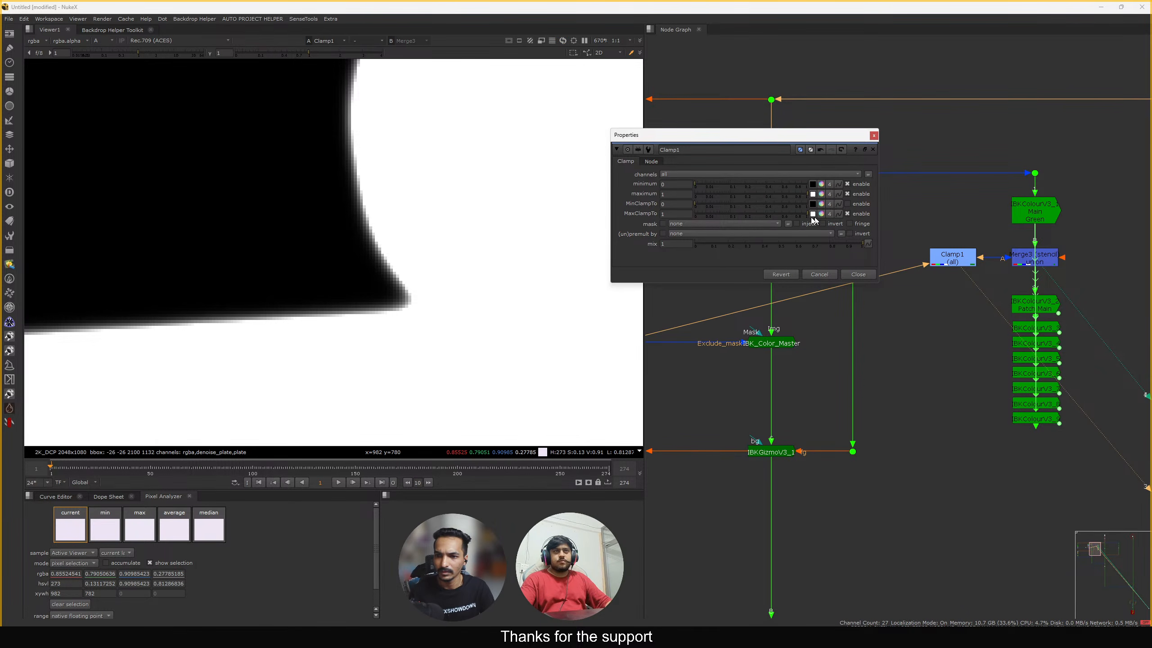
left_click(769, 213, "ctrl")
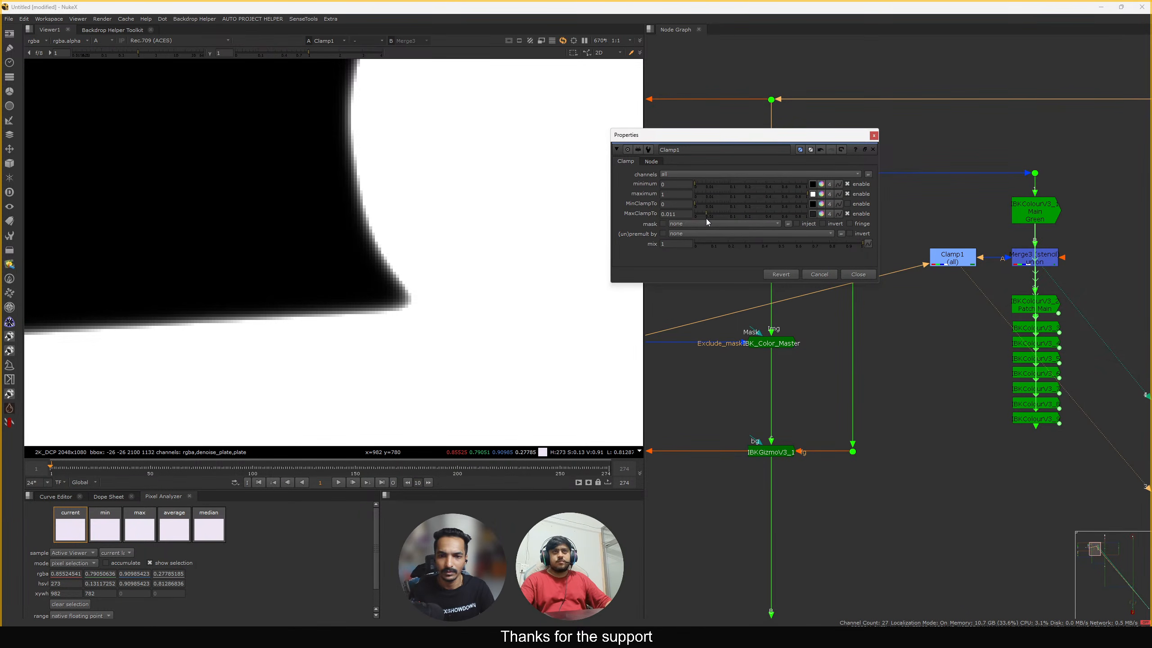
left_click_drag(695, 205, 721, 203)
left_click(851, 209)
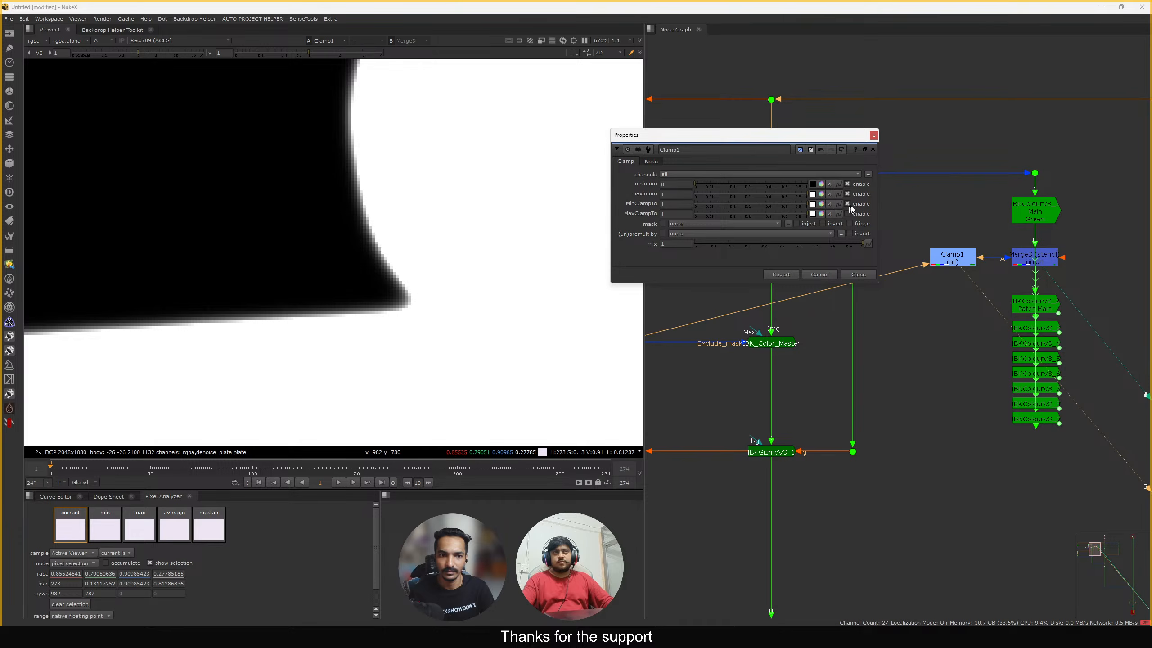
Close the Clamp node's properties and delete the node from the mask connection
left_click(860, 273)
left_click(948, 260)
key("Delete")
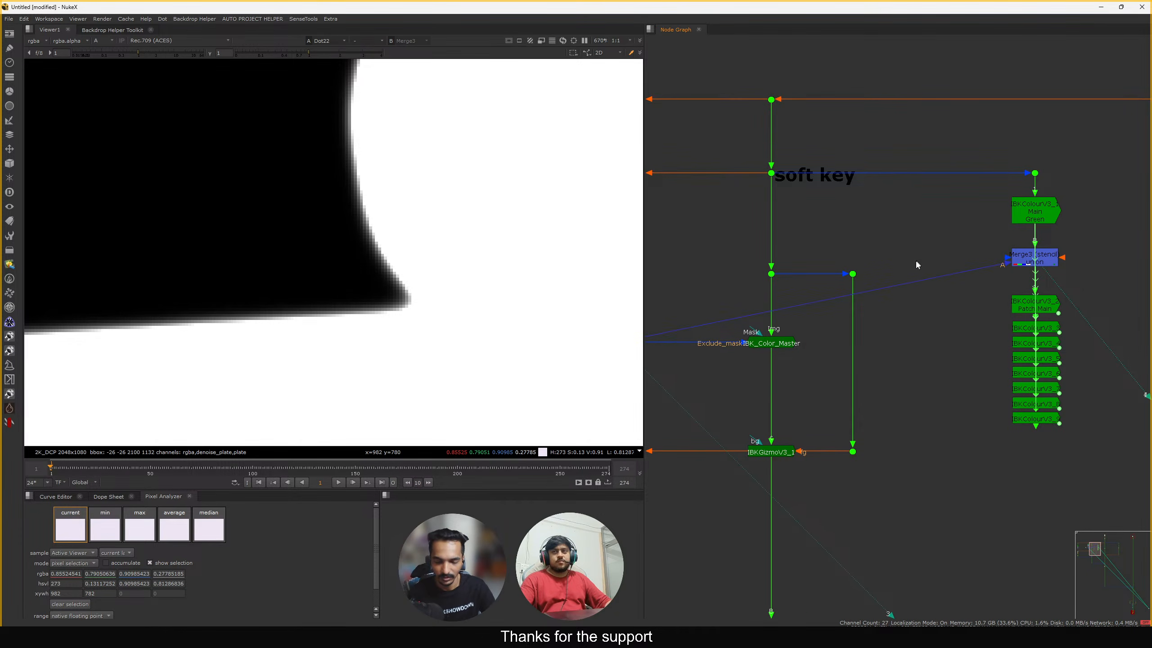
Insert a Grade node on the mask connection into Merge3's A input and view its result
key("g")
left_click_drag(927, 256, 955, 263)
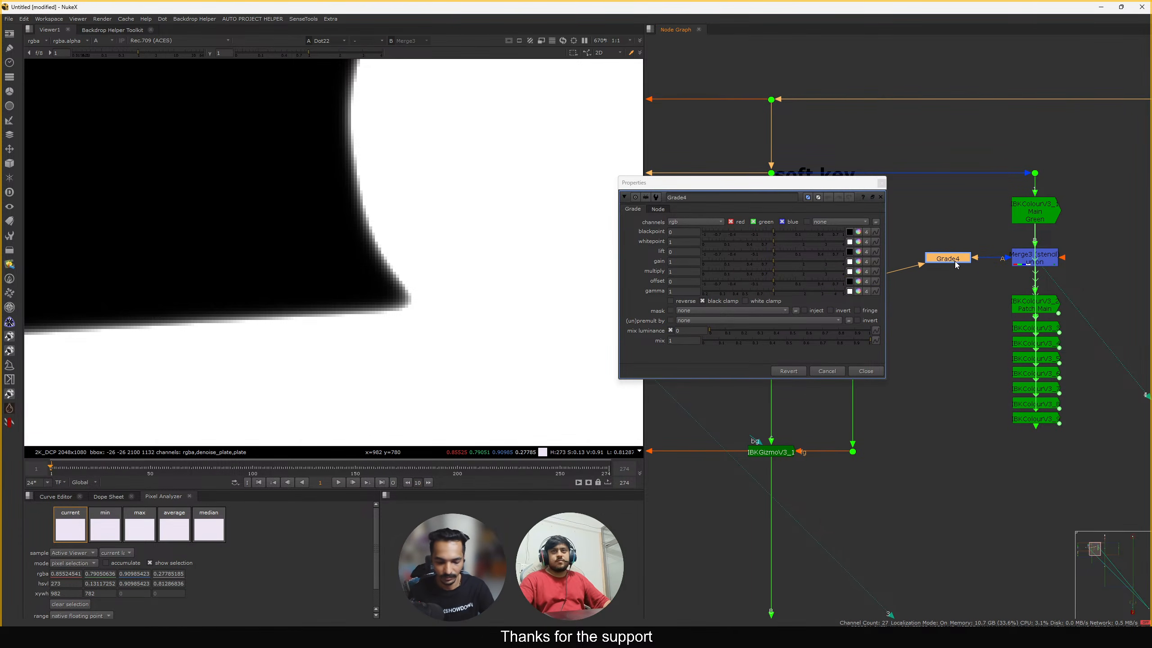
key("3")
left_click(917, 252)
left_click_drag(809, 184, 863, 160)
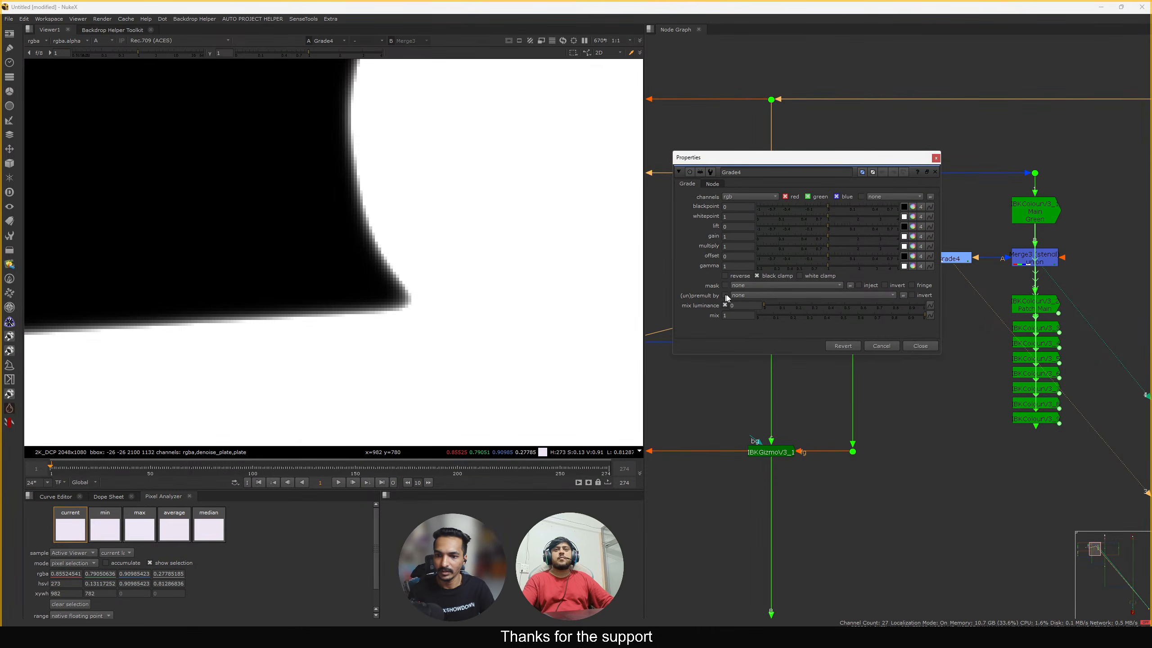
Limit the Grade node to the alpha channel, enable white clamp, and set lift to -1
left_click(760, 202)
left_click(770, 245)
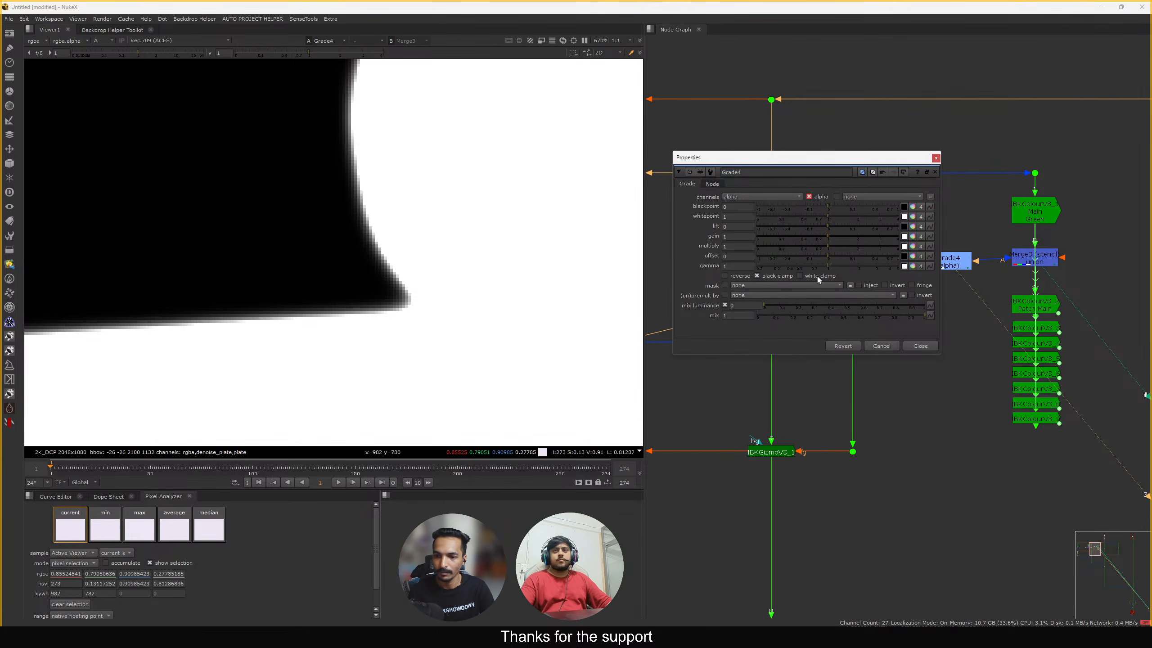
left_click_drag(867, 157, 860, 171)
left_click_drag(813, 231, 744, 231)
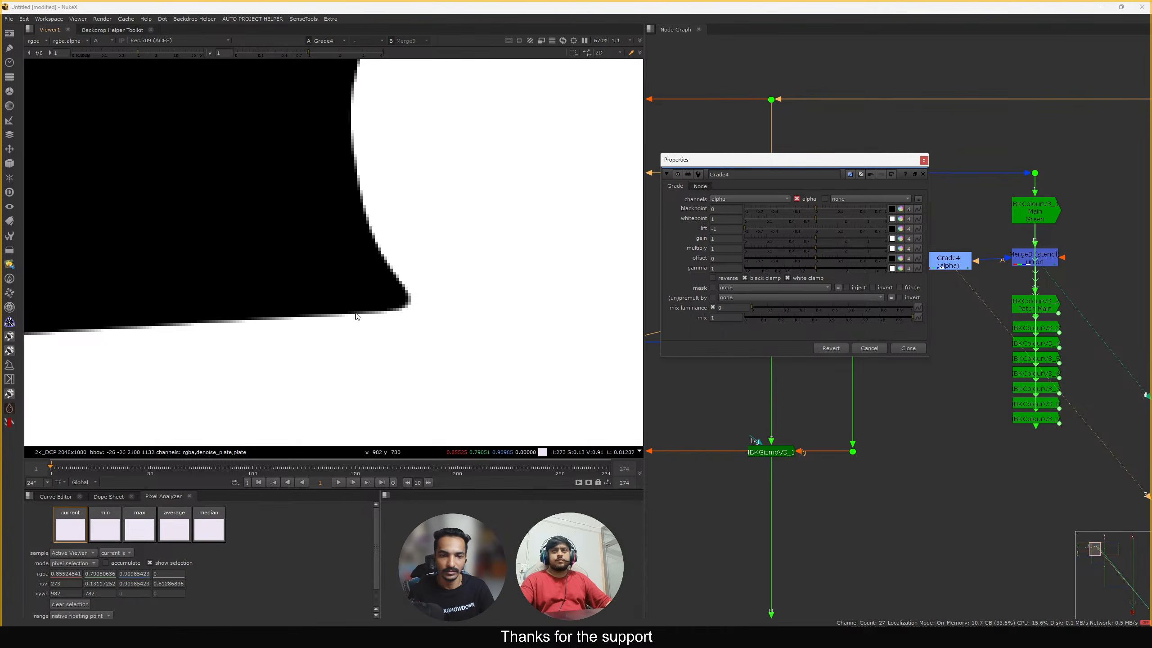
Reset the Grade node's lift to 0 and try a blackpoint of 0.68
left_click(815, 229)
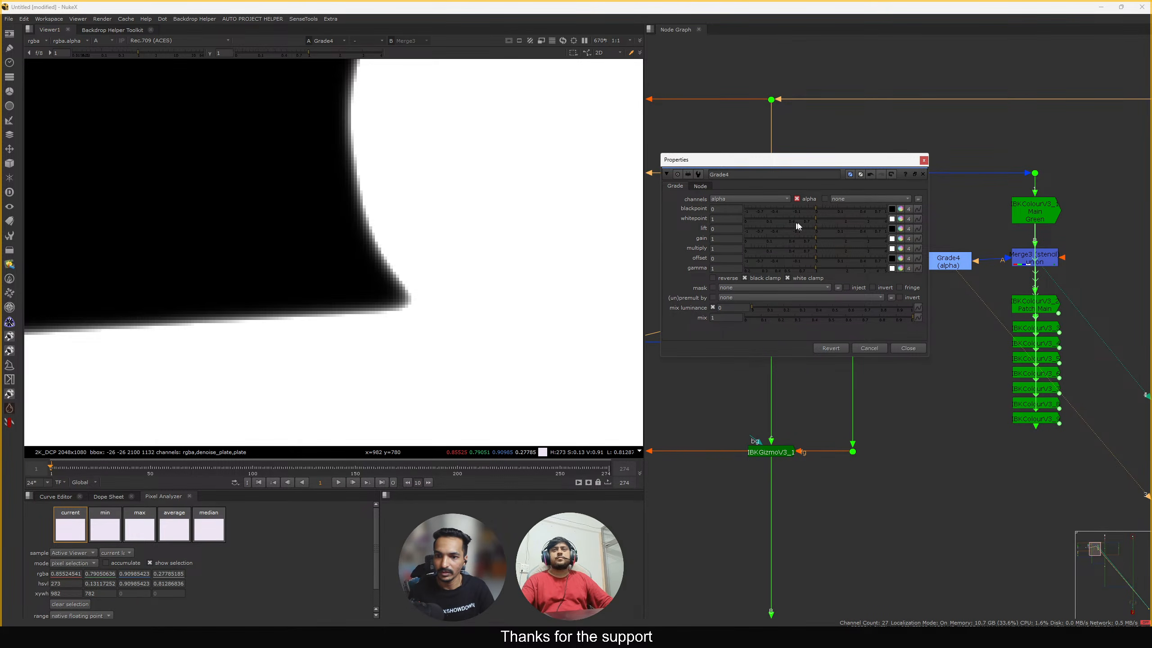
left_click_drag(815, 220, 873, 223)
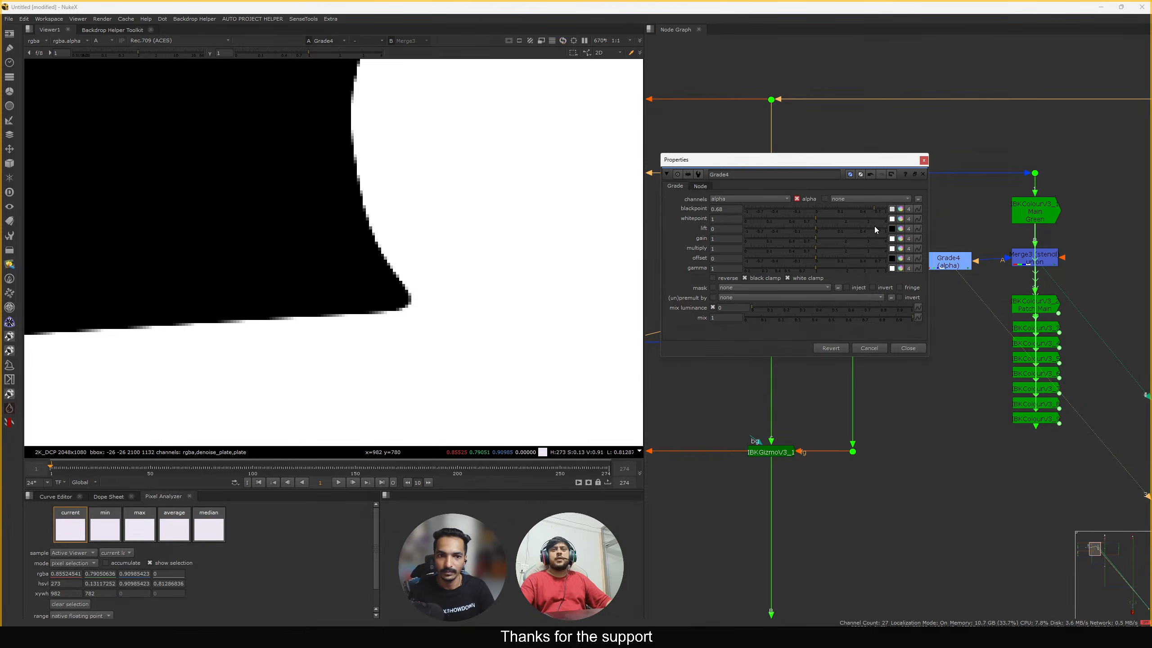
left_click(816, 211)
Lower the Grade node's gamma to 0 to harden the mask edge
left_click_drag(815, 270, 746, 271)
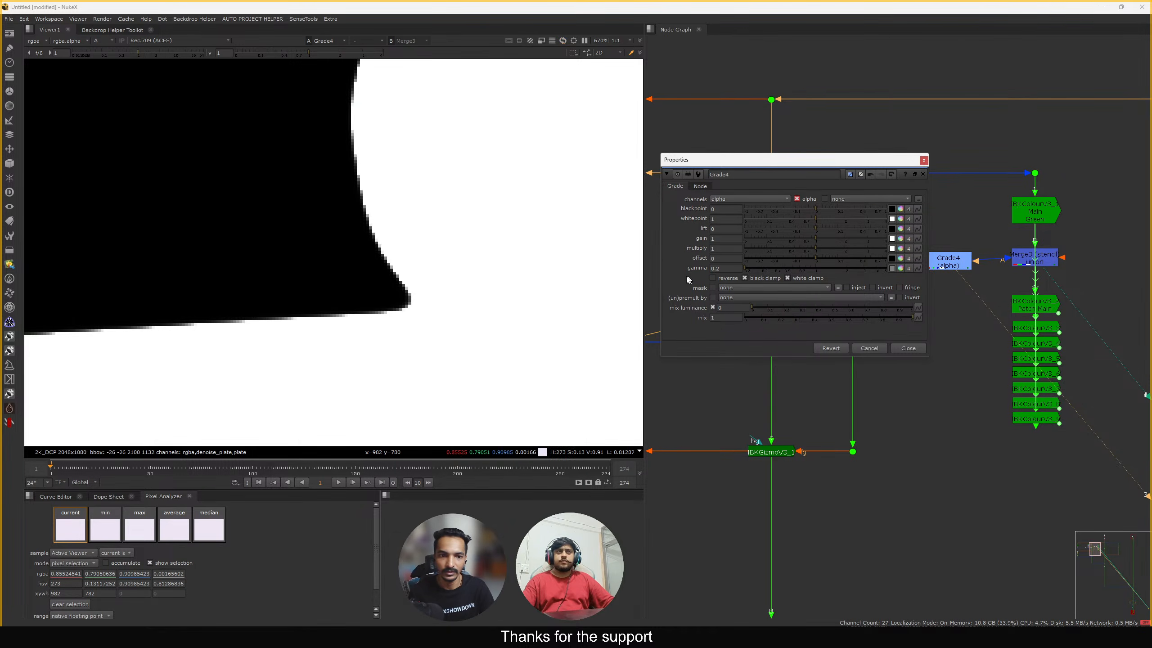
scroll(229, 336, "up", 3)
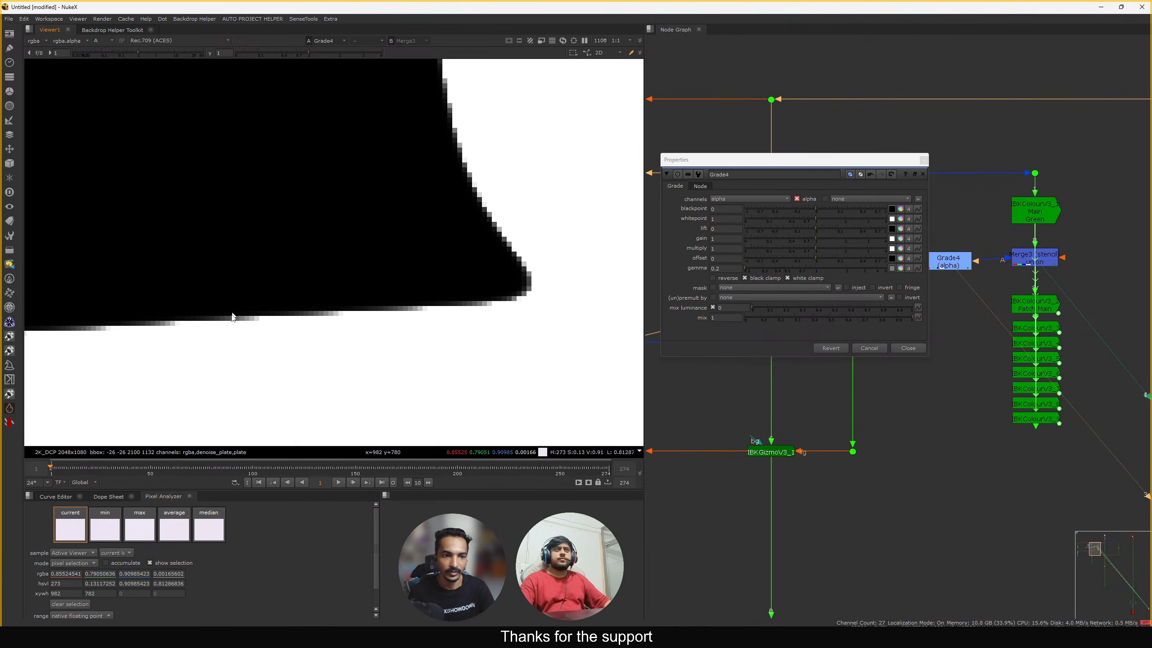
left_click(727, 269)
key("Down")
key("Down")
key("Up")
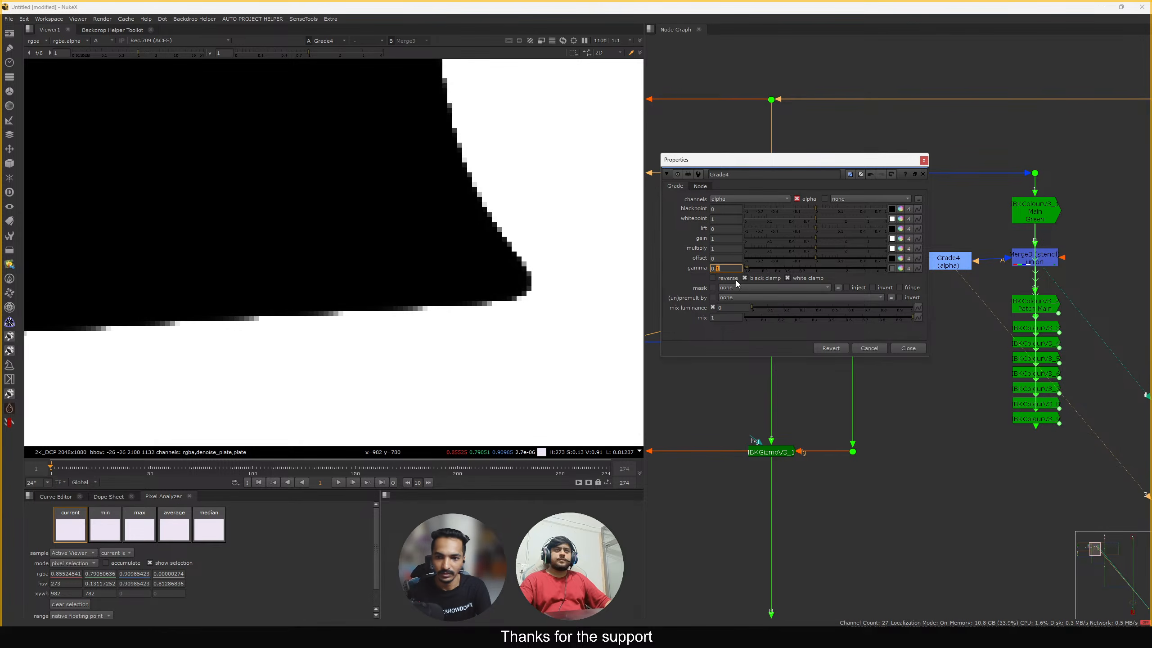
key("Down")
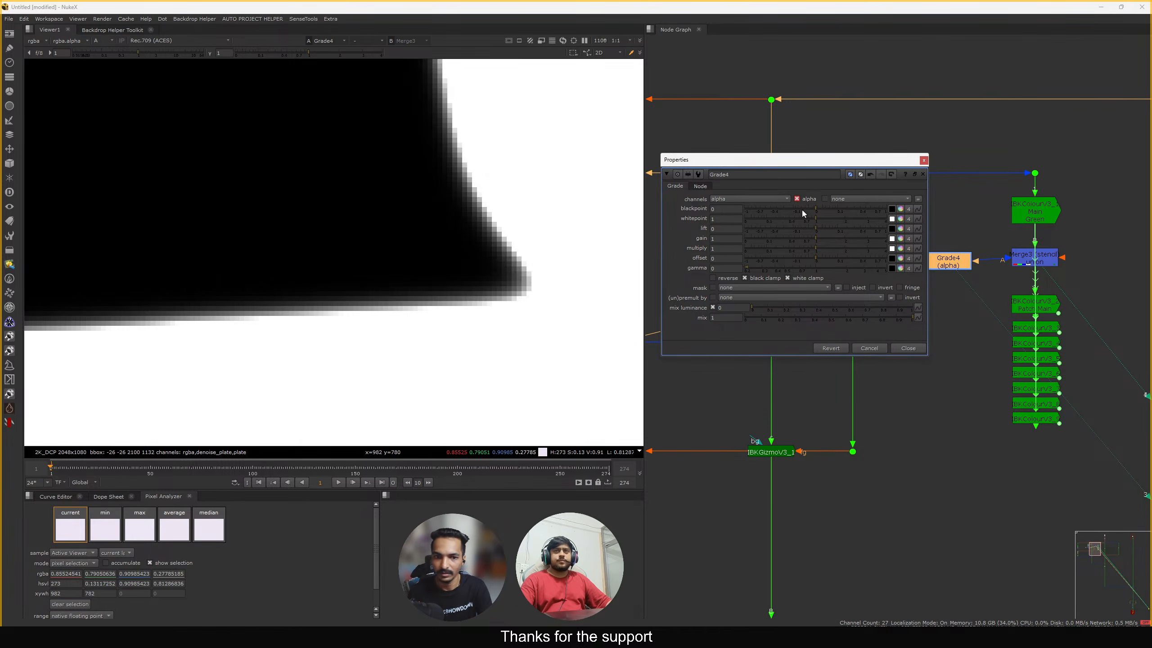
Set the Grade node's blackpoint to 0.99
left_click_drag(802, 213, 921, 221)
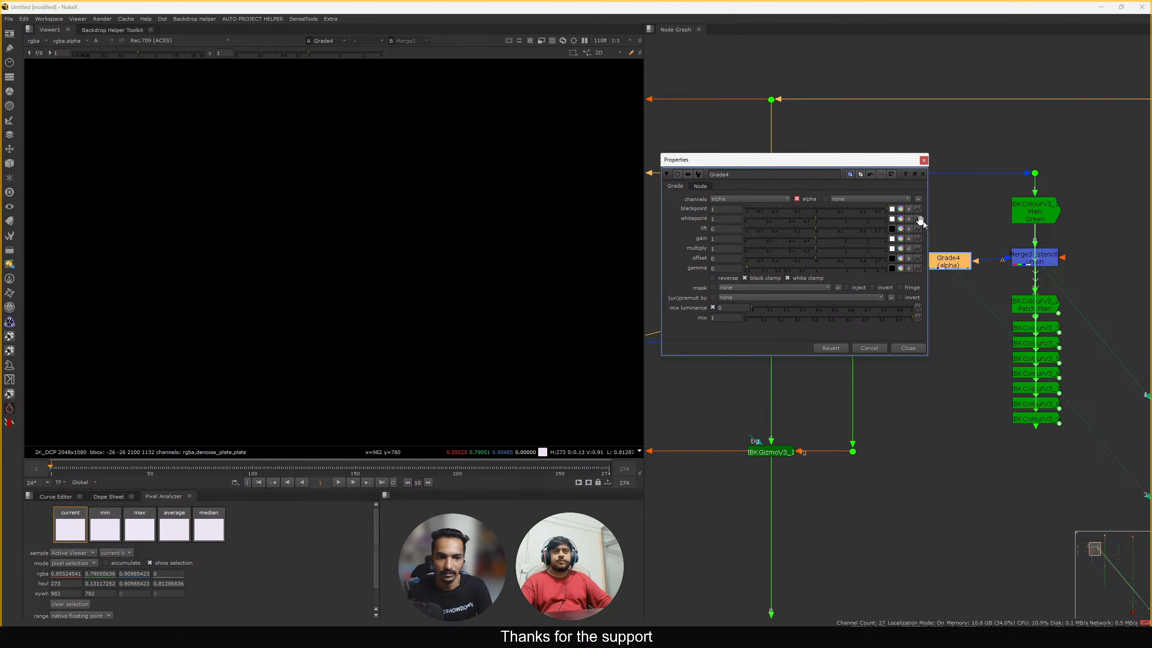
left_click(724, 217)
left_click(730, 209)
key("Down")
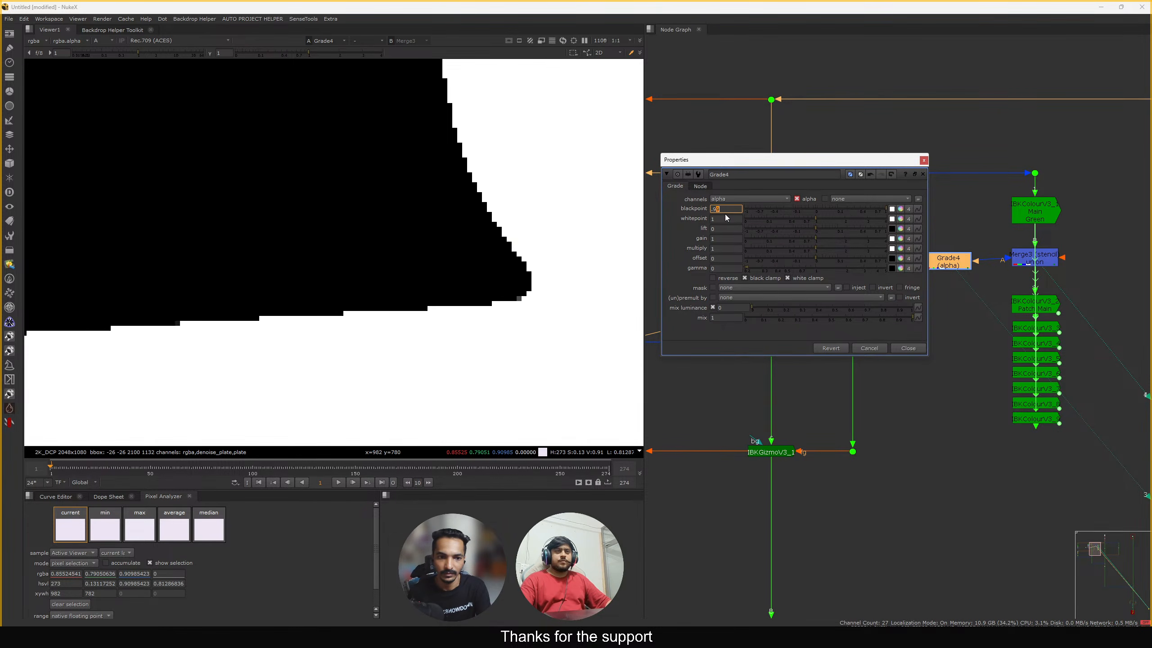
key("Up")
key("Down")
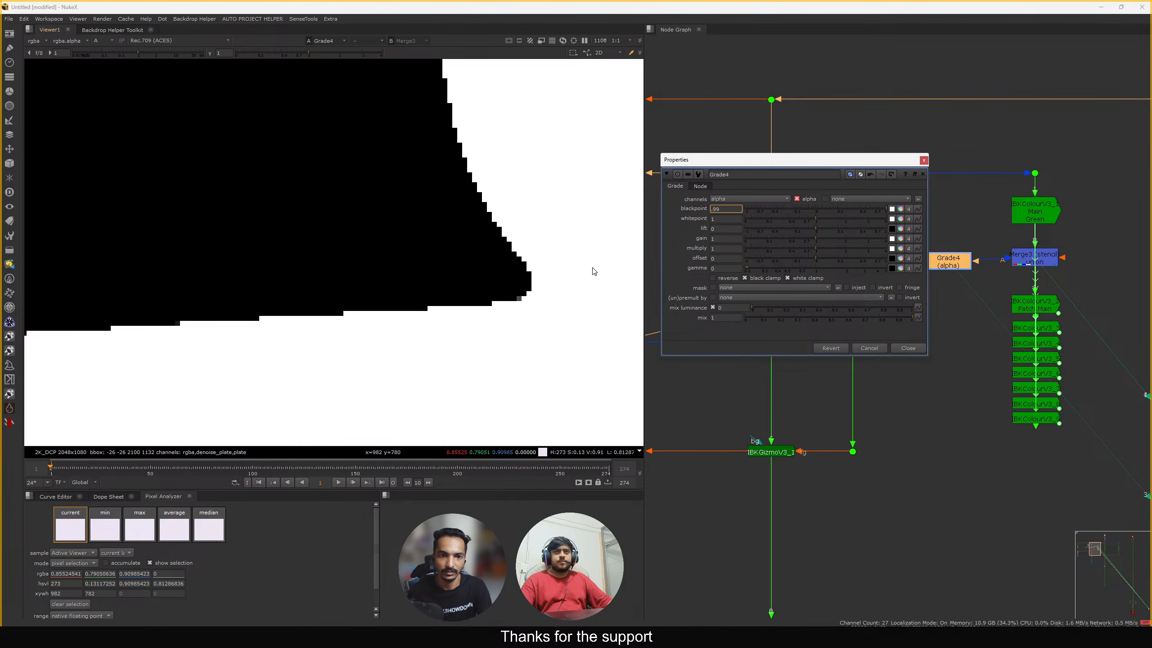
left_click_drag(725, 209, 680, 229)
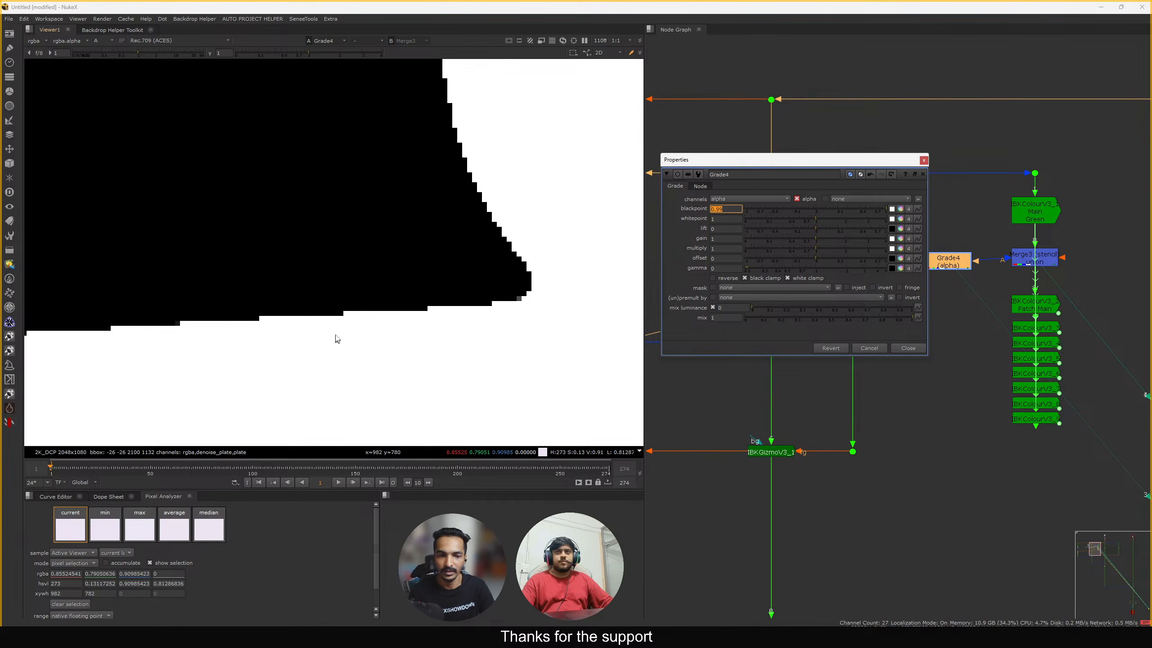
Sample neighbouring alpha pixels along the hardened mask edge, and close the Grade node's properties
scroll(349, 318, "up", 6)
left_click(331, 309, "ctrl")
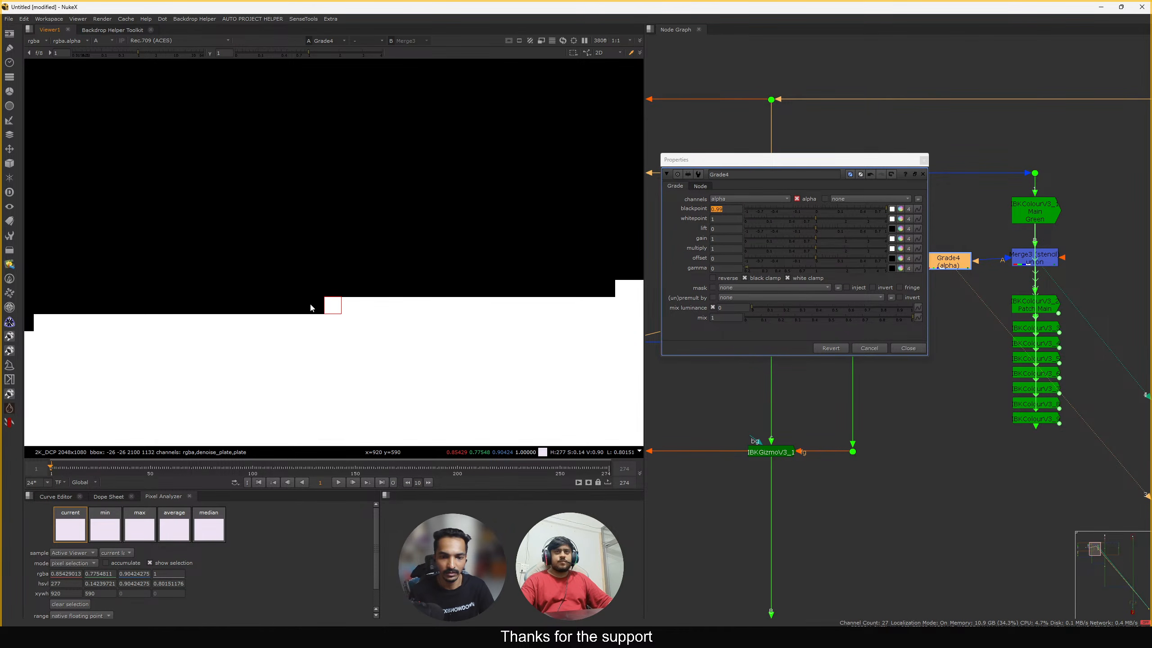
left_click_drag(310, 305, 336, 307, "ctrl")
left_click(915, 350)
View the RGB result of the last IBKColour node in the patch stack and examine the filled green area
middle_click_drag(962, 358, 900, 287)
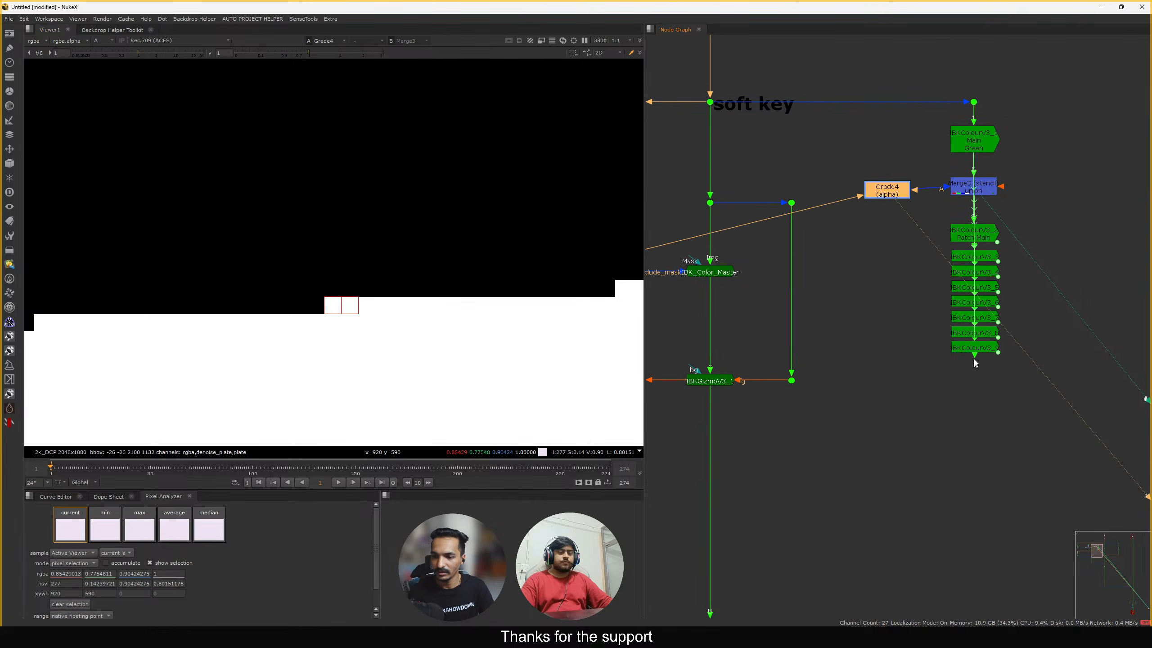
left_click(978, 350)
key("1")
left_click(971, 379)
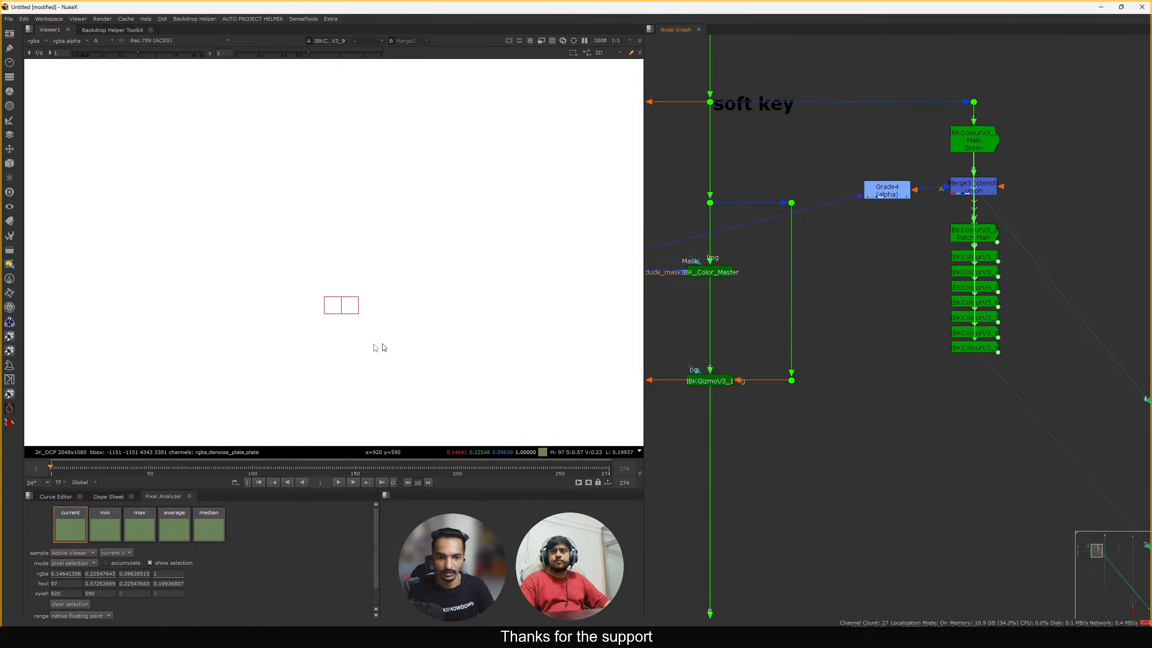
key("a")
scroll(358, 317, "up", 8)
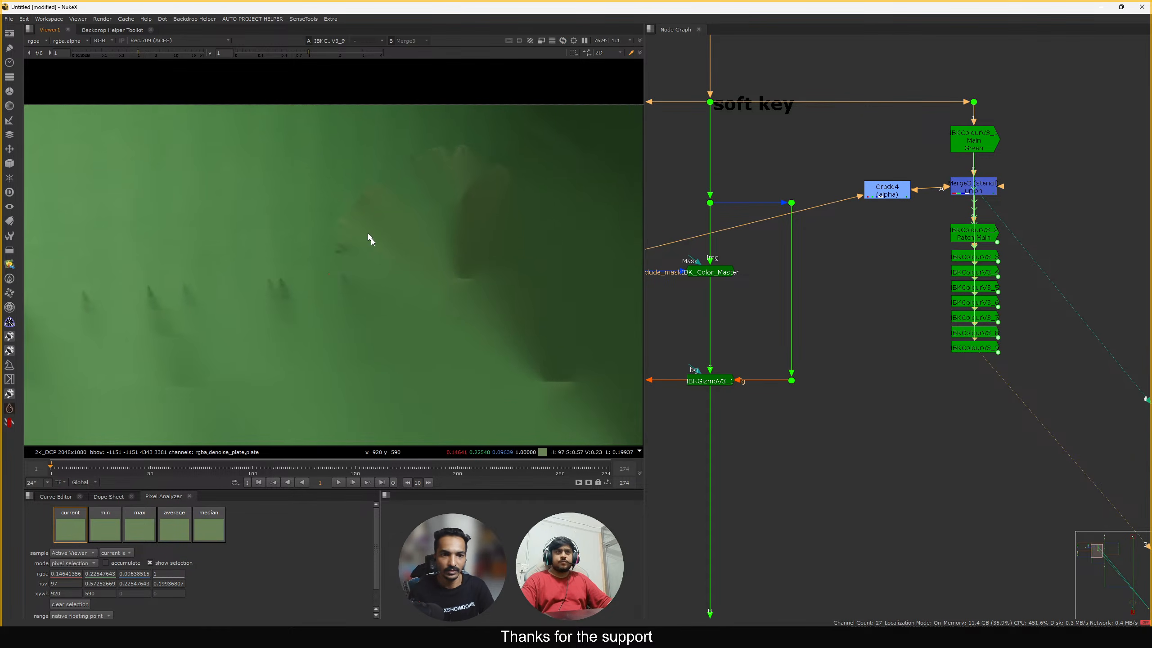
scroll(362, 210, "up", 3)
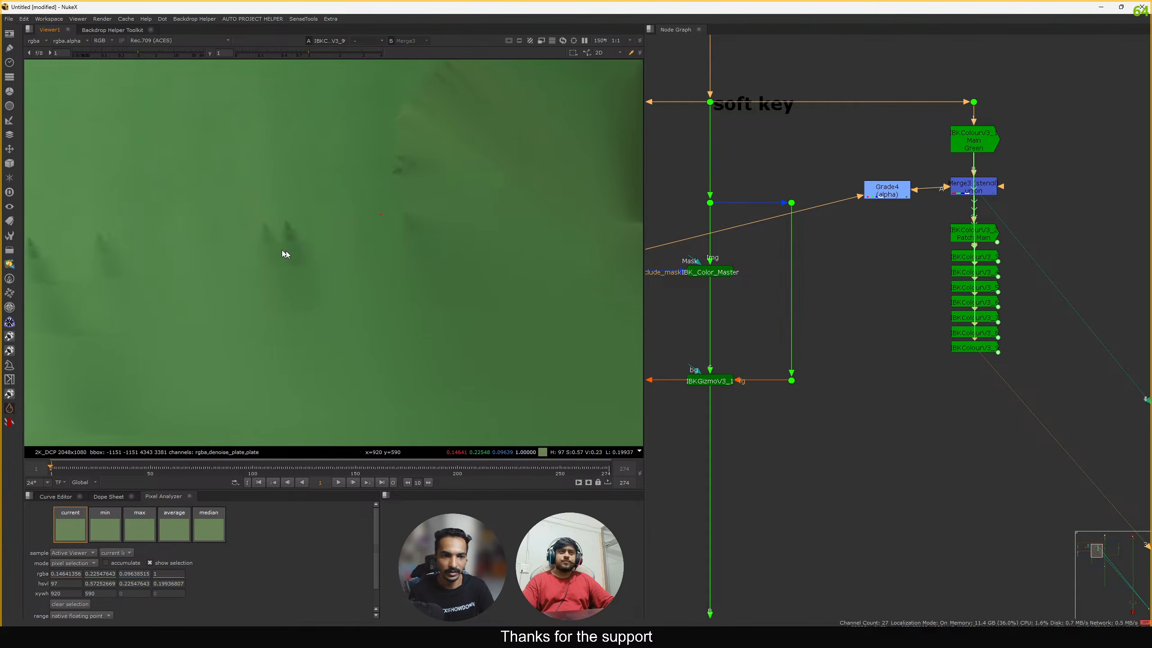
Reopen the Grade4 node's properties and view its alpha result along the mask edge
middle_click_drag(879, 218, 957, 234)
left_click_drag(965, 207, 970, 203)
middle_click_drag(875, 257, 961, 255)
middle_click_drag(1122, 211, 958, 228)
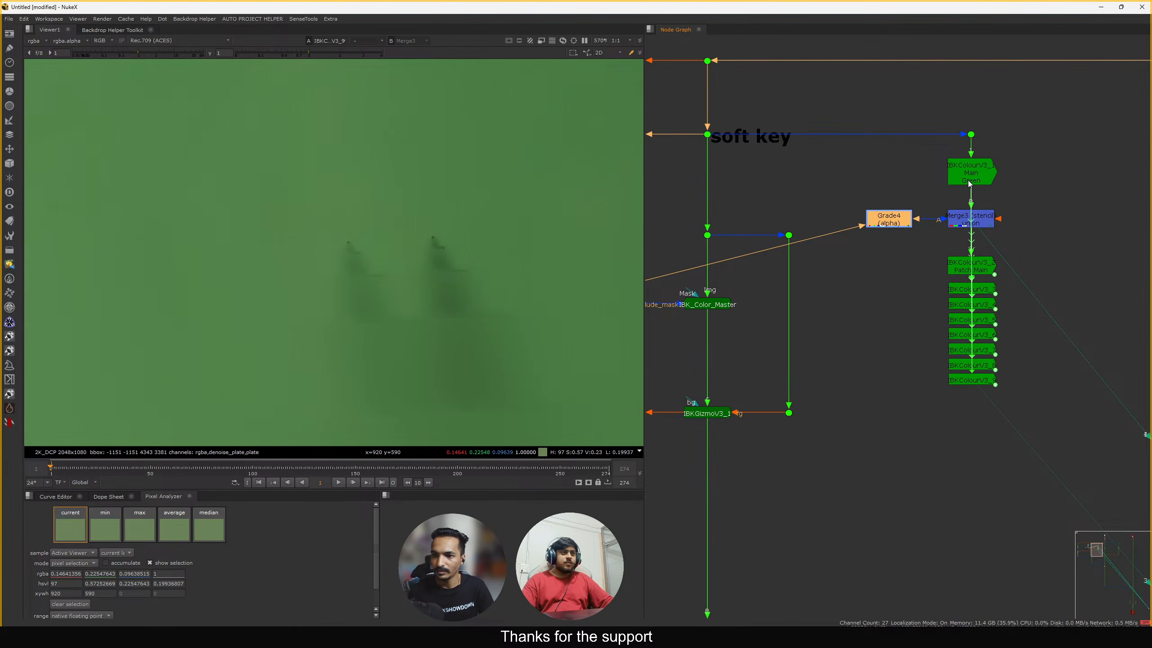
middle_click_drag(844, 251, 874, 249)
double_click(925, 224)
middle_click_drag(962, 255, 1000, 254)
key("1")
key("a")
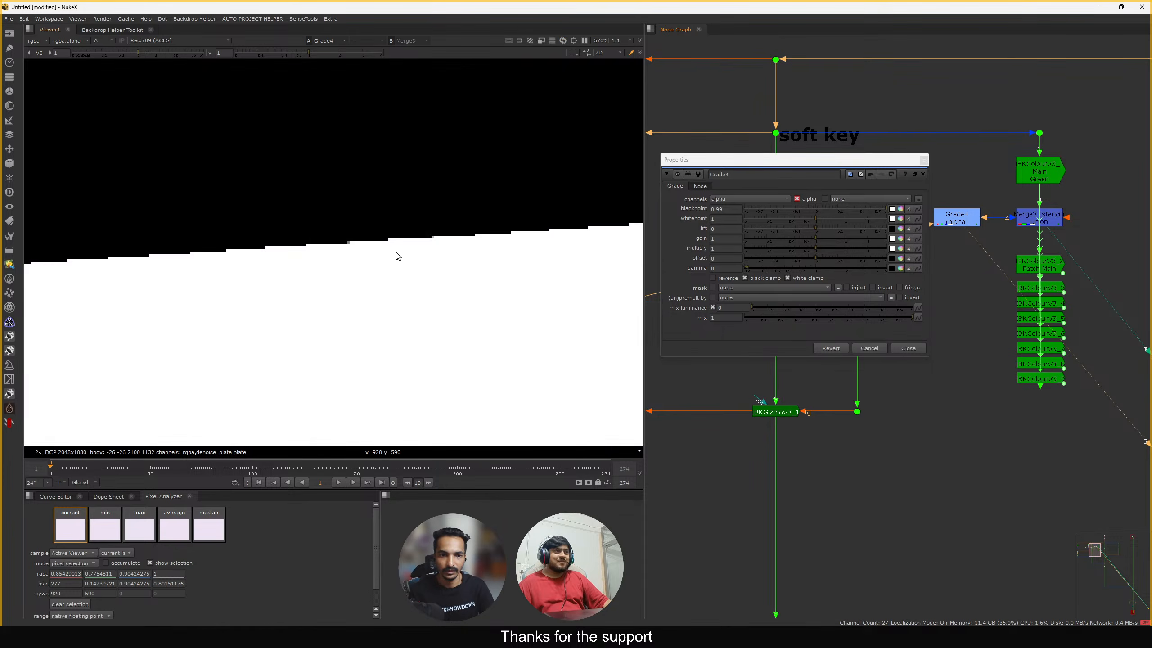
Raise the Grade node's blackpoint slightly above 0.99 to remove the grey edge pixels, and close its properties
scroll(345, 250, "up", 4)
left_click(729, 210)
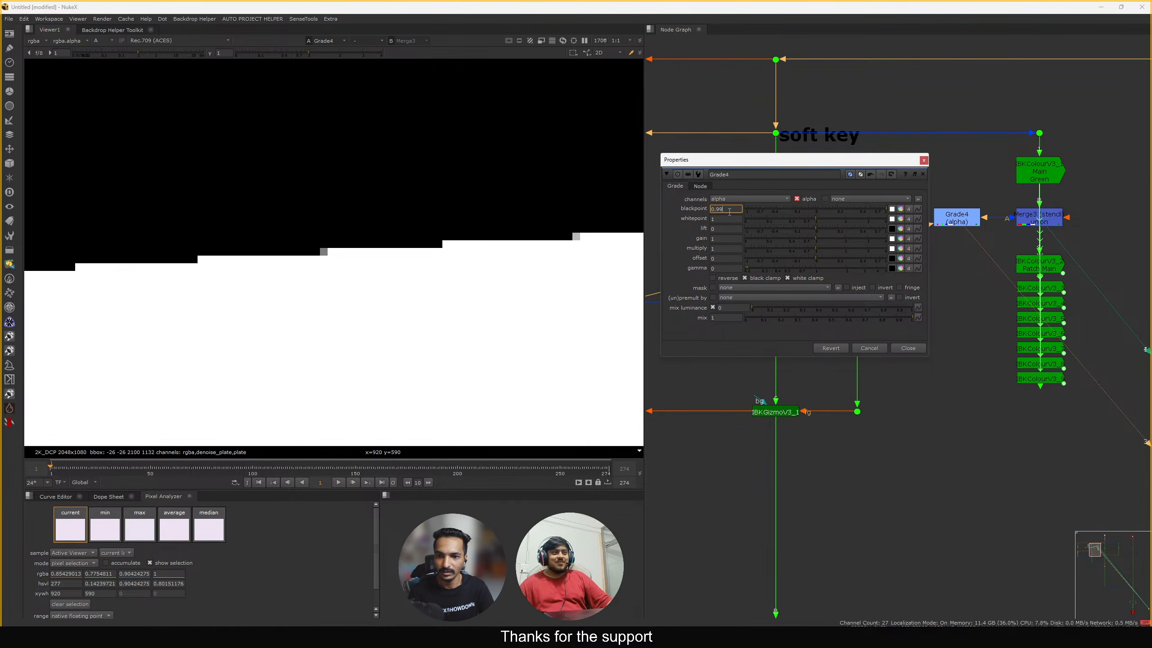
double_click(726, 208)
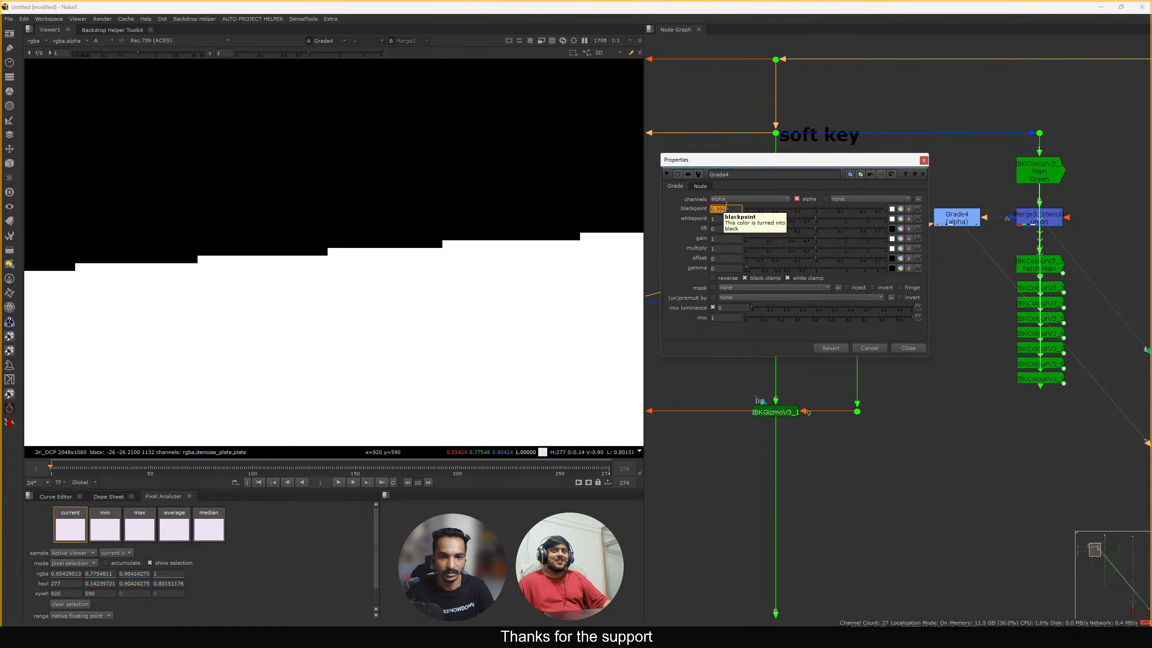
left_click(902, 349)
View the last IBKColour node's RGB output to check the green plate with the adjusted mask
middle_click_drag(937, 374, 907, 368)
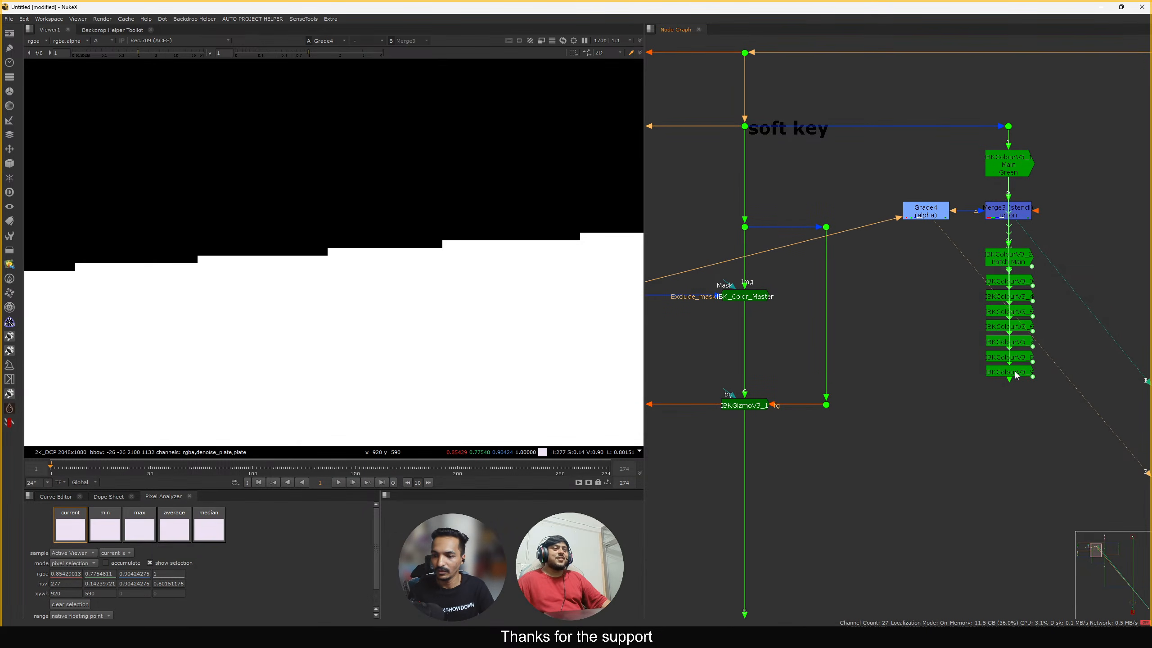
left_click(1007, 375)
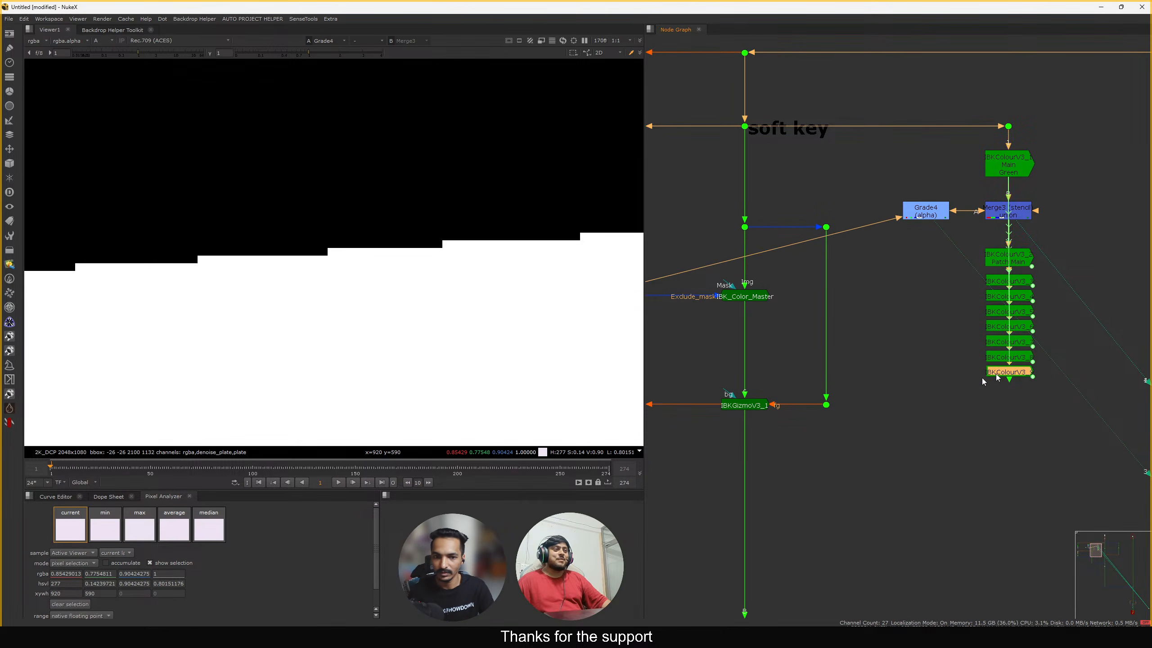
key("1")
key("a")
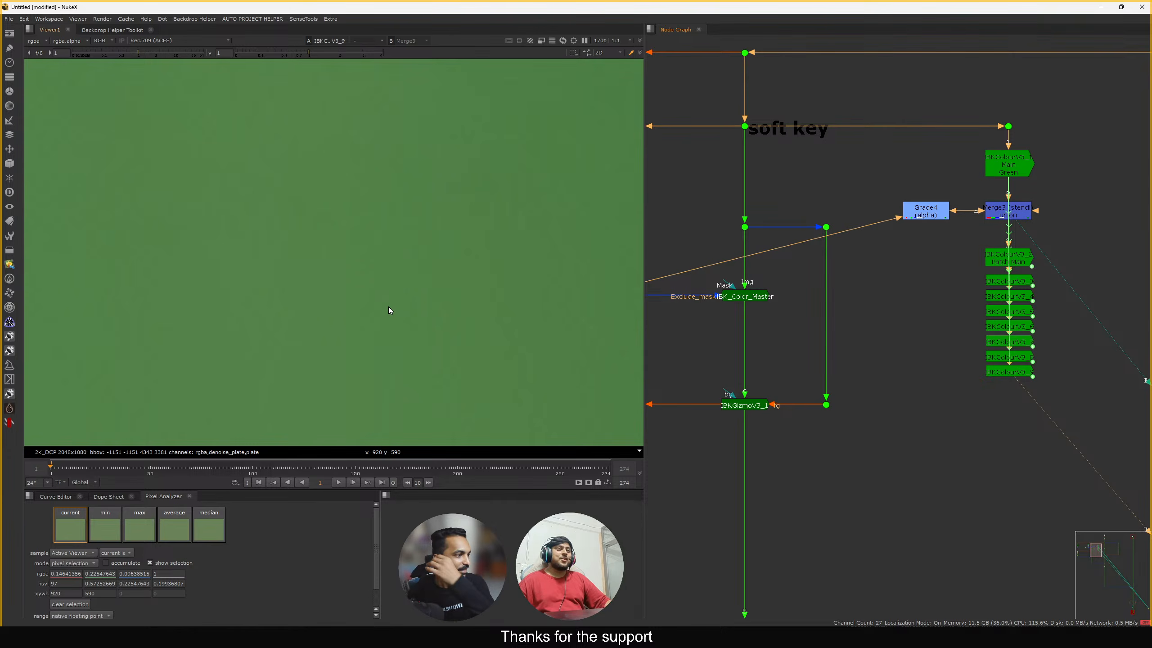
Add an Expression node to the graph and disable the Grade4 node on the mask connection
key("Tab")
type("express")
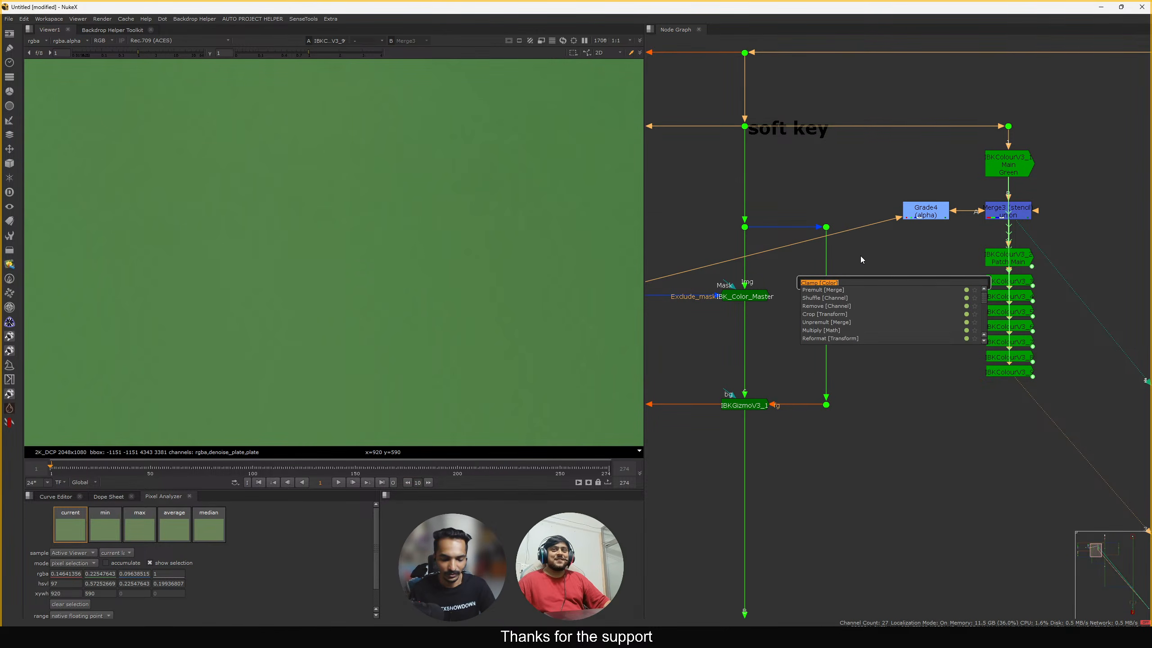
key("Return")
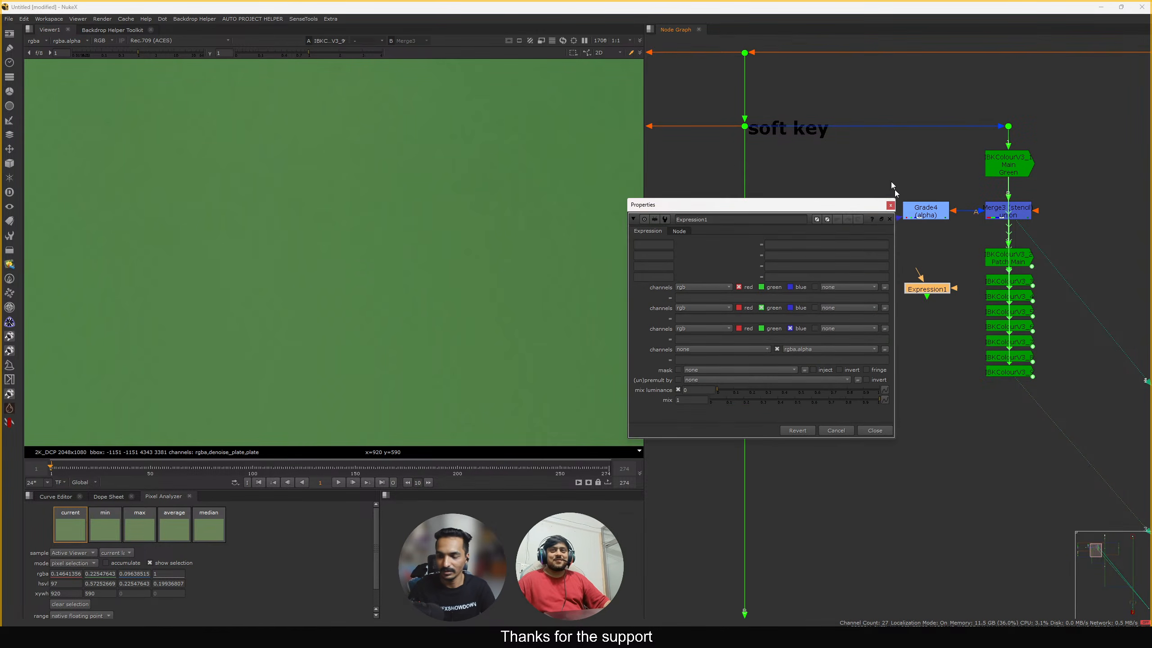
middle_click_drag(942, 240, 1056, 216)
left_click(1051, 182)
key("d")
mouse_move(1056, 185)
left_mouse_down()
mouse_move(1011, 177)
mouse_move(1067, 175)
left_mouse_up()
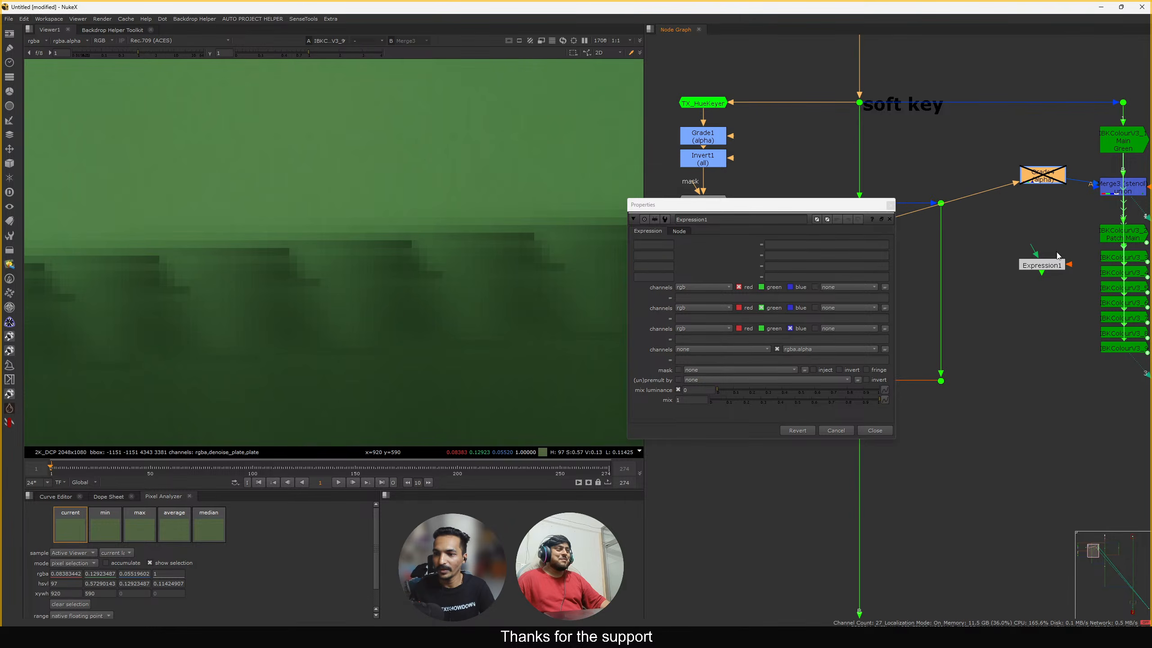
Insert the Expression node on the connection feeding Grade4 and view its alpha channel
left_click_drag(1043, 269, 981, 212)
key("a")
key("a")
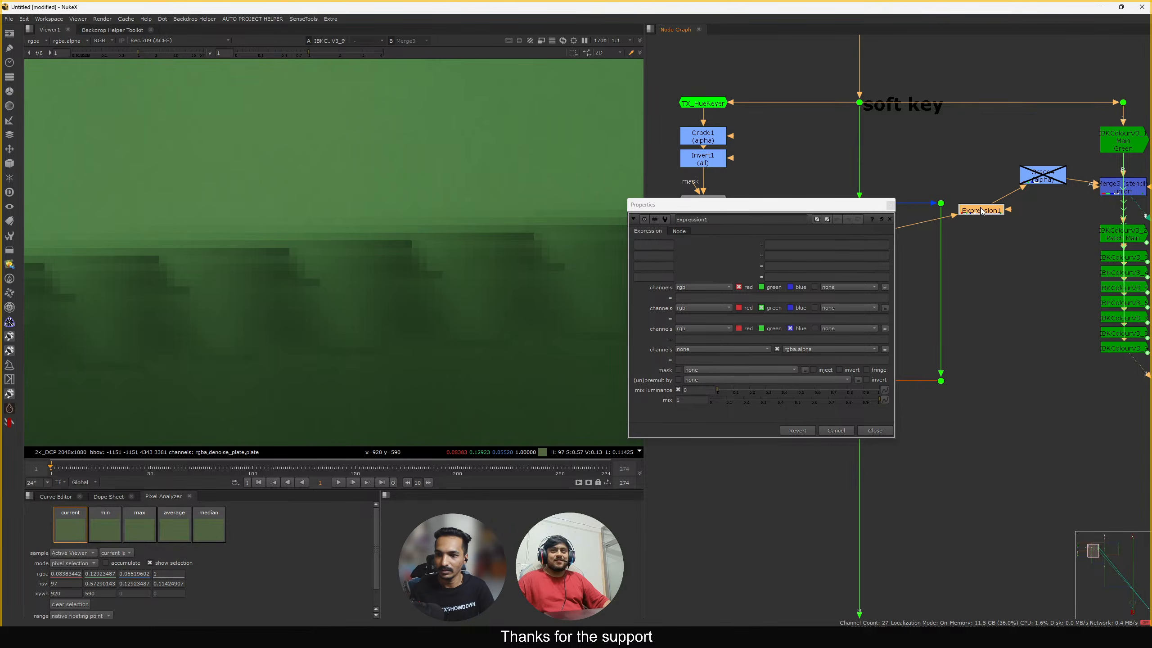
key("1")
key("a")
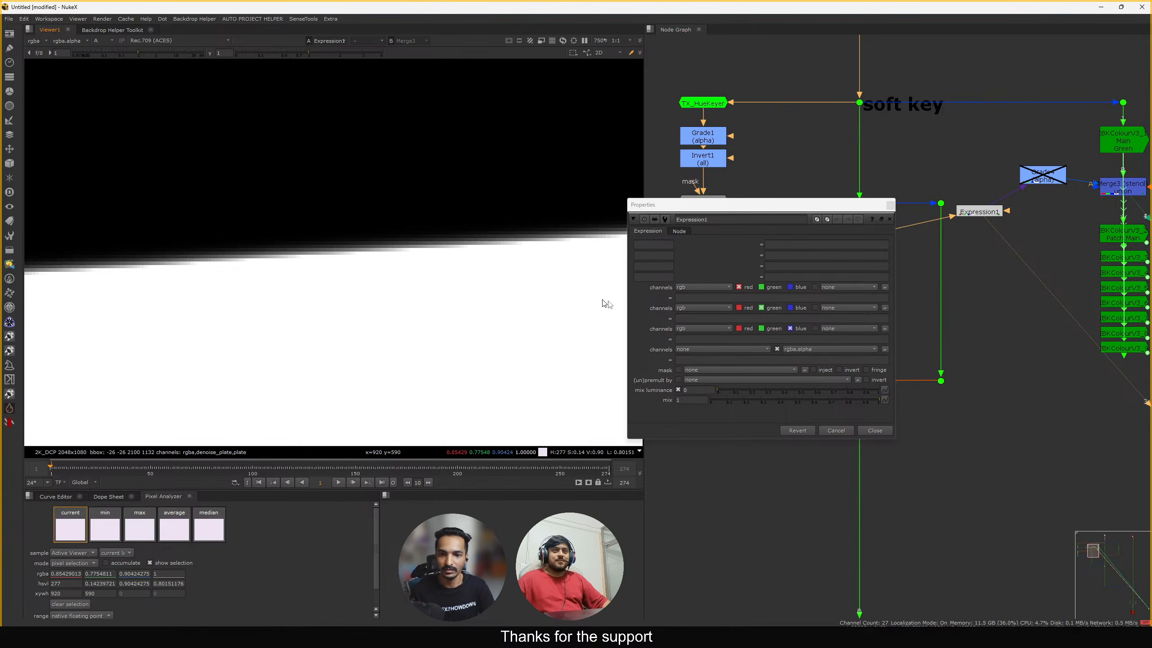
Try the expression r>0 for the Expression node's alpha output
left_click(695, 361)
left_click(702, 350)
left_click(669, 356)
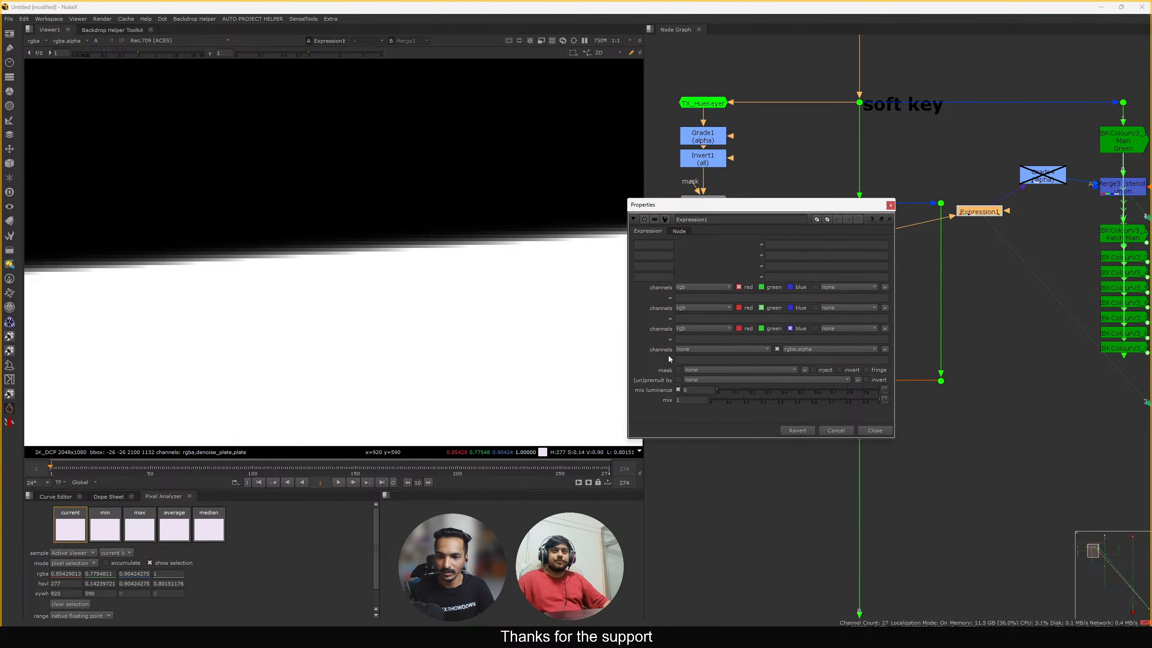
left_click(700, 360)
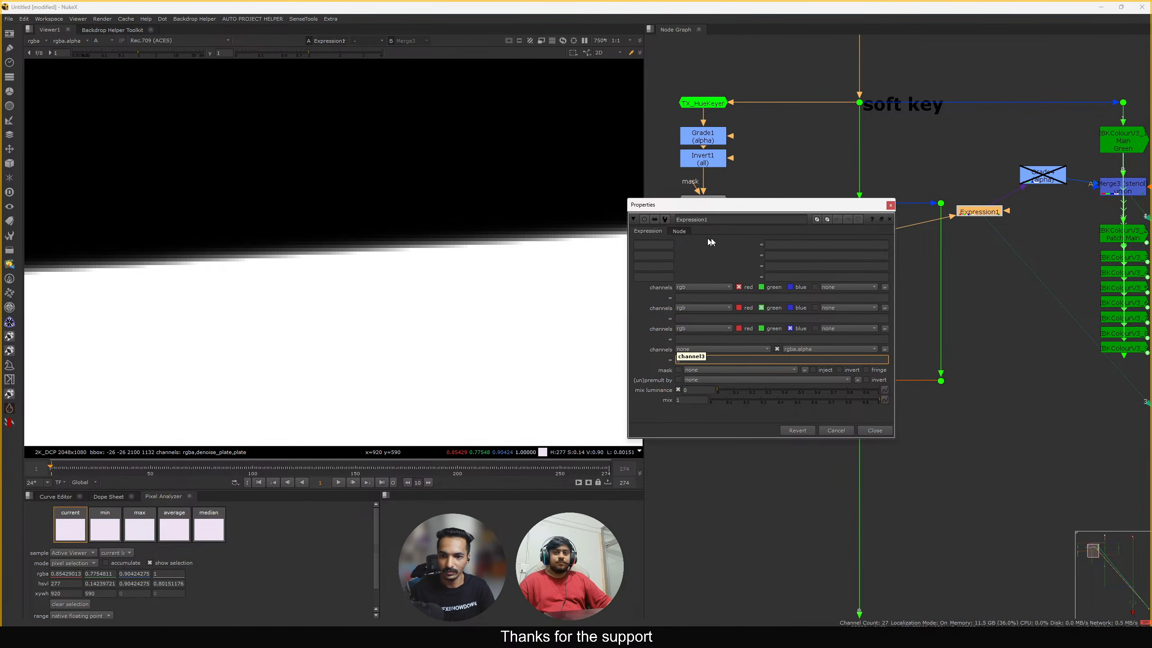
type("r>0")
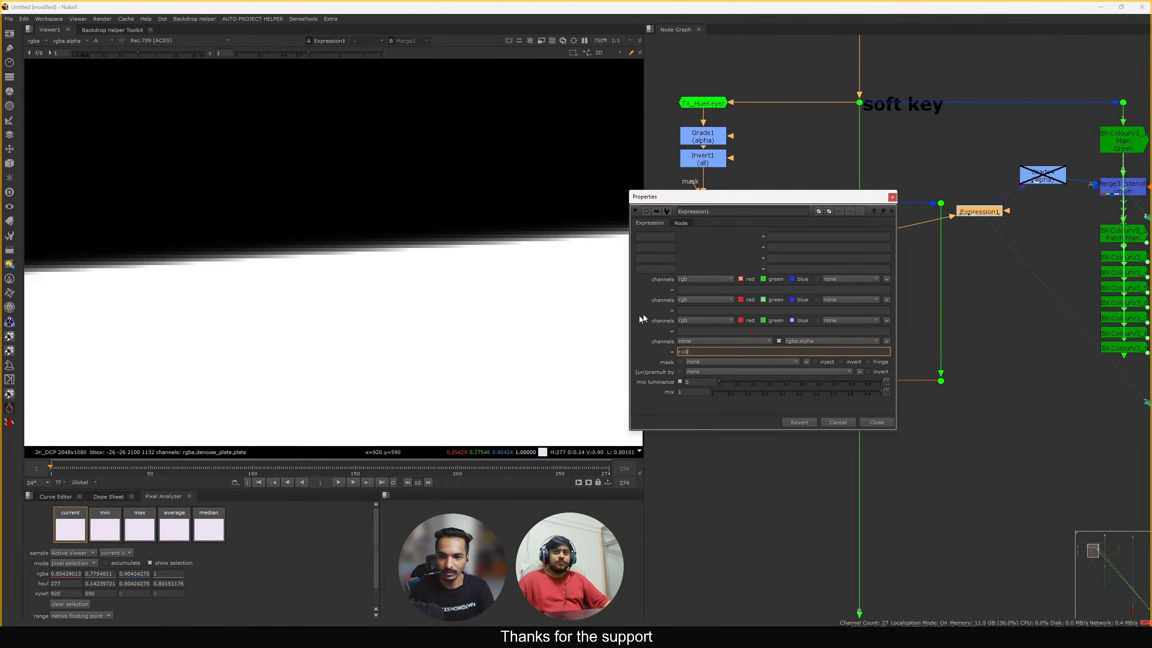
left_click(737, 245)
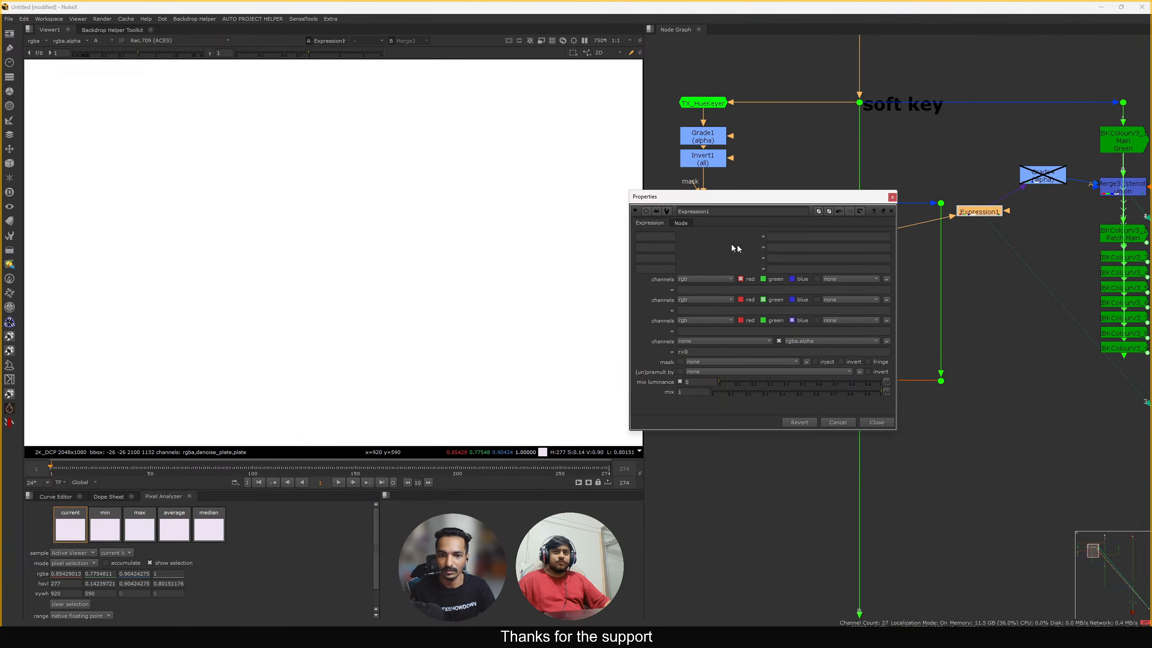
Set the Expression node's alpha expression to a>0 and close its properties
left_click(706, 353)
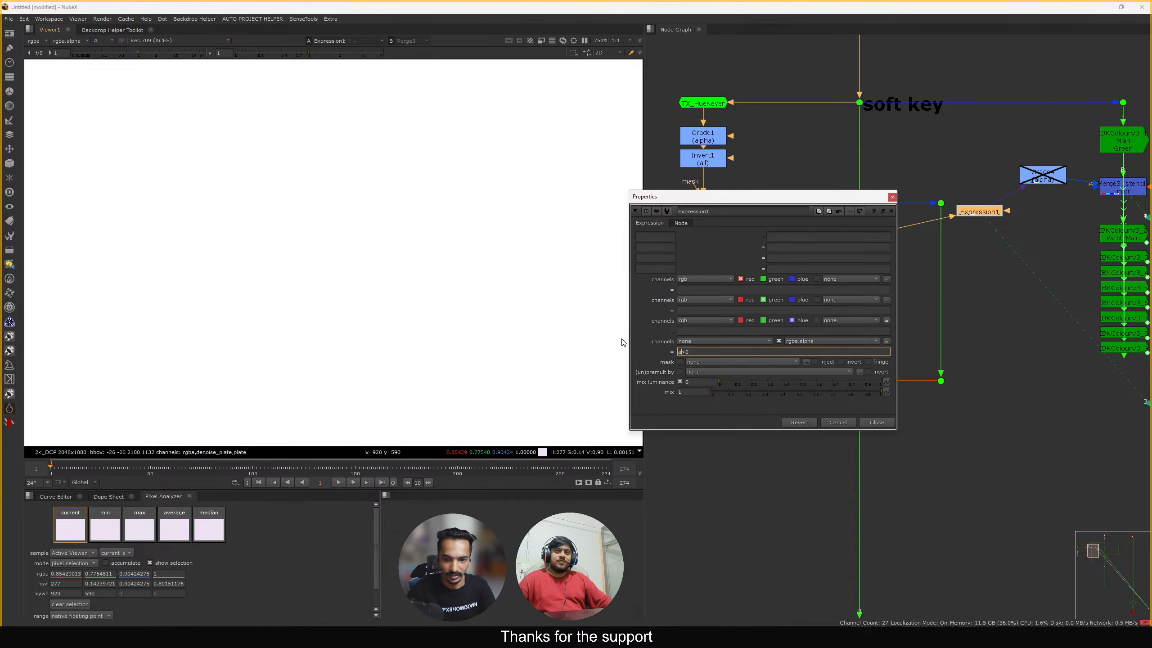
left_click(734, 231)
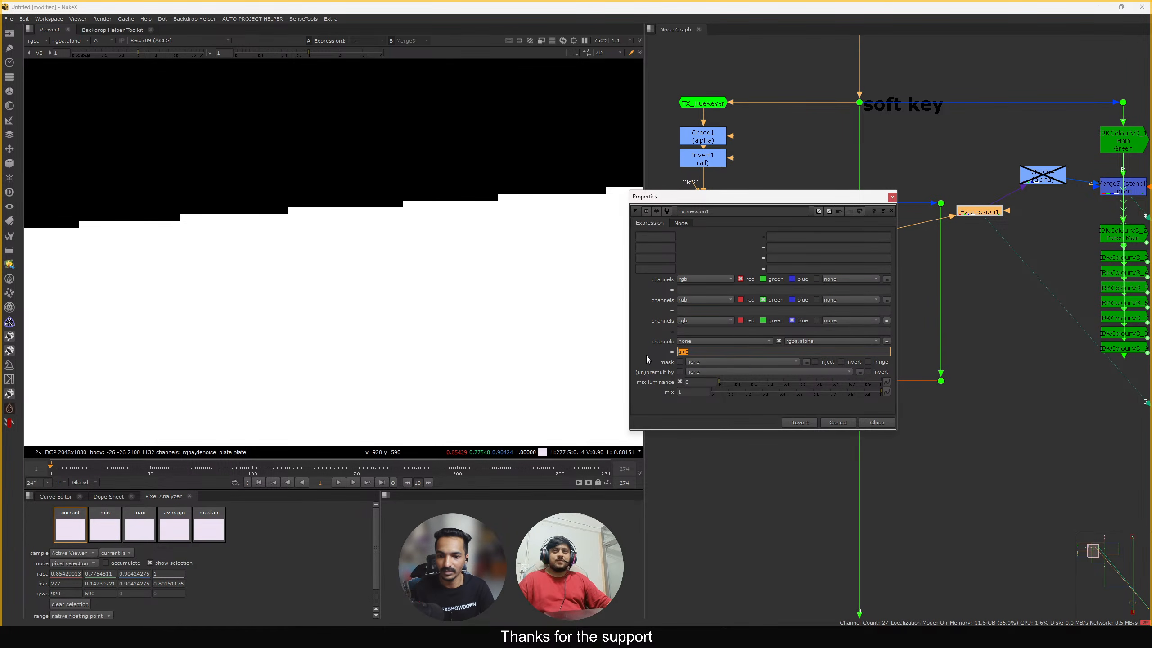
left_click(756, 350)
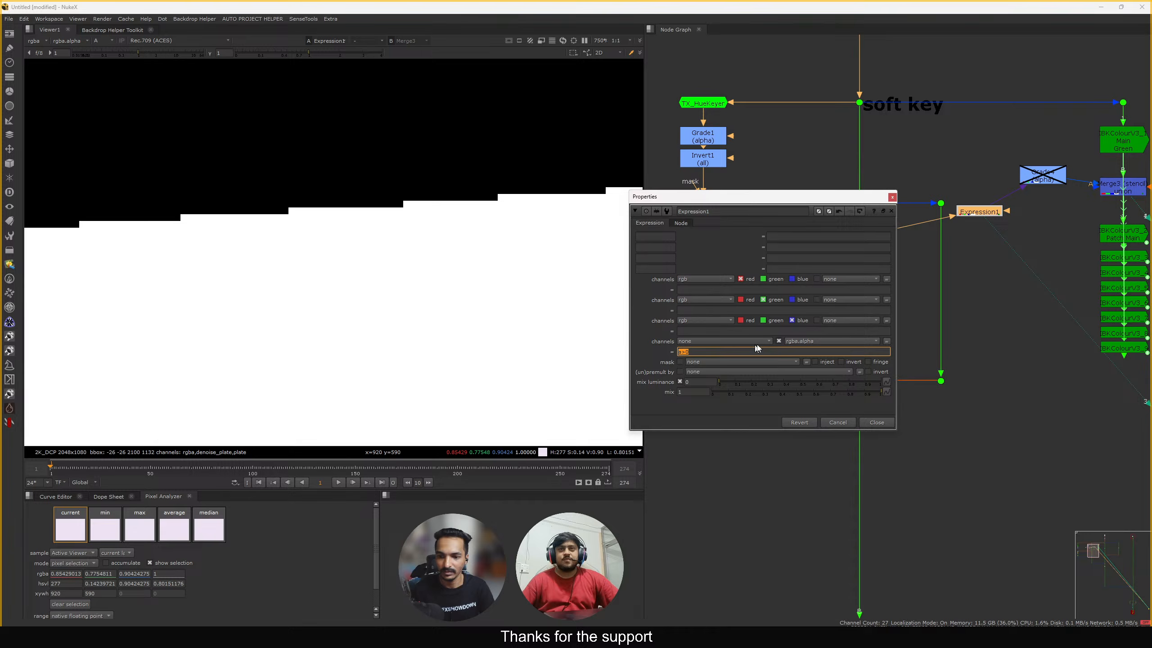
left_click(870, 424)
Reposition the Expression node level with the disabled Grade4 node on the mask connection
middle_click_drag(1125, 290, 904, 275)
scroll(859, 289, "down", 5)
middle_click_drag(807, 327, 934, 290)
scroll(808, 223, "up", 5)
left_click_drag(802, 241, 789, 206)
middle_click_drag(830, 227, 846, 256)
left_click(811, 210)
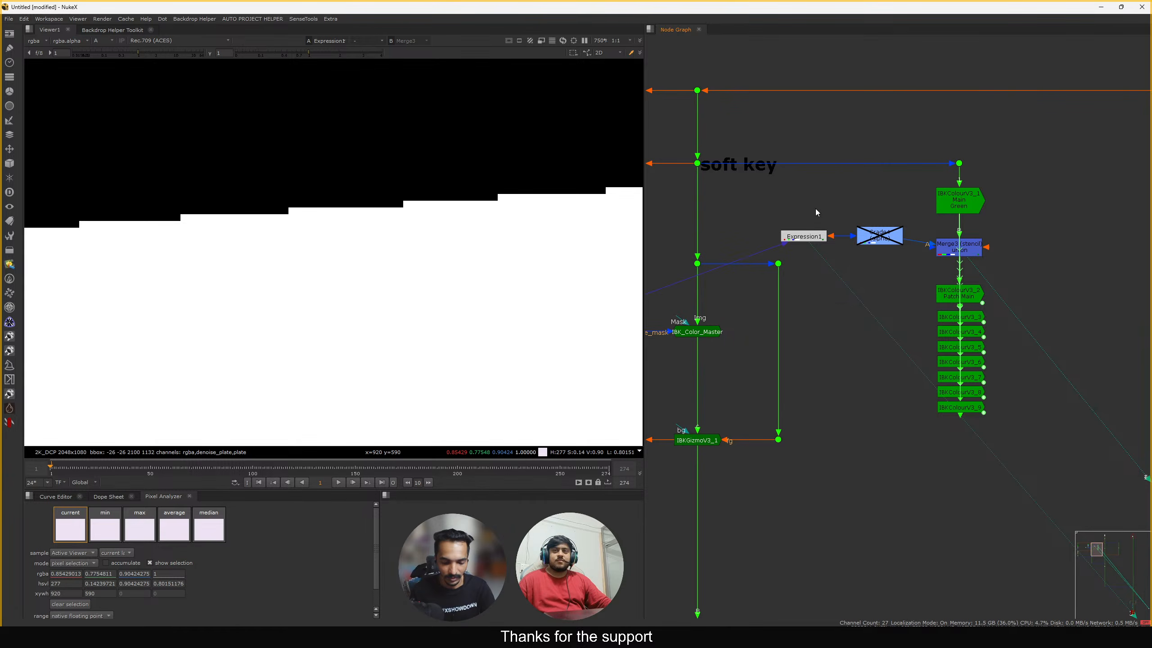
Add a Clamp node above the connection between the Expression node and the disabled Grade4 node
key("Tab")
type("cl")
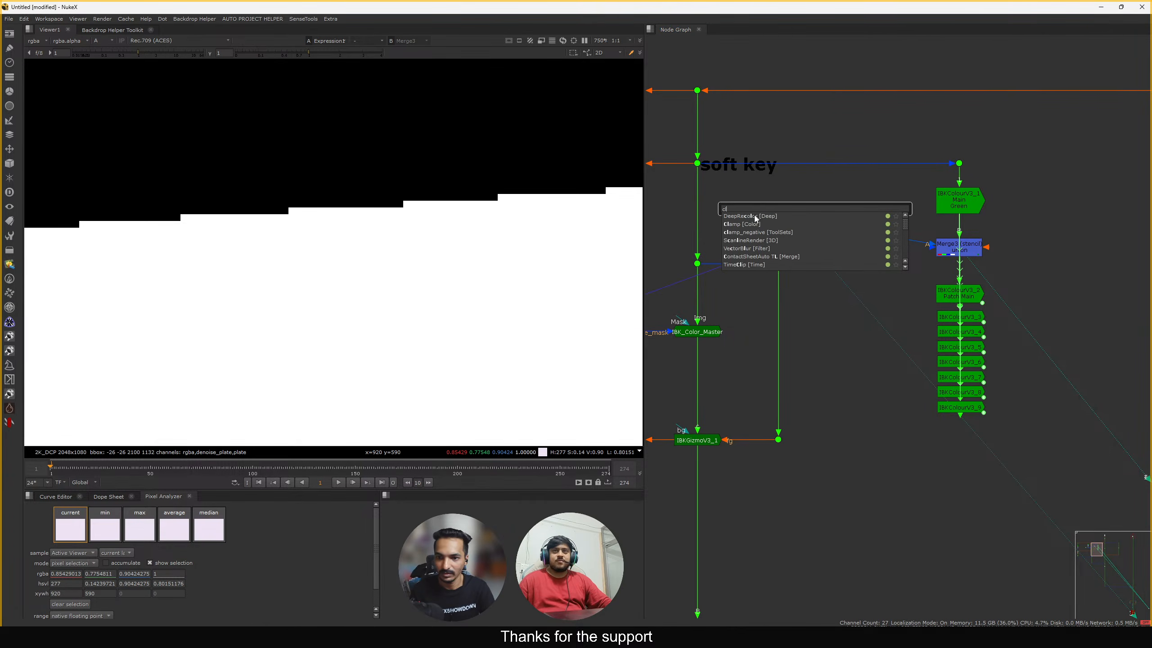
key("Return")
left_click(873, 134)
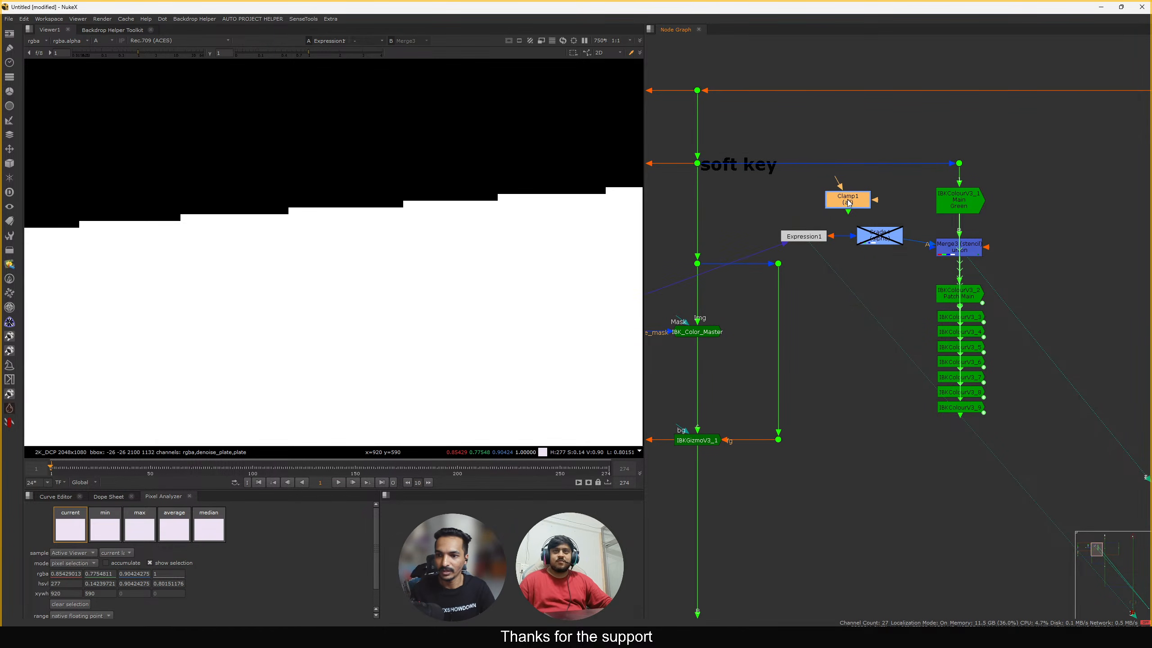
left_click_drag(848, 200, 840, 190)
Delete the Clamp and disabled Grade4 nodes, keeping the Expression node beside the stencil Merge3 on its A input
left_click_drag(870, 238, 870, 244)
left_click_drag(800, 239, 873, 250)
key("Delete")
left_click(825, 250)
Examine the Expression node's alpha matte in the full frame and along the subject's edges
key("a")
key("a")
key("f")
scroll(872, 248, "up", 3)
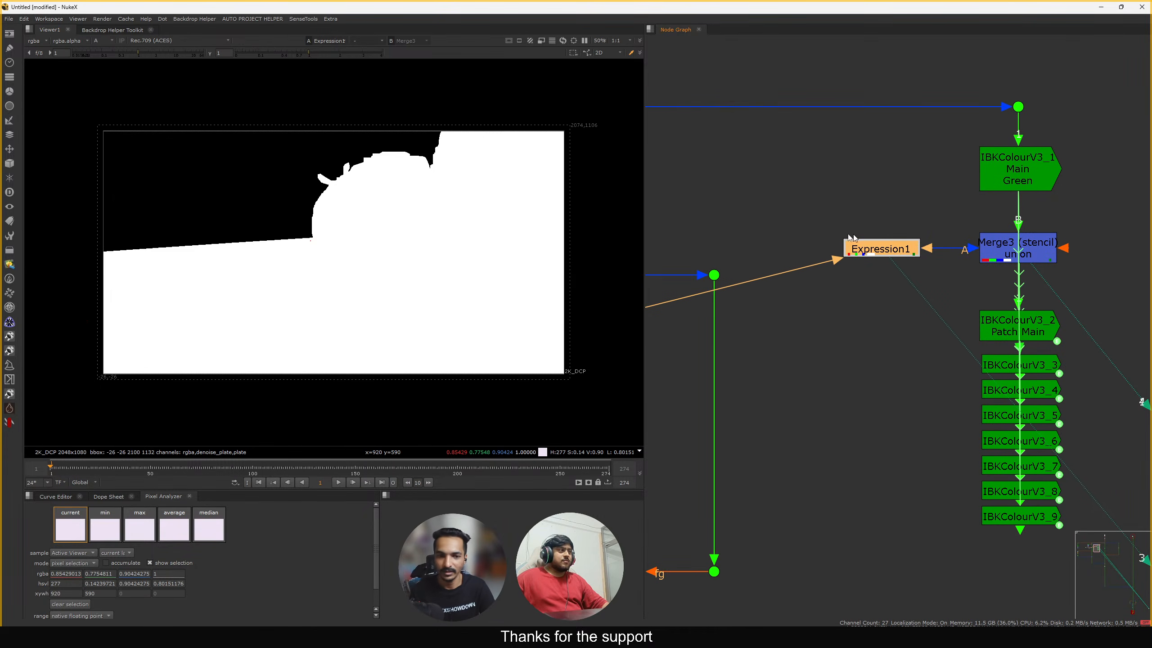
scroll(277, 232, "up", 1)
scroll(282, 232, "up", 1)
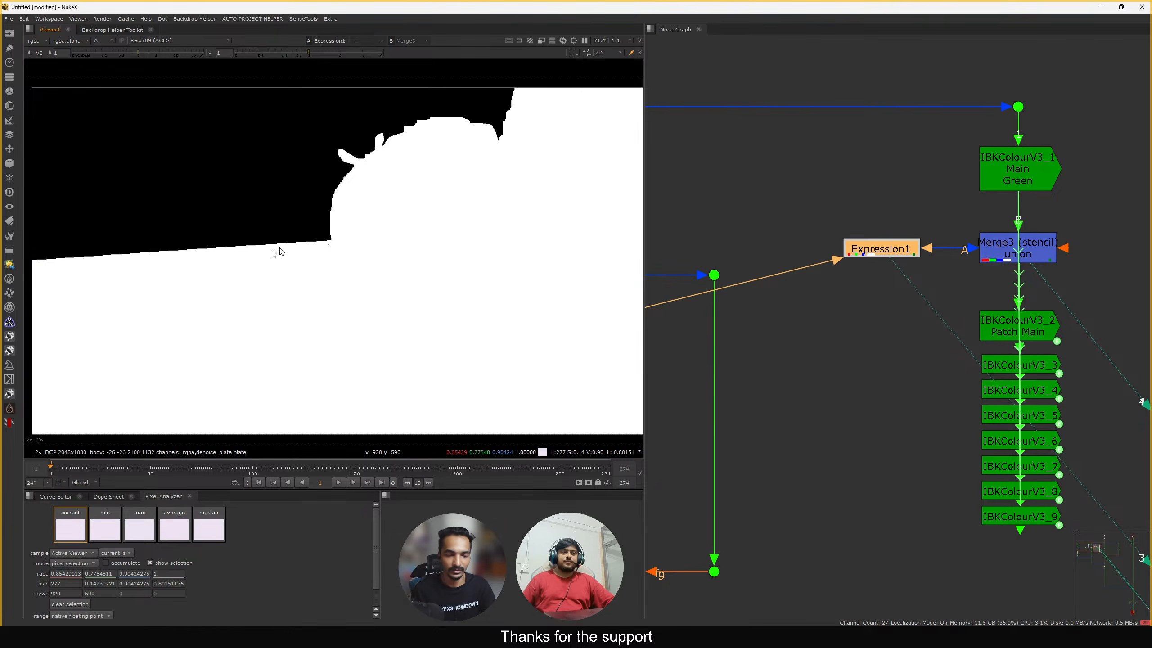
scroll(282, 244, "up", 3)
Line up the Expression node level with the stencil Merge3 node
middle_click_drag(882, 373, 867, 344)
left_click(972, 412)
left_click(863, 196)
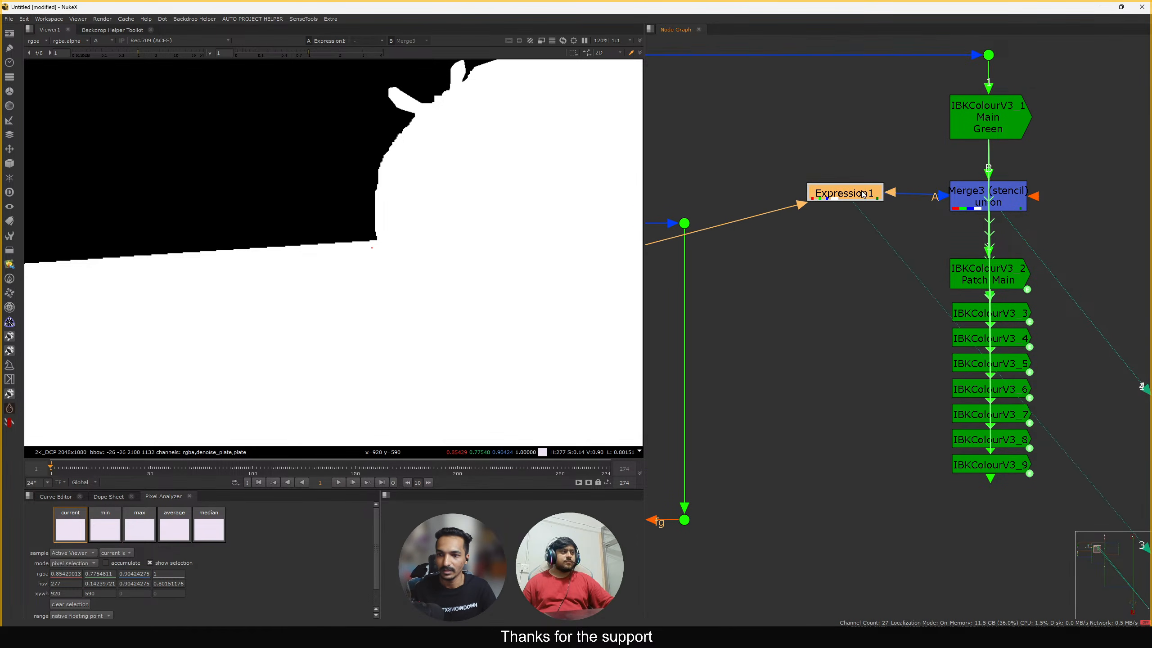
left_click_drag(861, 199, 866, 199)
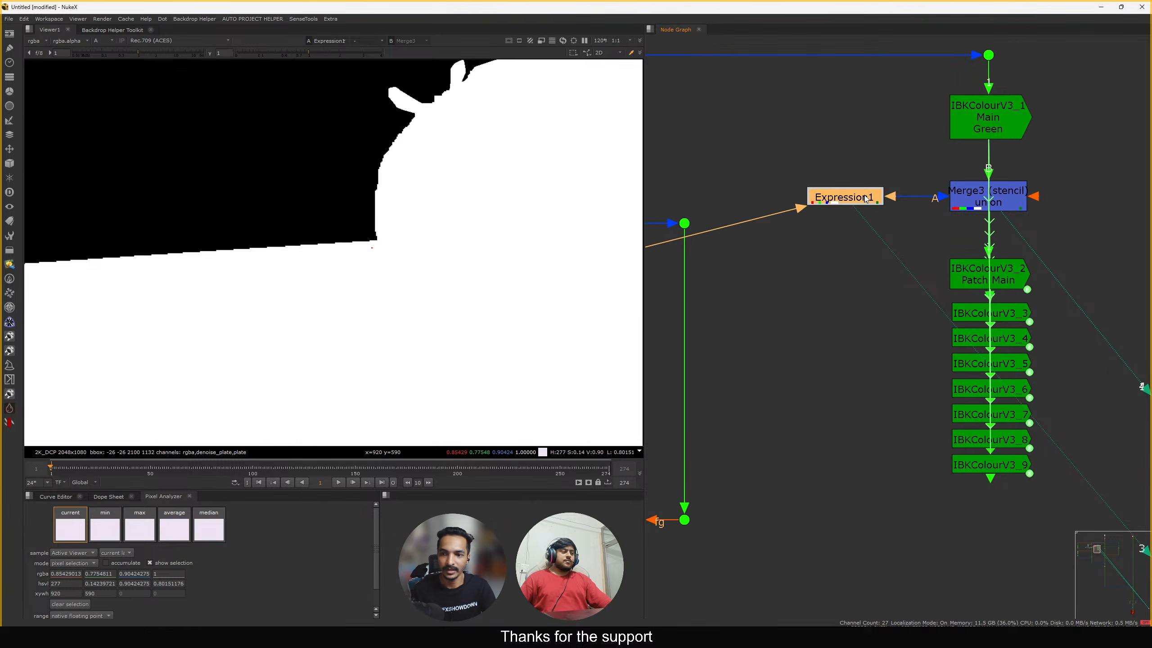
Add a Shuffle node, connect it to the plate dot above IBKColourV3_1, and view its alpha
left_click(820, 251)
key("Tab")
type("shuf")
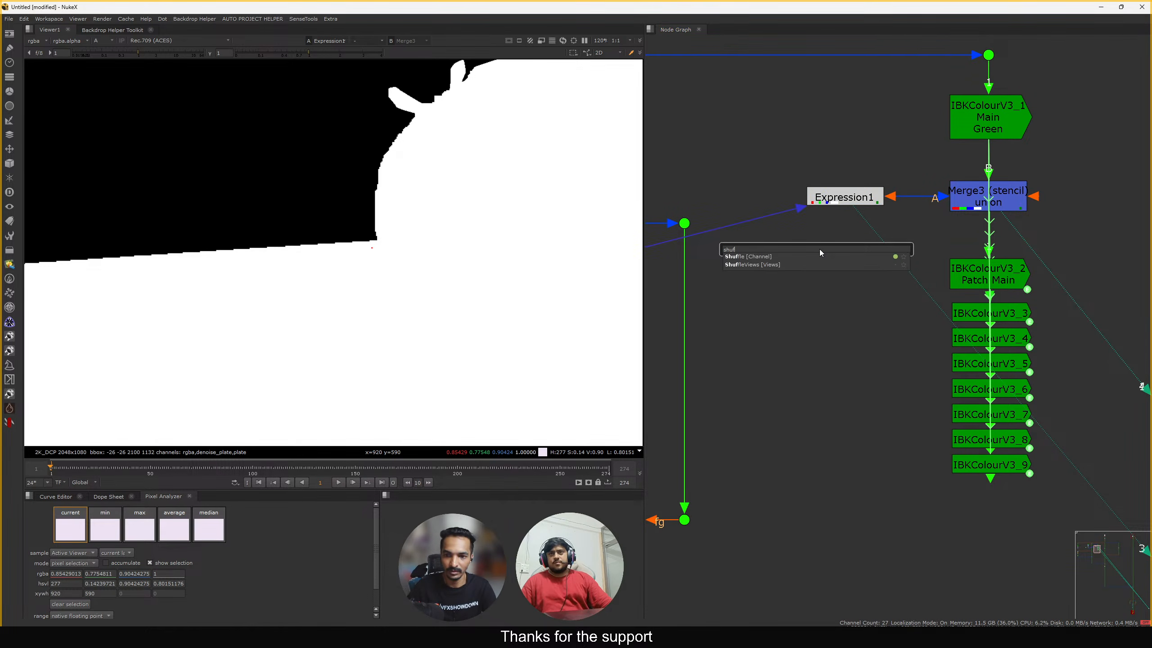
key("Return")
scroll(829, 236, "down", 4)
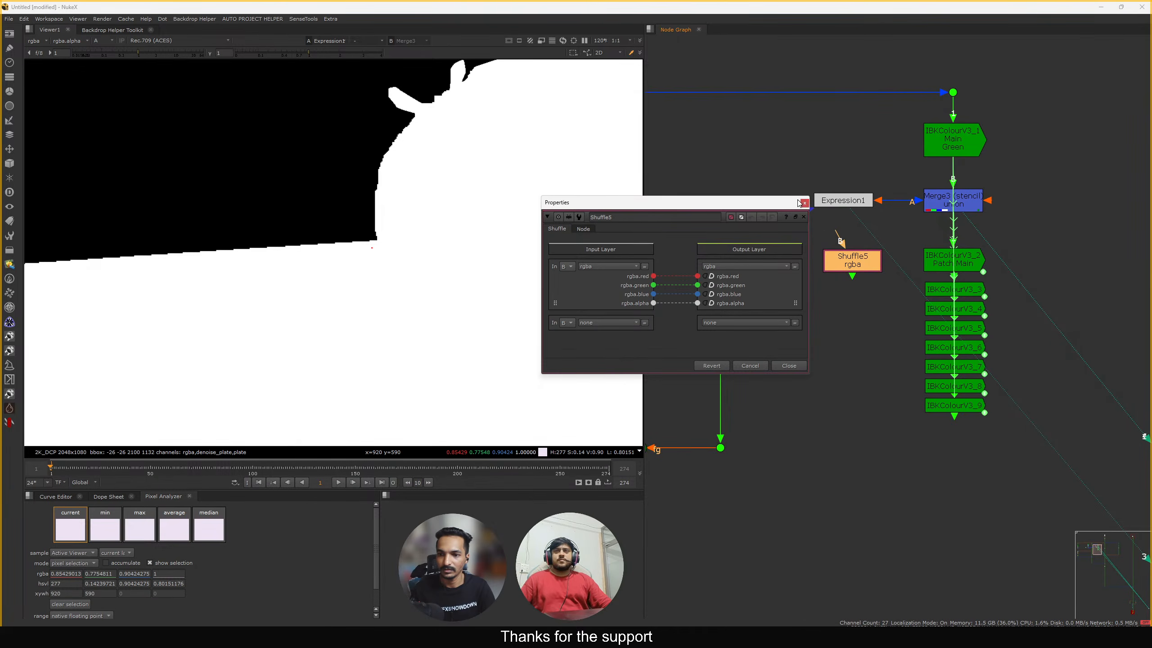
left_click_drag(832, 241, 900, 149)
left_click_drag(844, 252, 1013, 203)
key("1")
key("a")
scroll(340, 296, "down", 5)
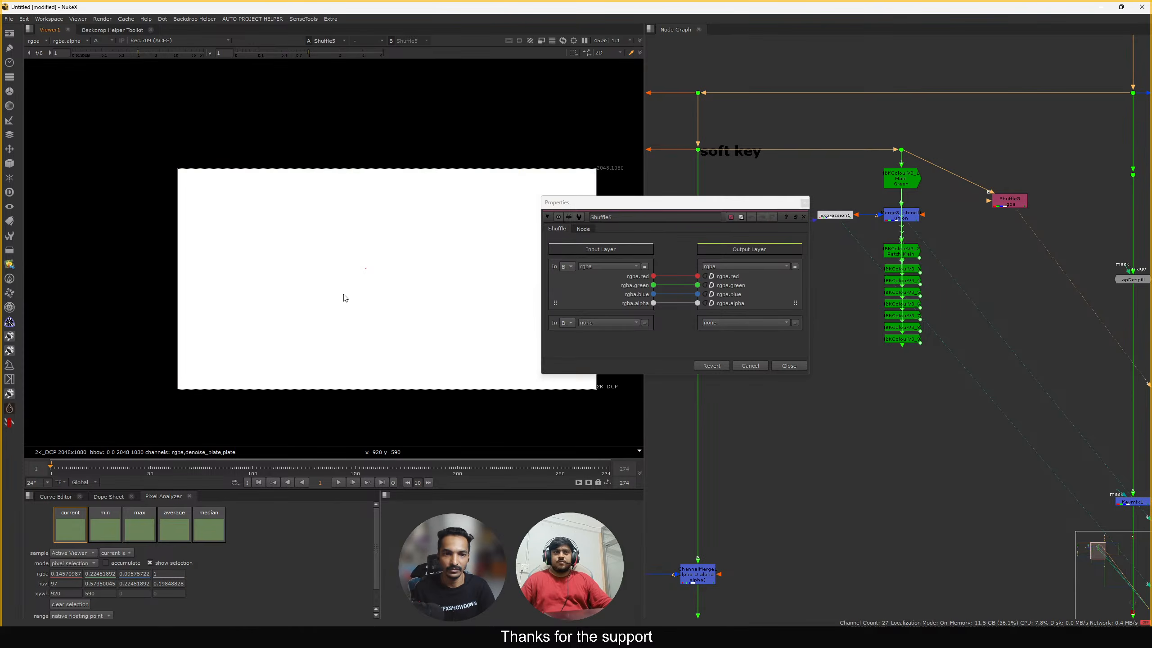
Compare the source plate with the Shuffle node's output and set the Shuffle's output alpha to a constant
left_click(901, 149)
key("1")
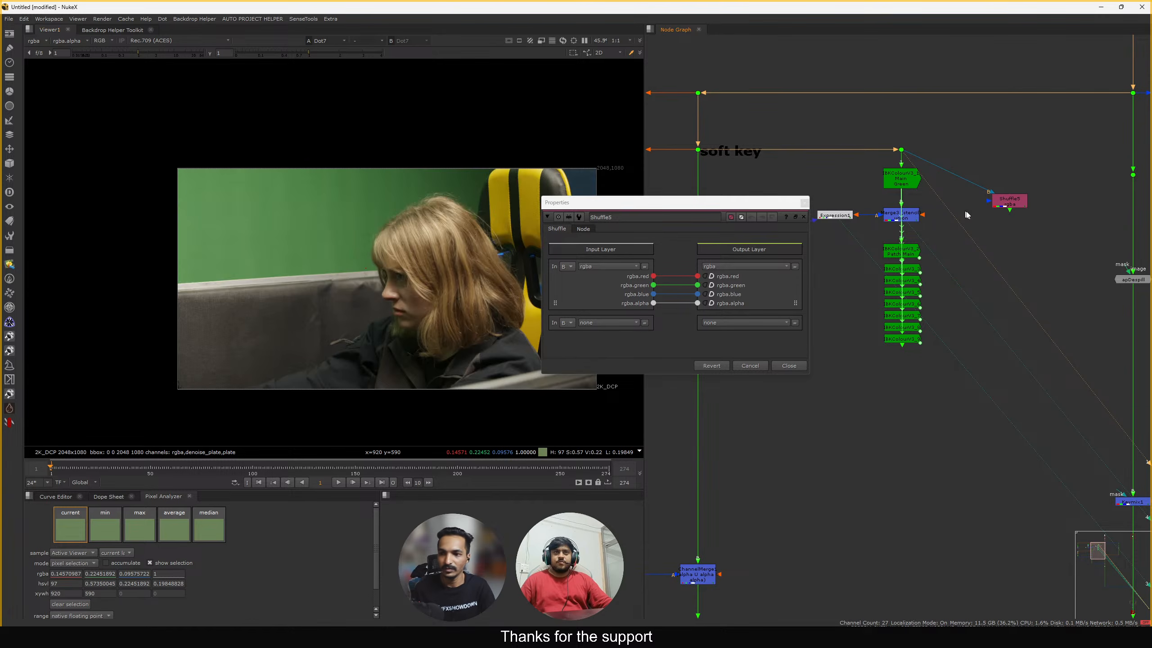
left_click(1013, 200)
key("1")
left_click(711, 303)
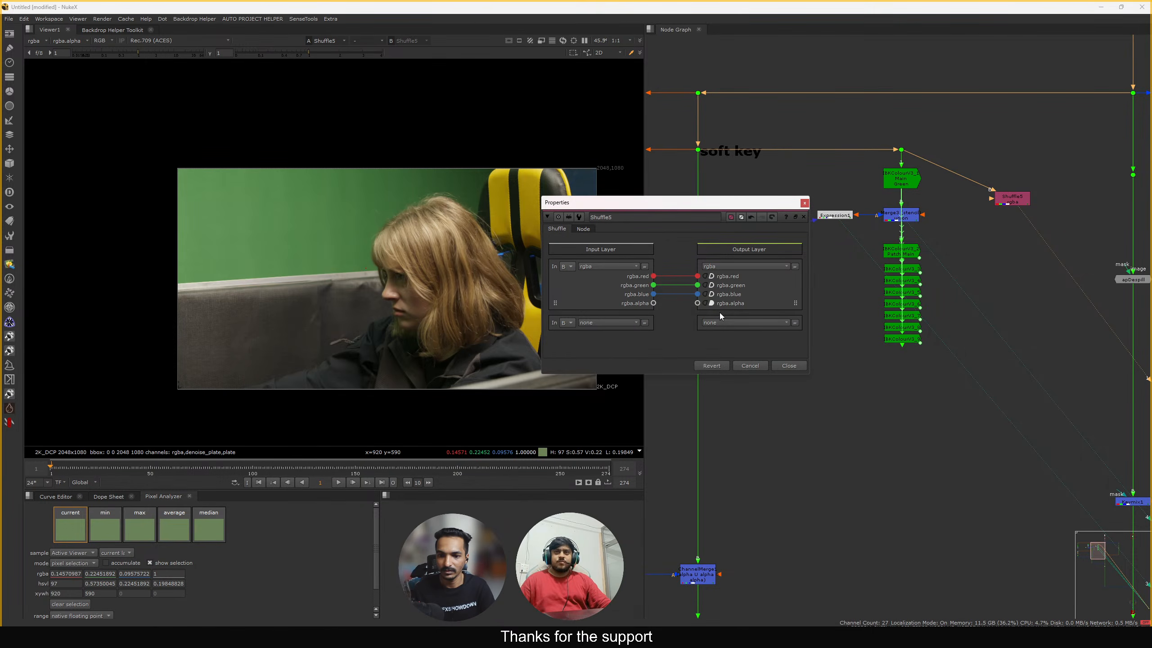
Close the Shuffle node's properties and delete the Shuffle node
left_click(789, 365)
left_click(1012, 199)
key("Delete")
scroll(857, 206, "up", 3)
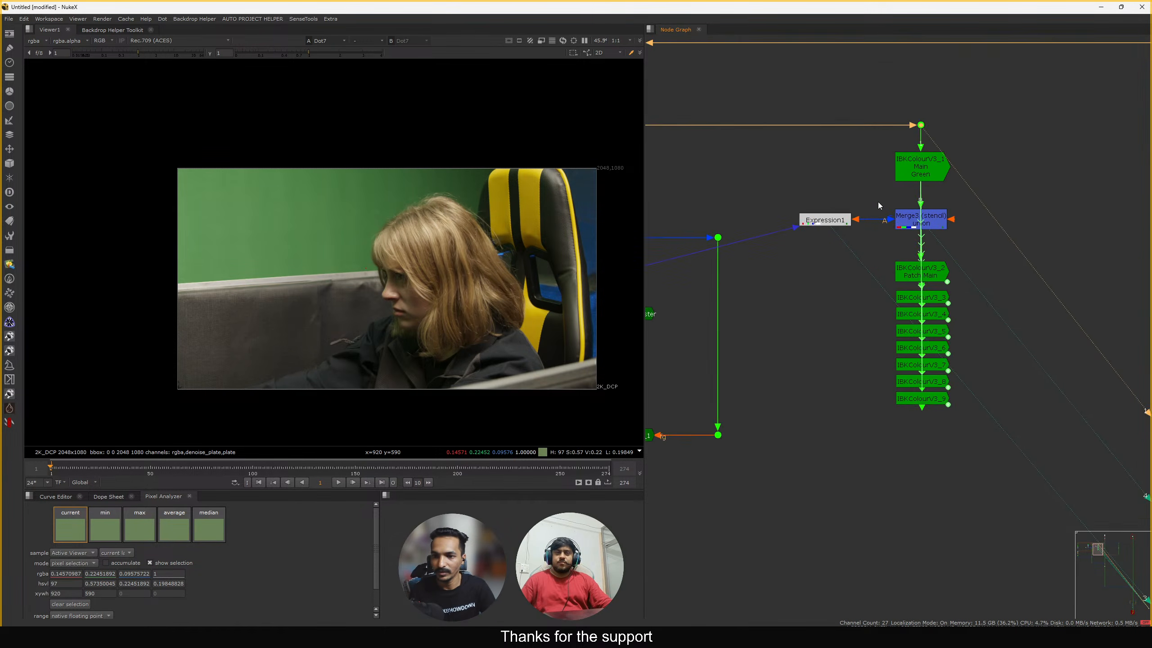
Clear the Expression node's alpha expression, restore it to a>0, and close its properties
double_click(824, 220)
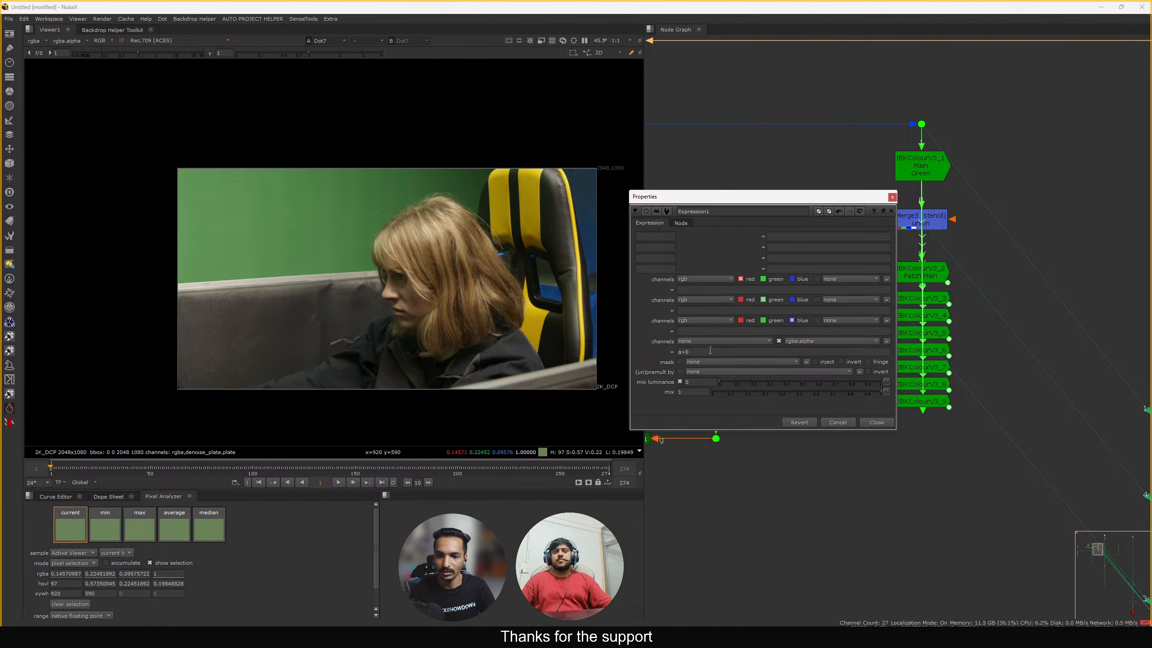
left_click_drag(710, 350, 663, 369)
type("1")
key("Return")
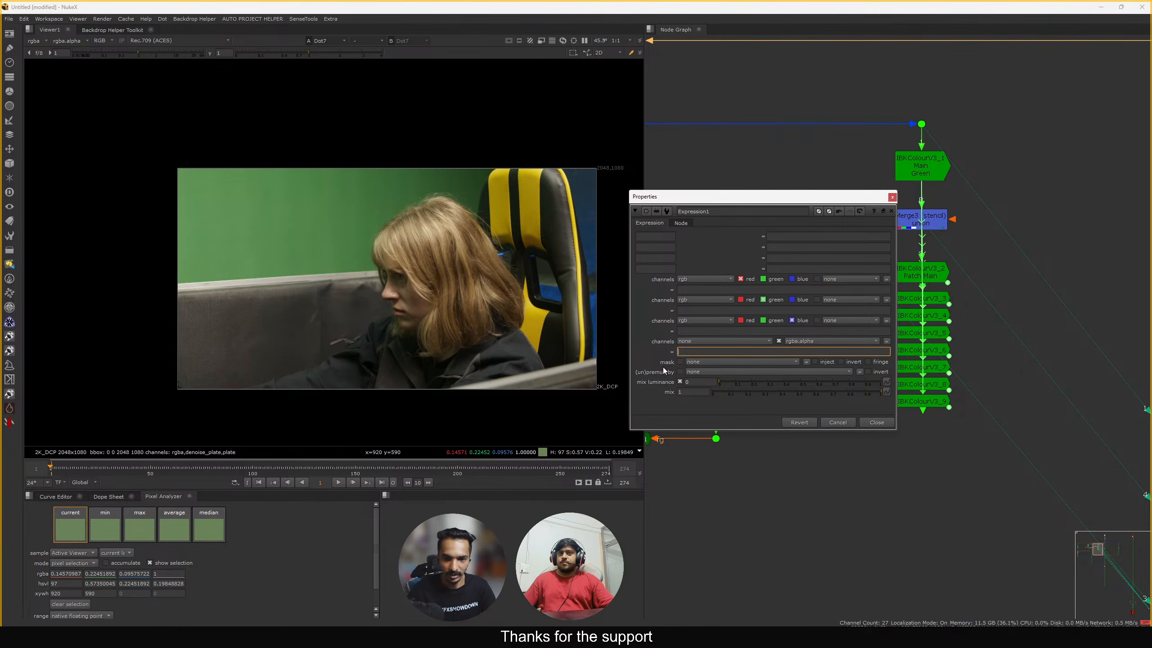
left_click(713, 269)
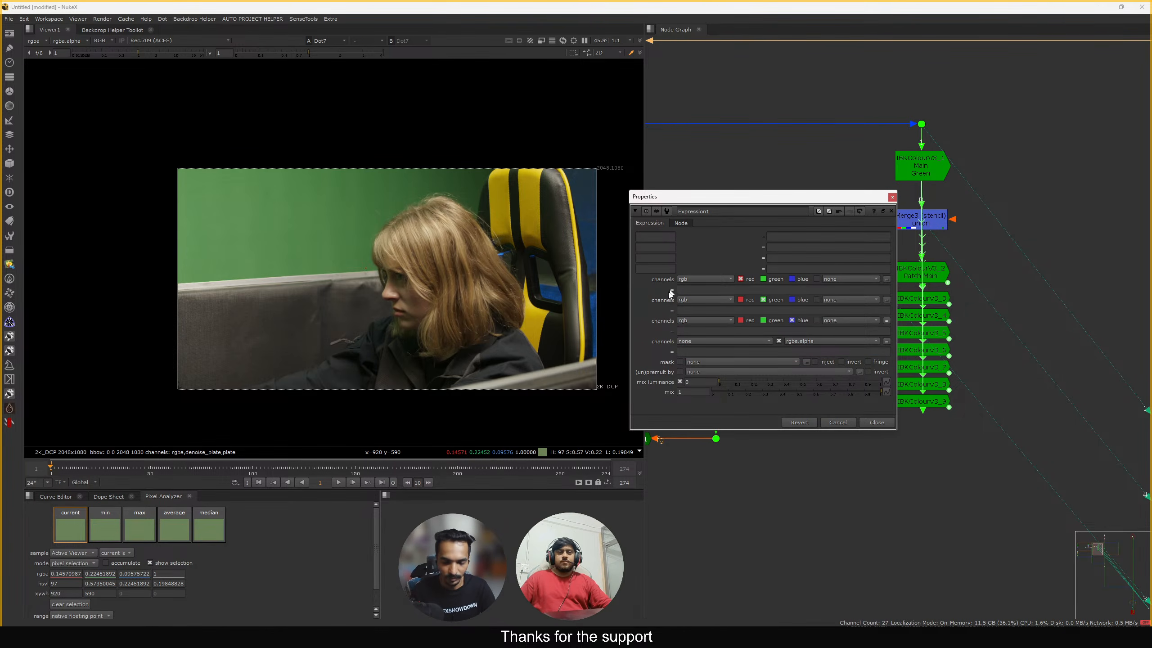
left_click(685, 352)
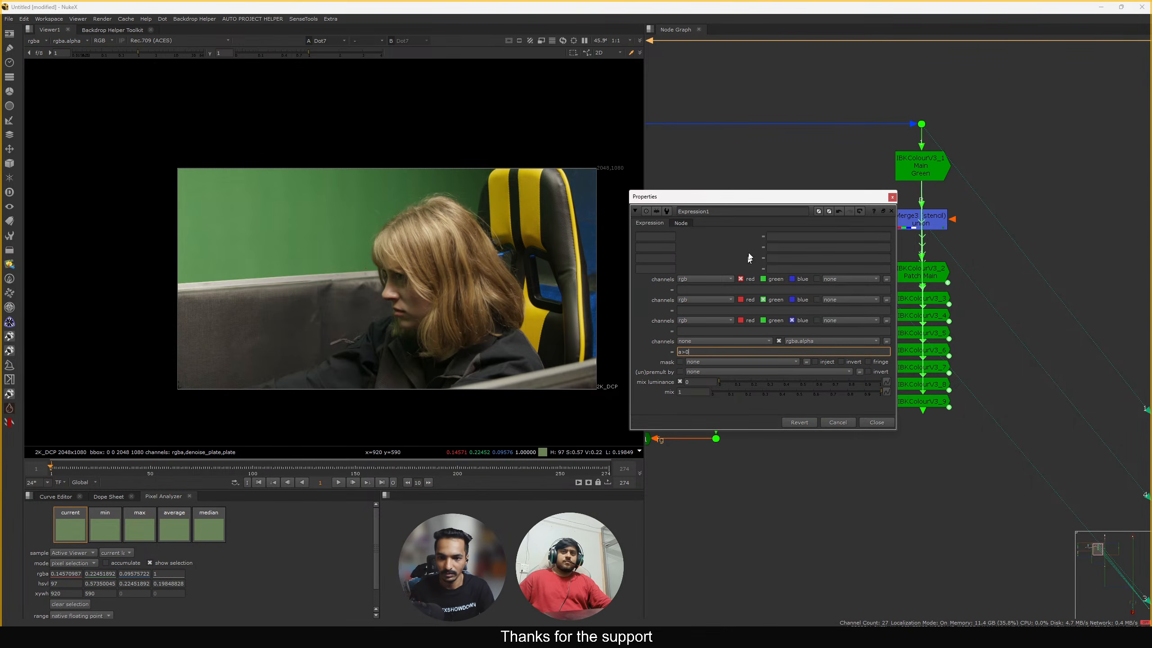
left_click(892, 197)
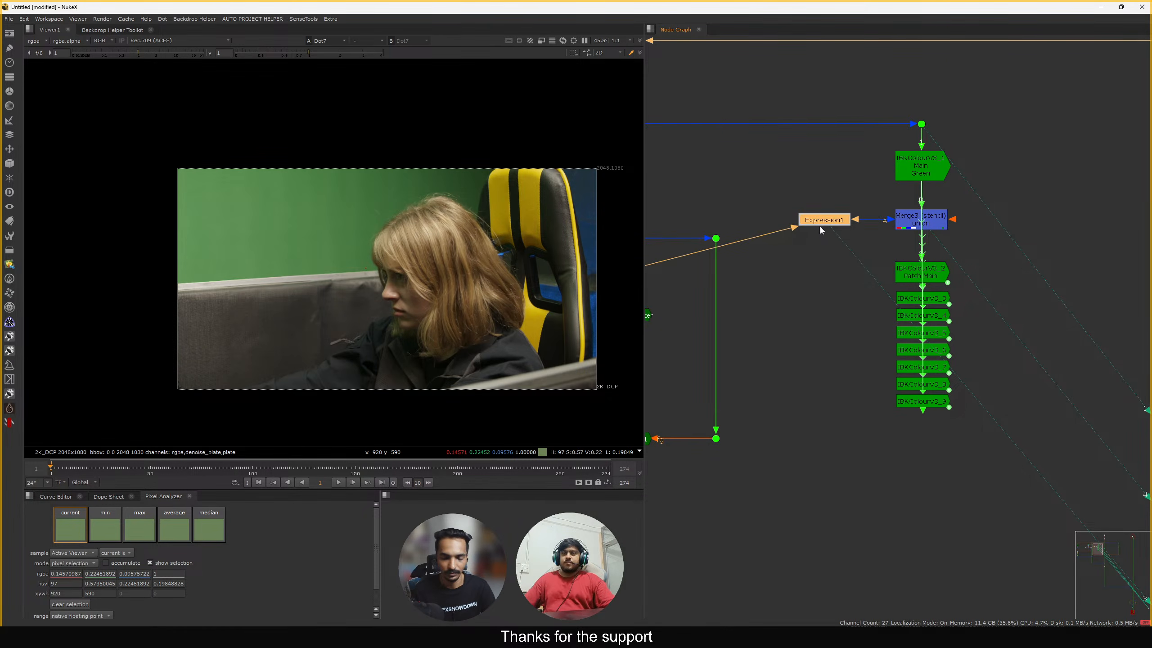
View the Expression node's alpha and the colour output of IBKColourV3_9 in turn
key("1")
key("a")
left_click(916, 401)
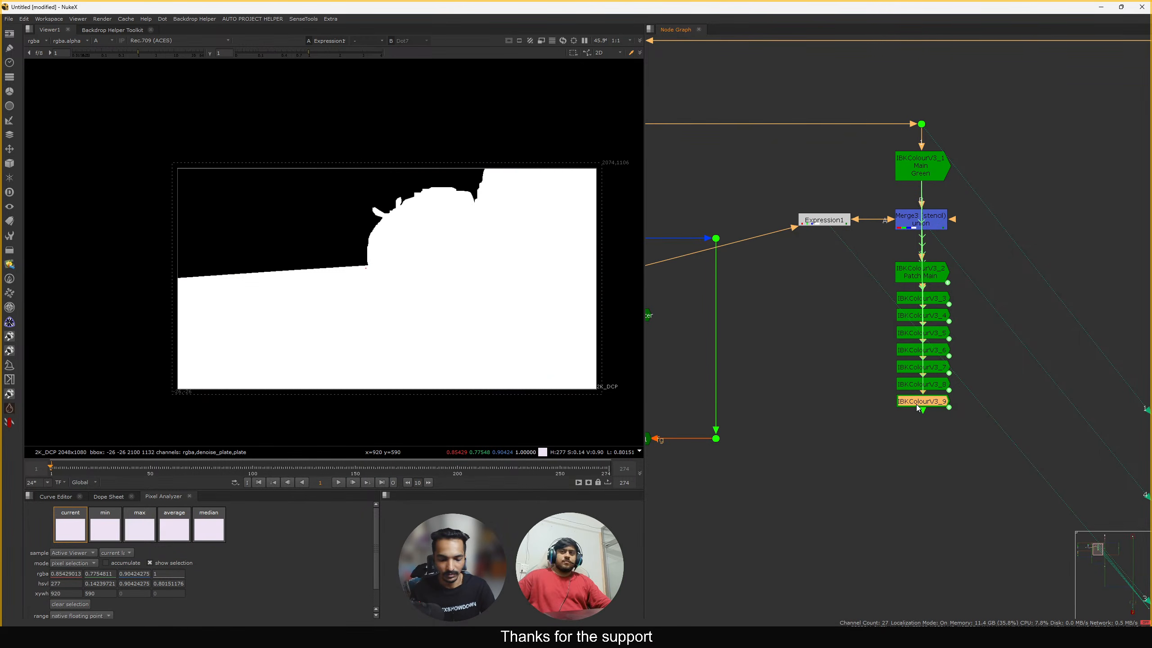
key("1")
key("a")
Disable and re-enable the Expression node to compare its effect on the IBKColourV3_9 clean plate
middle_click_drag(855, 234, 875, 251)
left_click(859, 237)
key("d")
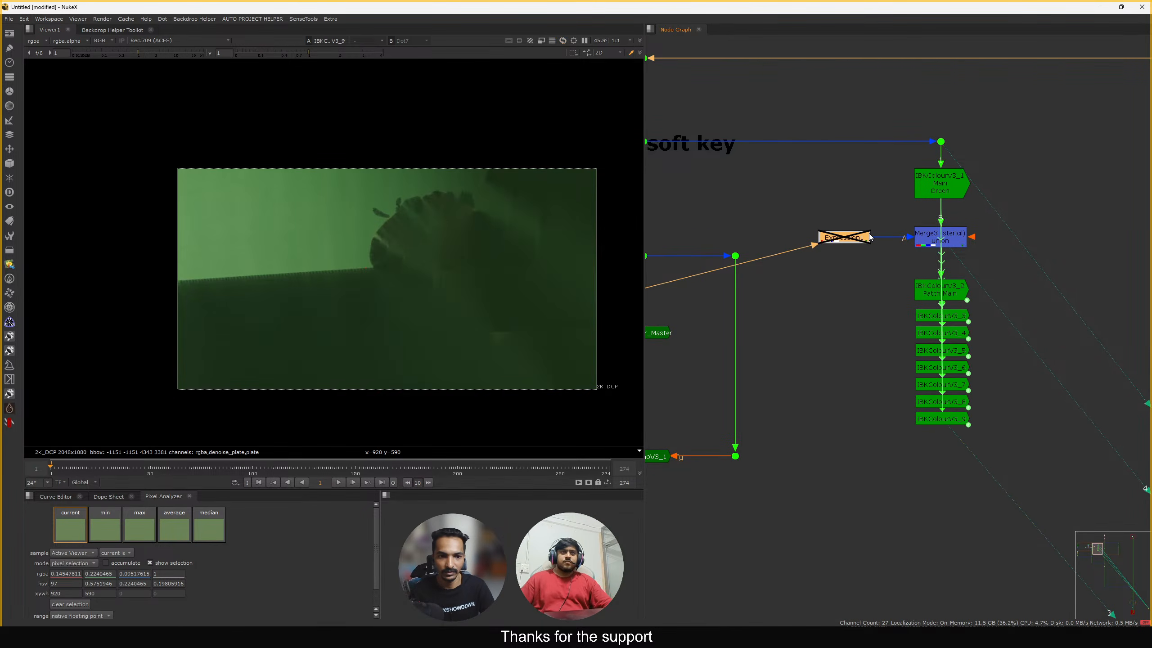
key("d")
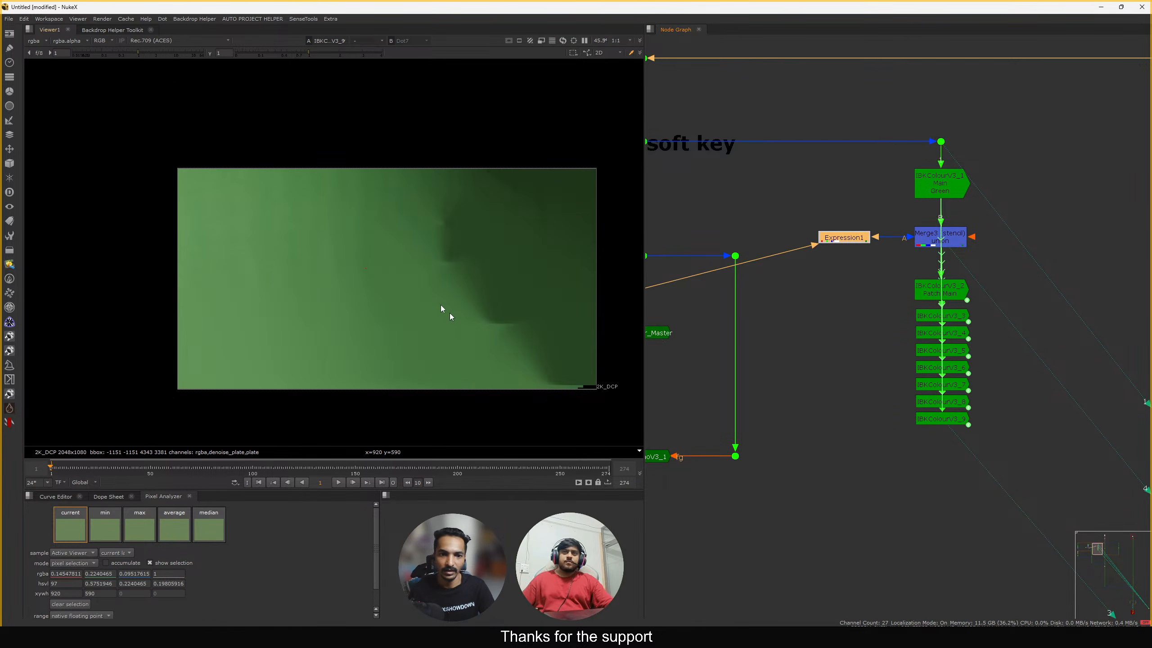
Compare the IBKColourV3_9 clean plate with the IBK_Color_Master output in the viewer
middle_click_drag(754, 385, 847, 283)
left_click(1044, 322)
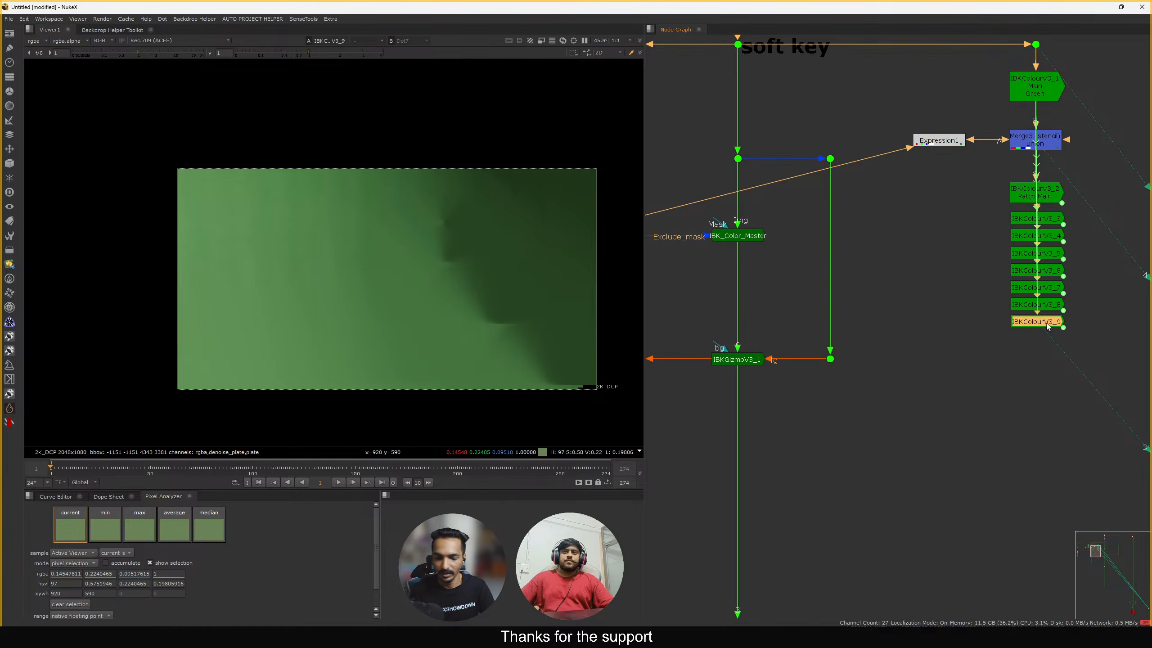
left_click(942, 313)
middle_click_drag(755, 258, 902, 252)
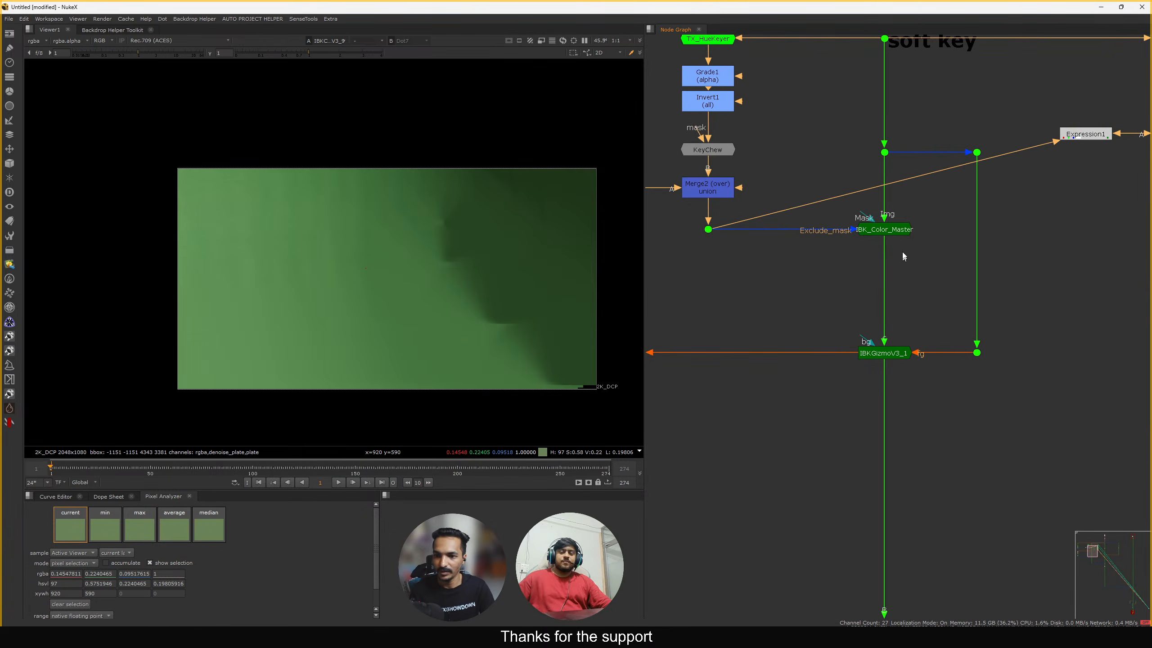
left_click(883, 230)
left_click(923, 277)
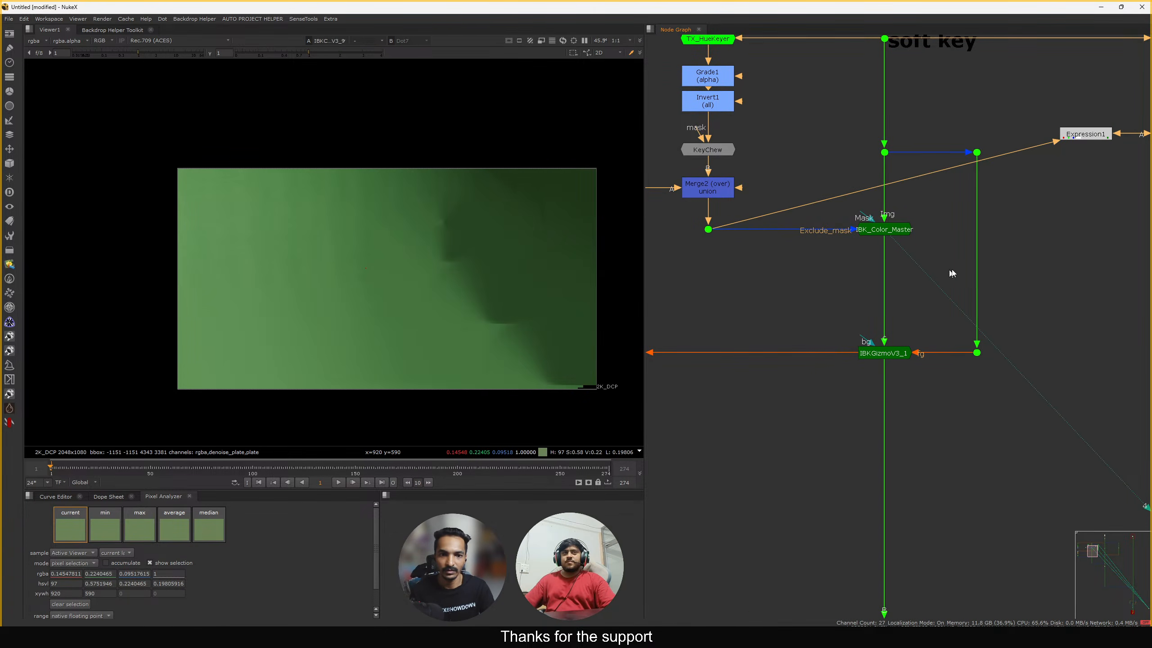
middle_click_drag(952, 273, 879, 291)
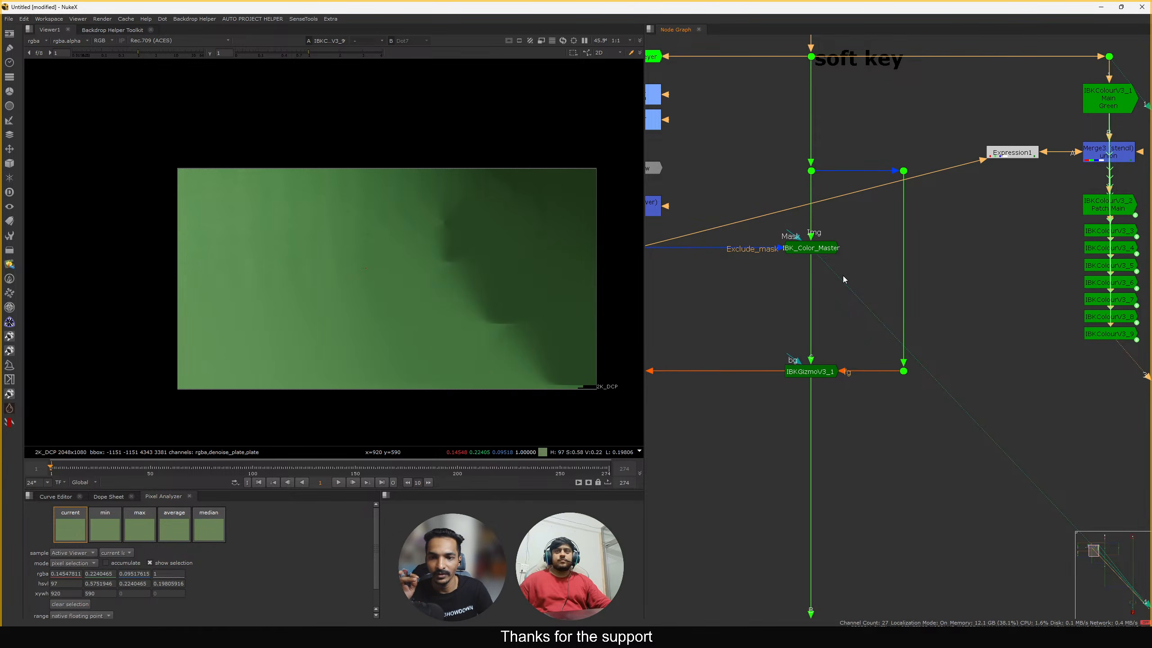
Review the IBK_Color_Master settings and close its properties
double_click(814, 248)
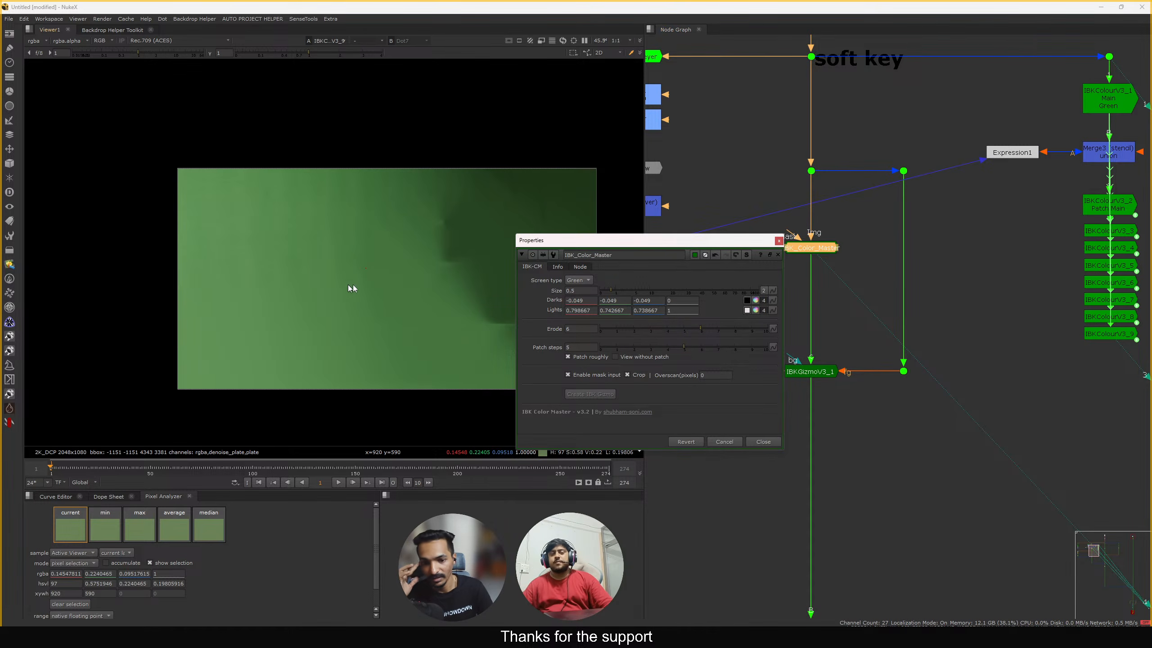
left_click_drag(628, 241, 687, 198)
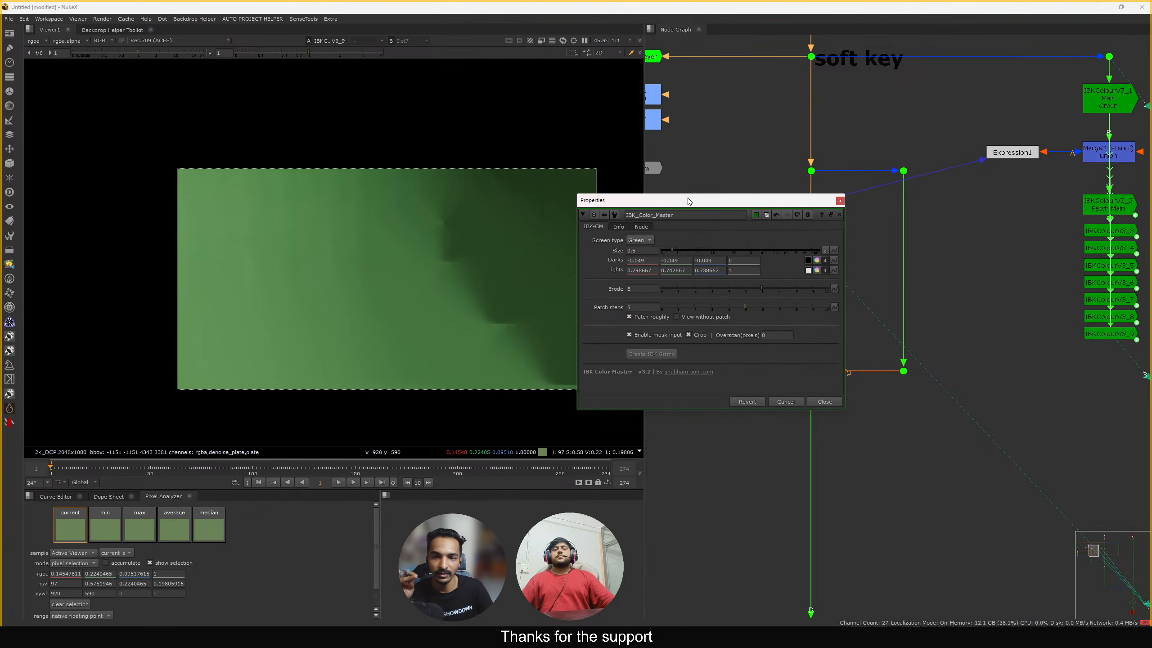
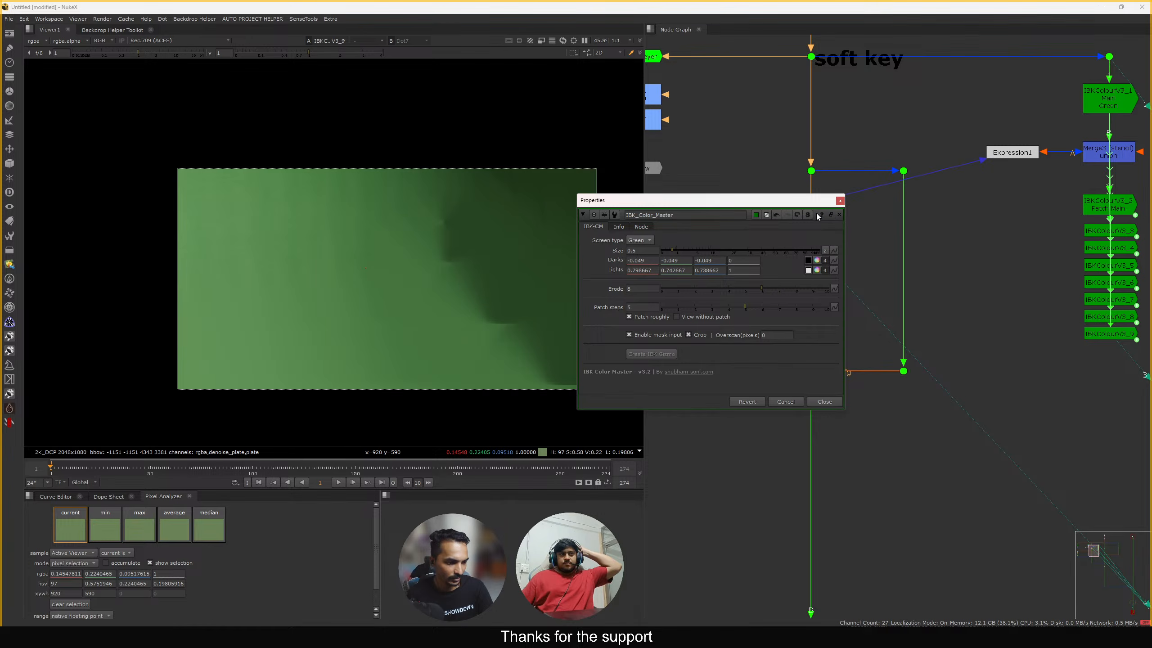
left_click(840, 201)
Play back the IBK_Color_Master clean plate in the viewer, stop it, and return to the first frame
middle_click_drag(1042, 253, 961, 260)
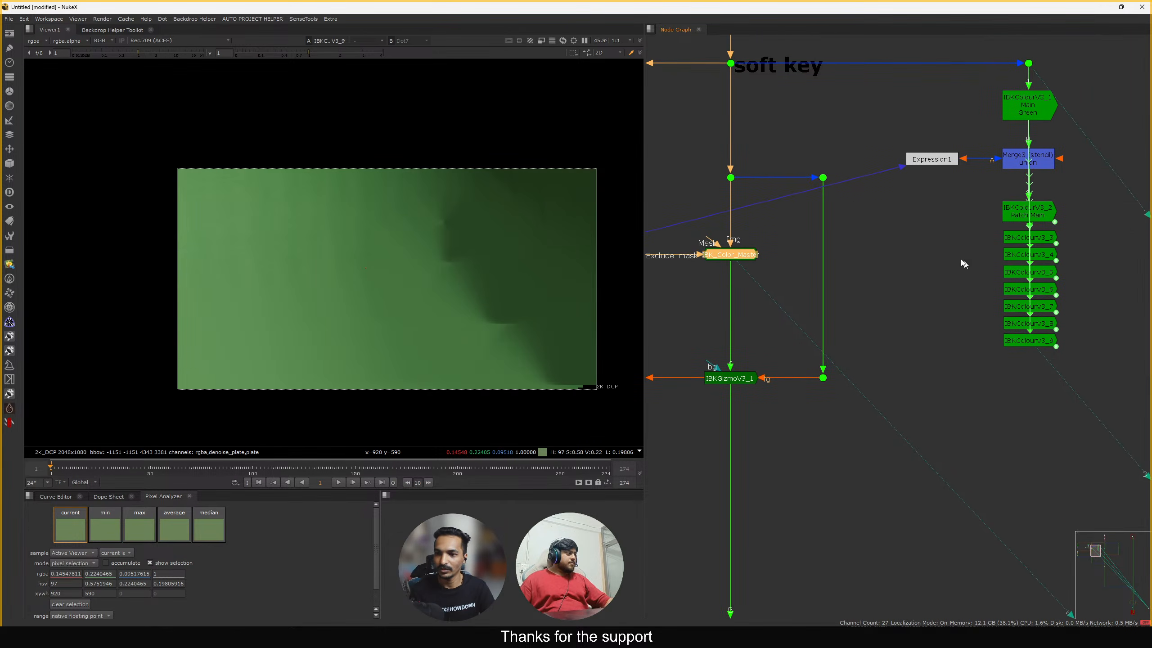
middle_click_drag(917, 205, 835, 207)
middle_click_drag(858, 353, 909, 337)
key("4")
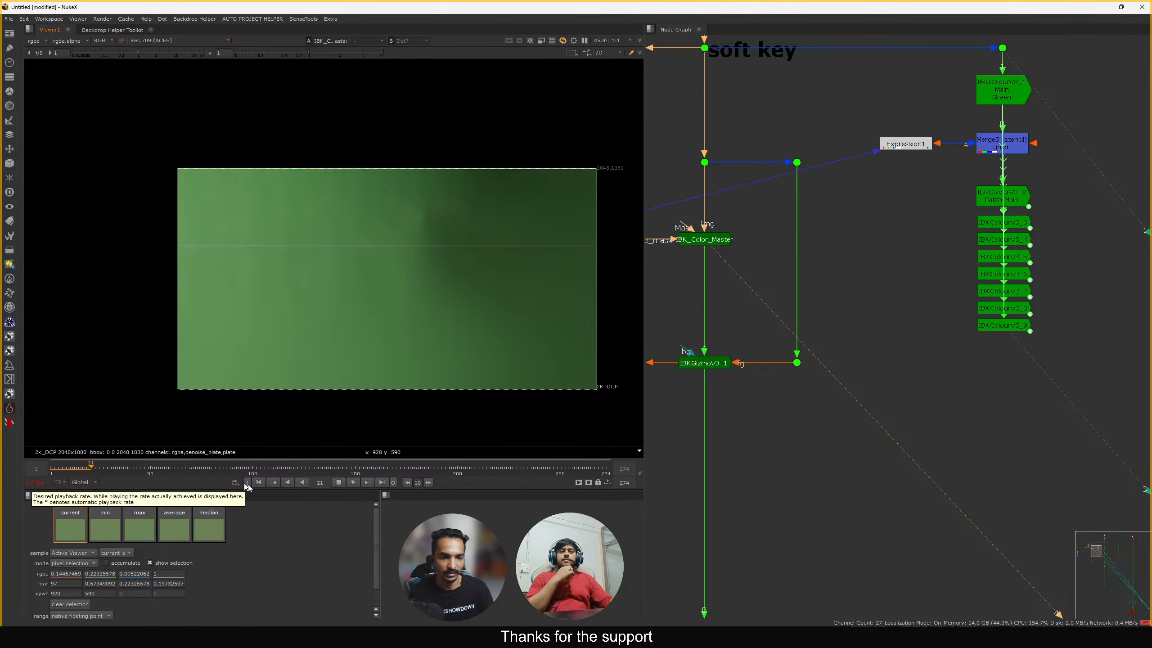
left_click(337, 483)
left_click(259, 483)
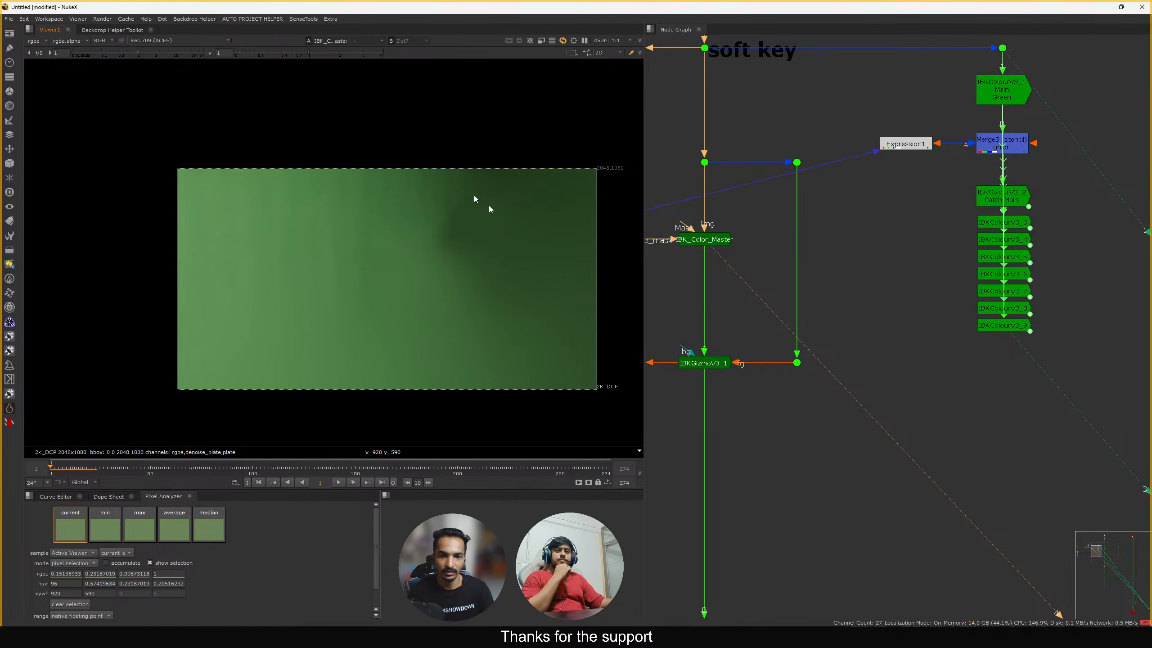
Clear the cache, play back the IBKColourV3_9 clean plate to check its playback speed, and stop it
left_click(126, 19)
left_click(143, 75)
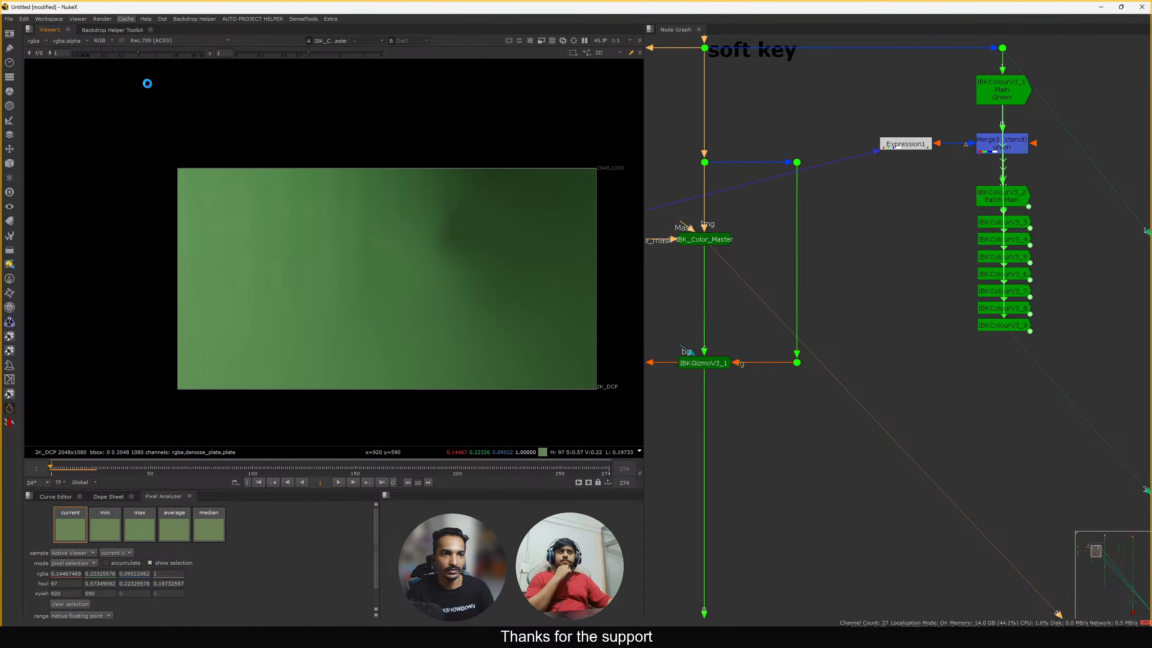
left_click(994, 325)
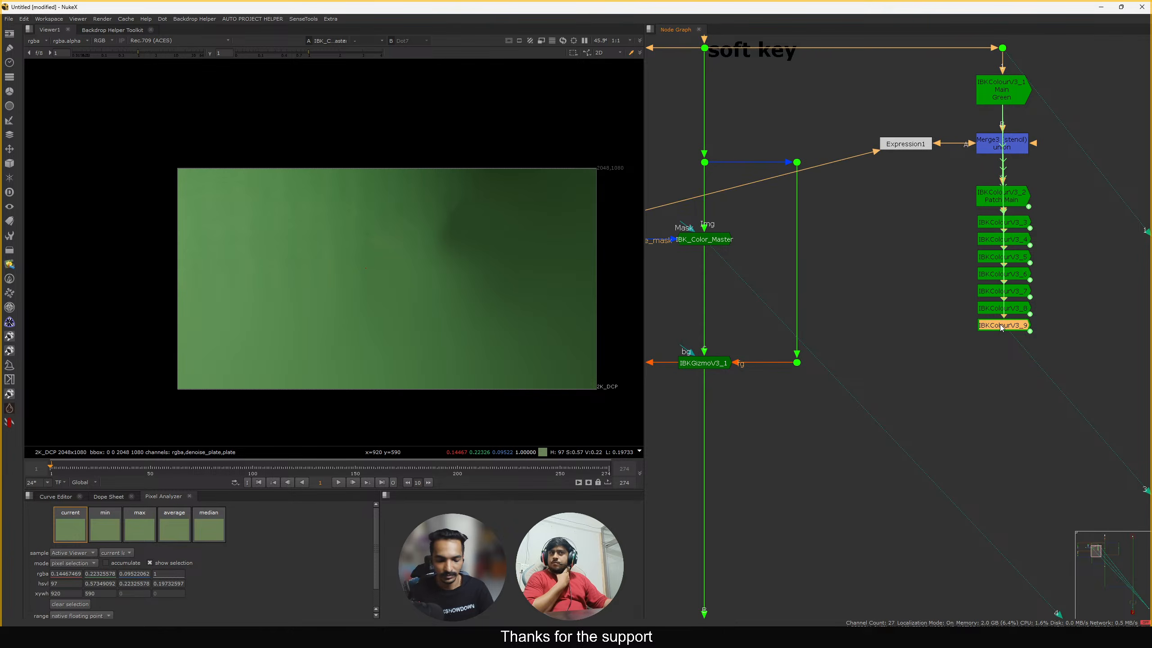
key("1")
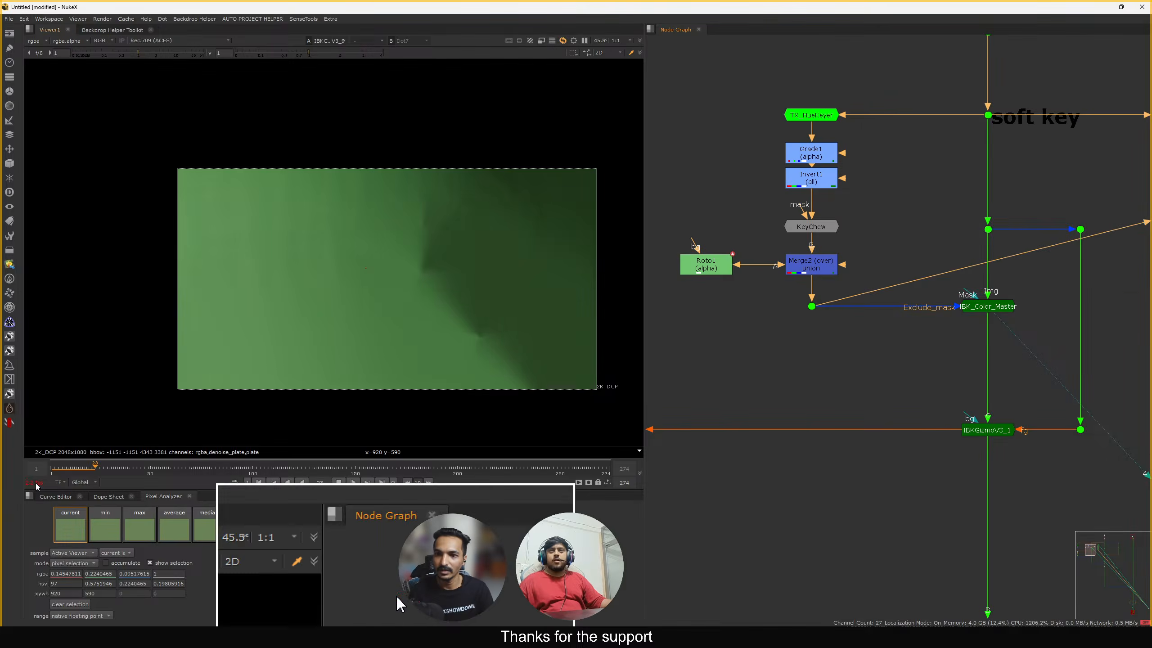
left_click_drag(700, 67, 901, 333)
left_click(857, 356)
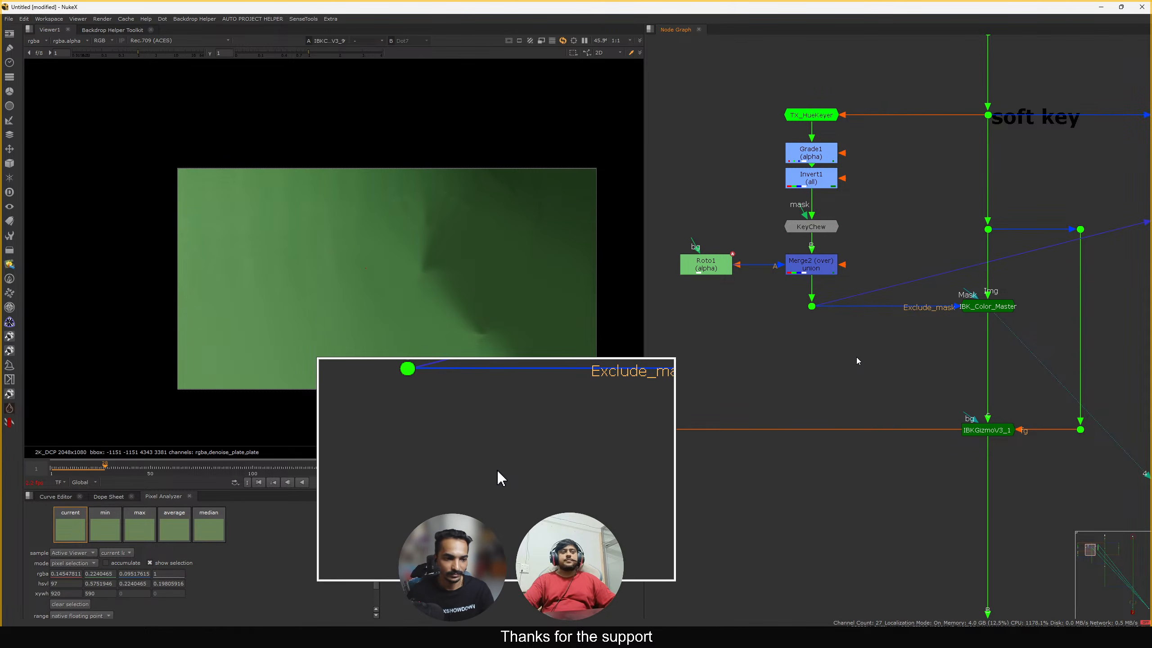
left_click(337, 483)
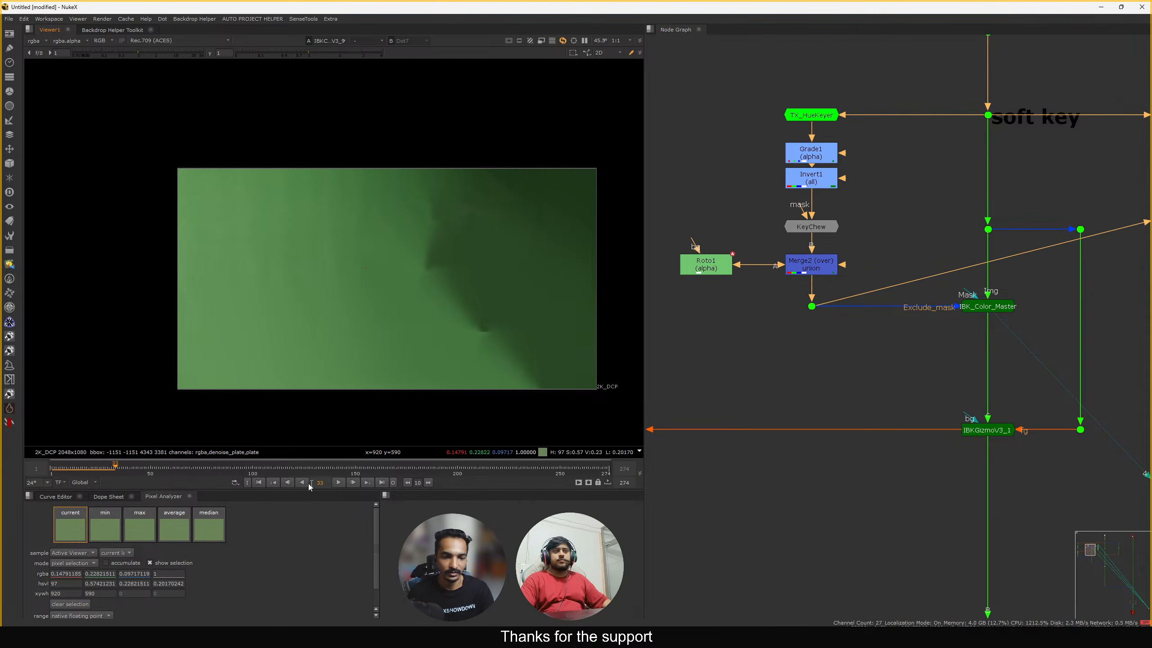
Return to the first frame and view the alpha channel of the IBKGizmoV3_1 output
left_click(259, 483)
scroll(862, 345, "down", 2)
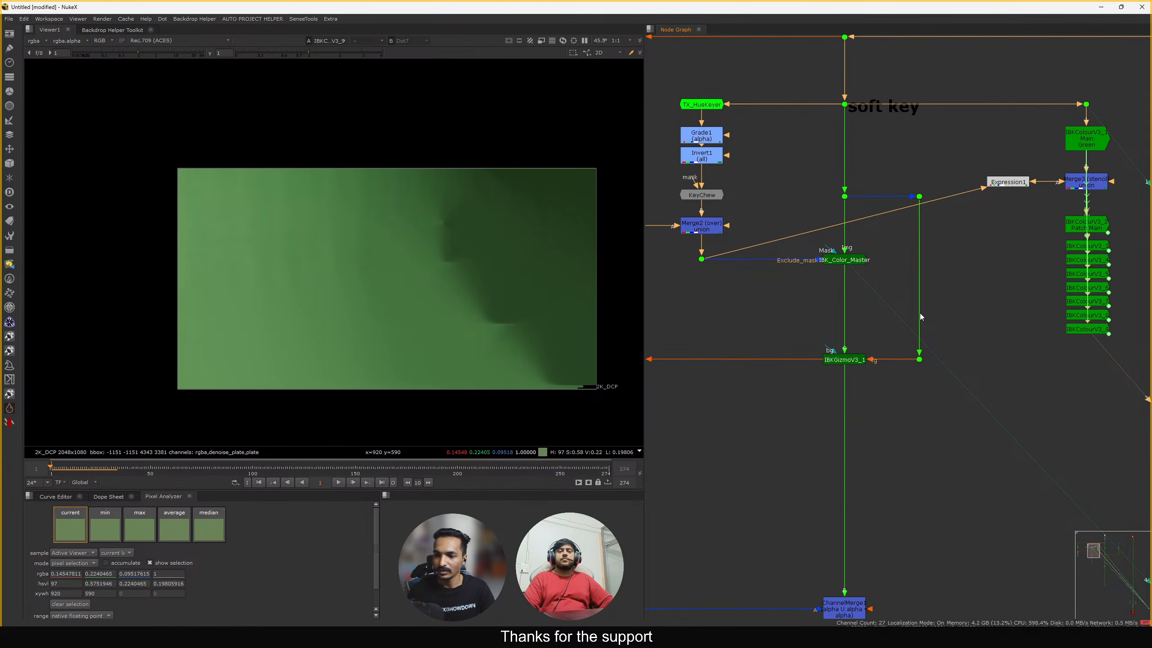
left_click(1076, 332)
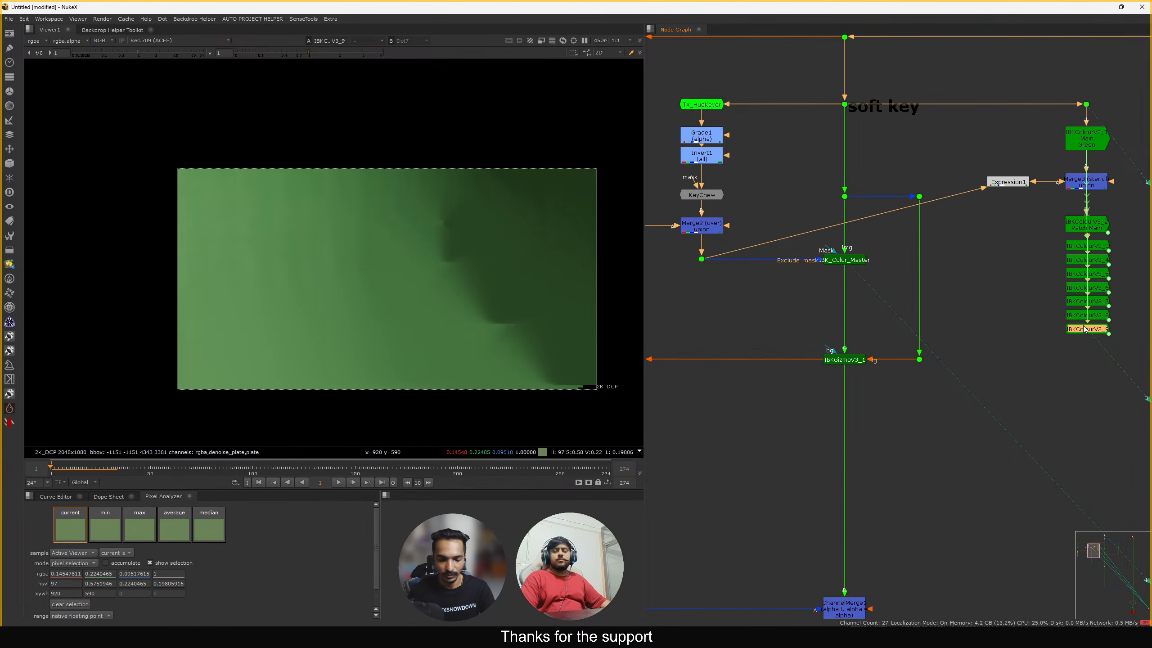
left_click(841, 361)
key("1")
left_click(846, 275)
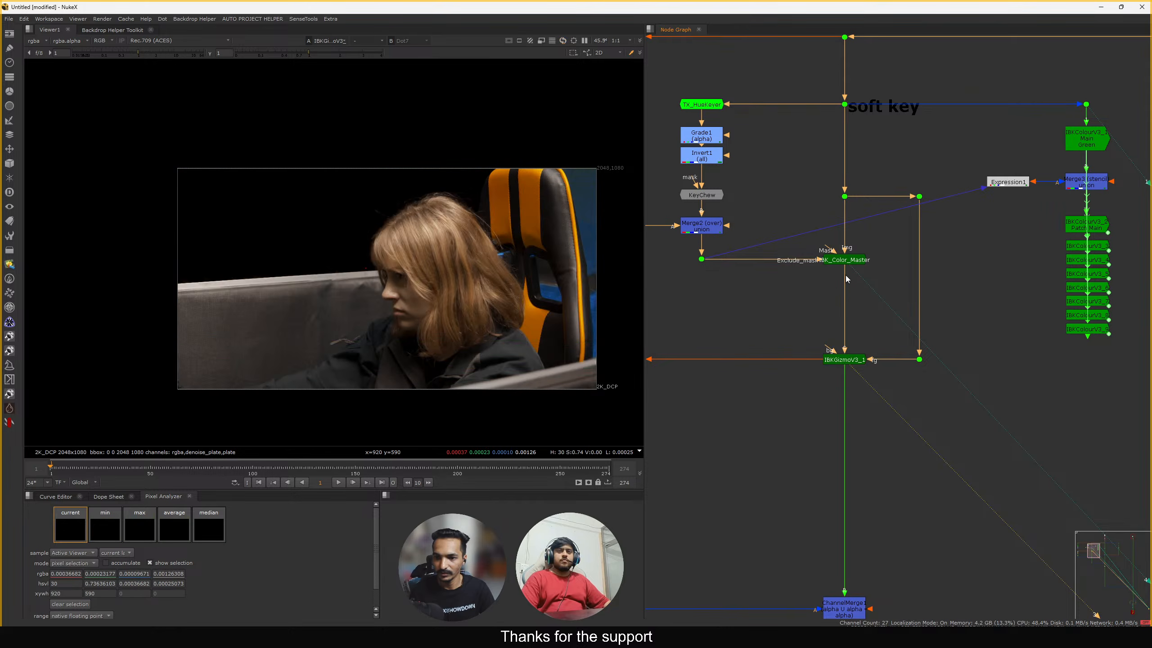
key("a")
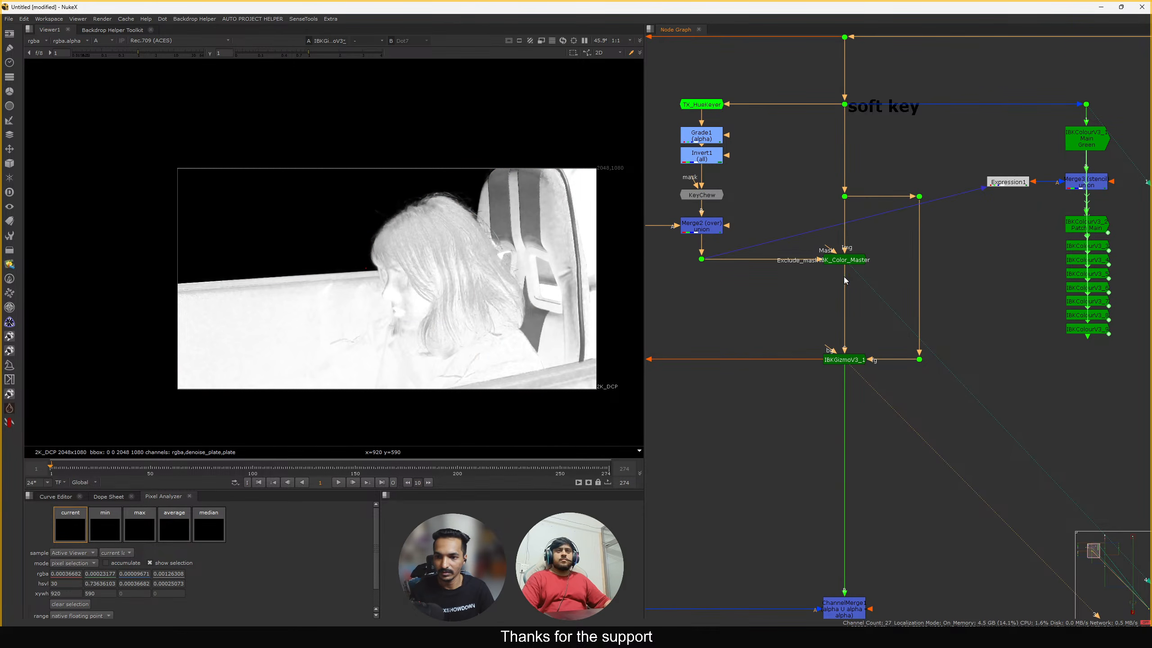
Switch the IBKGizmoV3_1 c input to IBKColourV3_9 and back to IBK_Color_Master, comparing the alpha around the hair
left_click_drag(844, 277, 1091, 331)
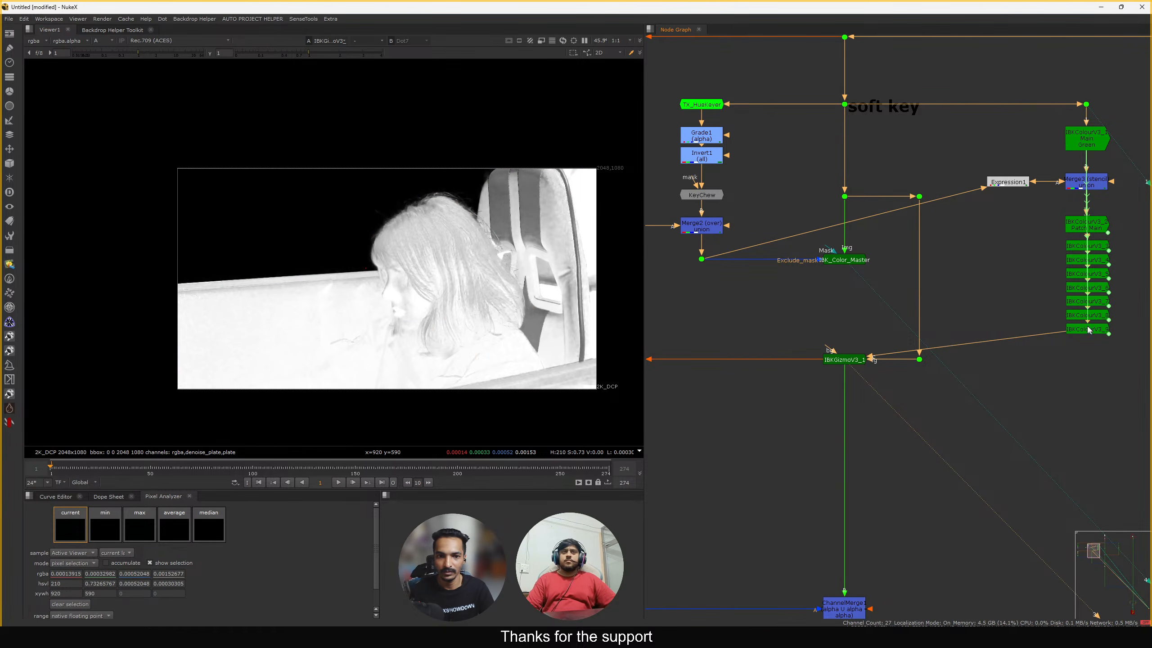
left_click_drag(975, 342, 845, 259)
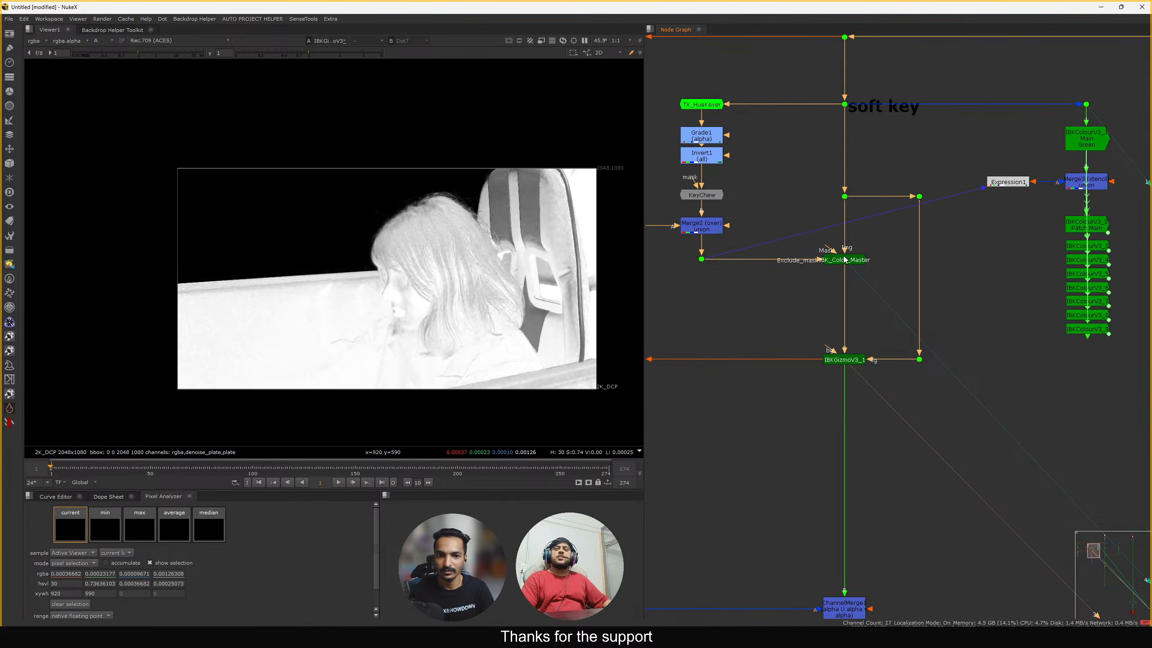
scroll(436, 205, "up", 6)
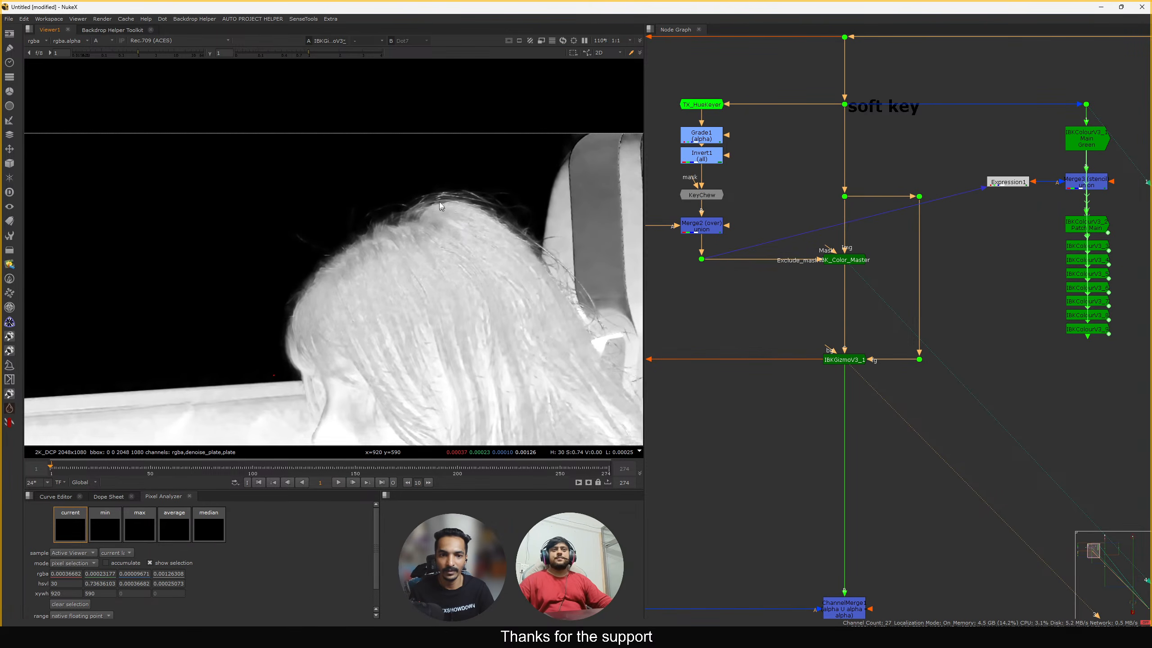
scroll(442, 203, "up", 1)
scroll(468, 179, "up", 9)
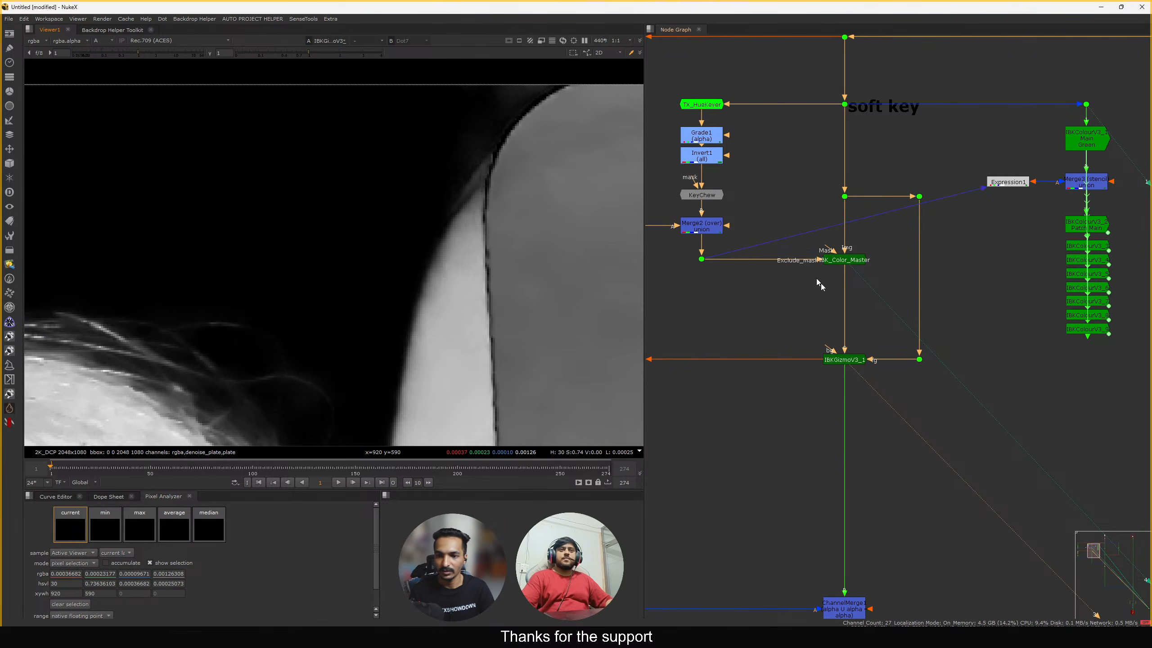
Compare the seat-edge alpha with IBKGizmoV3_1 fed by each clean plate, raising the viewer gain to 3.4
left_click_drag(844, 280, 1080, 330)
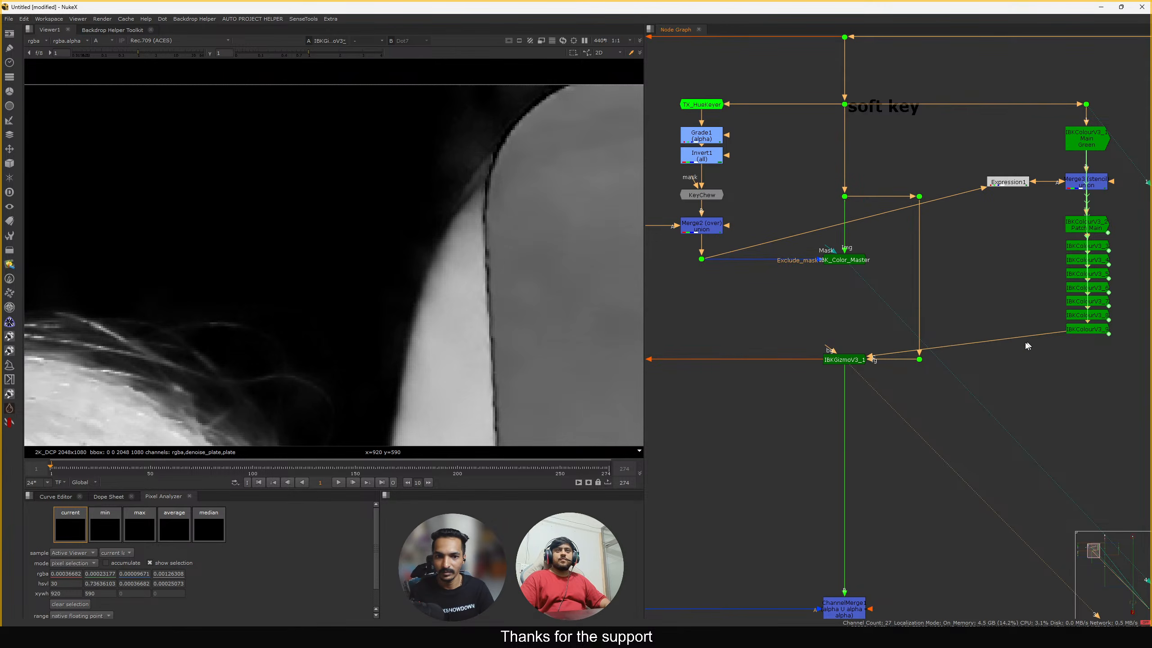
left_click_drag(834, 269, 837, 264)
middle_click_drag(363, 128, 324, 164)
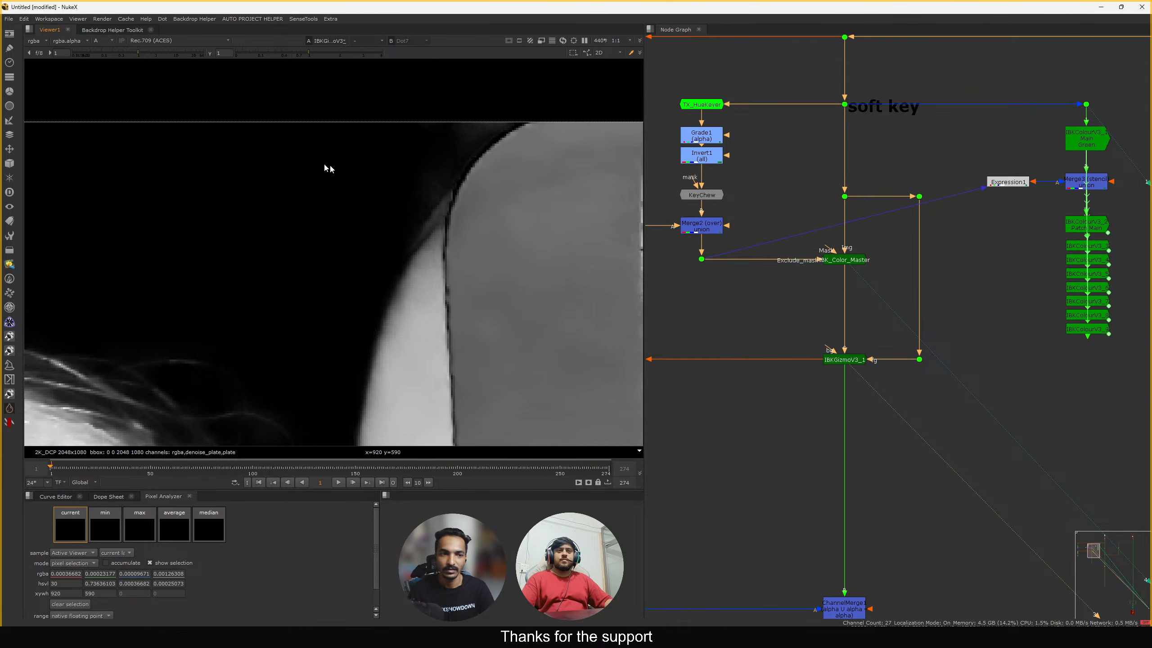
left_click_drag(147, 55, 157, 55)
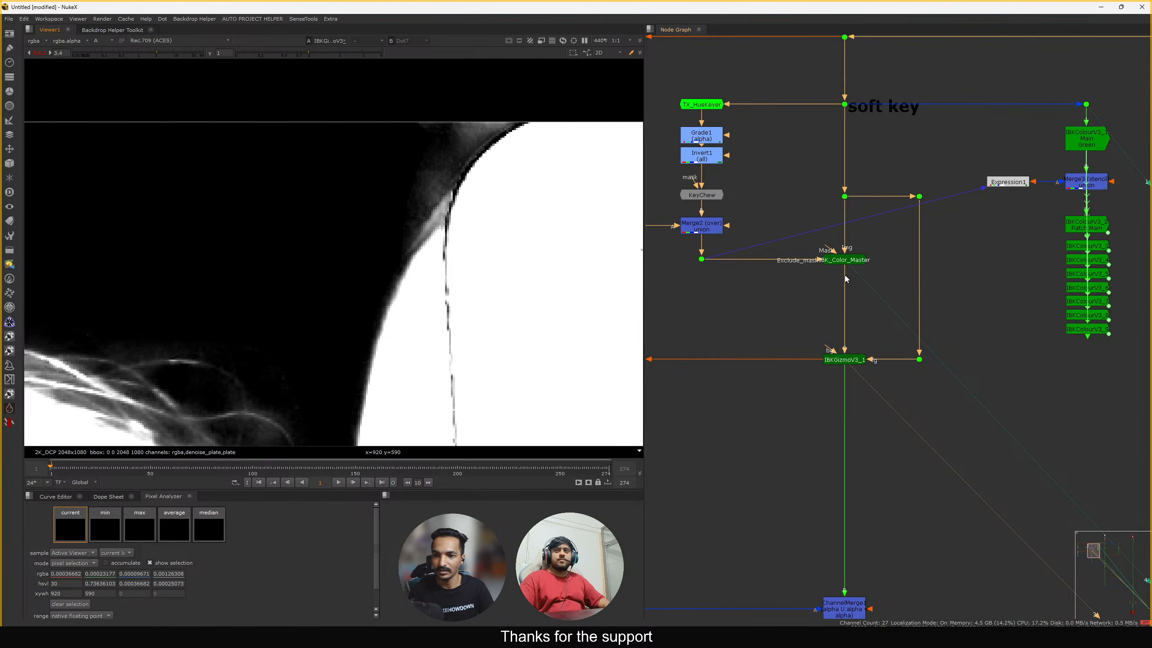
left_click_drag(846, 279, 1074, 331)
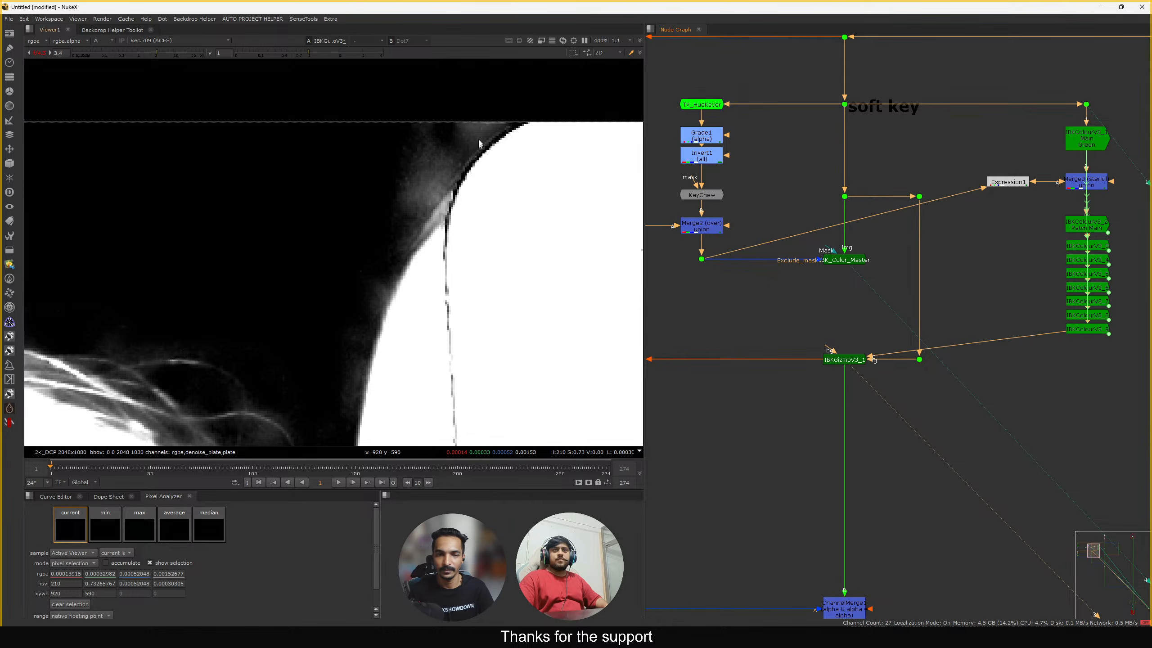
middle_click_drag(988, 274, 895, 289)
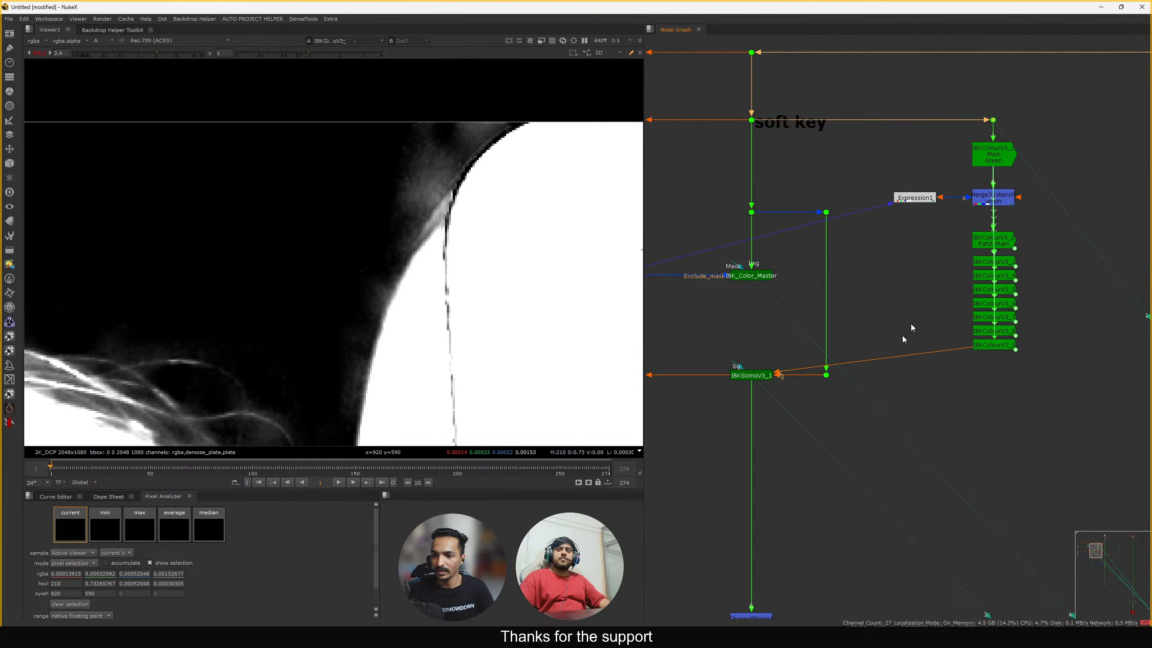
Reconnect the IBKGizmoV3_1 c input to IBK_Color_Master and reset the viewer gain to 1
middle_click_drag(931, 366, 972, 341)
left_click_drag(795, 254, 794, 250)
middle_click_drag(785, 270, 813, 269)
scroll(488, 190, "down", 10)
middle_click_drag(314, 305, 421, 260)
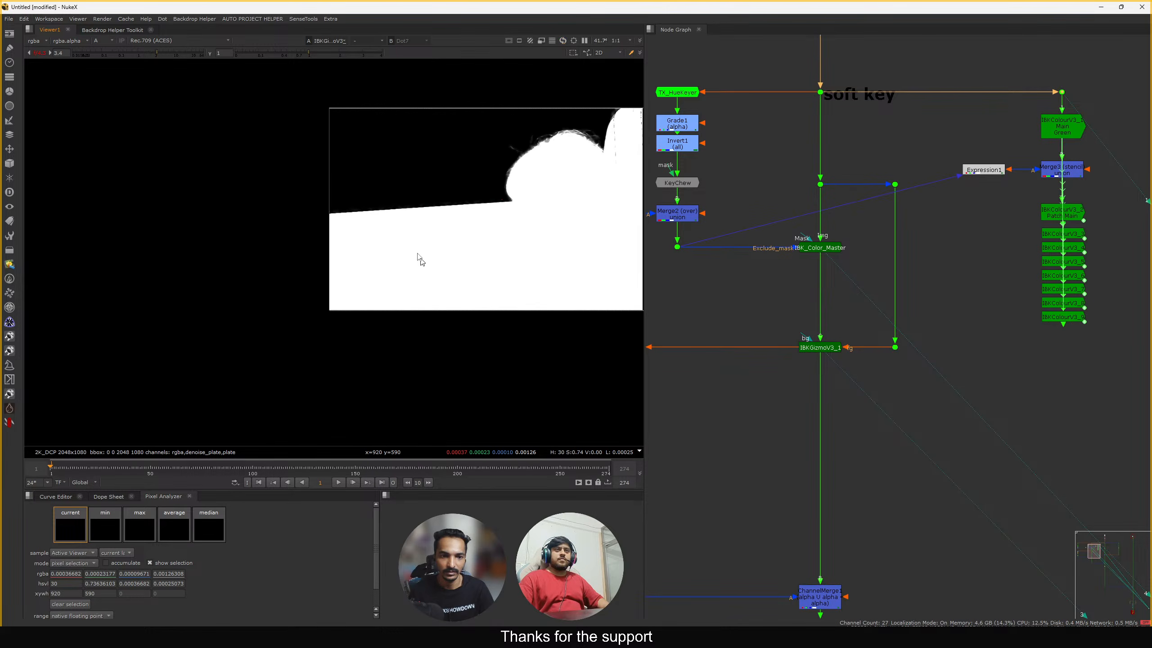
scroll(445, 211, "up", 2)
middle_click_drag(445, 212, 368, 262)
left_click(140, 54)
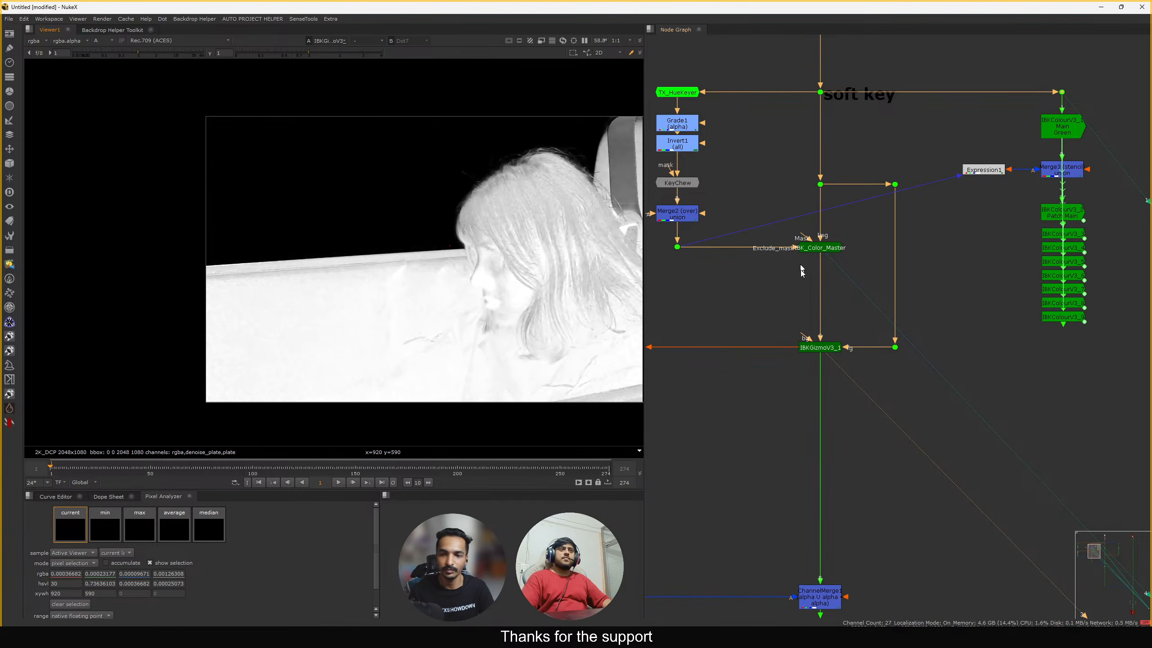
Delete the Expression node, the stencil merge and the whole IBKColour stack
left_click_drag(1103, 77, 847, 431)
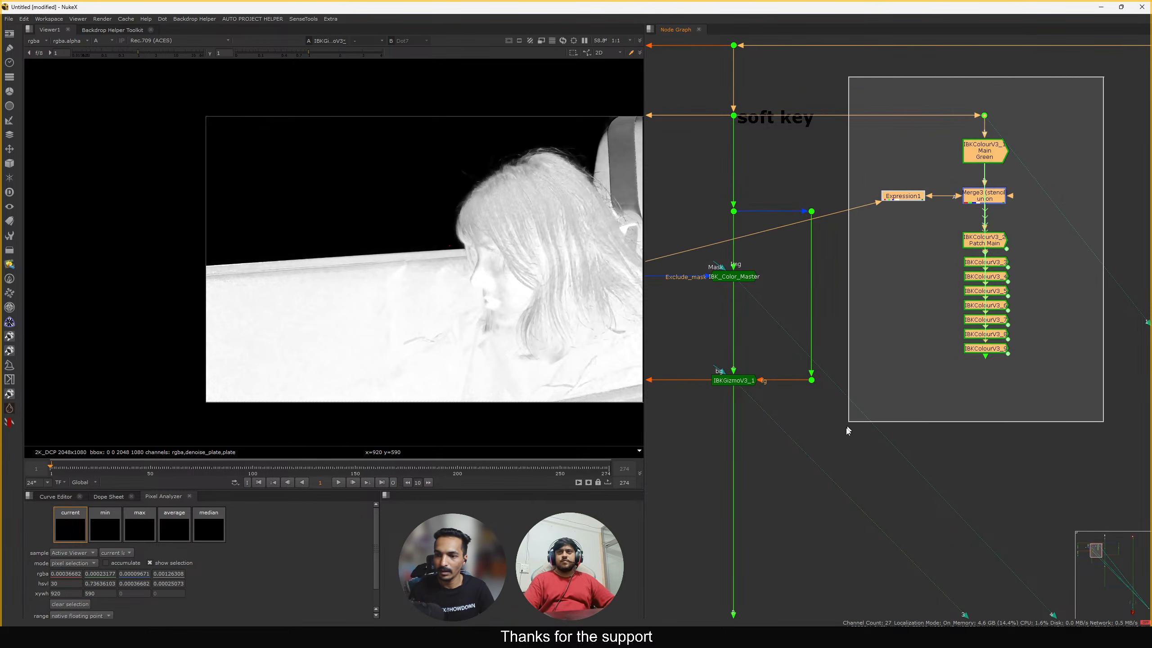
key("Delete")
left_click(627, 335)
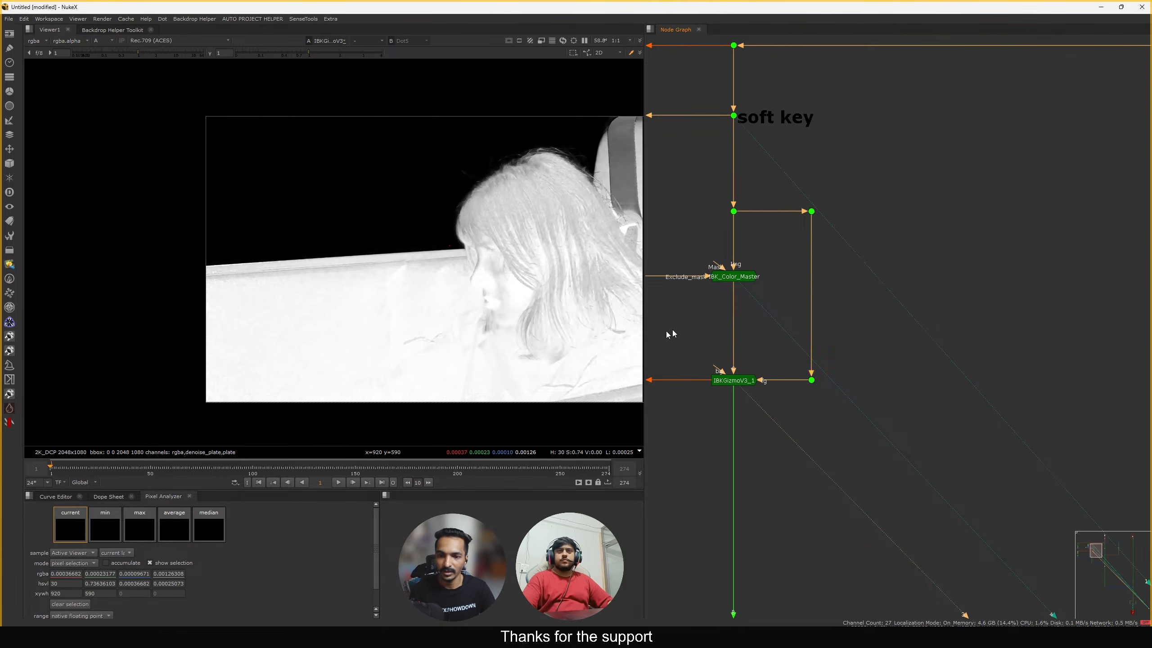
middle_click_drag(671, 334, 812, 326)
Inspect the alpha of IBK_Color_Master with the viewer gain raised to 4.6, and reset the gain
left_click_drag(939, 237, 796, 299)
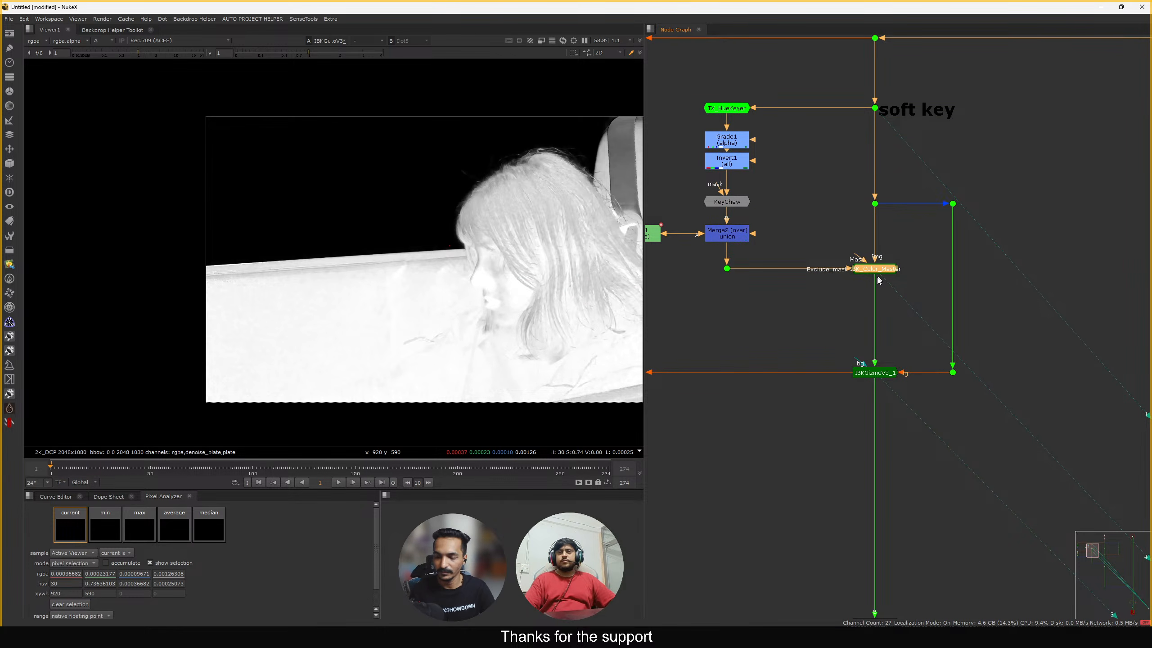
scroll(879, 280, "up", 5)
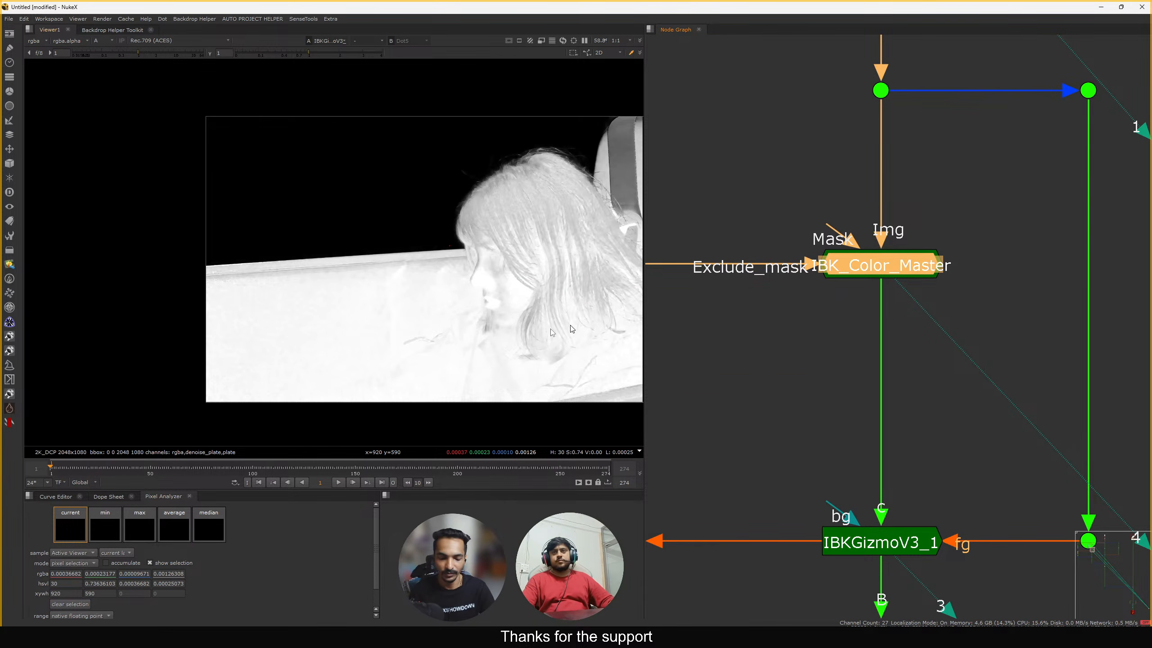
key("f")
left_click_drag(136, 51, 162, 52)
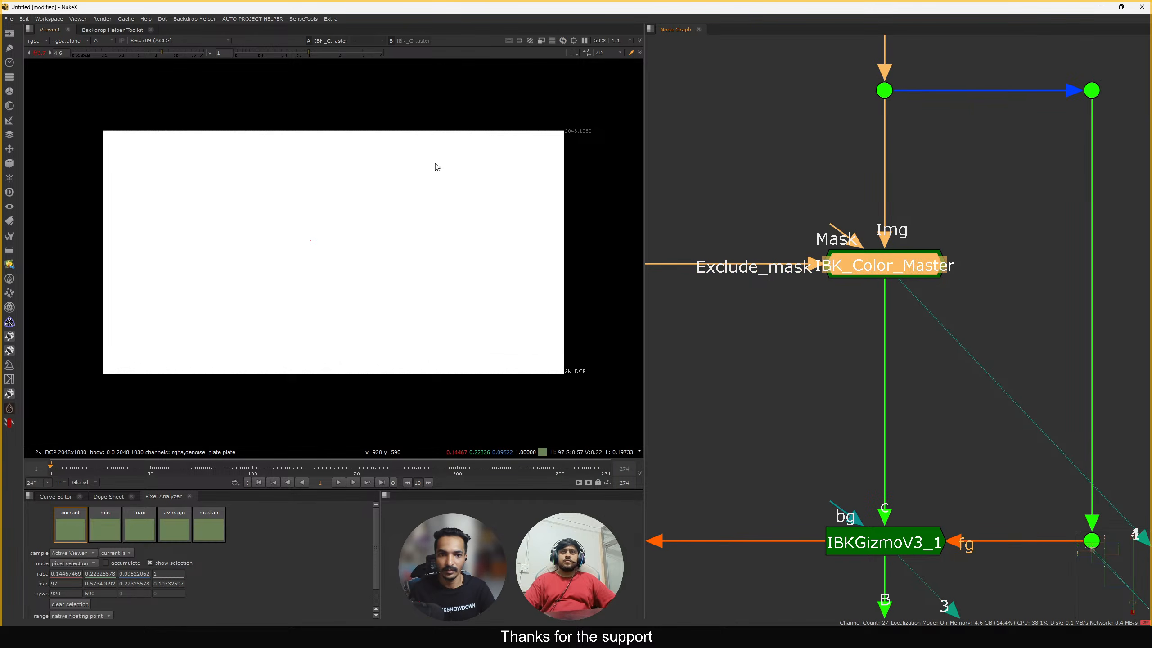
left_click(132, 52)
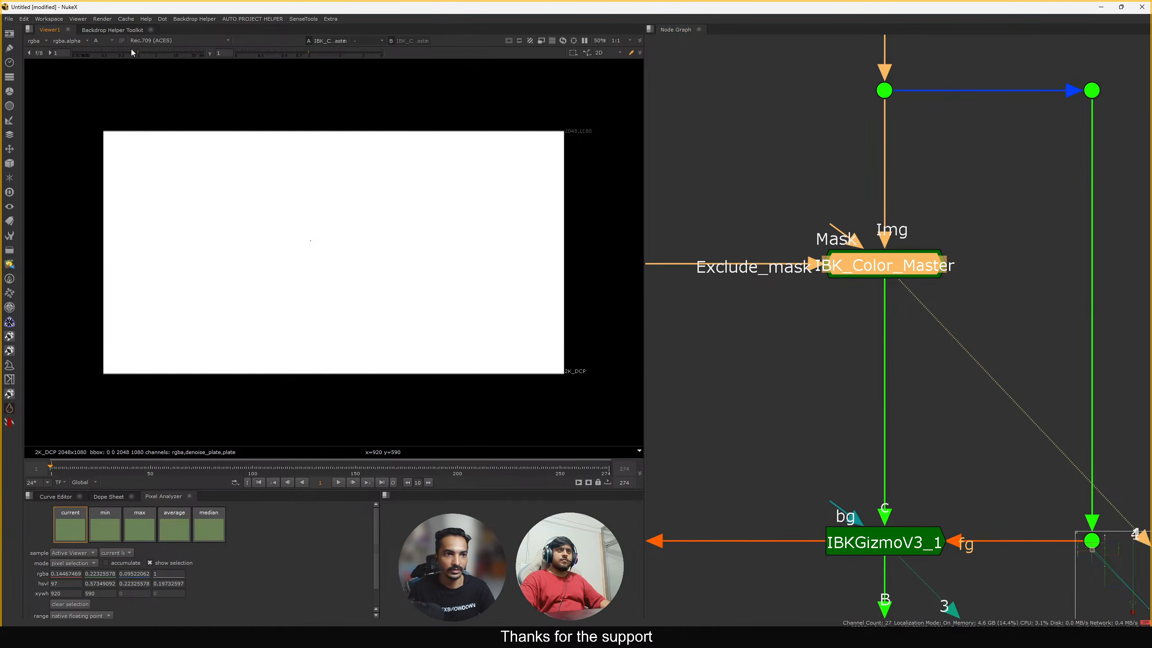
View the IBKGizmoV3_1 alpha at a viewer gain of 3.8 and sample a noisy pixel beside the seat edge
middle_click_drag(899, 458, 886, 370)
left_click(889, 460)
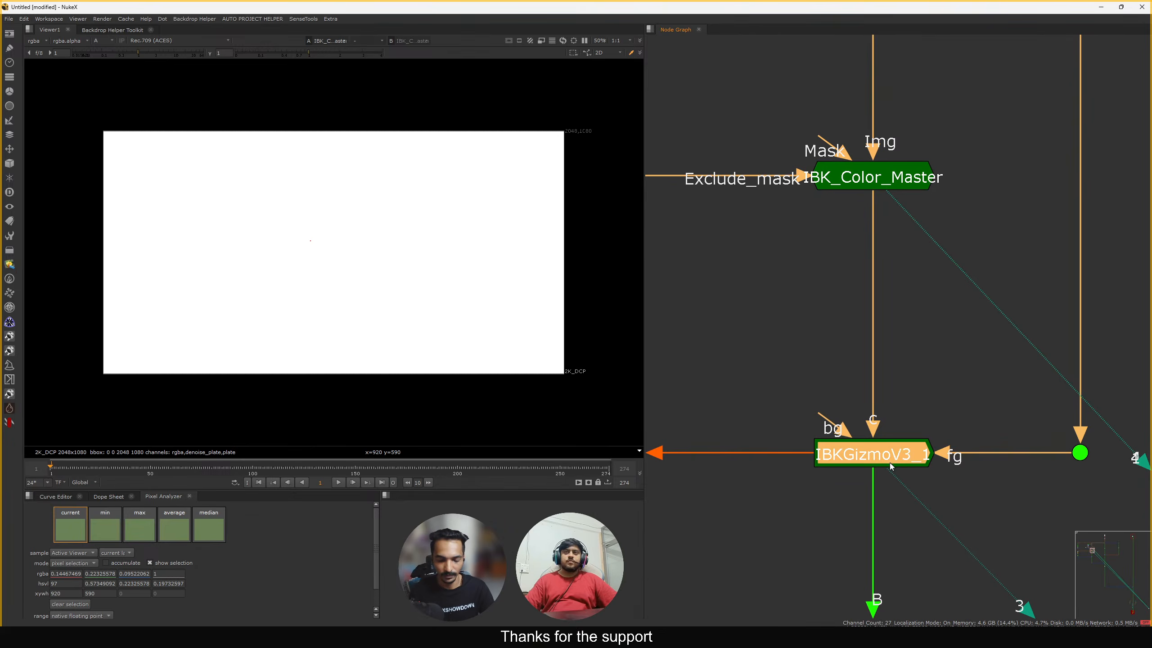
key("1")
scroll(452, 132, "up", 1)
scroll(428, 142, "up", 3)
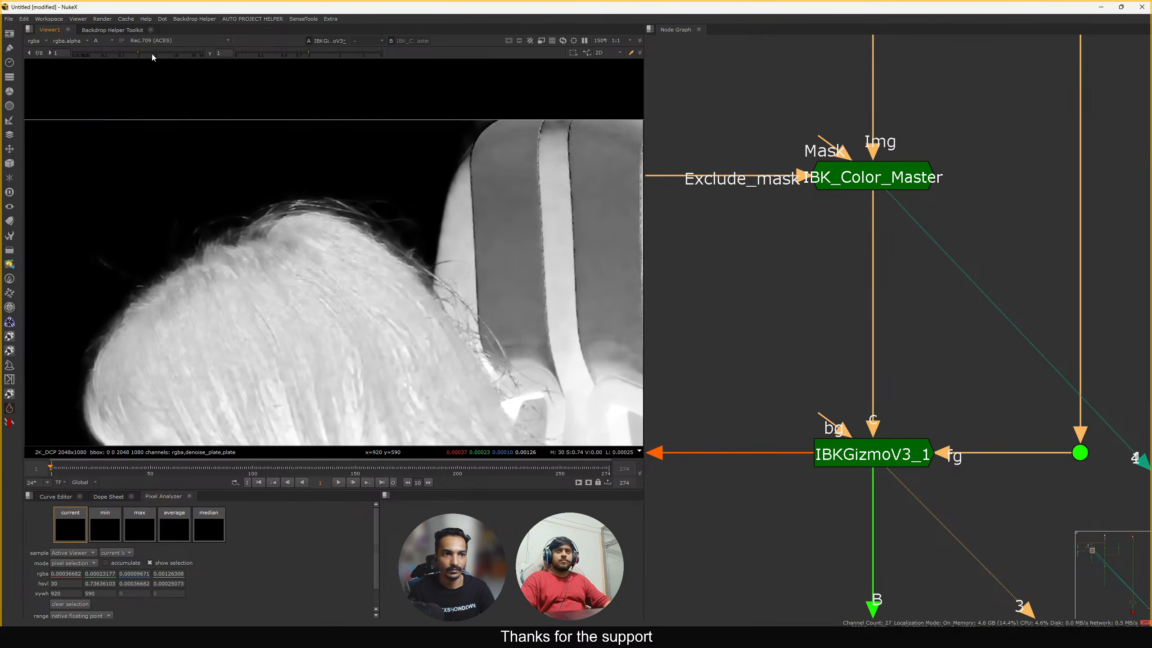
left_click_drag(152, 55, 160, 52)
scroll(363, 153, "up", 4)
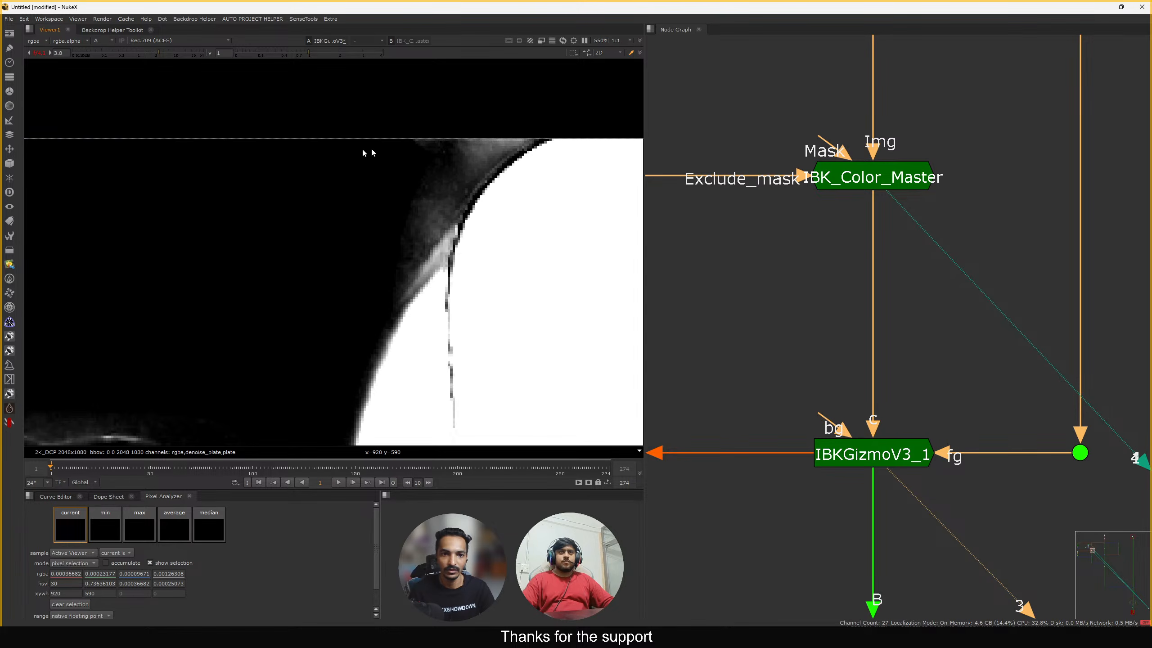
left_click(479, 155, "ctrl")
scroll(494, 147, "up", 2)
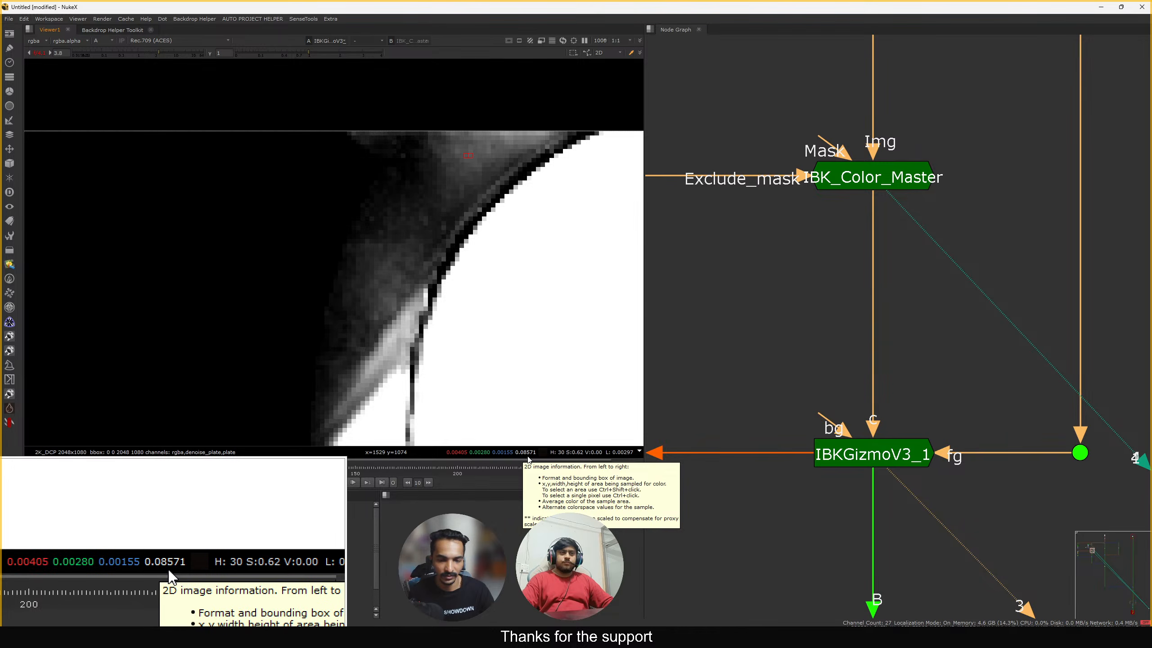
Insert a Grade node directly after IBKGizmoV3_1 and view its output
middle_click_drag(826, 486, 815, 359)
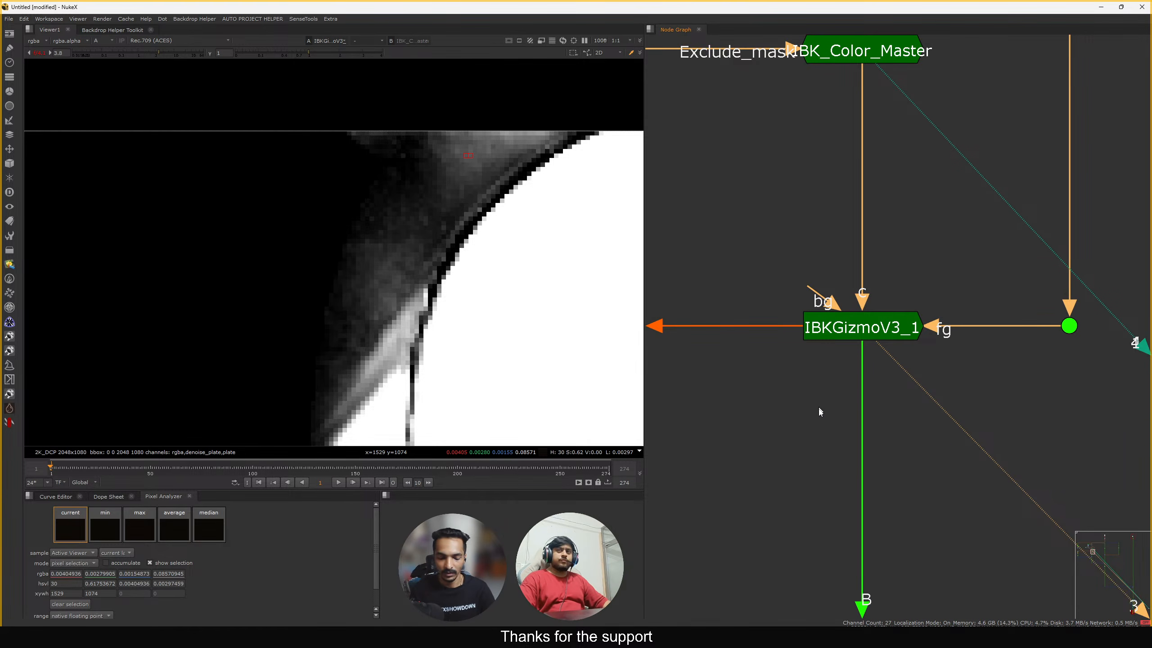
key("g")
left_click_drag(836, 395, 873, 413)
key("3")
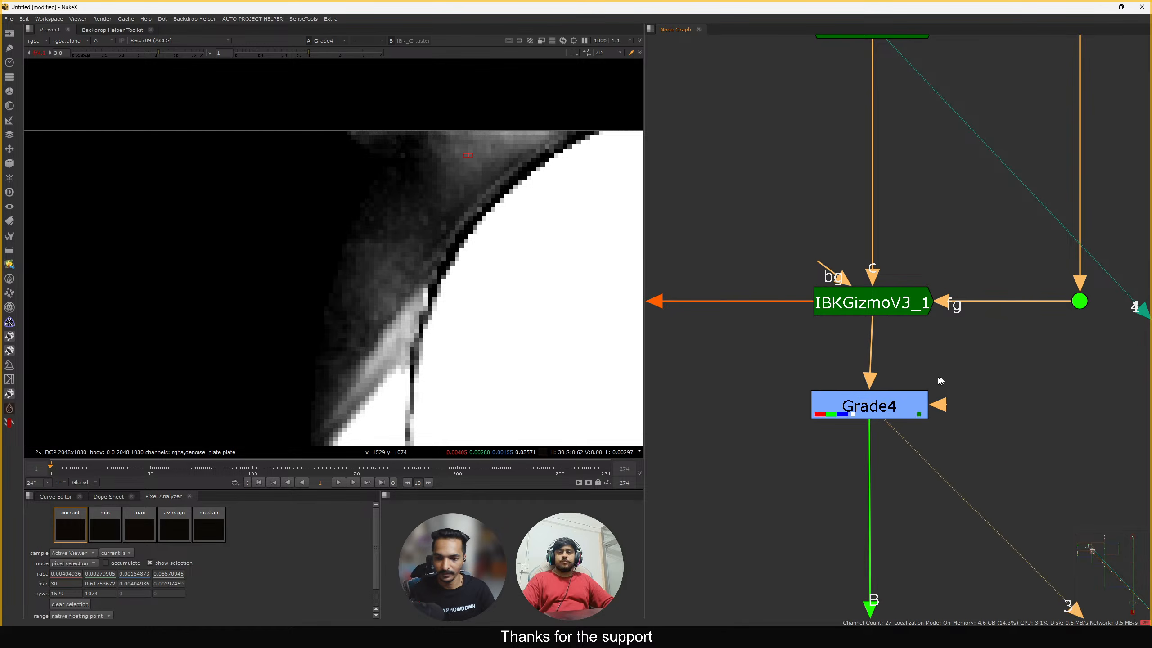
middle_click_drag(873, 413, 890, 389)
Open the new Grade node's properties and set its channels to alpha
double_click(879, 388)
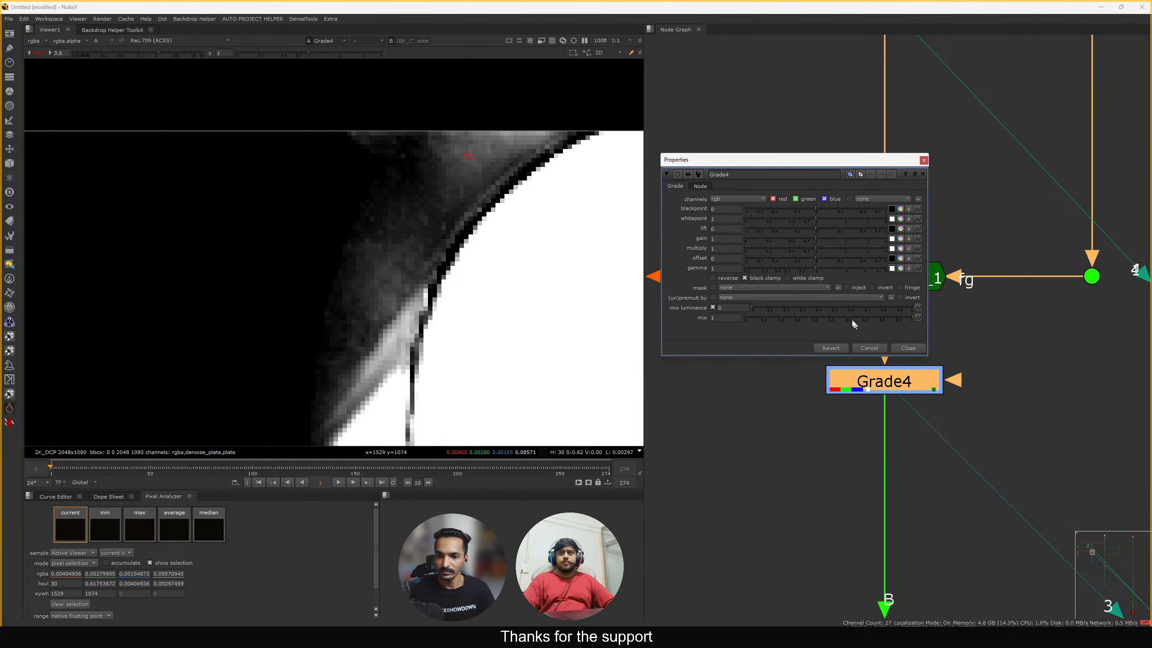
mouse_move(777, 162)
left_mouse_down()
mouse_move(771, 154)
mouse_move(785, 162)
left_mouse_up()
left_click(744, 191)
left_click(728, 238)
scroll(477, 267, "down", 3)
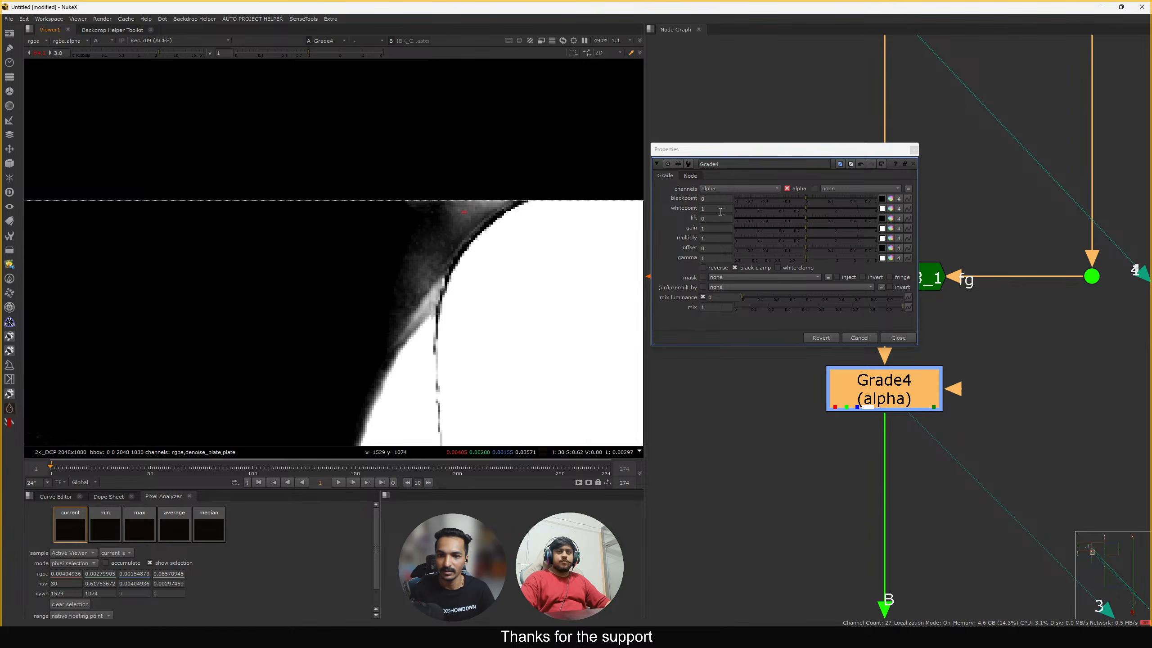
scroll(467, 212, "up", 3)
Raise the viewer gain to 64 and set the Grade's blackpoint to 0.09 to clear the seat-edge noise
left_click(716, 198)
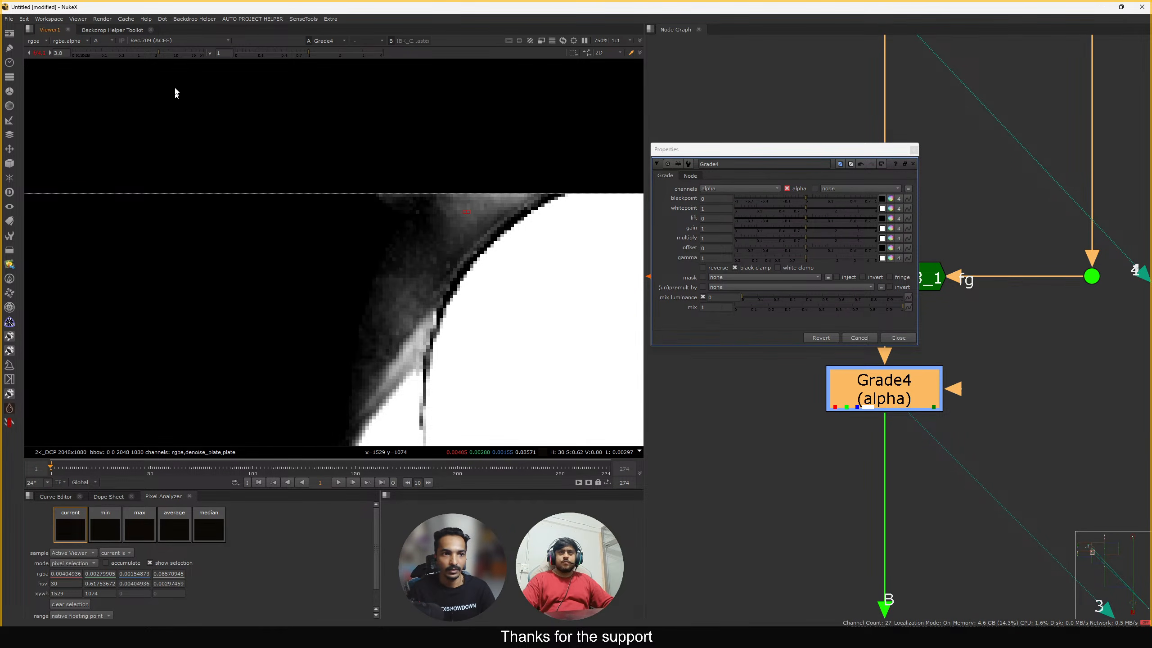
left_click_drag(128, 55, 205, 54)
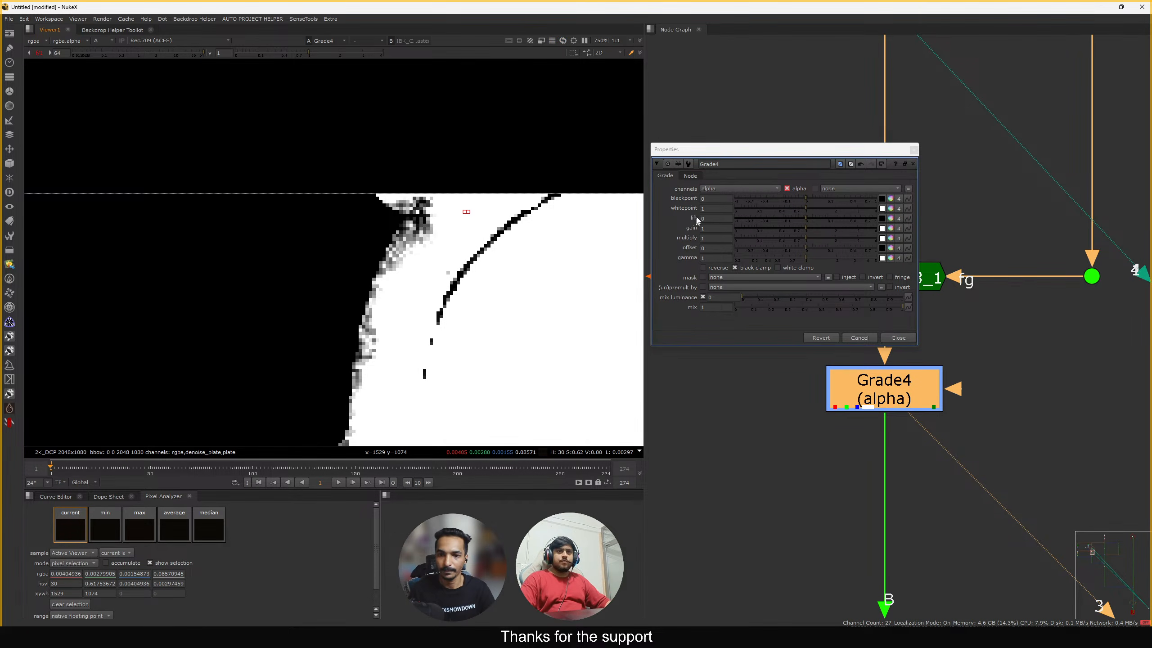
left_click(715, 199)
key("Down")
key("Up")
key("Right")
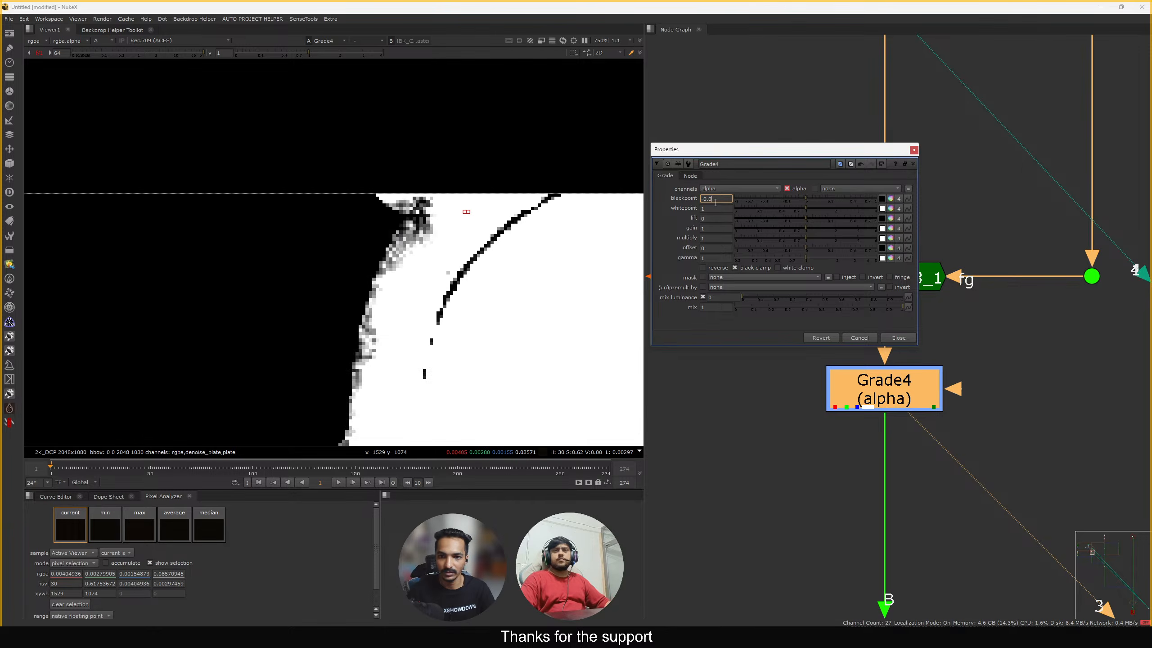
key("Down")
key("Up")
key("Right")
key("Up")
key("Up")
key("Up")
key("Up")
key("Up")
key("Up")
key("Up")
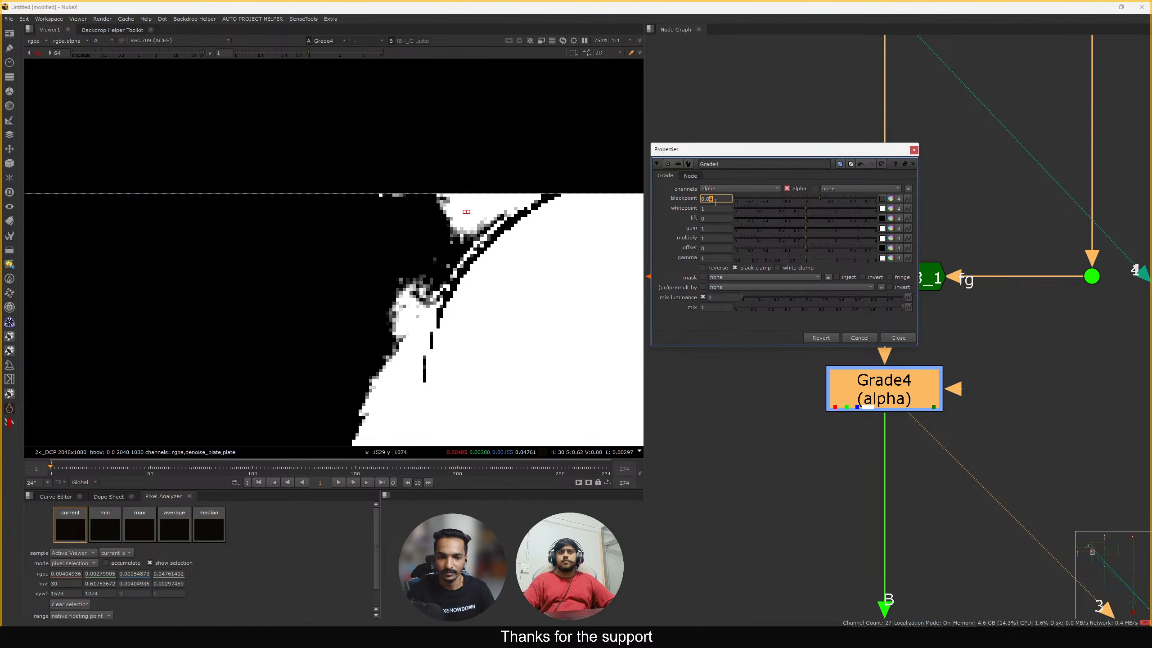
key("Up")
key("Up")
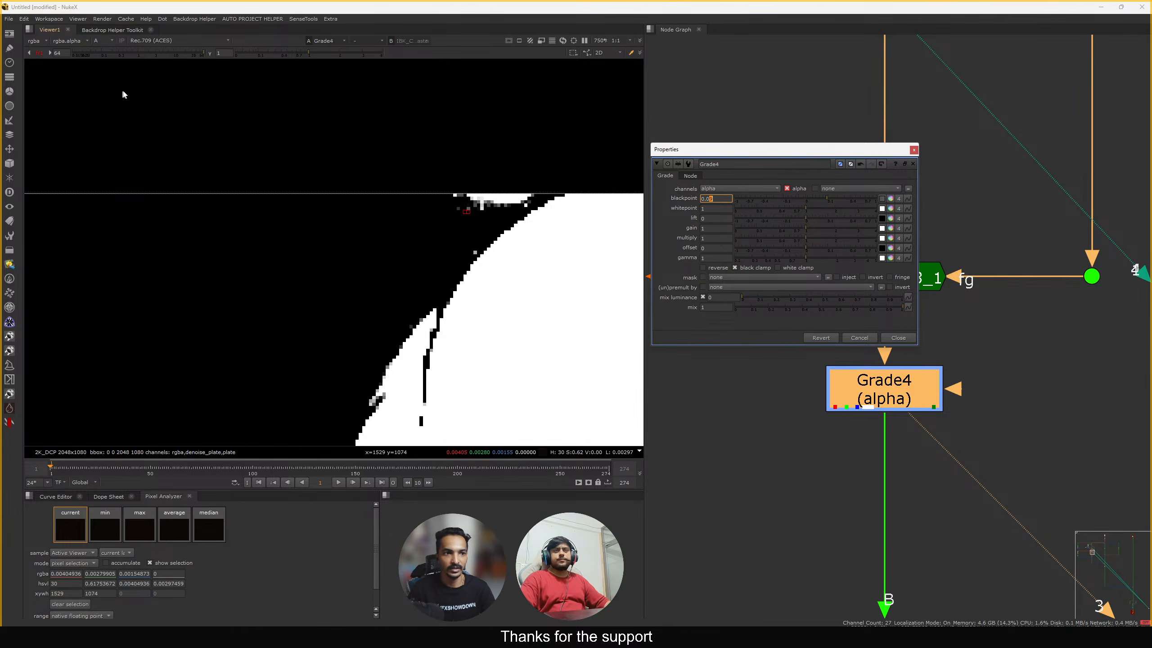
Recheck the graded alpha around the seat and hair with the viewer gain raised, and reset the gain
left_click(130, 56, "ctrl")
left_click_drag(147, 55, 185, 56)
left_click(131, 55, "ctrl")
scroll(385, 301, "down", 4)
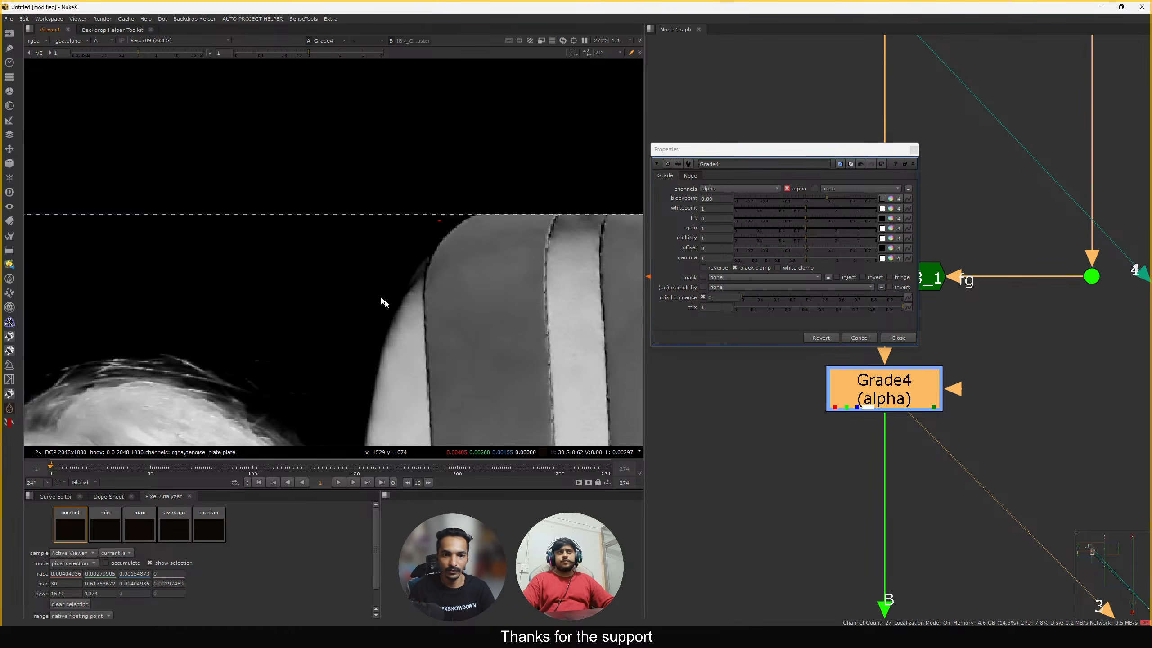
Set the Grade's blackpoint to 0.05, close its properties, and toggle the node to compare the alpha
left_click(721, 199)
type("5")
key("Return")
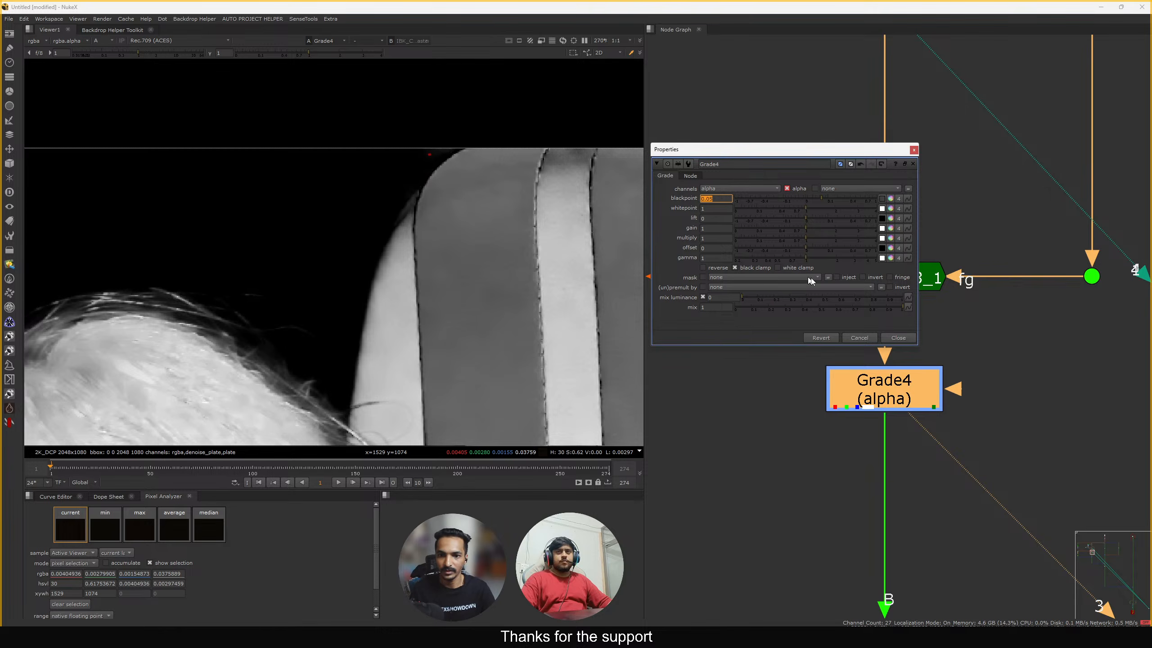
left_click(899, 338)
key("d")
key("d")
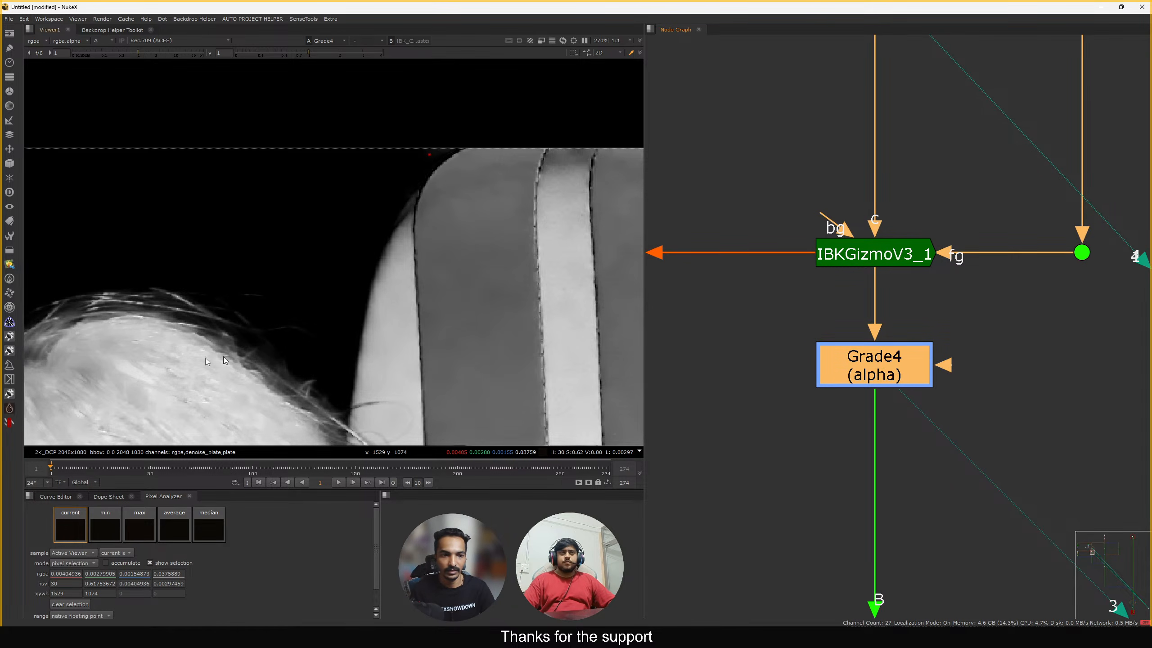
Raise the viewer gain to 3.1 and compare the hair strands' alpha with the Grade disabled and enabled
middle_click_drag(206, 362, 455, 291)
key("d")
key("d")
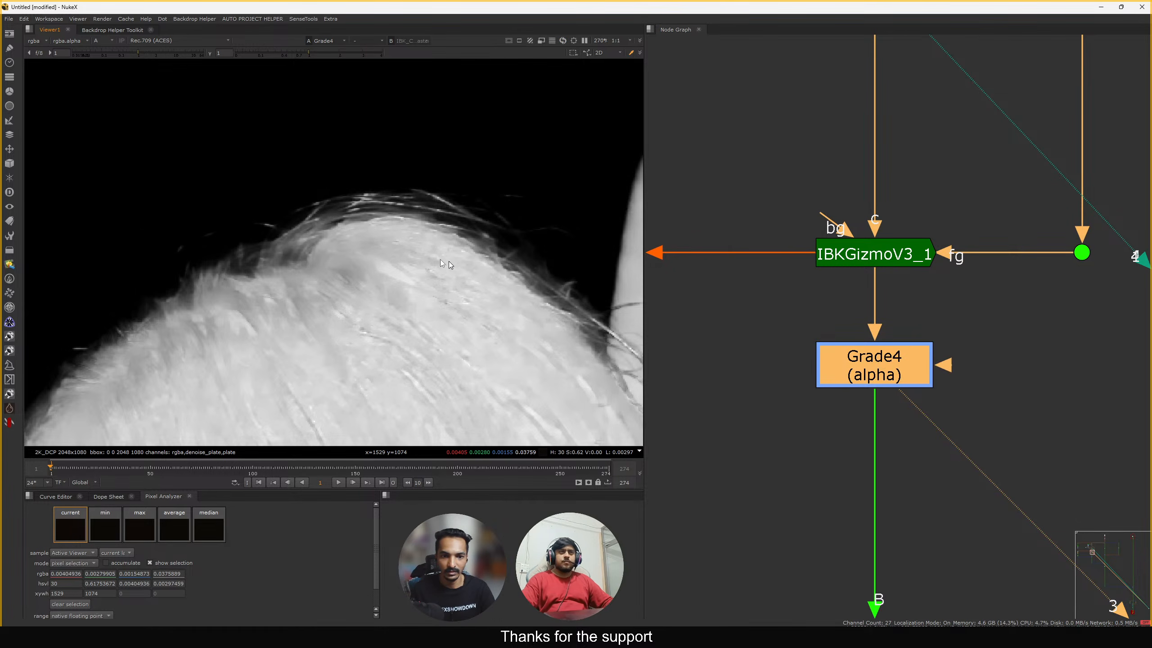
key("d")
left_click_drag(152, 54, 157, 54)
scroll(482, 260, "up", 1)
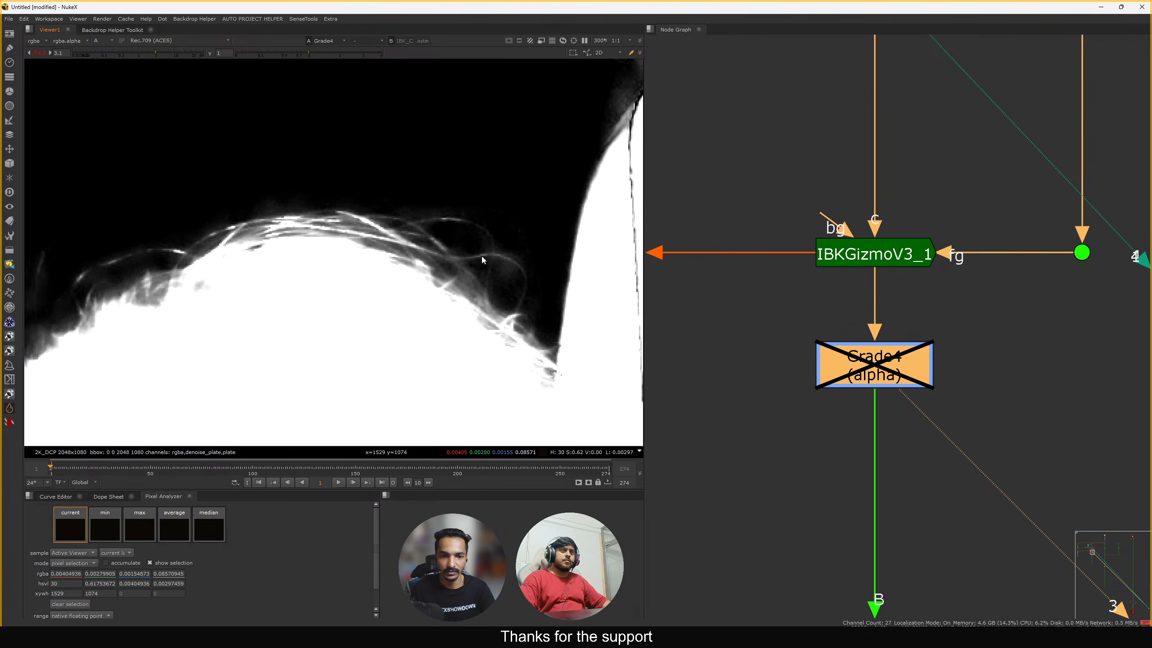
key("d")
key("d")
key("d")
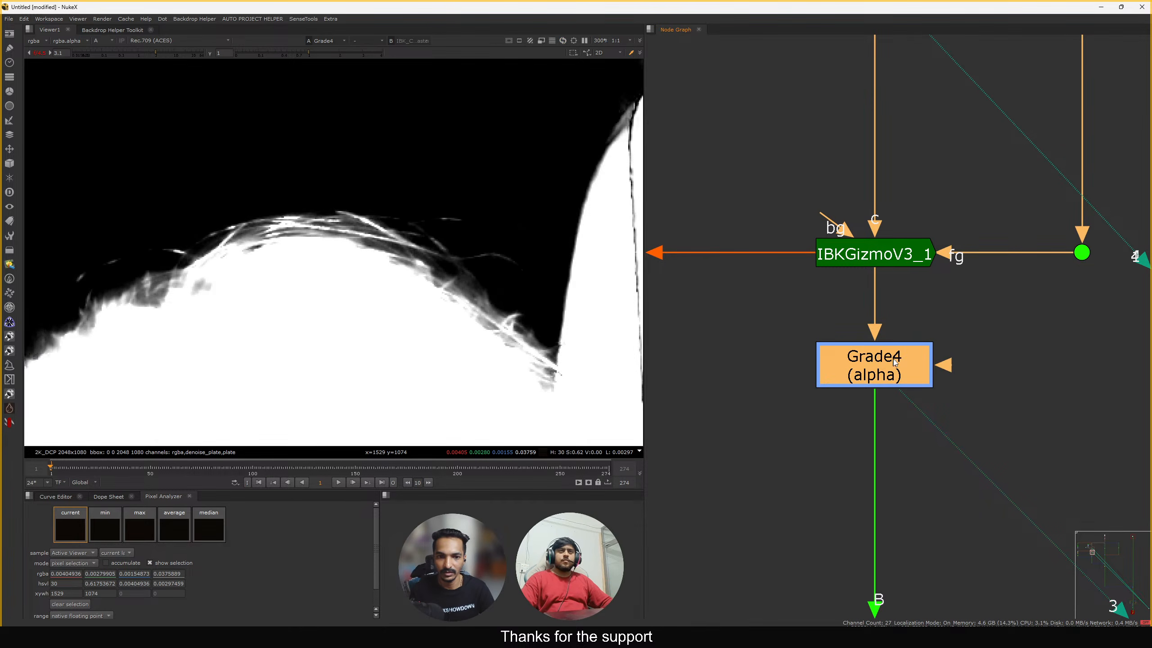
key("d")
key("d")
key("d")
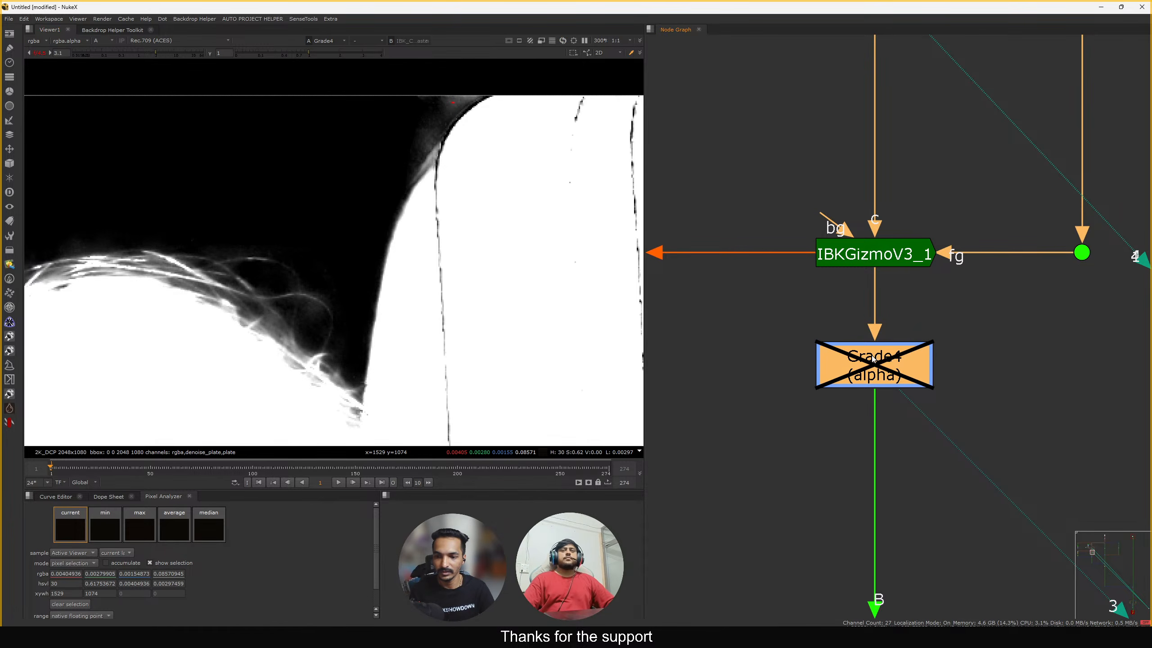
Reopen the enabled Grade's properties, set its blackpoint to 0.03, and close the properties
double_click(873, 359)
key("d")
left_click(892, 340)
double_click(883, 361)
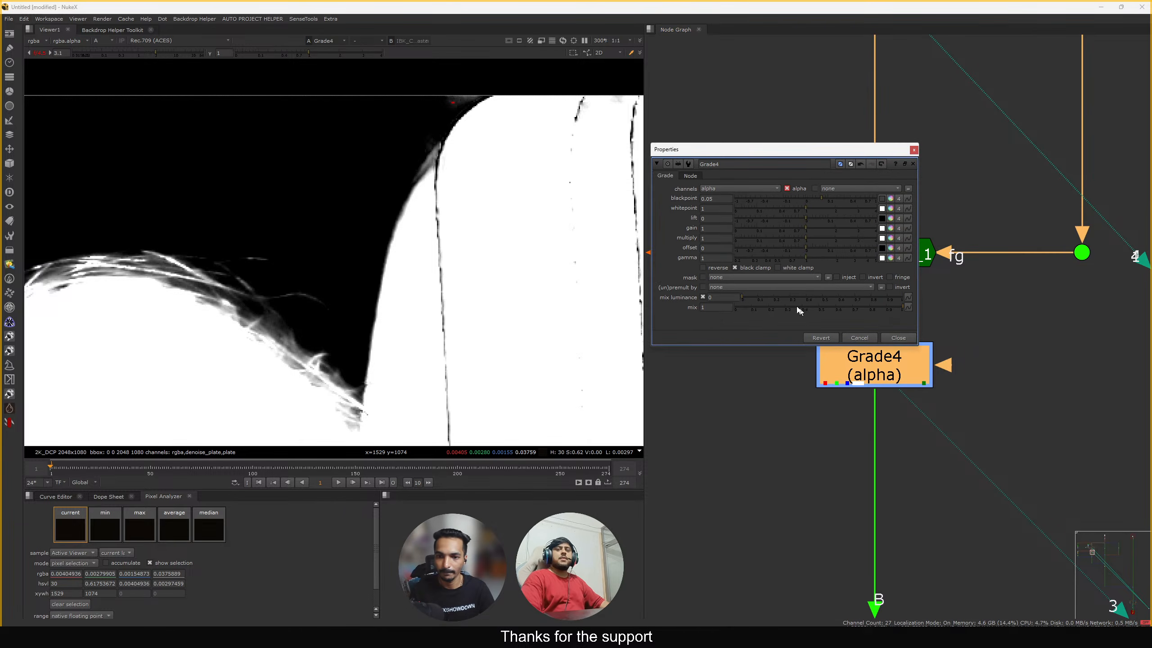
type("3")
key("Return")
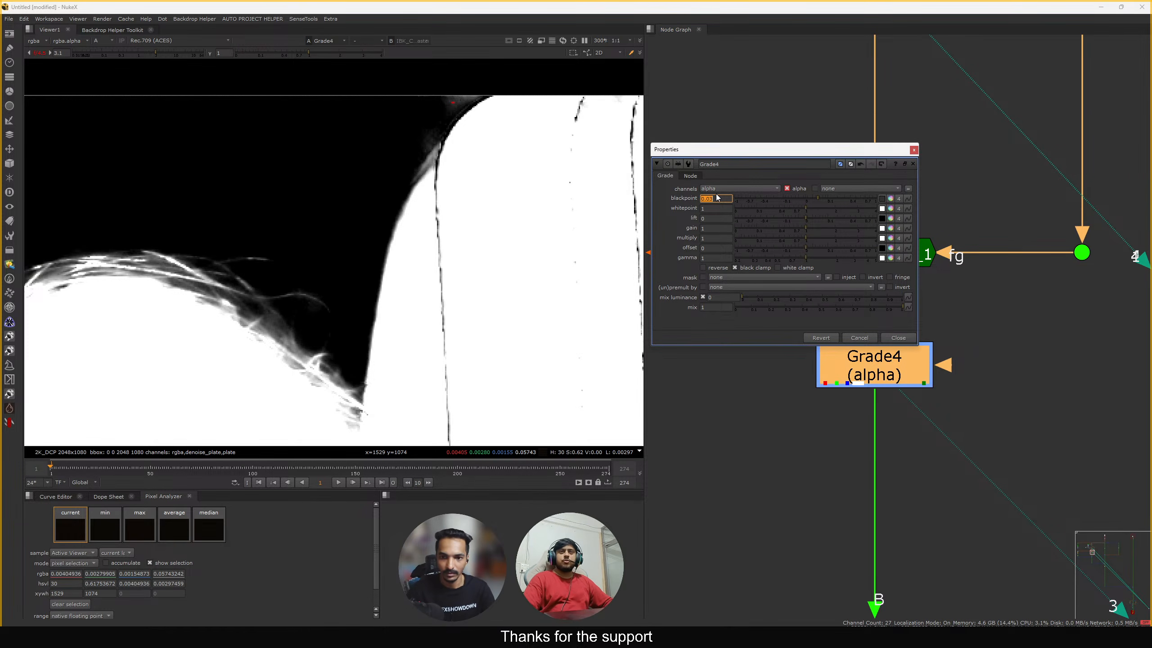
left_click(896, 339)
Compare the looping hair strands beside the seat with the Grade disabled and enabled
left_click_drag(996, 319, 749, 423)
key("d")
key("d")
key("d")
key("d")
key("d")
key("d")
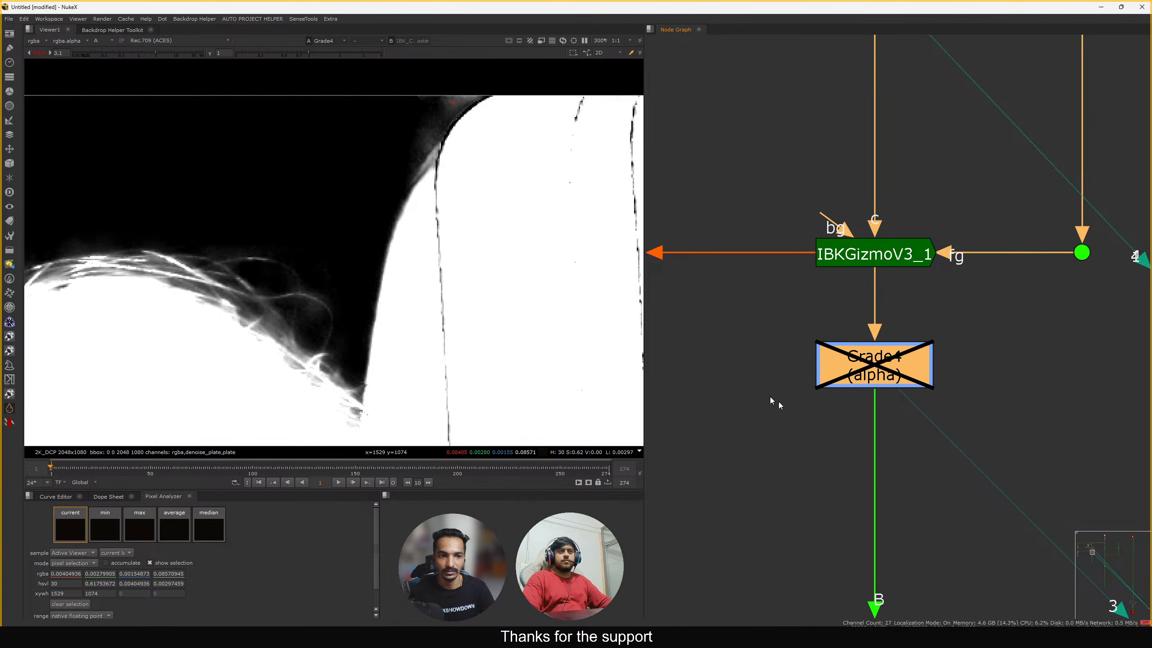
scroll(318, 309, "up", 3)
key("d")
key("d")
key("d")
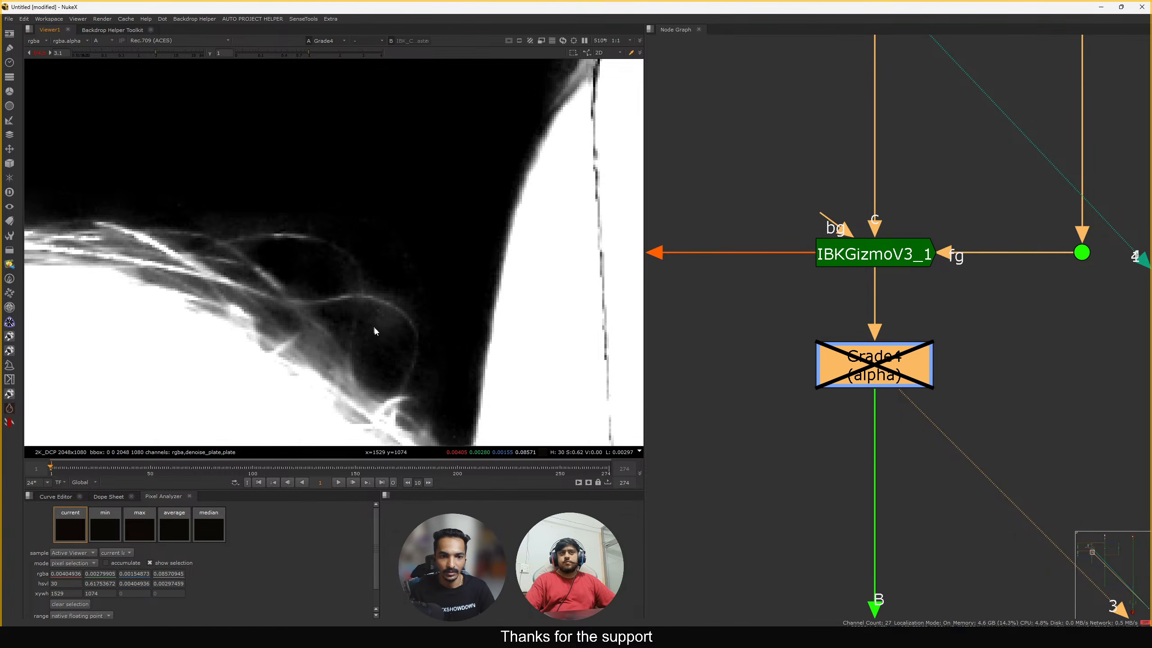
Raise the viewer gain to 9.5 and sample the alpha inside and outside the hair loops with the Grade bypassed
scroll(376, 318, "up", 2)
left_click_drag(367, 292, 371, 294, "ctrl")
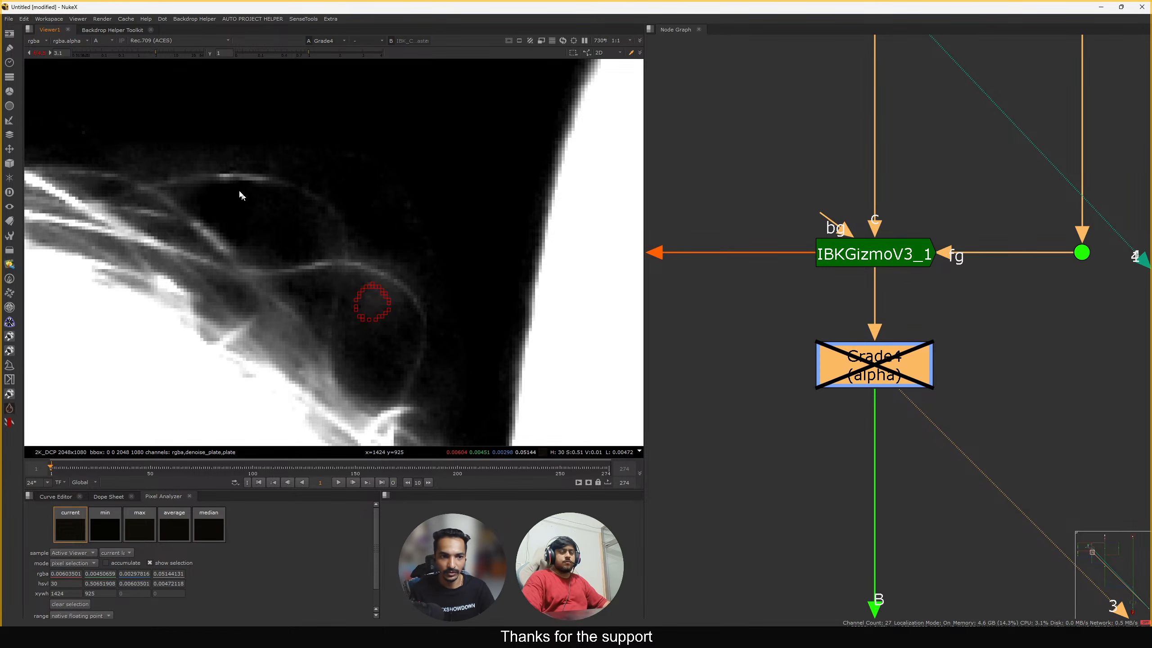
middle_click_drag(250, 218, 264, 224)
left_click(173, 53)
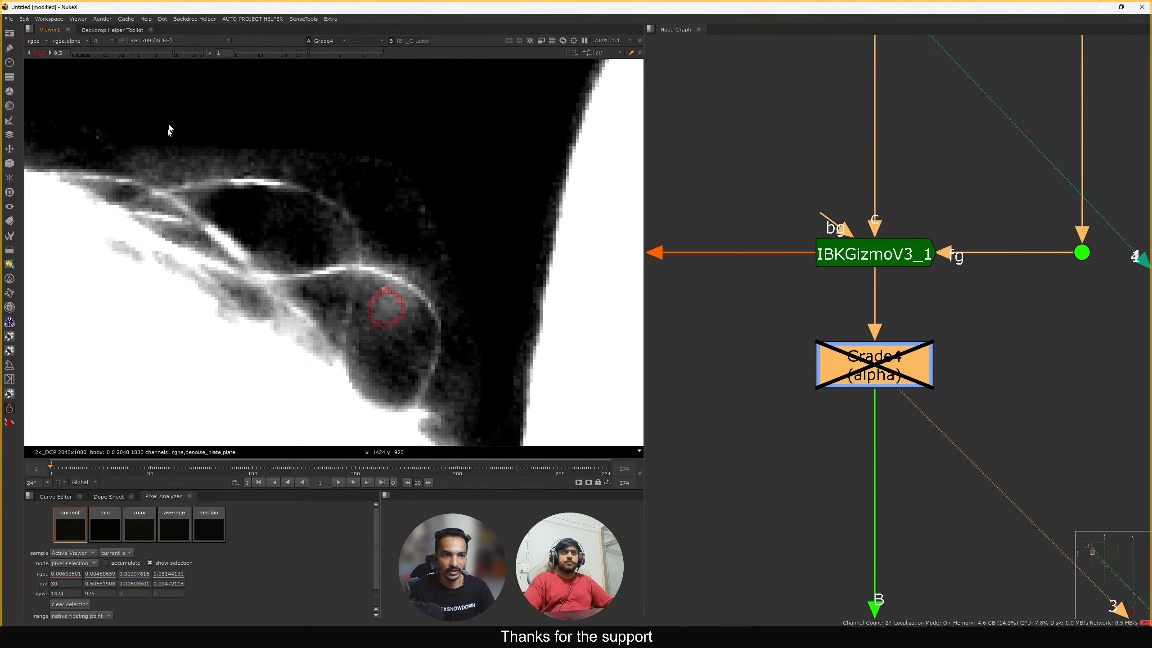
mouse_move(169, 132)
left_mouse_down("ctrl")
mouse_move(173, 154)
mouse_move(435, 178)
mouse_move(406, 267)
mouse_move(290, 132)
left_mouse_up("ctrl")
key("d")
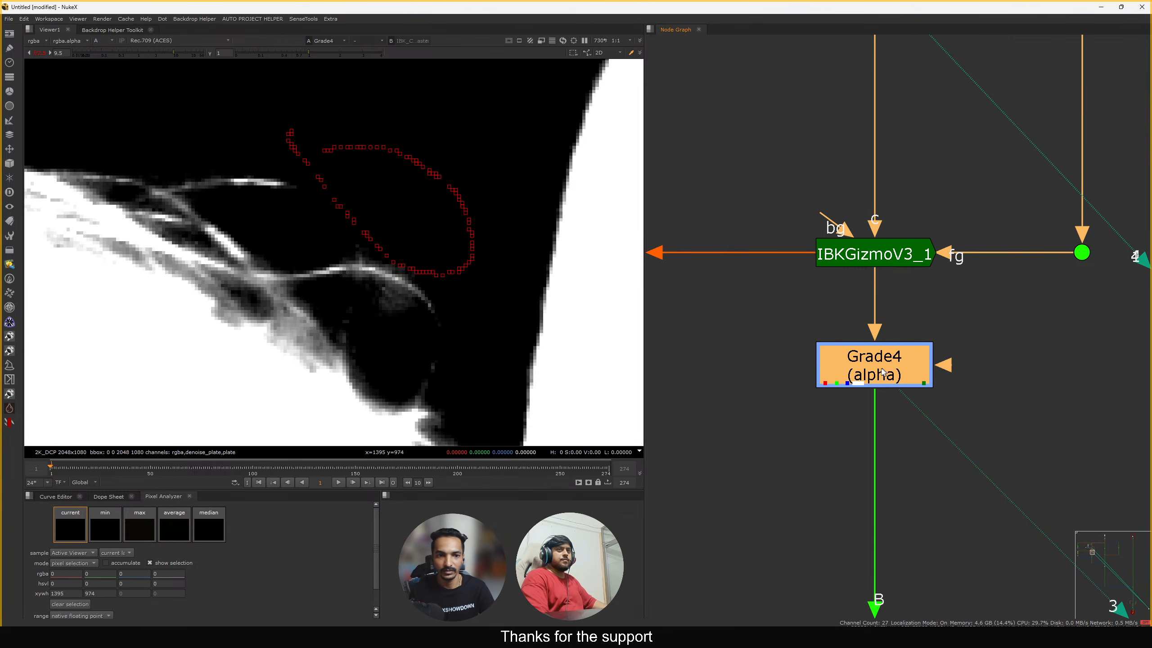
Sample the alpha along the two looping hair strands and compare them with the Grade on and off
left_click(404, 319, "ctrl")
left_click_drag(885, 373, 879, 373)
key("d")
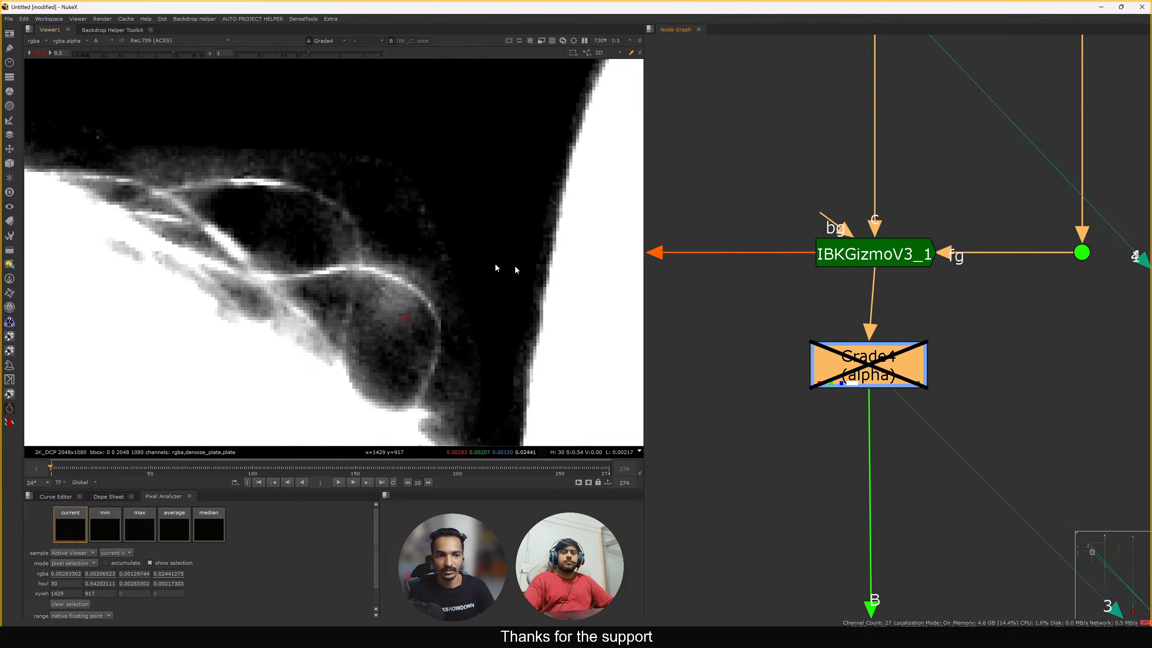
mouse_move(170, 187)
left_mouse_down("ctrl")
mouse_move(264, 182)
mouse_move(318, 197)
mouse_move(354, 240)
mouse_move(286, 279)
mouse_move(349, 277)
mouse_move(424, 304)
mouse_move(433, 376)
mouse_move(406, 411)
left_mouse_up("ctrl")
key("d")
scroll(340, 291, "down", 3)
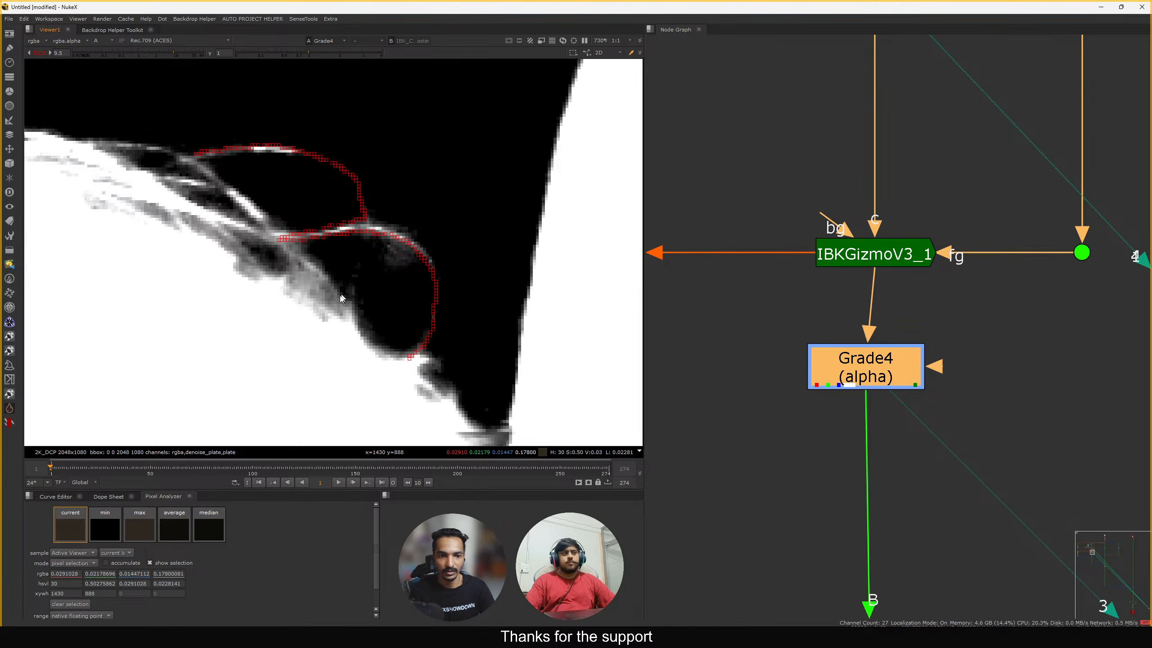
key("d")
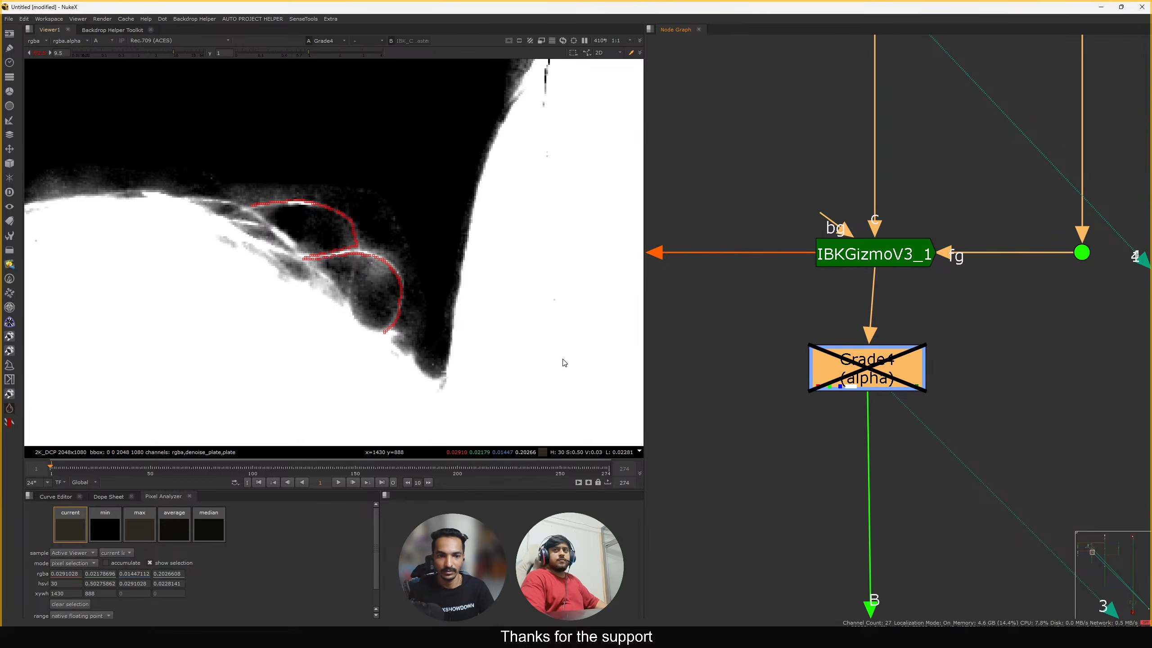
key("d")
Compare the loose hairs on the left side of the head with the Grade off and on
scroll(360, 288, "down", 3)
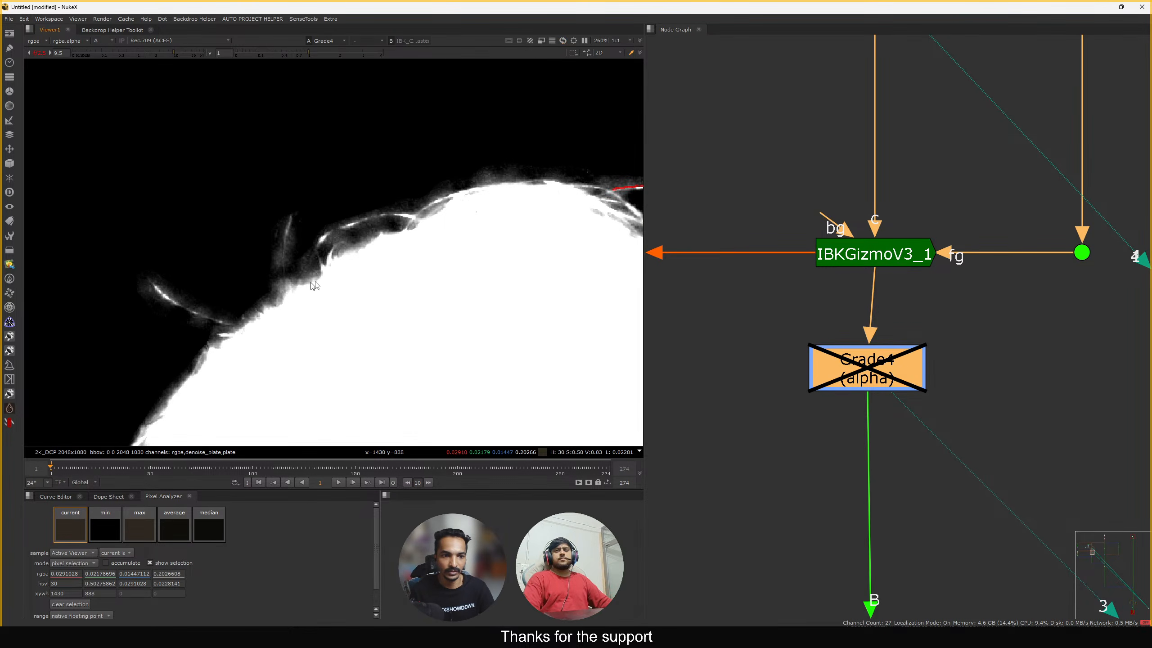
scroll(299, 261, "up", 3)
key("d")
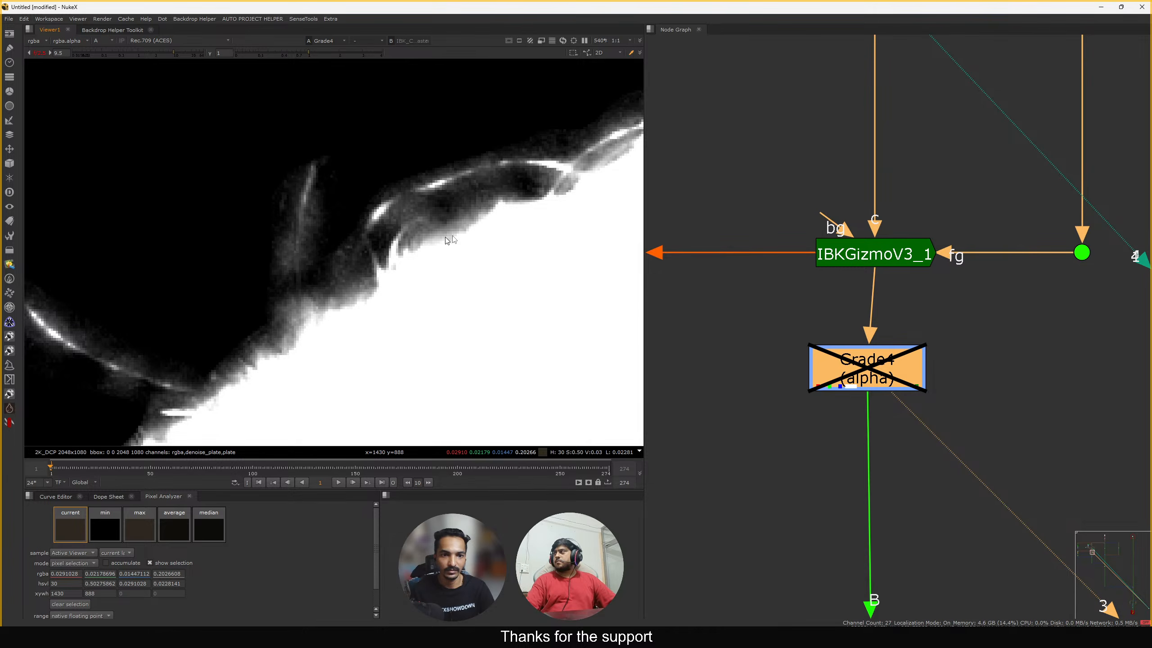
key("d")
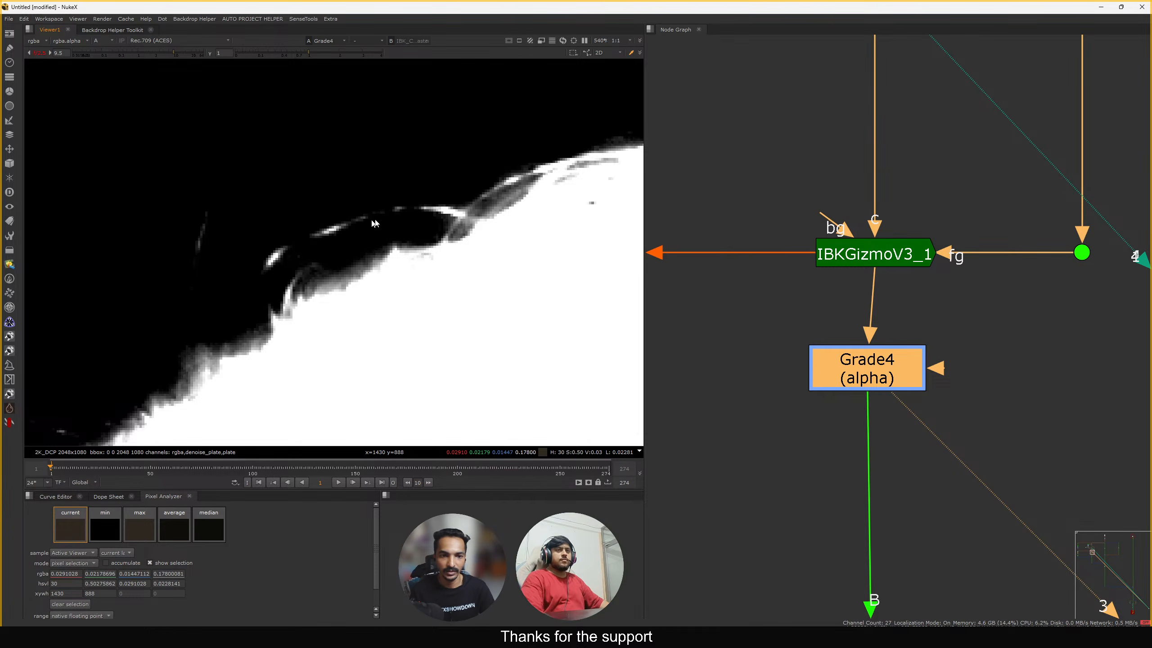
Reset the viewer gain to 1 and raise the viewer gamma to 4 to check the dark alpha values
left_click(139, 54)
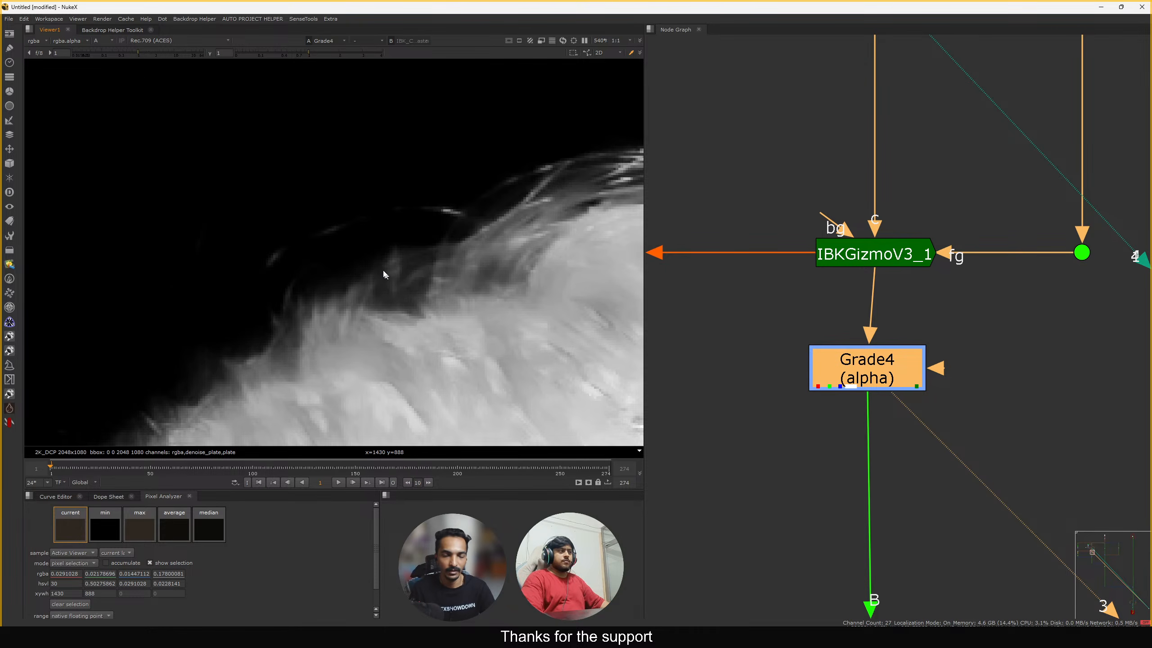
key("d")
scroll(257, 129, "down", 5)
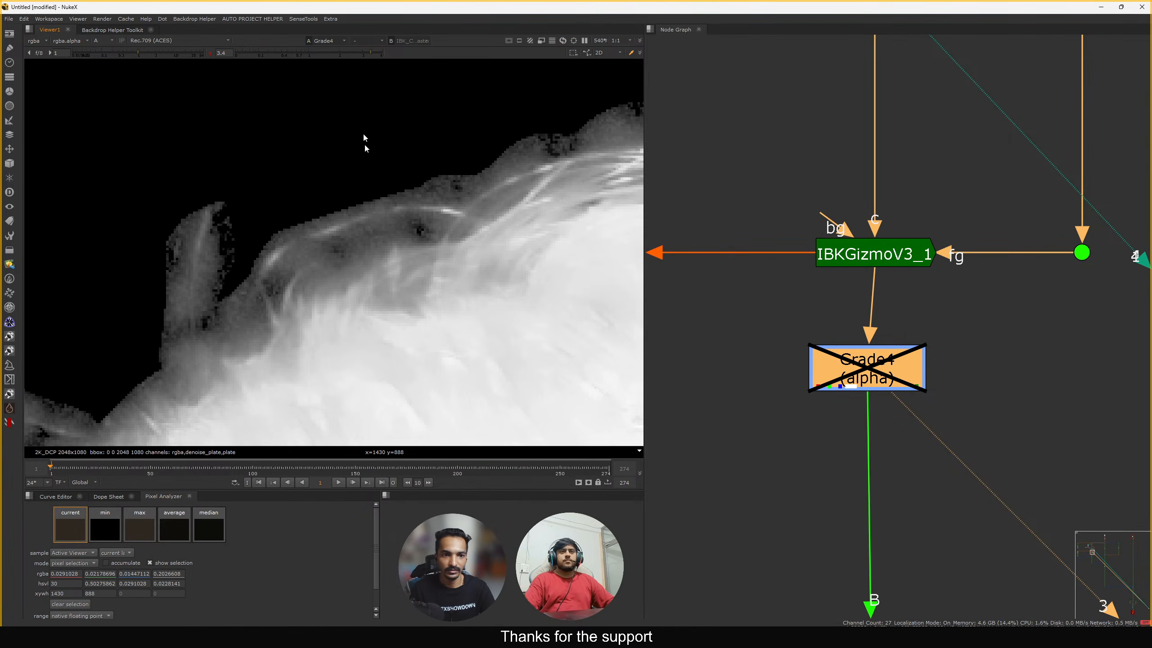
key("d")
left_click_drag(330, 55, 417, 58)
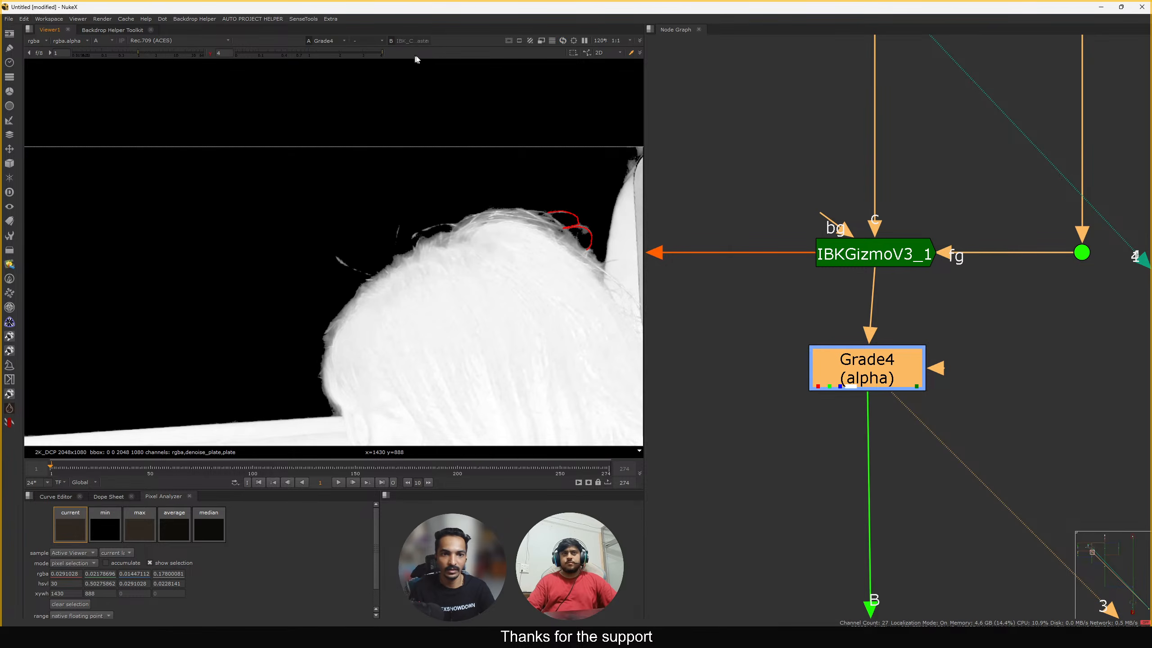
Disable the Grade and sample the faint alpha haze around the stray hair on the left of the head
middle_click_drag(618, 256, 493, 288)
left_click_drag(897, 373, 896, 373)
key("d")
scroll(358, 253, "up", 3)
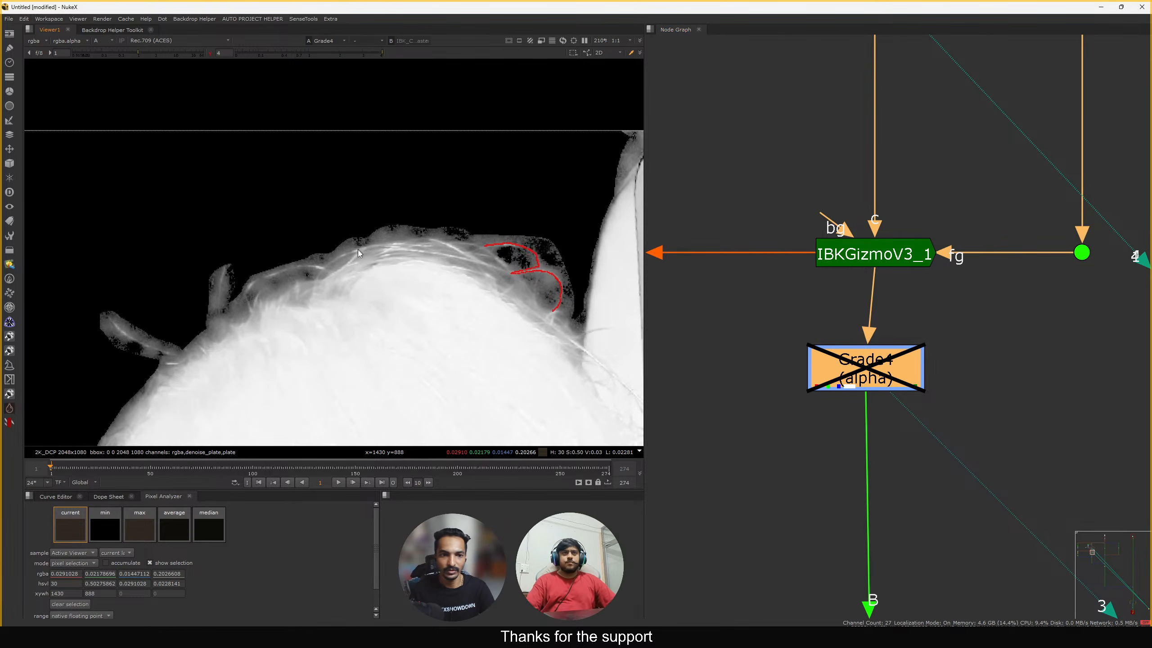
scroll(165, 309, "up", 6)
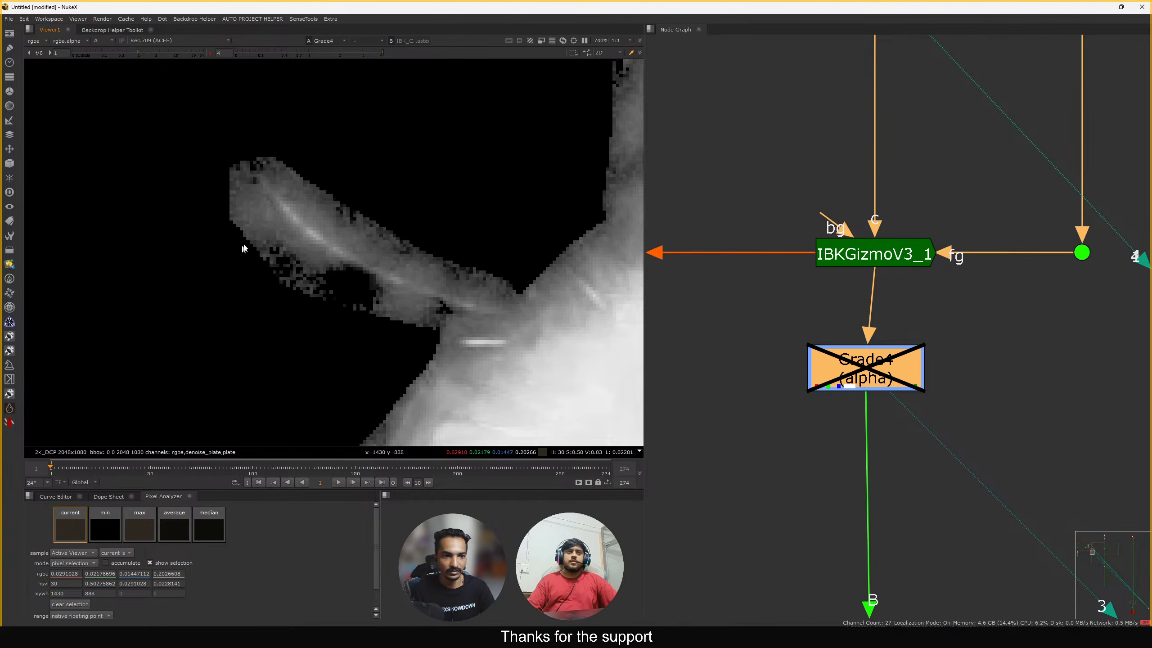
left_click_drag(254, 223, 345, 300, "ctrl")
scroll(322, 220, "down", 6)
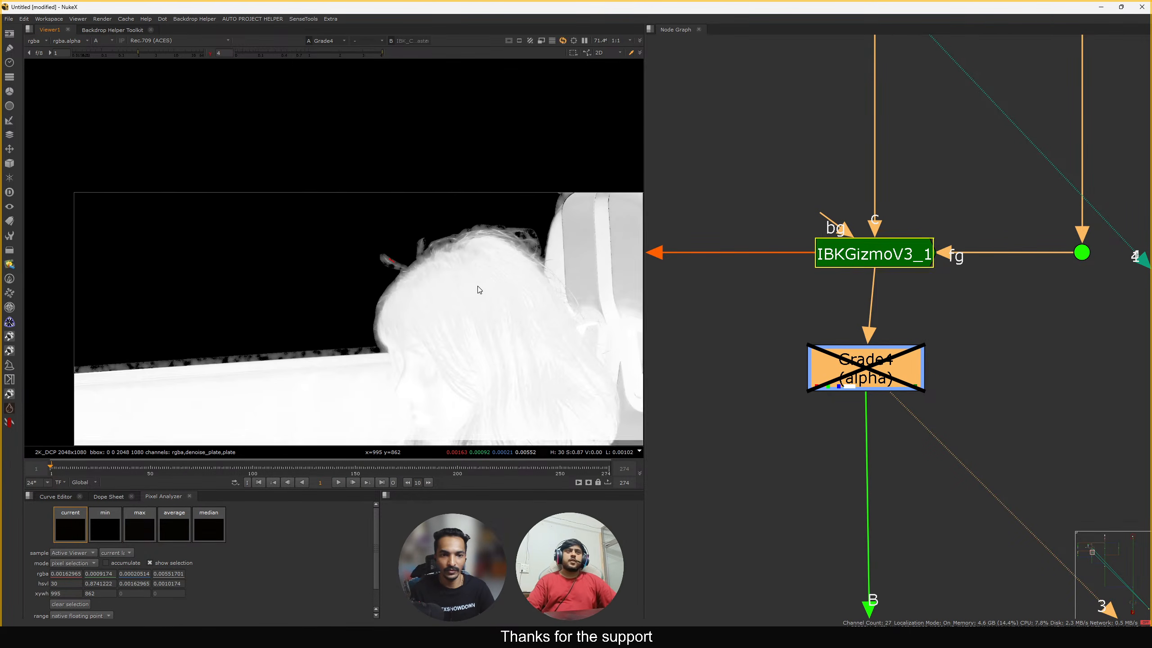
Compare the noise along the straight edge left of the head with the Grade on and off, sampling the noisy band
scroll(394, 275, "down", 3)
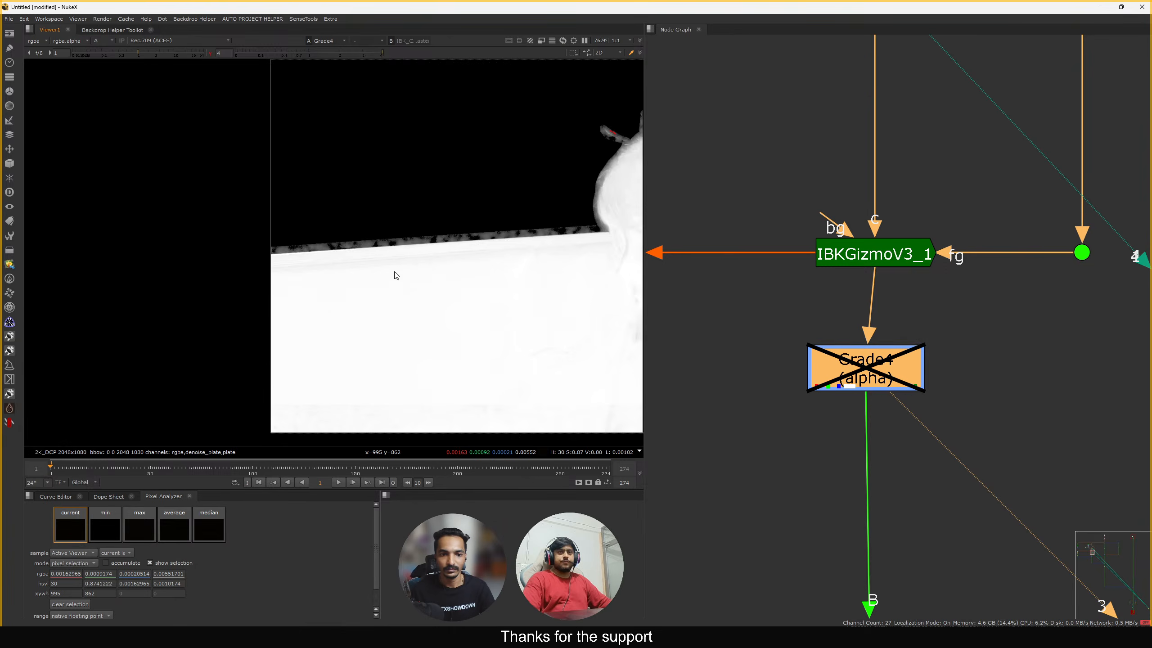
left_click_drag(881, 369, 886, 360)
key("d")
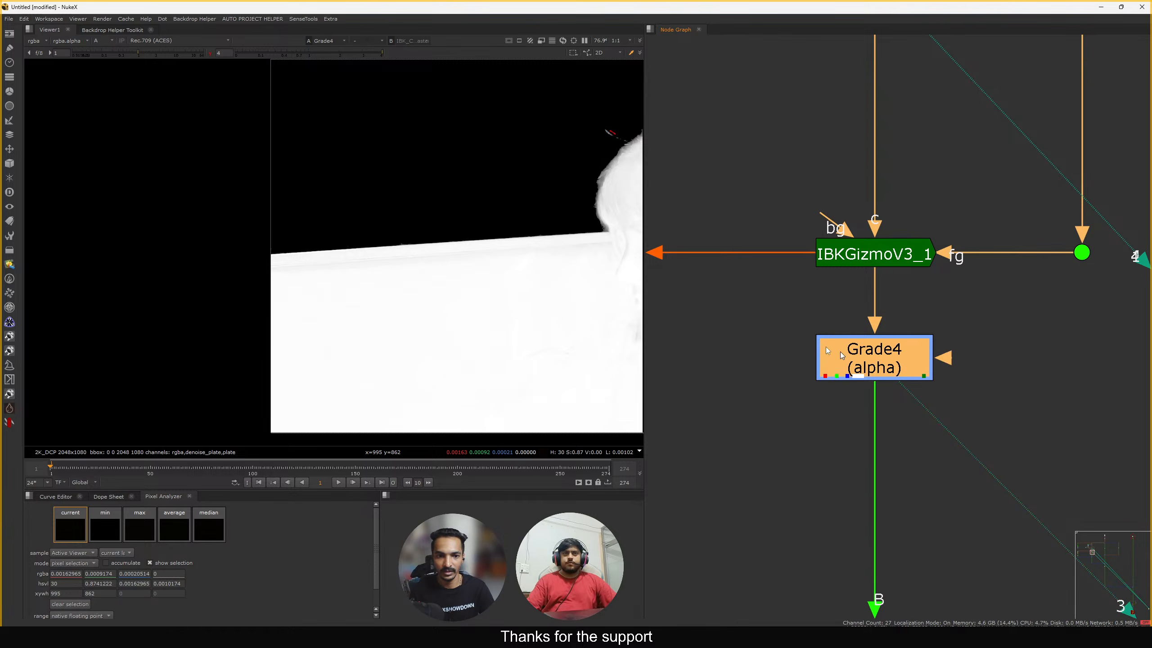
scroll(388, 293, "up", 6)
key("d")
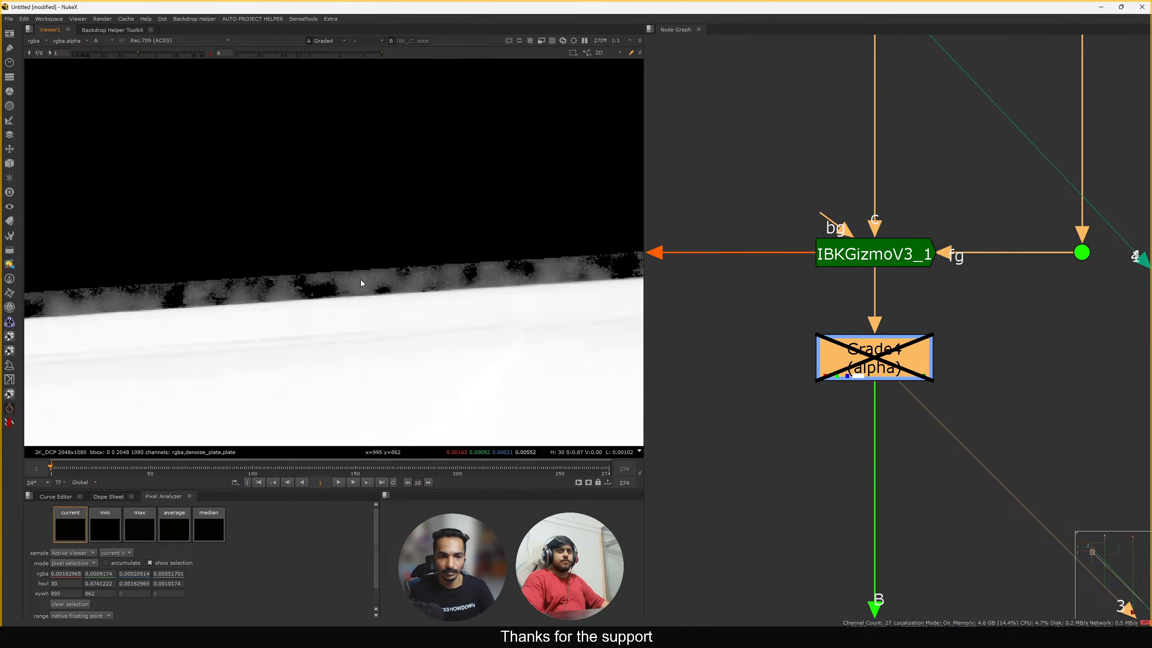
scroll(385, 281, "up", 8)
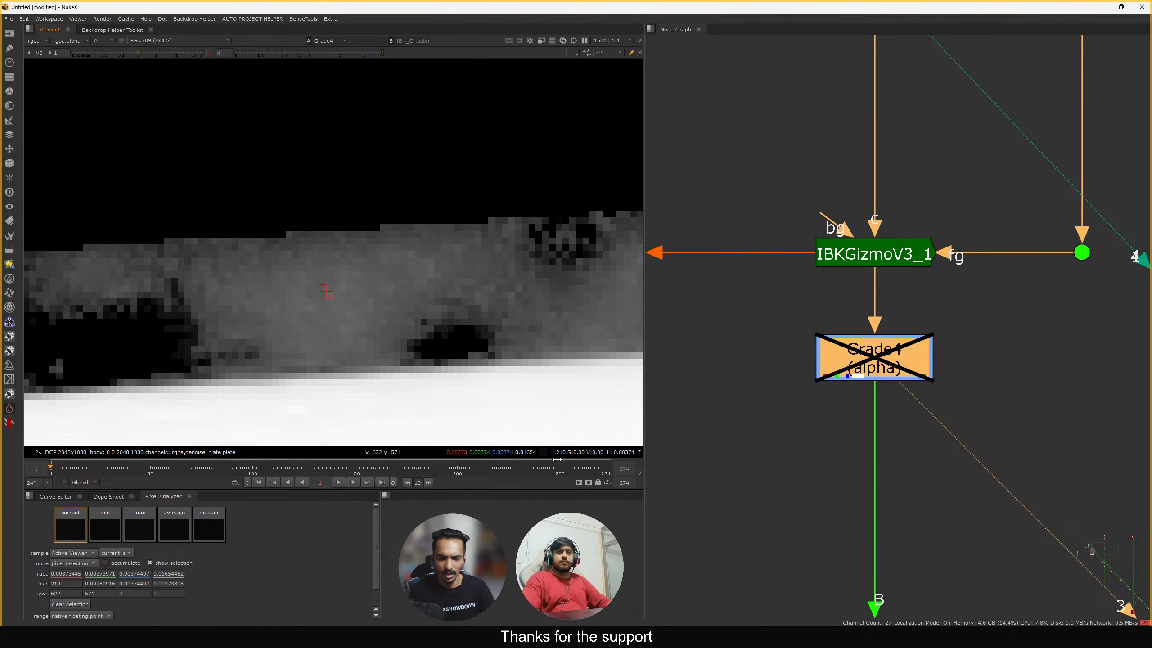
Try higher and lower blackpoint values on the enabled Grade against the edge noise, then return it to 0.03
key("d")
double_click(871, 370)
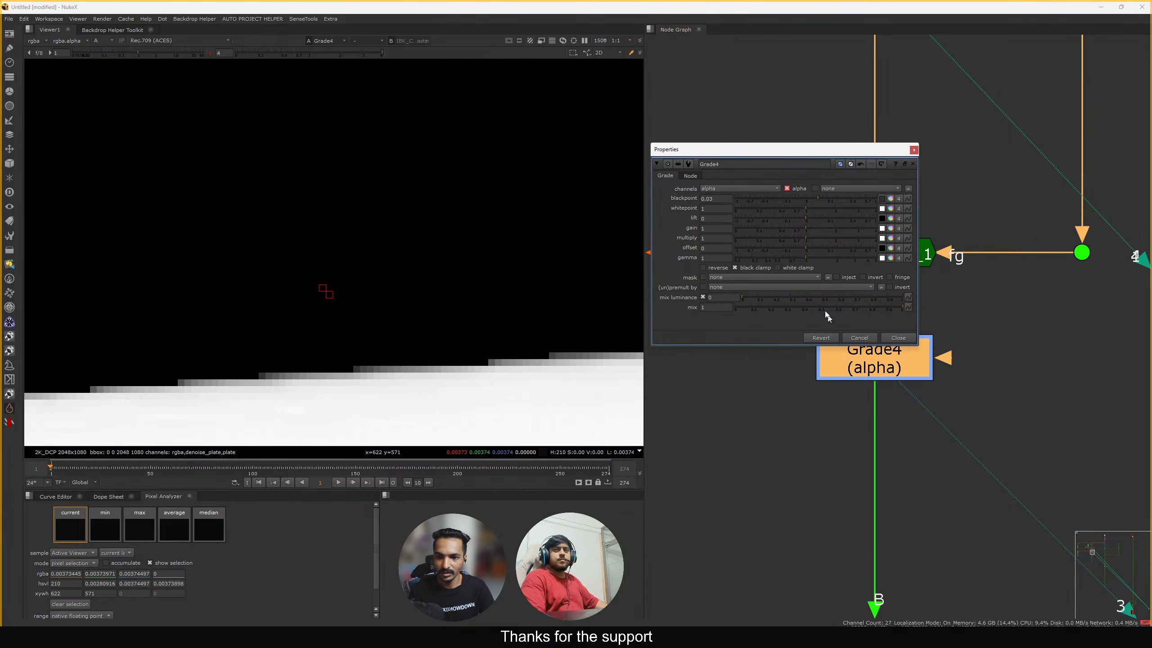
key("Up")
key("Up")
key("Up")
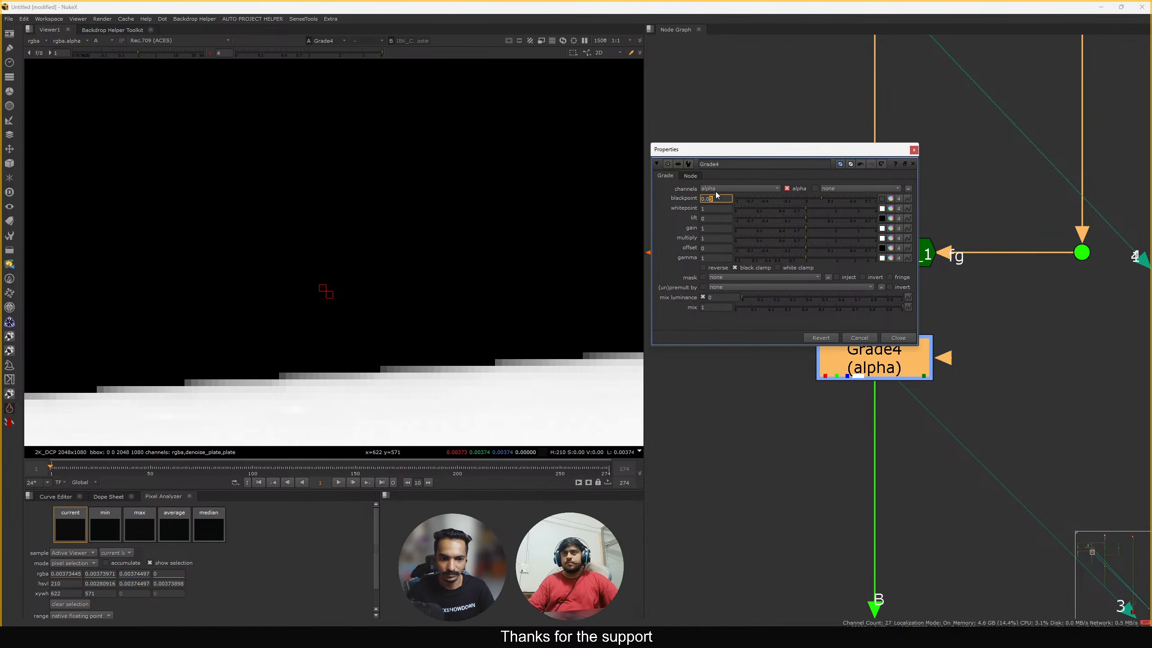
key("Down")
key("Down")
key("Down")
key("Down")
key("Down")
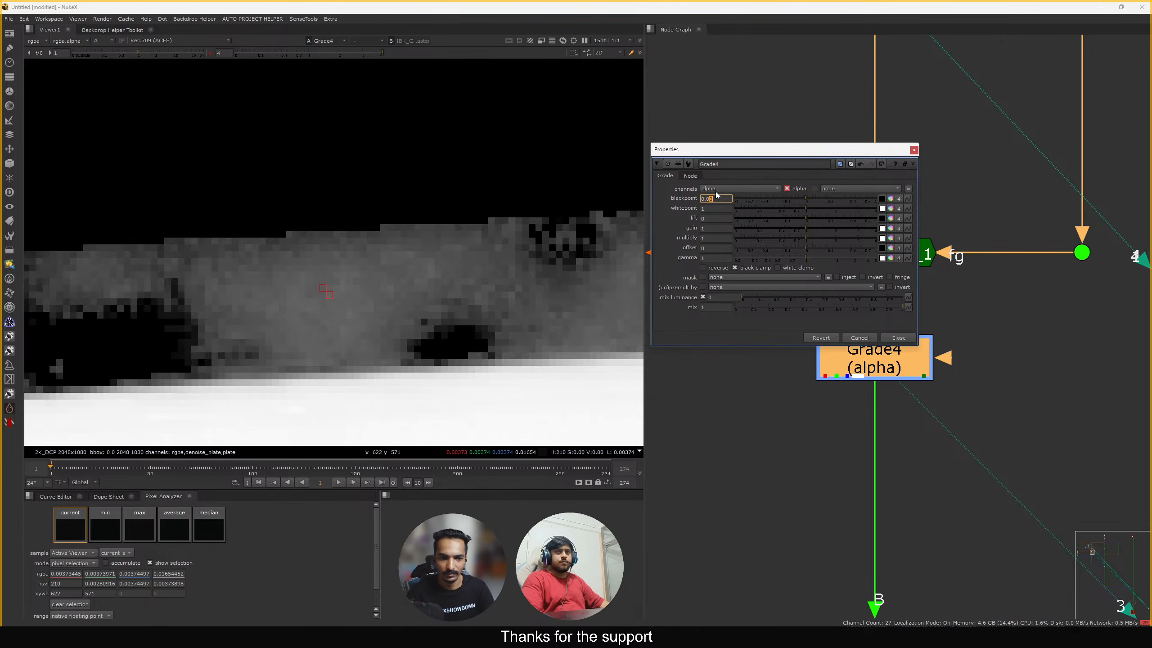
key("Up")
key("Up")
key("Up")
key("Up")
key("Up")
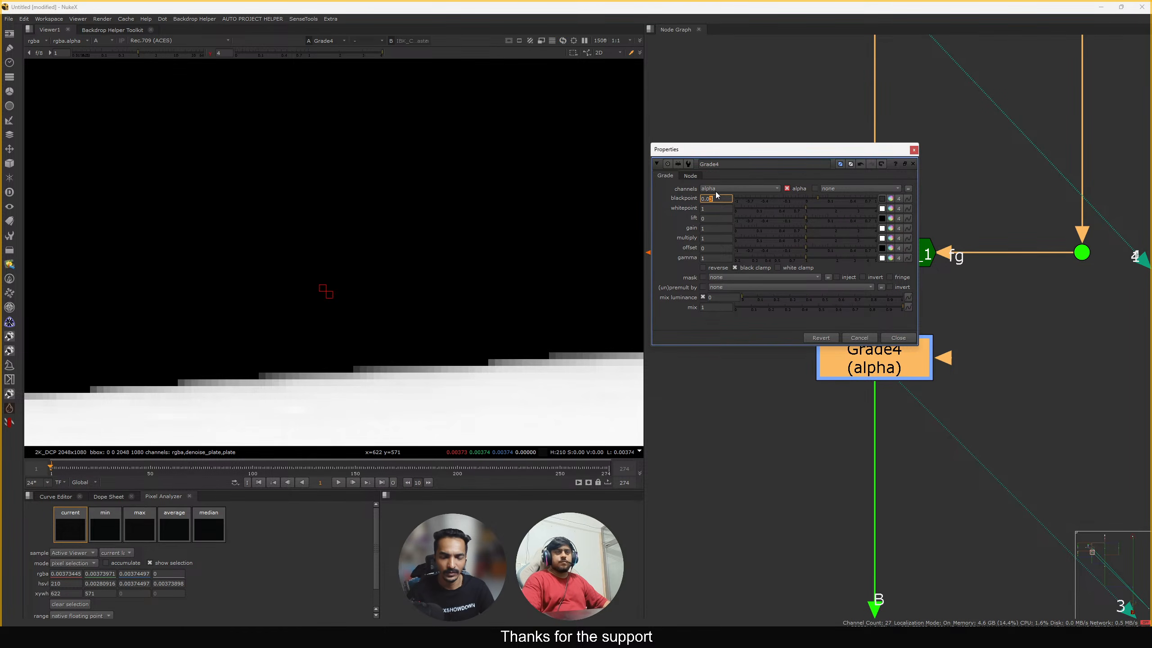
left_click(895, 336)
Recheck the alpha around the top of the hair by toggling the Grade off and on
scroll(421, 345, "down", 10)
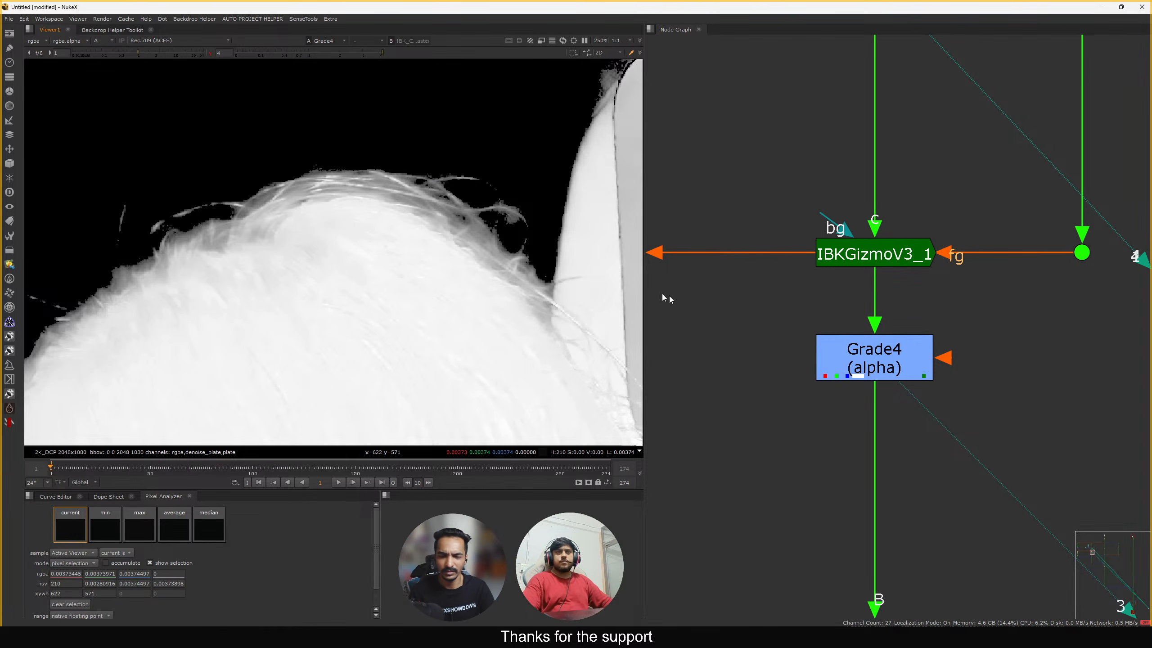
key("d")
key("d")
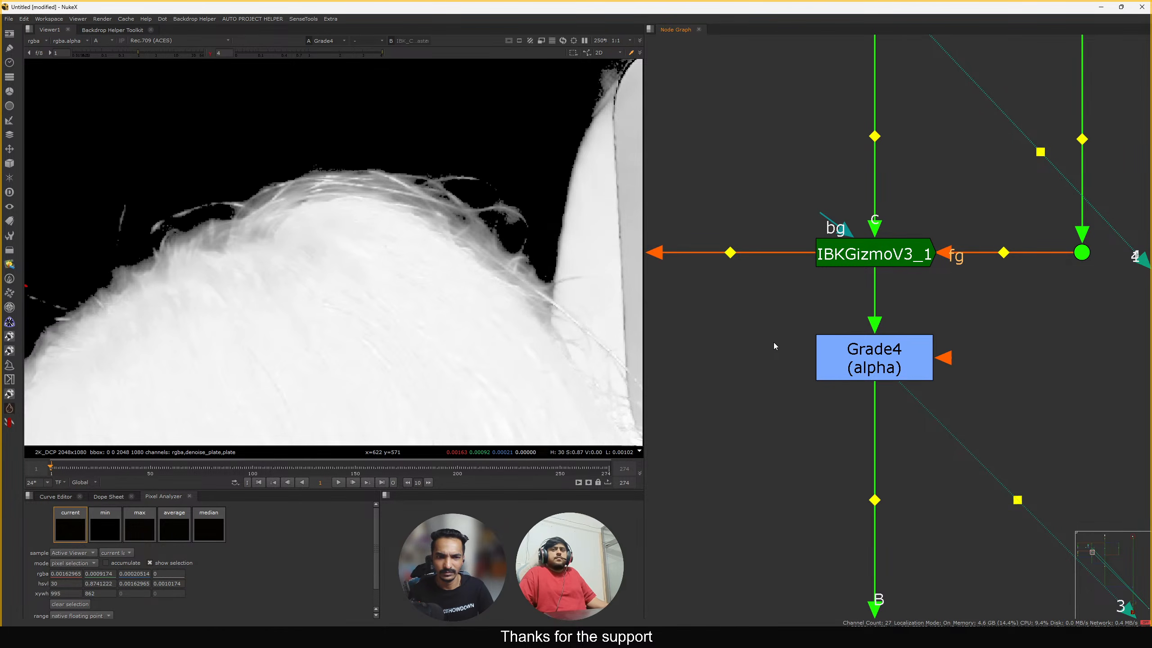
Toggle the alpha Grade below IBKGizmo off and on, and review its blackpoint setting
key("d")
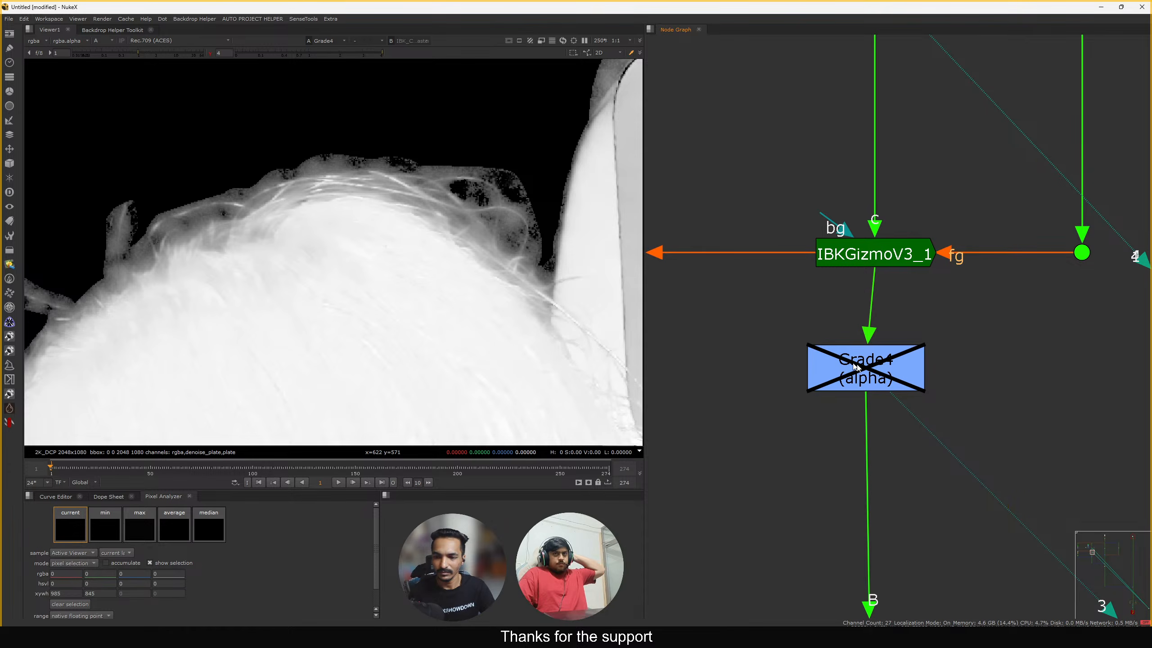
left_click(855, 366)
key("d")
double_click(867, 373)
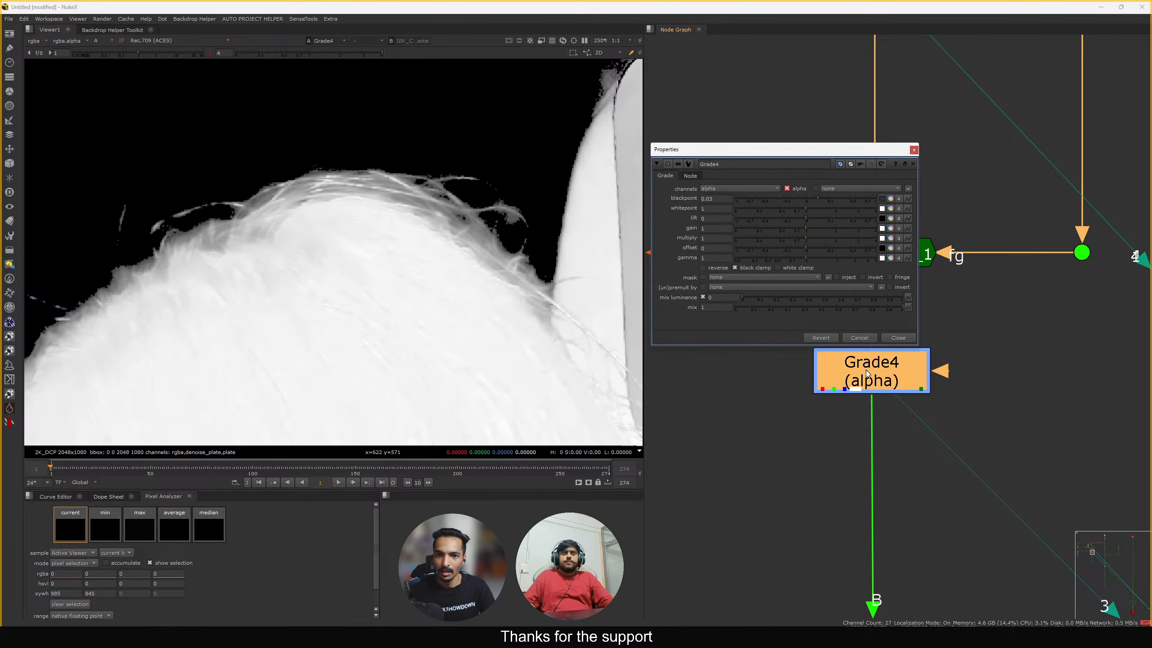
left_click_drag(866, 370, 869, 368)
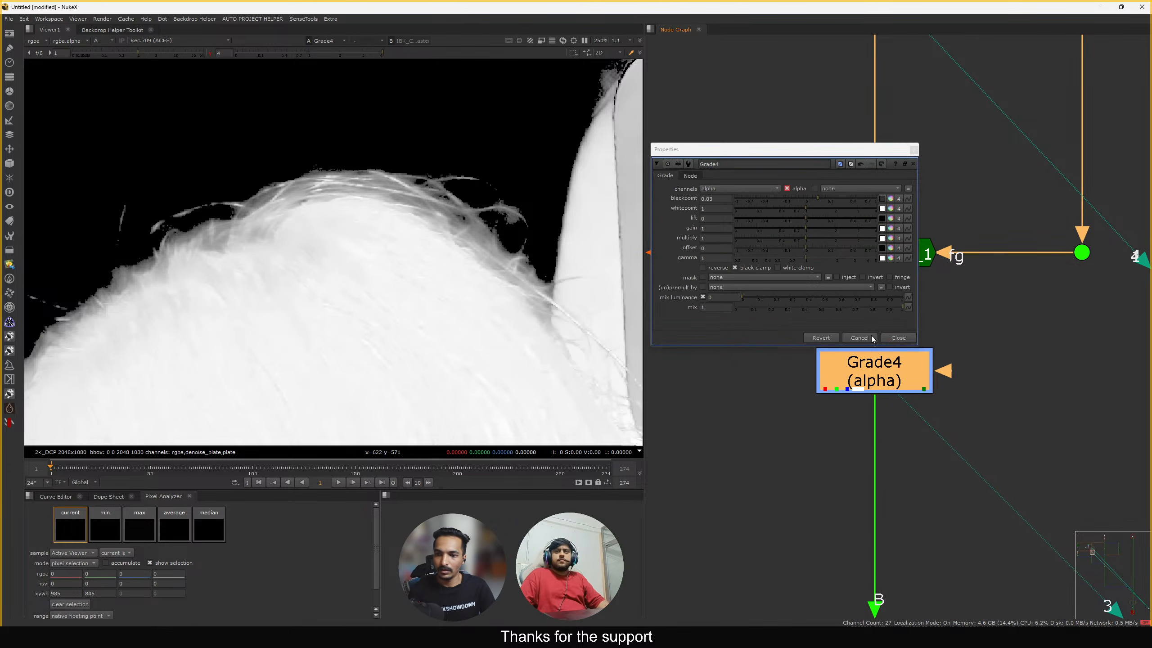
left_click(901, 340)
left_click(798, 329)
Display the alpha of the ChannelMerge below the soft-key Grade
scroll(460, 273, "down", 5)
scroll(766, 357, "down", 4)
middle_click_drag(819, 538, 861, 358)
left_click(854, 416)
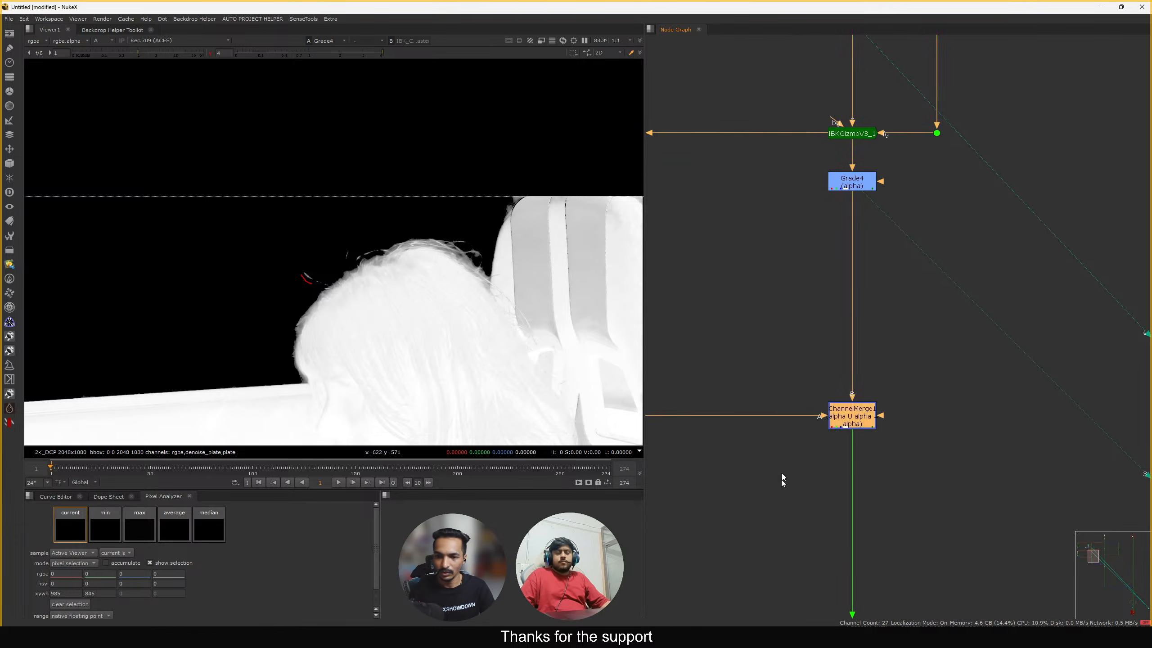
key("1")
left_click(780, 472)
middle_click_drag(730, 402, 888, 364)
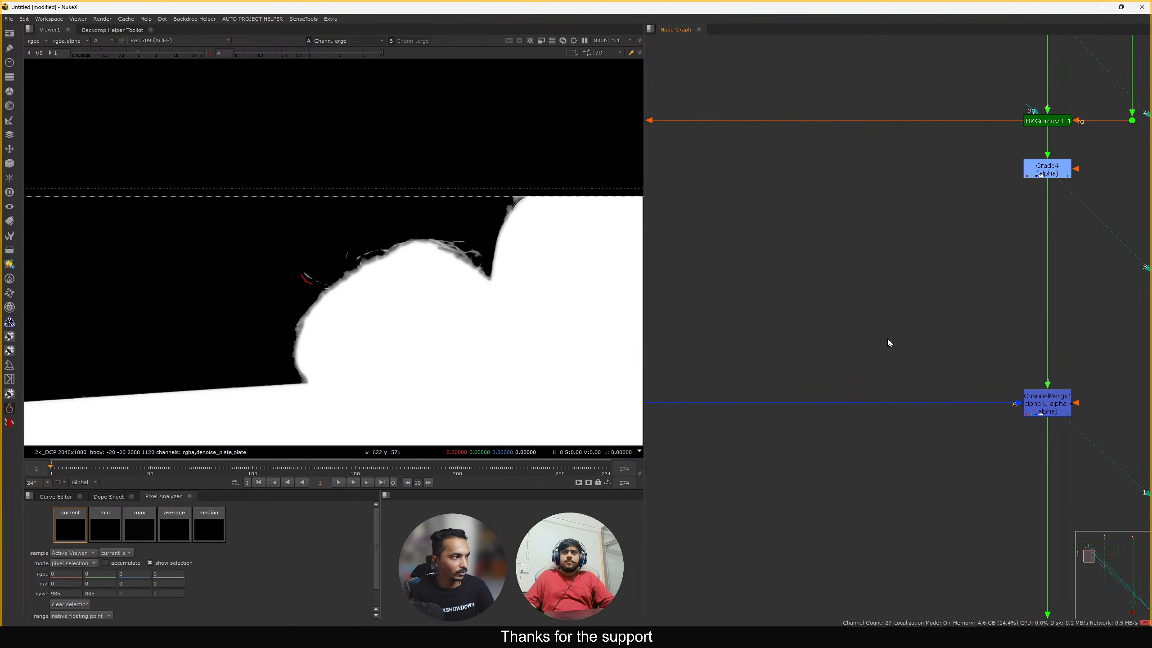
Go to the core matte branch and display the alpha of its Primatte node
middle_click_drag(811, 344, 844, 352)
scroll(938, 303, "down", 3)
scroll(938, 303, "down", 2)
middle_click_drag(774, 164, 785, 204)
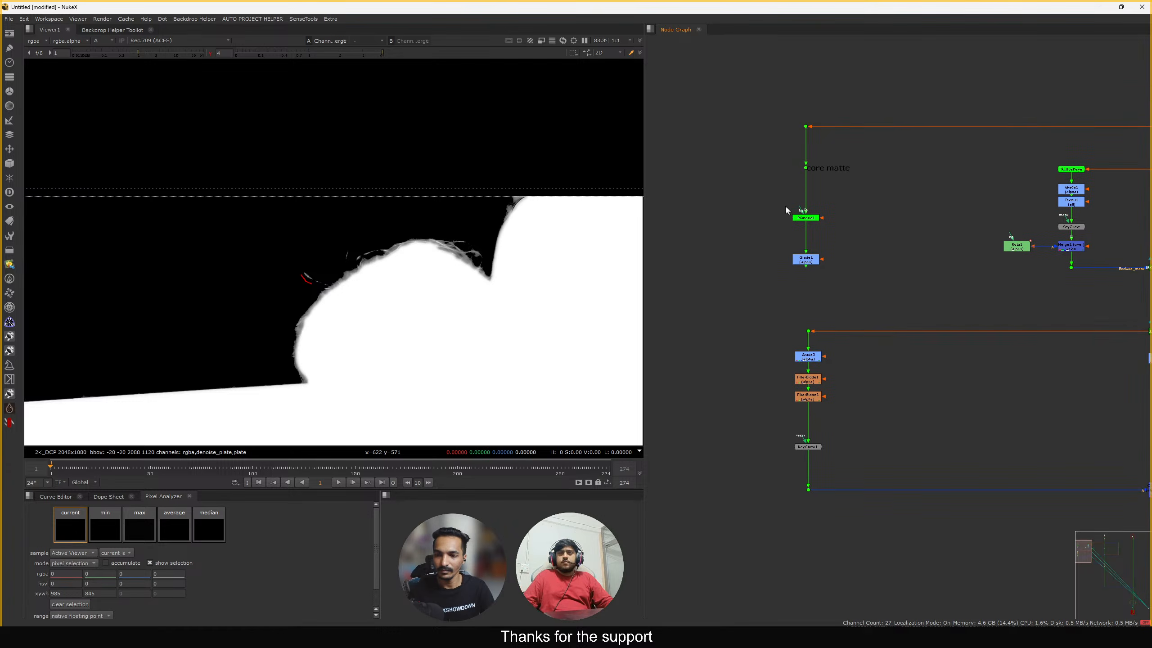
scroll(807, 204, "up", 3)
left_click_drag(893, 202, 713, 272)
key("1")
left_click(783, 256)
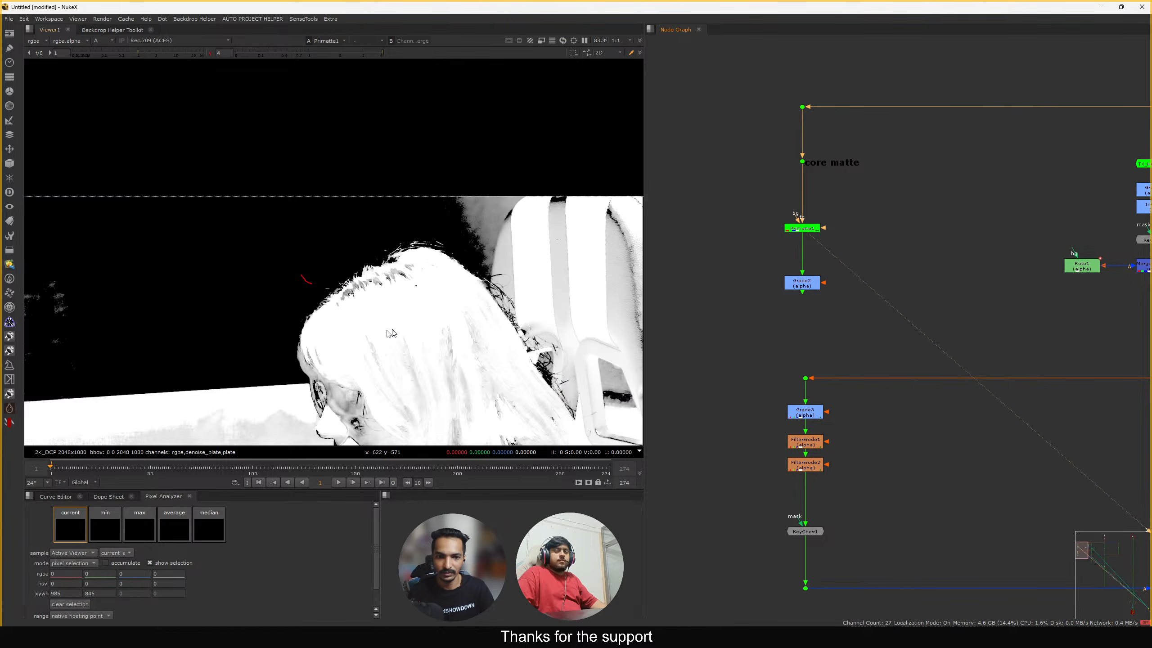
Open the core matte's Primatte settings and run Auto-Compute
middle_click_drag(797, 230, 872, 229)
scroll(872, 229, "up", 3)
double_click(892, 229)
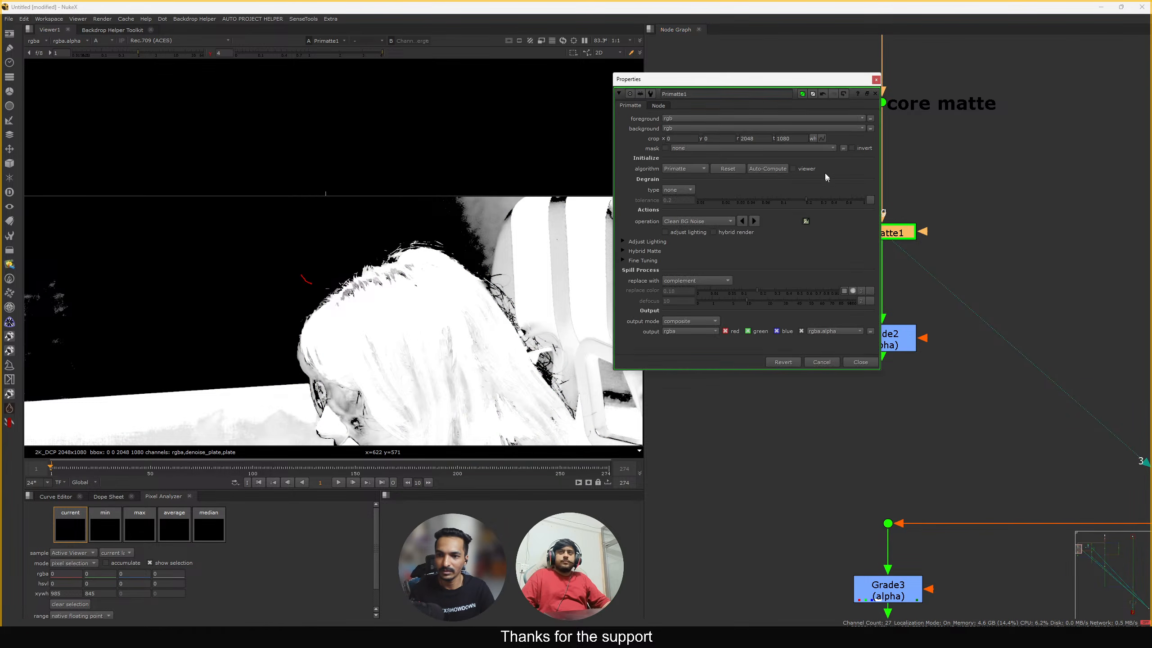
left_click_drag(817, 79, 911, 56)
left_click(864, 145)
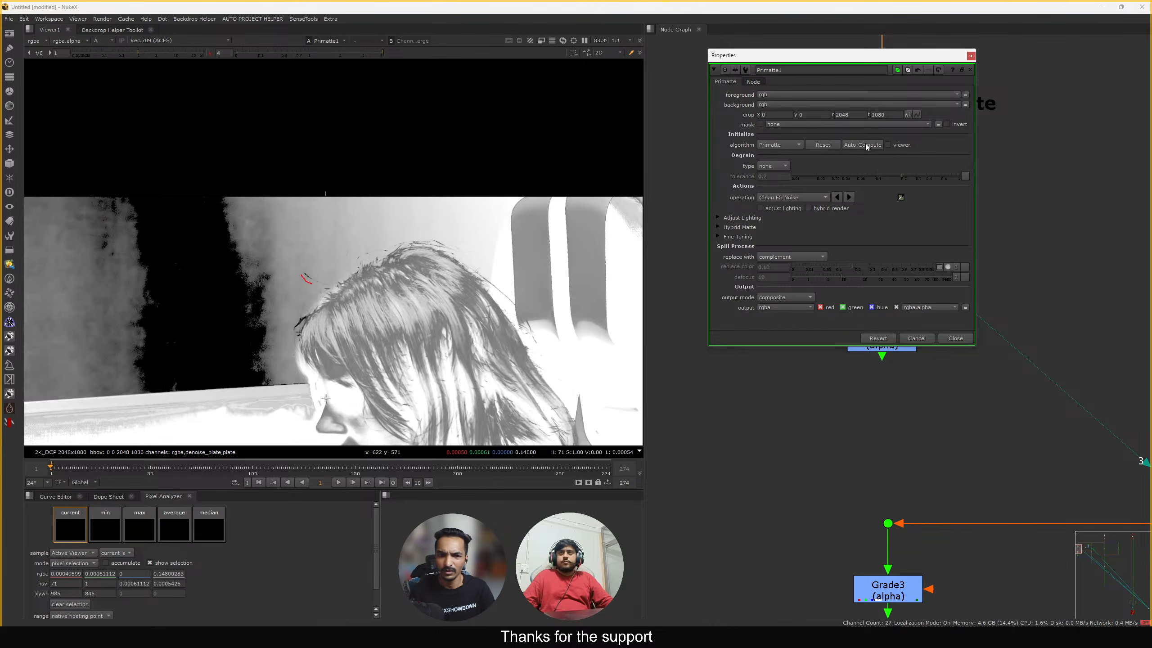
Set the Primatte operation to Clean BG Noise and sample the backdrop above the head and the area left of it
left_click(793, 198)
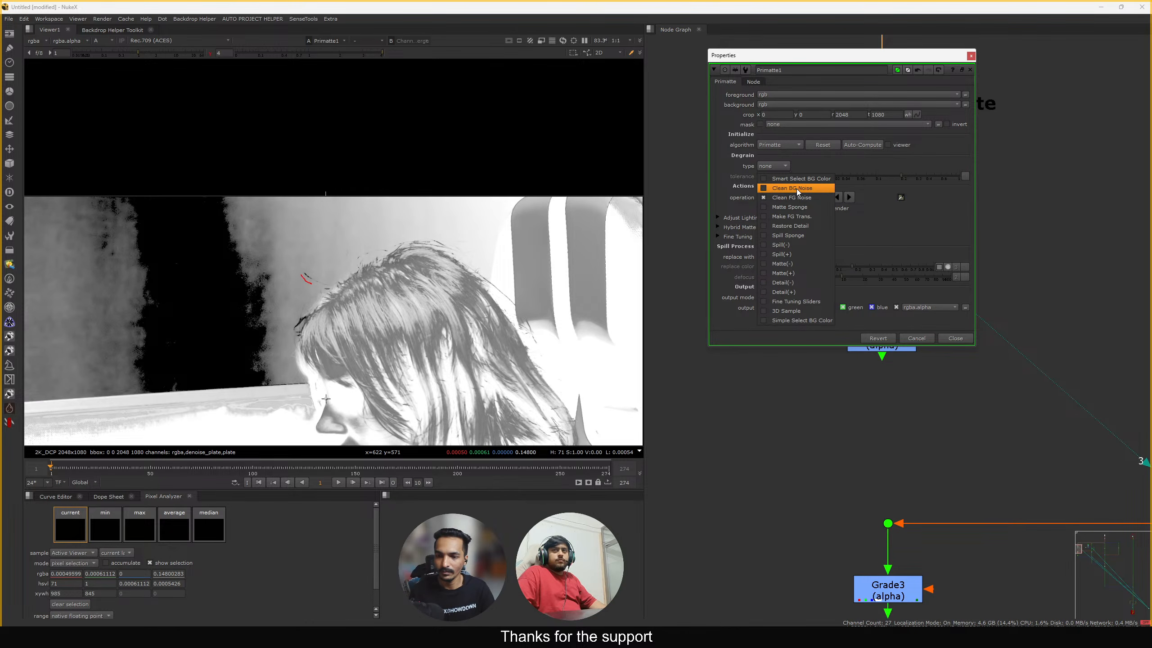
left_click(798, 188)
left_click_drag(228, 222, 498, 205, "ctrl+shift")
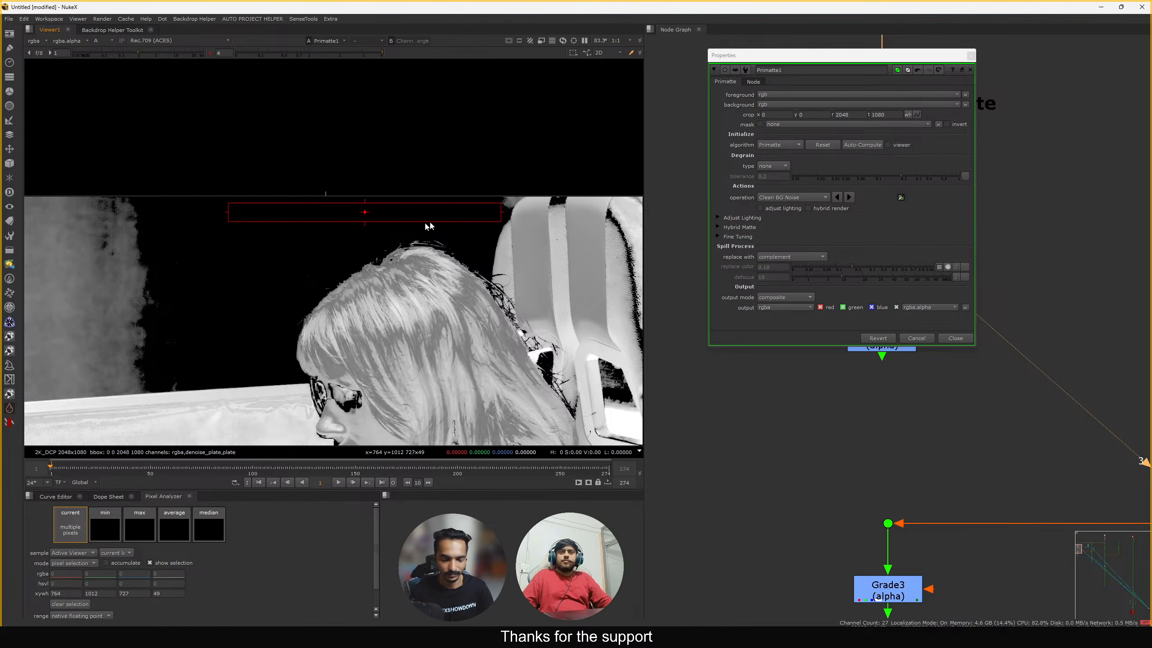
middle_click_drag(229, 286, 426, 262)
left_click_drag(373, 222, 134, 283, "ctrl+shift")
middle_click_drag(482, 287, 302, 271)
scroll(377, 272, "down", 3)
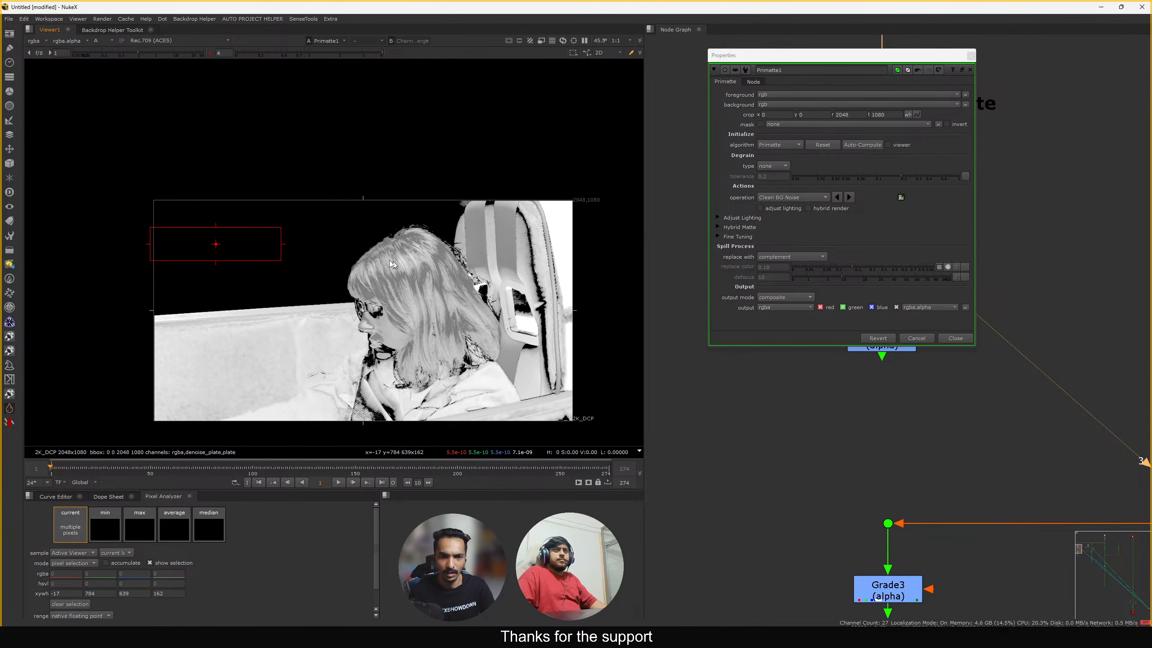
Set the operation to Clean FG Noise and sample the sofa, the chair, the hair and the remaining grey foreground areas
left_click(807, 196)
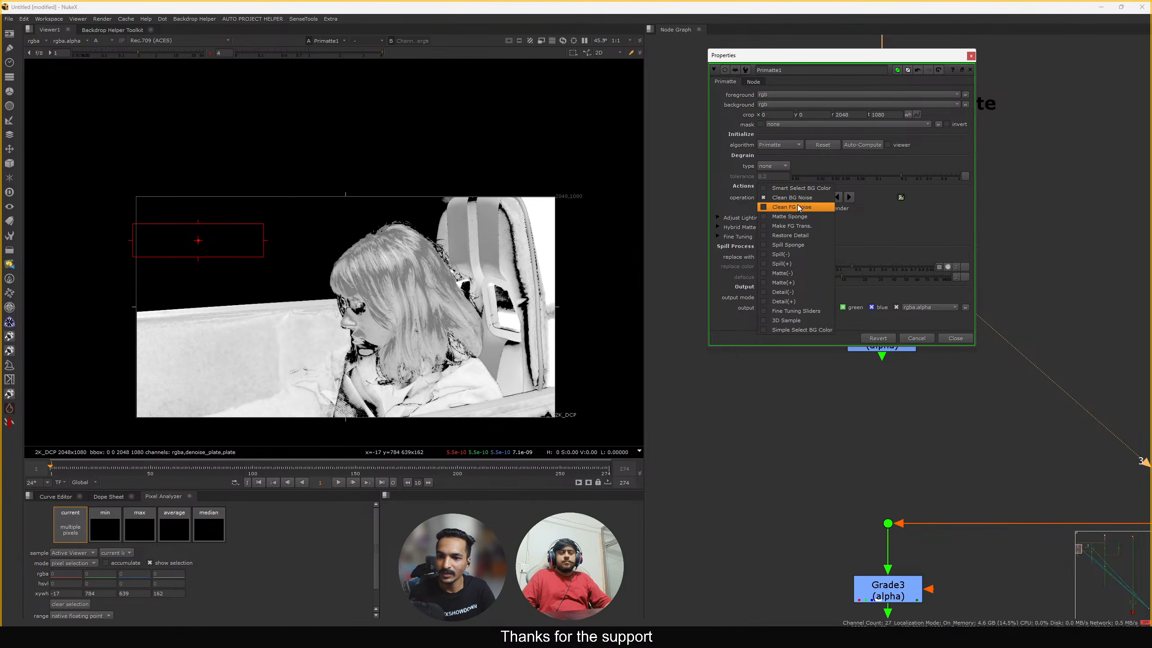
left_click(799, 210)
left_click_drag(183, 342, 233, 359, "ctrl+shift")
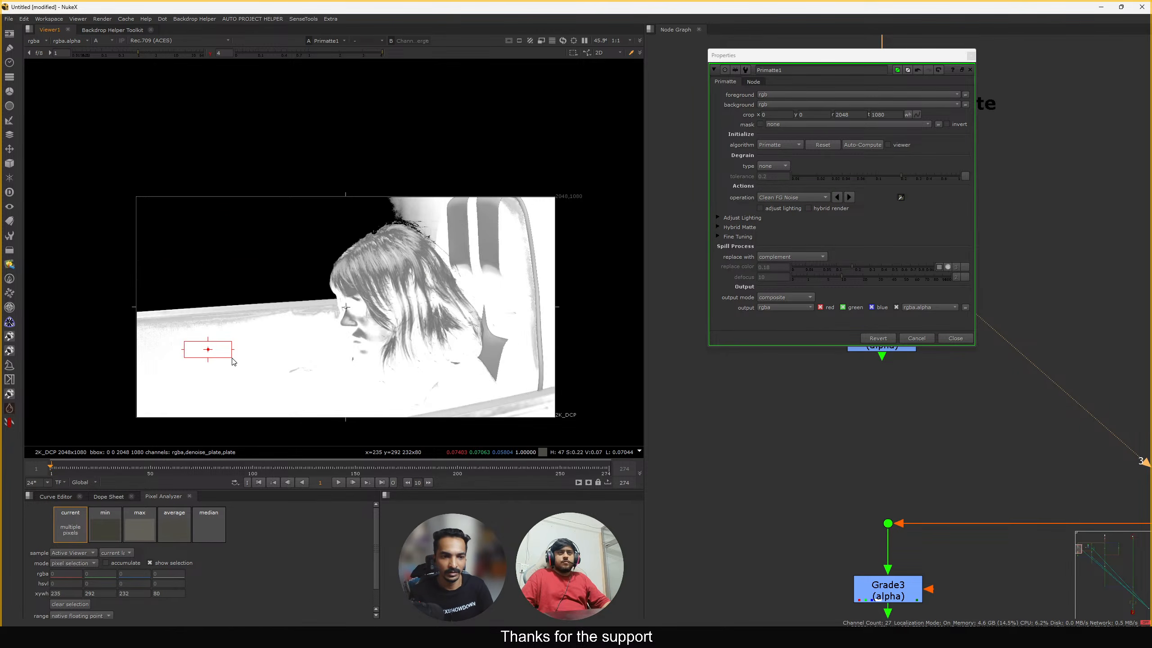
left_click_drag(252, 310, 222, 324, "ctrl+shift")
left_click_drag(504, 219, 476, 233, "ctrl+shift")
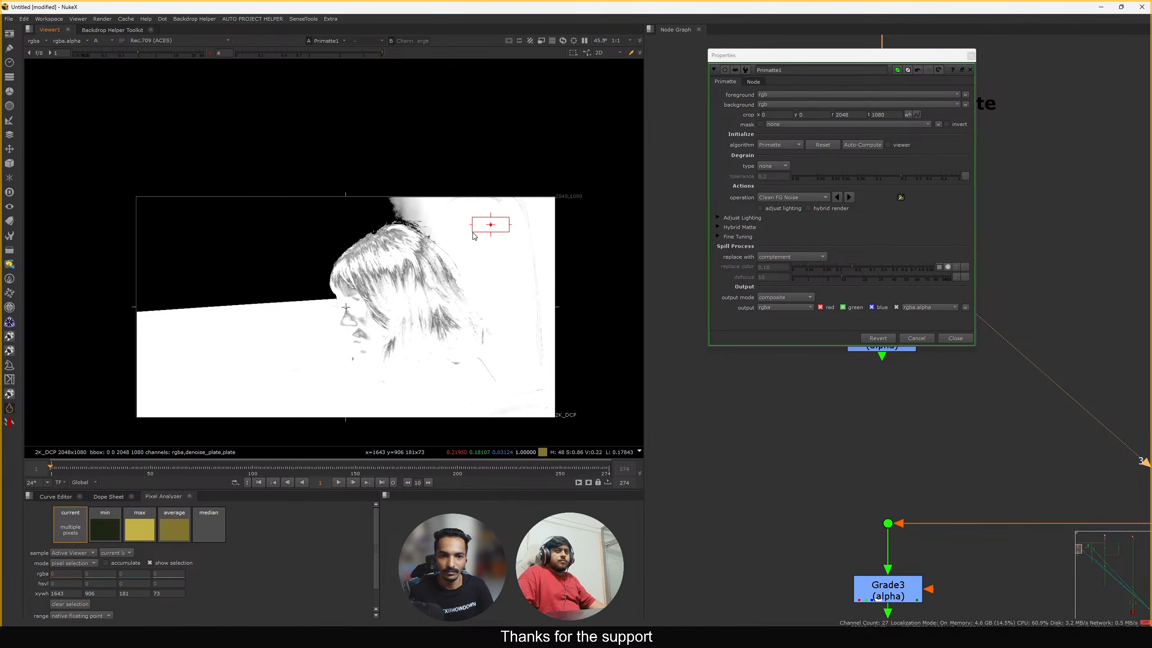
left_click_drag(418, 260, 386, 276, "ctrl+shift")
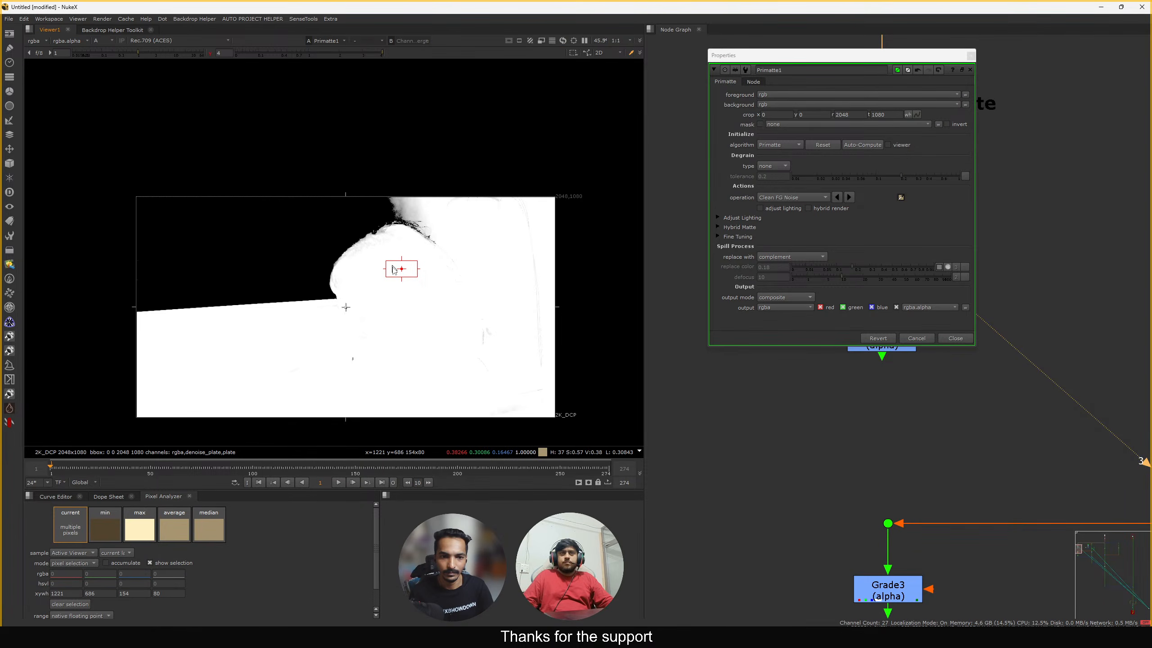
left_click_drag(508, 323, 470, 355, "ctrl+shift")
left_click_drag(535, 280, 525, 294, "ctrl+shift")
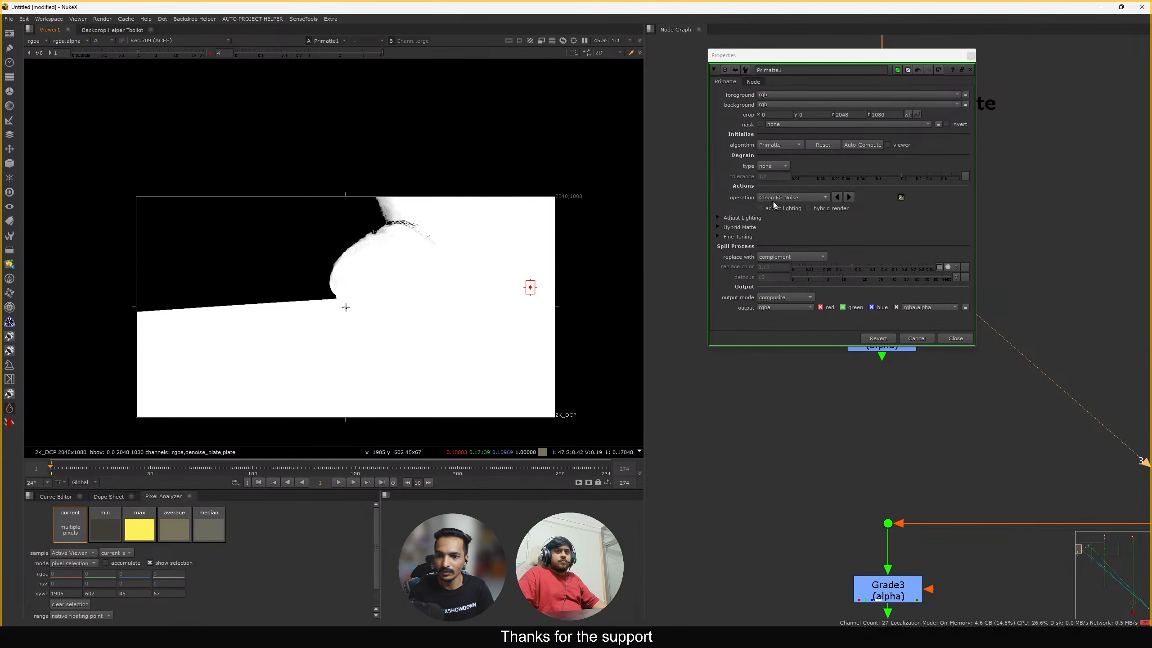
Switch back to Clean BG Noise and sample the grey backdrop patch between the top of the head and the chair
left_click(792, 197)
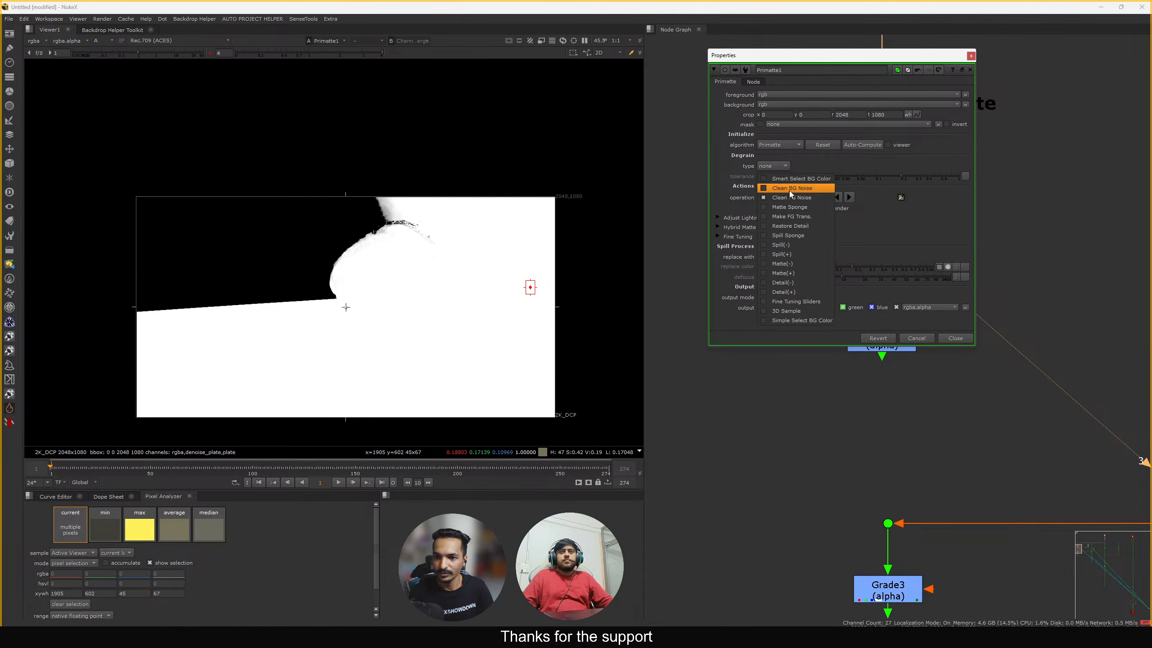
left_click(790, 190)
scroll(381, 238, "up", 5)
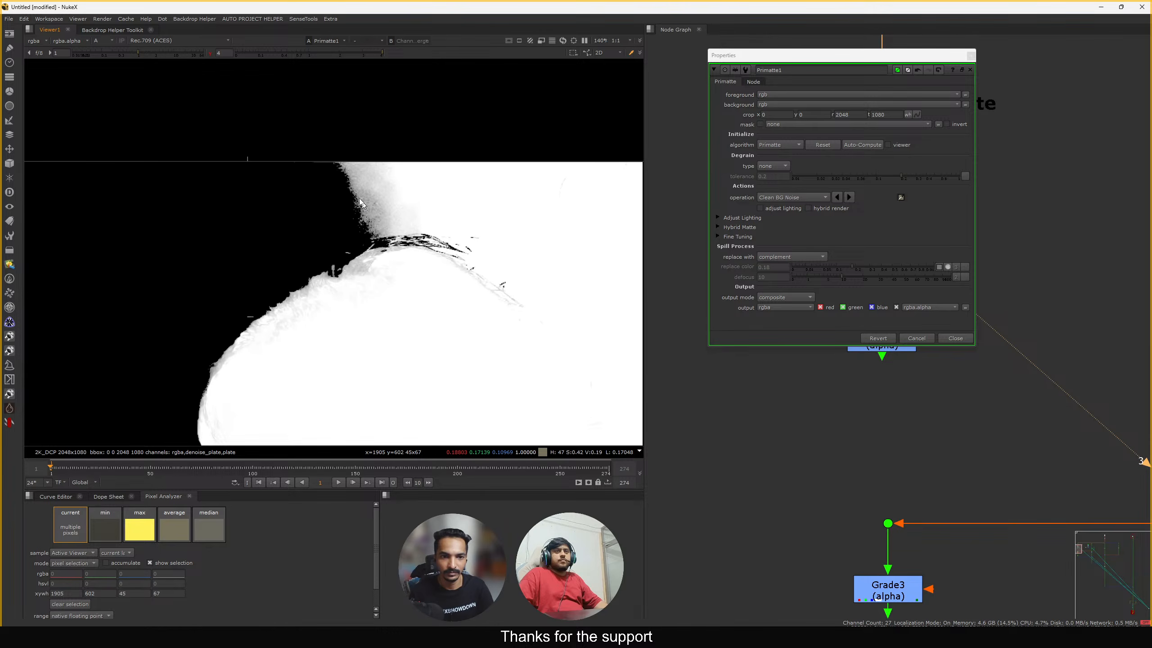
left_click(366, 180, "ctrl+shift")
left_click_drag(365, 177, 560, 168, "ctrl")
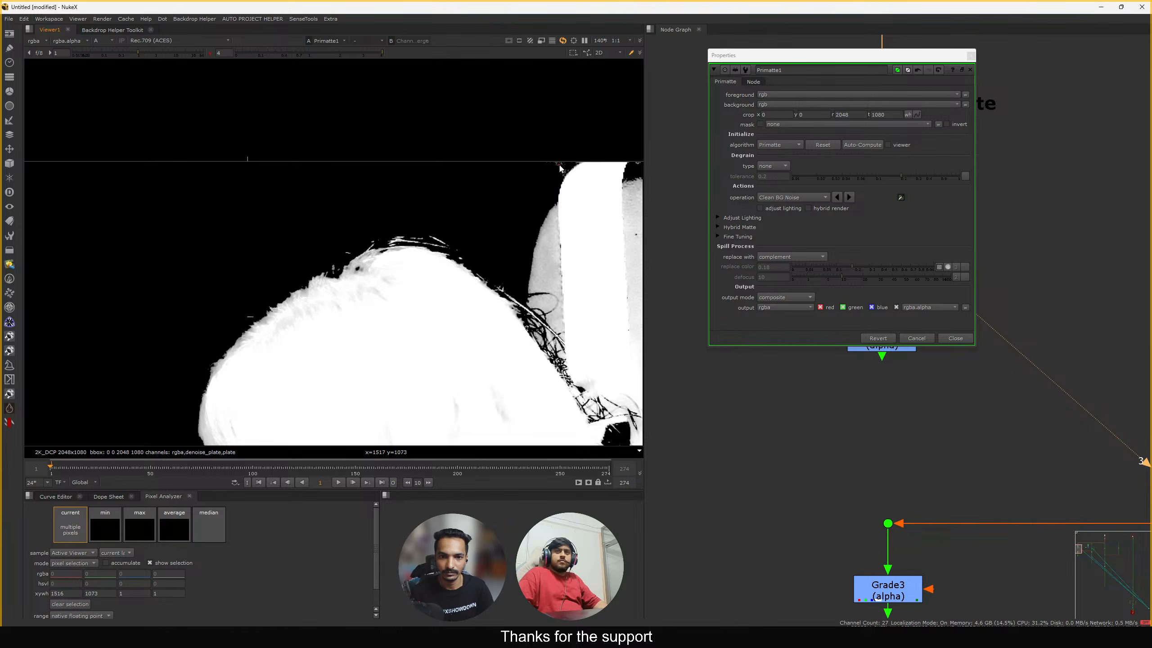
scroll(437, 260, "down", 5)
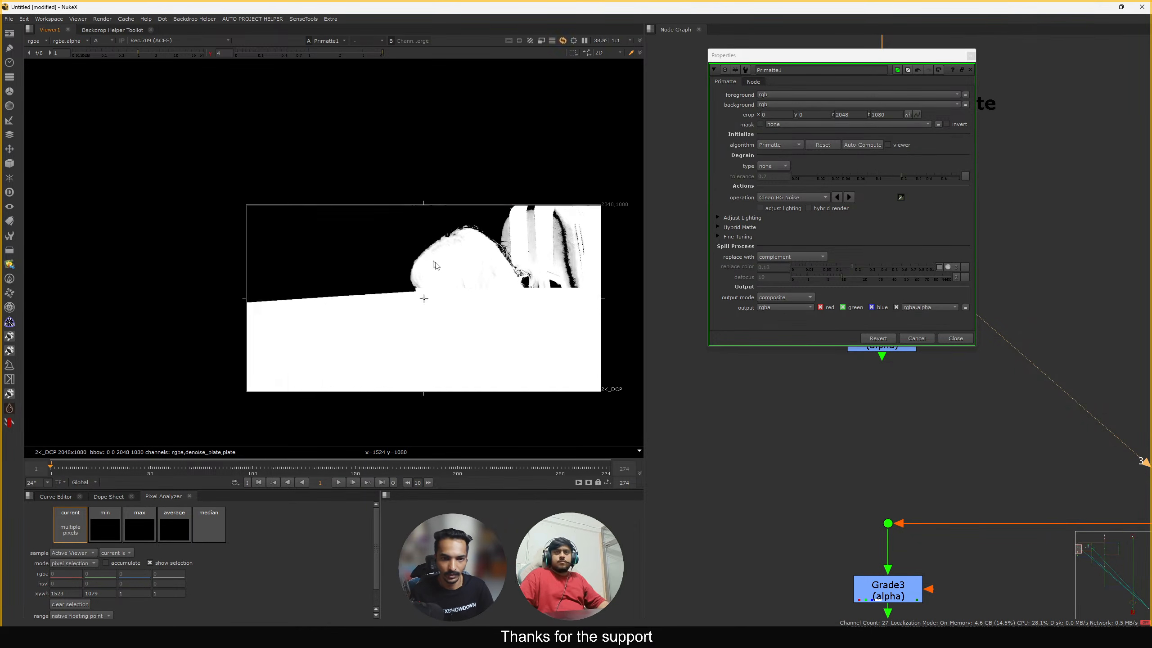
Apply Clean FG Noise again to the chair and the lower body, and close the Primatte settings
left_click(791, 198)
left_click(784, 207)
left_click_drag(518, 201, 478, 220, "ctrl+shift")
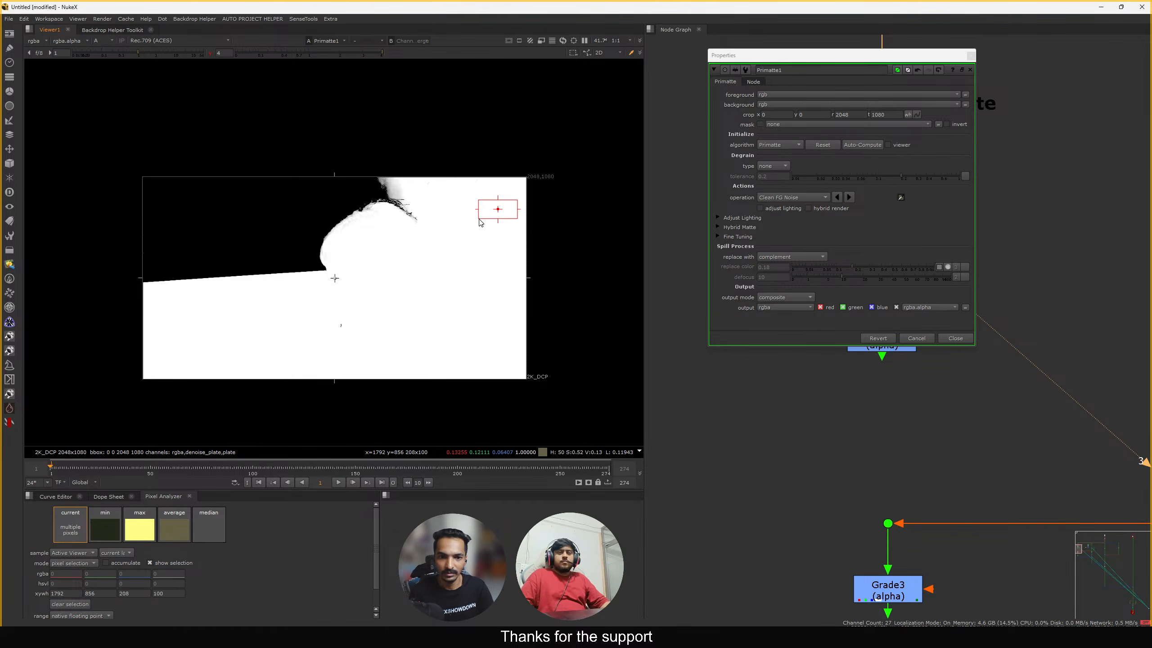
left_click_drag(470, 300, 333, 348, "ctrl+shift")
left_click_drag(303, 344, 353, 319, "ctrl+shift")
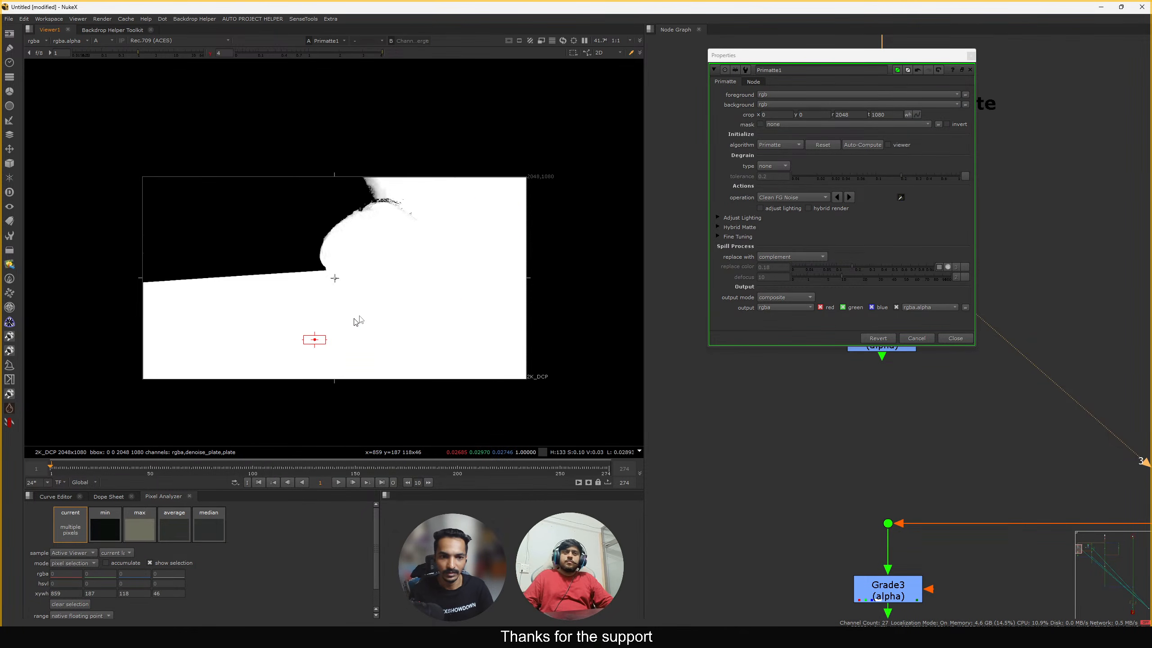
left_click(957, 336)
Inspect the source plate in colour at the core matte dot, with the viewer gamma reset to 1
left_click_drag(989, 190, 764, 281)
left_click(770, 284)
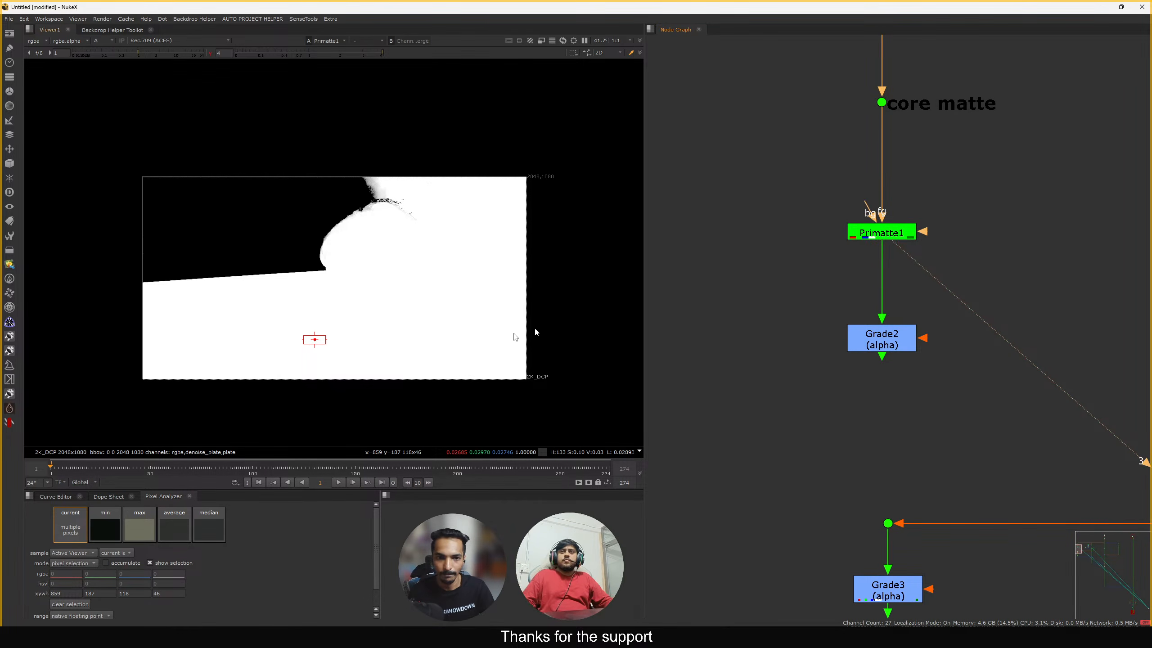
key("a")
left_click_drag(964, 77, 807, 161)
key("1")
left_click(281, 51, "ctrl")
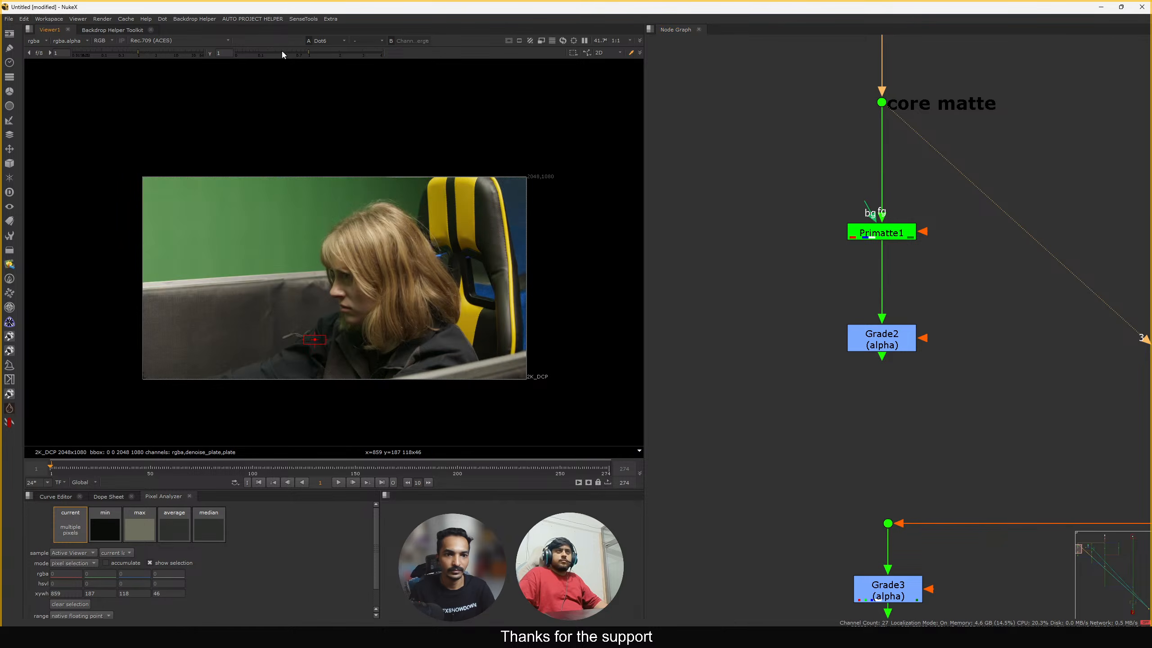
middle_click_drag(399, 227, 489, 246)
scroll(494, 233, "up", 5)
scroll(495, 232, "down", 4)
middle_click_drag(480, 204, 515, 204)
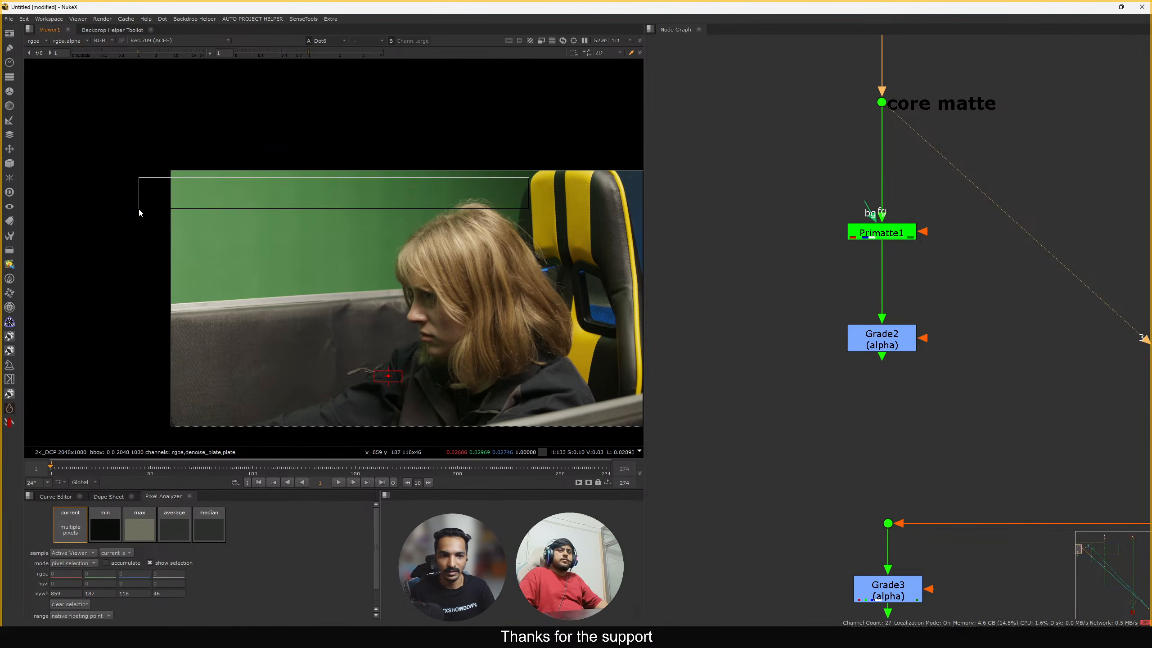
Disable the Primatte node in the core matte branch
scroll(825, 269, "down", 5)
middle_click_drag(827, 279, 794, 265)
scroll(794, 270, "up", 4)
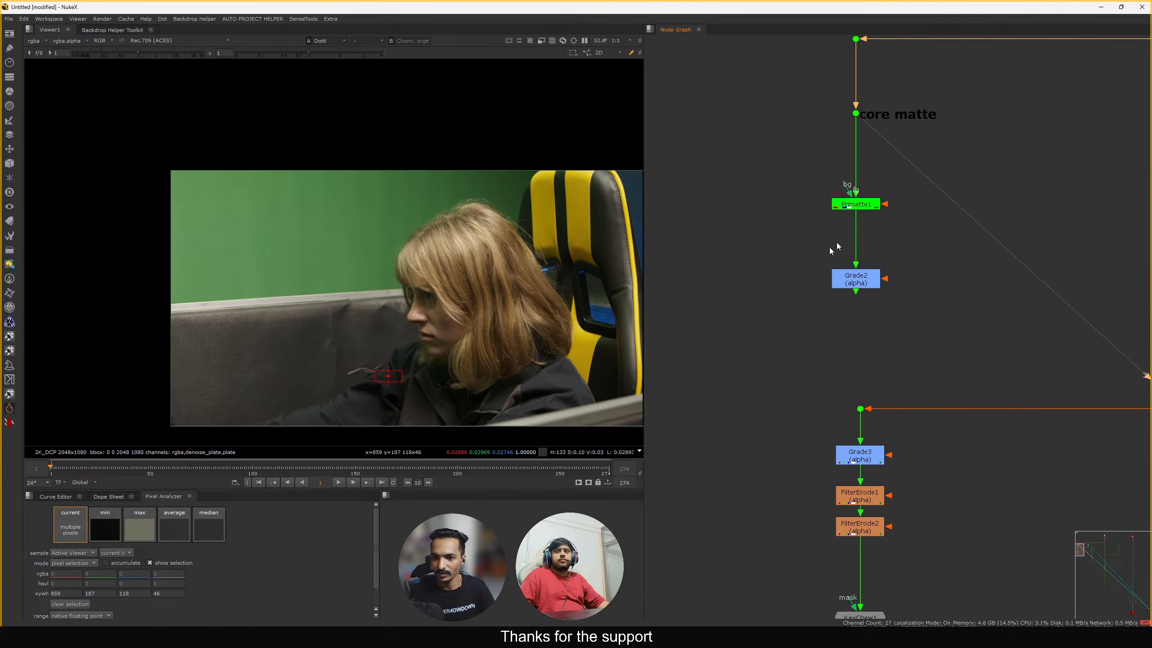
left_click_drag(786, 178, 956, 238)
key("d")
Follow the tree to the ChannelMerge below the soft key and display its result in colour
scroll(866, 222, "down", 4)
middle_click_drag(940, 357, 845, 244)
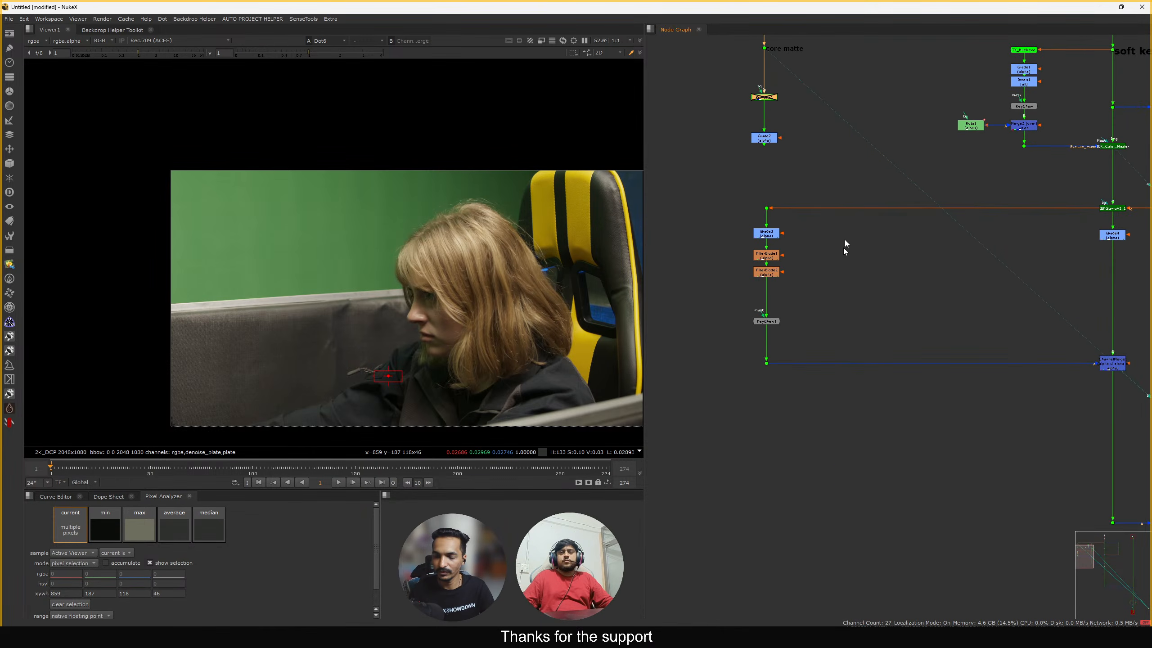
middle_click_drag(983, 280, 785, 278)
middle_click_drag(879, 263, 1052, 172)
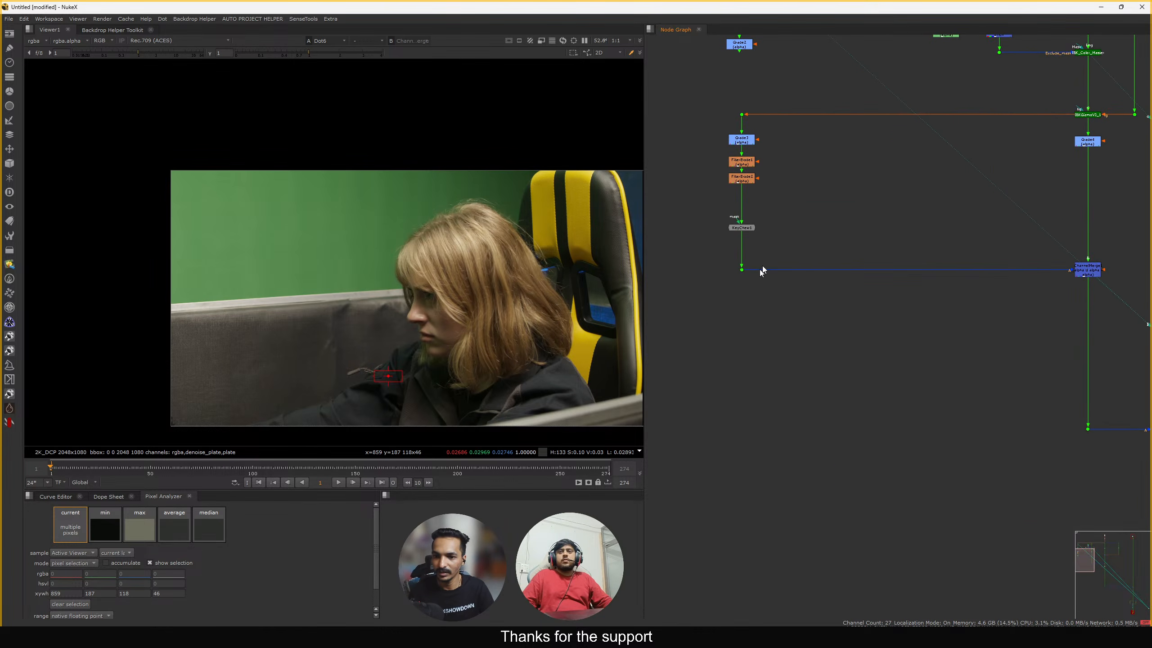
left_click_drag(815, 240, 683, 316)
middle_click_drag(817, 278, 693, 294)
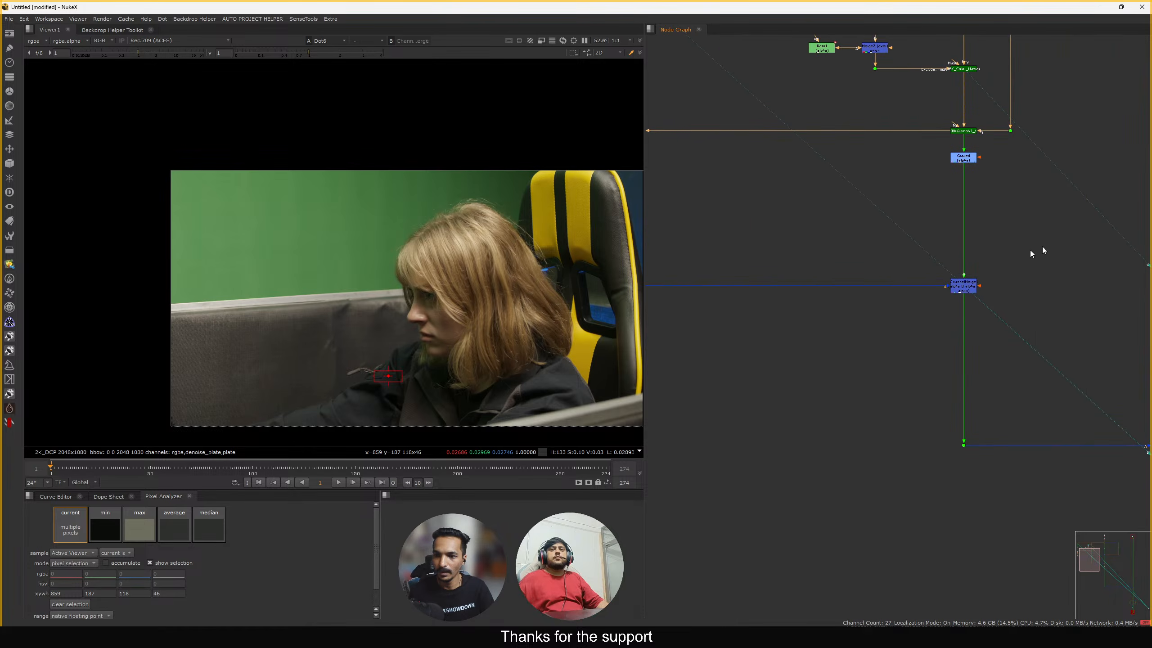
left_click_drag(1044, 245, 865, 377)
key("1")
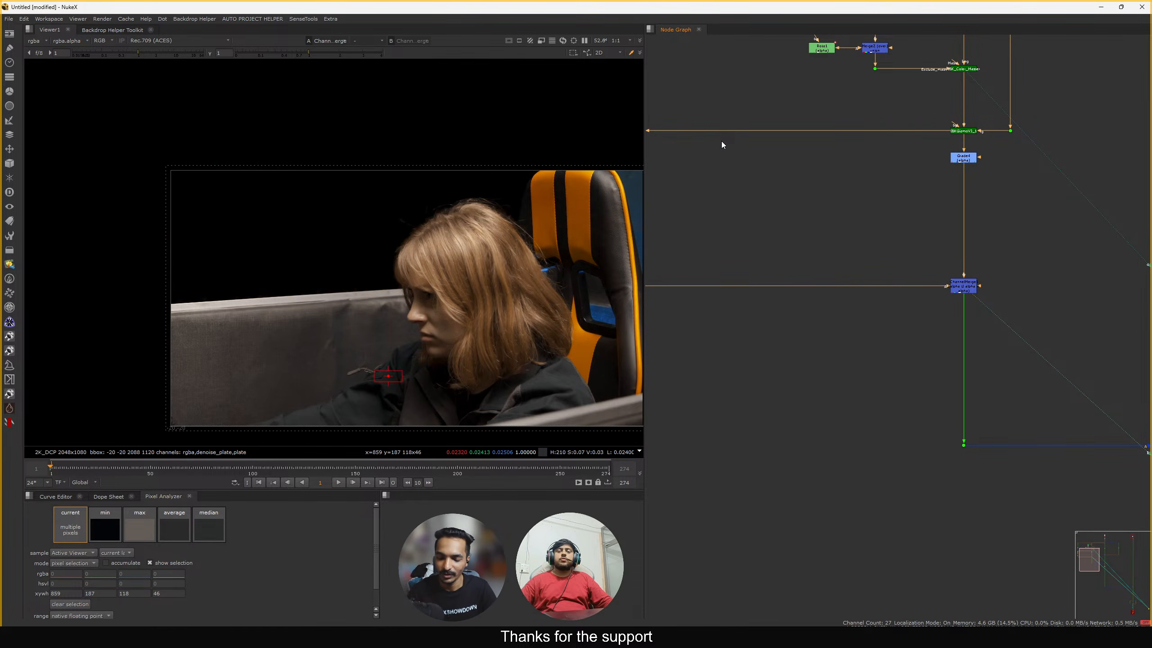
Re-enable the Primatte node in the core matte branch
middle_click_drag(756, 146, 860, 234)
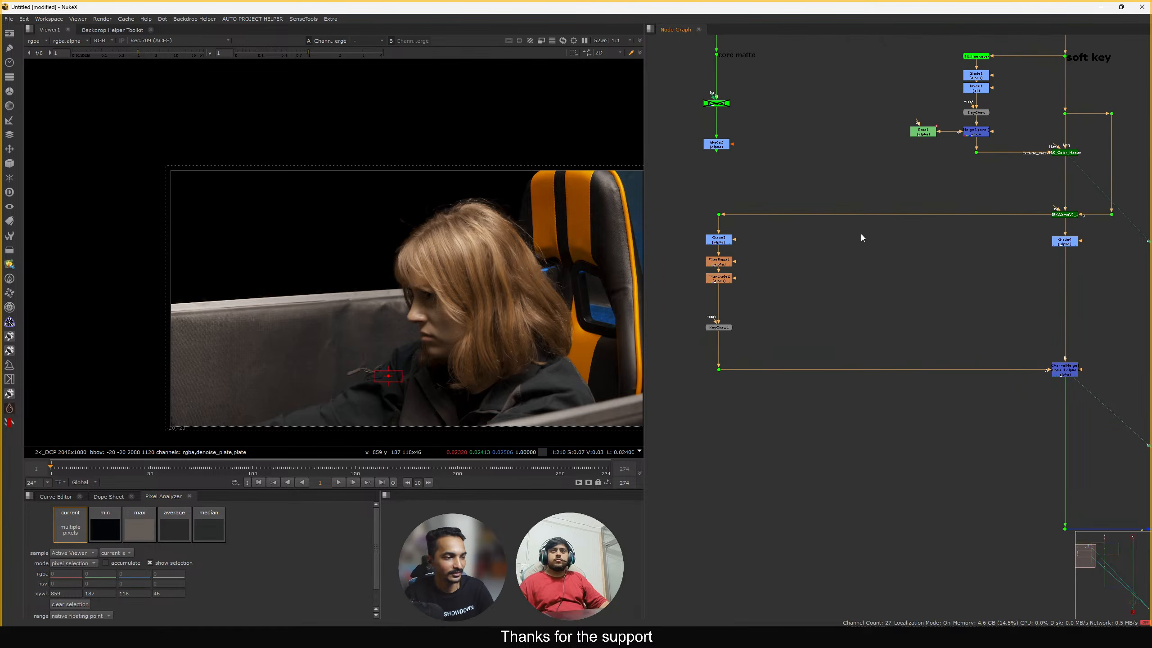
scroll(809, 186, "up", 4)
left_click_drag(740, 202, 835, 264)
key("d")
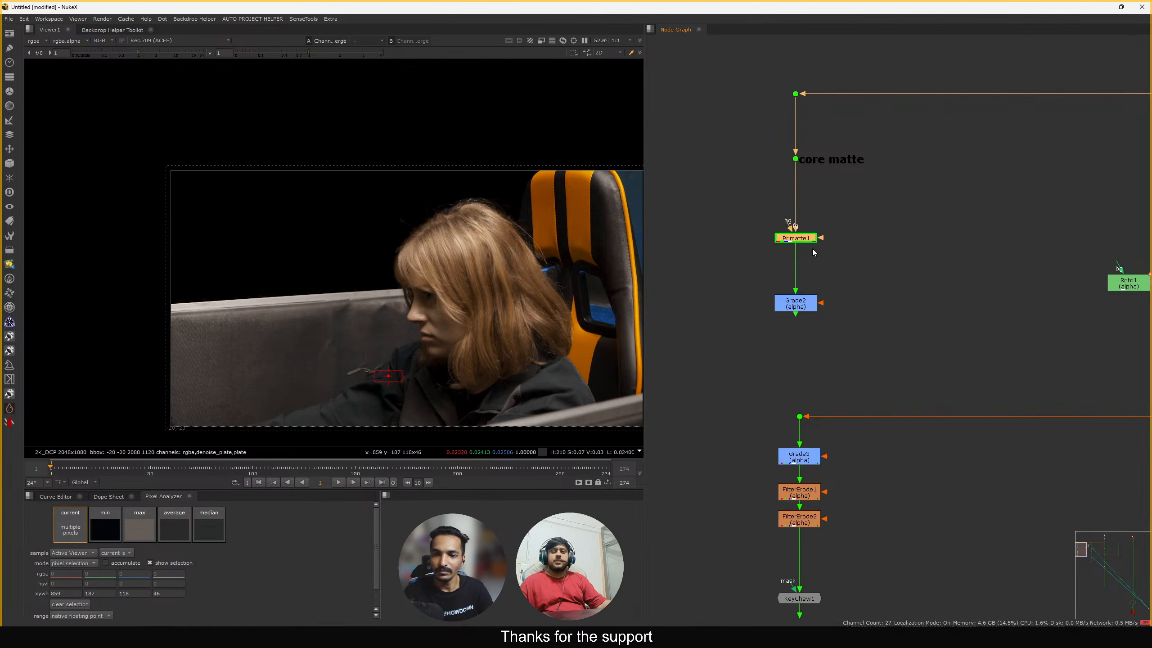
Display the Primatte's alpha fitted to the viewer and examine the backdrop area above the hair
key("1")
scroll(544, 226, "up", 1)
key("f")
key("a")
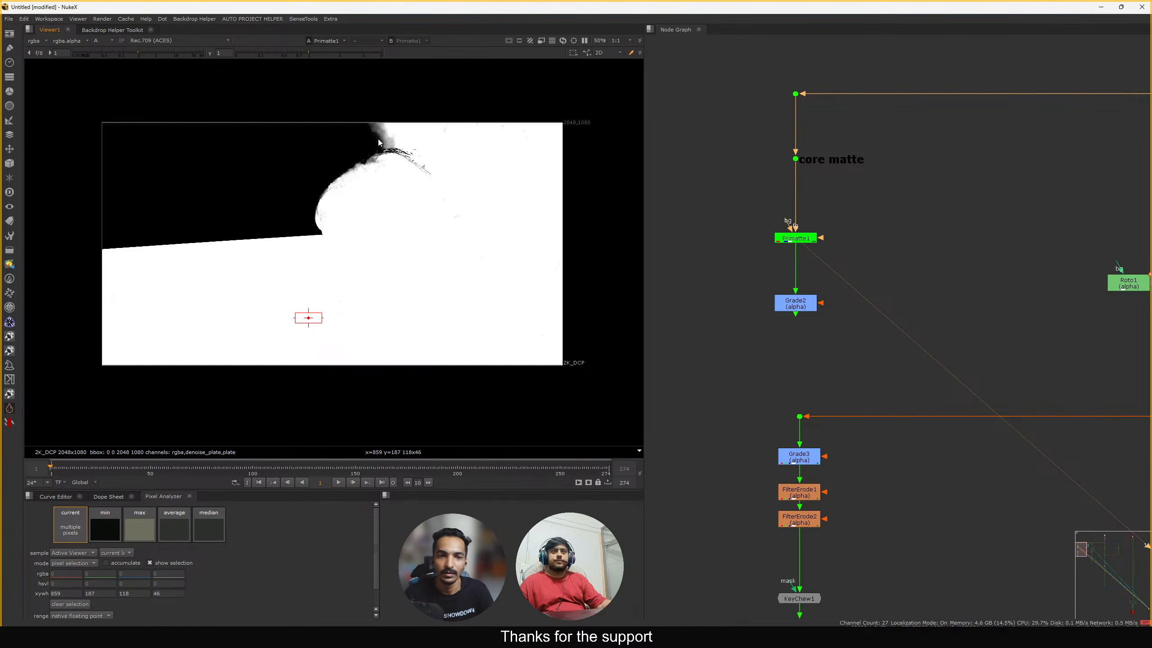
left_click_drag(362, 120, 483, 227)
middle_click_drag(294, 216, 295, 225)
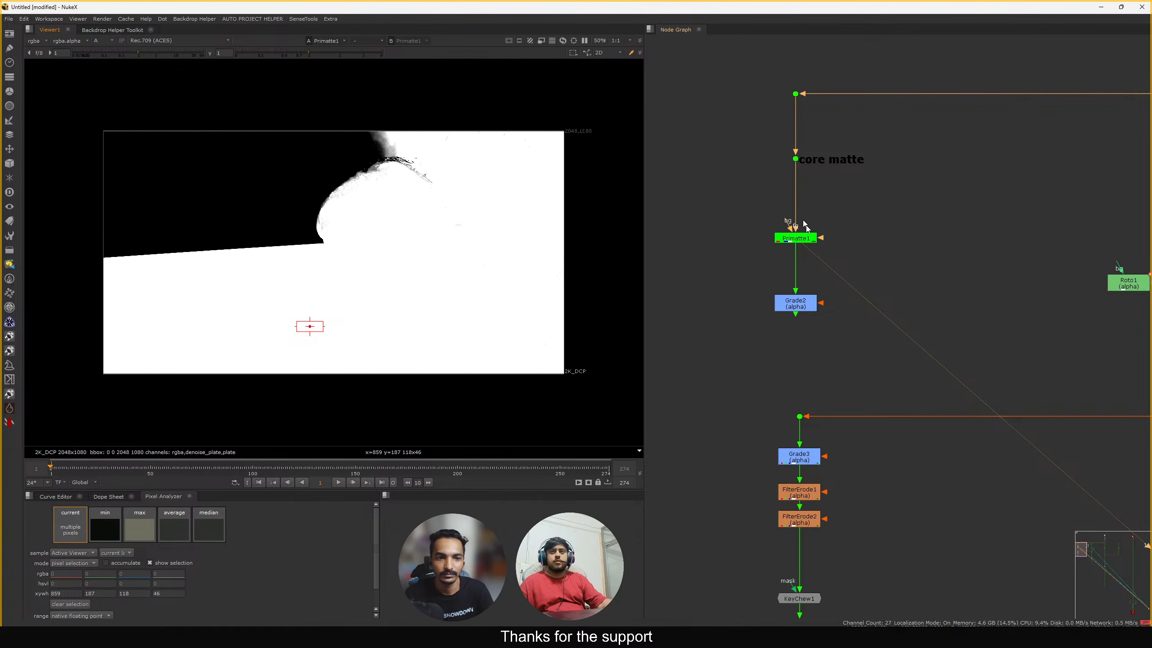
Check the hair edge of the Primatte matte up close and move the Primatte node up, away from the Grade below it
scroll(407, 130, "up", 6)
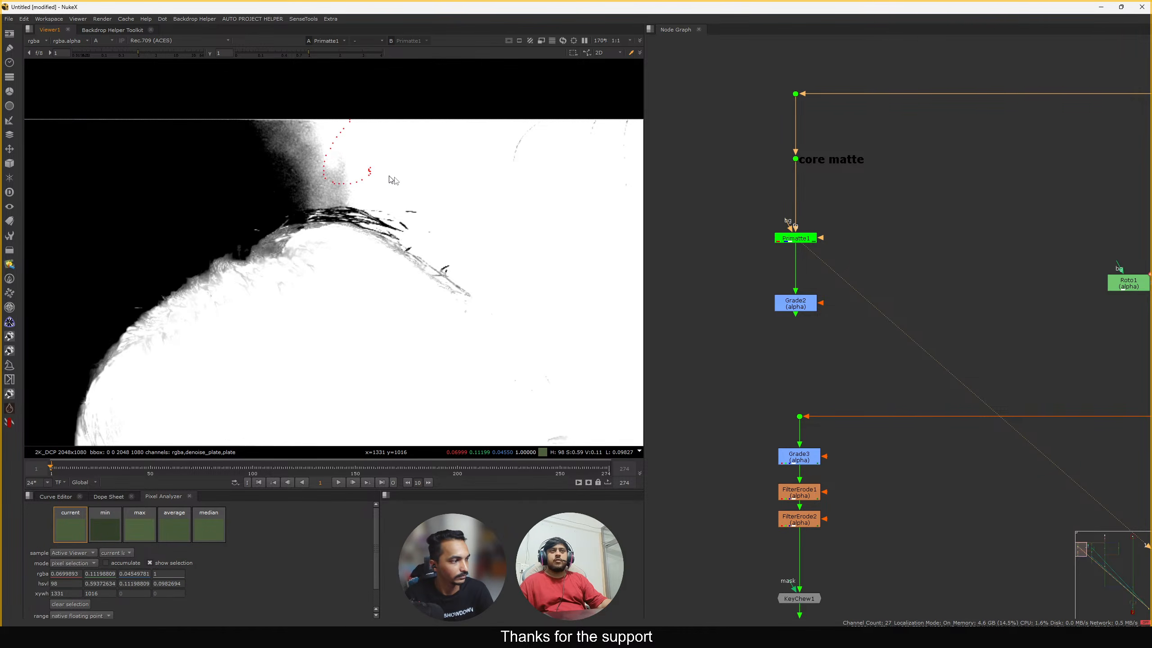
right_click(400, 178, "ctrl")
key("f")
middle_click_drag(845, 252, 885, 226)
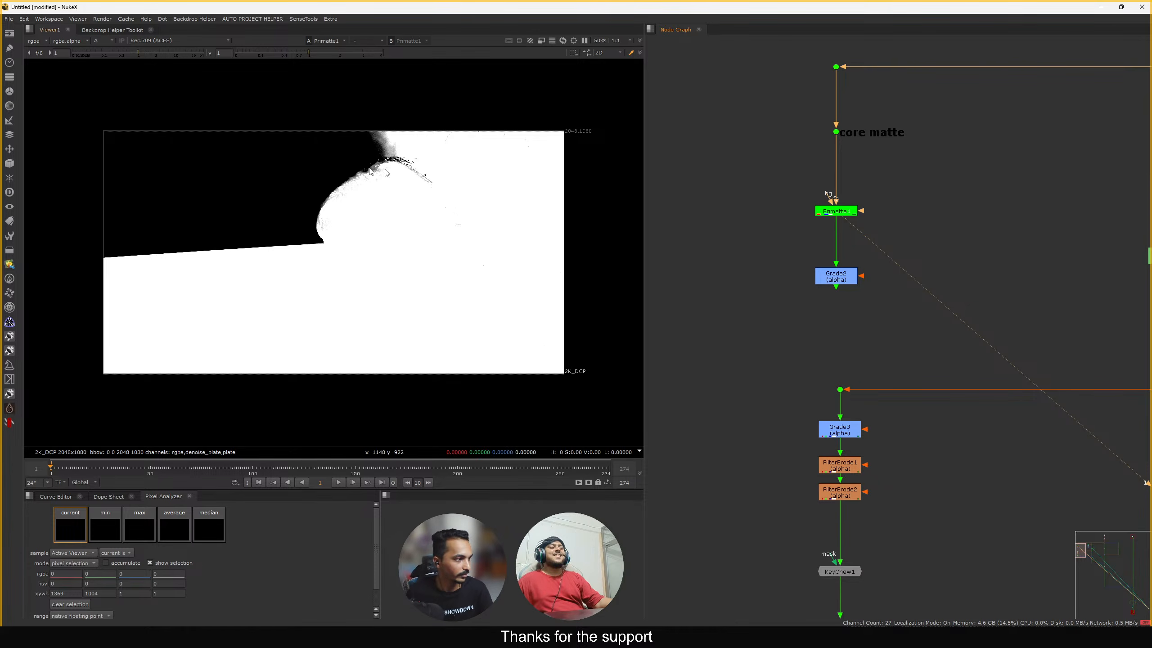
left_click_drag(848, 212, 843, 184)
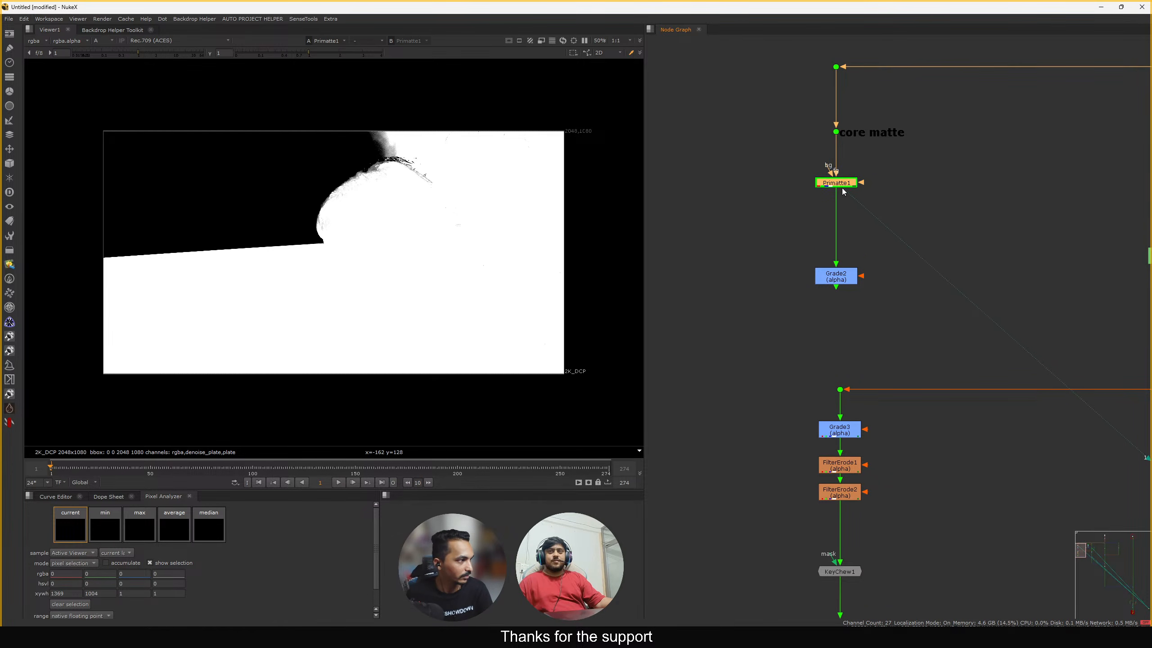
left_click(896, 190)
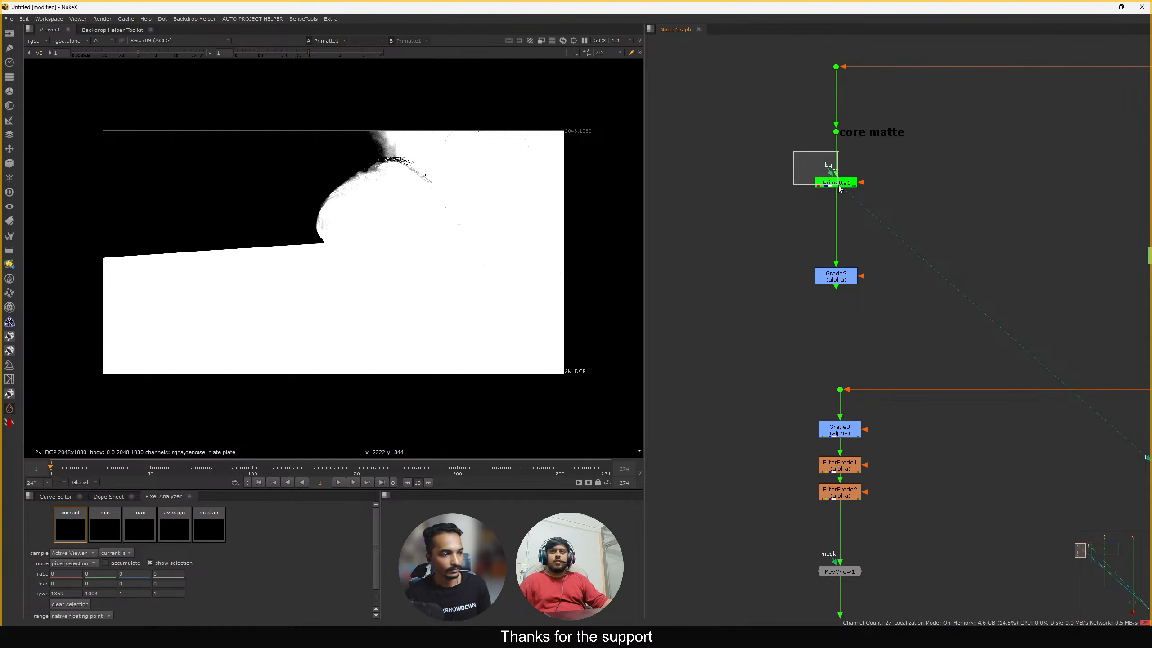
Add a Keyer node beside the Primatte and connect its input to the core matte dot
key("Tab")
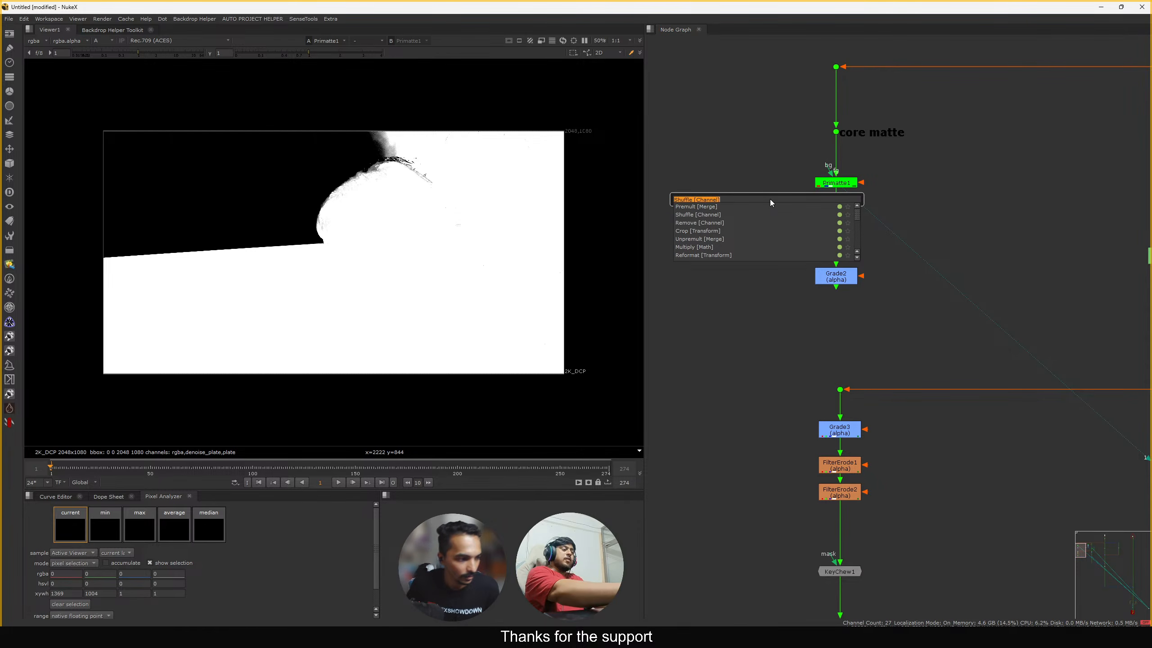
type("keyer")
key("Return")
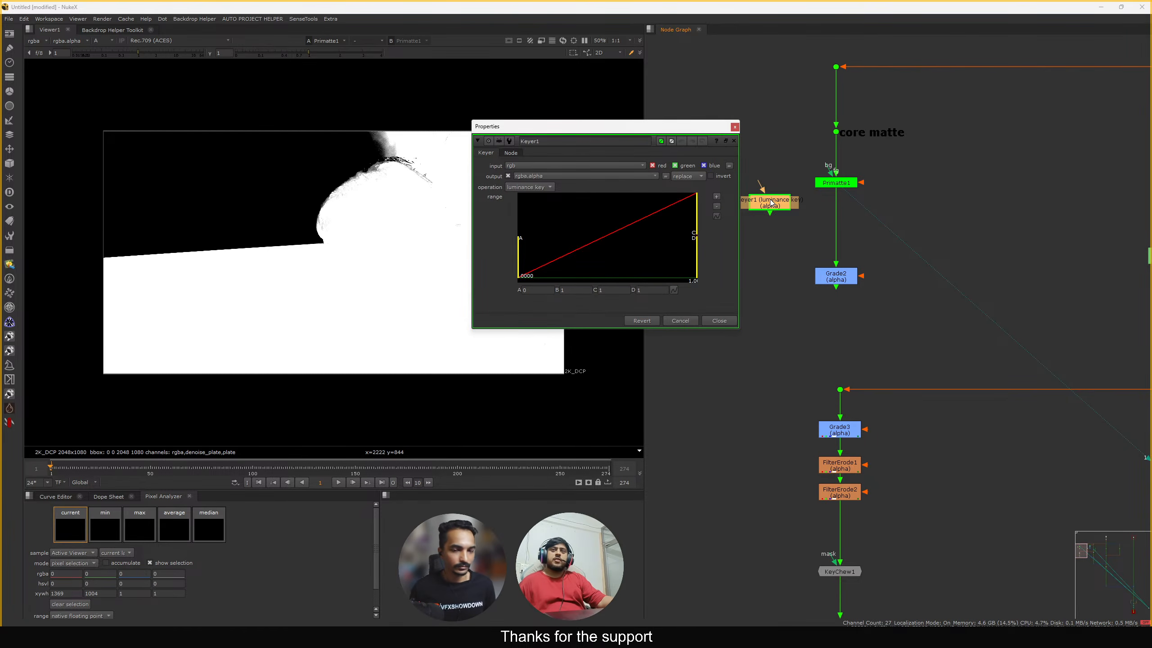
left_click_drag(825, 131, 834, 131)
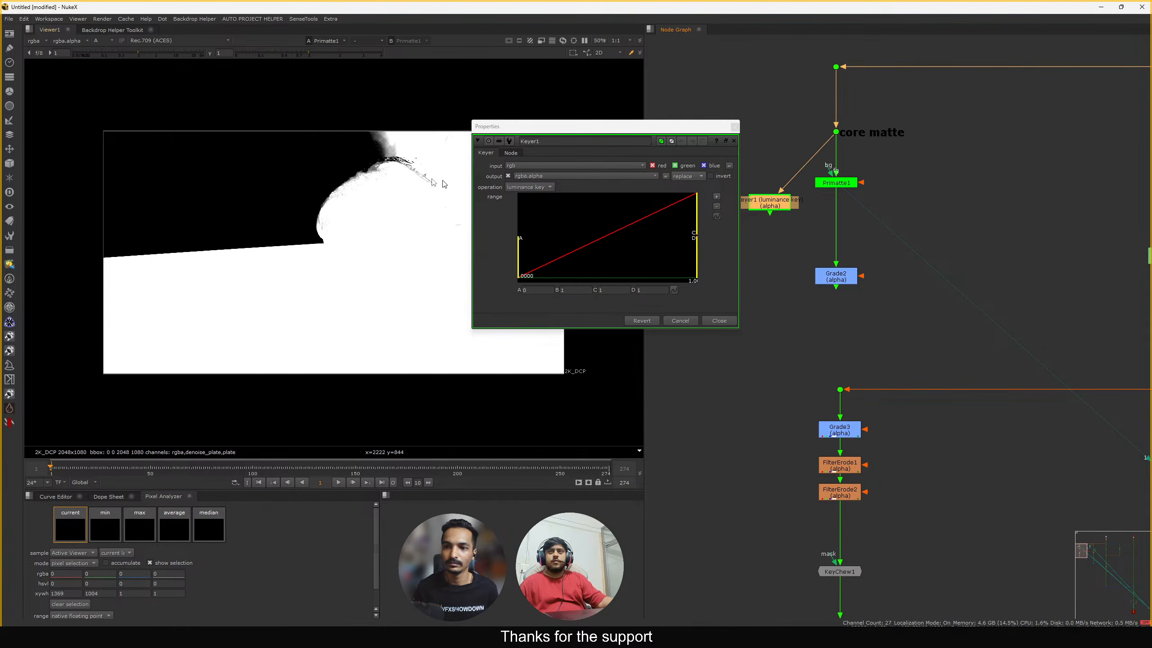
Display the Keyer's alpha and set its operation to greenscreen
middle_click_drag(389, 144, 217, 121)
left_click_drag(182, 73, 416, 209, "ctrl+shift")
key("1")
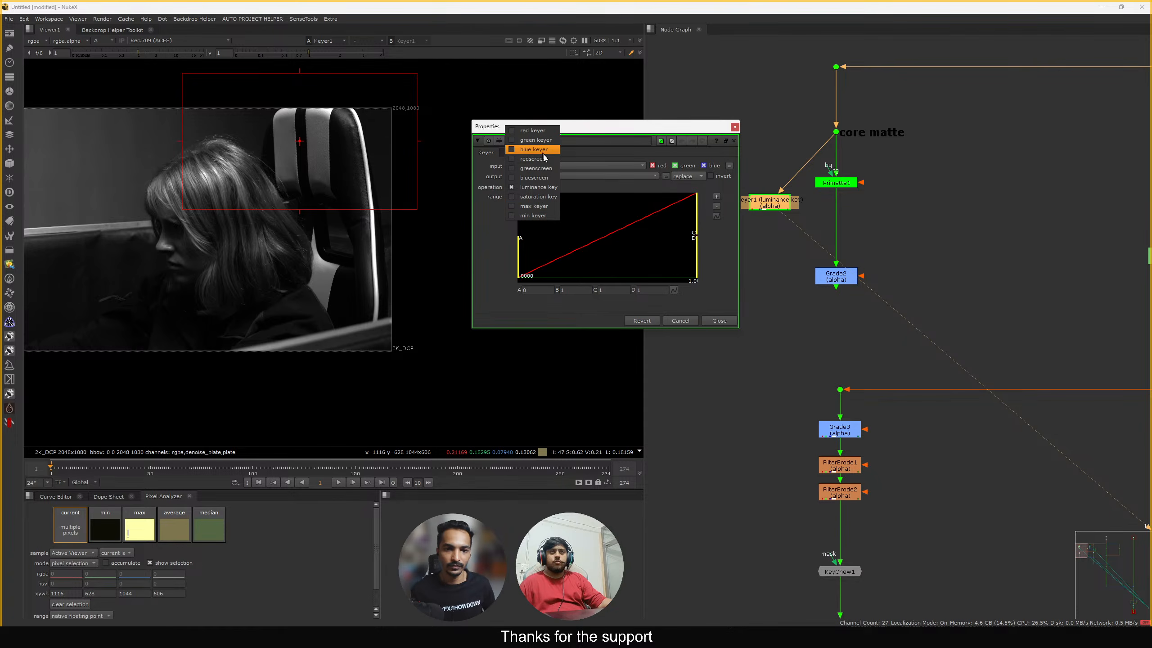
left_click(529, 177)
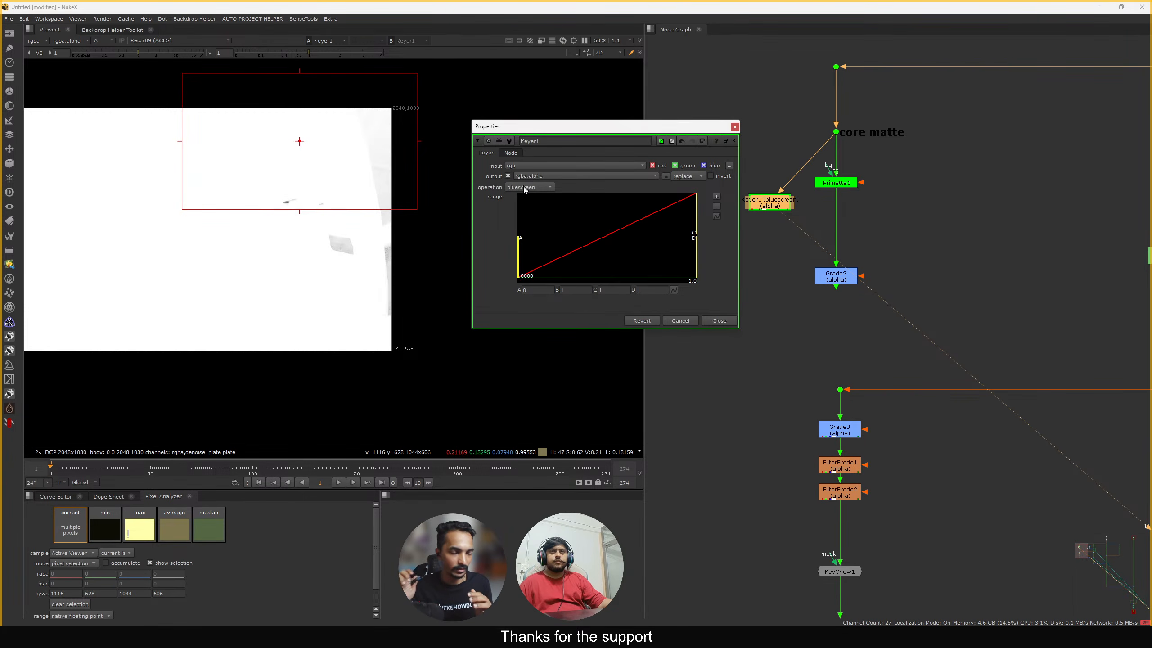
left_click(523, 187)
left_click(530, 178)
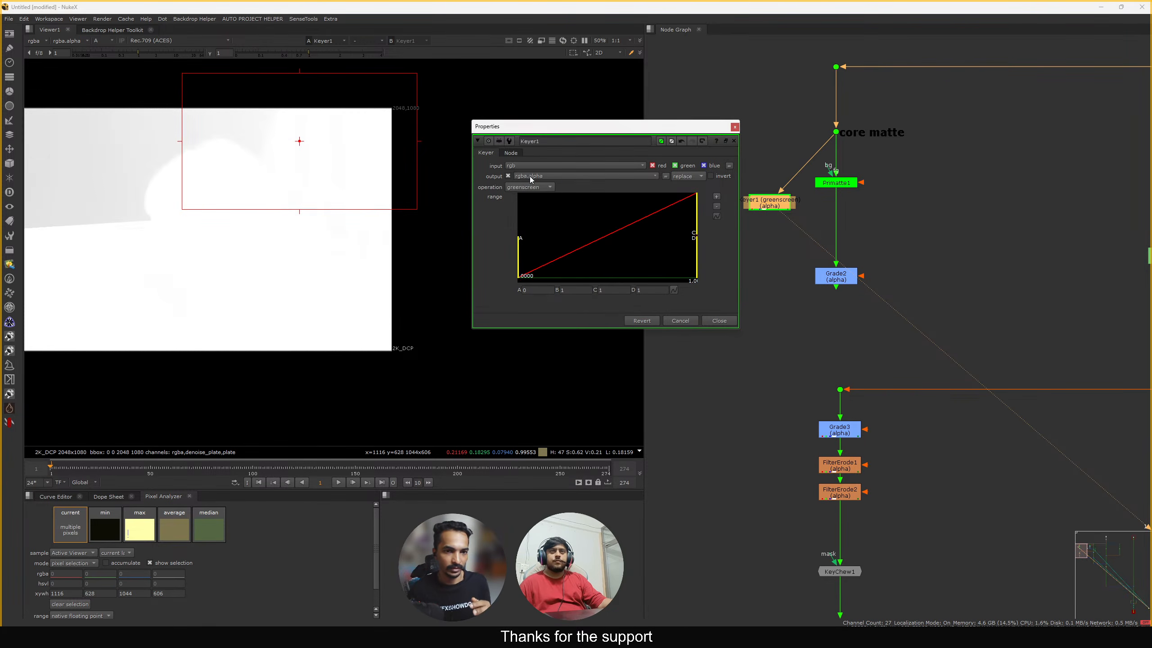
right_click(420, 256, "ctrl")
Raise the Keyer's range to A about 0.978 and B about 0.99 to darken the backdrop around the headrest
left_click_drag(521, 243, 692, 230)
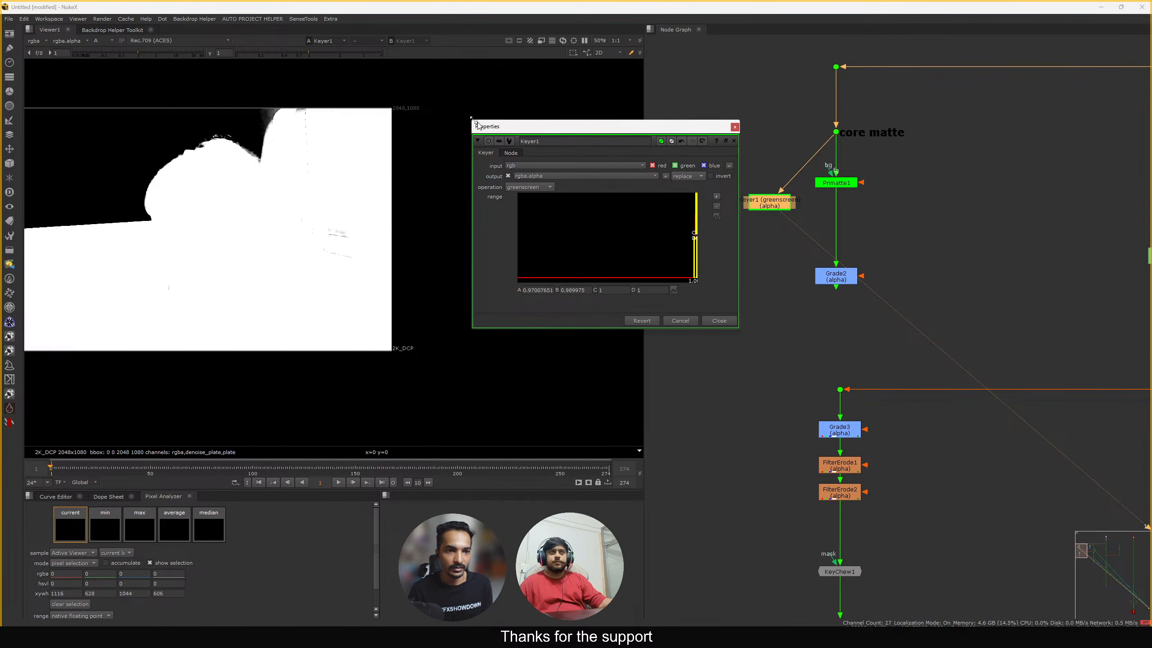
scroll(363, 150, "up", 7)
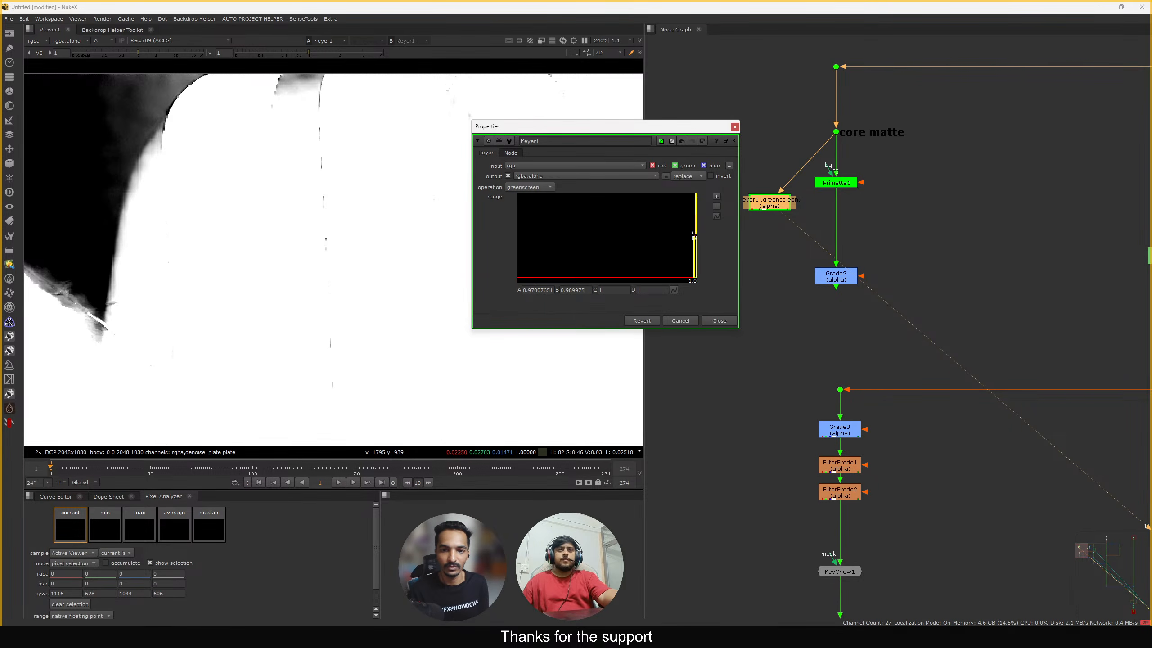
key("Up")
key("Down")
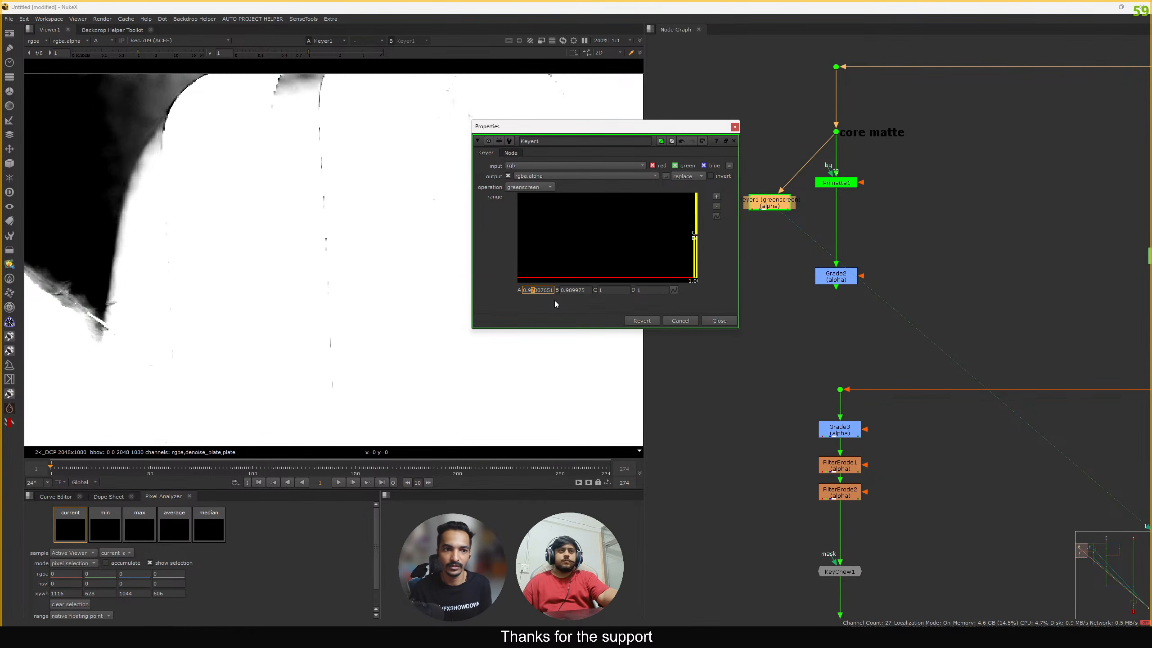
key("Up")
key("Right")
key("Down")
key("Down")
key("Down")
key("Down")
key("Down")
key("Down")
key("Down")
key("Down")
key("Down")
key("Down")
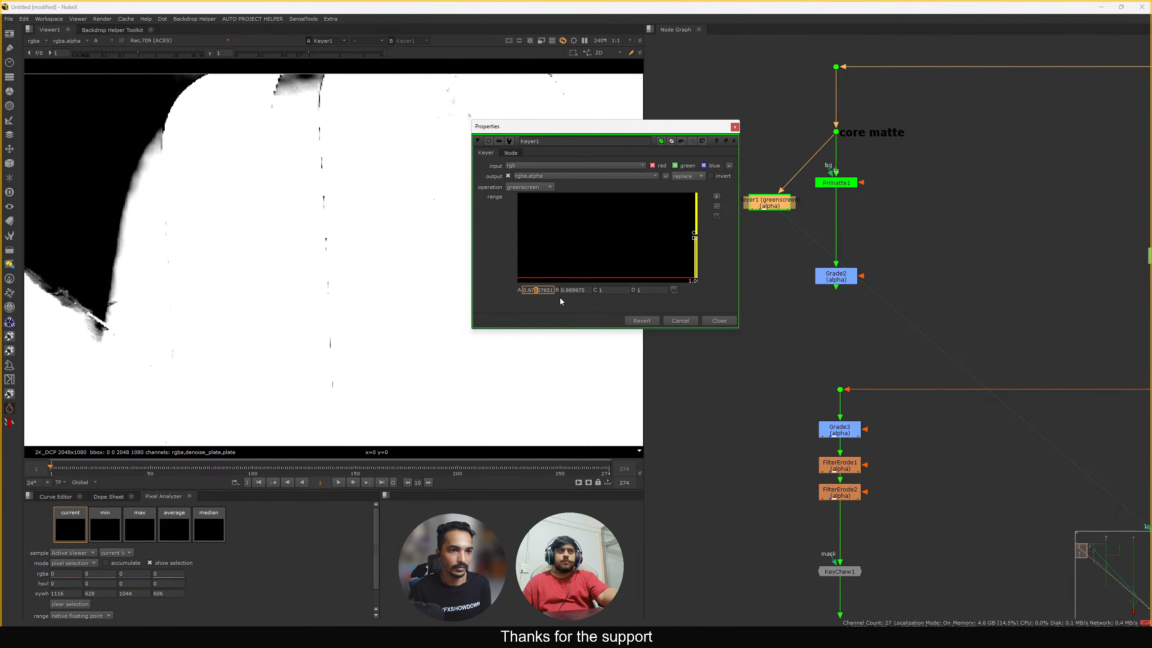
key("Up")
key("Up")
key("Up")
Fine-tune the Keyer's range to A about 0.976 and B 0.980975 for a hard matte edge
left_click(577, 290)
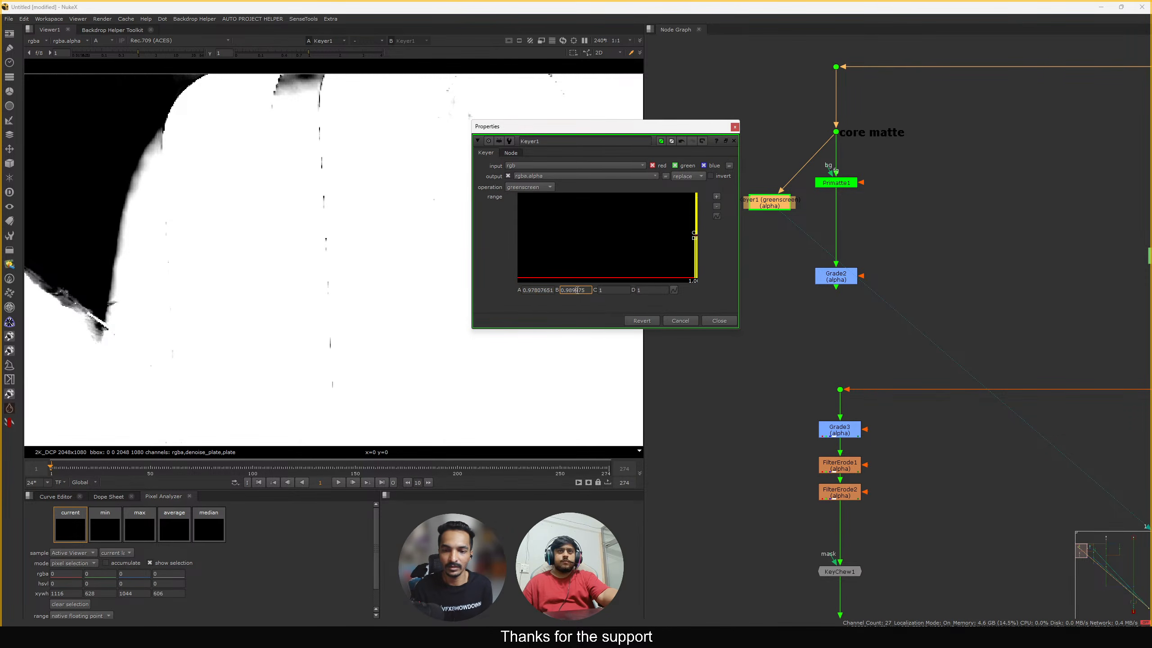
key("Down")
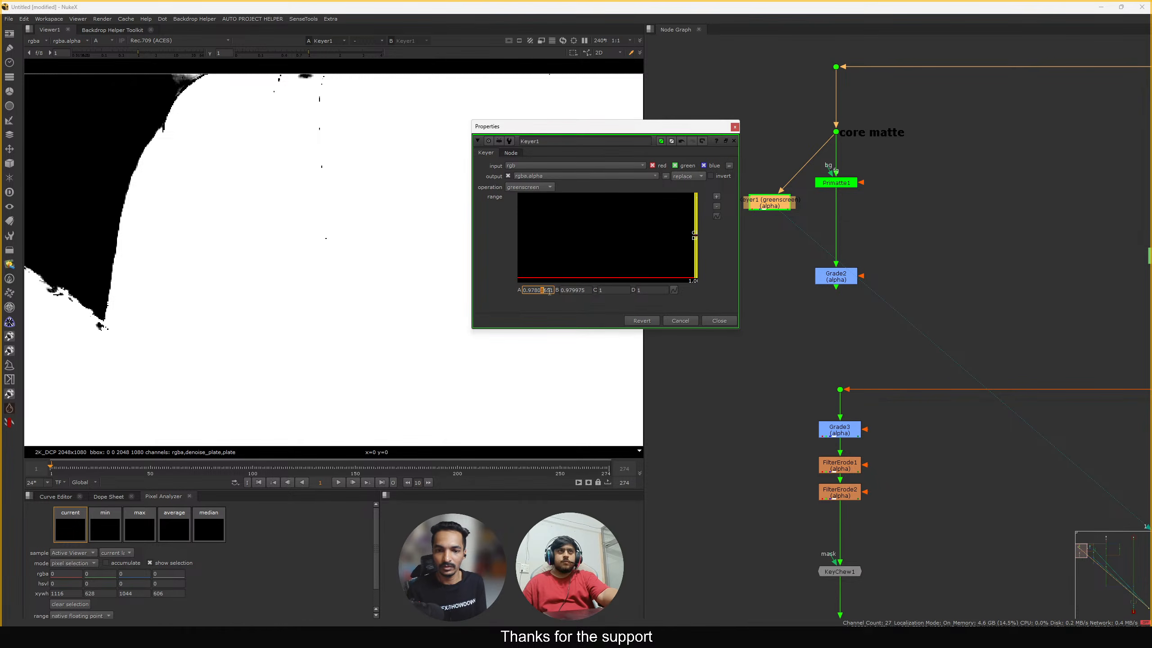
key("Down")
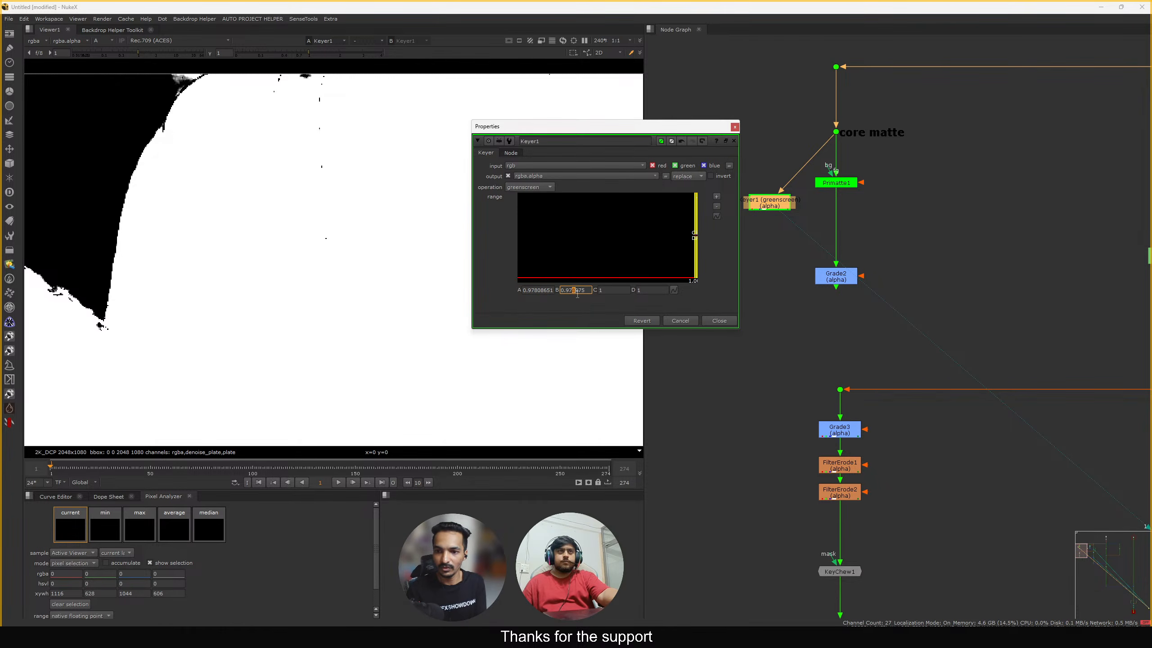
key("Up")
key("Up")
scroll(272, 137, "down", 5)
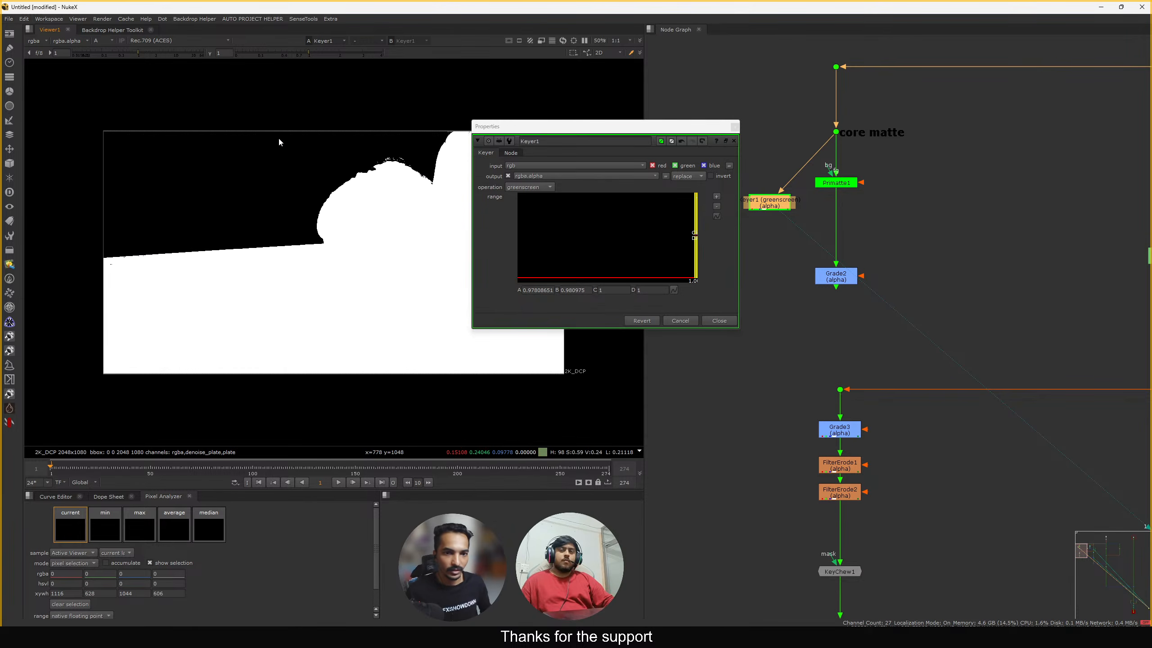
Delete the Grade node below the Primatte and close the Keyer's properties
left_click_drag(587, 126, 650, 135)
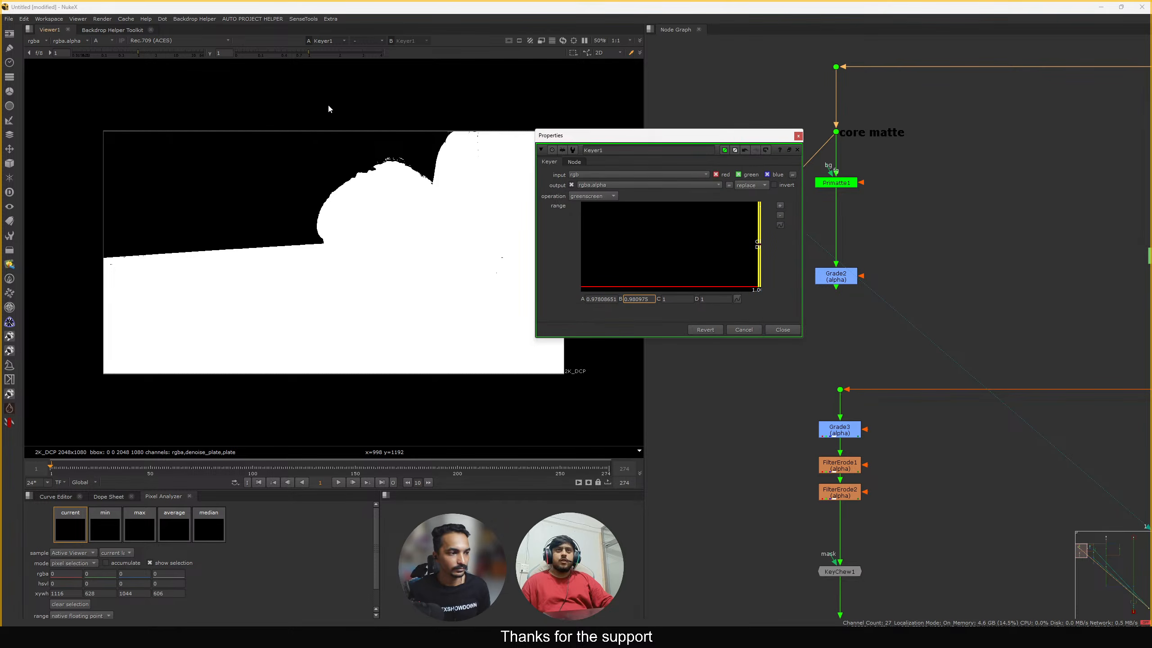
left_click_drag(381, 98, 459, 242)
left_click(823, 280)
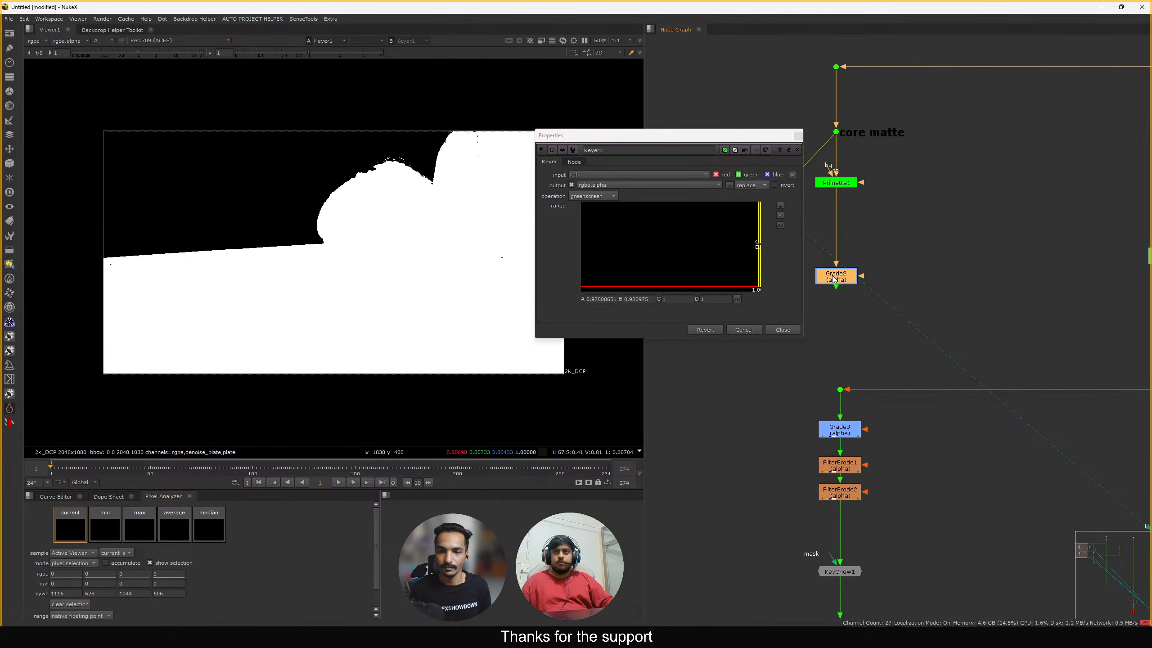
key("Delete")
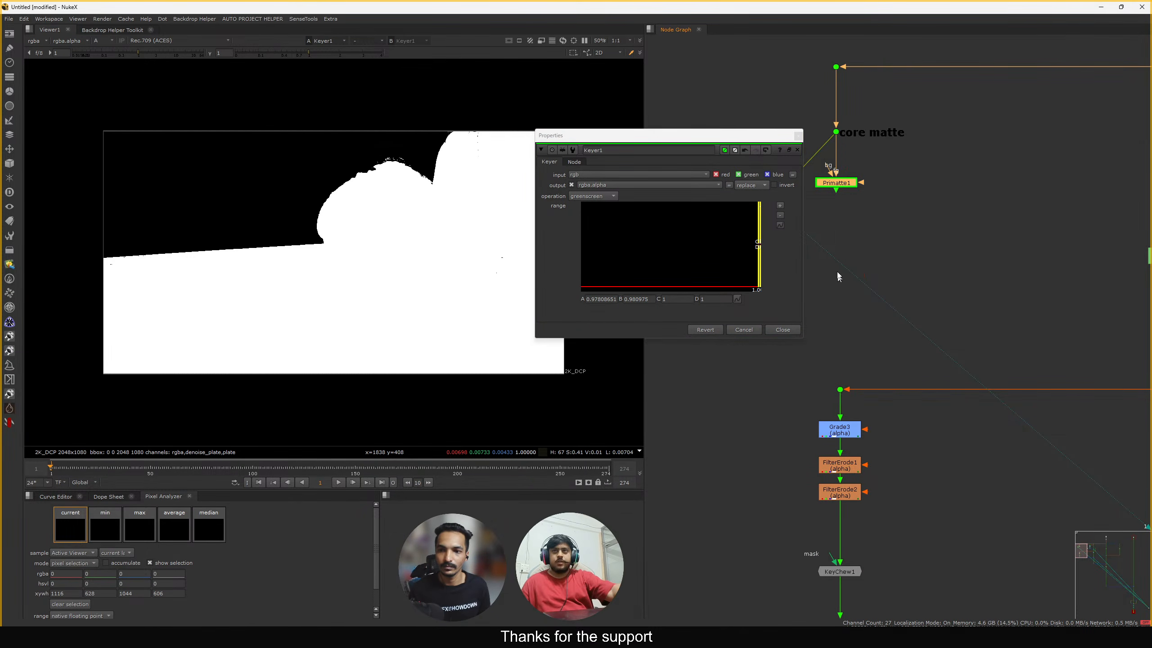
left_click(789, 330)
Add a Keymix node below the Primatte and close its properties
left_click(854, 241)
key("Tab")
type("keyd")
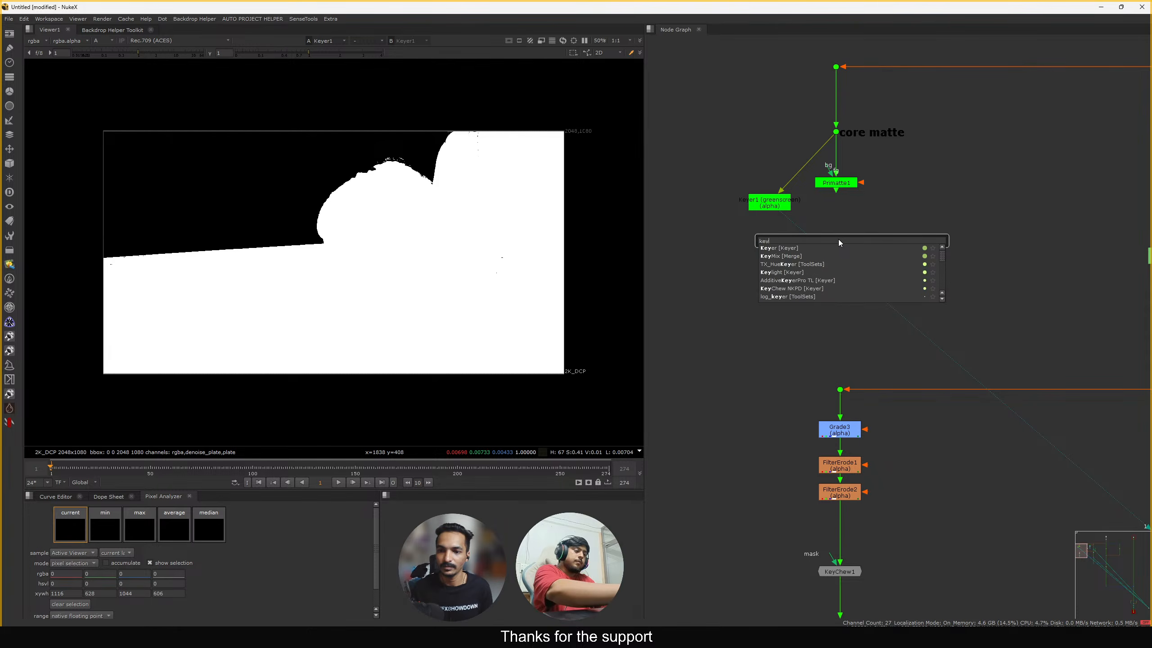
key("BackSpace")
type("miux")
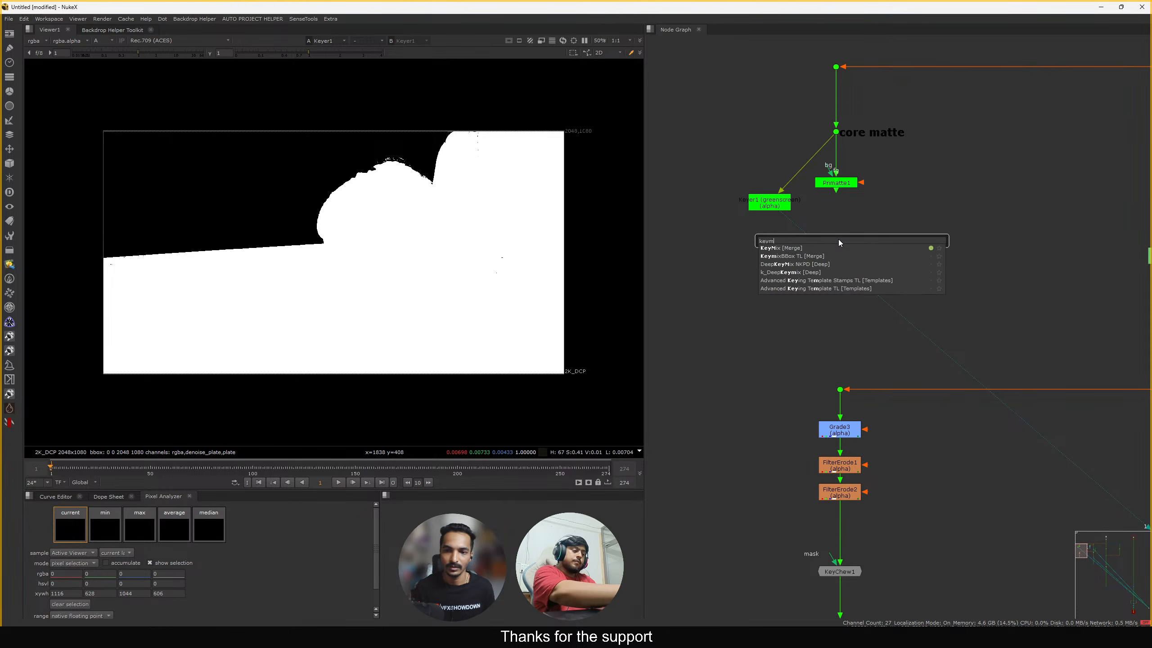
key("BackSpace")
key("BackSpace")
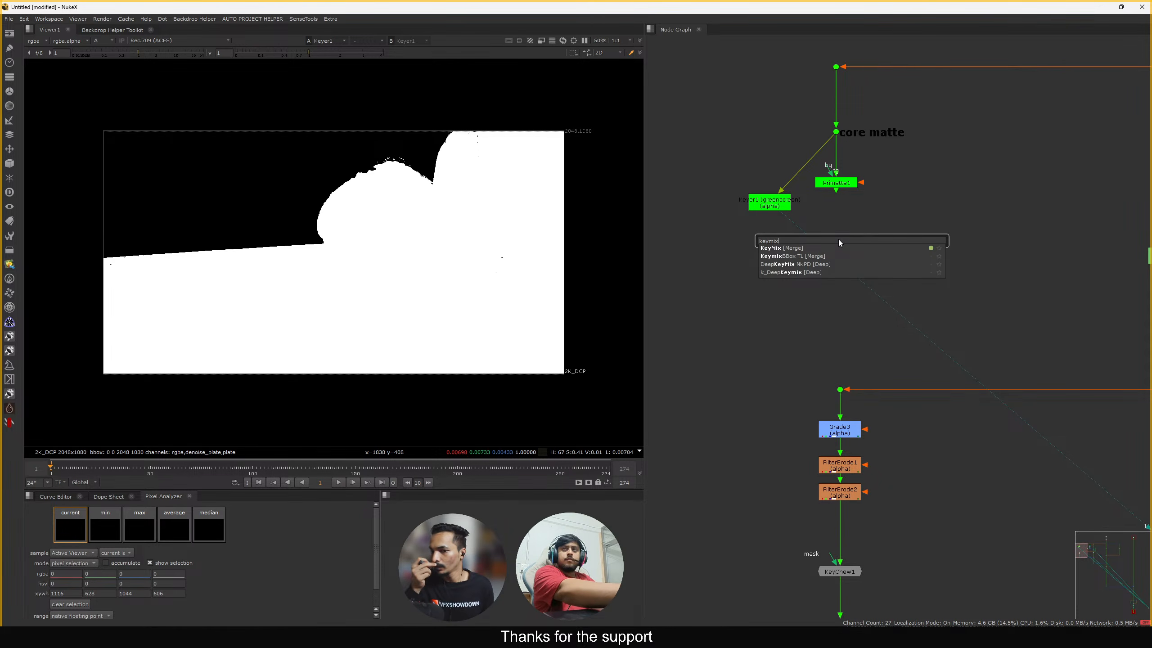
key("Return")
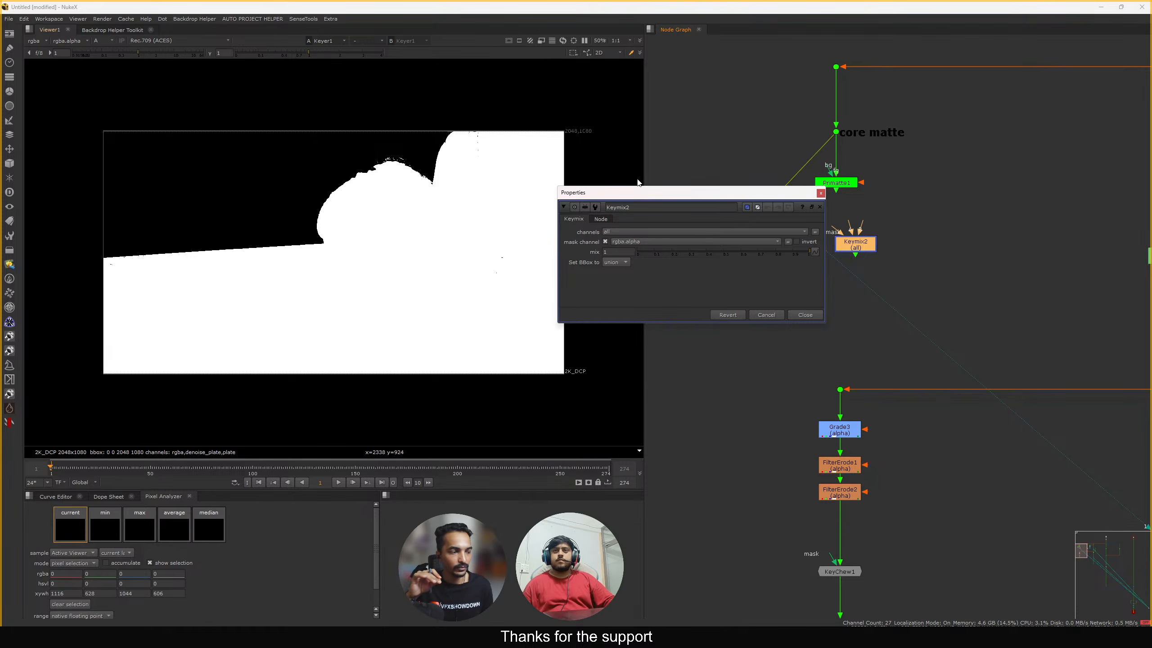
left_click(794, 313)
Connect the Keymix's B input to the Primatte and its A input to the Keyer, and place it below them
left_click_drag(864, 236, 830, 183)
key("ctrl+shift+x")
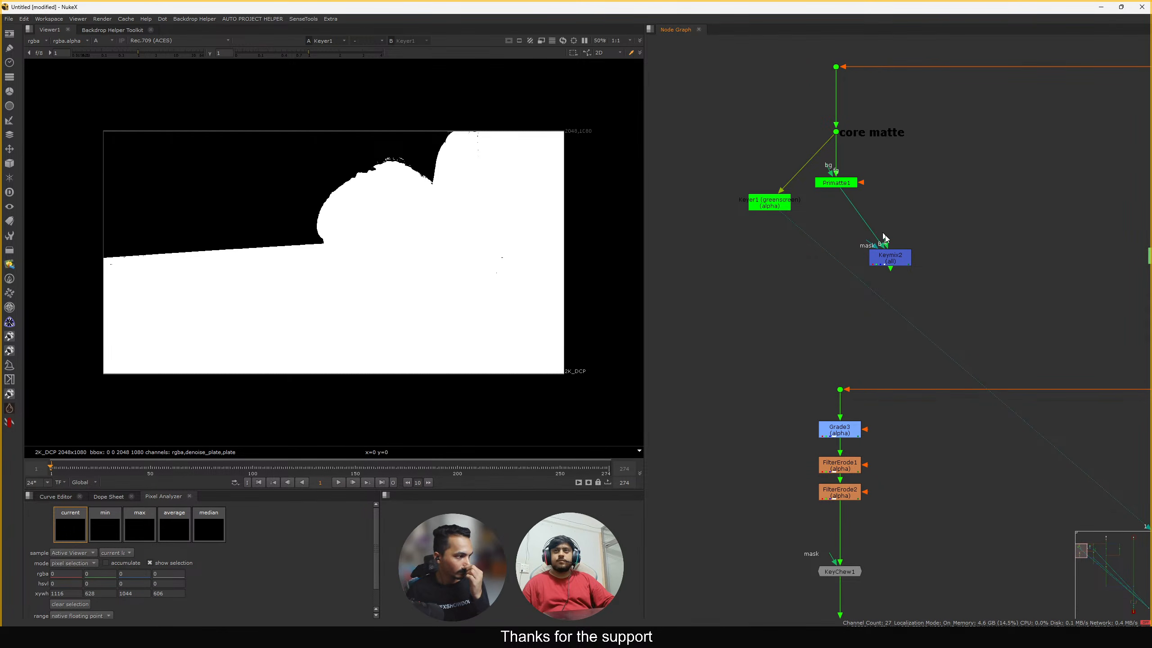
left_click_drag(849, 215, 781, 213)
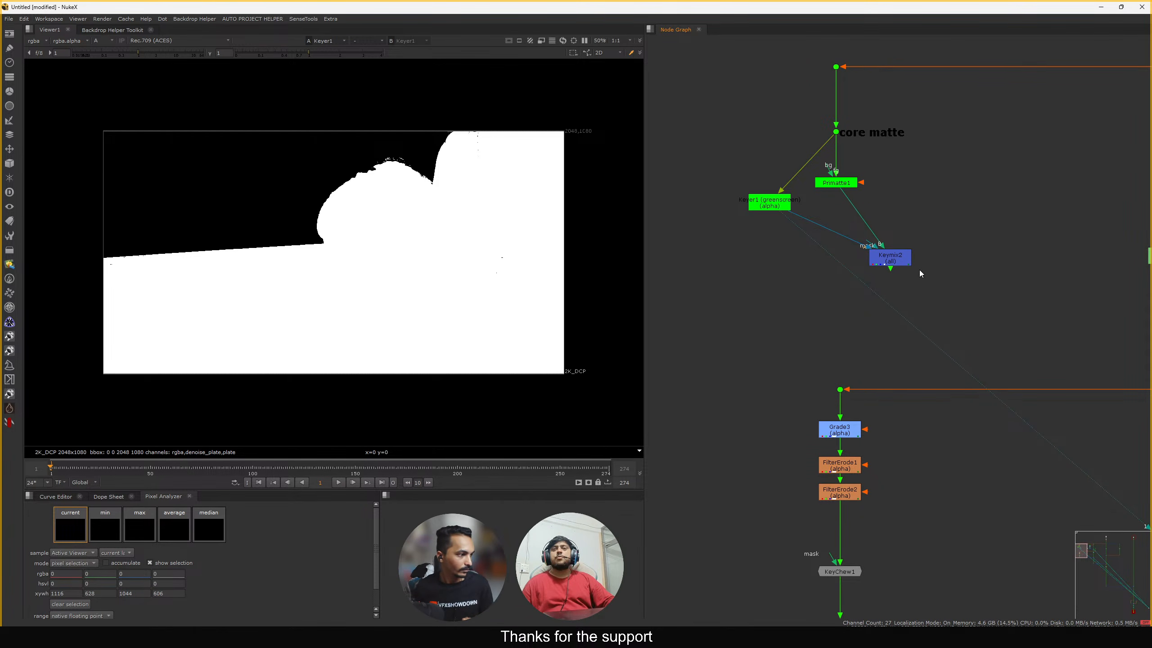
left_click_drag(903, 258, 857, 284)
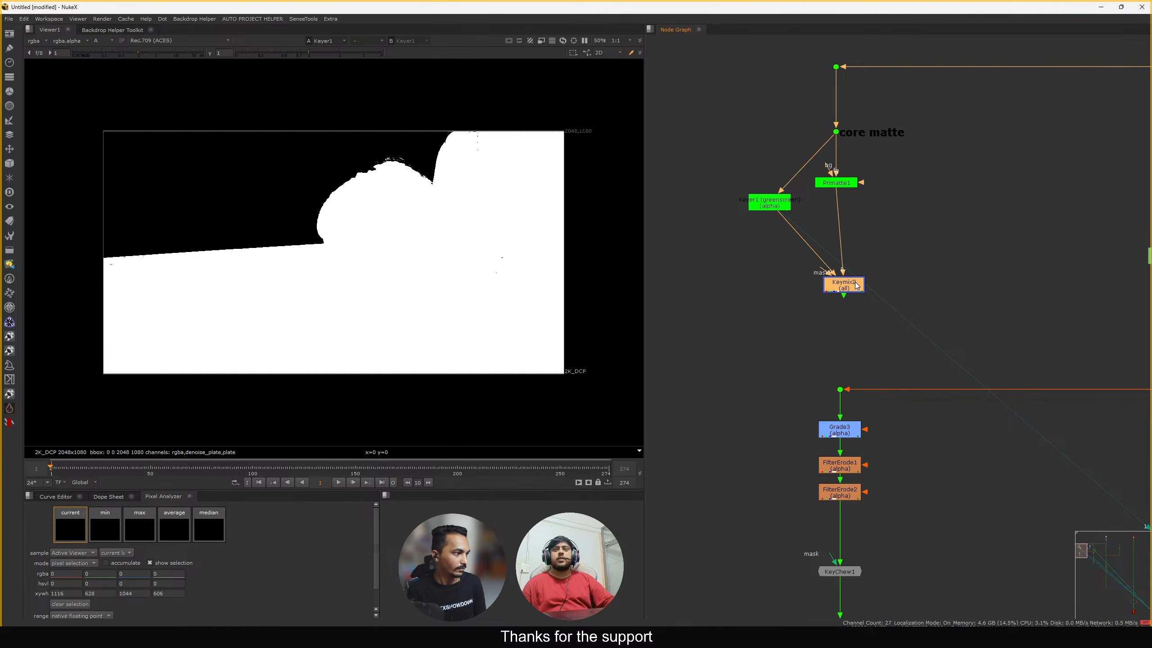
Add a Roto node beside the core matte branch and connect it to the Keymix's mask input
left_click(951, 233)
key("o")
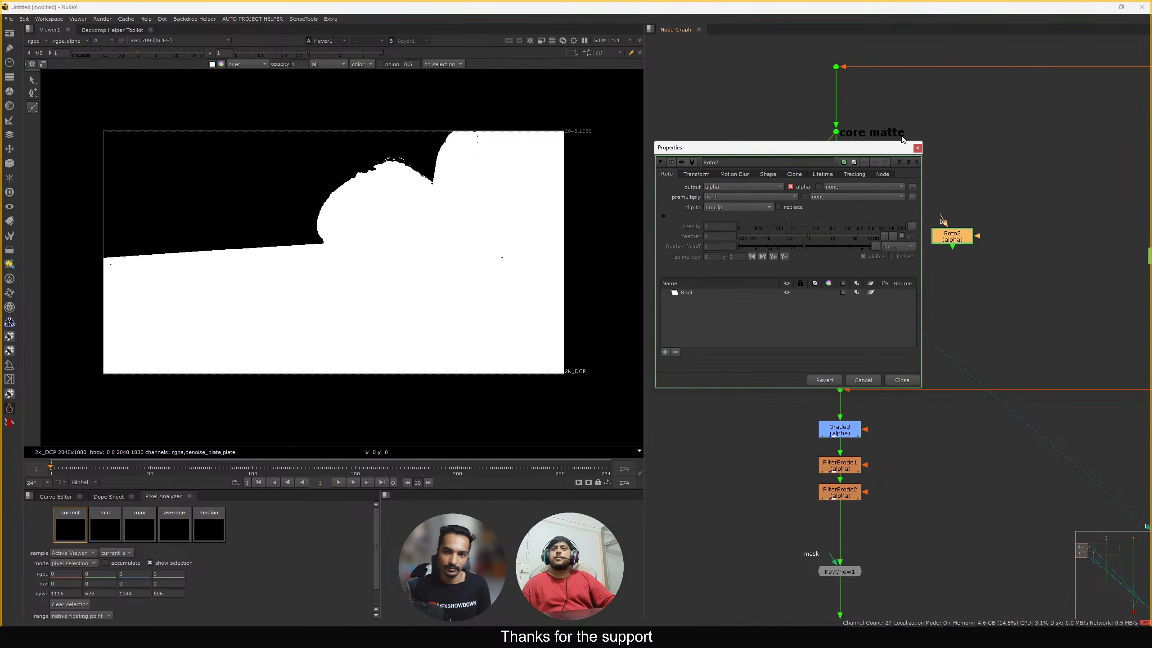
left_click(917, 148)
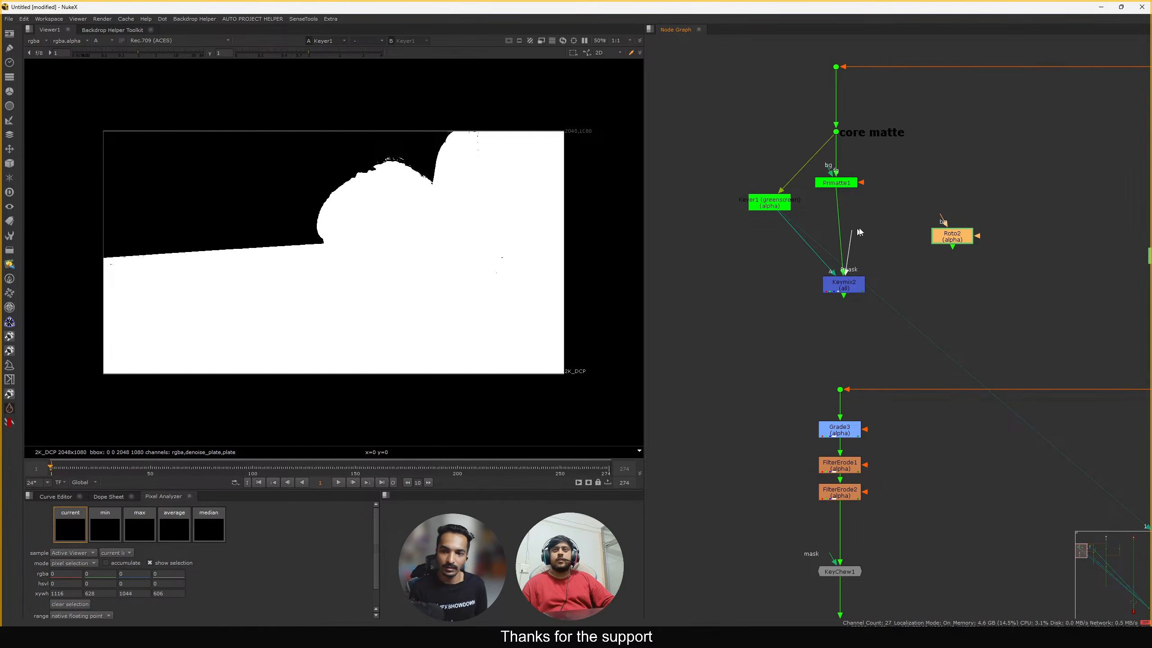
left_click_drag(928, 237, 946, 237)
Align the Keymix under the Primatte, move the Keyer further out, and display the Keymix's result
left_click_drag(843, 275, 836, 264)
left_click_drag(777, 210, 752, 199)
left_click(838, 270)
key("1")
Draw a closed Bezier shape in the Roto around the top of the hair and the headrest, and smooth its points
double_click(959, 237)
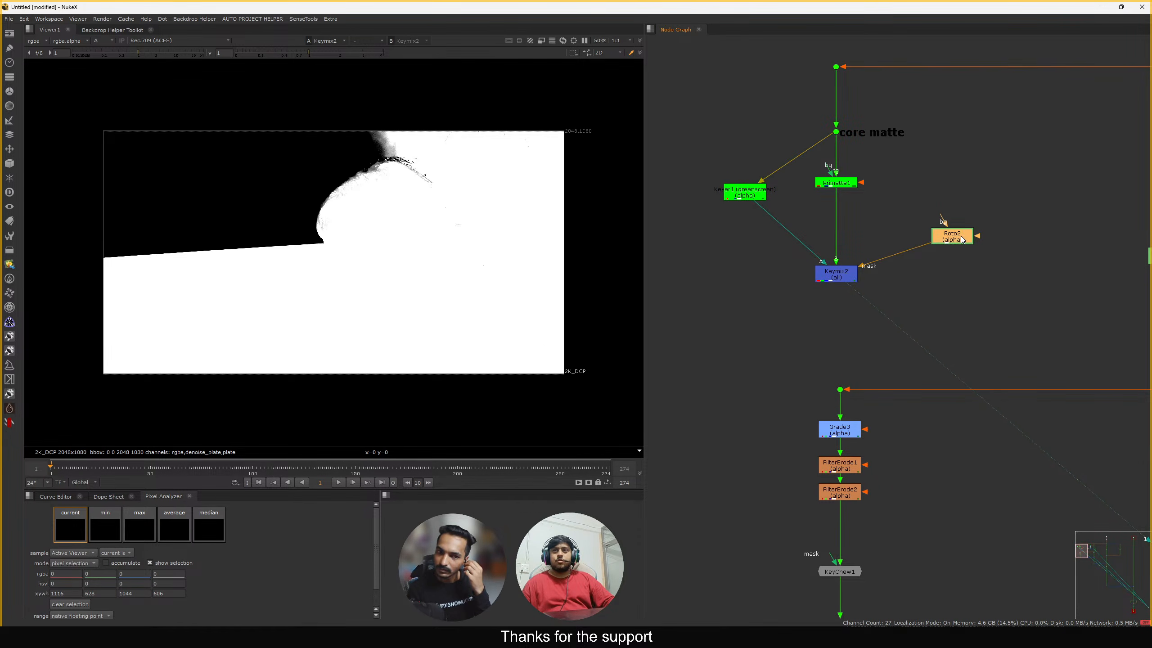
middle_click_drag(352, 113, 212, 121)
left_click(262, 119)
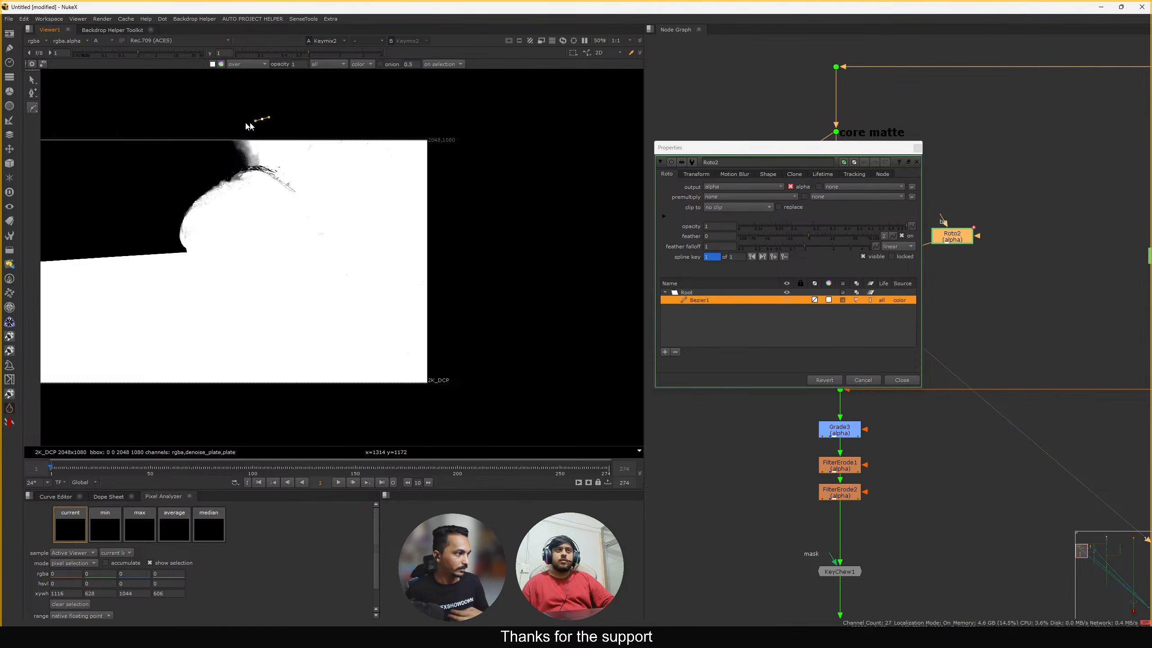
left_click(232, 126)
left_click(220, 193)
left_click(339, 259)
left_click(464, 239)
left_click(463, 140)
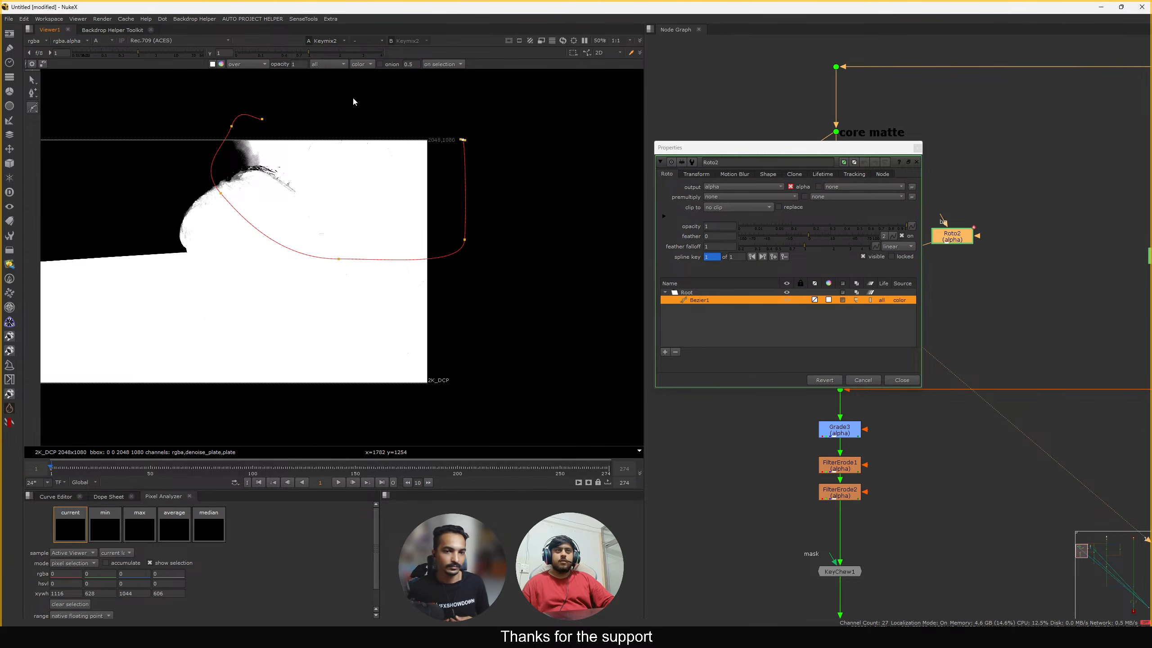
left_click(262, 119)
left_click_drag(209, 87, 454, 275)
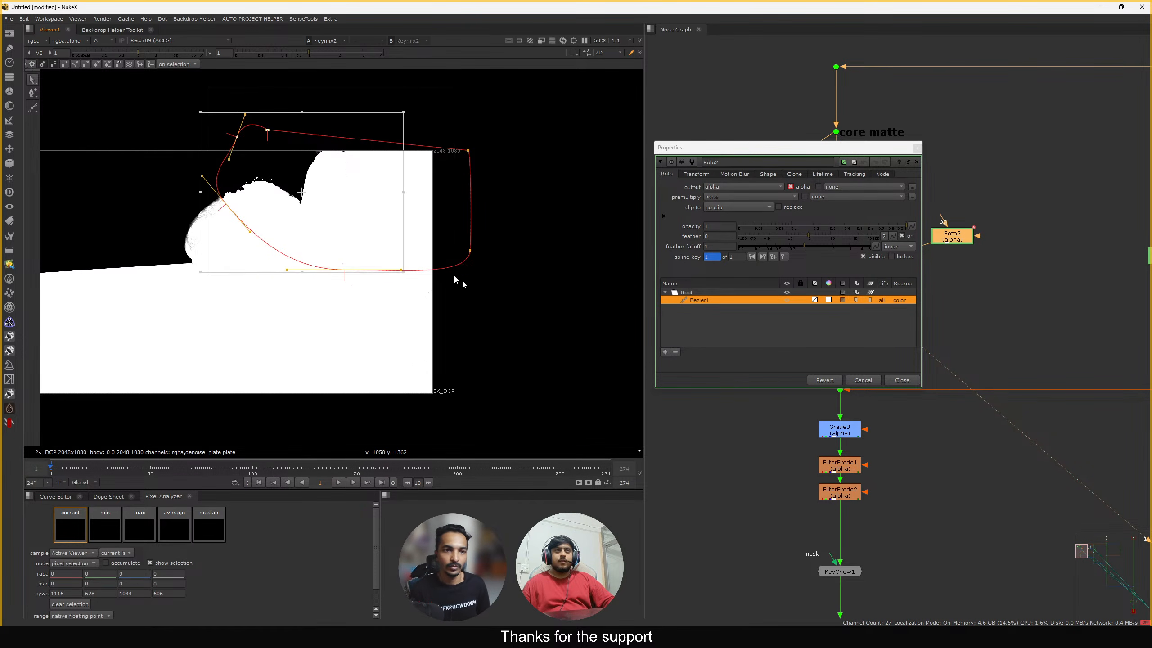
left_click(484, 307)
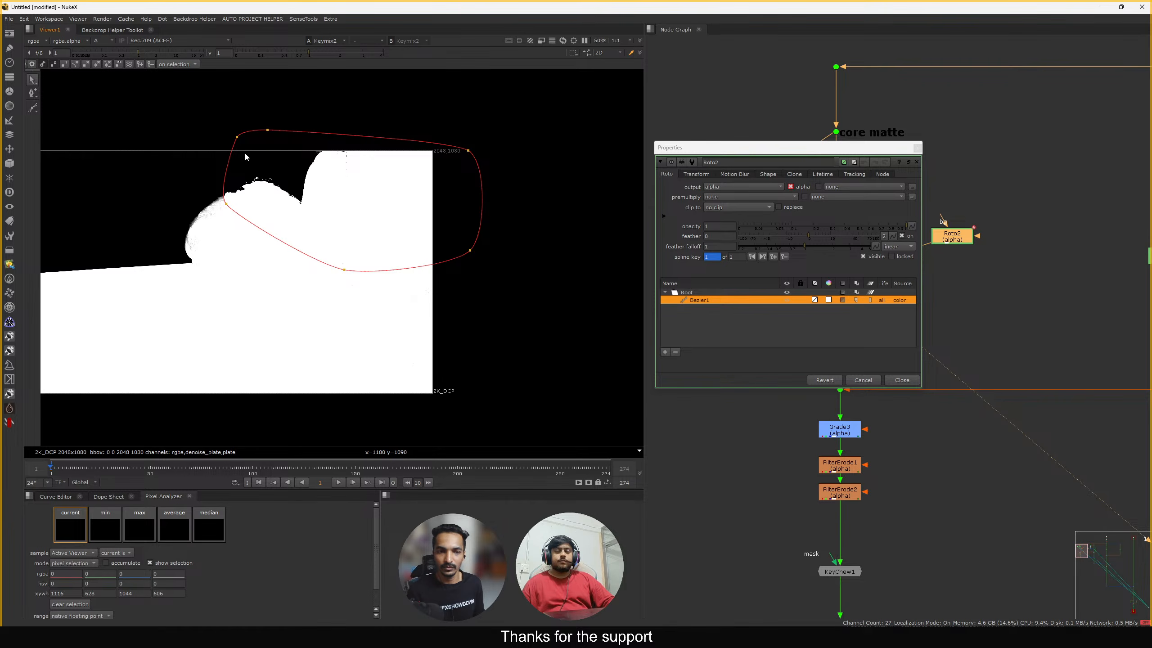
Close the Roto properties and toggle the core matte Keymix off and on to compare the edge around the hair and headrest
middle_click_drag(245, 154, 253, 150)
key("f")
left_click(893, 379)
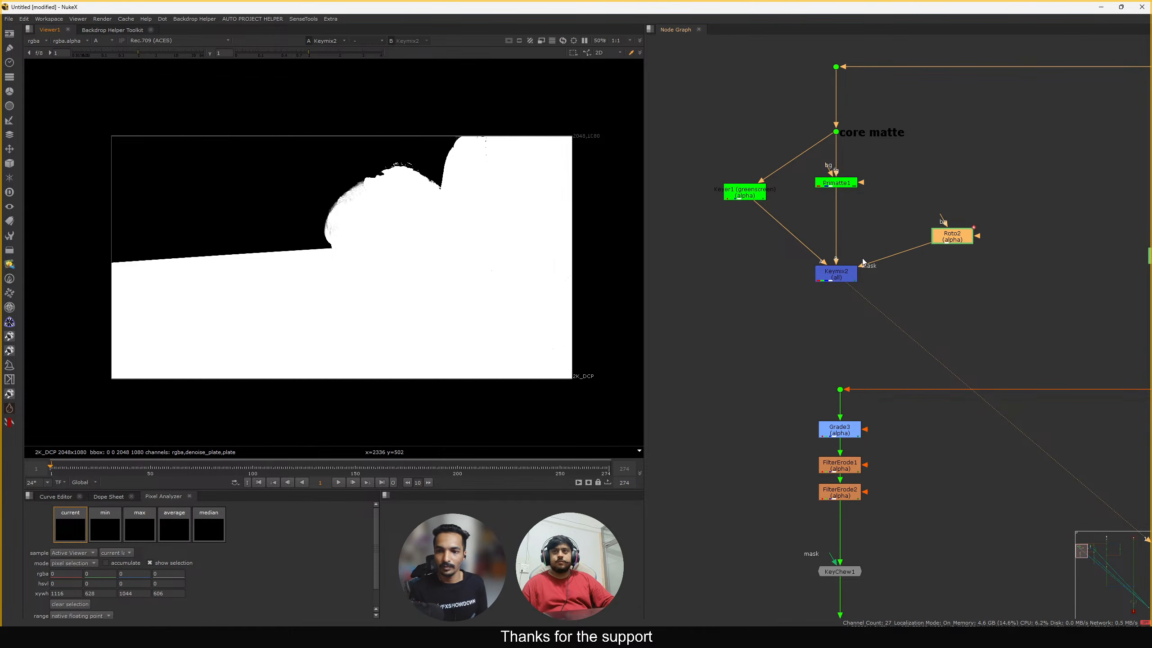
left_click(839, 272)
key("d")
key("d")
key("d")
key("d")
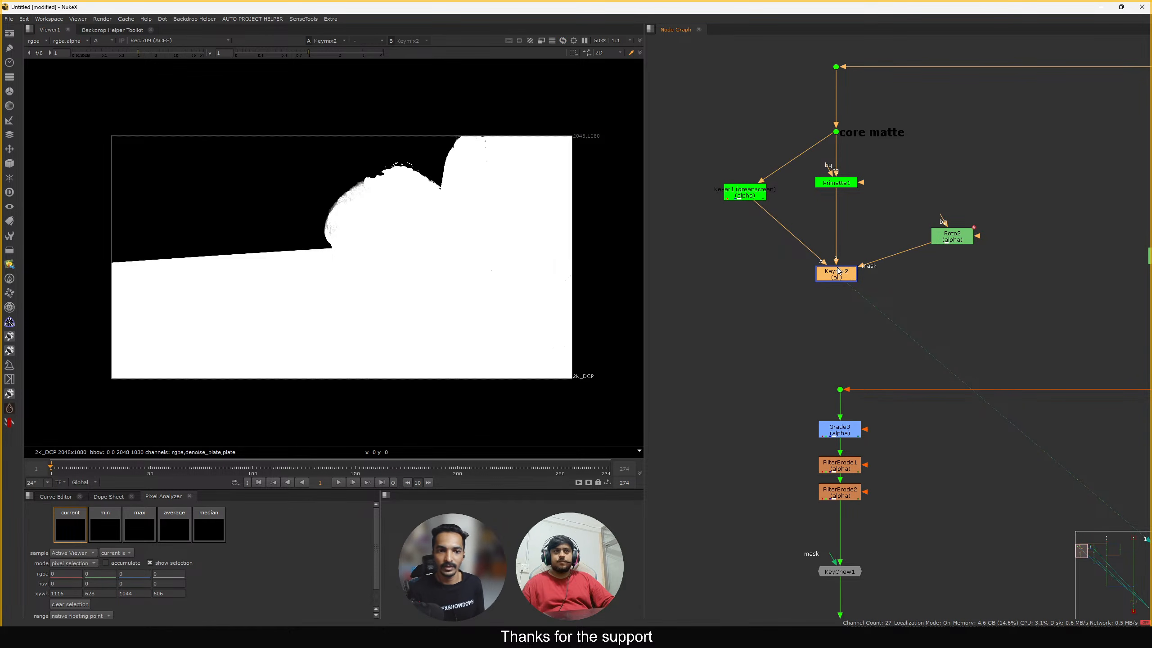
key("d")
key("d")
key("d")
key("d")
scroll(463, 127, "up", 2)
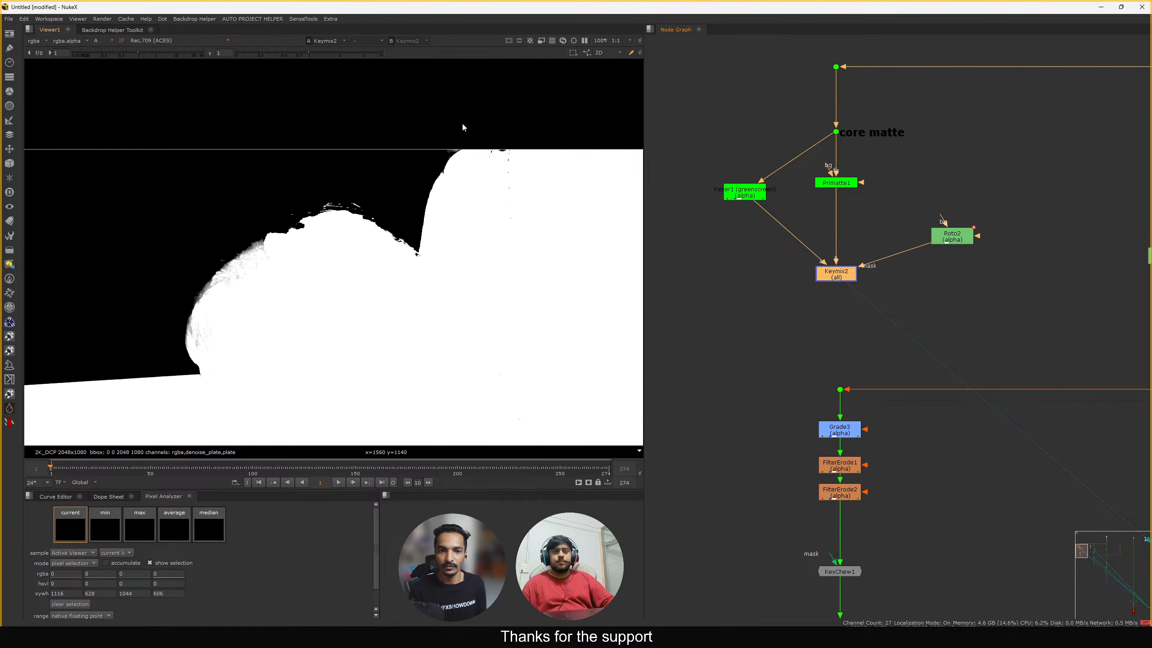
key("d")
key("d")
scroll(461, 122, "down", 2)
scroll(748, 218, "down", 2)
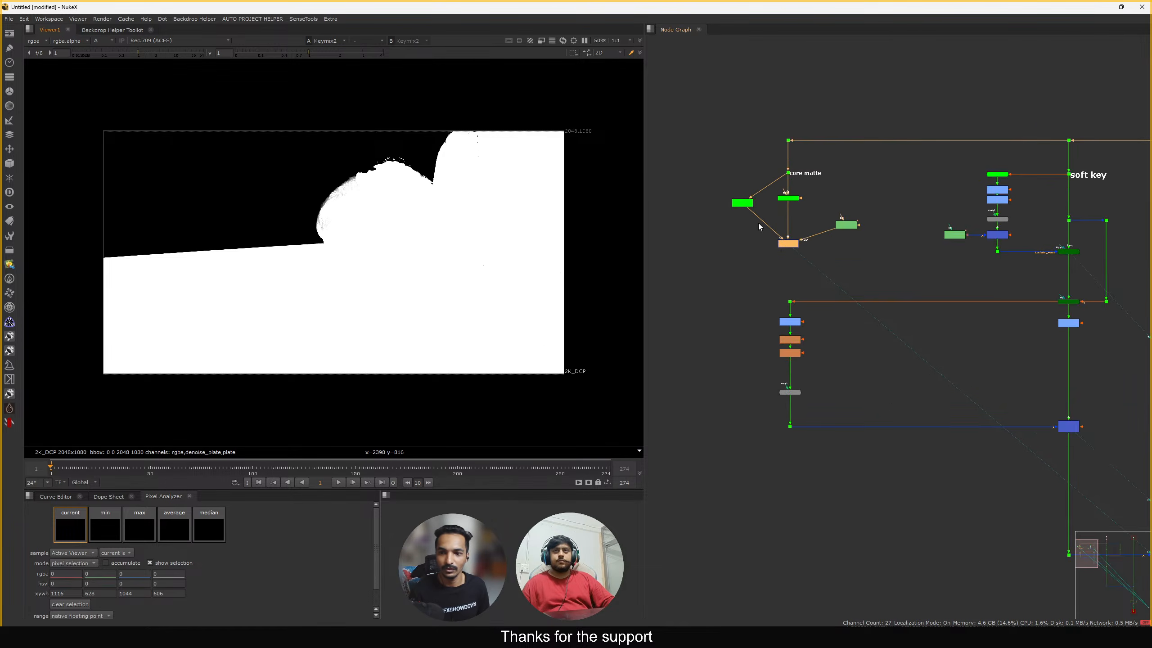
Display the plate from the dot beside the soft key's IBK_Color_Master and switch the viewer from alpha to full colour
scroll(758, 223, "down", 4)
middle_click_drag(758, 223, 687, 260)
scroll(805, 249, "up", 9)
middle_click_drag(846, 278, 790, 249)
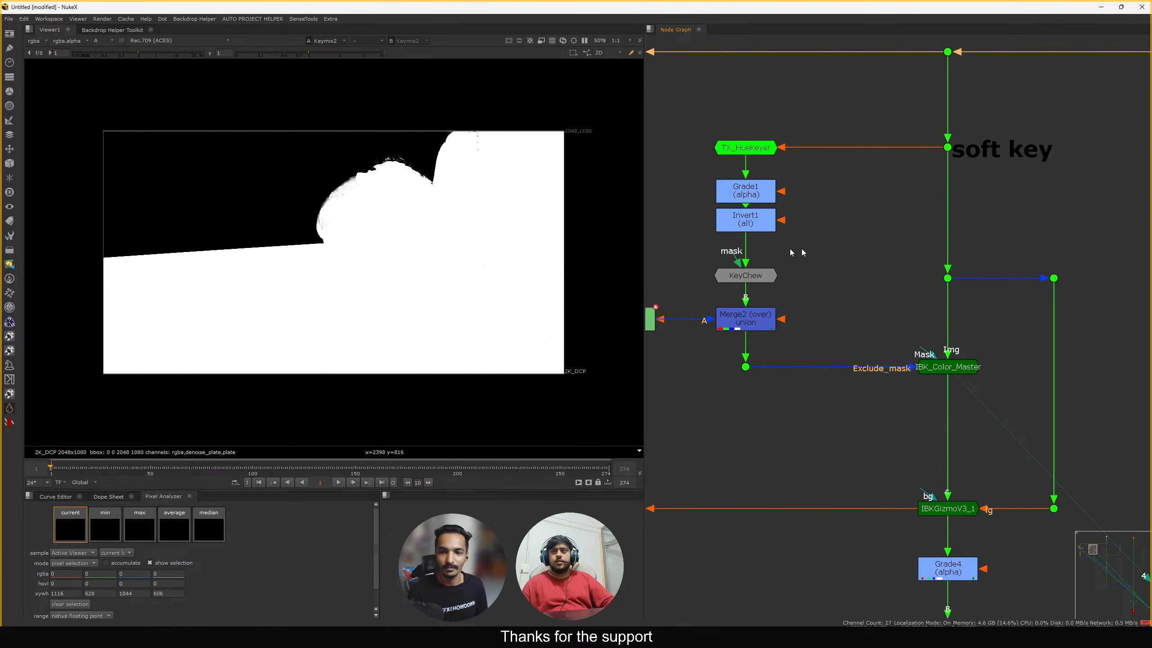
left_click(945, 367)
middle_click_drag(1121, 342, 997, 293)
left_click_drag(971, 281, 1075, 323)
middle_click_drag(829, 365, 879, 320)
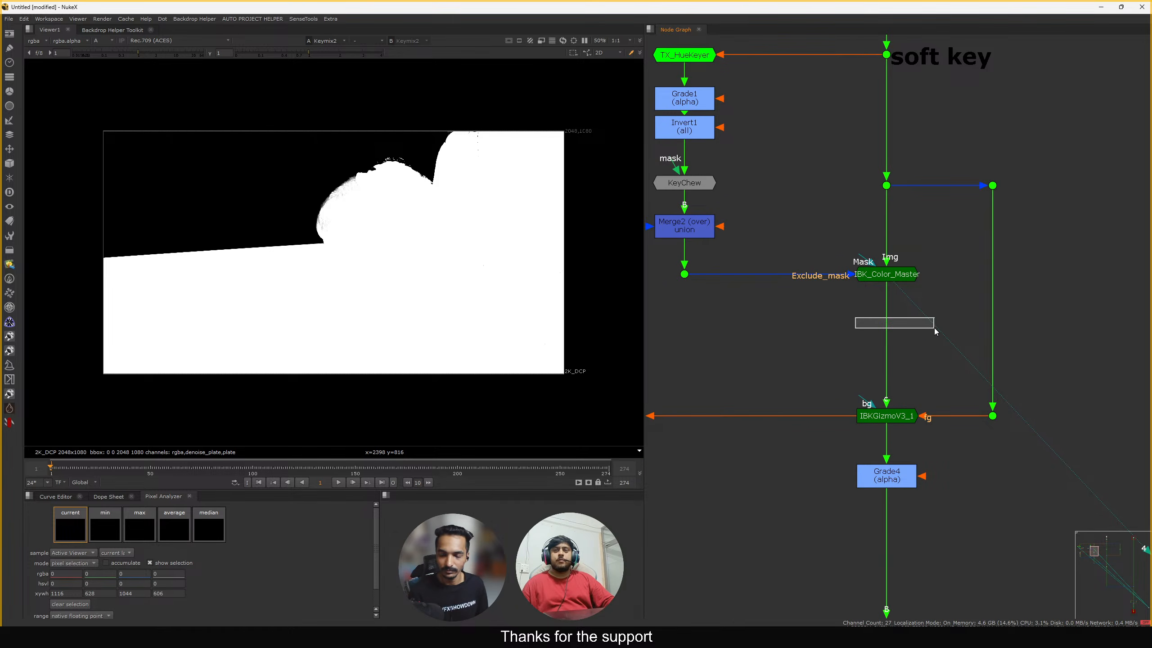
left_click_drag(934, 328, 934, 325)
left_click_drag(946, 144, 1022, 212)
key("1")
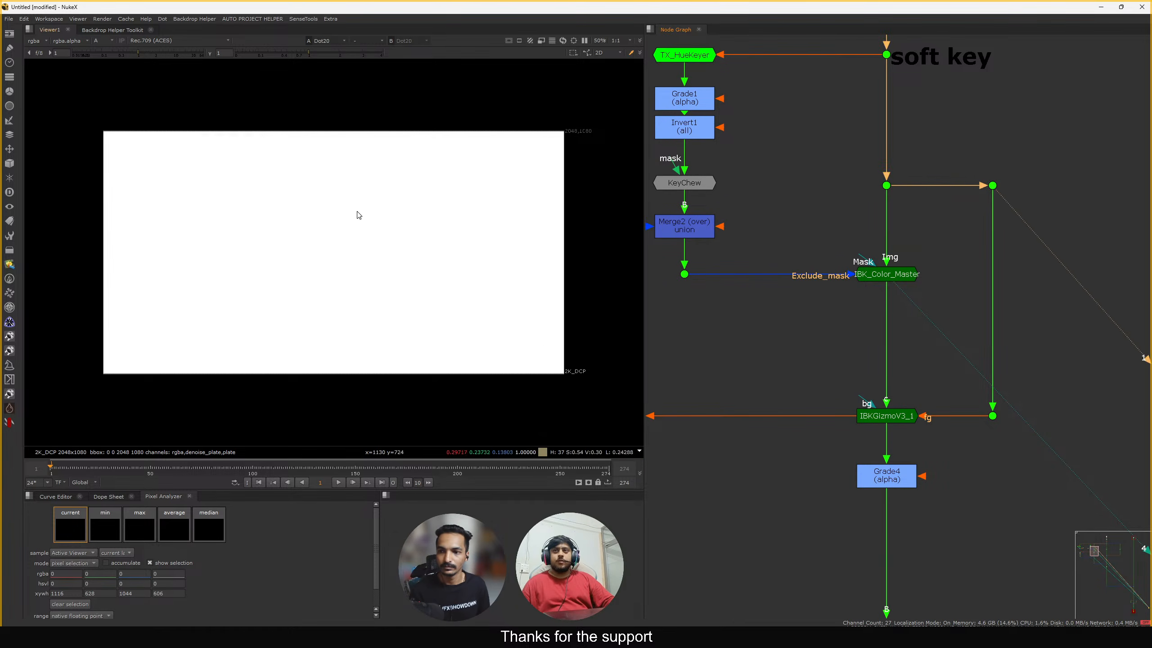
key("a")
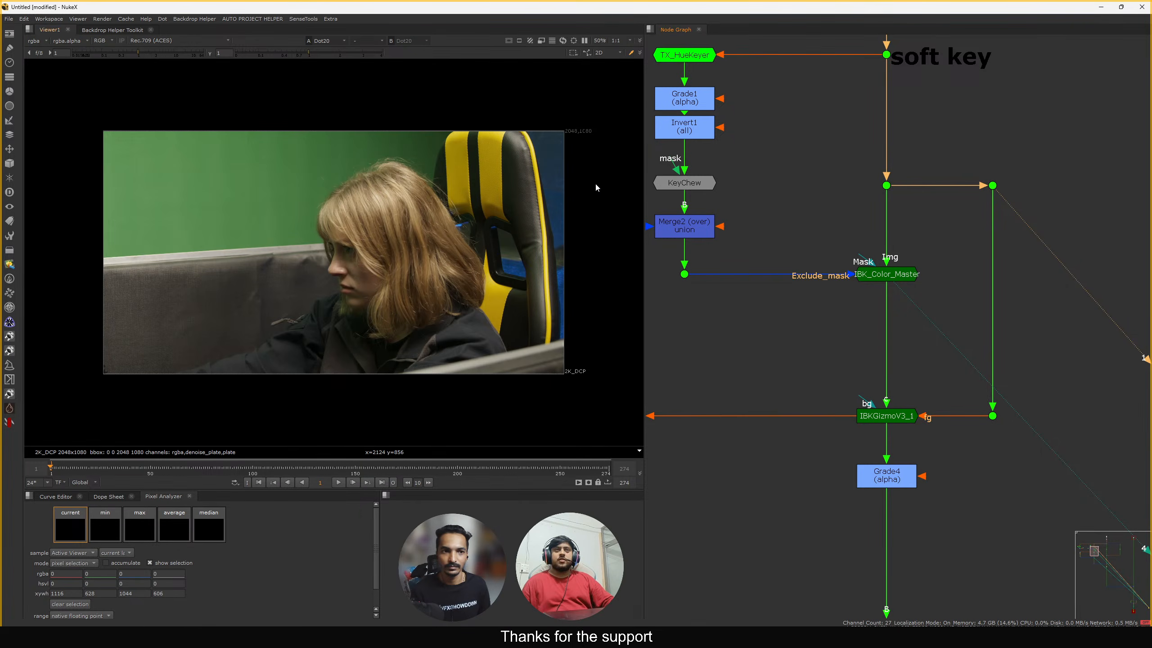
Sample the headrest, hair and sofa areas of the plate to compare the regions, and clear the sample
scroll(442, 131, "up", 4)
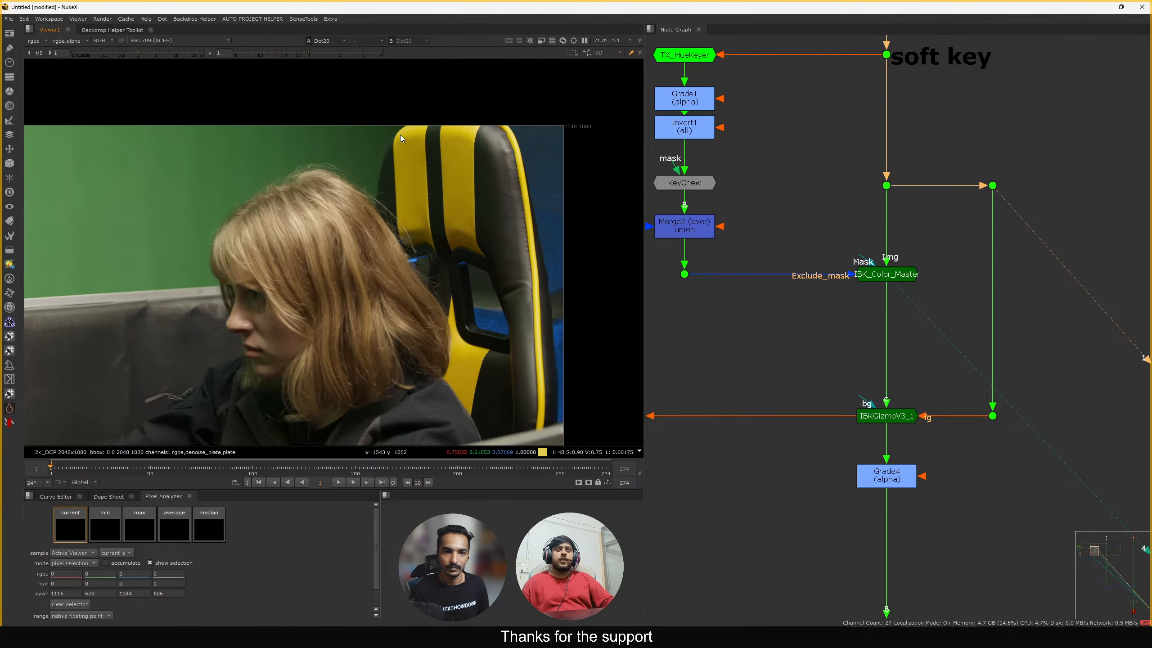
left_click_drag(353, 95, 504, 220)
left_click_drag(343, 91, 579, 277, "ctrl+shift")
scroll(244, 176, "up", 10)
key("f")
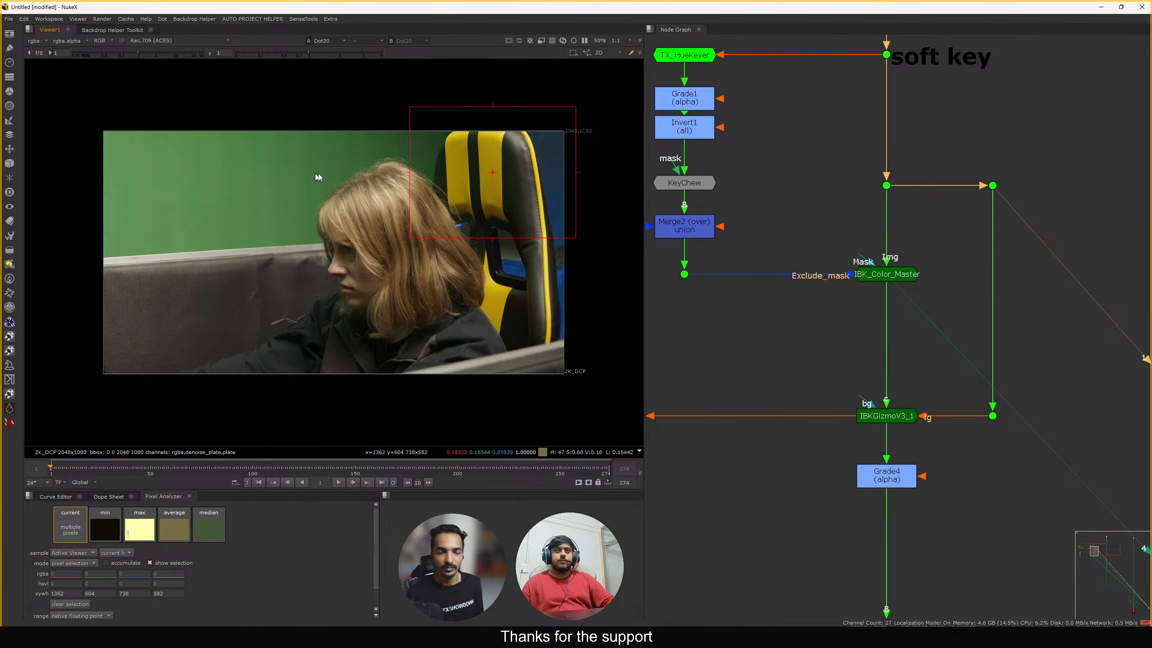
left_click_drag(309, 141, 429, 278, "ctrl+shift")
left_click_drag(107, 225, 279, 253, "ctrl+shift")
left_click(283, 188, "ctrl+shift")
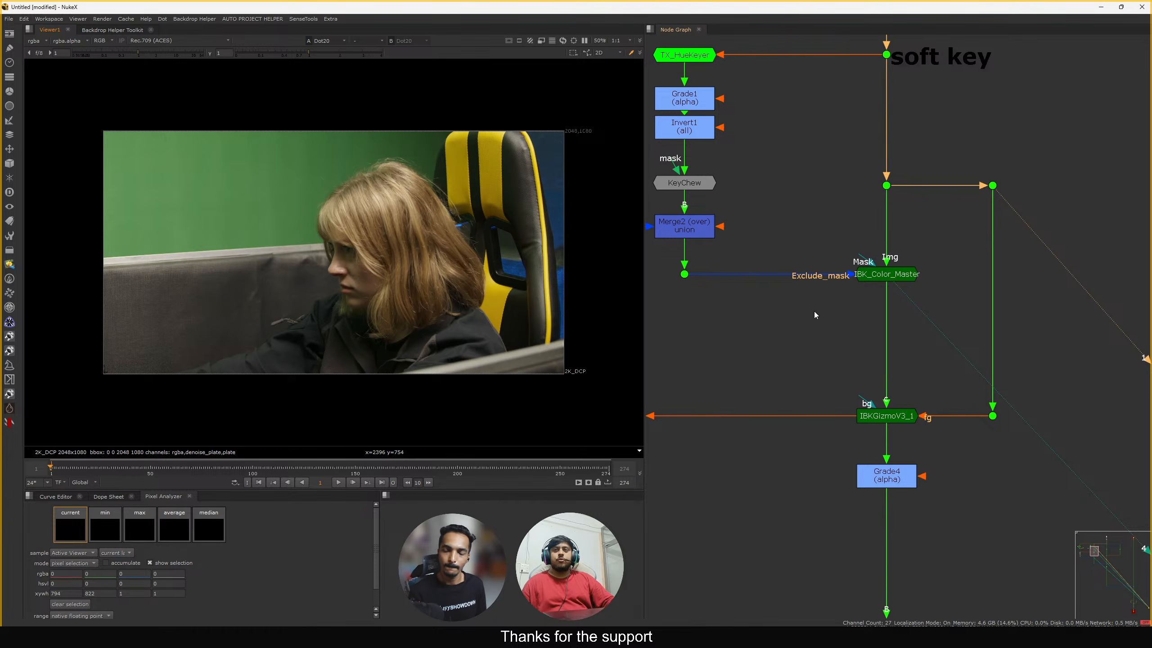
Duplicate the IBK_Color_Master node and place the copy beside the soft key branch
scroll(931, 238, "down", 2)
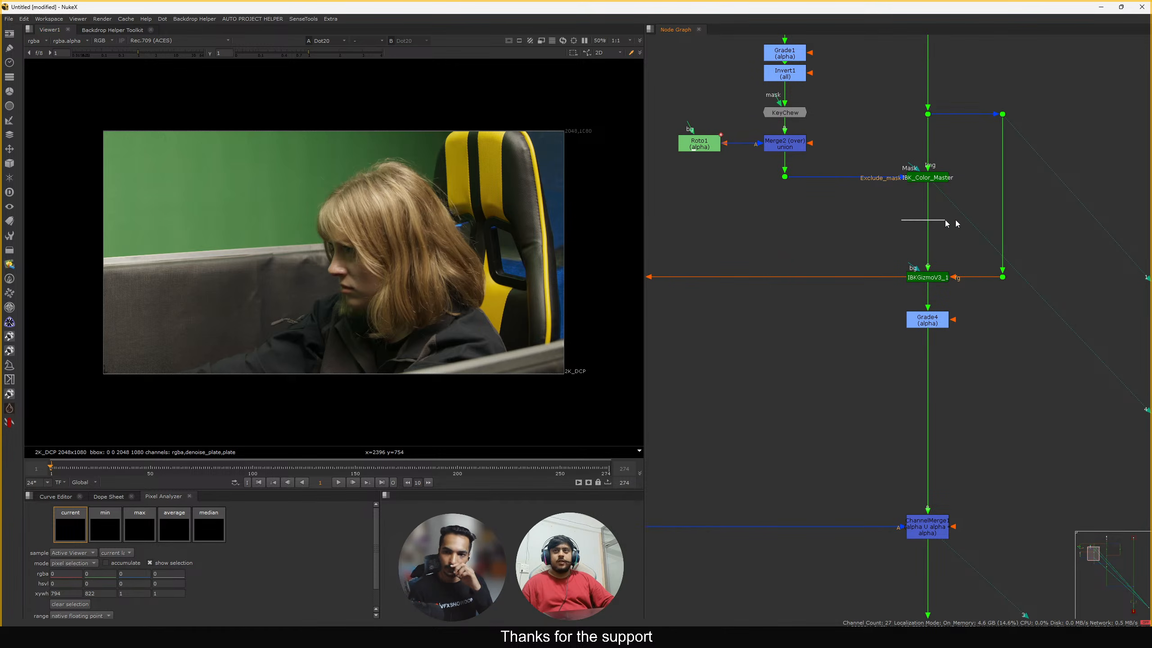
scroll(969, 223, "down", 3)
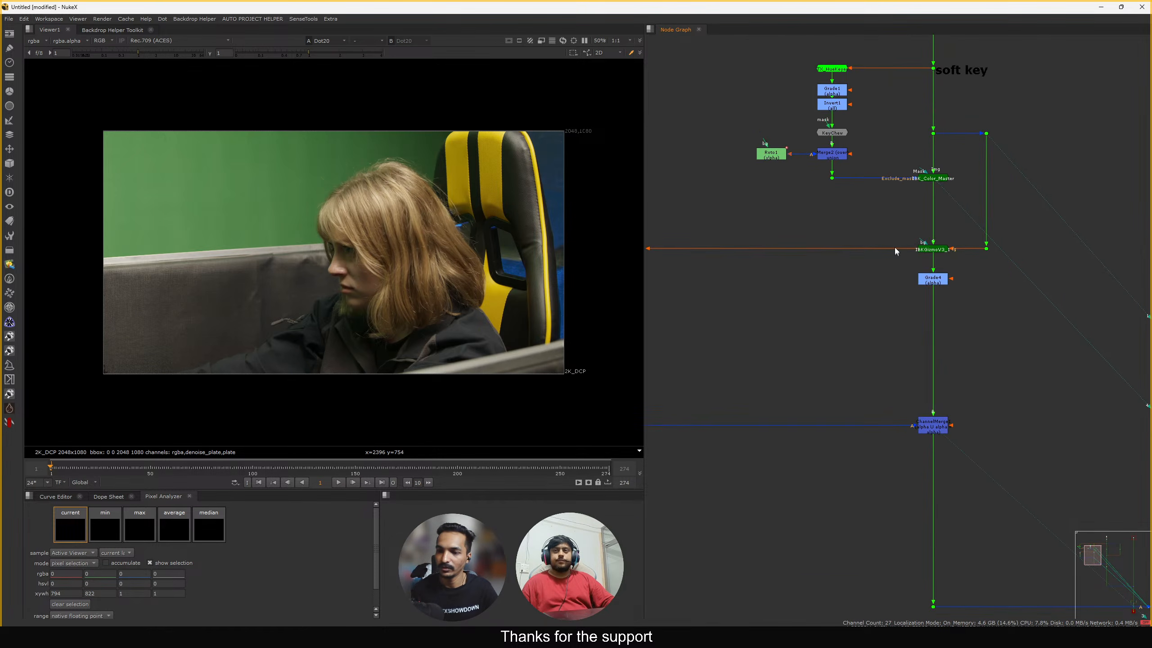
scroll(928, 218, "down", 4)
scroll(925, 225, "up", 3)
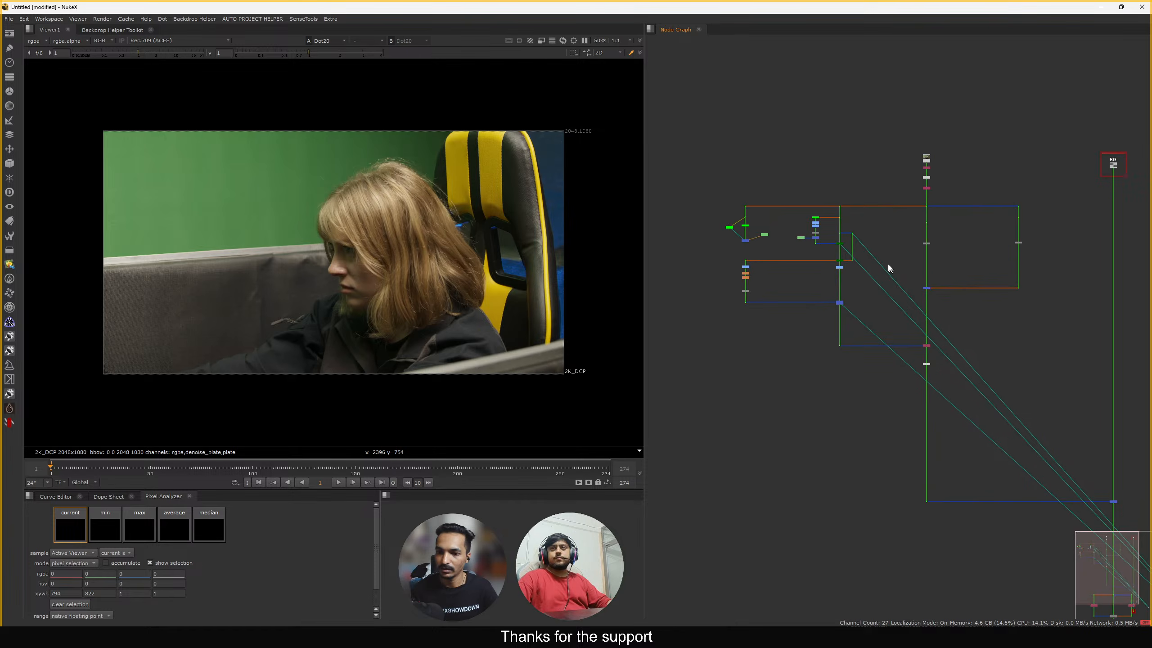
middle_click_drag(982, 154, 939, 195)
left_click_drag(942, 181, 1044, 337)
left_click_drag(876, 265, 776, 319)
scroll(878, 277, "up", 2)
key("ctrl+c")
key("ctrl+v")
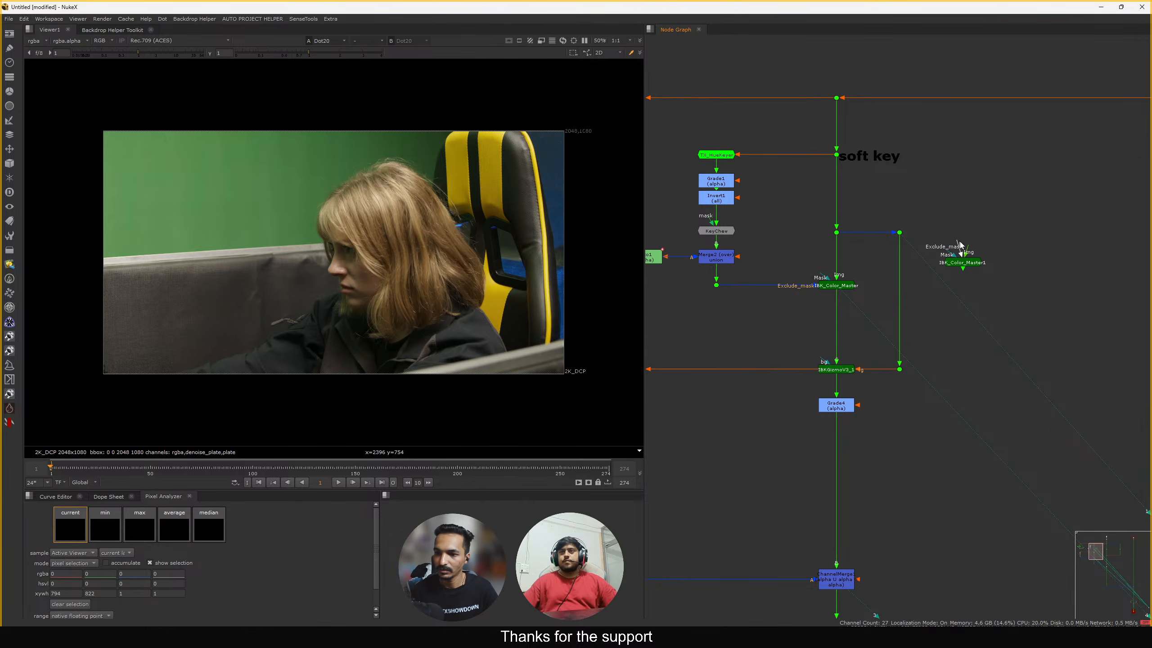
Connect the duplicated IBK_Color_Master's Img input to the plate dot and its Exclude_mask input to the dot below Merge2
scroll(972, 244, "up", 2)
left_click_drag(967, 248, 865, 228)
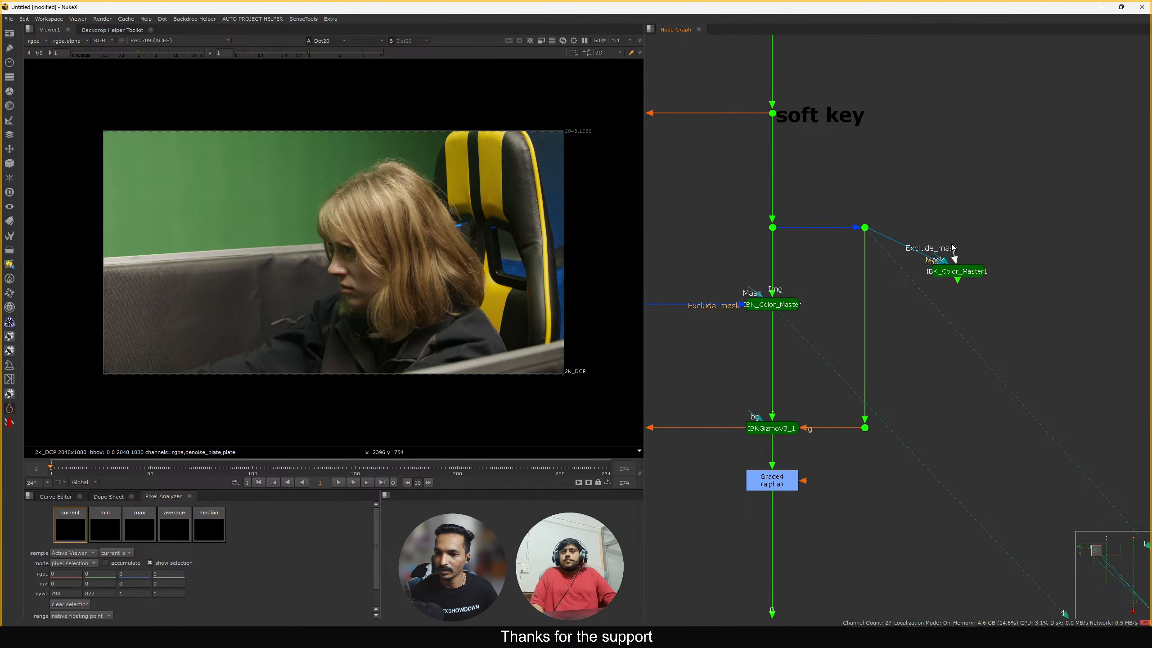
left_click_drag(952, 245, 846, 283)
middle_click_drag(972, 289, 789, 320)
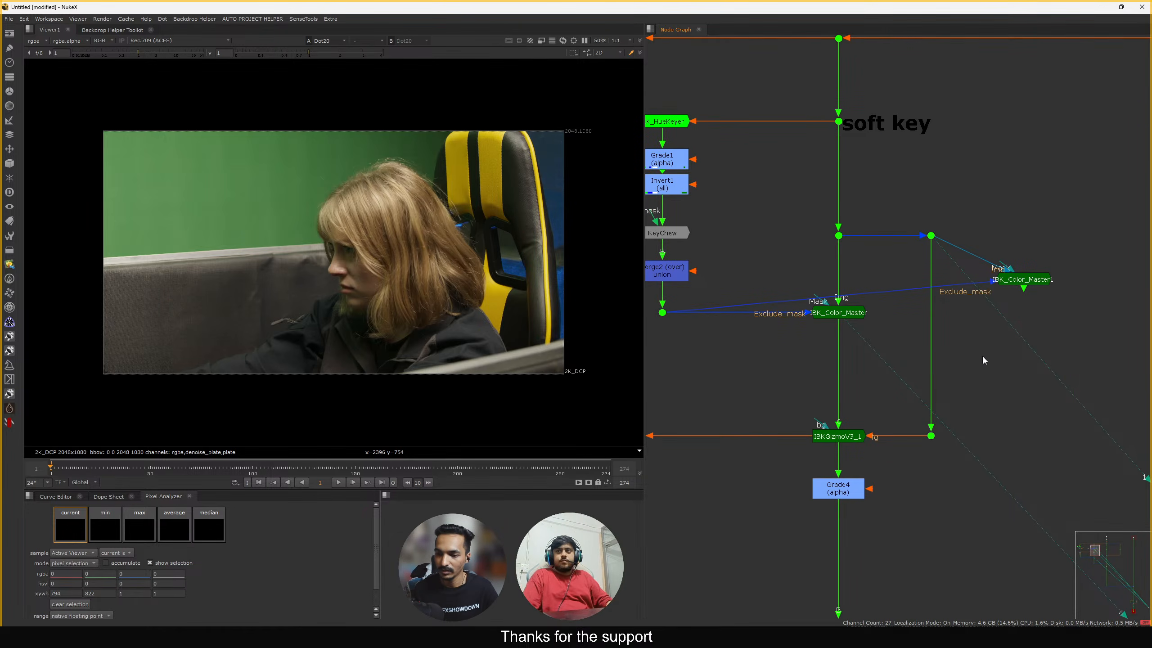
Insert a Keymix node between the IBK_Color_Master and the IBKGizmo in the soft key branch, and display its result
key("Tab")
type("key")
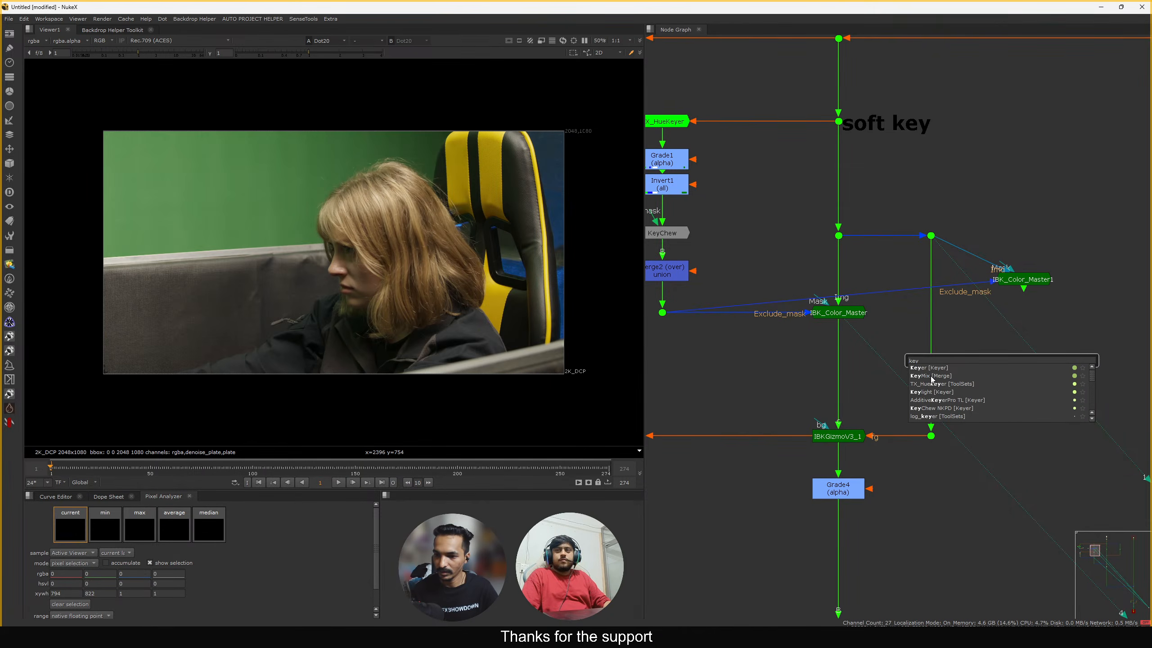
left_click(933, 376)
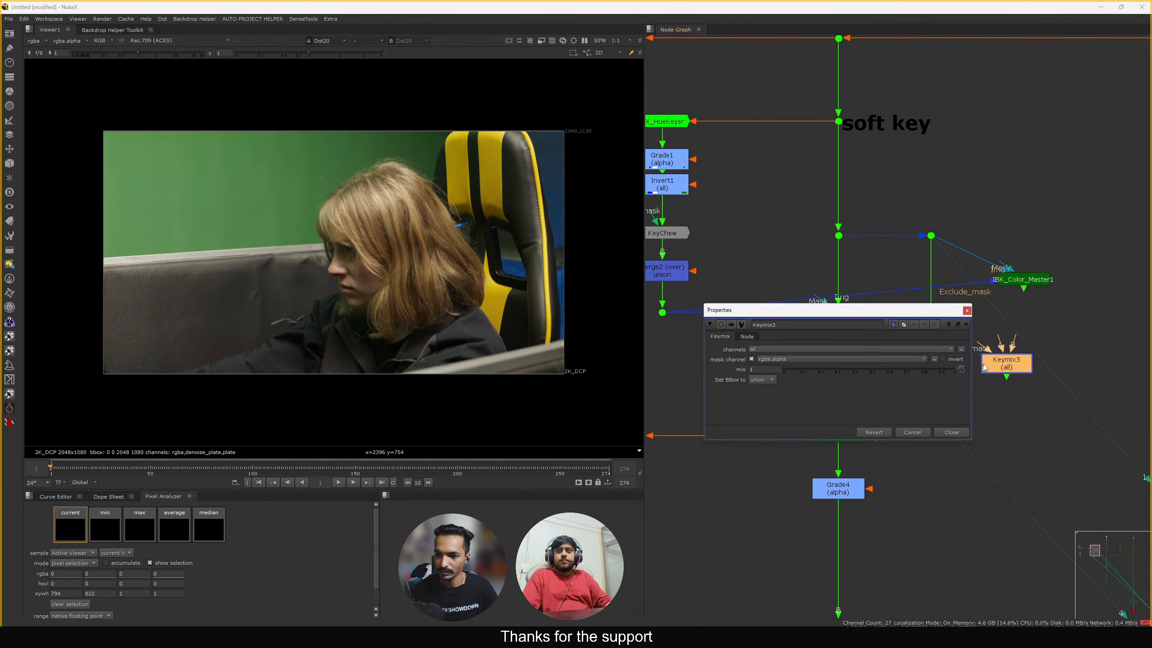
left_click(967, 311)
left_click_drag(1023, 365, 854, 369)
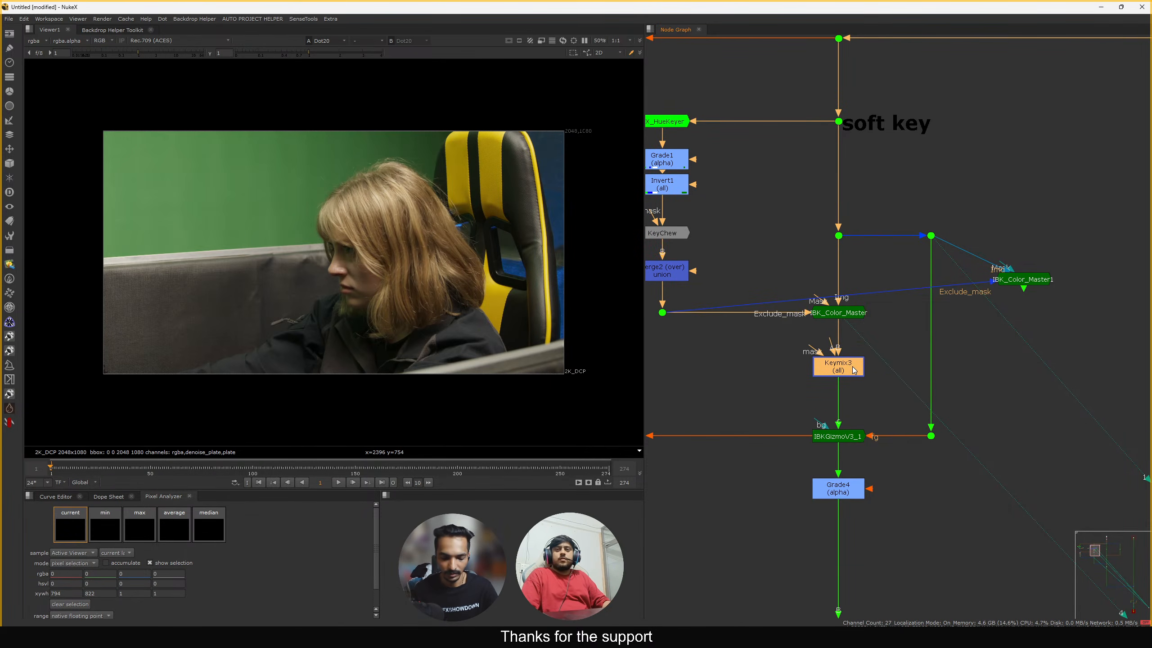
key("1")
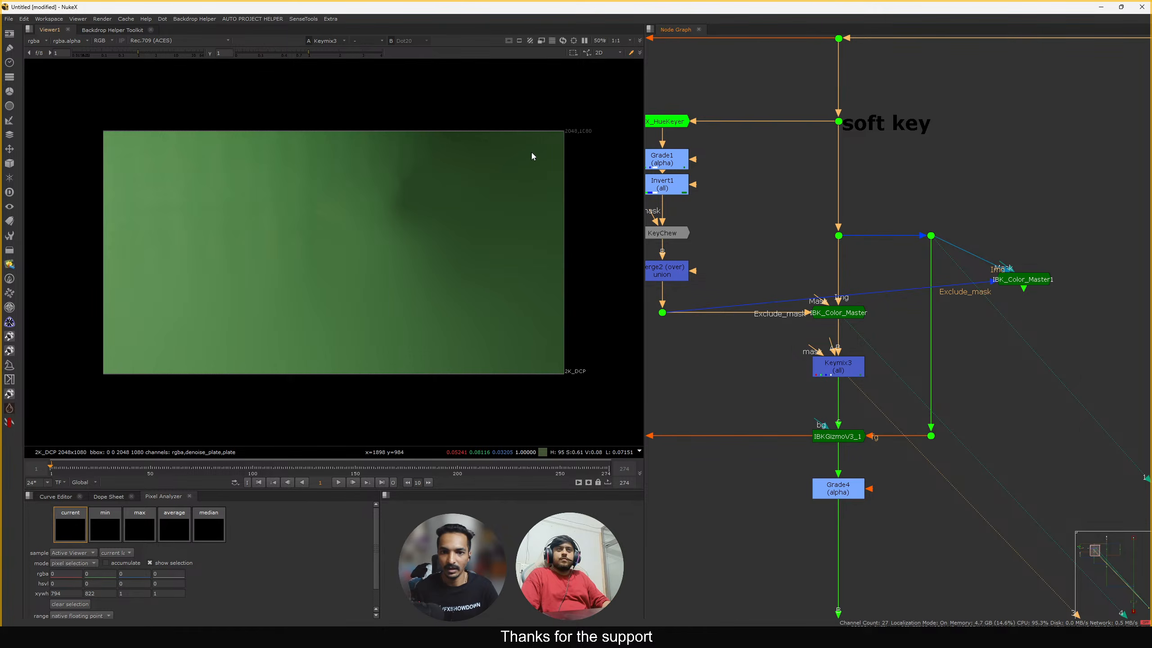
left_click_drag(469, 173, 124, 335, "ctrl+shift")
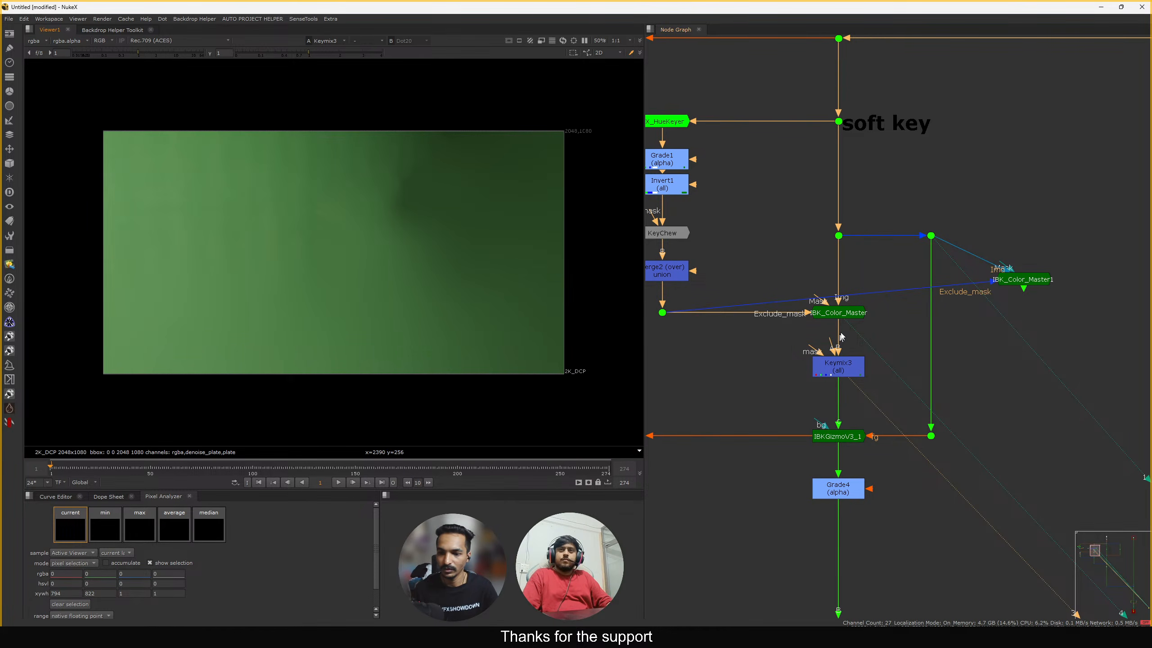
Connect the new Keymix's A input to the duplicated IBK_Color_Master and display the duplicate's result
left_click(837, 313)
left_click(866, 334)
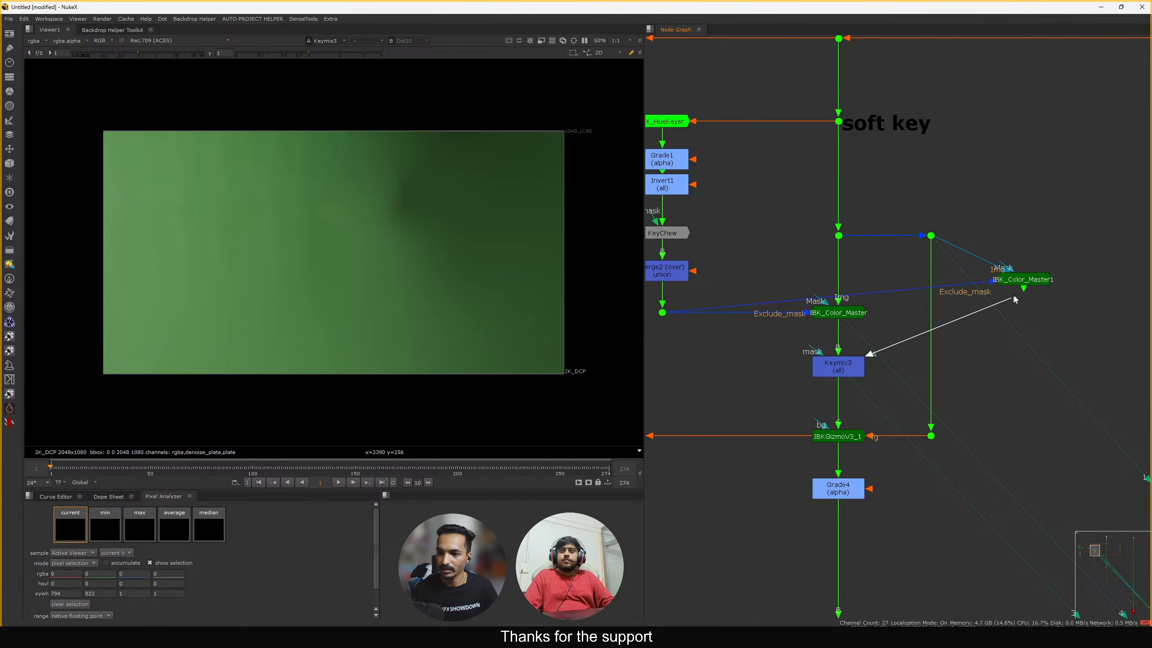
mouse_move(1023, 277)
left_mouse_down()
mouse_move(1033, 287)
mouse_move(1024, 291)
left_mouse_up()
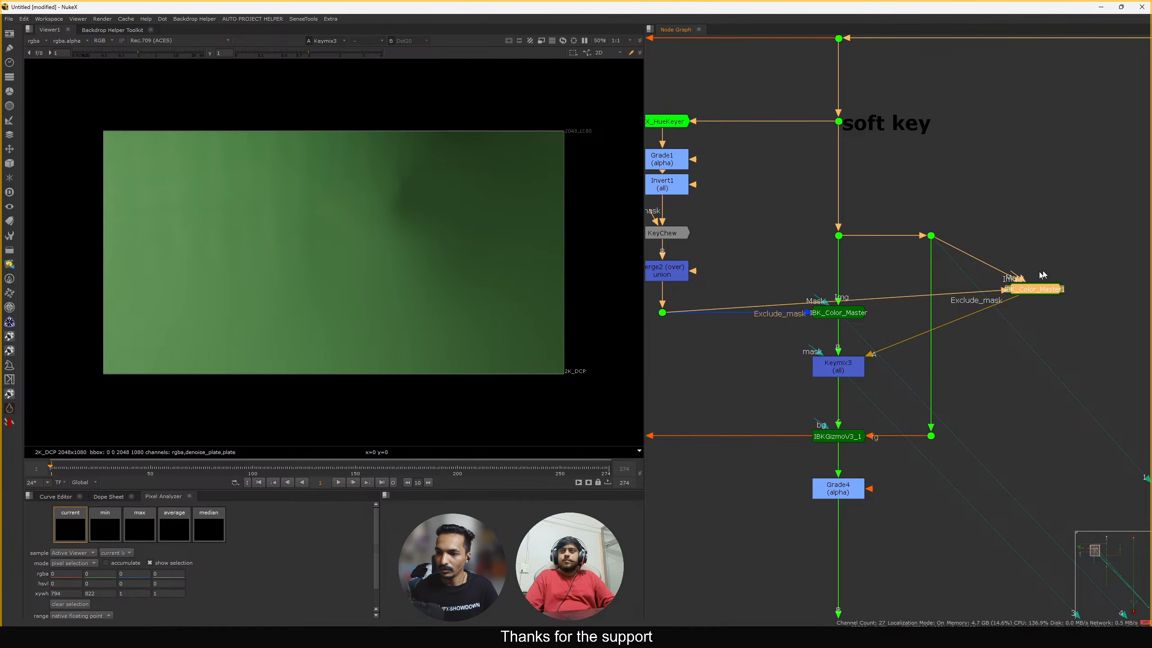
key("ctrl+z")
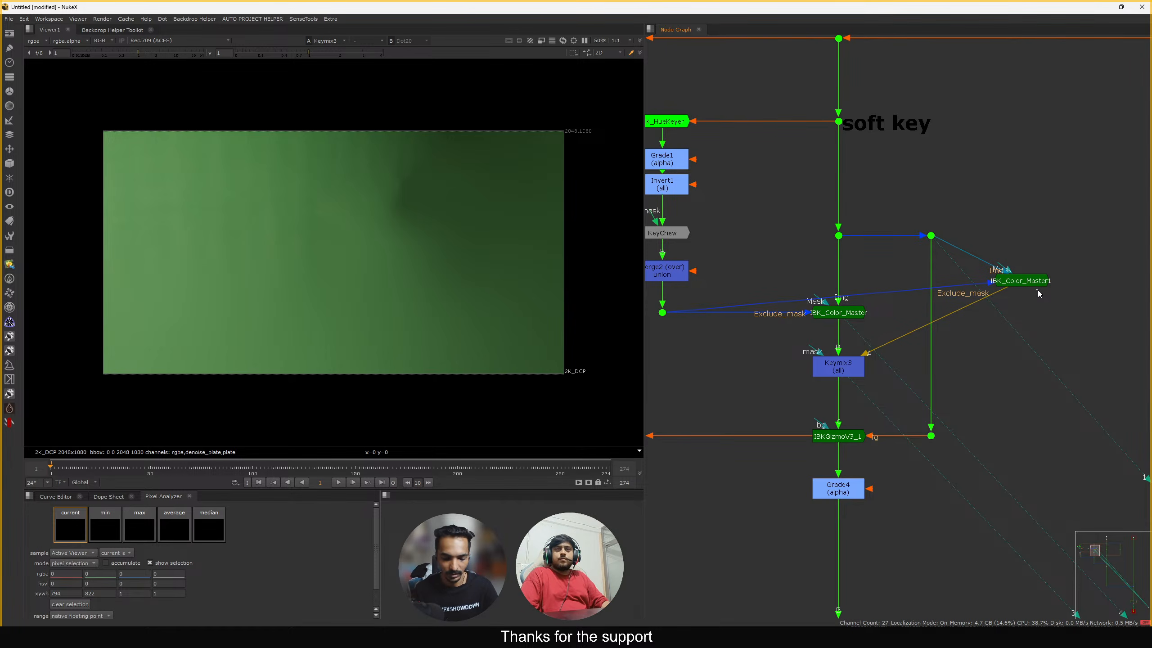
left_click(1037, 285)
key("3")
left_click_drag(1025, 285, 1030, 288)
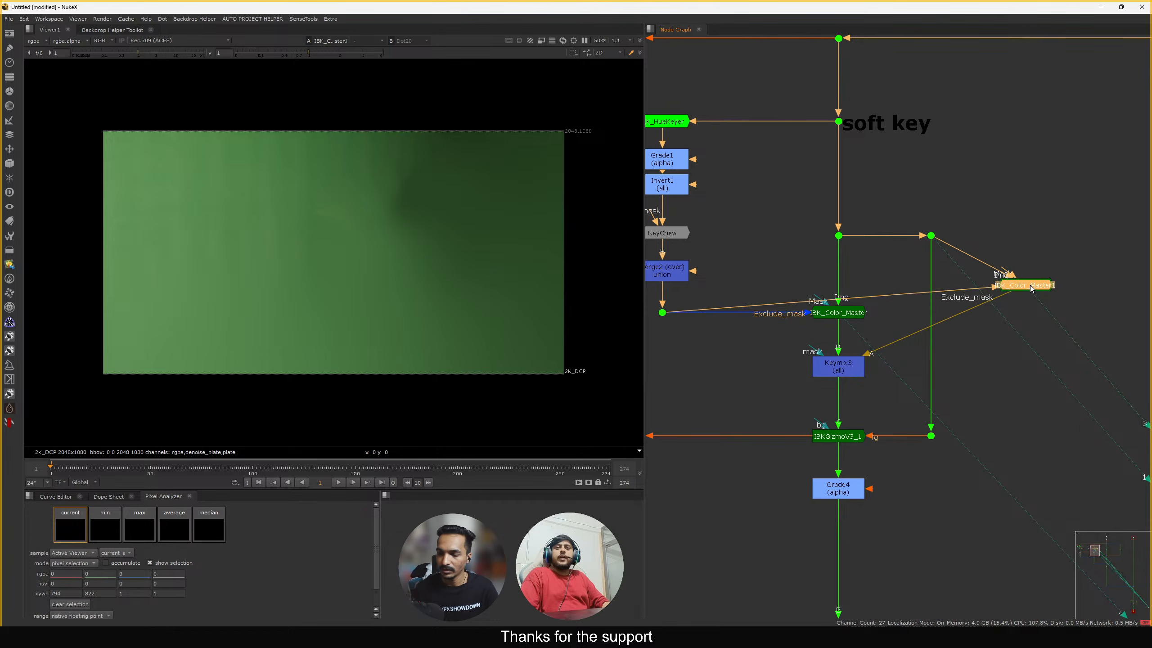
Display the plate from the dot and examine the green screen around the hair and headrest
left_click(965, 231)
left_click_drag(997, 198, 901, 247)
key("1")
scroll(388, 184, "up", 3)
scroll(389, 185, "up", 3)
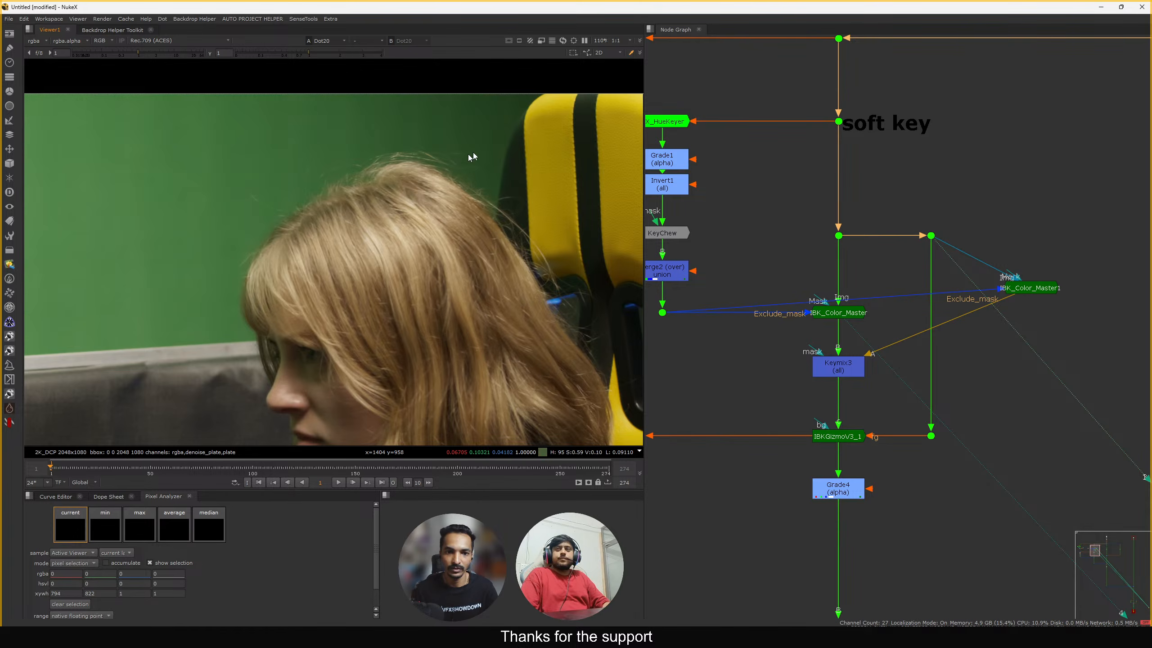
left_click_drag(506, 146, 237, 321)
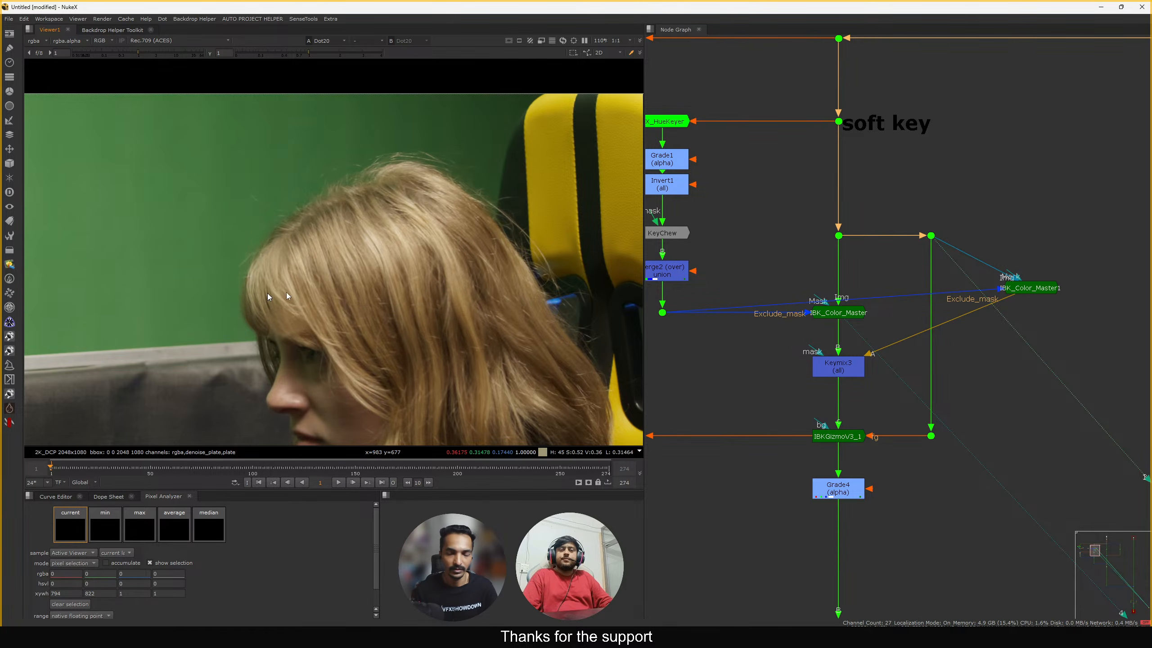
Display the duplicated IBK_Color_Master's clean plate and review its properties
left_click(1034, 286)
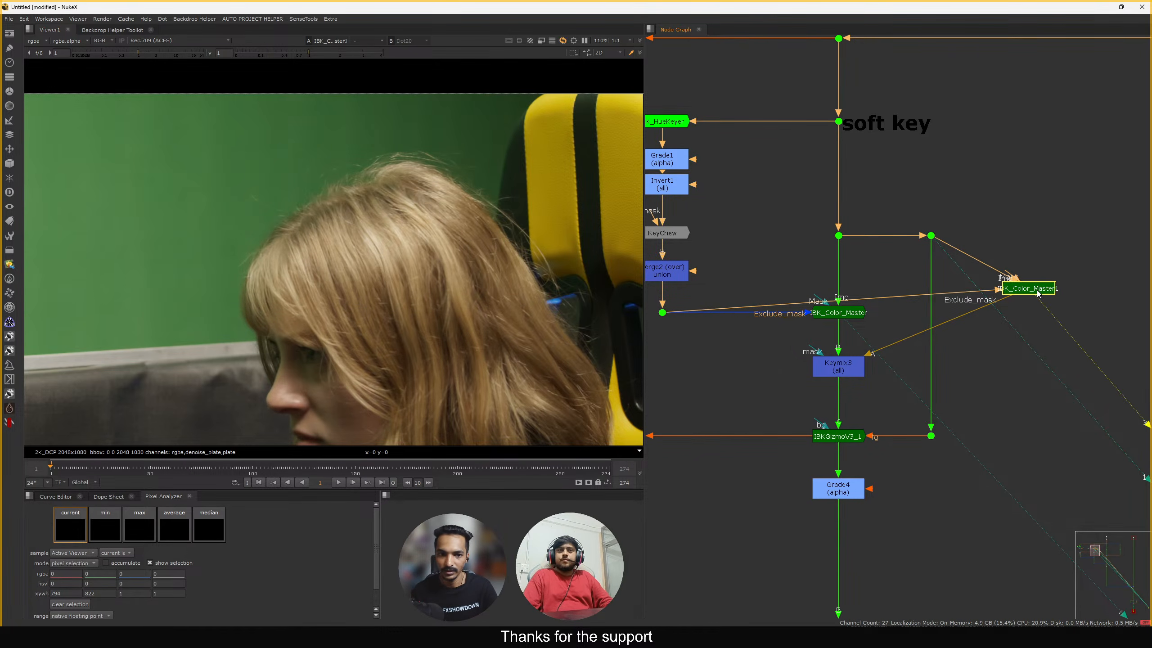
key("1")
double_click(1035, 293)
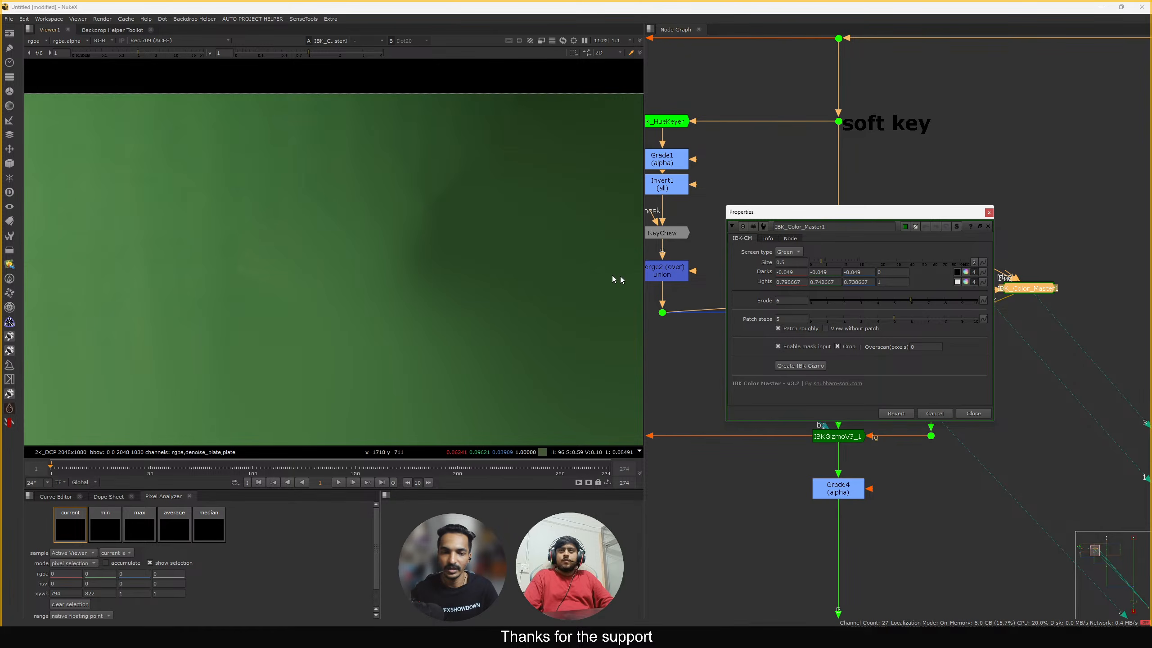
left_click(989, 213)
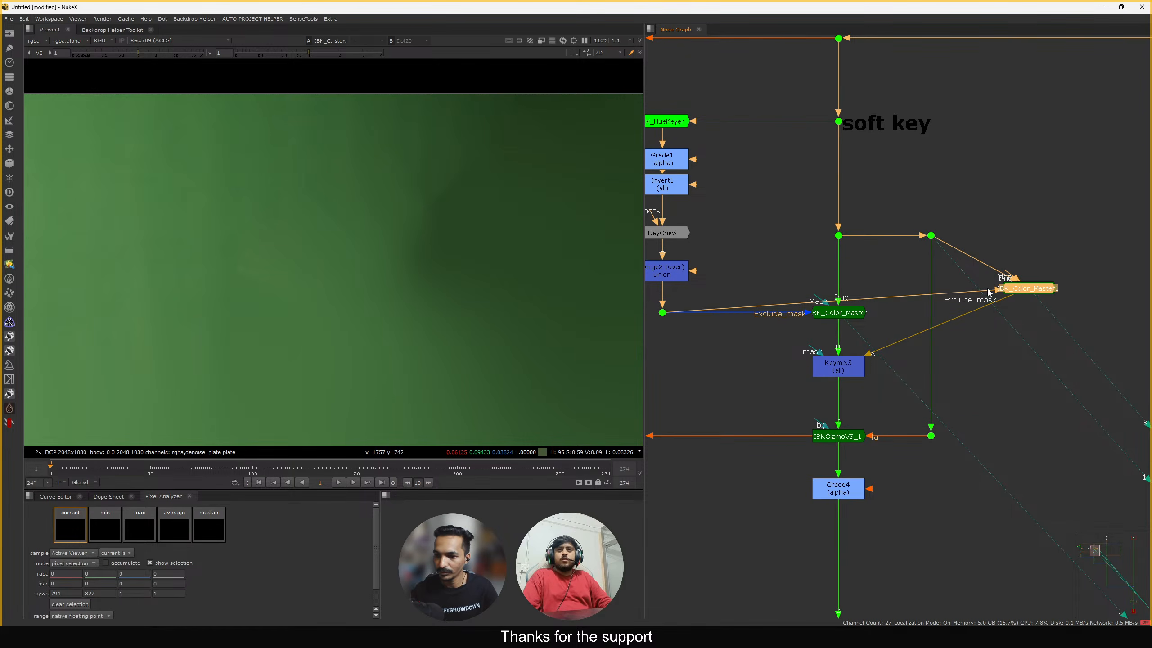
Move the duplicate closer to the dot, disconnect the original IBK_Color_Master's Exclude_mask input, and display the original's result
left_click_drag(1016, 281, 986, 255)
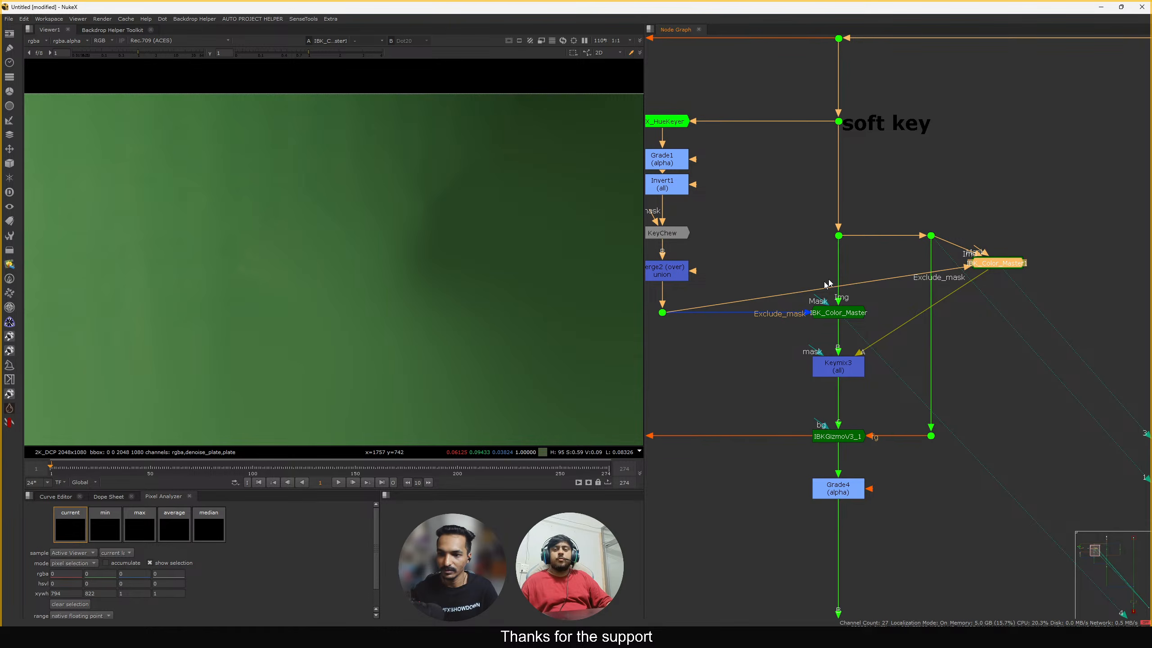
left_click_drag(1002, 261, 1009, 265)
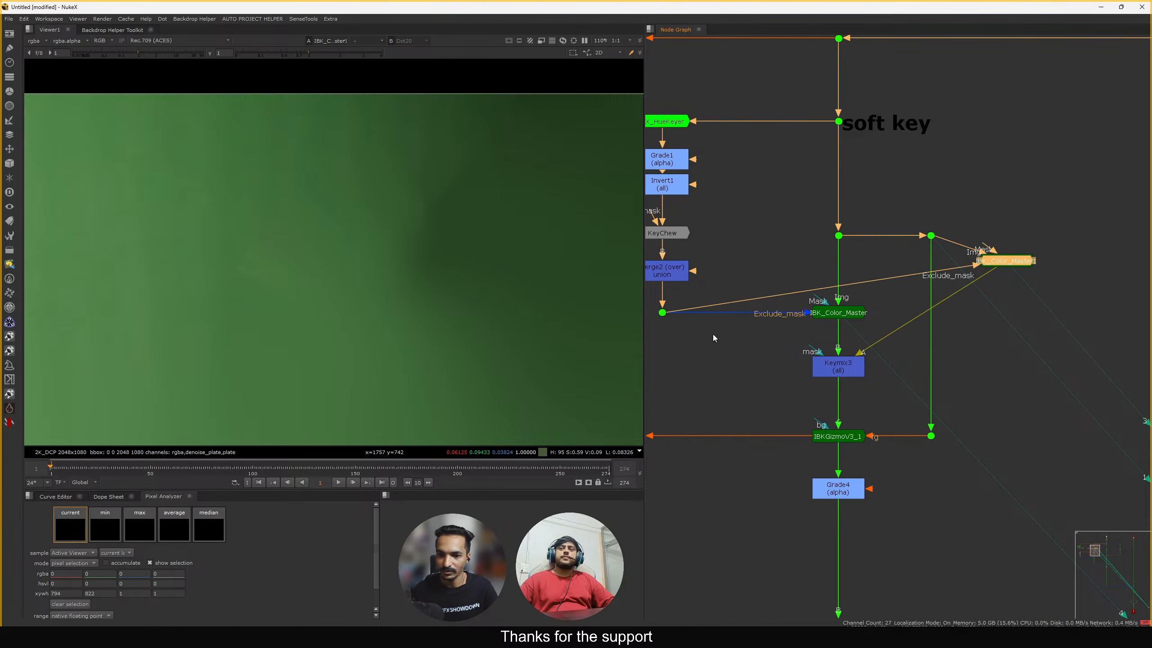
left_click(712, 334)
left_click_drag(680, 314, 667, 379)
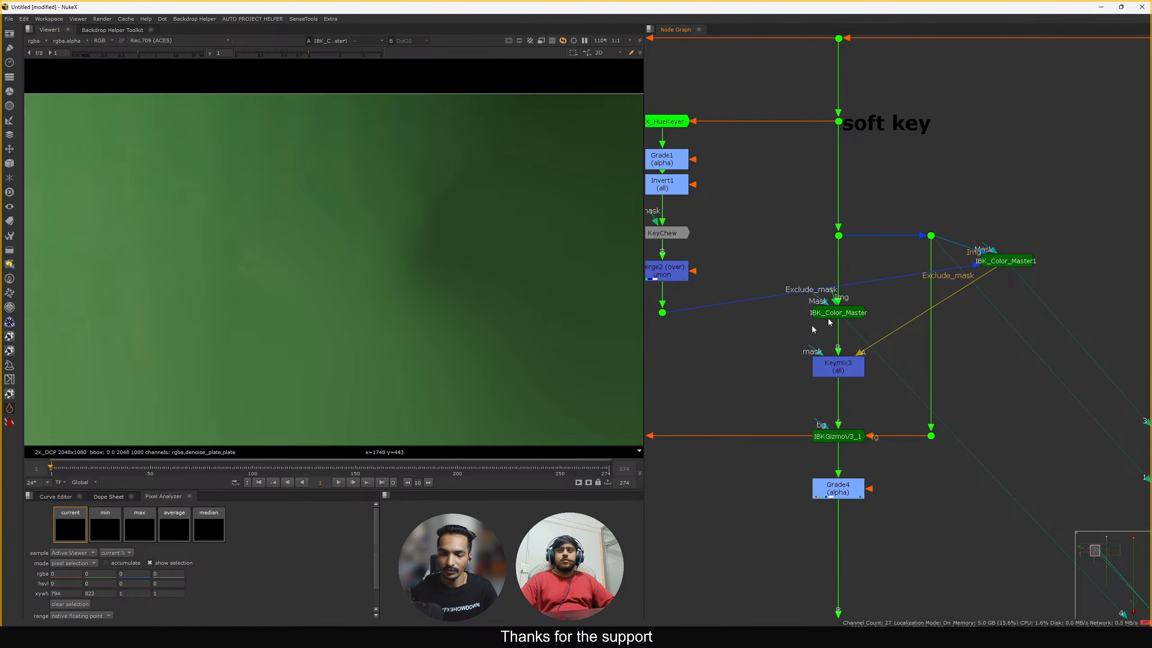
left_click(844, 318)
key("3")
left_click(794, 311)
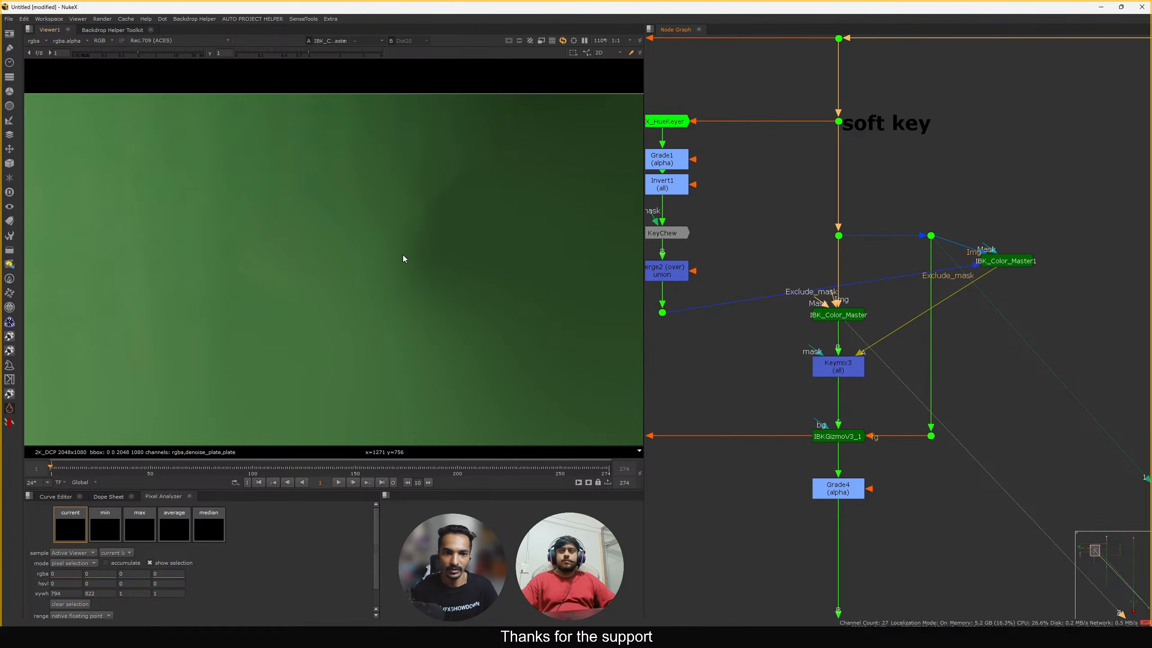
Place the duplicated IBK_Color_Master between the core matte's dot and the original IBK_Color_Master, and select the Keymix to display its result
left_click_drag(485, 140, 184, 333)
left_click_drag(1023, 259, 1051, 254)
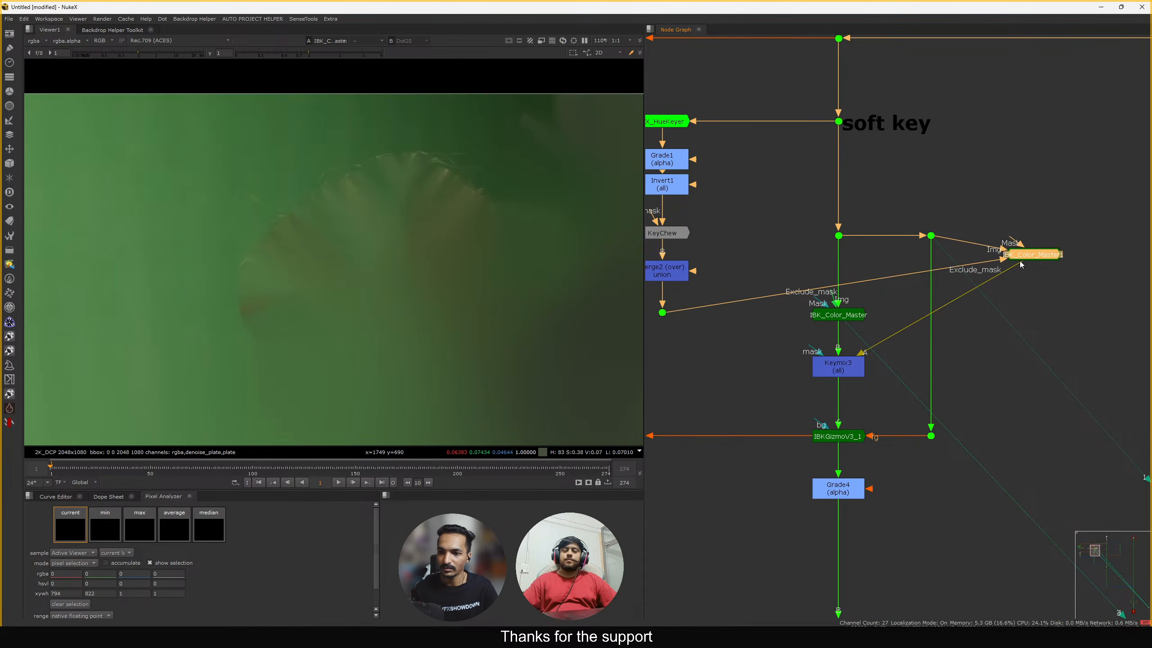
left_click_drag(723, 296, 748, 315)
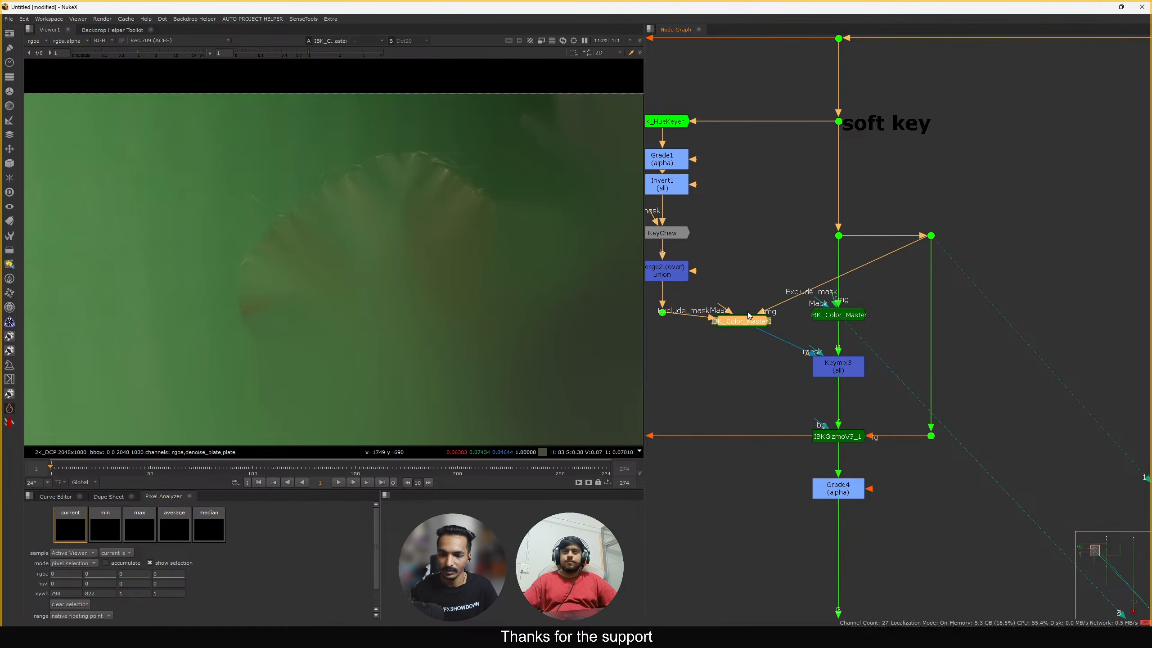
left_click(837, 372)
key("3")
left_click(838, 380)
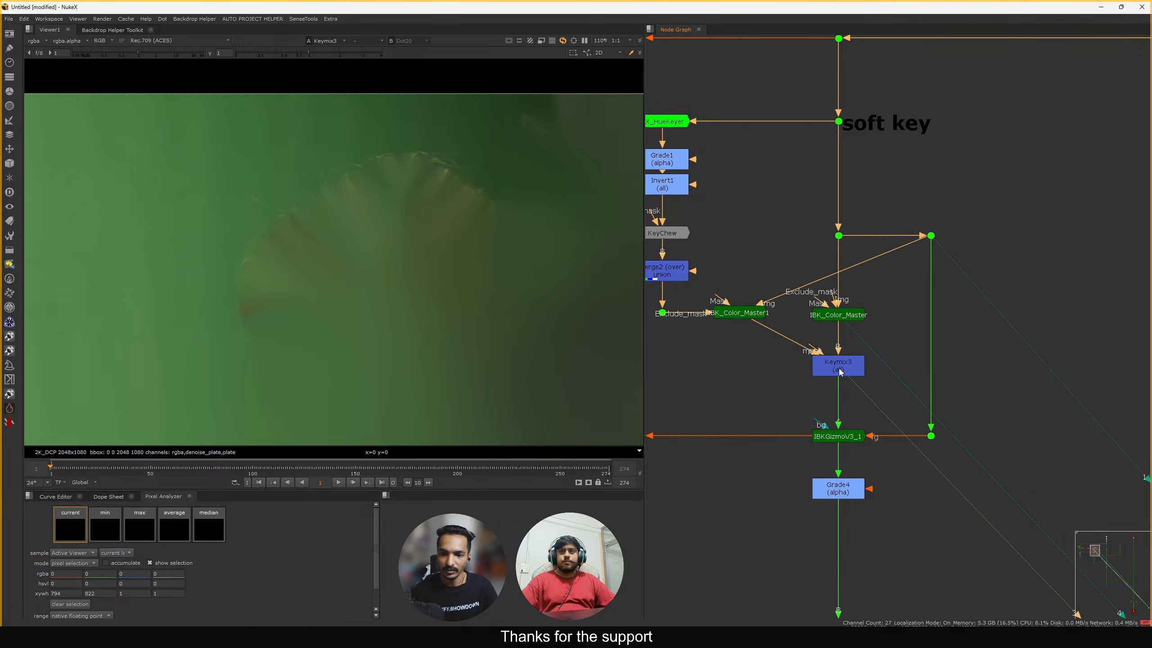
Add a Roto node beside the Keymix and connect the Keymix's mask input to it
middle_click_drag(745, 372, 769, 365)
key("o")
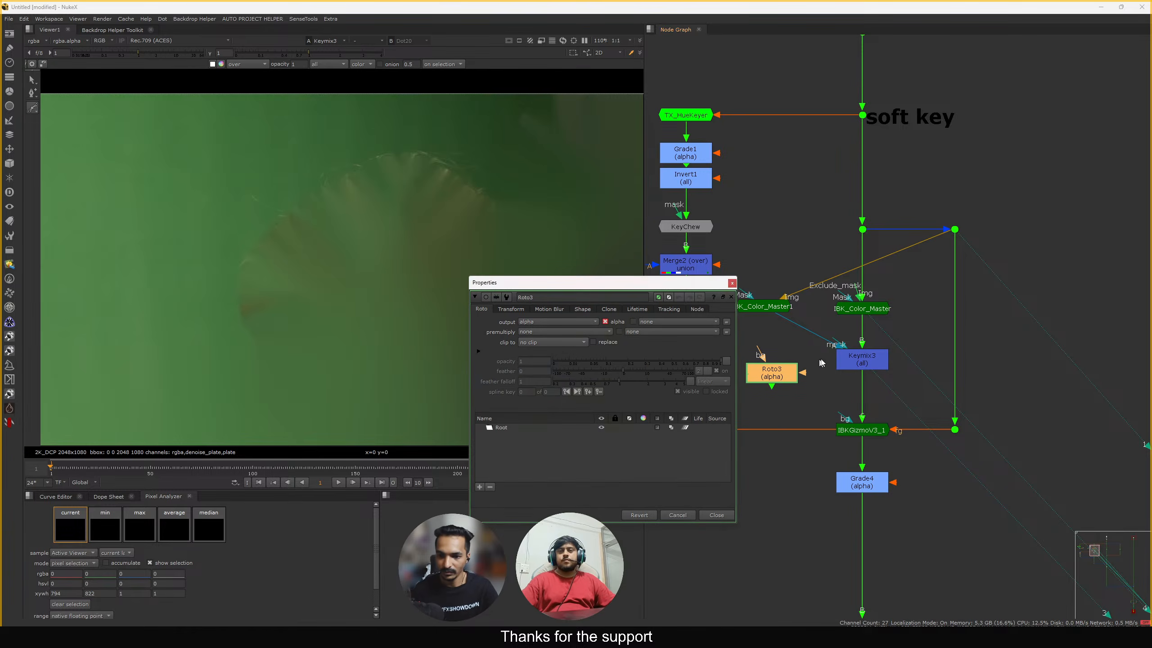
middle_click_drag(839, 346, 879, 334)
left_click_drag(847, 340, 811, 362)
left_click_drag(810, 363, 766, 350)
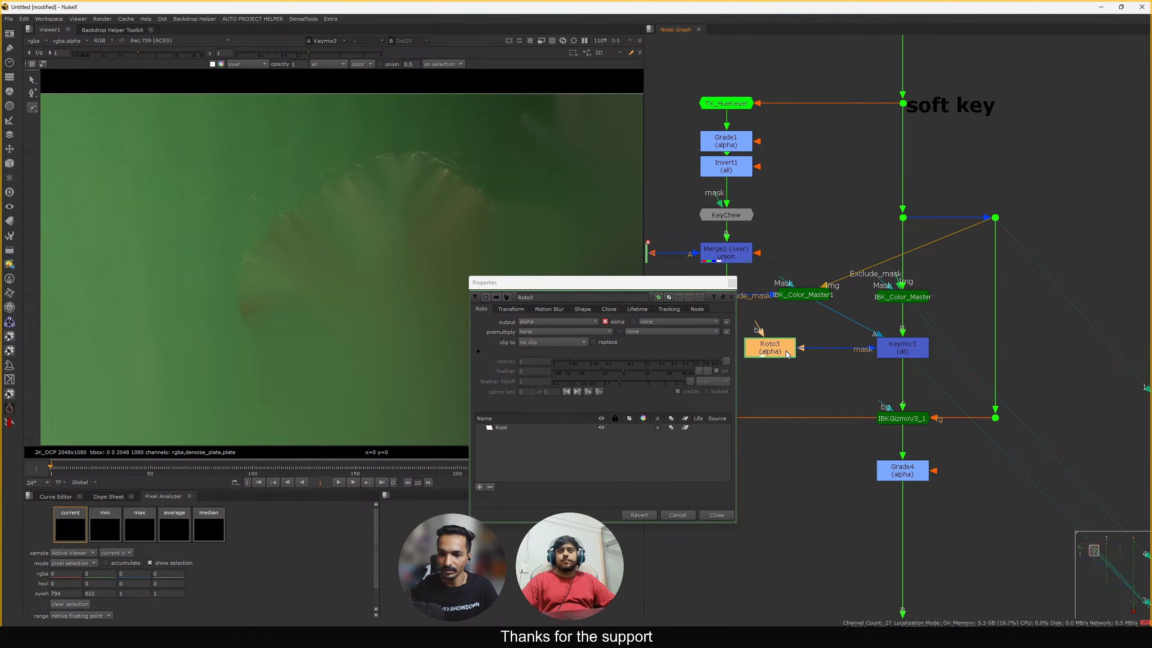
left_click_drag(686, 283, 672, 282)
Compare the clean plates of the duplicated and original IBK_Color_Master with the Keymix result across the full frame
left_click(806, 298)
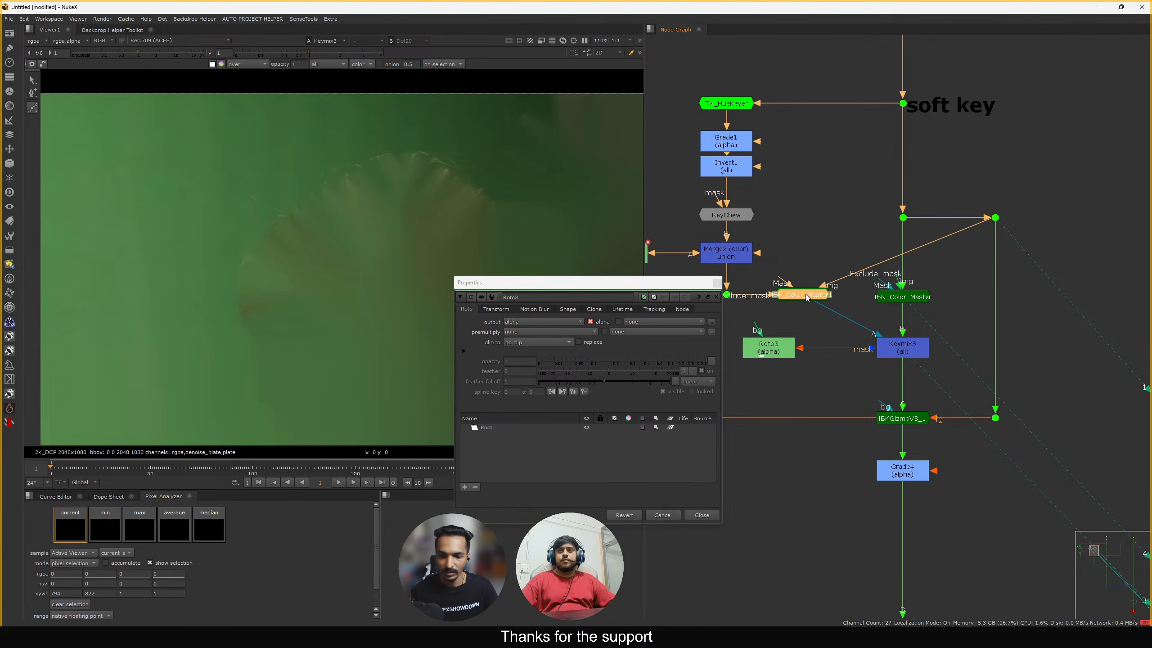
key("1")
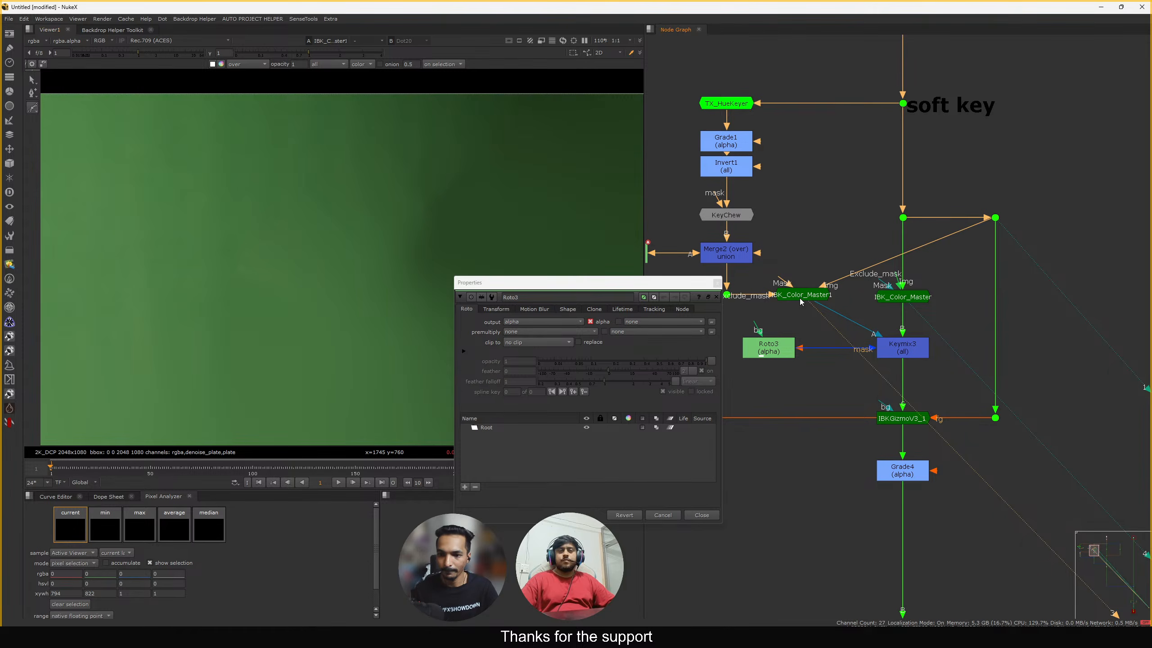
left_click(884, 299)
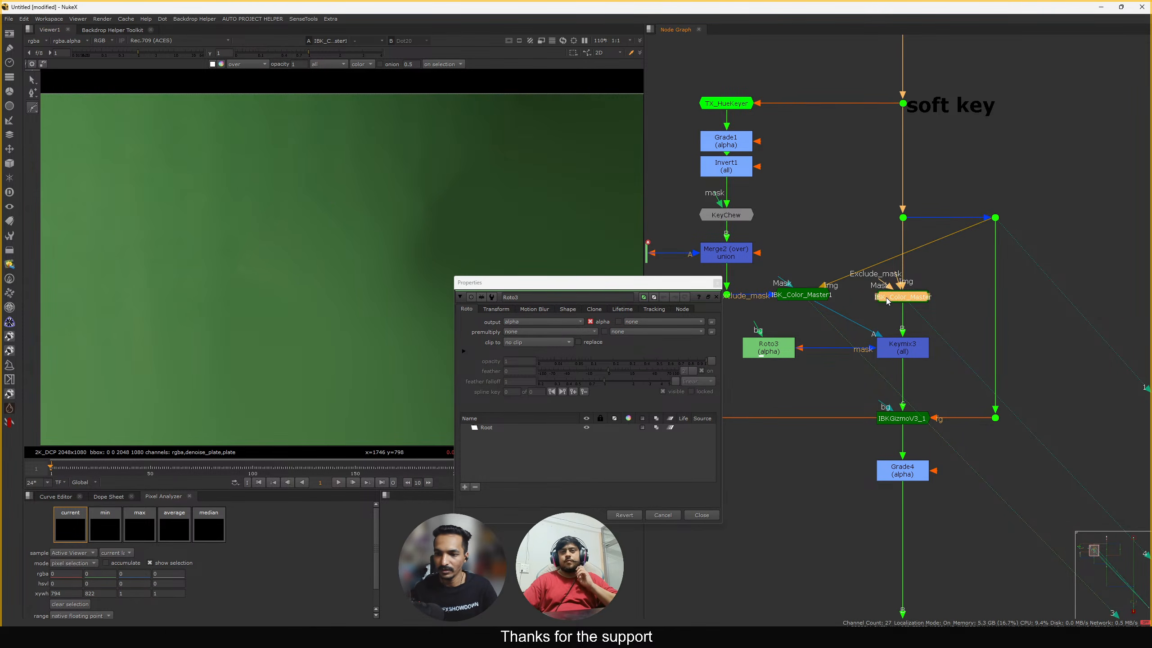
key("1")
key("minus")
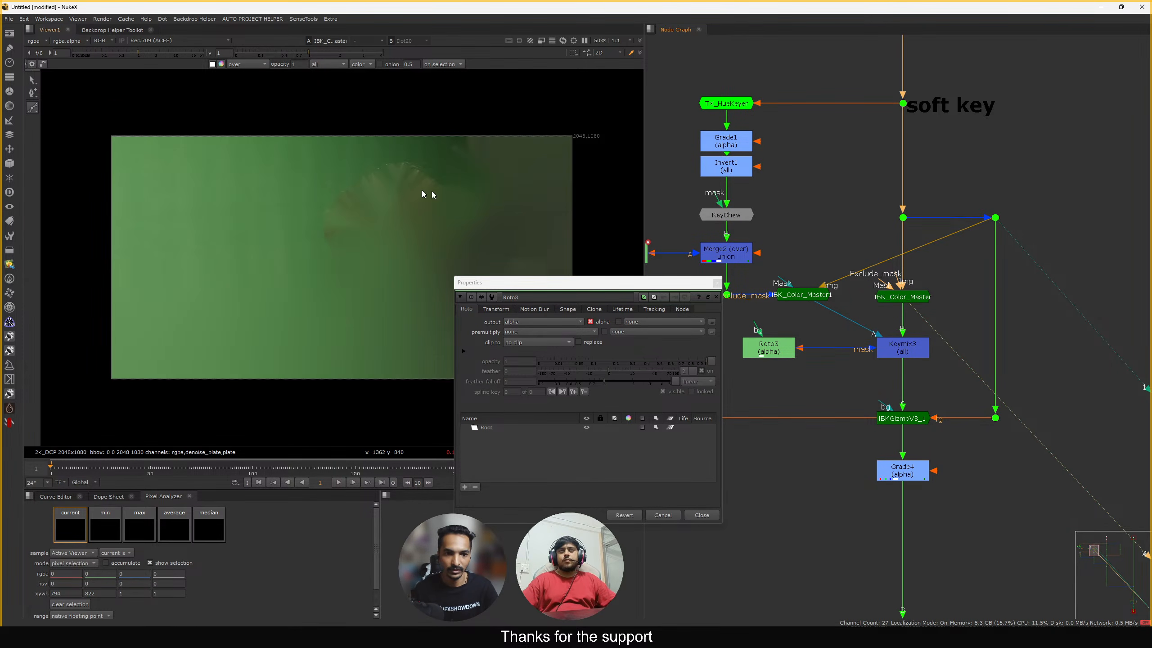
left_click(910, 352)
key("1")
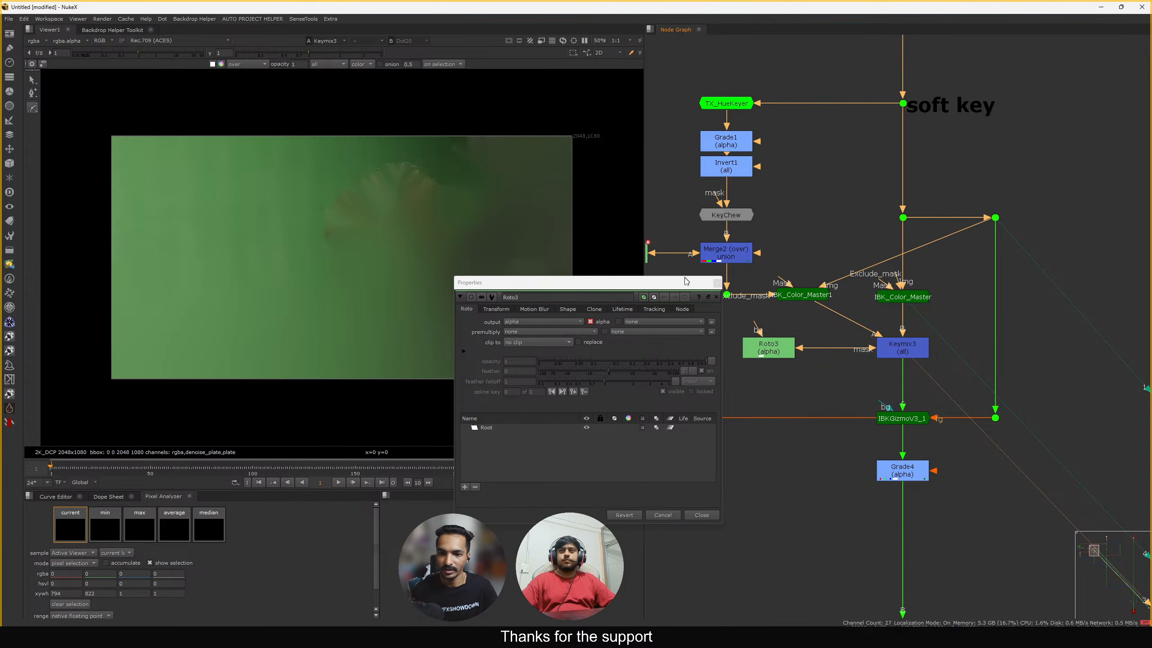
Draw an ellipse in the Roto covering the hair and headrest area, and close its properties
left_click_drag(686, 281, 1001, 90)
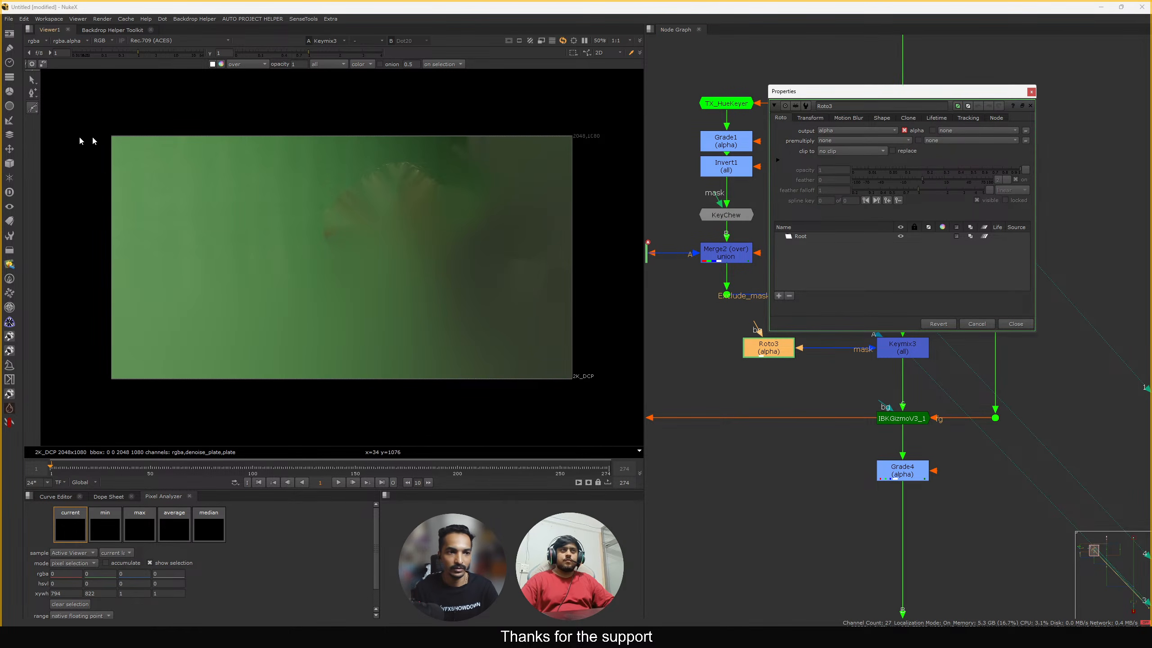
right_click(33, 107)
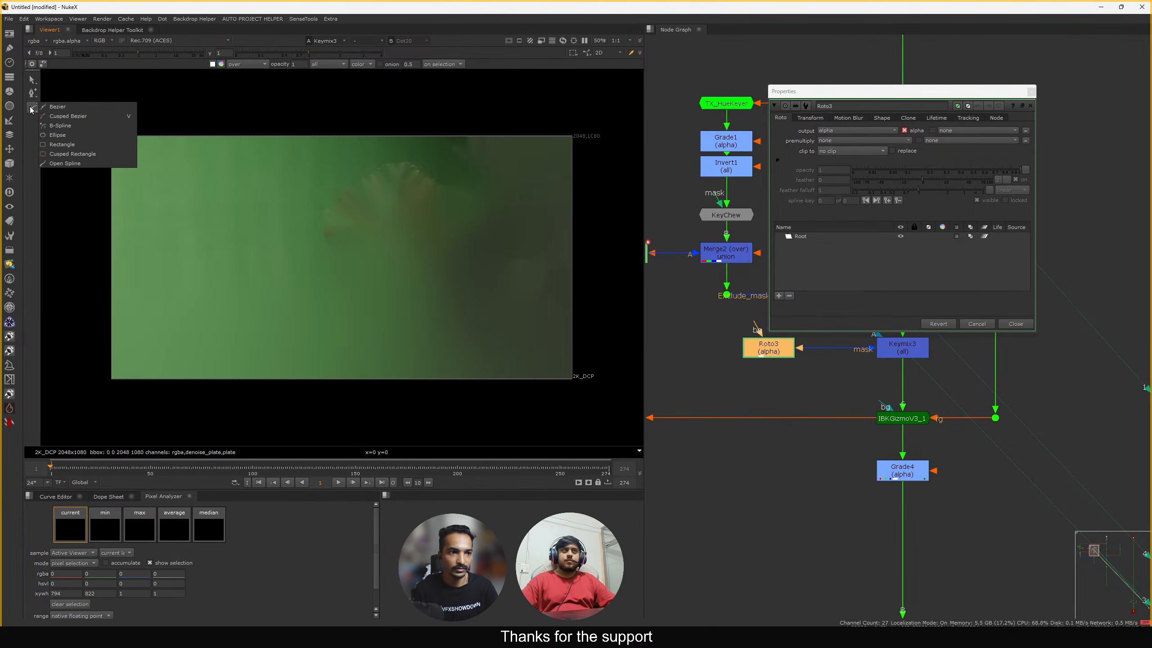
left_click(55, 136)
left_click_drag(348, 240, 293, 286)
left_click(1015, 324)
left_click(828, 335)
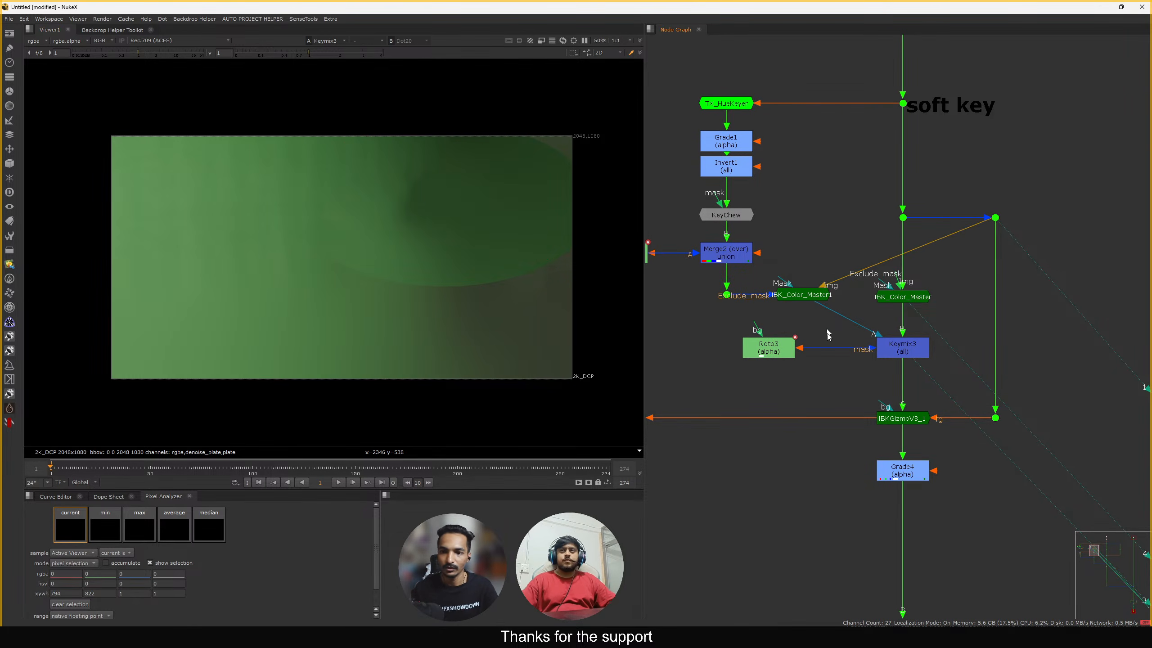
Toggle the Keymix off and on, and check each IBK_Color_Master's clean plate against the roto-masked mix
left_click_drag(915, 356, 912, 360)
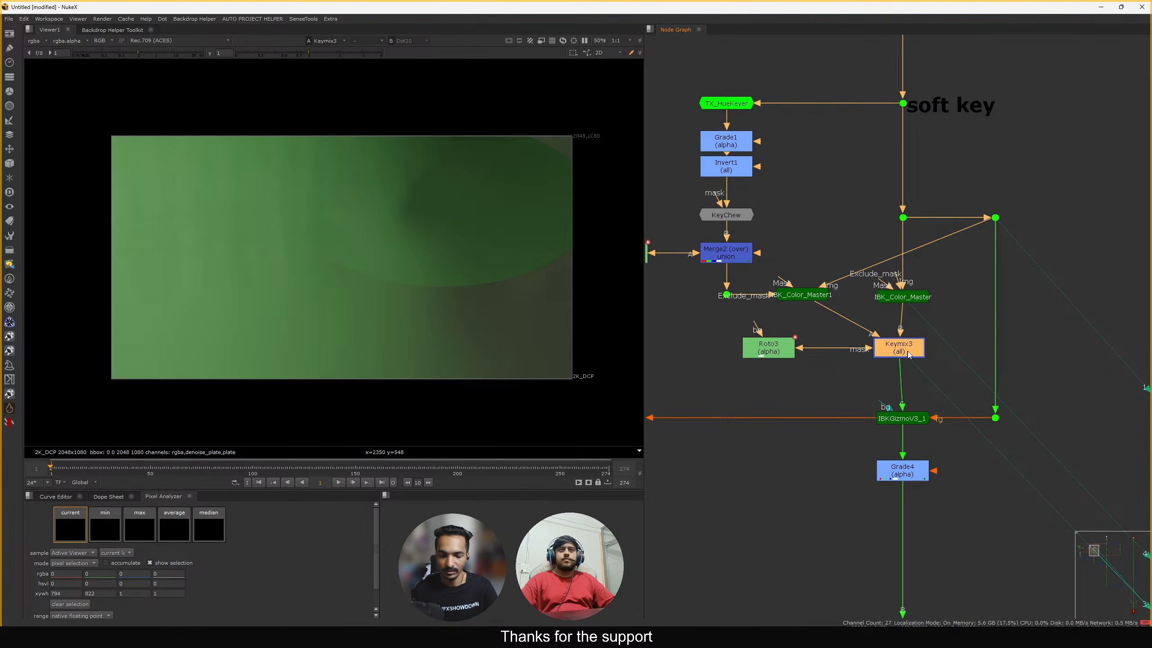
key("d")
key("d")
left_click(812, 296)
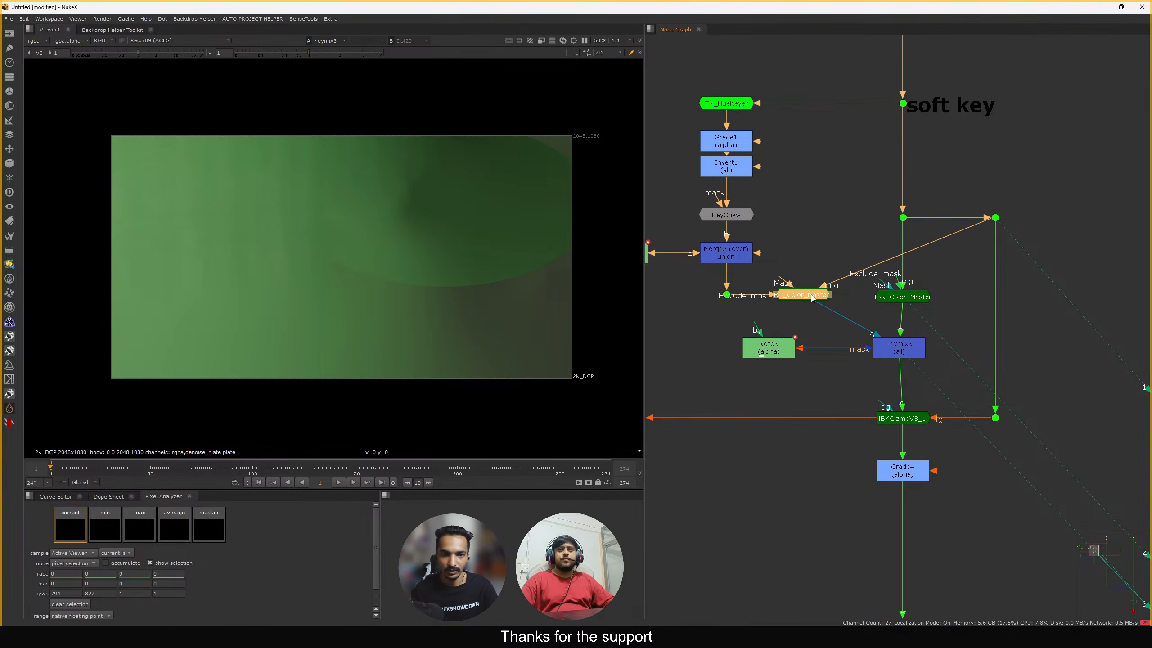
key("1")
left_click_drag(789, 301, 794, 299)
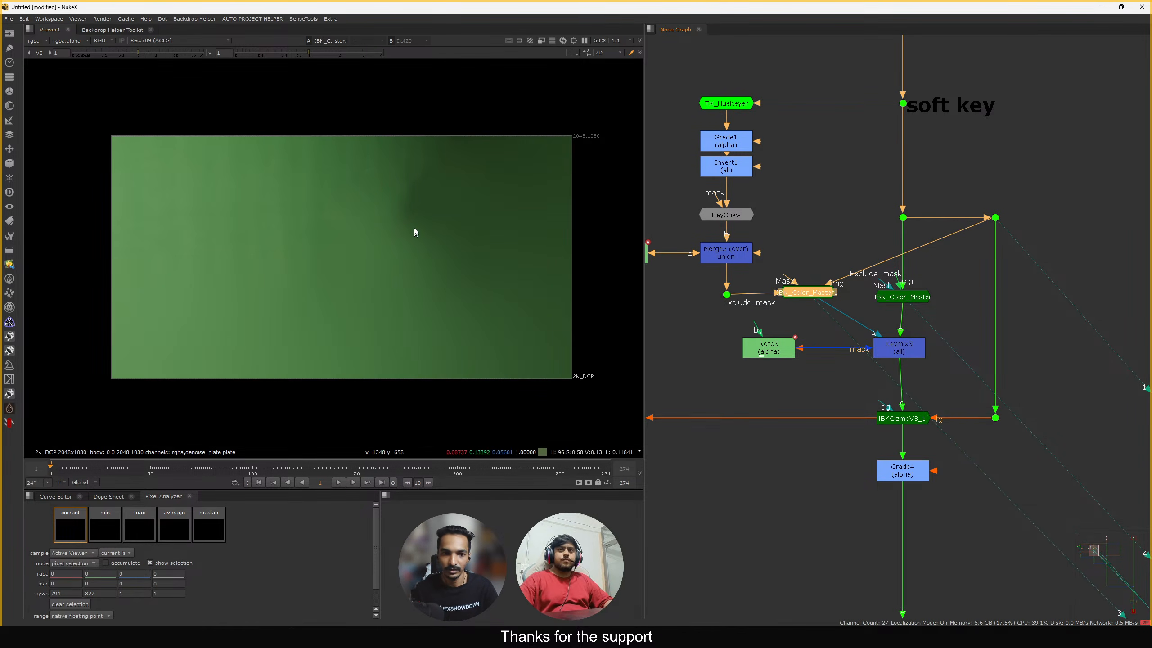
left_click(909, 297)
key("1")
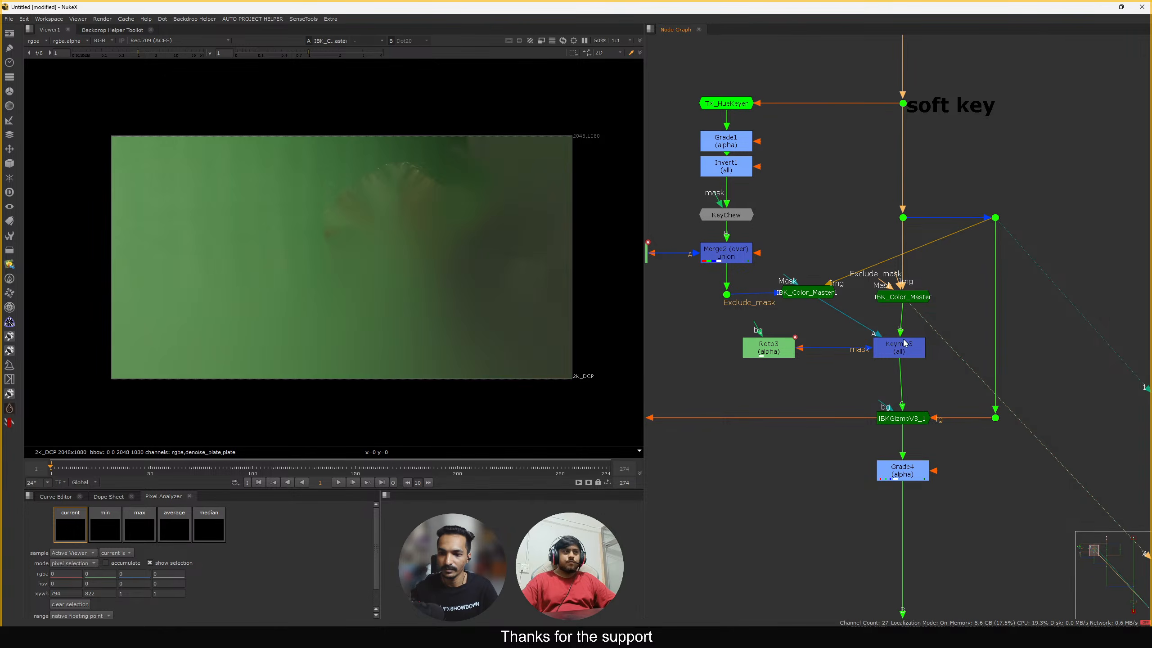
left_click(901, 352)
key("1")
Add a Blur of size 30 after the Roto mask and line up the Keymix above the IBKGizmo
left_click_drag(771, 348, 769, 348)
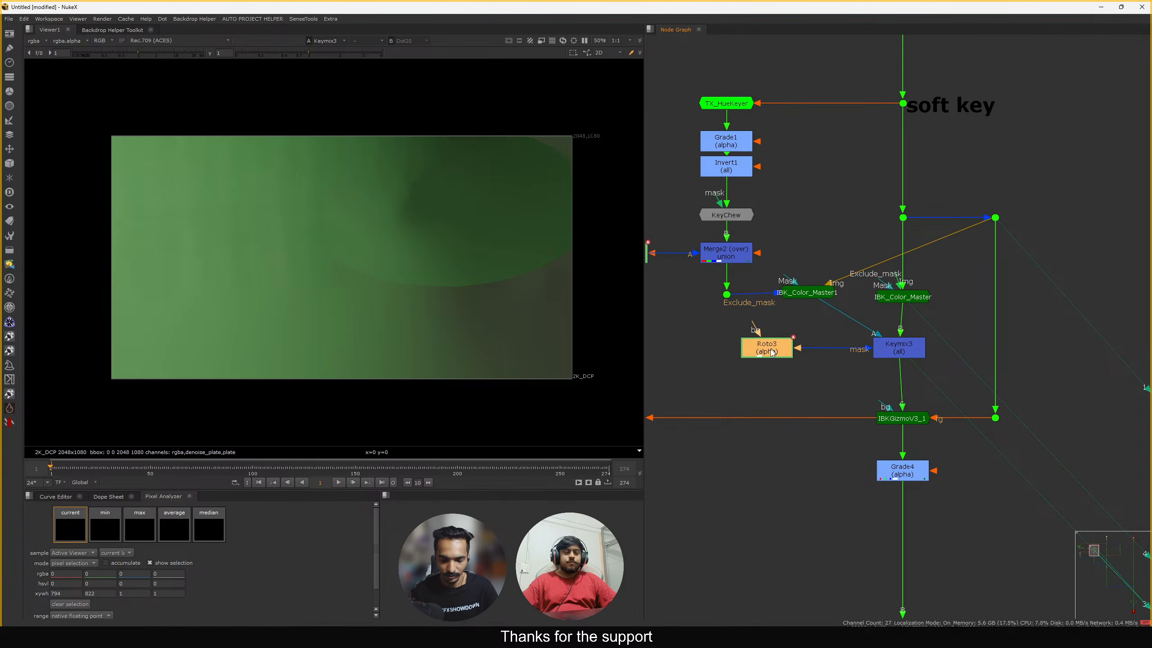
key("b")
left_click(510, 369)
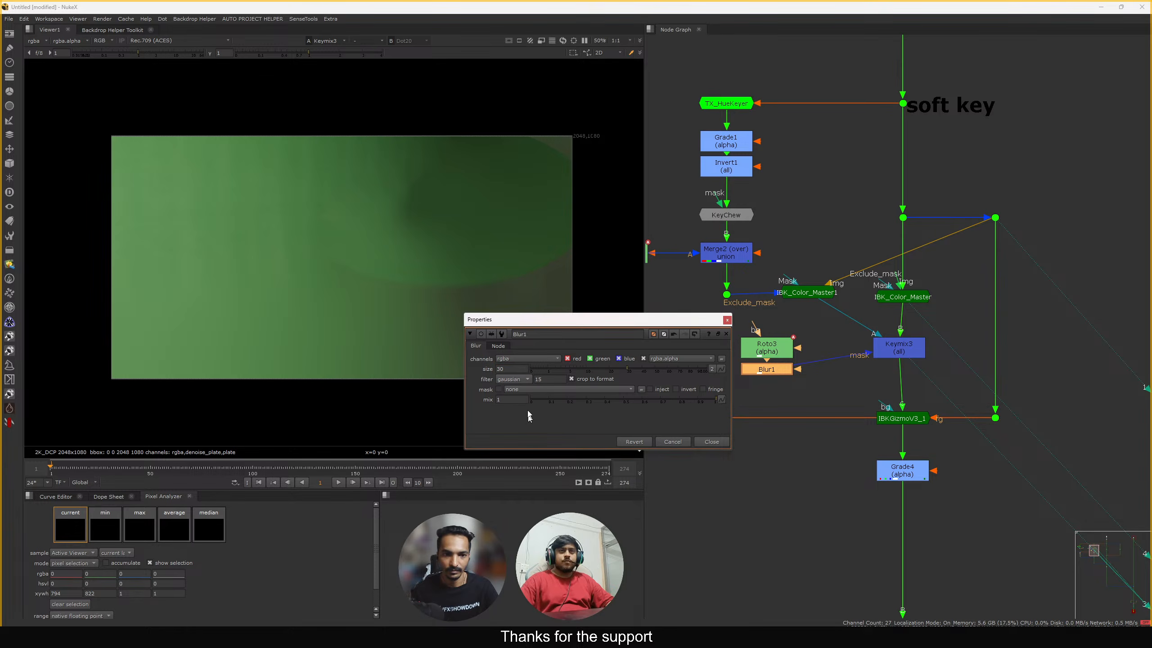
left_click(727, 320)
left_click(908, 350)
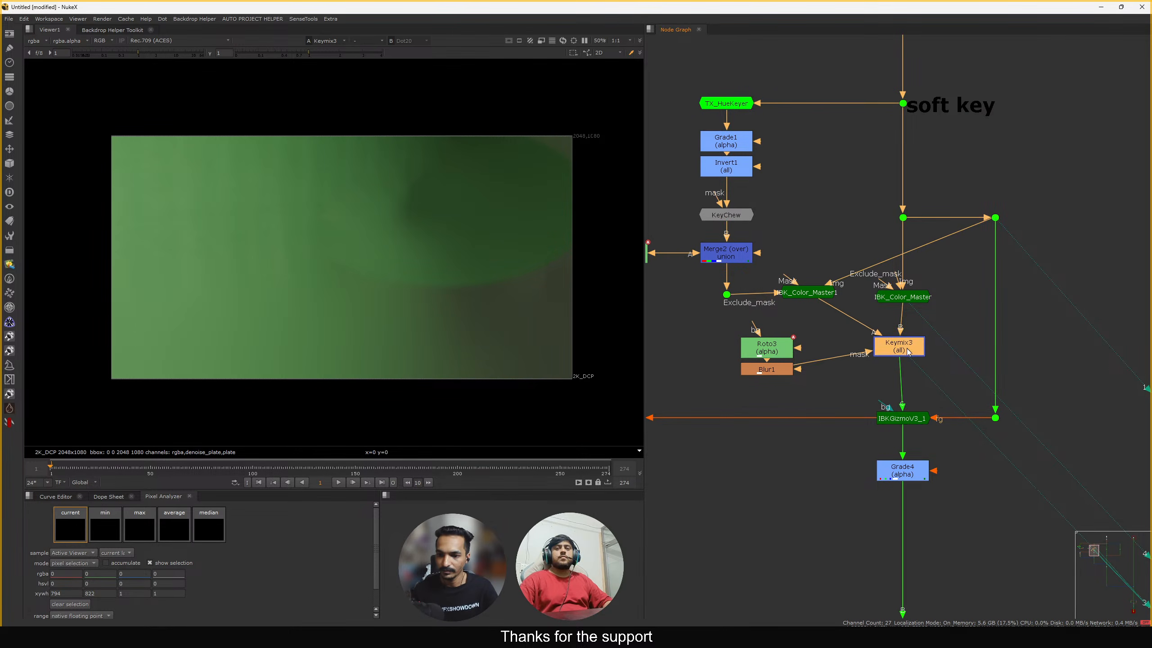
left_click_drag(907, 350, 911, 354)
Display the IBKGizmo's alpha channel and examine the matte around the hair and headrest
left_click(908, 419)
key("1")
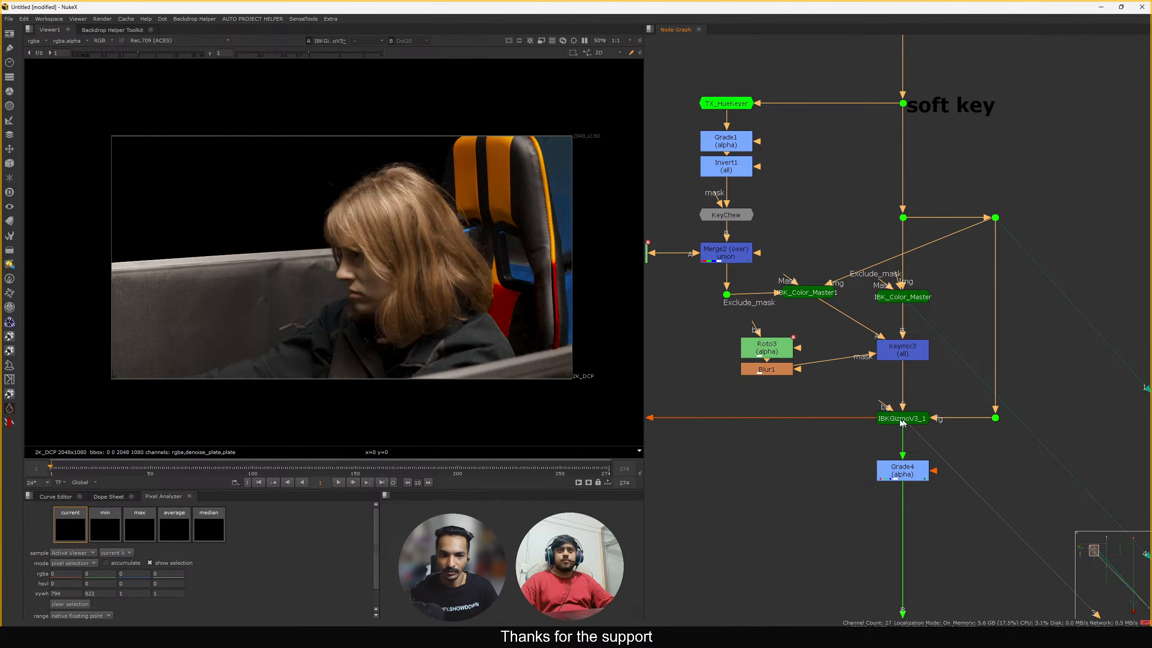
key("a")
left_click_drag(486, 147, 240, 288, "ctrl+shift")
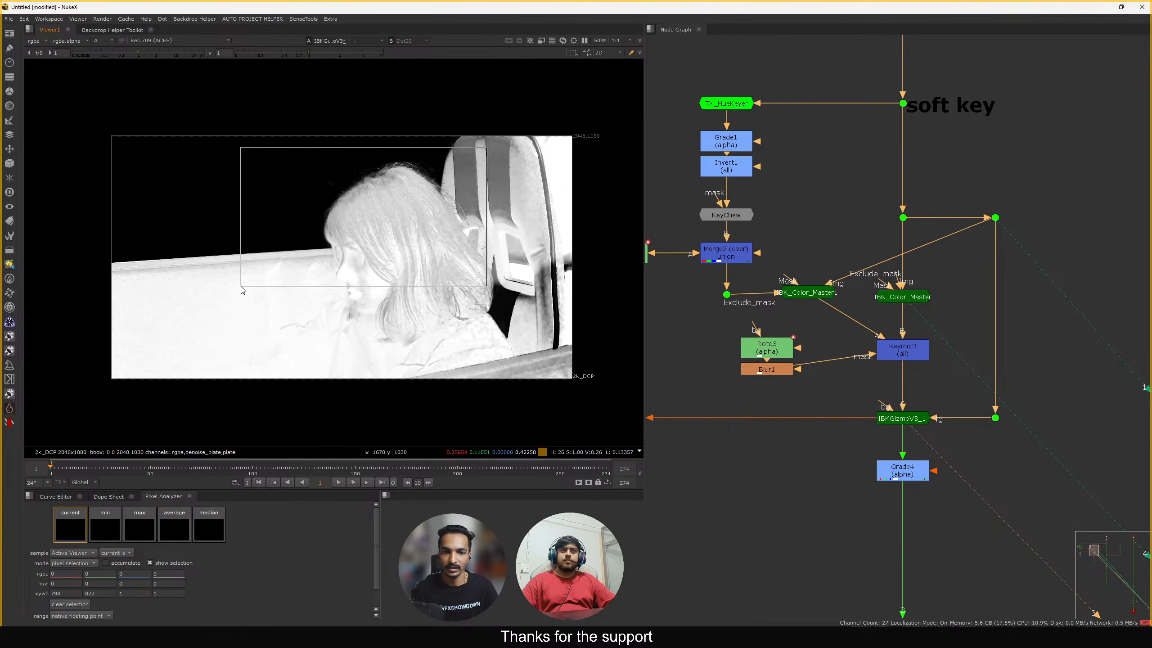
Toggle the Keymix off and on repeatedly to compare its effect on the IBKGizmo's matte
left_click(909, 354)
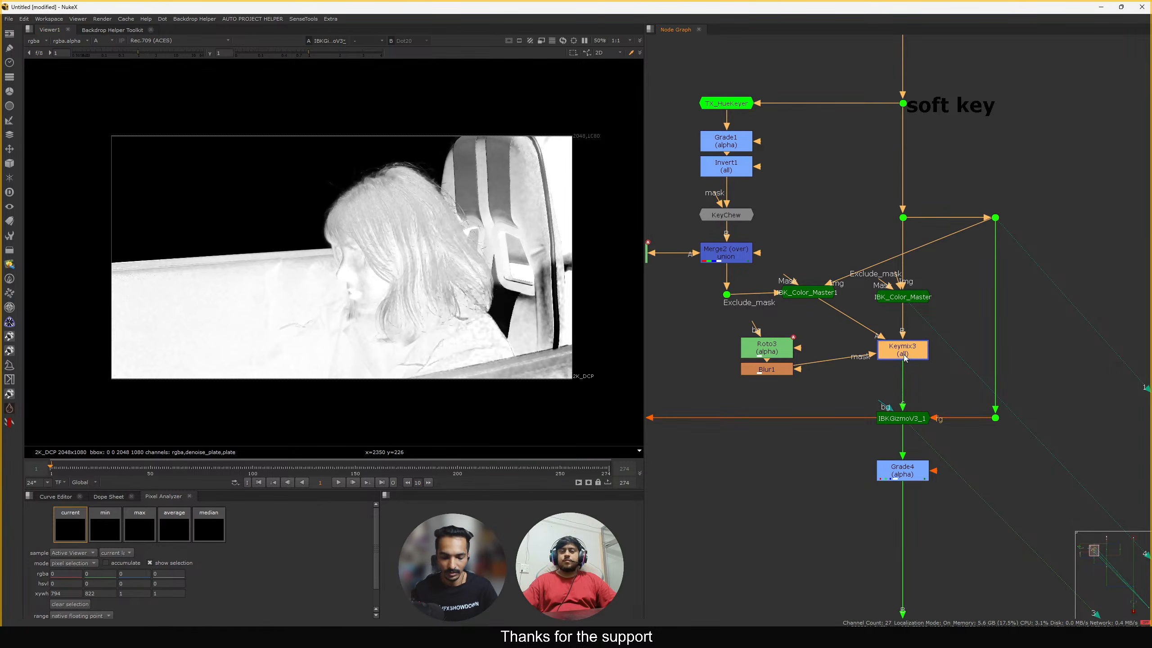
key("d")
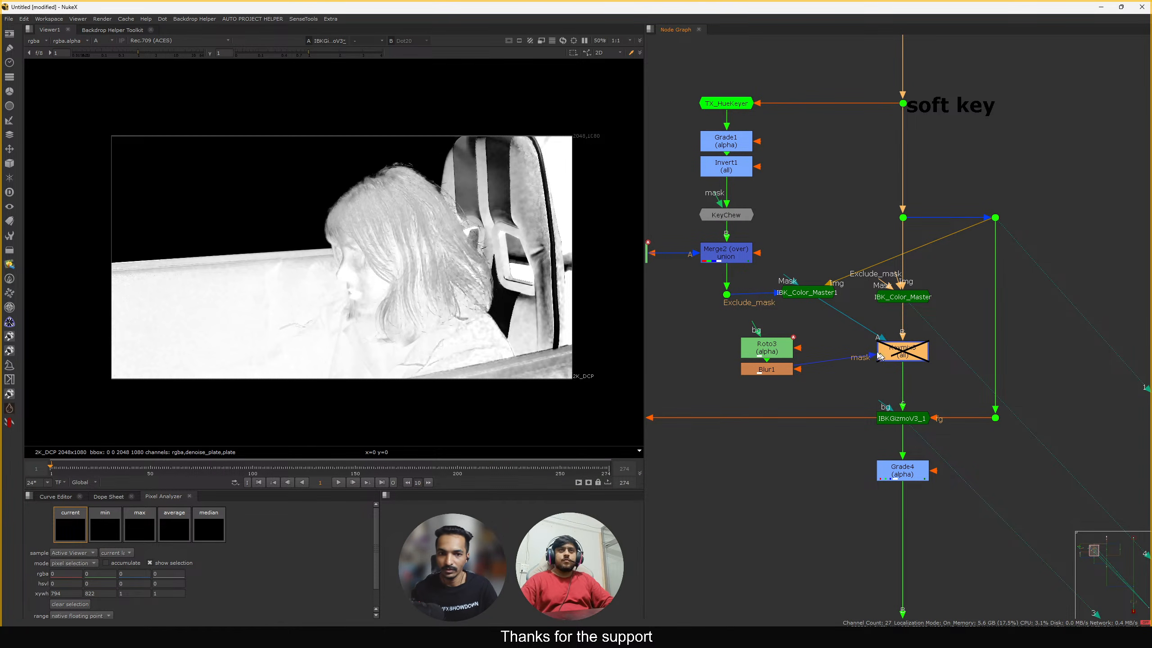
key("d")
key("d")
key("d")
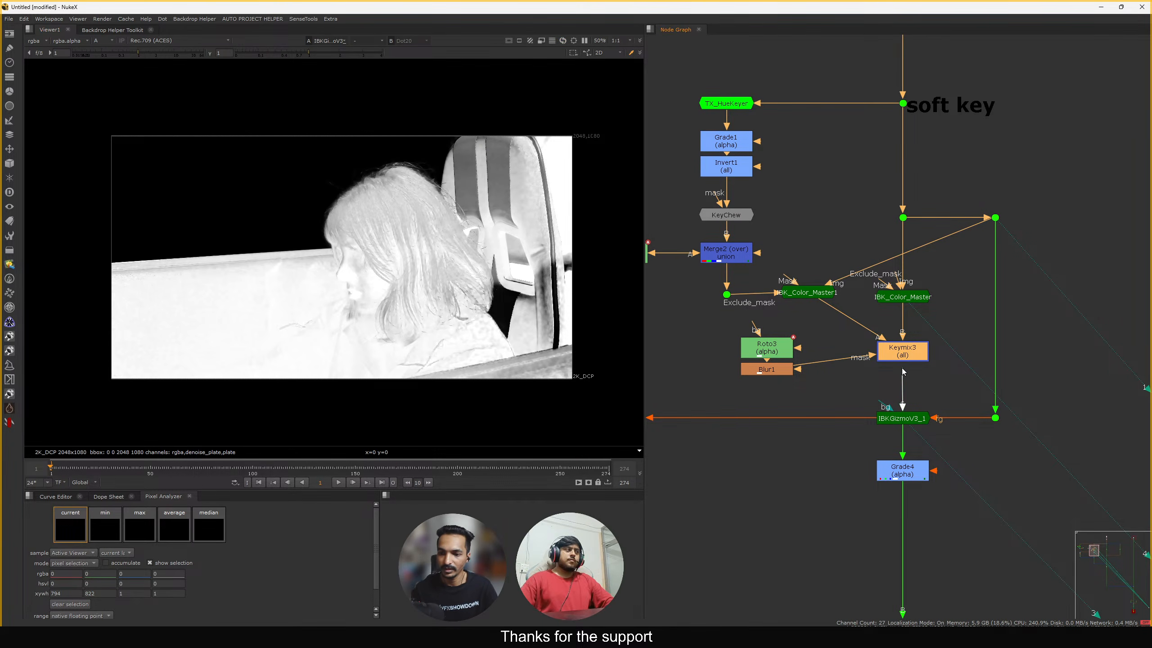
Try feeding the IBKGizmo directly from the duplicated IBK_Color_Master, sample the matte's edges and interior, and reconnect the Keymix
left_click_drag(902, 372, 805, 299)
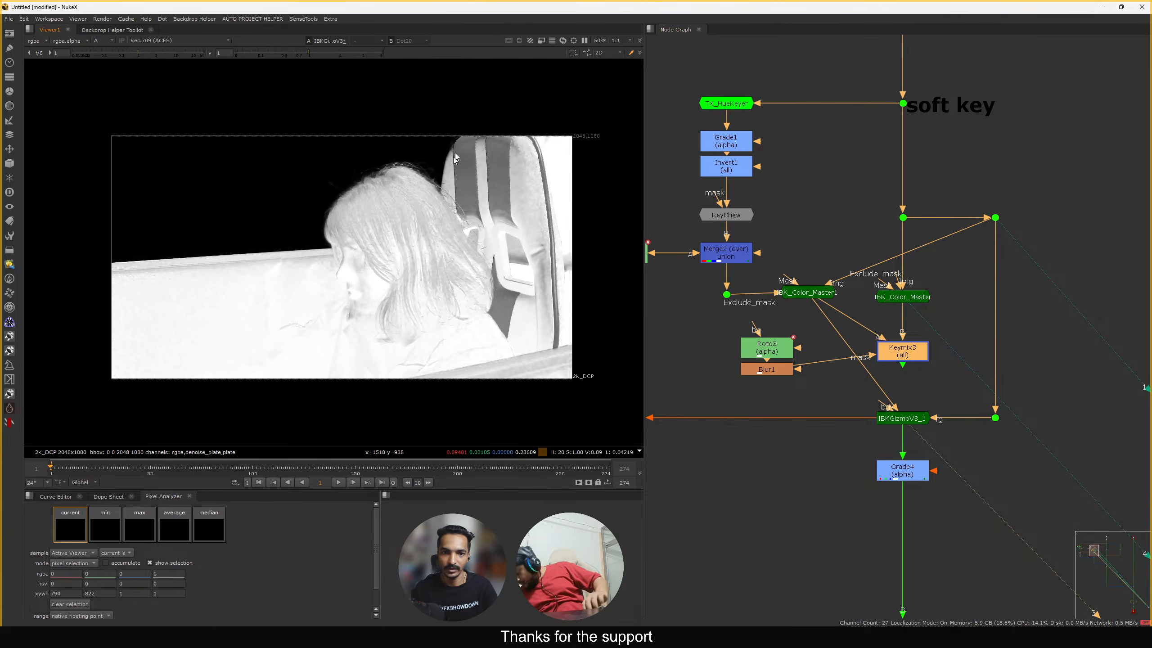
mouse_move(459, 134)
left_mouse_down("ctrl")
mouse_move(447, 154)
mouse_move(399, 159)
mouse_move(290, 250)
mouse_move(108, 267)
left_mouse_up("ctrl")
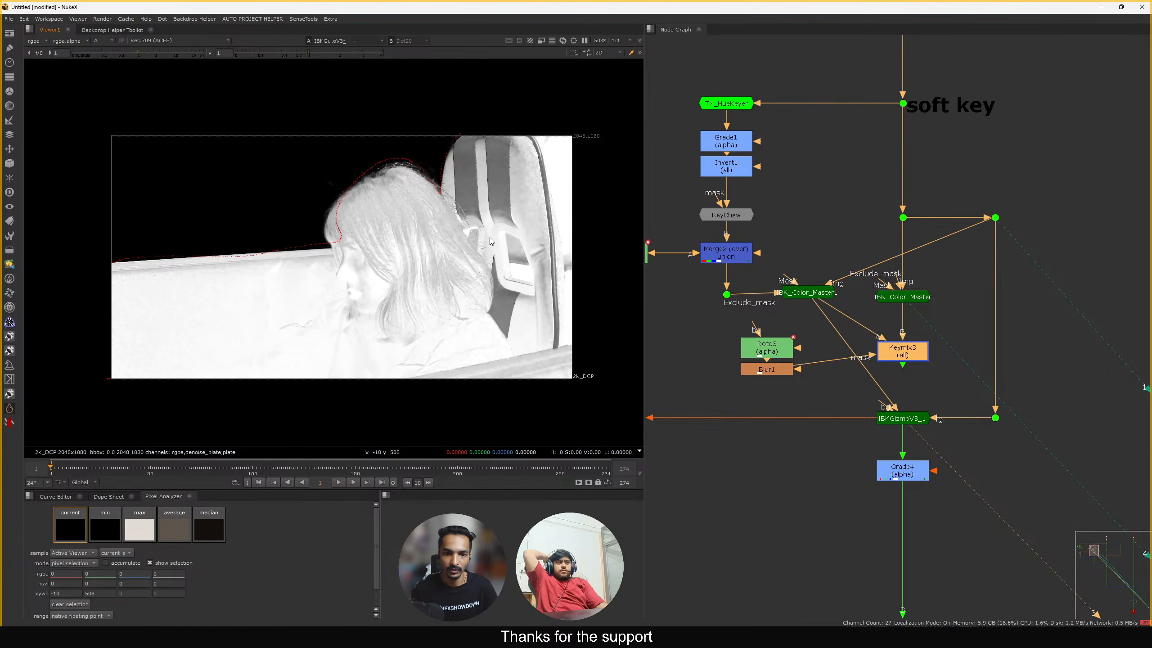
mouse_move(392, 354)
left_mouse_down("ctrl")
mouse_move(266, 313)
mouse_move(482, 286)
left_mouse_up("ctrl")
left_click_drag(815, 303, 904, 355)
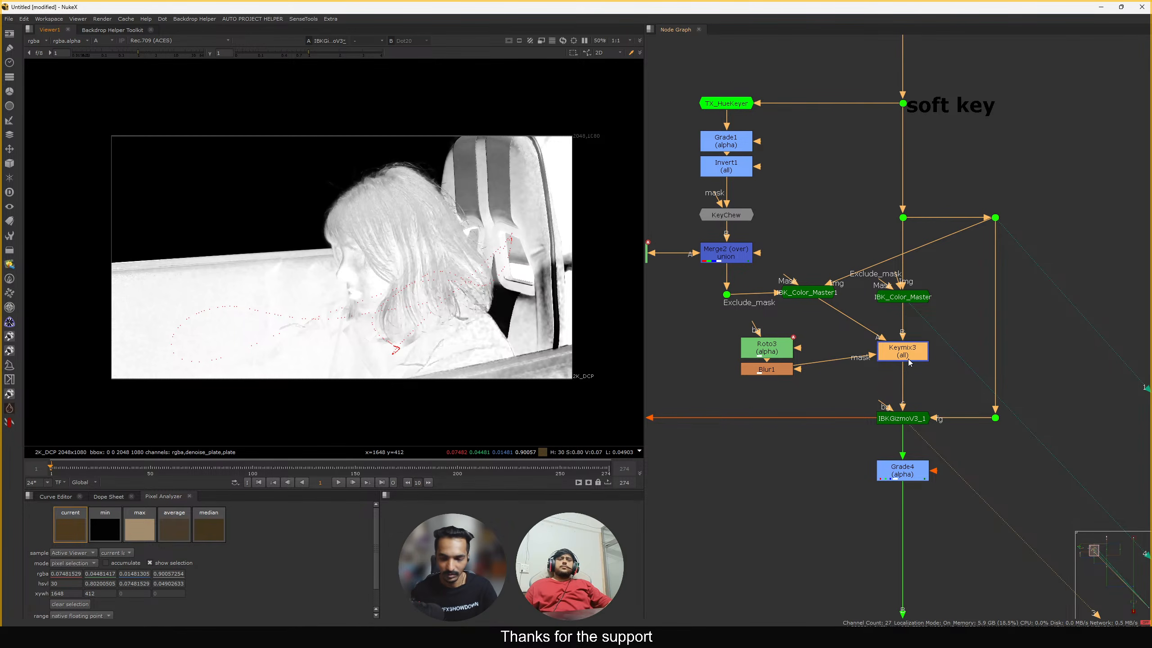
Display the Keymix in colour and compare it with the duplicated and original IBK_Color_Master clean plates
key("1")
key("a")
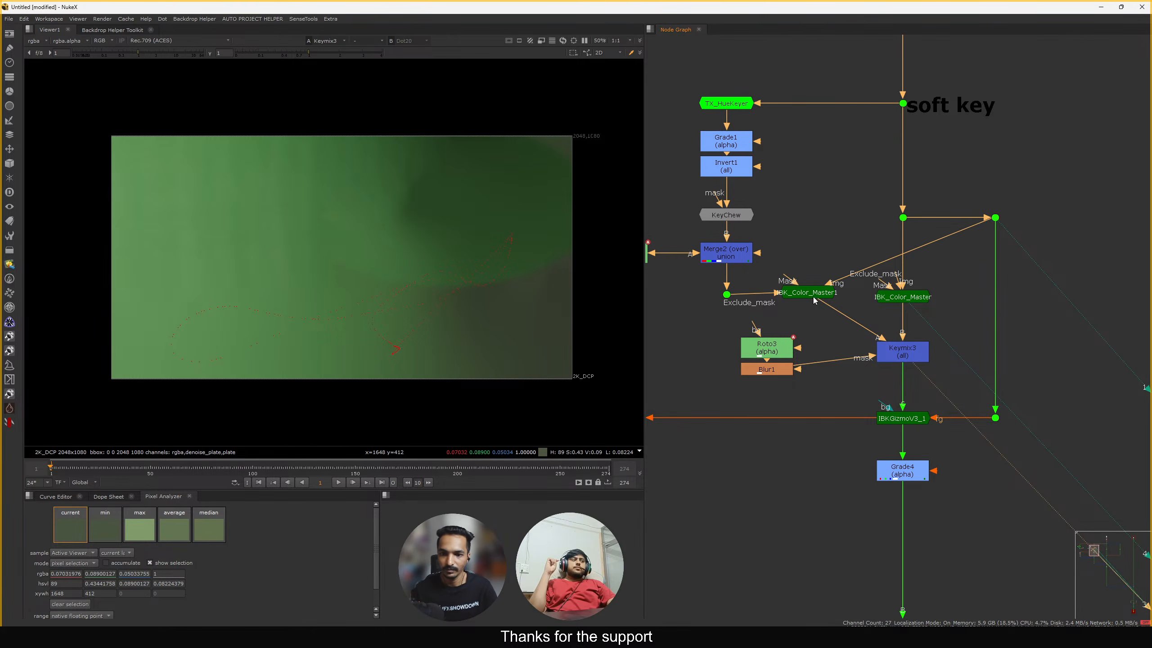
left_click(813, 294)
key("1")
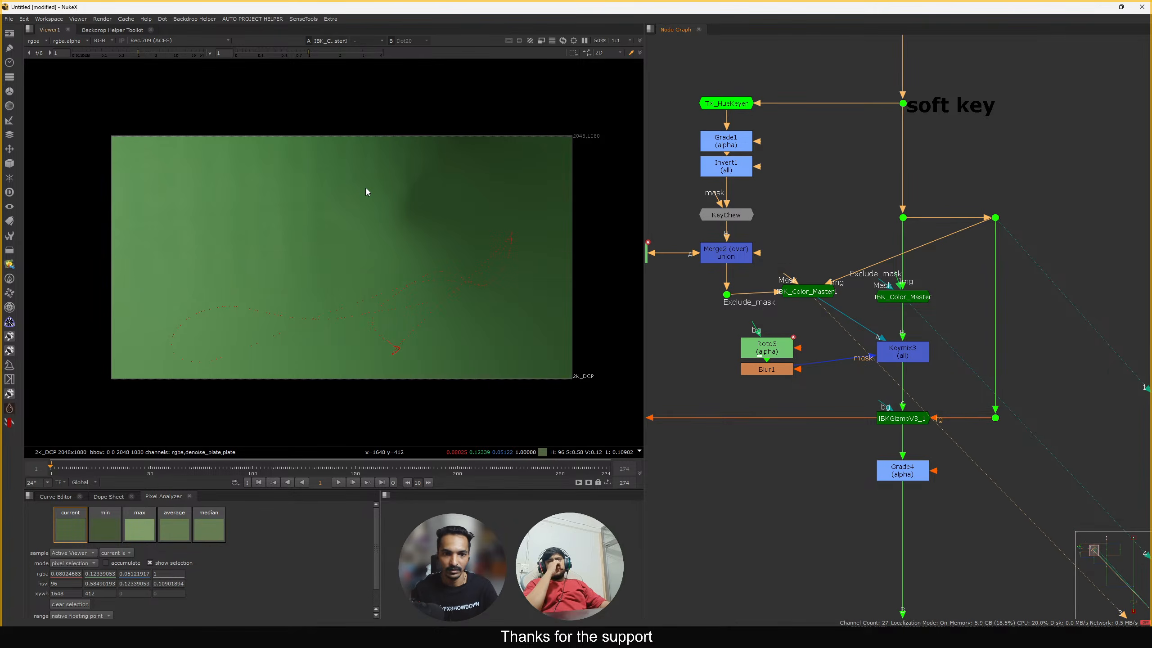
left_click(919, 299)
key("1")
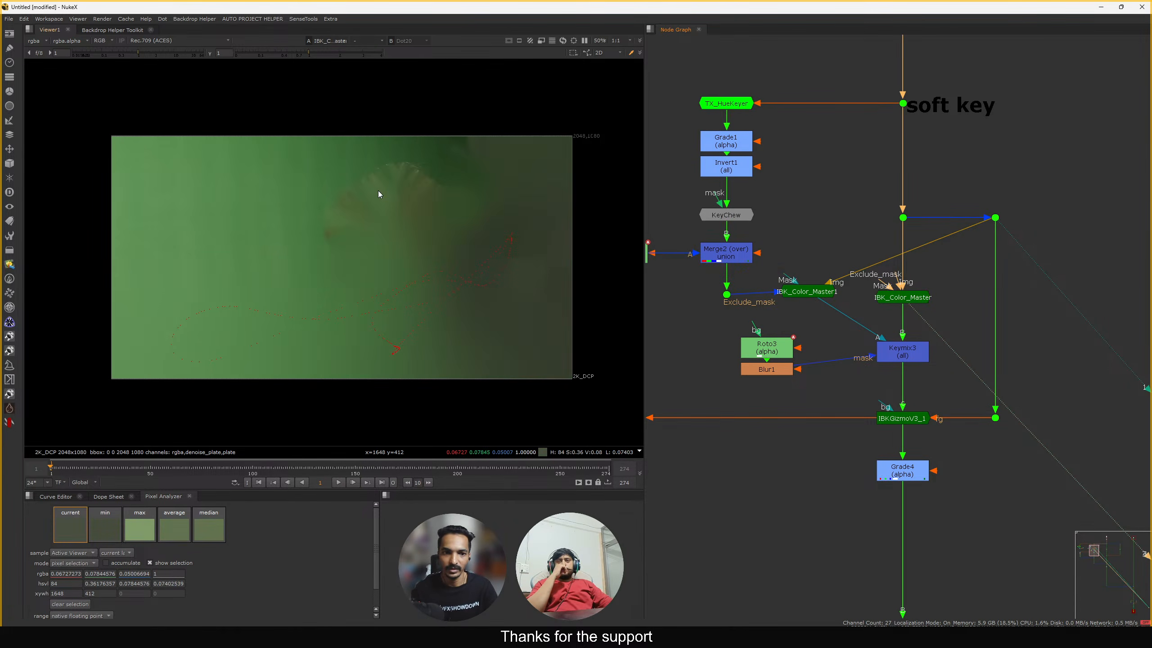
Check the source plate from the dot, move the Keymix slightly closer to the IBKGizmo, and display its mixed clean plate
left_click(903, 217)
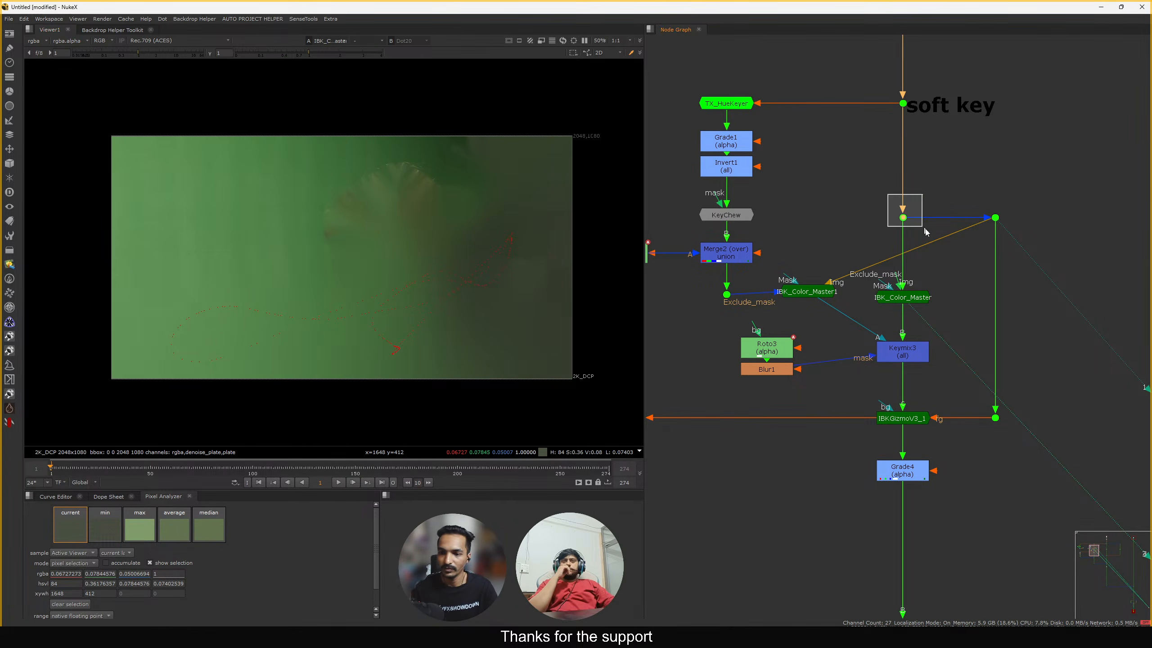
key("1")
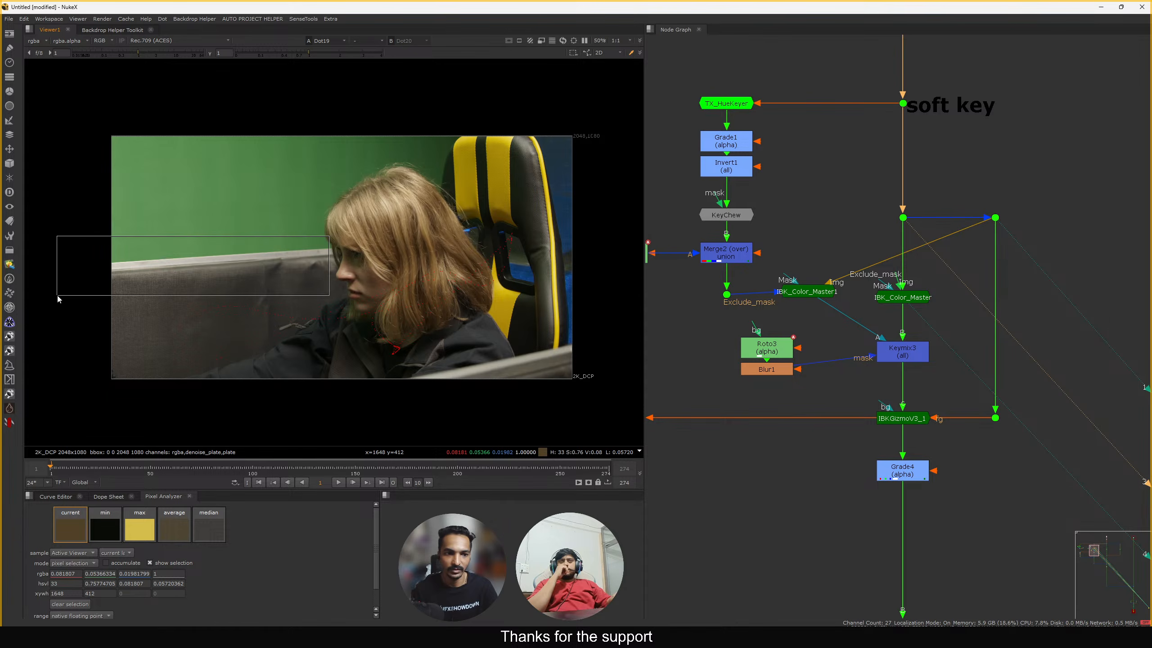
left_click_drag(909, 357, 908, 371)
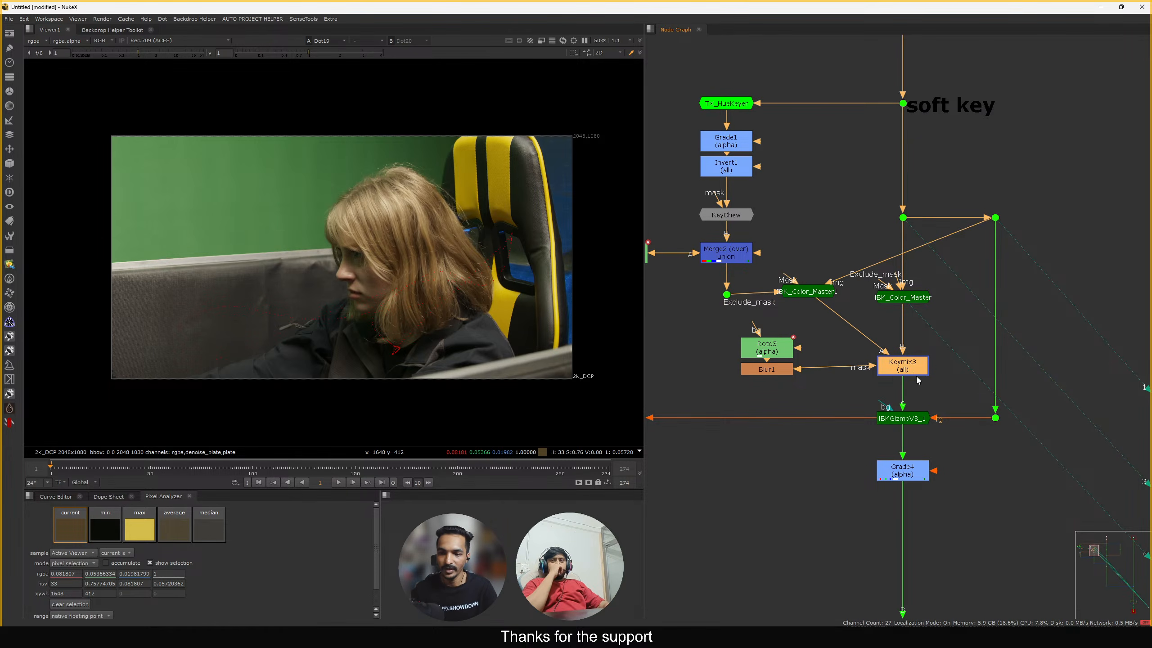
key("1")
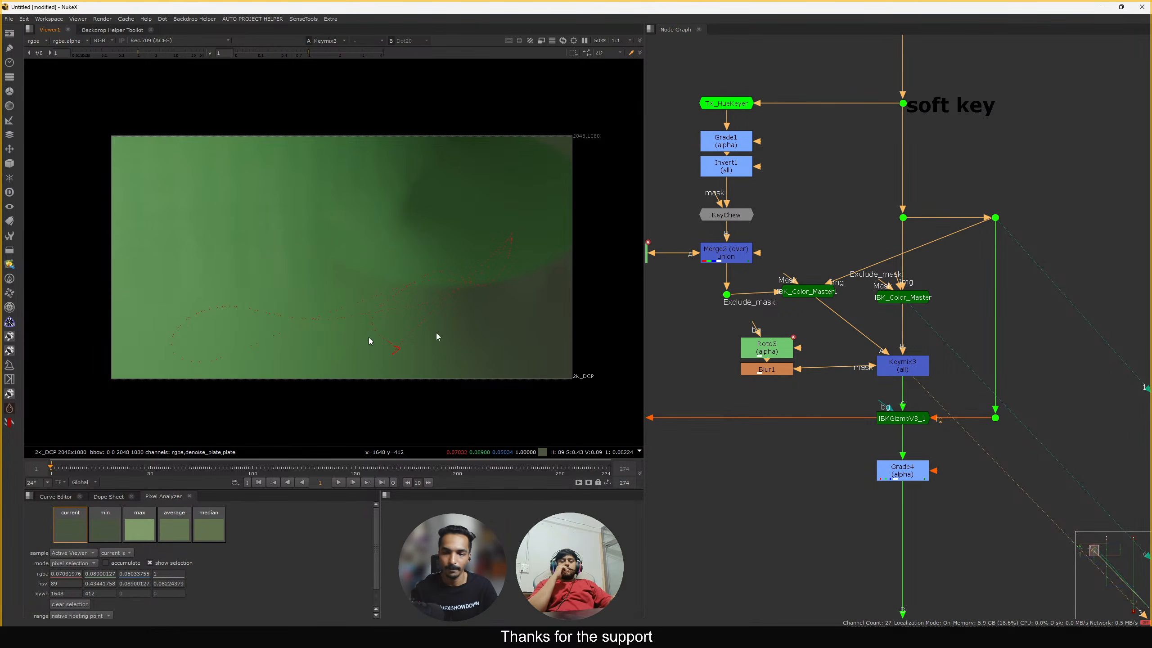
Display the IBKGizmo's result as an alpha matte
middle_click_drag(913, 422, 914, 309)
key("1")
key("a")
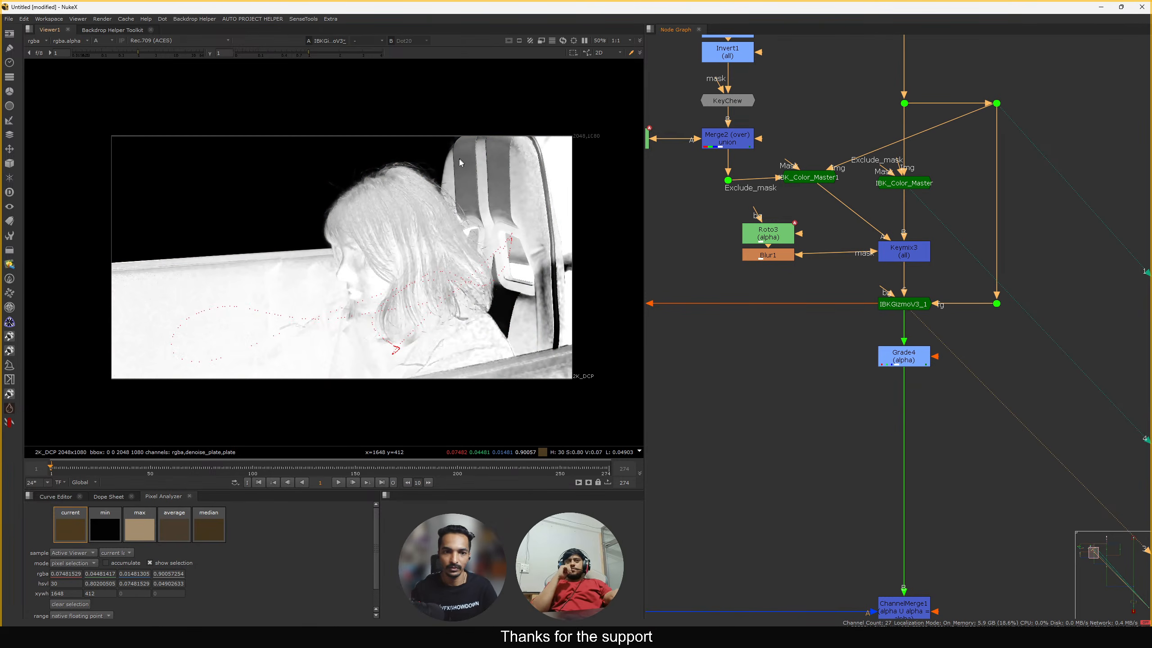
Delete the Keymix between the clean plates and the IBKGizmo, along with its Roto3 and Blur1 mask nodes
scroll(875, 323, "down", 6)
key("f")
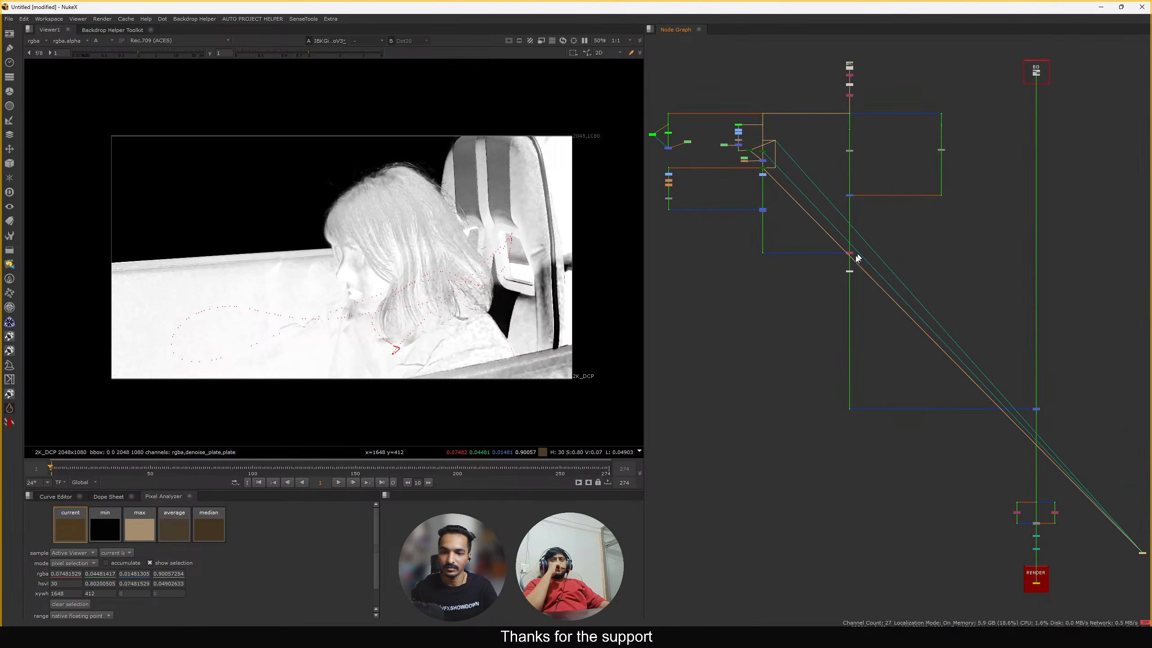
scroll(830, 296, "up", 8)
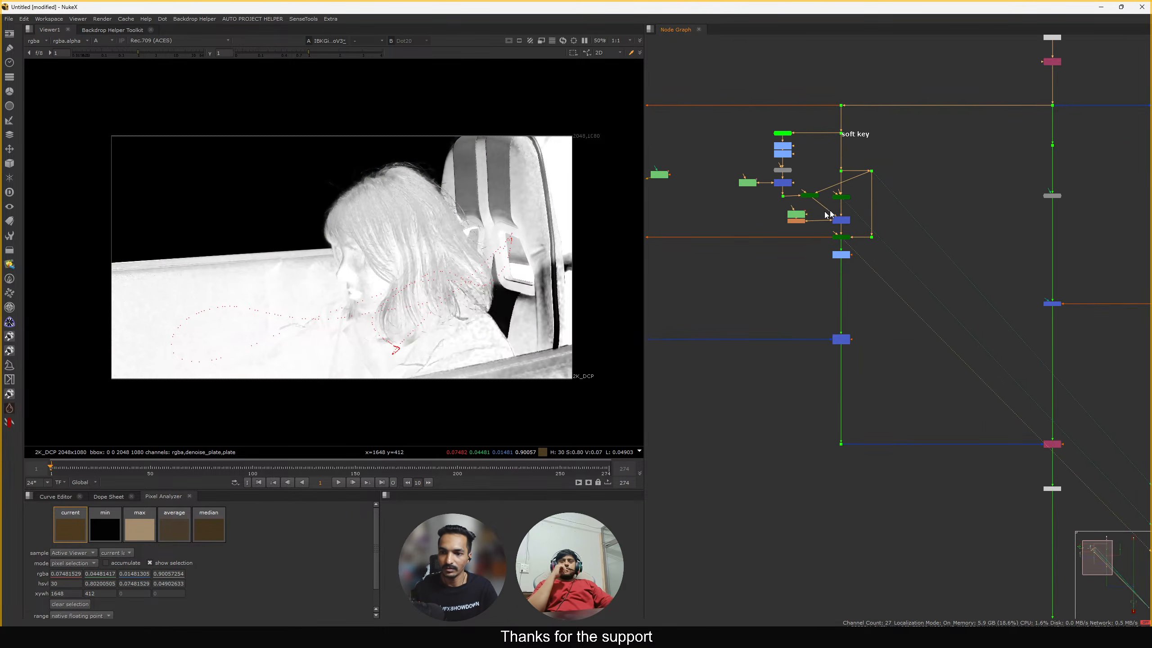
left_click_drag(959, 285, 968, 265)
key("Delete")
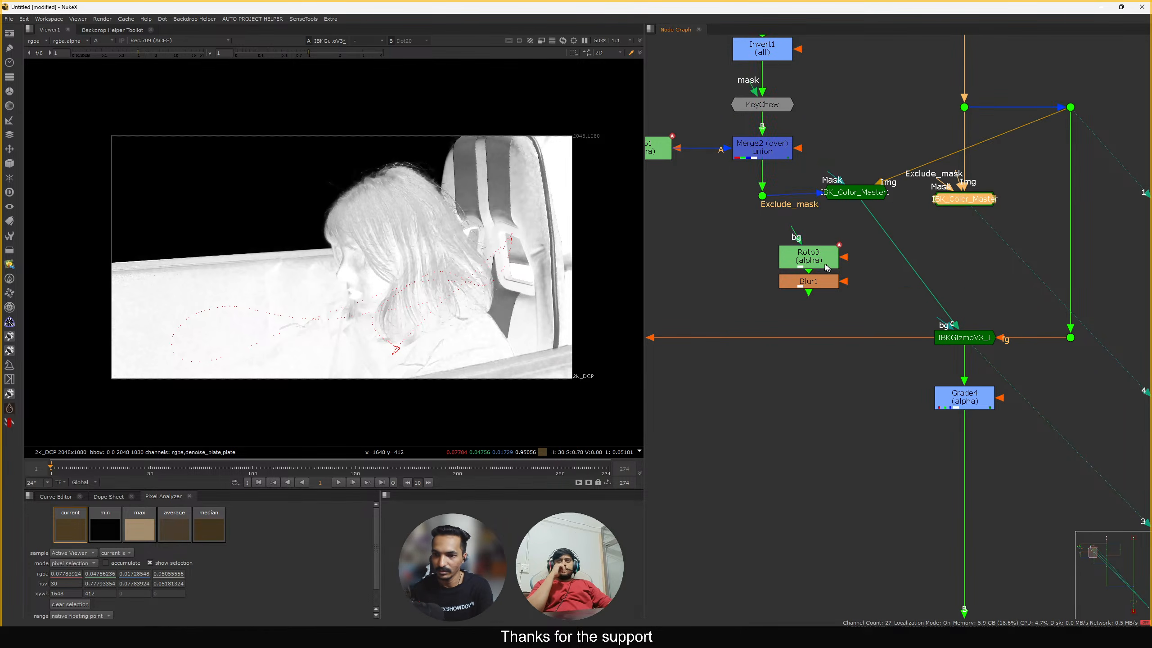
left_click_drag(736, 232, 839, 286)
key("Delete")
Shift IBK_Color_Master1 slightly downward and delete the original IBK_Color_Master
left_click(862, 194)
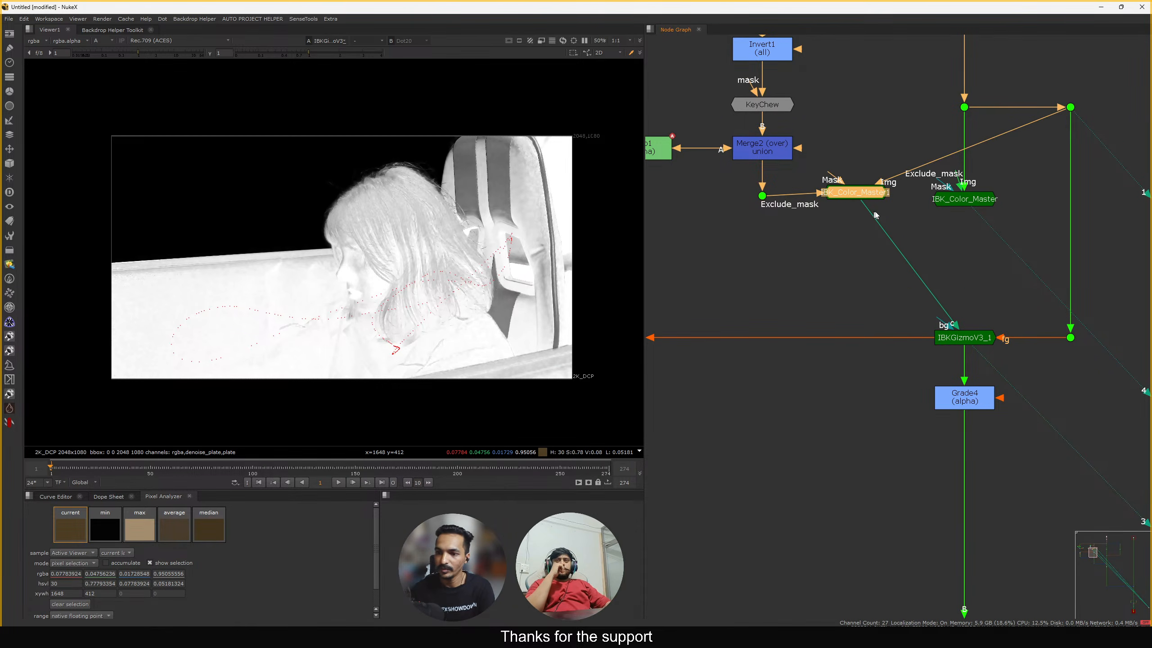
left_click_drag(862, 192, 868, 206)
left_click_drag(1018, 174, 807, 230)
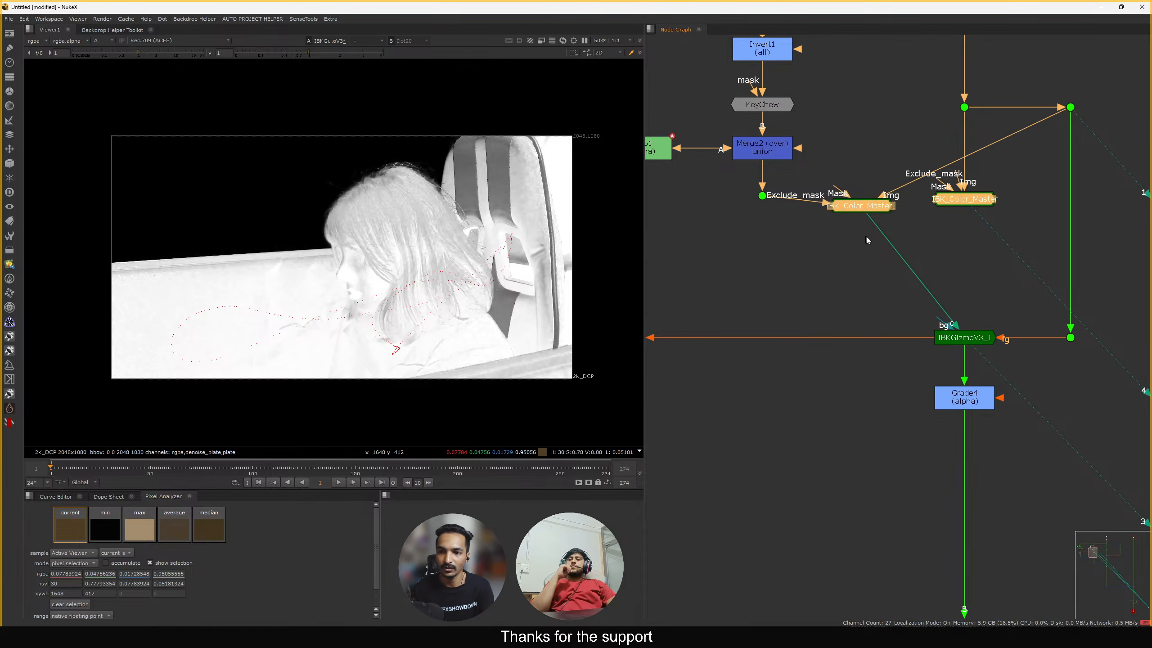
left_click(865, 210)
left_click(956, 205)
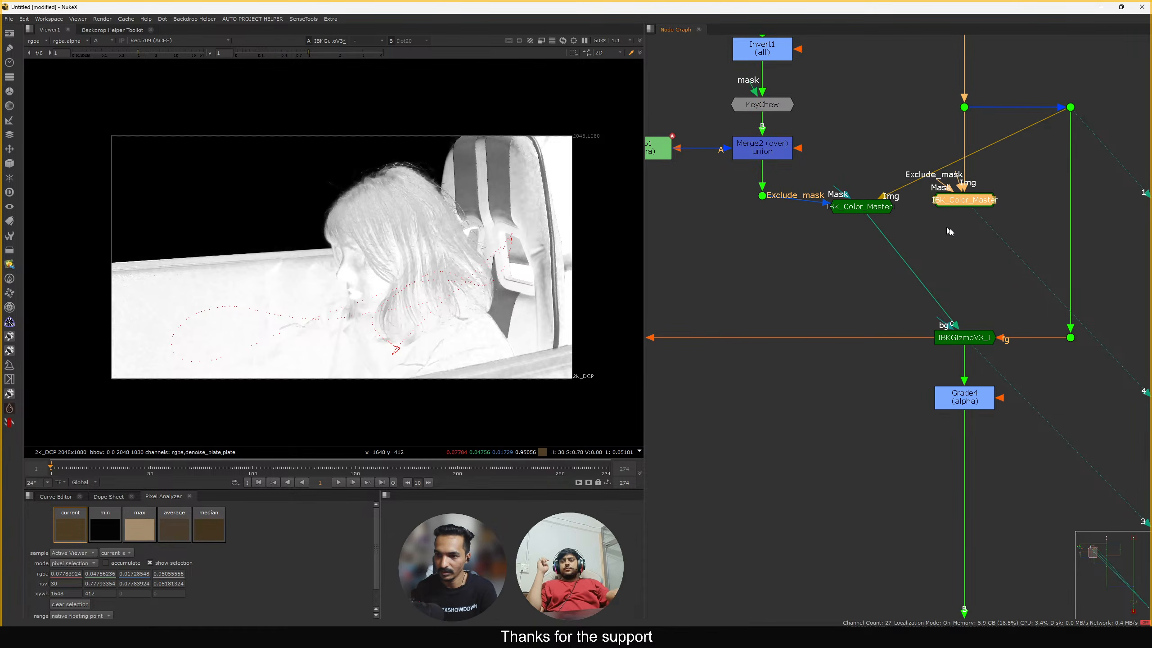
key("Delete")
Connect the img input of IBK_Color_Master1 to the dot on the soft key's main pipe and align the node above the IBKGizmo
left_click_drag(1063, 110, 962, 111)
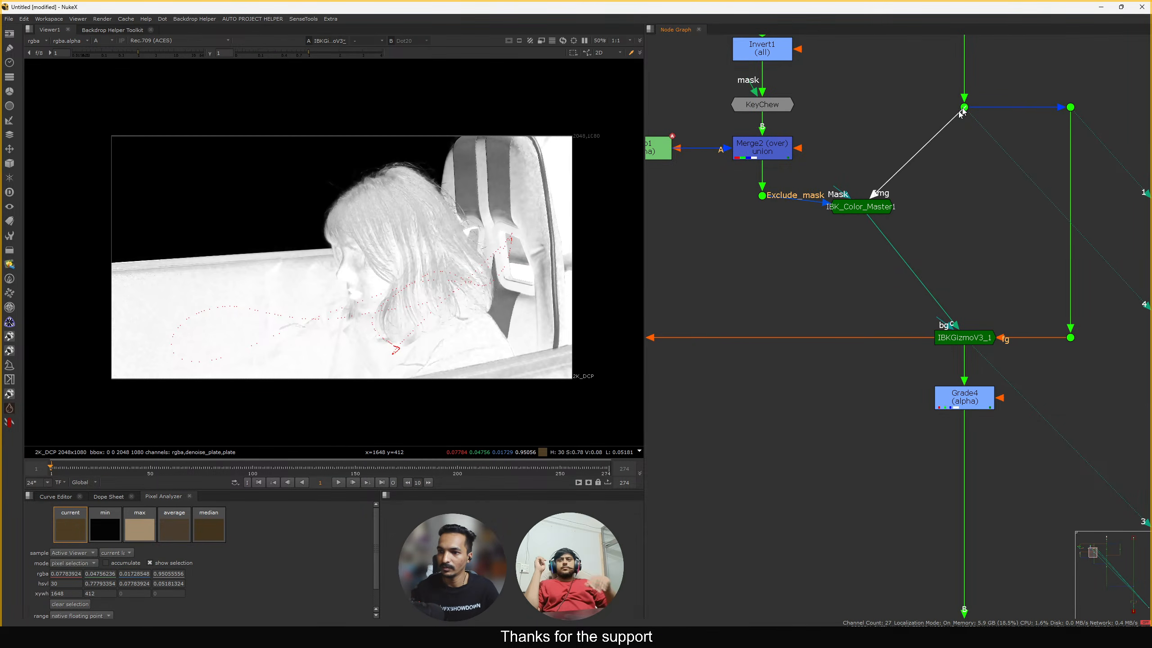
left_click(866, 206)
left_click_drag(861, 207, 942, 193)
scroll(902, 248, "down", 5)
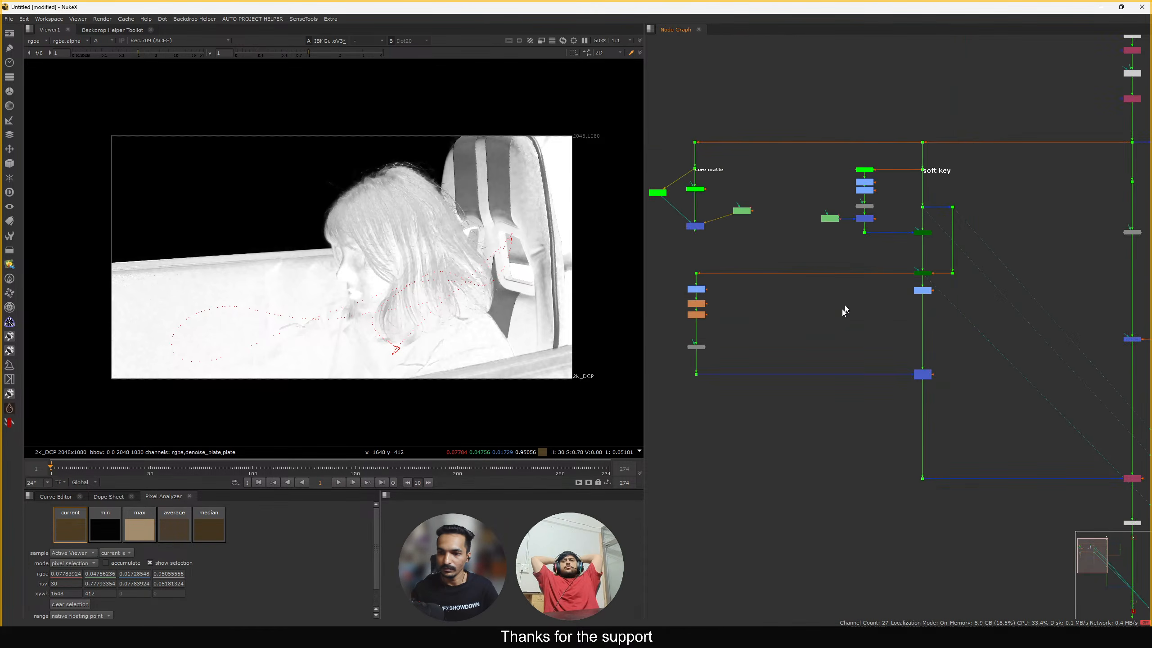
View the alpha at the dot below the ChannelMerge that combines the core matte and the soft key
scroll(845, 310, "down", 5)
scroll(900, 318, "up", 5)
left_click_drag(935, 214, 830, 283)
key("1")
key("a")
key("a")
middle_click_drag(1092, 266, 975, 289)
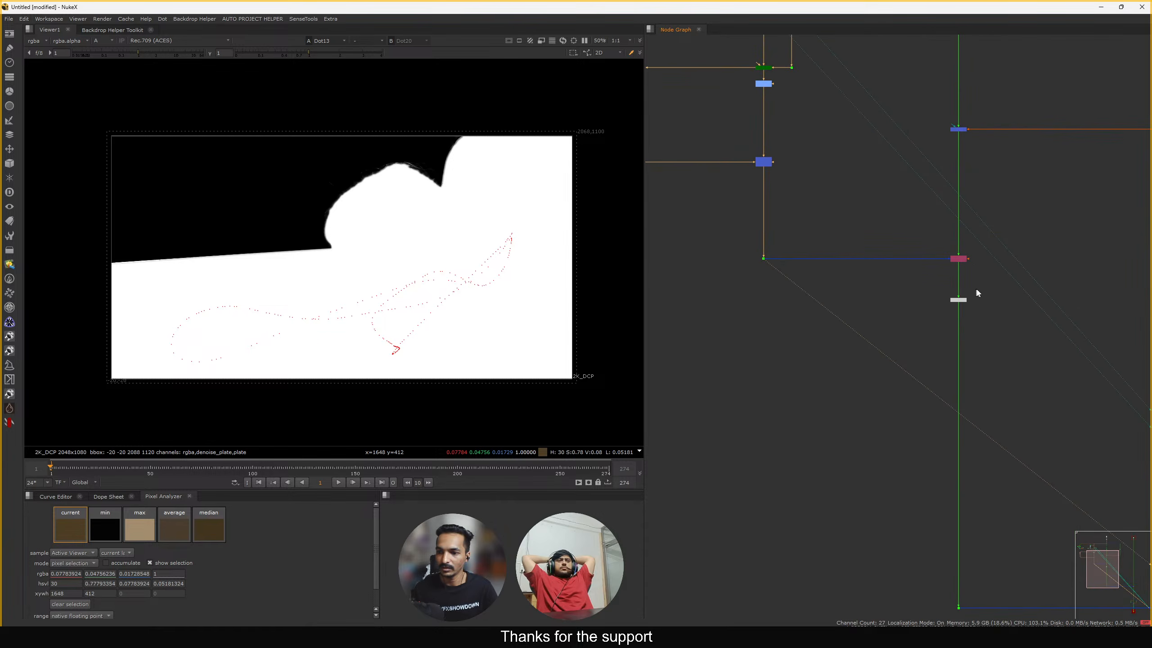
View the colour result of the Premult node on the main branch
scroll(975, 290, "down", 5)
scroll(929, 290, "up", 5)
left_click_drag(946, 245, 869, 279)
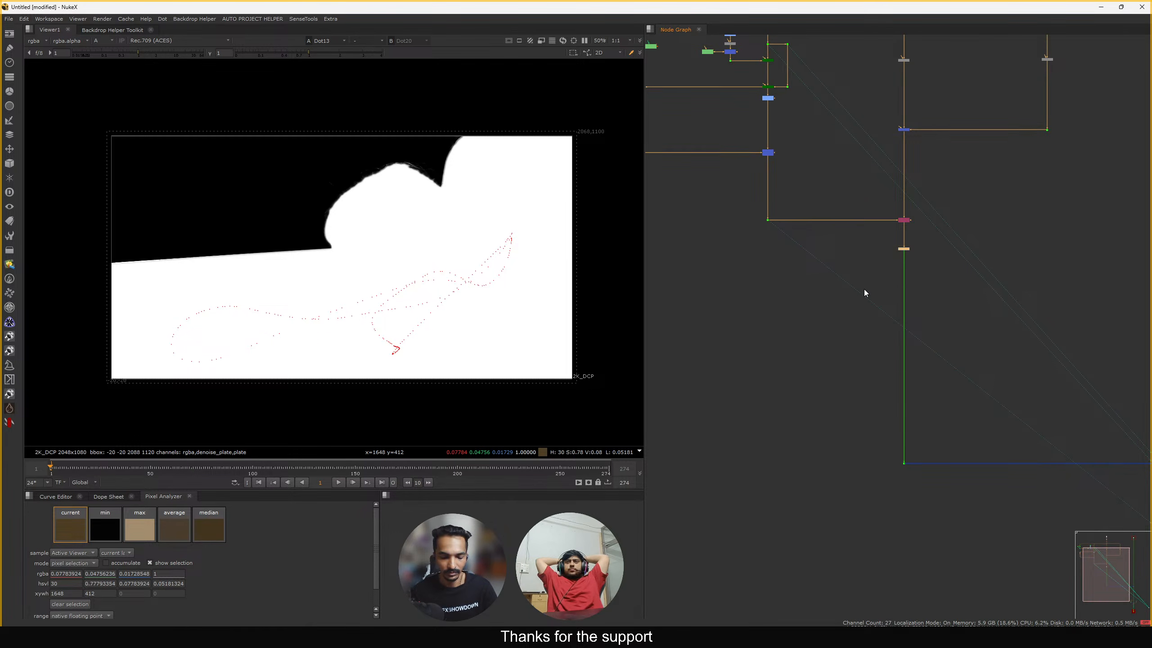
key("1")
left_click(882, 267)
key("a")
scroll(730, 266, "down", 6)
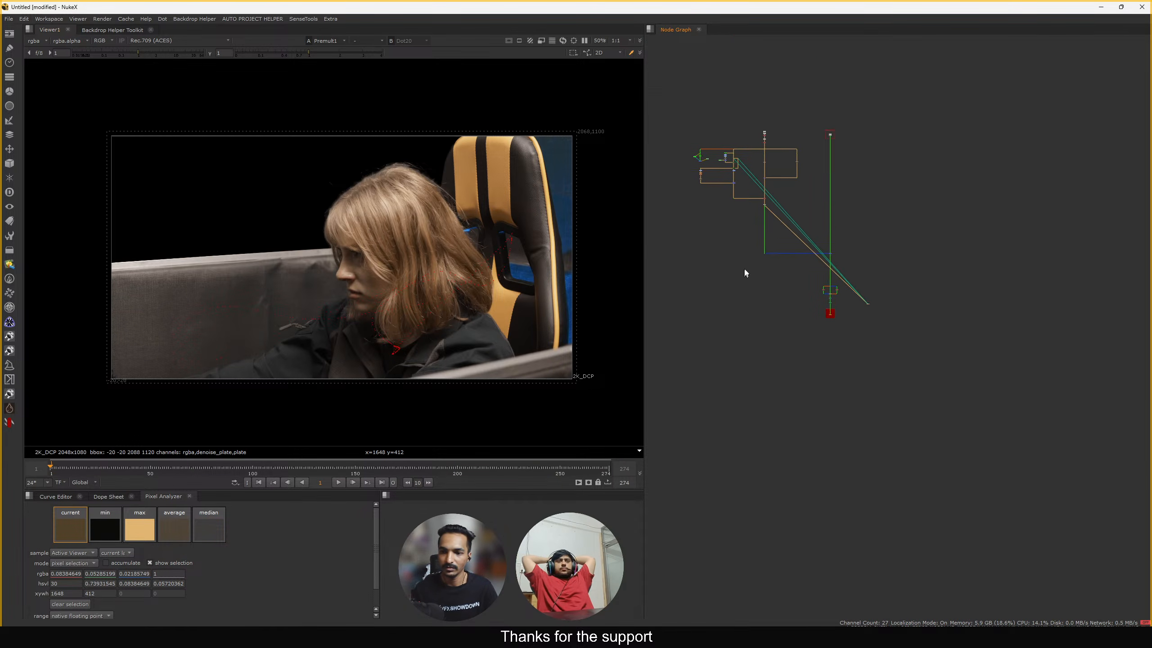
View the Merge node's composite over the checkerboard and examine the hair edges on top of the head
scroll(848, 234, "up", 6)
middle_click_drag(908, 214, 976, 225)
left_click_drag(975, 236, 788, 315)
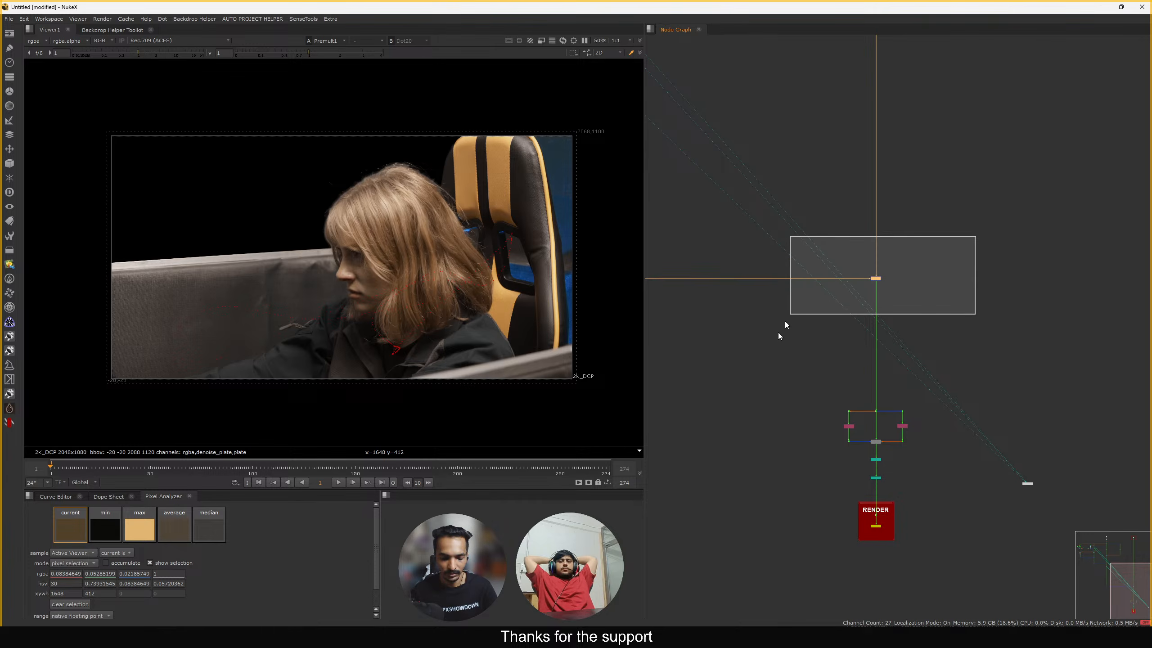
key("1")
middle_click_drag(650, 276, 789, 266)
scroll(386, 228, "up", 6)
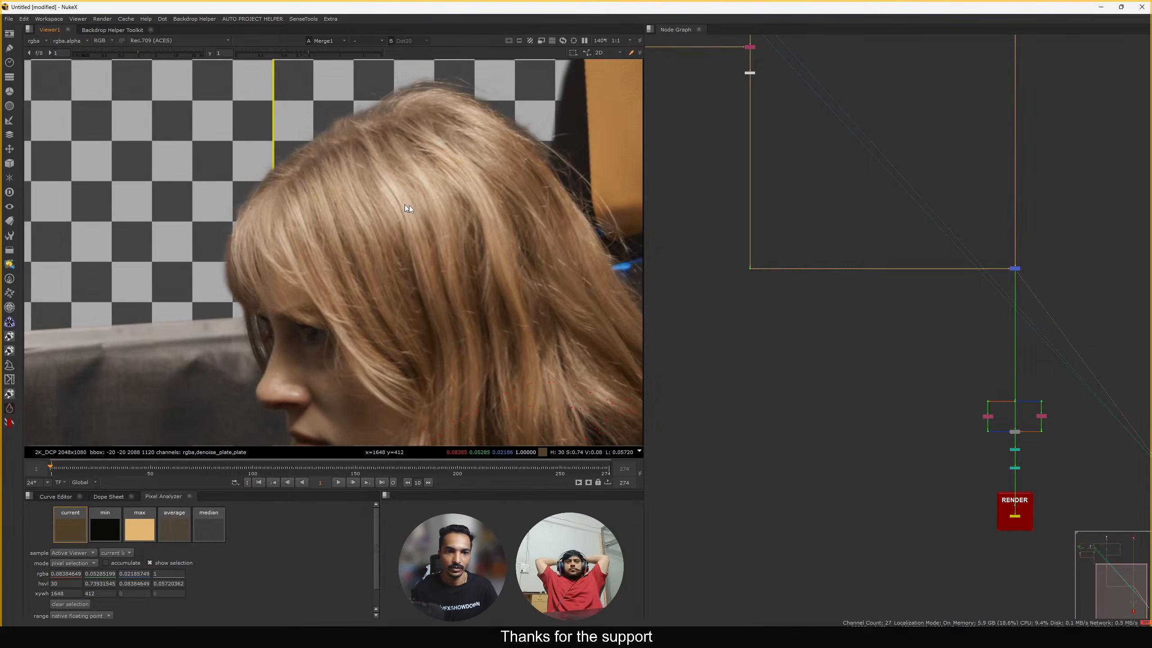
scroll(357, 242, "up", 4)
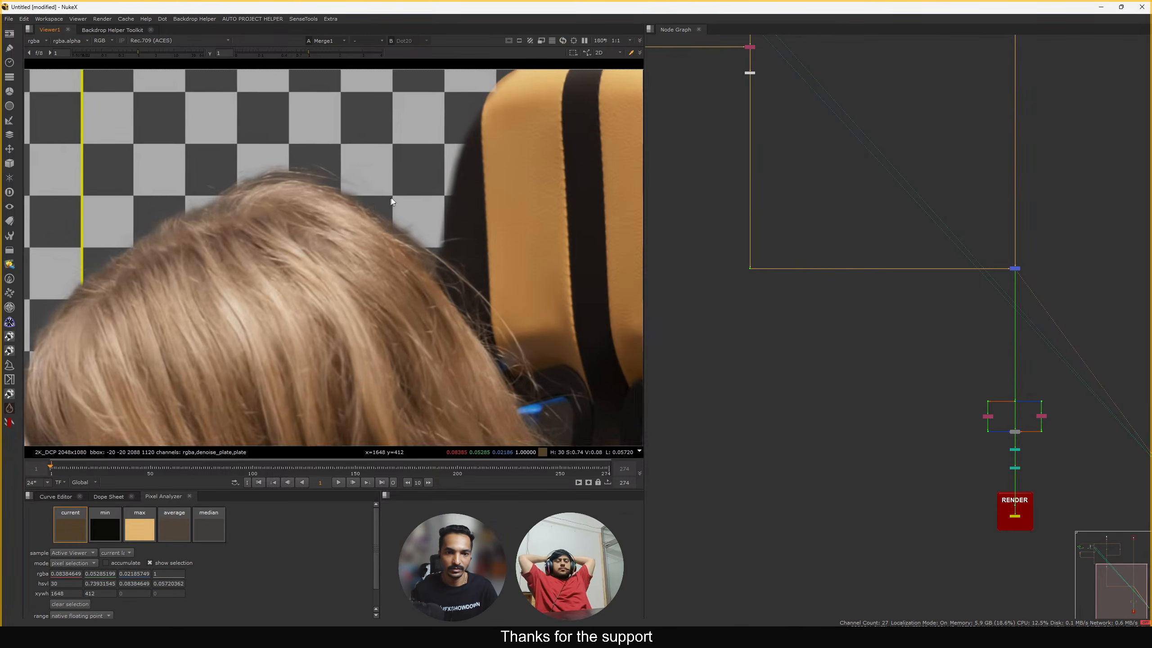
scroll(853, 255, "down", 7)
Inspect the core matte branch from the FilterErode nodes down to the KeyChew node
middle_click_drag(664, 273, 887, 313)
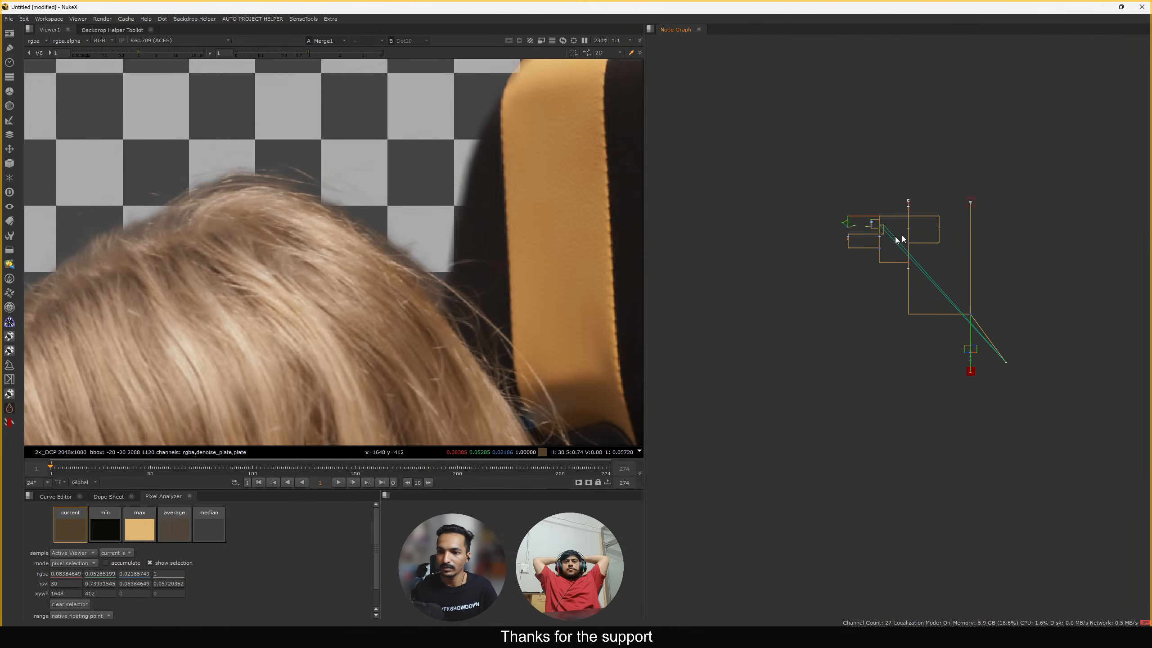
scroll(870, 245, "up", 13)
middle_click_drag(991, 303, 910, 258)
scroll(910, 258, "down", 4)
left_click_drag(999, 248, 844, 336)
mouse_move(663, 250)
middle_mouse_down()
mouse_move(925, 285)
mouse_move(865, 267)
middle_mouse_up()
scroll(854, 250, "up", 6)
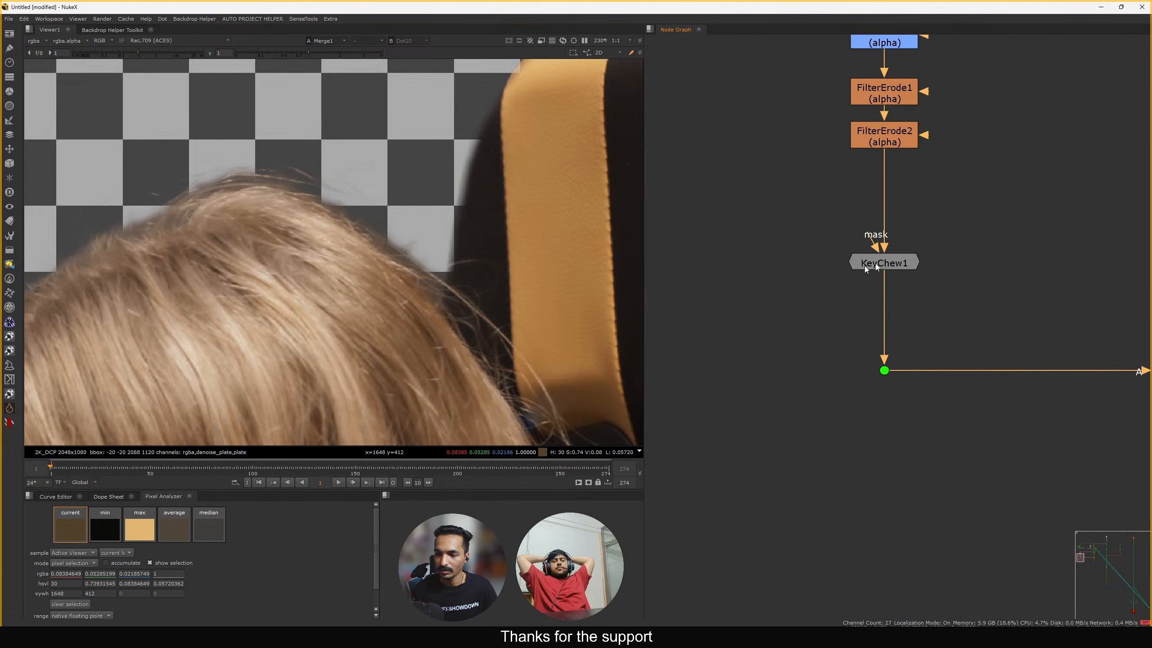
View the ChannelMerge output and examine its combined alpha for the whole frame
scroll(882, 263, "down", 7)
middle_click_drag(958, 300, 848, 261)
left_click_drag(1079, 234, 965, 302)
key("1")
left_click(961, 312)
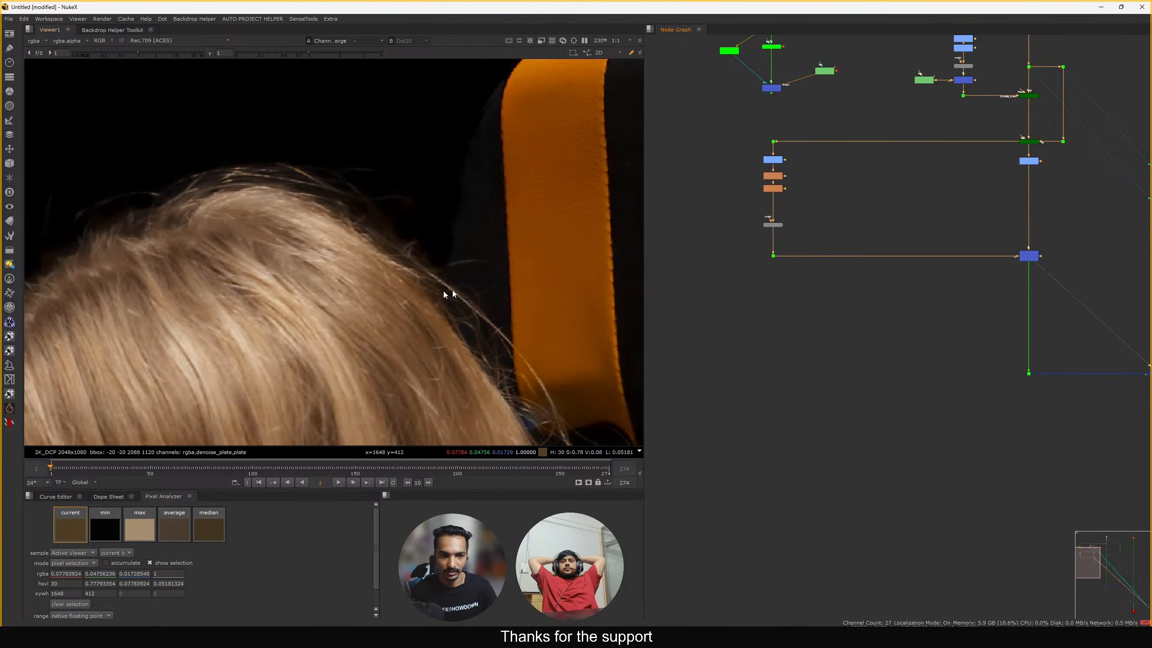
key("a")
key("a")
key("f")
key("a")
key("a")
key("a")
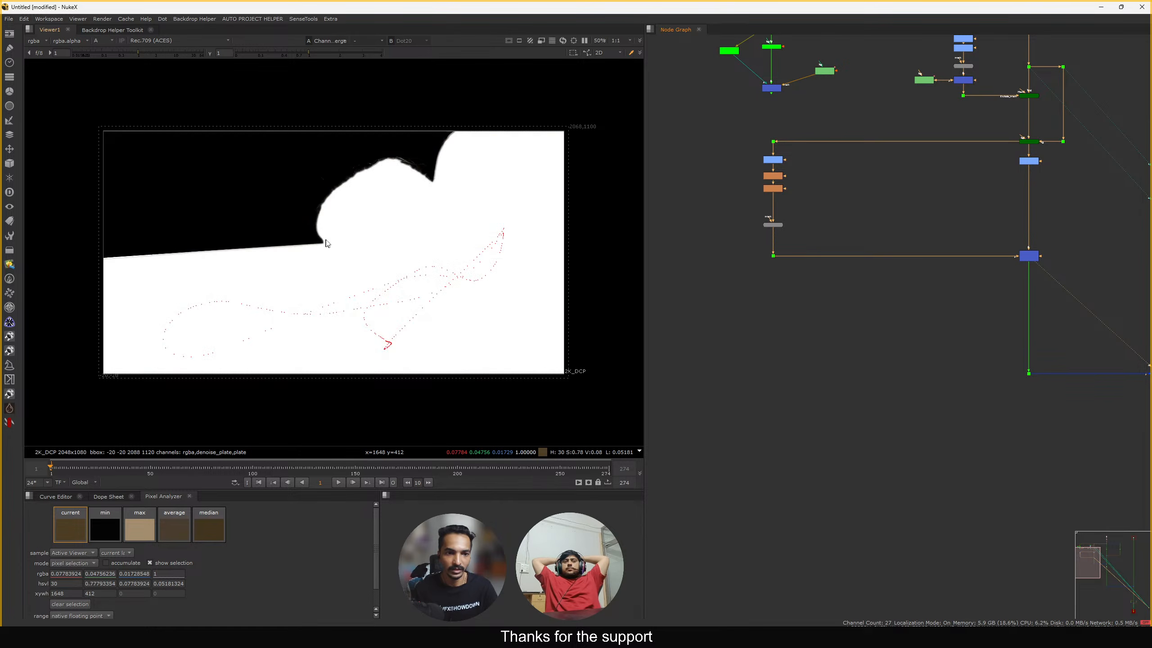
Toggle the ChannelMerge off and on to compare the hair edge alpha with and without the core matte
scroll(345, 222, "up", 3)
middle_click_drag(915, 251, 873, 235)
left_click_drag(1048, 214, 953, 263)
key("d")
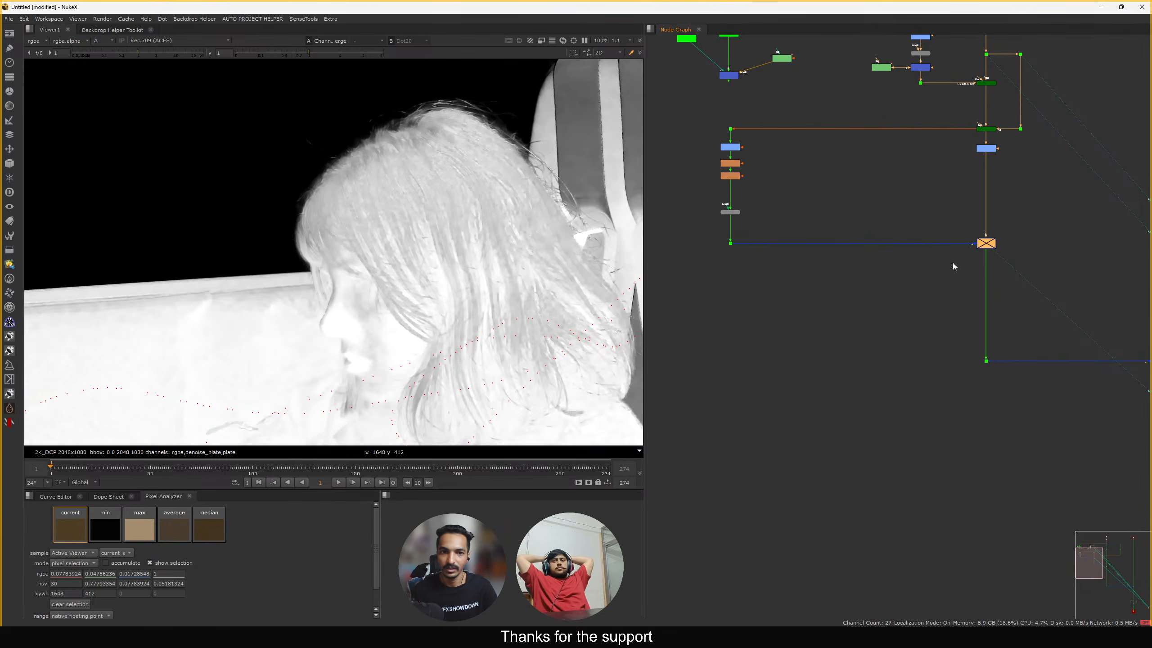
scroll(418, 175, "up", 6)
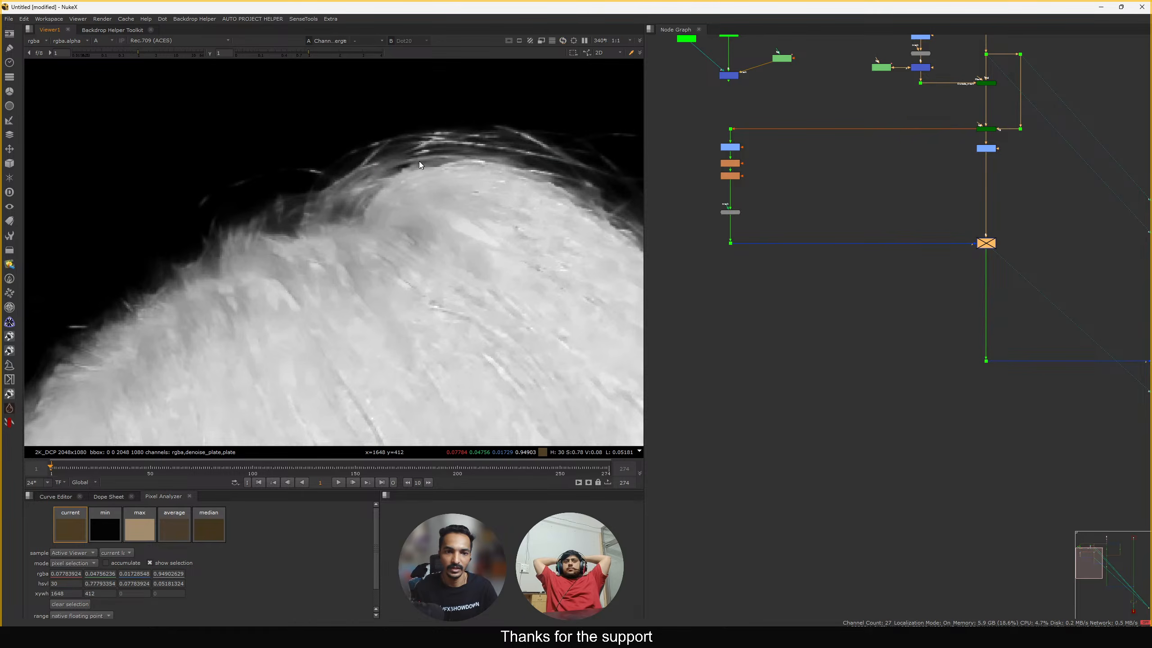
key("d")
key("d")
key("d")
key("d")
key("d")
key("d")
key("d")
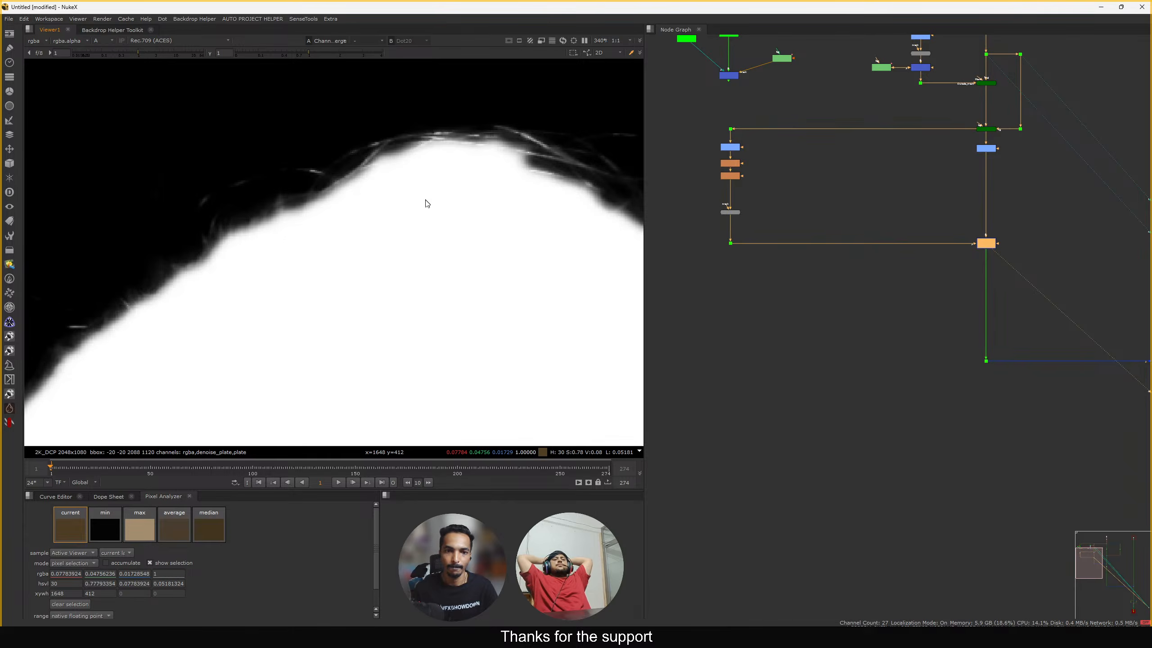
key("d")
key("f")
Re-enable the ChannelMerge node that combines the core matte with the soft key
scroll(787, 229, "up", 5)
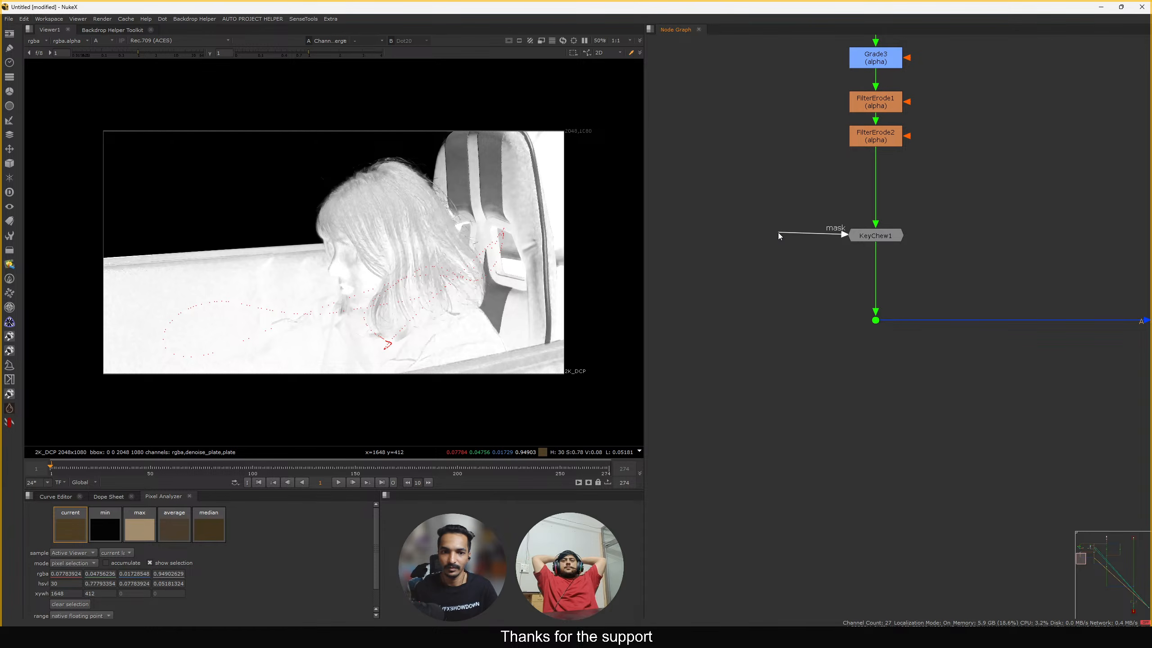
left_click_drag(777, 232, 776, 232)
scroll(796, 250, "down", 6)
middle_click_drag(797, 254, 694, 229)
key("d")
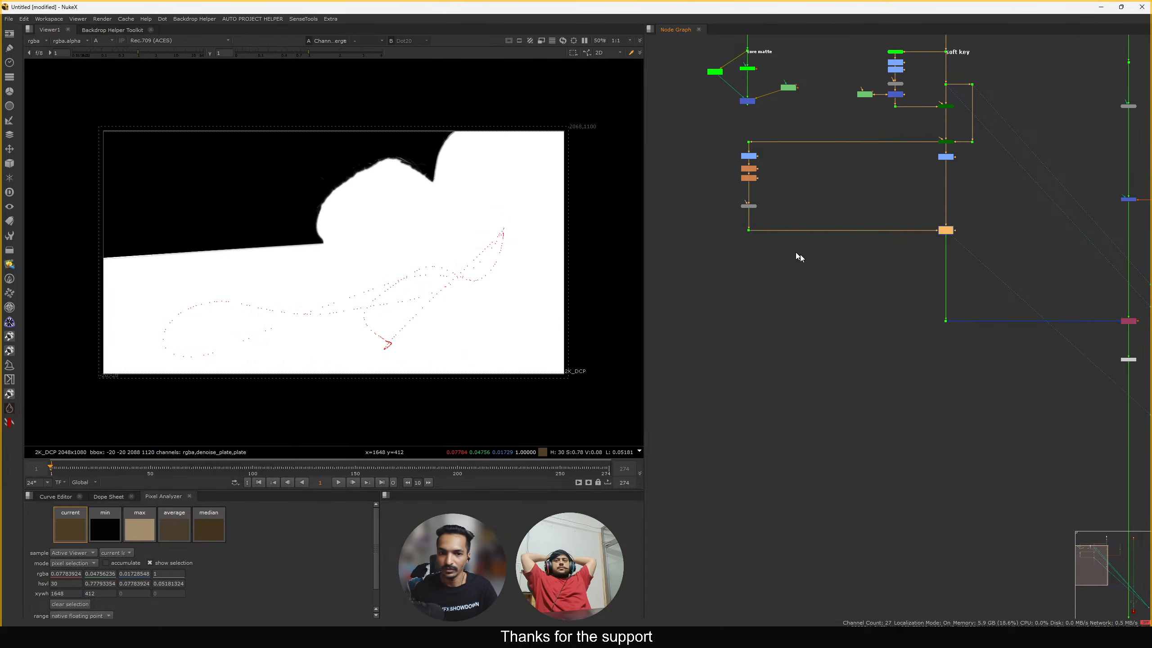
Move KeyChew1 up toward FilterErode2 and insert a second KeyChew node below it in the core matte branch
scroll(800, 257, "up", 8)
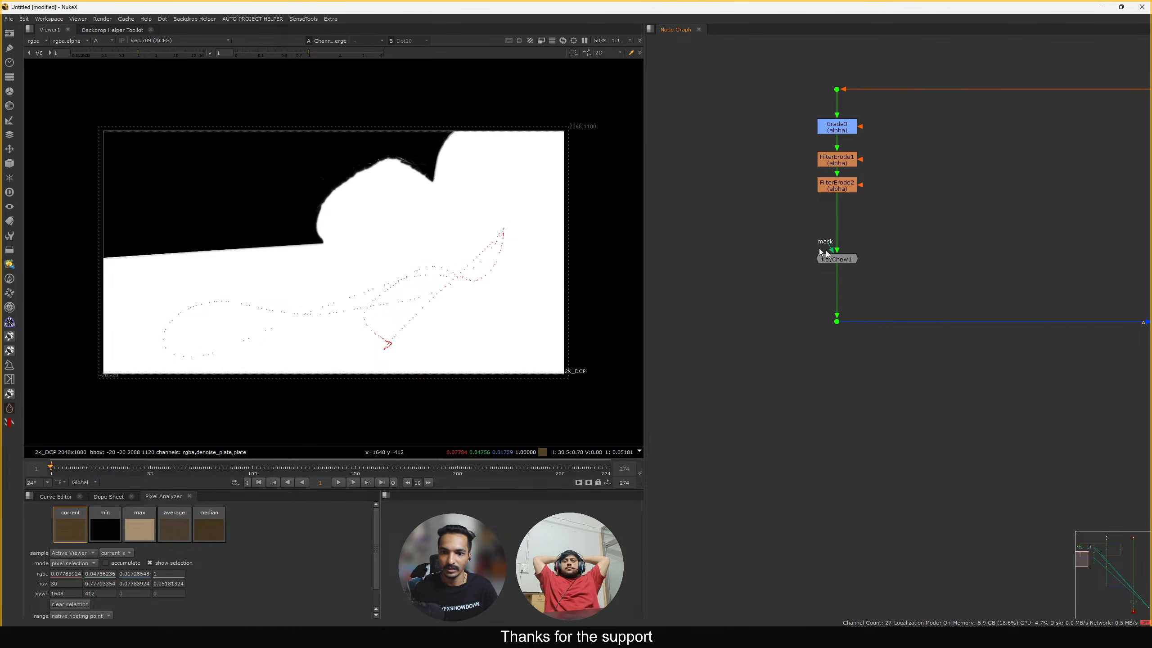
left_click_drag(824, 258, 849, 247)
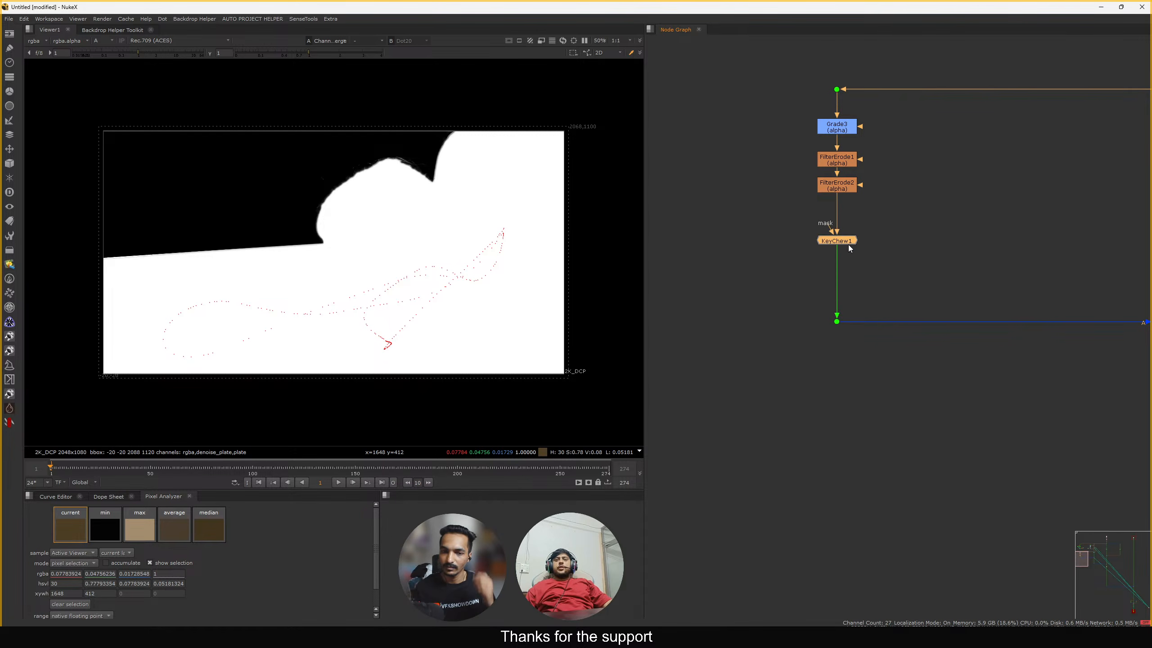
left_click(874, 251)
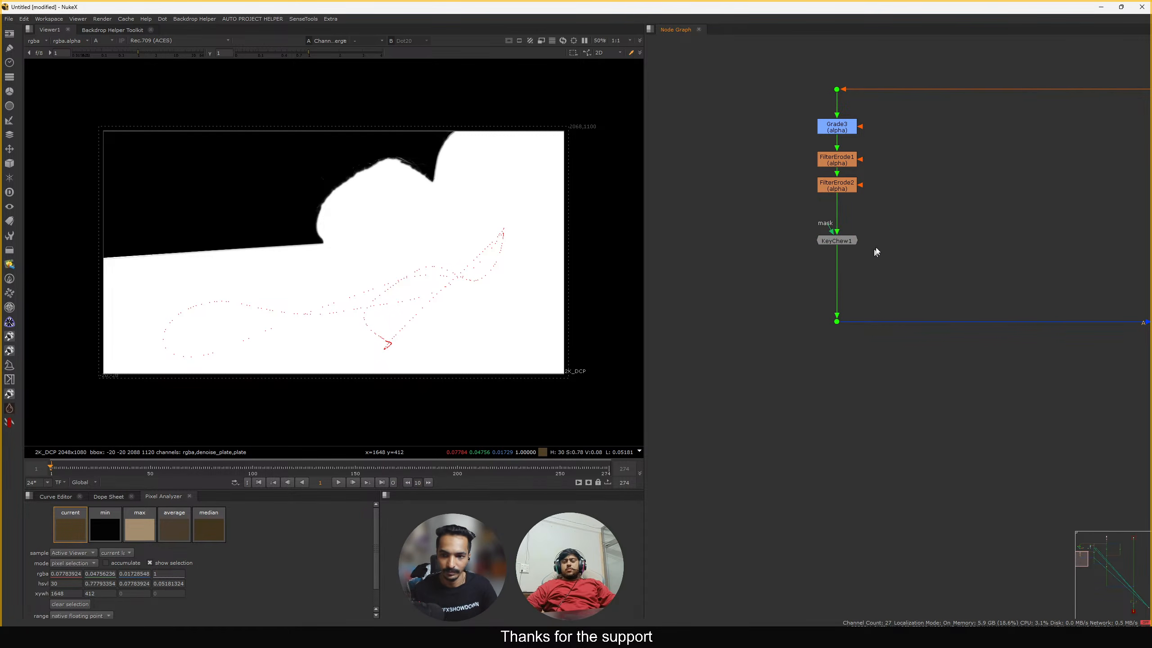
left_click_drag(935, 211, 770, 269)
left_click_drag(916, 265, 843, 275, "ctrl")
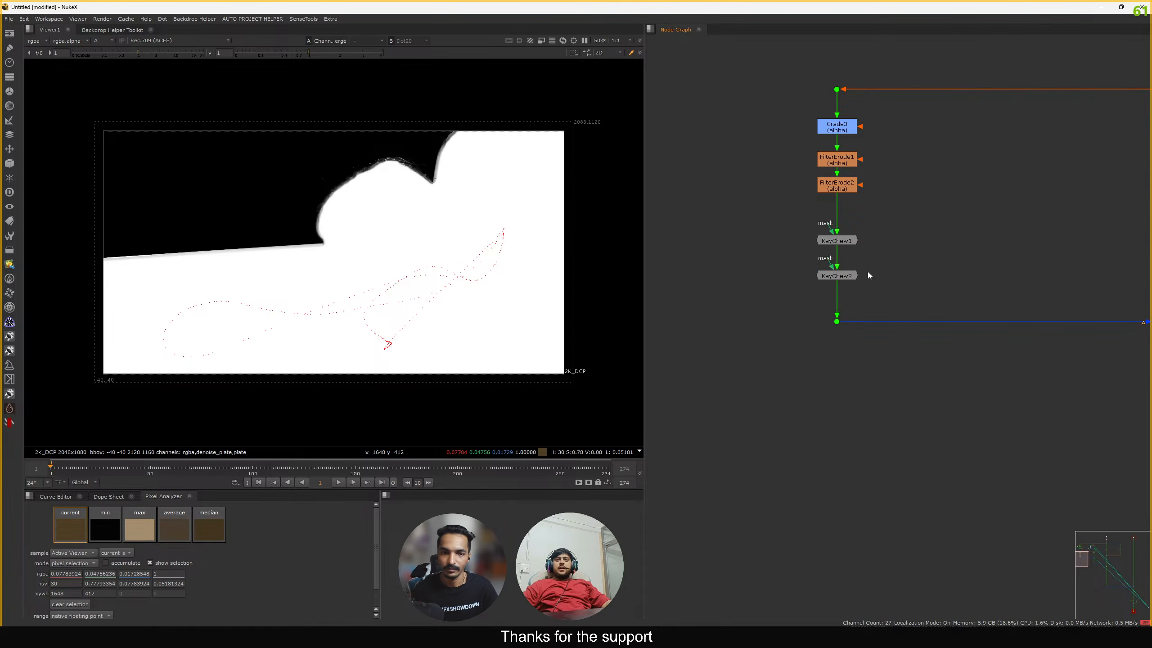
Create a Roto node as the second KeyChew's mask and draw an ellipse around the top of the head
key("o")
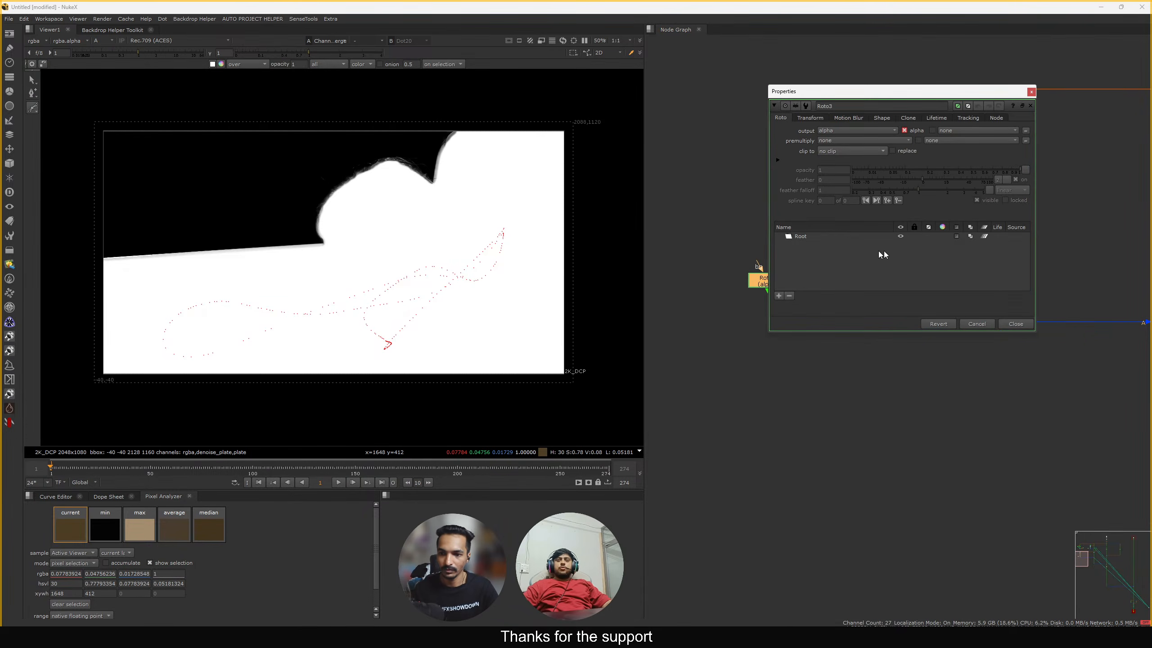
left_click_drag(975, 91, 878, 289)
middle_click_drag(874, 272, 934, 212)
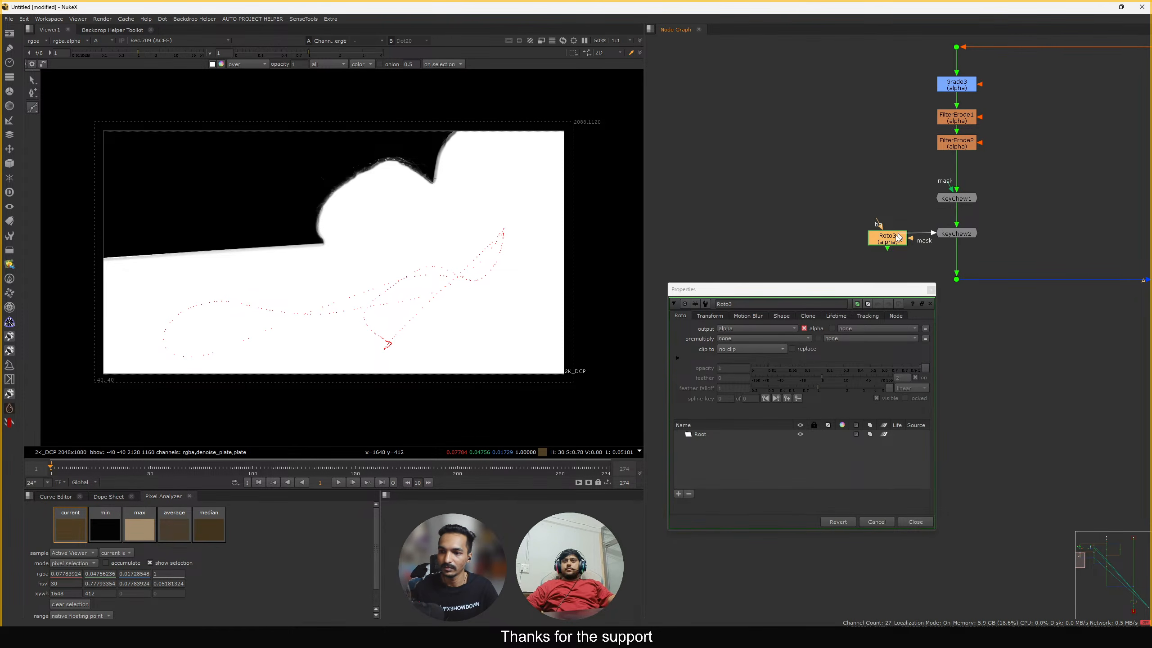
left_click_drag(898, 236, 889, 240)
left_click_drag(35, 108, 68, 144)
left_click_drag(438, 144, 302, 263)
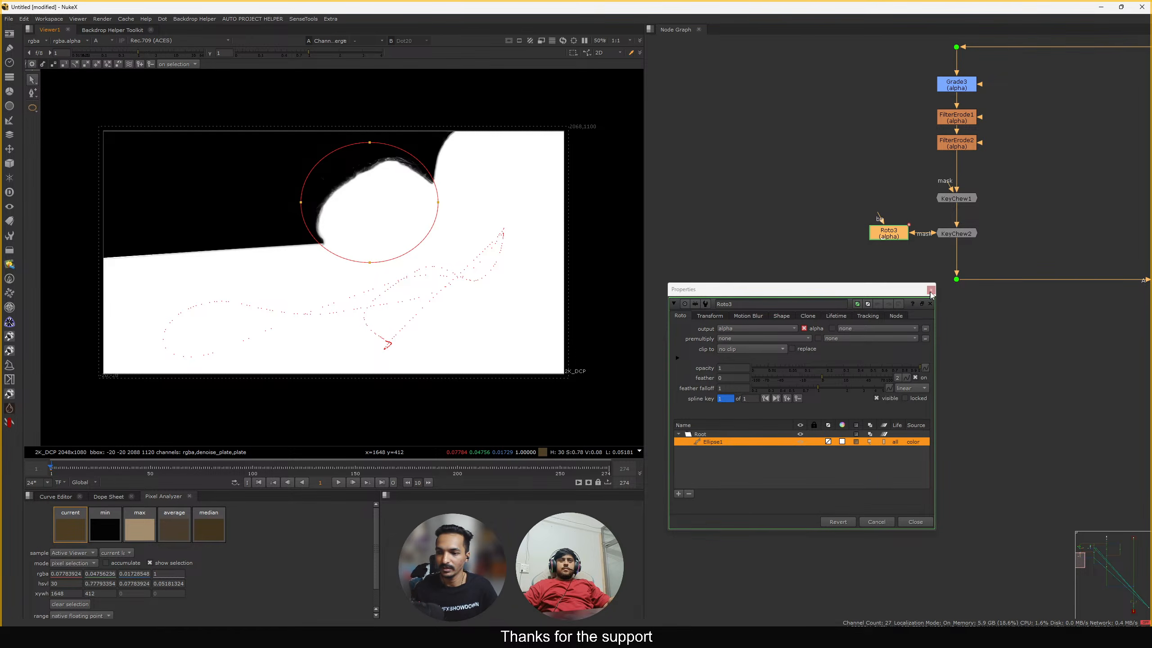
Add a Blur of size 10.4 after the Roto mask and align KeyChew2 with it
left_click(930, 289)
left_click_drag(888, 232, 859, 210)
key("b")
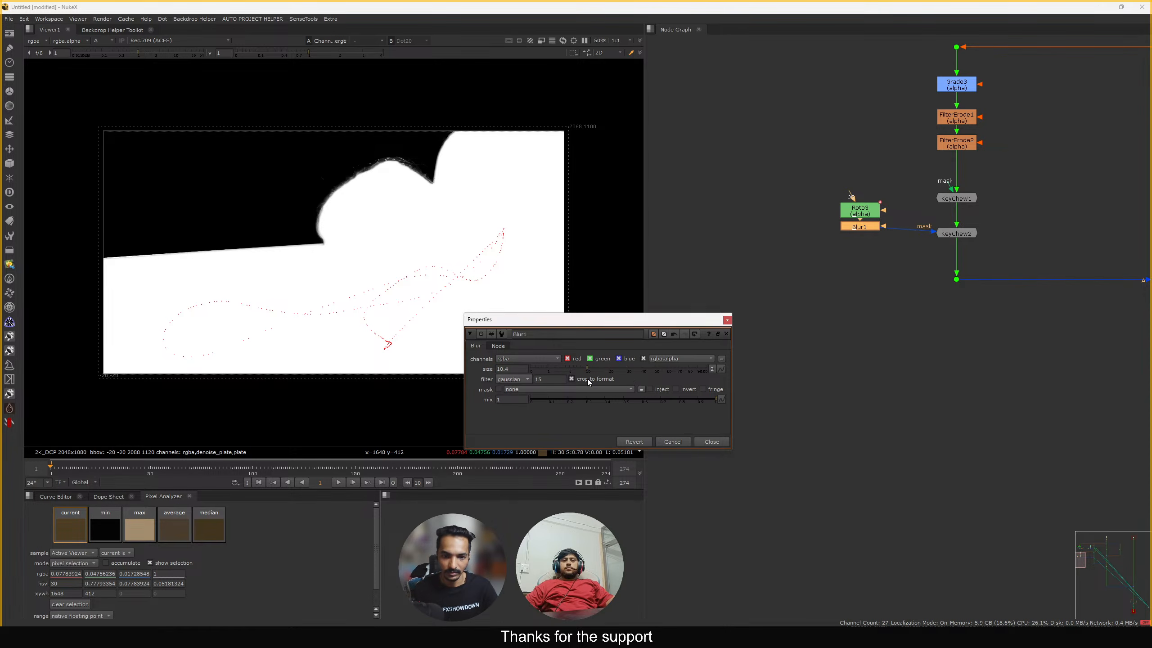
left_click(711, 441)
scroll(915, 273, "up", 2)
left_click(979, 222)
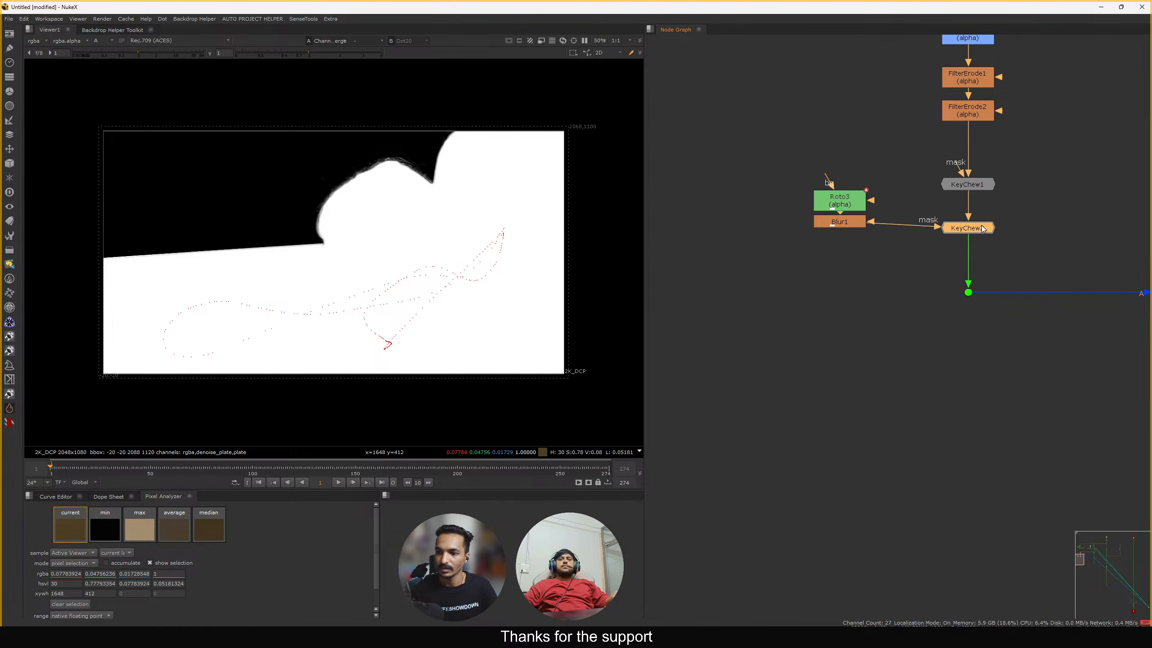
Toggle KeyChew2 off and on to compare how the masked erode changes the hair edge alpha
scroll(397, 172, "up", 4)
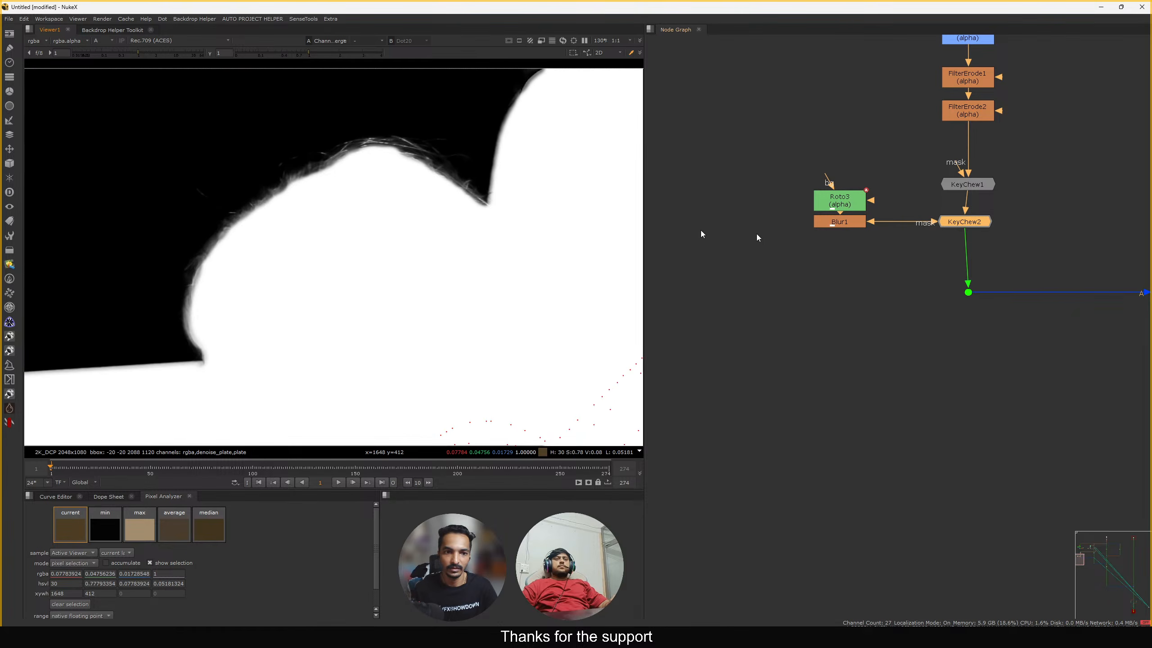
key("d")
key("d")
key("d")
key("d")
key("d")
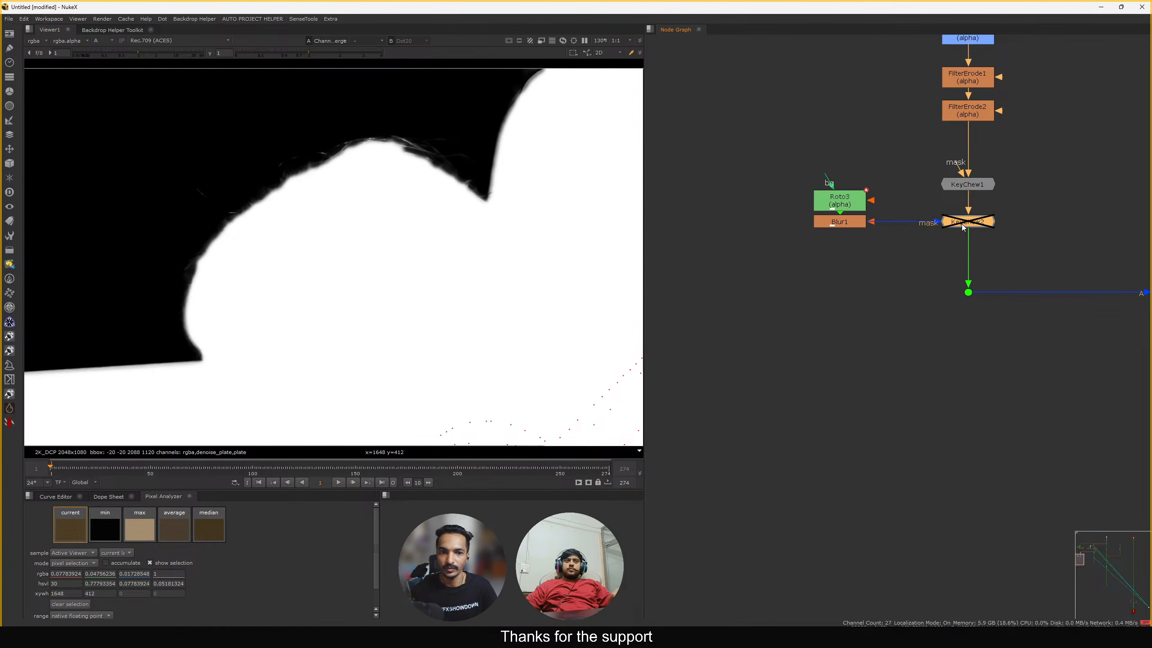
key("d")
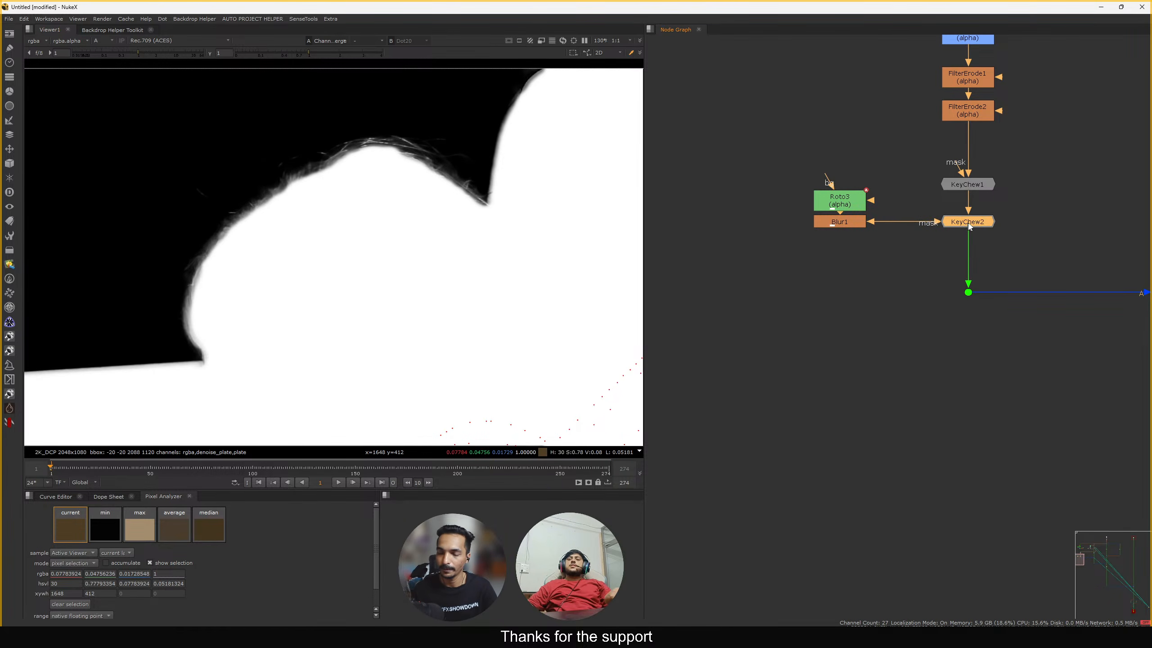
Set KeyChew2's Shrink / Dilate to -14.5 and its Post Blur to 7
double_click(964, 222)
left_click_drag(772, 231, 778, 229)
scroll(424, 201, "up", 5)
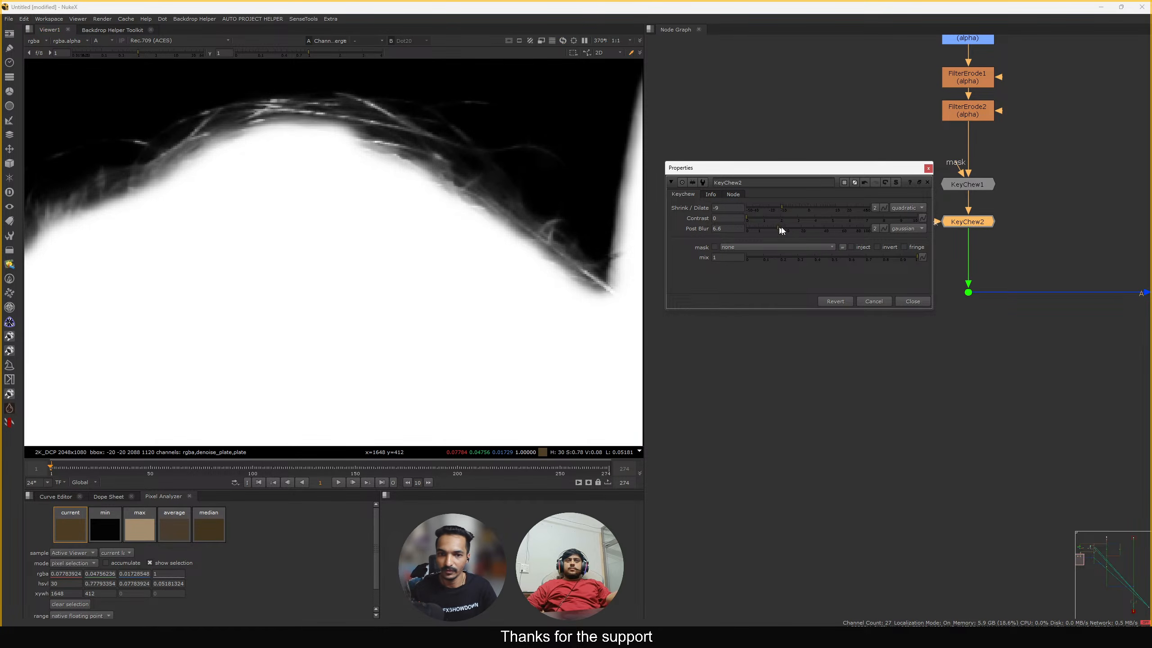
mouse_move(778, 229)
left_mouse_down()
mouse_move(767, 229)
mouse_move(782, 230)
mouse_move(771, 229)
mouse_move(783, 213)
mouse_move(765, 214)
mouse_move(775, 226)
mouse_move(789, 225)
mouse_move(767, 208)
mouse_move(779, 231)
left_mouse_up()
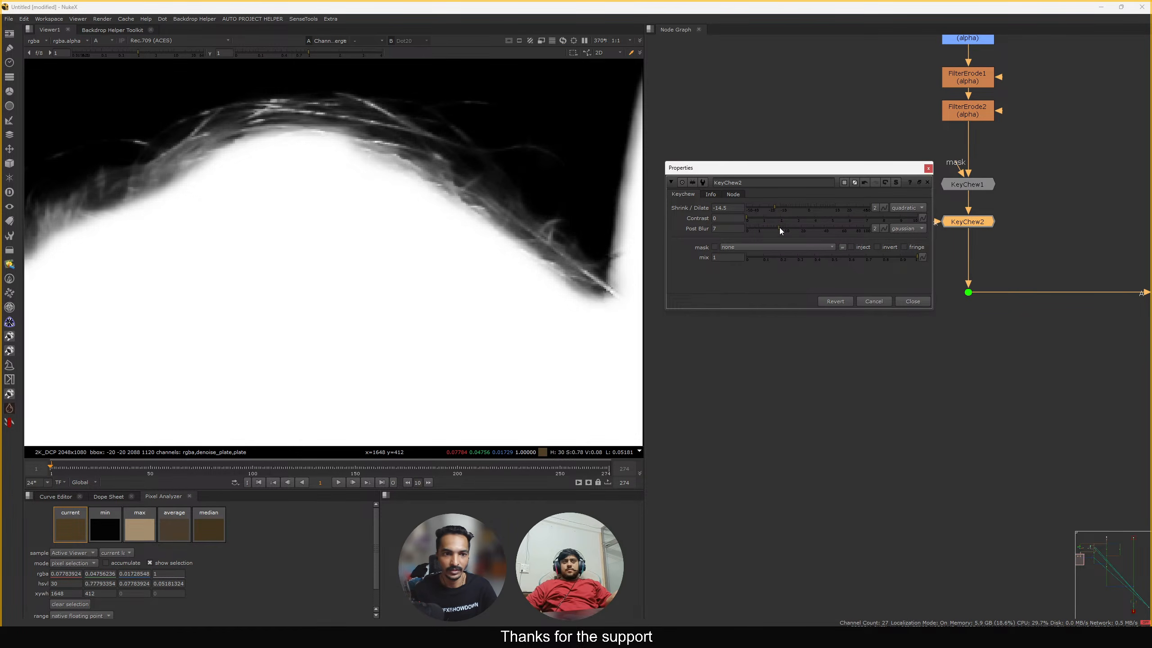
left_click(913, 301)
View the Merge node's colour composite and examine the hair edges against the checkerboard with the adjusted matte
scroll(386, 267, "down", 3)
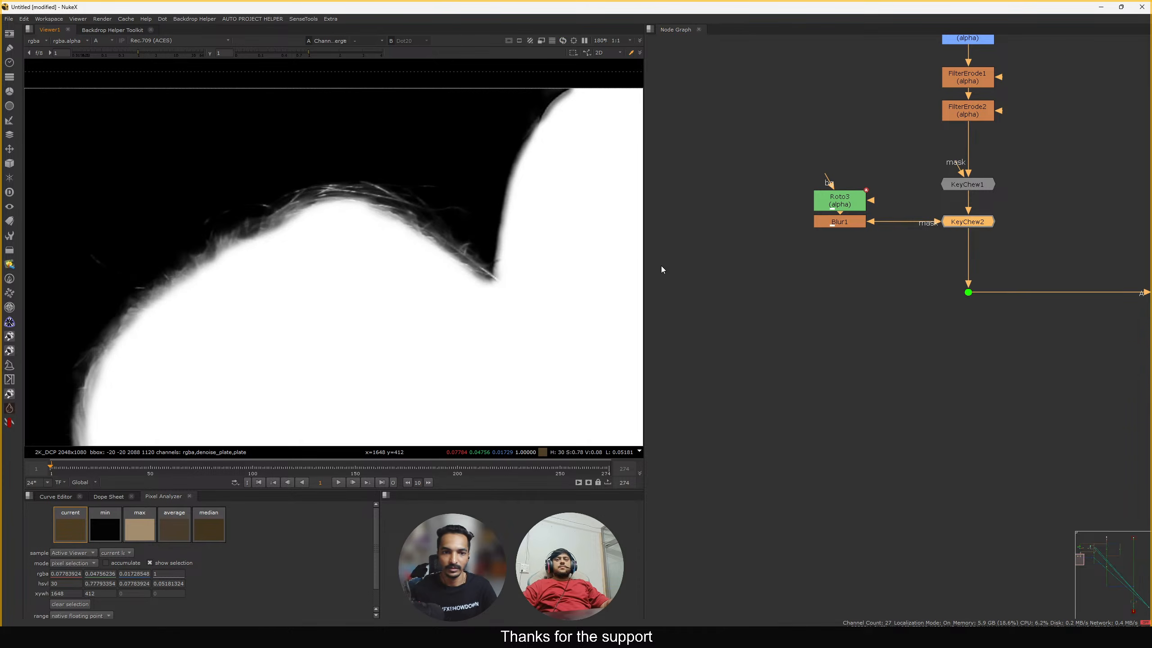
scroll(812, 237, "down", 7)
middle_click_drag(860, 334, 810, 241)
scroll(811, 254, "down", 4)
middle_click_drag(898, 353, 821, 239)
scroll(900, 221, "up", 8)
left_click_drag(1011, 185, 874, 274)
key("1")
left_click(820, 229)
key("a")
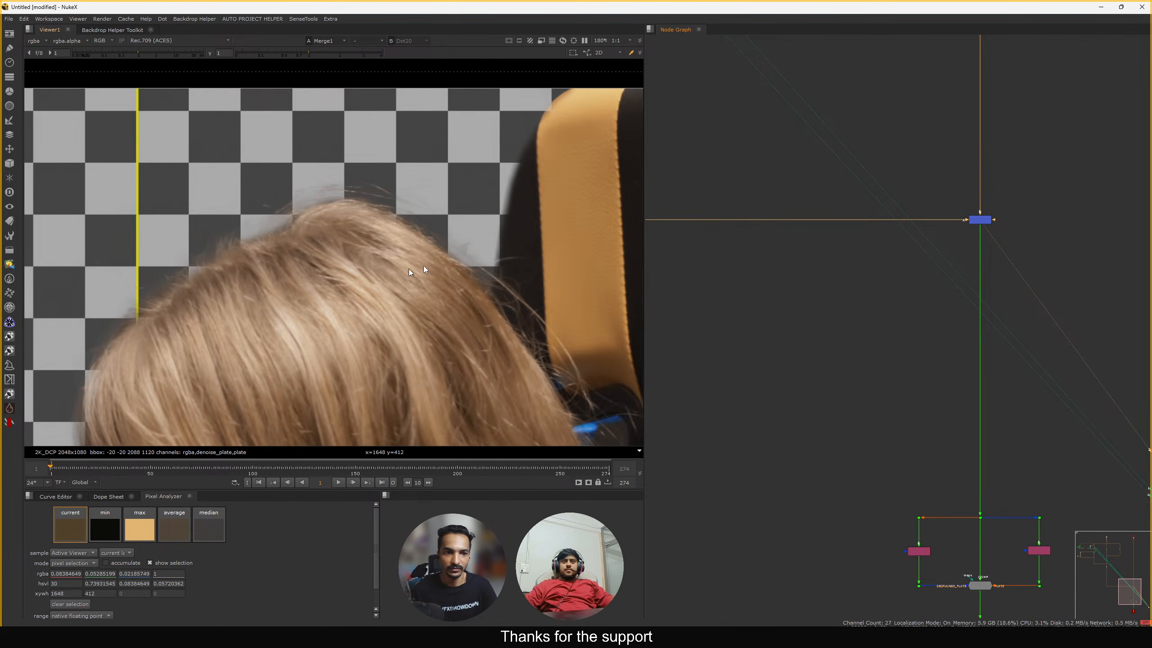
Toggle KeyChew2 on and off while viewing the composite to compare the hair detail around the head
scroll(825, 227, "down", 3)
middle_click_drag(818, 263, 1087, 415)
middle_click_drag(889, 231, 1098, 415)
scroll(804, 223, "up", 2)
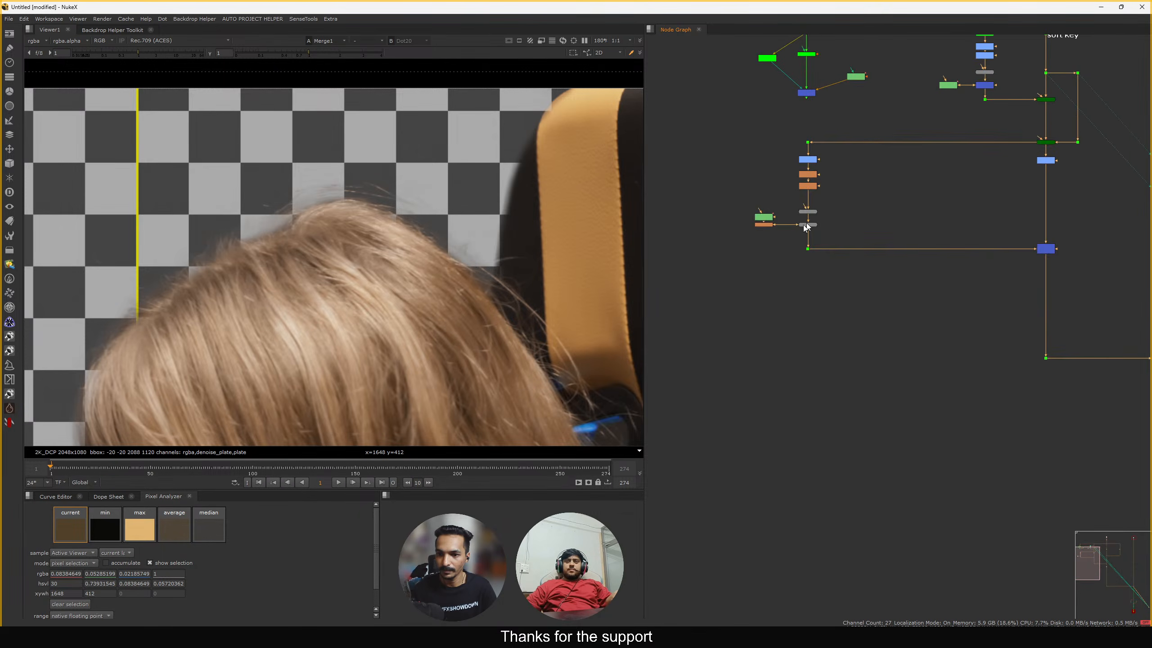
scroll(805, 227, "up", 6)
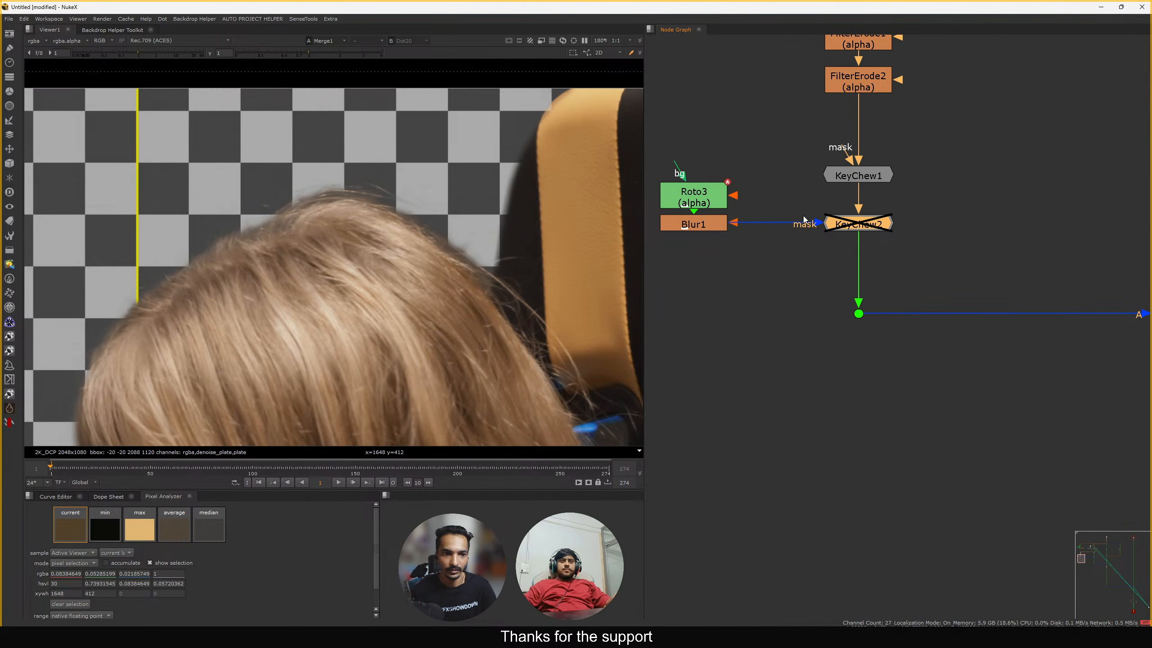
key("d")
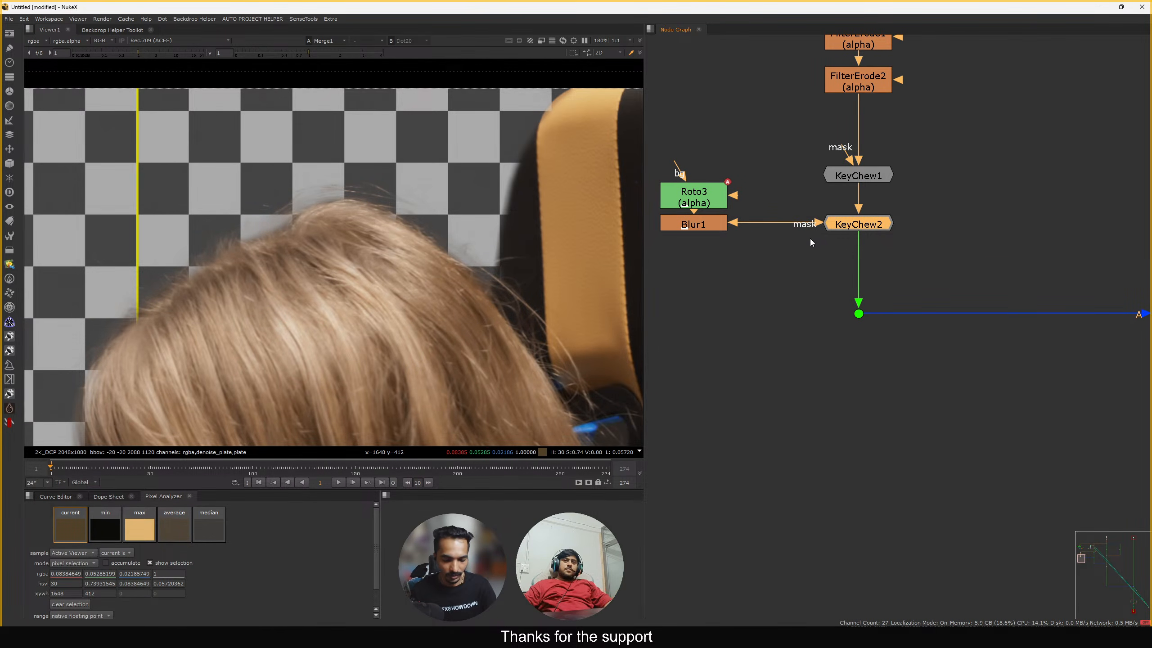
key("d")
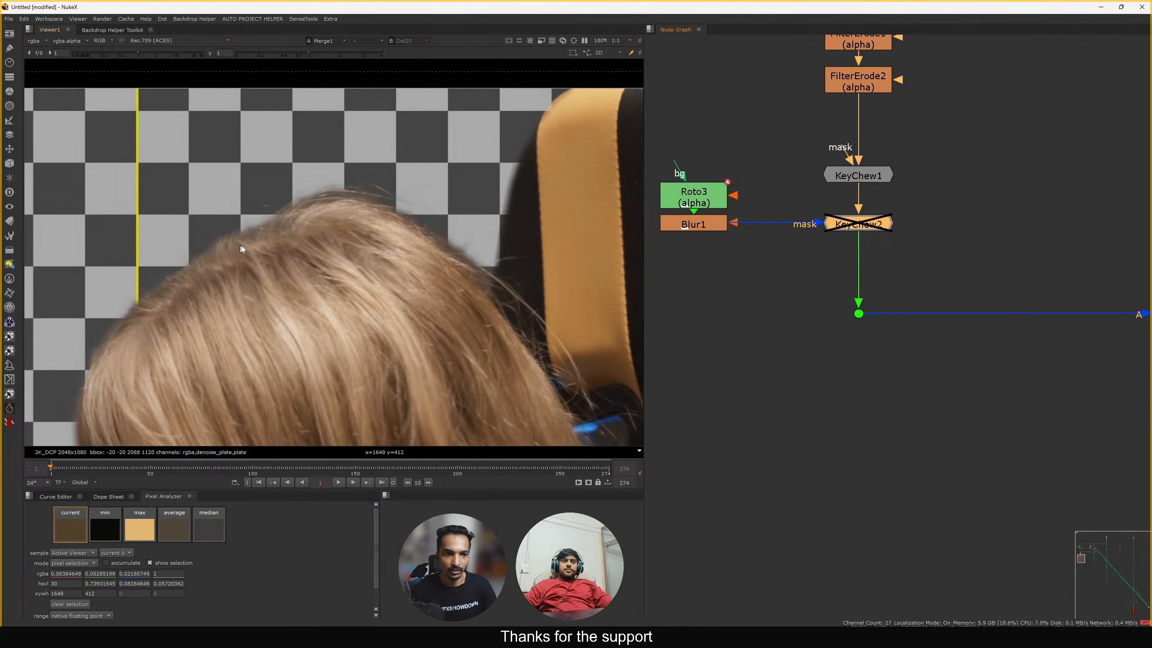
Re-enable KeyChew2, inspect the hair edges in the composite, and view the alpha of the Dot feeding the final Merge
key("d")
scroll(341, 215, "up", 3)
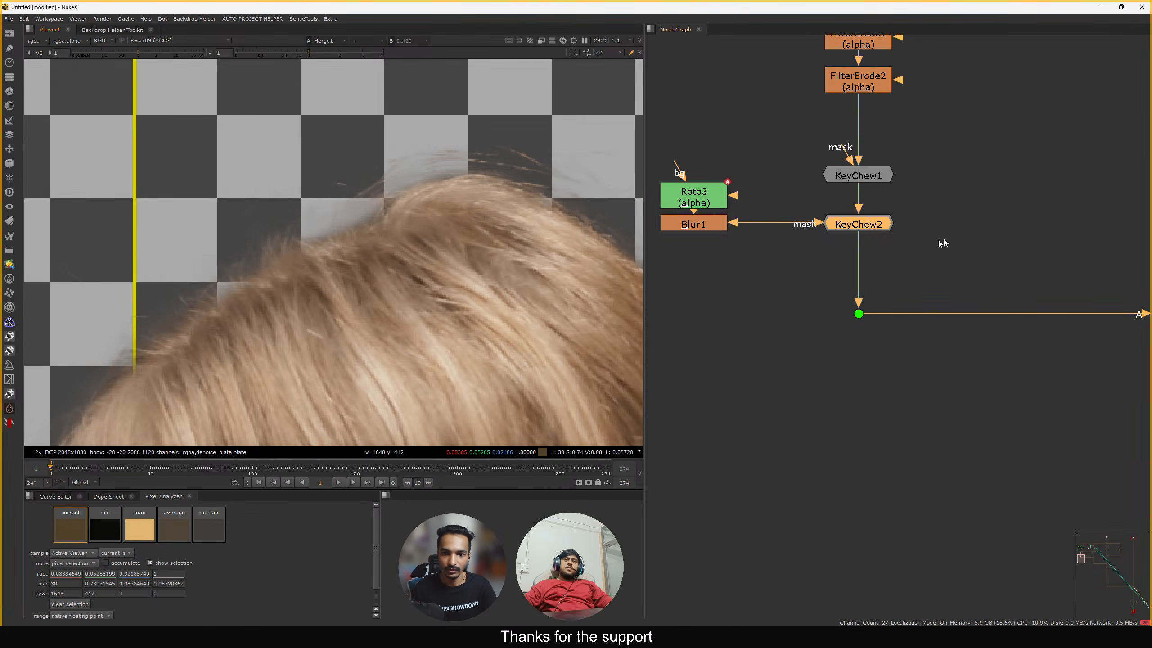
scroll(940, 240, "down", 10)
middle_click_drag(915, 322, 712, 190)
left_click_drag(933, 253, 804, 354)
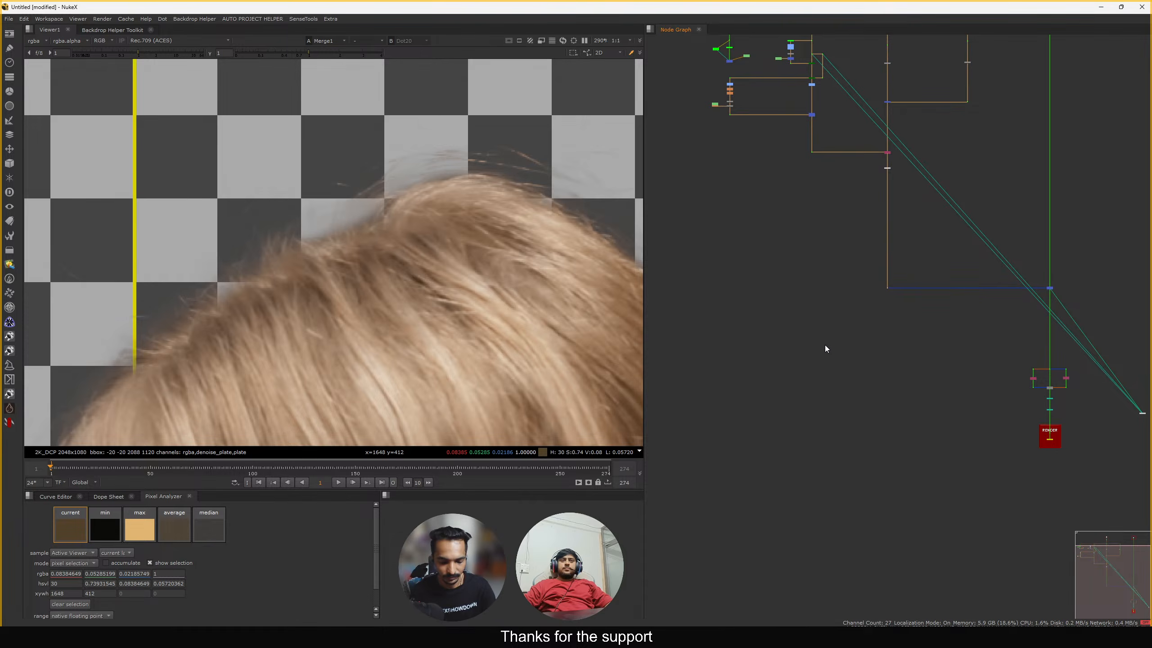
key("1")
key("a")
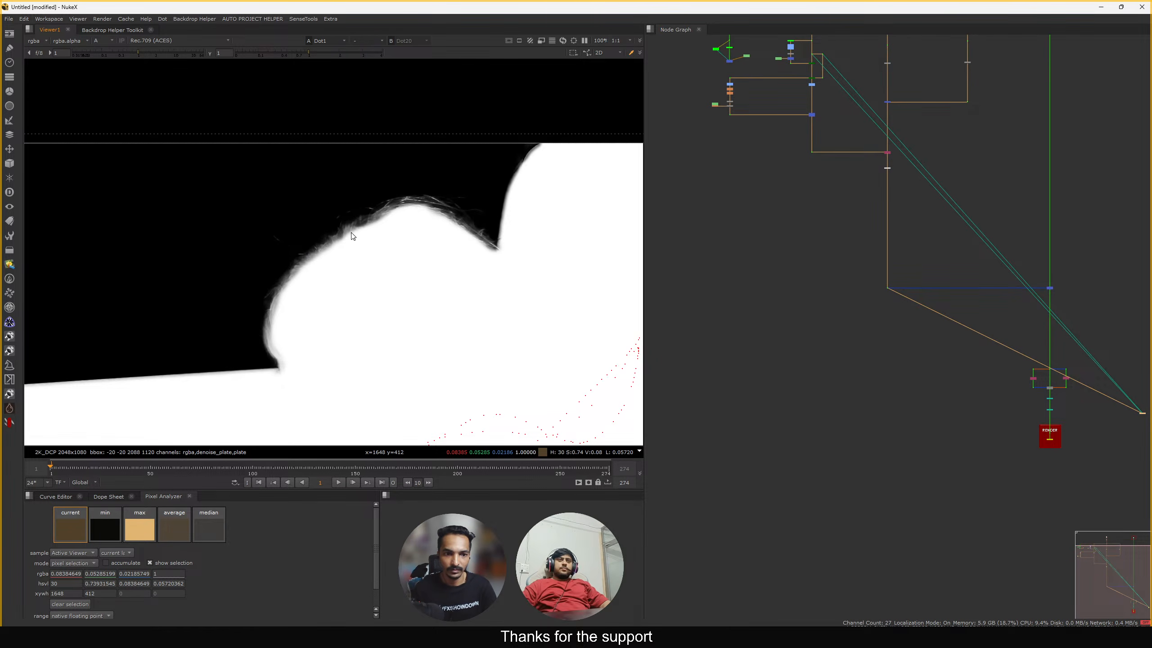
Toggle the ChannelMerge that adds the core matte off and on to compare the hair-edge alpha with the soft key alone
scroll(352, 236, "up", 6)
middle_click_drag(712, 100, 877, 211)
scroll(806, 205, "up", 5)
middle_click_drag(1041, 276, 830, 205)
middle_click_drag(915, 159, 924, 169)
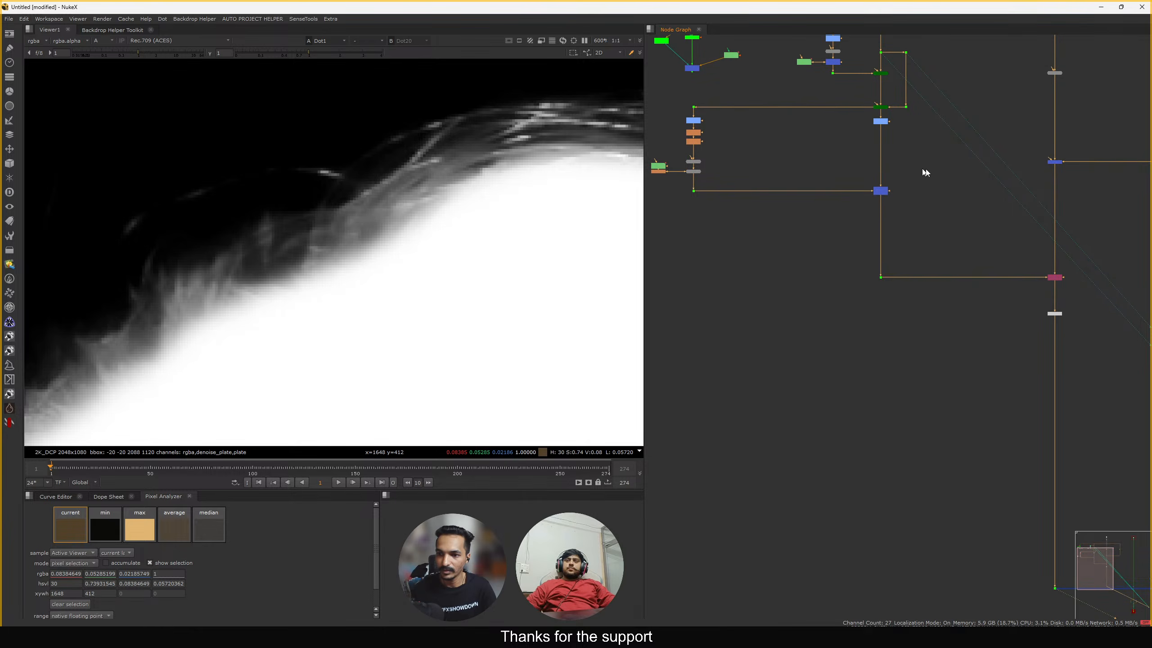
left_click_drag(923, 169, 830, 214)
key("d")
scroll(401, 247, "down", 2)
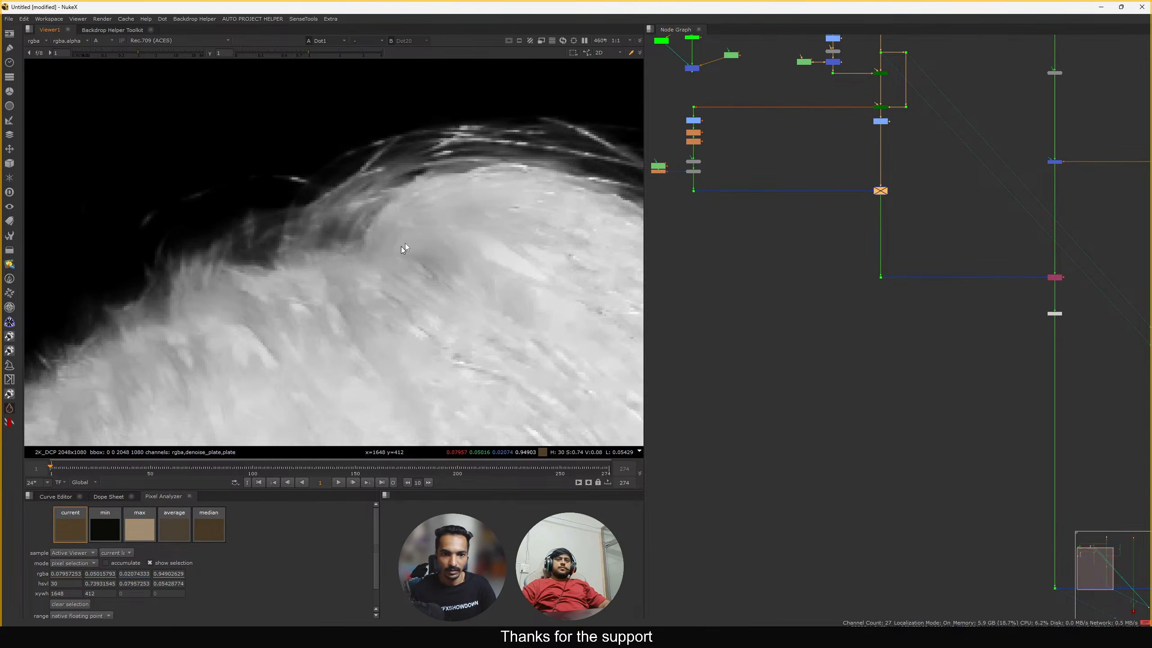
key("d")
key("d")
key("d")
key("d")
middle_click_drag(695, 166, 862, 185)
scroll(862, 185, "up", 3)
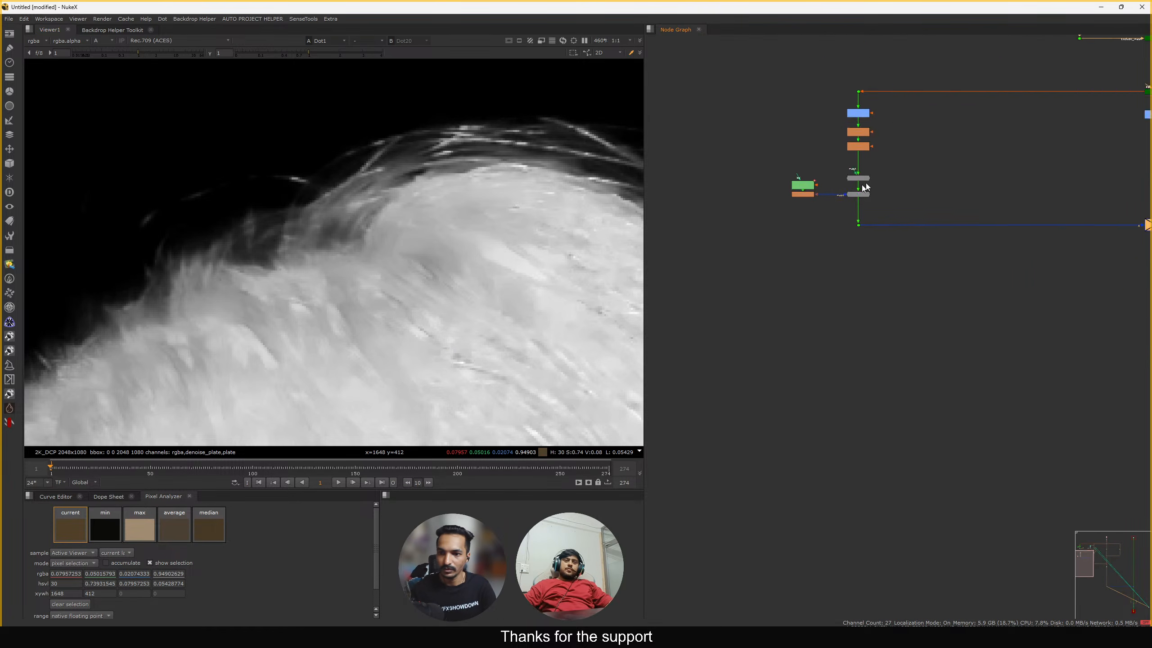
scroll(865, 187, "up", 5)
key("d")
Make KeyChew2's Shrink / Dilate more negative to erode the core matte further from the hair edge, and close its properties
double_click(882, 201)
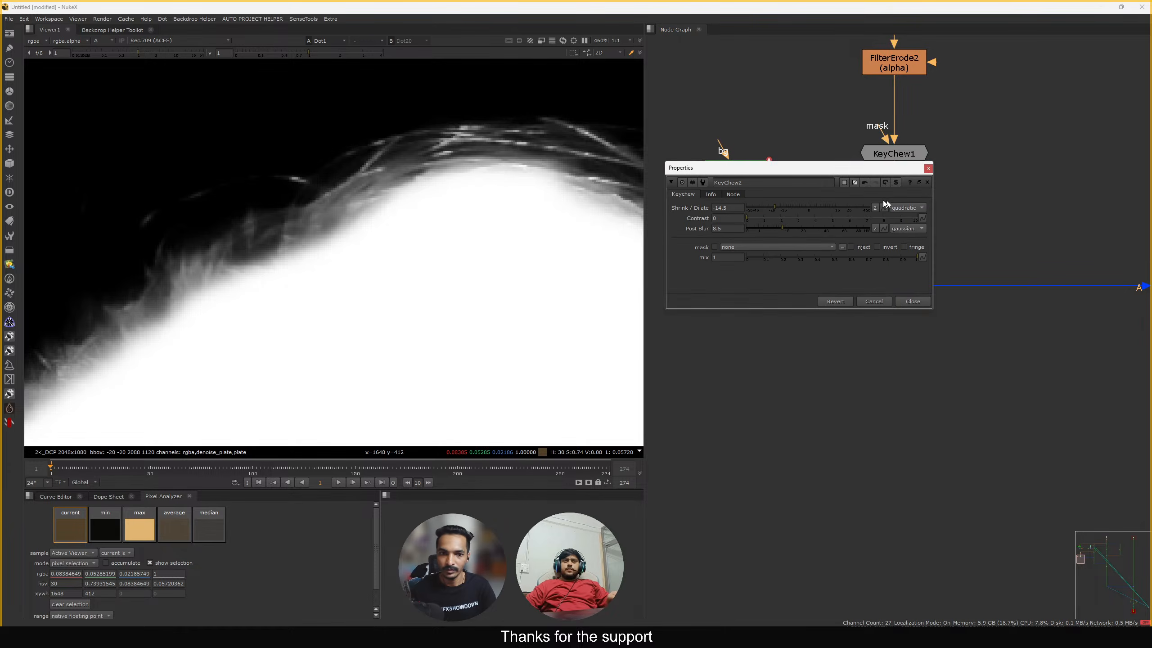
left_click_drag(755, 172, 758, 167)
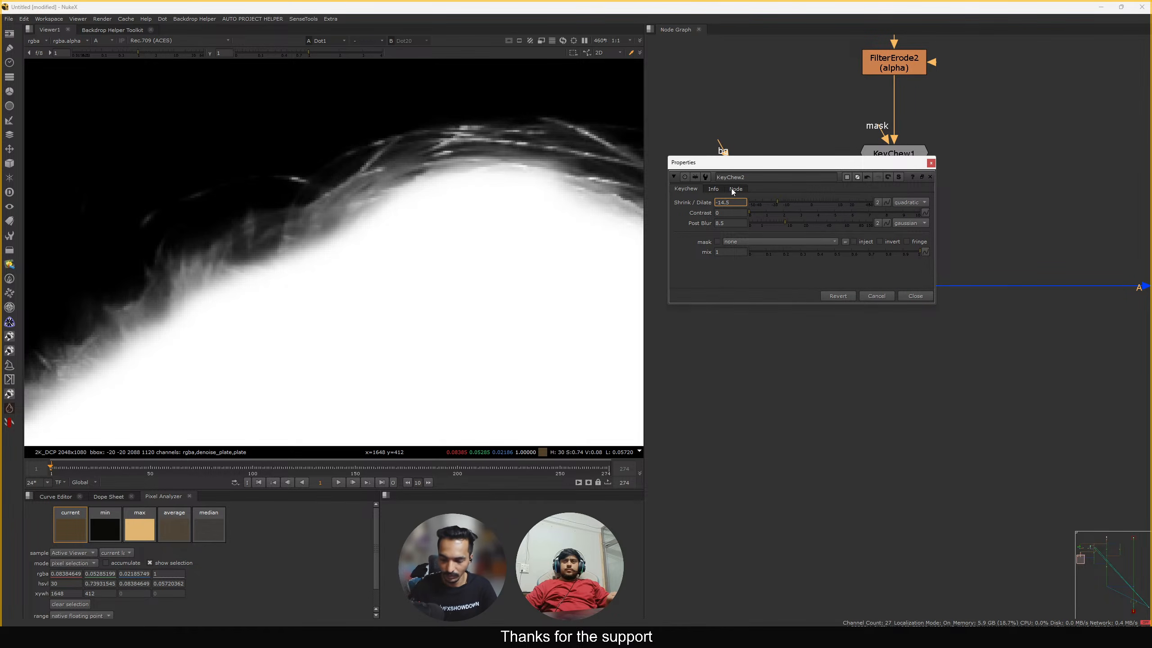
key("Down")
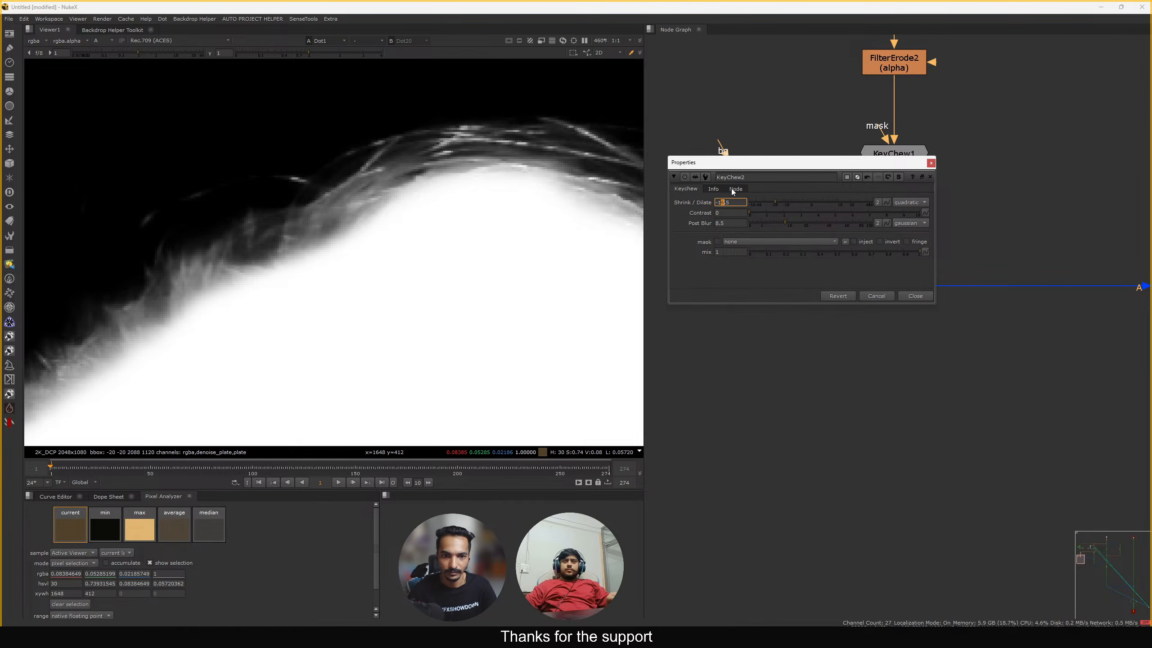
key("Down")
key("Down")
key("Down")
key("Down")
key("Down")
key("Down")
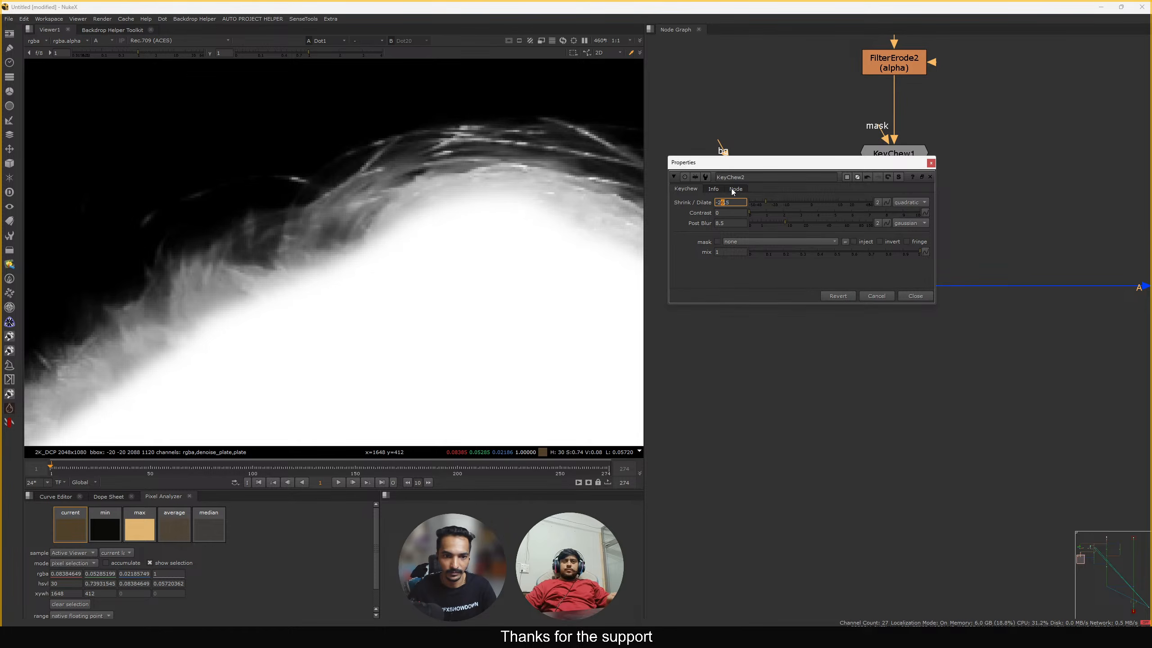
key("Up")
key("Up")
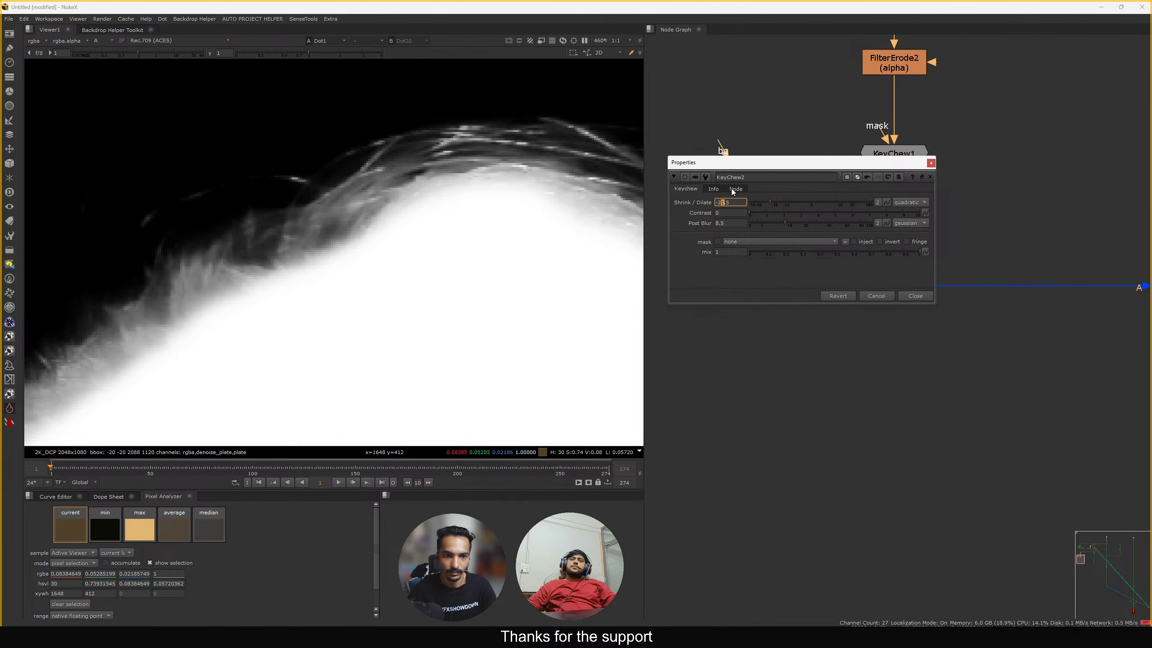
left_click(914, 296)
Review the complete matte, and view the green-screen plate in colour from the Dot on the side branch
key("f")
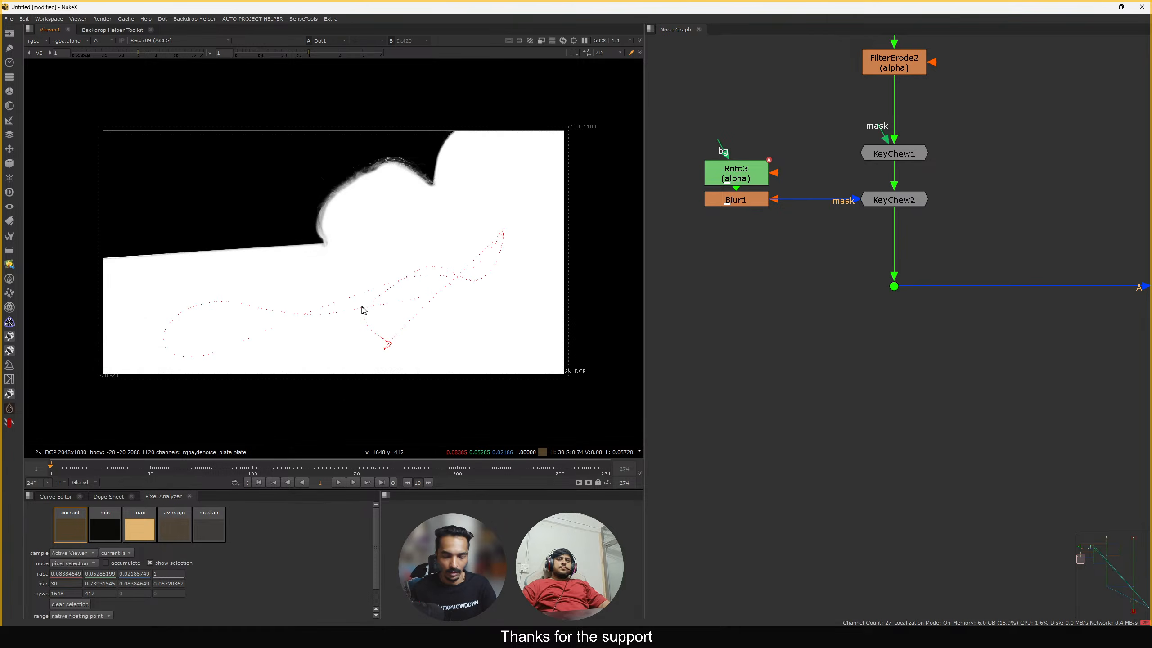
left_click(399, 231, "ctrl")
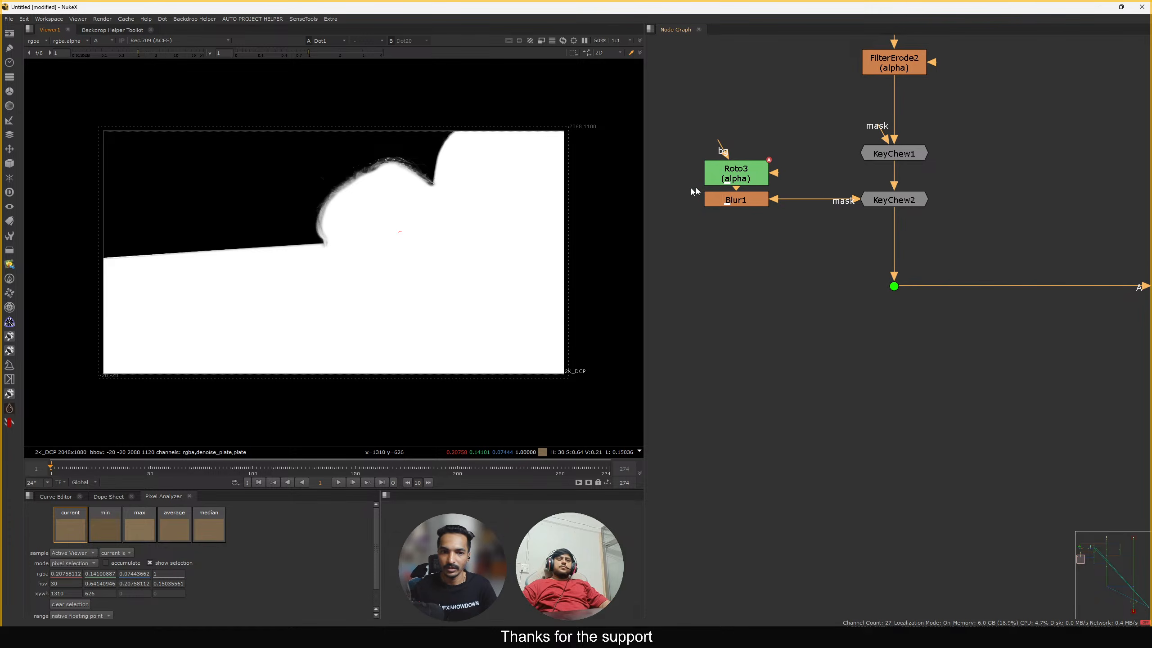
middle_click_drag(343, 220, 349, 224)
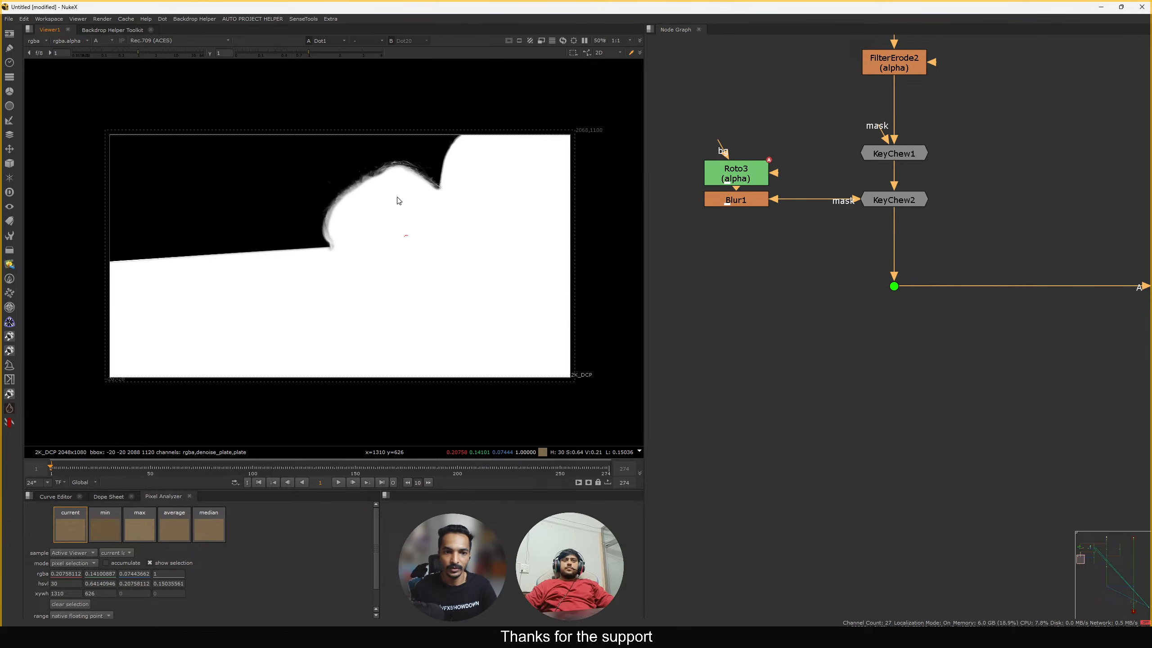
middle_click_drag(866, 212, 805, 264, "alt")
scroll(794, 269, "down", 4)
middle_click_drag(939, 213, 848, 249)
left_click_drag(982, 171, 1036, 199)
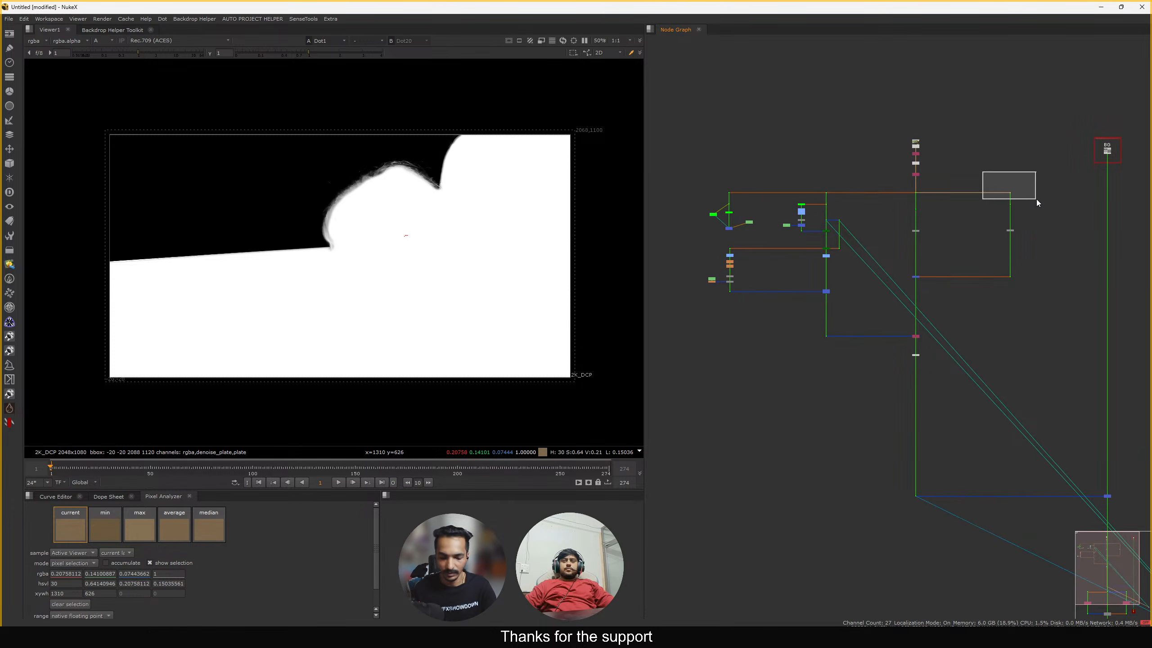
key("1")
key("a")
scroll(400, 186, "up", 3)
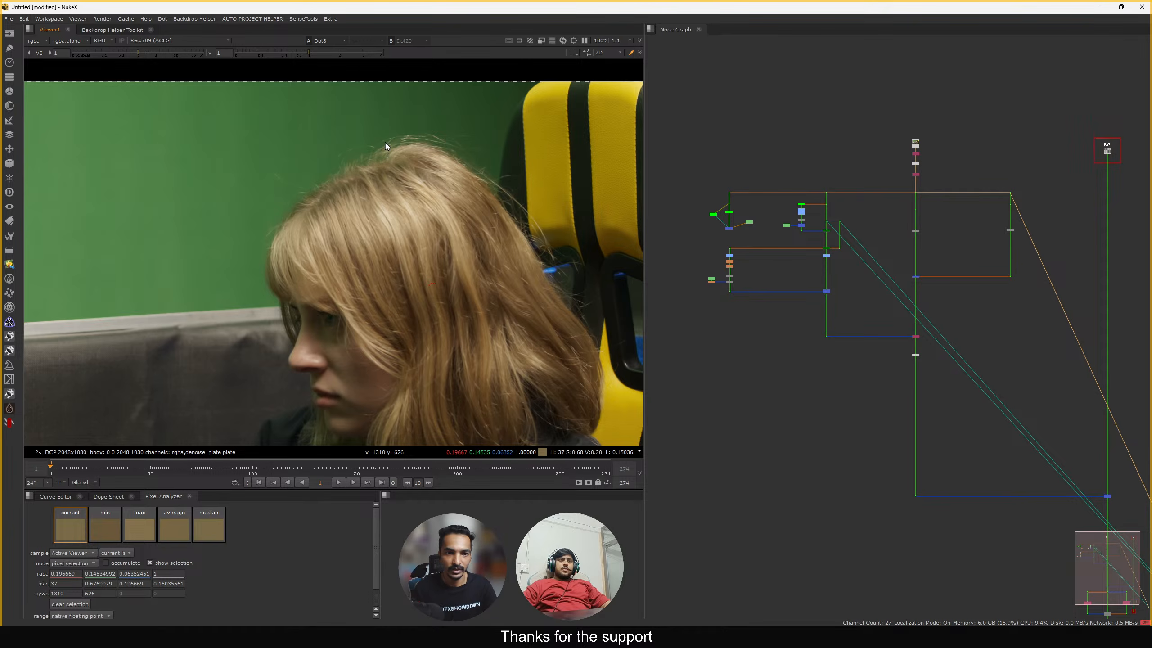
Raise the viewer gain, sample the hair edges and chair edge, and examine the hair and face against the green screen
left_click_drag(354, 161, 359, 165, "ctrl+shift")
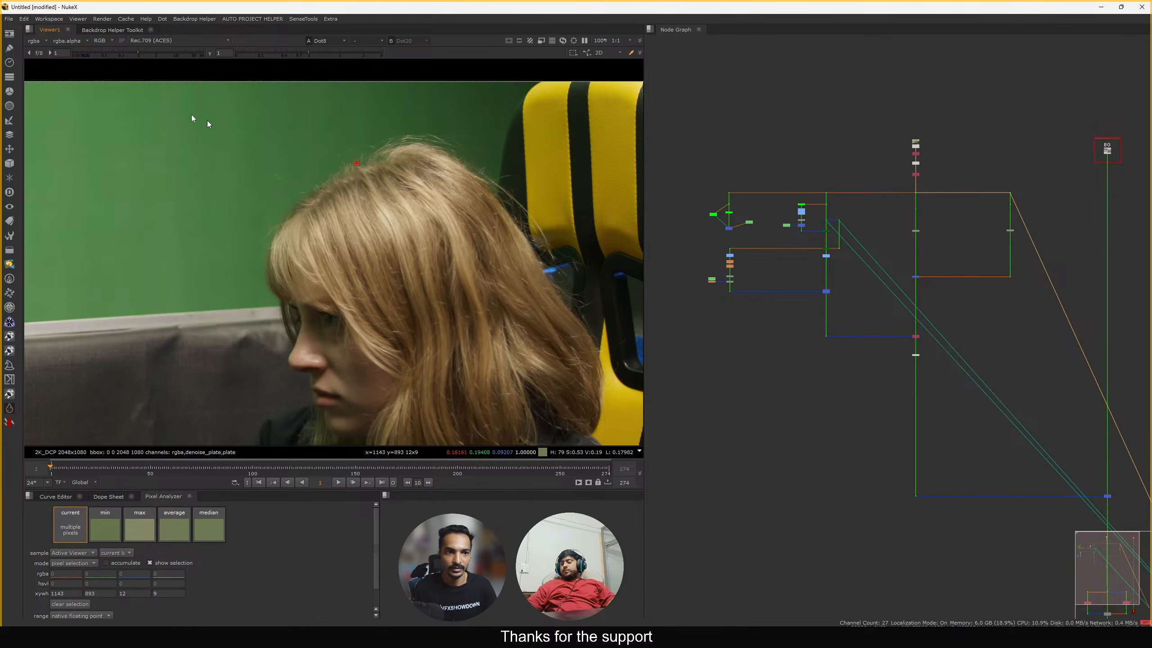
left_click_drag(134, 54, 147, 55)
scroll(455, 190, "up", 8)
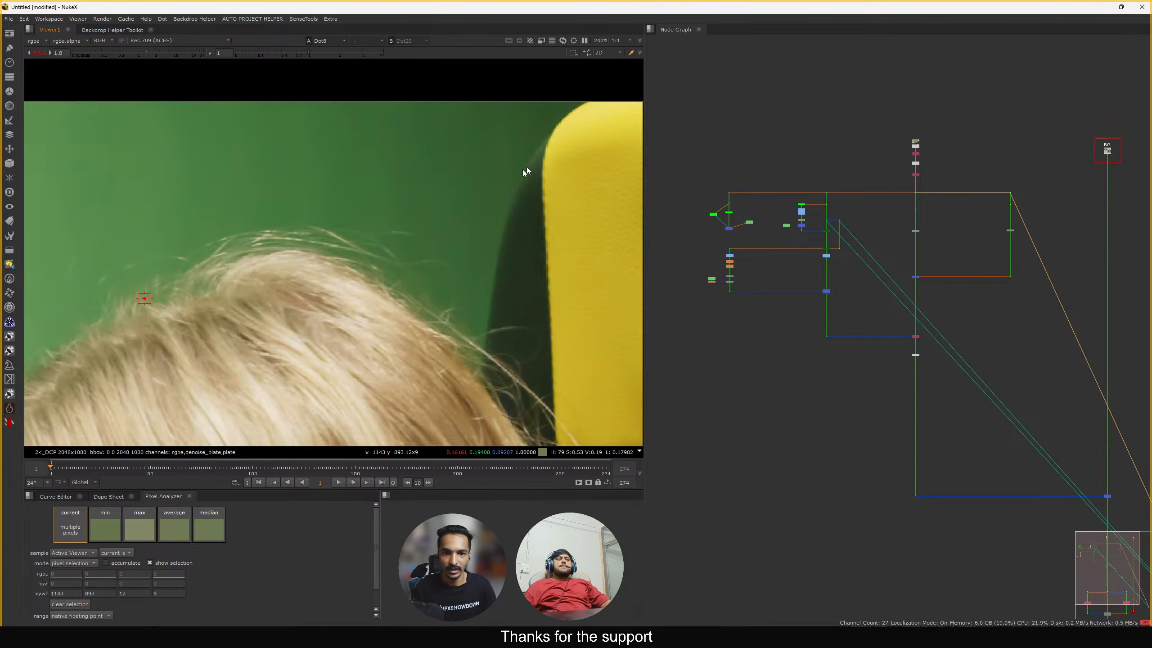
scroll(443, 191, "down", 5)
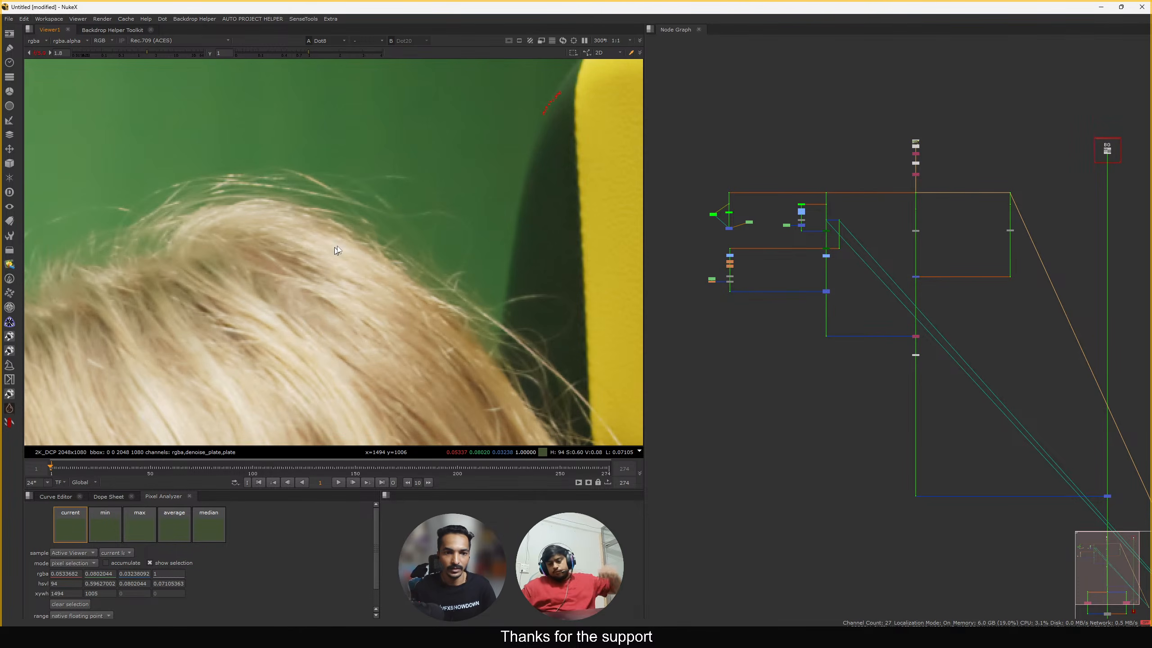
left_click_drag(342, 238, 397, 193, "ctrl+shift")
middle_click_drag(260, 243, 441, 232)
left_click_drag(351, 241, 297, 204, "ctrl+shift")
mouse_move(217, 274)
middle_mouse_down()
mouse_move(358, 231)
mouse_move(279, 310)
mouse_move(354, 149)
middle_mouse_up()
middle_click_drag(204, 404, 329, 258)
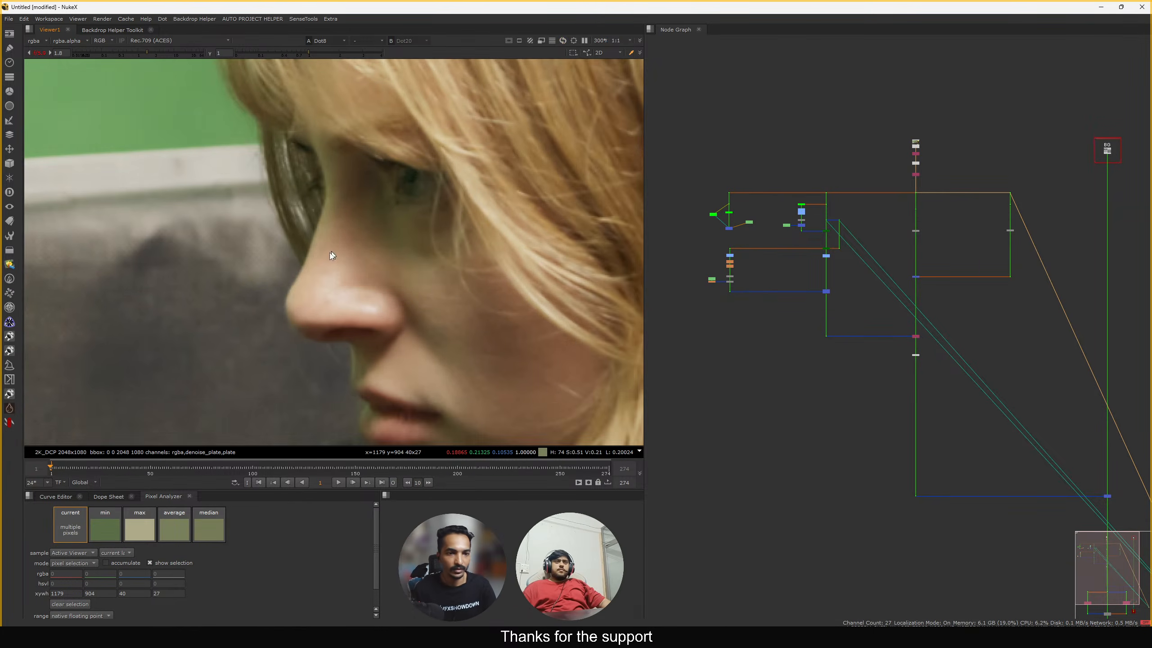
middle_click_drag(188, 213, 349, 228)
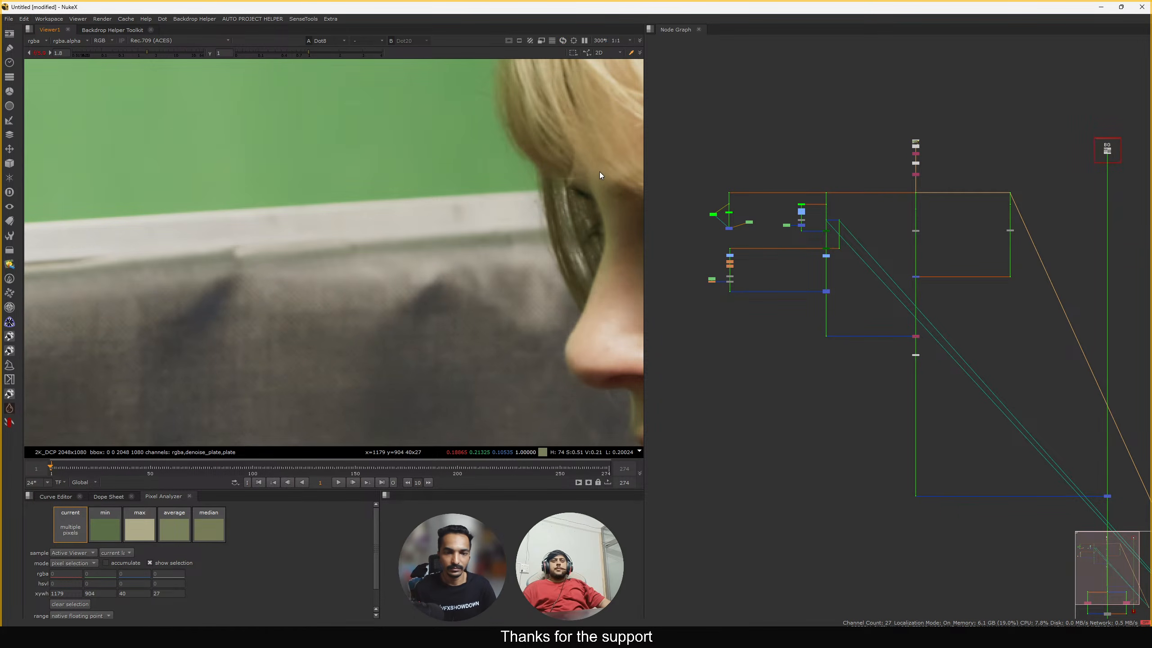
middle_click_drag(499, 142, 447, 254)
left_click_drag(386, 138, 473, 202)
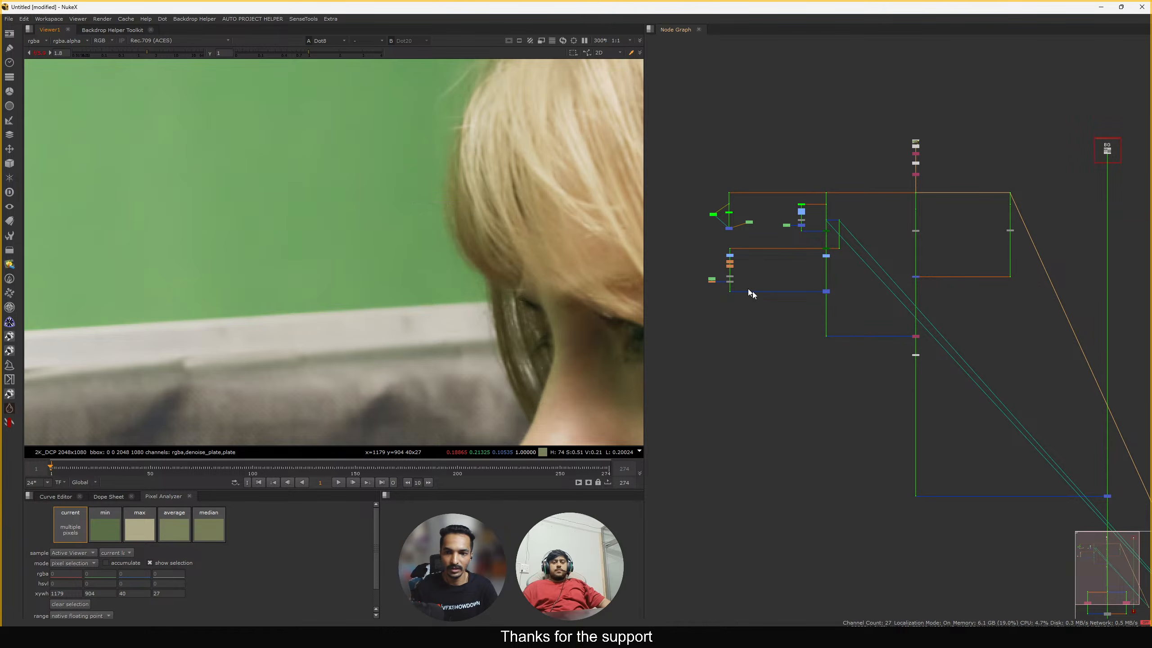
View the core-matte ChannelMerge's alpha around the hair at the front of the face
middle_click_drag(752, 291, 773, 271)
left_click_drag(886, 254, 816, 303)
key("1")
key("a")
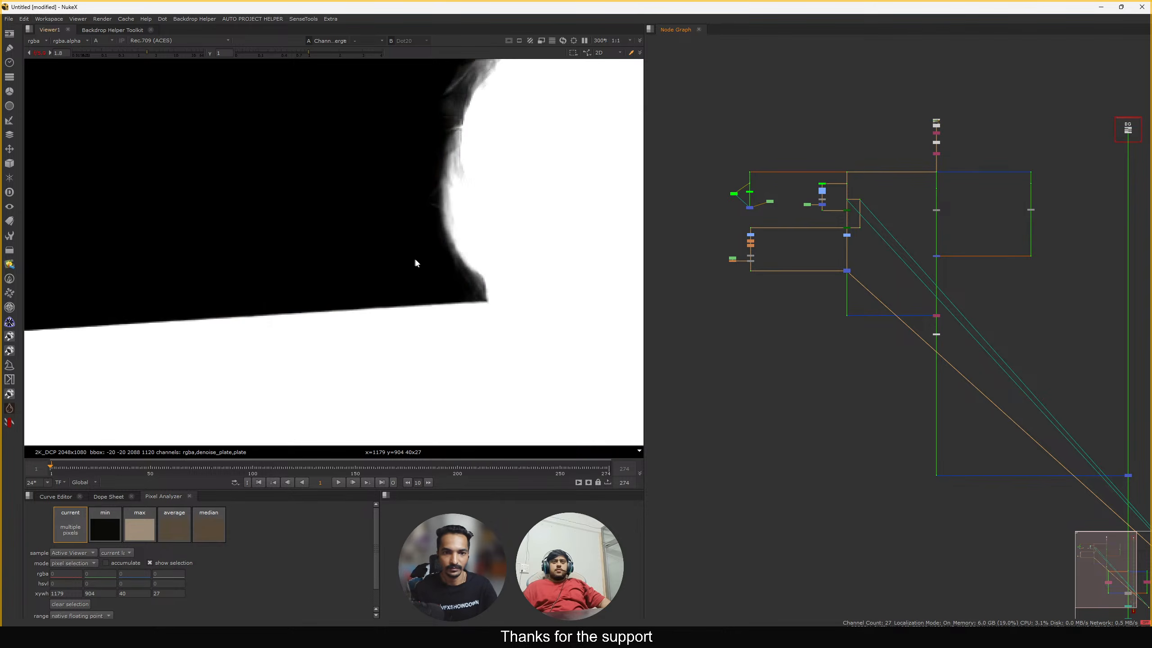
middle_click_drag(416, 263, 367, 279)
scroll(815, 263, "up", 8)
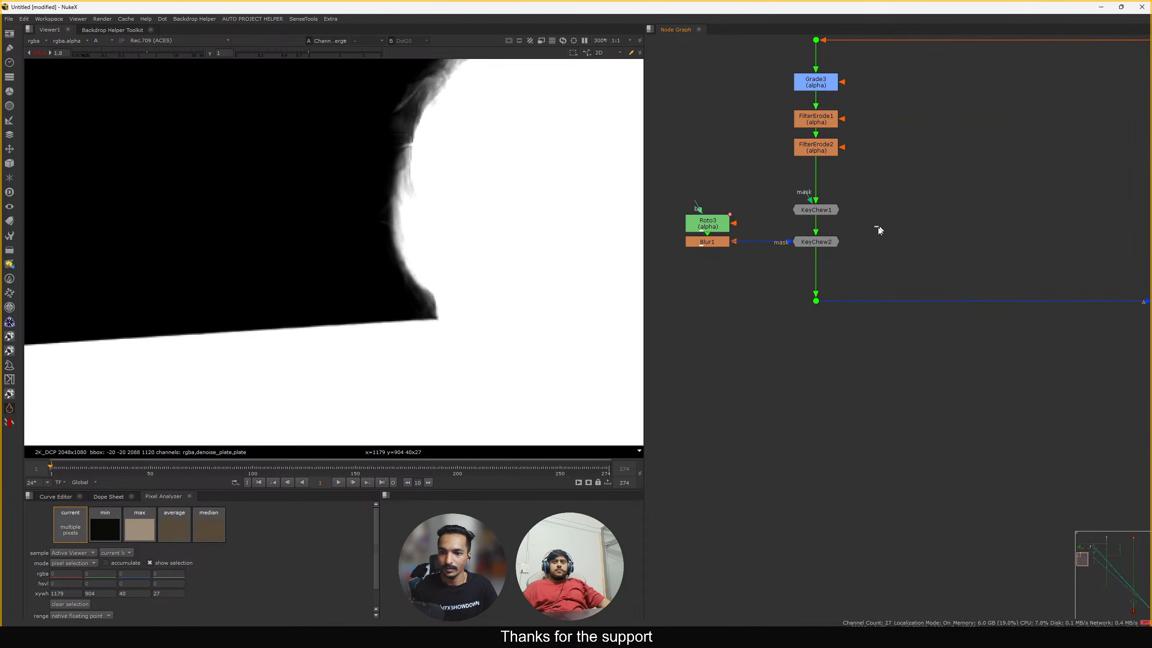
Toggle KeyChew2 off and on and reset the viewer gain to compare the alpha edge at the front of the hair
left_click(816, 241)
key("d")
key("d")
key("d")
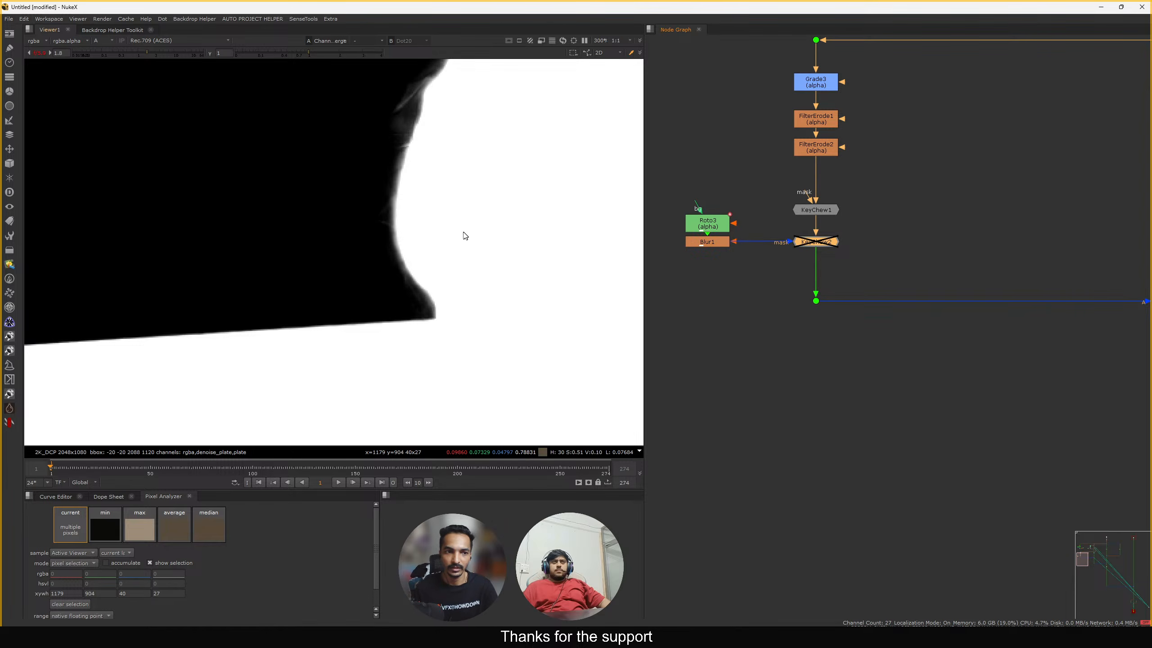
key("d")
left_click(125, 53, "ctrl")
scroll(396, 209, "down", 3)
middle_click_drag(494, 239, 440, 262)
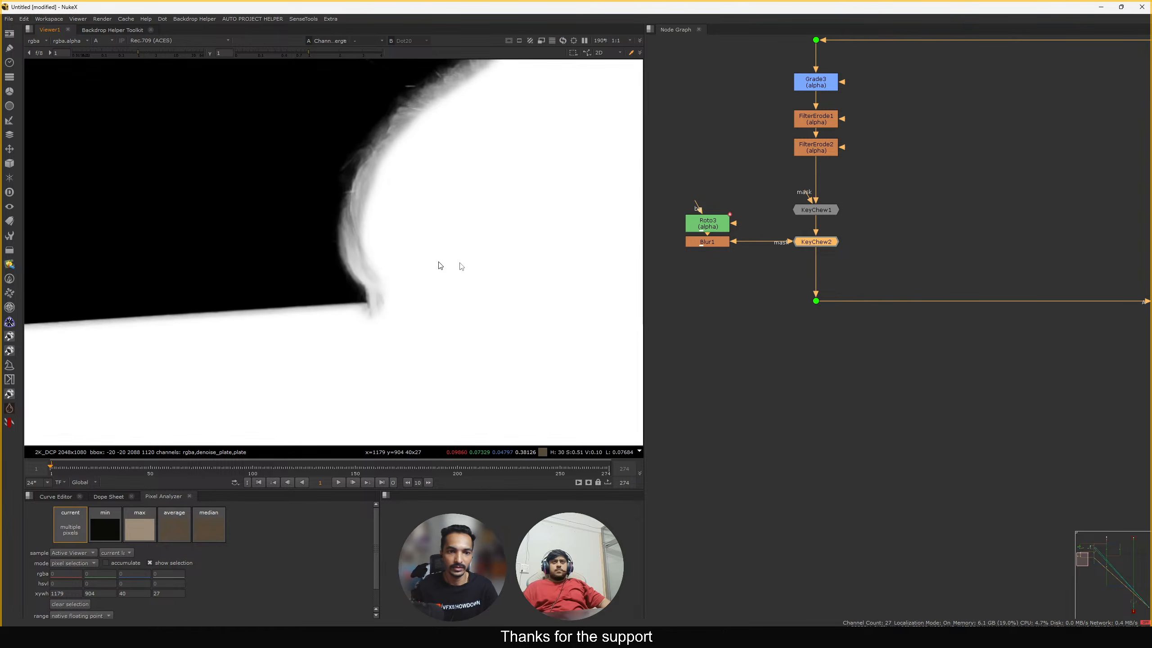
key("d")
key("d")
key("d")
key("d")
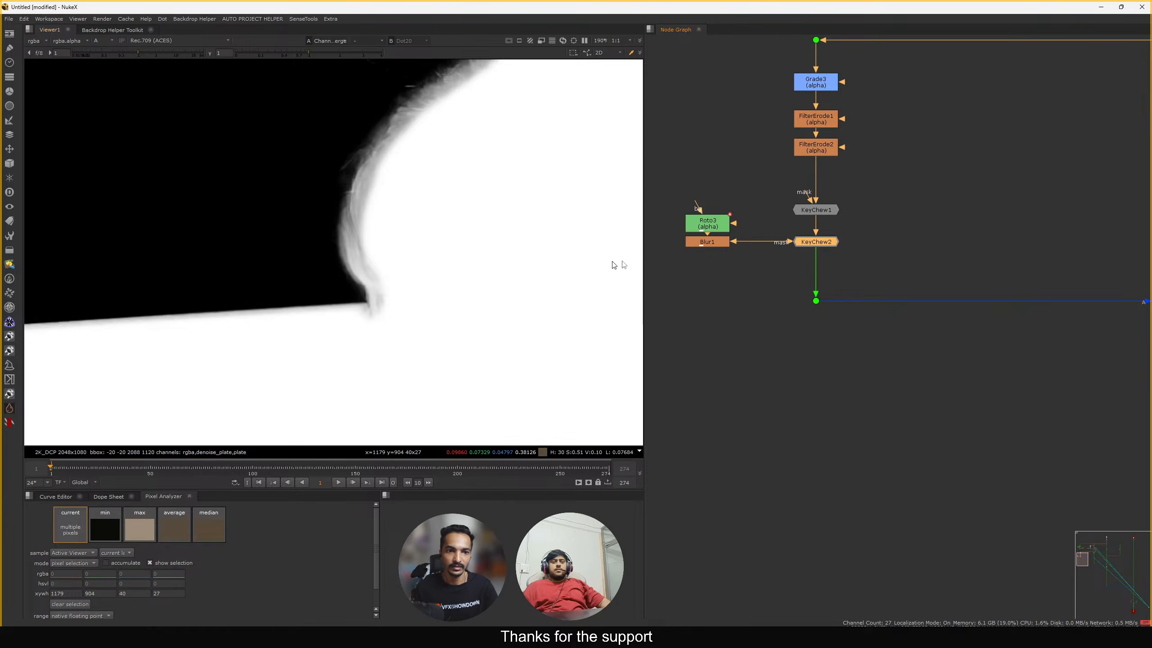
Move KeyChew1, KeyChew2, Roto3 and Blur1 up in the node tree to make room above the Dot
middle_click_drag(811, 248, 872, 281)
left_click_drag(958, 223, 766, 281)
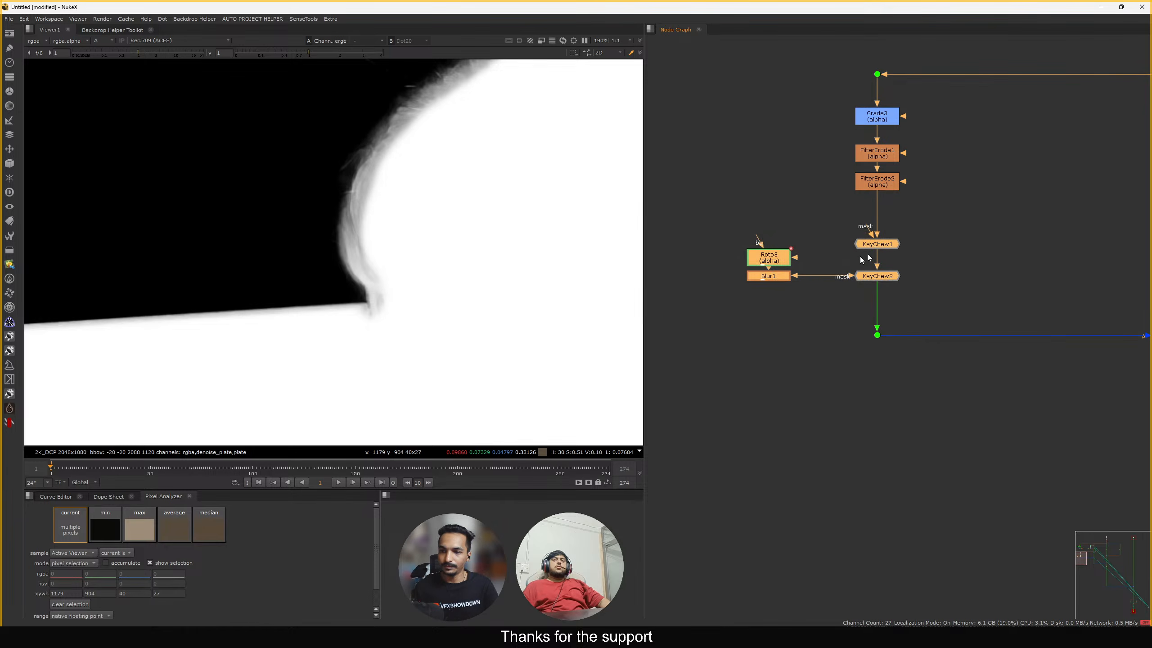
left_click_drag(884, 241, 884, 210)
left_click(885, 213)
middle_click_drag(886, 213, 936, 249)
Insert a copy of KeyChew2 directly beneath it and connect a new Roto node to the copy's mask input
left_click_drag(974, 241, 866, 286)
key("ctrl+c")
left_click(869, 329)
key("ctrl+v")
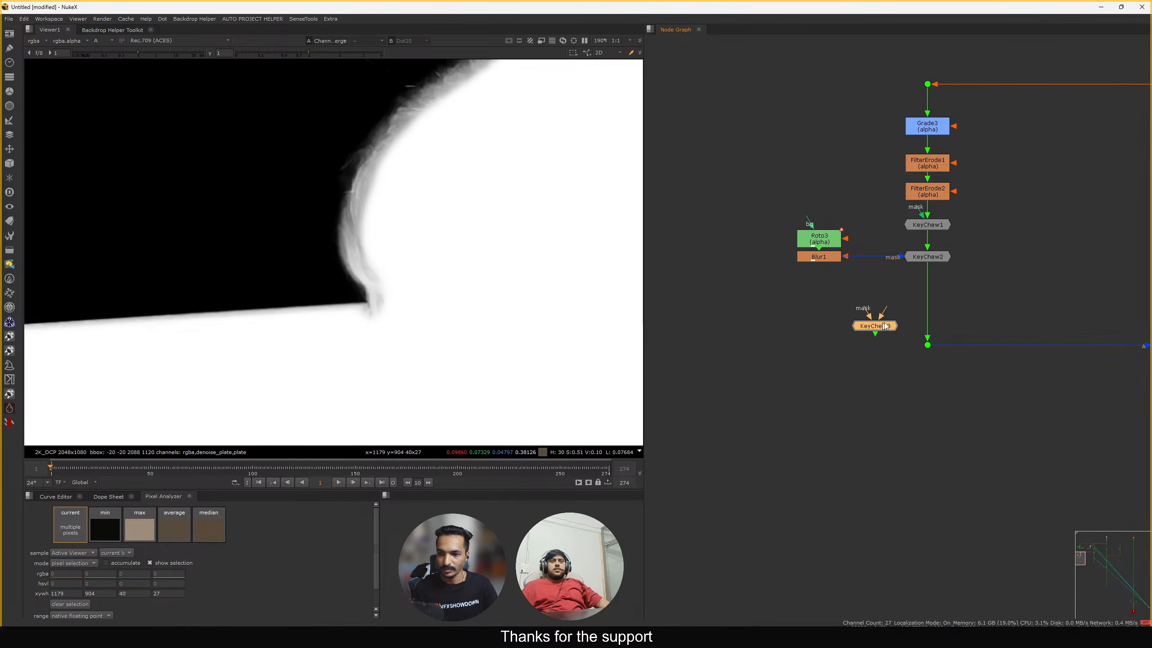
left_click_drag(872, 330, 925, 312)
key("o")
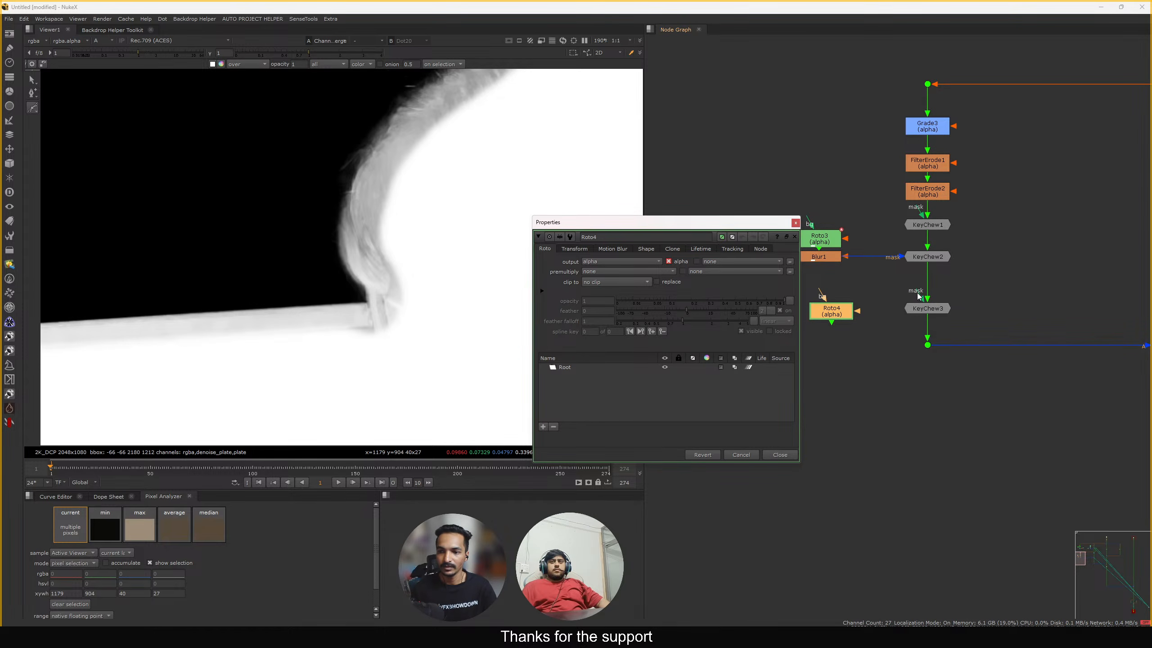
left_click_drag(917, 296, 831, 311)
View the full green-screen plate from the Dot below the source, close the Roto4 properties, and sample the yellow chair area
scroll(884, 294, "down", 8)
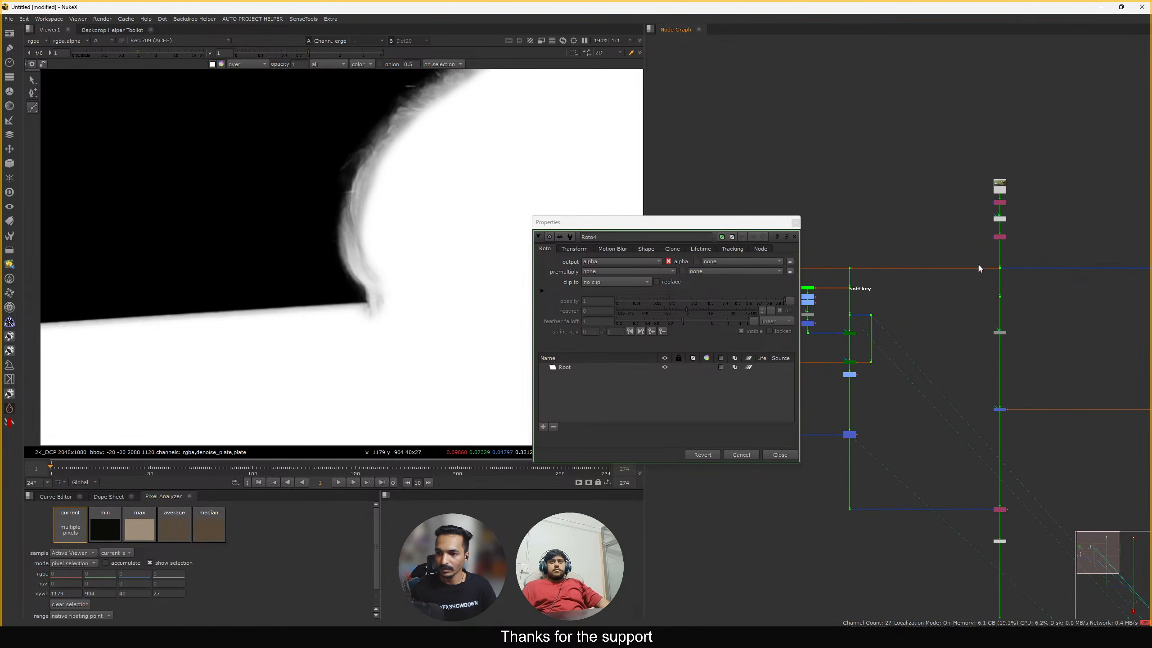
left_click_drag(975, 251, 1036, 282)
key("1")
key("a")
scroll(381, 273, "down", 6)
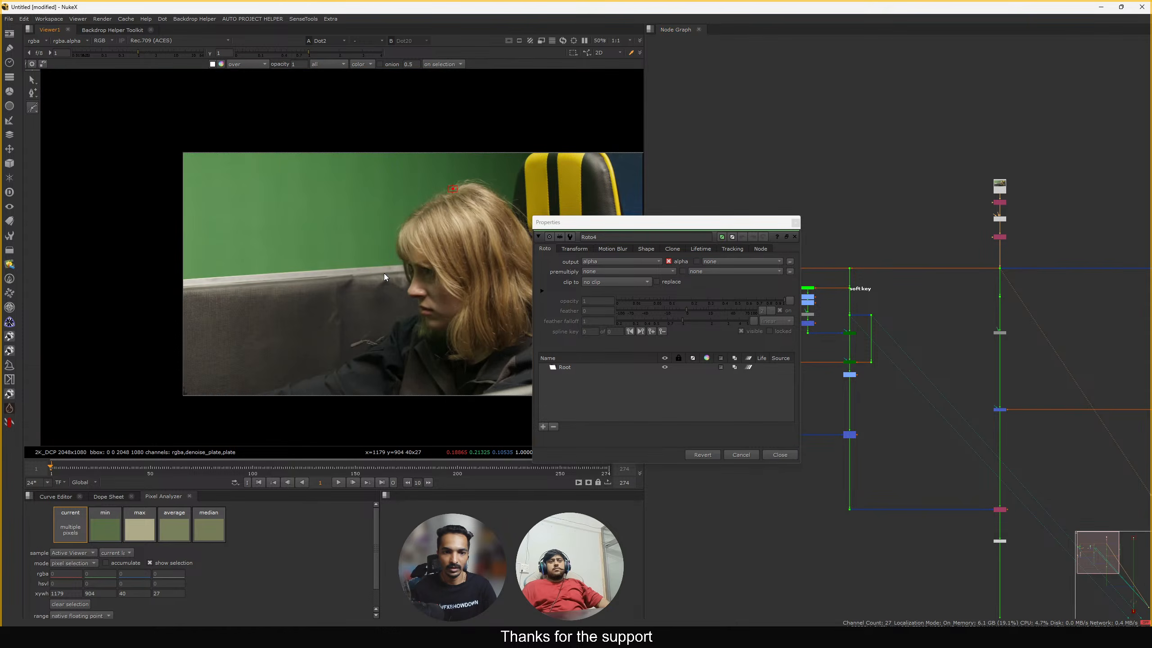
key("f")
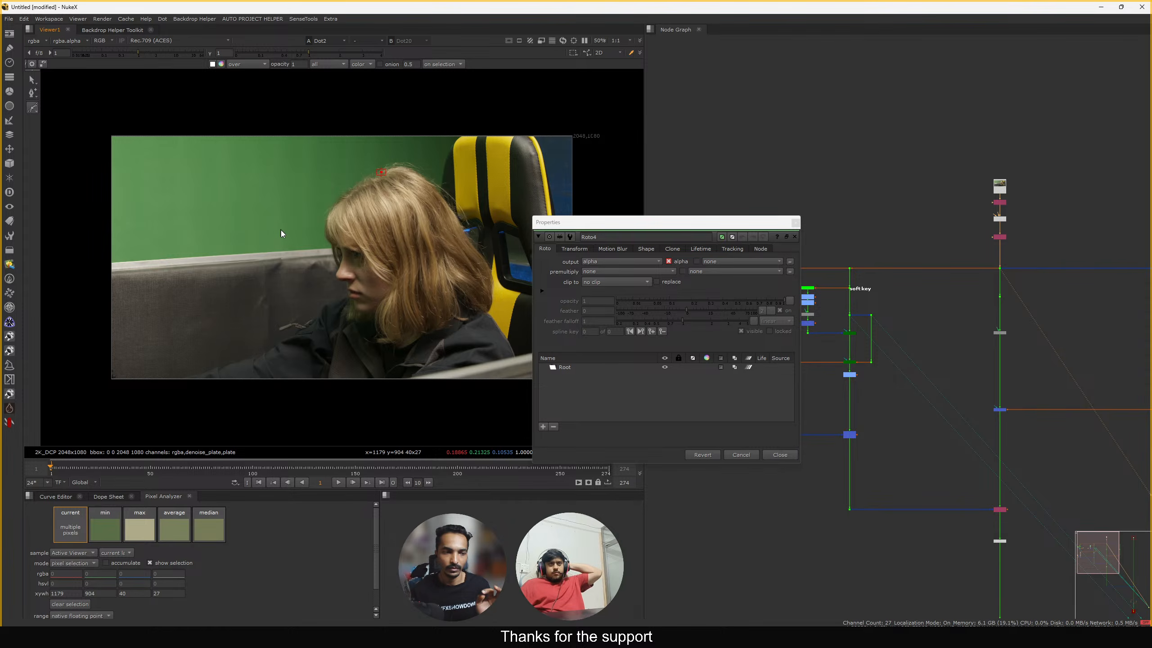
left_click_drag(599, 227, 636, 204)
left_click(831, 200)
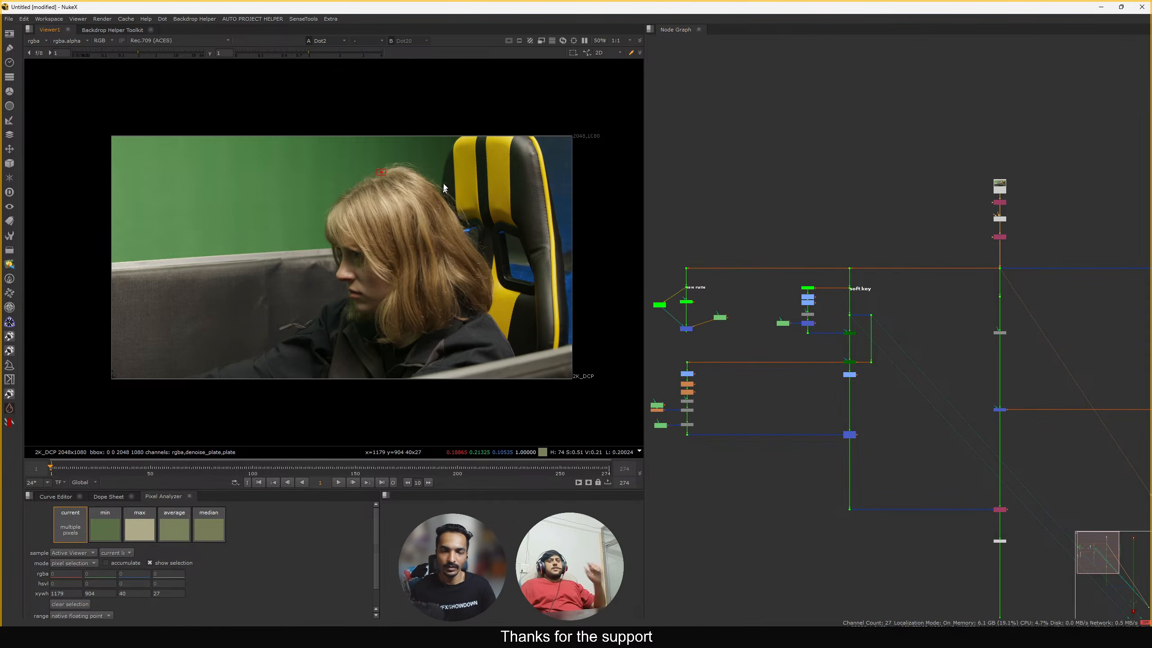
left_click_drag(533, 138, 457, 202, "ctrl+shift")
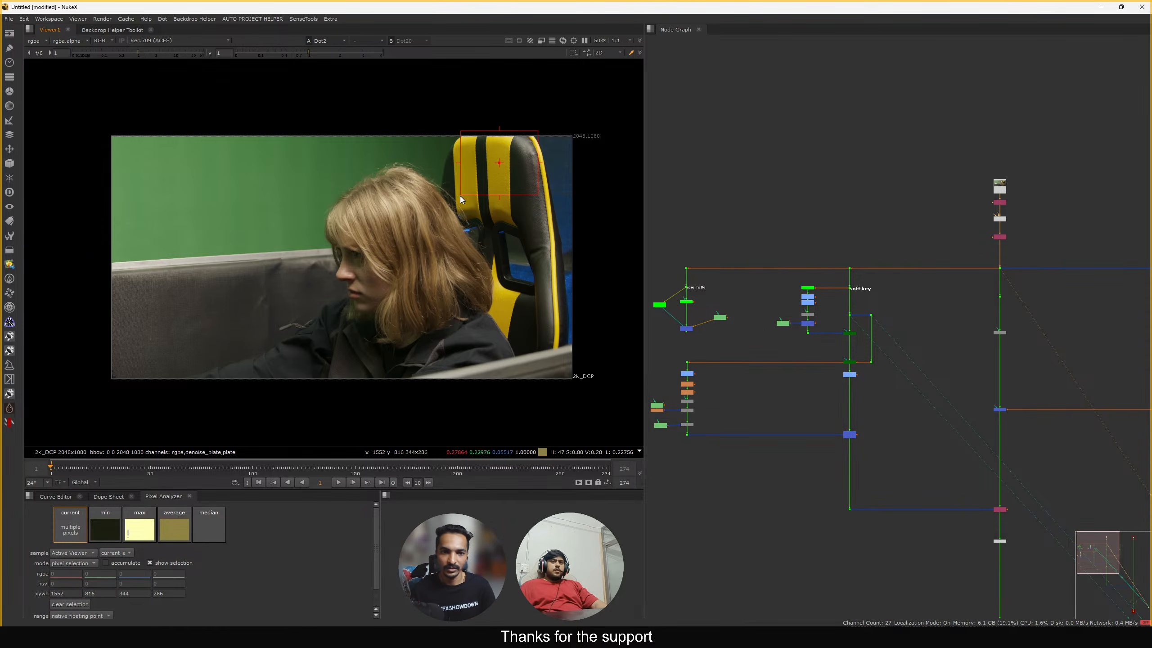
Sample the hair and the grey sofa in the plate and examine the soft key branch from TX_HueKeyer to IBKGizmoV3_1
left_click_drag(411, 166, 335, 224, "ctrl+shift")
left_click_drag(103, 262, 361, 290, "ctrl+shift")
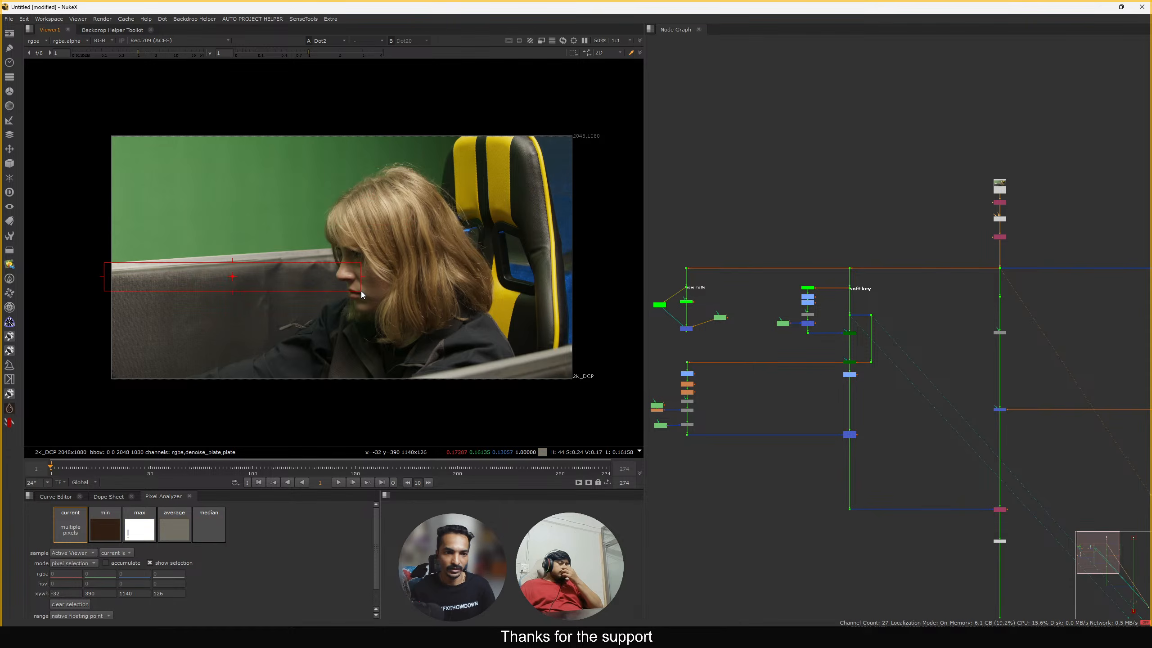
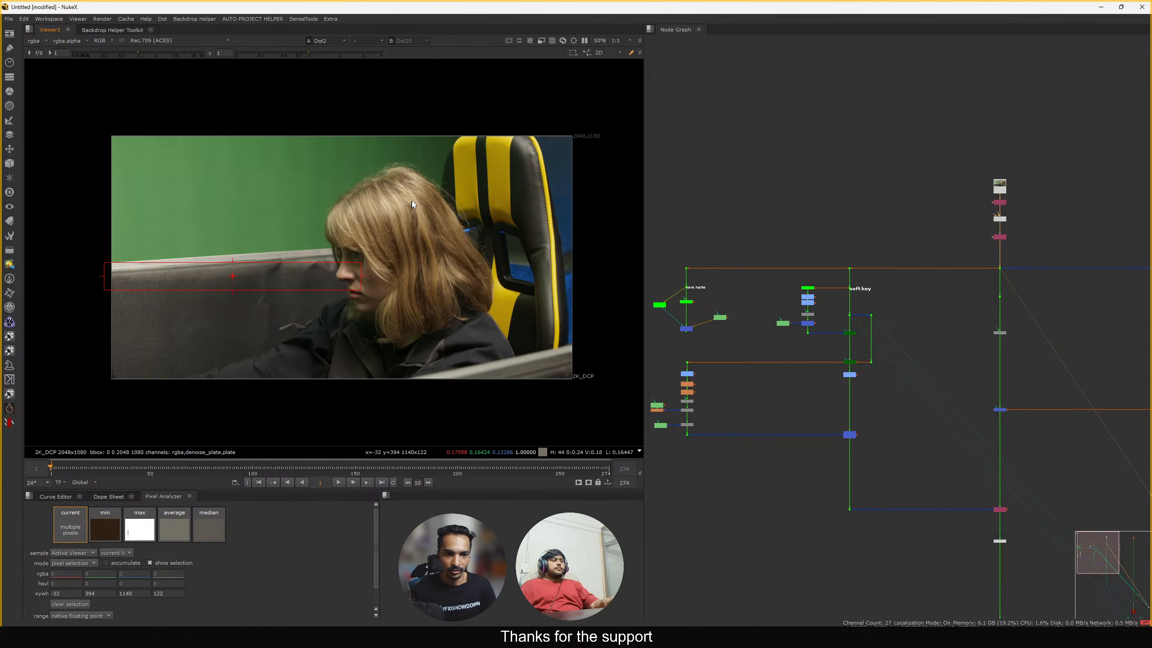
scroll(765, 326, "up", 10)
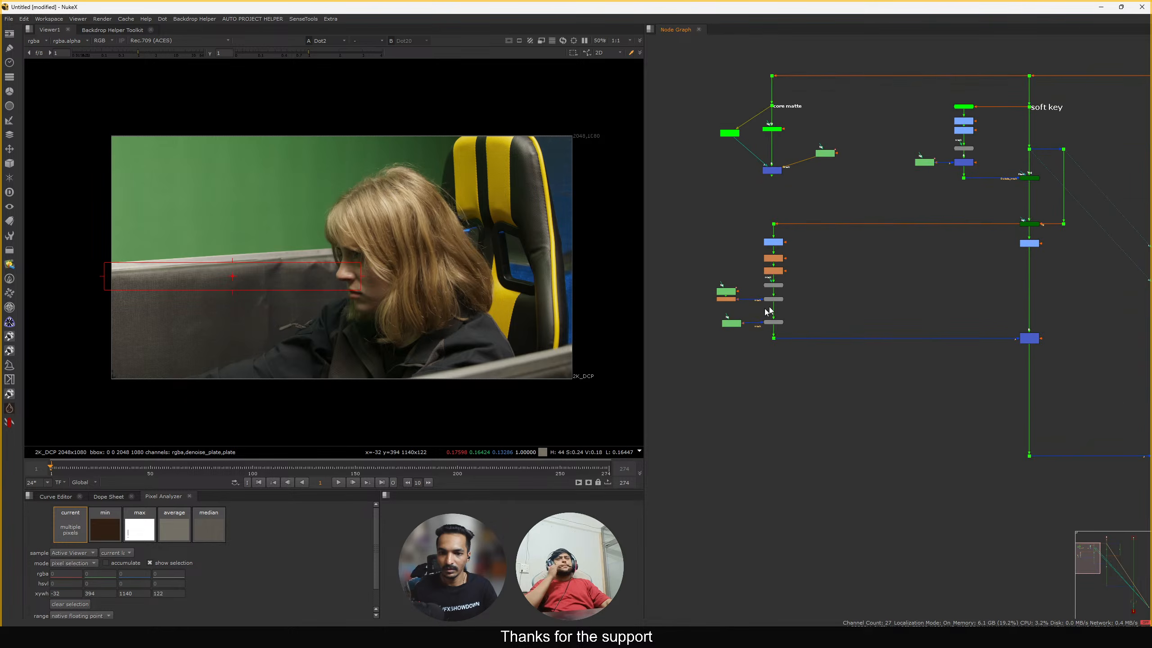
scroll(892, 224, "down", 8)
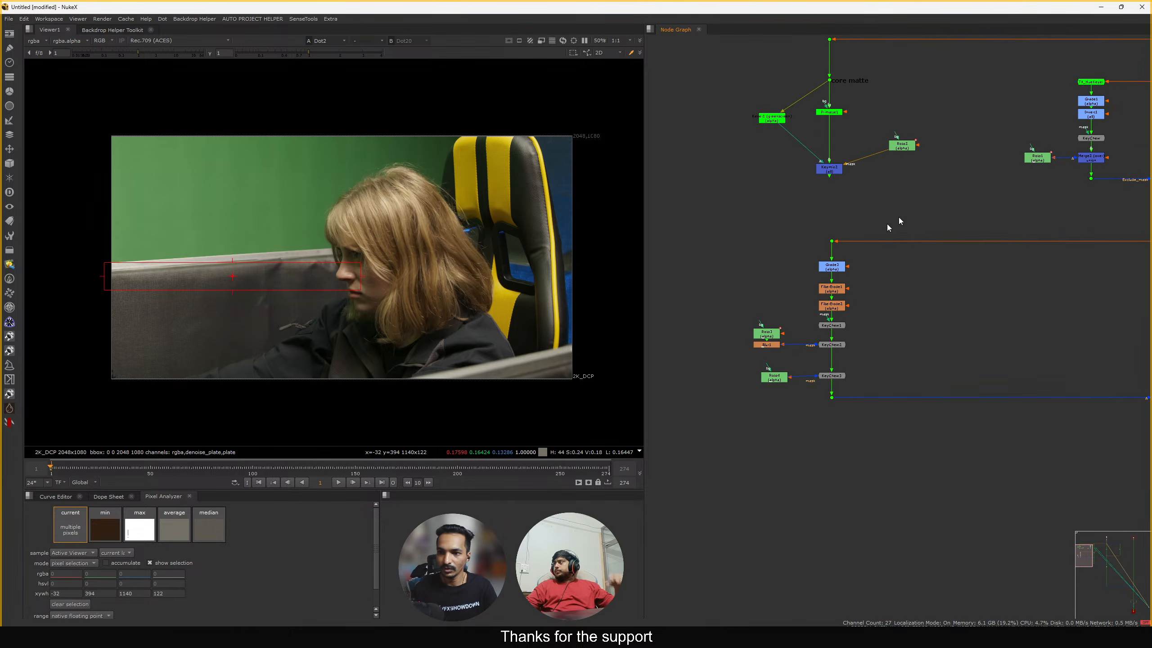
scroll(861, 226, "up", 8)
left_click_drag(1002, 77, 714, 309)
middle_click_drag(771, 409, 714, 429)
left_click_drag(947, 98, 736, 245)
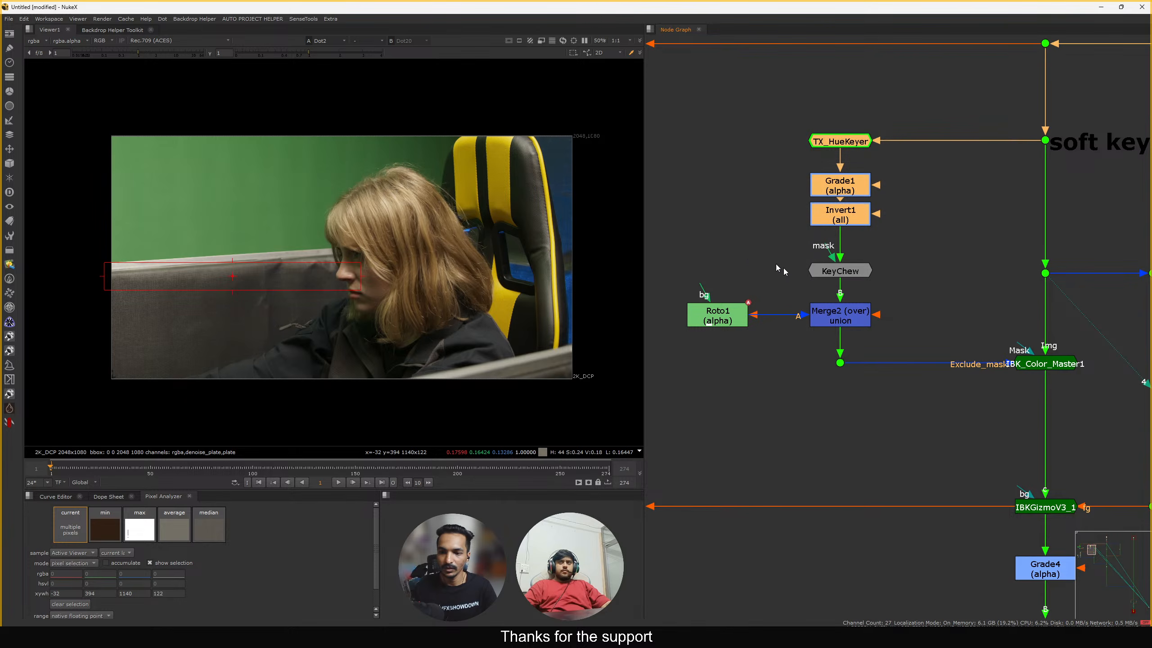
middle_click_drag(902, 305, 864, 282)
middle_click_drag(959, 348, 923, 345)
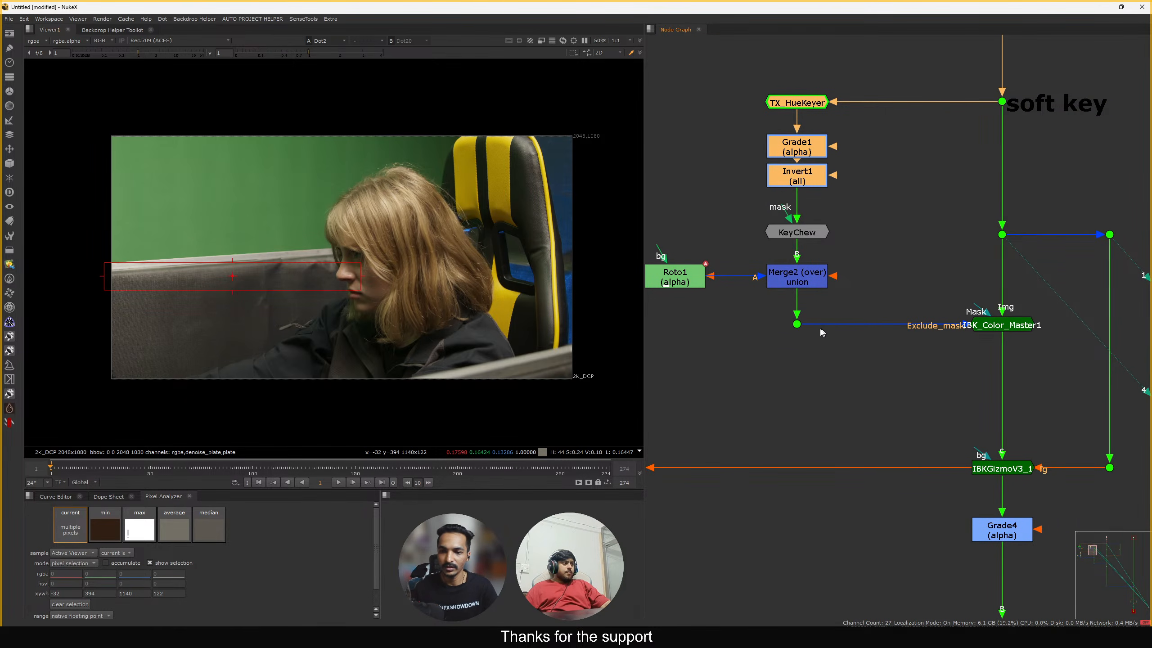
scroll(863, 264, "down", 8)
middle_click_drag(819, 310, 825, 301)
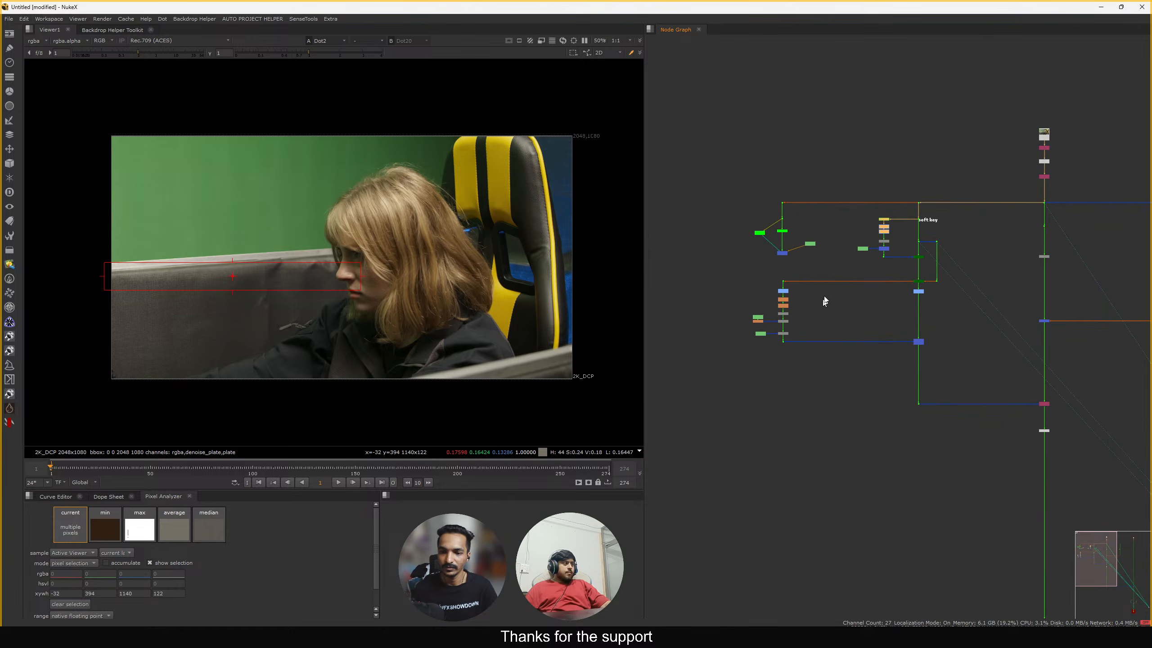
Examine the overall node tree layout and the Roto4 mask connection into KeyChew3
scroll(903, 216, "up", 3)
left_click_drag(914, 200, 778, 294)
scroll(791, 304, "down", 6)
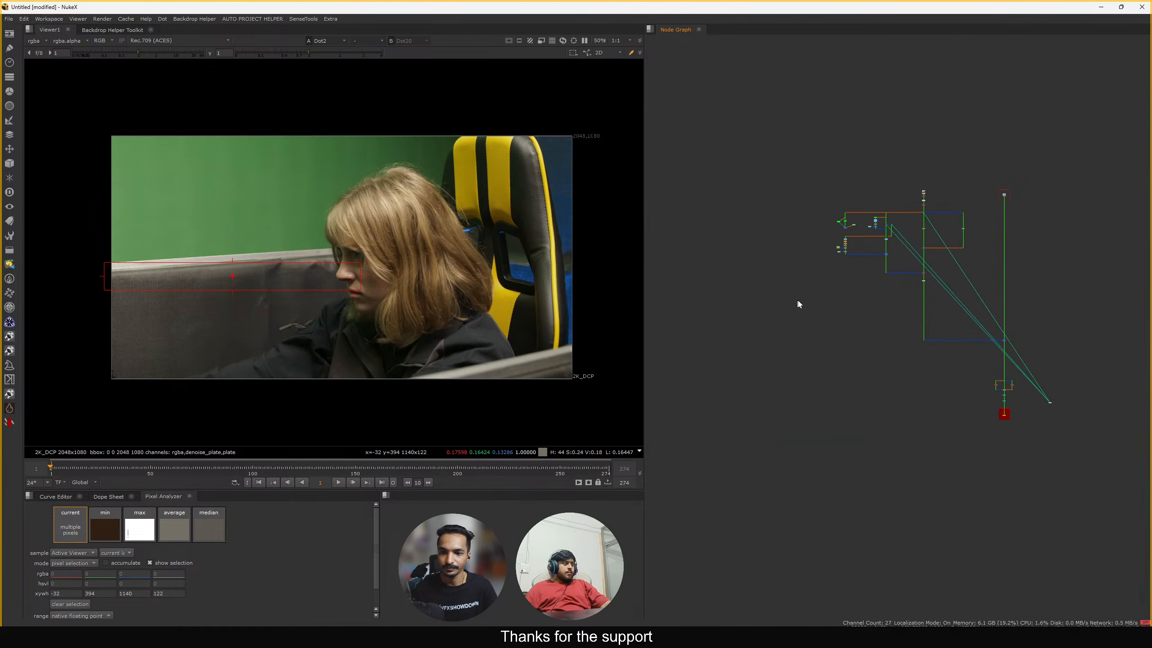
scroll(920, 263, "up", 8)
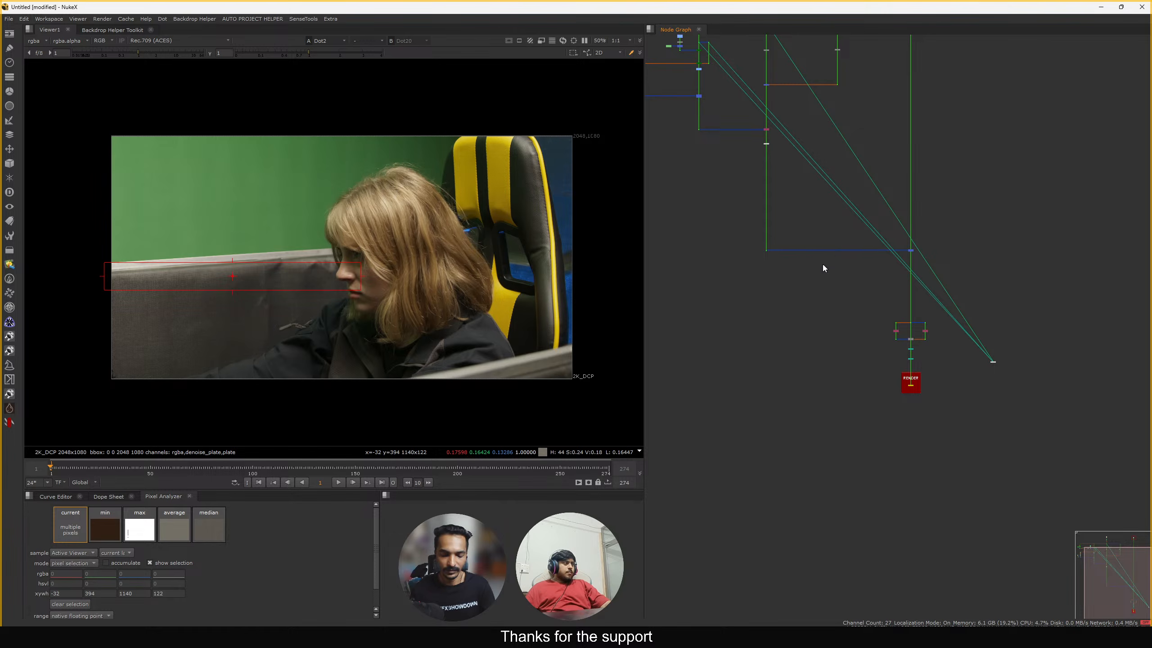
scroll(815, 210, "down", 6)
scroll(889, 192, "up", 4)
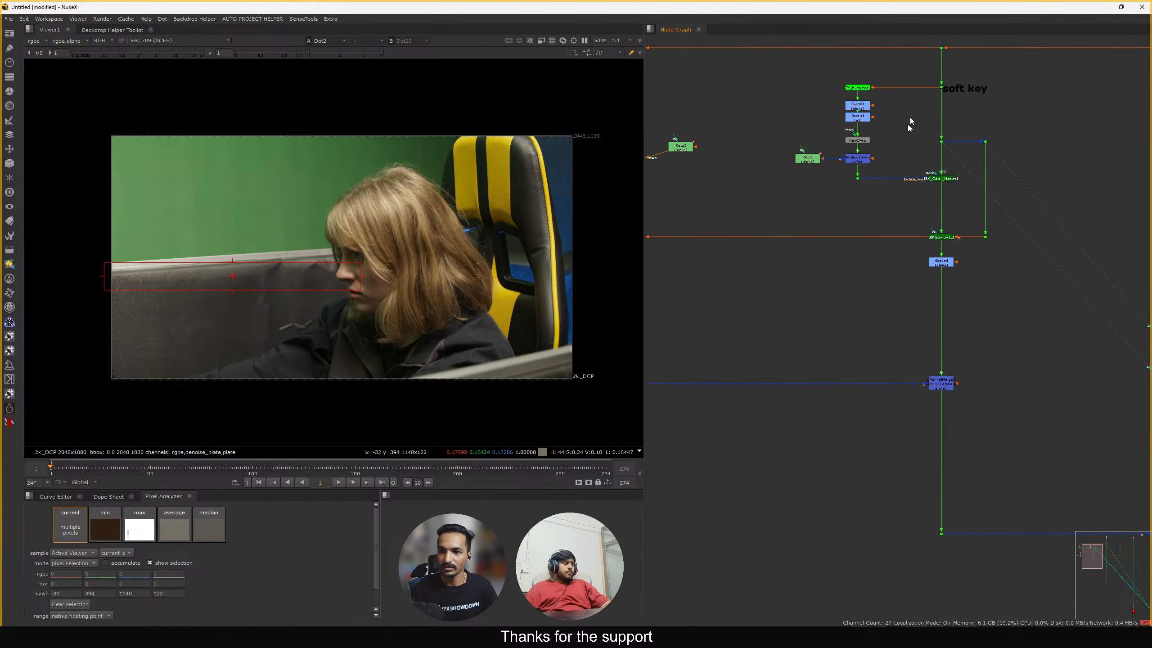
middle_click_drag(726, 236, 999, 139)
scroll(791, 291, "up", 4)
left_click_drag(895, 247, 901, 236)
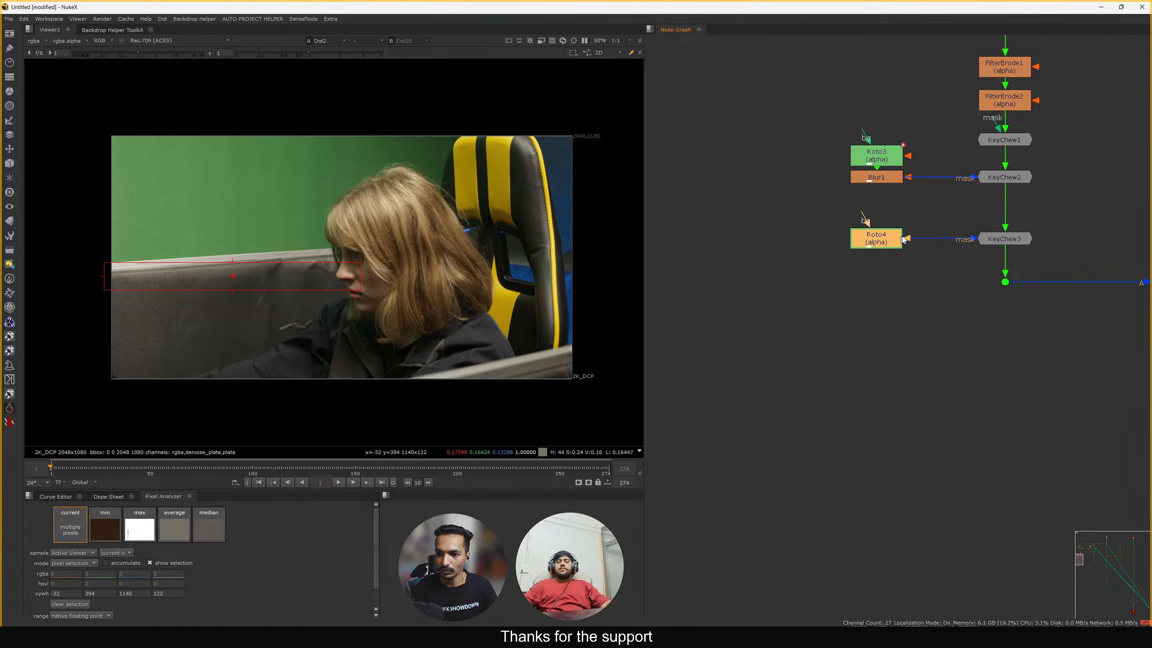
middle_click_drag(957, 272, 599, 273)
scroll(875, 292, "down", 5)
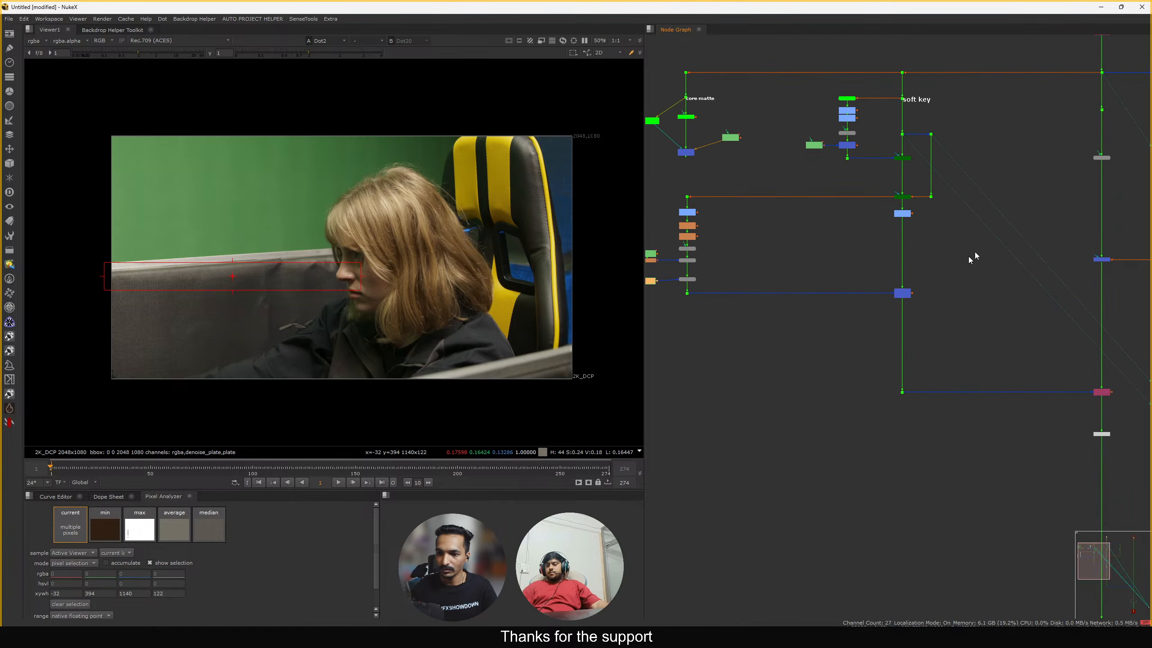
View the alpha channel of the ChannelMerge that combines the core matte with the soft key
left_click_drag(979, 251, 840, 343)
key("1")
left_click(672, 323)
key("a")
middle_click_drag(792, 268, 952, 241)
scroll(834, 254, "up", 6)
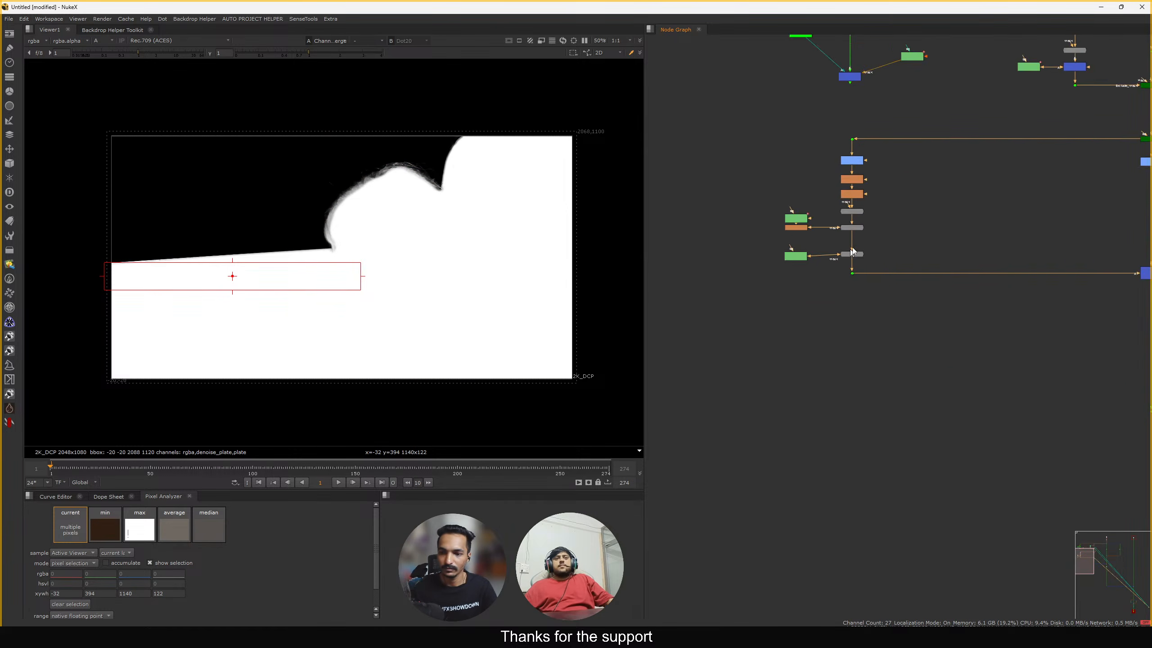
Try masking KeyChew3 with an ellipse in Roto4 around the front edge of the hair, and delete the shape
left_click_drag(761, 265, 774, 260)
double_click(773, 261)
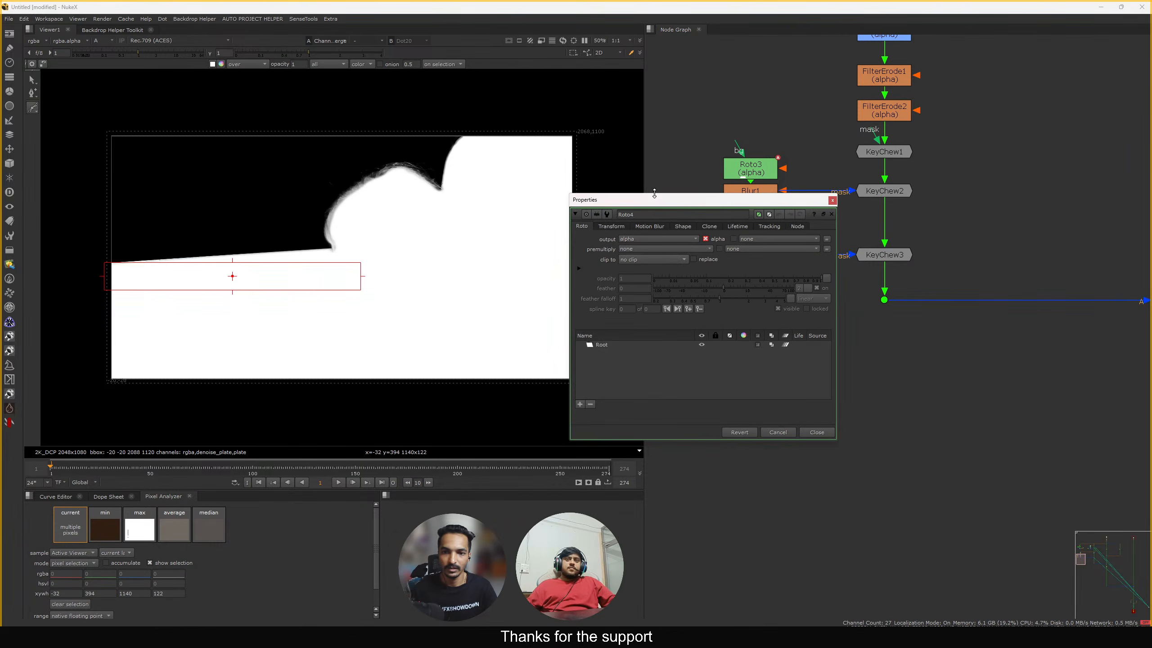
middle_click_drag(420, 251, 504, 241)
left_click(37, 113)
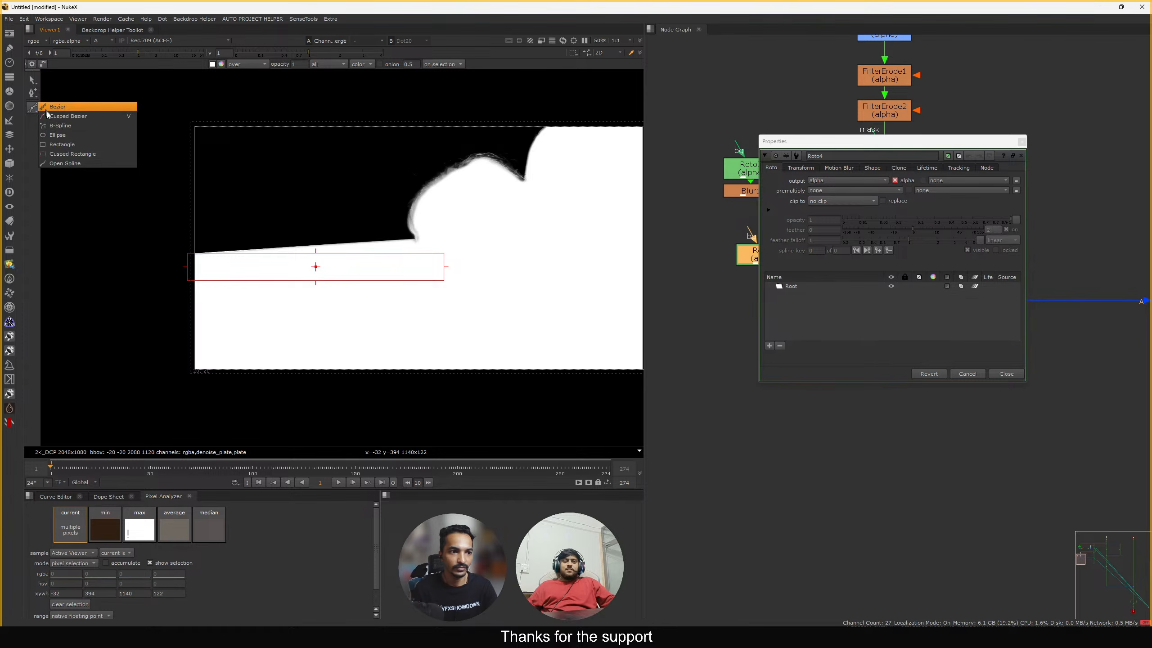
left_click(64, 135)
scroll(426, 212, "up", 6)
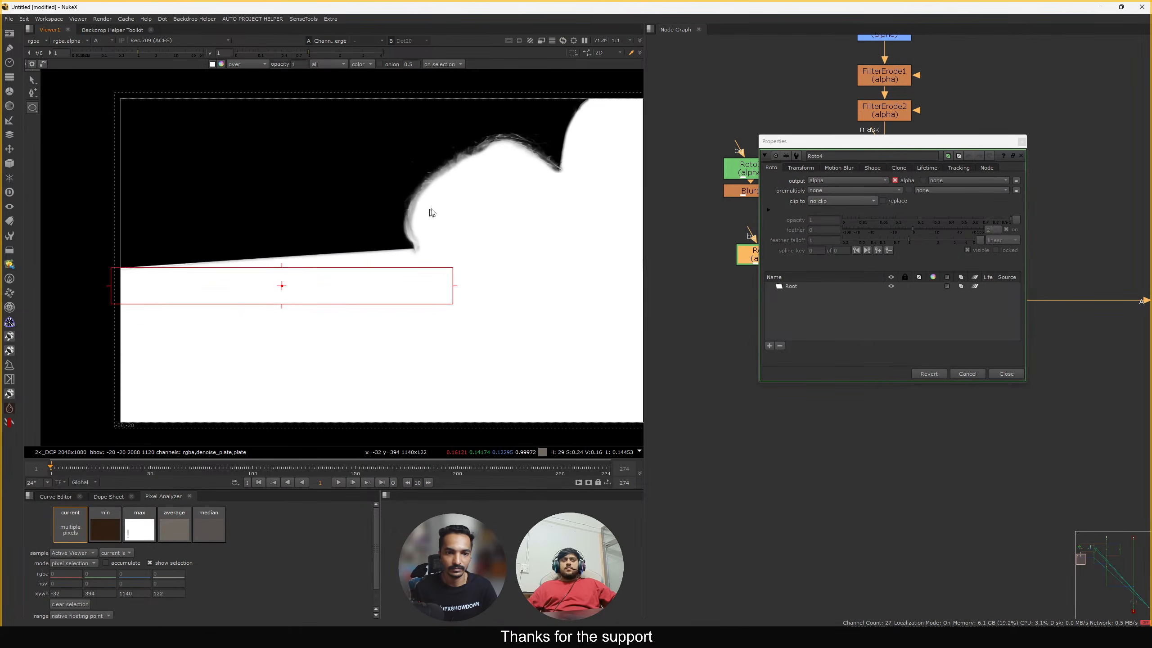
left_click_drag(421, 249, 472, 324)
mouse_move(483, 175)
left_mouse_down()
mouse_move(468, 169)
mouse_move(466, 179)
left_mouse_up()
left_click_drag(413, 236, 427, 231)
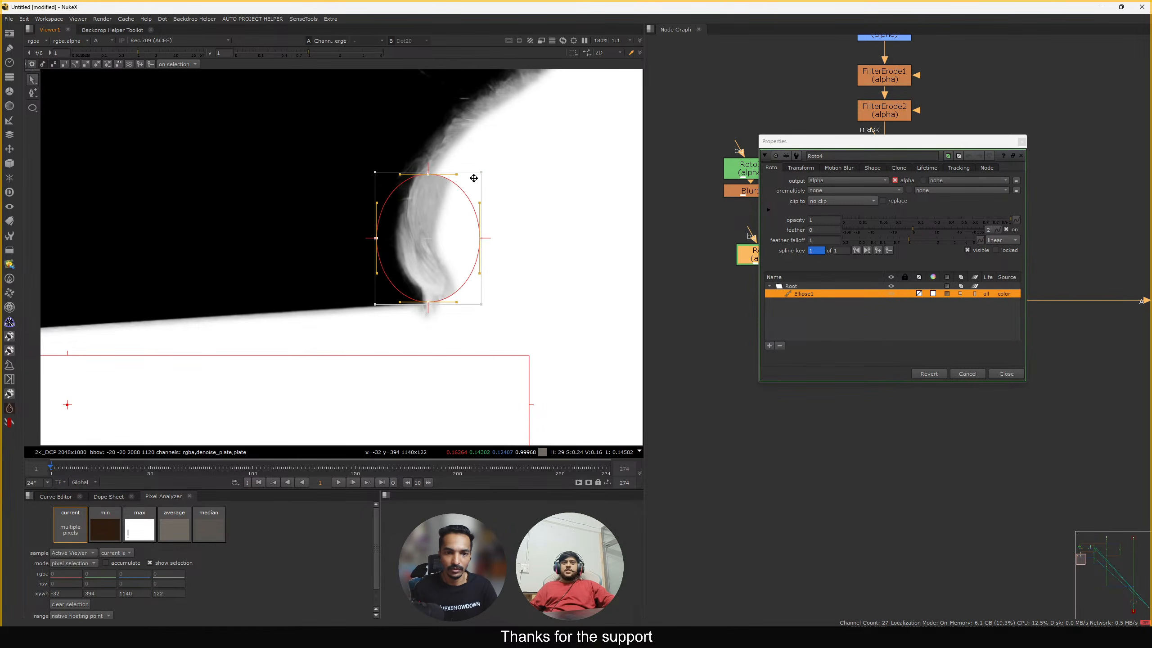
left_click_drag(475, 177, 479, 176)
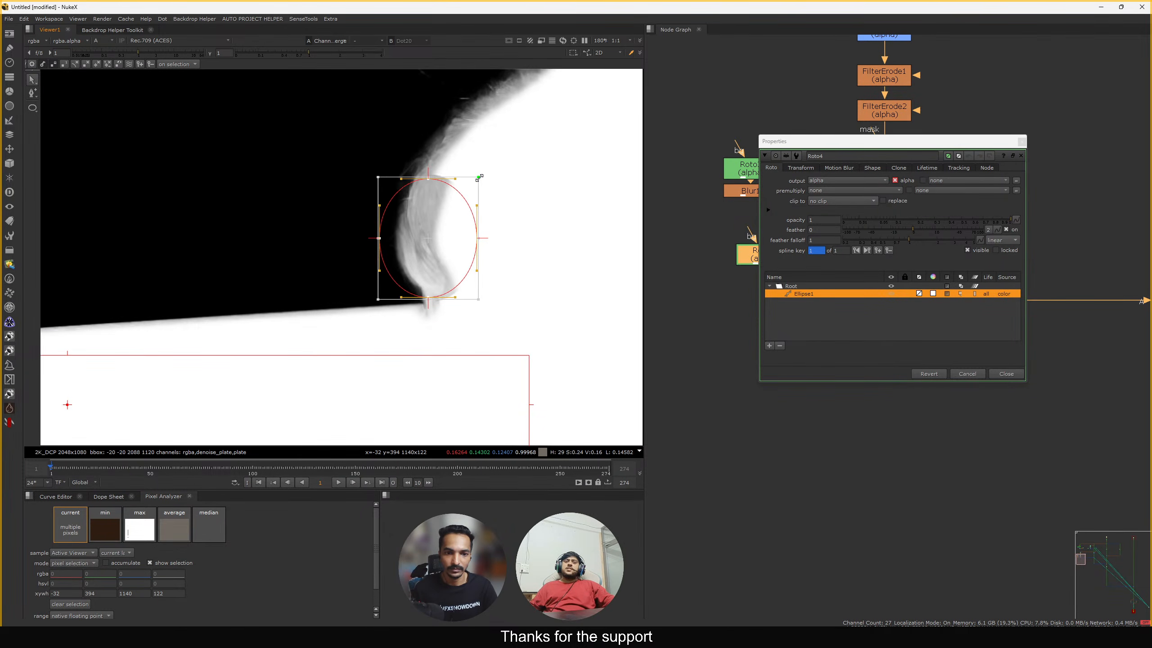
left_click(778, 333)
left_click(1006, 373)
Disable KeyChew3 and move Roto3 up to separate it from Blur1
left_click(873, 257)
key("d")
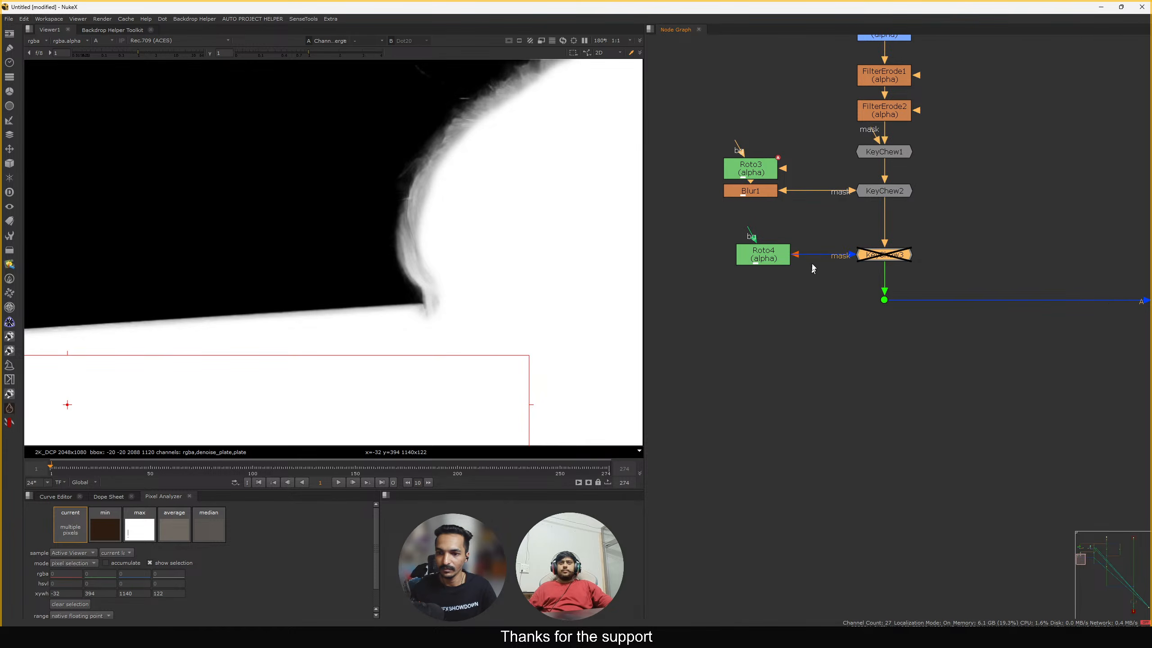
middle_click_drag(813, 267, 831, 295)
left_click(887, 243)
left_click_drag(773, 206, 768, 190)
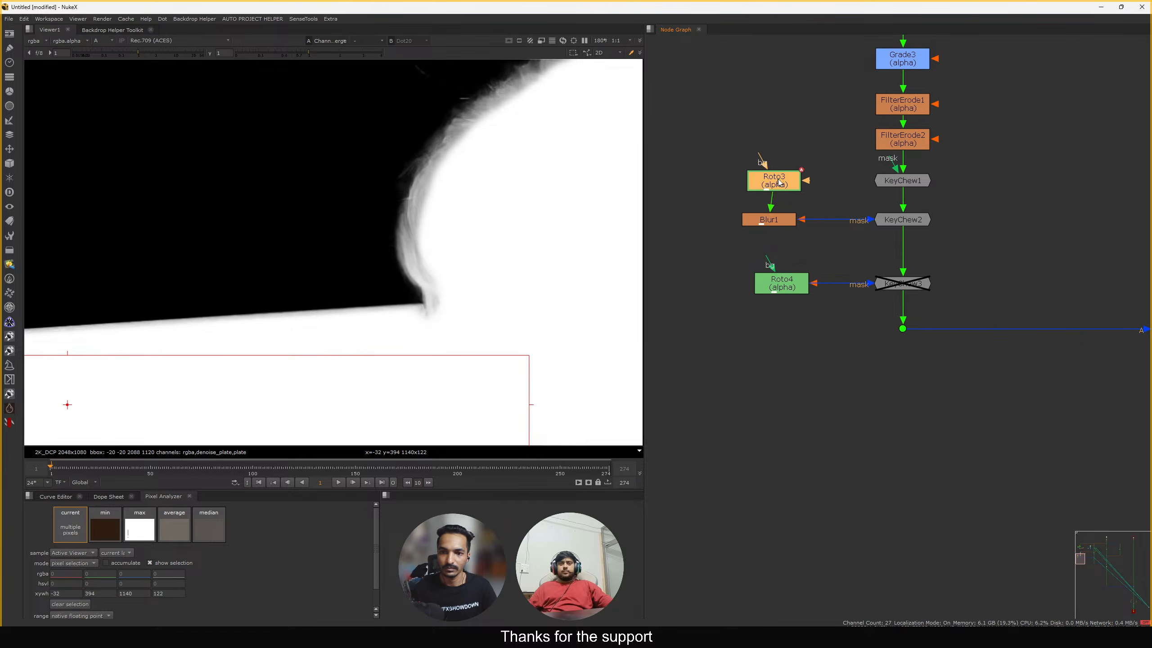
Draw a second ellipse in Roto3 over the front edge of the hair and set its shape color to 0
double_click(768, 188)
left_click_drag(31, 113, 68, 142)
left_click_drag(308, 123, 517, 303)
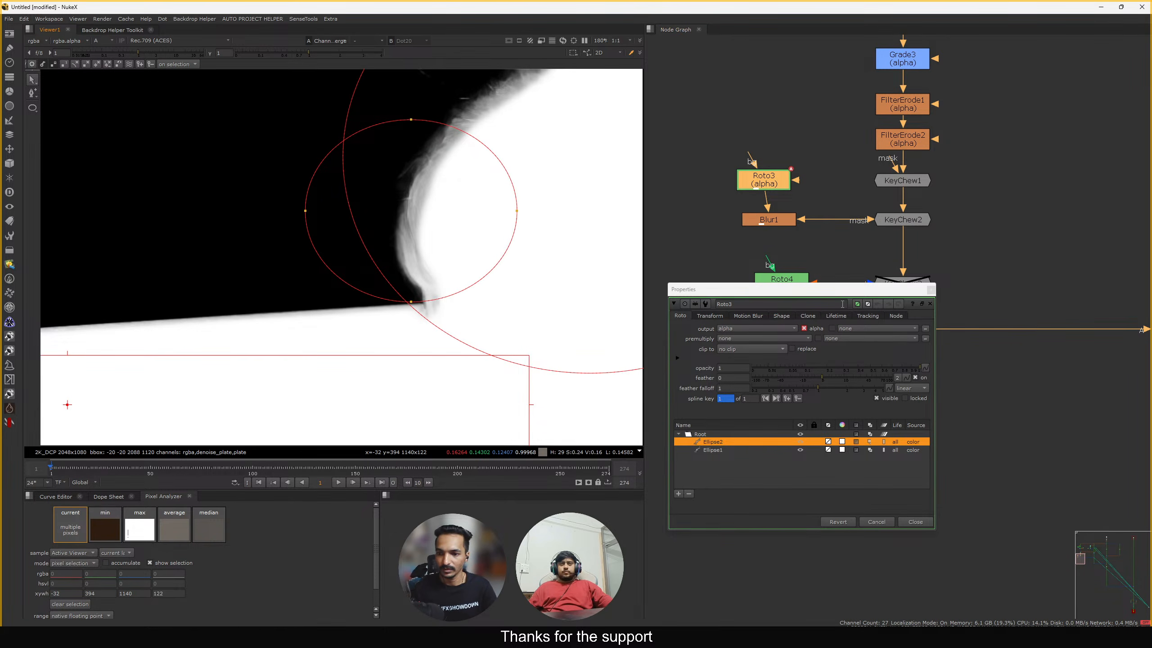
left_click_drag(841, 291, 861, 122)
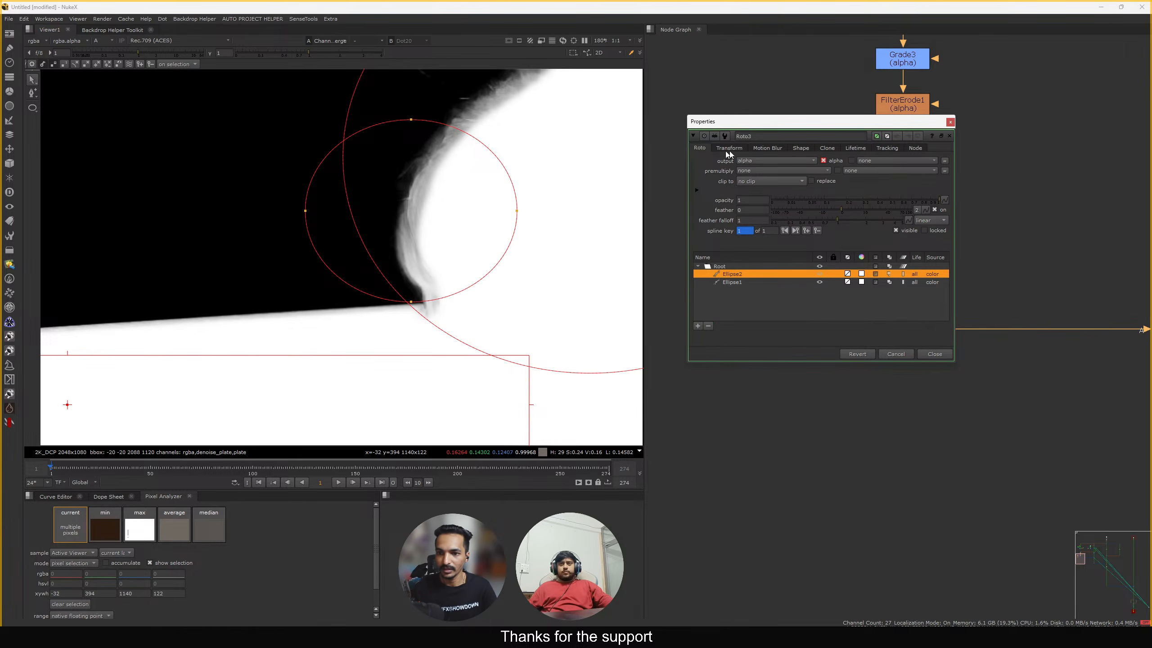
left_click(801, 149)
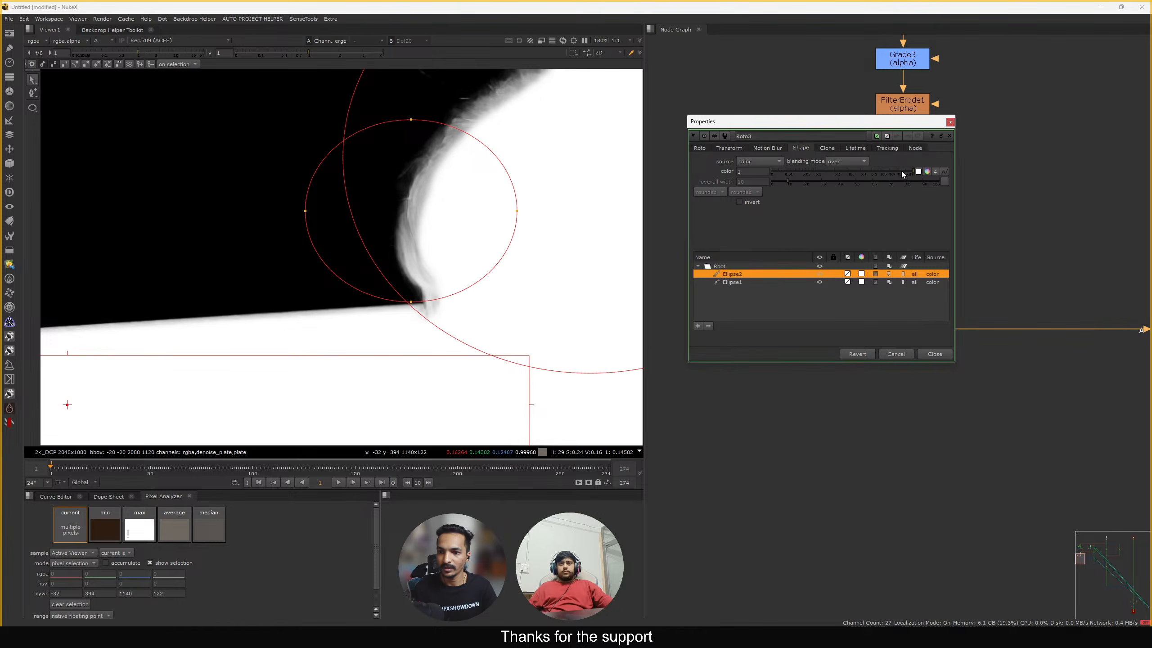
left_click_drag(901, 171, 760, 182)
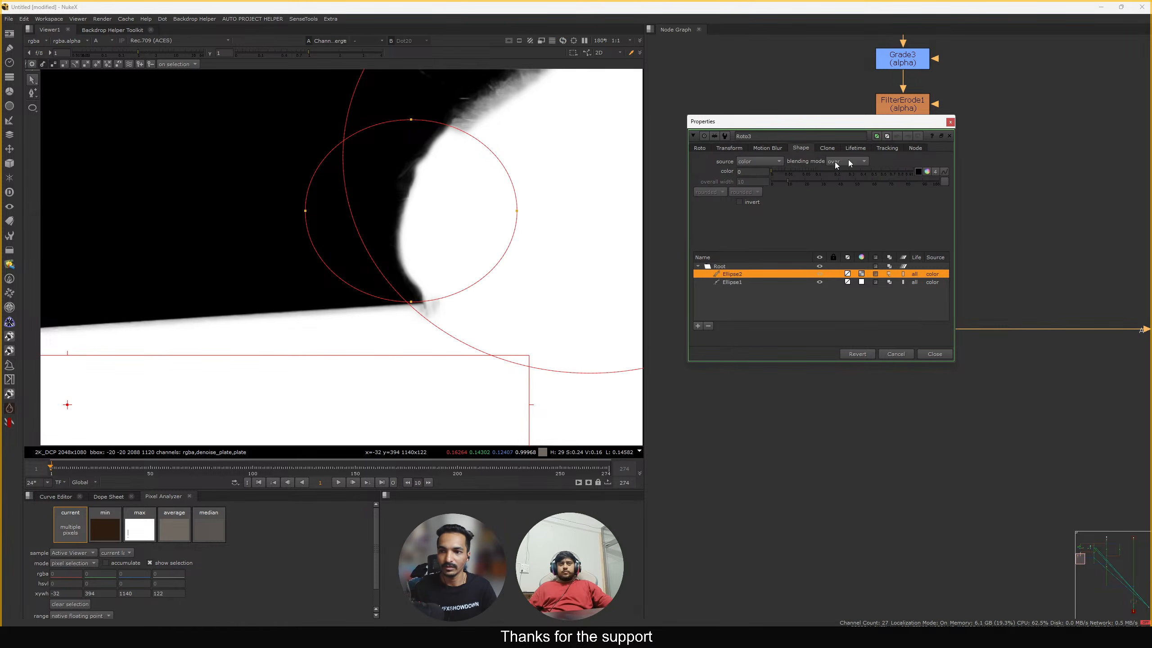
left_click(949, 121)
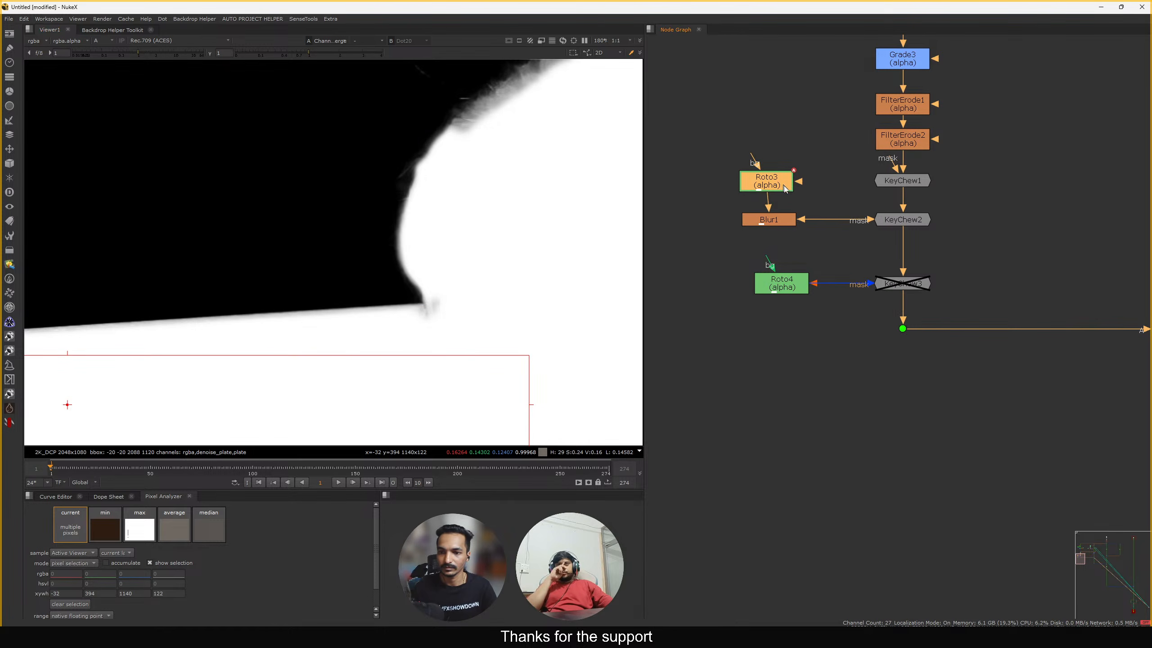
Re-enable KeyChew3 and check the shape list in the Roto4 properties
left_click(875, 277)
double_click(789, 282)
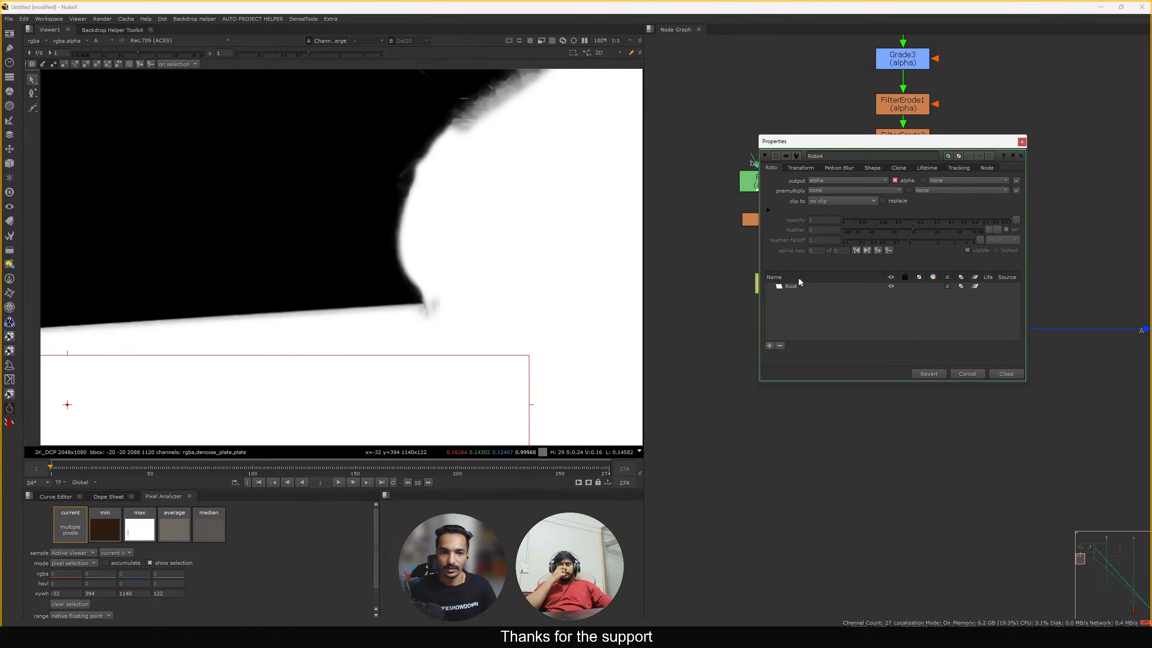
left_click(1022, 143)
double_click(773, 285)
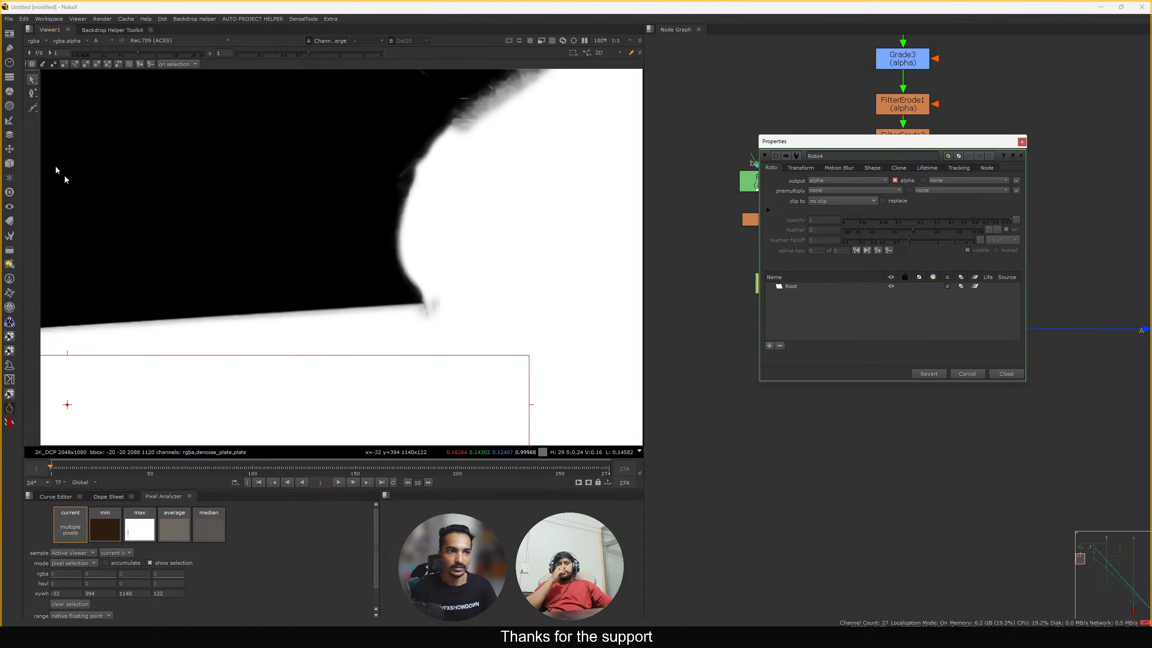
key("v")
left_click_drag(311, 104, 406, 132)
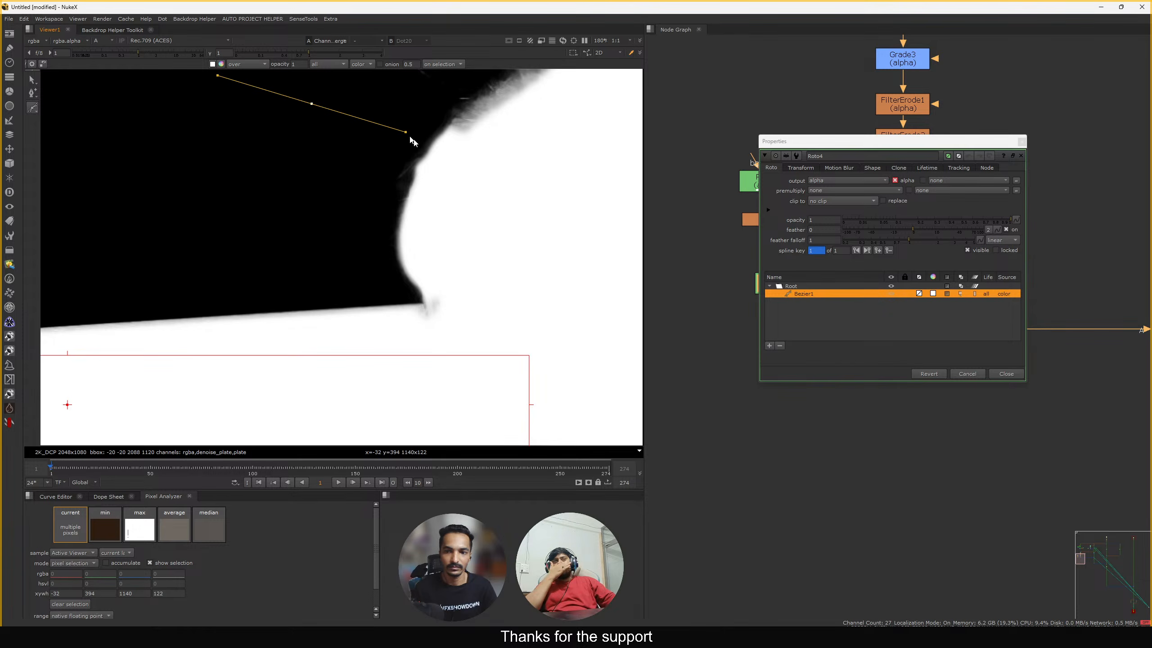
left_click(779, 345)
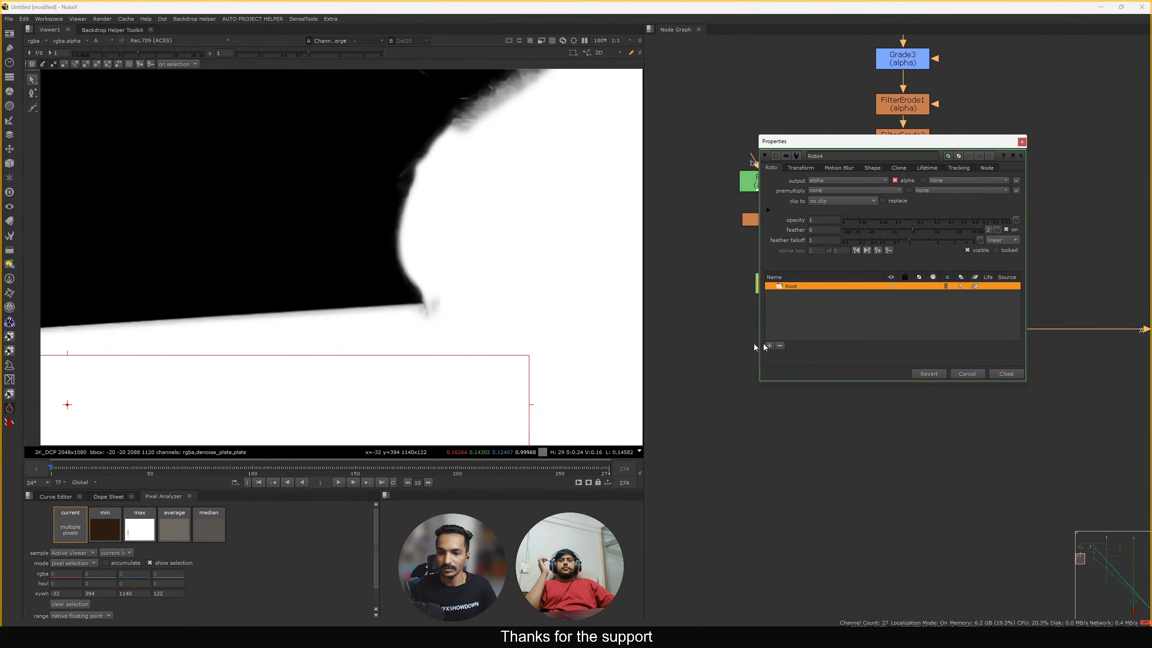
right_click(33, 108)
left_click(57, 135)
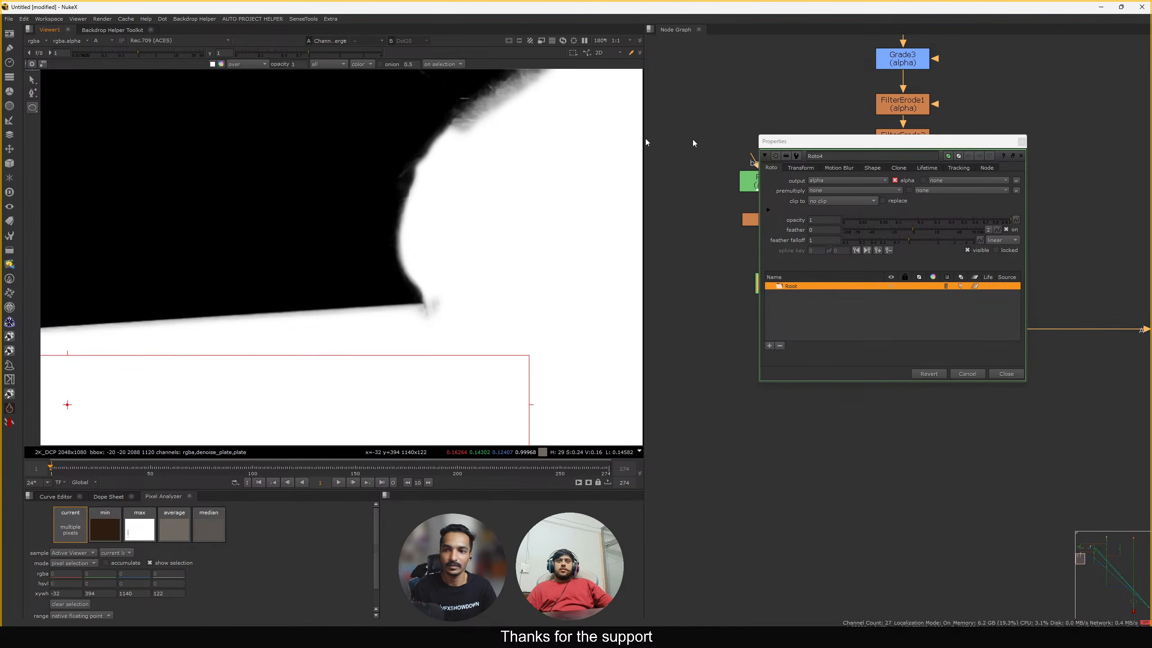
left_click(1005, 373)
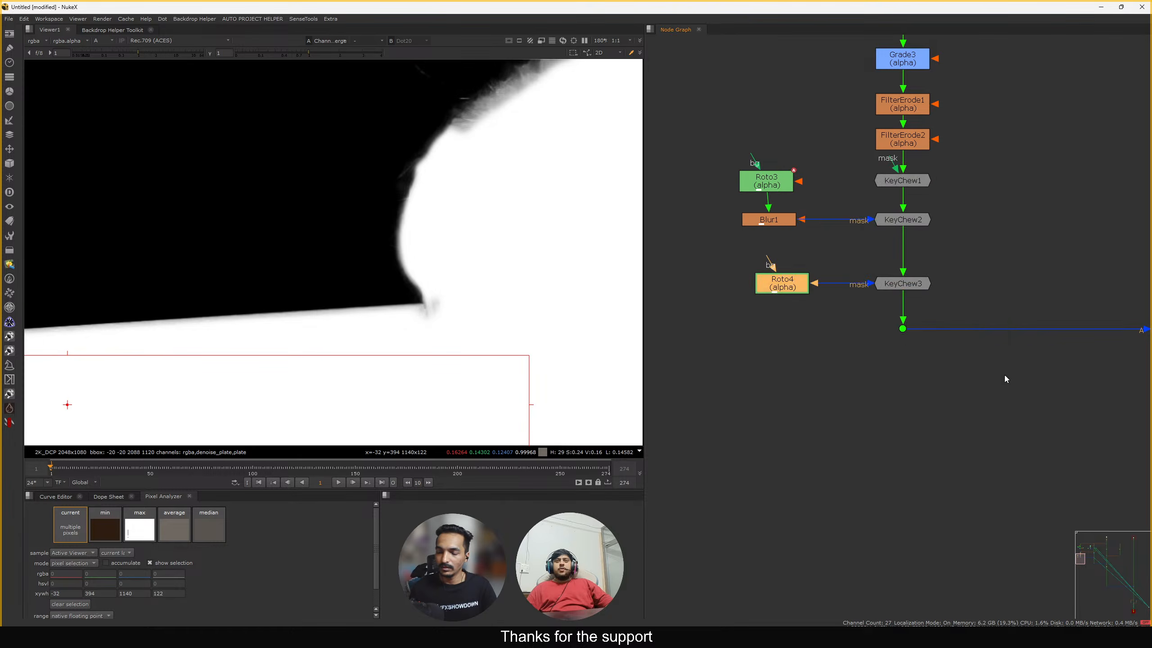
Move Roto4 up beside Roto3 and return it to its place next to KeyChew3
left_click(876, 279)
left_click_drag(776, 288, 707, 168)
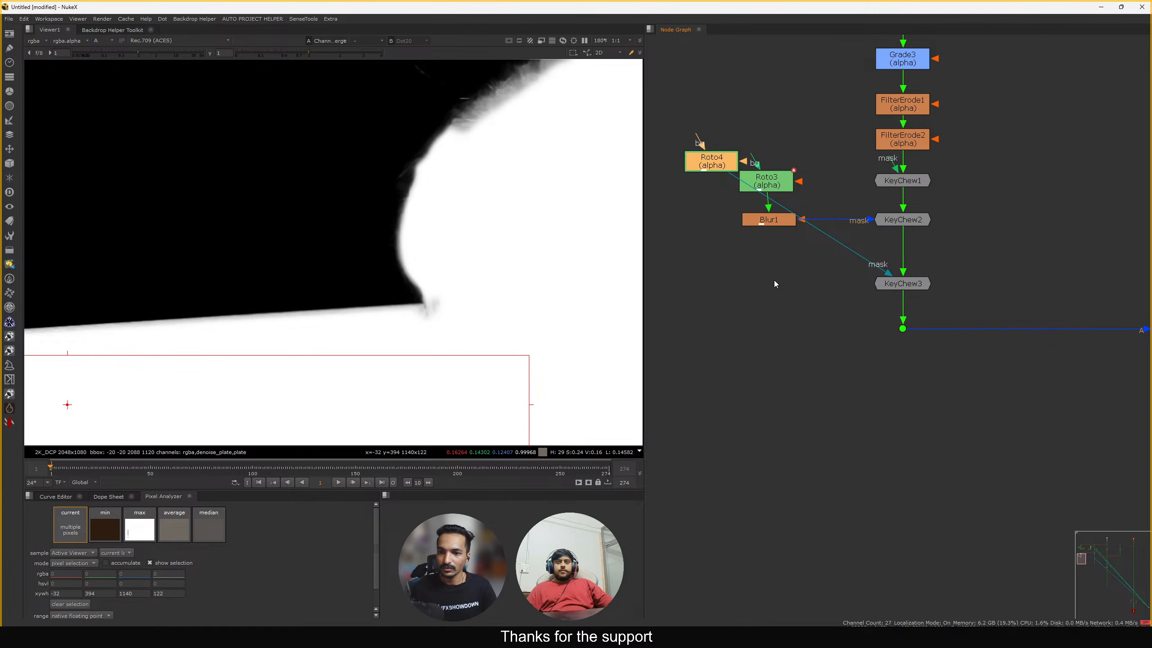
left_click(765, 184)
left_click(781, 270)
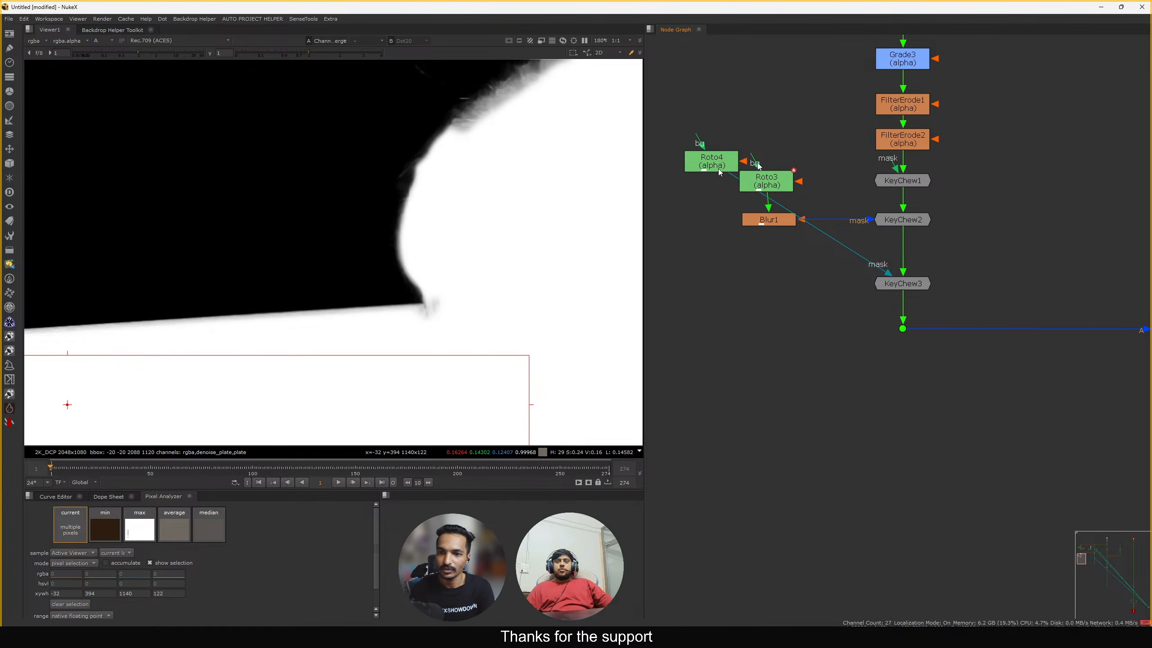
left_click_drag(789, 157, 769, 273)
left_click_drag(817, 229, 793, 277)
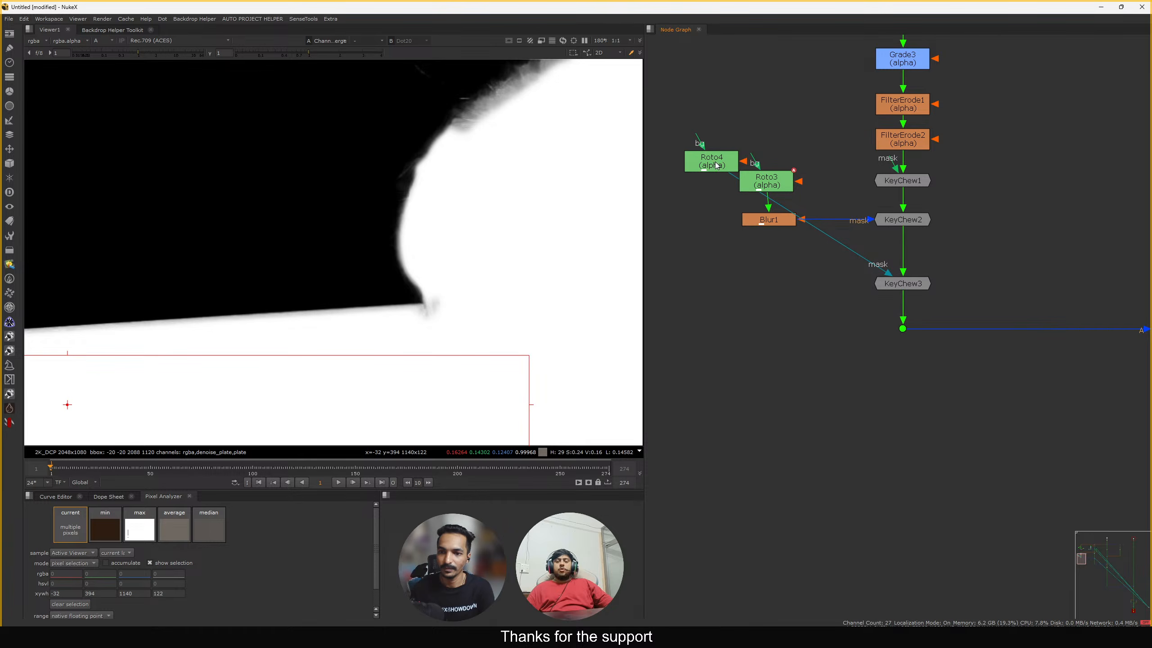
left_click_drag(711, 164, 779, 280)
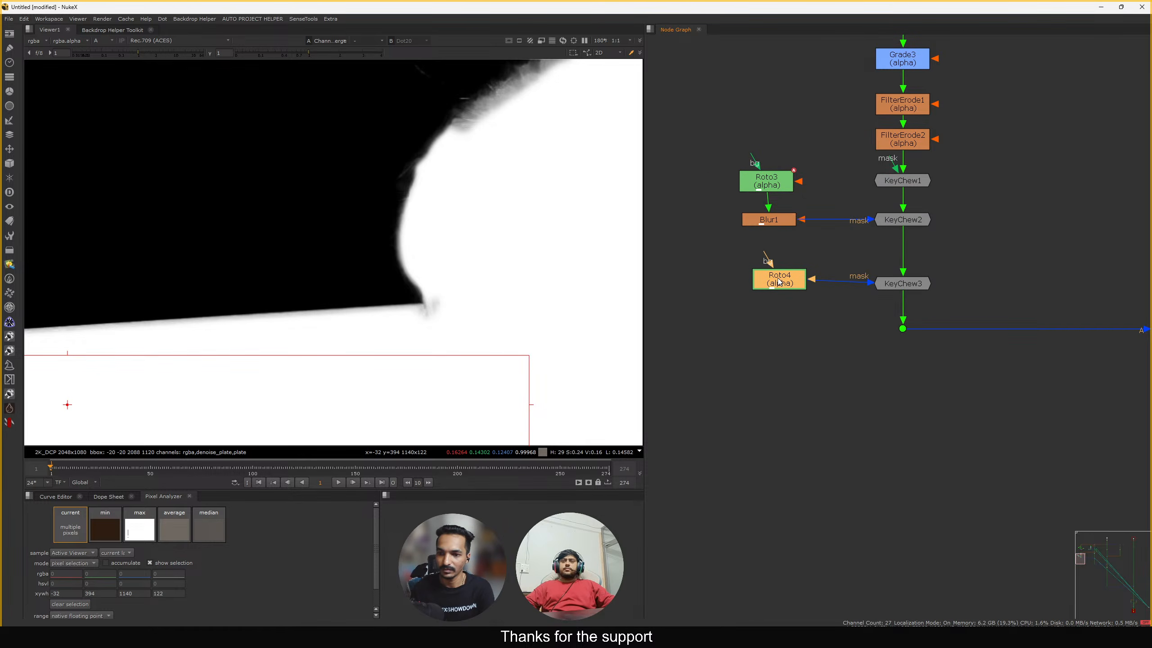
Replace the old Roto4 with a pasted copy of Roto3 placed beside the original
key("Delete")
left_click(767, 183)
left_click(713, 205)
key("ctrl+v")
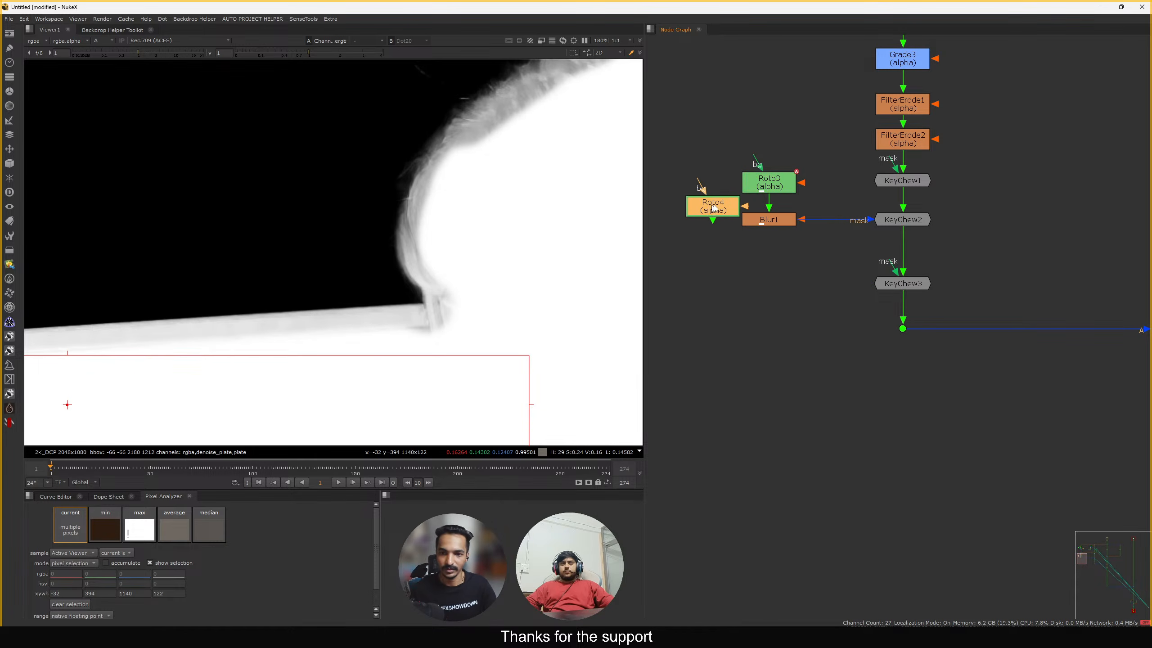
left_click_drag(722, 212, 702, 207)
middle_click_drag(703, 208, 771, 216)
left_click_drag(770, 215, 762, 203)
Delete the large Ellipse1 from Roto4 and close its properties
double_click(762, 202)
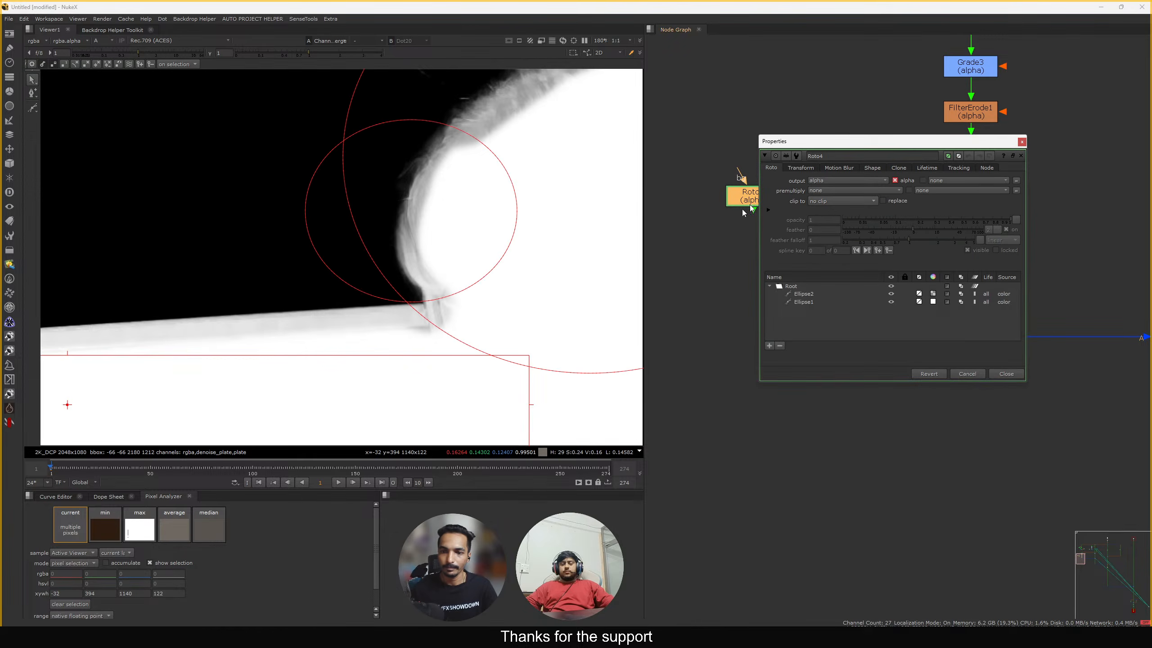
left_click(418, 318)
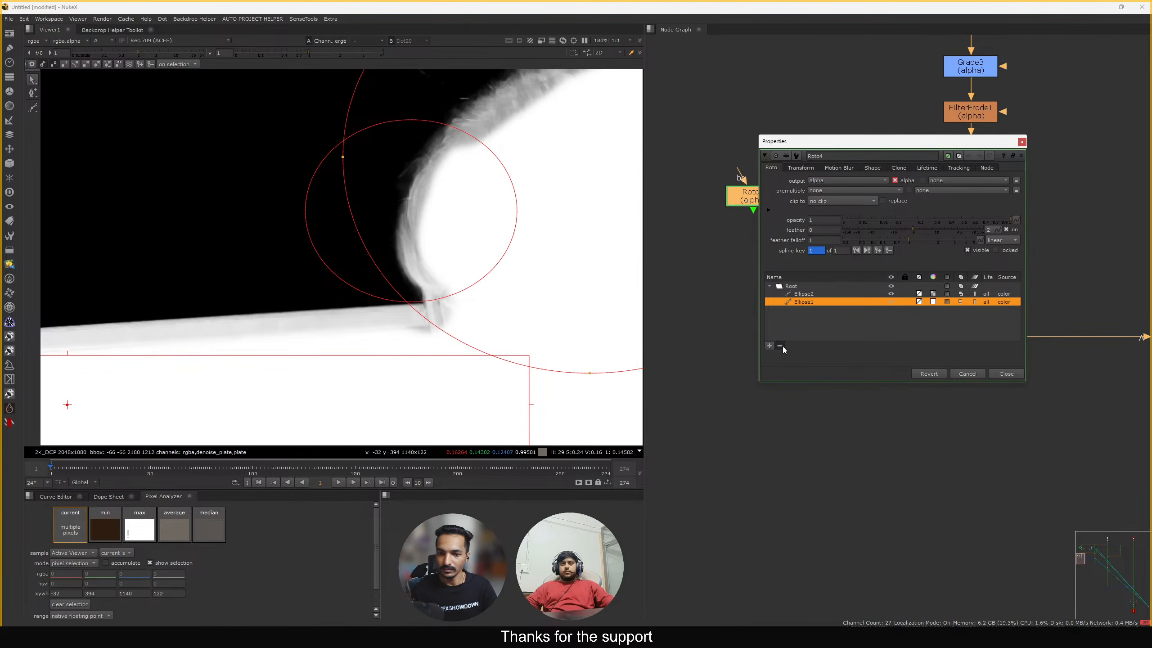
left_click(780, 345)
left_click(977, 374)
Delete the smaller Ellipse2 from Roto3 and close its properties
double_click(840, 195)
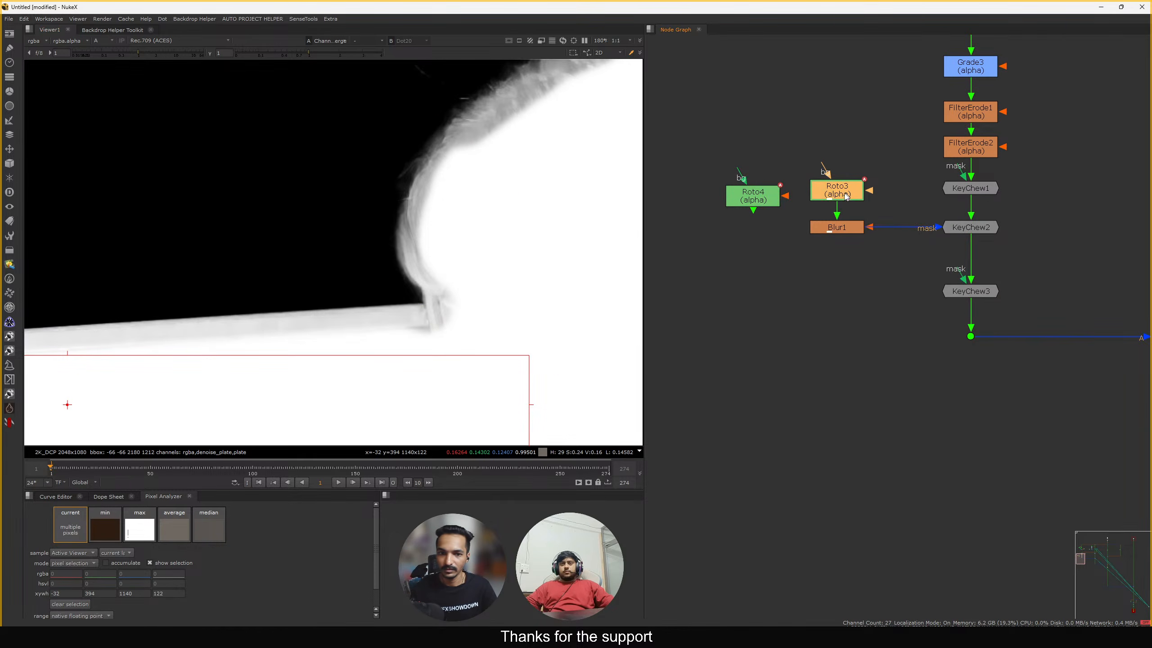
left_click(735, 274)
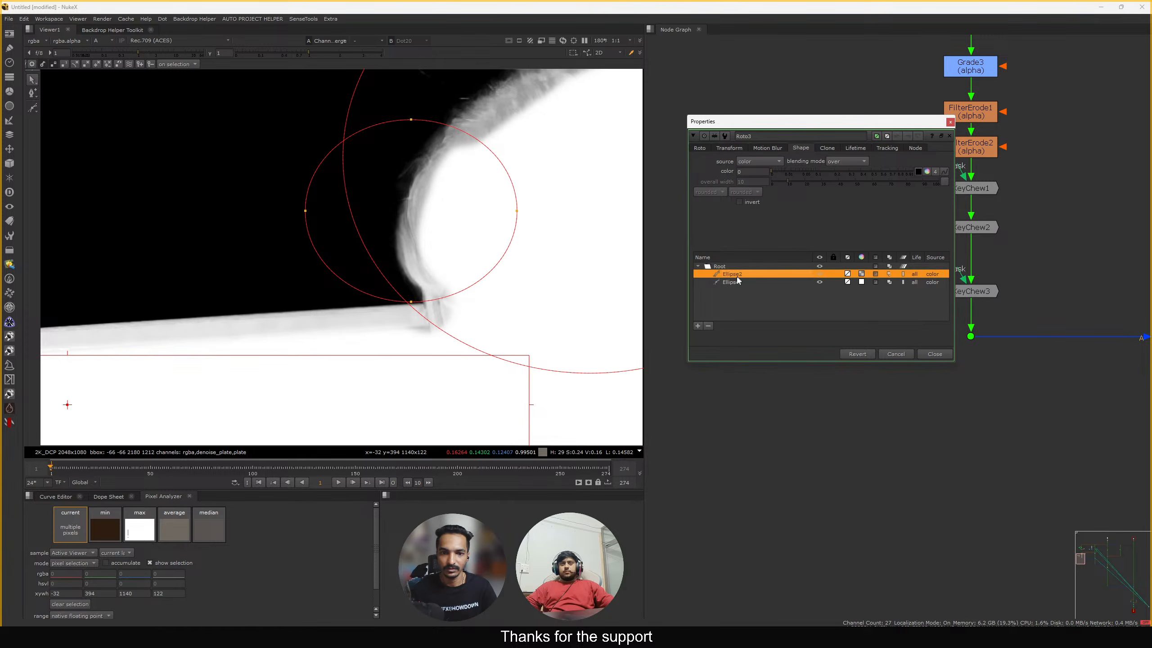
left_click(710, 325)
left_click(936, 354)
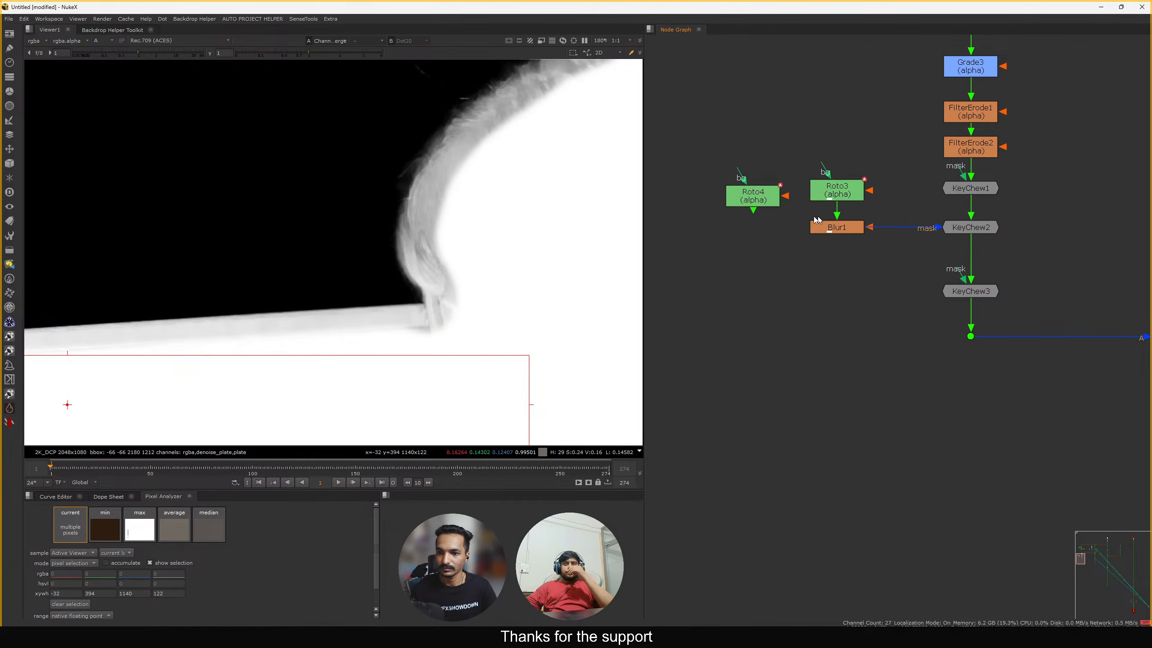
Duplicate Blur1, connect the copy's input to Roto4 and align it below that node
left_click(739, 205)
left_click(817, 231)
key("ctrl+c")
left_click(765, 269)
key("ctrl+v")
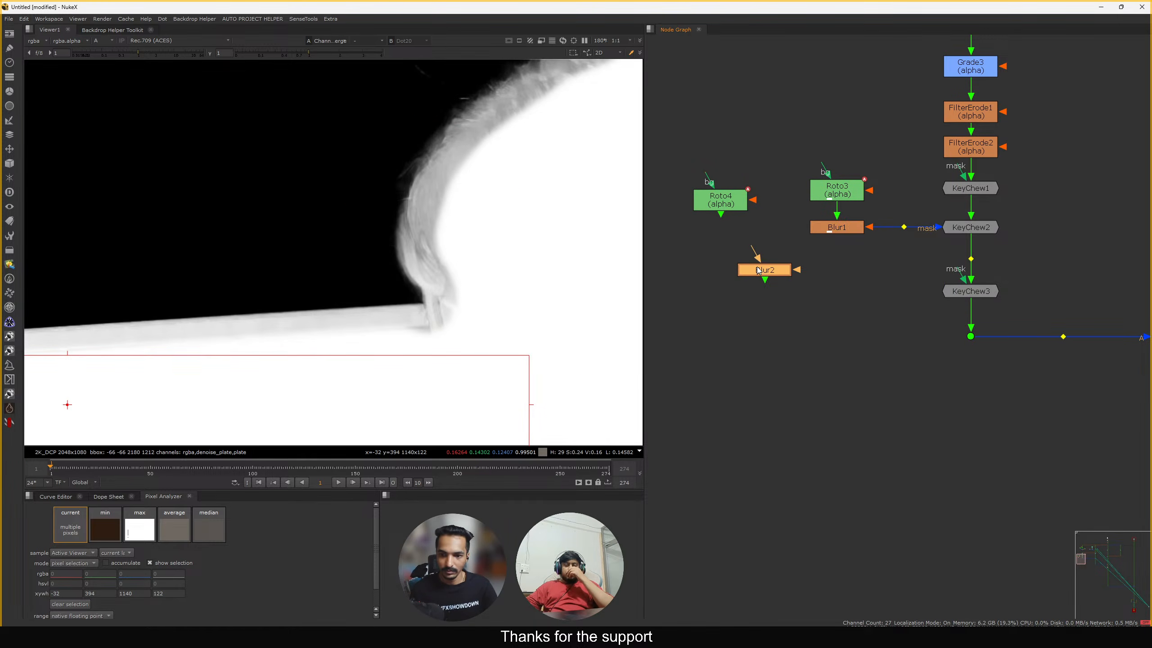
left_click_drag(755, 255, 723, 204)
left_click_drag(723, 204, 731, 198)
left_click_drag(773, 273, 737, 244)
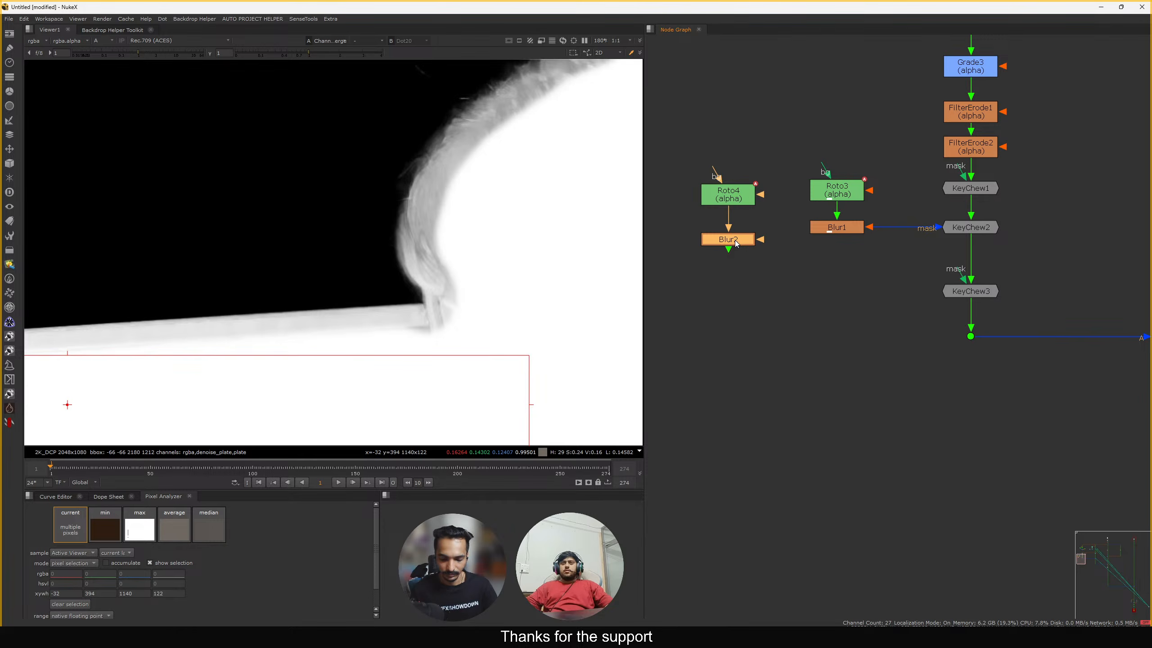
Add a stencil Merge with Blur2 as A and Blur1 as B, feeding KeyChew2's mask
key("m")
left_click(907, 296)
left_click_drag(838, 231, 854, 257)
double_click(854, 257)
left_click(722, 179)
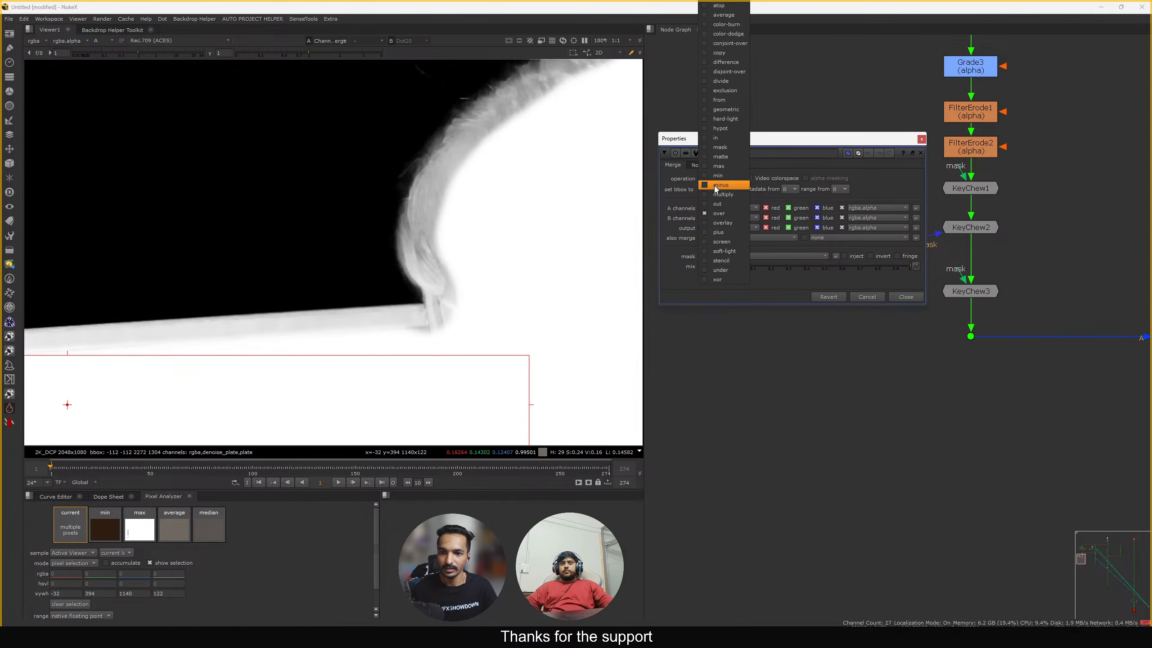
left_click(905, 297)
left_click_drag(907, 159, 852, 198)
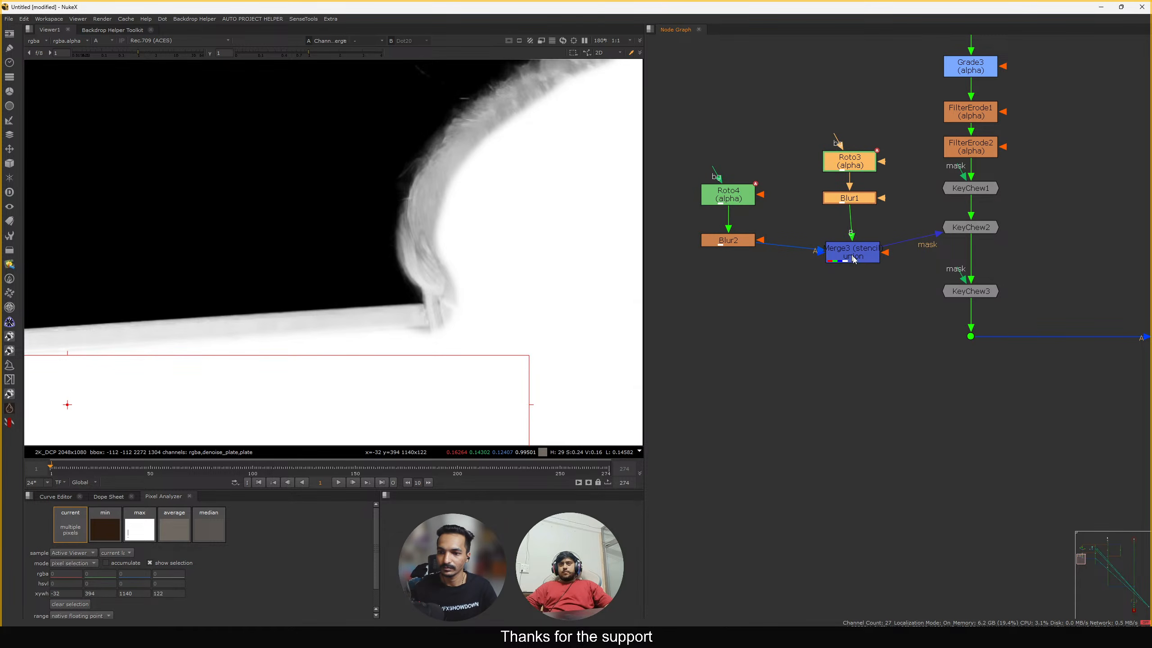
View the Merge3 mask and the Blur2 output to check the stencil shapes
left_click_drag(853, 259, 853, 242)
key("1")
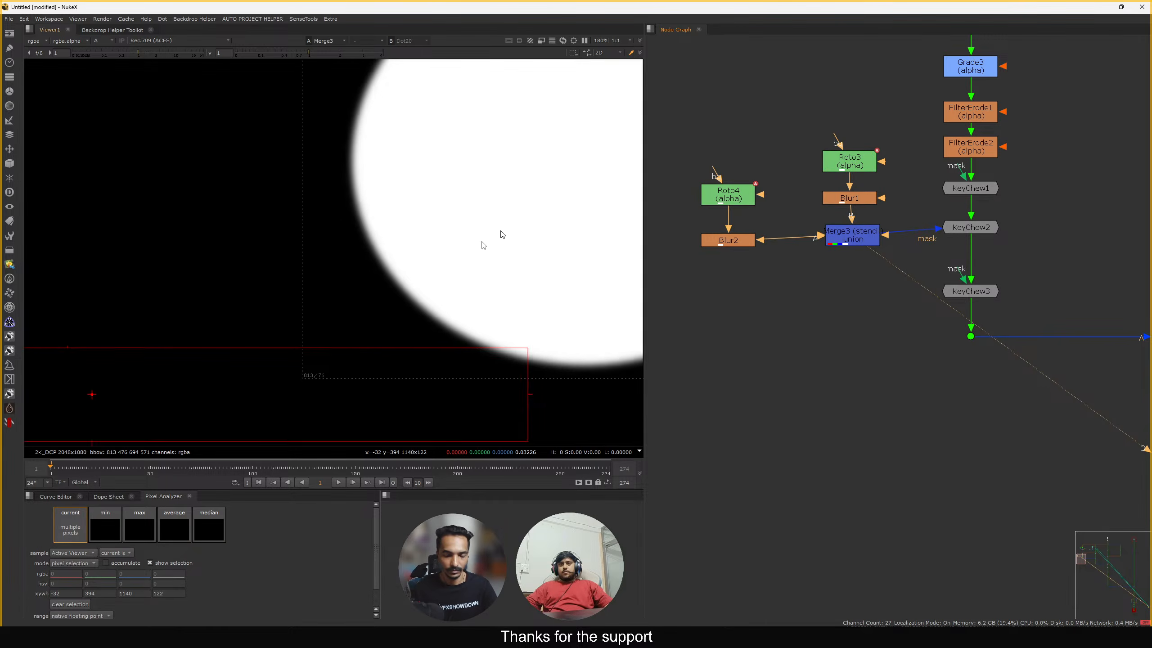
scroll(503, 234, "down", 6)
left_click_drag(854, 244, 851, 244)
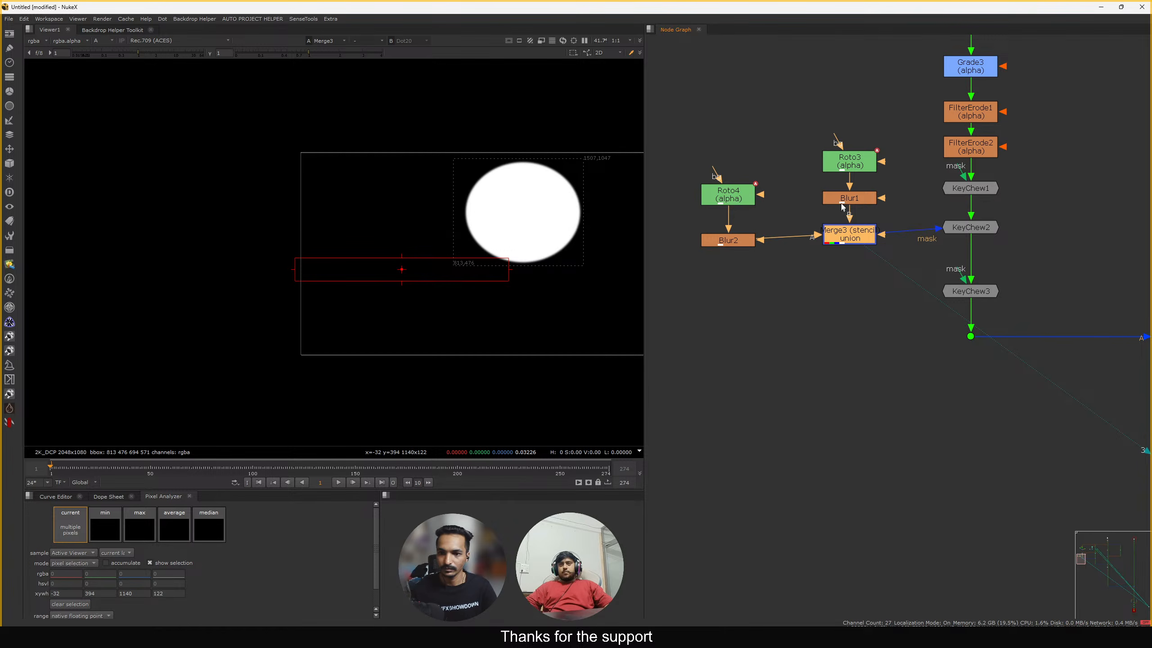
left_click(730, 244)
key("1")
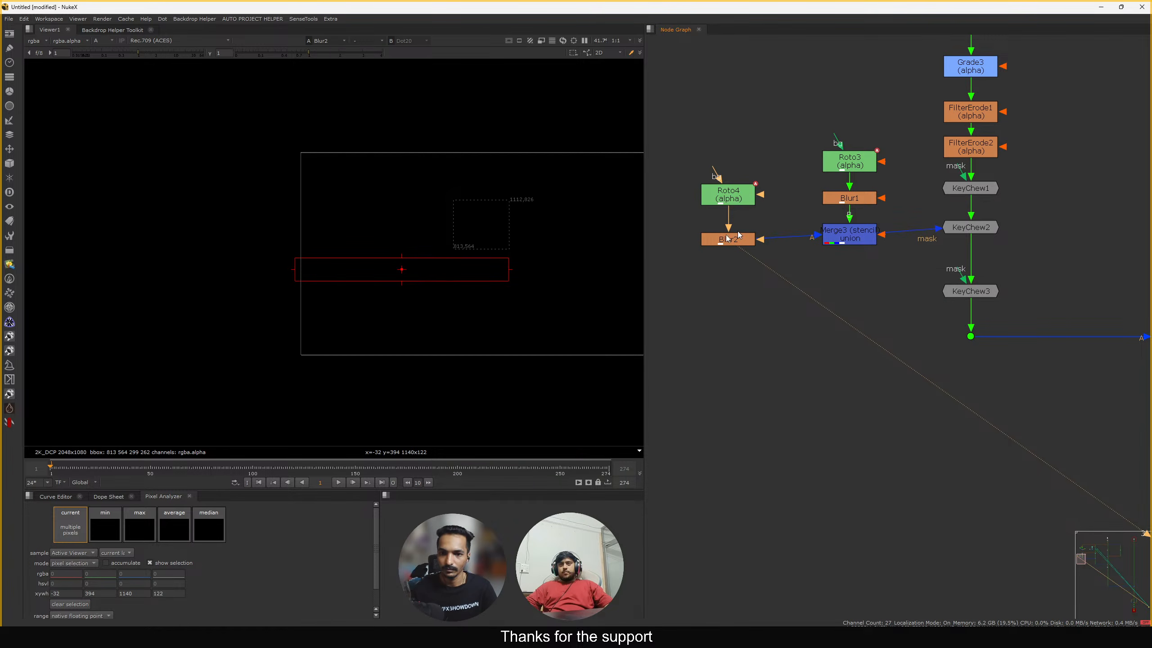
Set the shape color of Ellipse2 in Roto4 to 1 and close its properties
double_click(737, 200)
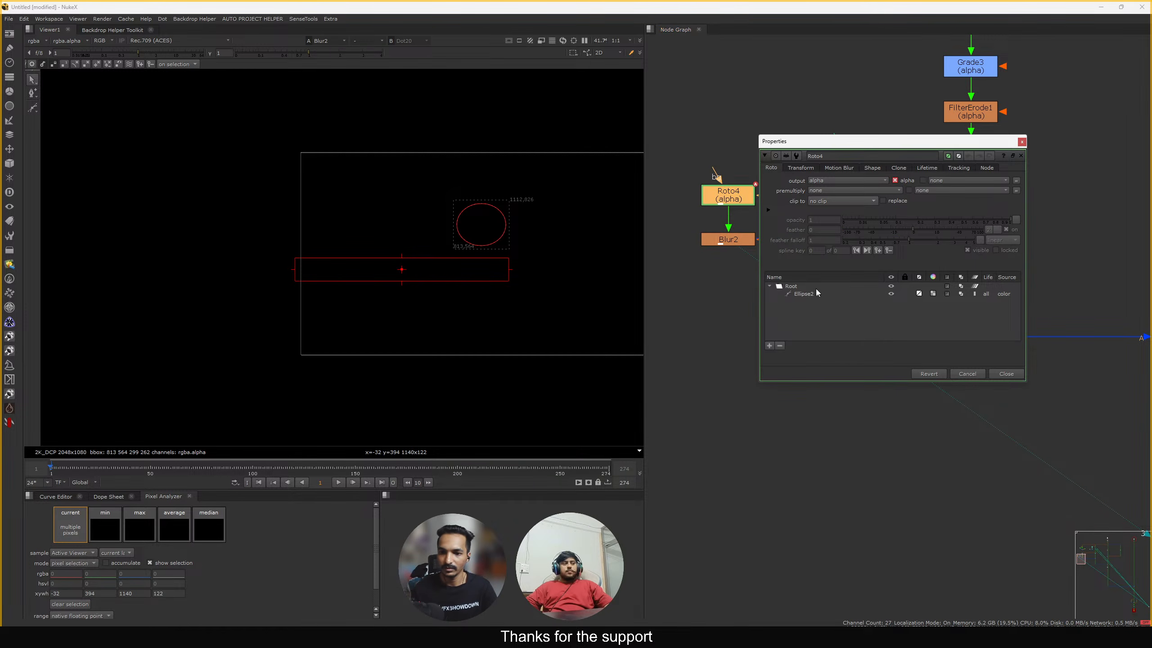
left_click(803, 293)
left_click(872, 167)
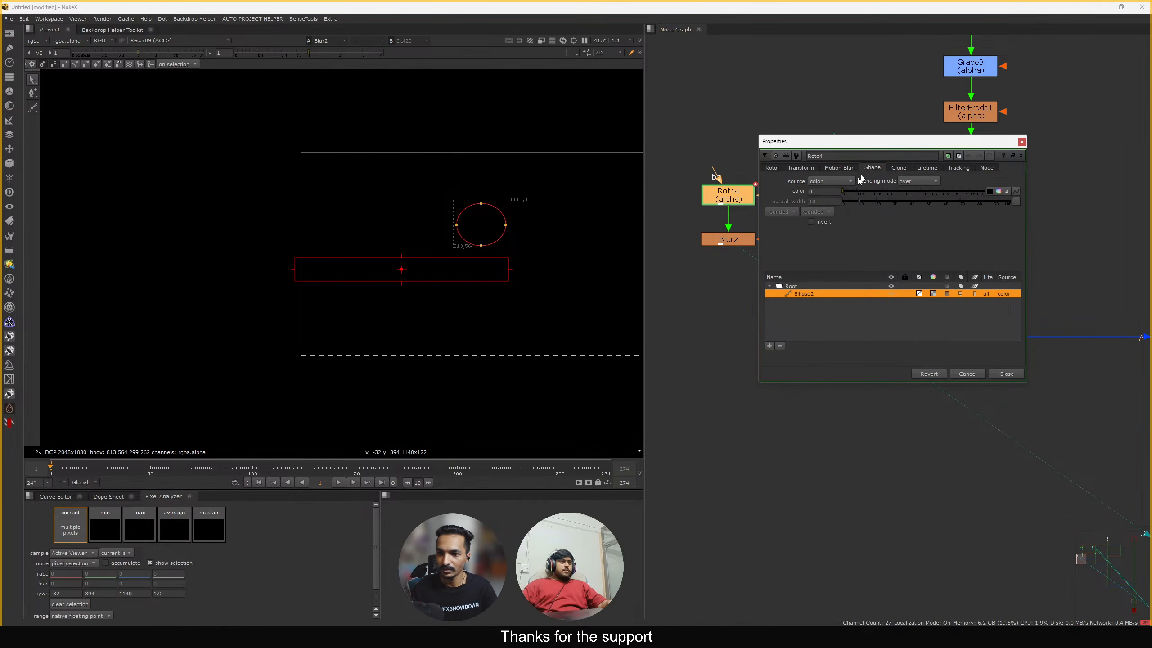
left_click(1022, 142)
Examine the alpha of the Merge3 mask and of KeyChew2
left_click(847, 242)
key("3")
key("a")
scroll(590, 262, "up", 1)
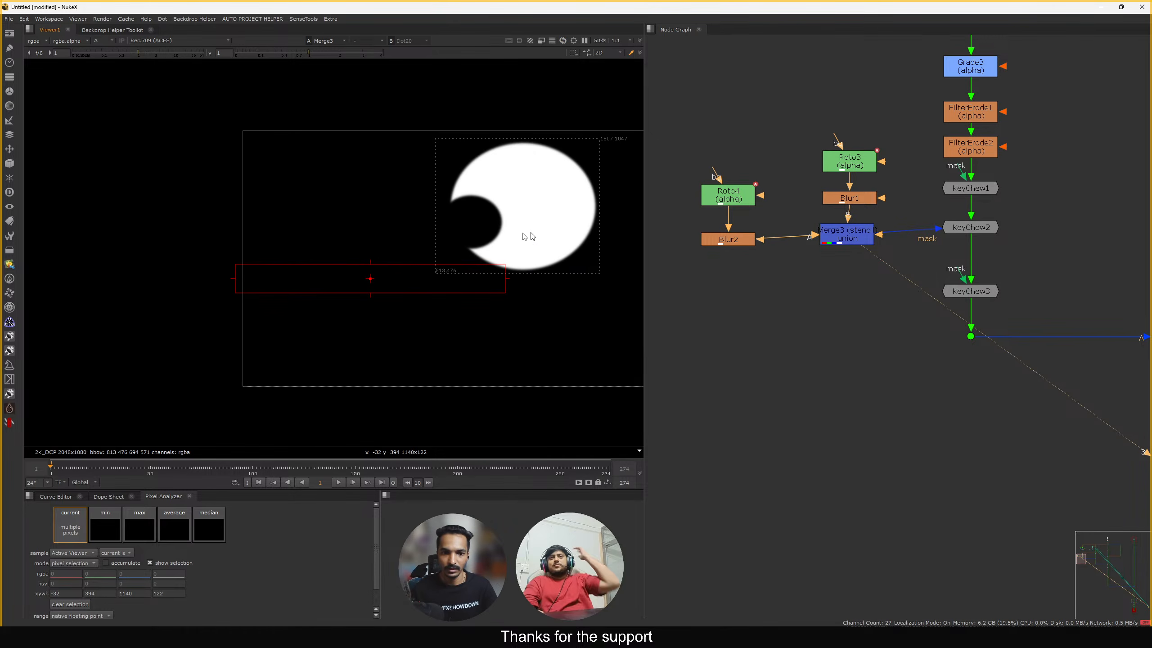
middle_click_drag(531, 233, 515, 234)
left_click_drag(969, 230, 969, 237)
key("3")
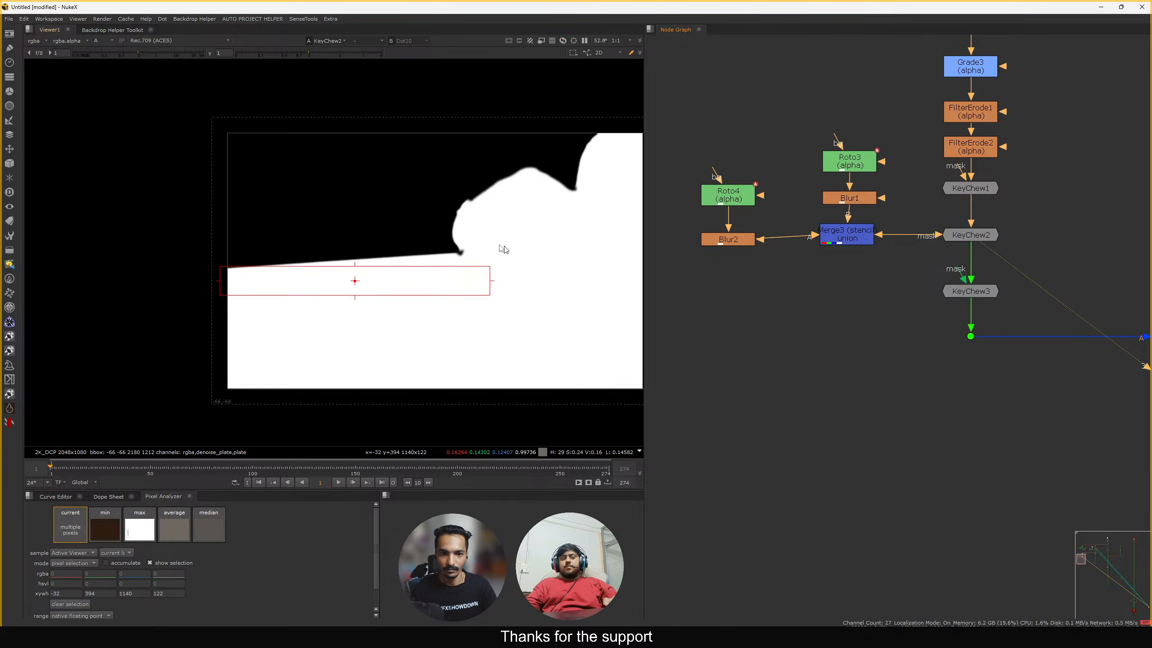
key("a")
middle_click_drag(867, 272, 812, 252)
Connect KeyChew3's mask input to Blur2 and view its alpha around the hair edge
left_click(912, 271)
key("3")
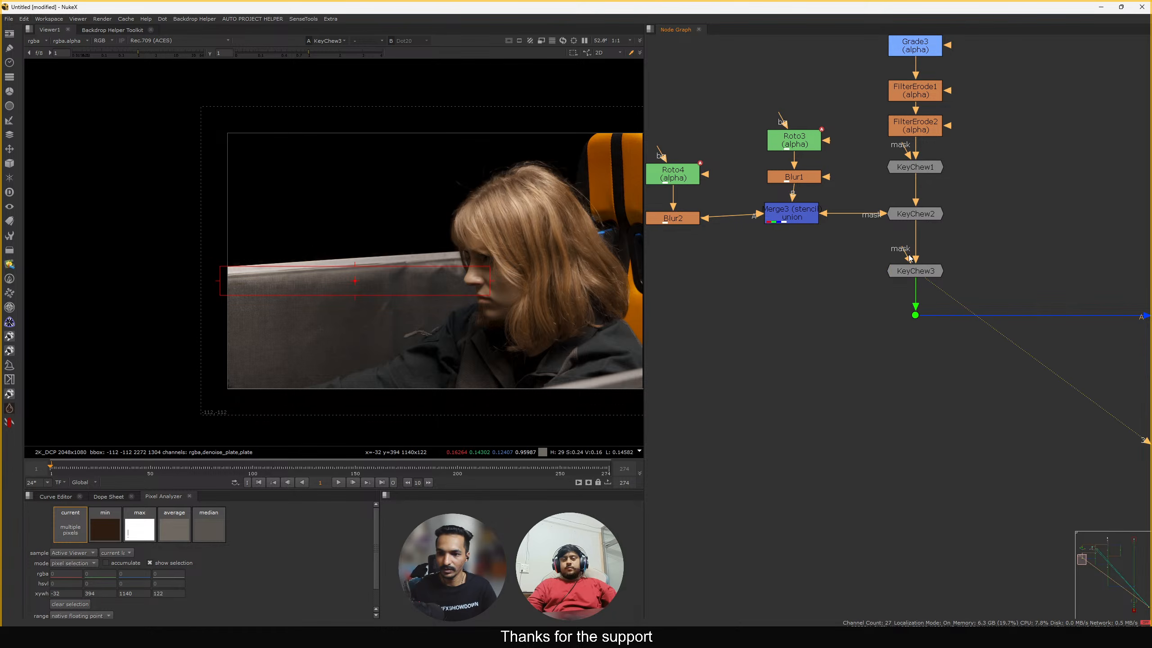
left_click_drag(909, 255, 687, 225)
key("a")
scroll(449, 234, "up", 5)
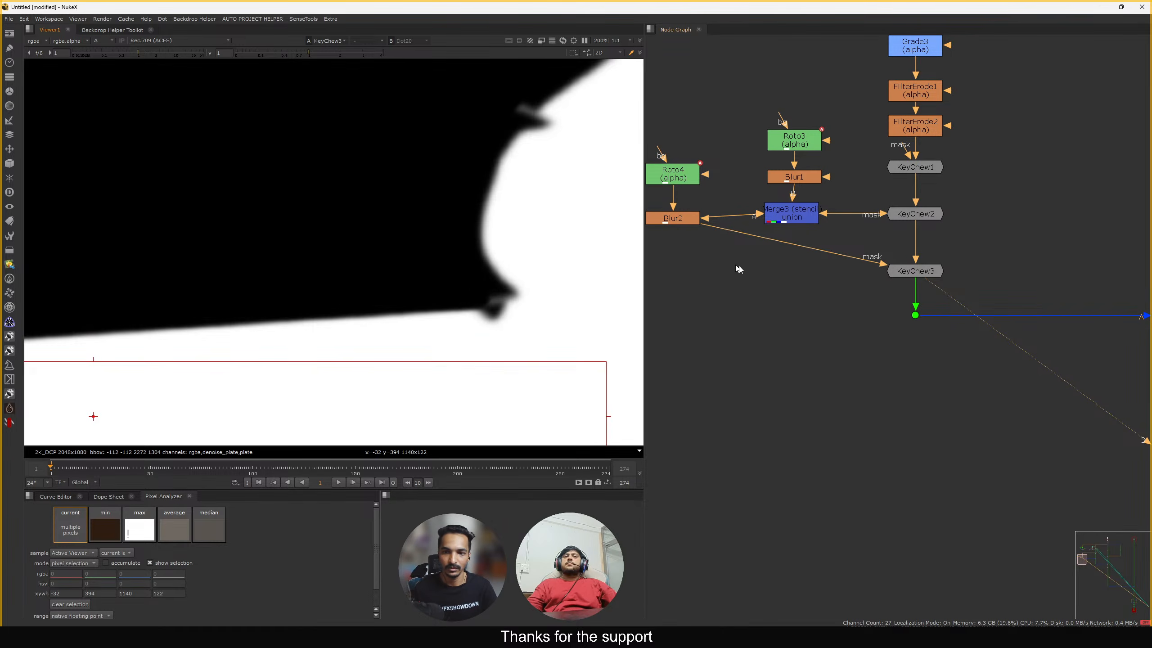
Examine the combined matte from the channel merge around the front edge of the hair
key("a")
key("a")
scroll(833, 236, "down", 5)
middle_click_drag(905, 264, 813, 244)
left_click_drag(962, 210, 1051, 257)
key("3")
scroll(941, 224, "up", 3)
middle_click_drag(757, 242, 895, 226)
scroll(913, 223, "up", 3)
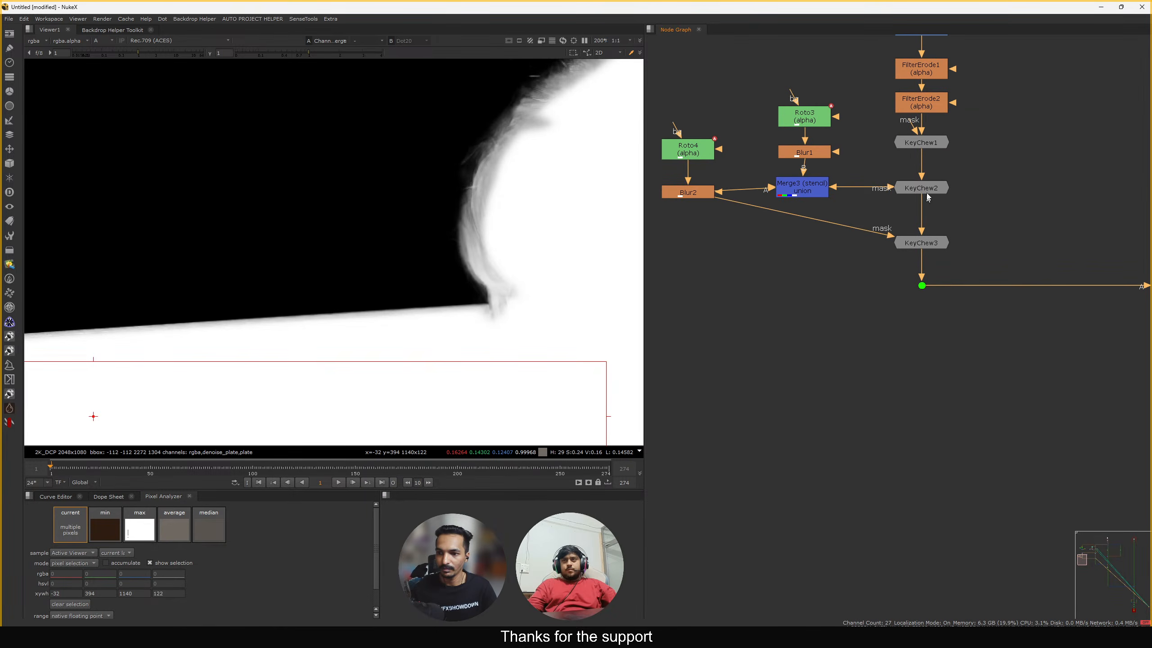
Set KeyChew3's Shrink / Dilate to -6.5, adjust its Post Blur and close its properties
left_click(925, 193)
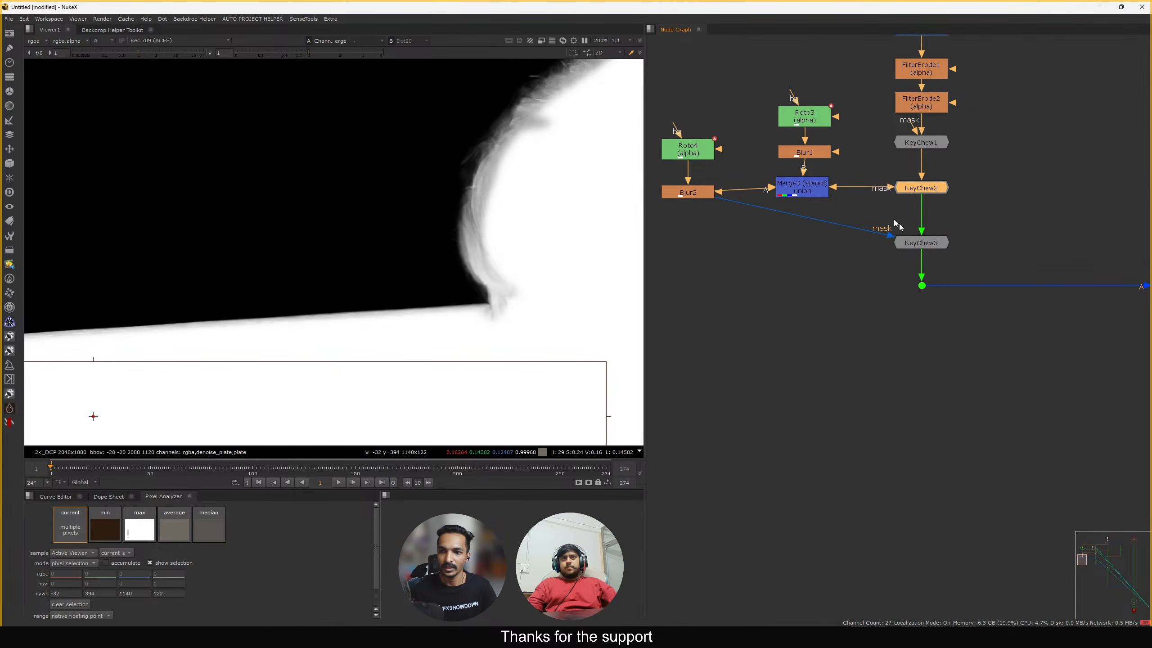
double_click(925, 242)
left_click_drag(821, 192, 868, 173)
left_click(730, 209)
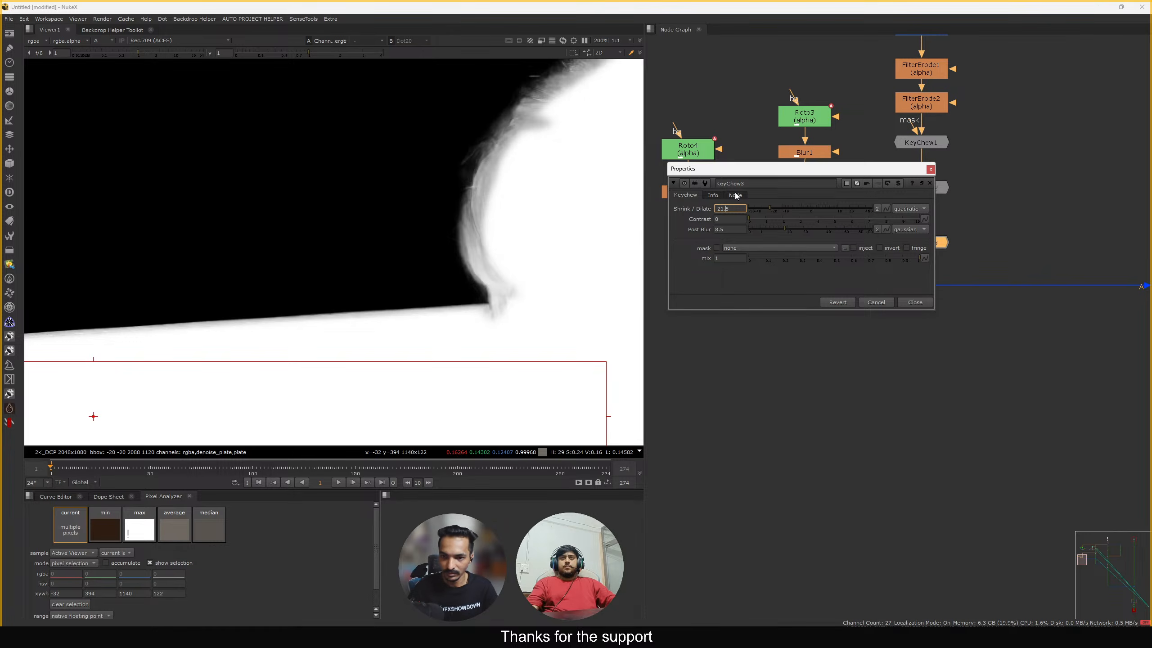
key("Up")
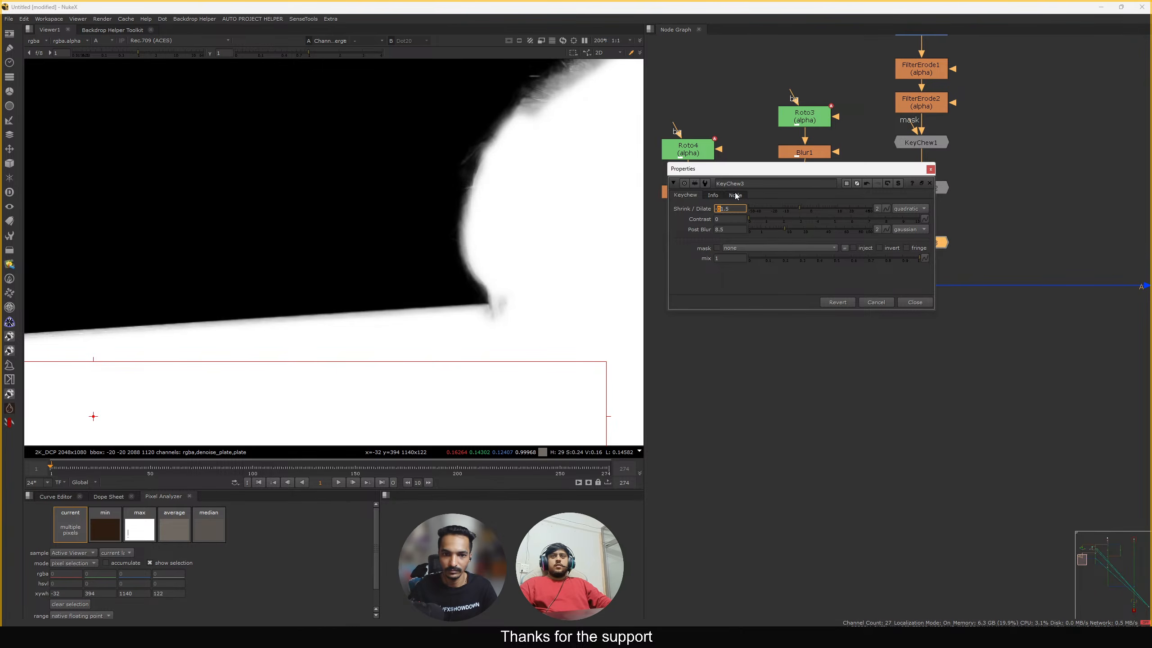
key("Up")
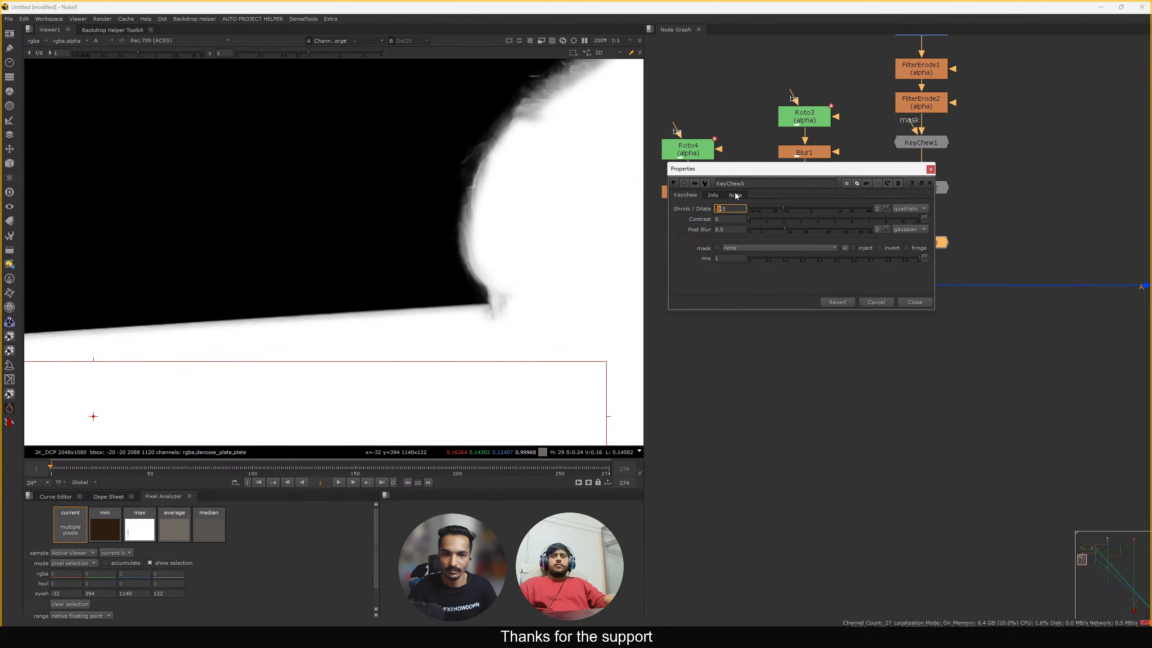
key("Up")
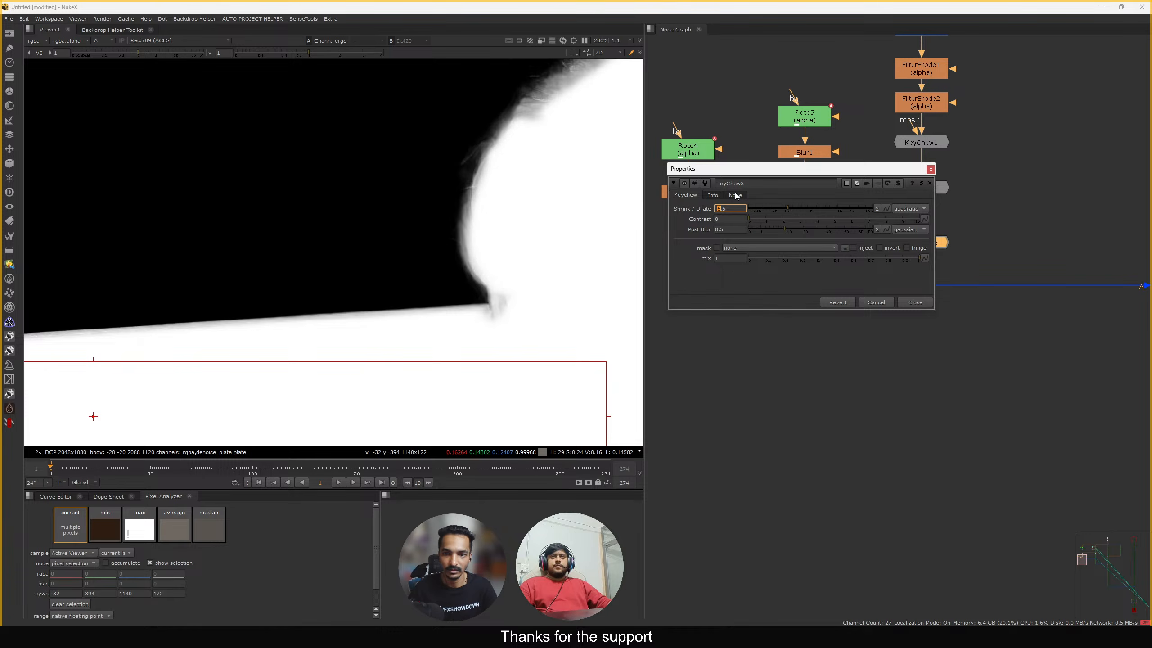
double_click(734, 231)
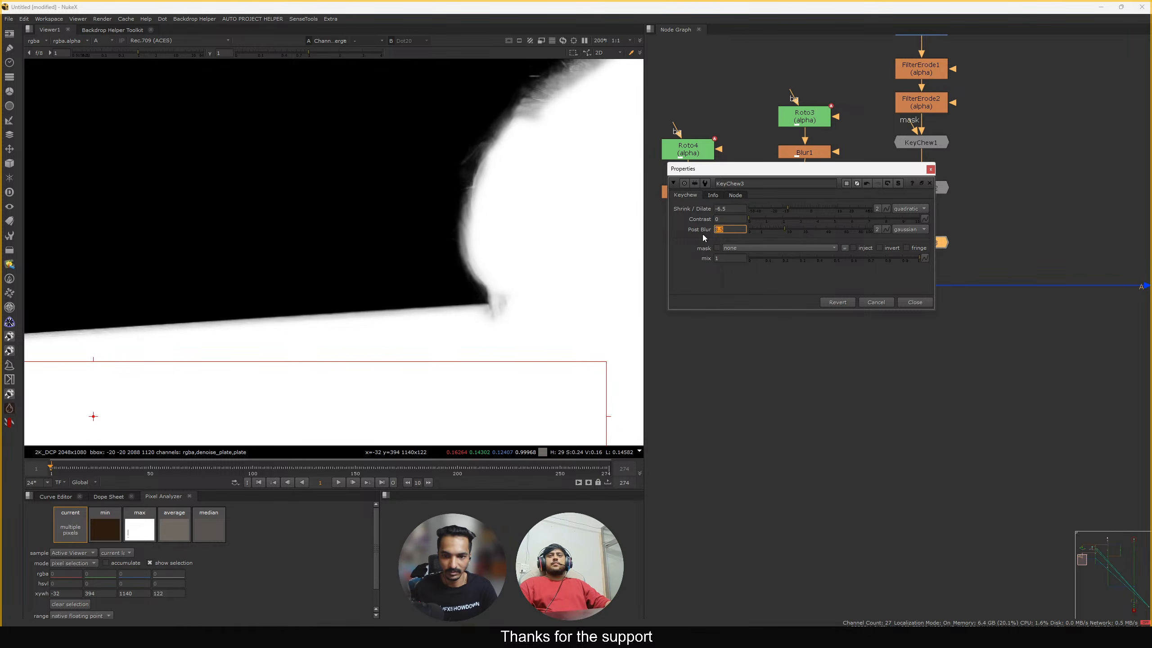
type("4")
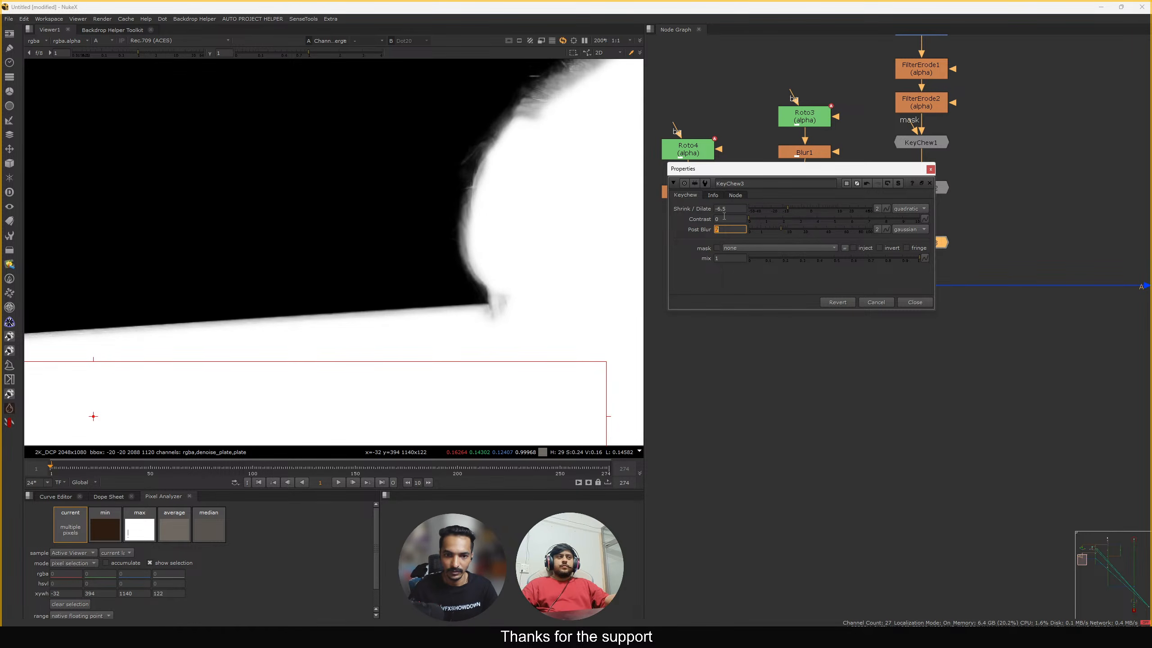
key("Up")
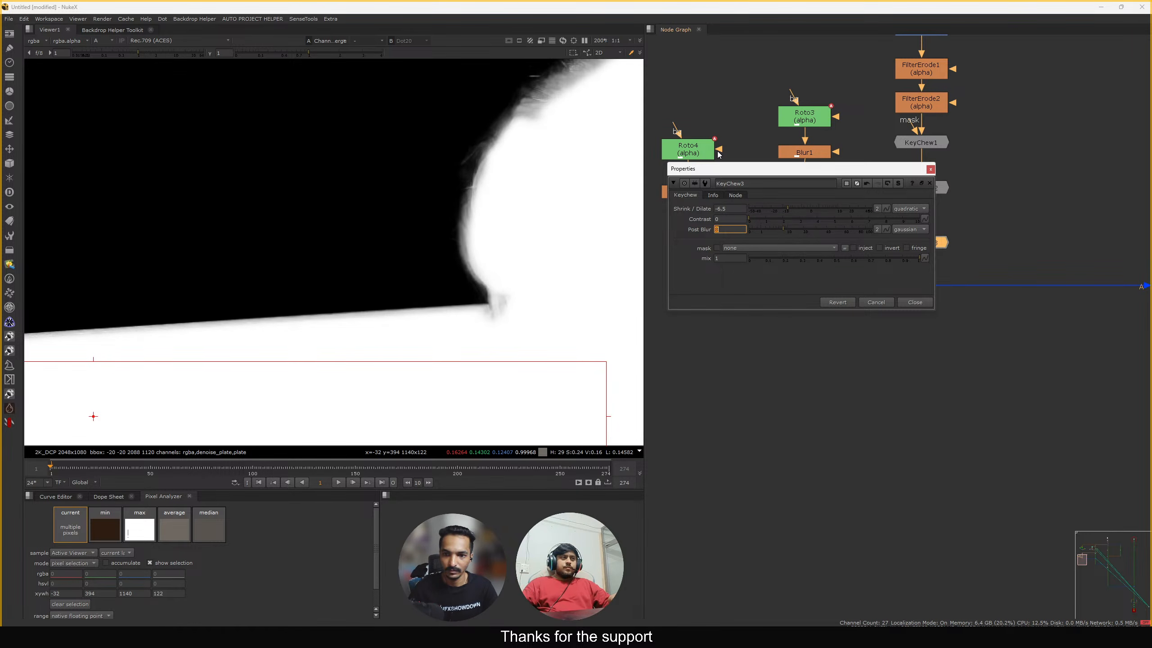
left_click(915, 303)
Straighten Blur2 beside Merge3 and extend Ellipse2's upper point and feather in Roto4 toward the hair edge
middle_click_drag(856, 270, 953, 288)
left_click(784, 158)
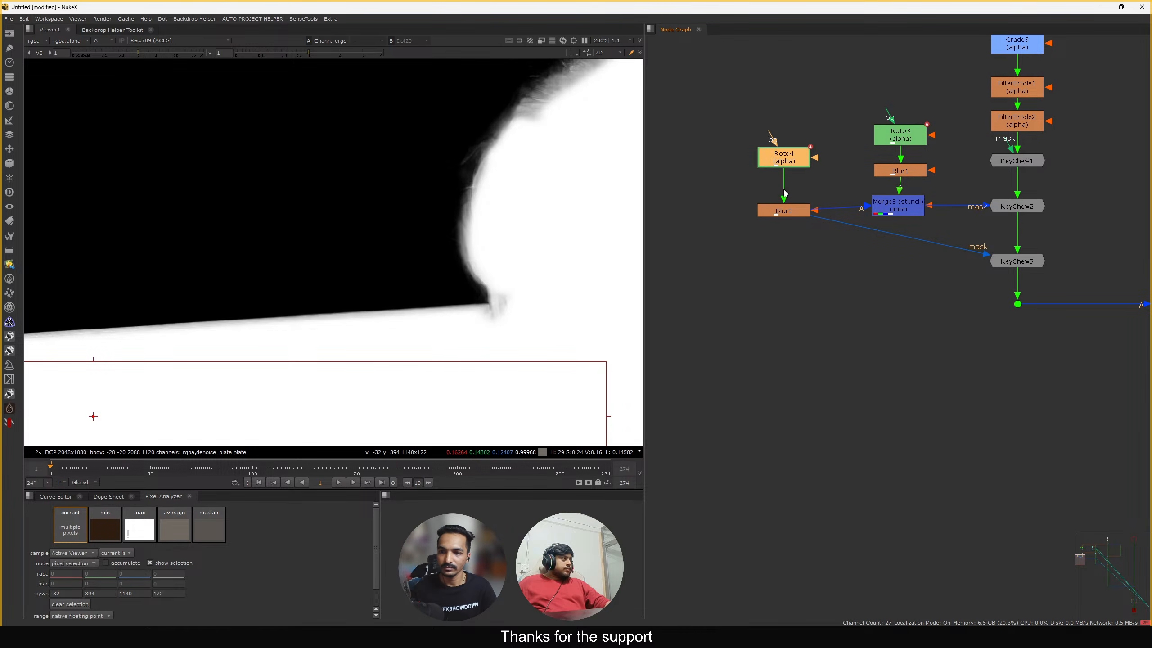
left_click_drag(786, 208, 786, 204)
left_click(795, 160)
middle_click_drag(590, 200, 531, 253)
left_click_drag(790, 162, 790, 160)
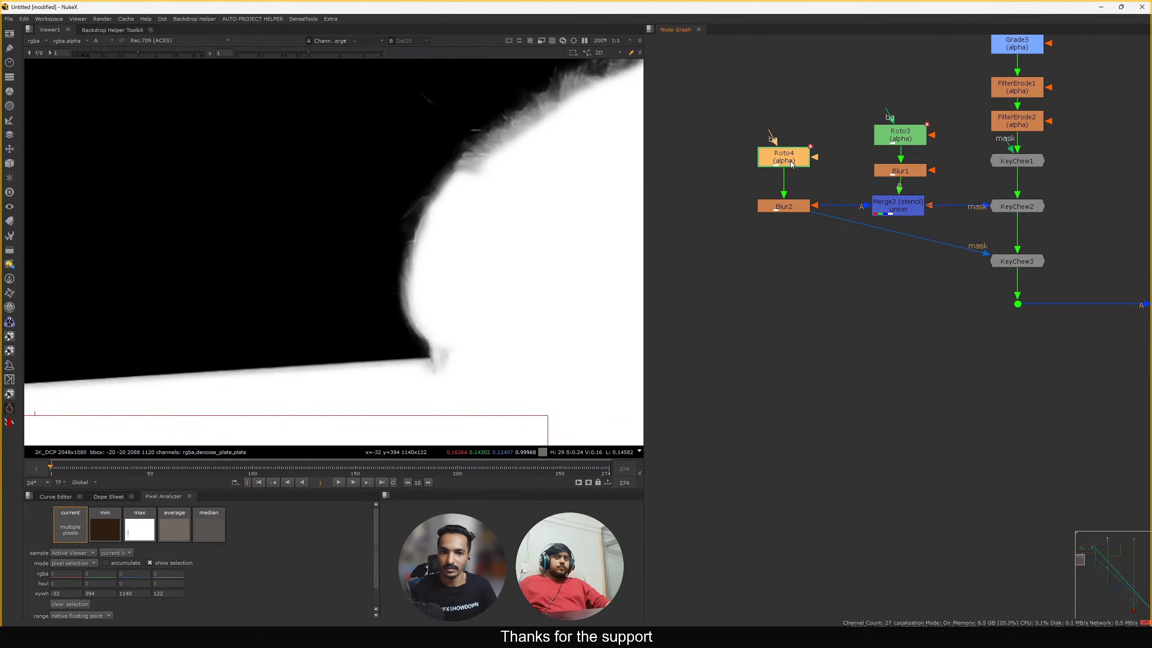
double_click(790, 162)
left_click(396, 201)
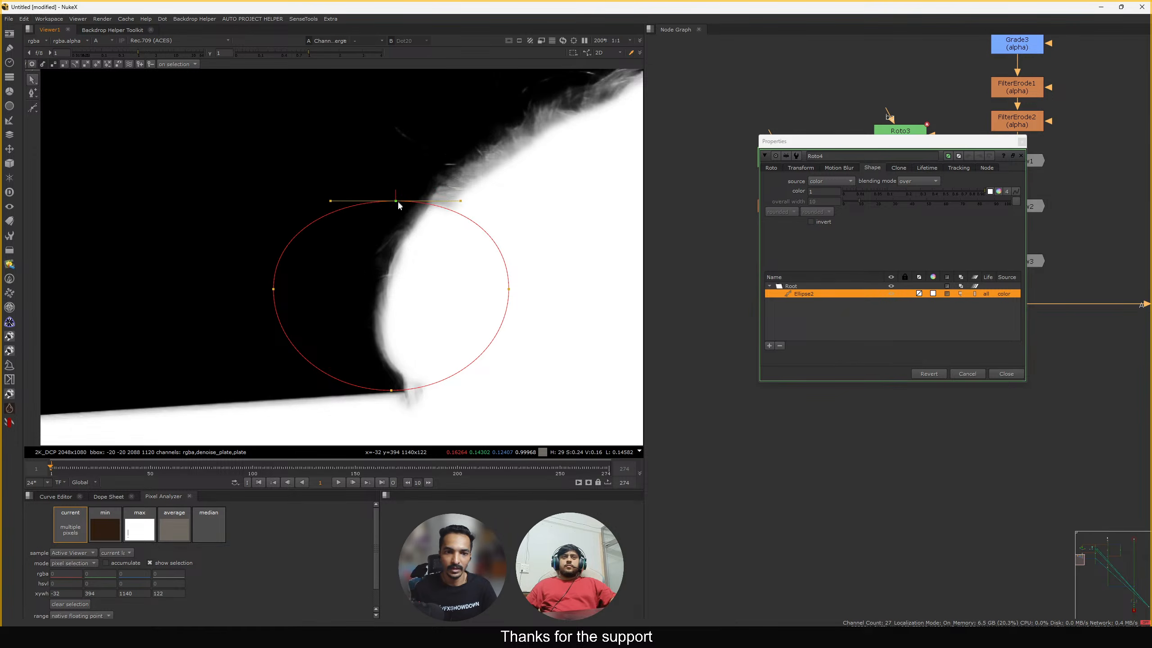
left_click_drag(397, 201, 439, 175)
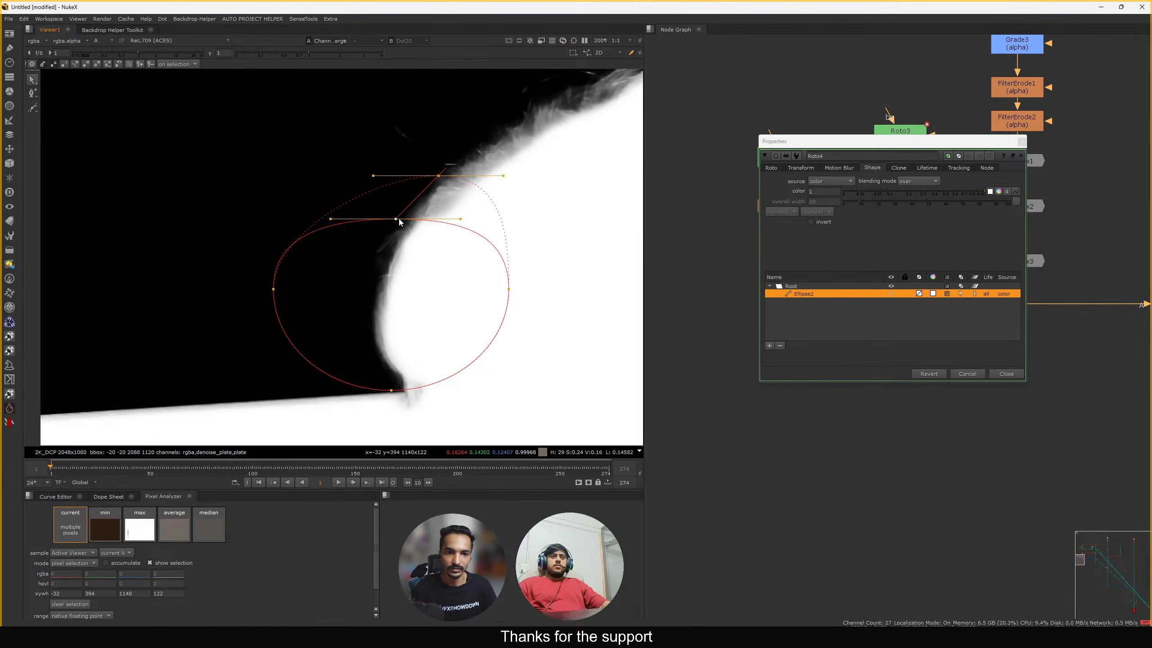
left_click_drag(398, 219, 417, 197)
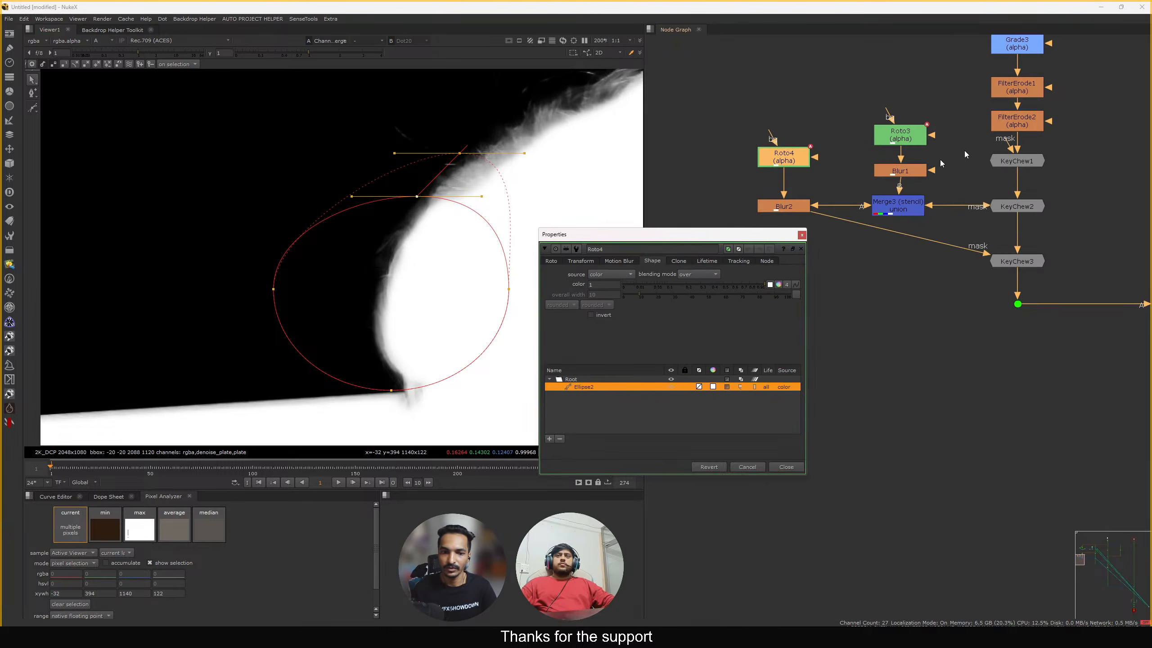
View Merge1's composite in full colour and move Roto4's properties clear of the hair
scroll(965, 152, "down", 9)
middle_click_drag(1133, 313, 957, 274)
middle_click_drag(1038, 337, 952, 274)
left_click_drag(1079, 235, 942, 330)
key("1")
left_click(870, 303)
middle_click_drag(870, 303, 914, 299)
key("a")
left_click_drag(621, 235, 757, 168)
Refine Ellipse2's upper and lower points in Roto4 around the front hair edge and close its properties
left_click_drag(417, 196, 427, 185)
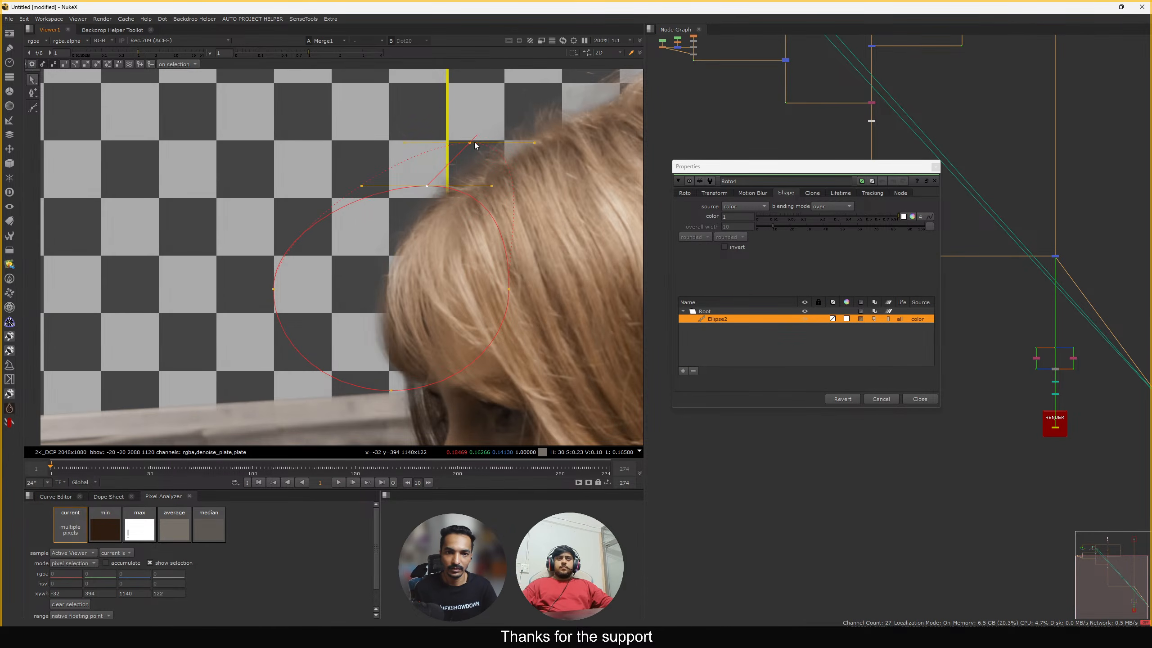
middle_click_drag(394, 383, 417, 348)
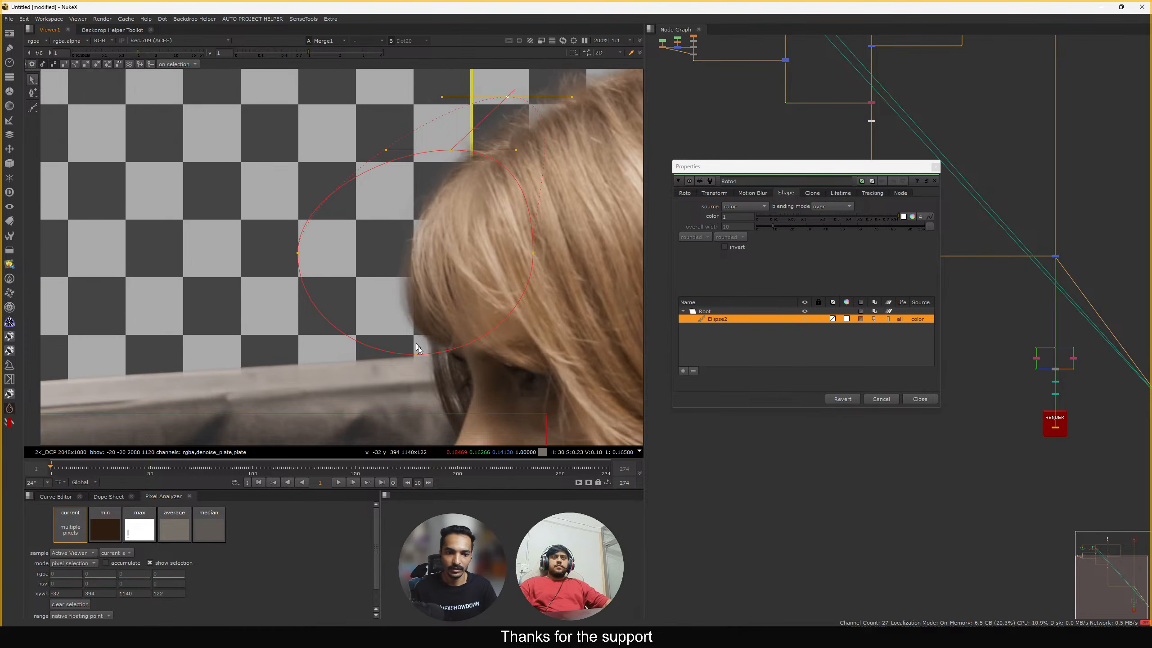
mouse_move(415, 355)
left_mouse_down()
mouse_move(417, 321)
mouse_move(437, 360)
left_mouse_up()
scroll(313, 256, "down", 5)
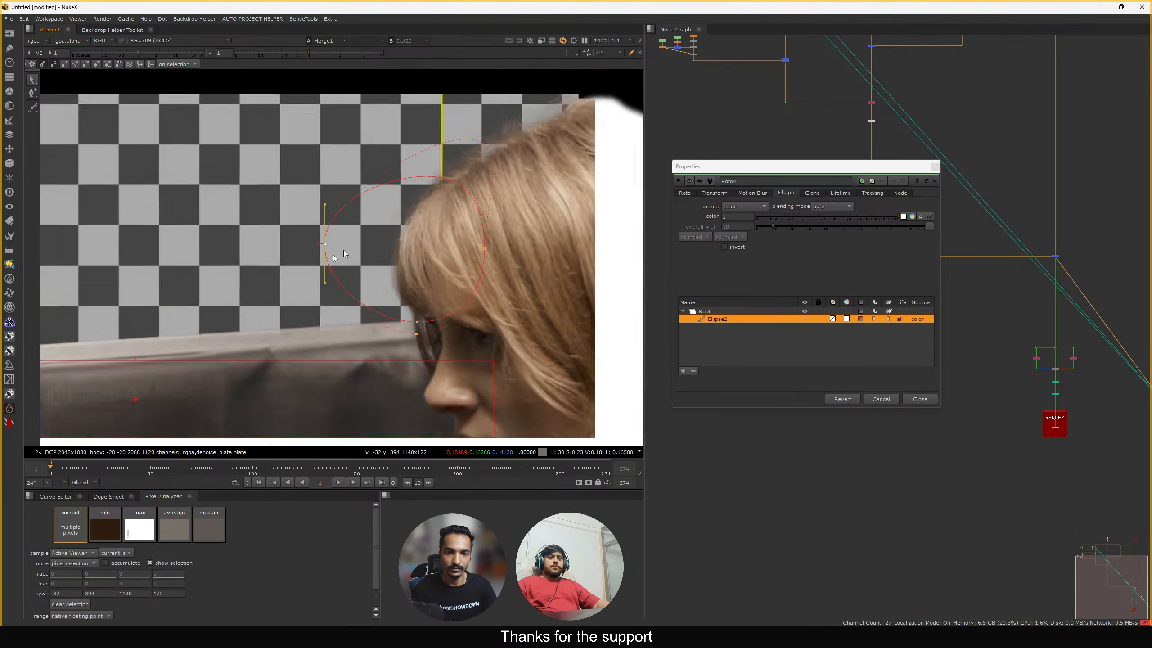
left_click(935, 180)
Examine the Merge1 composite for hair detail against the checkerboard, both in full frame and close up
scroll(860, 267, "up", 5)
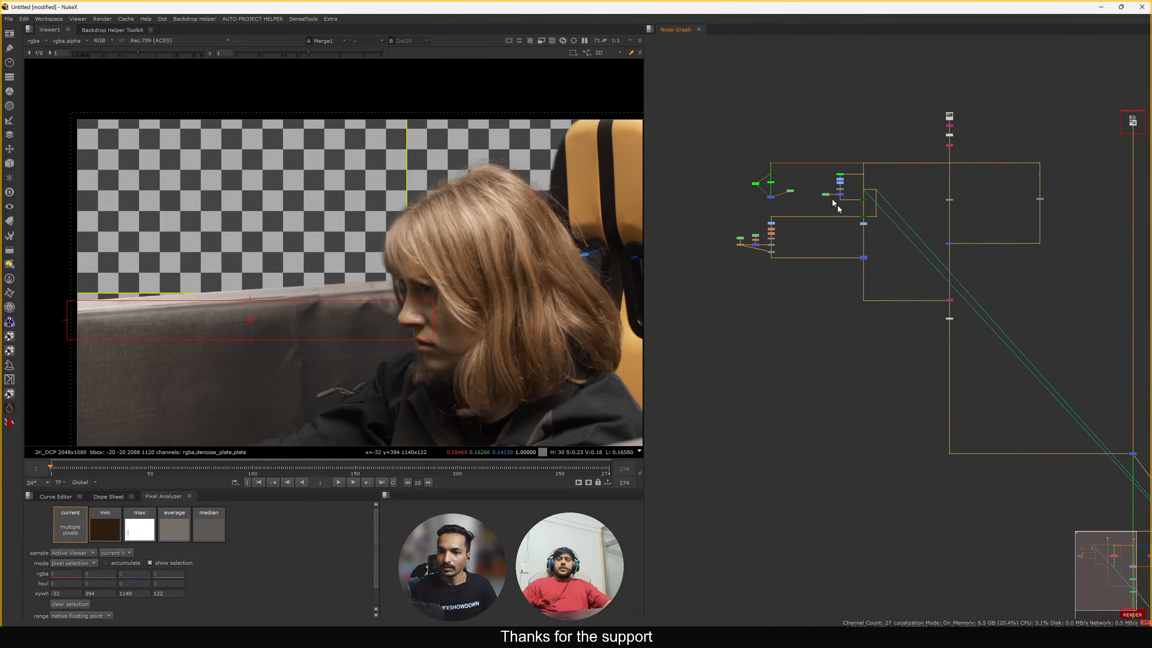
scroll(833, 214, "down", 10)
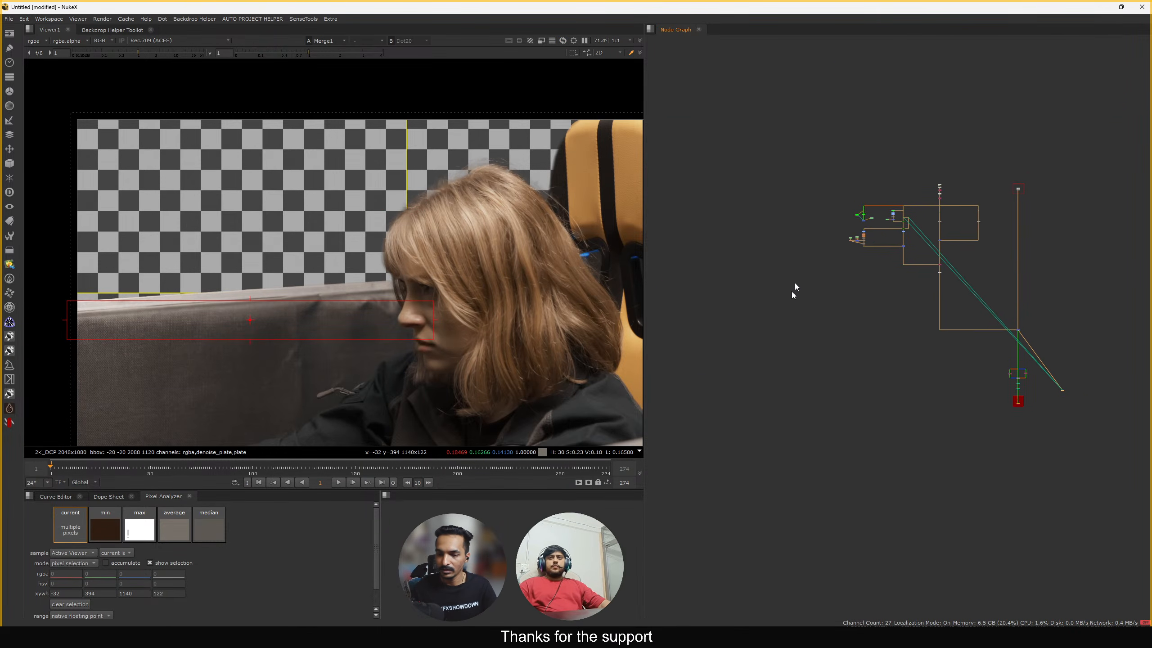
scroll(875, 267, "up", 3)
key("f")
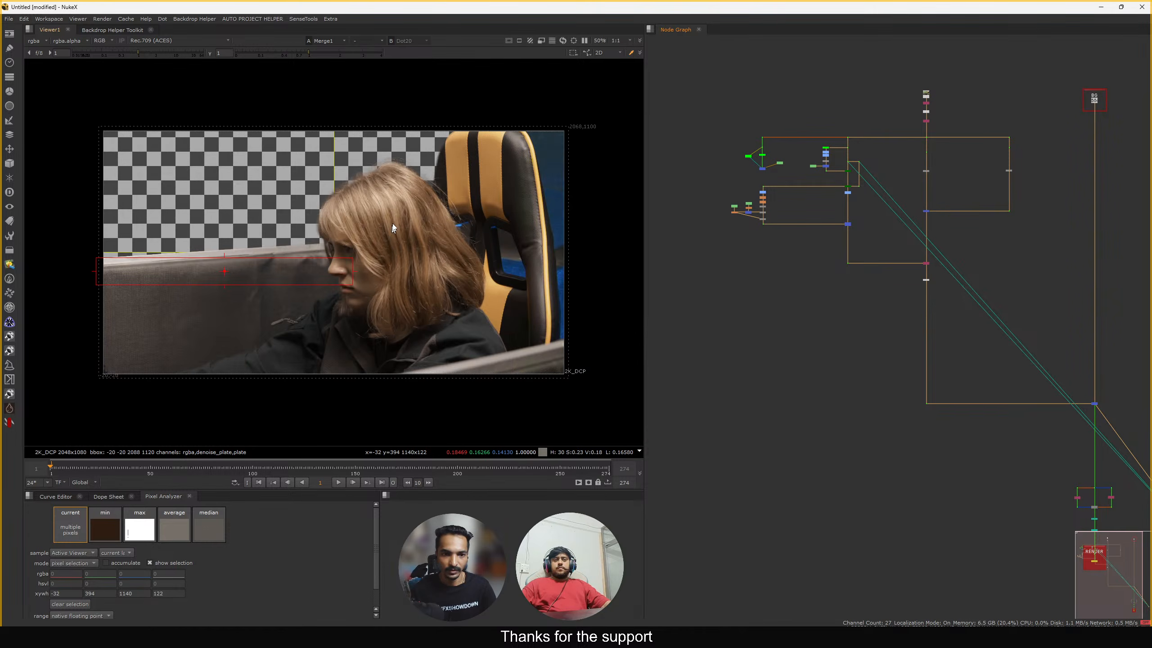
left_click(395, 212, "ctrl+shift")
middle_click_drag(926, 190, 879, 208)
scroll(896, 193, "up", 3)
left_click_drag(818, 178, 1016, 212)
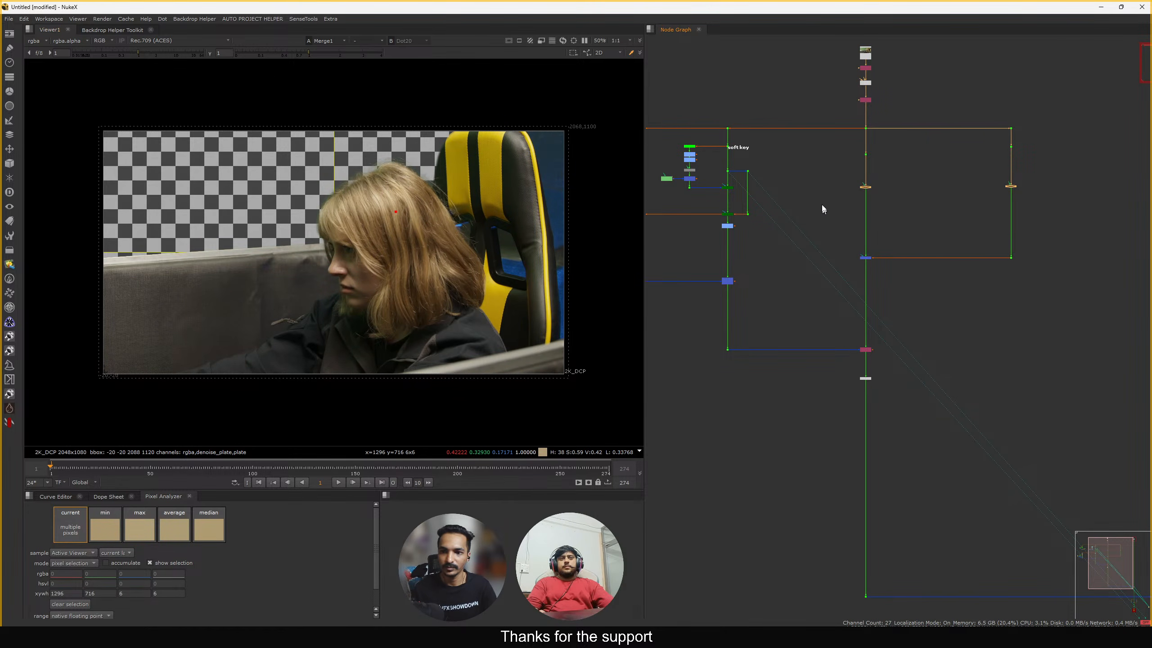
left_click_drag(808, 167, 1070, 201)
middle_click_drag(862, 301, 902, 279)
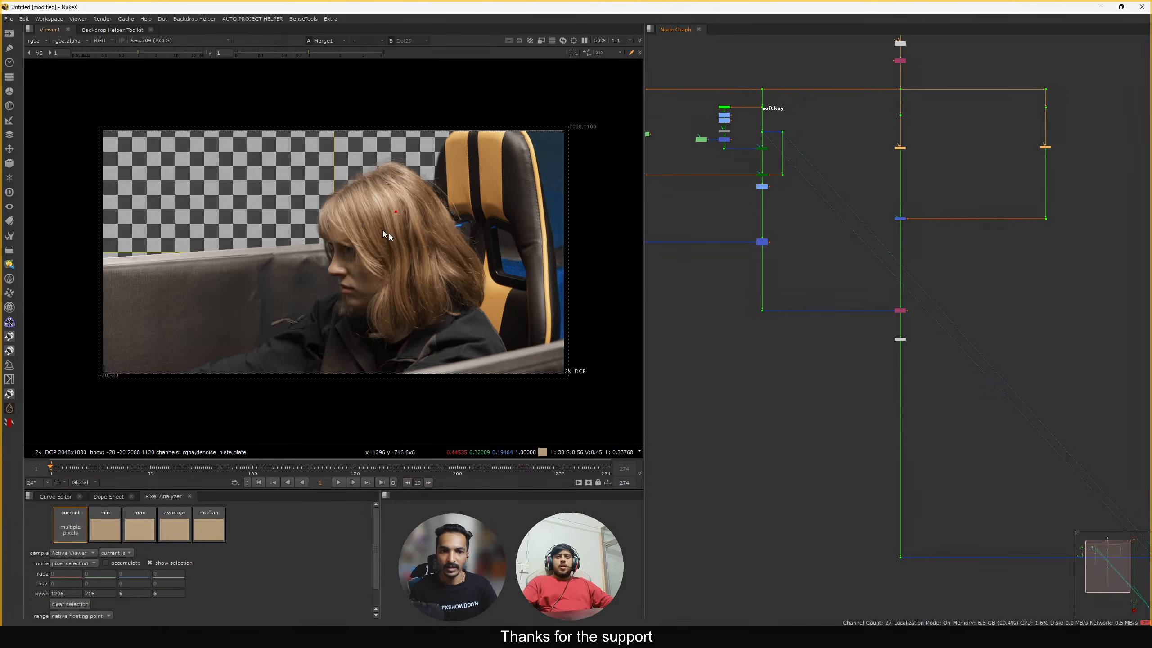
scroll(394, 208, "up", 4)
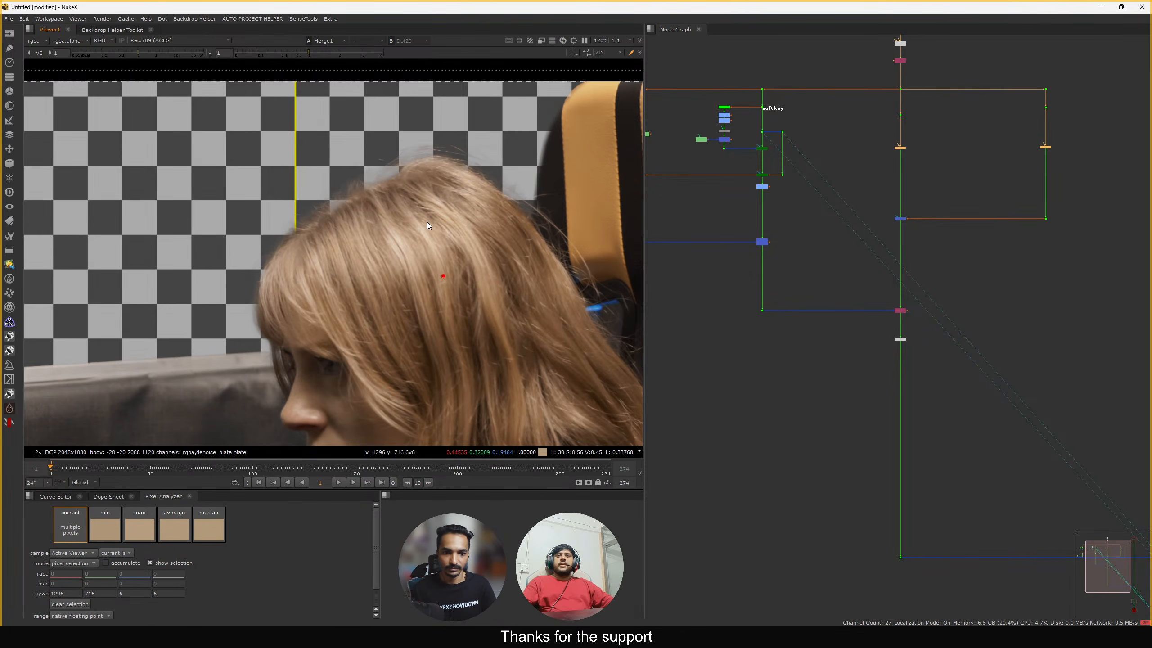
key("f")
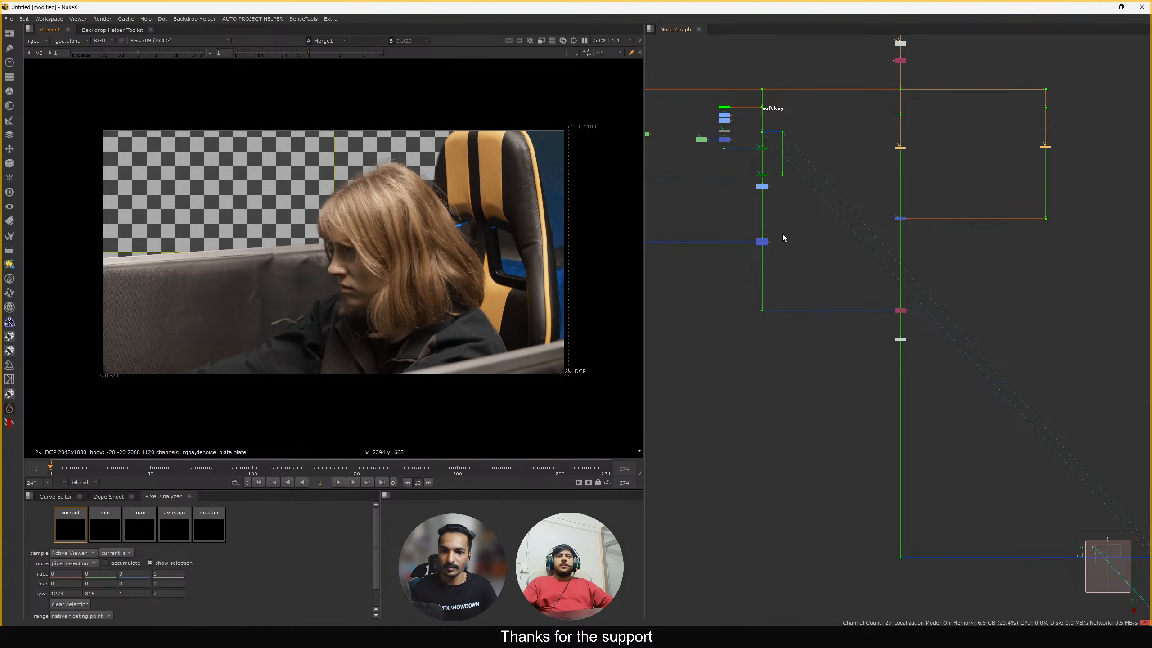
Review the soft key branch, including the Roto and merge nodes feeding IBK_Color_Master1's exclude mask
scroll(771, 146, "up", 4)
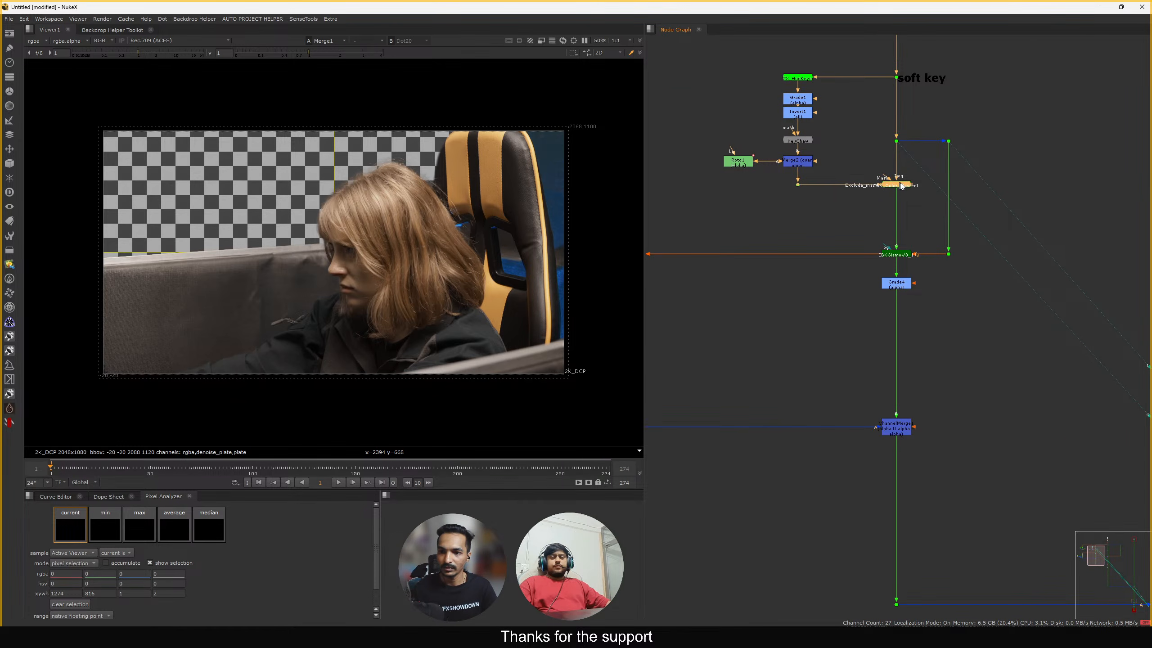
left_click_drag(900, 186, 897, 186)
left_click(873, 231)
left_click_drag(774, 175, 899, 186)
left_click(885, 201)
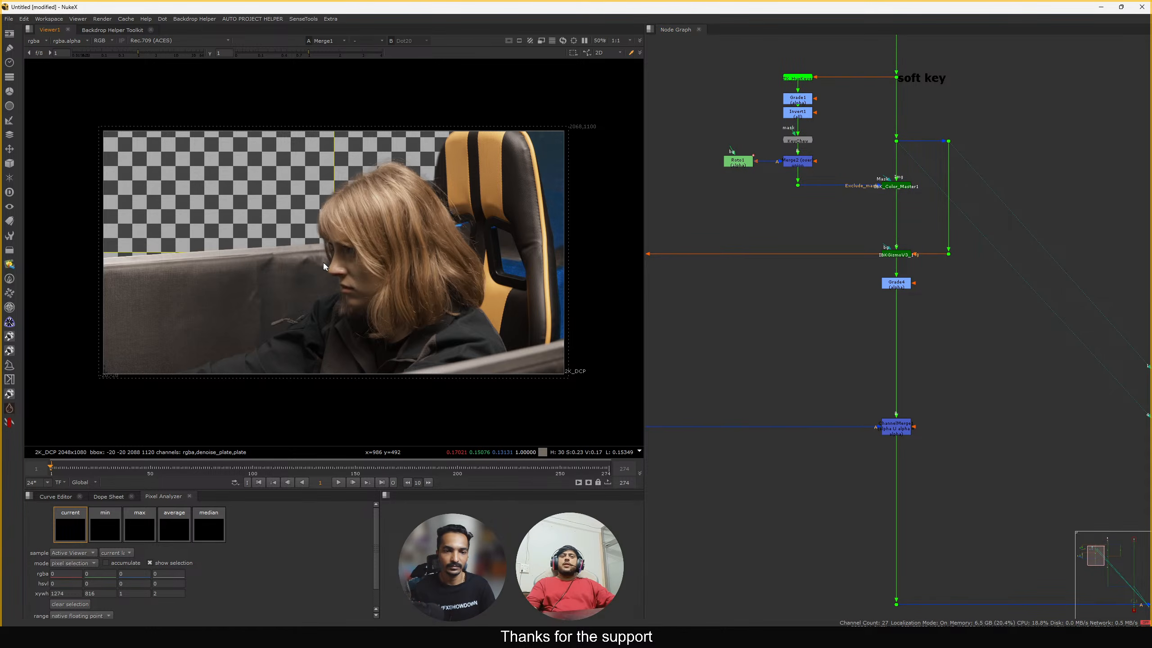
left_click(737, 161)
scroll(763, 254, "down", 5)
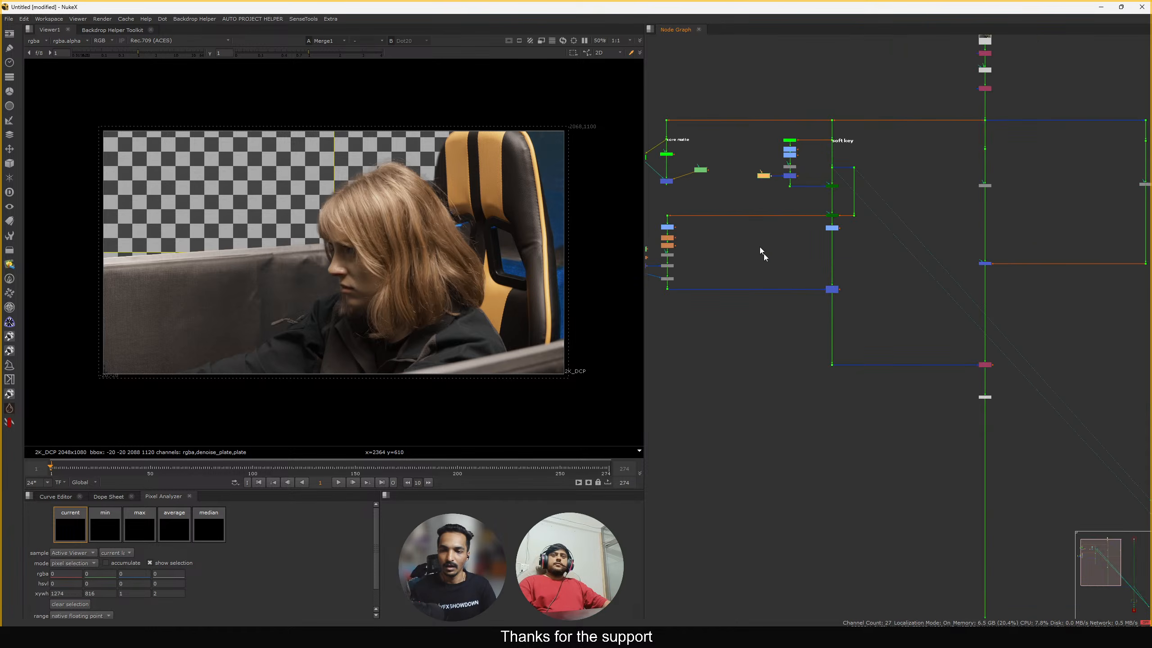
Review how the plate, despill and soft key branches combine across the whole node tree
middle_click_drag(897, 249, 866, 231)
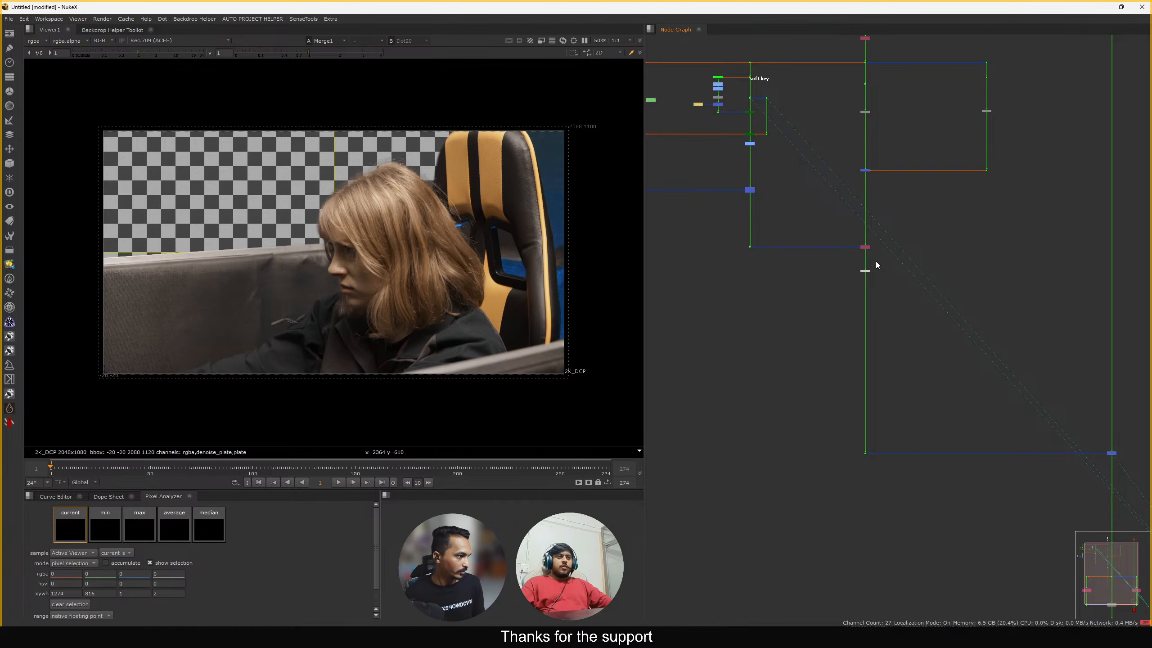
middle_click_drag(969, 264, 905, 263)
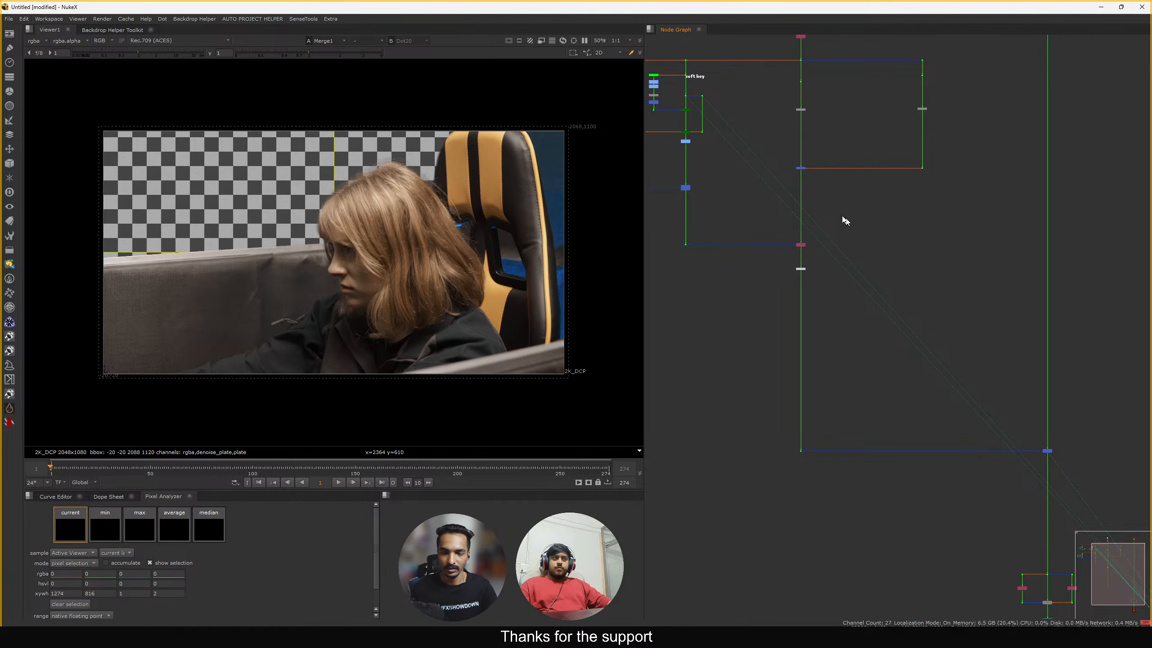
middle_click_drag(835, 161, 832, 264)
left_click_drag(761, 69, 934, 290)
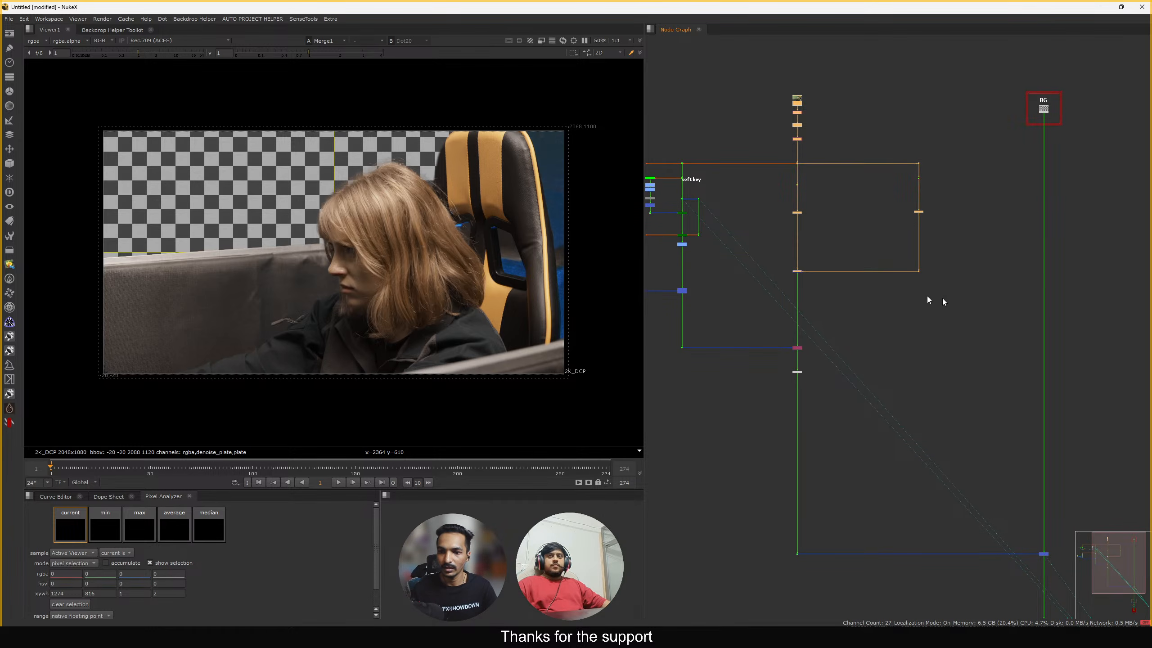
scroll(813, 272, "up", 2)
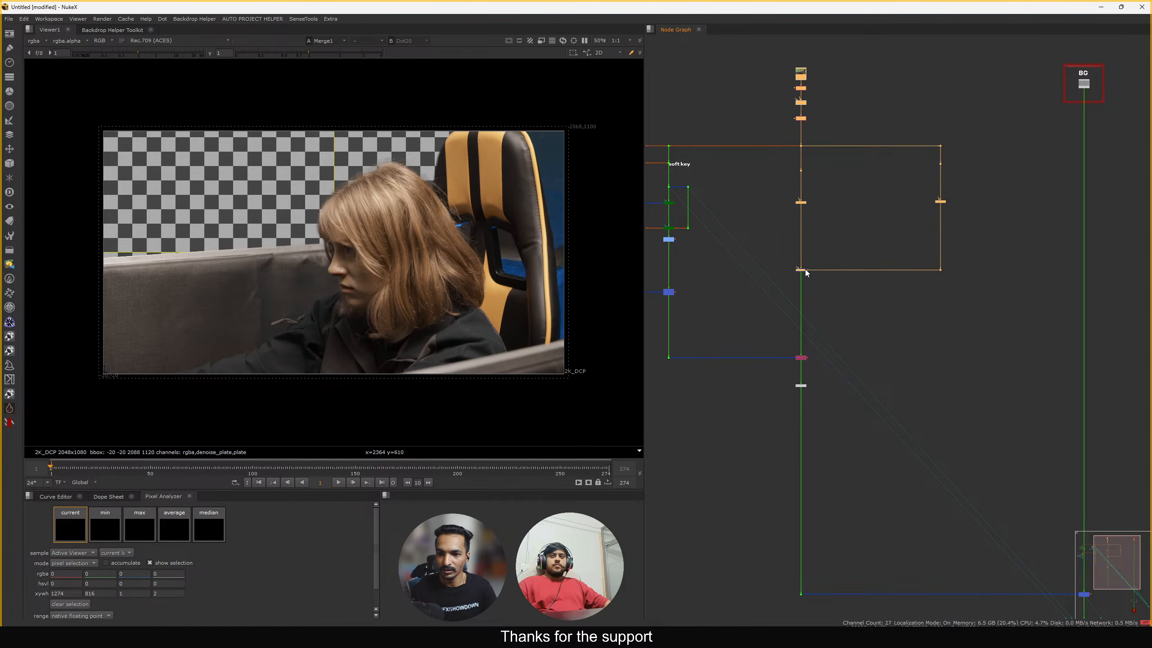
scroll(798, 283, "down", 4)
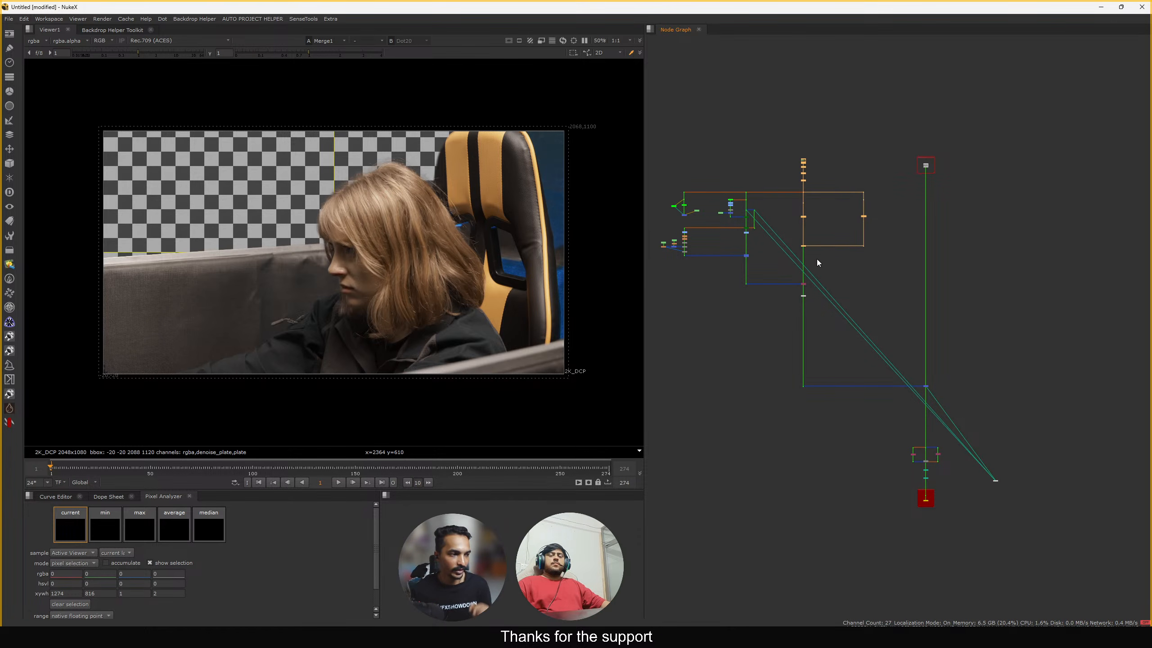
middle_click_drag(887, 311, 880, 274)
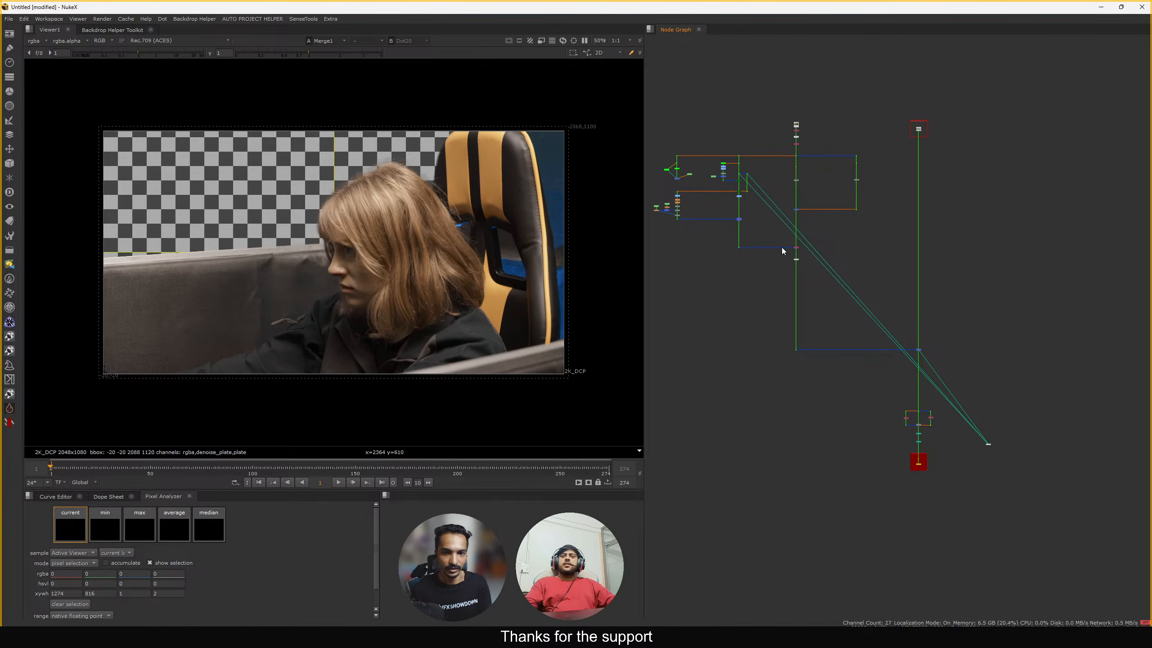
scroll(770, 211, "up", 8)
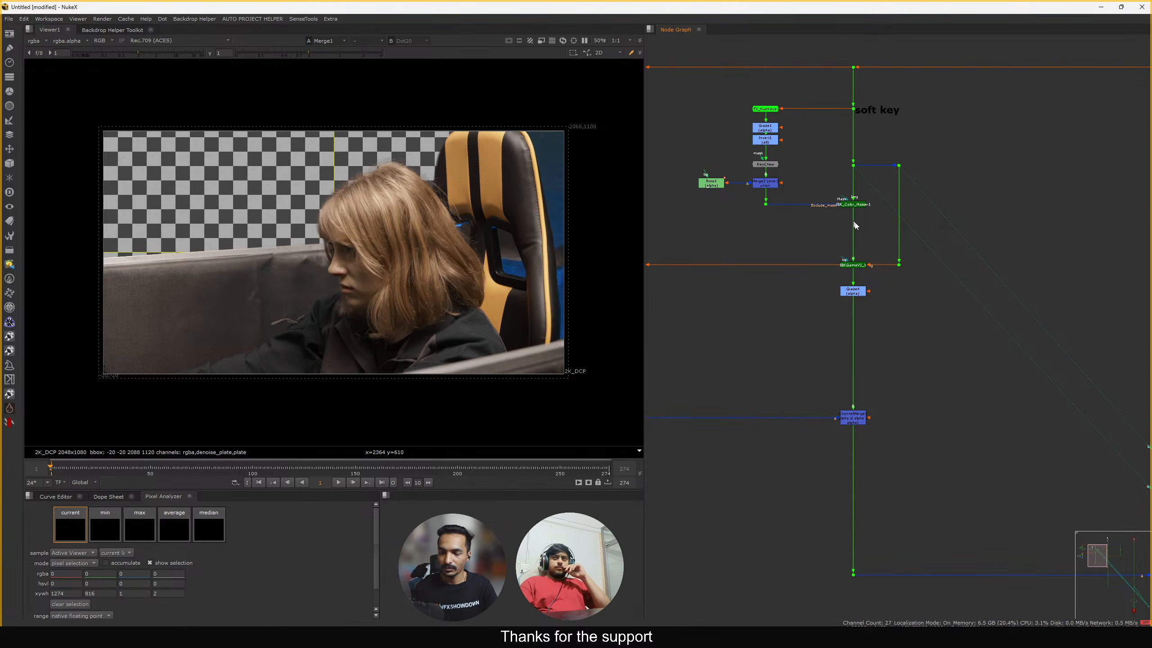
scroll(883, 232, "up", 4)
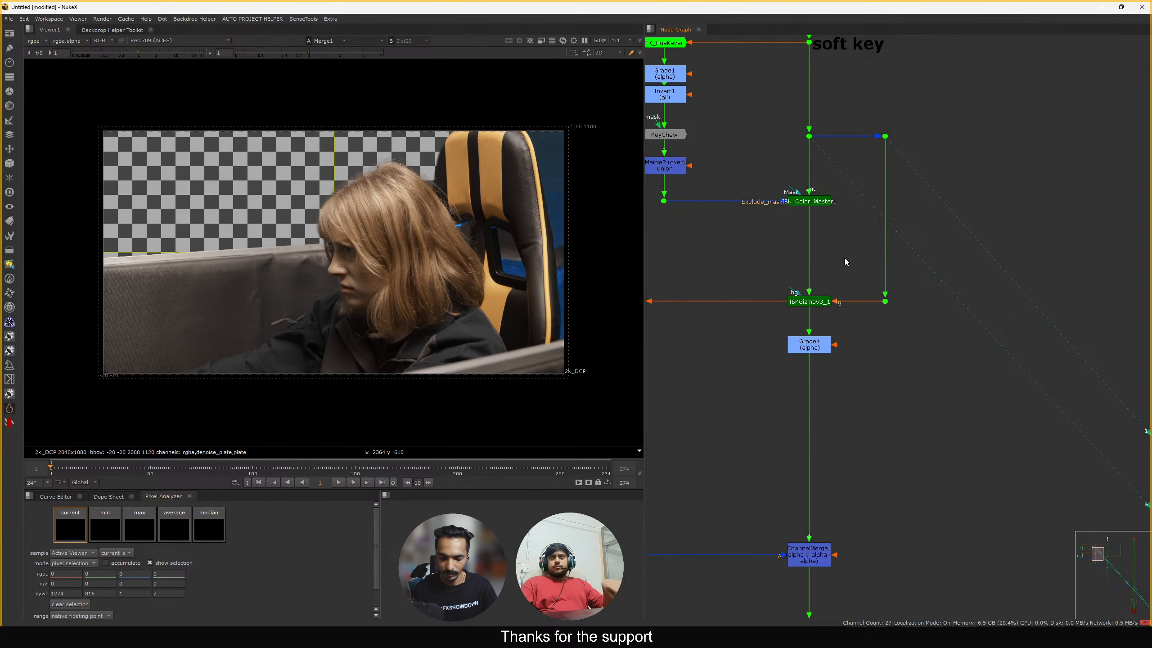
scroll(812, 215, "down", 4)
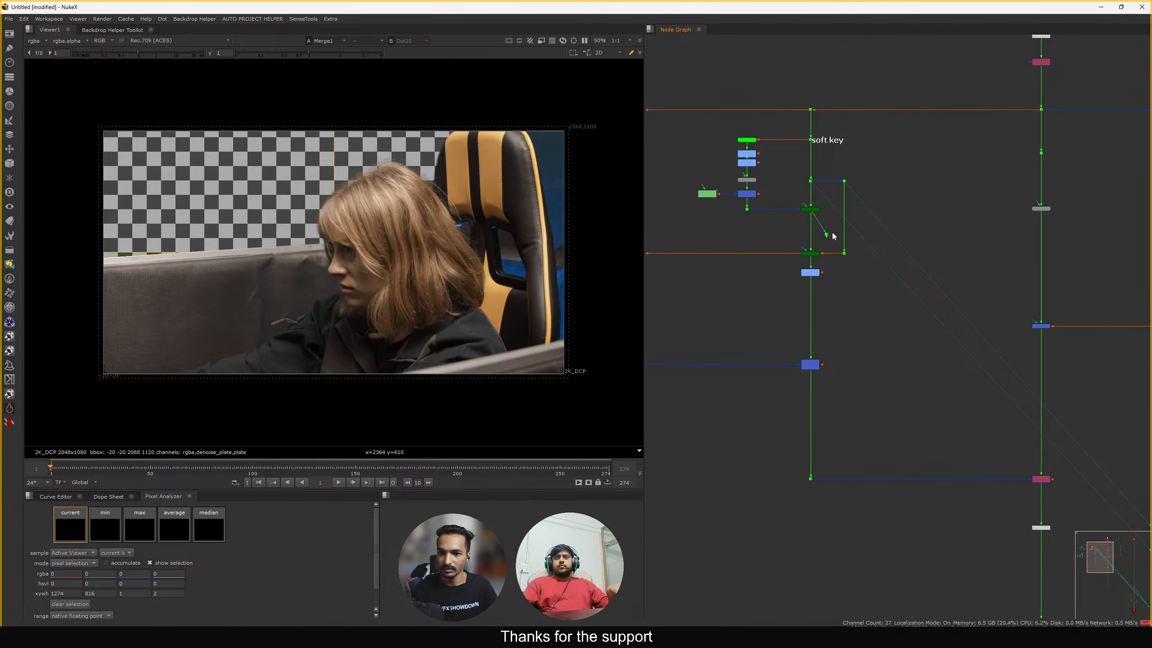
Branch a dot off IBK_Color_Master1 and view its clean plate output in colour
left_click_drag(828, 236, 896, 248)
key("1")
key("a")
key("a")
scroll(847, 211, "down", 5)
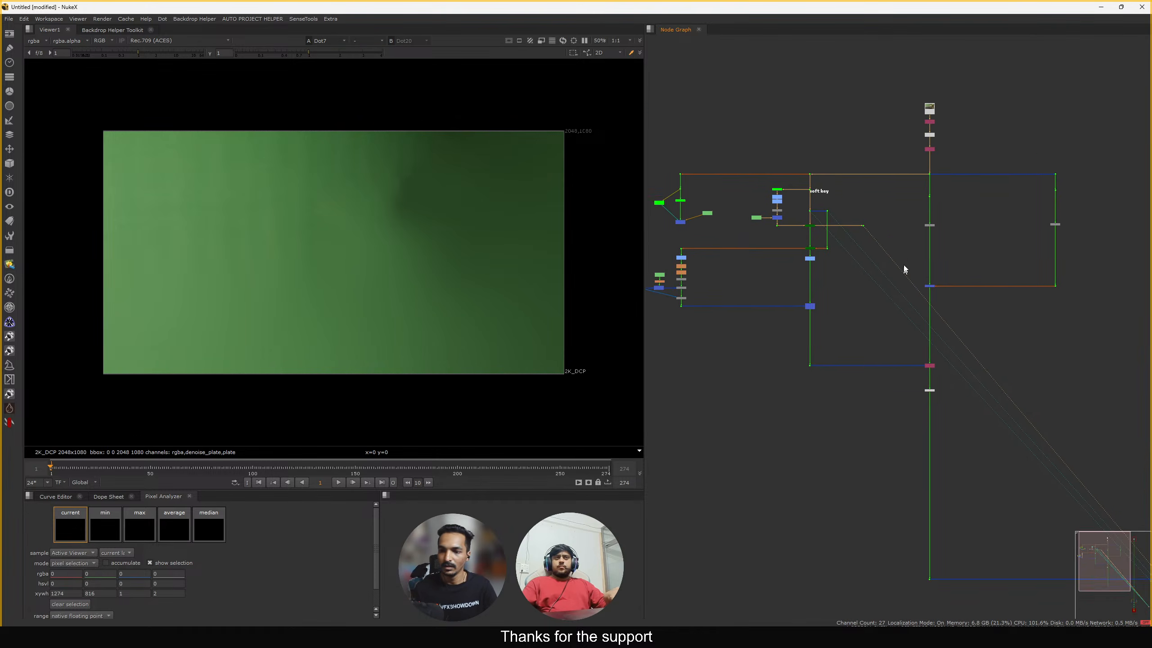
Move the clean plate dot down toward the background pipe
scroll(867, 146, "up", 8)
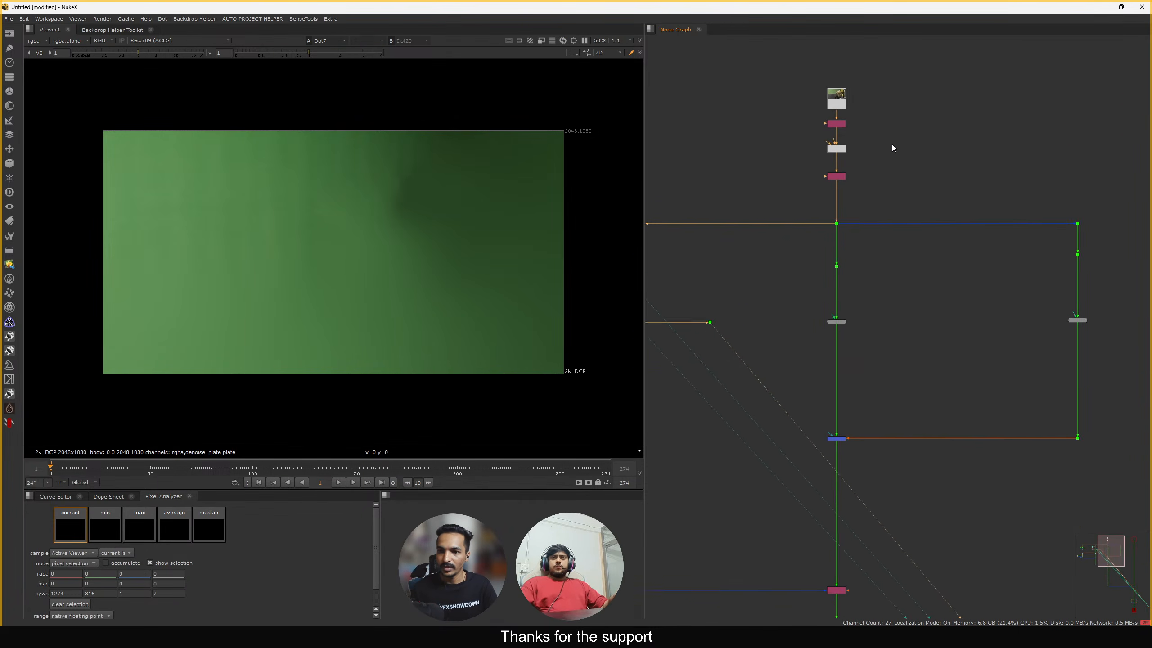
scroll(899, 124, "down", 8)
middle_click_drag(841, 240, 823, 178)
middle_click_drag(949, 260, 880, 222)
scroll(763, 93, "up", 2)
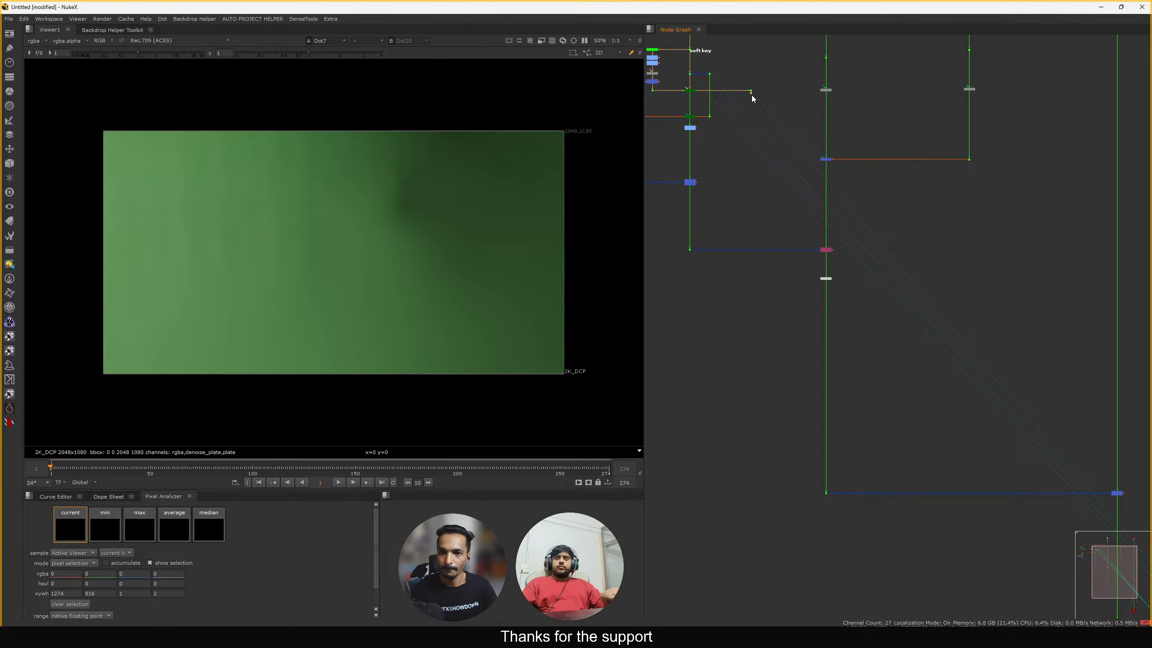
mouse_move(750, 93)
left_mouse_down()
mouse_move(802, 182)
mouse_move(871, 225)
mouse_move(844, 247)
left_mouse_up()
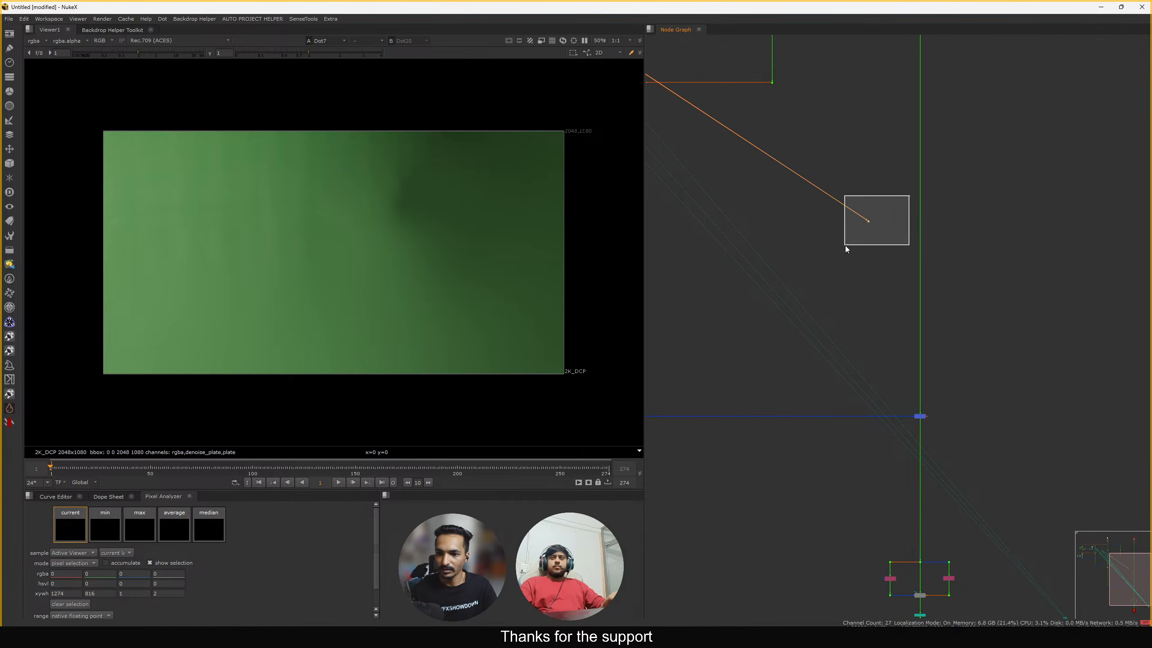
Delete the dots branched off IBK_Color_Master1
key("Delete")
middle_click_drag(809, 218, 934, 253)
middle_click_drag(731, 178, 828, 266)
scroll(796, 135, "up", 1)
scroll(797, 136, "up", 3)
left_click_drag(812, 97, 693, 200)
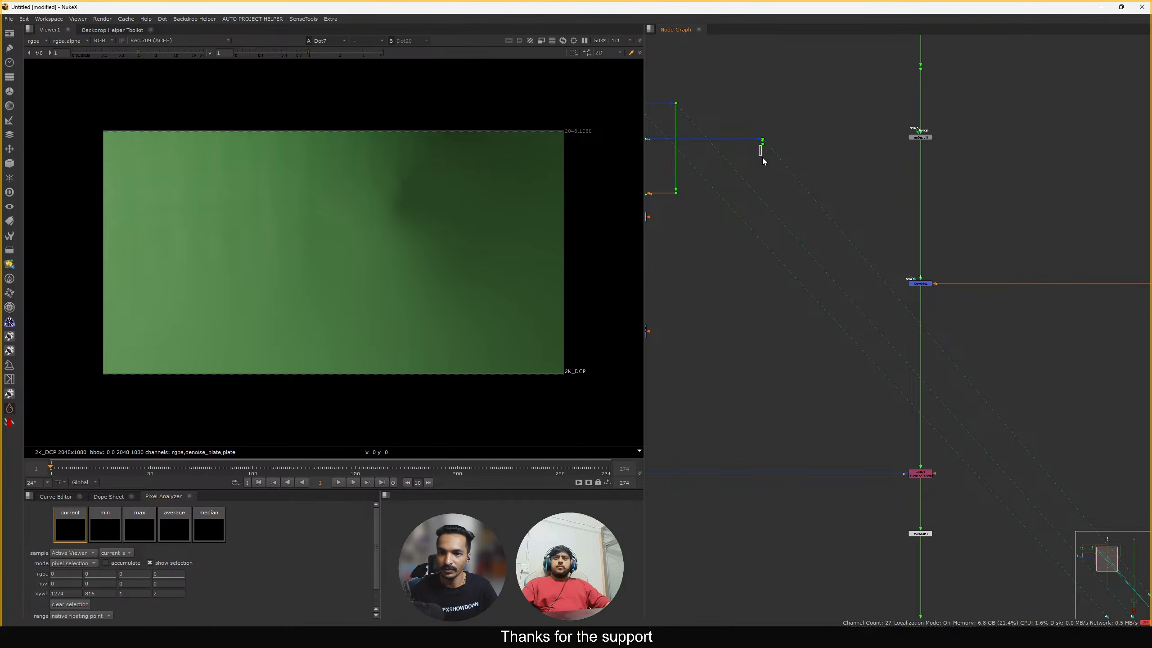
scroll(773, 164, "up", 2)
left_click_drag(784, 162, 690, 222)
key("Delete")
left_click_drag(748, 141, 701, 174)
key("period")
key("Delete")
middle_click_drag(734, 165, 858, 157)
left_click_drag(962, 99, 878, 161)
key("Delete")
Add a new dot fed by IBK_Color_Master1 beside it, with a second dot below
middle_click_drag(777, 139, 820, 140)
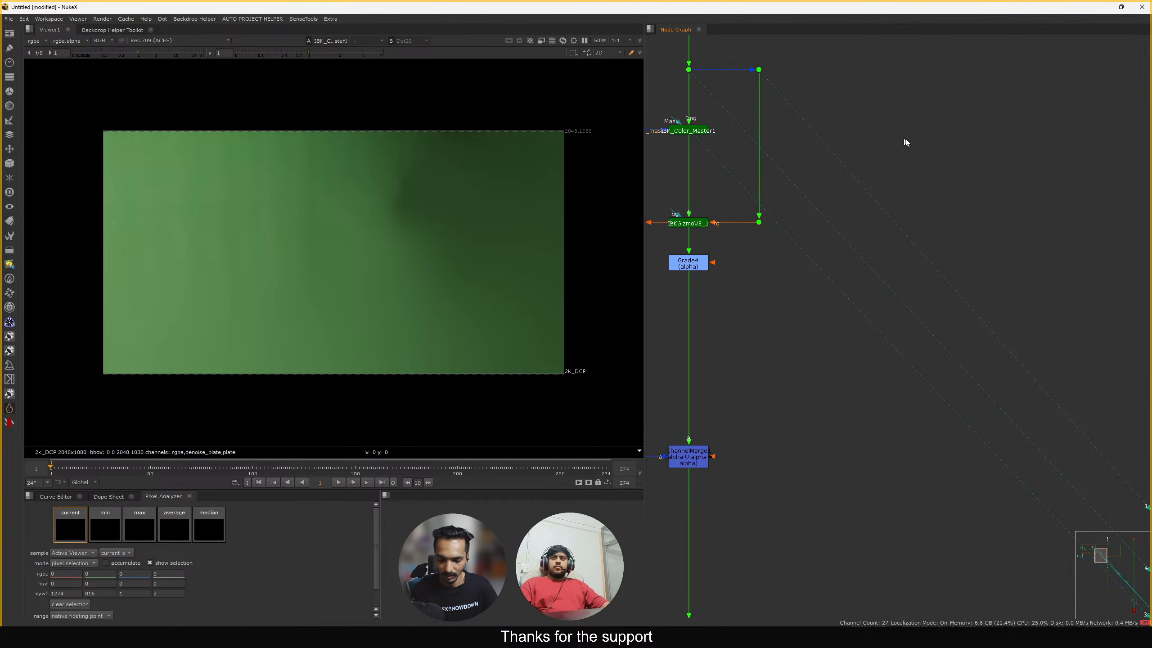
key("period")
left_click_drag(777, 139, 698, 131)
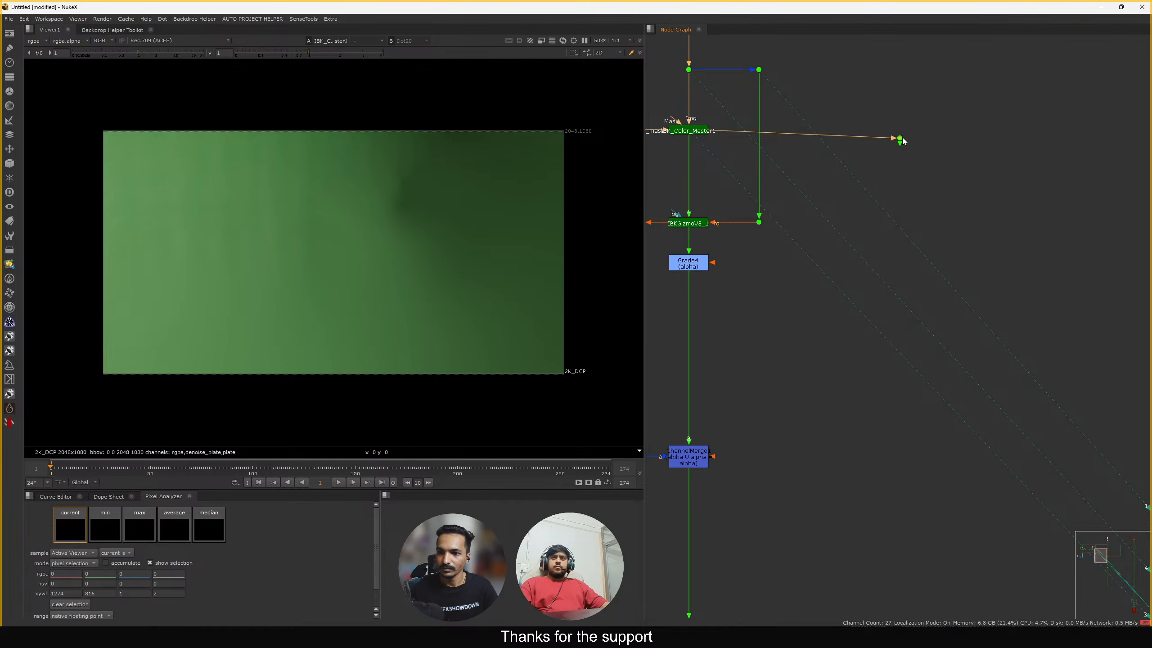
left_click_drag(902, 141, 943, 160)
key("period")
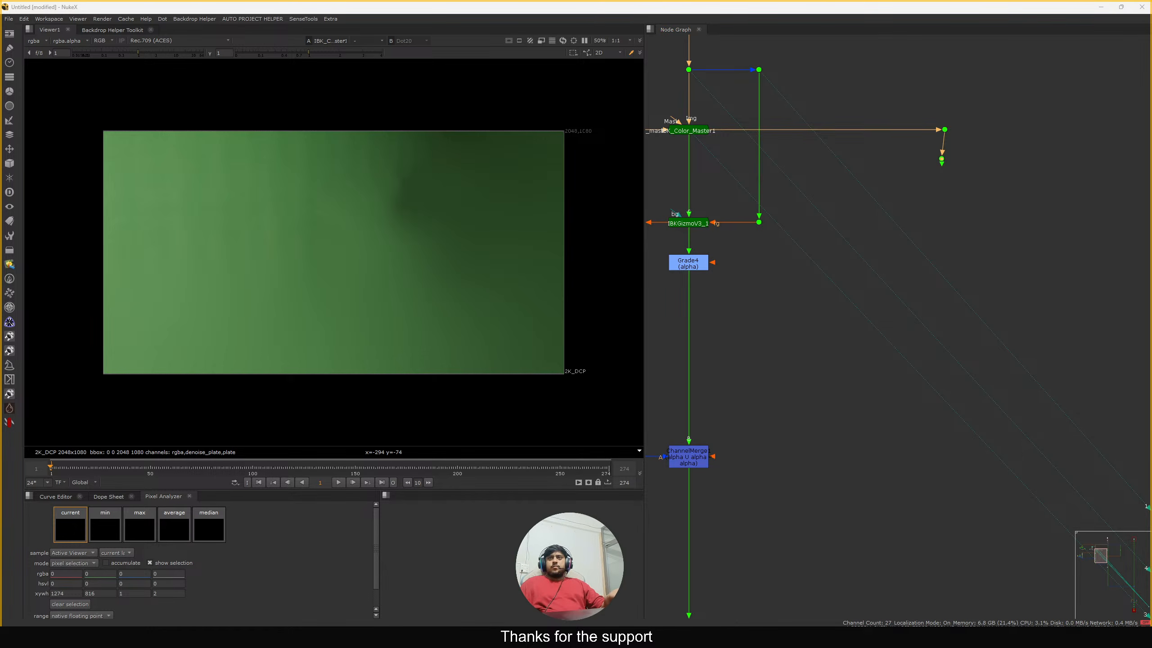
left_click(816, 290)
scroll(908, 167, "down", 1)
middle_click_drag(909, 167, 757, 143)
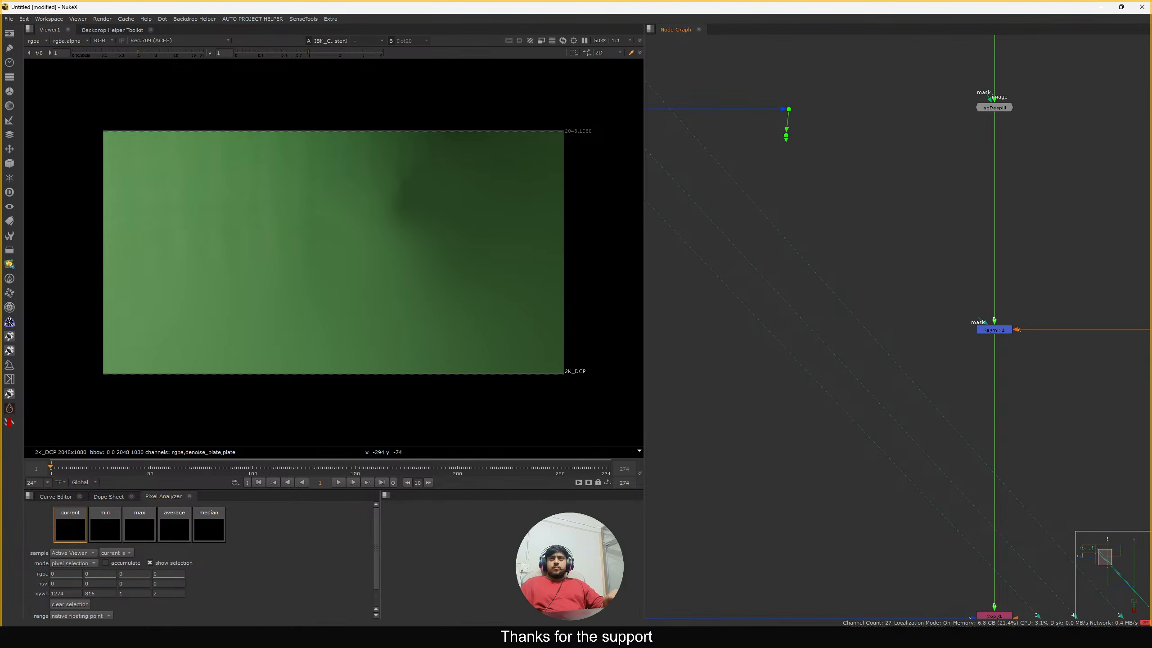
middle_click_drag(807, 192, 855, 192)
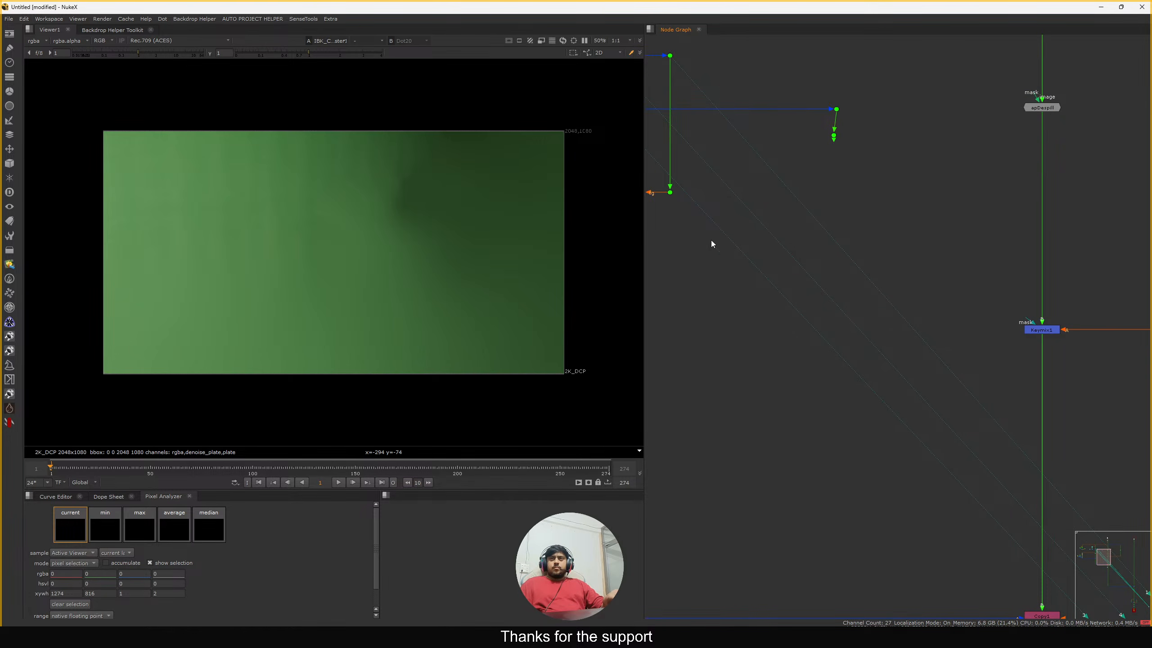
middle_click_drag(711, 244, 758, 244)
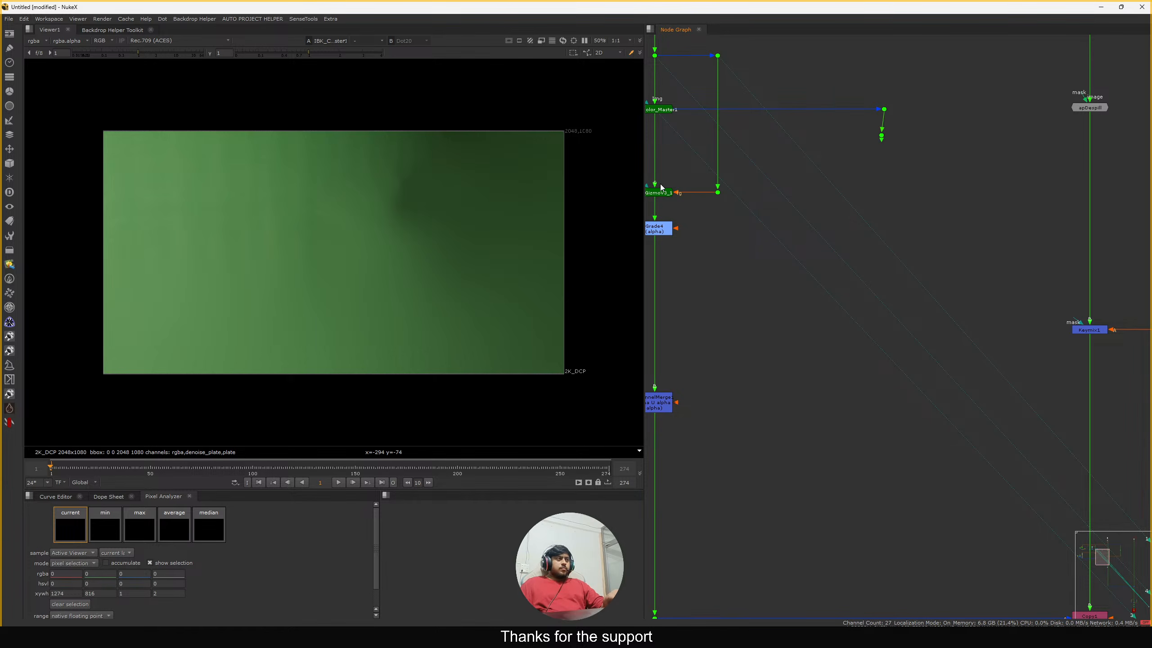
left_click_drag(881, 138, 1016, 250)
middle_click_drag(960, 235, 756, 162)
scroll(750, 135, "down", 3)
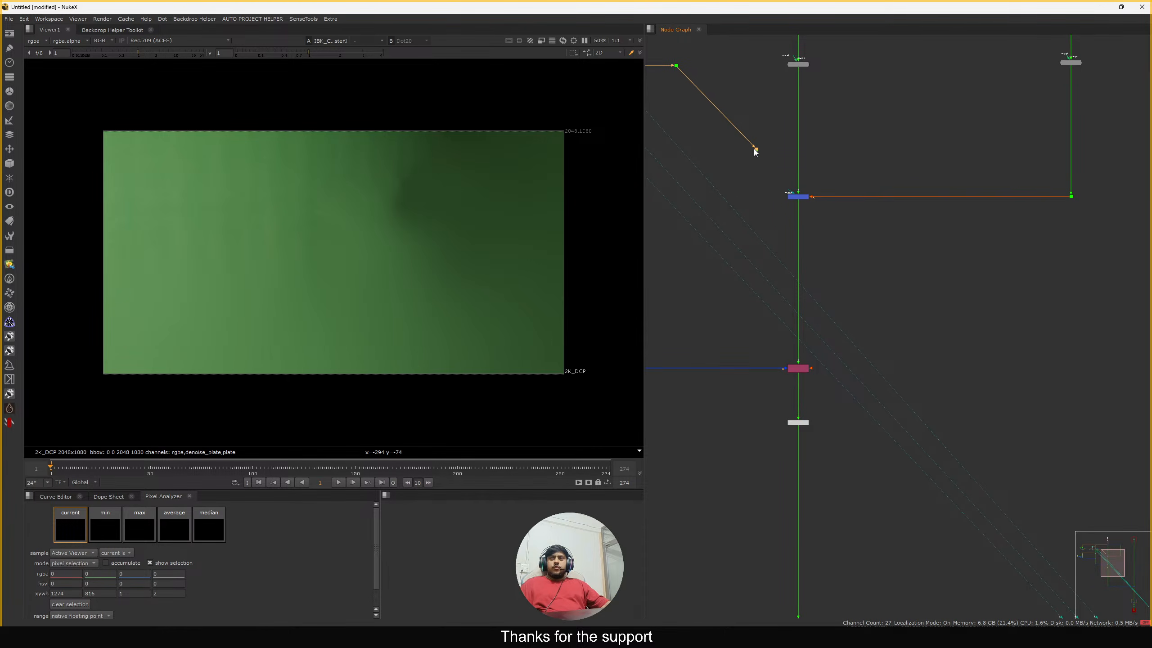
left_click_drag(756, 150, 1038, 263)
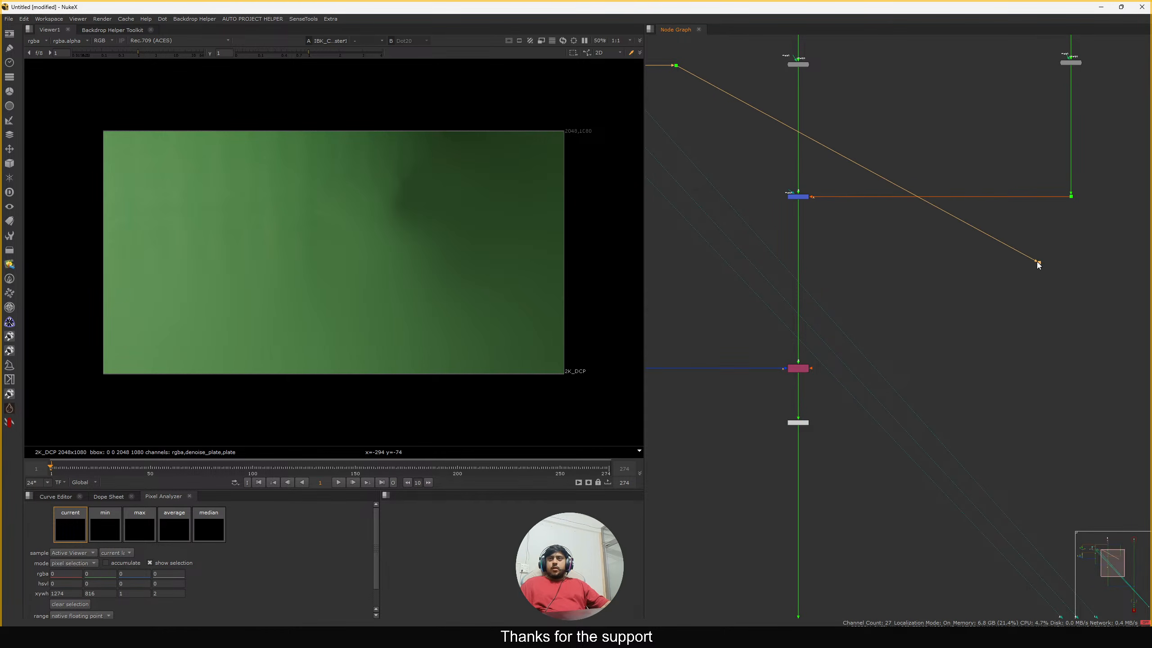
middle_click_drag(1039, 264, 966, 210)
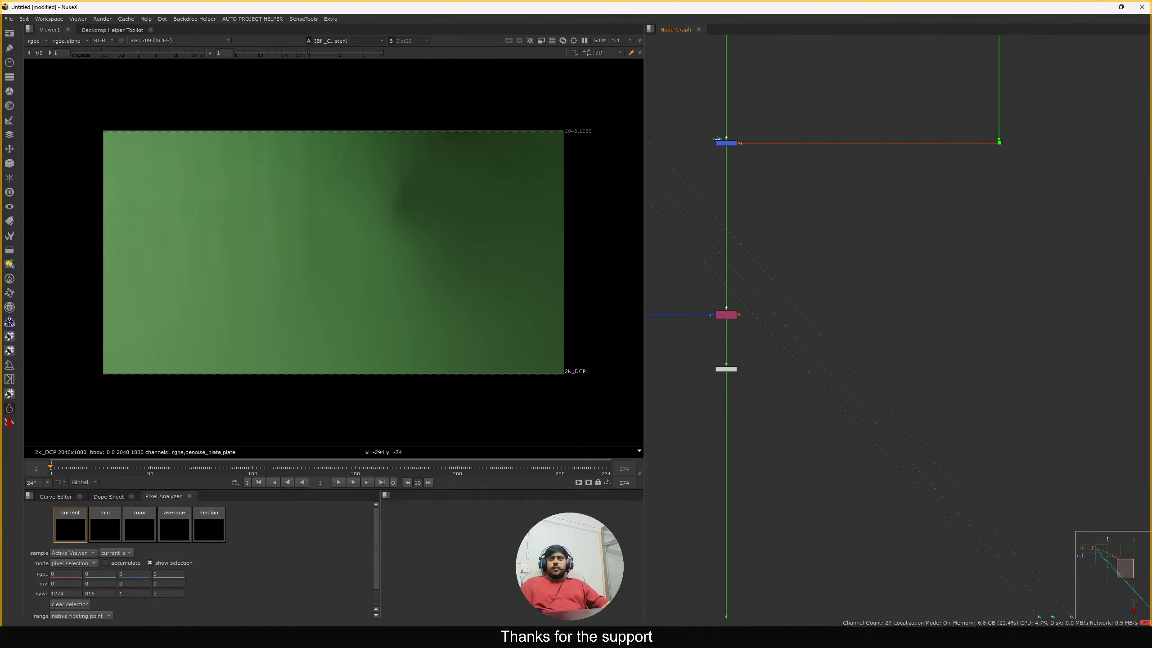
middle_click_drag(780, 183, 833, 268)
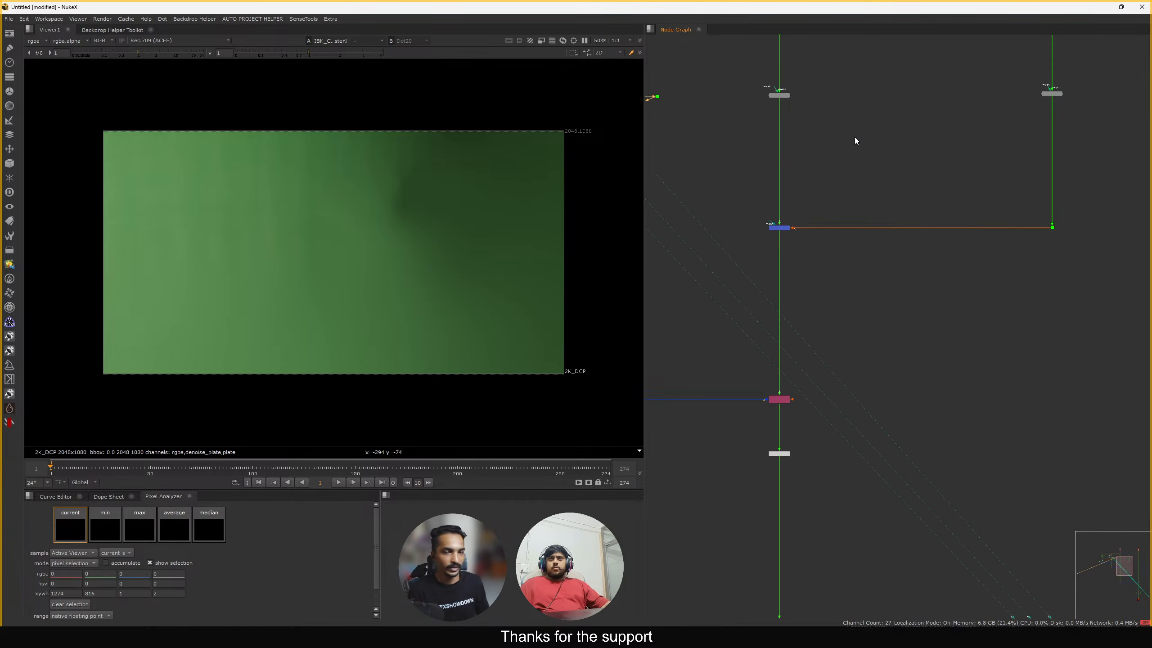
middle_click_drag(715, 183, 831, 219)
middle_click_drag(775, 147, 887, 164)
middle_click_drag(817, 193, 1045, 138)
middle_click_drag(778, 244, 937, 179)
middle_click_drag(900, 219, 783, 273, "alt")
left_click_drag(796, 232, 854, 268)
key("Delete")
key("space")
middle_click_drag(904, 255, 708, 257)
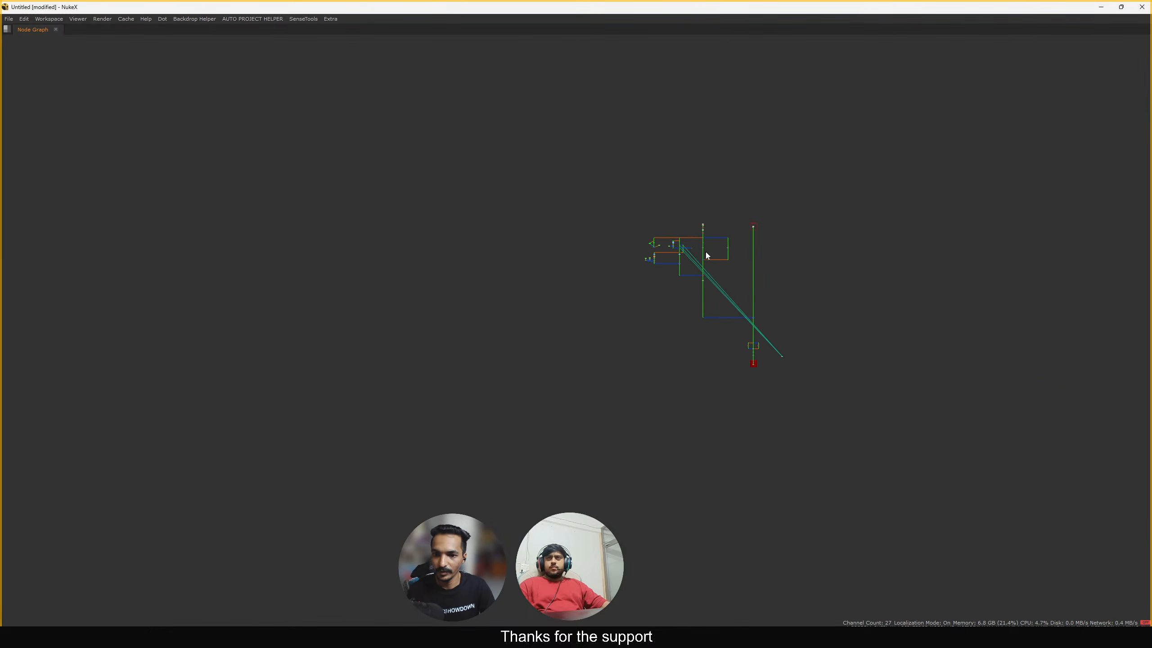
Move the lower clean plate dot across the tree, close to the background pipe, and view its output
scroll(716, 227, "up", 10)
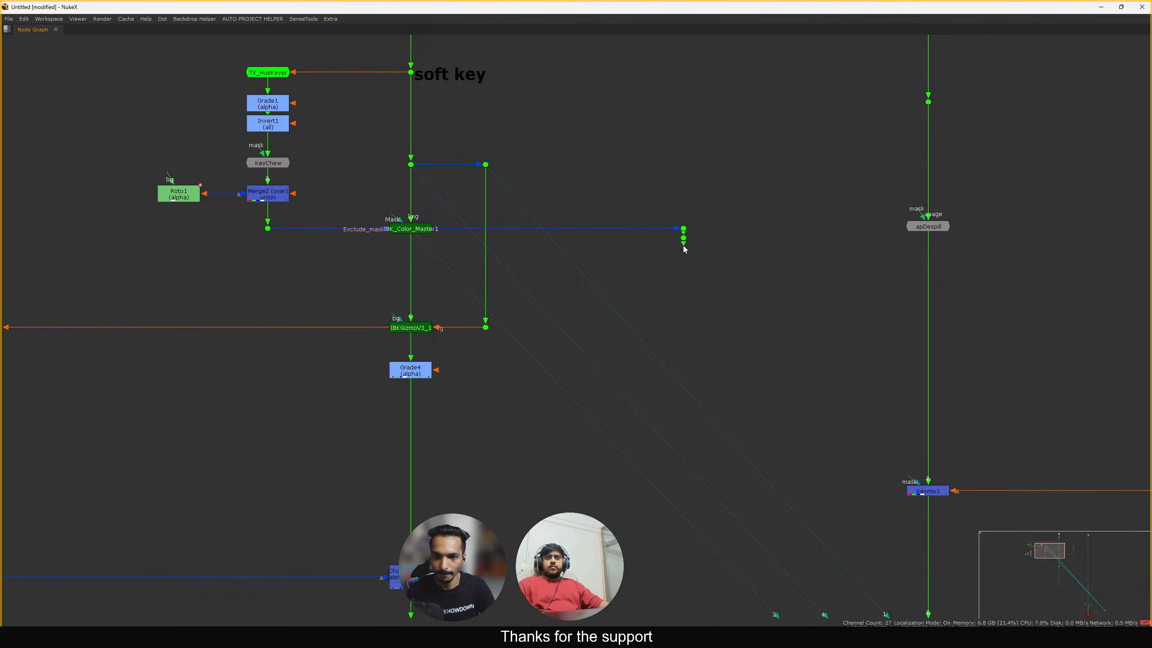
scroll(682, 244, "down", 5)
left_click_drag(682, 241, 790, 269)
scroll(726, 240, "up", 5)
middle_click_drag(790, 269, 836, 262)
left_click(797, 293)
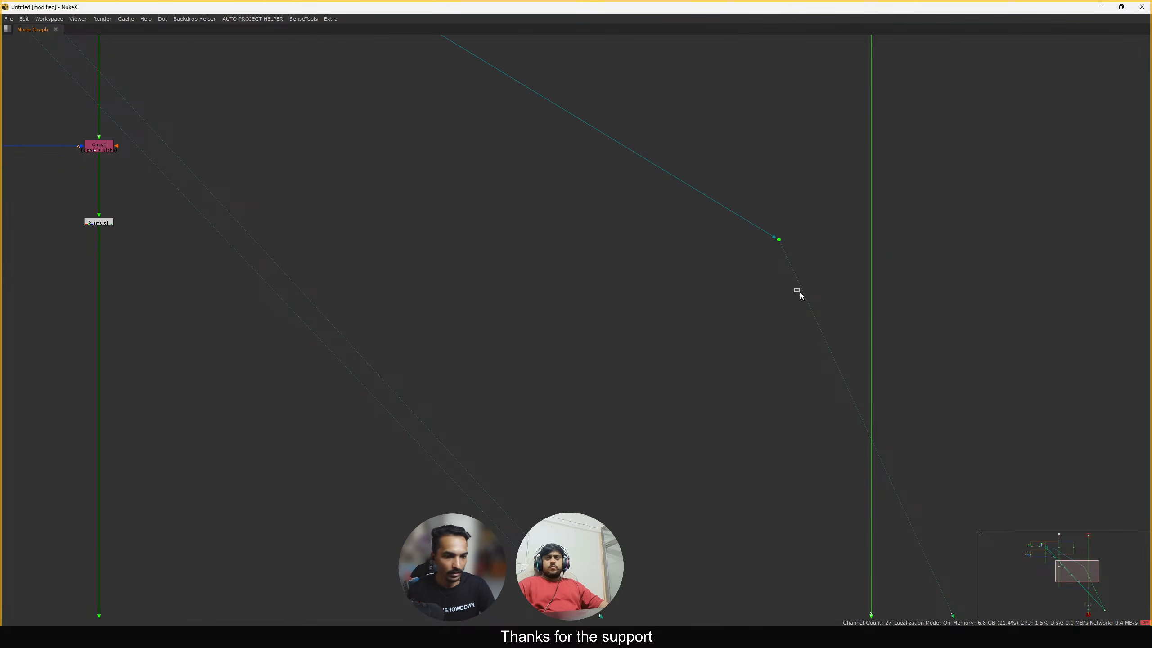
key("space")
middle_click_drag(779, 306, 875, 297)
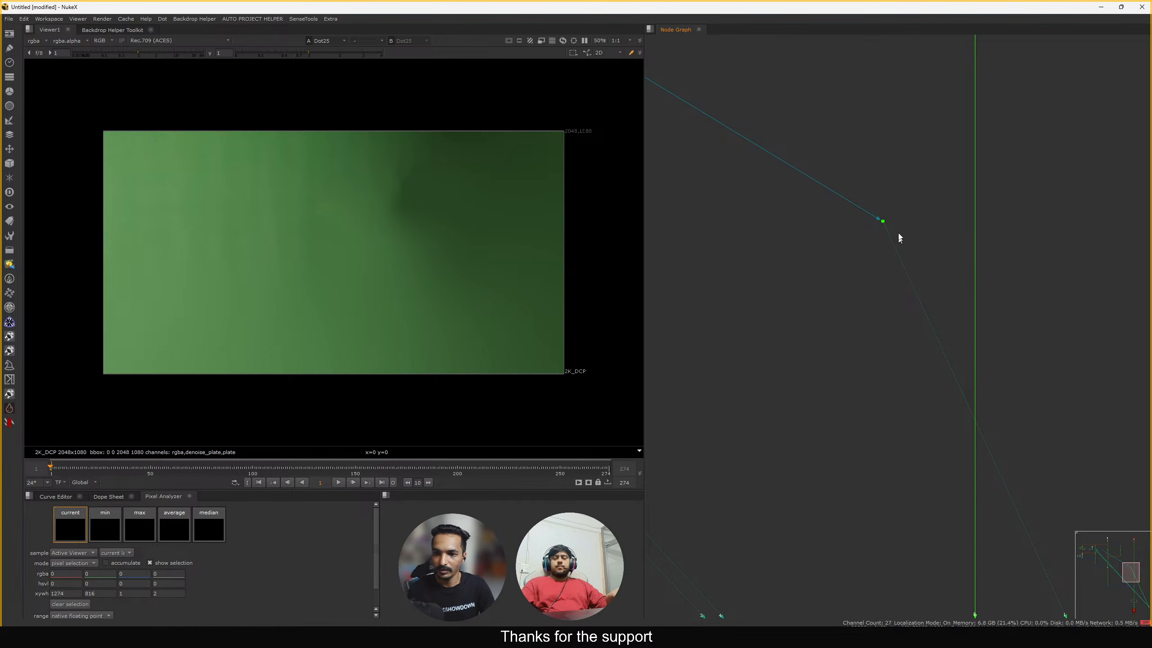
Add a Shuffle node fed by the Copy1 node and place it near the clean plate dot
scroll(812, 257, "down", 2)
middle_click_drag(812, 257, 875, 269)
scroll(908, 258, "down", 2)
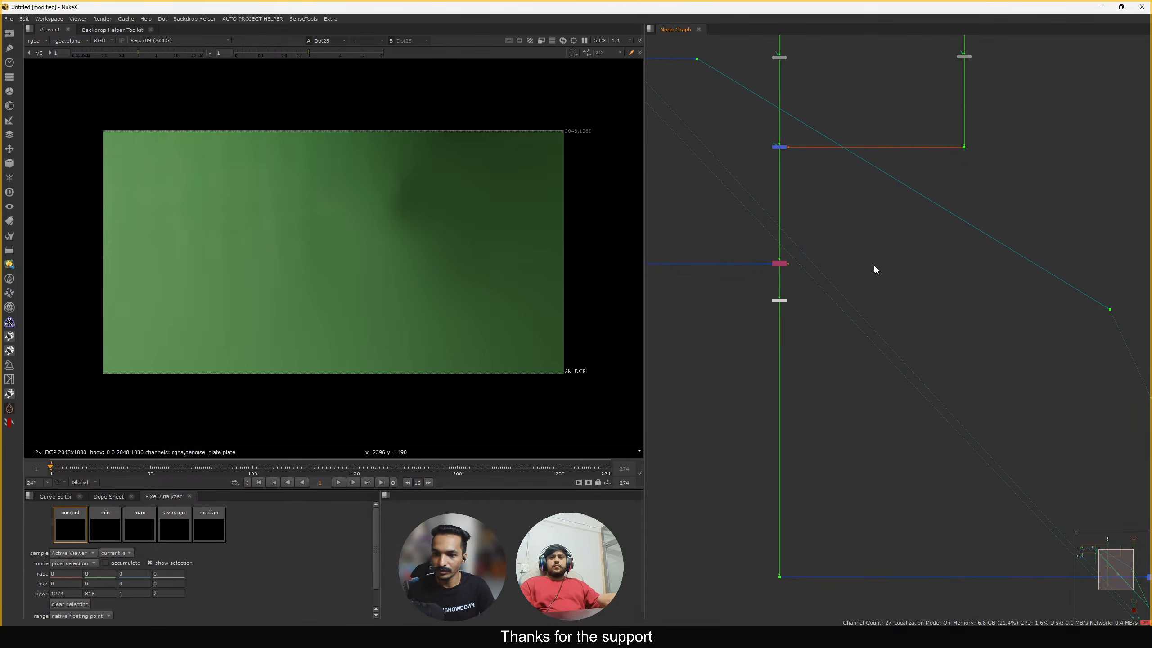
key("Tab")
type("shuff")
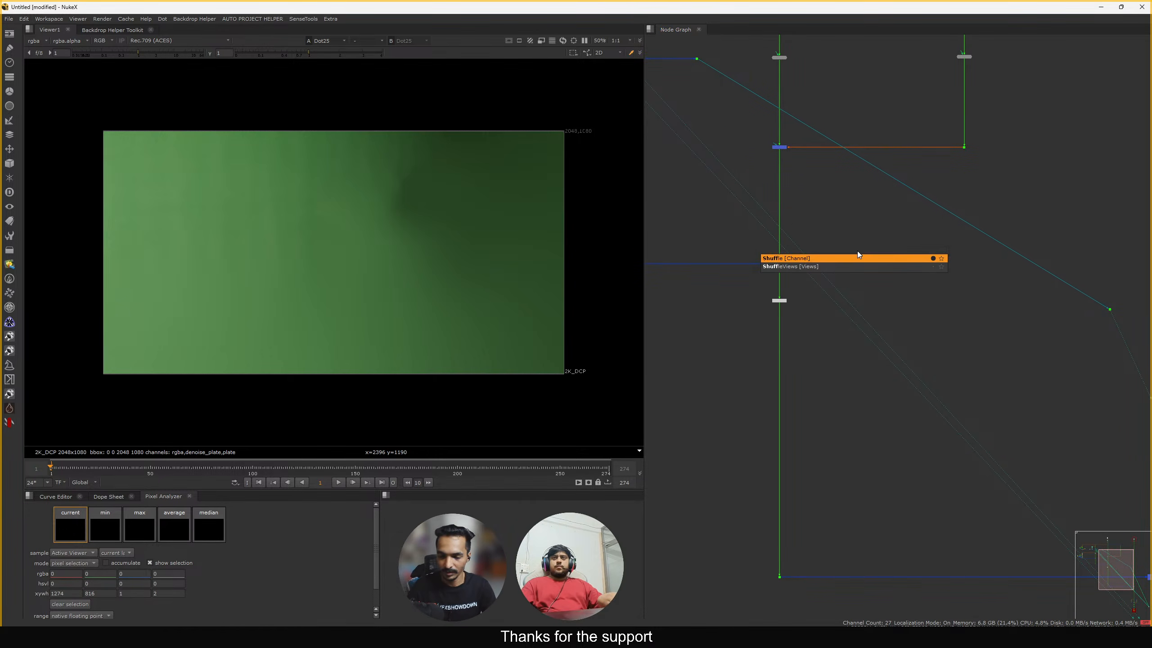
key("Return")
left_click(802, 204)
left_click(874, 267)
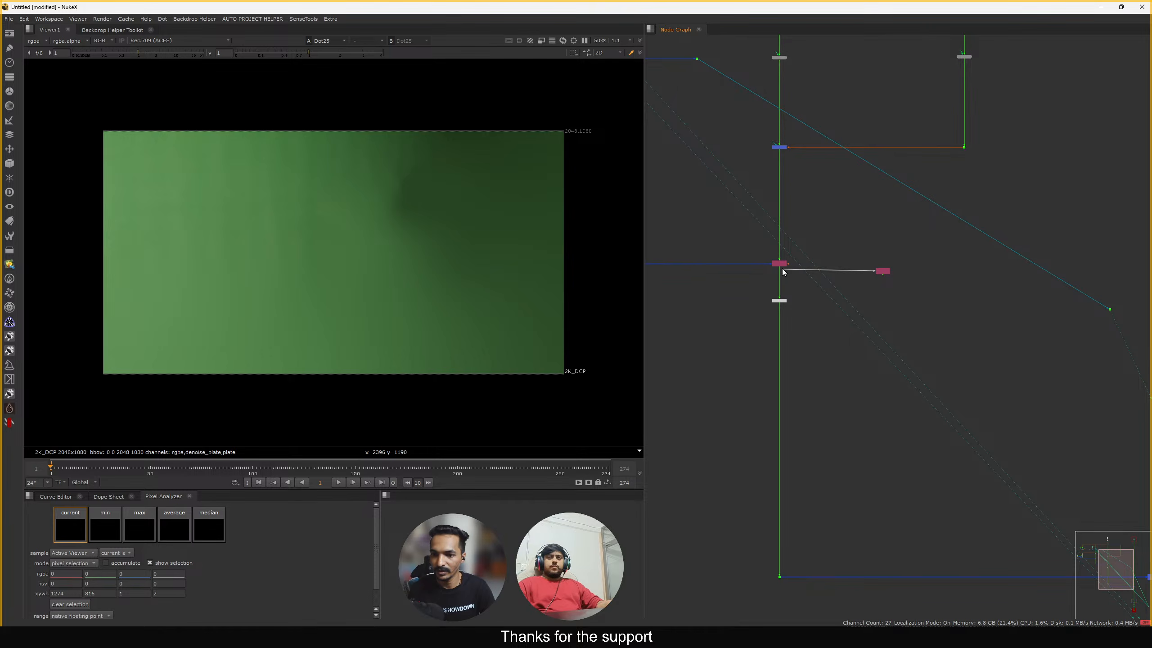
middle_click_drag(901, 285, 808, 284)
left_click_drag(794, 273, 942, 266)
middle_click_drag(943, 265, 1020, 255)
left_click_drag(1020, 254, 1046, 259)
middle_click_drag(1063, 256, 907, 270)
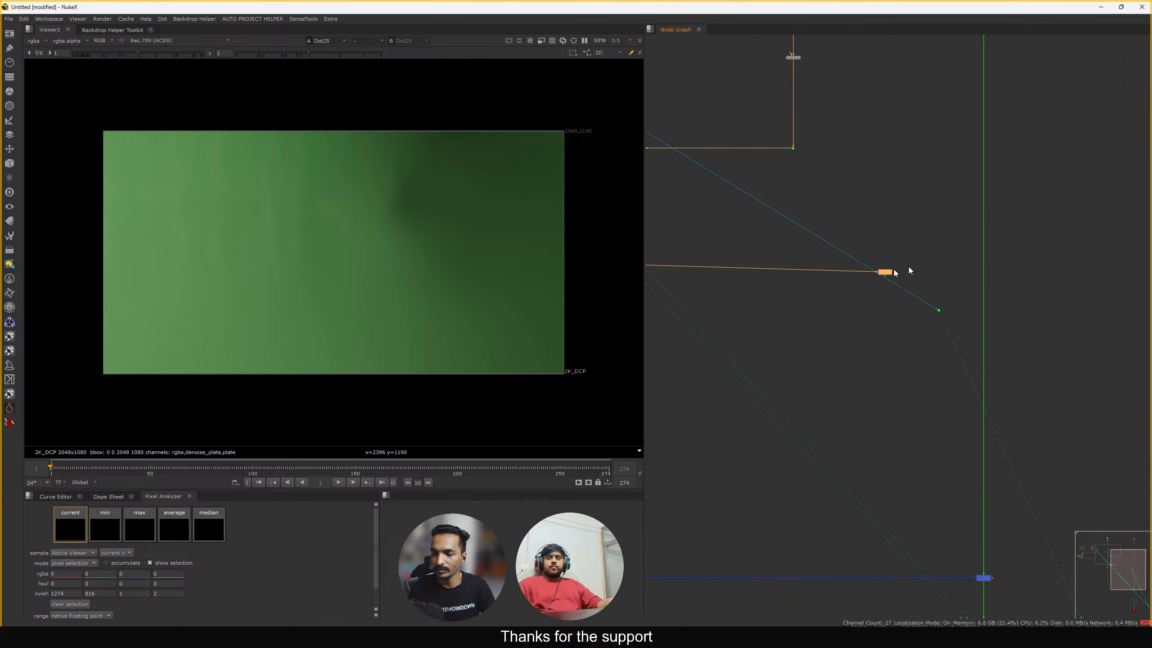
left_click_drag(879, 270, 943, 261)
scroll(943, 262, "up", 3)
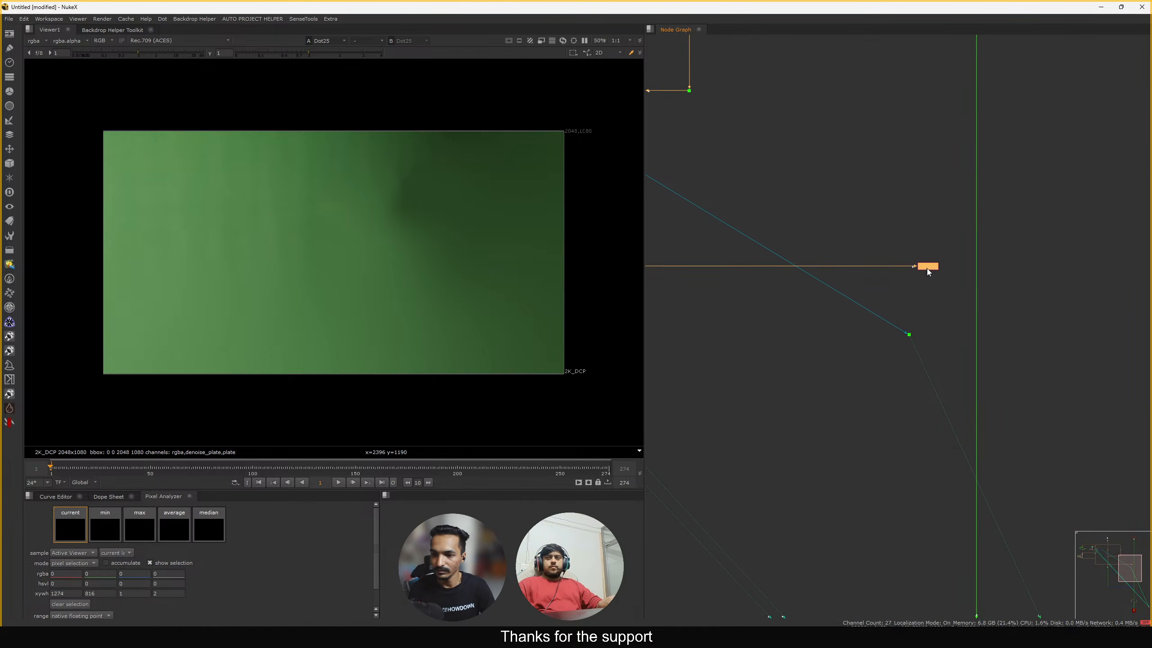
View the new Shuffle node, set its input layer to plate and move the clean plate dot closer to it
key("1")
double_click(930, 267)
left_click(597, 266)
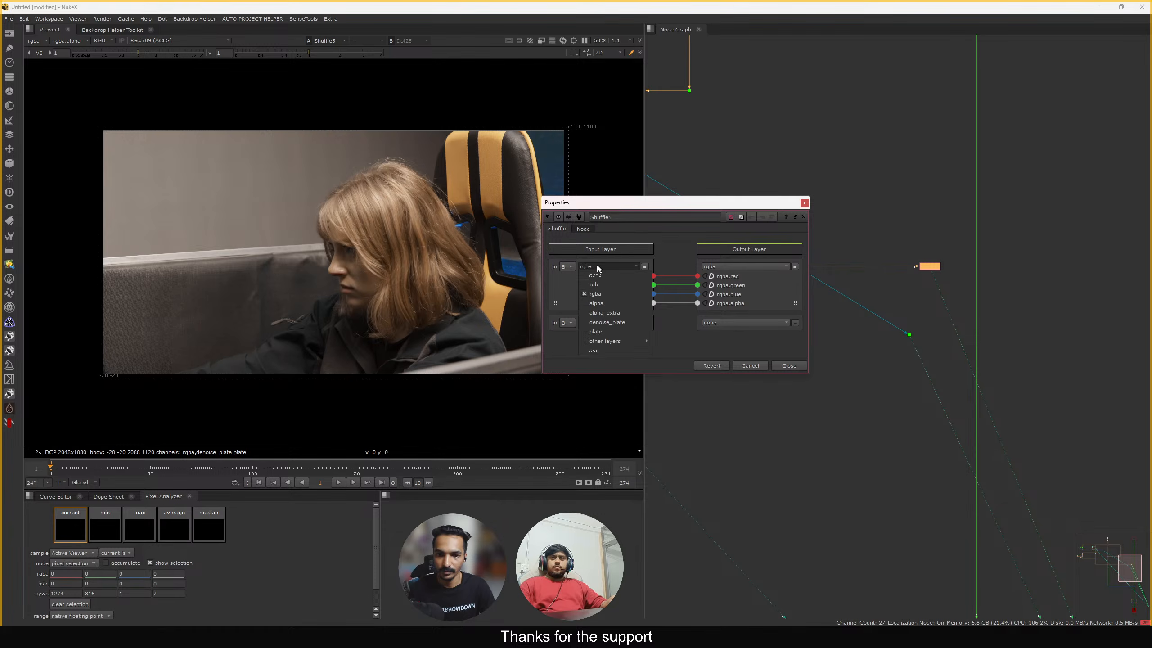
left_click(600, 331)
left_click(792, 366)
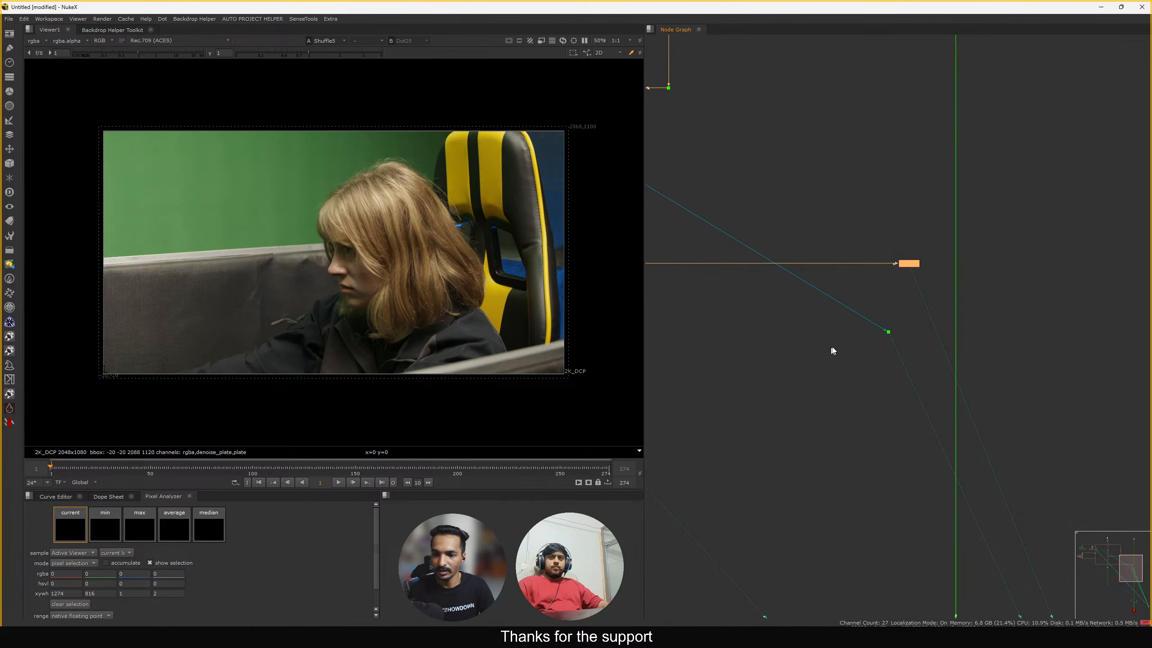
left_click_drag(880, 330, 870, 293)
scroll(904, 290, "up", 5)
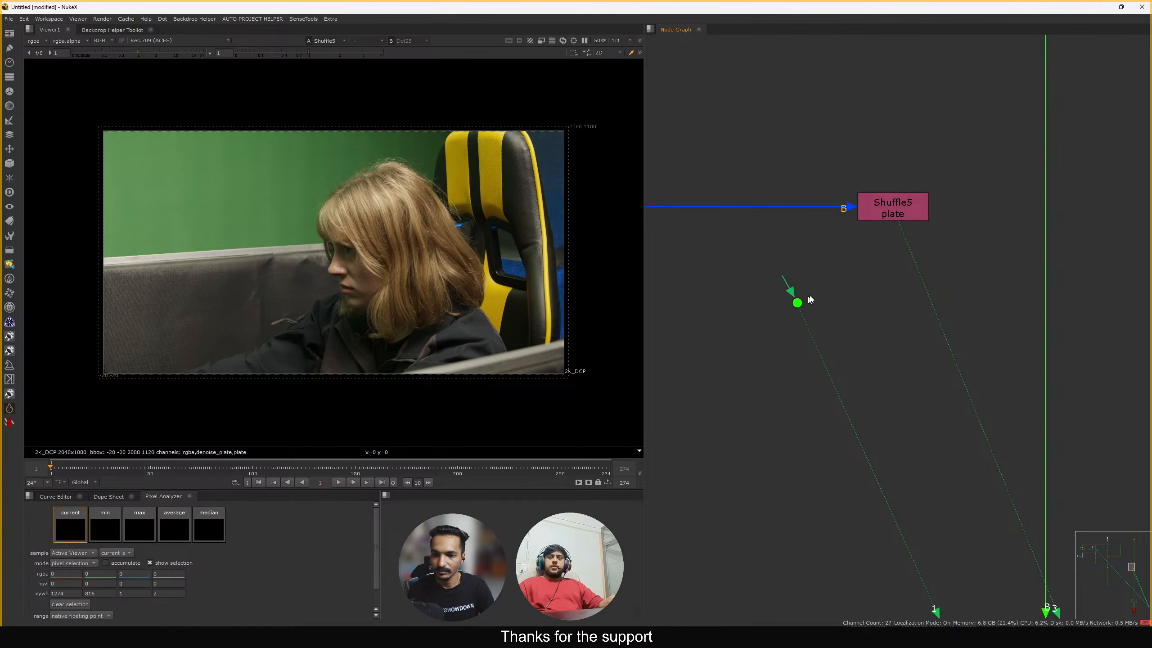
scroll(816, 313, "down", 3)
Set the Shuffle node's input layer to denoise_plate and place the clean plate dot just above it
double_click(892, 260)
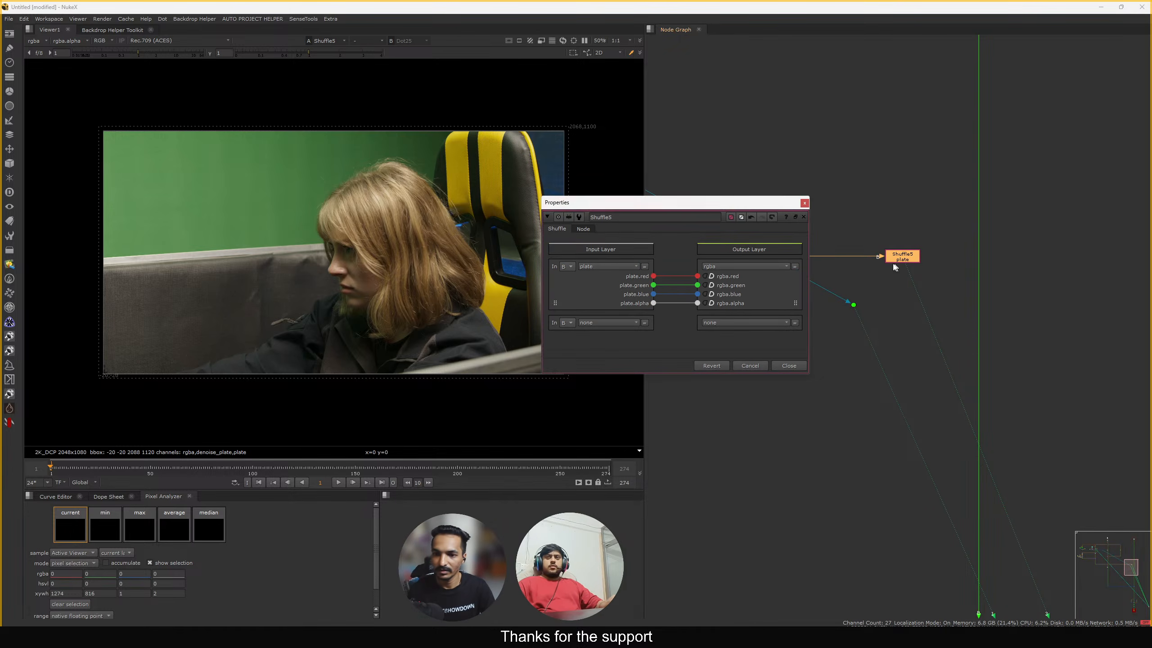
left_click(608, 266)
left_click(608, 323)
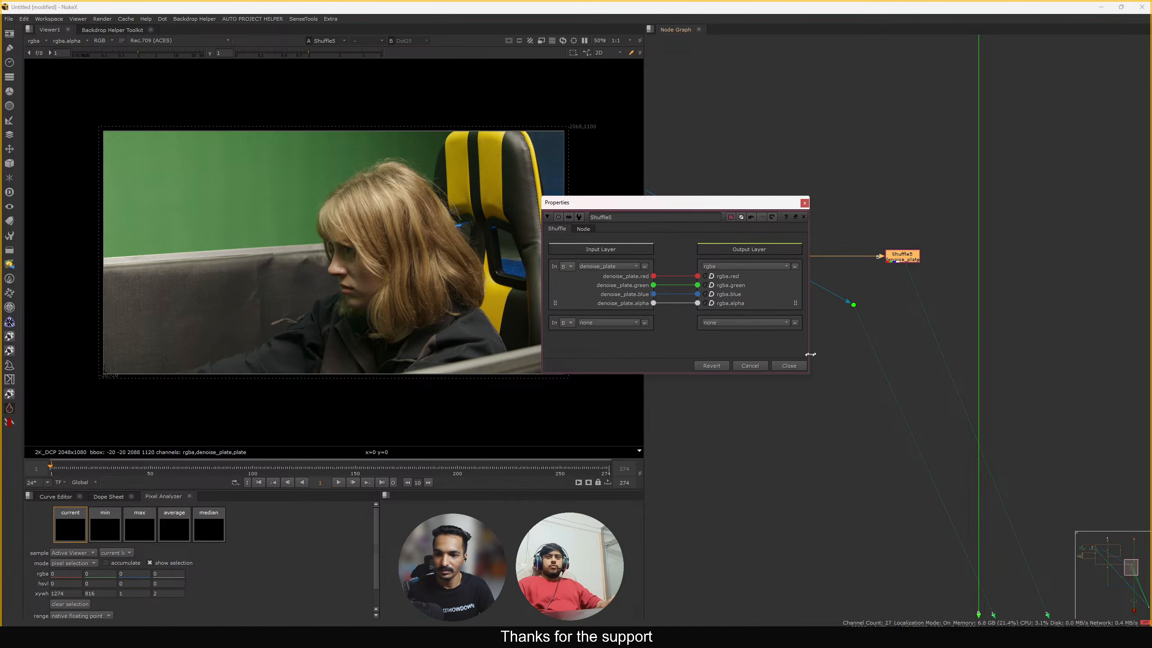
left_click(791, 365)
scroll(850, 338, "up", 2)
left_click_drag(779, 322, 848, 198)
View the clean plate dot and lower the viewer gain to 0.46
key("1")
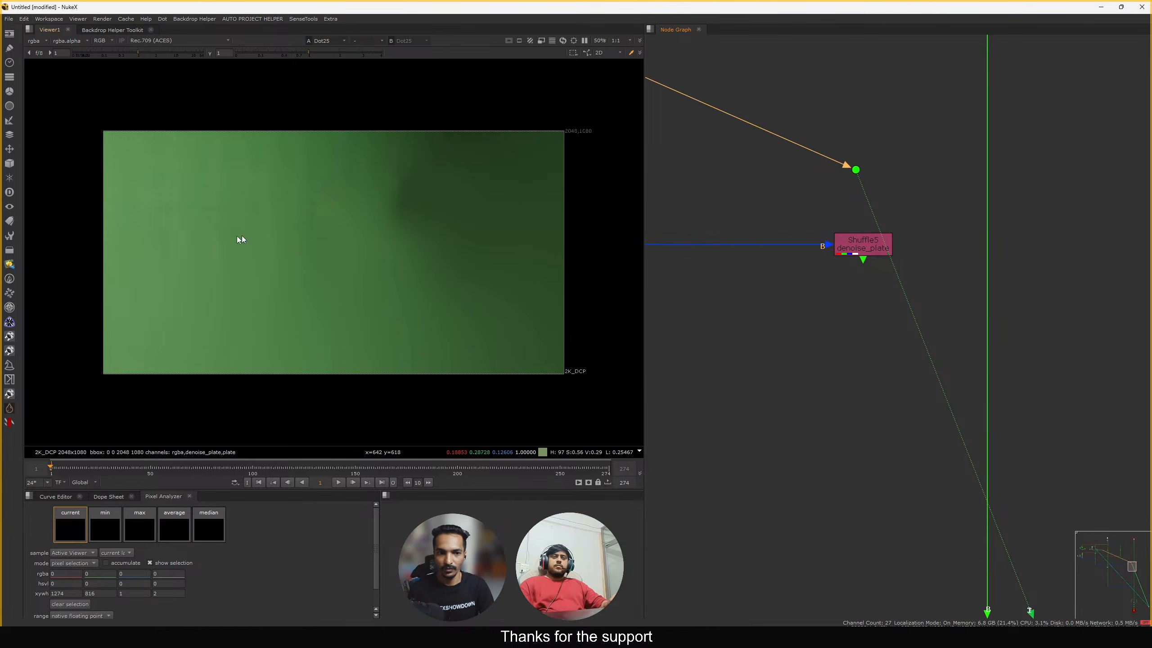
left_click_drag(225, 180, 214, 184)
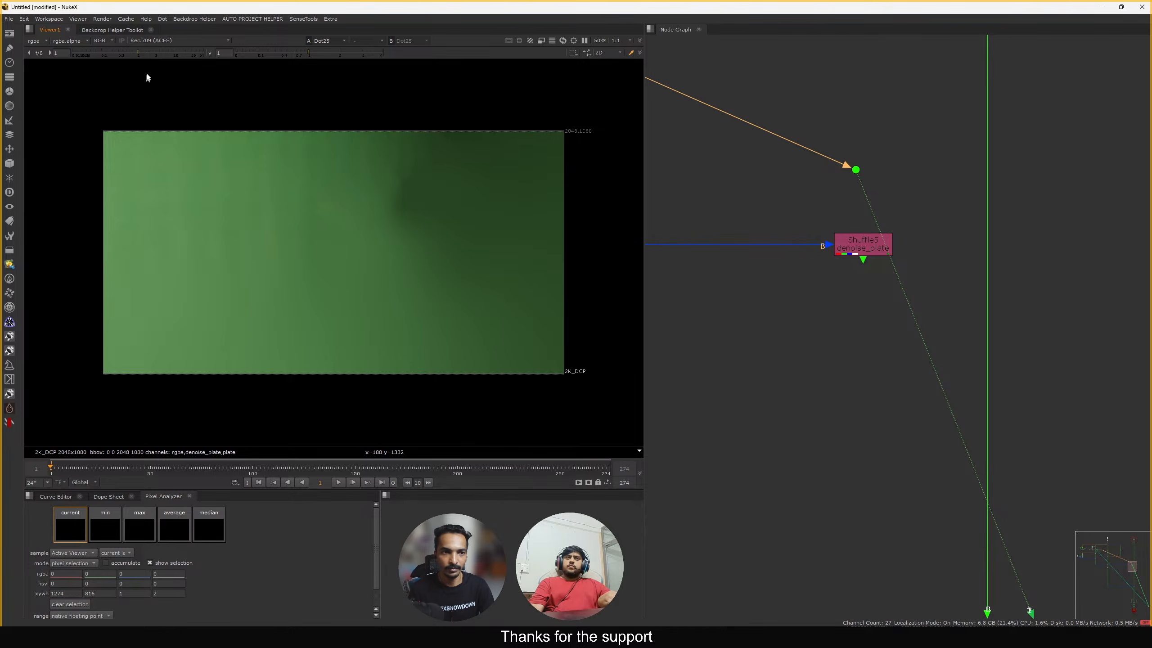
left_click_drag(141, 54, 121, 55)
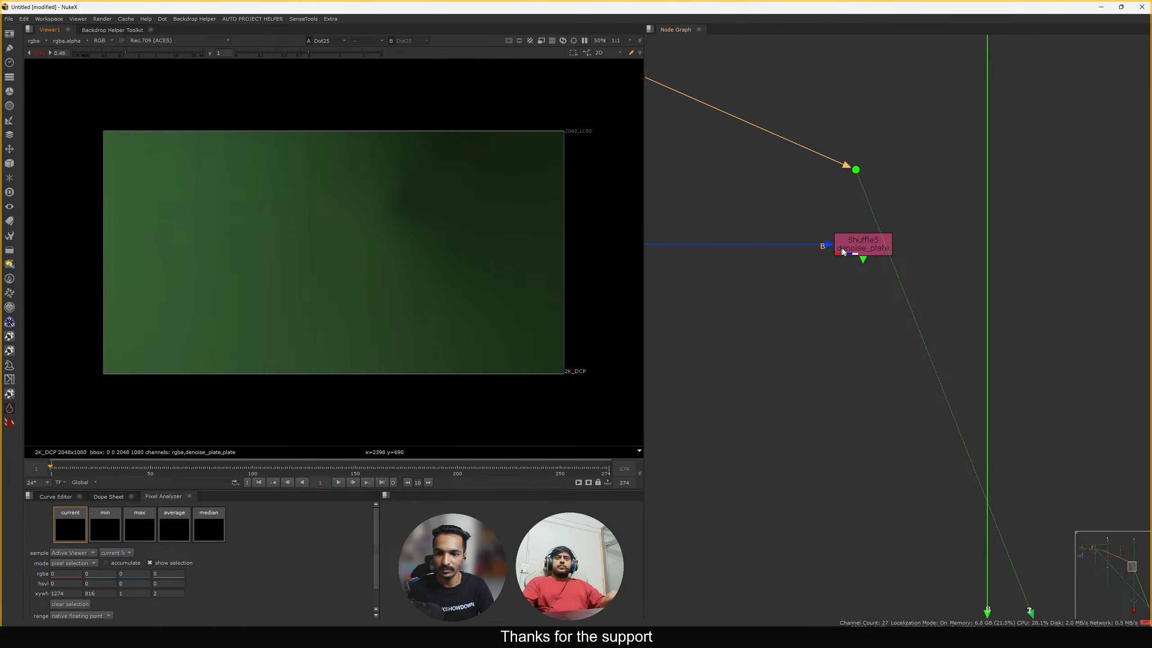
Compare the denoised plate with the clean plate by alternating the viewer between the Shuffle node and the dot
left_click(838, 247)
key("2")
key("1")
key("3")
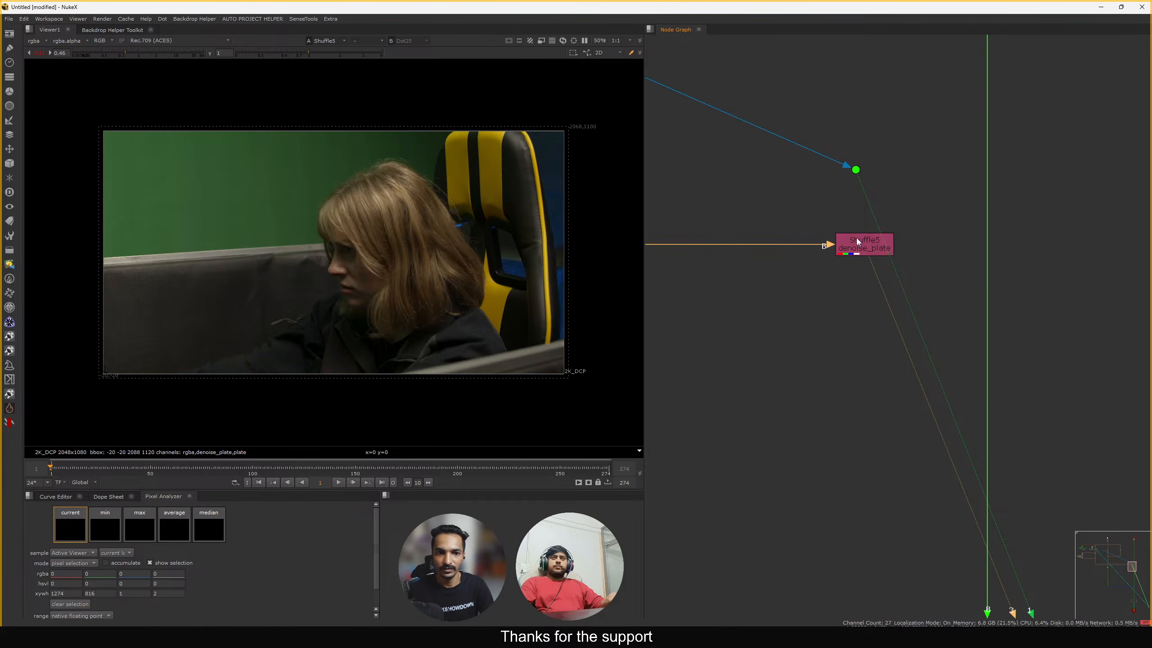
left_click(855, 169)
key("3")
left_click(861, 248)
key("3")
left_click(856, 170)
key("3")
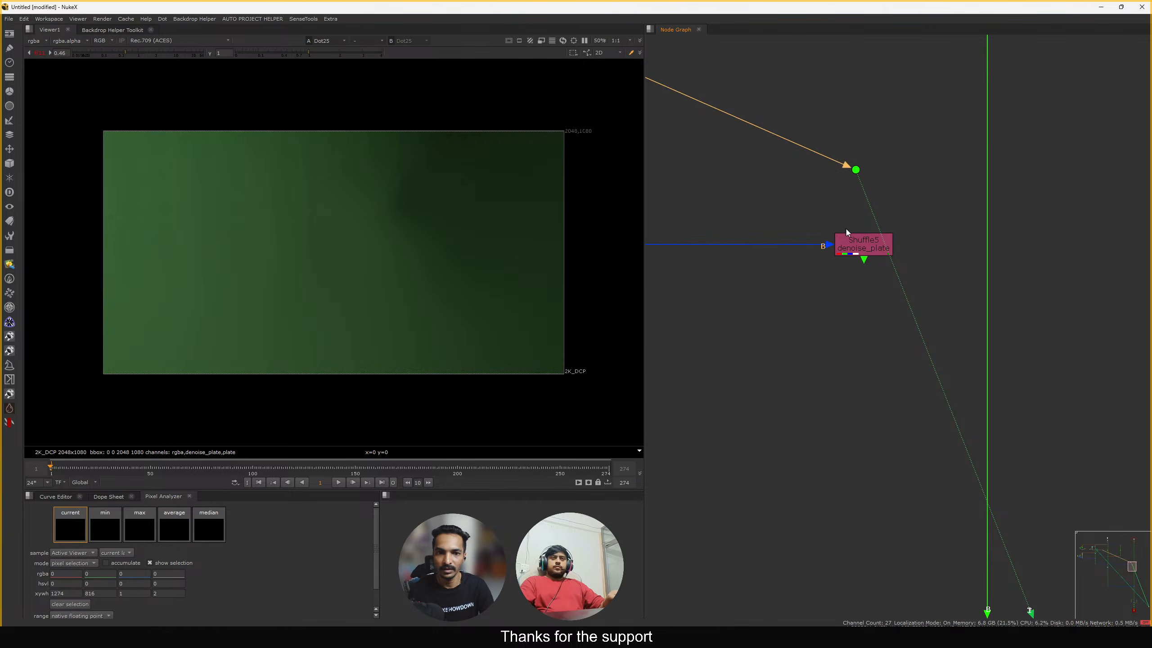
left_click(867, 240)
key("3")
left_click(856, 169)
key("3")
Compare the green screen tones of the clean plate and the denoised plate up close around the hair
scroll(290, 181, "up", 5)
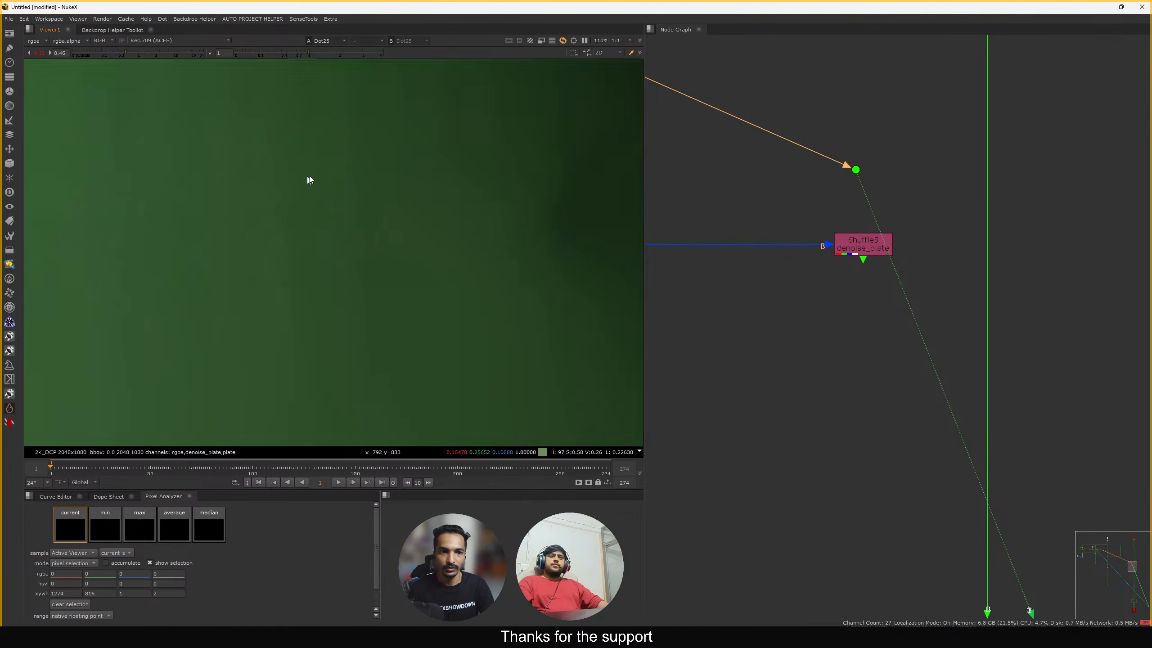
mouse_move(309, 181)
middle_mouse_down()
mouse_move(339, 211)
mouse_move(357, 258)
middle_mouse_up()
left_click_drag(908, 148, 817, 228)
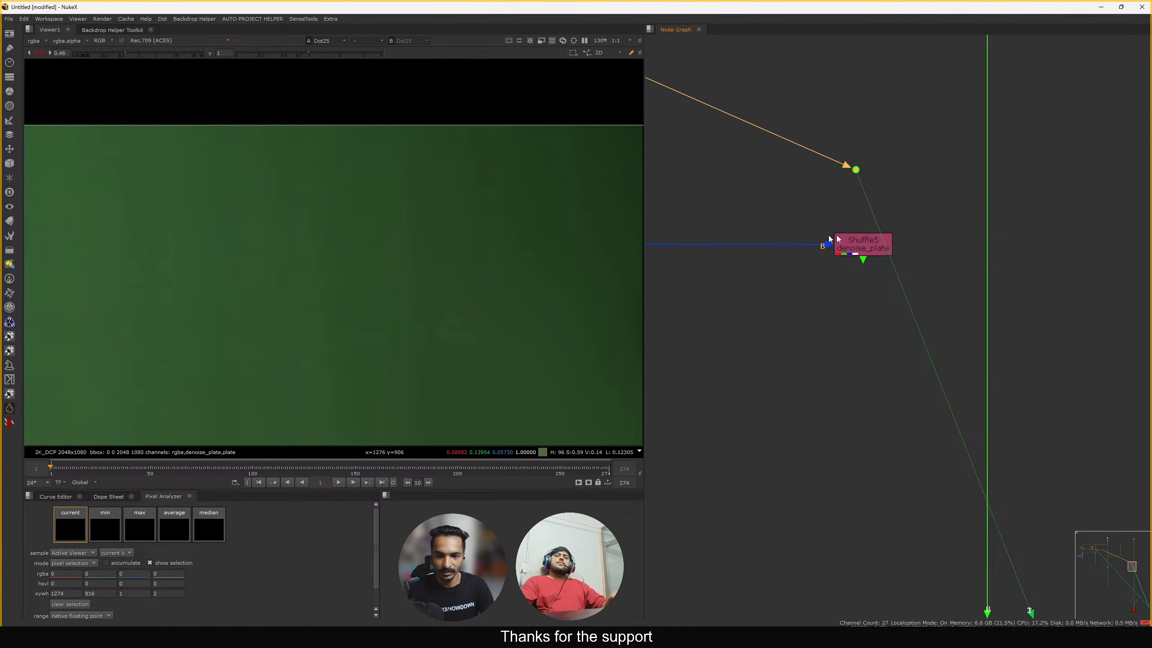
left_click(865, 242)
key("3")
key("3")
left_click_drag(895, 153, 840, 187)
left_click(864, 248)
key("3")
key("3")
left_click(857, 244)
key("3")
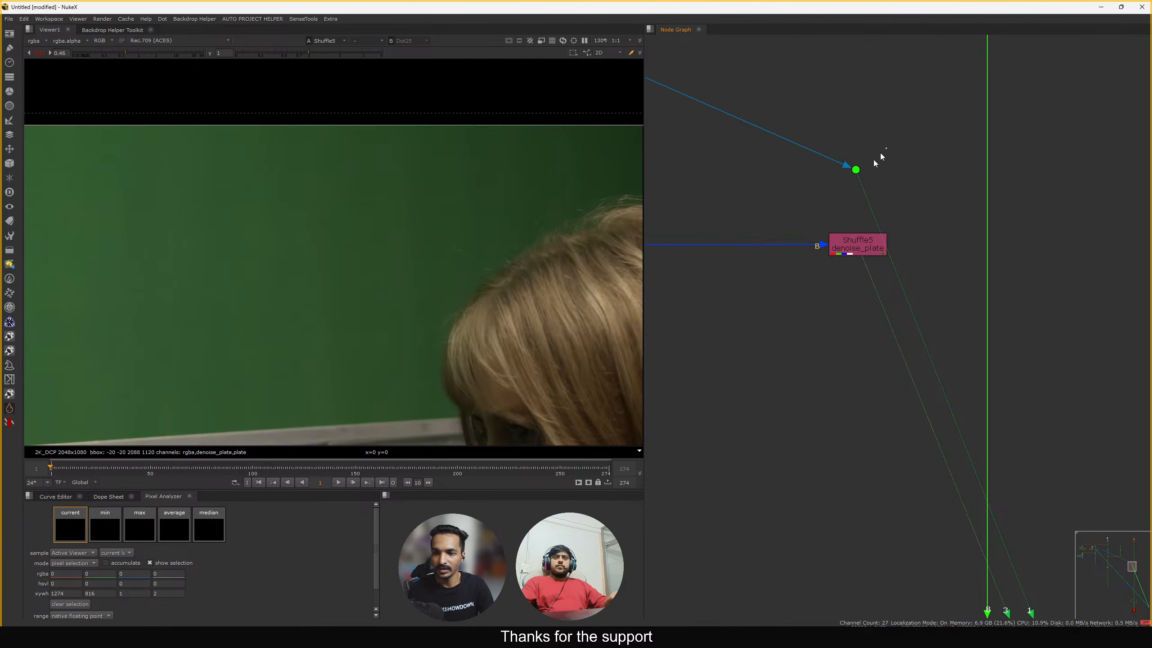
key("3")
left_click(861, 246)
key("3")
left_click_drag(883, 154, 834, 197)
key("3")
left_click(866, 249)
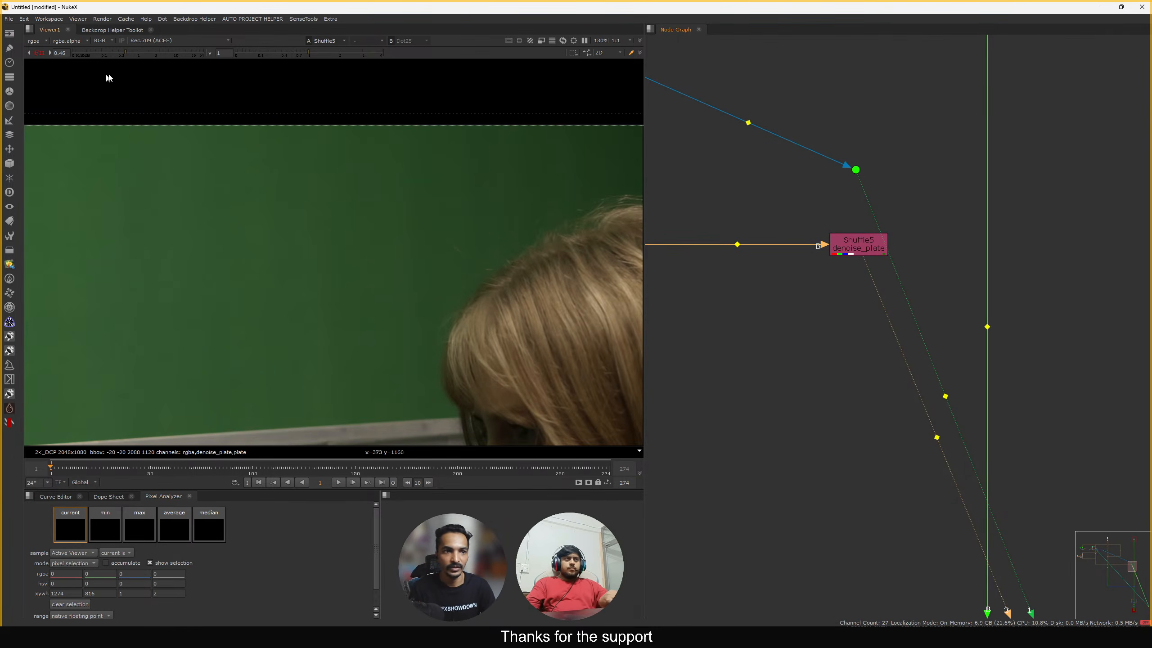
Reset the viewer gain to 1 and fit the whole frame in the viewer
left_click(137, 53)
key("f")
middle_click_drag(800, 296, 781, 303)
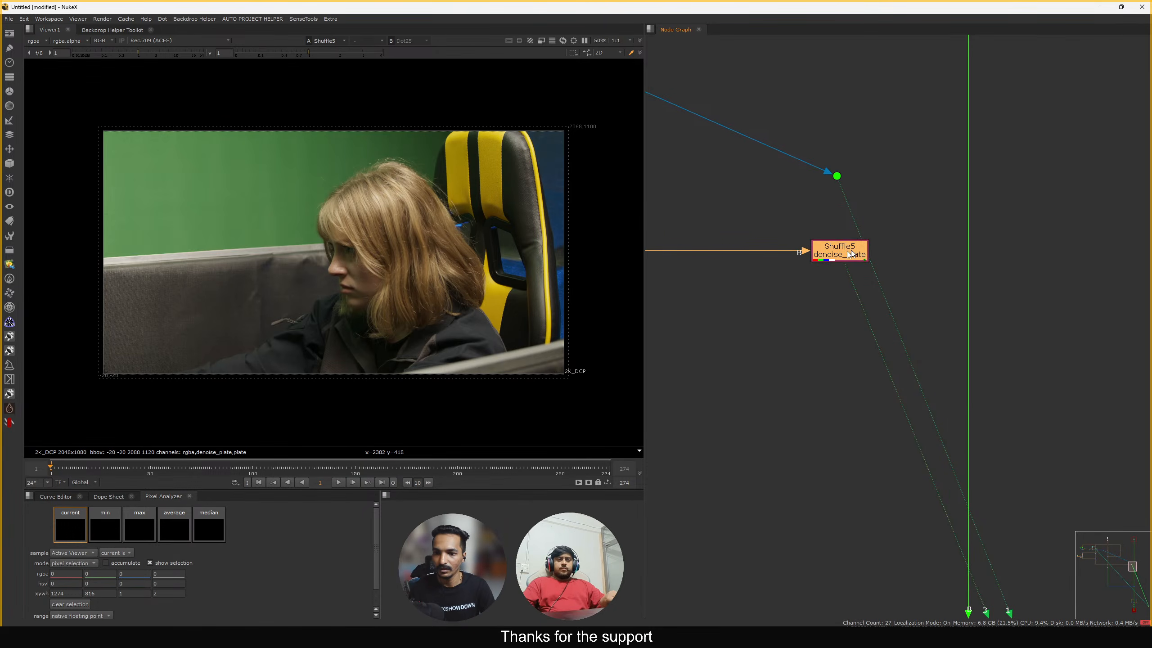
Add a Merge node with the denoised plate Shuffle as A and the clean plate dot as B
left_click_drag(857, 255, 762, 255)
key("m")
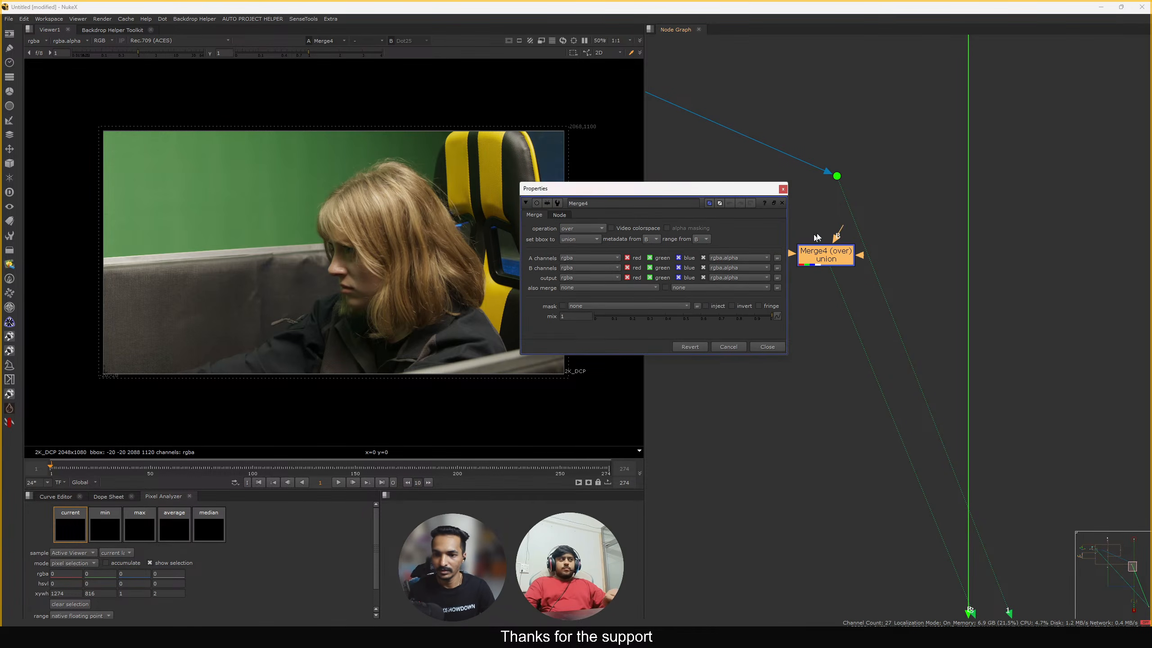
left_click_drag(827, 235, 838, 176)
left_click_drag(834, 258, 855, 338)
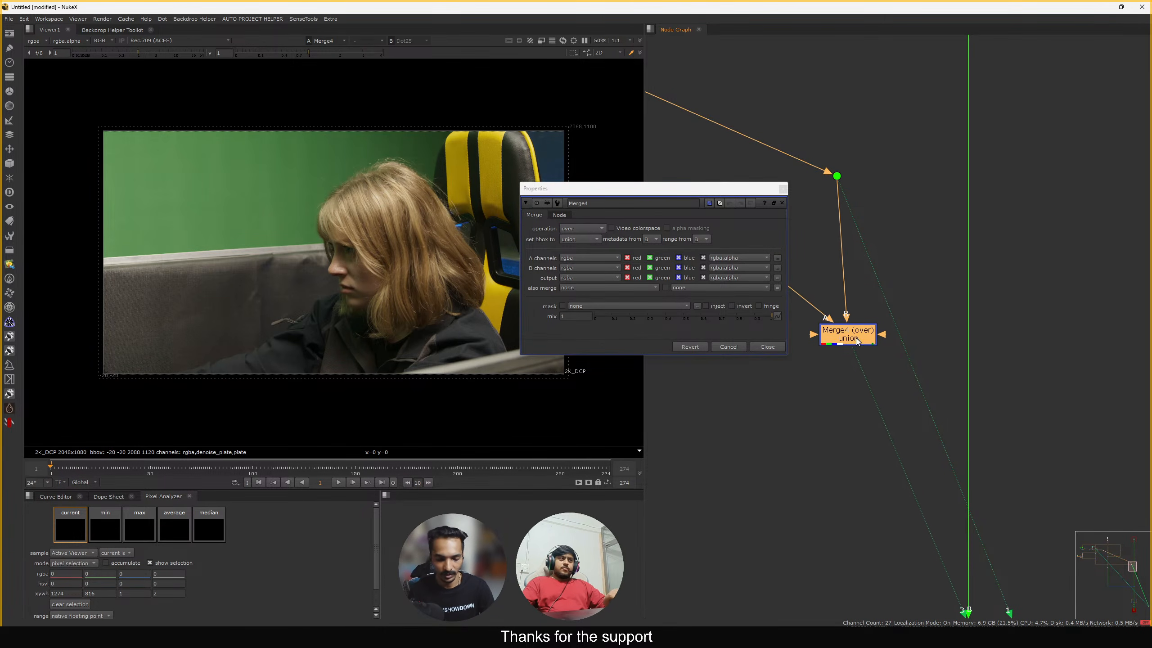
Set the new Merge node's operation to divide
left_click(581, 228)
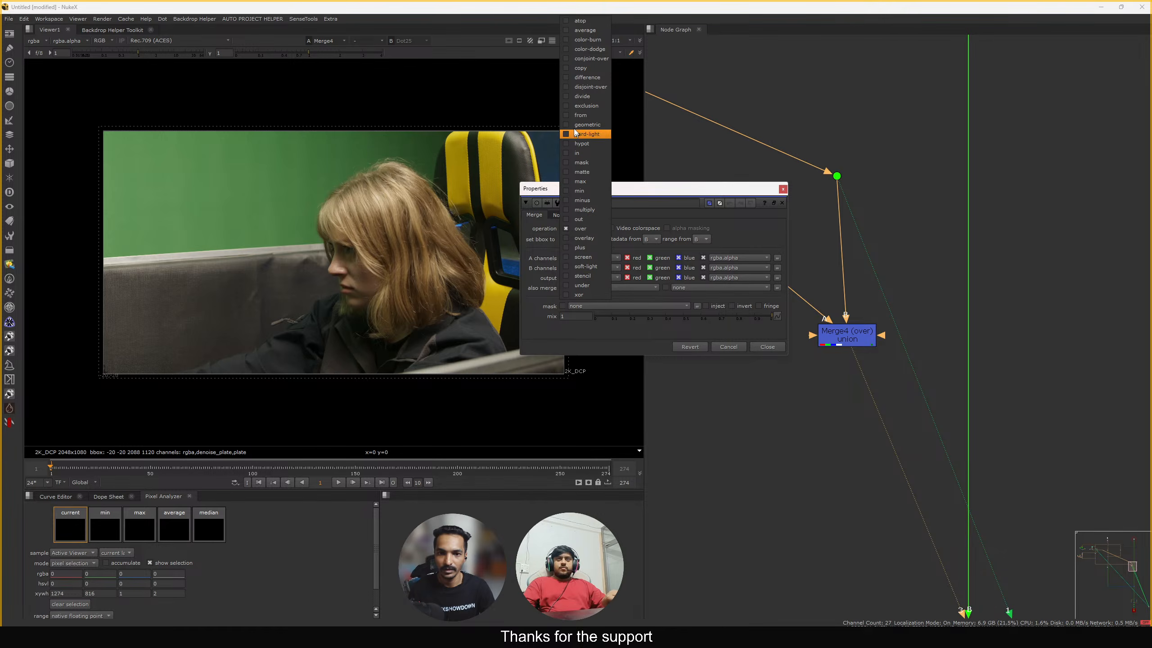
left_click(580, 96)
left_click(781, 350)
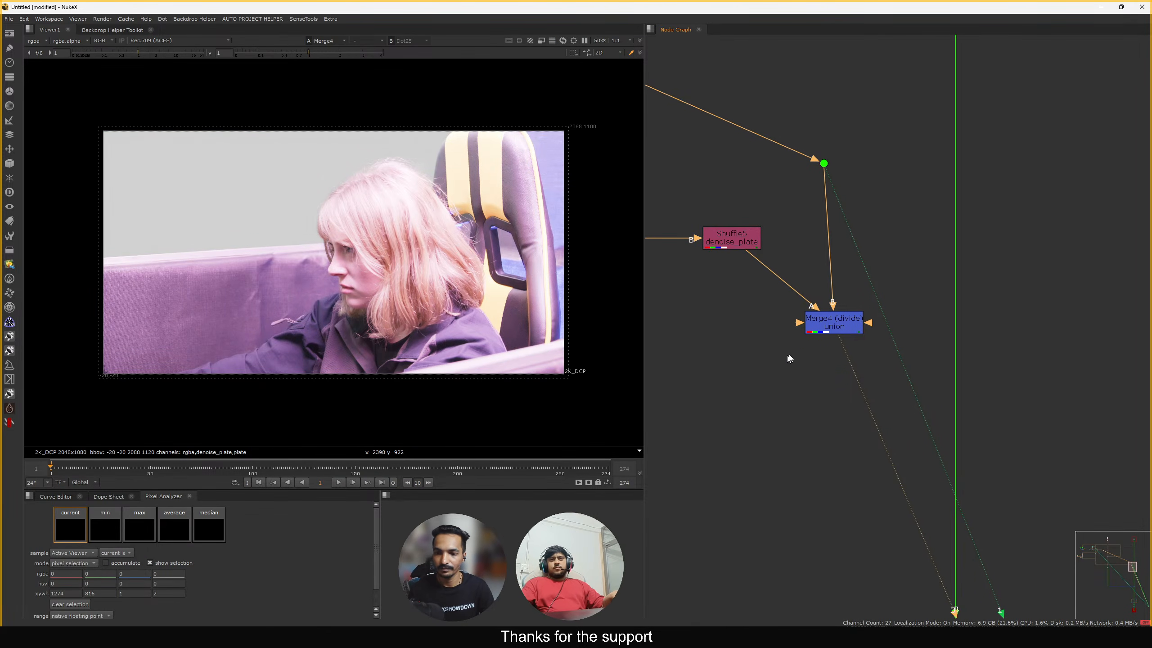
Add a Merge node on the background pipe with the divide result as A and set its operation to multiply
left_click(840, 323)
key("m")
left_click_drag(918, 331, 959, 326)
left_click(903, 313)
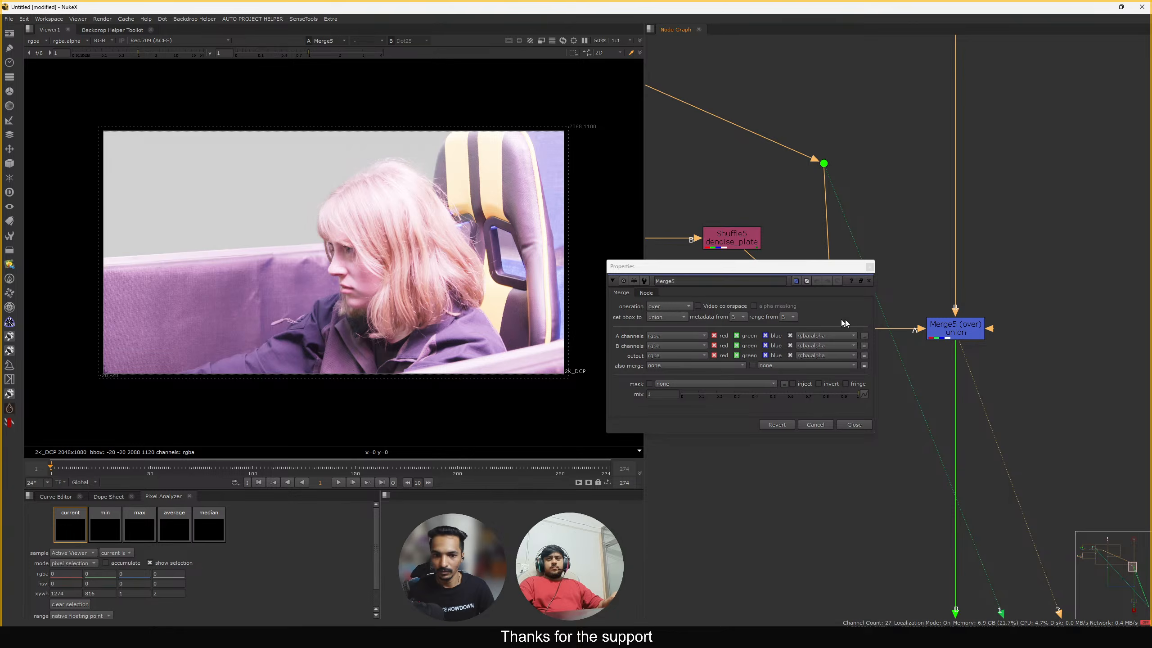
left_click(662, 309)
left_click(685, 290)
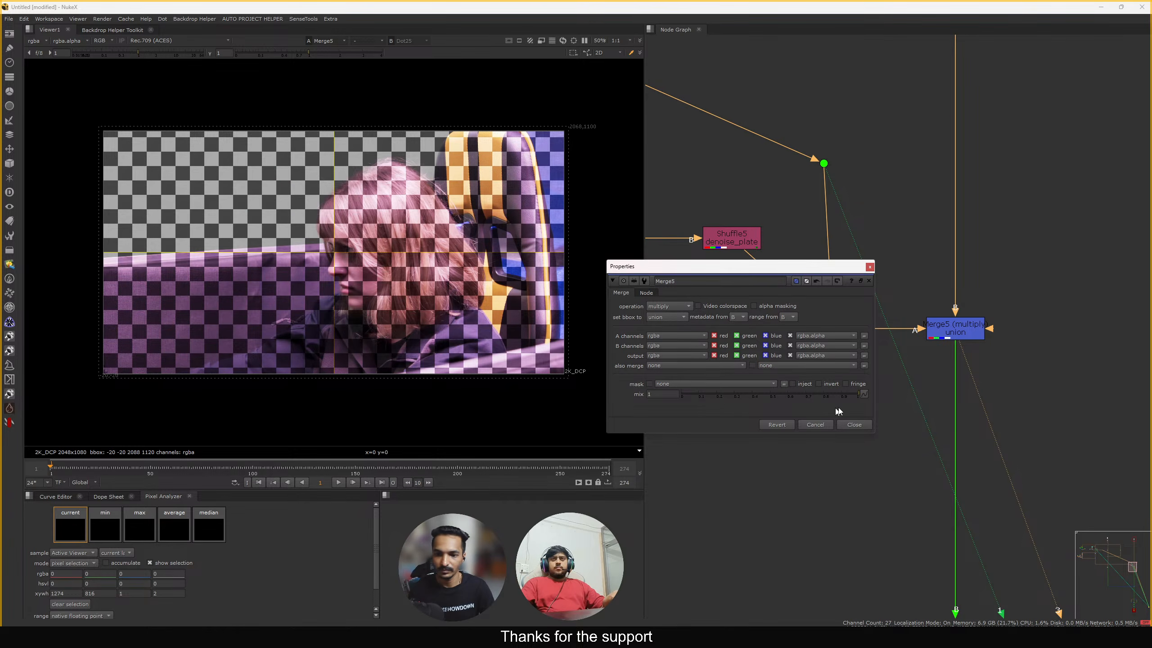
left_click(854, 424)
View the denoised plate Shuffle feeding the divide Merge and examine its green screen colour
middle_click_drag(856, 403, 892, 388)
left_click(864, 318)
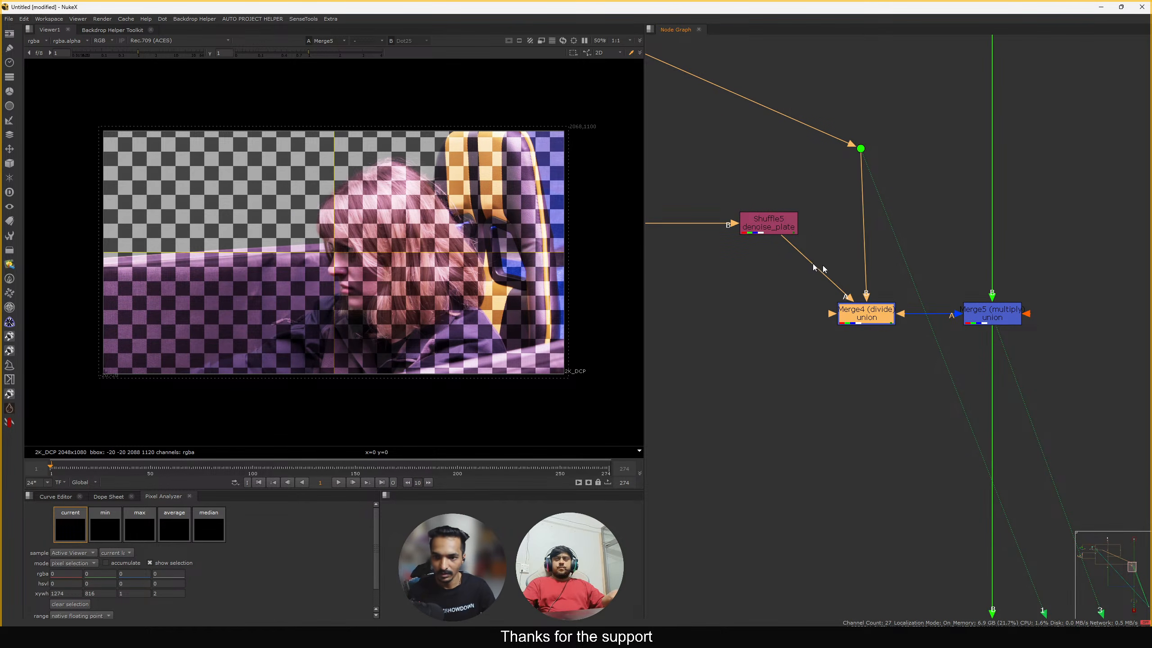
middle_click_drag(761, 233, 859, 313)
left_click(857, 309)
left_click(843, 257)
scroll(845, 253, "down", 6)
middle_click_drag(800, 267, 834, 287)
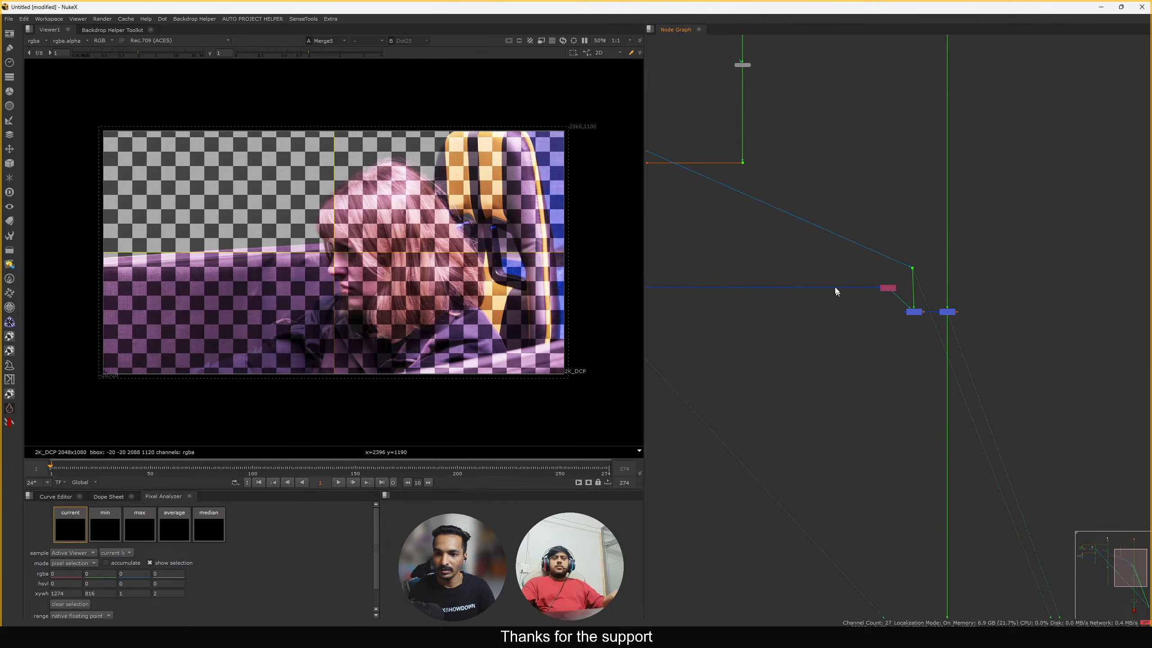
scroll(929, 256, "up", 3)
left_click_drag(928, 254, 865, 303)
key("1")
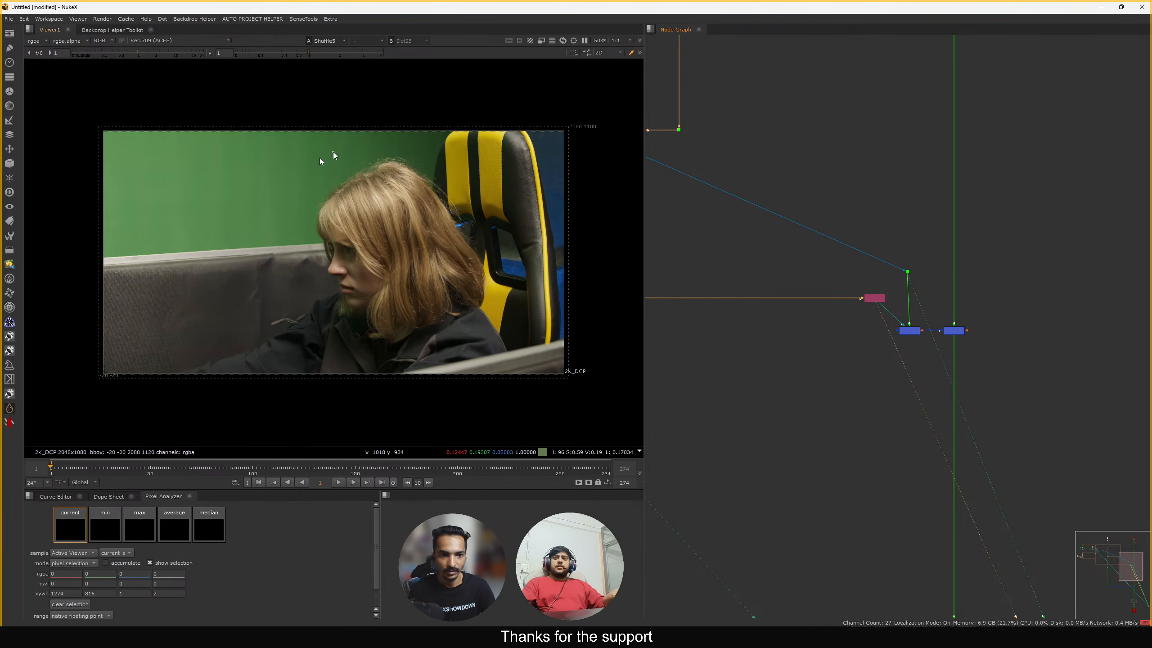
left_click_drag(930, 258, 866, 301)
key("1")
key("1")
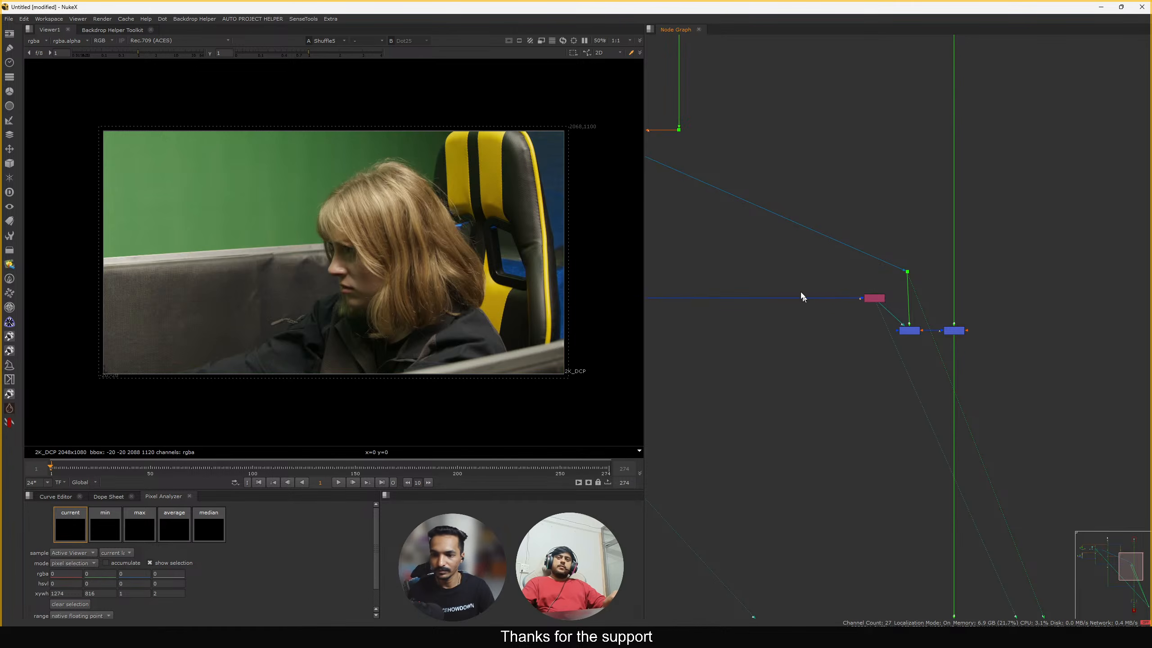
Insert an apDespill node on the clean plate pipe above the dot and compare its output with the node bypassed
scroll(816, 281, "down", 5)
scroll(819, 274, "up", 5)
key("Tab")
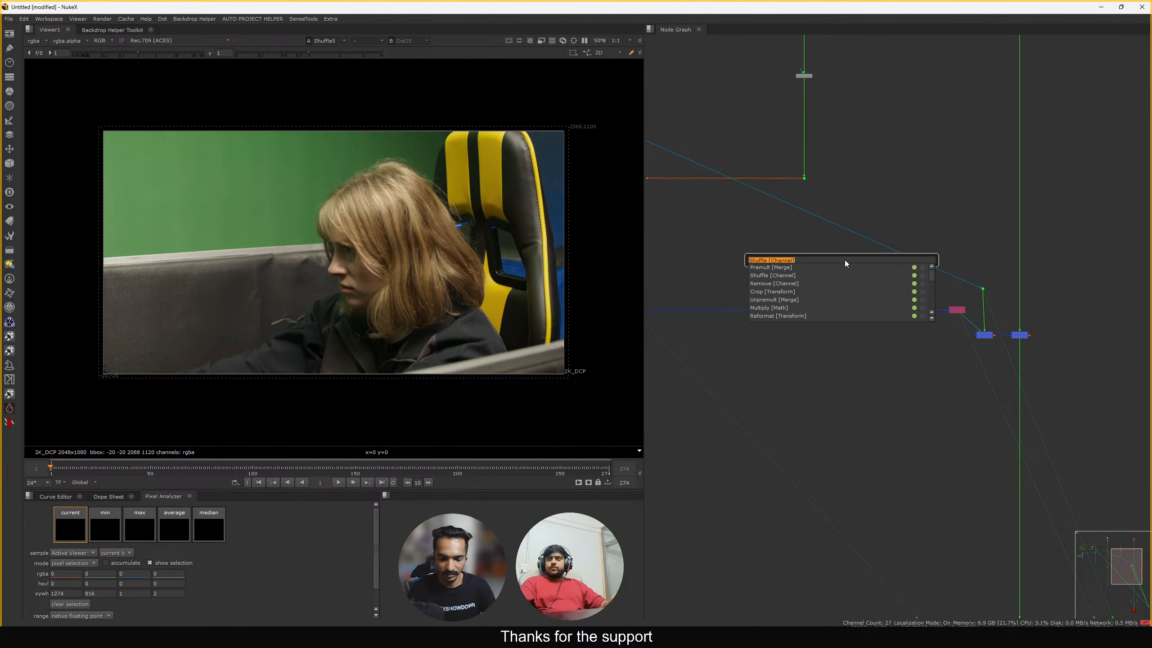
type("apdespill AP [Keyer")
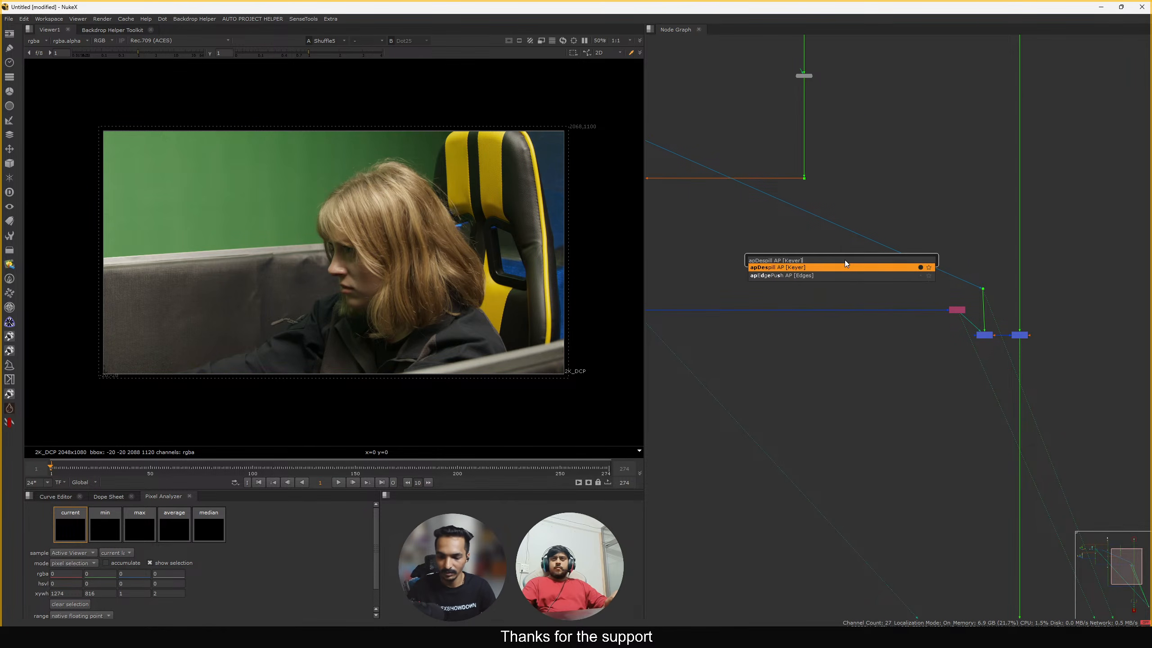
key("Return")
middle_click_drag(902, 258, 904, 237)
left_click_drag(882, 261, 984, 249)
key("1")
left_click(909, 246)
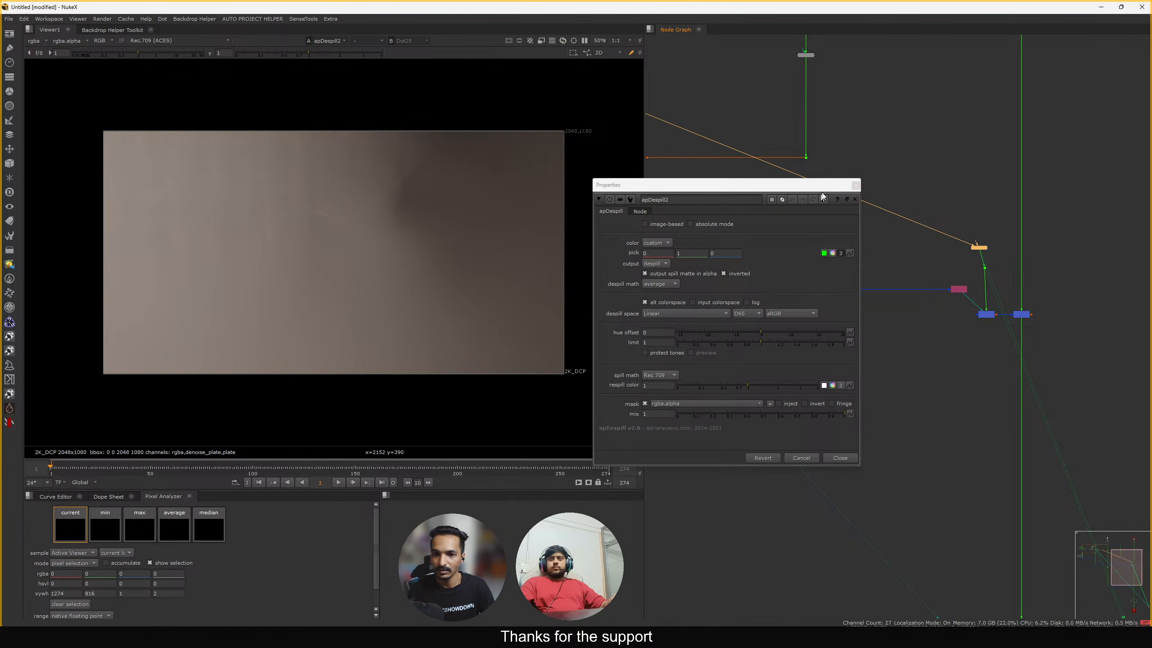
left_click_drag(953, 260, 952, 260)
key("d")
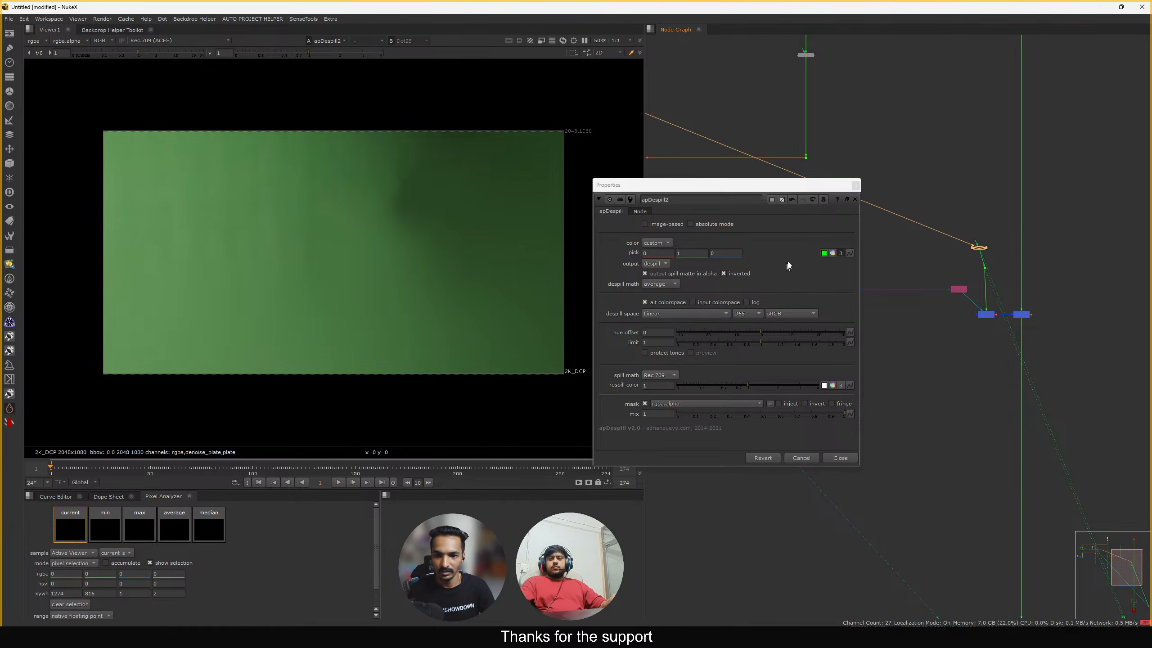
Set the apDespill pick colour by sampling an area of the green clean plate
left_click(824, 255)
left_click_drag(246, 173, 203, 201, "ctrl+shift")
middle_click_drag(921, 390, 759, 433)
left_click(844, 459)
scroll(874, 269, "up", 3)
scroll(866, 272, "up", 1)
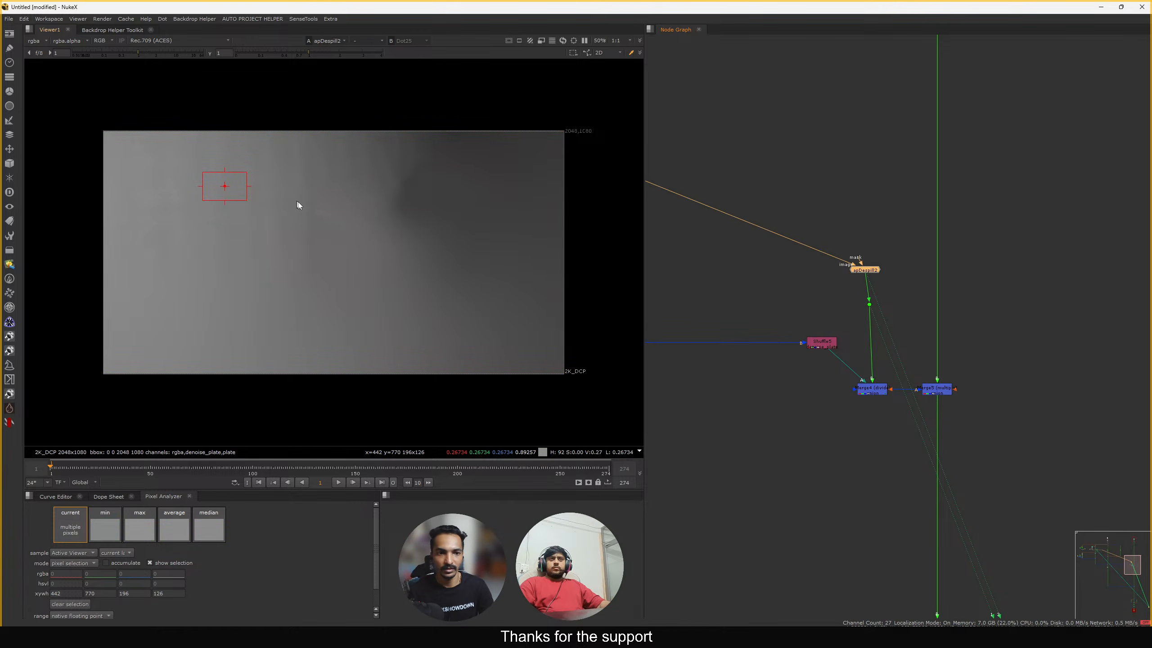
Duplicate the apDespill node and insert the copy between the denoised plate Shuffle and the divide Merge
left_click(867, 272)
key("ctrl+c")
left_click(797, 295)
key("ctrl+v")
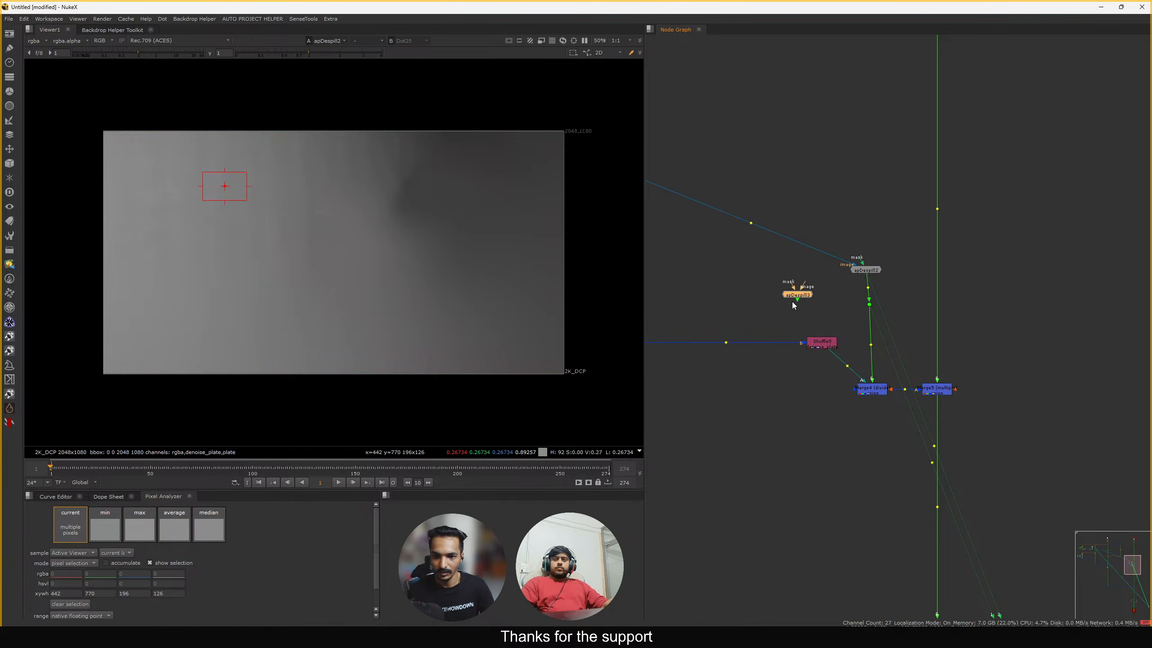
left_click_drag(824, 337, 817, 361)
key("1")
left_click(845, 332)
middle_click_drag(845, 331, 844, 299)
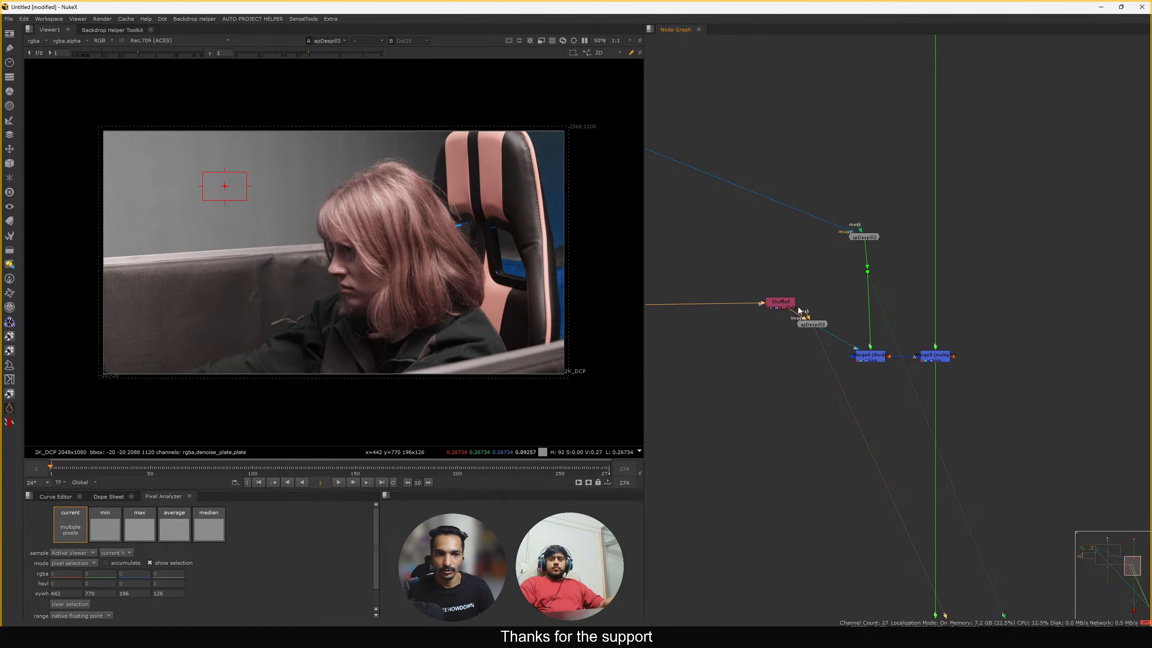
Compare the merged result of the divide and multiply nodes with the despilled denoised plate in the viewer
middle_click_drag(787, 352, 784, 349)
left_click(875, 356)
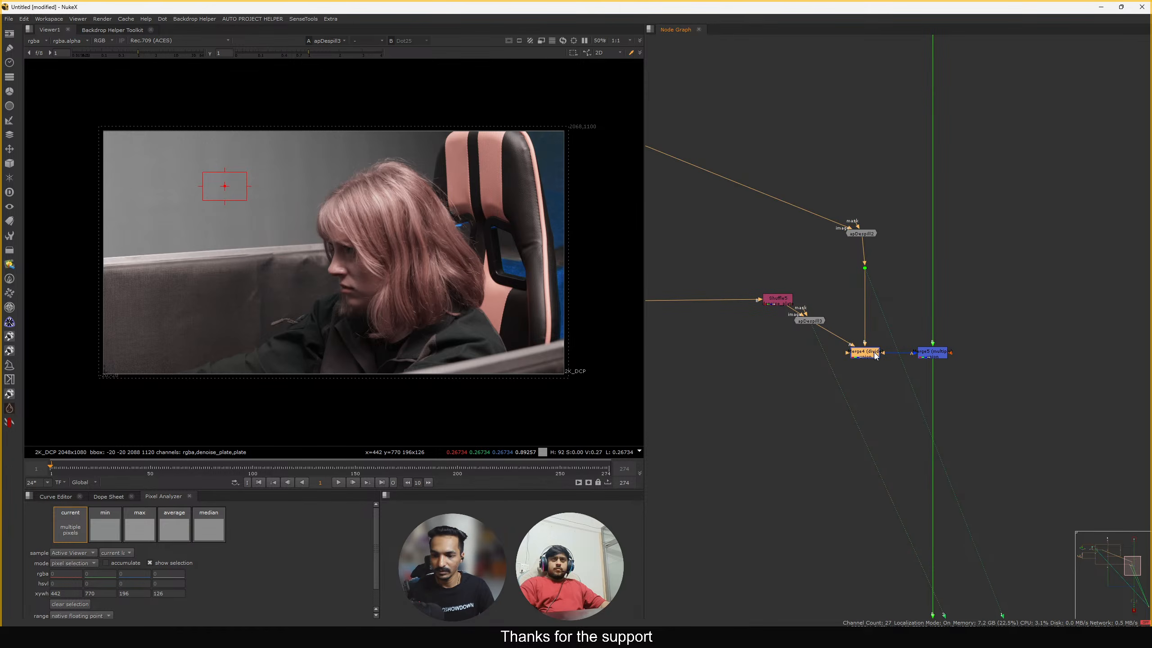
key("1")
left_click(744, 320)
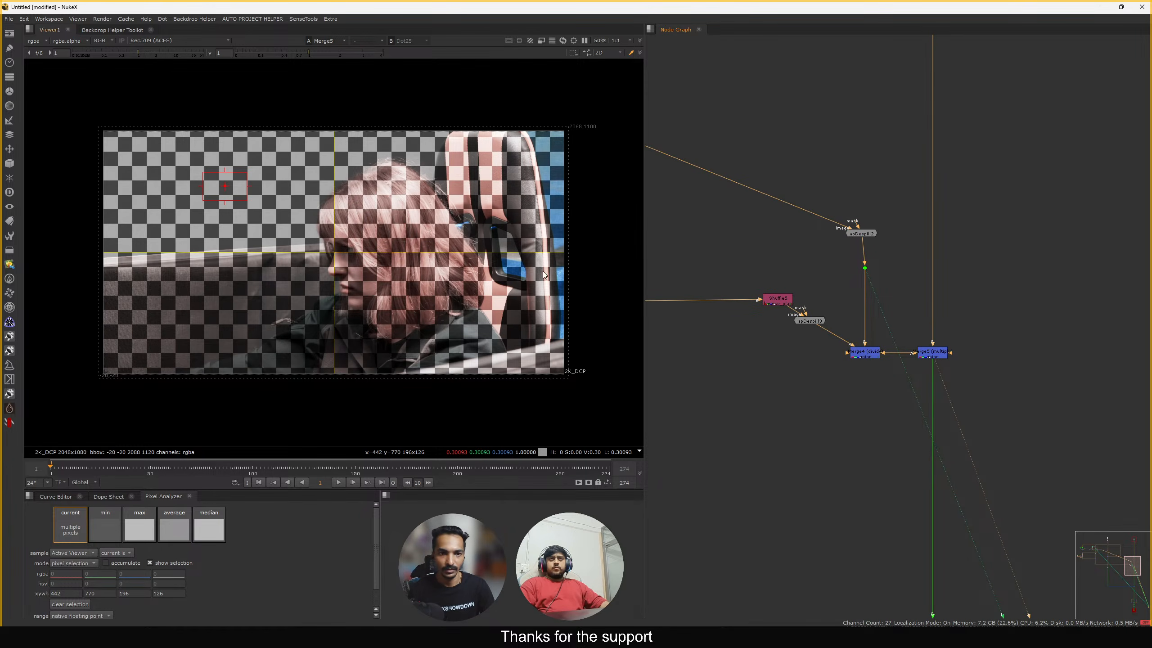
left_click_drag(861, 353, 858, 354)
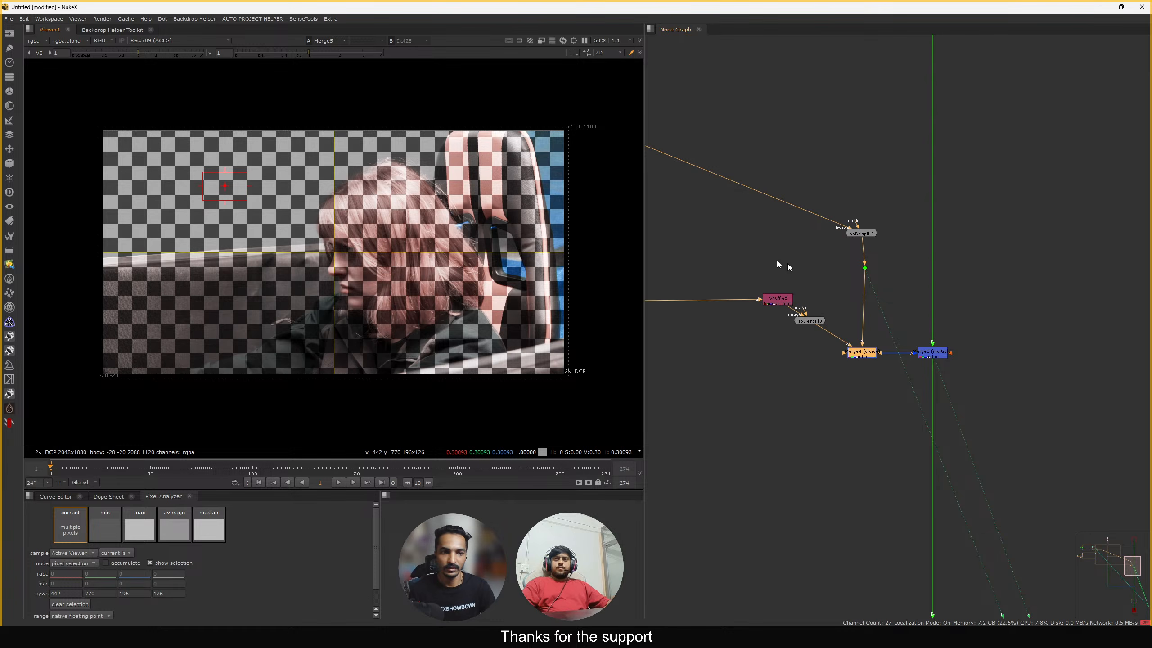
scroll(789, 266, "down", 2)
middle_click_drag(837, 452, 854, 337)
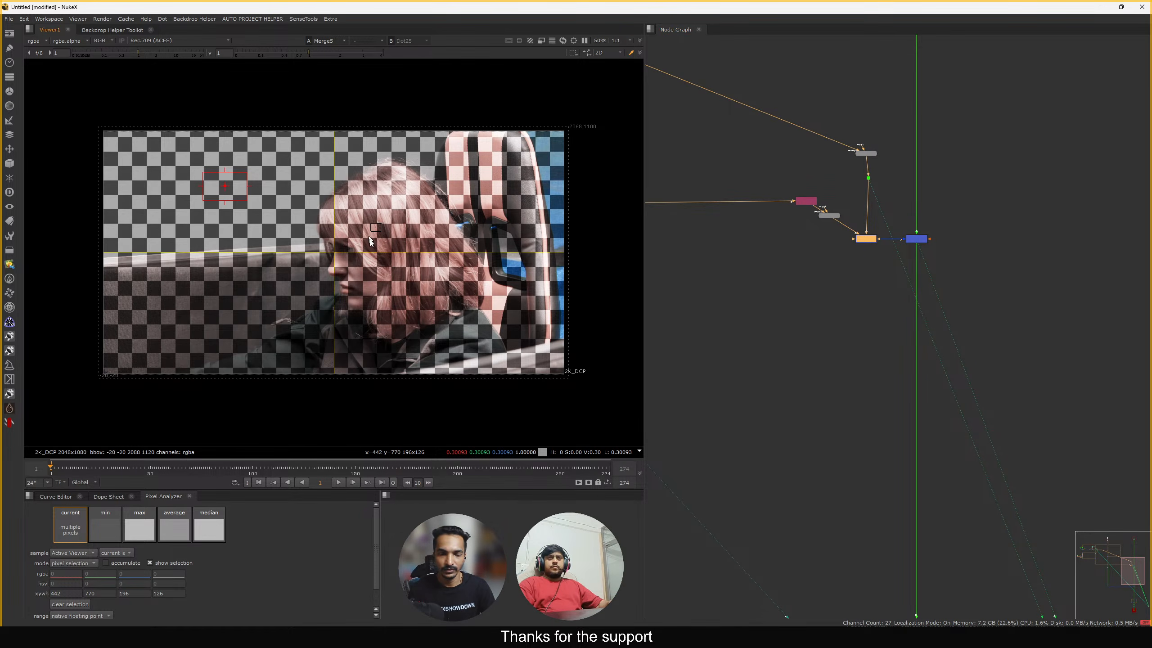
scroll(790, 222, "up", 5)
left_click(885, 207)
key("1")
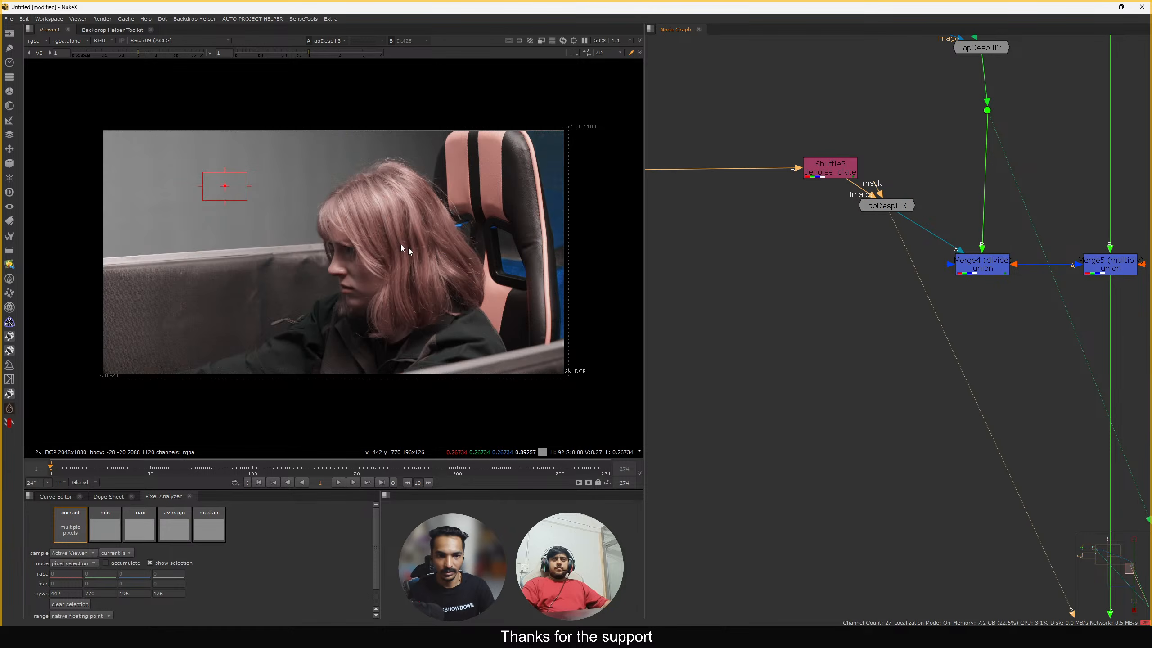
middle_click_drag(800, 236, 726, 235)
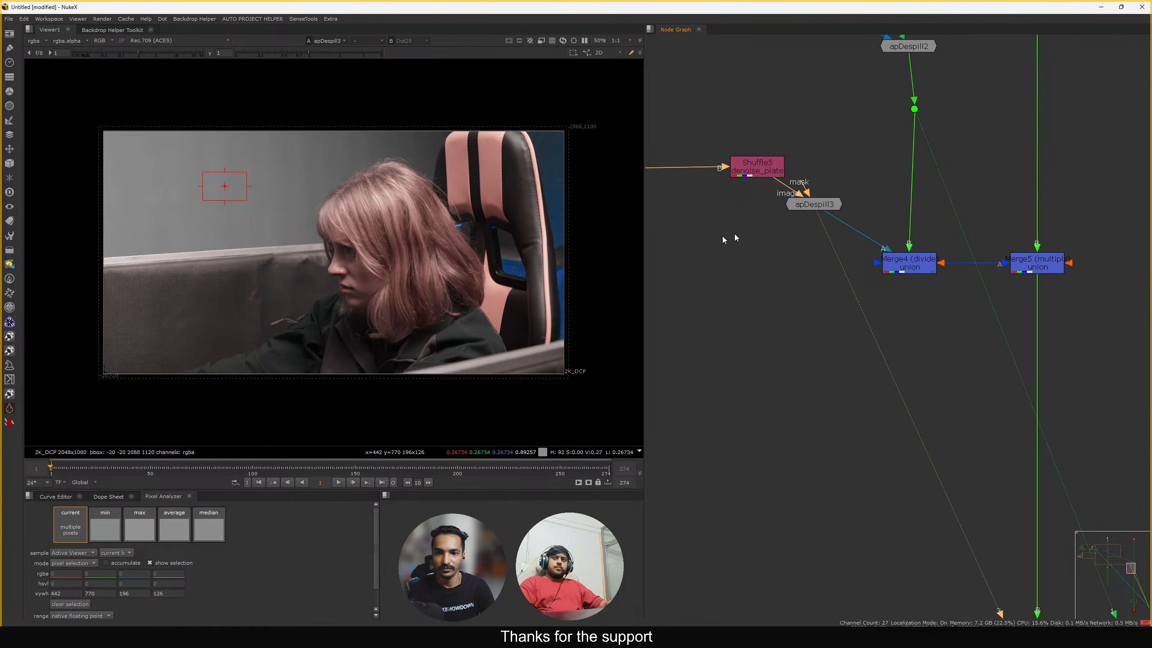
View the final foreground-over-background Merge and examine the hair at the top of the head up close
scroll(947, 261, "down", 6)
left_click_drag(1005, 209, 936, 280)
key("1")
middle_click_drag(899, 509, 872, 291)
left_click_drag(1004, 324, 871, 414)
key("1")
middle_click_drag(805, 246, 868, 424)
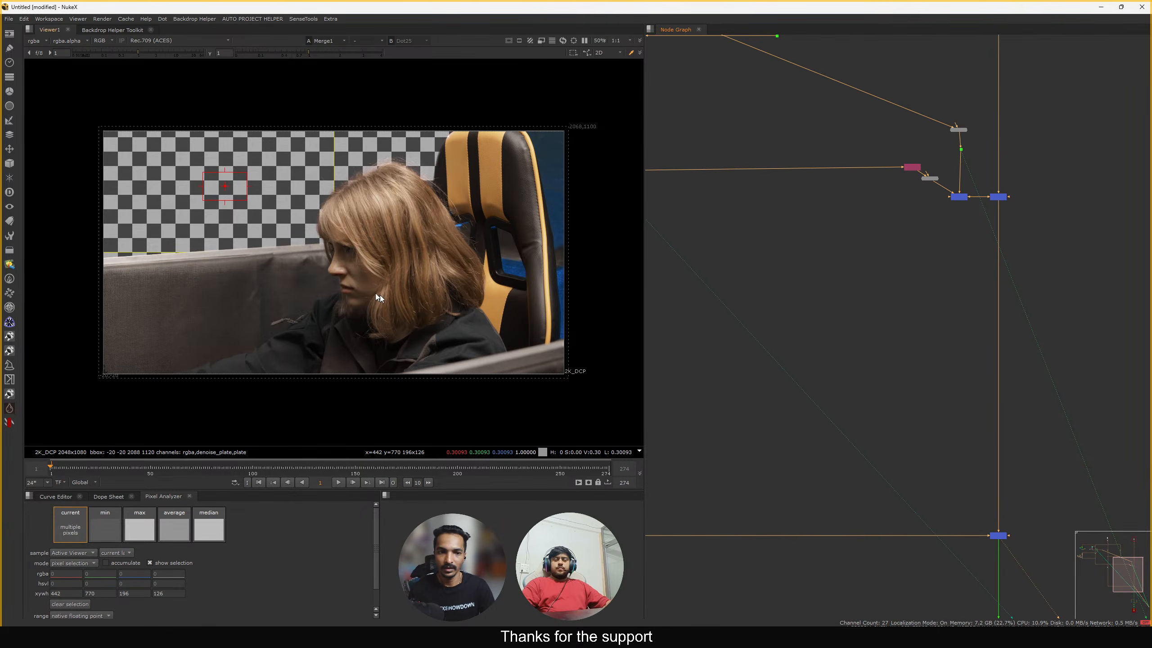
middle_click_drag(352, 184, 446, 193, "alt")
middle_click_drag(447, 193, 357, 276)
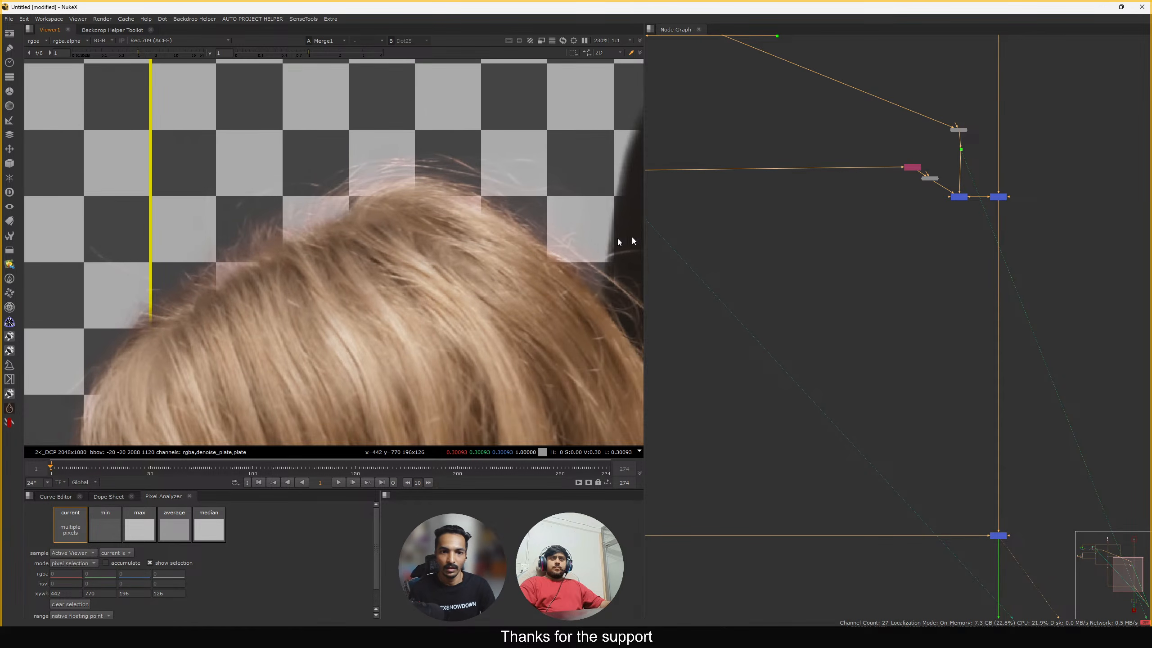
Toggle the multiply Merge on and off to compare the edges of the hair and the chair headrest
middle_click_drag(963, 195, 1041, 261)
middle_click_drag(1041, 261, 979, 260)
left_click(922, 279)
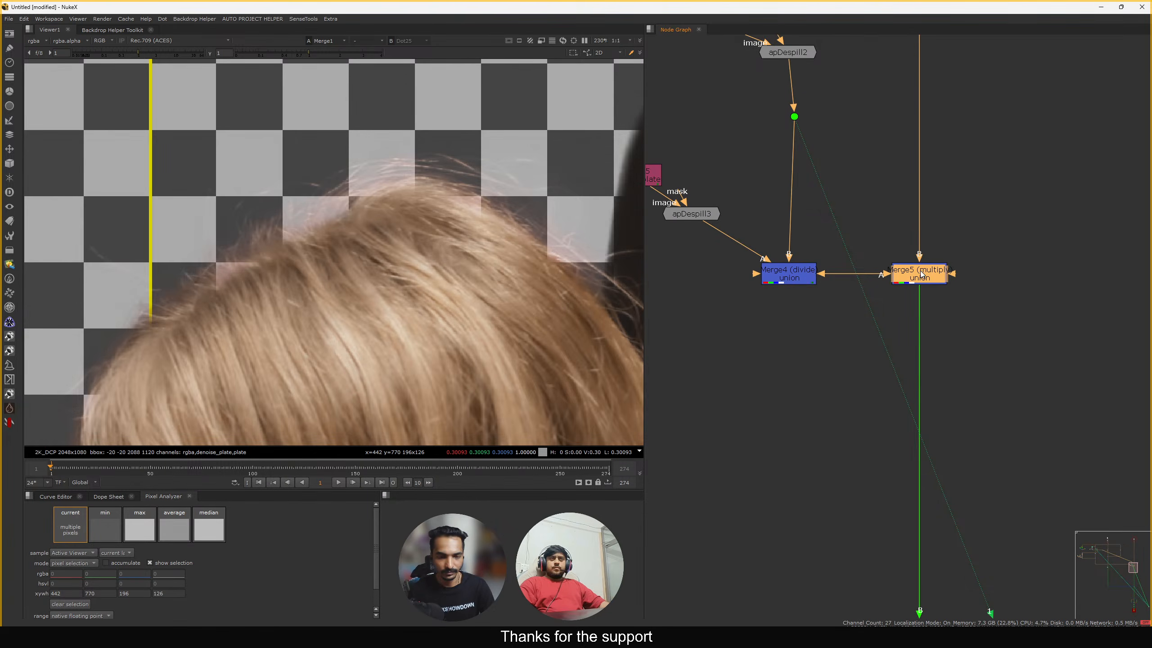
key("d")
key("d")
key("d")
key("d")
middle_click_drag(536, 277, 324, 317)
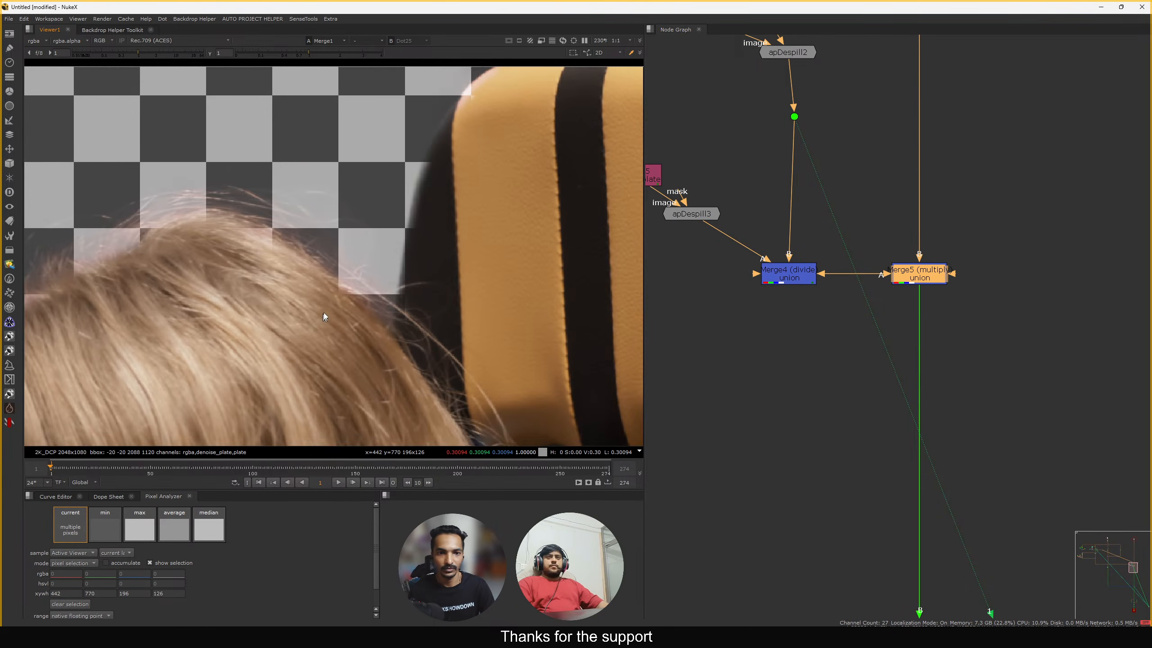
key("d")
key("d")
middle_click_drag(466, 153, 417, 255)
key("d")
key("d")
key("d")
key("d")
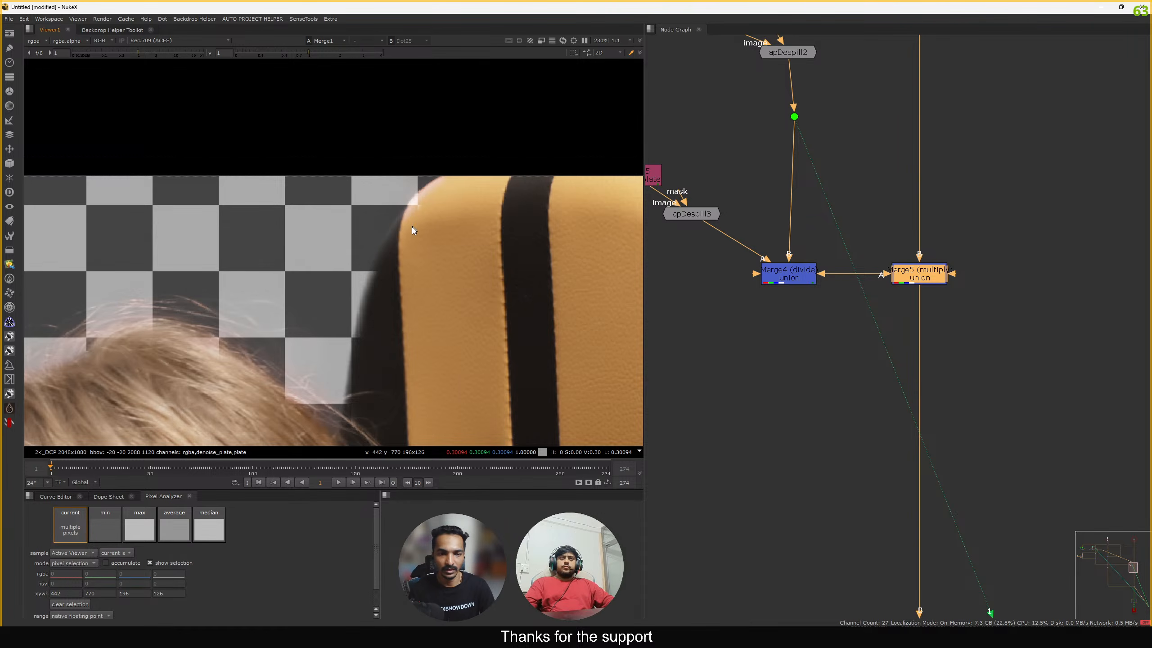
key("d")
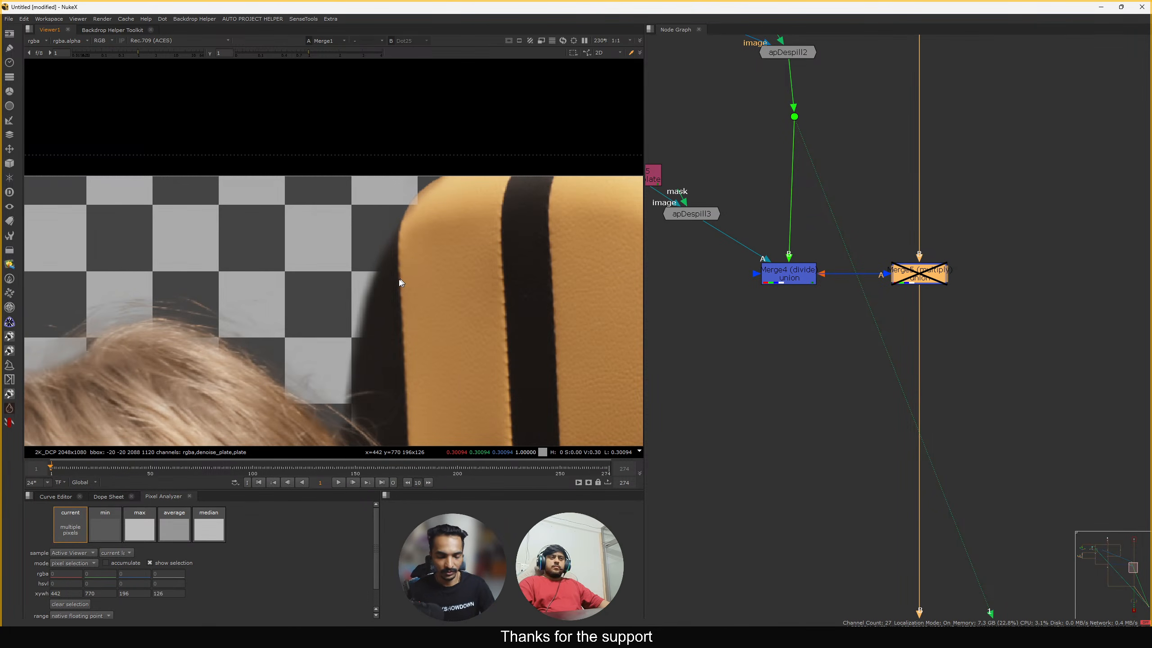
key("d")
Toggle the multiply Merge to compare the edges around the face and the adjoining couch top
scroll(289, 356, "down", 2)
middle_click_drag(289, 356, 463, 234)
scroll(339, 328, "down", 4)
middle_click_drag(339, 328, 534, 177)
scroll(400, 267, "up", 3)
middle_click_drag(401, 266, 440, 264)
key("d")
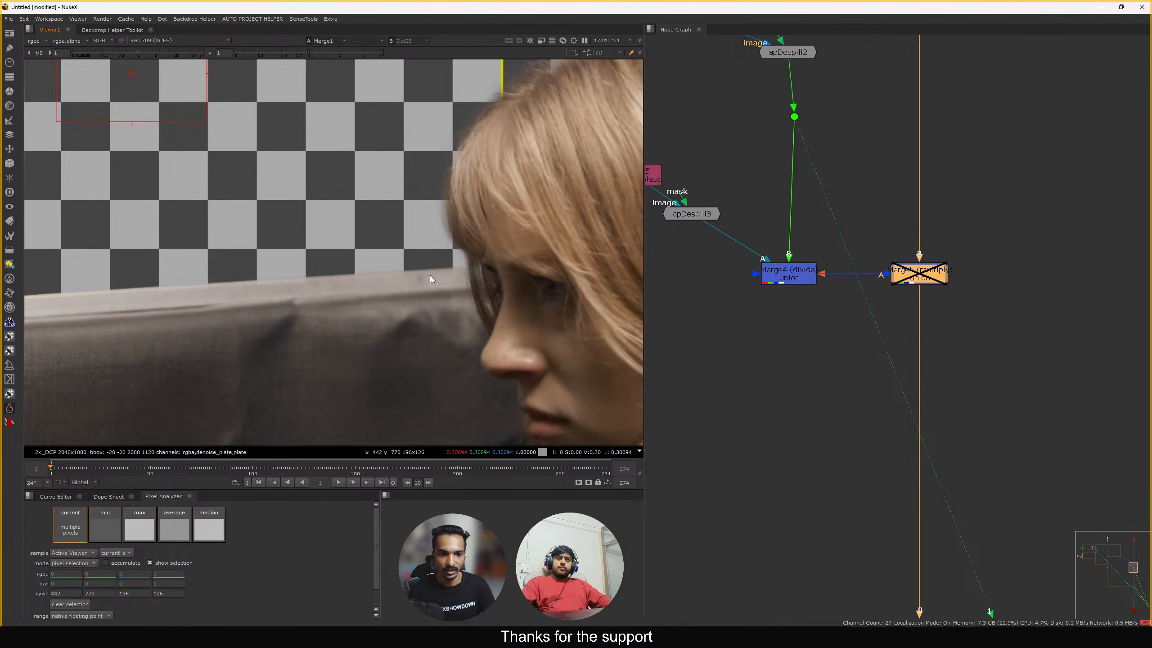
key("d")
key("d")
key("d")
key("d")
key("d")
scroll(452, 260, "down", 6)
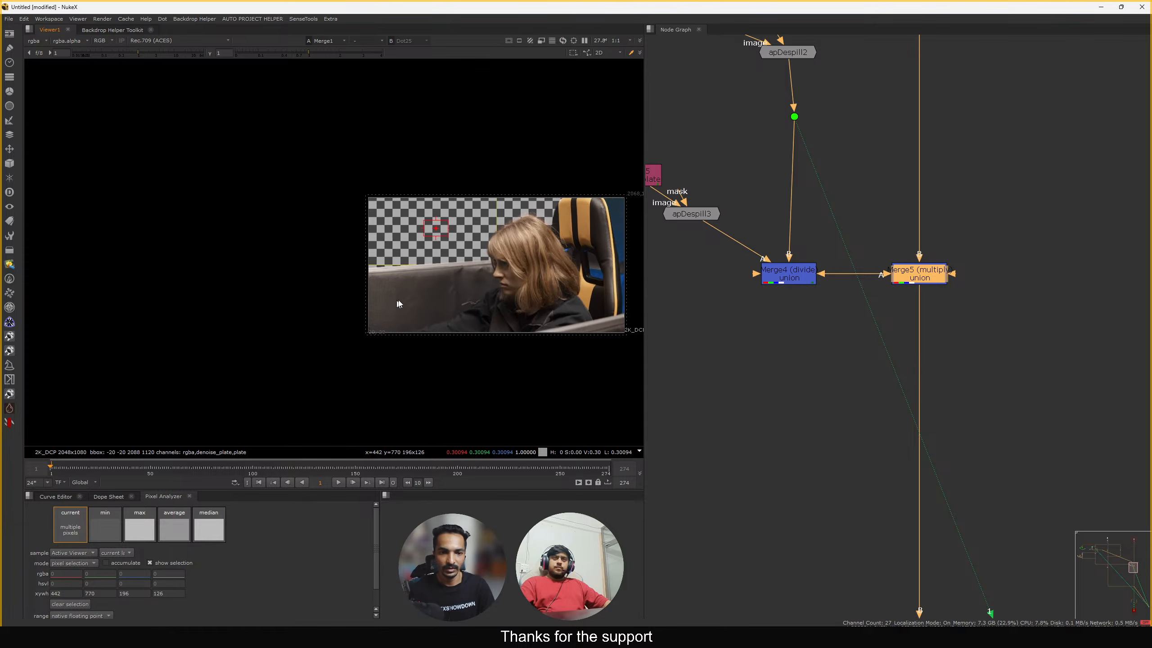
Examine the couch's top edge up close with the multiply Merge off and on, leaving the node enabled
scroll(398, 304, "up", 8)
key("d")
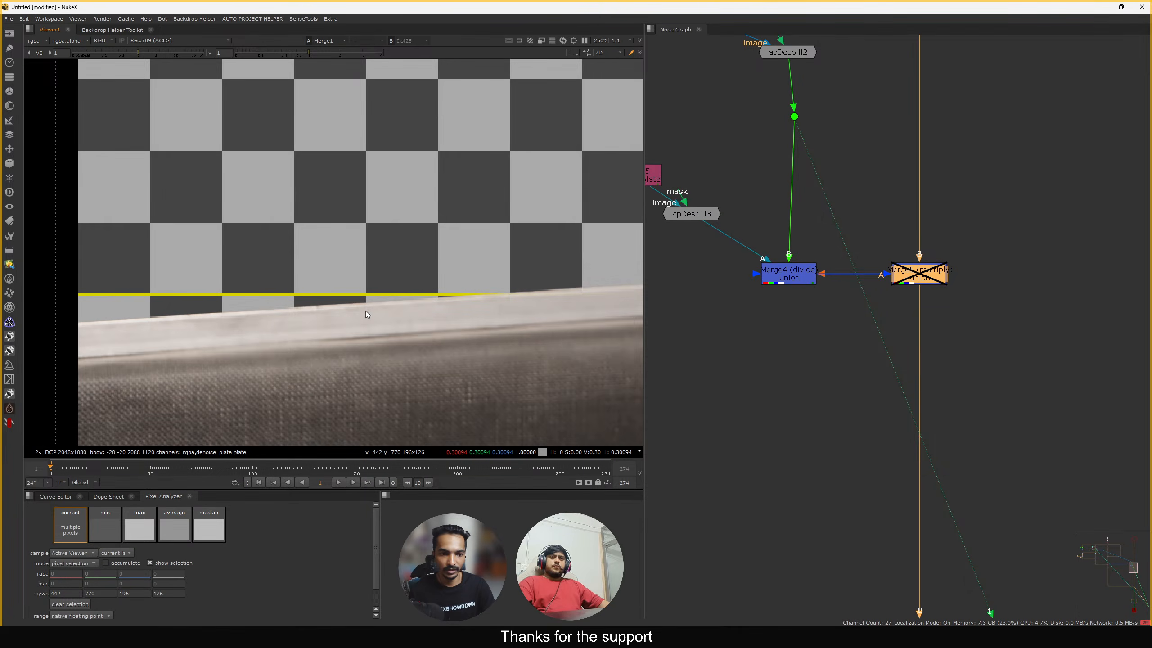
key("d")
key("d")
scroll(409, 288, "up", 5)
key("d")
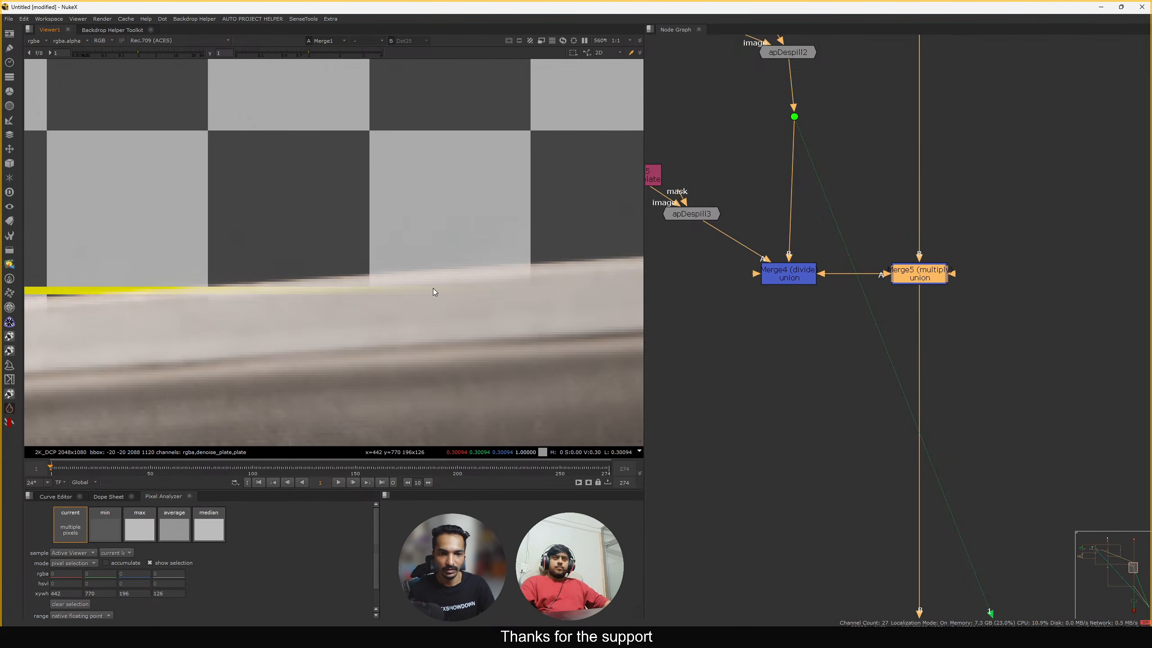
key("d")
key("d")
key("d")
key("d")
key("d")
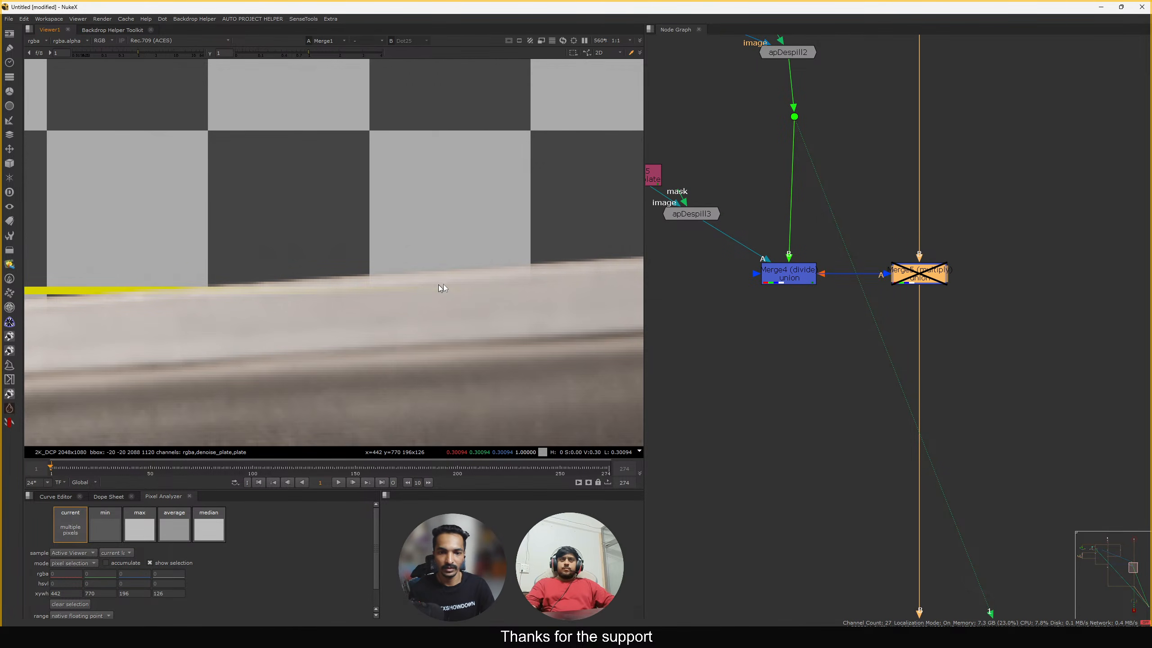
scroll(436, 270, "up", 7)
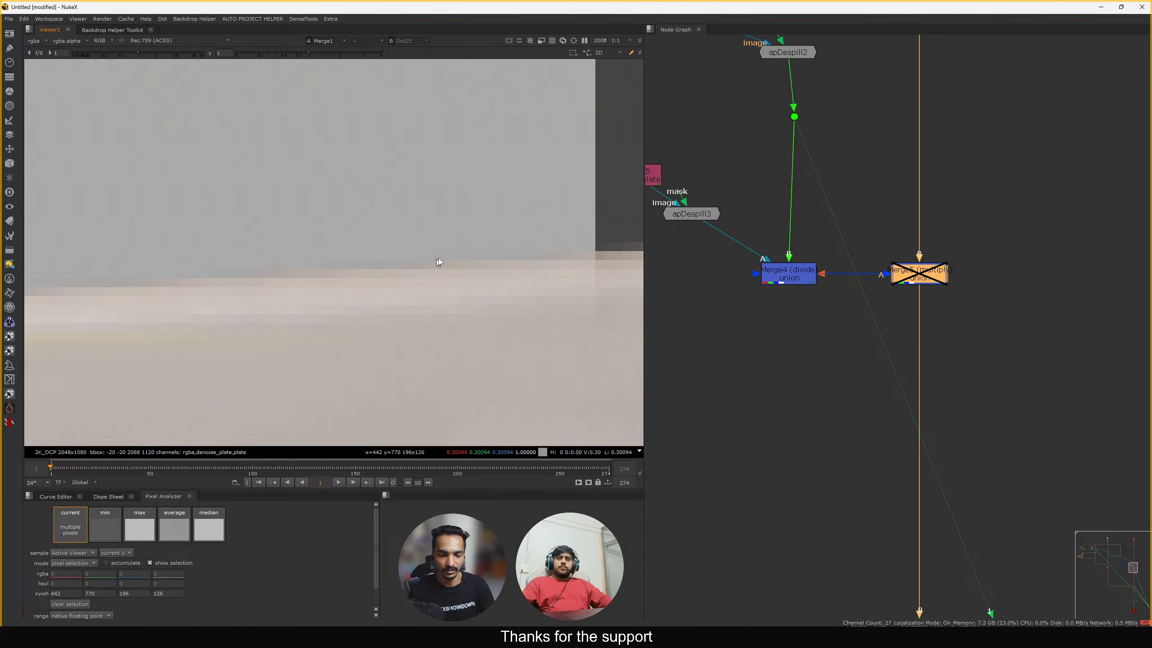
scroll(438, 262, "down", 10)
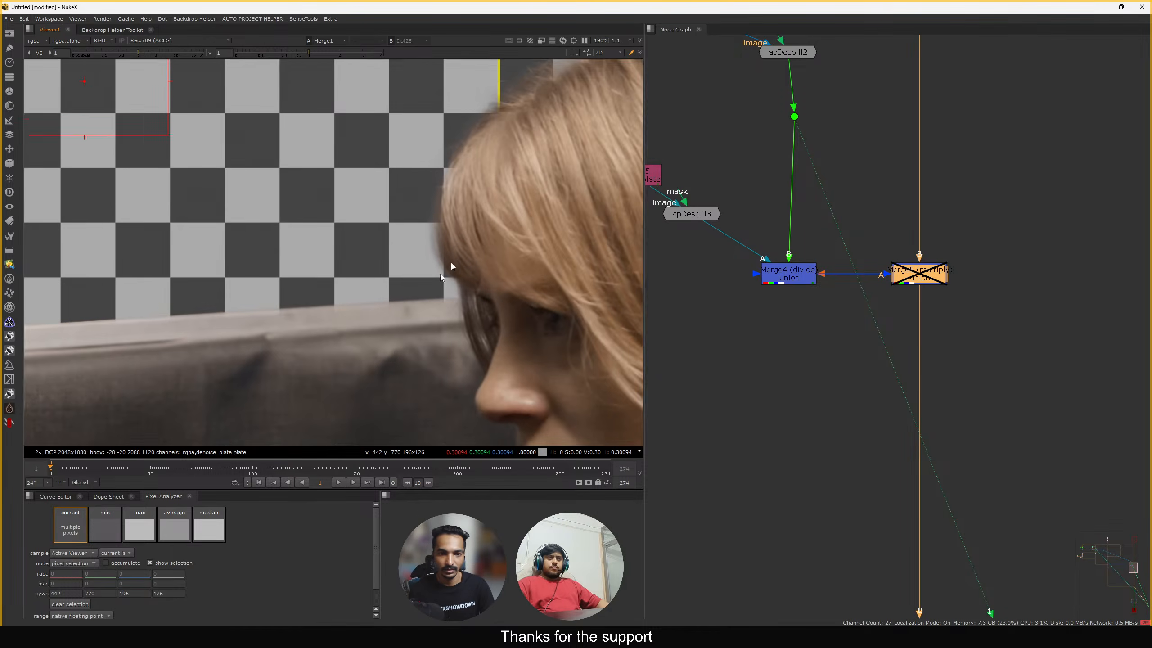
scroll(435, 272, "down", 5)
key("d")
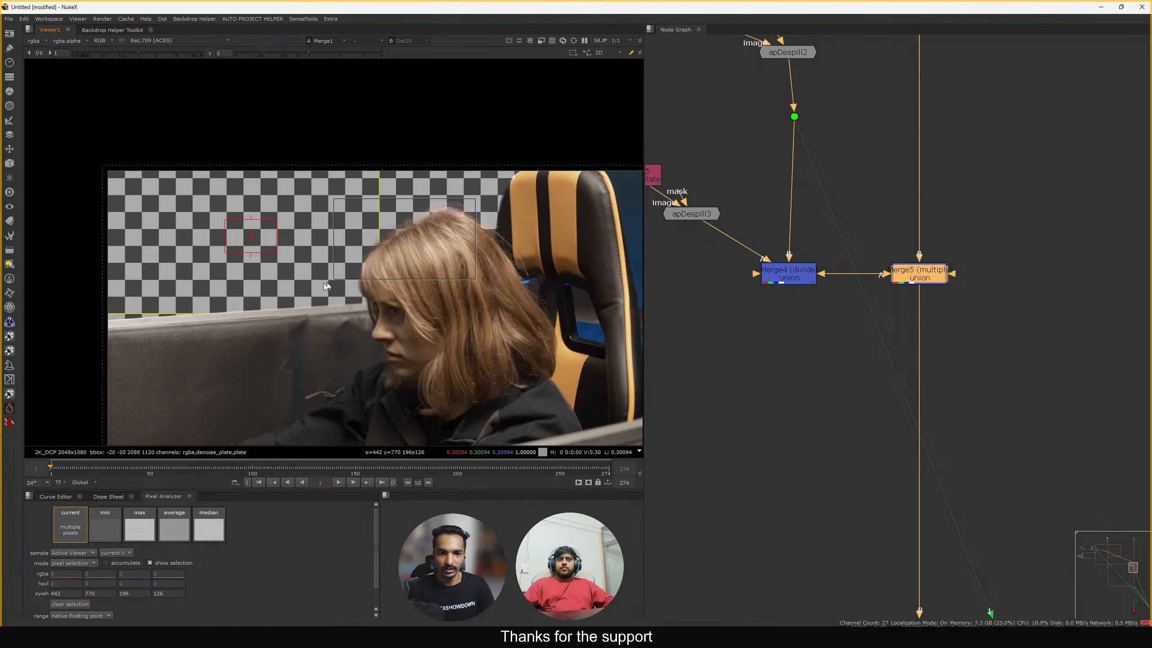
Move the divide and multiply Merges beside the background pipe, branch the multiply's background input from a new Dot, and view that Dot
scroll(861, 288, "down", 5)
left_click_drag(1017, 129, 740, 303)
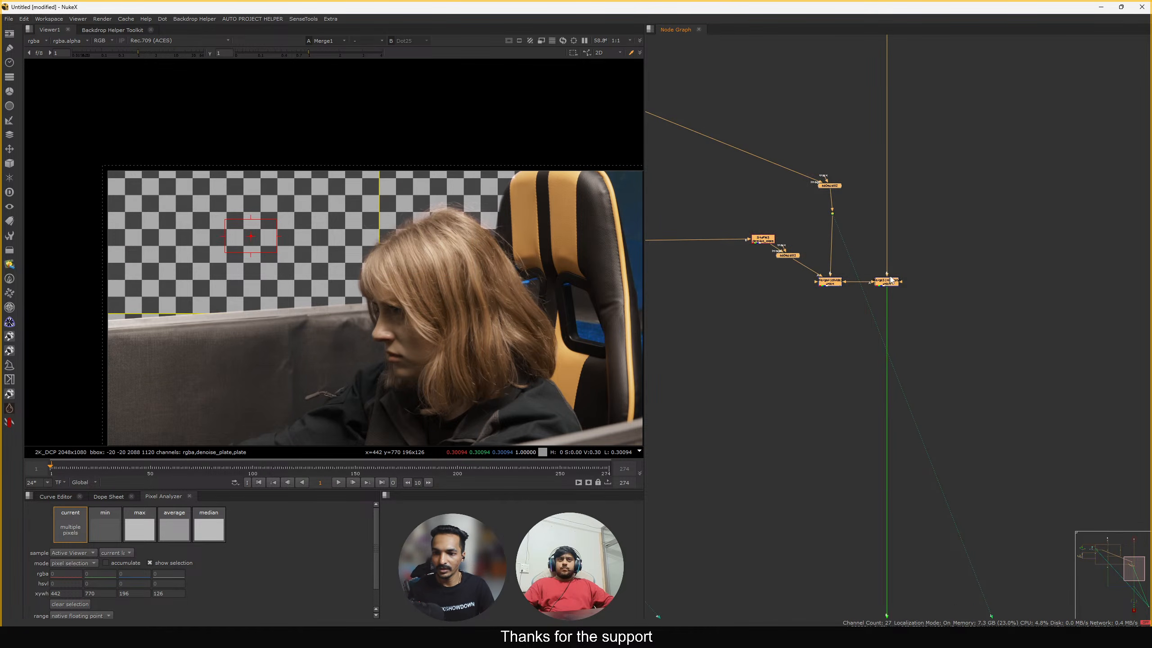
left_click_drag(890, 280, 840, 280)
left_click(931, 279)
left_click_drag(852, 156, 888, 257)
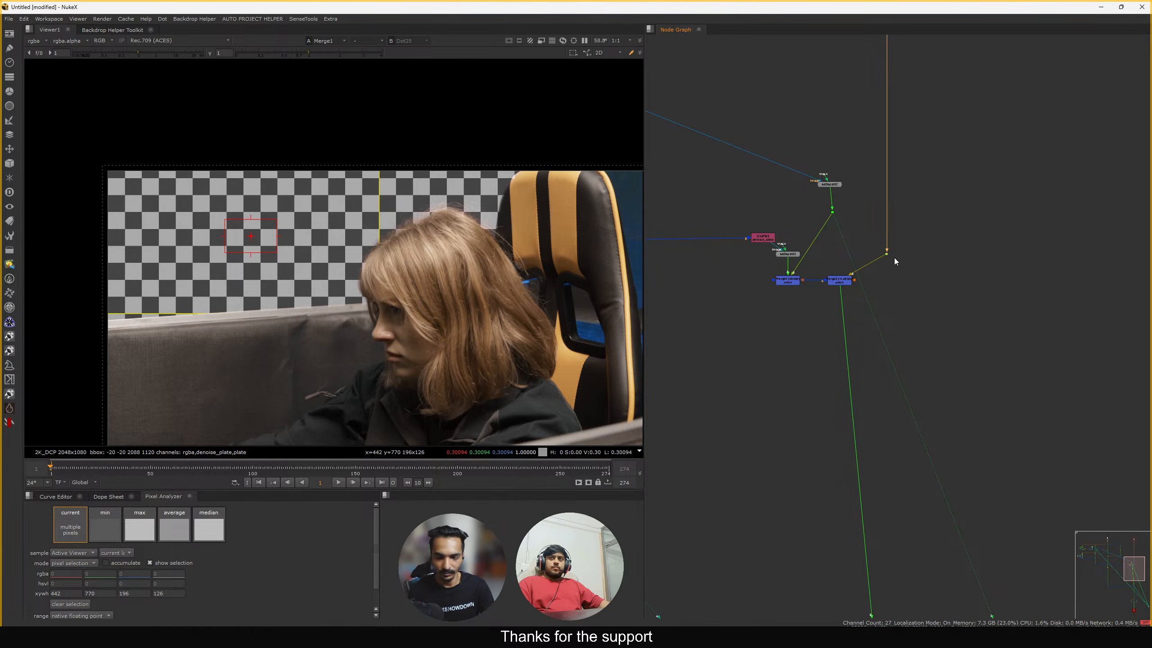
key("1")
Add a Keymix on the background pipe below the Dot with the multiply Merge as its other input, and view the Keymix
mouse_move(938, 228)
left_mouse_down()
mouse_move(865, 286)
mouse_move(886, 256)
mouse_move(882, 286)
left_mouse_up()
key("Tab")
type("ke")
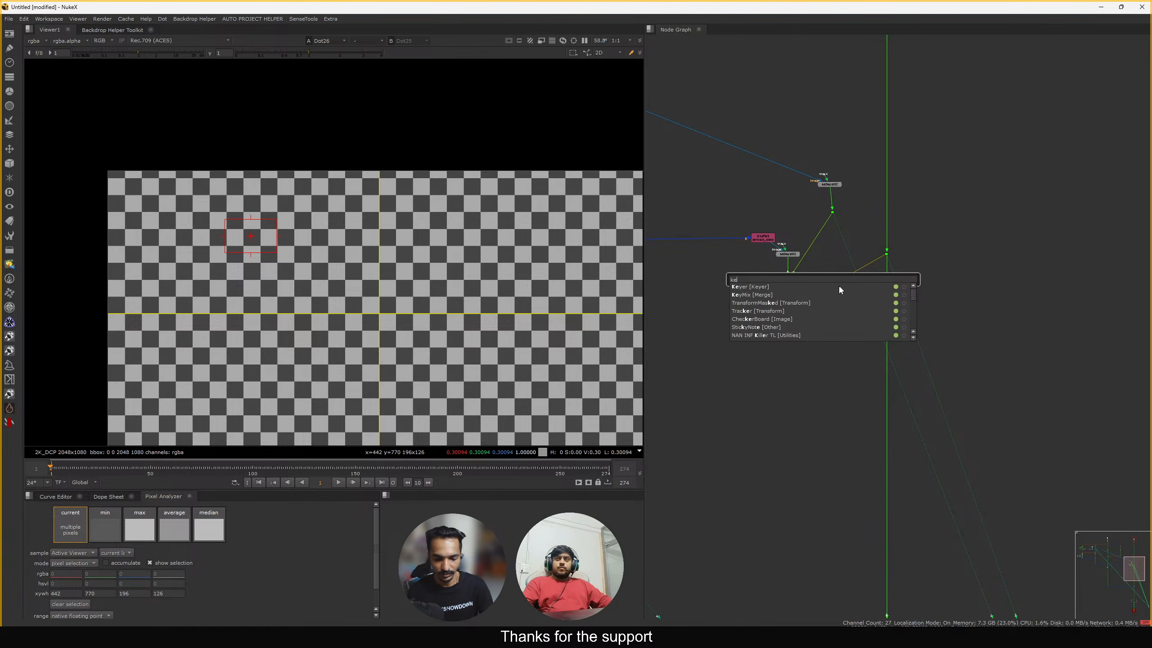
type("ymix")
key("Return")
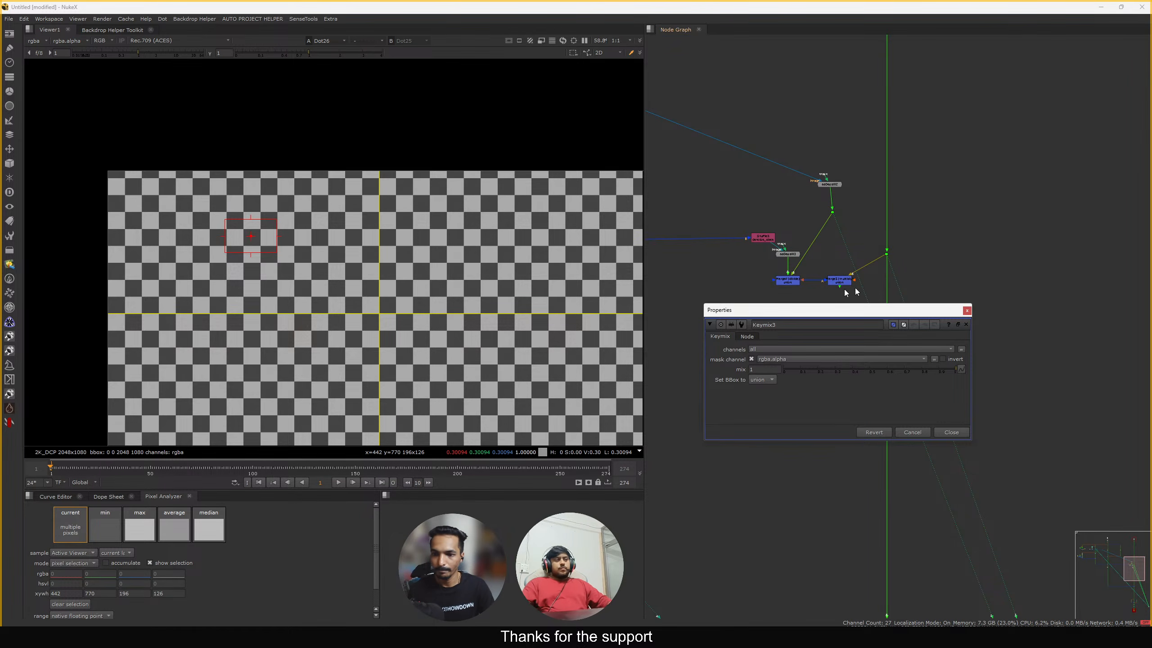
left_click(967, 311)
scroll(868, 308, "up", 3)
left_click_drag(837, 322, 822, 248)
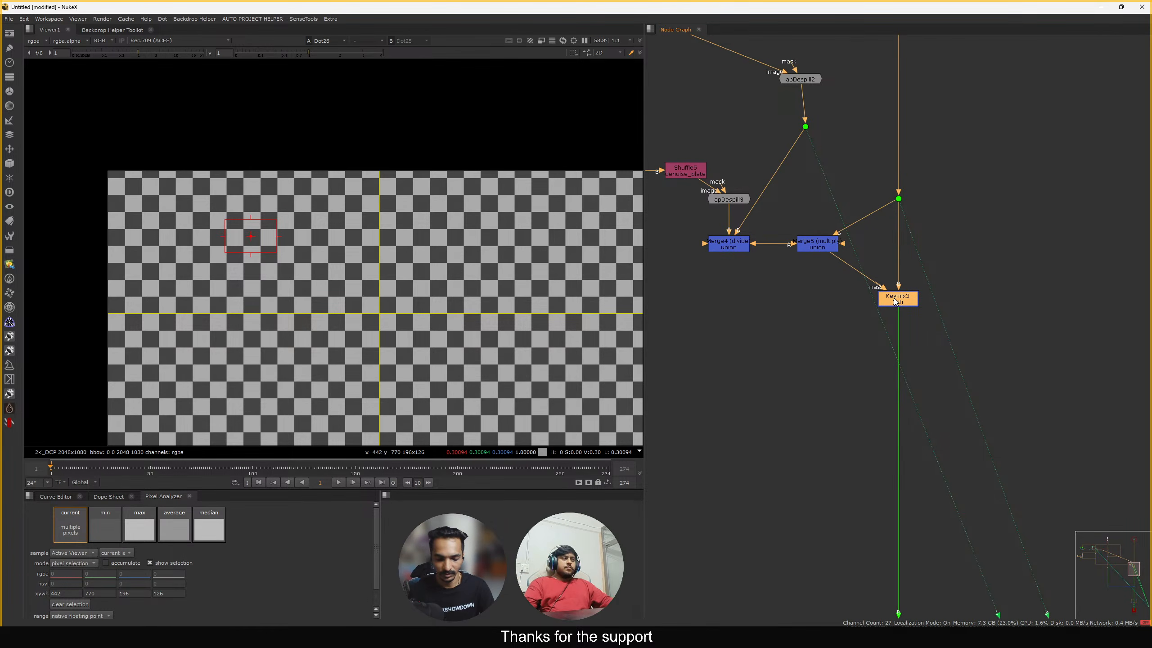
key("1")
Create a Roto node beside the Keymix and connect it to the Keymix's mask input
left_click(970, 260)
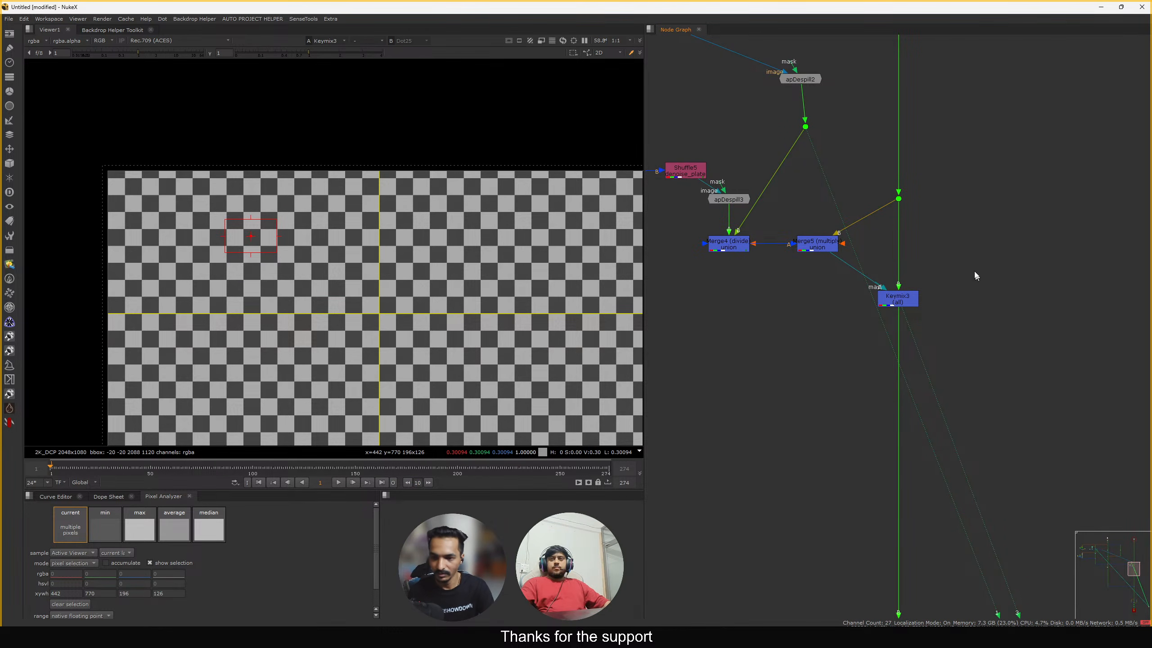
key("o")
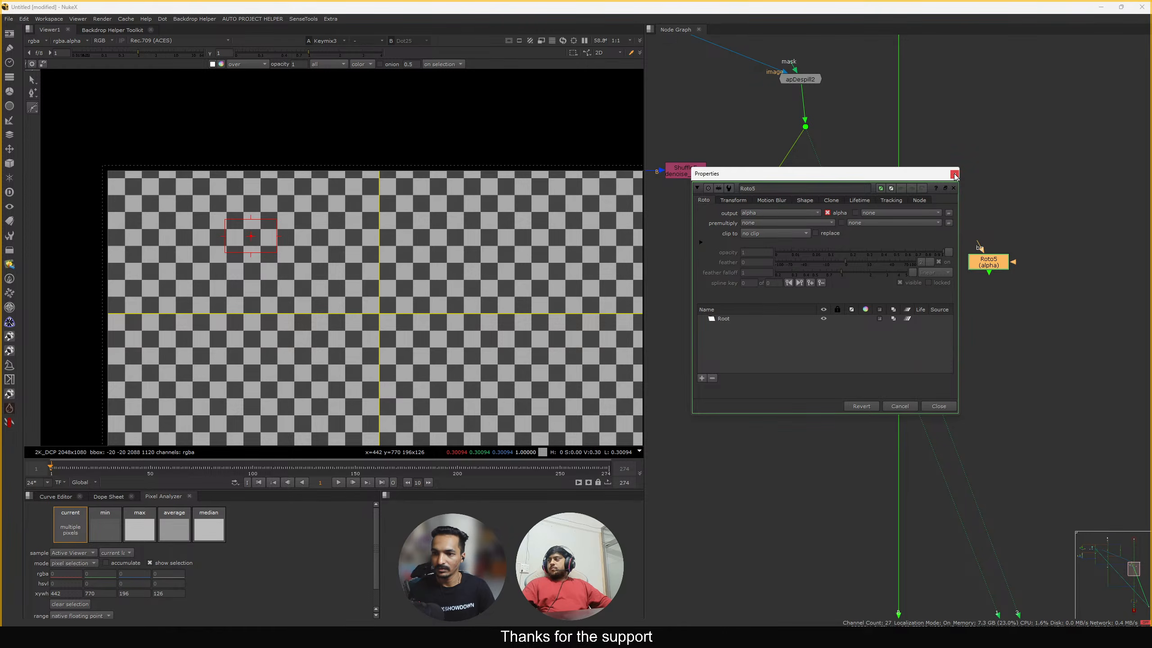
left_click(954, 174)
left_click(898, 323)
left_click_drag(877, 311, 762, 333)
left_click_drag(909, 327, 910, 335)
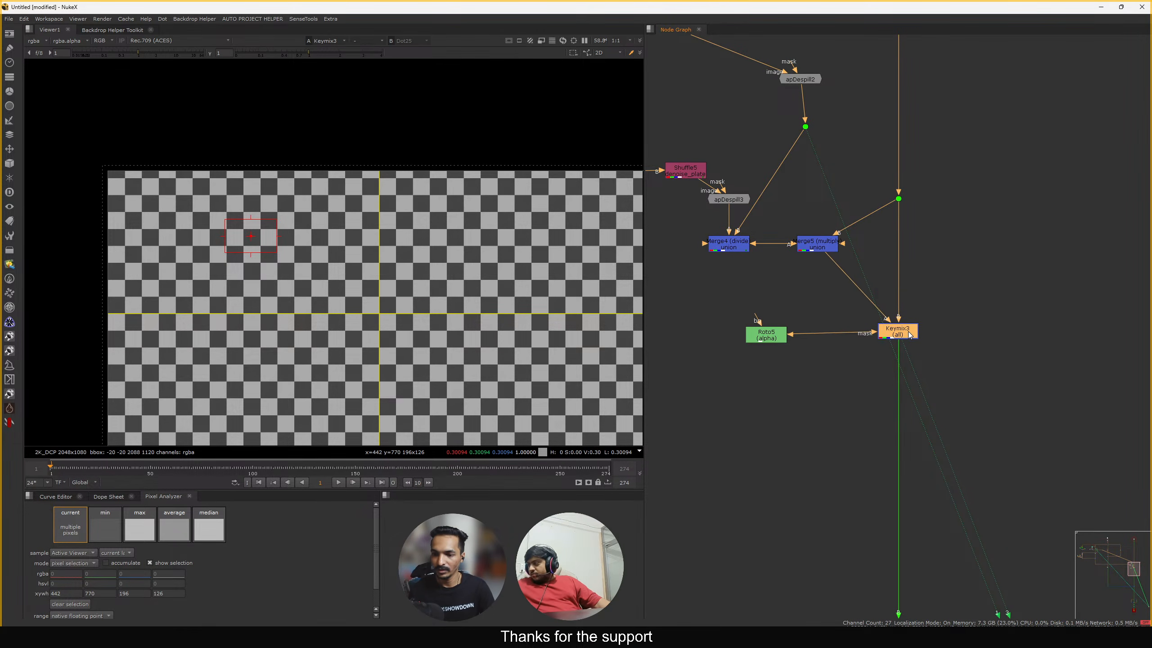
With the multiply Merge in view, draw a Roto ellipse around the top of the head, and view the masked Keymix
left_click(819, 245)
key("1")
left_click(775, 339)
double_click(774, 339)
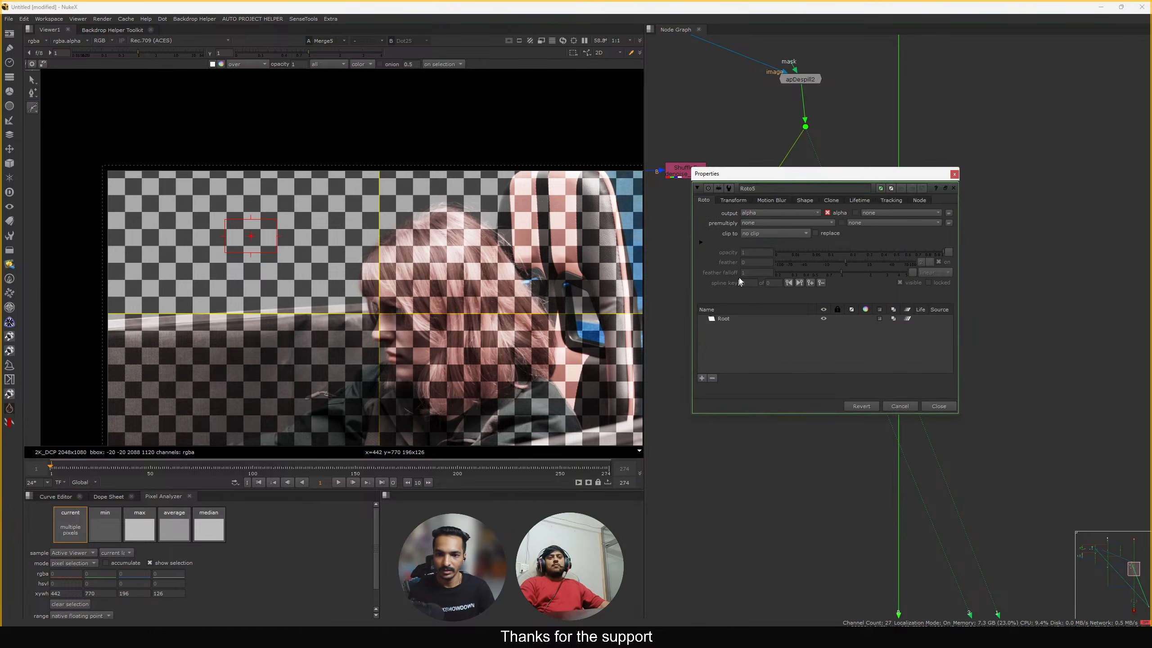
left_click(38, 112)
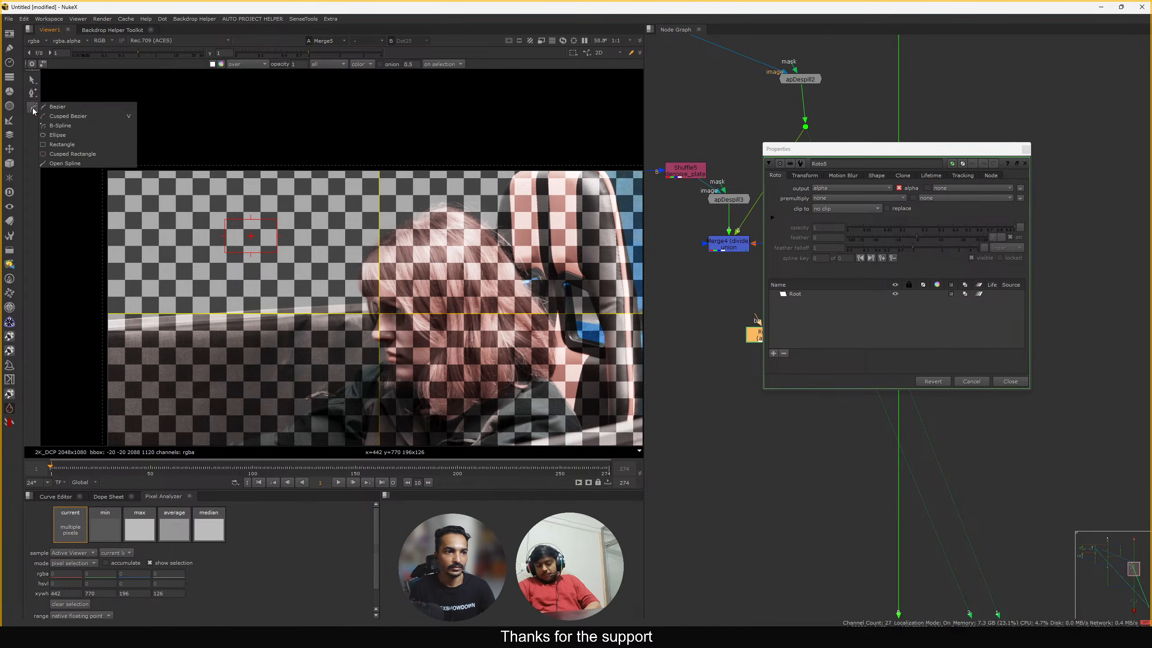
left_click(51, 133)
left_click_drag(302, 165, 503, 316)
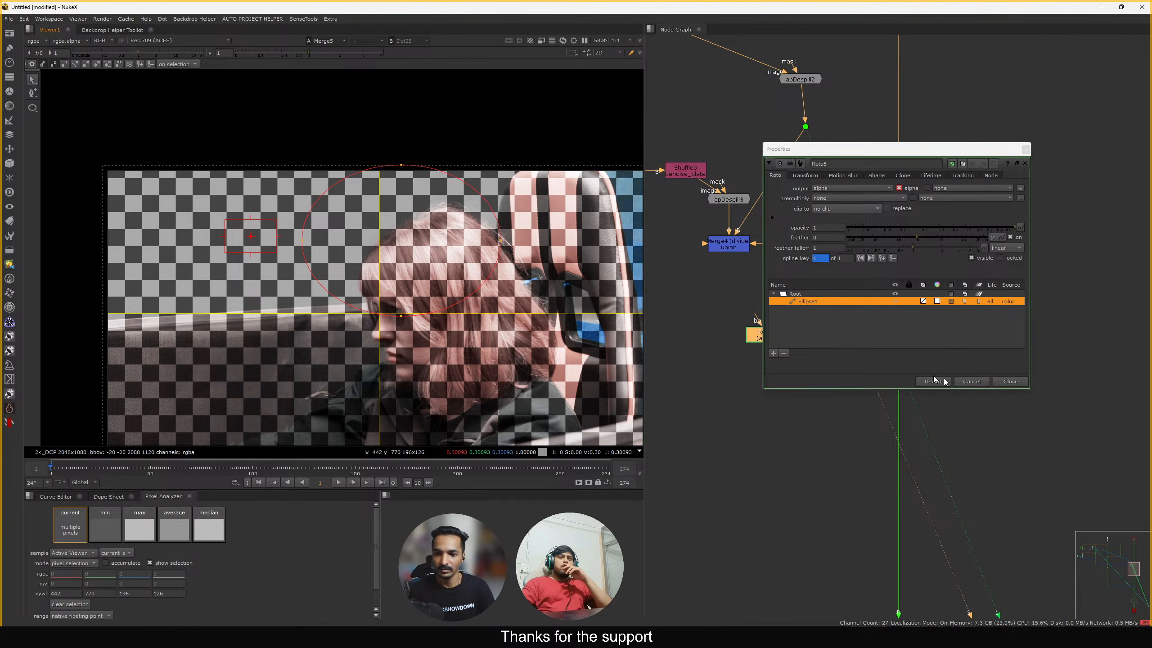
left_click(1002, 380)
left_click(897, 334)
key("1")
left_click(827, 345)
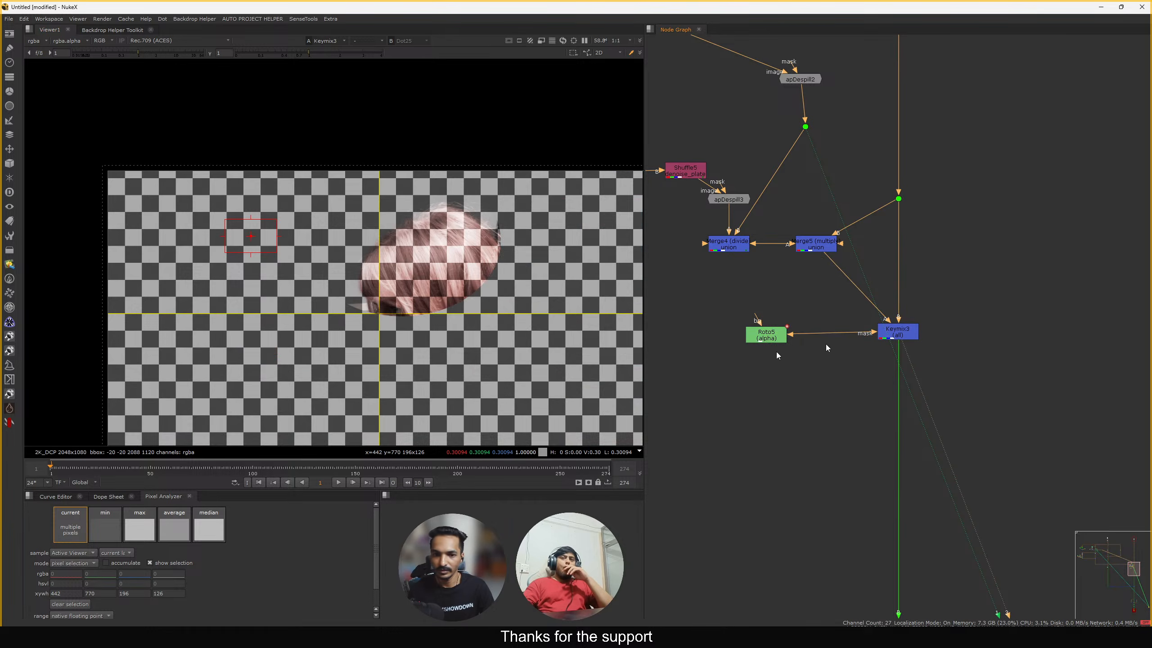
Add a Blur between the Roto and the Keymix mask and raise its size to soften the ellipse
left_click_drag(765, 331, 773, 313)
key("b")
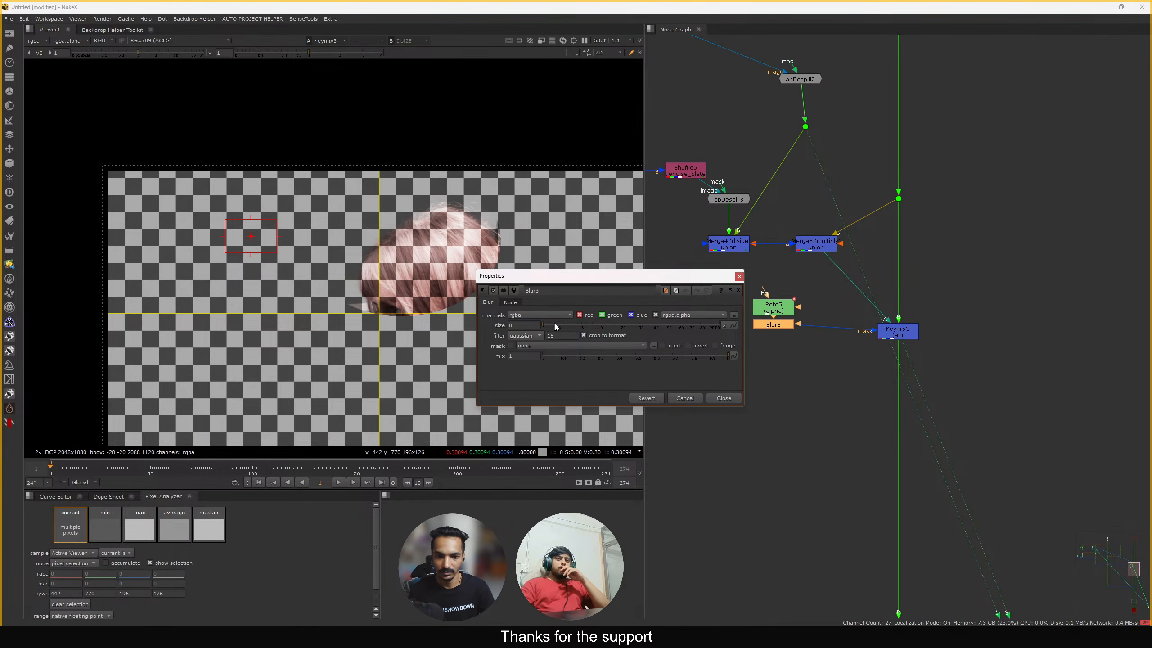
left_click(605, 326)
left_click(736, 401)
View the final foreground-over-background Merge with the masked hair detail
scroll(799, 436, "down", 10)
middle_click_drag(834, 435, 891, 201)
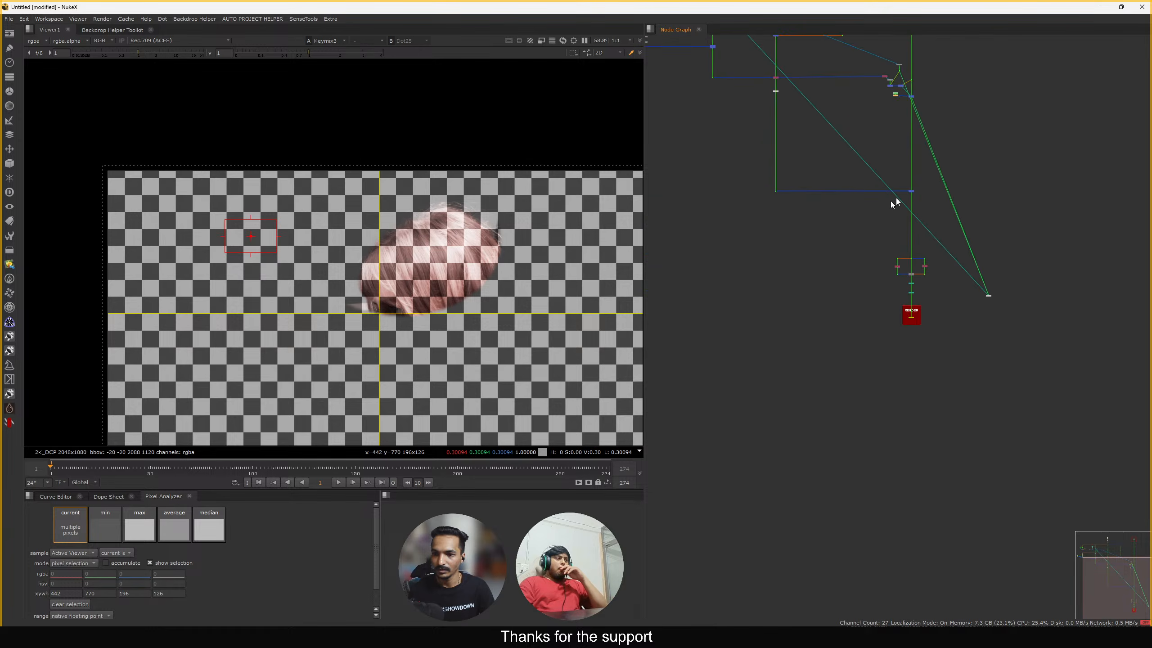
scroll(890, 201, "up", 5)
left_click_drag(1023, 128, 923, 193)
key("1")
scroll(895, 219, "down", 5)
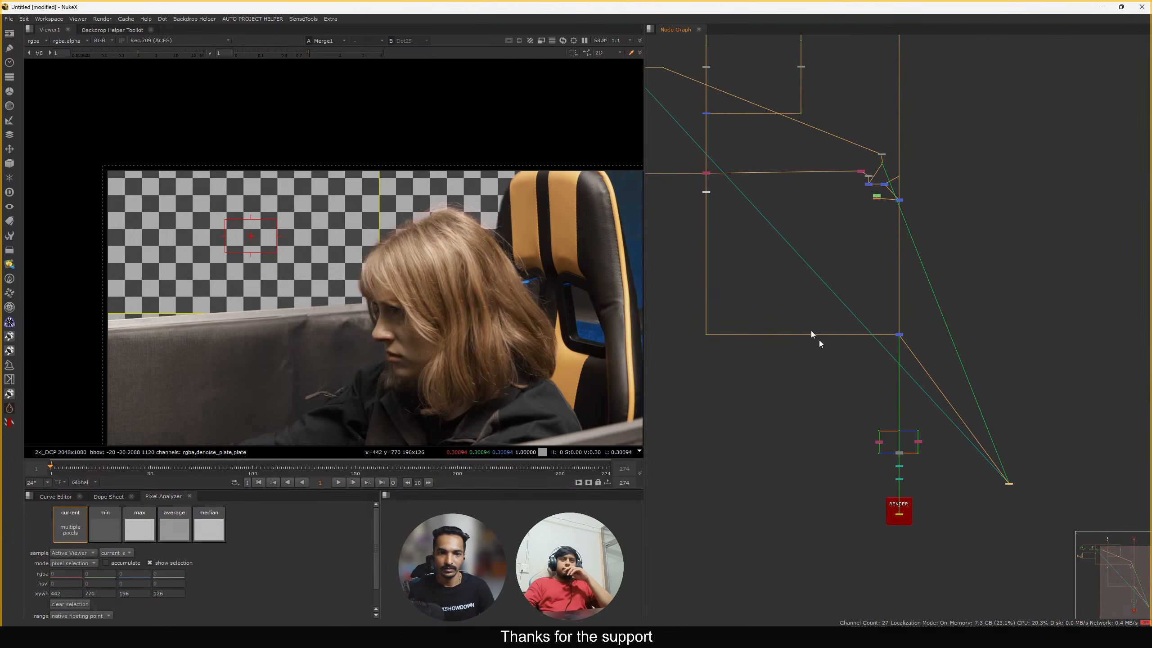
Toggle the Keymix off and on to compare the fine hair at the top of the head up close, leaving it enabled
scroll(923, 240, "up", 3)
scroll(923, 239, "up", 1)
left_click_drag(940, 231, 826, 301)
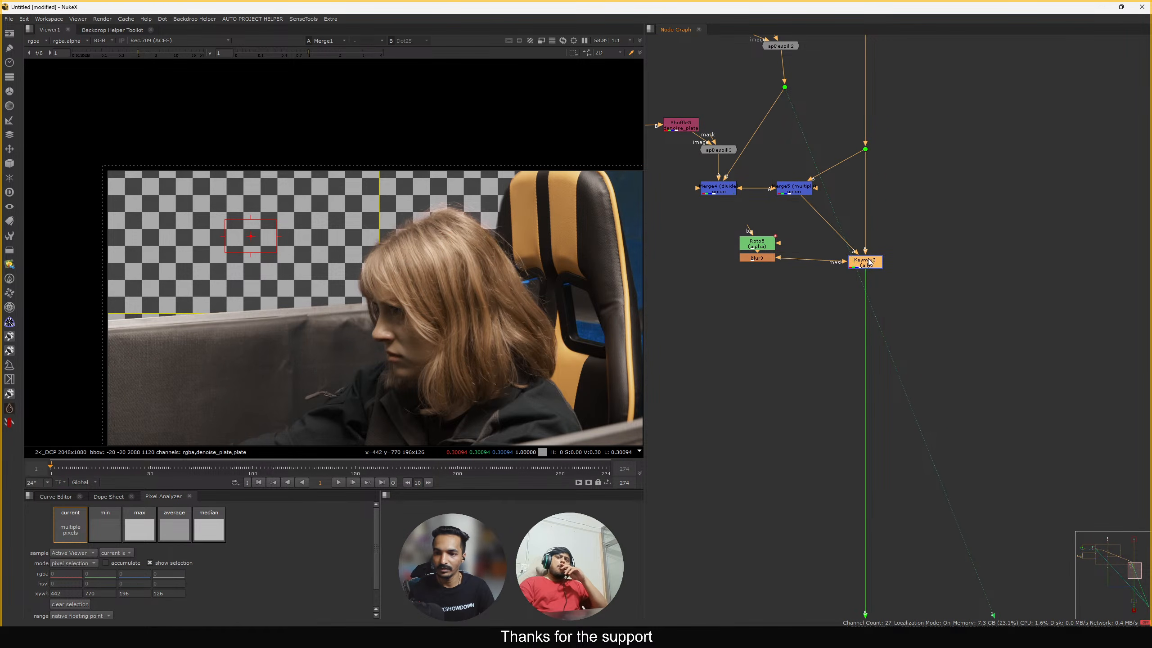
key("d")
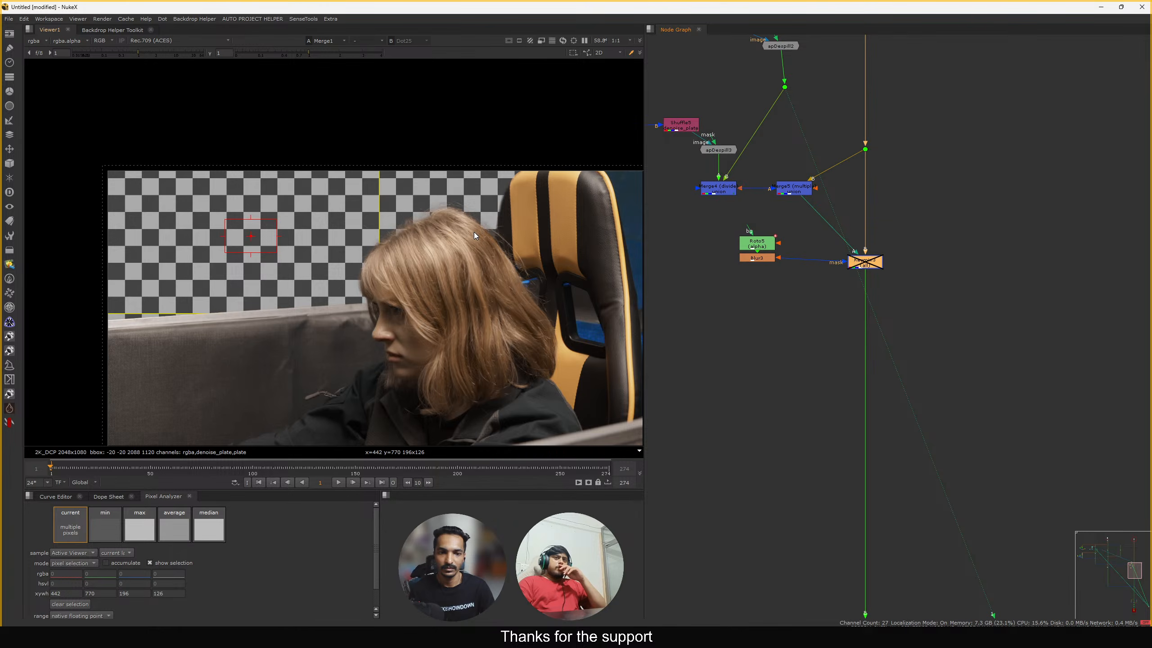
key("d")
scroll(471, 228, "up", 5)
key("d")
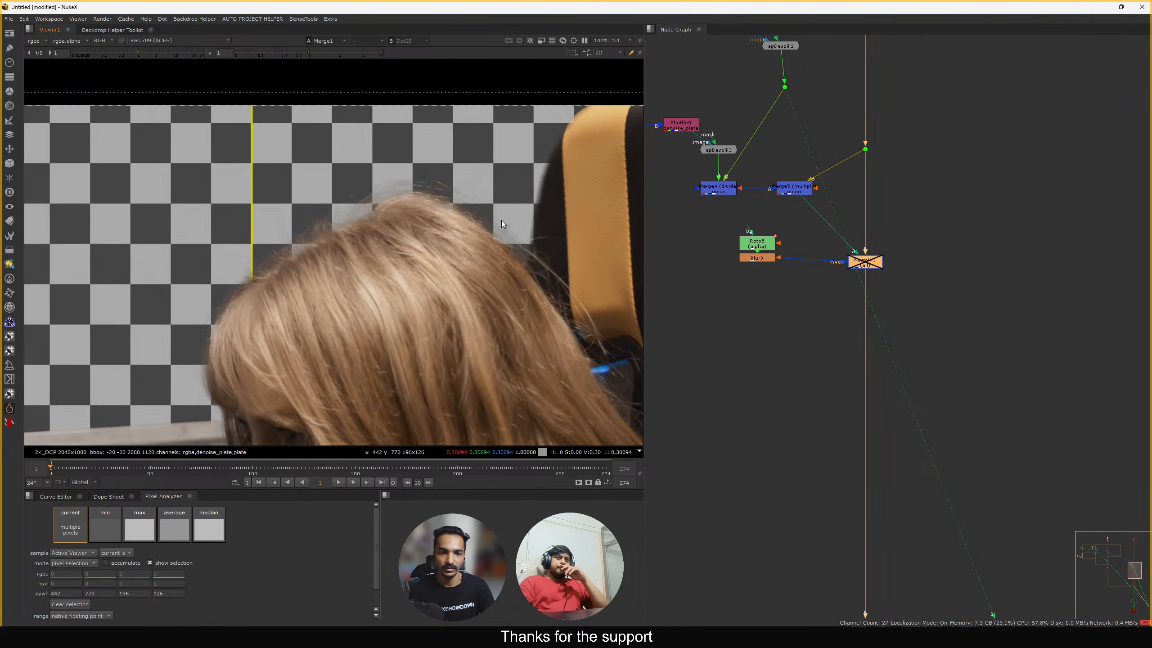
key("d")
Tidy the hair-detail branch by nudging both Merges and apDespill3 up and aligning the Dot under apDespill2
middle_click_drag(813, 235, 883, 275)
left_click_drag(740, 200, 923, 266)
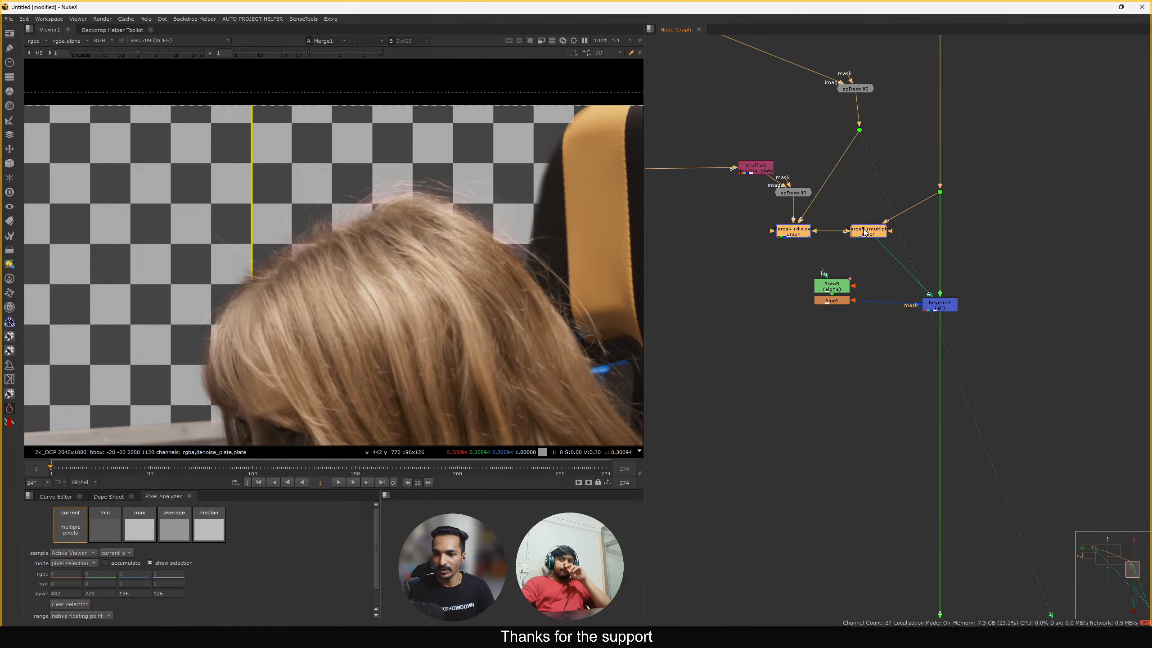
left_click_drag(868, 234, 868, 231)
left_click(825, 249)
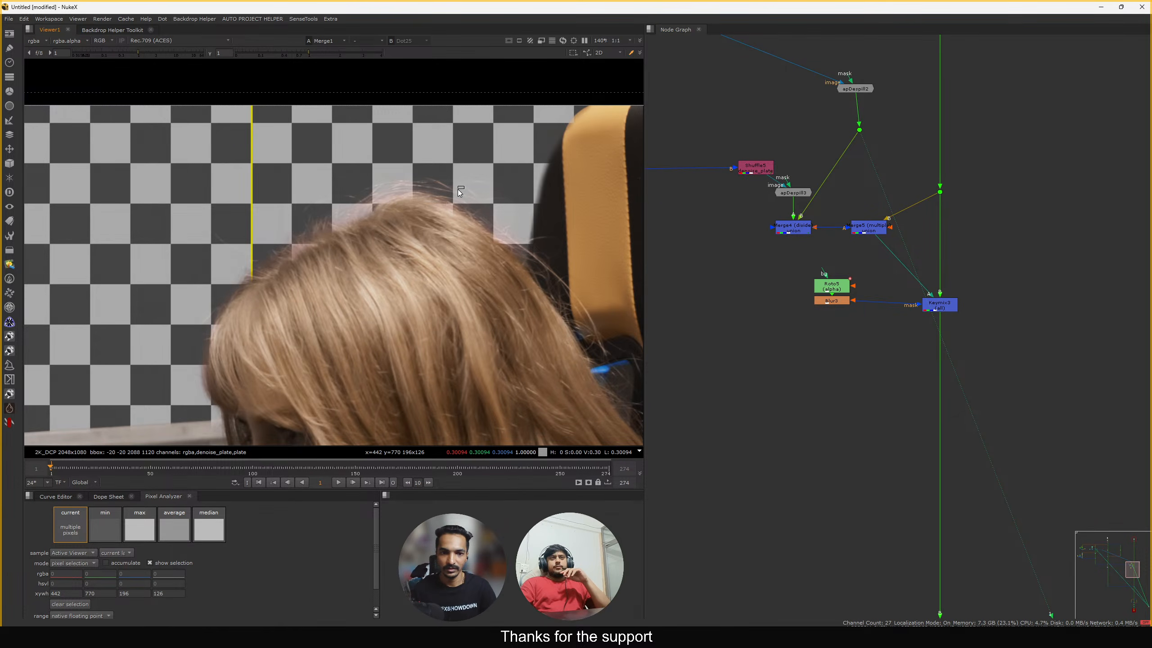
left_click_drag(791, 197, 791, 191)
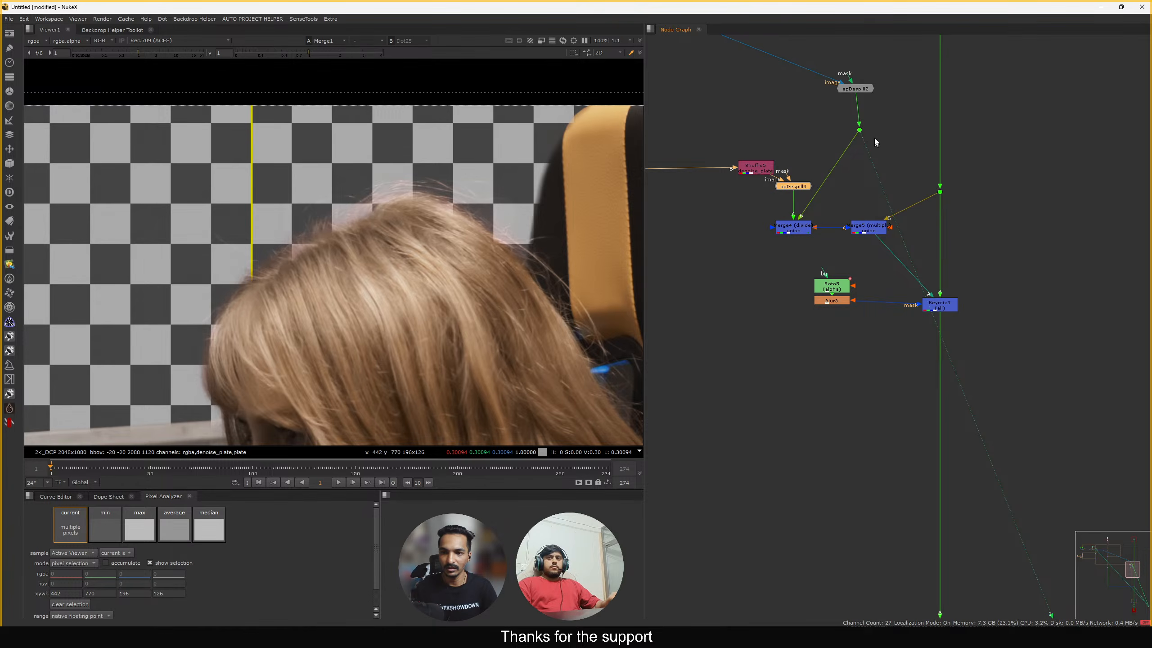
left_click_drag(859, 130, 855, 134)
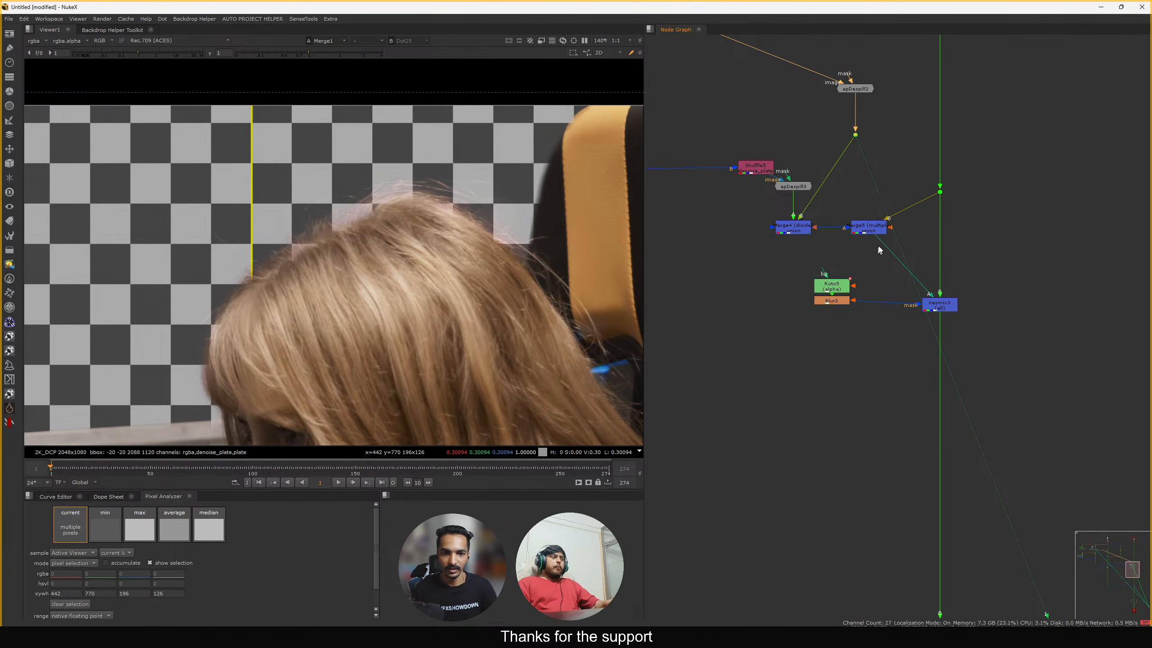
left_click(1011, 248)
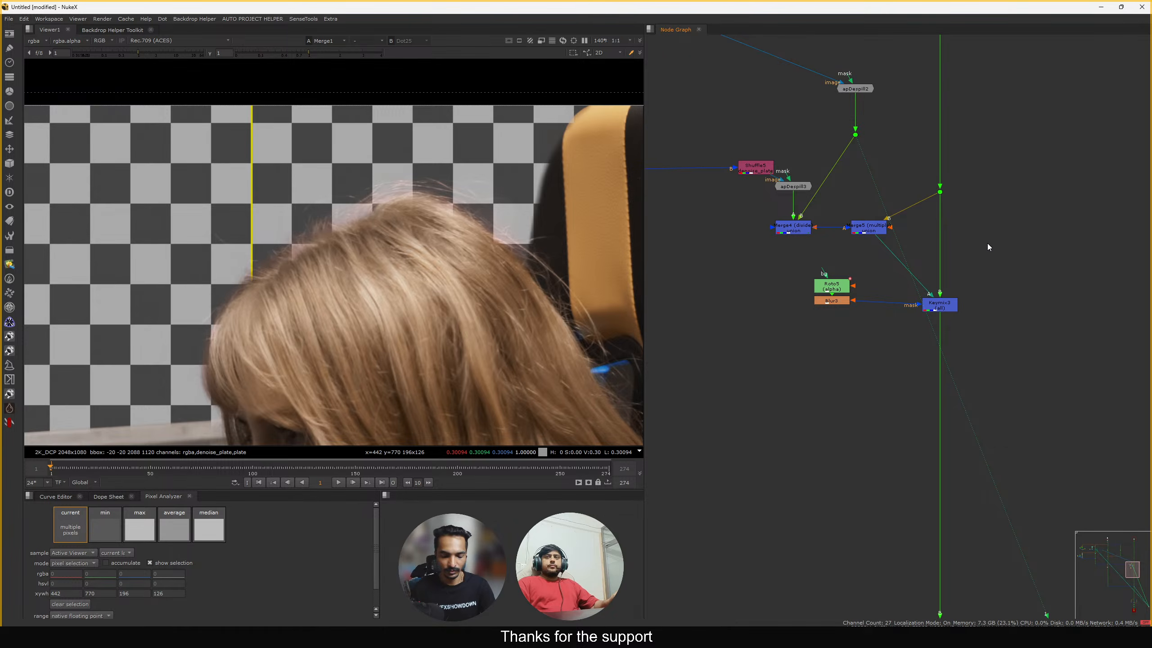
key("Tab")
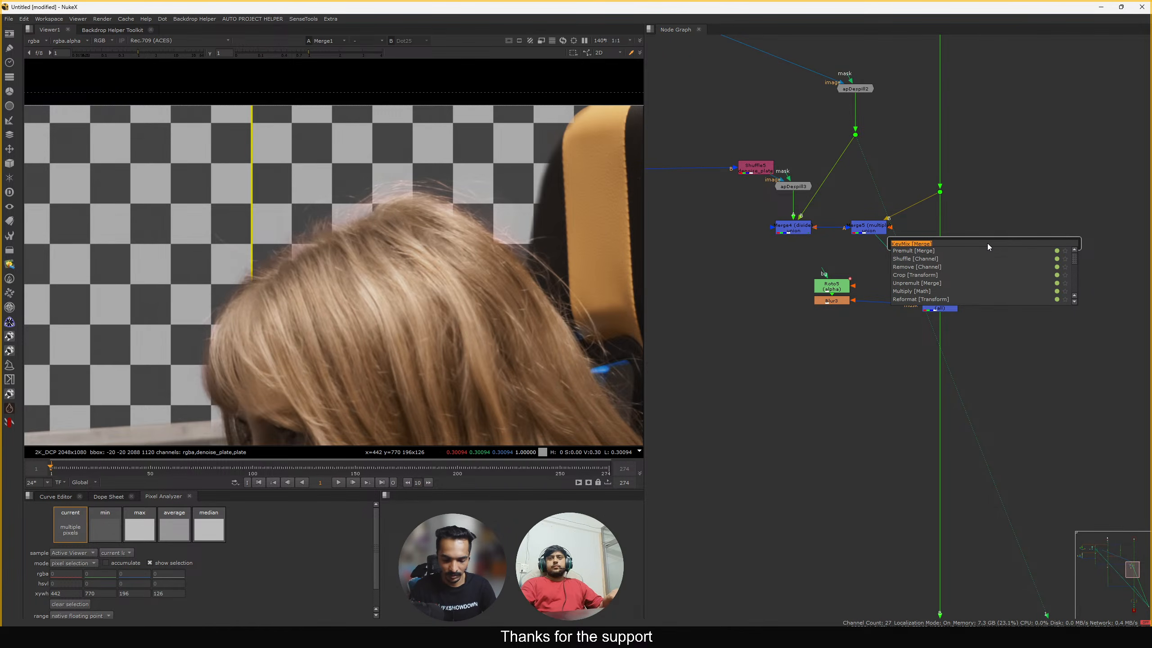
type("despill")
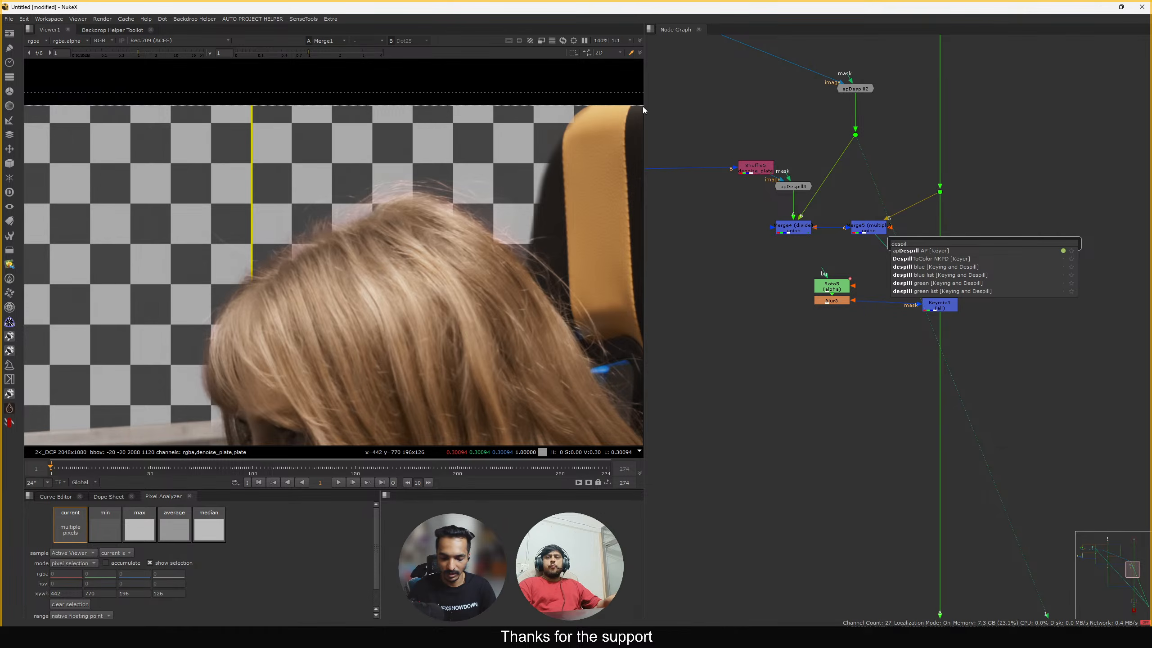
key("BackSpace")
key("BackSpace")
key("BackSpace")
key("BackSpace")
key("BackSpace")
key("BackSpace")
key("BackSpace")
type("mad")
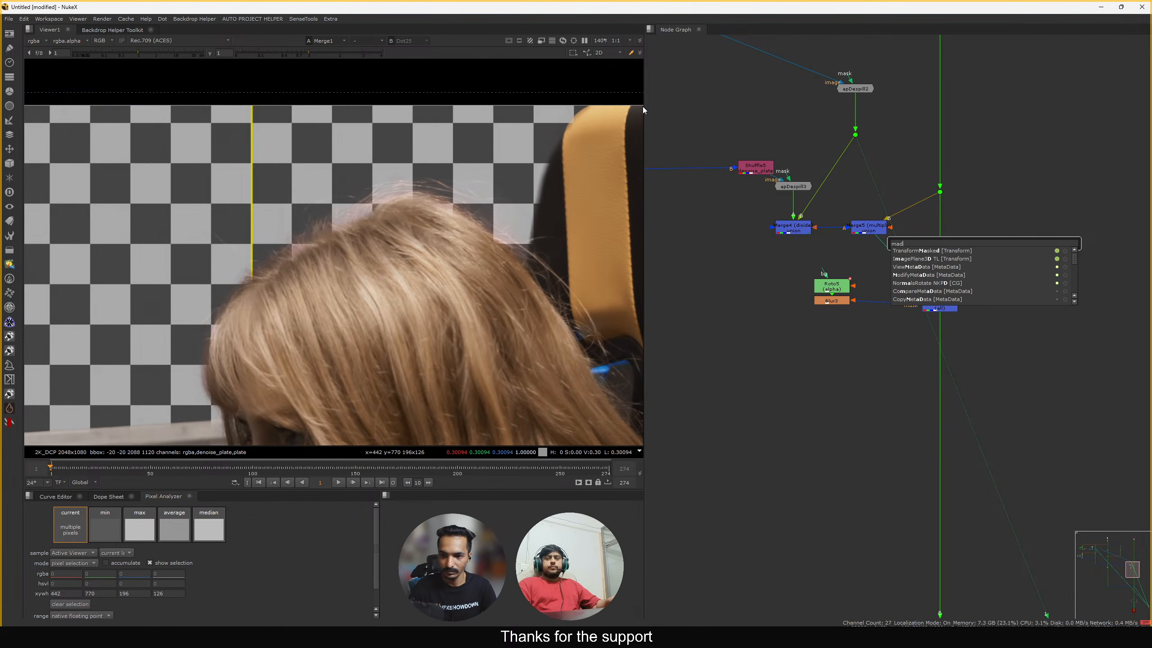
type("ness")
key("BackSpace")
key("BackSpace")
key("BackSpace")
key("BackSpace")
key("BackSpace")
key("BackSpace")
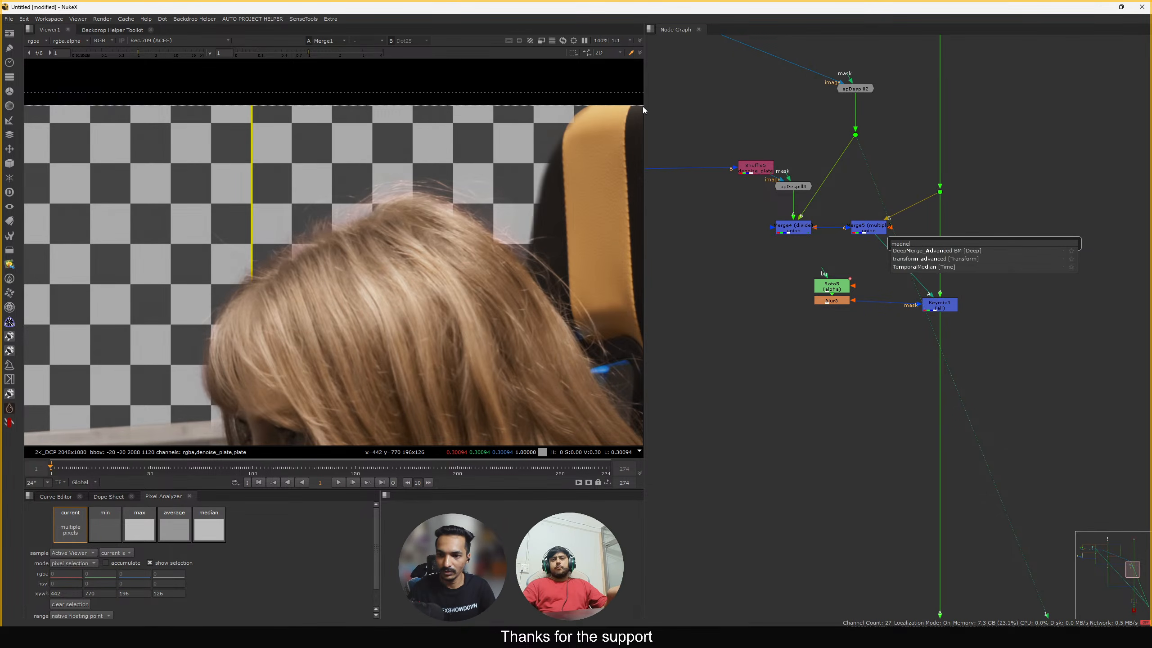
key("Escape")
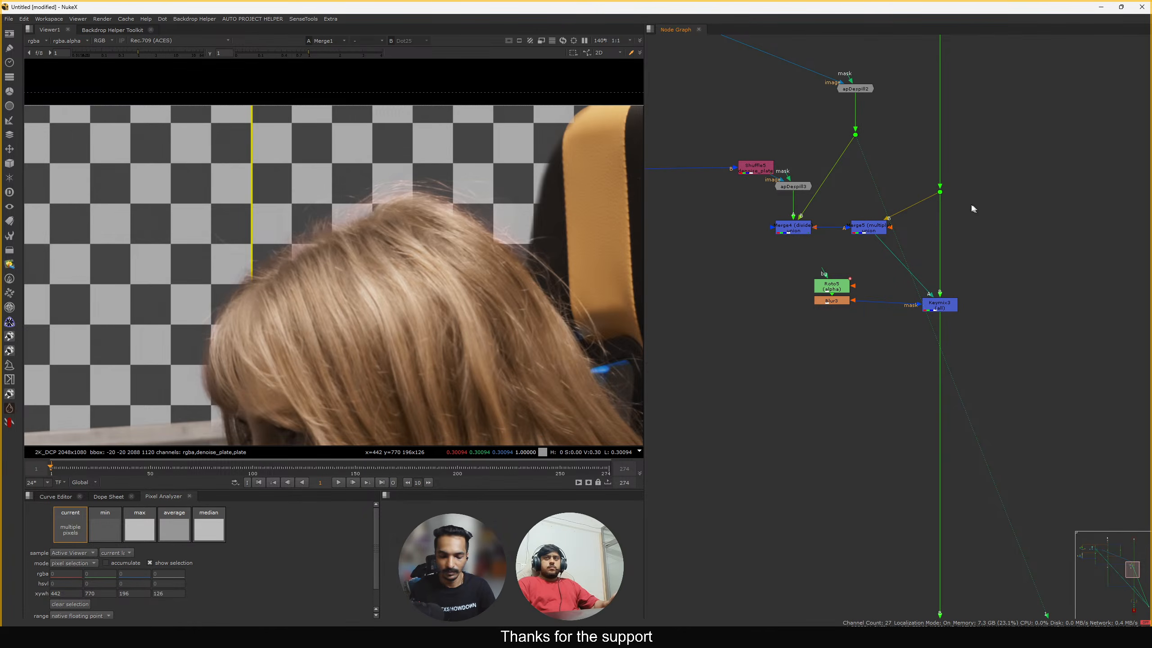
Shift apDespill2 and its Dot slightly, and undo the disconnection of the background pipe
left_click_drag(855, 89, 861, 99)
left_click_drag(933, 166, 909, 152)
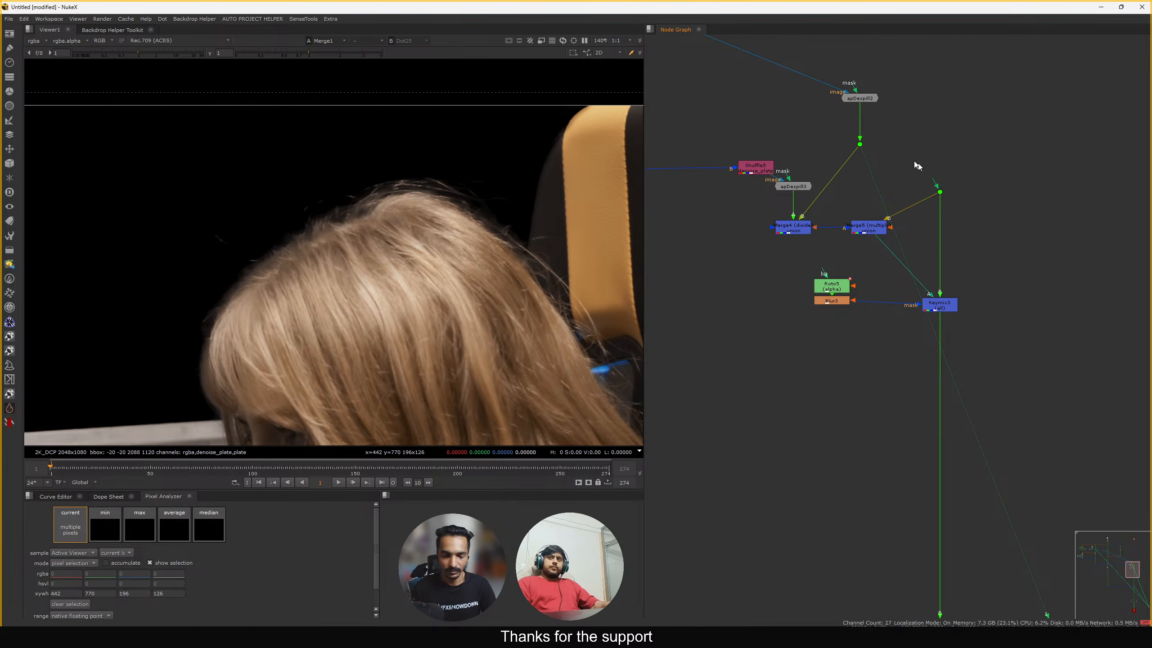
key("ctrl+z")
Add a Dot on the long slanted pipe feeding apDespill2 and route that pipe with a right-angle bend
key("f")
scroll(853, 222, "down", 6)
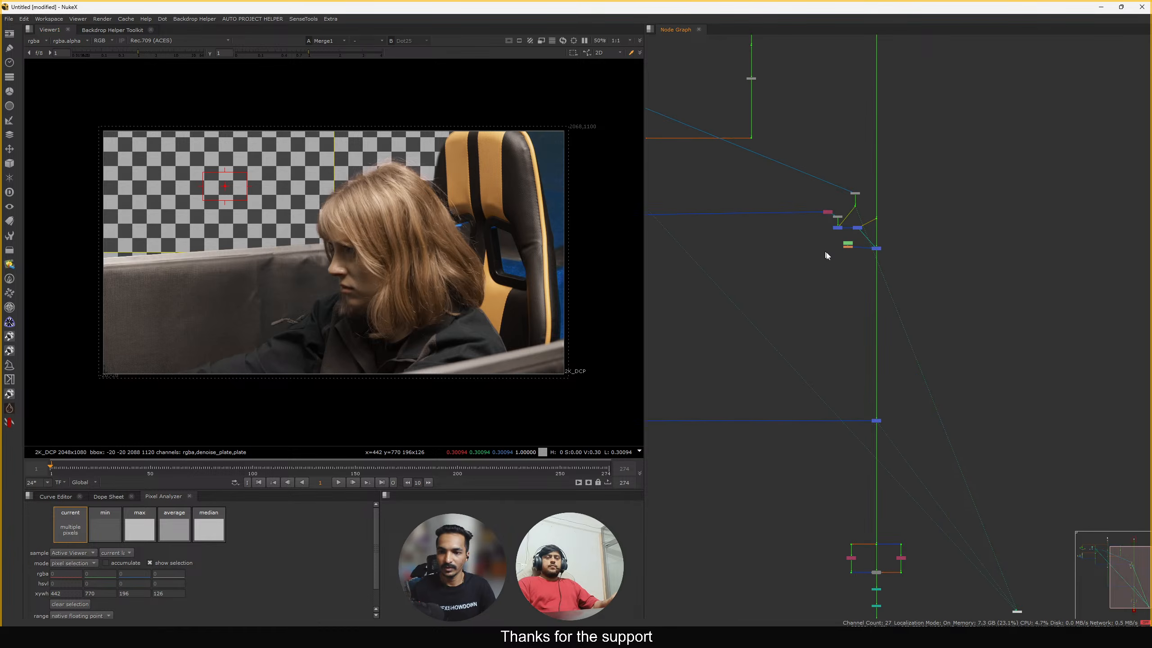
middle_click_drag(825, 253, 838, 274)
left_click_drag(948, 184, 778, 289)
left_click_drag(885, 268, 885, 269)
scroll(867, 244, "down", 5)
scroll(807, 287, "up", 6)
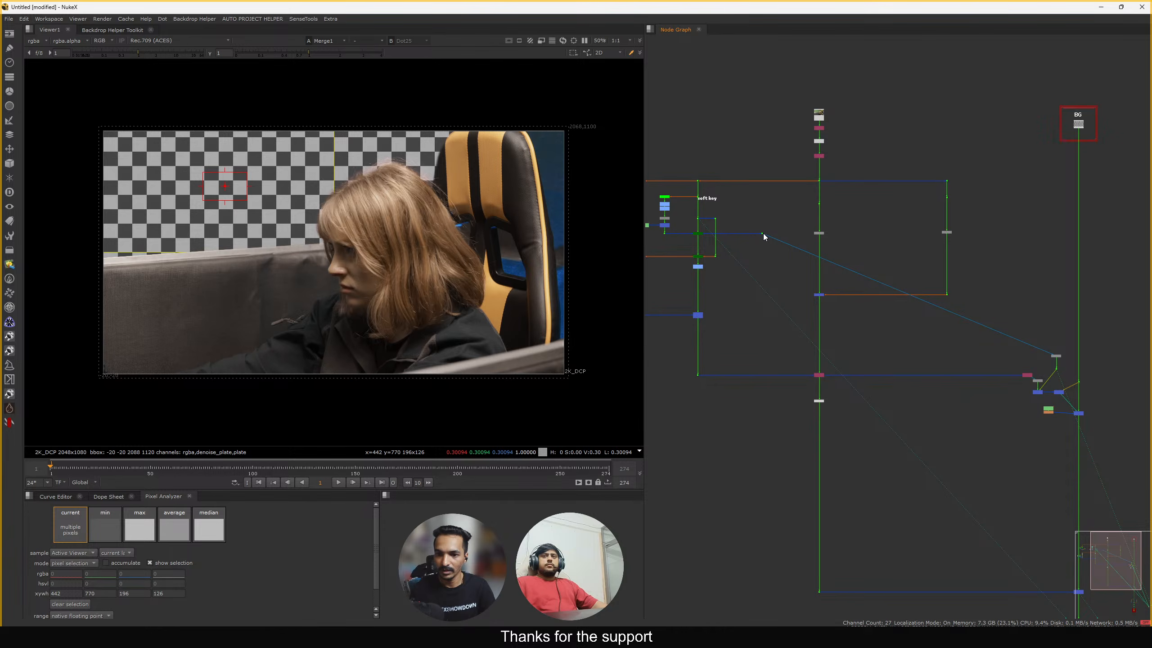
left_click(763, 234)
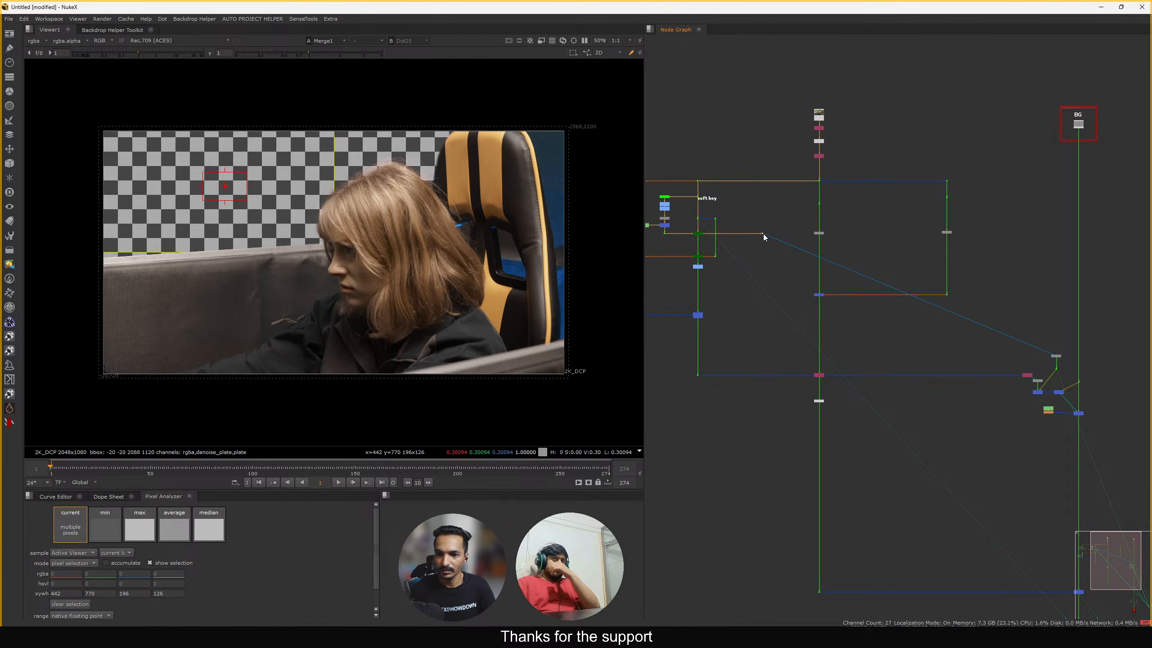
left_click_drag(906, 293, 767, 357, "ctrl")
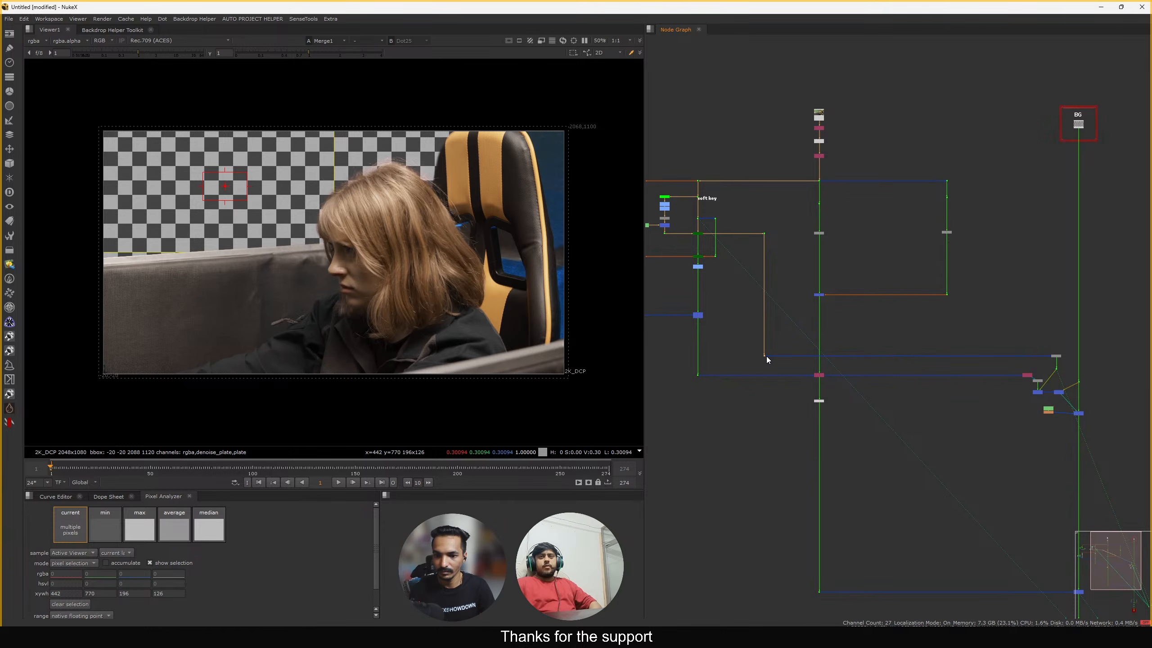
Align apDespill2 with its straightened incoming pipe and place the Dot directly beneath it
left_click(913, 328)
middle_click_drag(919, 325, 778, 232)
scroll(922, 276, "up", 5)
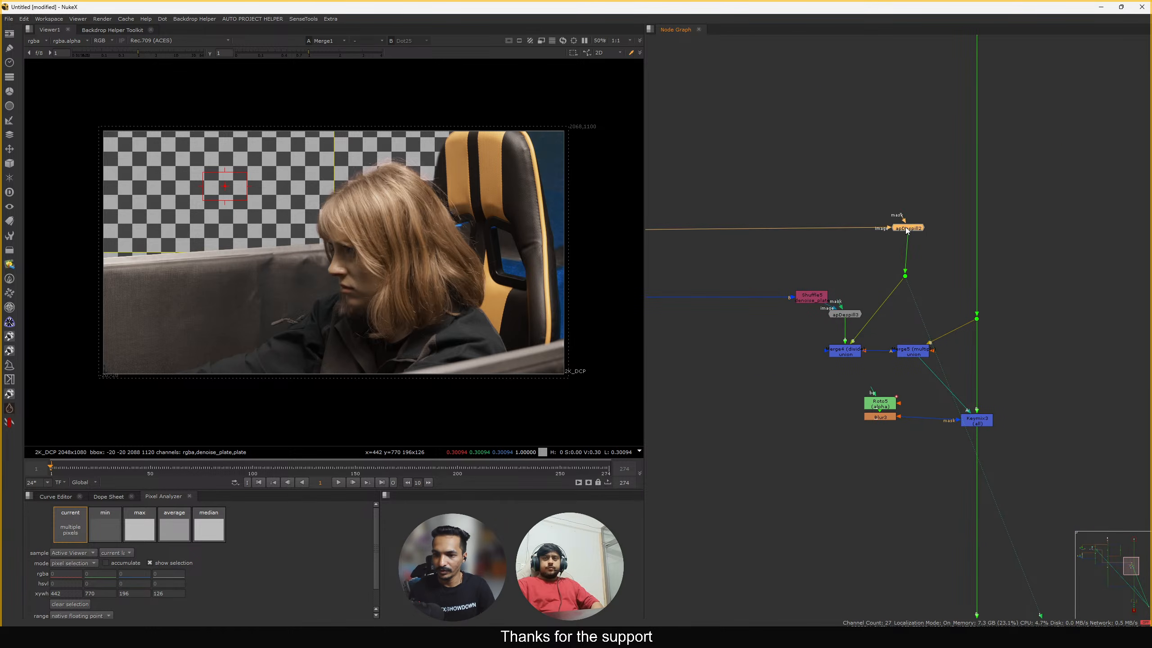
left_click(906, 234)
left_click(905, 276)
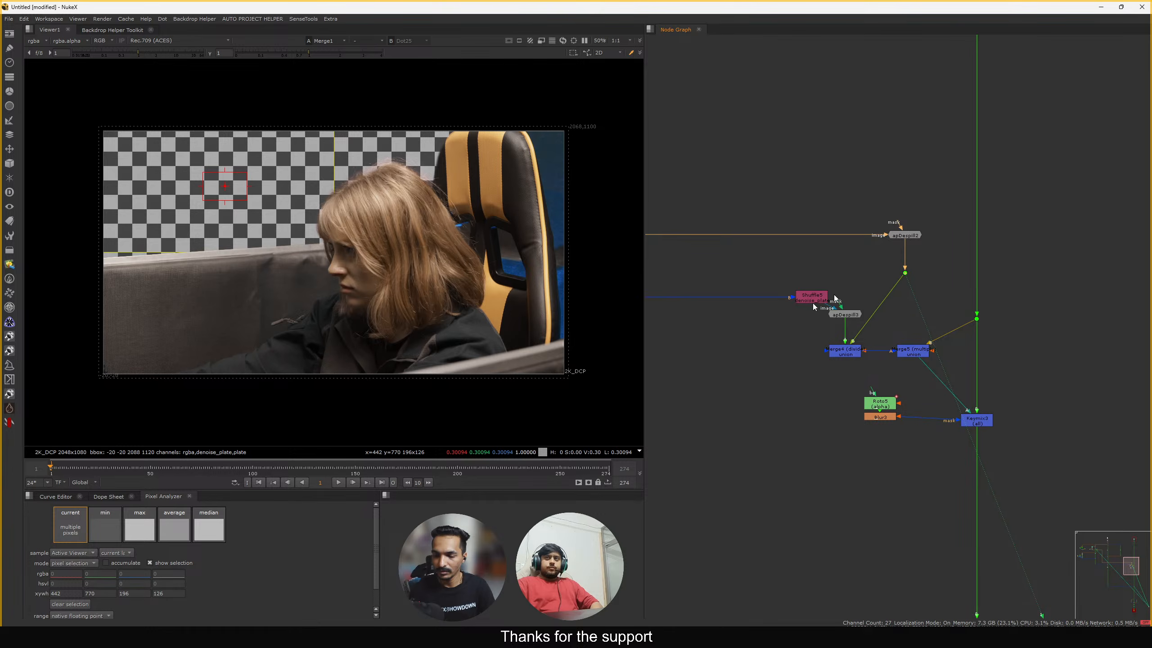
Shift the vertical section of the Dot-routed pipe feeding apDespill2 closer to the soft key branch
middle_click(826, 277)
scroll(825, 236, "up", 4)
scroll(828, 250, "down", 5)
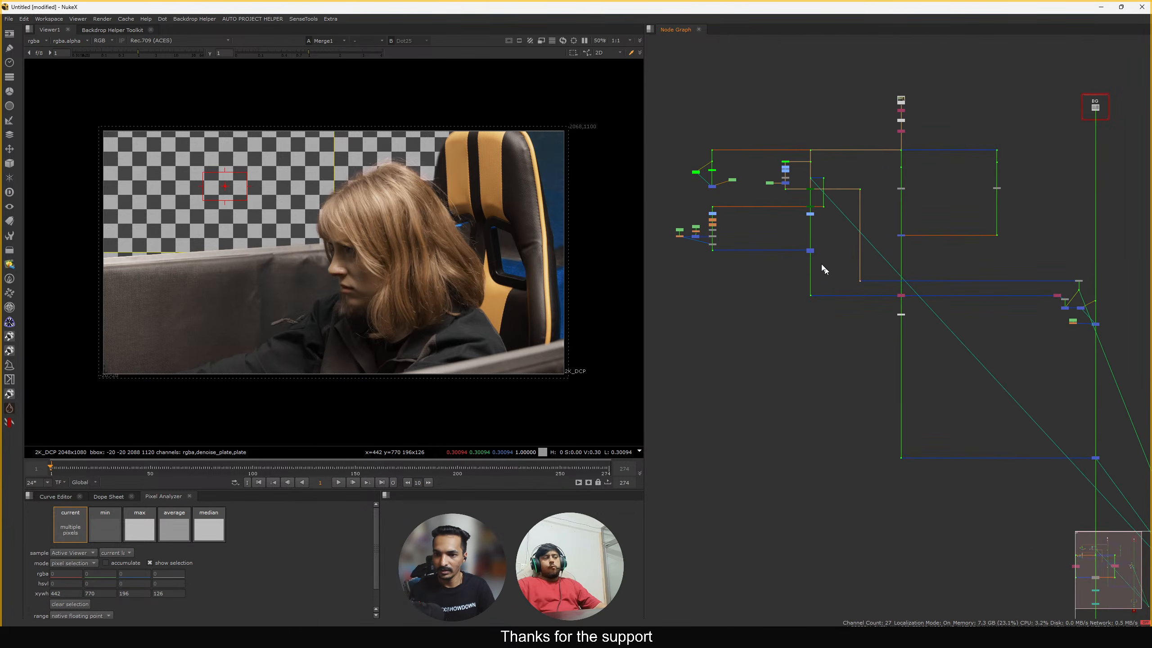
scroll(866, 195, "up", 2)
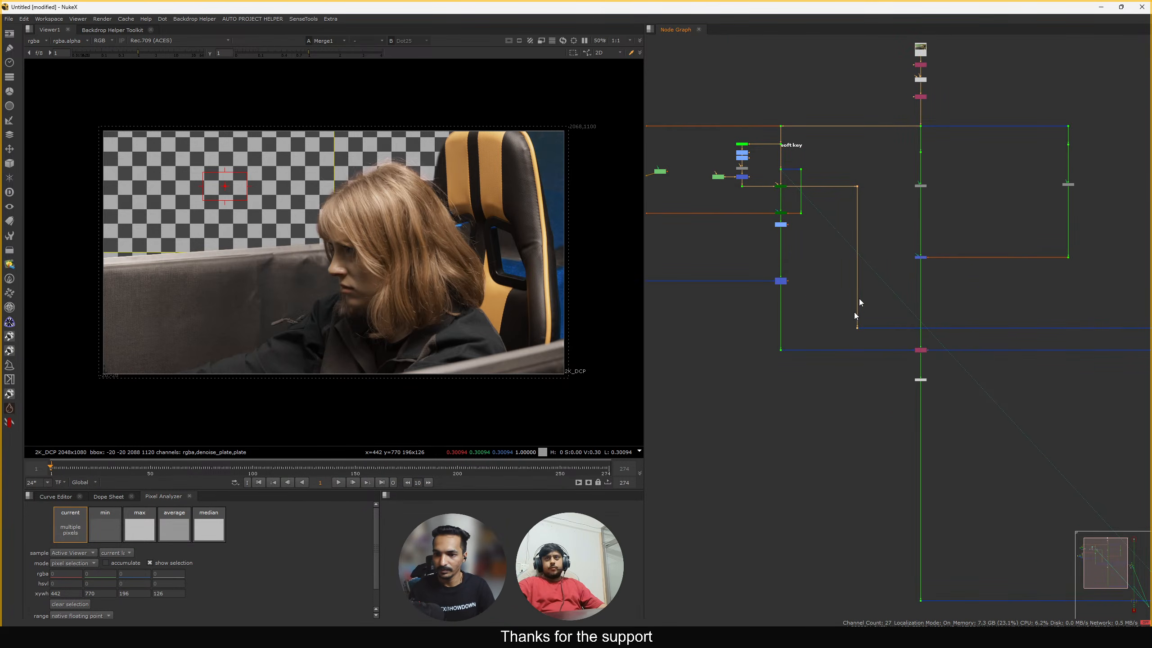
left_click_drag(856, 189, 834, 189)
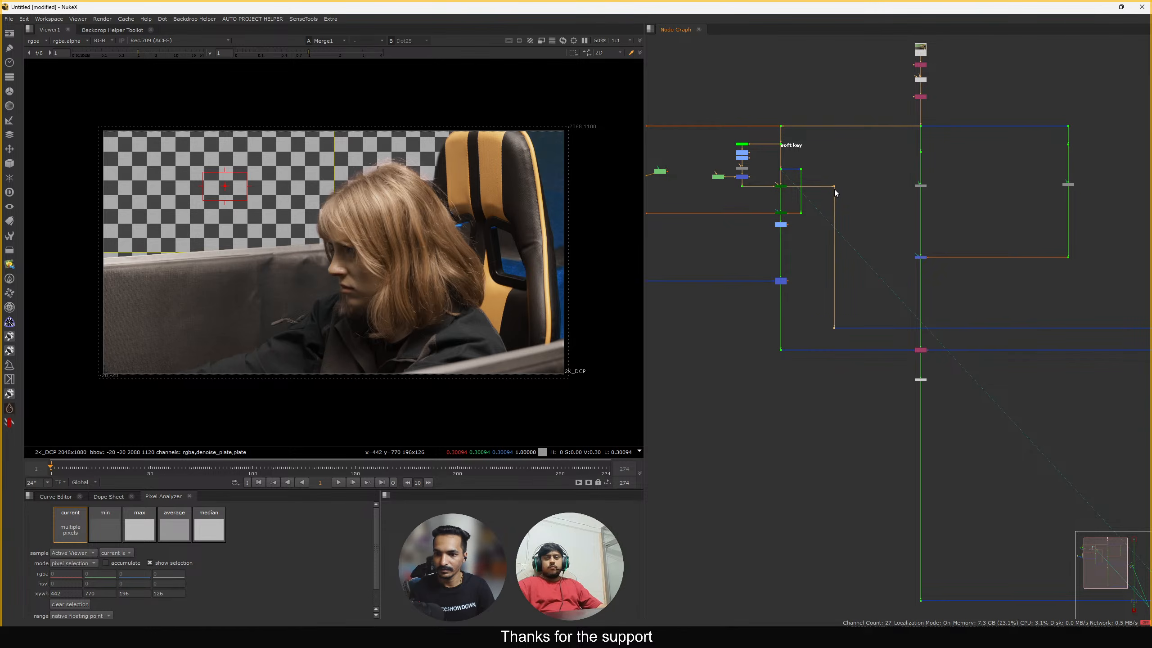
scroll(808, 238, "down", 4)
scroll(913, 257, "up", 4)
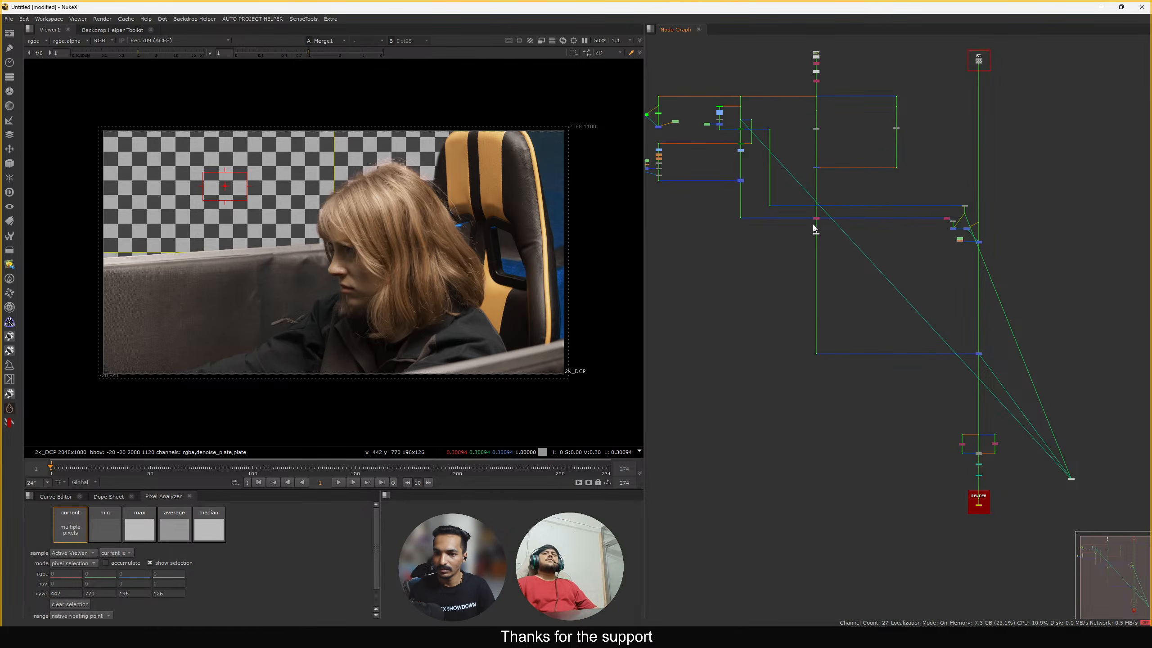
Route the background pipe into the multiply Merge with a right-angle bend through a Dot
scroll(814, 222, "up", 2)
scroll(844, 240, "down", 2)
scroll(905, 227, "up", 5)
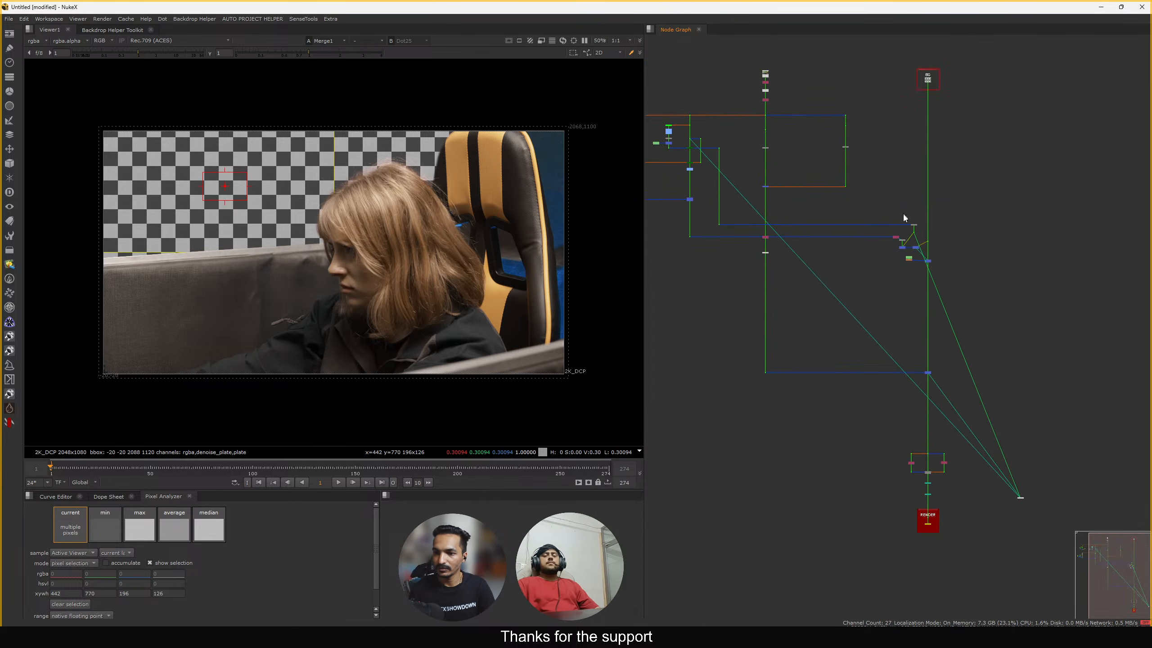
scroll(927, 252, "up", 2)
left_click_drag(886, 234, 893, 205)
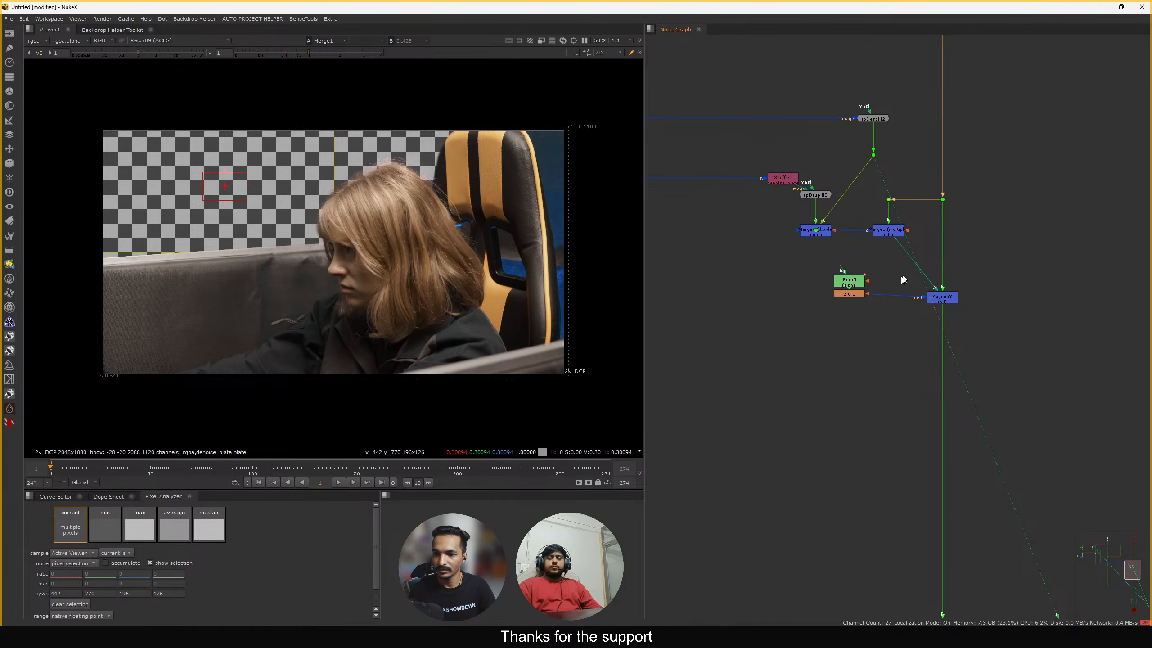
Move the Roto and Blur mask pair across to the Keymix's other side and bend the multiply Merge's output with a right-angle Dot
left_click_drag(873, 257, 789, 332)
left_click_drag(841, 295, 1031, 303)
left_click(891, 319)
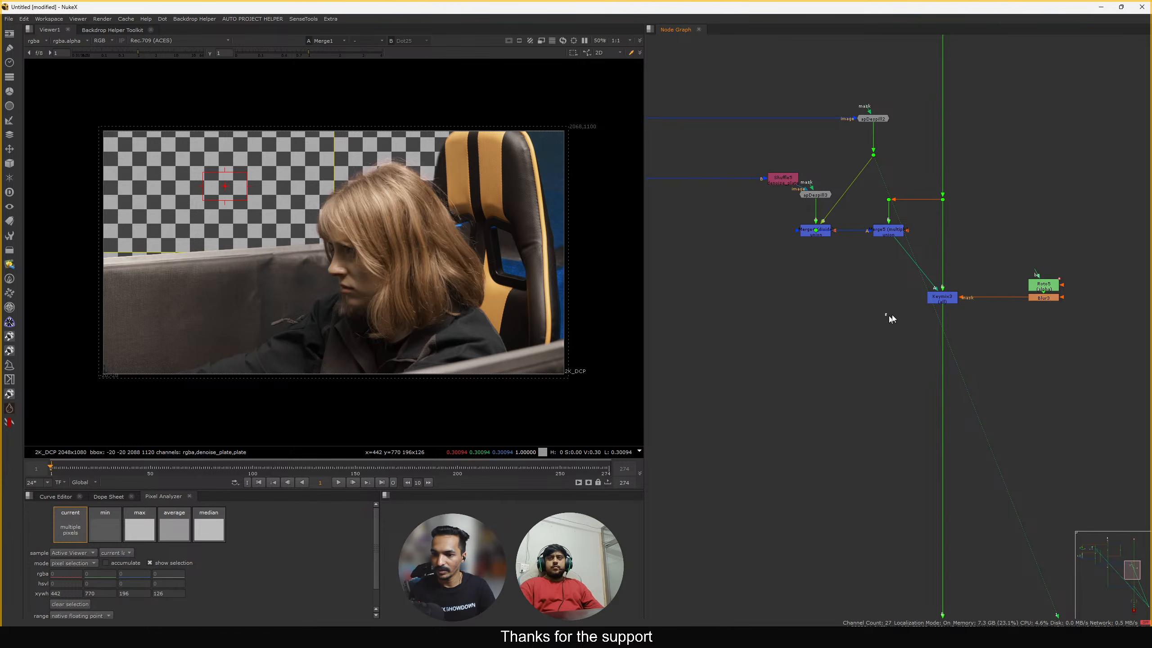
left_click(941, 300)
left_click_drag(940, 300, 941, 300)
key("alt+d")
left_click(909, 313)
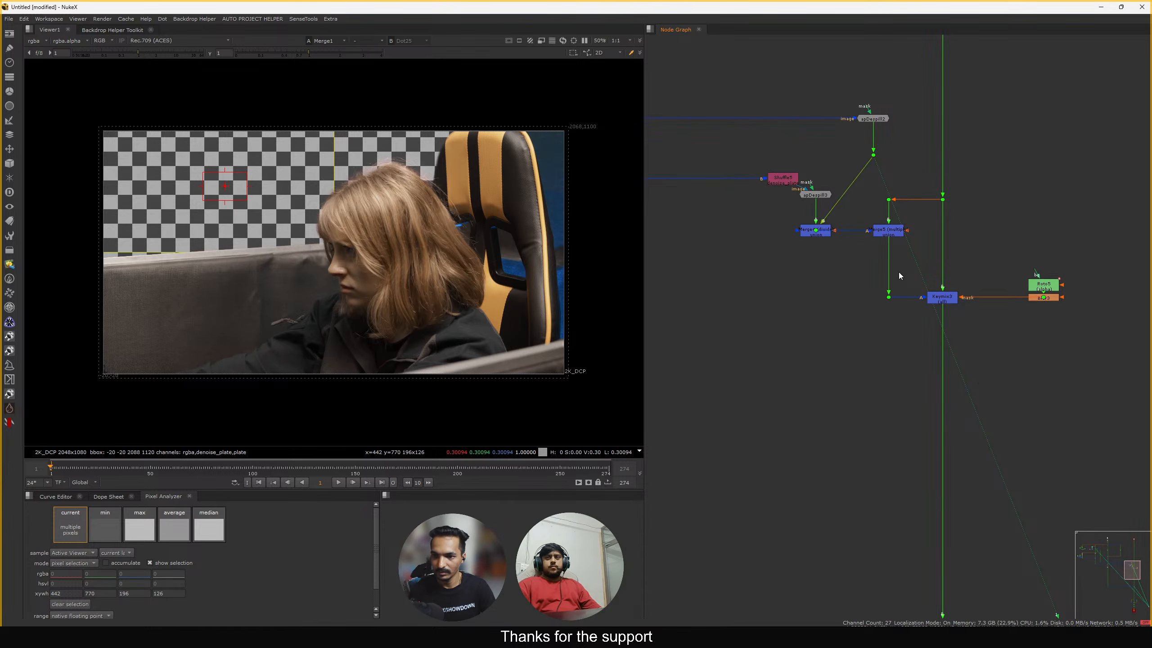
Align the Shuffle node directly above apDespill3 in the hair-detail branch
middle_click_drag(841, 211, 874, 234)
left_click_drag(819, 200, 908, 198)
left_click(874, 191)
scroll(906, 194, "down", 9)
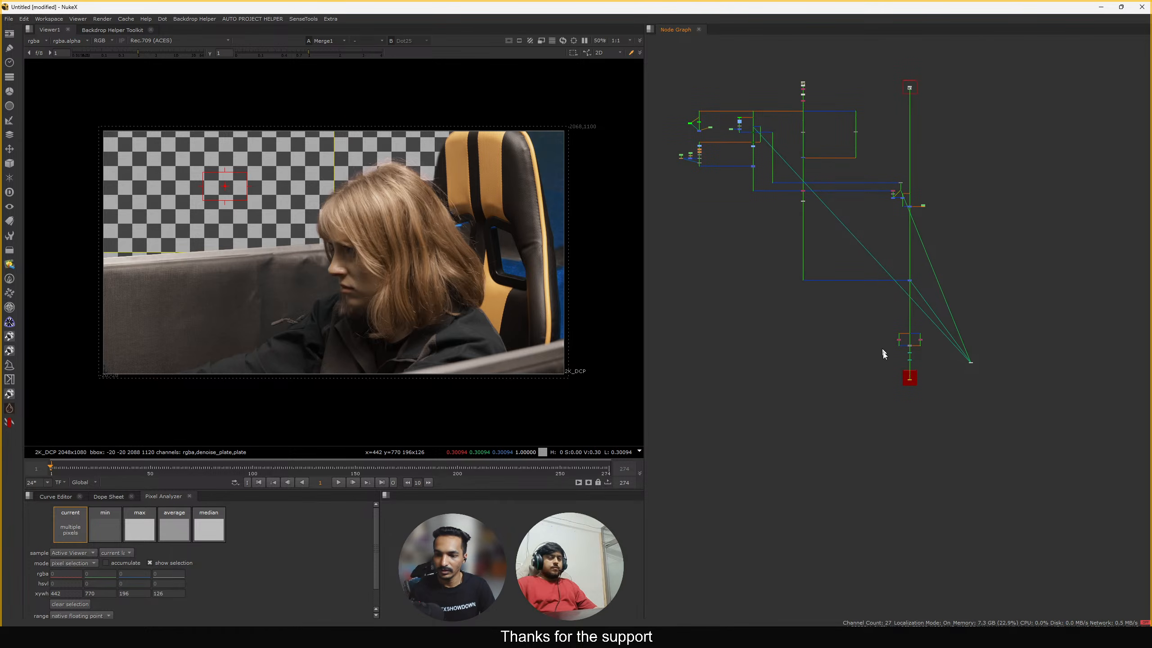
View the Crop result near the render backdrop, run the grain analysis in DasGrain, and close its properties
scroll(880, 349, "up", 7)
scroll(862, 261, "up", 3)
left_click_drag(973, 318, 810, 403)
key("1")
double_click(891, 209)
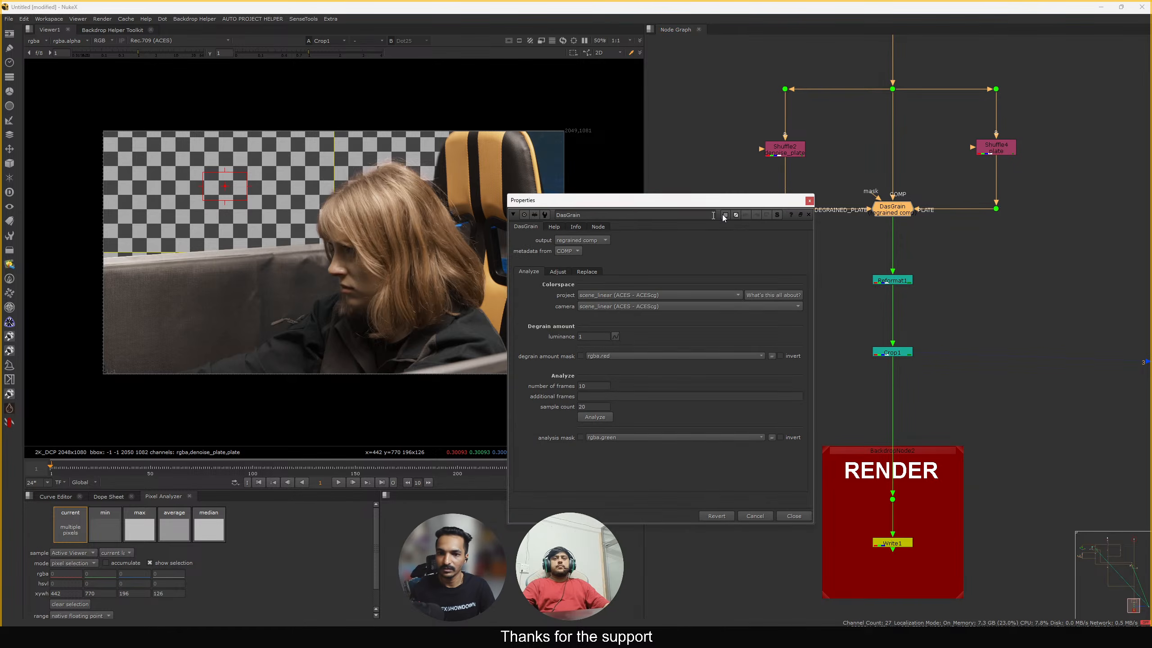
left_click_drag(660, 188, 684, 153)
left_click(582, 235)
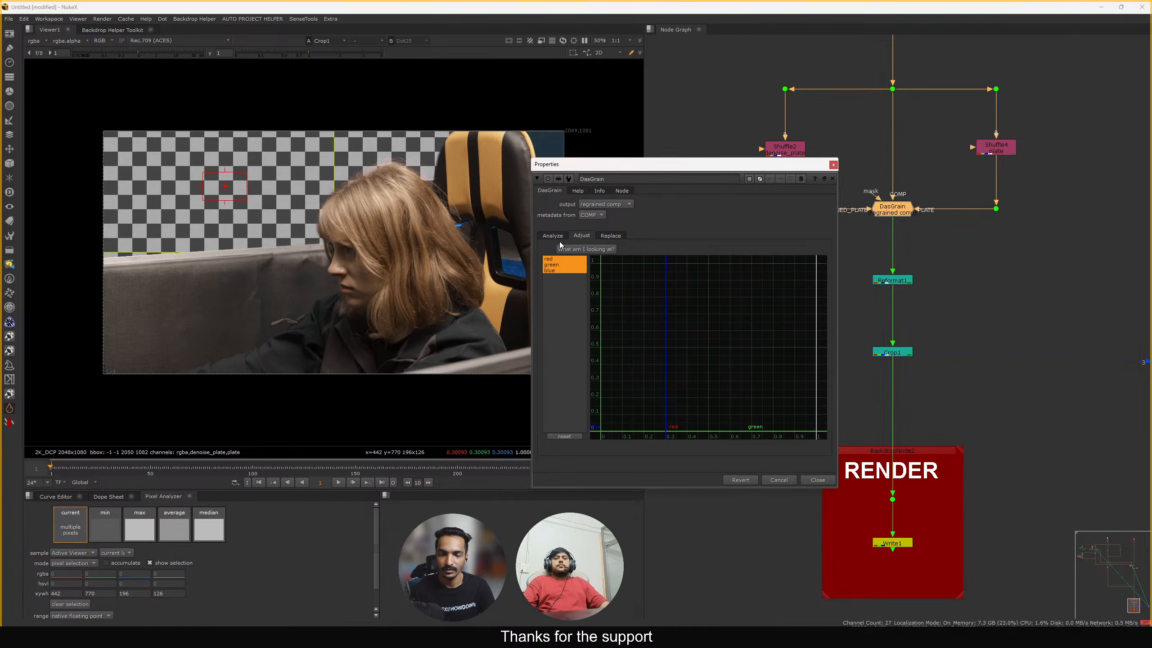
left_click(552, 235)
left_click(619, 381)
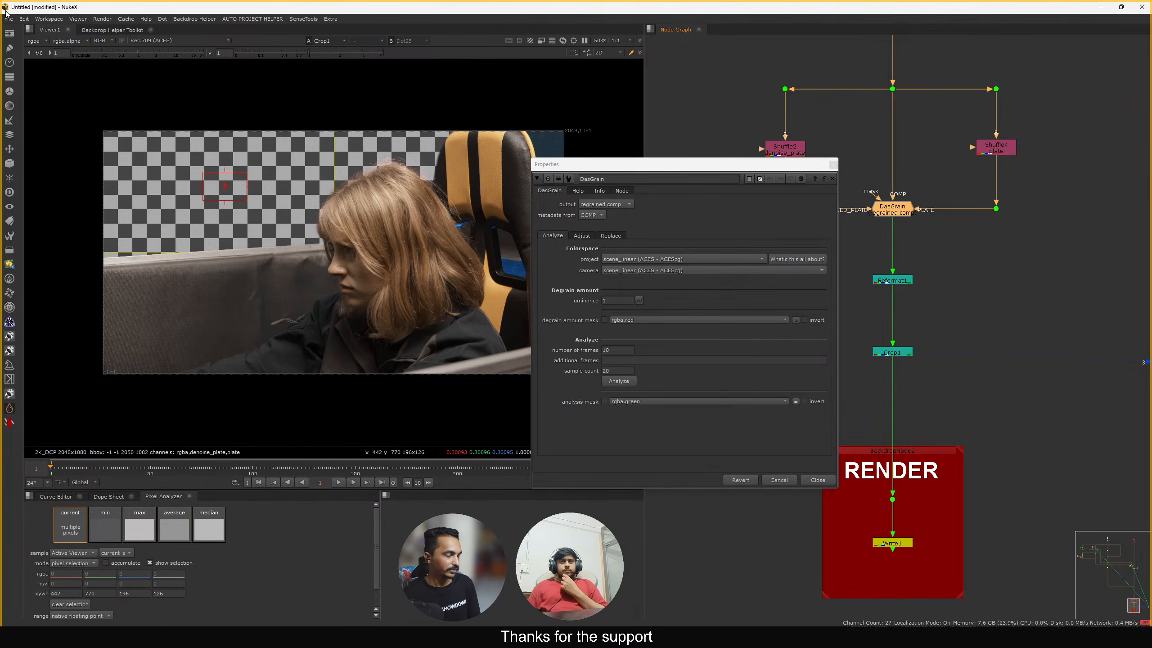
left_click(833, 164)
View the original plate from the Read node and sample green-screen pixels around the hair
scroll(776, 245, "down", 5)
scroll(843, 329, "up", 5)
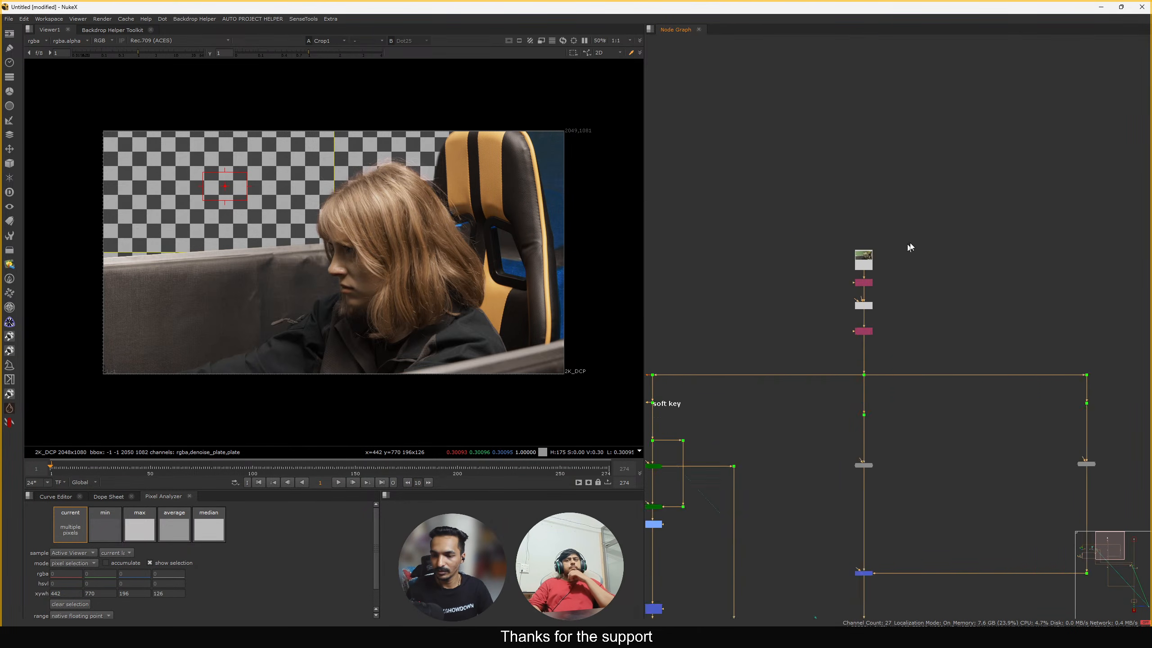
scroll(905, 259, "up", 4)
key("1")
left_click_drag(876, 239, 862, 243)
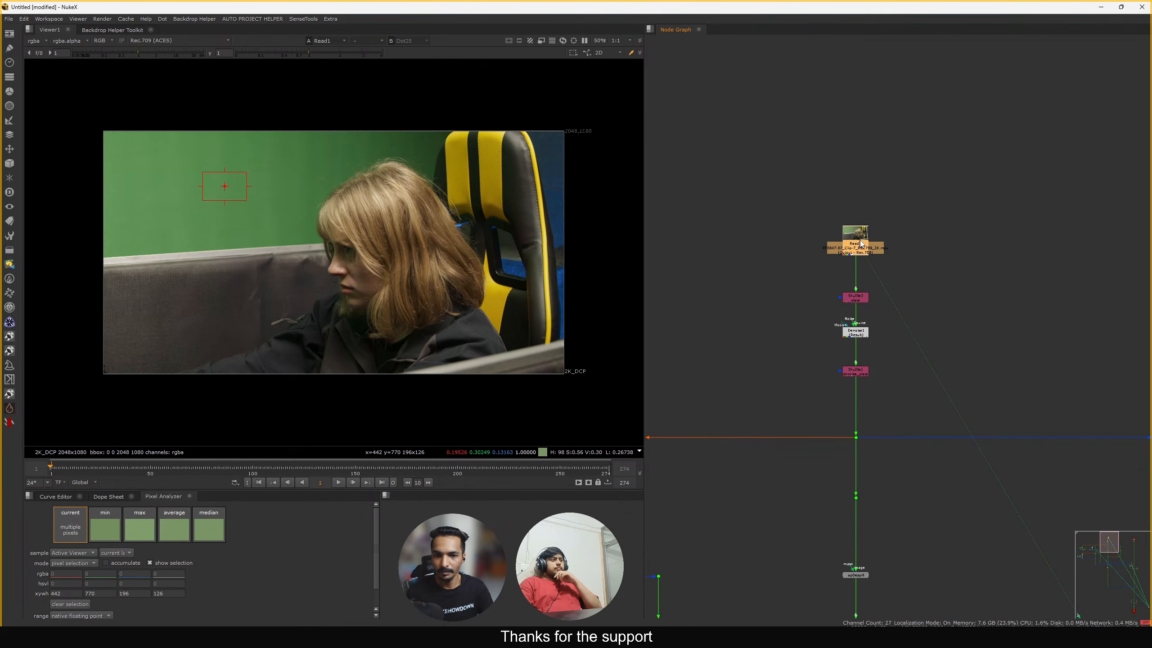
left_click_drag(272, 160, 314, 160, "ctrl")
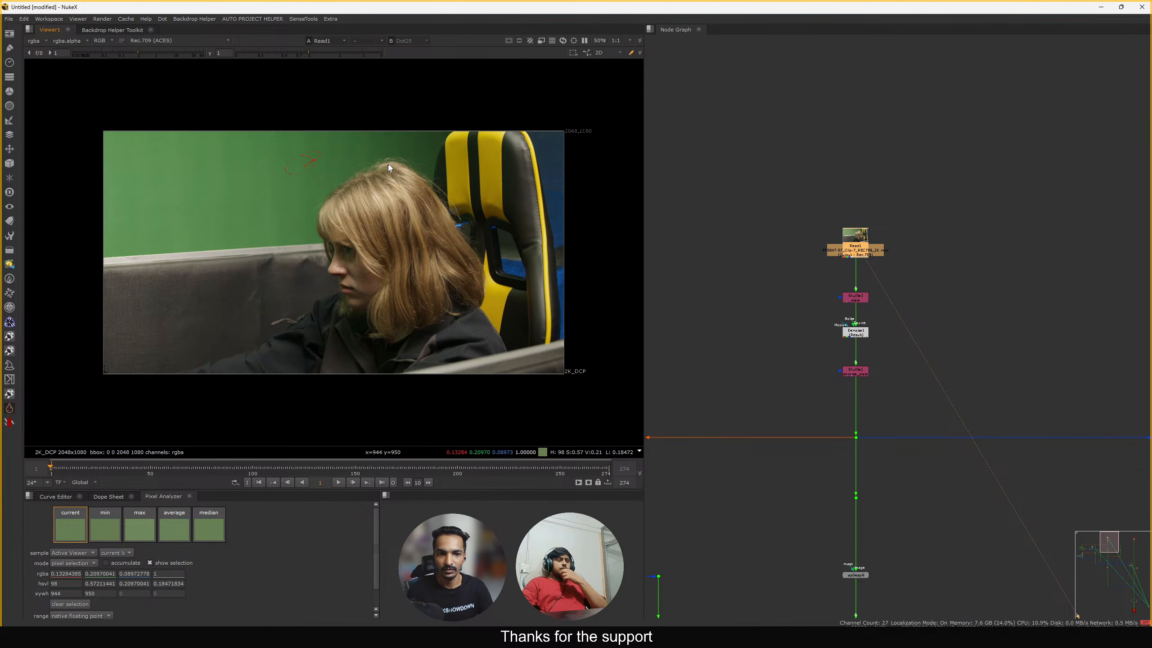
left_click_drag(388, 164, 359, 167, "ctrl")
left_click(326, 170, "ctrl")
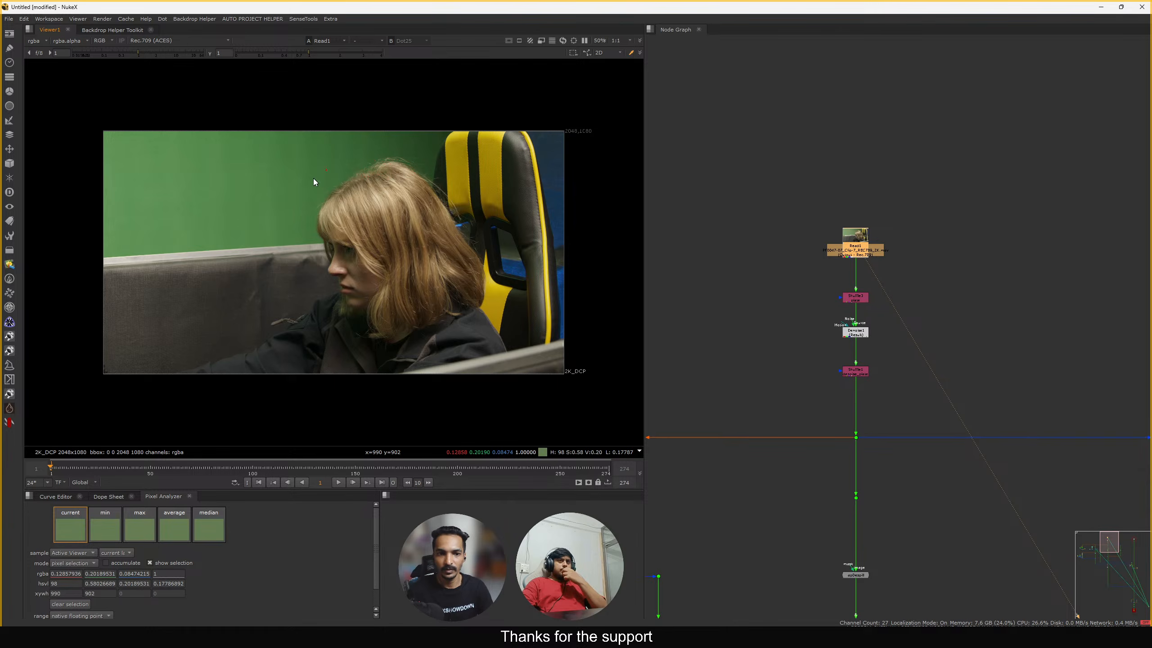
left_click_drag(861, 245, 871, 237)
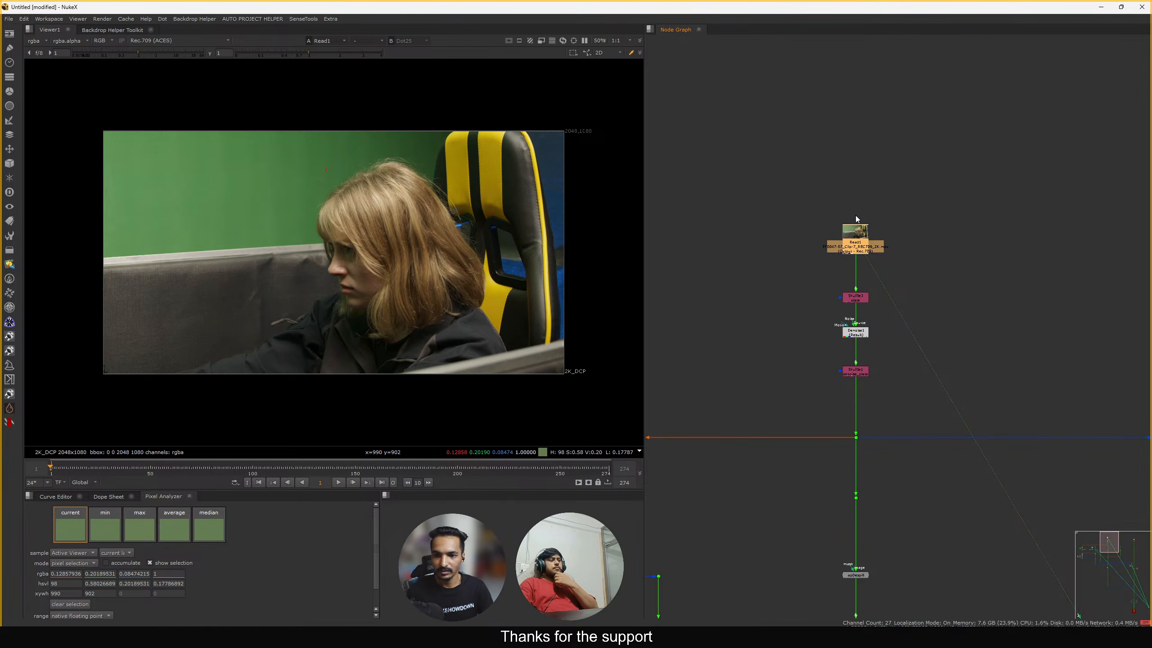
View the alpha of the combined key at the Dot ending the soft key branch, and return to RGB
scroll(817, 299, "down", 3)
middle_click_drag(817, 298, 952, 158)
left_click_drag(855, 356, 789, 393)
key("1")
key("a")
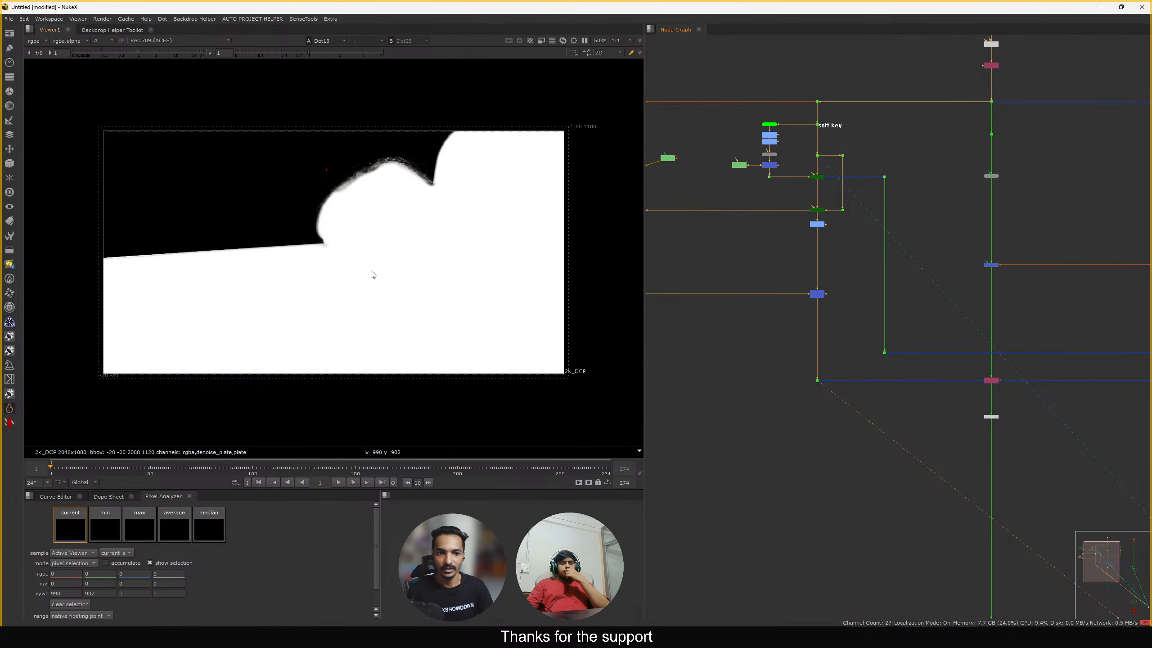
key("a")
View the IBK clean plate in the soft key branch and sample its green area
scroll(811, 206, "up", 1)
left_click_drag(787, 164, 841, 196)
key("1")
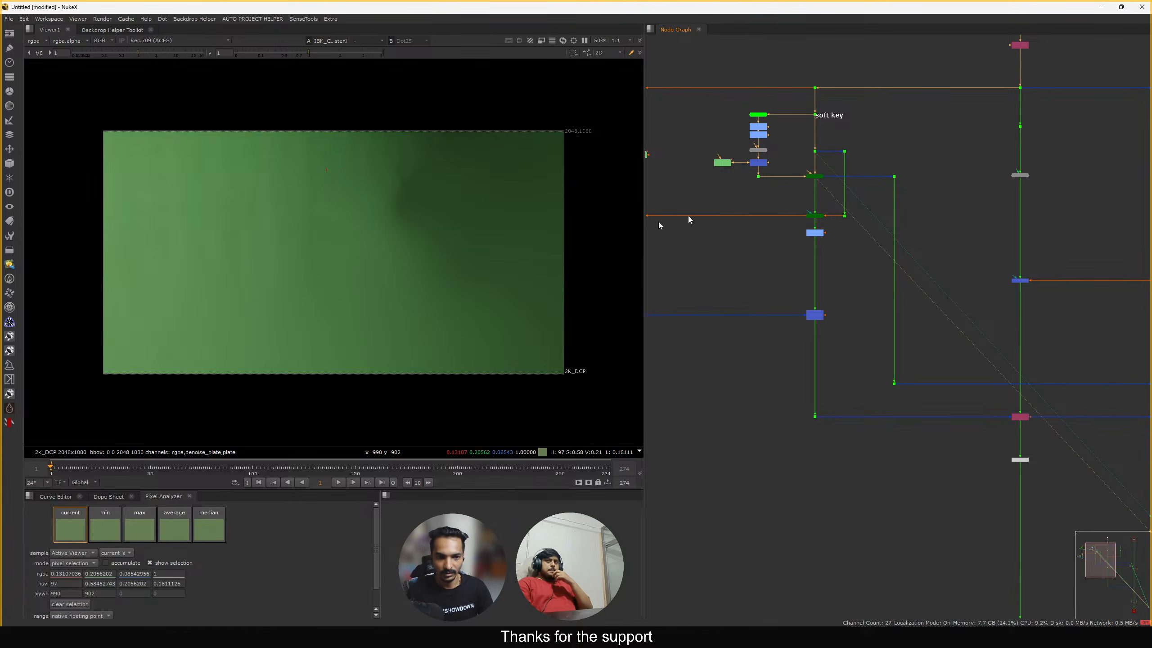
left_click_drag(189, 283, 136, 299, "ctrl+shift")
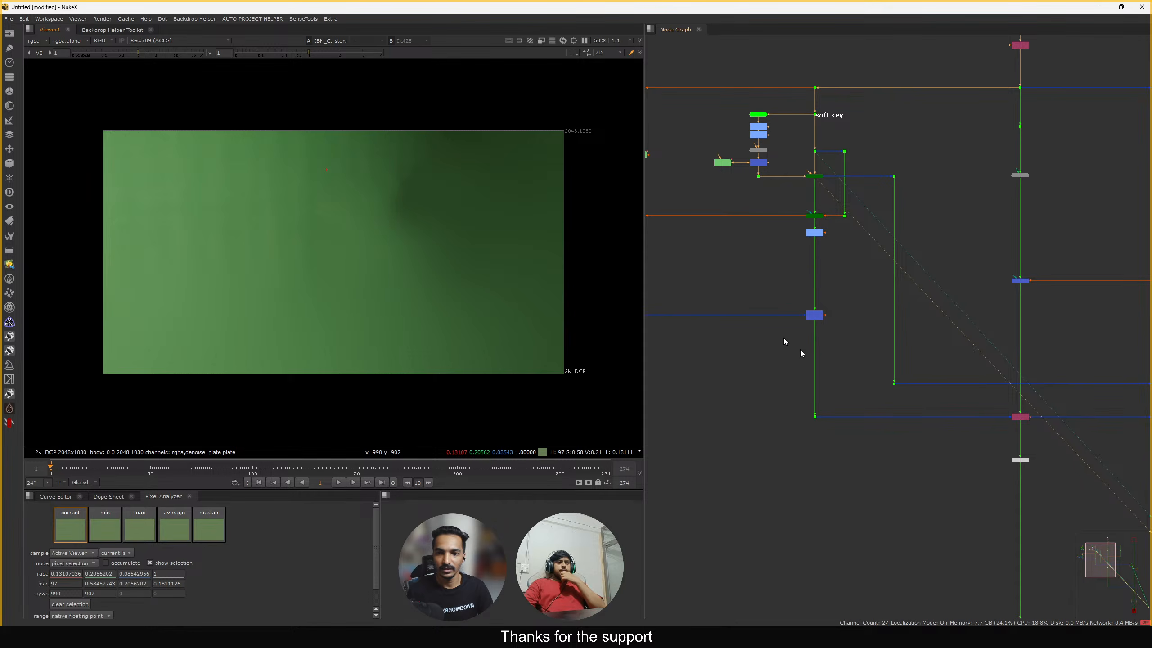
View the combined key and the premultiplied foreground, checking the Premult's alpha before returning to RGB
middle_click_drag(821, 378, 790, 311)
left_click_drag(910, 383, 995, 348)
middle_click_drag(775, 230, 832, 252)
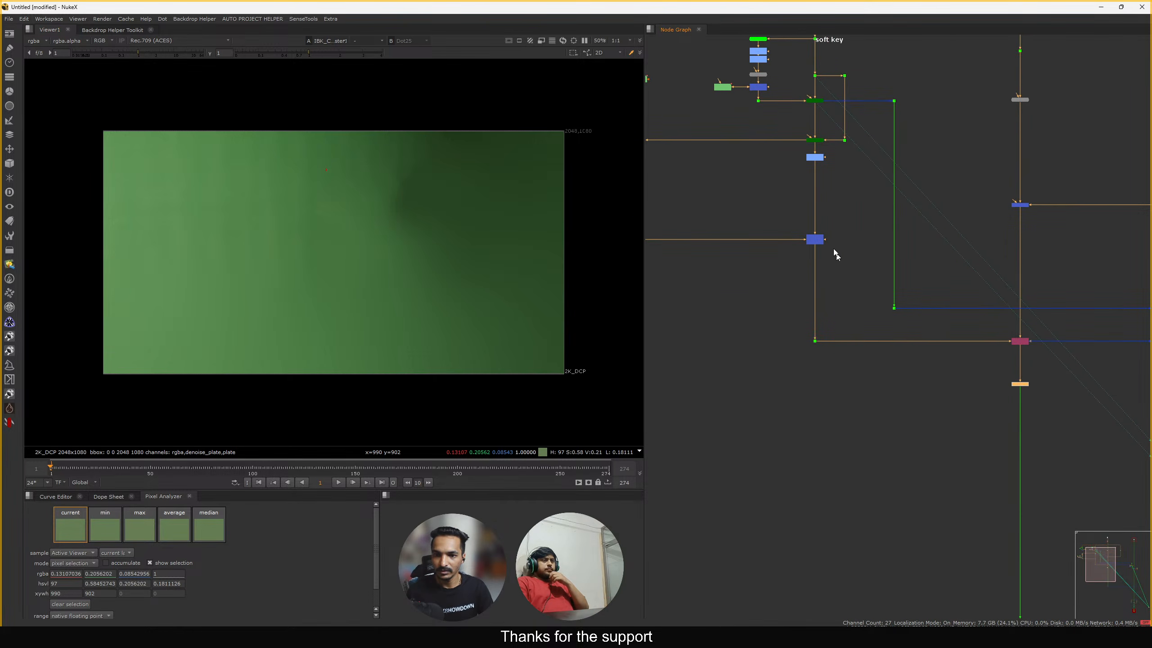
left_click_drag(870, 214, 769, 279)
key("1")
middle_click_drag(976, 406, 926, 346)
left_click_drag(933, 362, 1026, 306)
key("1")
key("a")
key("a")
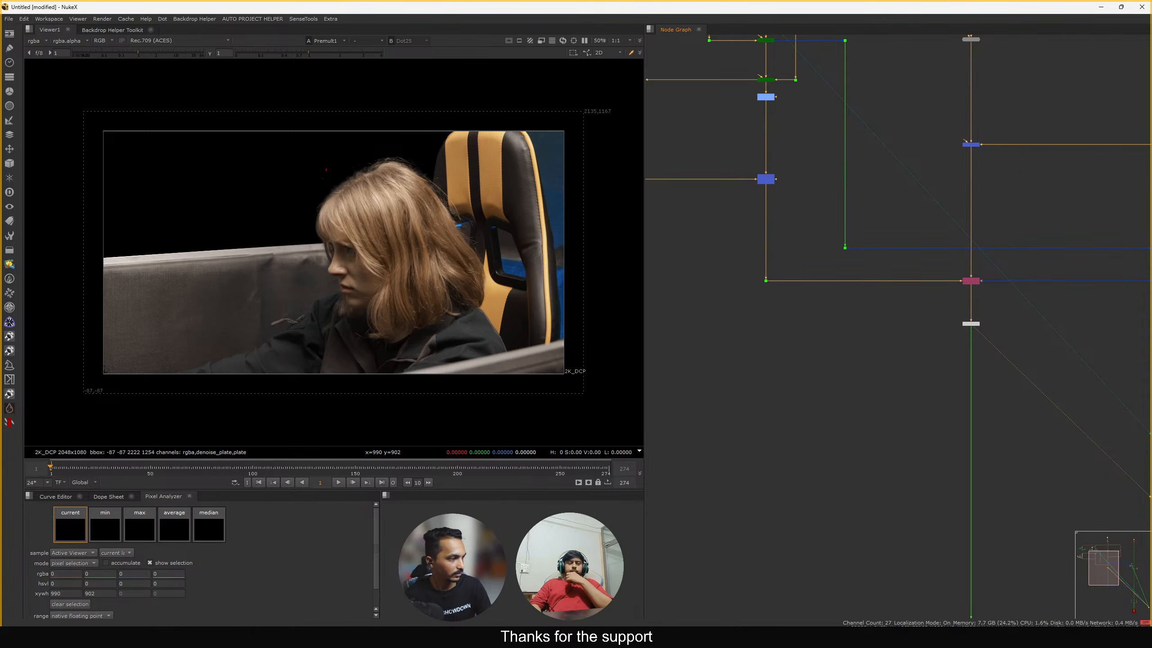
middle_click_drag(739, 339, 720, 301)
left_click_drag(879, 333, 986, 264)
left_click(874, 369)
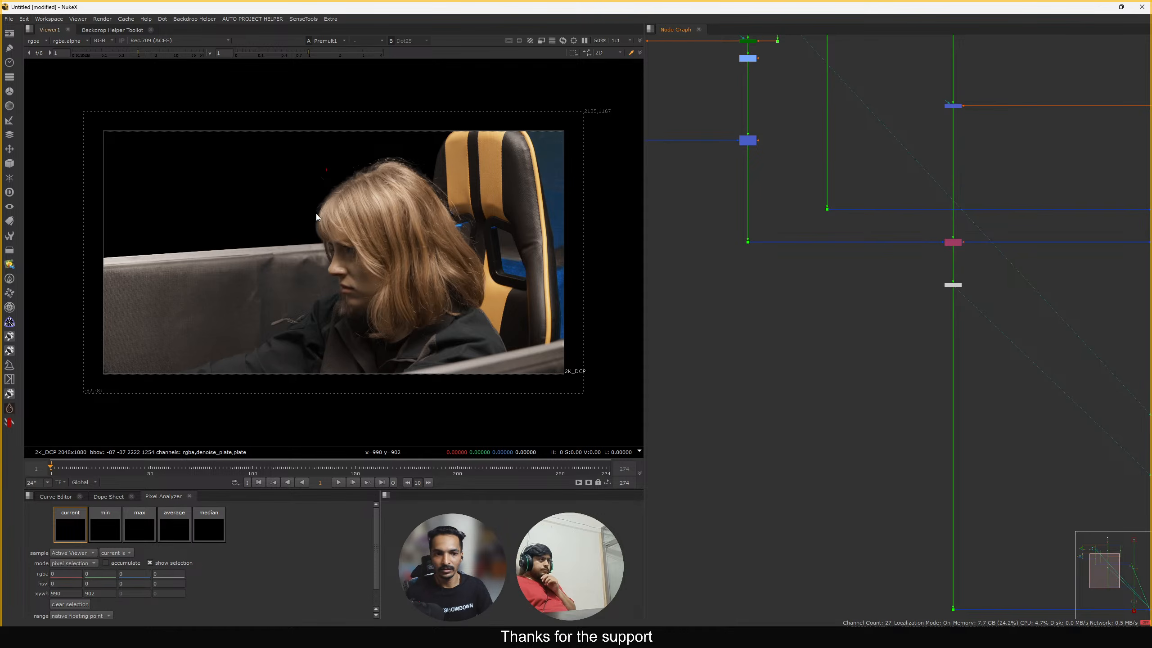
left_click_drag(129, 147, 148, 277, "ctrl+shift")
middle_click_drag(855, 351, 838, 333)
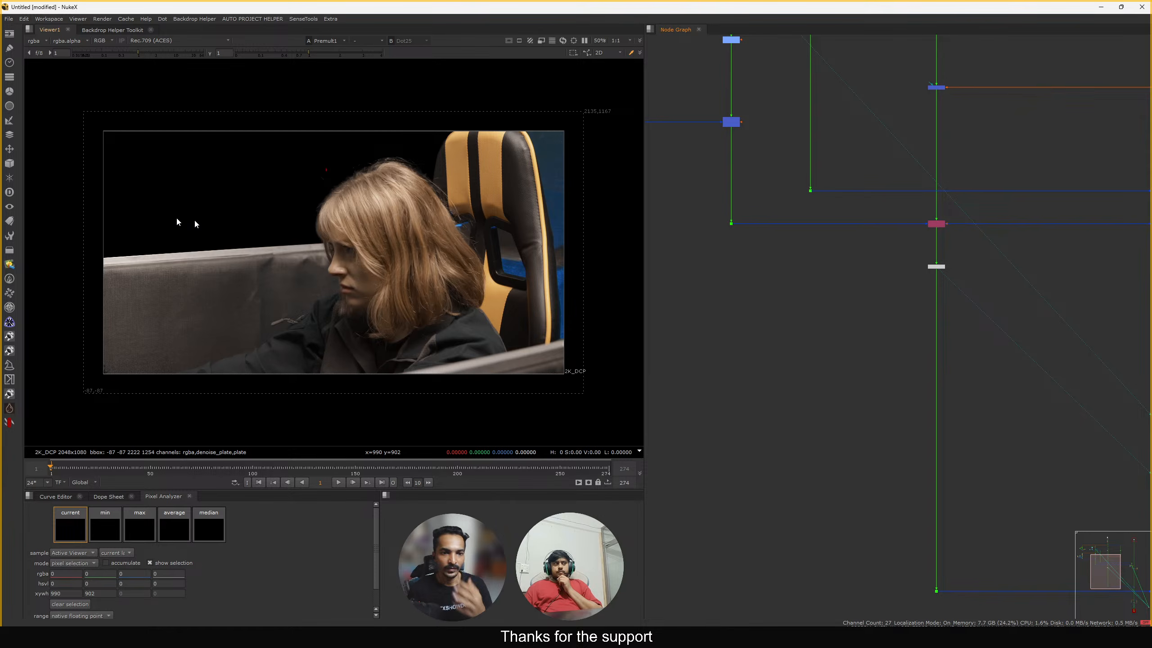
Create a Merge node and insert it into the foreground pipe below the Premult
middle_click_drag(853, 263, 919, 311)
scroll(926, 295, "up", 2)
middle_click_drag(995, 308, 910, 262)
left_click(925, 272)
left_click(852, 355)
key("m")
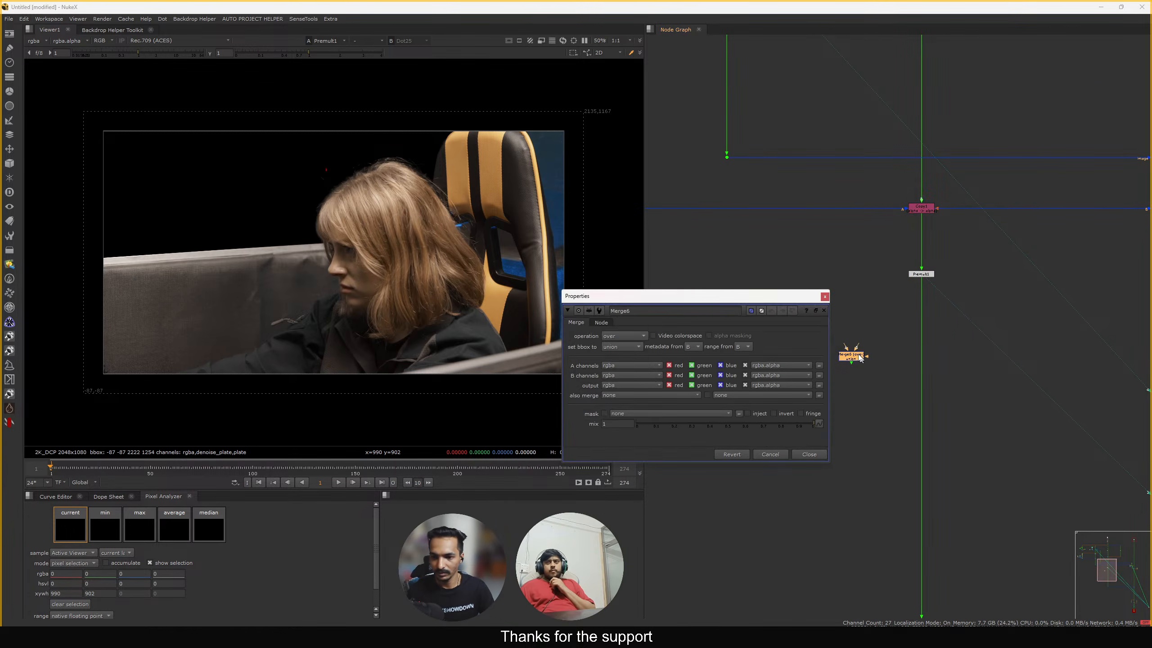
left_click_drag(852, 354, 921, 350)
Add a Roto node beside the new Merge and connect it to the Merge's A input
middle_click_drag(868, 345, 878, 347)
left_click(873, 345)
key("o")
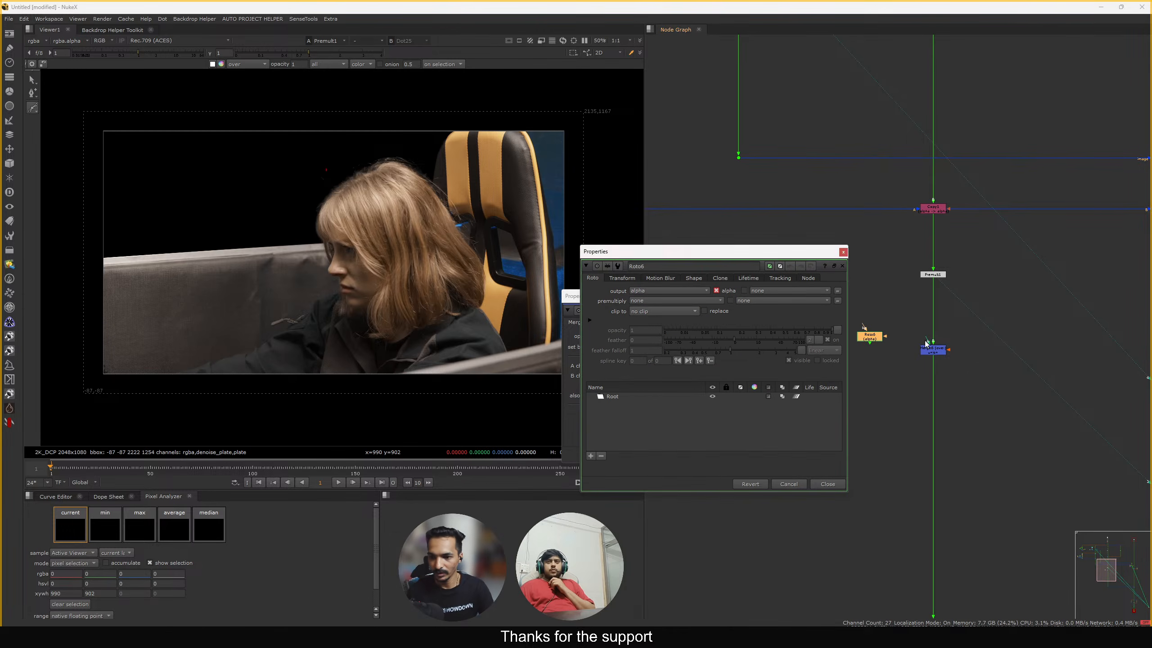
left_click_drag(928, 342, 877, 339)
left_click(930, 354)
left_click(858, 336)
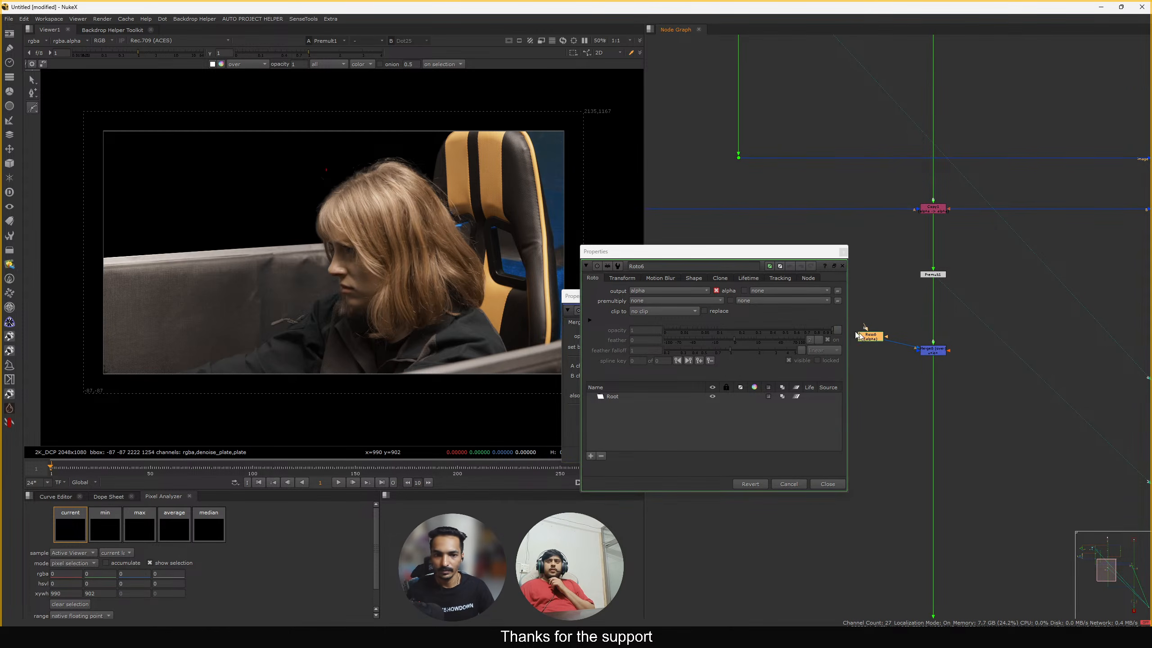
Start a Bezier shape in the Roto, close both nodes' properties, and place the Roto closer to level with the Merge
left_click(242, 184)
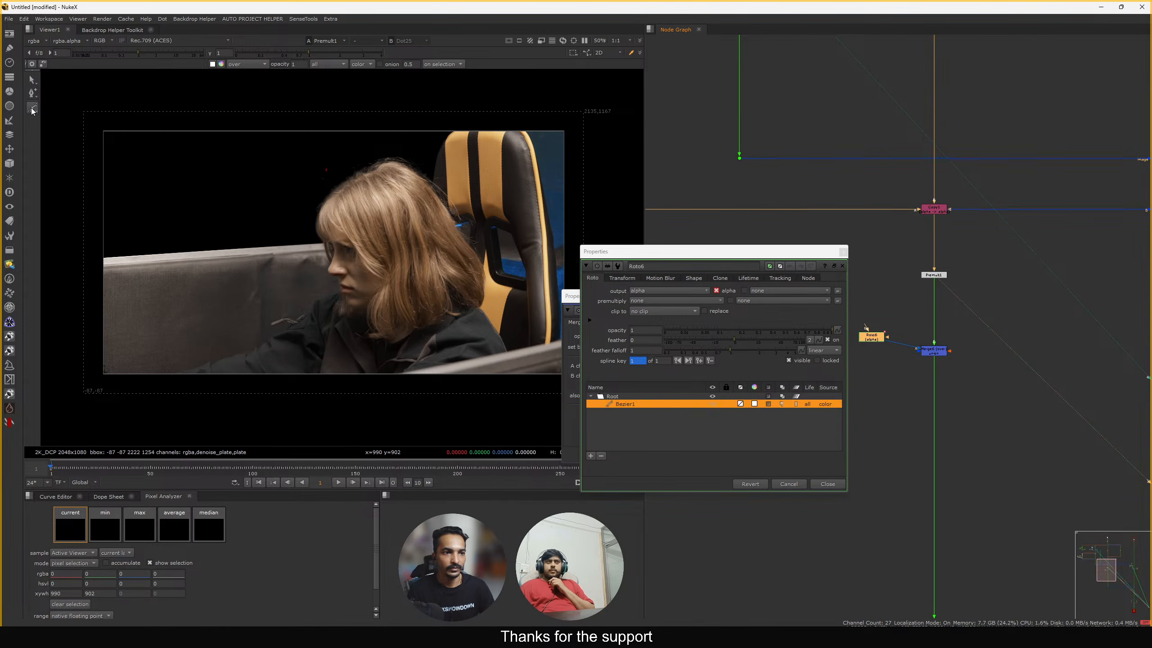
key("f")
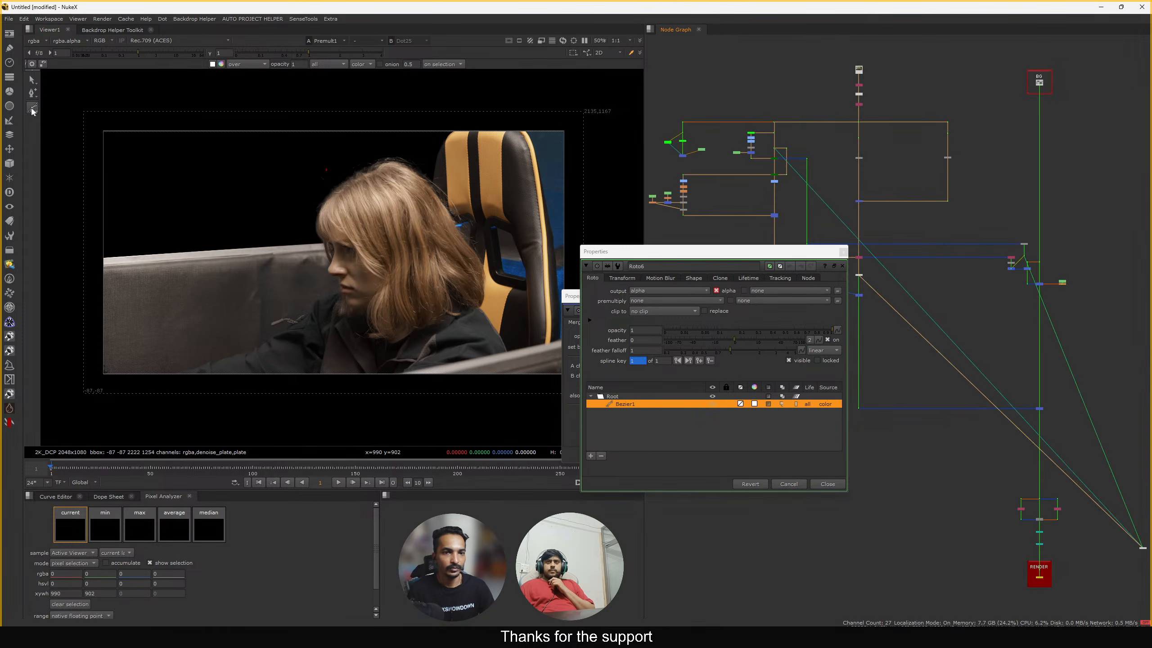
left_click(843, 252)
left_click(824, 296)
scroll(840, 290, "up", 5)
left_click_drag(813, 285, 806, 302)
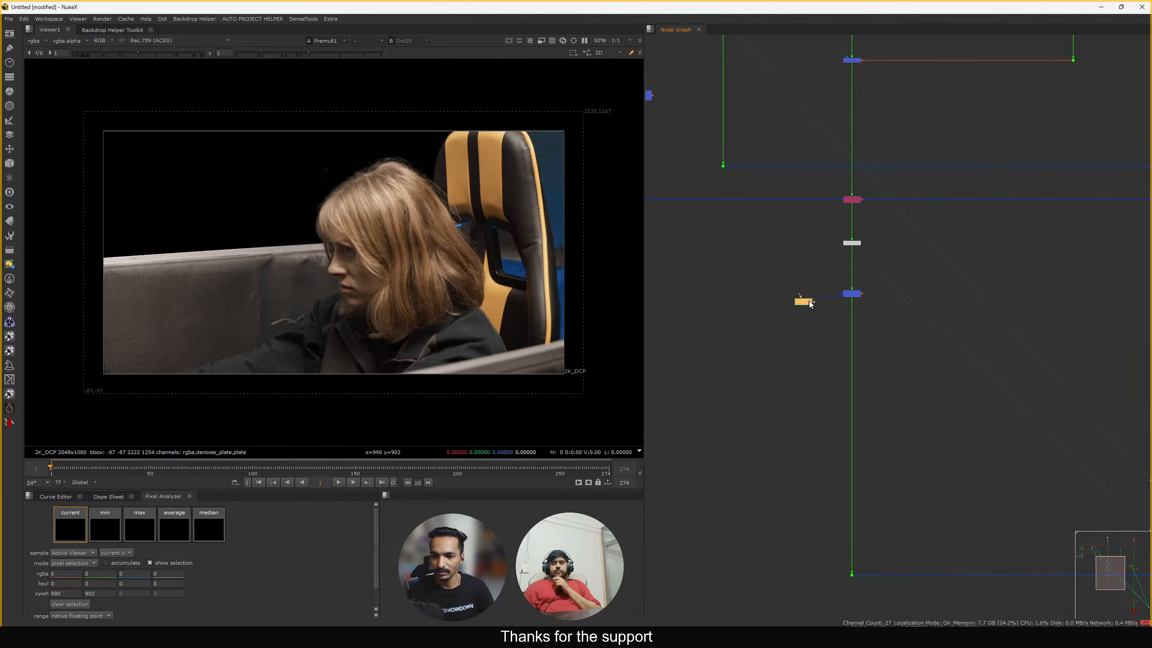
Draw a rectangle in the Roto enclosing the actress and chair, leaving out the far strip of the couch
double_click(807, 302)
left_click(29, 108)
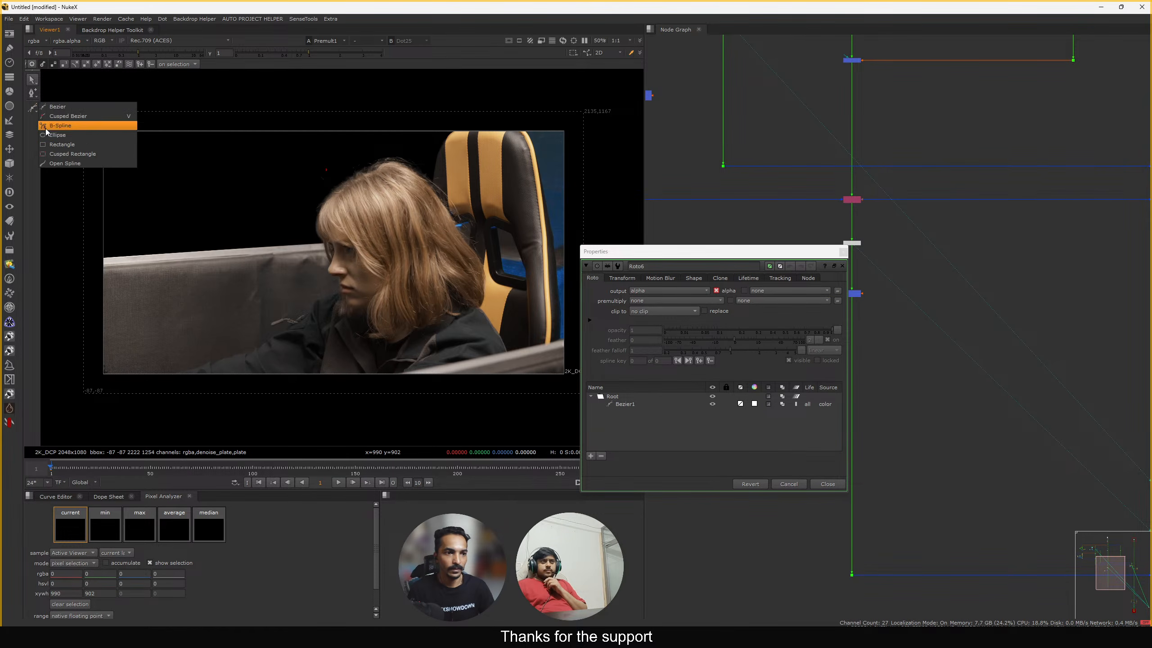
left_click(75, 142)
left_click_drag(216, 98, 576, 409)
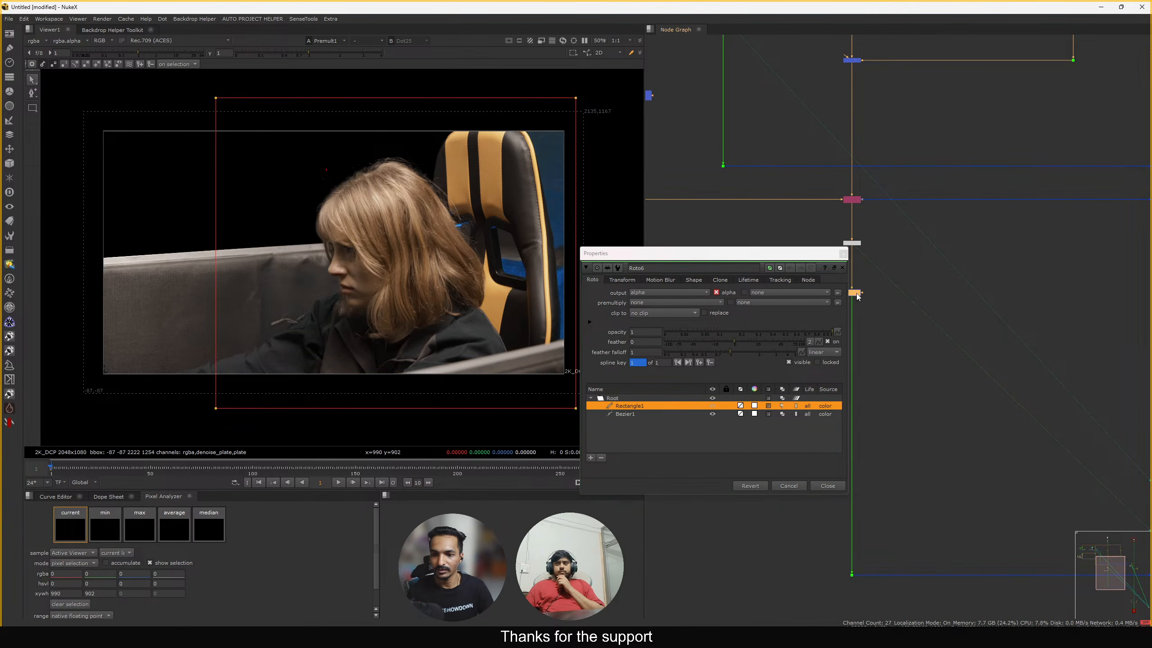
View the new Merge, set its operation to mask, and align the Roto level with it
double_click(854, 293)
key("1")
left_click(617, 337)
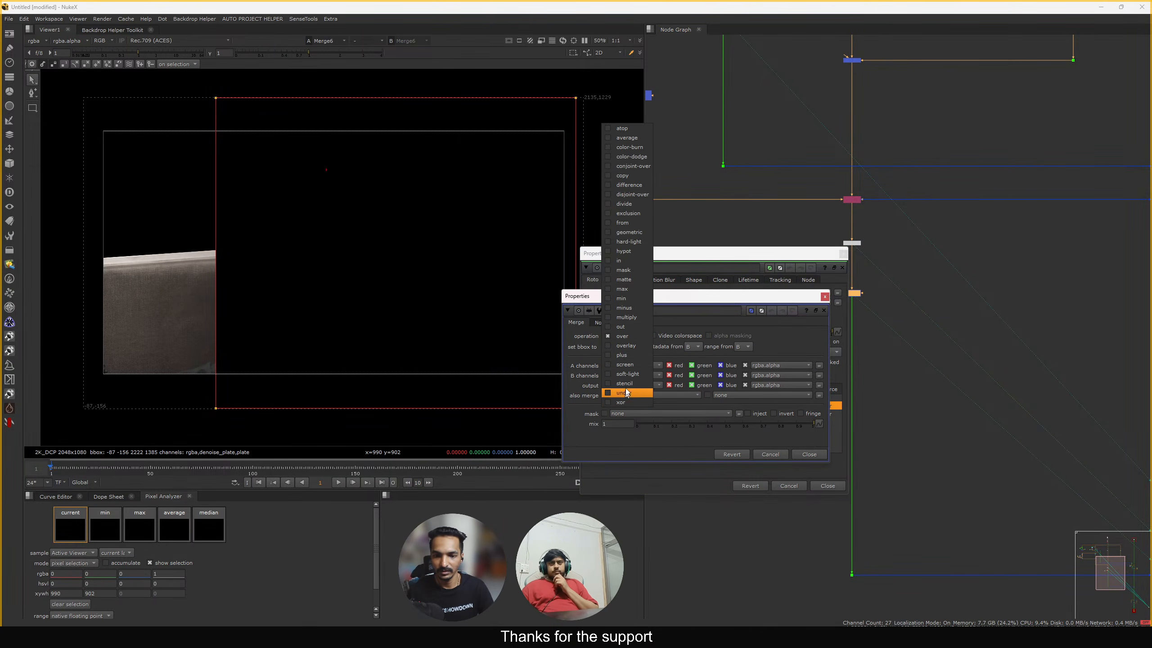
left_click(626, 270)
left_click(824, 297)
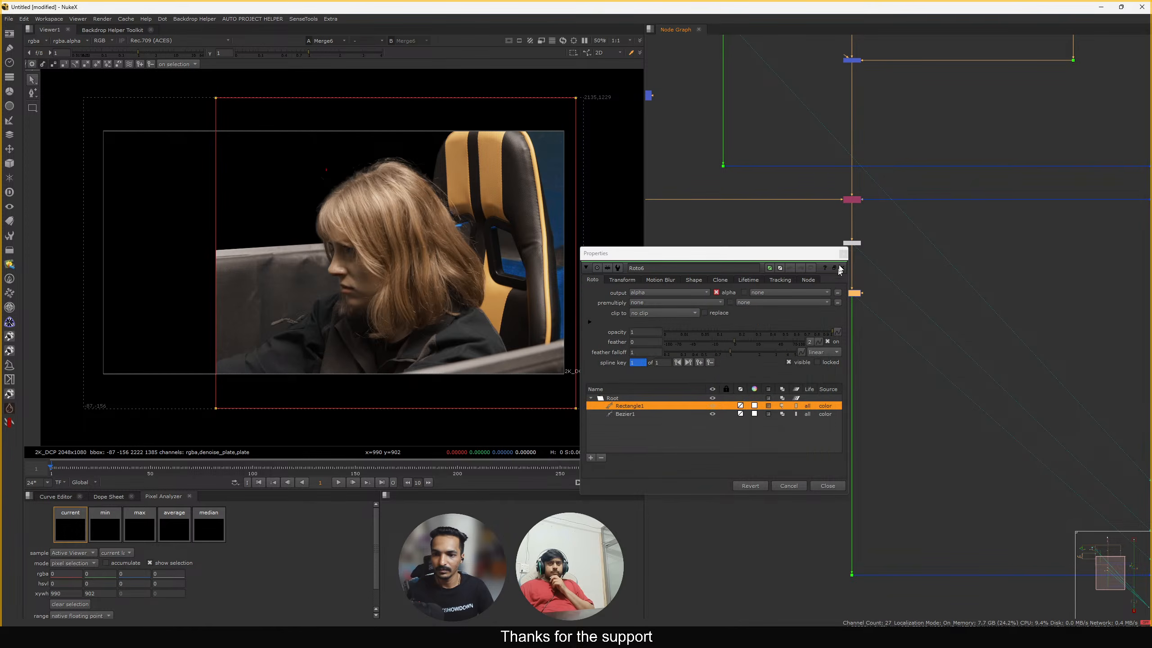
left_click(843, 254)
middle_click_drag(777, 278, 881, 313)
left_click_drag(904, 334, 901, 324)
Toggle the mask Merge off and on to compare the foreground with and without the garbage matte
left_click_drag(1004, 305, 948, 350)
key("d")
key("d")
key("d")
key("d")
scroll(877, 301, "down", 5)
middle_click_drag(1094, 375, 1003, 279)
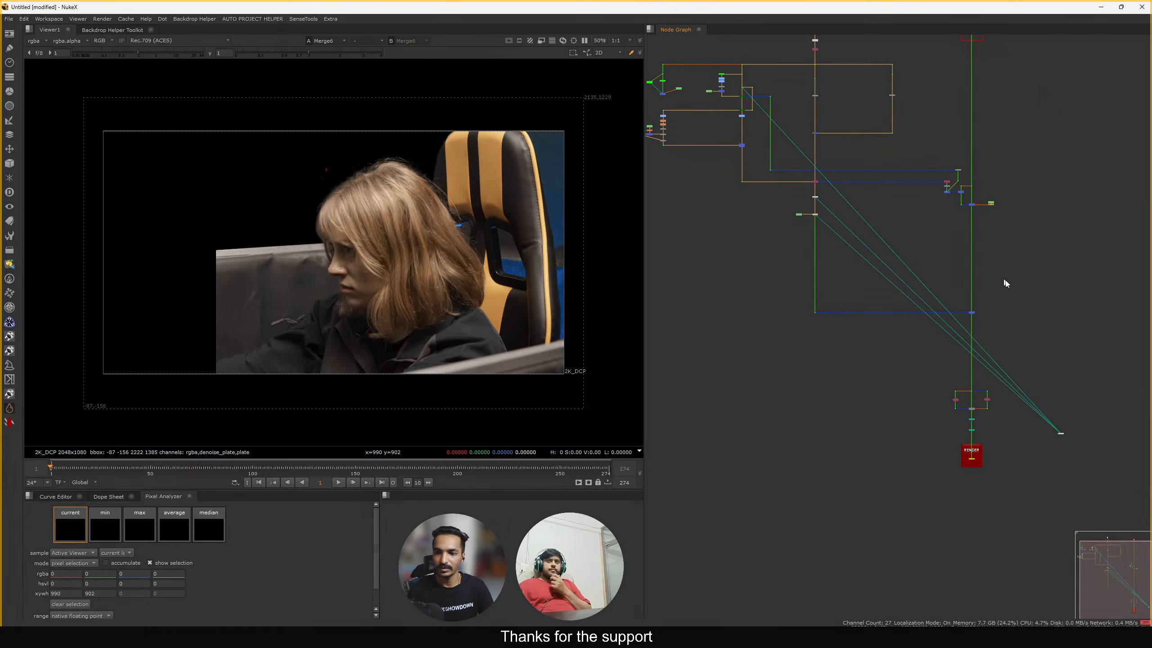
View the Merge that places the foreground over the background
left_click_drag(1003, 278, 947, 350)
key("1")
scroll(848, 347, "up", 5)
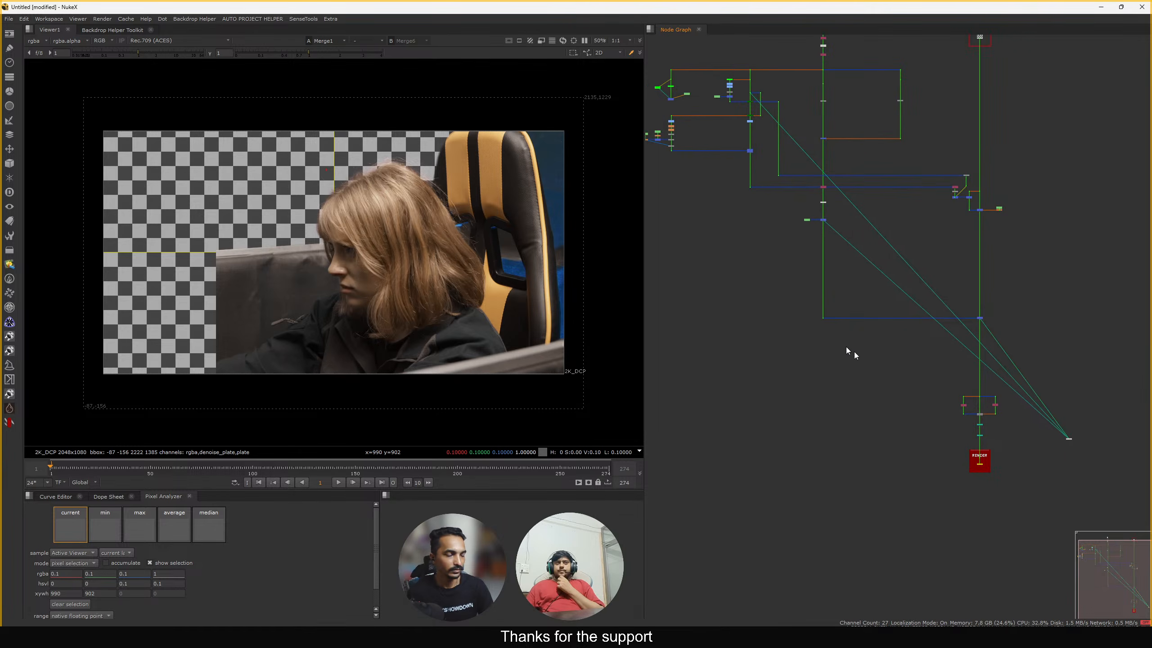
Delete the mask Merge and its Roto from below the premultiplied foreground
scroll(864, 248, "up", 5)
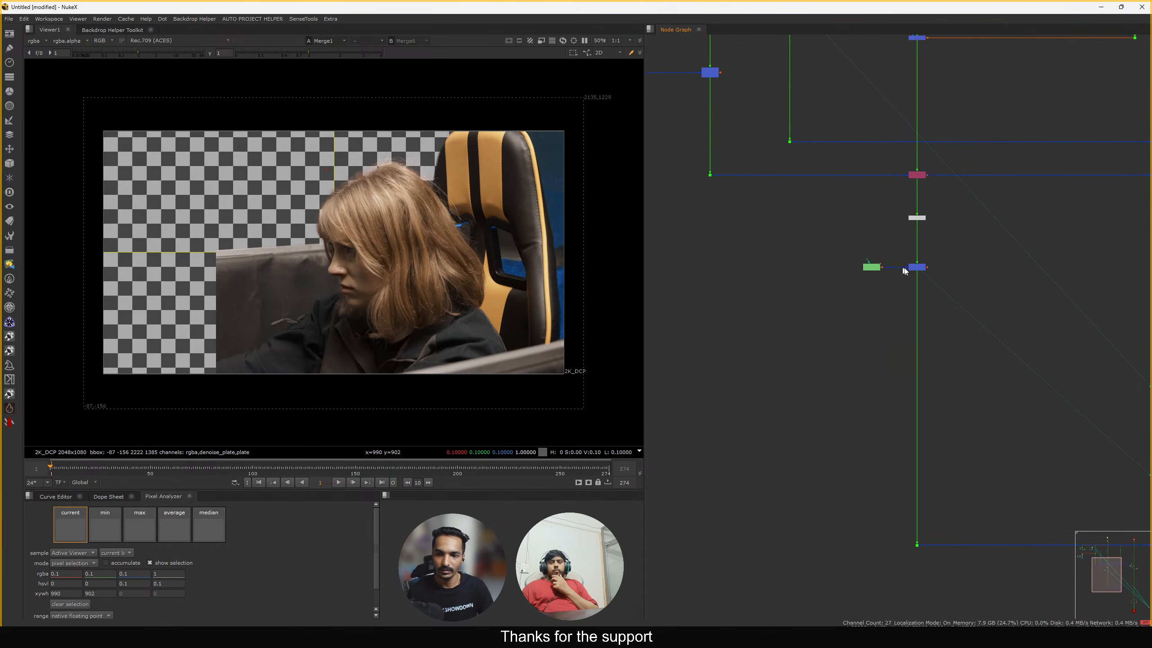
left_click_drag(963, 248, 867, 273)
left_click(886, 298)
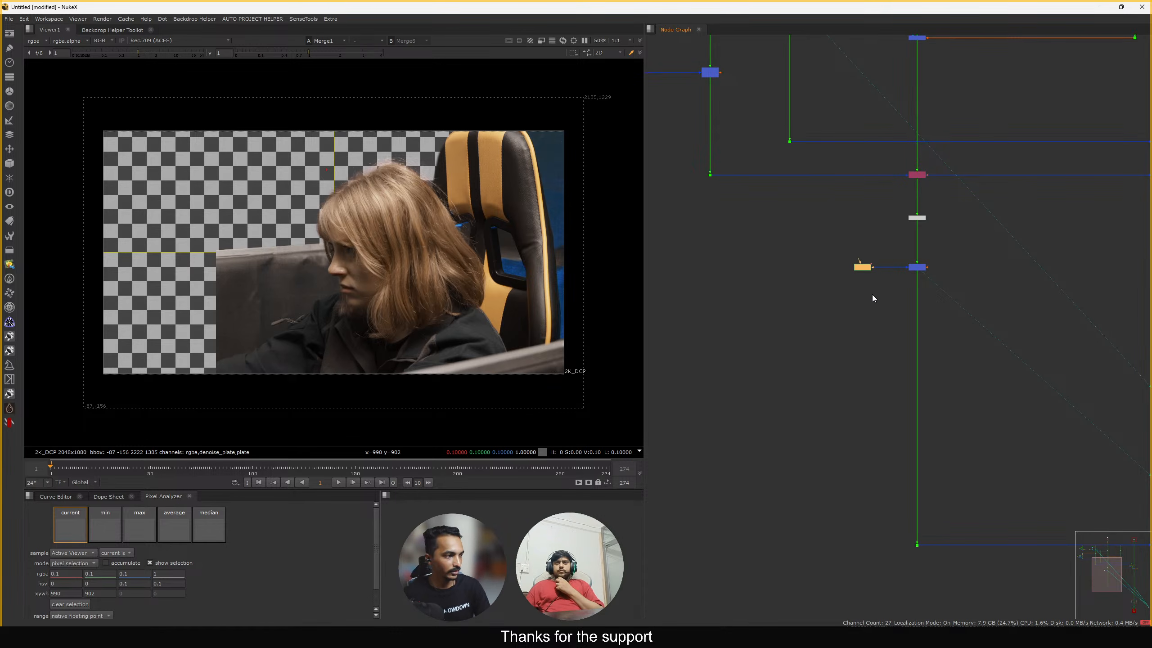
left_click_drag(958, 251, 881, 296)
key("Delete")
left_click(863, 267)
key("Delete")
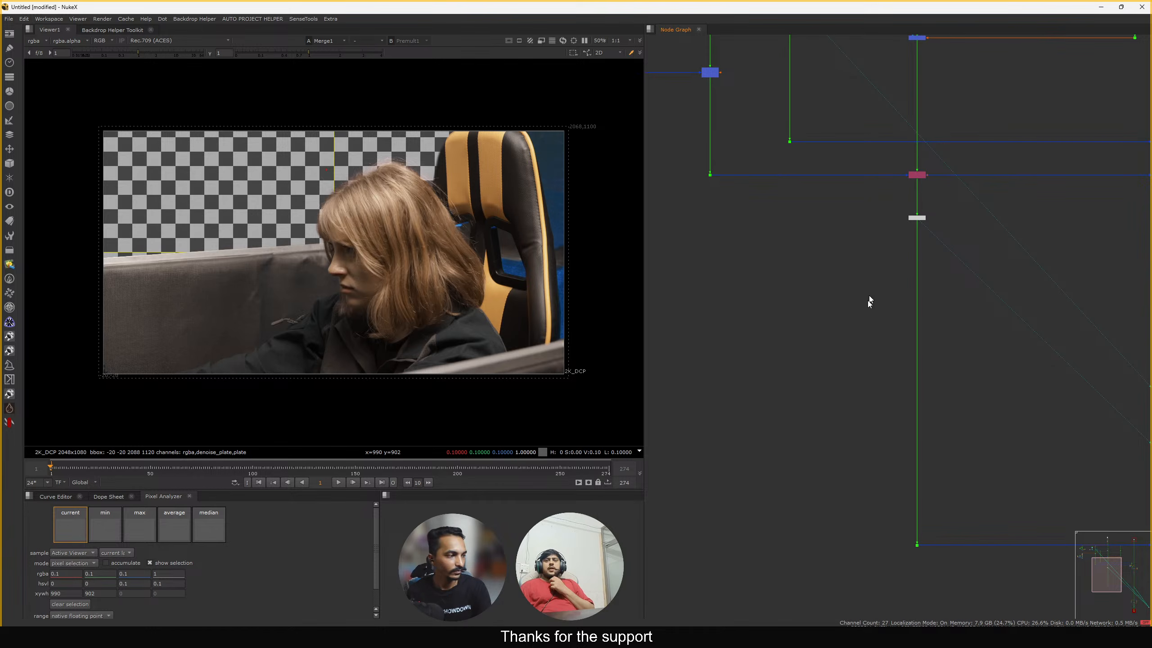
Examine the alpha branch below the soft key and its connection to the plate, including the space for a garbage matte before the premultiply
key("f")
mouse_move(875, 333)
middle_mouse_down()
mouse_move(1032, 533)
mouse_move(891, 343)
middle_mouse_up()
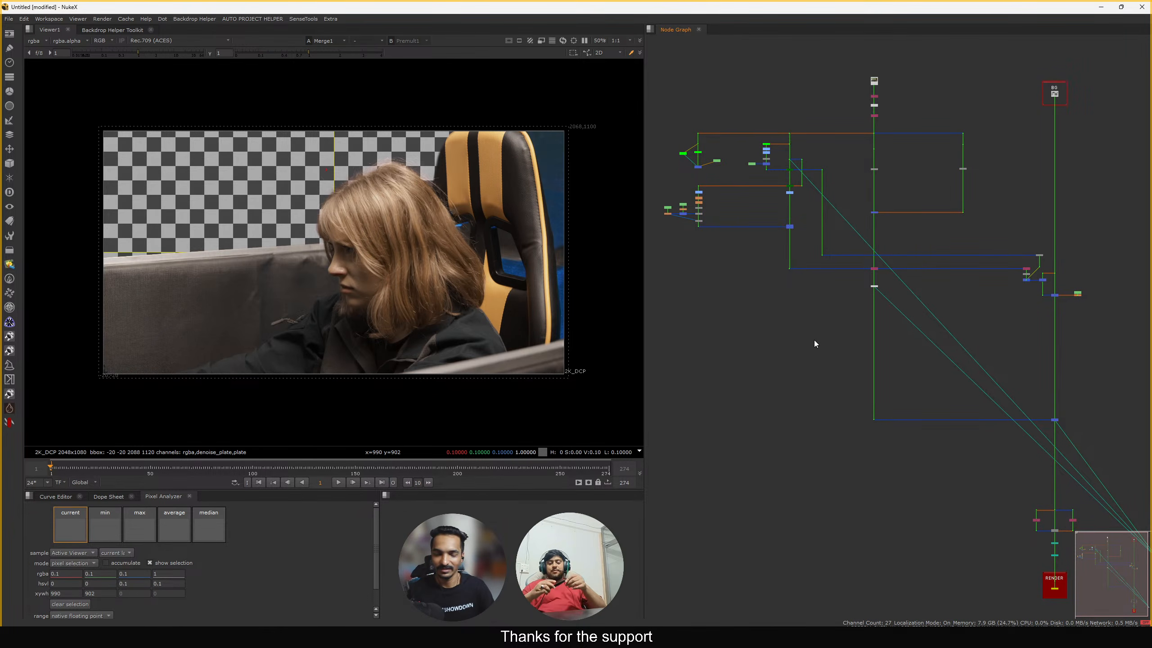
scroll(833, 229, "up", 2)
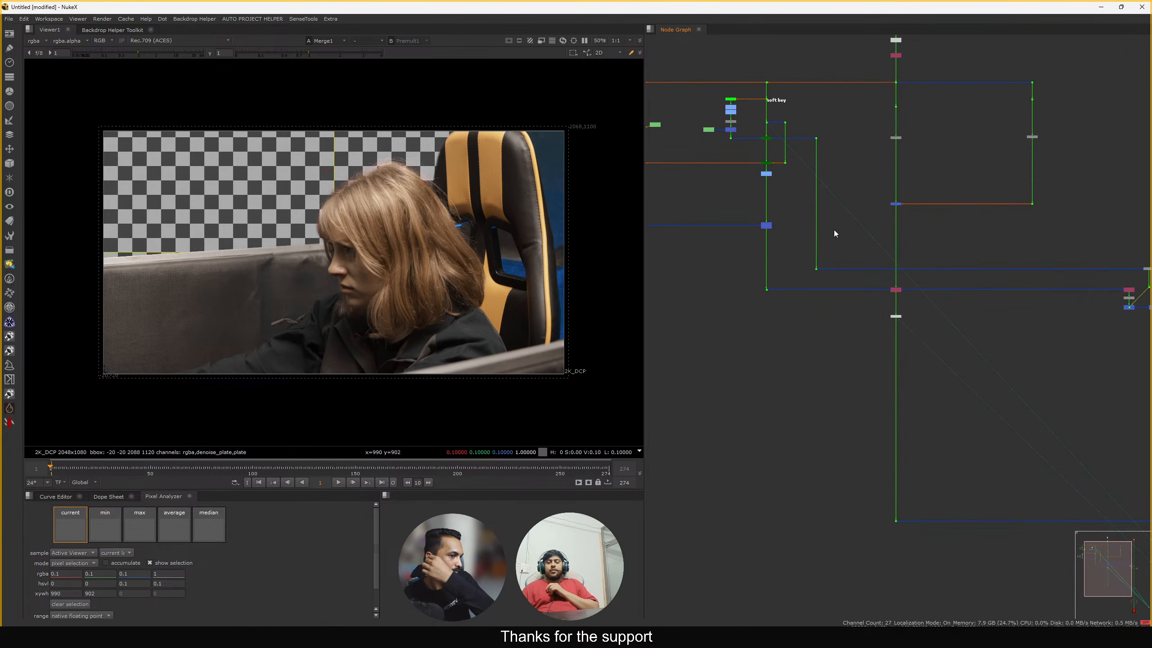
scroll(753, 251, "up", 2)
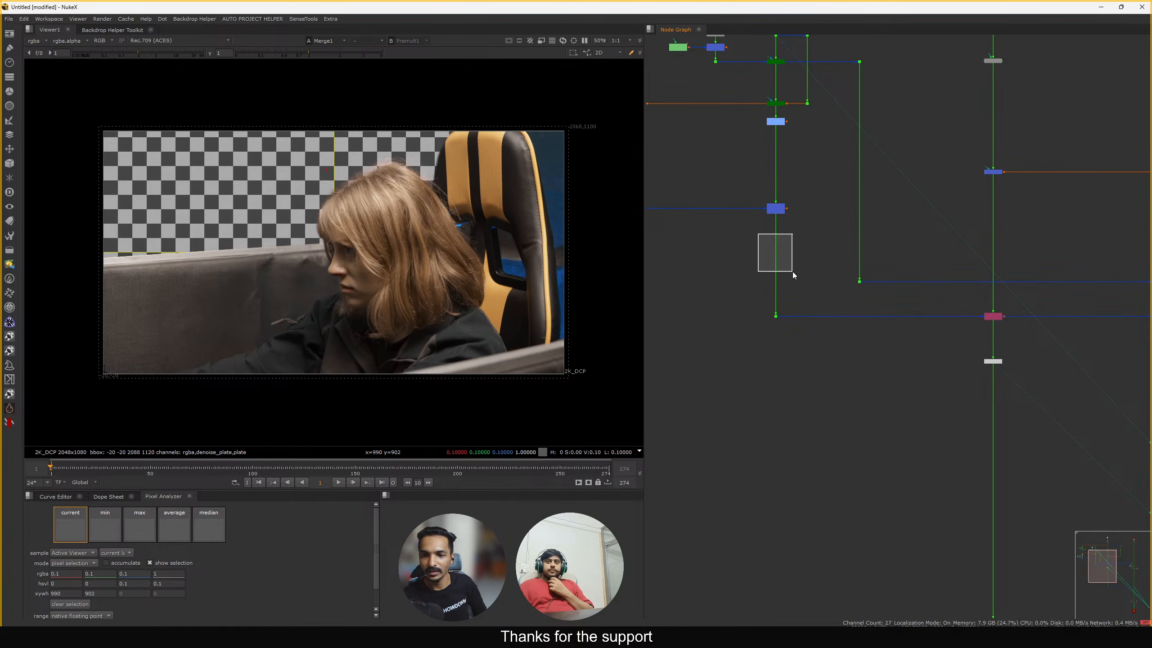
left_click_drag(792, 272, 793, 273)
middle_click_drag(909, 323, 894, 310)
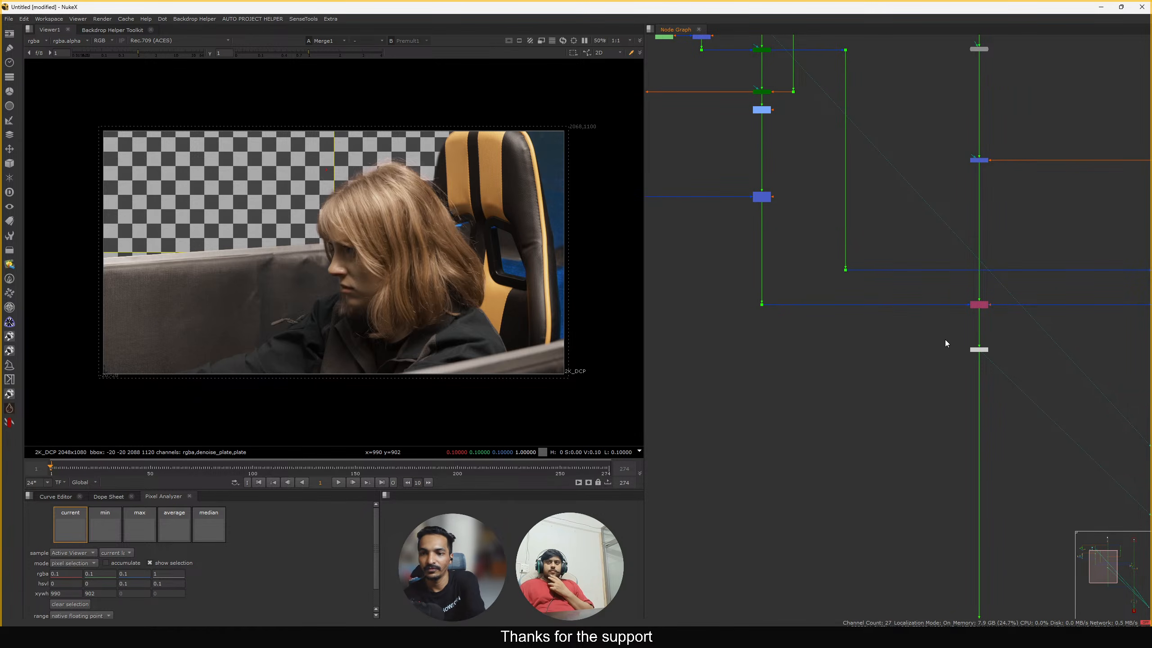
left_click_drag(943, 342, 990, 381)
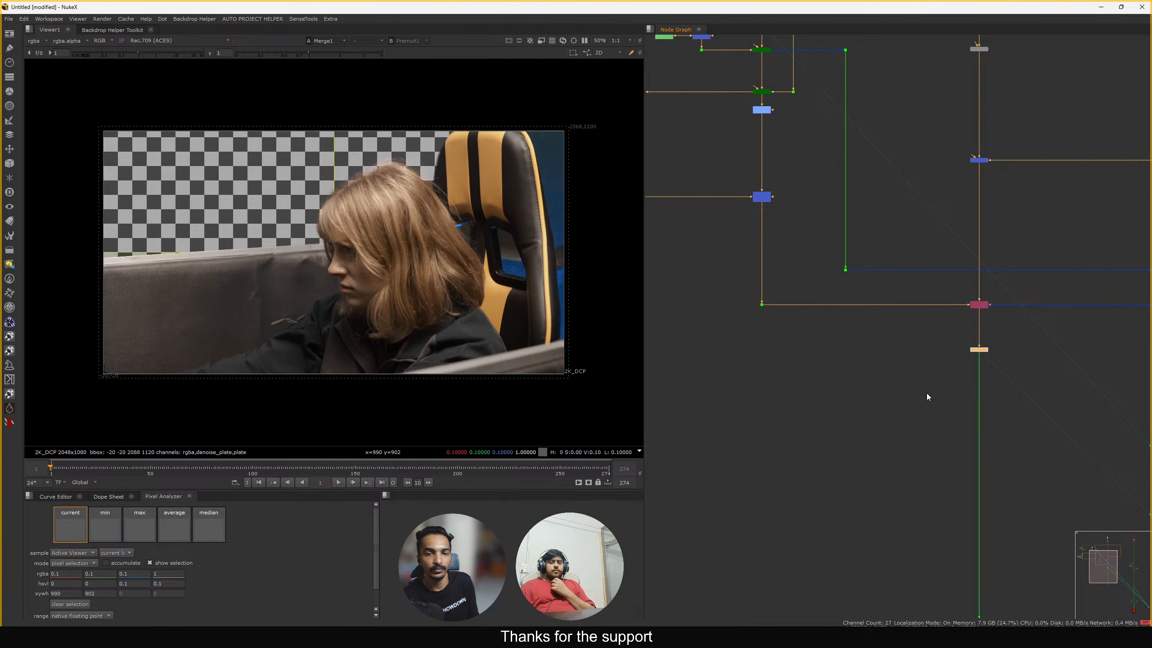
left_click(895, 373)
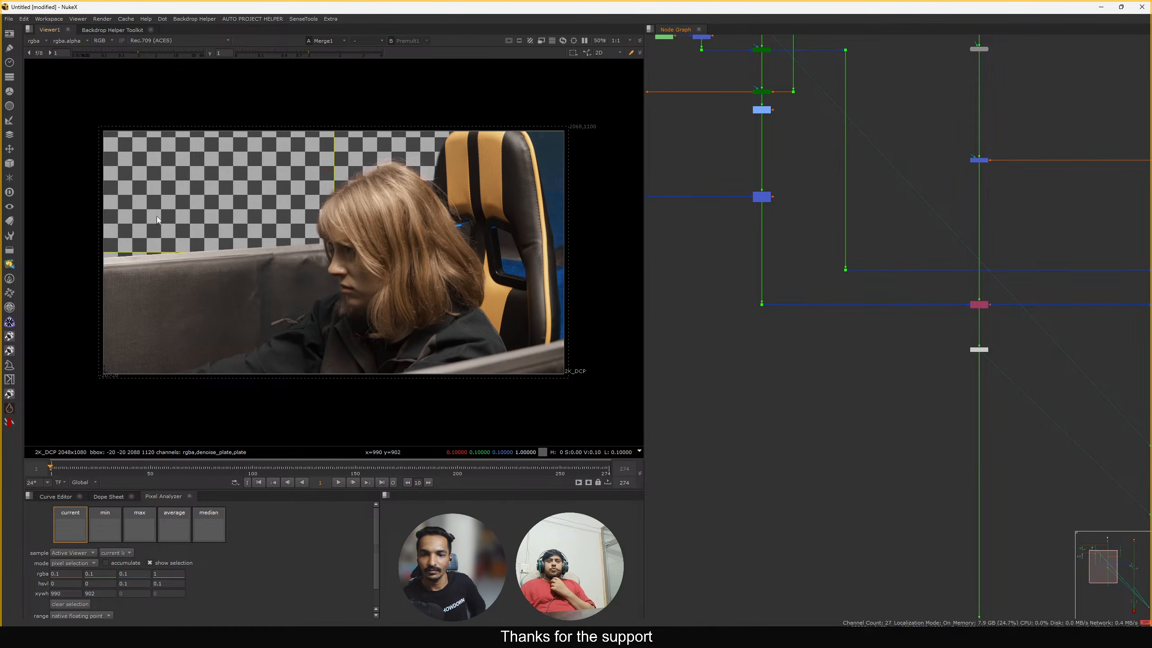
left_click_drag(64, 166, 176, 236)
left_click_drag(697, 220, 793, 273)
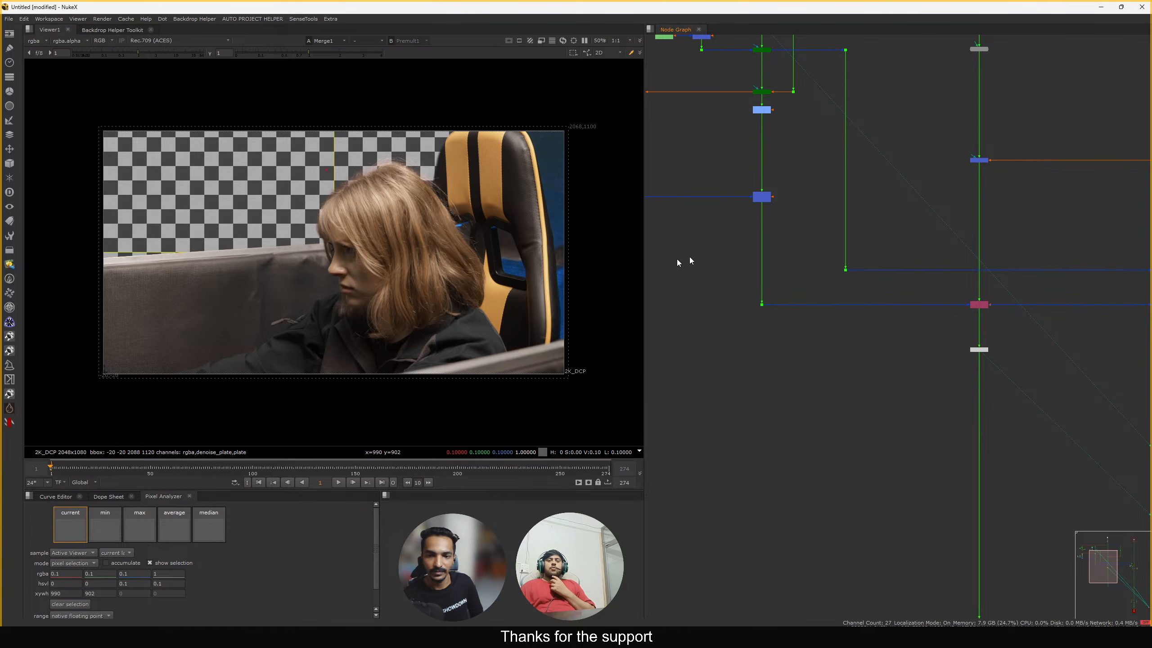
middle_click_drag(979, 323, 899, 263)
scroll(952, 329, "down", 2)
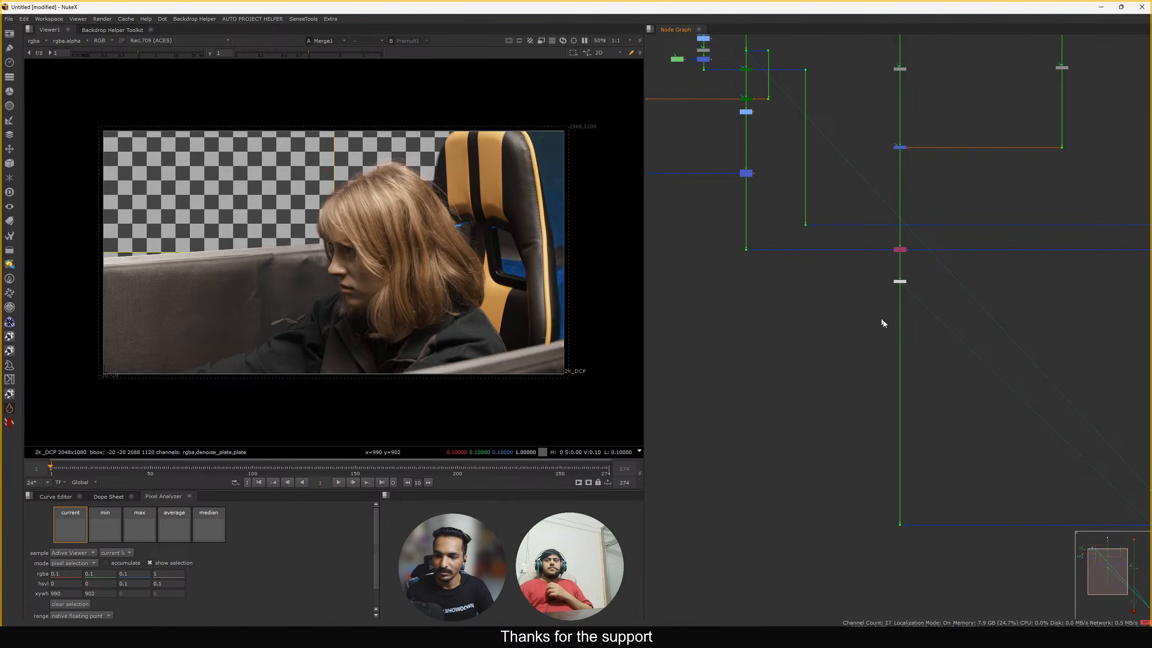
Examine the whole node tree and the parallel branch that leaves the plate and rejoins it at a Merge
key("f")
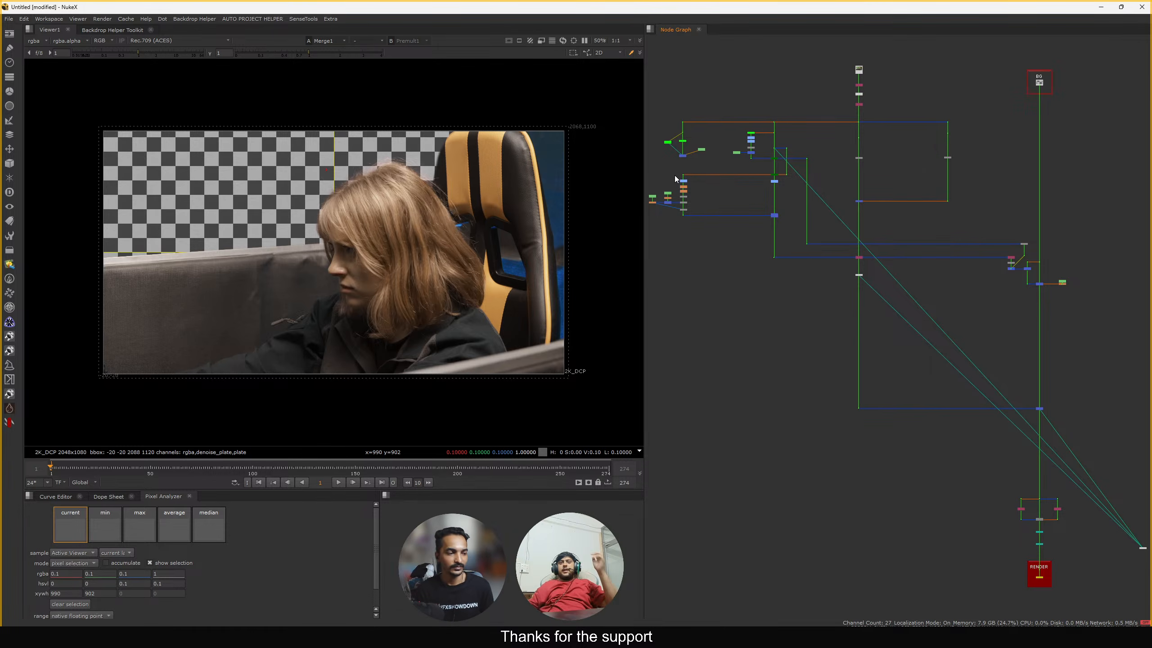
middle_click_drag(808, 212, 840, 222)
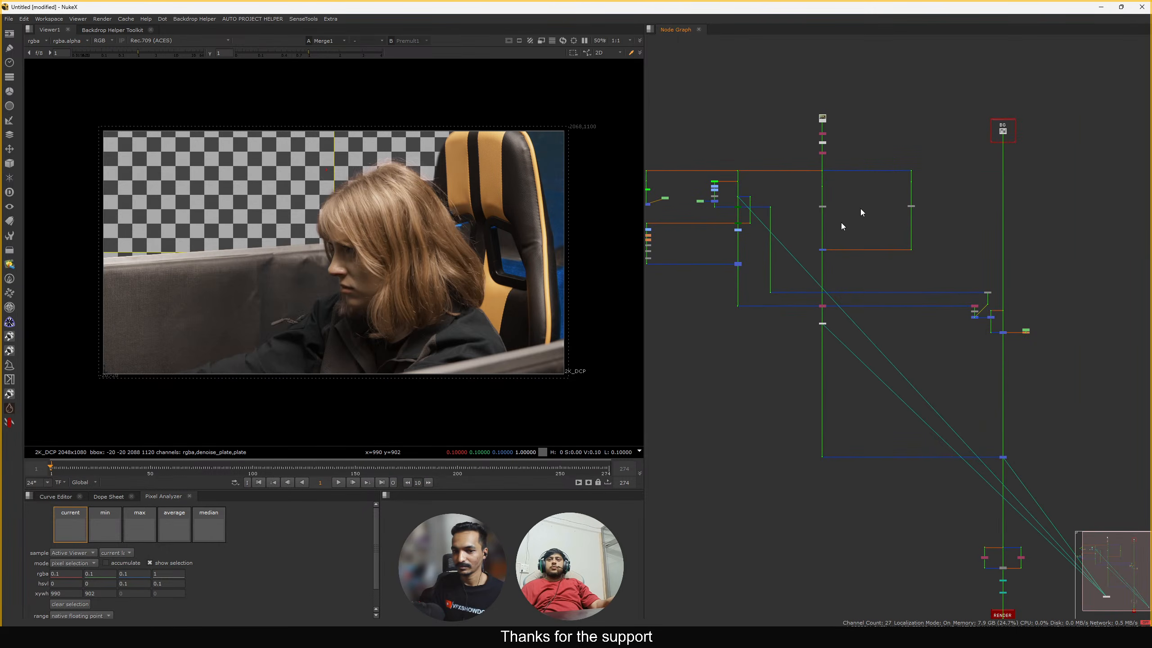
scroll(862, 213, "up", 5)
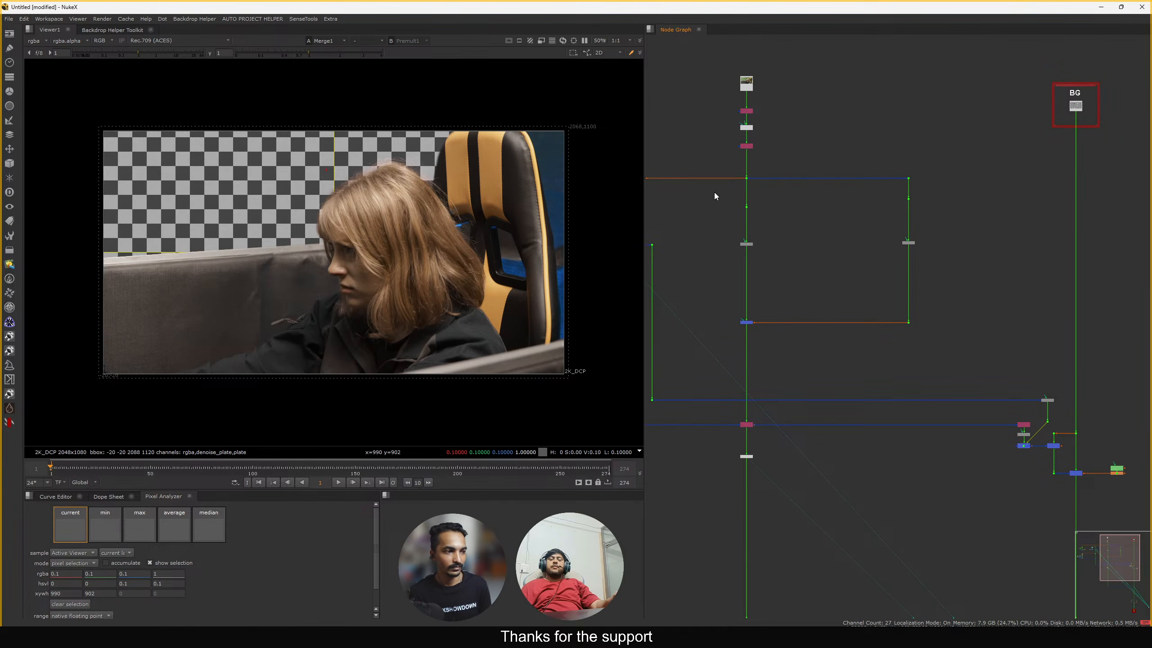
left_click_drag(714, 191, 954, 274)
middle_click_drag(881, 269, 910, 269)
left_click_drag(741, 201, 989, 282)
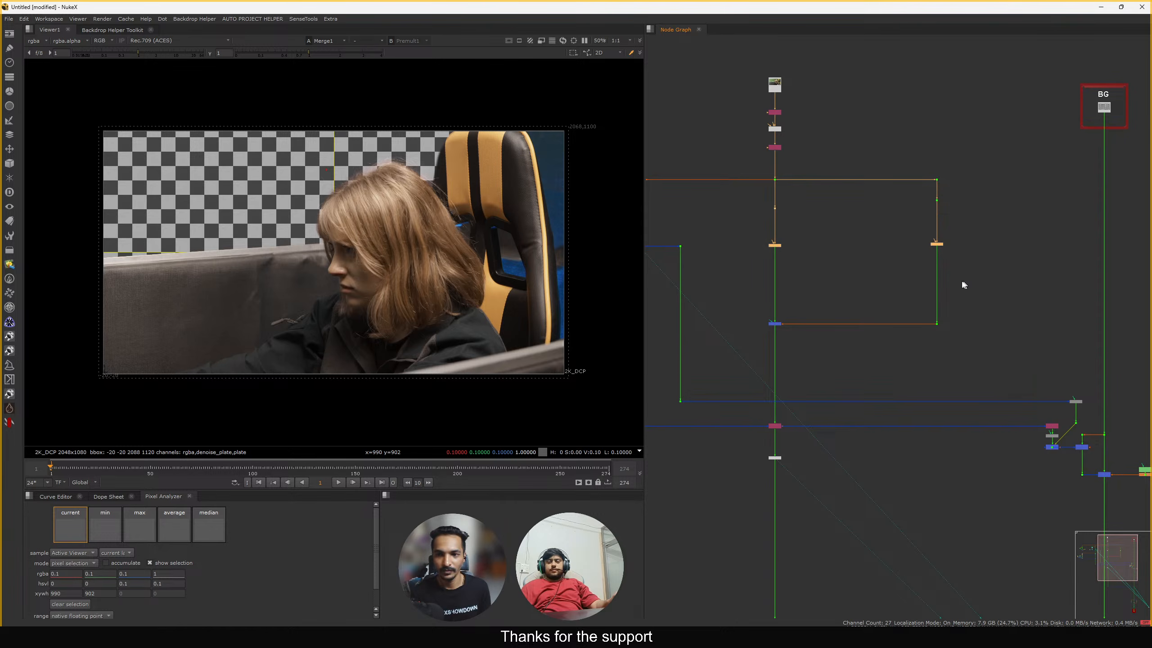
Clear the node selection and close the Quick Assist screen-sharing notice
middle_click_drag(886, 293, 907, 284)
left_click(882, 253)
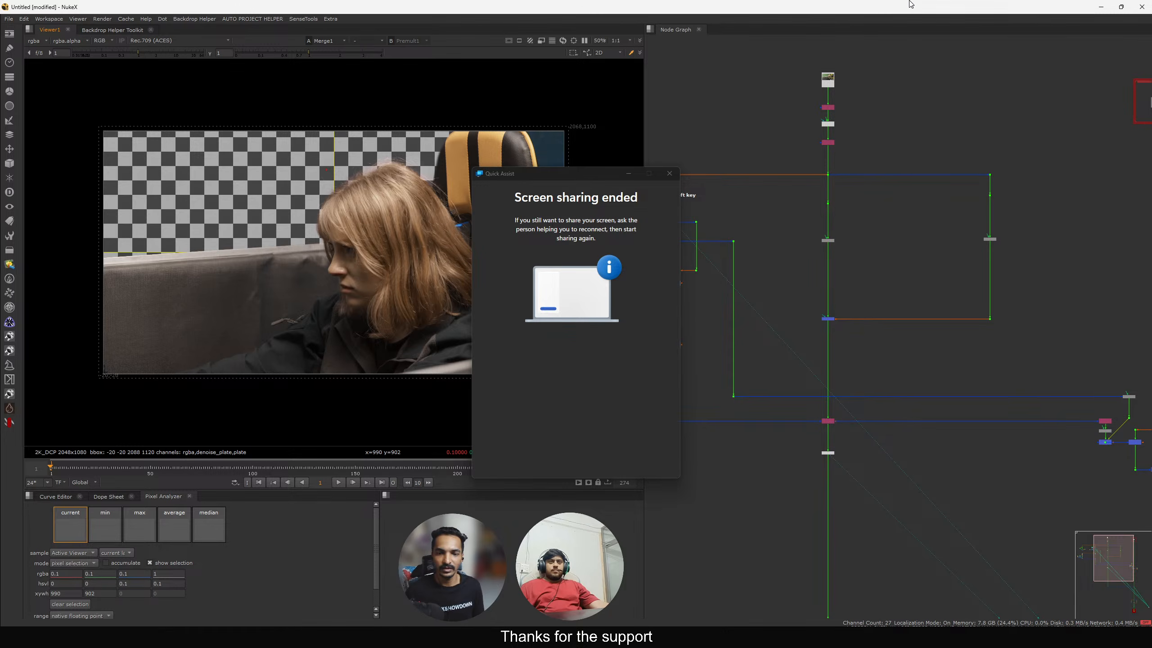
left_click(669, 176)
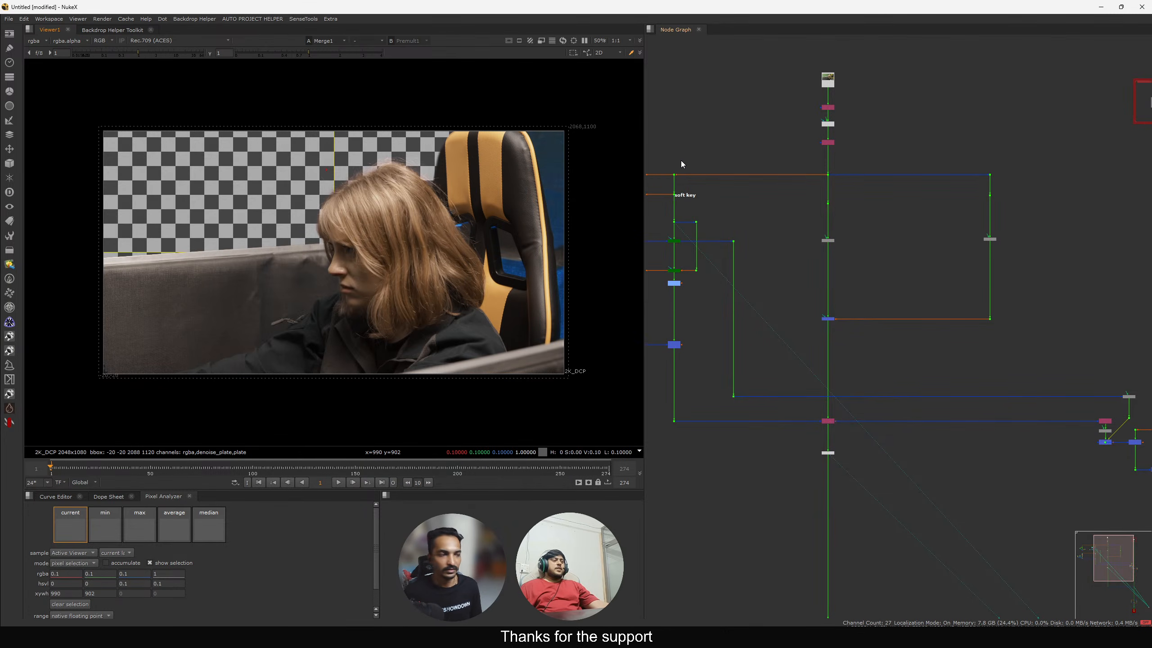